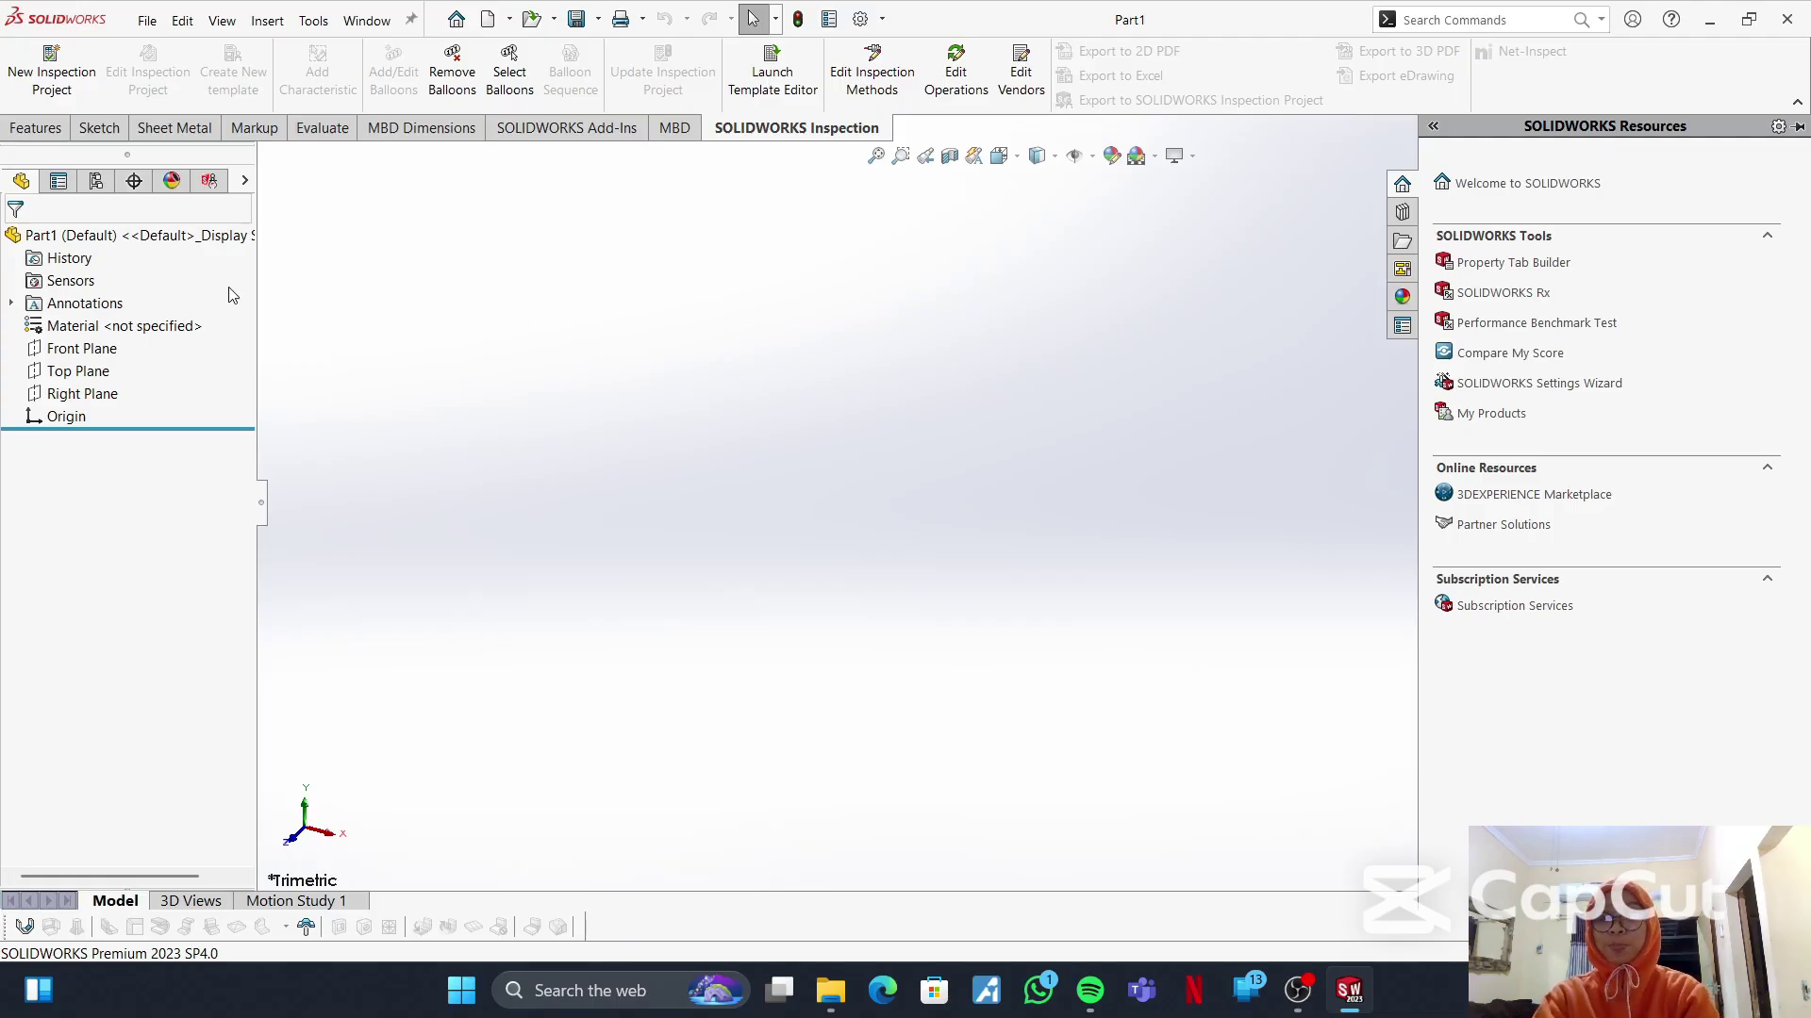
- Start a sketch on the Front Plane and add sketch text containing the person's first name in capitals
left_click(74, 350)
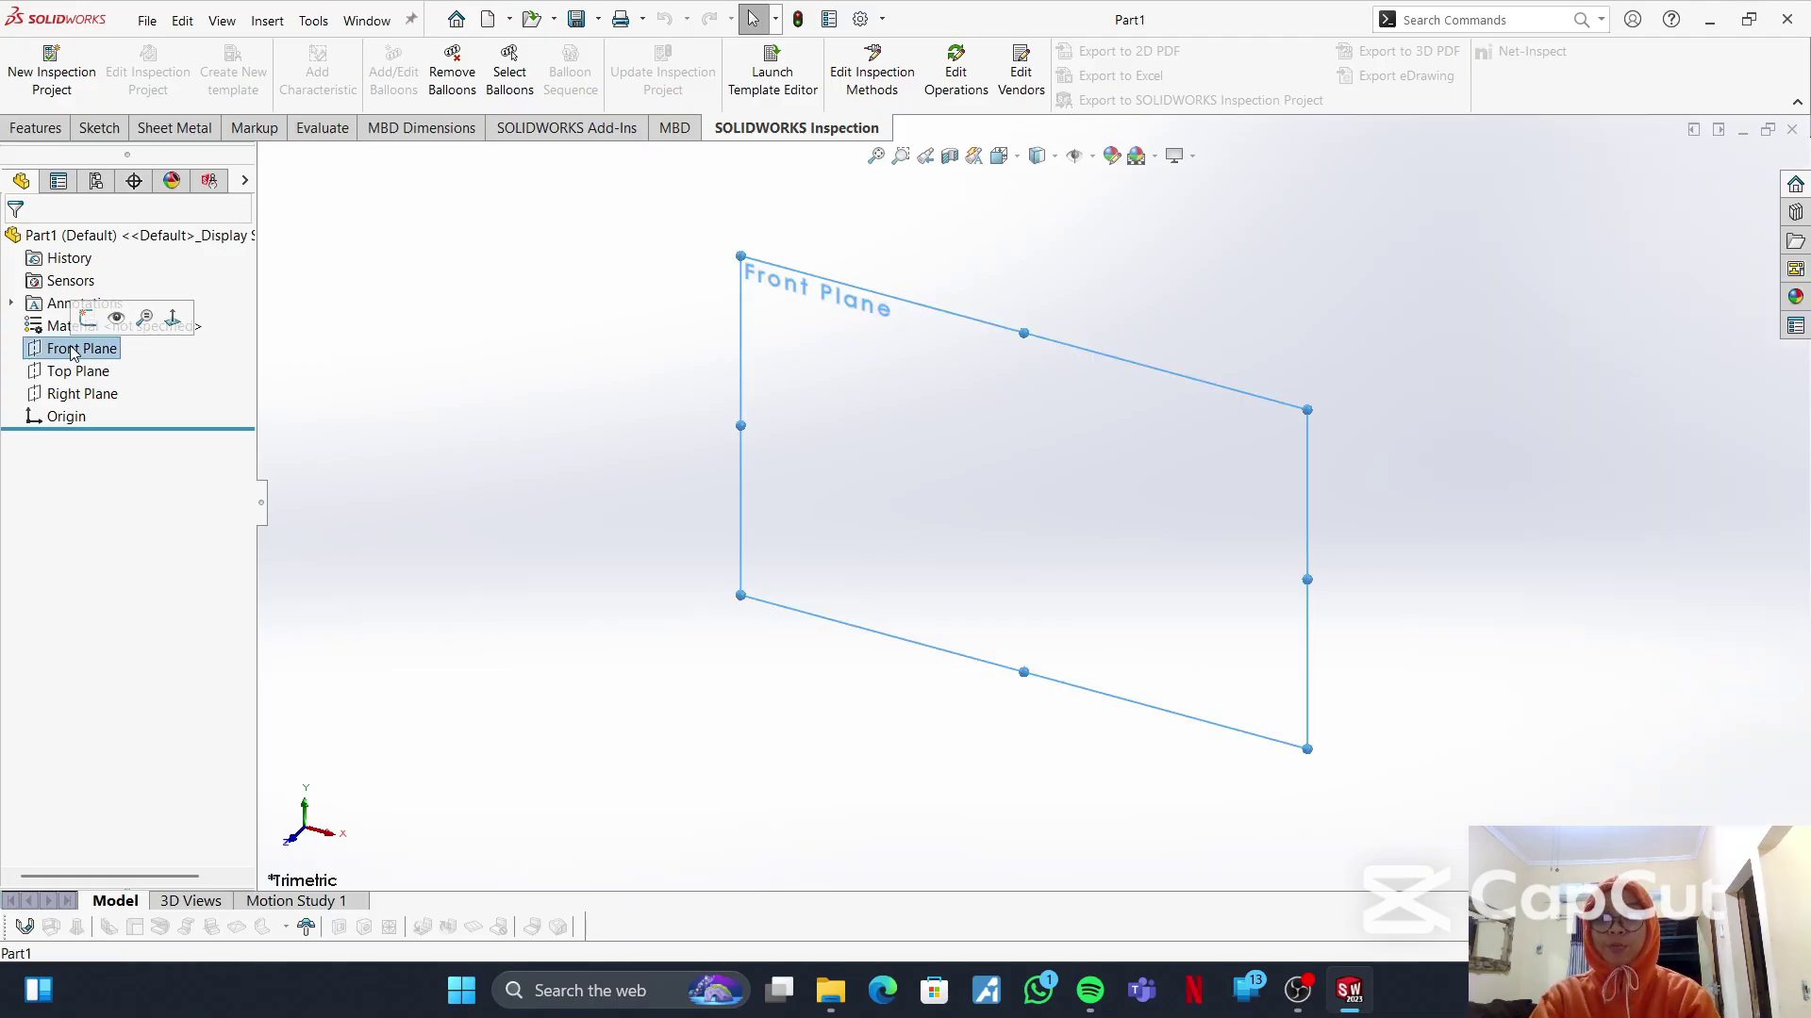
left_click(86, 318)
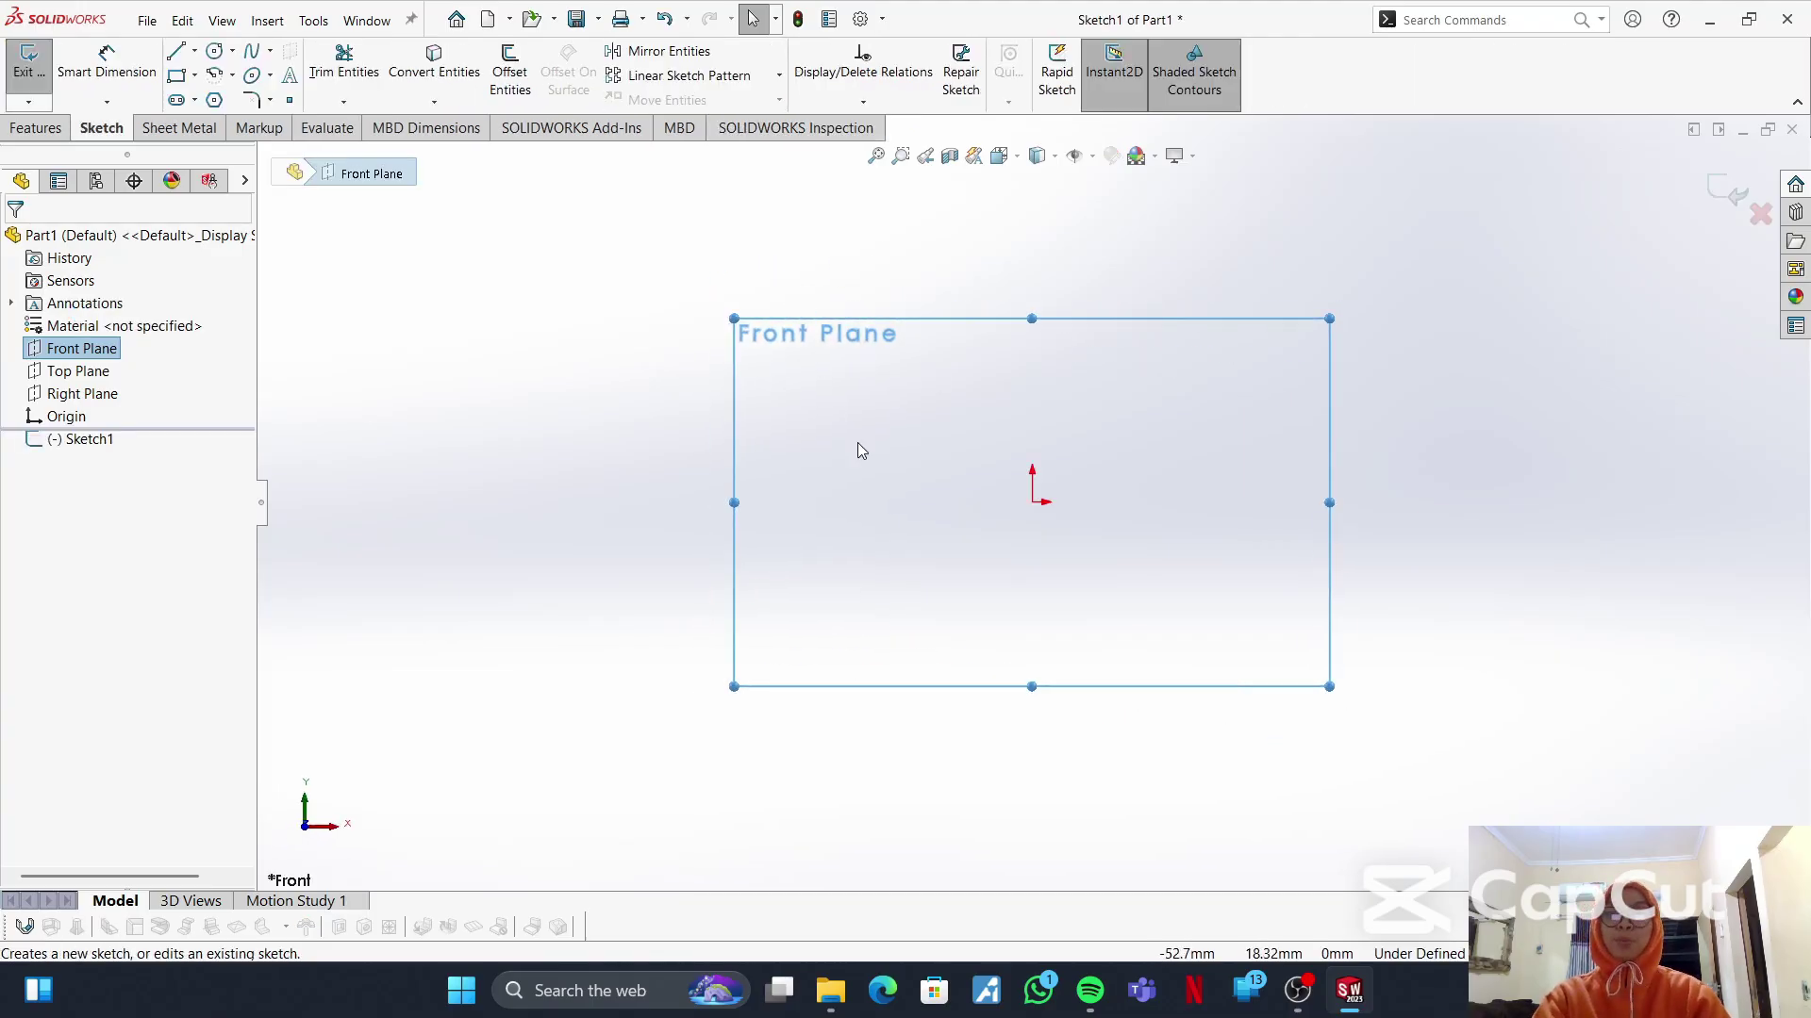
left_click(292, 76)
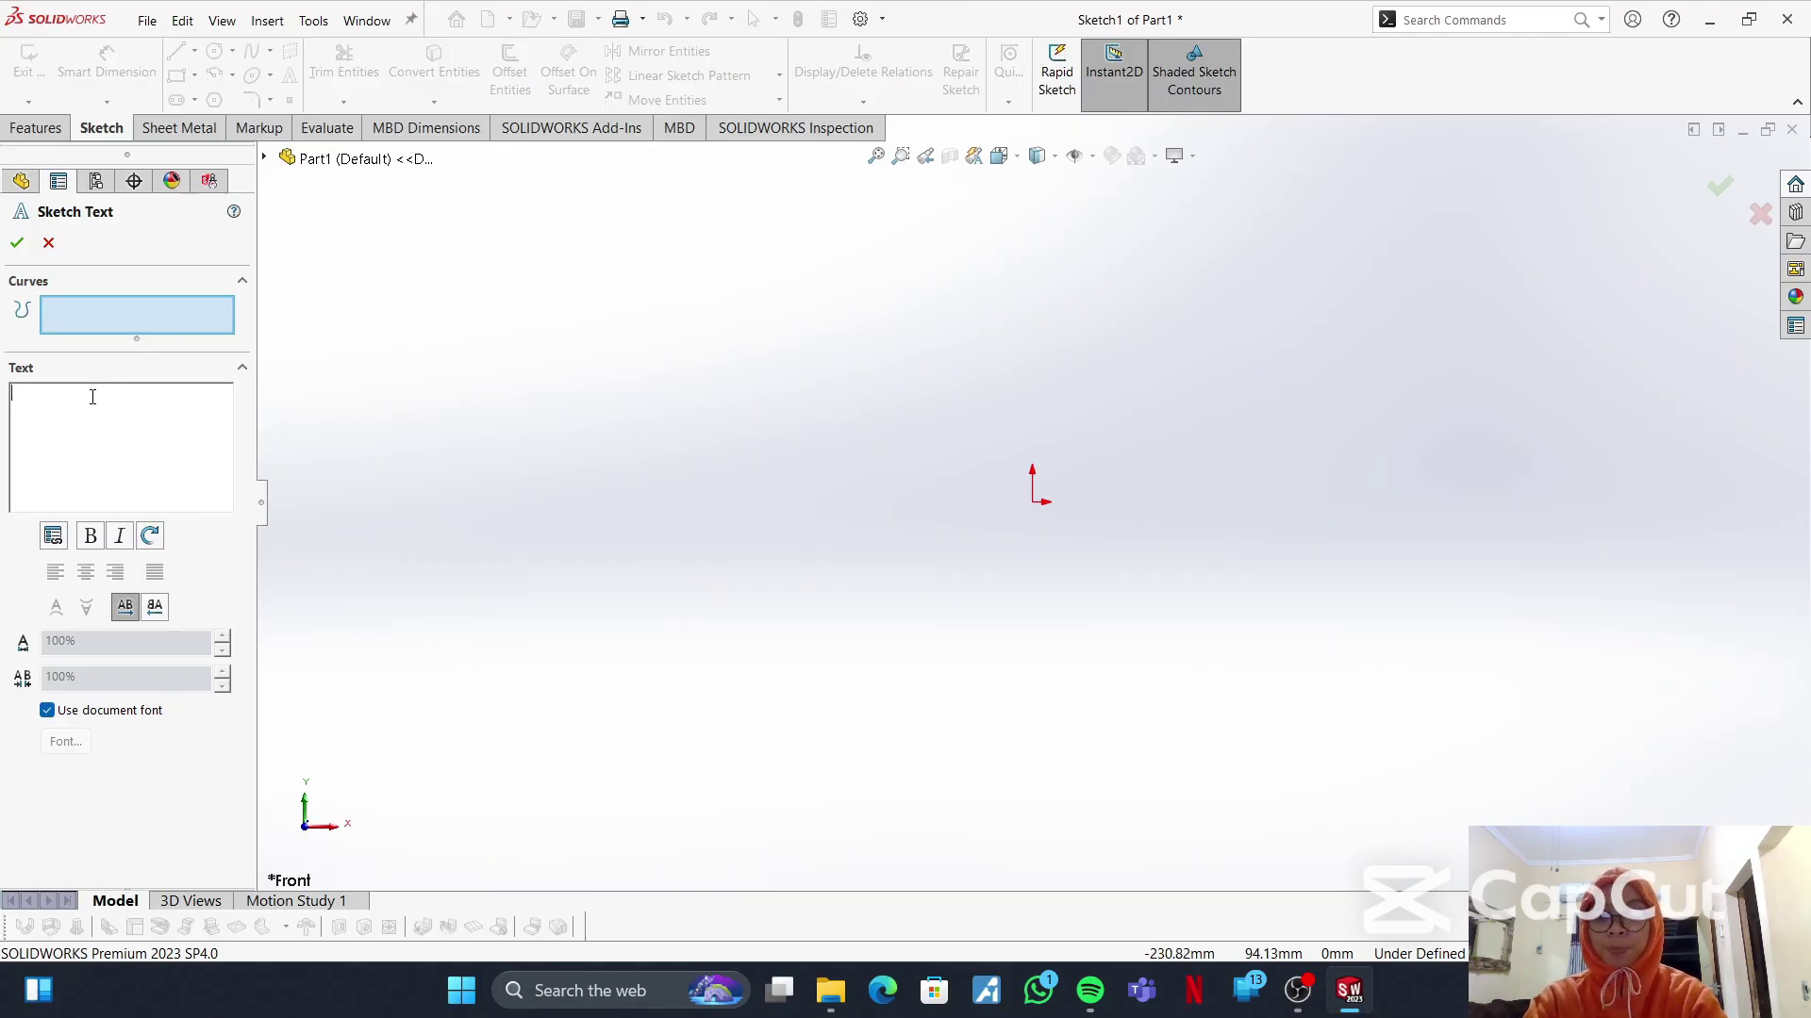
type("NARAVIT")
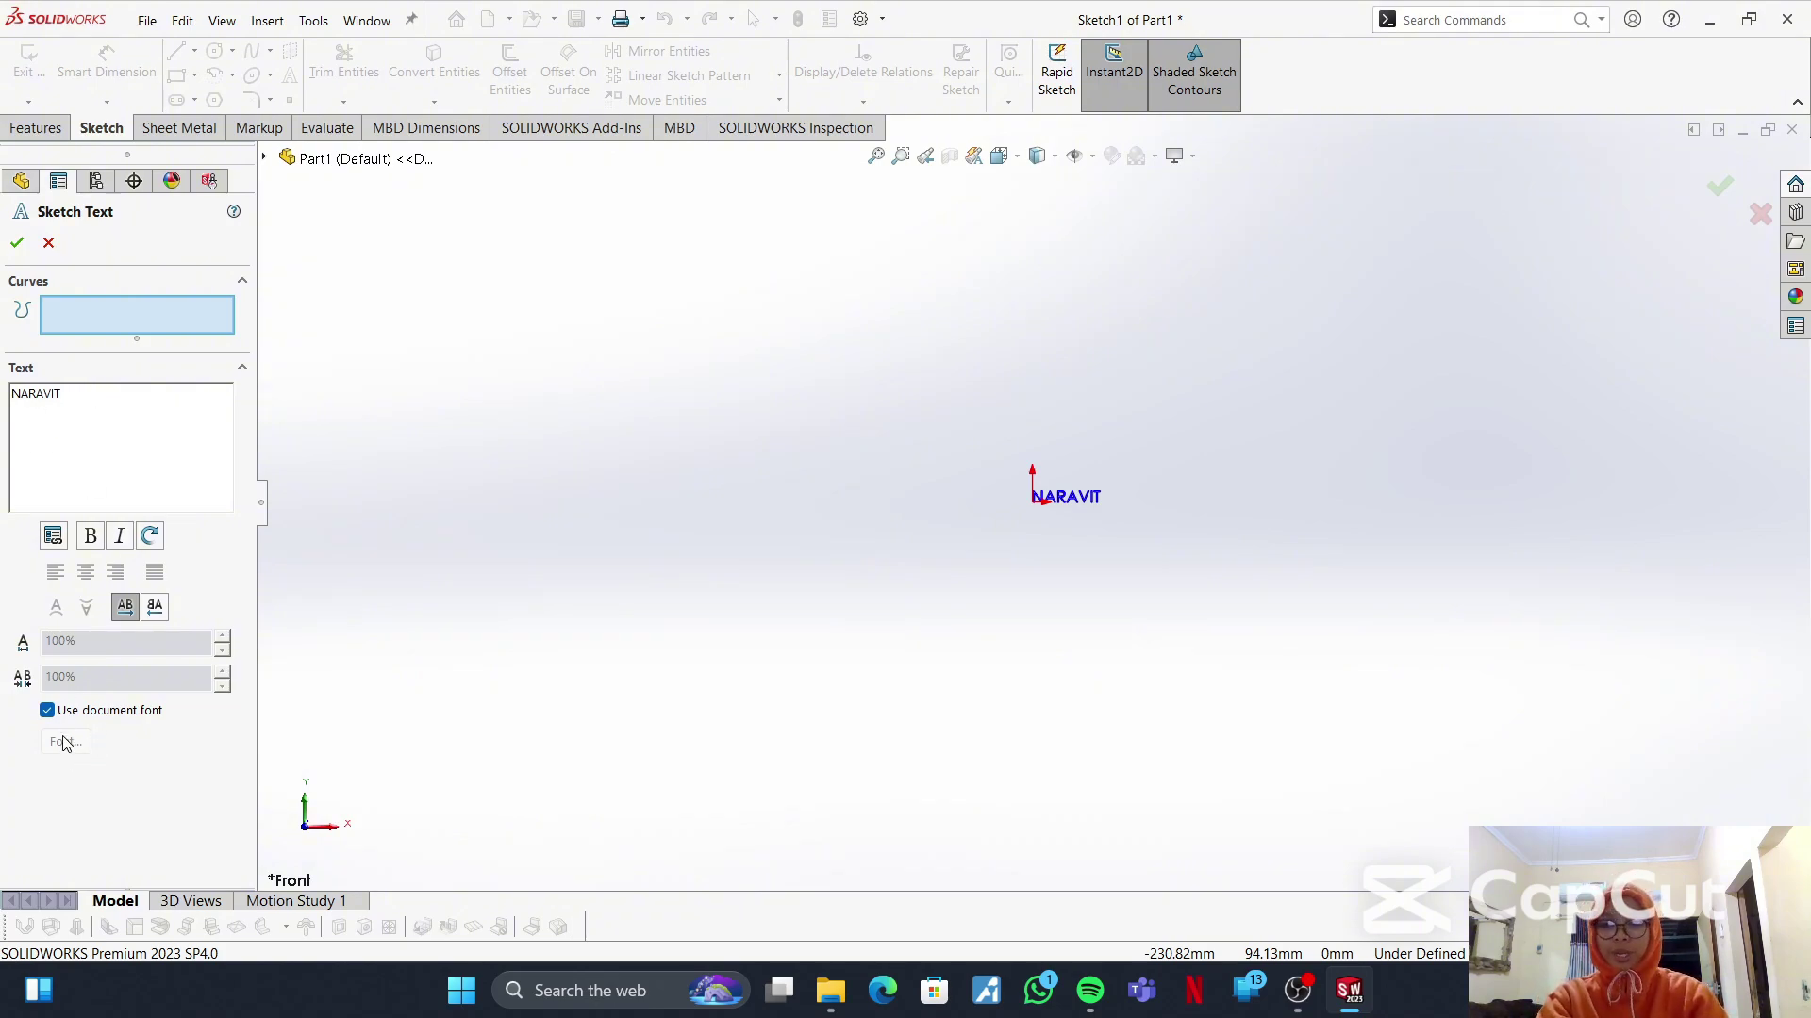
- Override the document font for the sketch text with Cooper in Black style, keeping the height in units, and accept the text
left_click(47, 711)
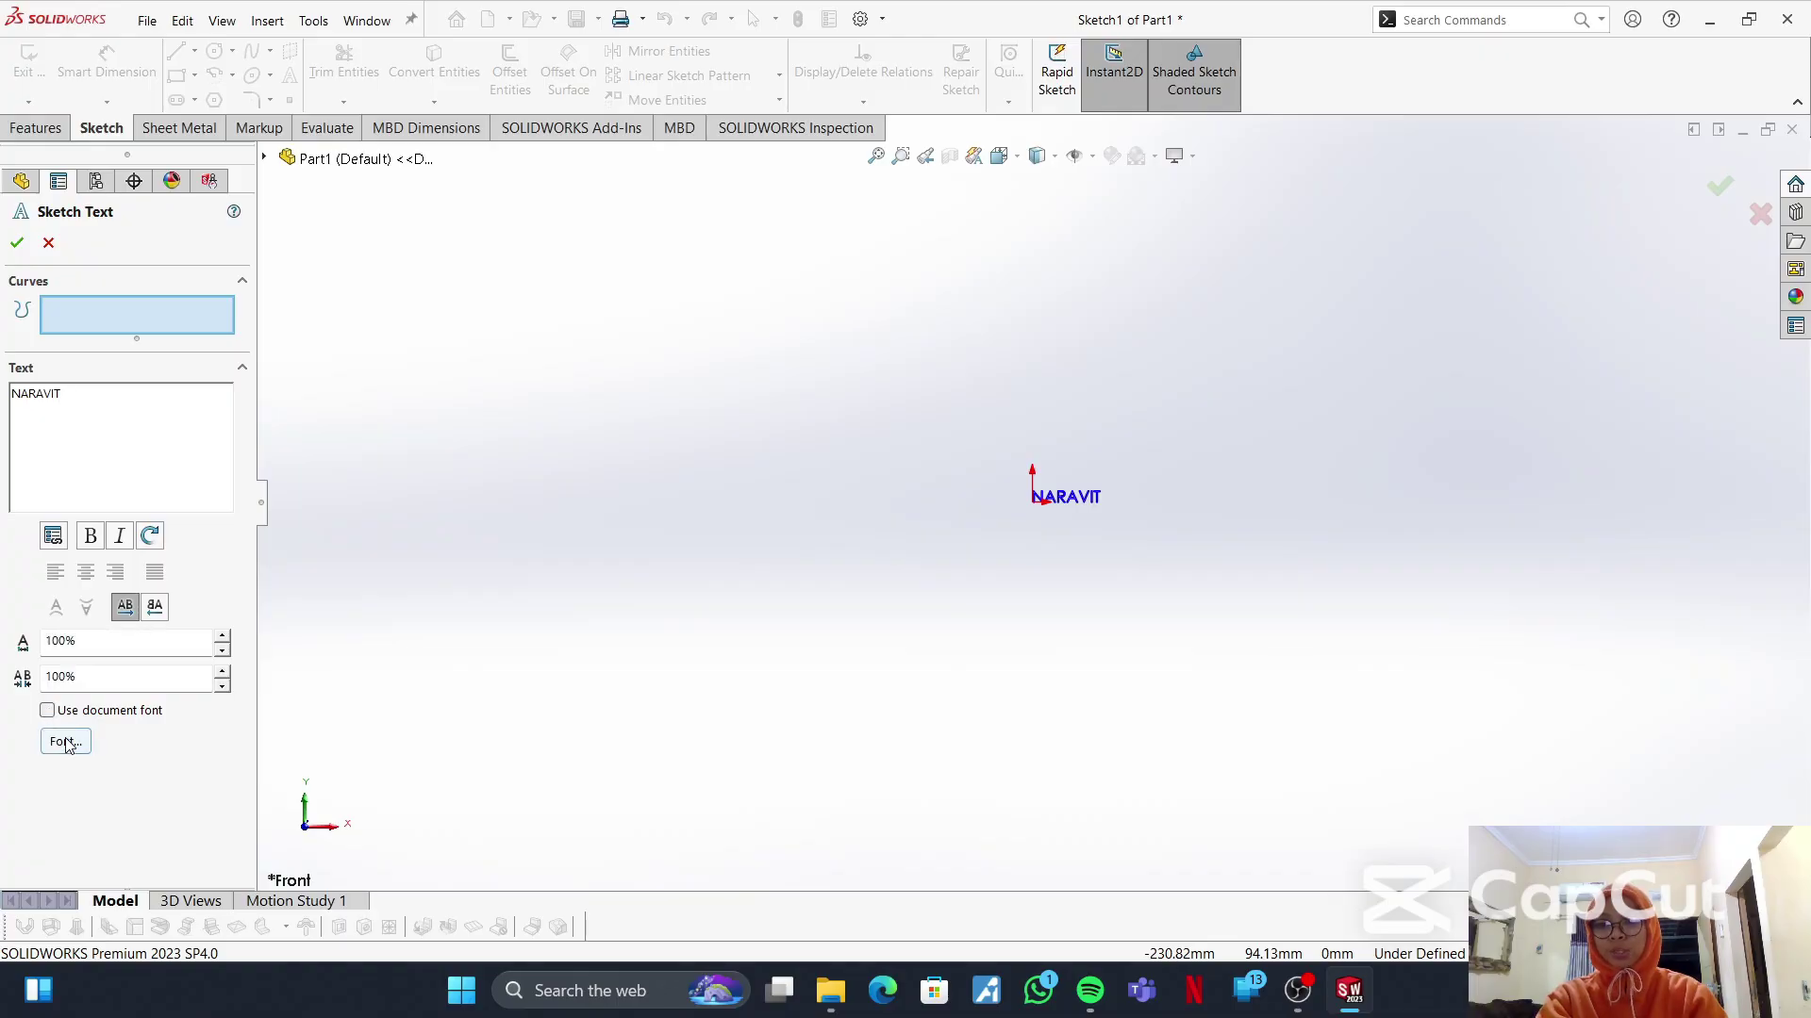
left_click(65, 742)
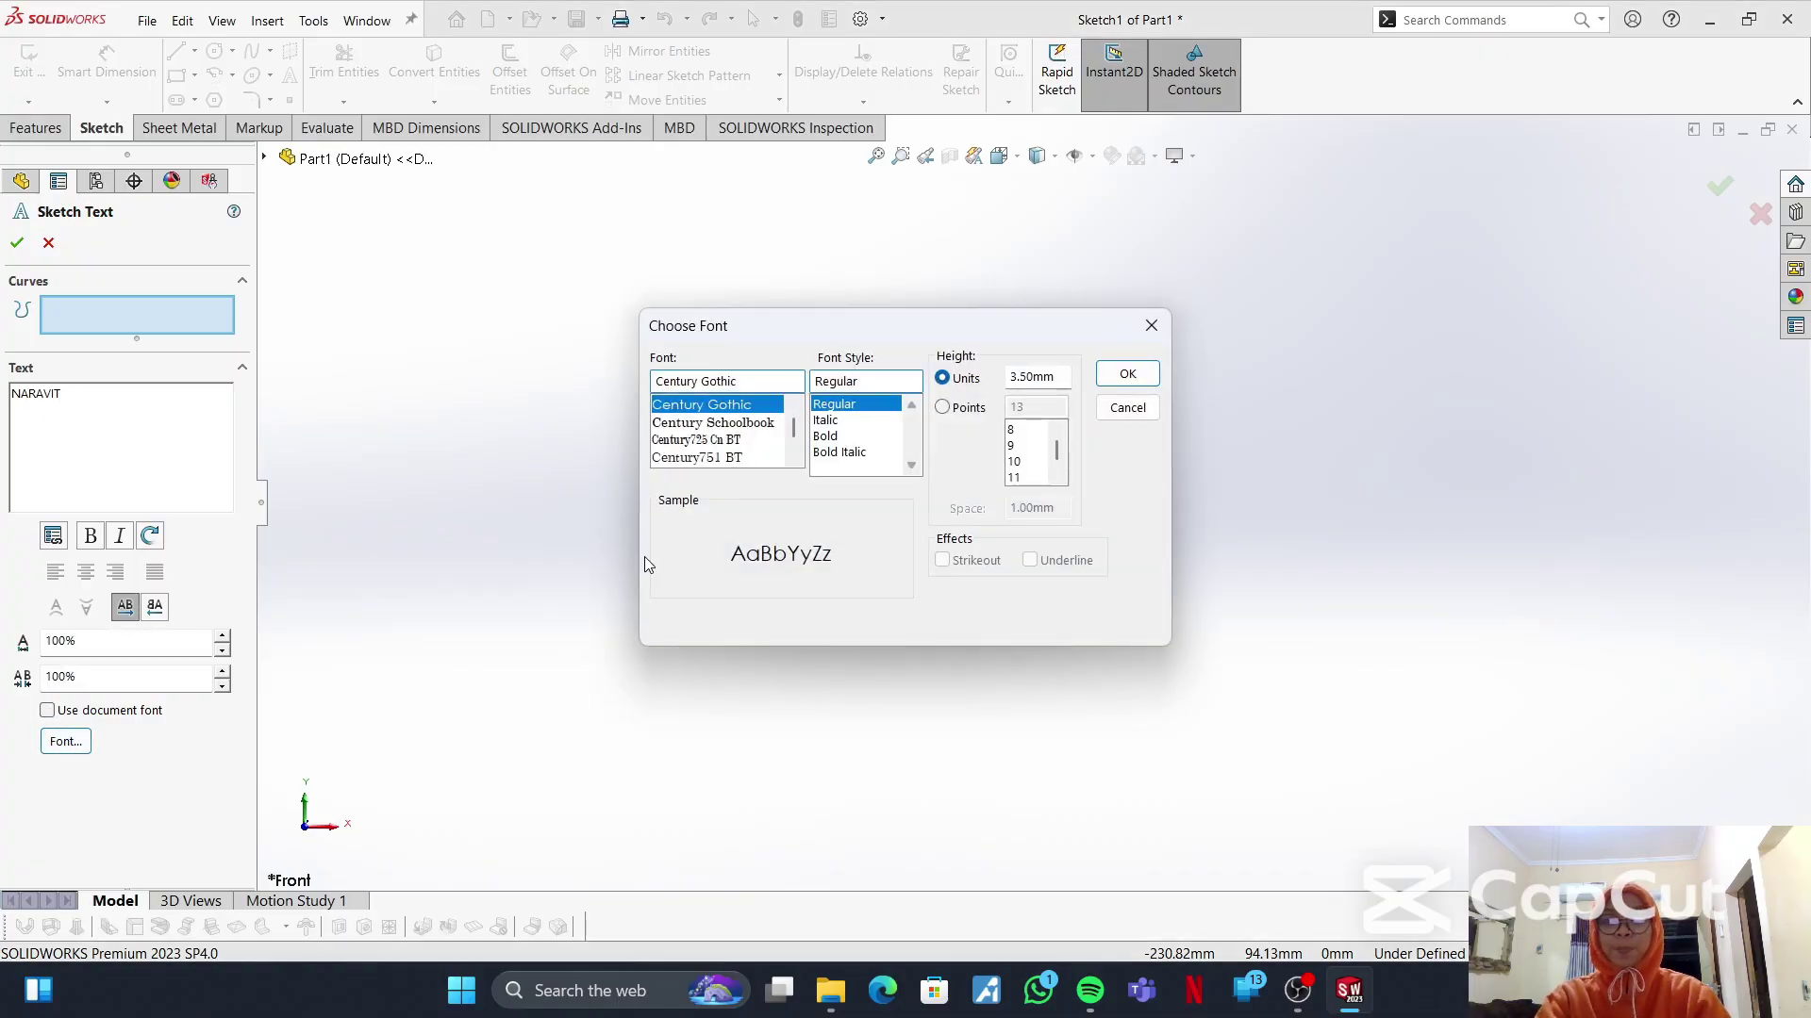
type("COO")
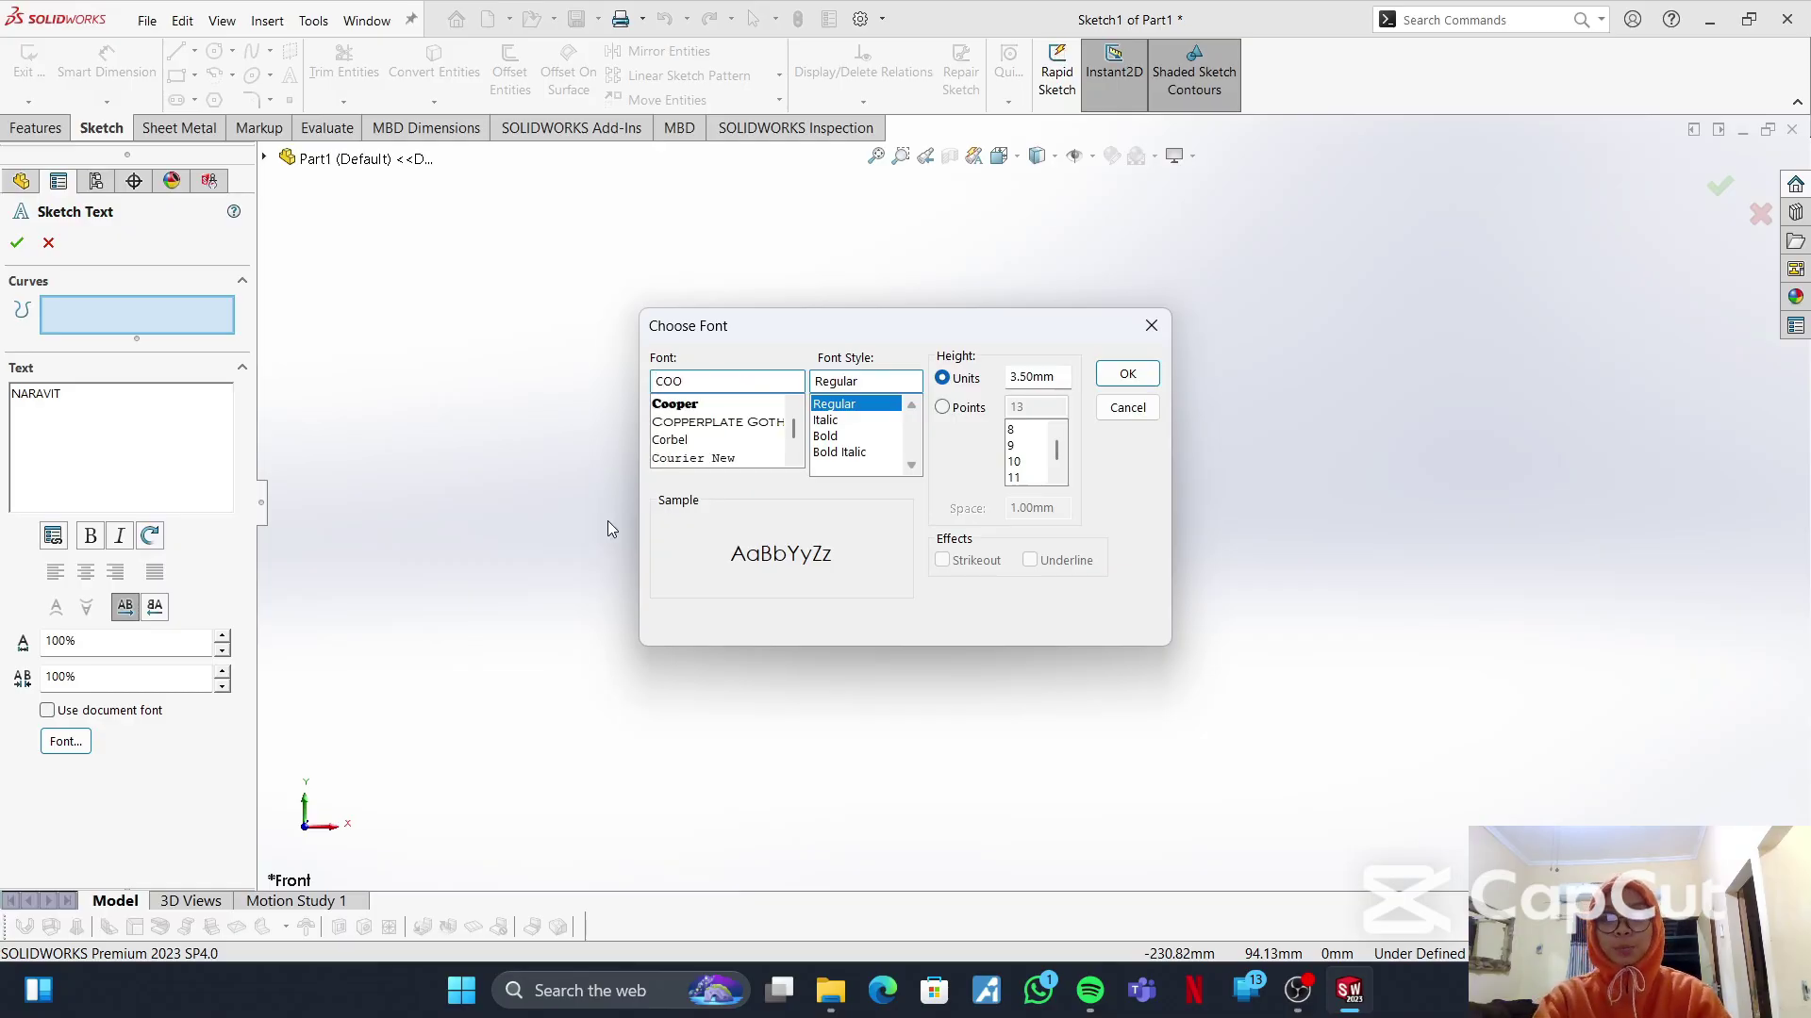
left_click(696, 407)
left_click(896, 403)
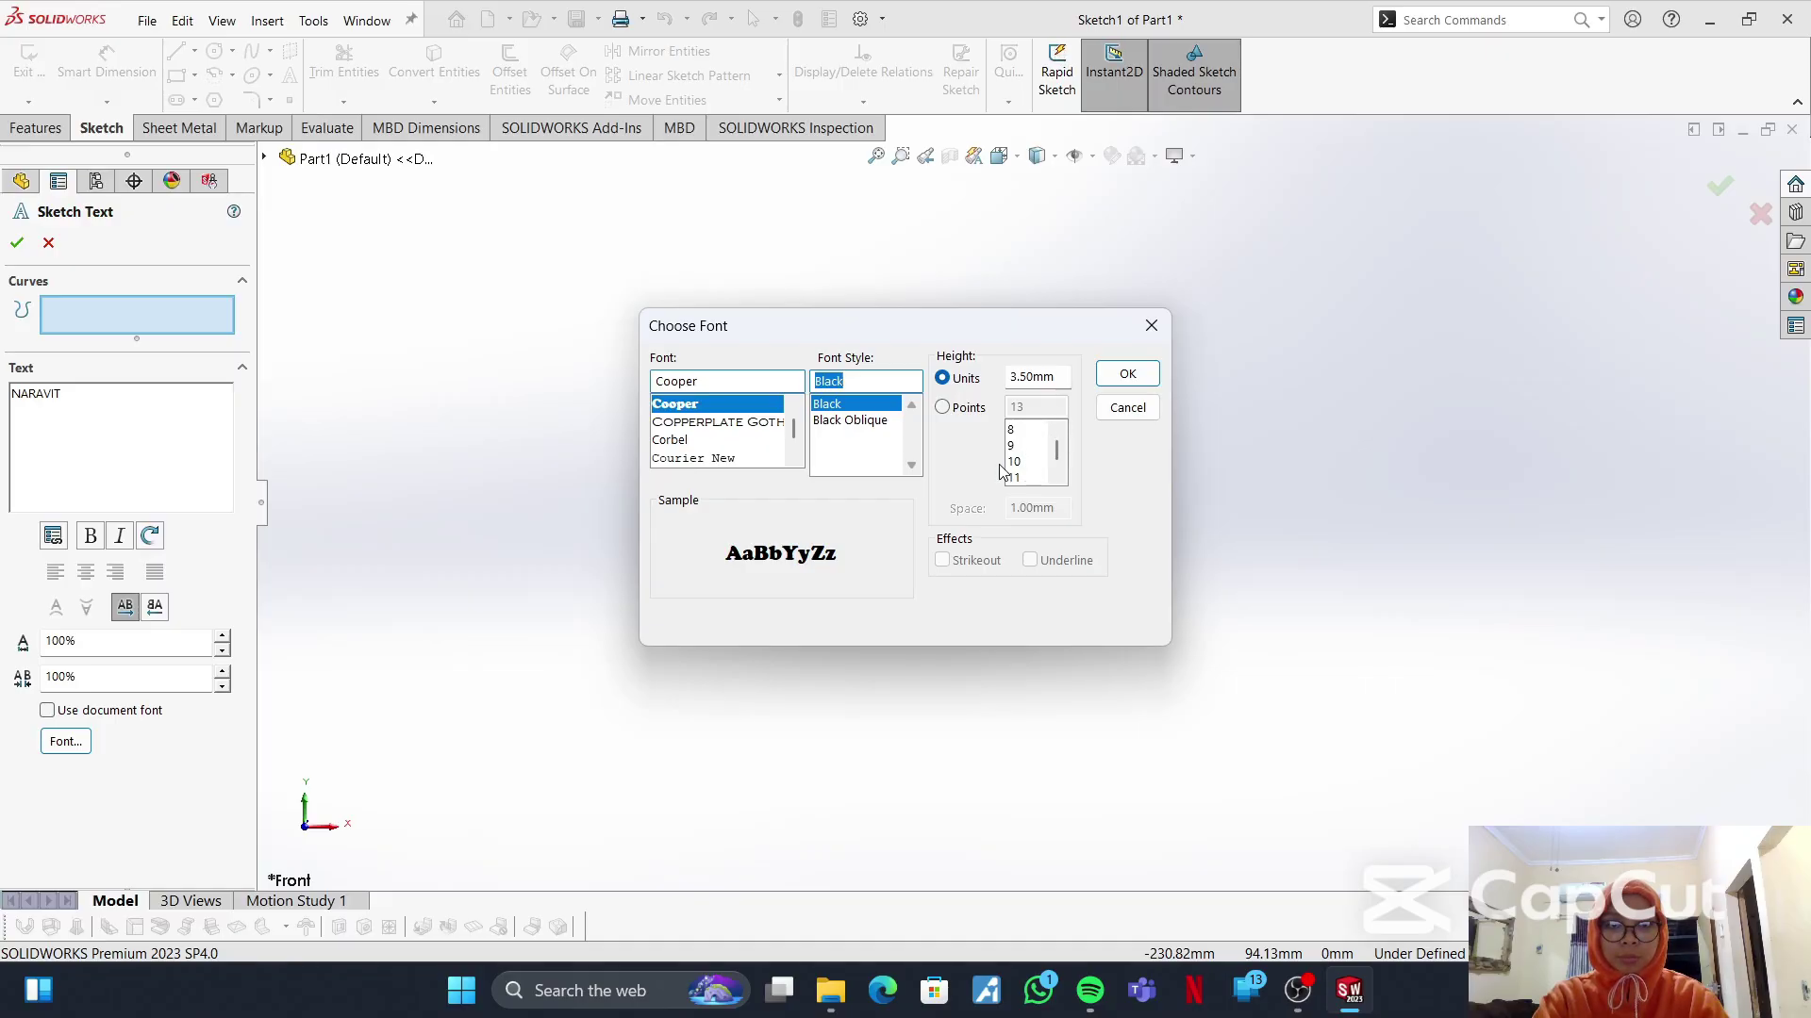
left_click(942, 407)
left_click(942, 378)
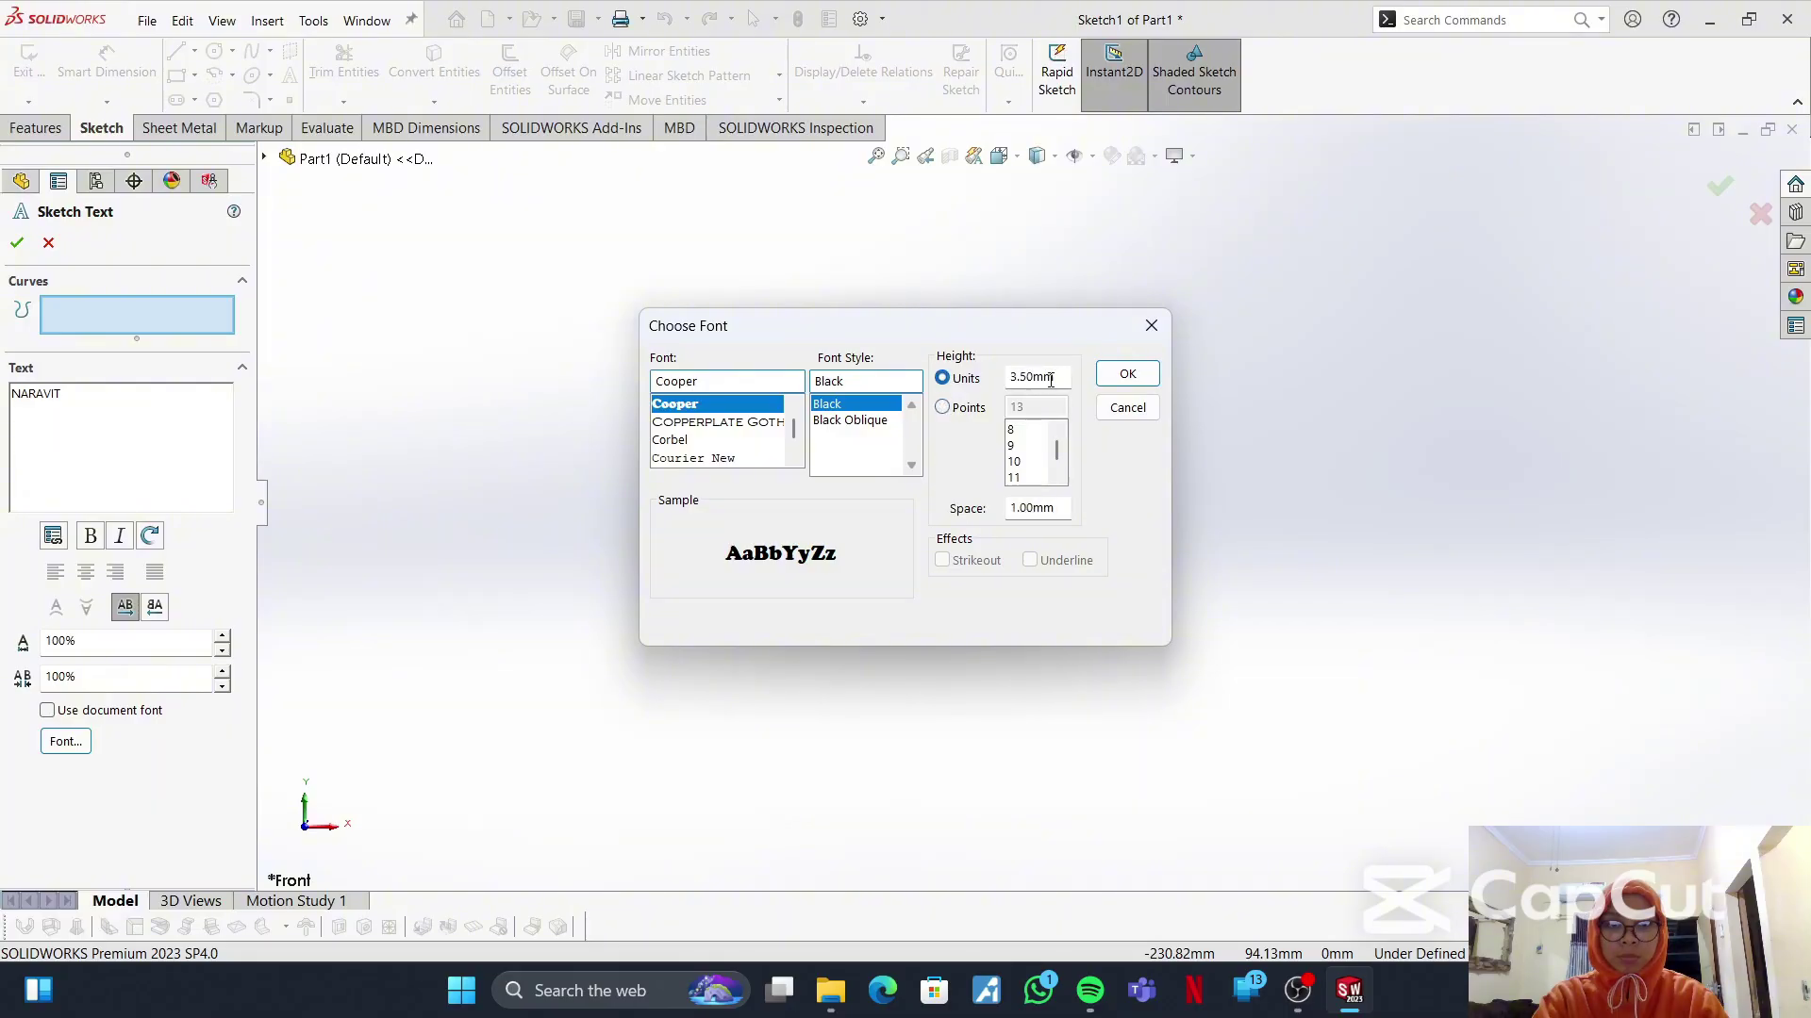
left_click(1125, 377)
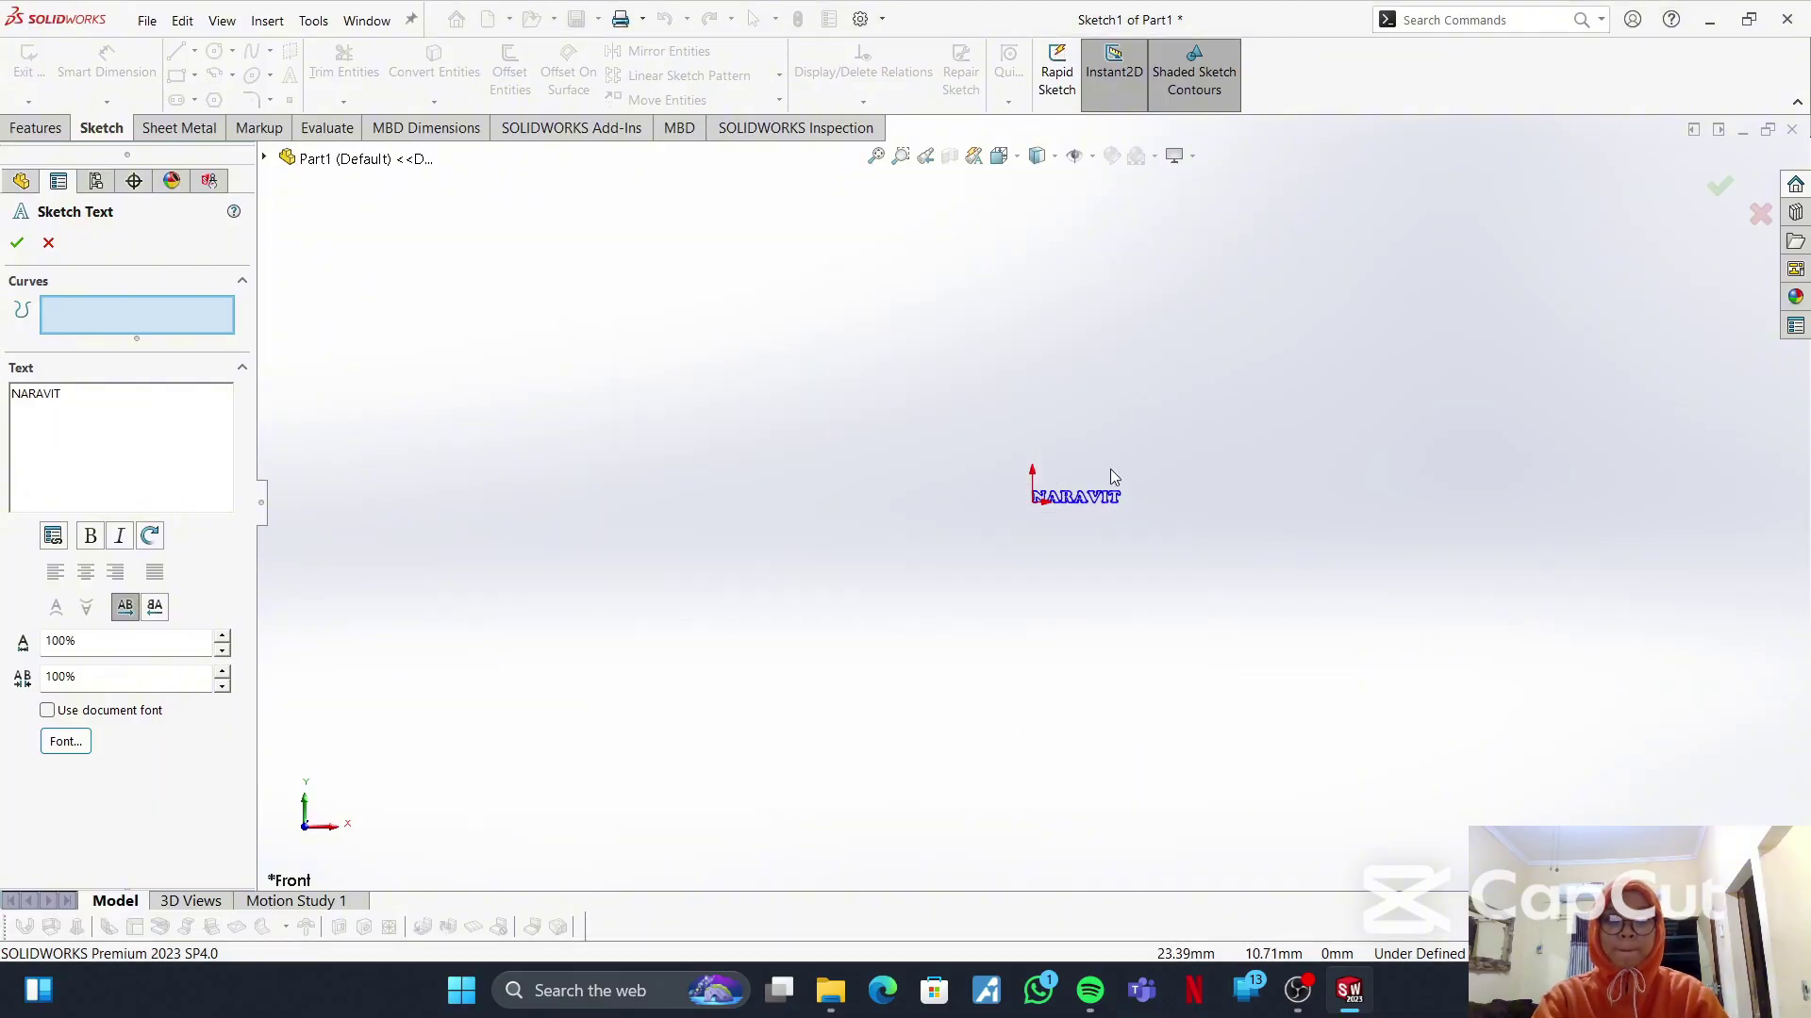
scroll(1094, 514, "down", 3)
scroll(830, 509, "down", 3)
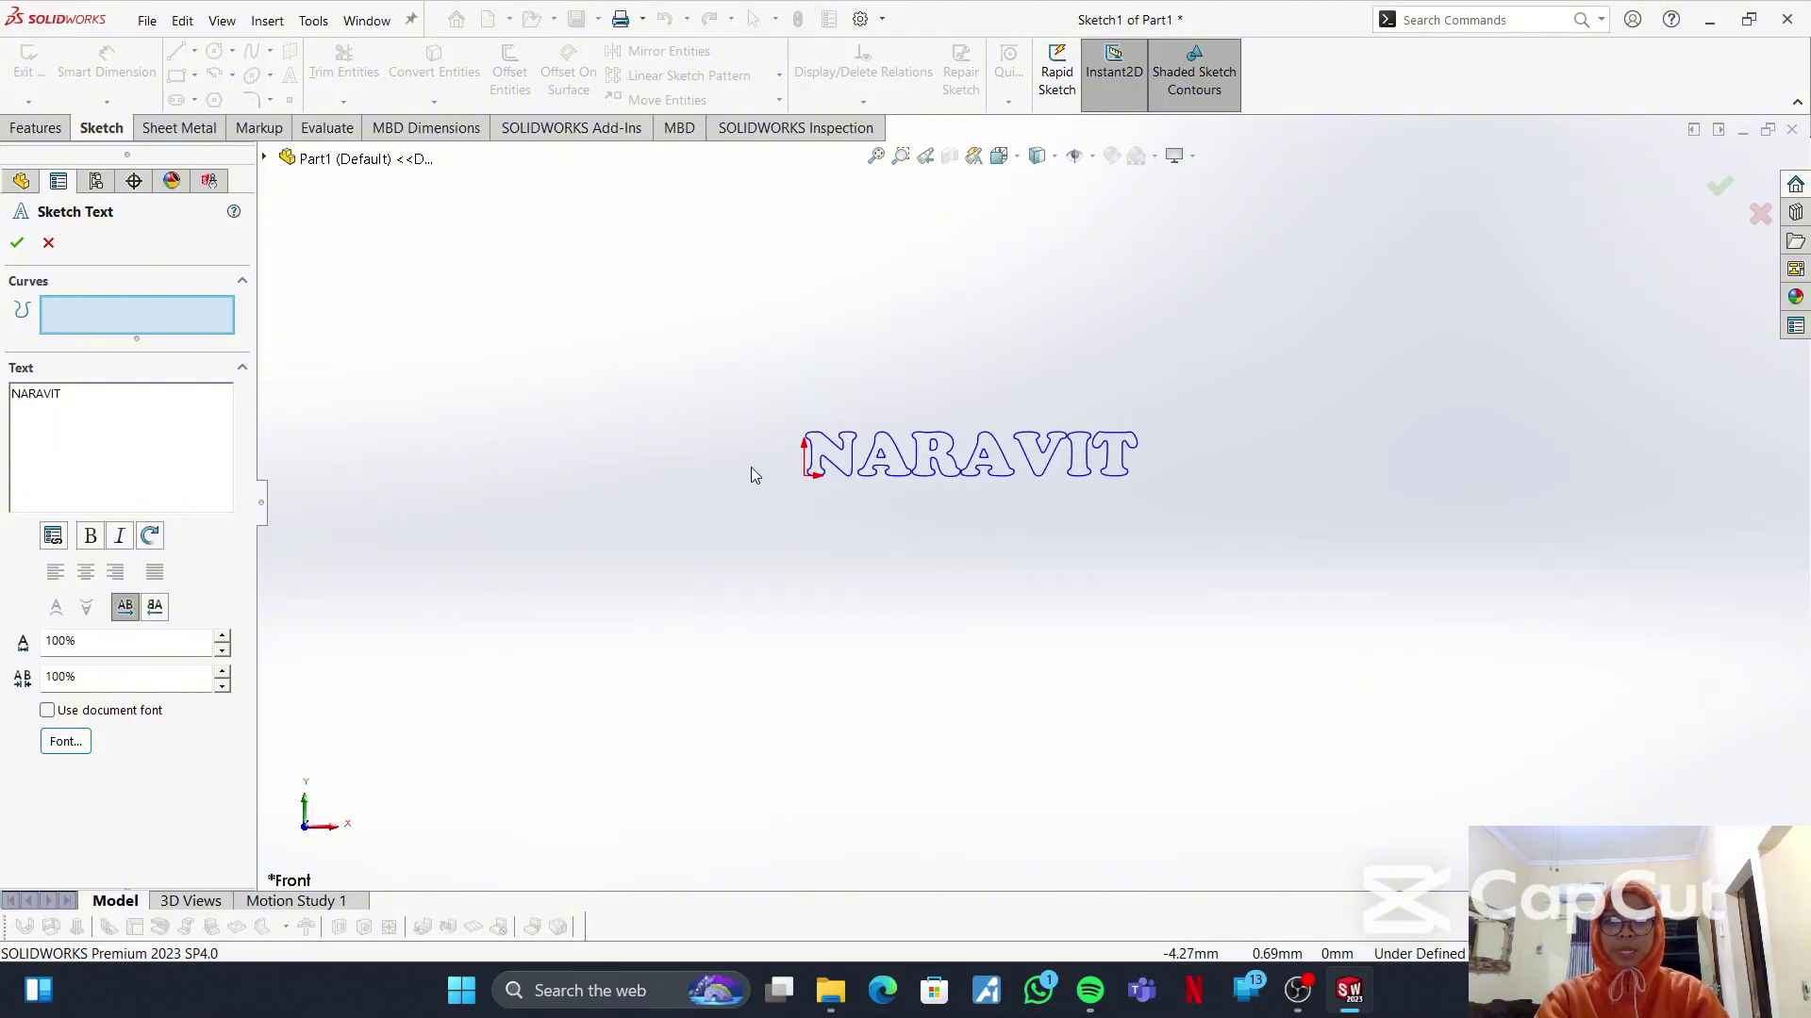
scroll(750, 466, "down", 2)
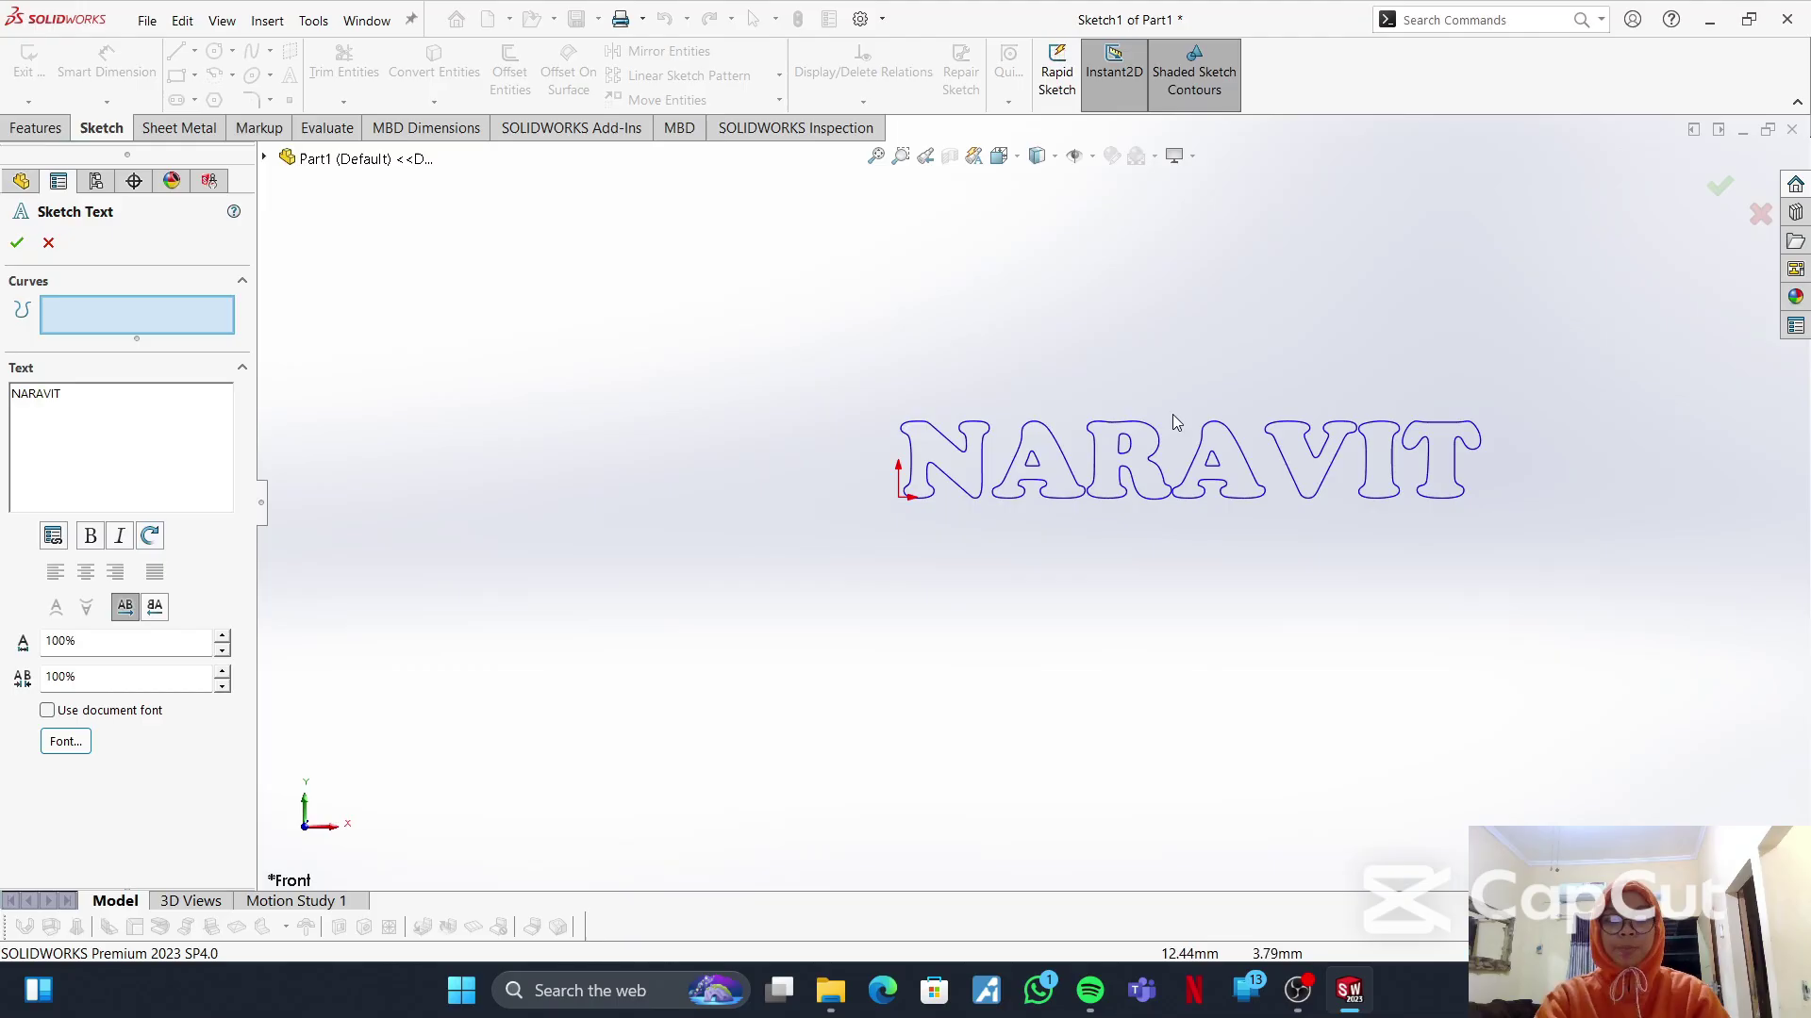
left_click(17, 242)
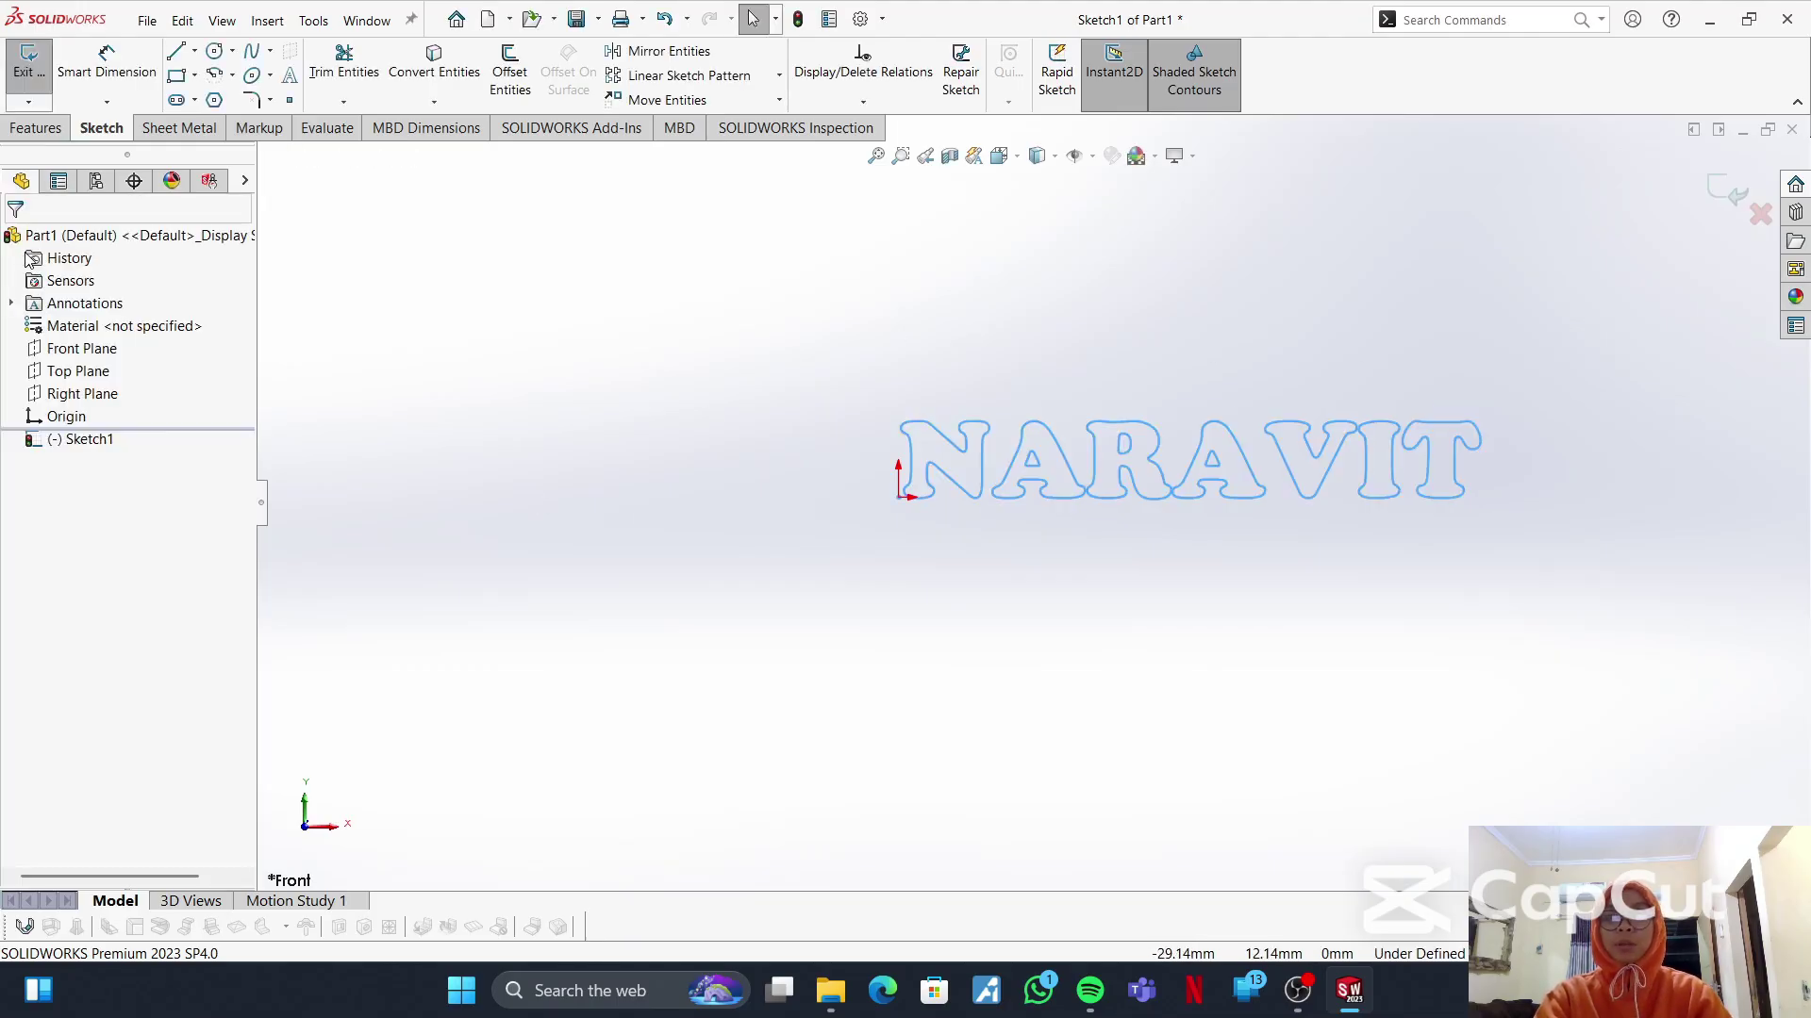
- Extrude the text sketch as a blind boss 5 mm deep in the reversed direction
left_click(35, 128)
left_click(38, 75)
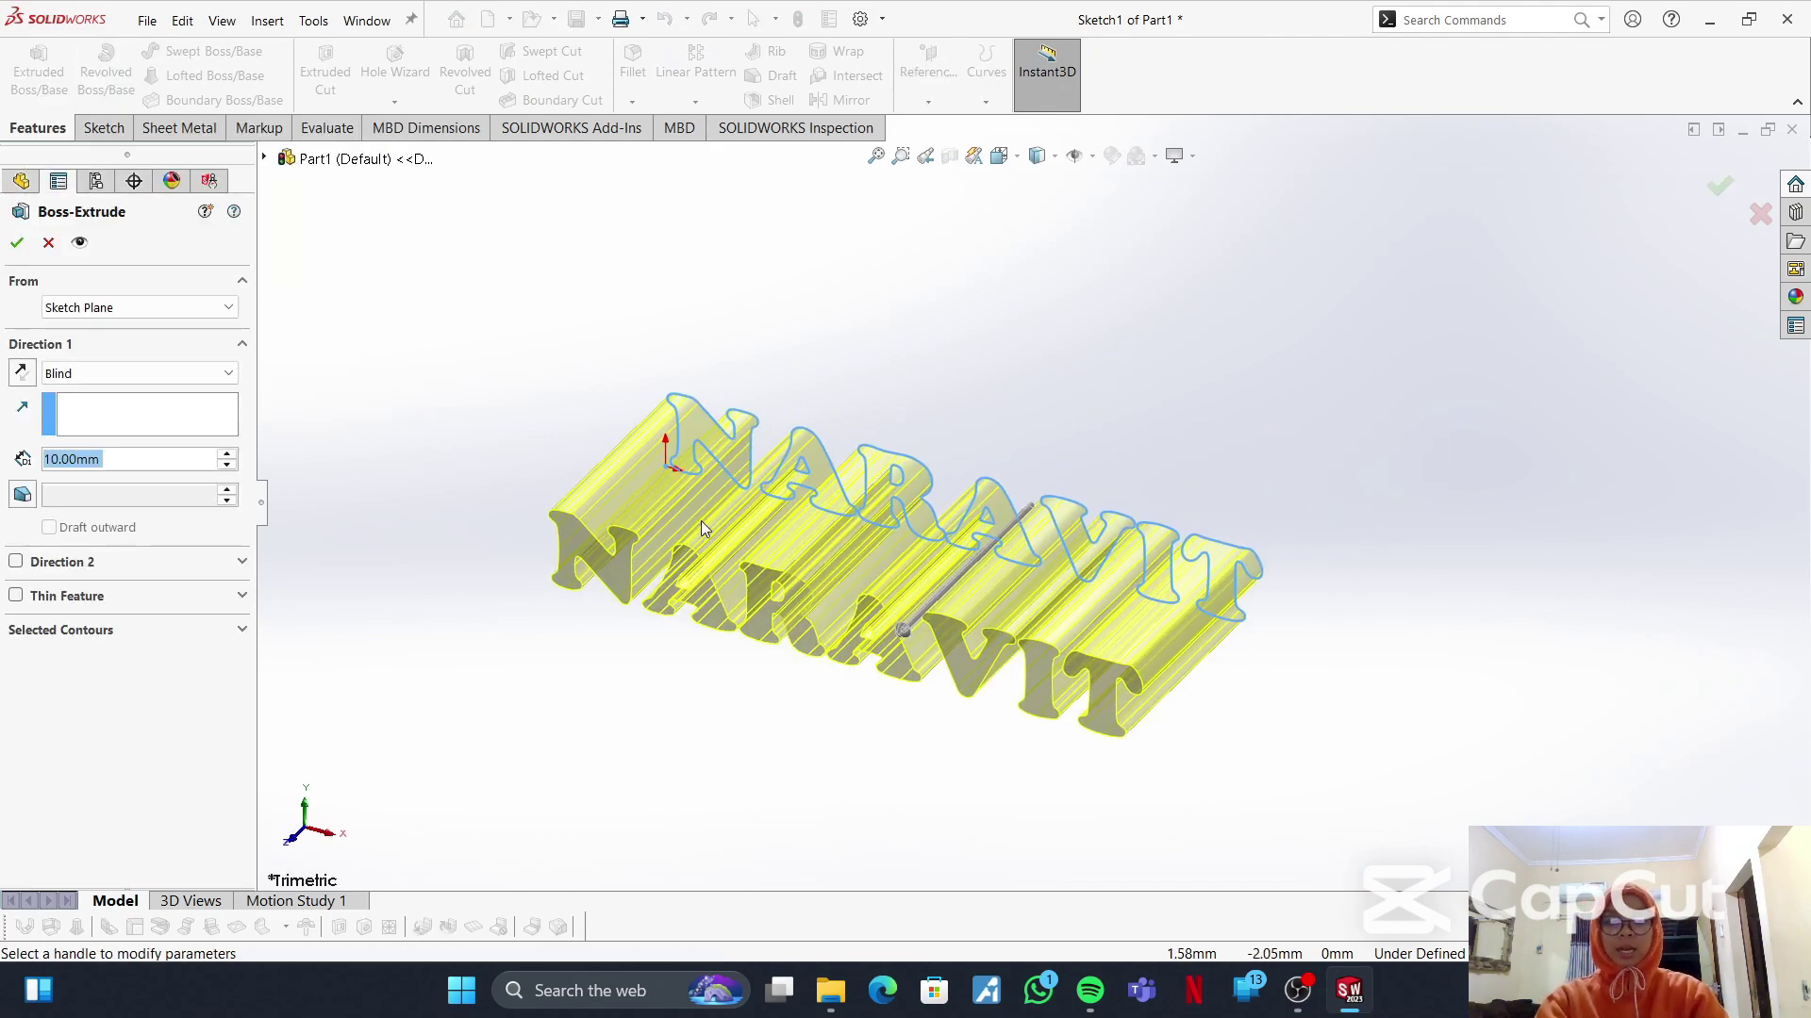
left_click(739, 575)
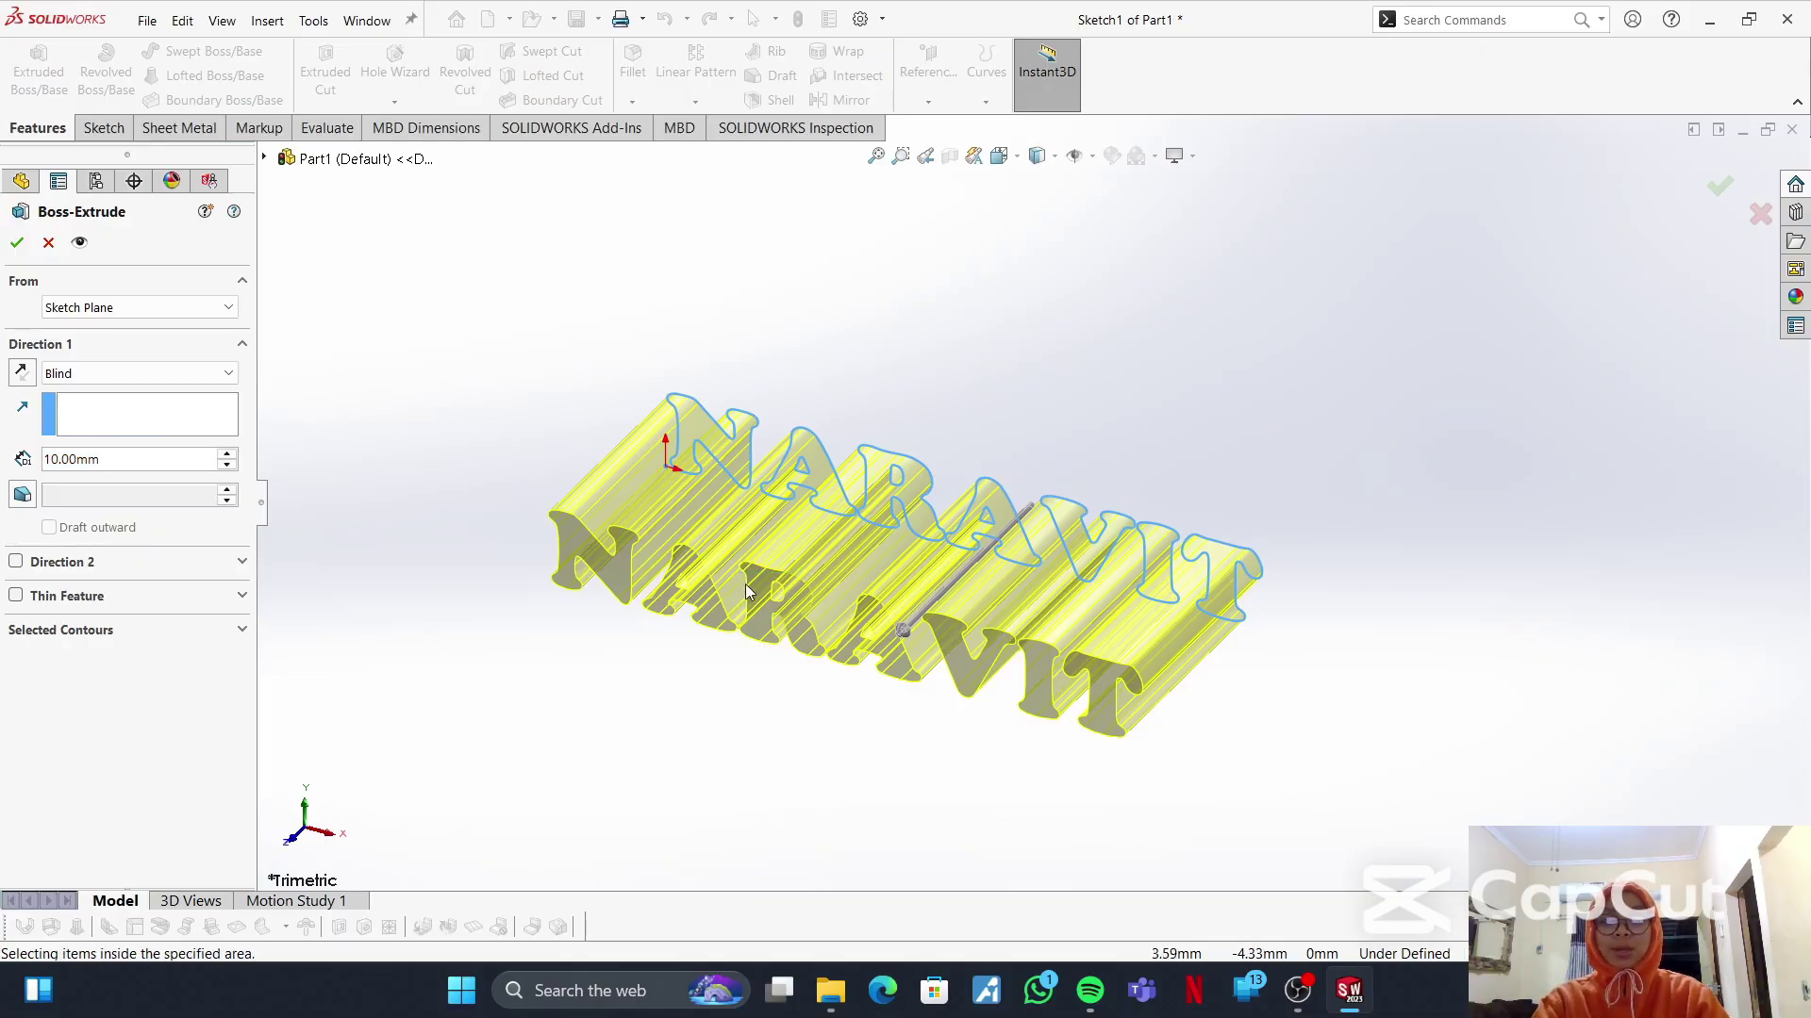
left_click(22, 373)
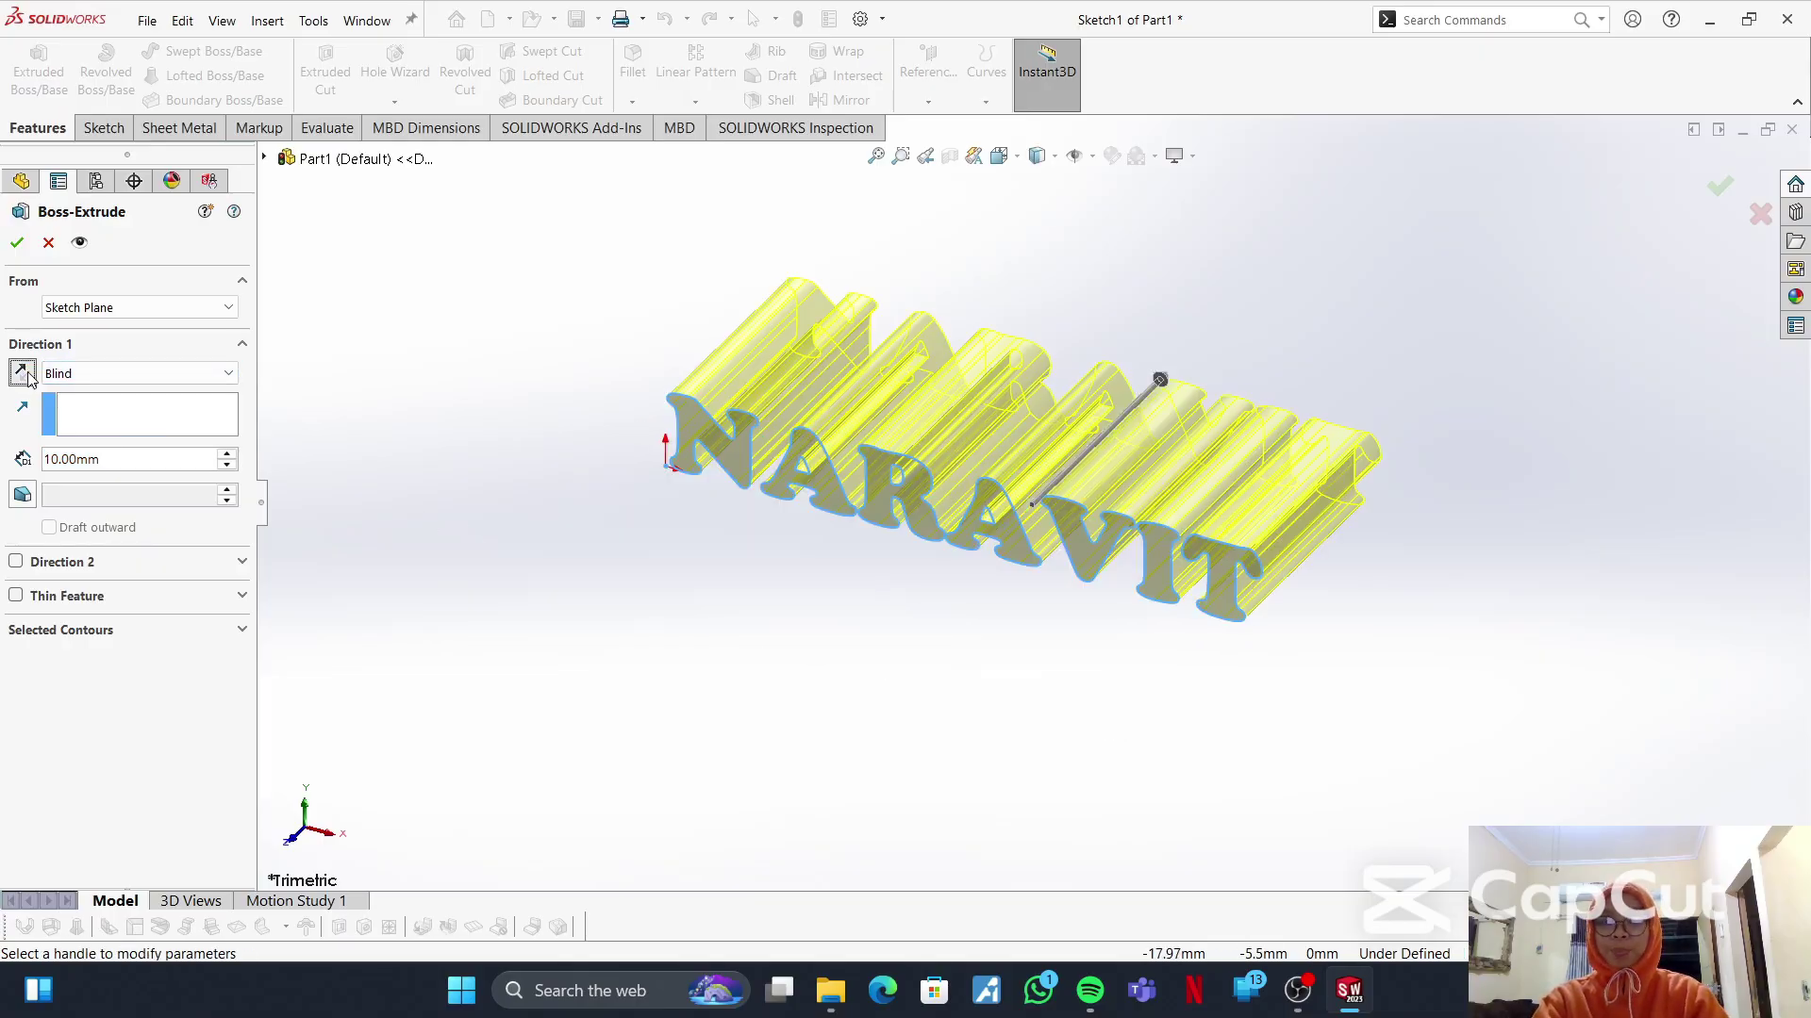
left_click_drag(154, 462, 21, 455)
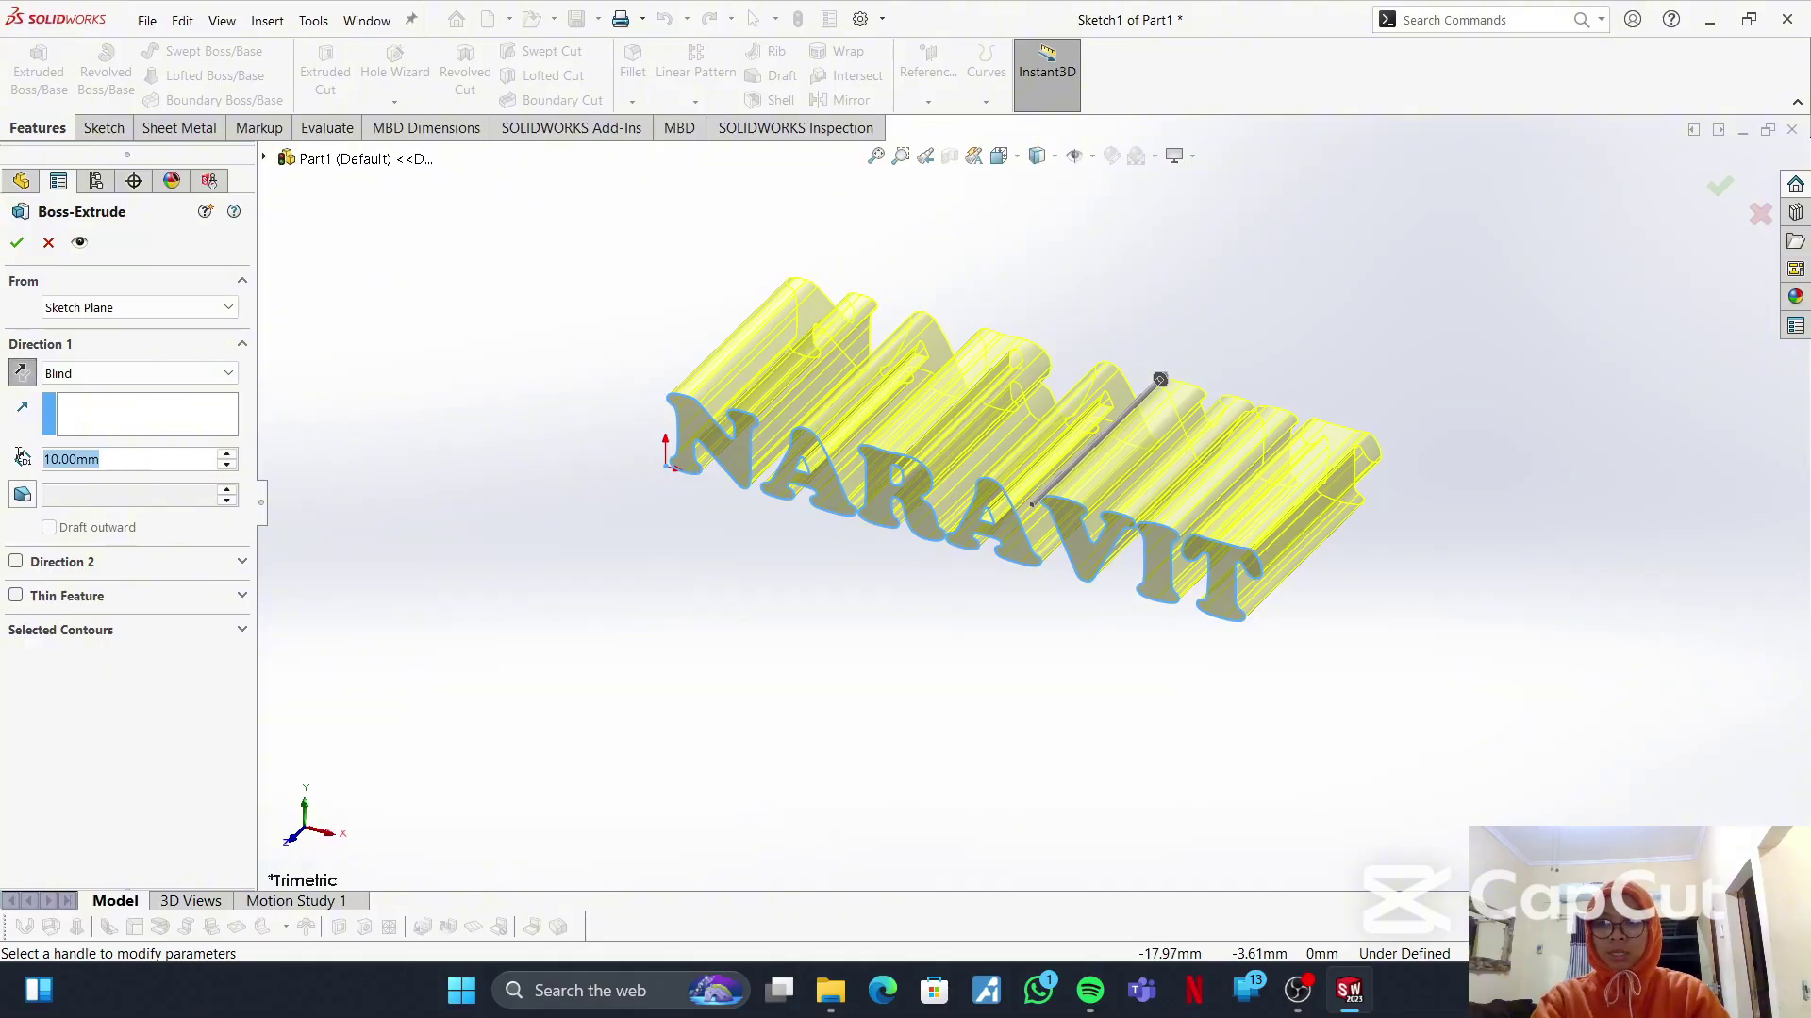
type("5")
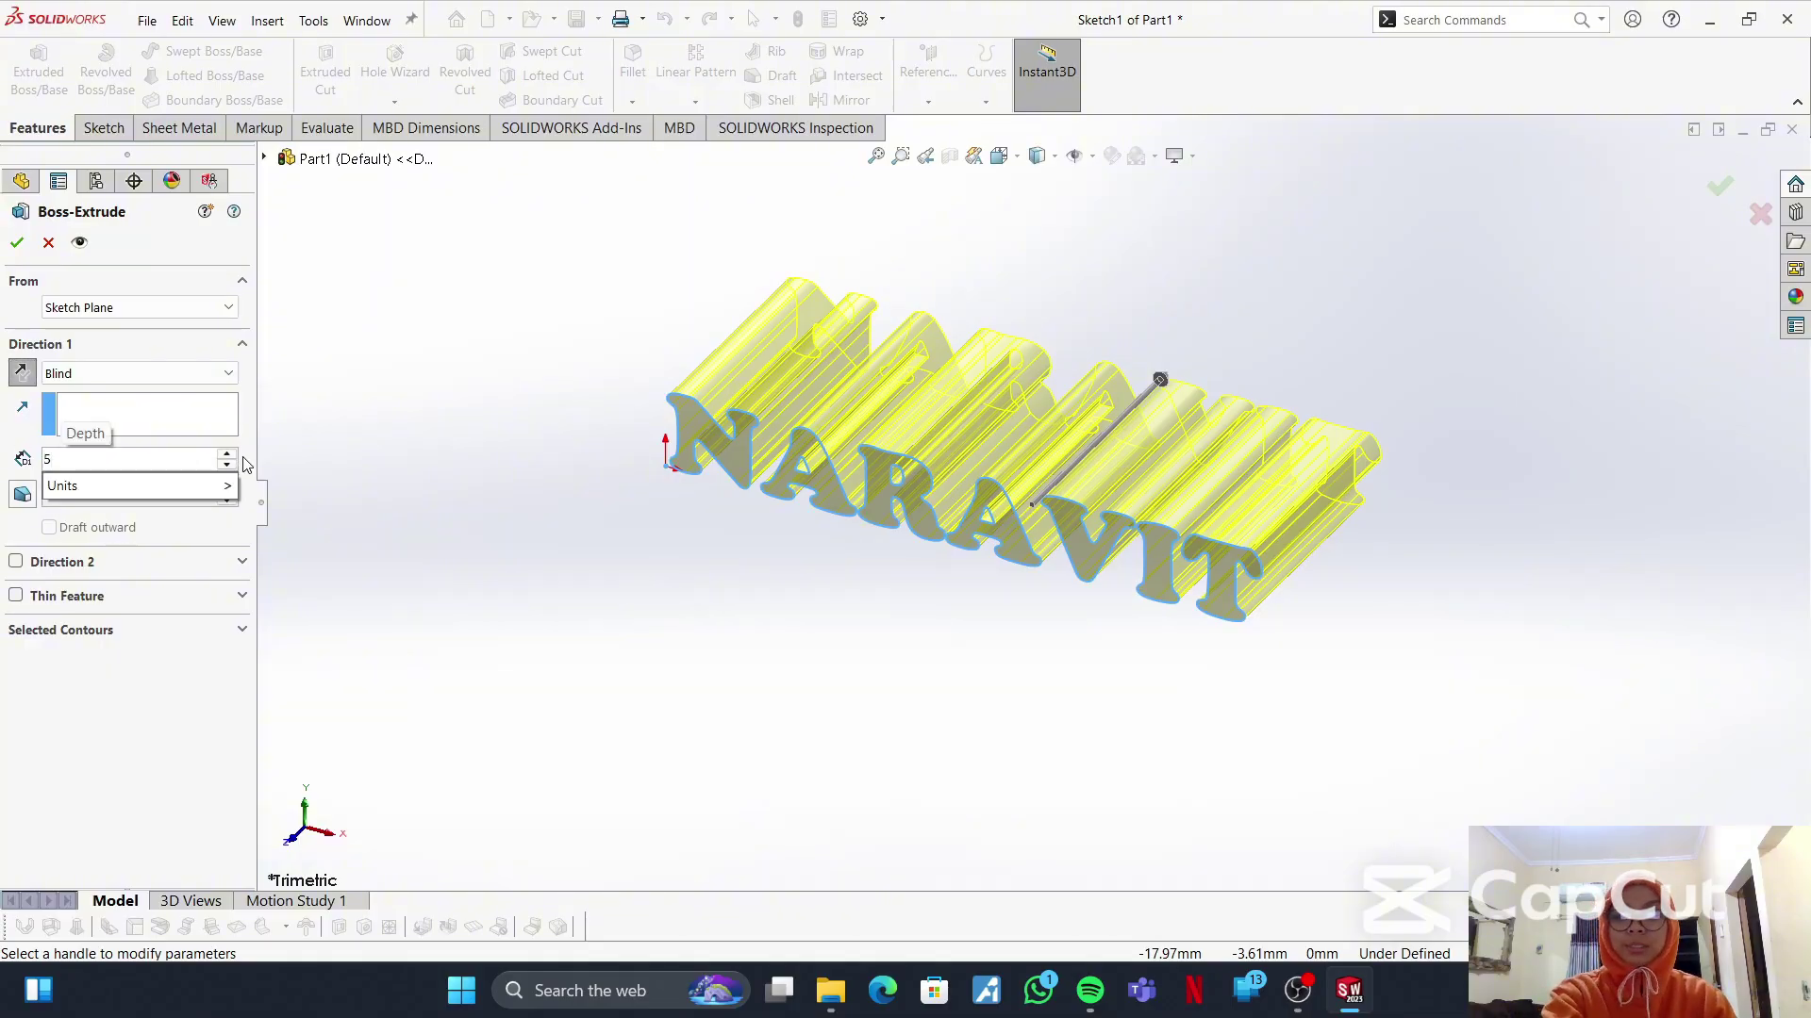
key("Return")
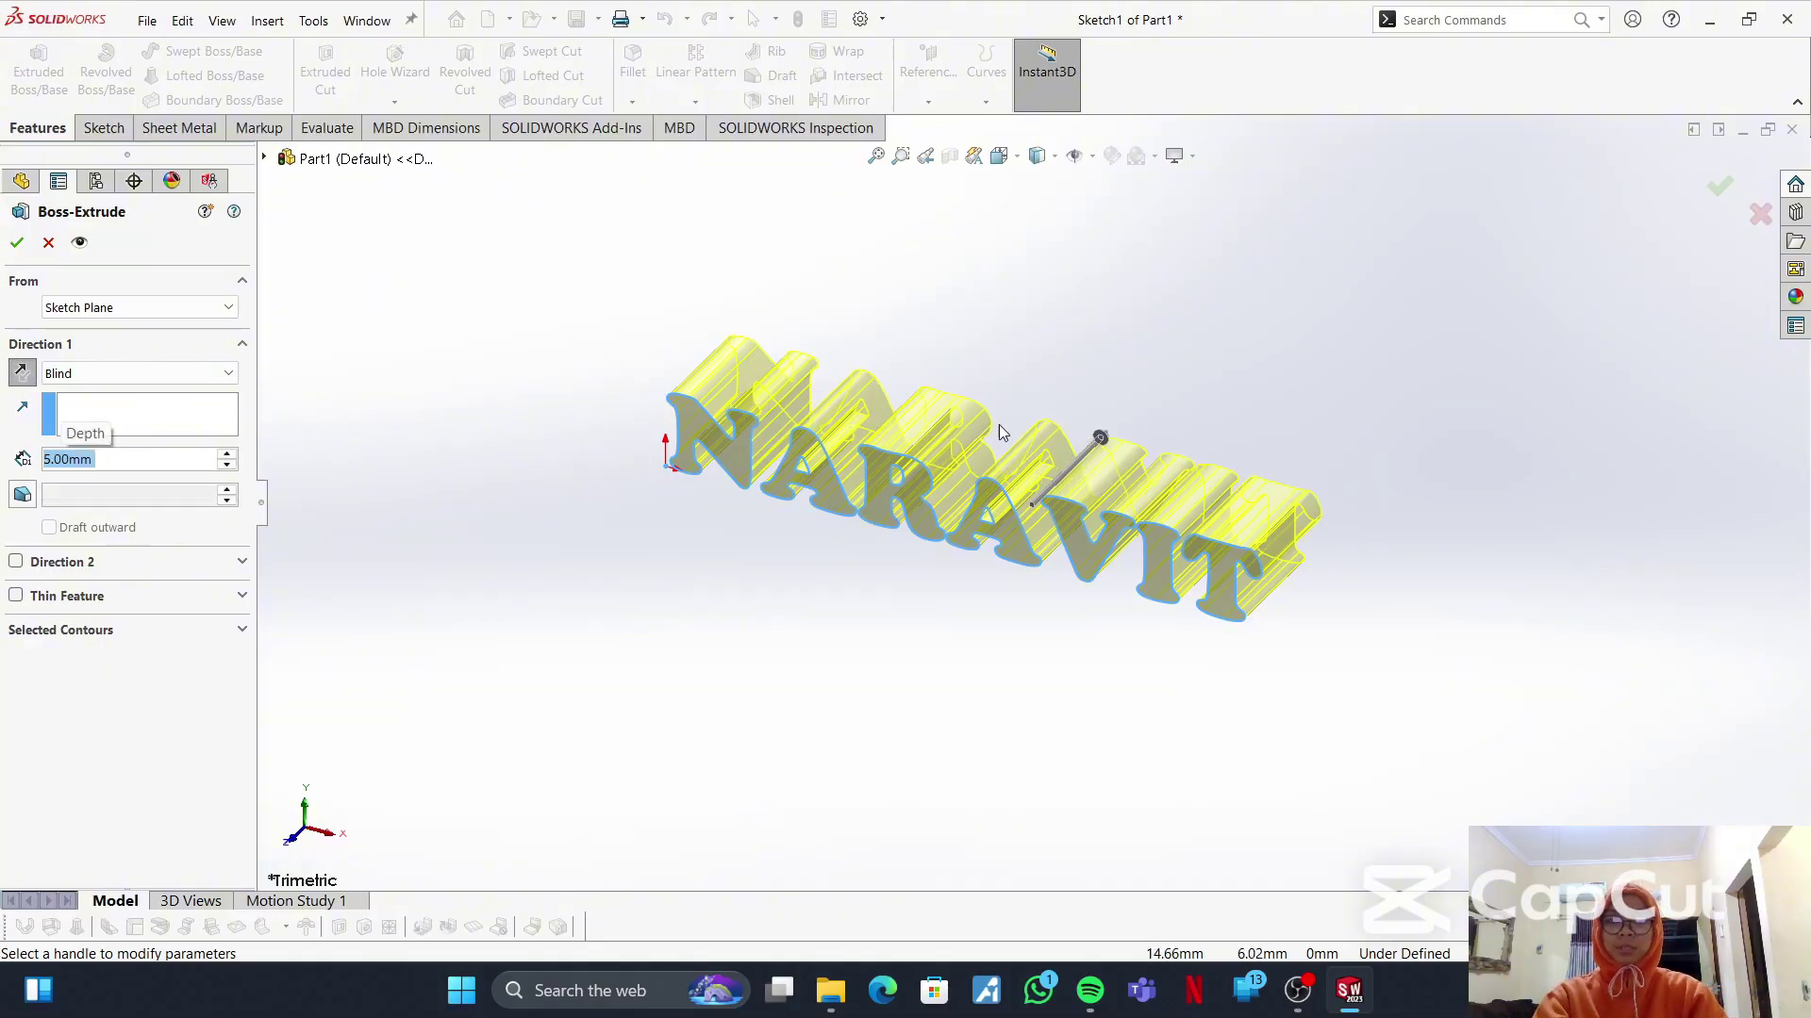
left_click(17, 245)
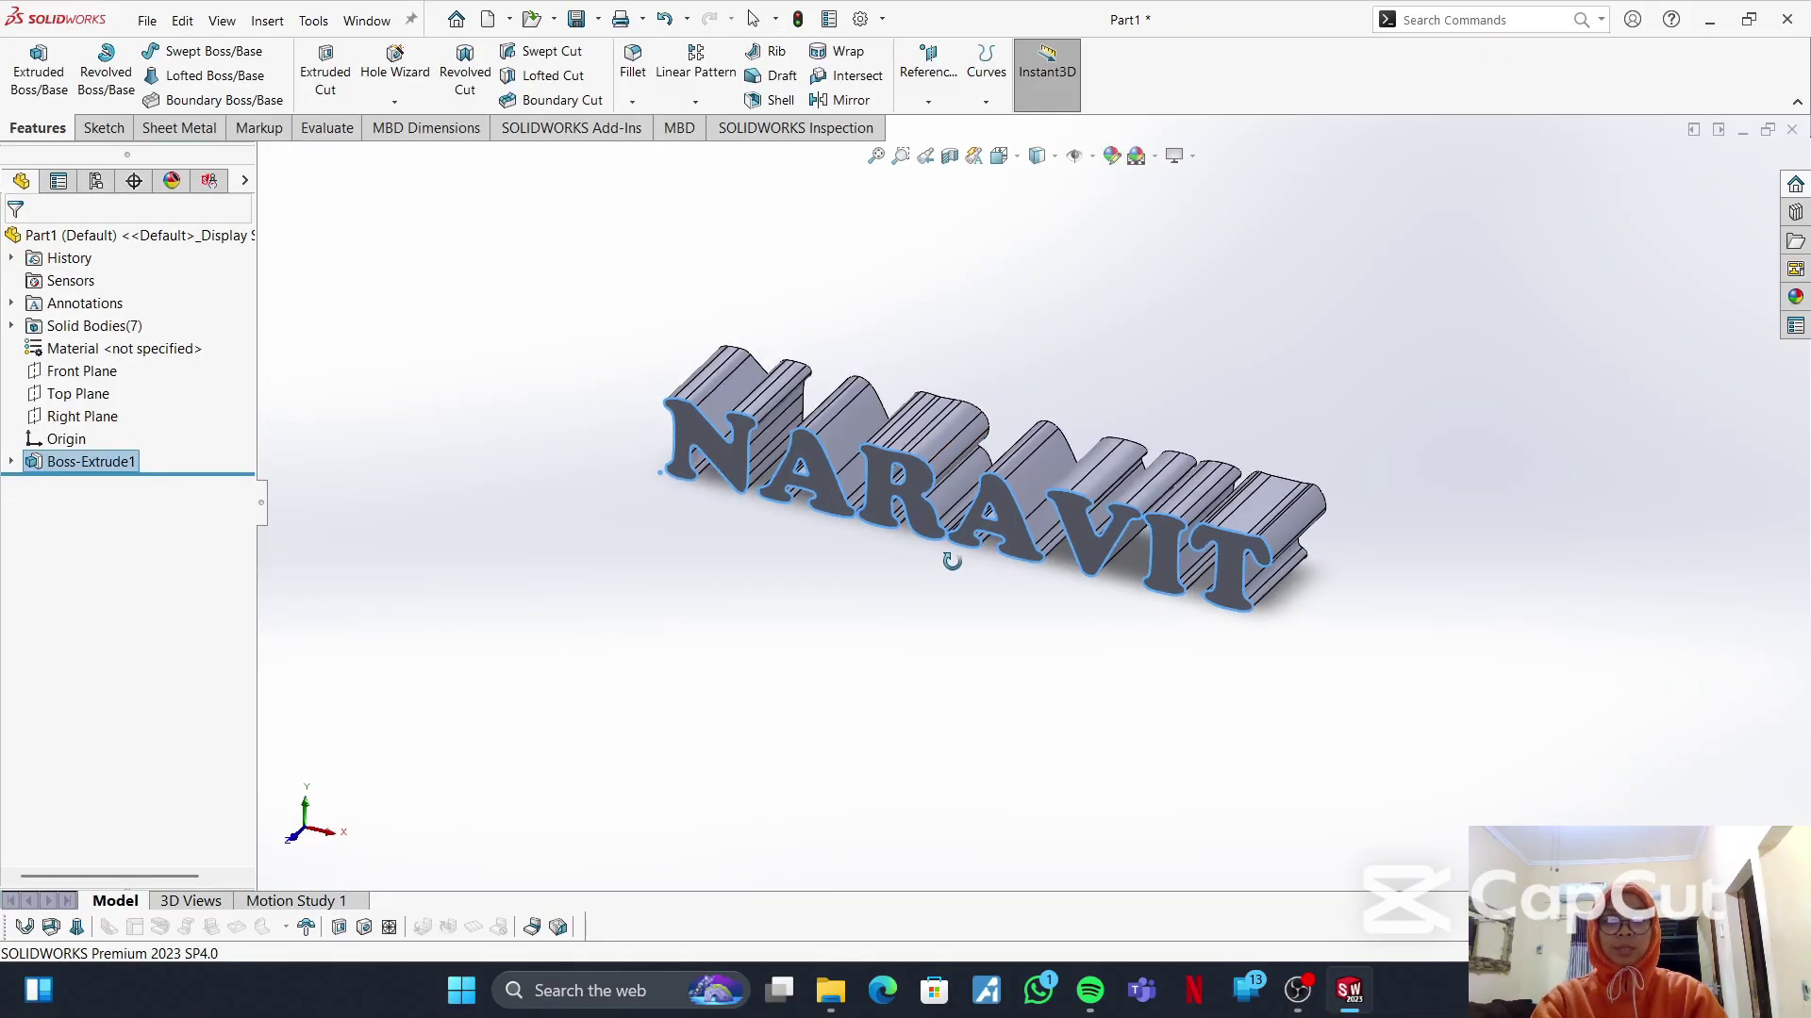
middle_click_drag(951, 561, 1026, 467)
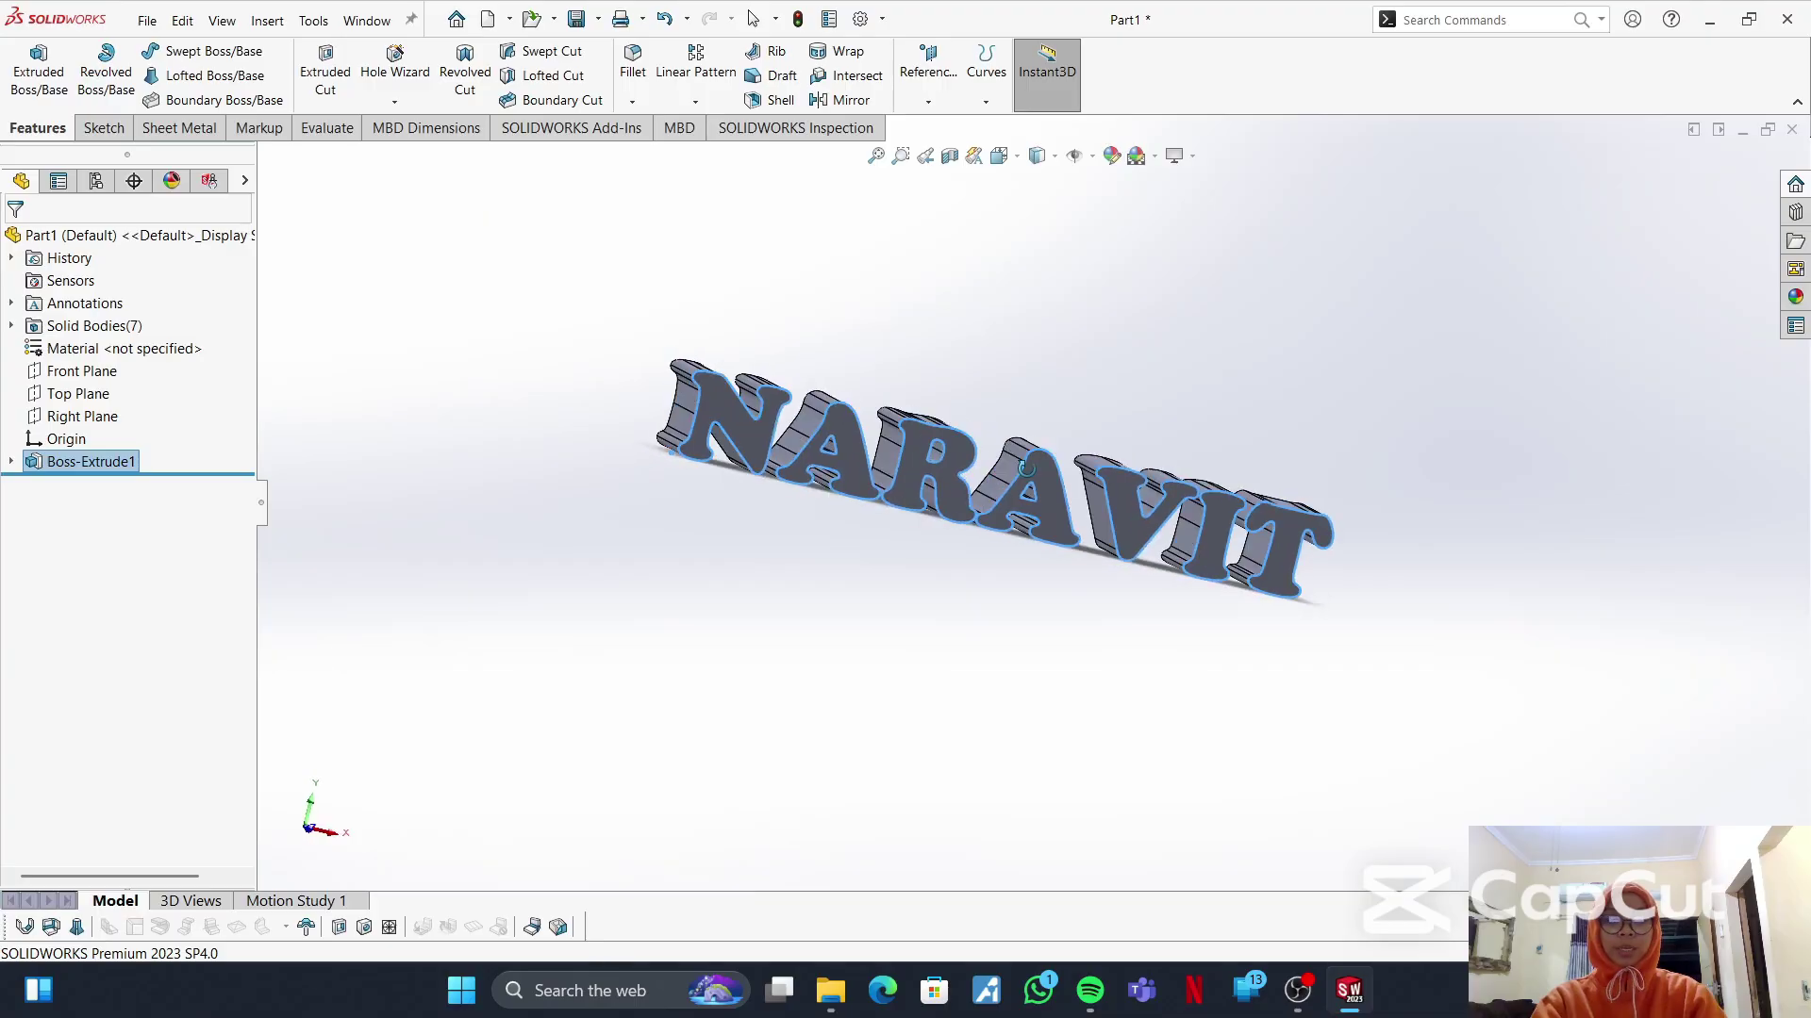
left_click(999, 155)
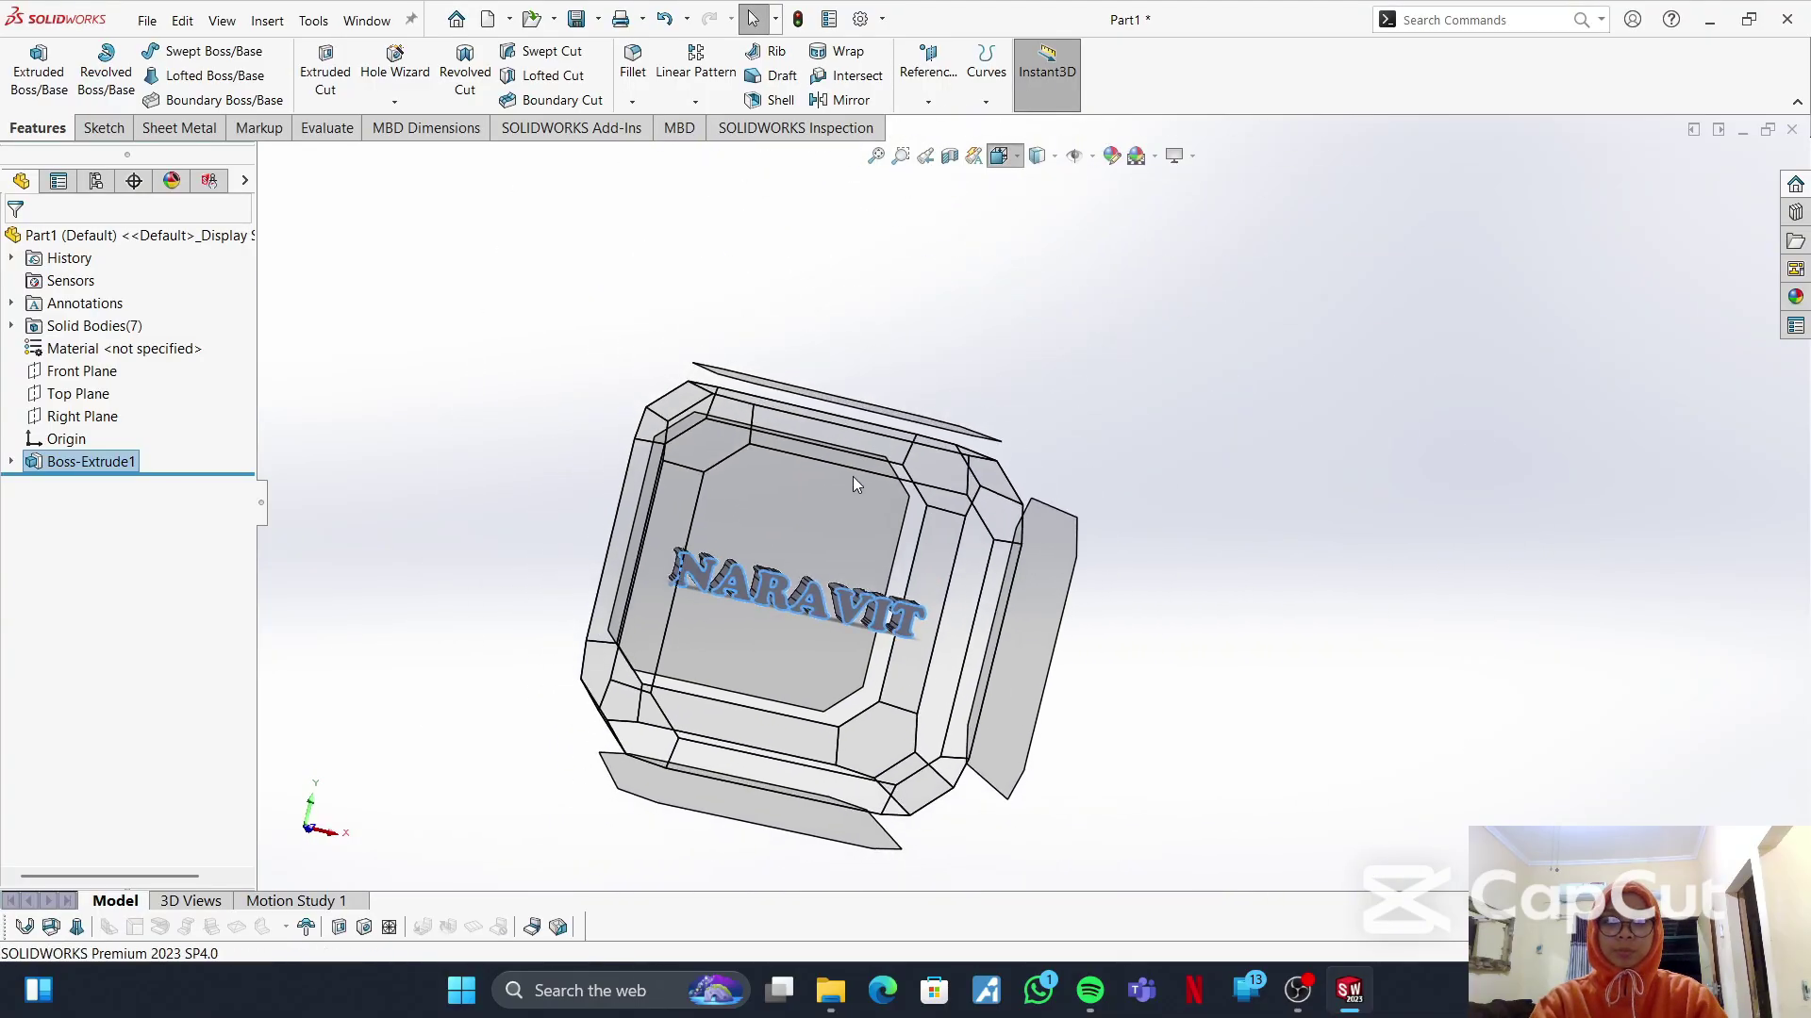
left_click(787, 523)
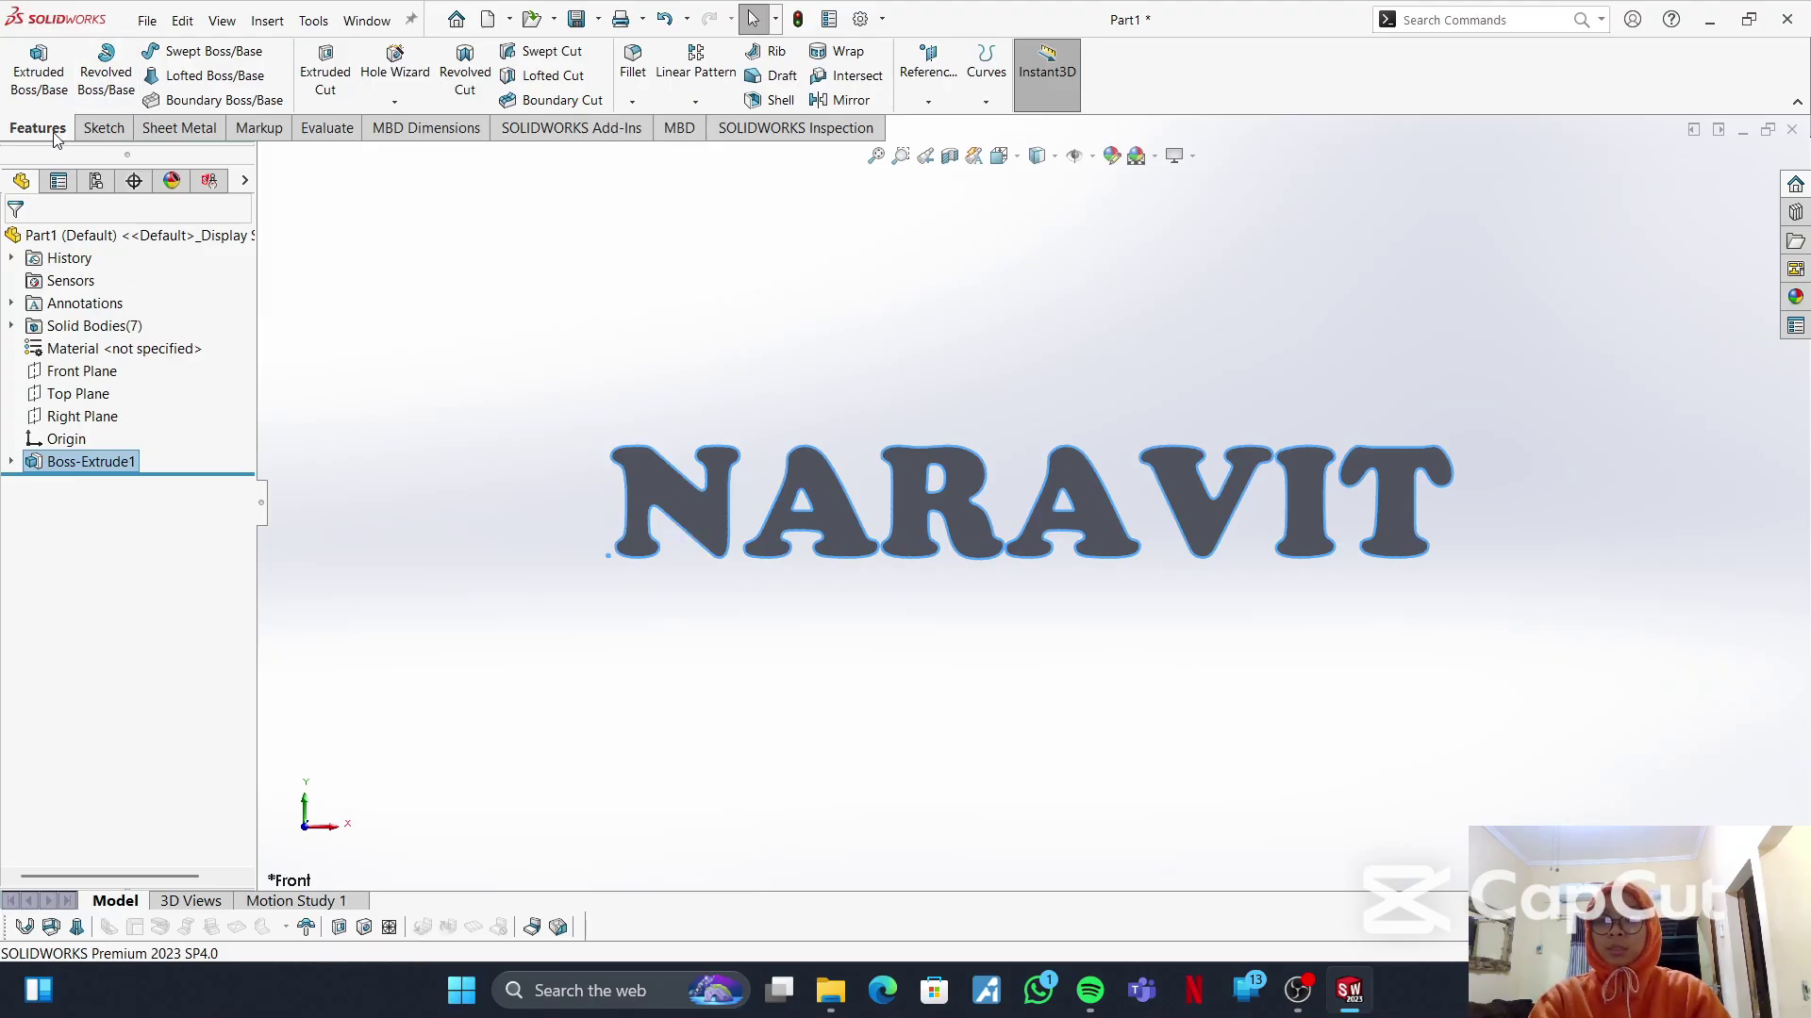
left_click(101, 128)
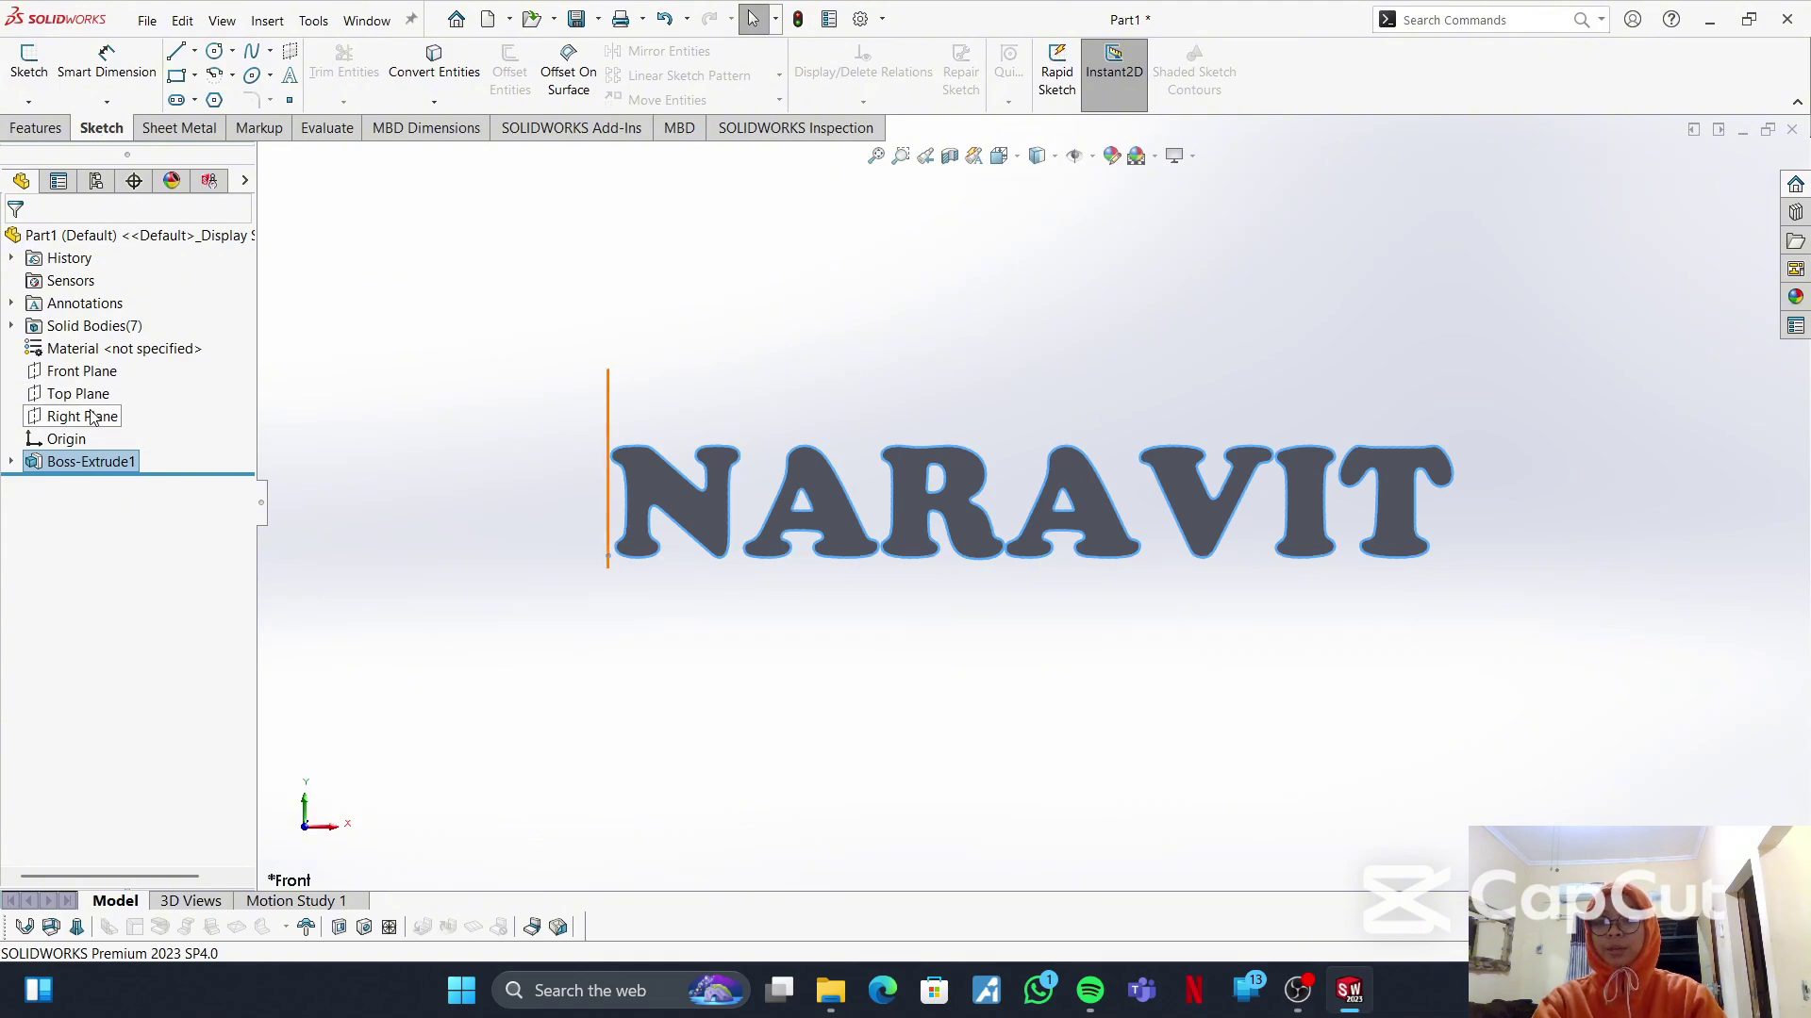
left_click(82, 371)
left_click(29, 59)
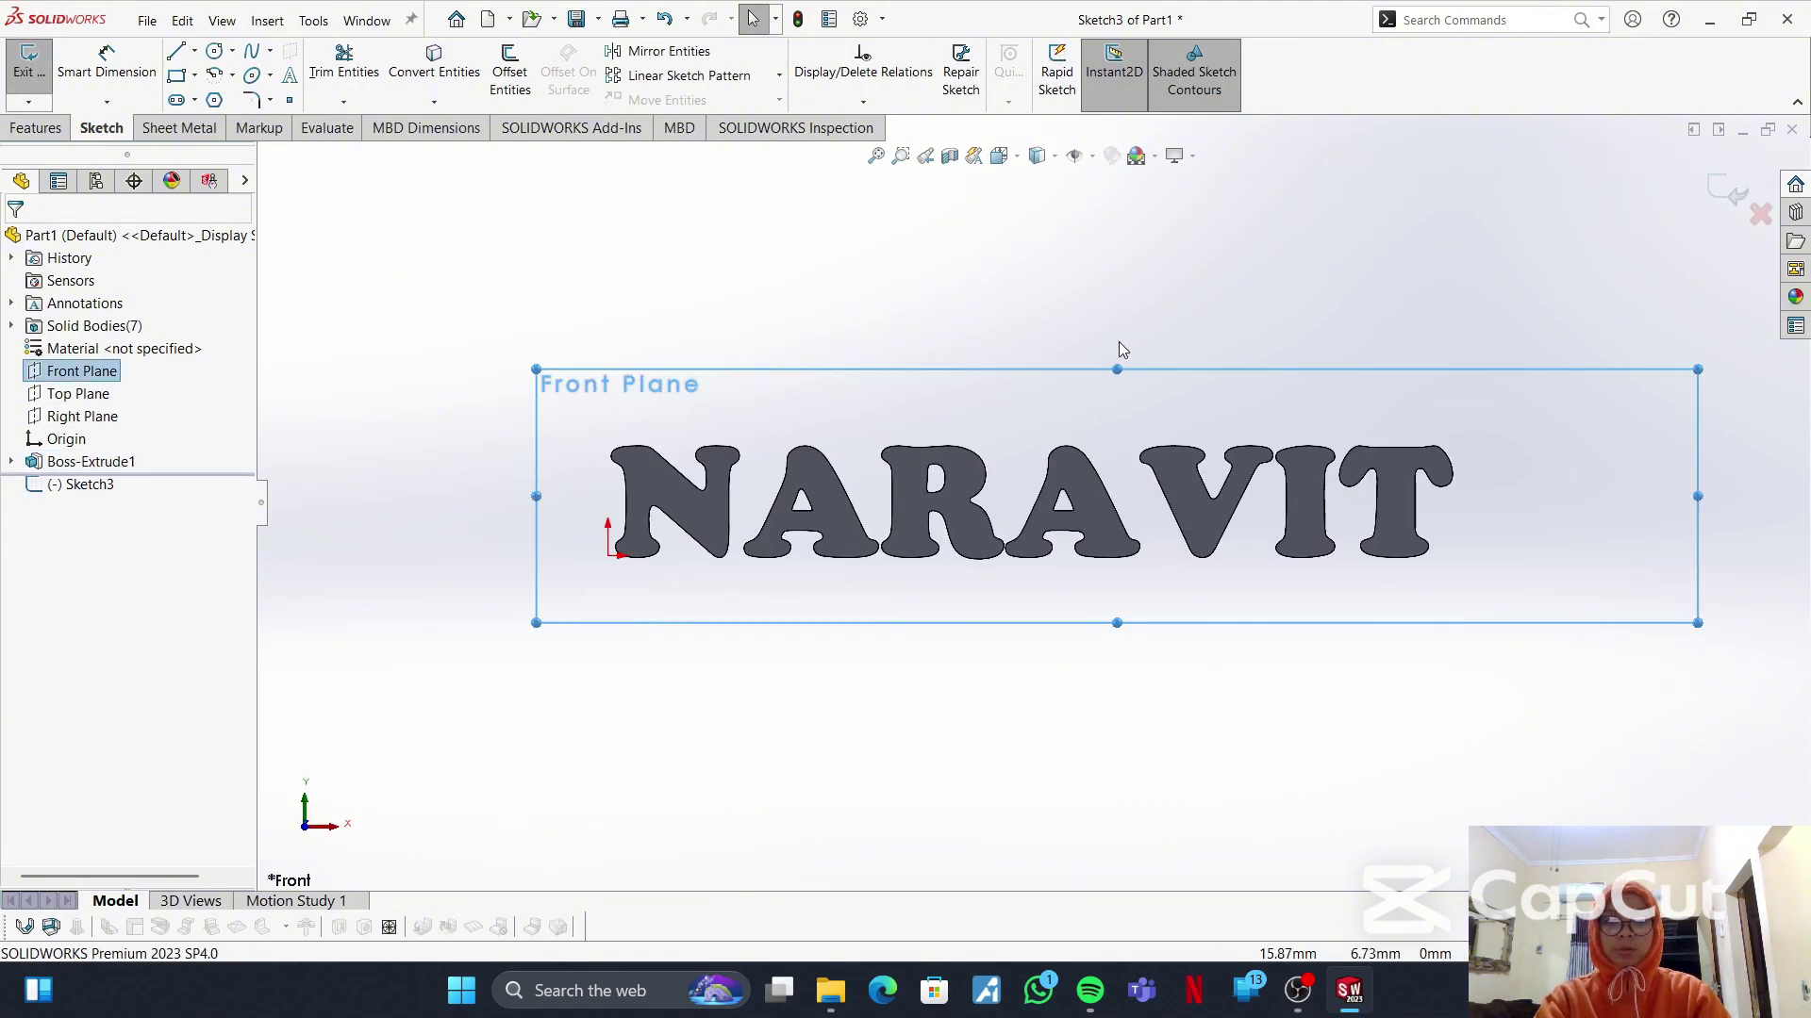
left_click_drag(1116, 369, 1117, 313)
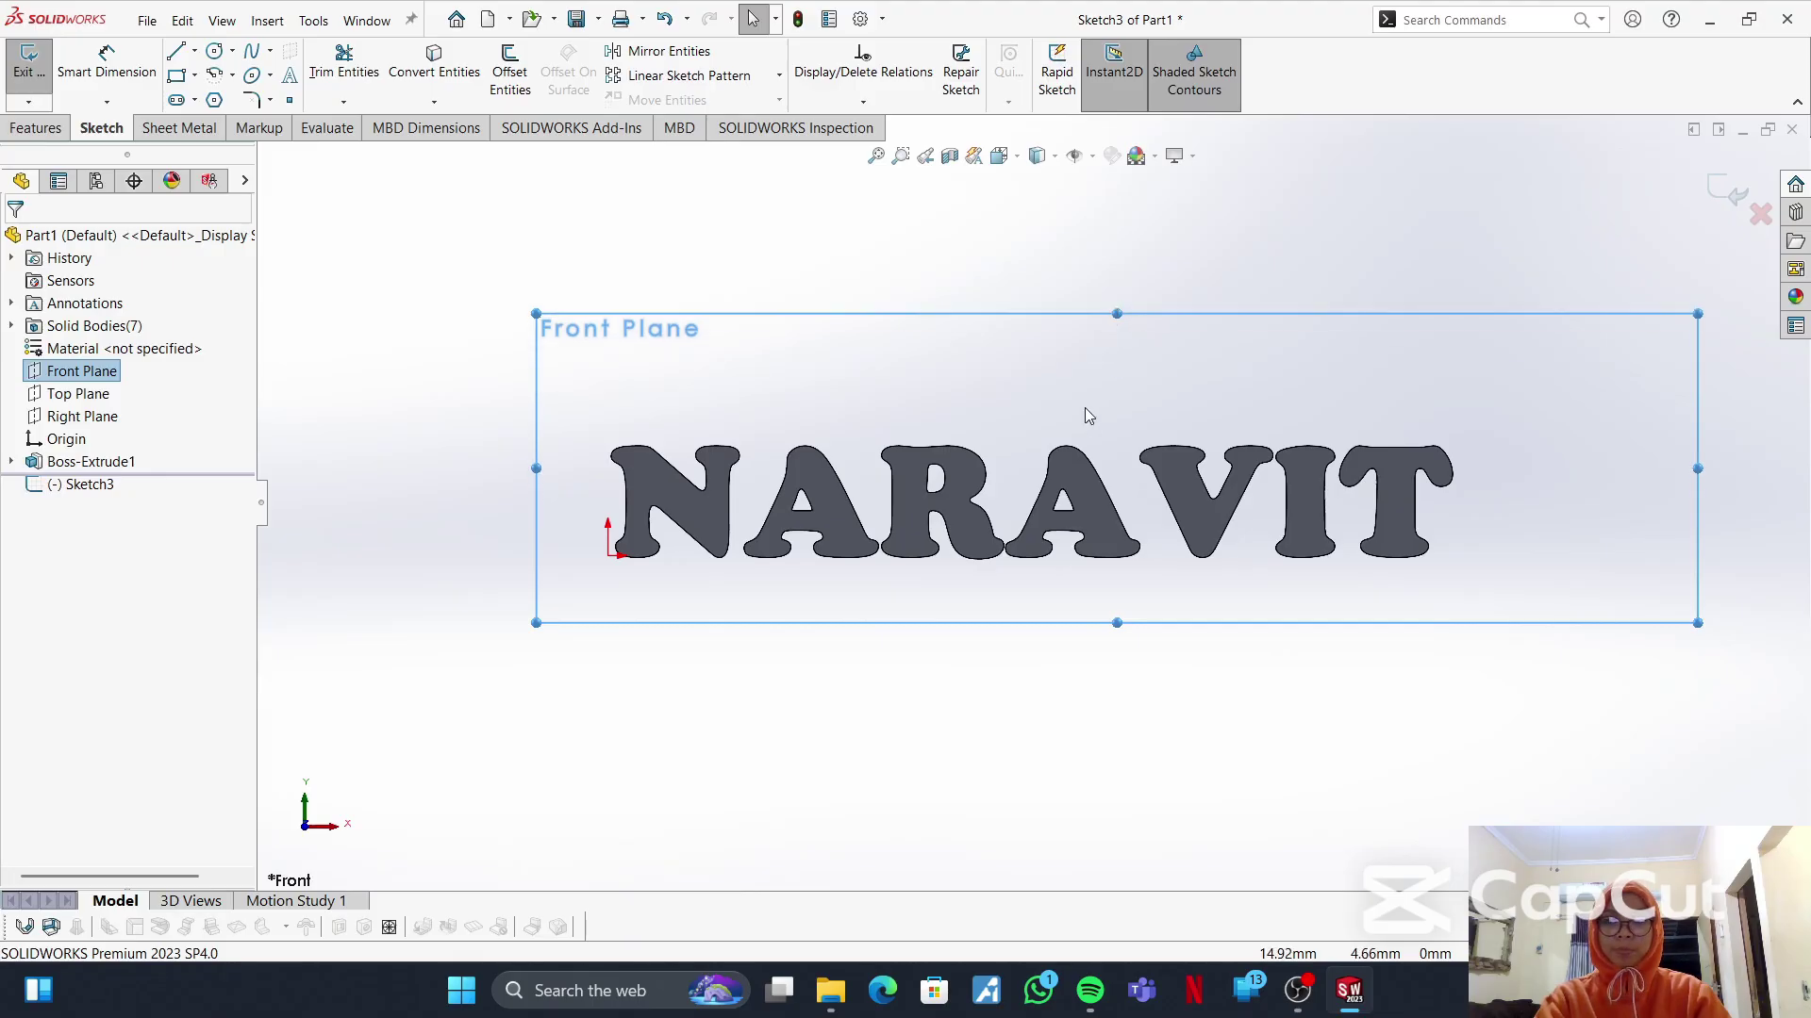
left_click(1083, 425)
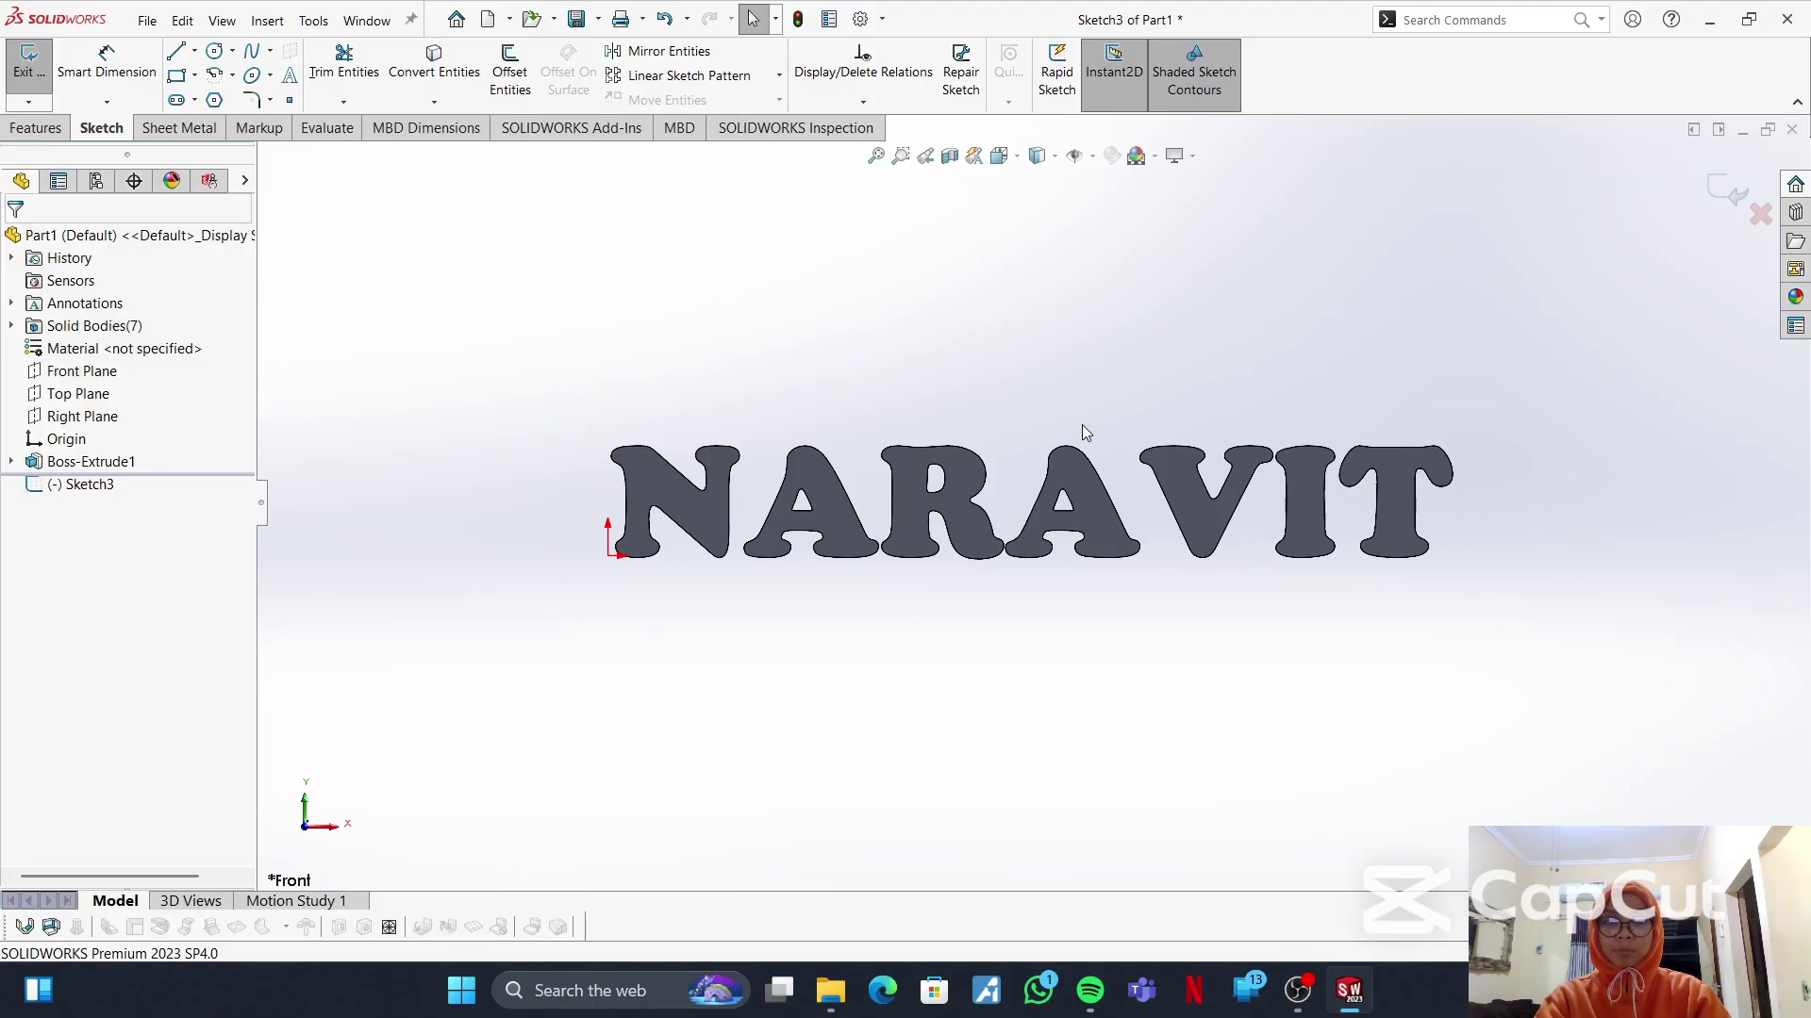
right_click(73, 495)
left_click(56, 489)
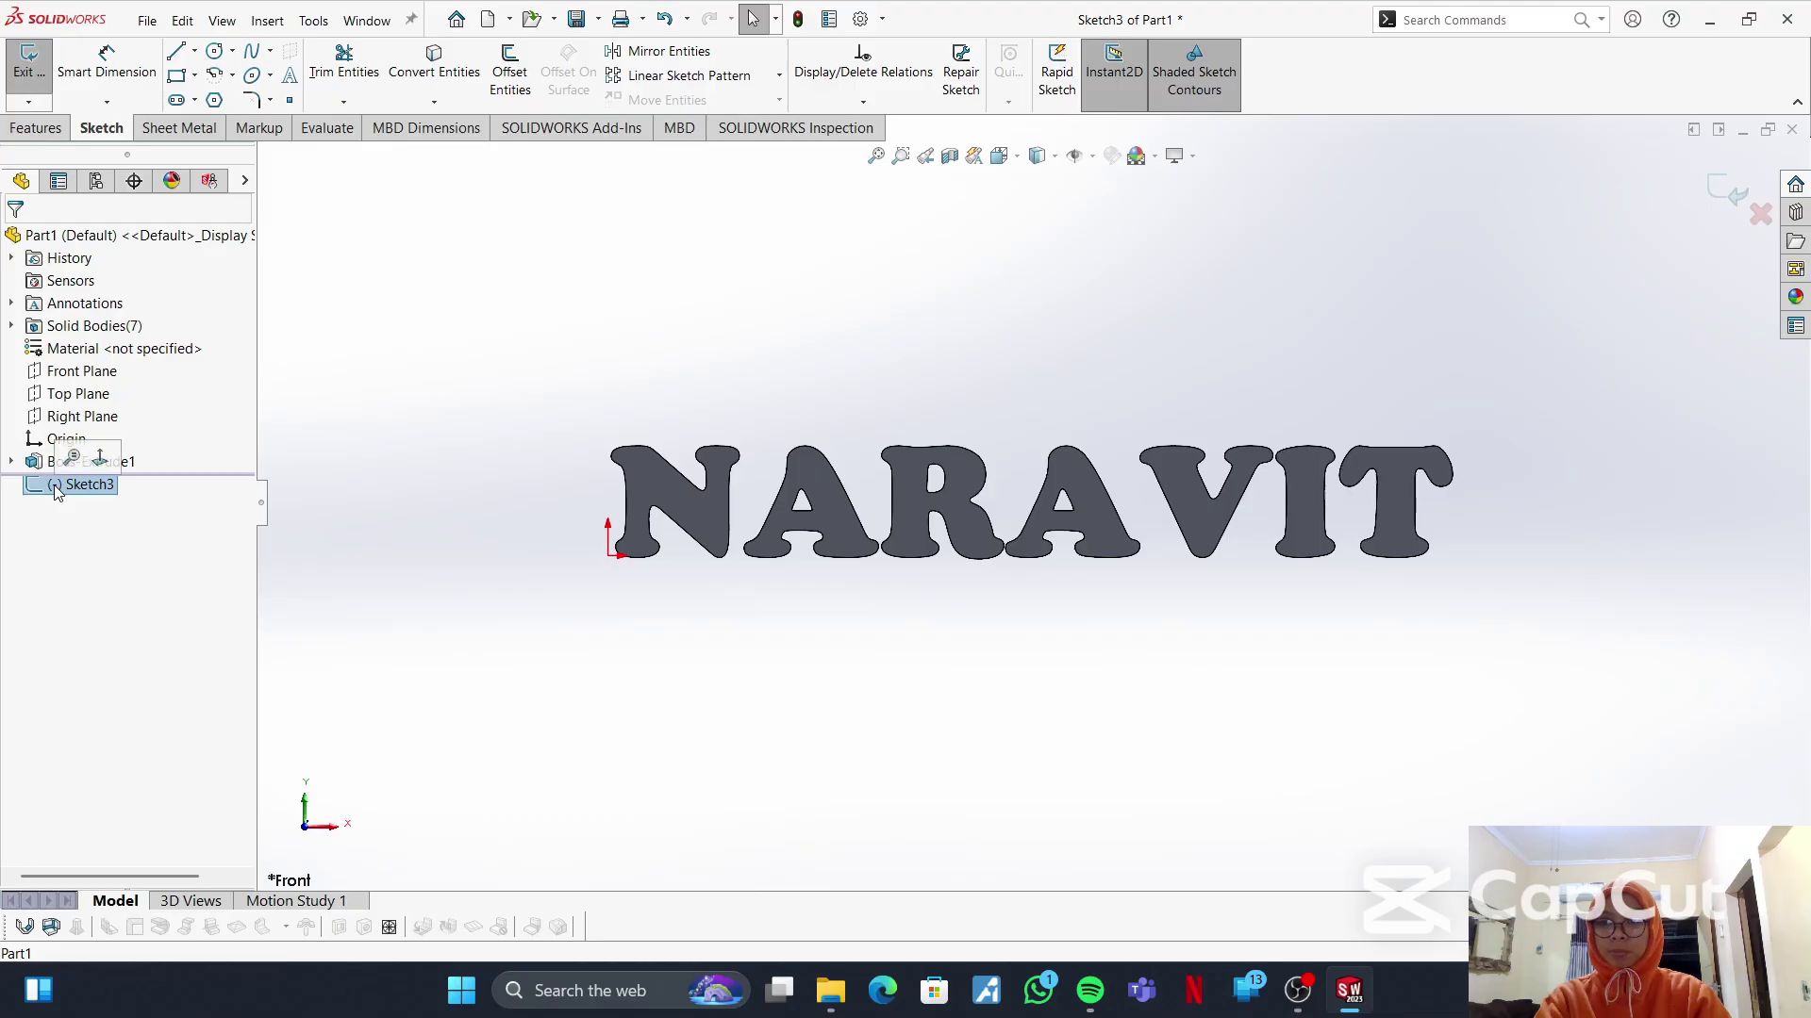
left_click(59, 486)
key("Return")
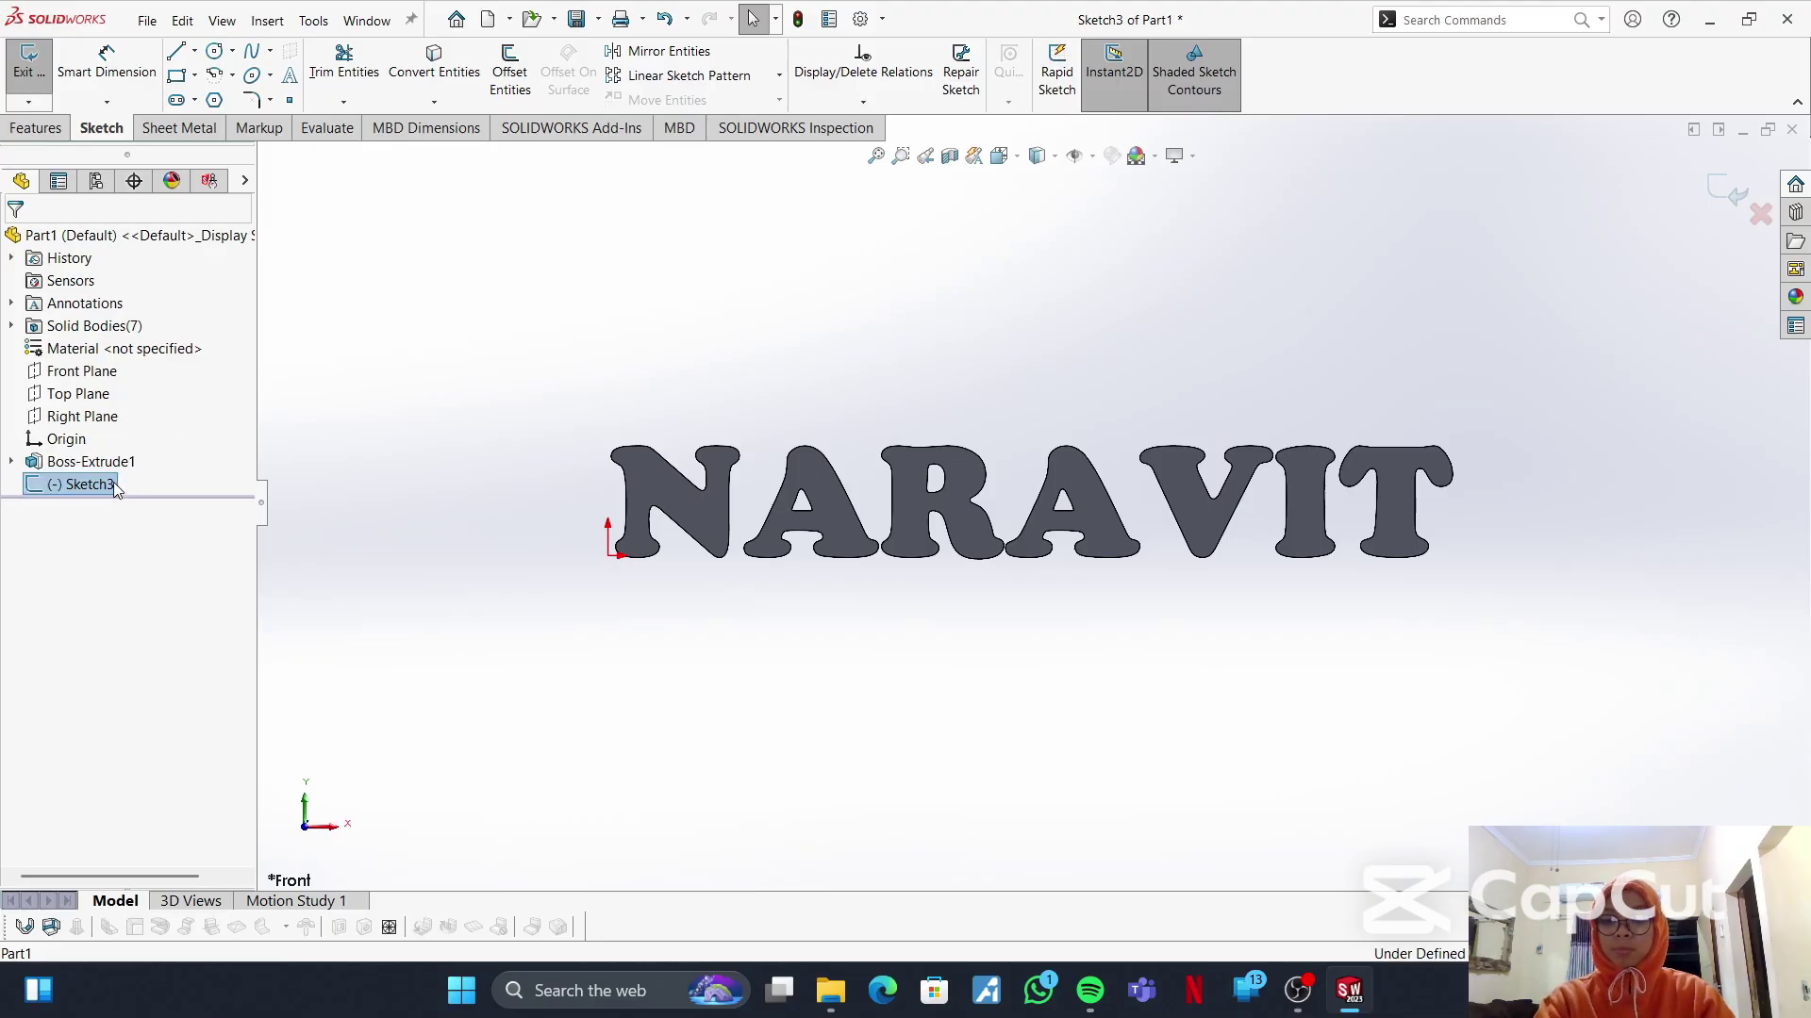
key("Delete")
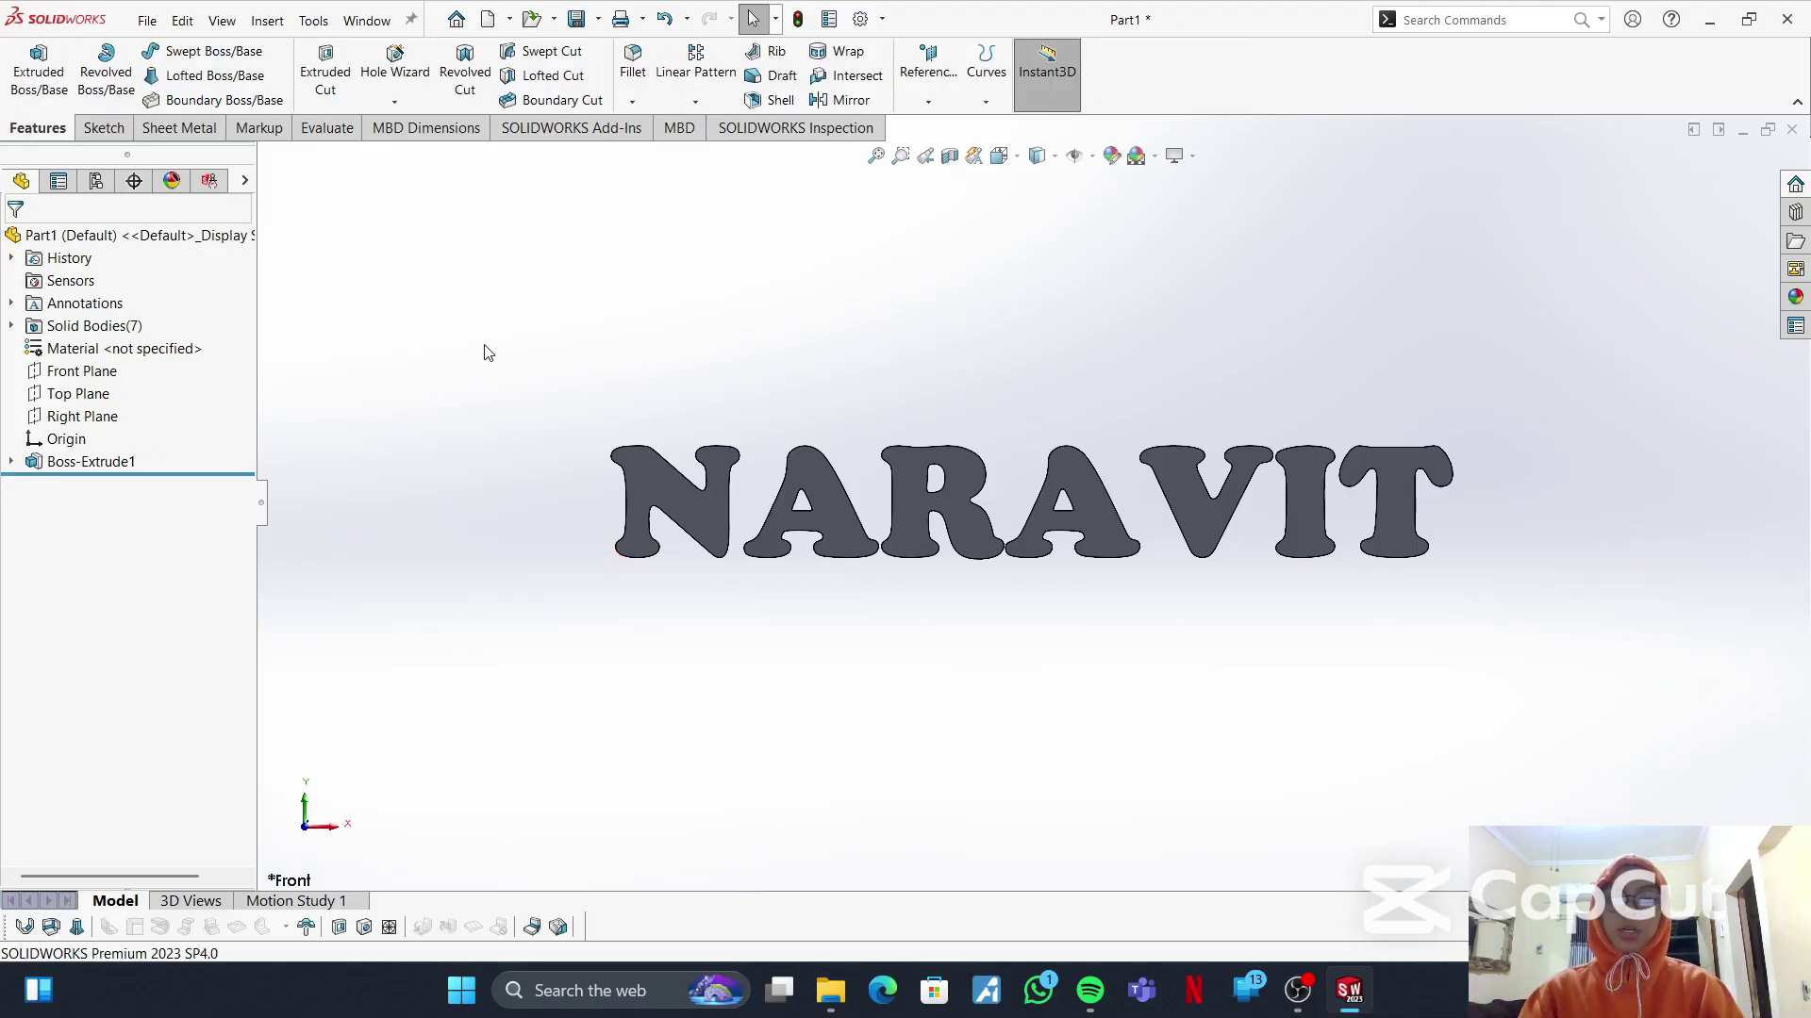
- Edit the extruded letters' sketch and draw a corner rectangle about 30.7 by 8.4 mm around the whole text
right_click(56, 463)
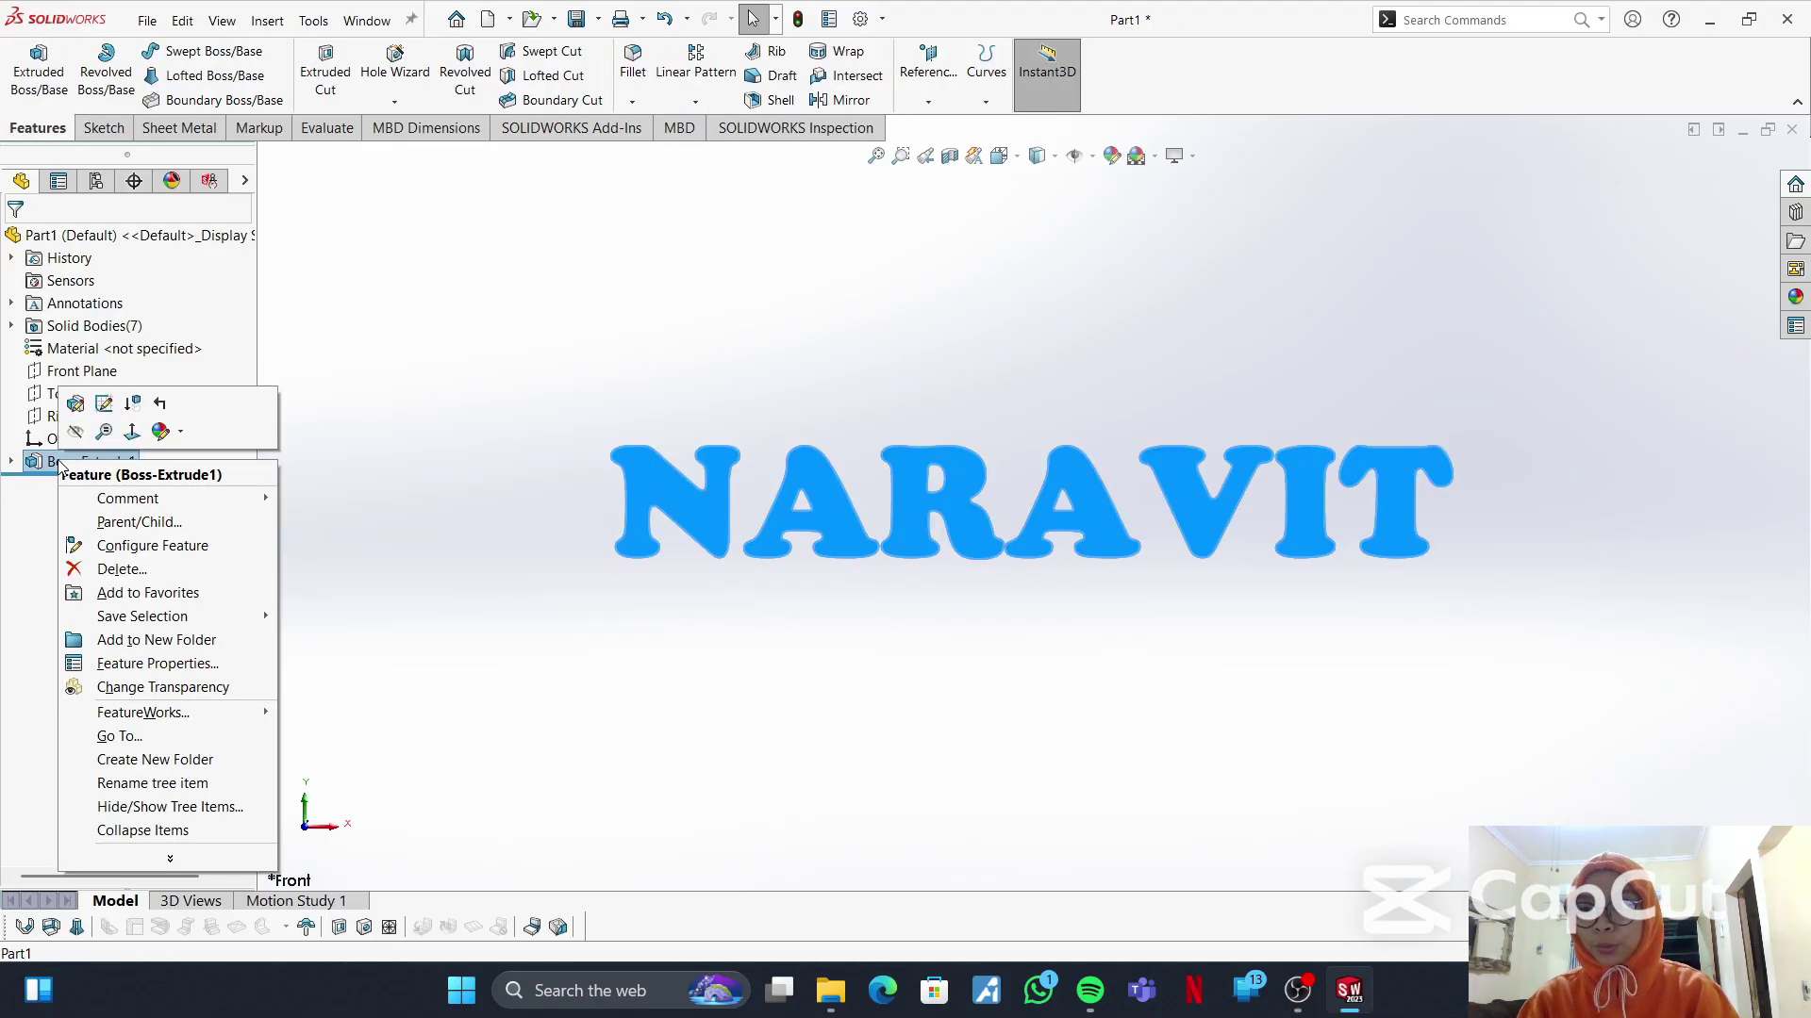
left_click(104, 404)
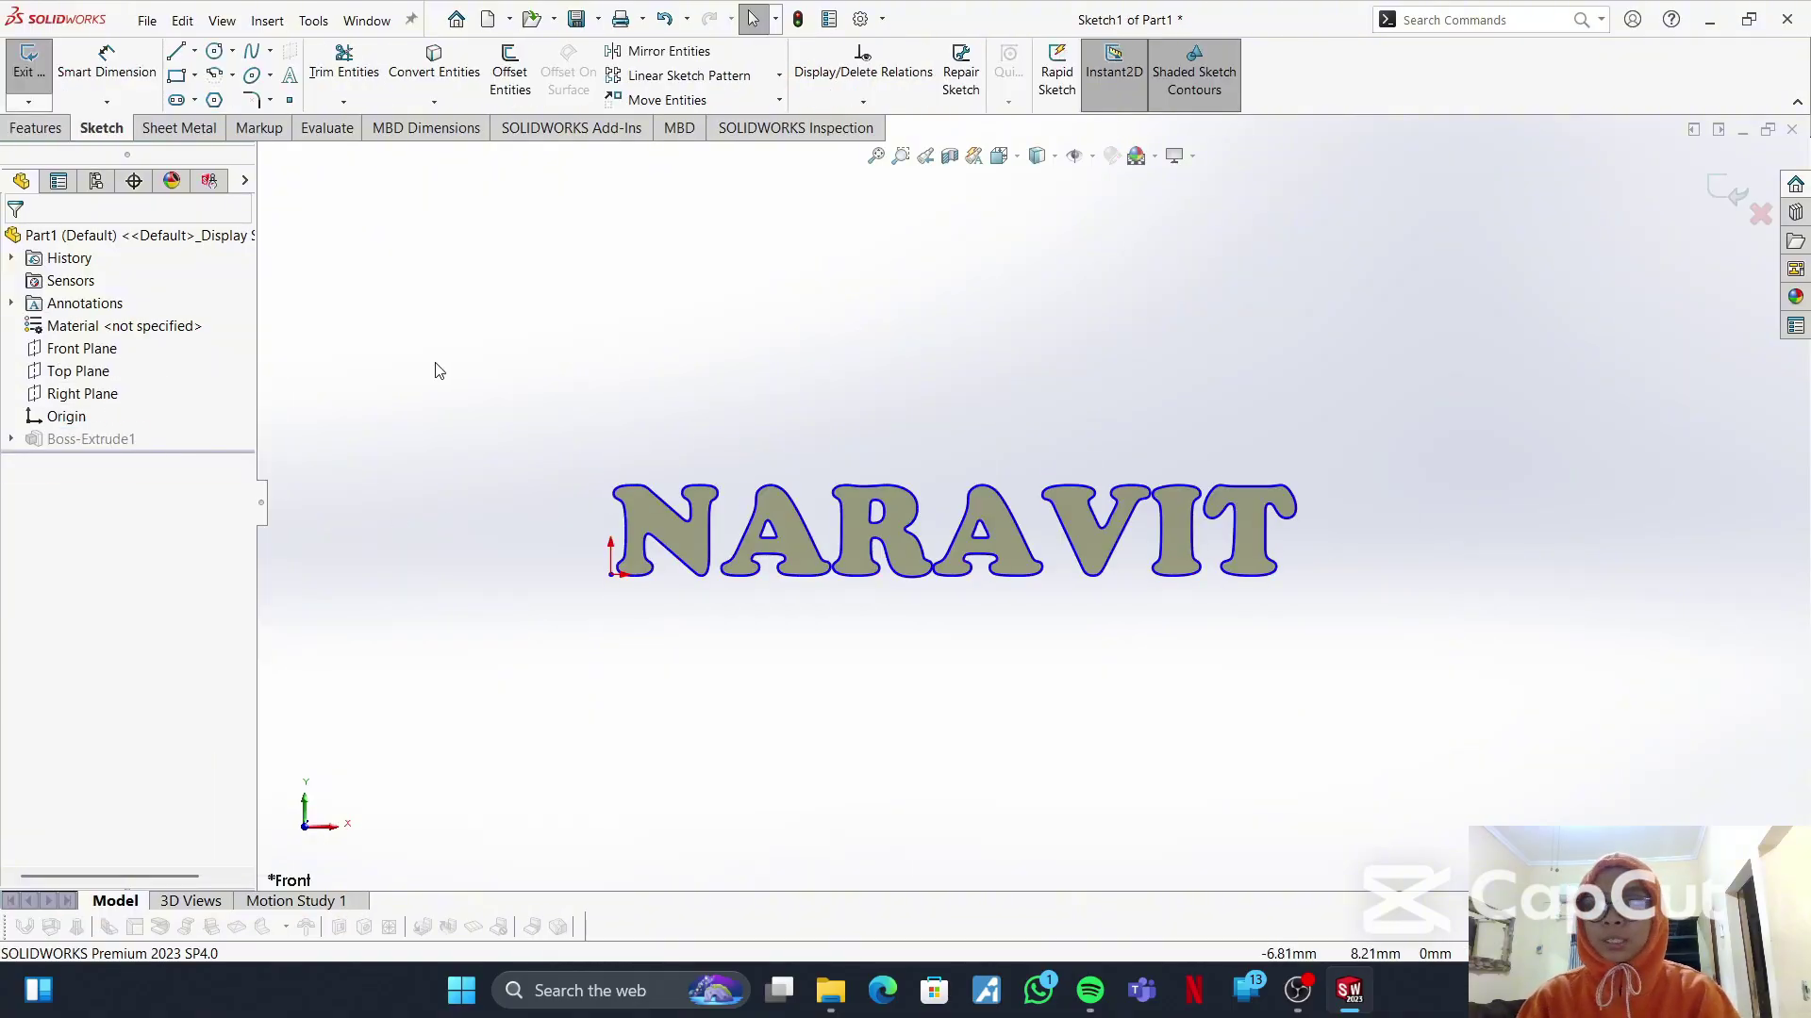
left_click(177, 76)
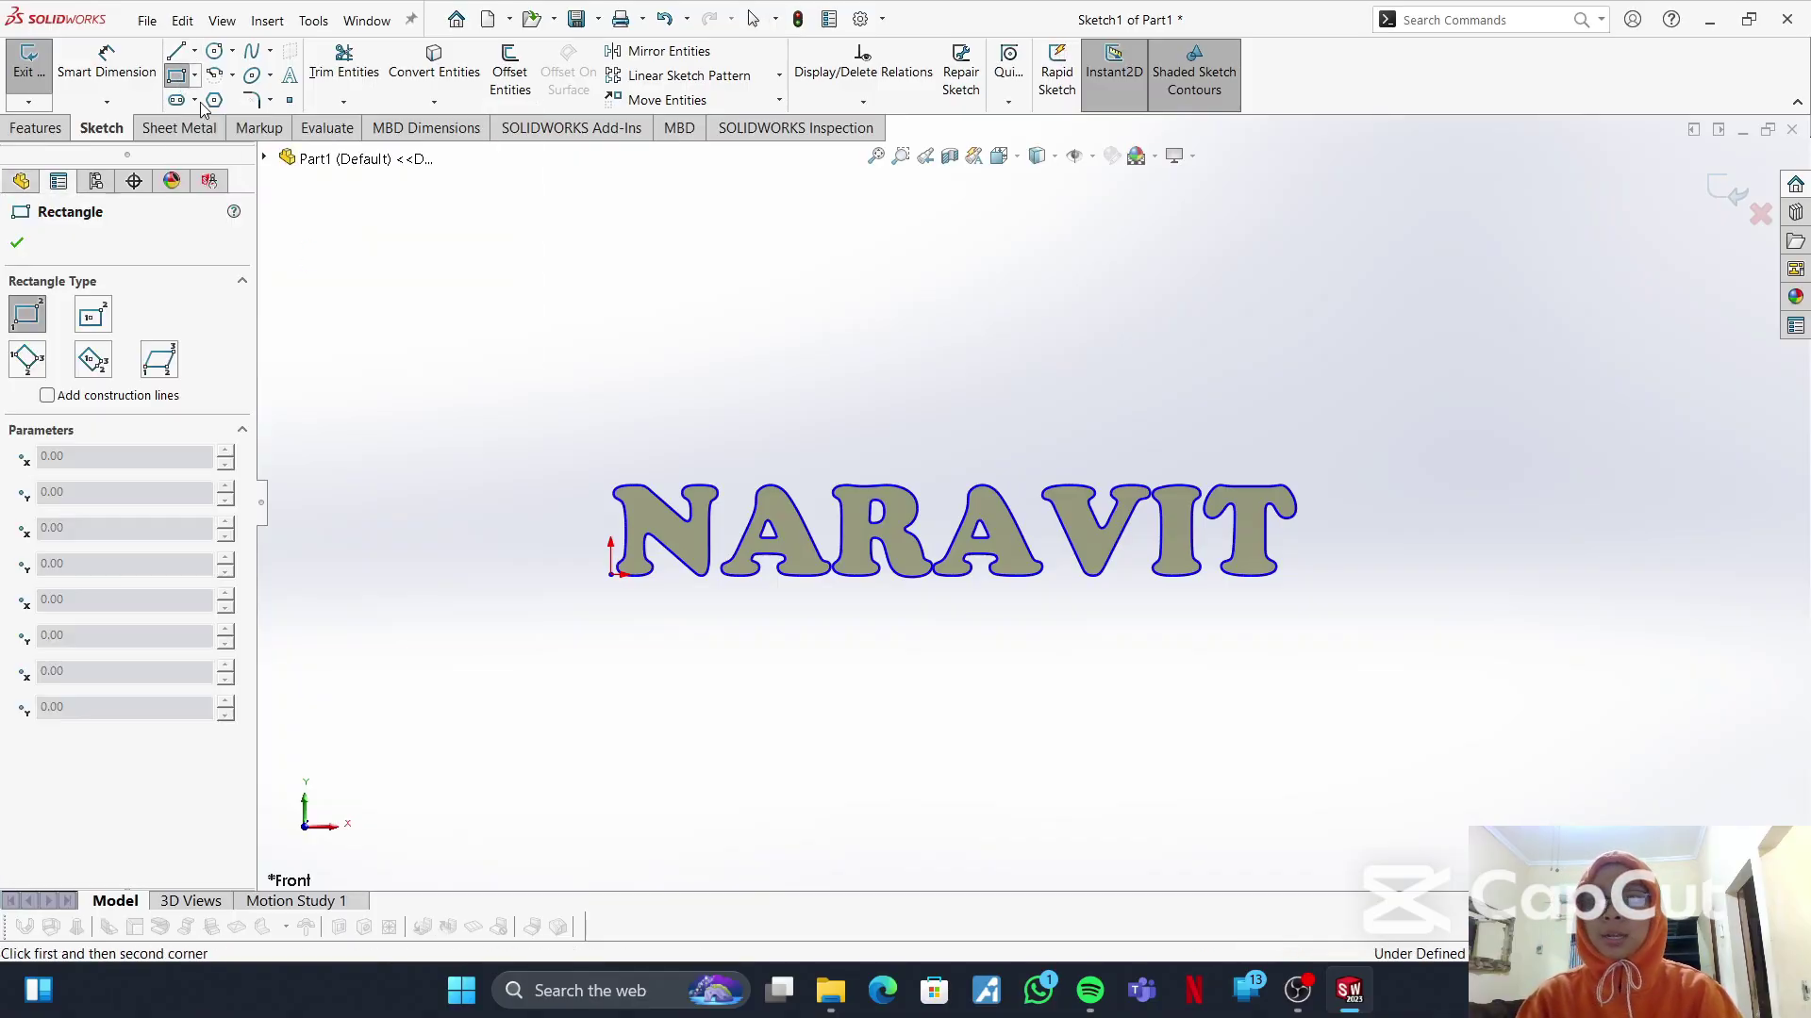
left_click(558, 427)
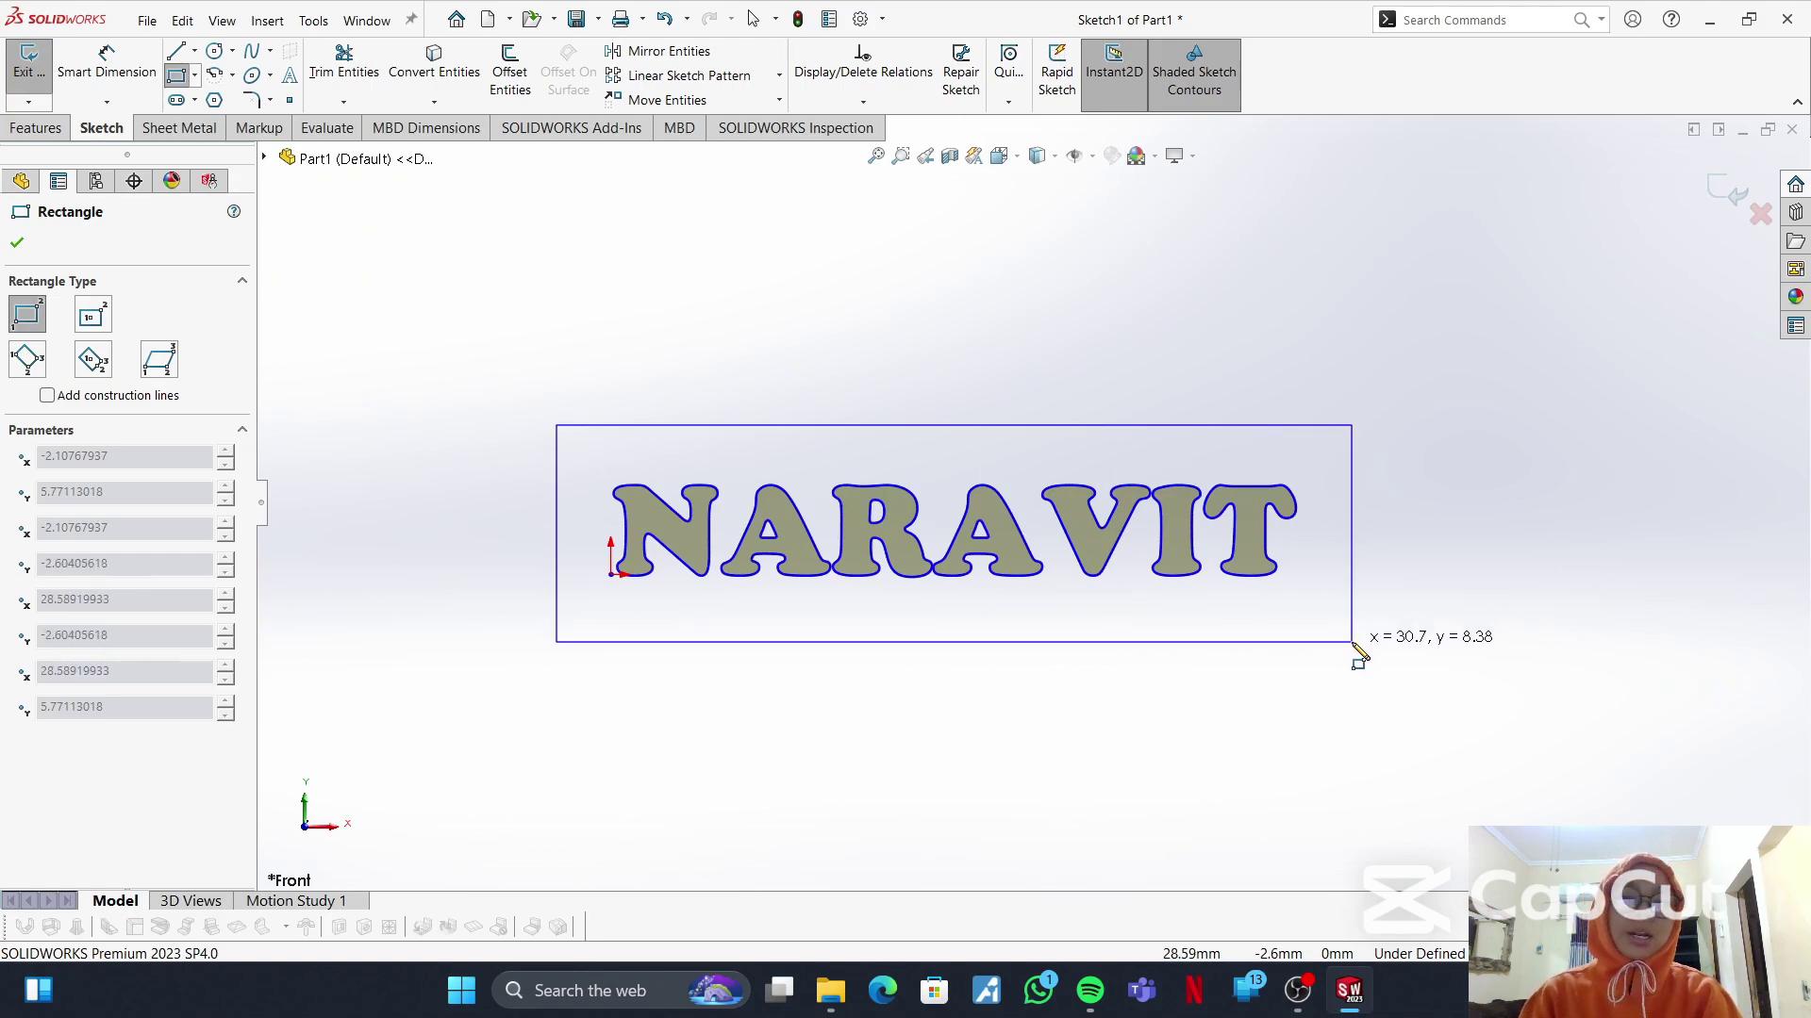
left_click(1352, 642)
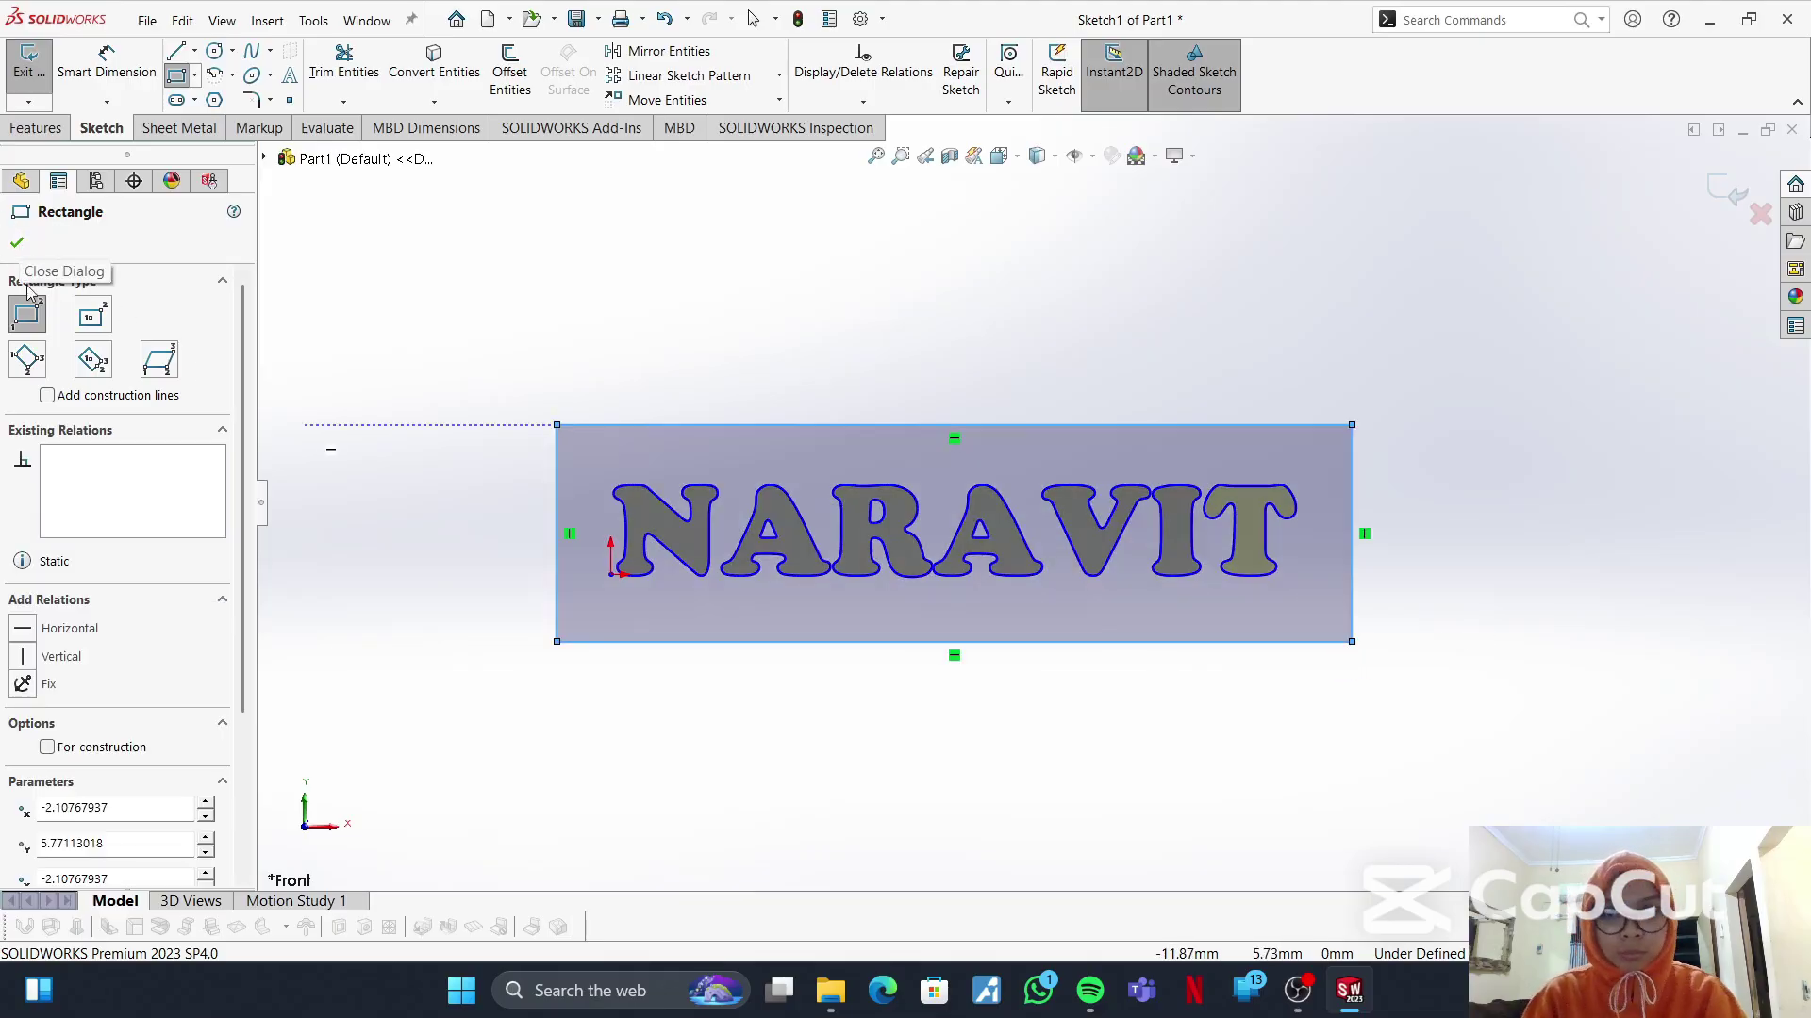
left_click(562, 535)
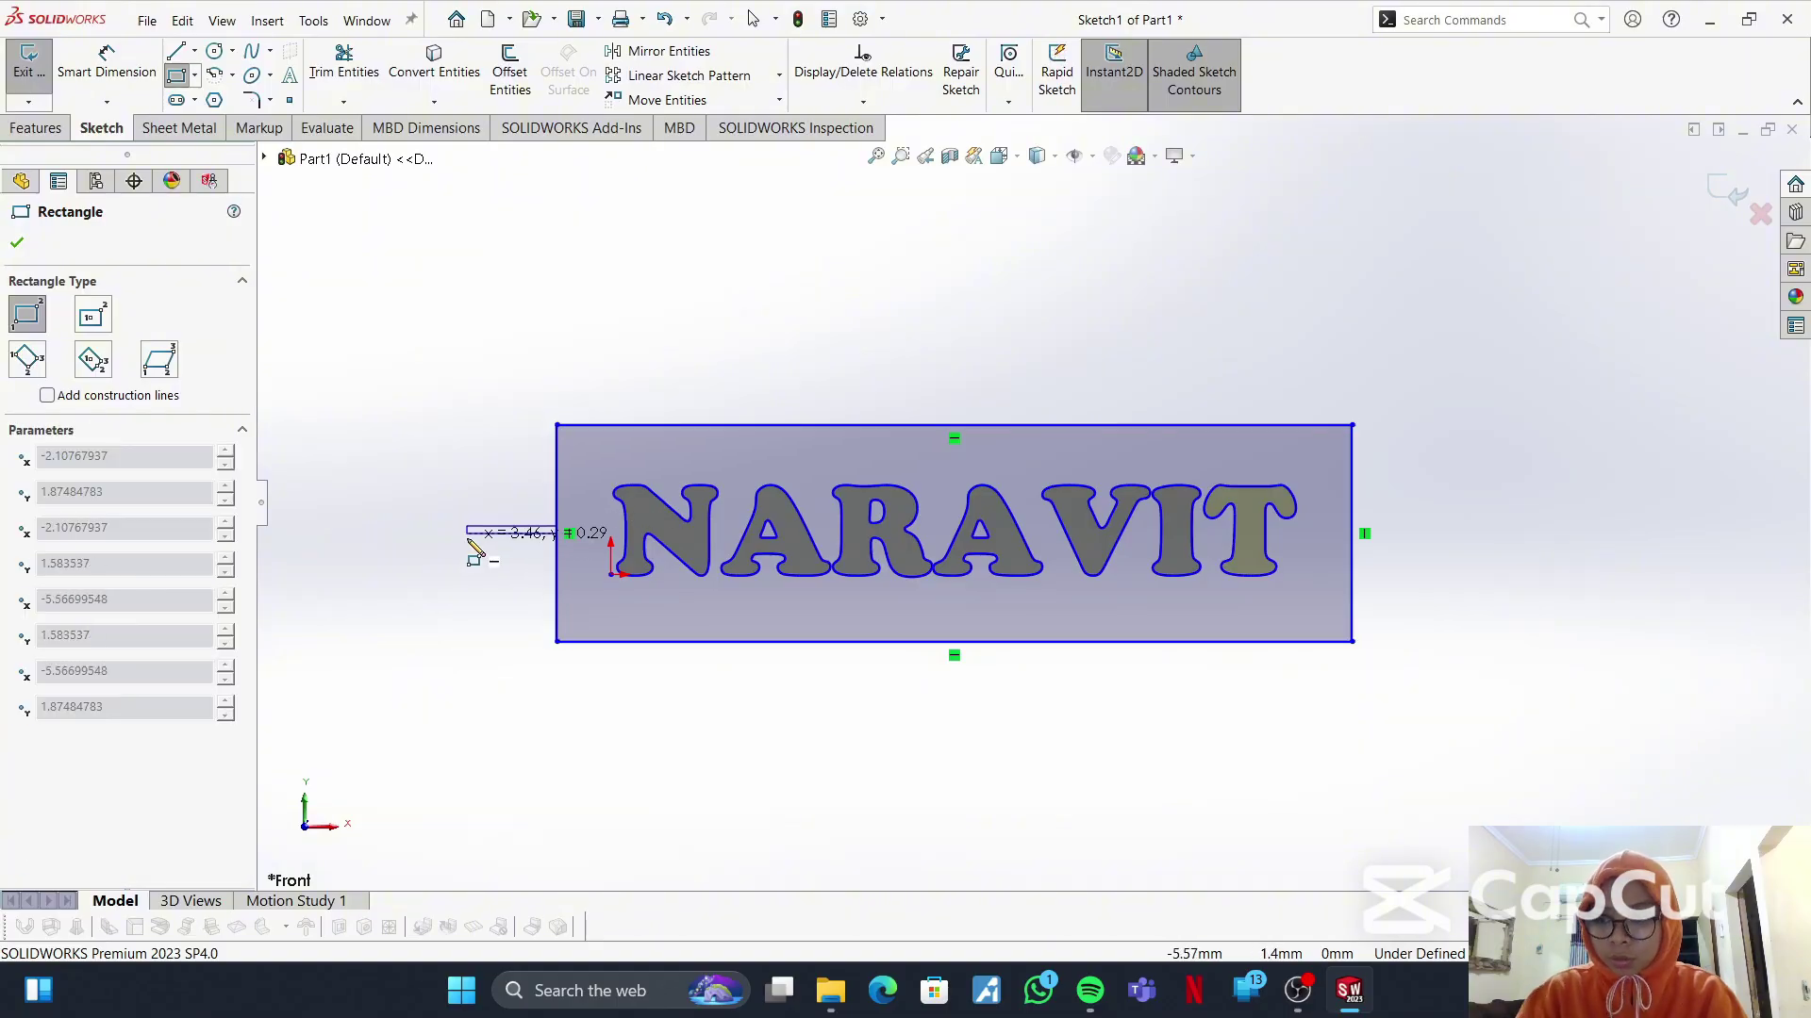
key("Escape")
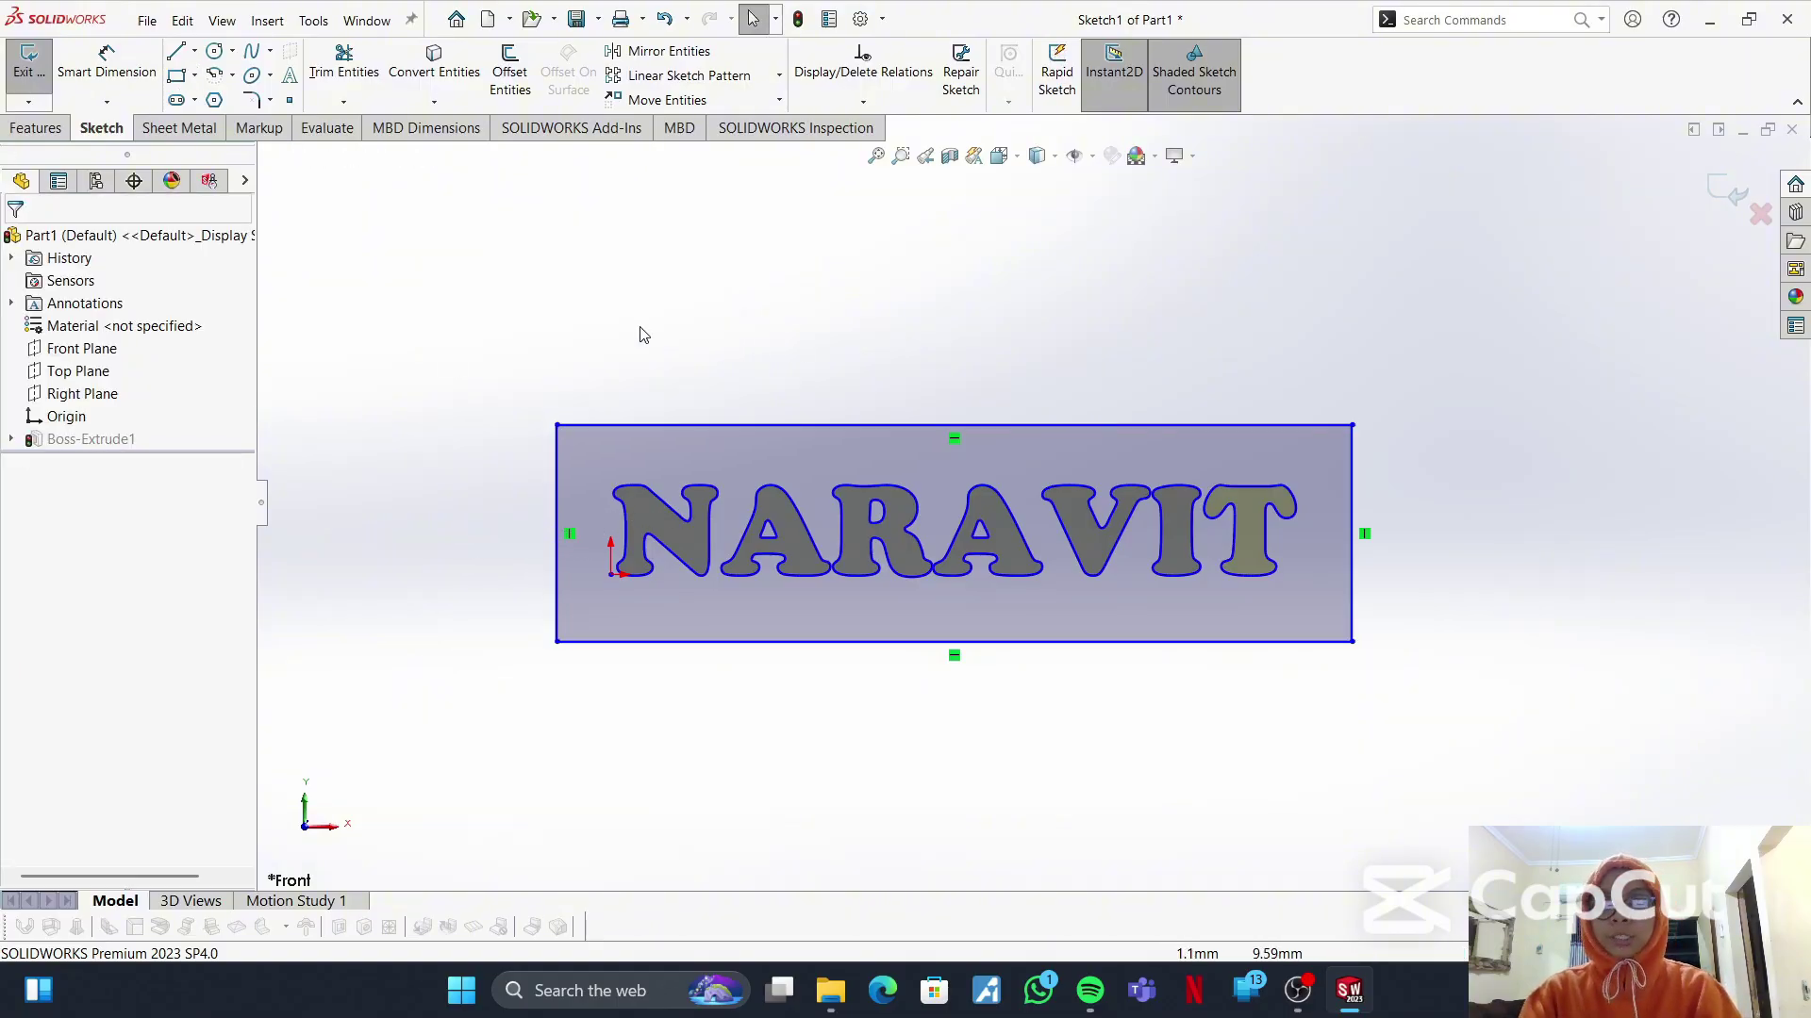
key("d")
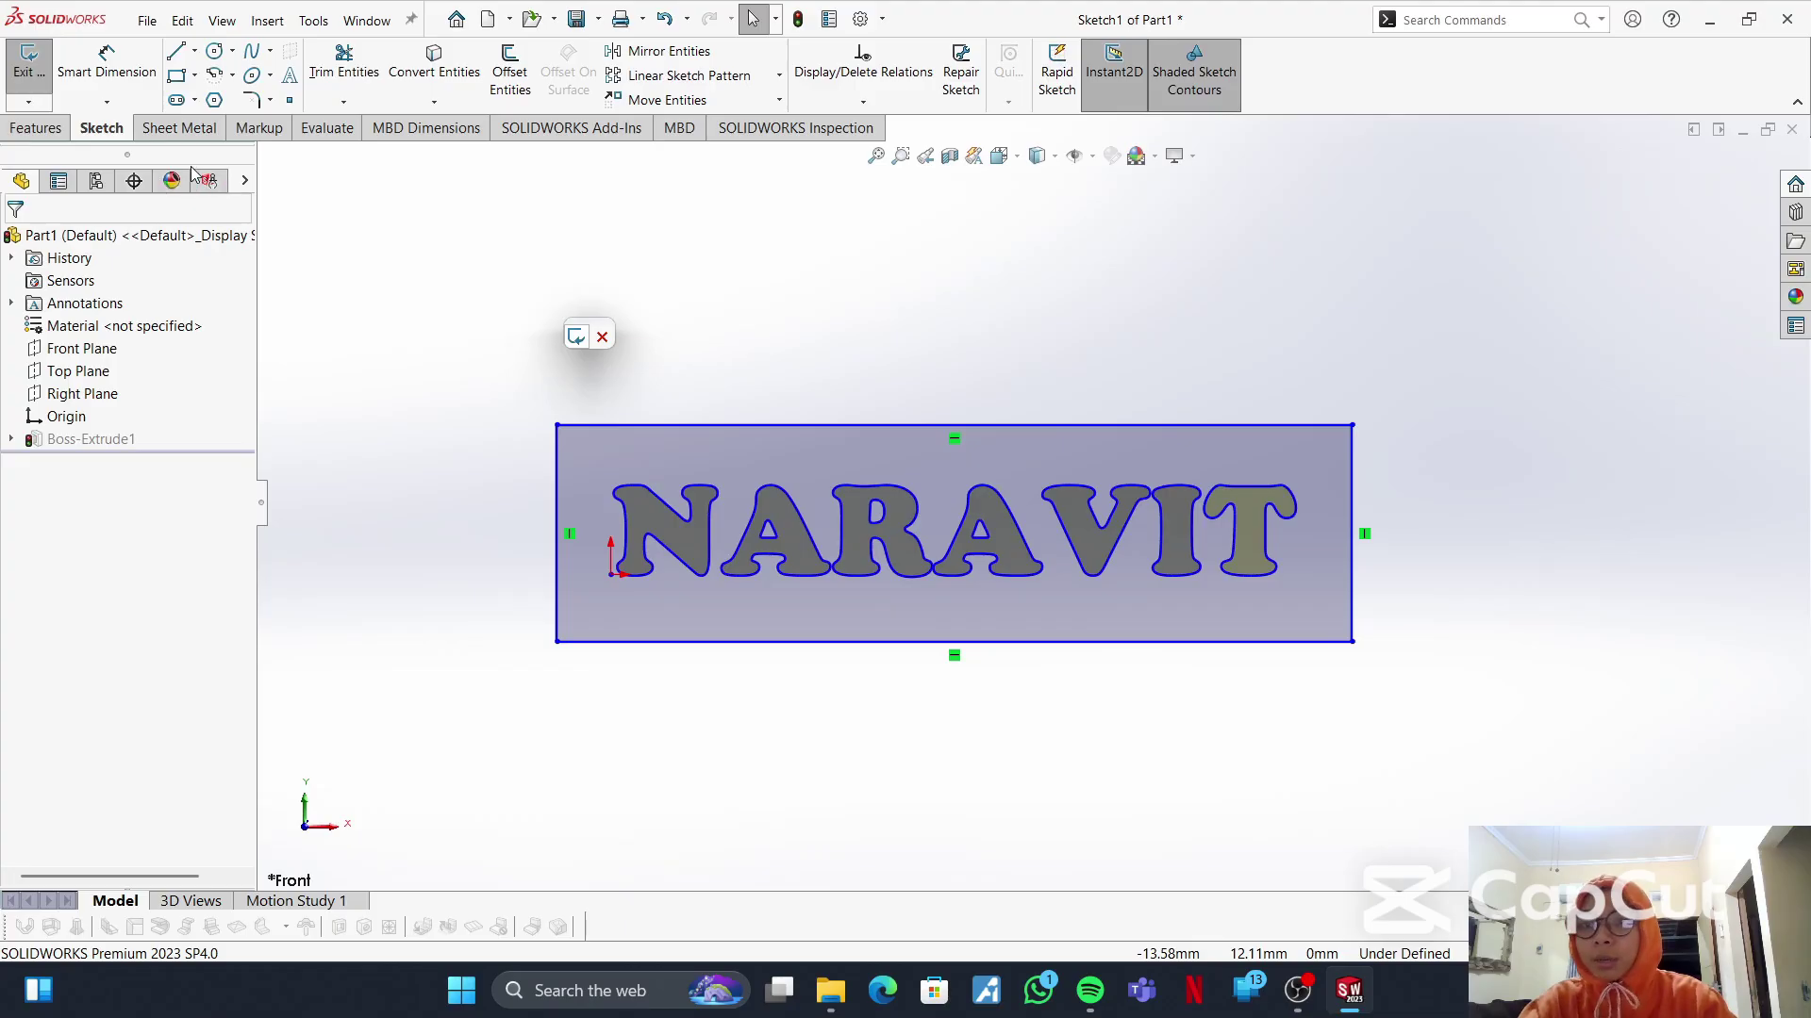
- Fillet the rectangle's upper-left, upper-right and lower-right corners with a 3 mm radius
left_click(270, 102)
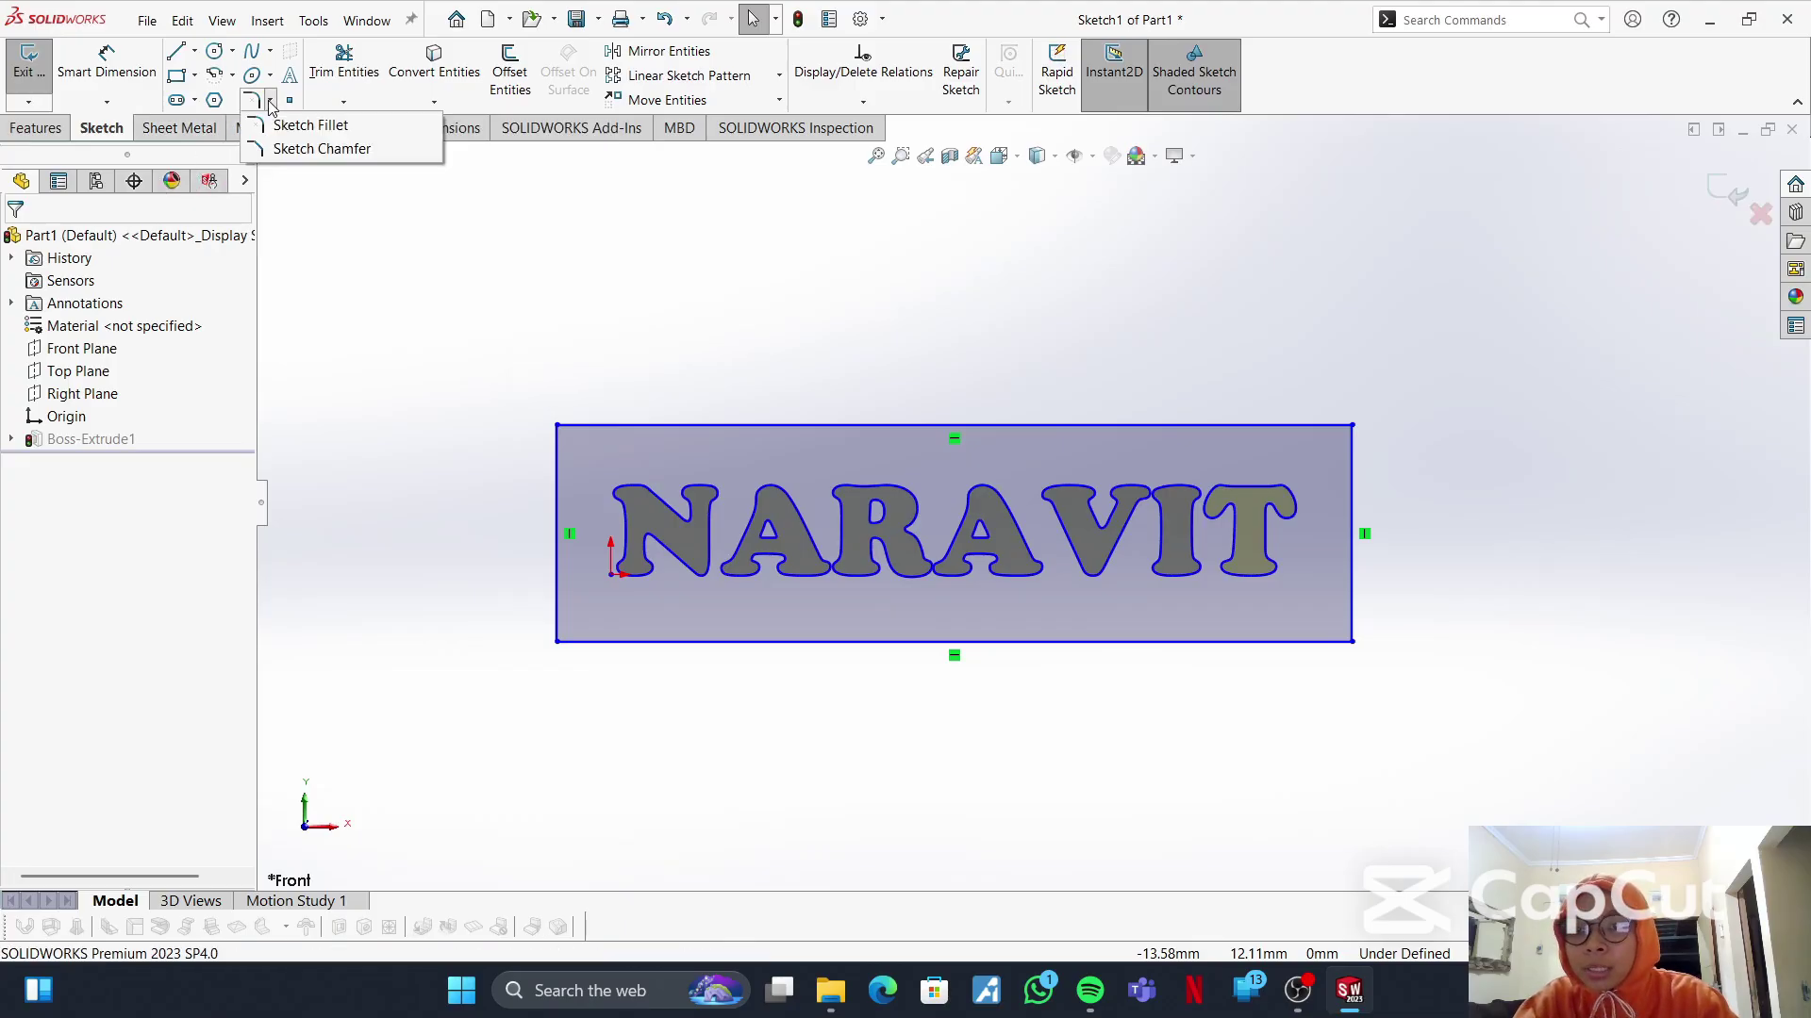
left_click(288, 122)
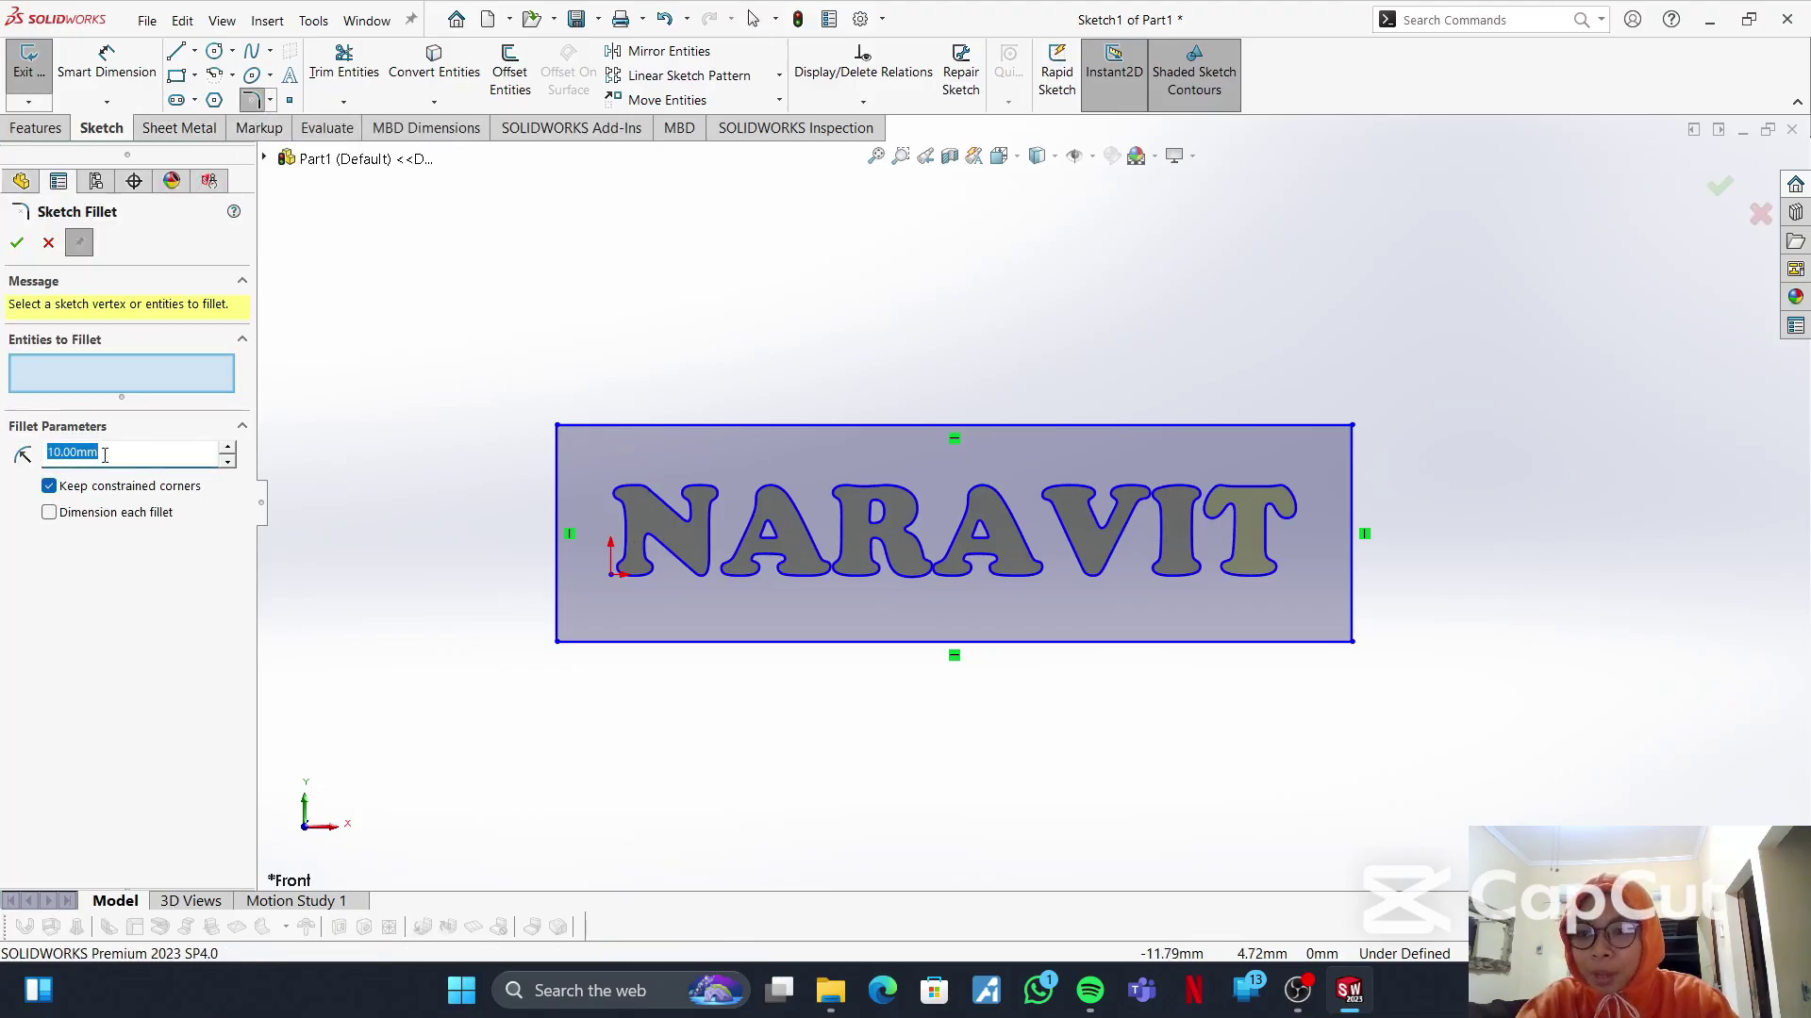
type("3")
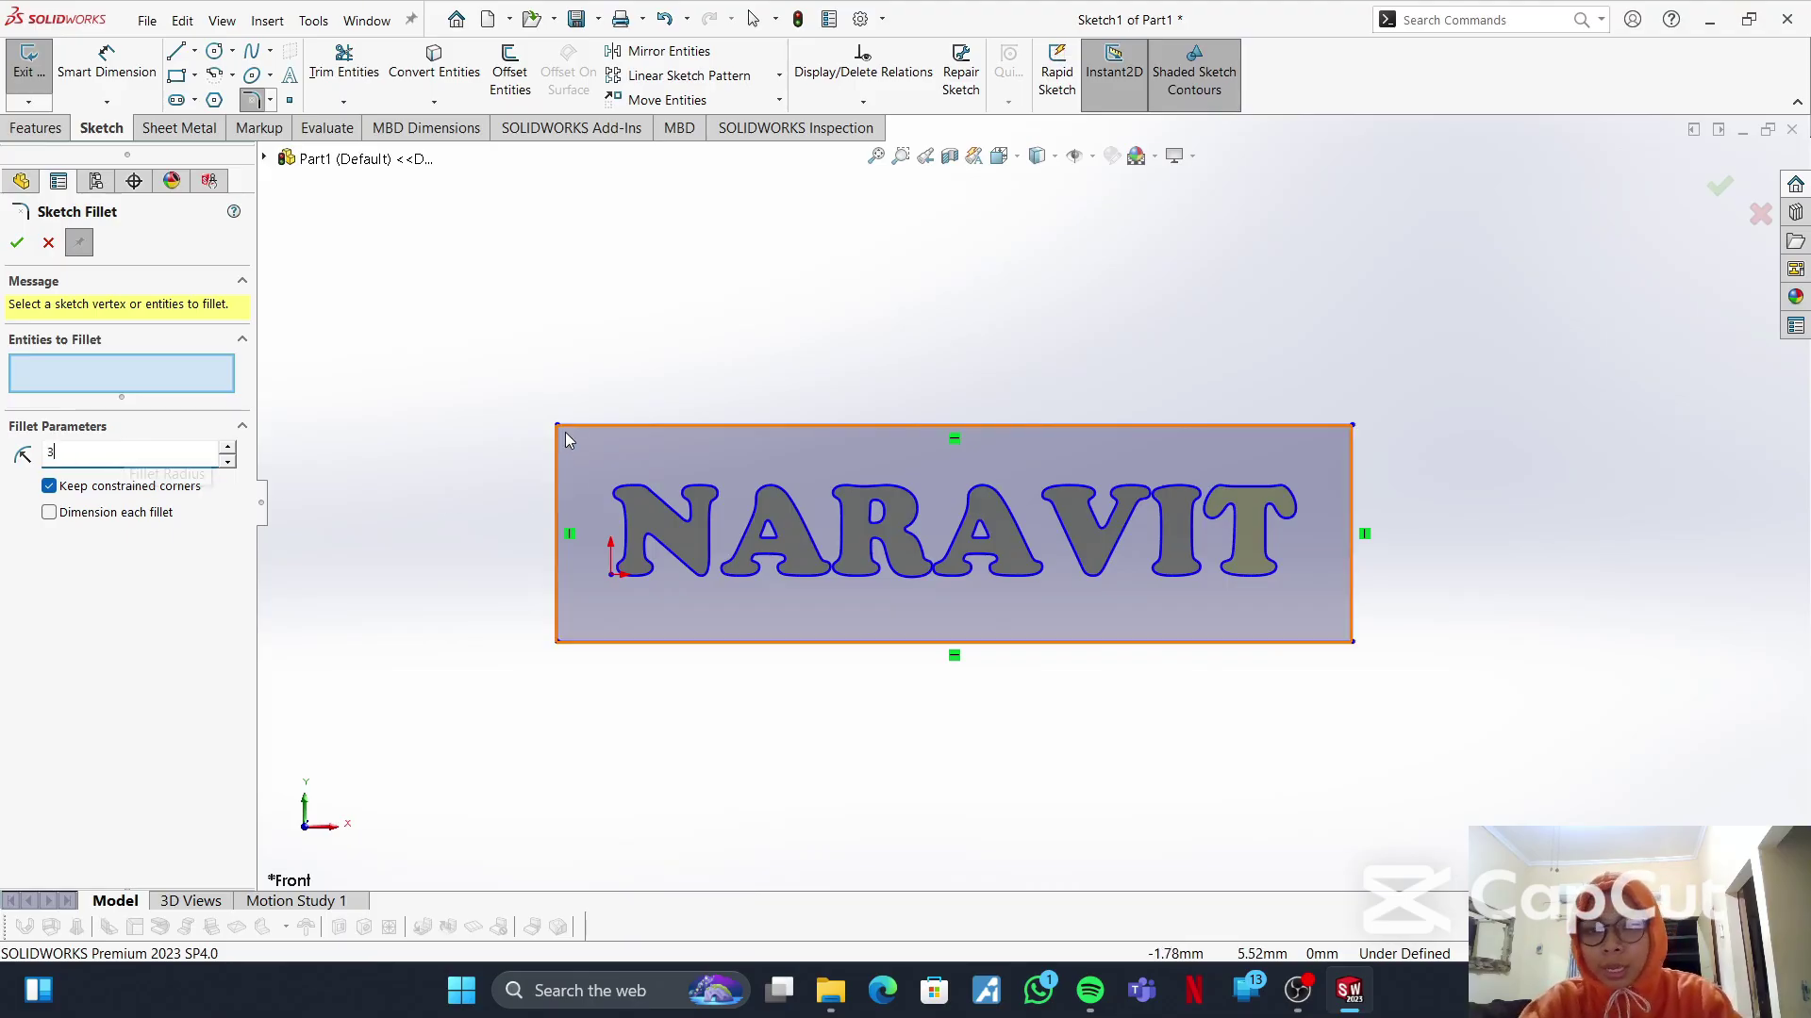
left_click(1354, 427)
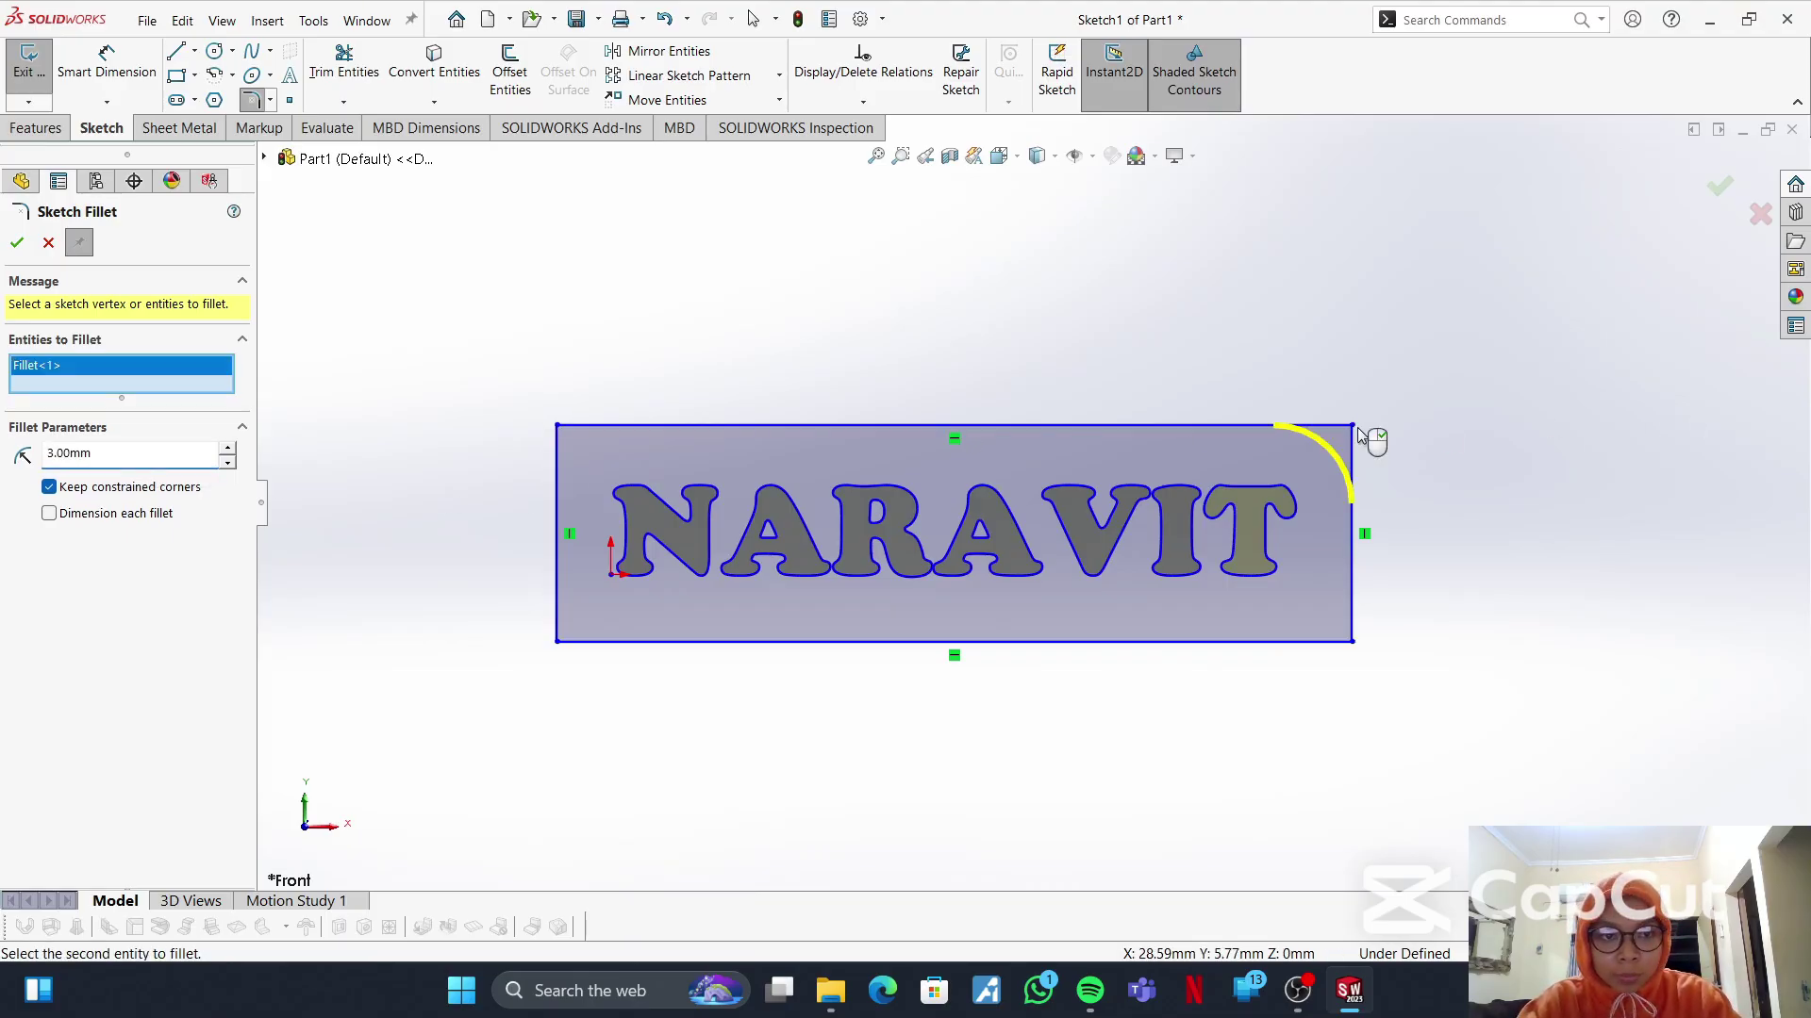
left_click(1355, 642)
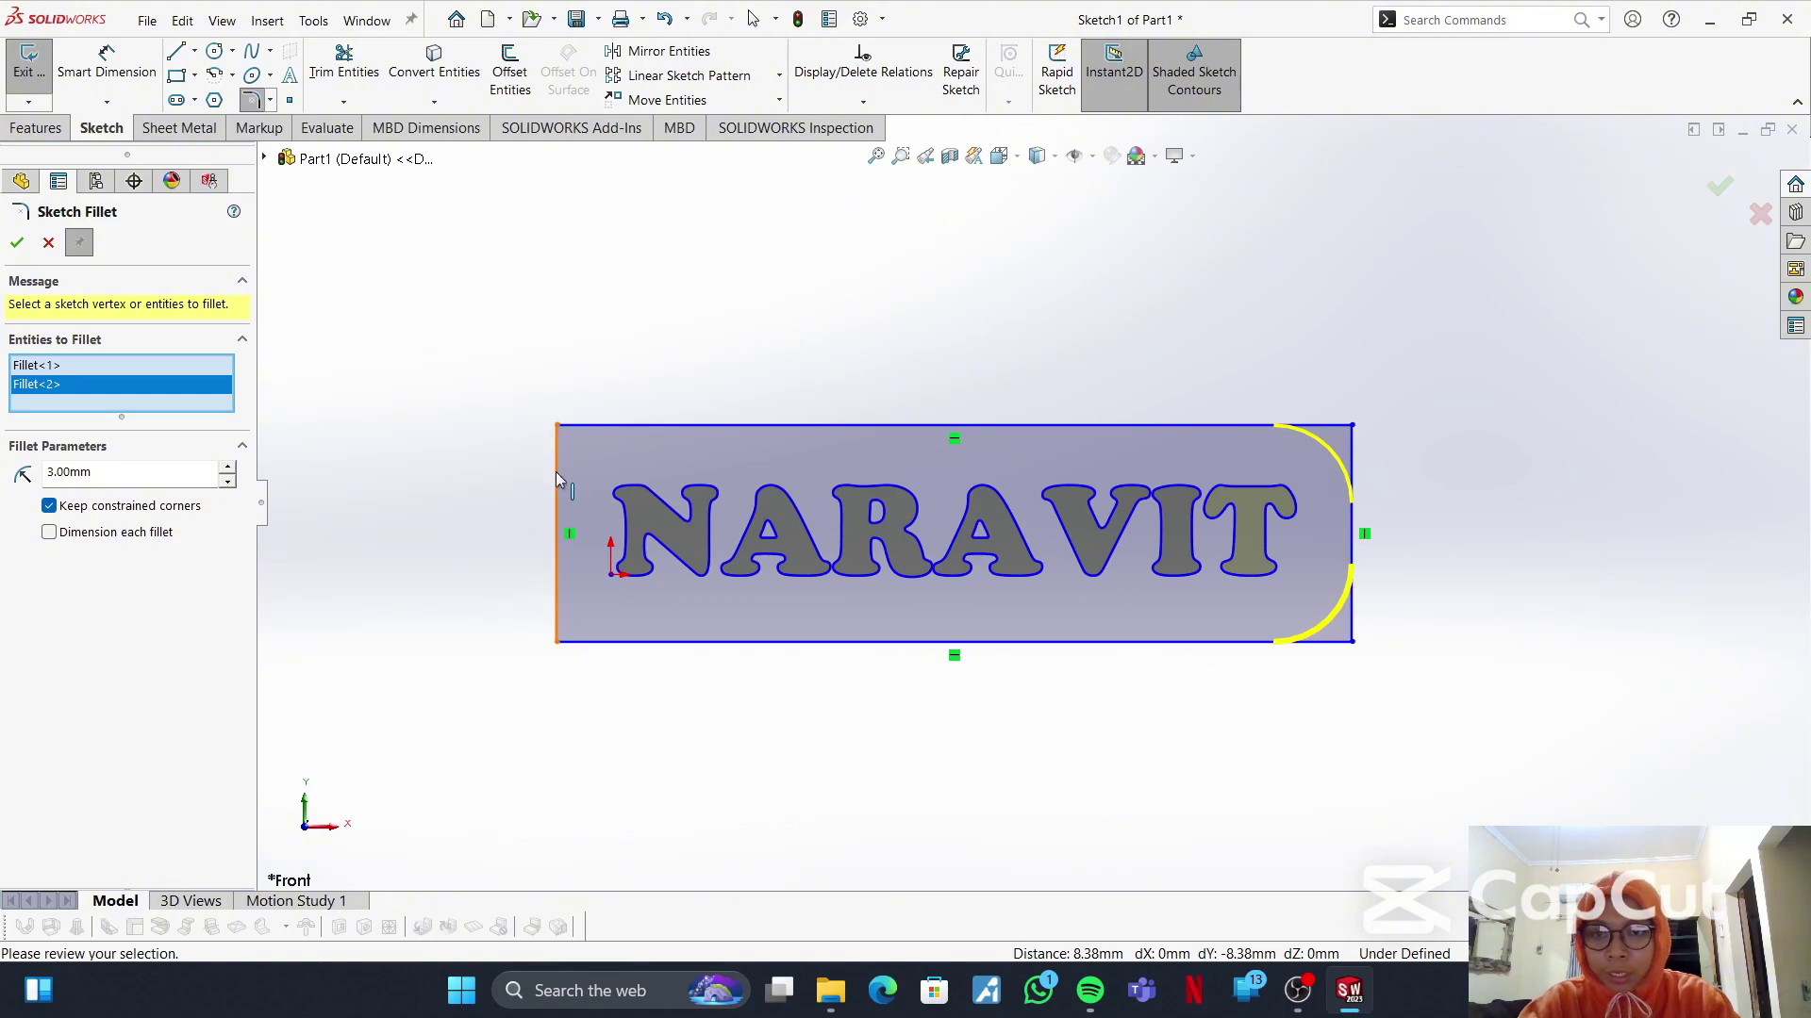
left_click(557, 429)
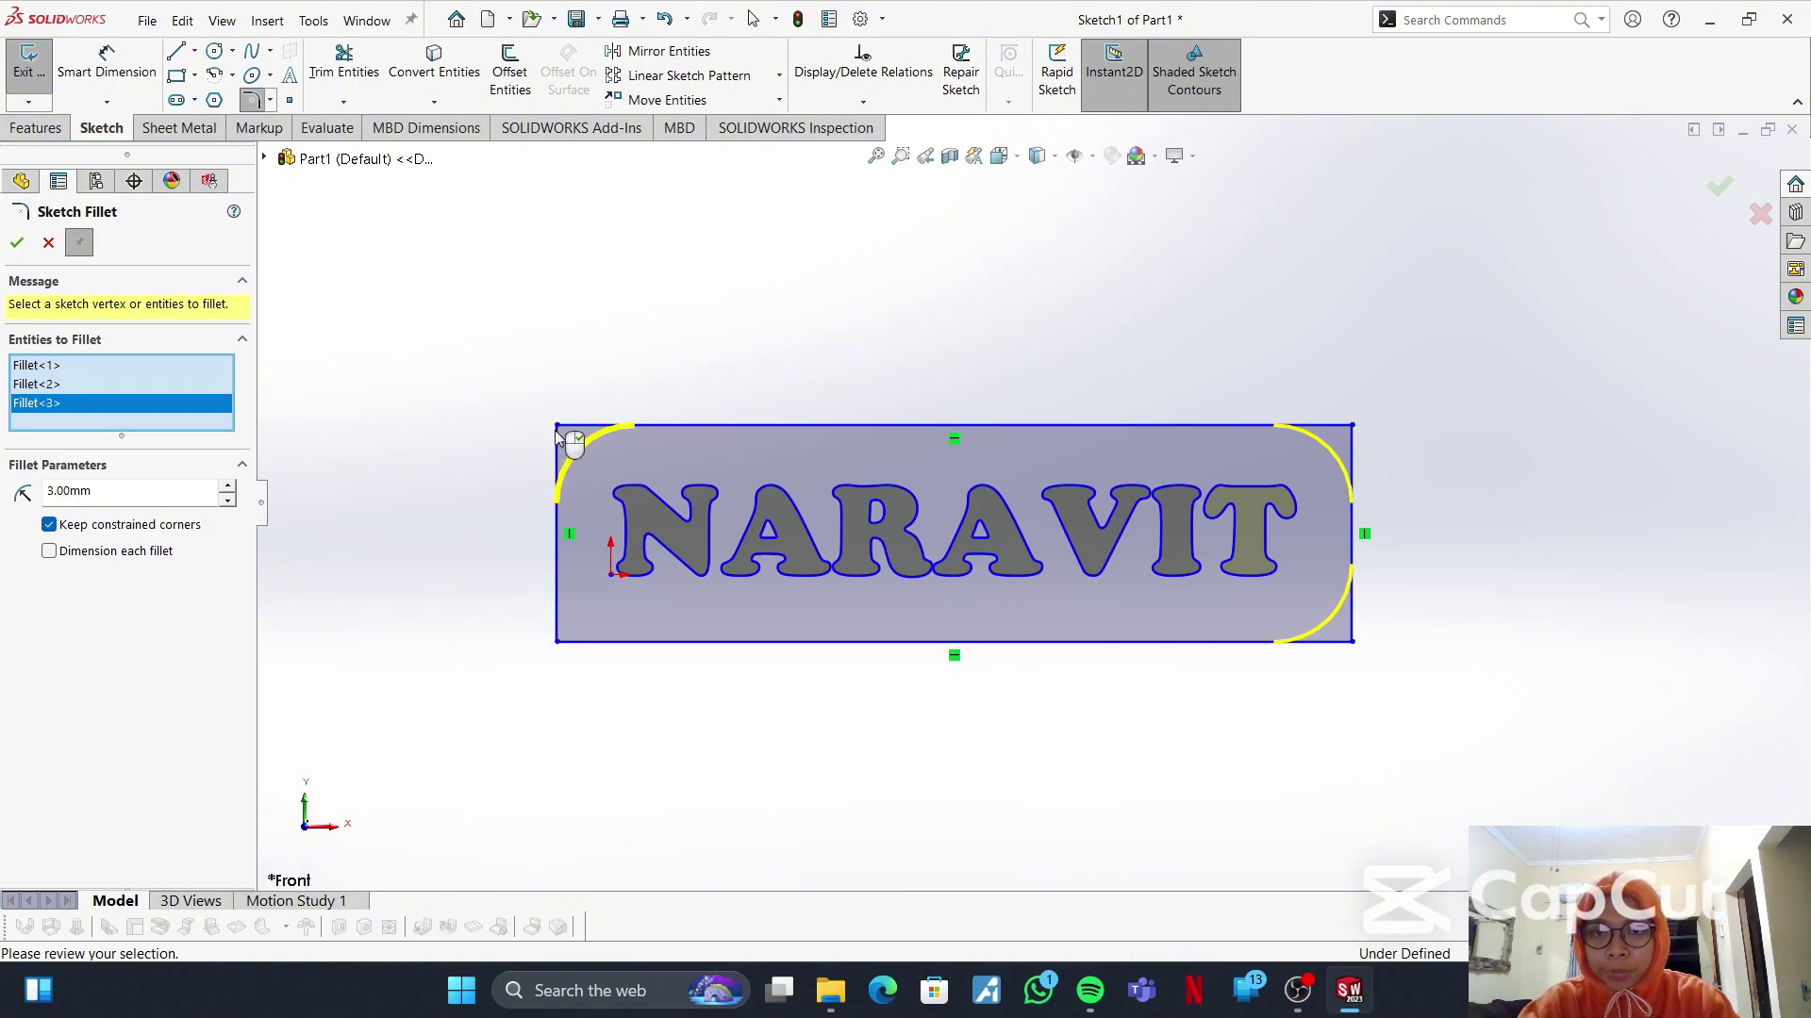
left_click(17, 242)
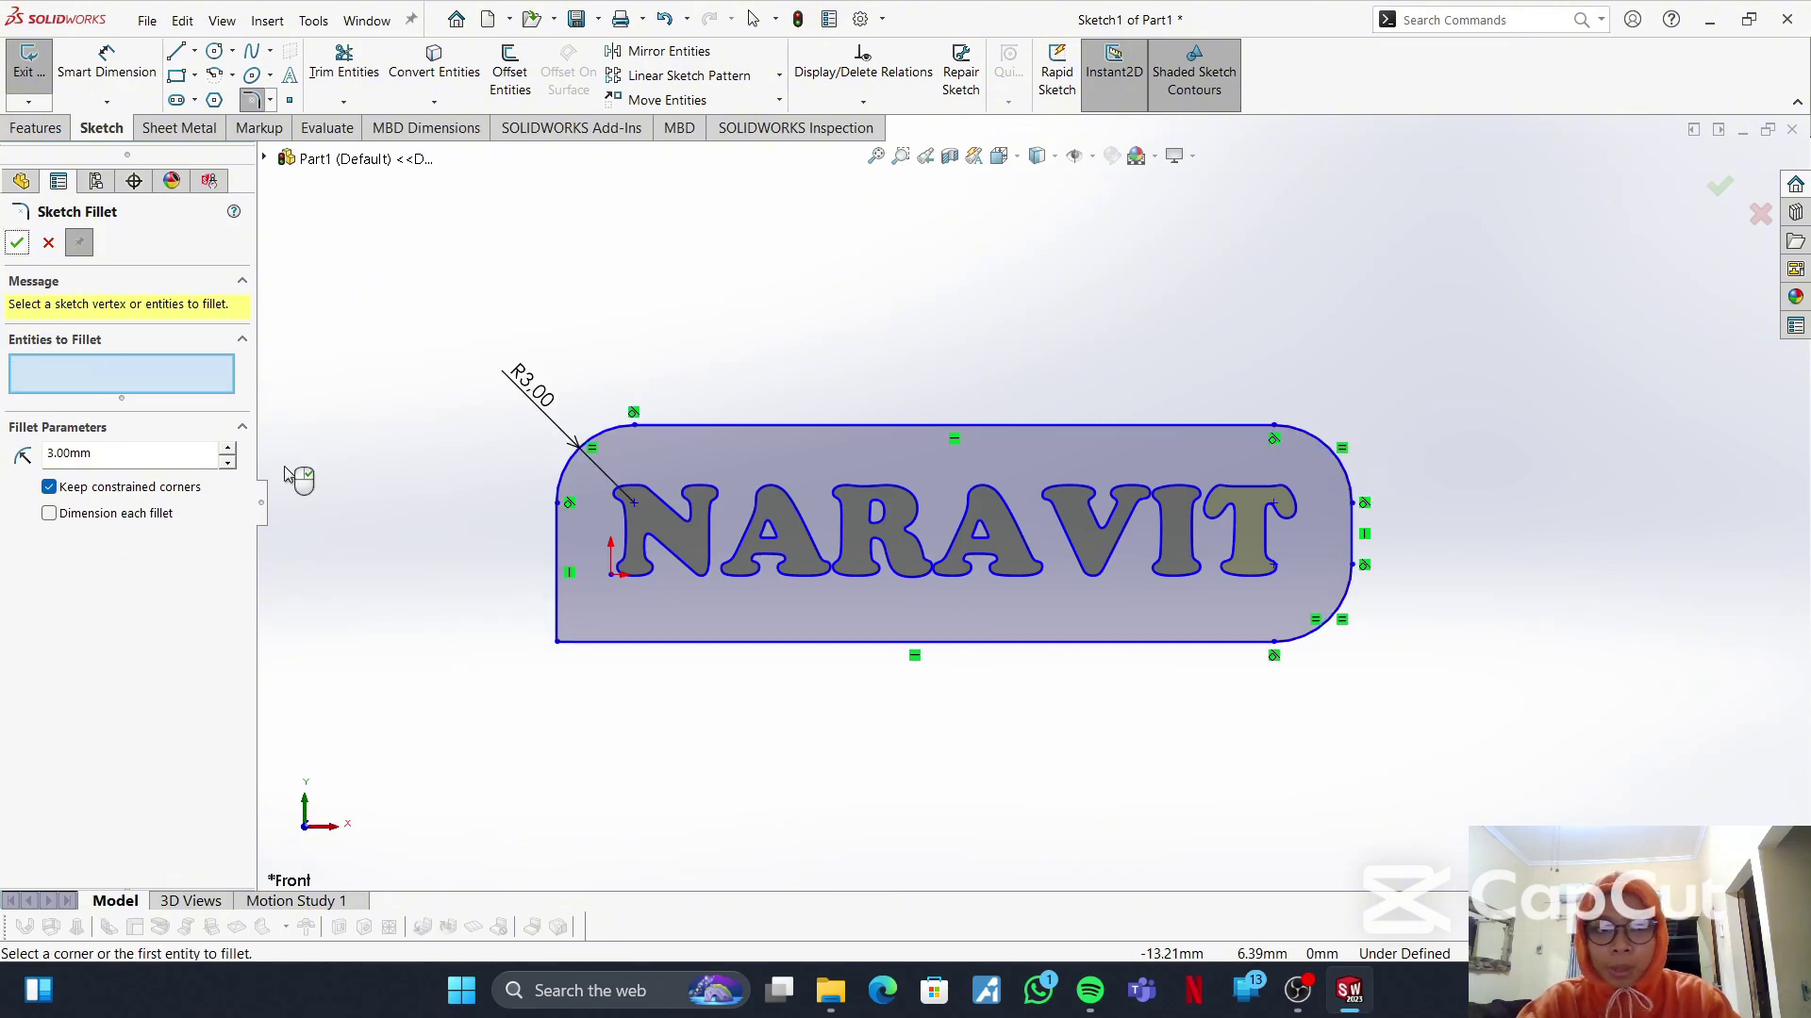
- Enlarge the plate outline by moving its upper-left fillet arc outward until the arc's centre is at about -0.57, 4.23 mm
left_click(577, 455)
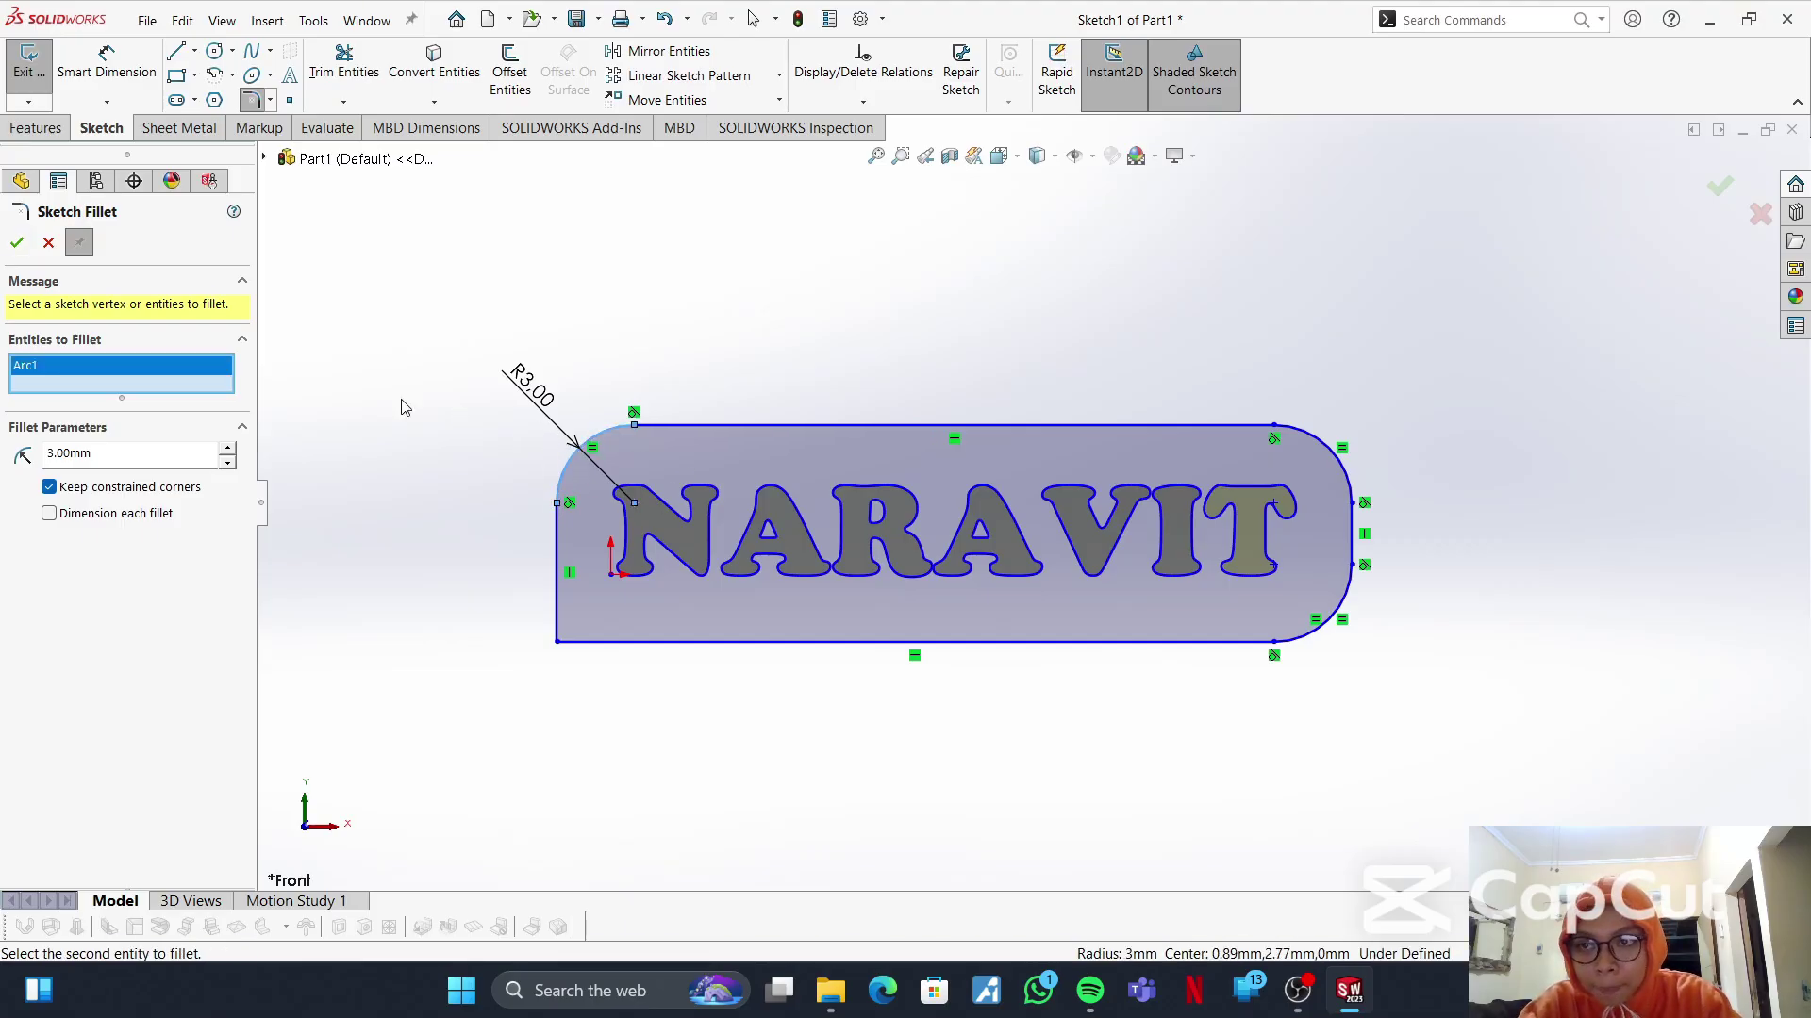
left_click(17, 242)
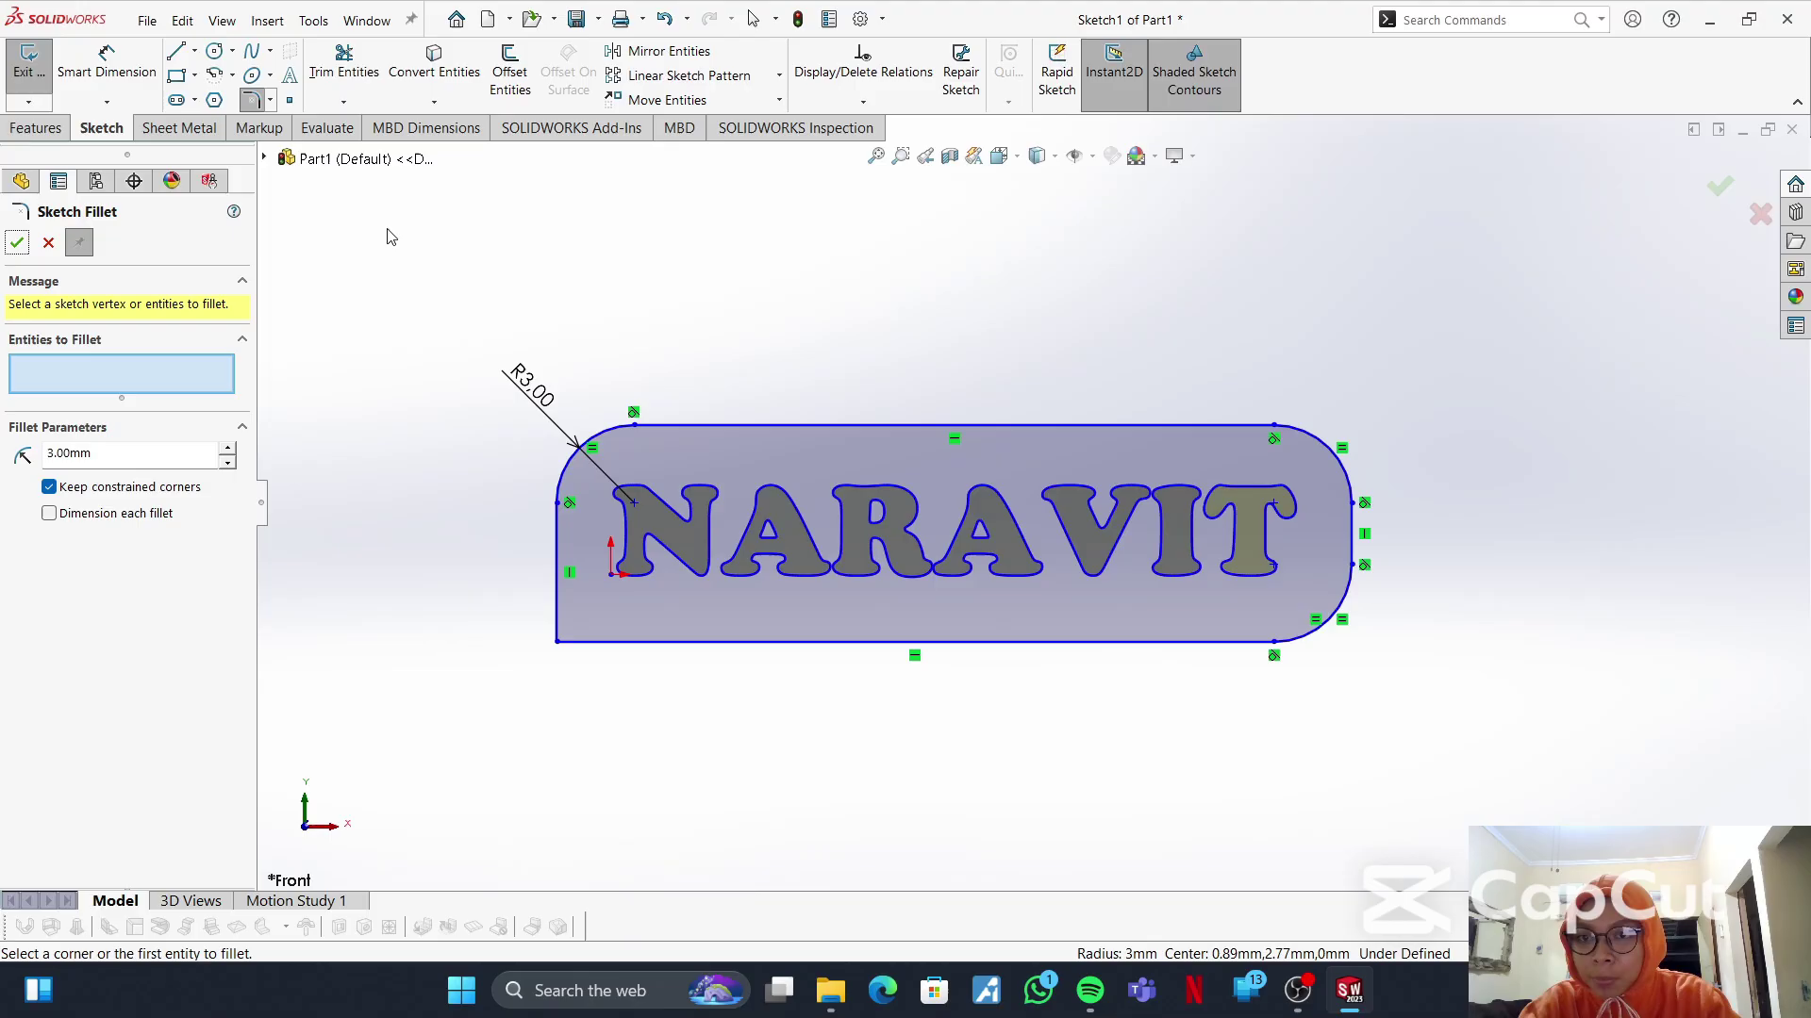
left_click(42, 242)
mouse_move(578, 455)
left_mouse_down()
mouse_move(562, 439)
mouse_move(575, 453)
left_mouse_up()
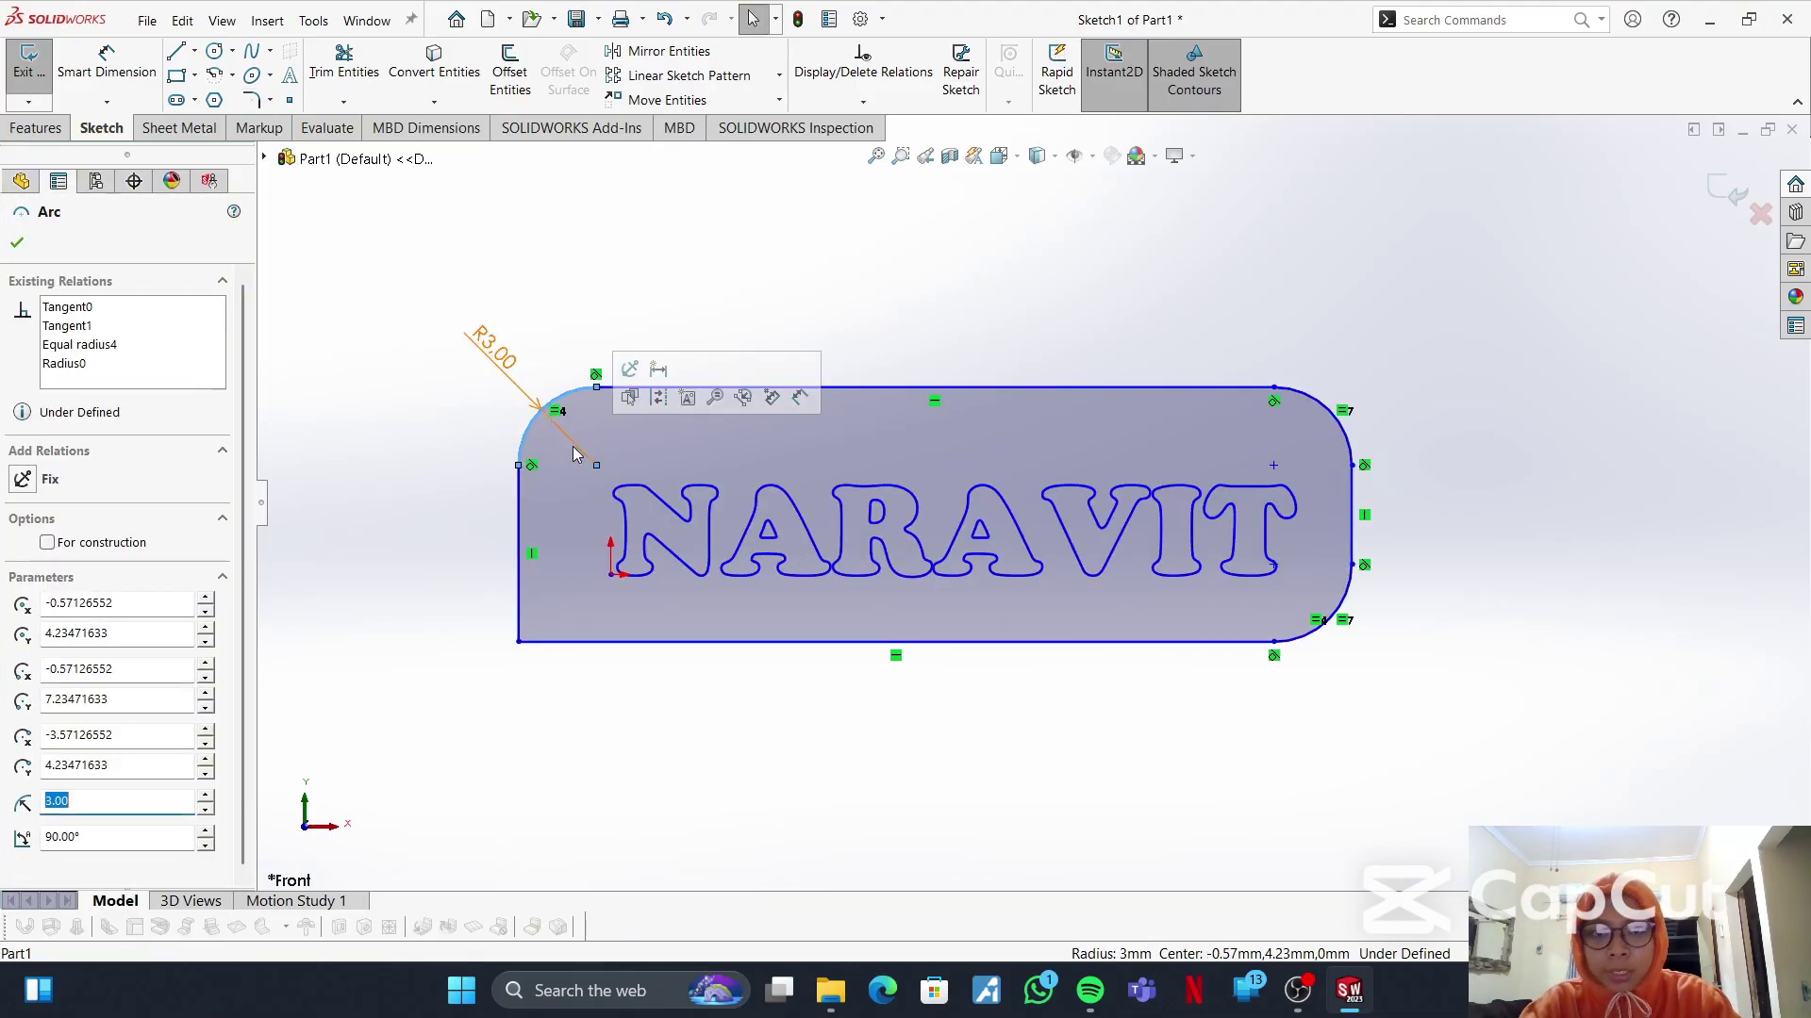
left_click(17, 243)
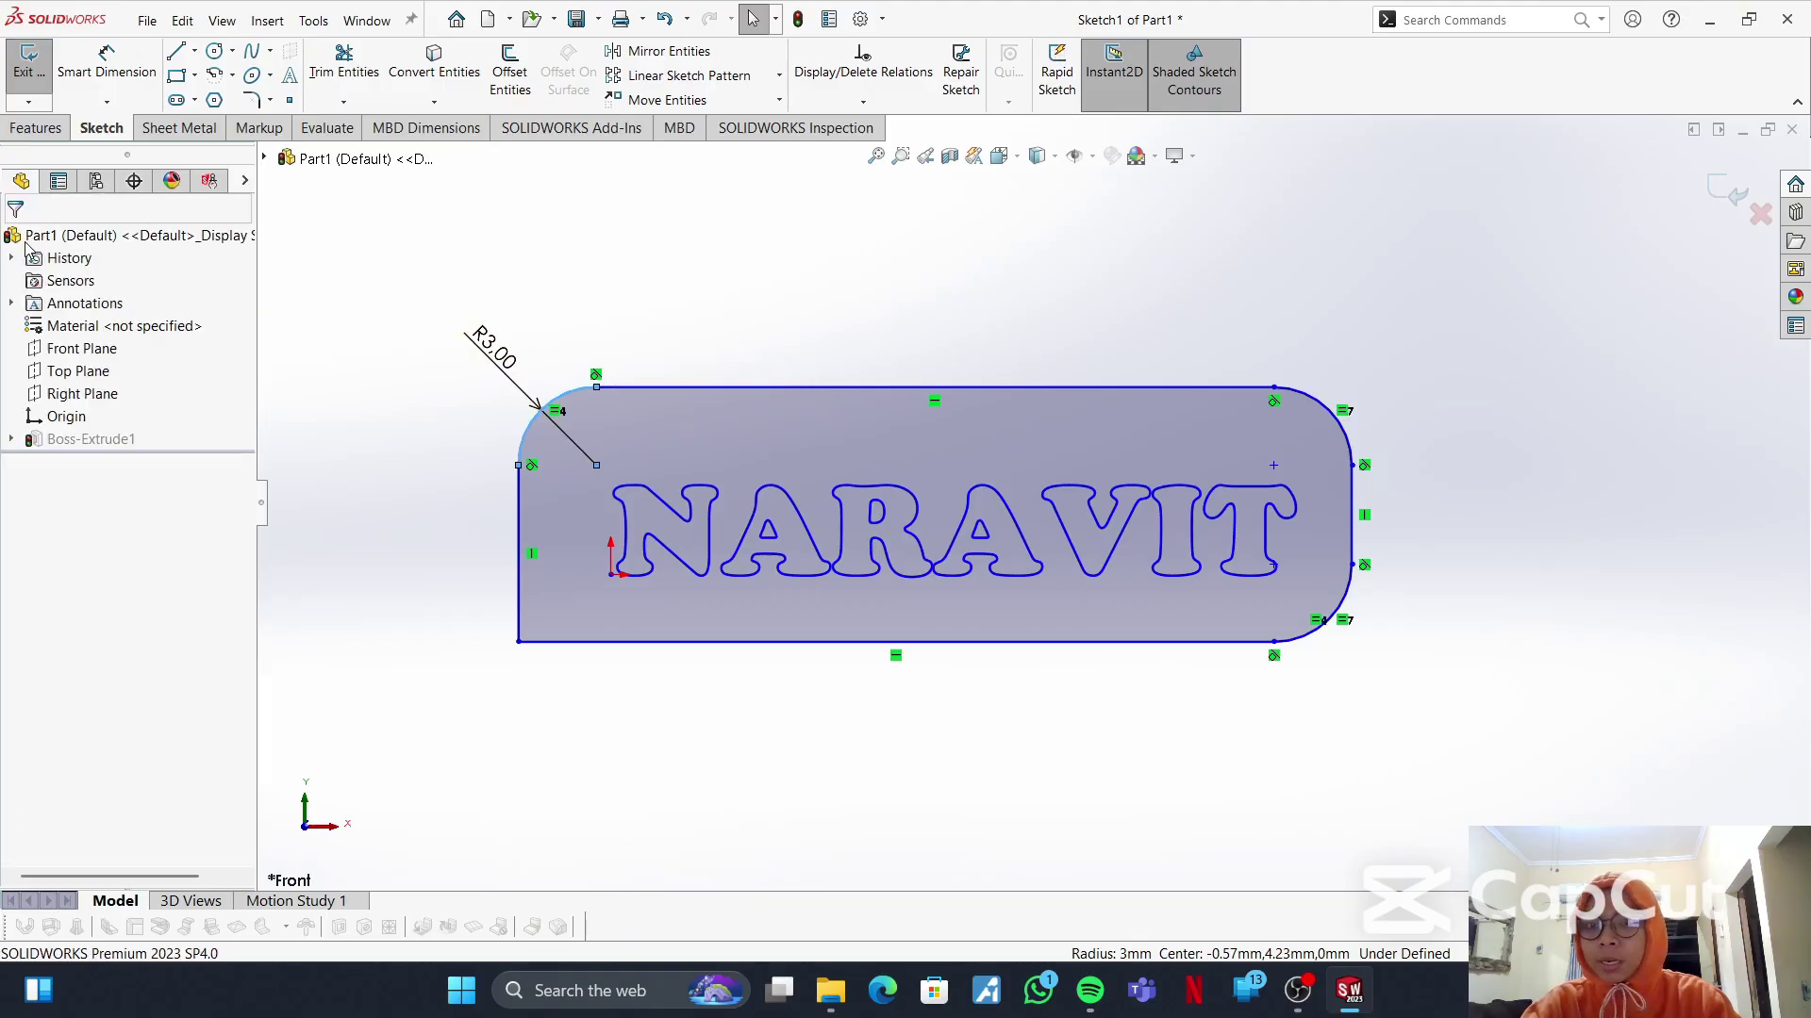
- Move the sketch text slightly upward within the enlarged plate outline
left_click(961, 528)
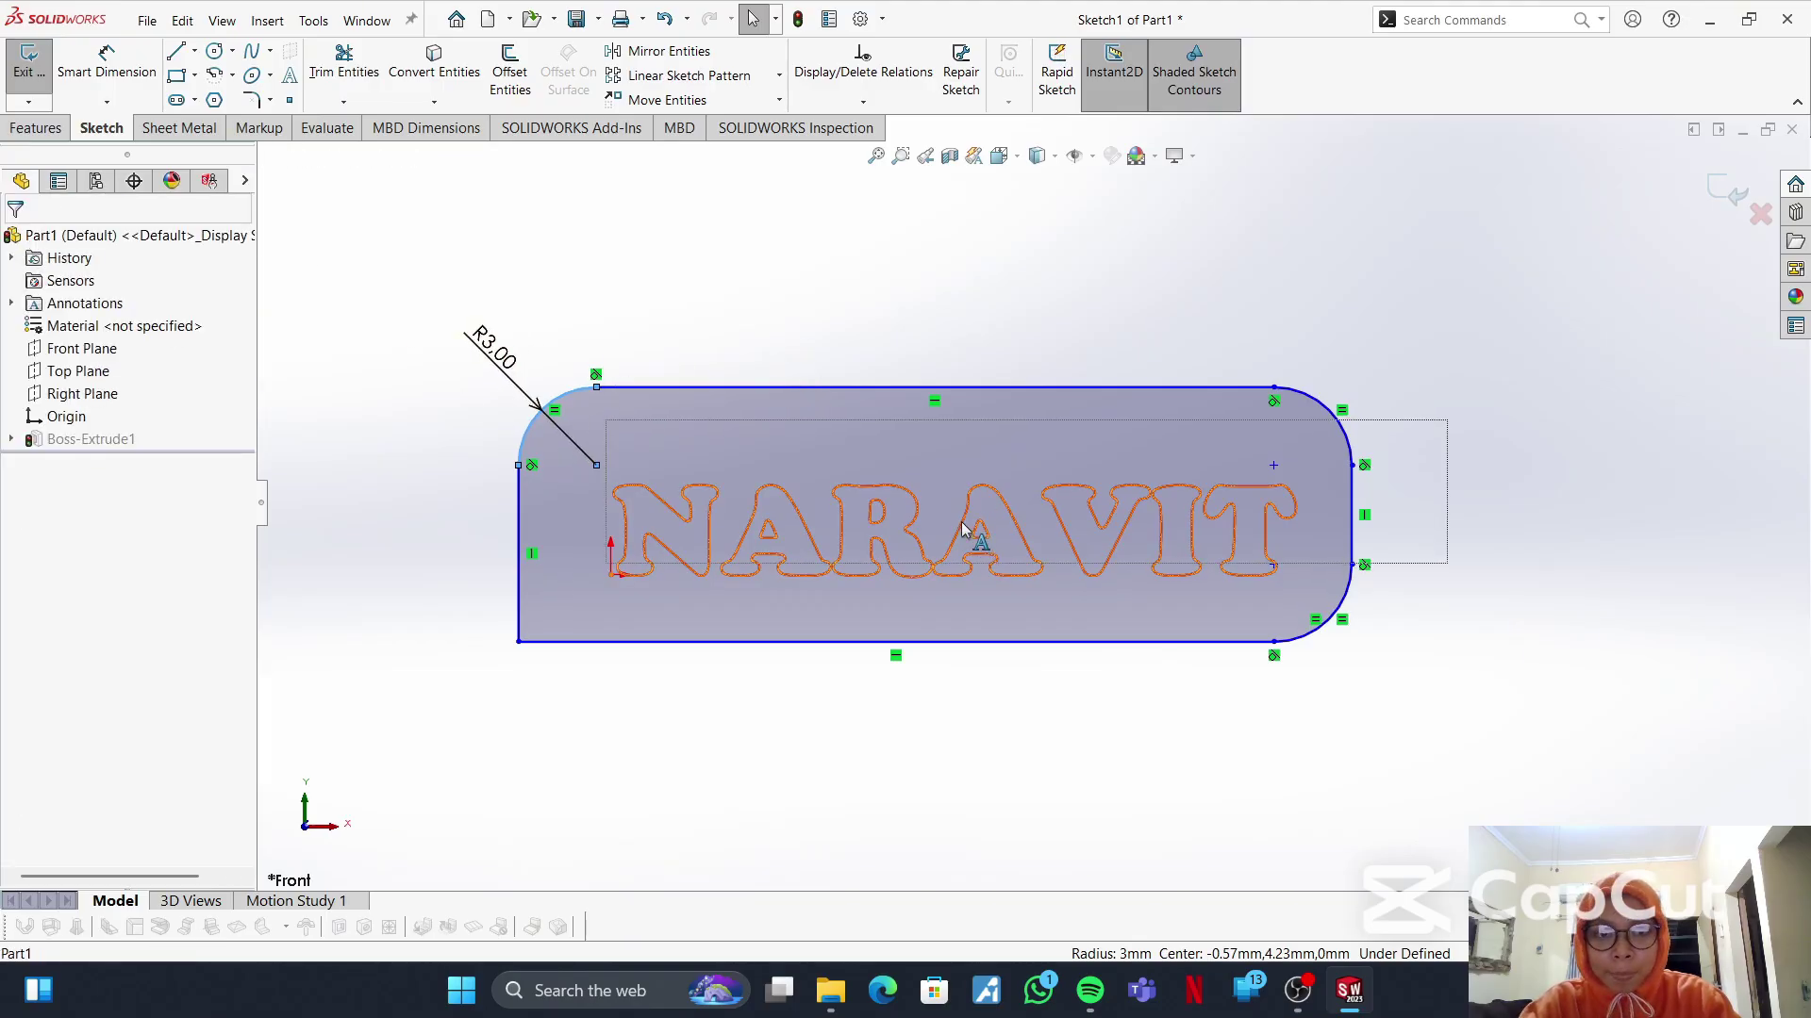
left_click(961, 522)
left_click(960, 530)
left_click(962, 525)
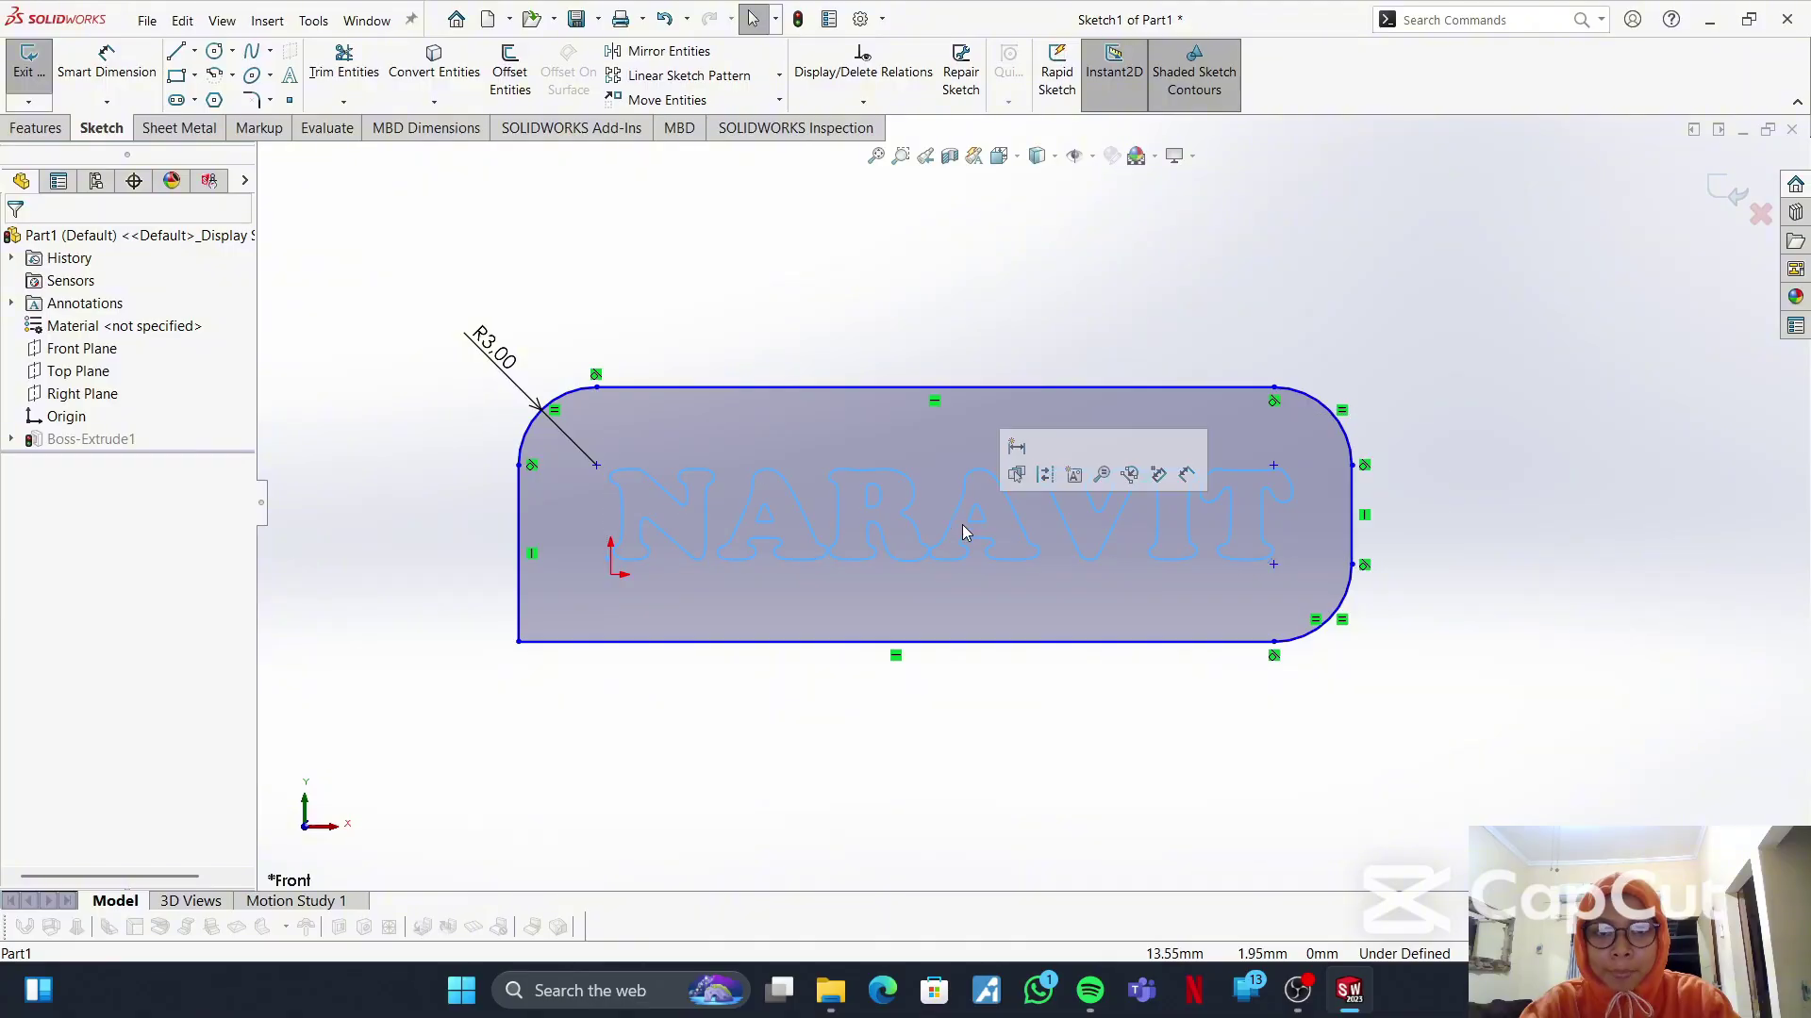
left_click(962, 349)
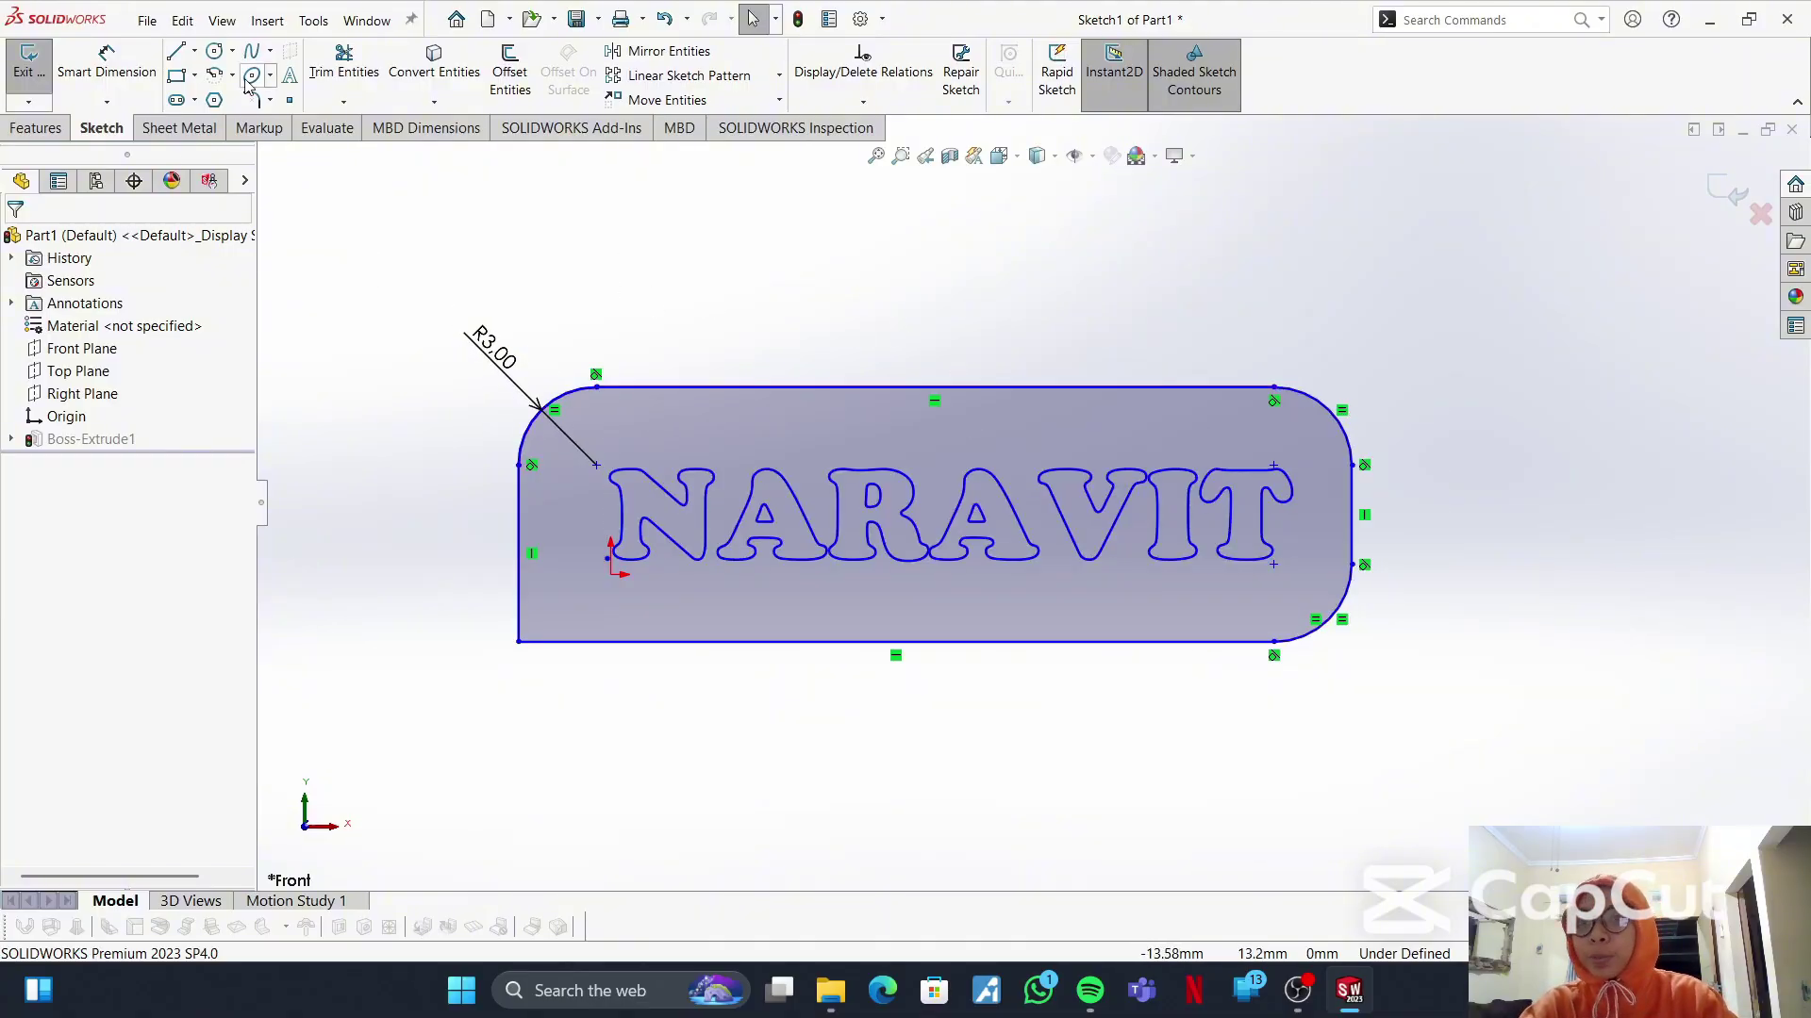
- Draw a circle of about 1 mm radius and place it inside the plate's rounded upper-left corner, centred at about -1.6, 5.22 mm
left_click(215, 50)
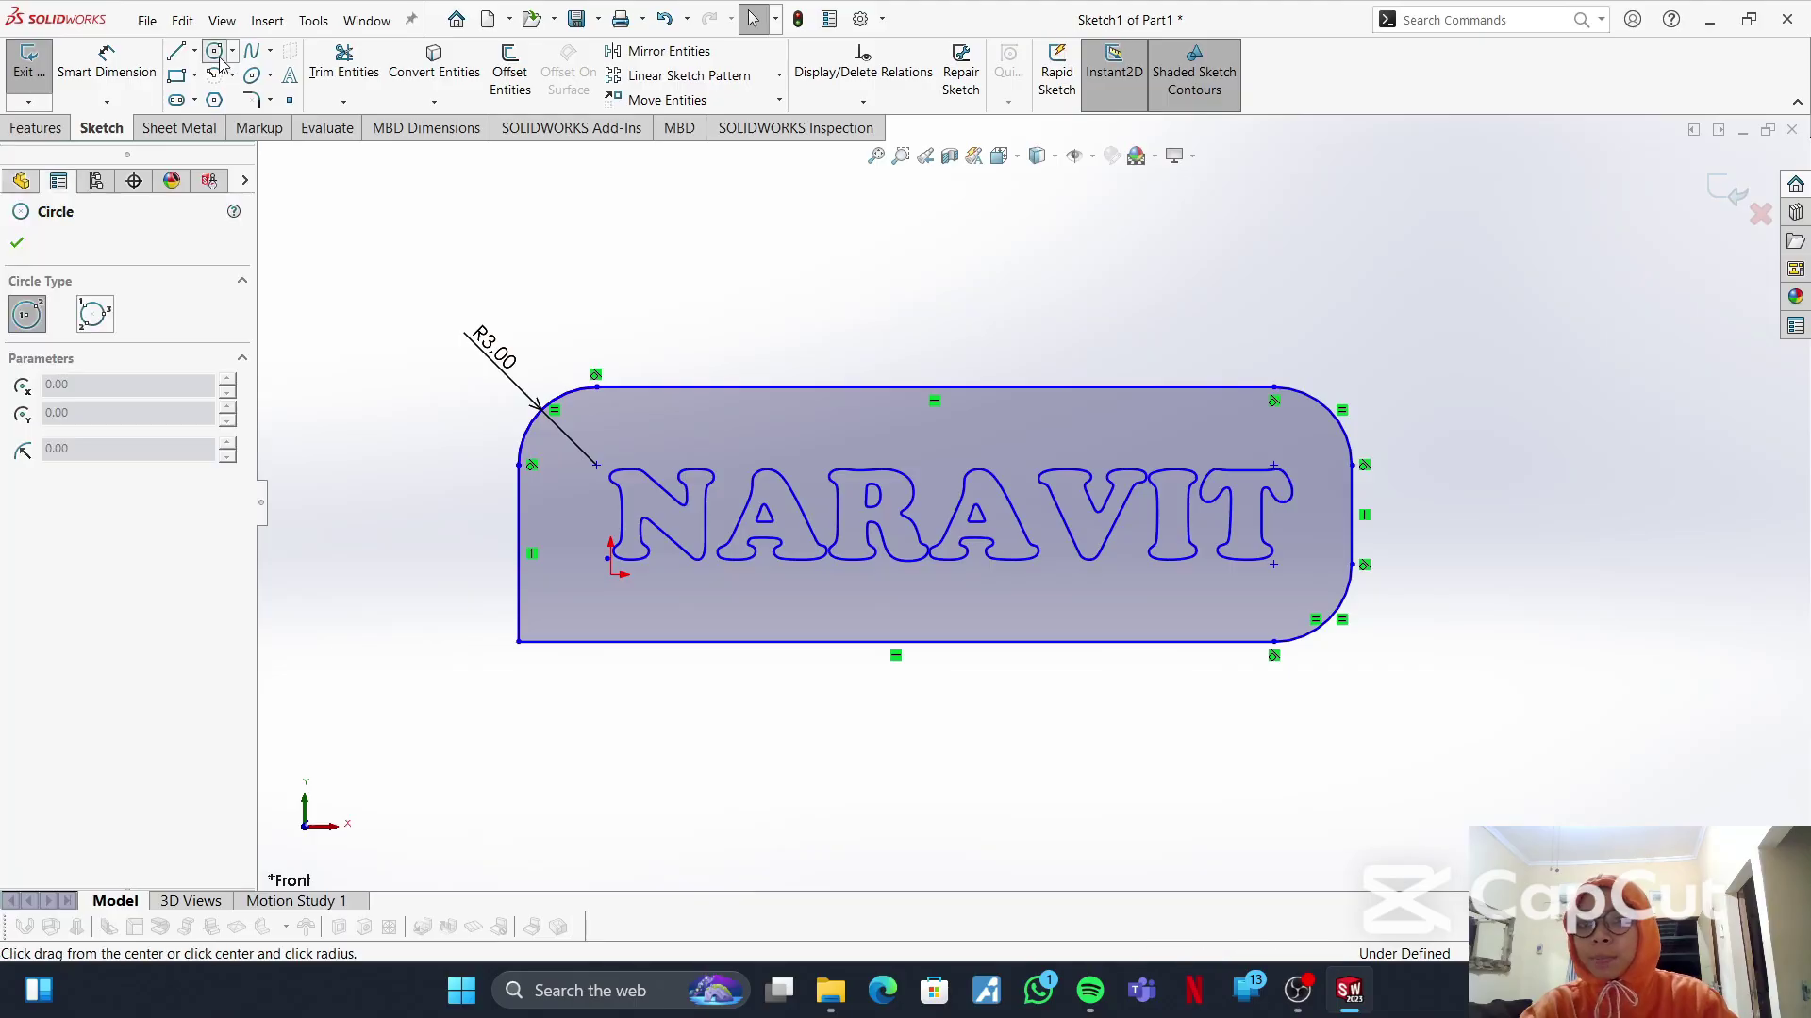
left_click(348, 278)
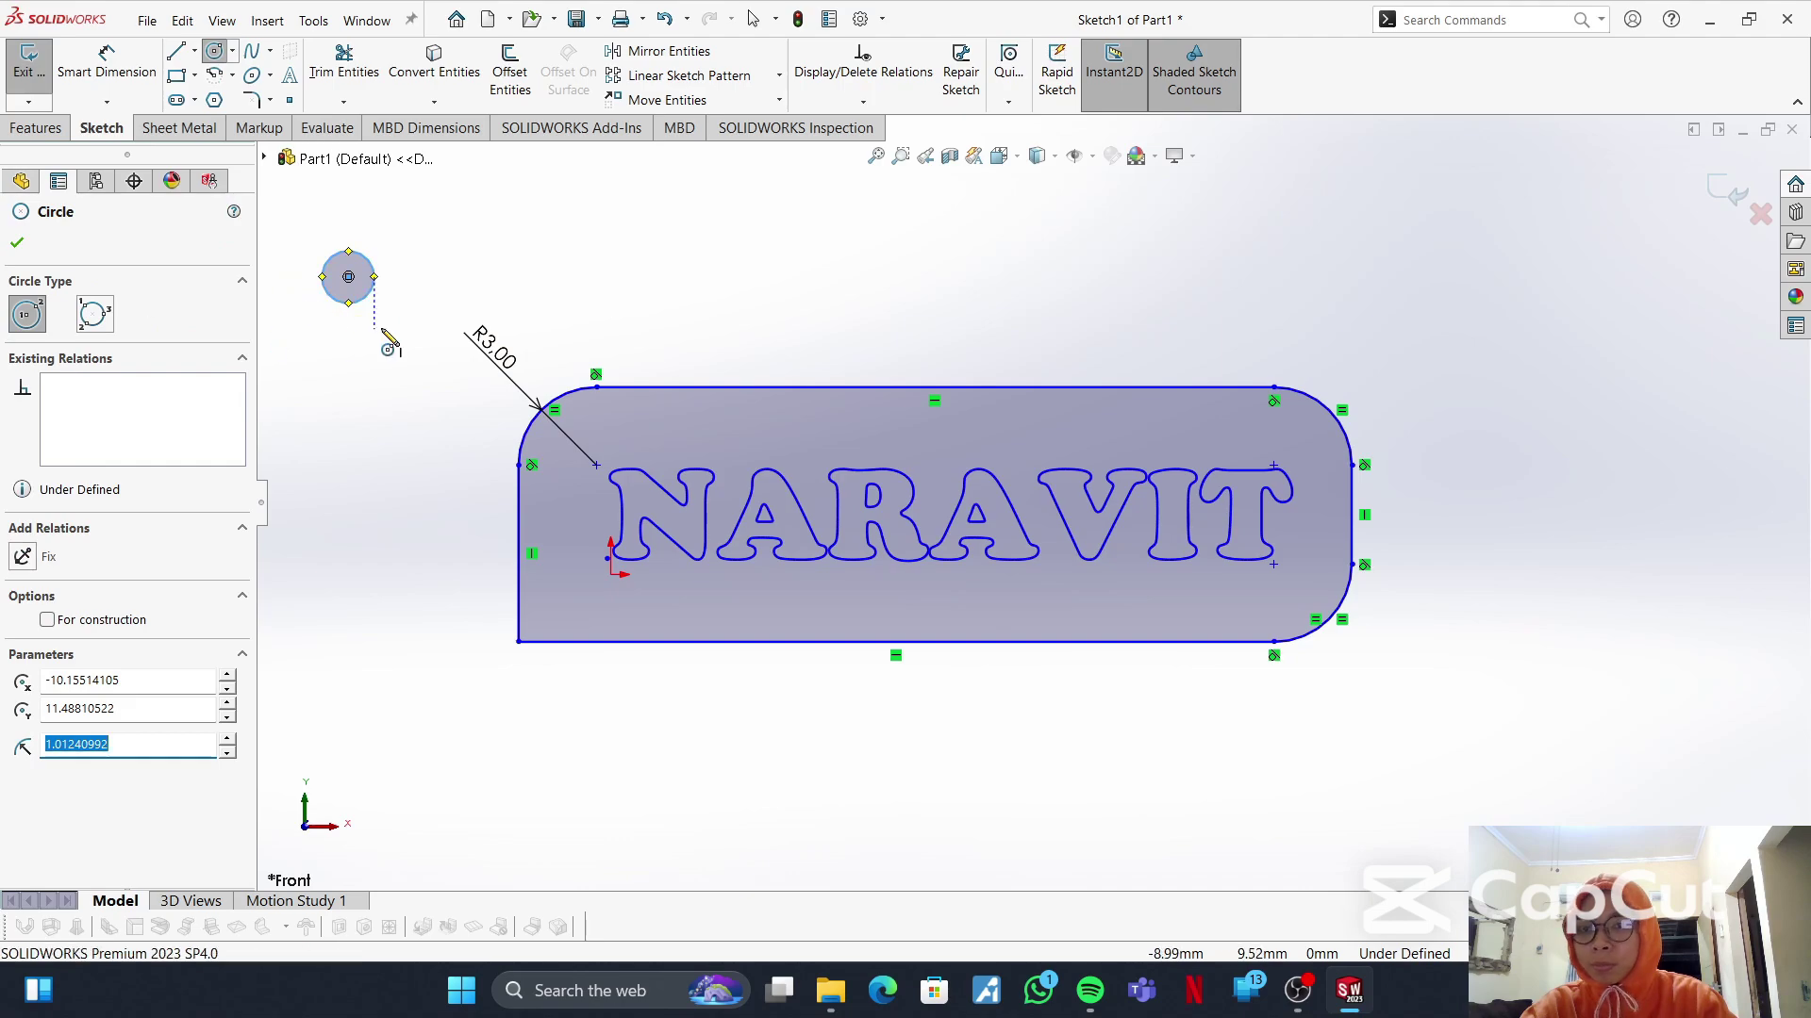
left_click(25, 244)
left_click_drag(348, 280, 569, 439)
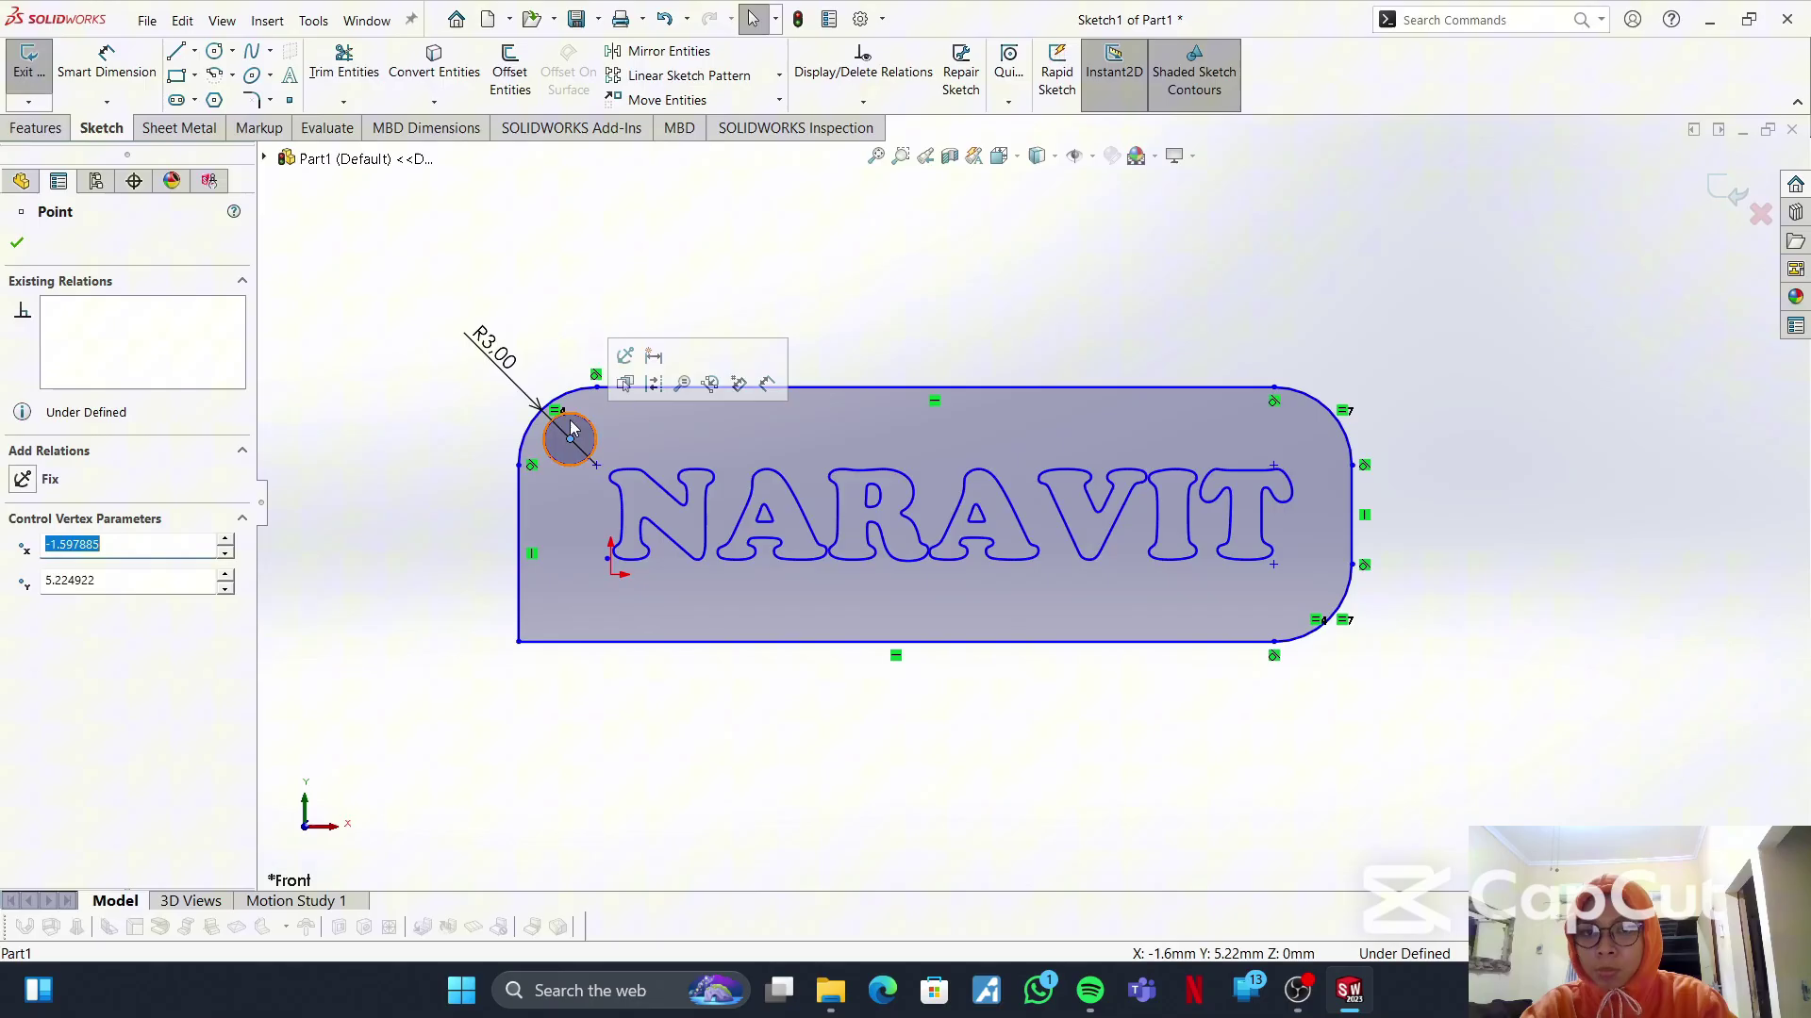
left_click(671, 295)
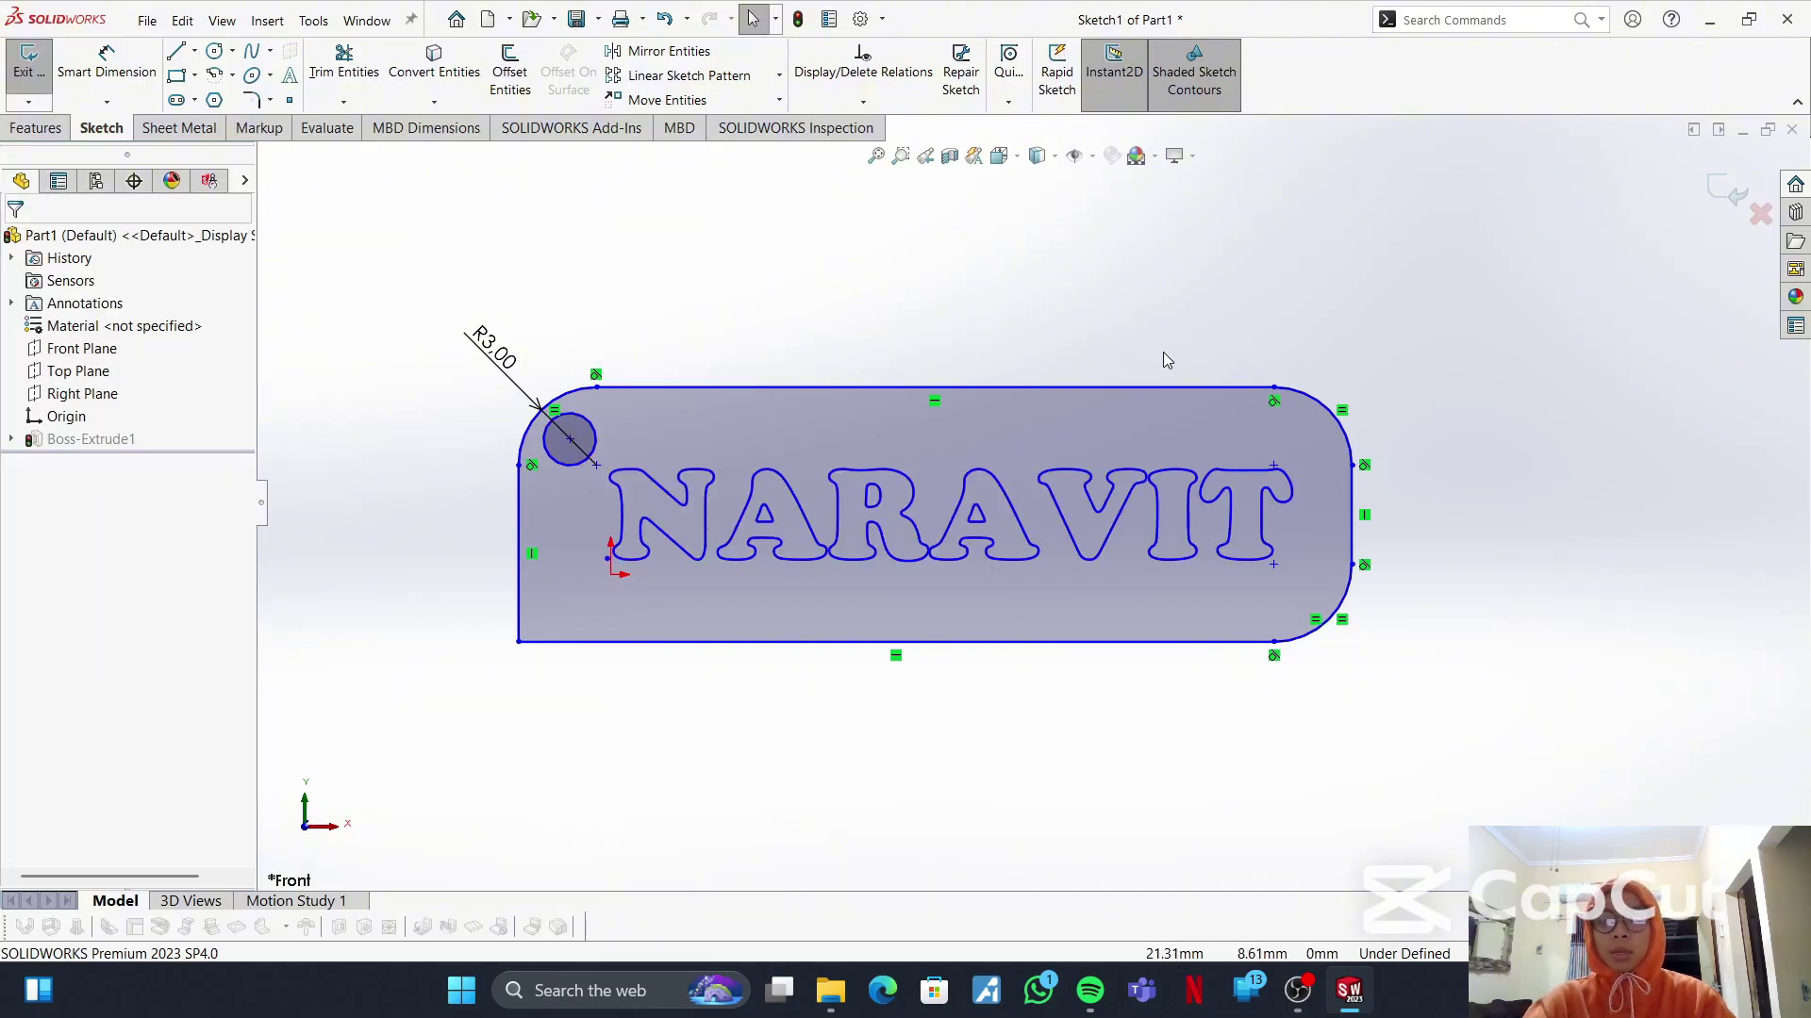
- Try to exit the edited letters' sketch so the extrusion rebuilds with the plate outline and hole
left_click(38, 128)
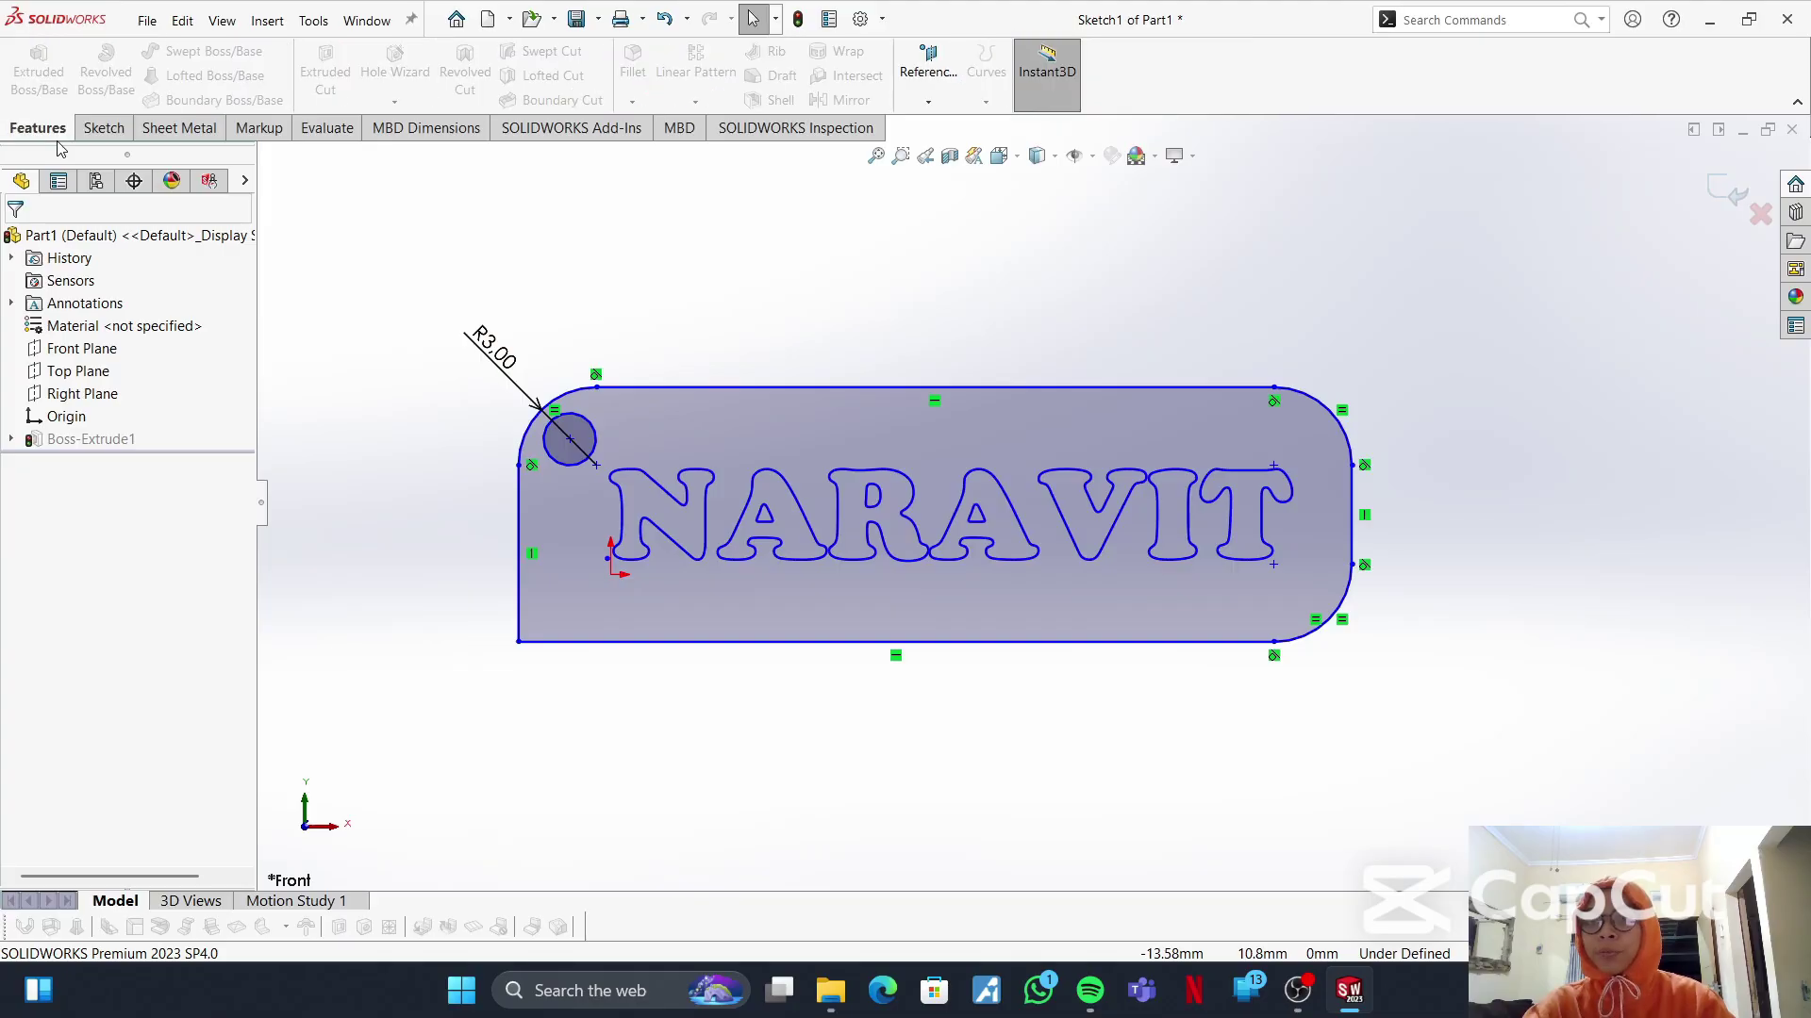
left_click(104, 130)
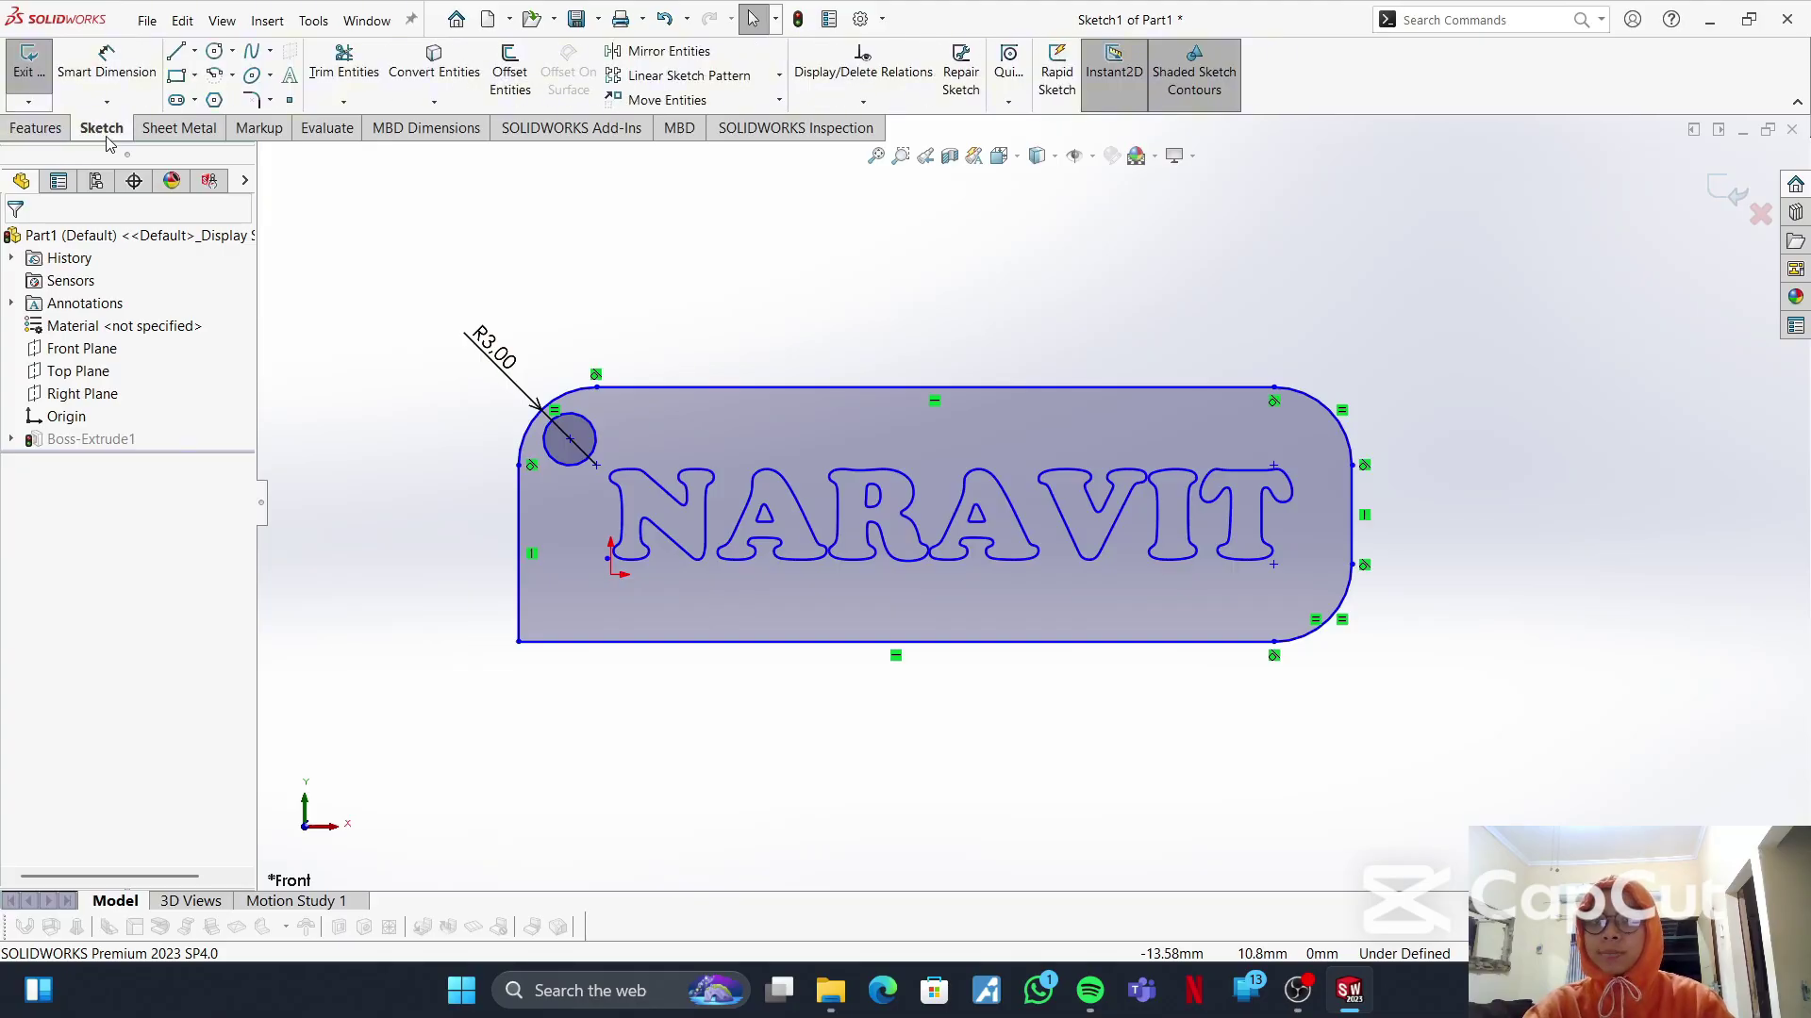
left_click(32, 68)
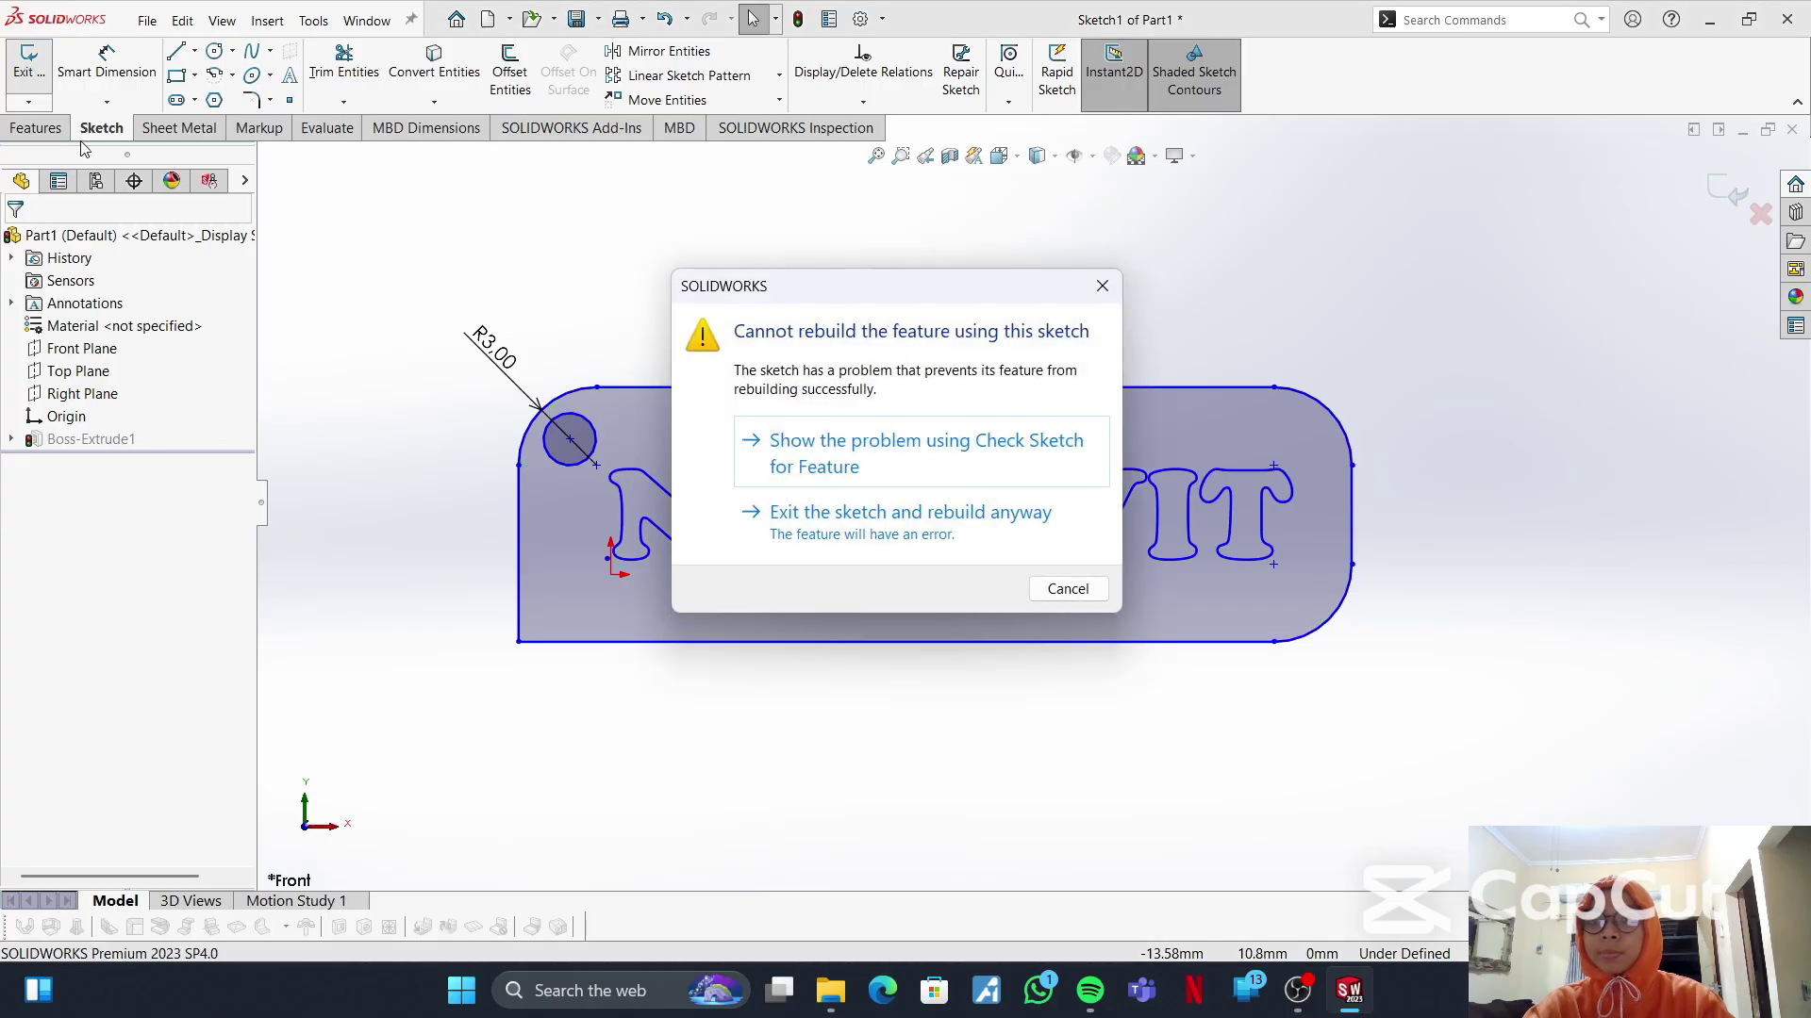
left_click(1102, 287)
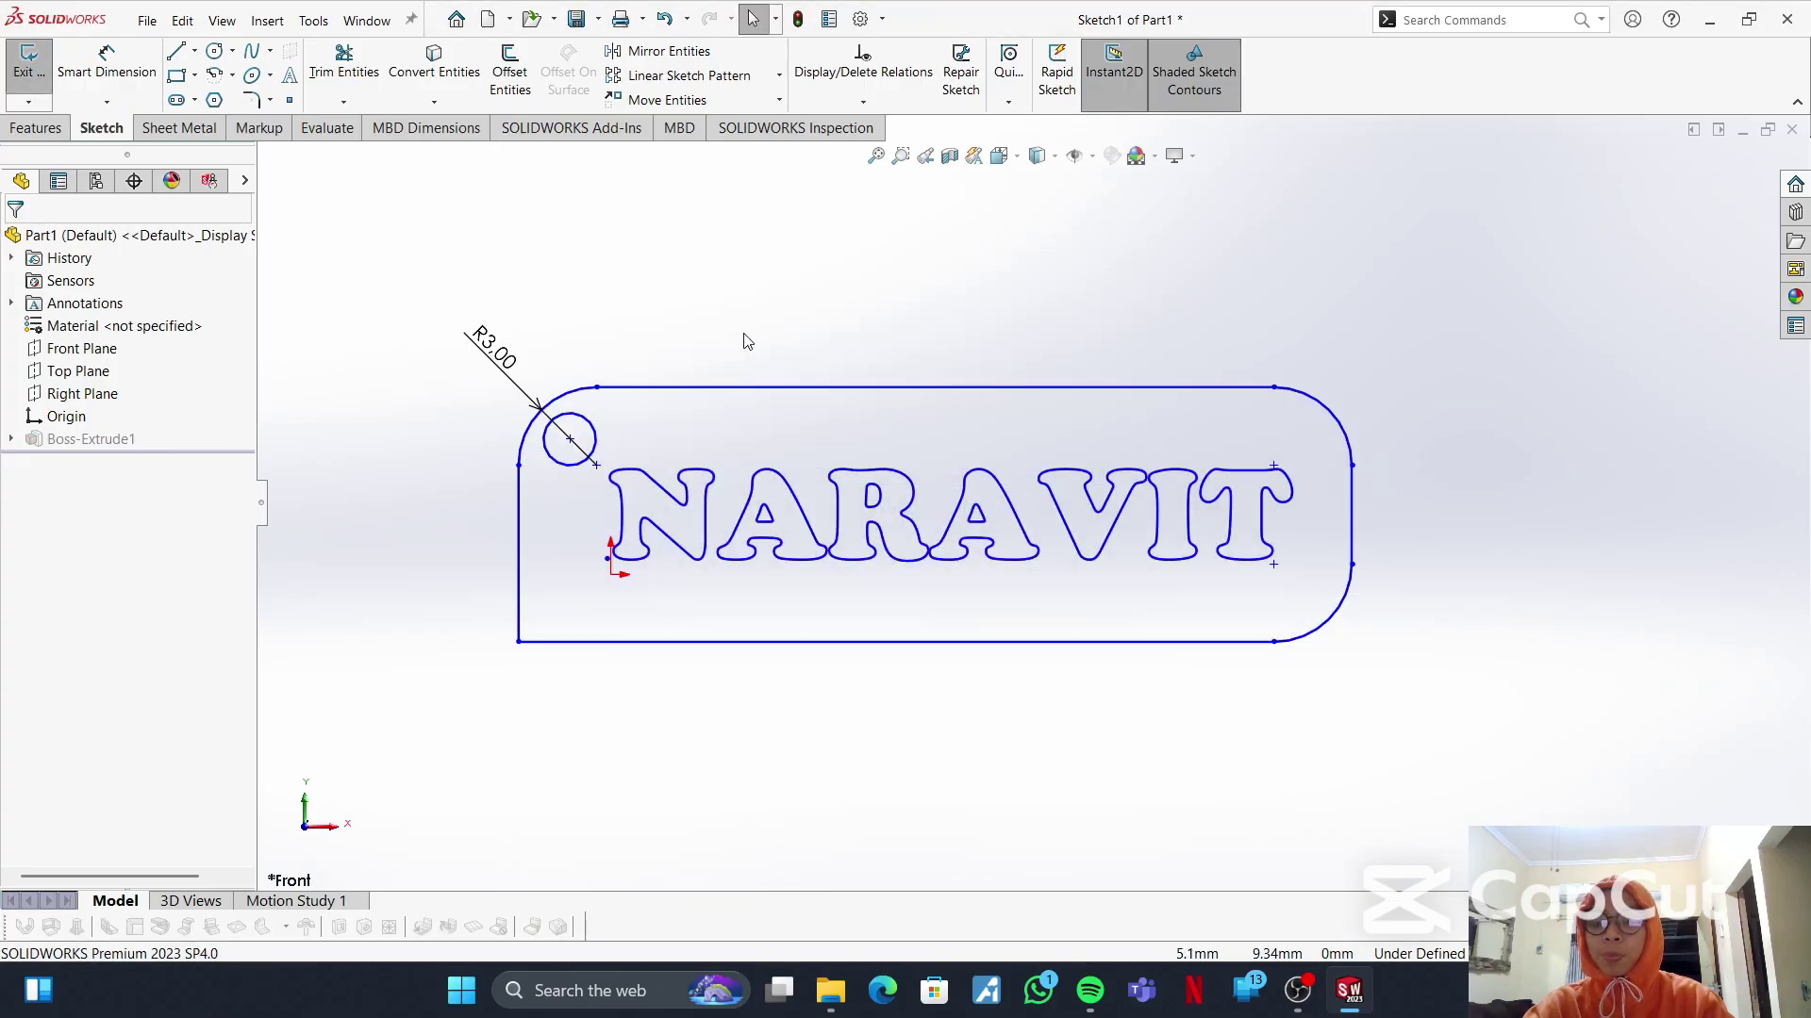
left_click(38, 129)
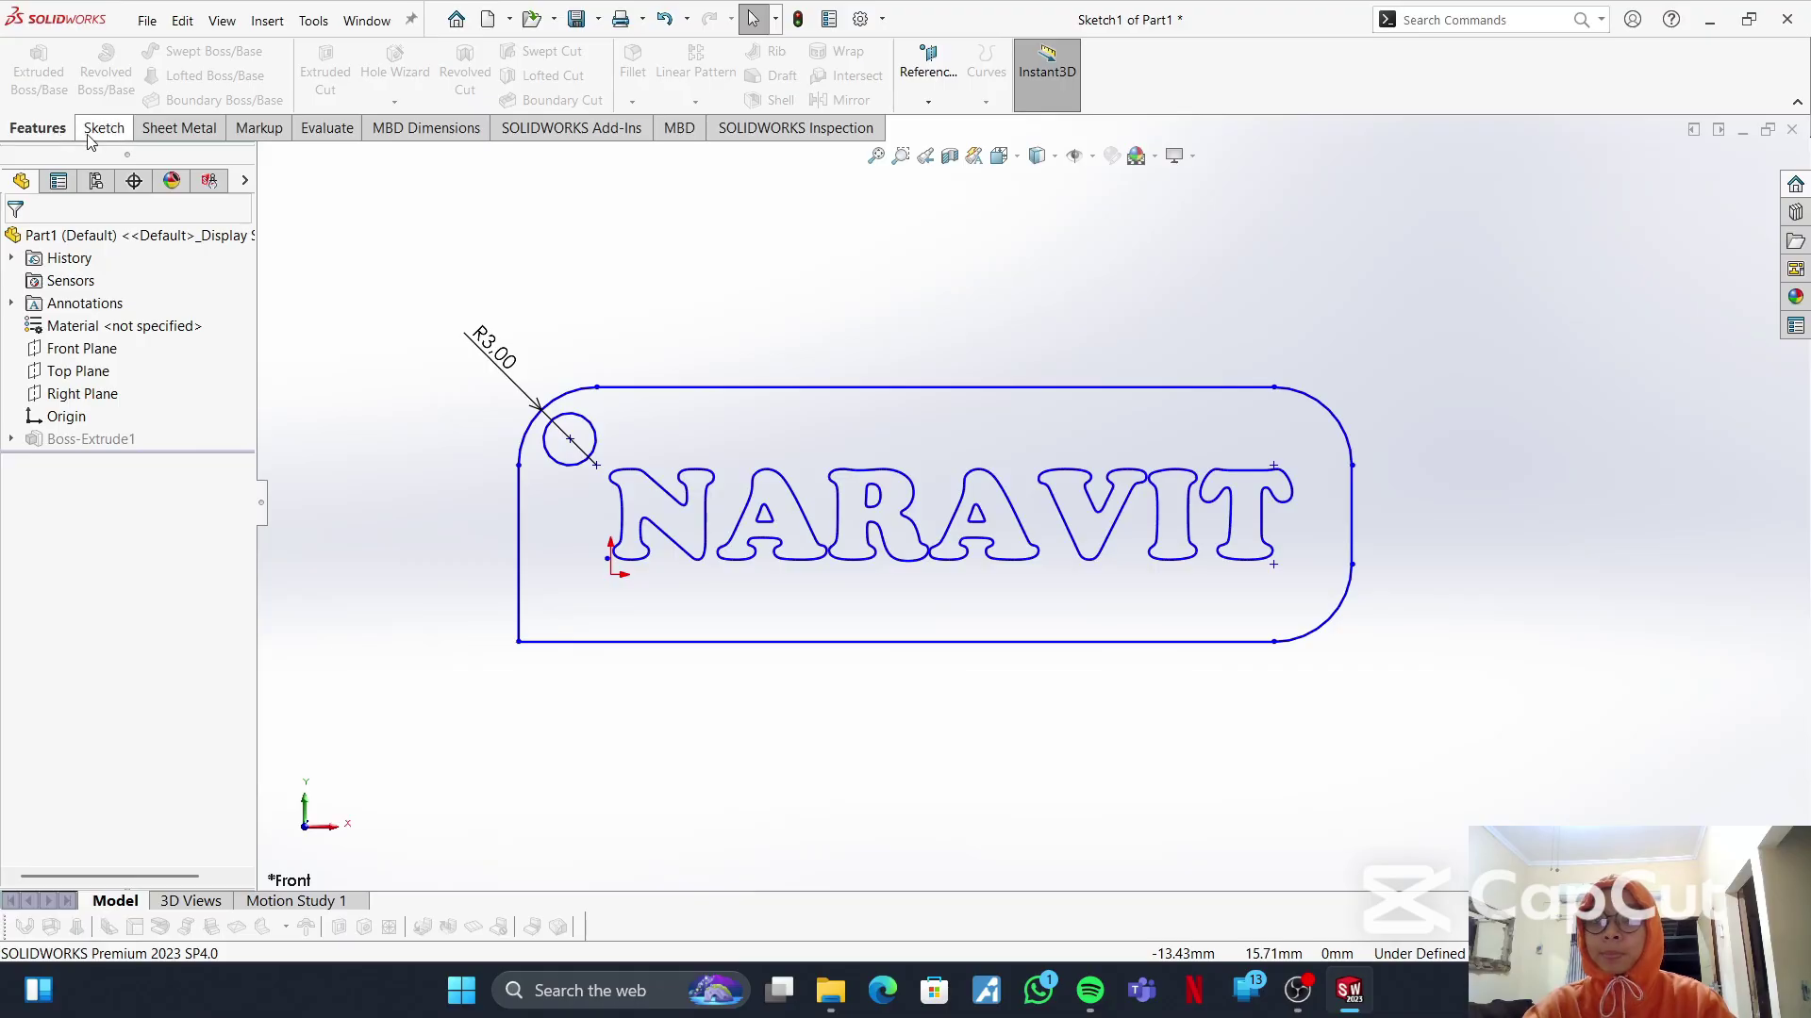
left_click(94, 132)
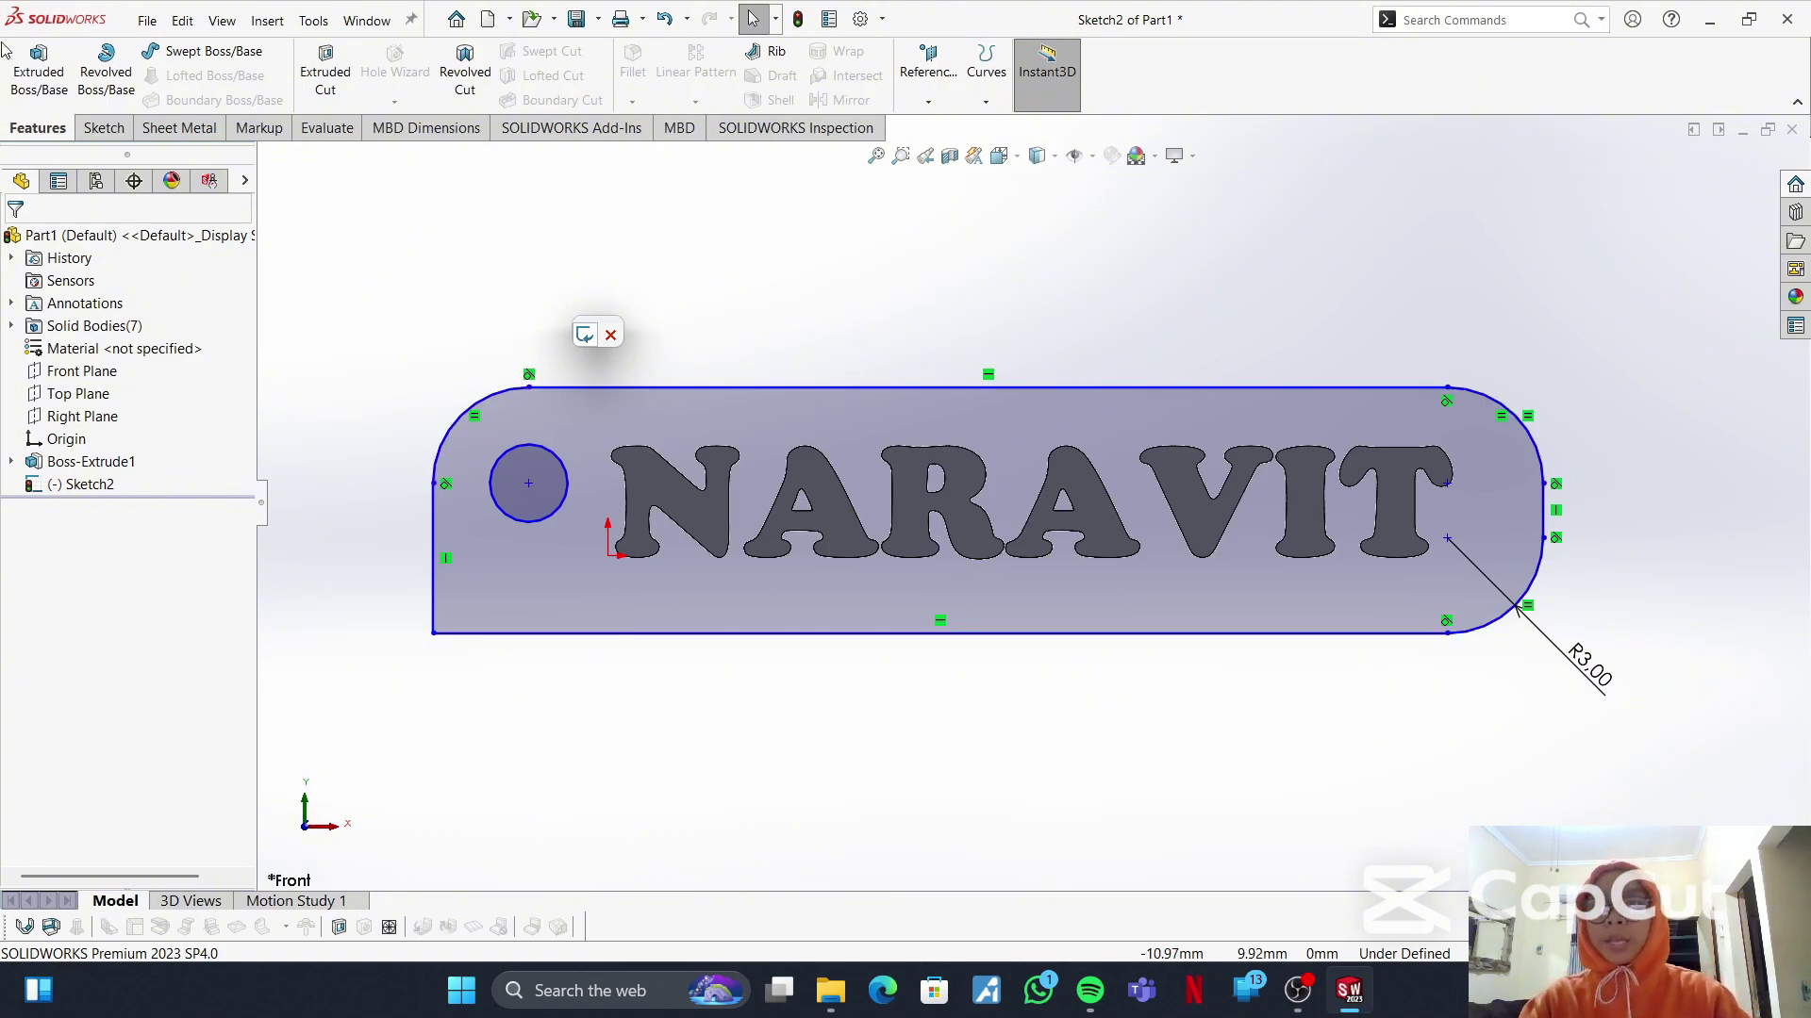
- Extrude the plate sketch with its hole as a blind boss 3 mm deep in the reversed direction, merged with the letters
left_click(38, 80)
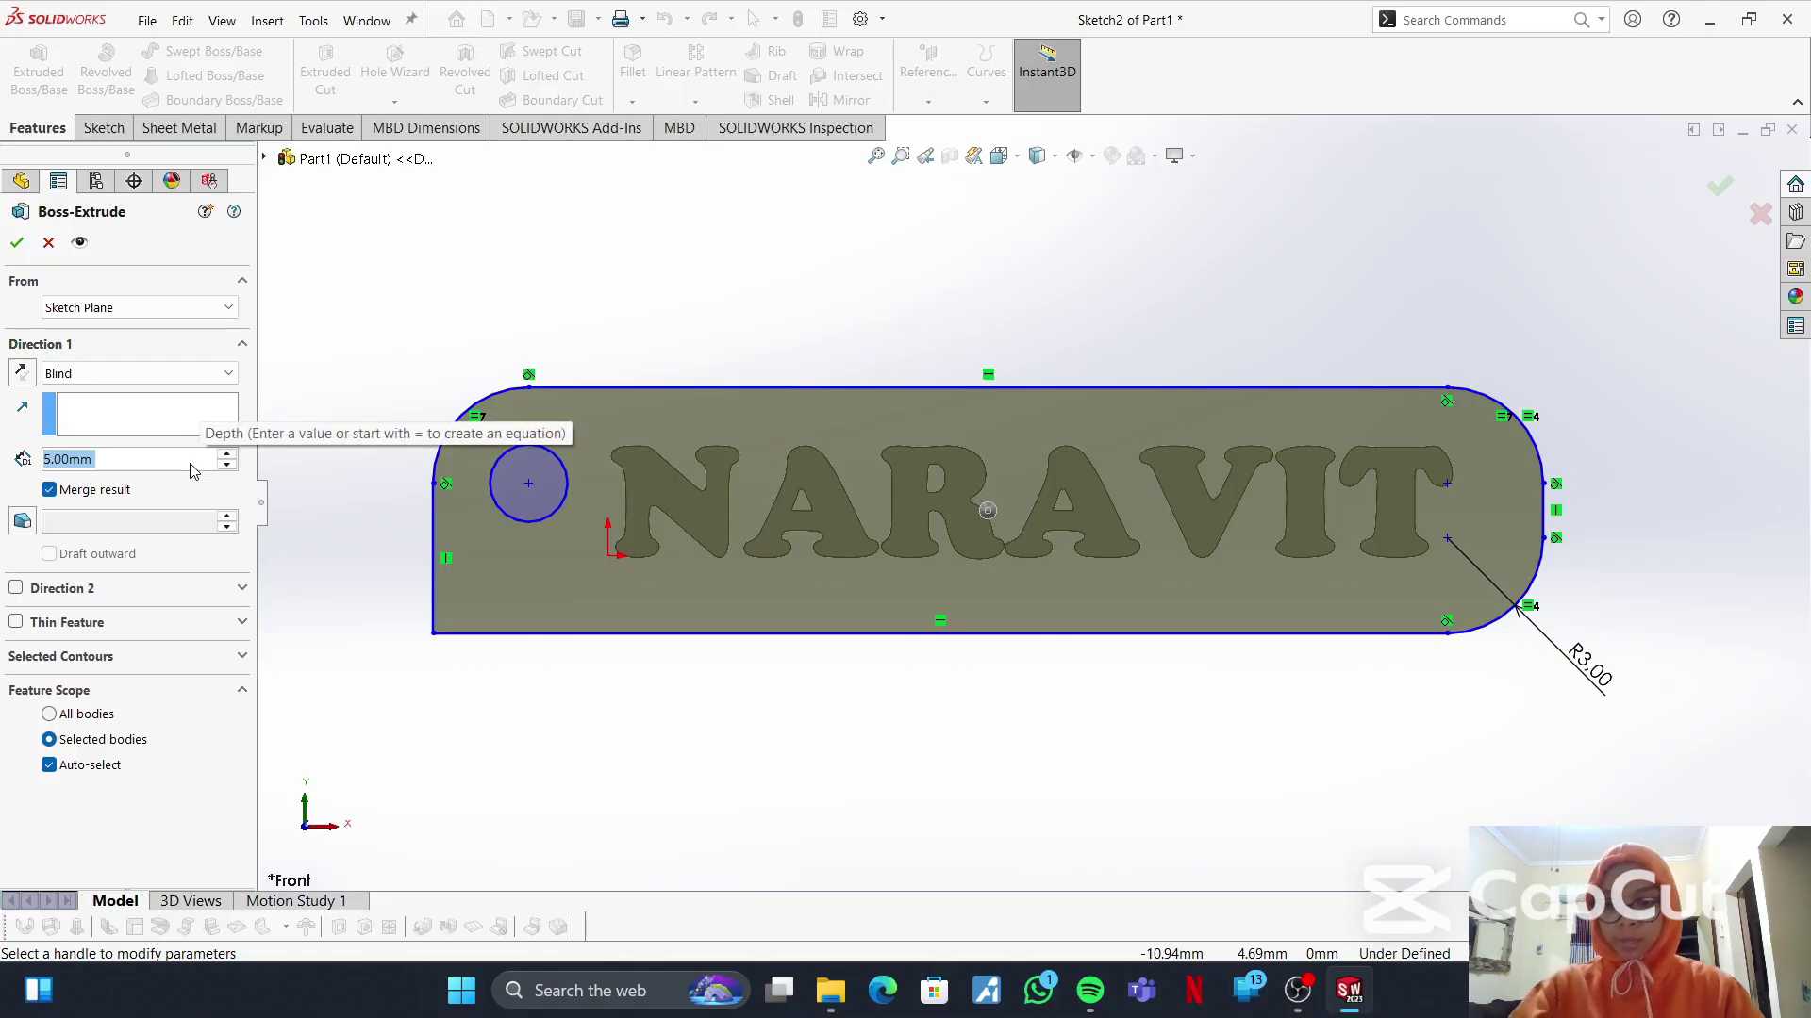
type("3")
key("Return")
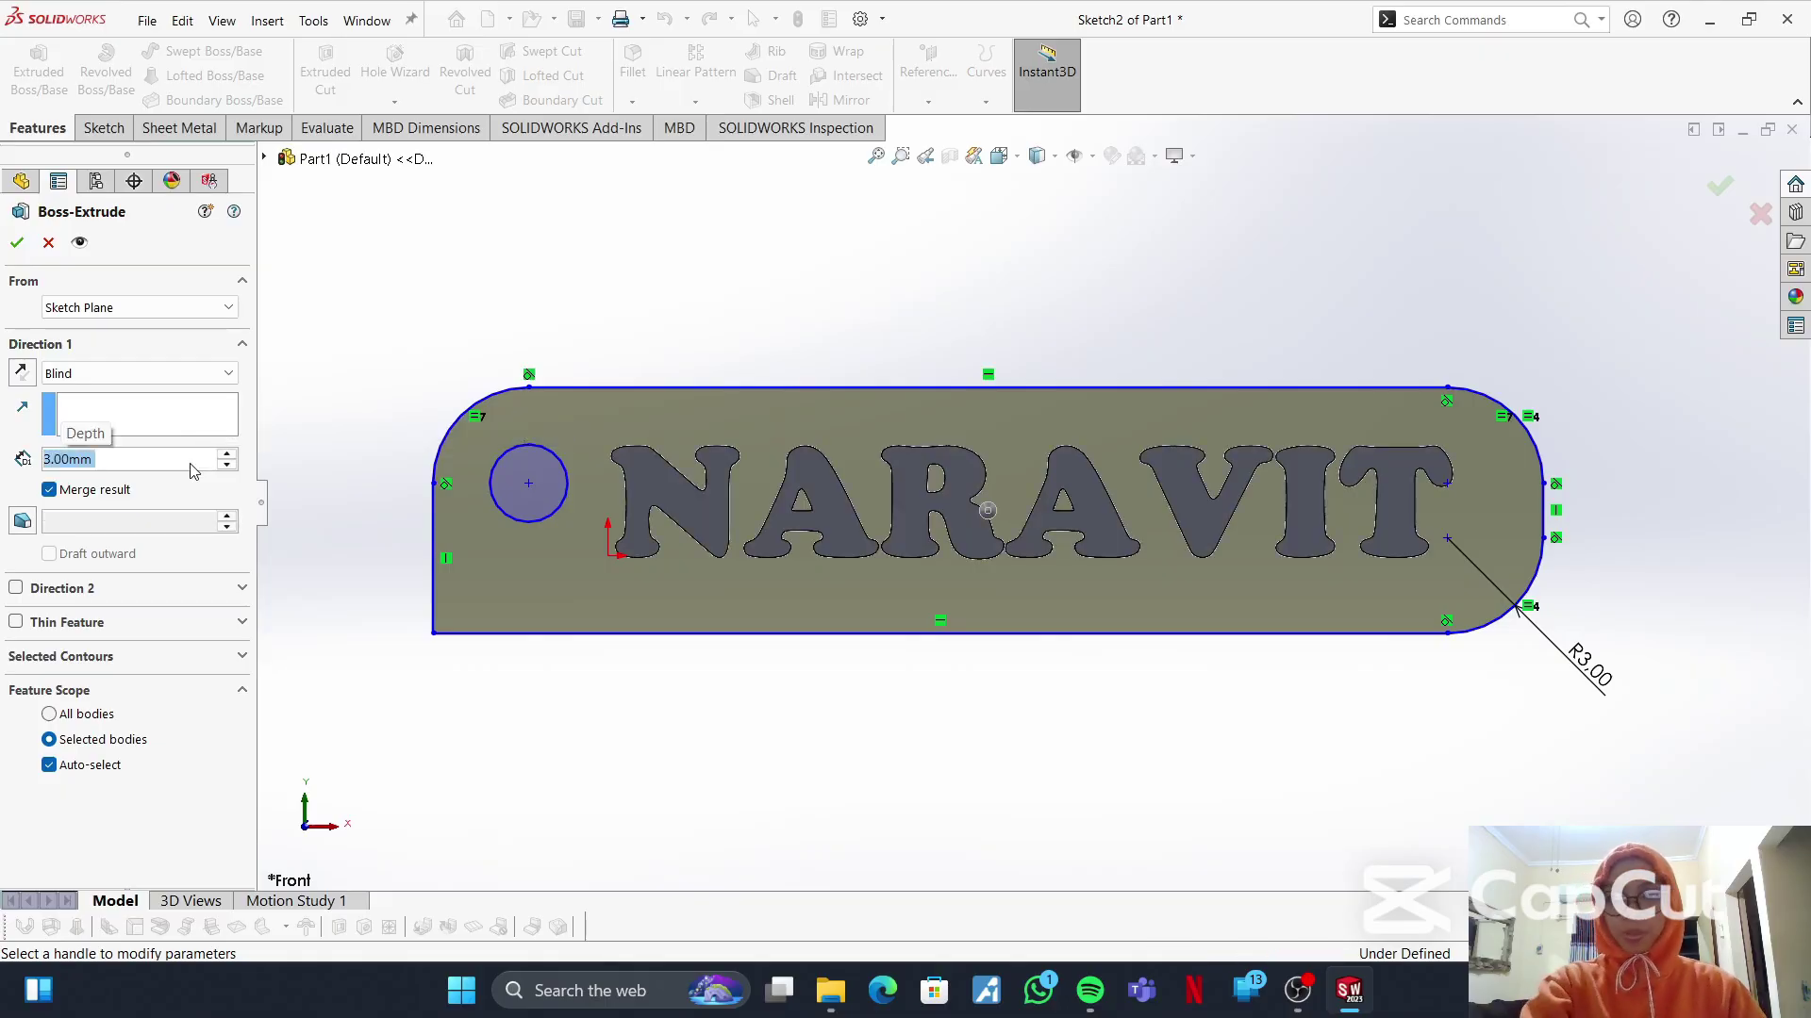
middle_click_drag(1015, 383, 1049, 520)
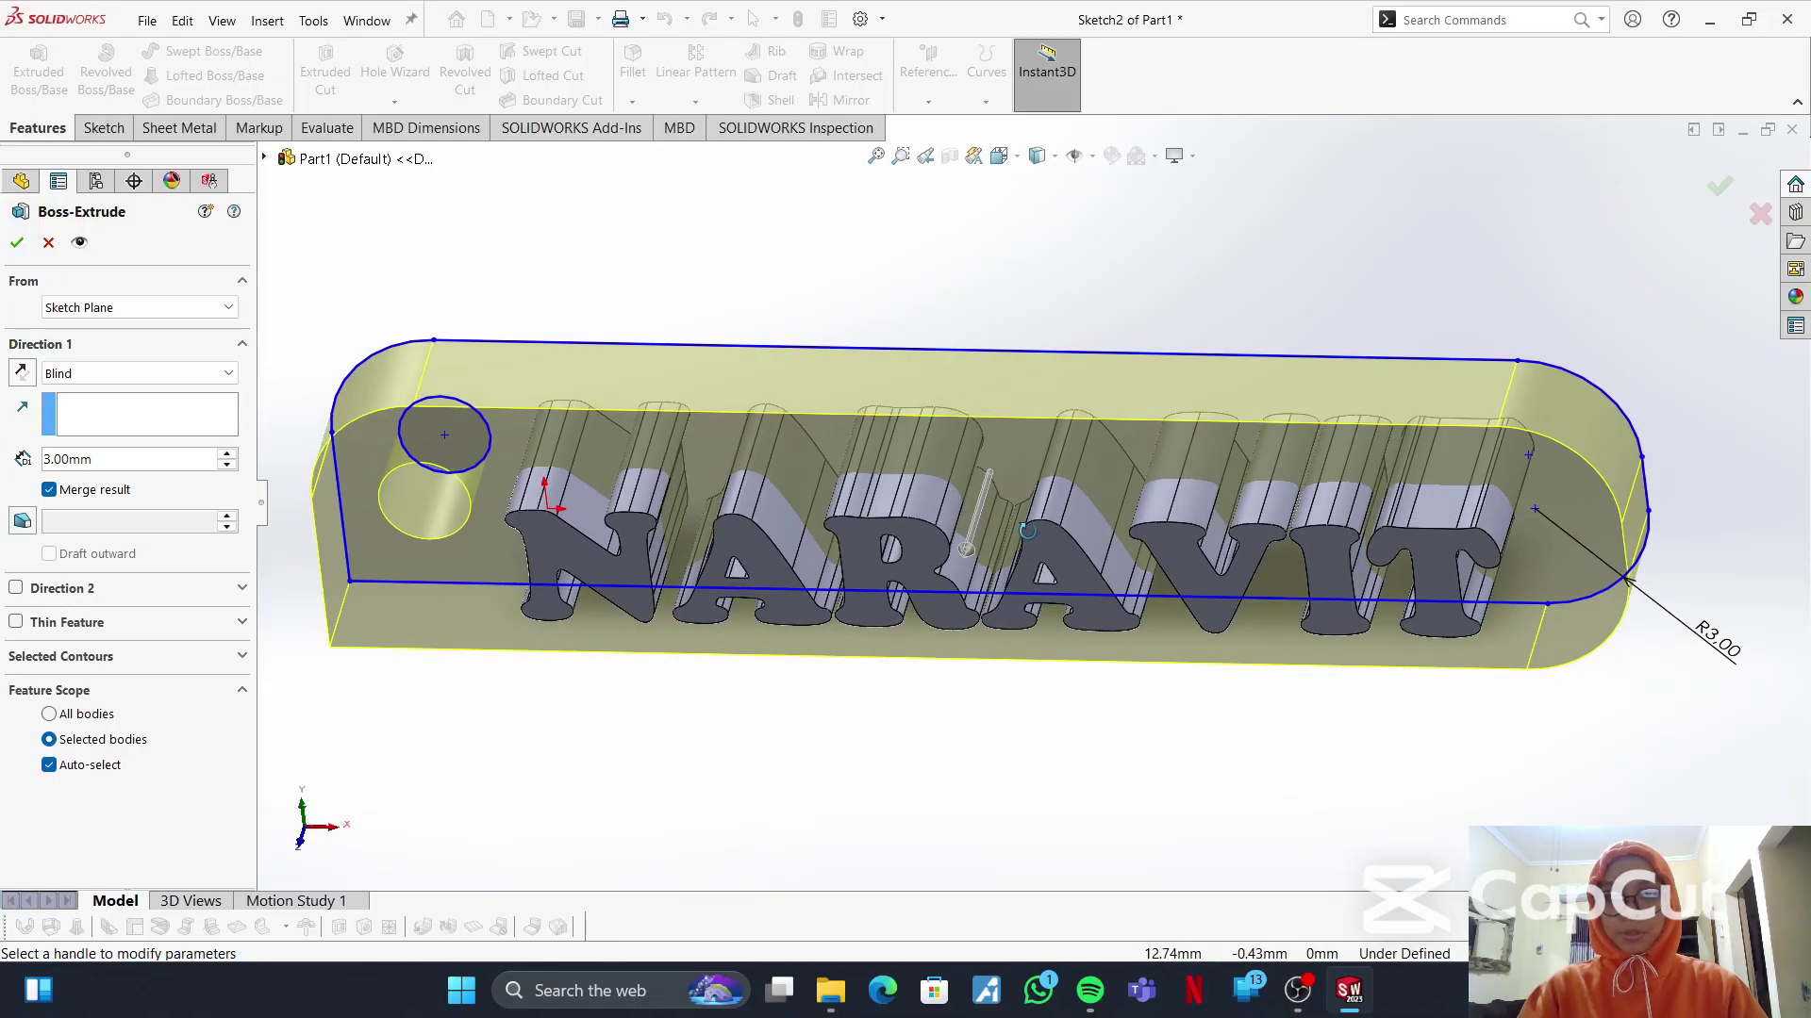
left_click(23, 372)
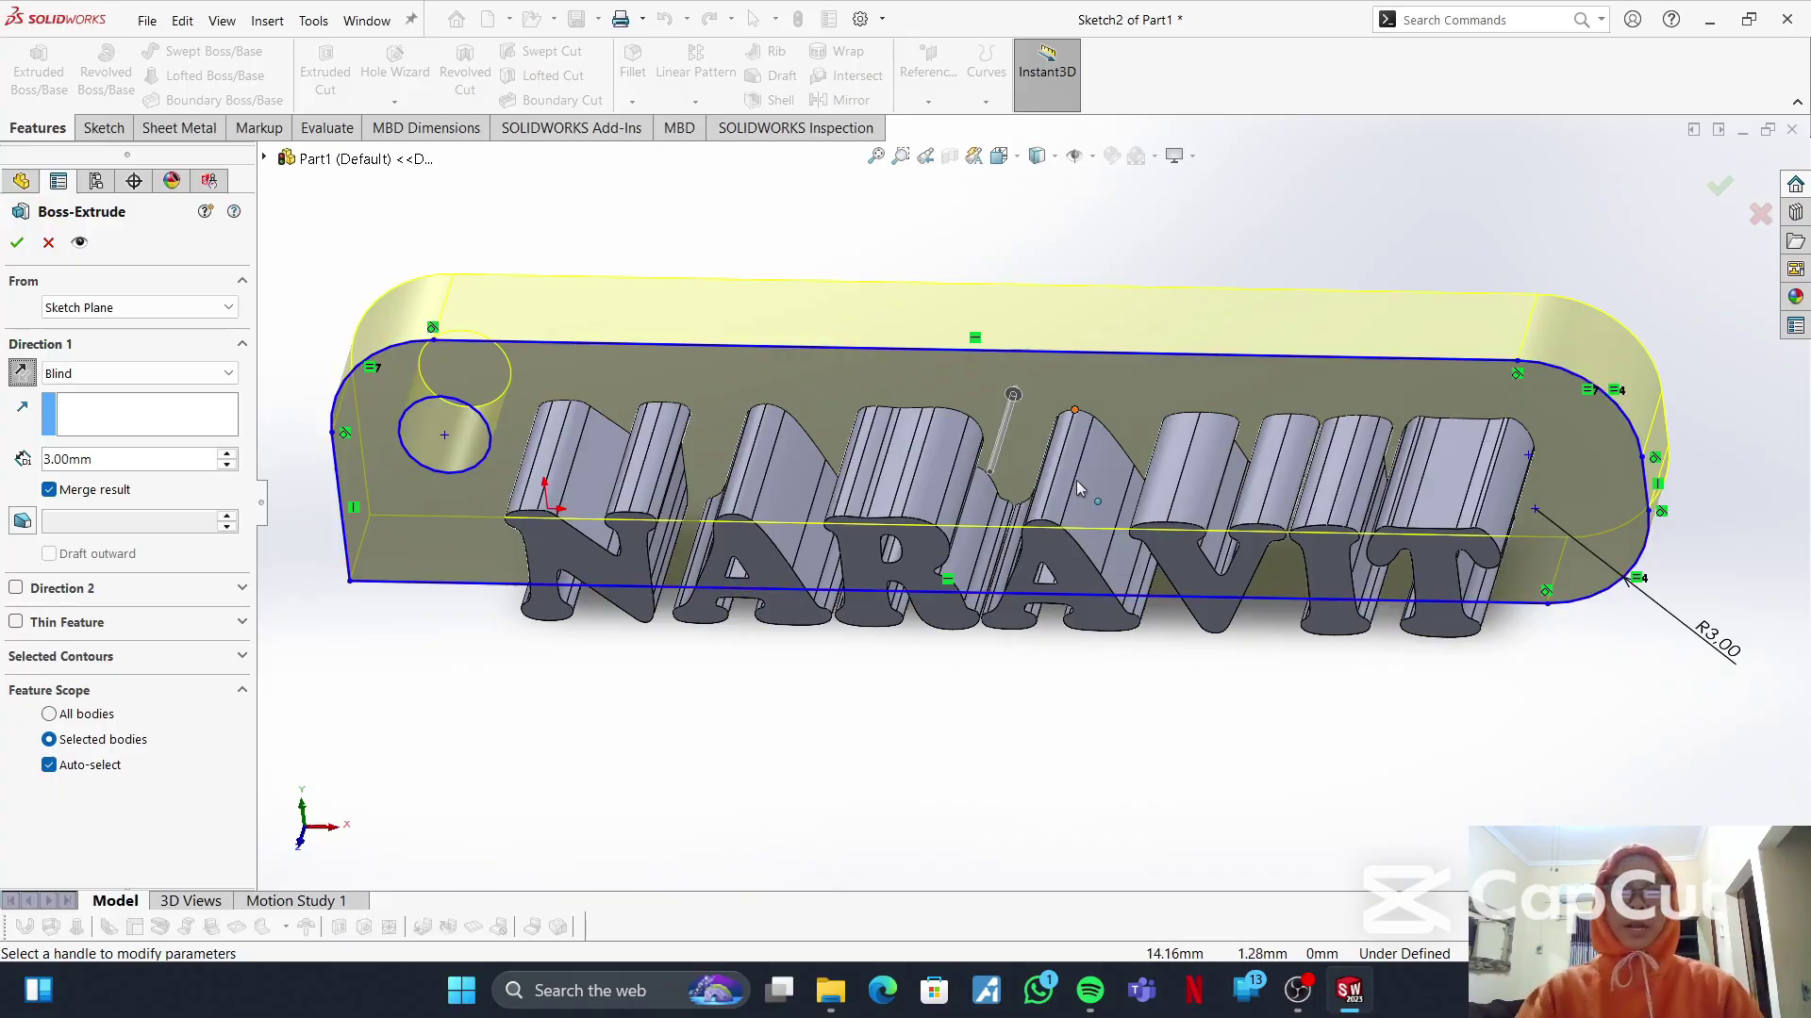
middle_click_drag(1436, 400, 1320, 491)
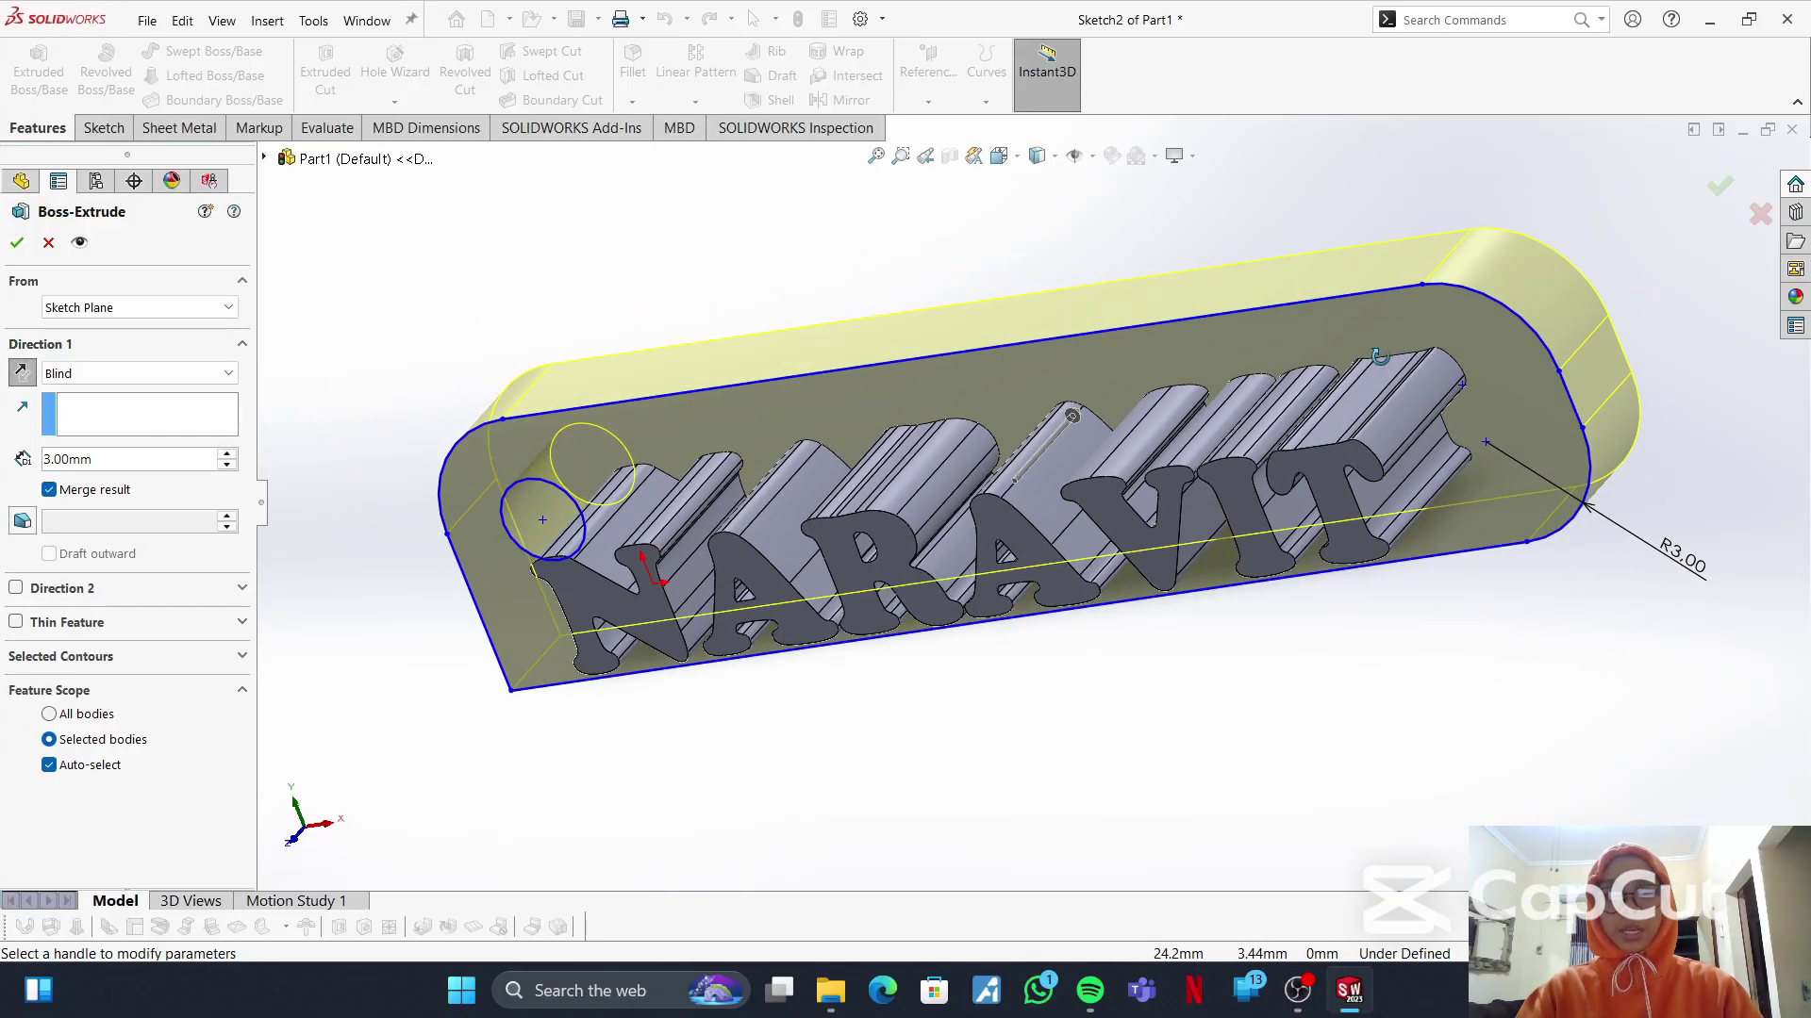
left_click(17, 242)
middle_click_drag(965, 239, 1190, 396)
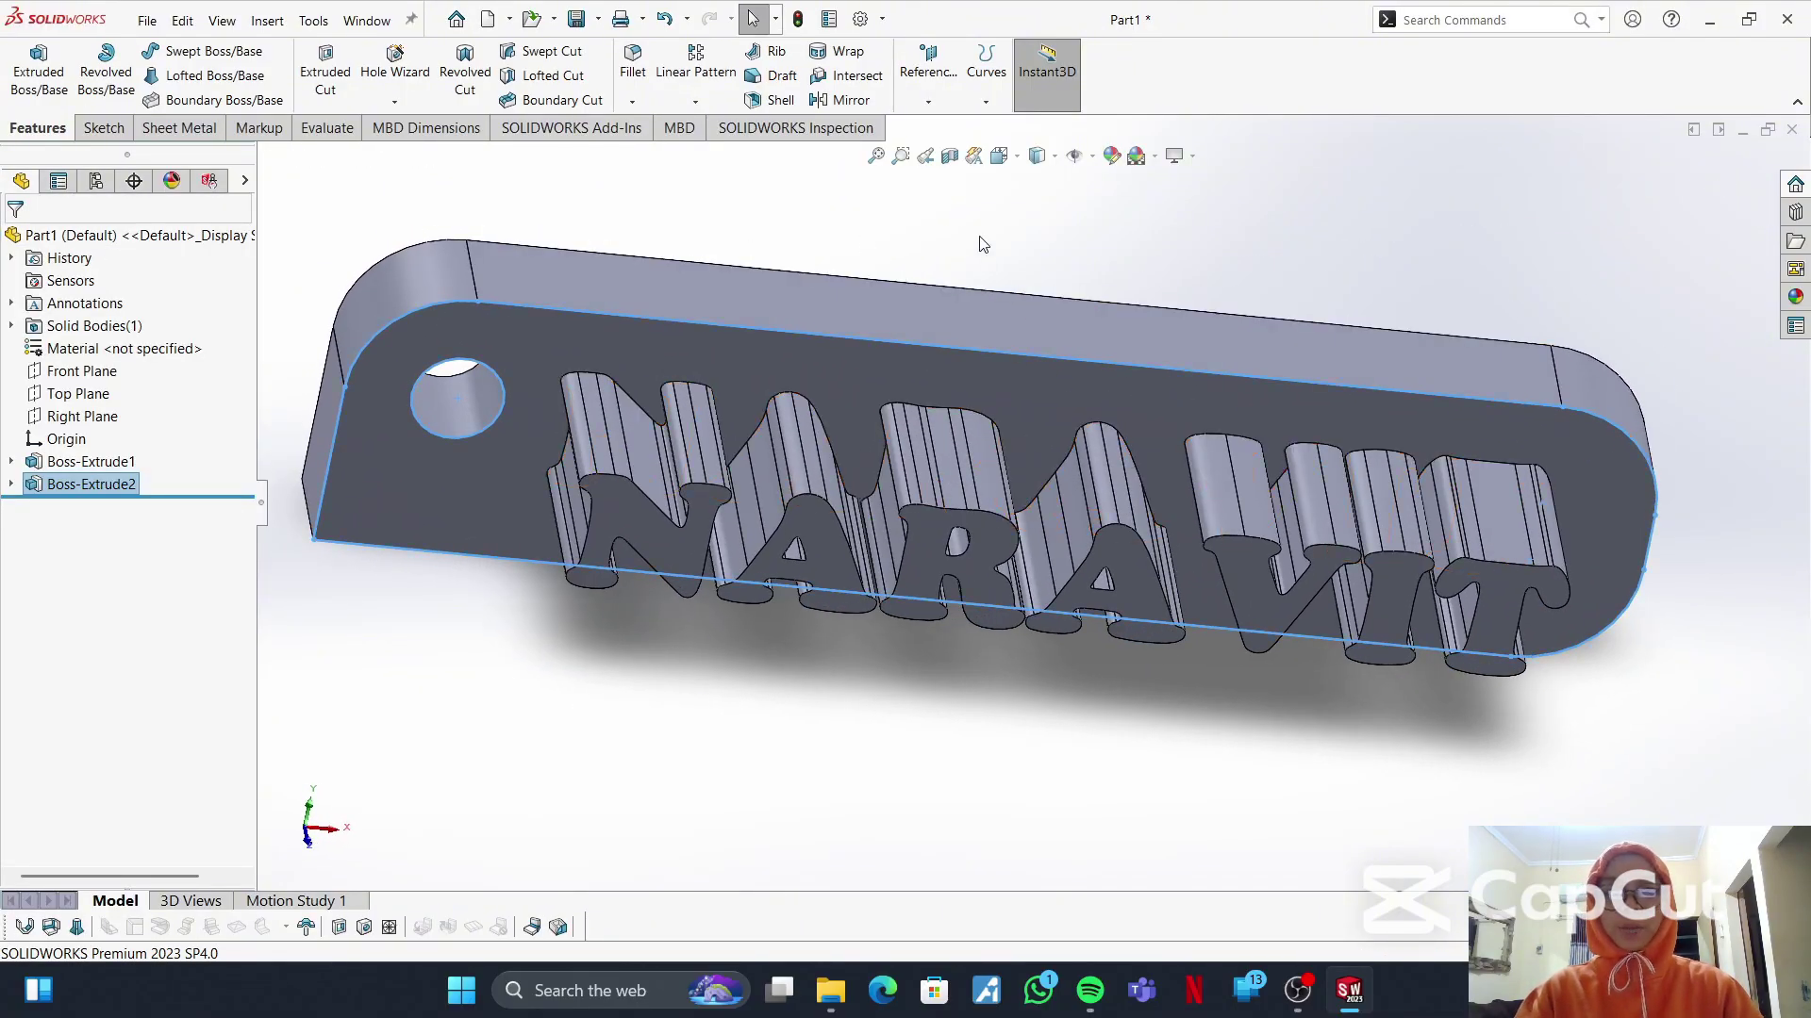
- Start saving the name plate as an STL file named NAMA TUGAS 10
left_click(1000, 156)
left_click(828, 692)
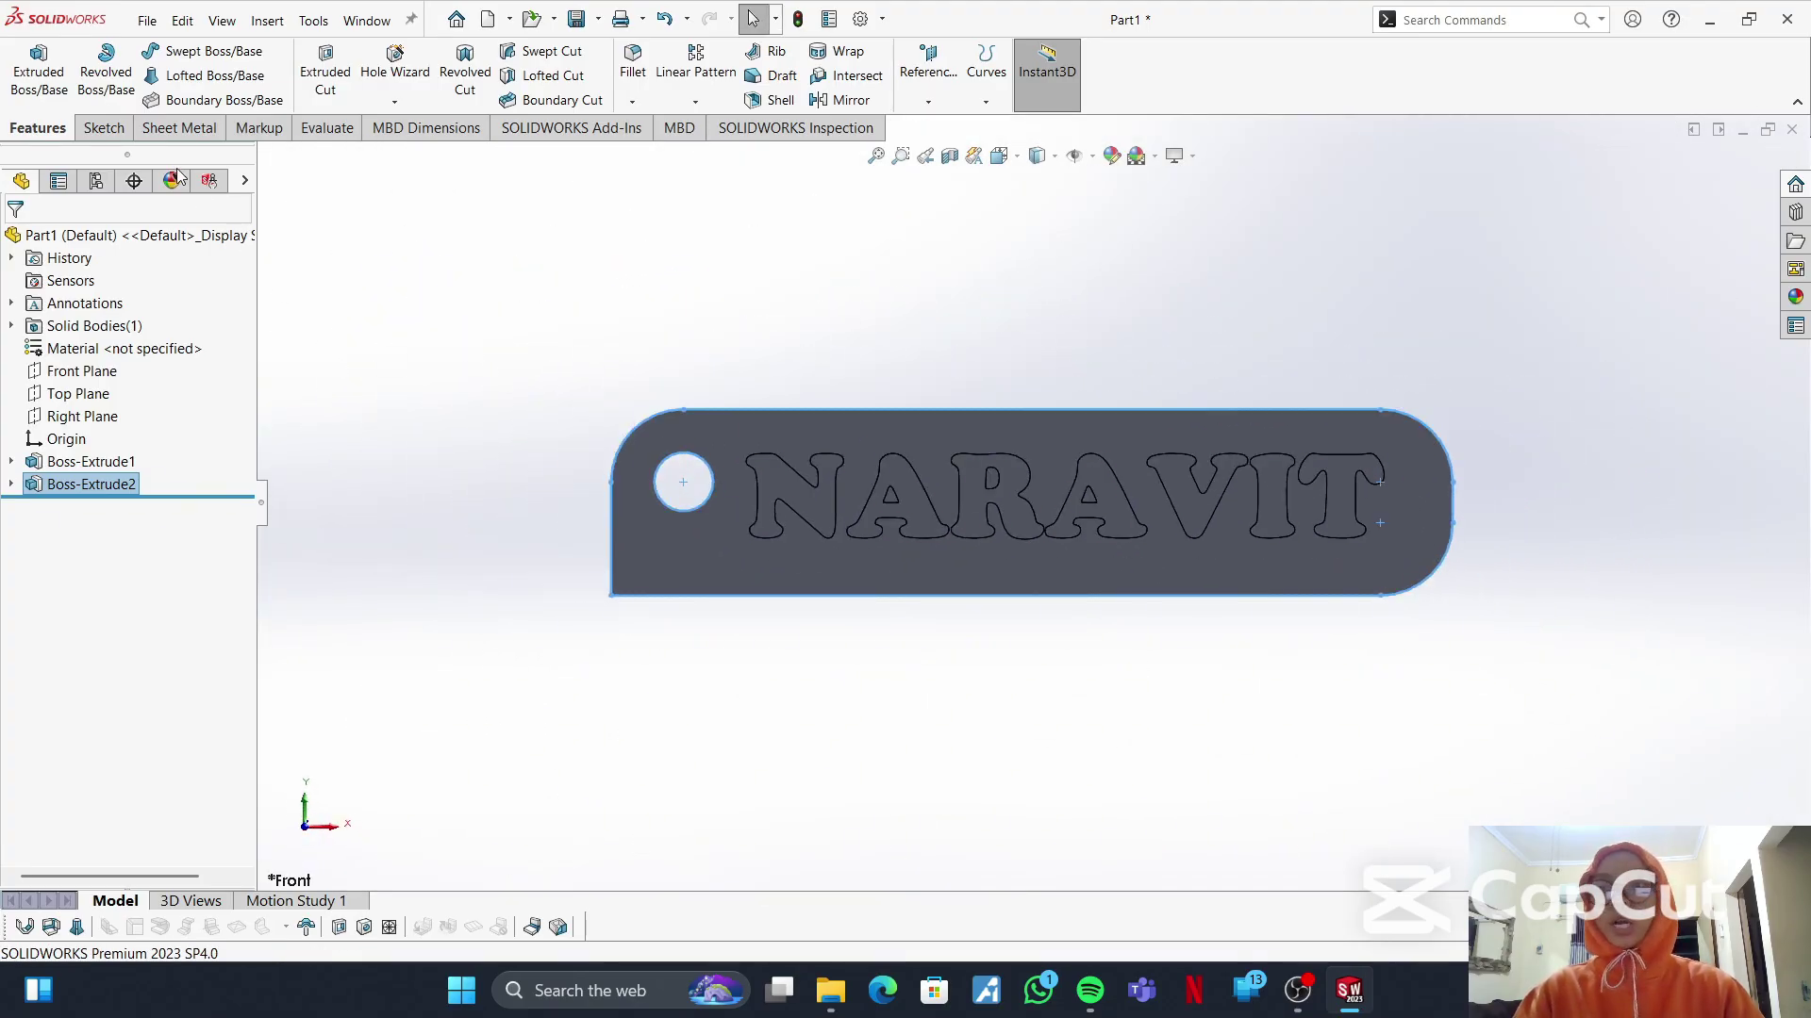
left_click(148, 21)
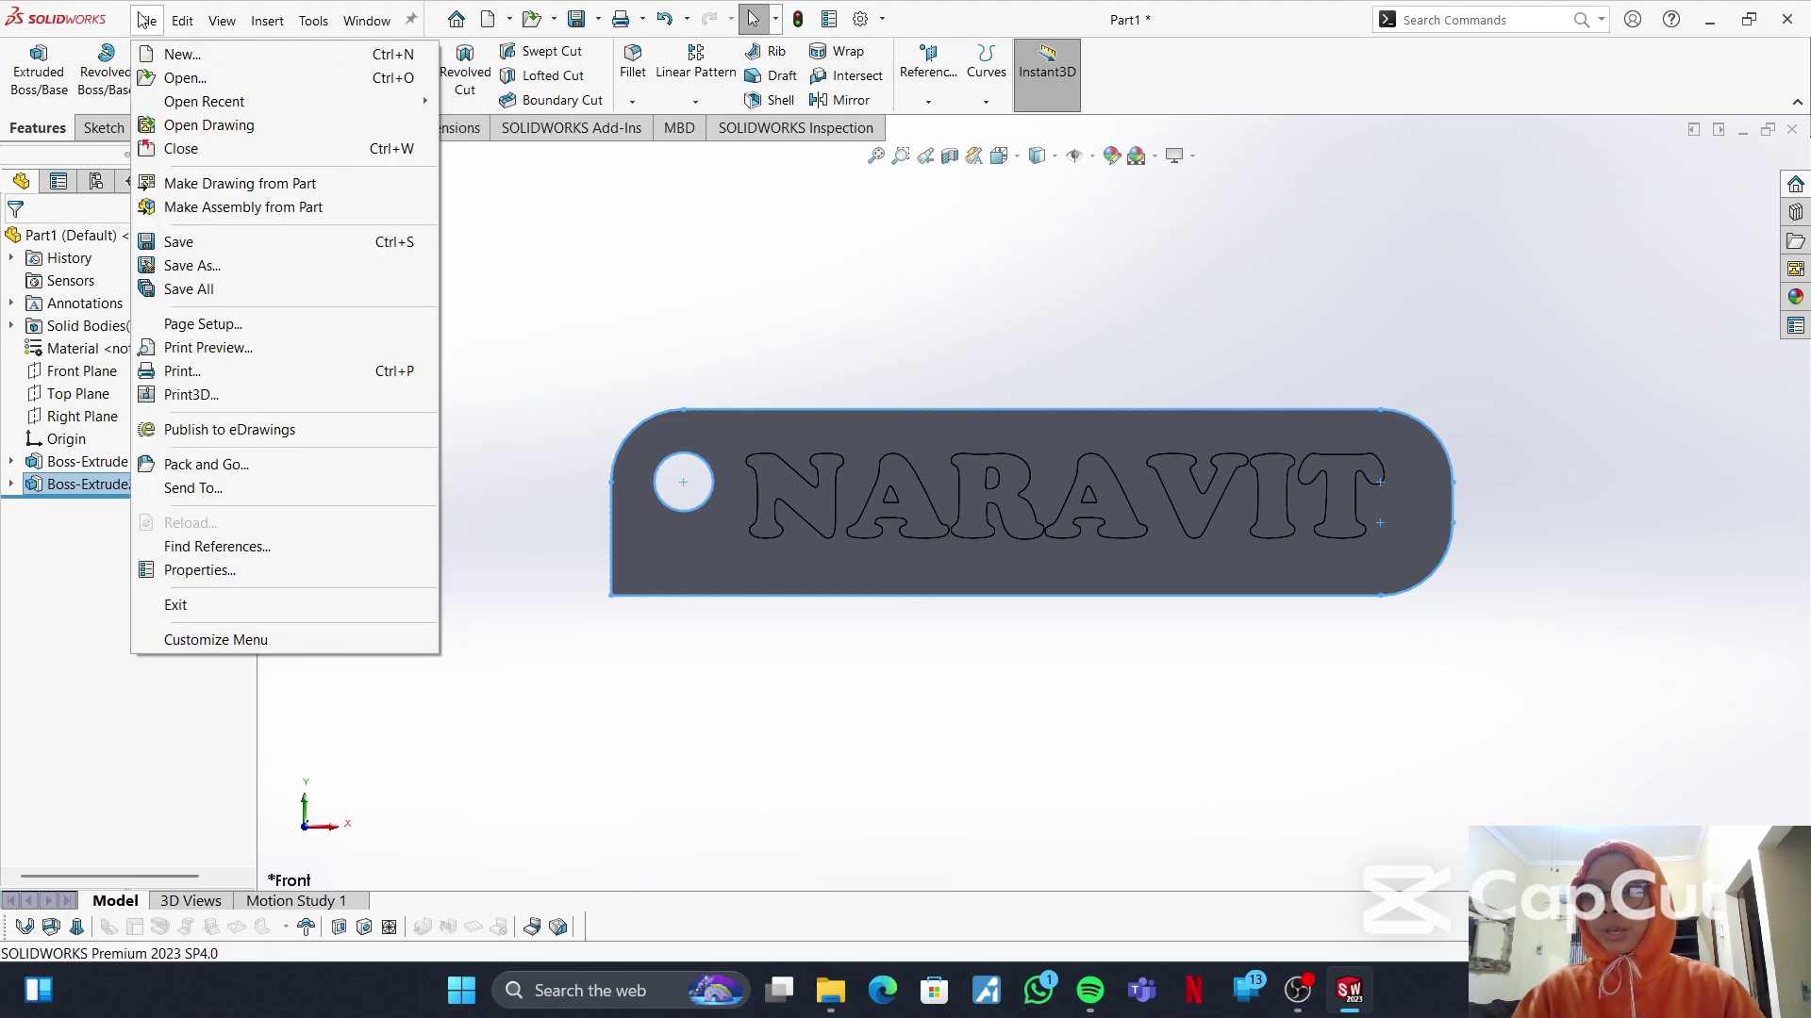
left_click(200, 247)
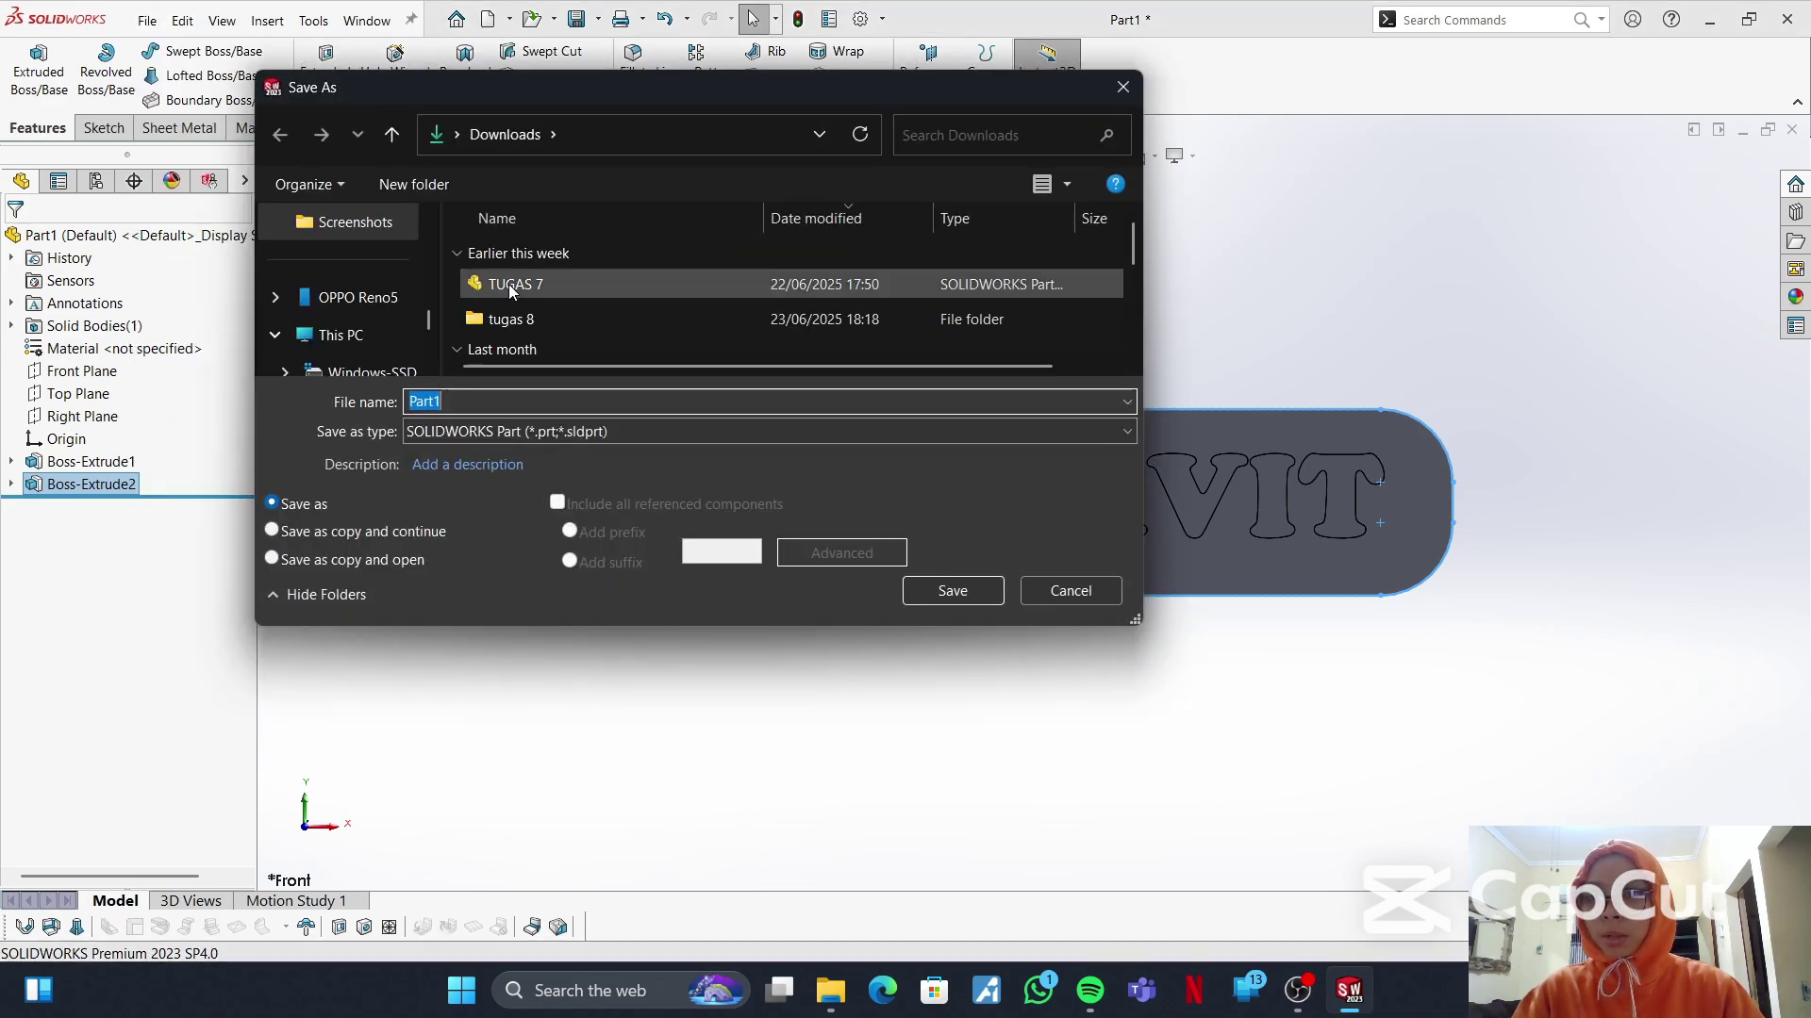
left_click(666, 432)
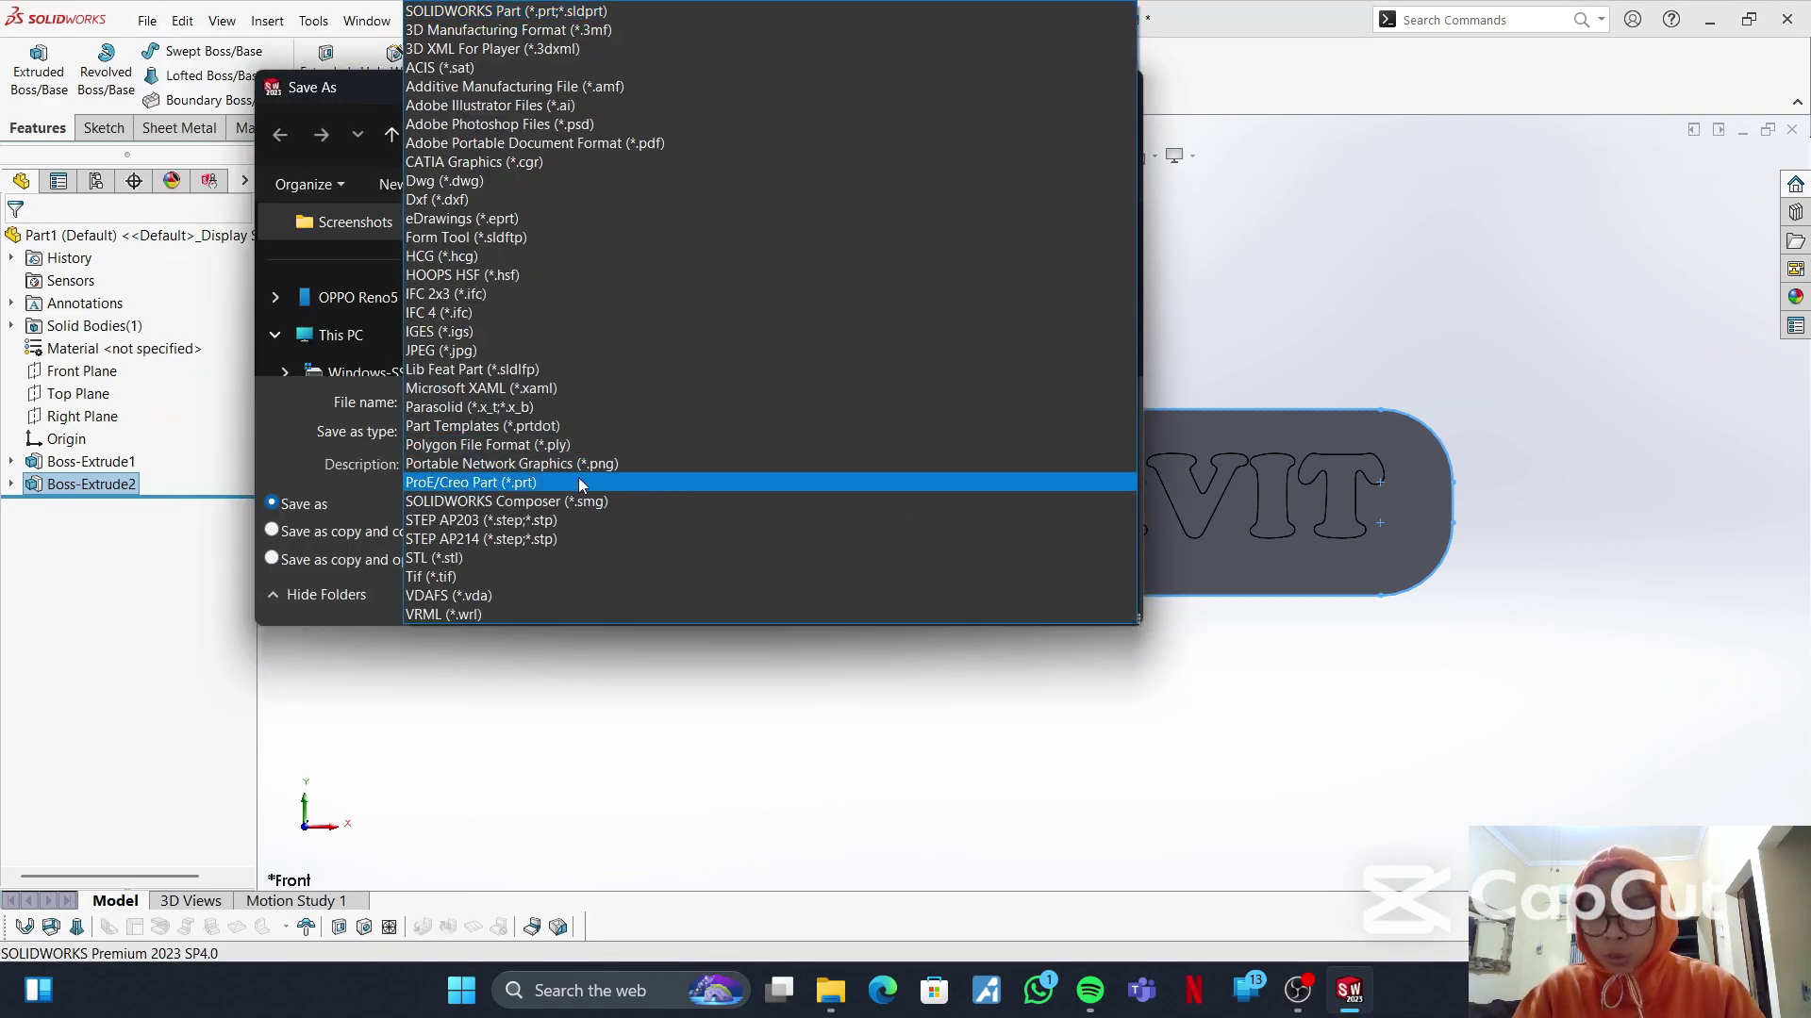
left_click(522, 558)
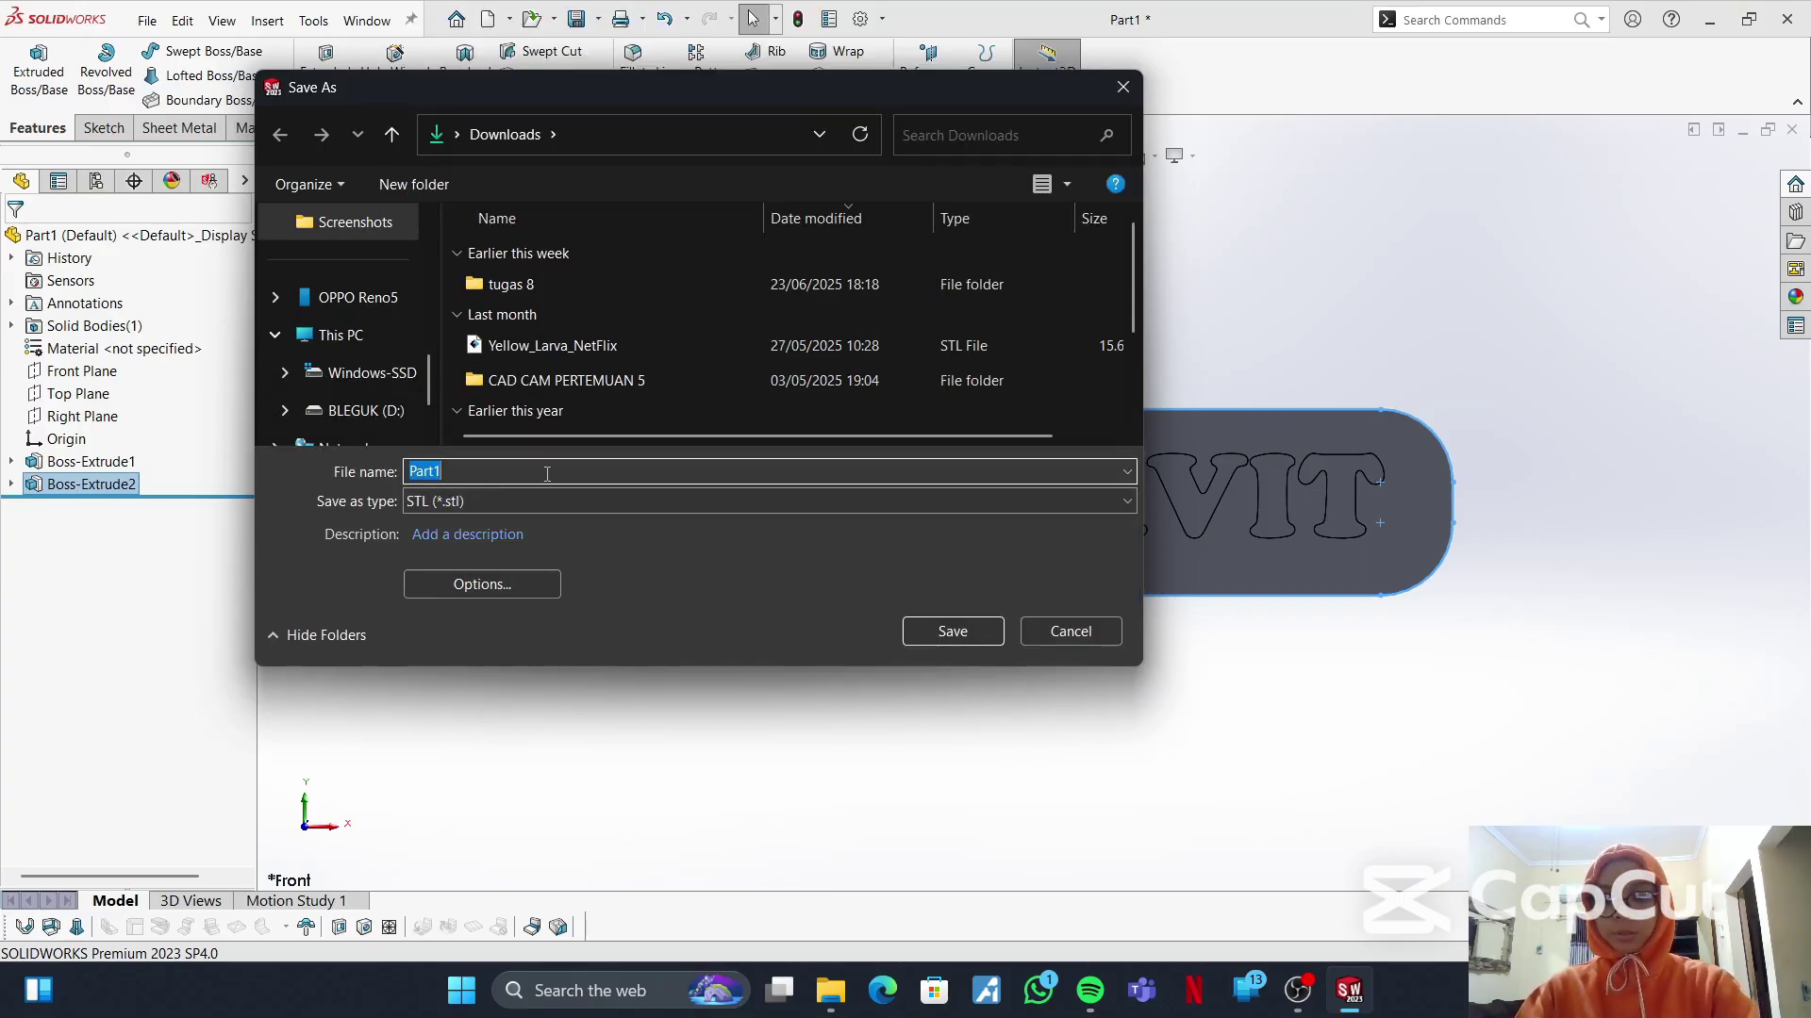
type("dES")
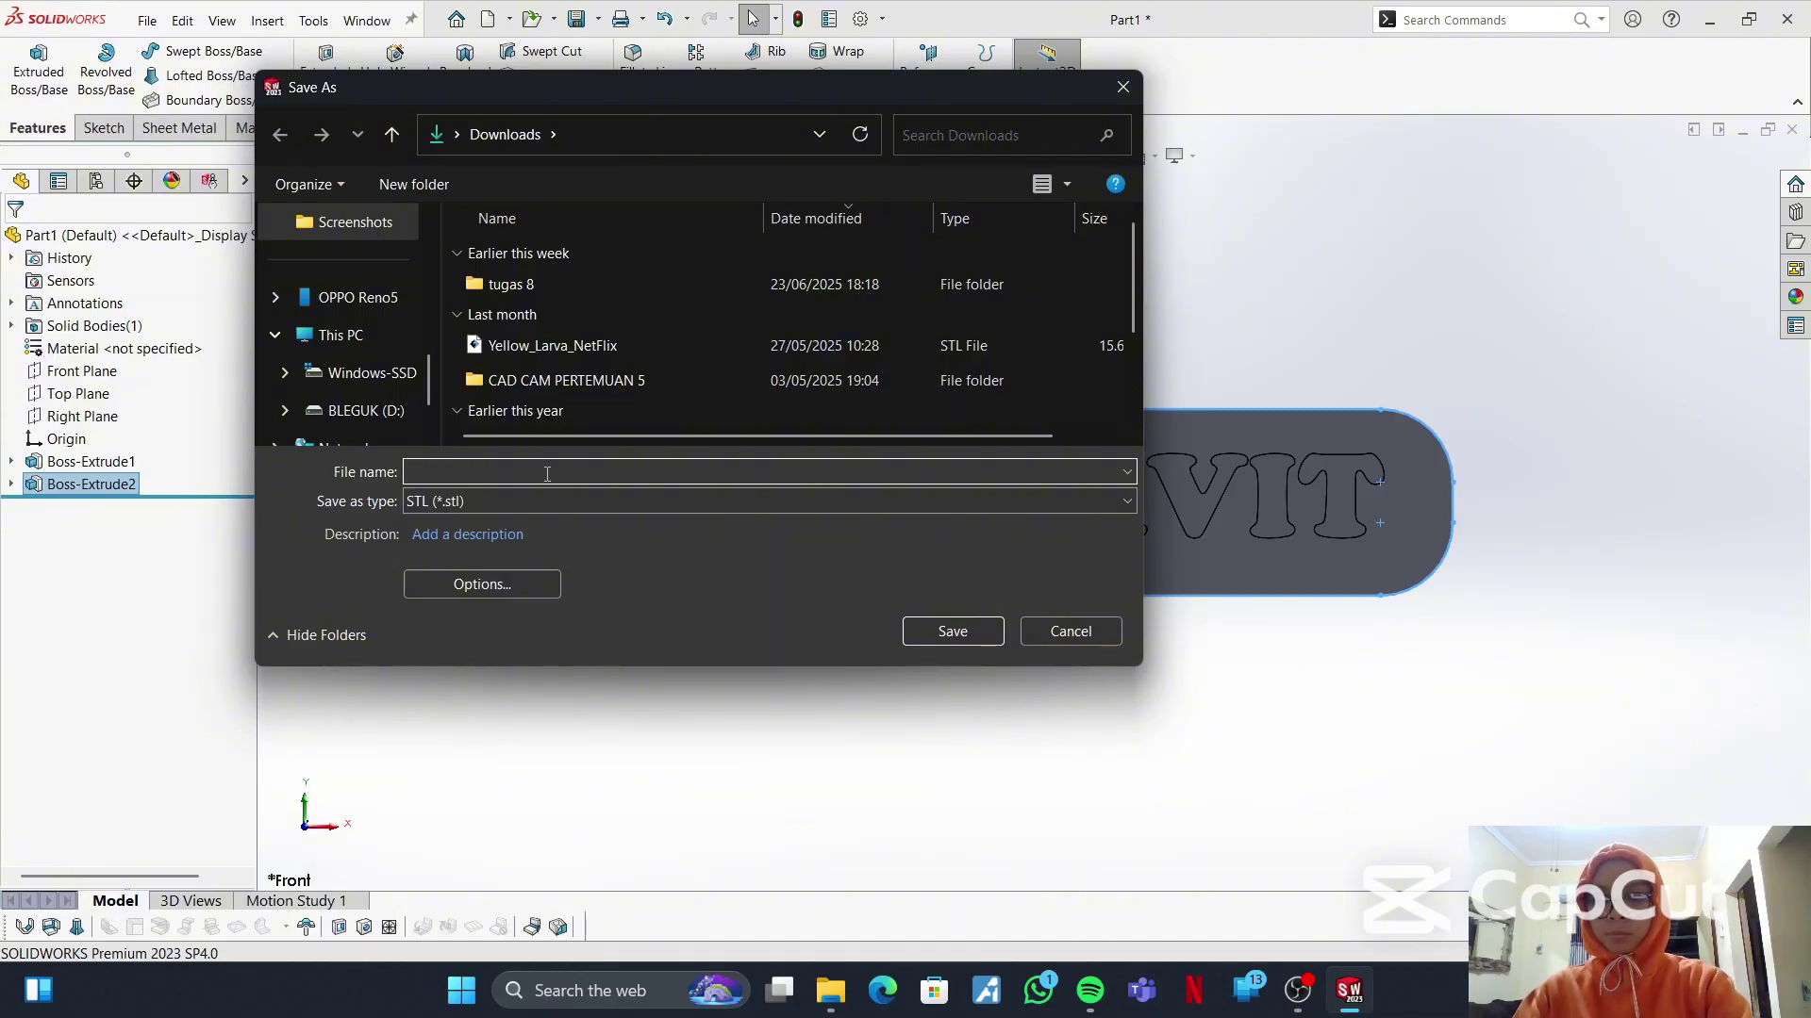
type("NAMA")
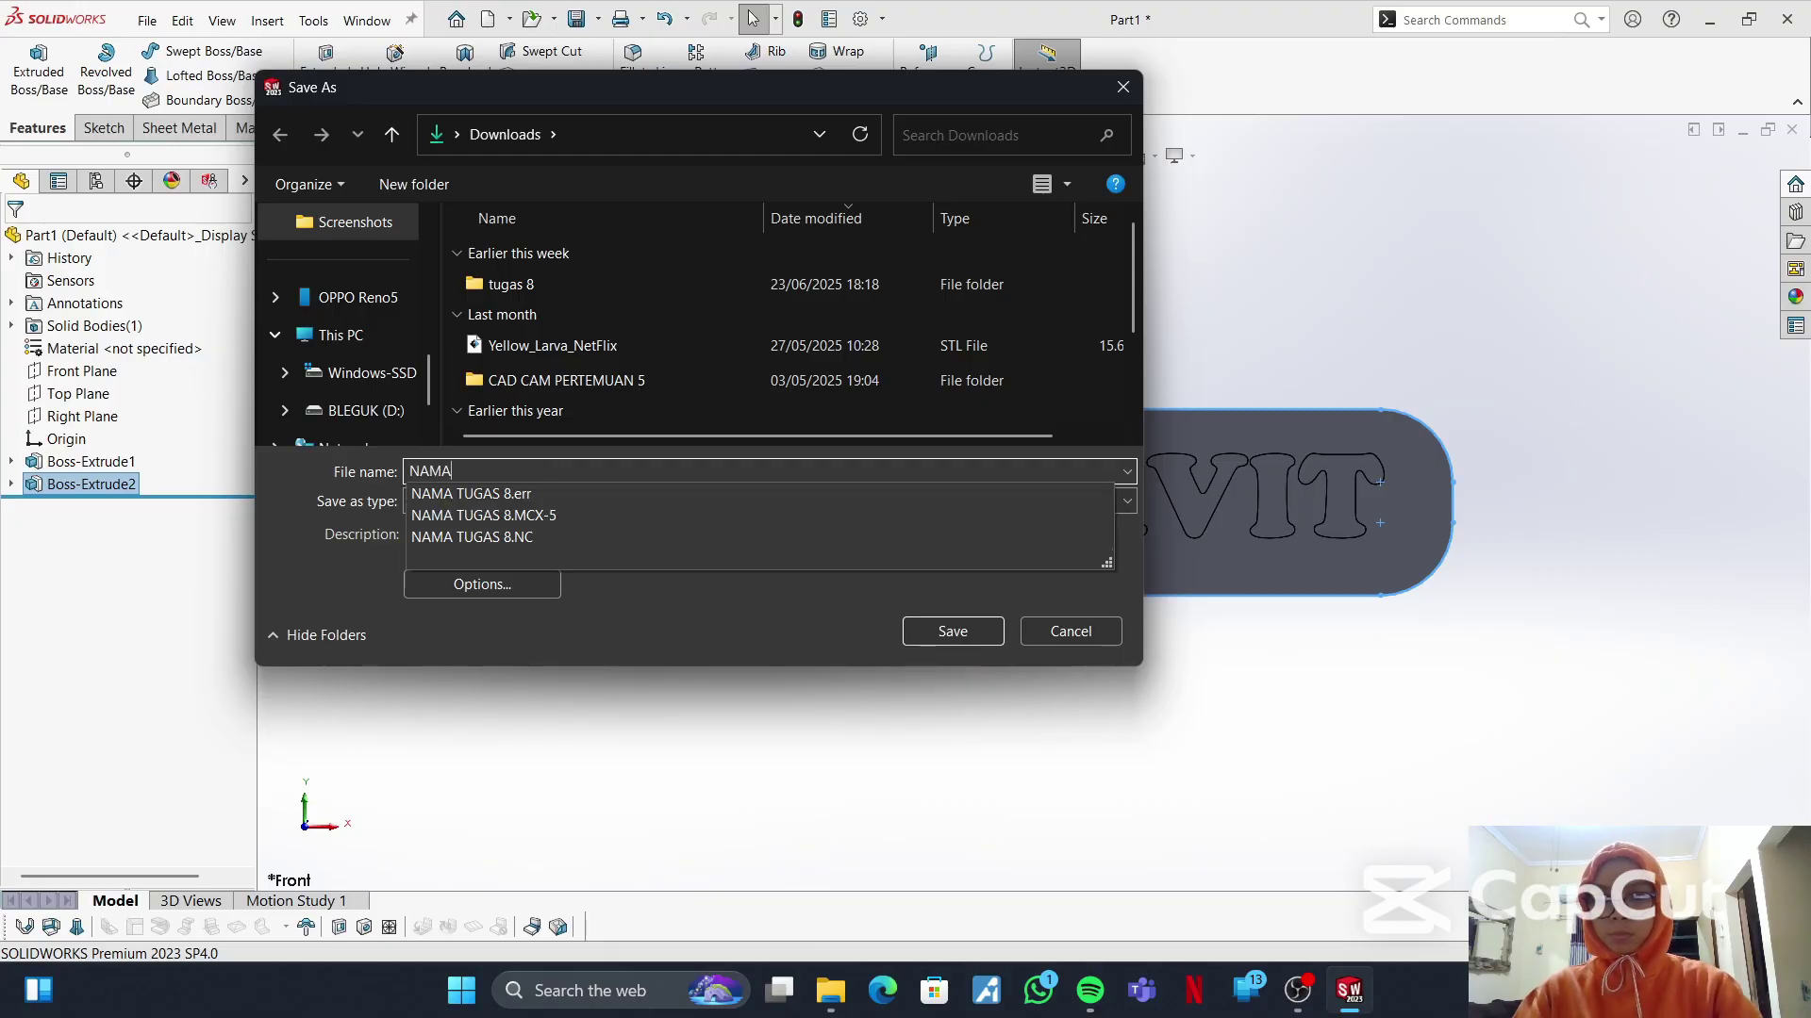
type(" TUAG")
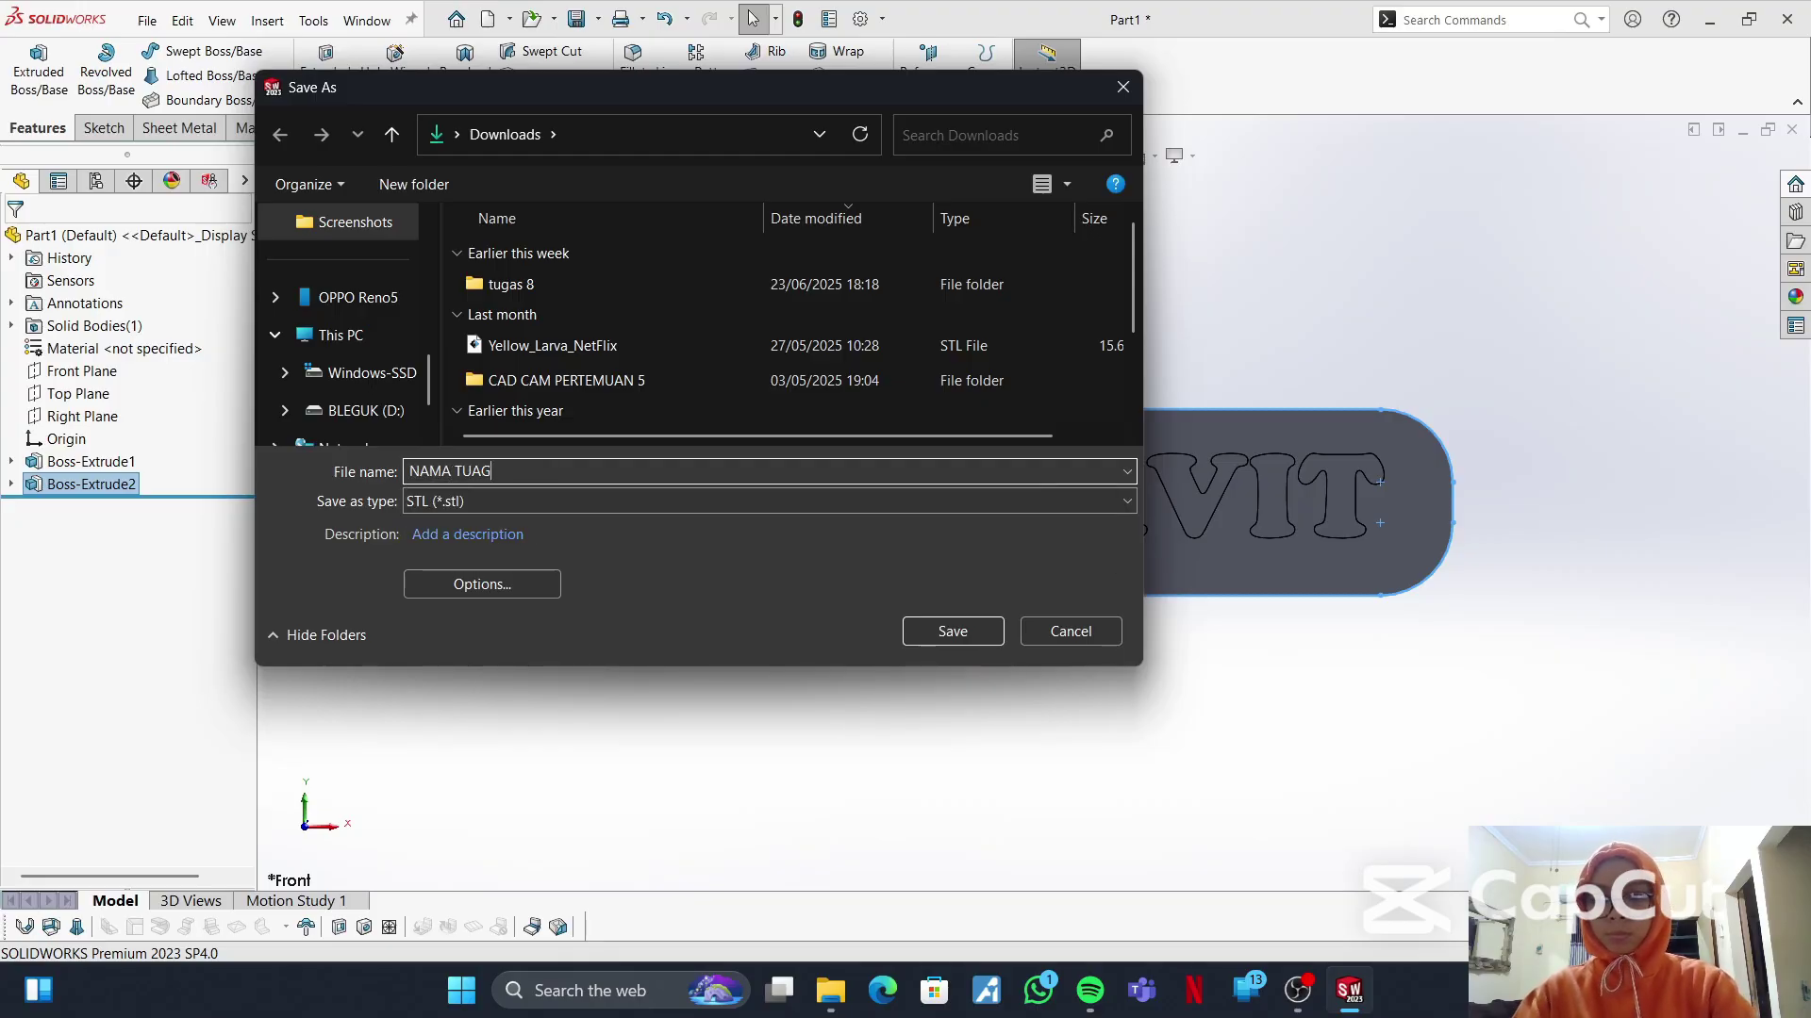
key("BackSpace")
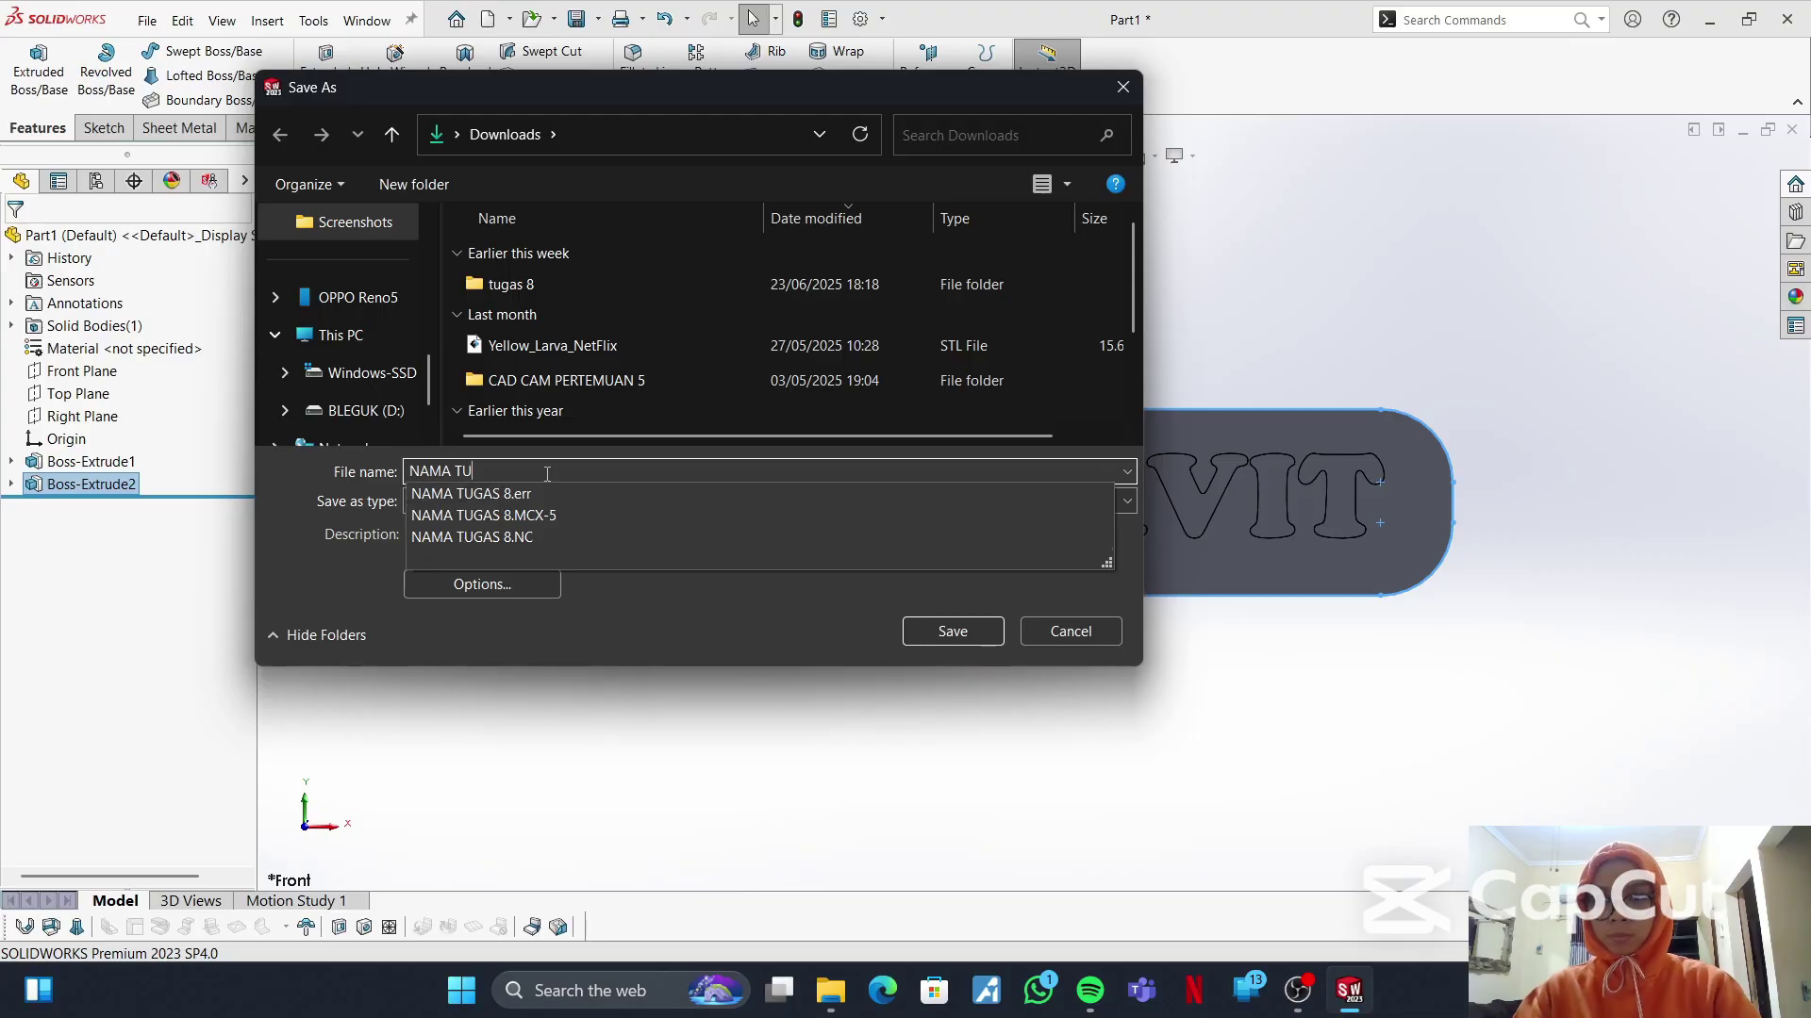
type("GAS 10")
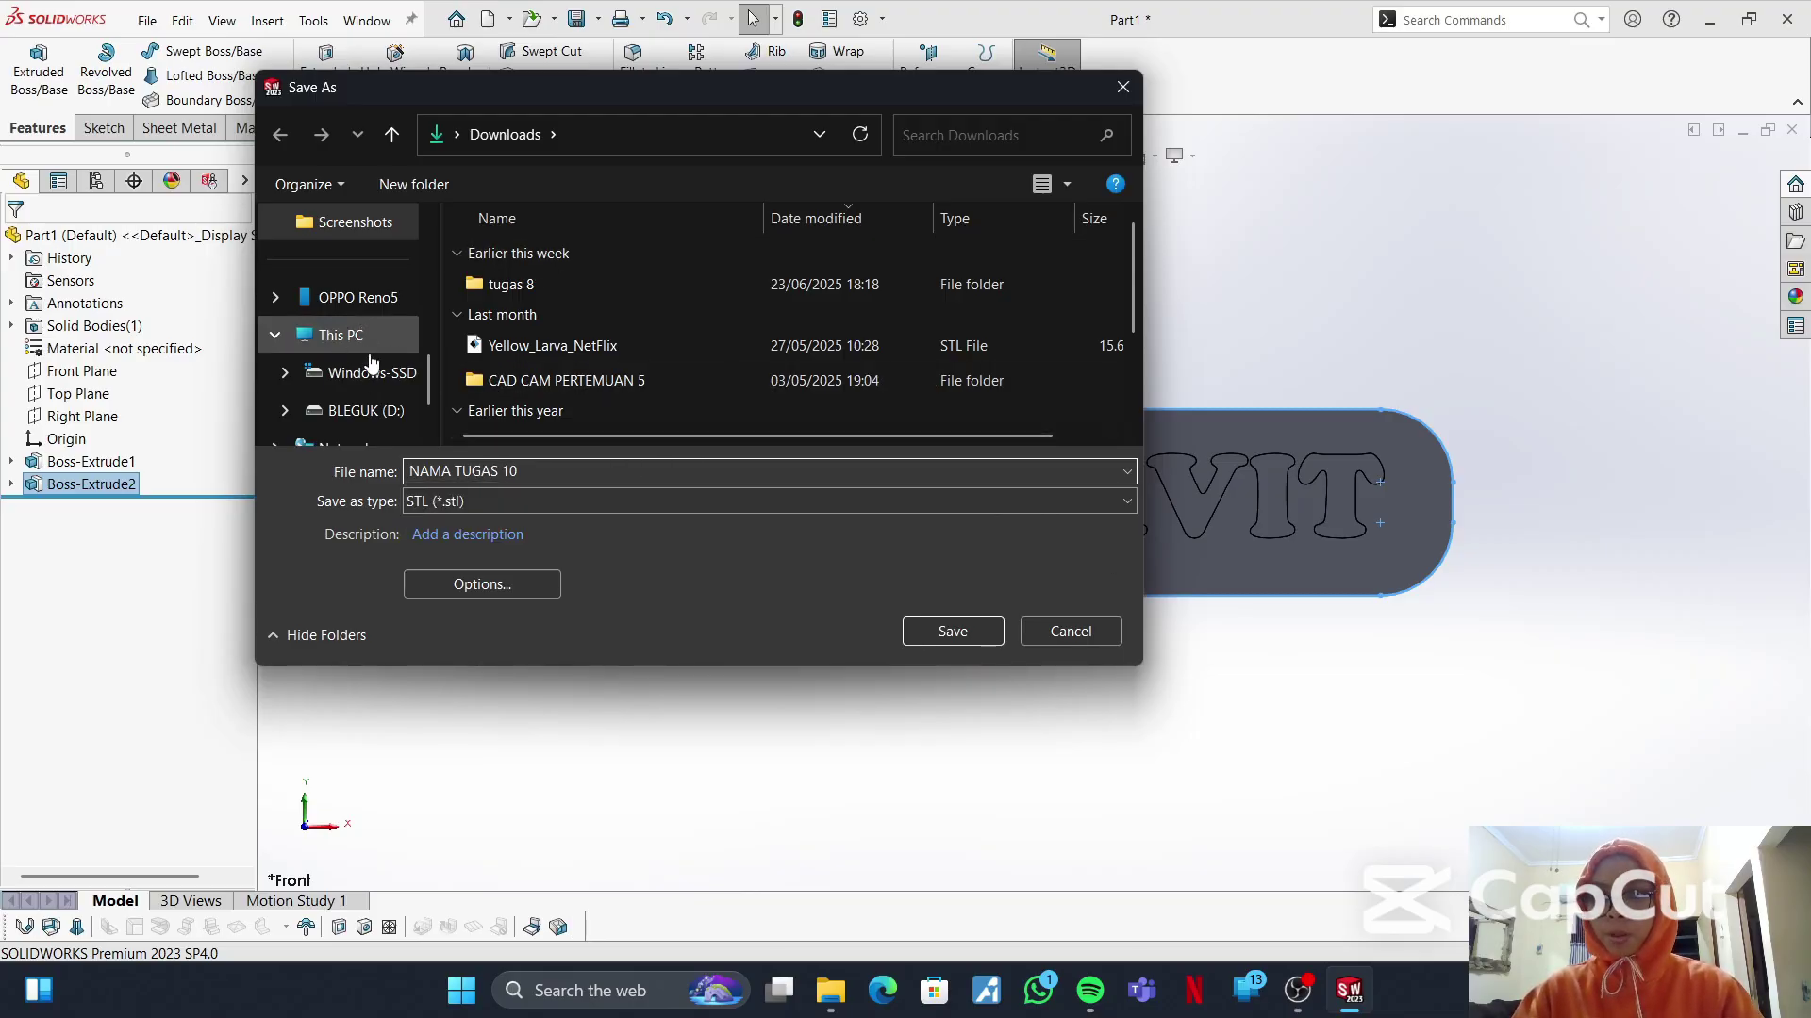
- Save the STL file in the Documents folder, accepting the mesh and exporting all bodies
scroll(380, 379, "up", 4)
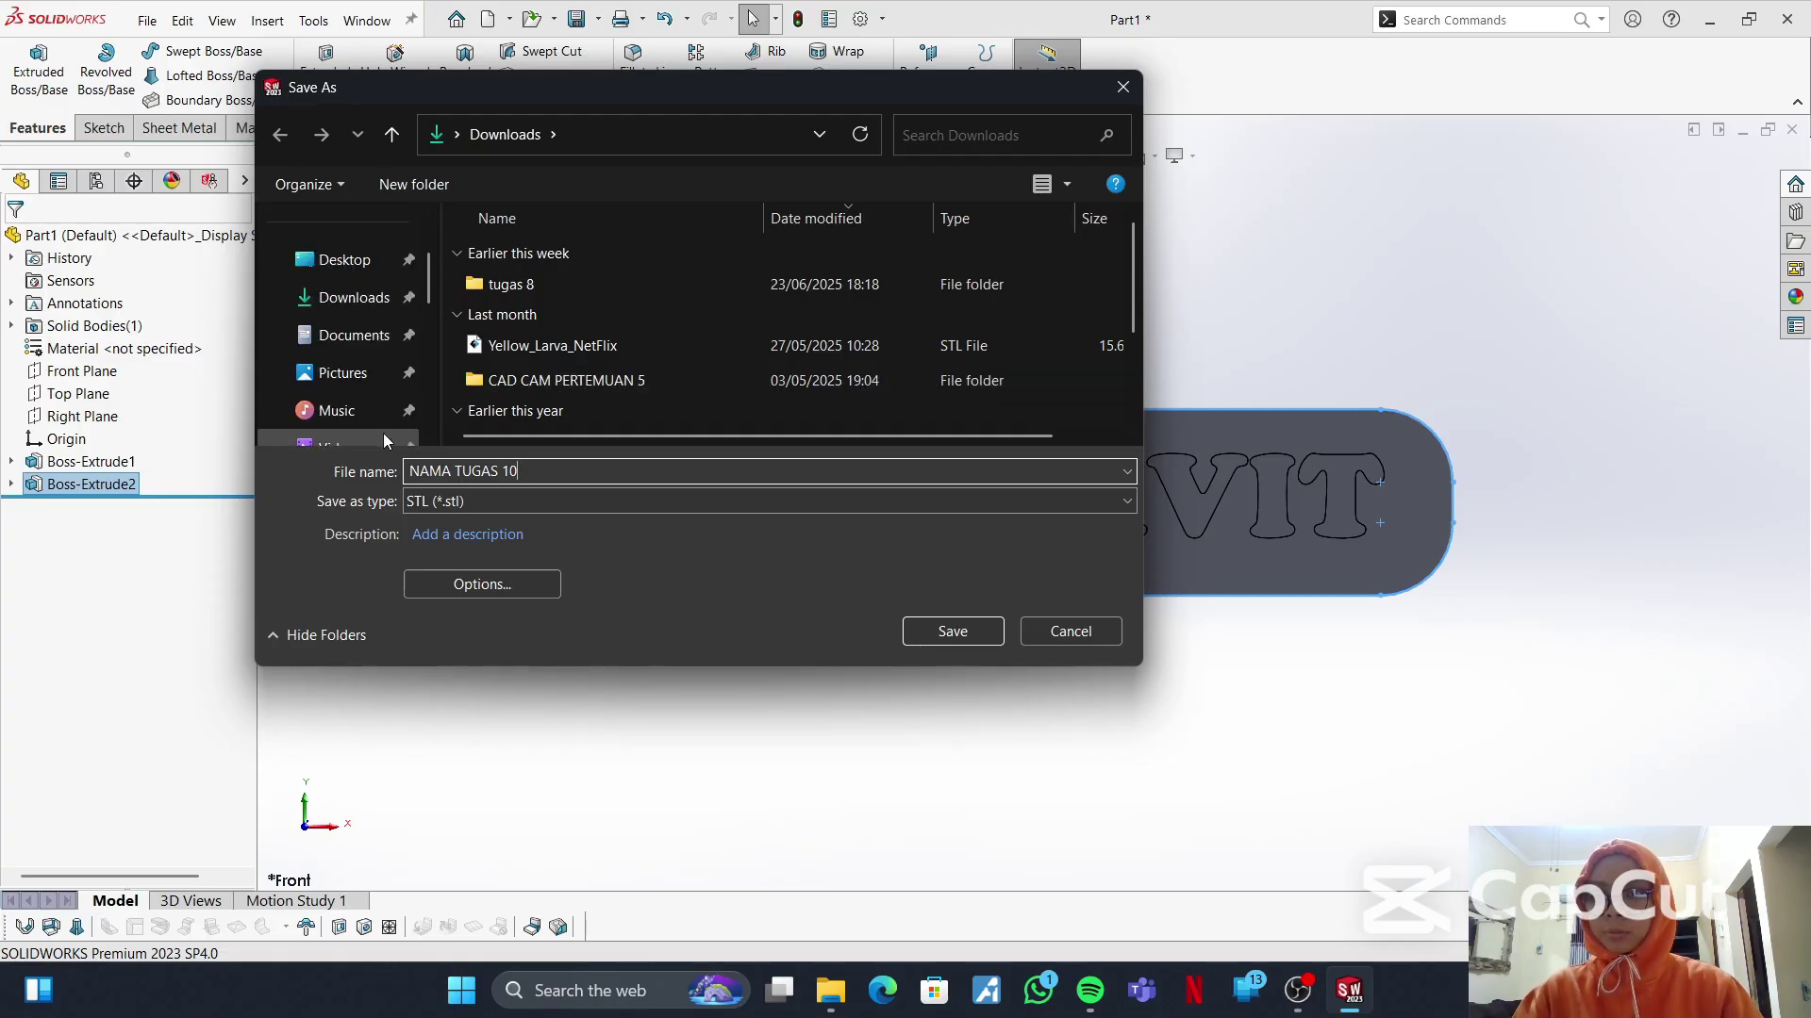
left_click(381, 345)
scroll(620, 332, "down", 4)
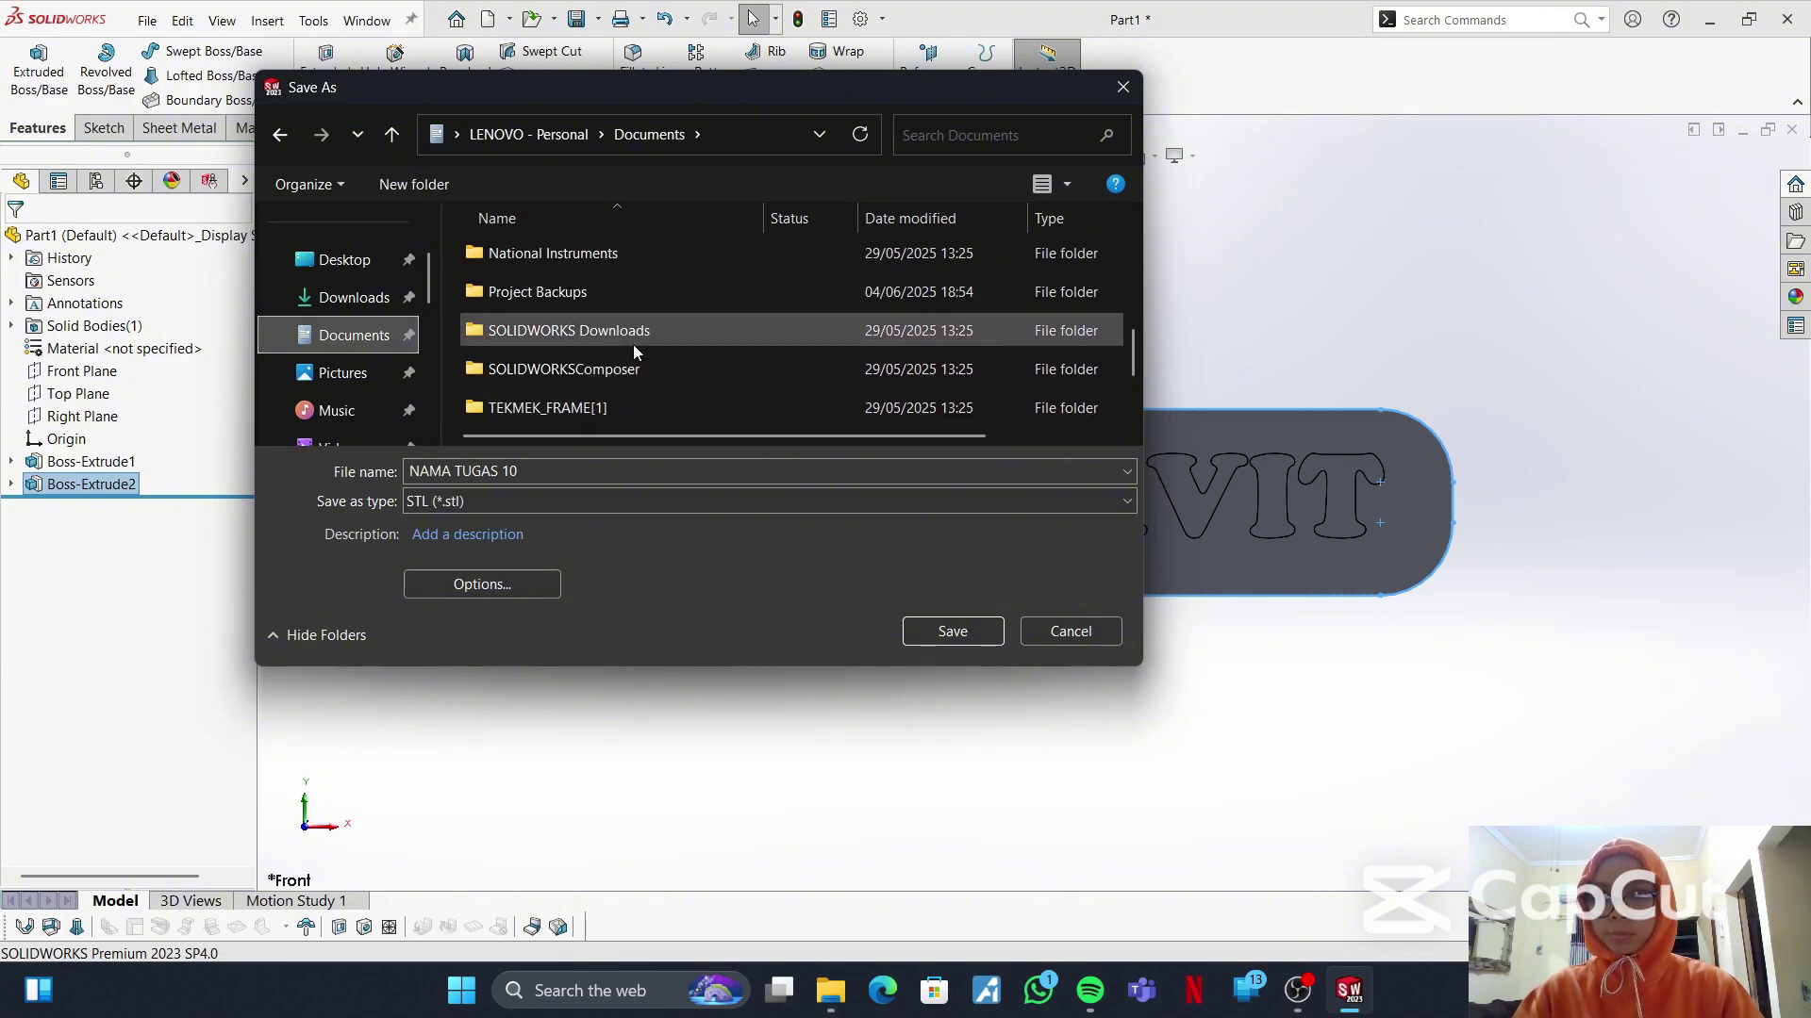
left_click(951, 631)
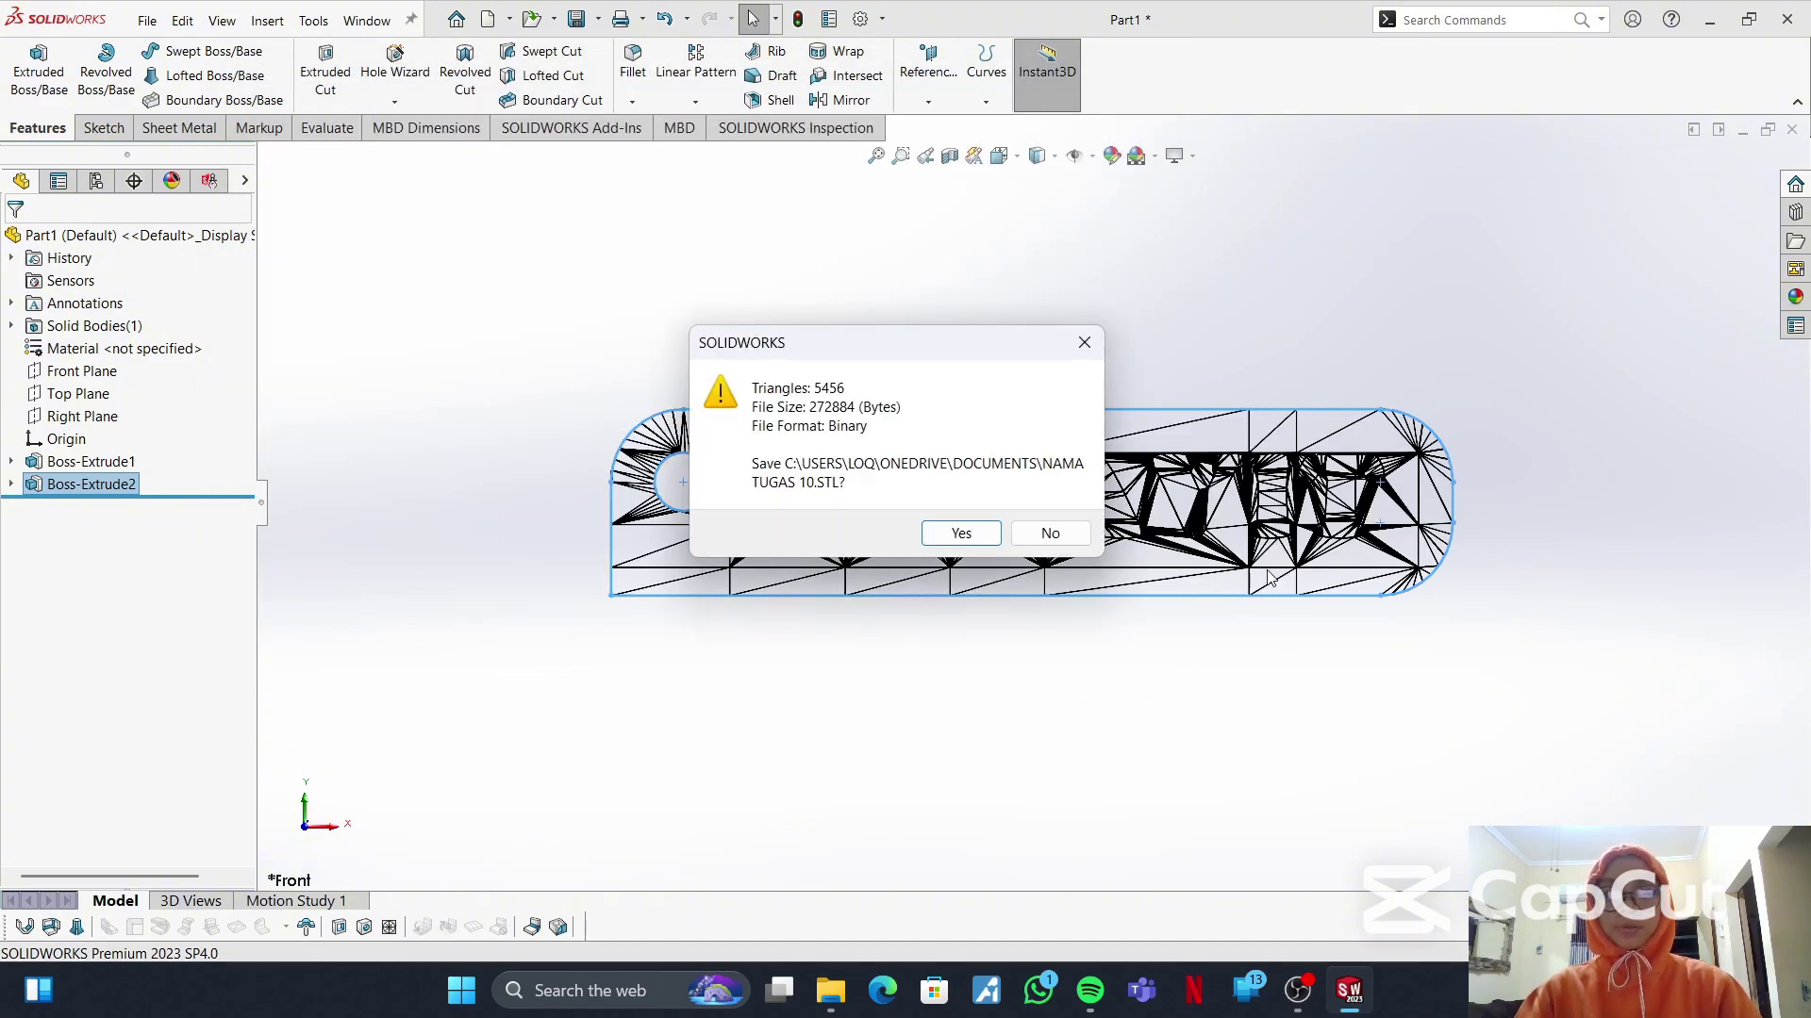
left_click(958, 534)
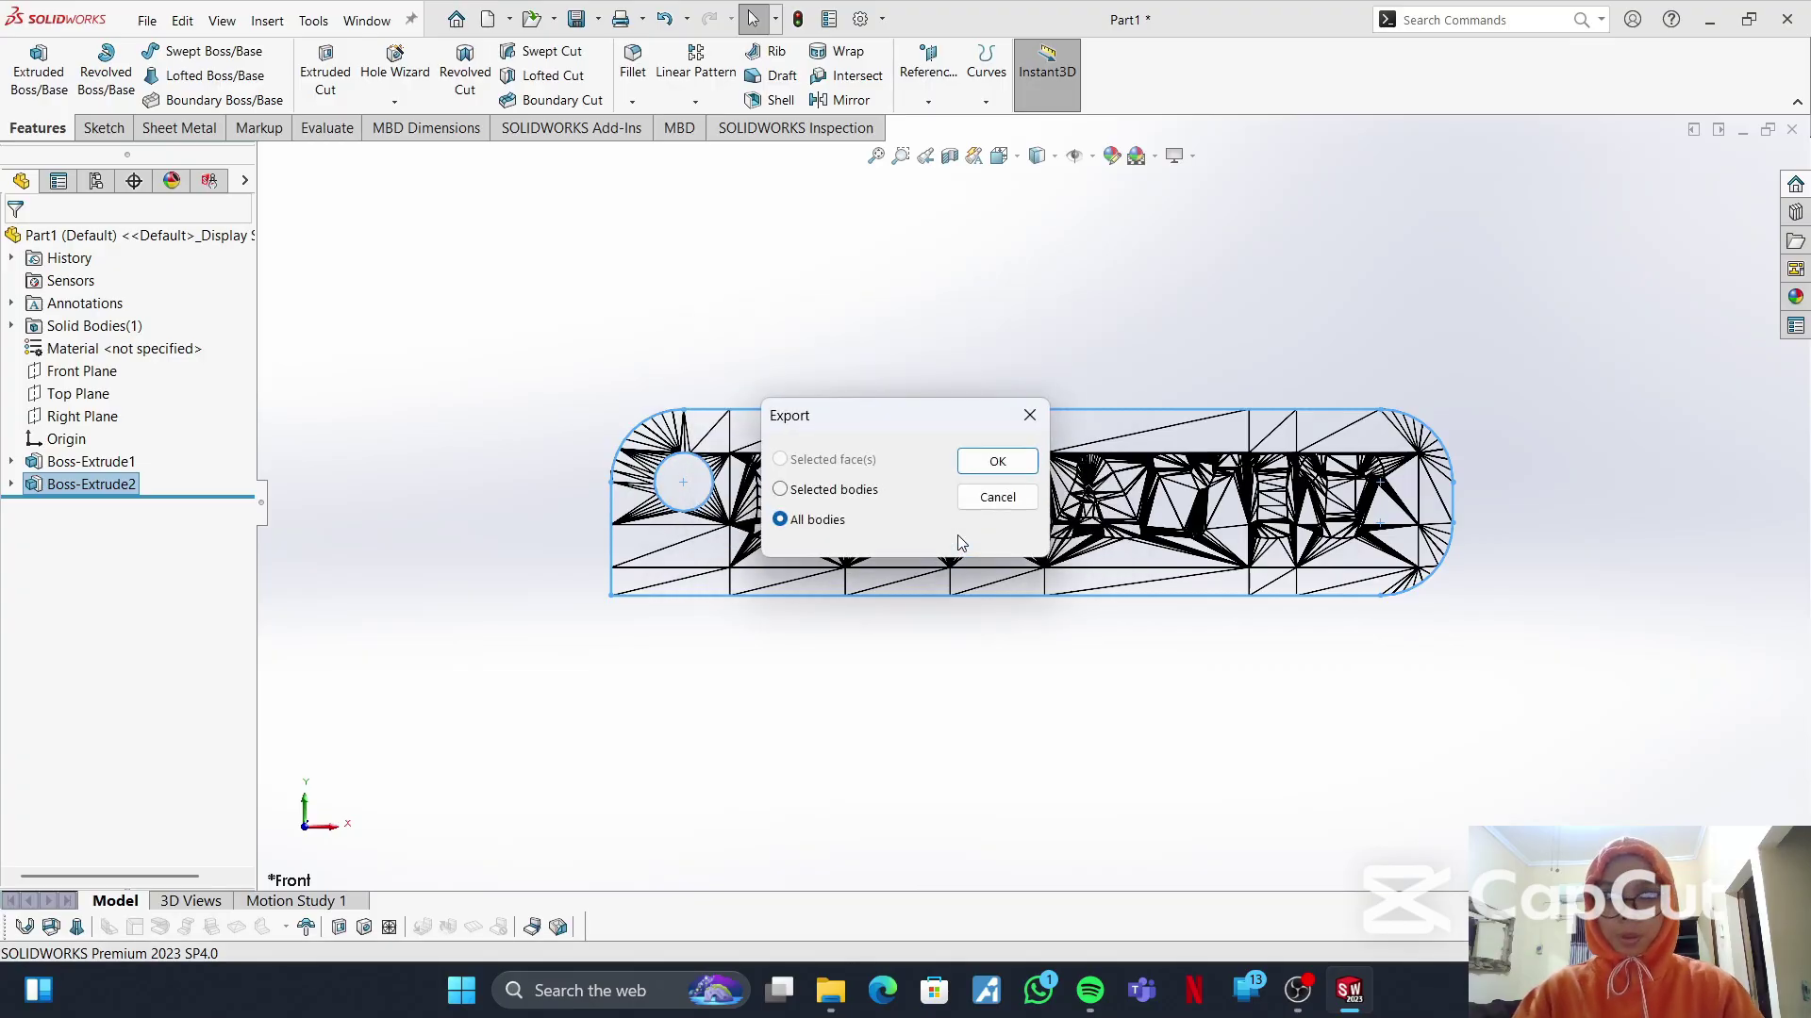
left_click(997, 461)
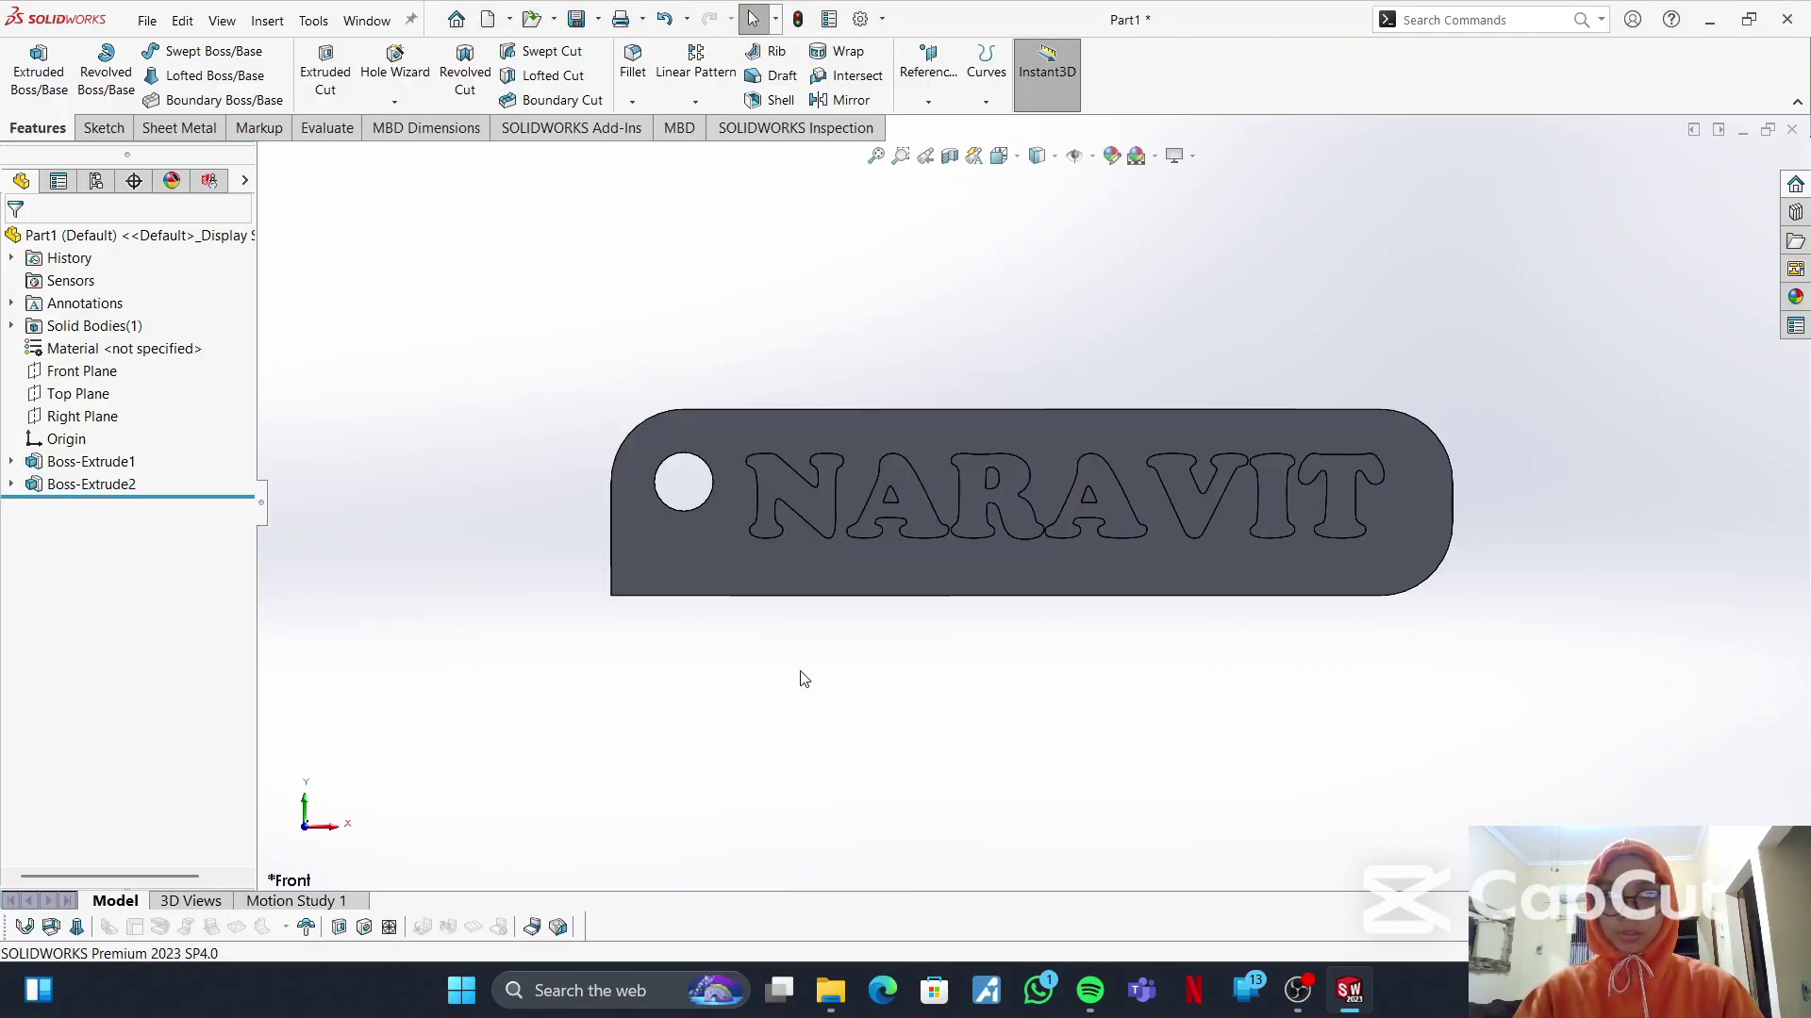
mouse_move(1016, 394)
middle_mouse_down()
mouse_move(986, 509)
mouse_move(1032, 424)
middle_mouse_up()
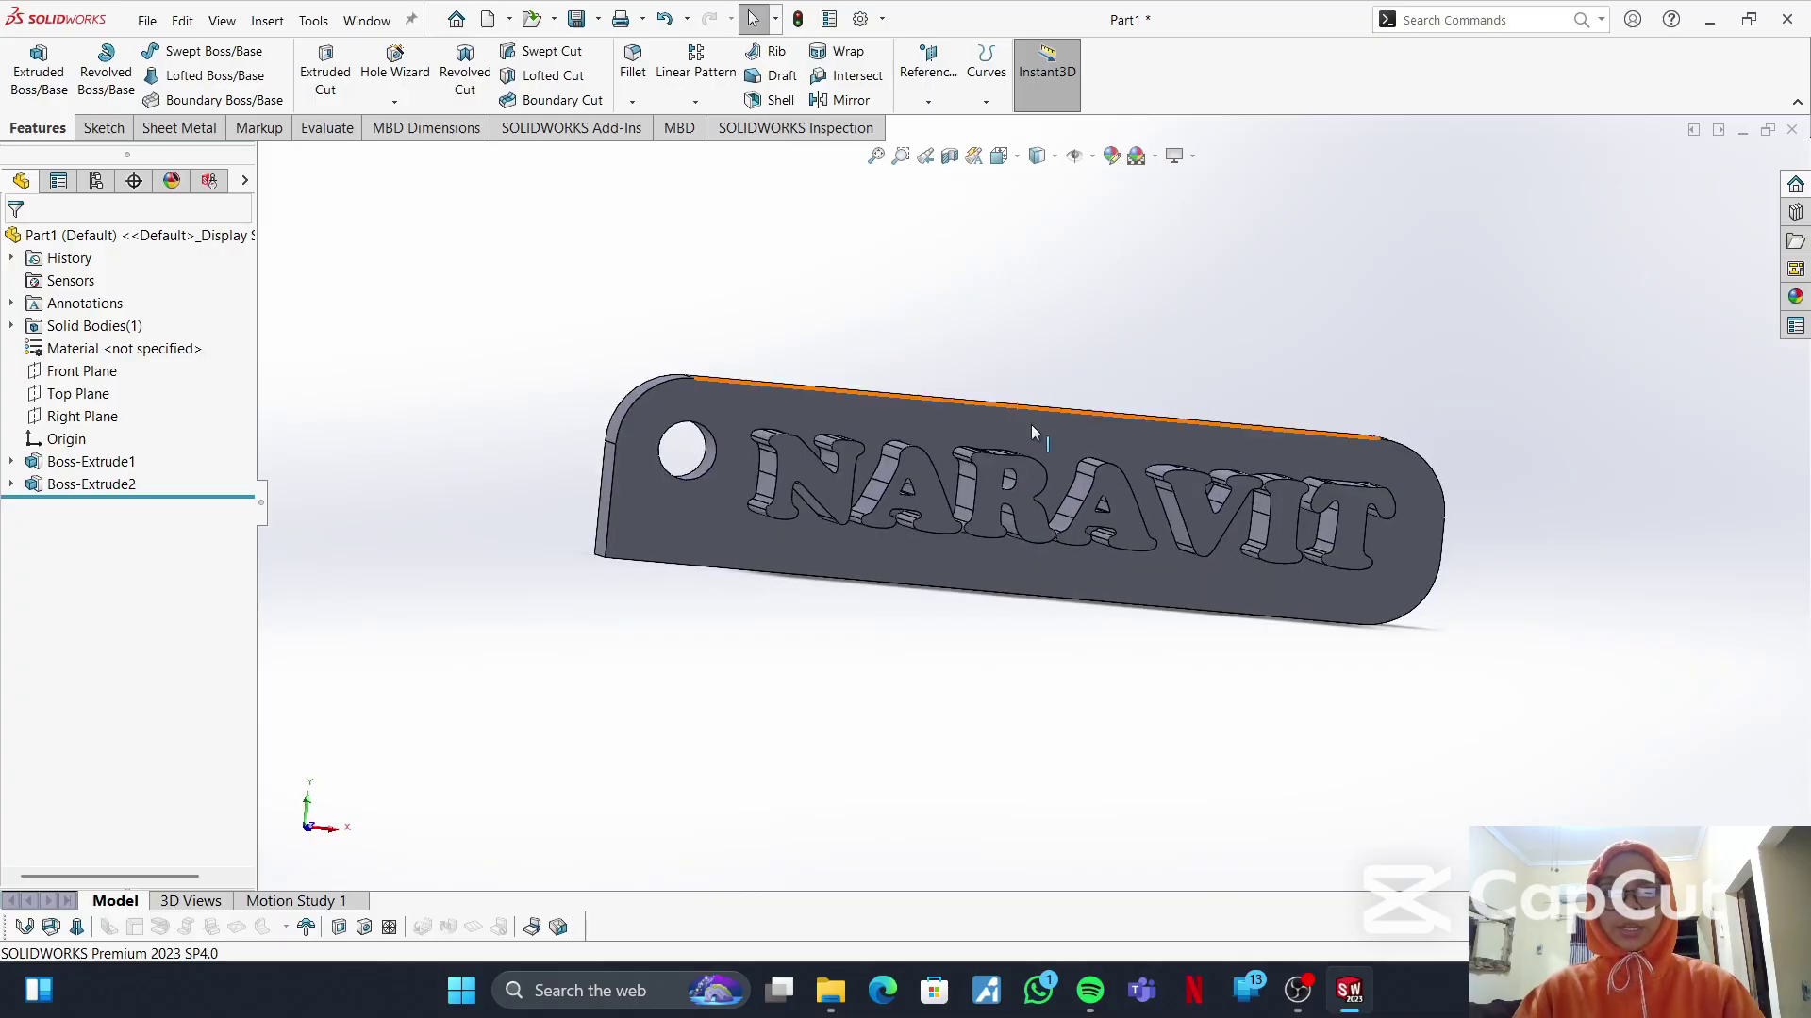
middle_click_drag(1134, 592, 1114, 591)
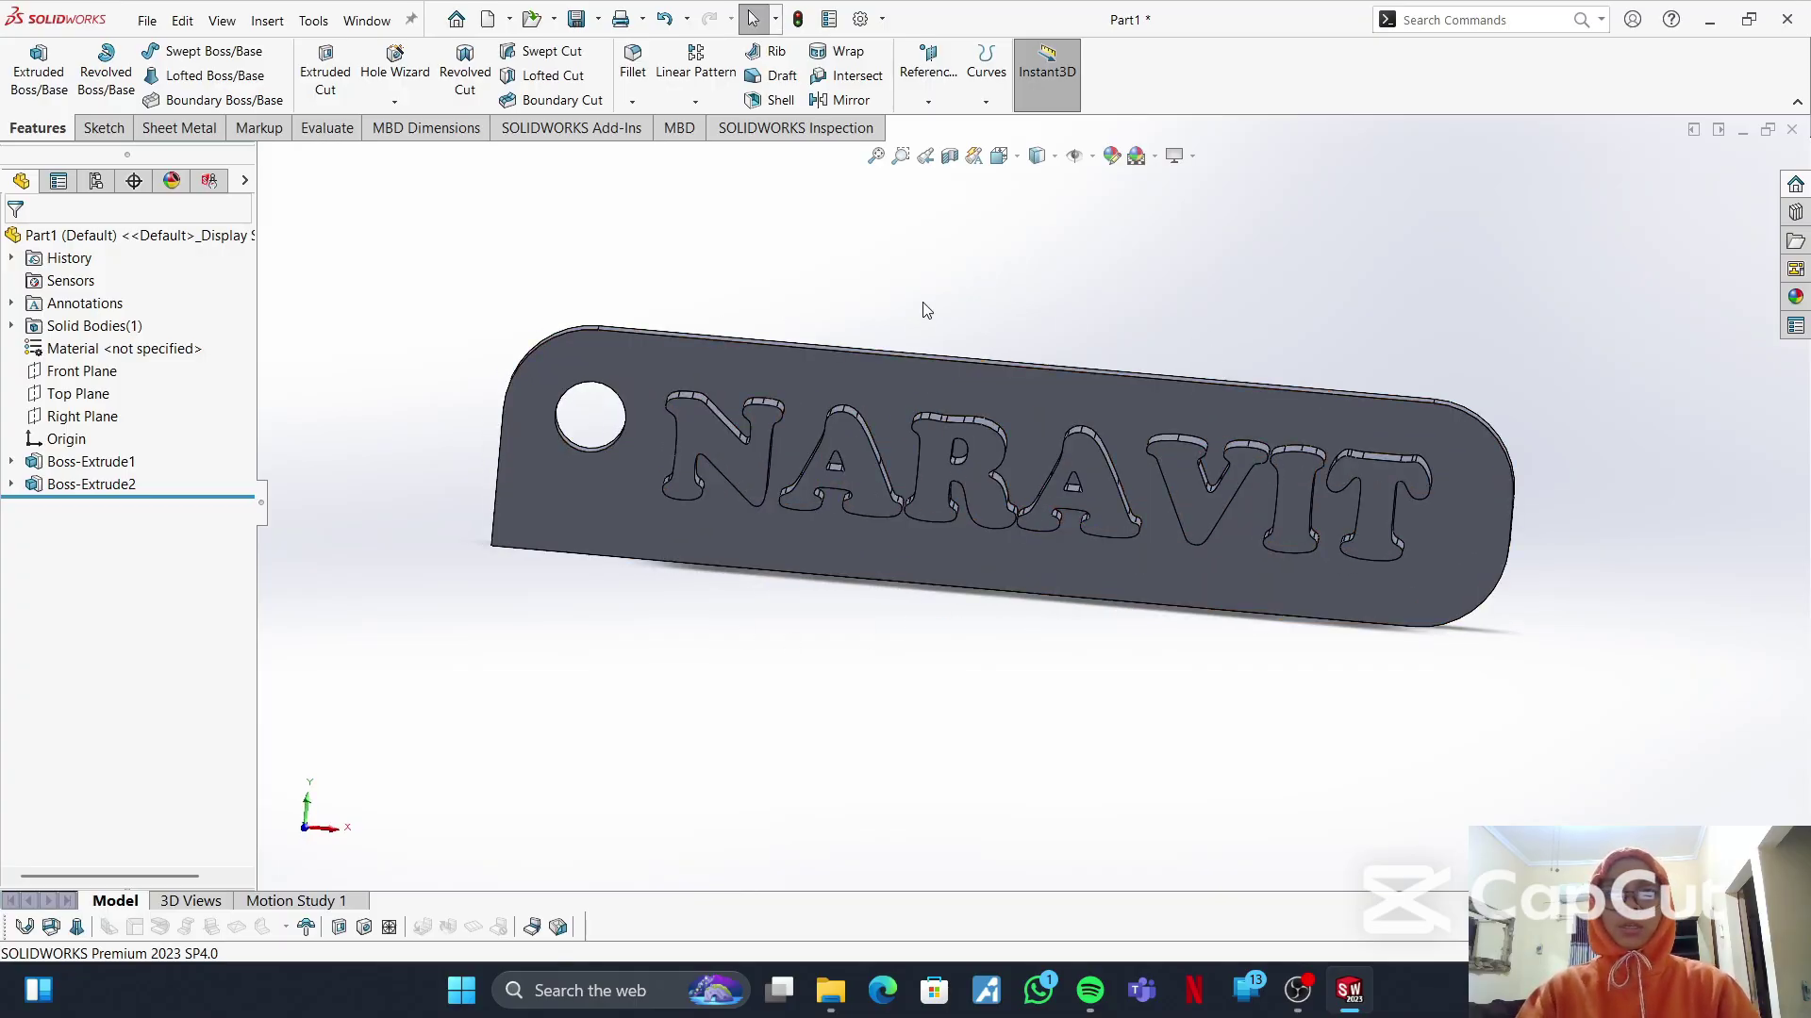
left_click(999, 155)
left_click(971, 285)
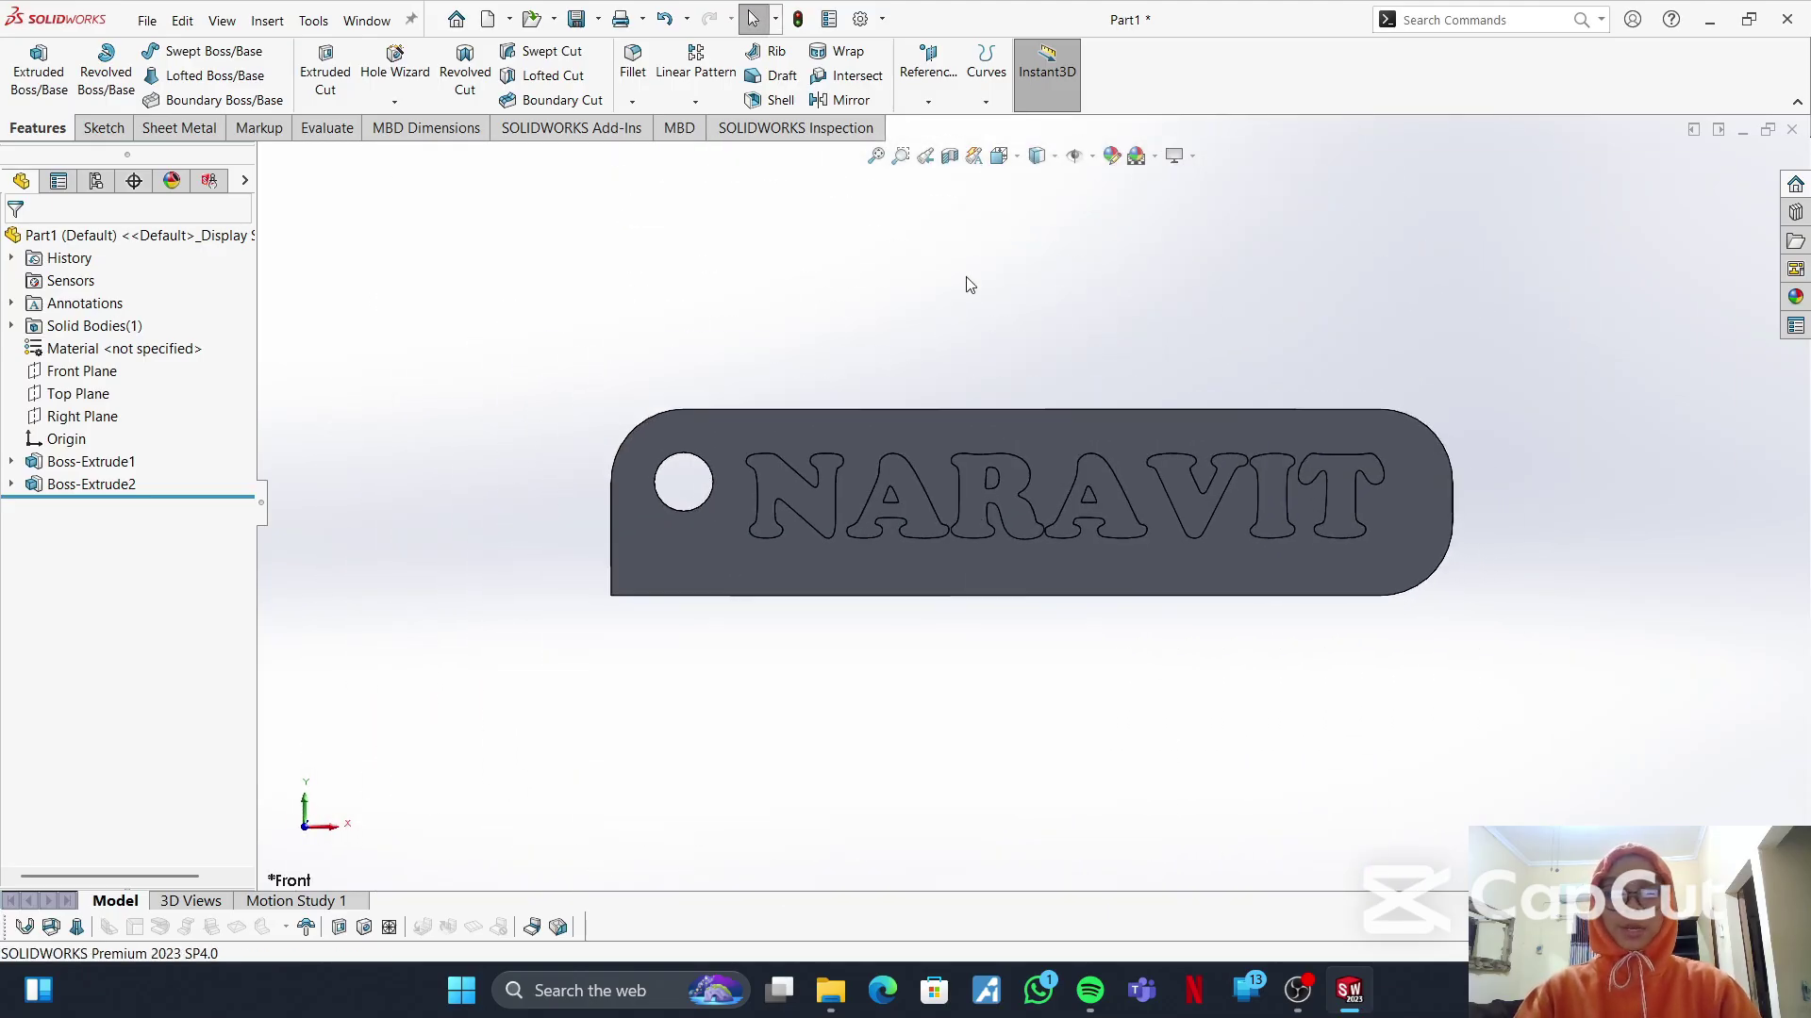
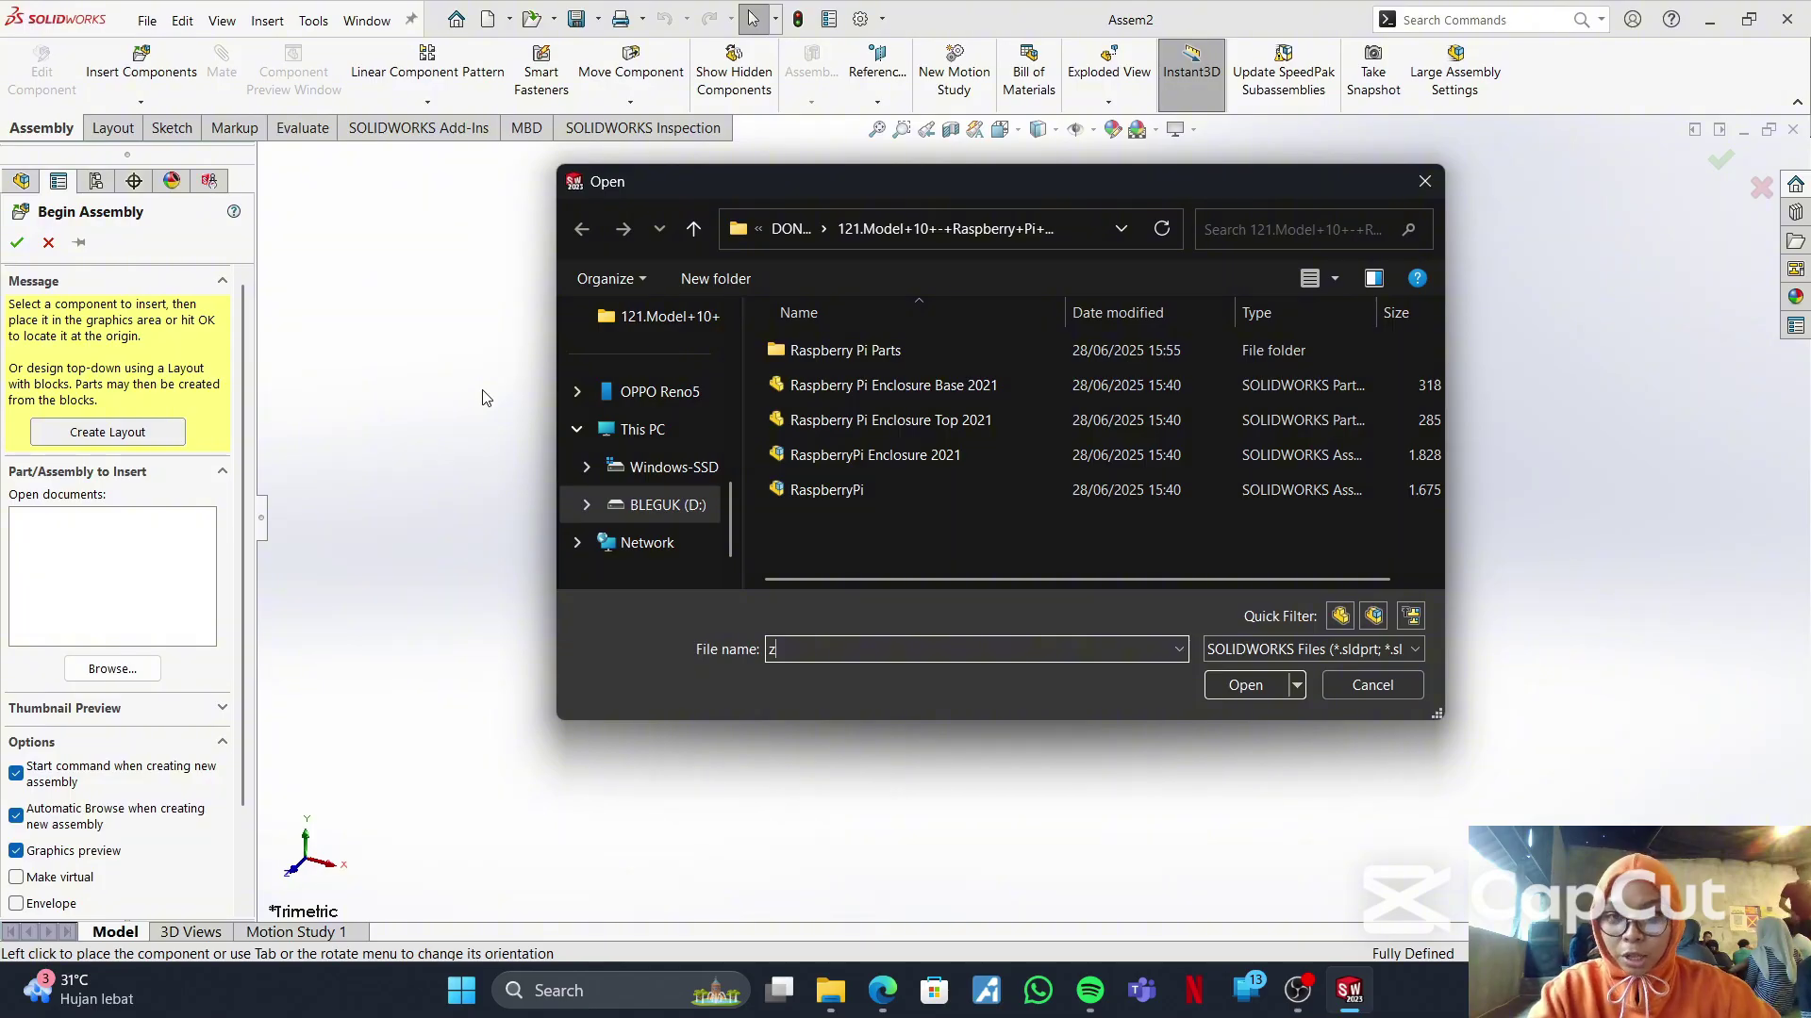
- Insert the RaspberryPi assembly as the first component of the new assembly and place it in the graphics area
left_click(903, 490)
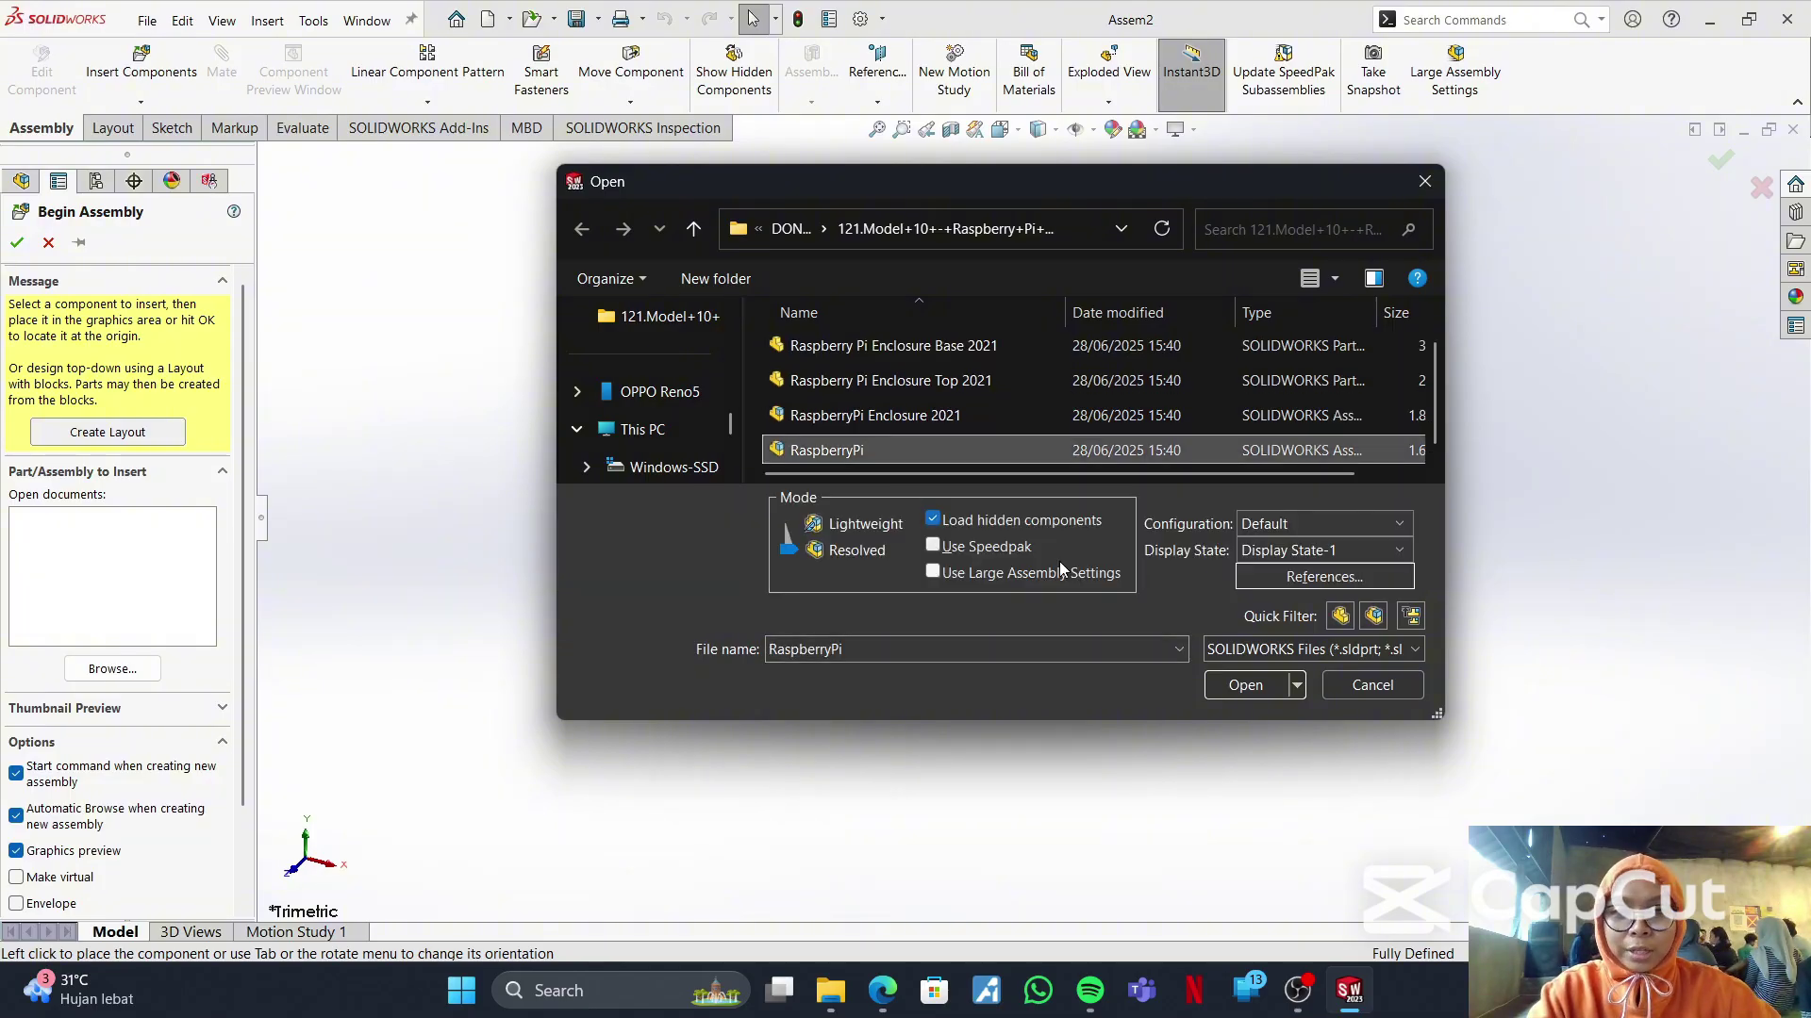
left_click(1237, 688)
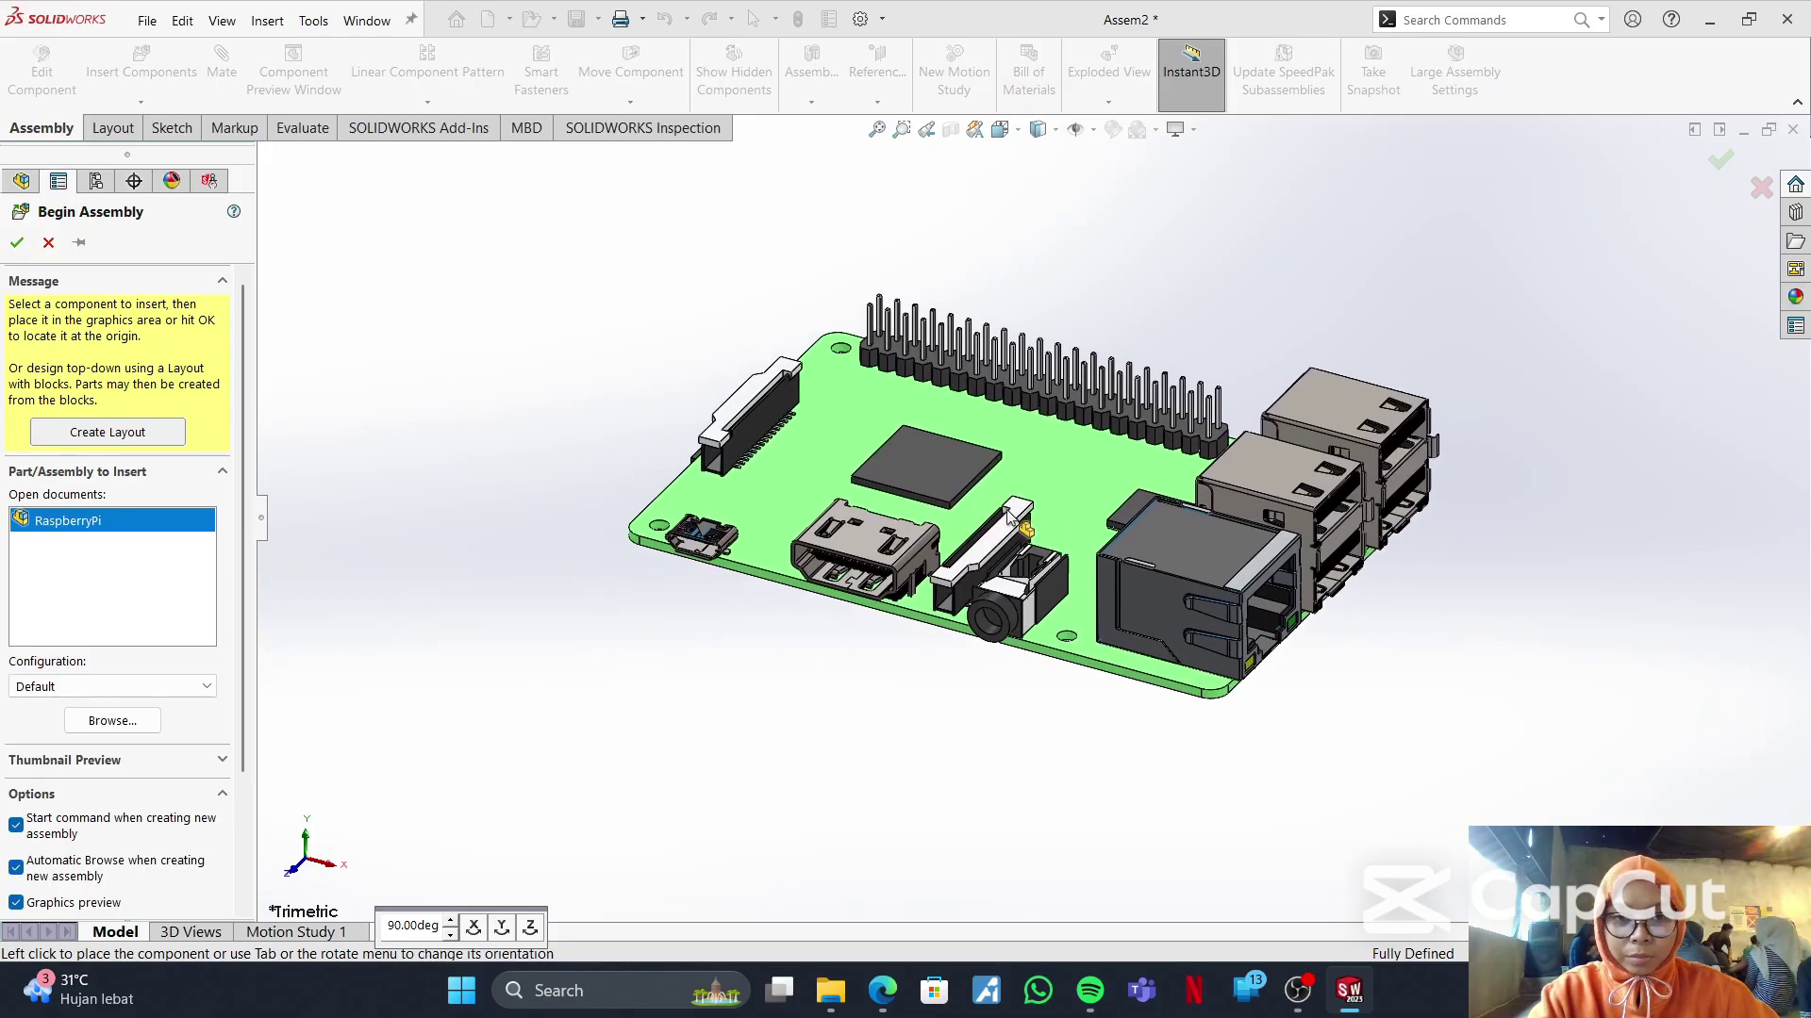
left_click(1026, 535)
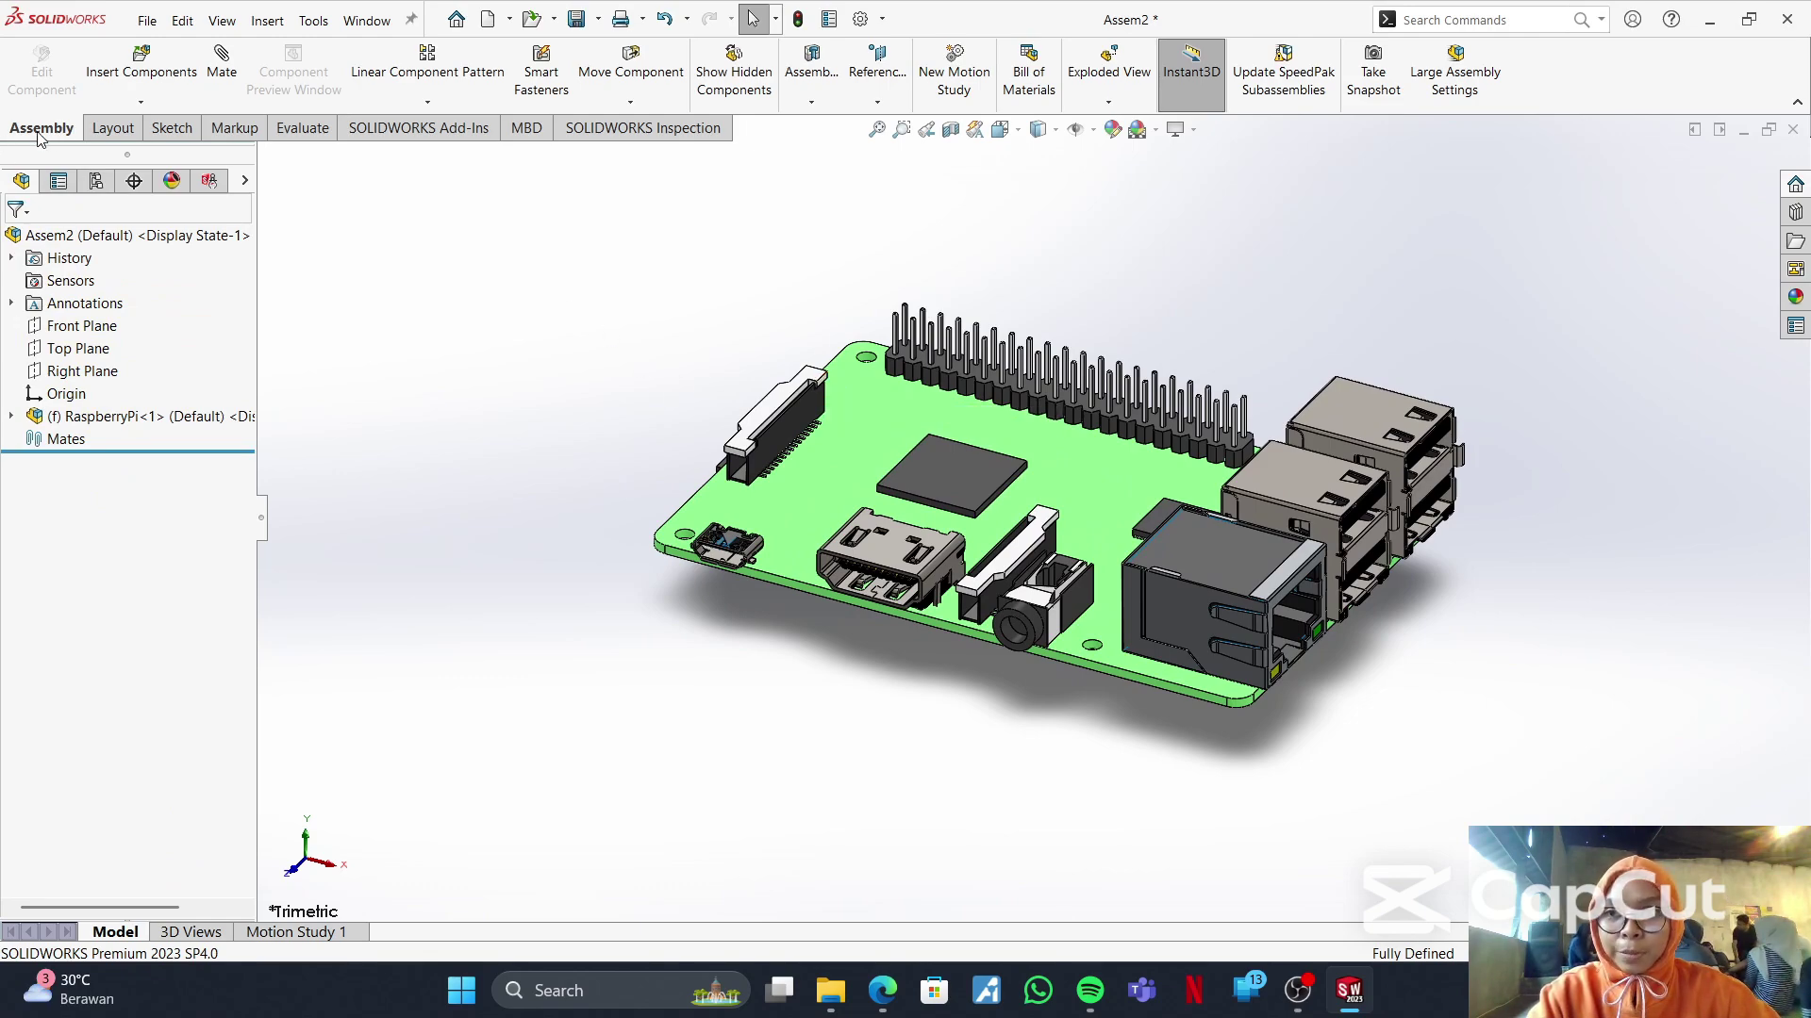
- Create a new part inside the assembly, positioned on the underside face of the Raspberry Pi circuit board
left_click(141, 104)
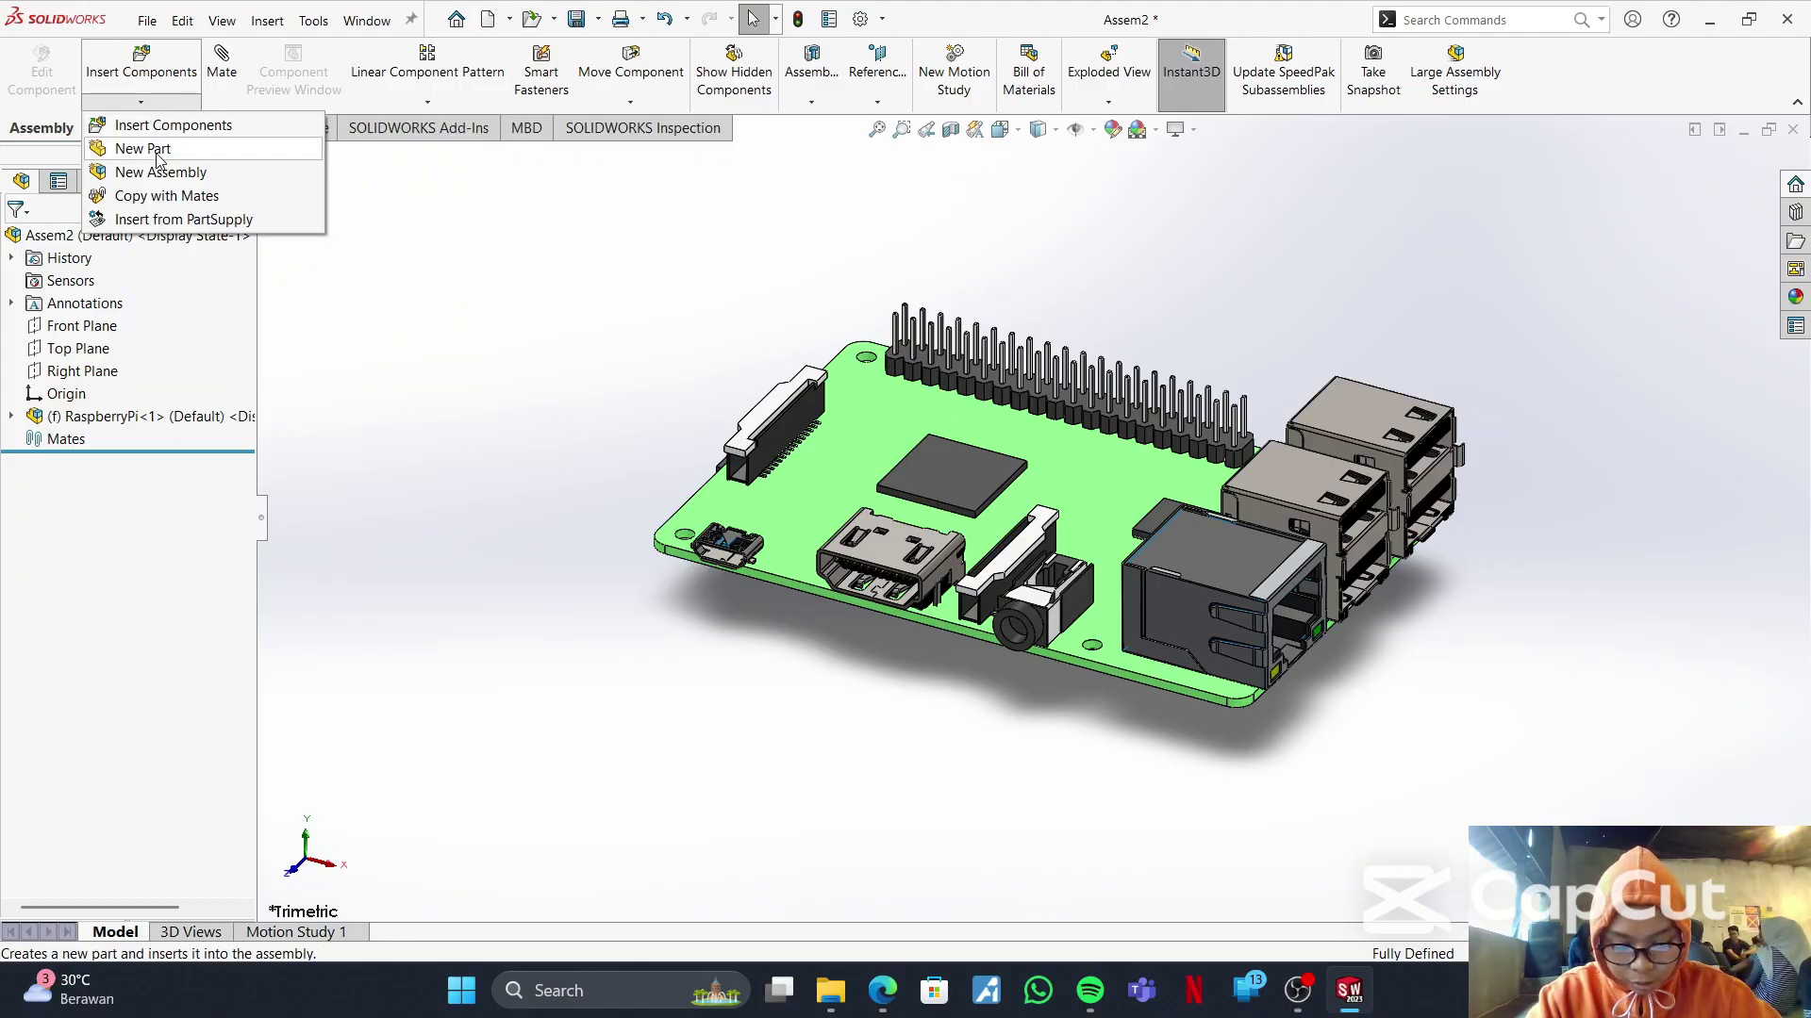
left_click(157, 151)
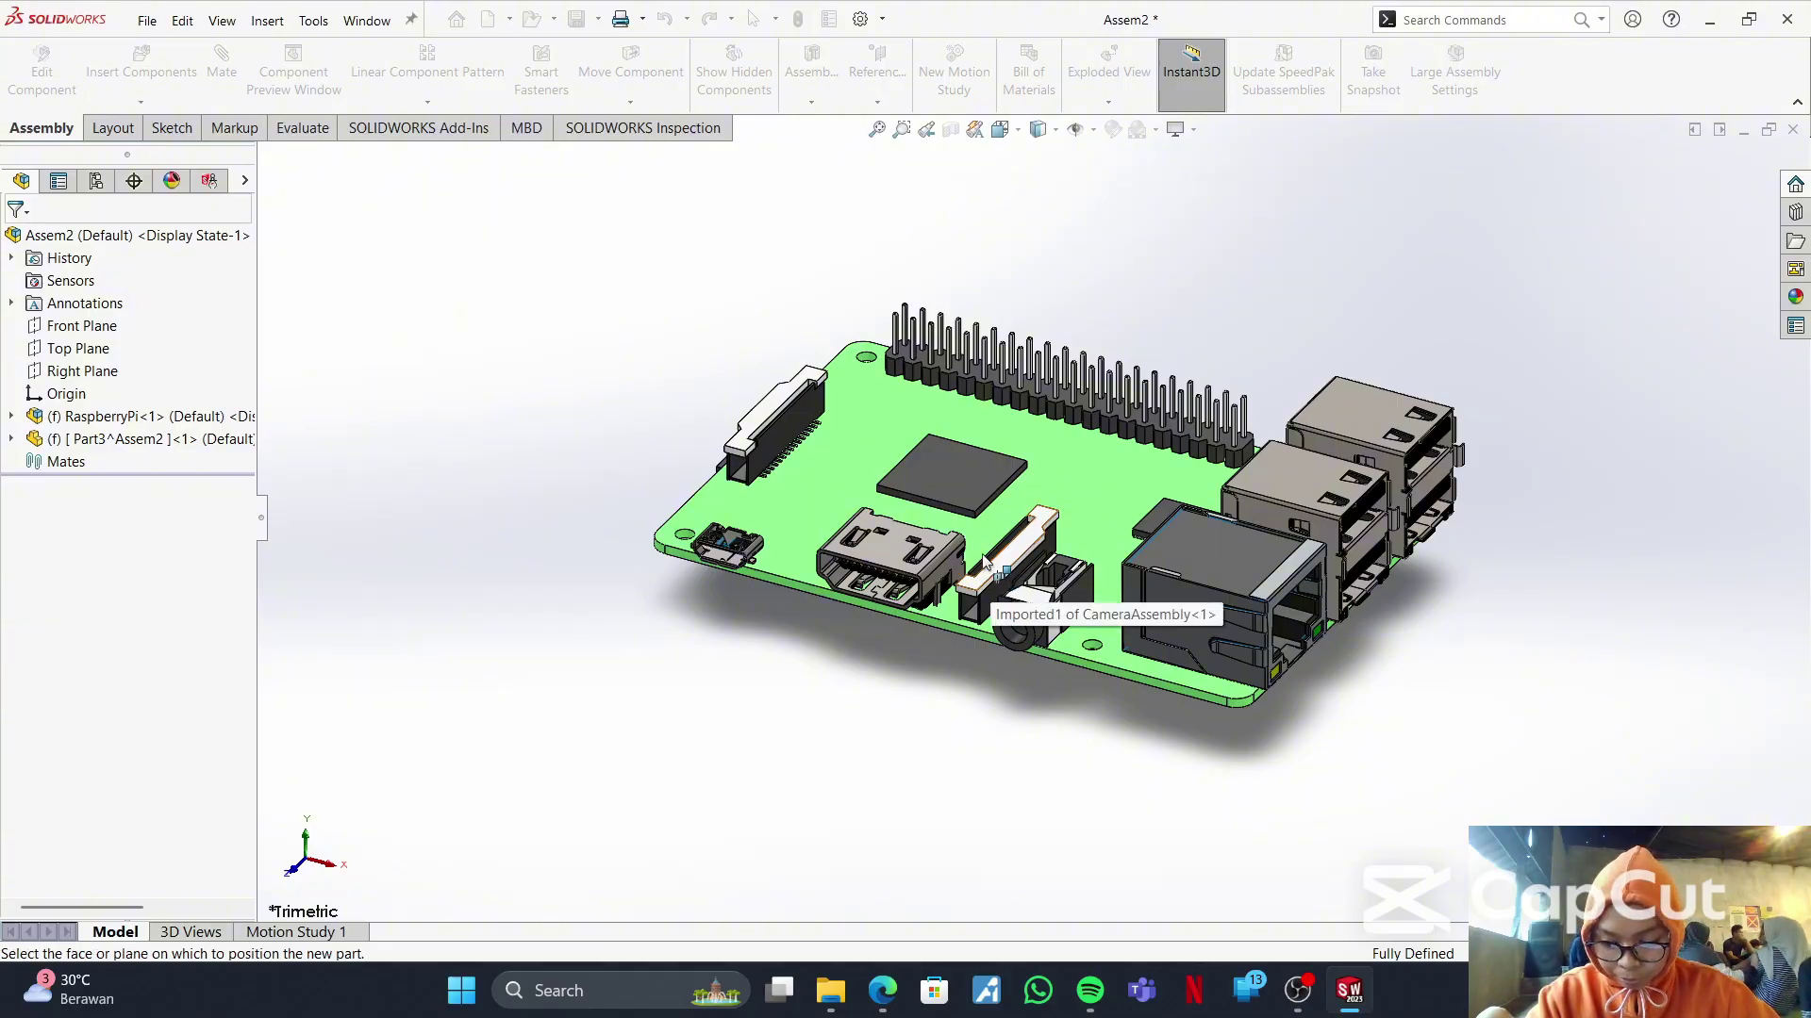
middle_click_drag(1097, 712, 1086, 323)
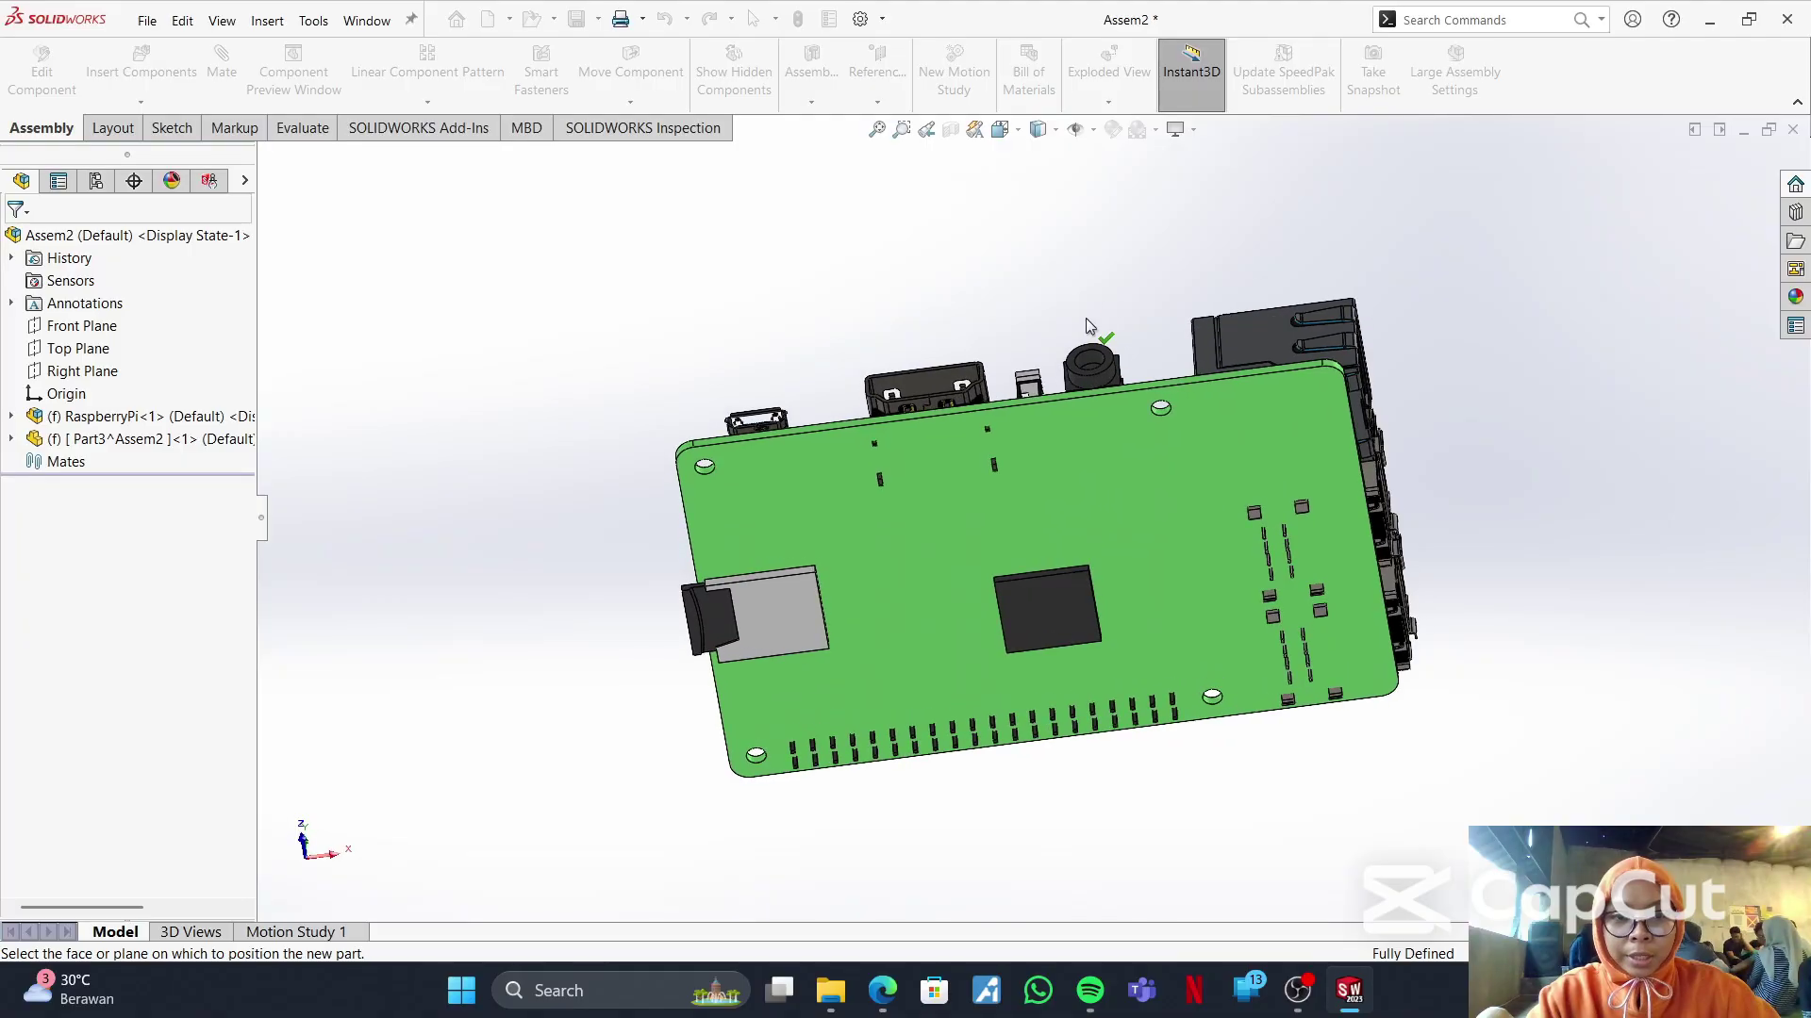
left_click(1096, 500)
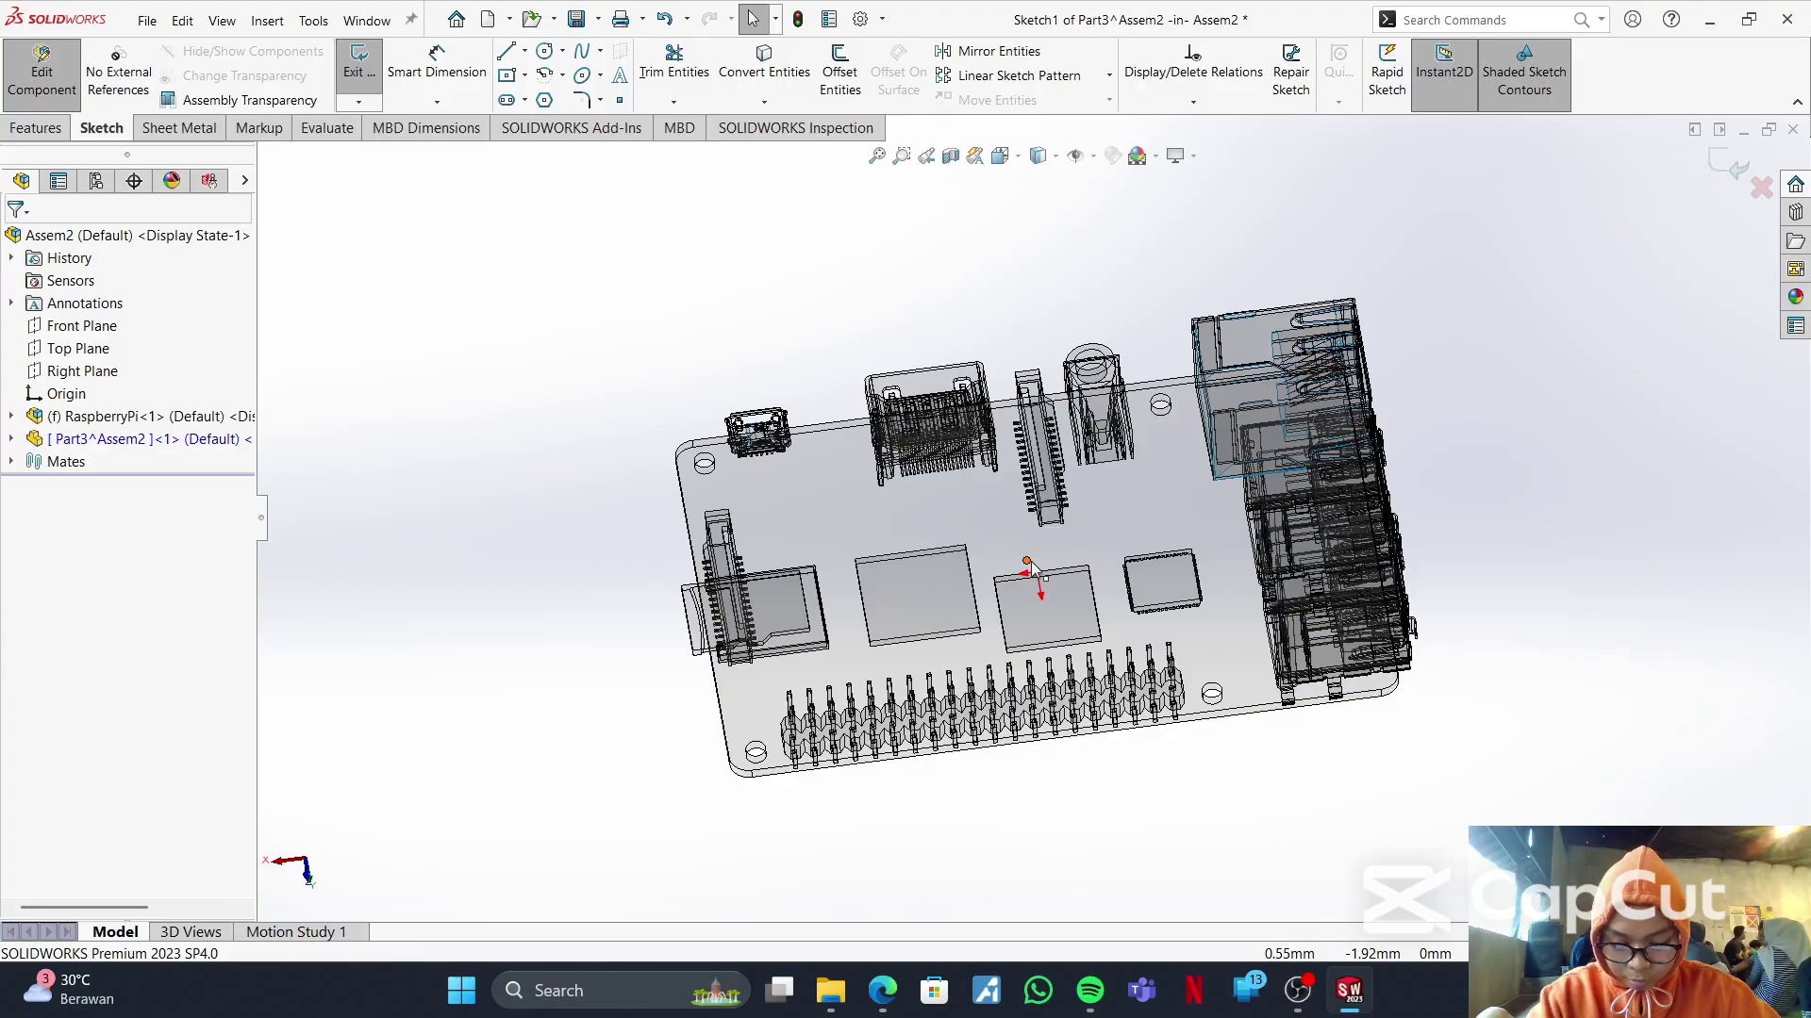
- Sketch a circle of about 2.8 mm radius centred on the board's mounting hole beside the micro-USB port
middle_click_drag(1031, 579, 1004, 391)
left_click(999, 155)
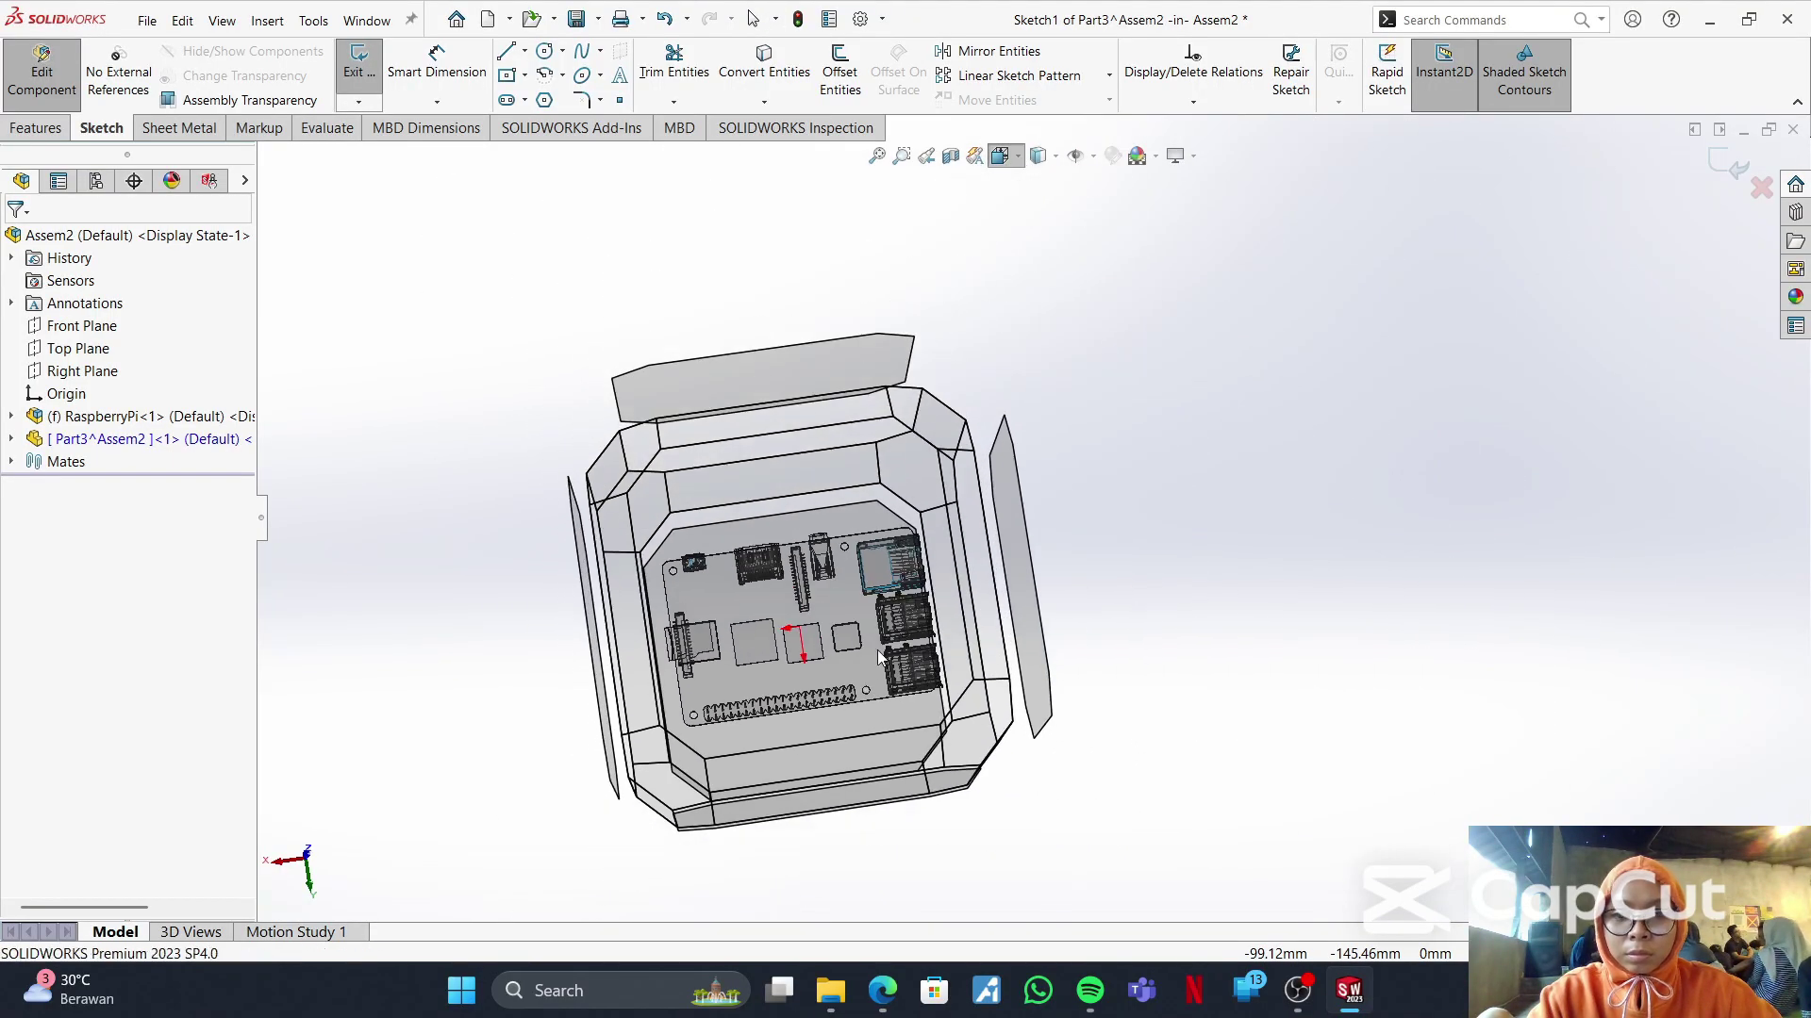
mouse_move(849, 692)
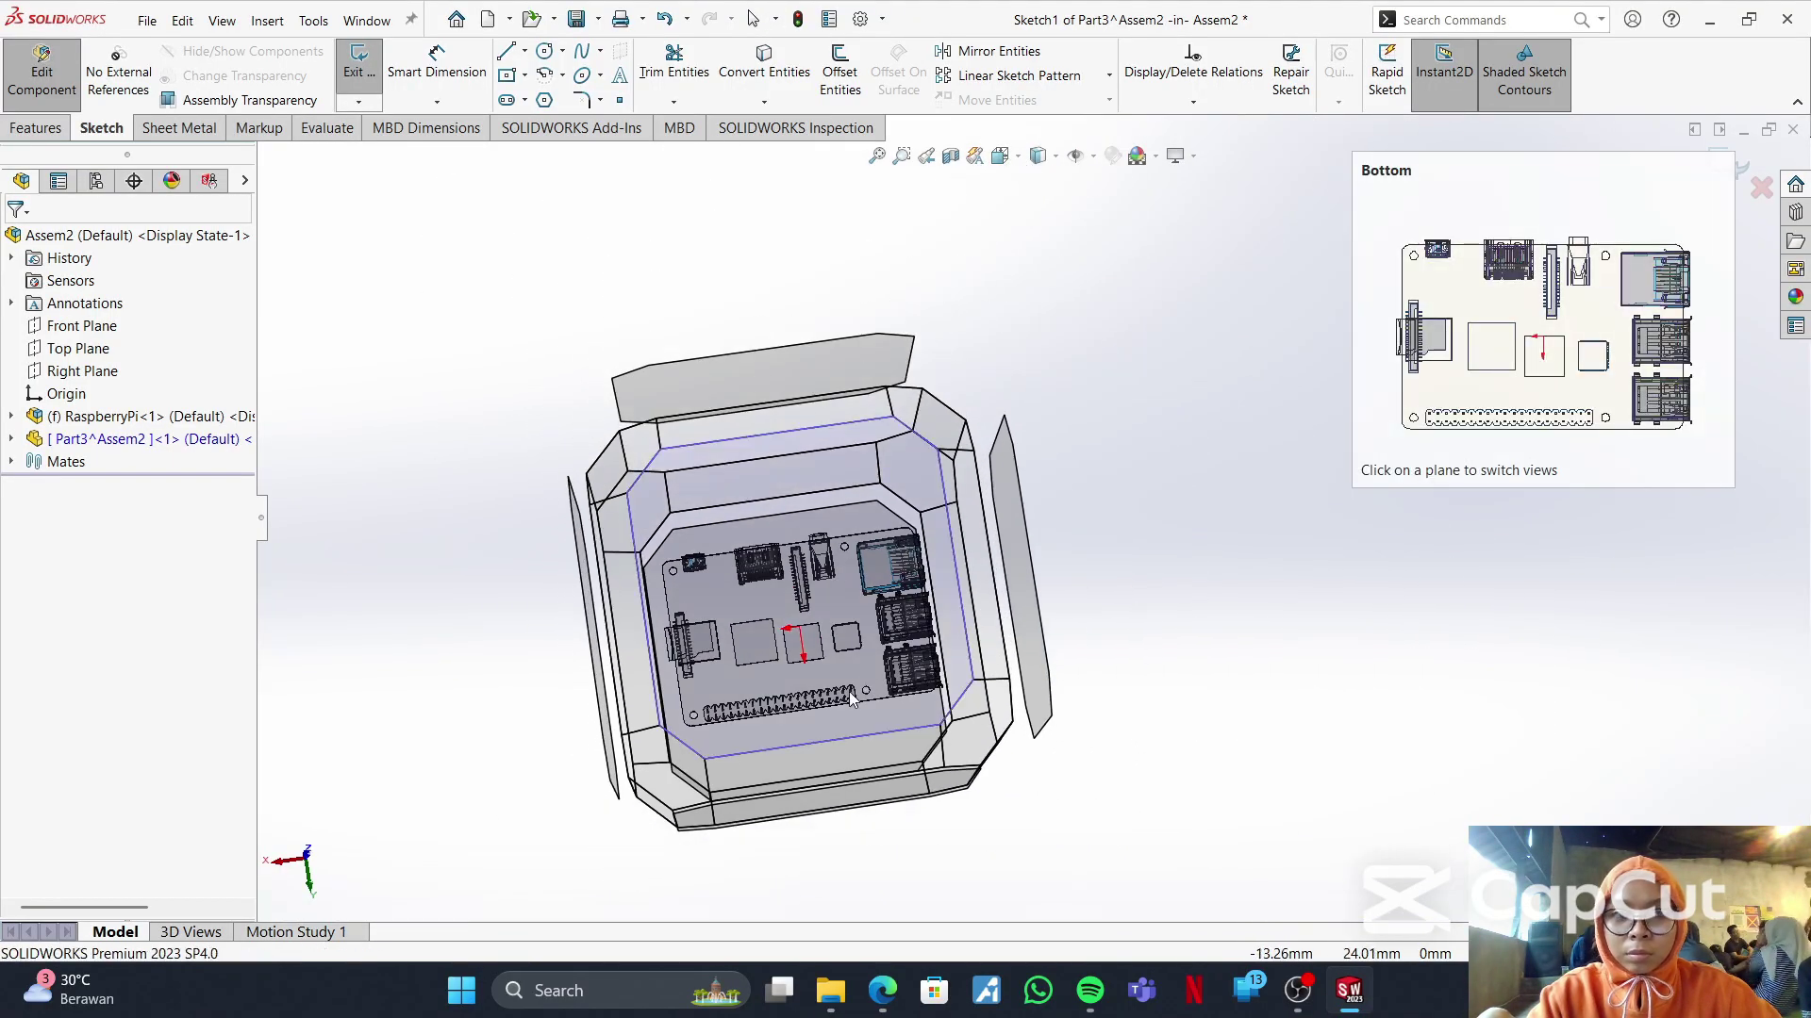
left_click(846, 645)
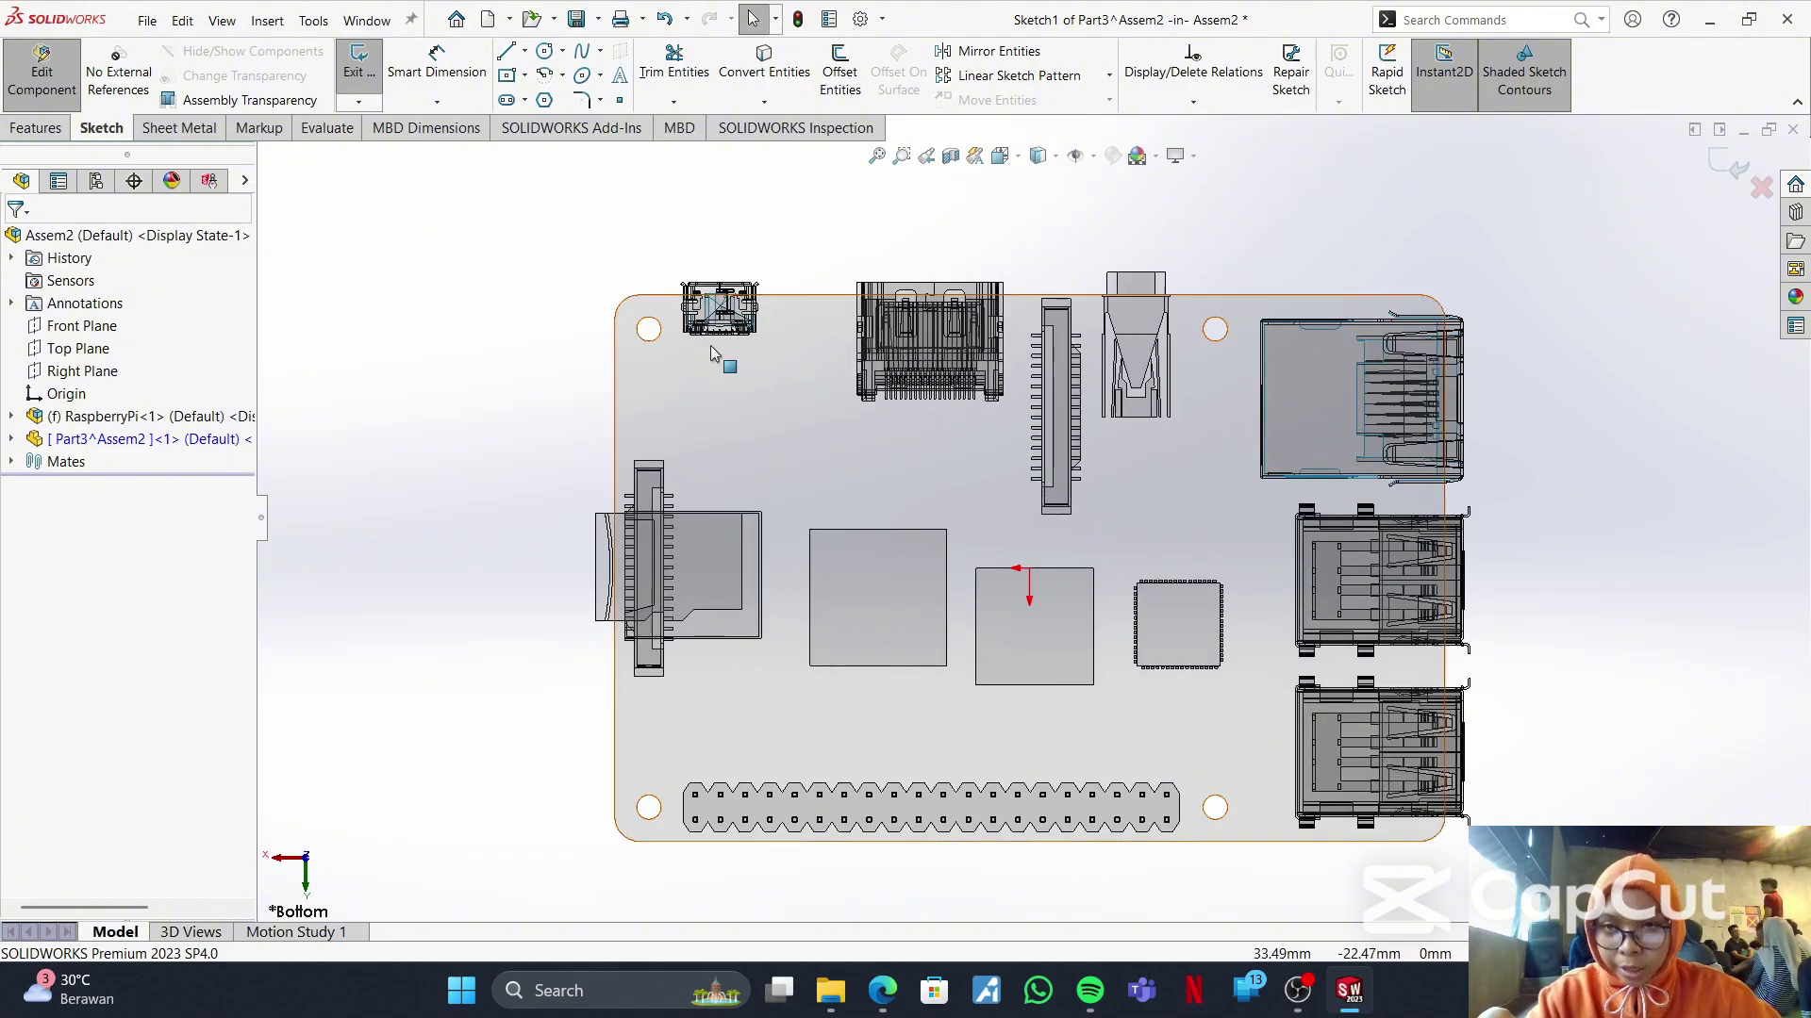
left_click(546, 54)
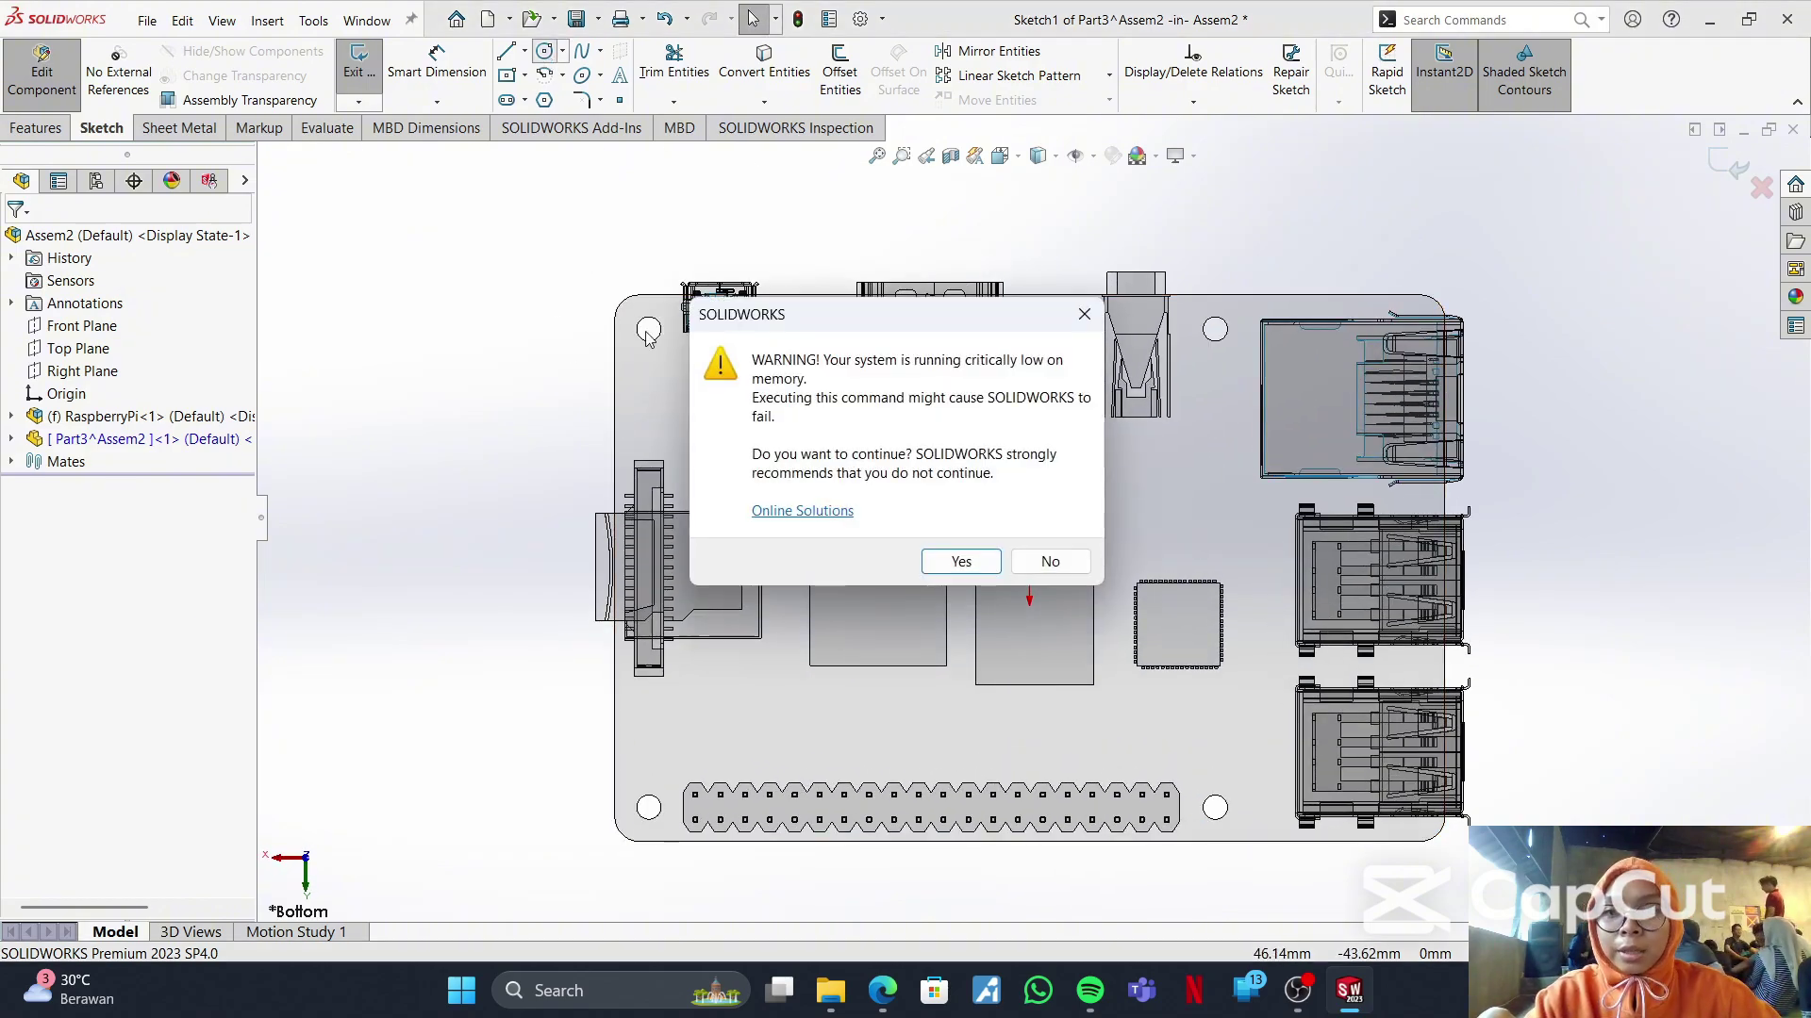
left_click(961, 561)
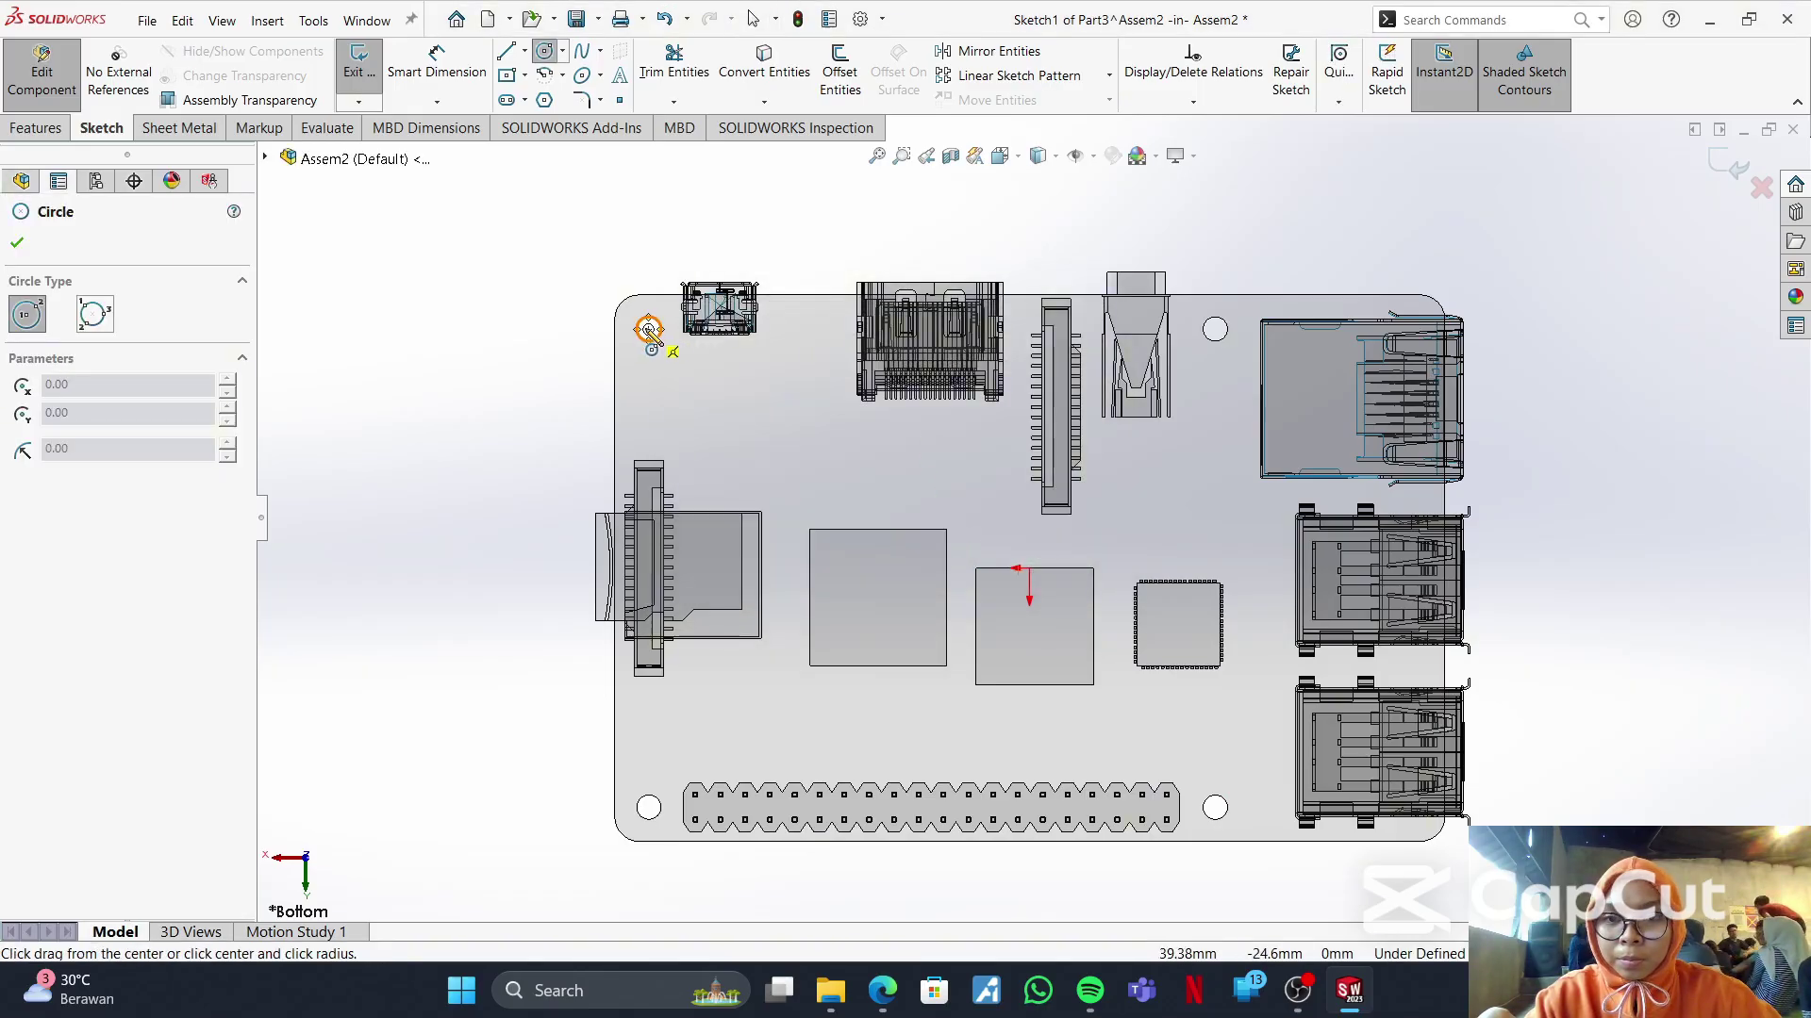
left_click(649, 329)
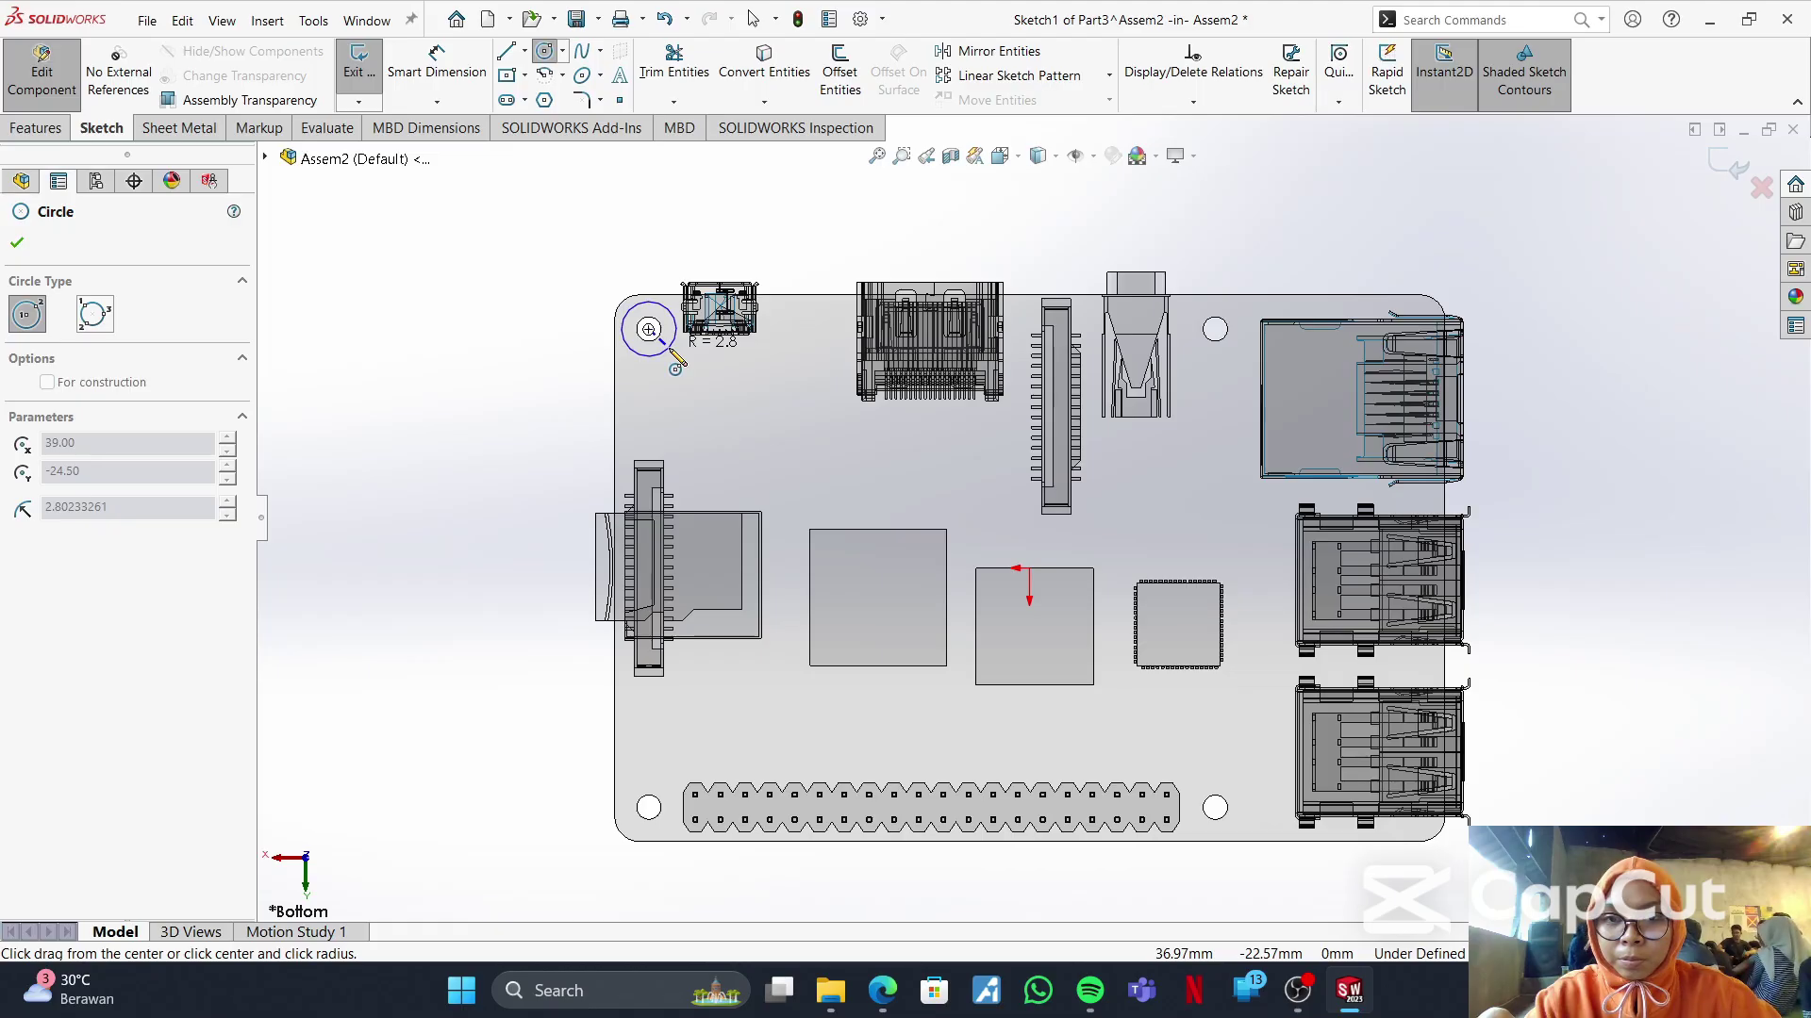
left_click(671, 348)
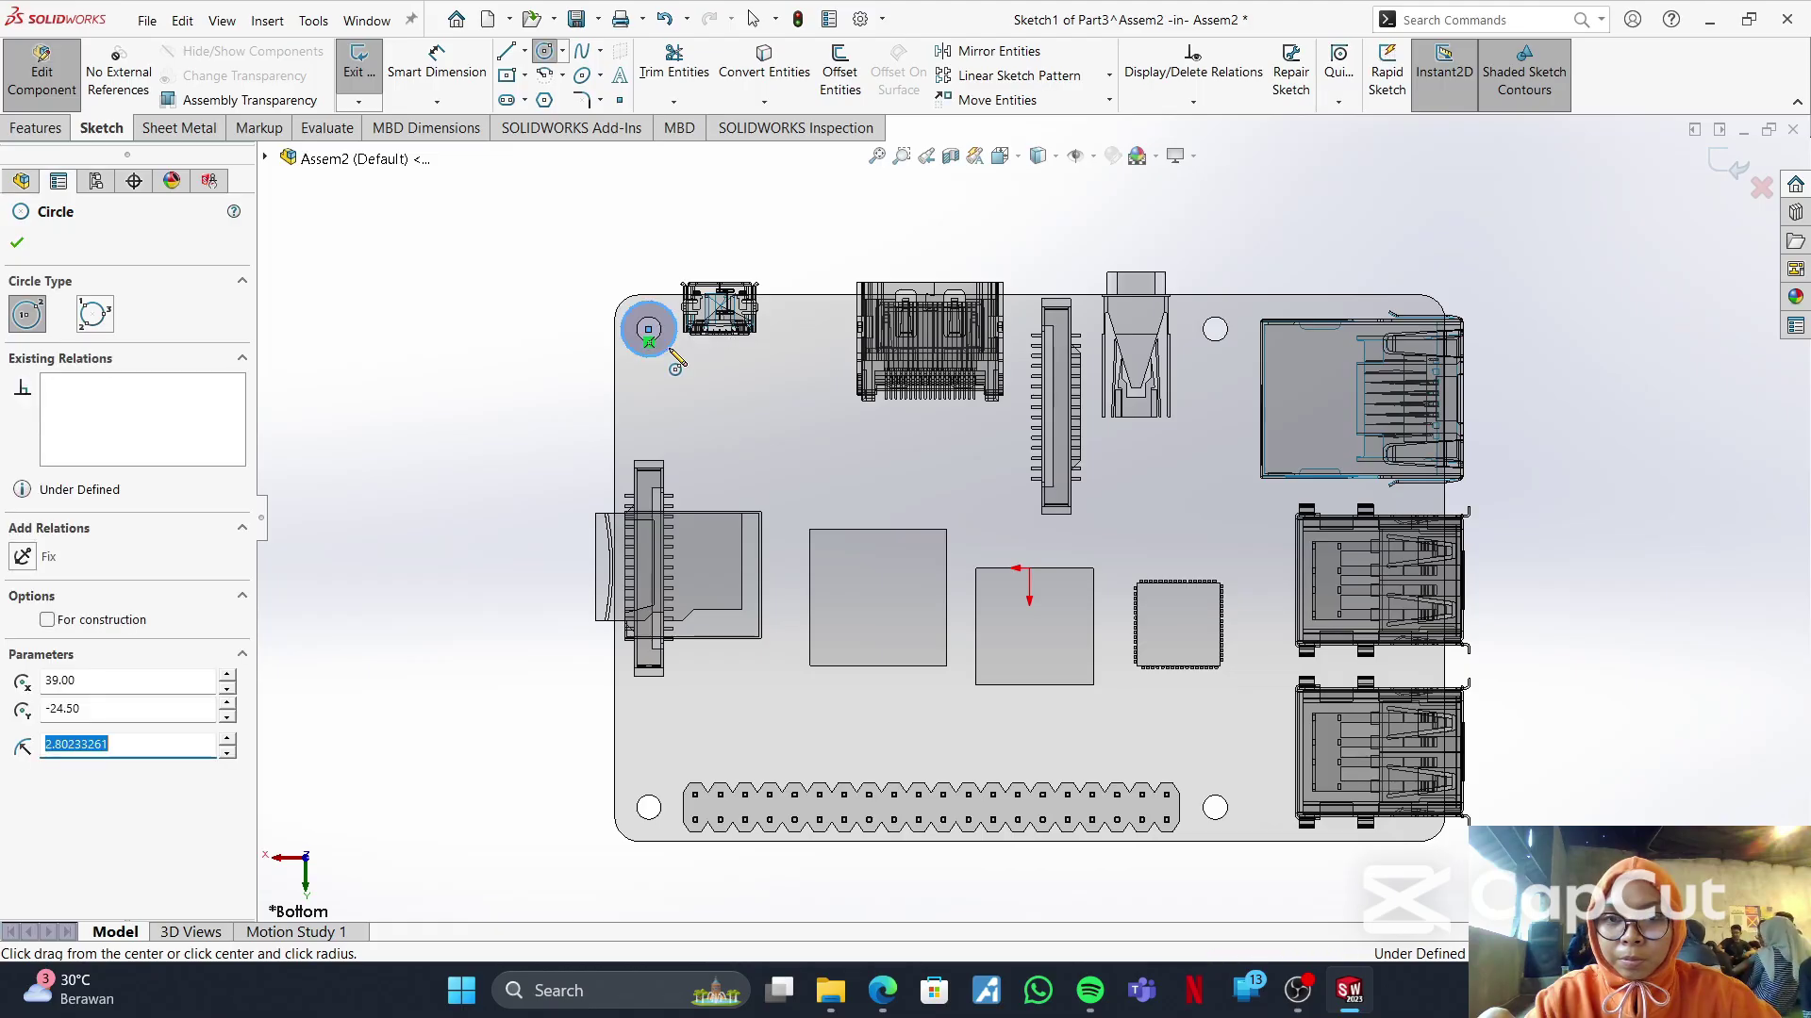
- Sketch circles centred on the other three mounting holes, with radii of about 3.4, 2.8 and 3.1 mm
left_click(1215, 329)
left_click(1239, 352)
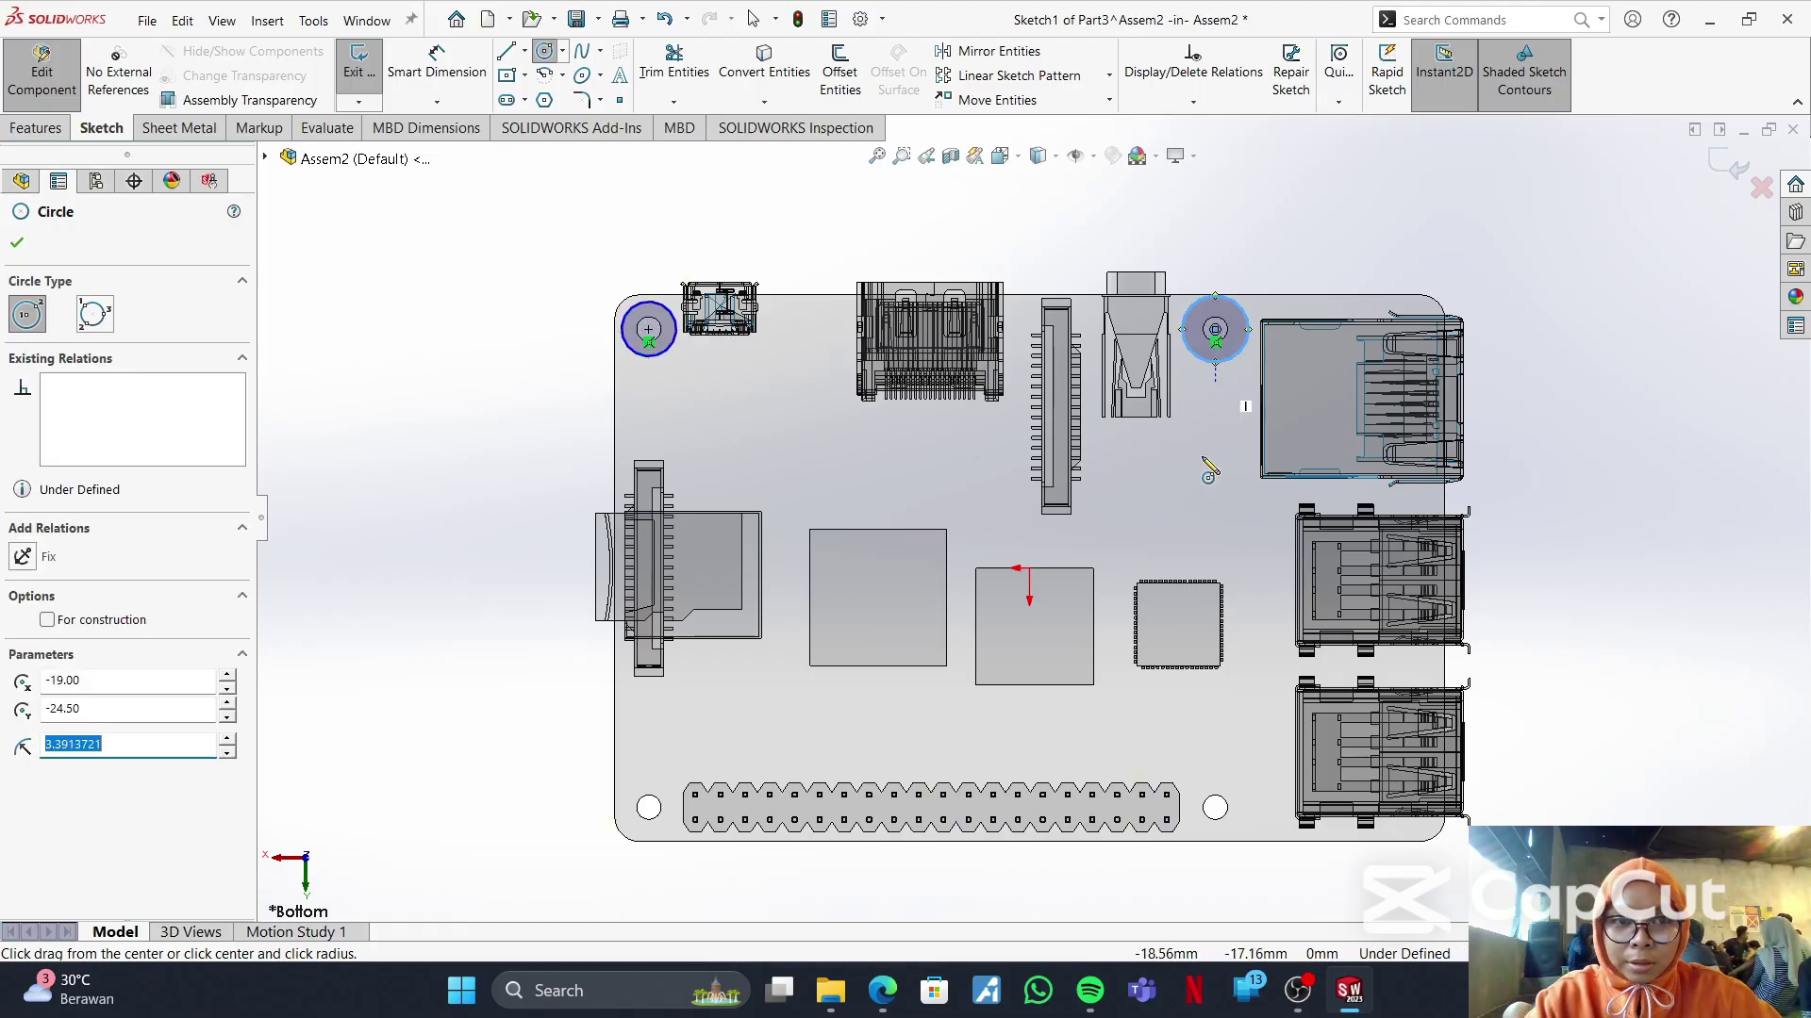
left_click(1216, 808)
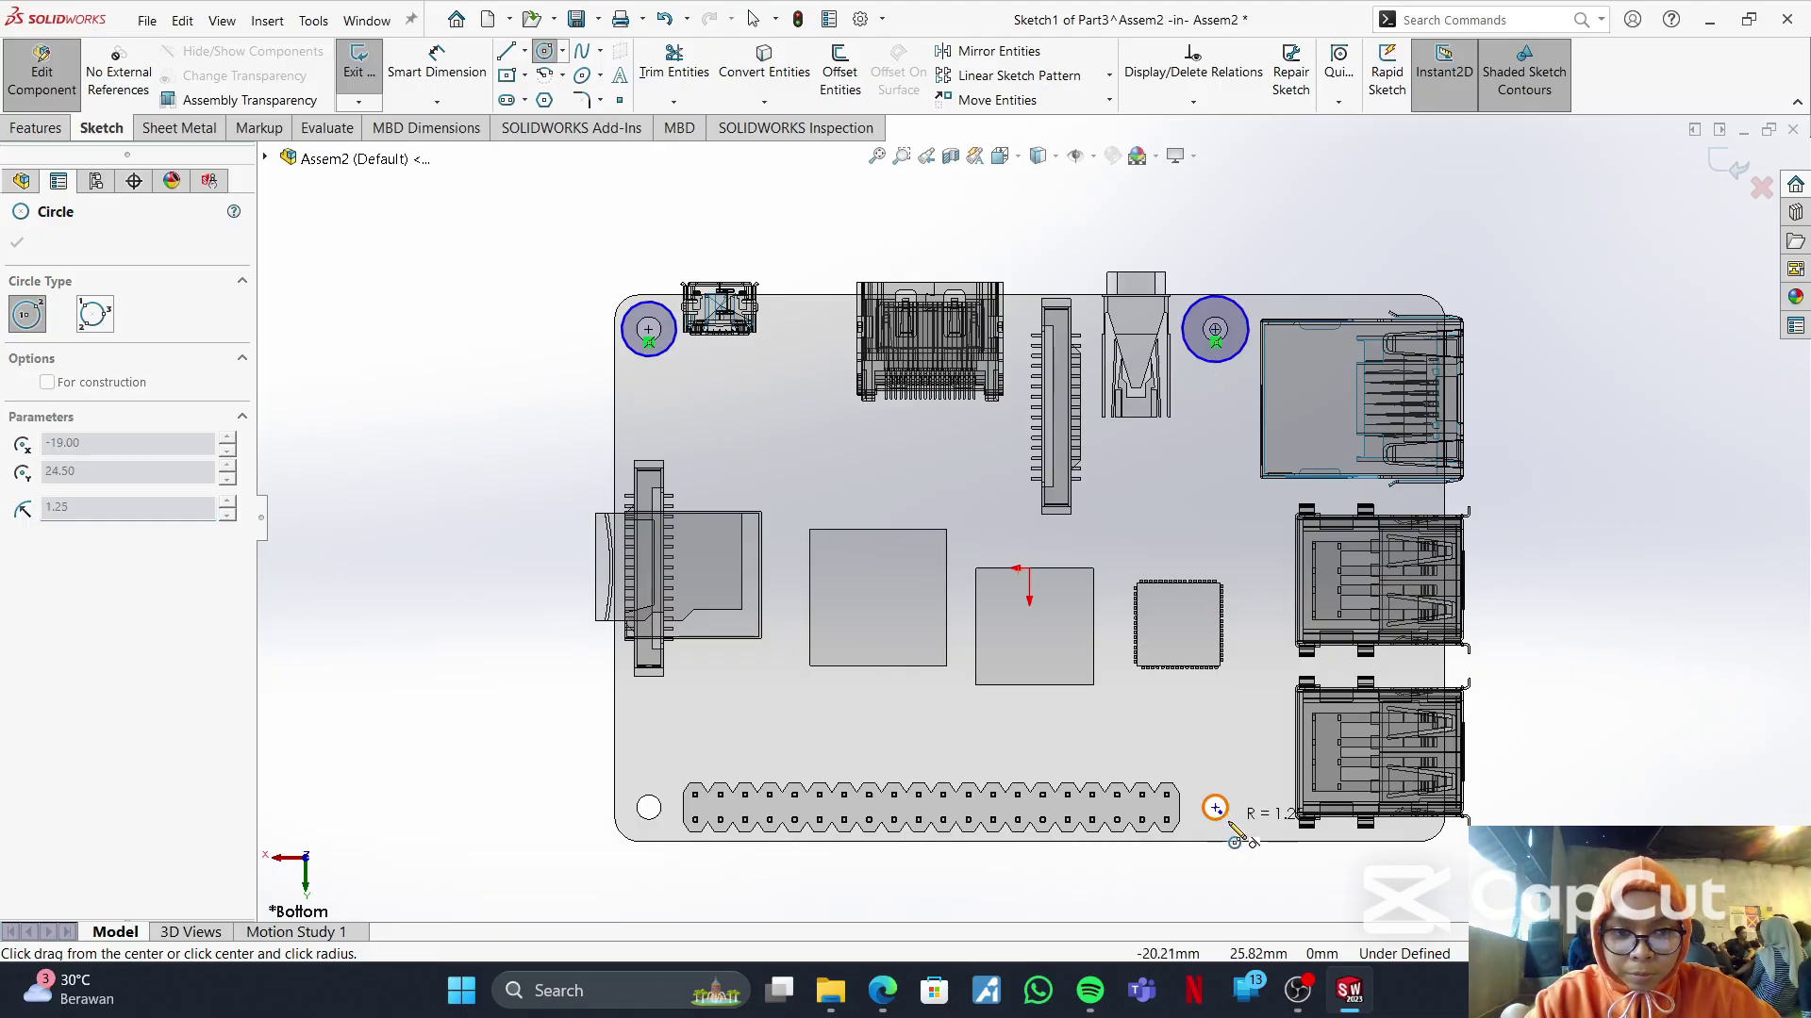
left_click(1238, 848)
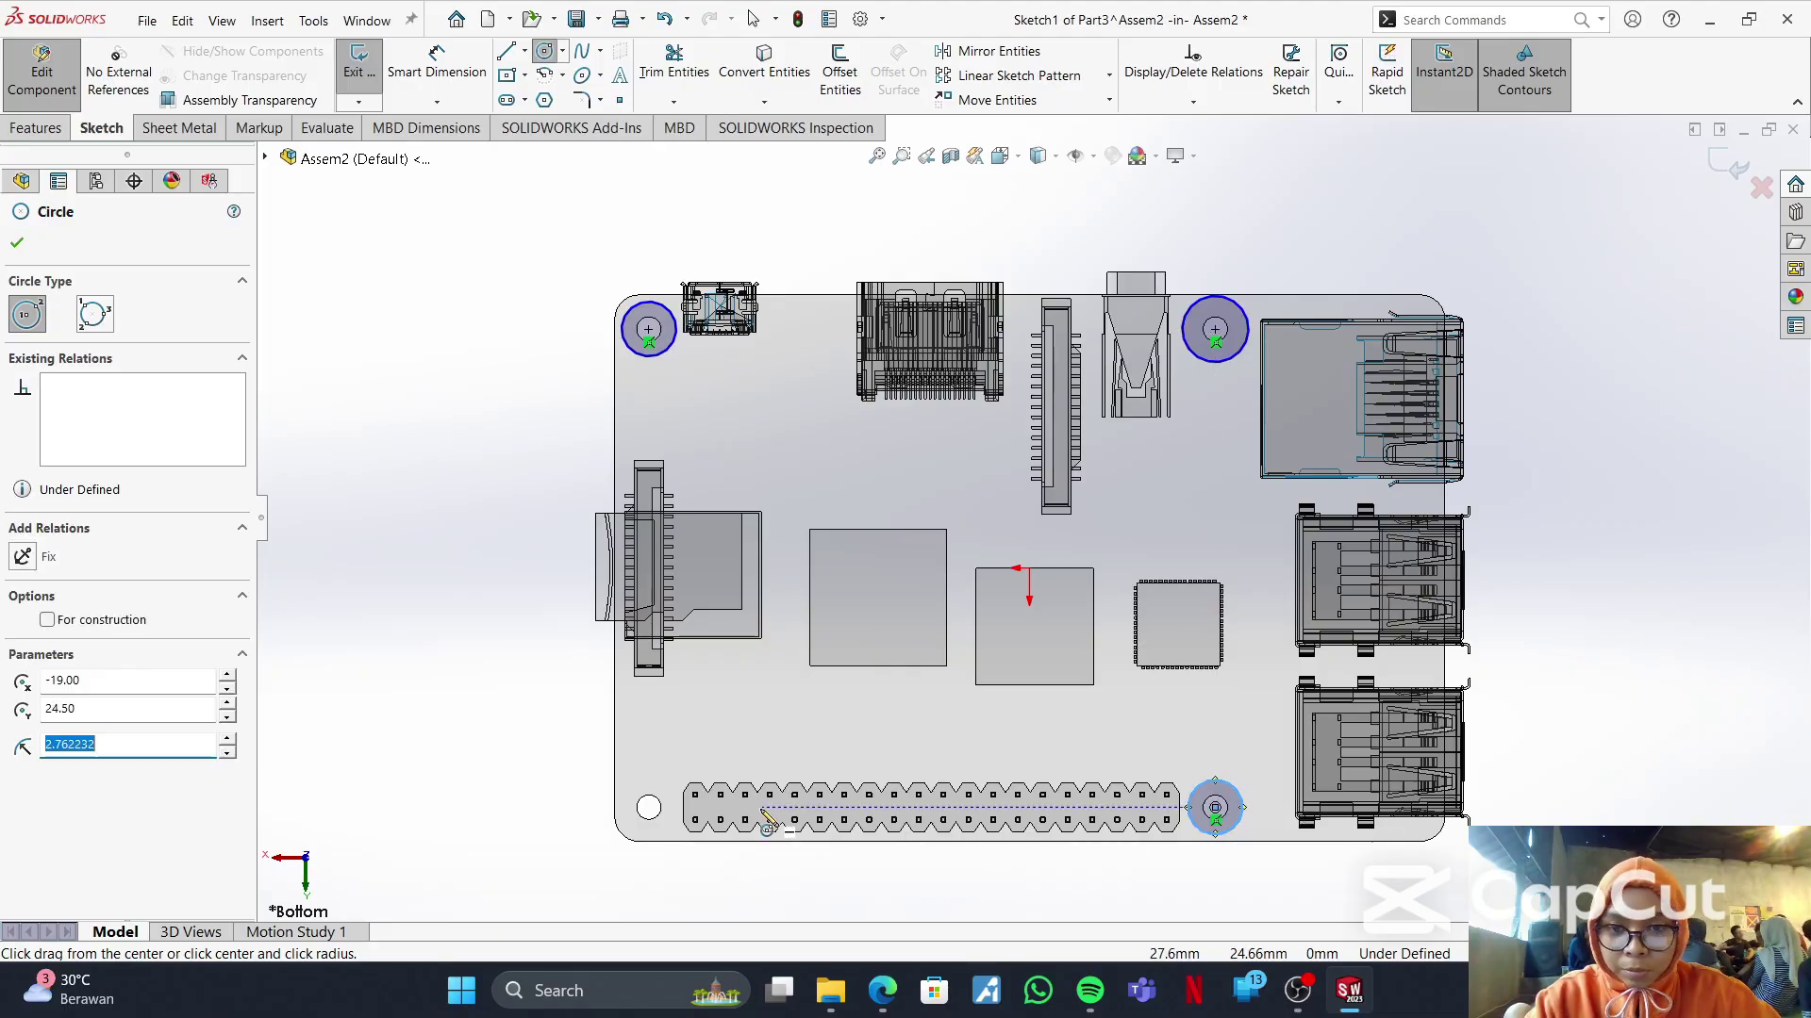
left_click(649, 808)
left_click(671, 830)
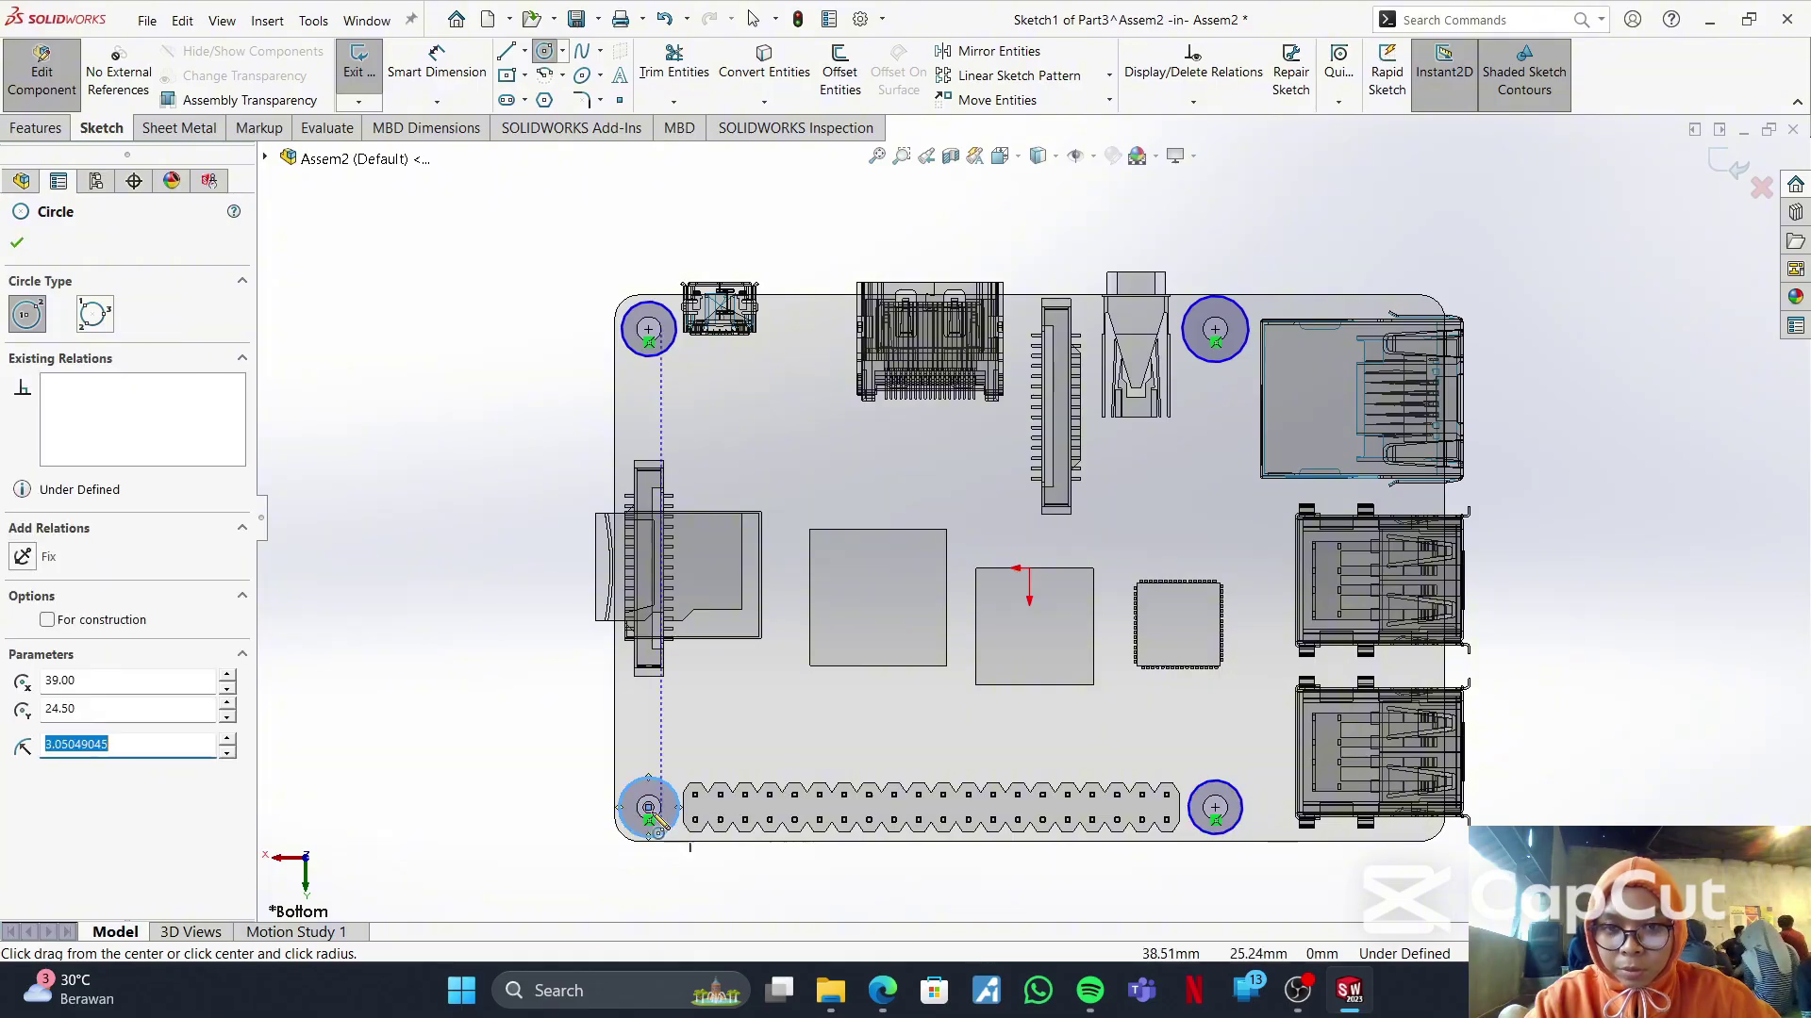
- Dimension the circle beside the micro-USB port to a diameter of 6 mm
left_click(436, 62)
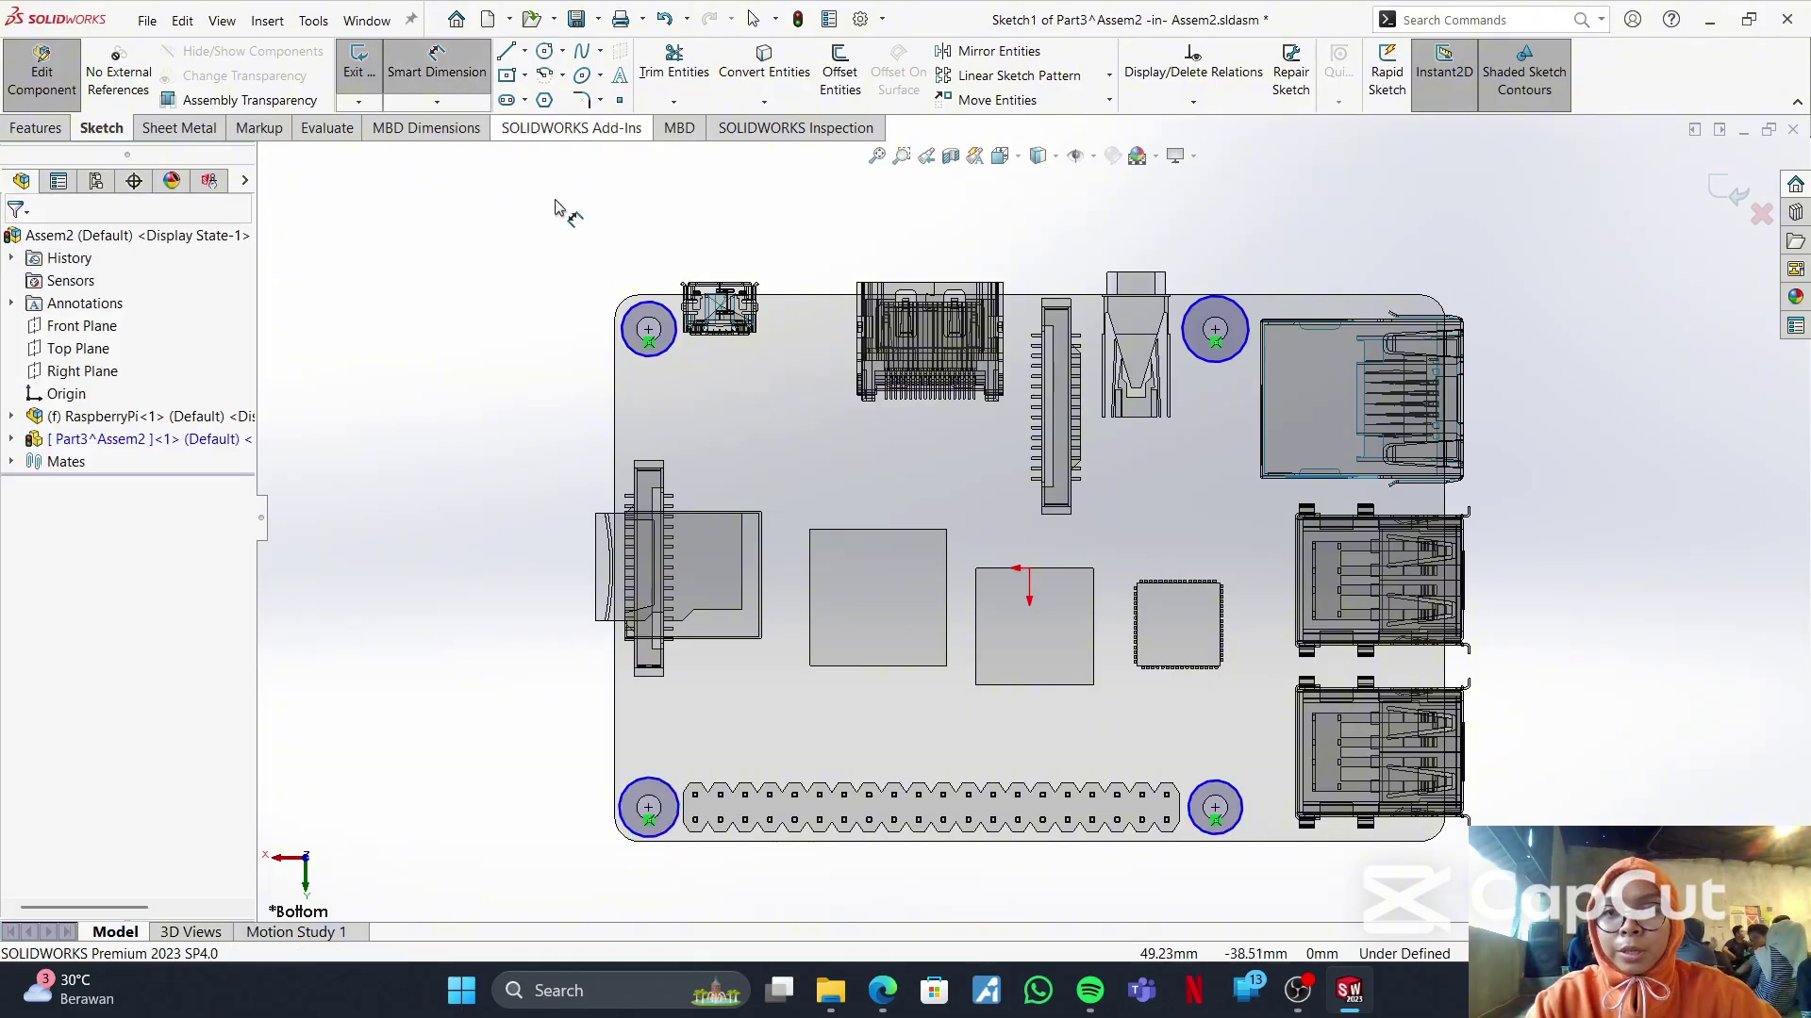
left_click(625, 311)
left_click(601, 264)
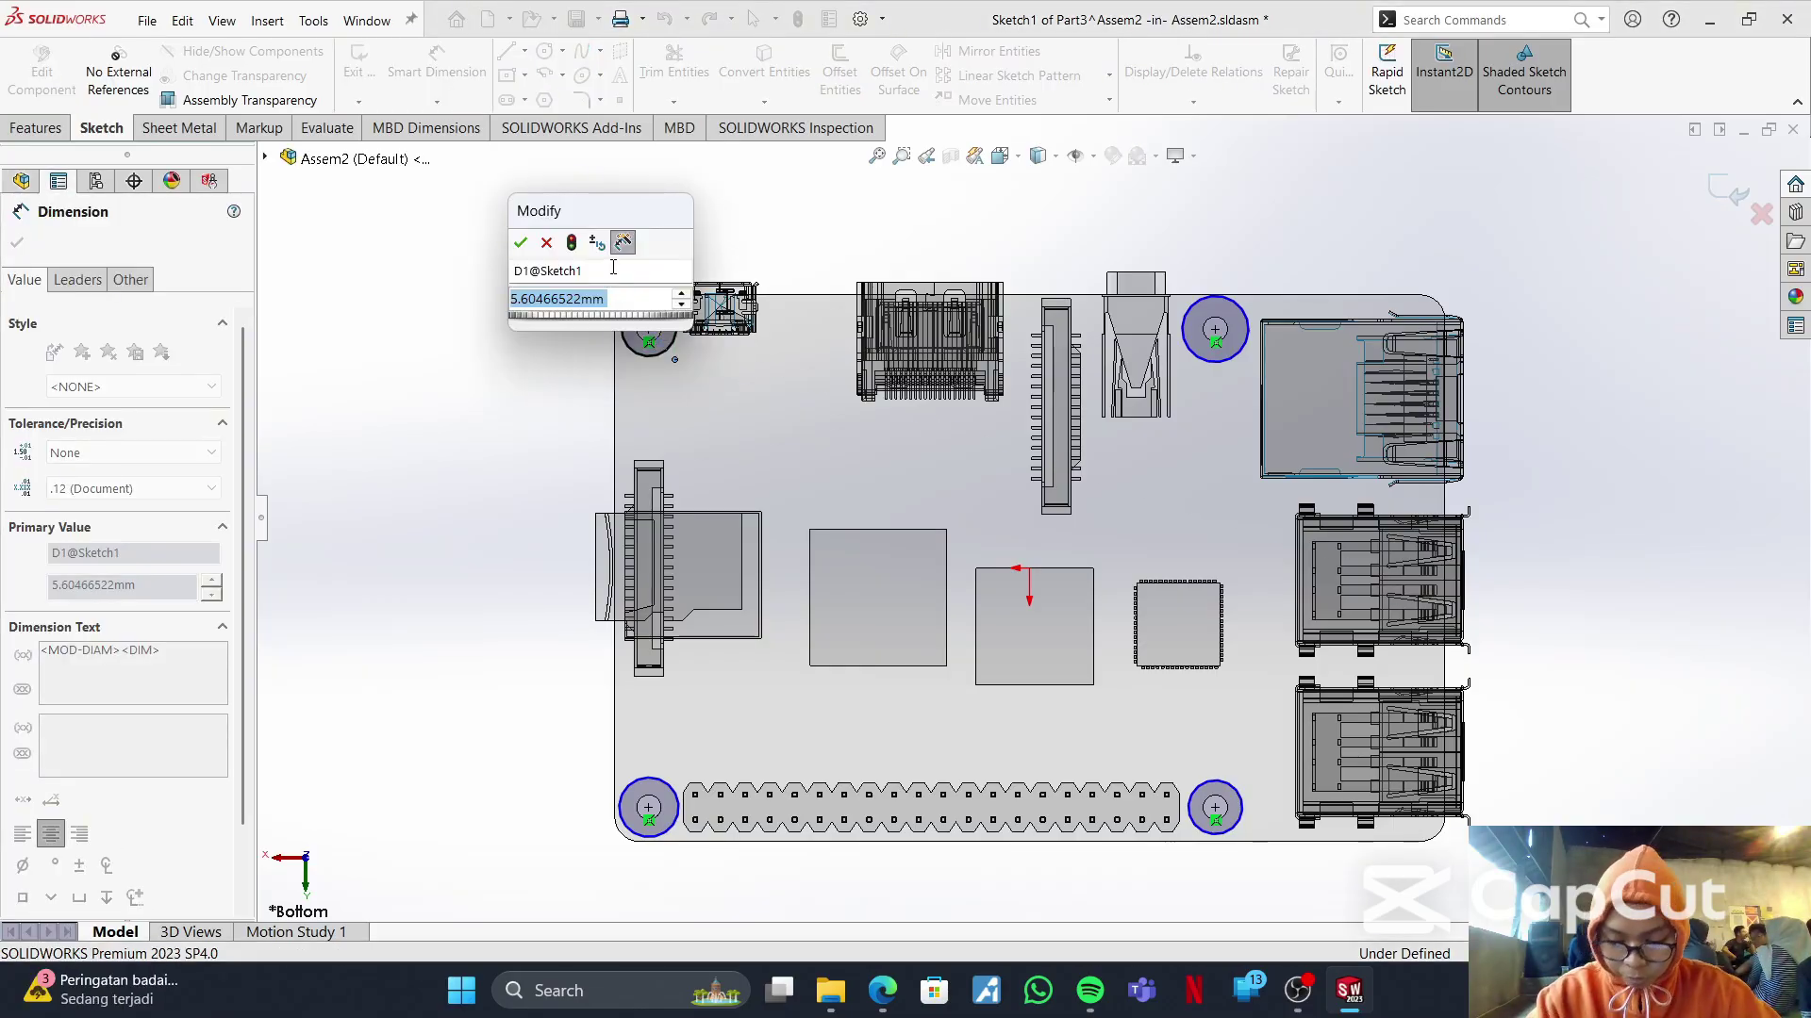
type("6")
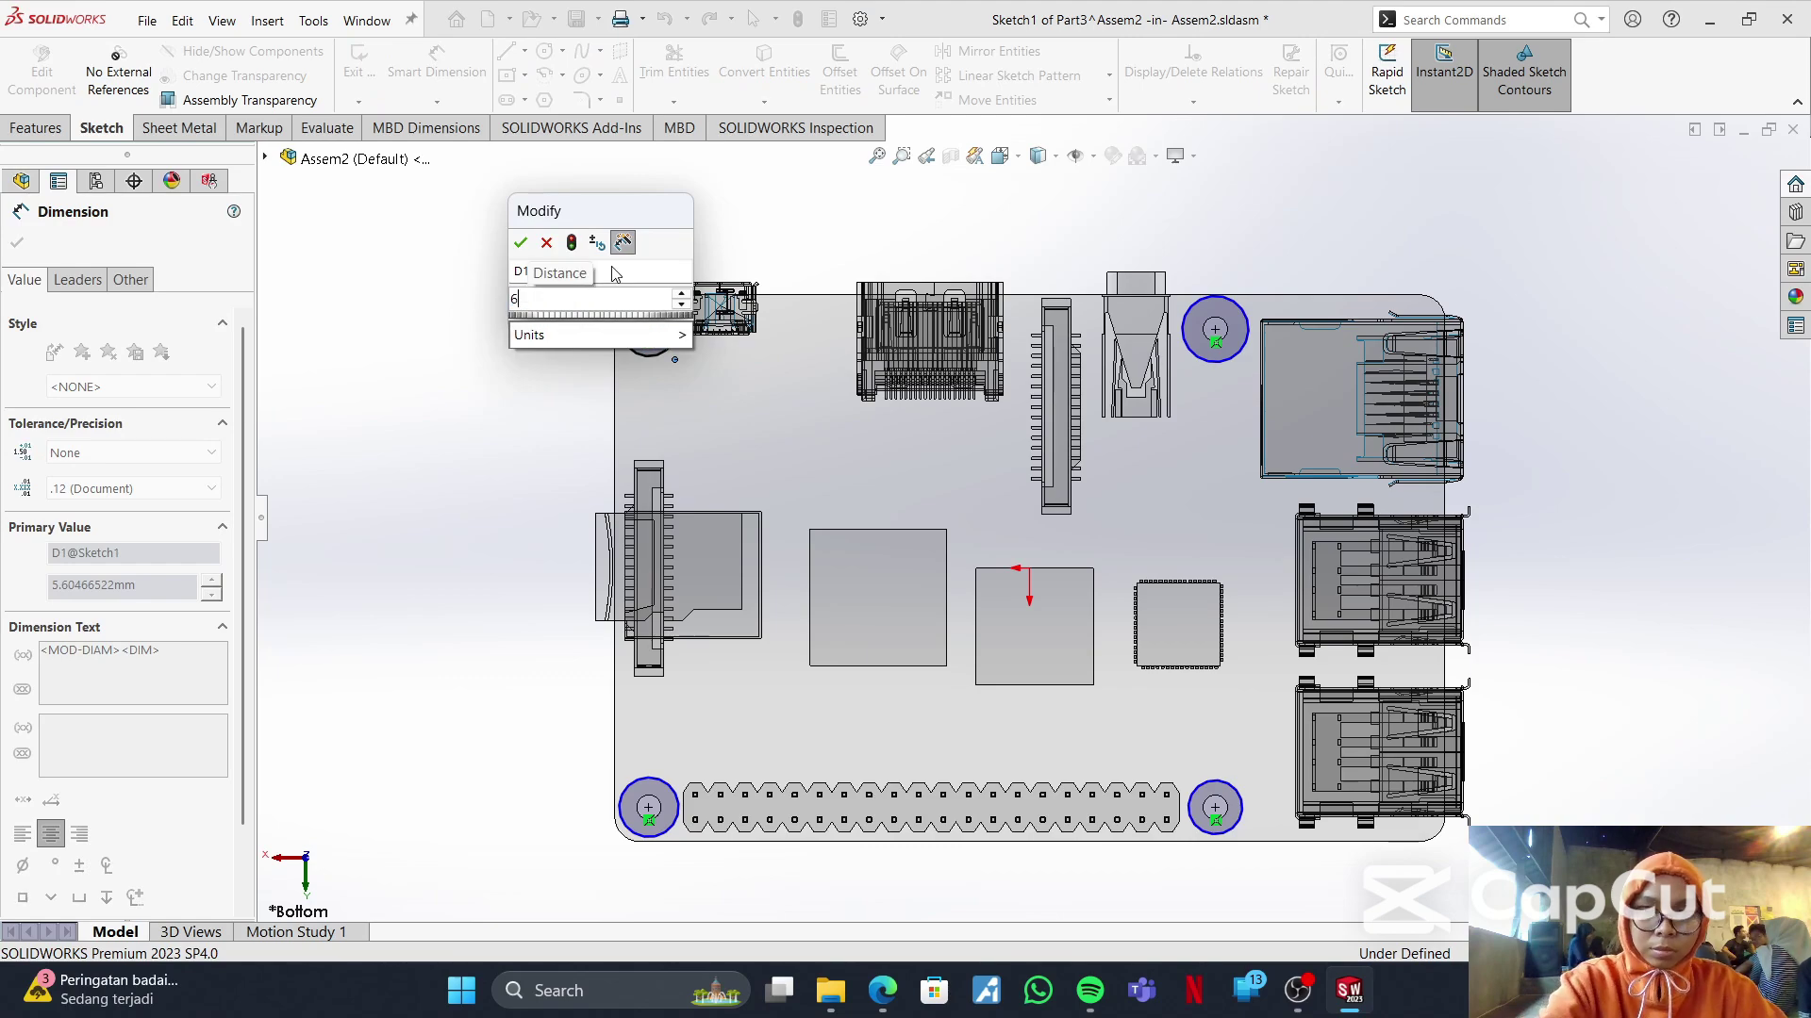
key("Return")
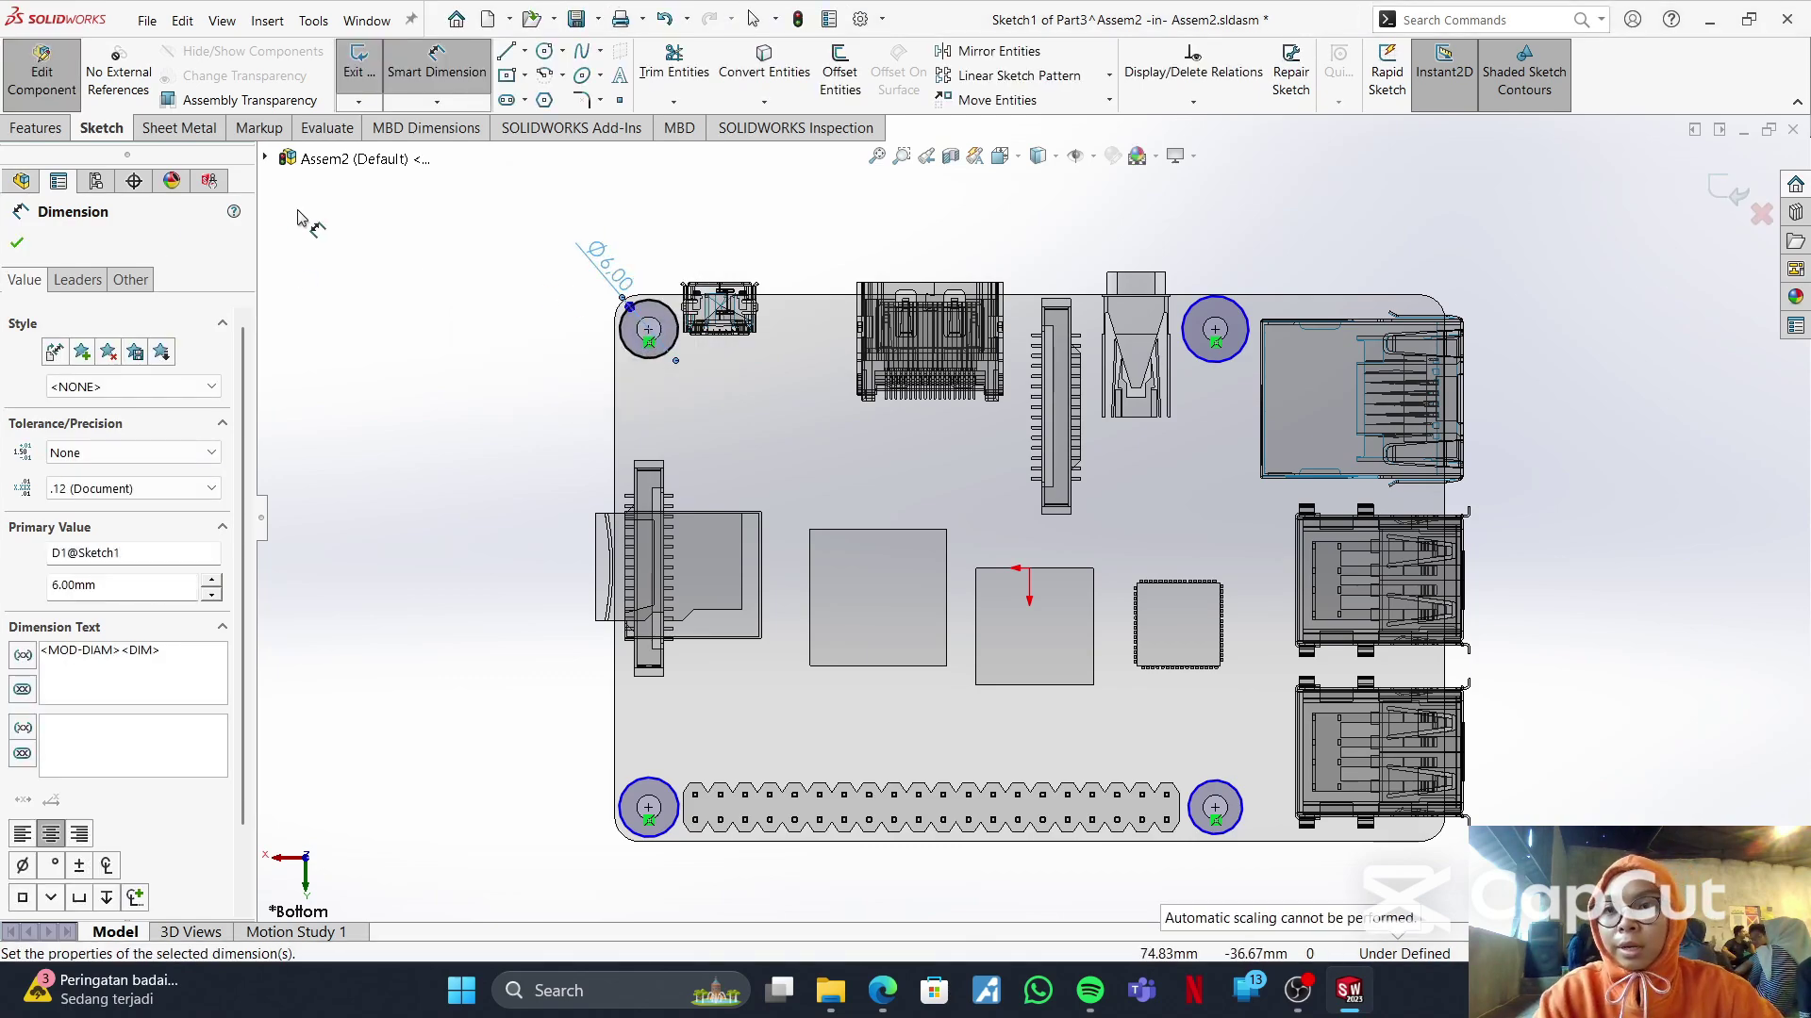
left_click(17, 242)
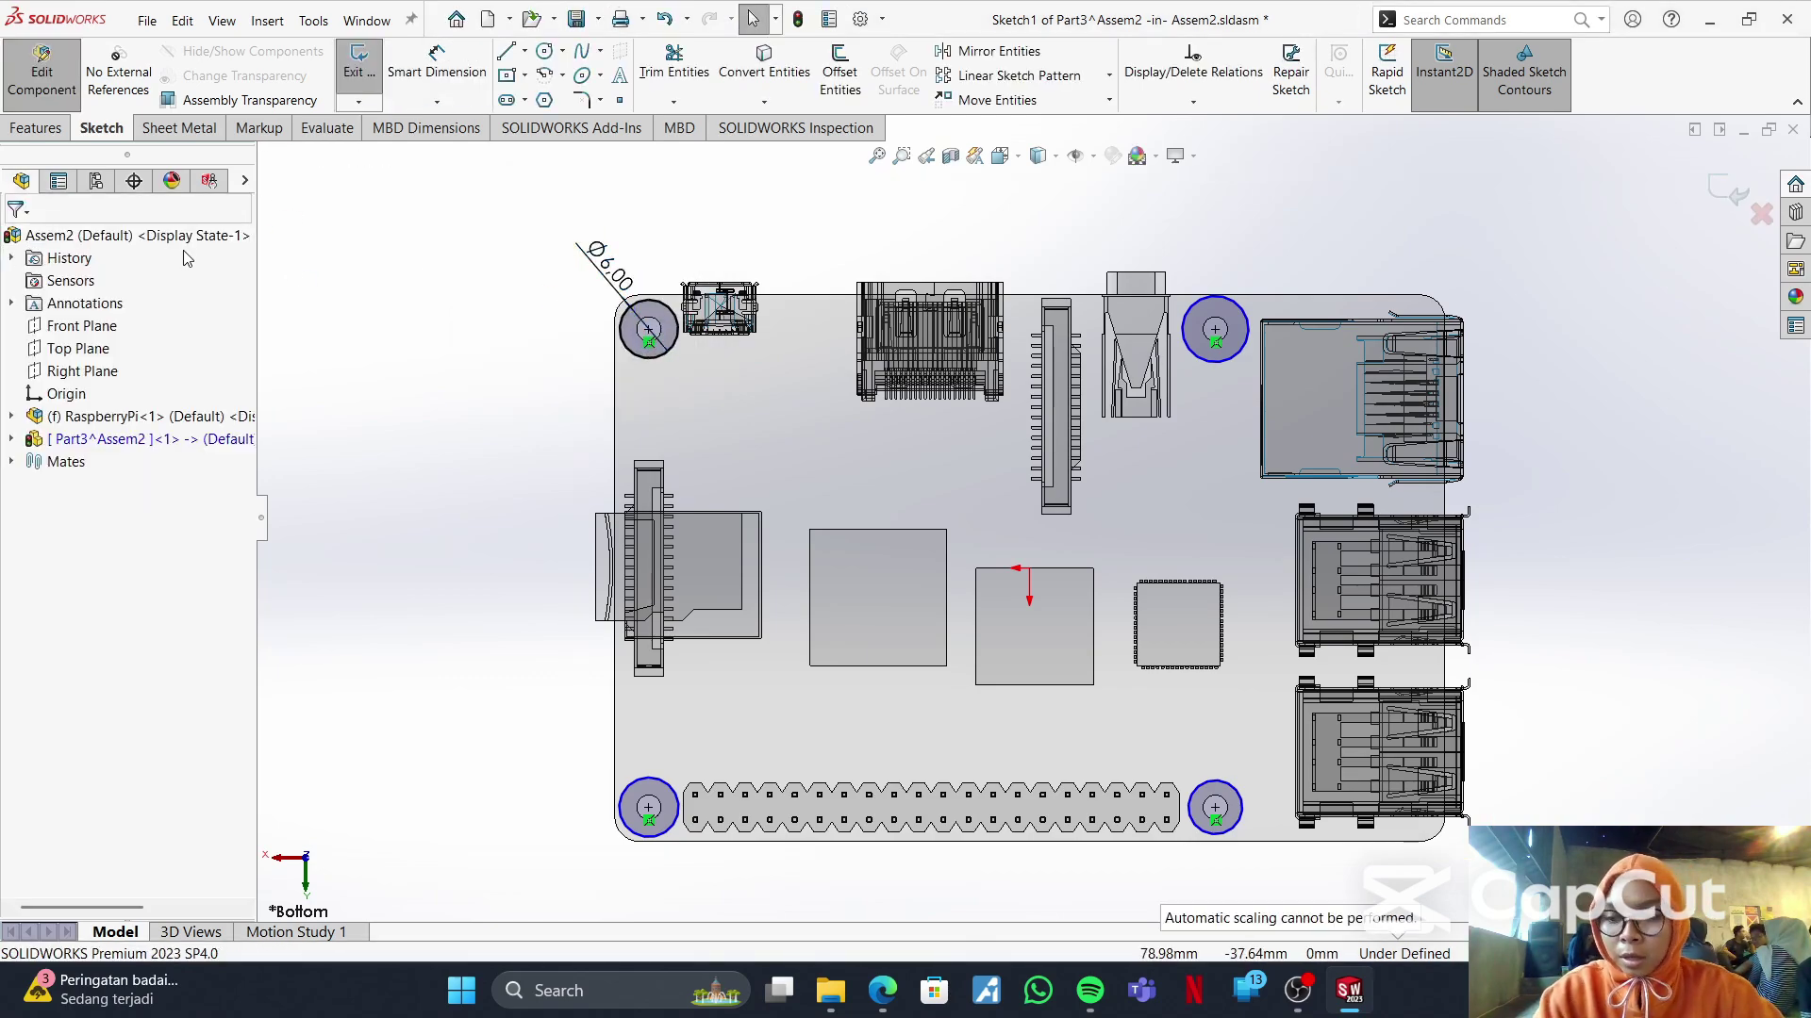
- Apply an Equal relation to the four circles around the mounting holes
left_click(662, 308)
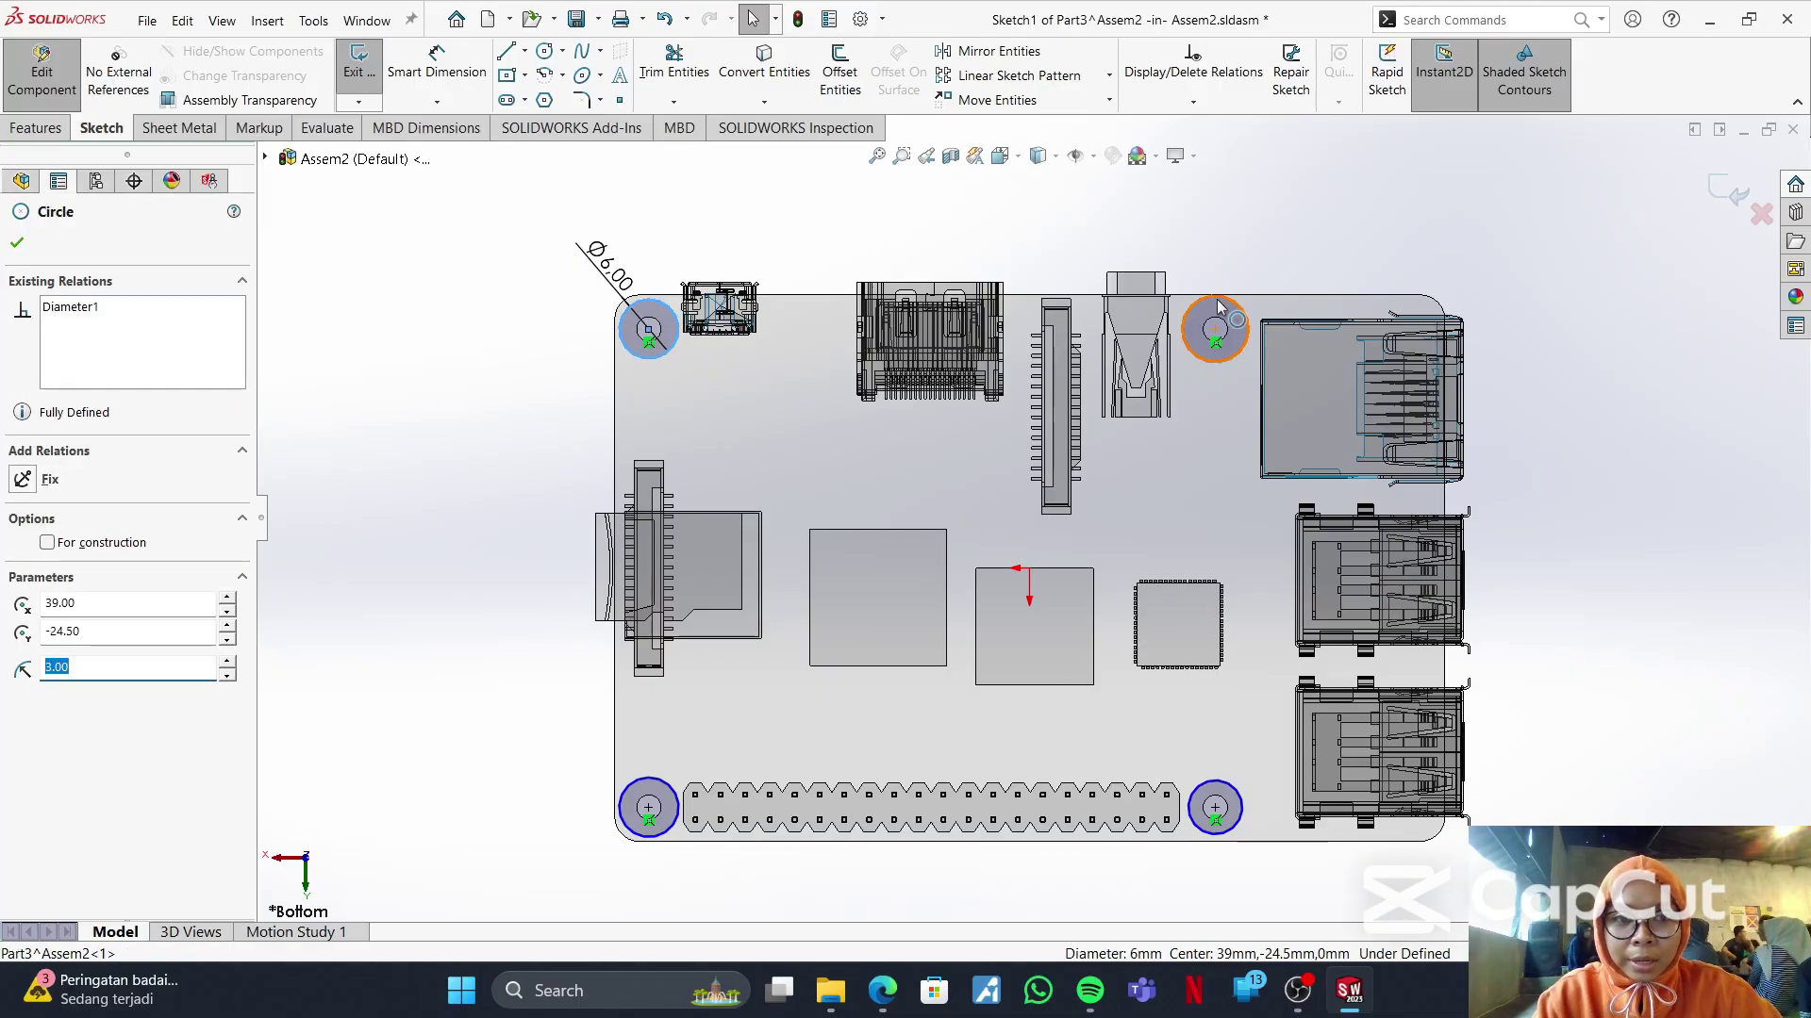
left_click(1225, 352)
left_click(1208, 782)
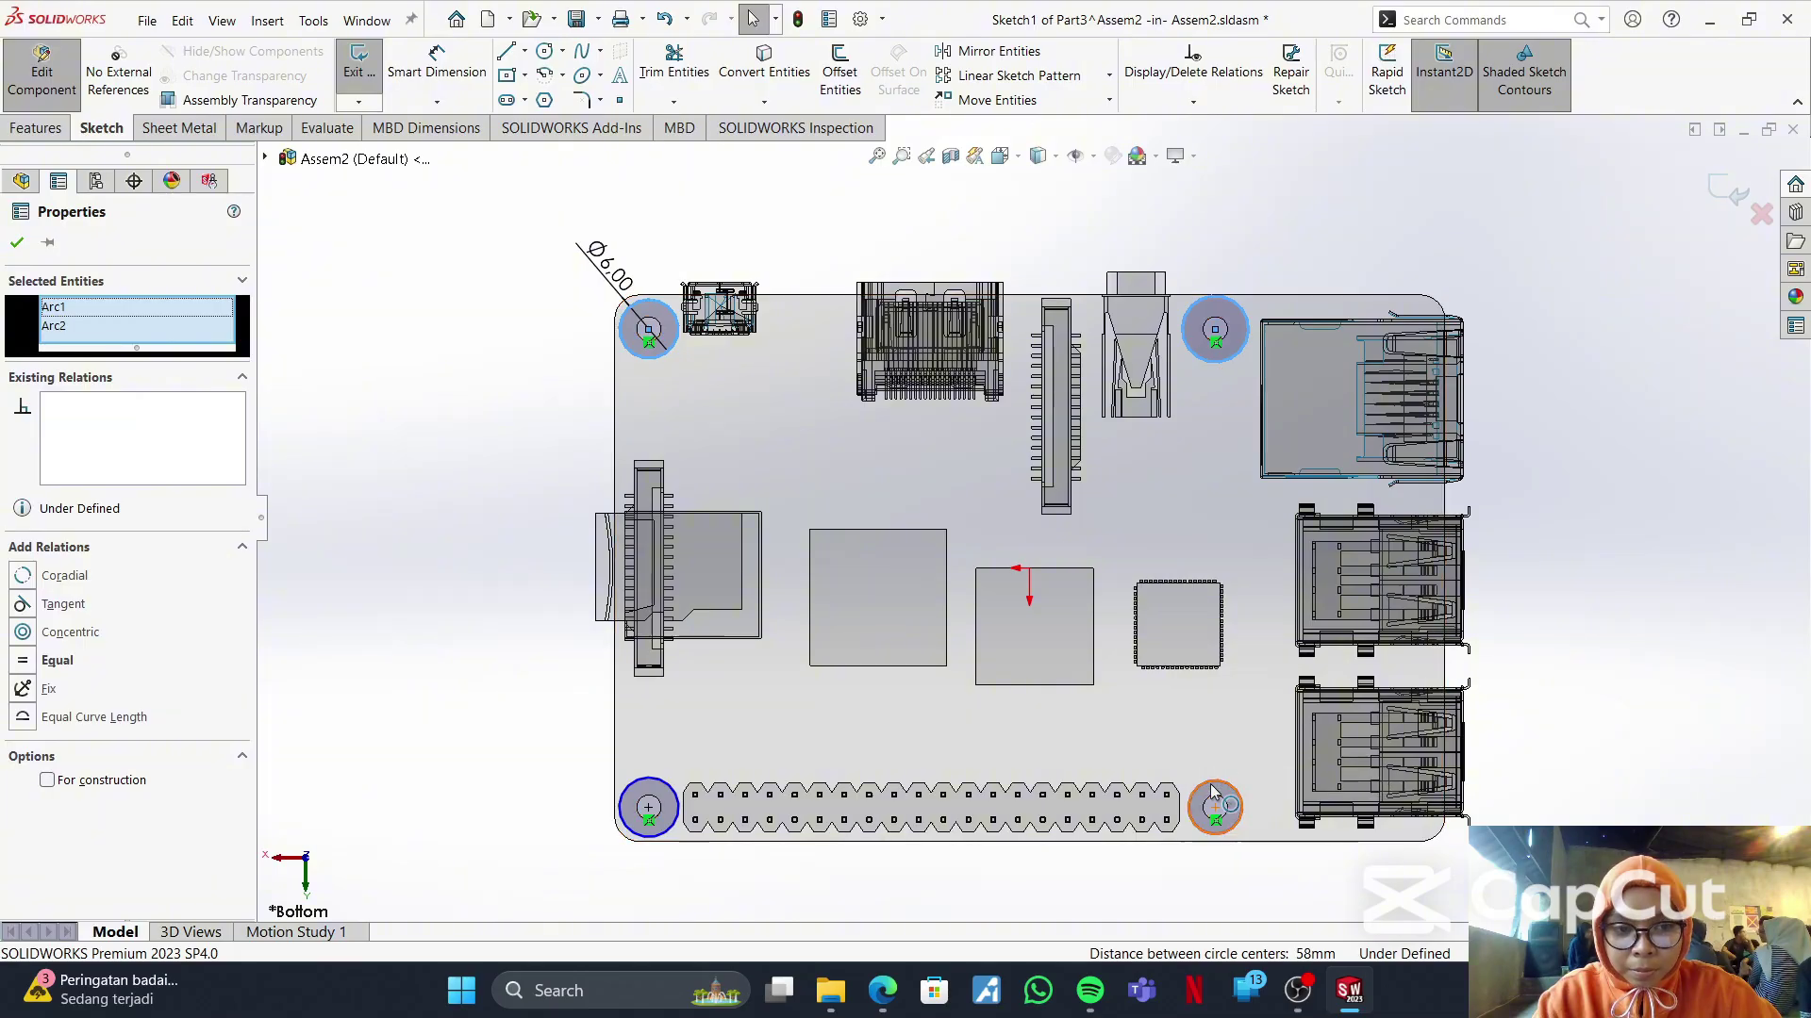
left_click(670, 786)
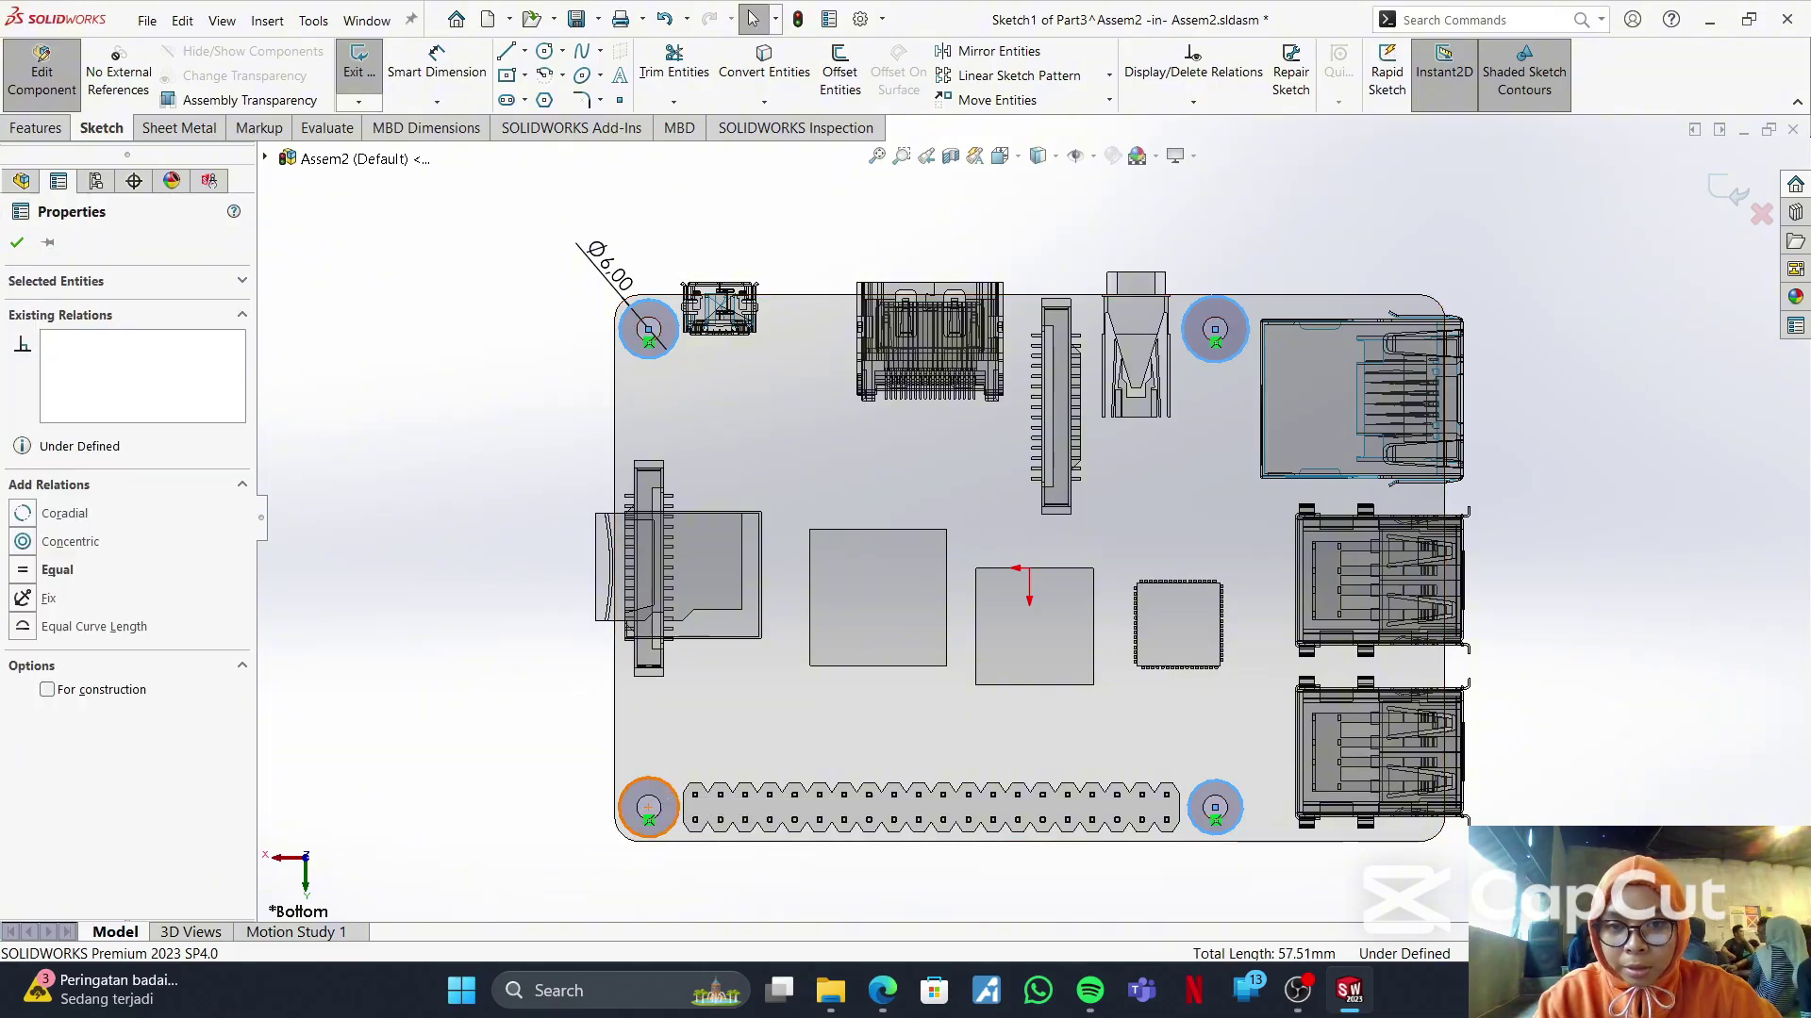
left_click(38, 569)
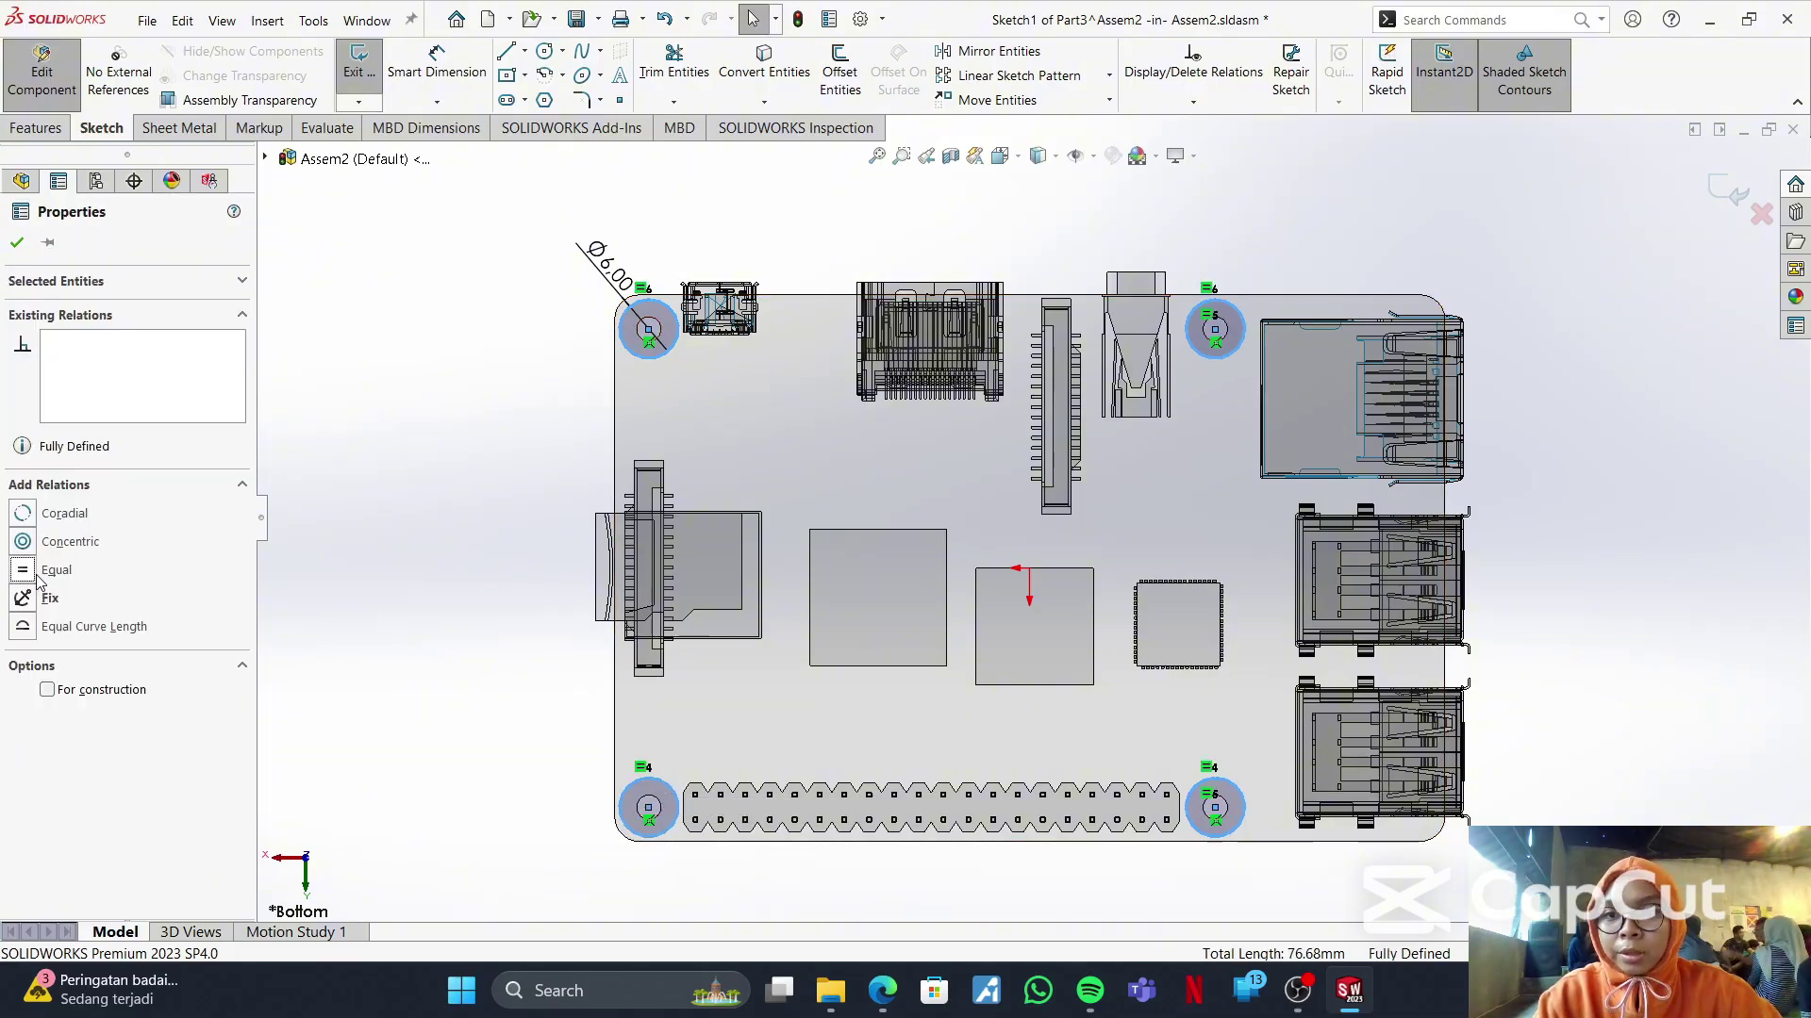
left_click(18, 243)
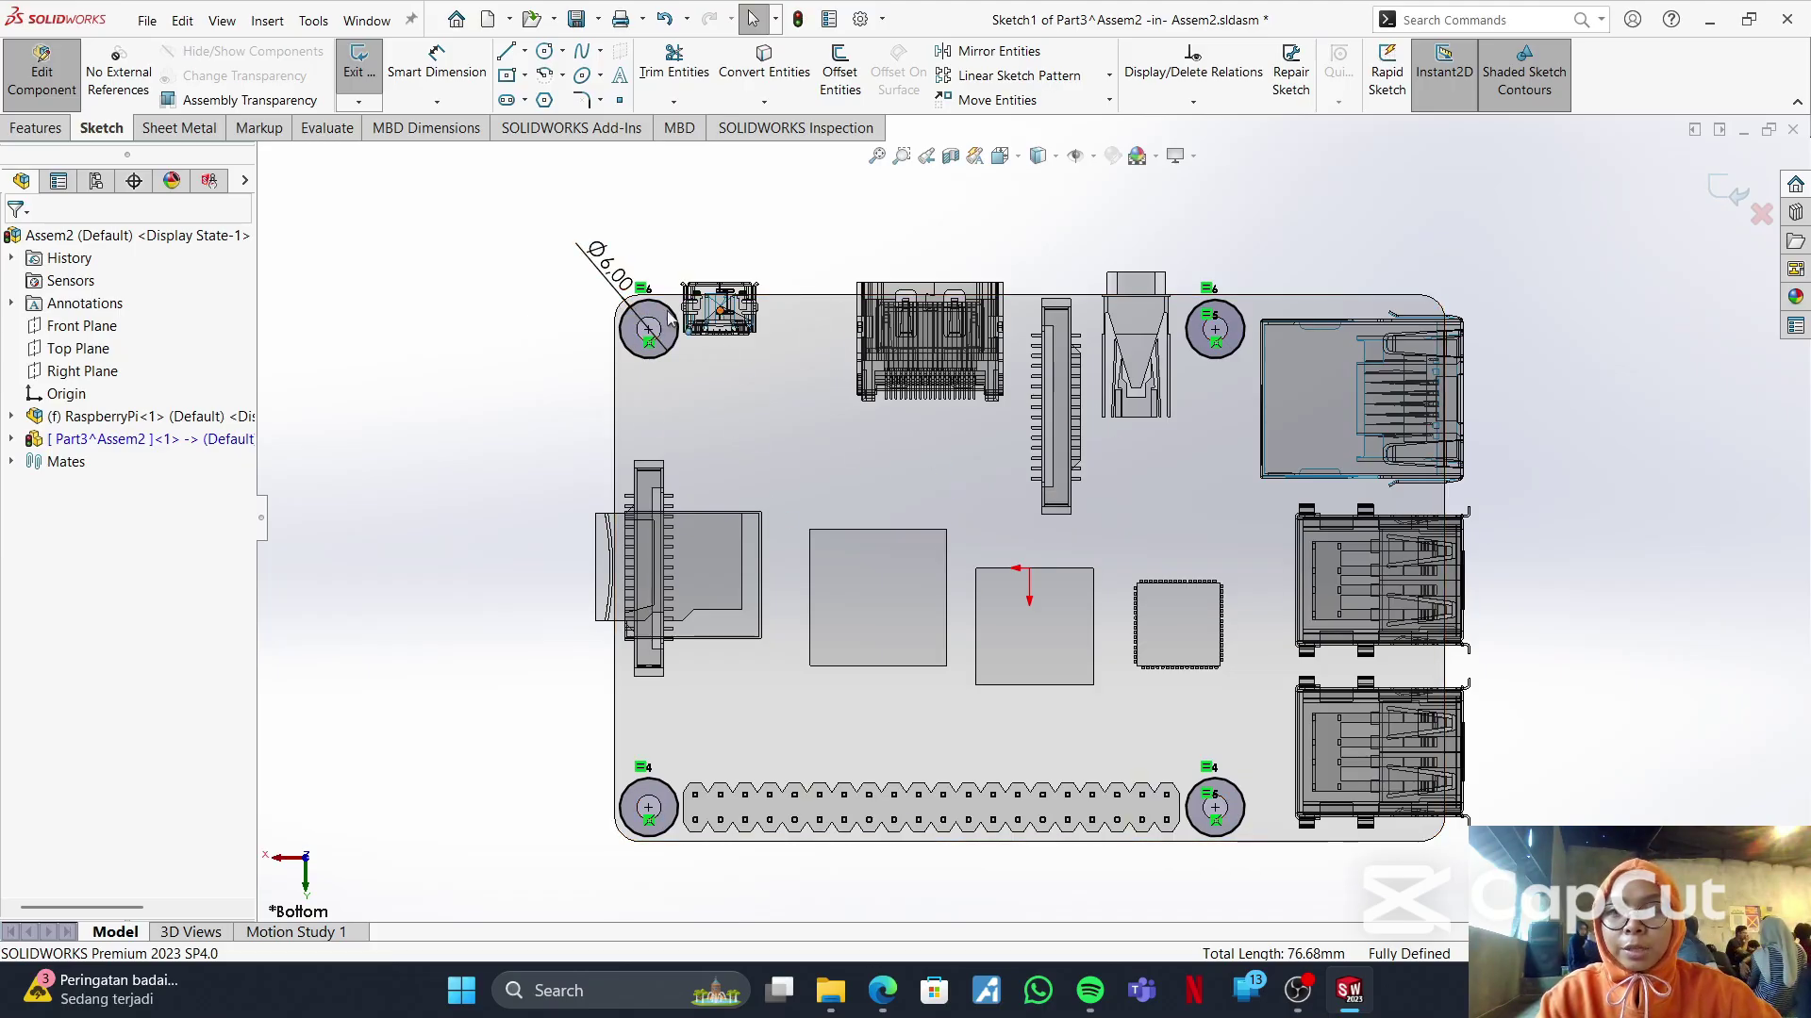
- Extrude the four circles as a 6 mm Blind boss away from the underside of the board
left_click(44, 132)
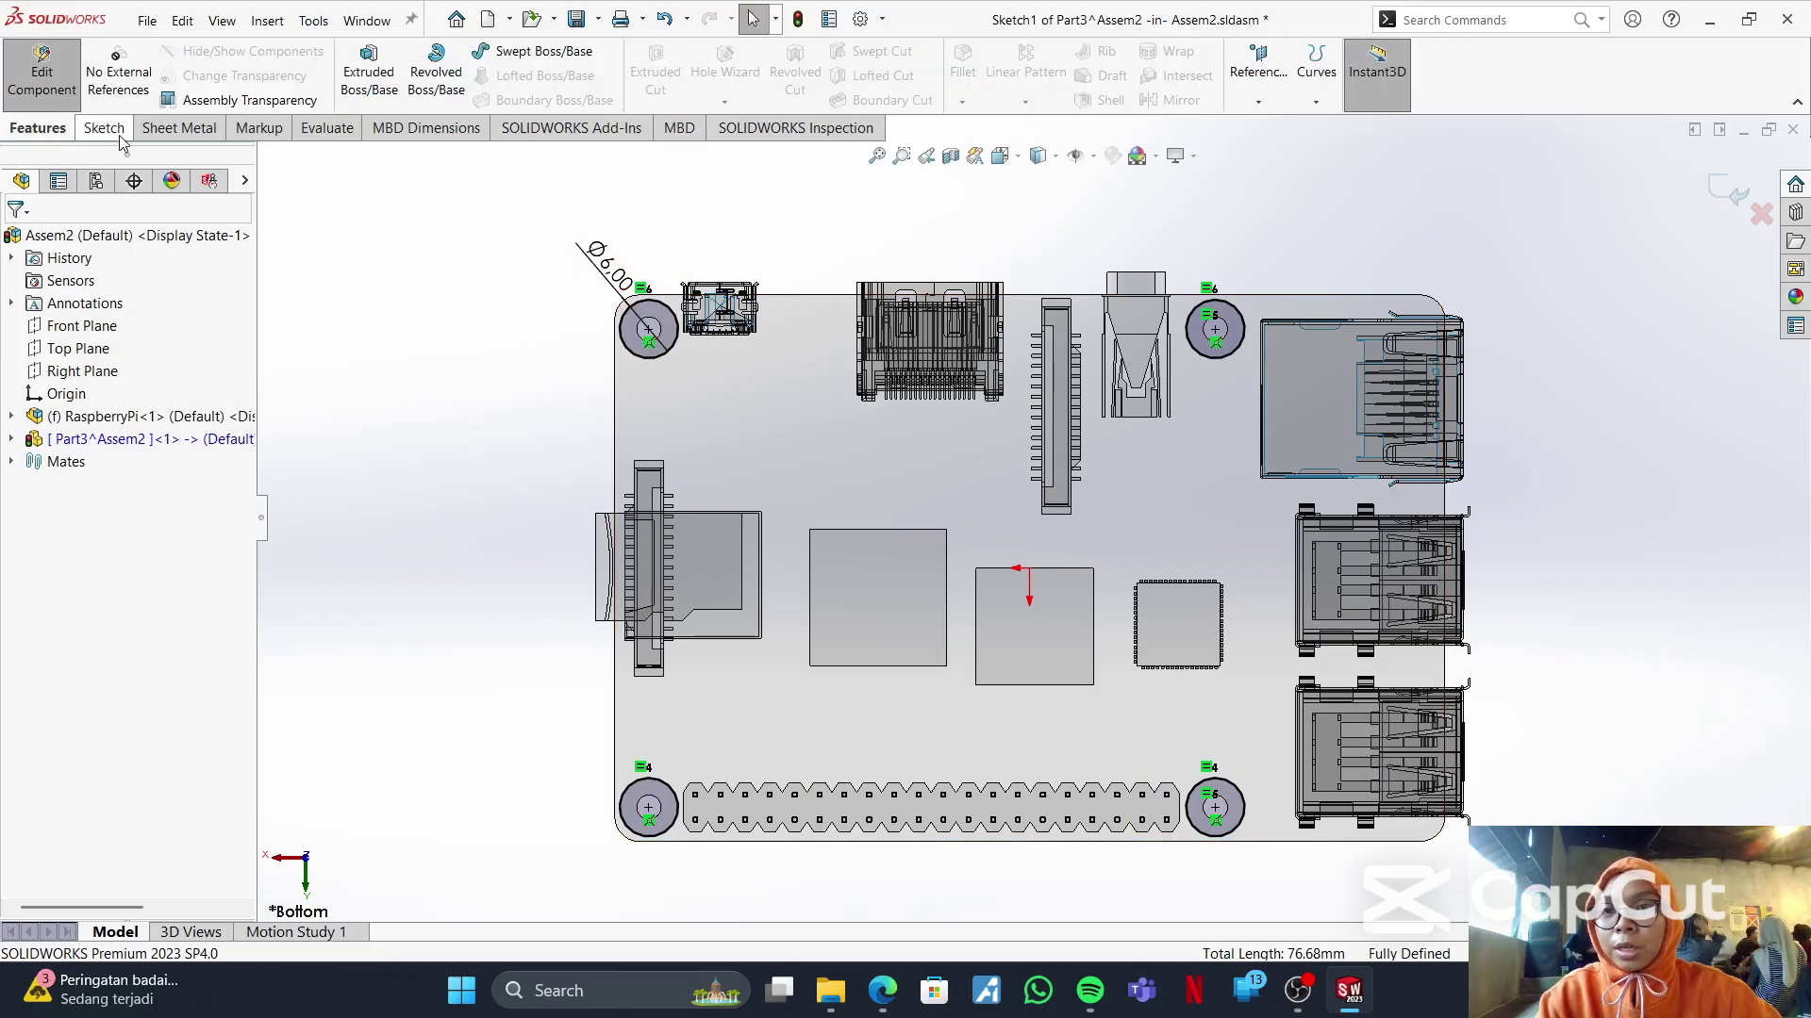
left_click(350, 76)
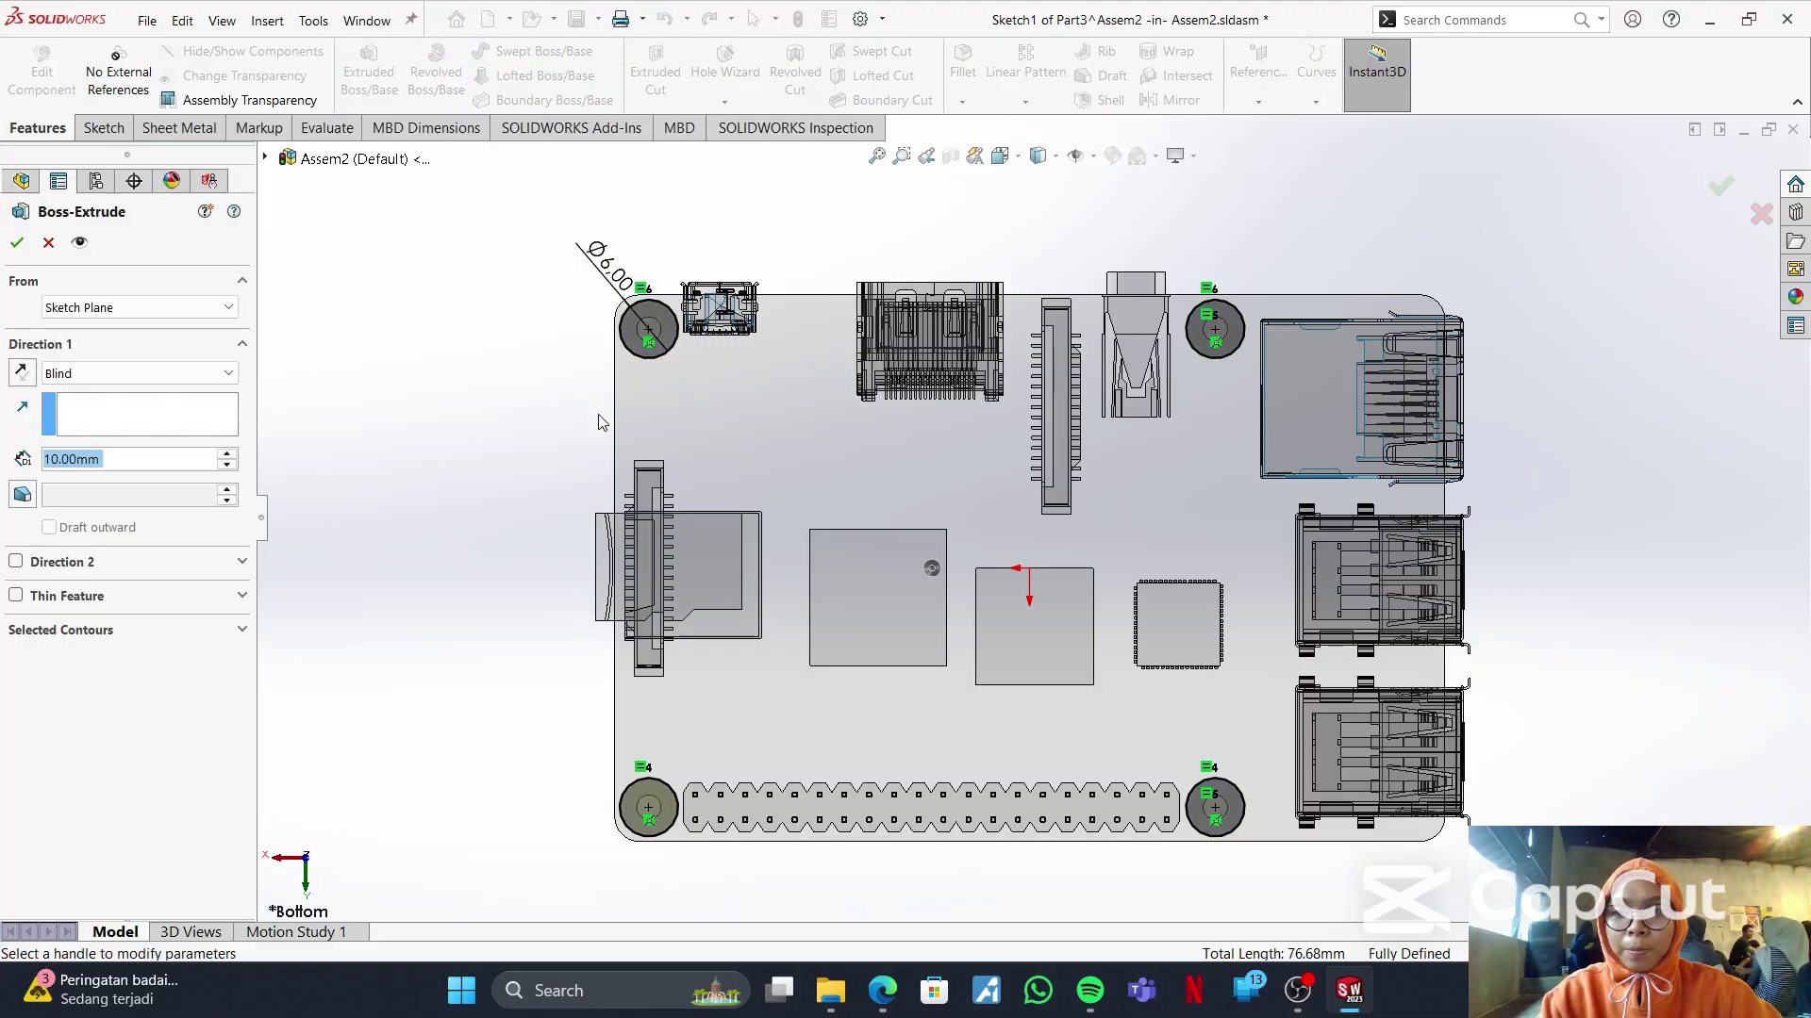
middle_click_drag(631, 445, 666, 288)
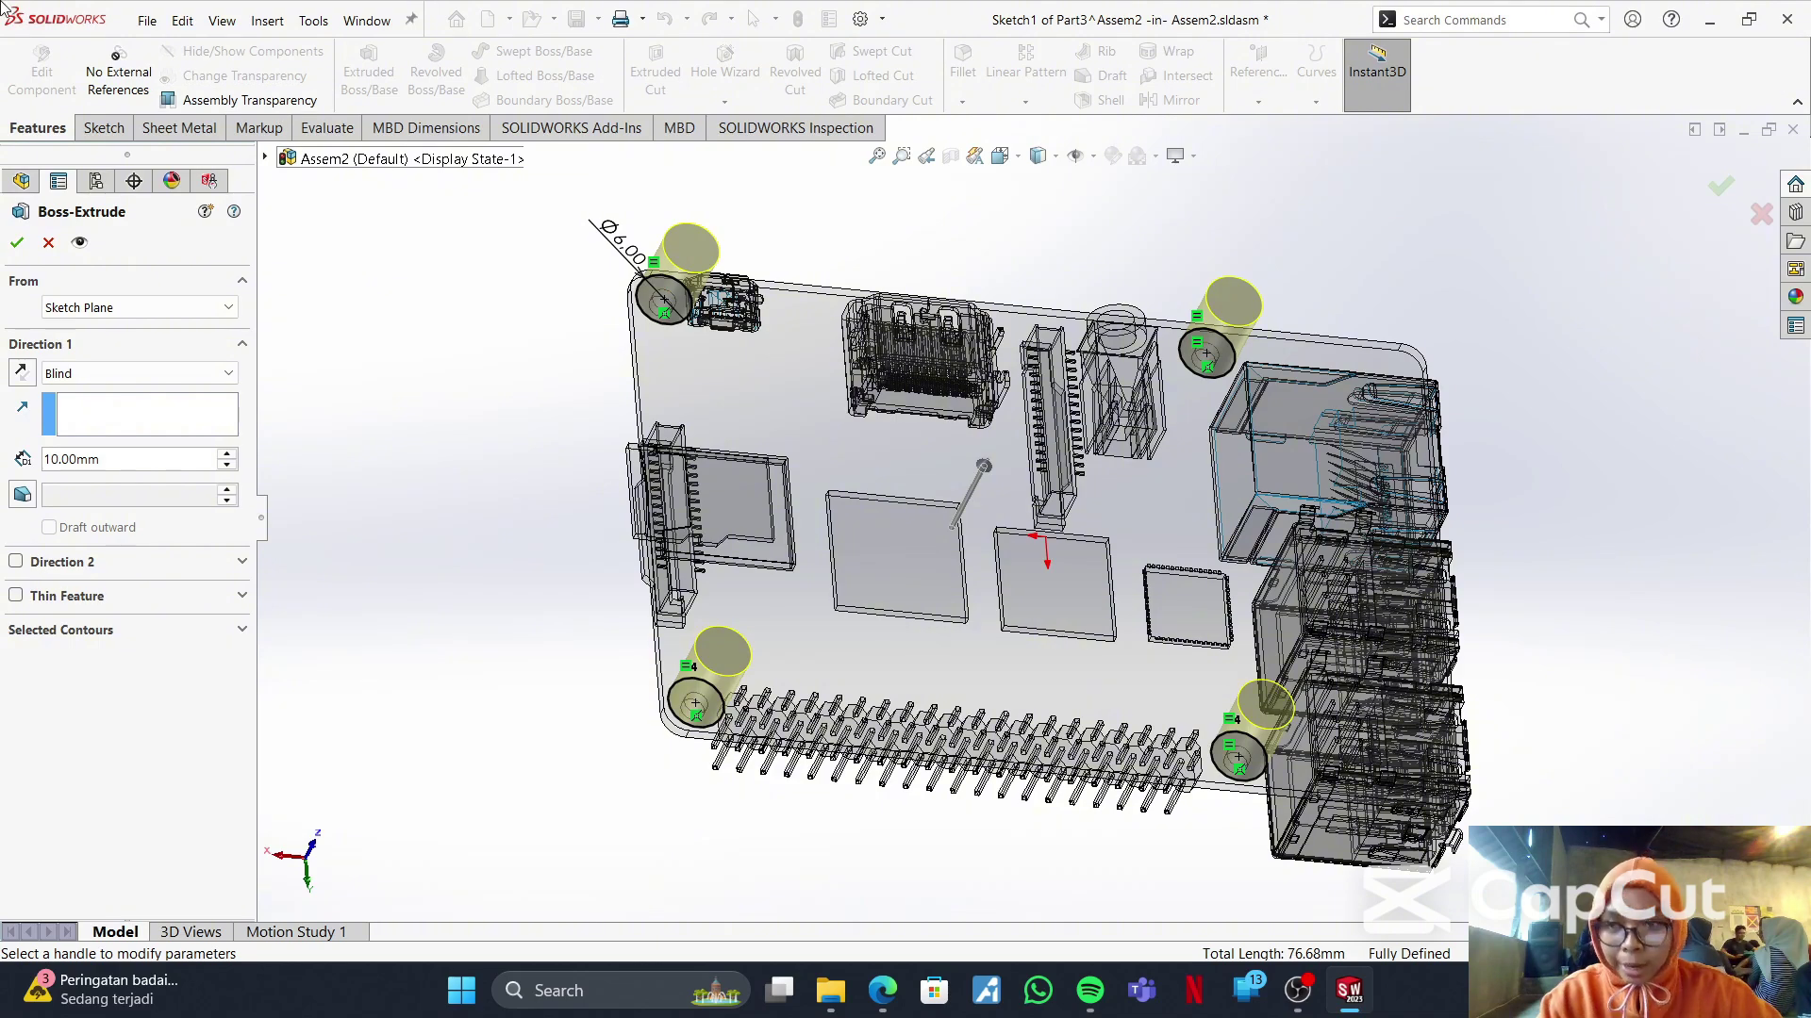
double_click(141, 462)
type("6")
key("Return")
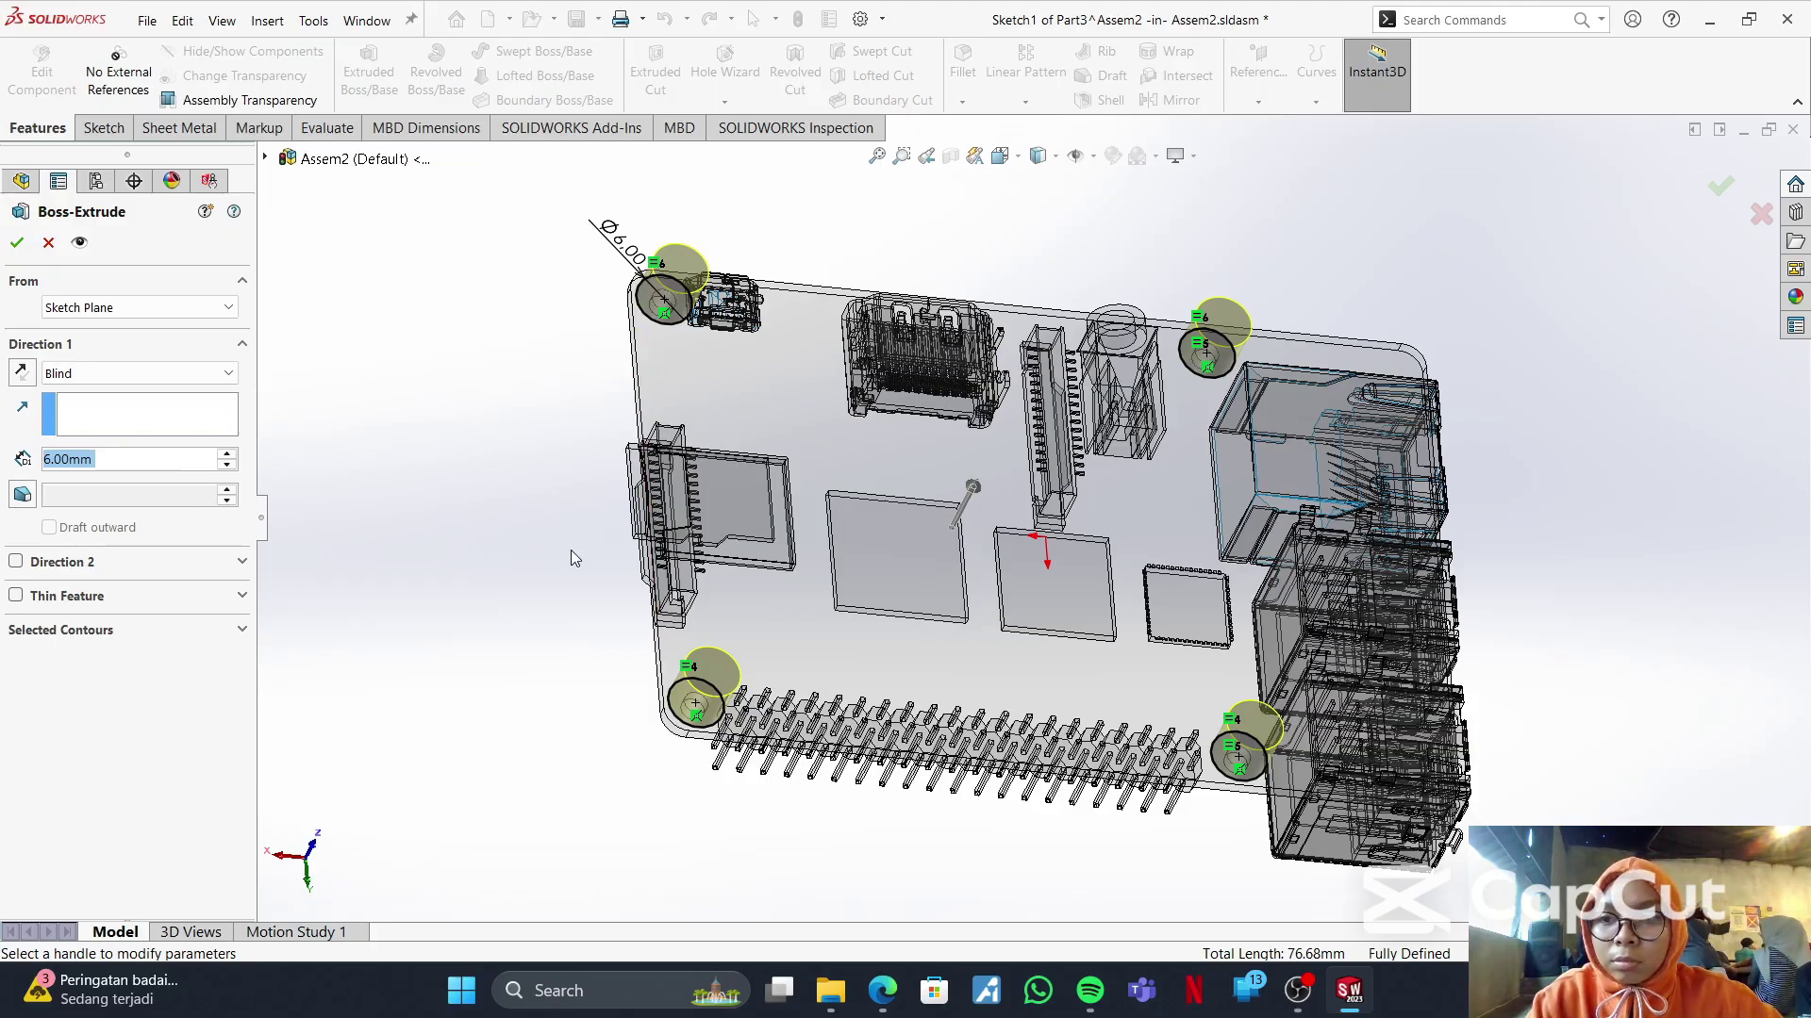
mouse_move(570, 550)
middle_mouse_down()
mouse_move(626, 529)
mouse_move(606, 456)
mouse_move(553, 544)
mouse_move(491, 517)
middle_mouse_up()
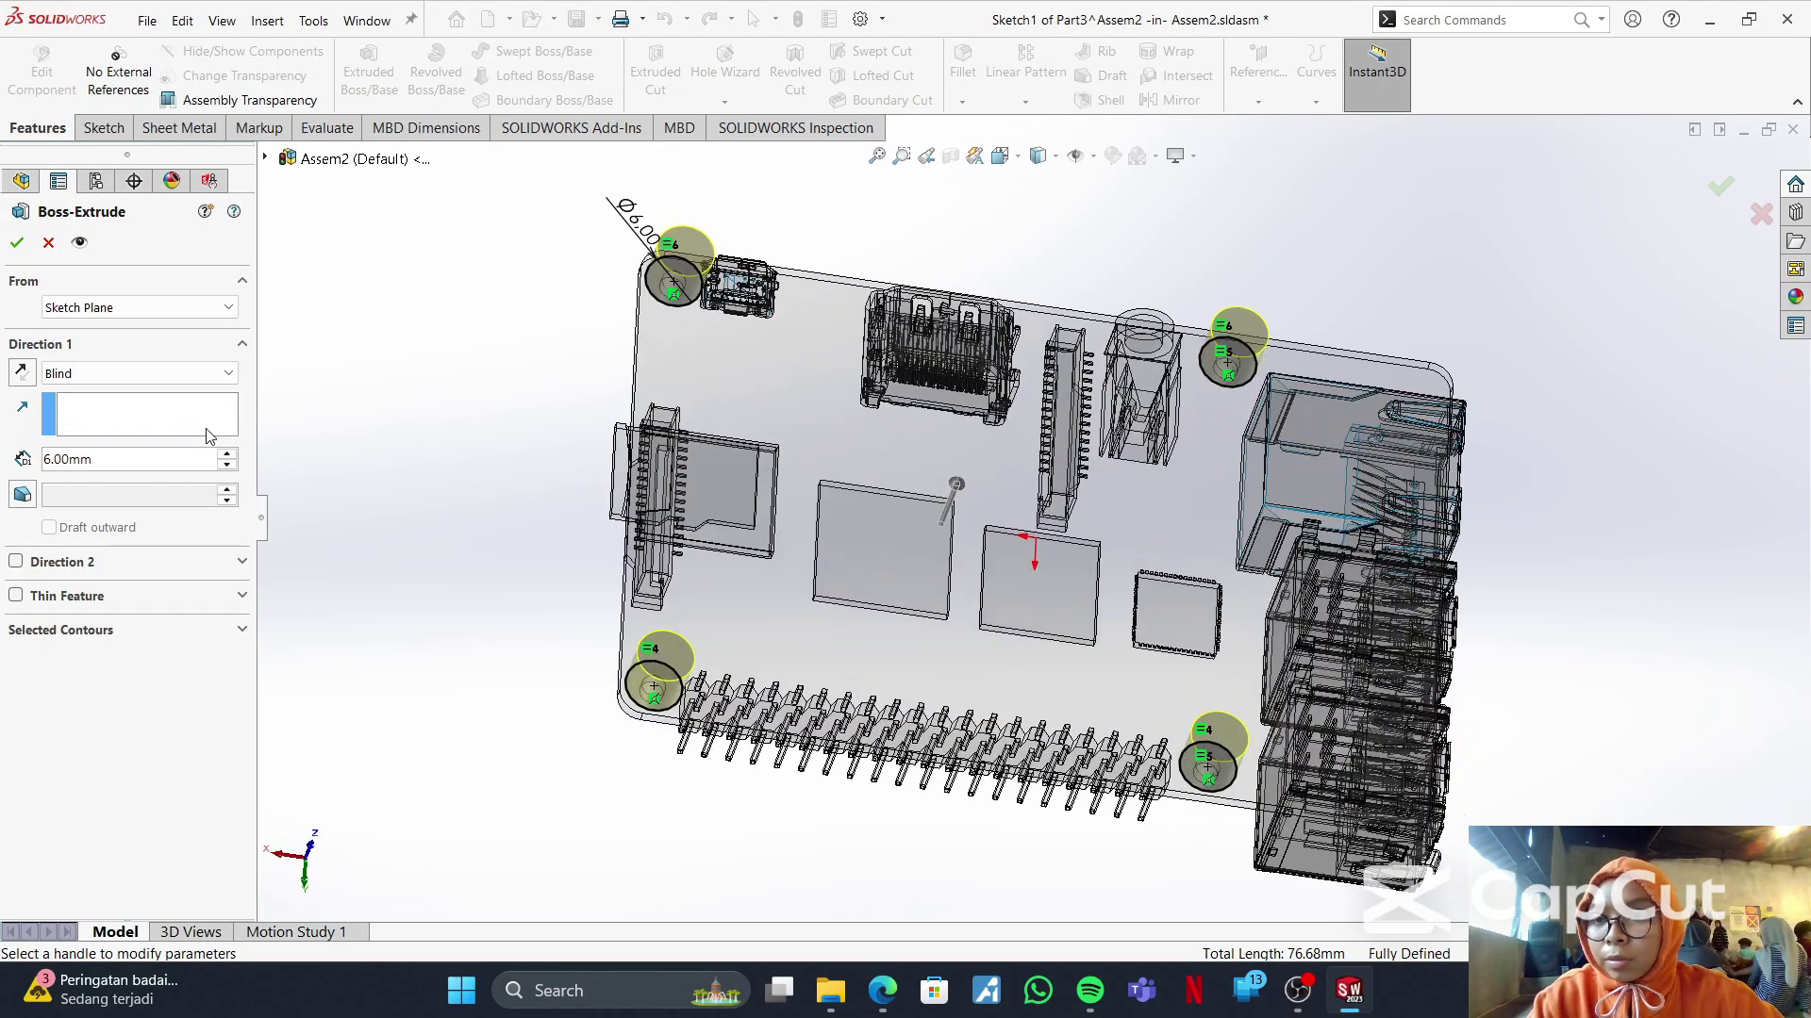
left_click(18, 244)
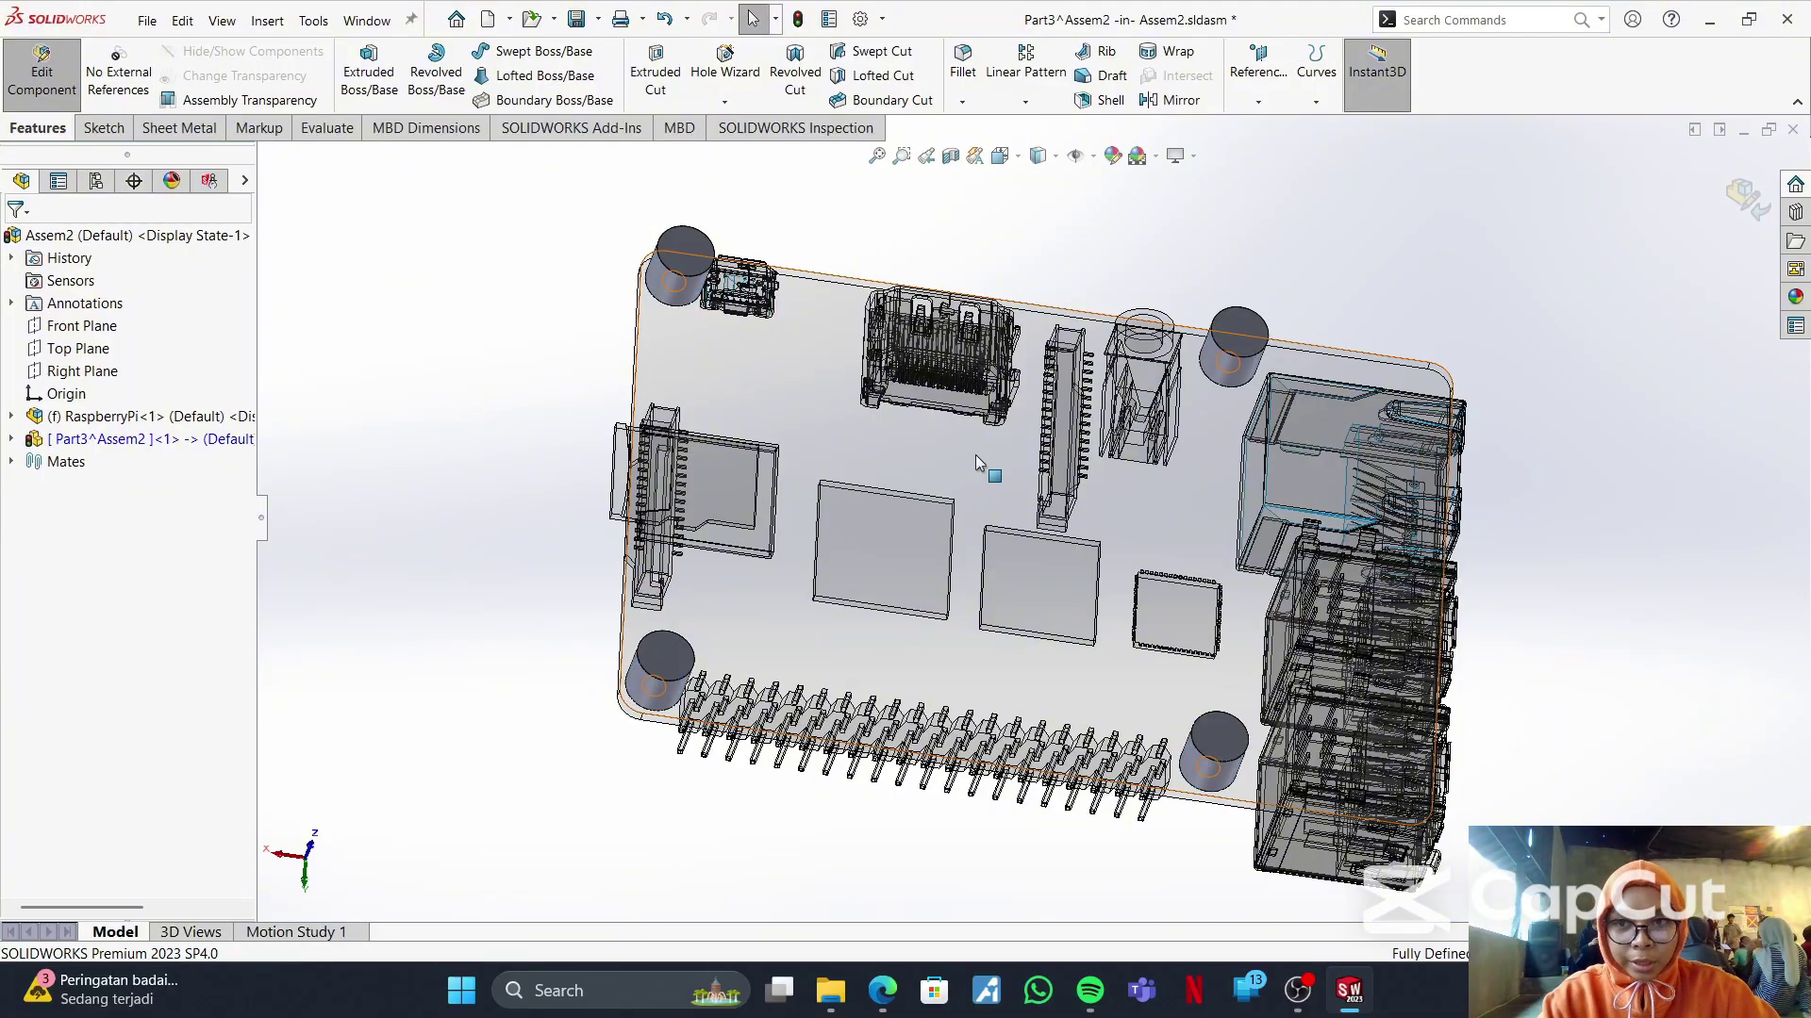
- Start a sketch on a standoff's end face and draw an origin-centred rectangle about 99.5 by 60.7 mm enclosing the board
mouse_move(975, 455)
middle_mouse_down()
mouse_move(952, 615)
mouse_move(962, 457)
mouse_move(979, 480)
middle_mouse_up()
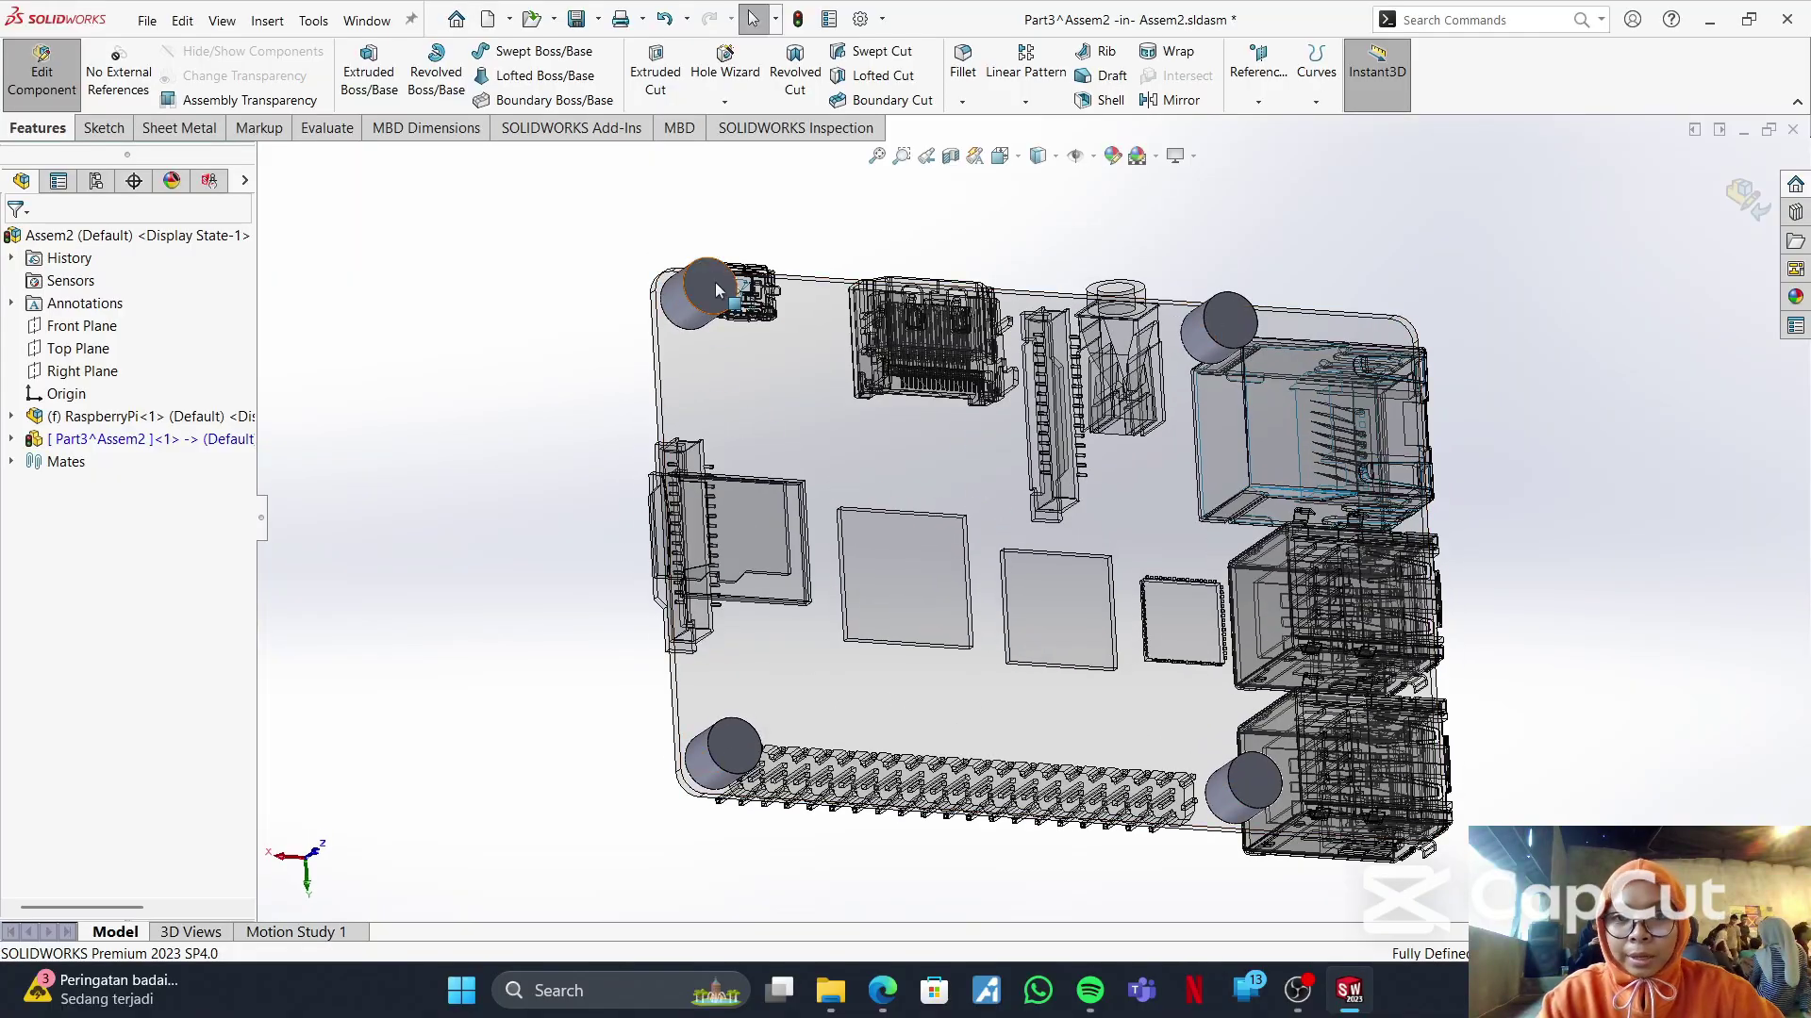
right_click(717, 284)
left_click(764, 266)
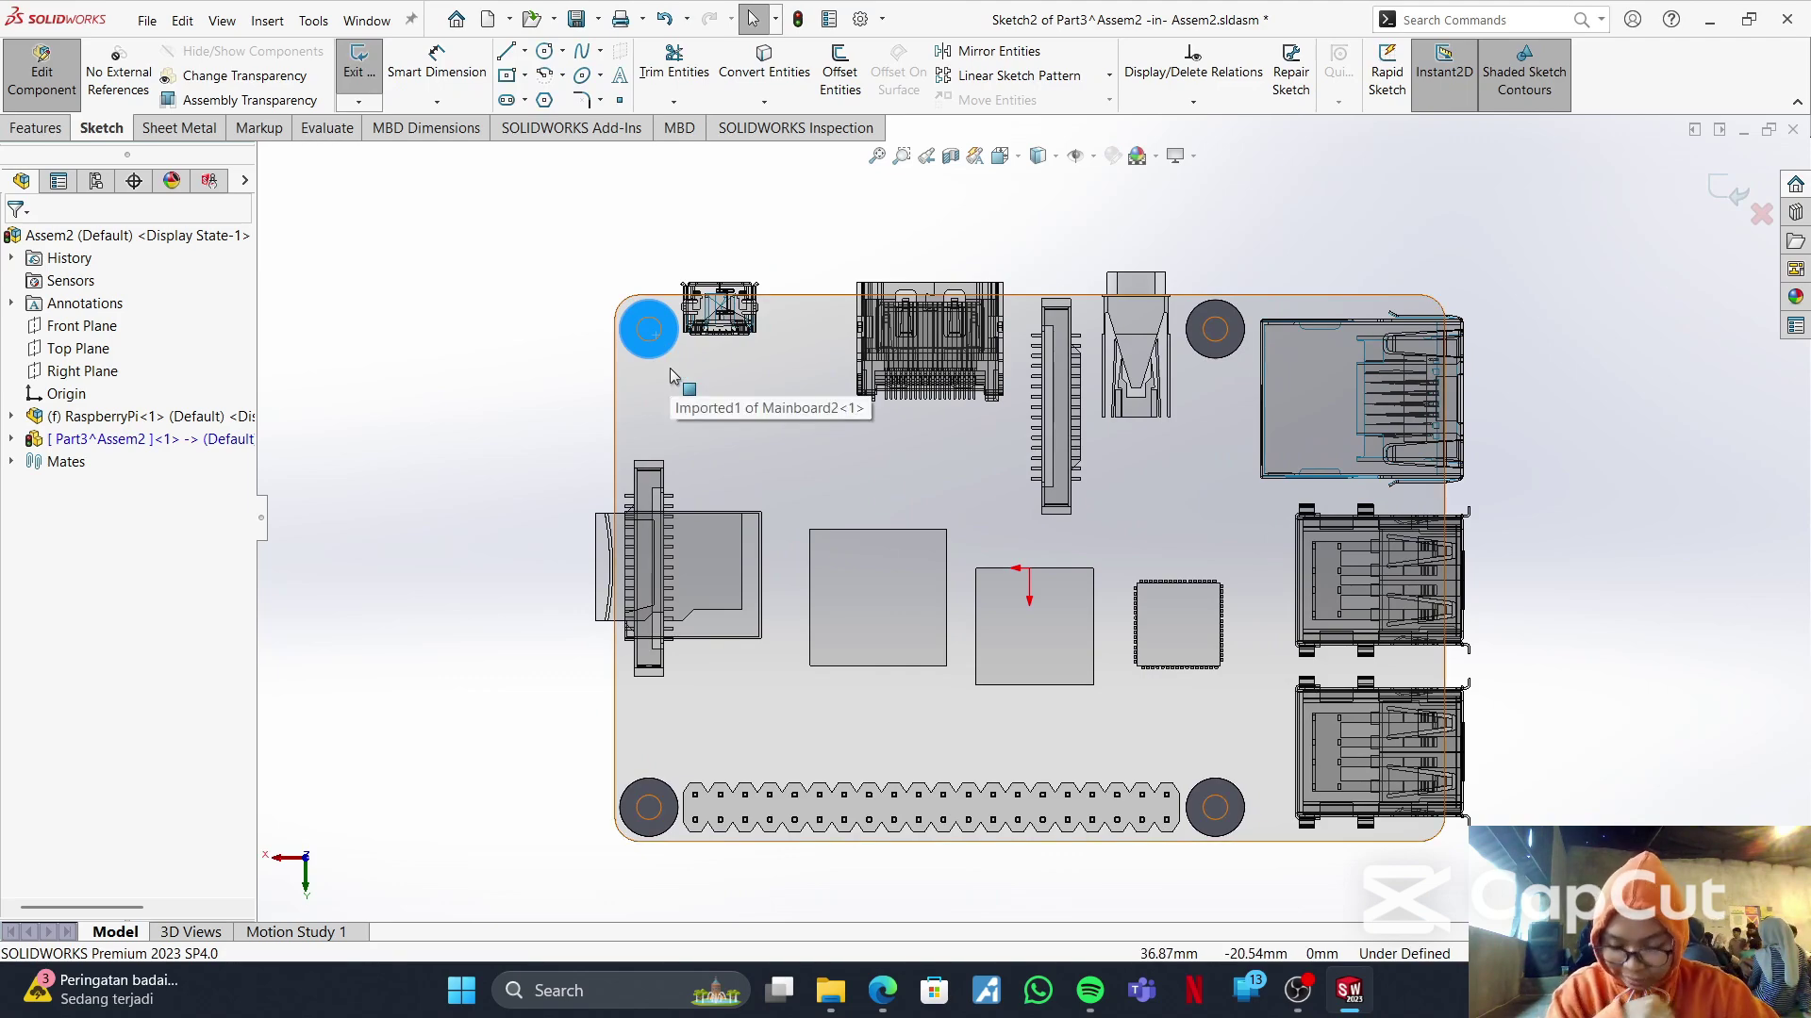
left_click(524, 77)
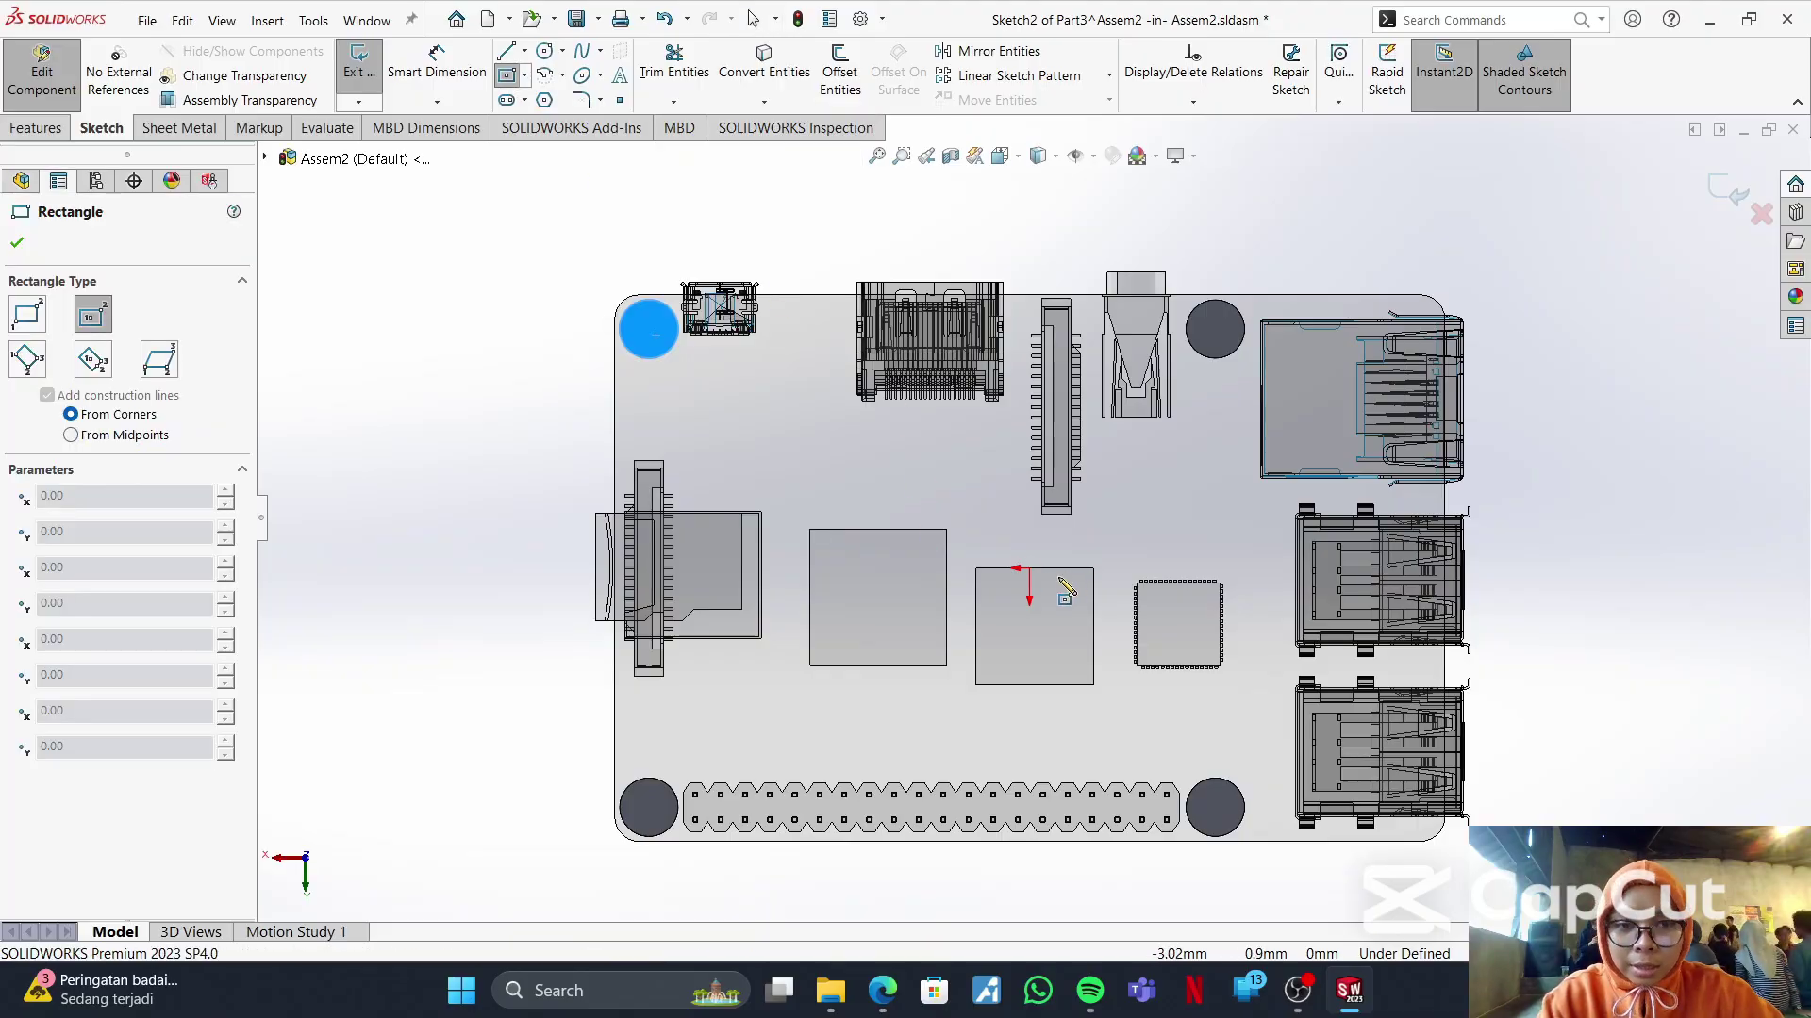
left_click(1029, 568)
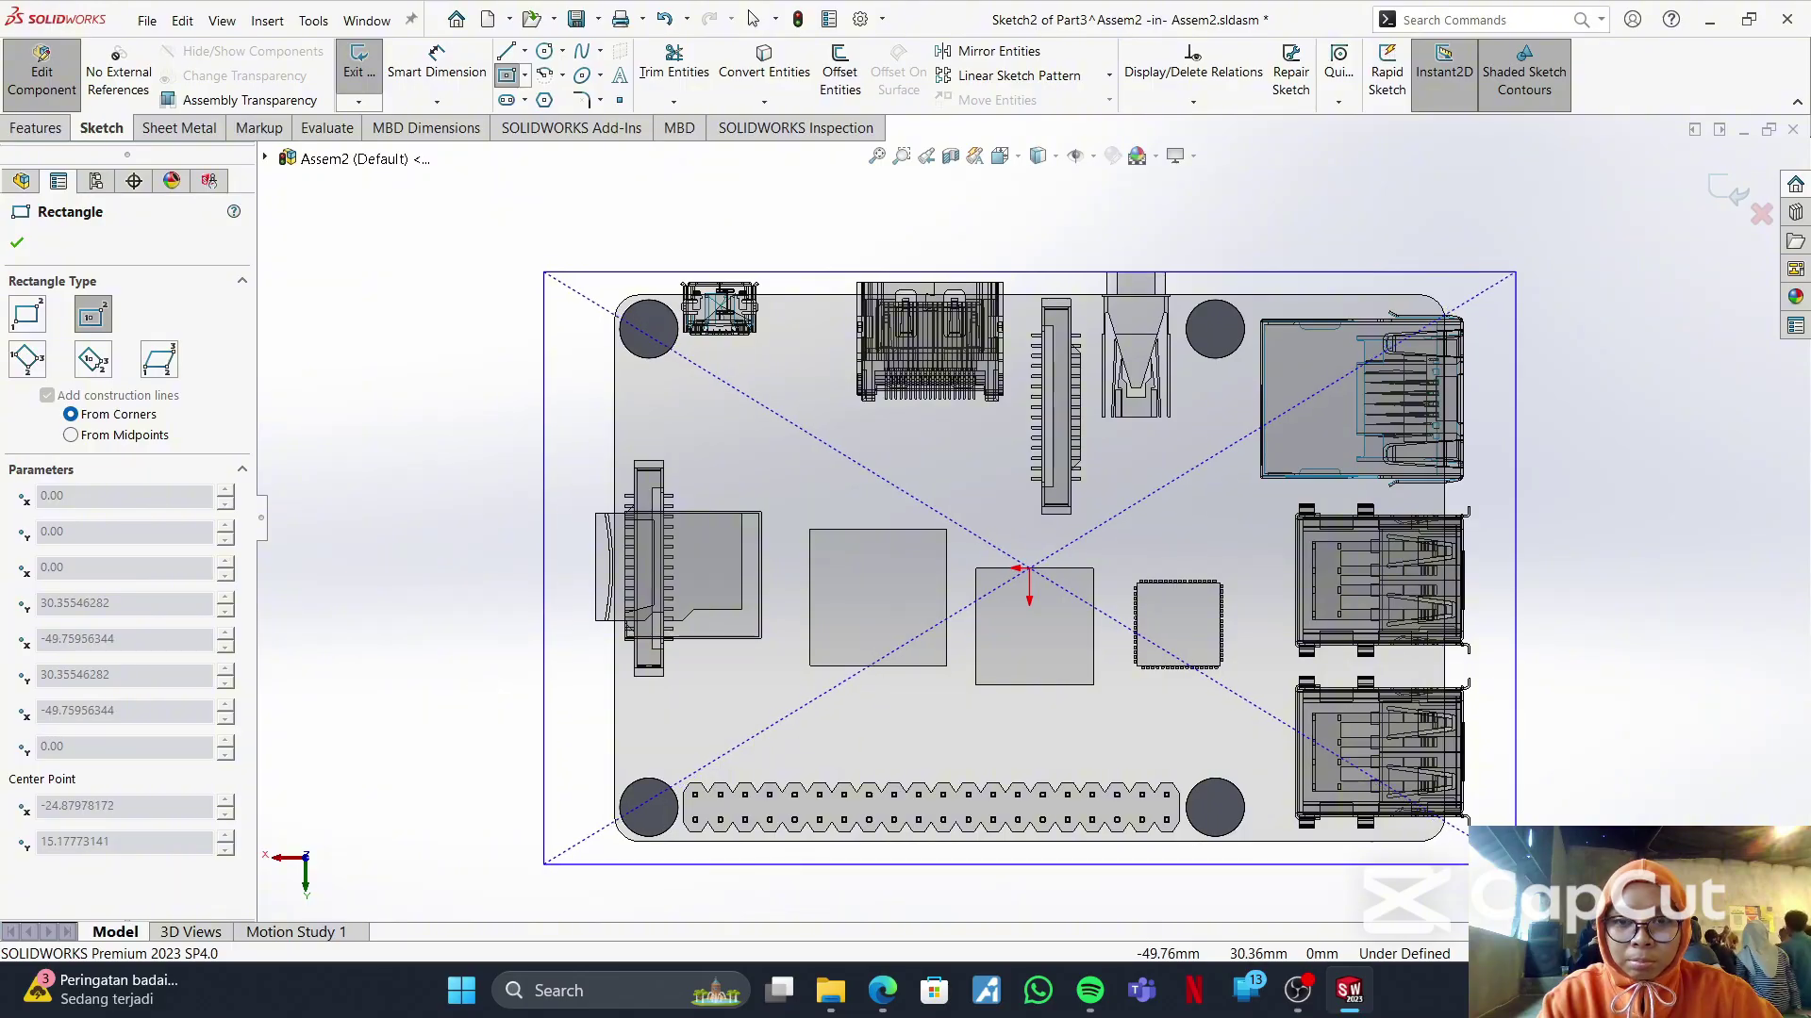
left_click(1515, 863)
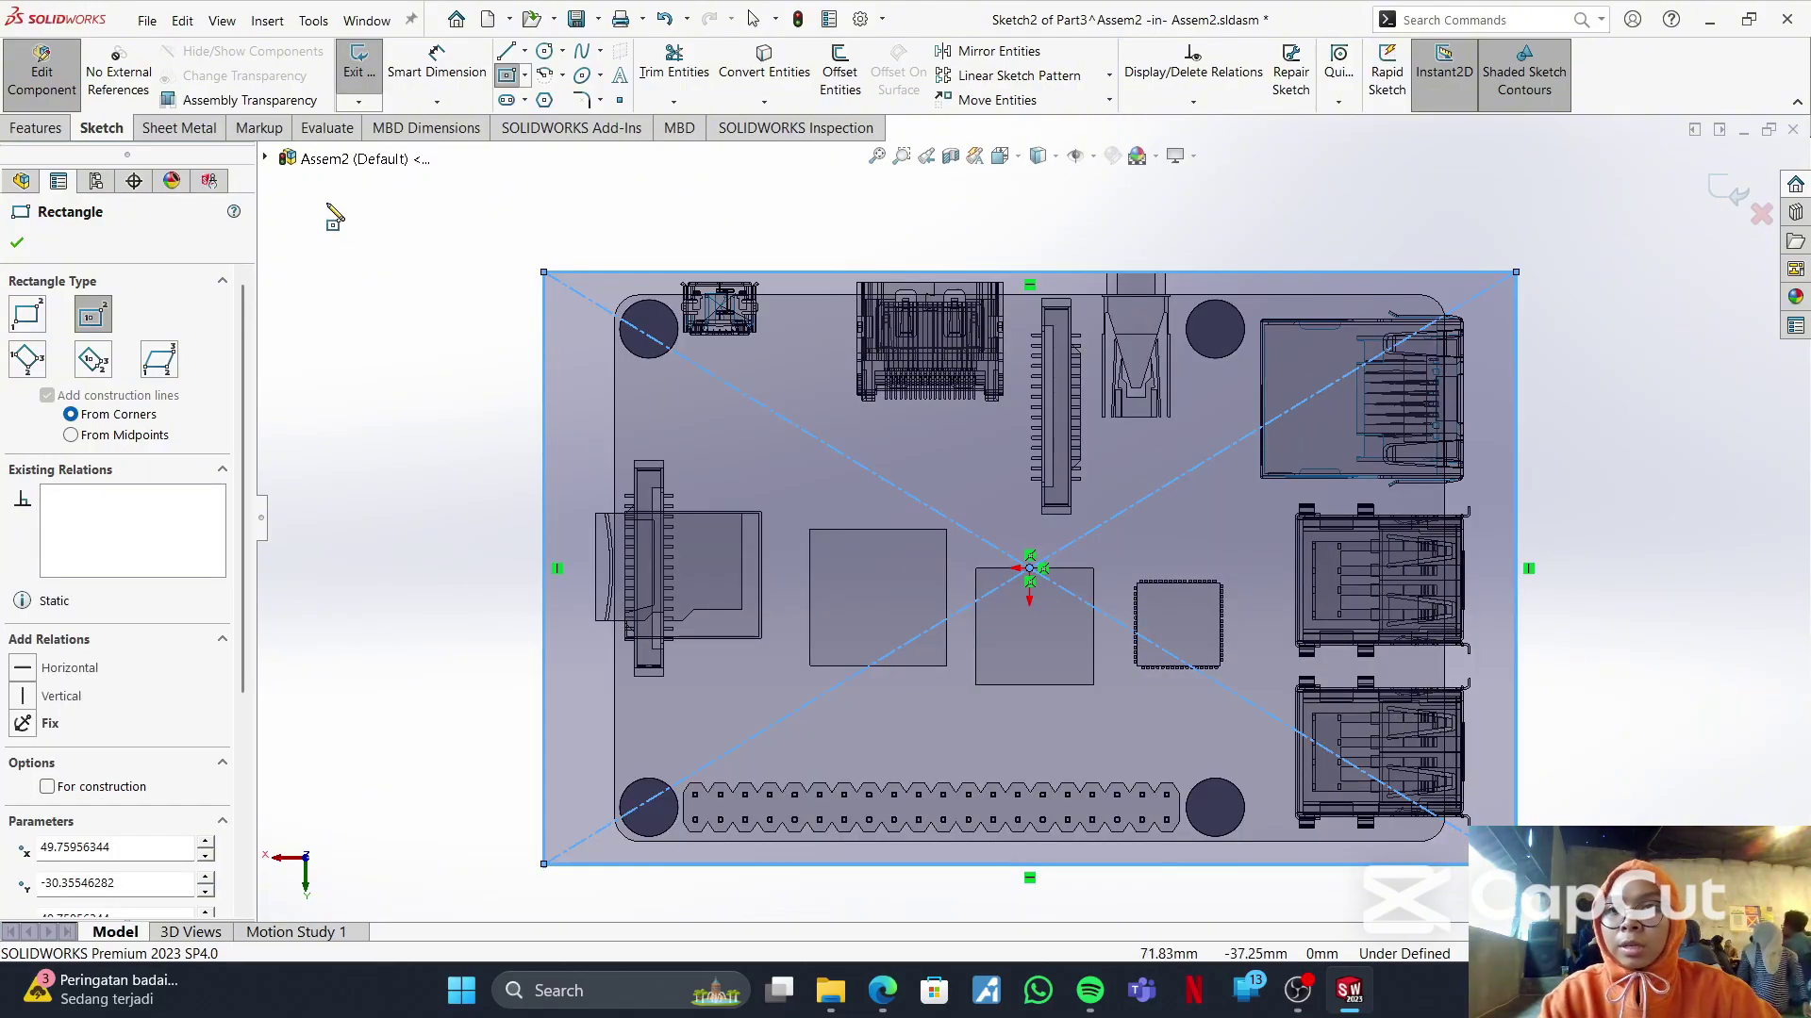
- Dimension the gap between the board's short edge at the SD card end and the adjacent rectangle side to 3 mm
left_click(416, 68)
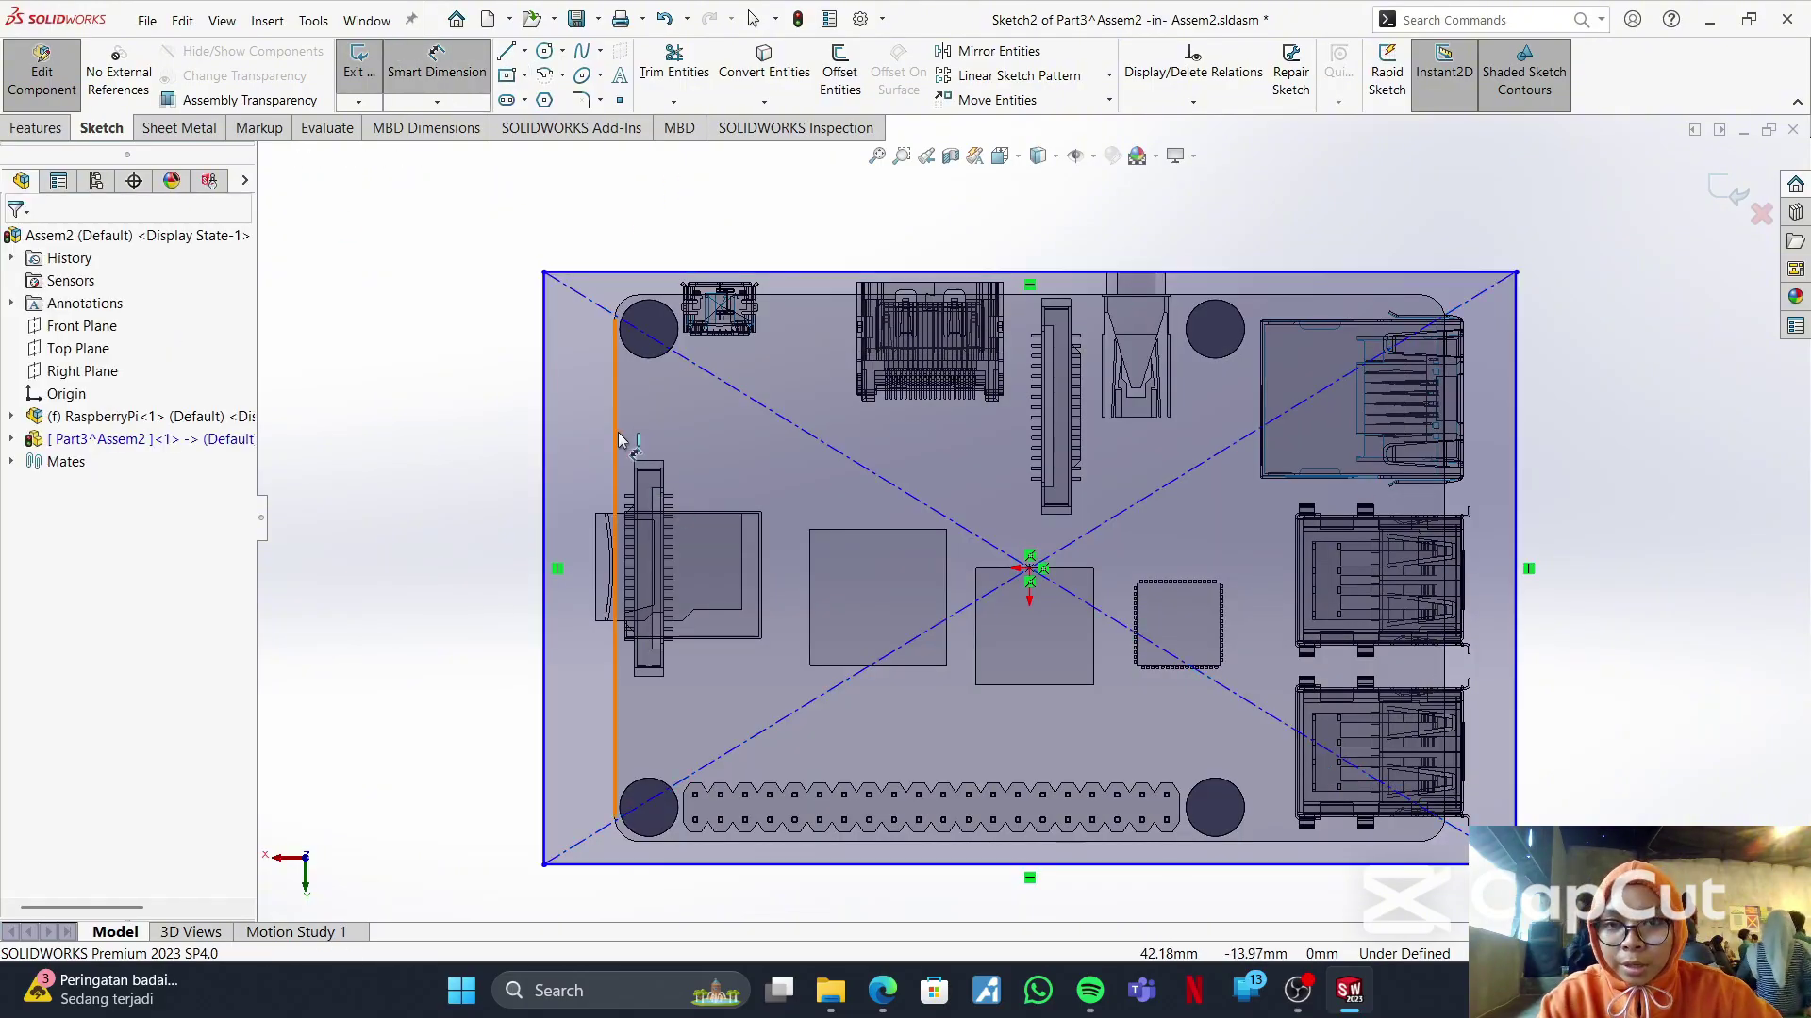
left_click(545, 439)
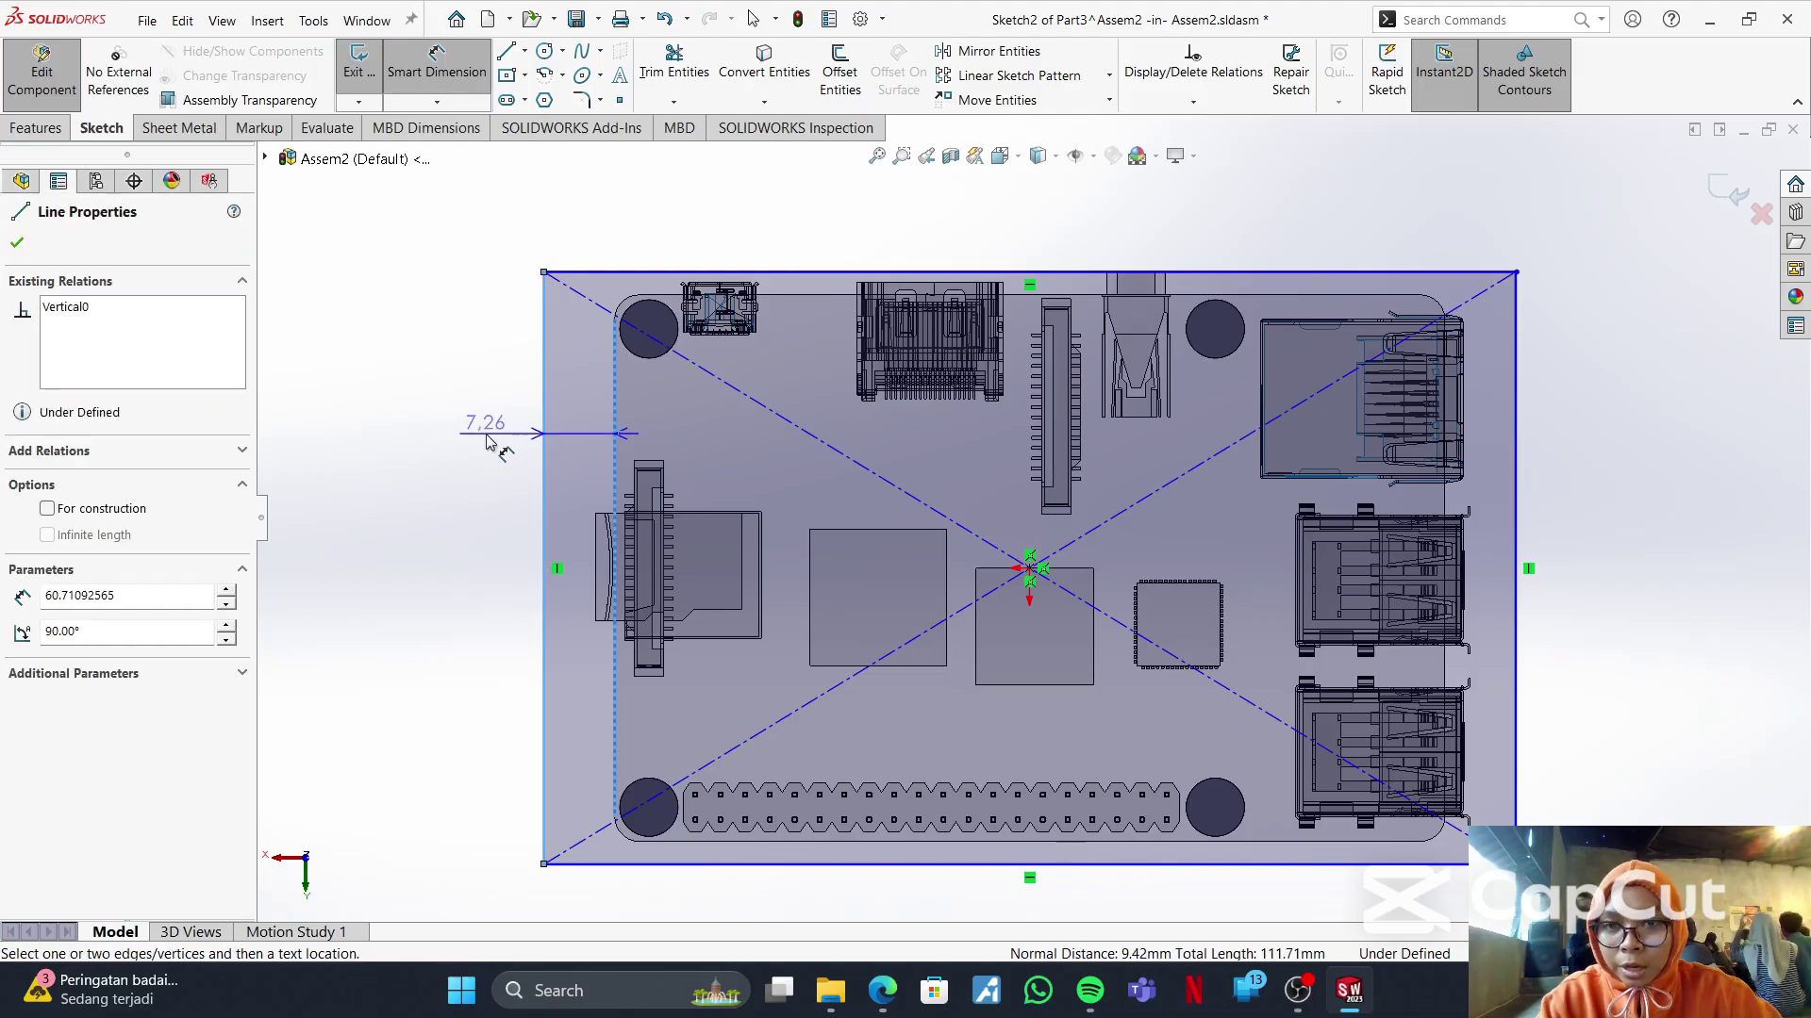
left_click(487, 433)
type("3")
key("Return")
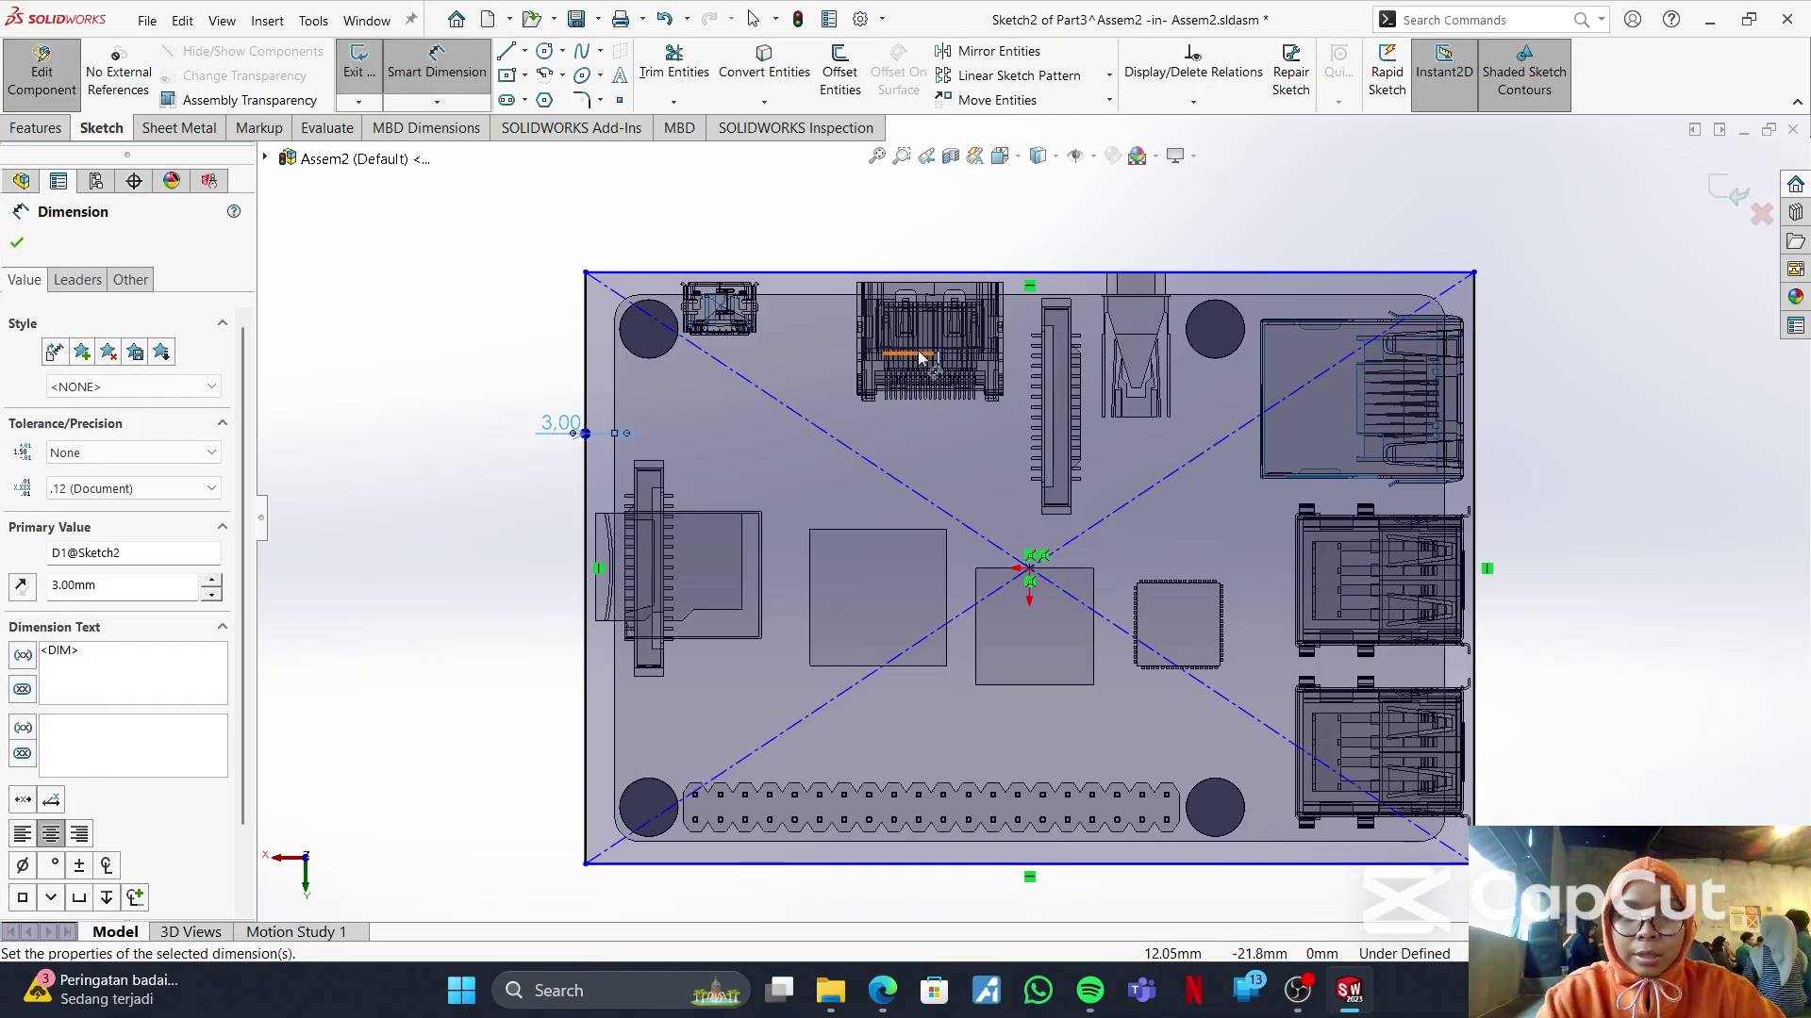
- Dimension the gap between the board's long edge on the HDMI connector side and the adjacent rectangle side to 3 mm
left_click(1041, 274)
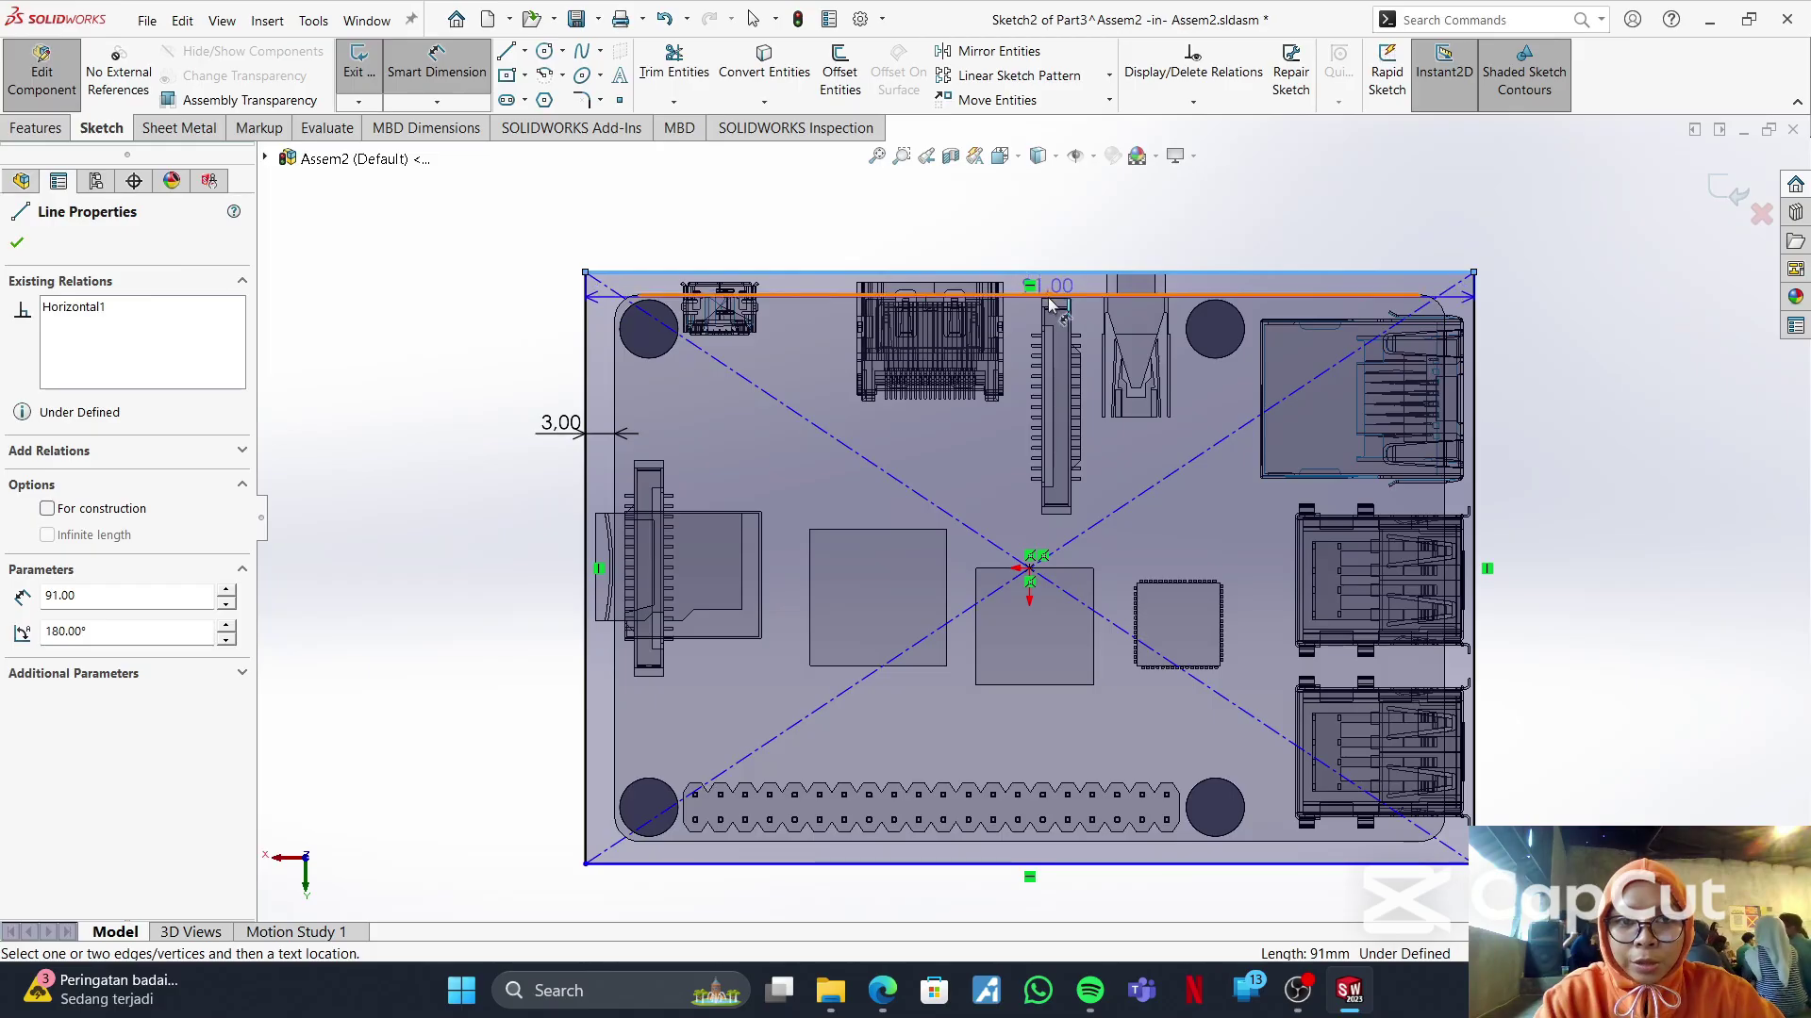
left_click(1037, 231)
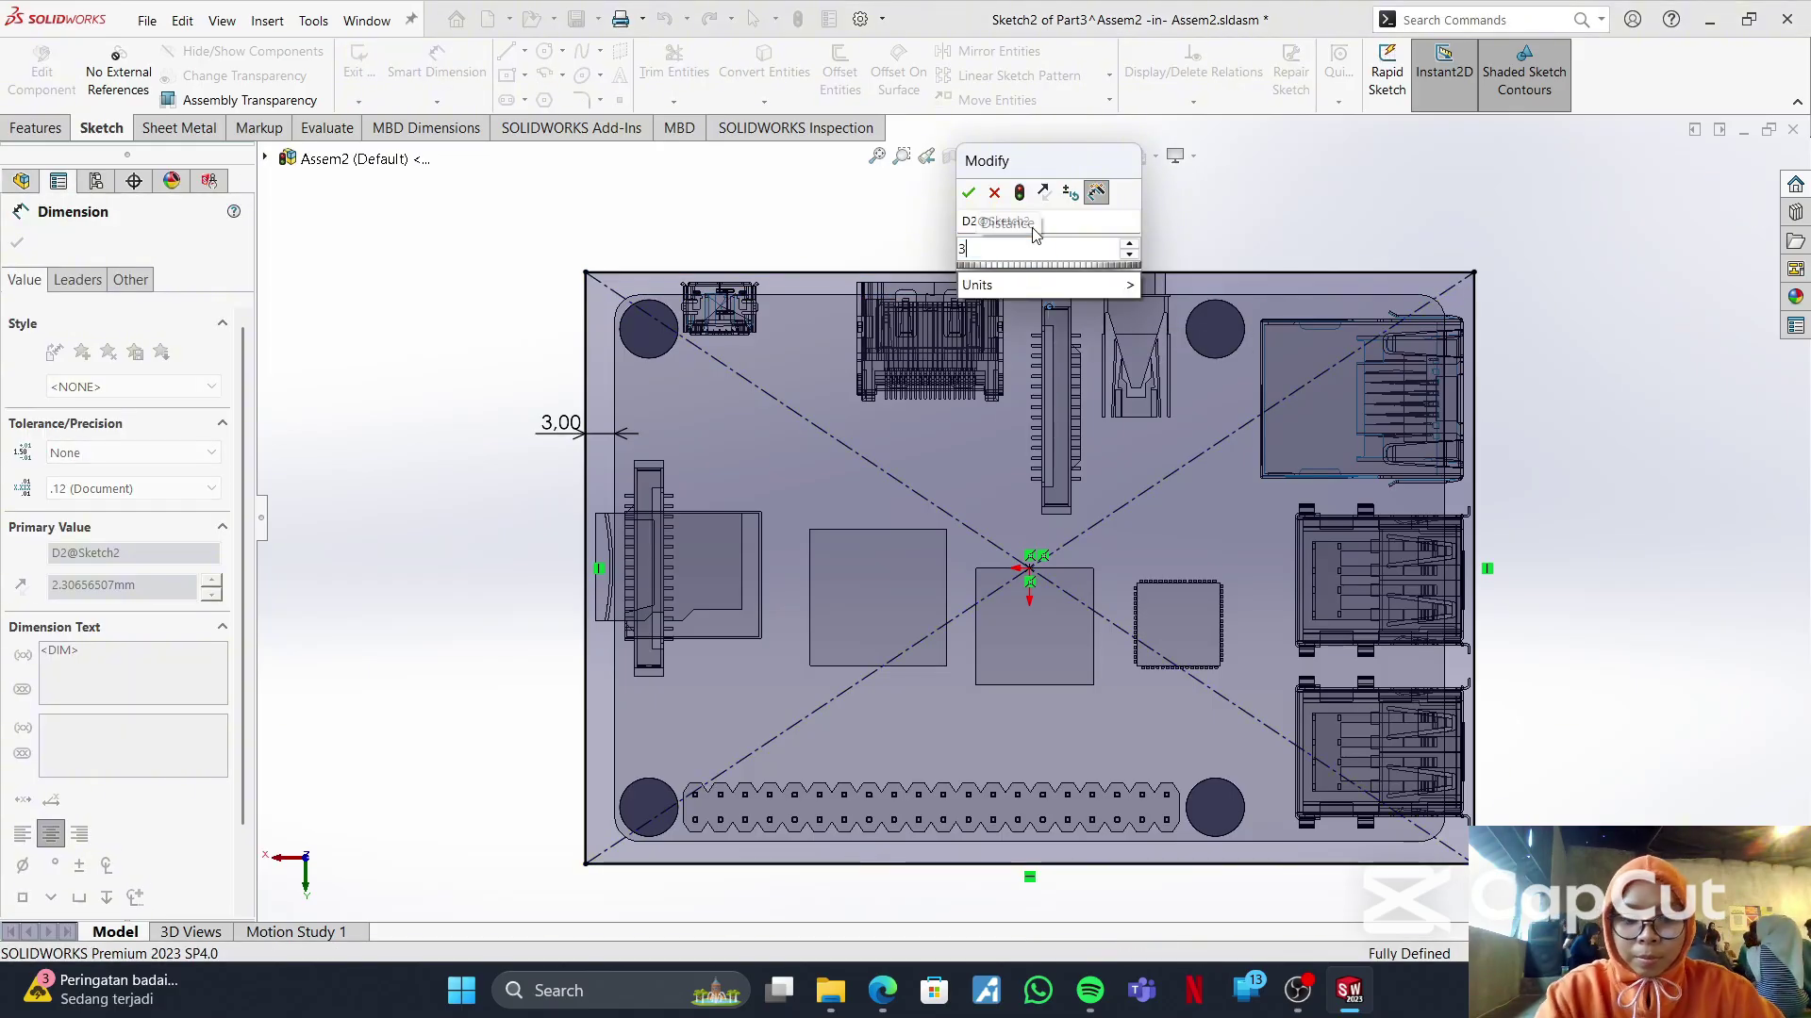
key("Return")
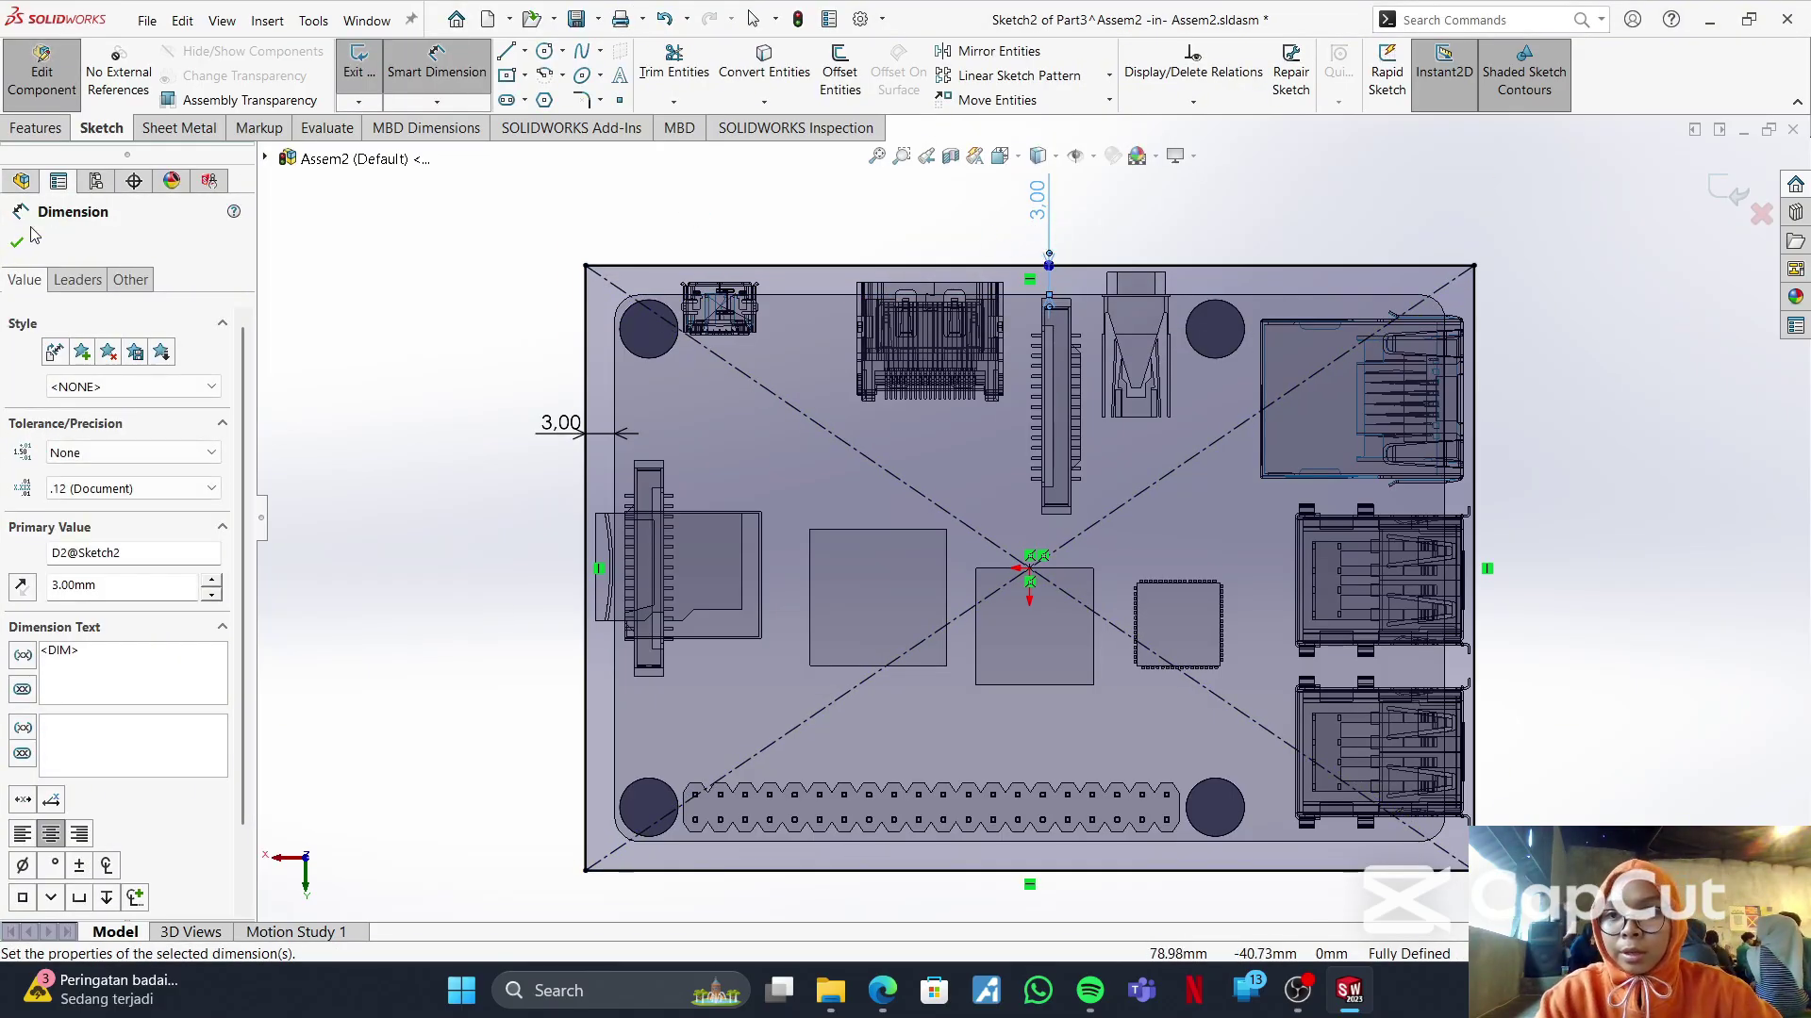
left_click(18, 243)
key("Escape")
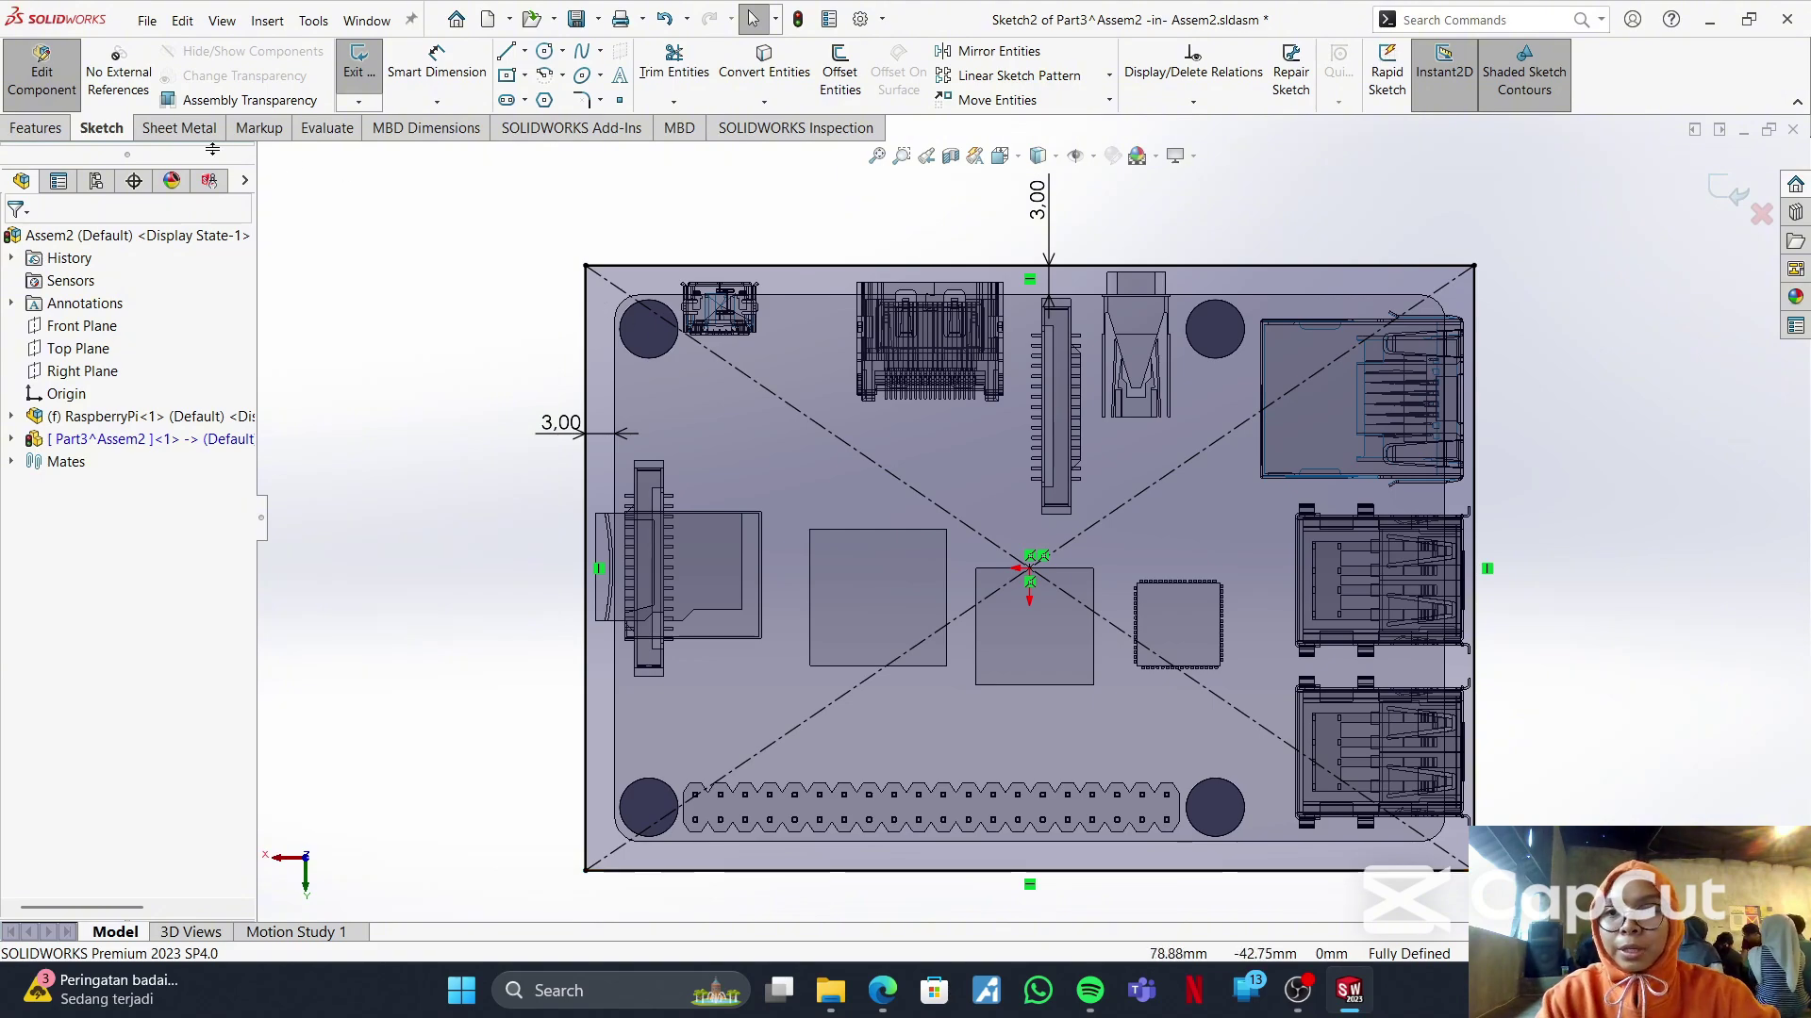
- Extrude the rectangle as a 1.5 mm Blind boss with the direction reversed toward the board
left_click(36, 128)
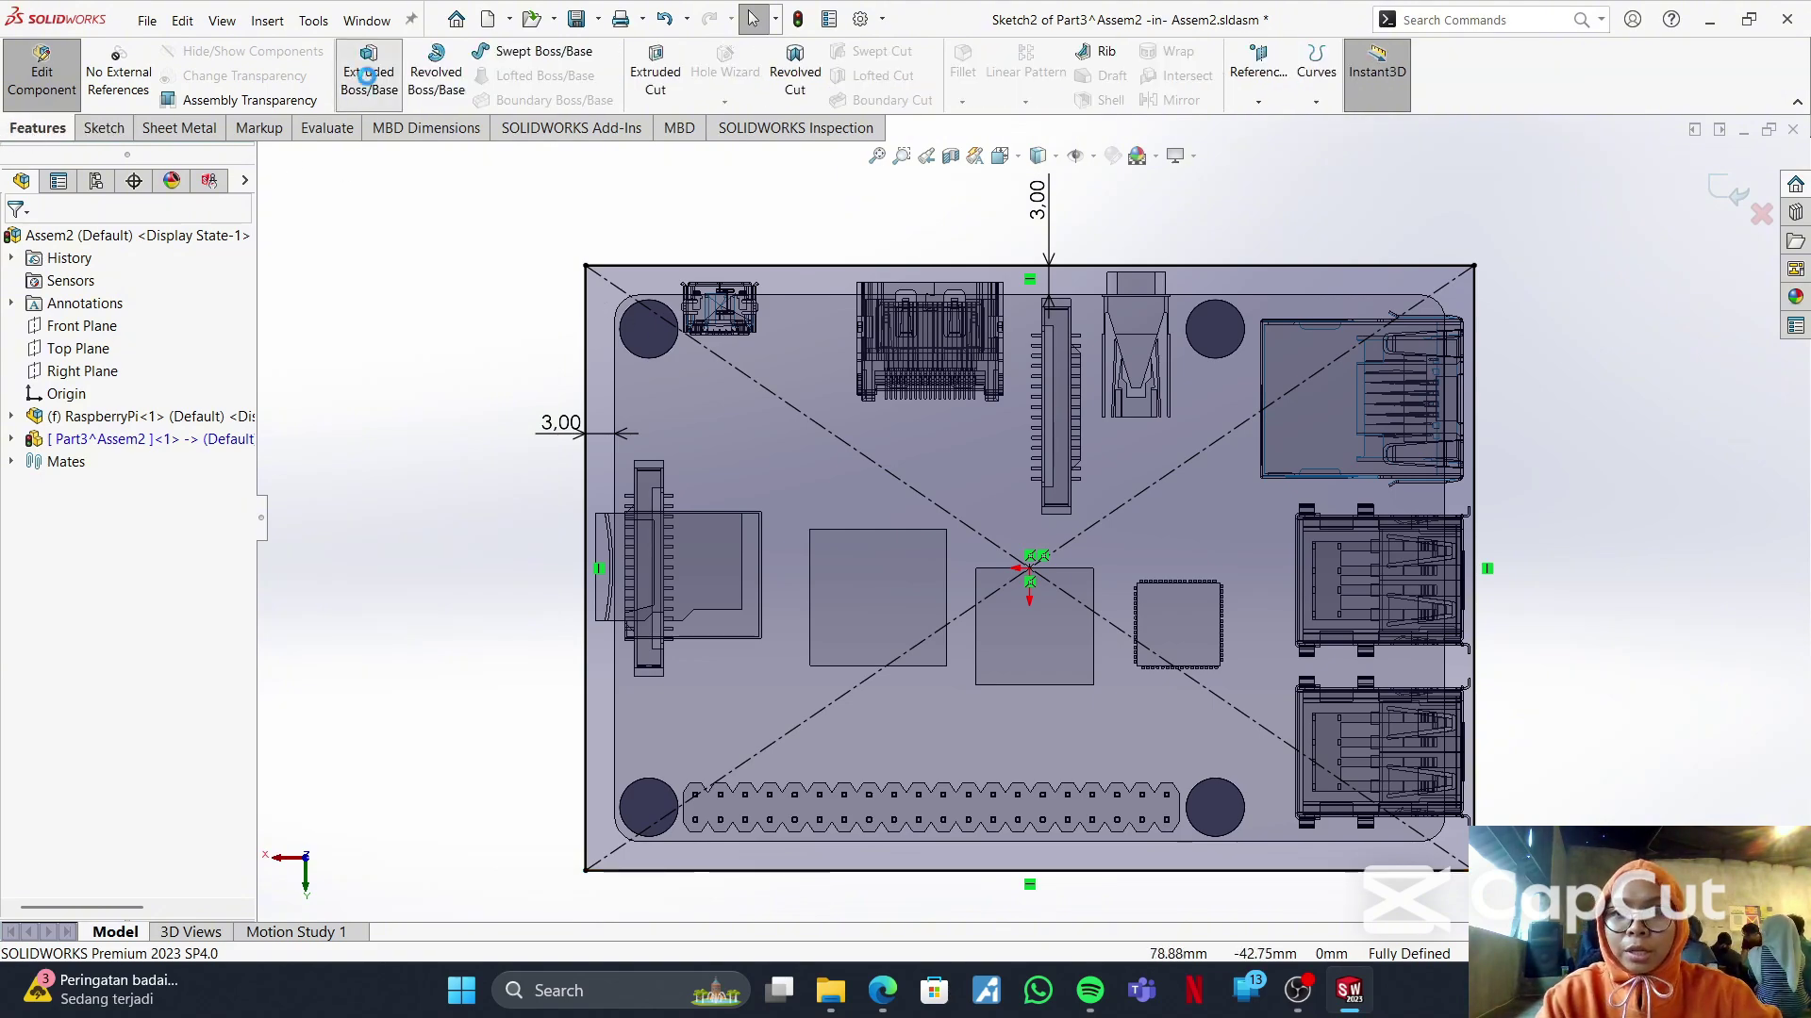
left_click(368, 71)
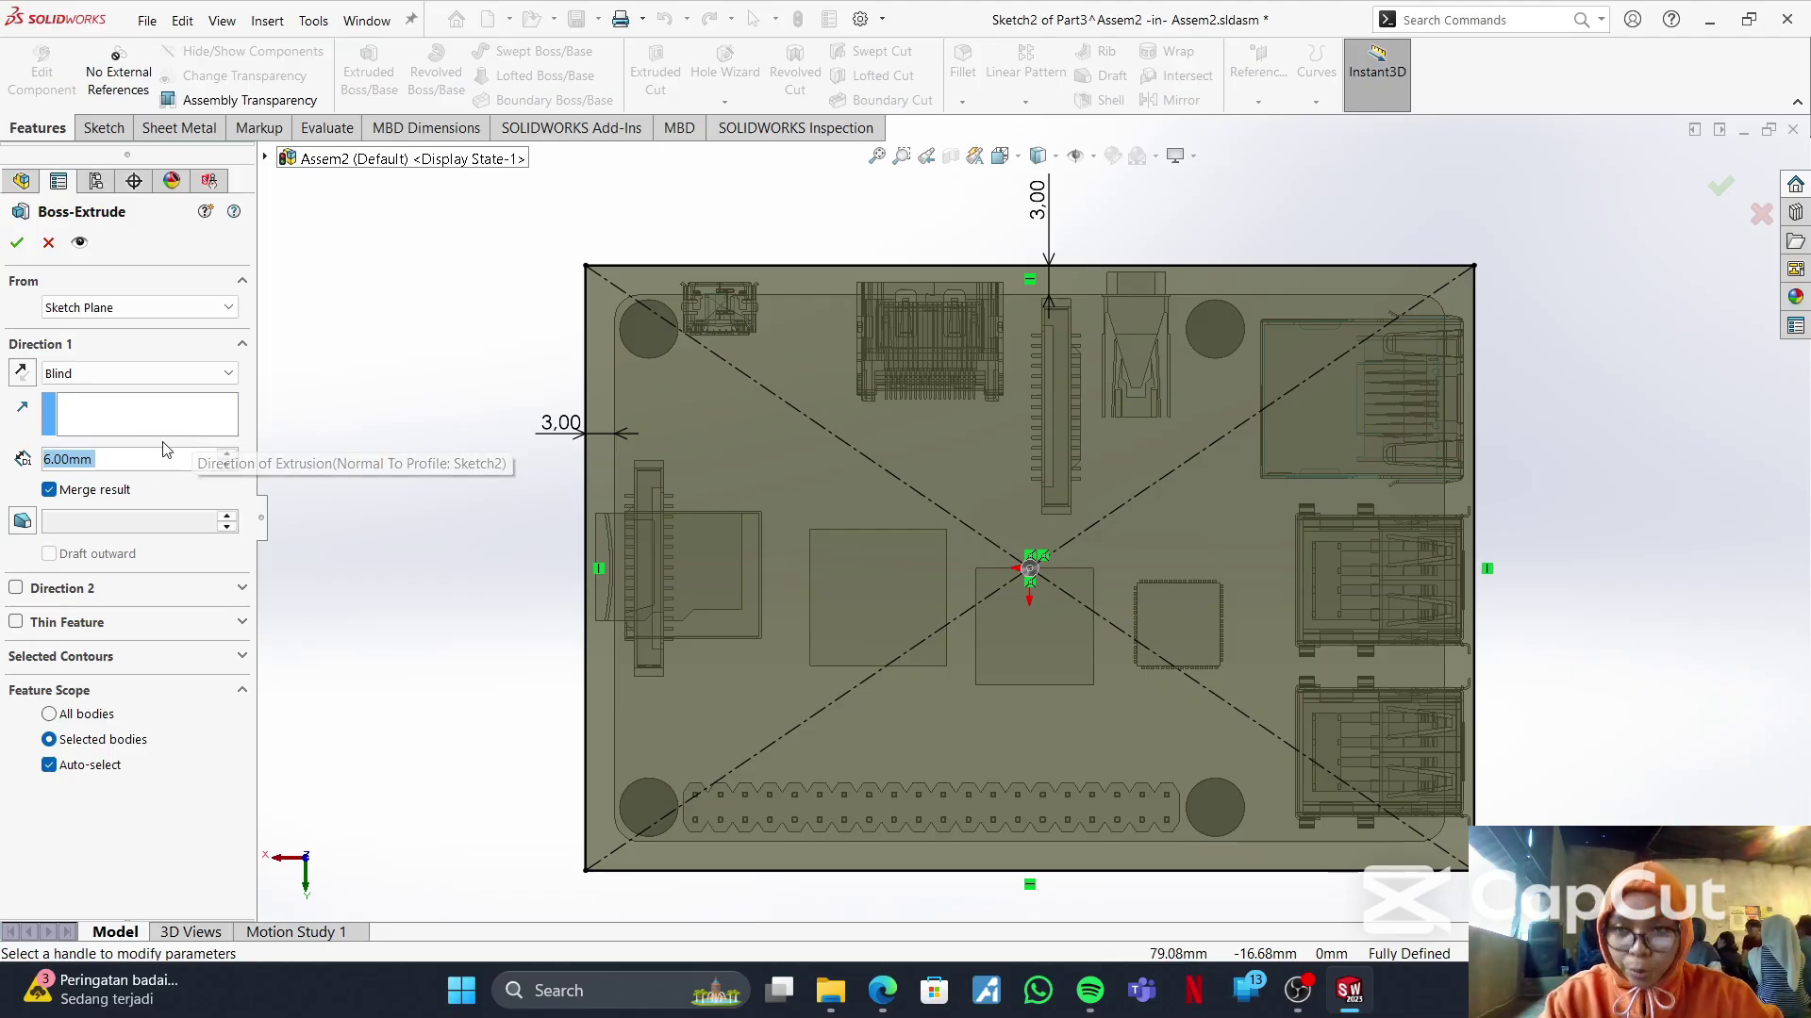
type("1.5")
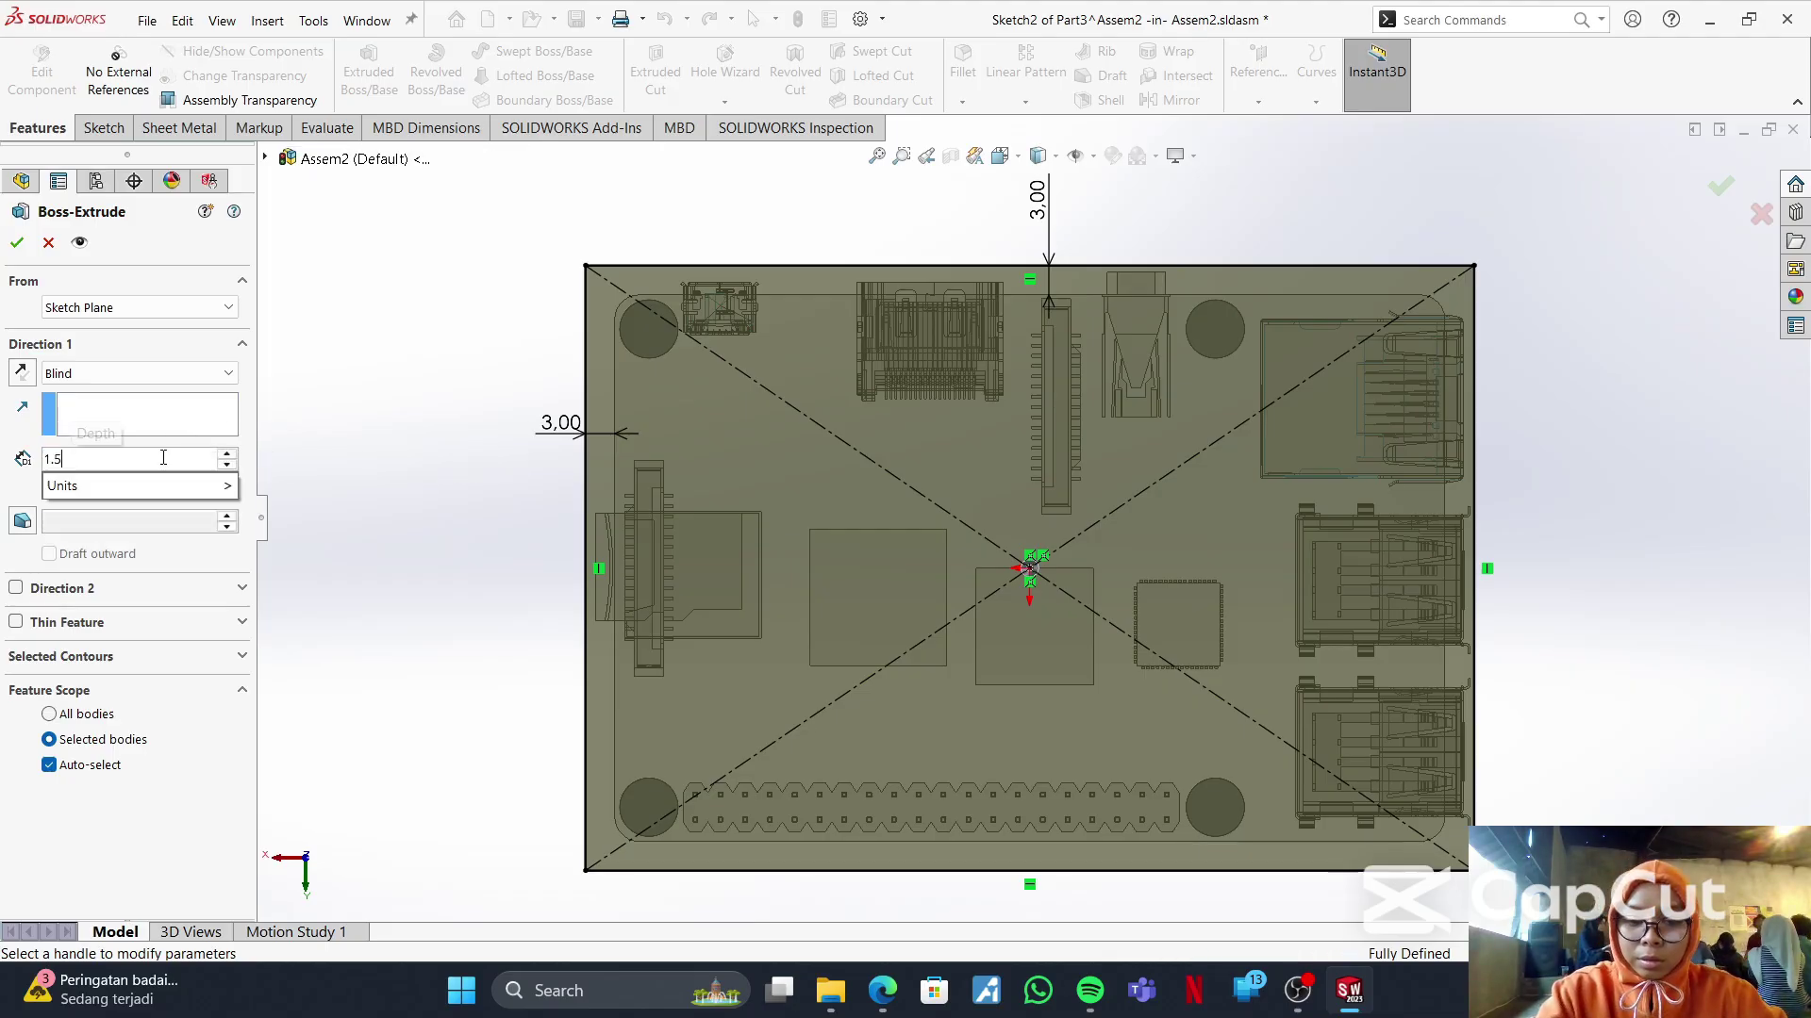
key("Return")
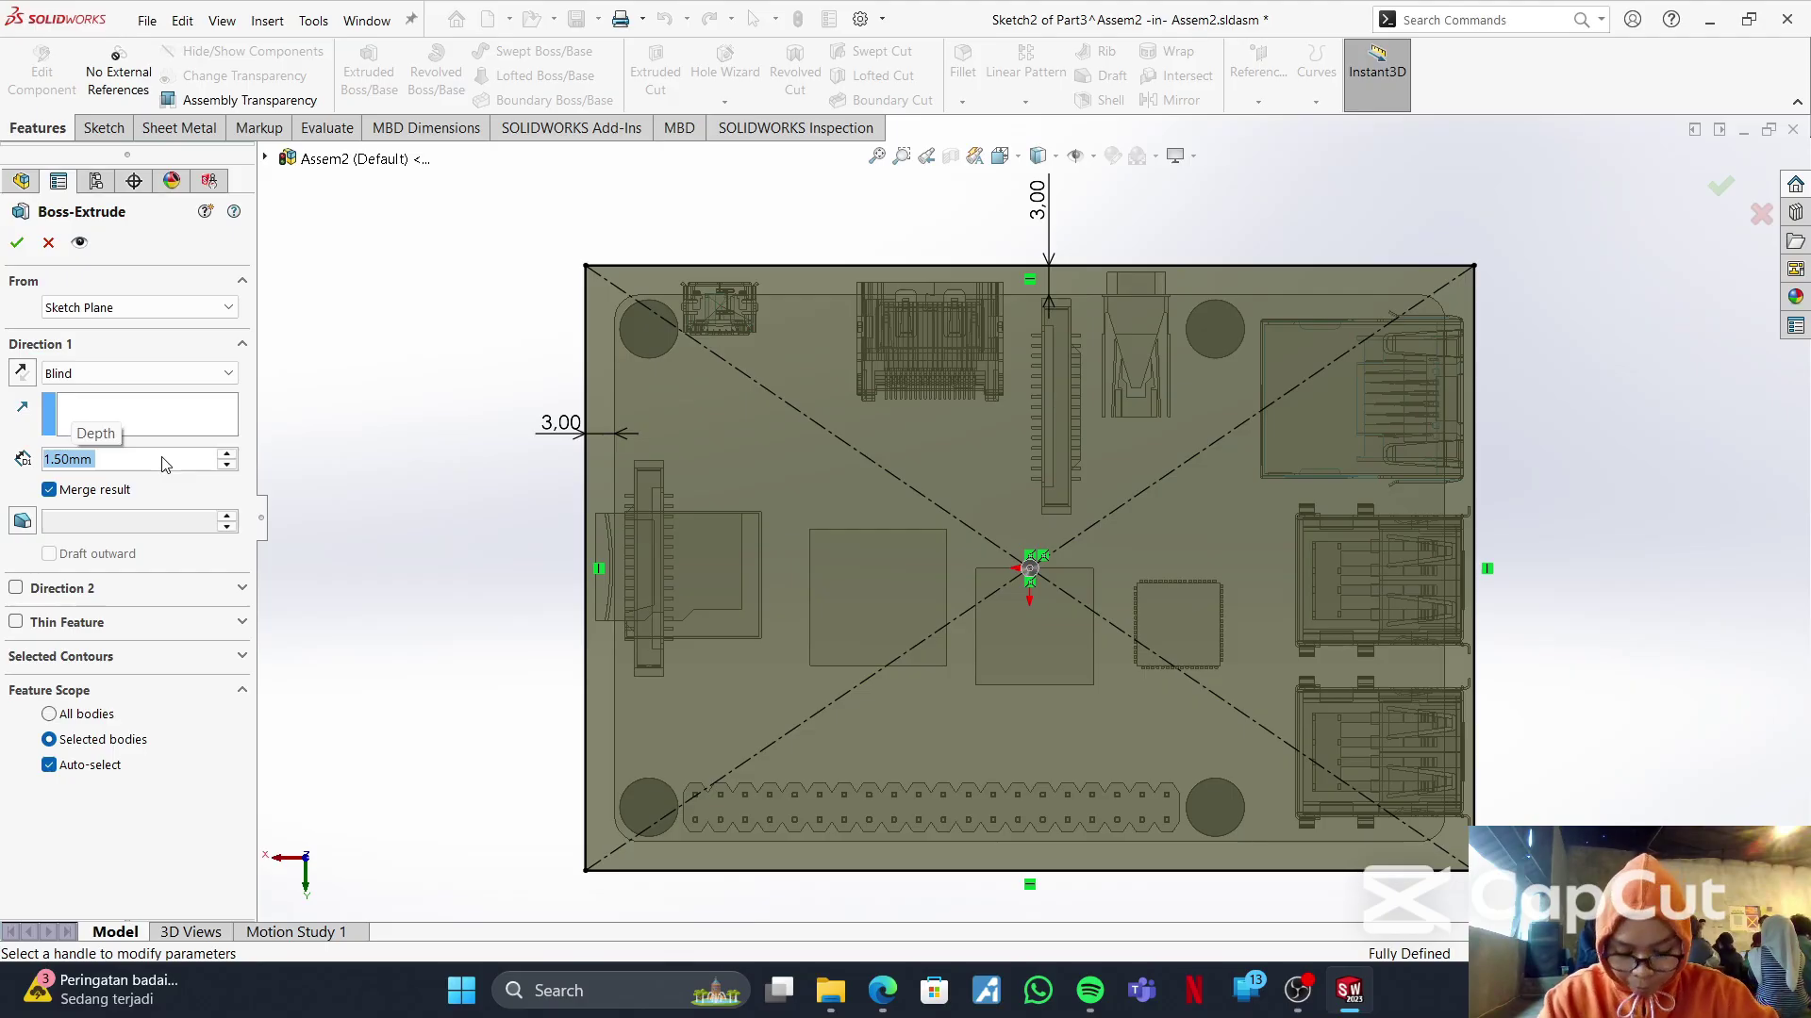
left_click(23, 374)
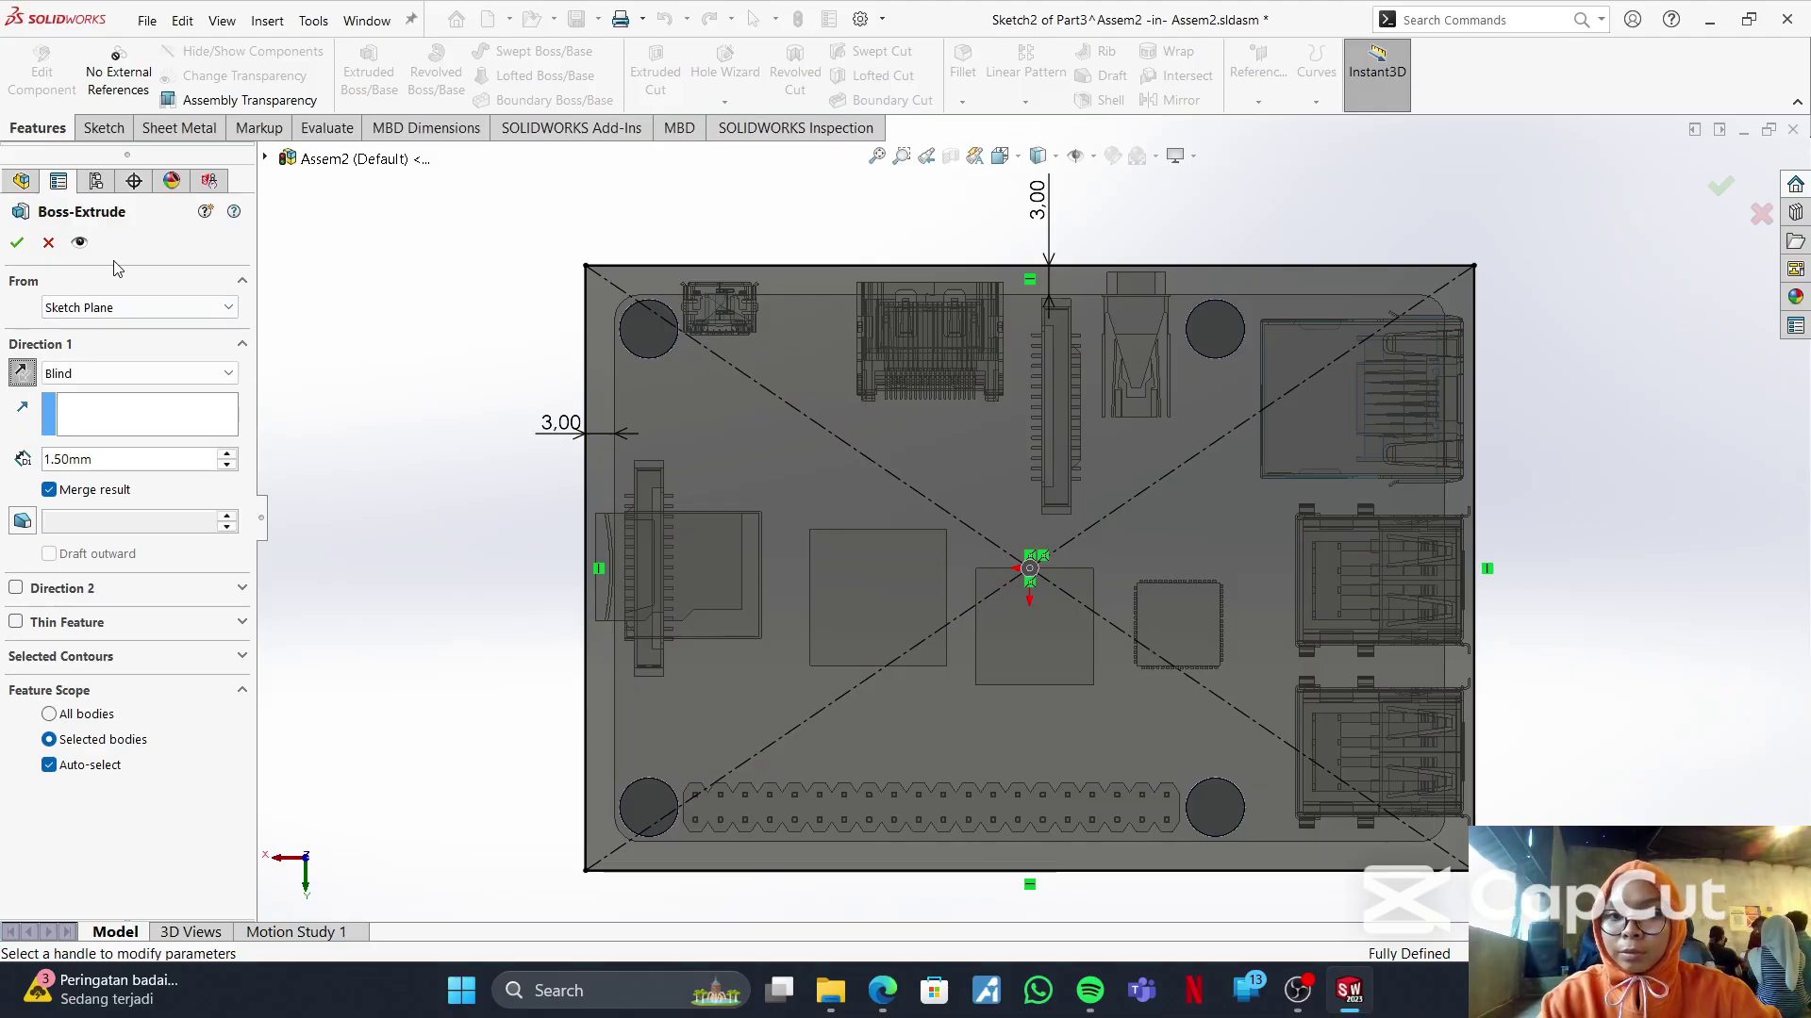
left_click(23, 249)
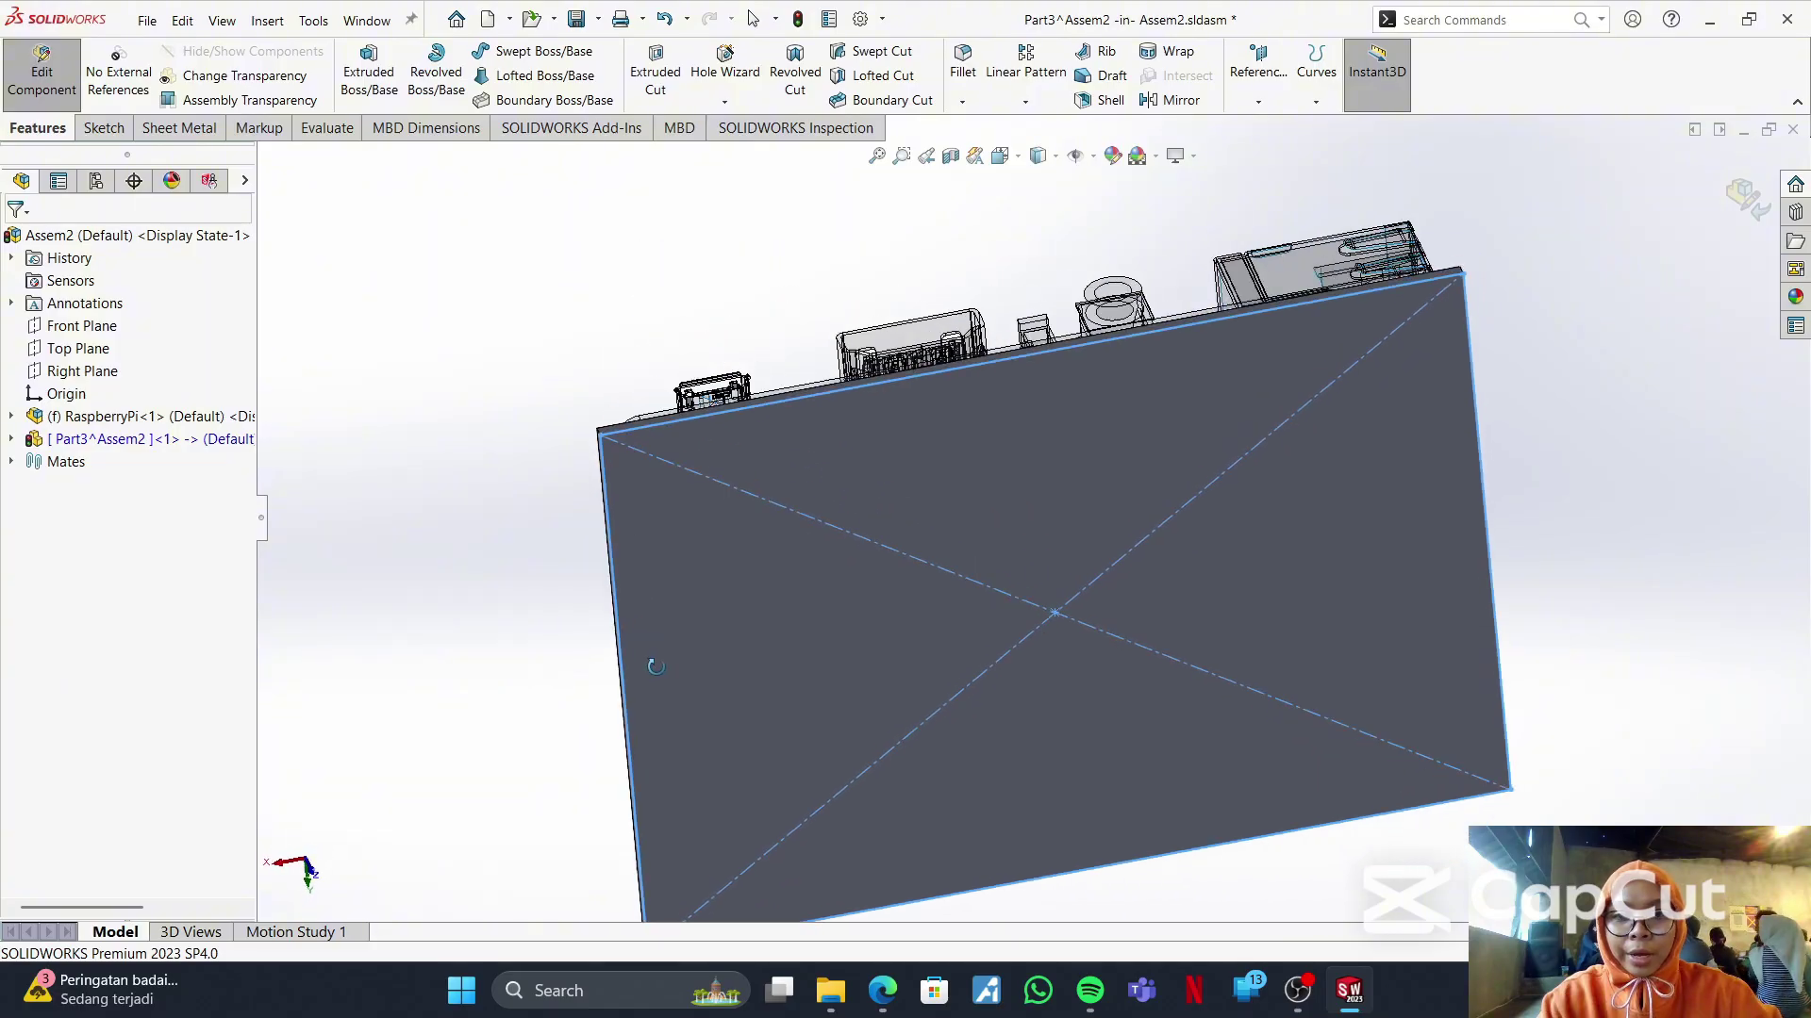
- Start a sketch on the base plate's inner face, the one facing the board
middle_click_drag(655, 667, 1042, 715)
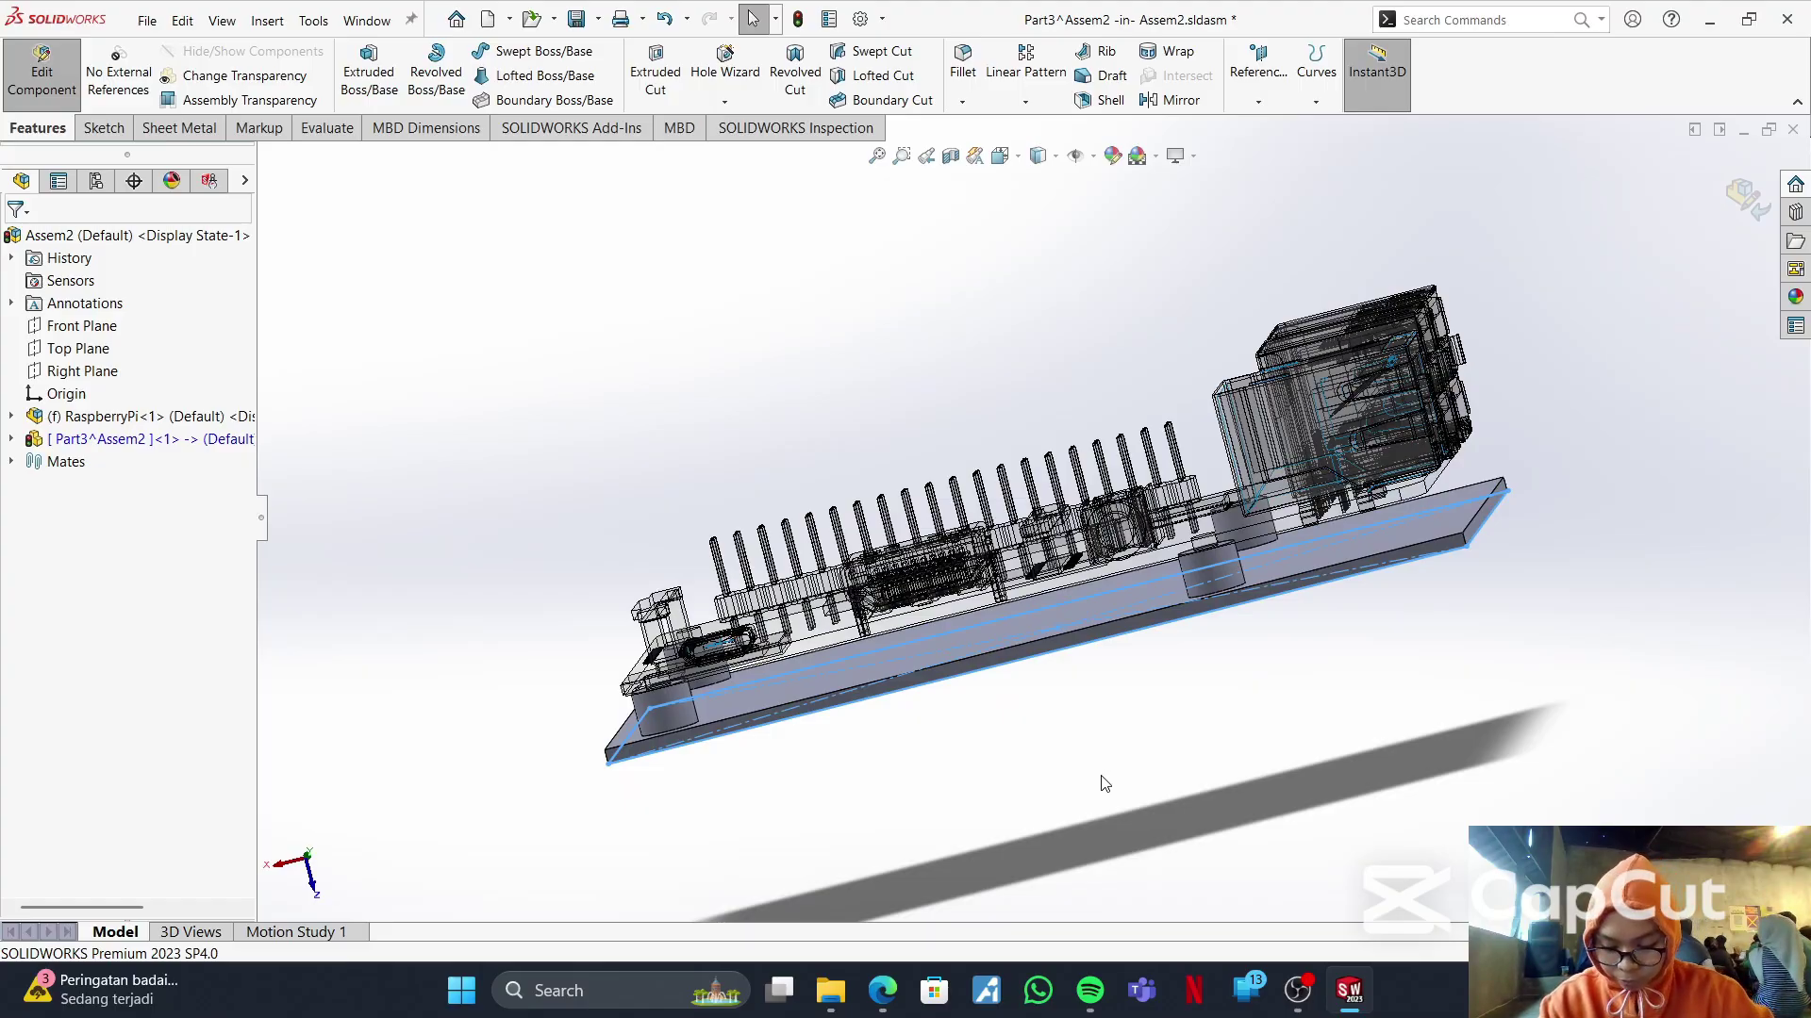
middle_click_drag(1128, 458, 1155, 712)
middle_click(1155, 712)
middle_click(1155, 712)
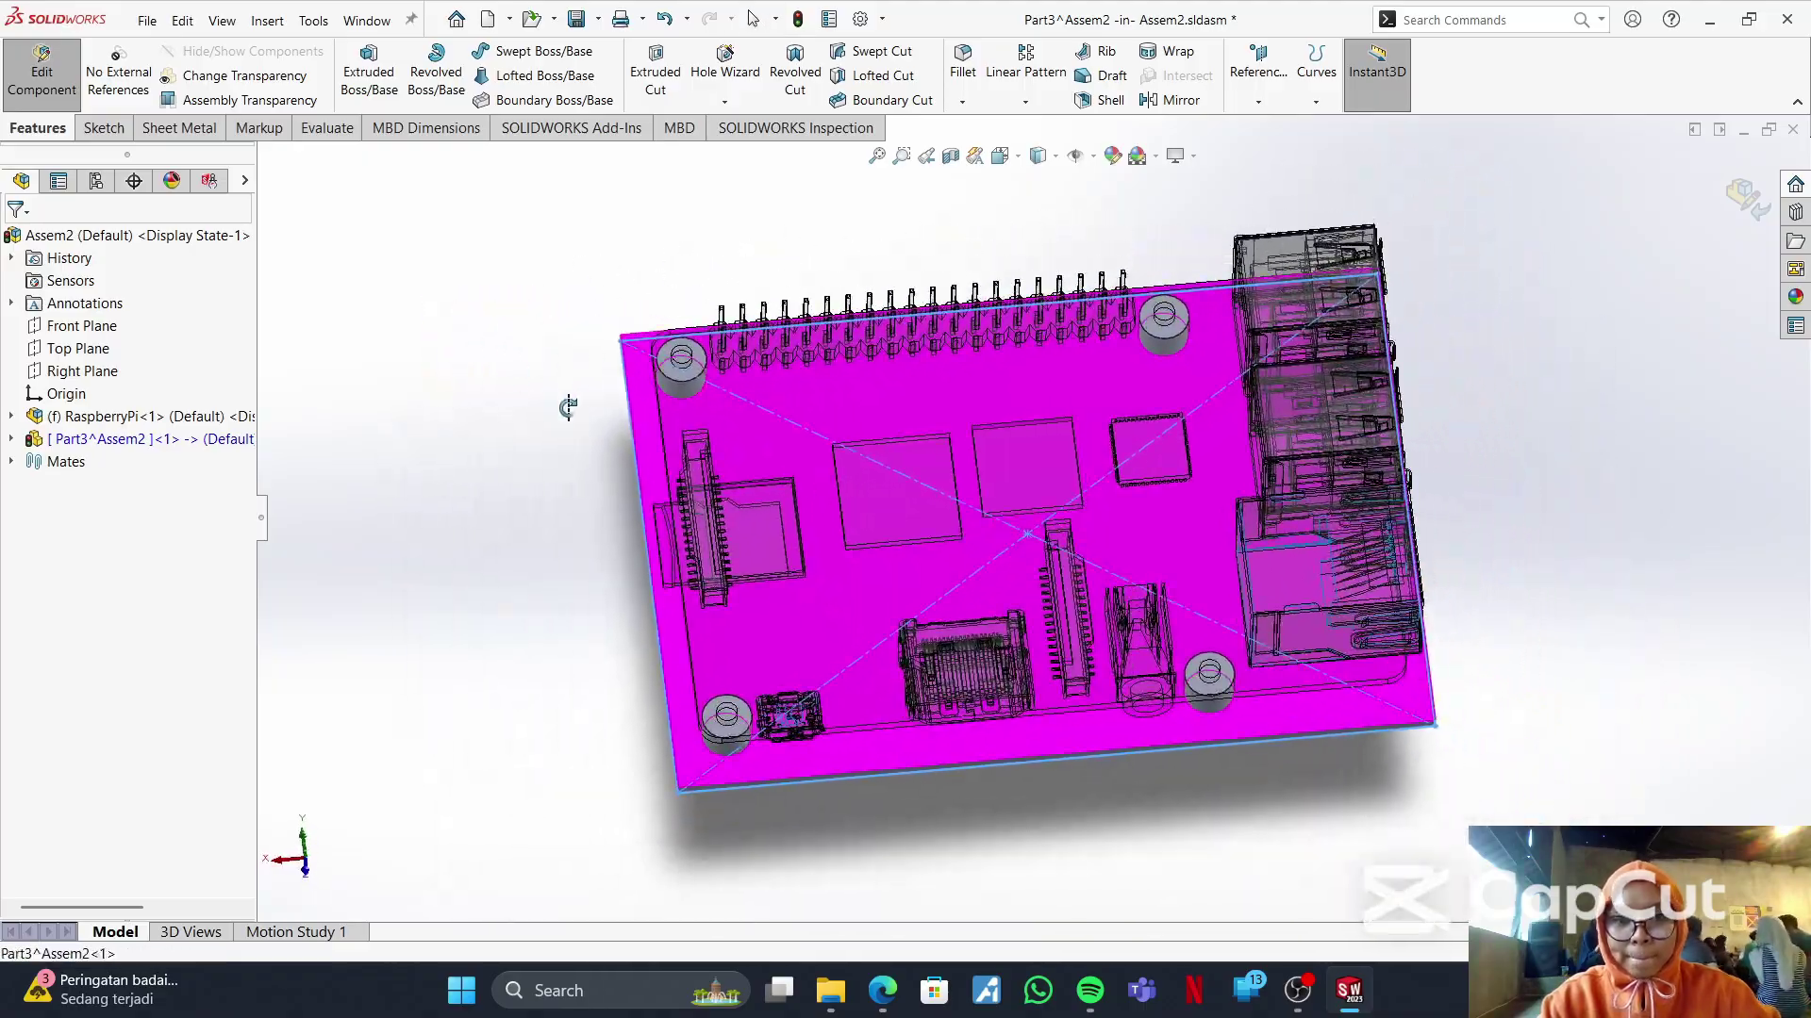
left_click(526, 348)
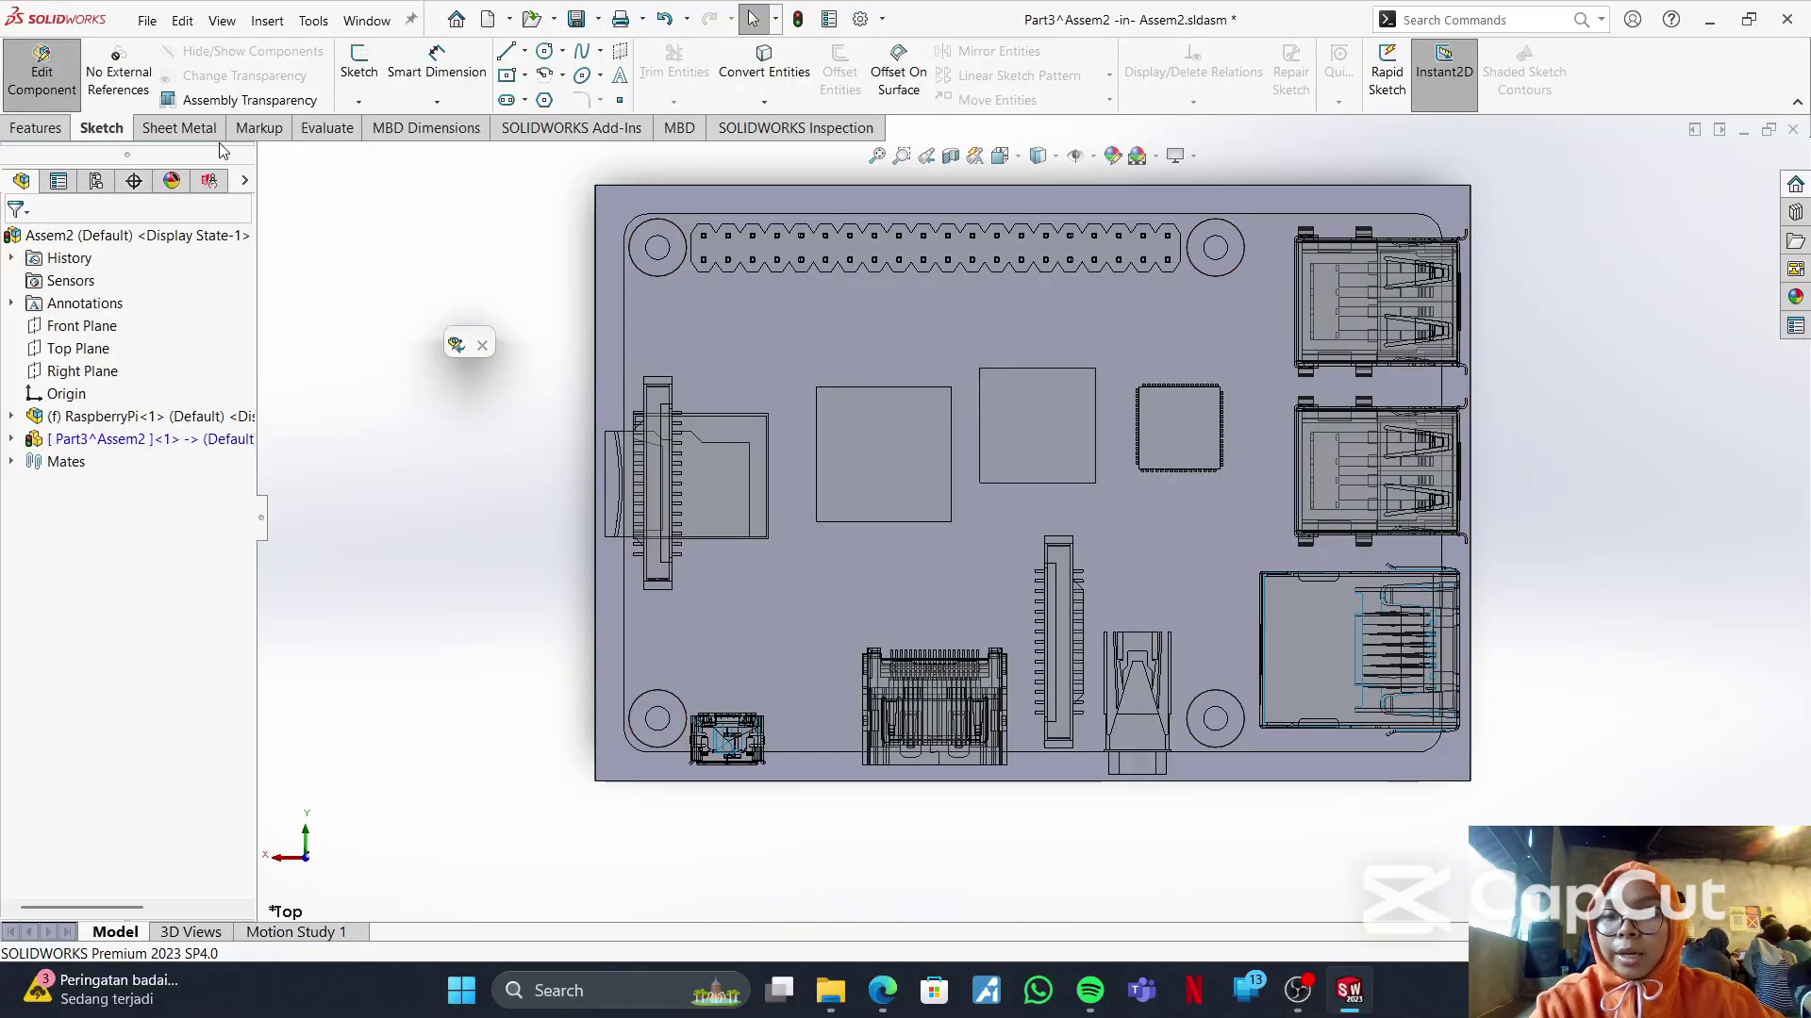
left_click(847, 347)
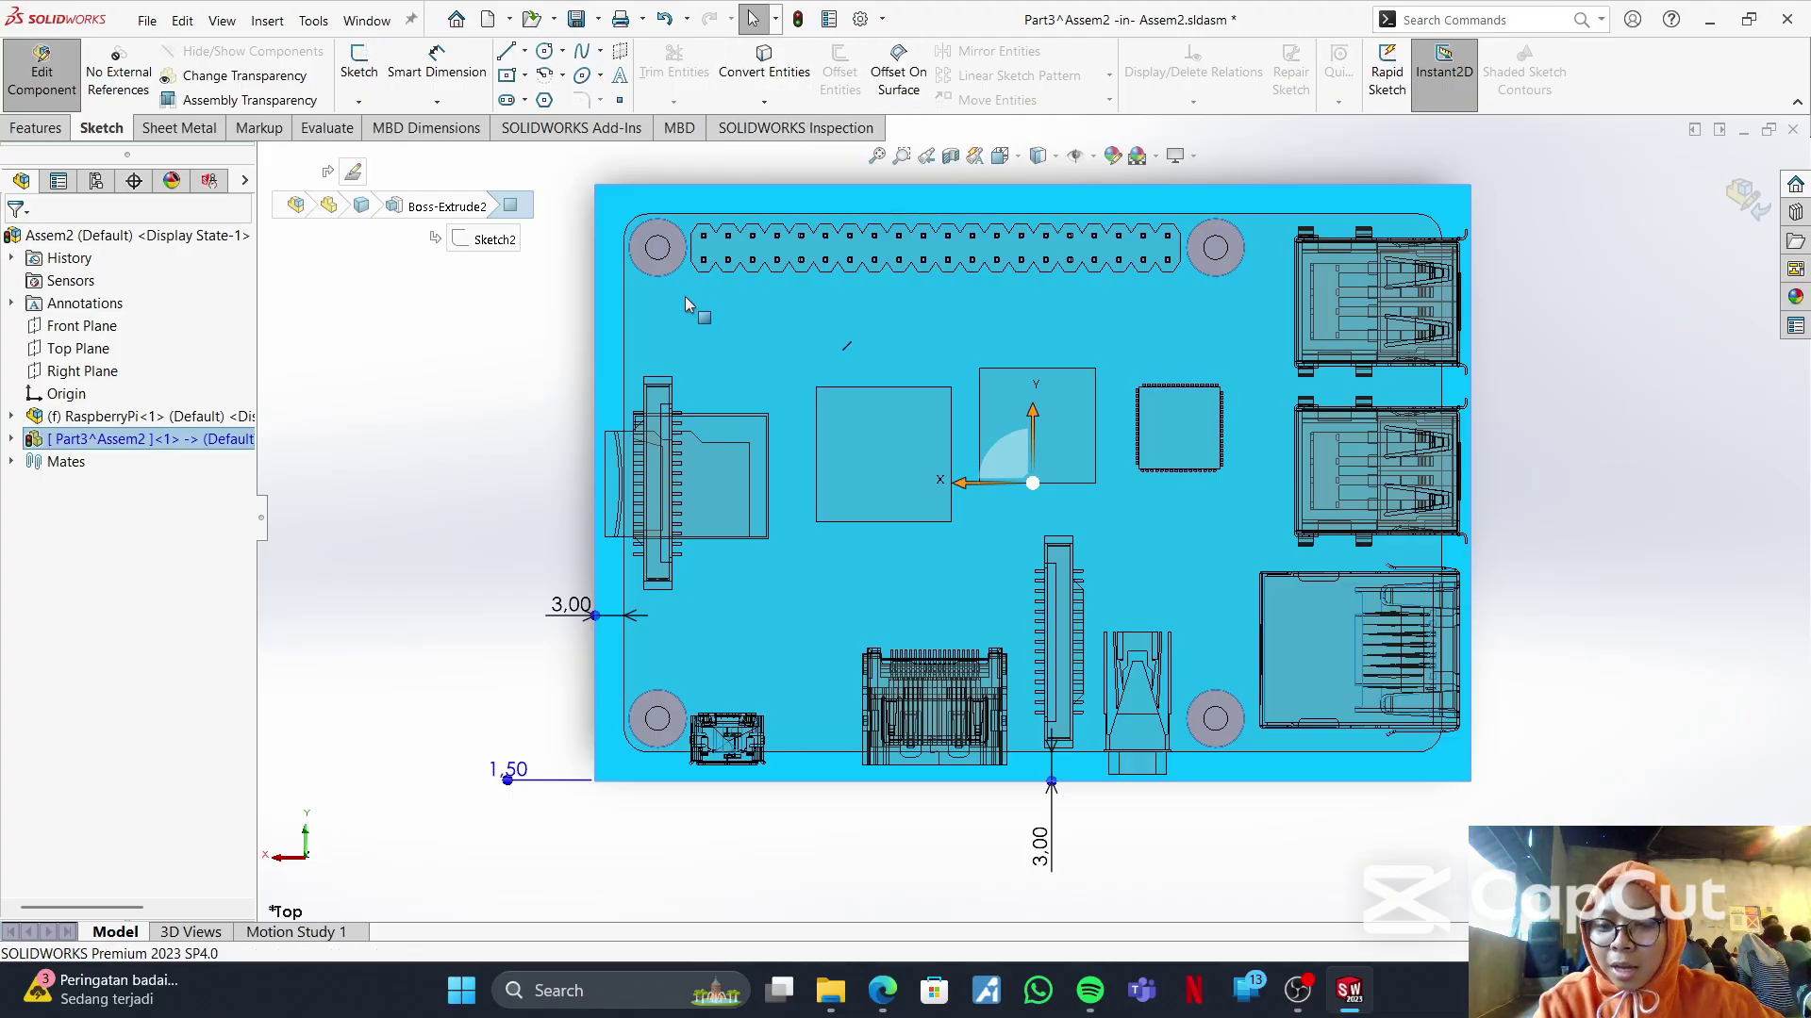
left_click(398, 451)
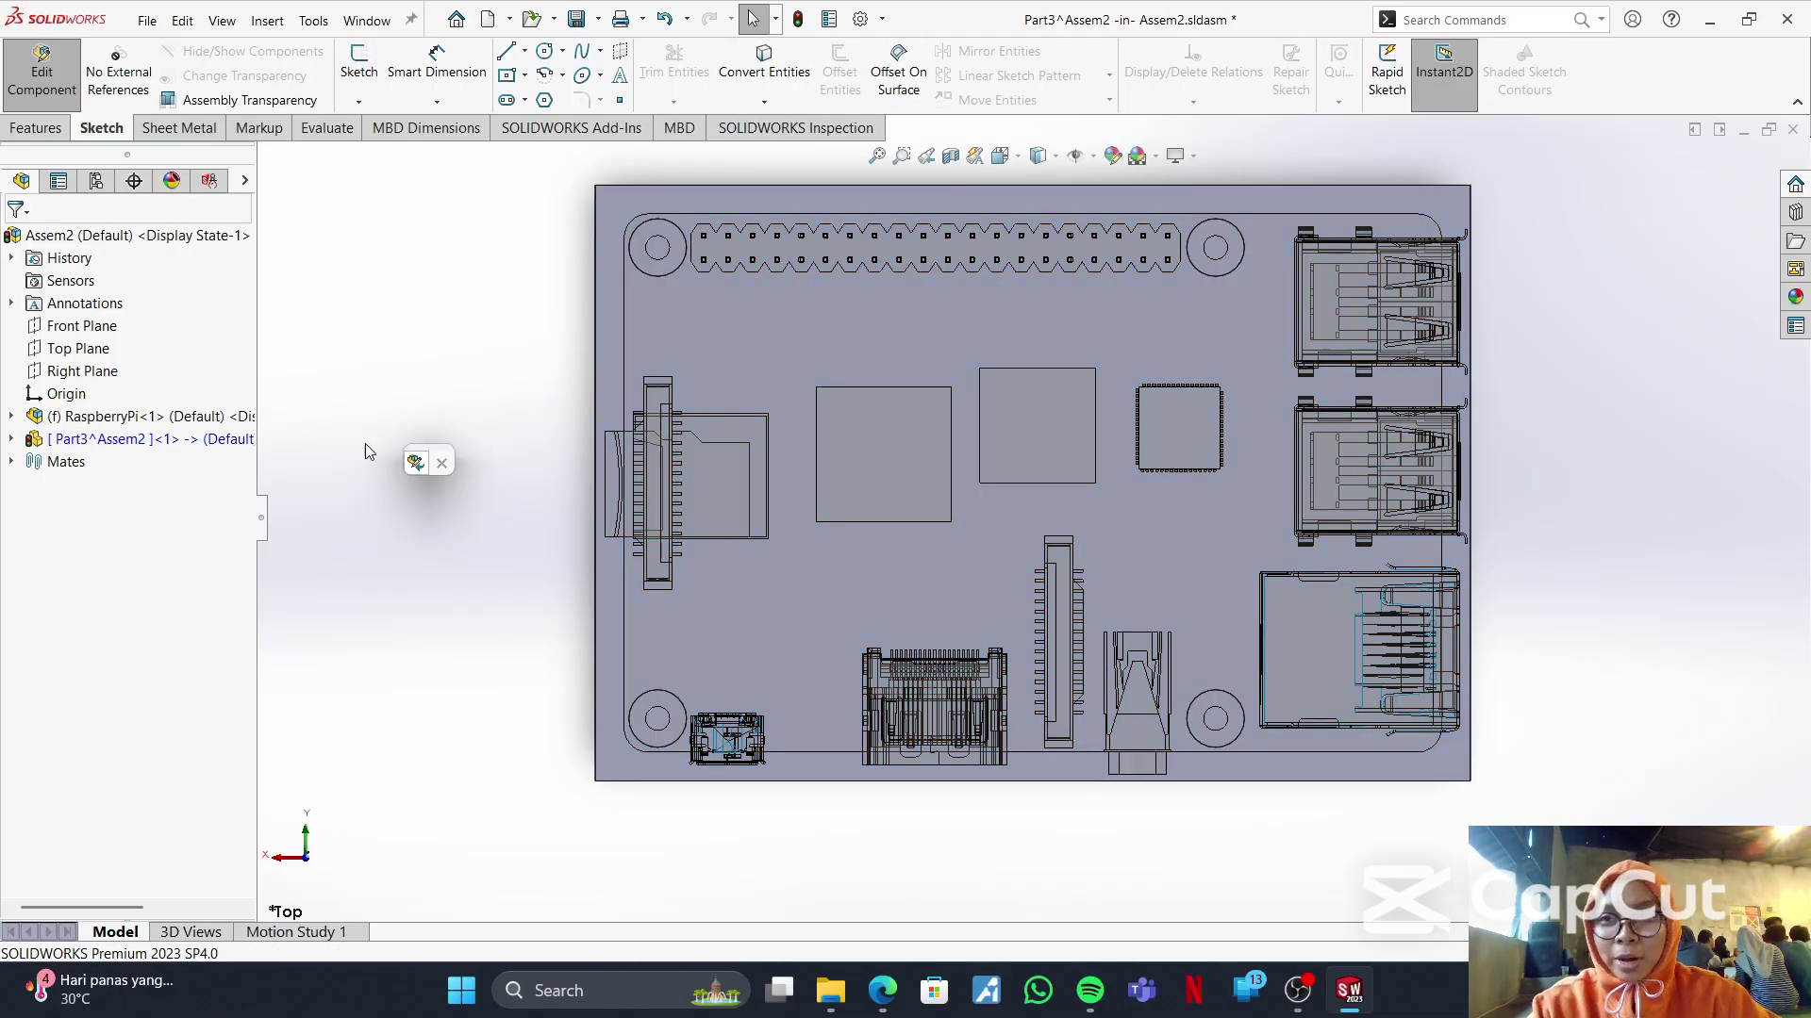
left_click(358, 62)
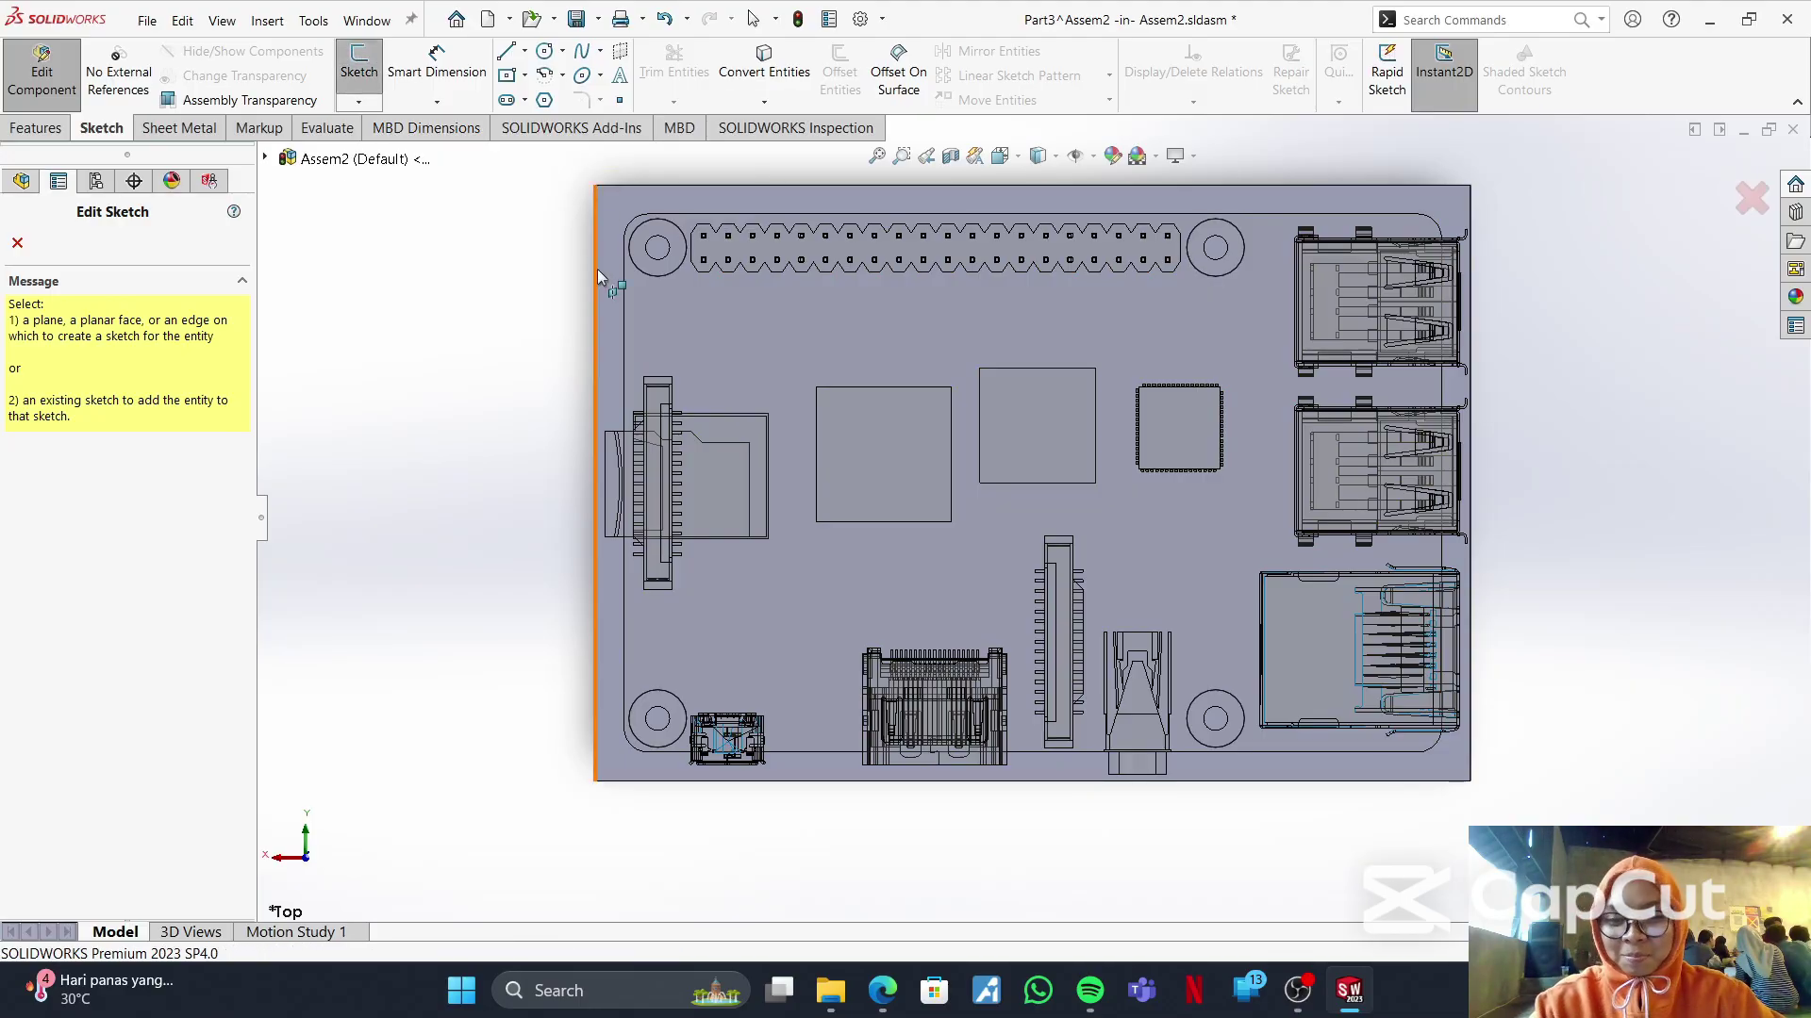
left_click(743, 335)
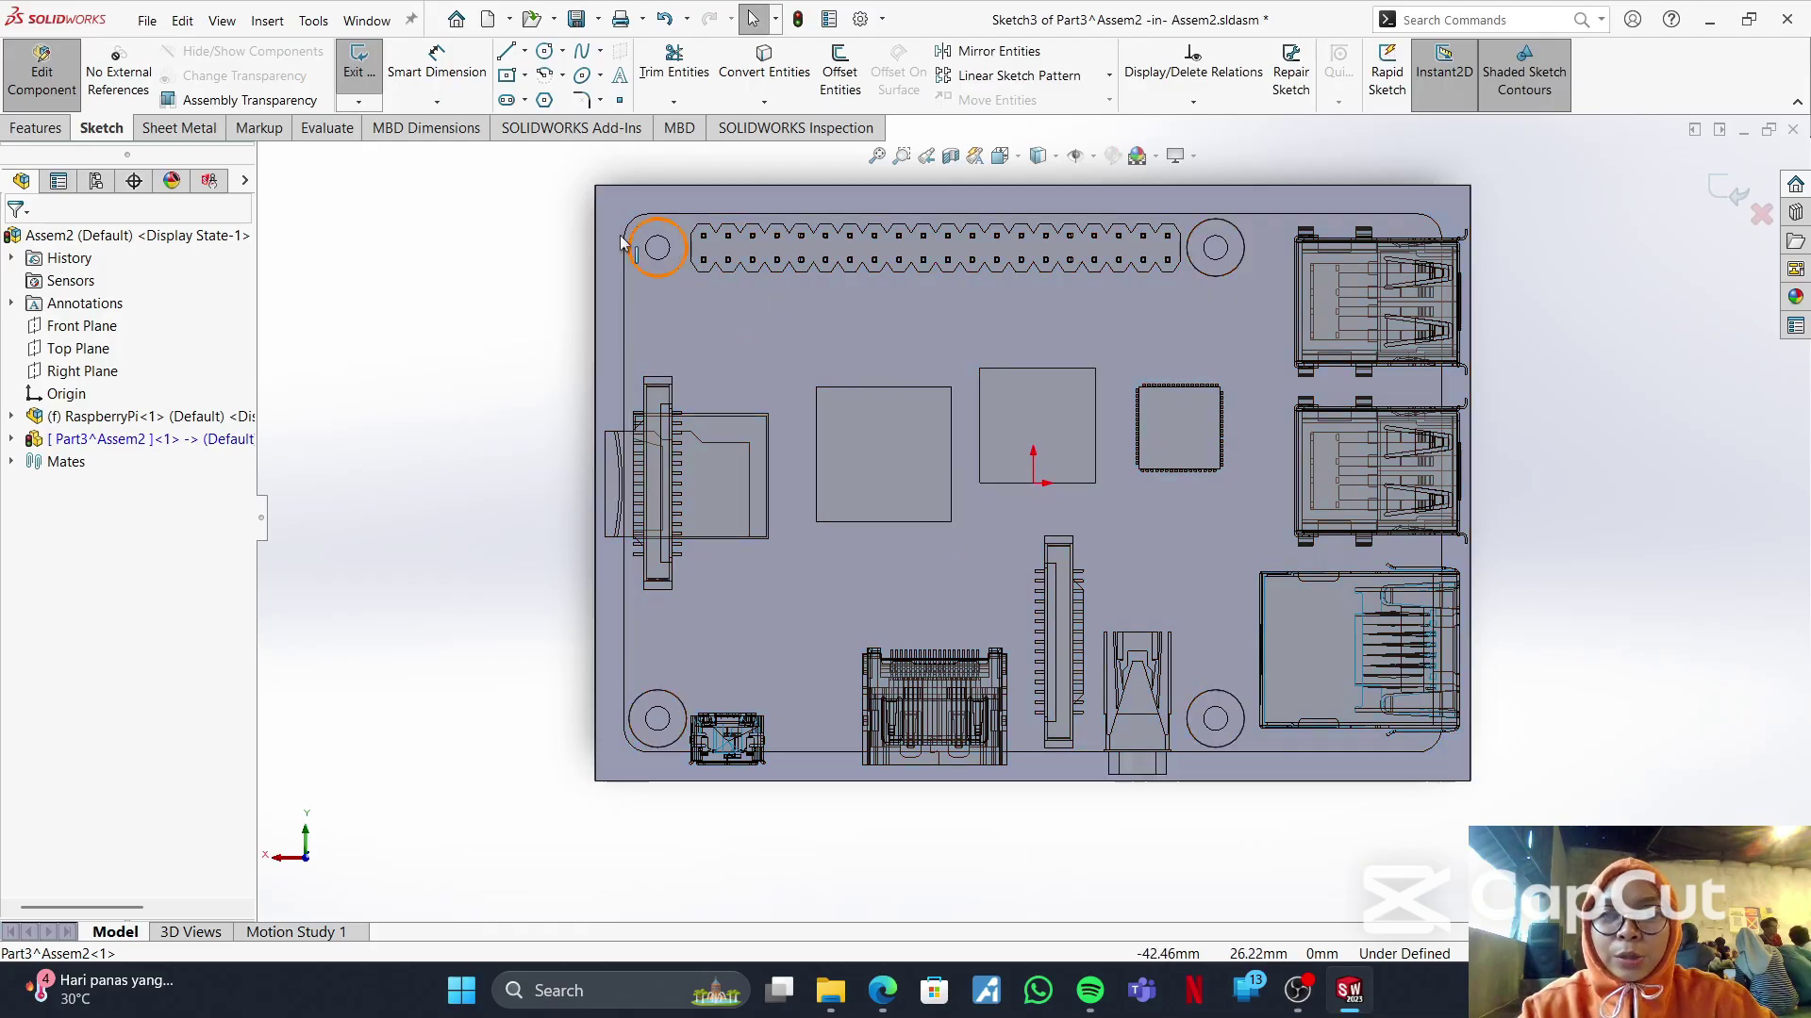
- Offset the base plate's four outer edges inward by 1.5 mm, adding the offset dimension
left_click(842, 68)
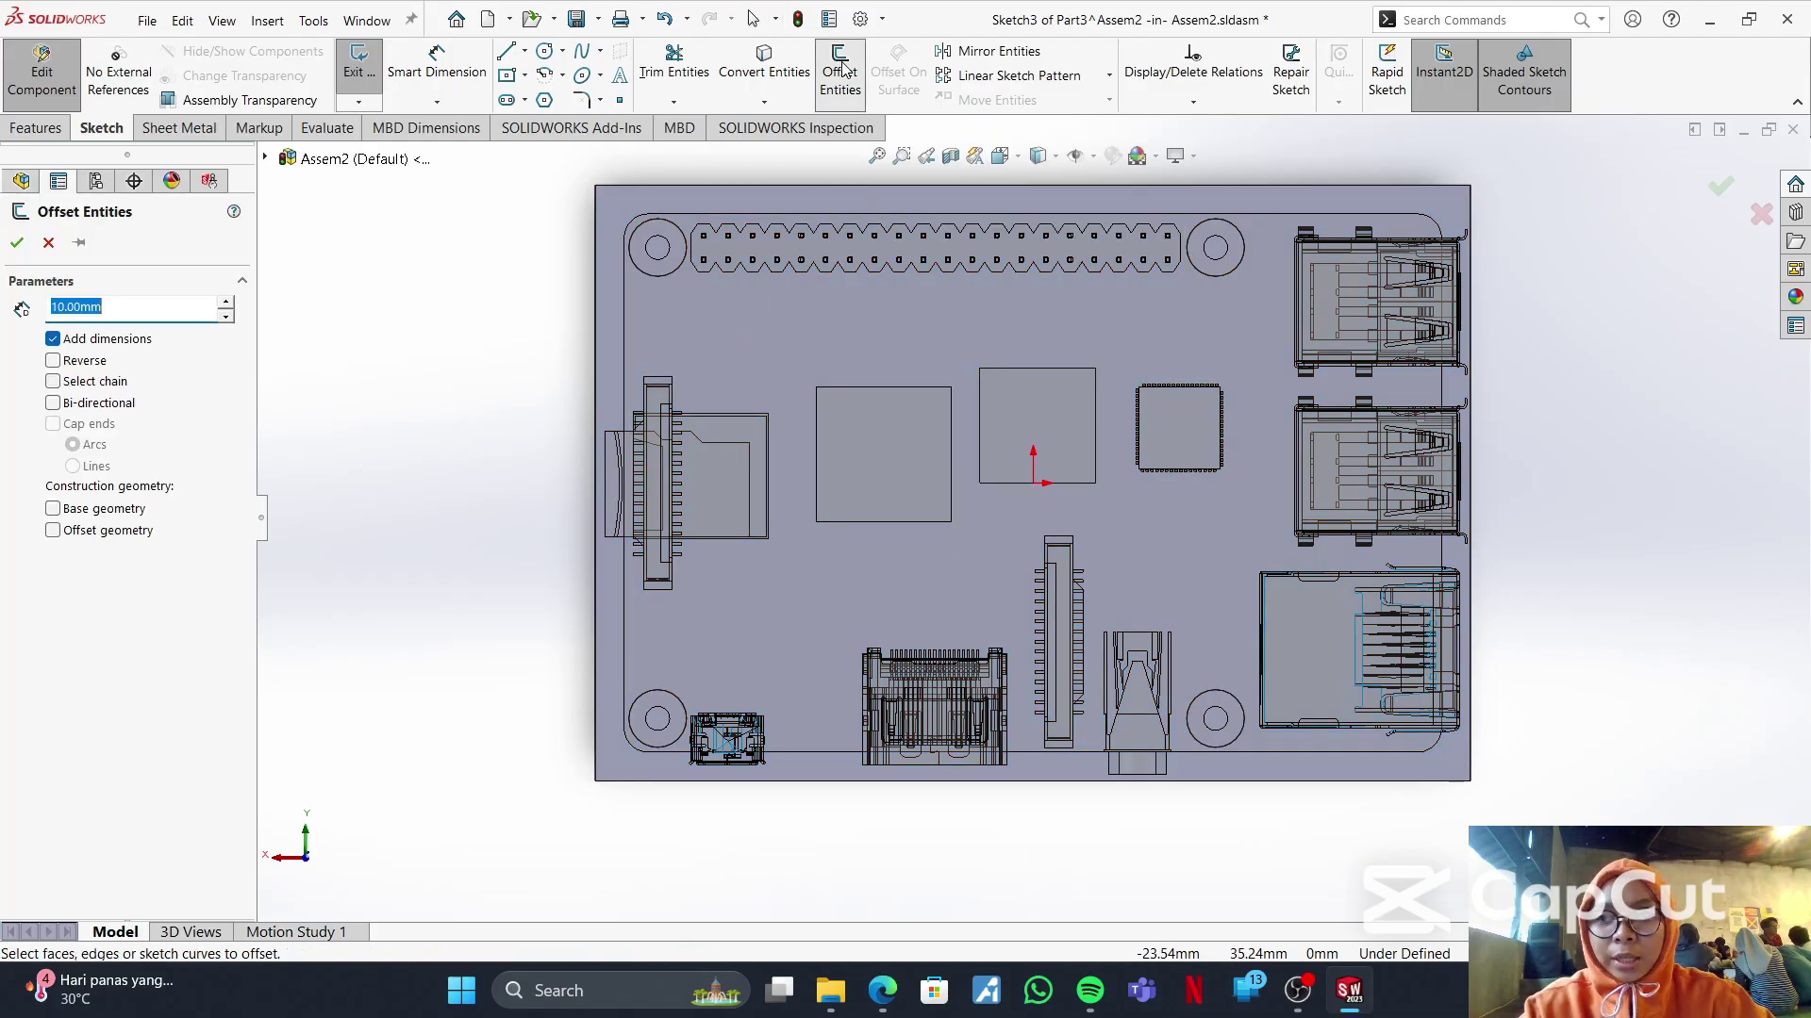
left_click(598, 339)
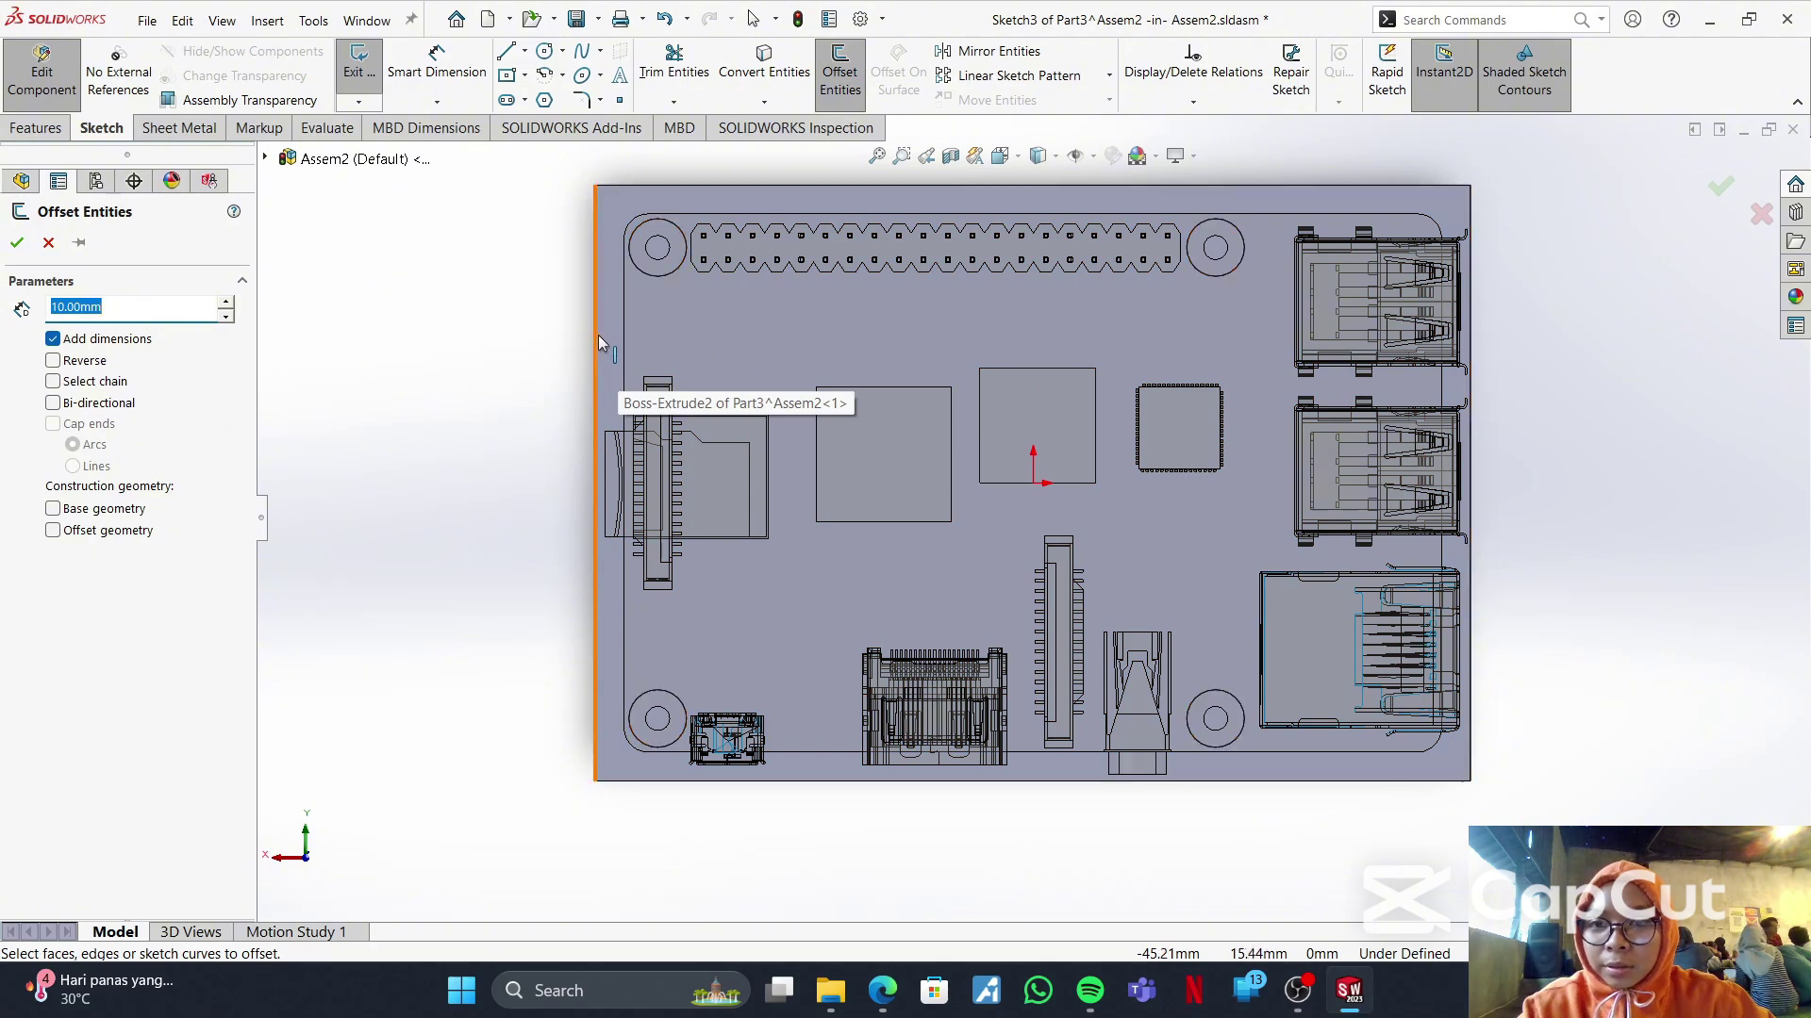
left_click(783, 189)
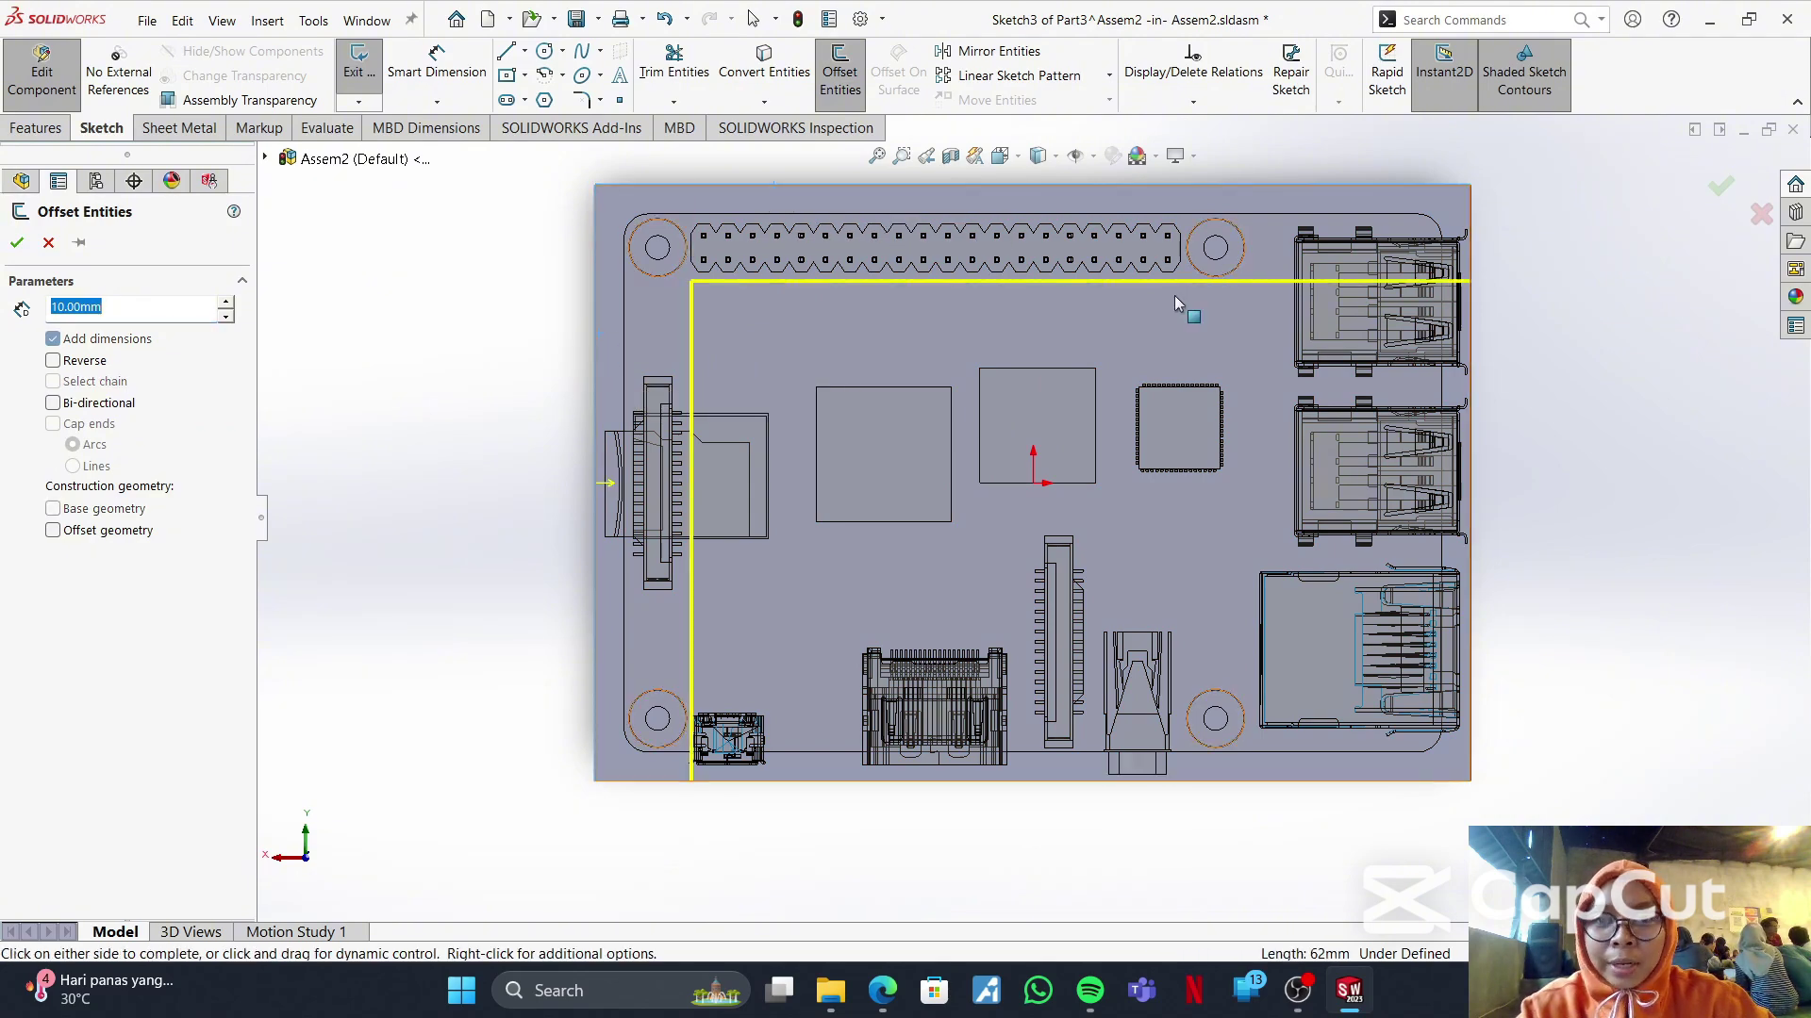
left_click(1471, 394)
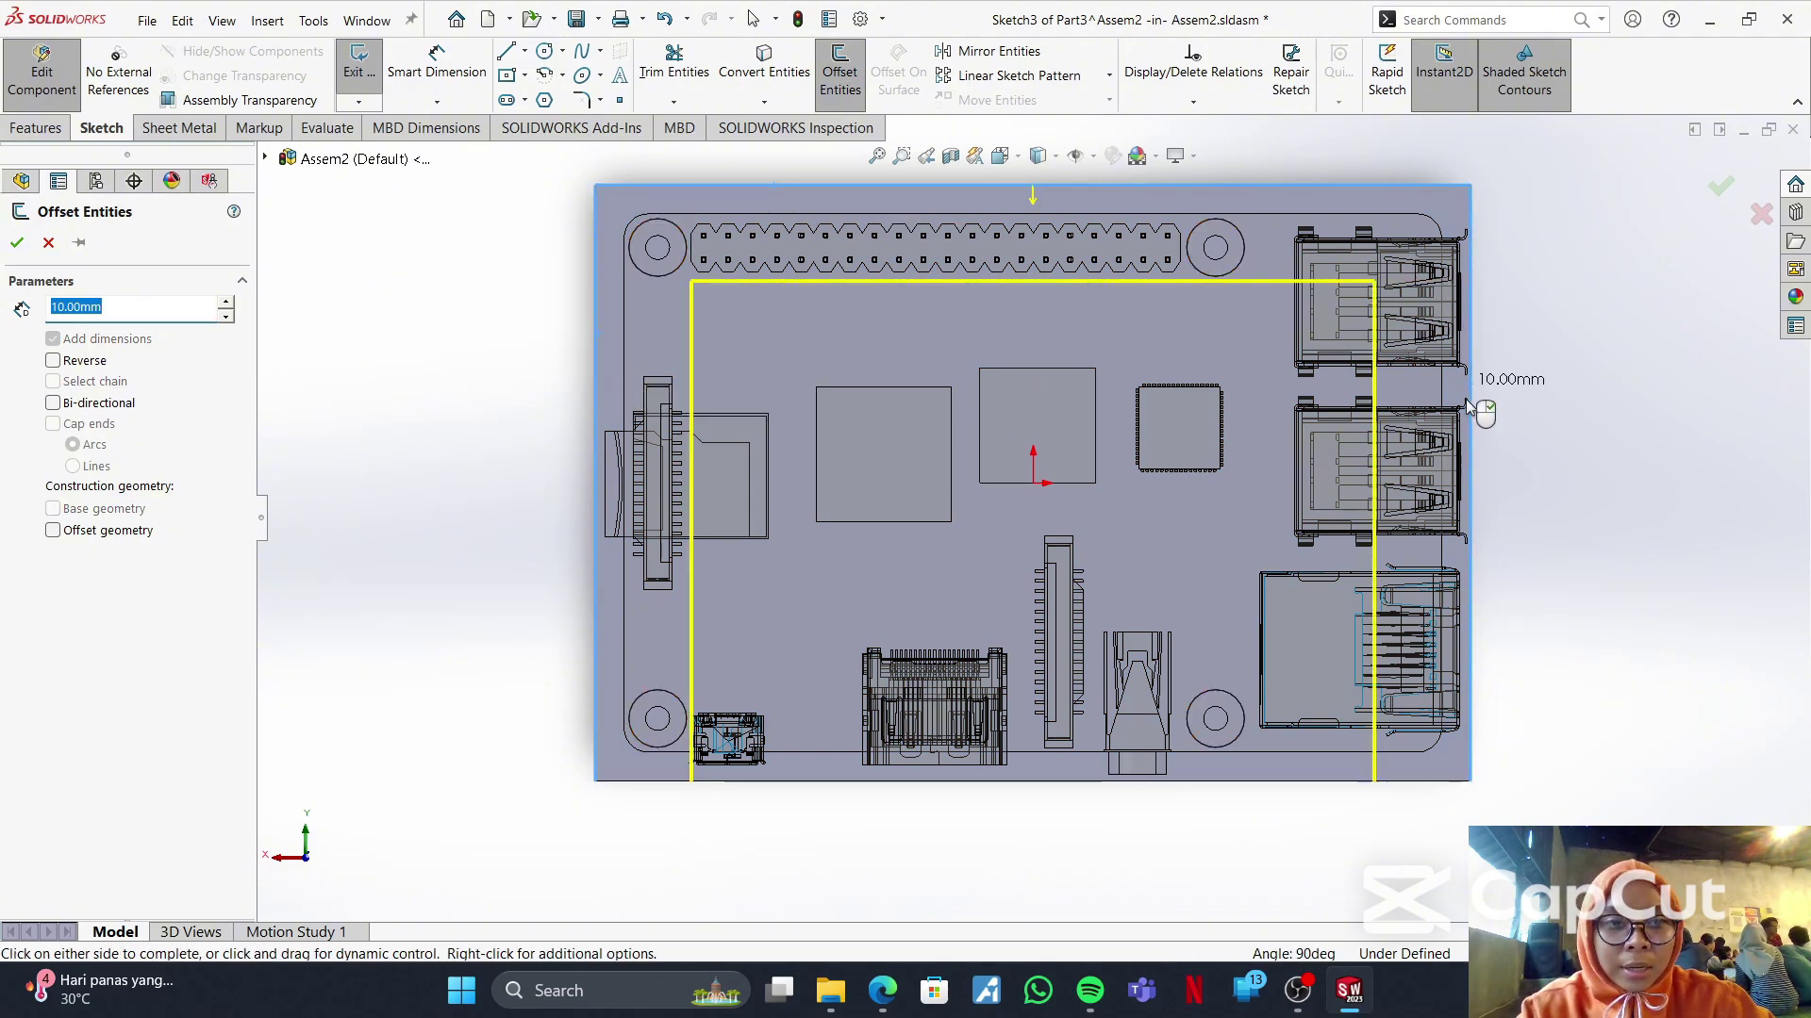
left_click(1015, 780)
left_click(52, 360)
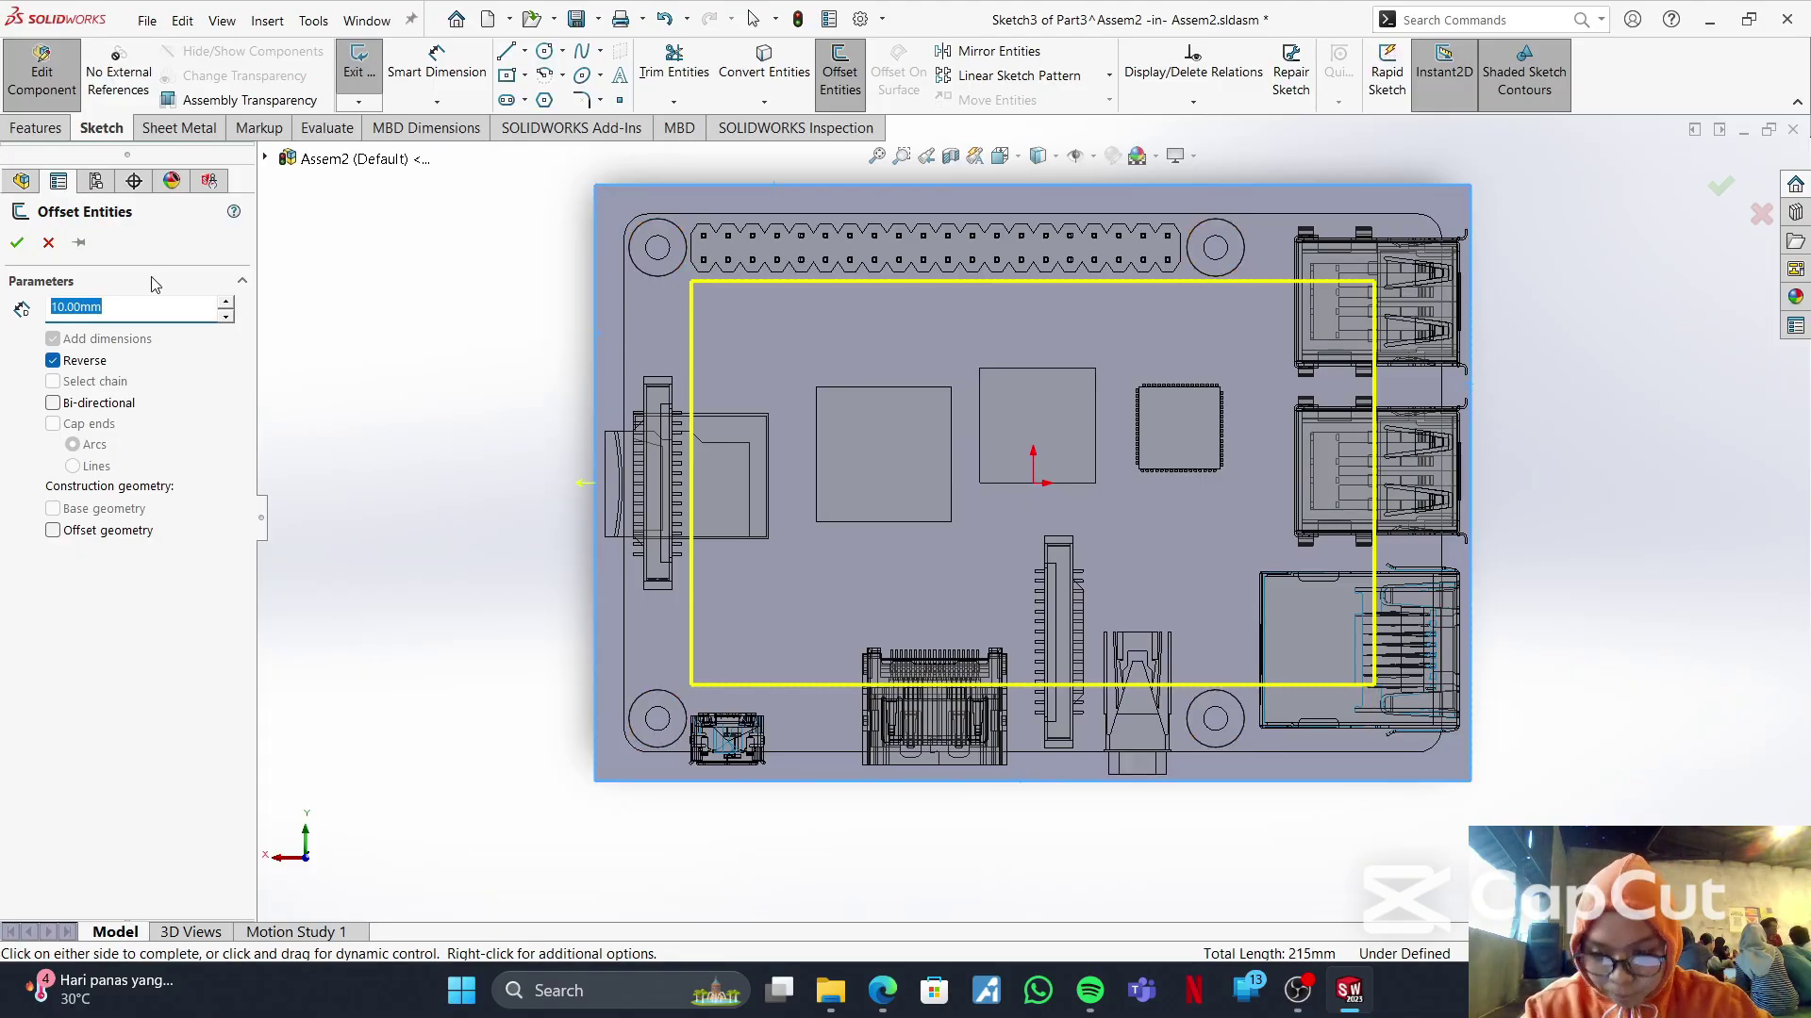
type("1.5")
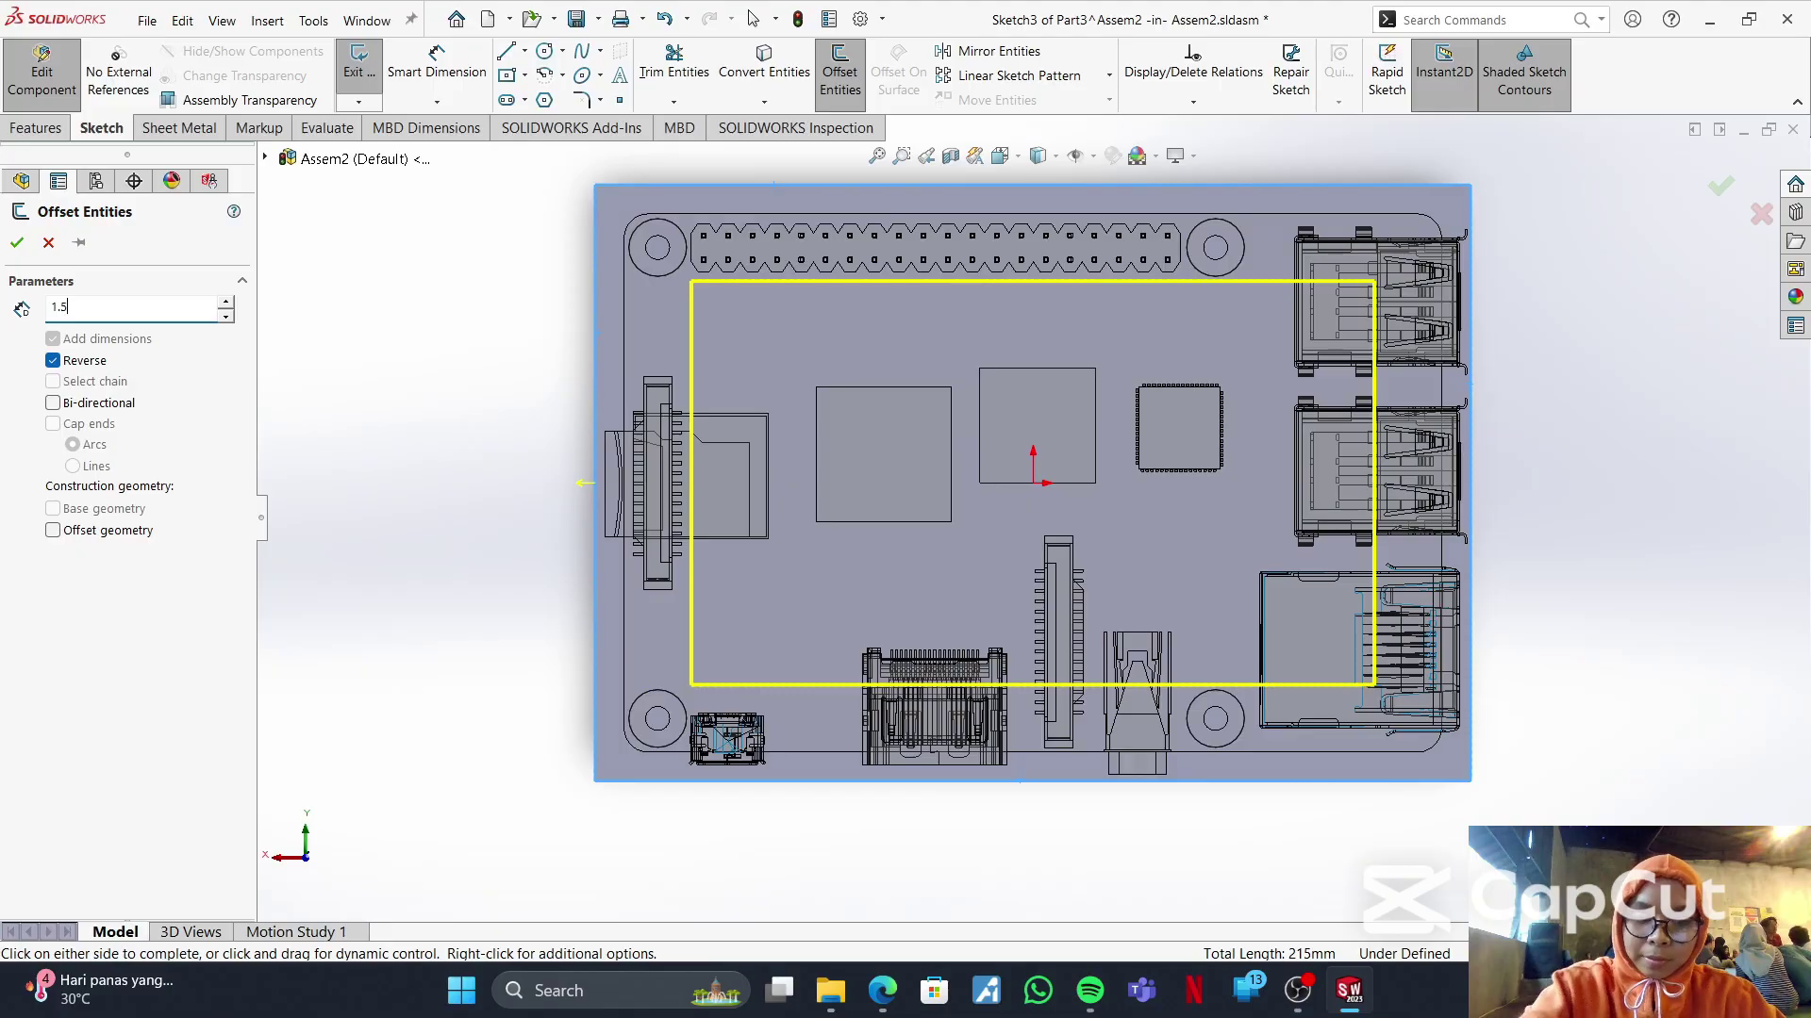
key("Return")
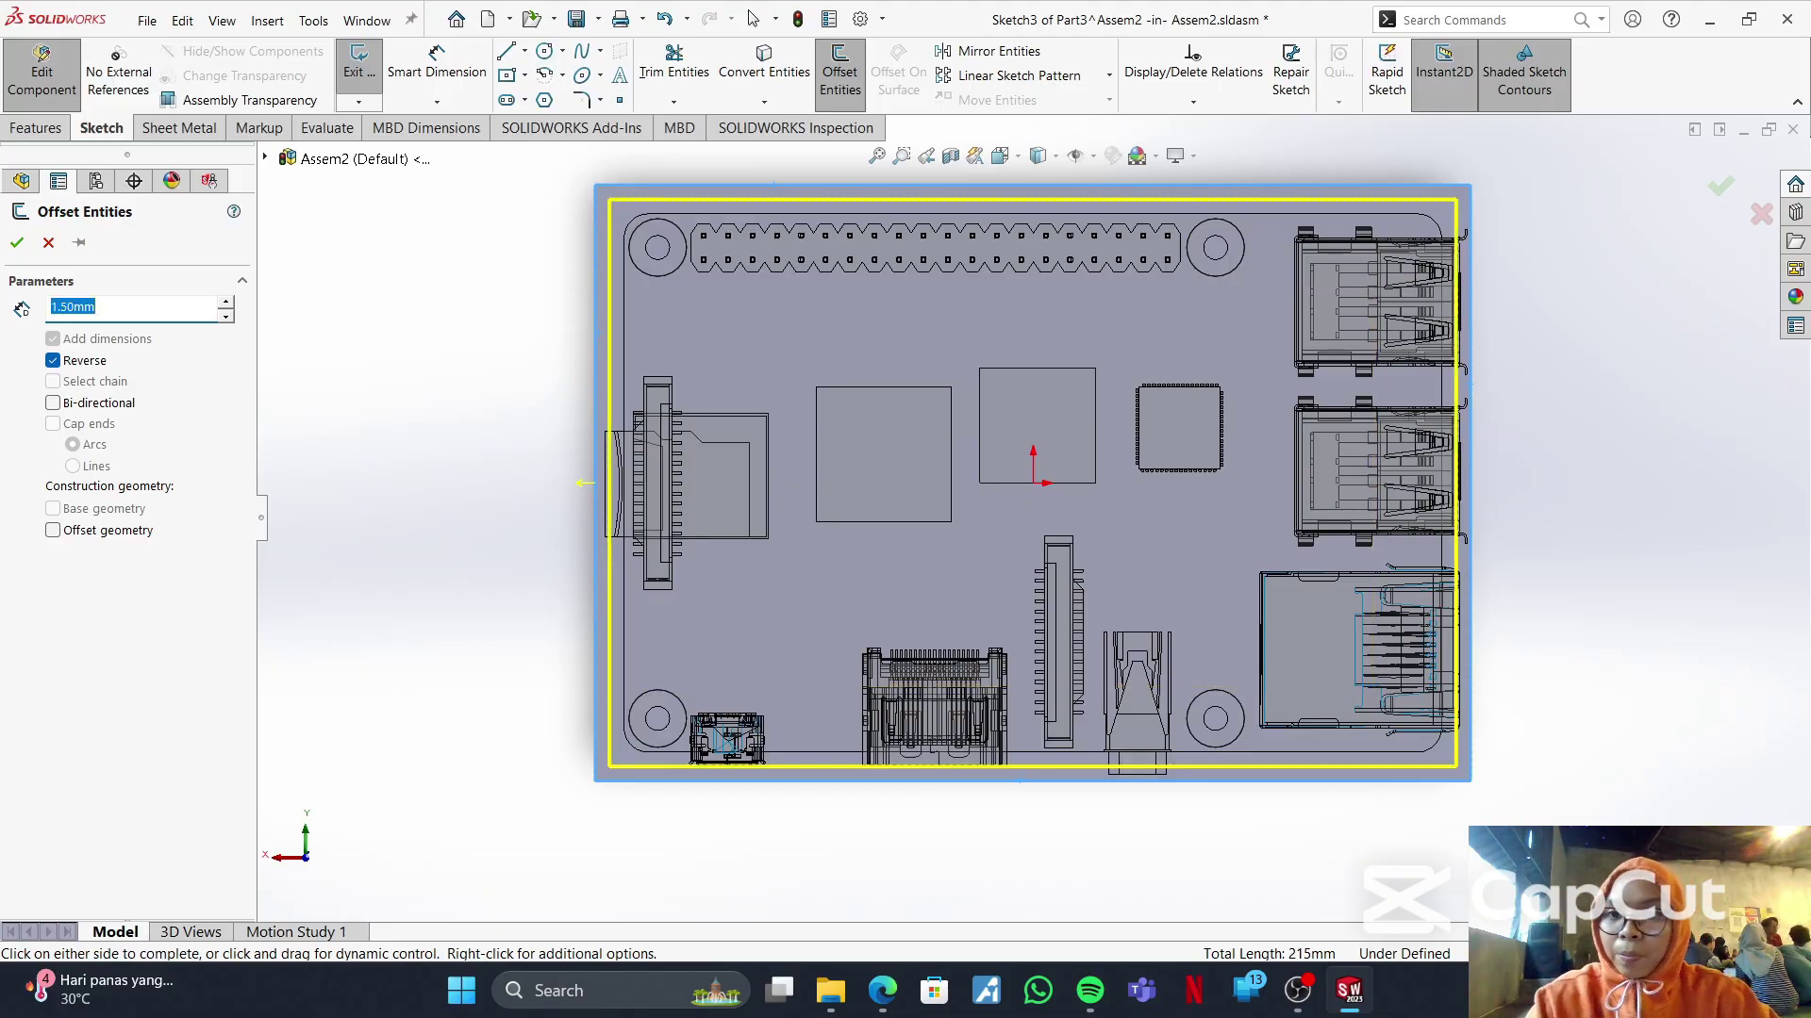
left_click(17, 243)
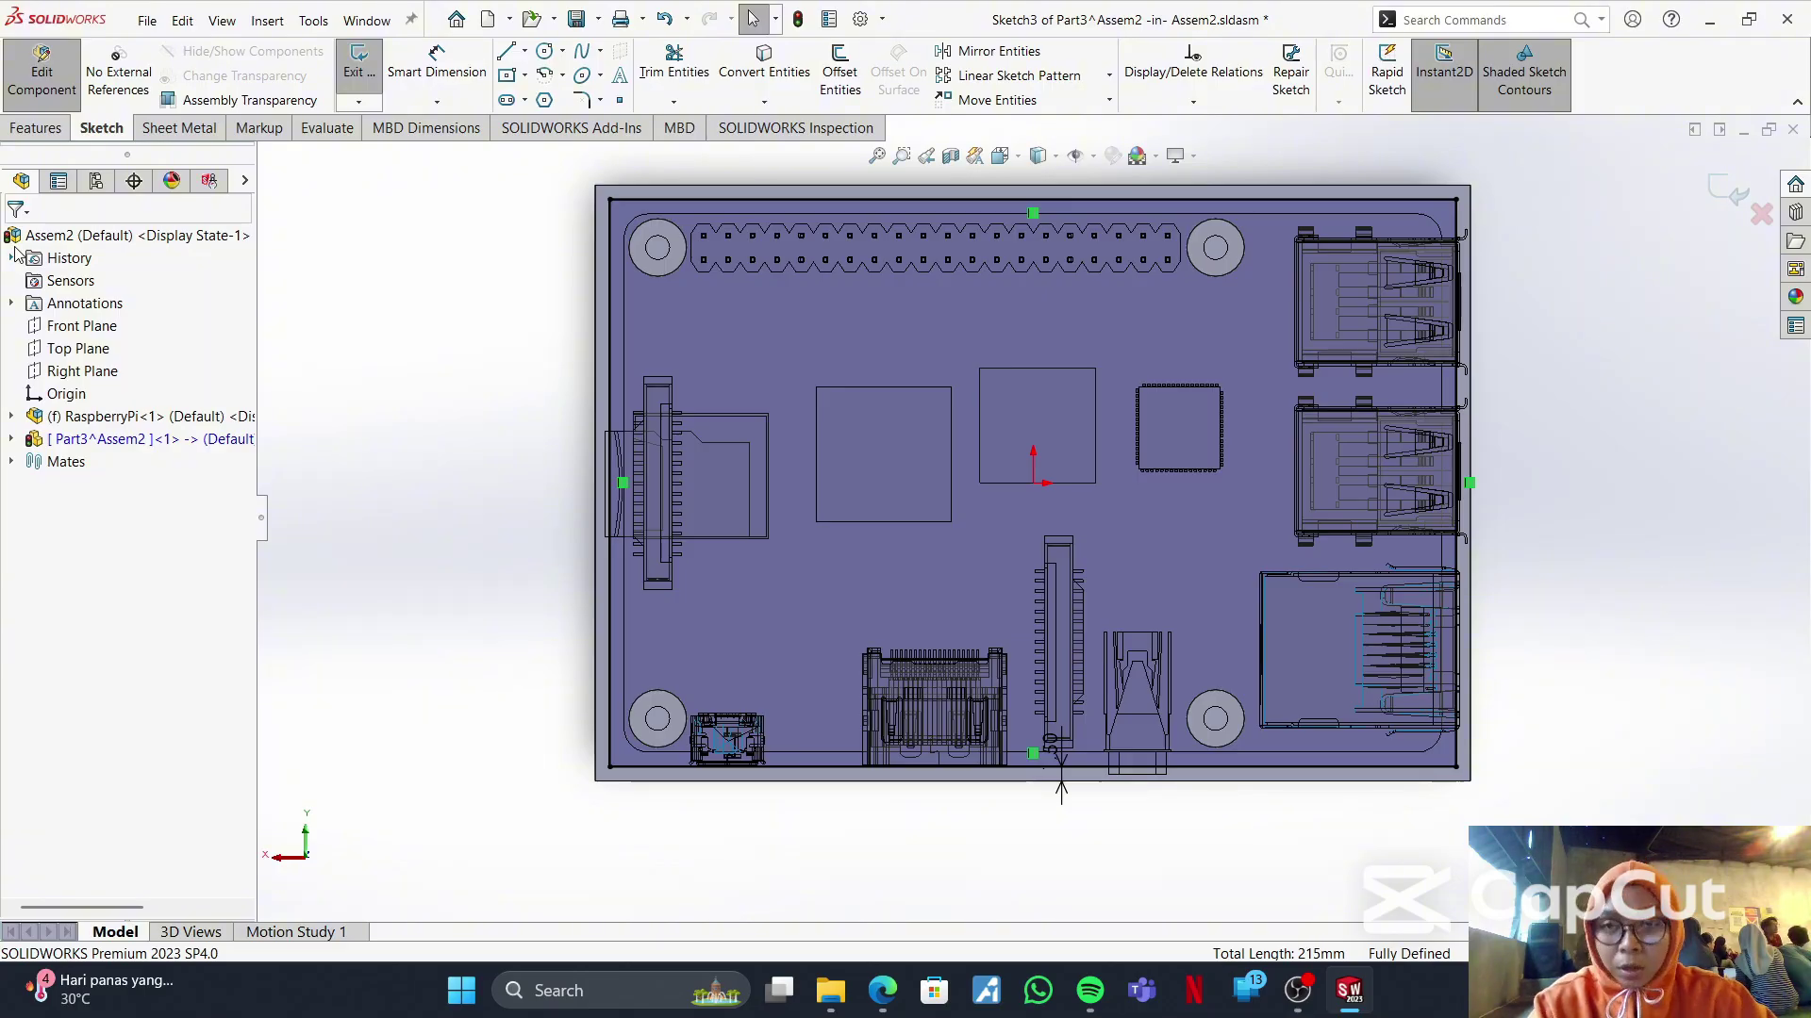
left_click(780, 98)
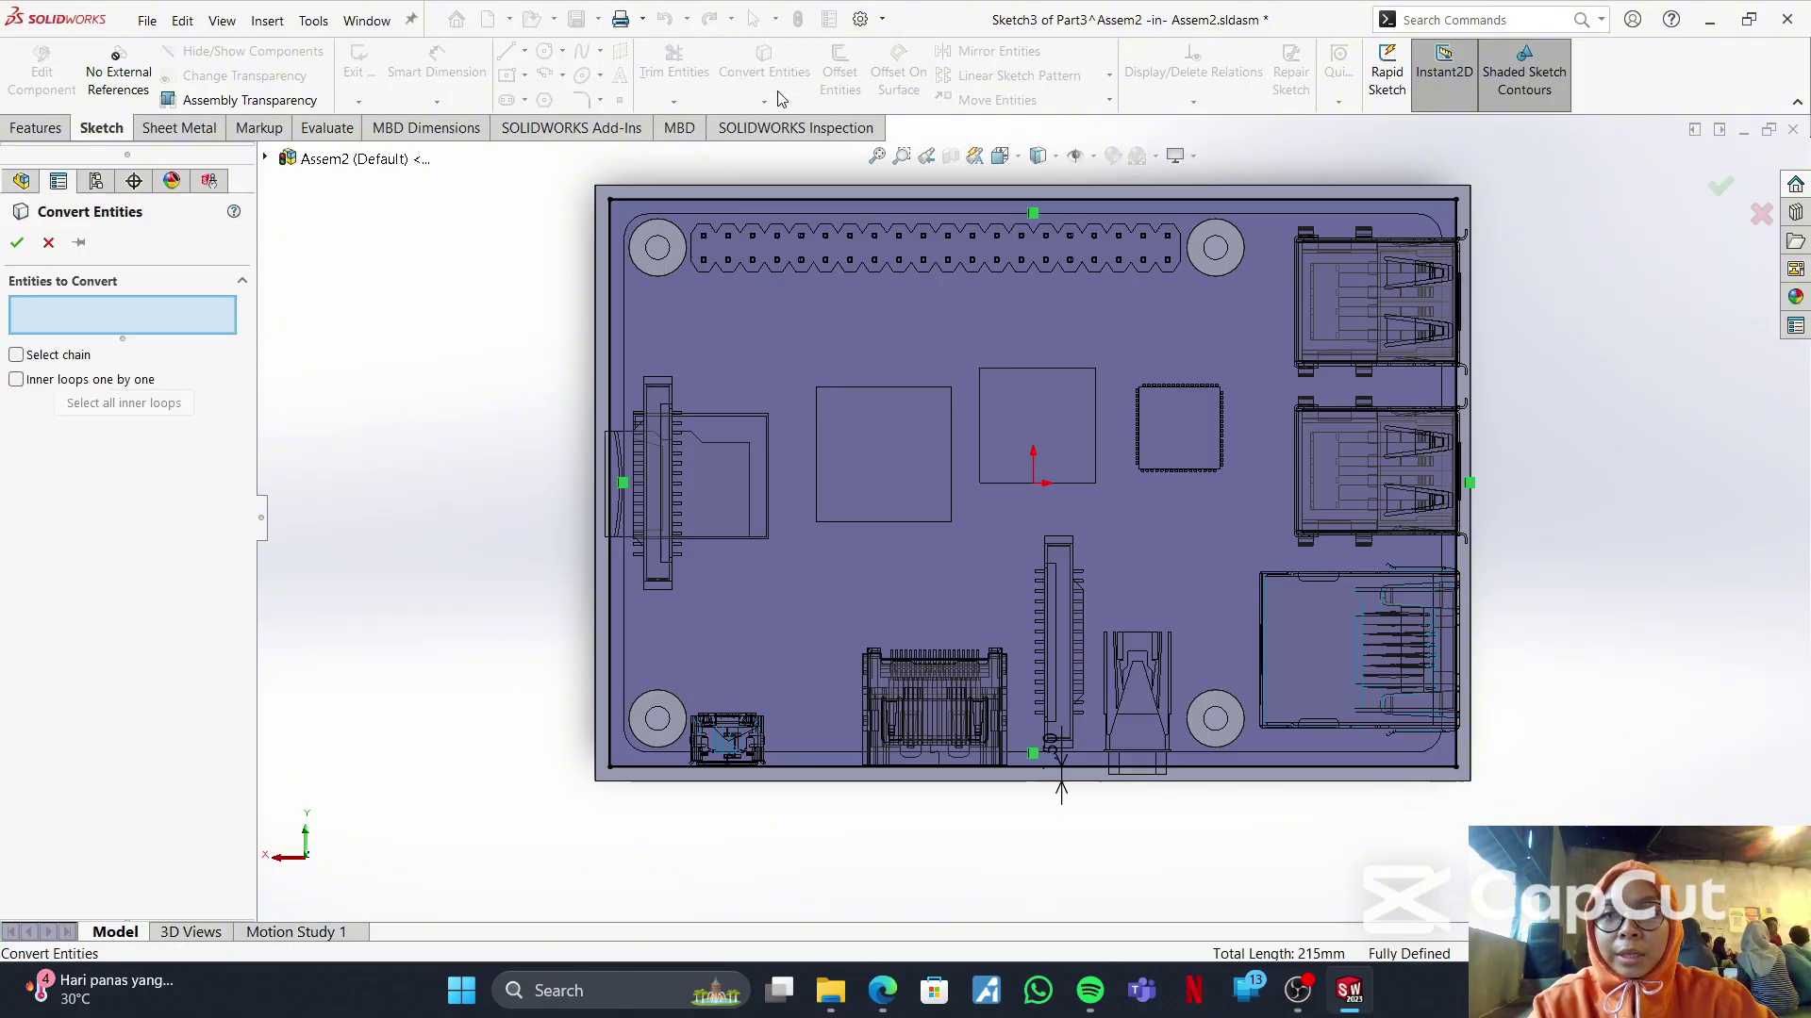
left_click(596, 314)
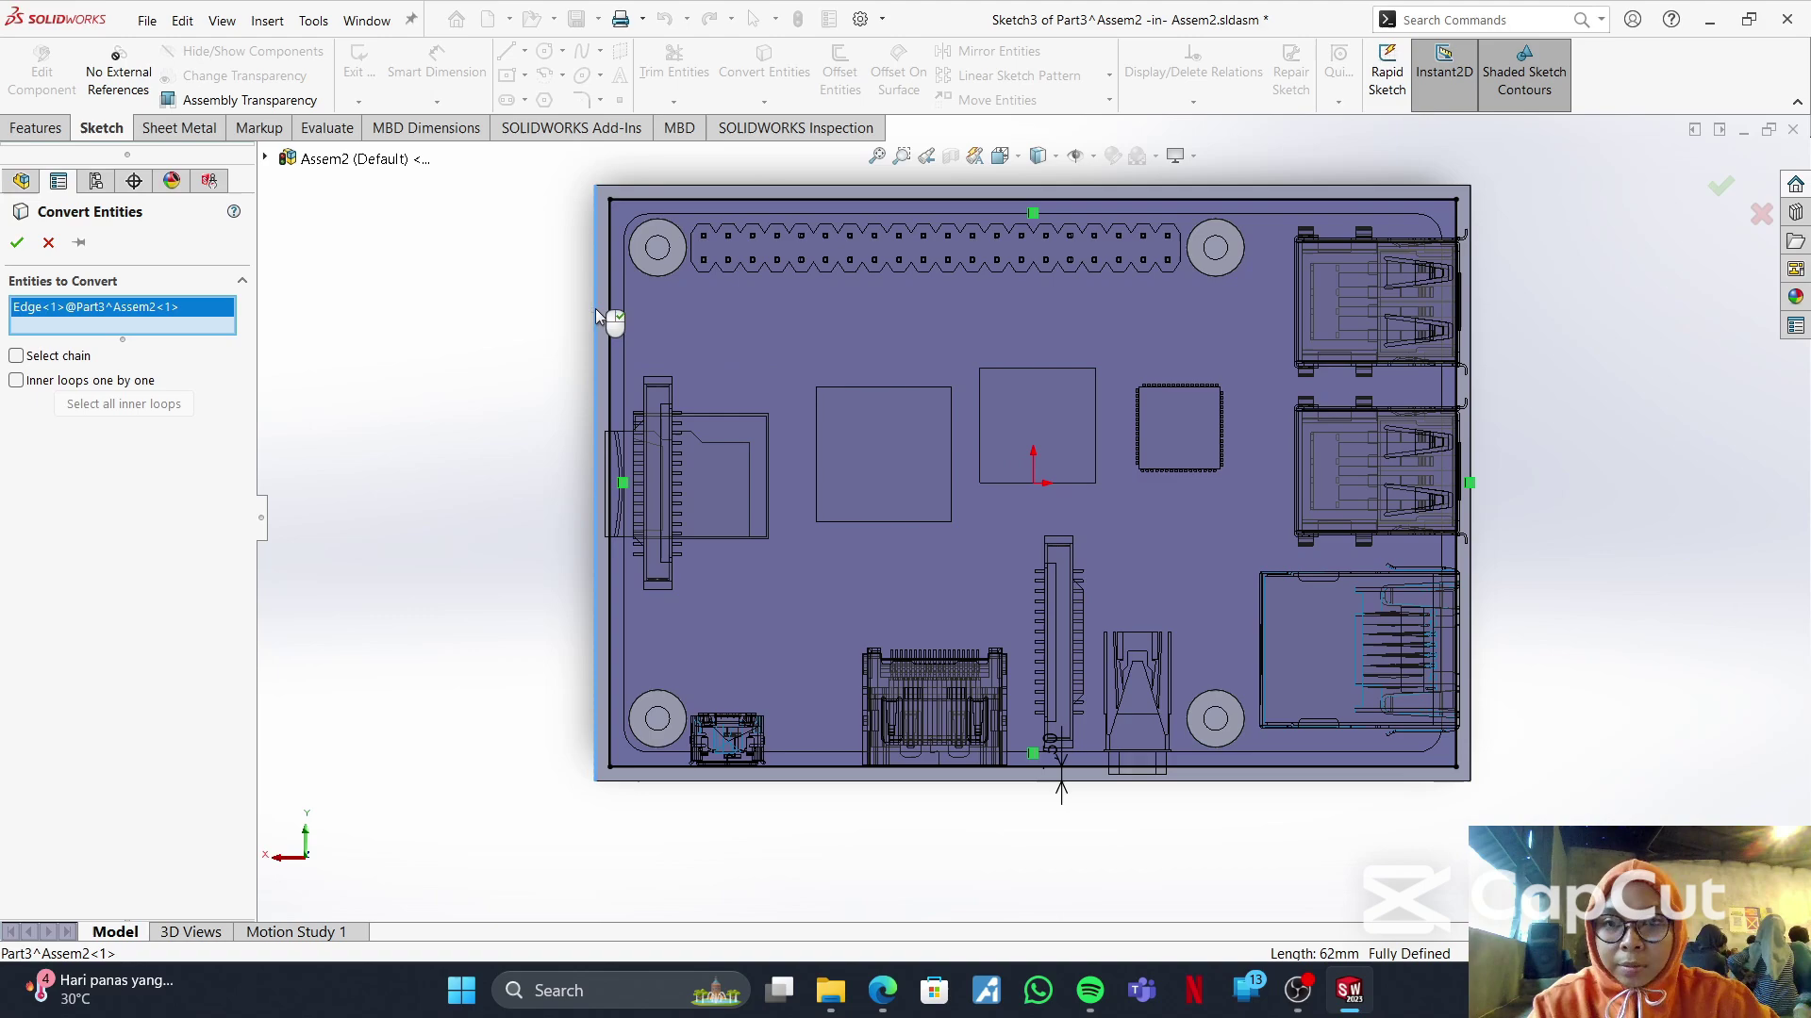
left_click(817, 187)
left_click(1477, 410)
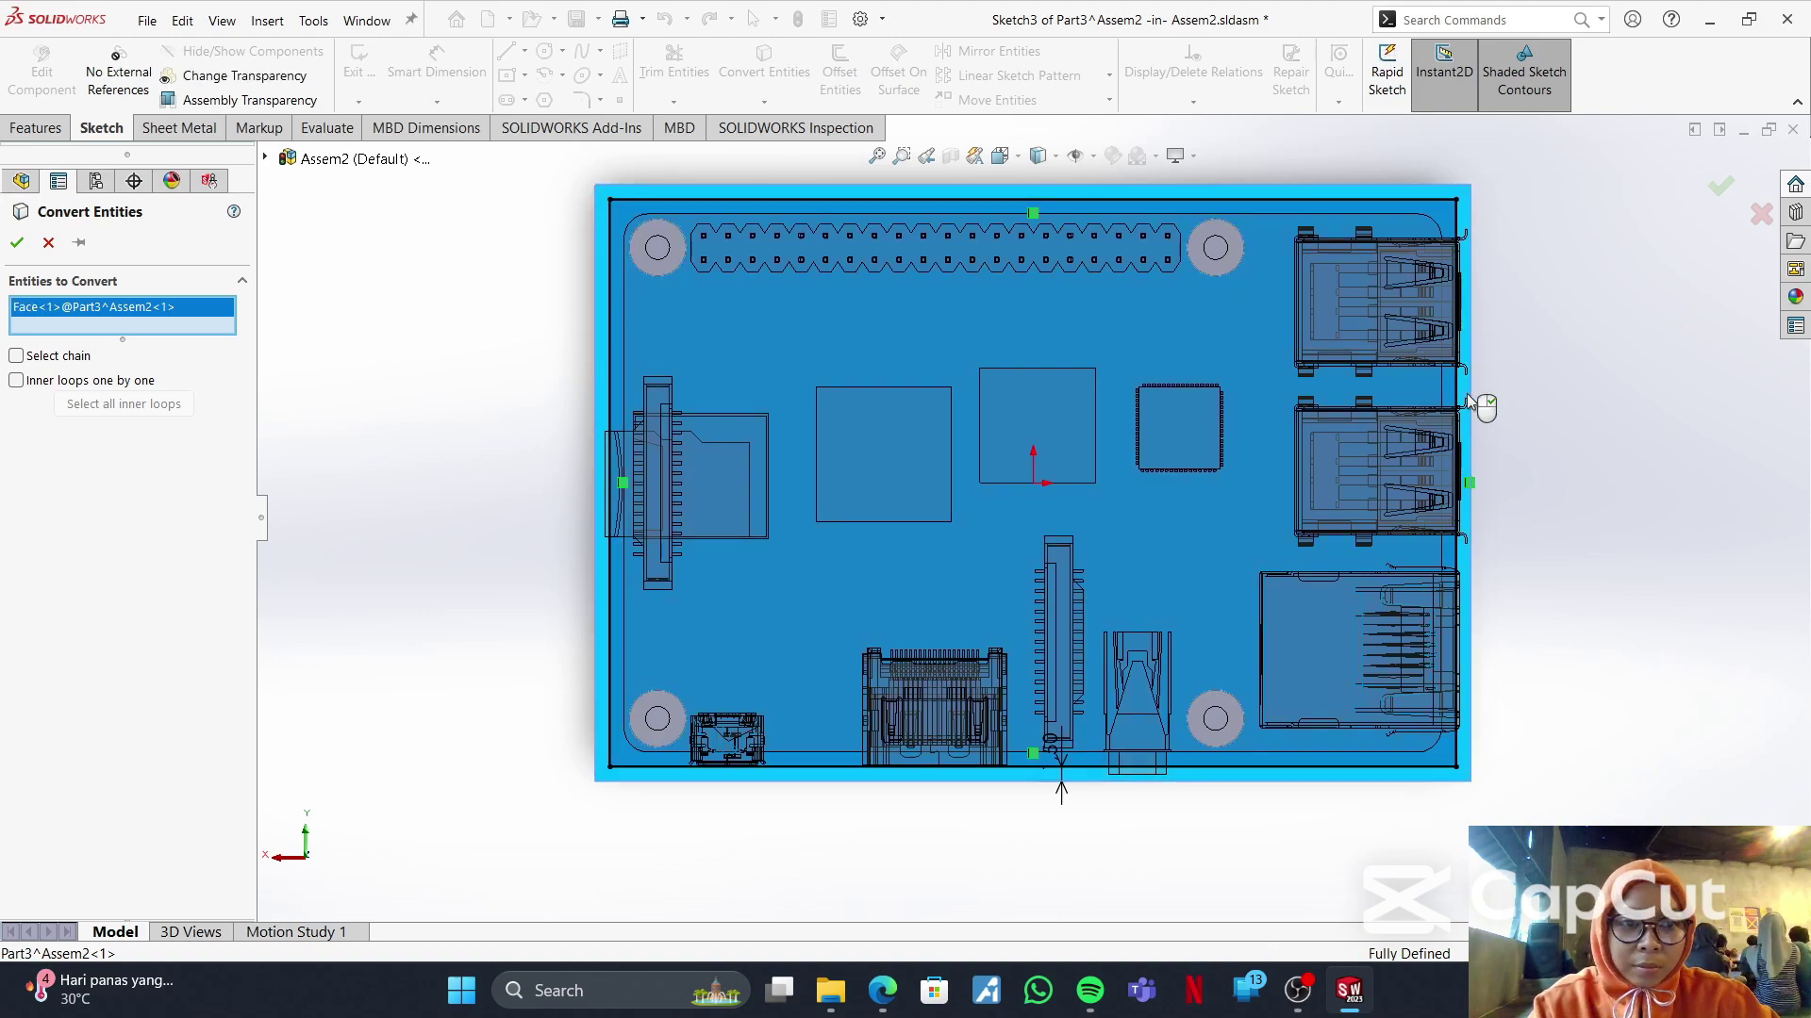
left_click(975, 782)
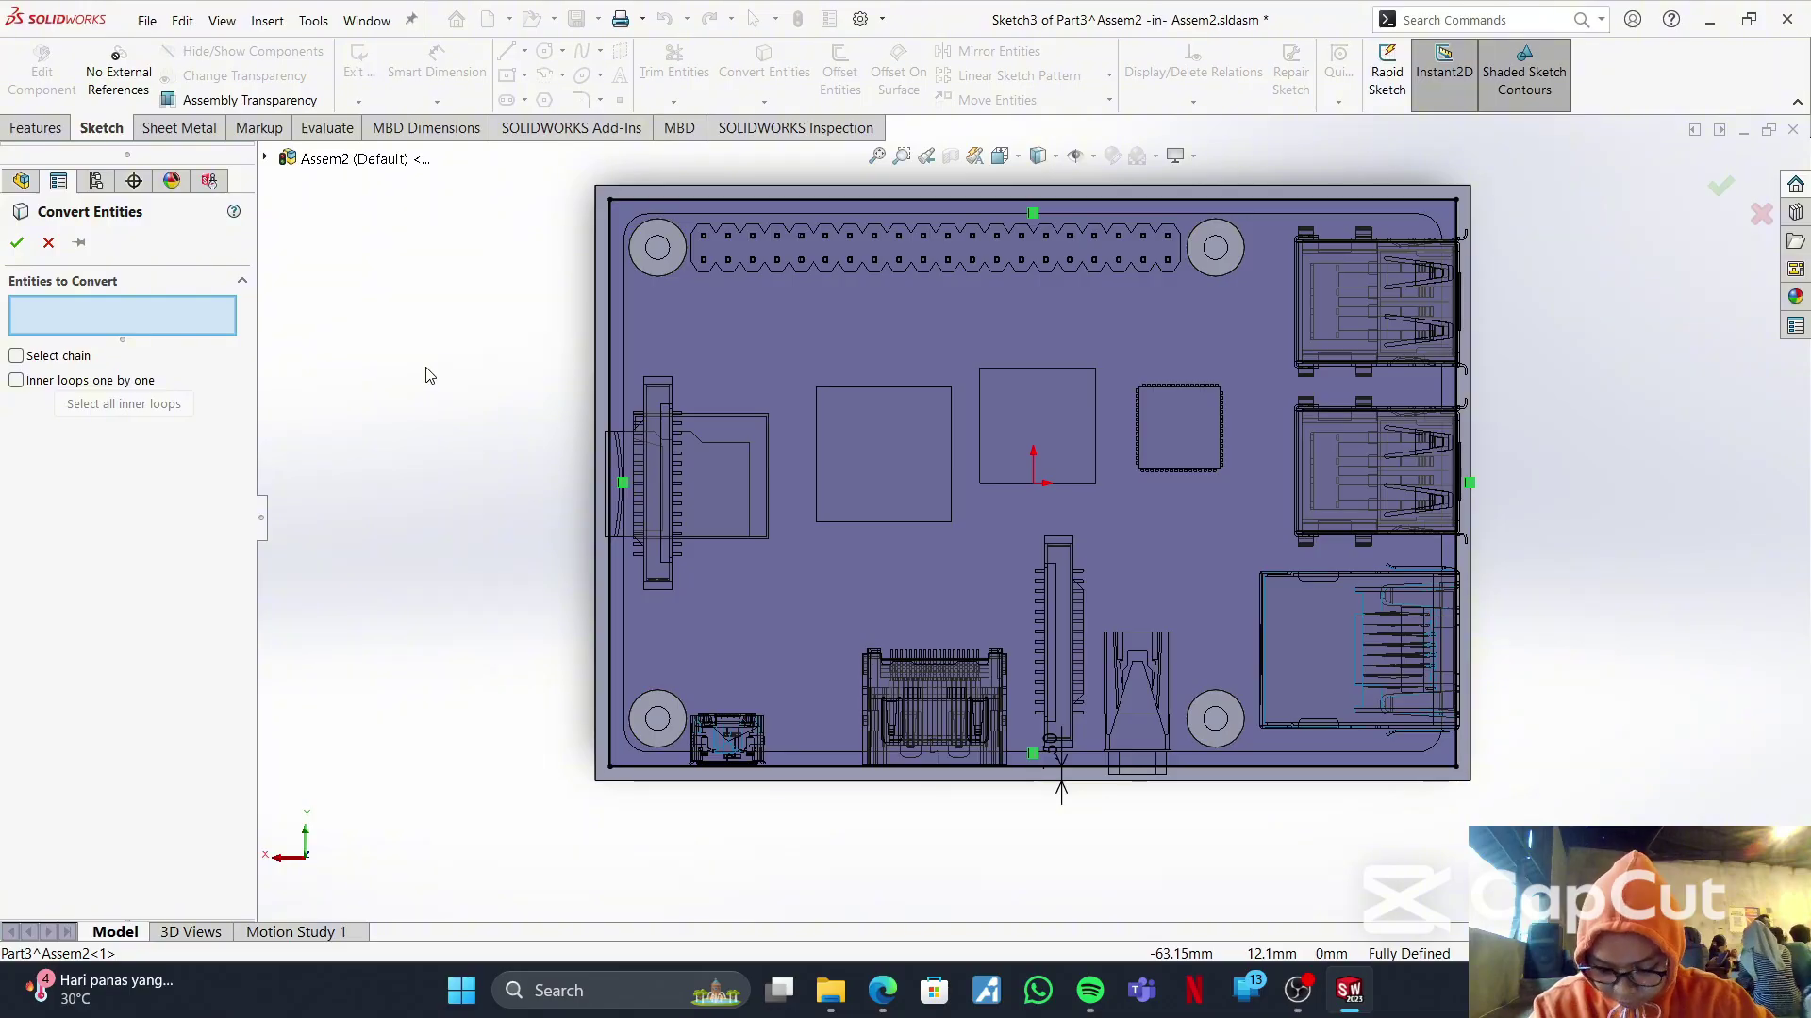
left_click(17, 243)
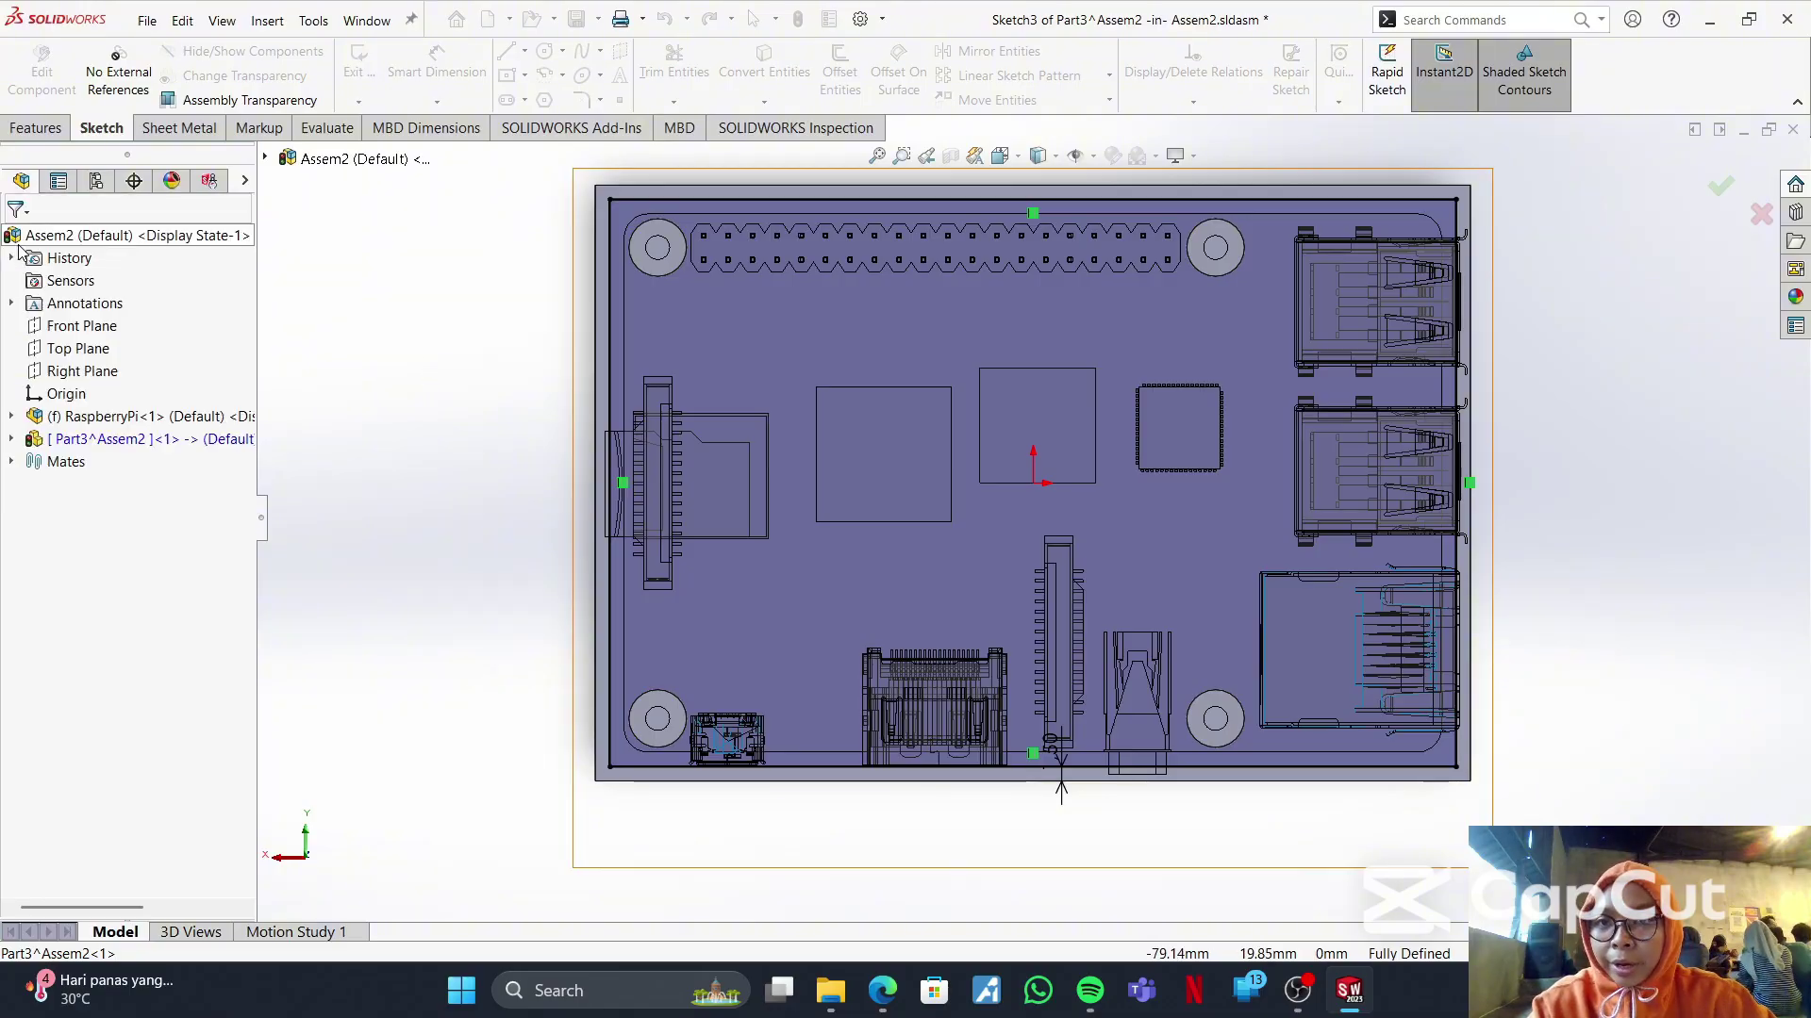
- Extrude the inner offset rectangle as a 12.5 mm Blind boss with Merge result on
left_click(36, 127)
left_click(366, 83)
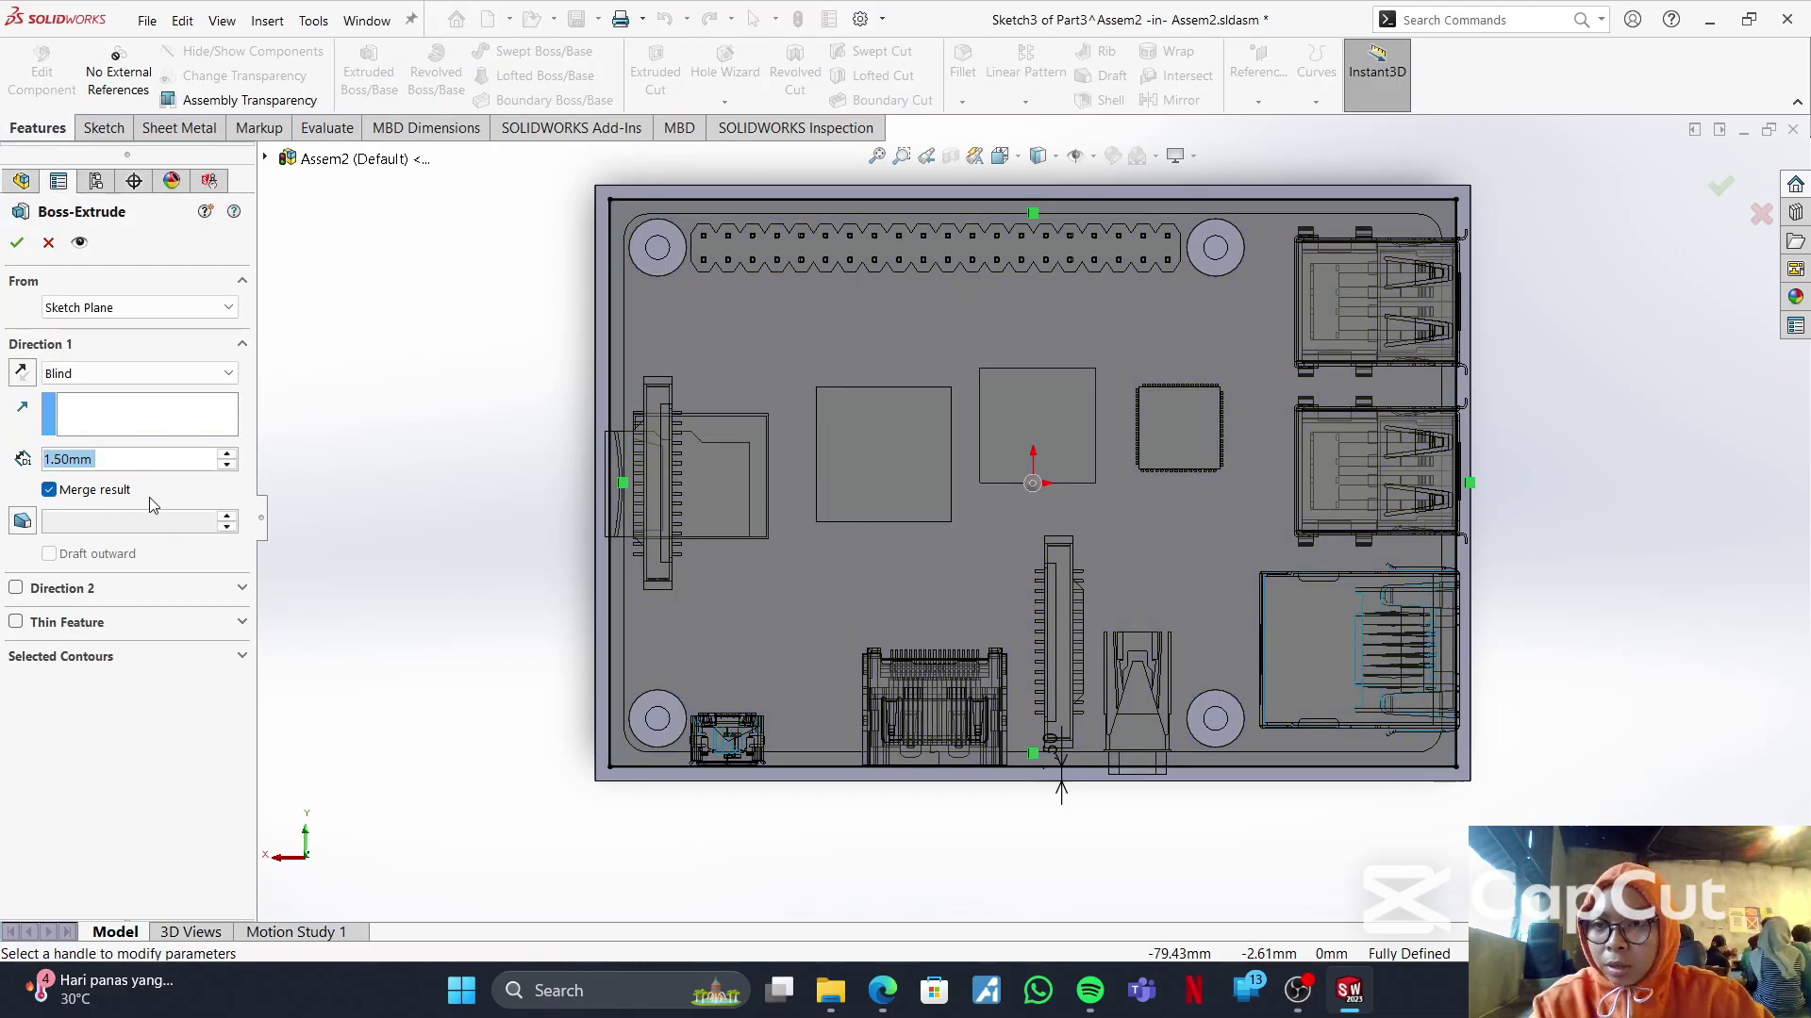
type("12")
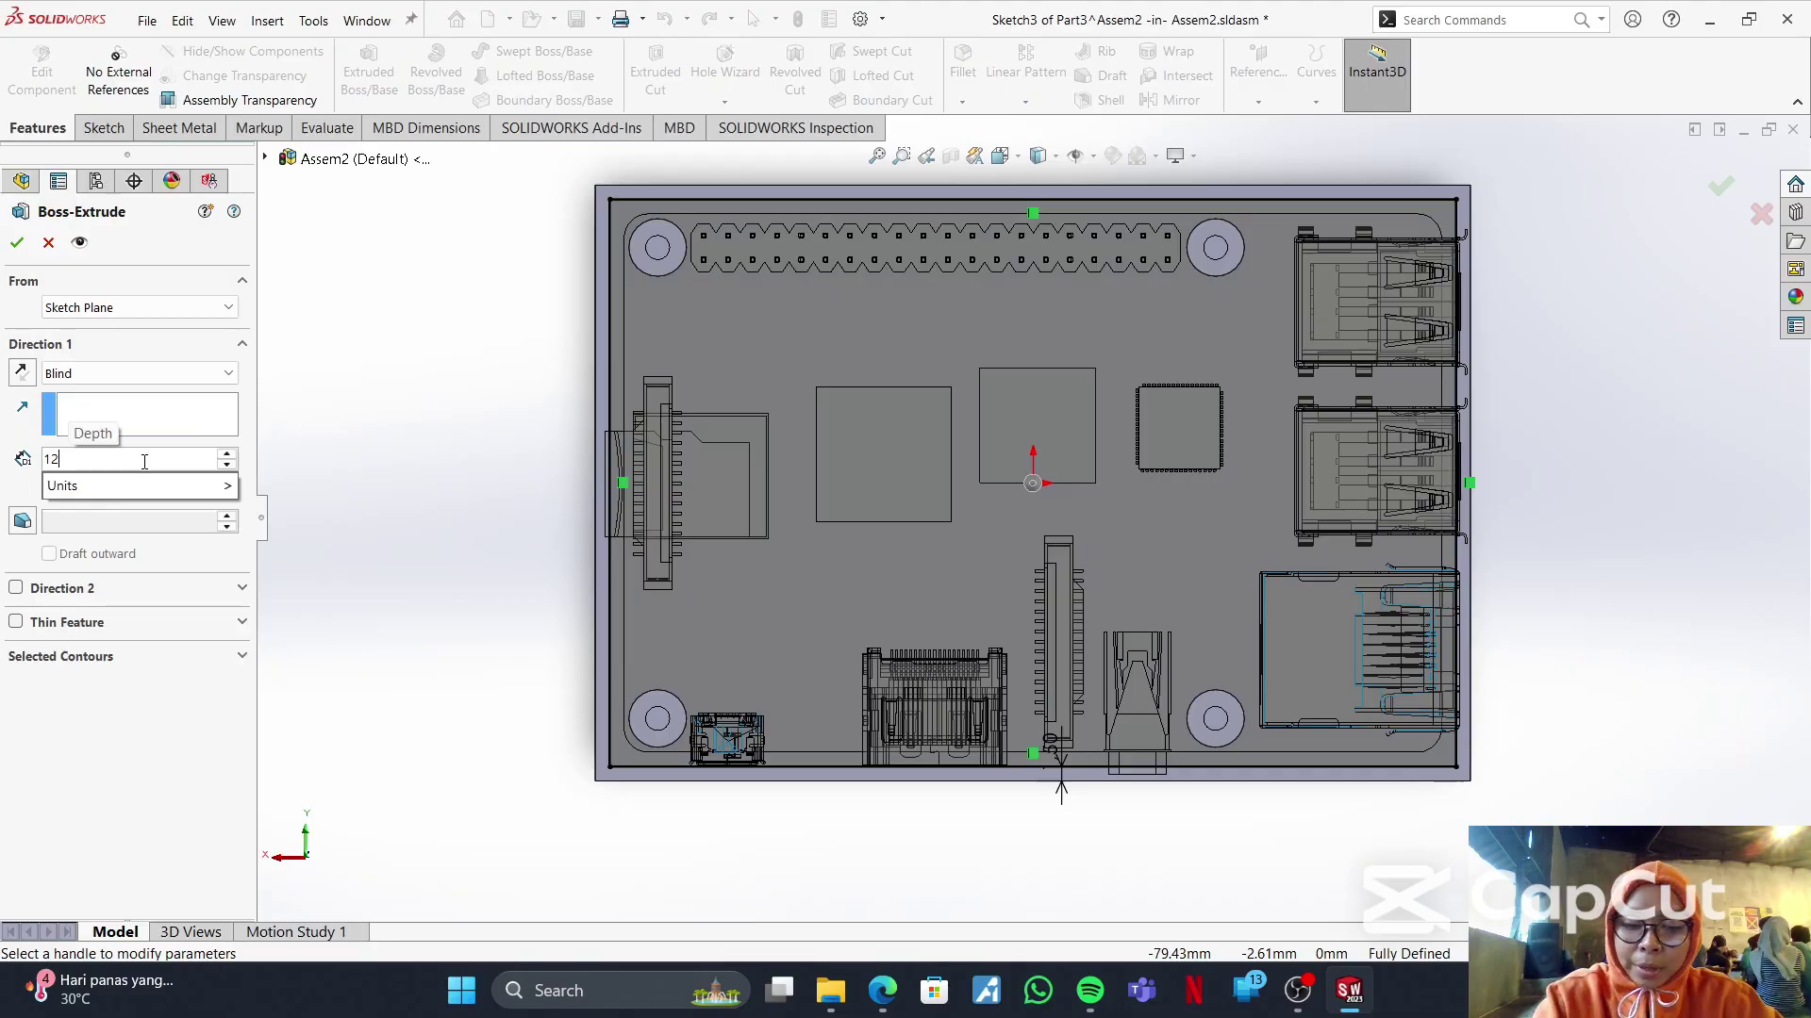
type(".5")
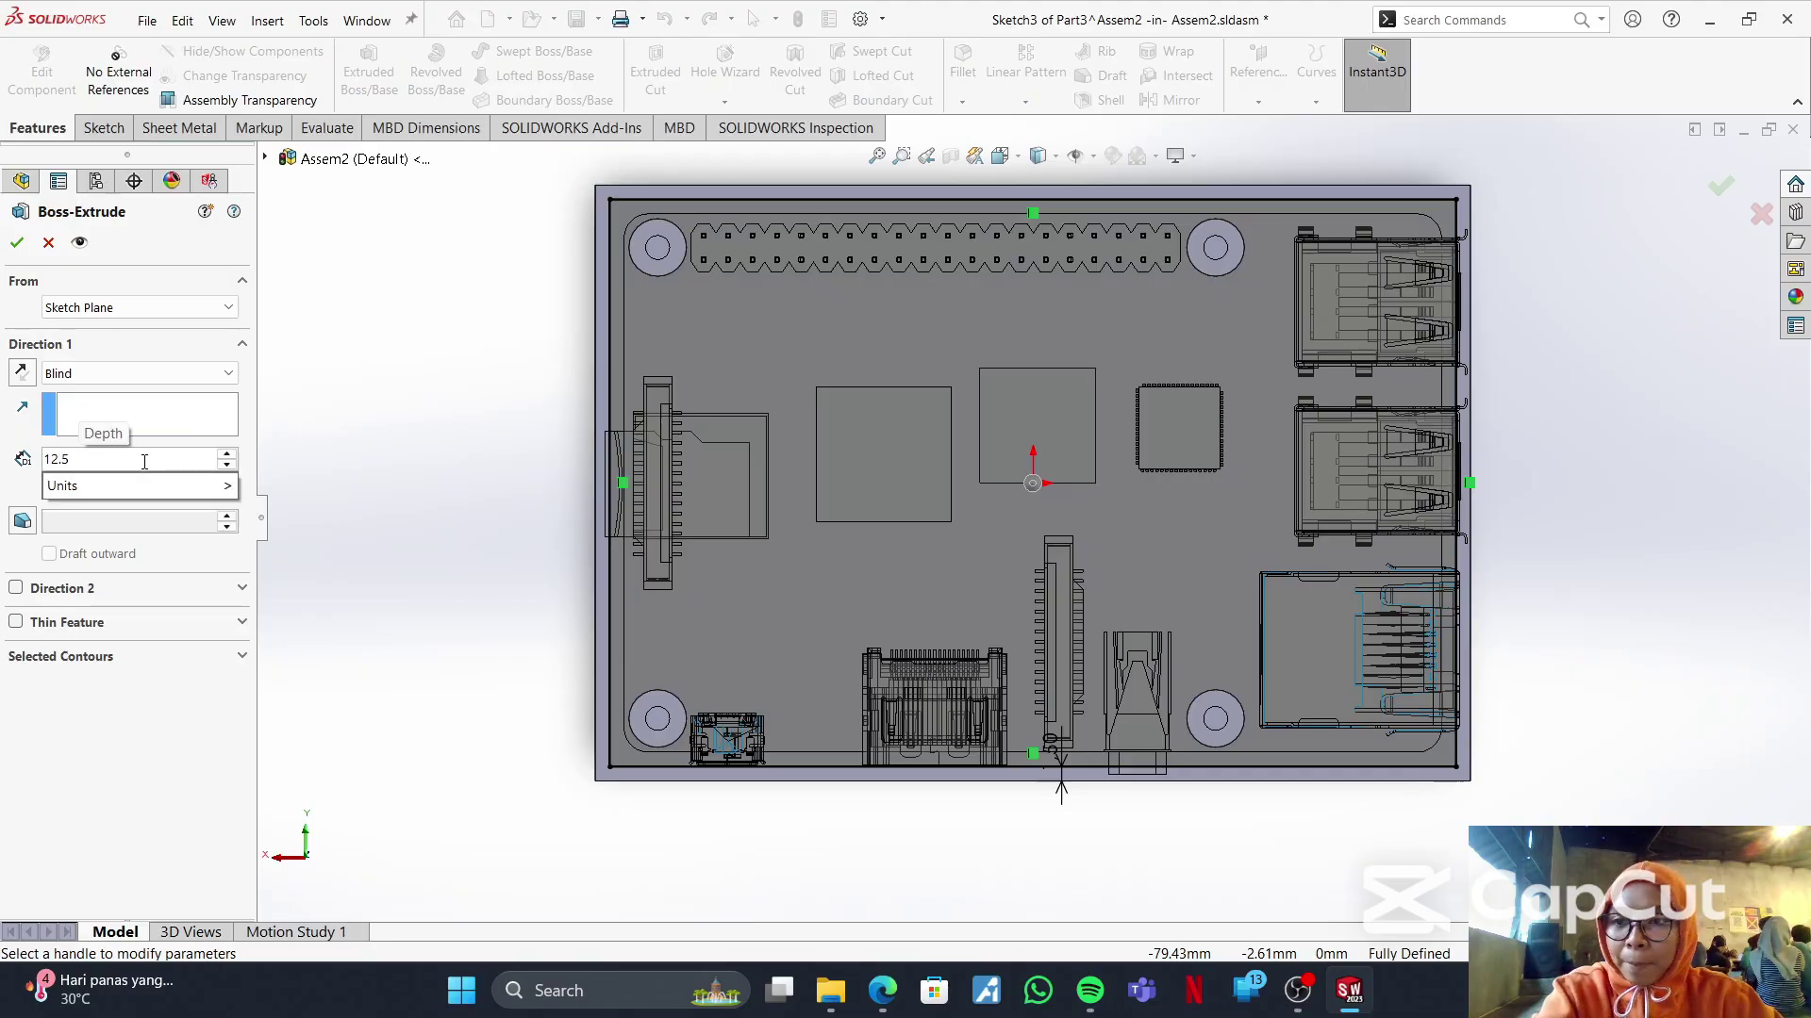
key("Return")
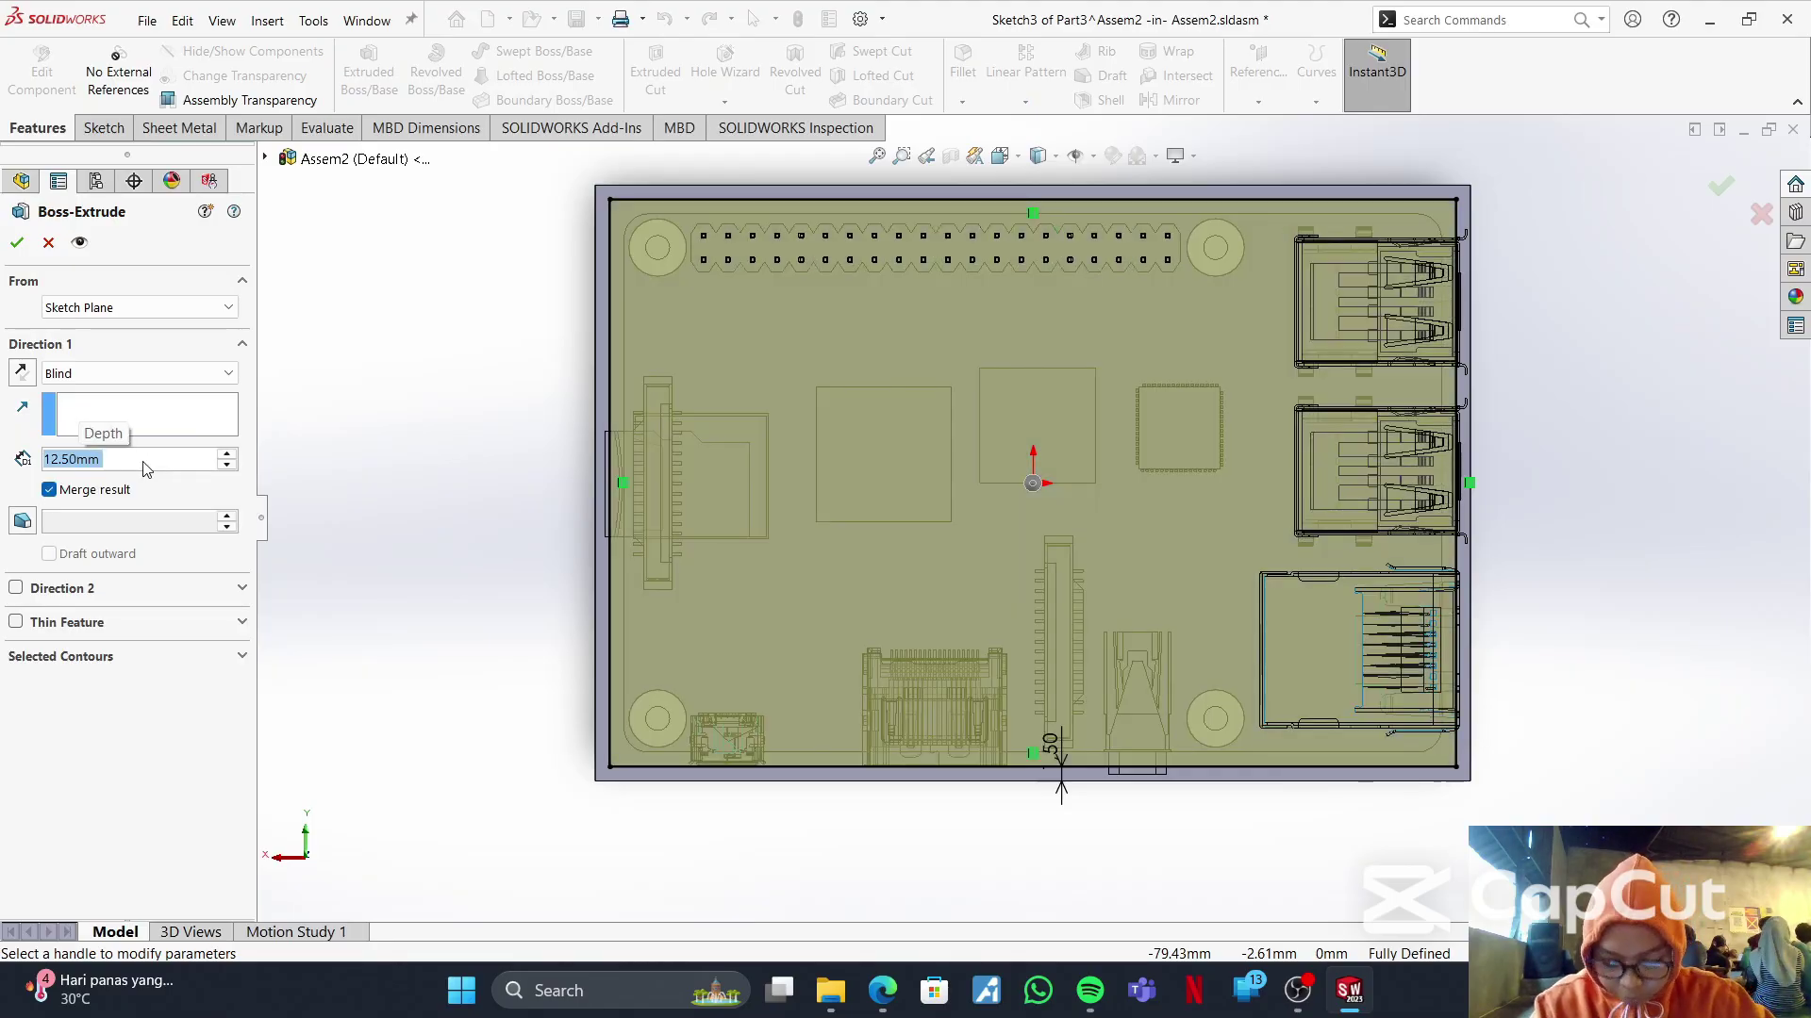
left_click(17, 243)
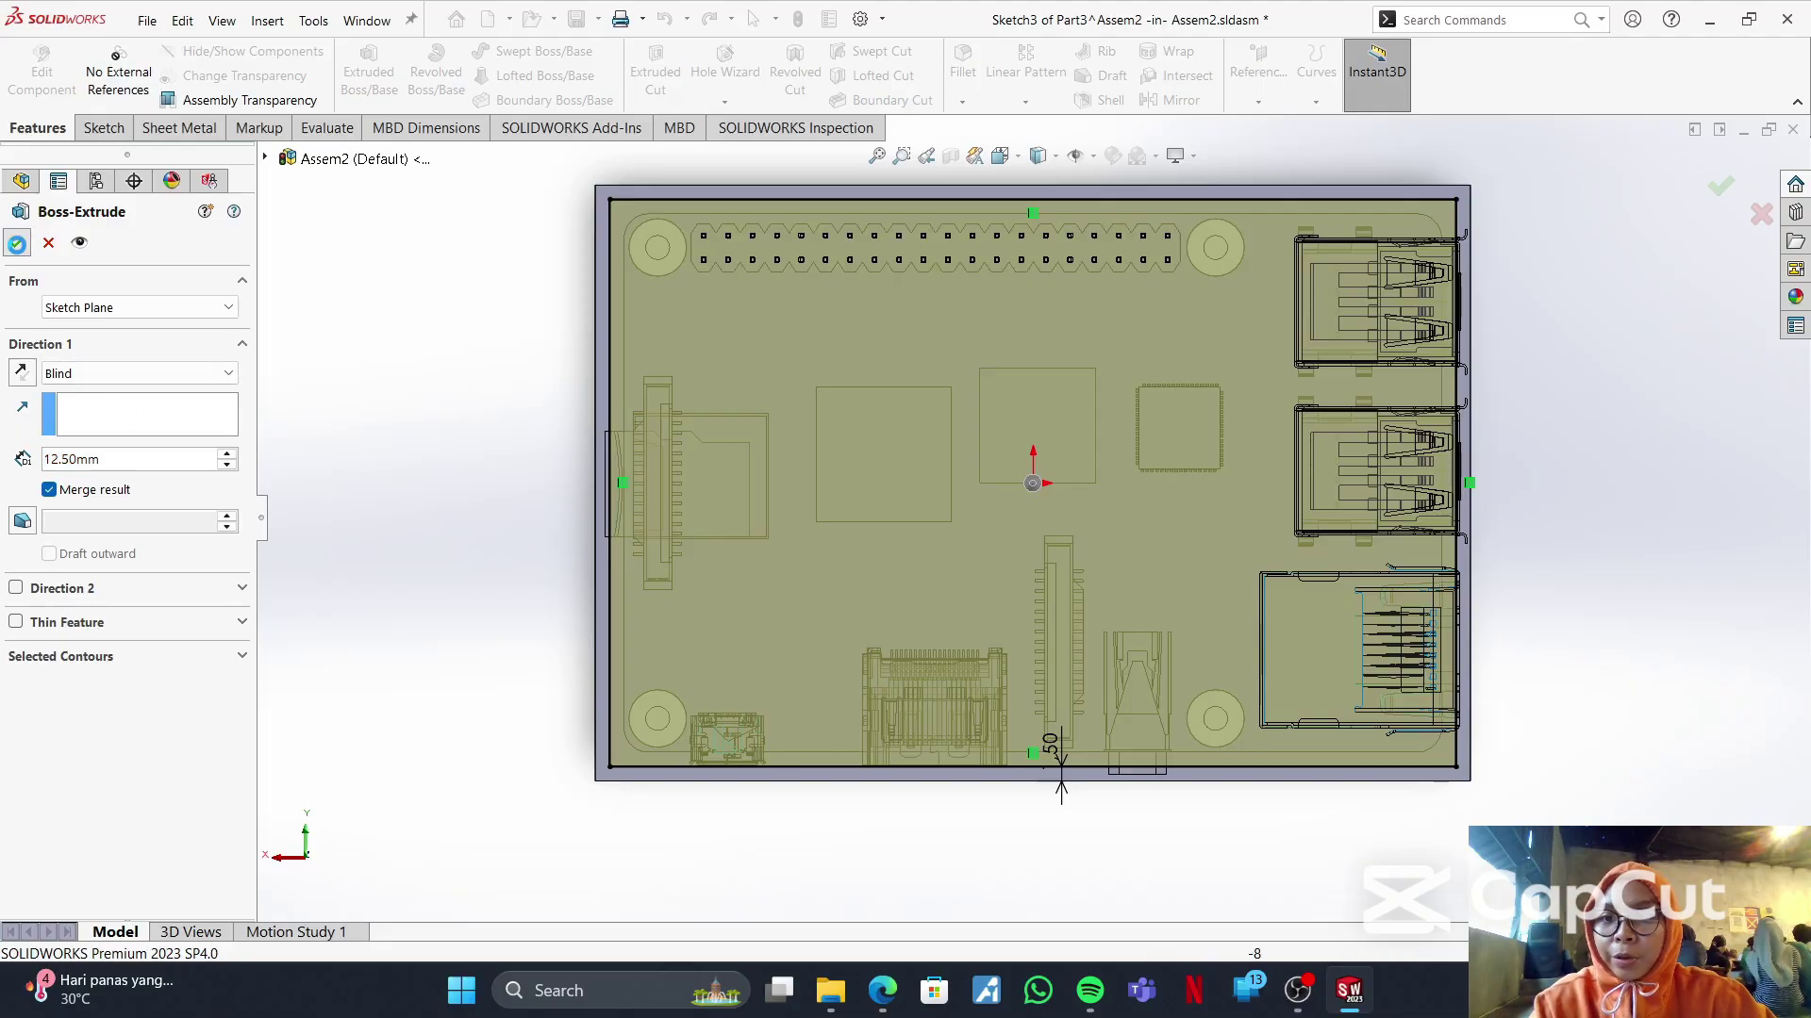
- Convert the base plate's four outer edges into the wall sketch alongside the inner offset rectangle
middle_click_drag(821, 645, 846, 899)
mouse_move(925, 635)
middle_mouse_down()
mouse_move(974, 513)
mouse_move(956, 604)
mouse_move(1007, 380)
mouse_move(958, 408)
mouse_move(994, 578)
mouse_move(1007, 500)
mouse_move(970, 645)
middle_mouse_up()
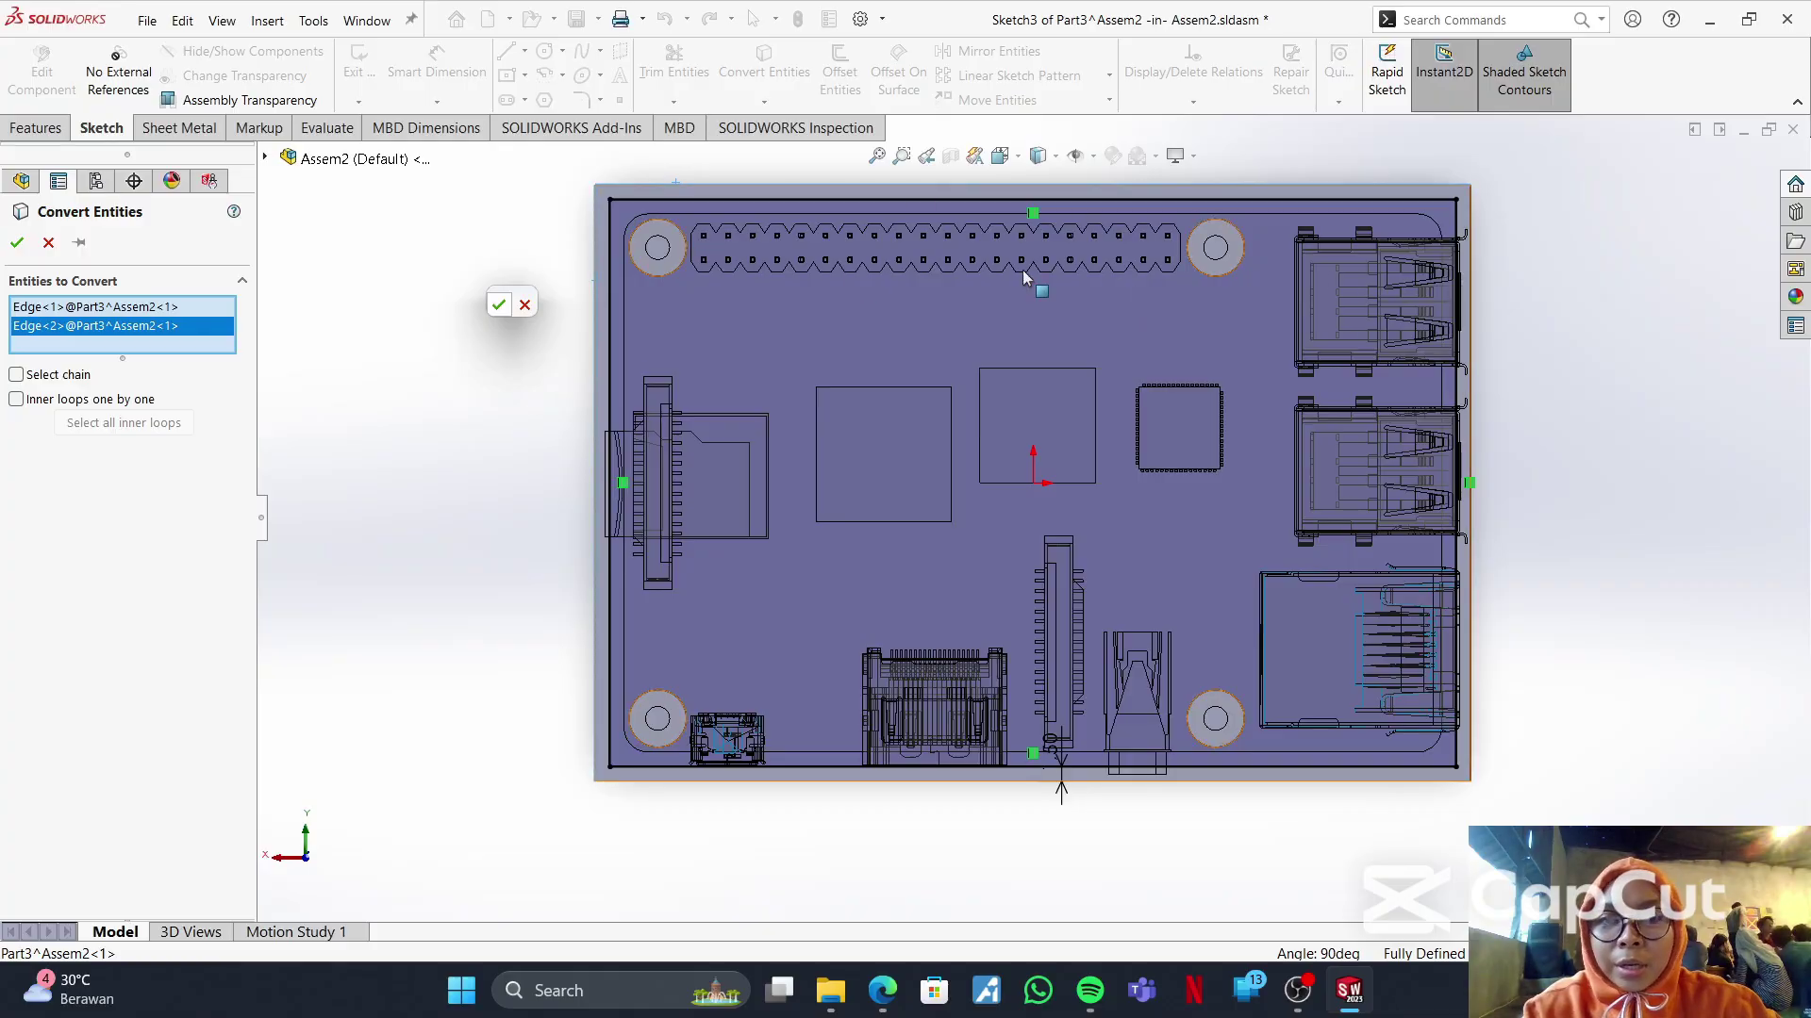
left_click(1468, 272)
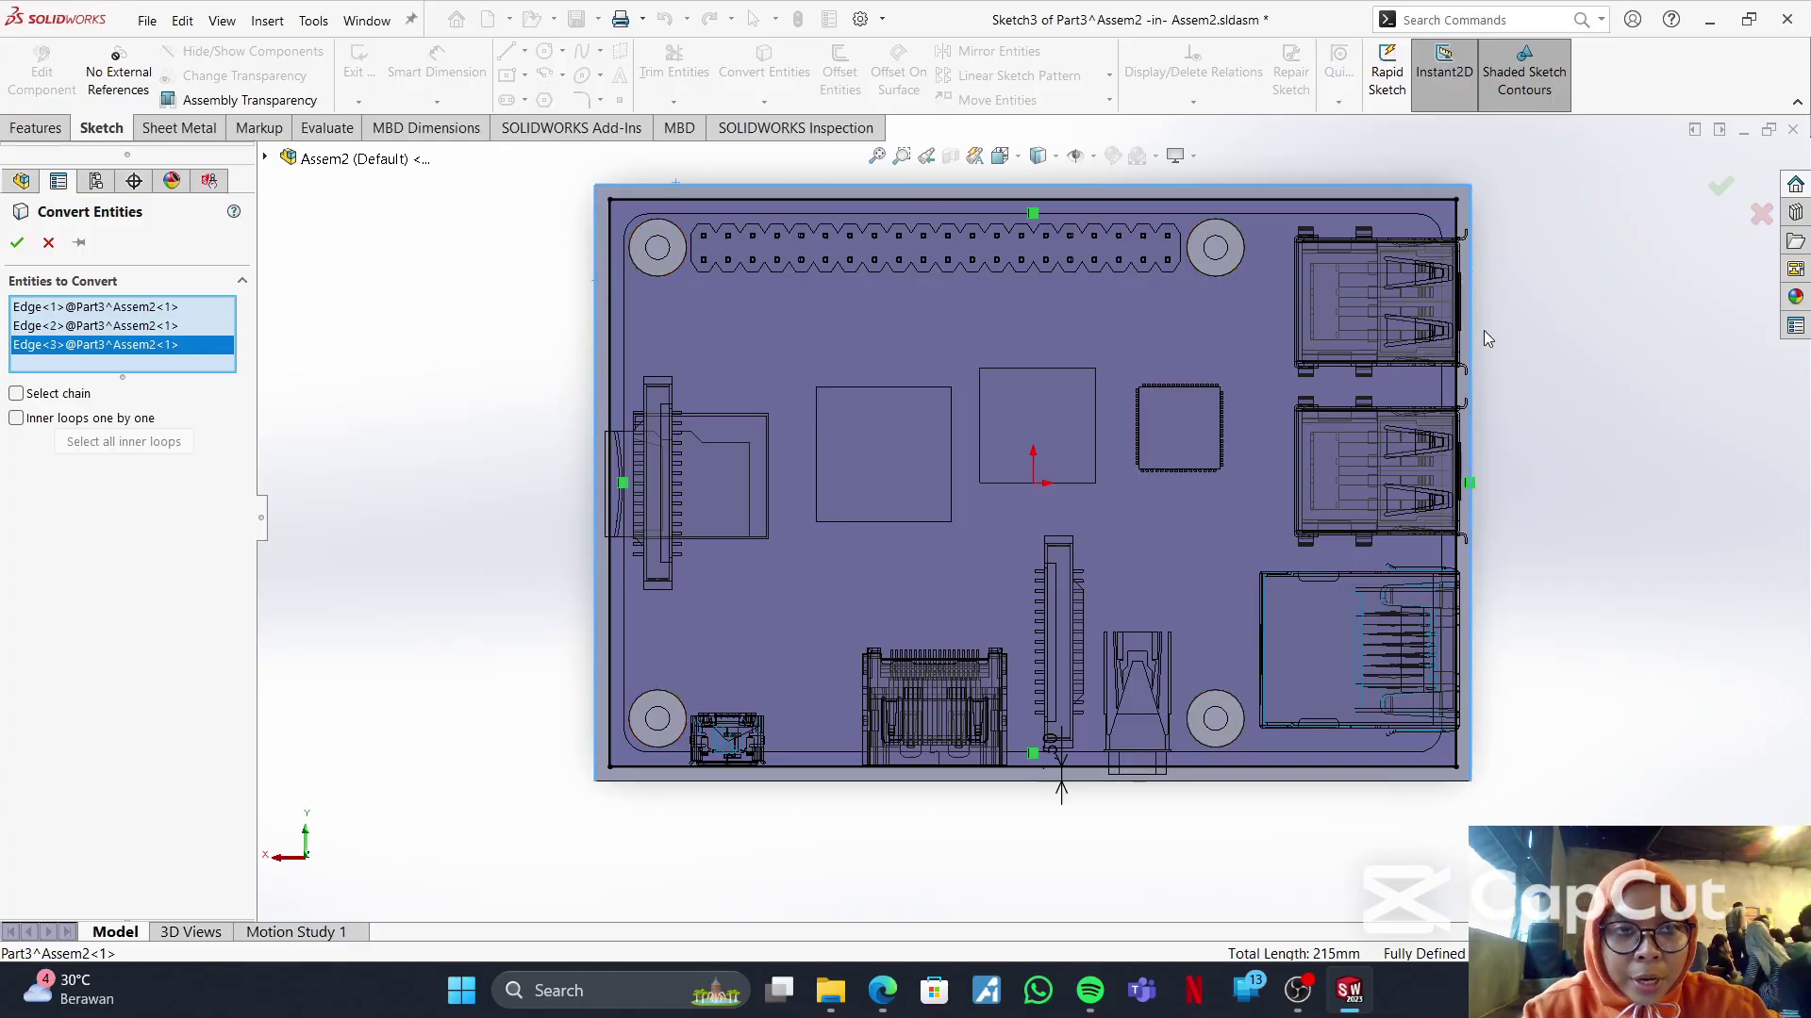
left_click(1254, 792)
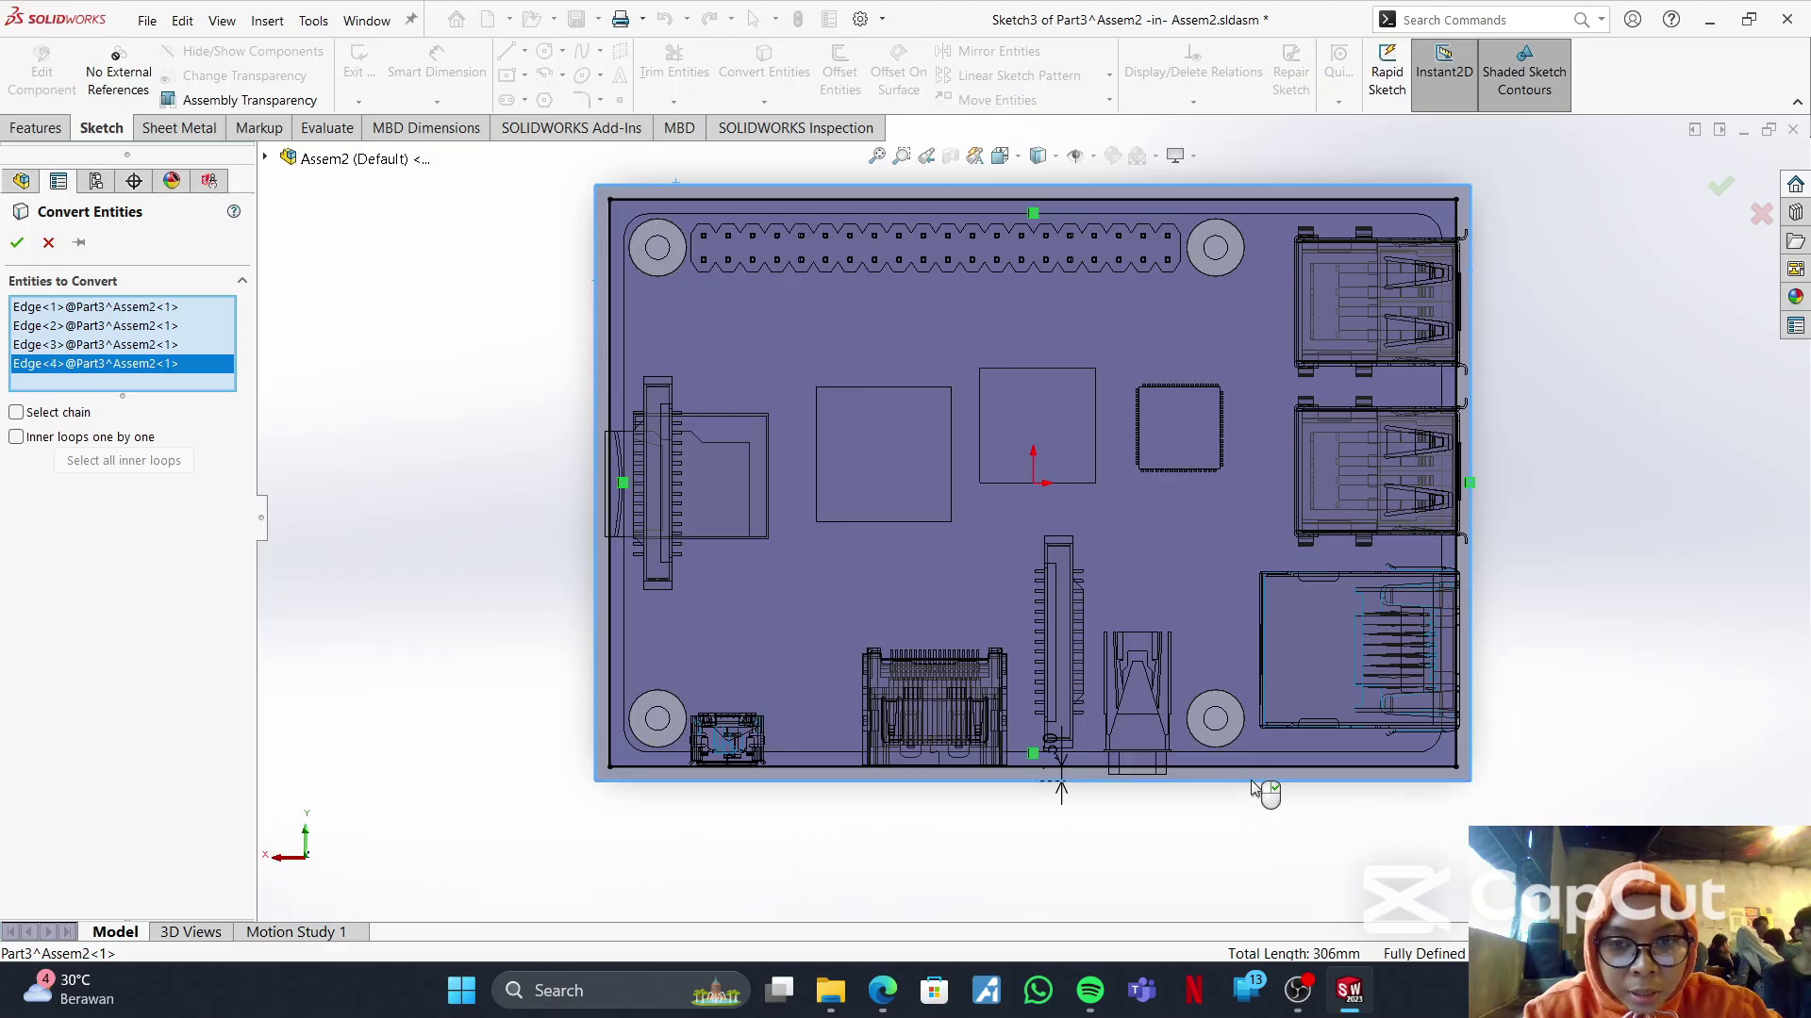
left_click(17, 243)
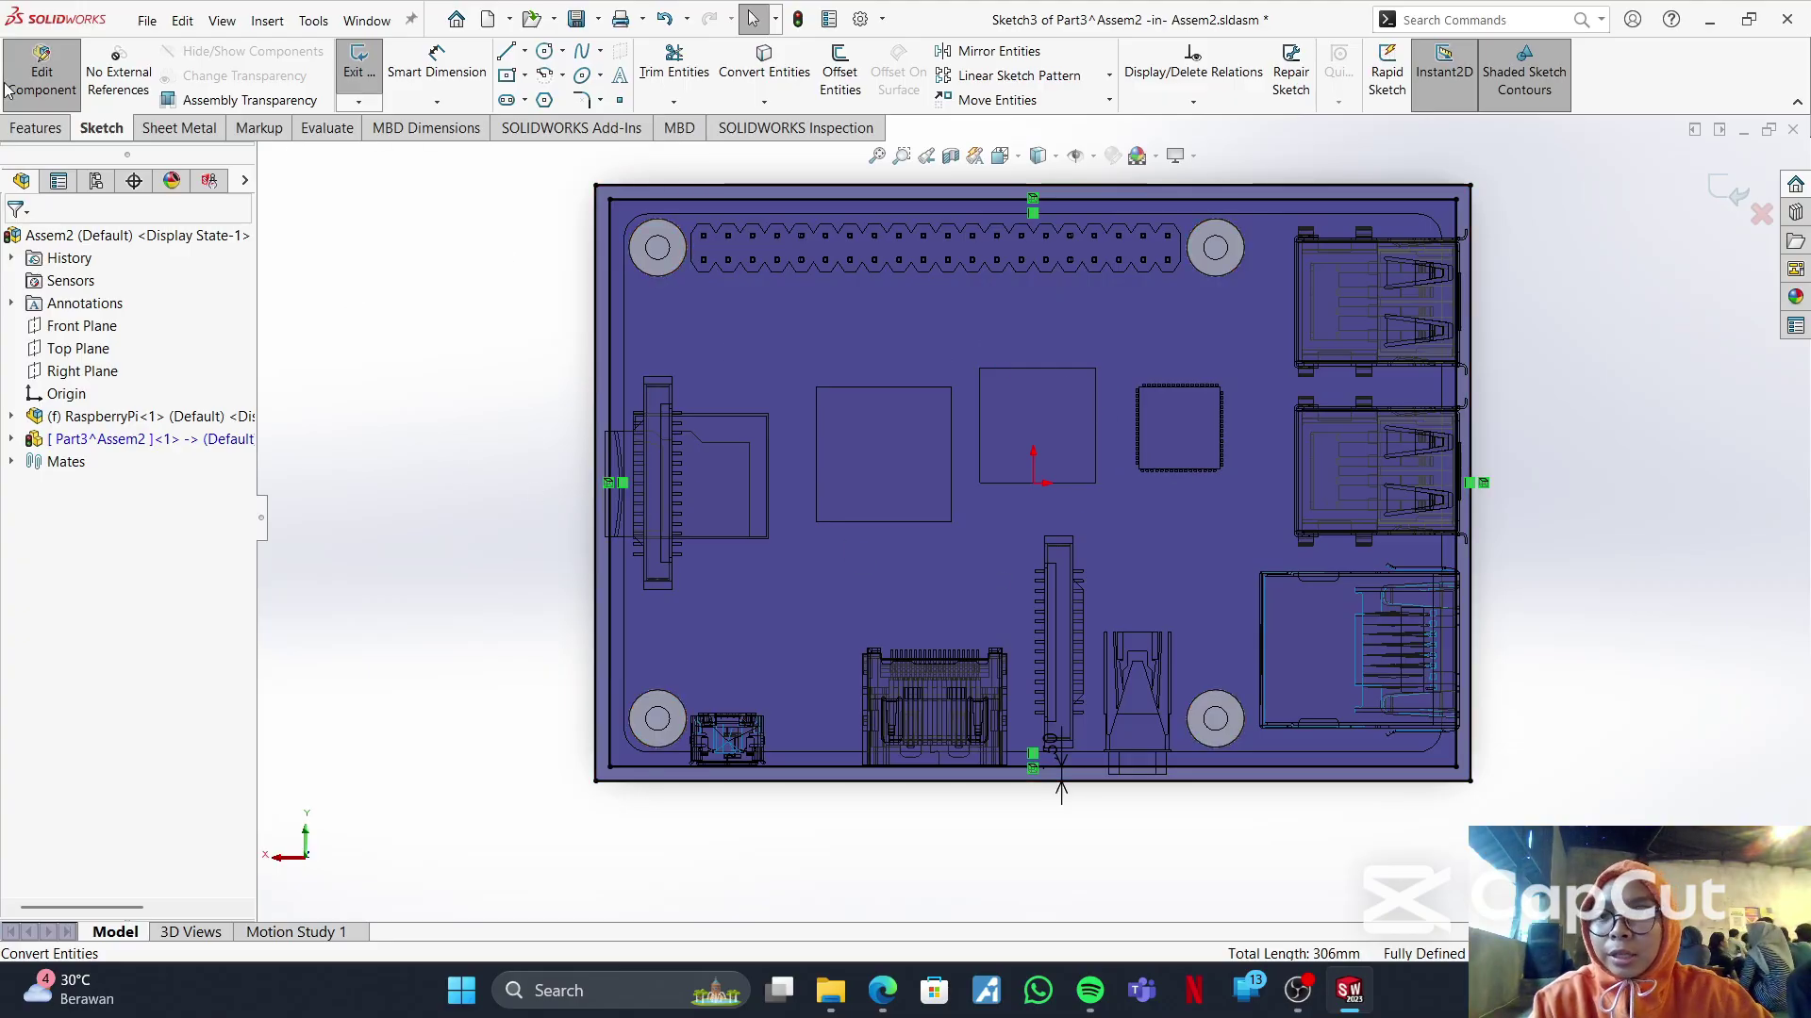
- Extrude the narrow frame between the outer and inner rectangles as a 12.5 mm Blind boss with Merge result on
left_click(43, 127)
left_click(372, 76)
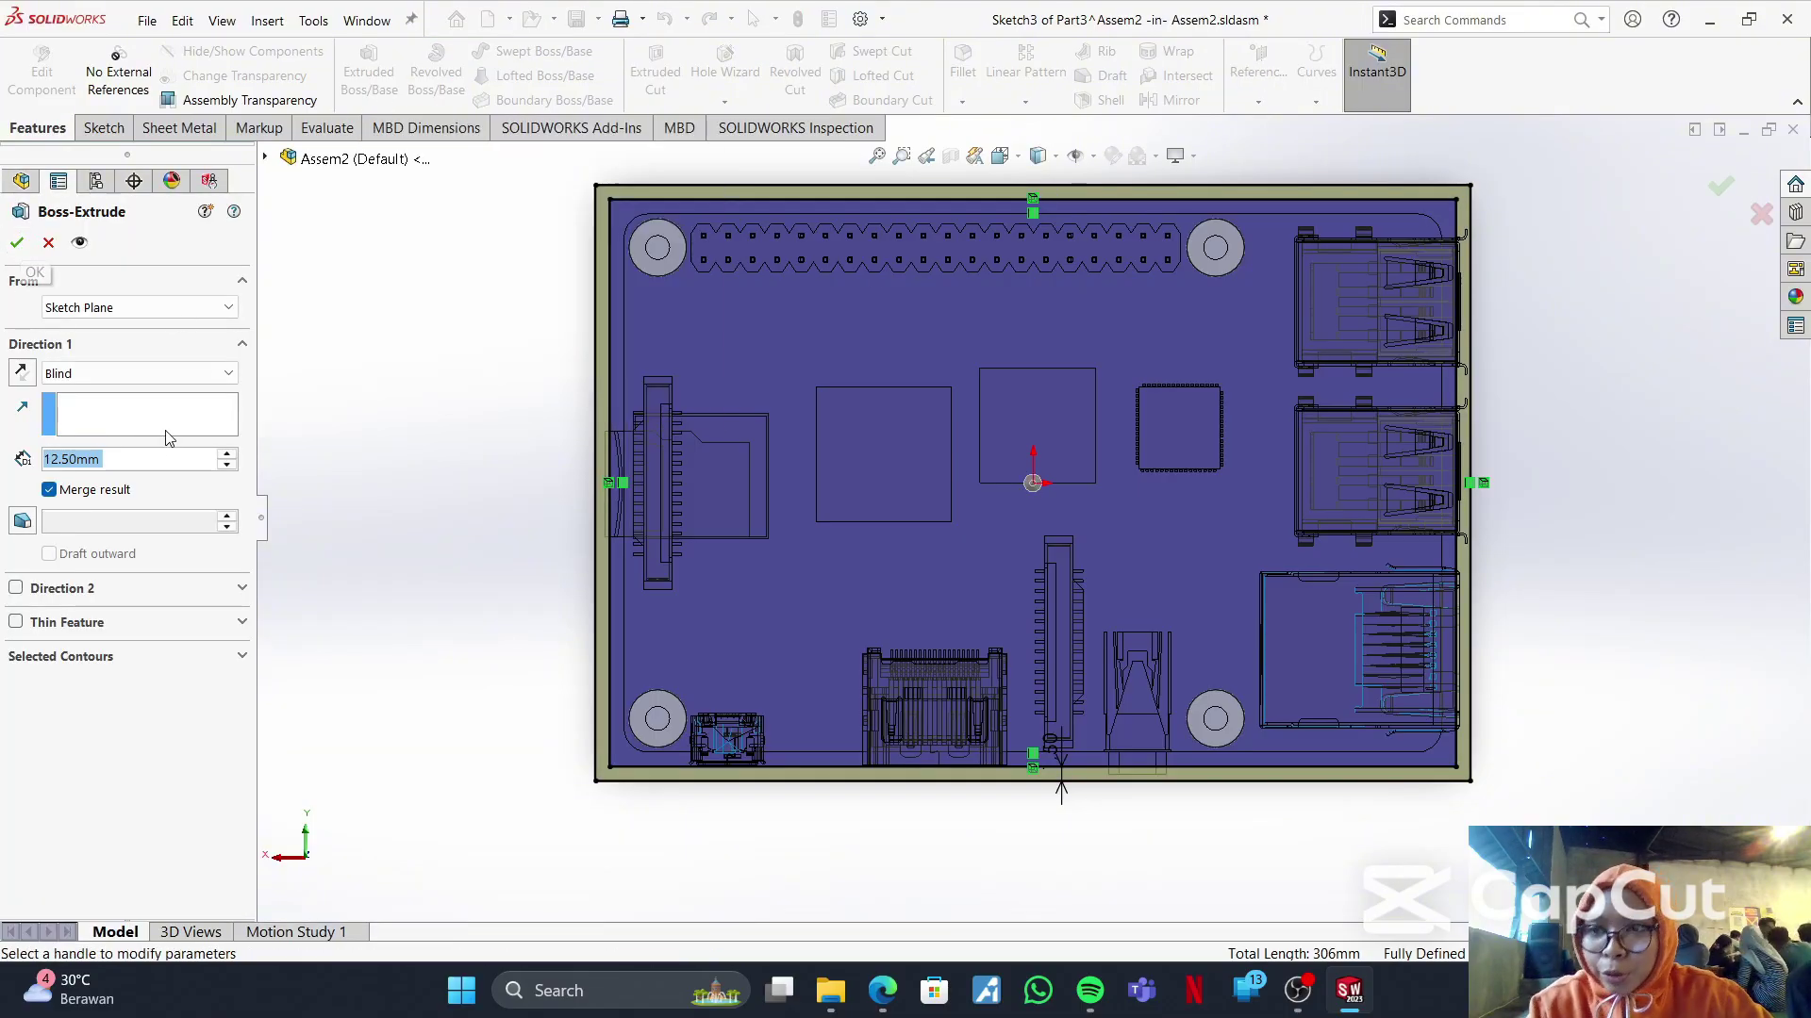
left_click(18, 244)
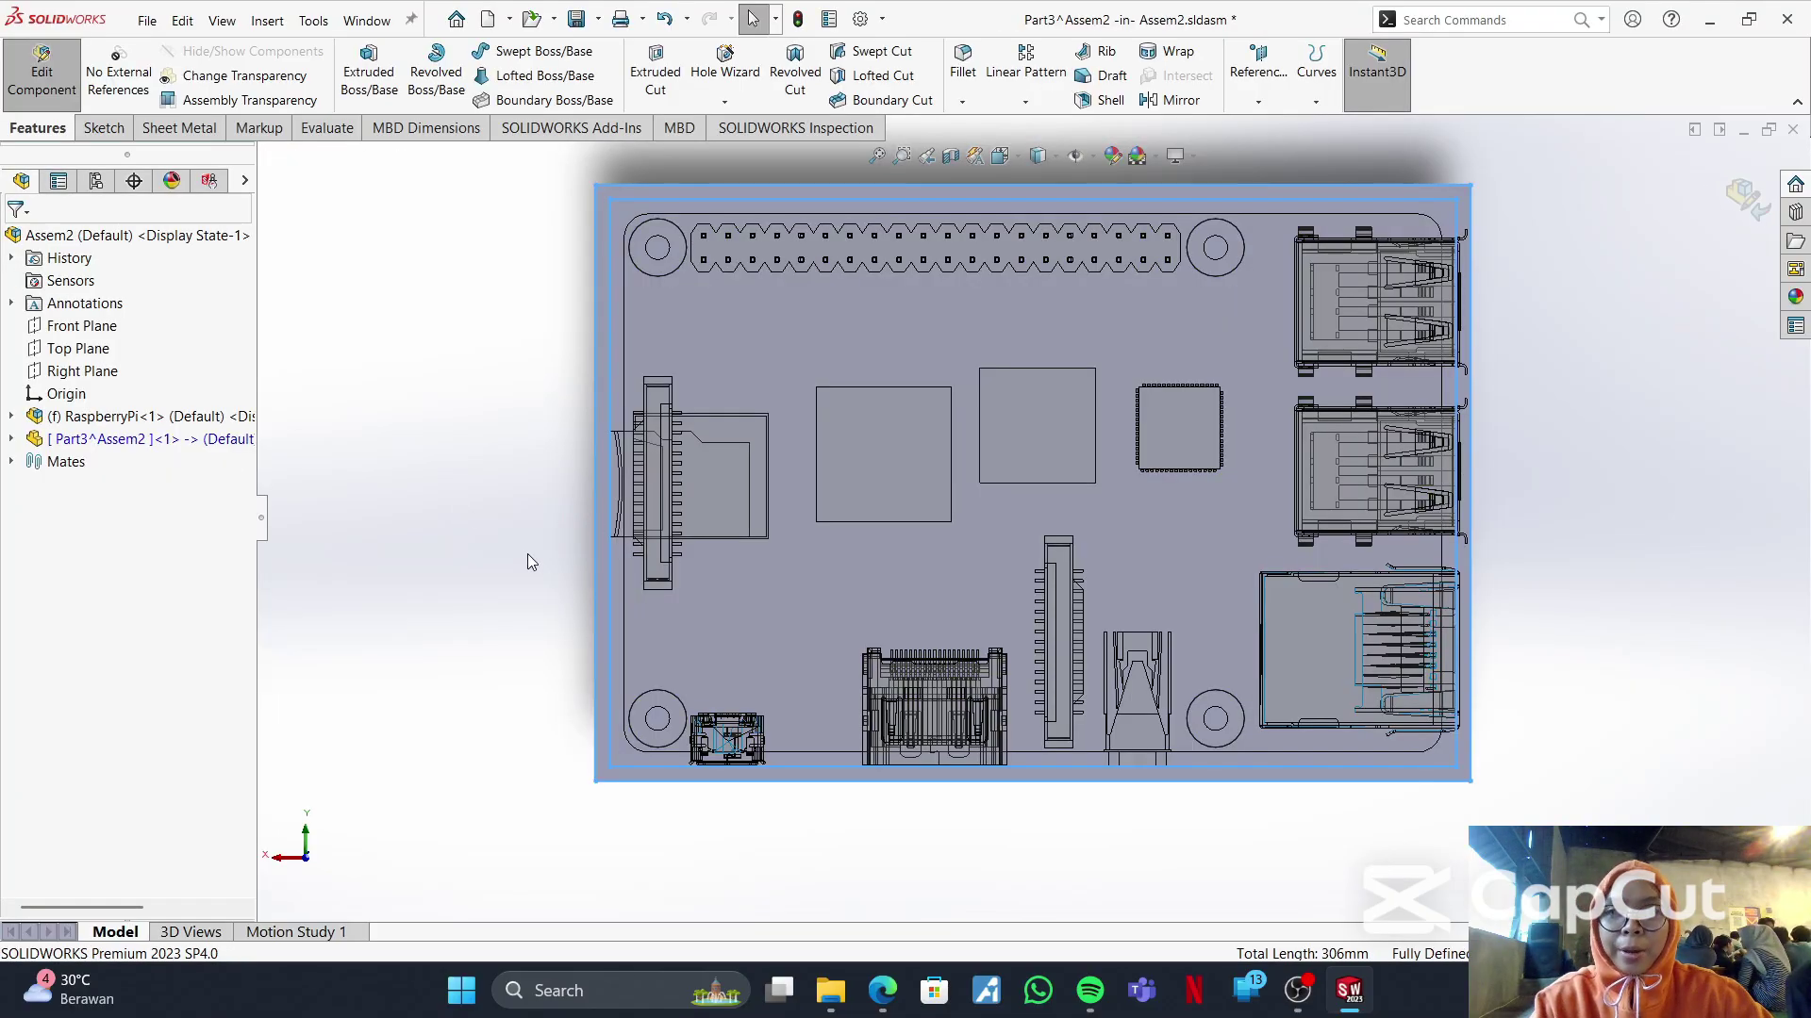
middle_click_drag(525, 557, 588, 340)
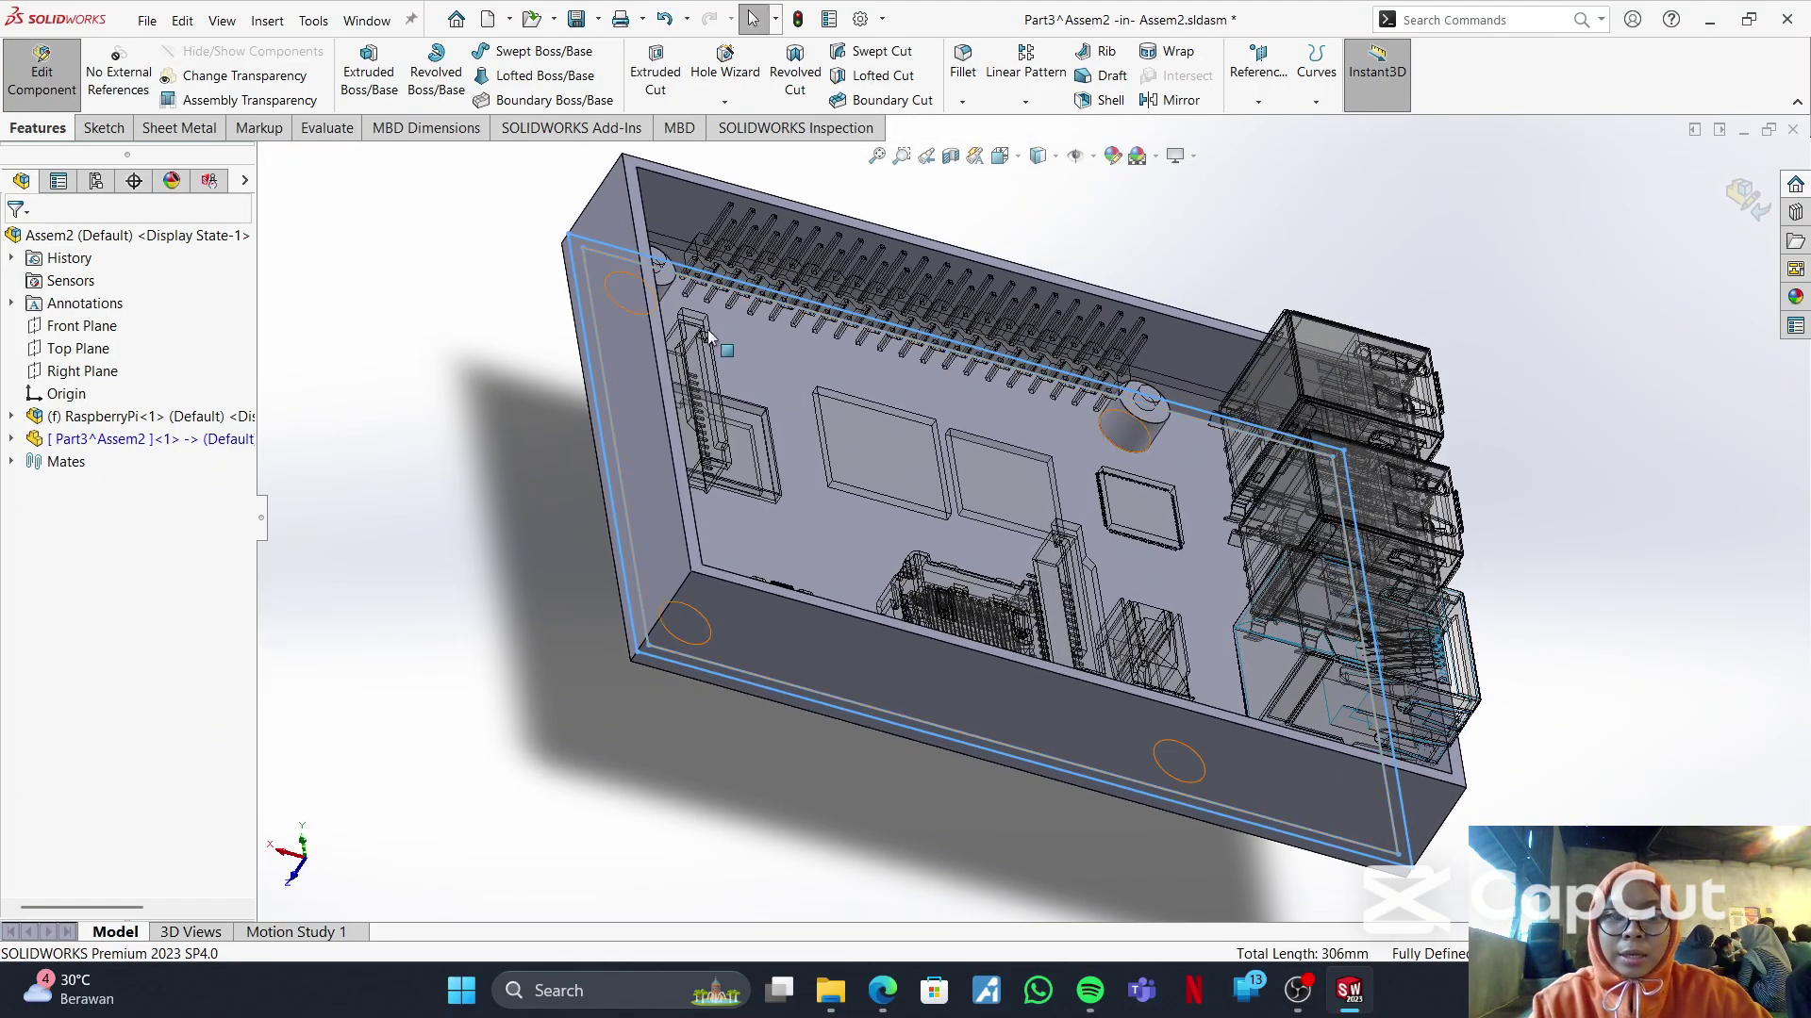
left_click(425, 597)
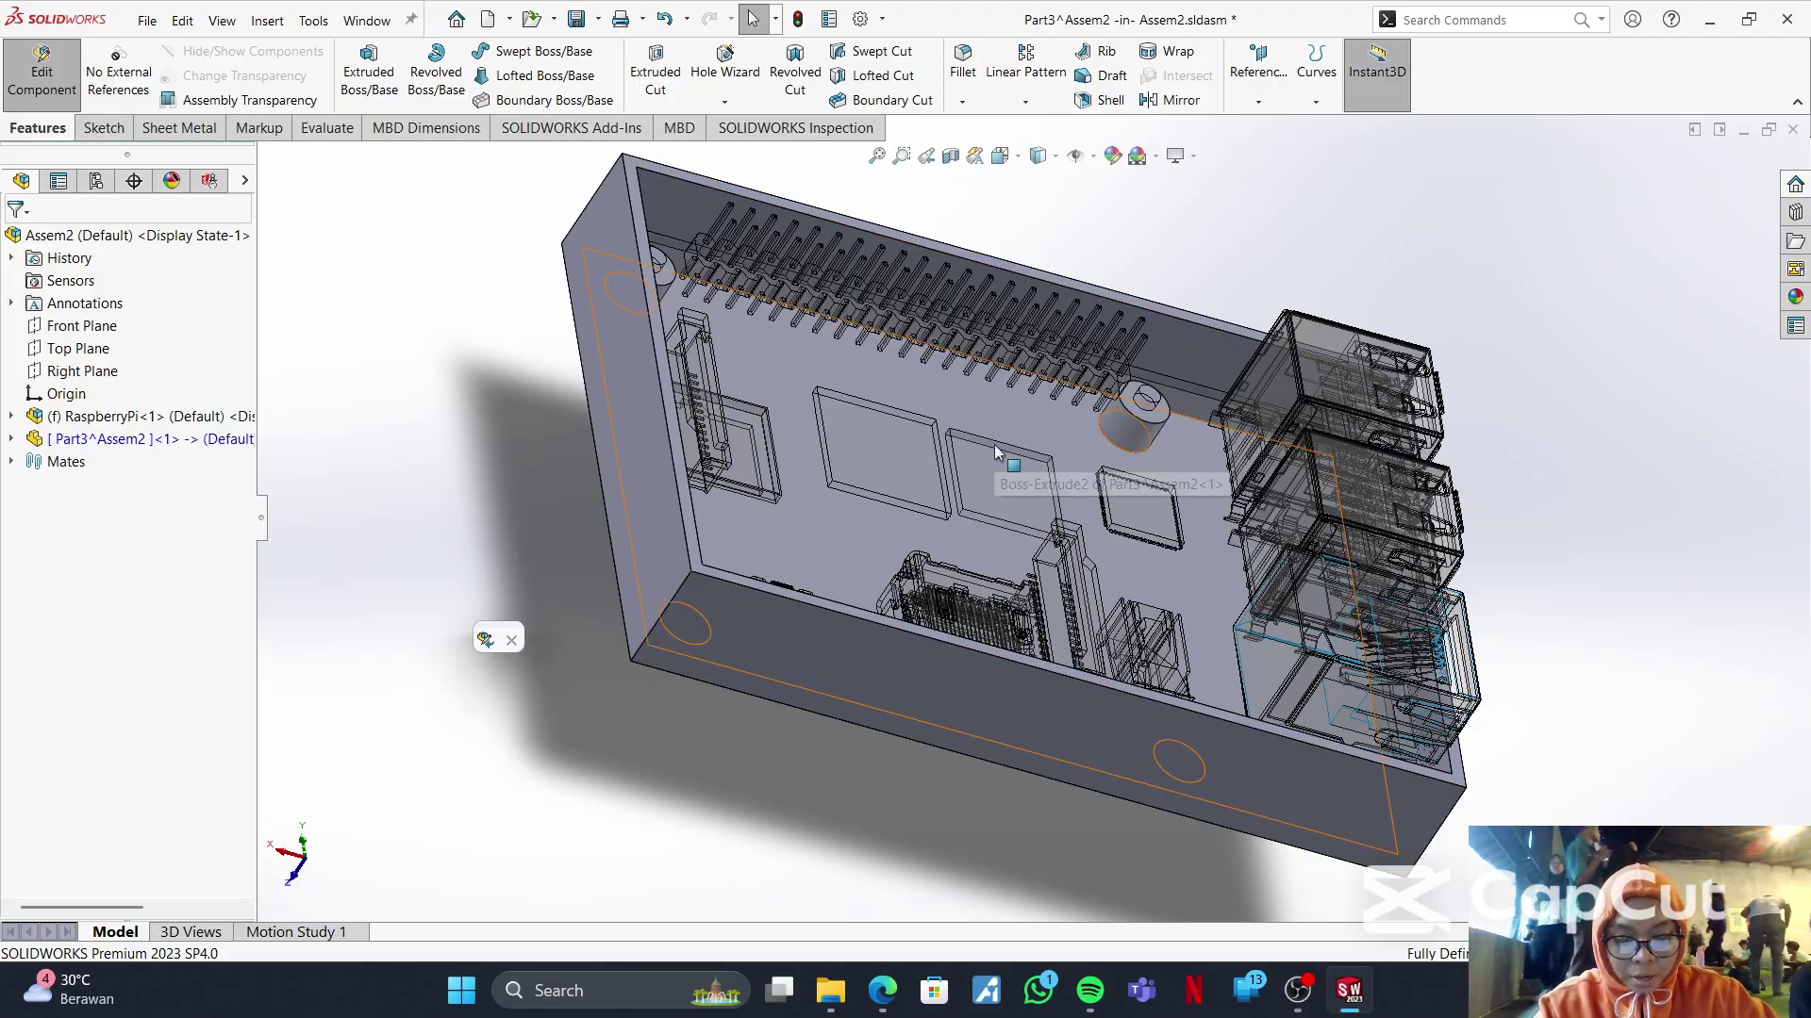
- Finish editing the case part in context and return to the assembly
left_click(104, 129)
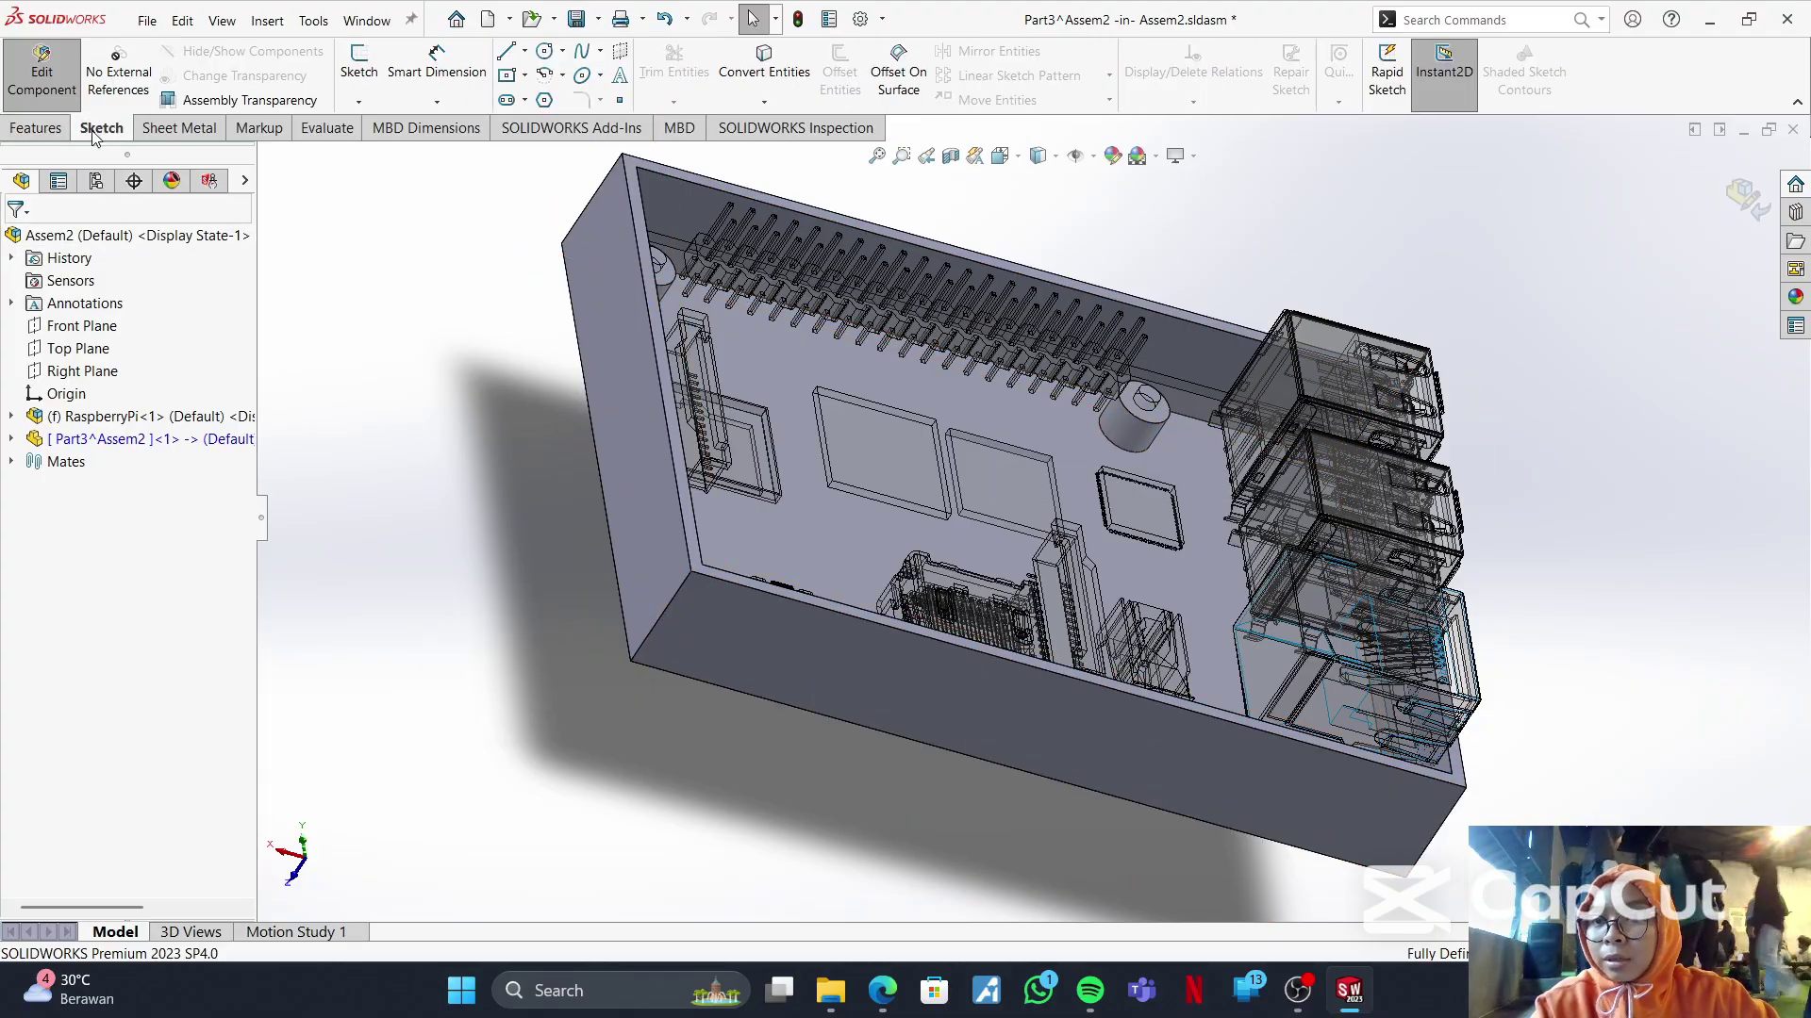
left_click(156, 129)
left_click(43, 129)
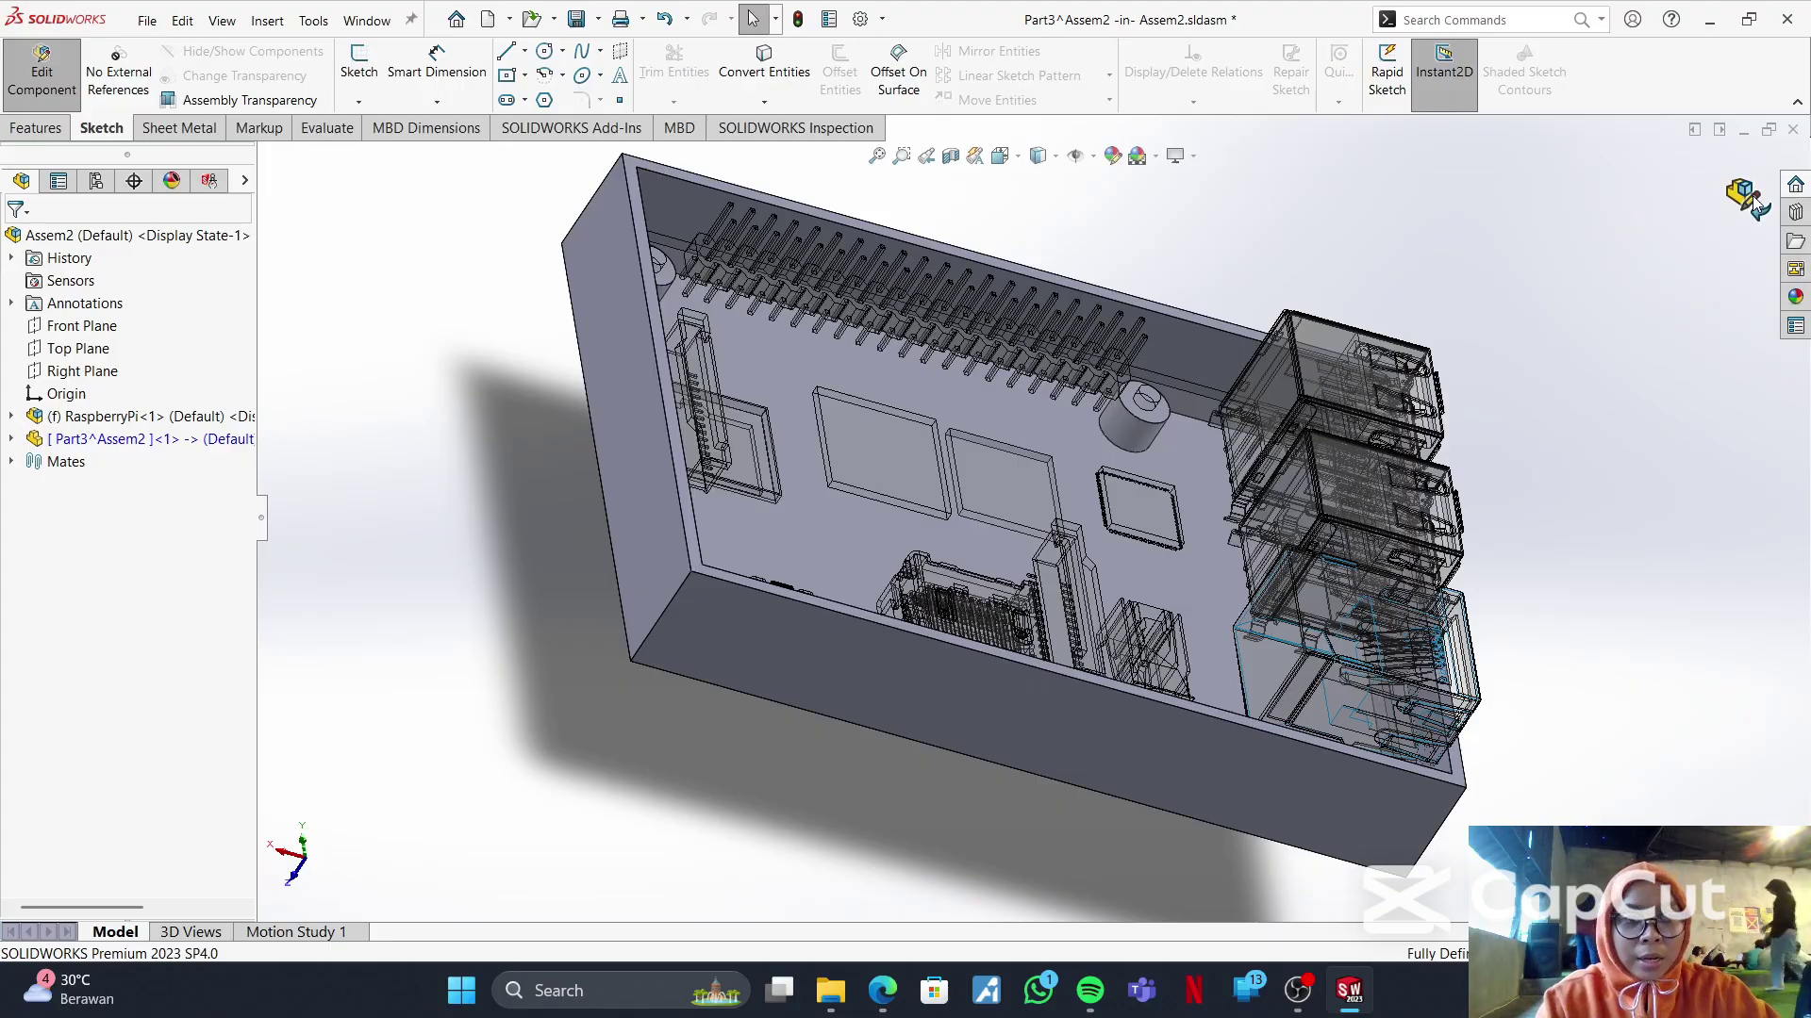
left_click(1745, 198)
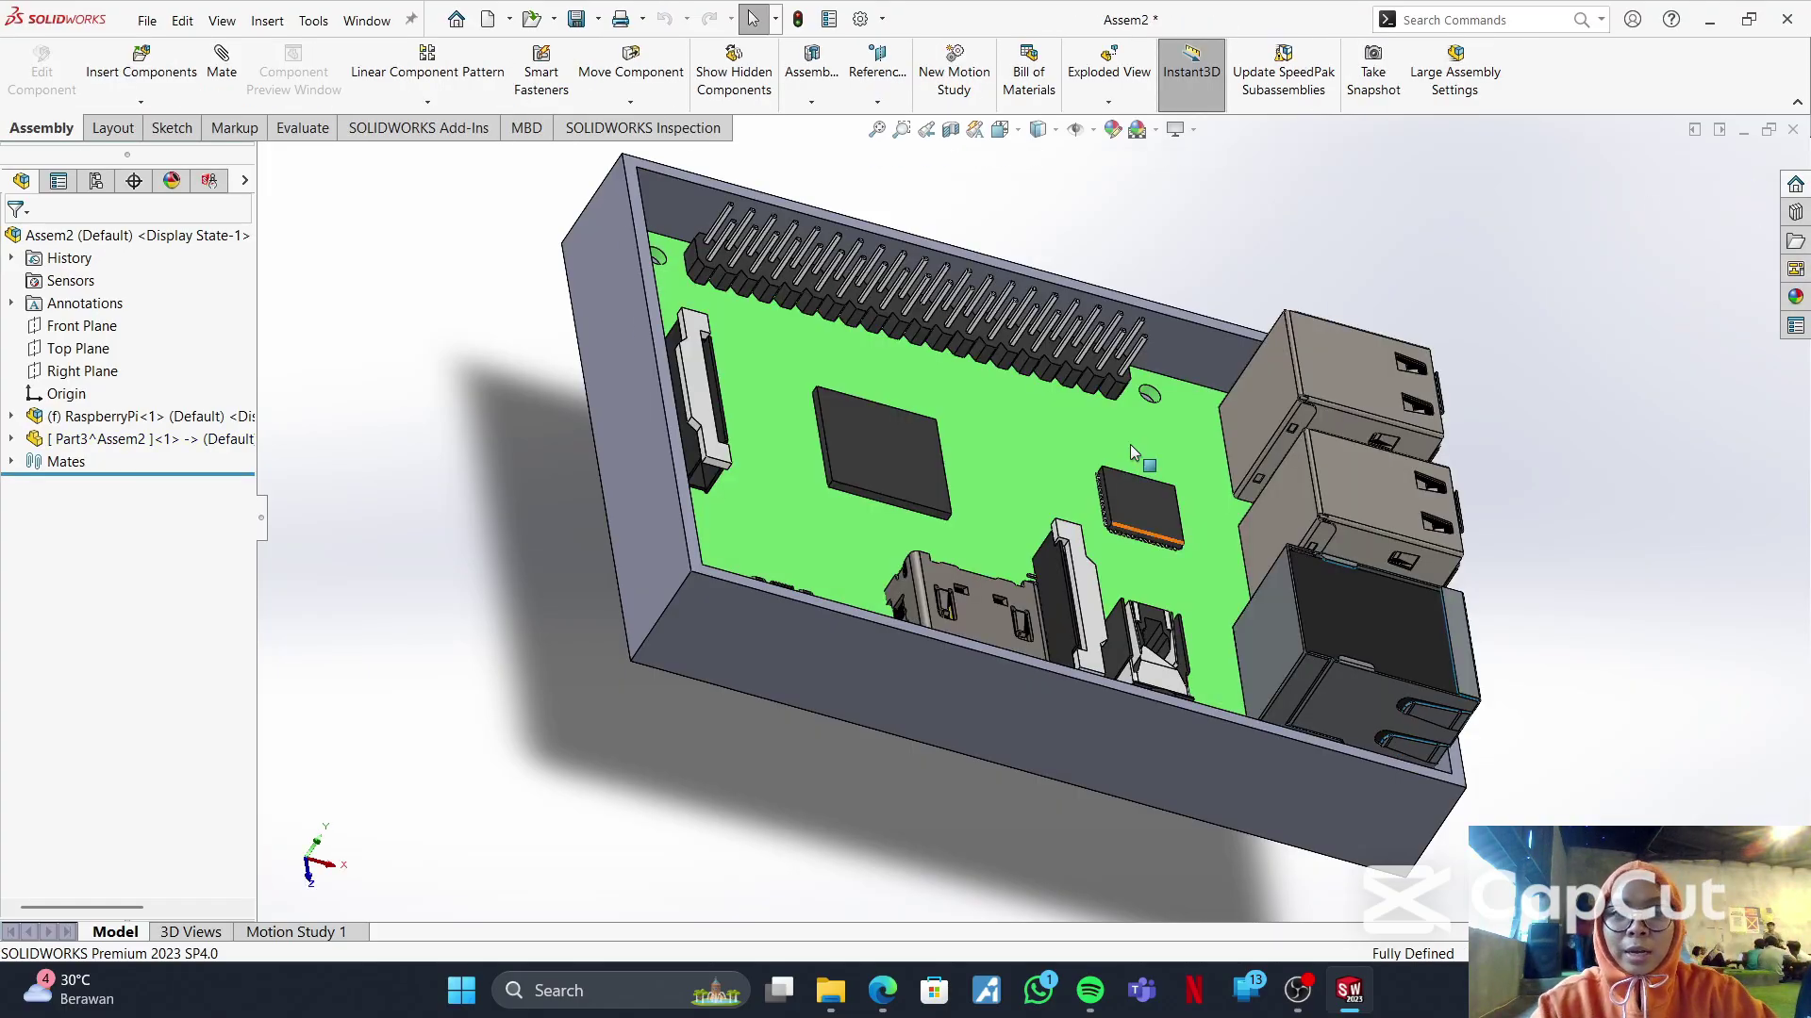
- Insert a new in-context part positioned on the case walls' rim face, and exit its automatically opened sketch
left_click(1001, 130)
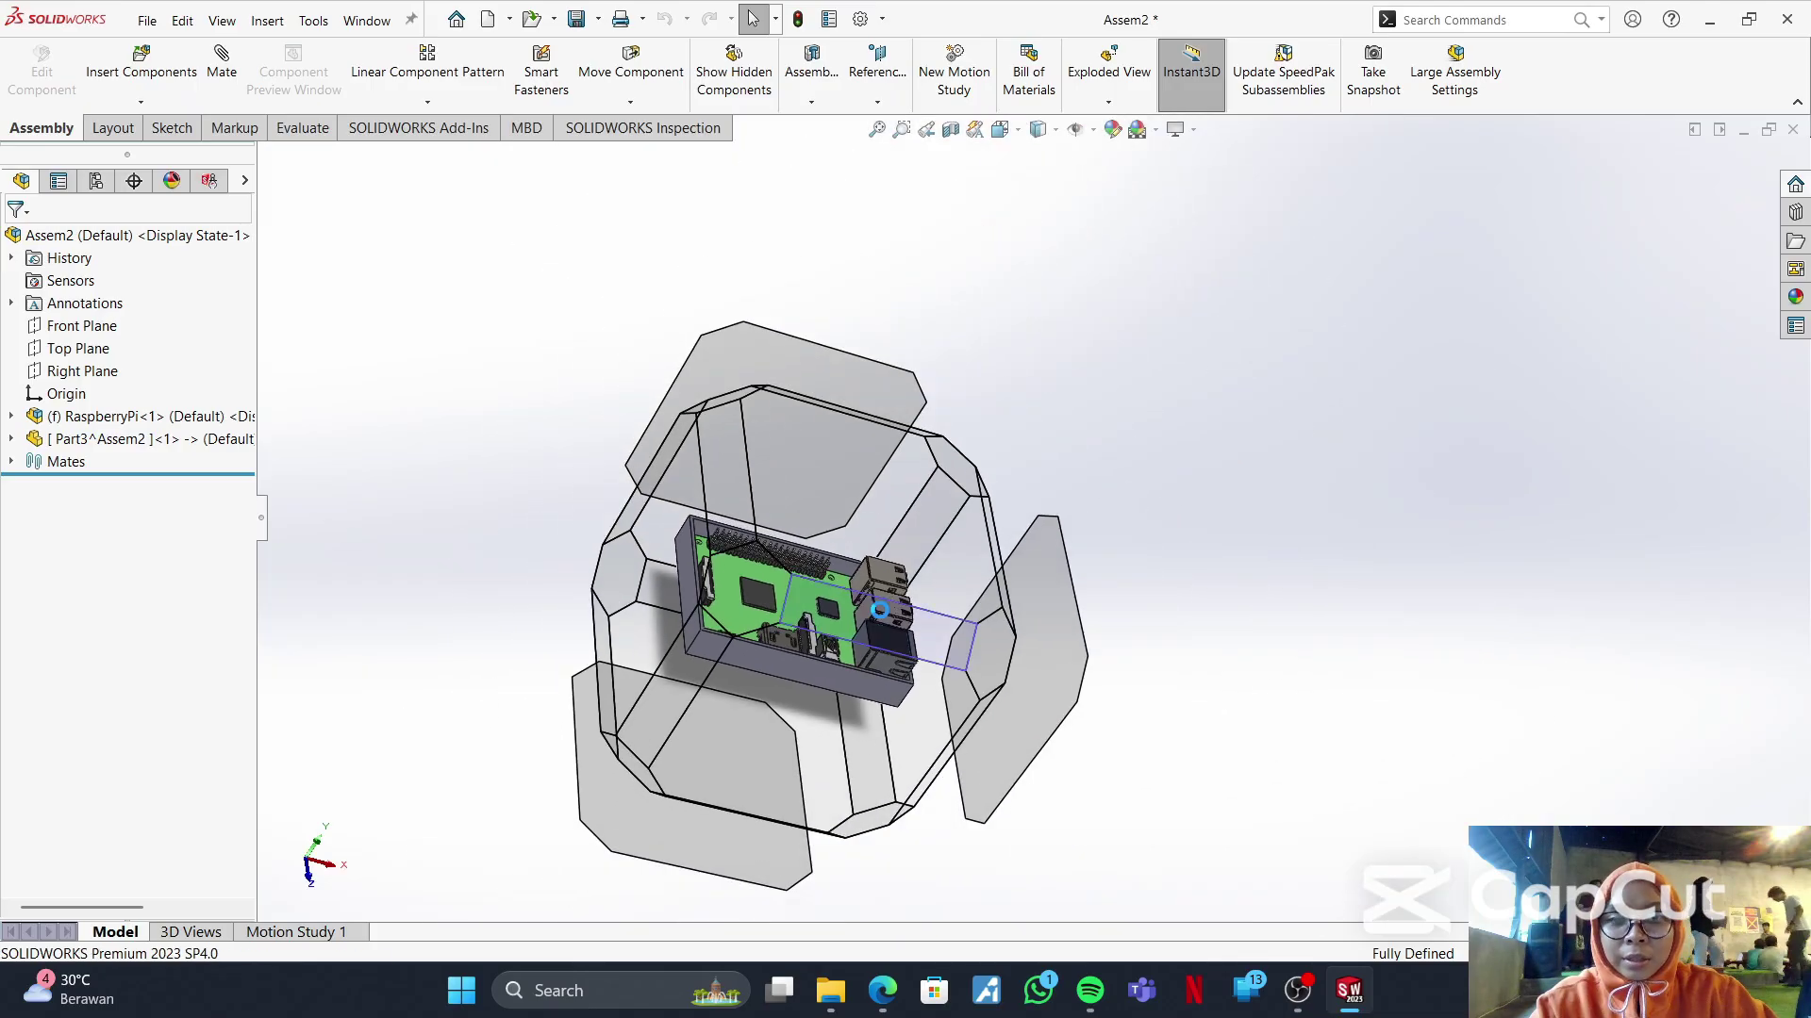
left_click(879, 529)
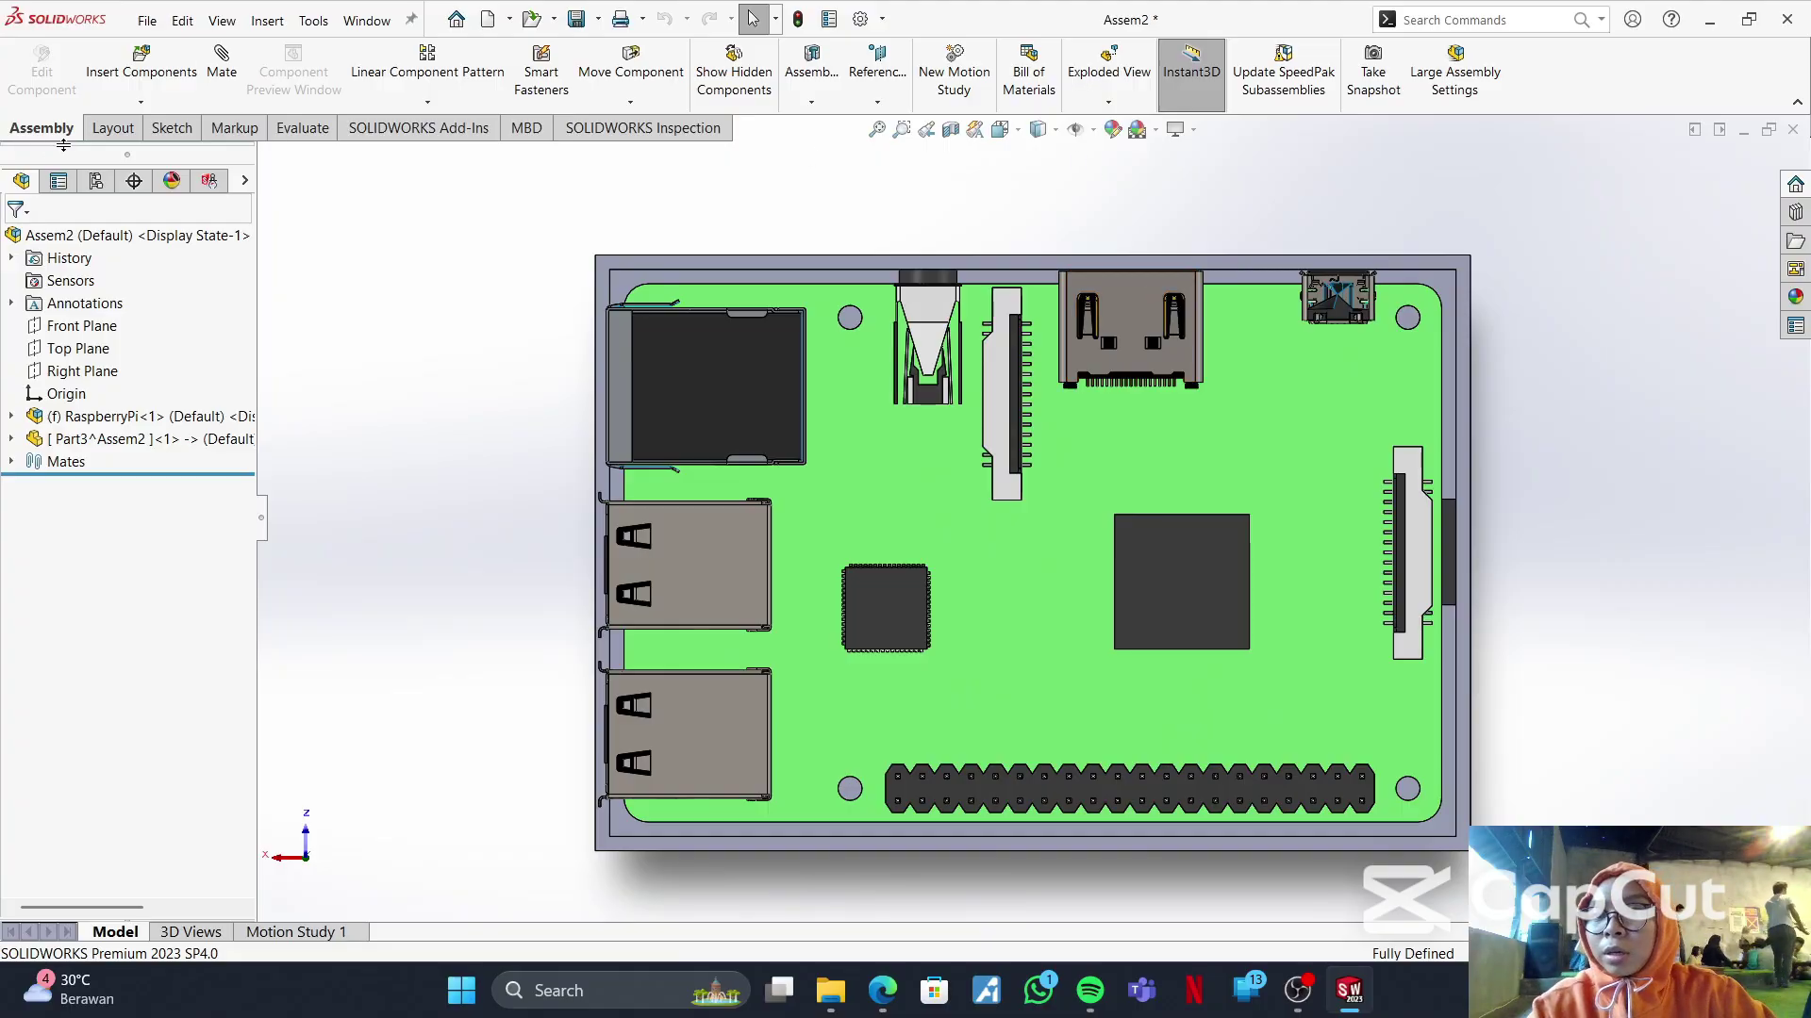
left_click(141, 102)
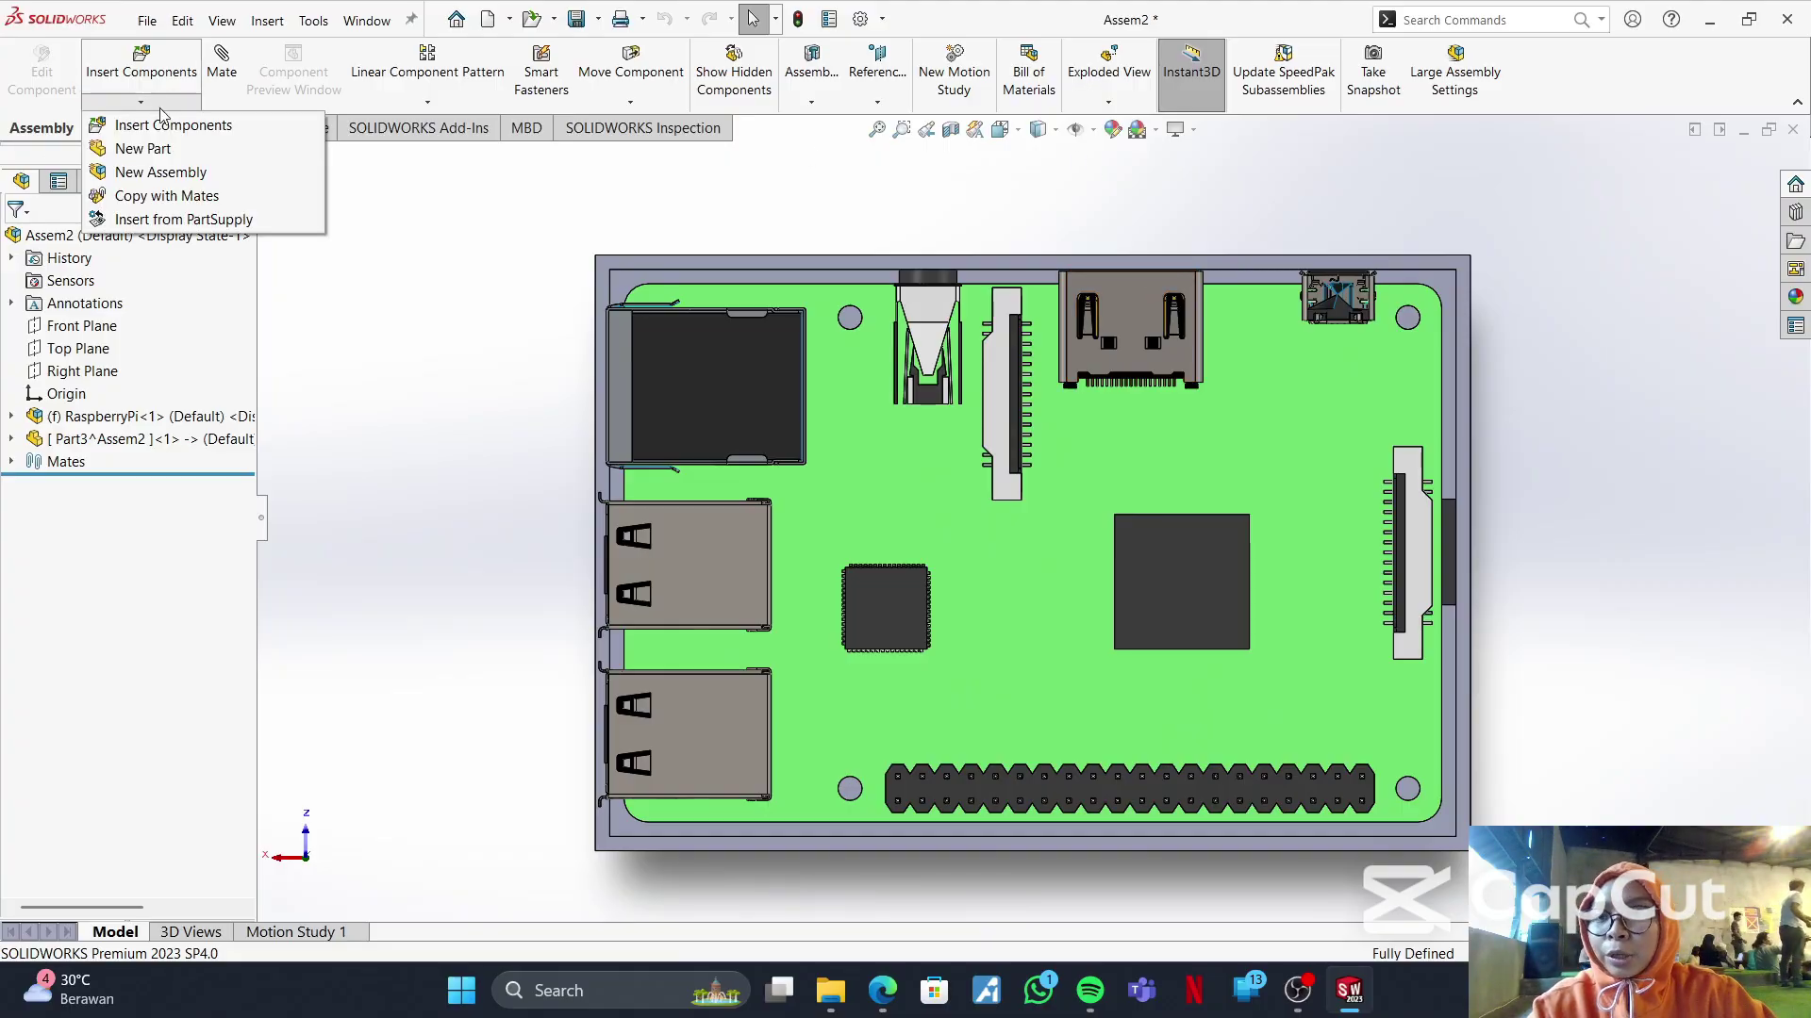
left_click(142, 149)
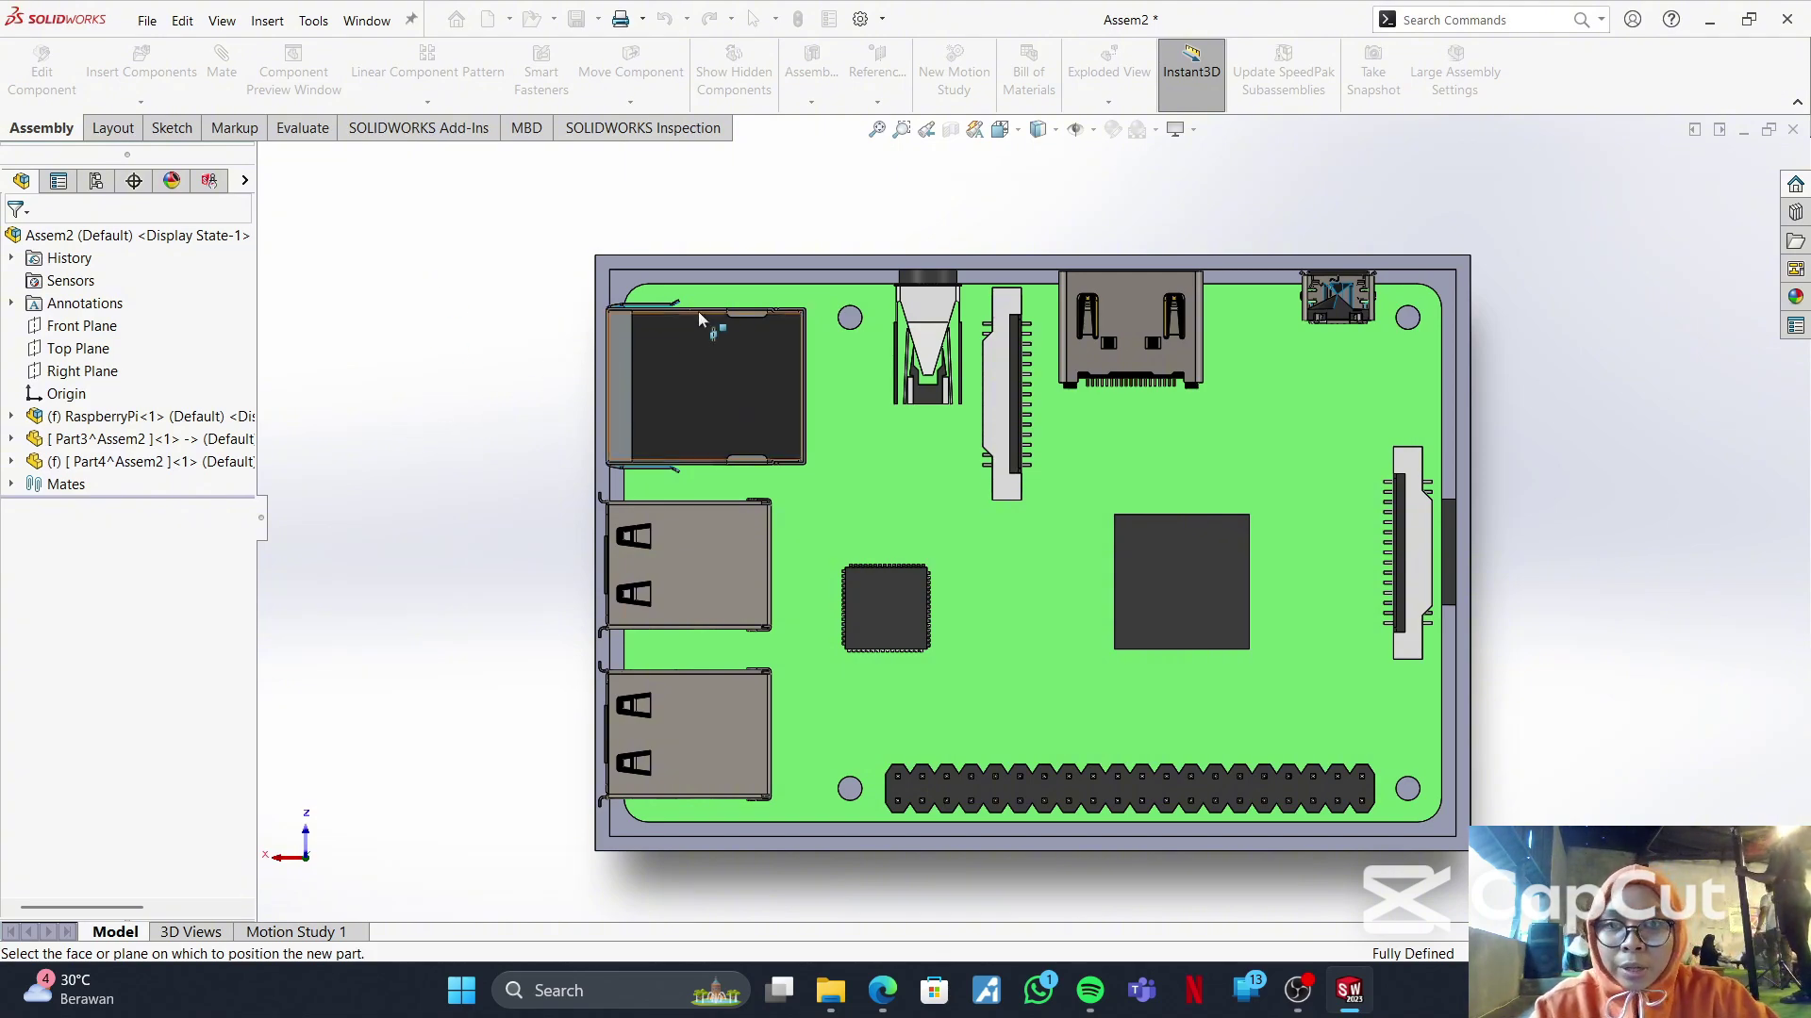
left_click(801, 260)
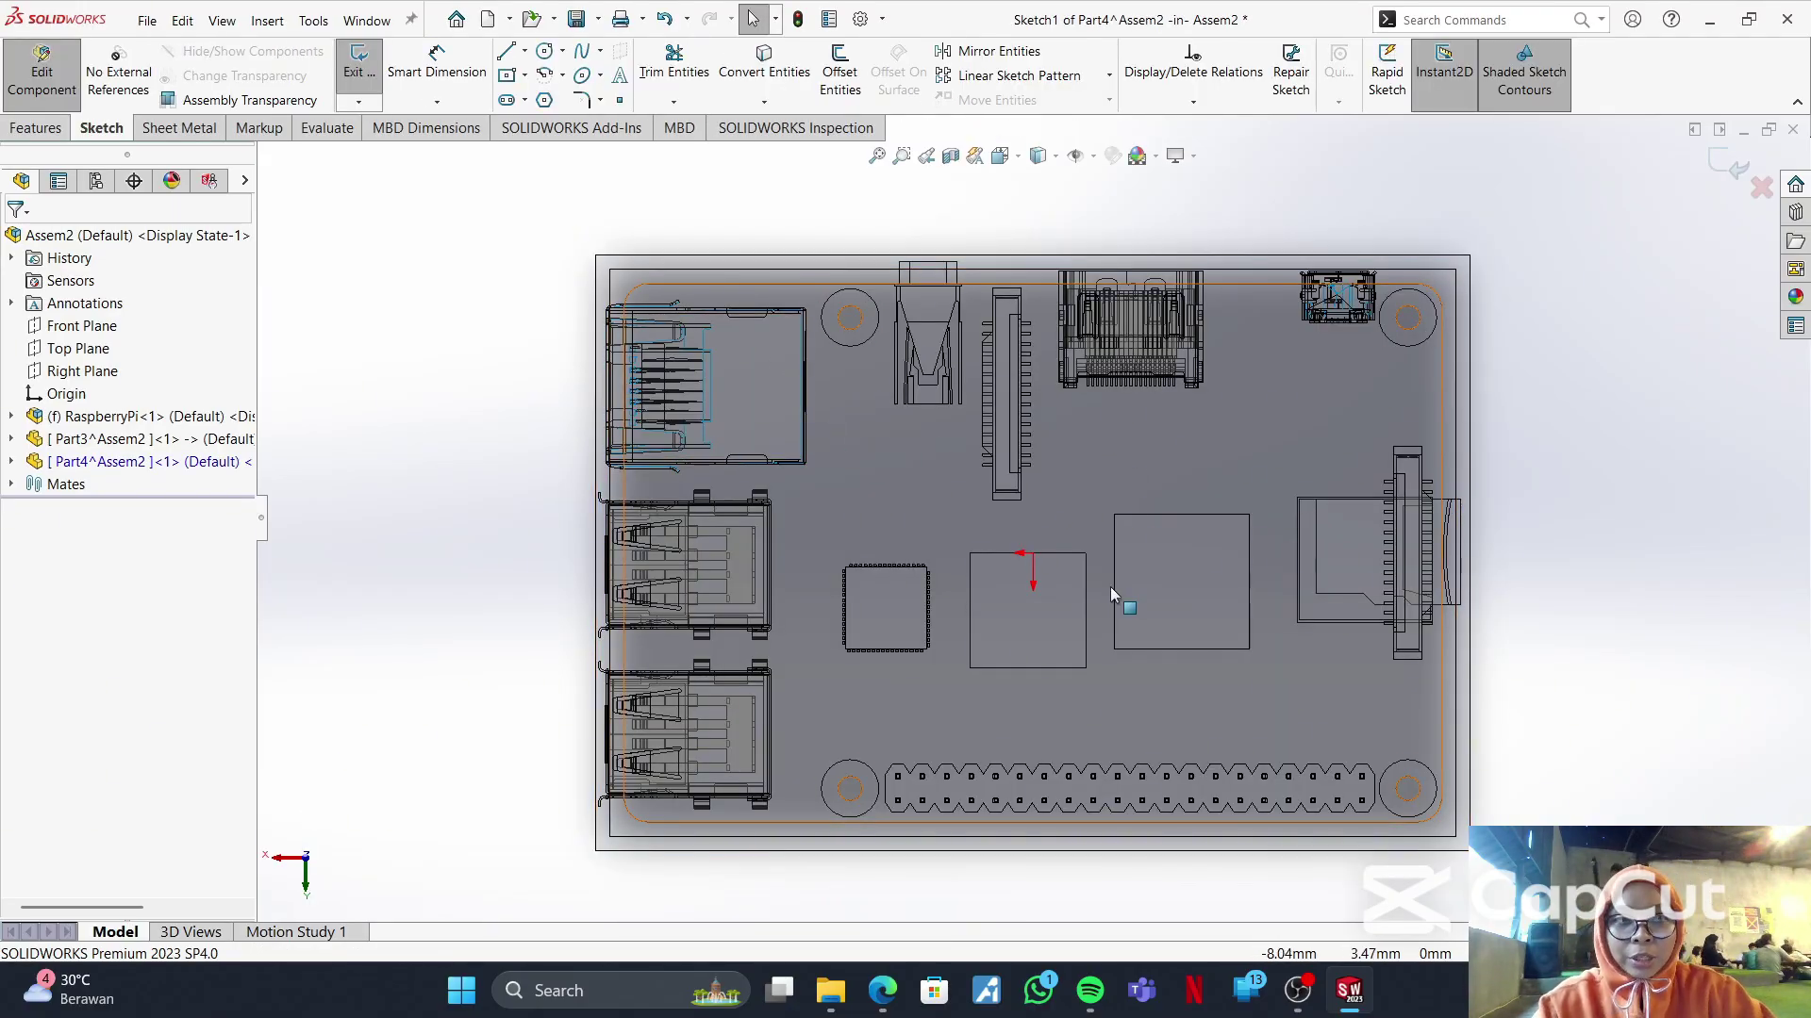
middle_click_drag(1111, 587, 1116, 429)
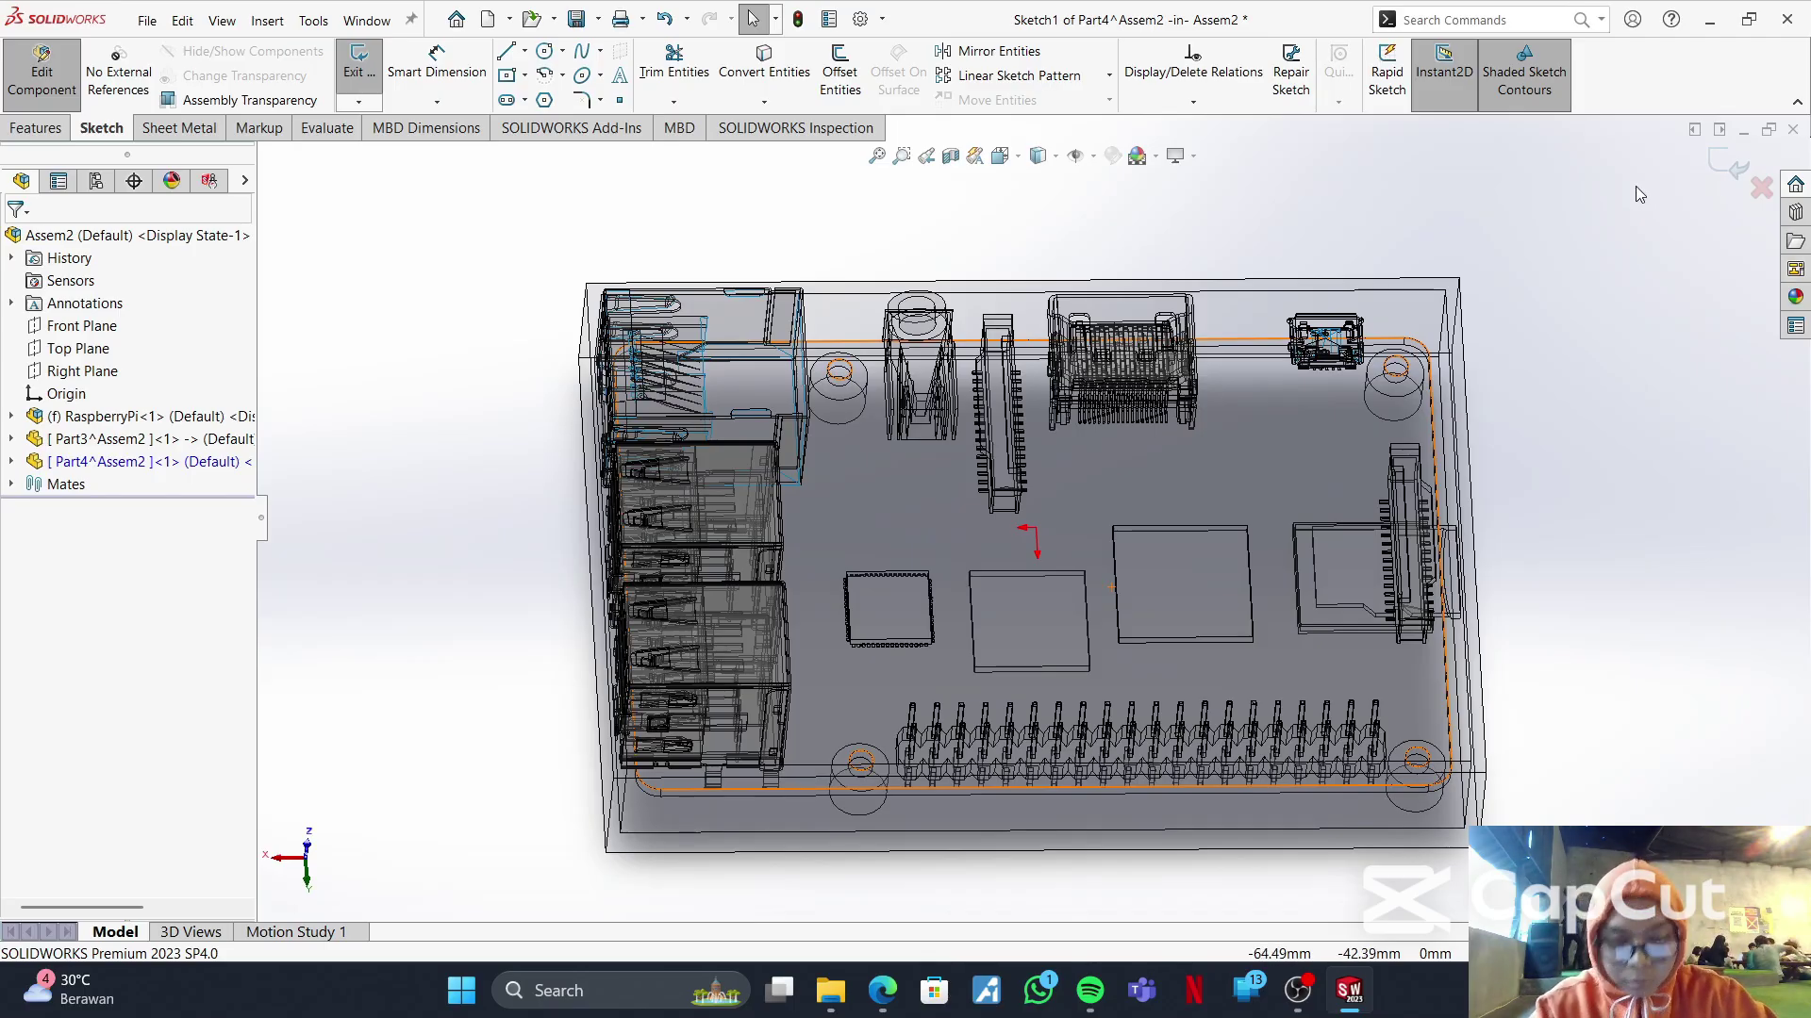
left_click(1735, 164)
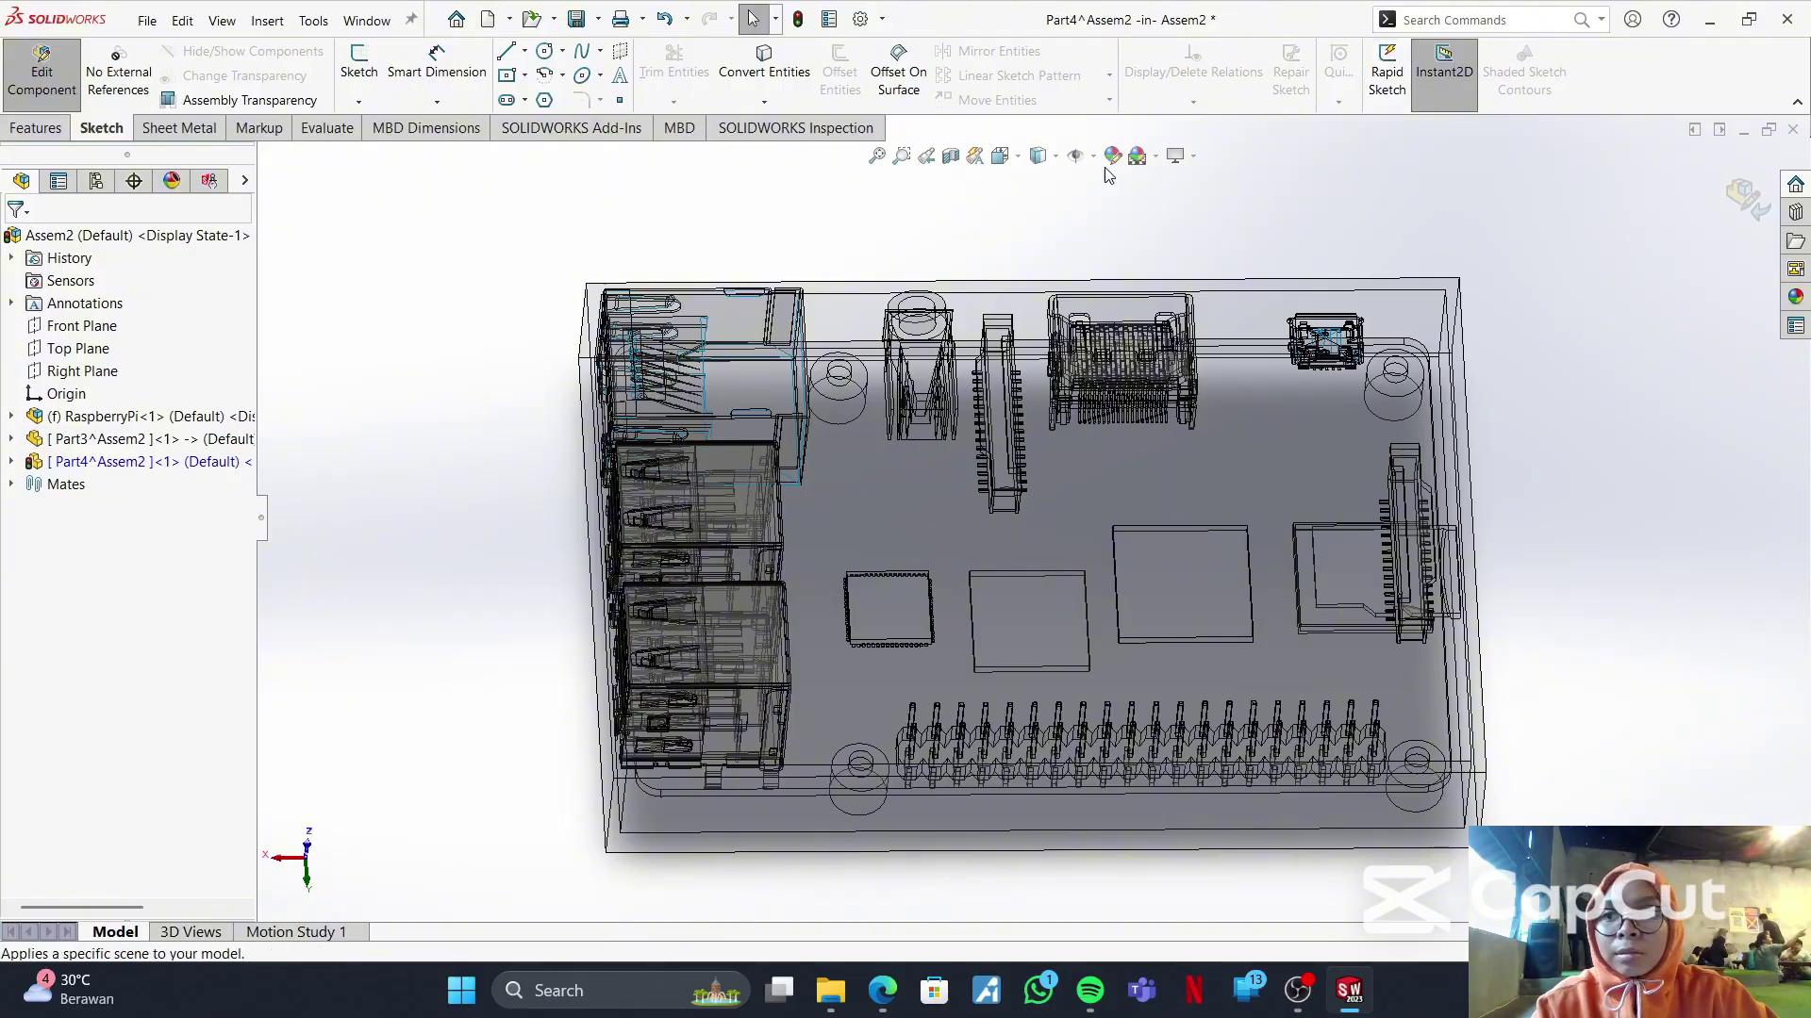
key("d")
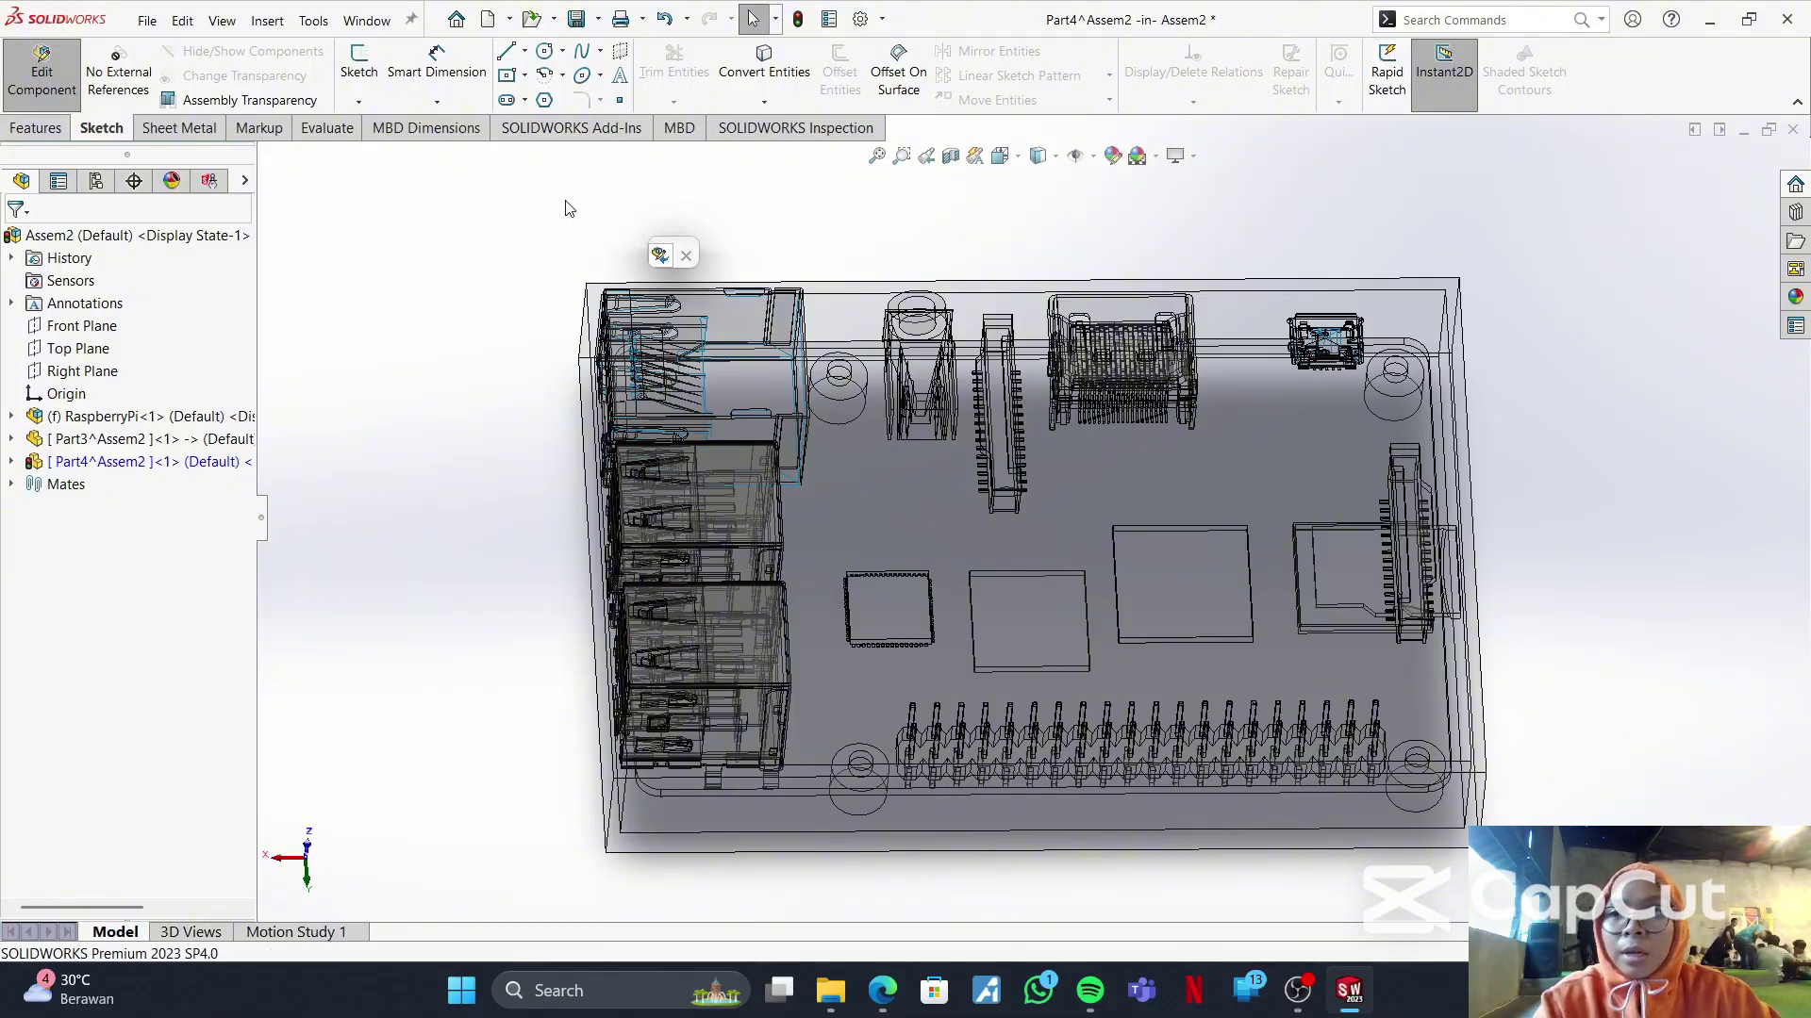
- Create a reference plane in the new part at 0 mm offset from the case walls' rim face
left_click(35, 127)
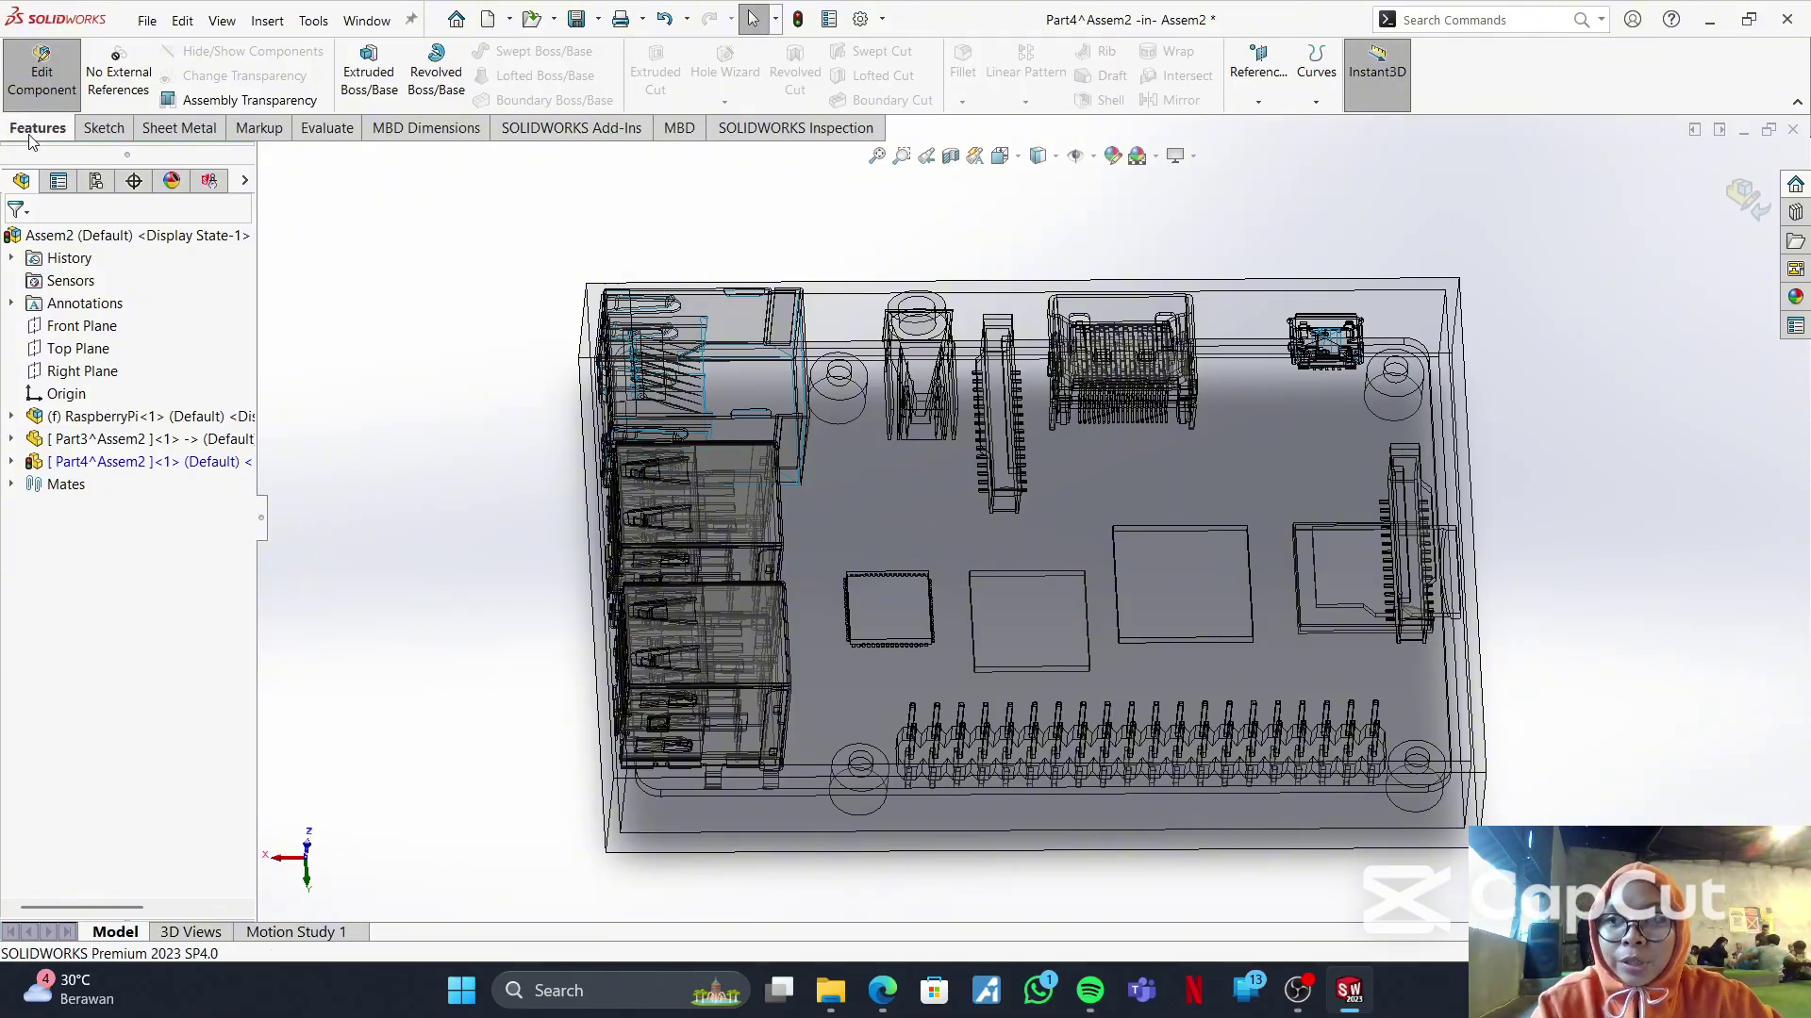
left_click(1273, 83)
left_click(1285, 124)
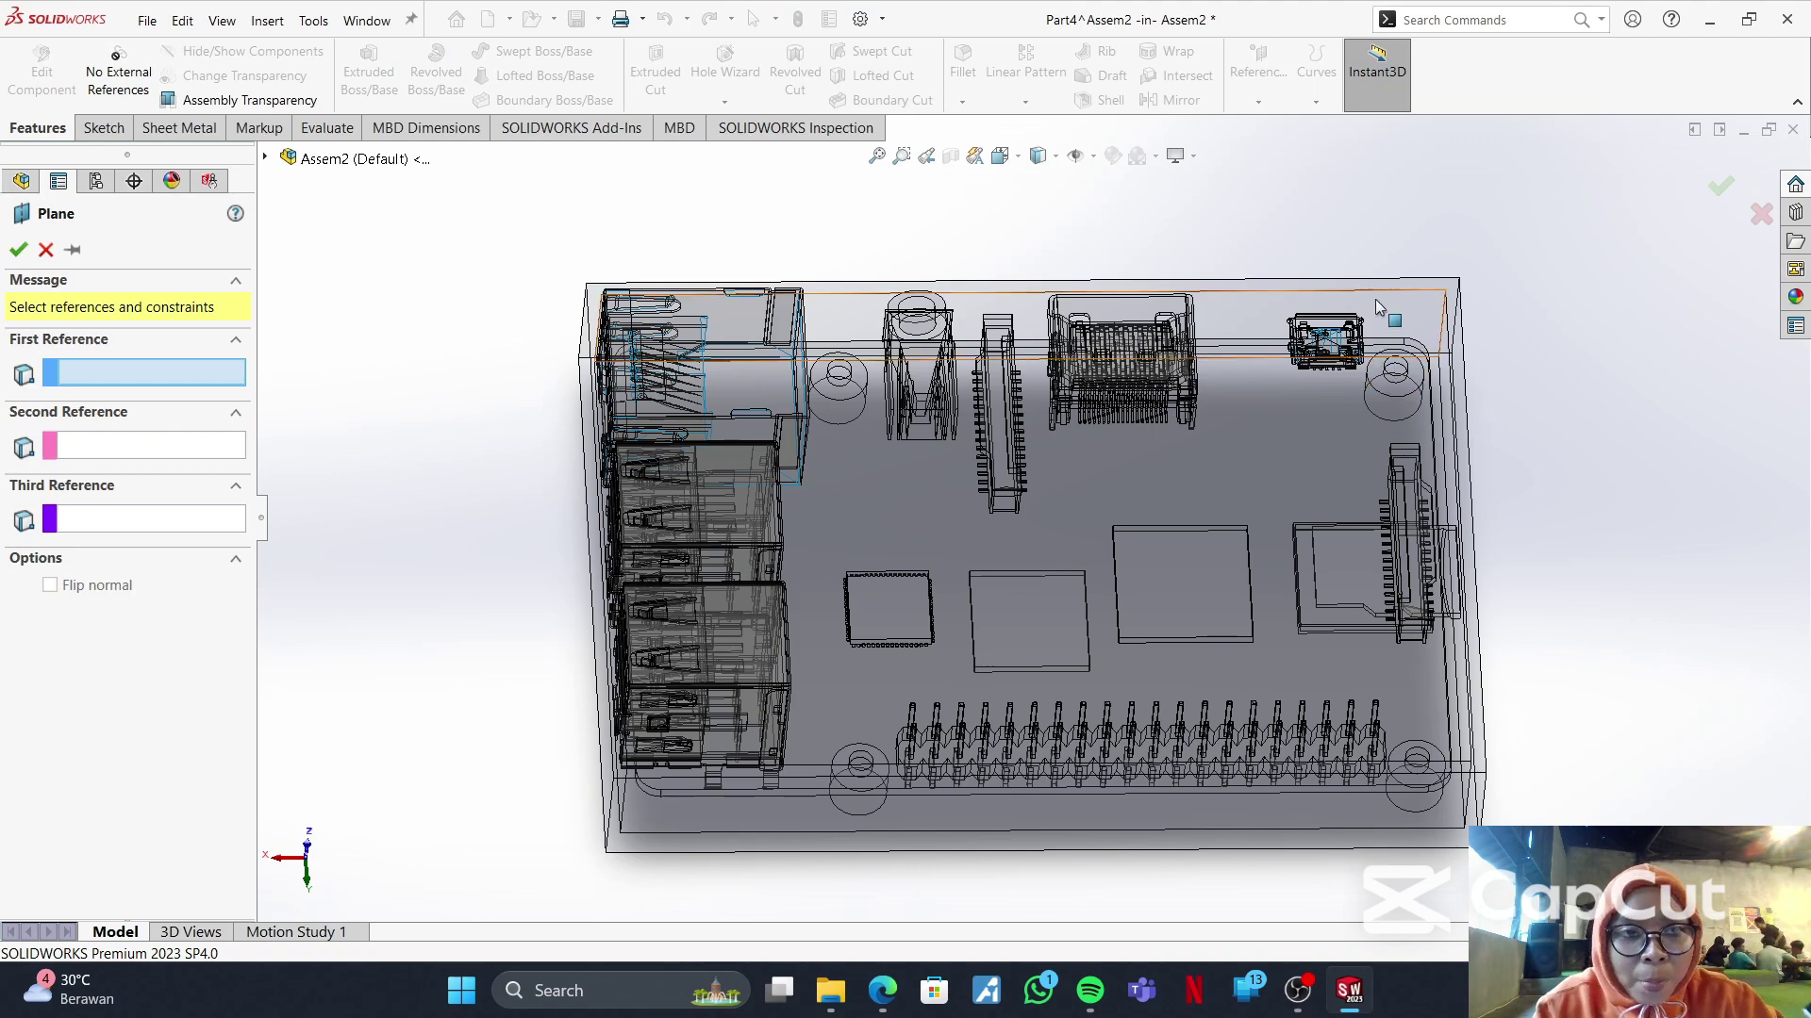
left_click(1405, 291)
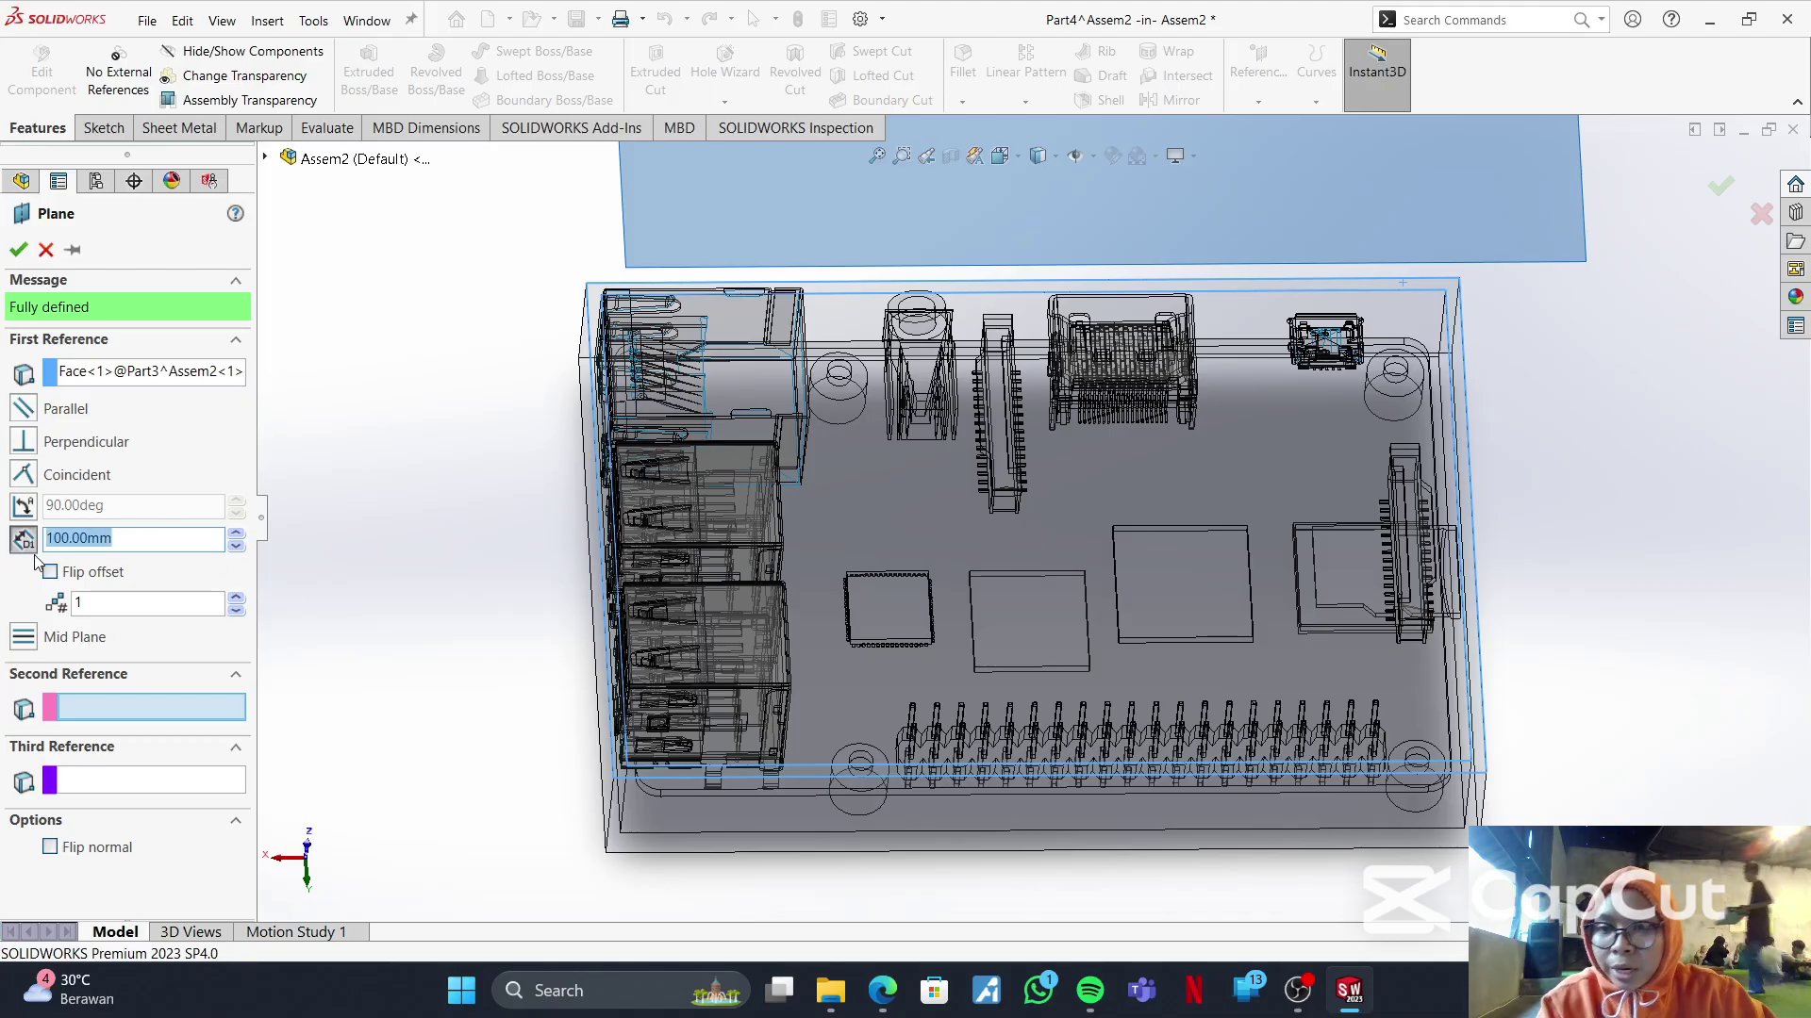
type("0")
key("Return")
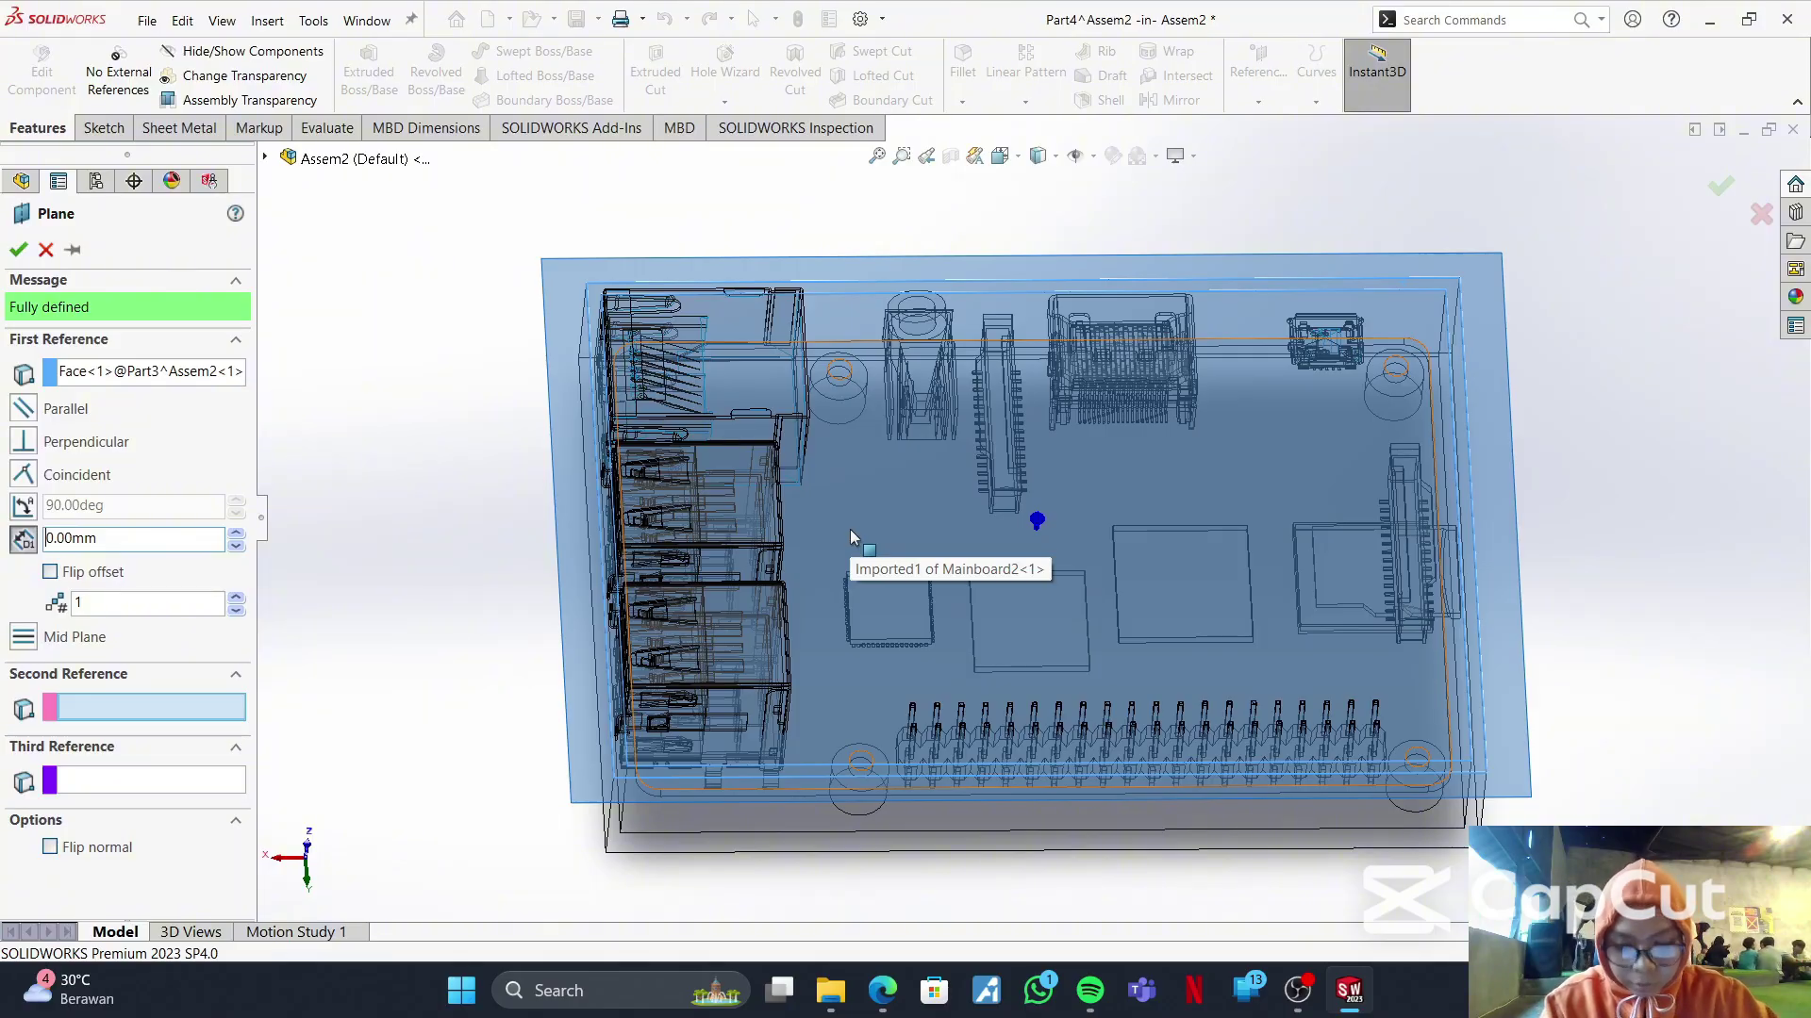
left_click(27, 262)
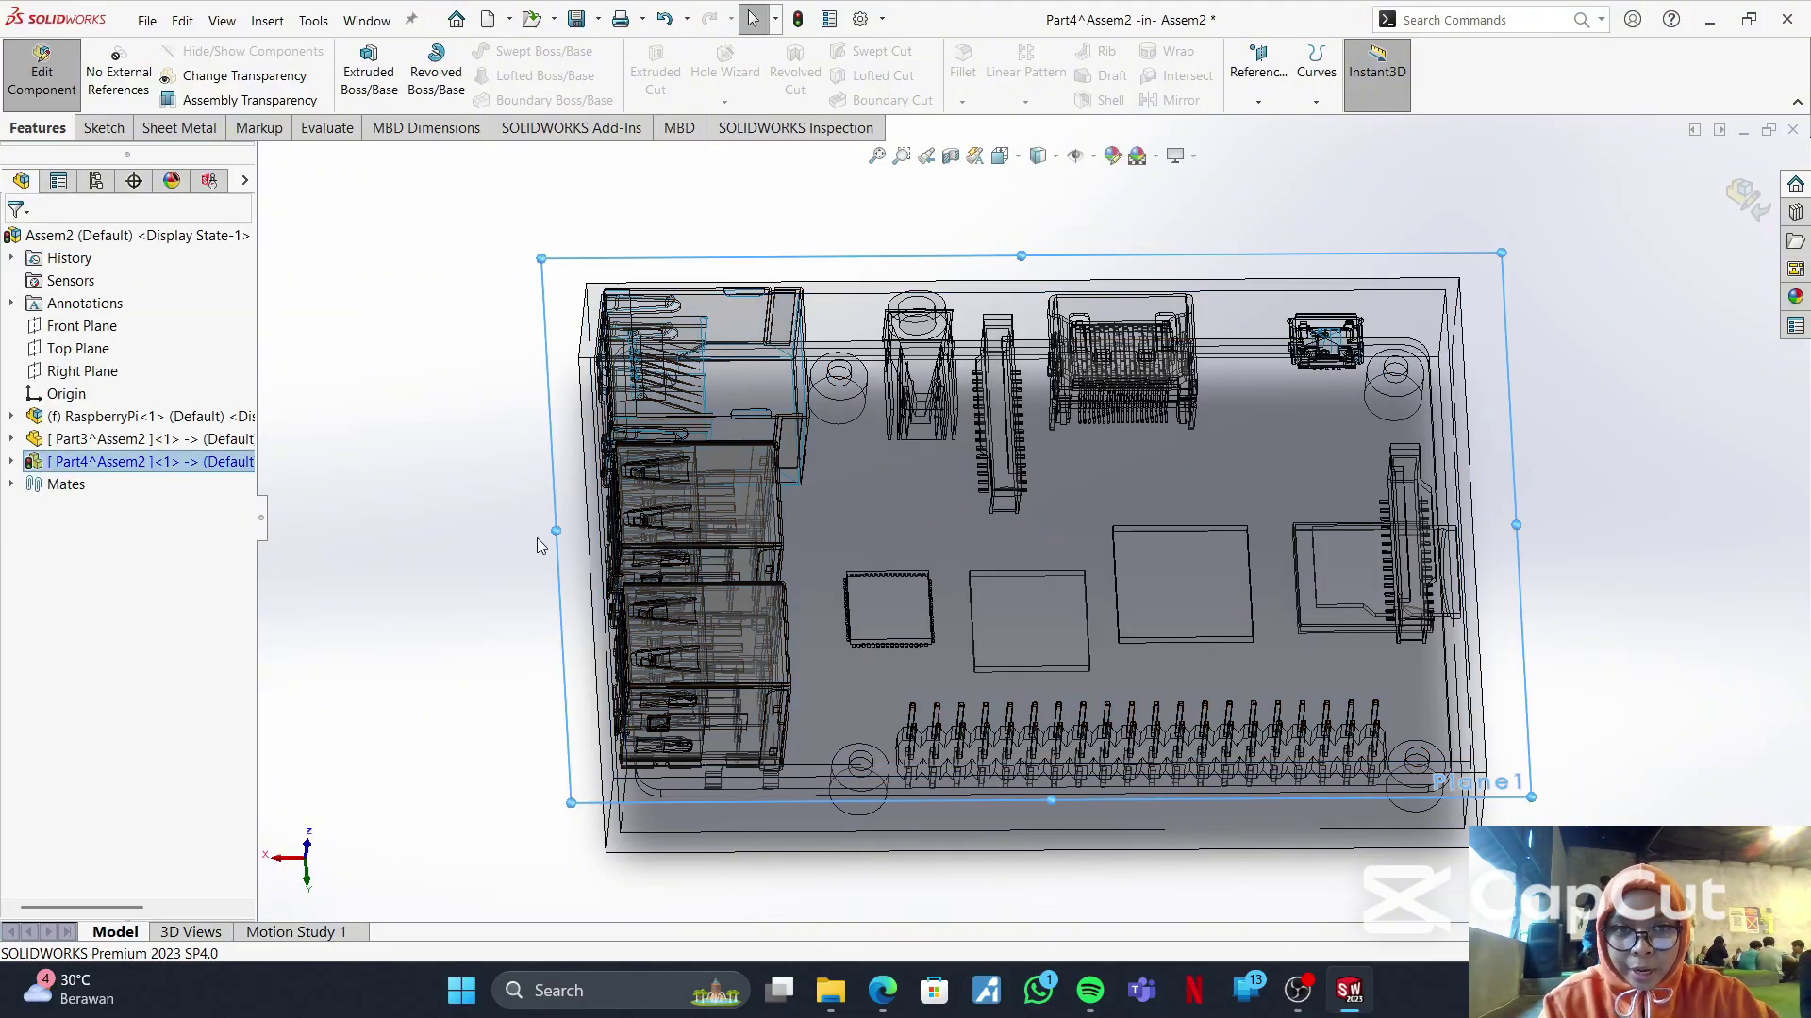
- Start a sketch on the new reference plane at the case rim
middle_click_drag(1122, 594, 1092, 636)
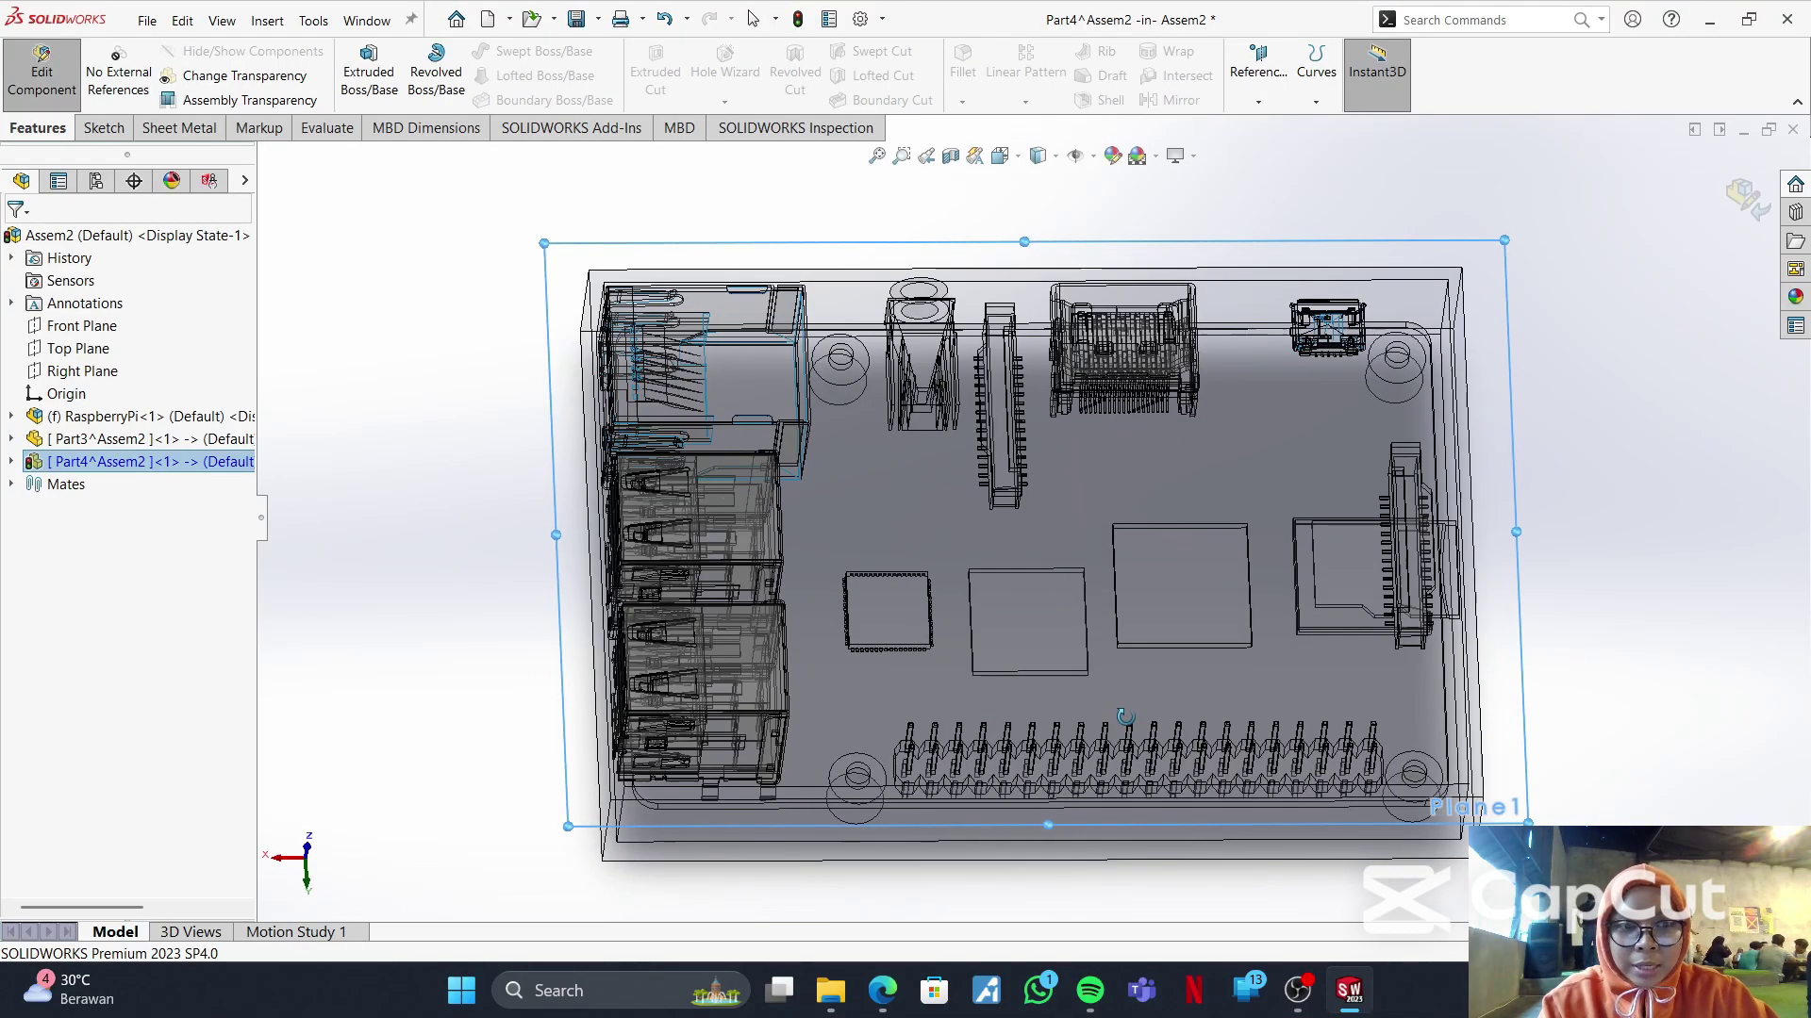
right_click(1520, 811)
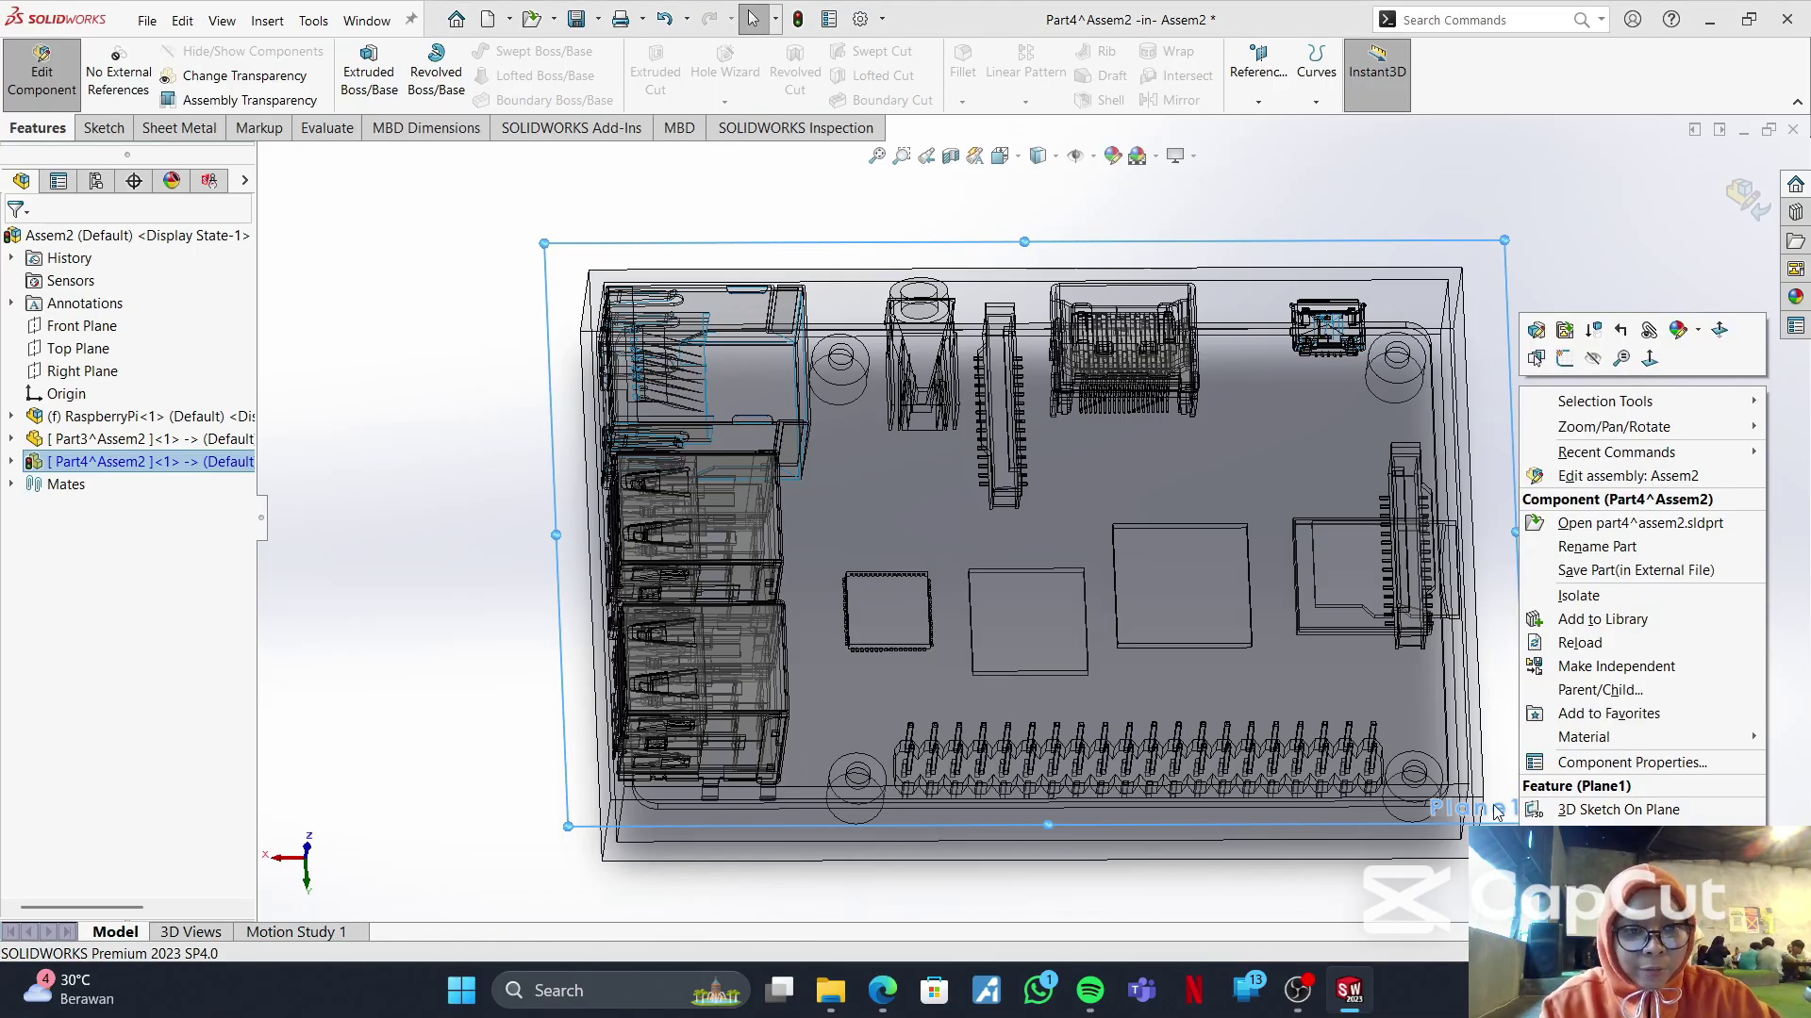
left_click(1566, 359)
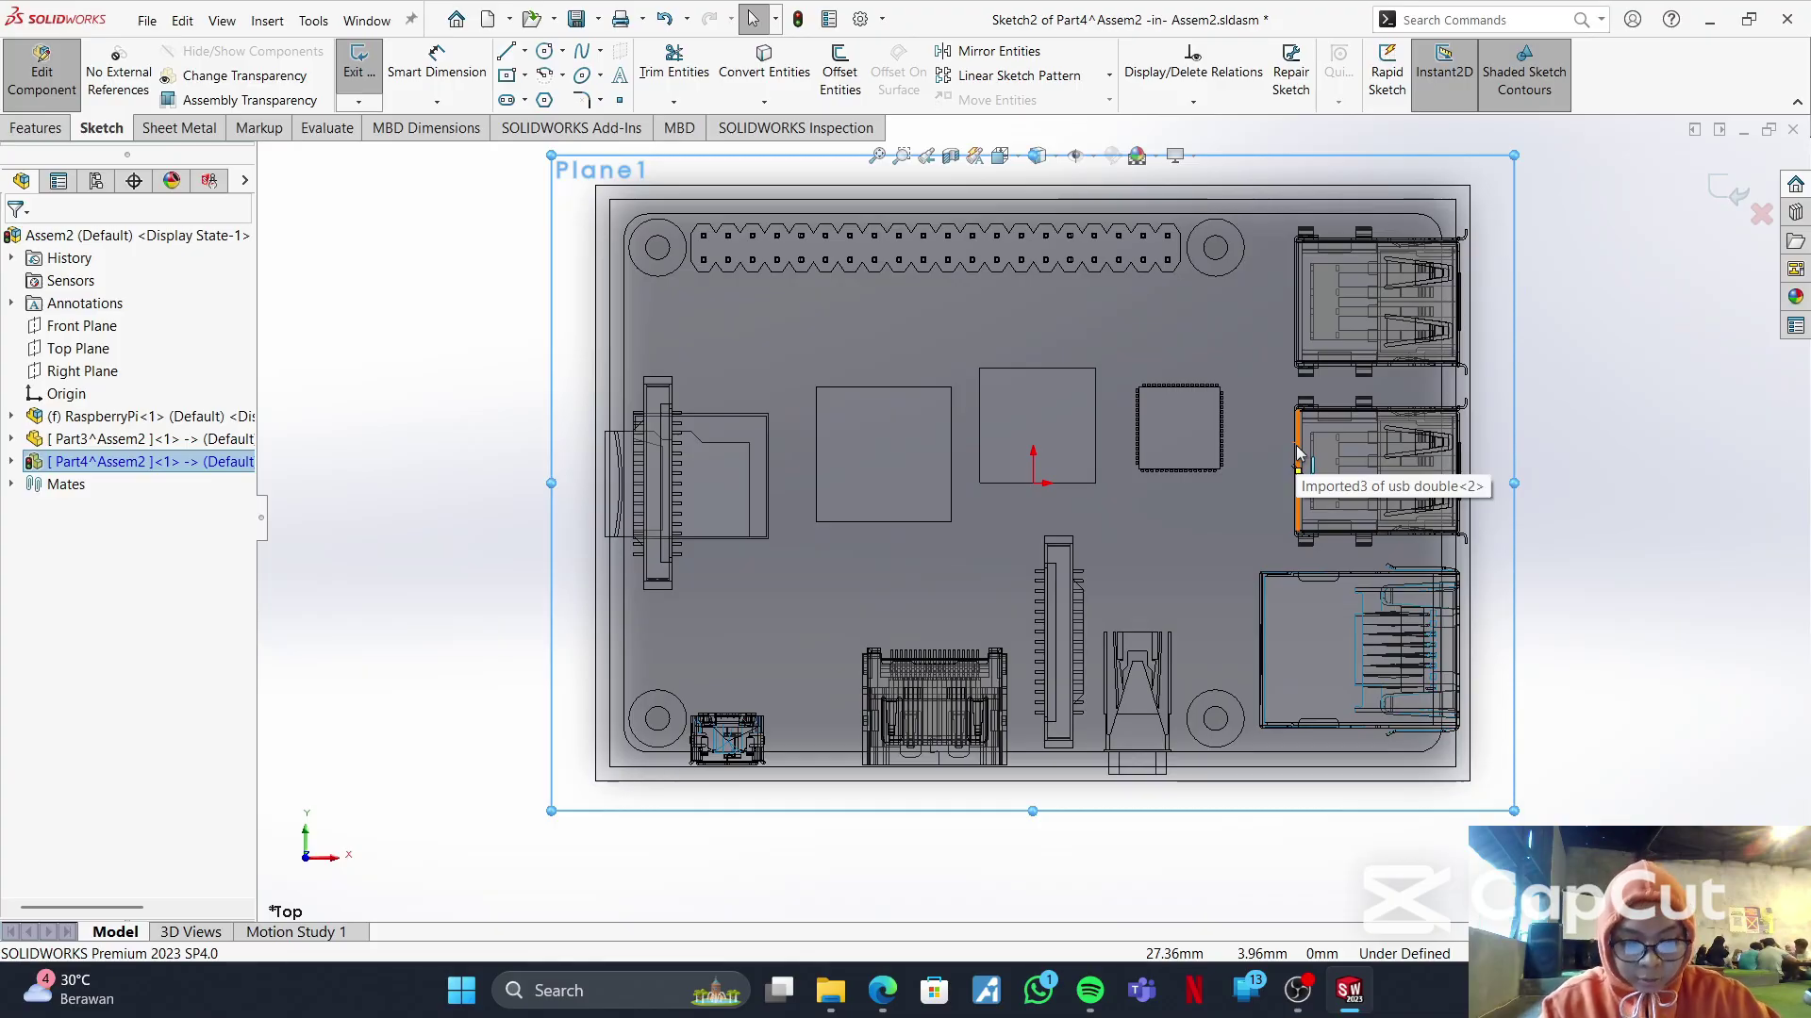
- Convert the case's four outer edges into the new part's sketch
left_click(782, 89)
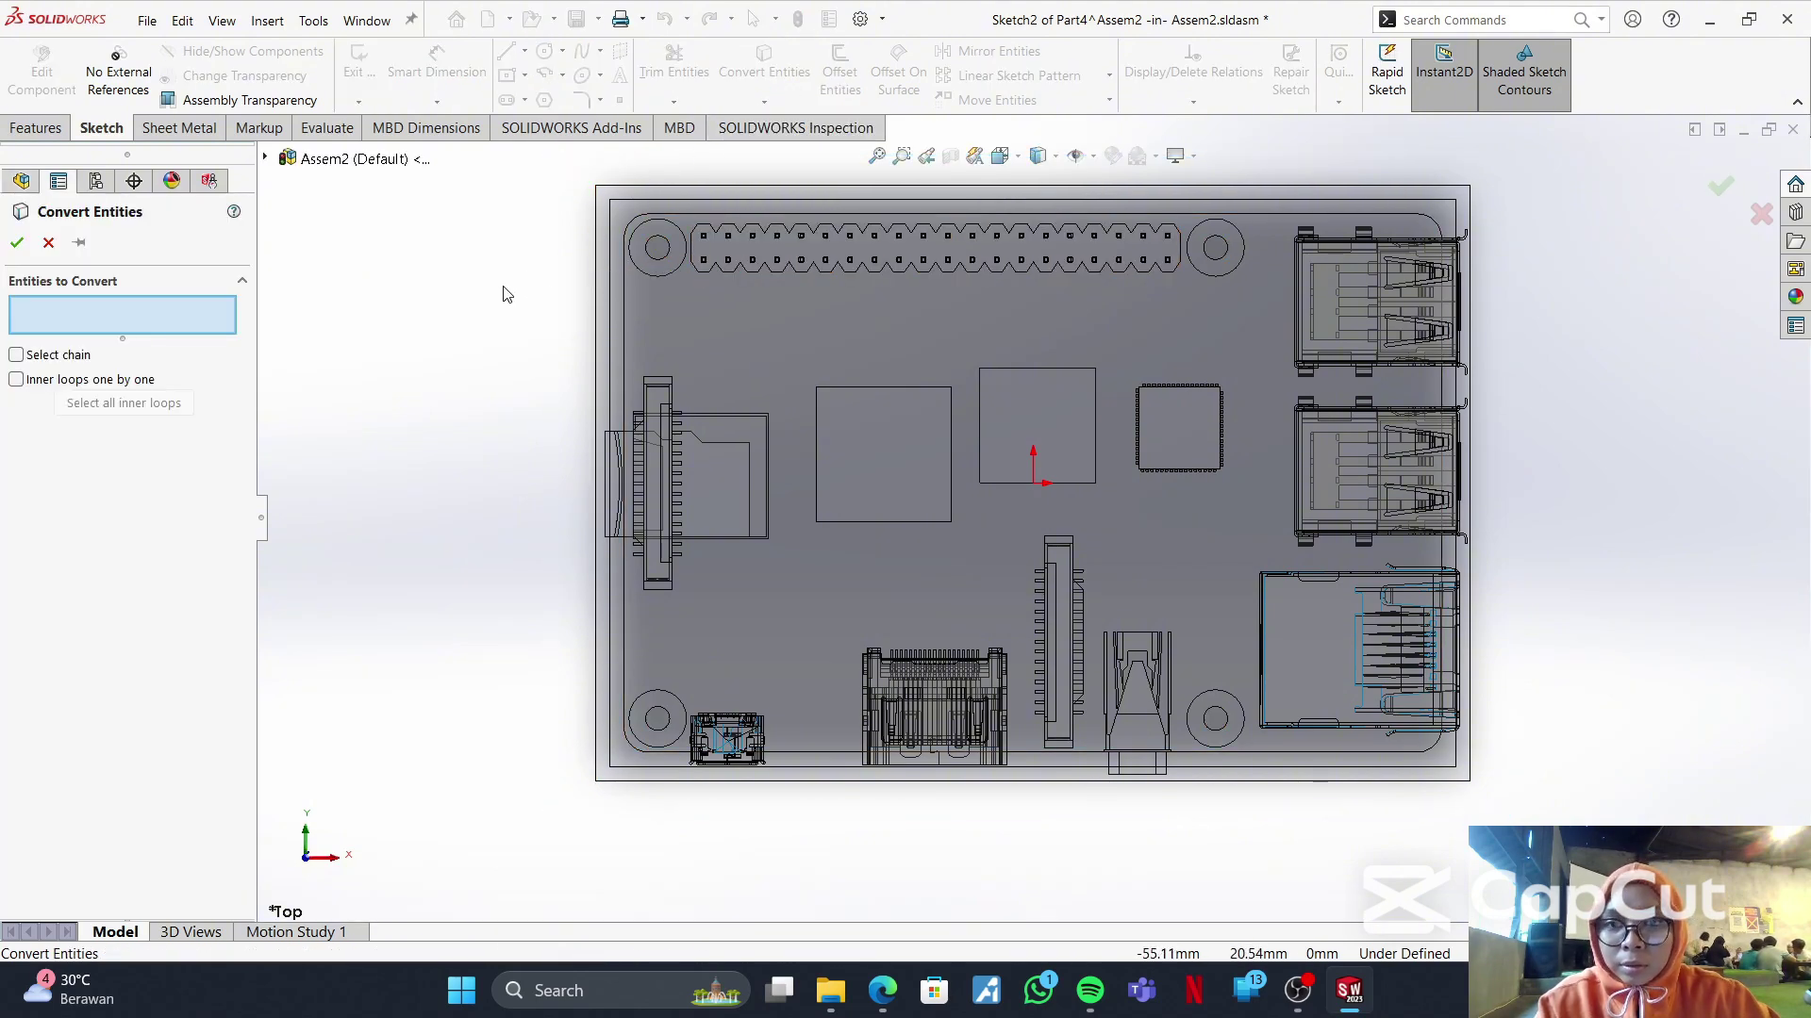
left_click(596, 274)
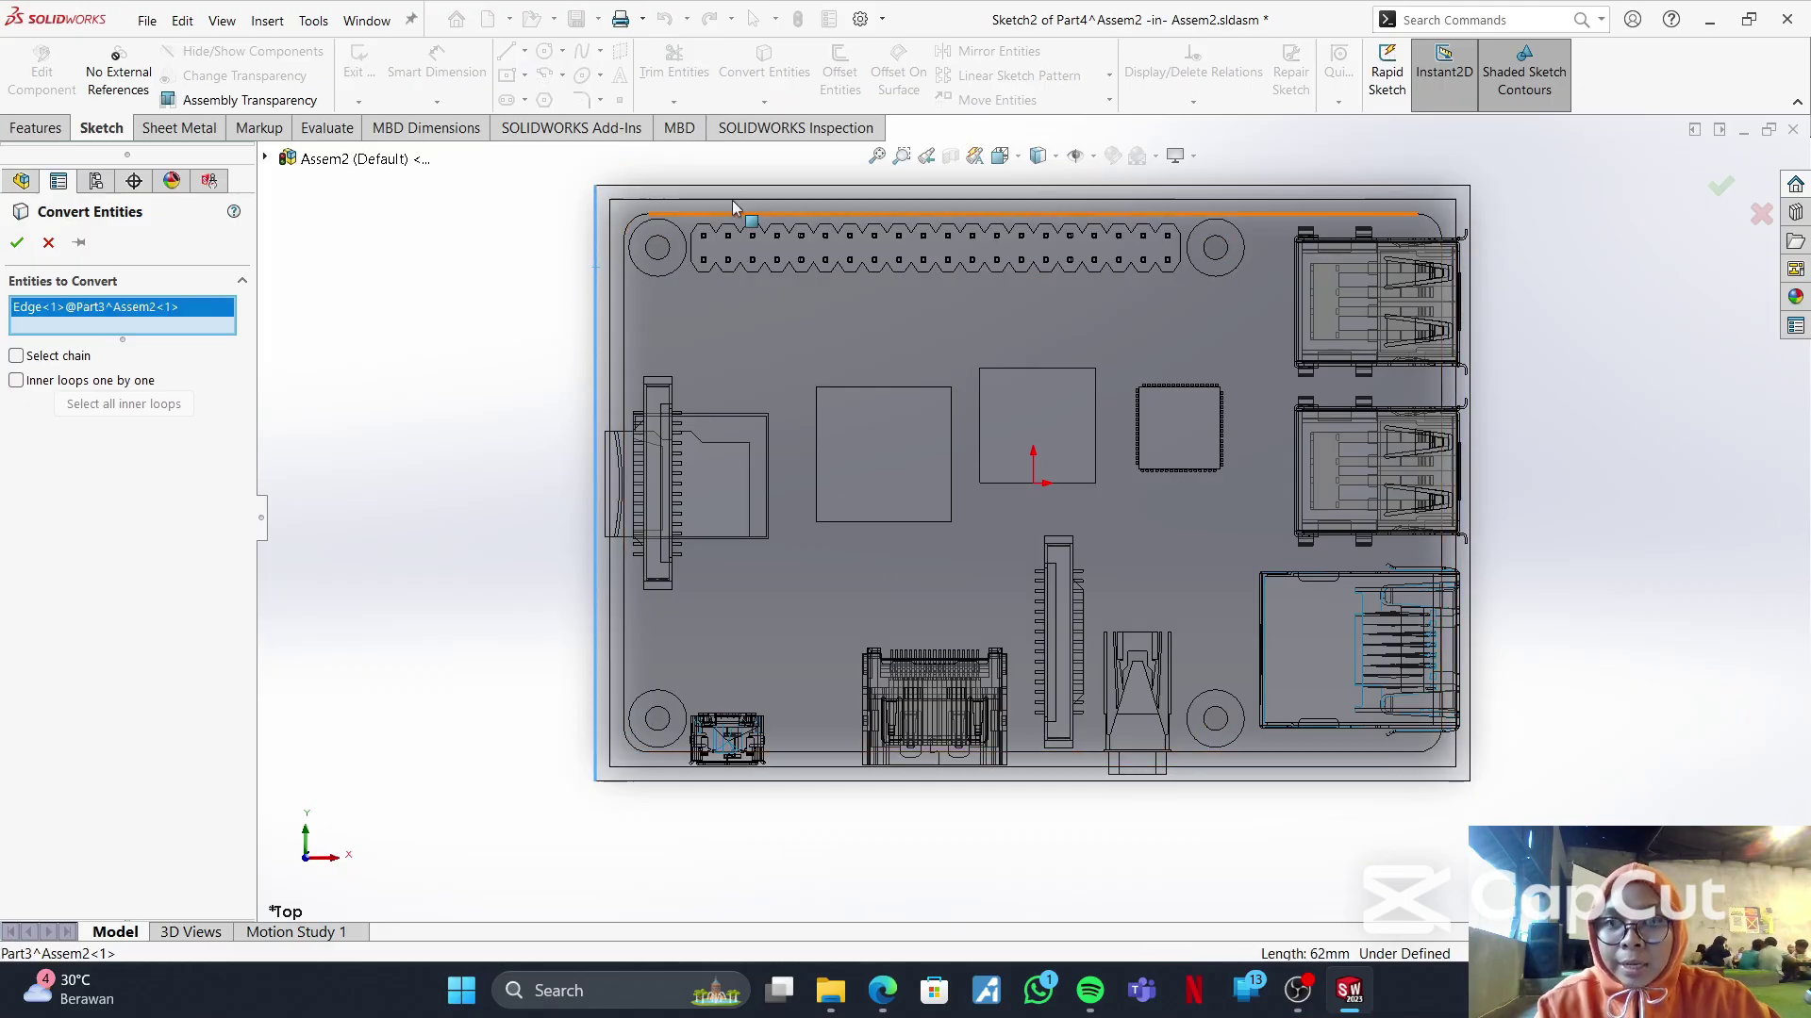
left_click(766, 186)
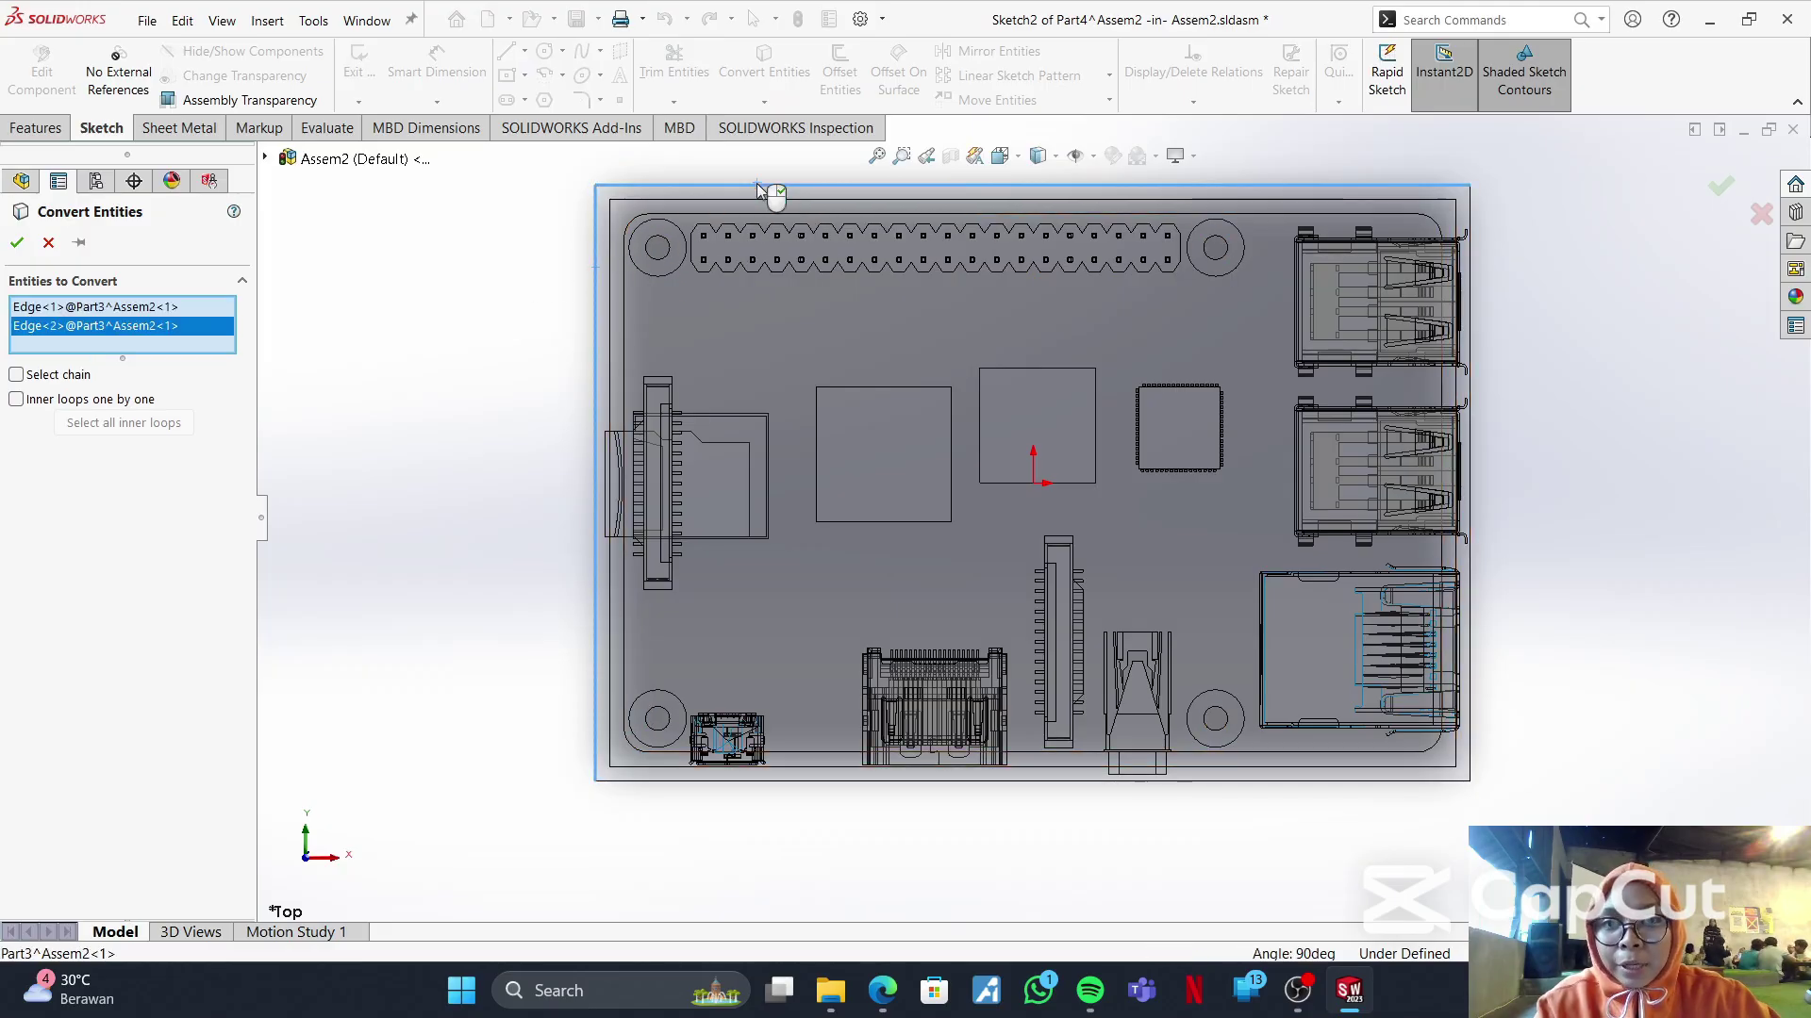
left_click(1470, 354)
left_click(1061, 781)
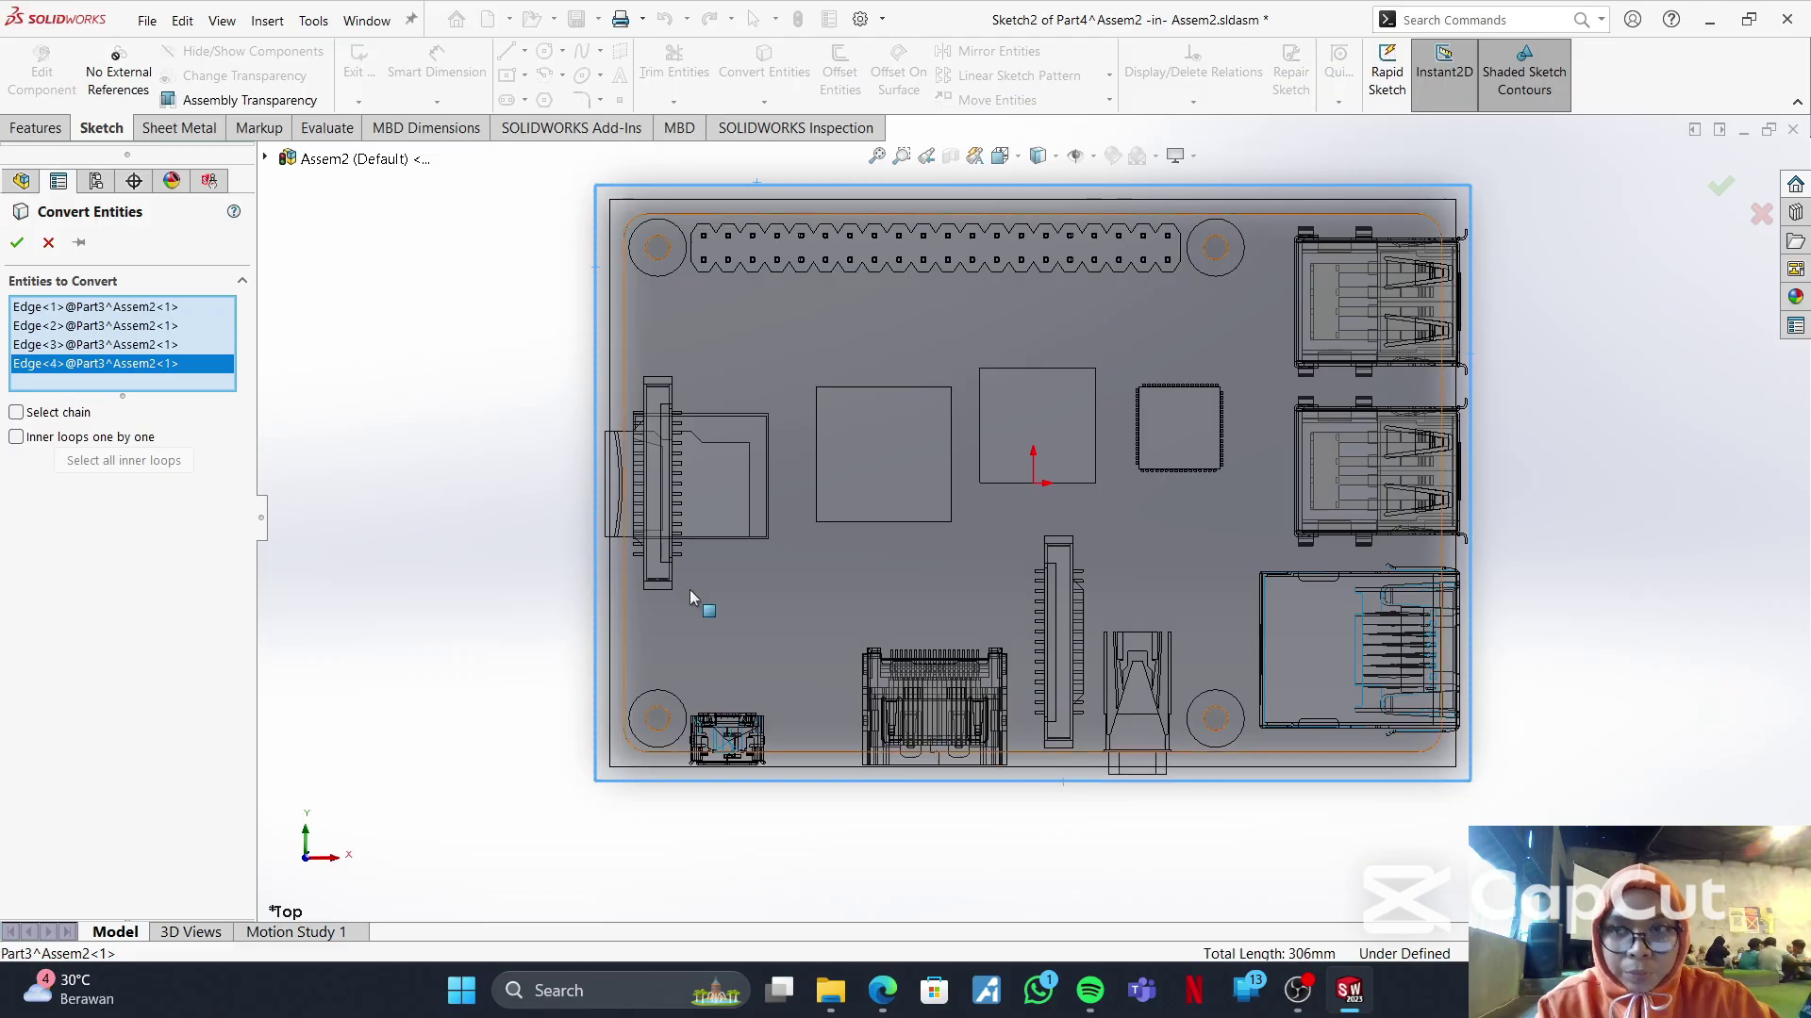
left_click(16, 243)
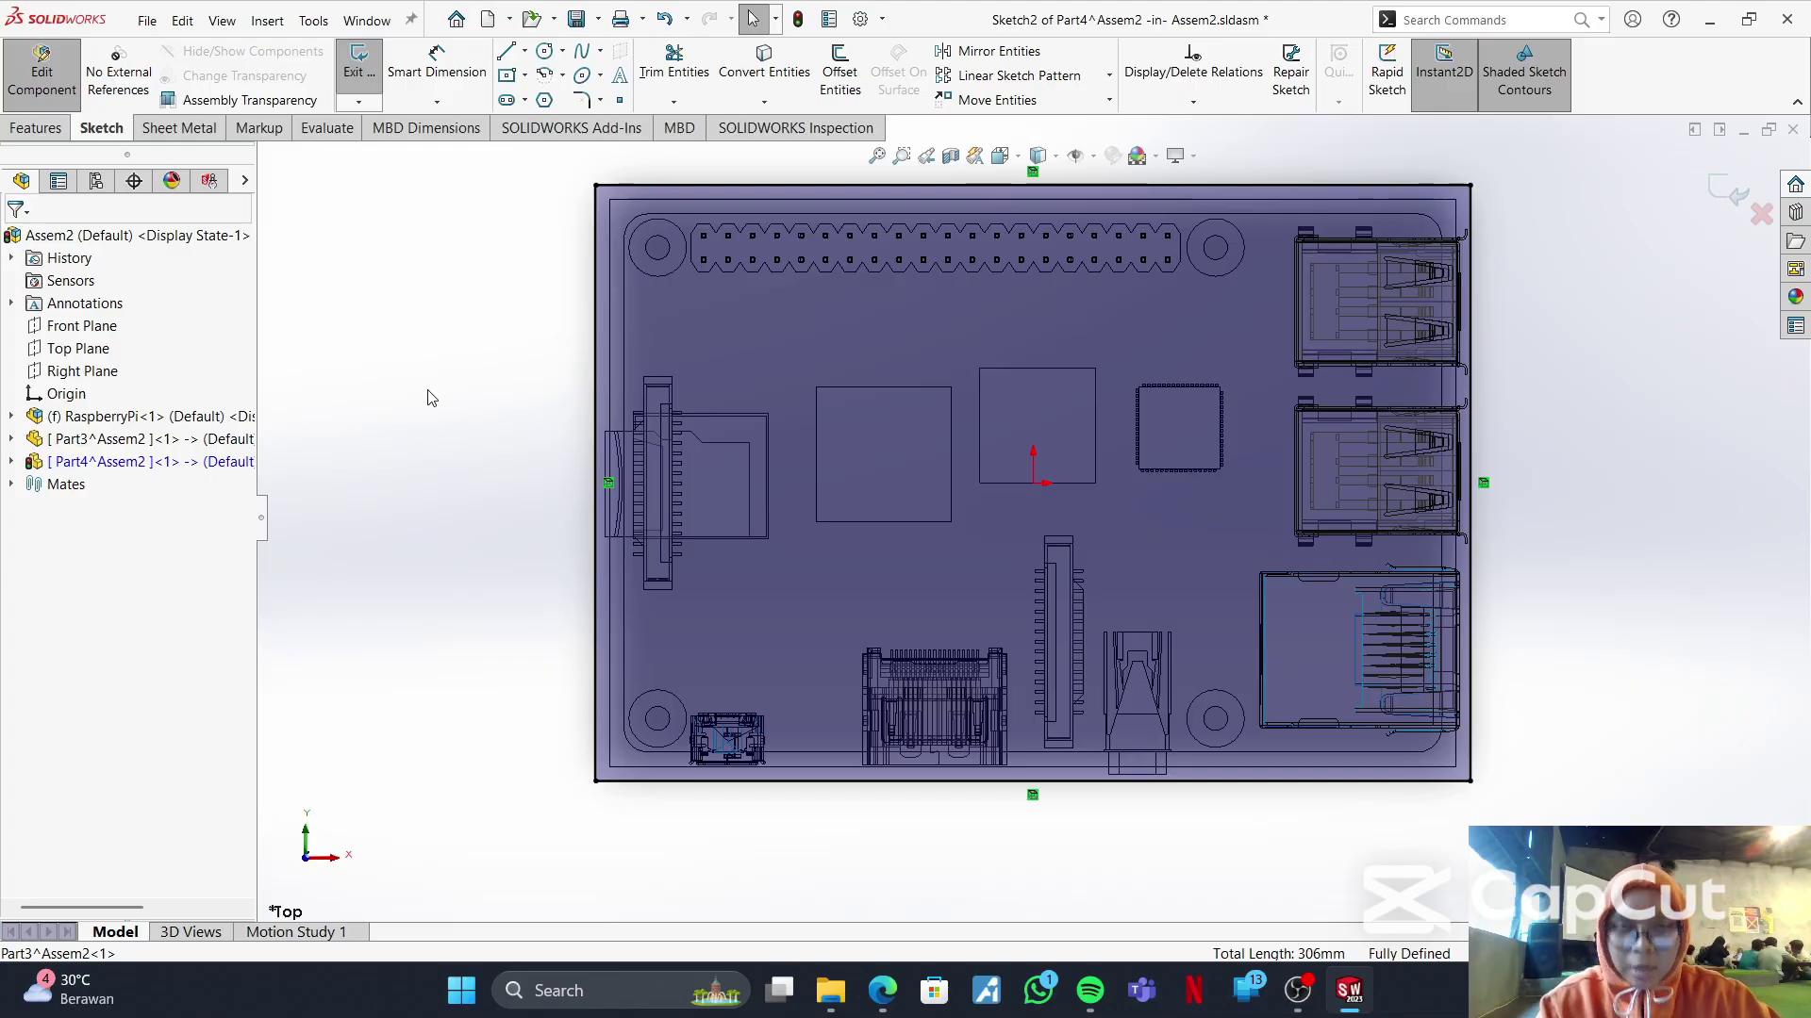
- Offset the converted case outline inward by 1.5 mm
left_click(842, 80)
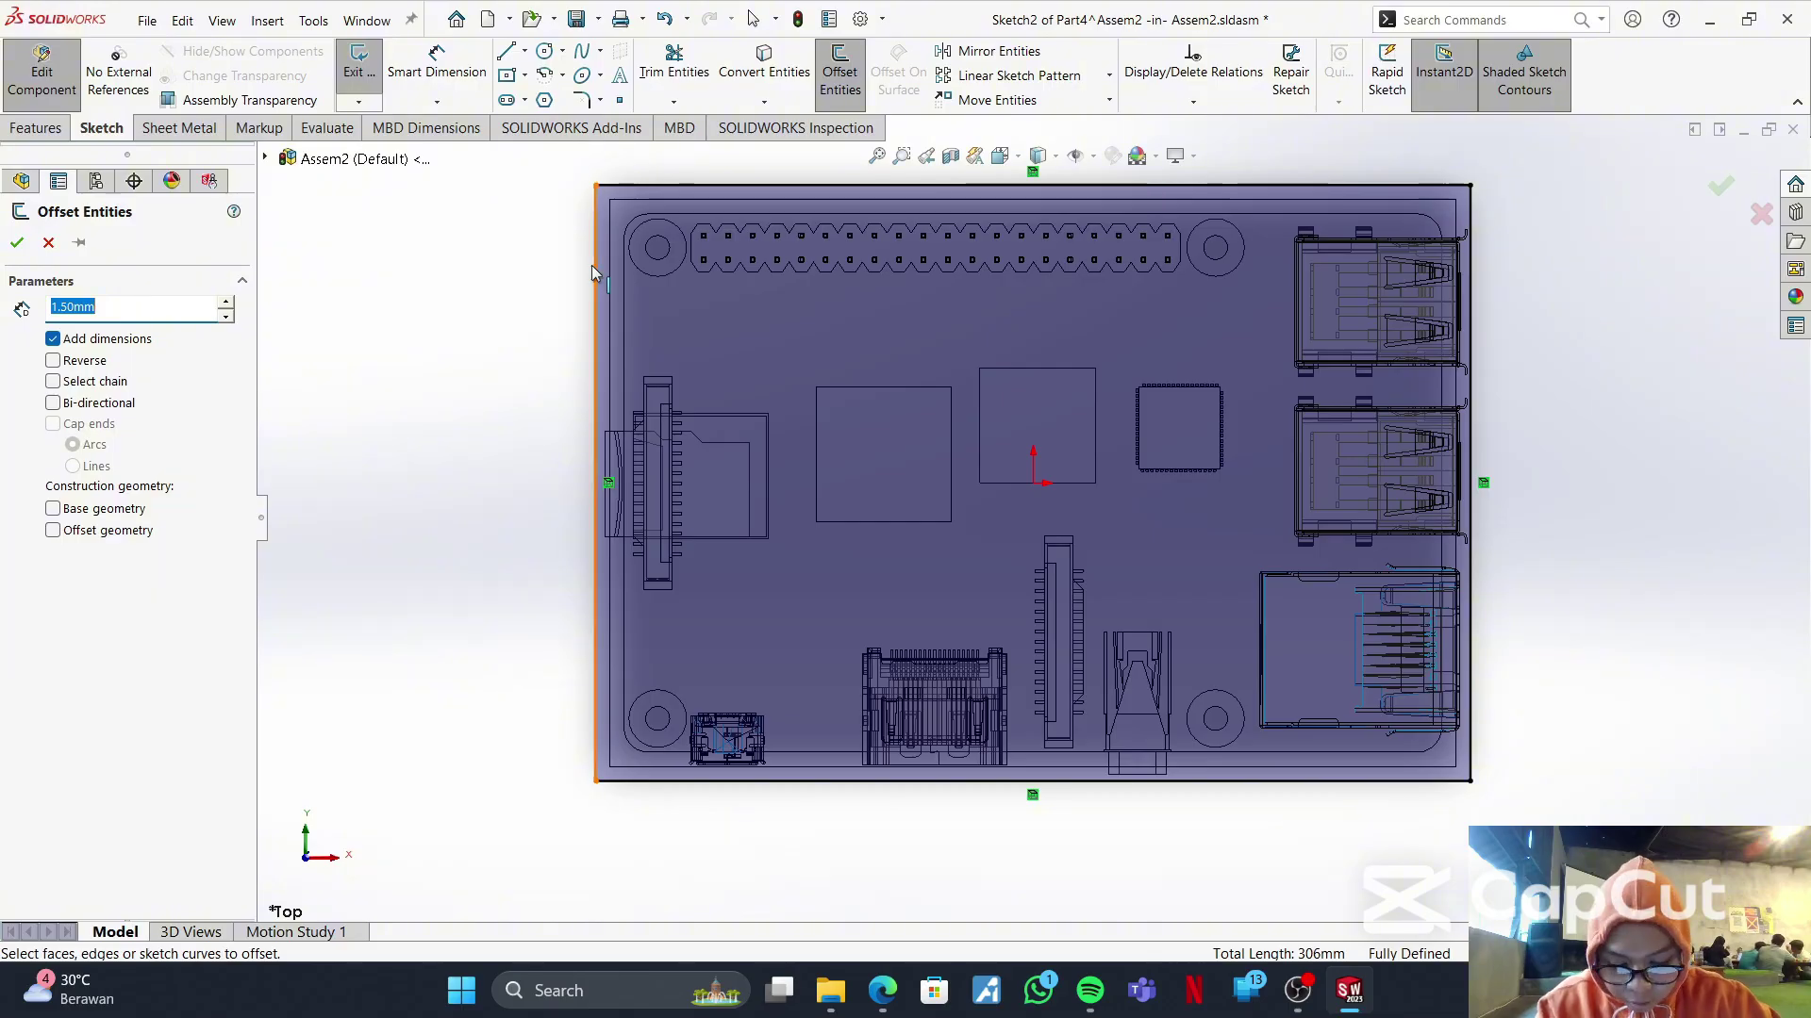
left_click(858, 361)
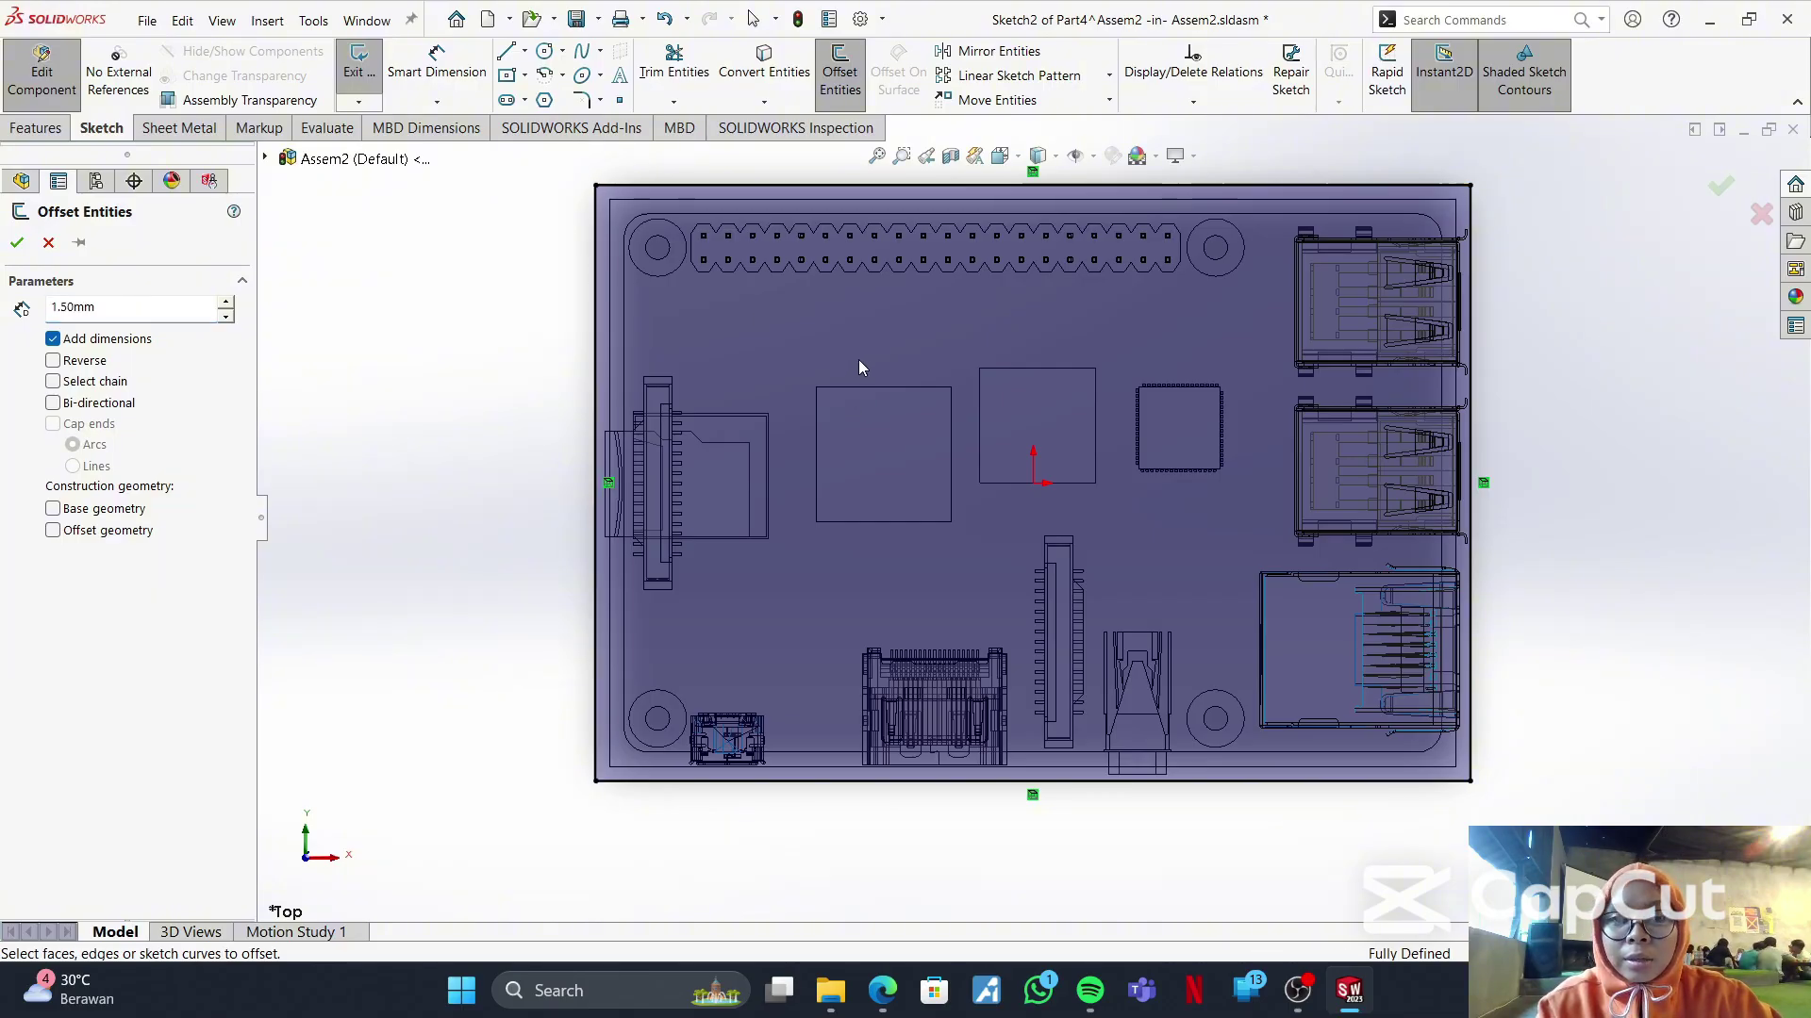
left_click_drag(859, 362, 615, 435)
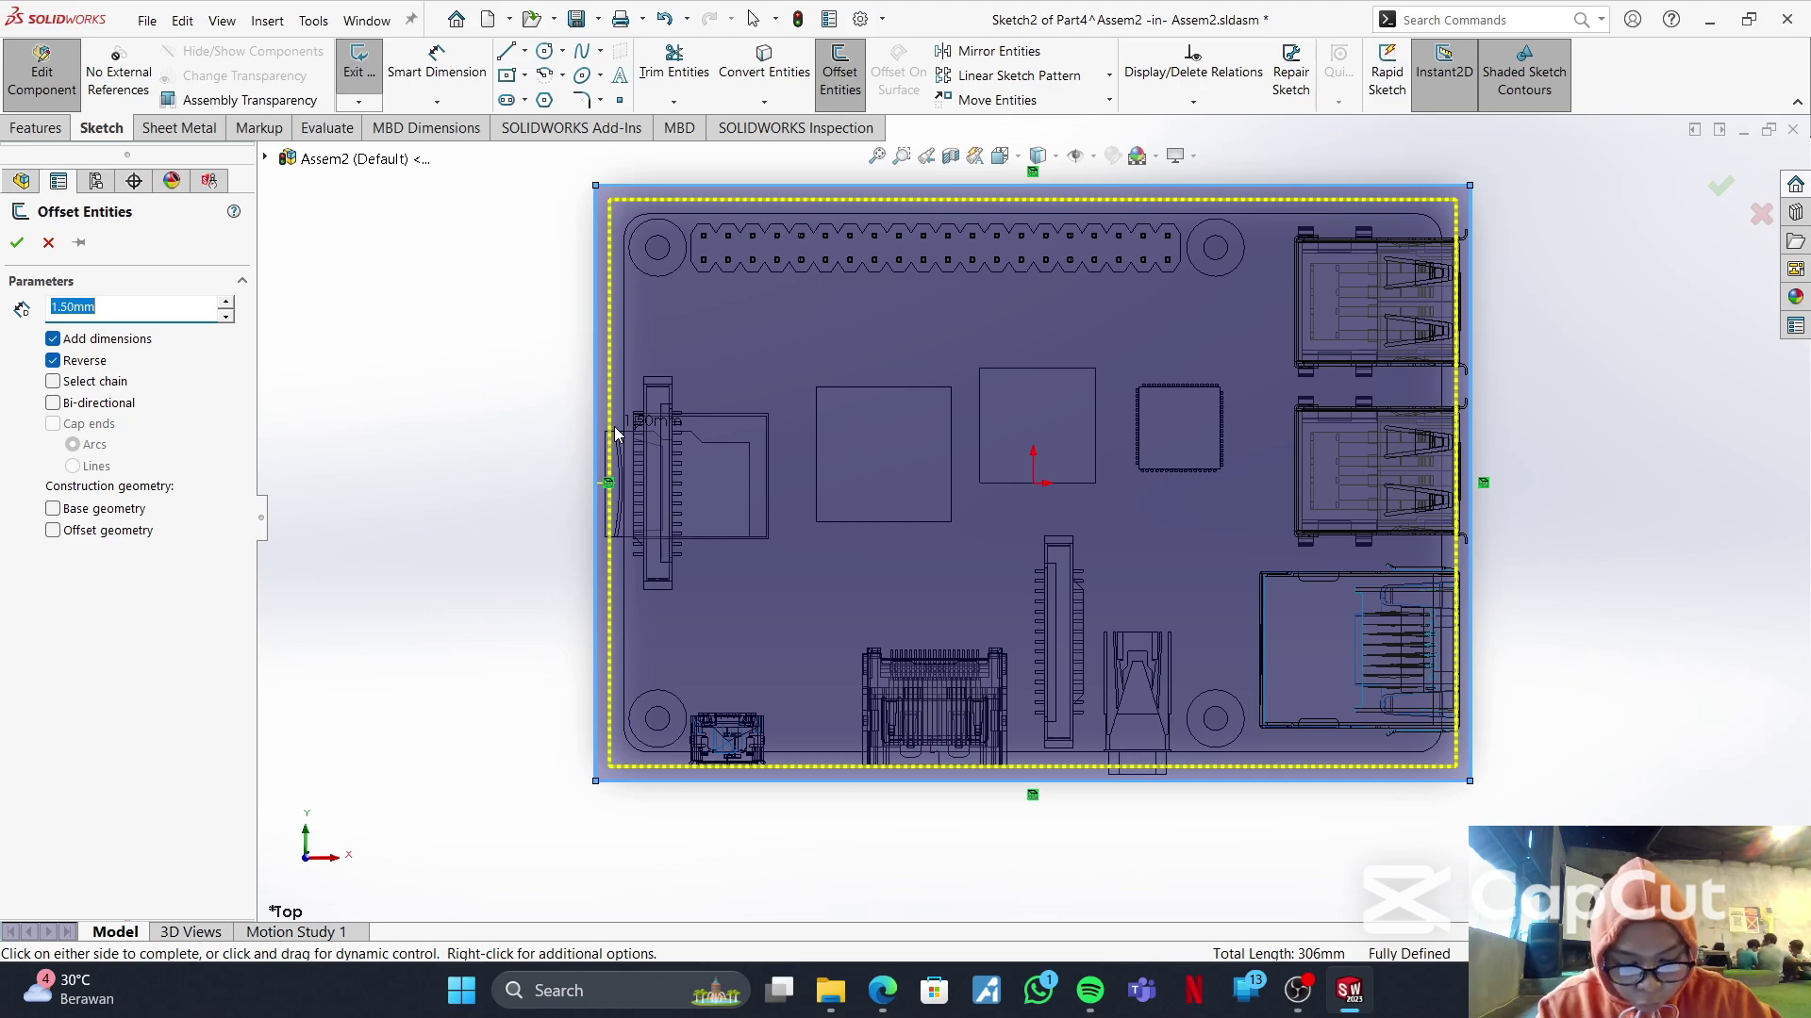
left_click_drag(615, 435, 614, 437)
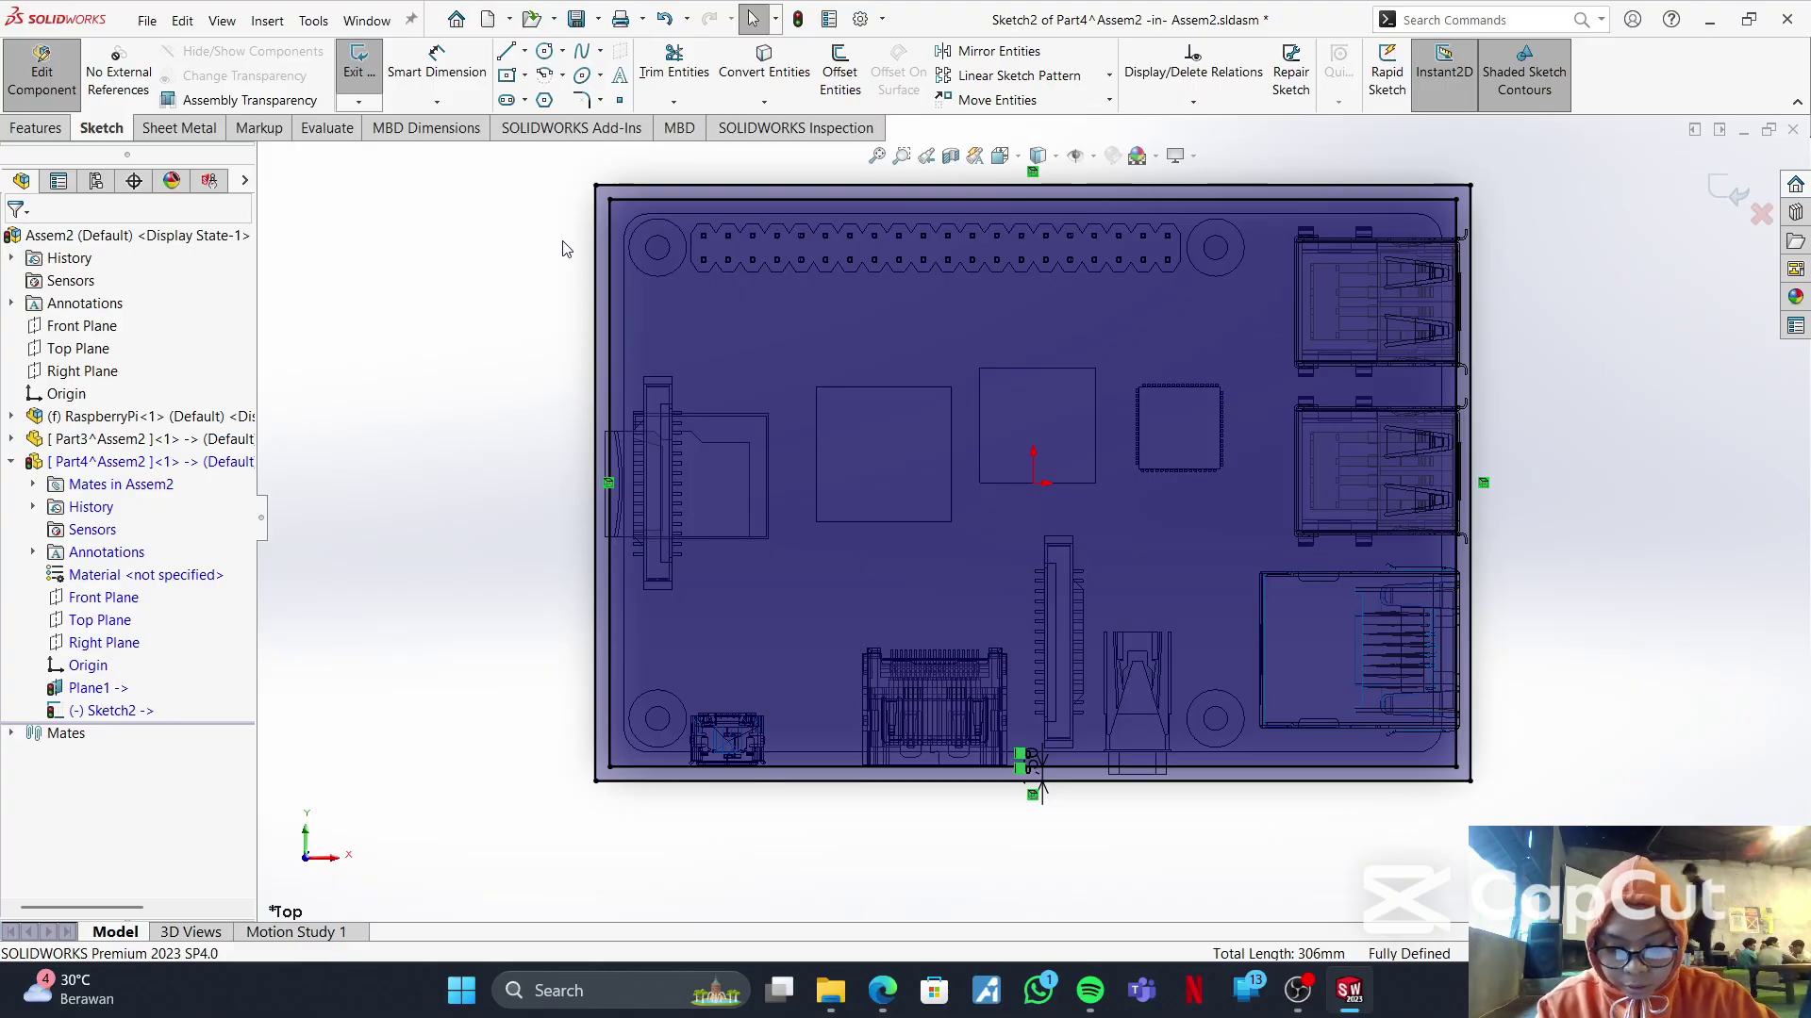
- Extrude the ring between the two outlines as a blind boss 13.5 mm deep to form the second part's walls
left_click(37, 130)
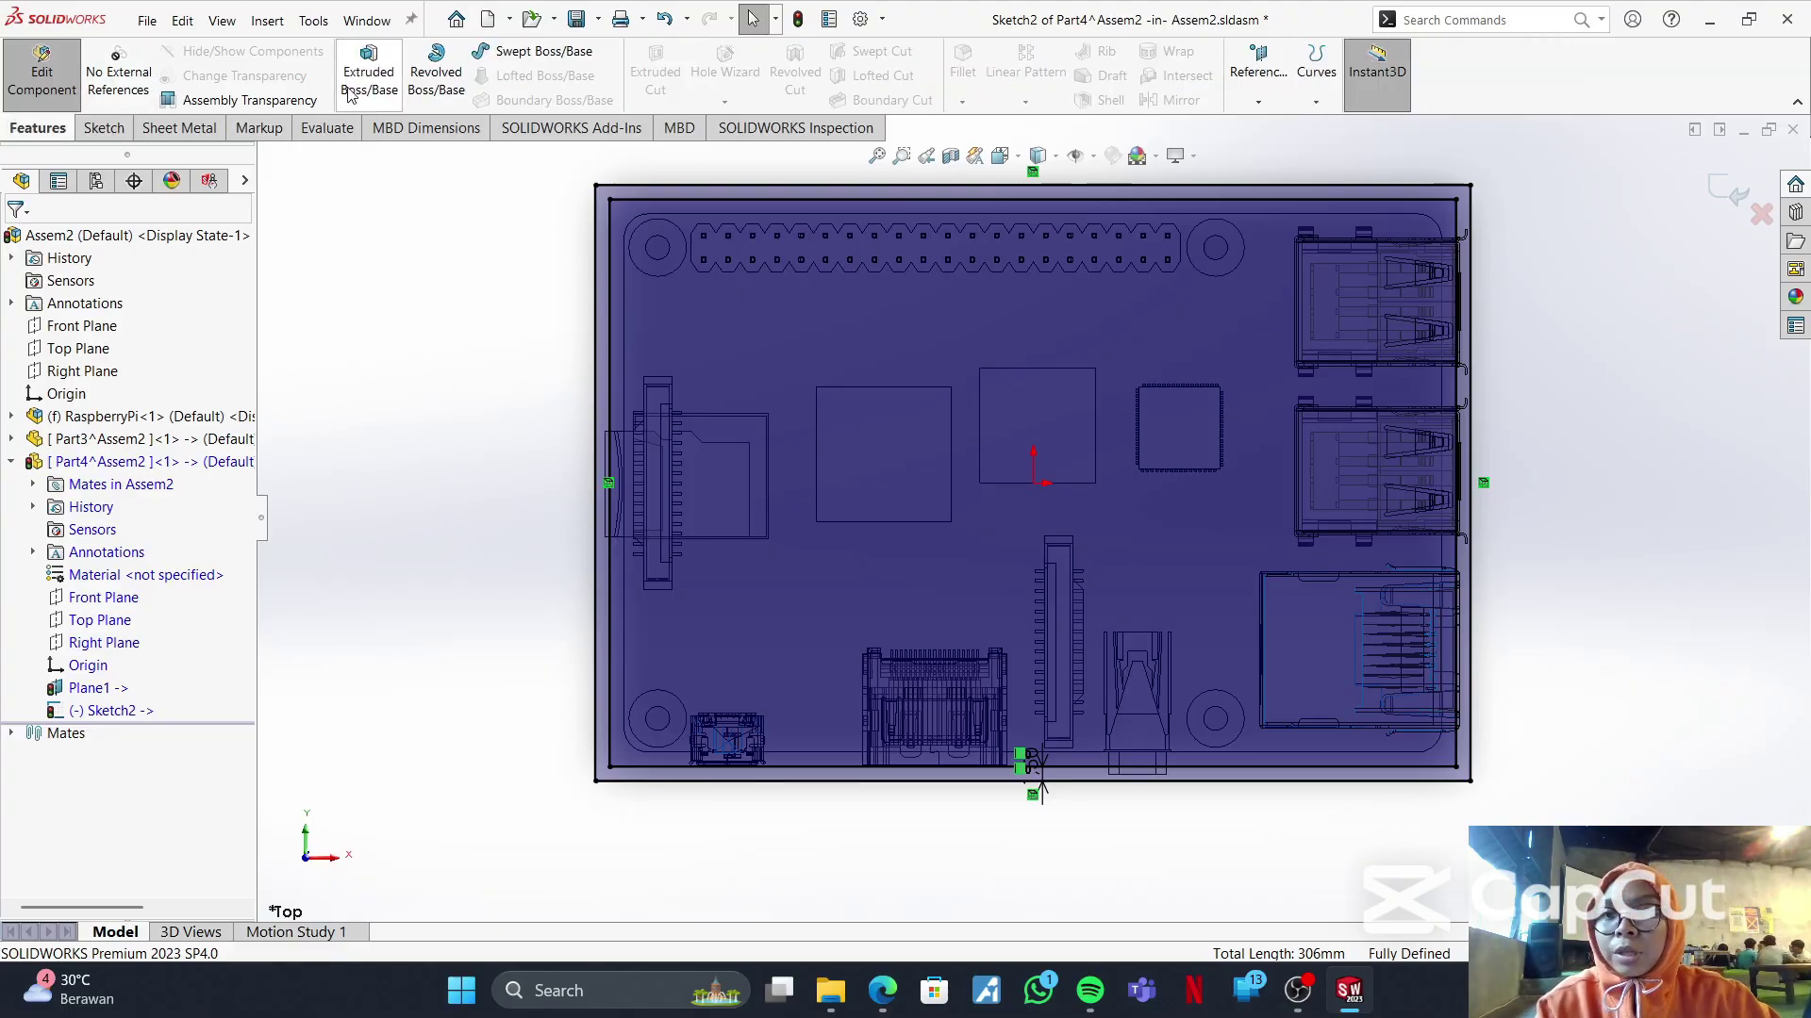
left_click(368, 71)
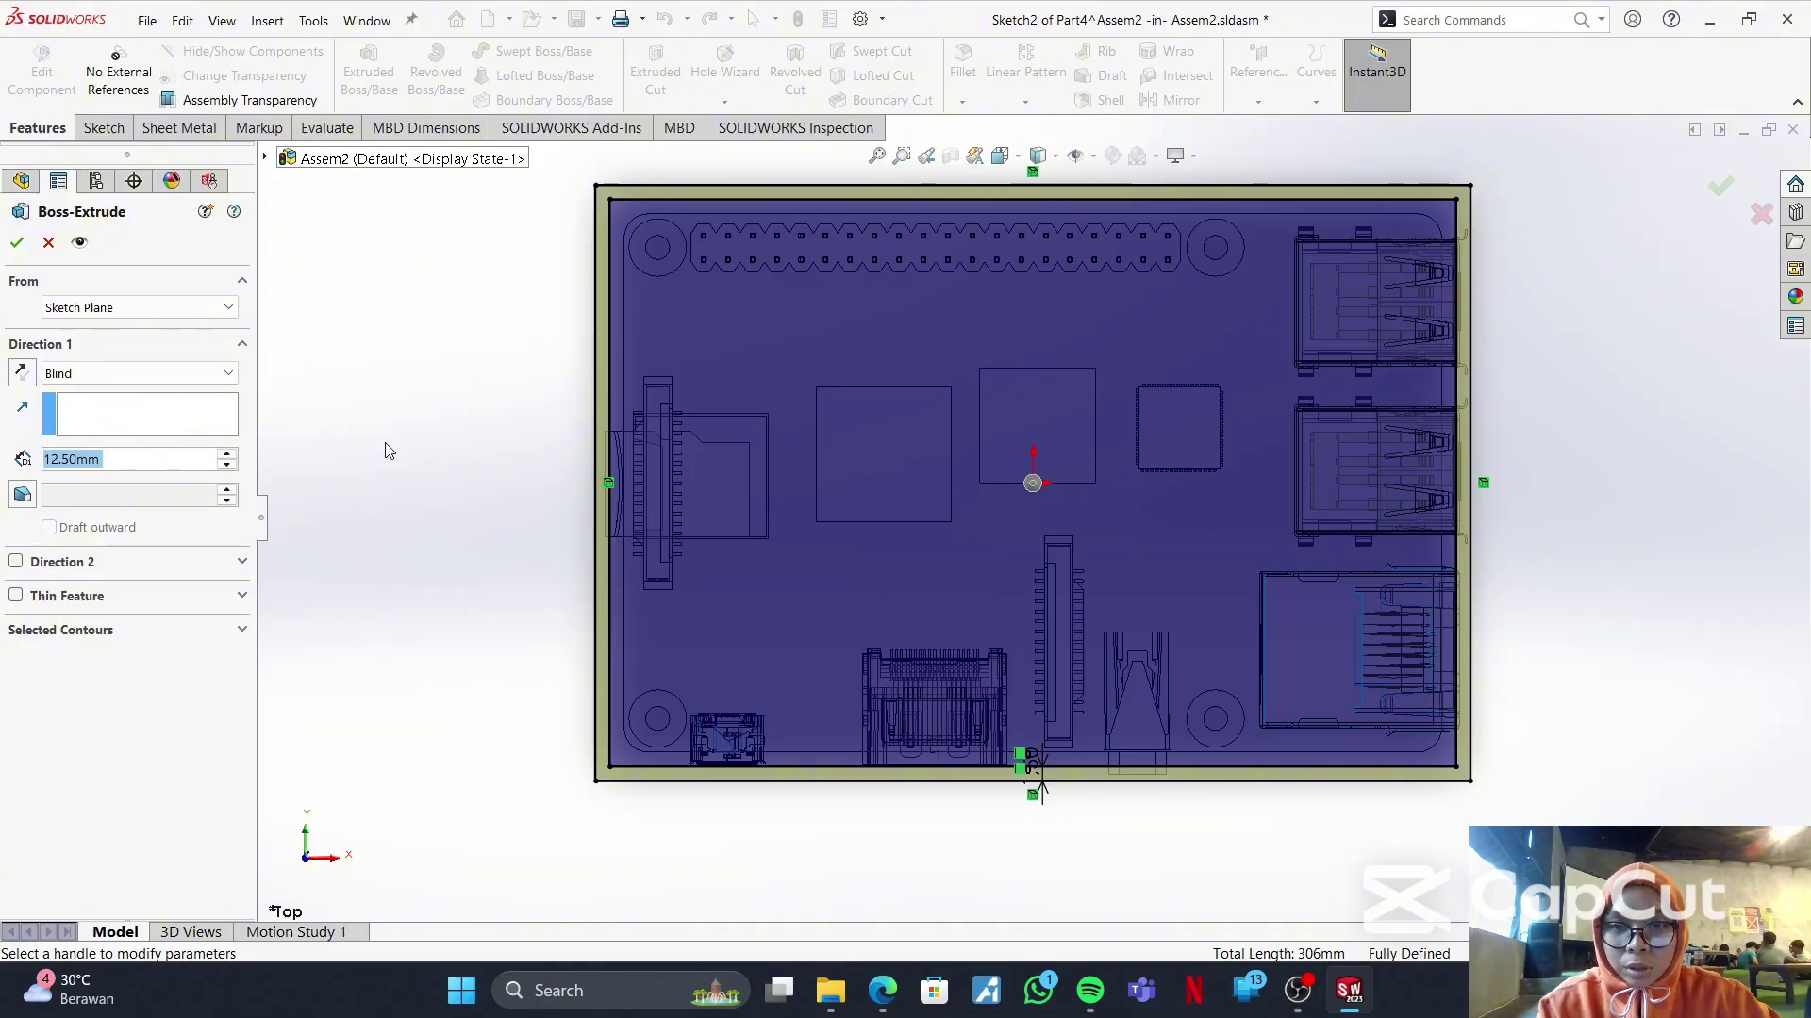
type("d")
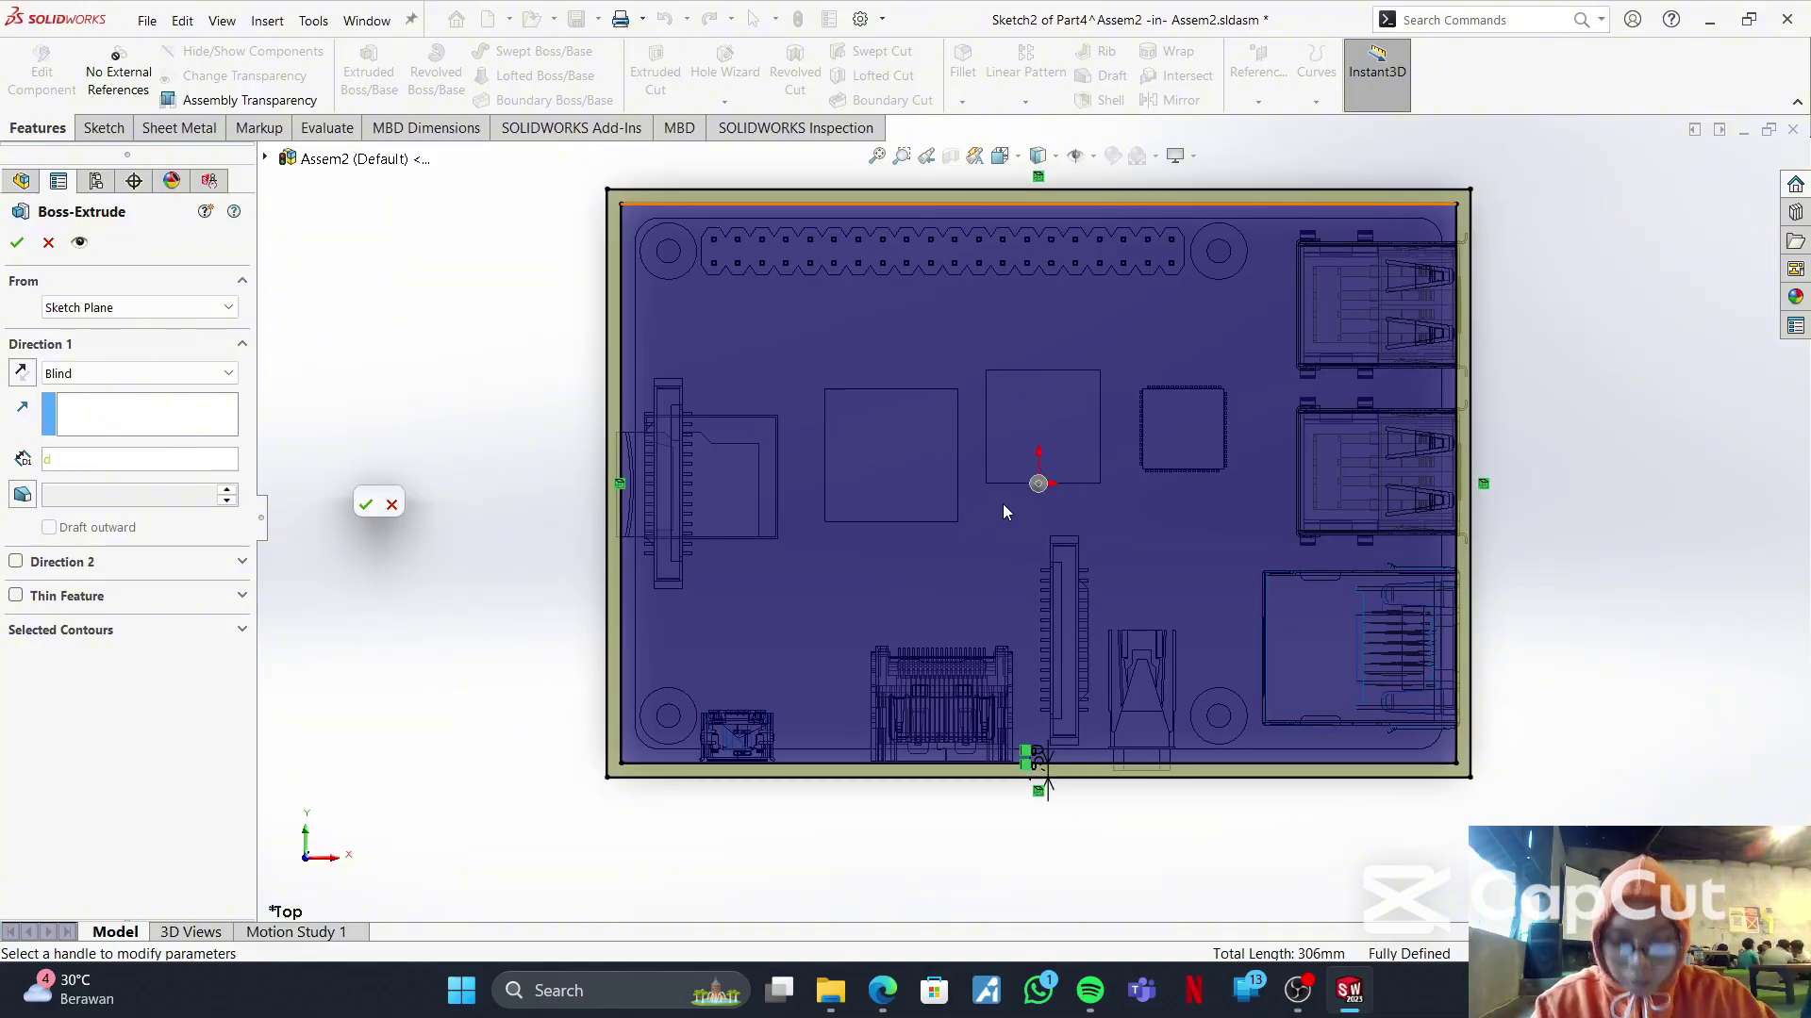
key("BackSpace")
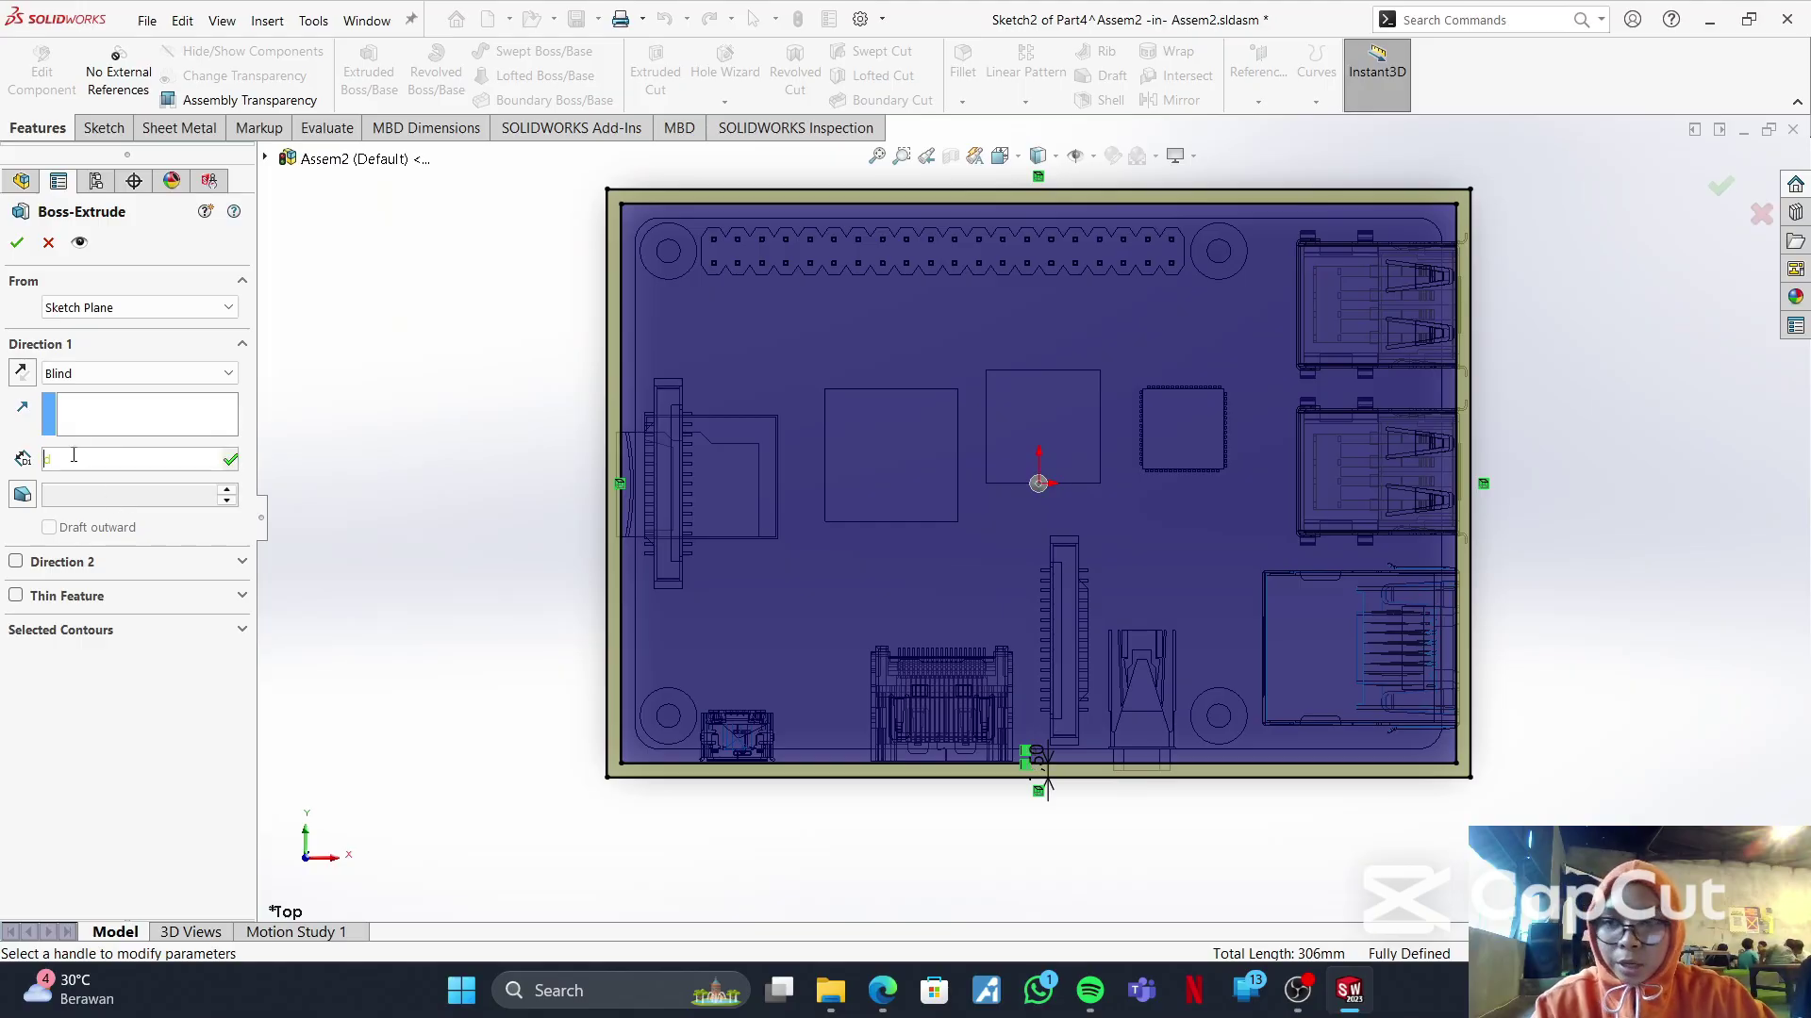
type("13")
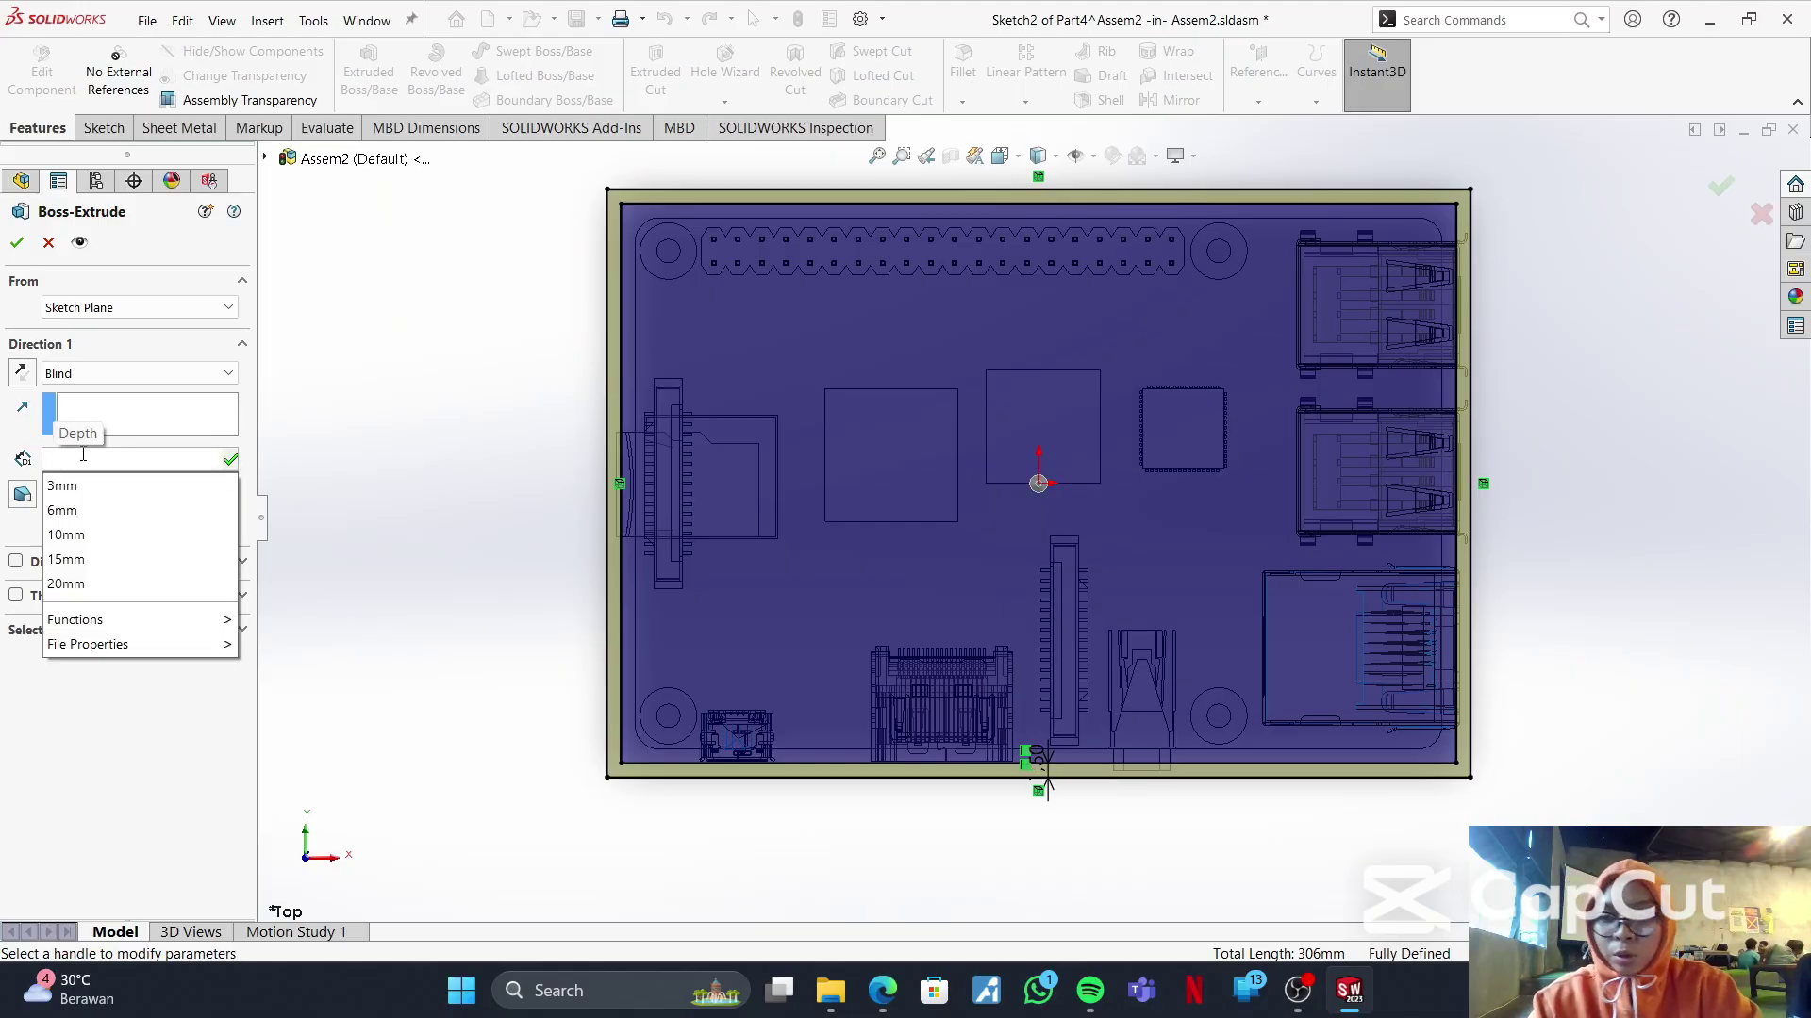
type(".5")
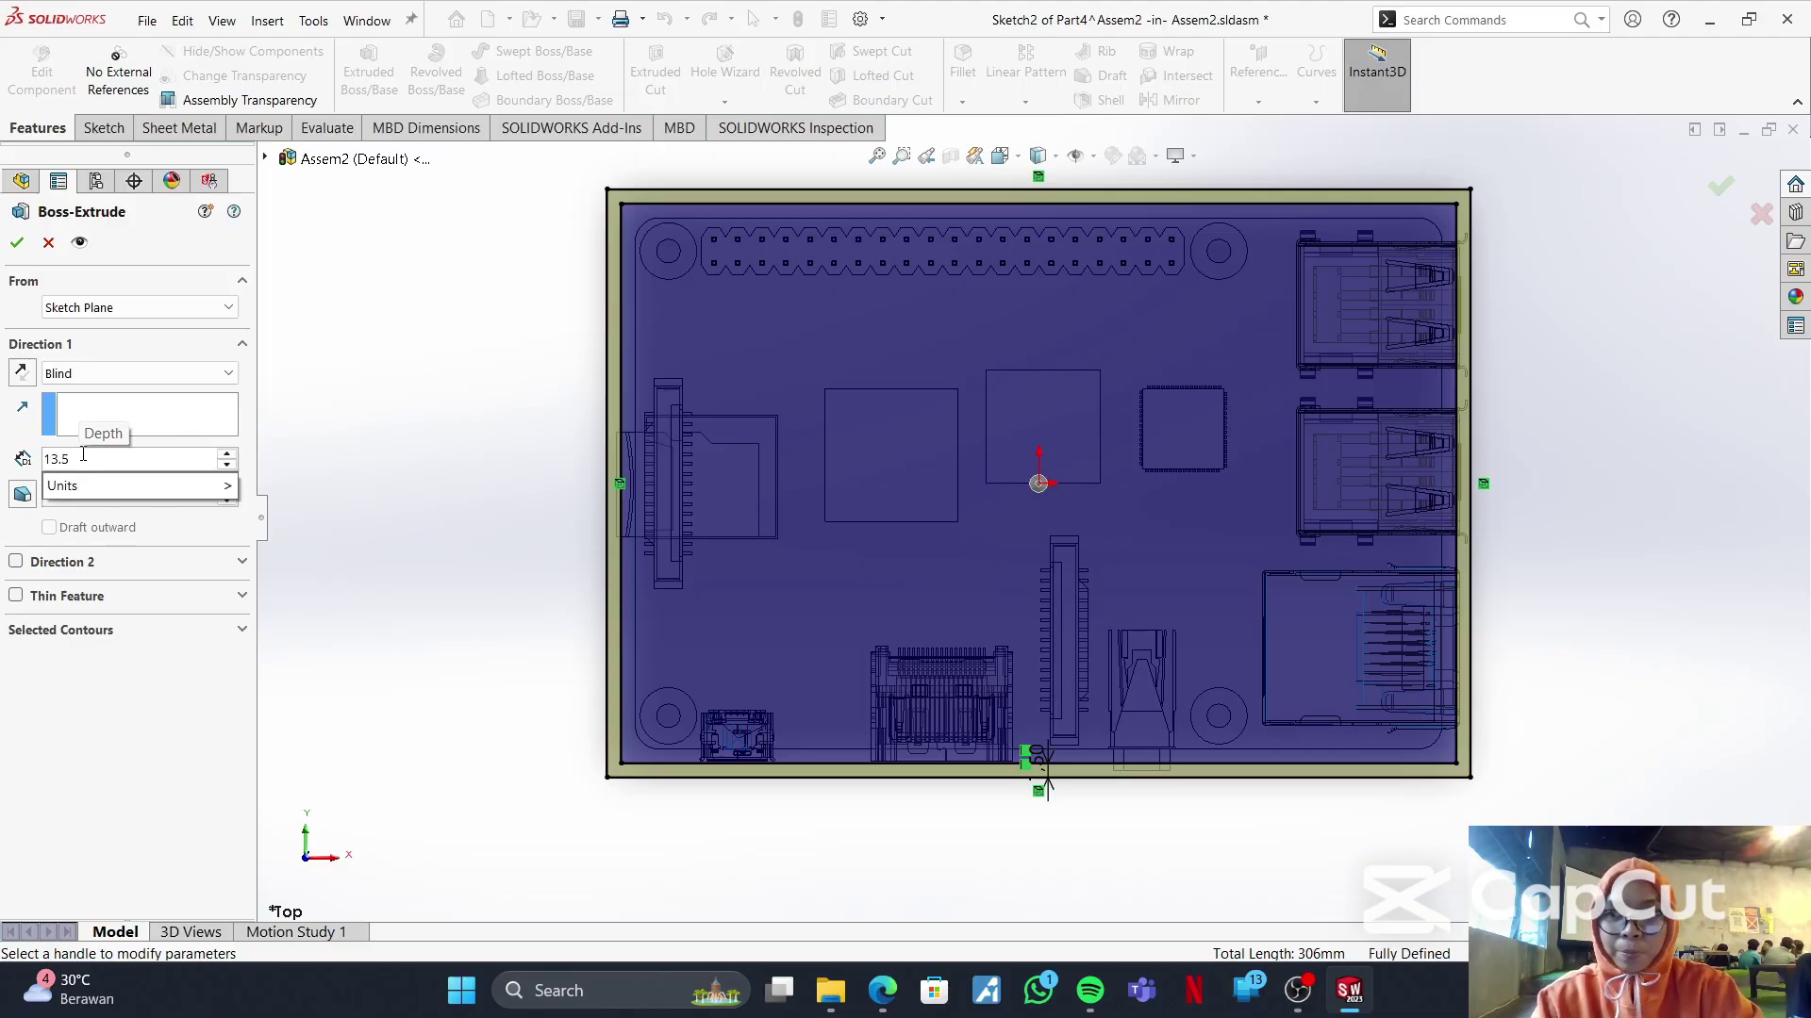
key("Return")
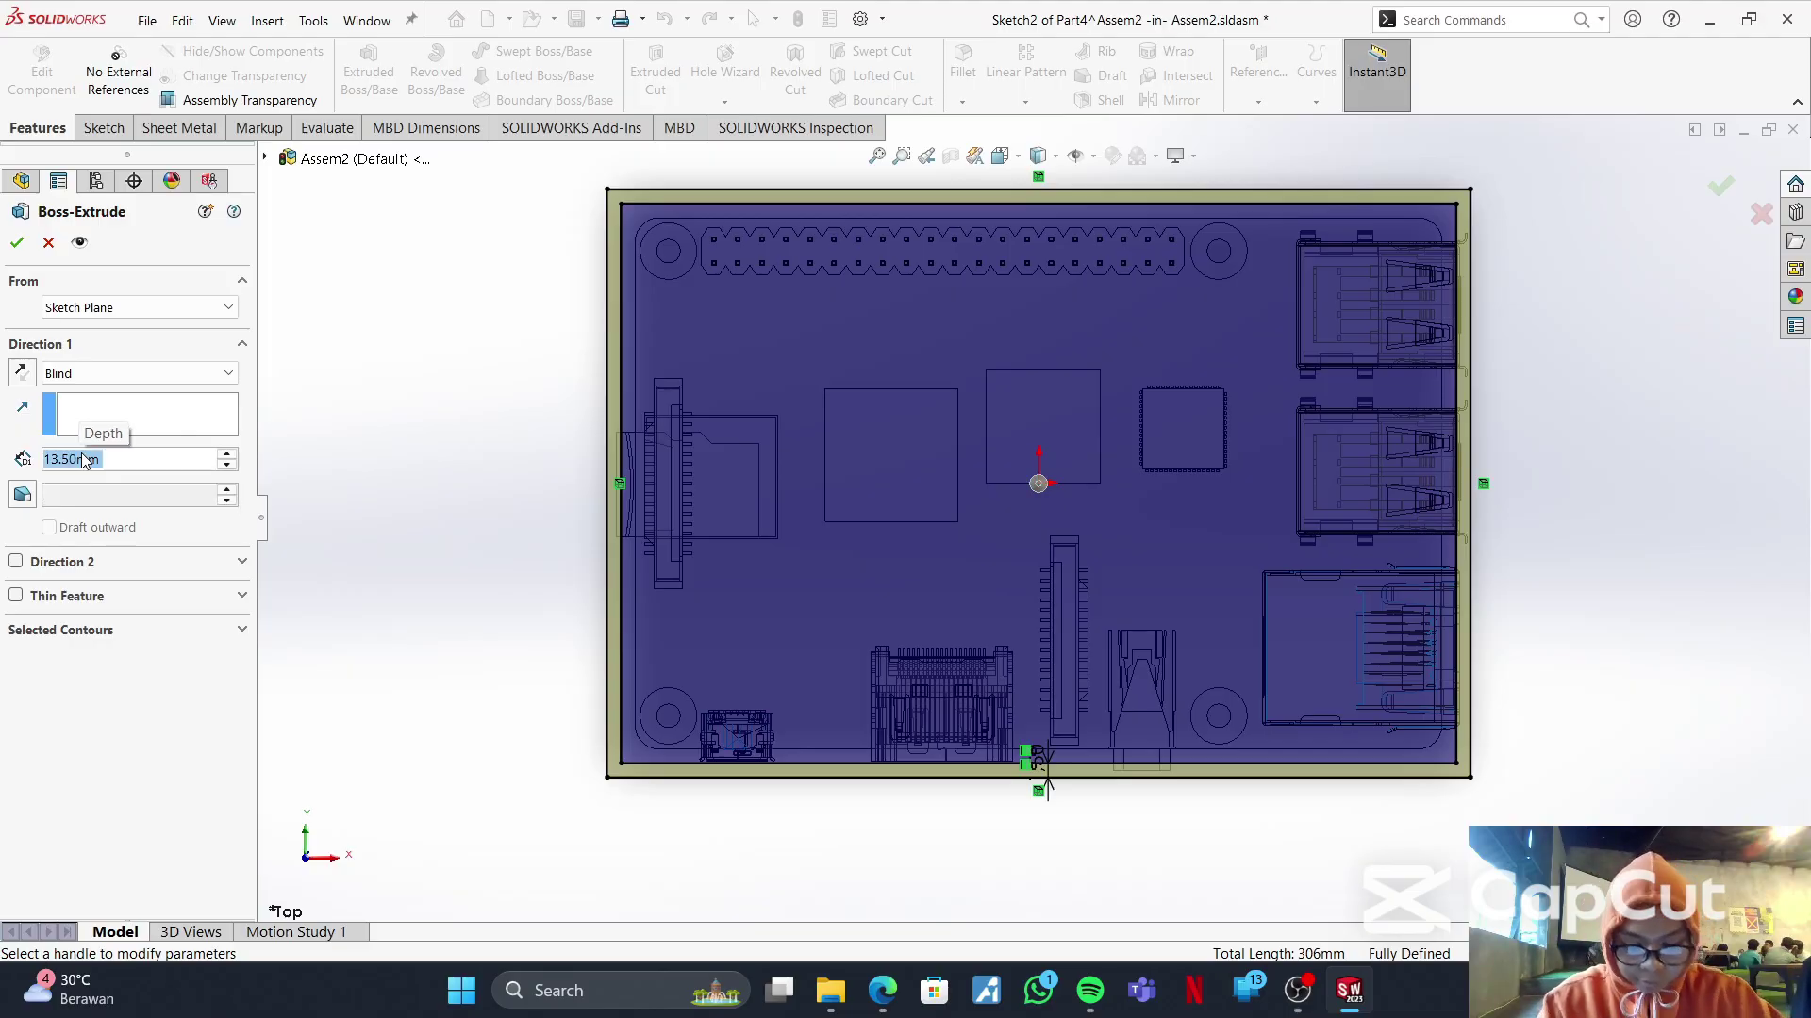
left_click(17, 242)
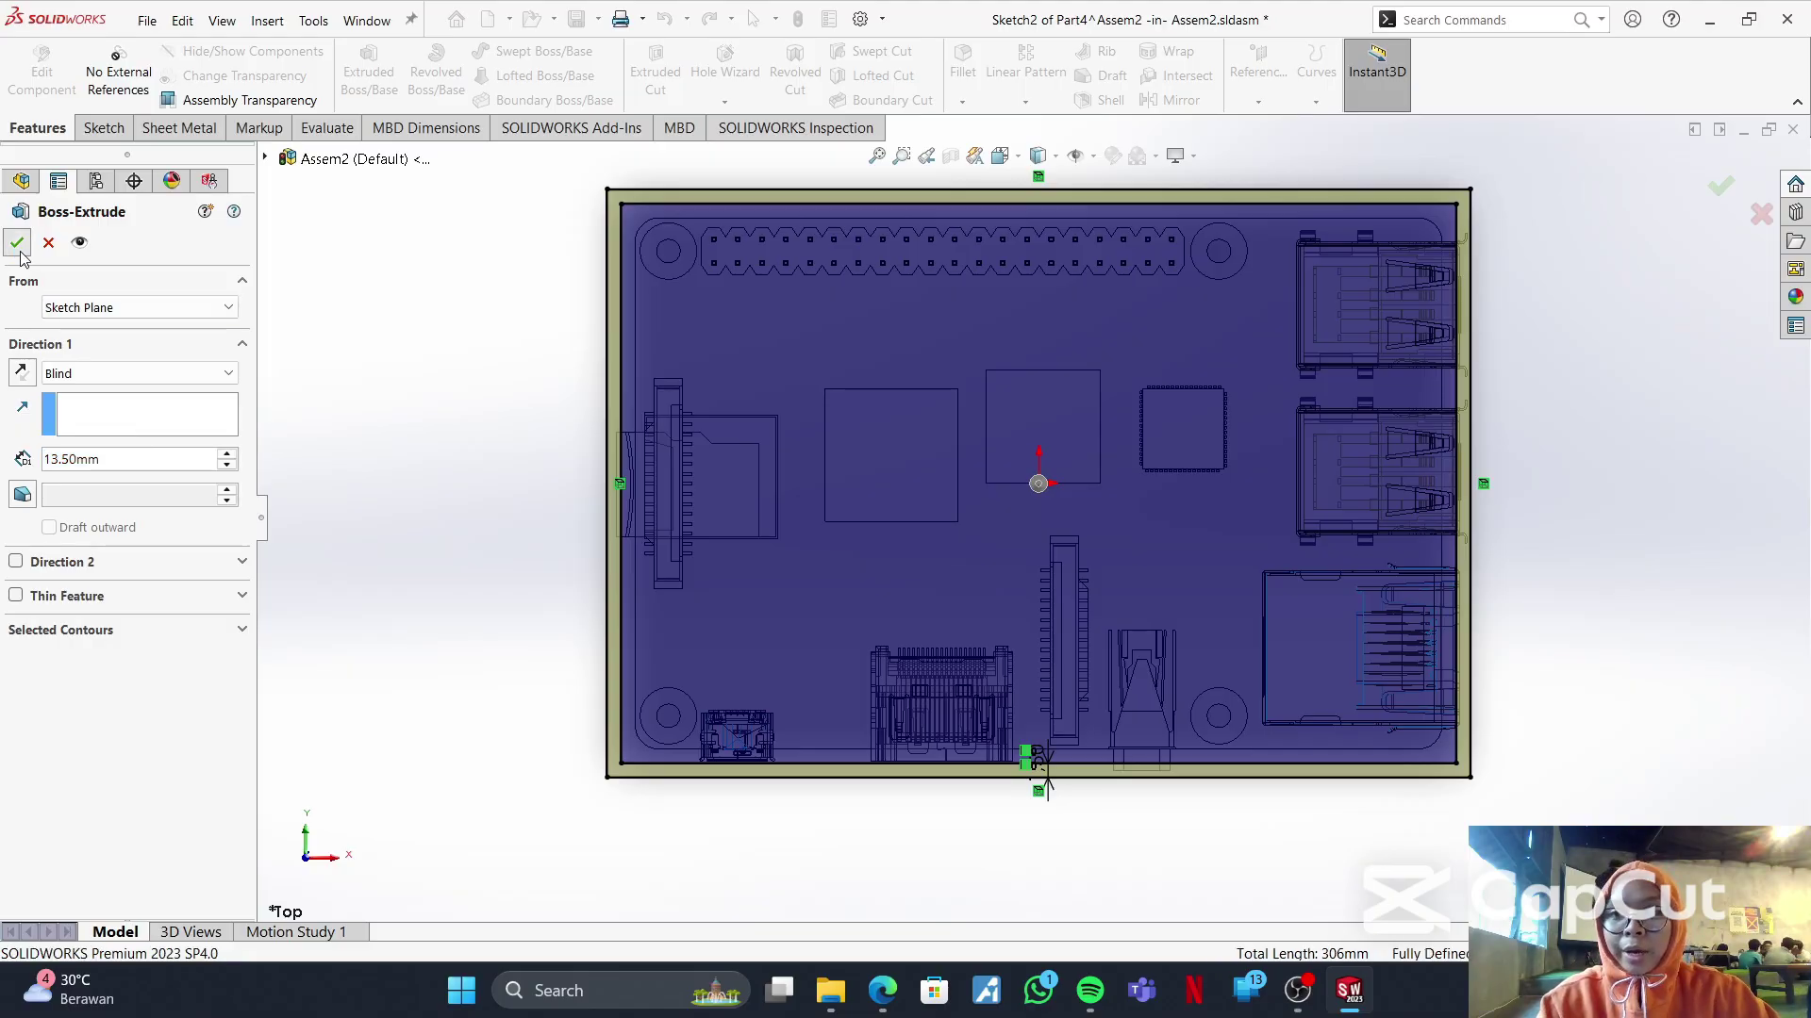
left_click(497, 451)
- Start a sketch on the end face of the second part's new walls and convert that face's outer edges
middle_click_drag(845, 660, 874, 626)
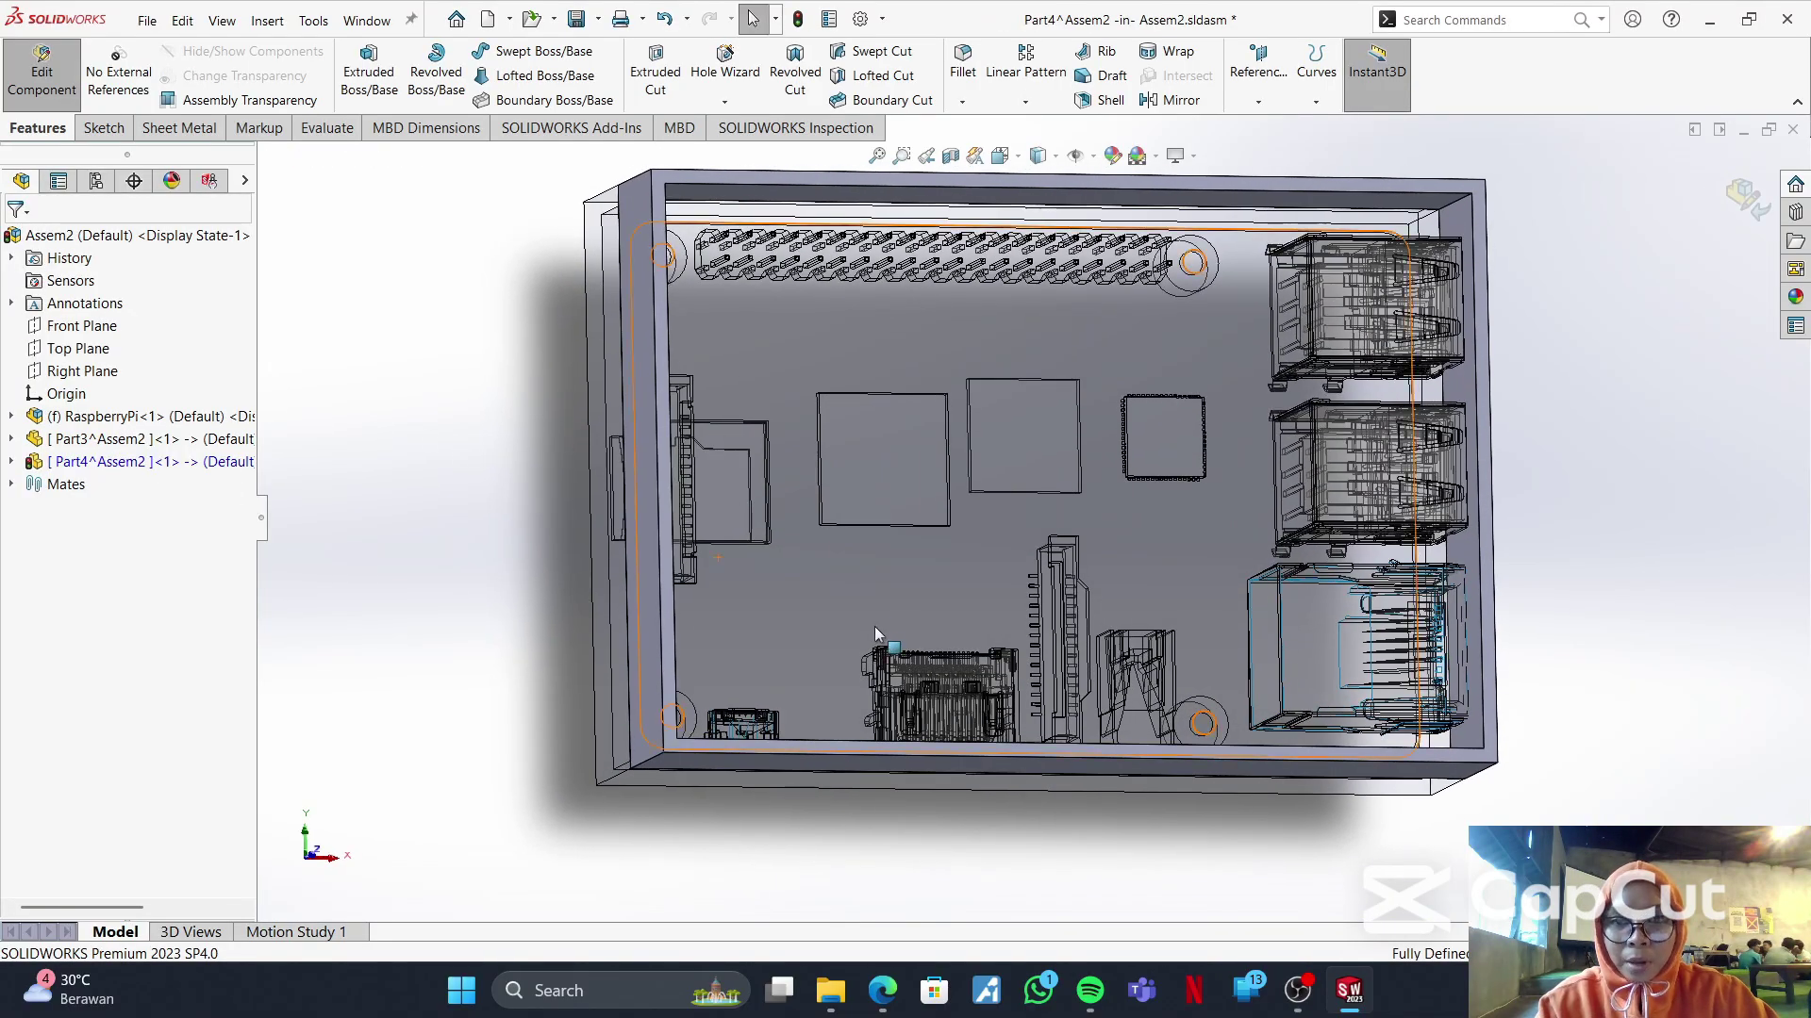
right_click(667, 551)
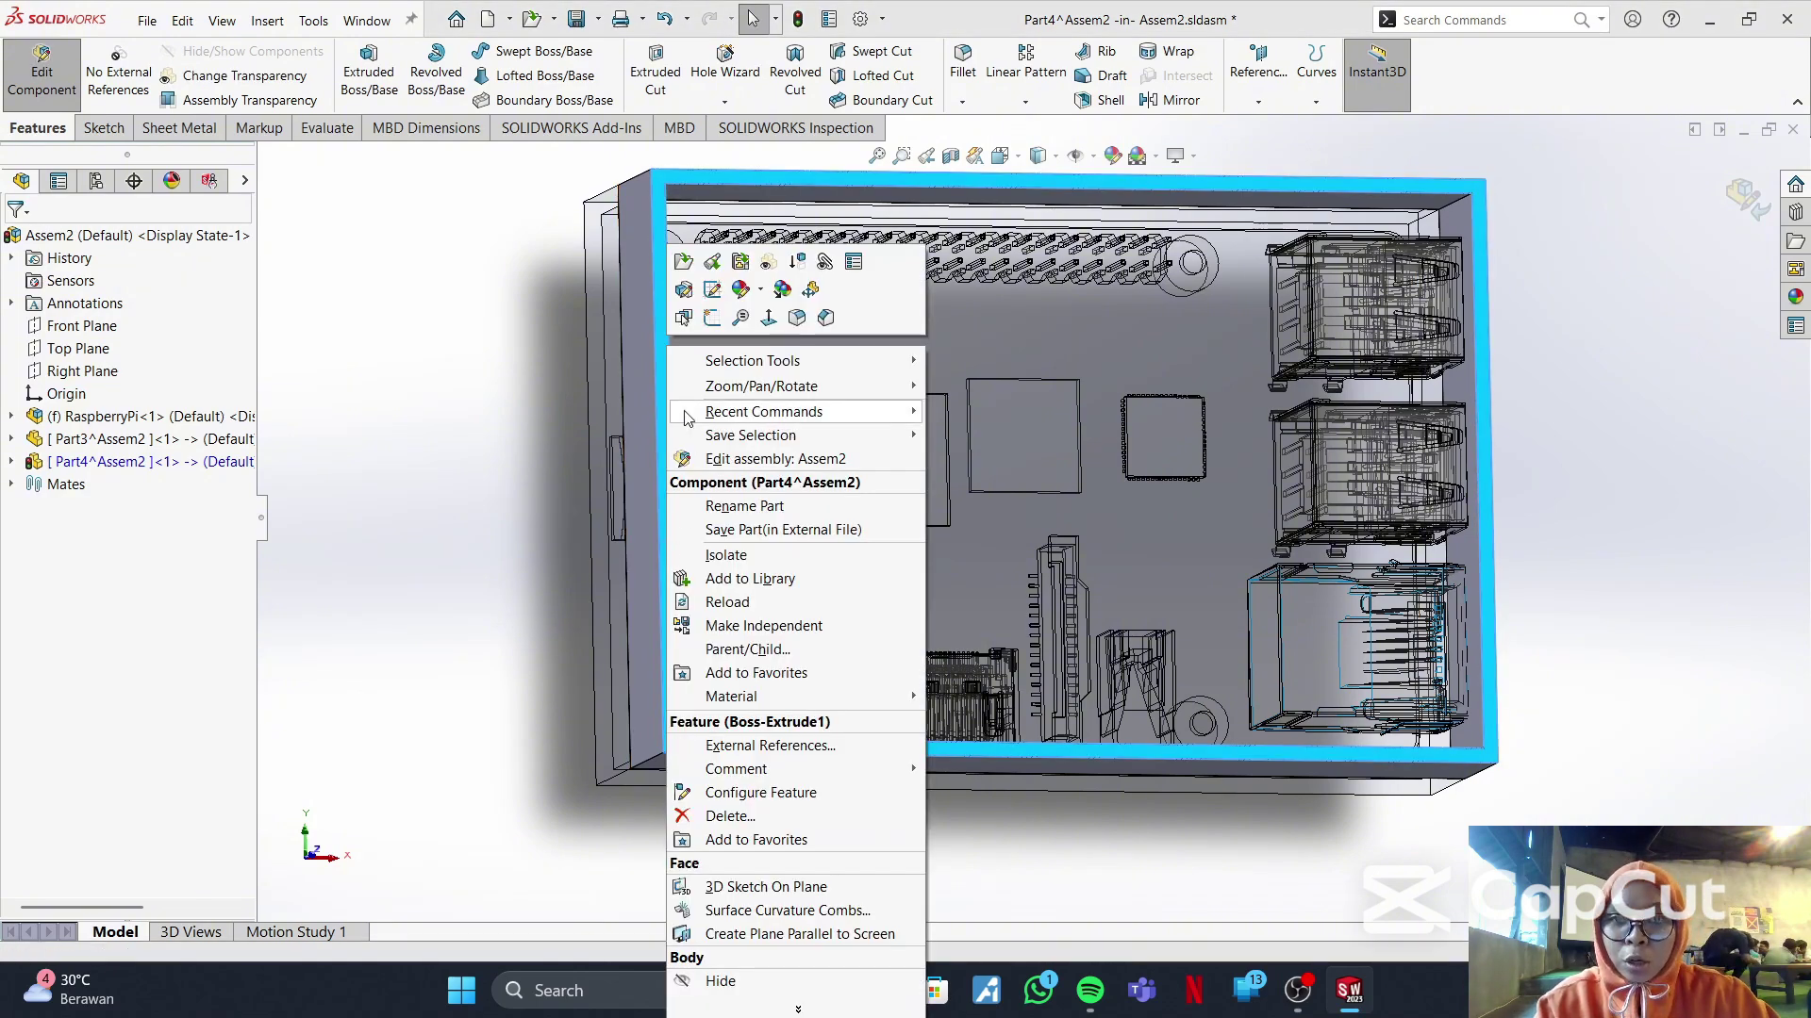
left_click(711, 321)
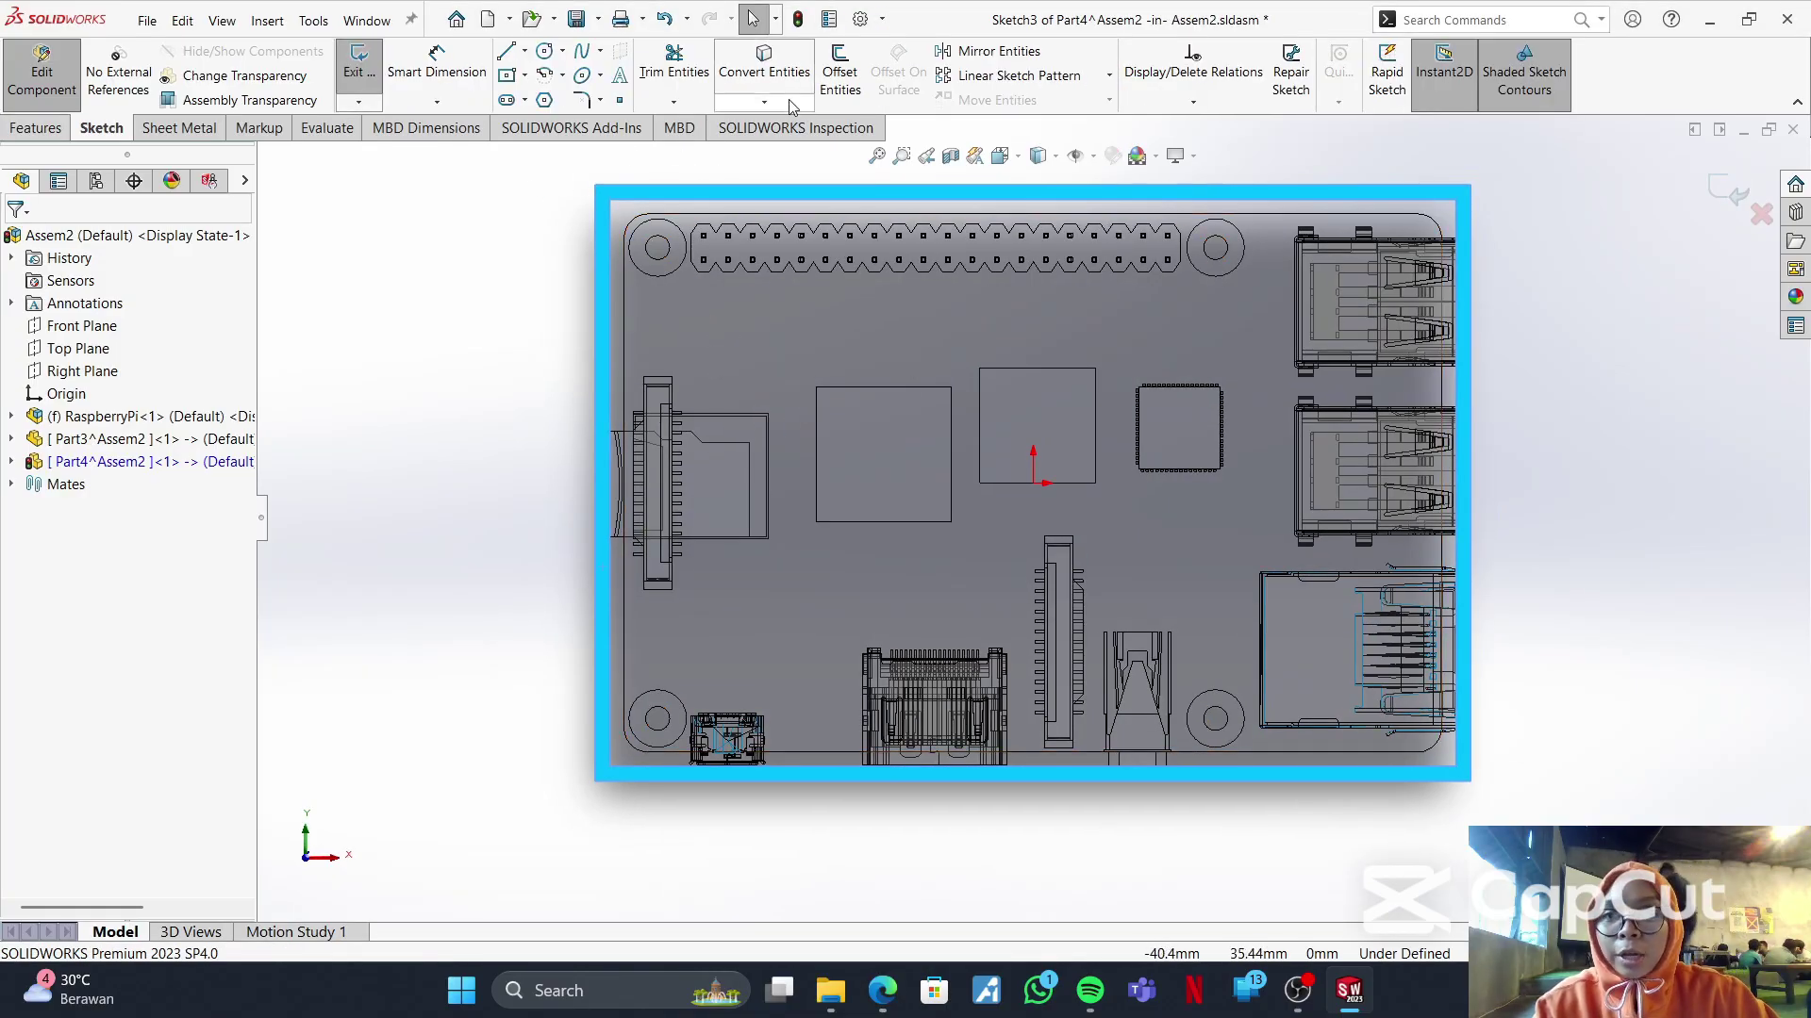
left_click(788, 69)
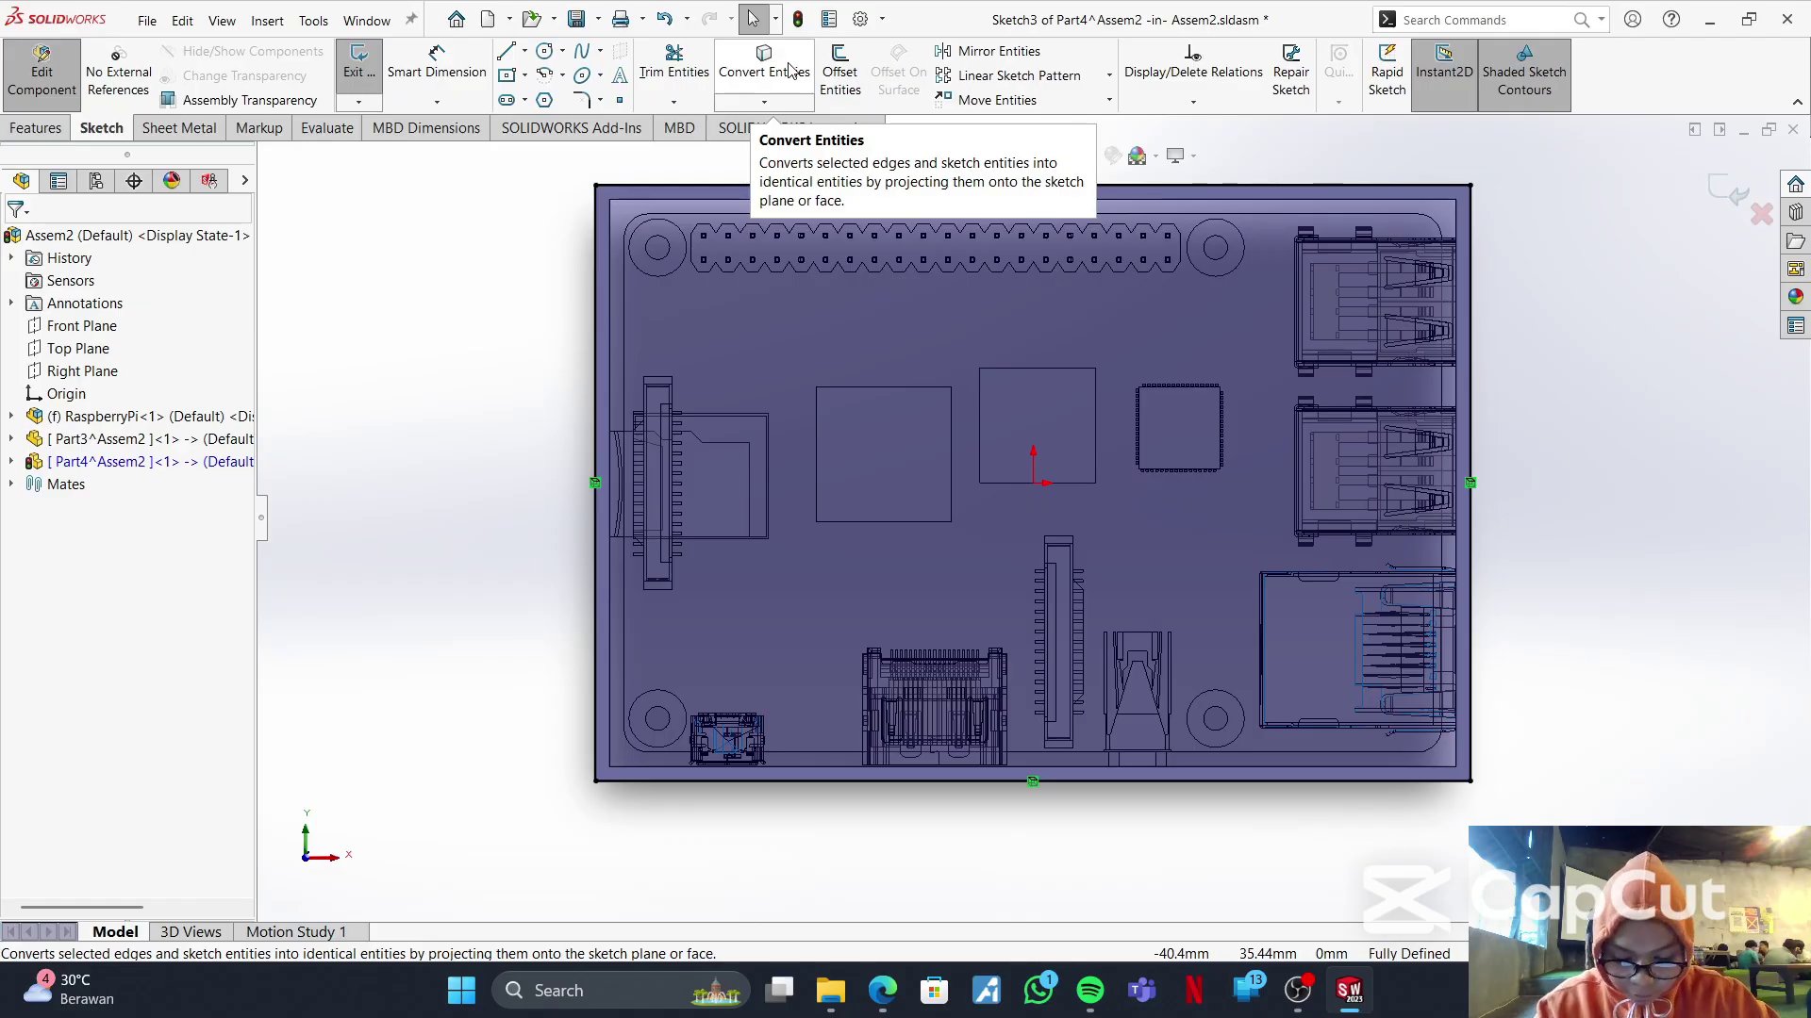
- Extrude the converted rectangle 1.5 mm in the reversed direction, merged with the walls, to close off the second part
left_click(58, 130)
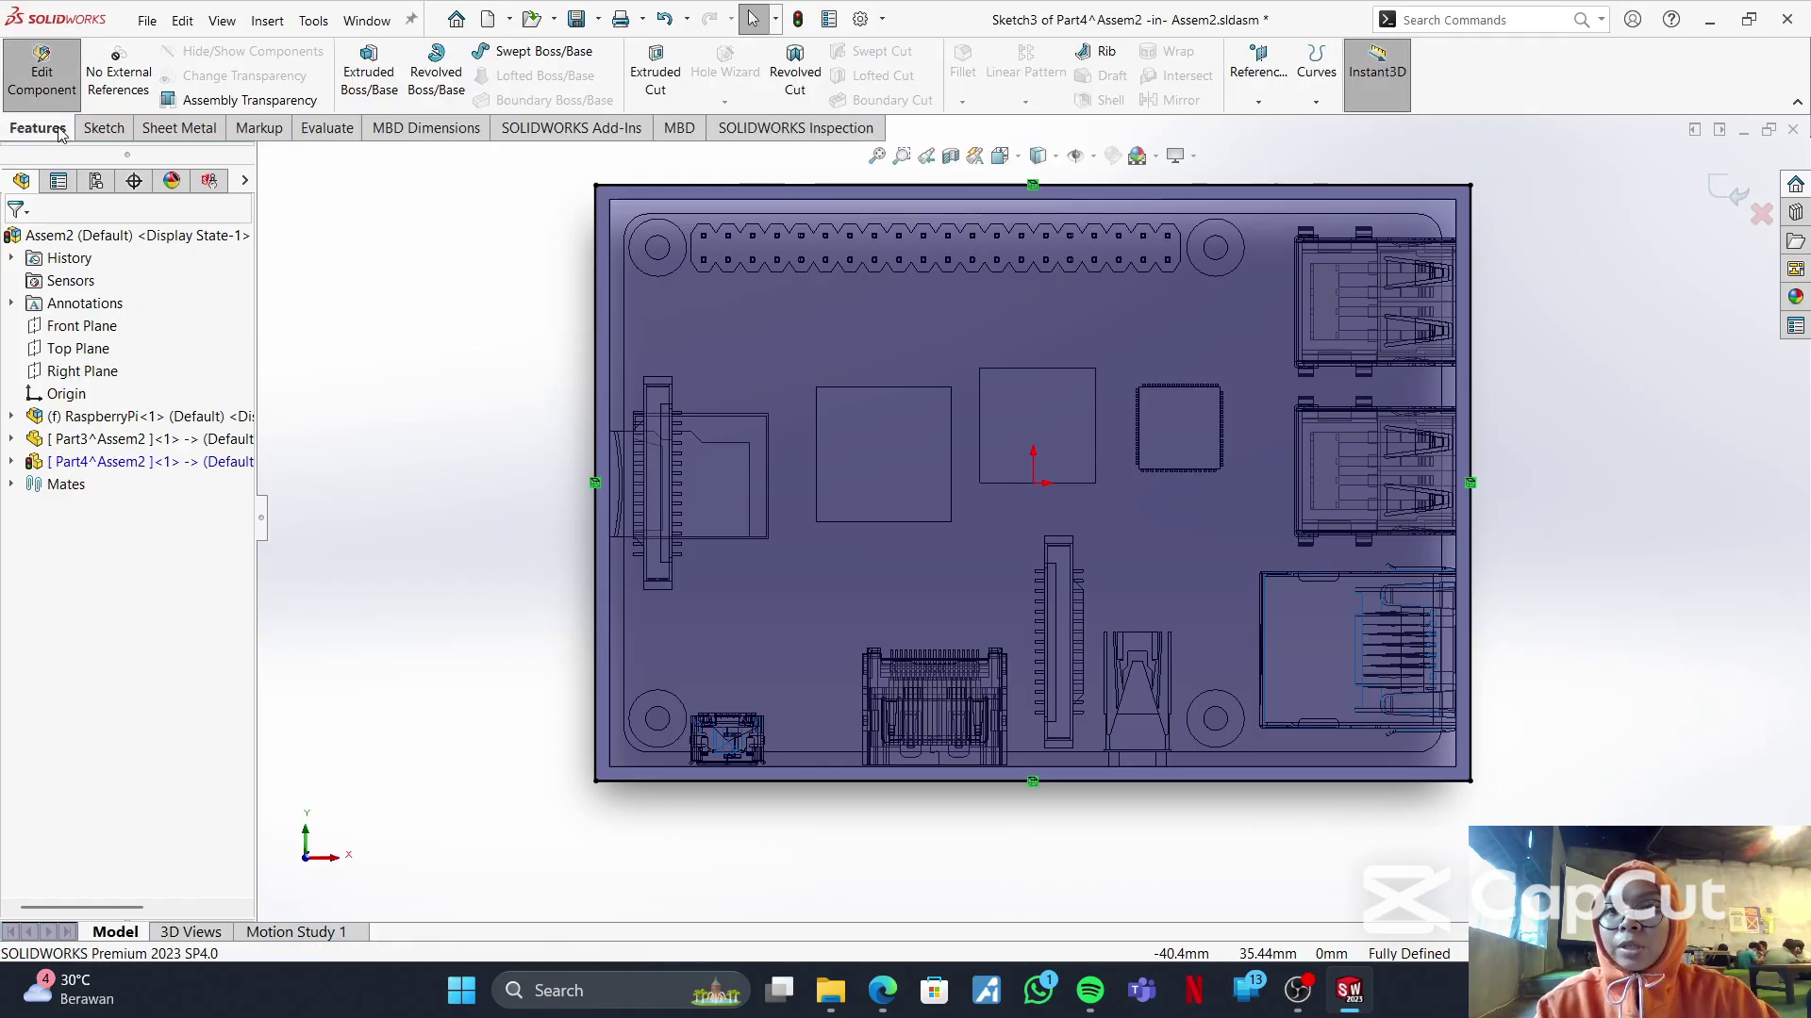
left_click(367, 83)
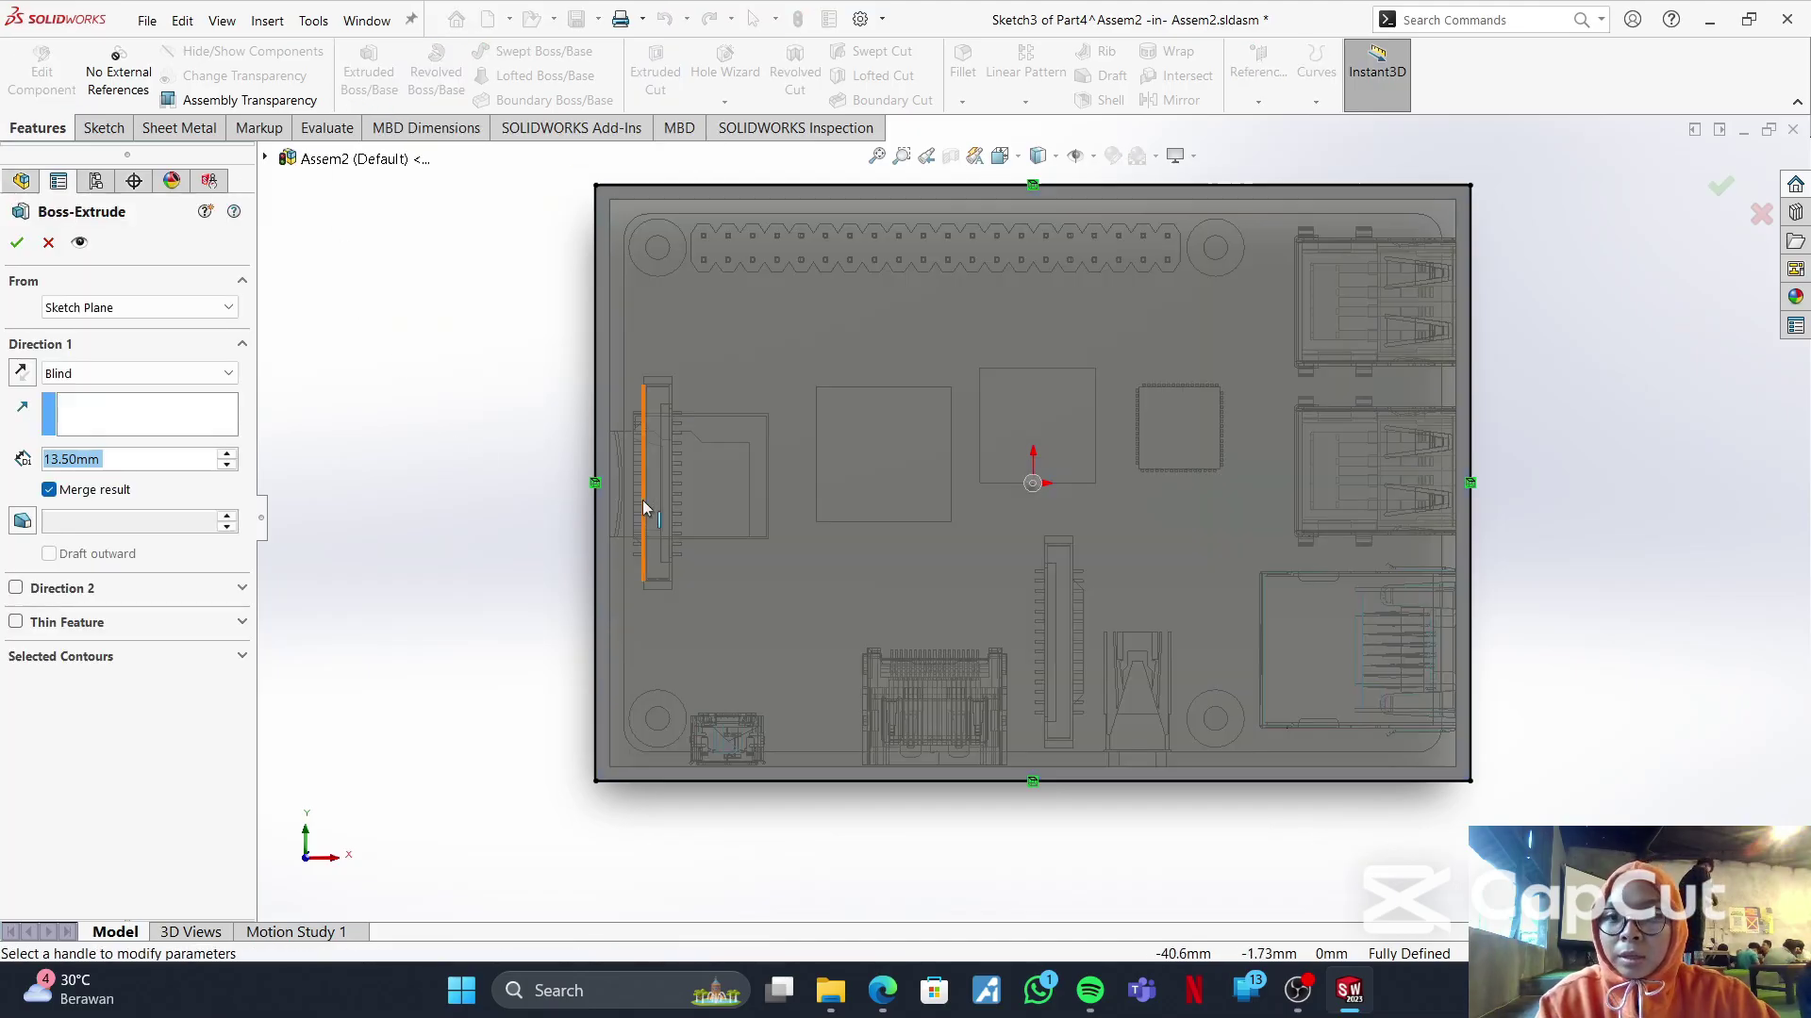
middle_click_drag(598, 509, 503, 501)
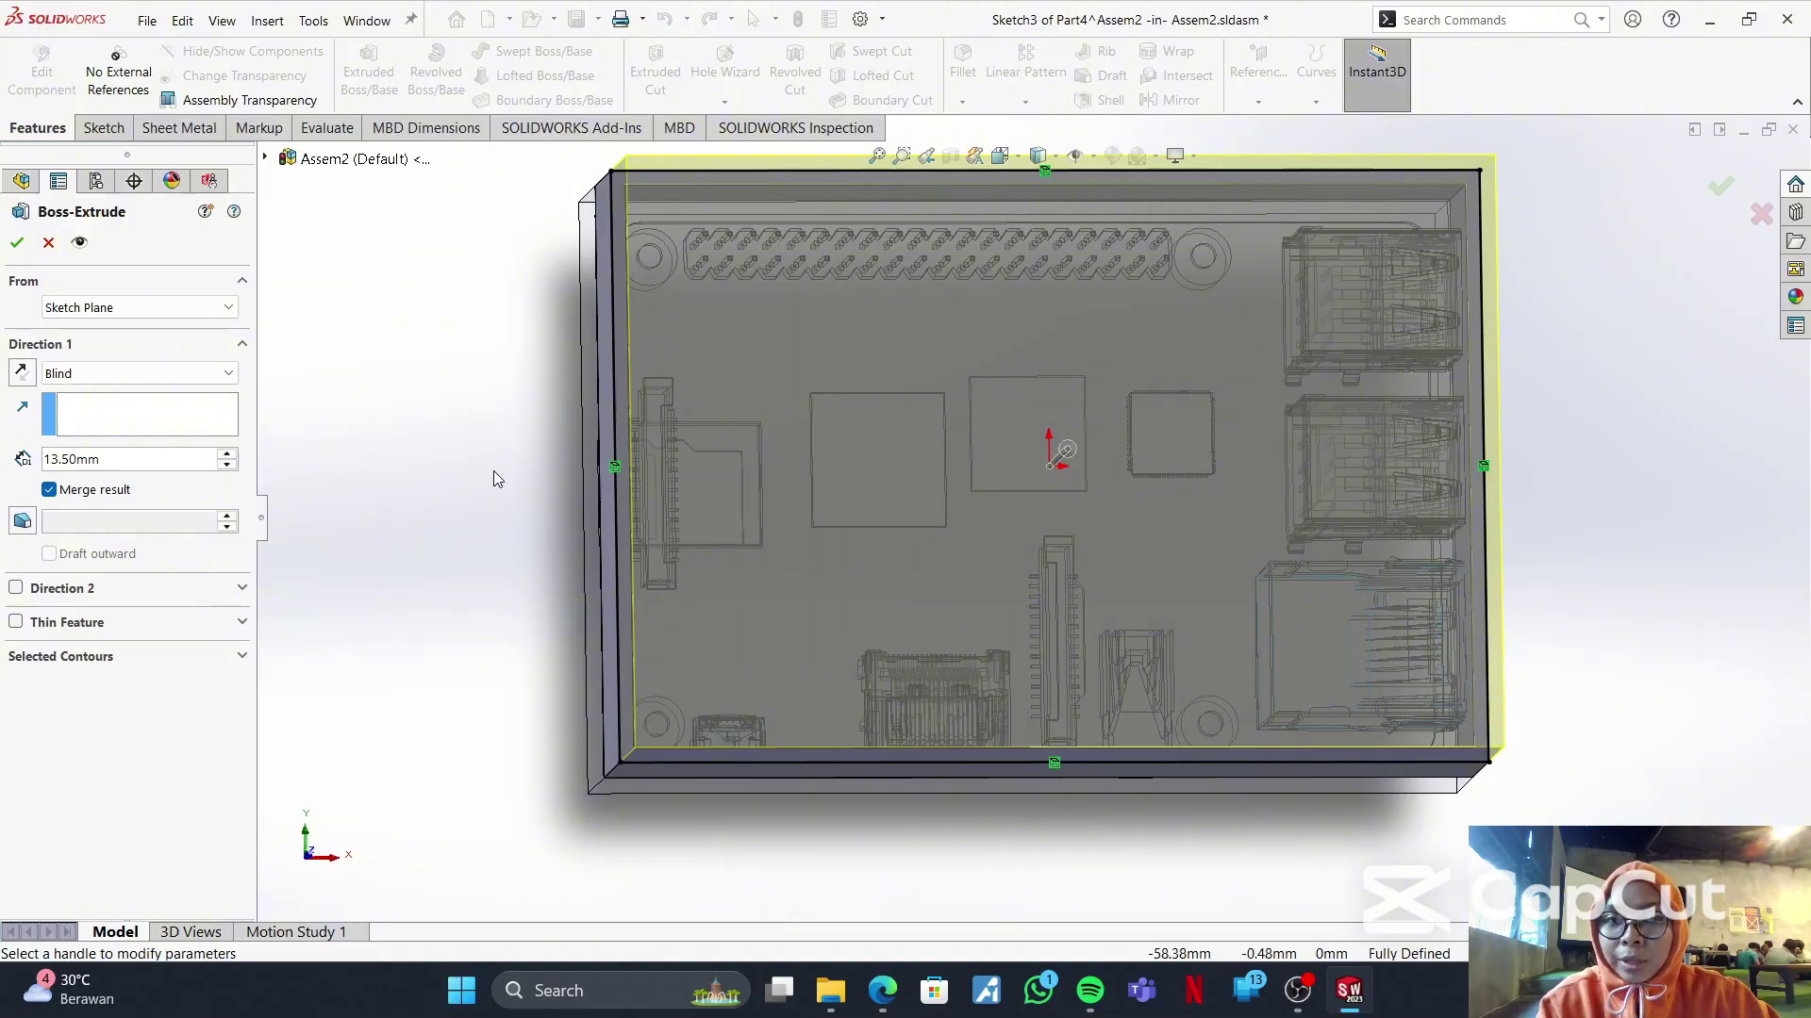
left_click(22, 372)
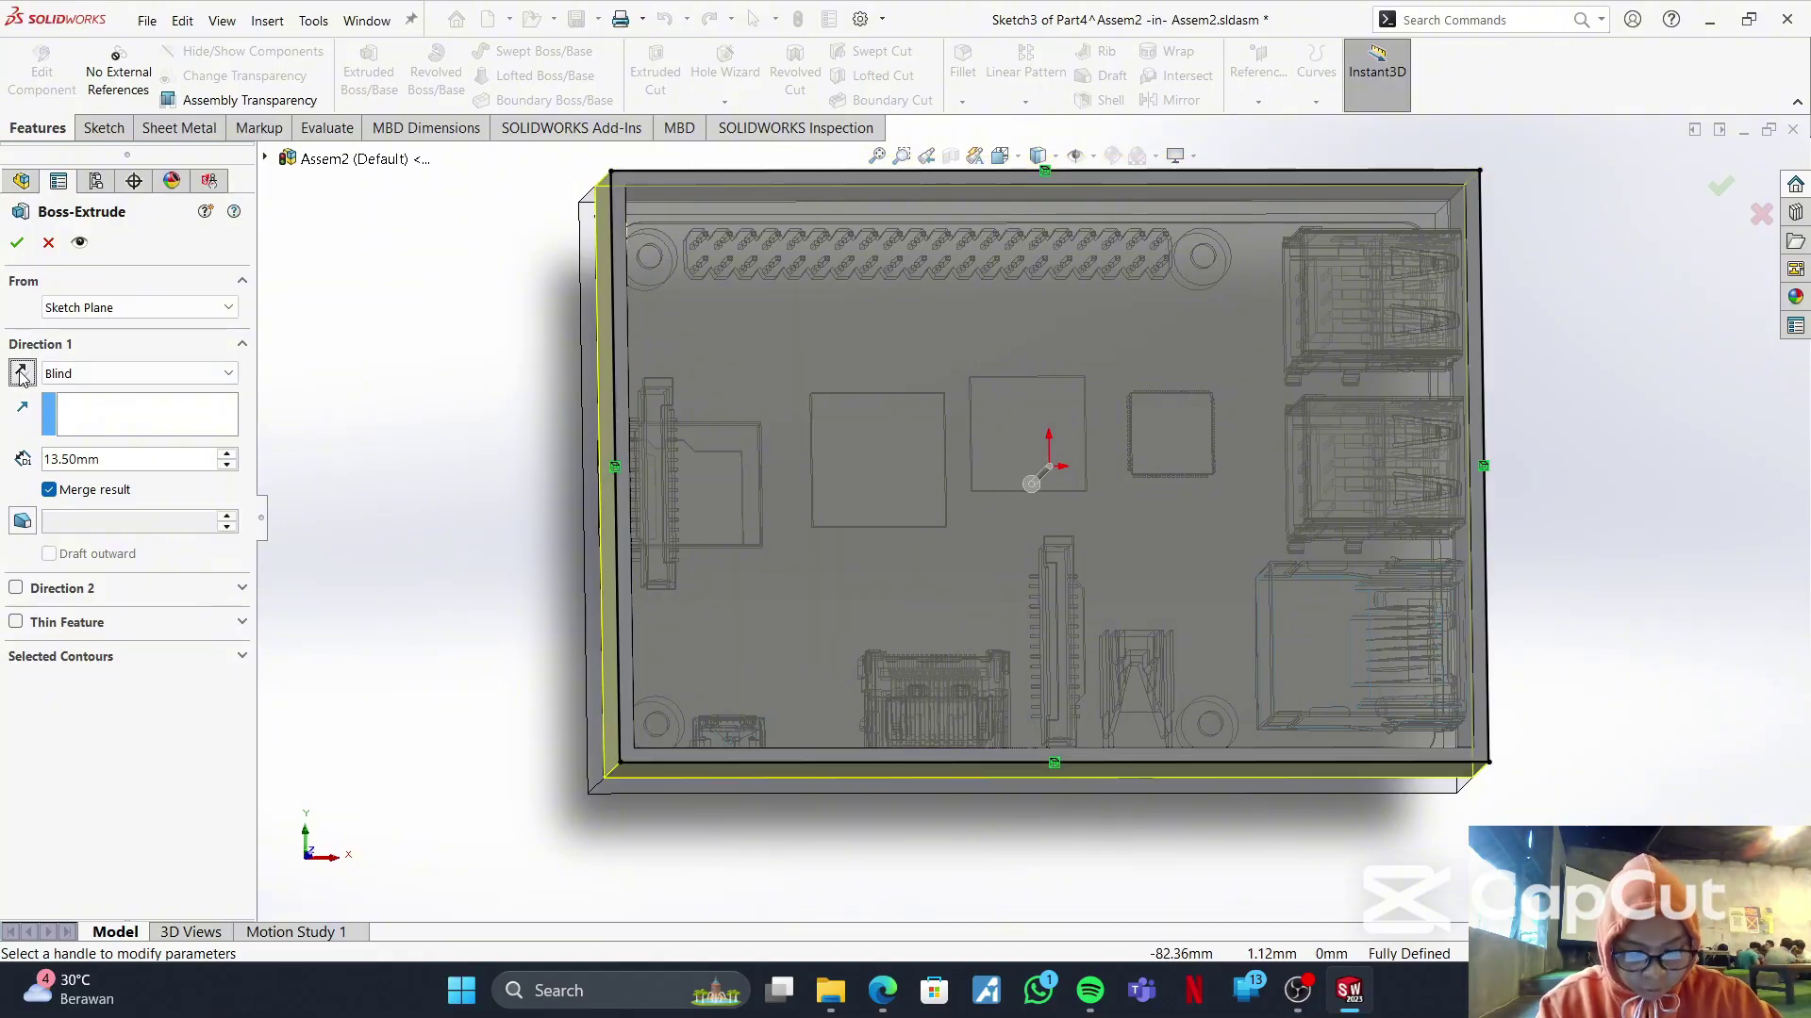
left_click_drag(130, 463, 42, 462)
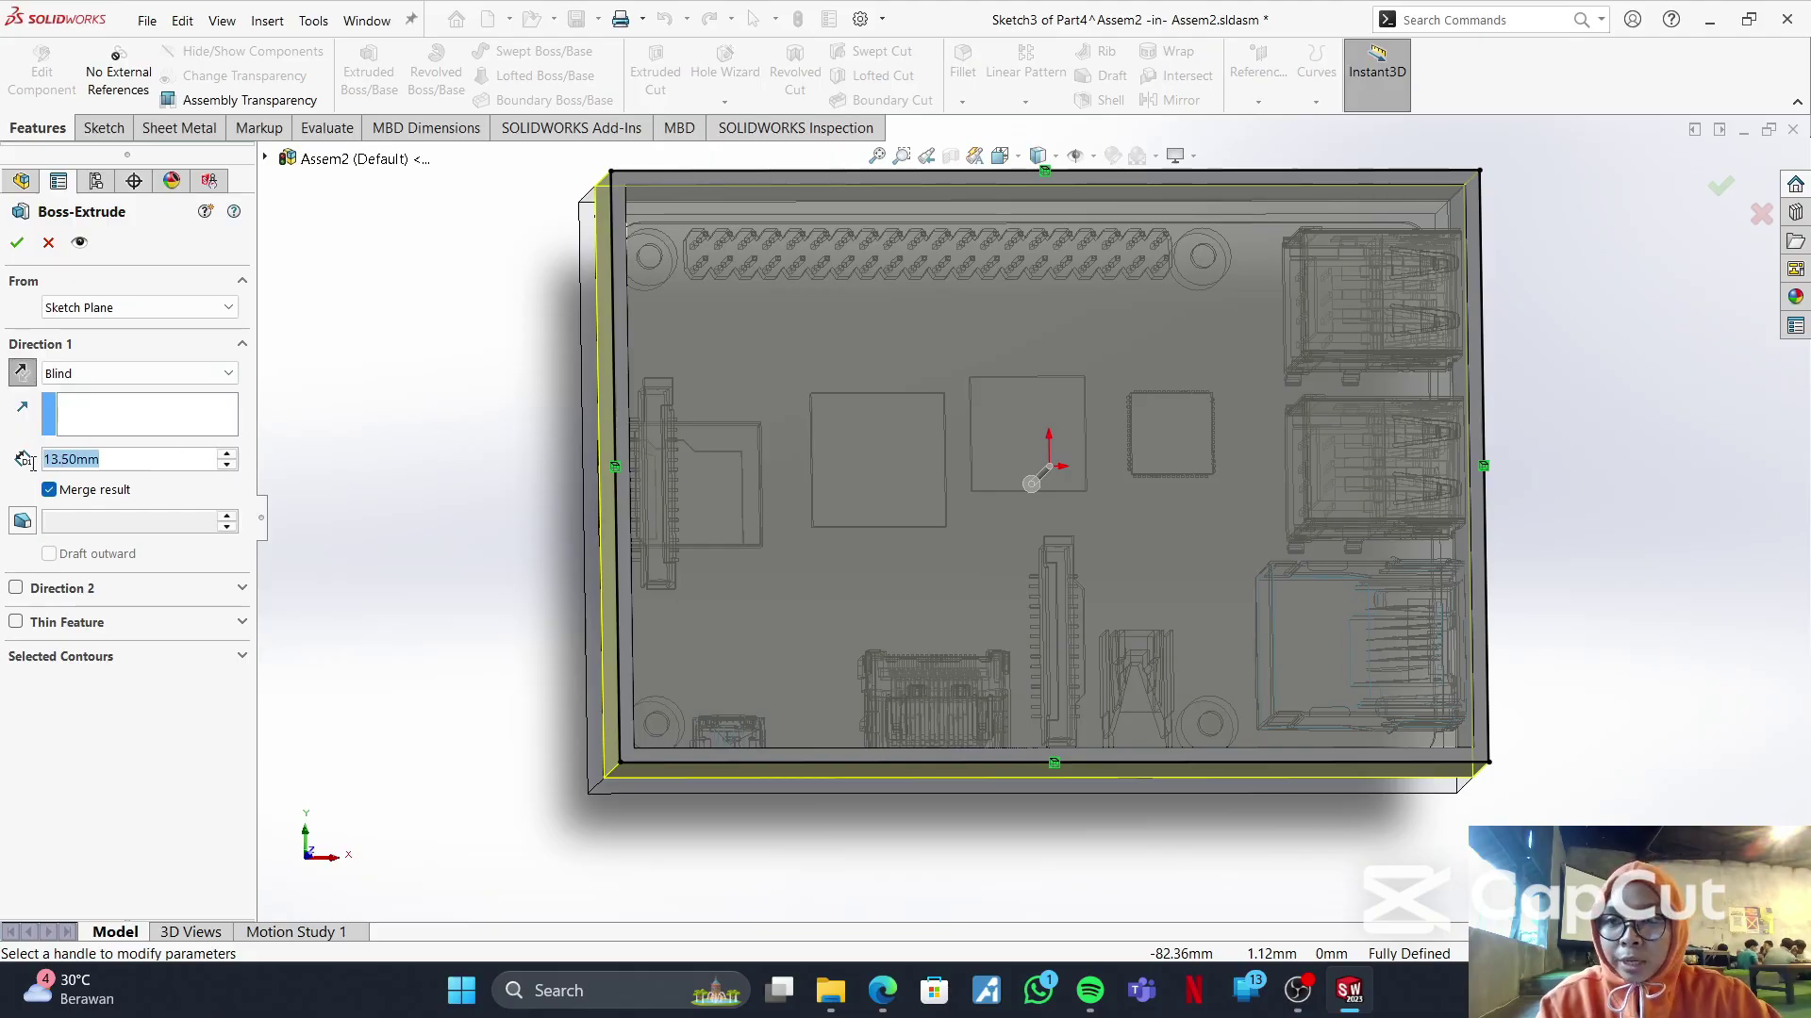
type("1.50")
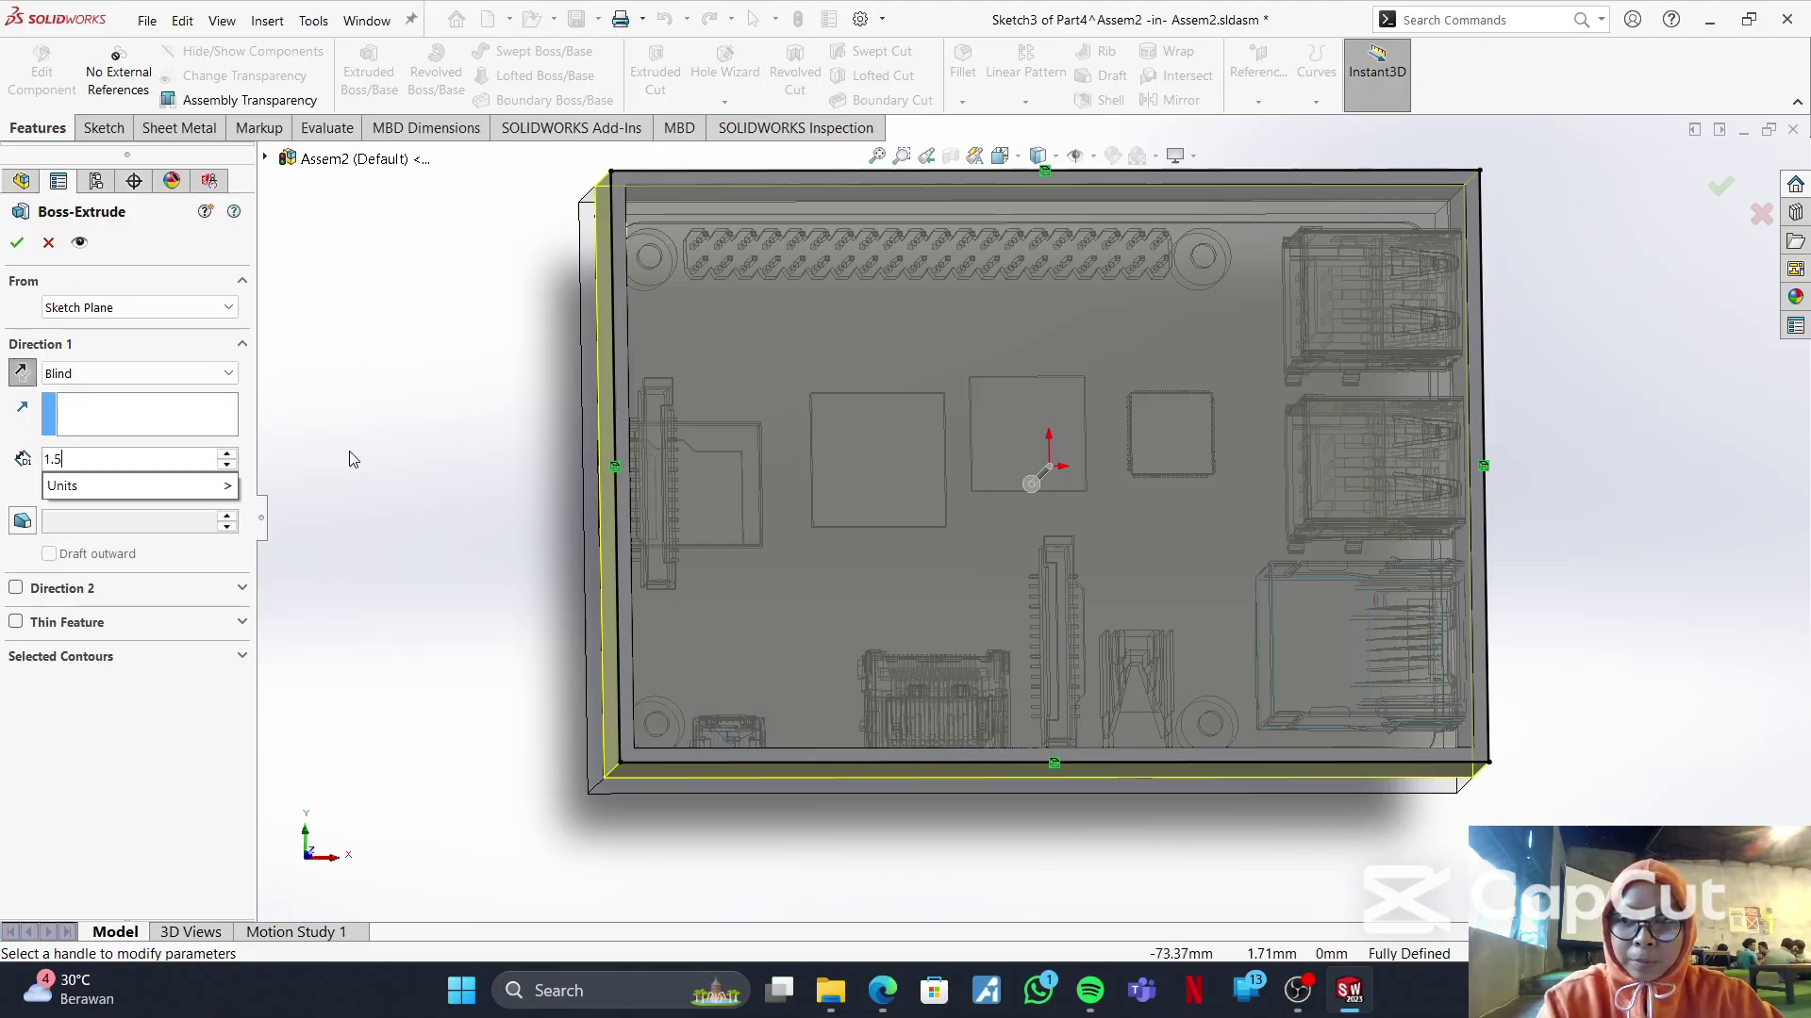
key("Return")
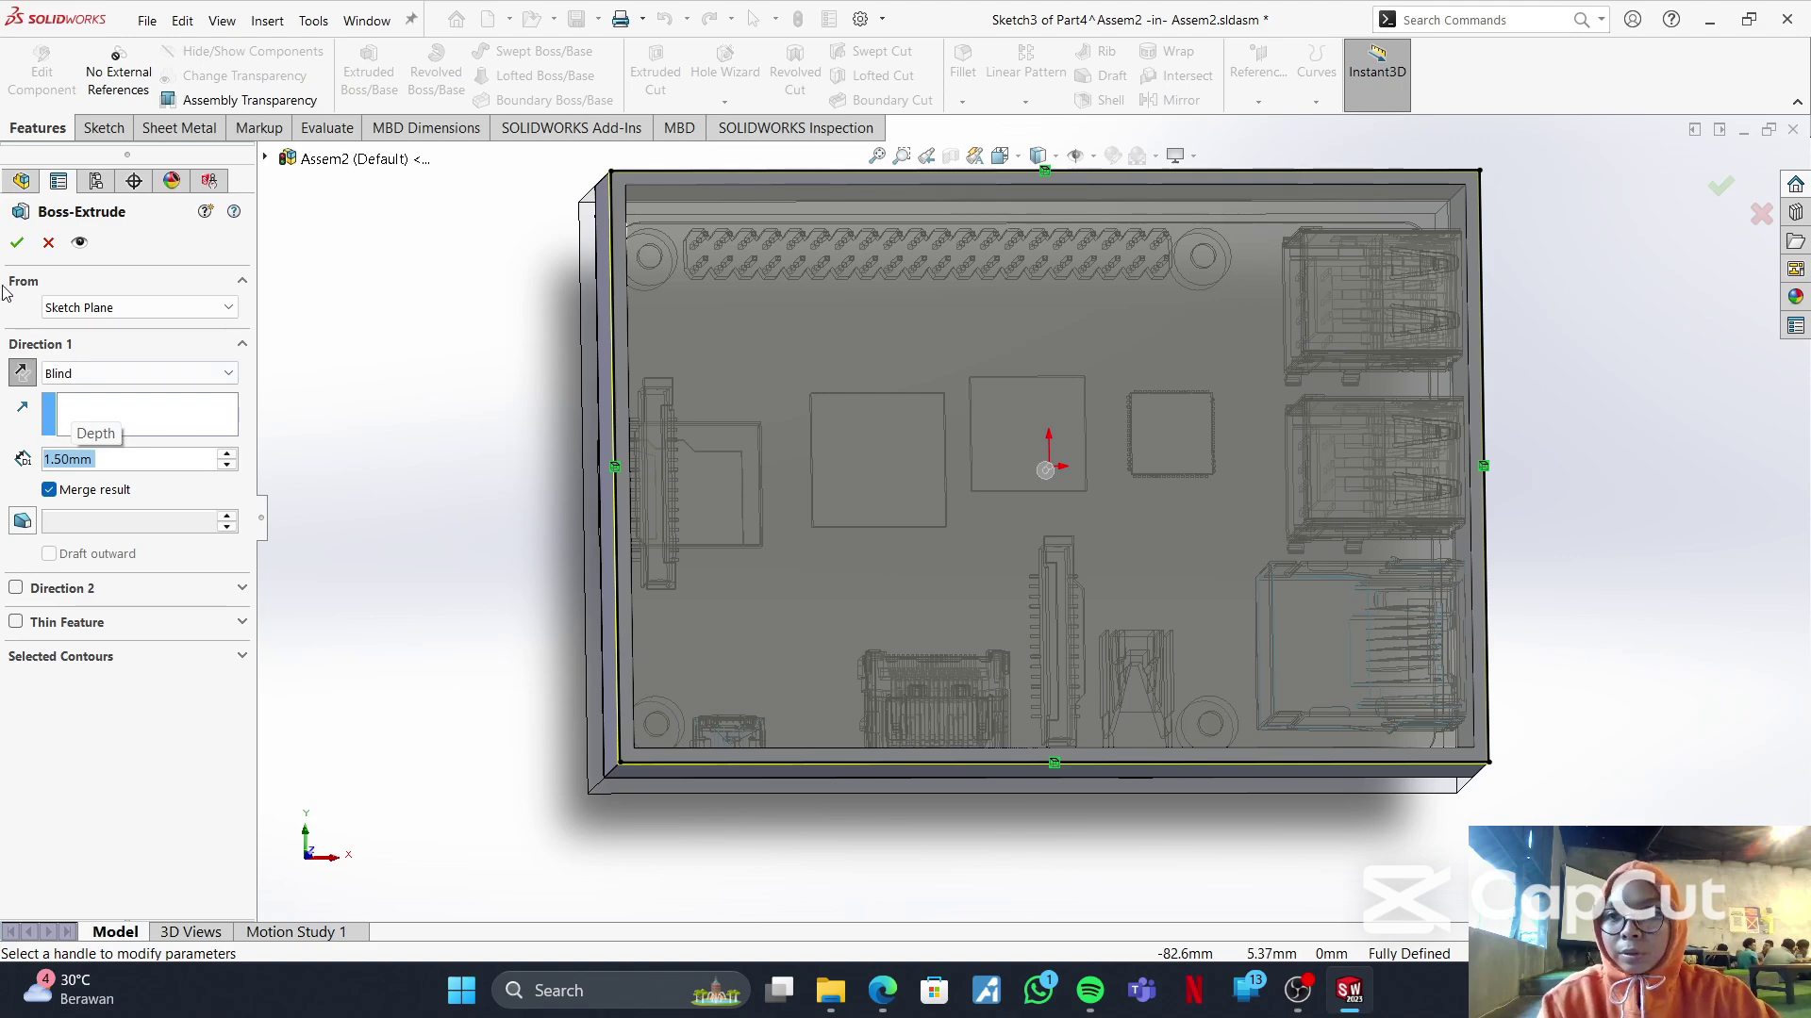
left_click(17, 243)
- Examine the closed second part and the board inside the case from the outside and from the underside
middle_click_drag(619, 509, 658, 510)
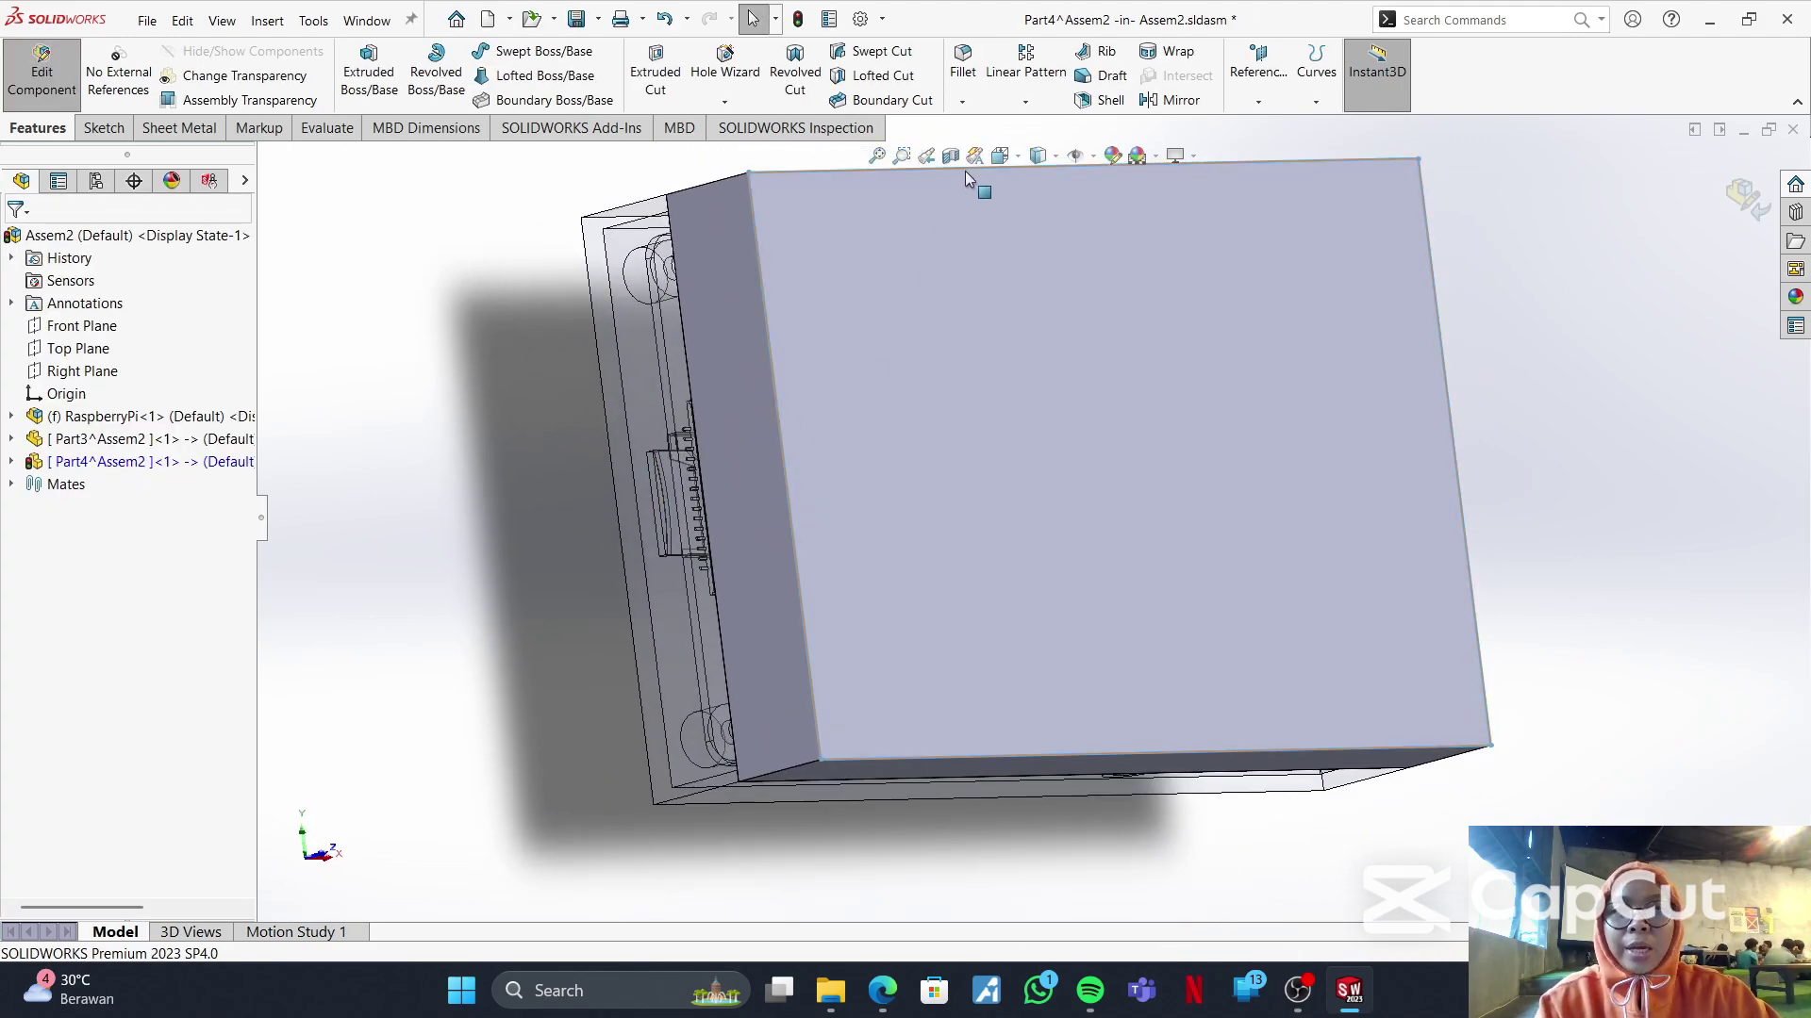
middle_click_drag(1000, 295, 850, 407)
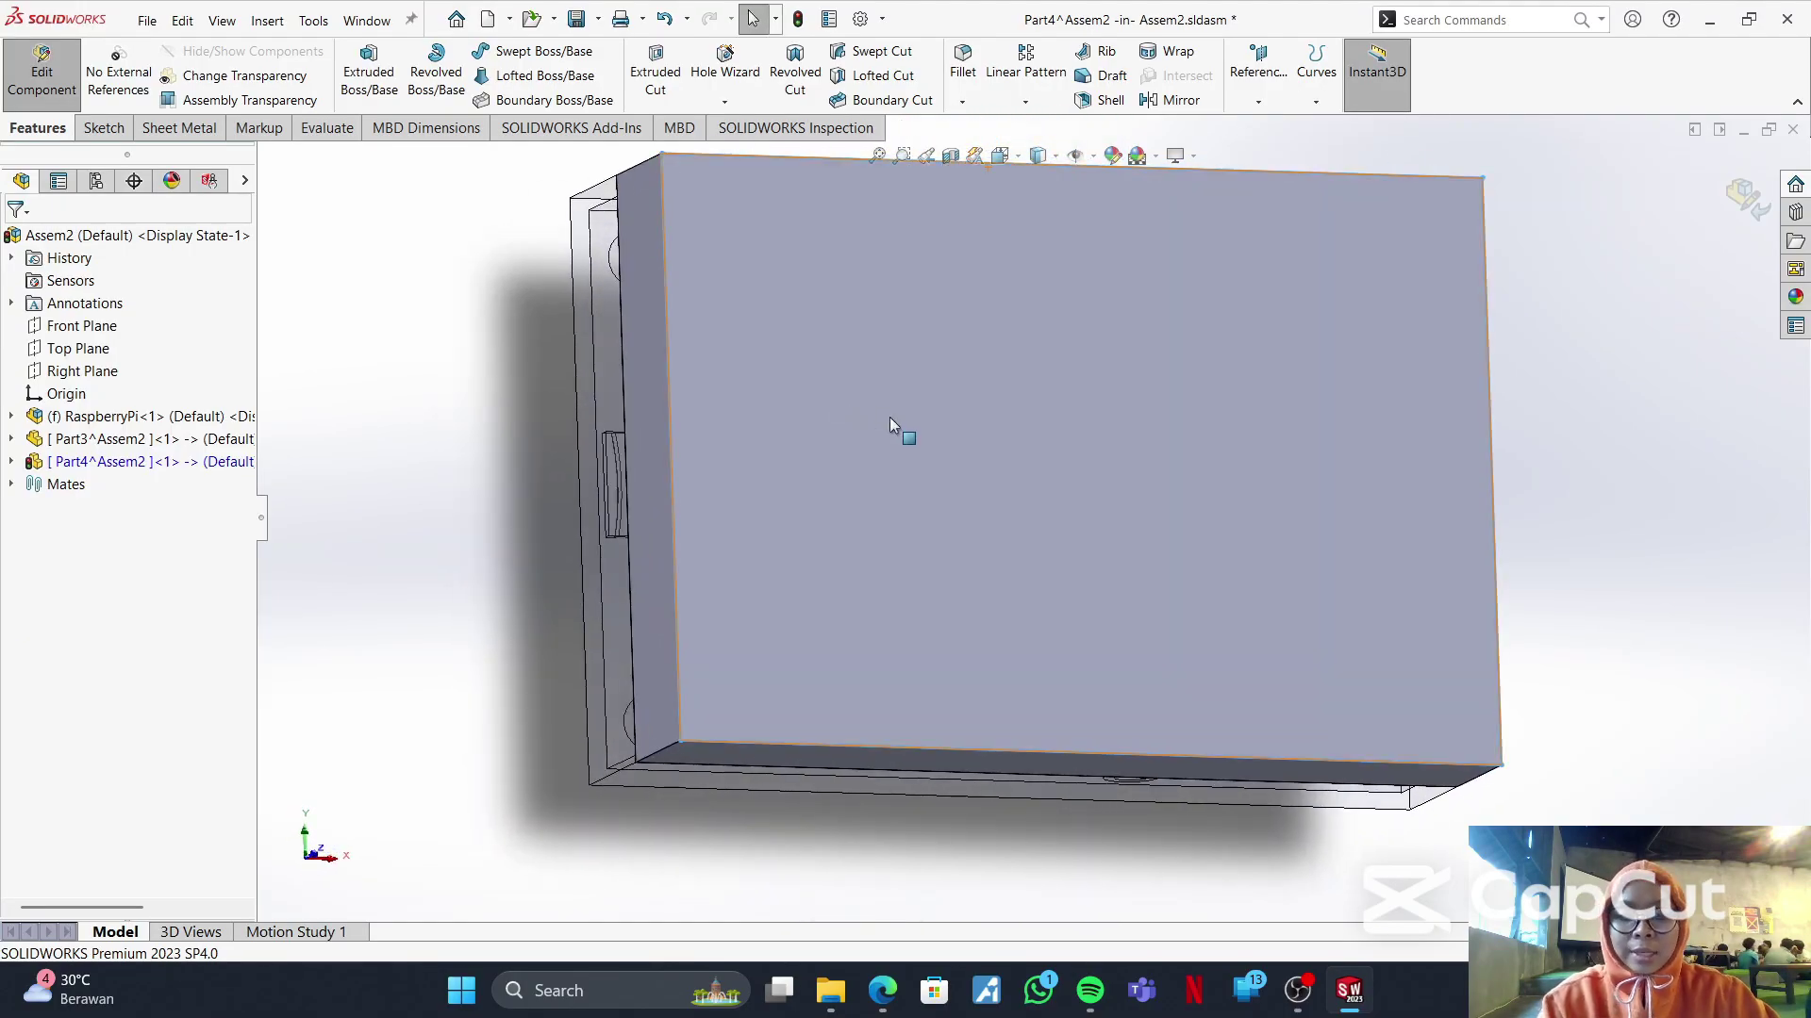
left_click(926, 443)
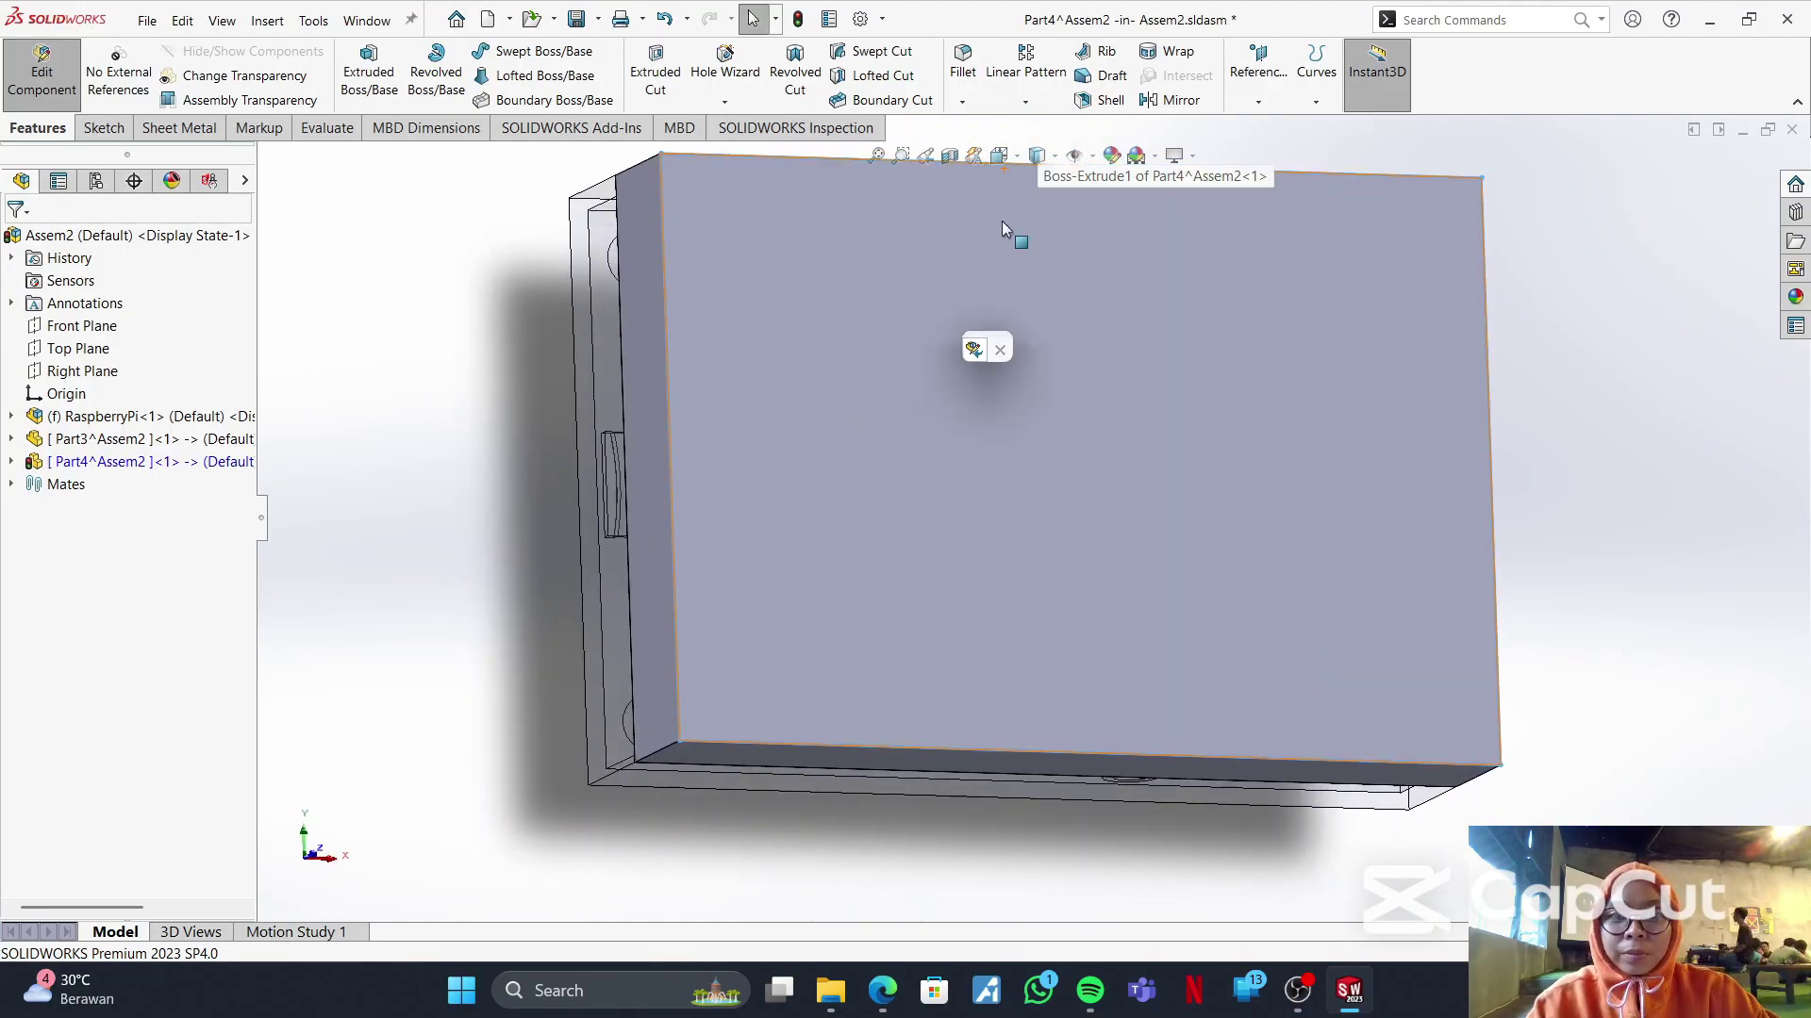
left_click(999, 155)
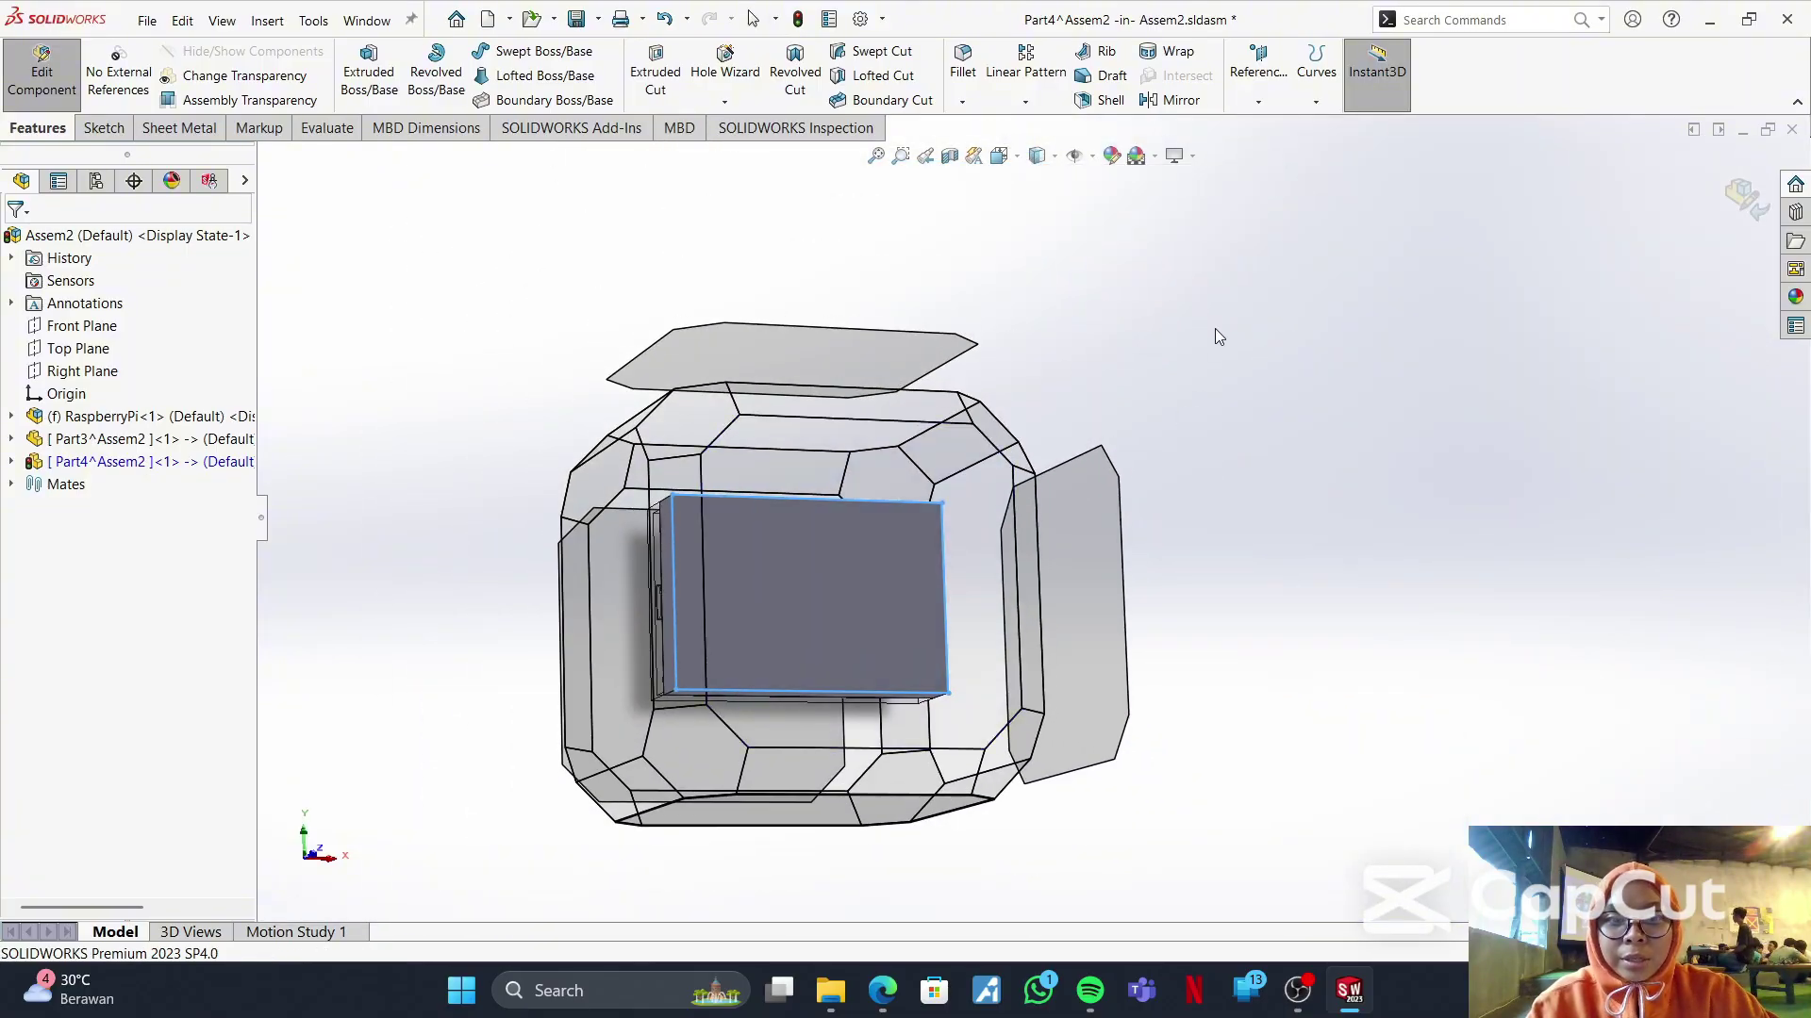
left_click(1265, 459)
middle_click_drag(1034, 504, 1086, 316)
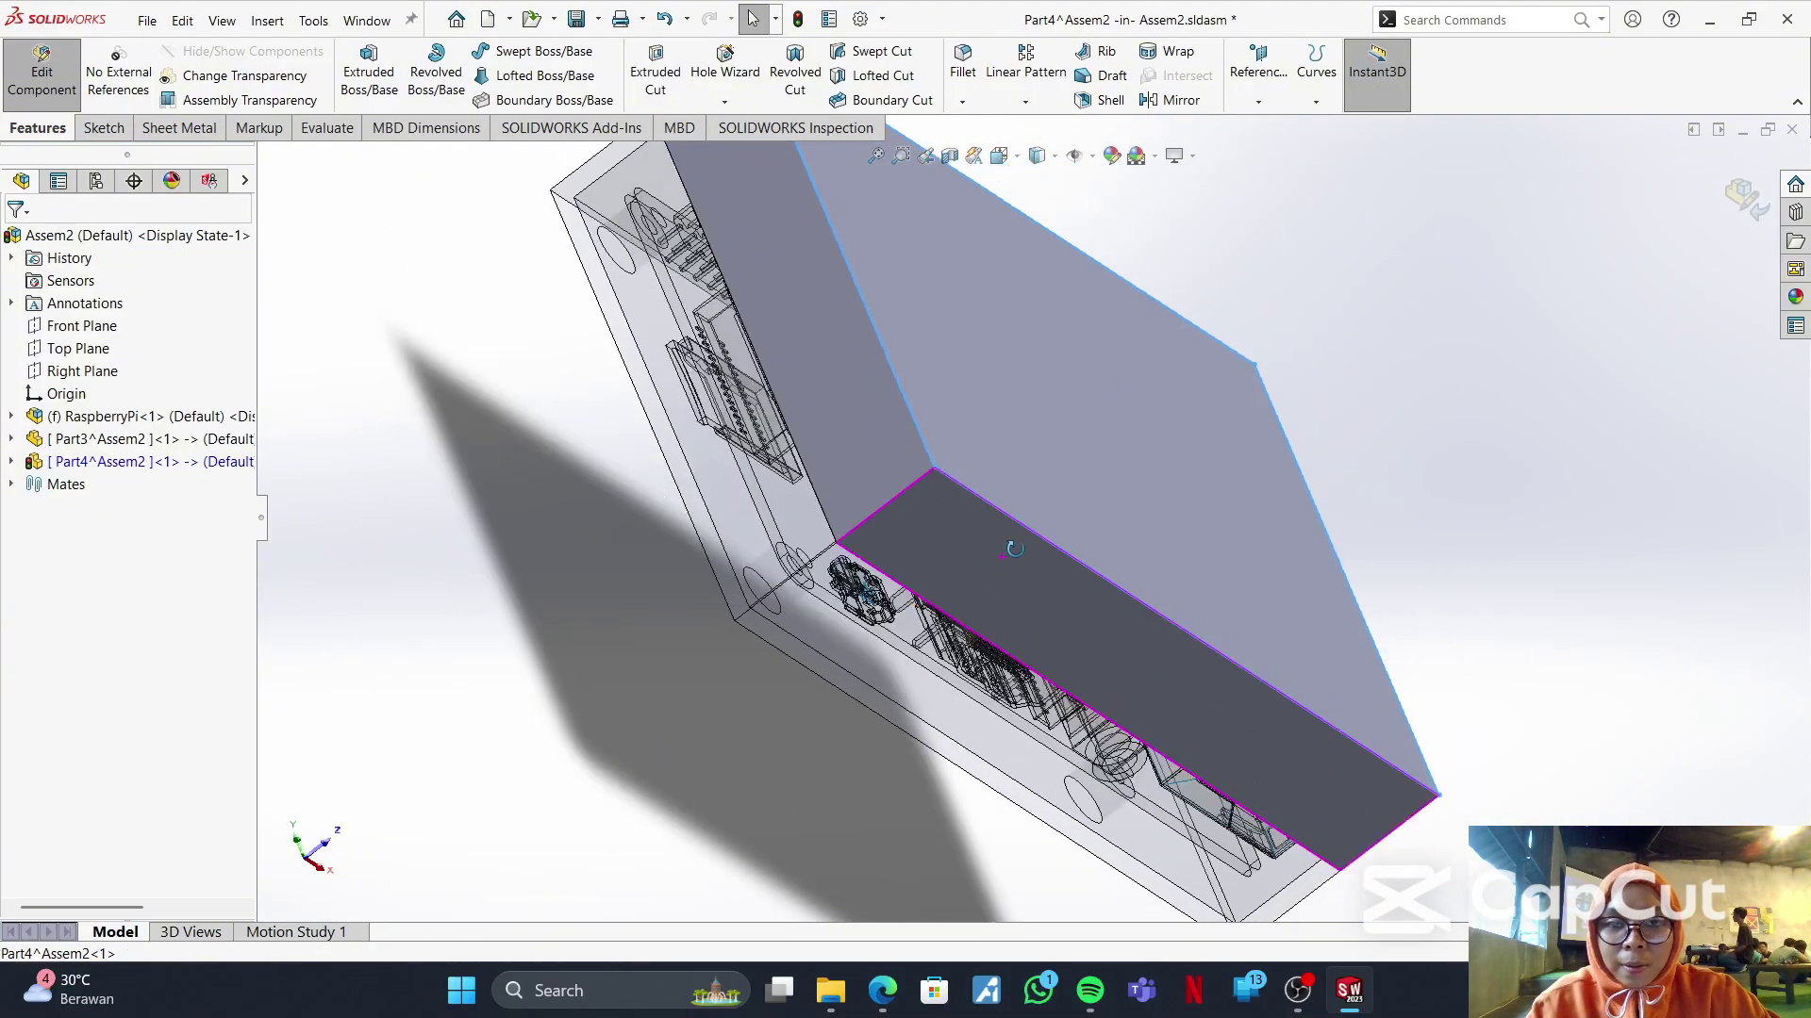
middle_click_drag(1010, 545, 1166, 416)
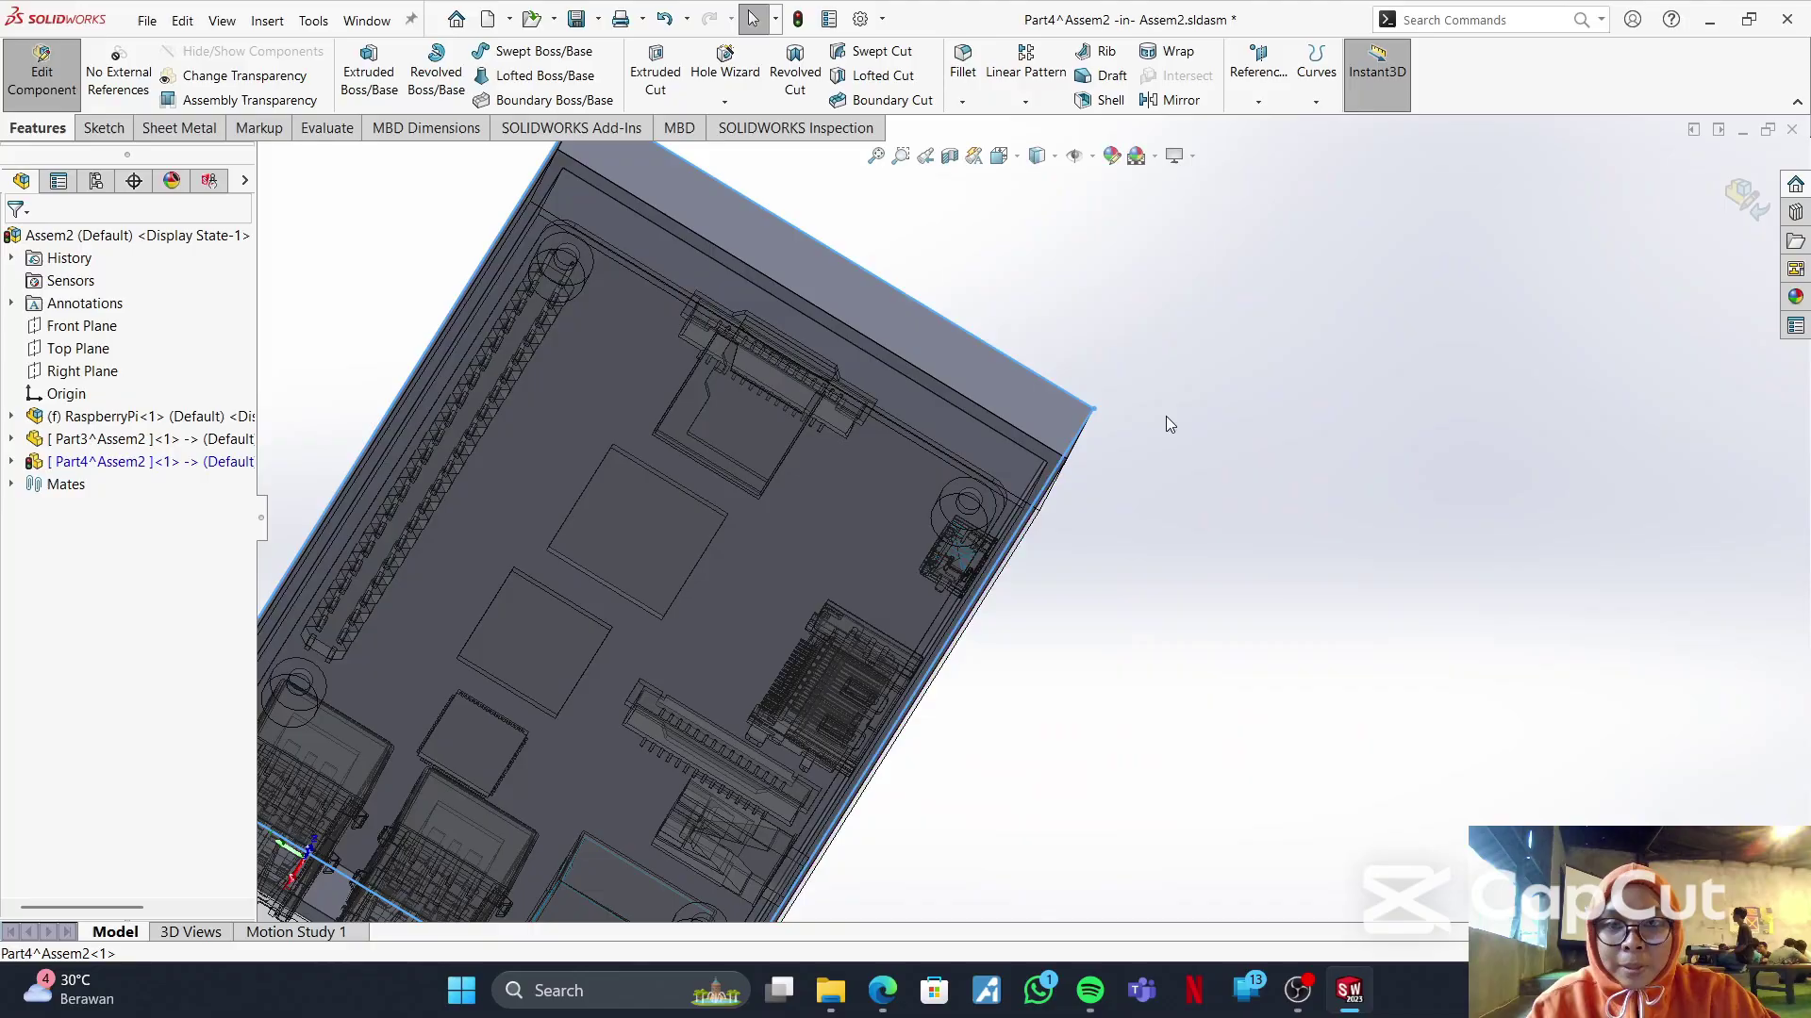
left_click(1000, 155)
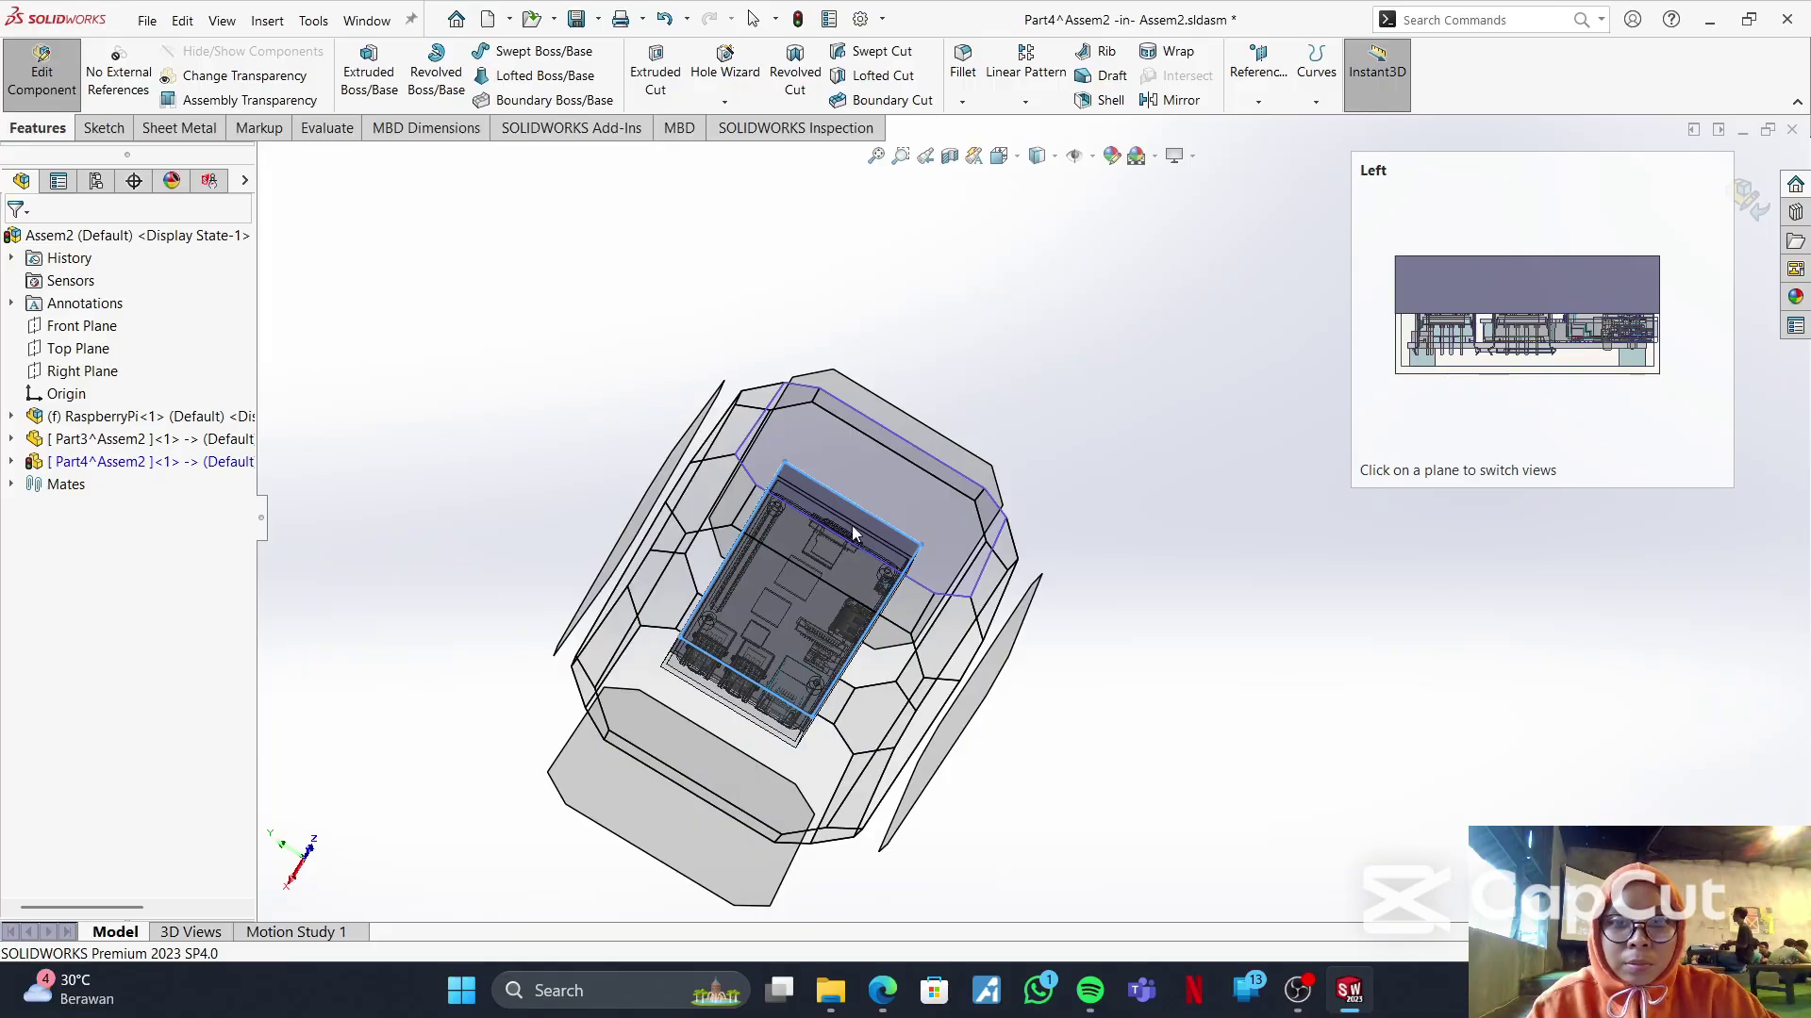
left_click(801, 608)
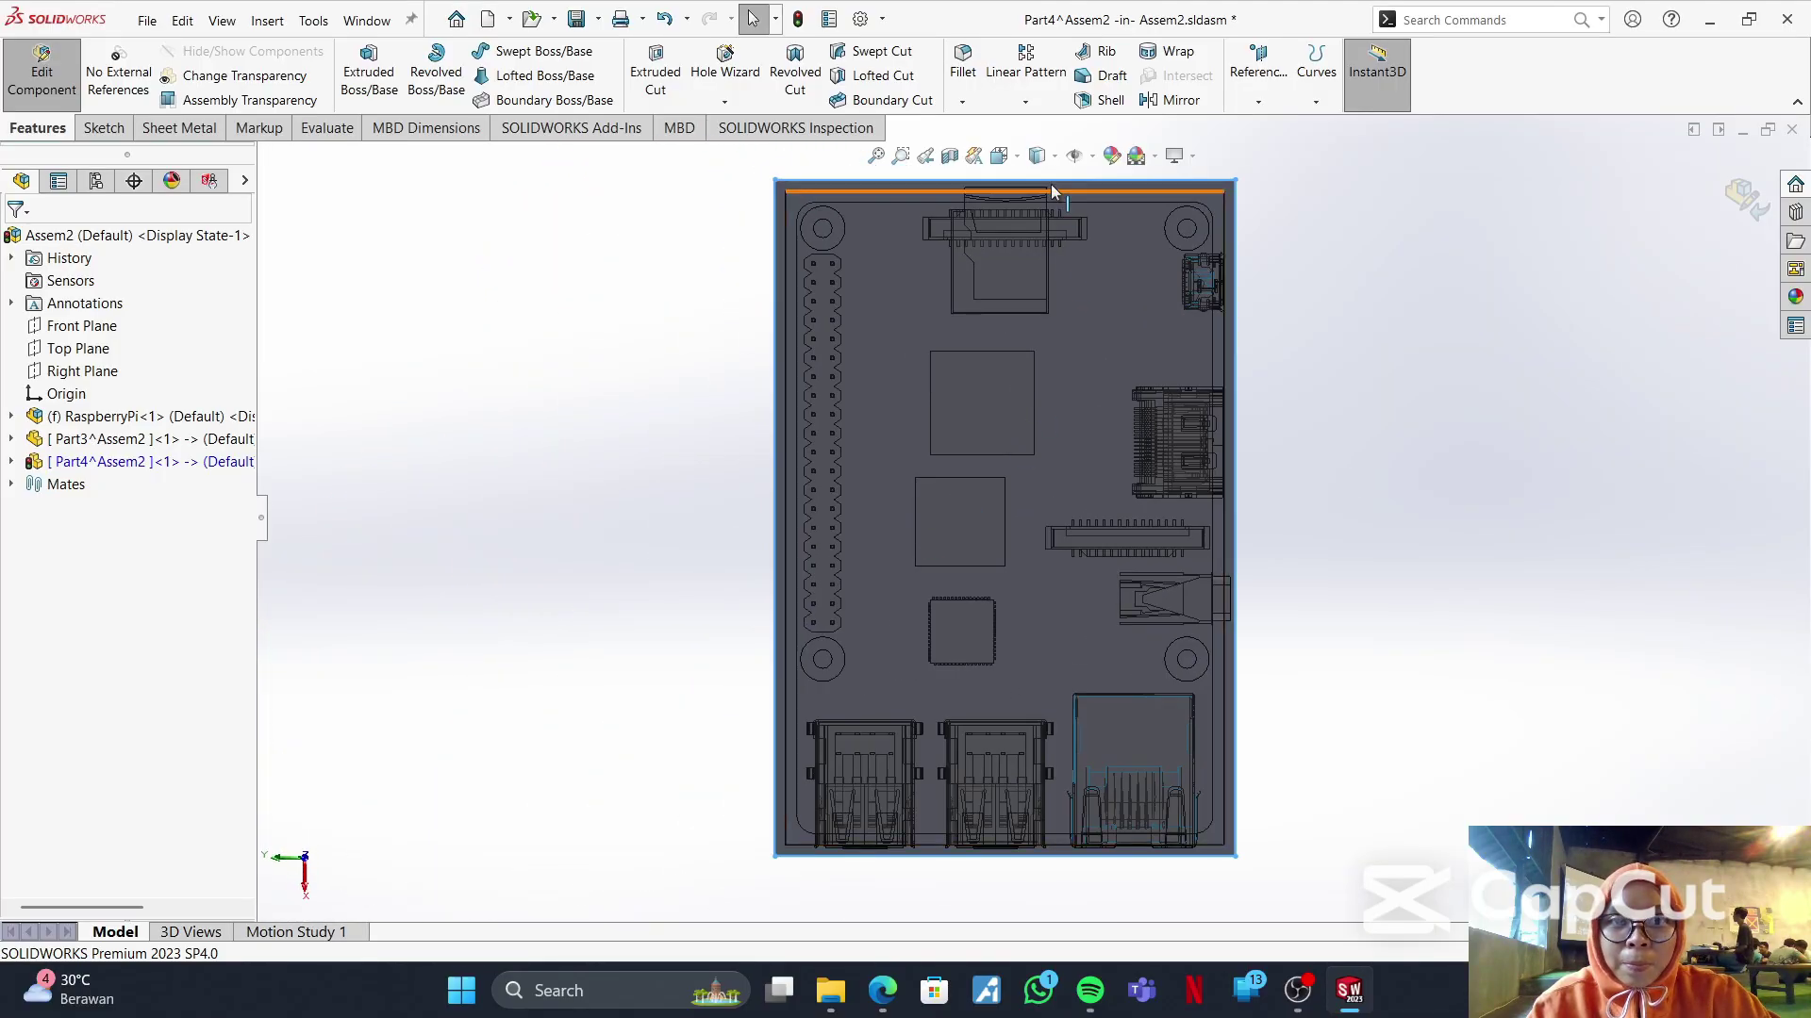
left_click(1038, 156)
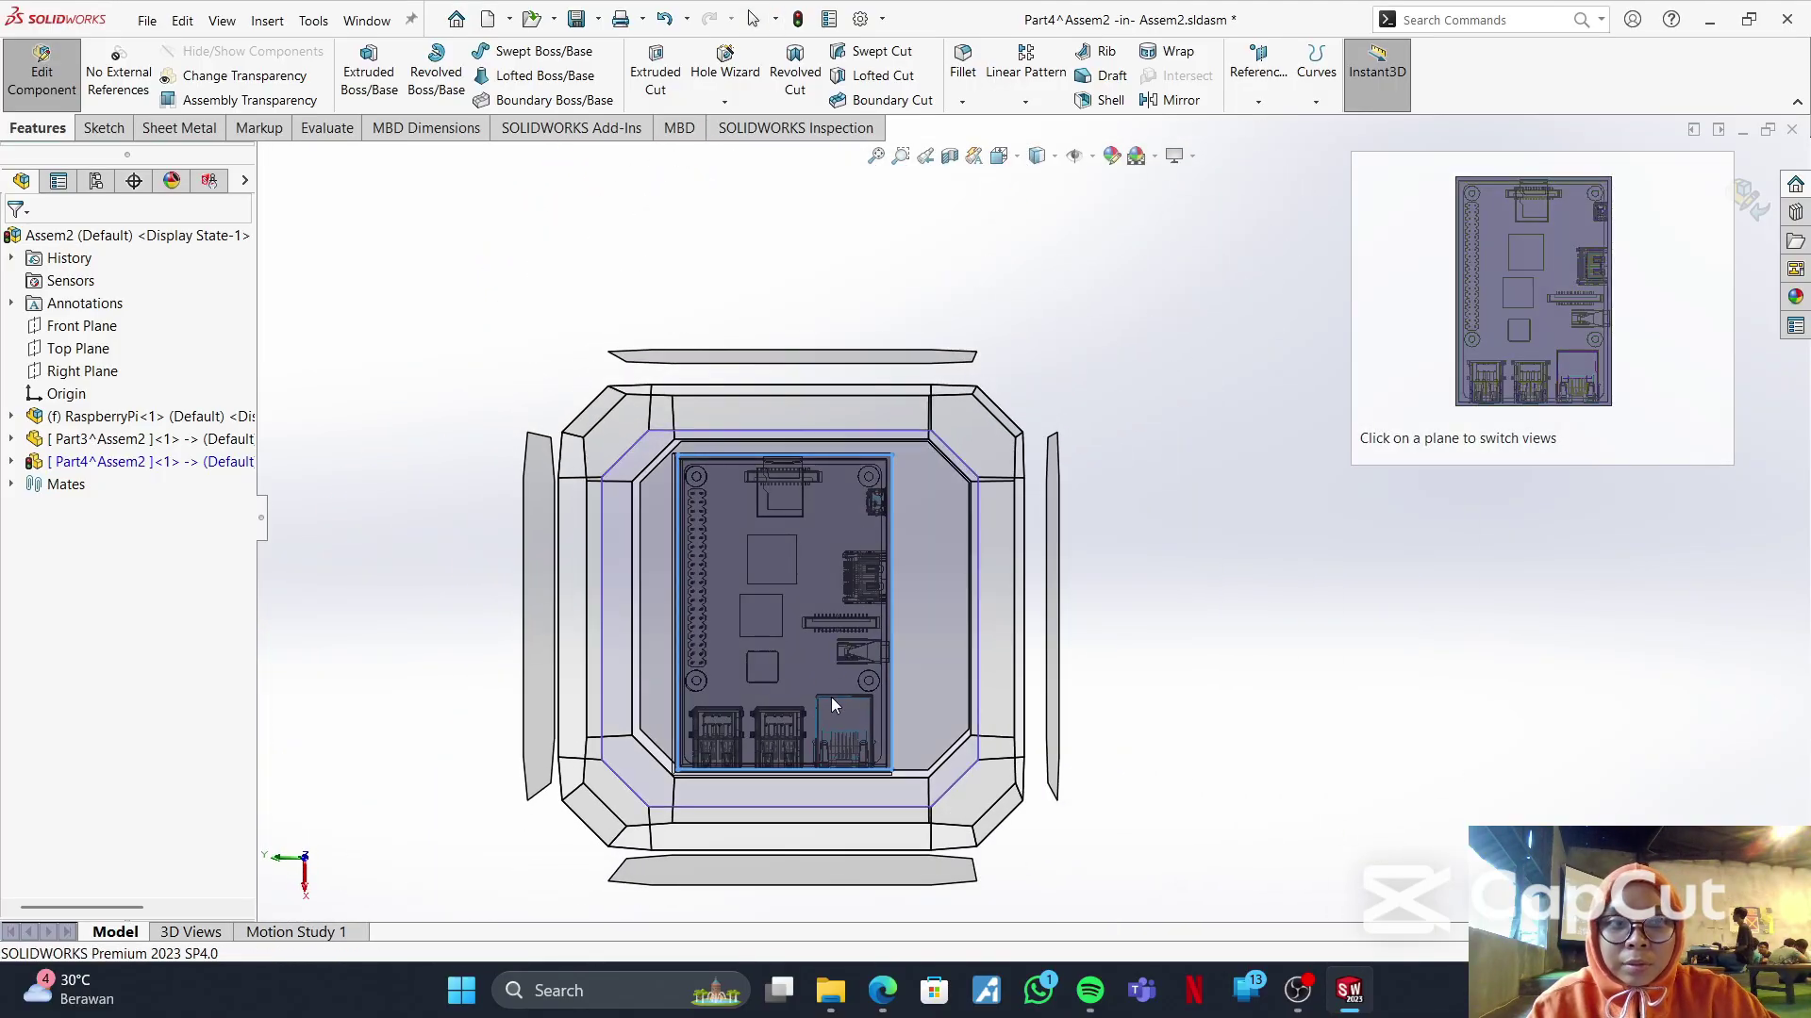
left_click(830, 698)
middle_click_drag(1184, 609, 924, 368)
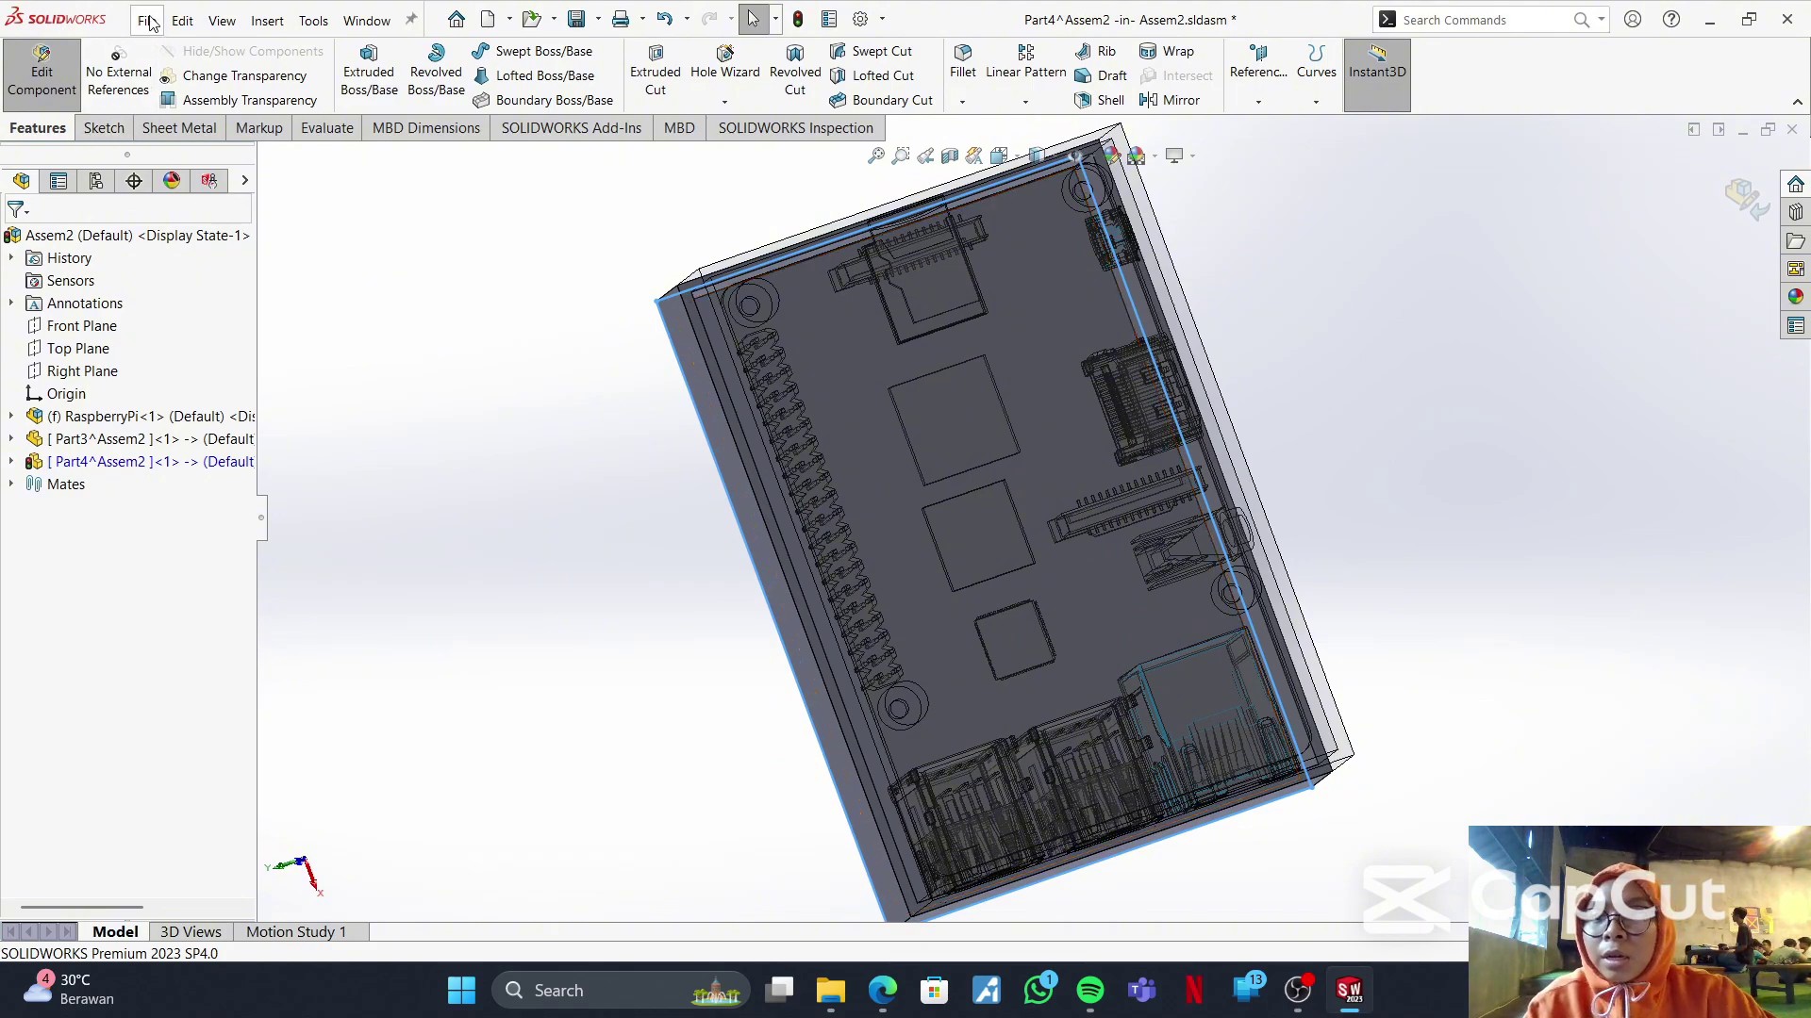
- Start a Mounting Boss on the second part's inner flat face, concentric with the board's mounting hole beside the pin header, away from the USB ports
left_click(266, 22)
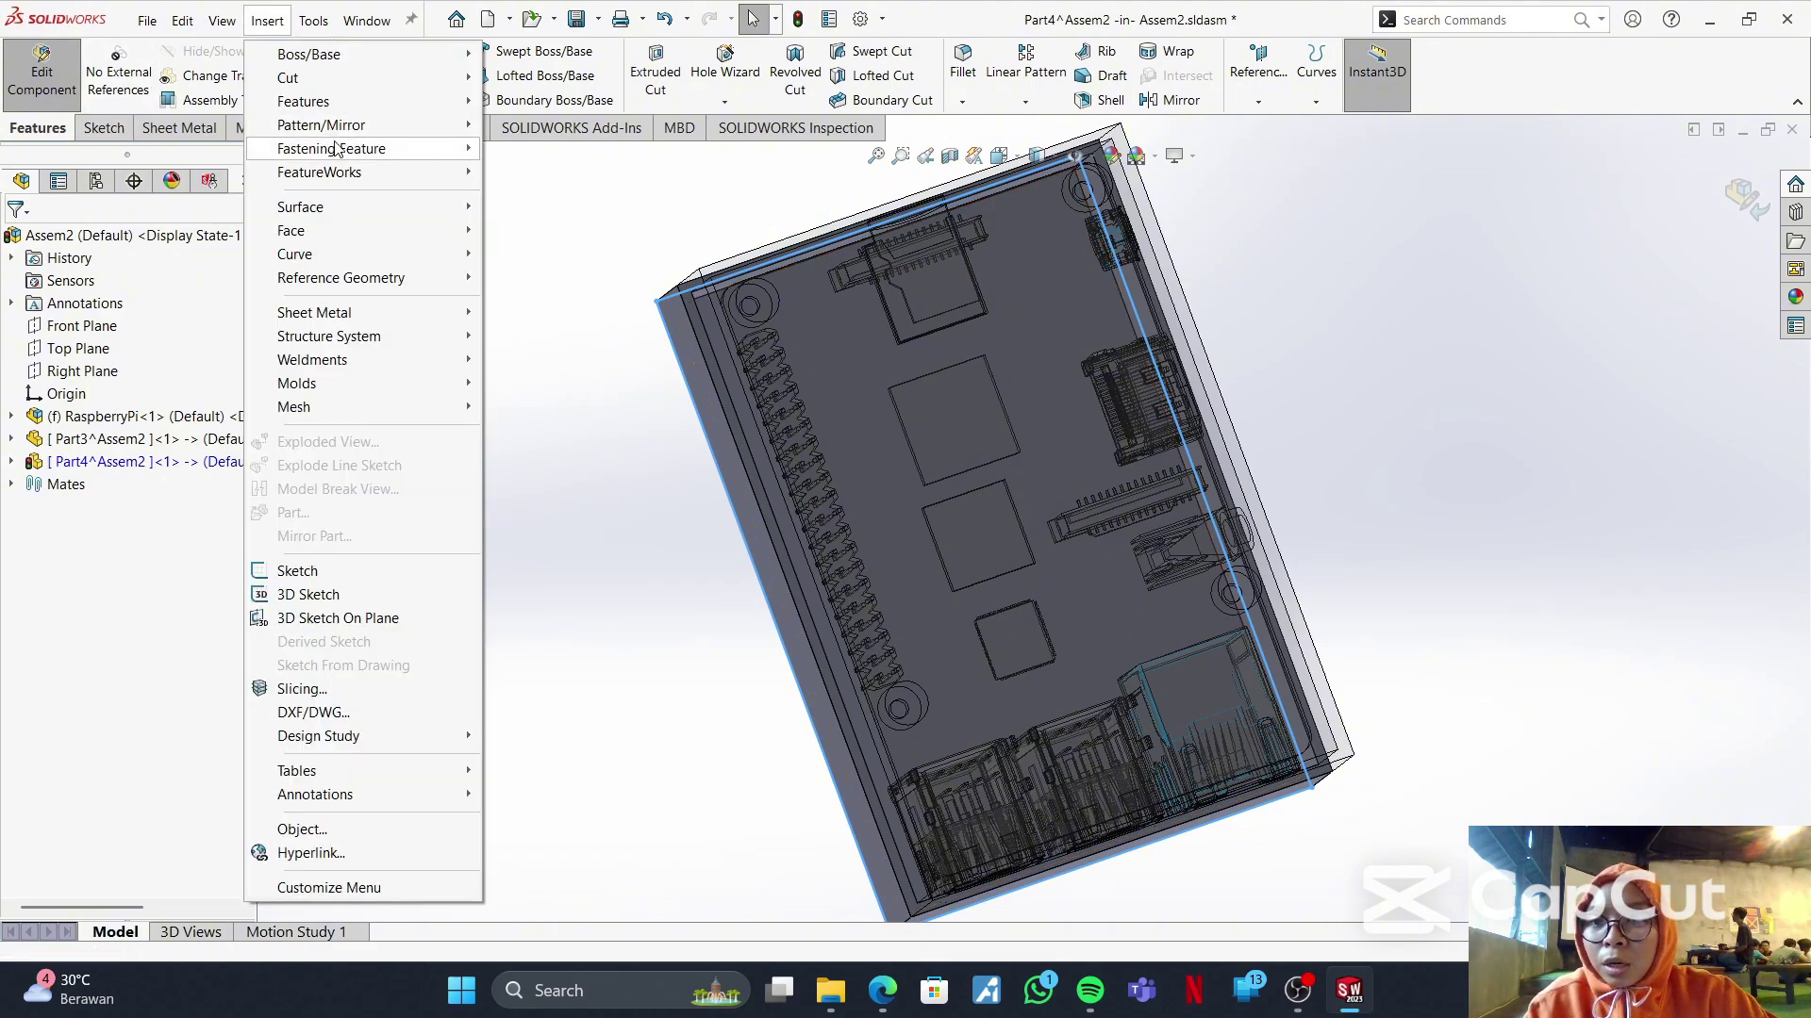
mouse_move(343, 158)
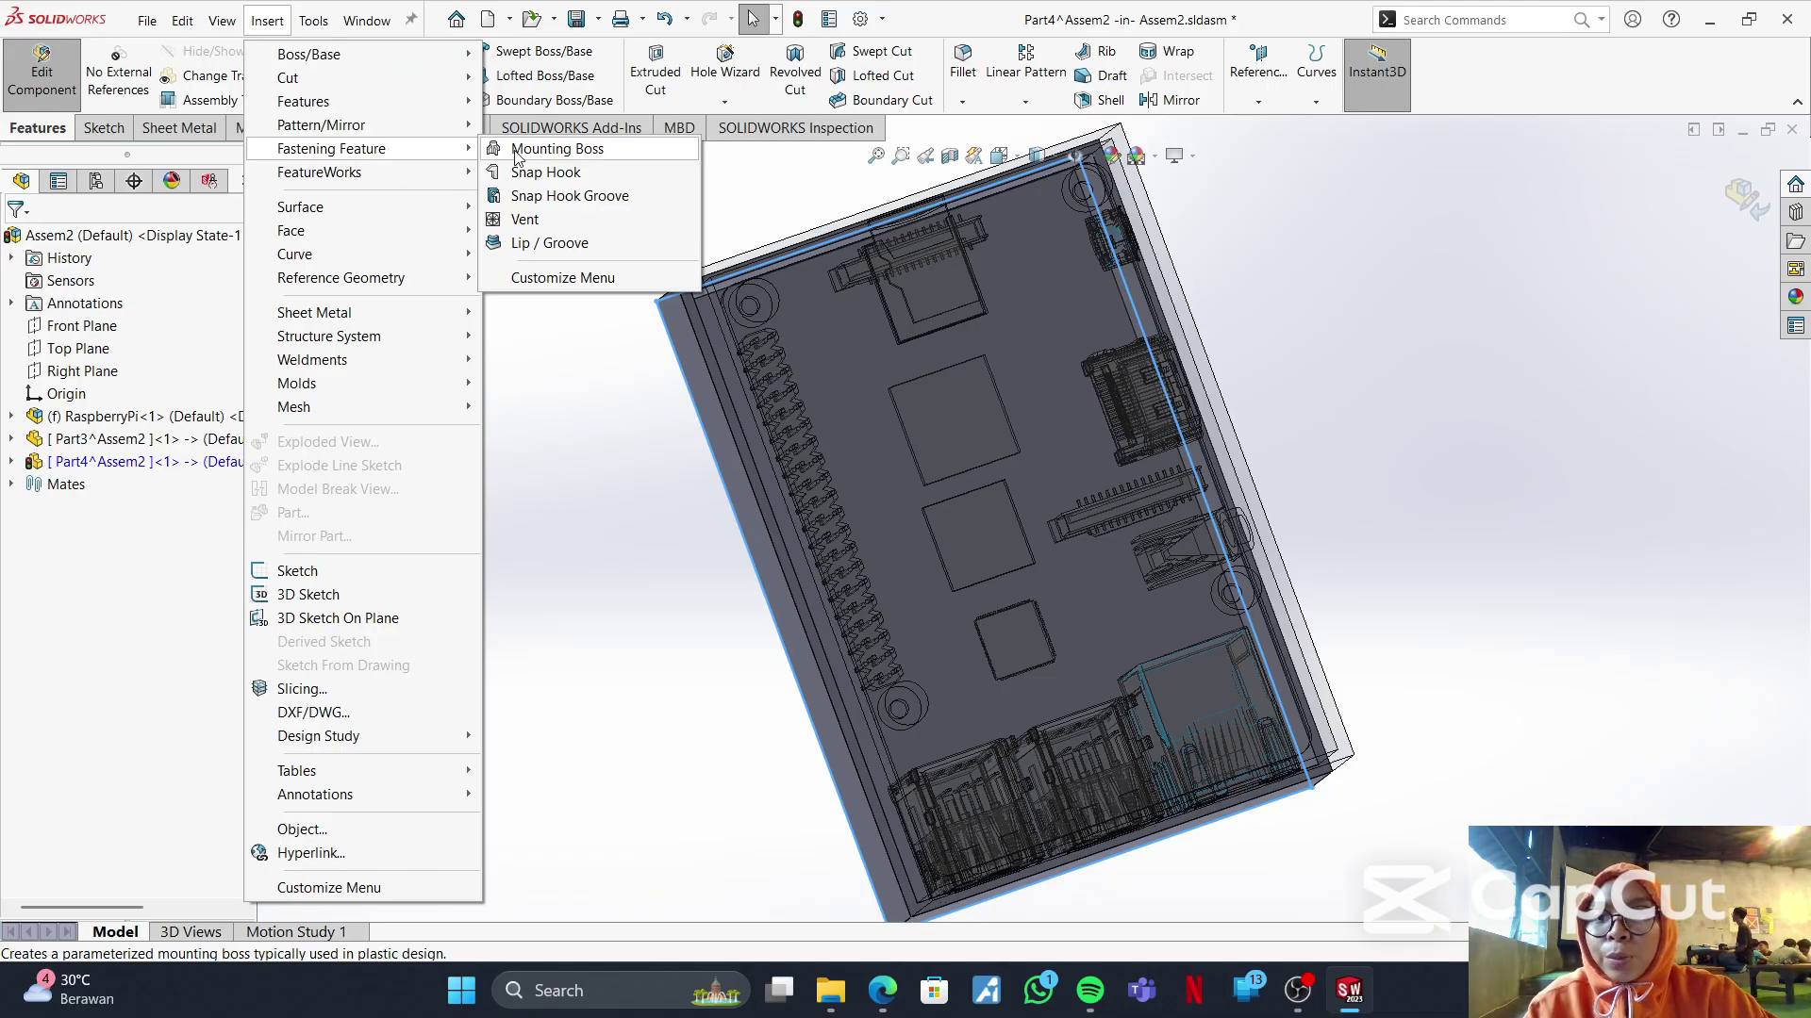
left_click(556, 149)
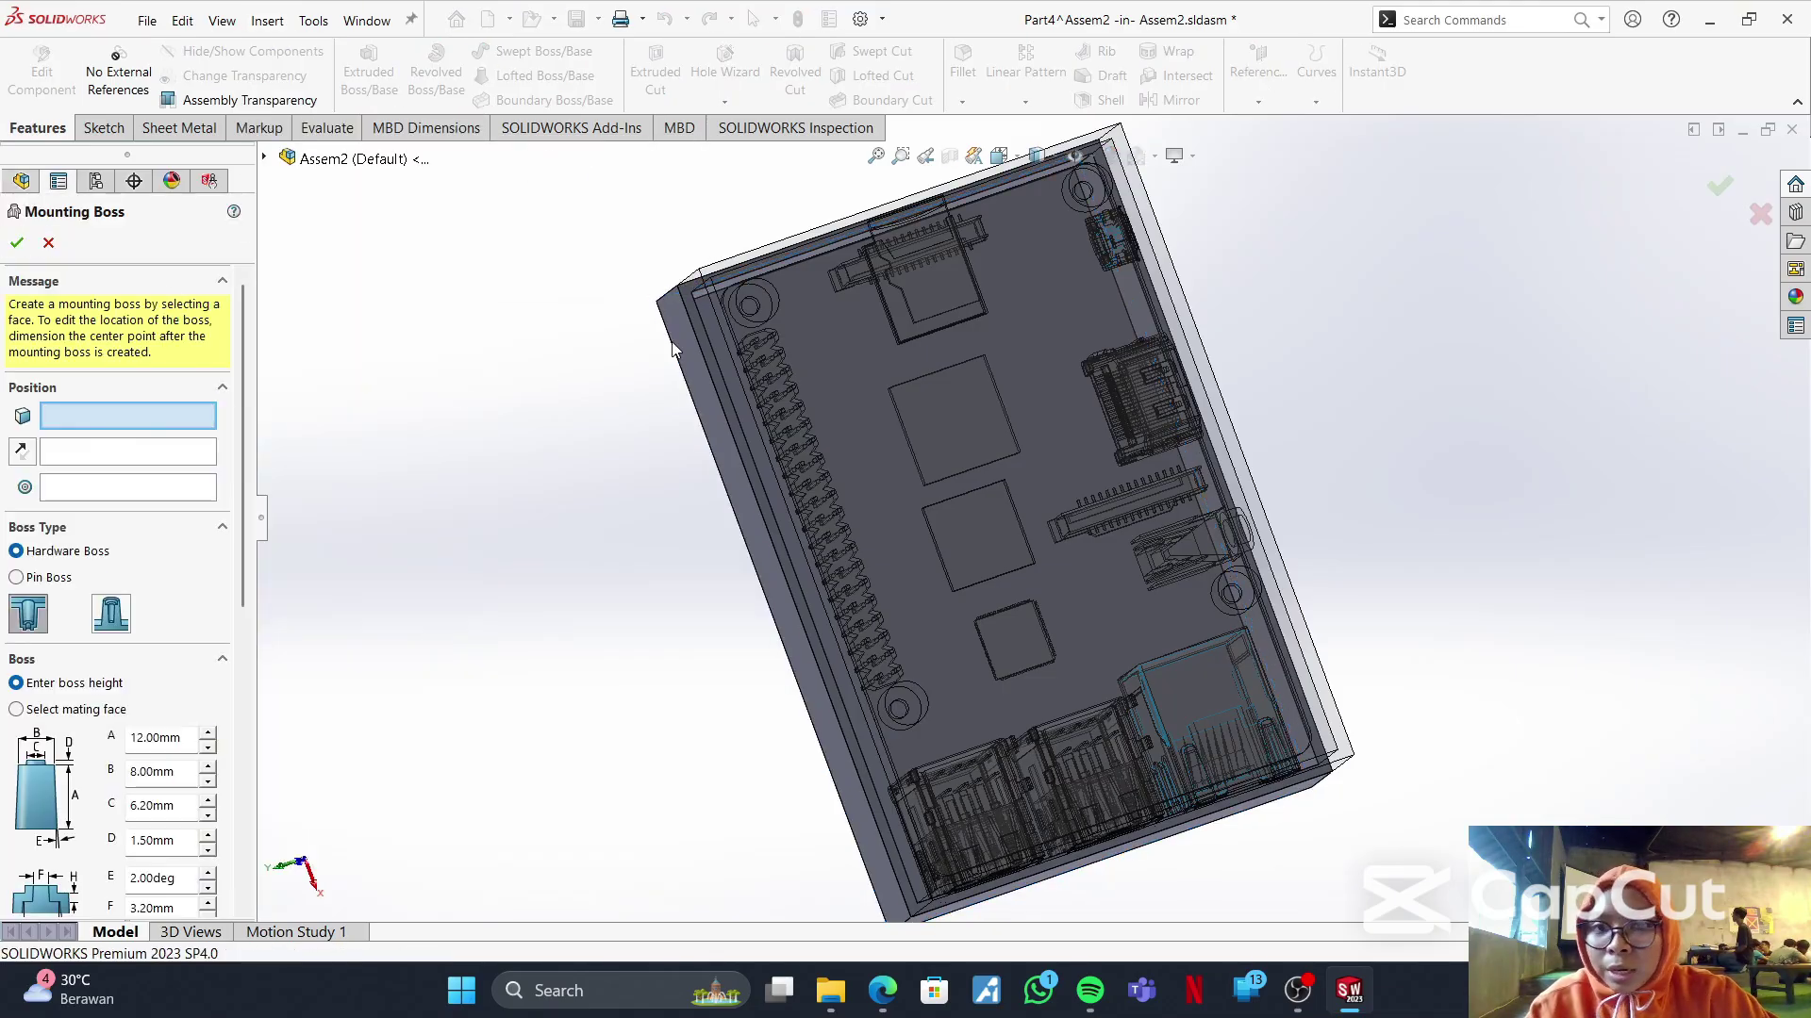
left_click(879, 375)
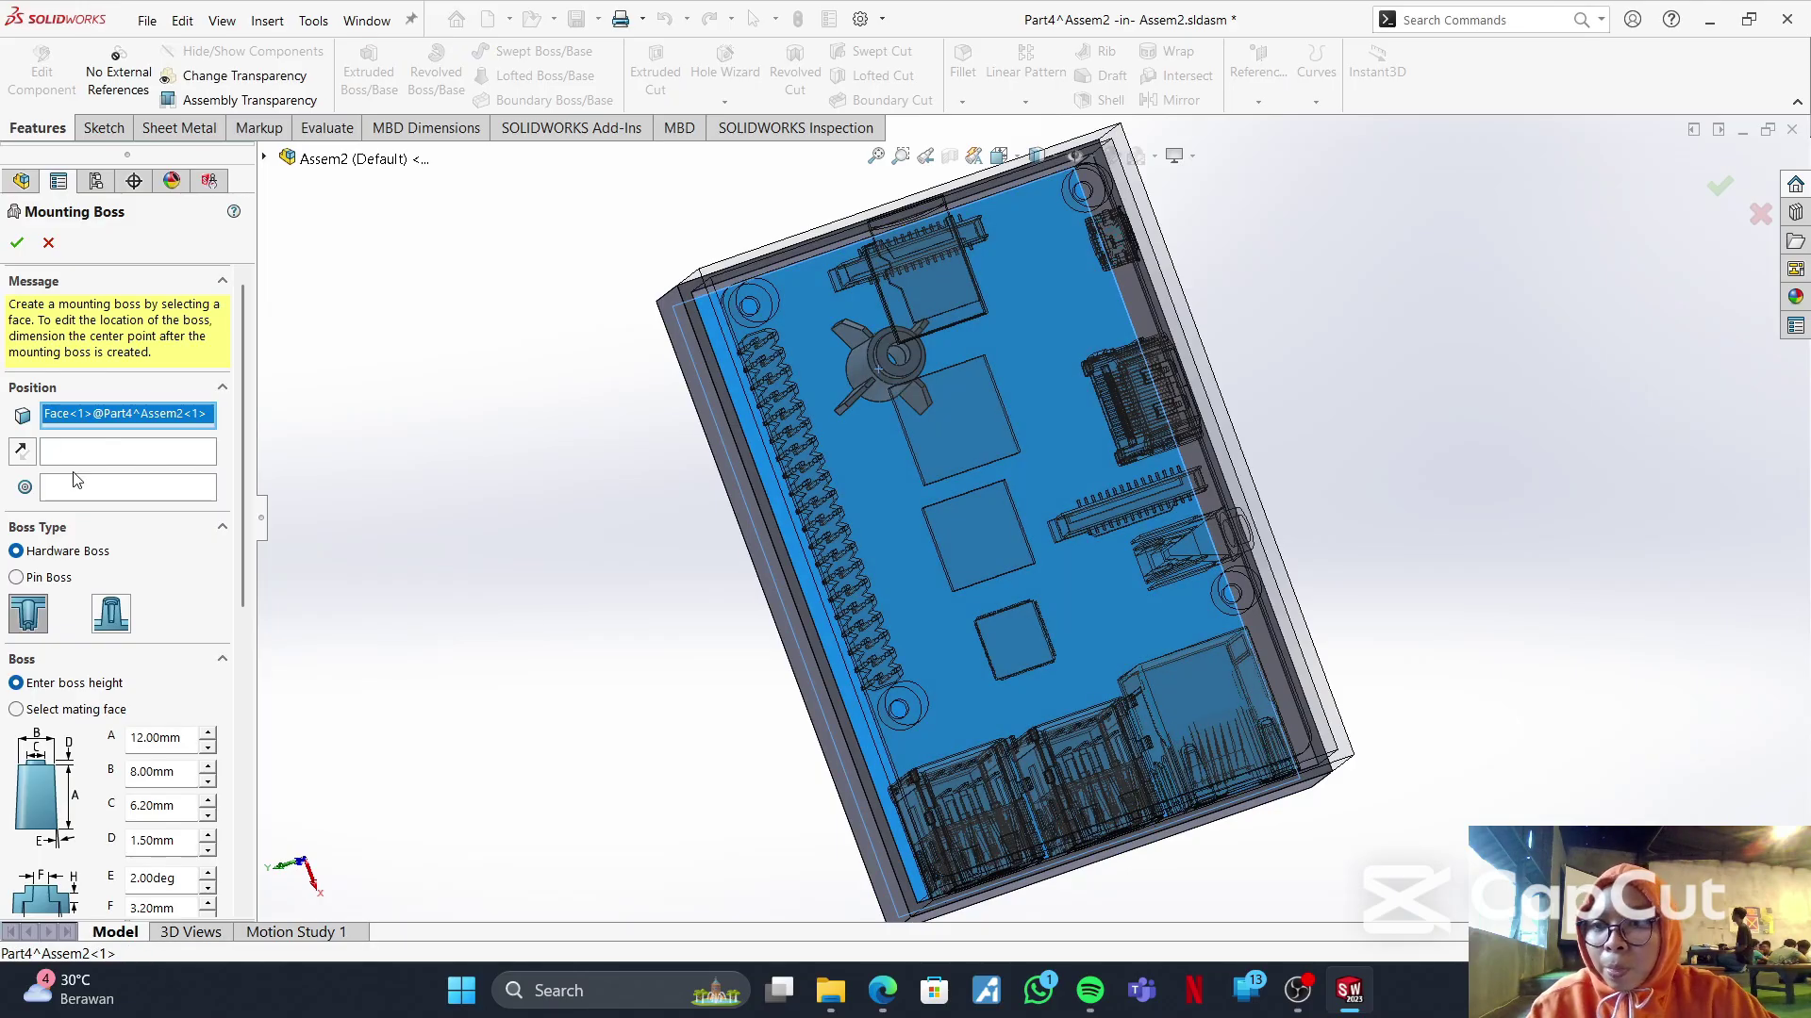
left_click(125, 488)
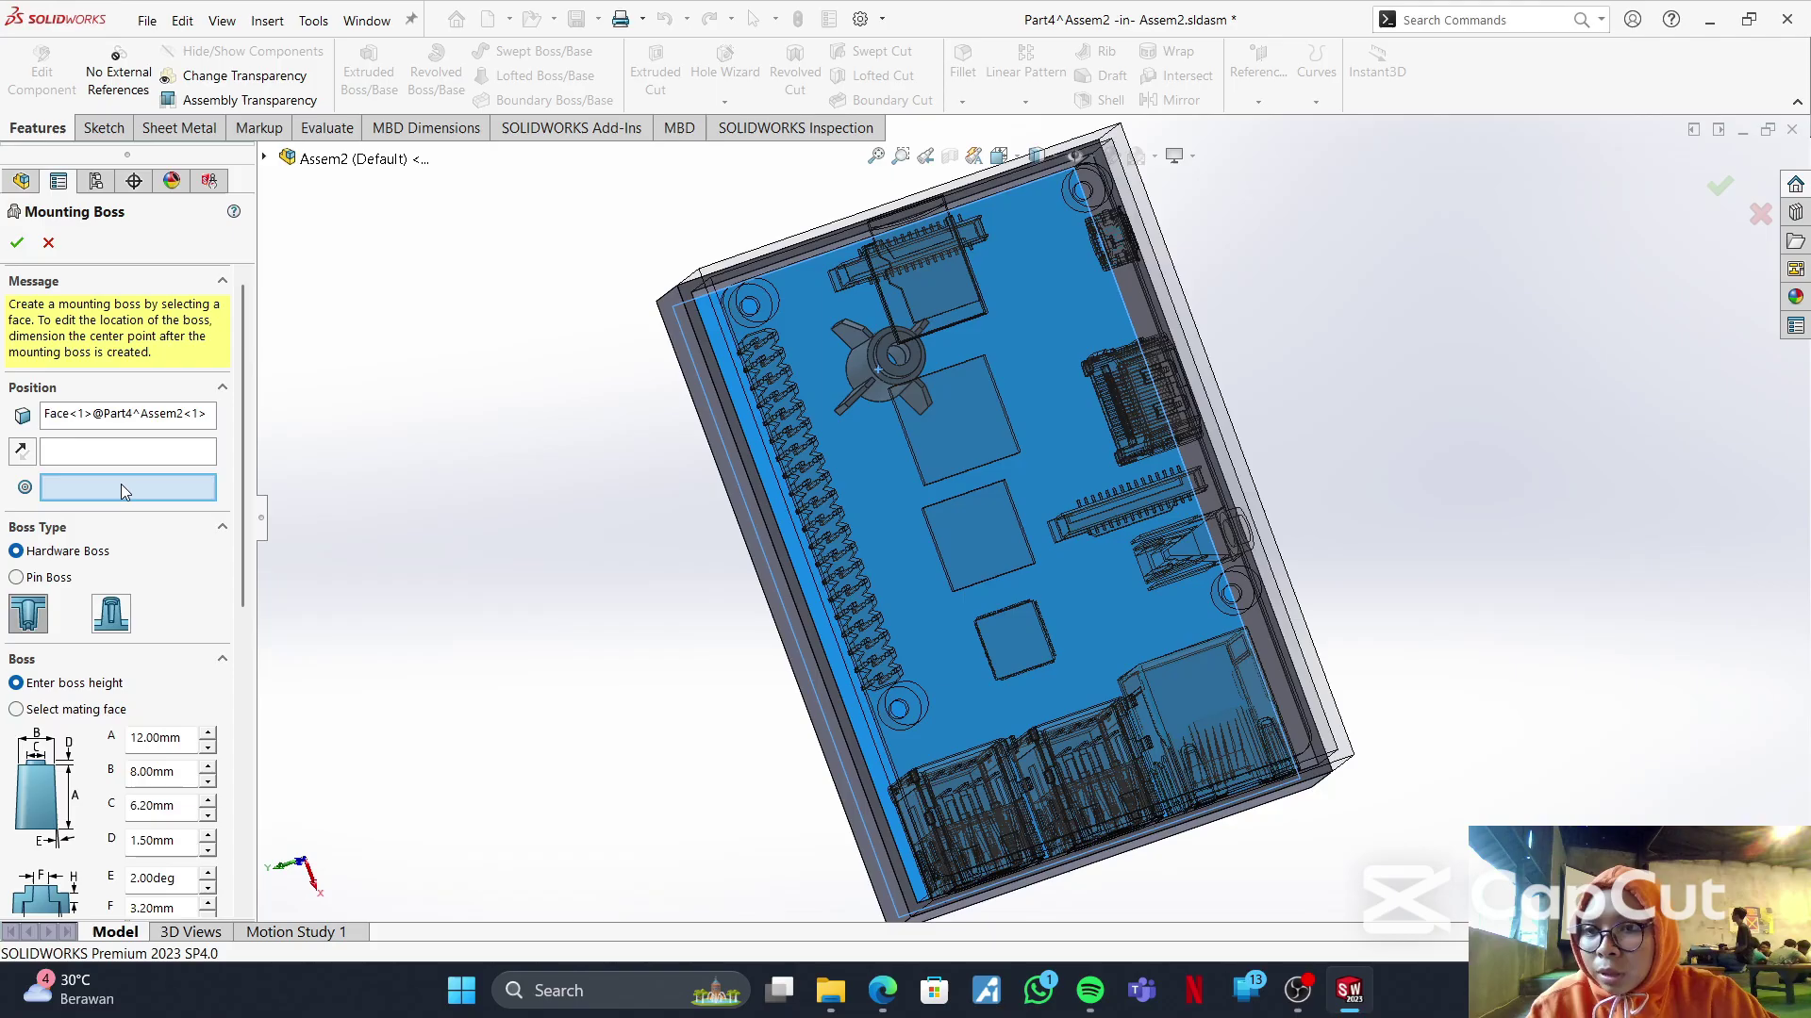
left_click(752, 308)
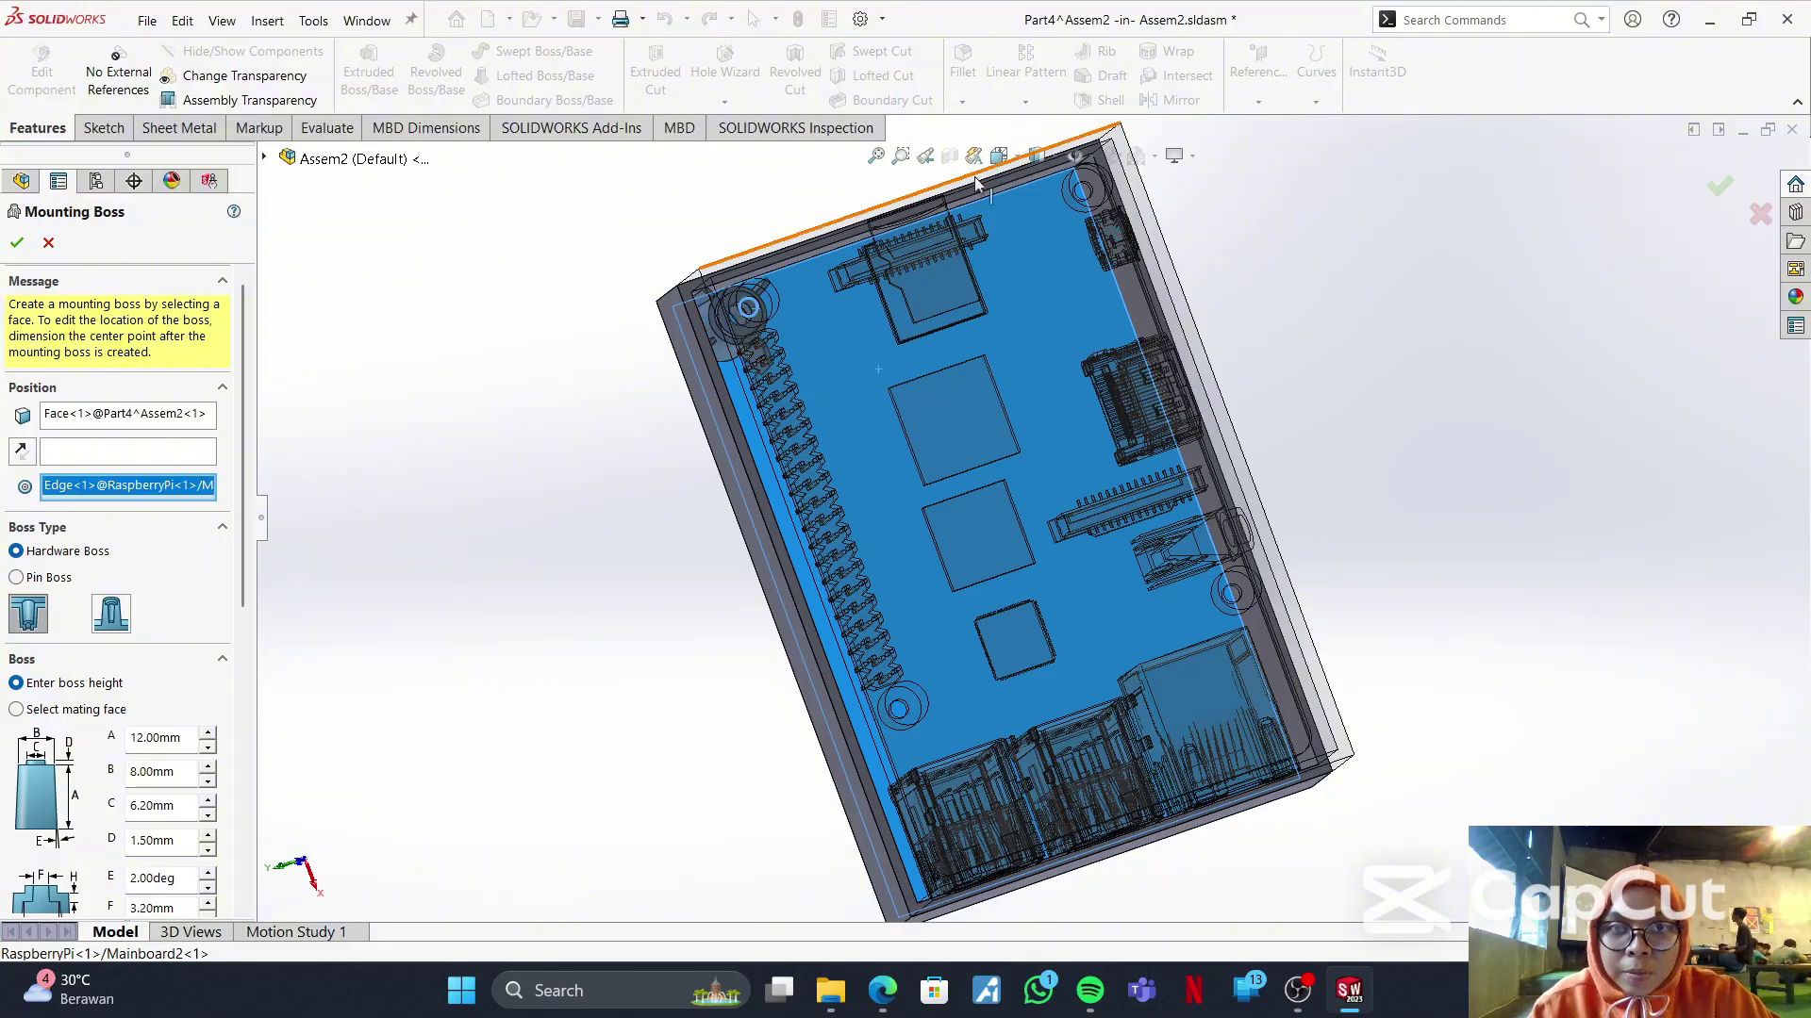
left_click(1018, 160)
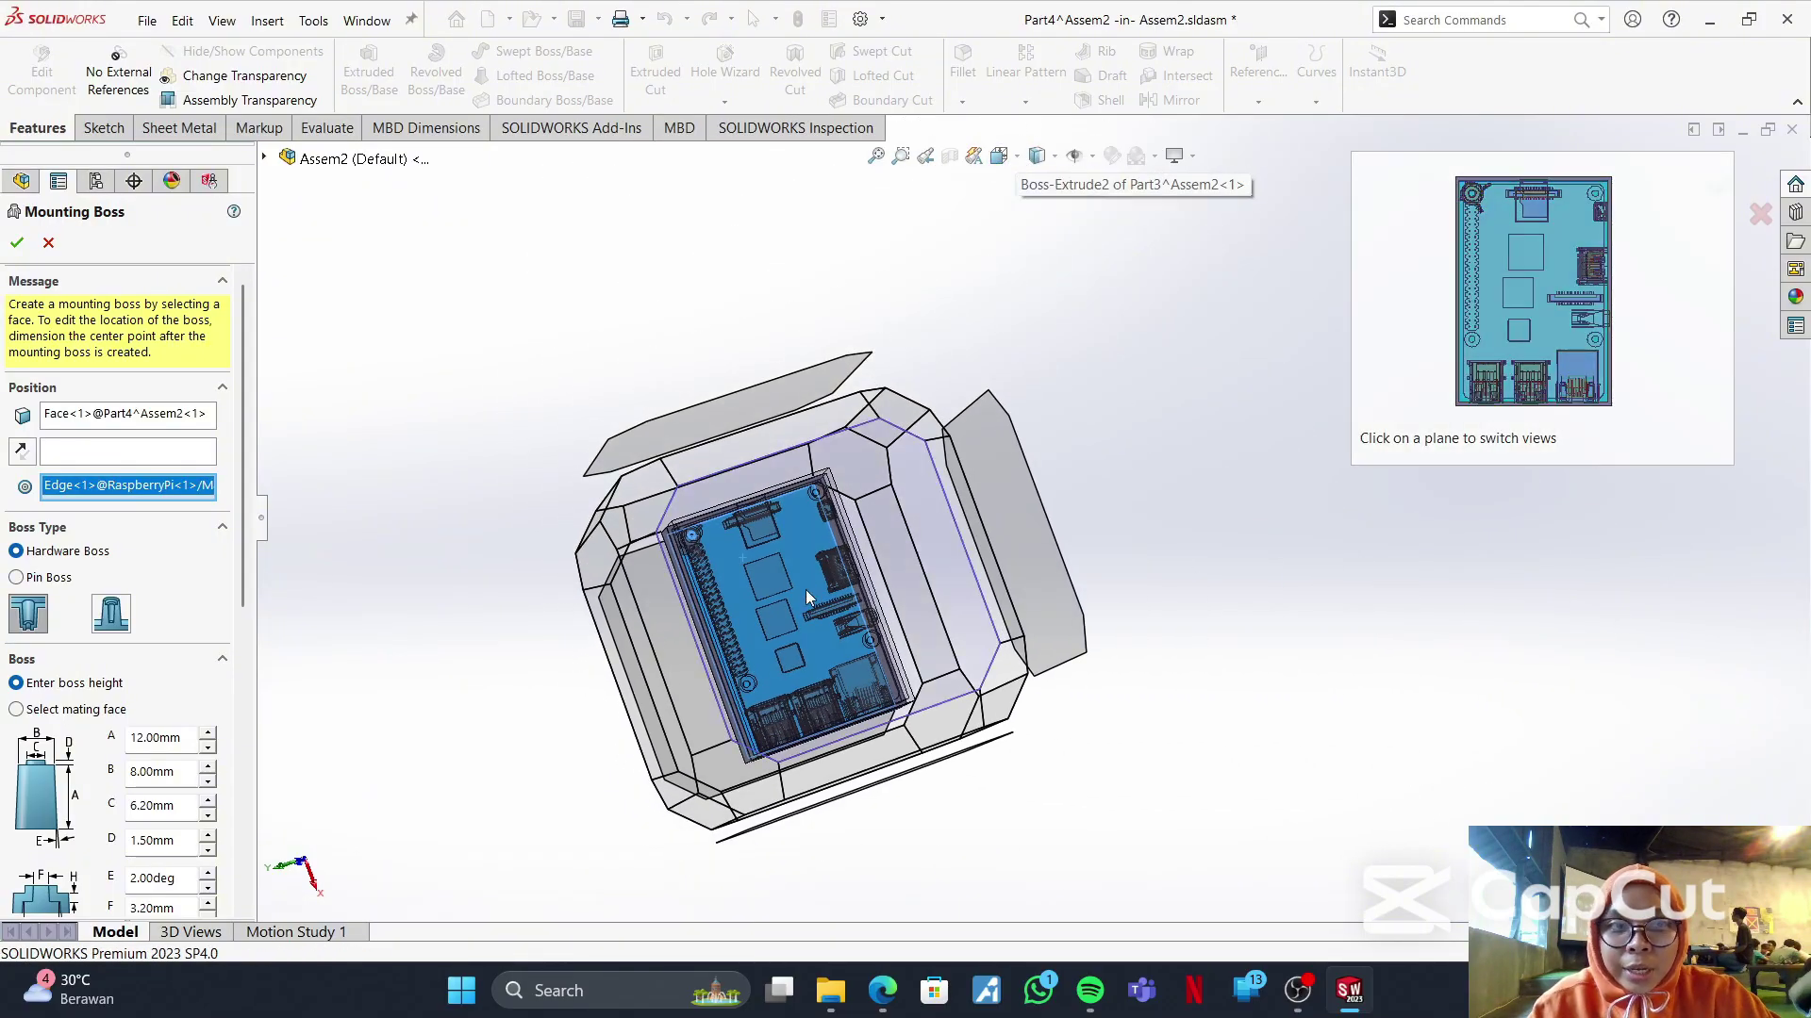
left_click(806, 590)
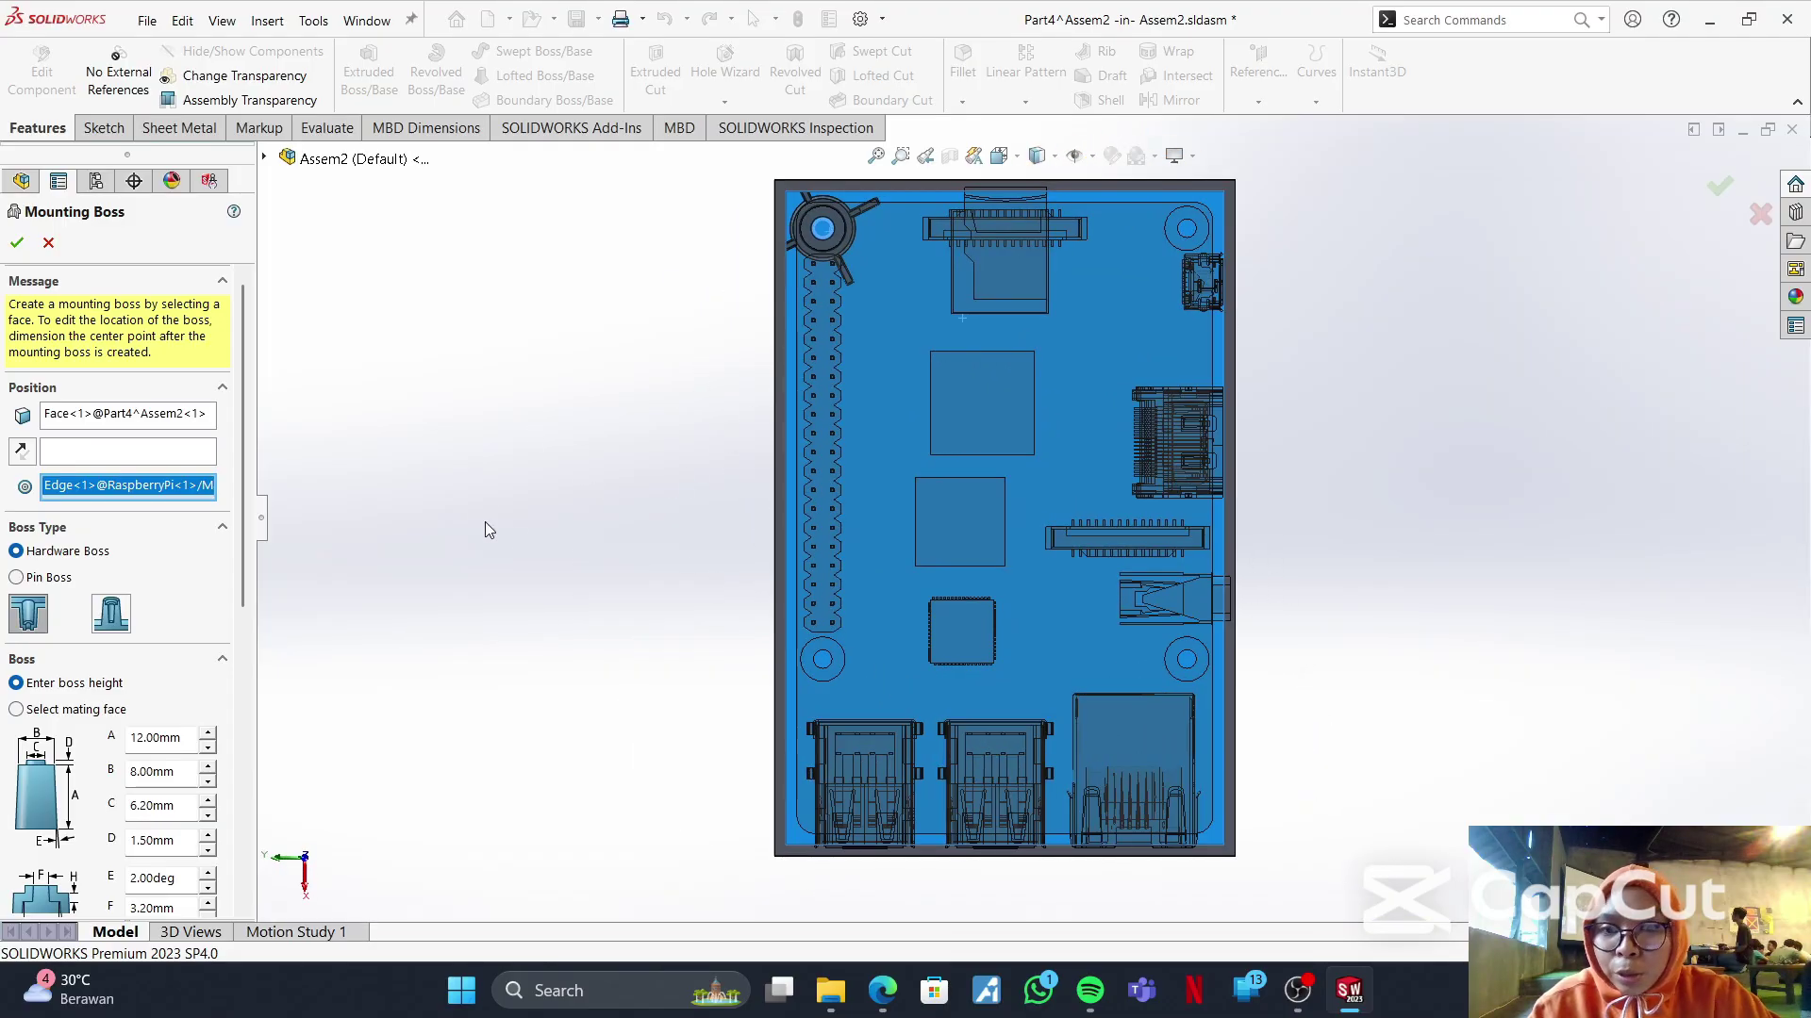
- Switch the hardware boss to the thread style and set height A to 16.5 mm, diameter B to 6 mm and draft C to 0 degrees
left_click(110, 615)
scroll(165, 708, "down", 4)
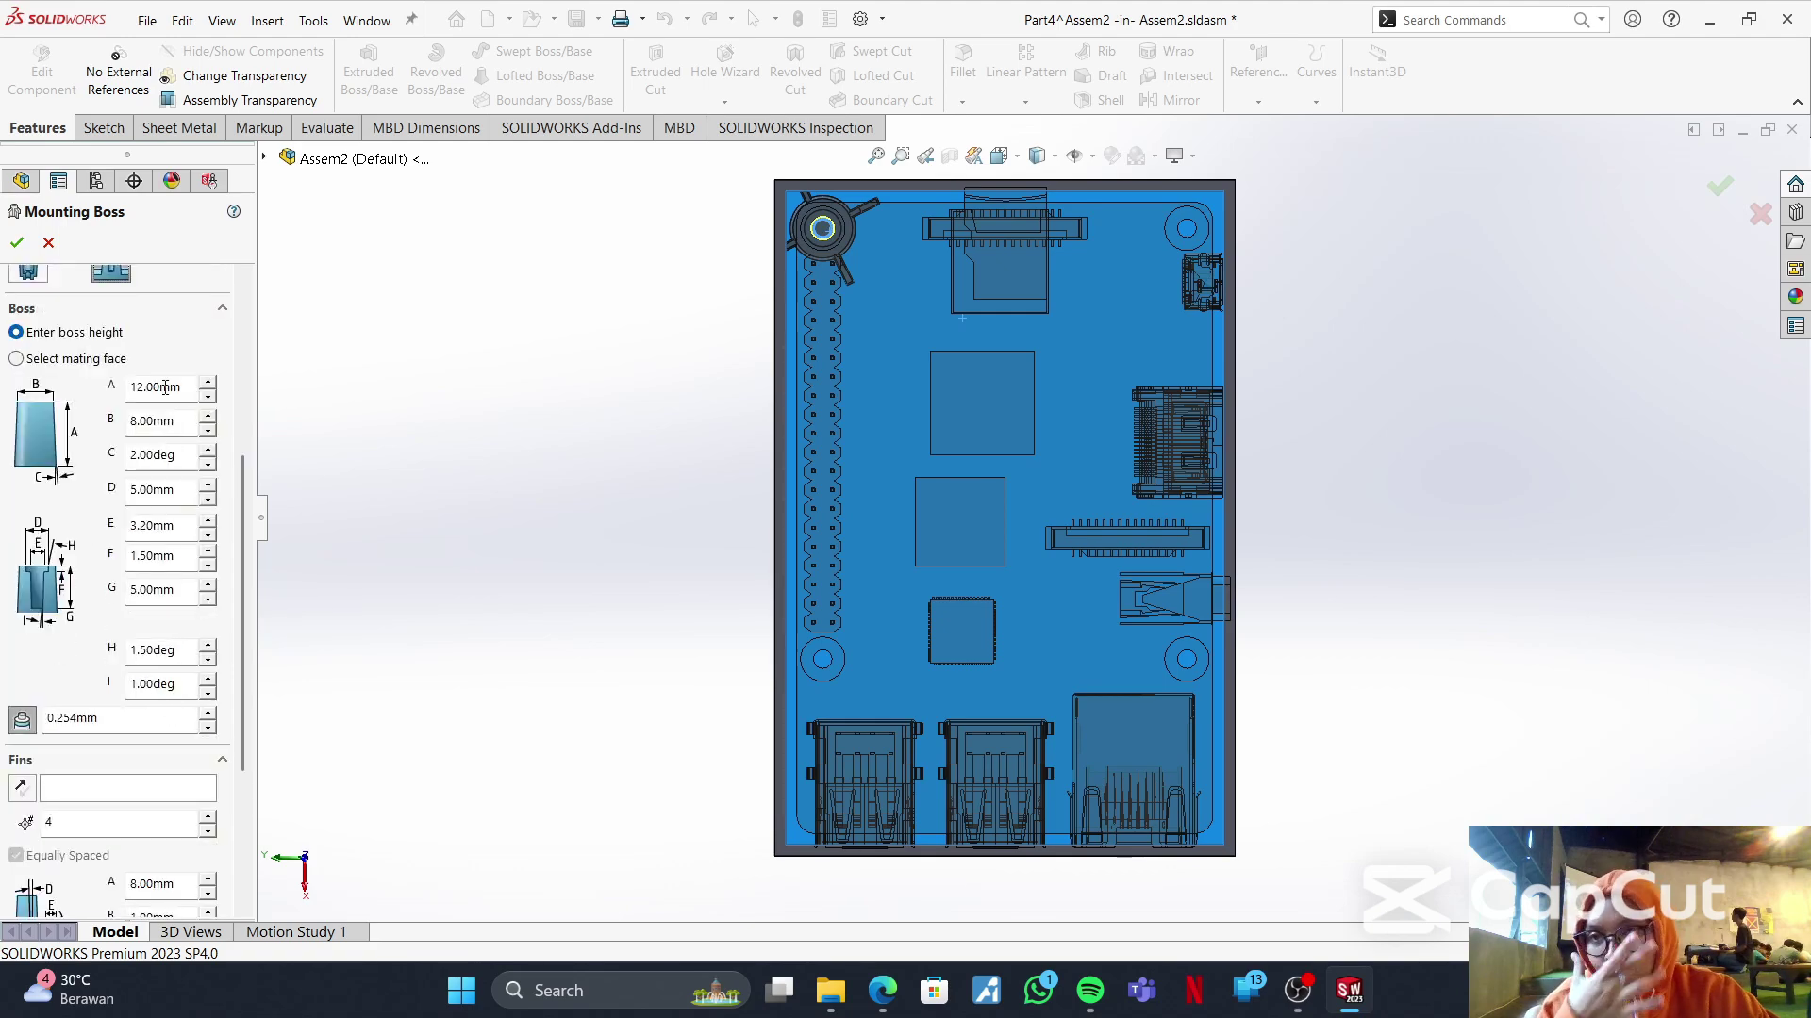
left_click_drag(185, 389, 121, 407)
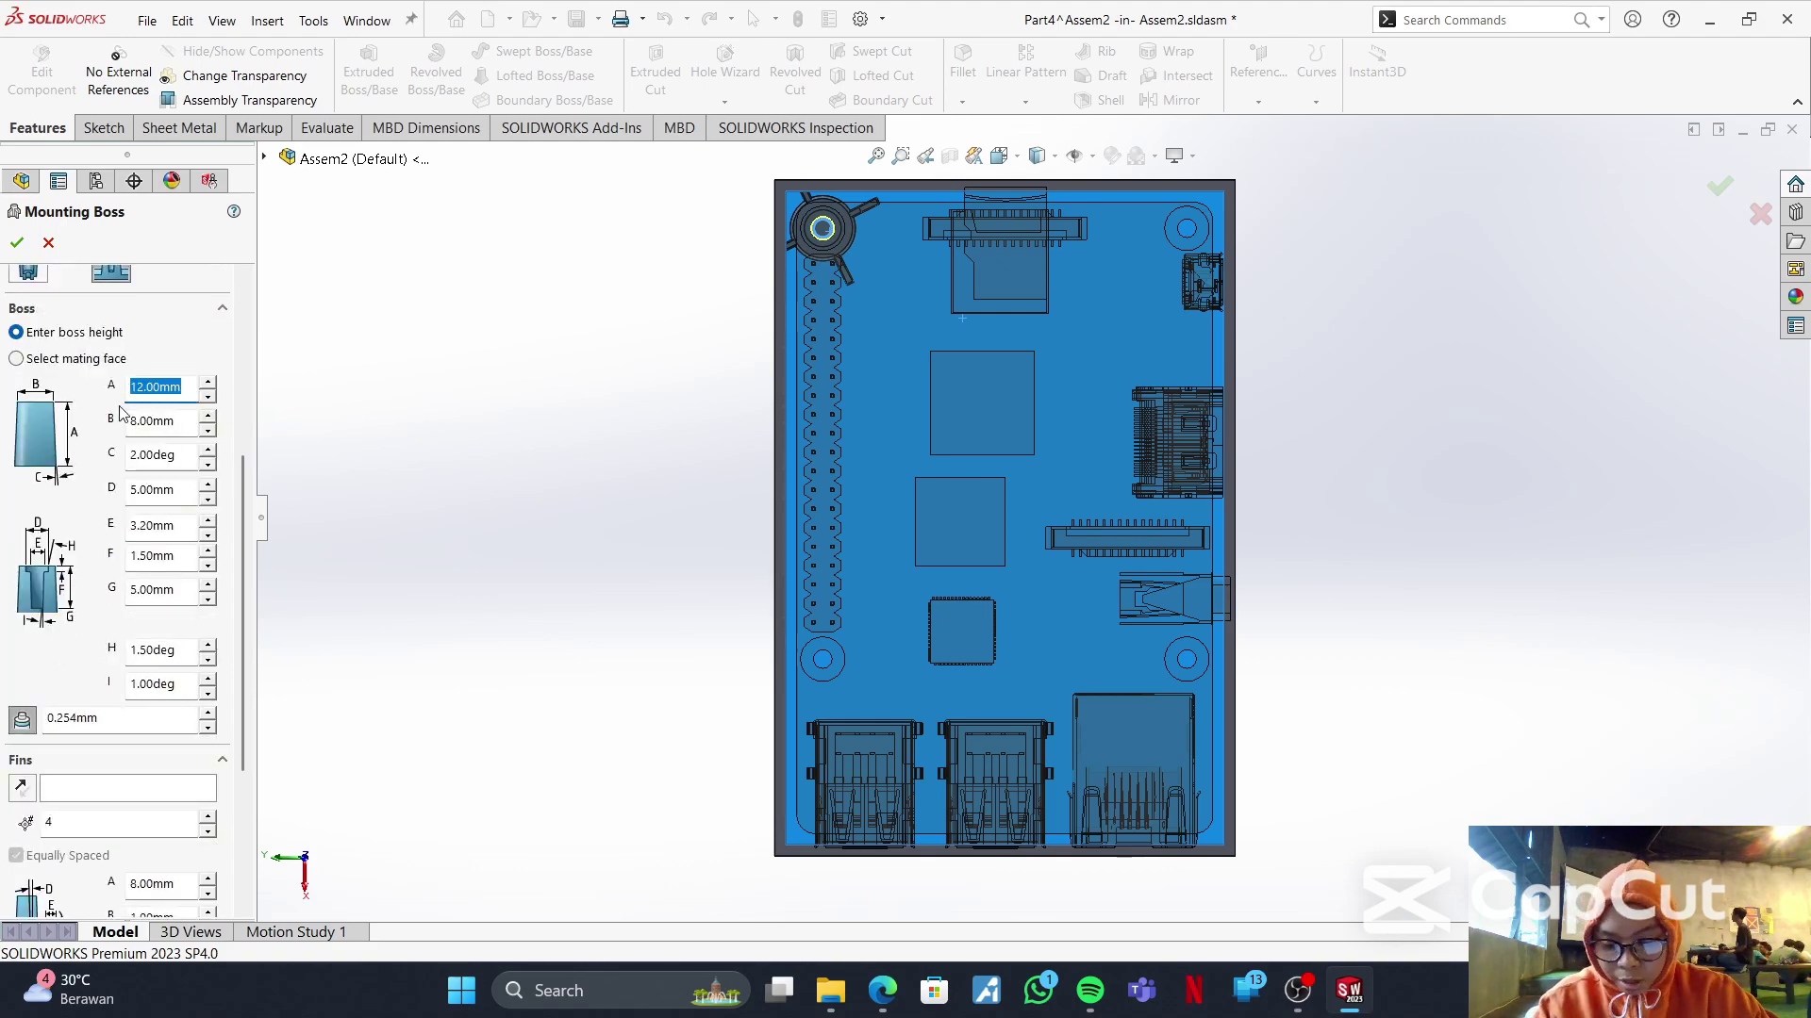
type("16")
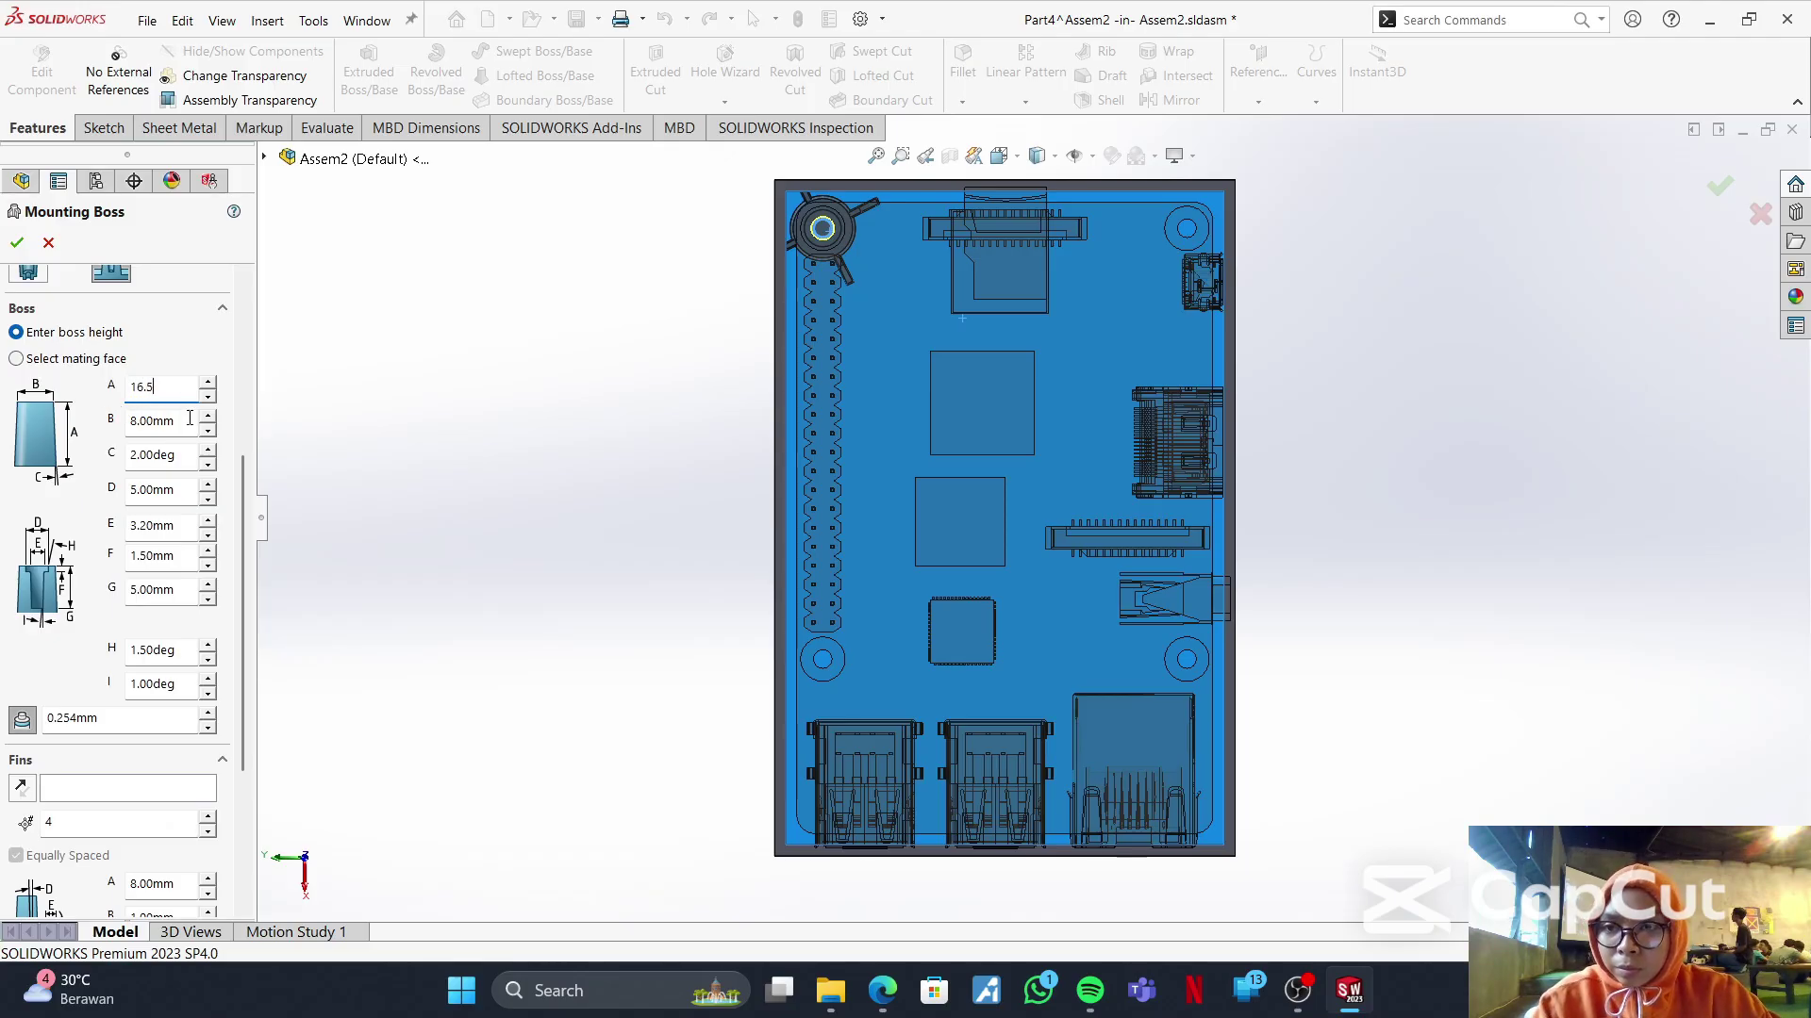
type(".5")
key("Tab")
type("6")
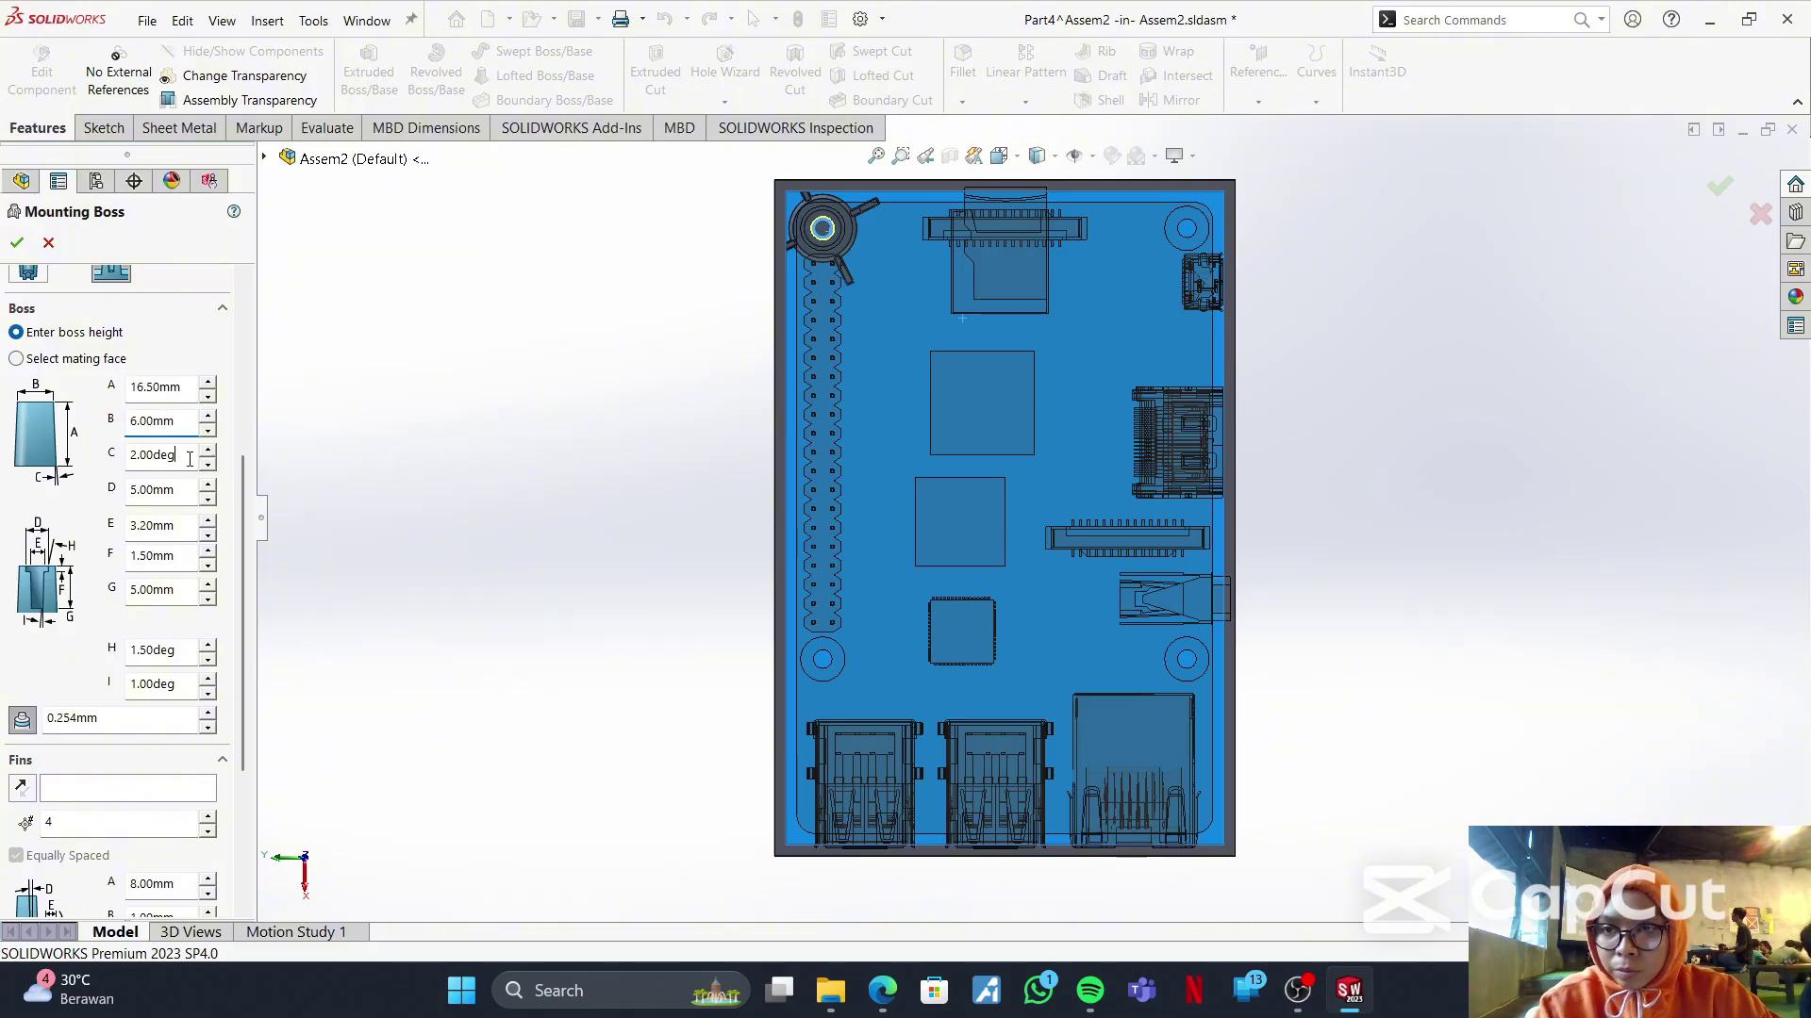
double_click(190, 460)
type("0")
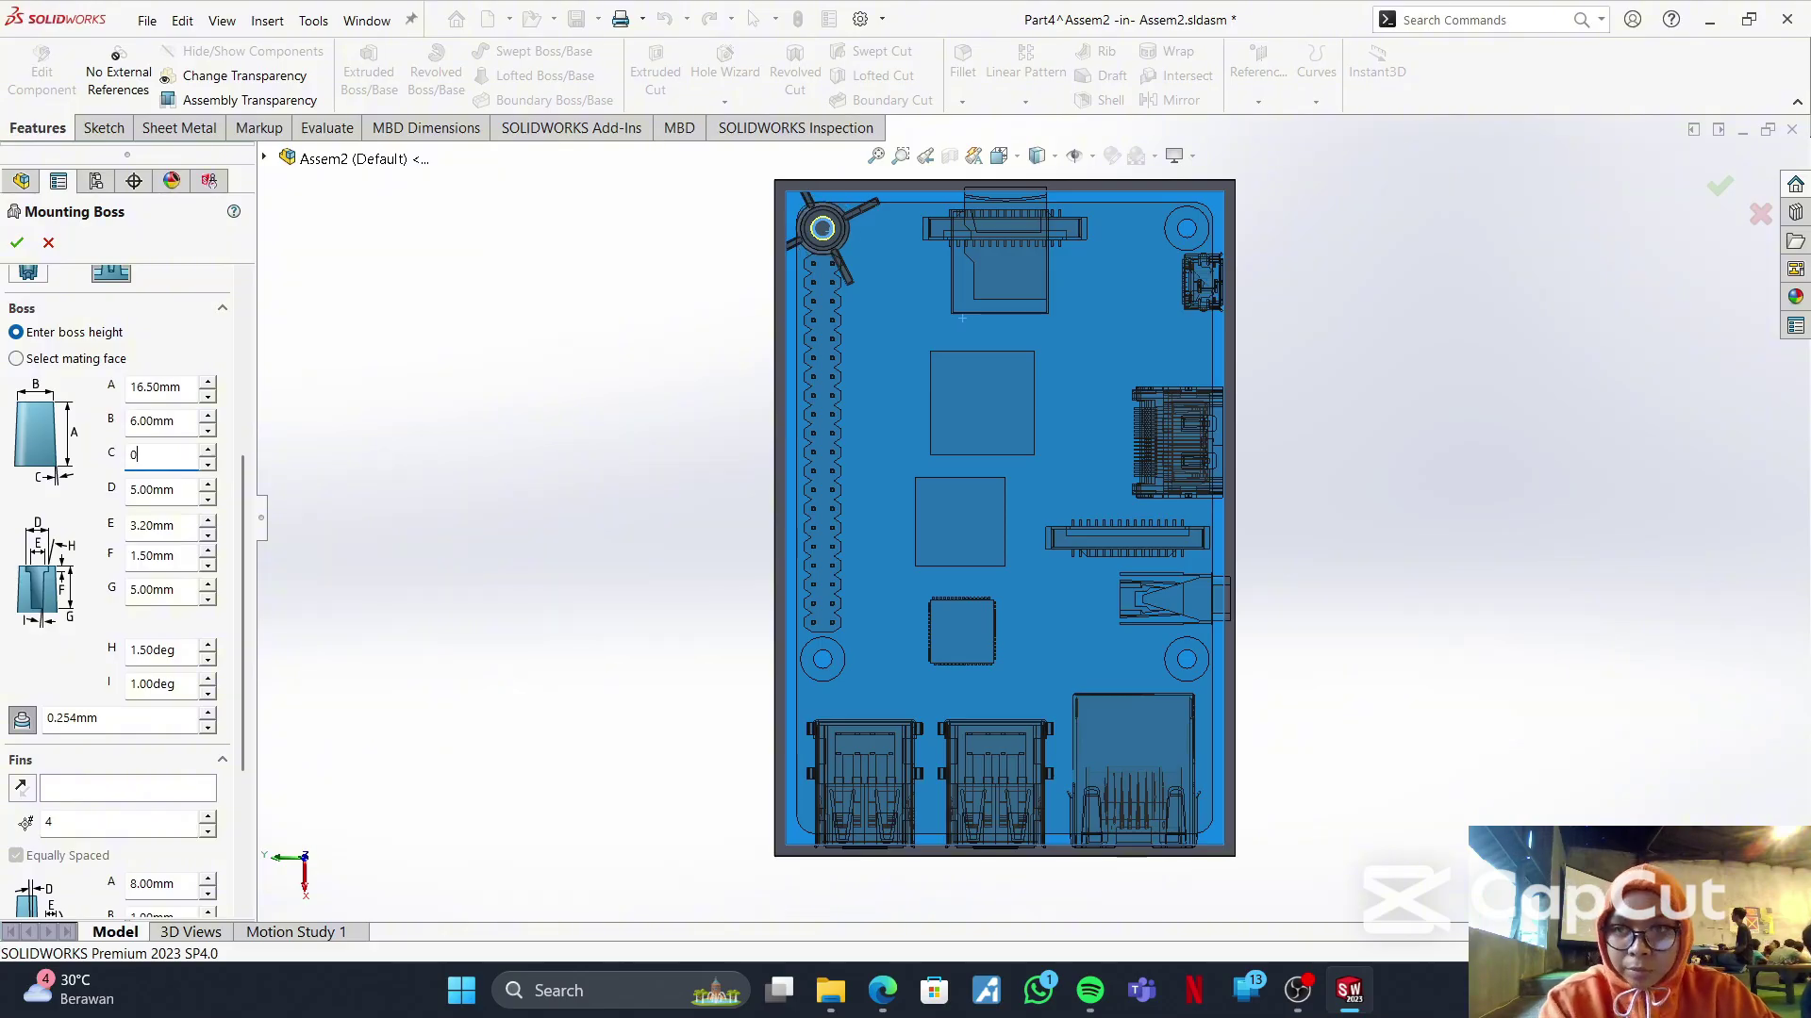
- Set the boss's hole diameters D and E to 1.6 mm and its hole draft angles H and I to 0 degrees
double_click(179, 491)
type("1")
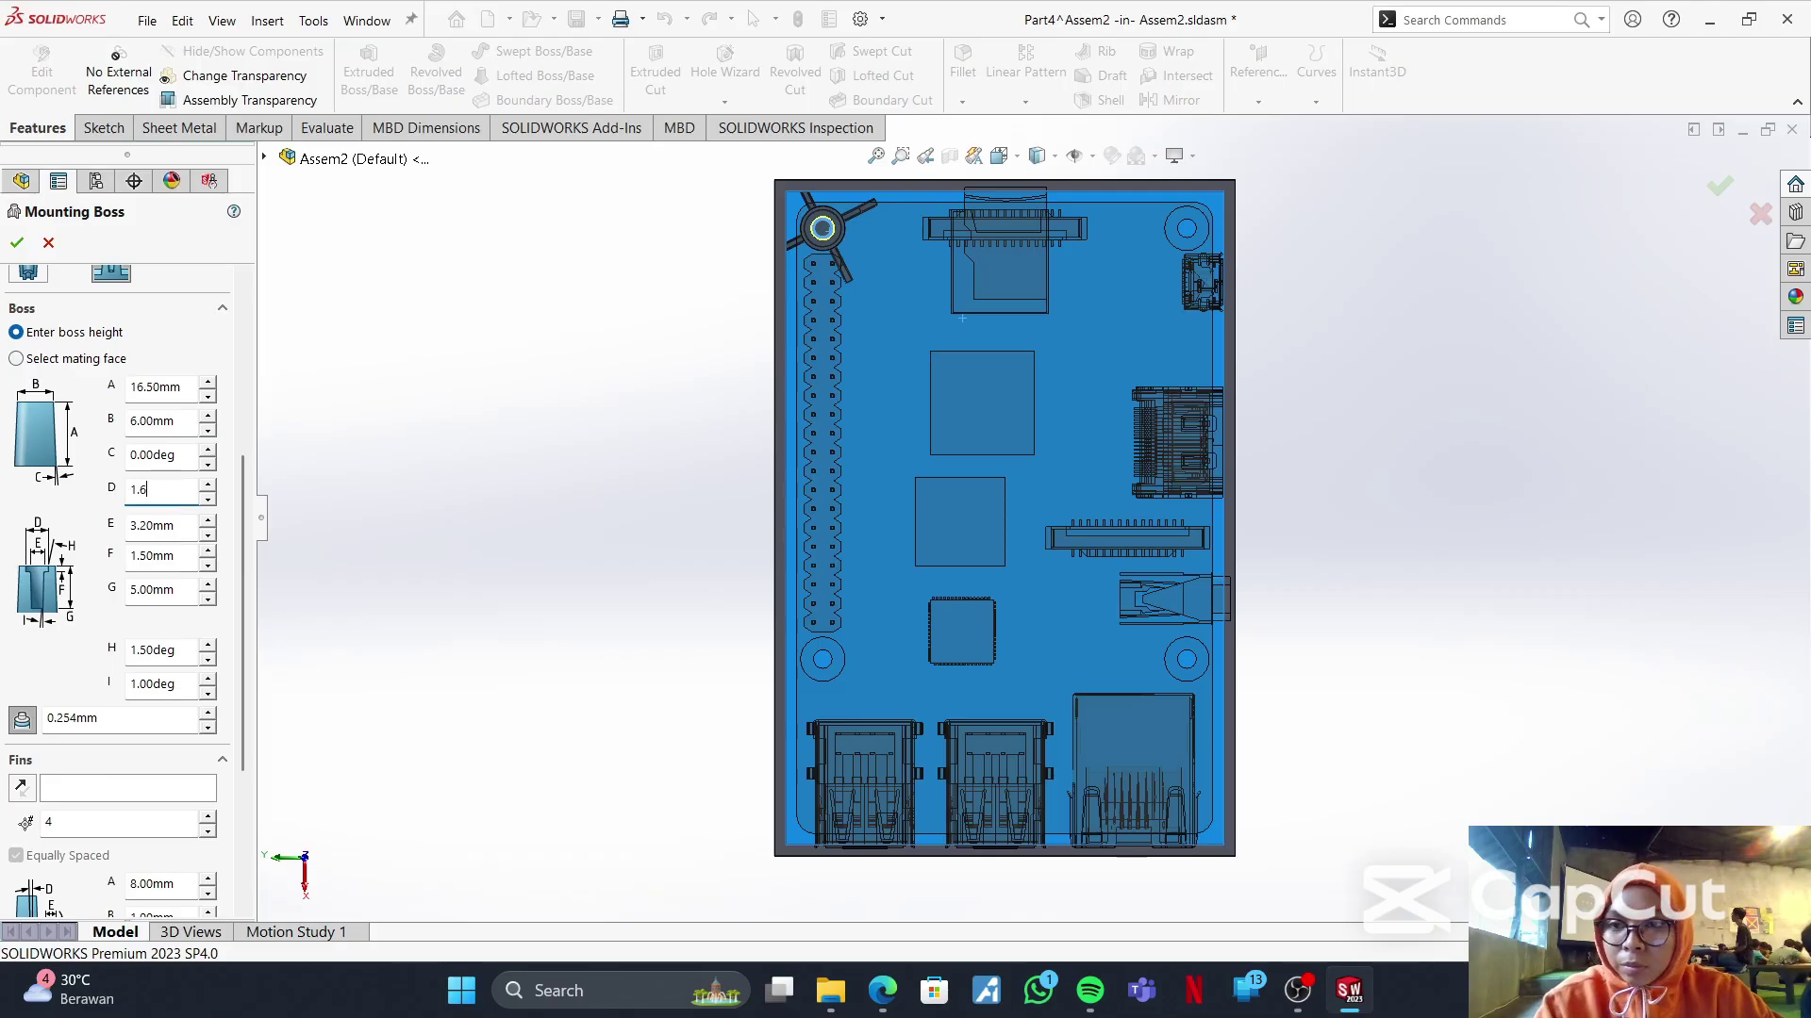
type(".6")
double_click(184, 526)
type("1")
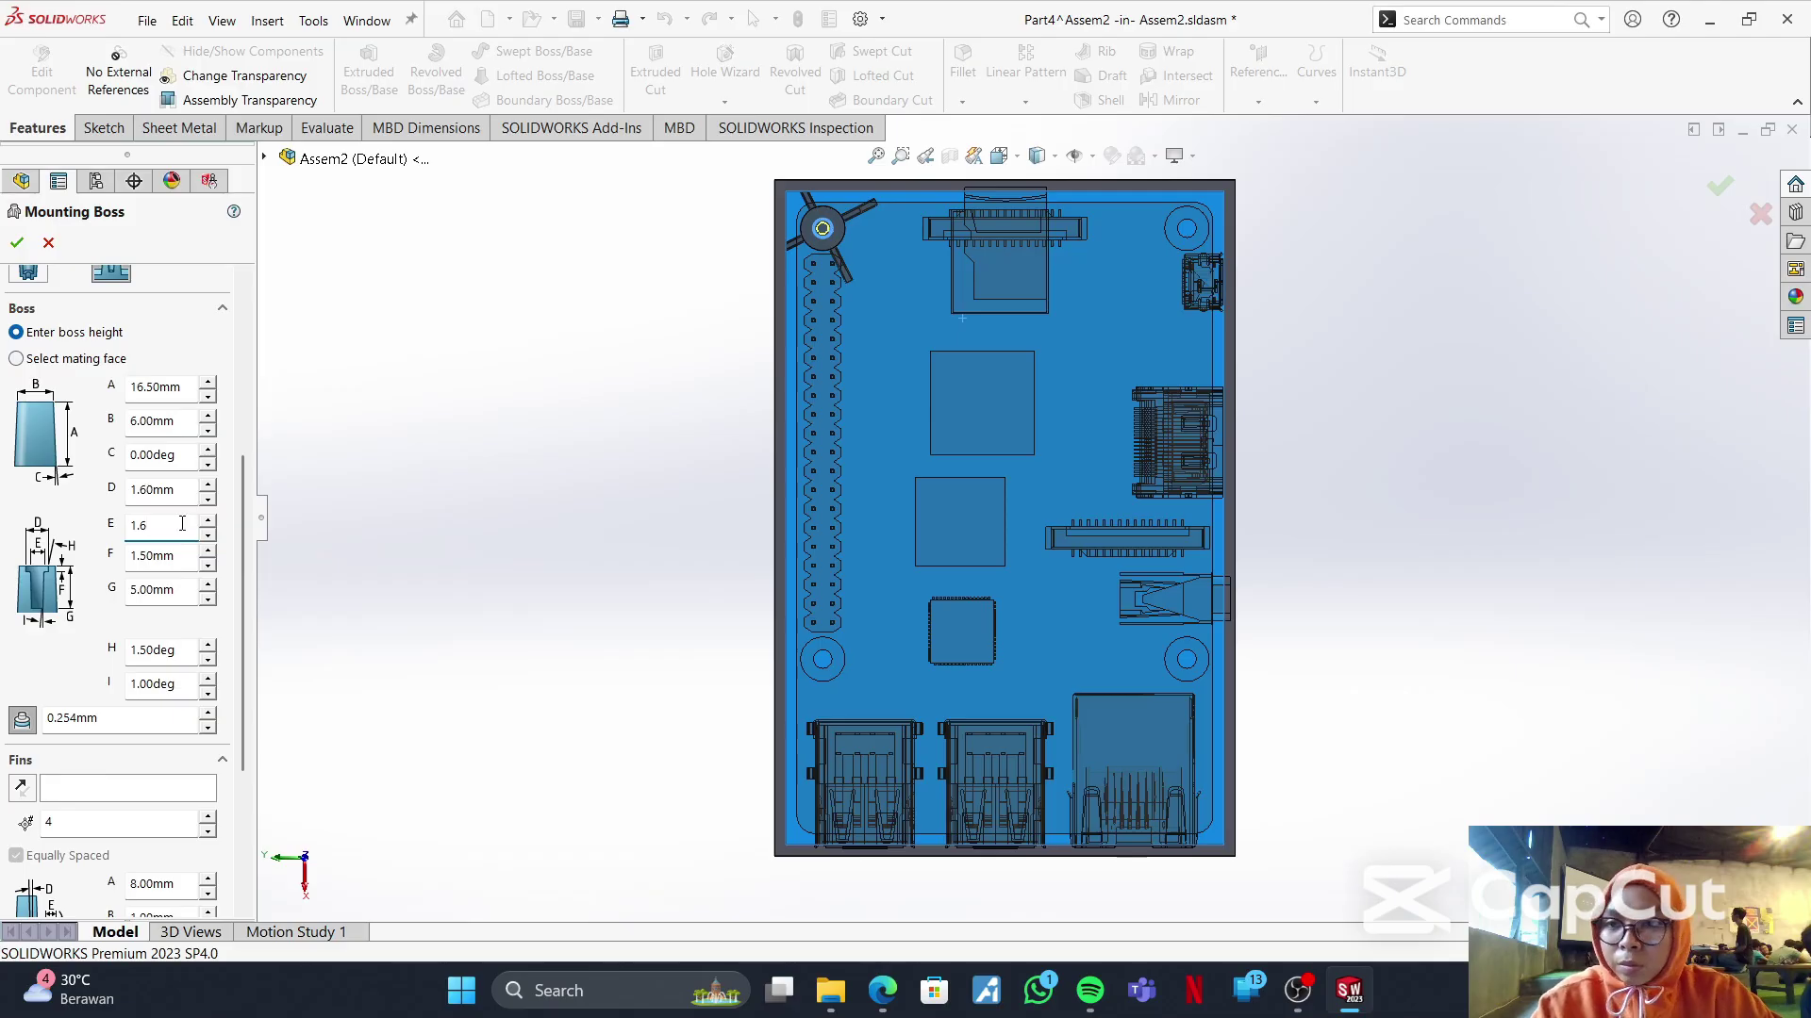
double_click(188, 555)
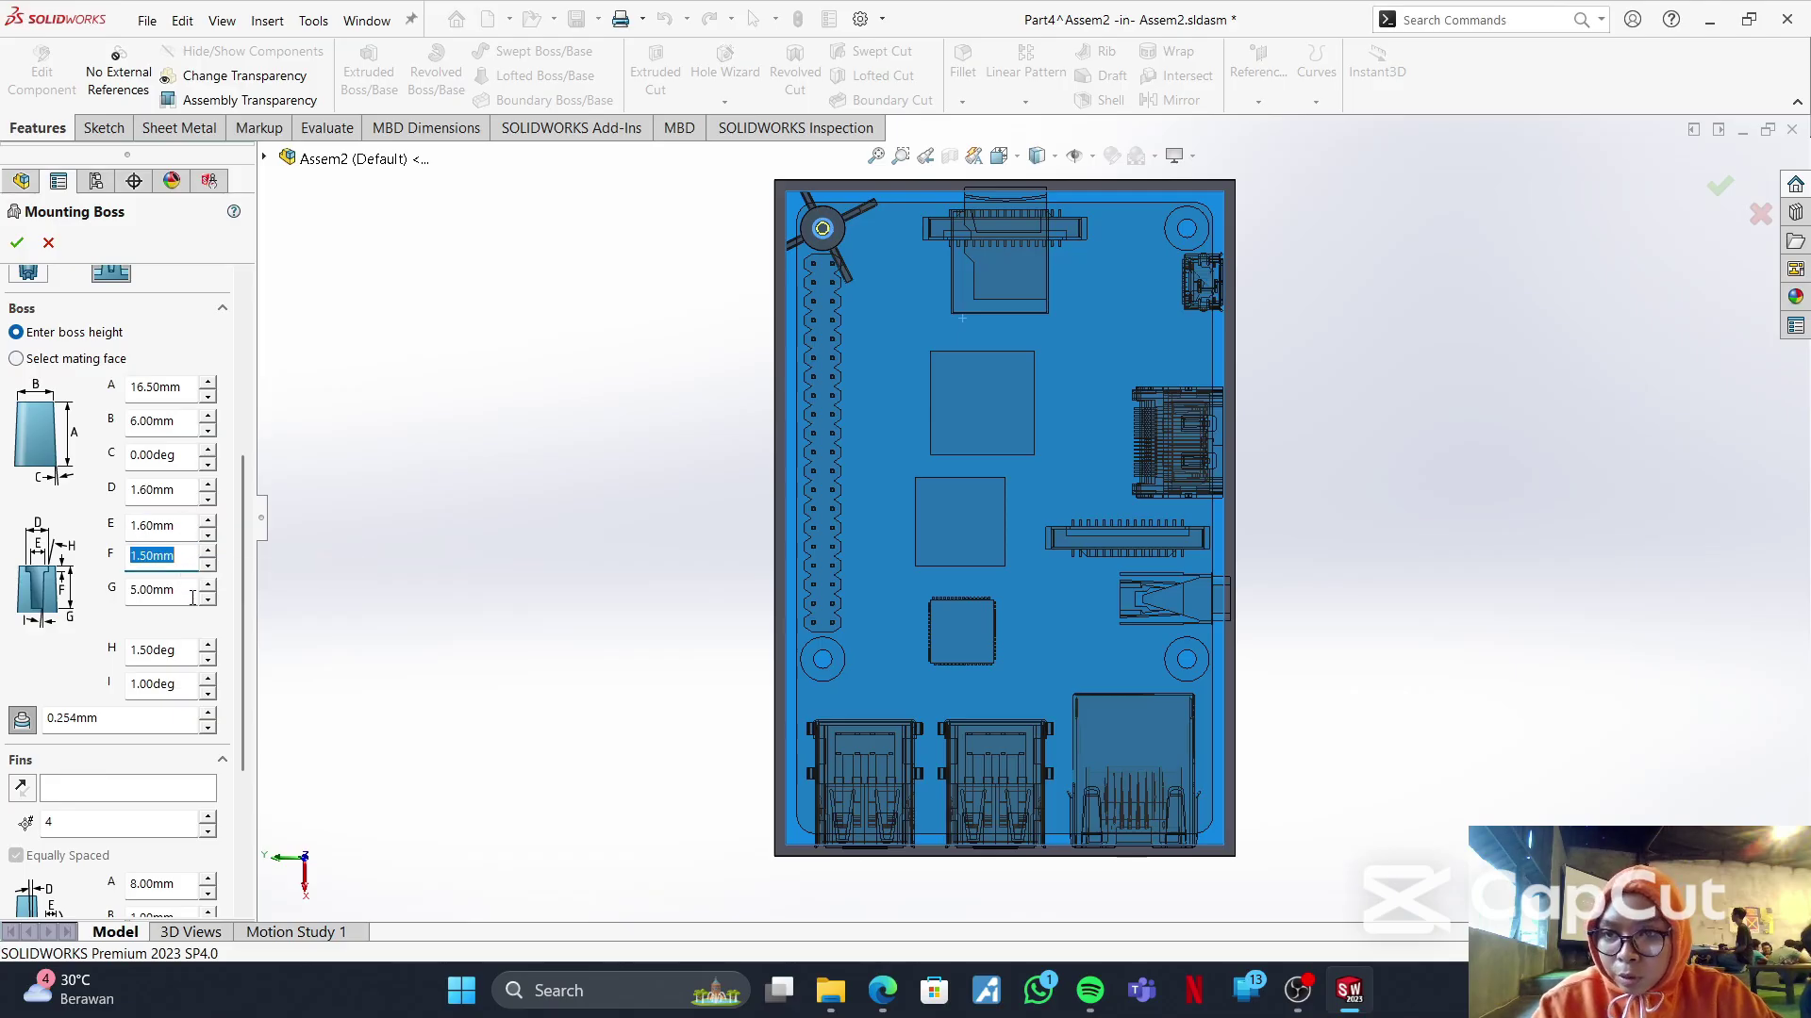
double_click(191, 651)
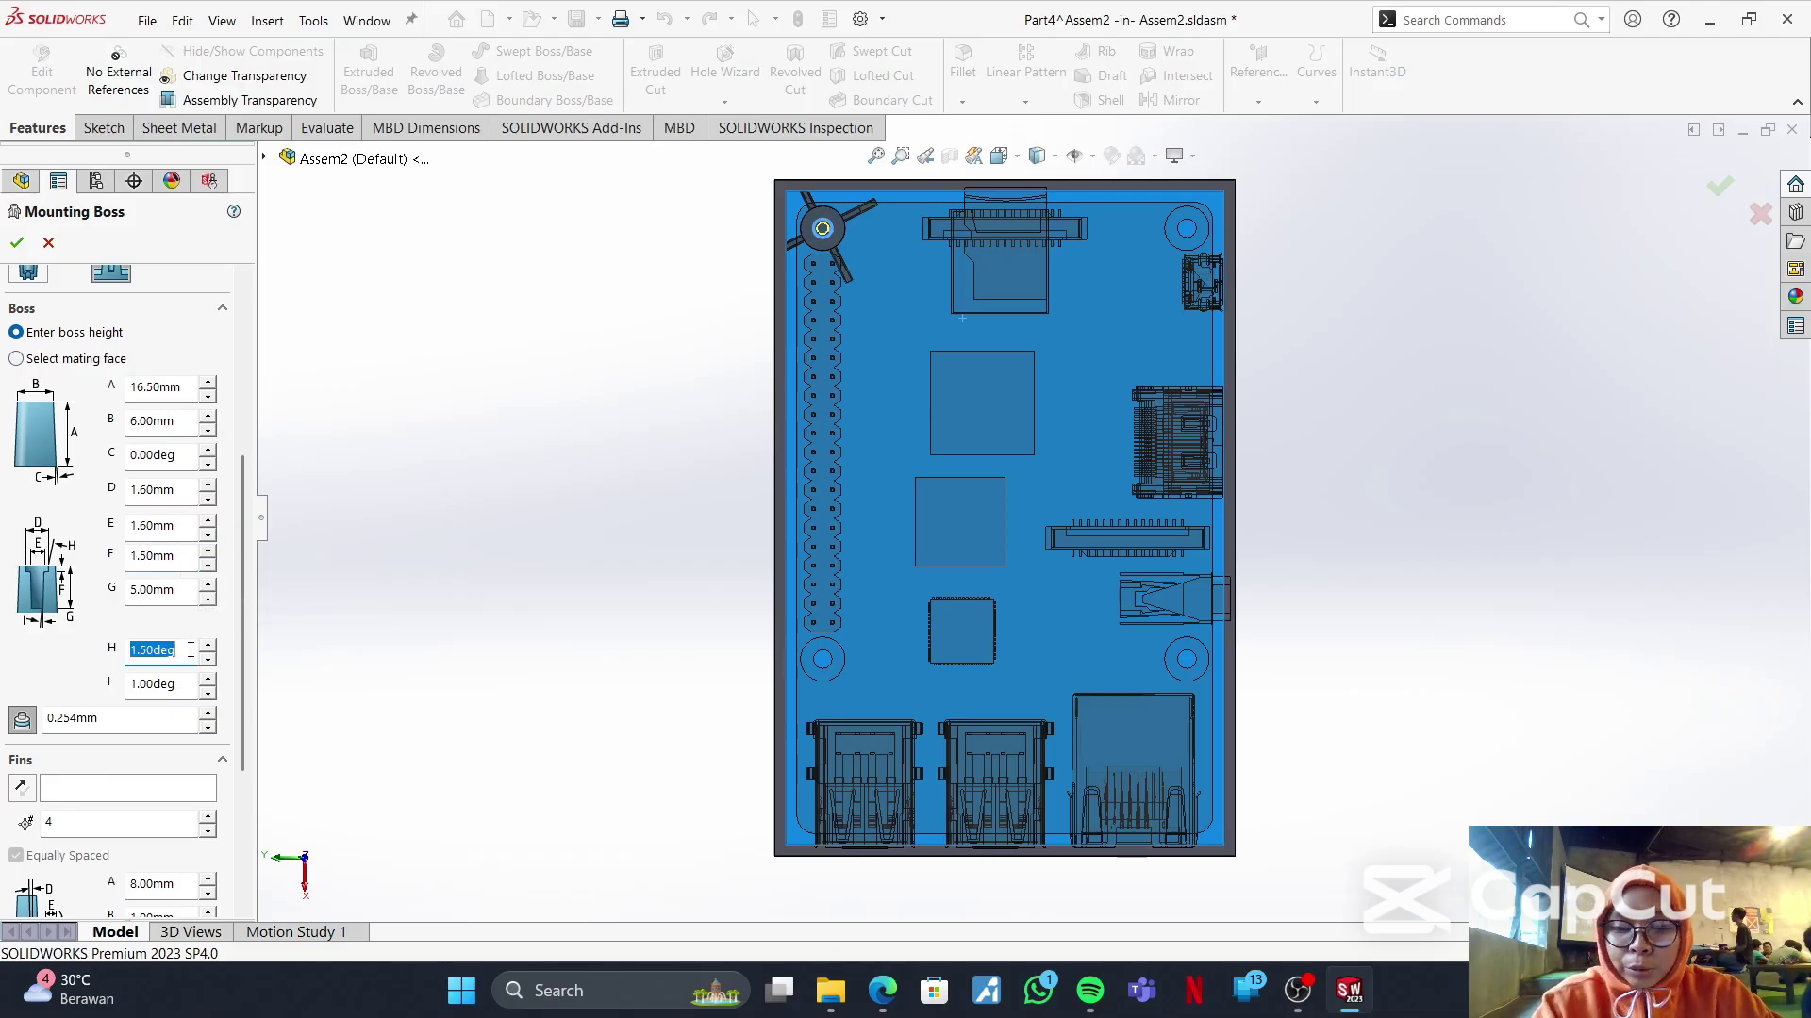
type("0")
double_click(176, 694)
type("0")
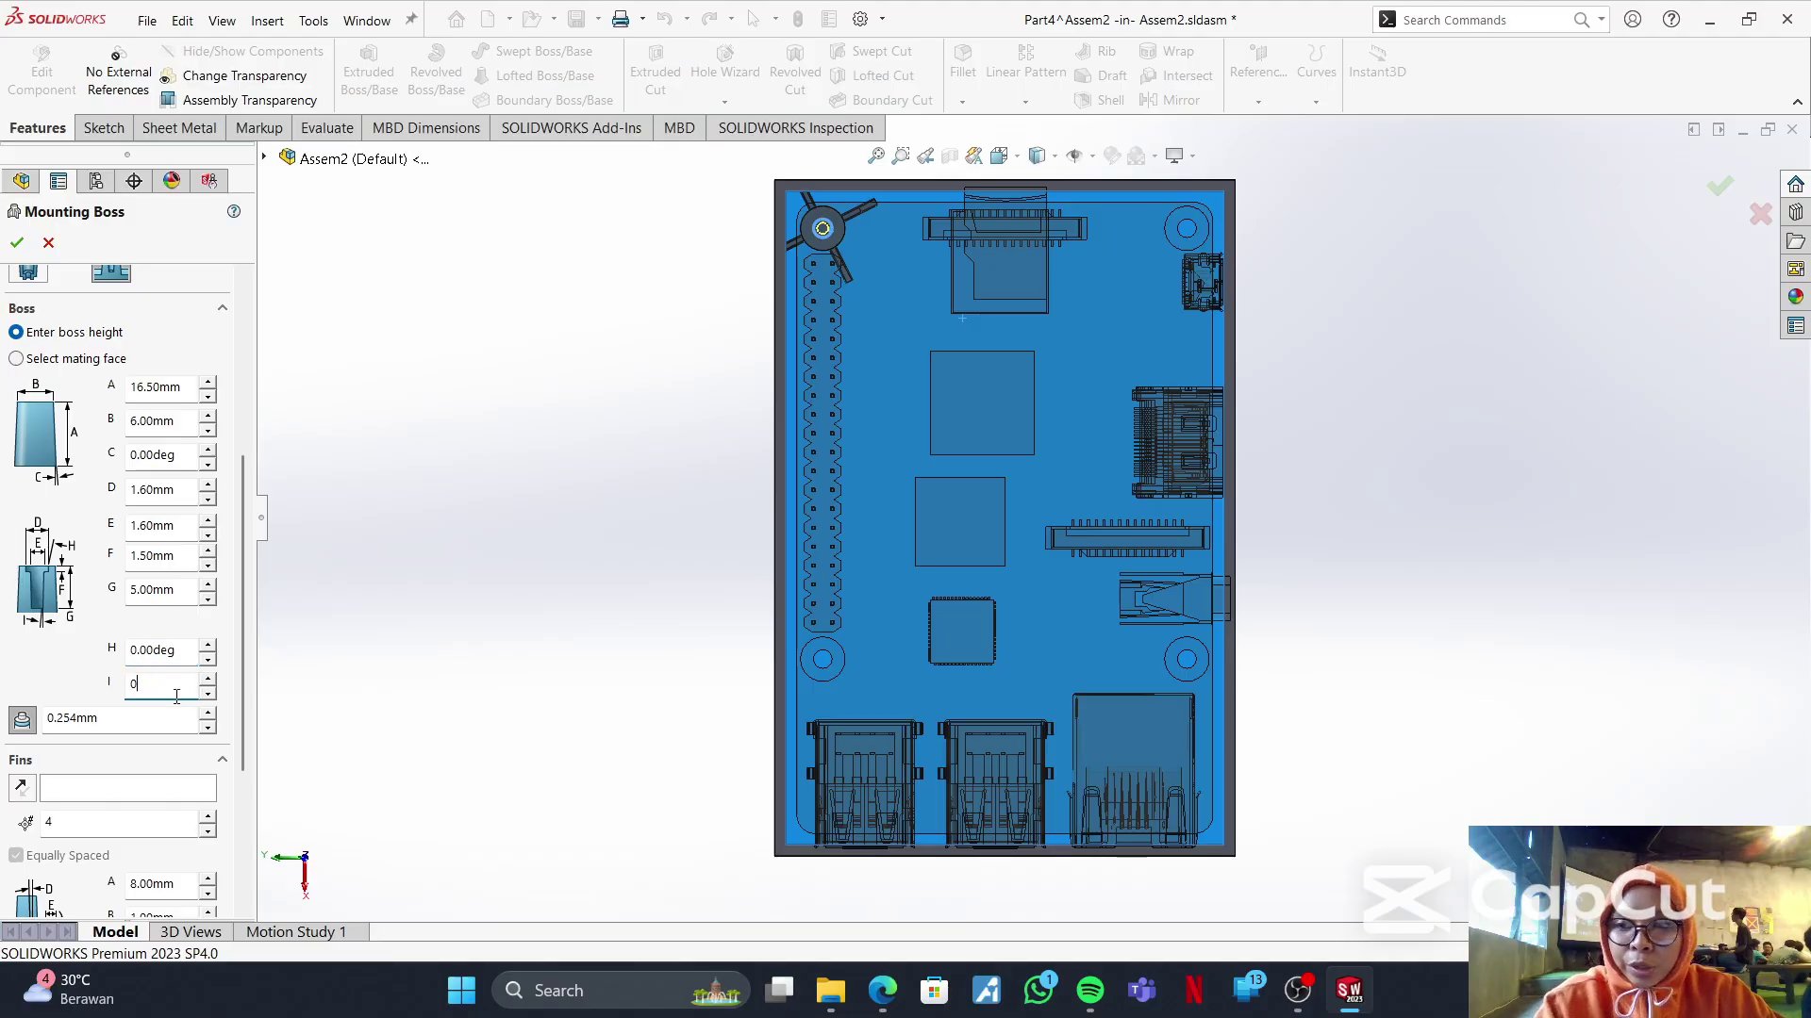
- Set the number of fins to 0 and create the first mounting boss
scroll(177, 696, "down", 3)
double_click(129, 646)
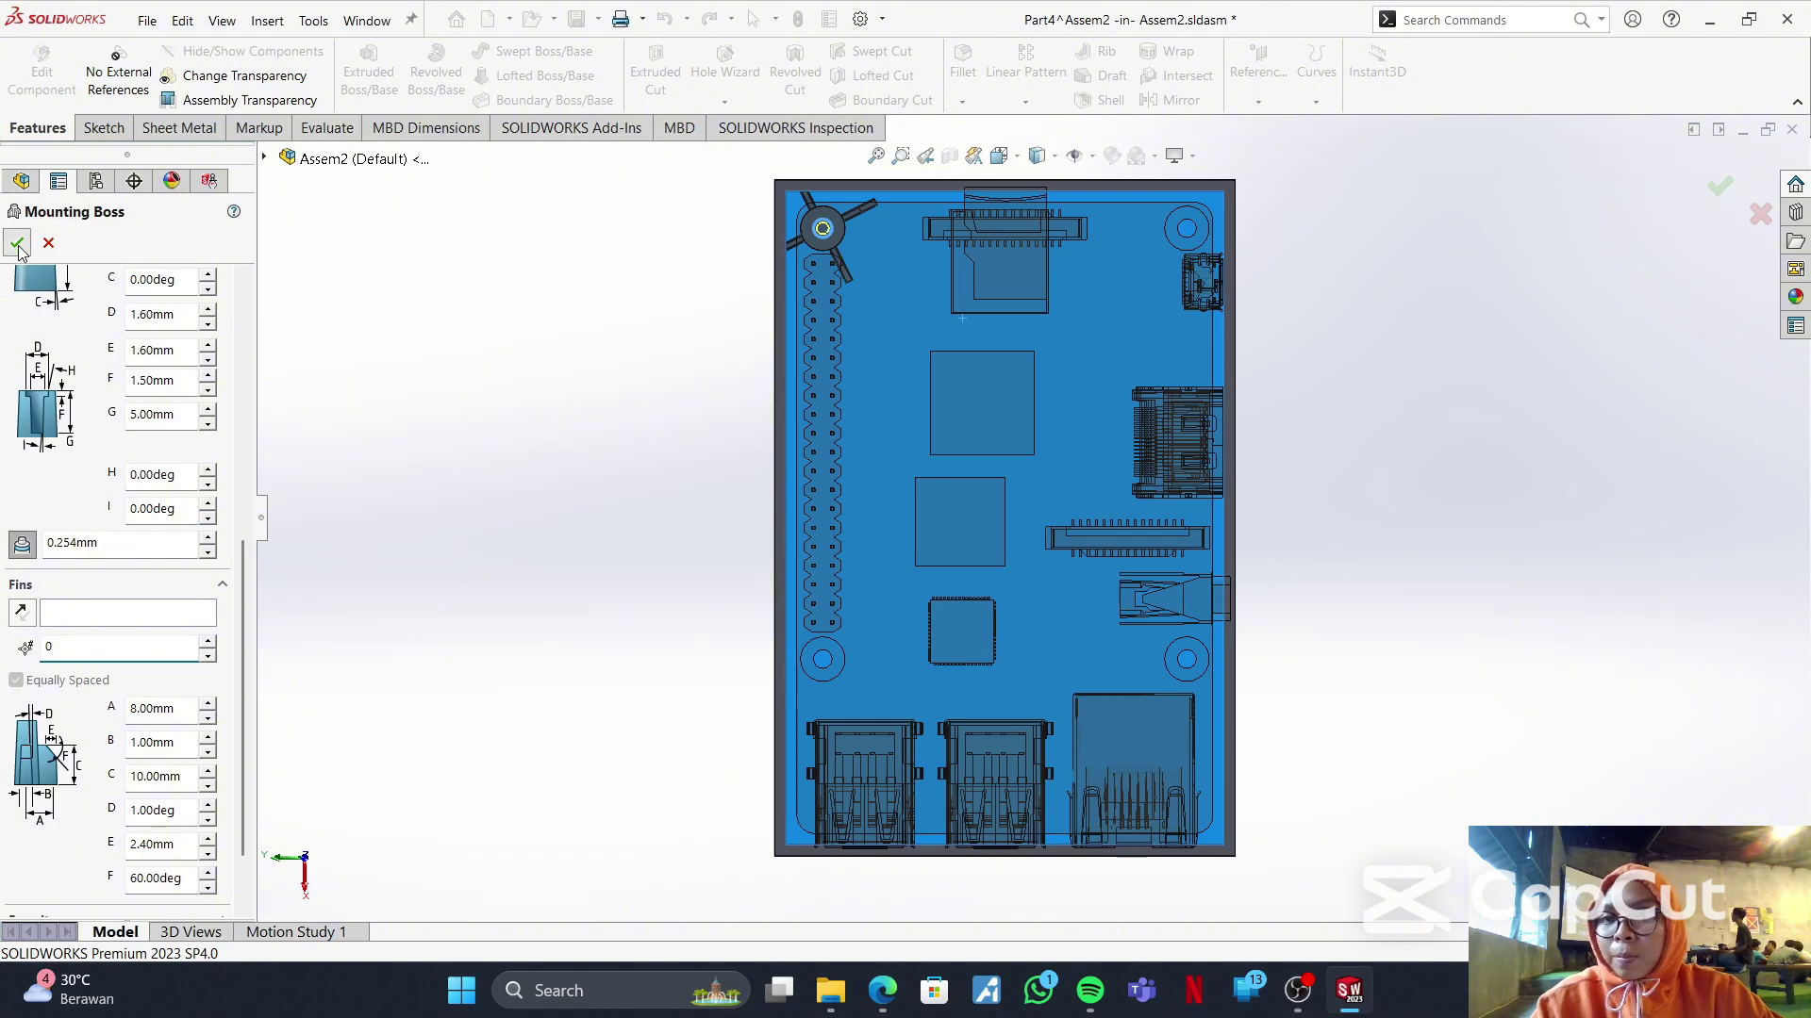
left_click(17, 242)
left_click(961, 562)
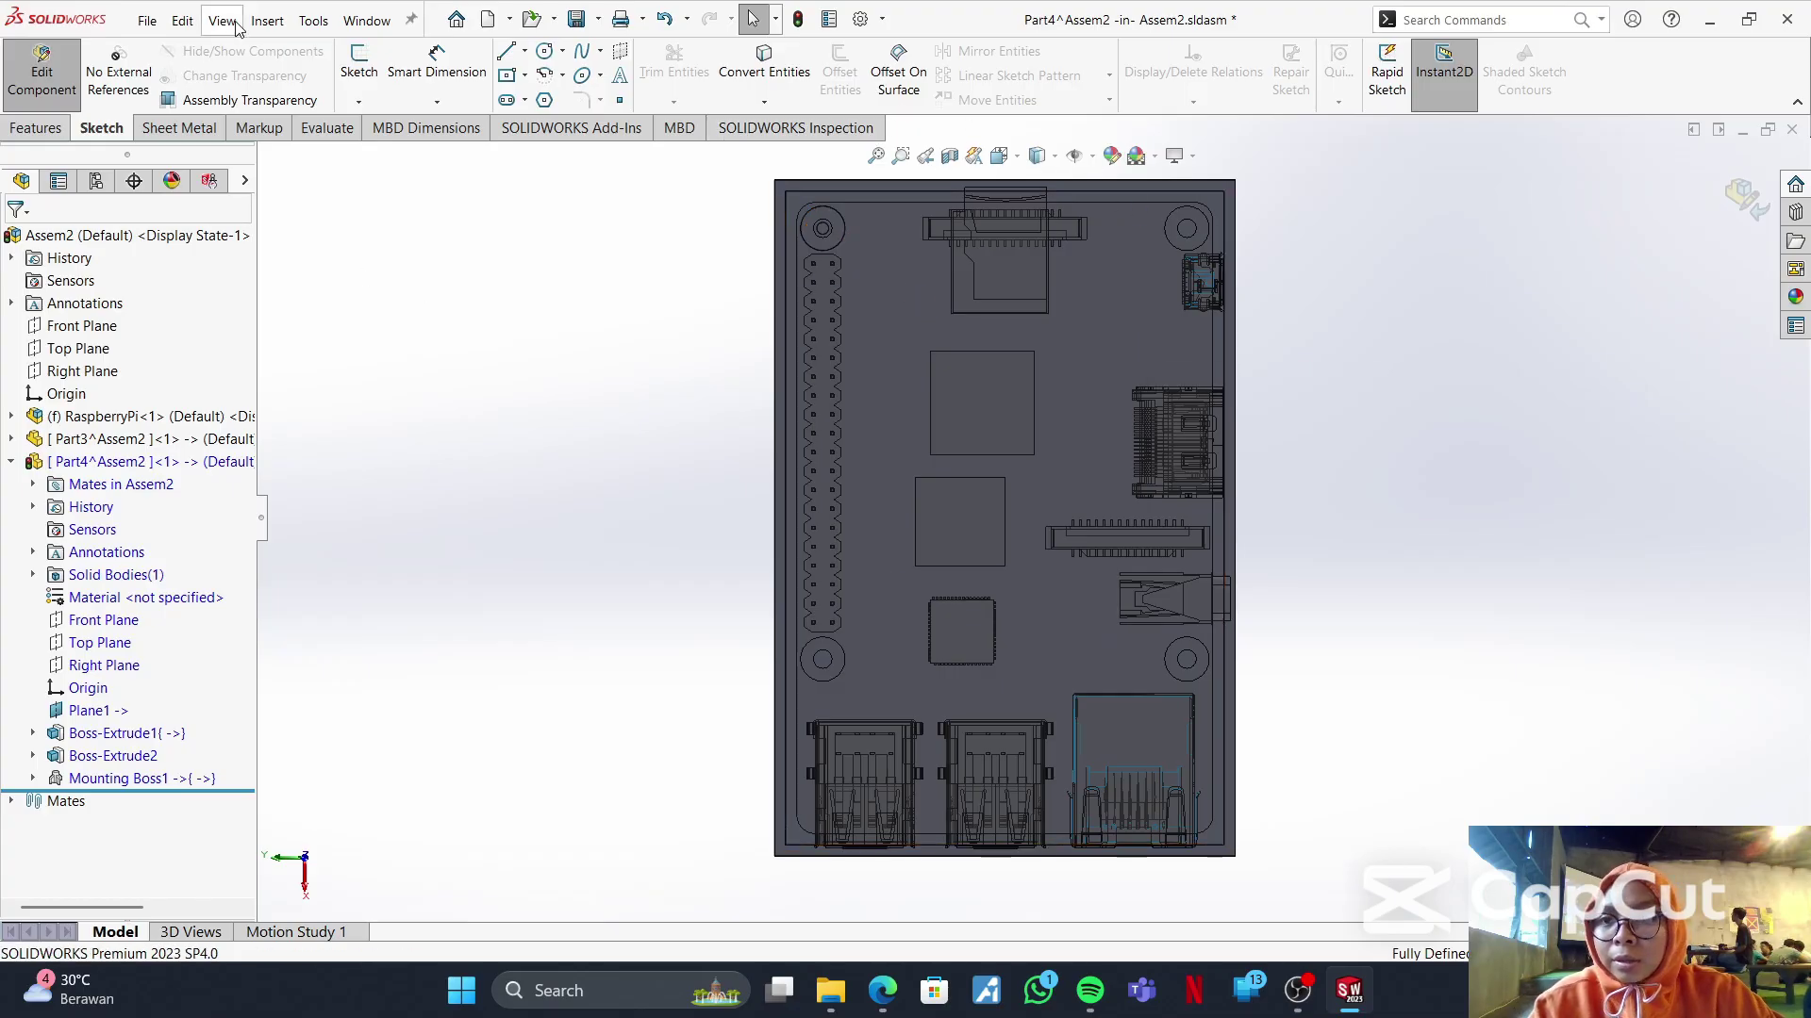
- Place another Mounting Boss on the same inner face, concentric with the board's header-side mounting hole near the USB ports
left_click(267, 21)
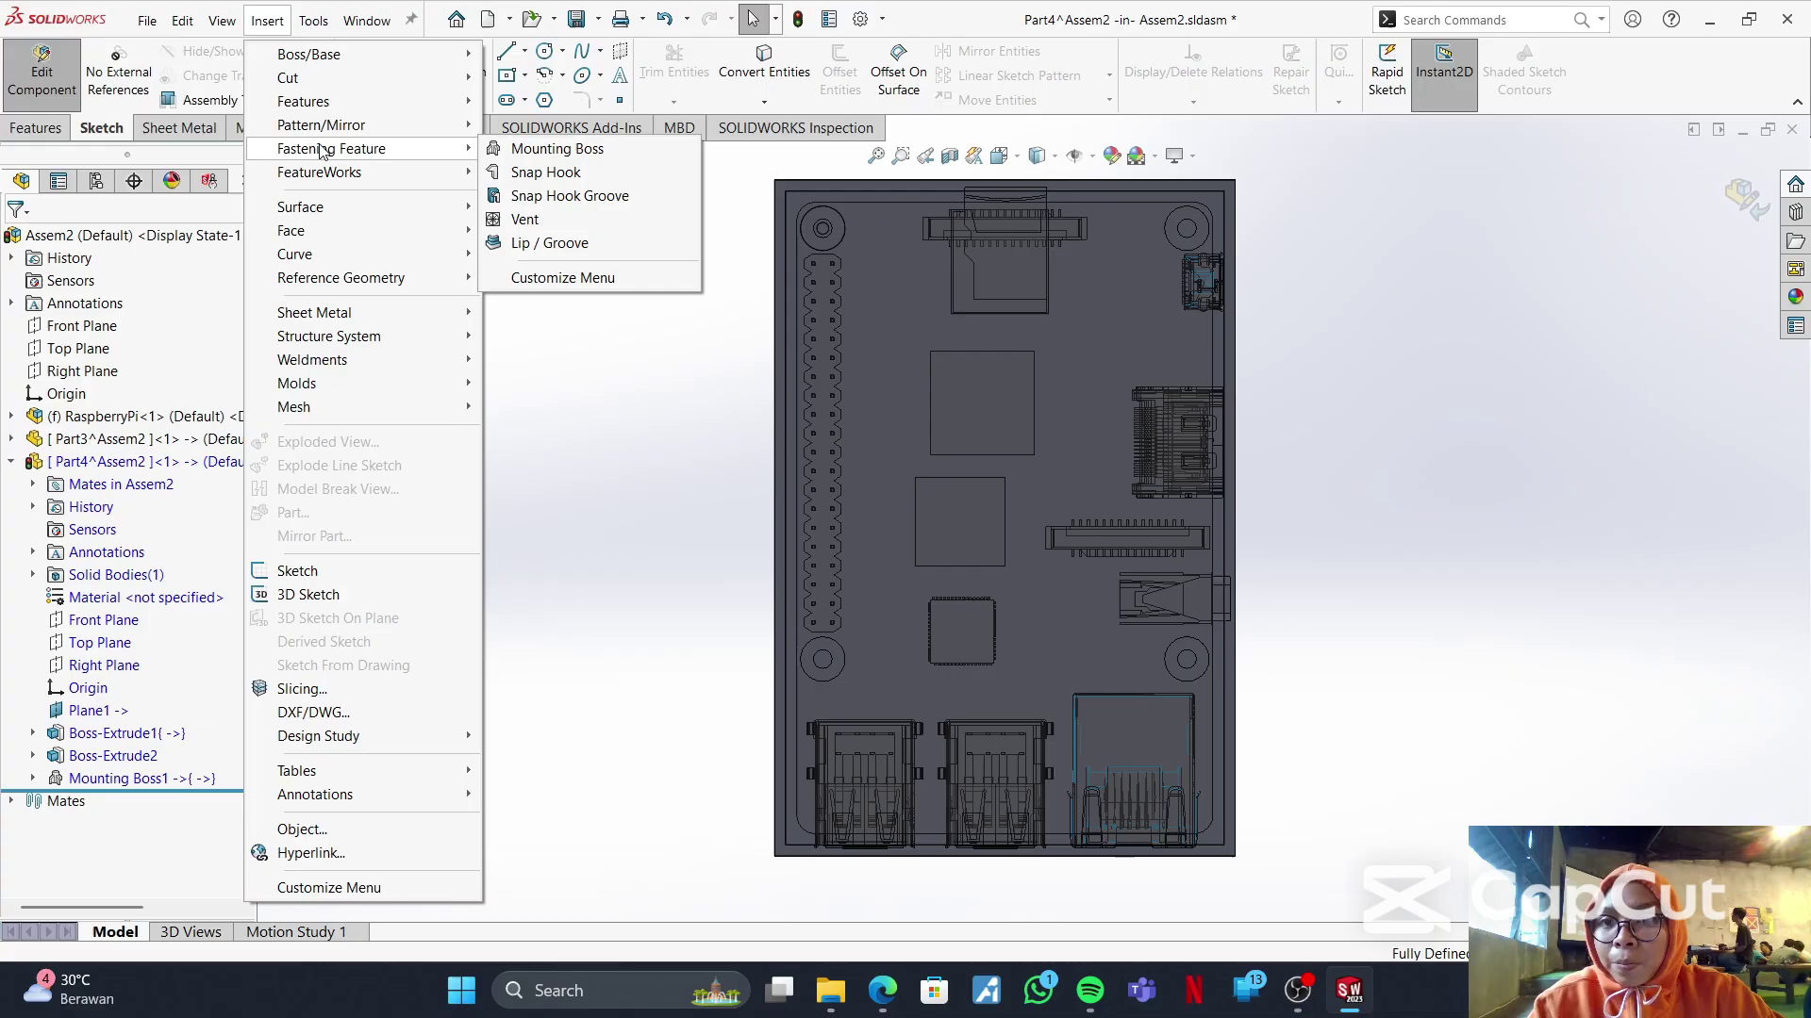
left_click(557, 149)
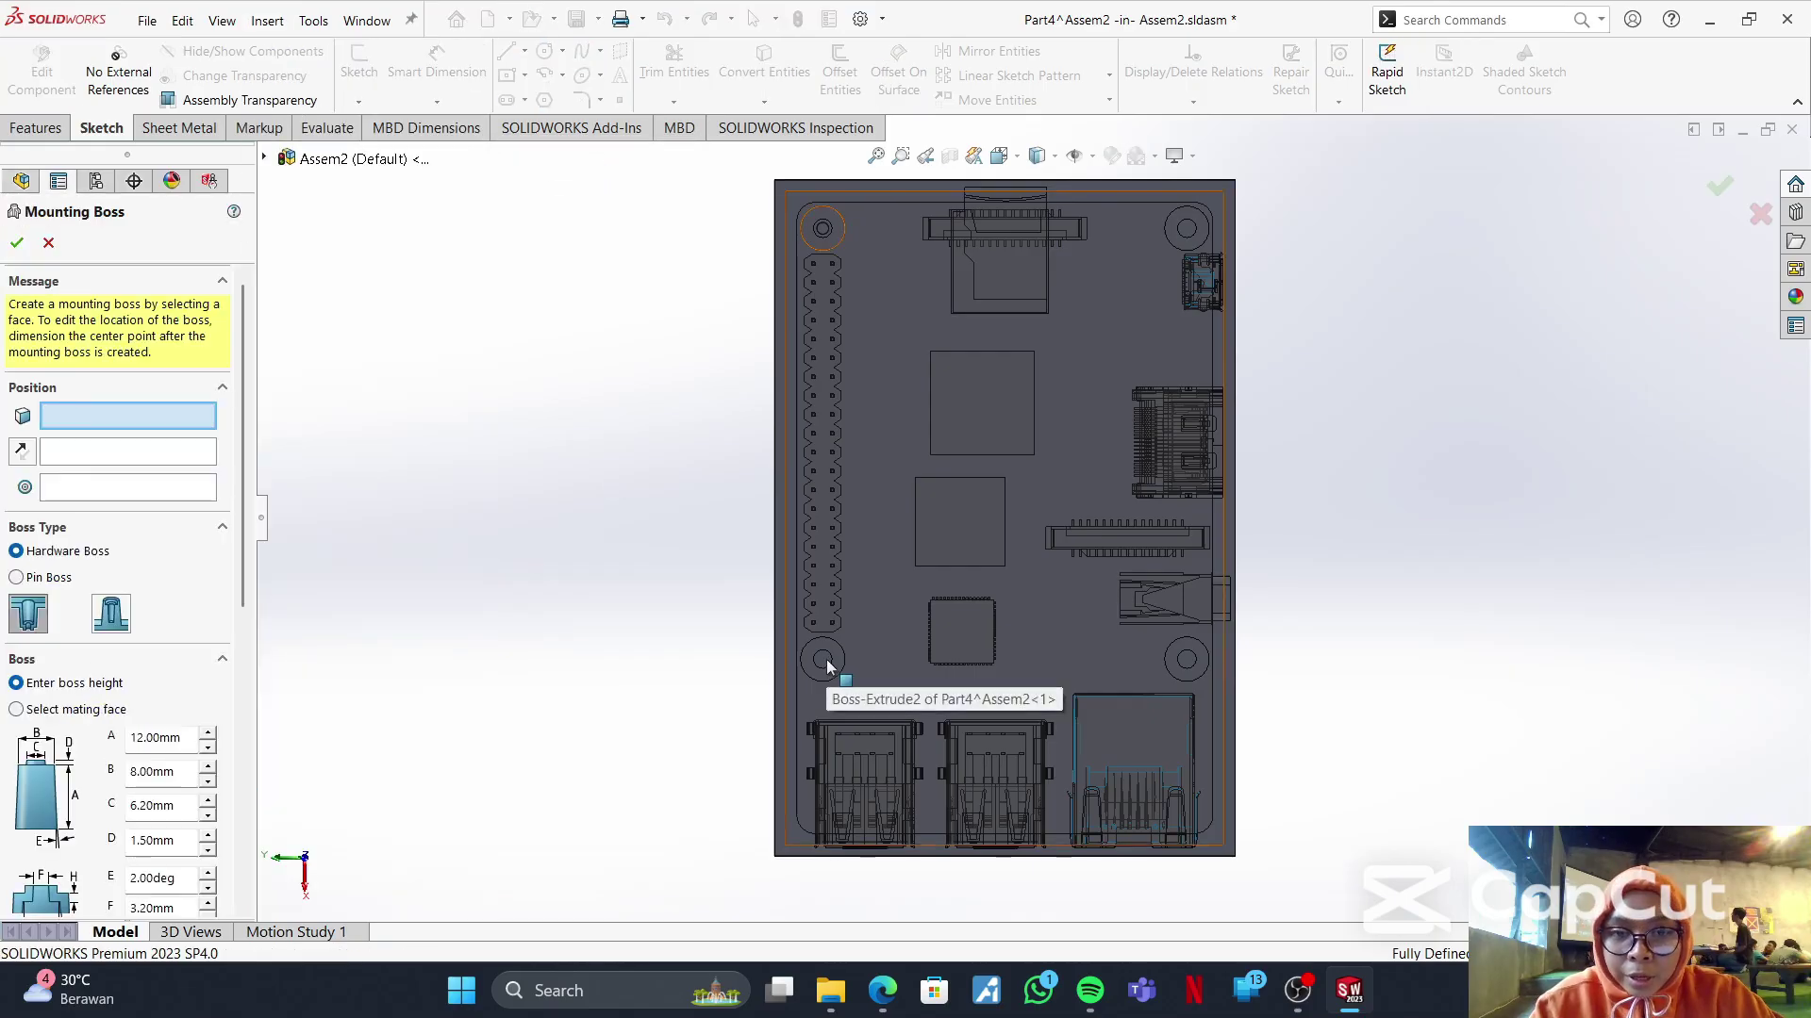
left_click(914, 580)
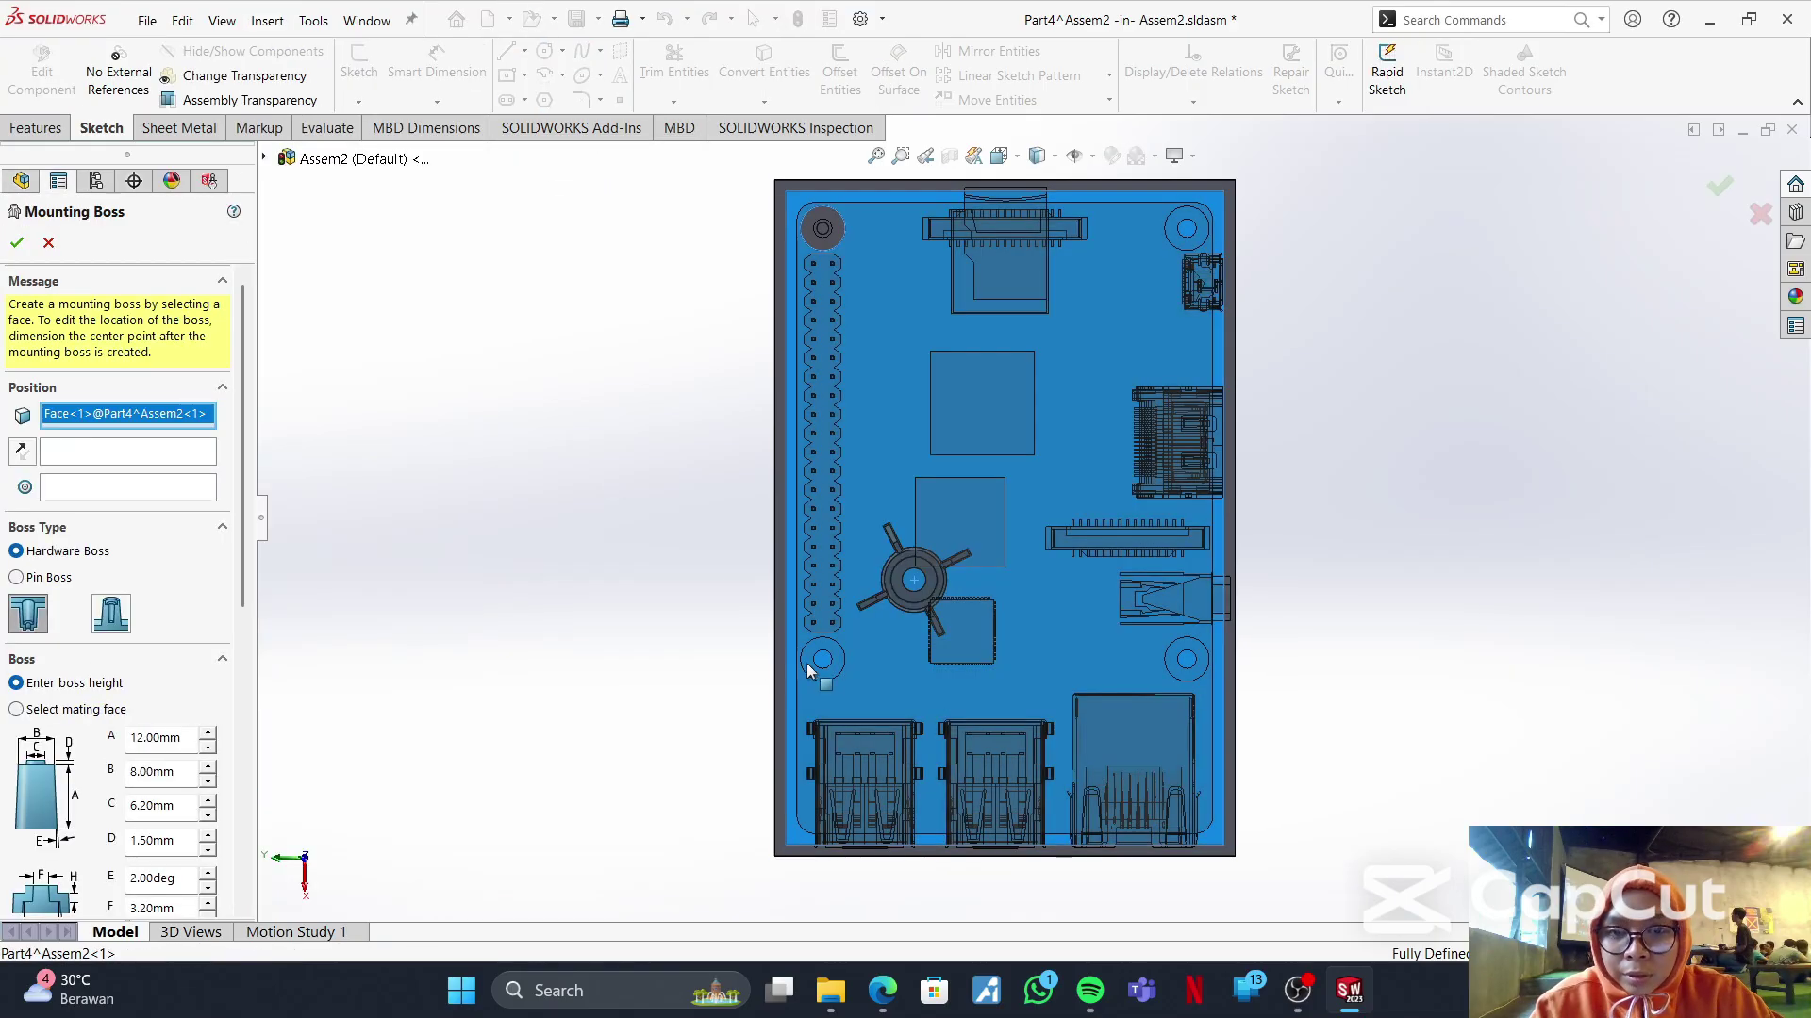
left_click(210, 487)
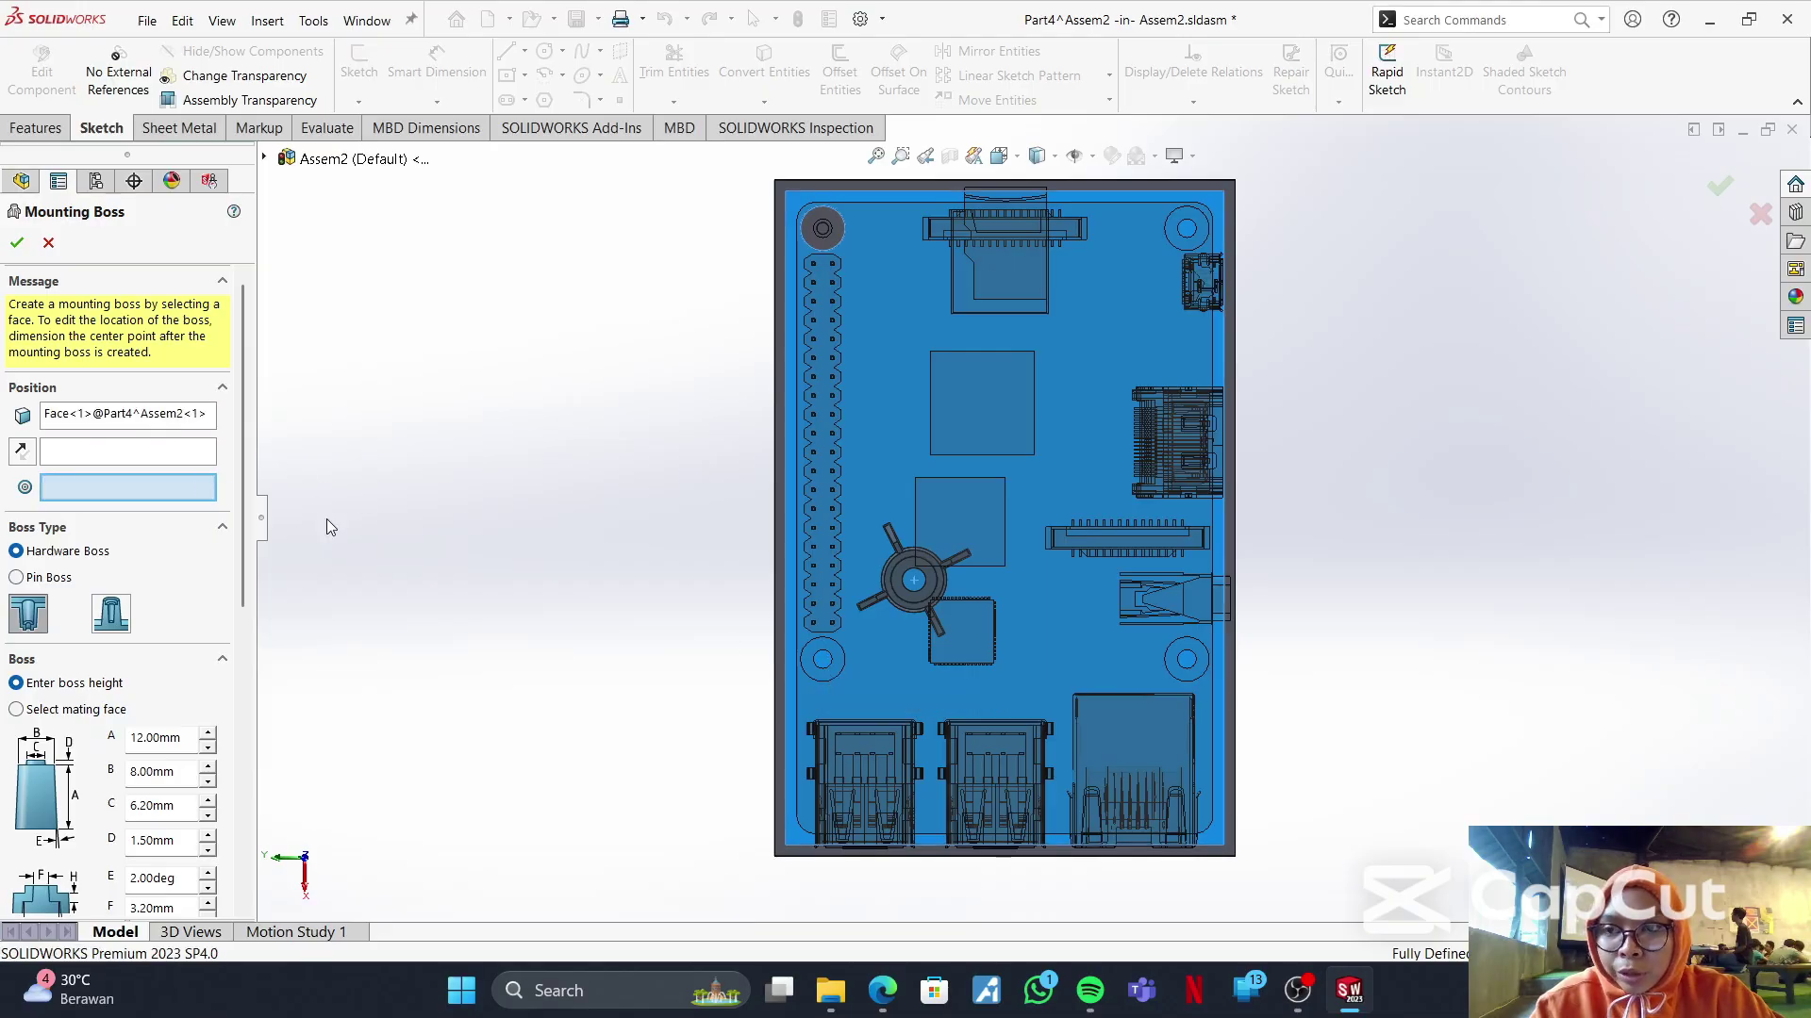
left_click(820, 666)
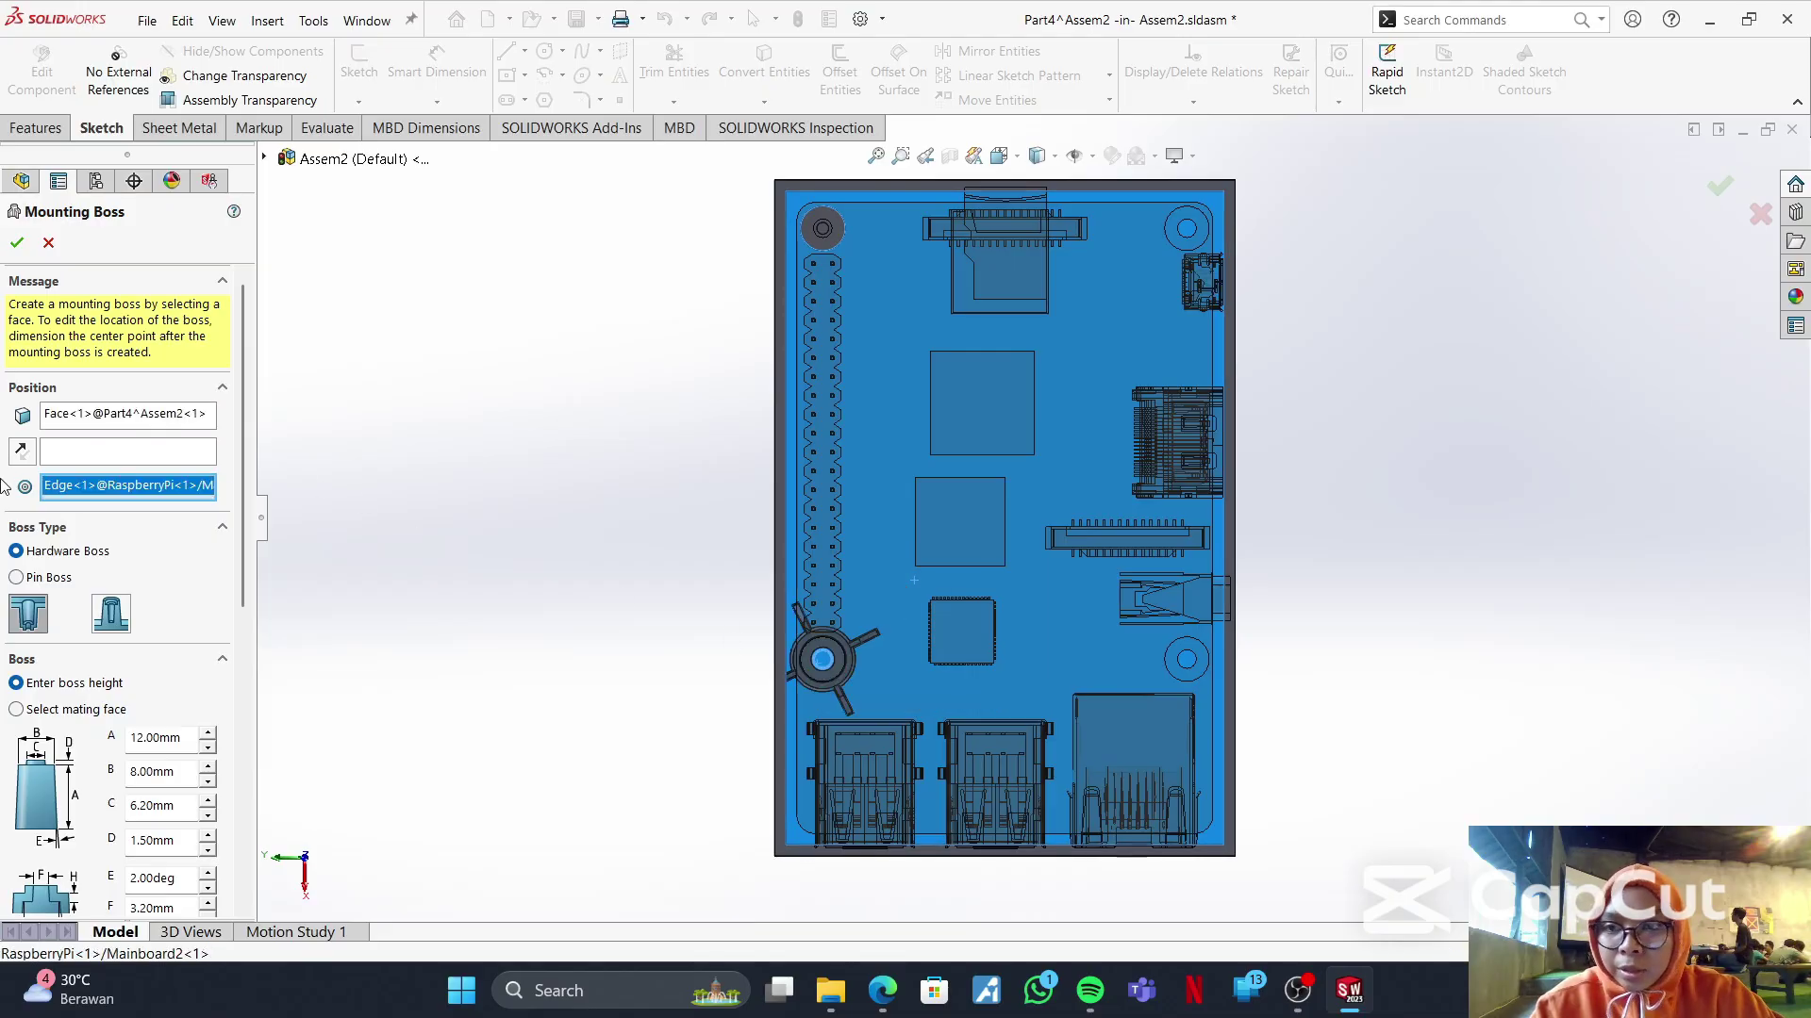
- Create the second boss in thread style, 16.5 mm high and 6 mm in diameter, with 1.6 mm D and E, zero drafts and no fins
left_click(112, 614)
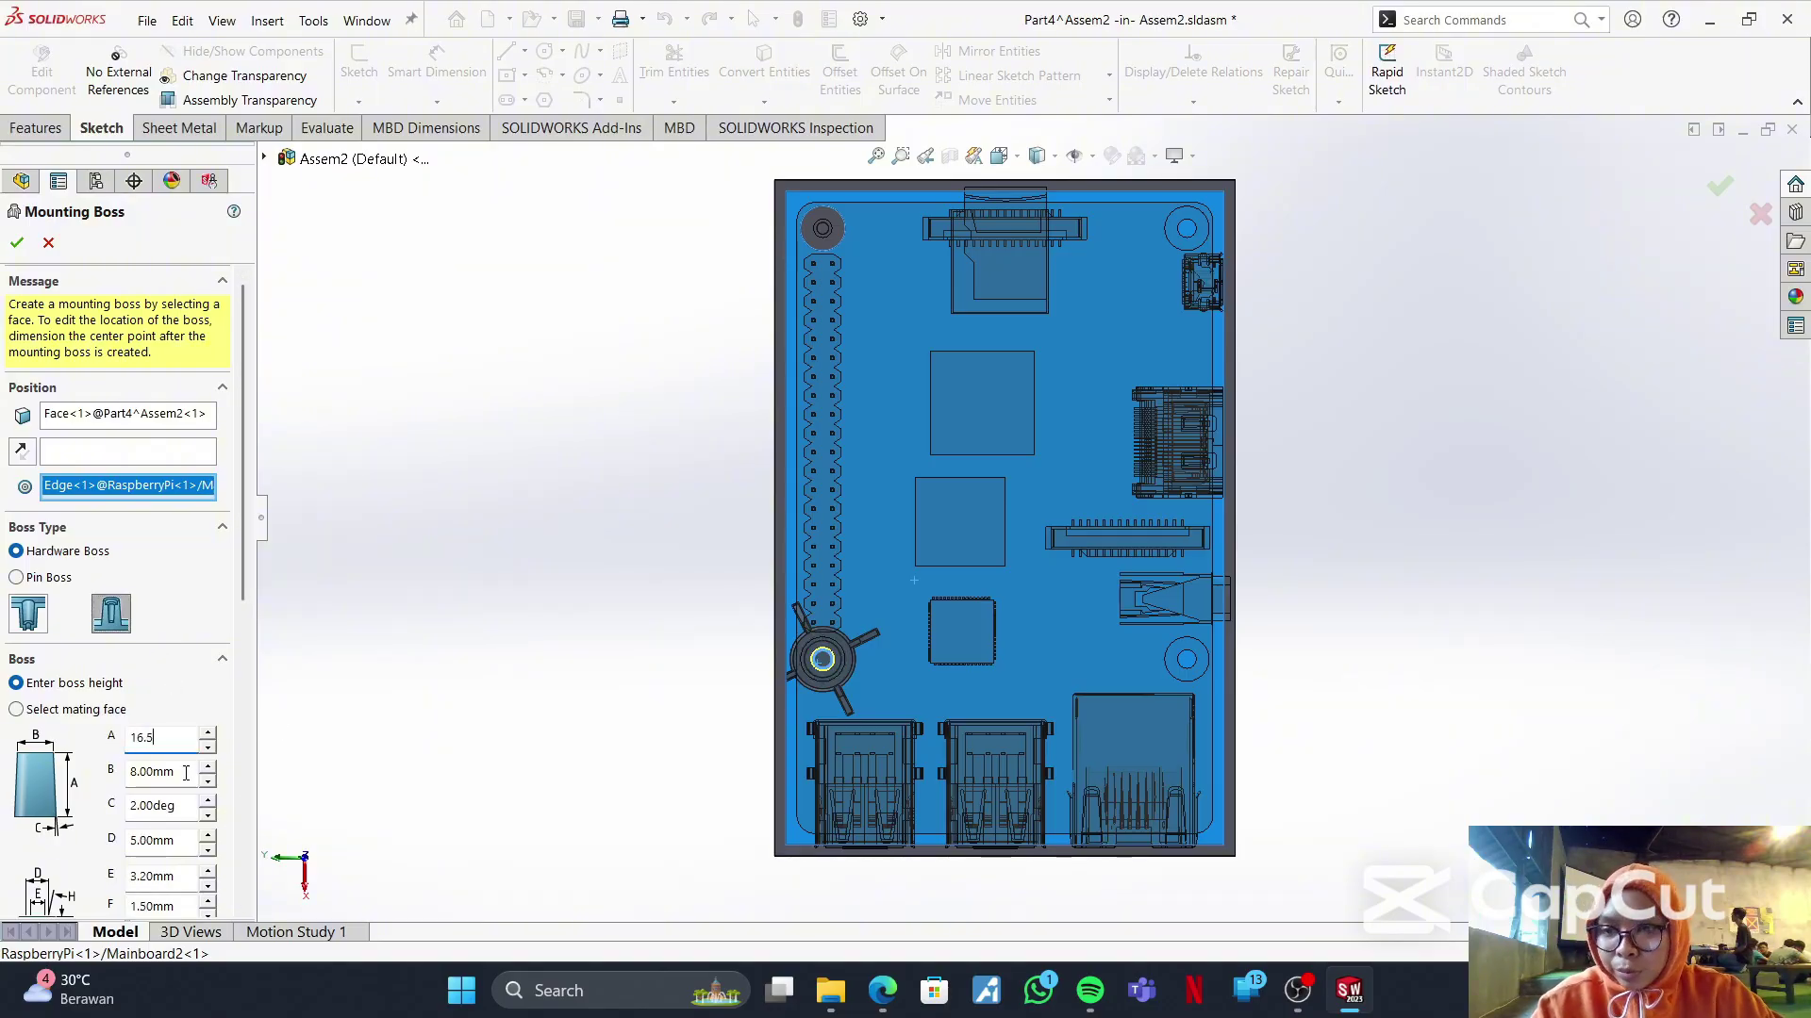
left_click(191, 808)
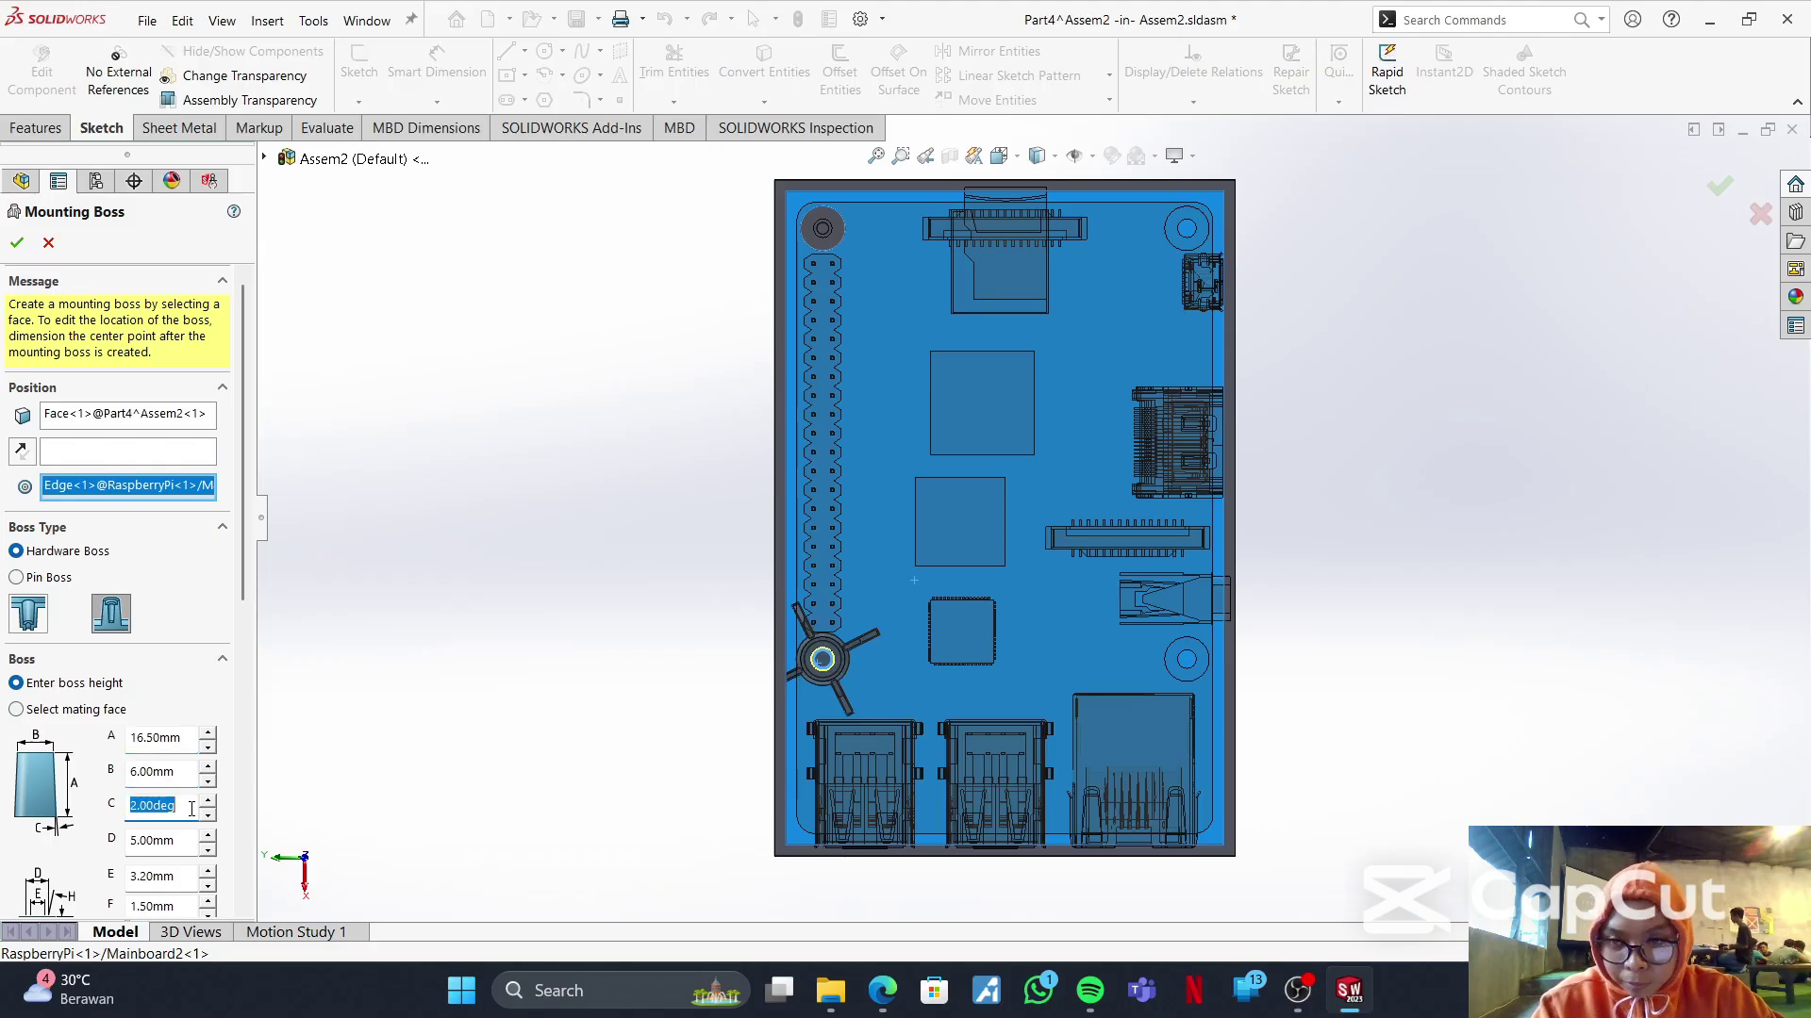
left_click(196, 848)
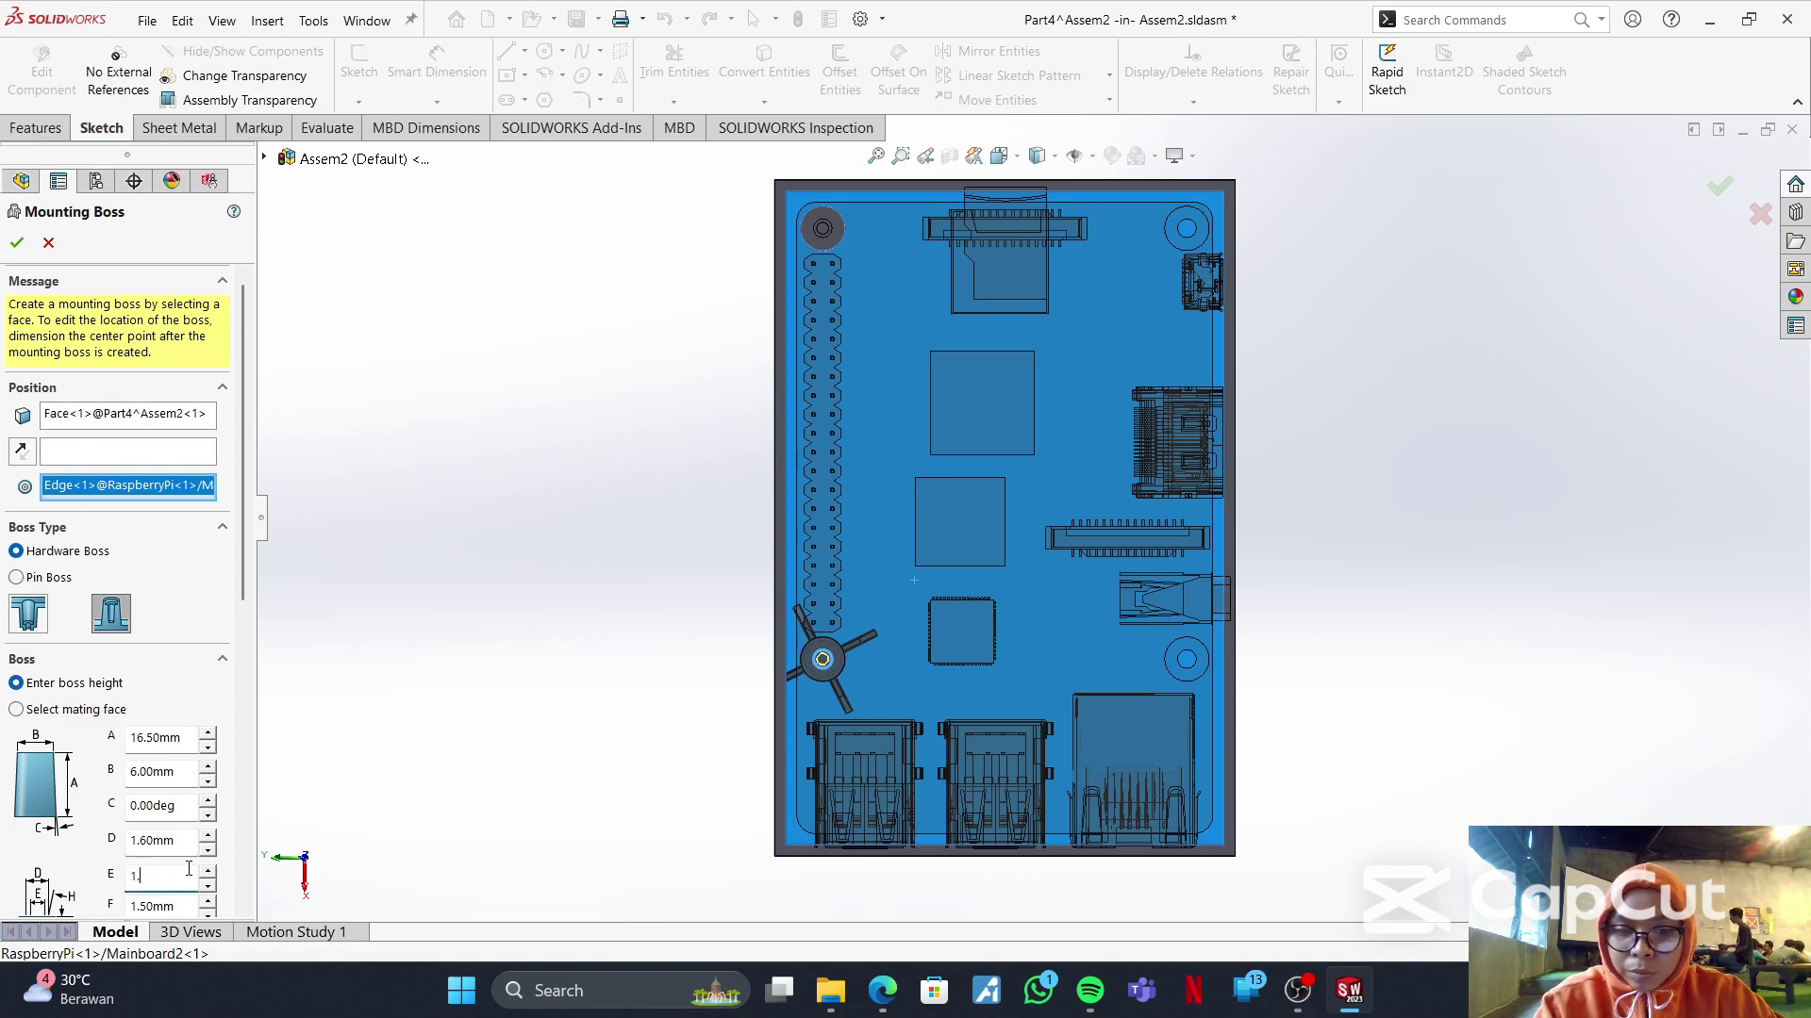
scroll(142, 810, "down", 3)
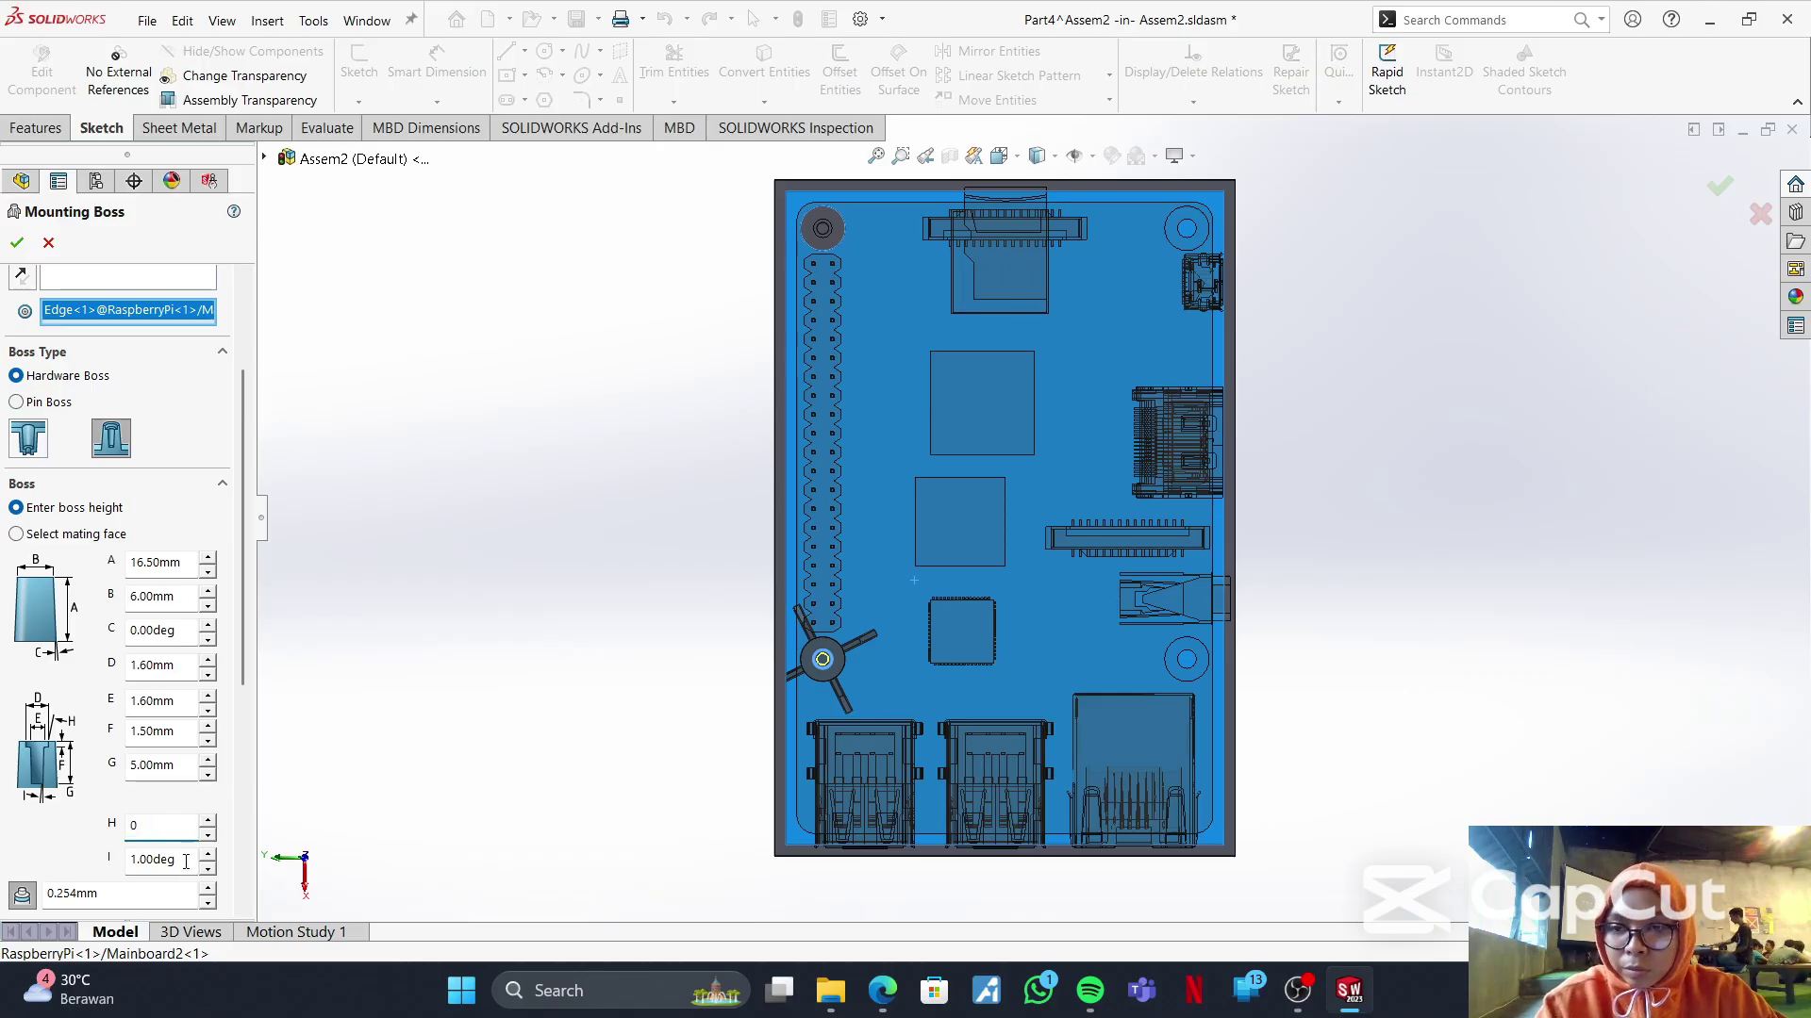
scroll(142, 817, "down", 7)
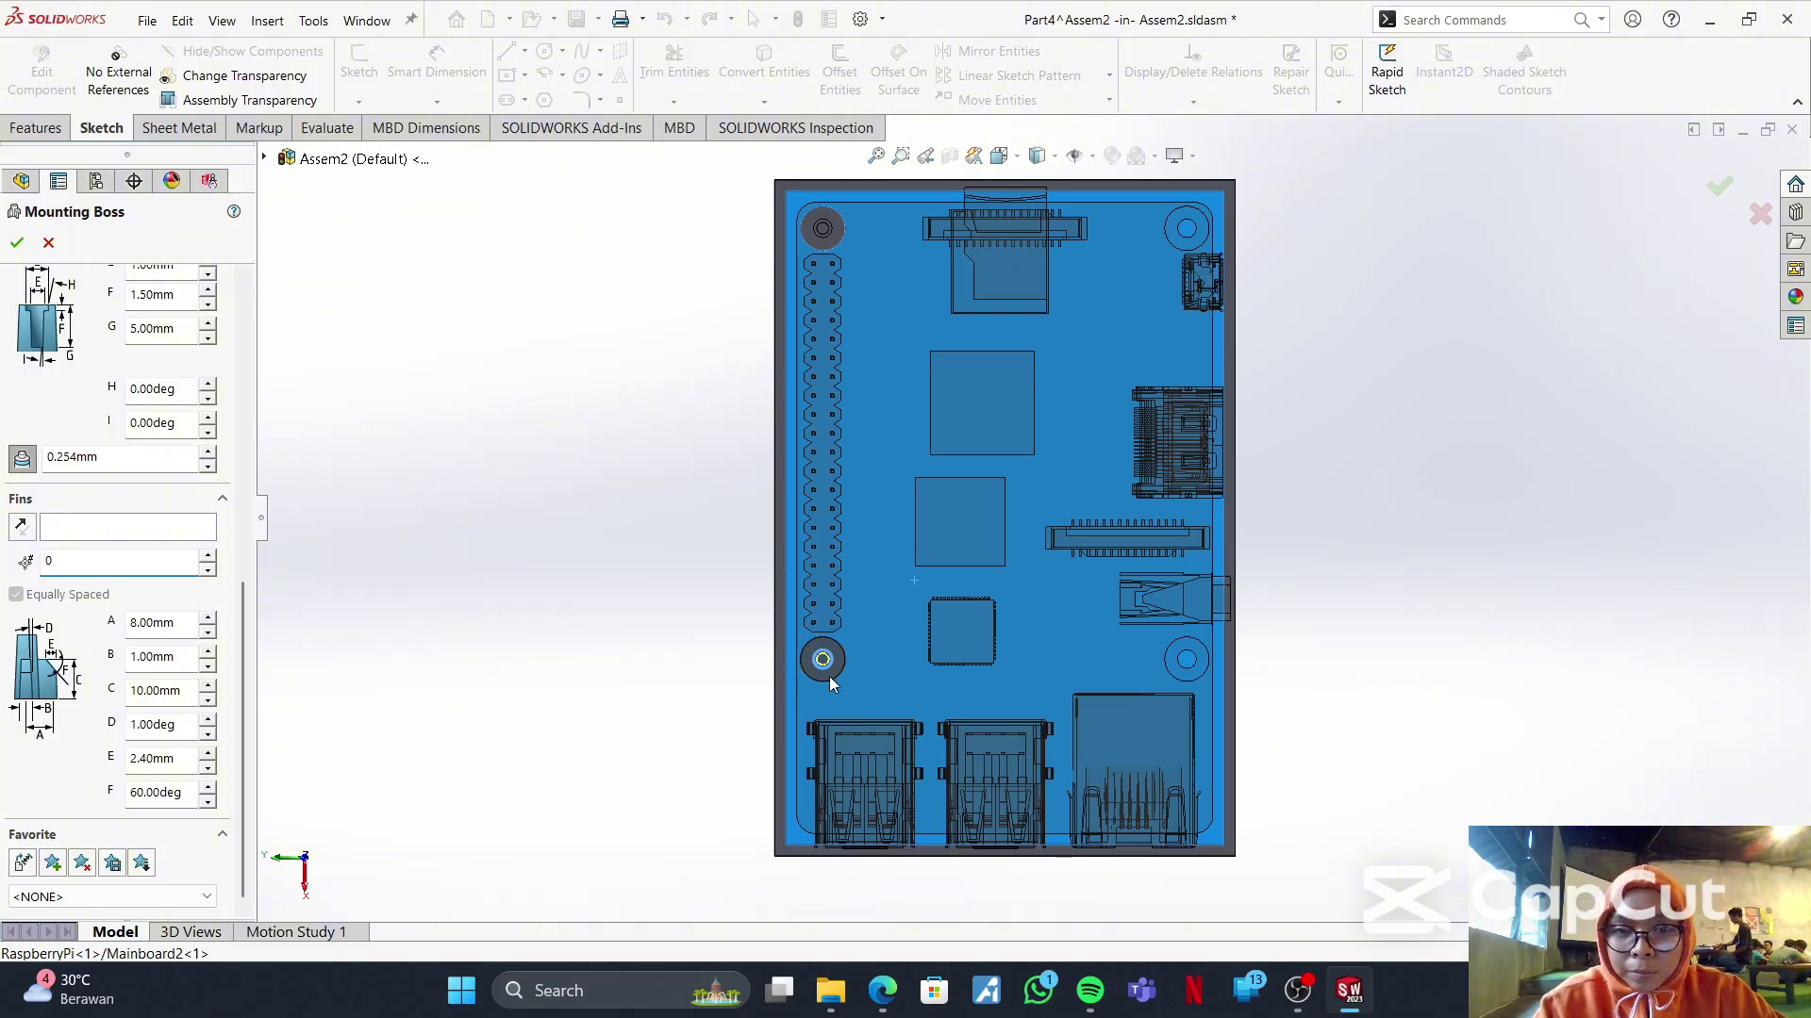
left_click(18, 244)
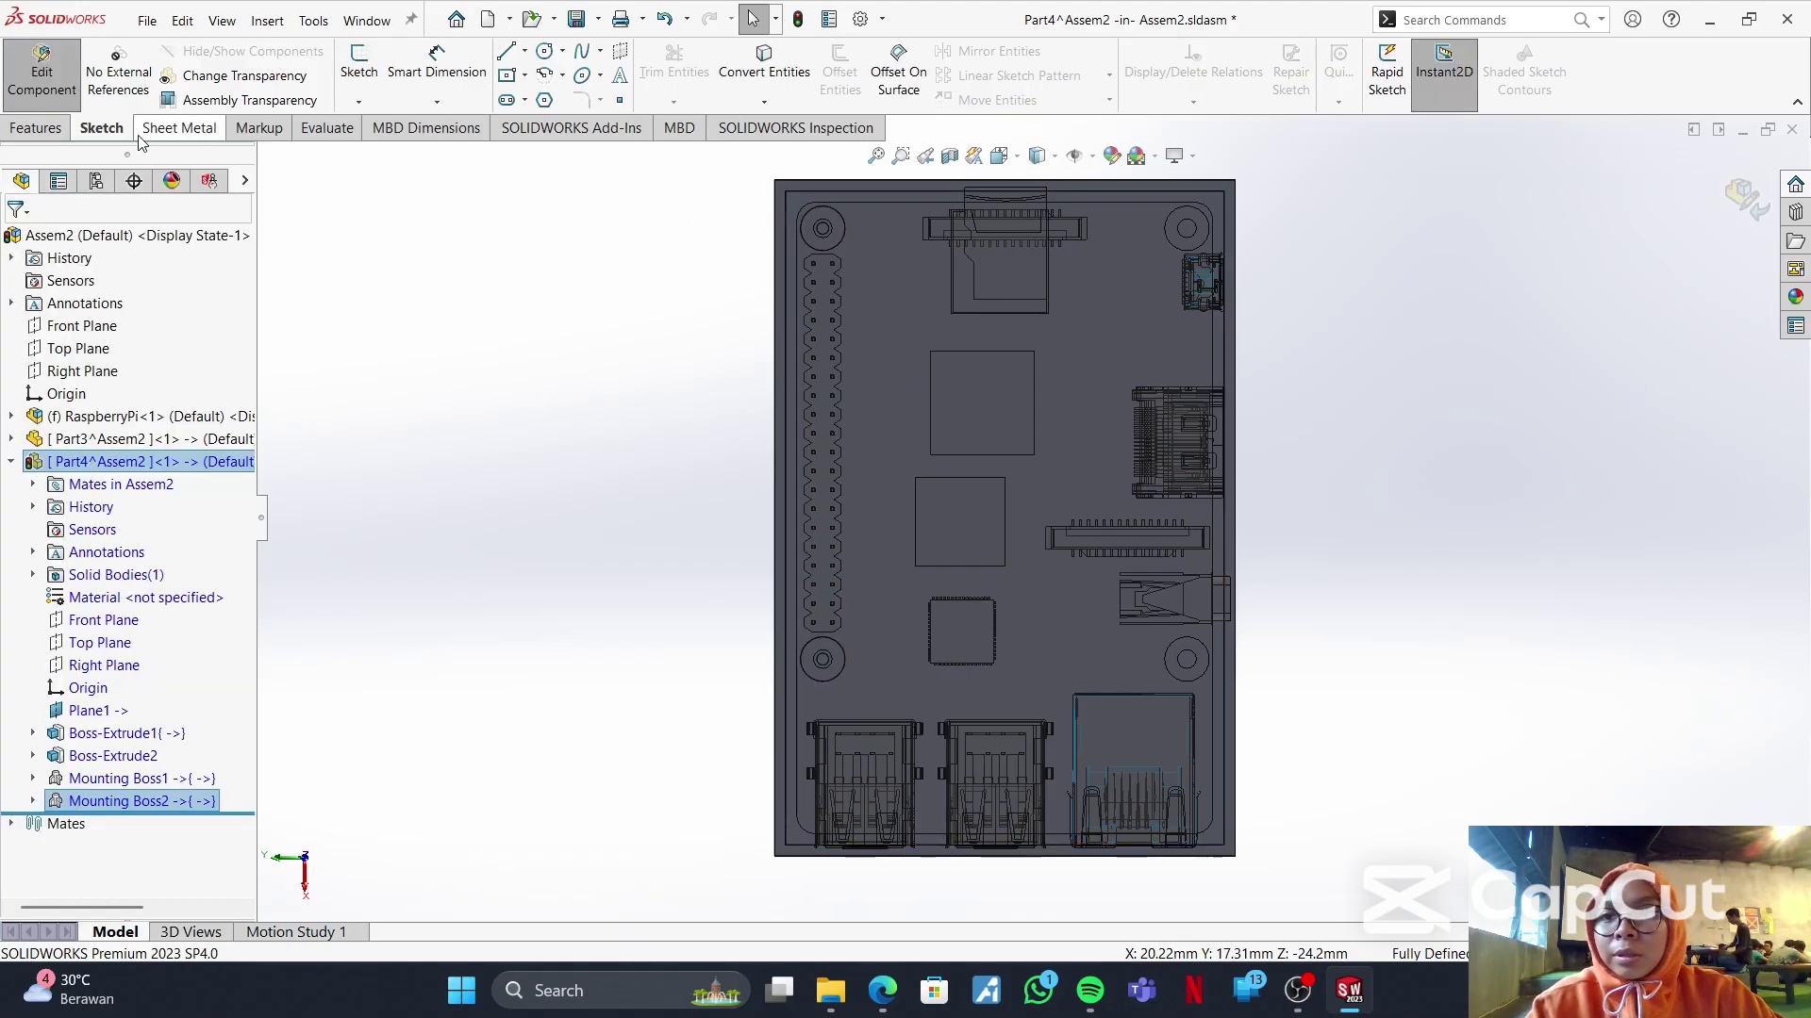
left_click(38, 128)
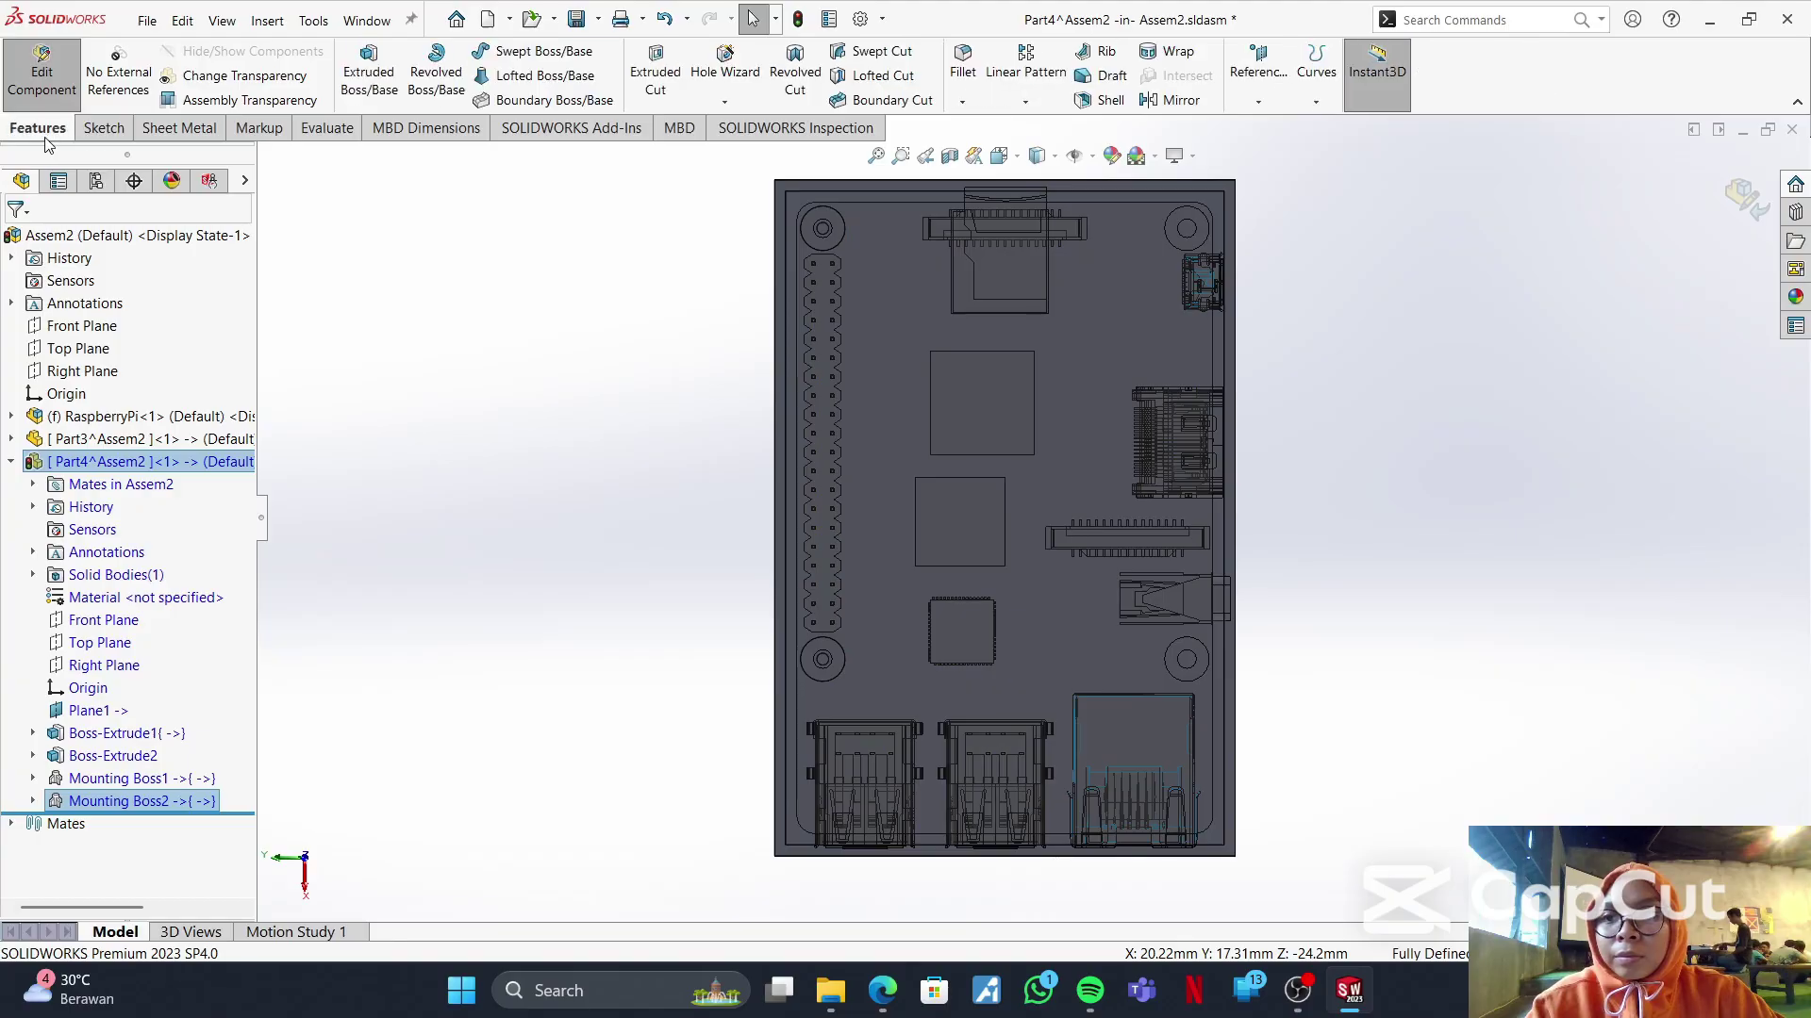
left_click(1178, 102)
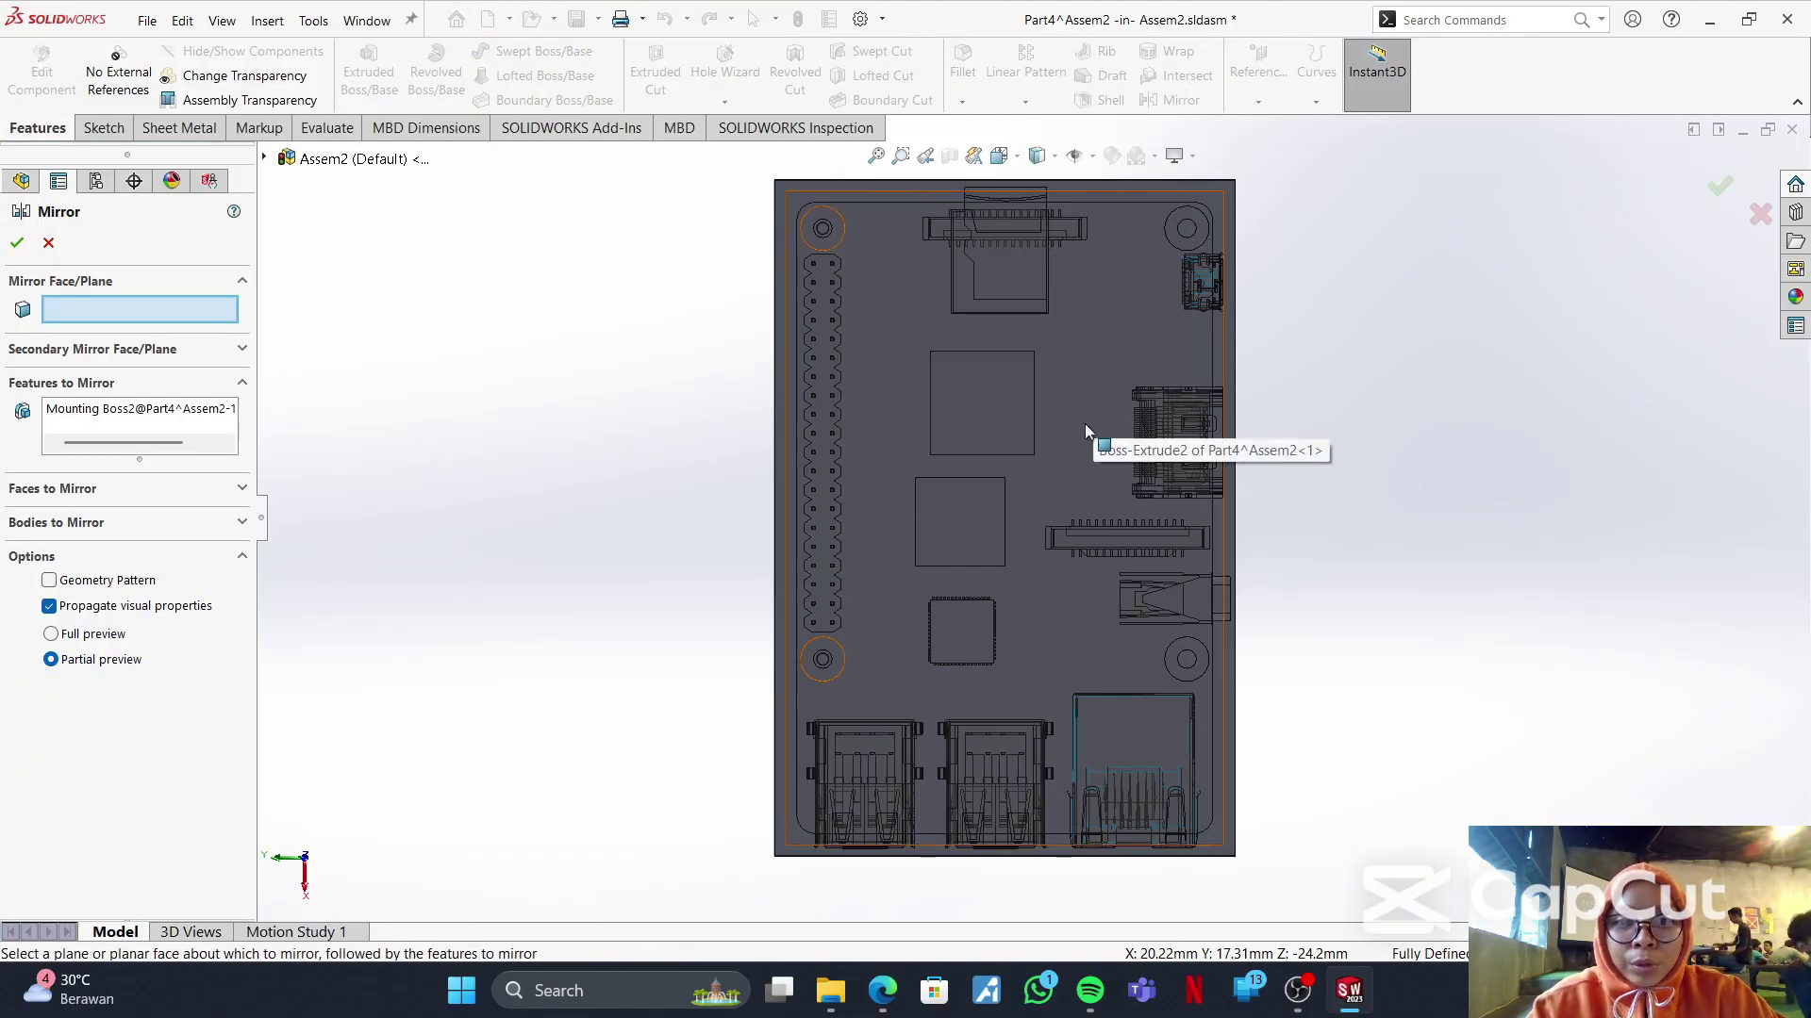
middle_click_drag(1085, 423, 980, 428)
left_click(1171, 366)
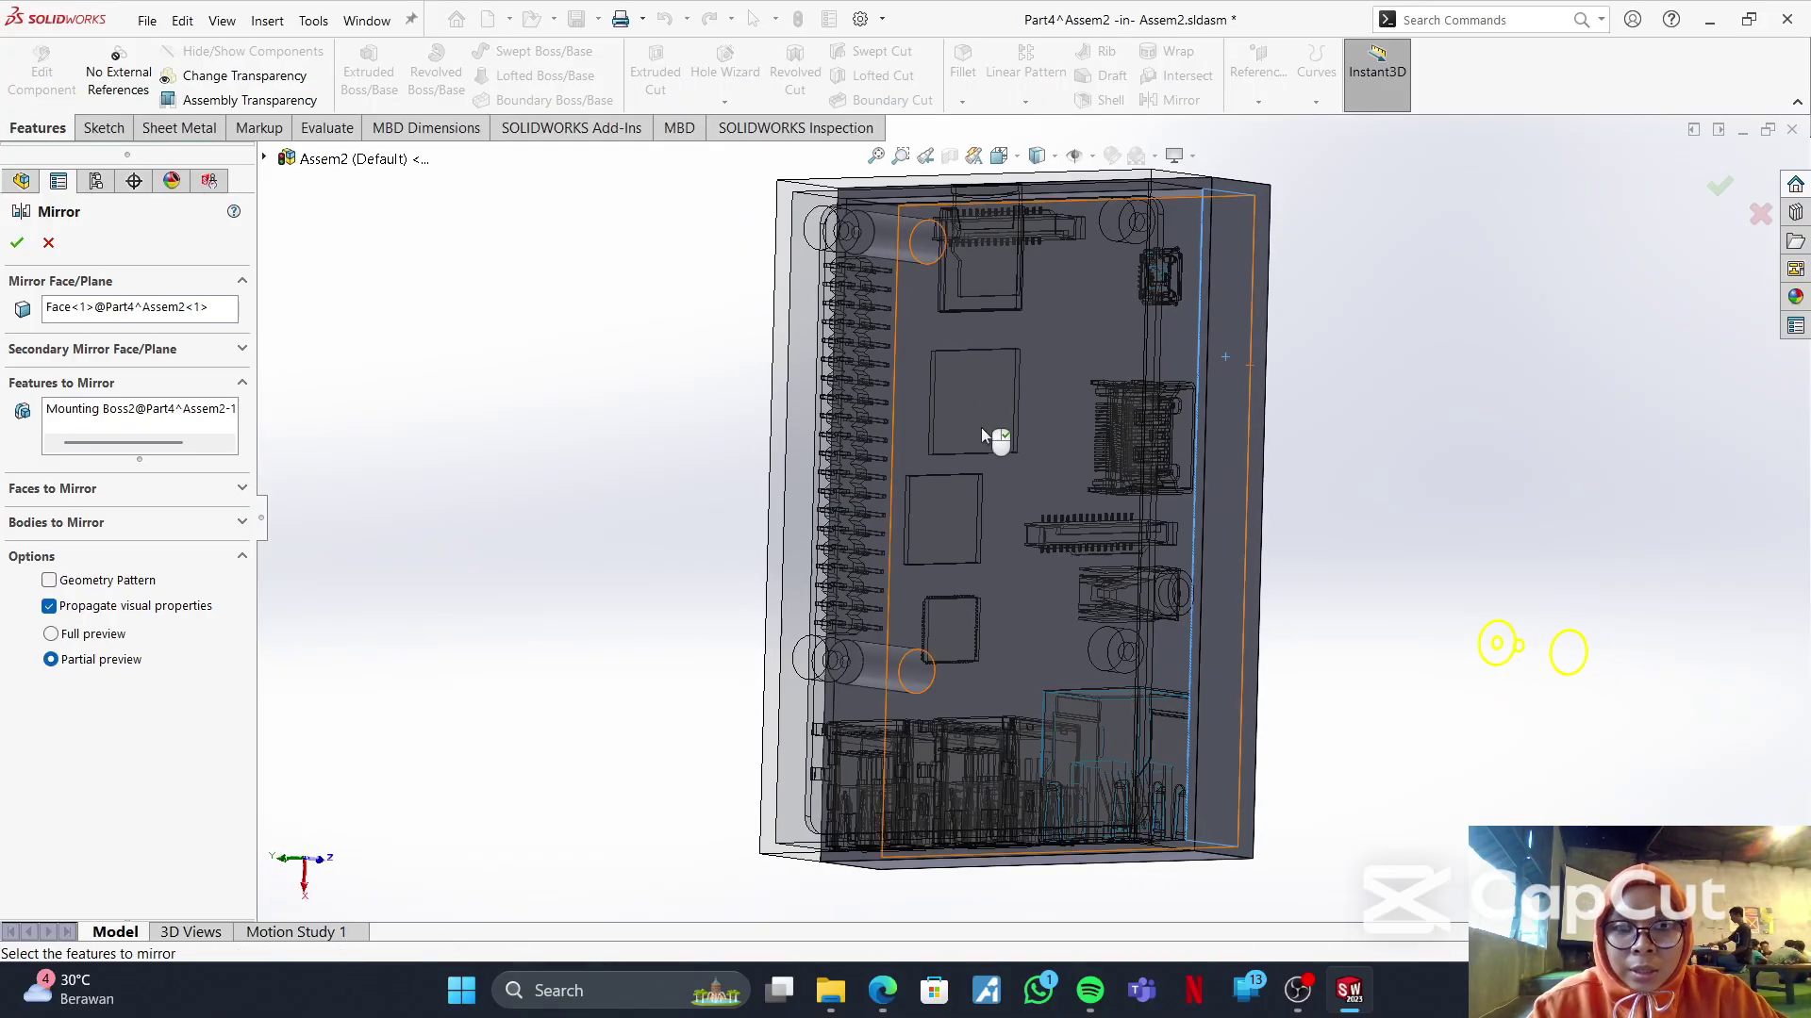
left_click(856, 696)
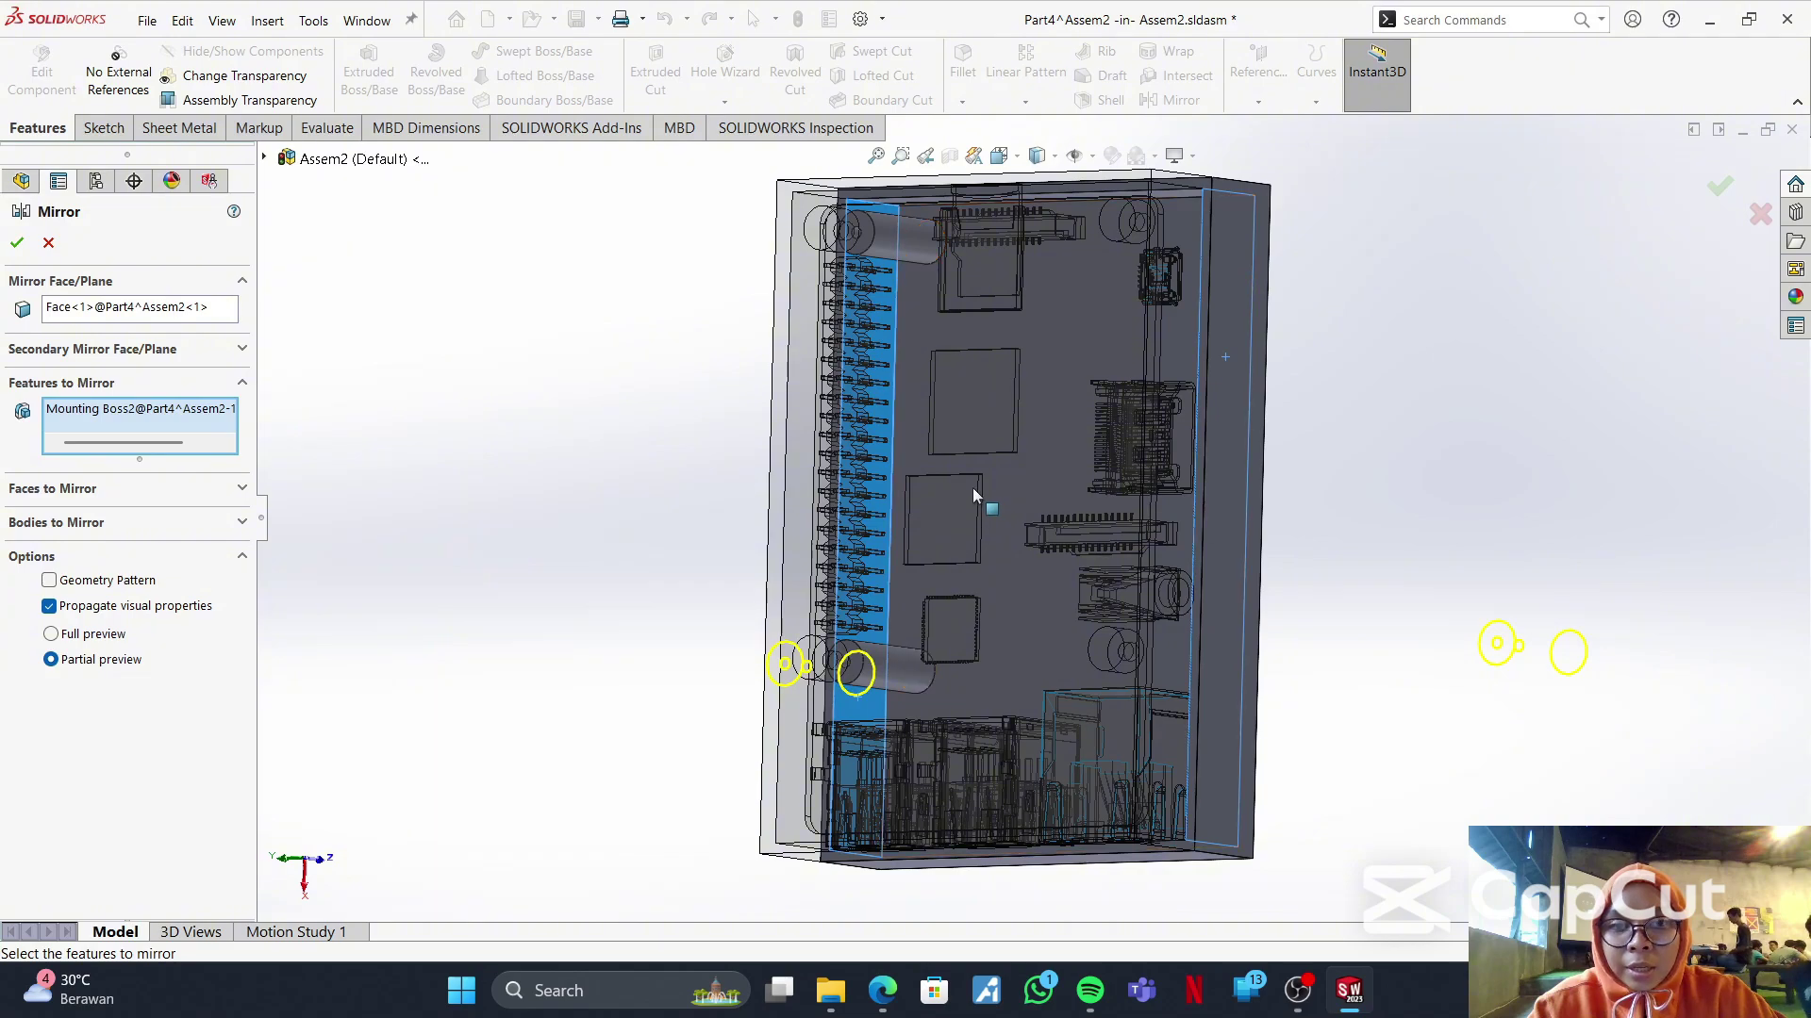
middle_click_drag(971, 488, 1026, 474)
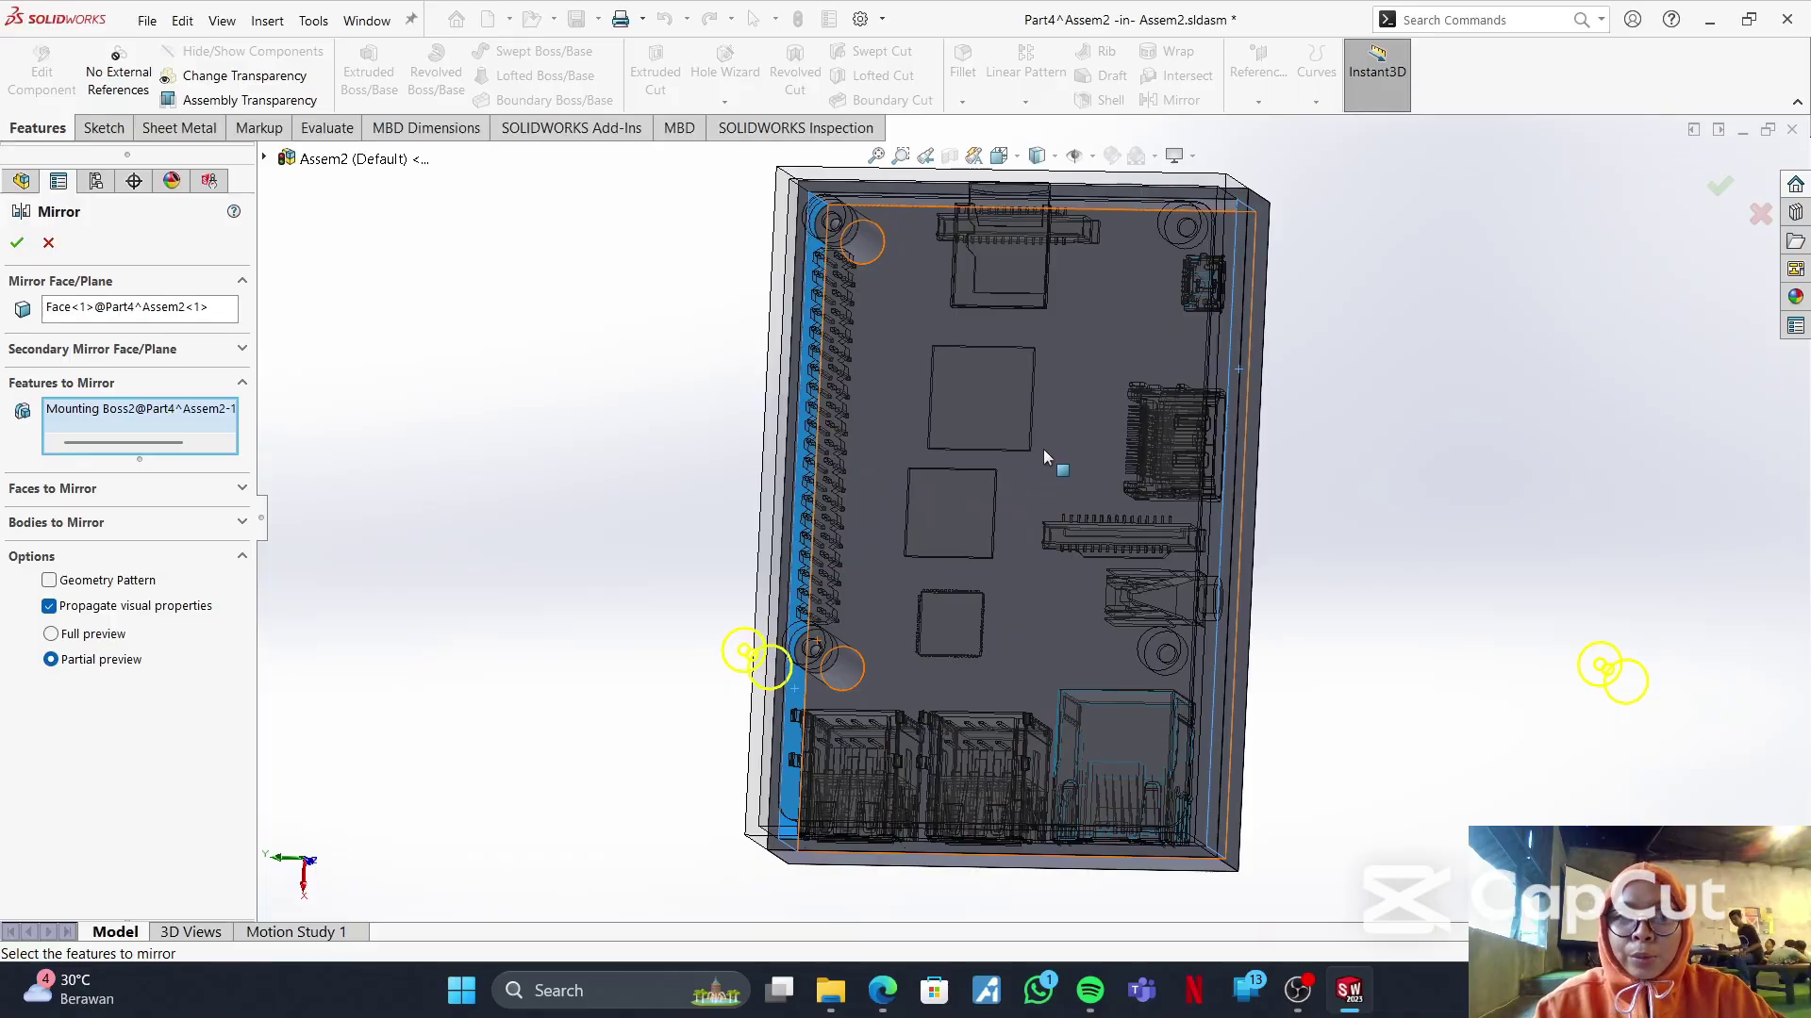
left_click(50, 243)
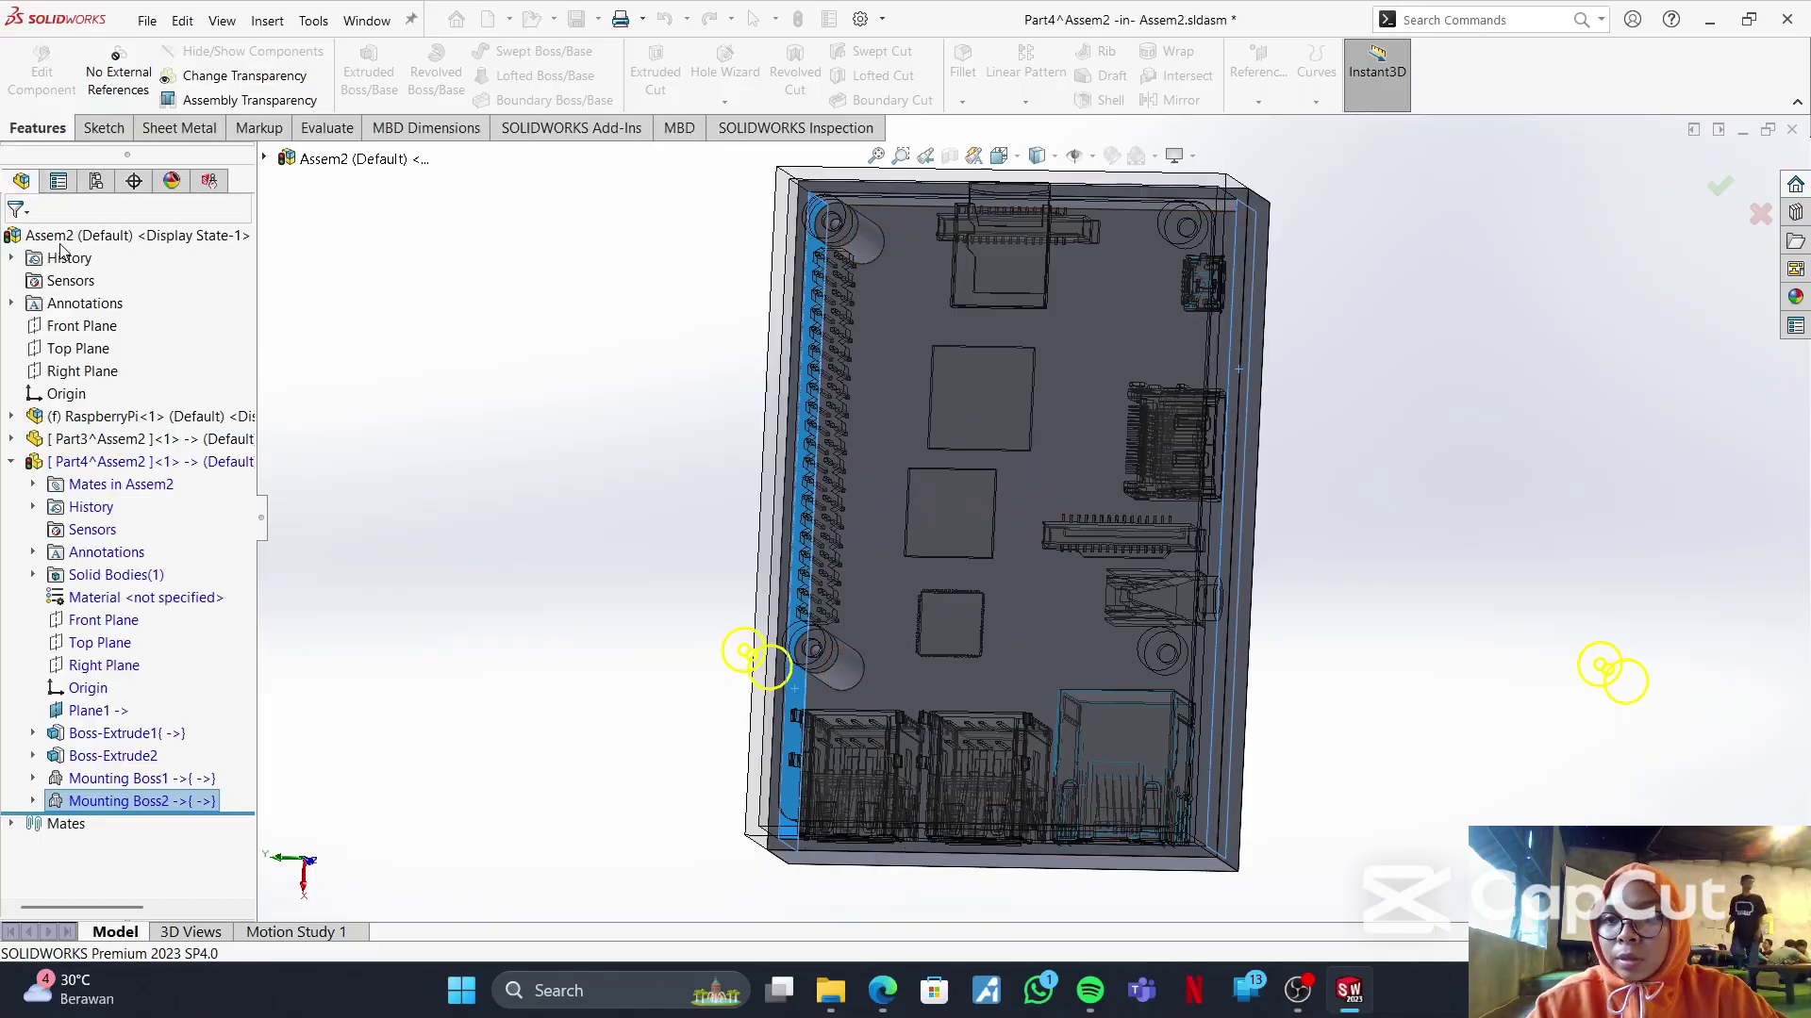
- Create a reference plane midway between the case part's two long inner side faces
left_click(1266, 82)
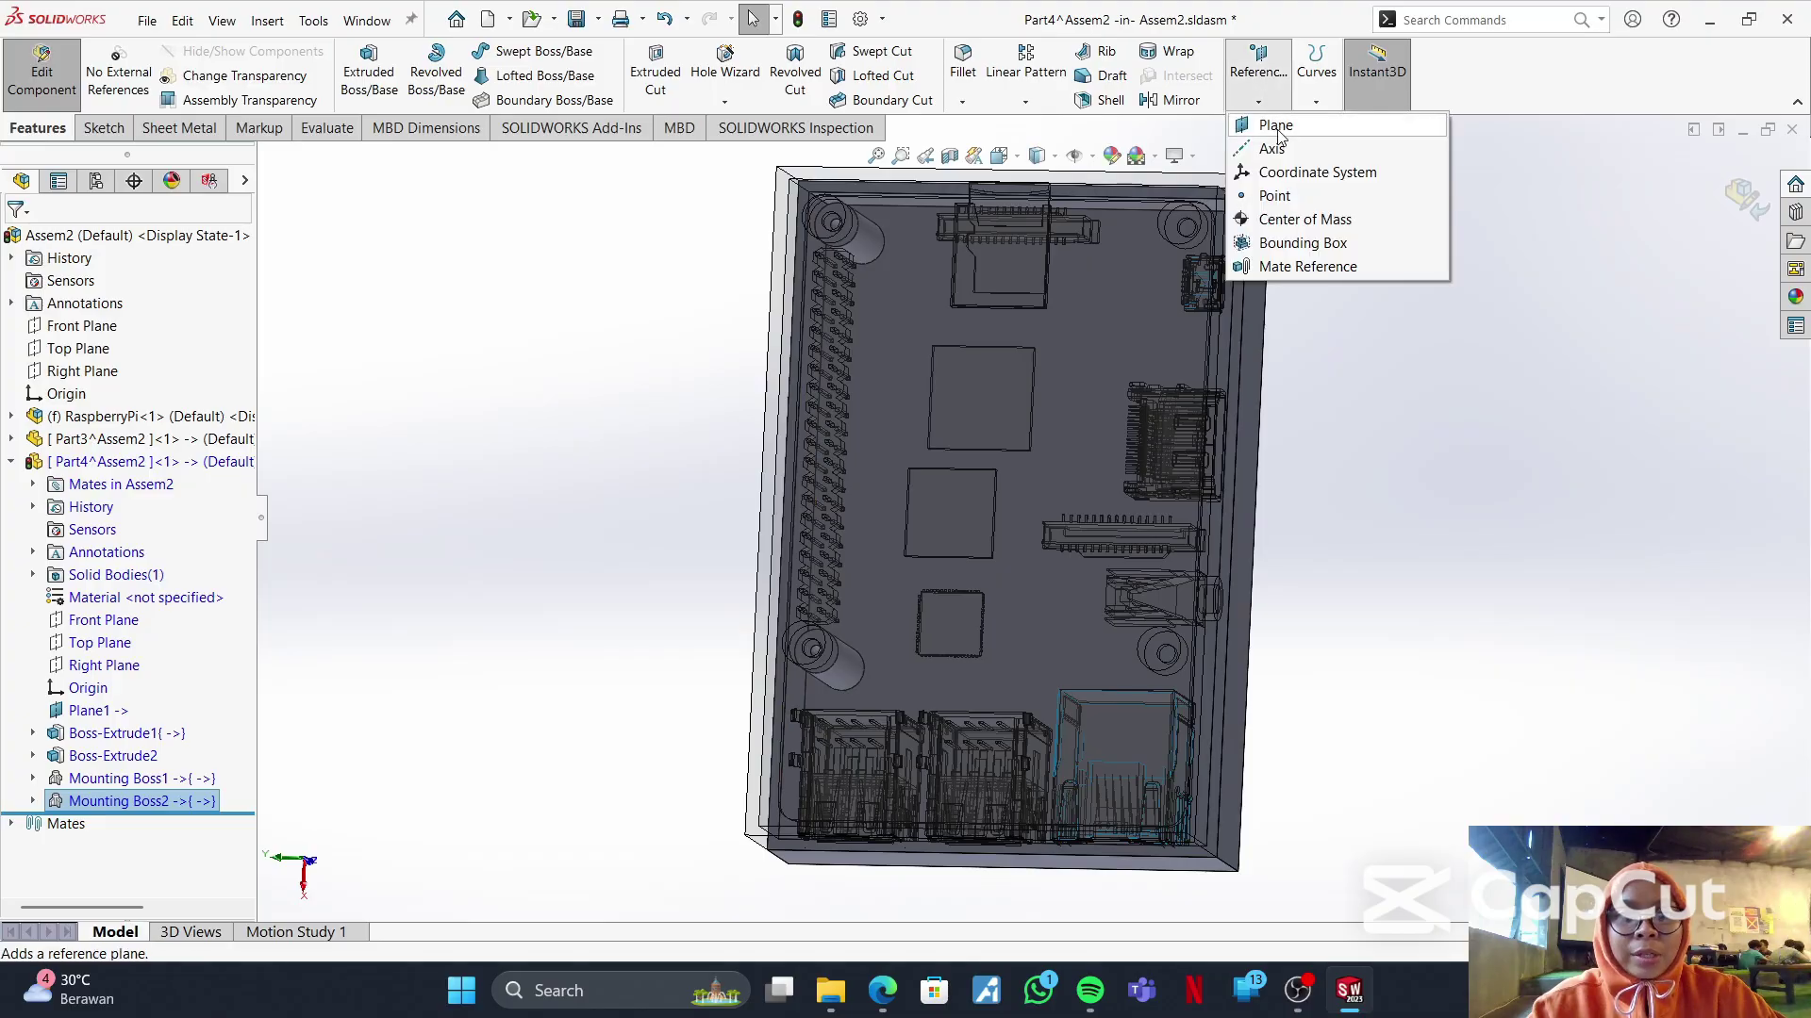
left_click(1277, 130)
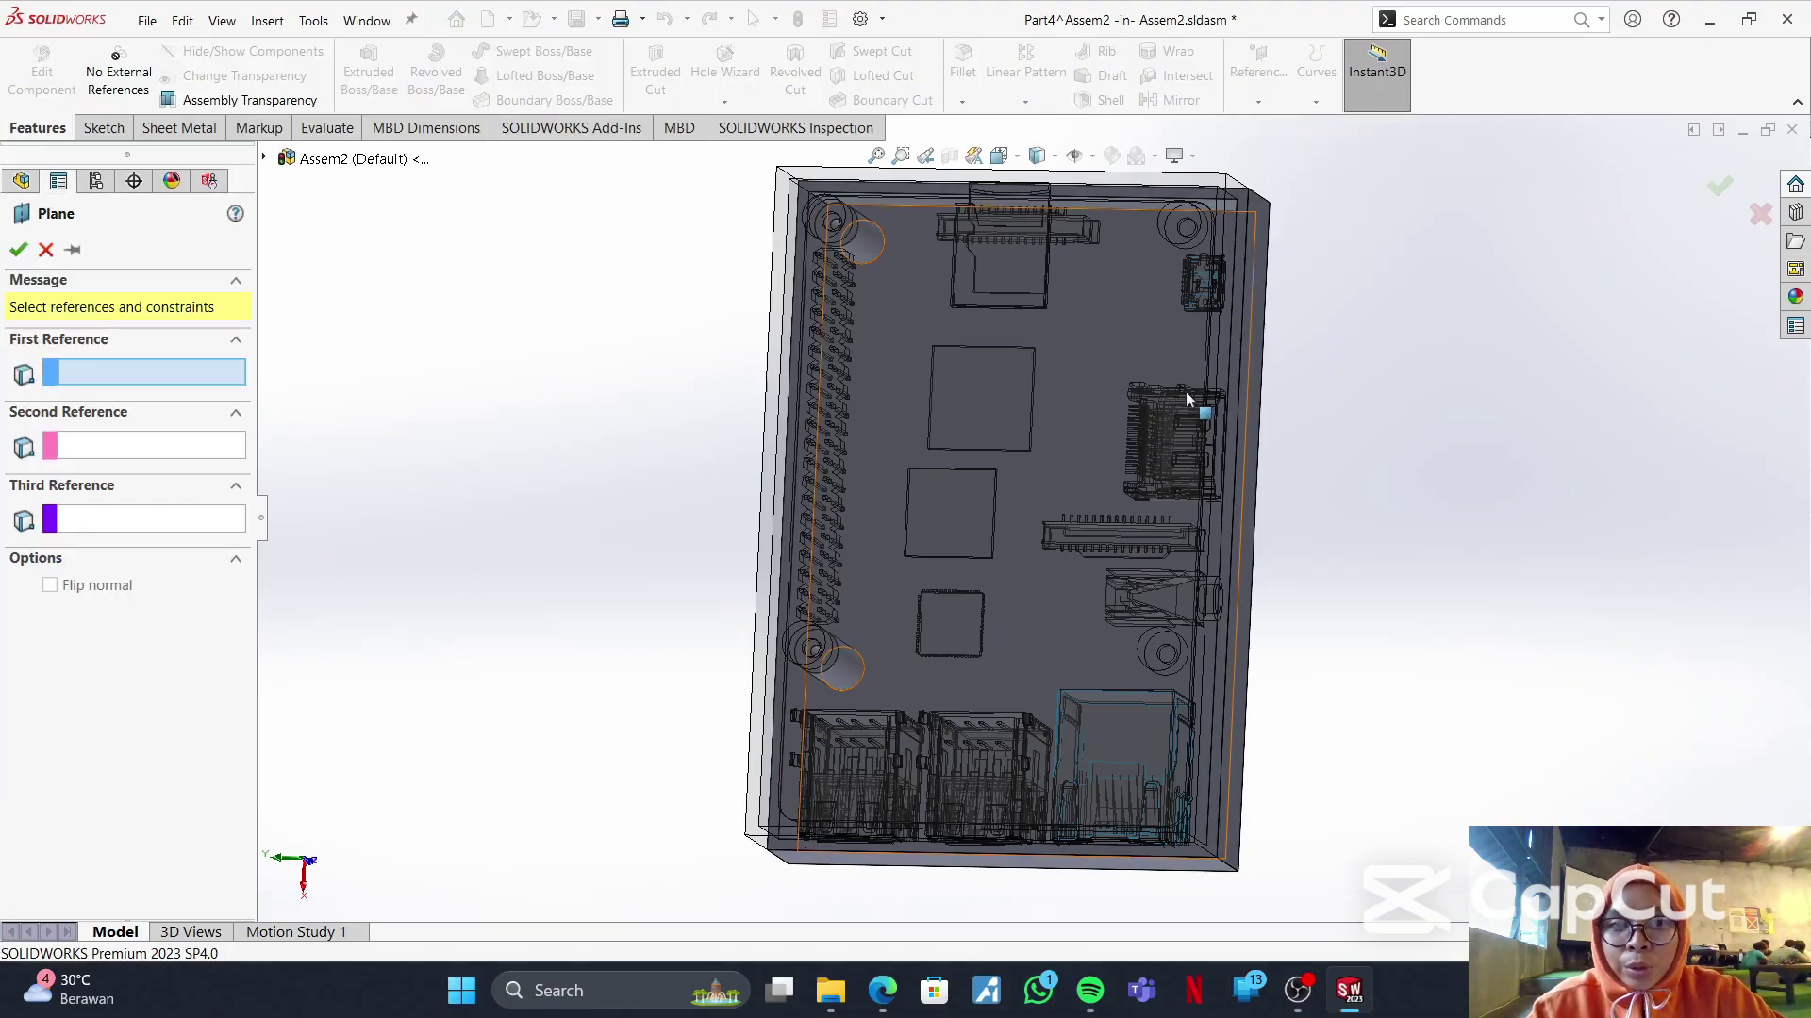
middle_click_drag(1214, 365, 1241, 392)
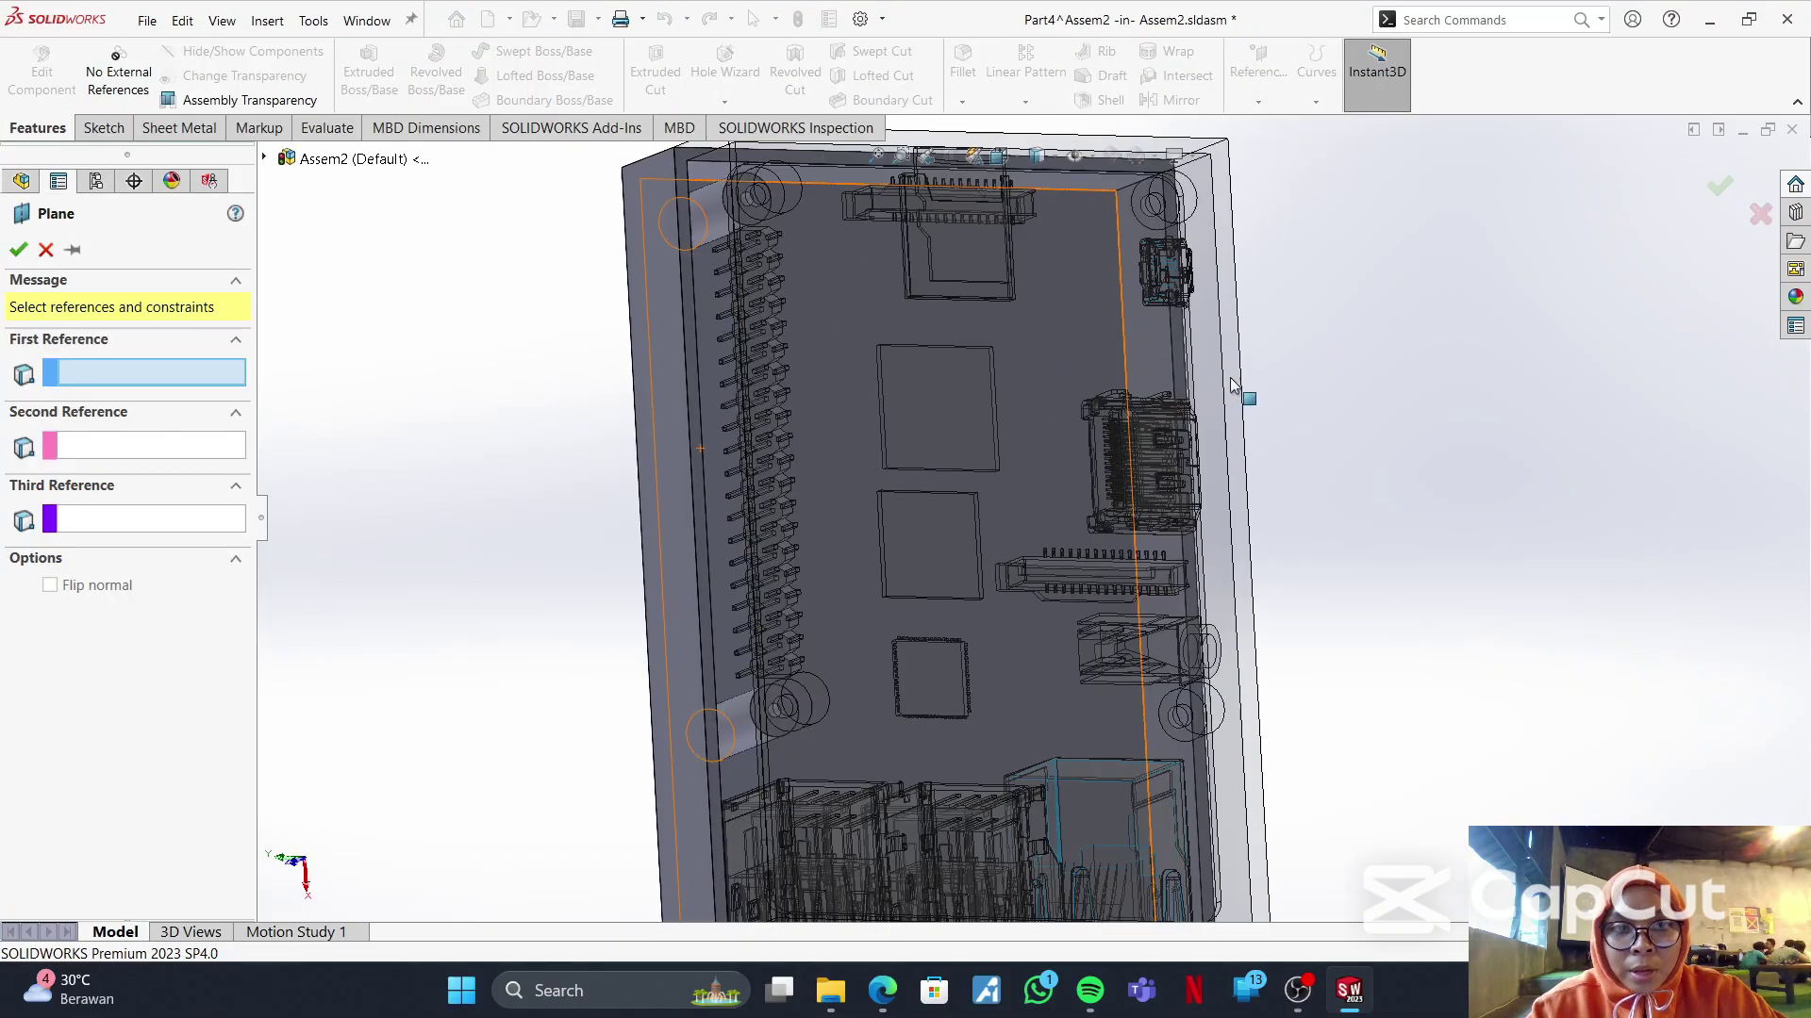
left_click(1157, 343)
middle_click_drag(1022, 427, 921, 437)
left_click(712, 765)
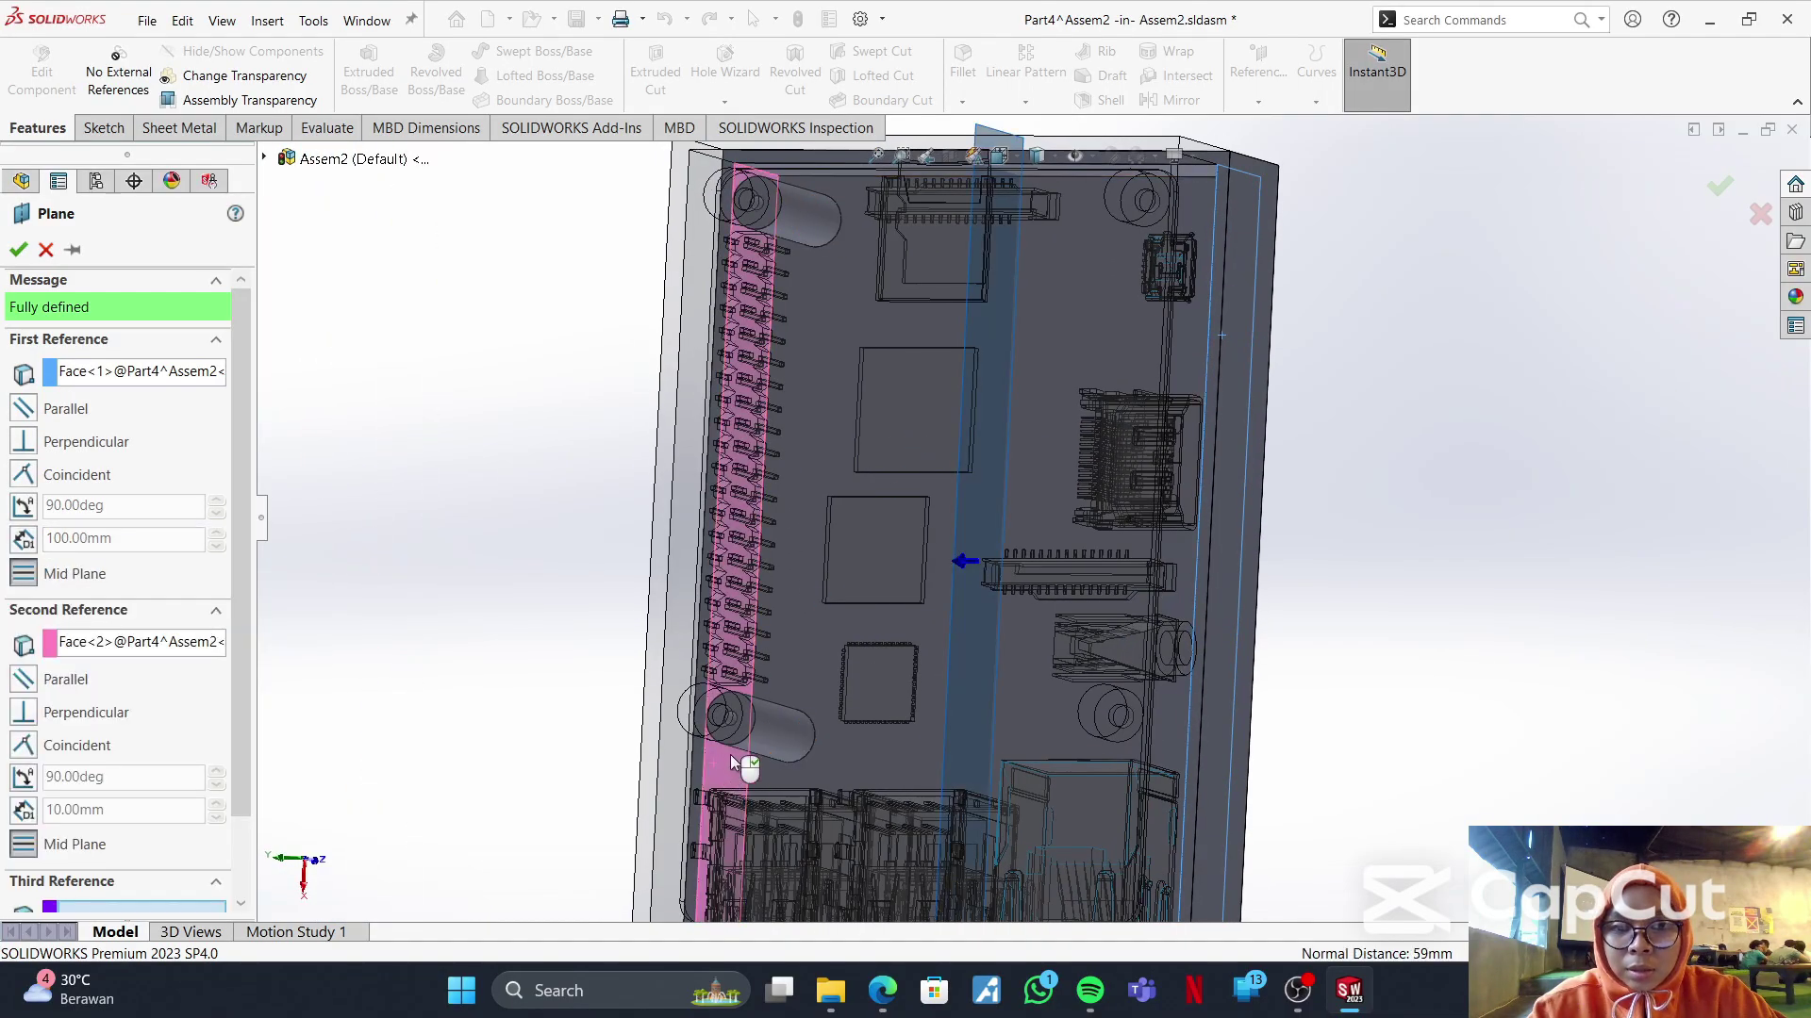
left_click(21, 249)
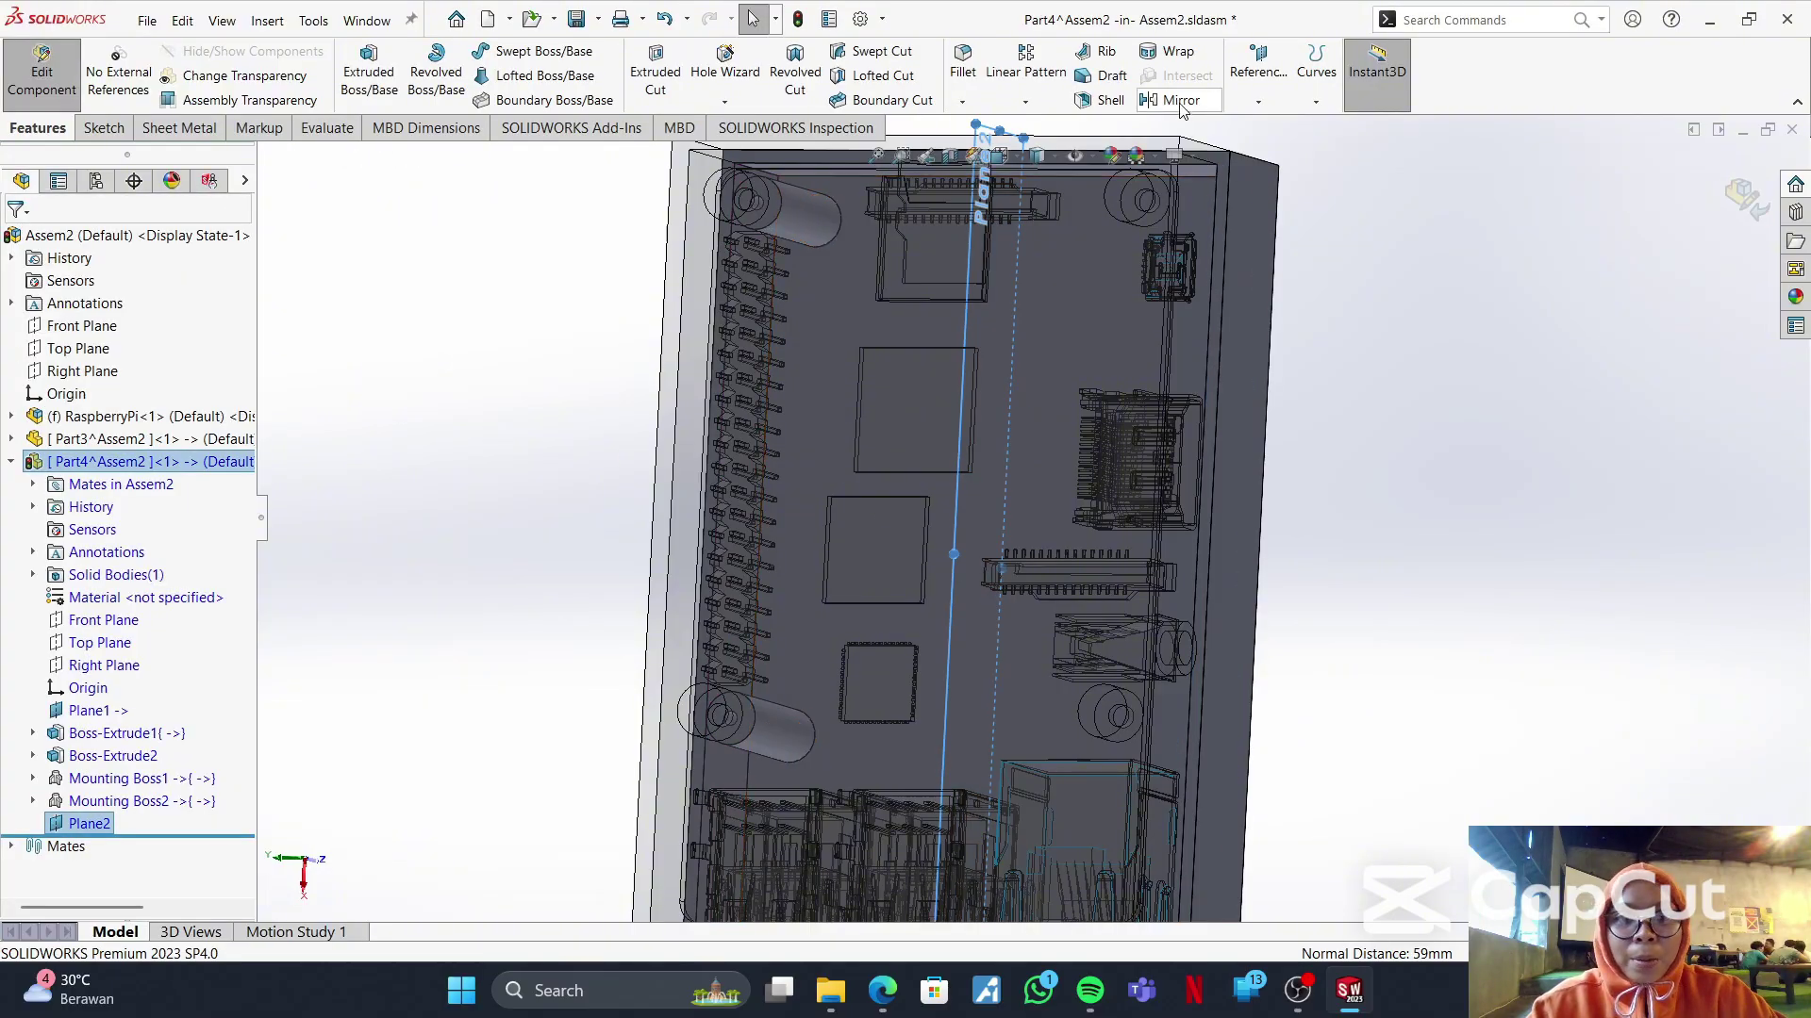
- Mirror both mounting bosses about the new mid plane to the board's two opposite mounting holes
left_click(1180, 104)
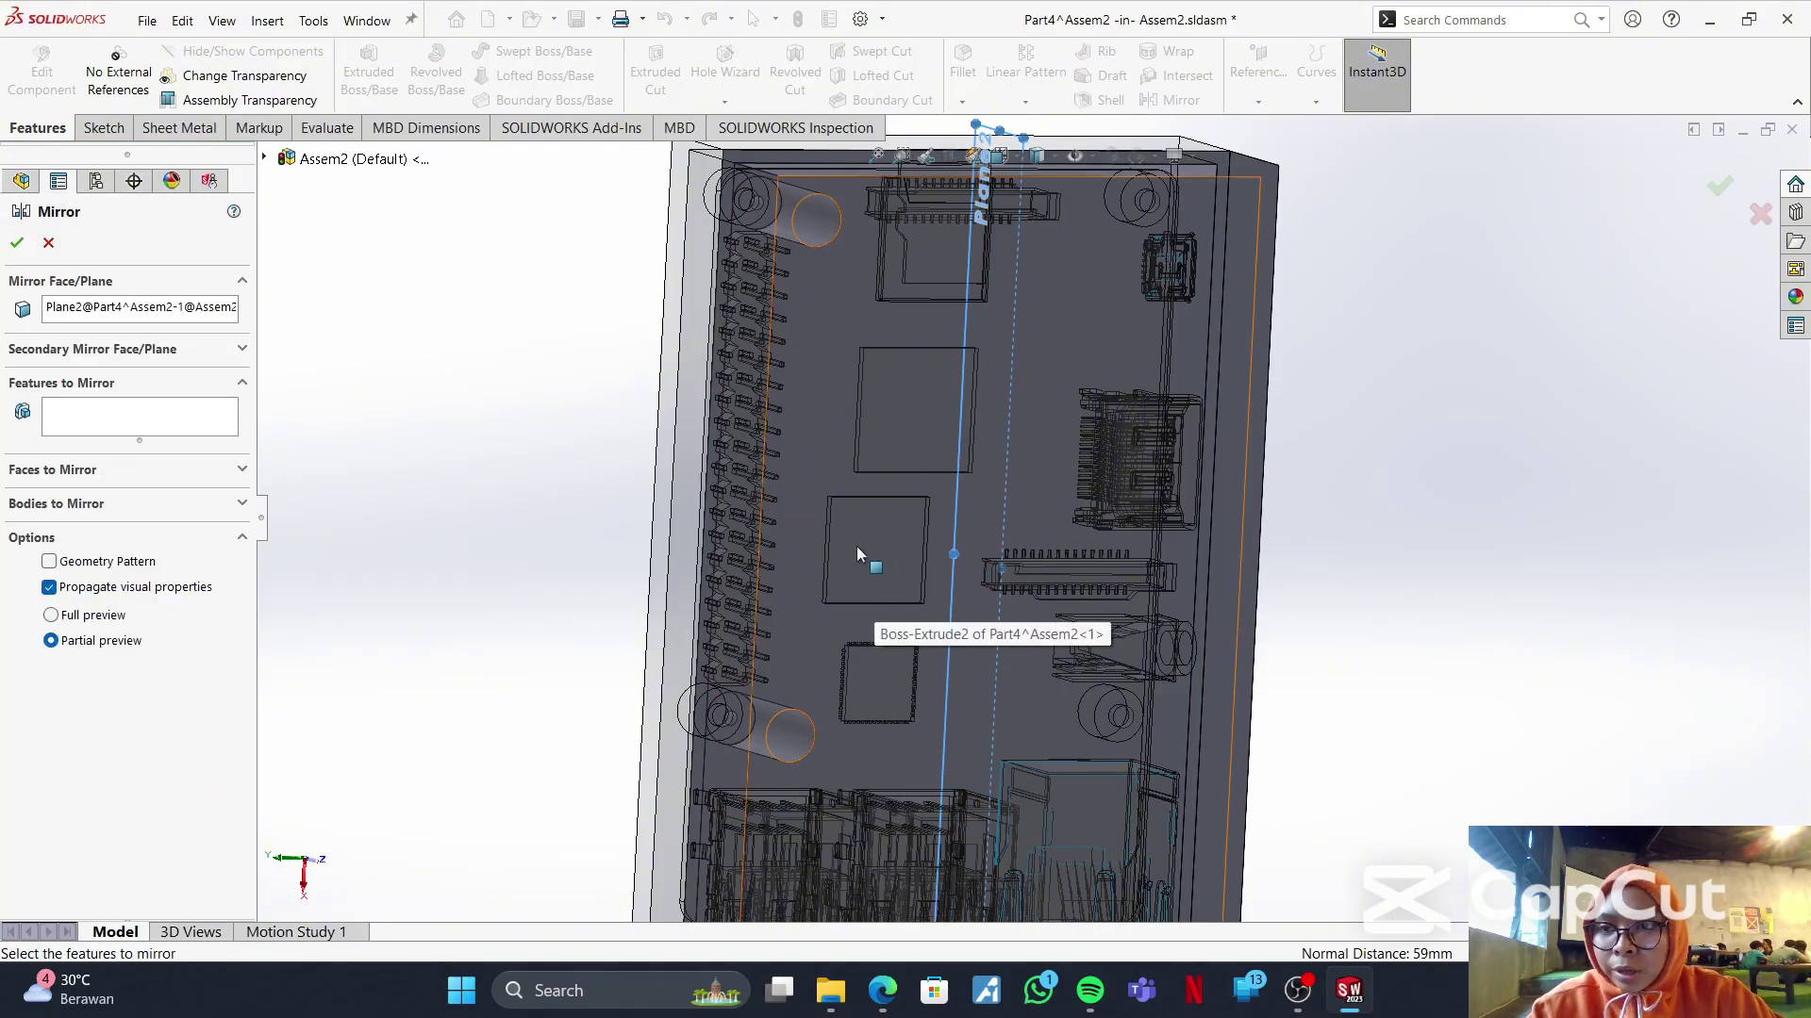
middle_click_drag(857, 546, 754, 510)
left_click(108, 426)
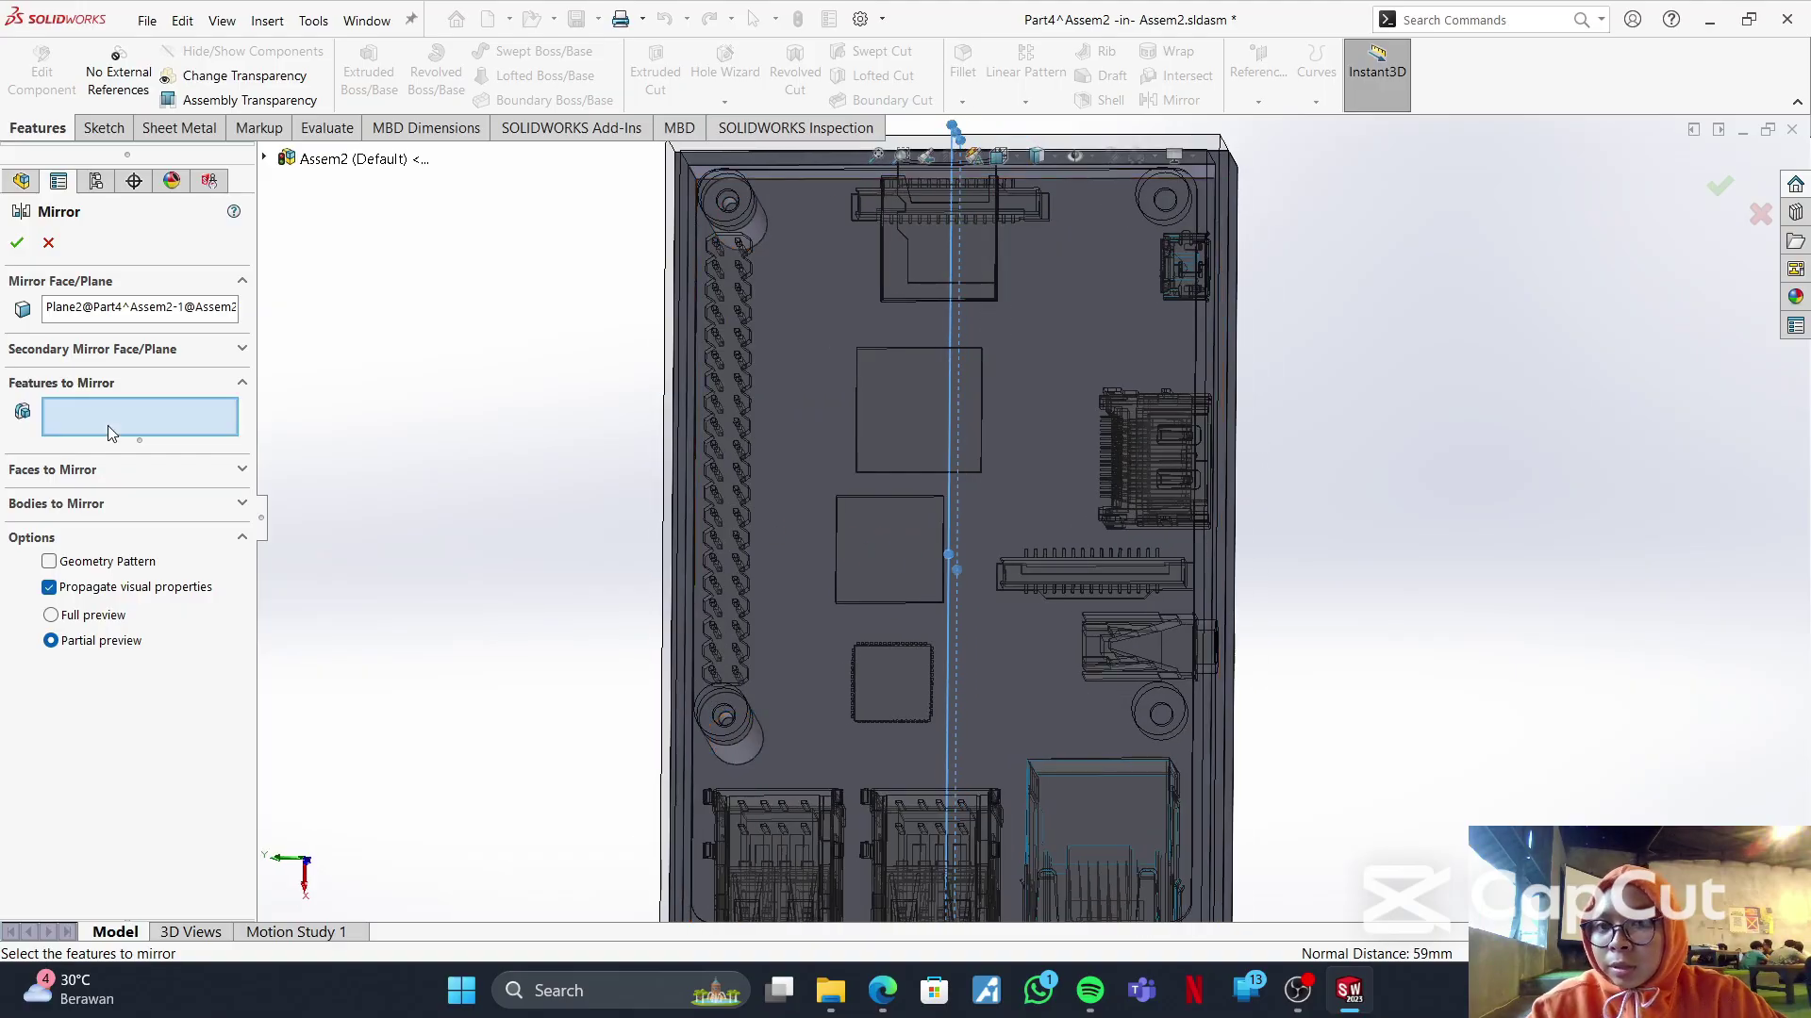
middle_click_drag(784, 300, 802, 332)
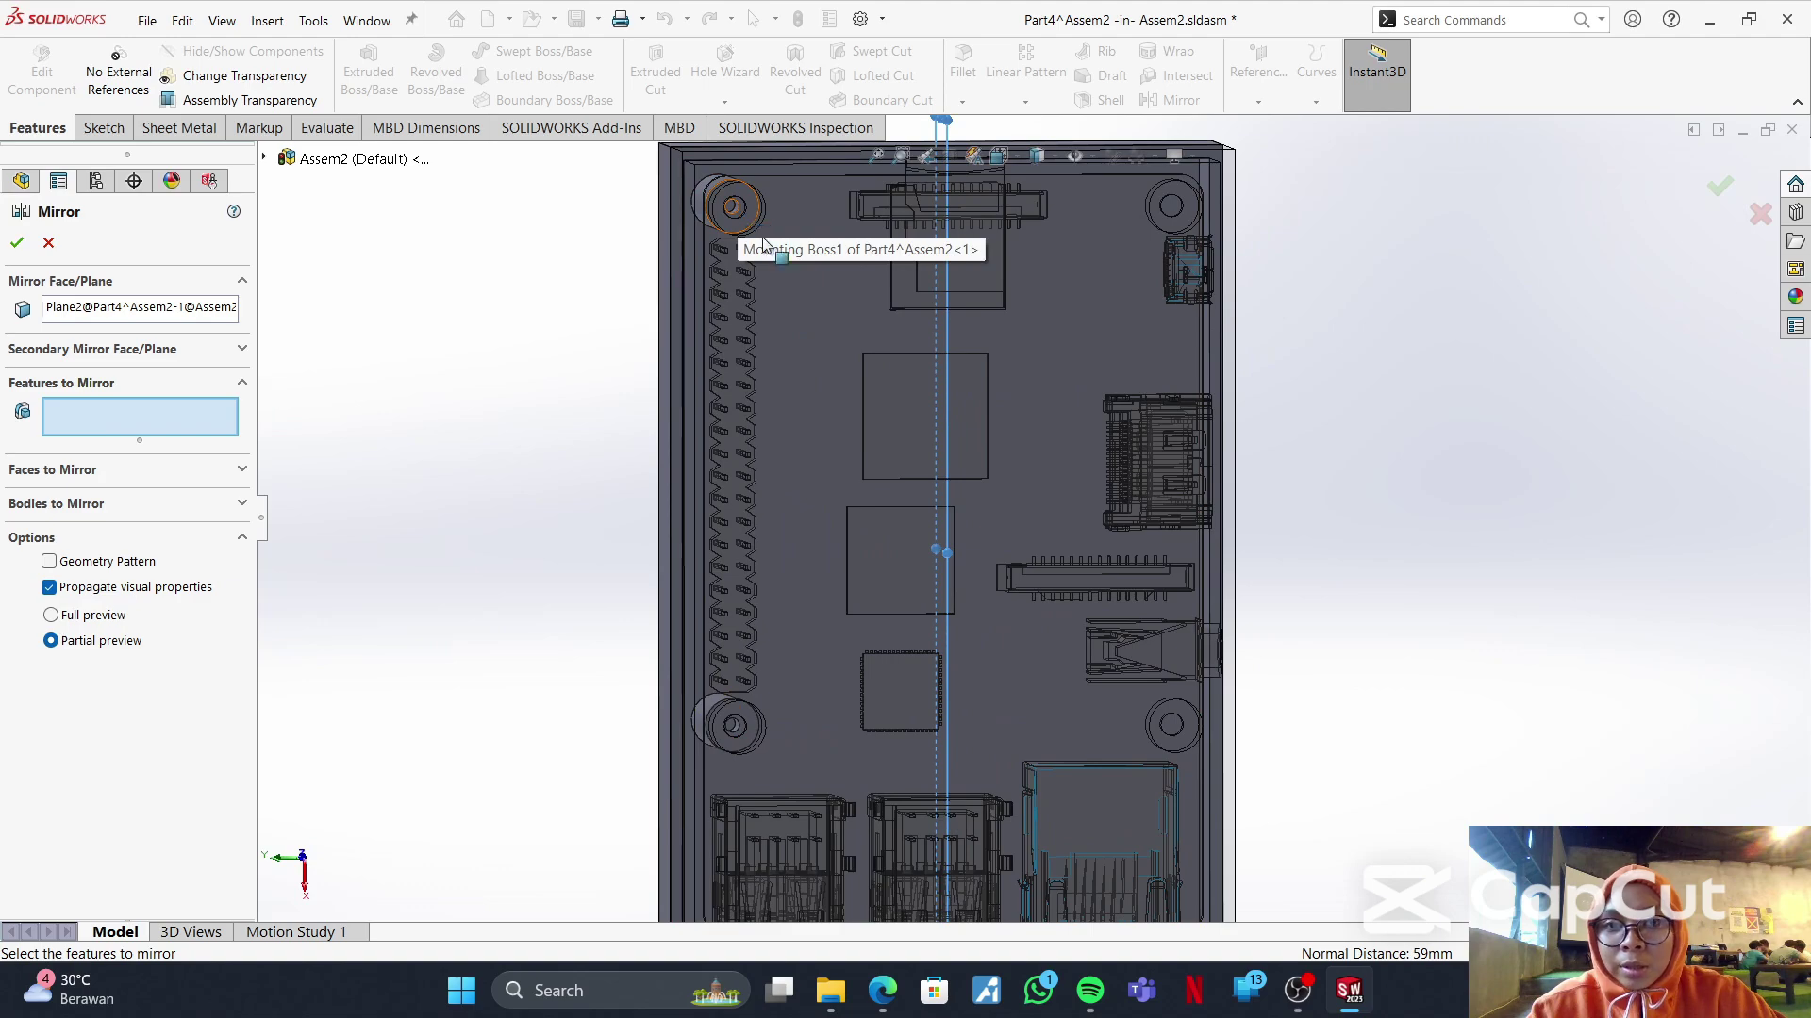
left_click(733, 207)
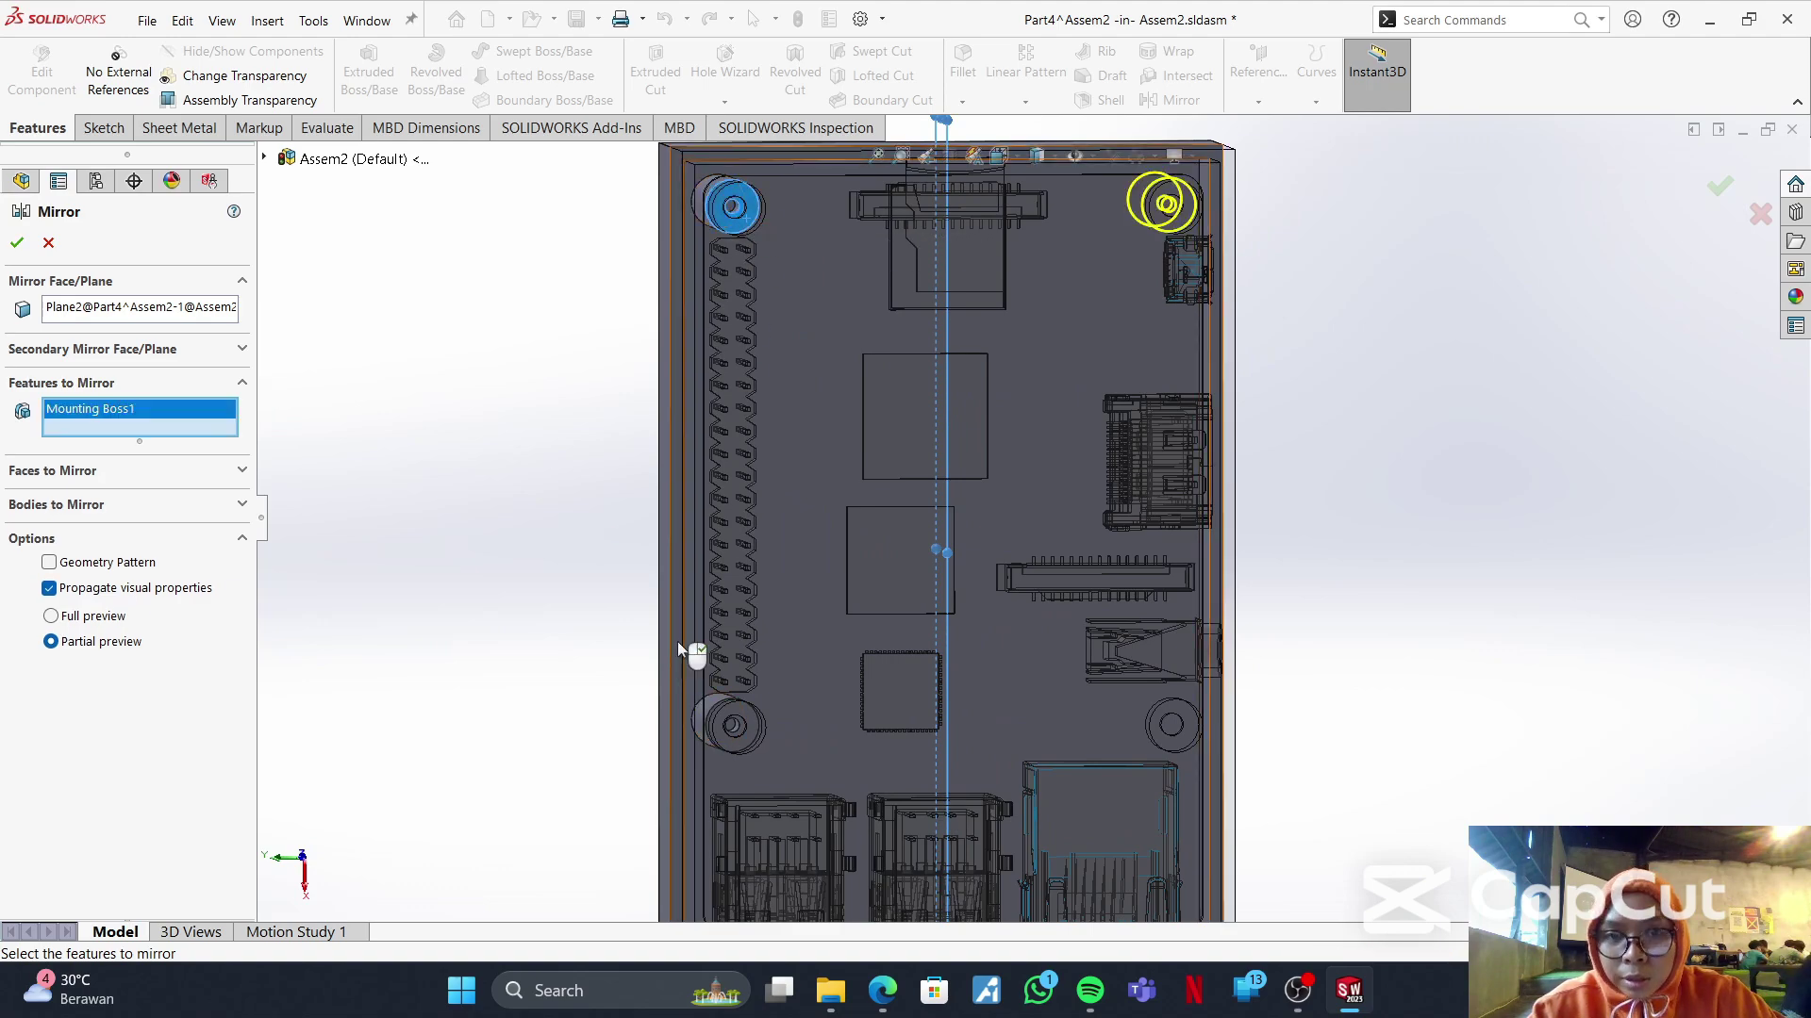
left_click(726, 727)
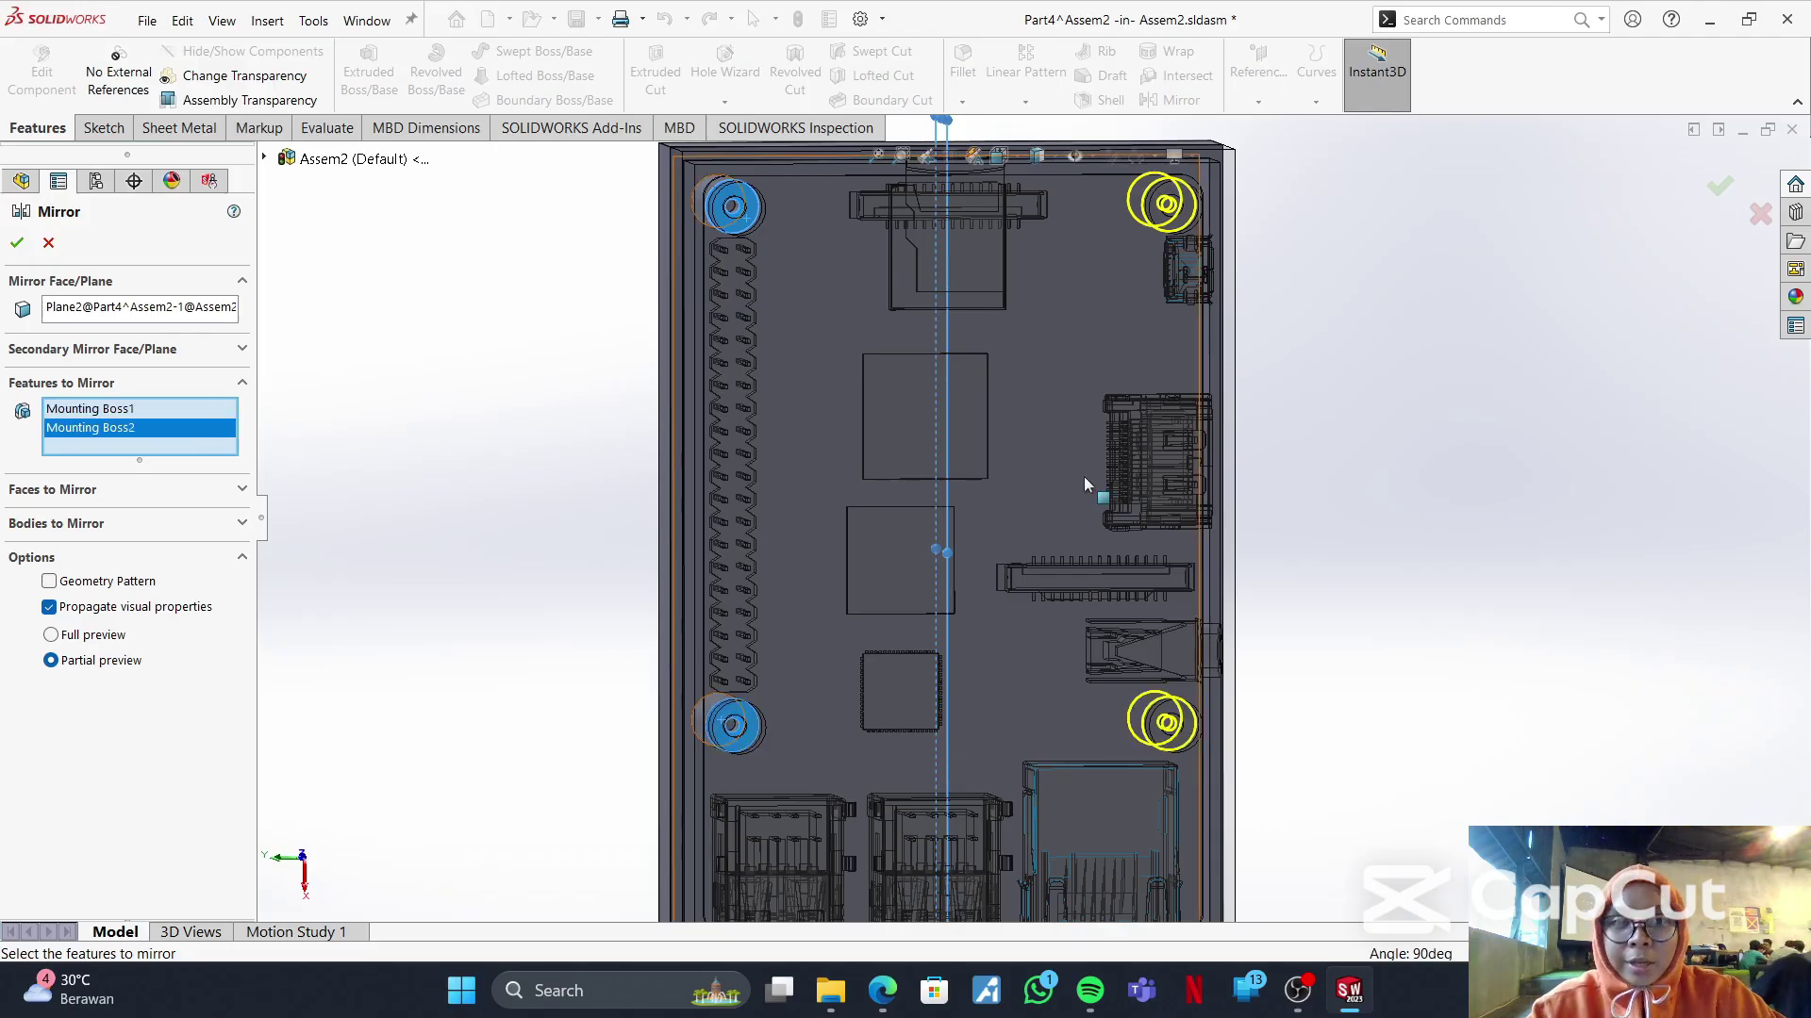
left_click(16, 244)
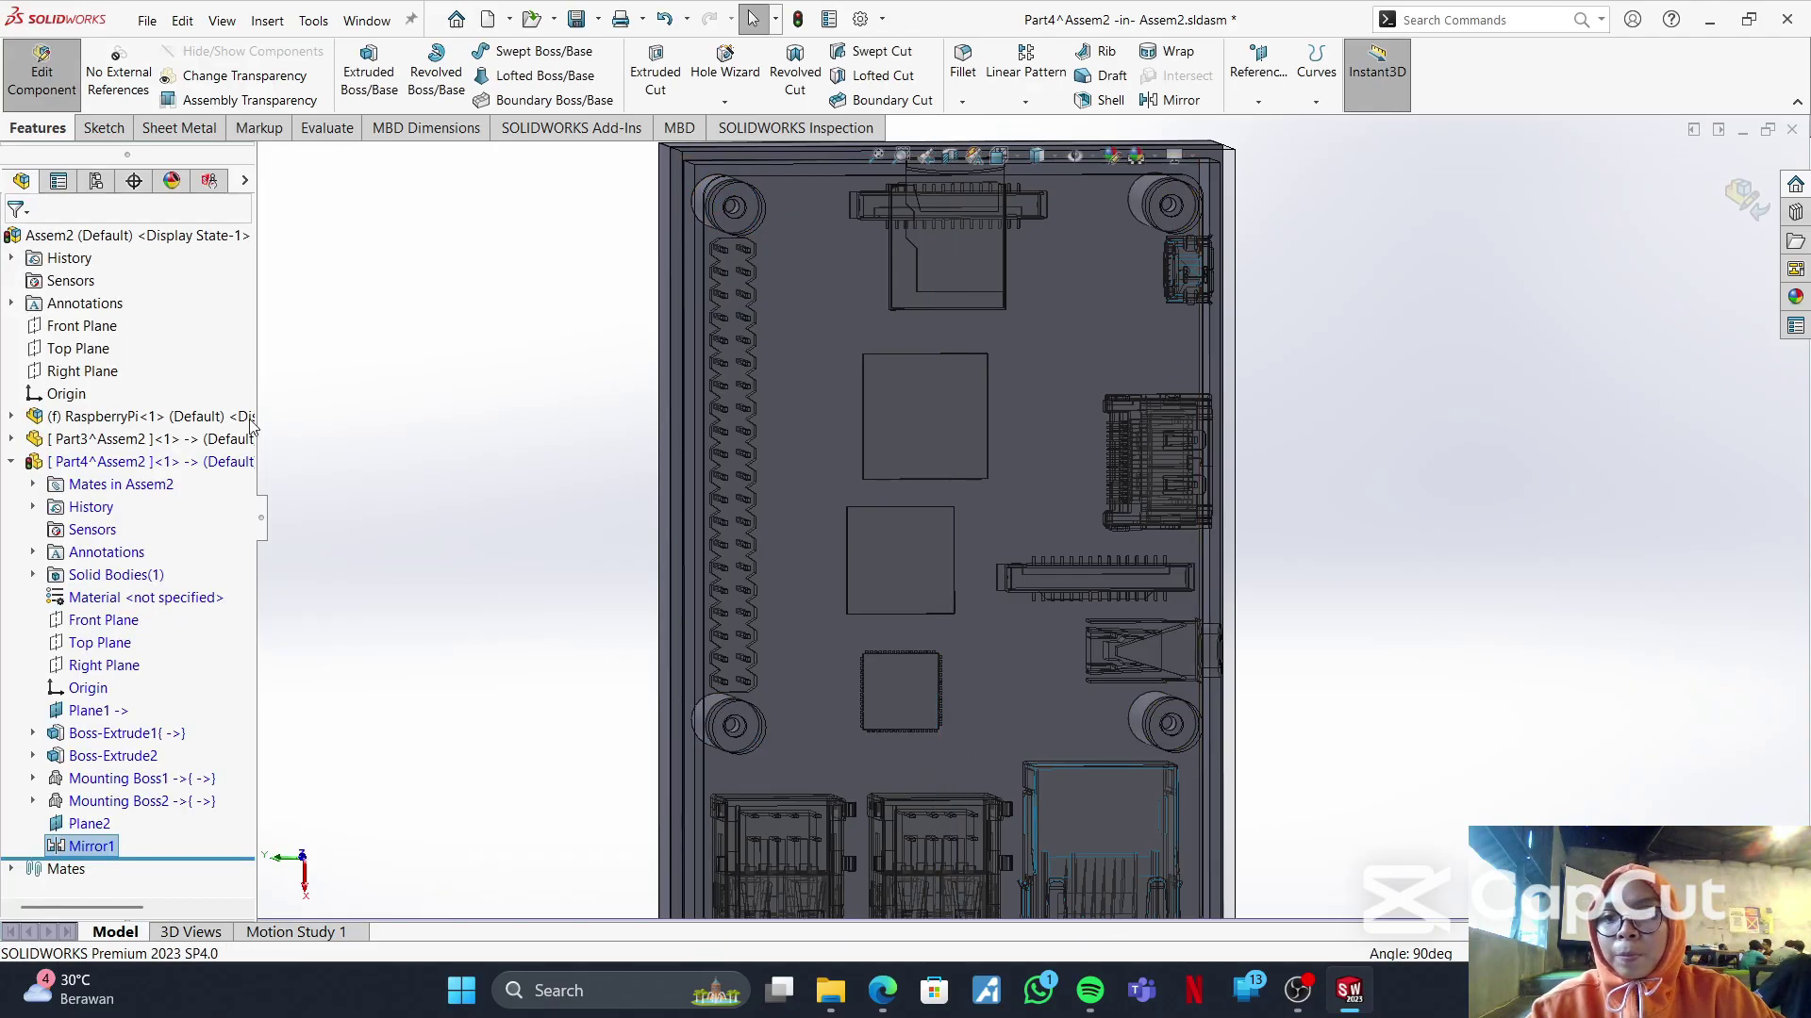
- Examine the original and mirrored mounting bosses inside the case from several view orientations
middle_click_drag(755, 517, 788, 491)
left_click(1013, 163)
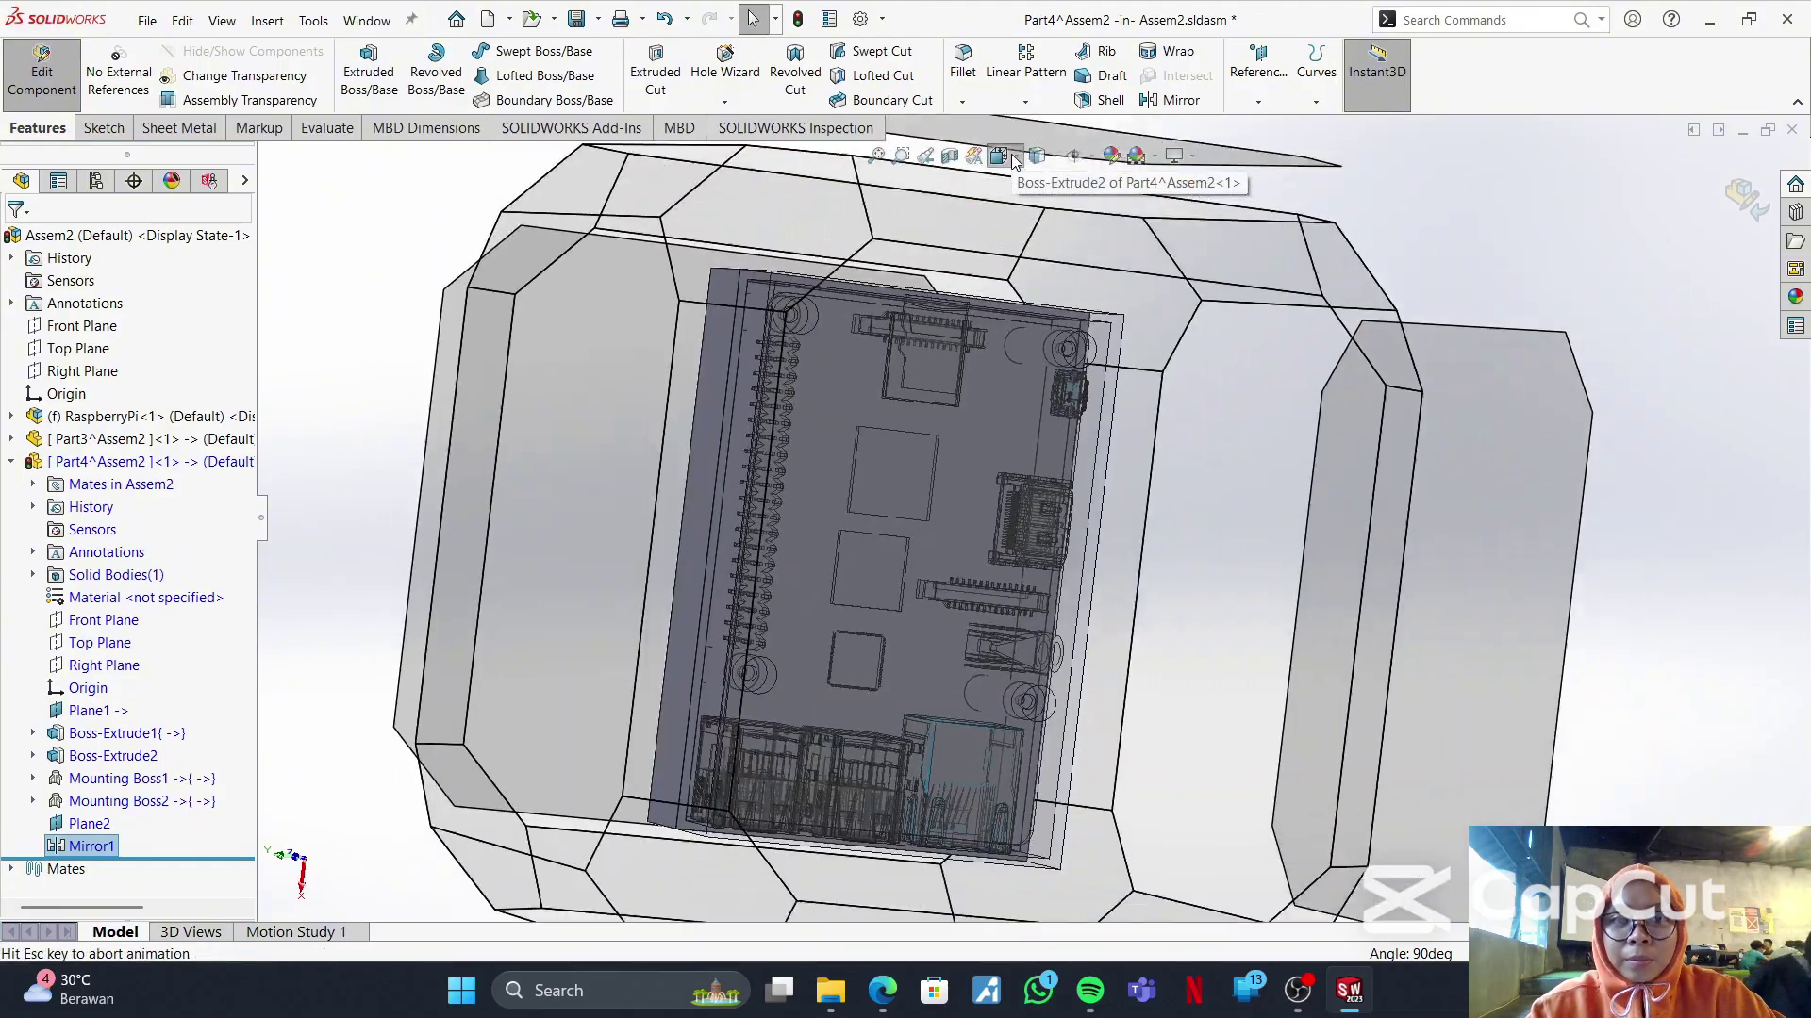
left_click(828, 813)
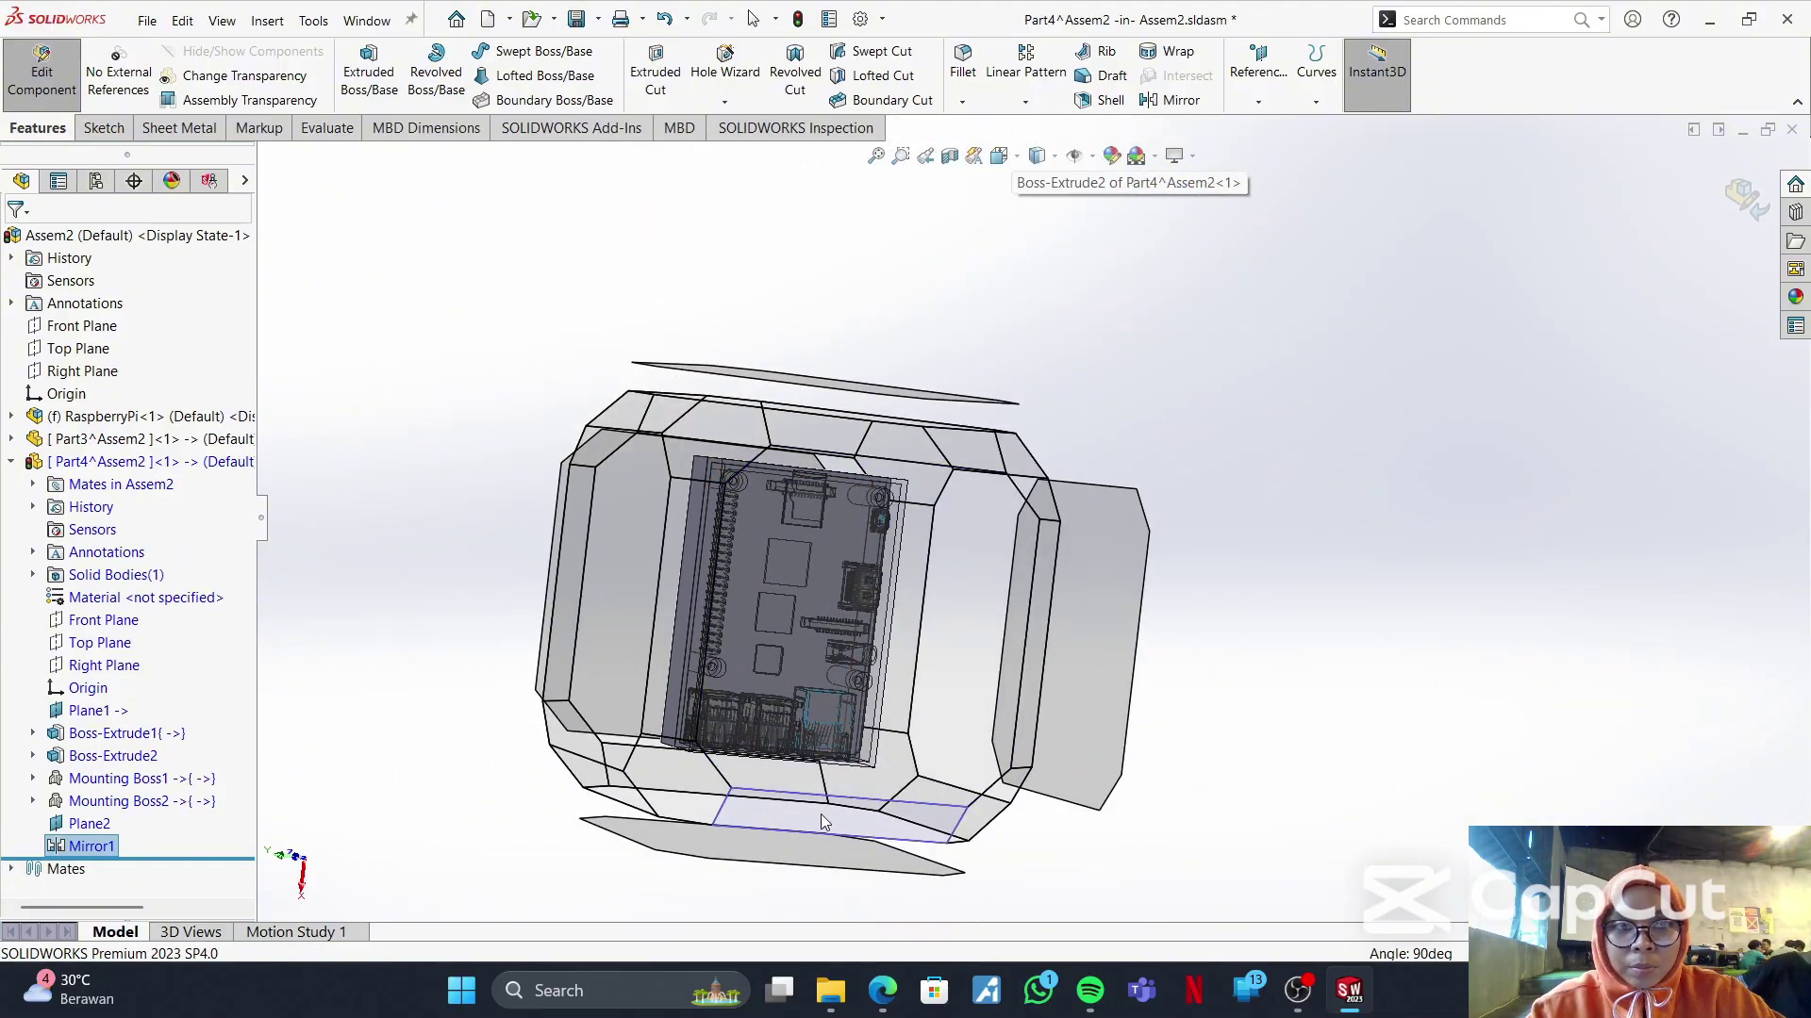
middle_click_drag(1003, 475, 770, 553)
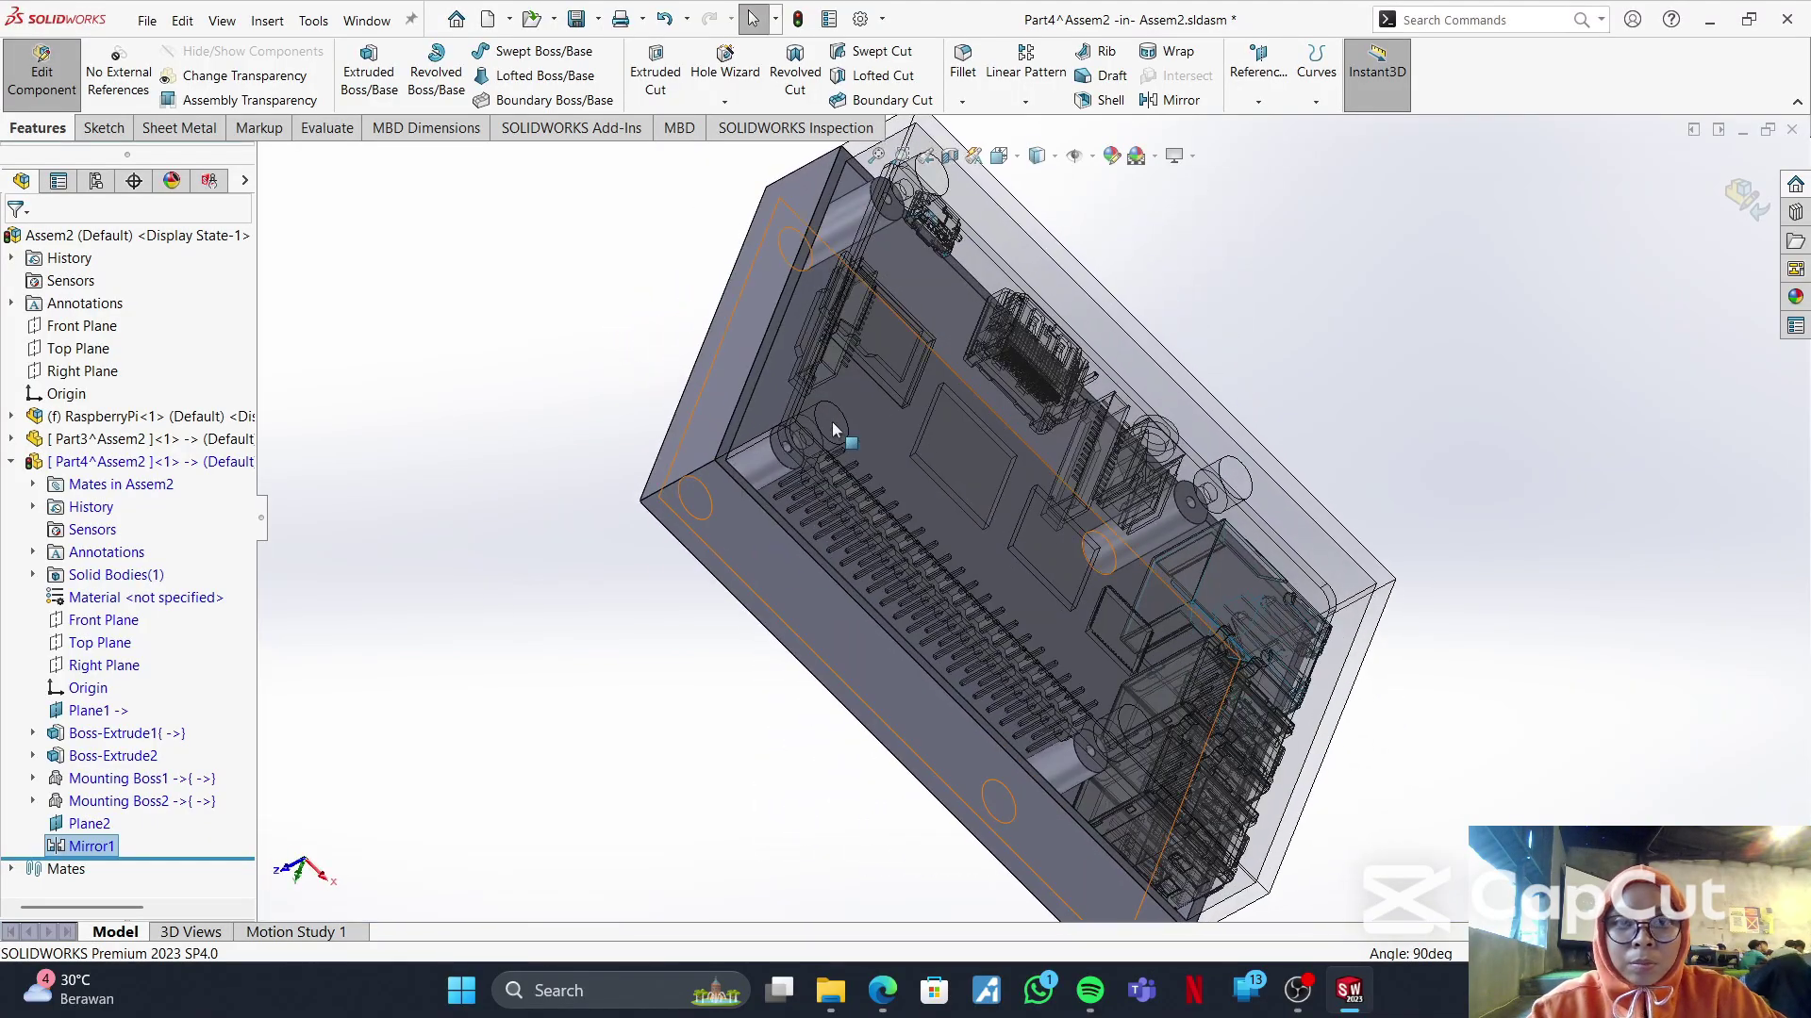
middle_click_drag(834, 423, 808, 512)
left_click(1025, 158)
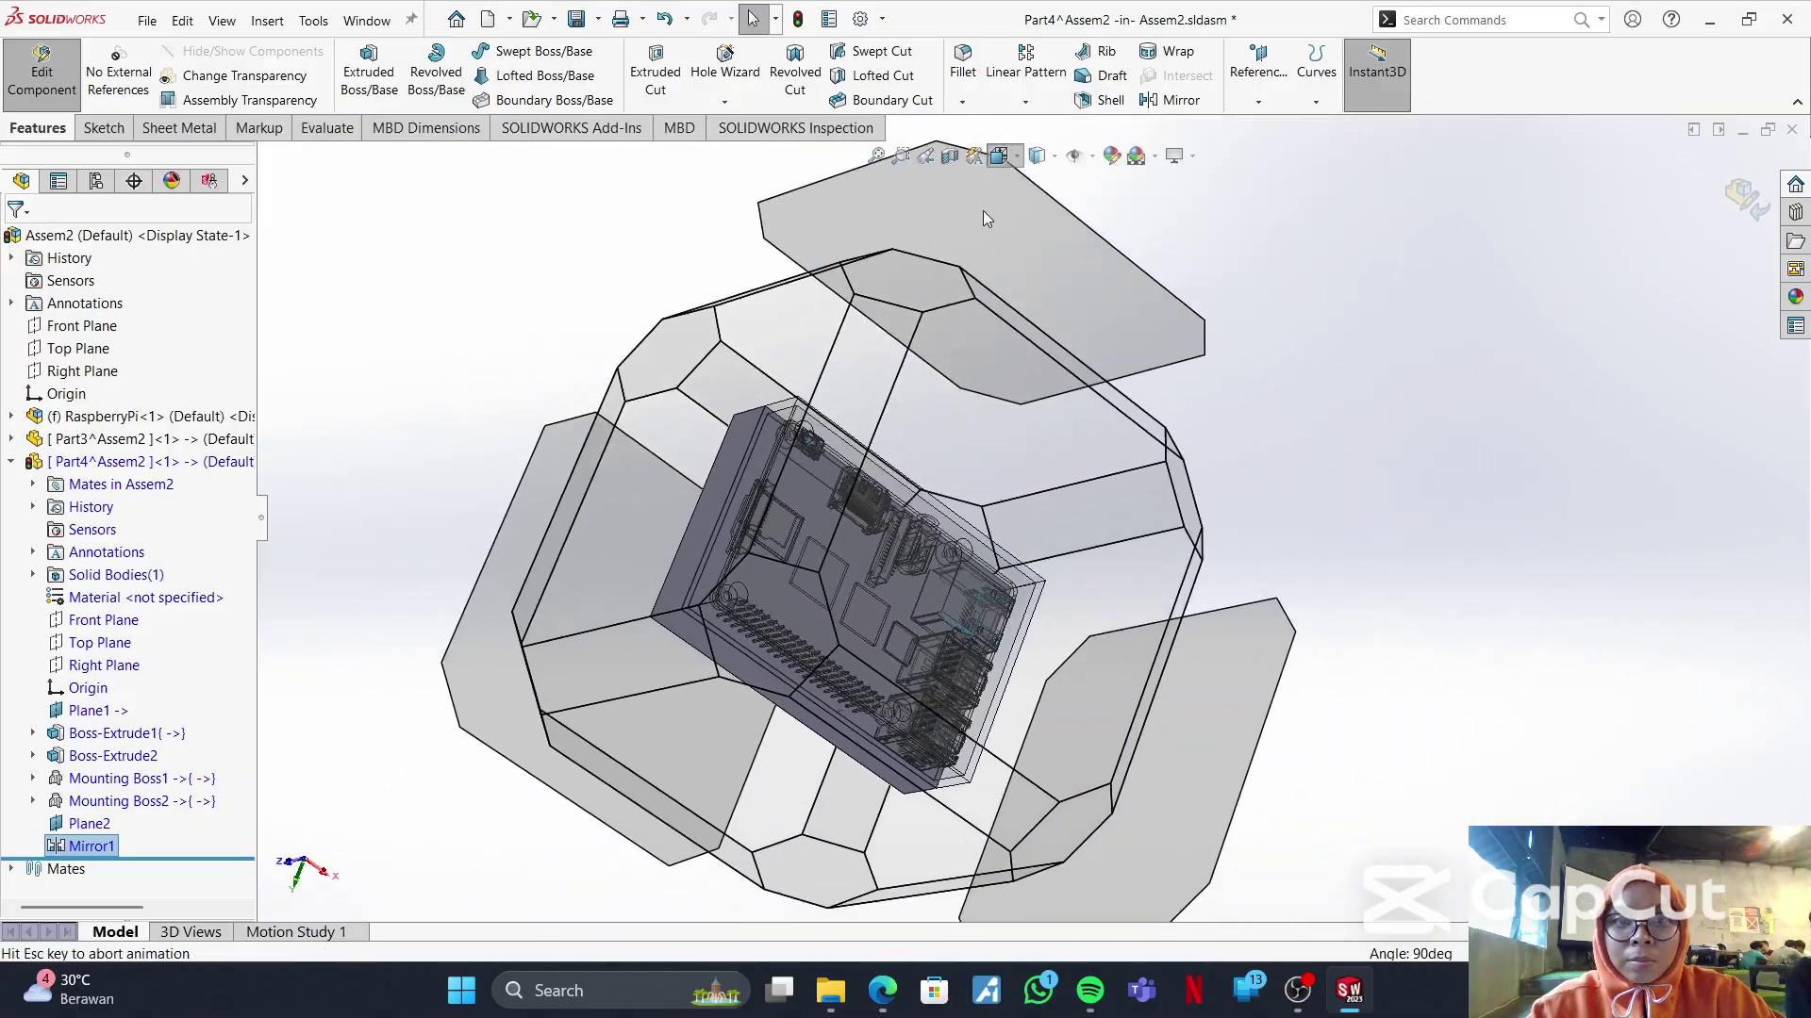
left_click(892, 547)
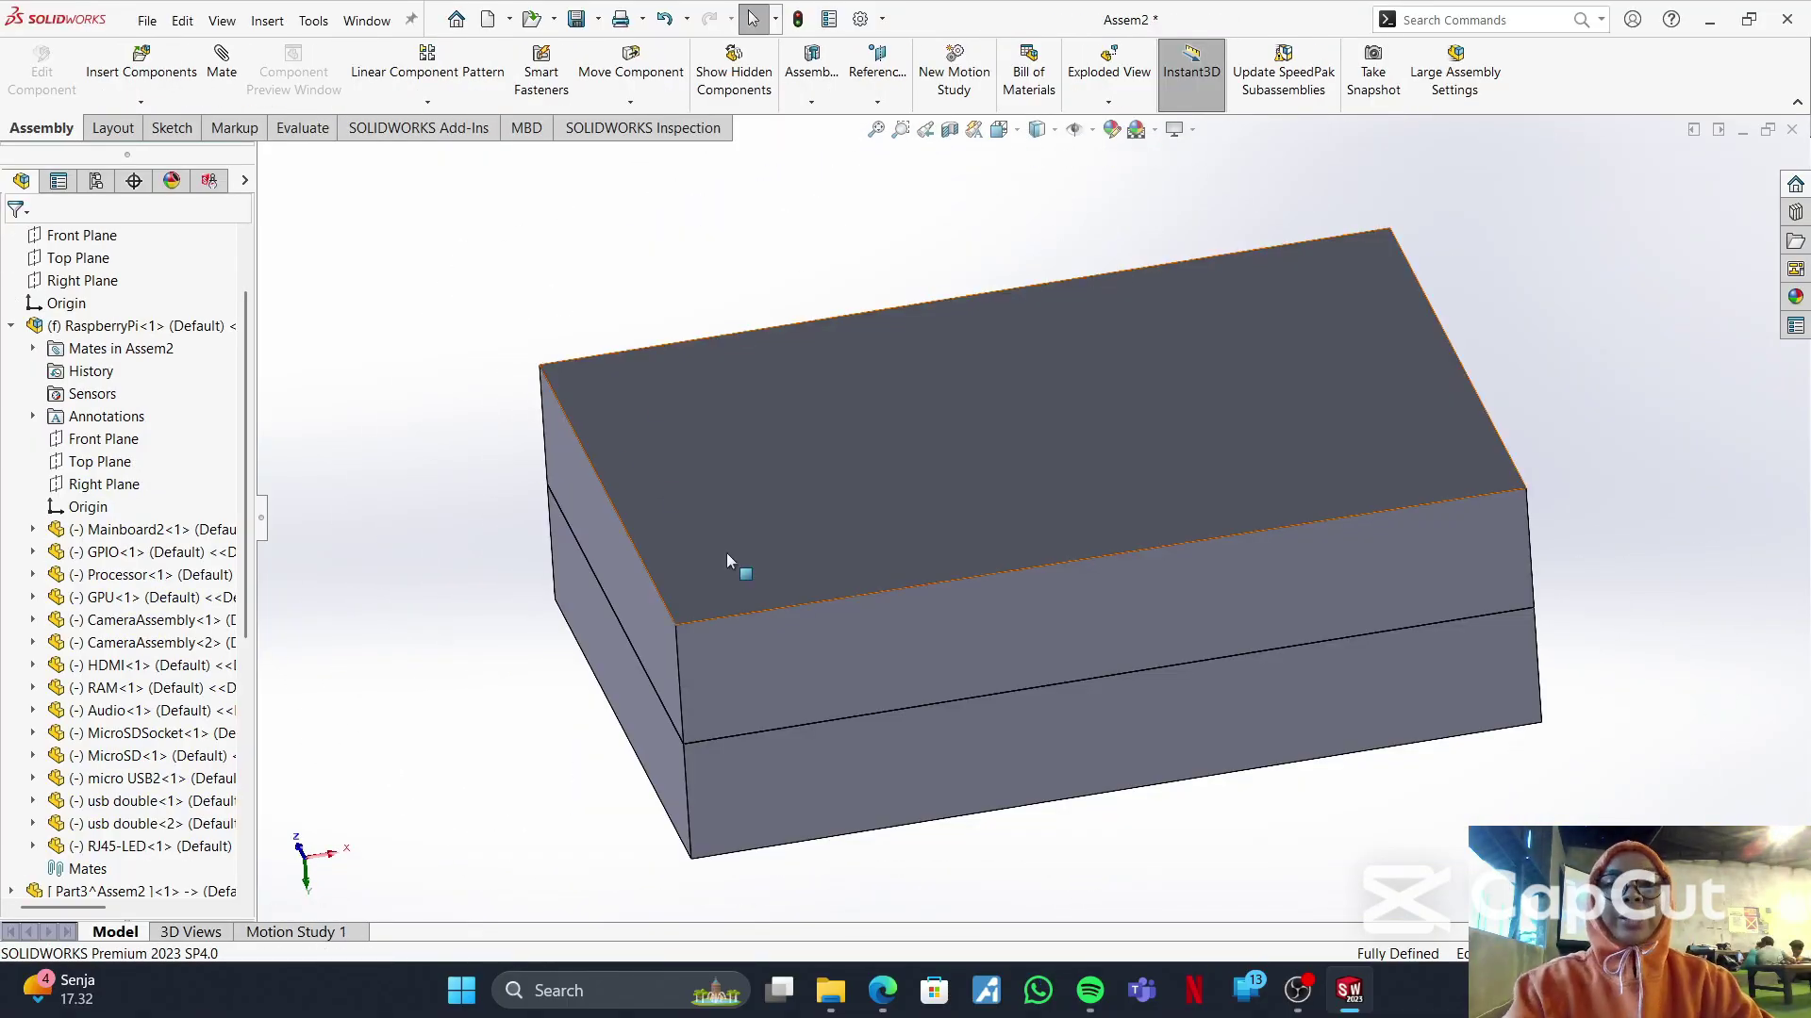
- Start editing the other case half, Part3, in the context of the assembly
right_click(997, 466)
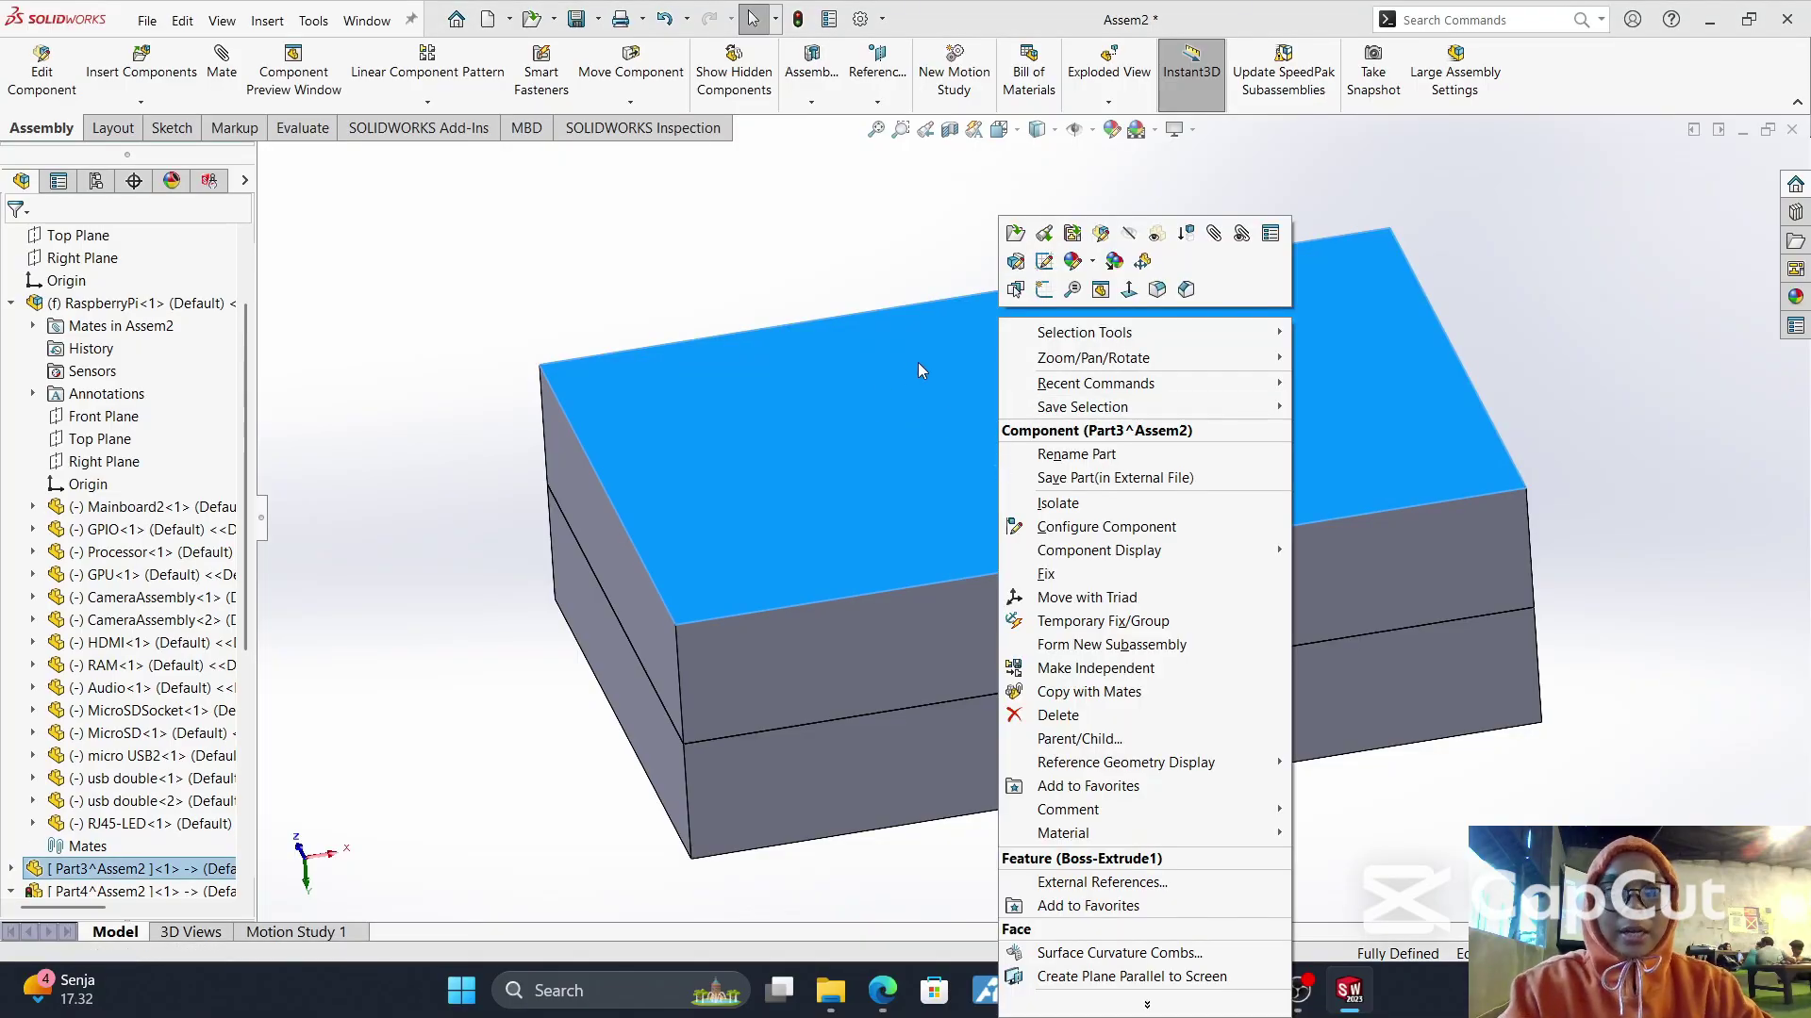
left_click(1043, 261)
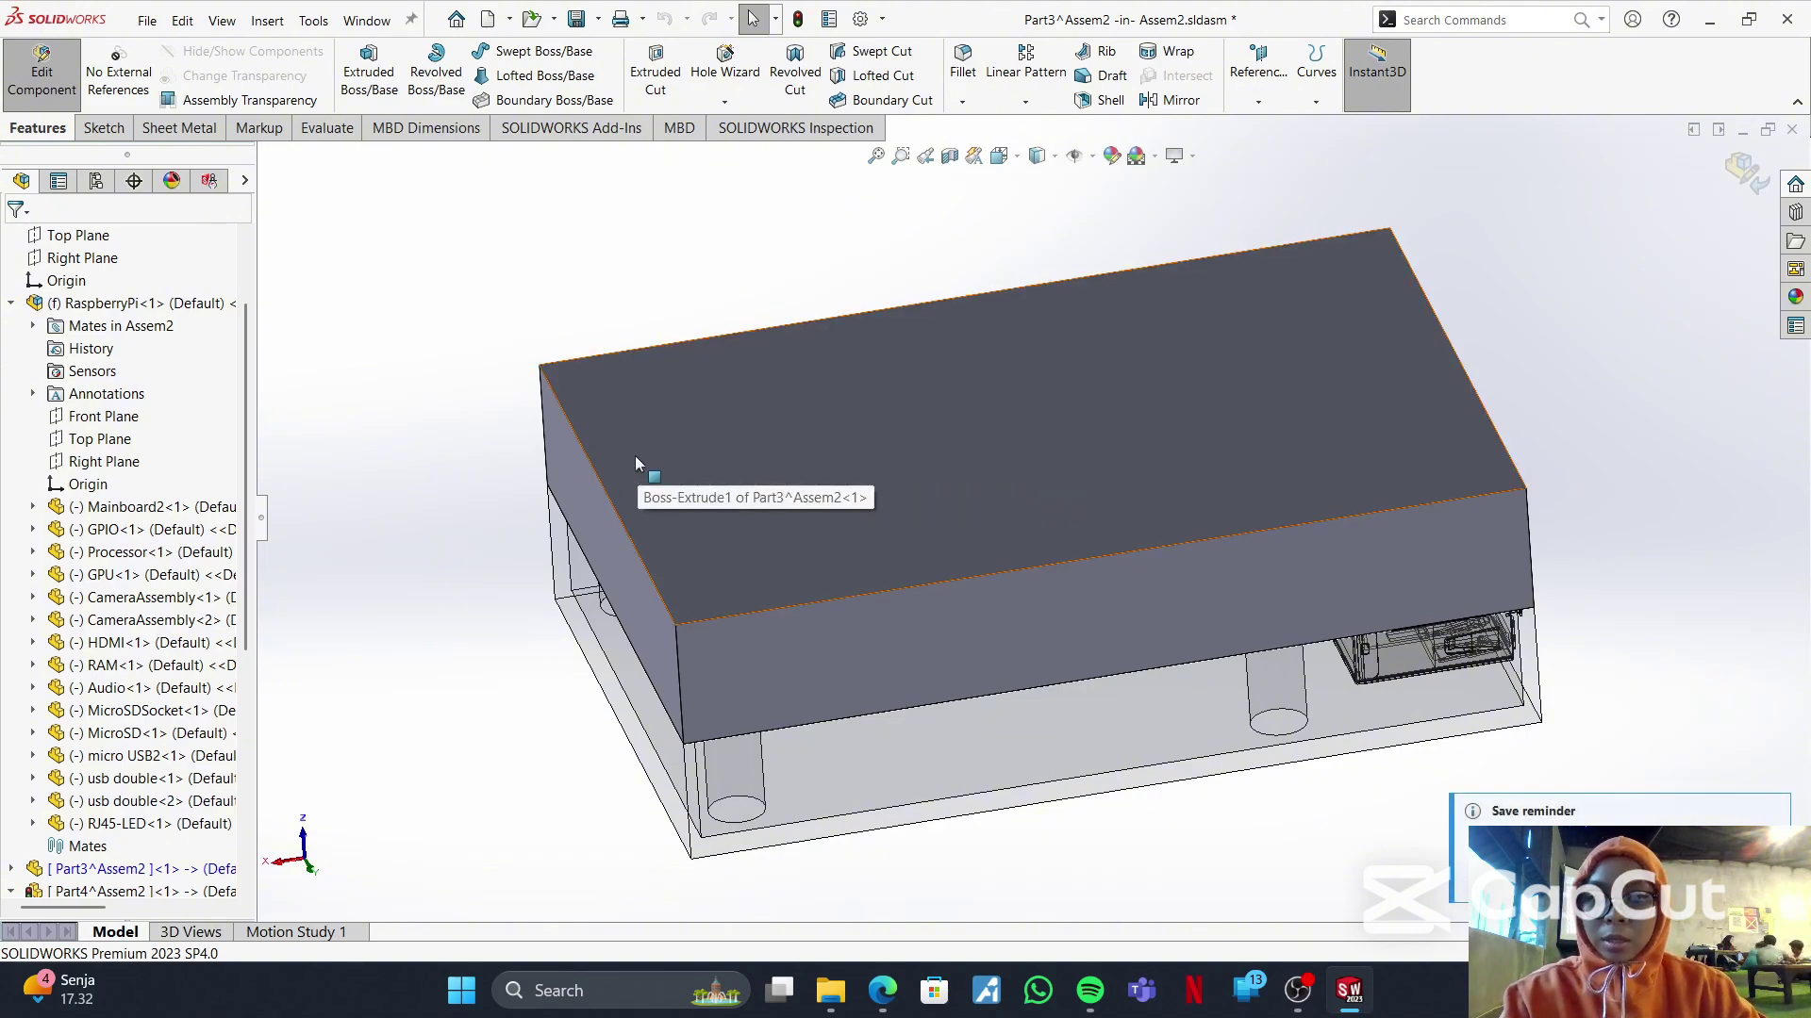
middle_click_drag(799, 321, 829, 360)
key("d")
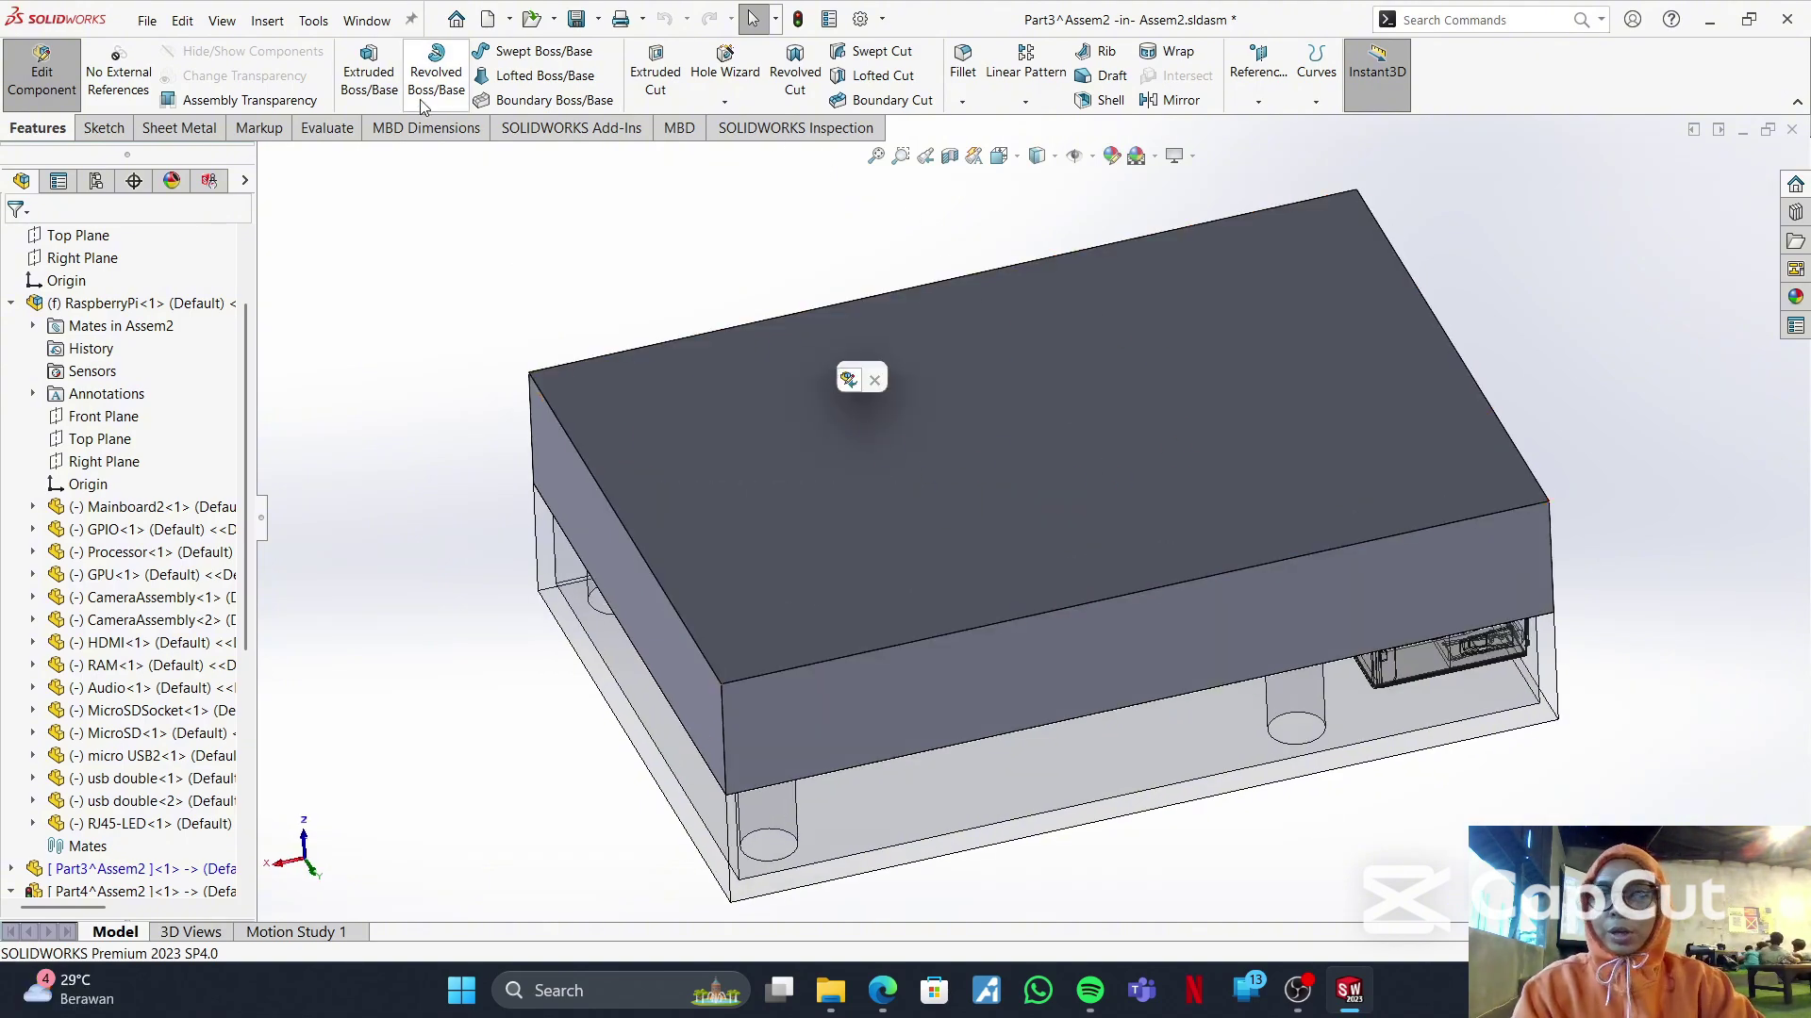
- Set up a Hole Wizard counterbore in ANSI Metric for an M2 Pan Cross Head screw, normal fit, Through All, with the part viewed squarely
left_click(723, 83)
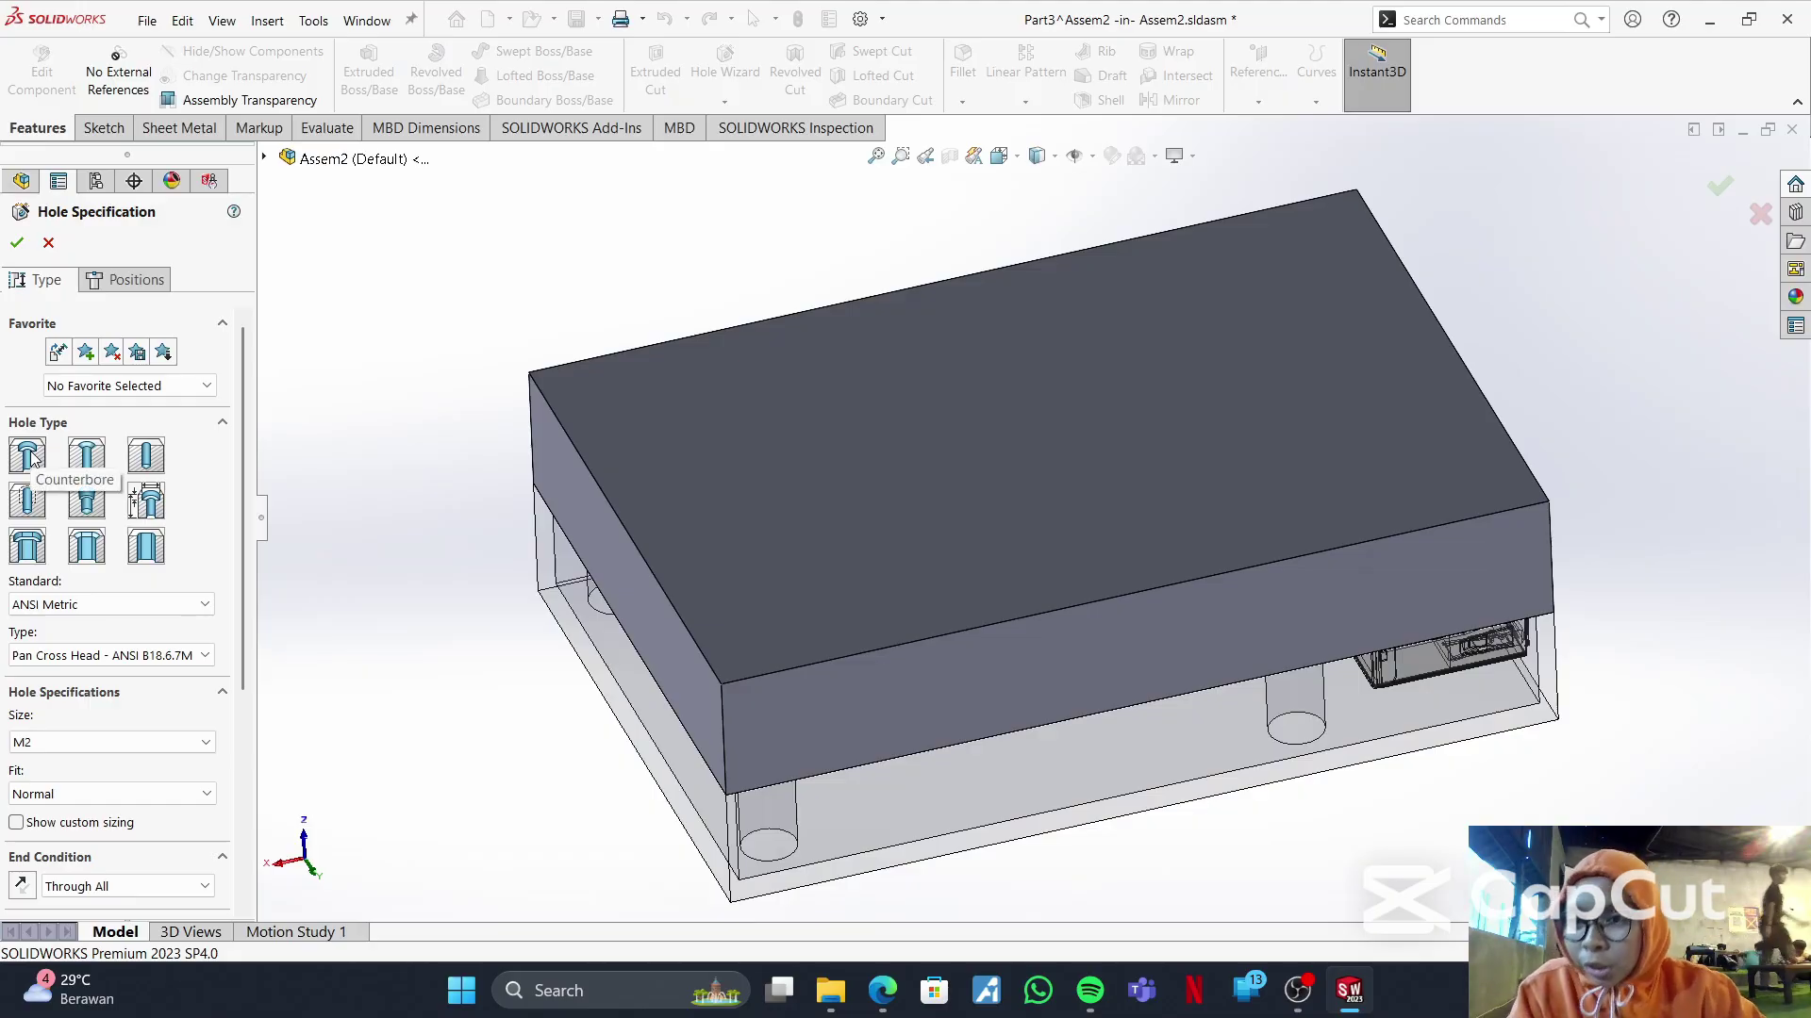
left_click(179, 603)
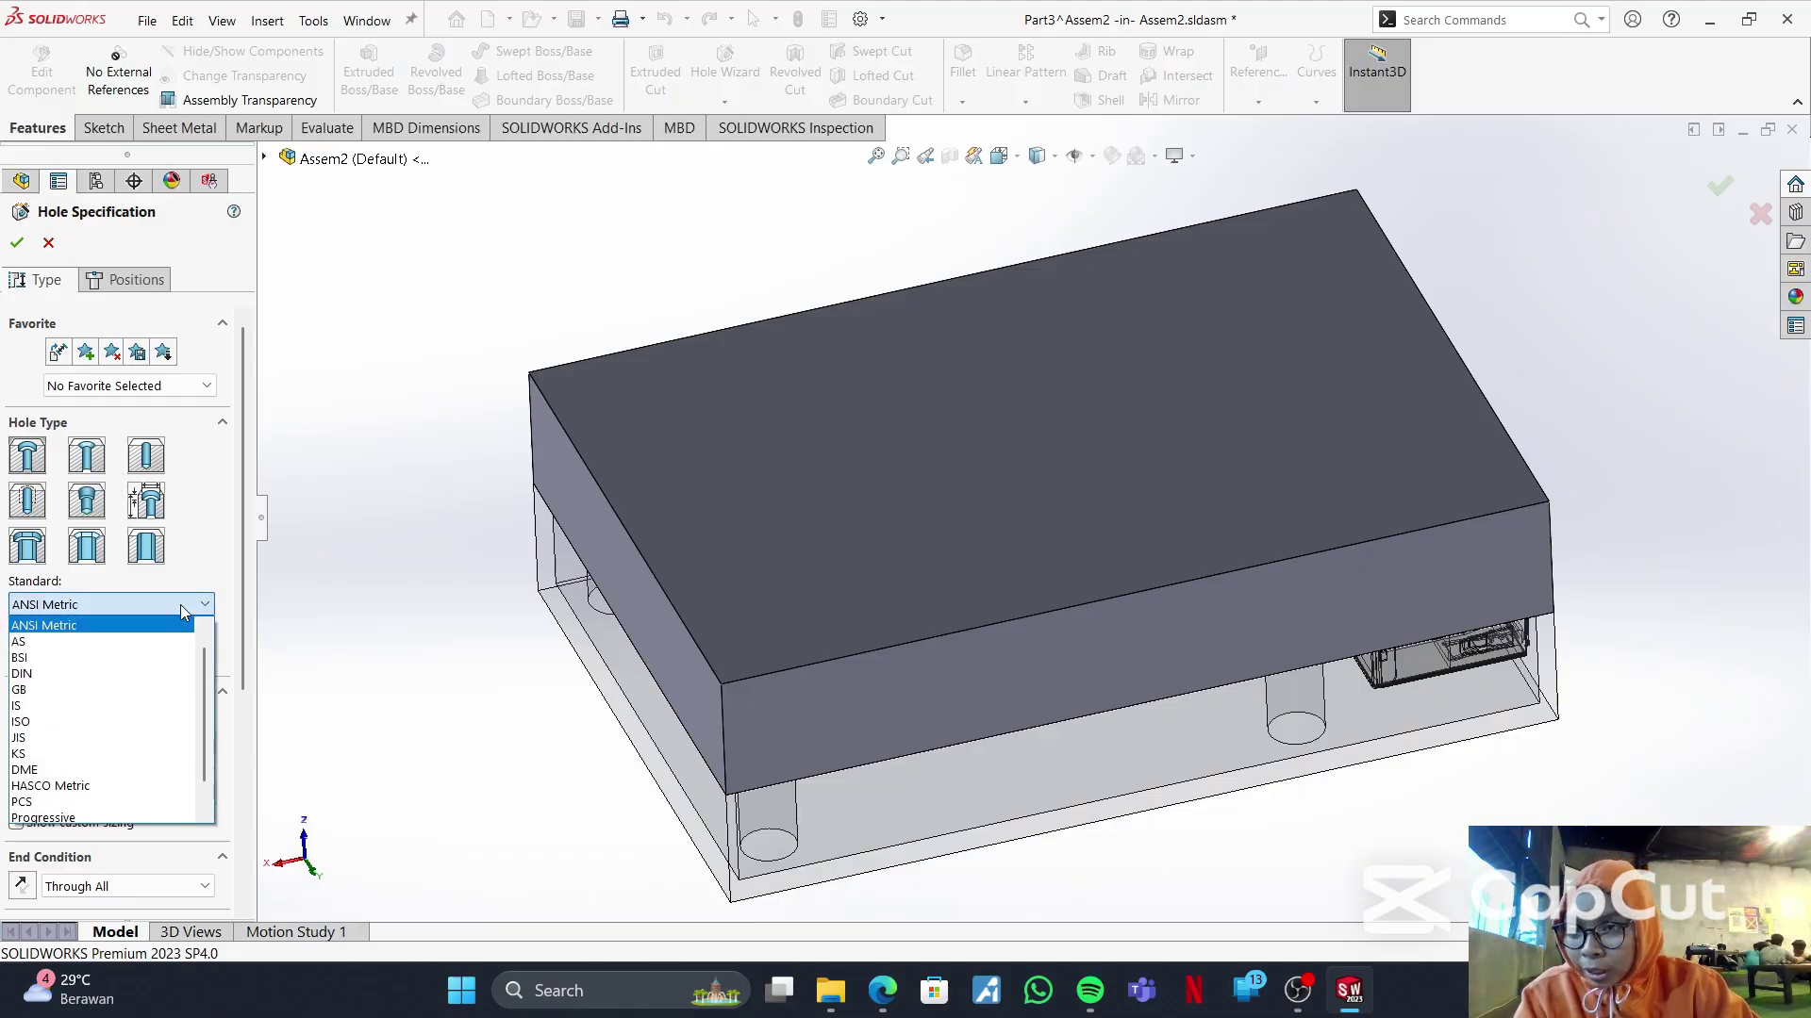
left_click(173, 632)
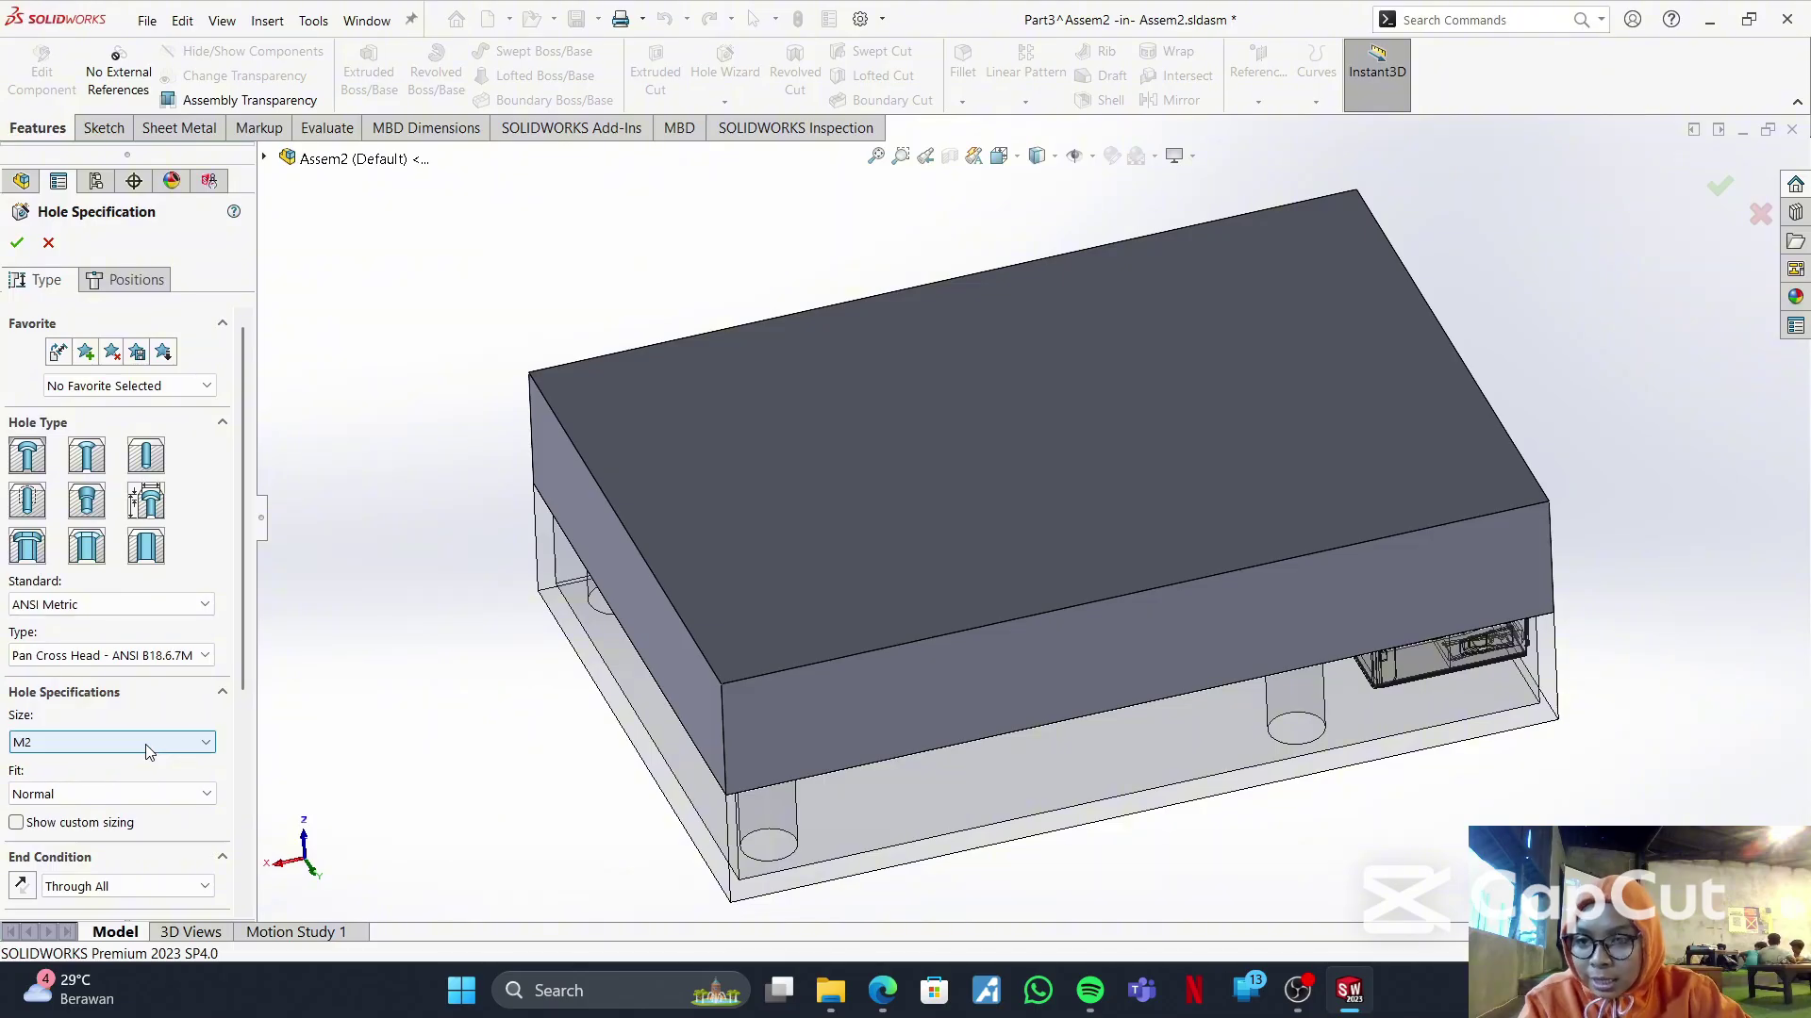
middle_click_drag(909, 630, 477, 308)
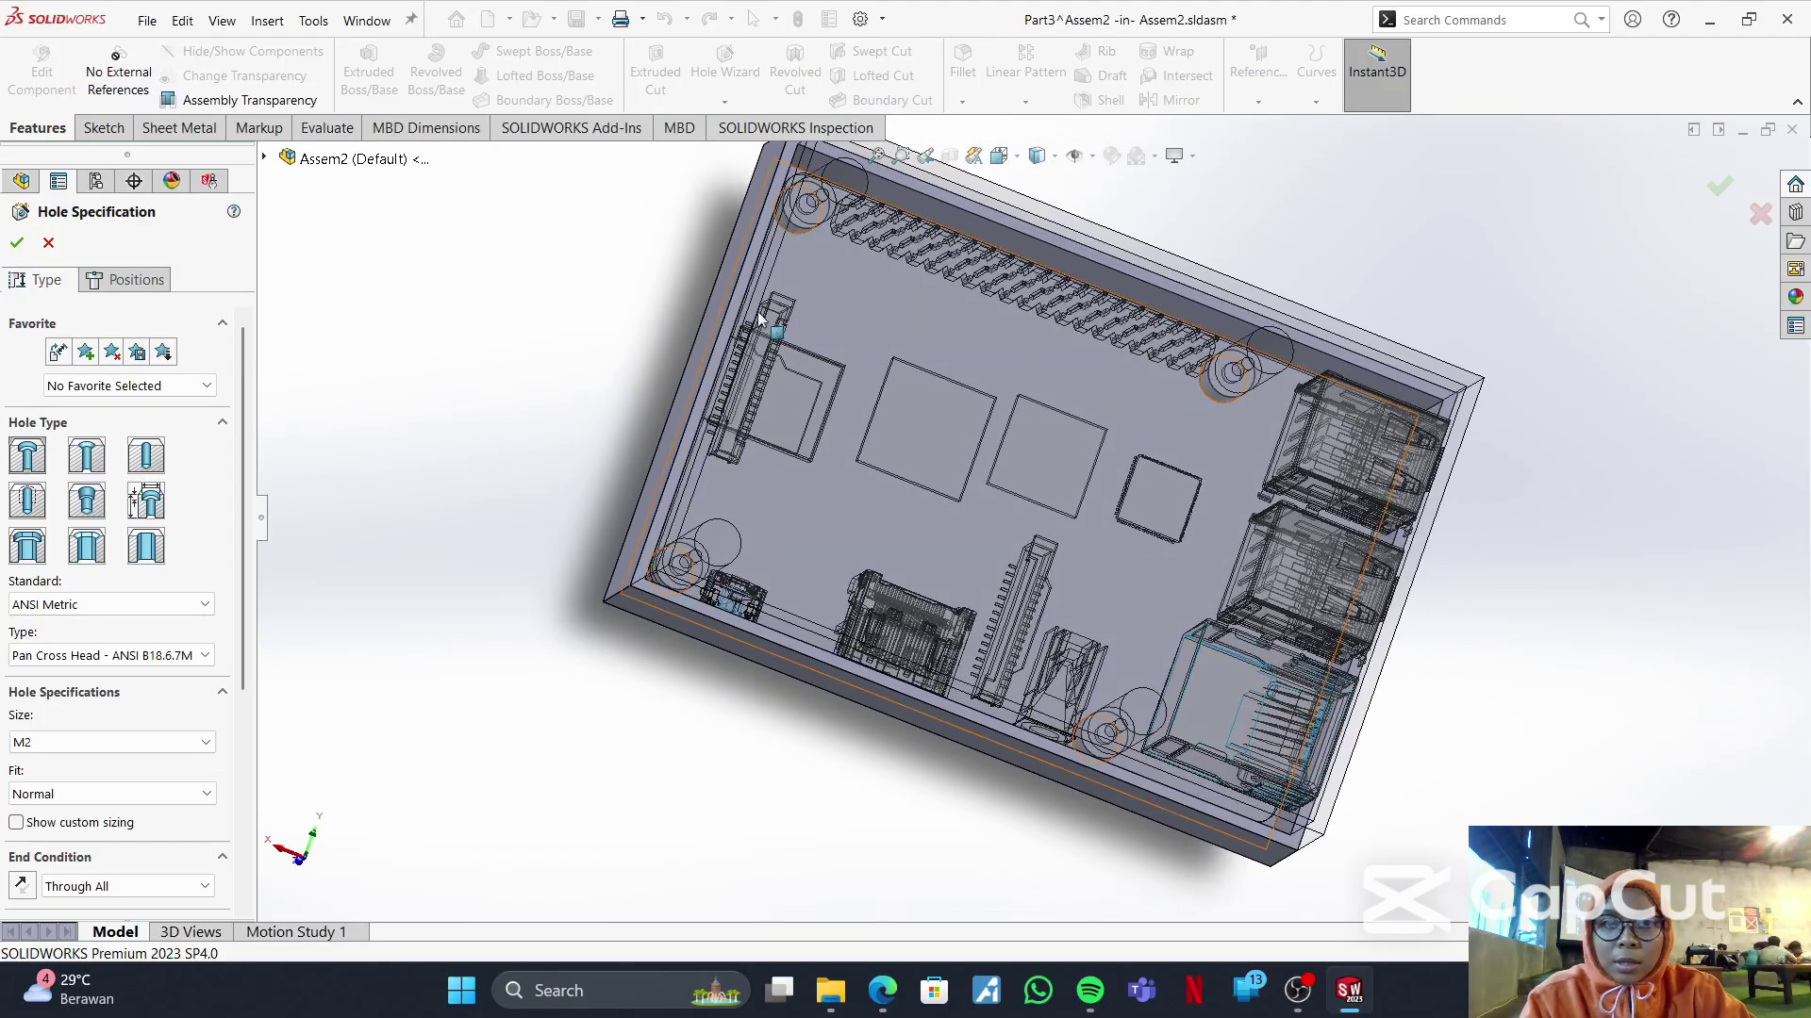
left_click(1014, 162)
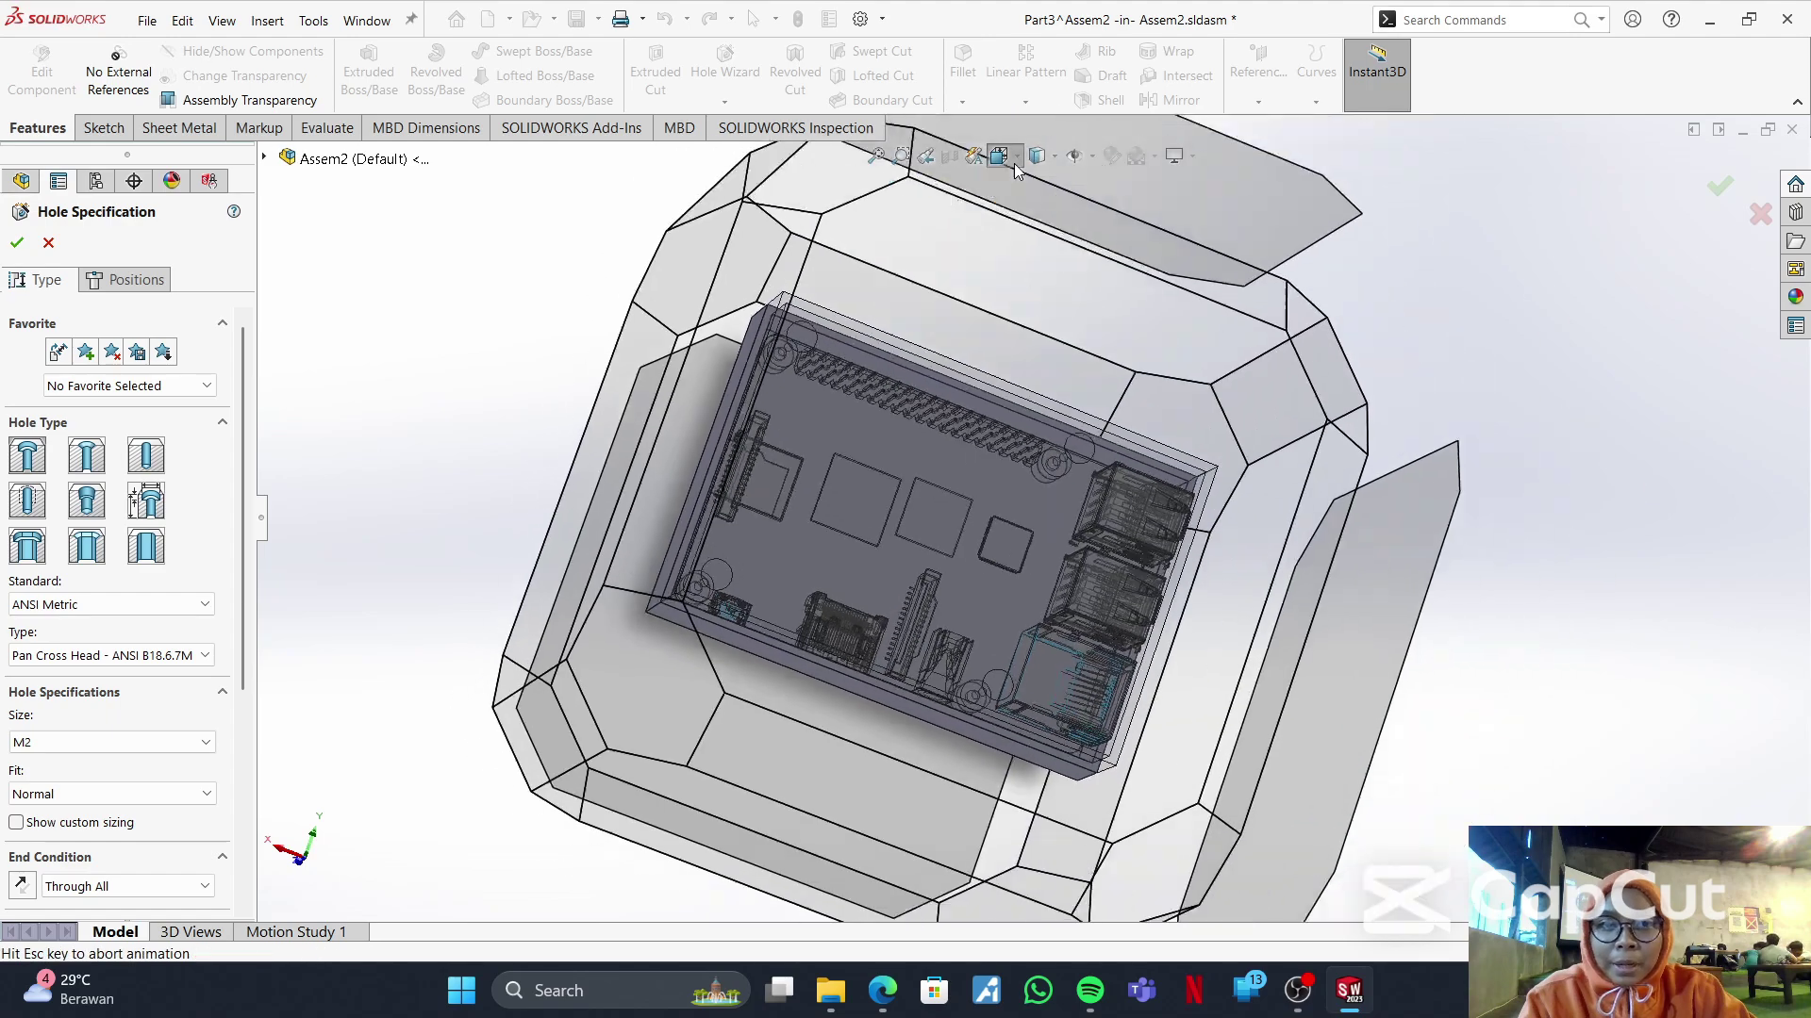
left_click(835, 551)
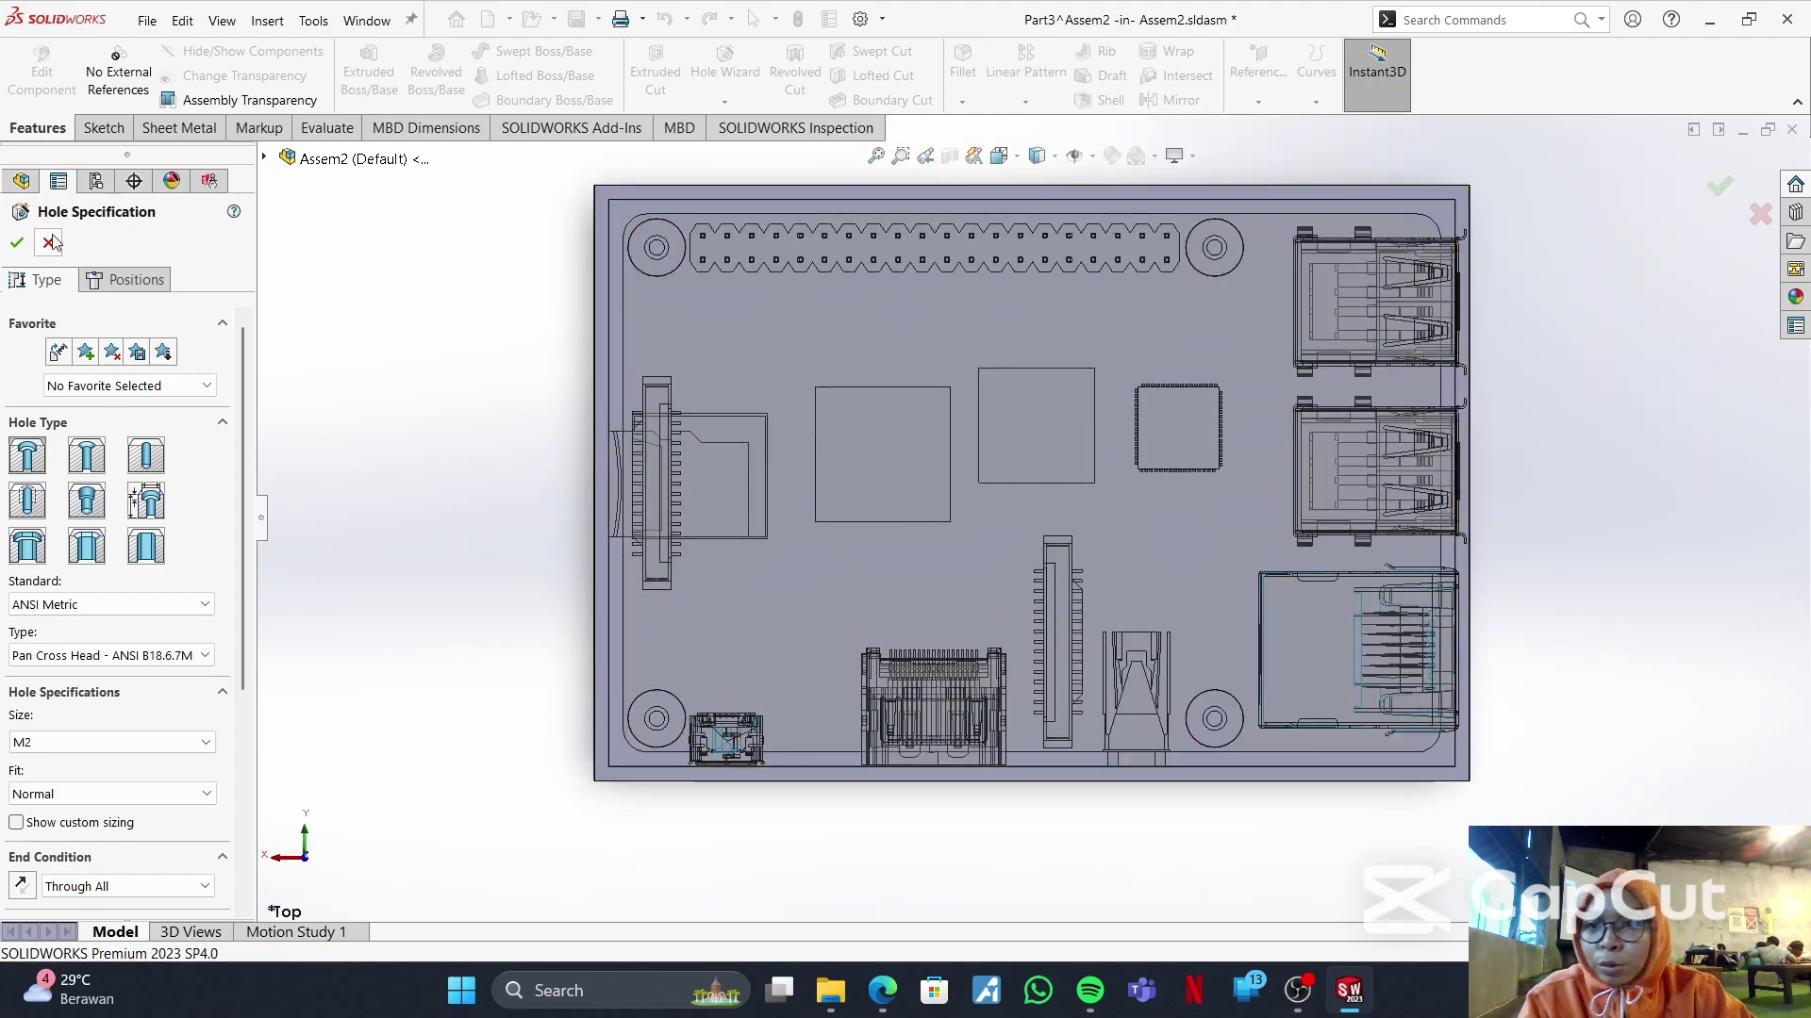
left_click(17, 243)
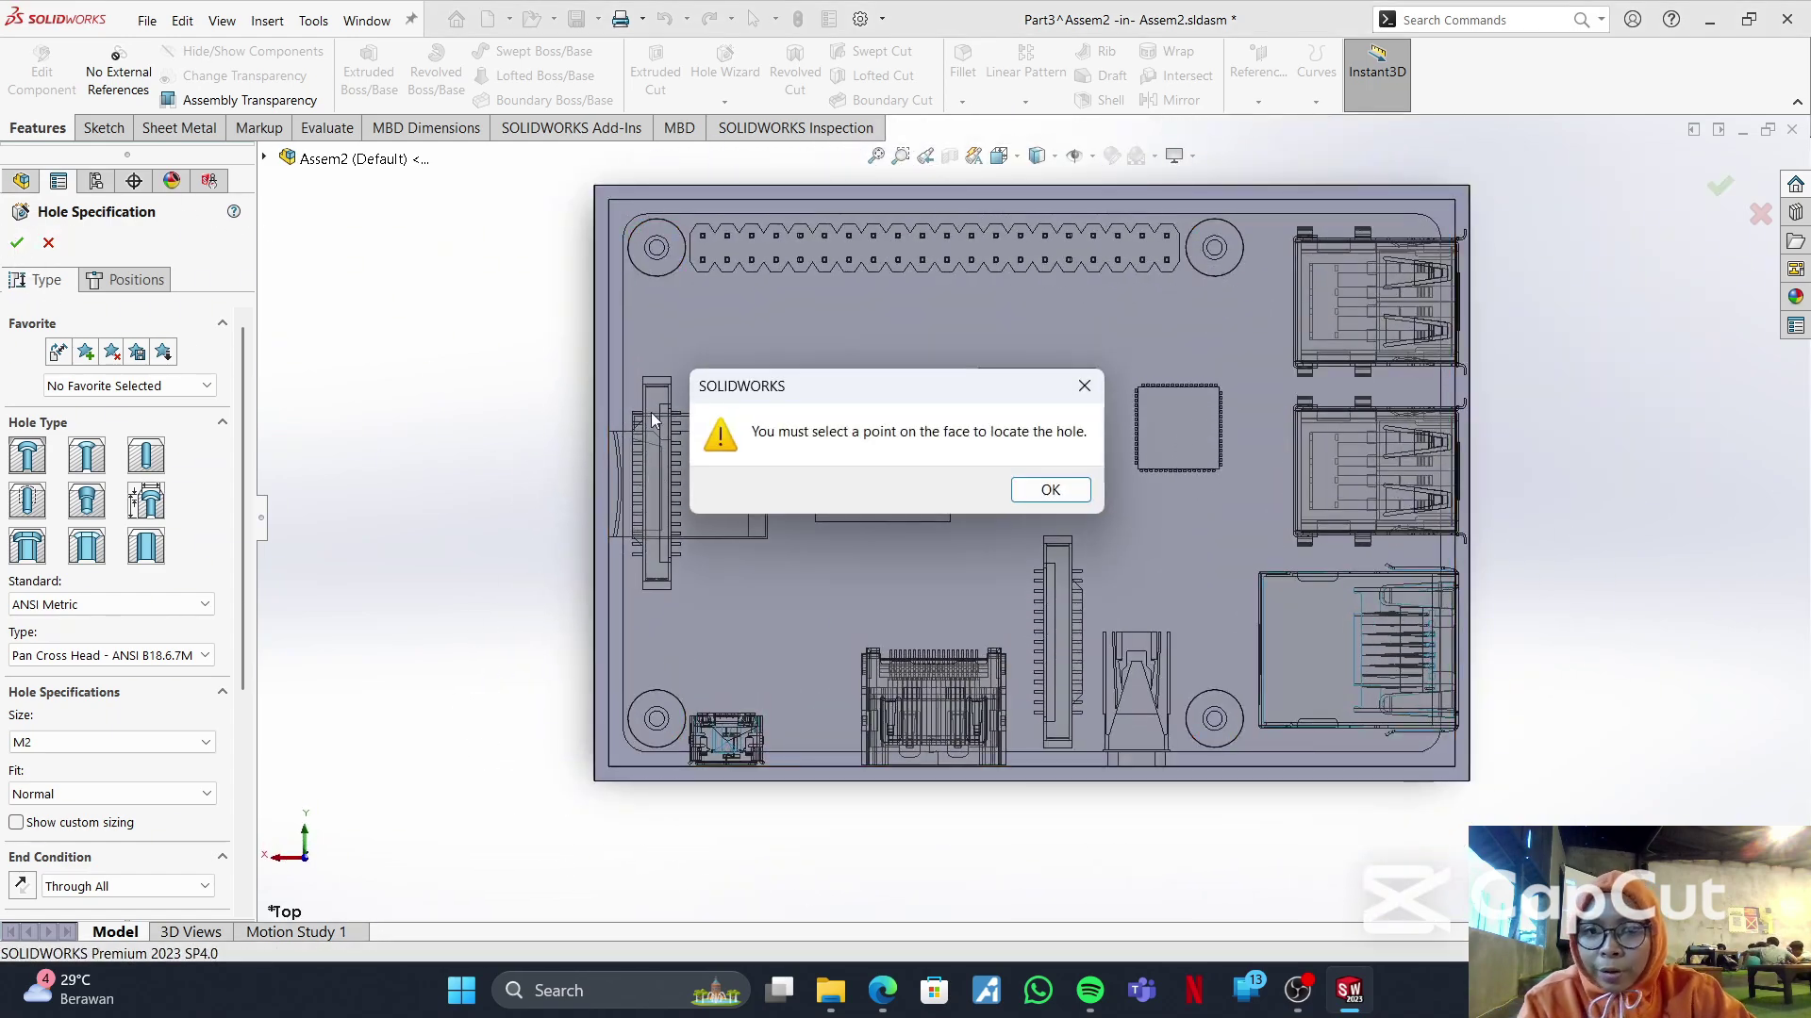
left_click(1047, 491)
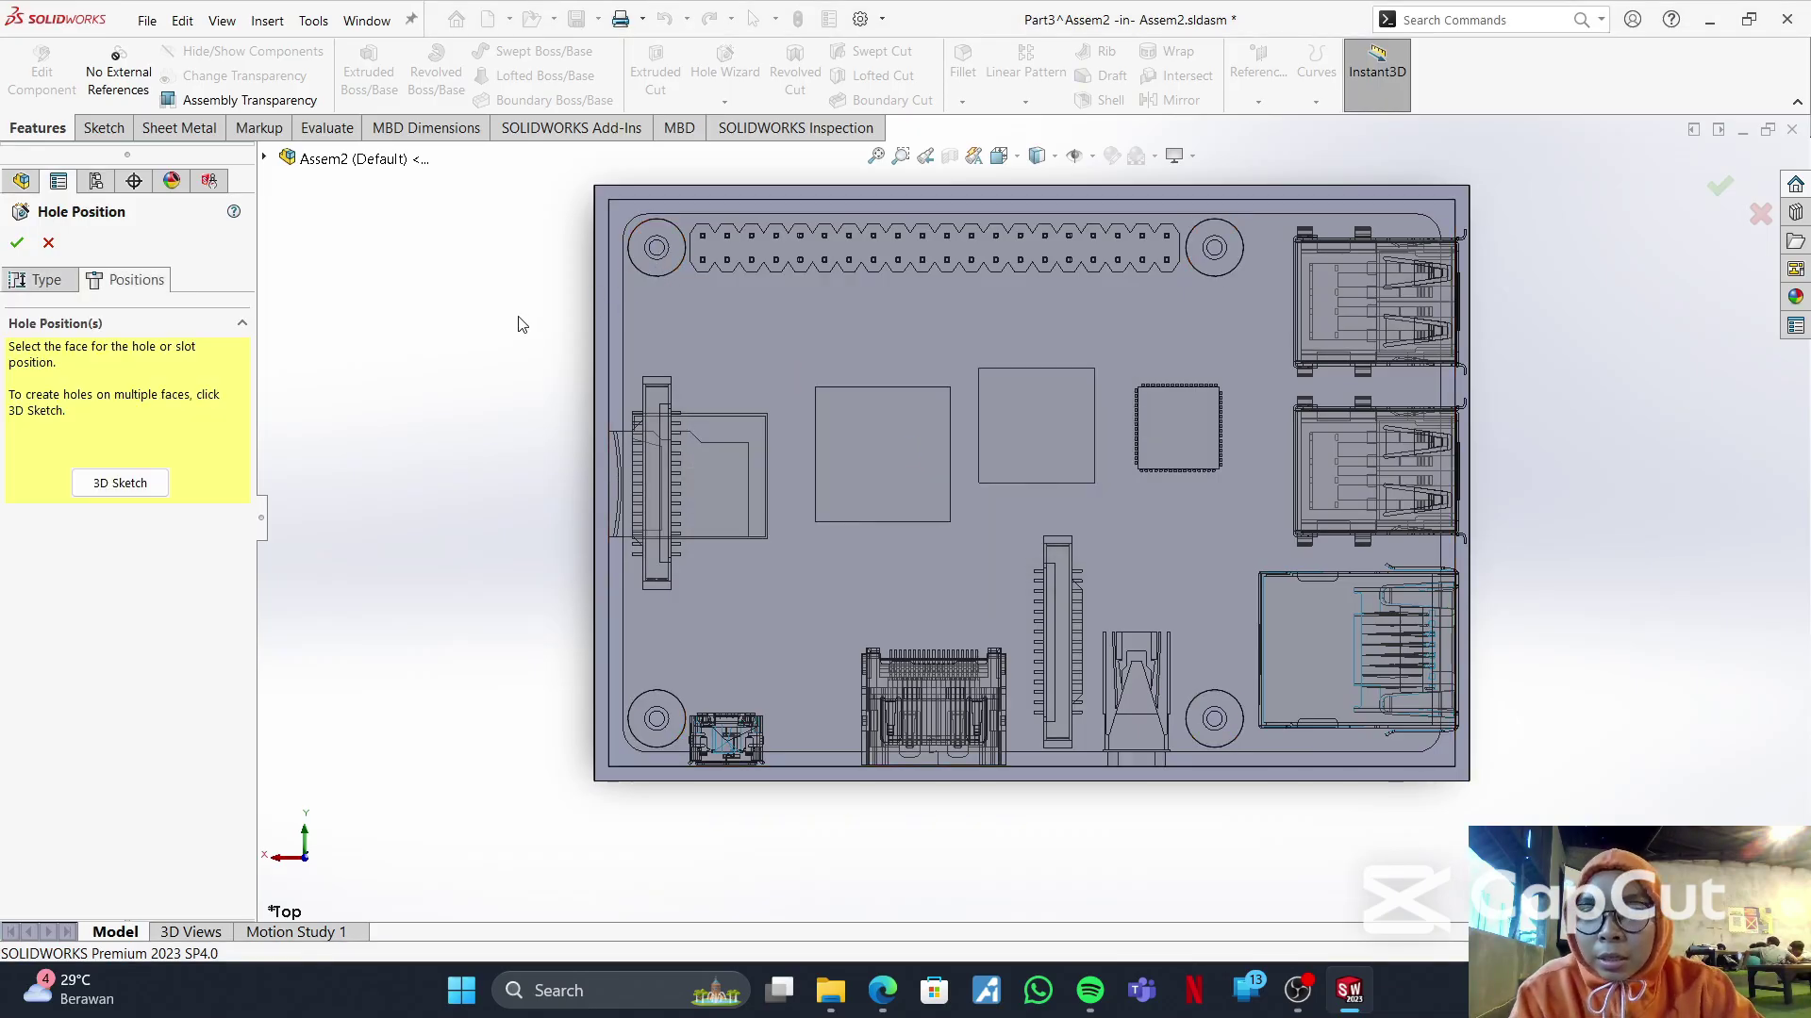
- Position the counterbore holes at the centres of the four mounting bosses and create them in Part3
left_click(660, 251)
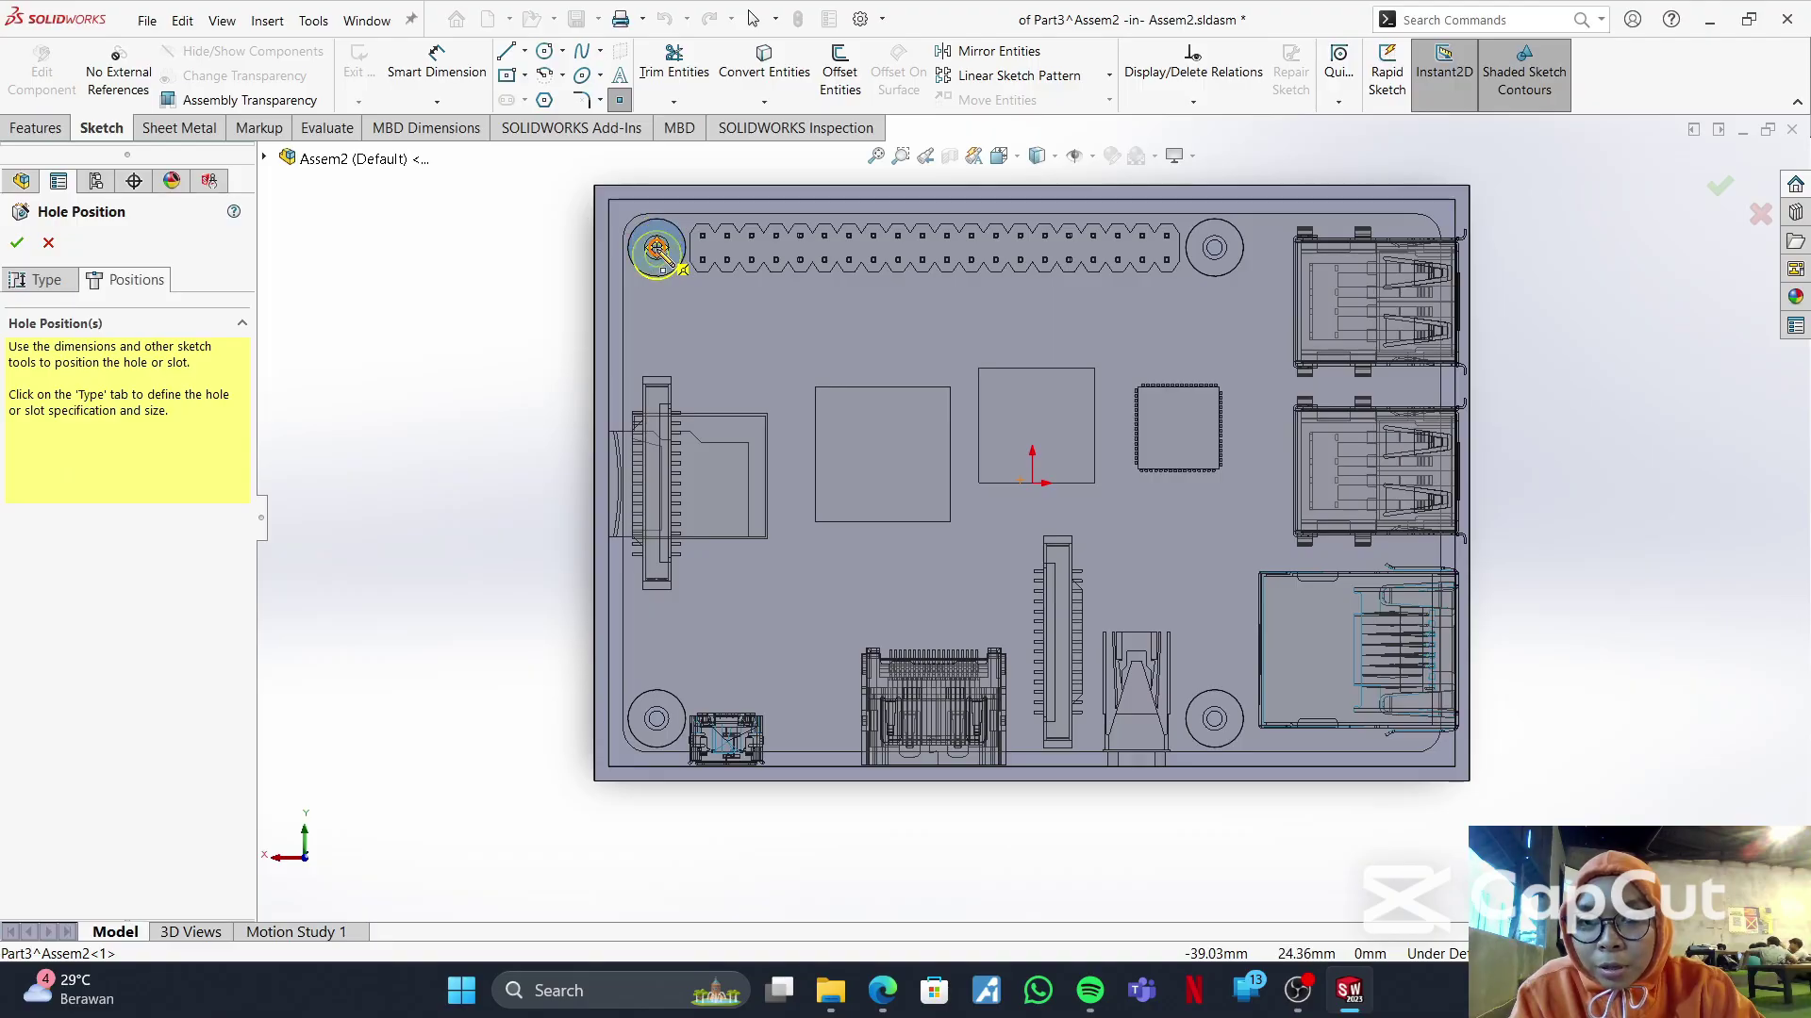
left_click(657, 248)
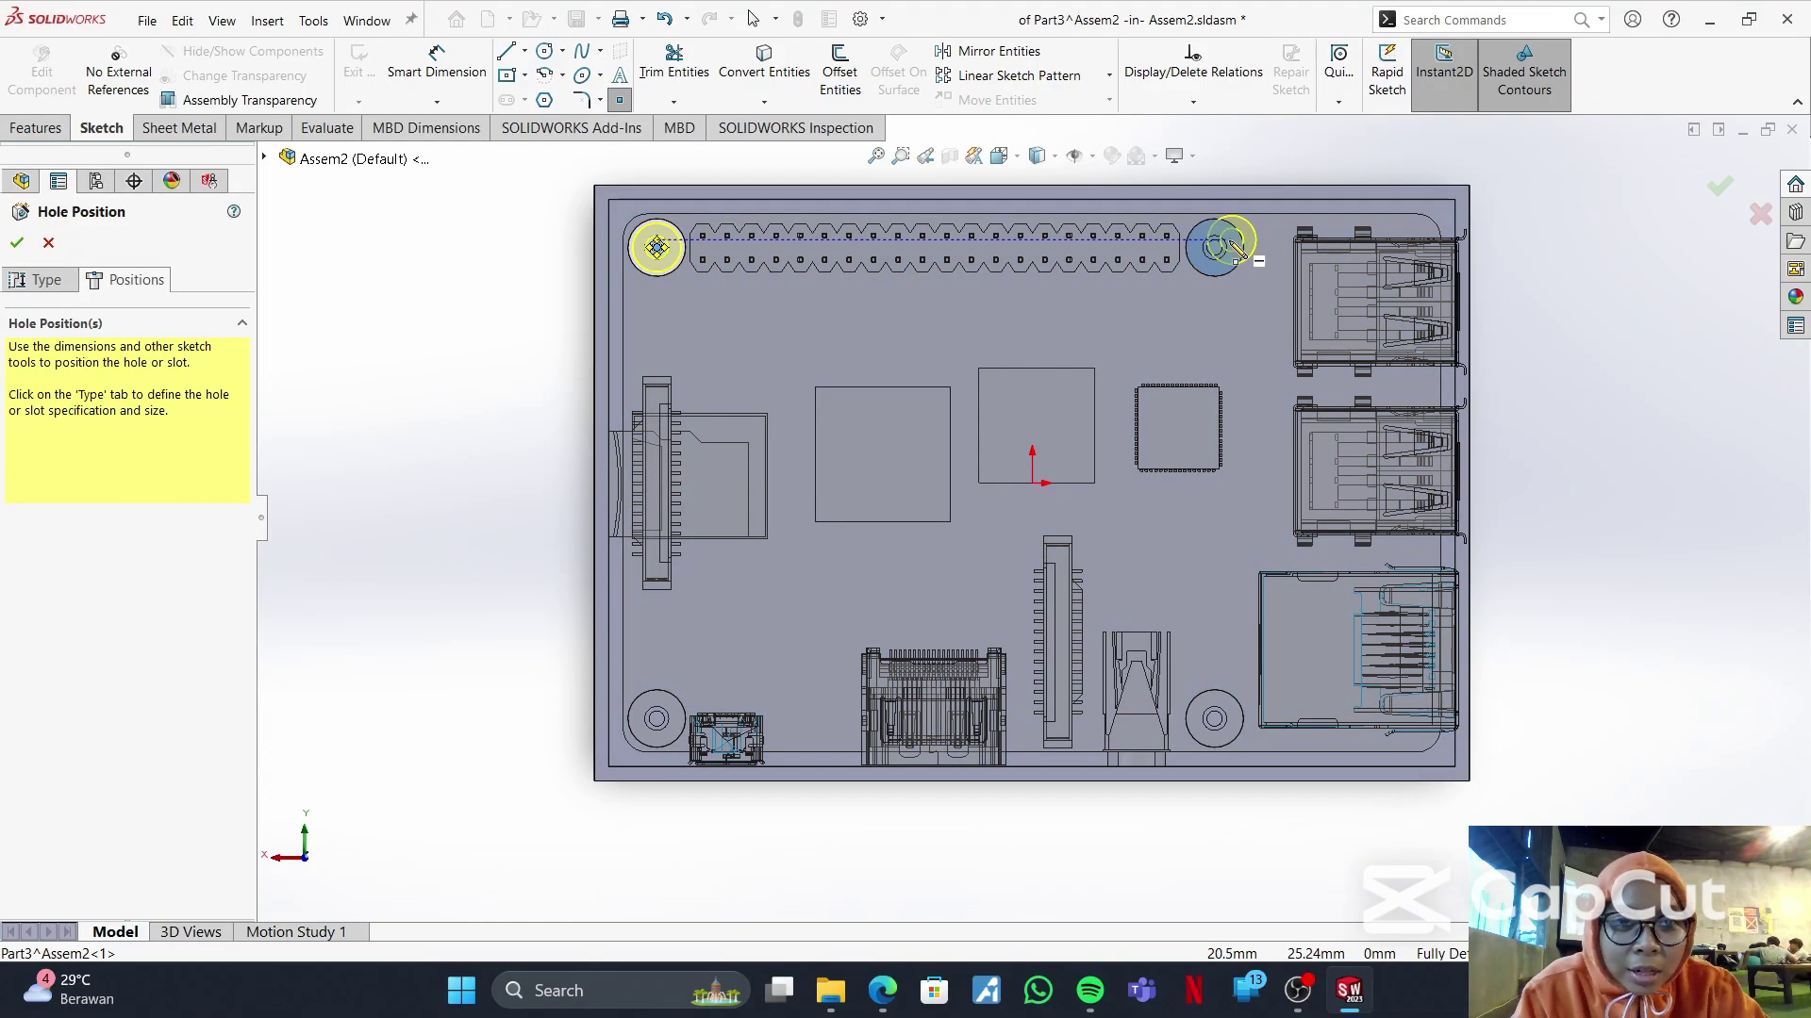
left_click(1215, 248)
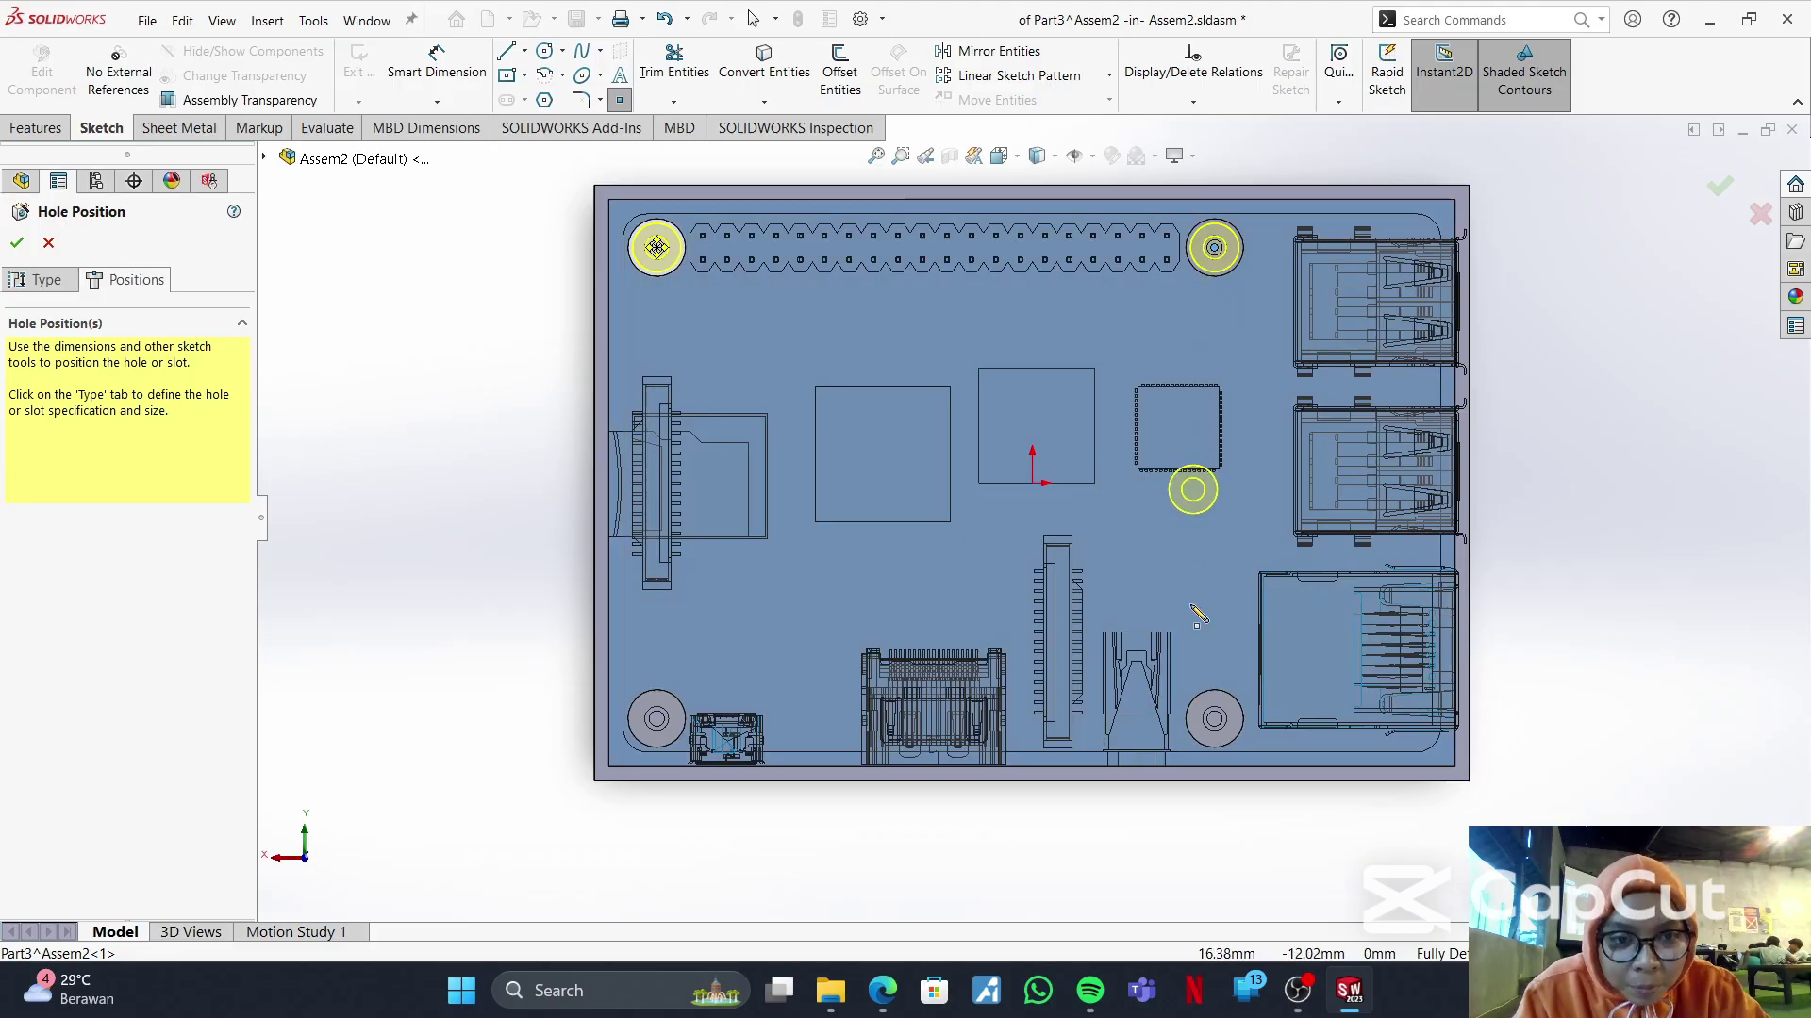
left_click(1215, 719)
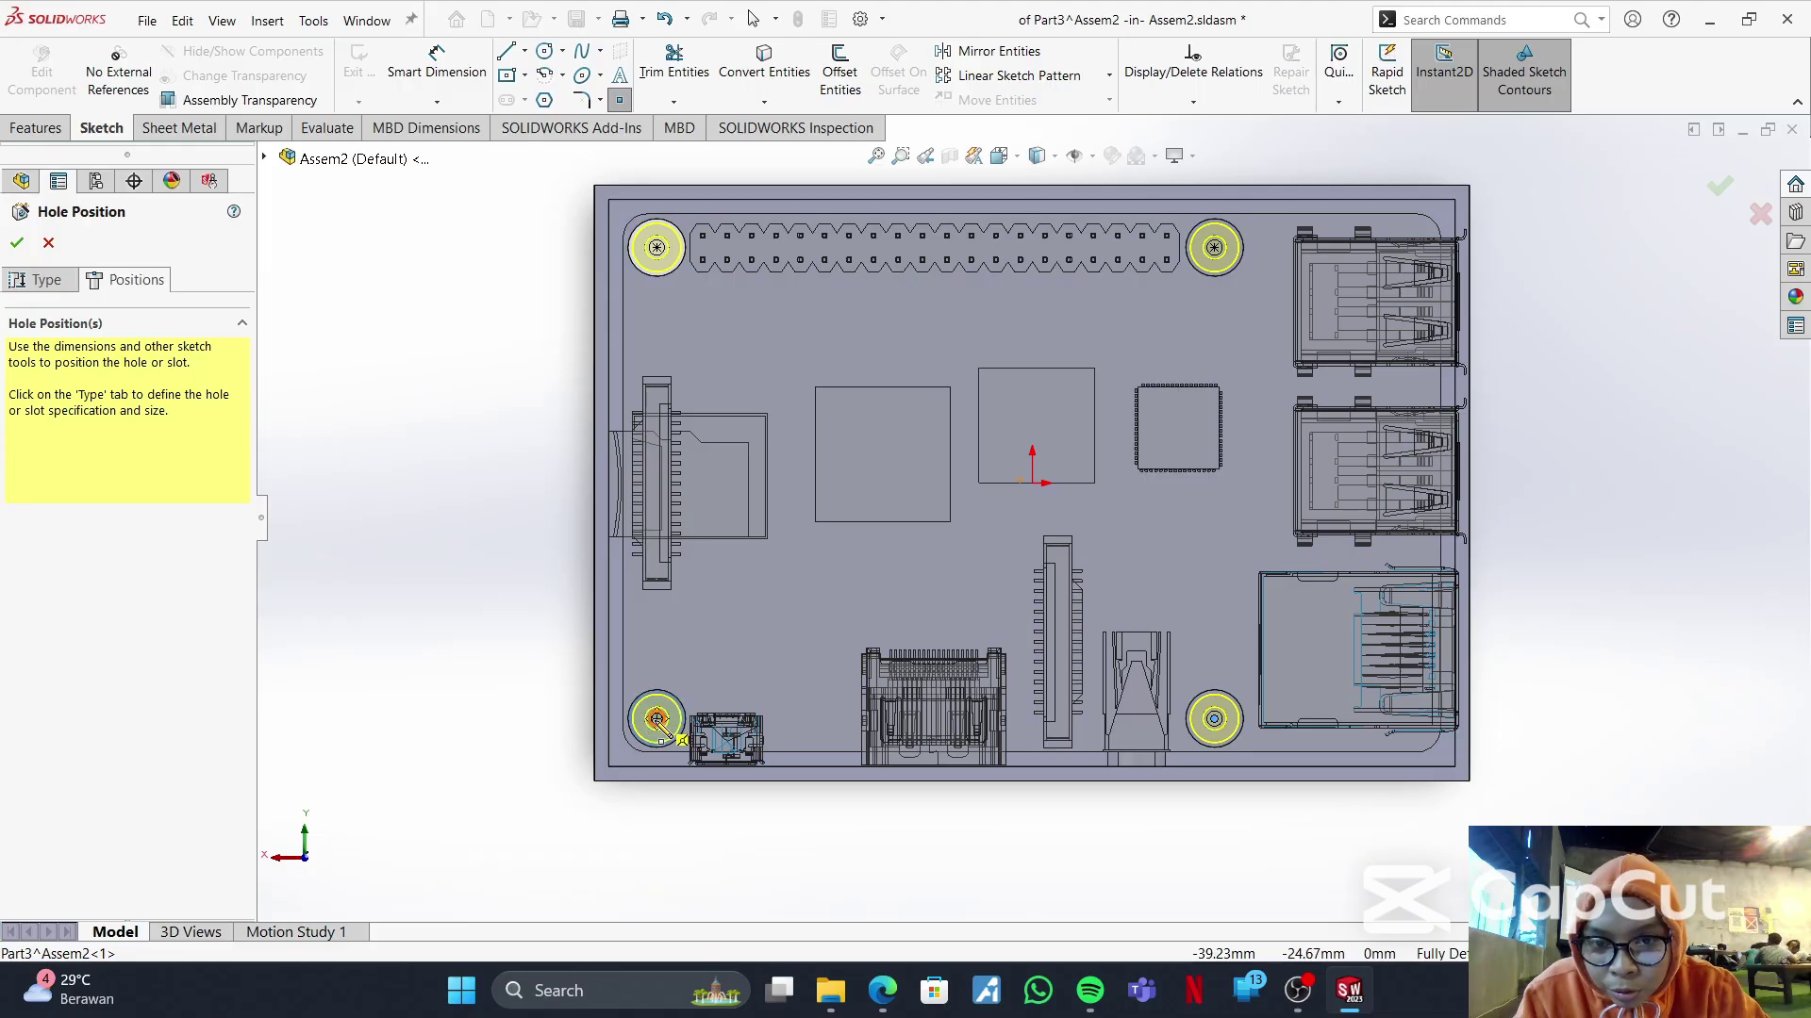
left_click(657, 719)
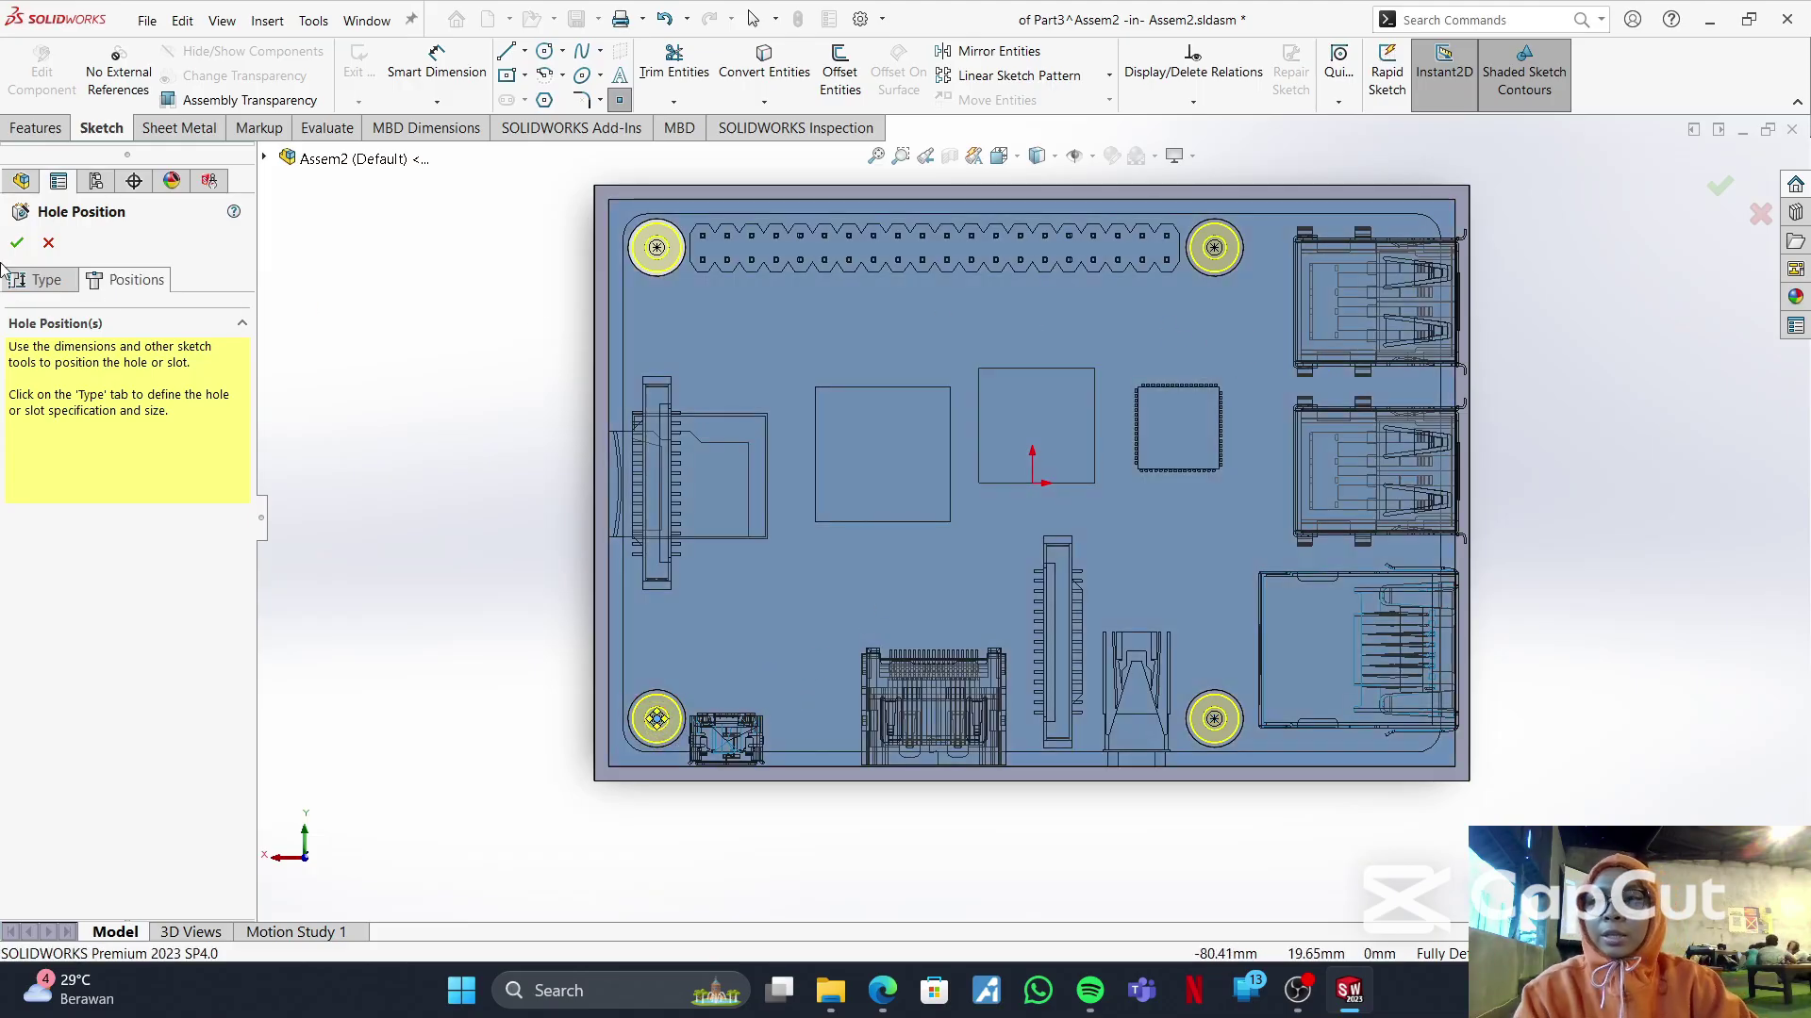
left_click(18, 244)
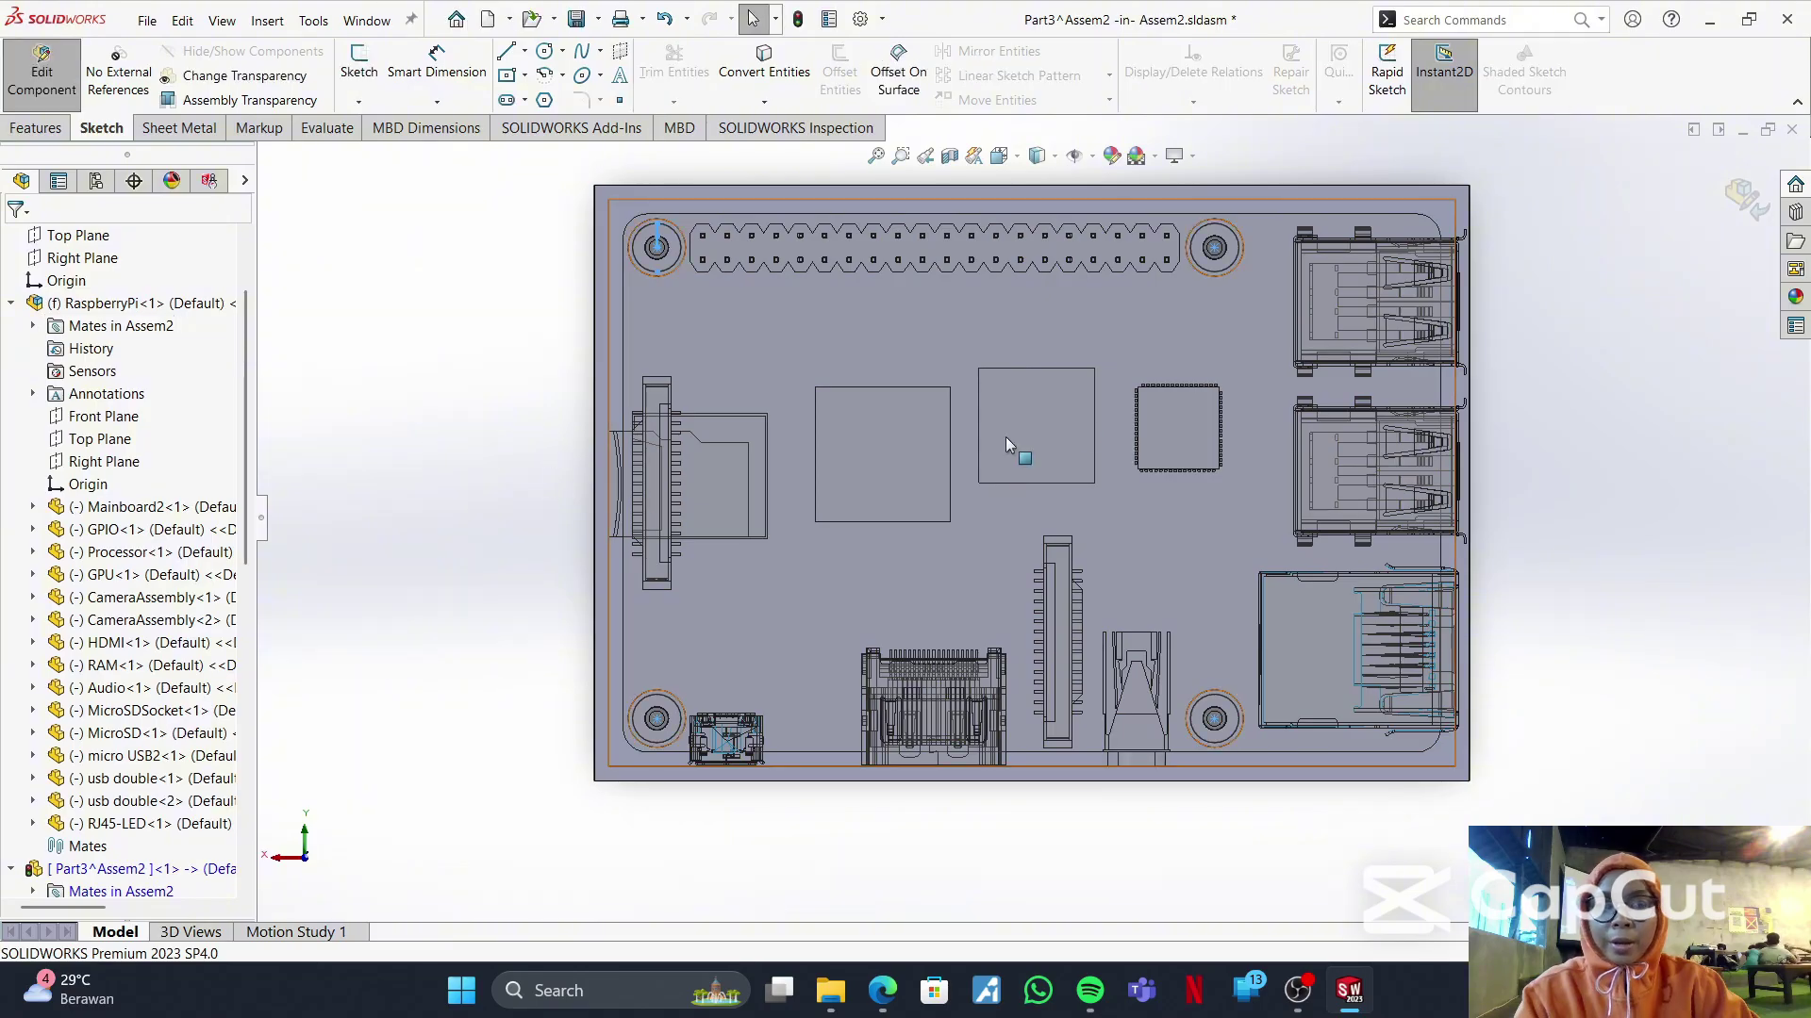
middle_click_drag(1170, 470, 1211, 416)
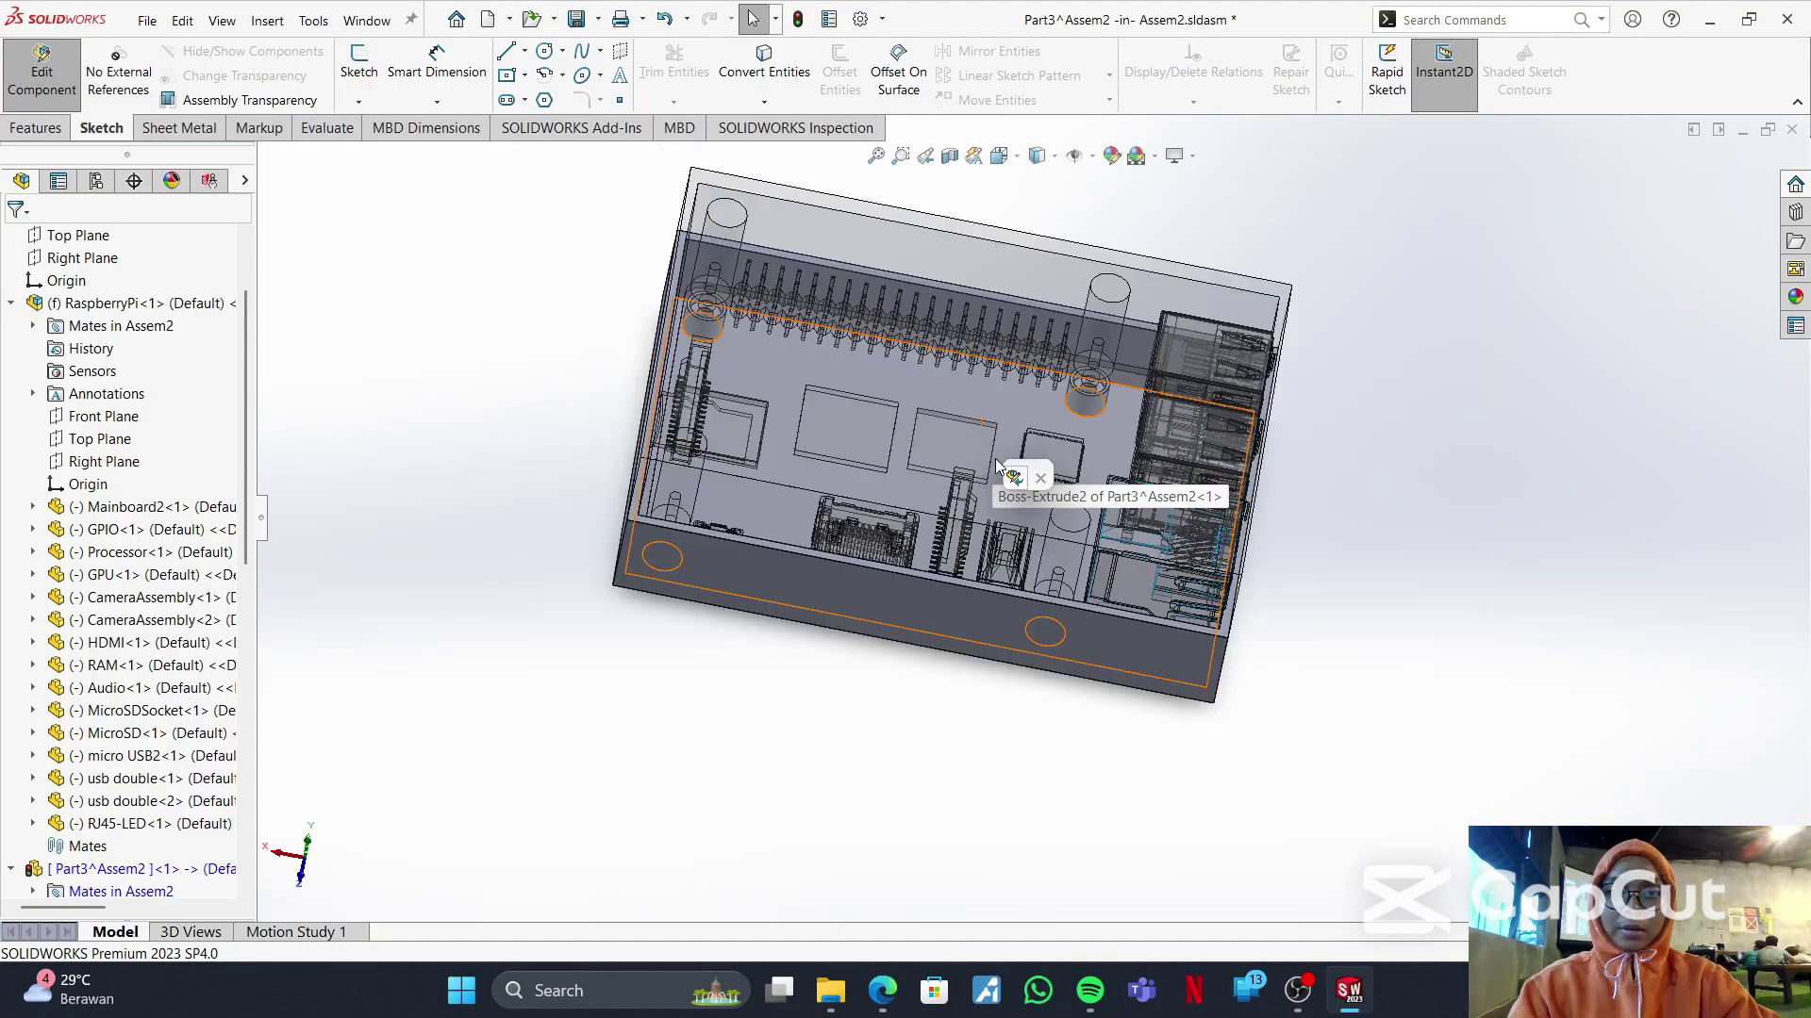
- Finish editing the lower case part in the assembly and open the upper case part, Part4^Assem2, in its own window
middle_click_drag(906, 542, 1029, 150)
middle_click_drag(894, 394, 891, 270)
key("ctrl+7")
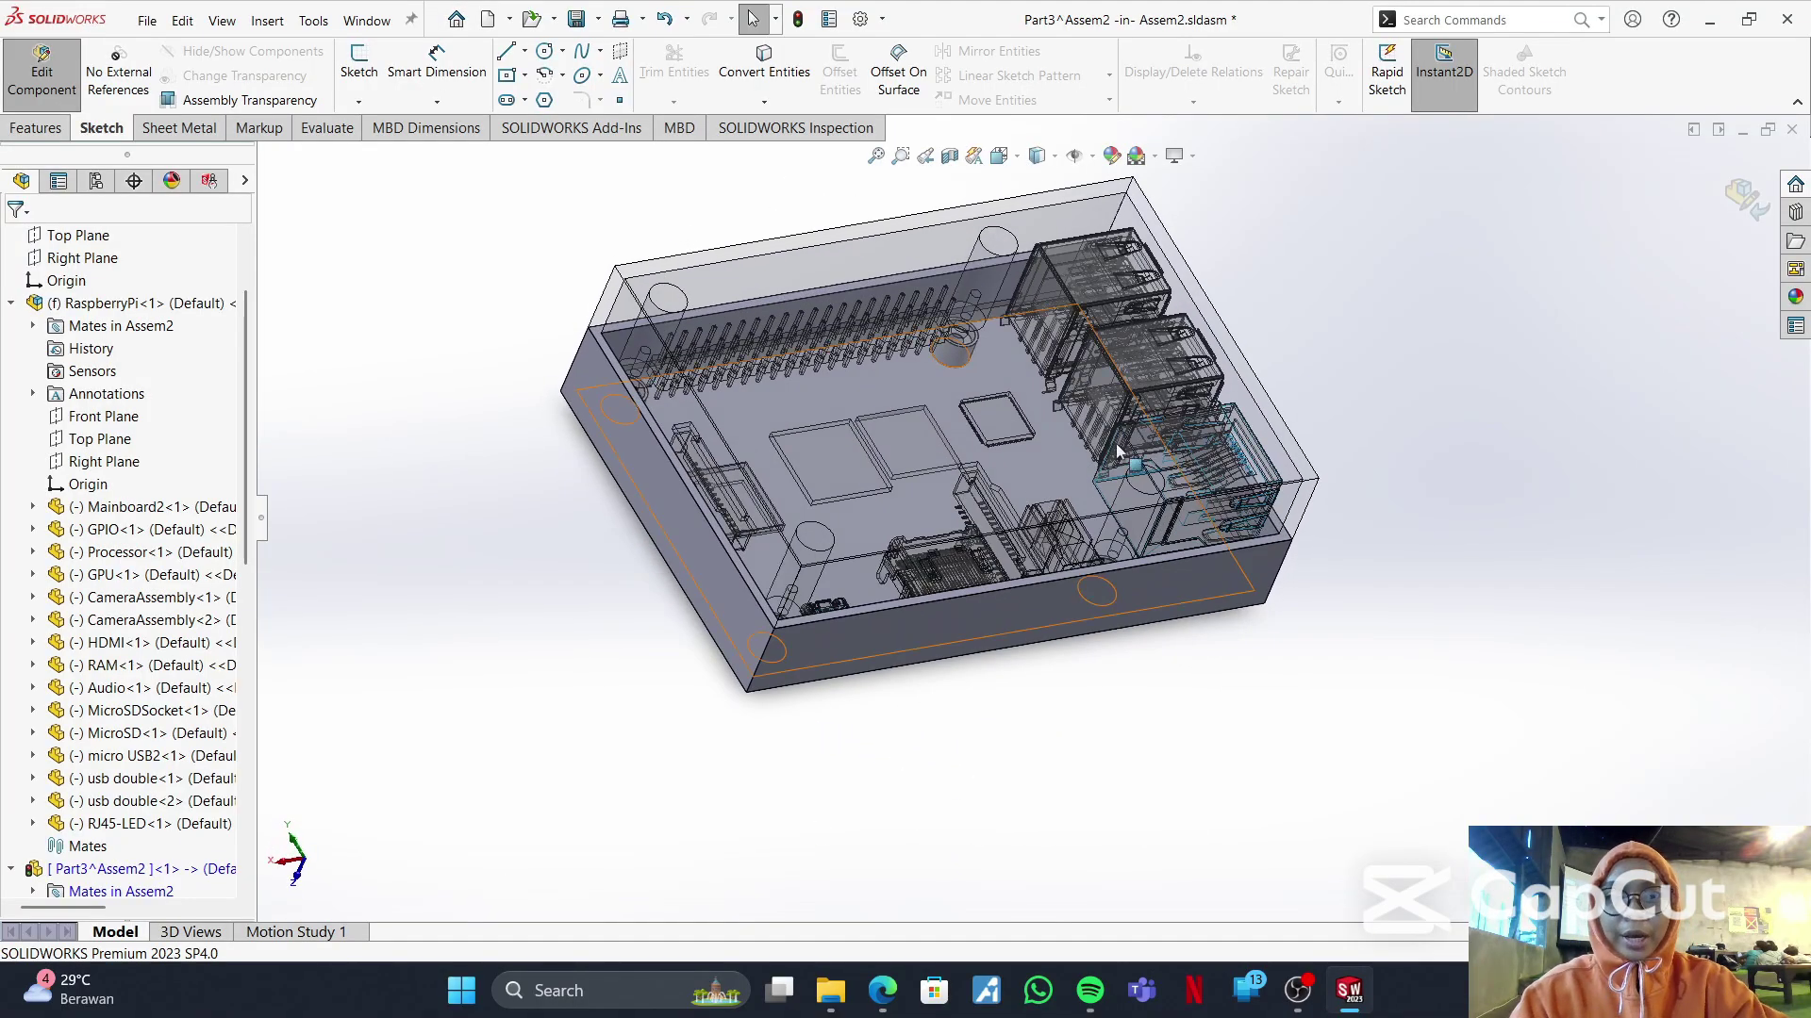
left_click(1739, 190)
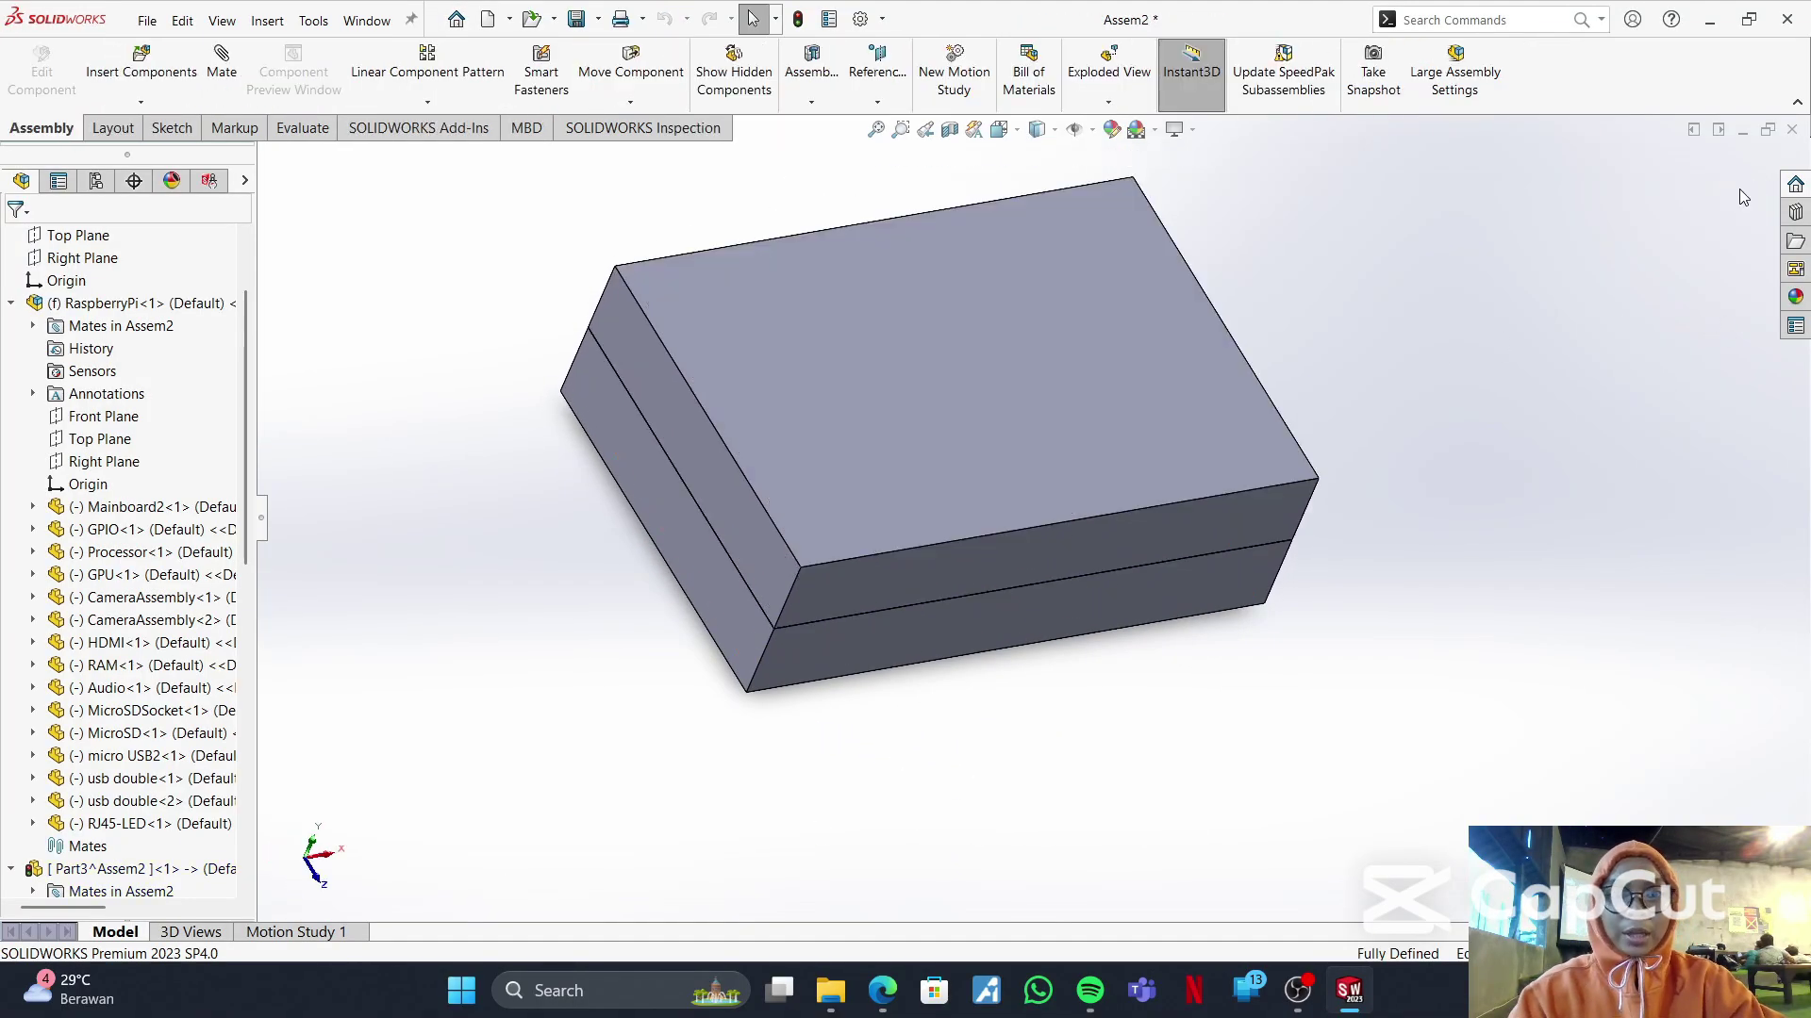
right_click(1024, 421)
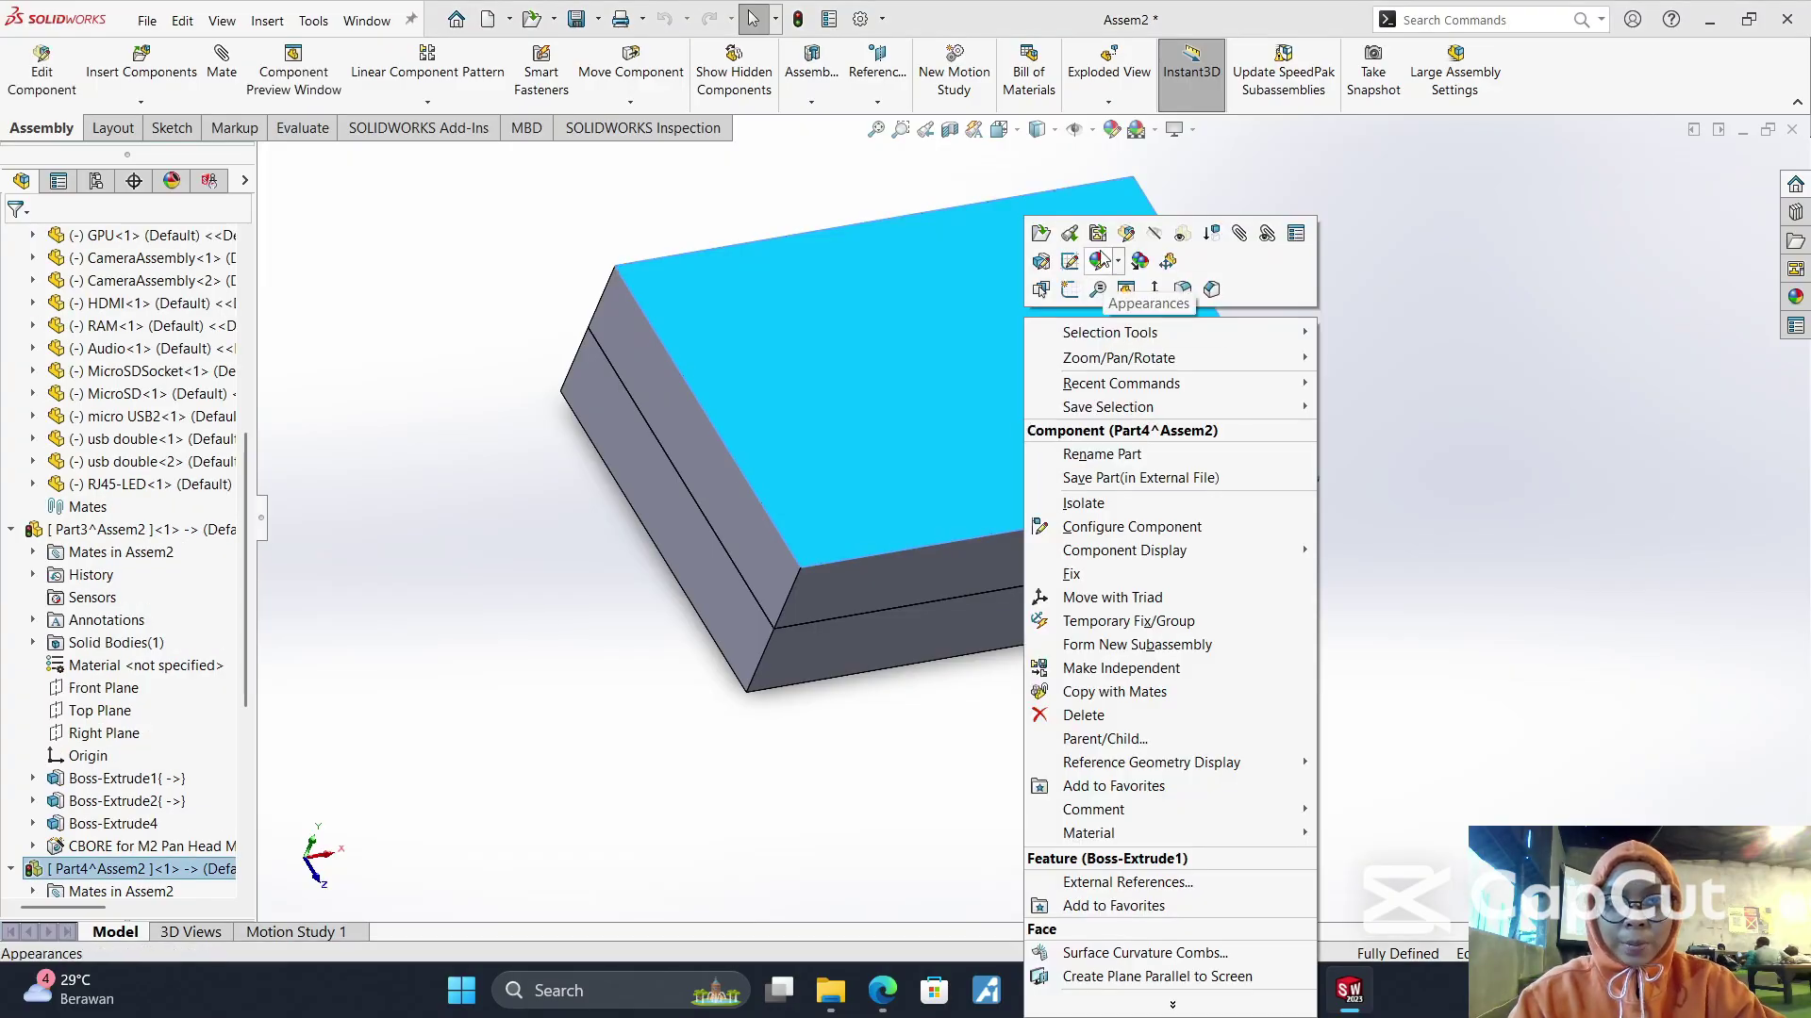
left_click(1043, 232)
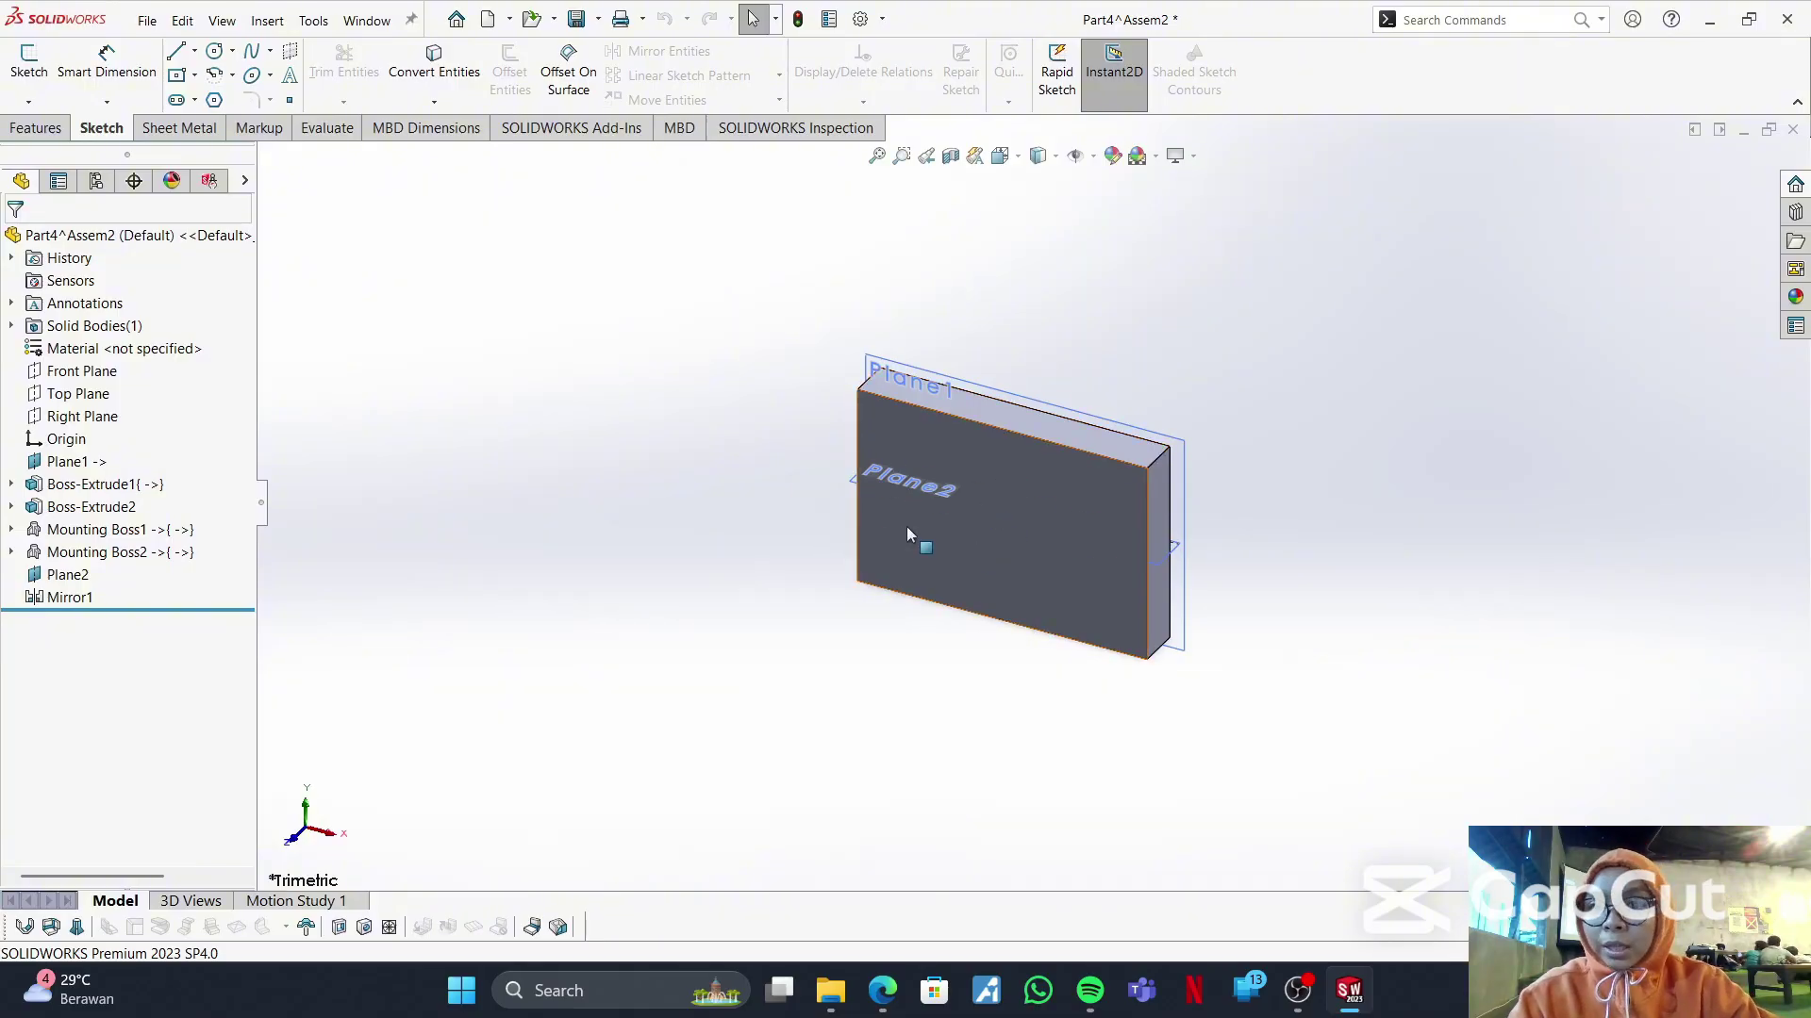
- Fillet all edges around the cover's large outer face with a 2 mm radius
scroll(943, 453, "down", 3)
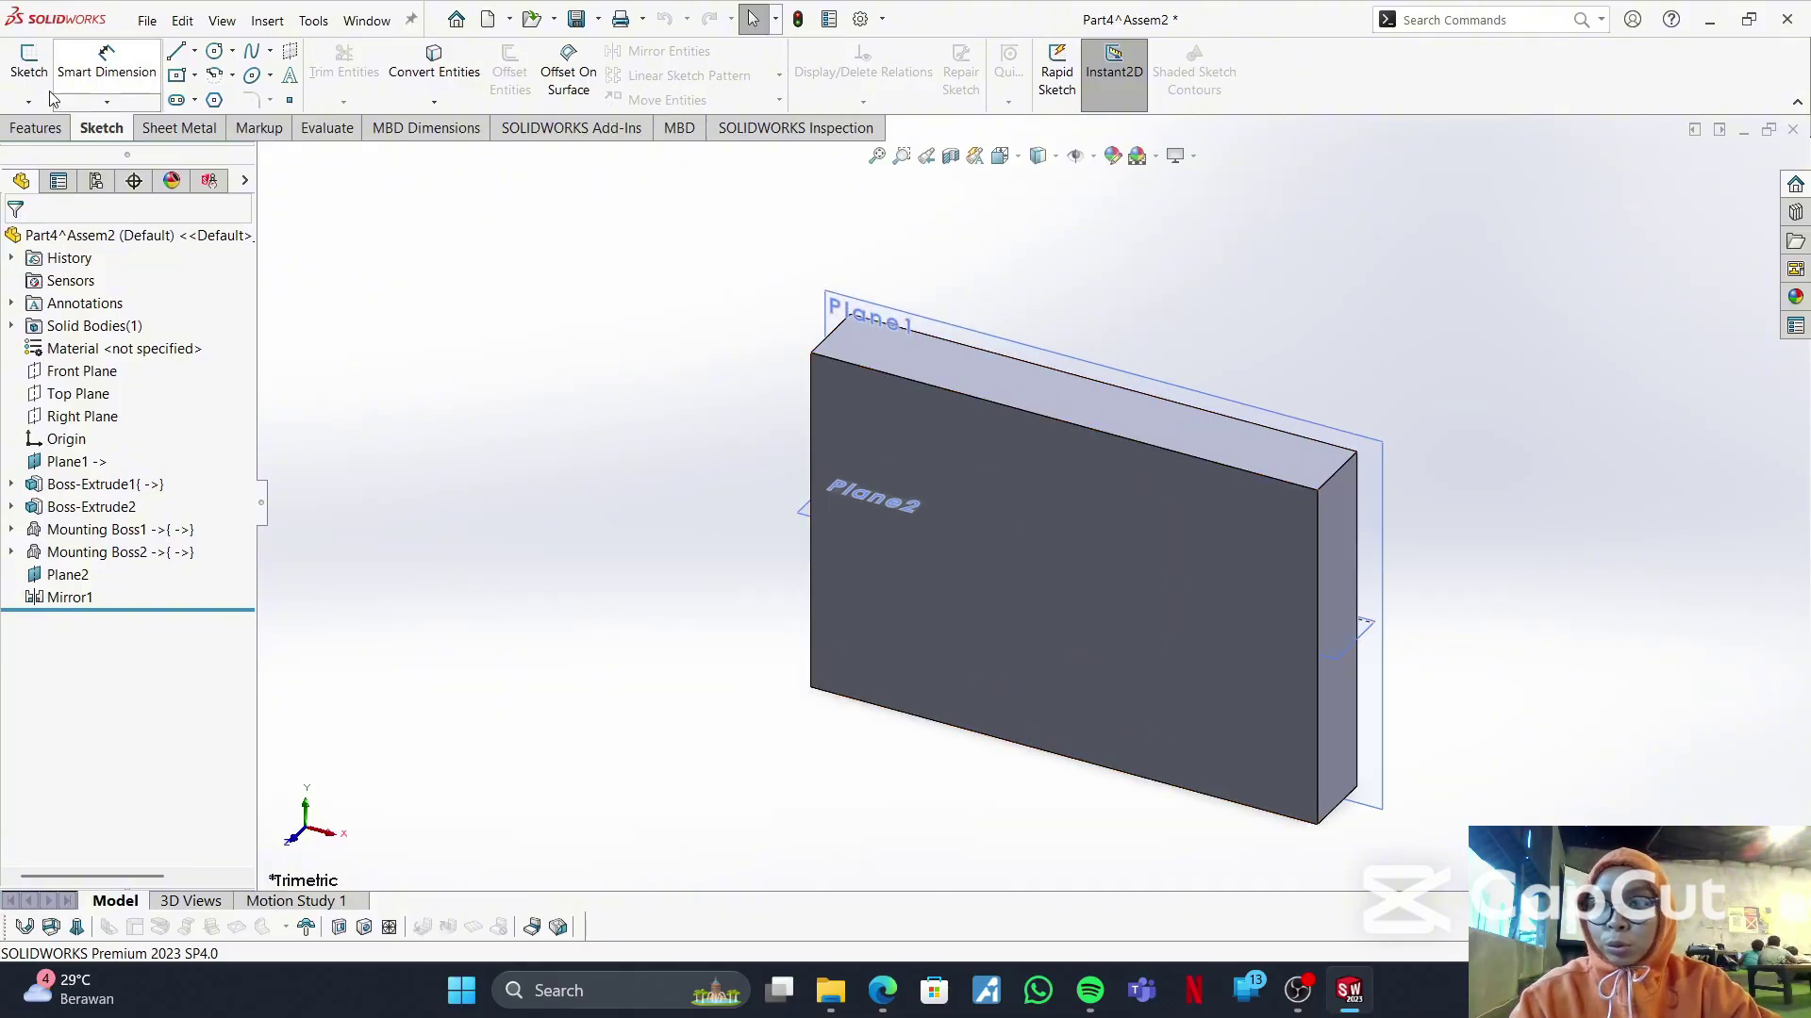
left_click(36, 127)
left_click(633, 66)
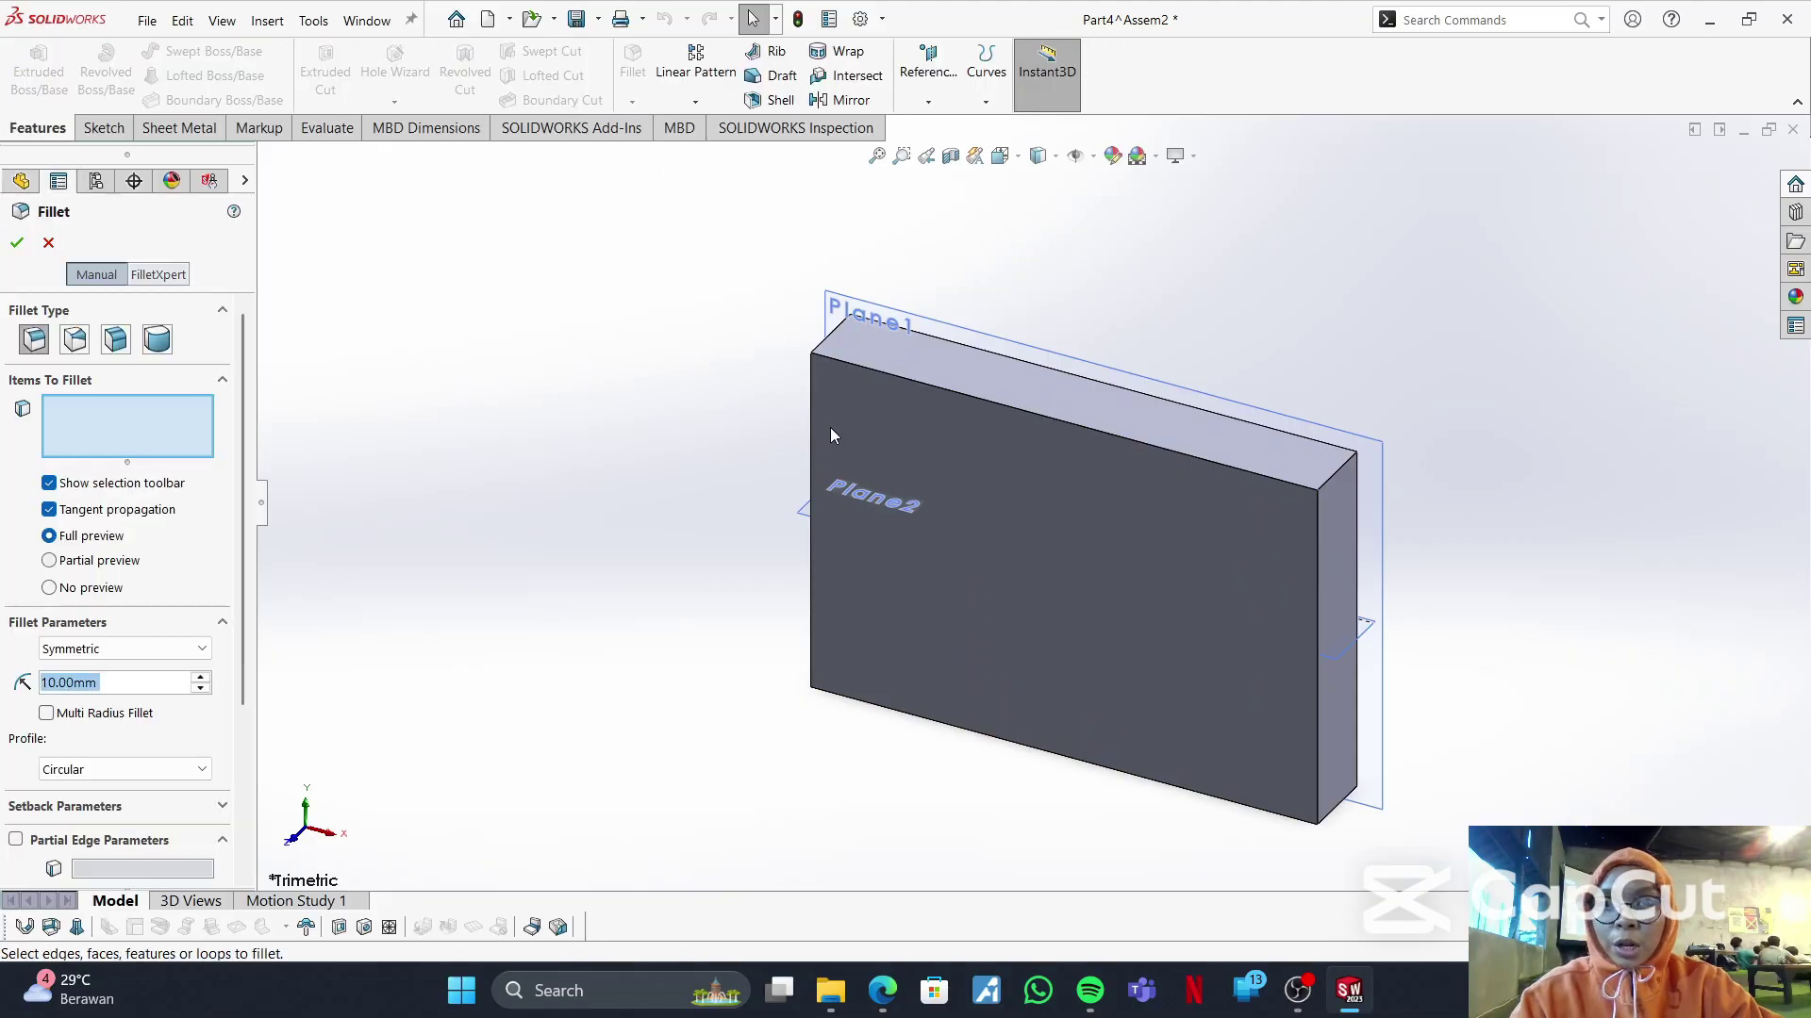
left_click(1041, 586)
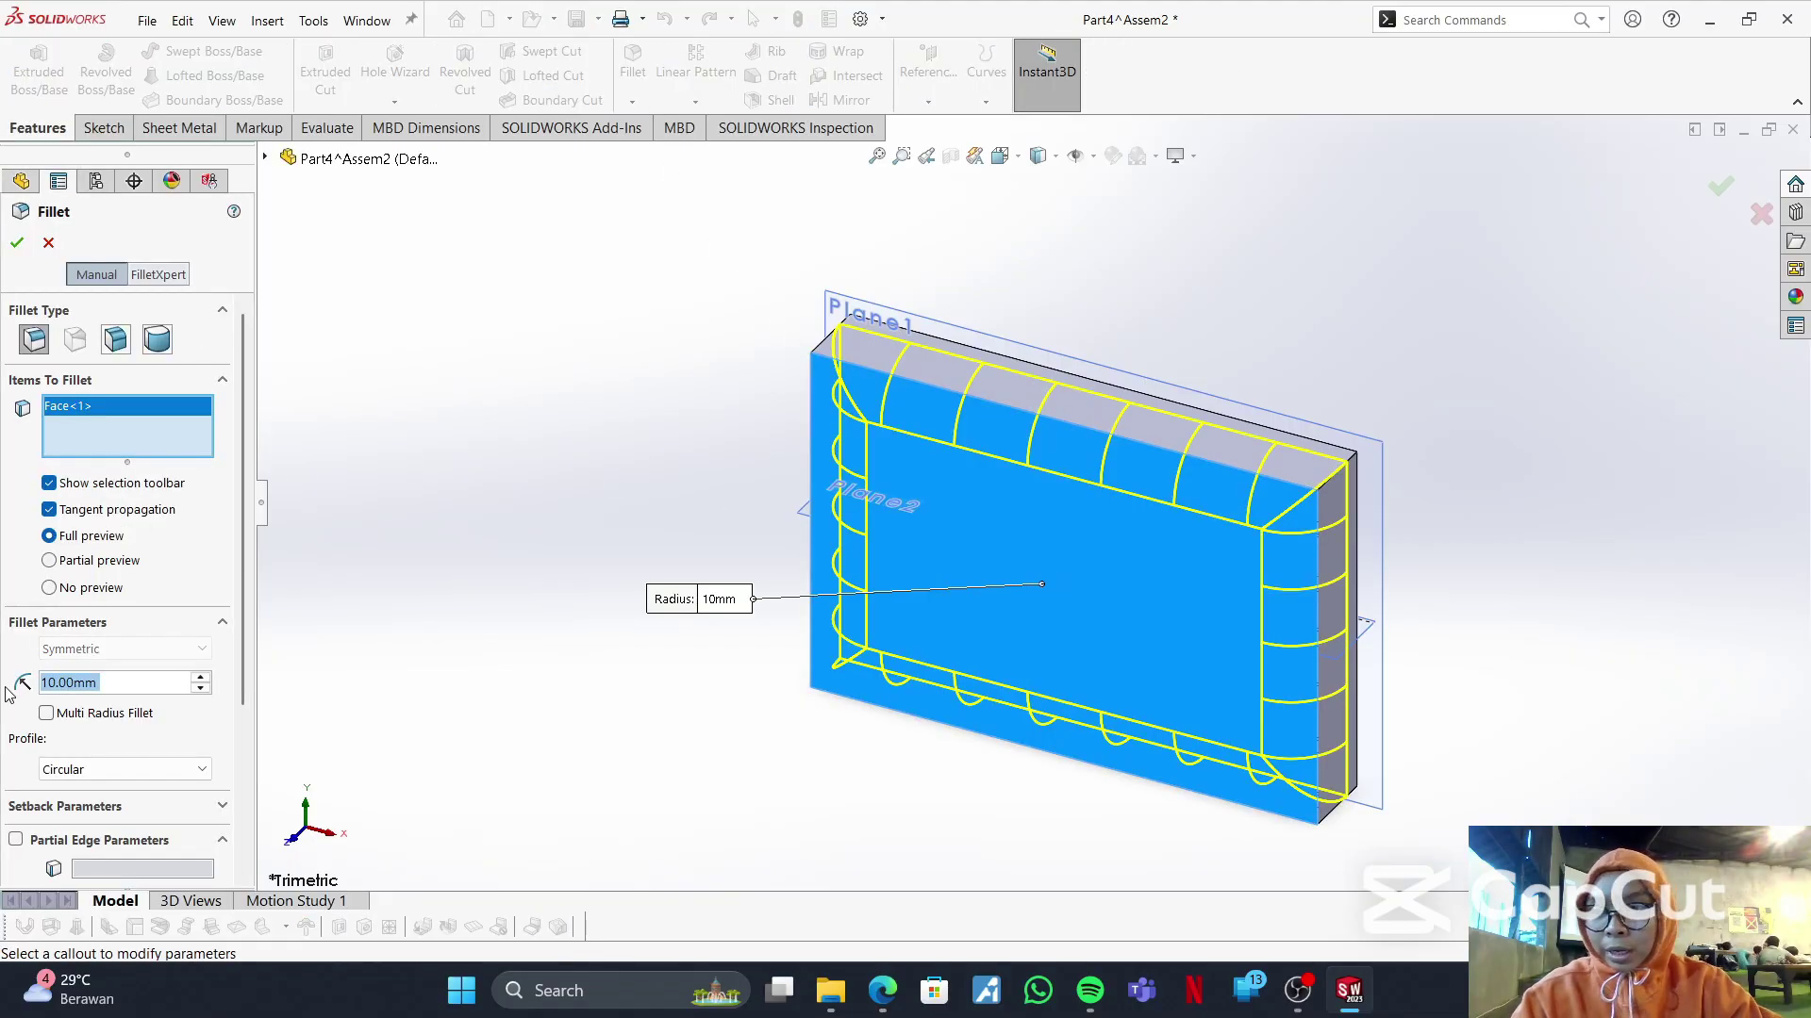
key("Return")
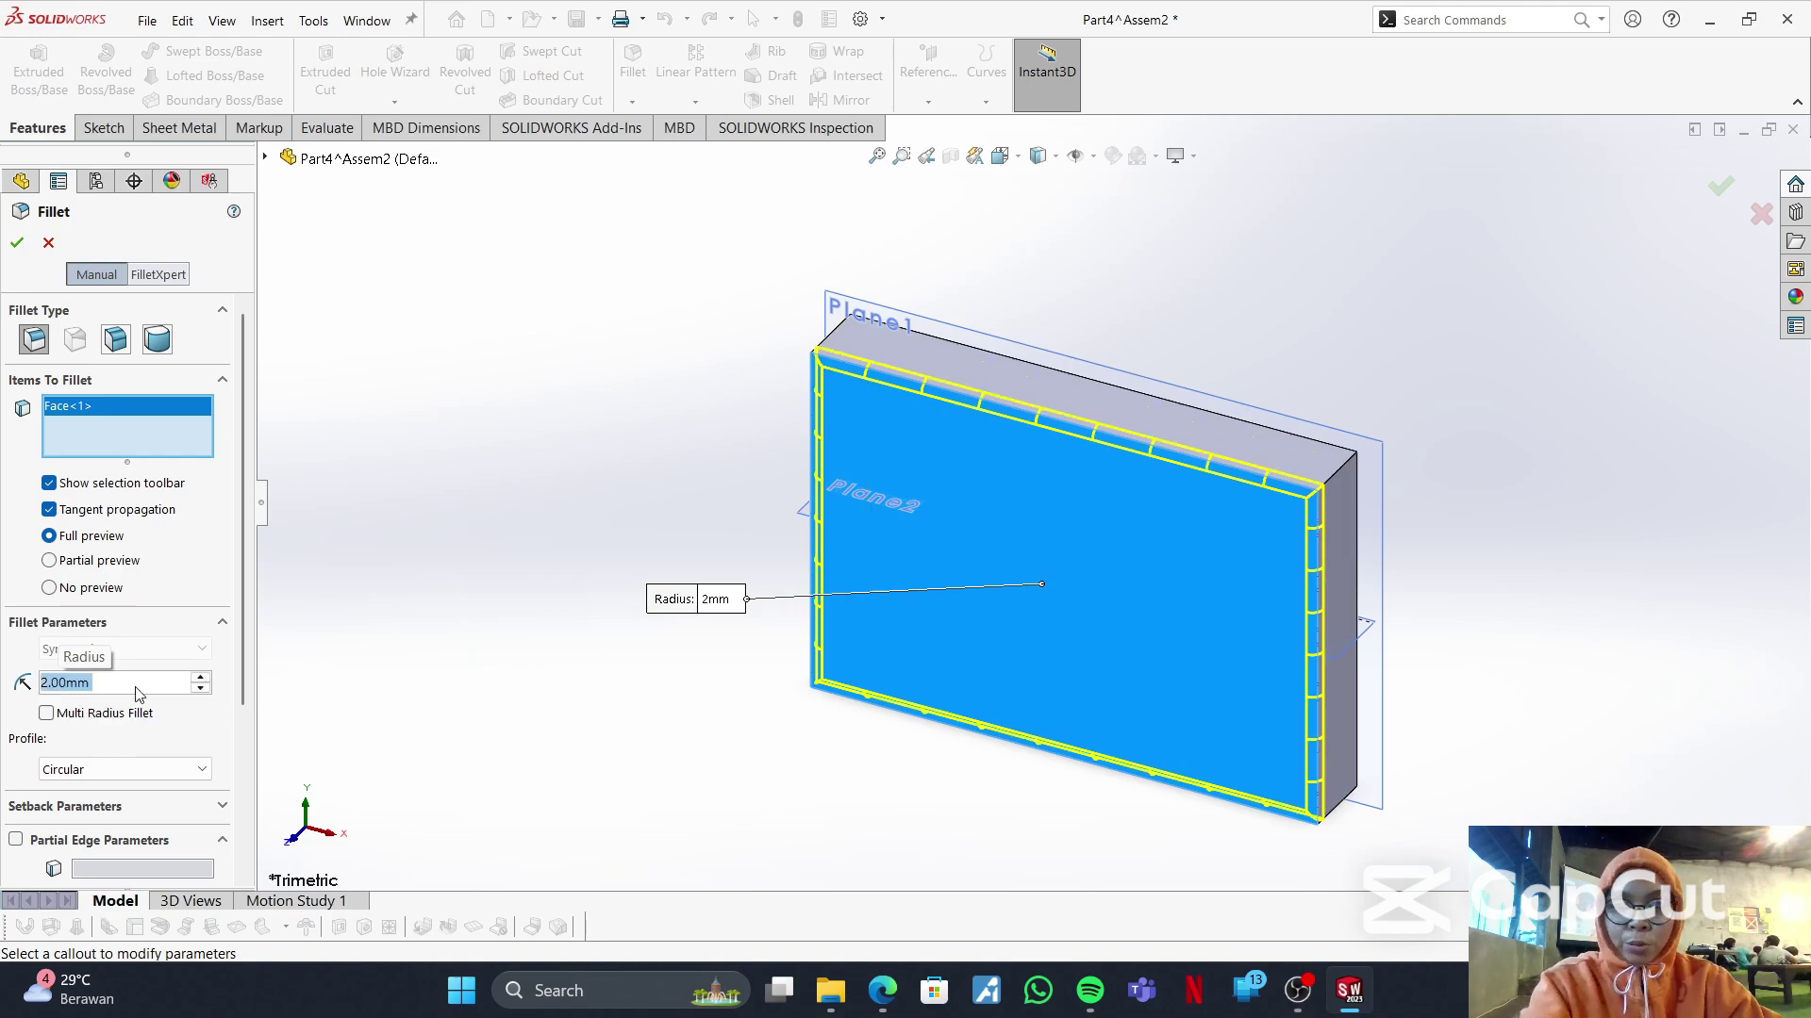
left_click(18, 244)
- Fillet the four outer corner edges of the cover's side walls with a 1.5 mm radius
left_click(961, 562)
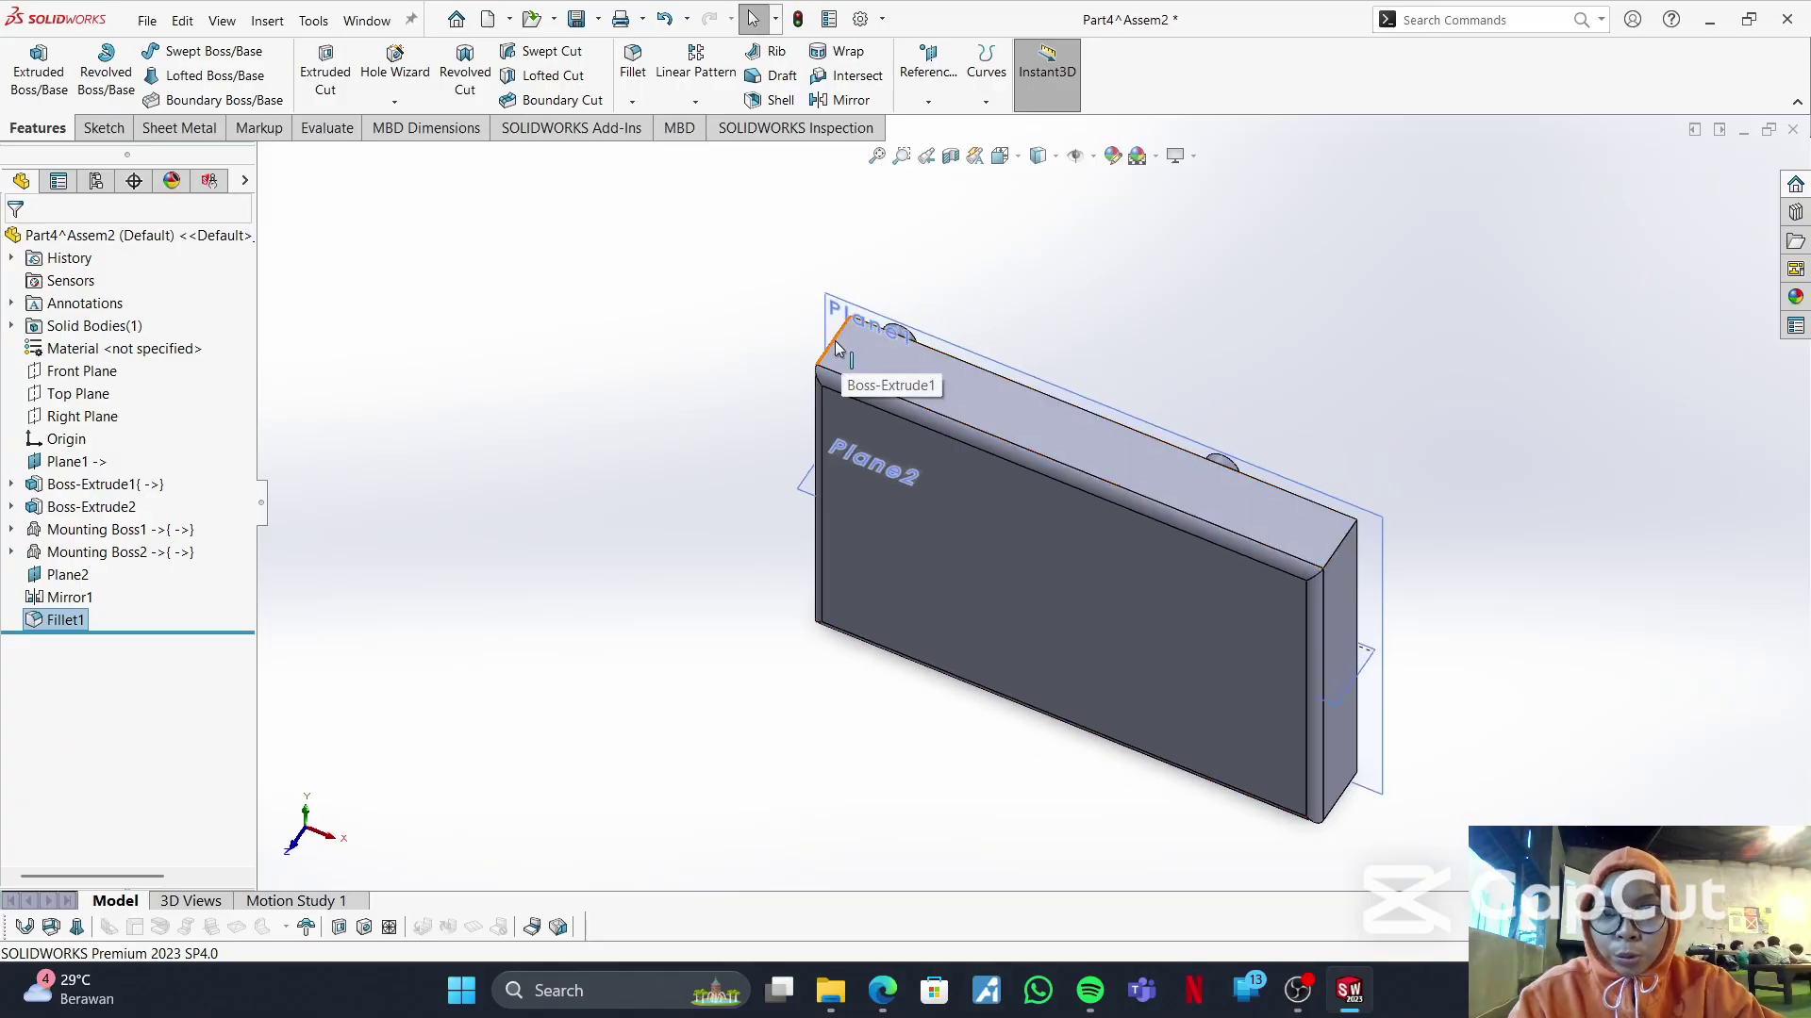
left_click(844, 358)
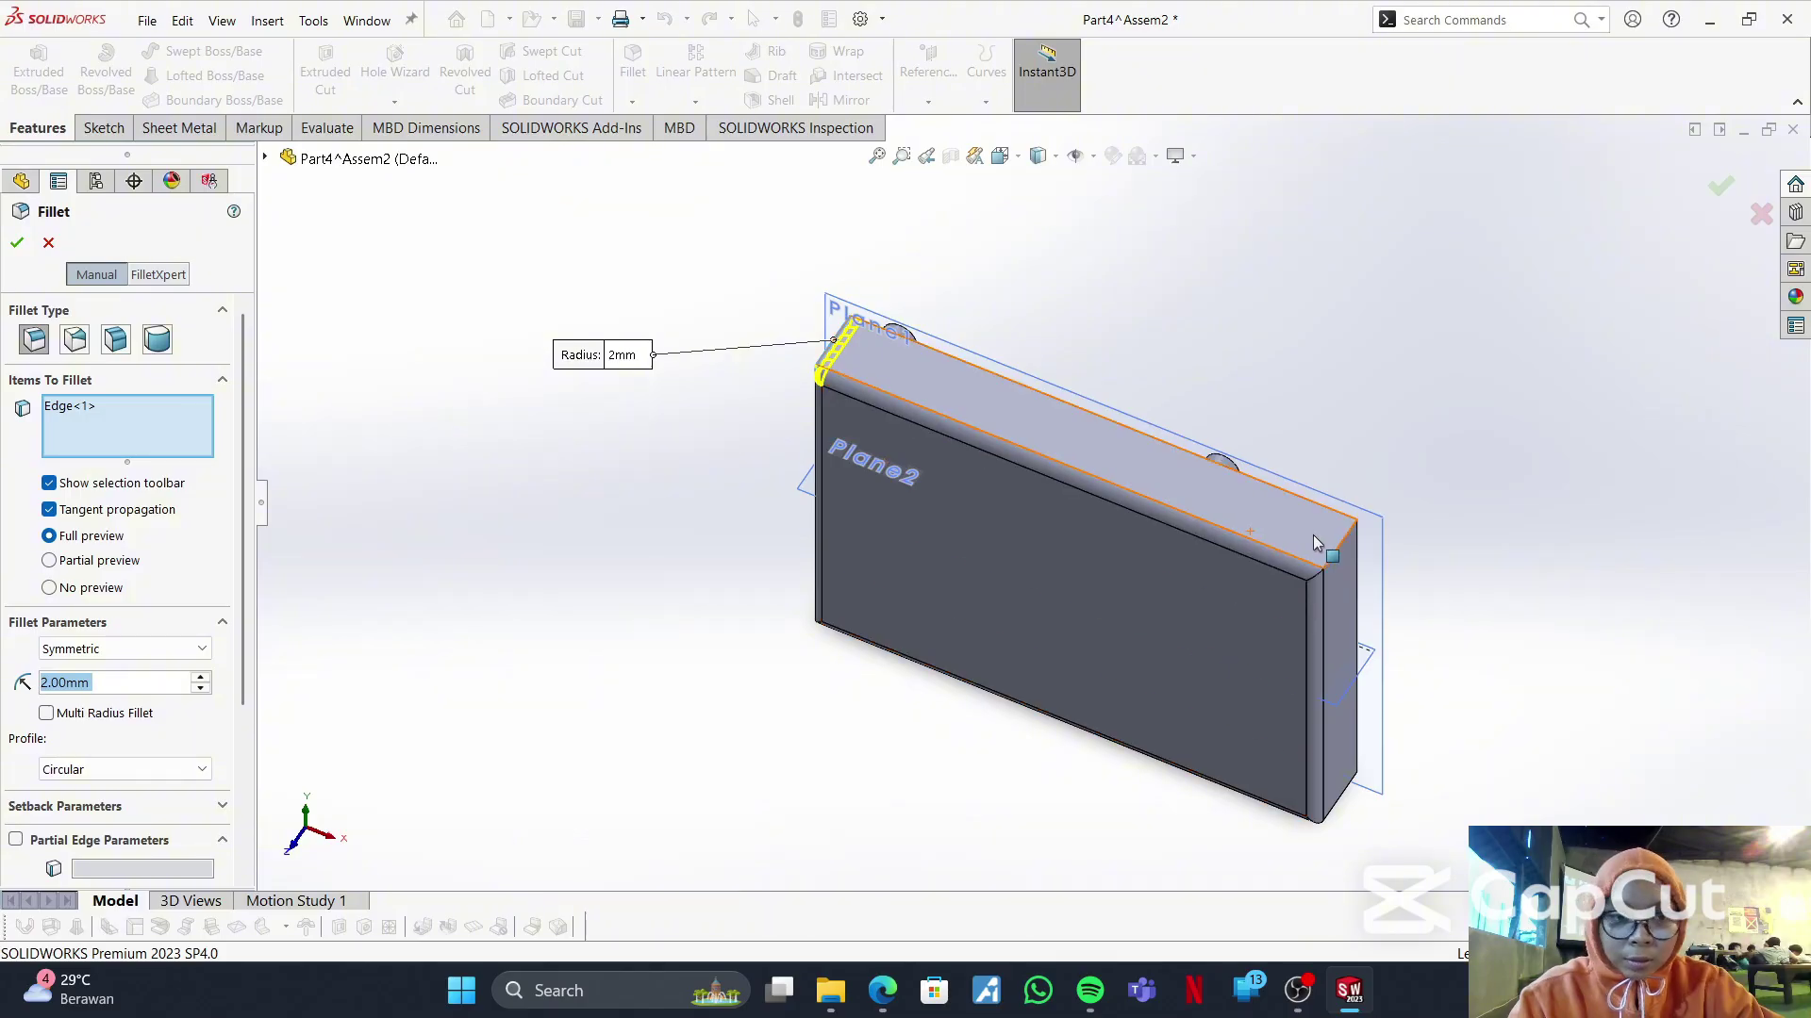
left_click(1343, 556)
middle_click_drag(1302, 573, 1298, 295)
middle_click_drag(1331, 525, 1333, 602)
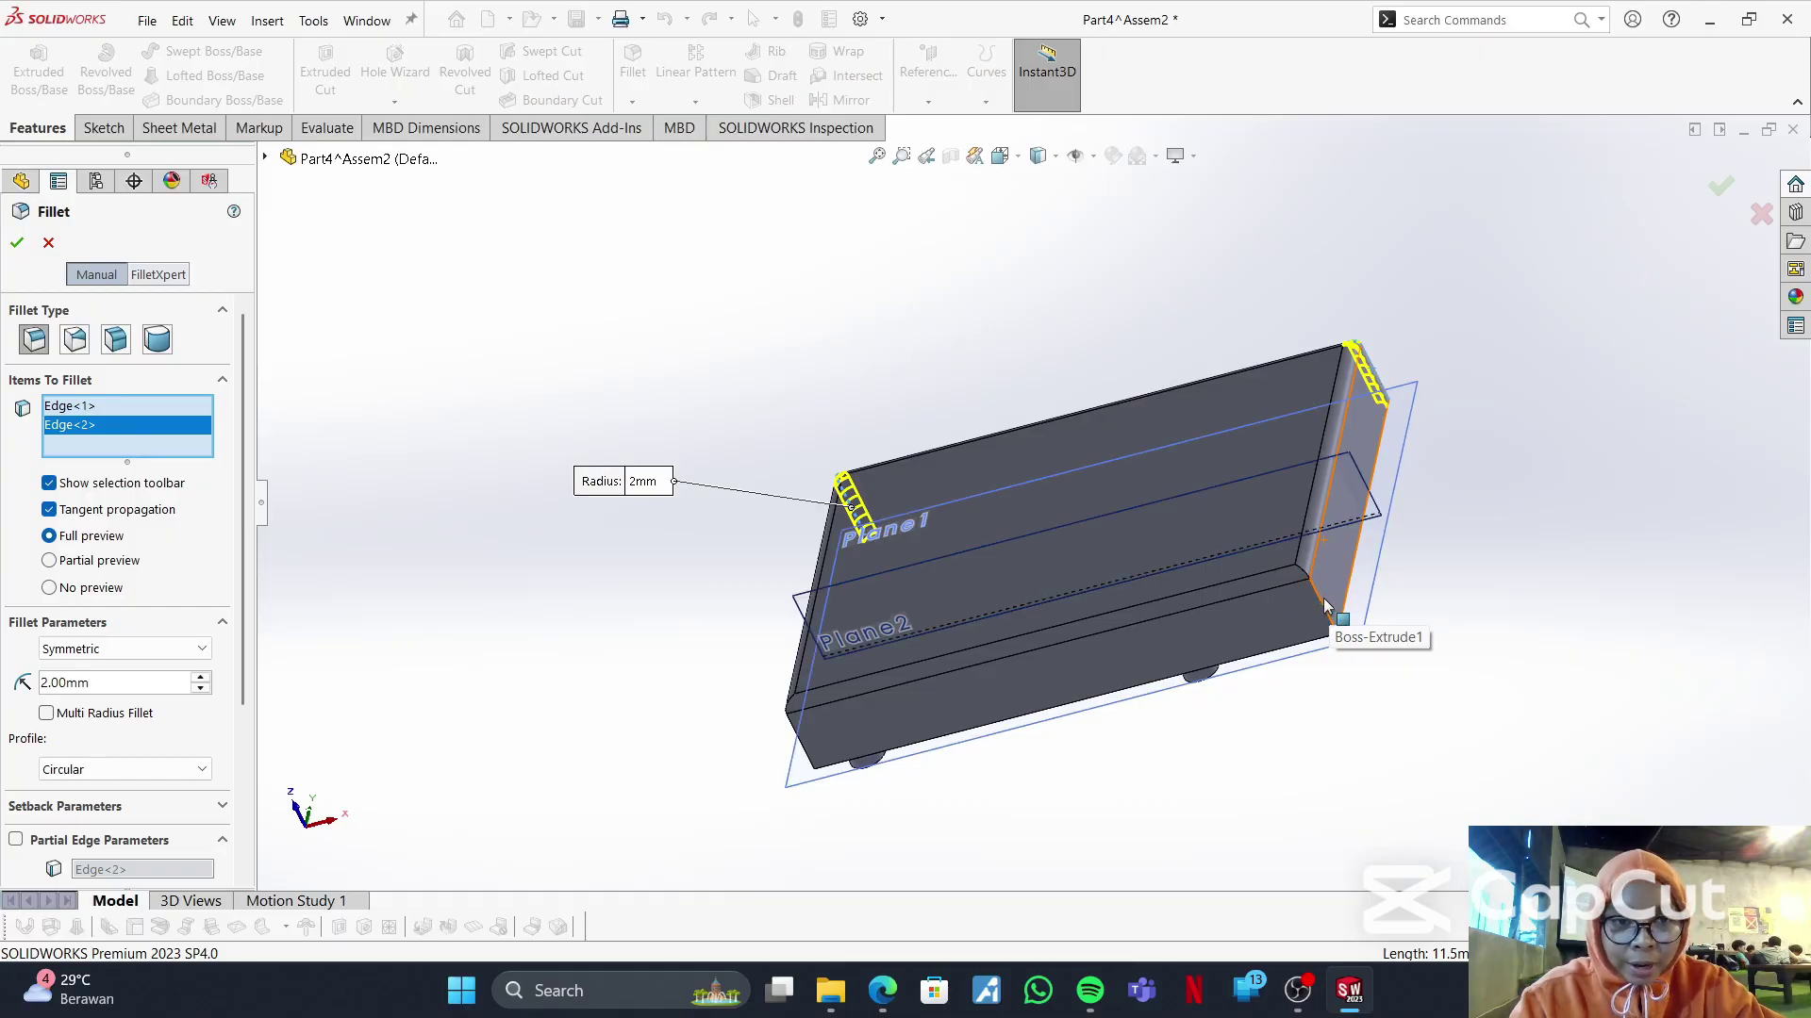
left_click(1115, 635)
middle_click_drag(1115, 634, 1021, 660)
left_click(1020, 658)
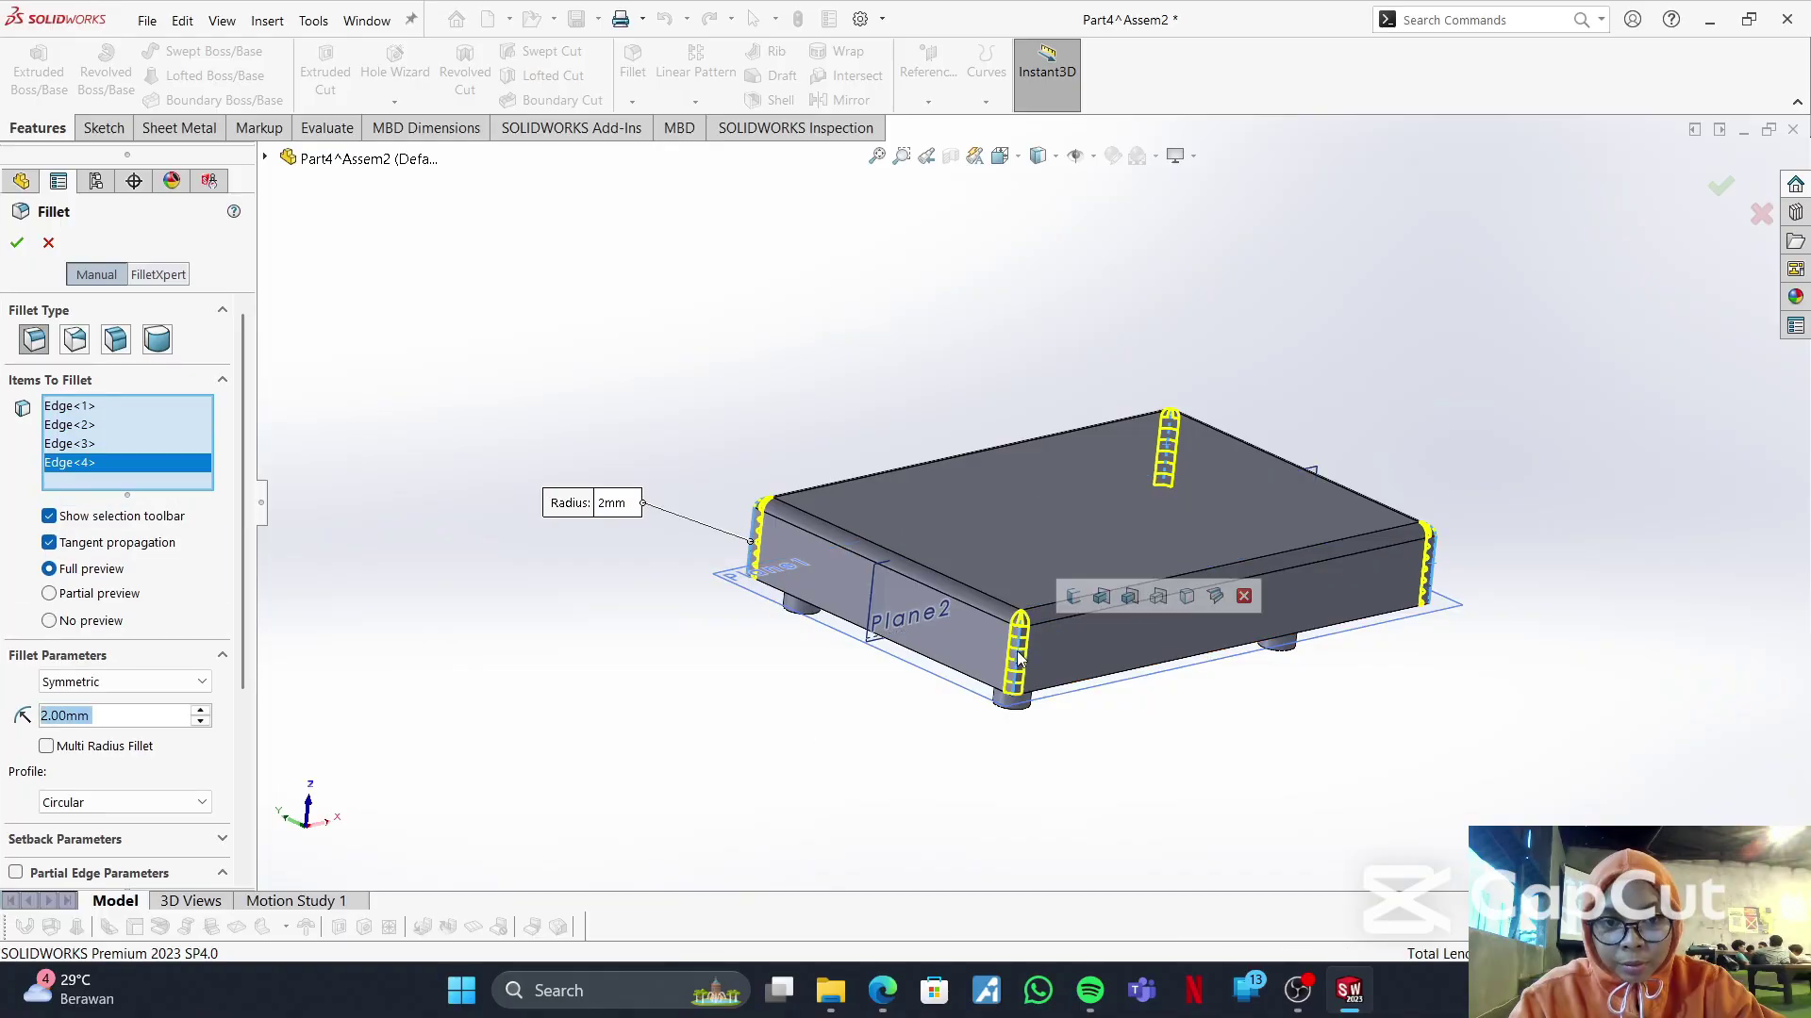
type("1")
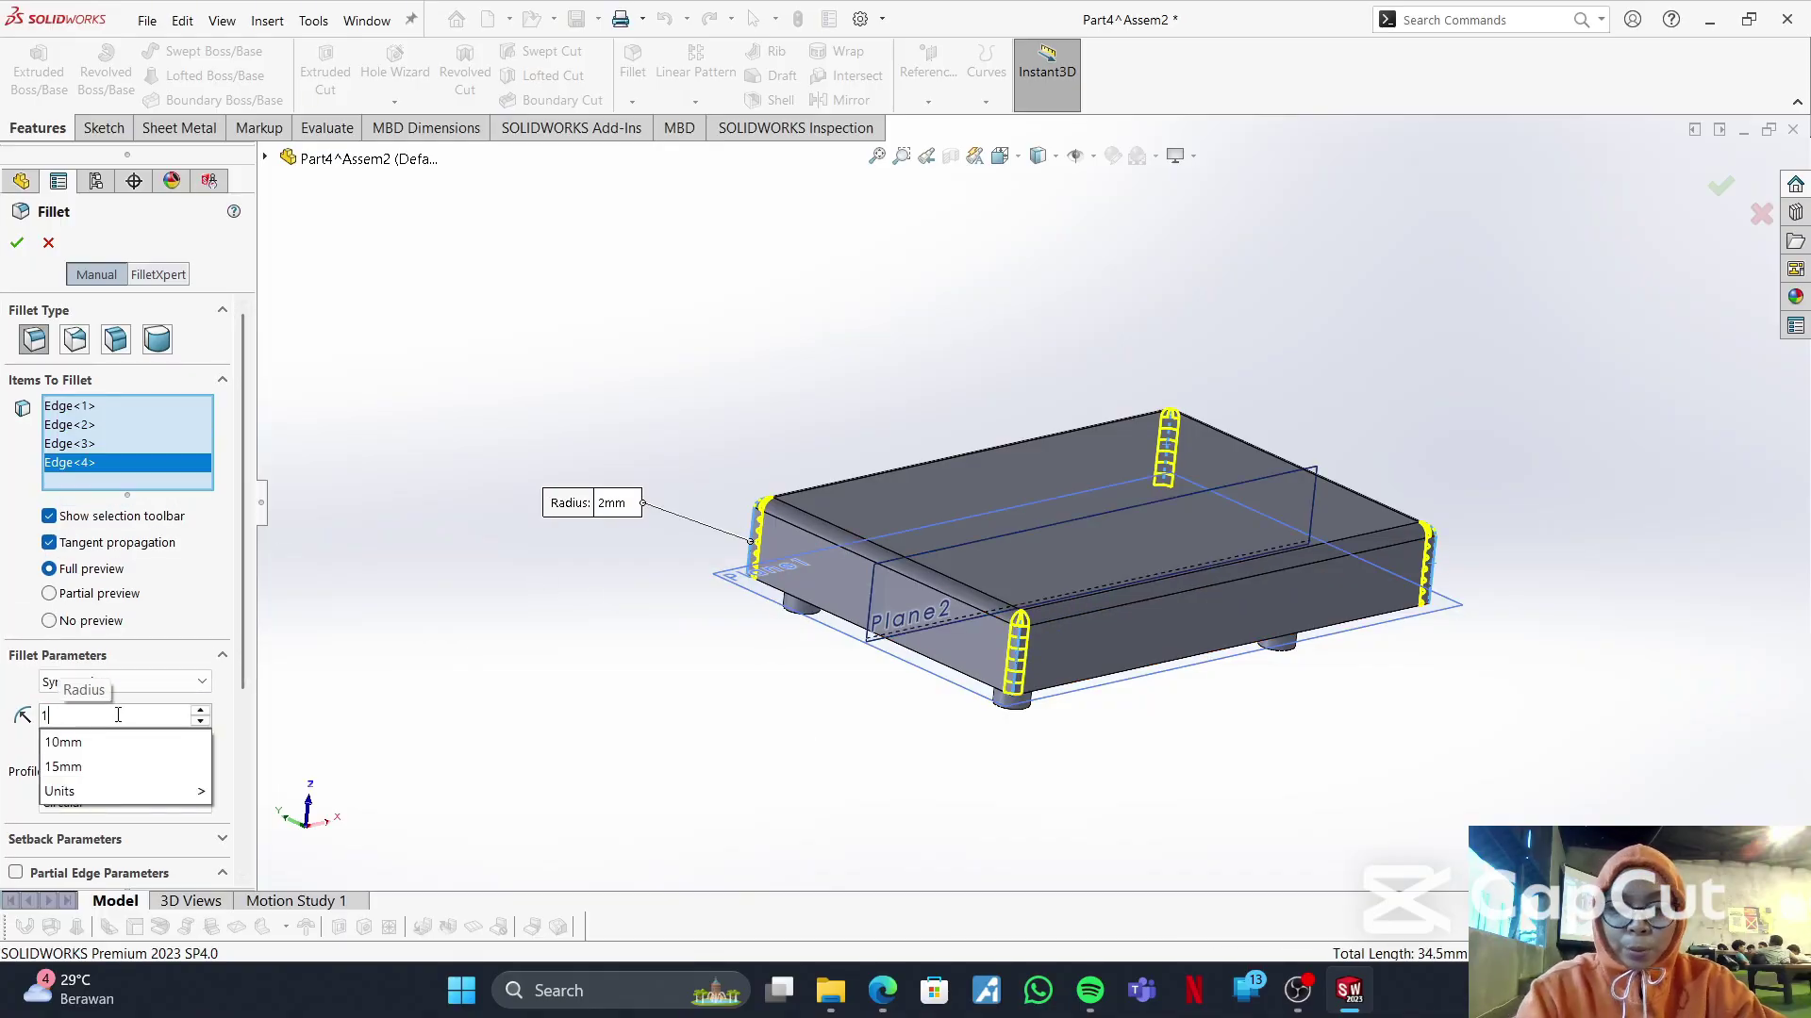
type(".5")
key("Return")
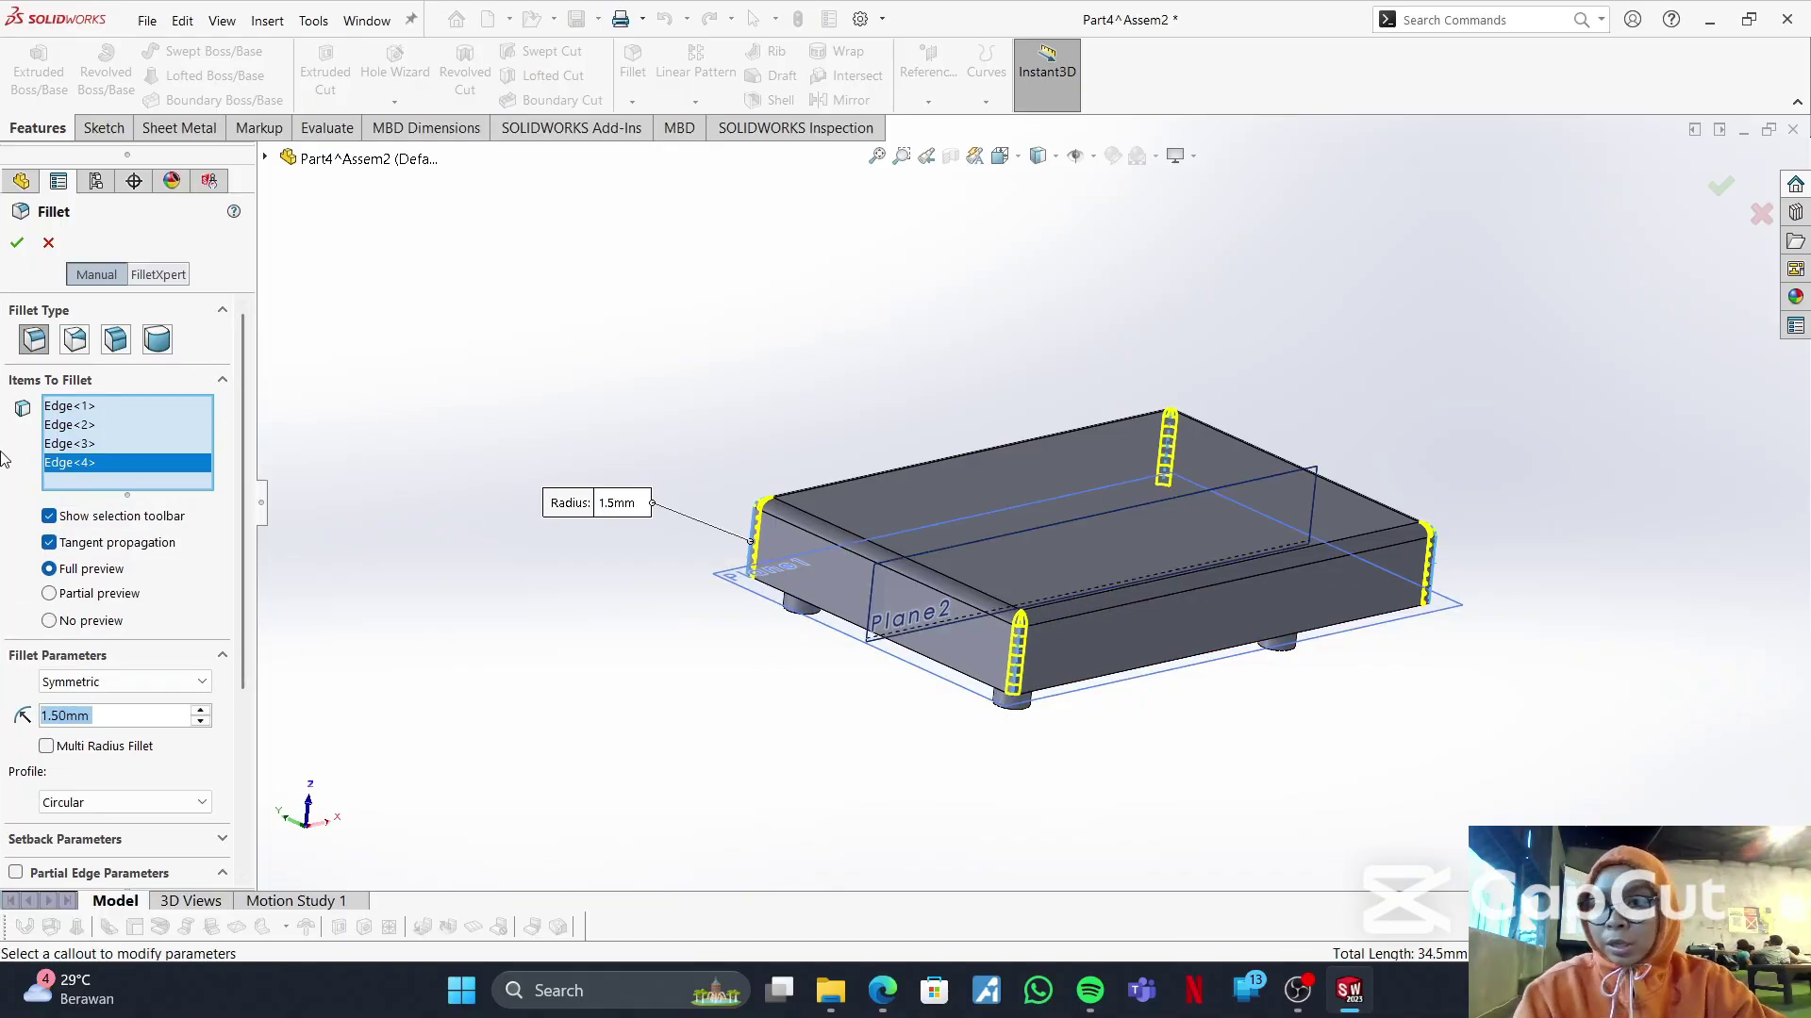
left_click(17, 243)
middle_click_drag(891, 646, 764, 235)
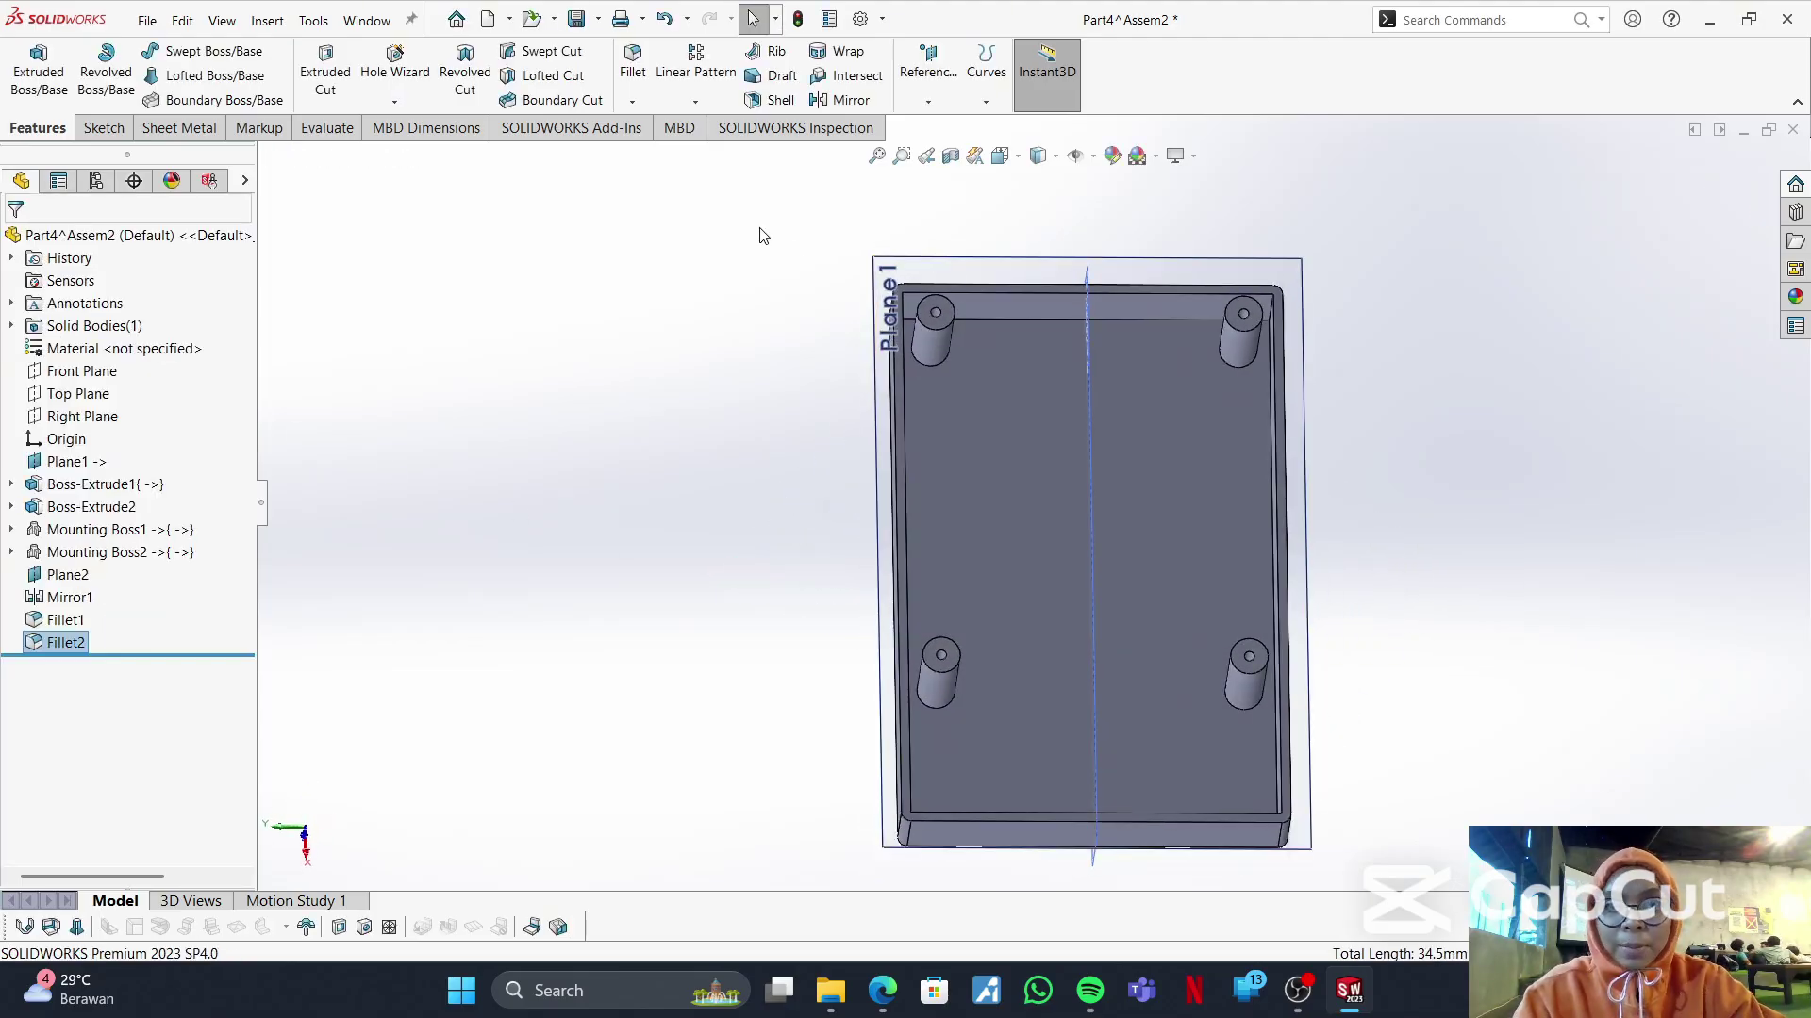
left_click(1094, 497)
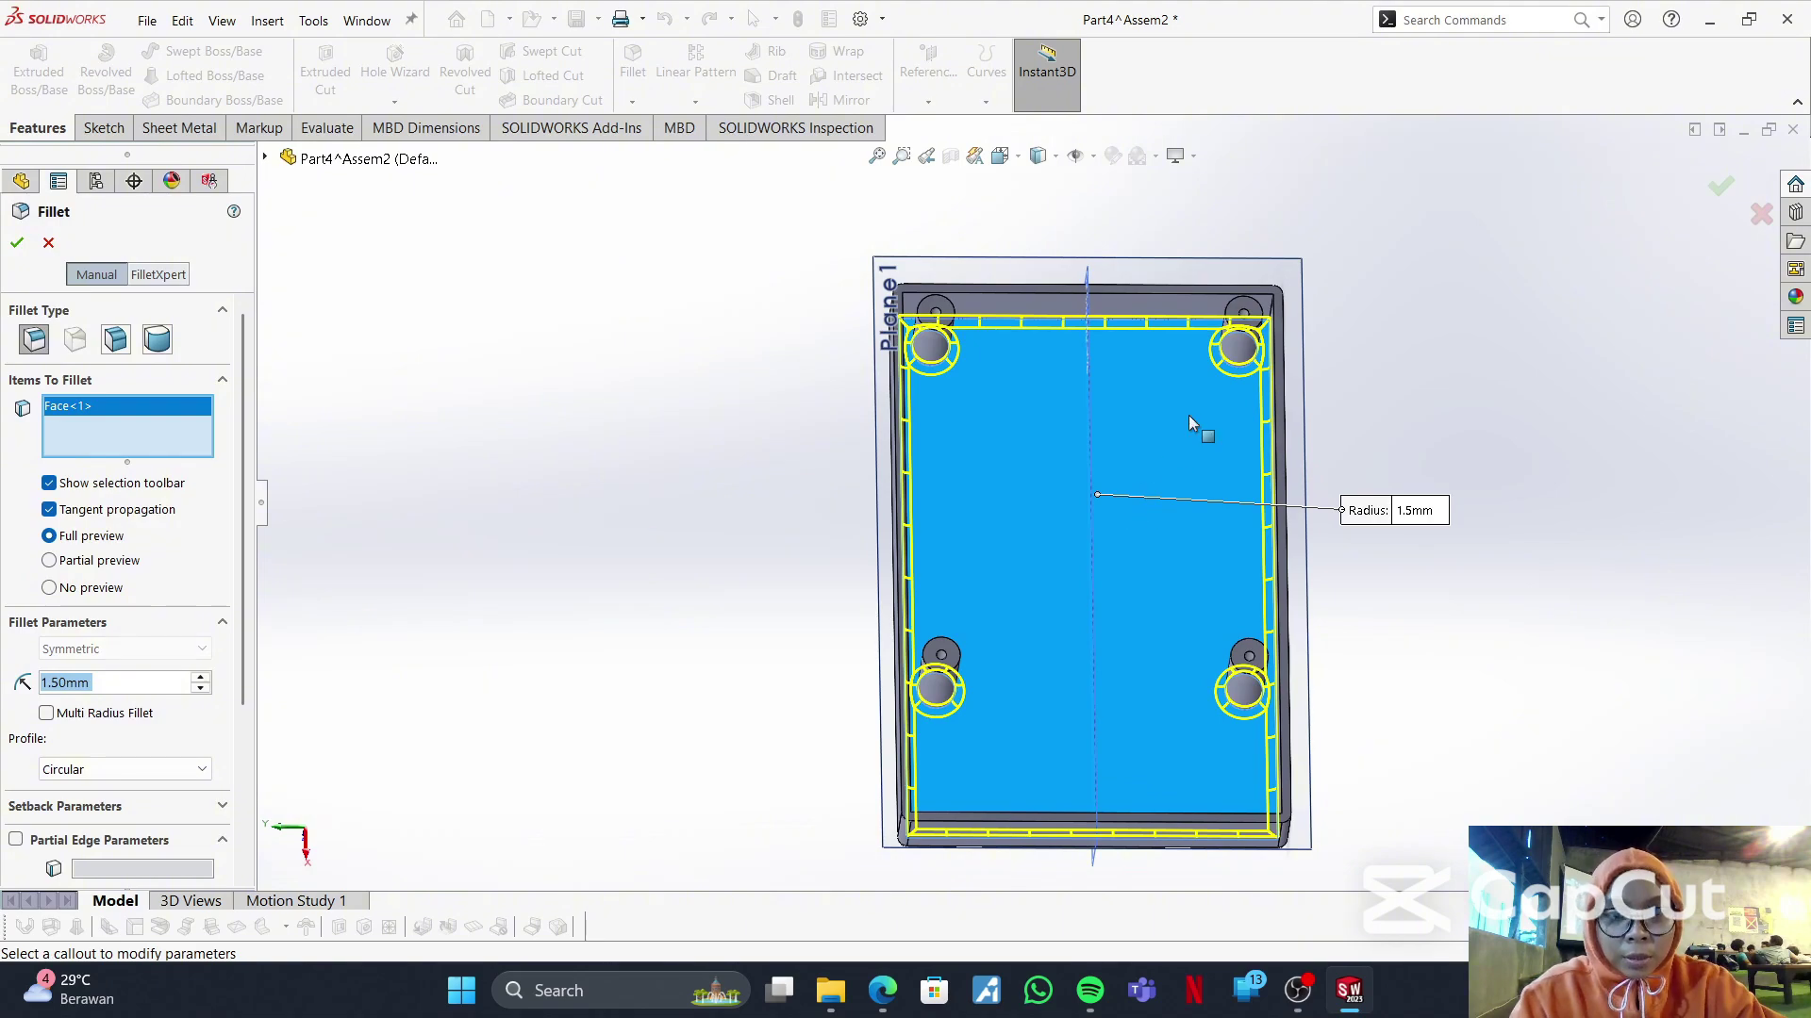
scroll(1120, 433, "down", 3)
left_click_drag(1136, 378, 1109, 456)
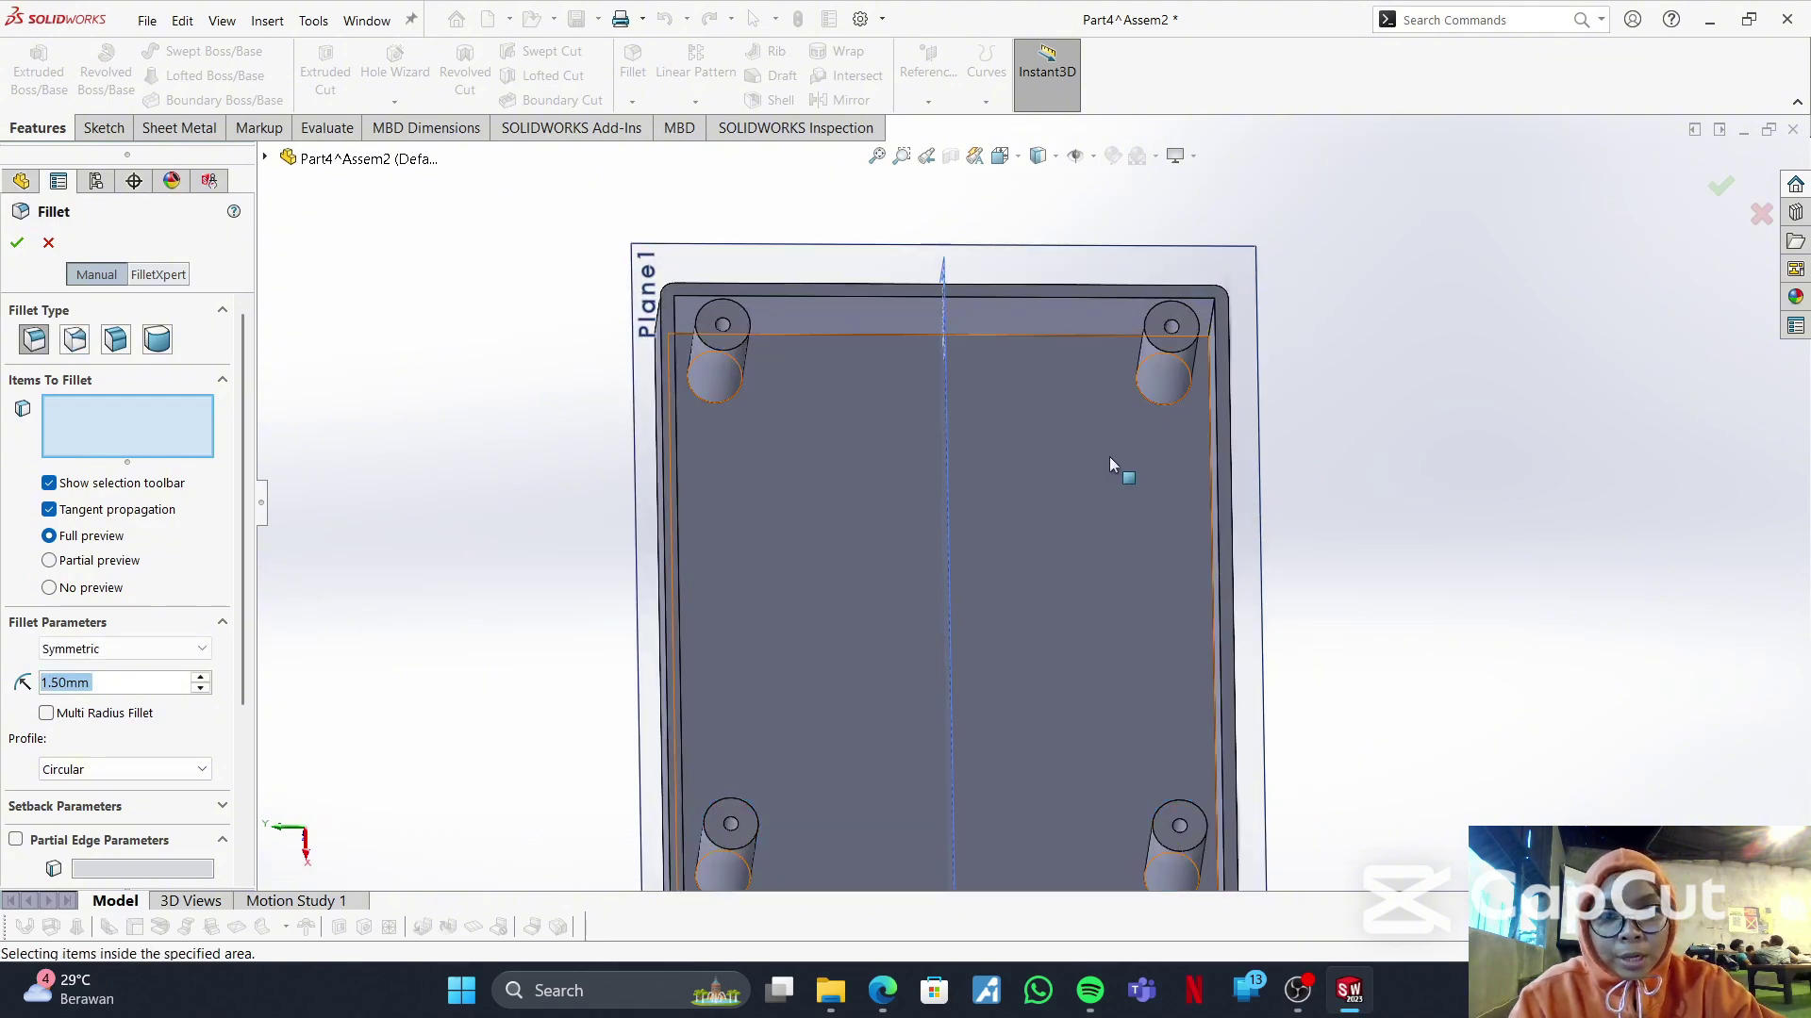
left_click(1001, 644)
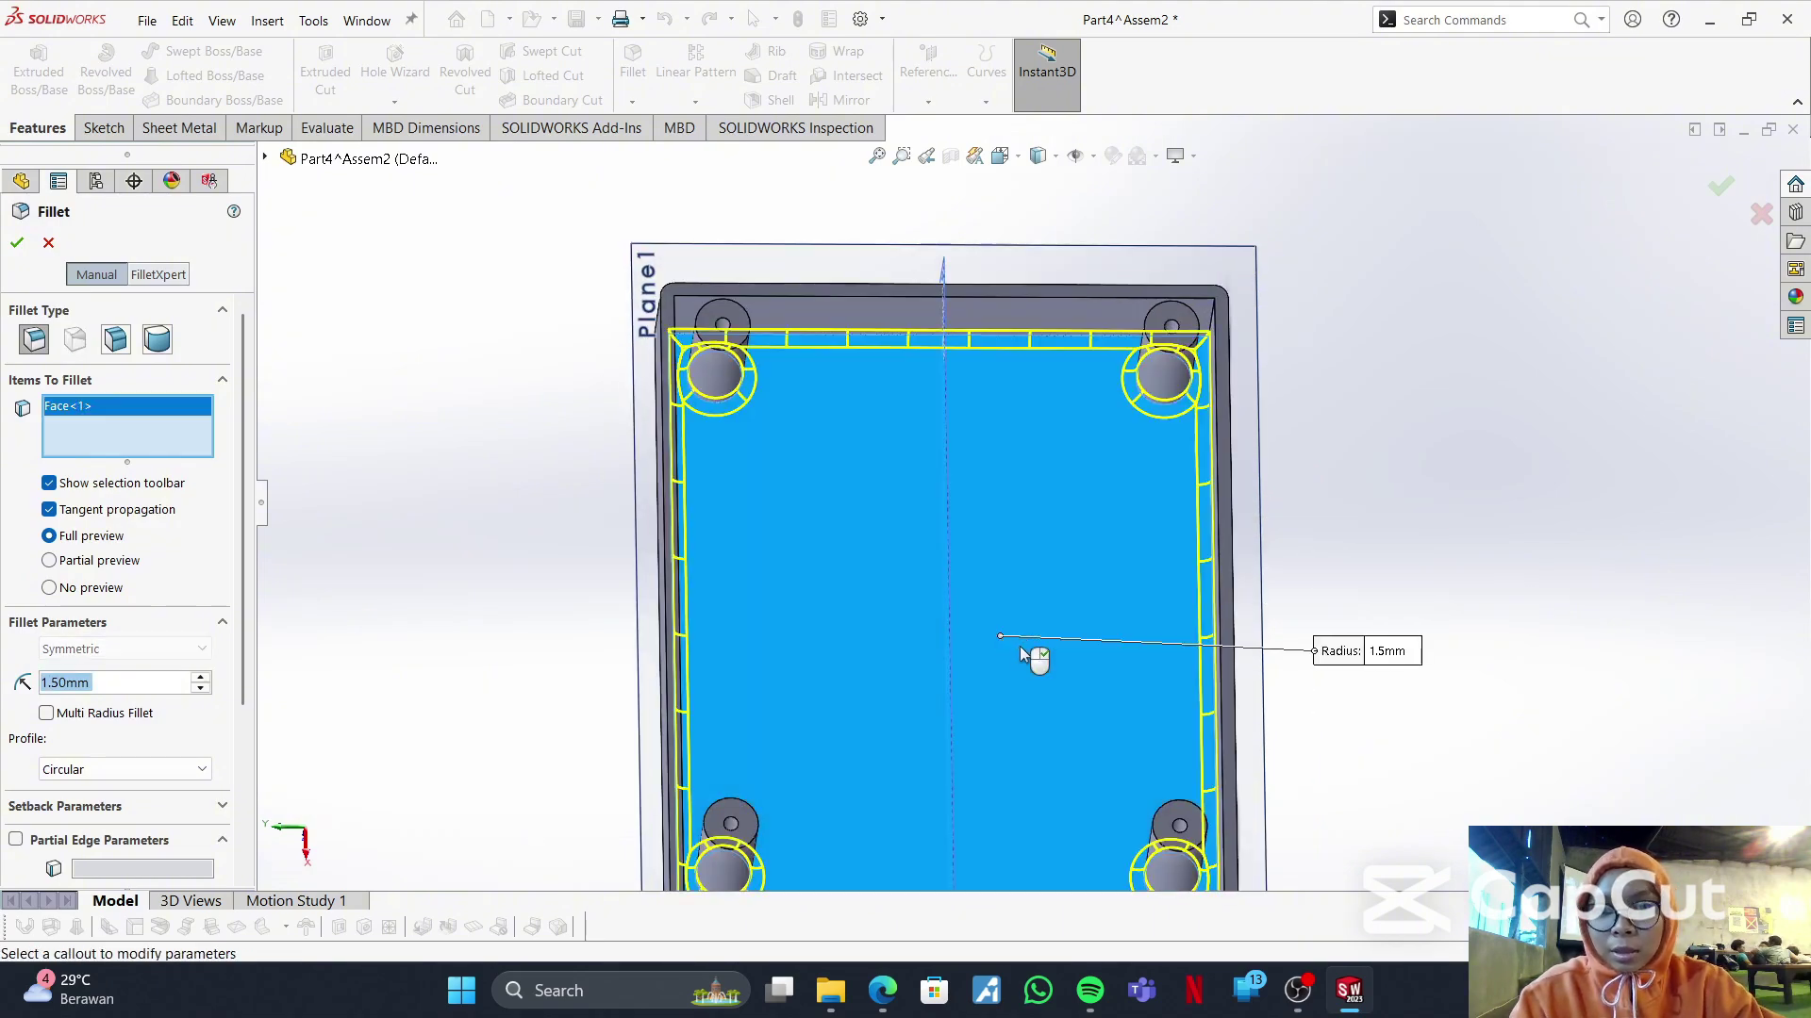
middle_click_drag(1035, 658, 1047, 505)
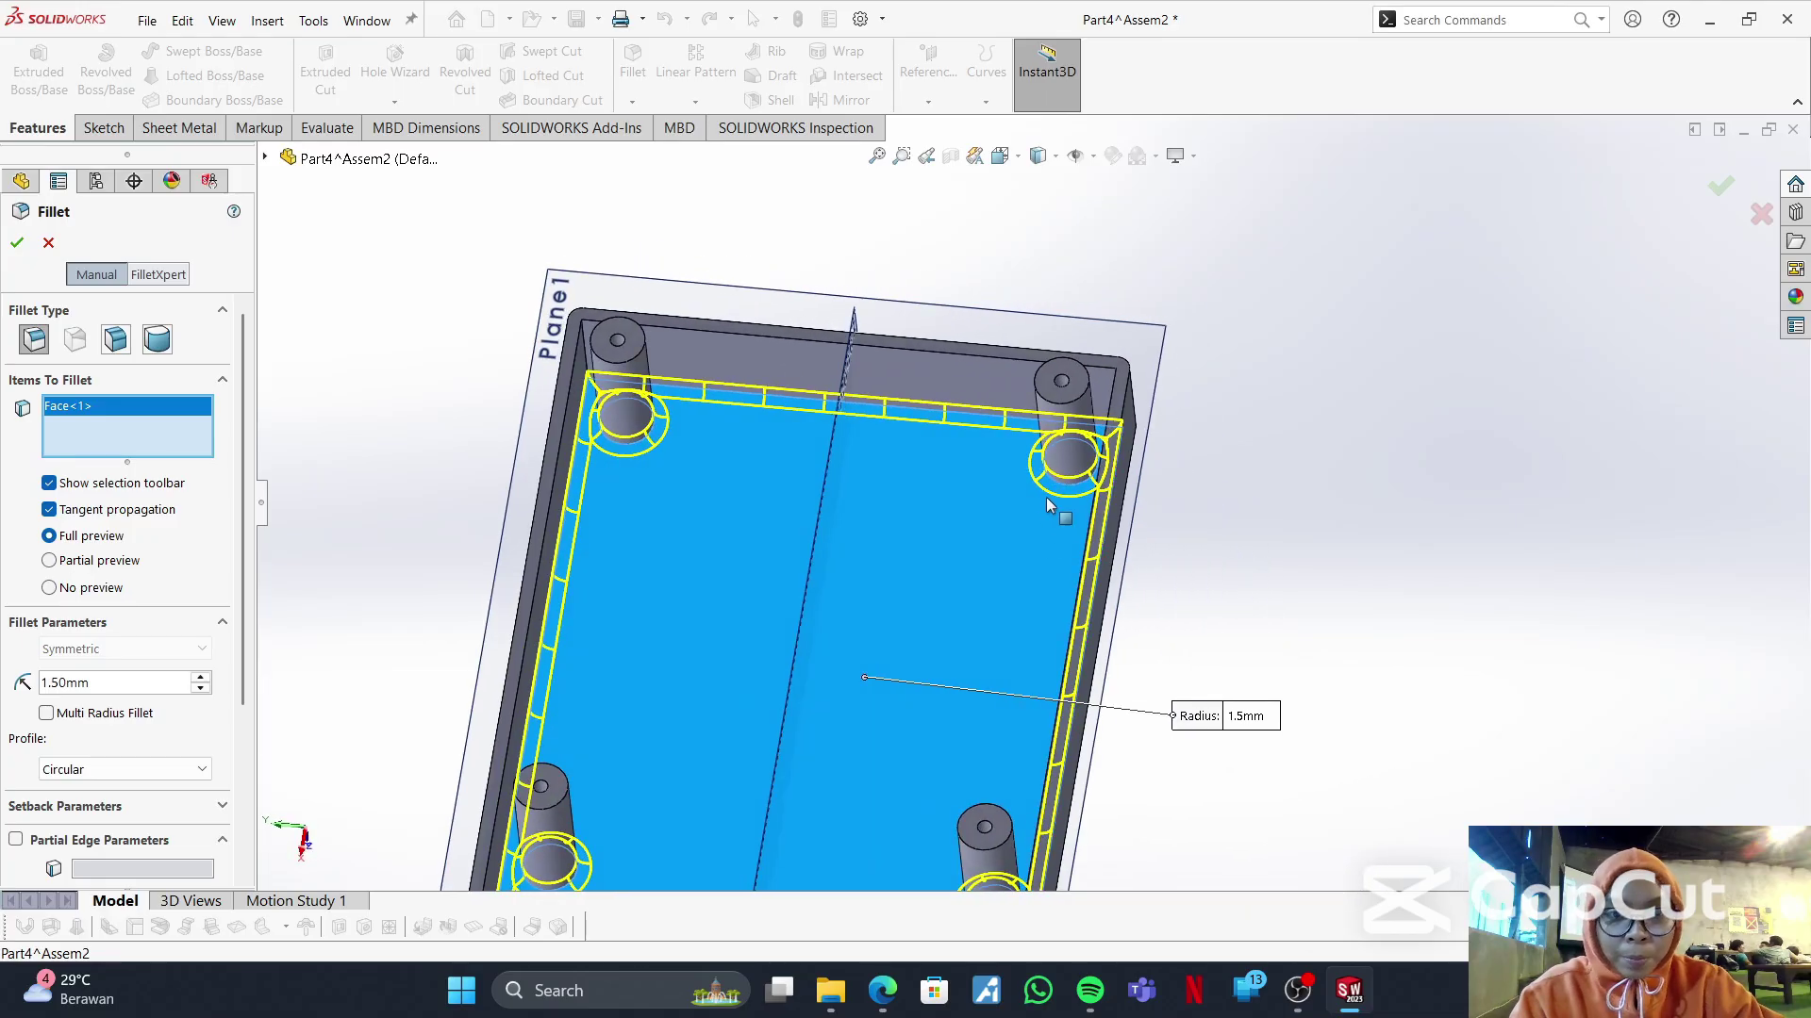
left_click(590, 362)
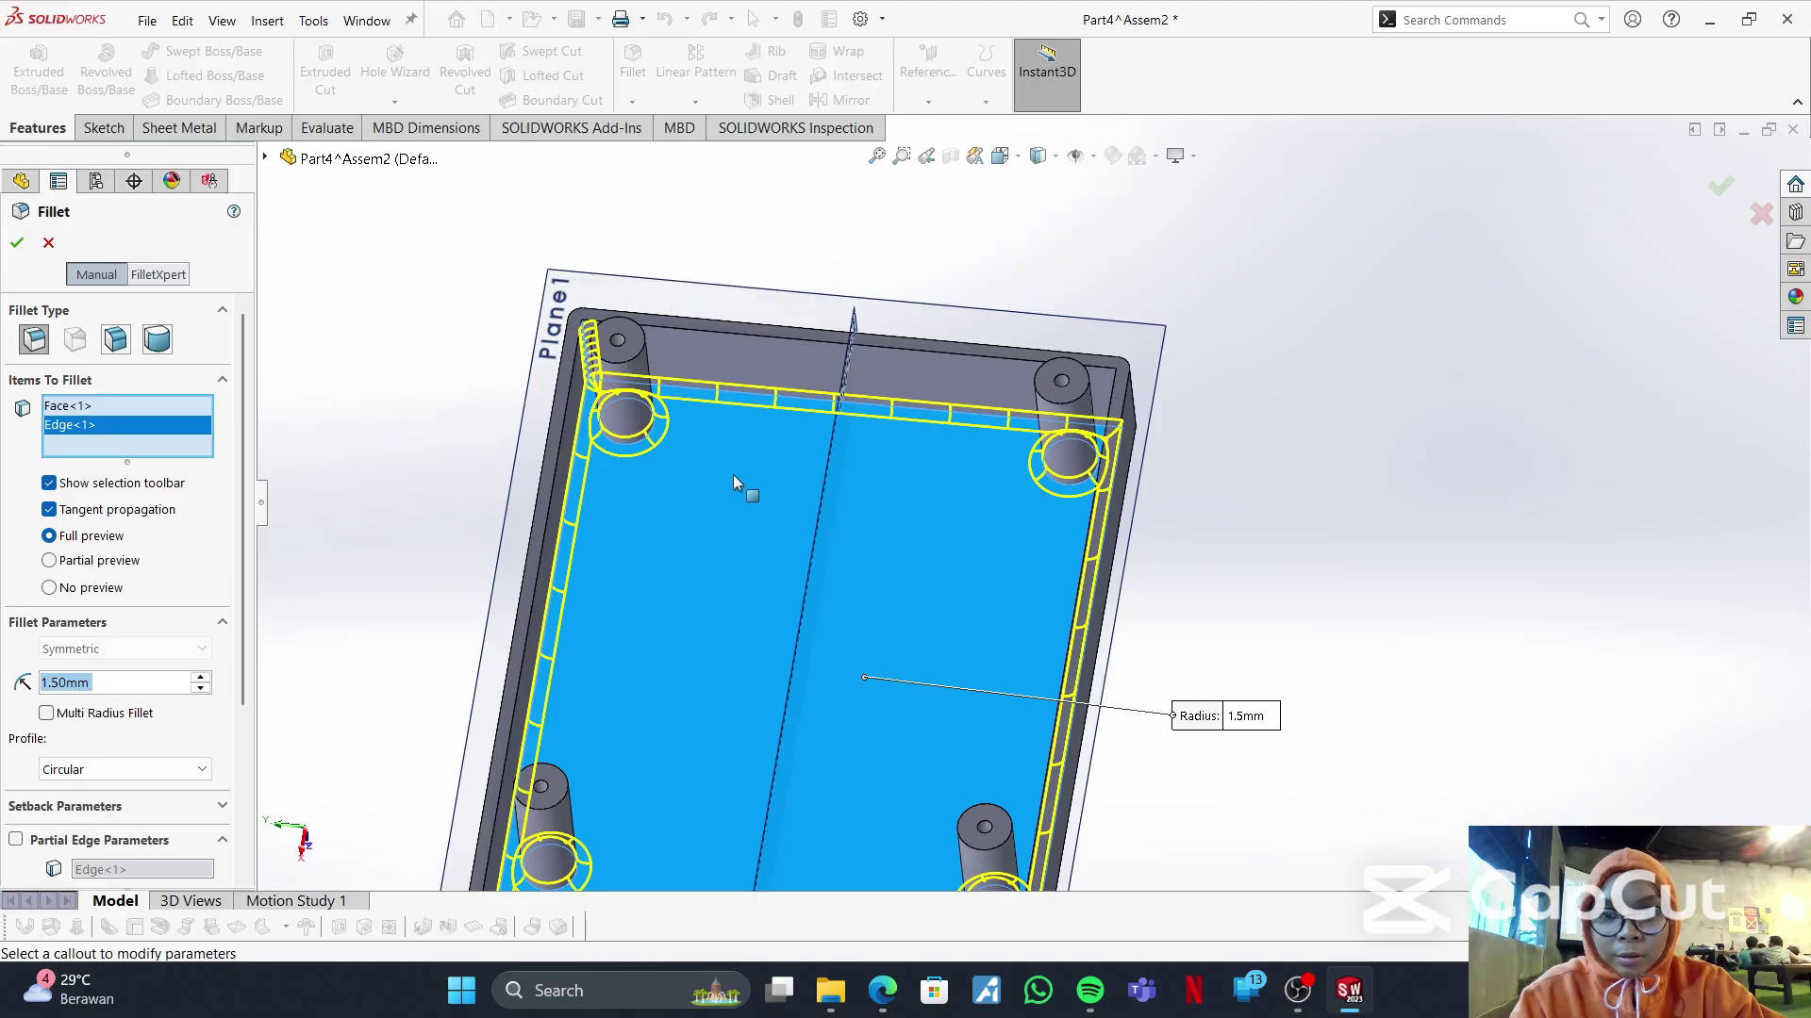
middle_click_drag(733, 474, 948, 455)
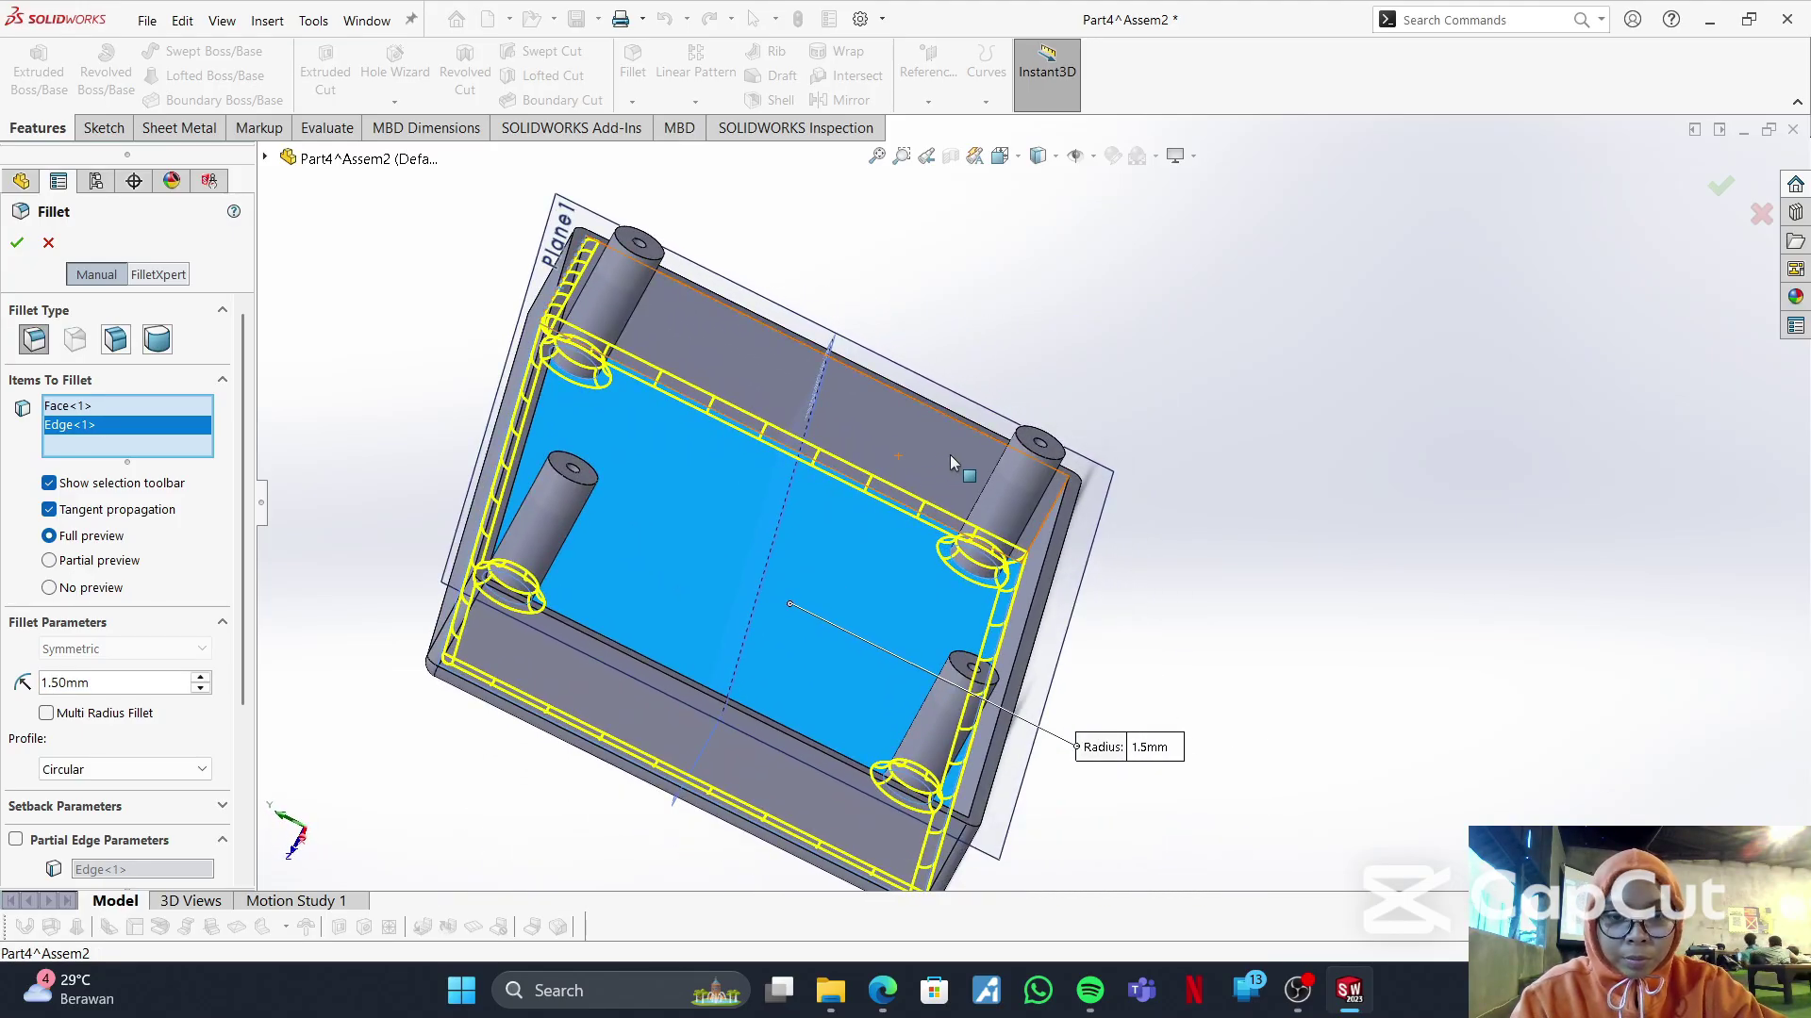
left_click(1056, 513)
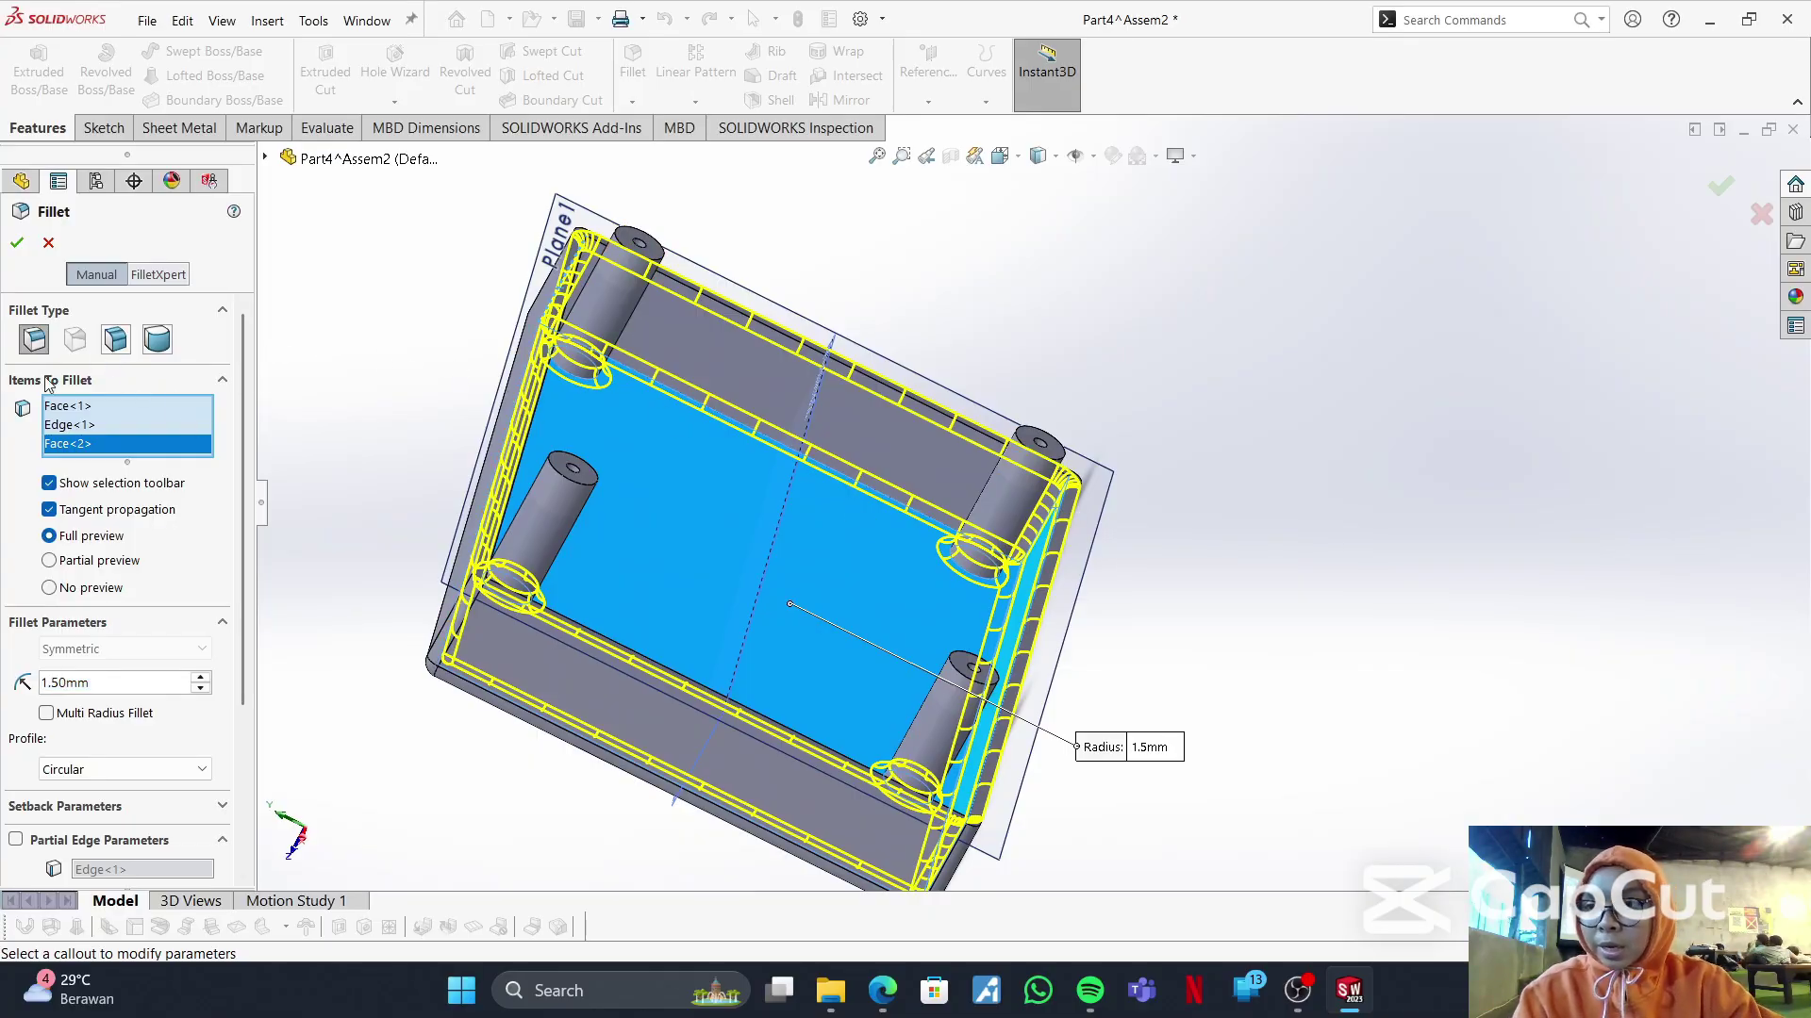
right_click(83, 457)
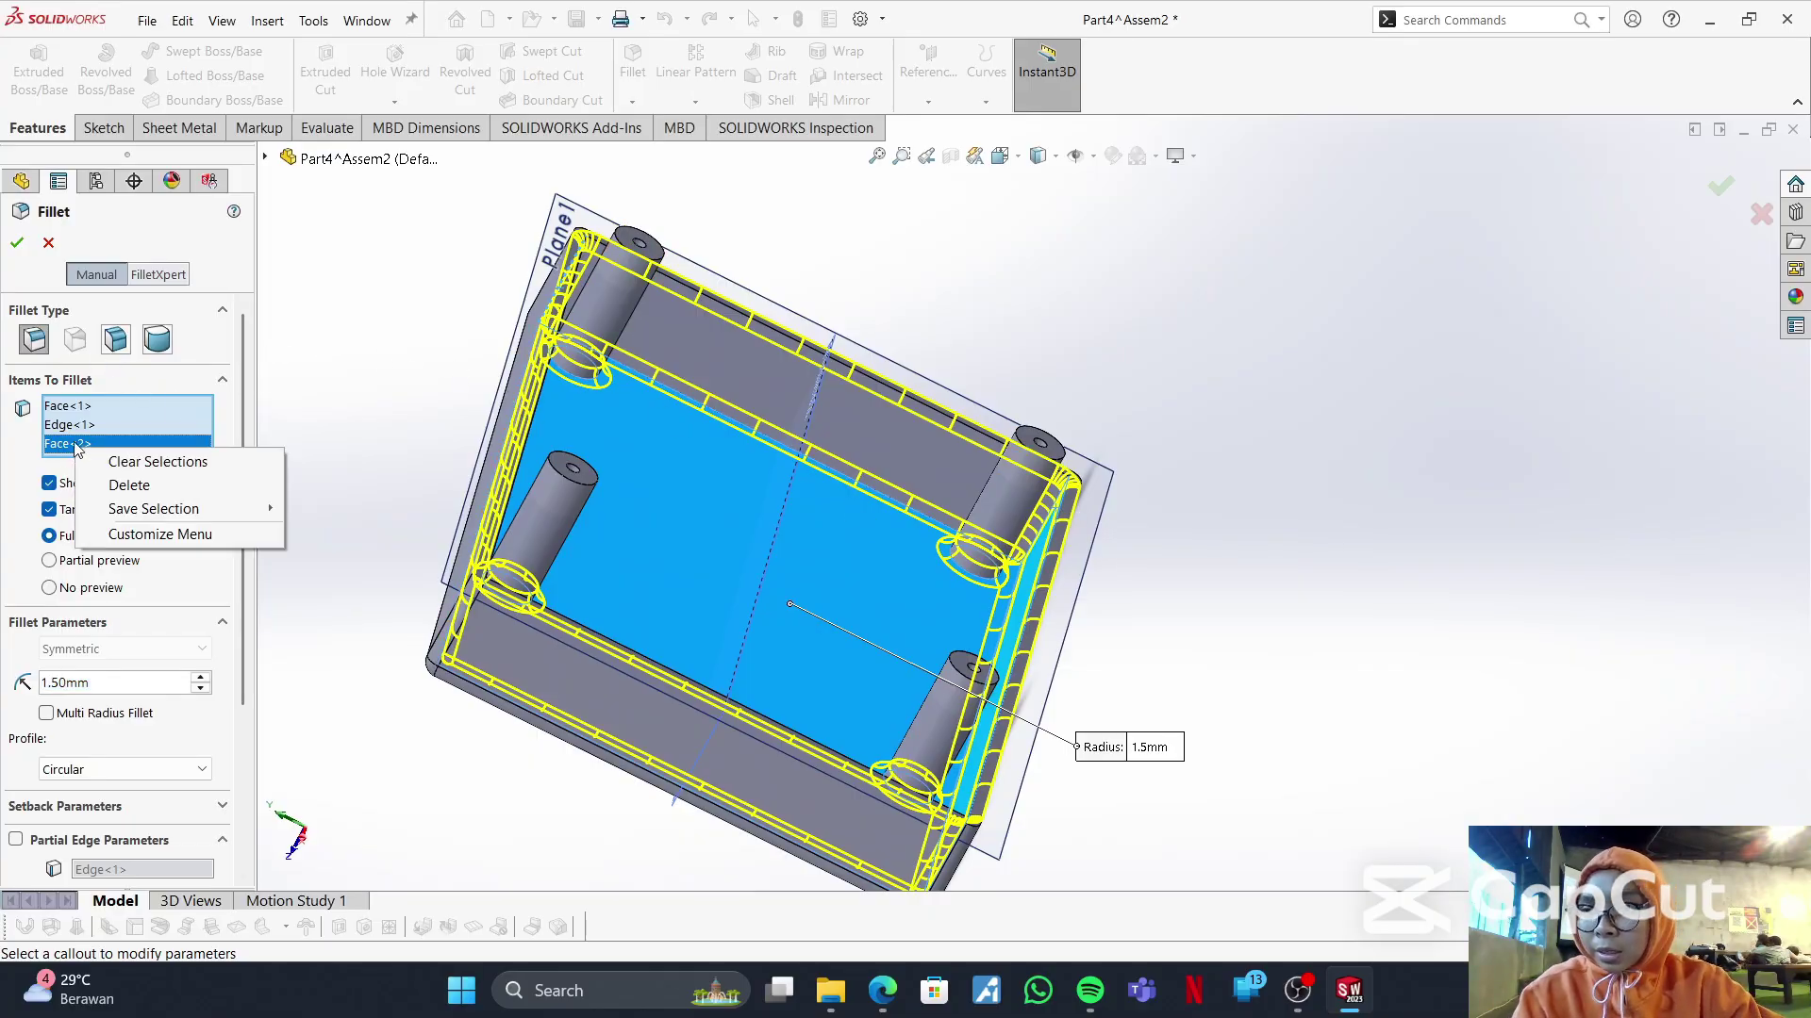
left_click(167, 461)
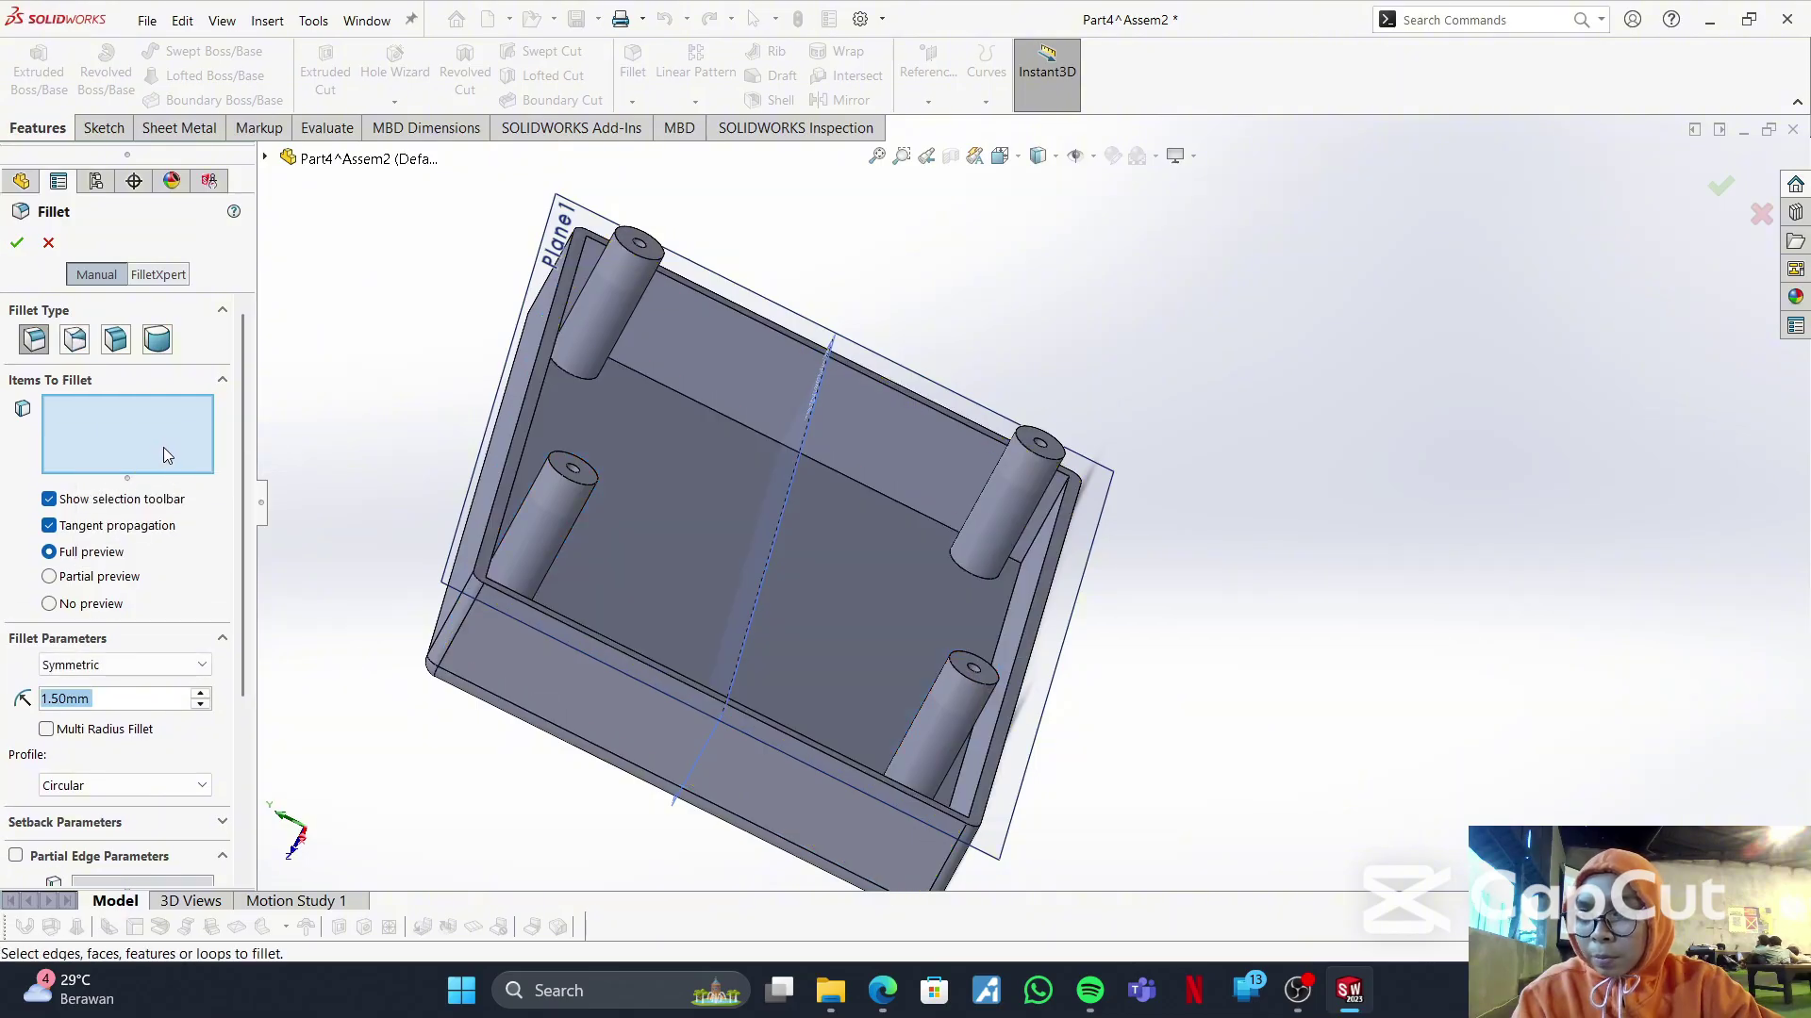
- Choose the cover's inner floor face and the four inner corner edges of its walls as the items to fillet
left_click(711, 566)
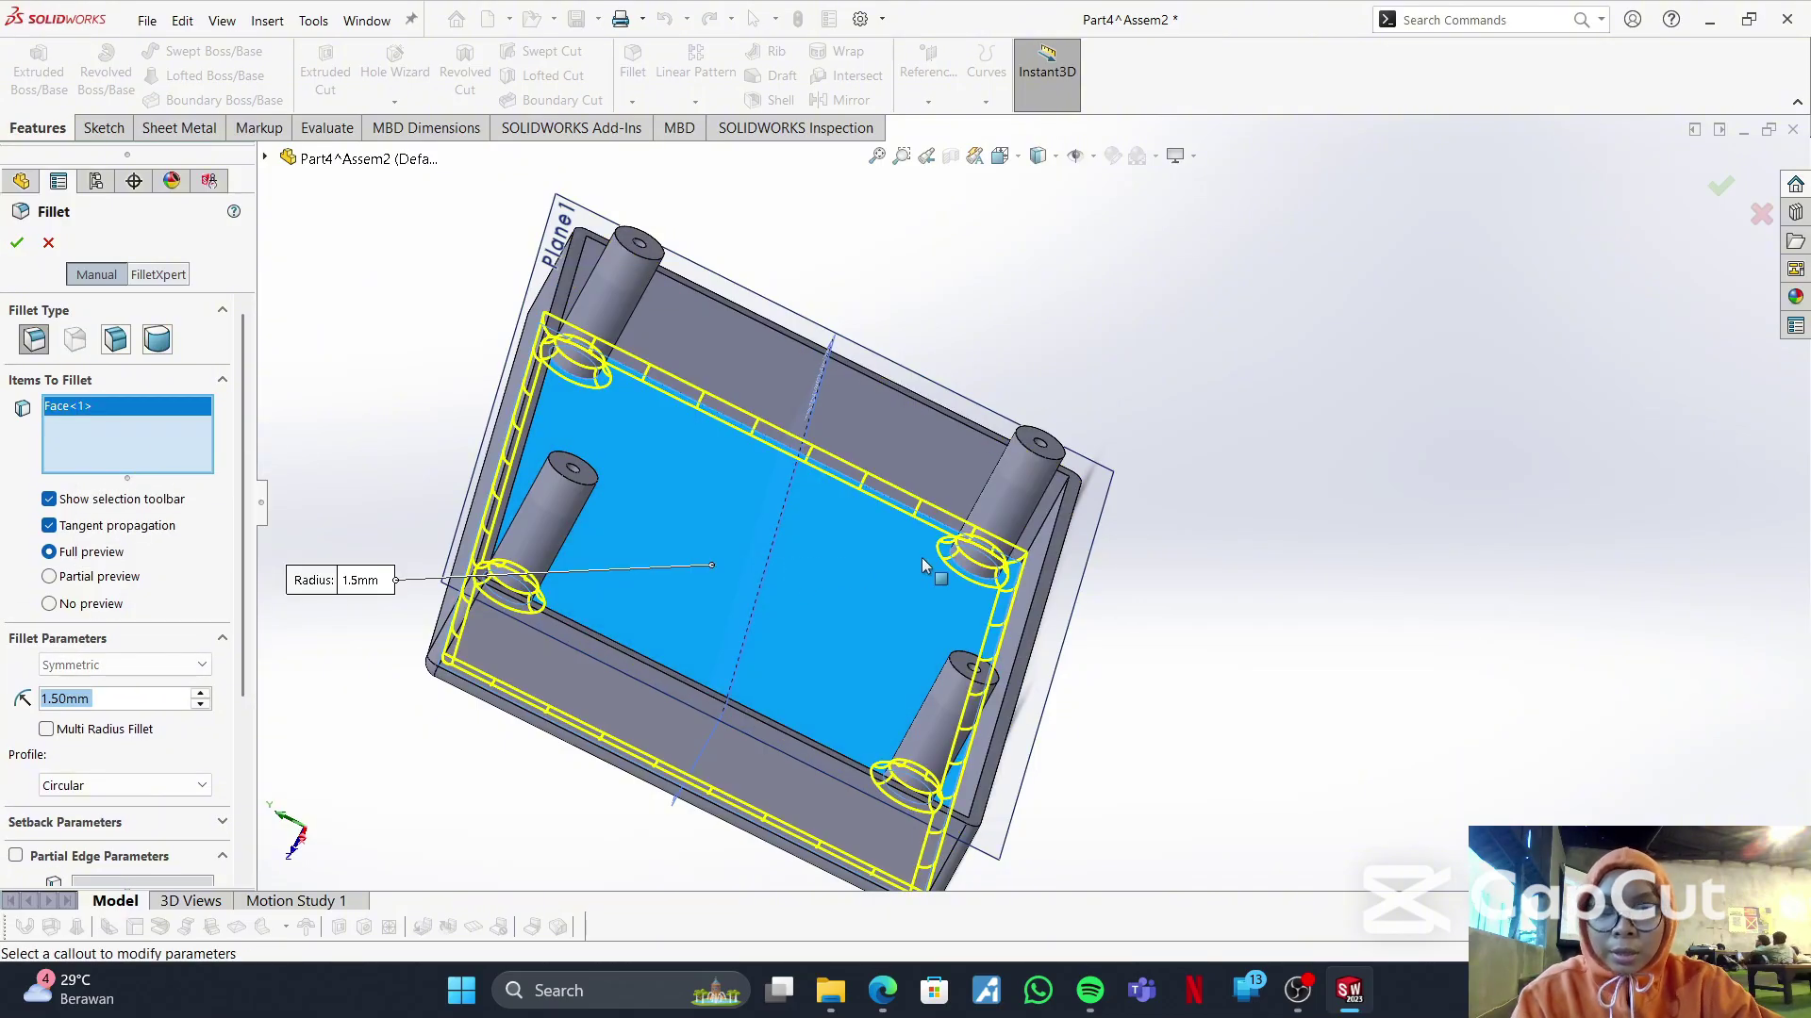
left_click(1045, 522)
scroll(943, 509, "down", 3)
middle_click_drag(896, 528, 868, 489)
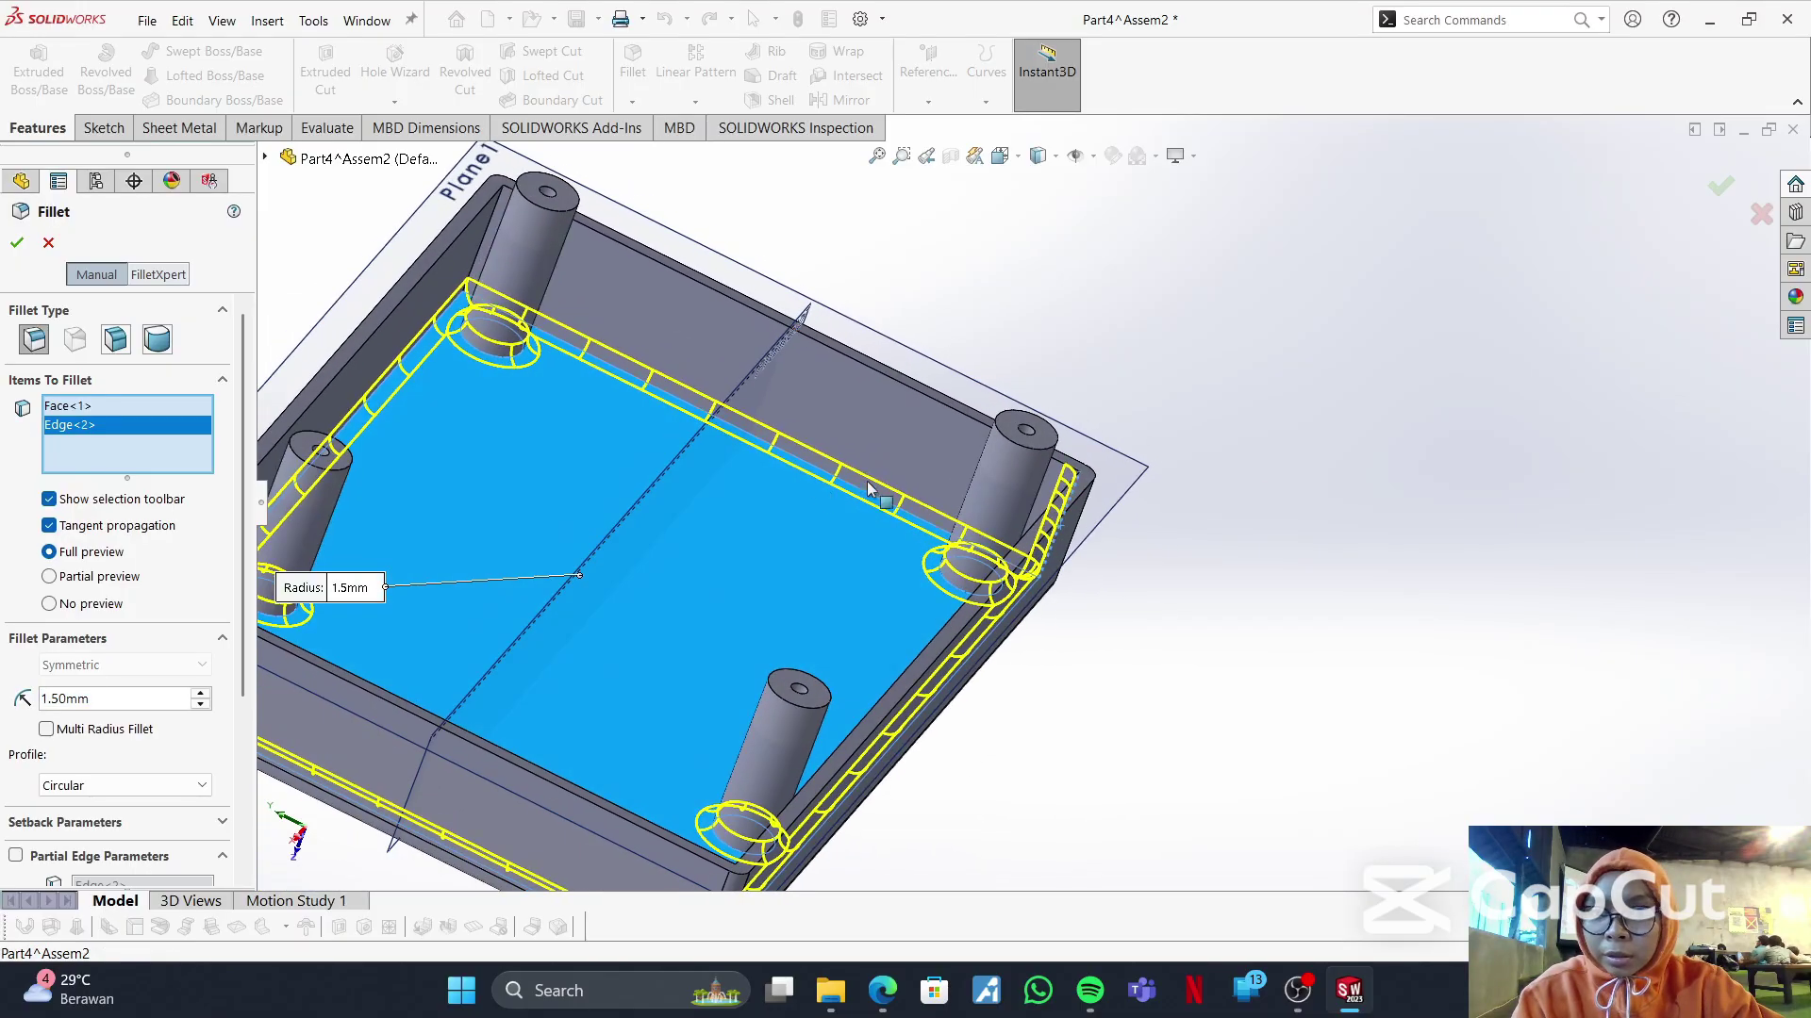
left_click(476, 267)
middle_click_drag(505, 387, 790, 658)
scroll(789, 658, "up", 5)
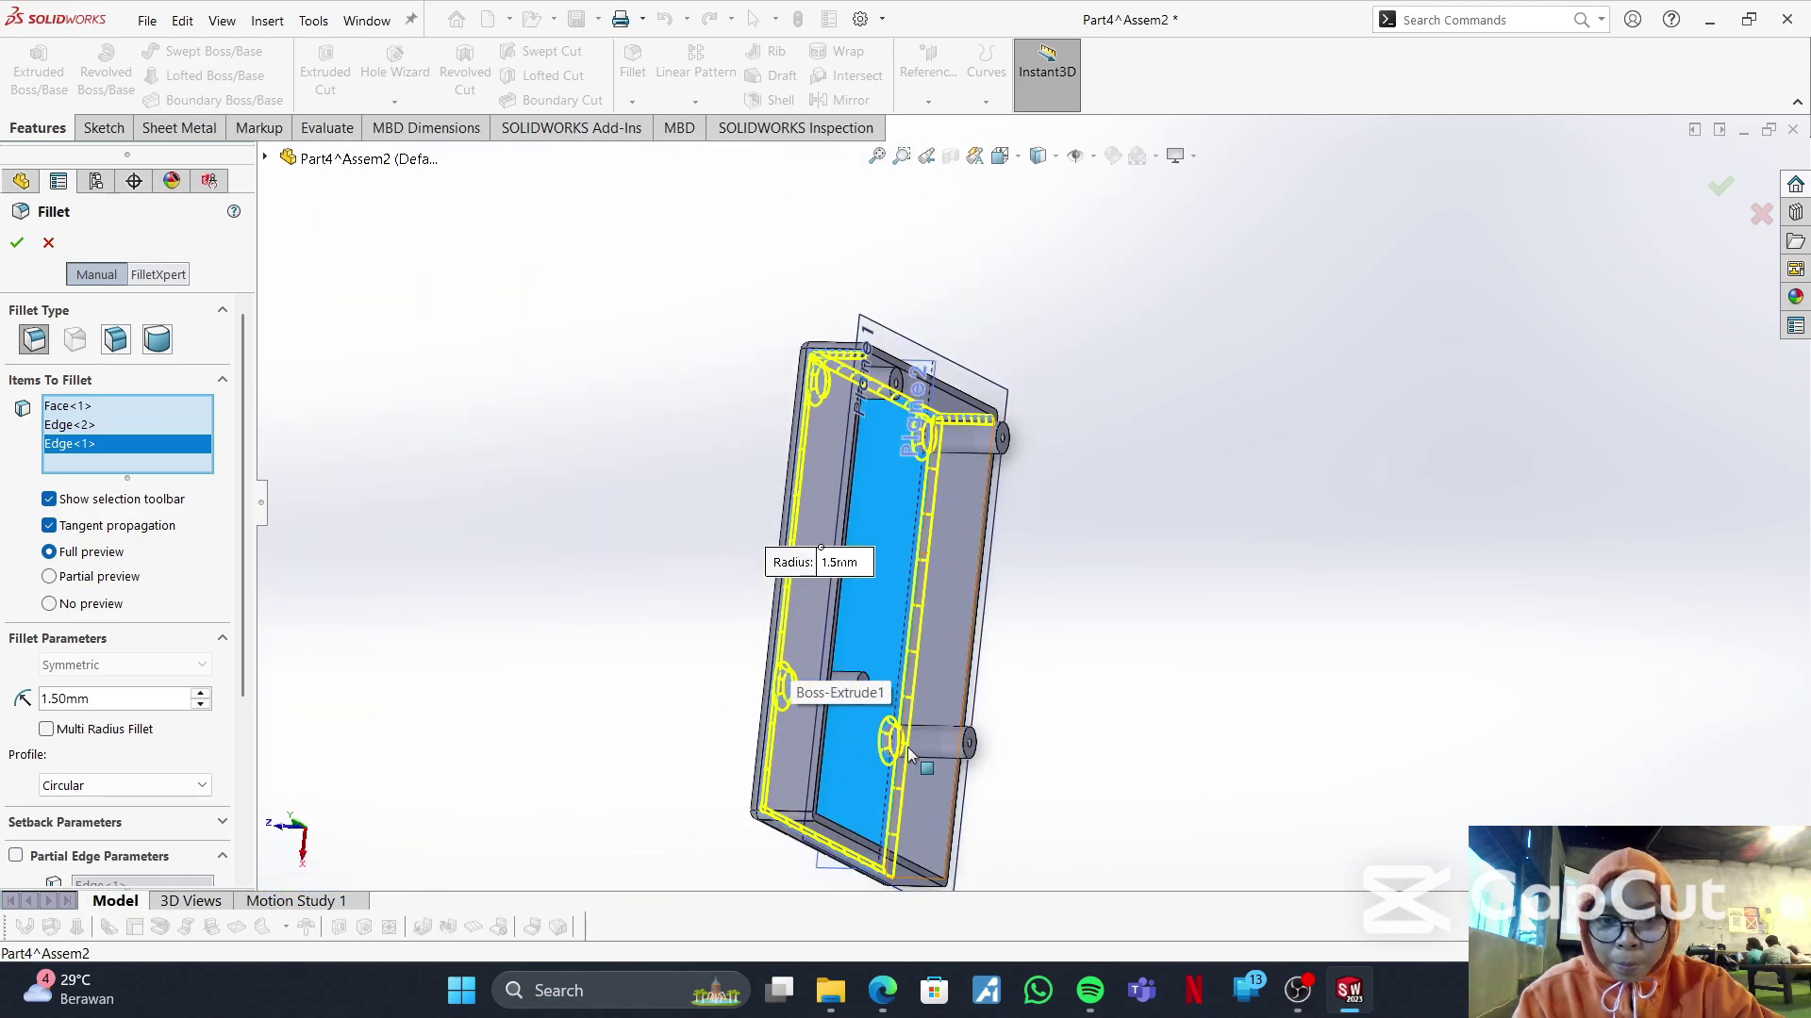
scroll(912, 754, "down", 1)
middle_click_drag(912, 755, 933, 646)
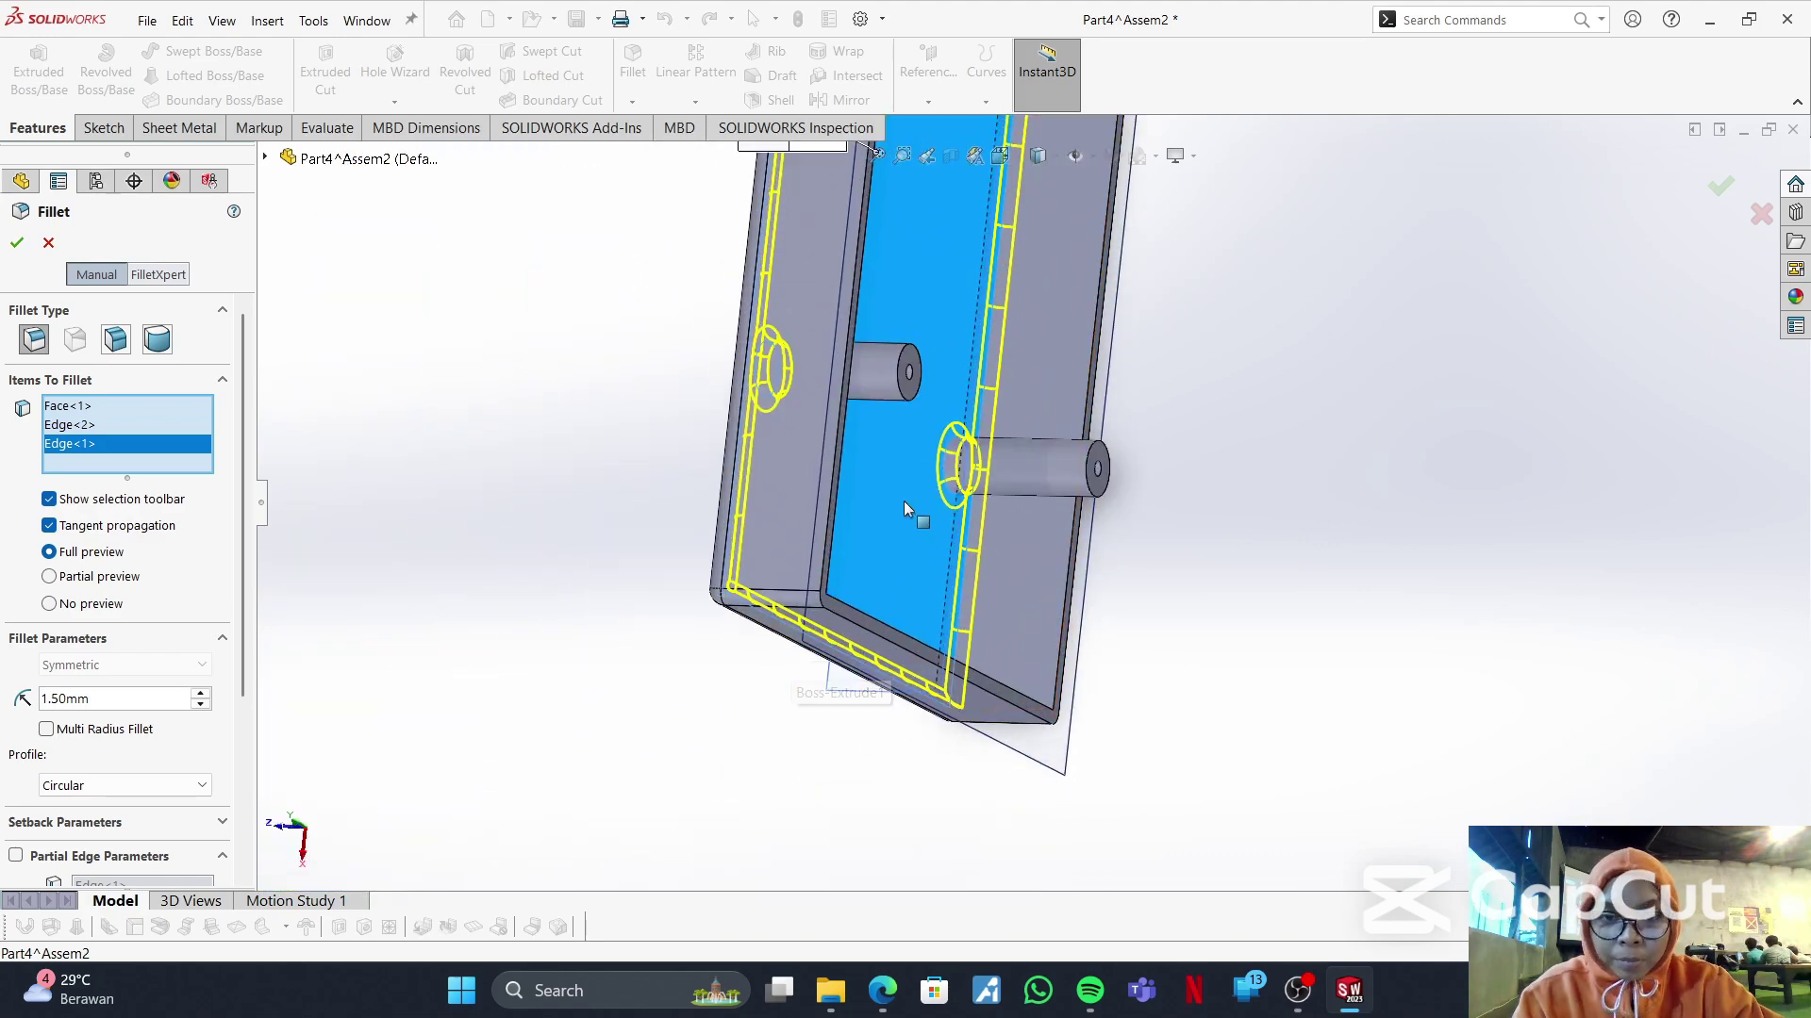
middle_click_drag(904, 510, 703, 700)
left_click(1004, 647)
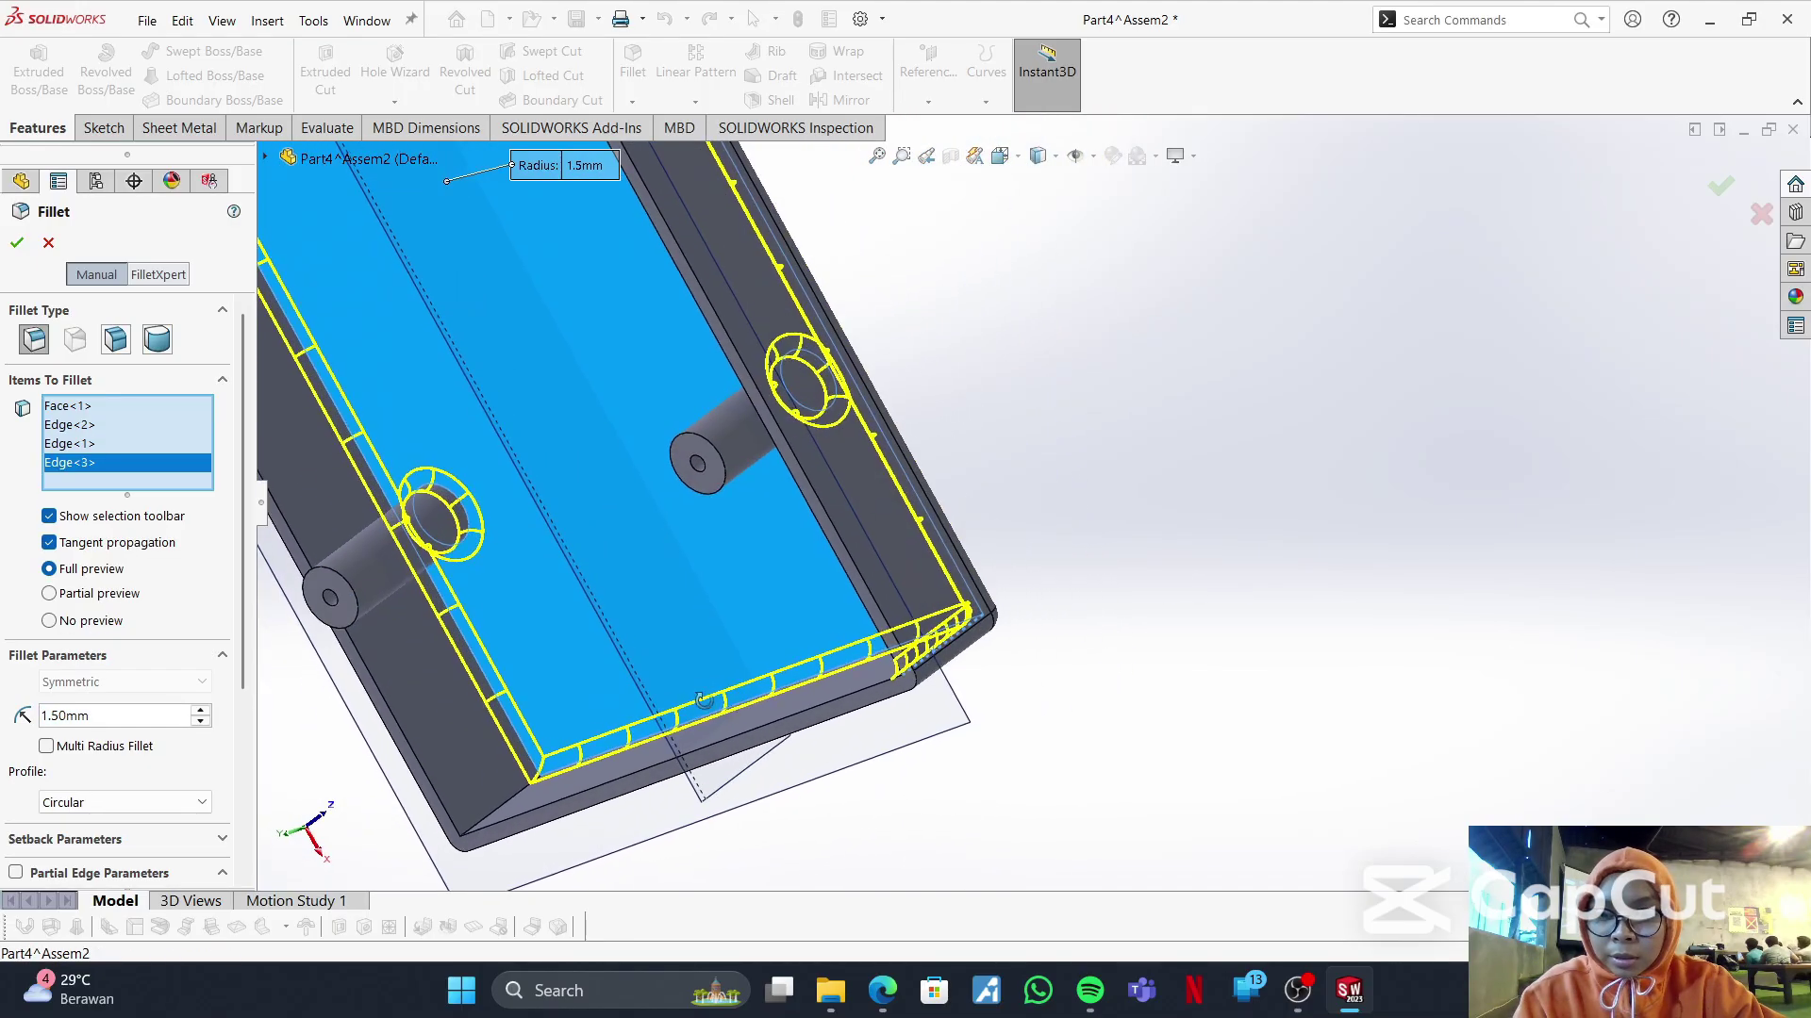
left_click(513, 795)
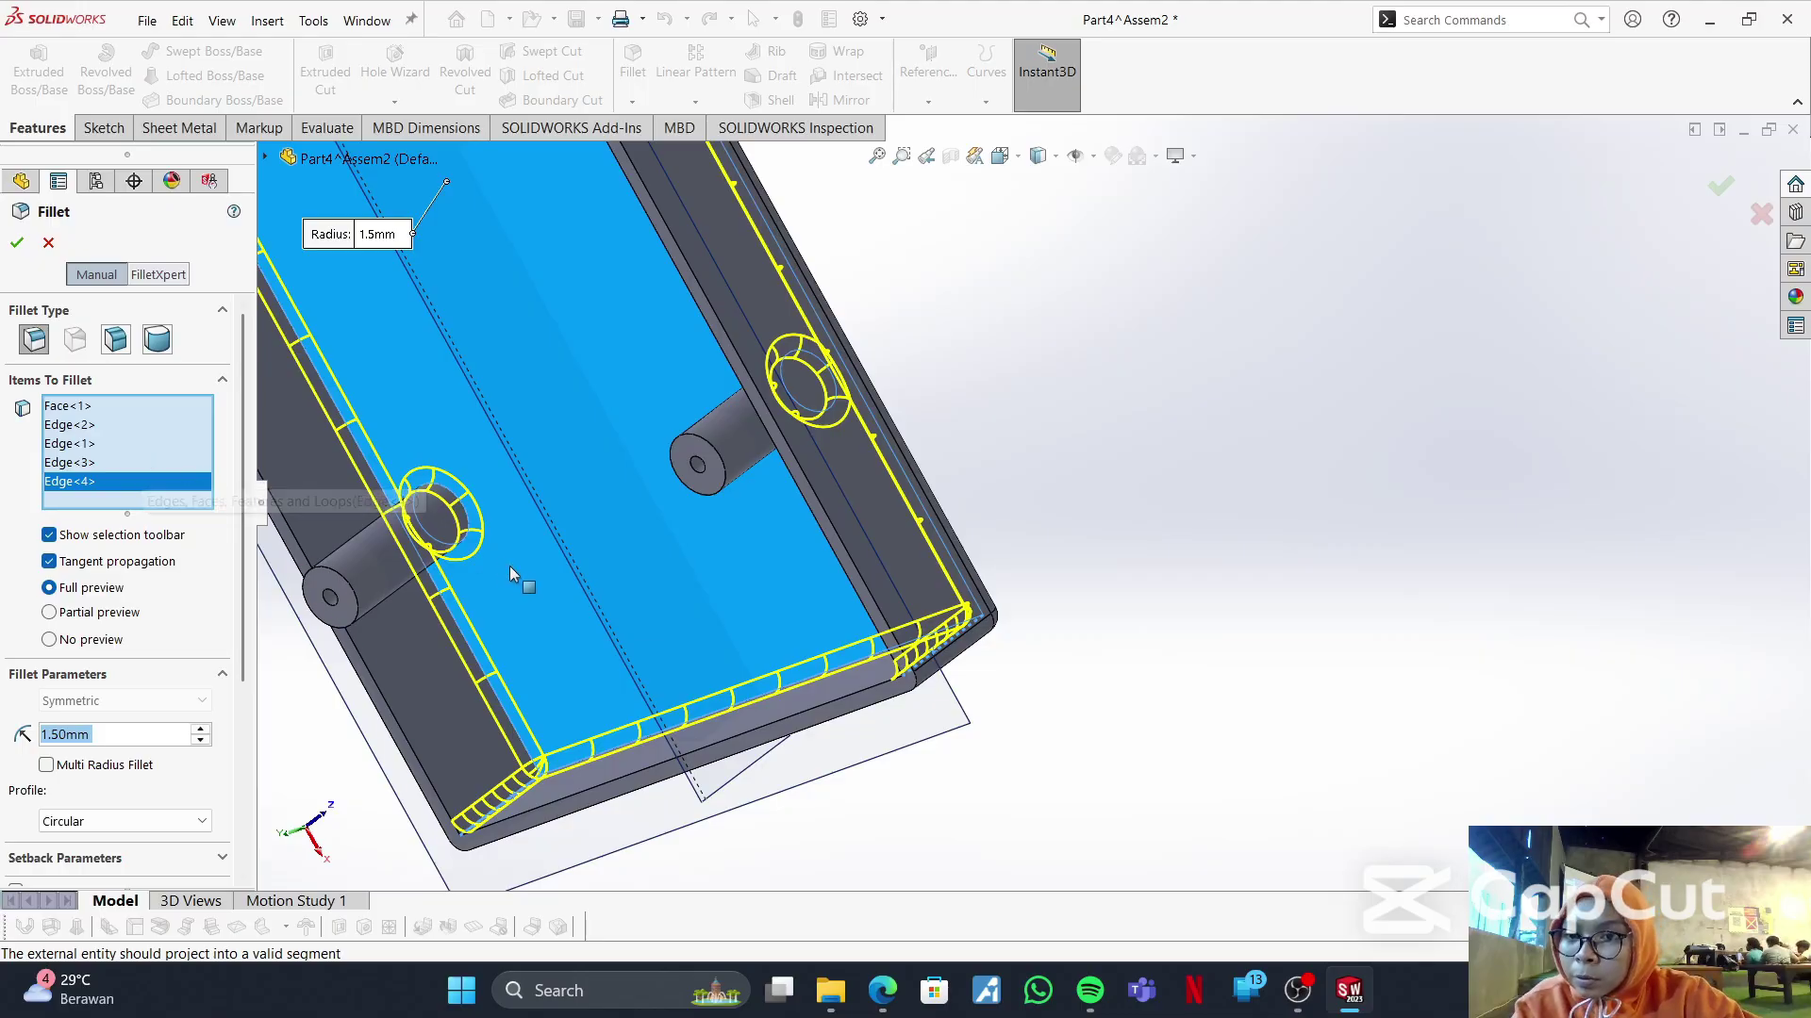
- Set the inner fillet's radius to 0.5 mm and apply it to the chosen face and edges
middle_click_drag(509, 566, 592, 438)
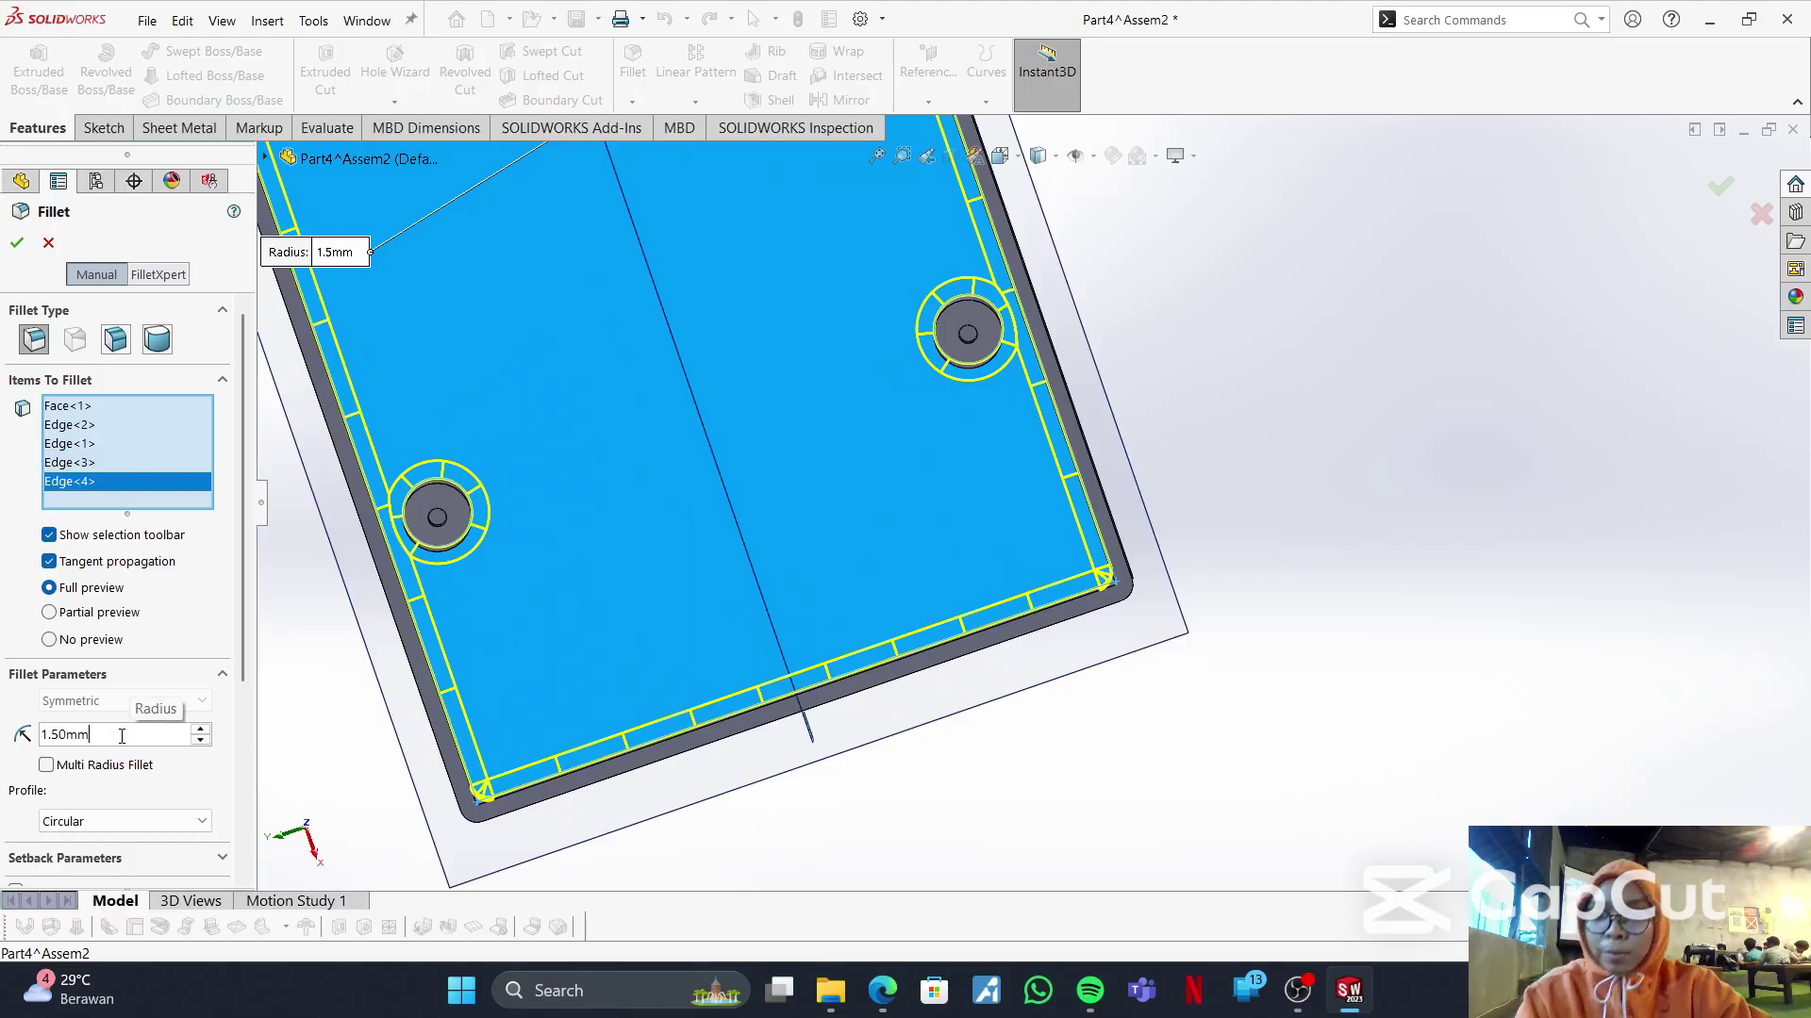
type("0.")
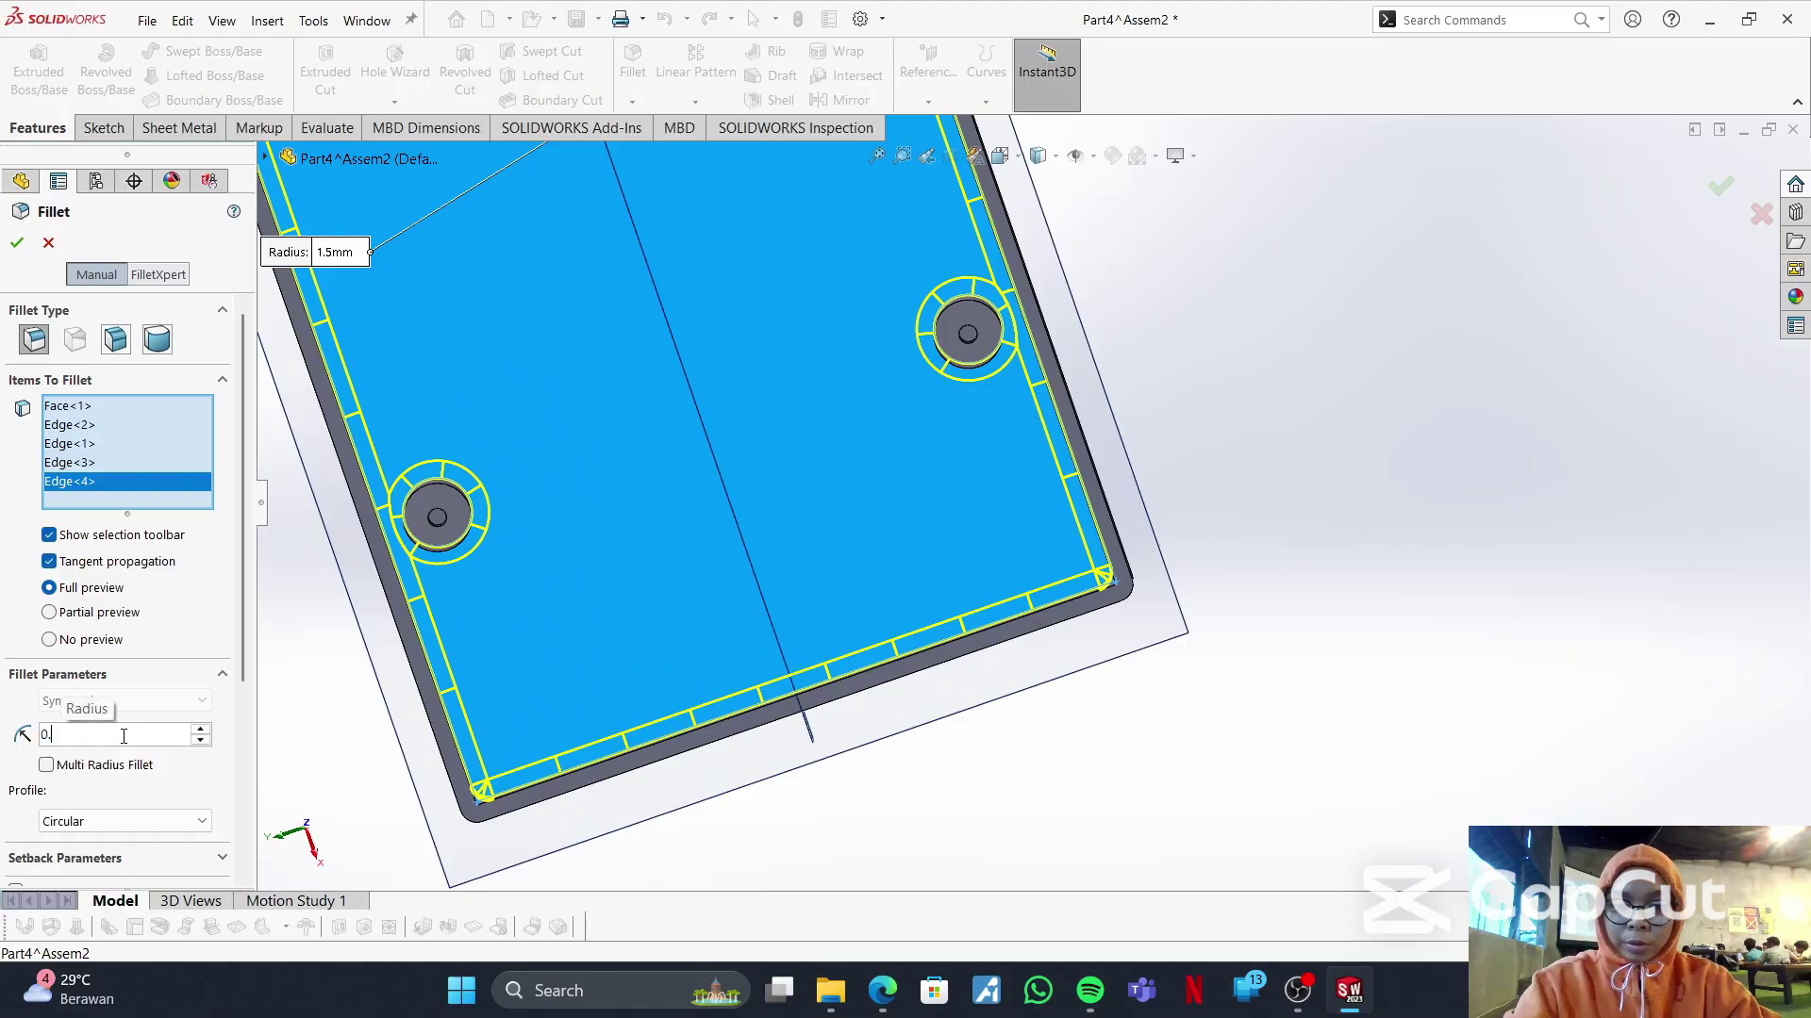
type("65")
key("Return")
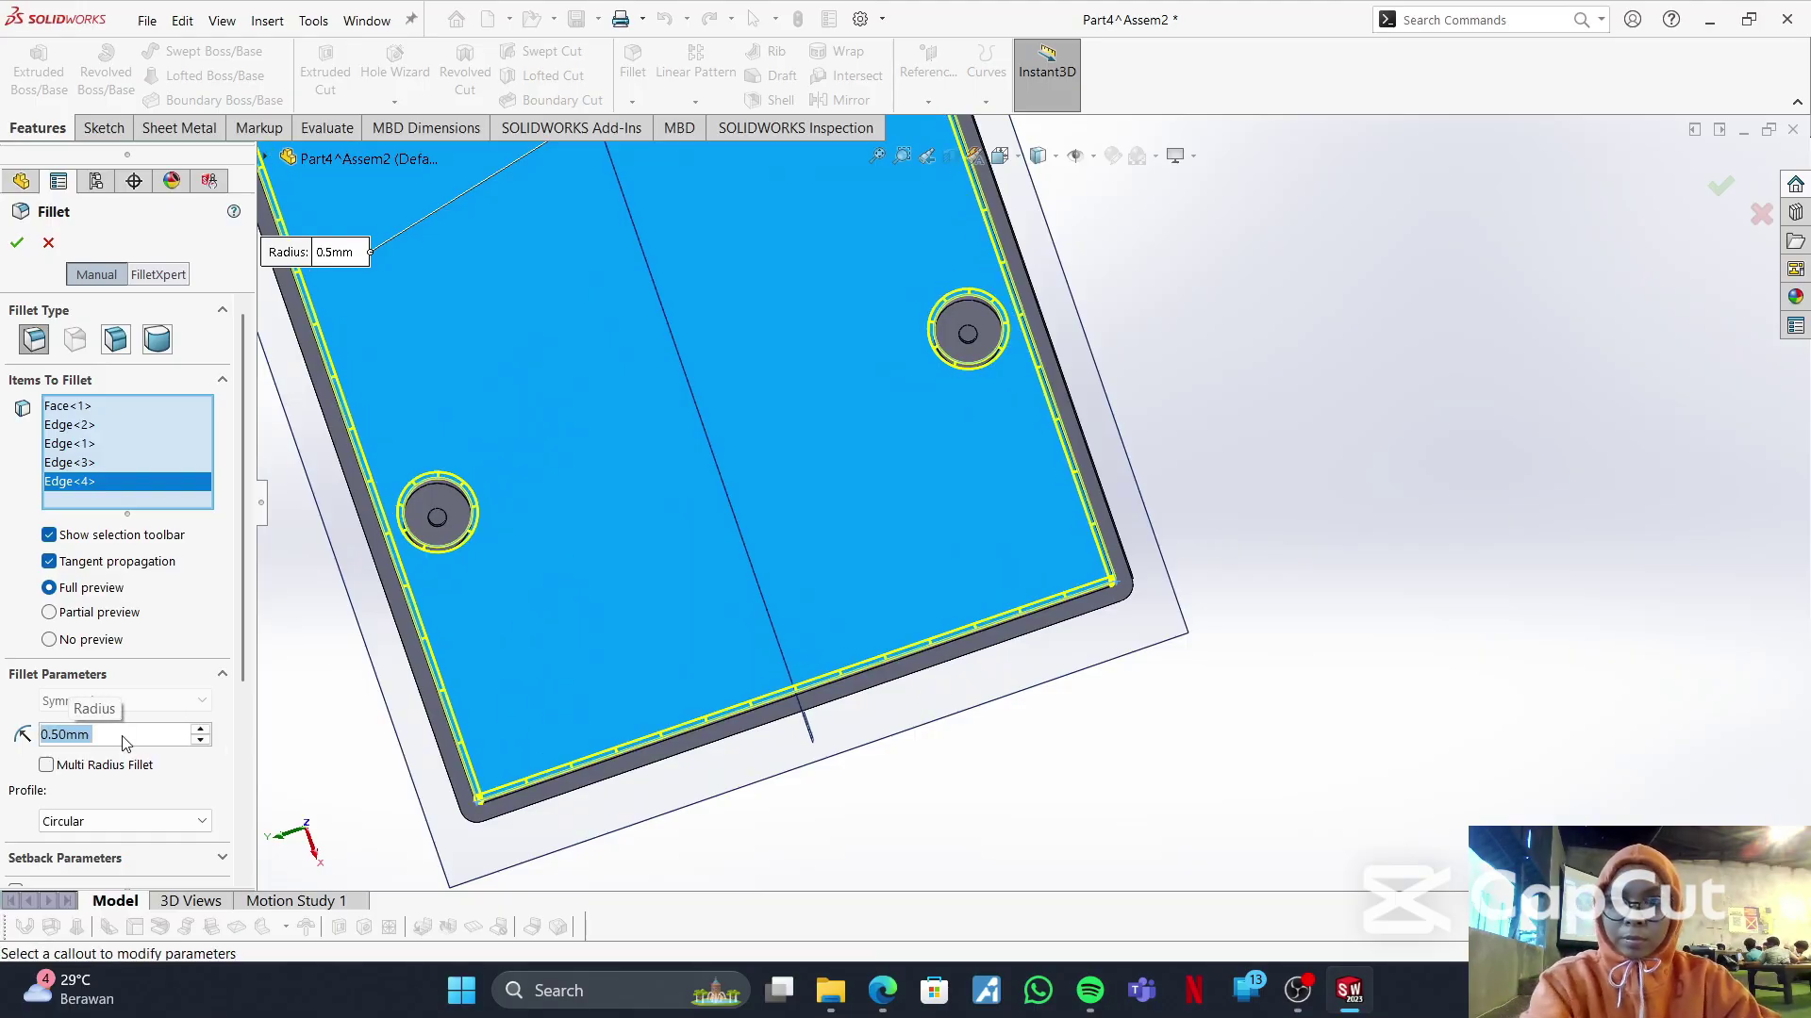
left_click(17, 244)
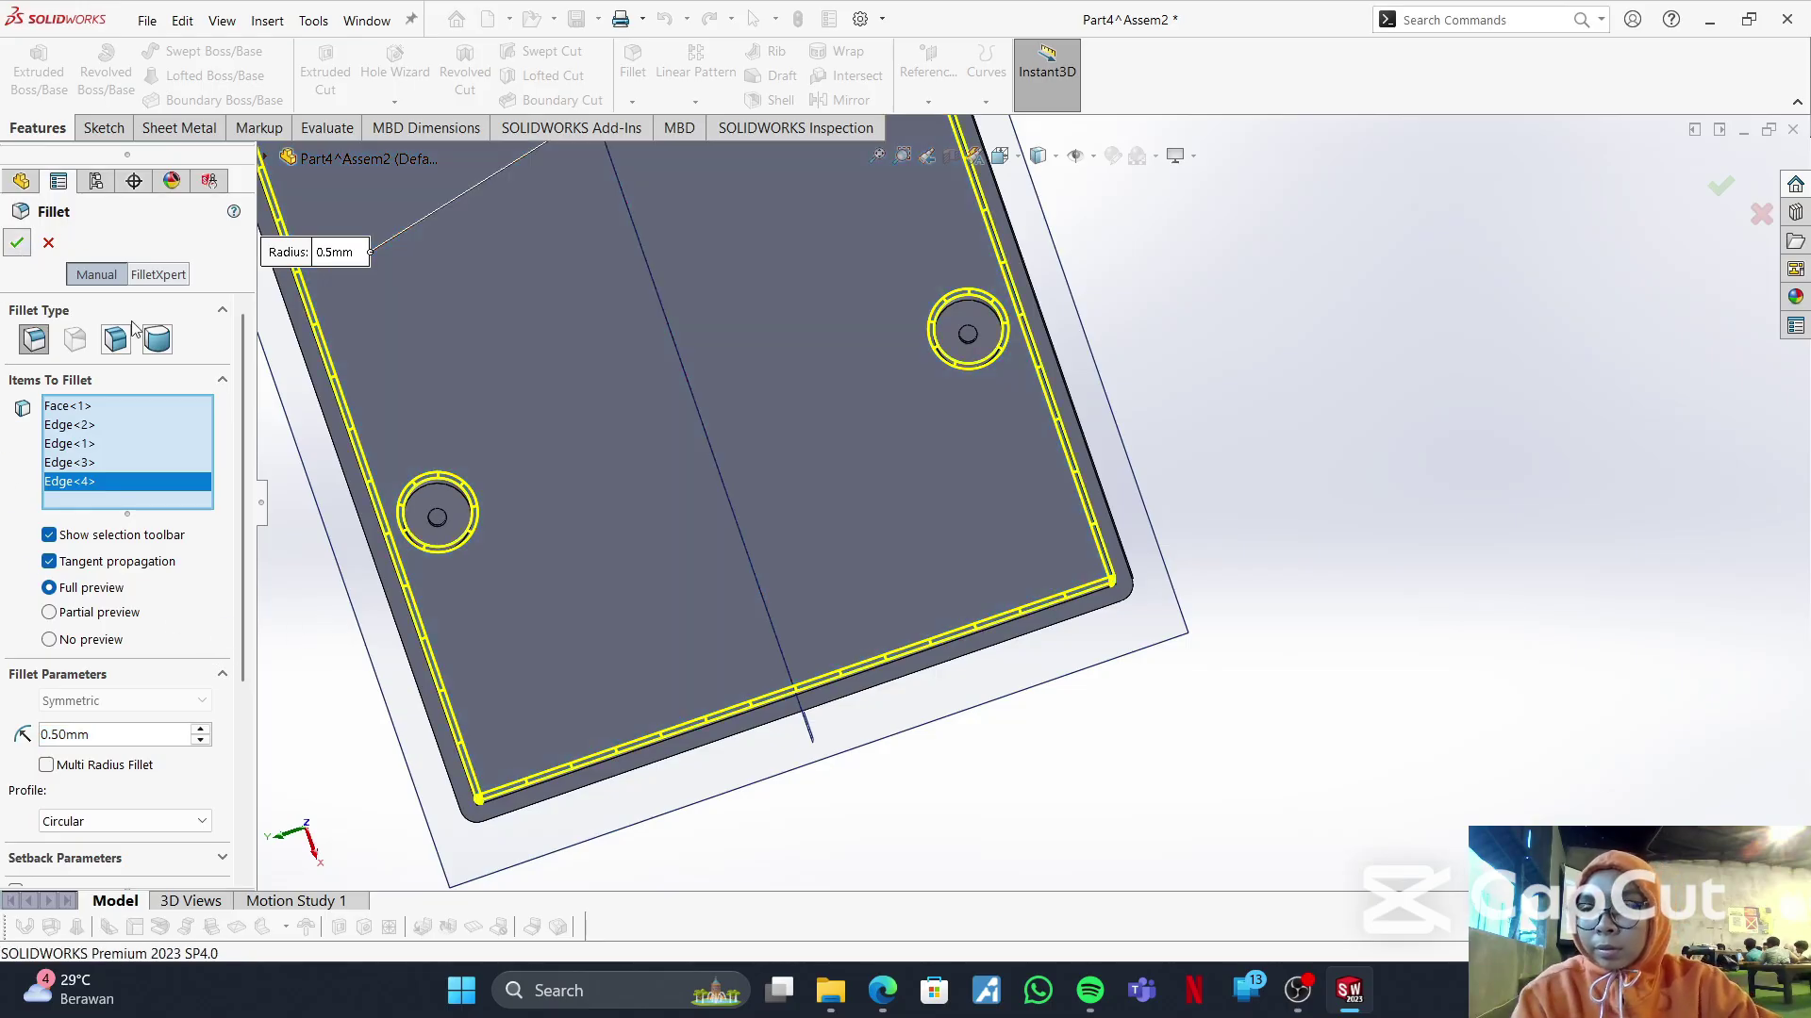
middle_click_drag(575, 521, 691, 606)
scroll(846, 587, "down", 5)
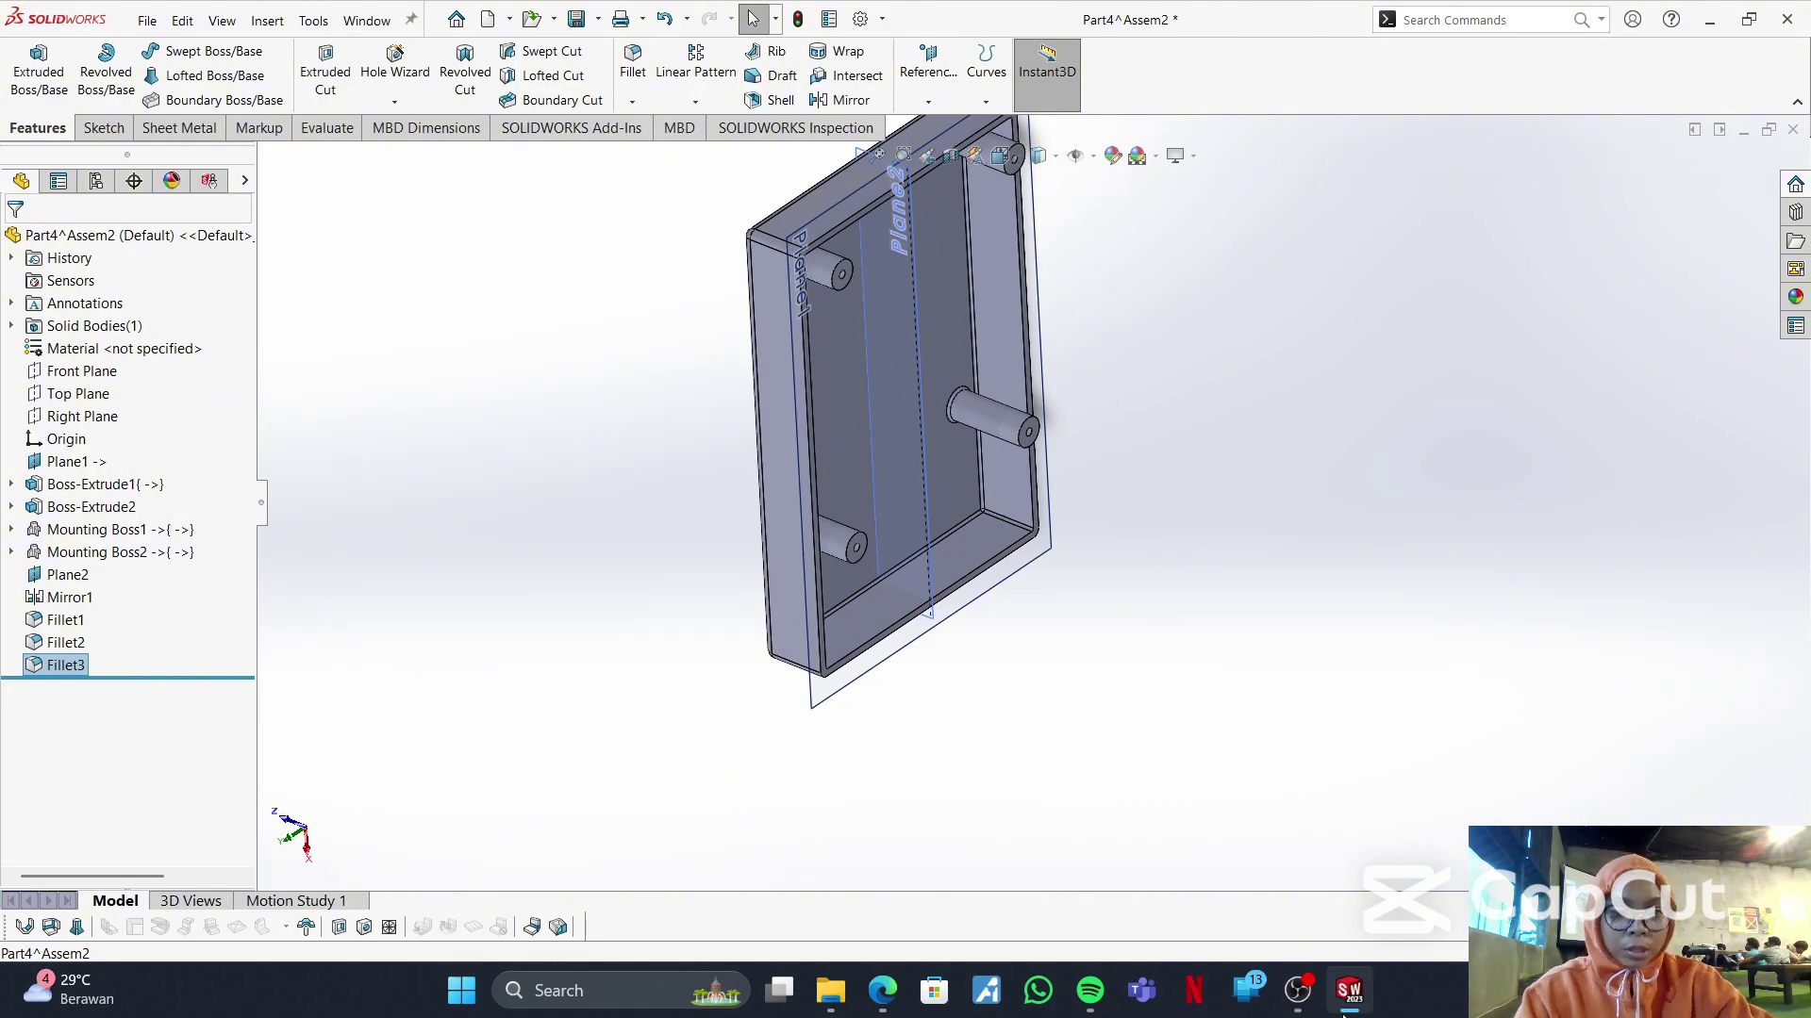
- Return to the Assem2 assembly, rebuild it with the changed models, and open the enclosure's lower half as its own part
mouse_move(1342, 1012)
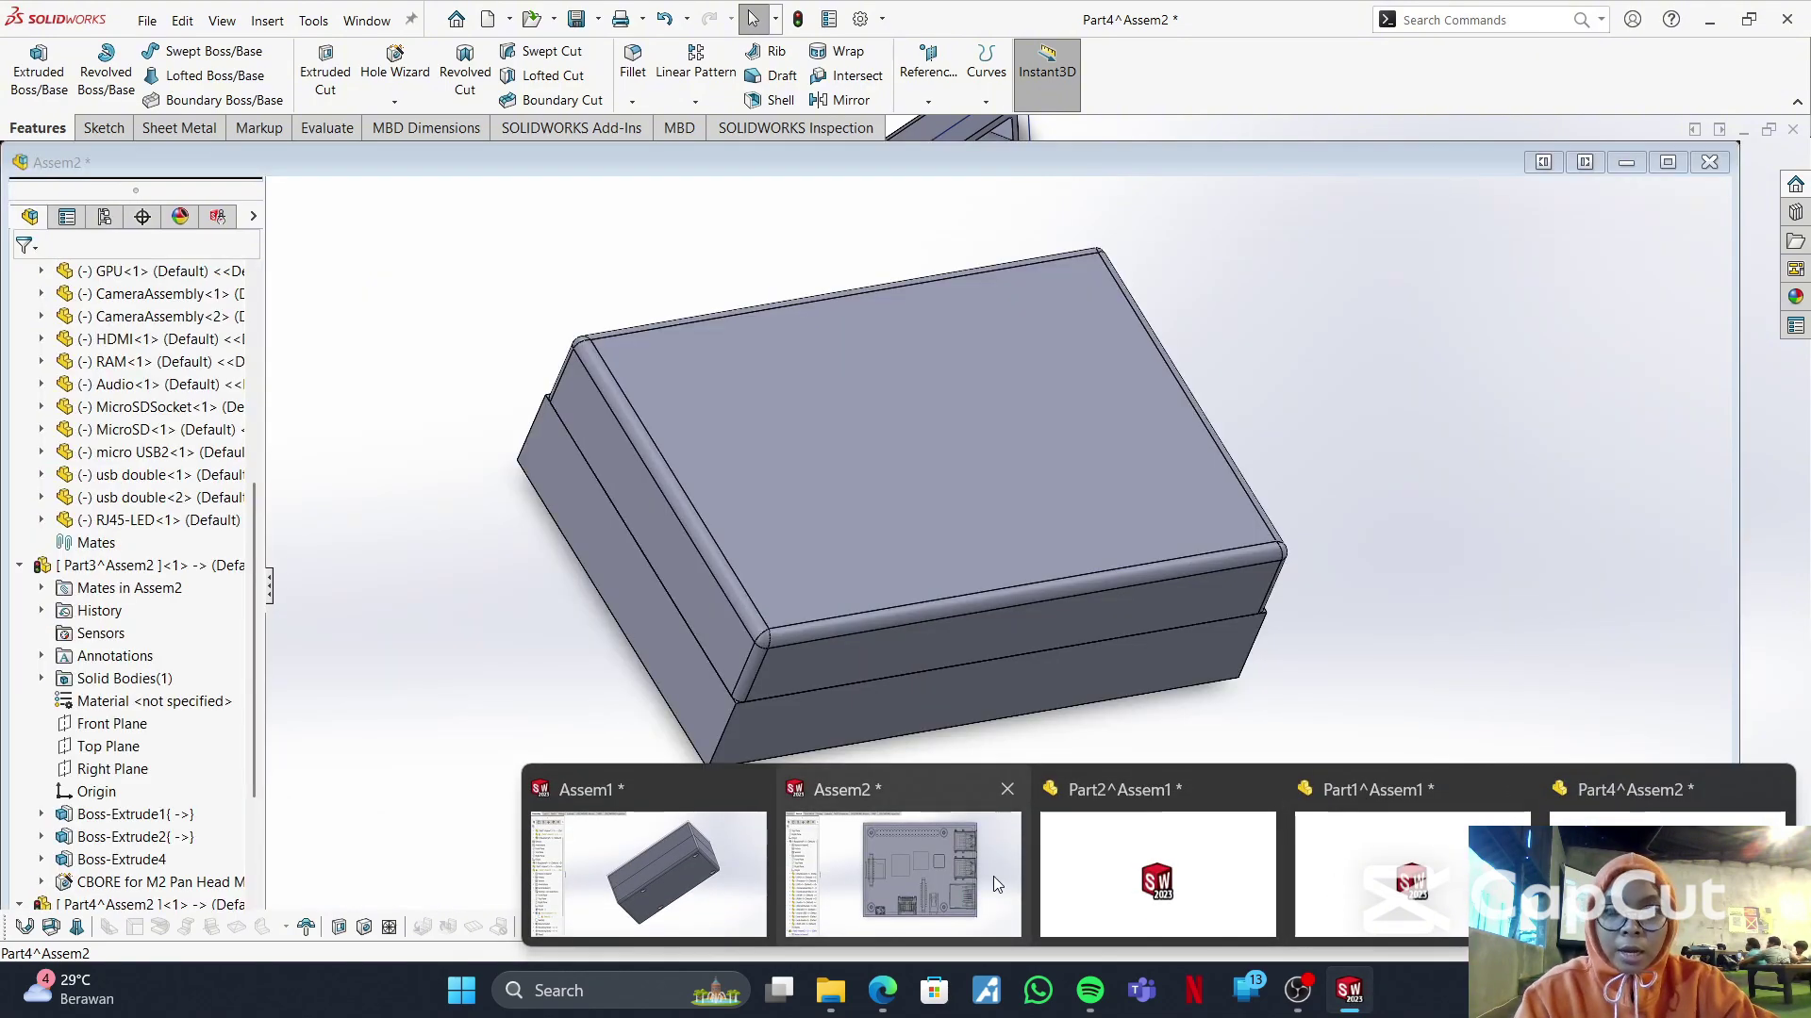
left_click(993, 875)
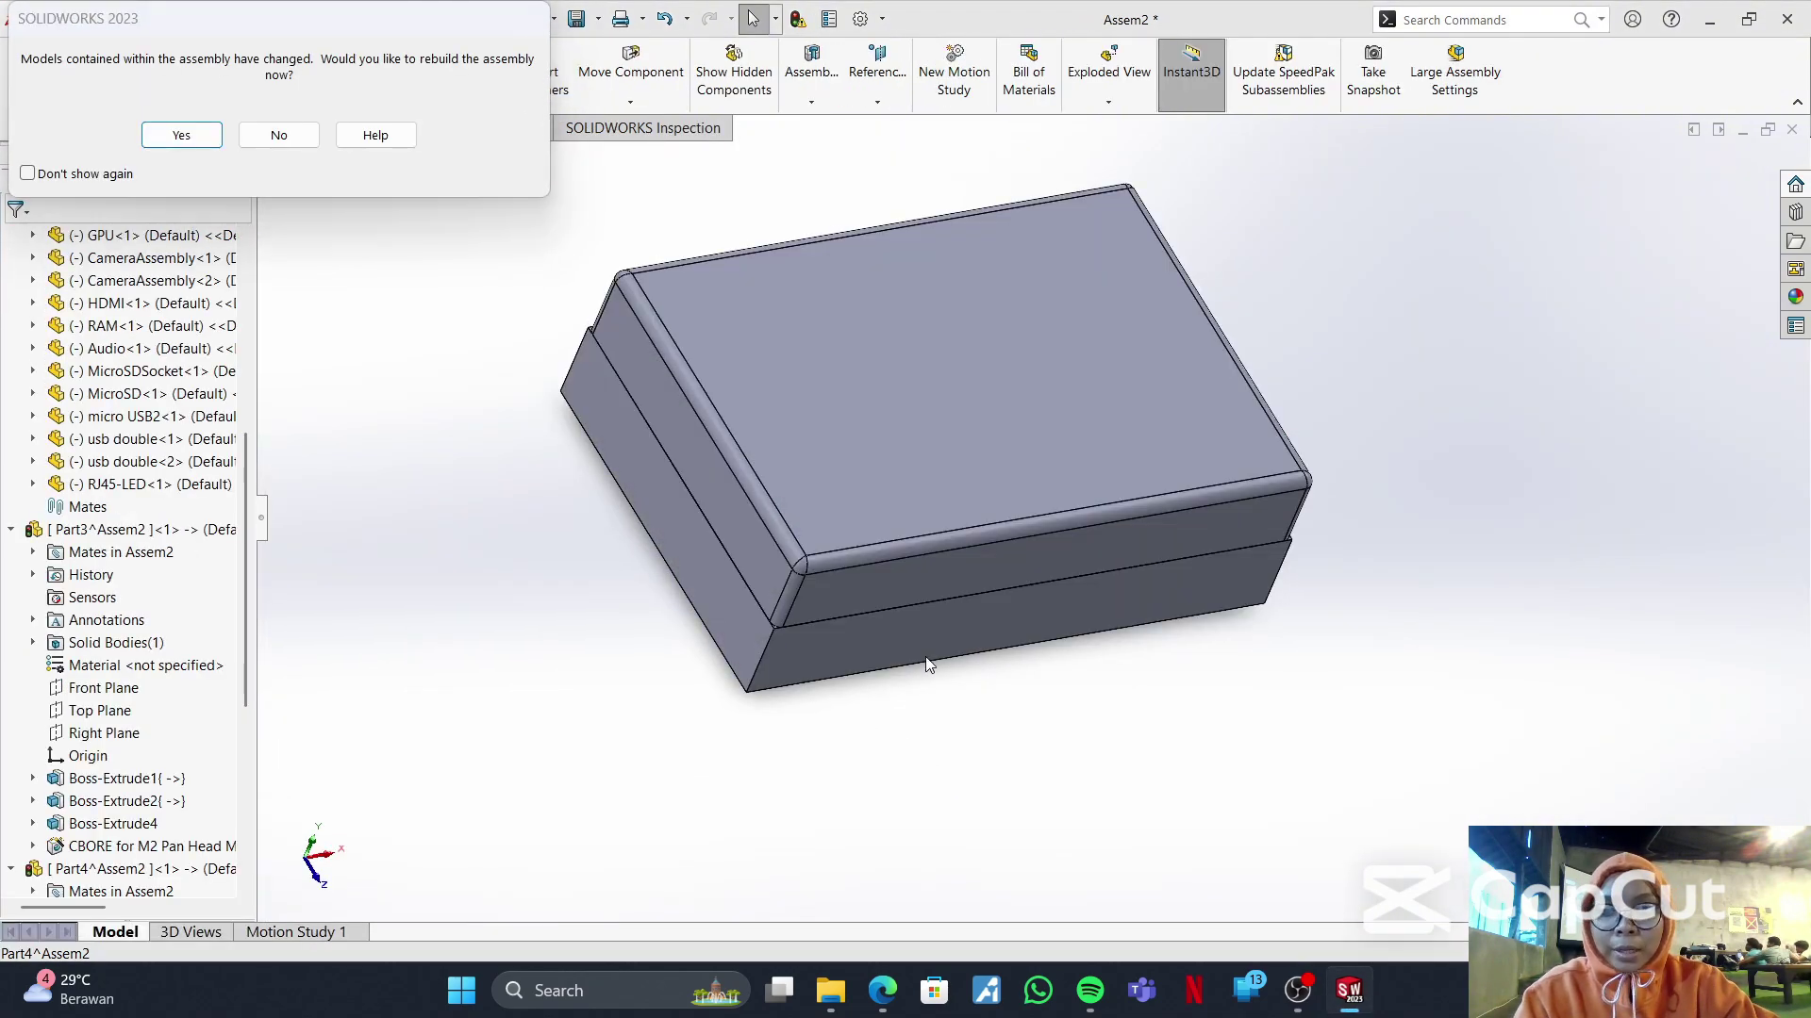
left_click(180, 142)
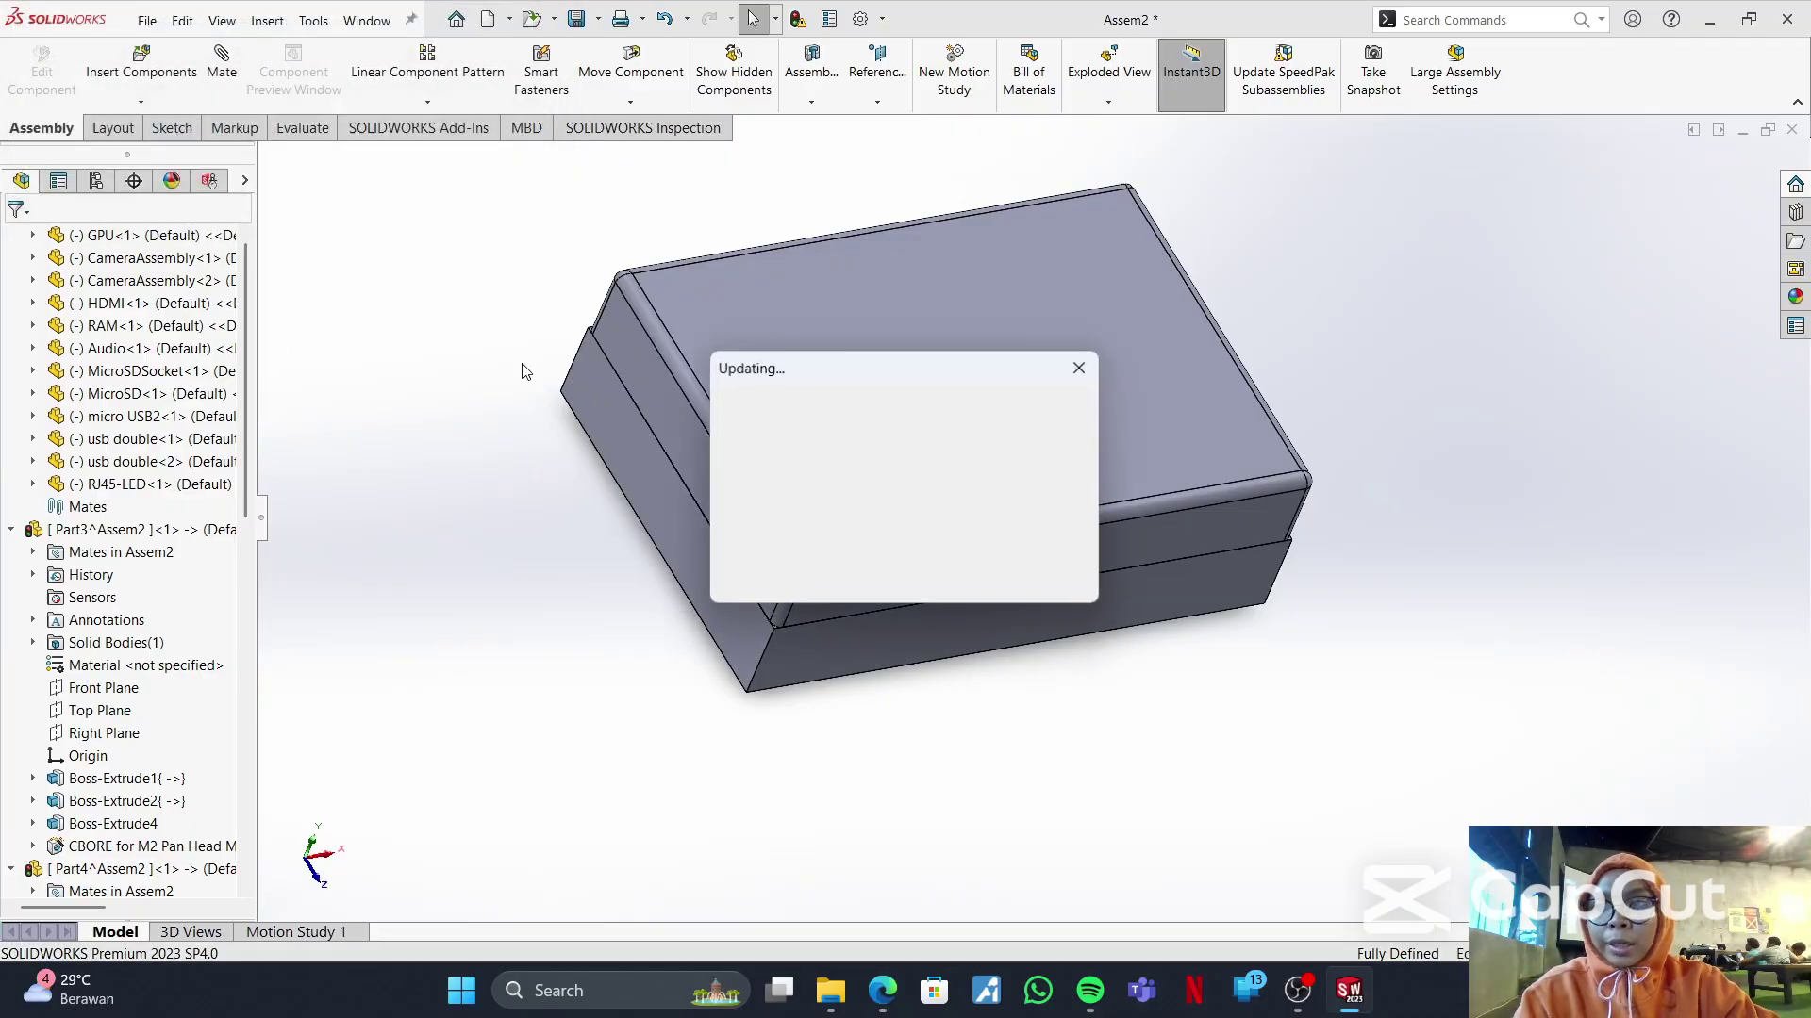
middle_click_drag(795, 688, 868, 404)
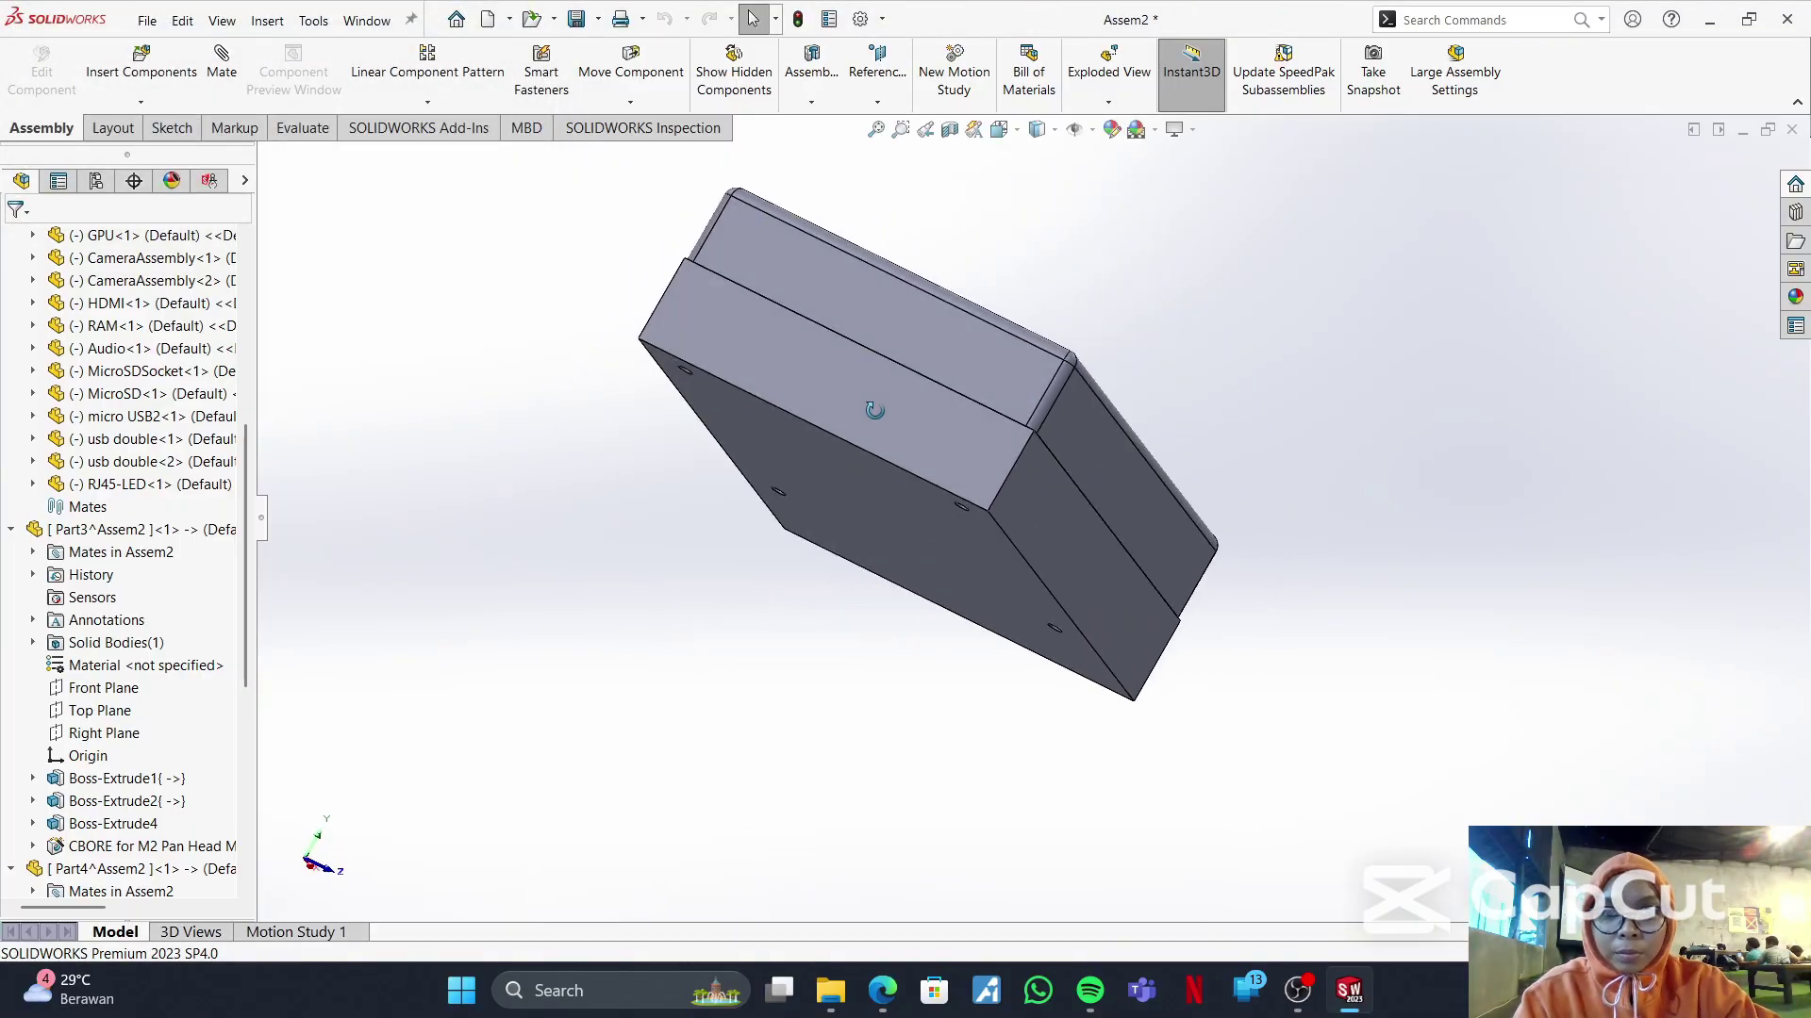
right_click(901, 530)
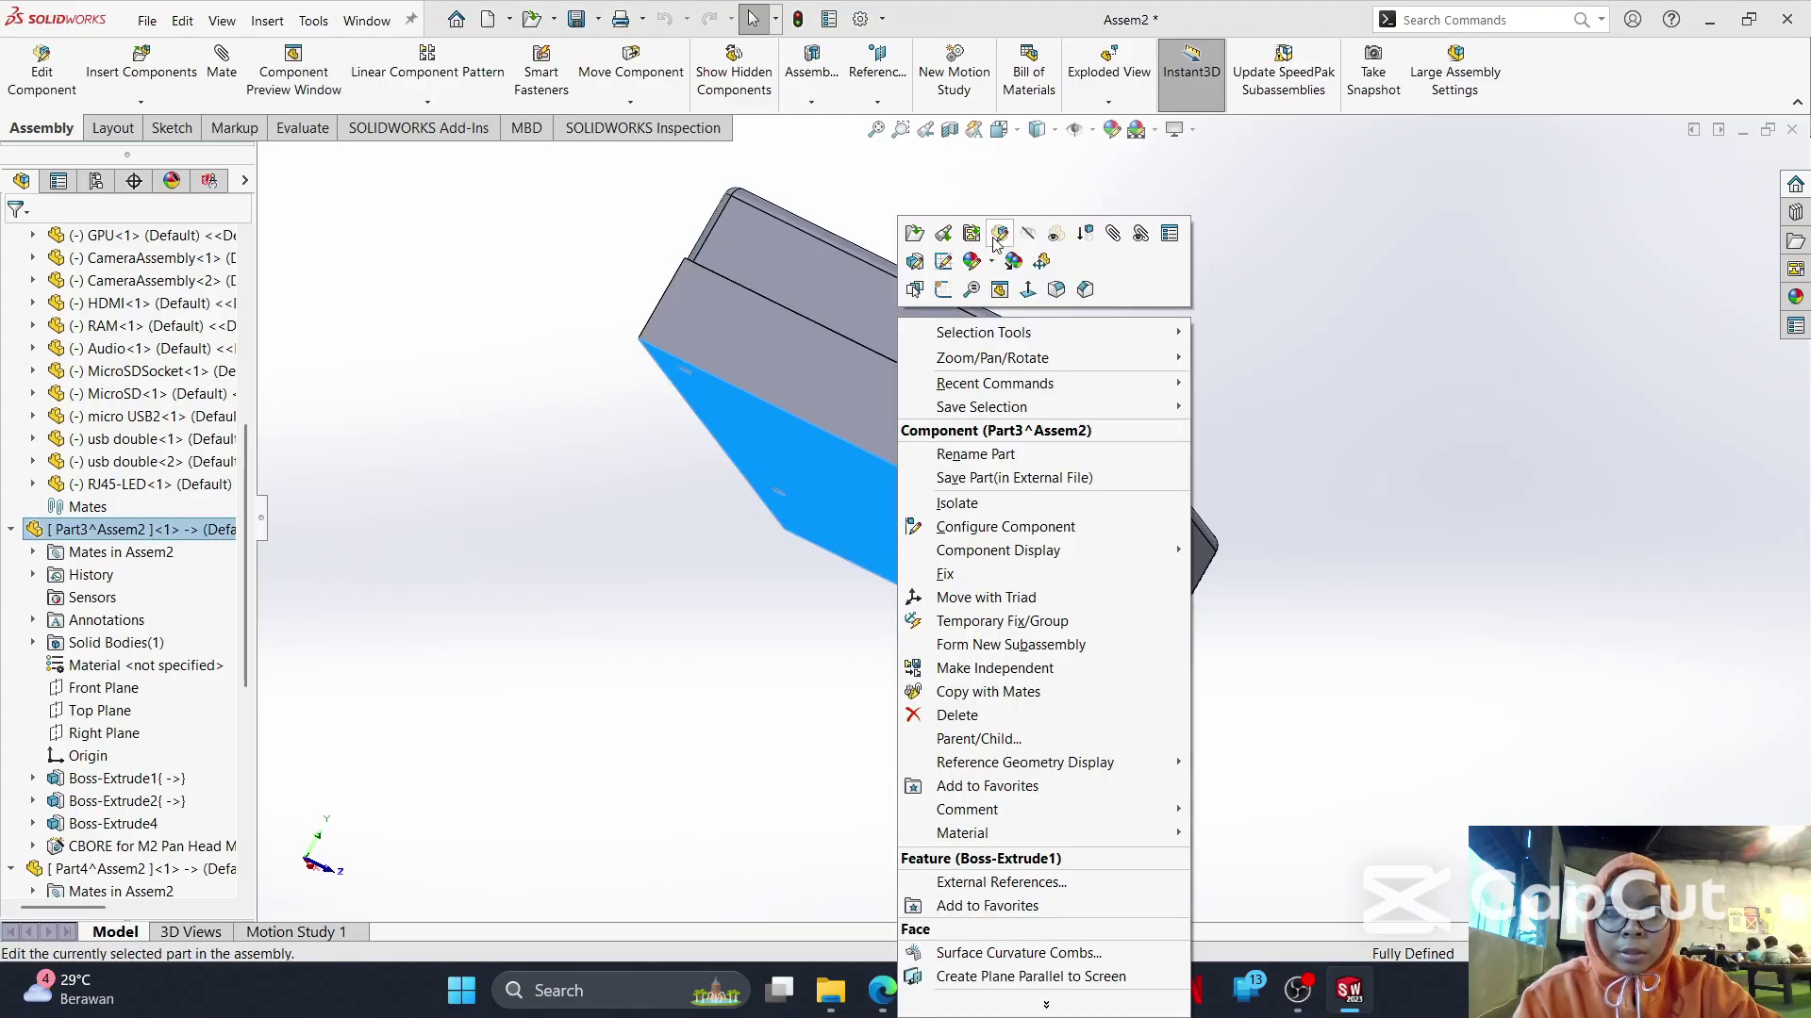
left_click(915, 237)
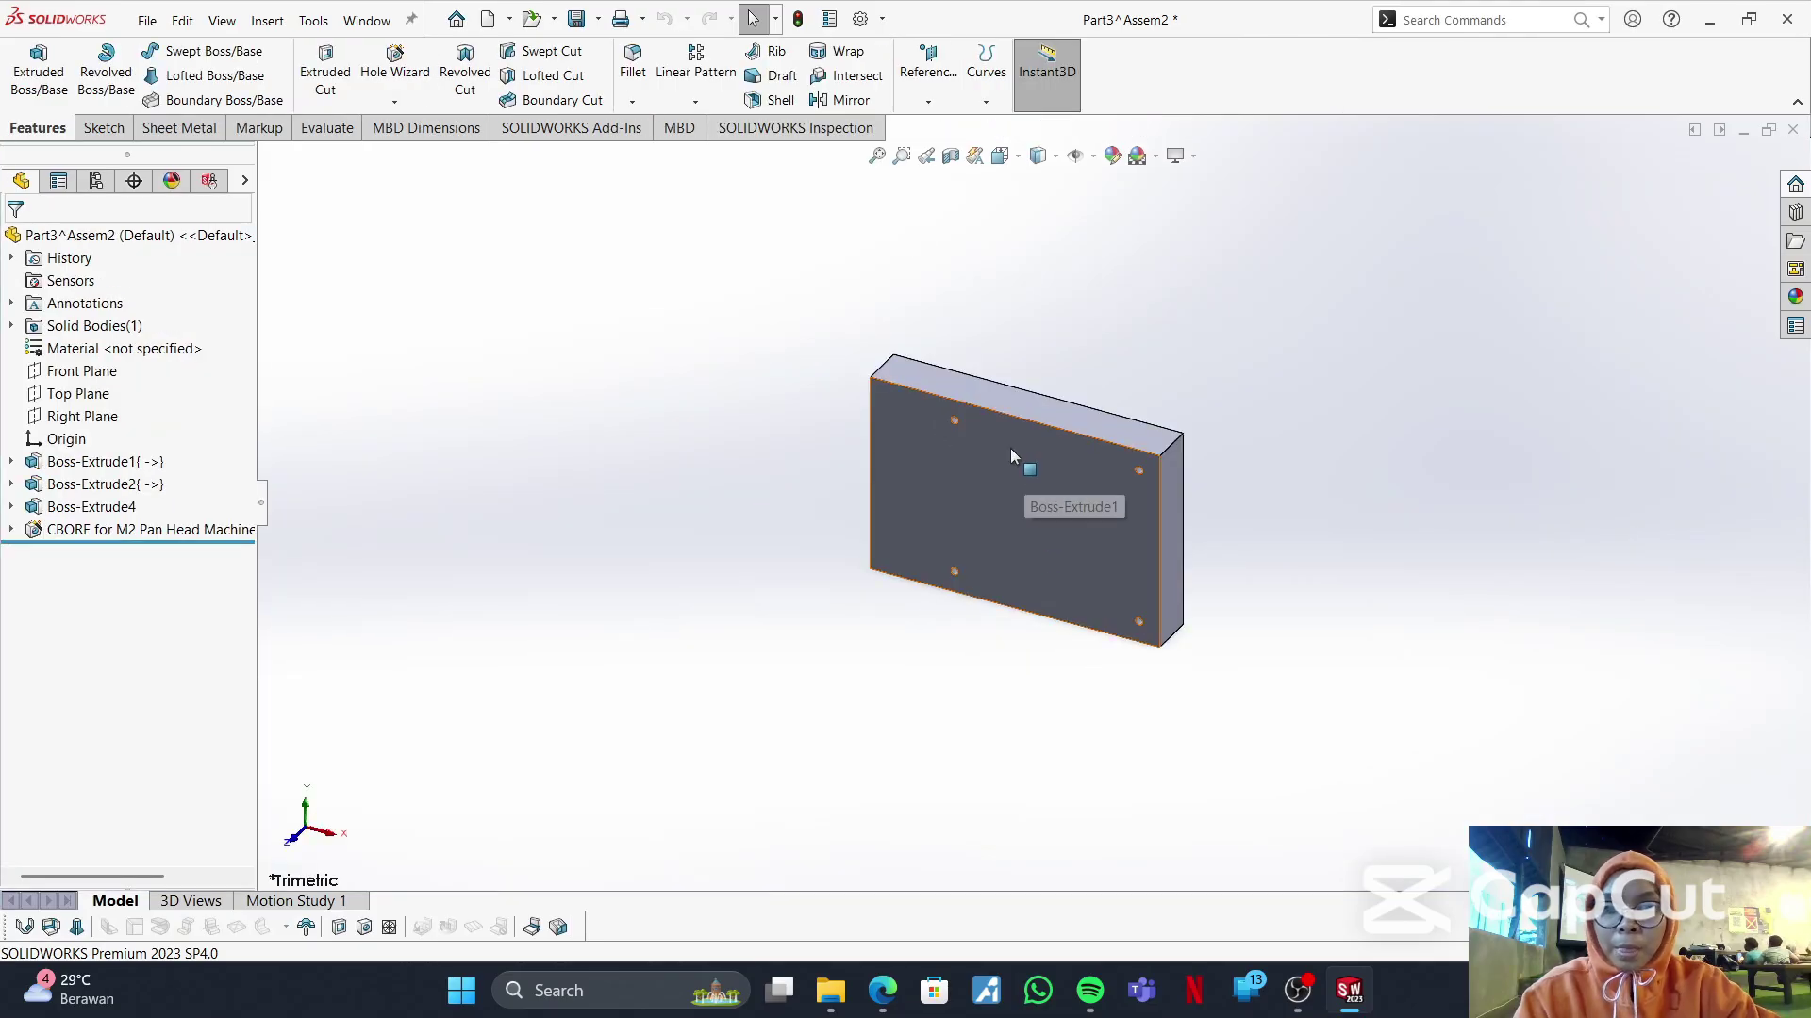
- Fillet all edges around the lower half's large outer face, including its screw hole openings, with a 2 mm radius
scroll(1010, 449, "down", 5)
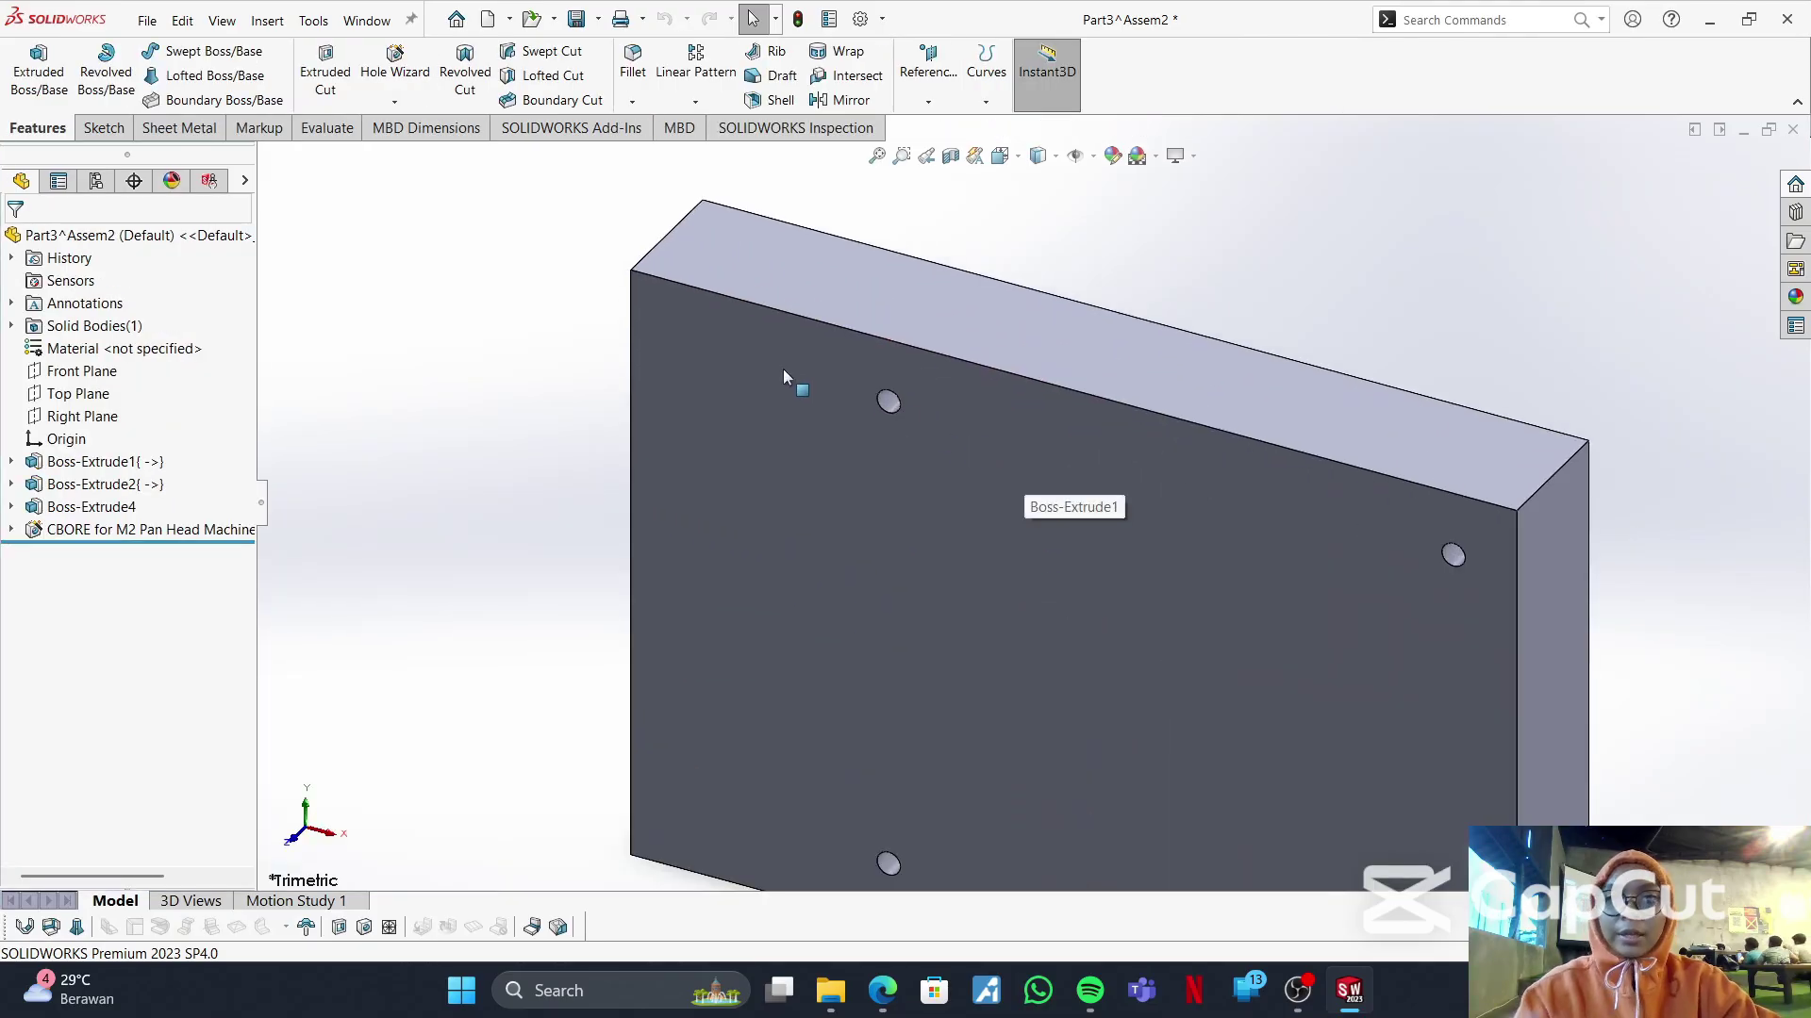
left_click(852, 504)
type("2")
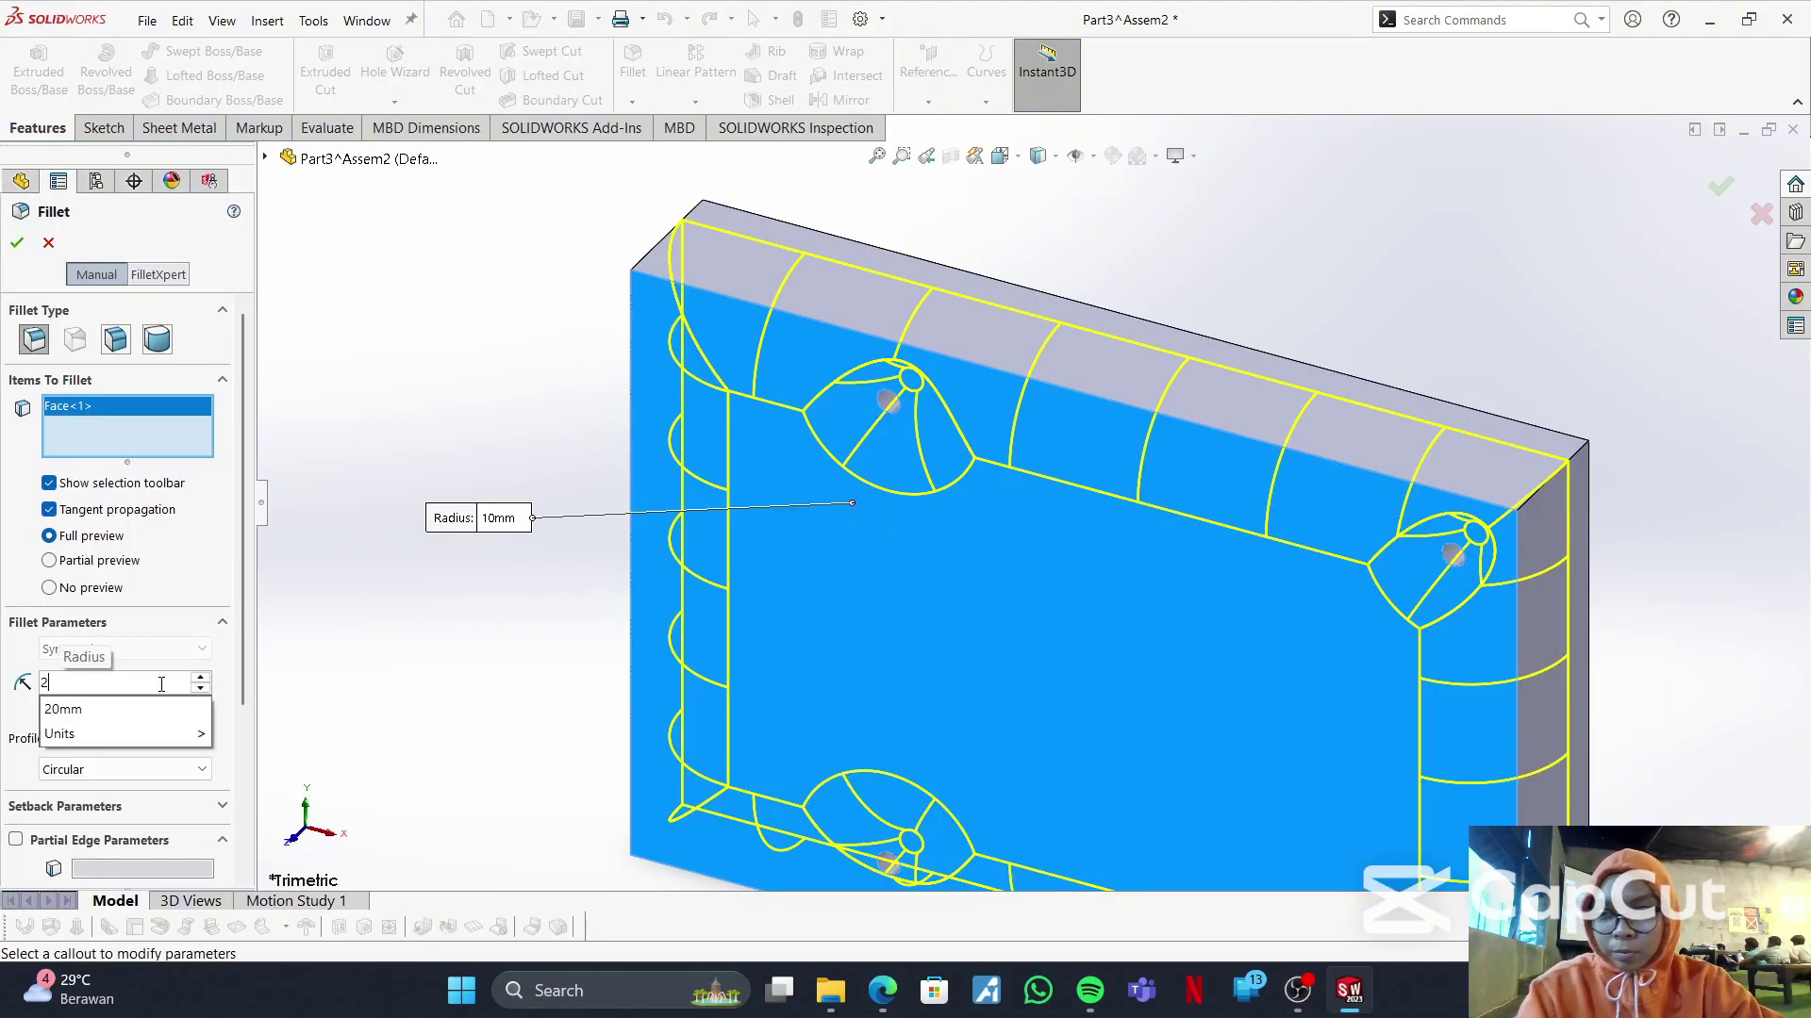
key("Return")
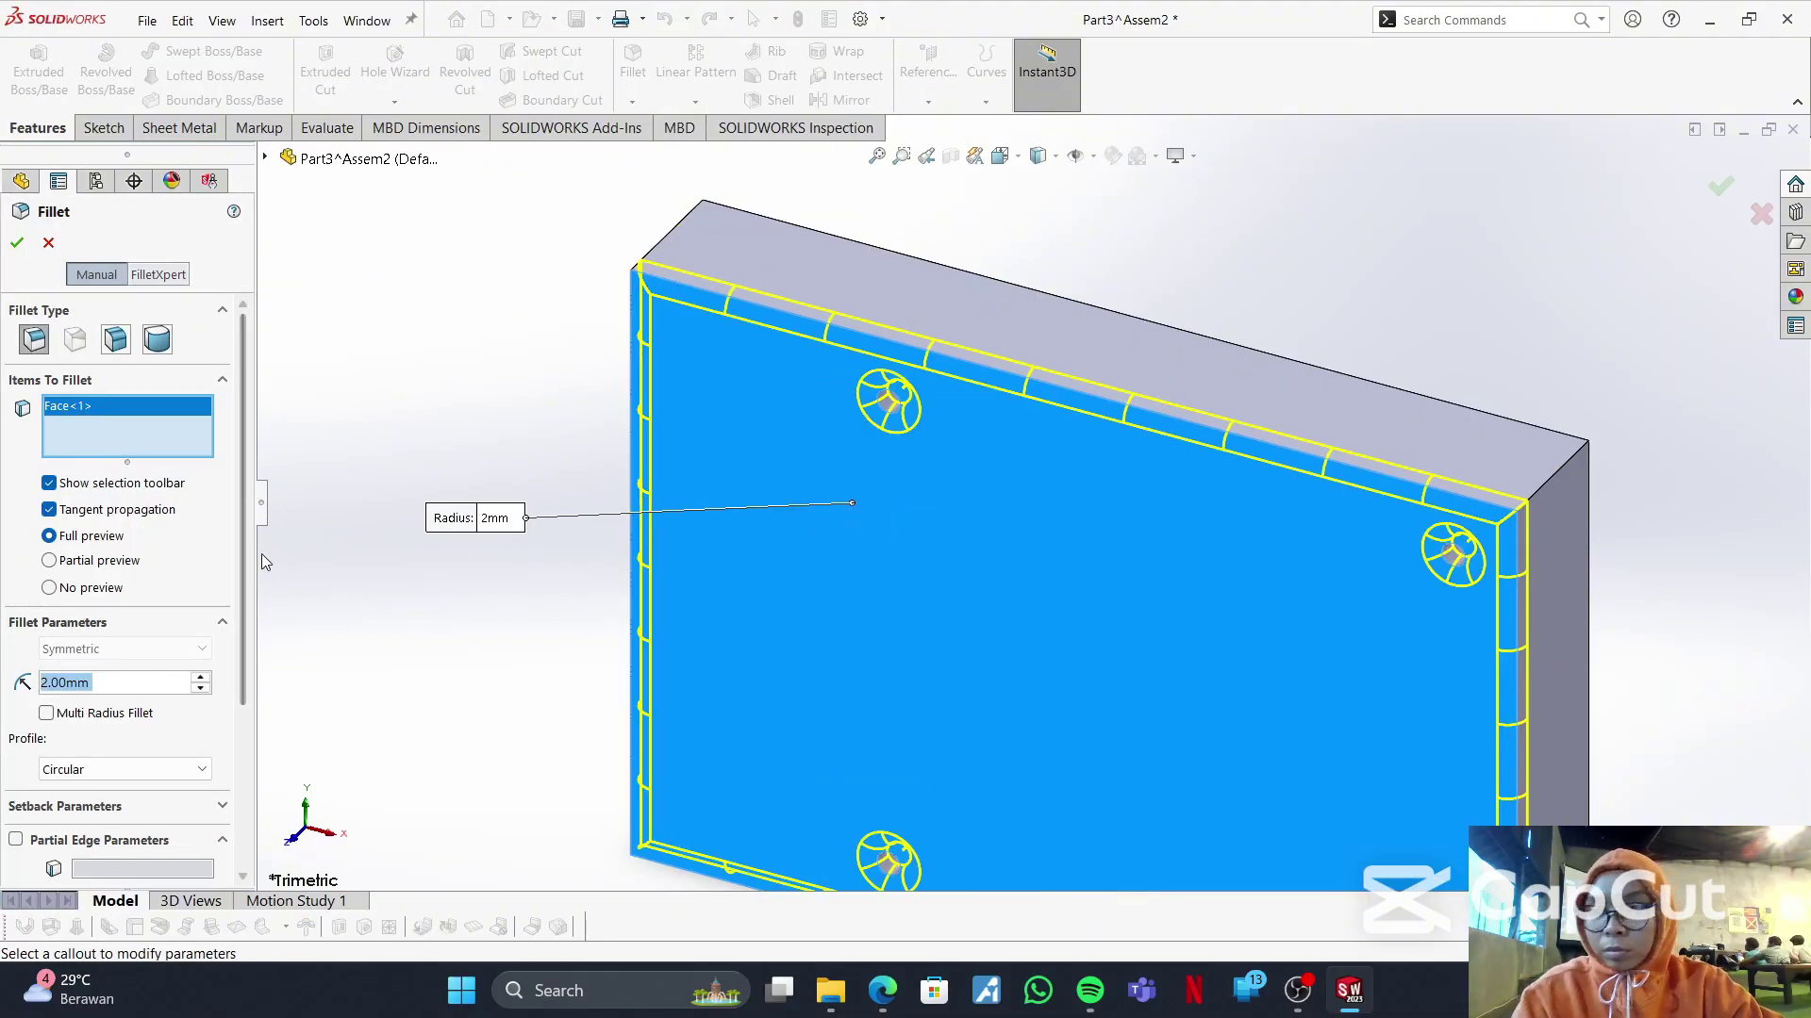
left_click(17, 242)
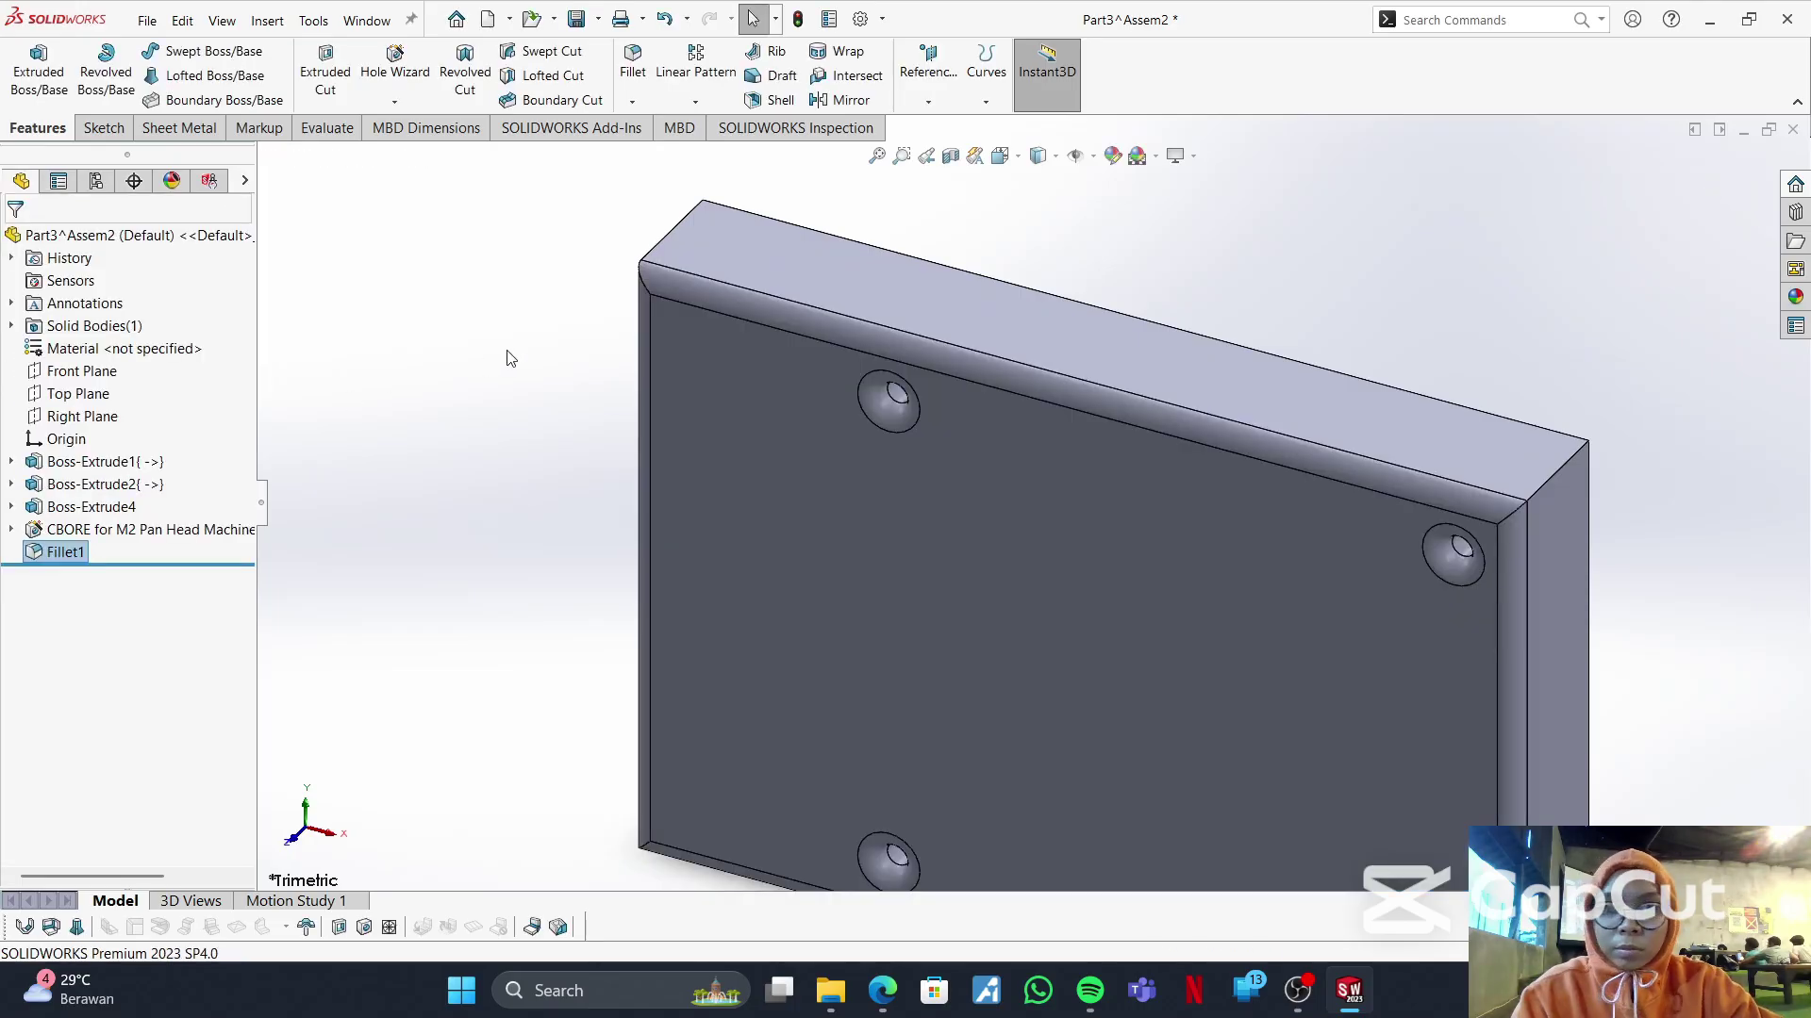
- Fillet the four outer corner edges of the lower half's side walls with a 1.5 mm radius
left_click(669, 230)
left_click(646, 223)
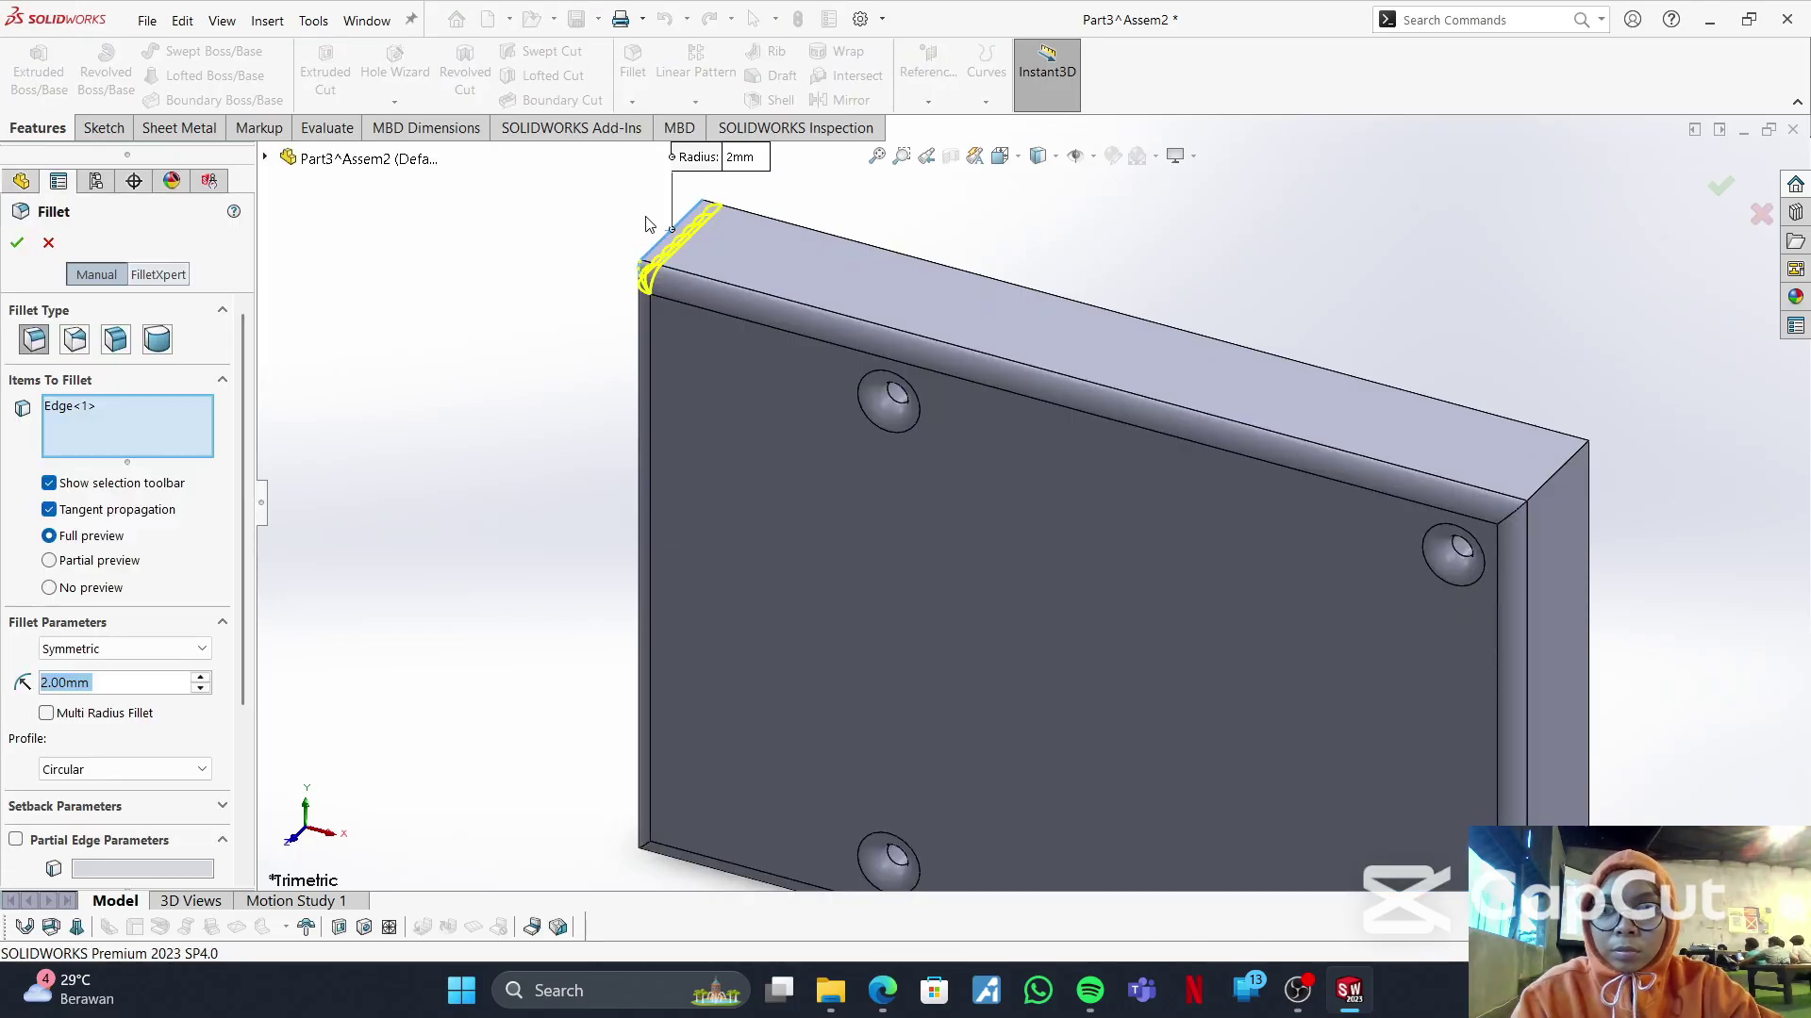
right_click(142, 403)
left_click(132, 436)
left_click(1506, 422)
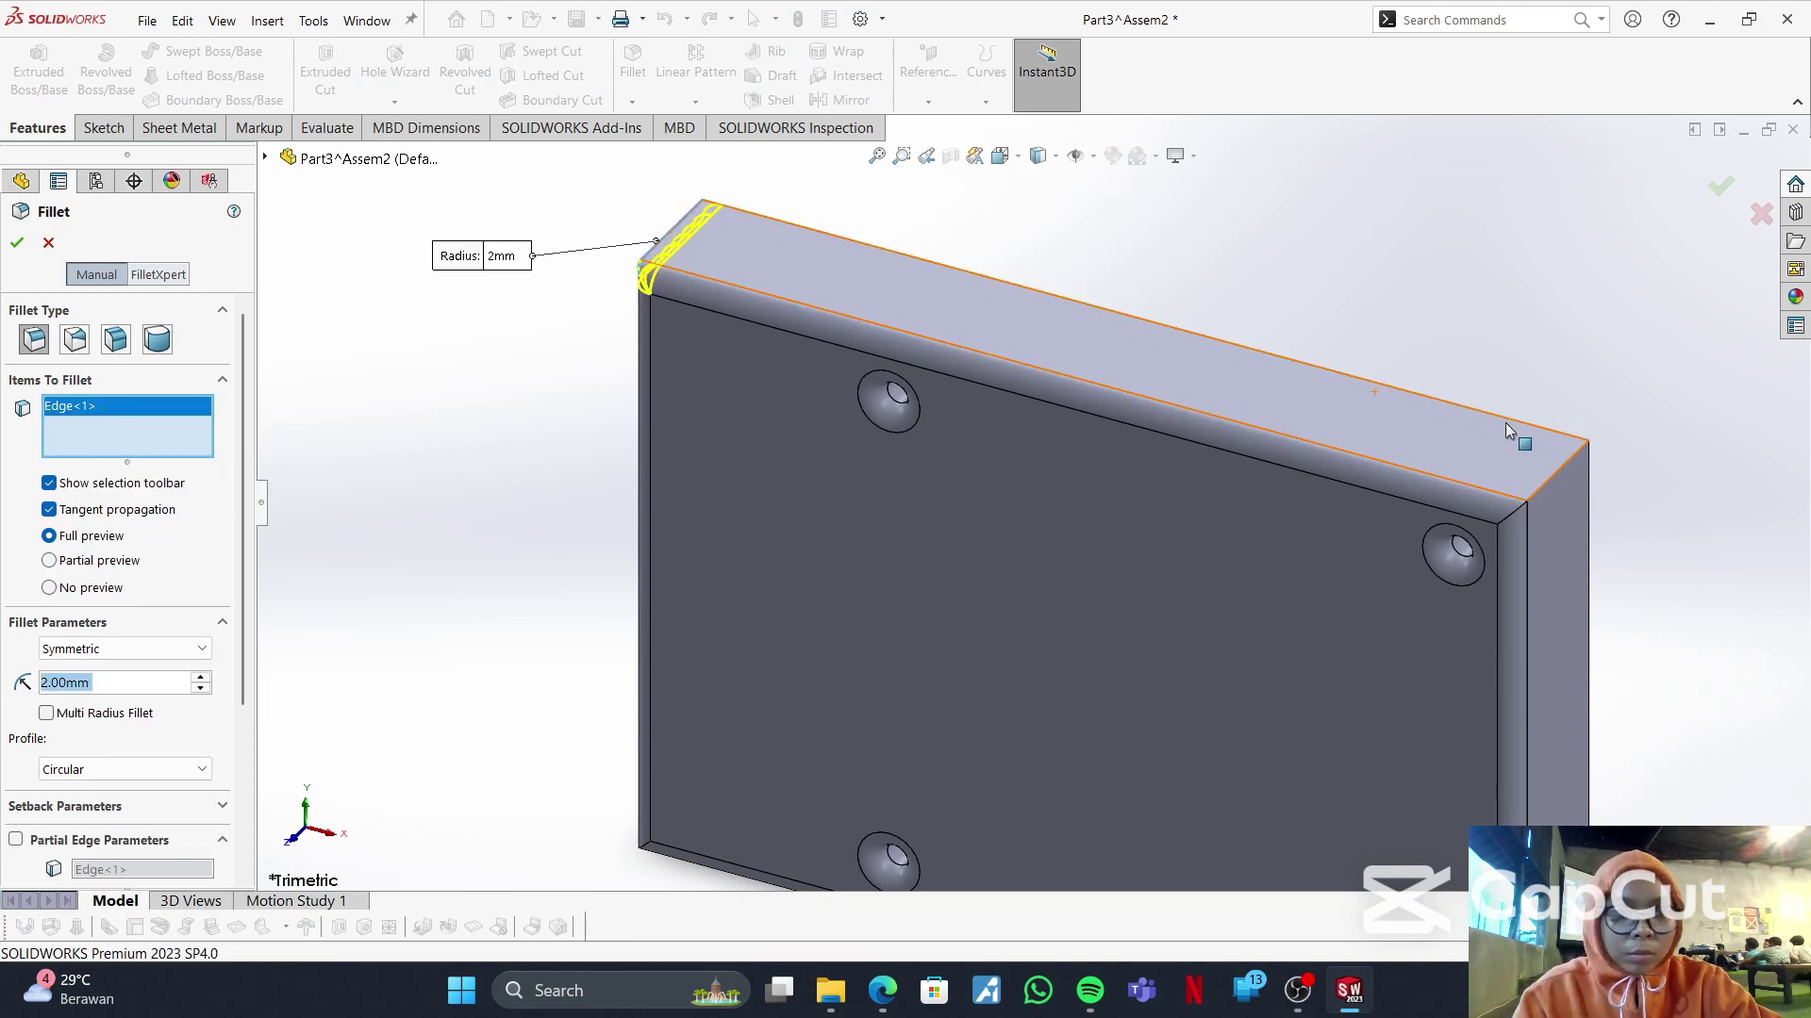
left_click(1557, 479)
scroll(1509, 660, "down", 8)
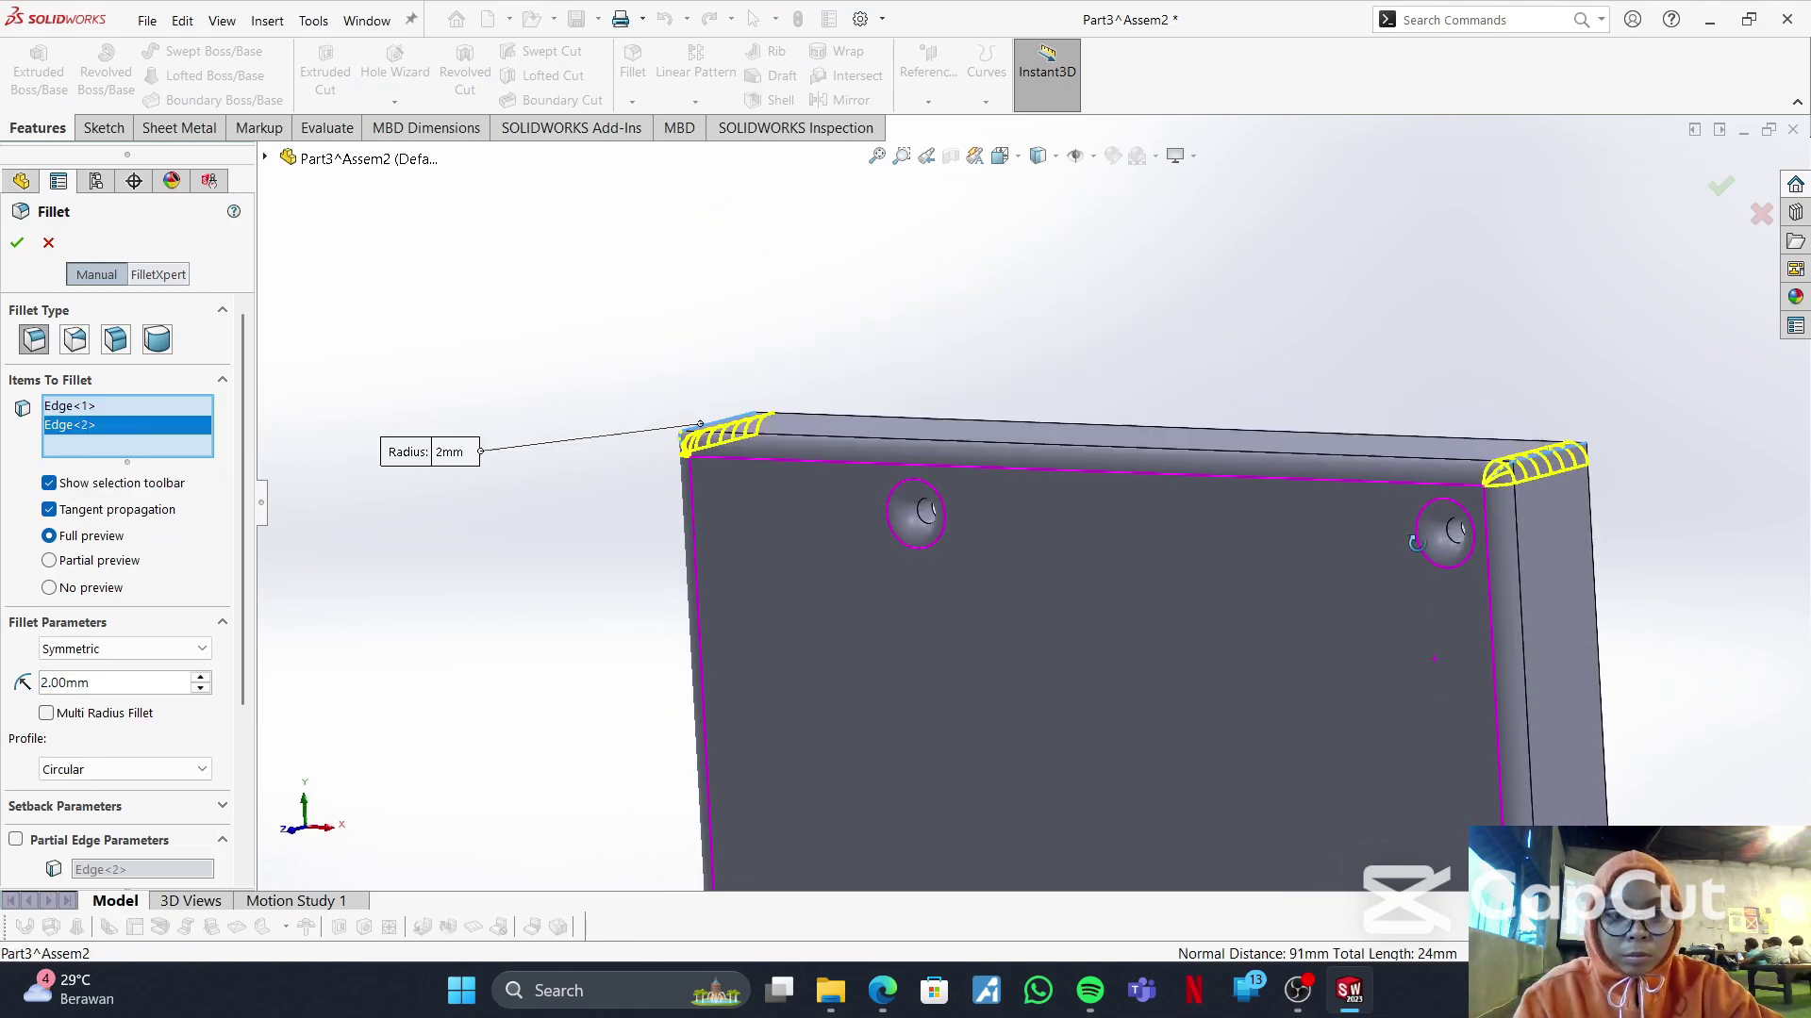
scroll(938, 760, "up", 5)
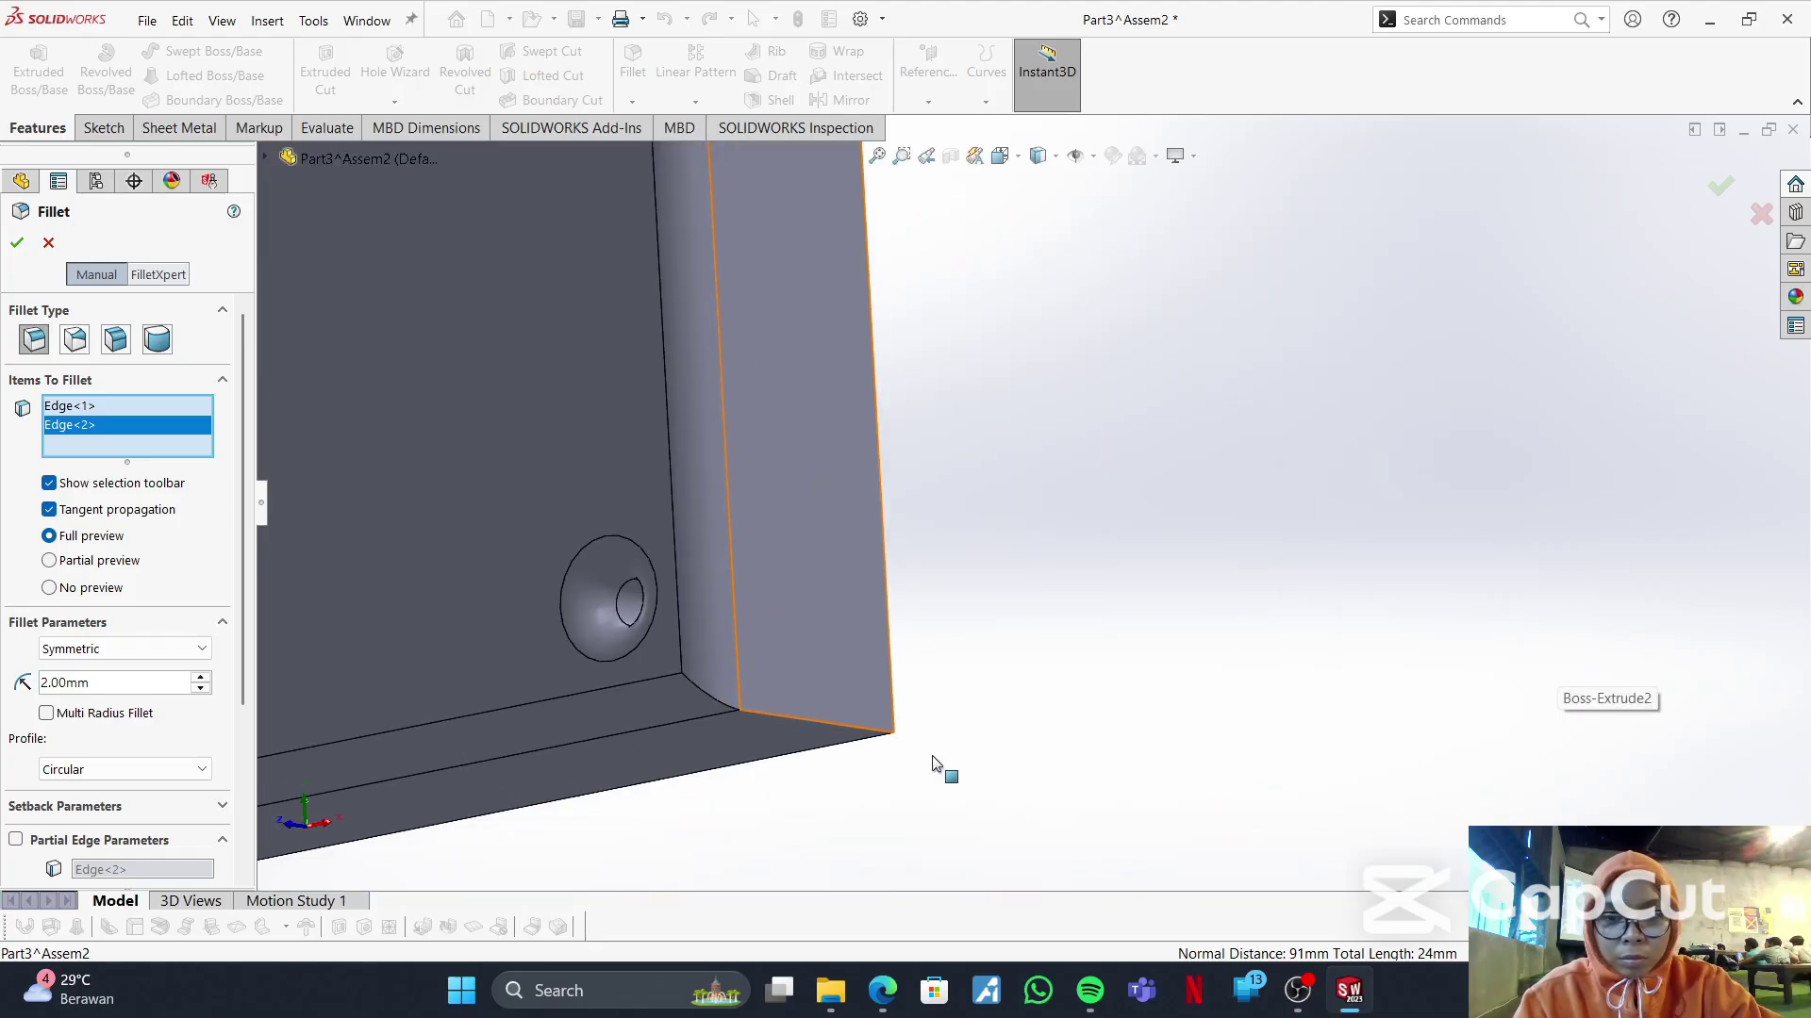
left_click(789, 717)
scroll(745, 590, "down", 5)
scroll(745, 590, "up", 6)
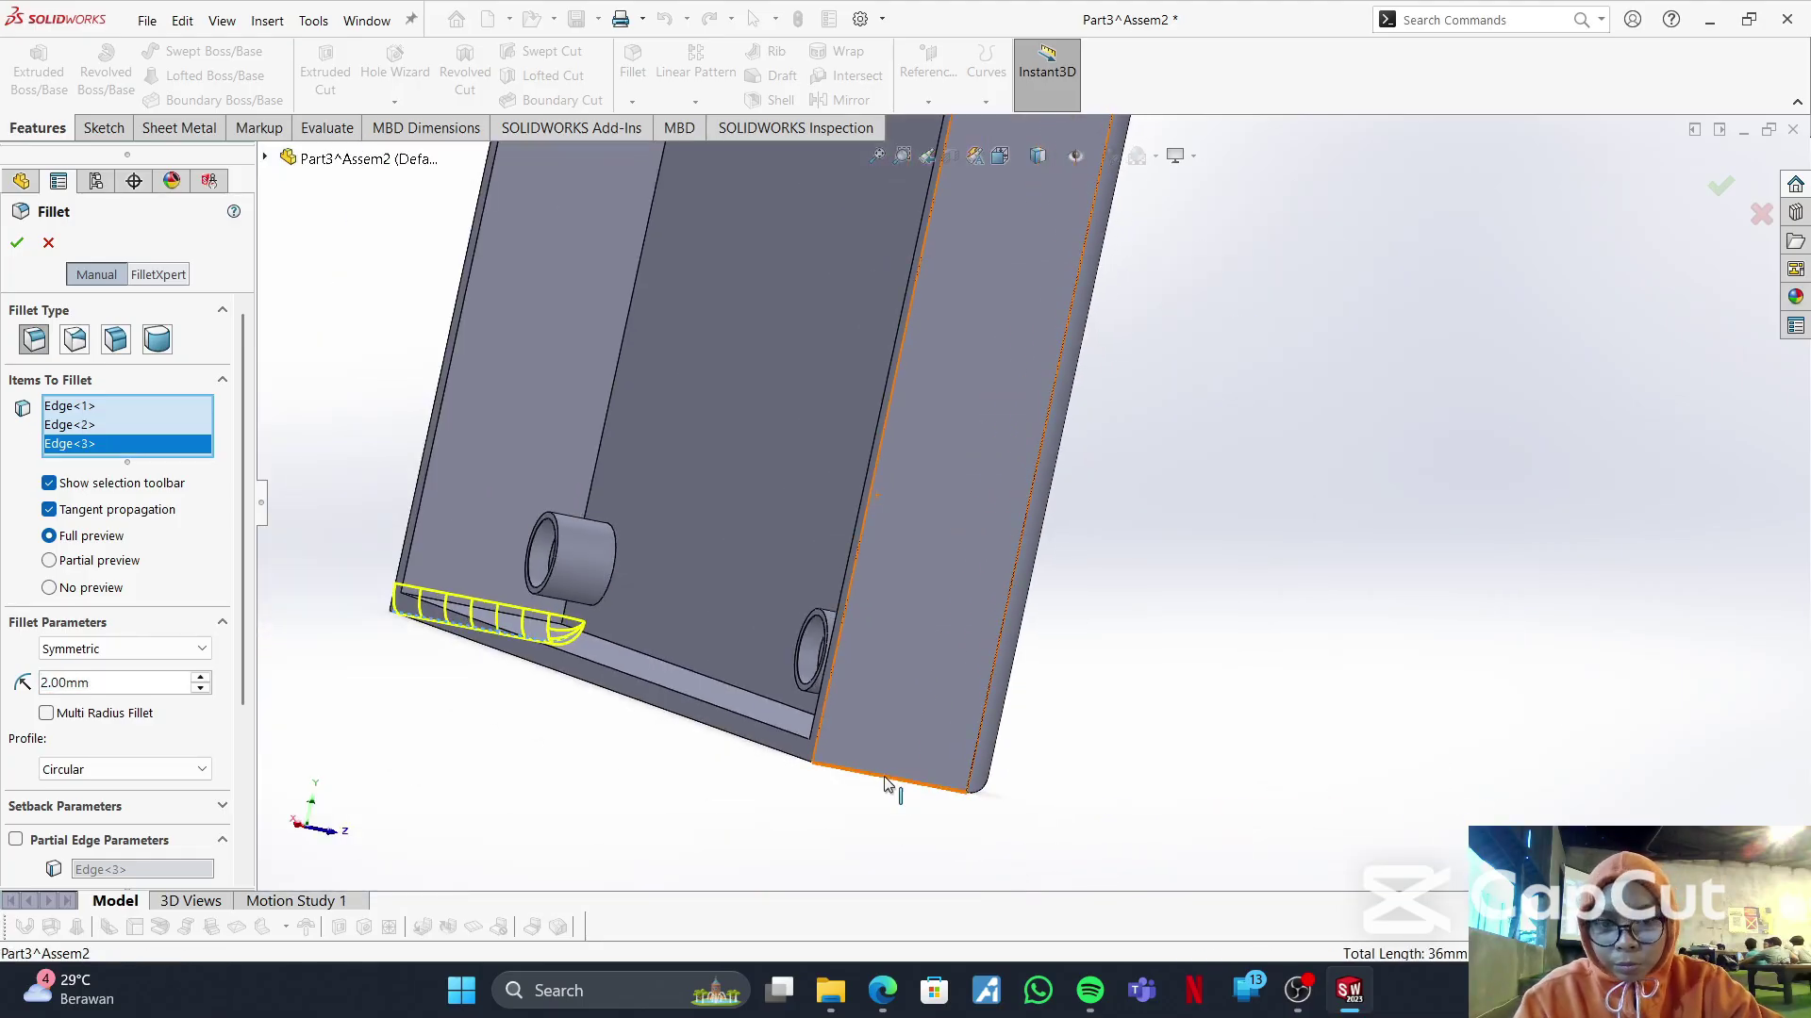
left_click(886, 766)
type("1.5")
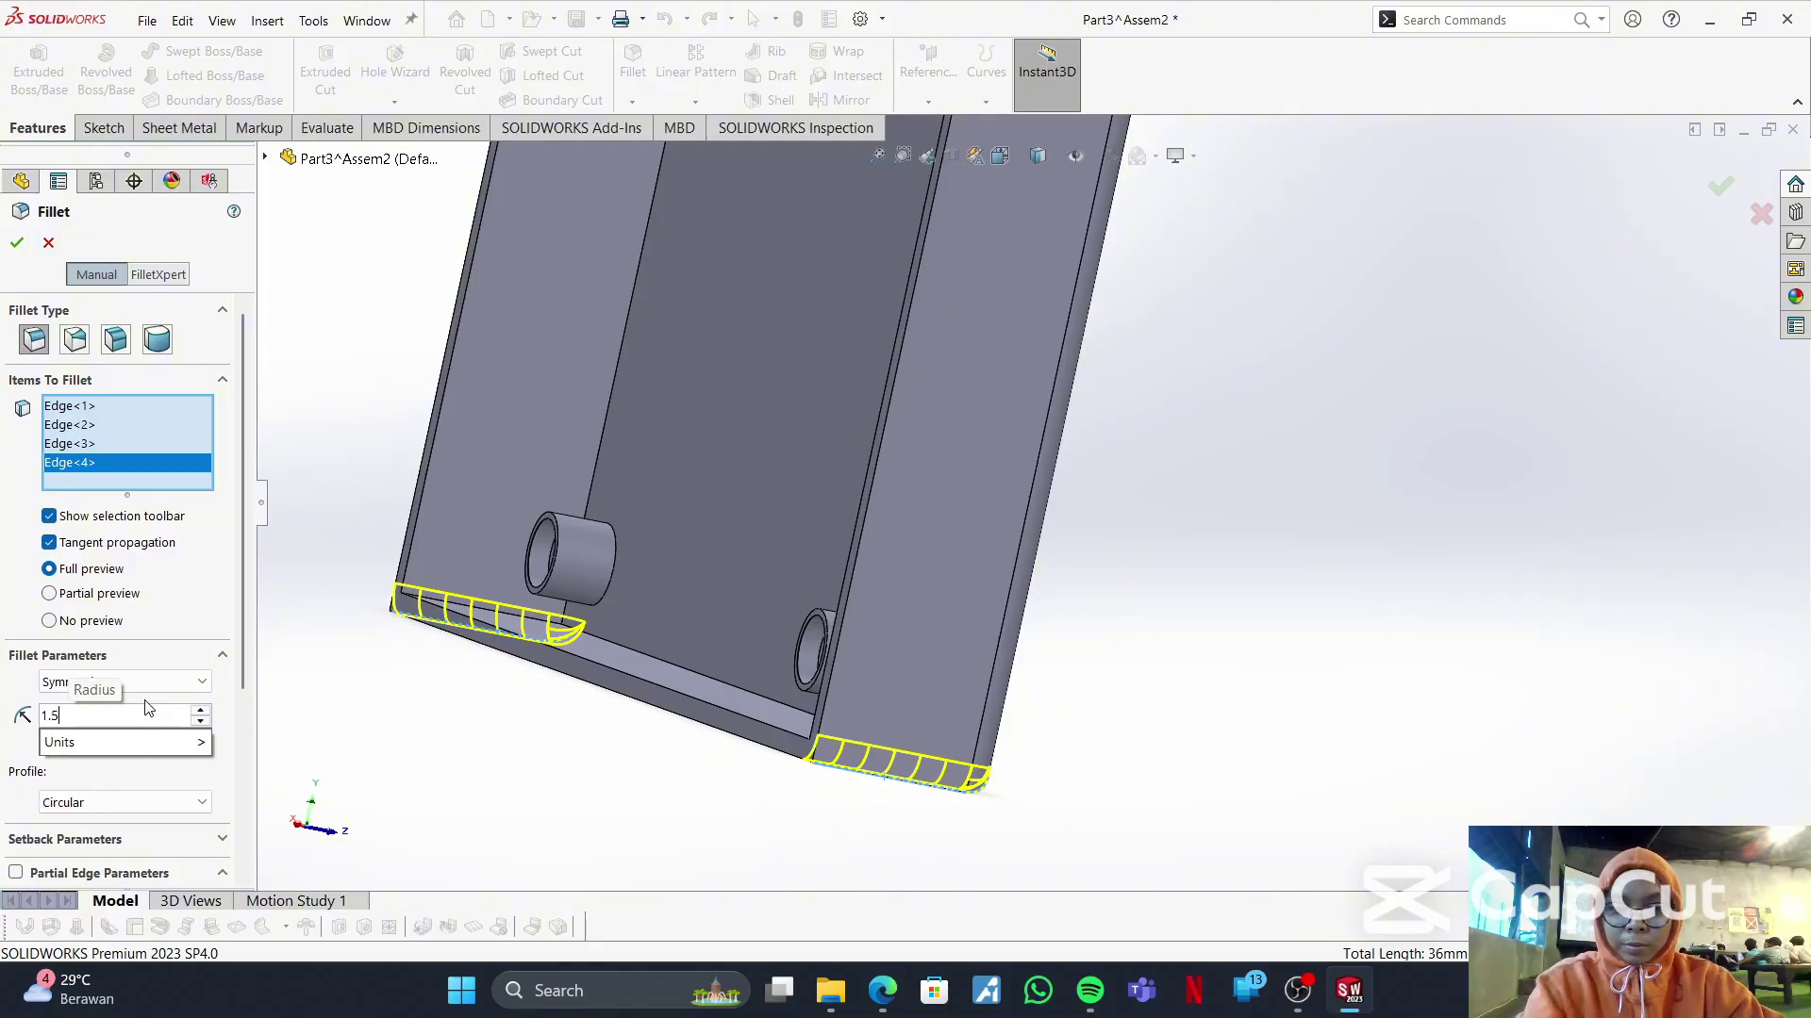
key("Return")
scroll(660, 434, "down", 3)
scroll(966, 508, "up", 6)
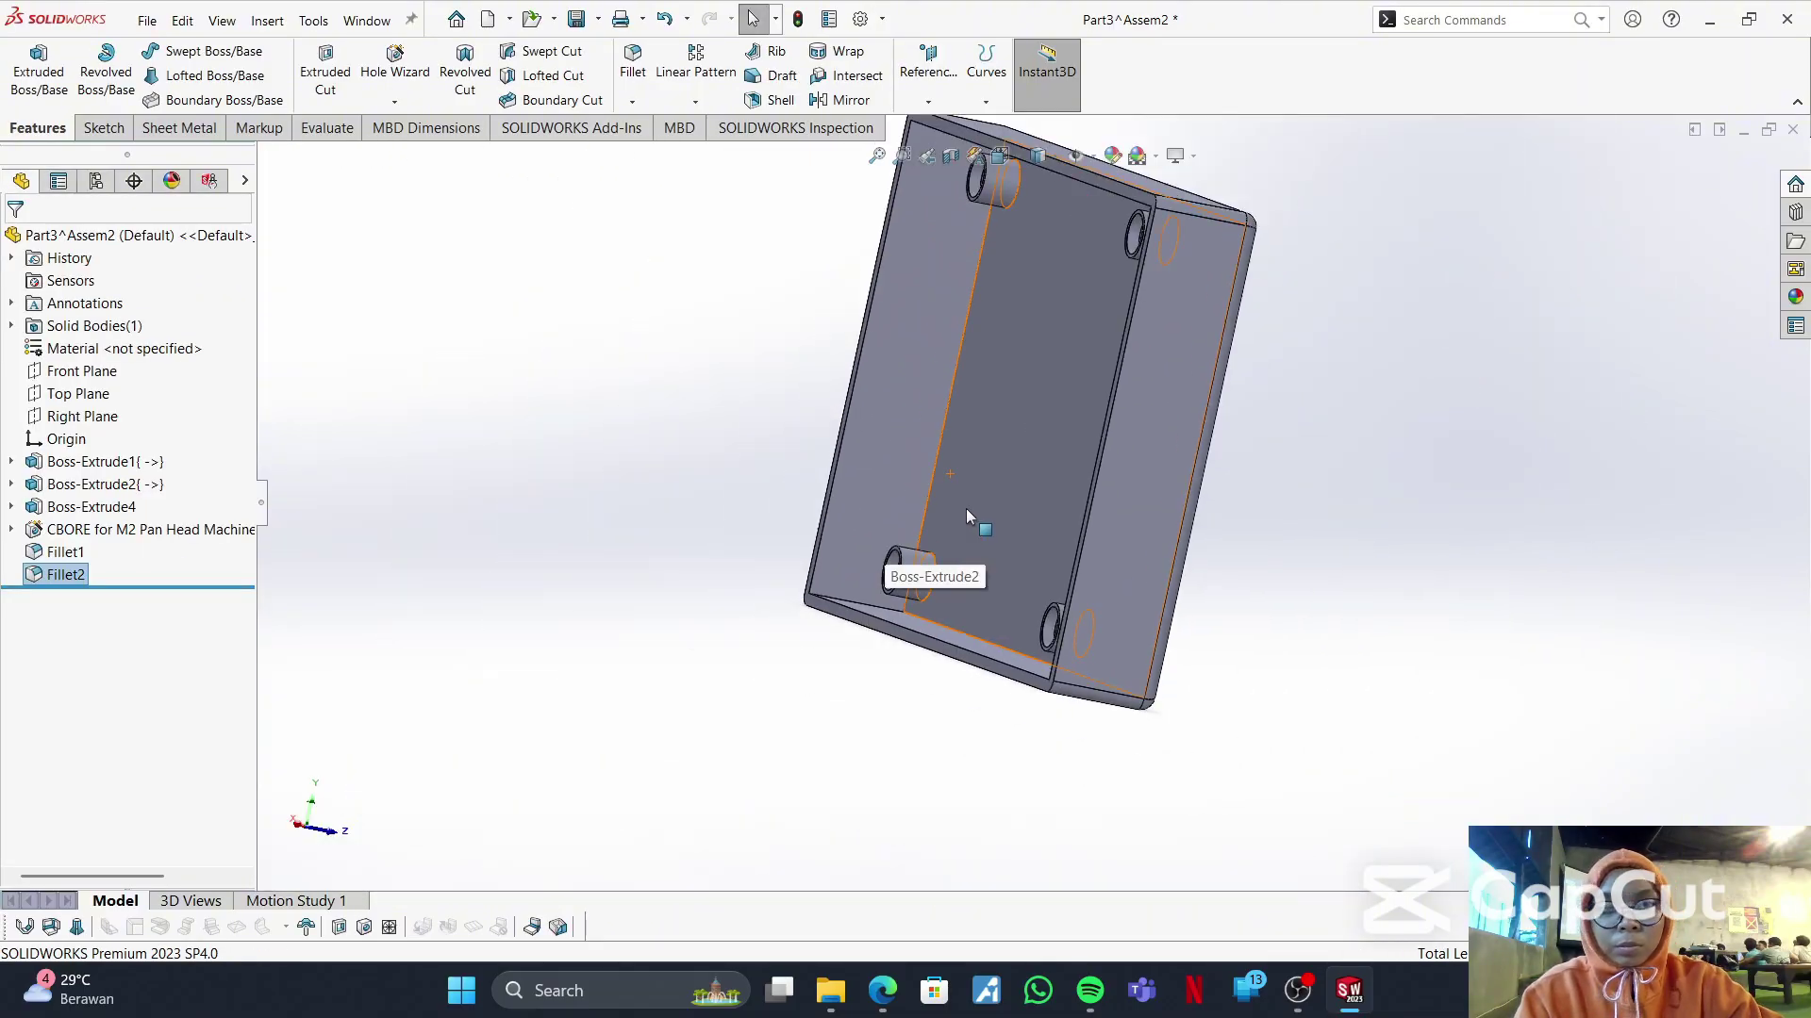
middle_click_drag(966, 510, 1083, 558)
left_click(1088, 477)
left_click(638, 76)
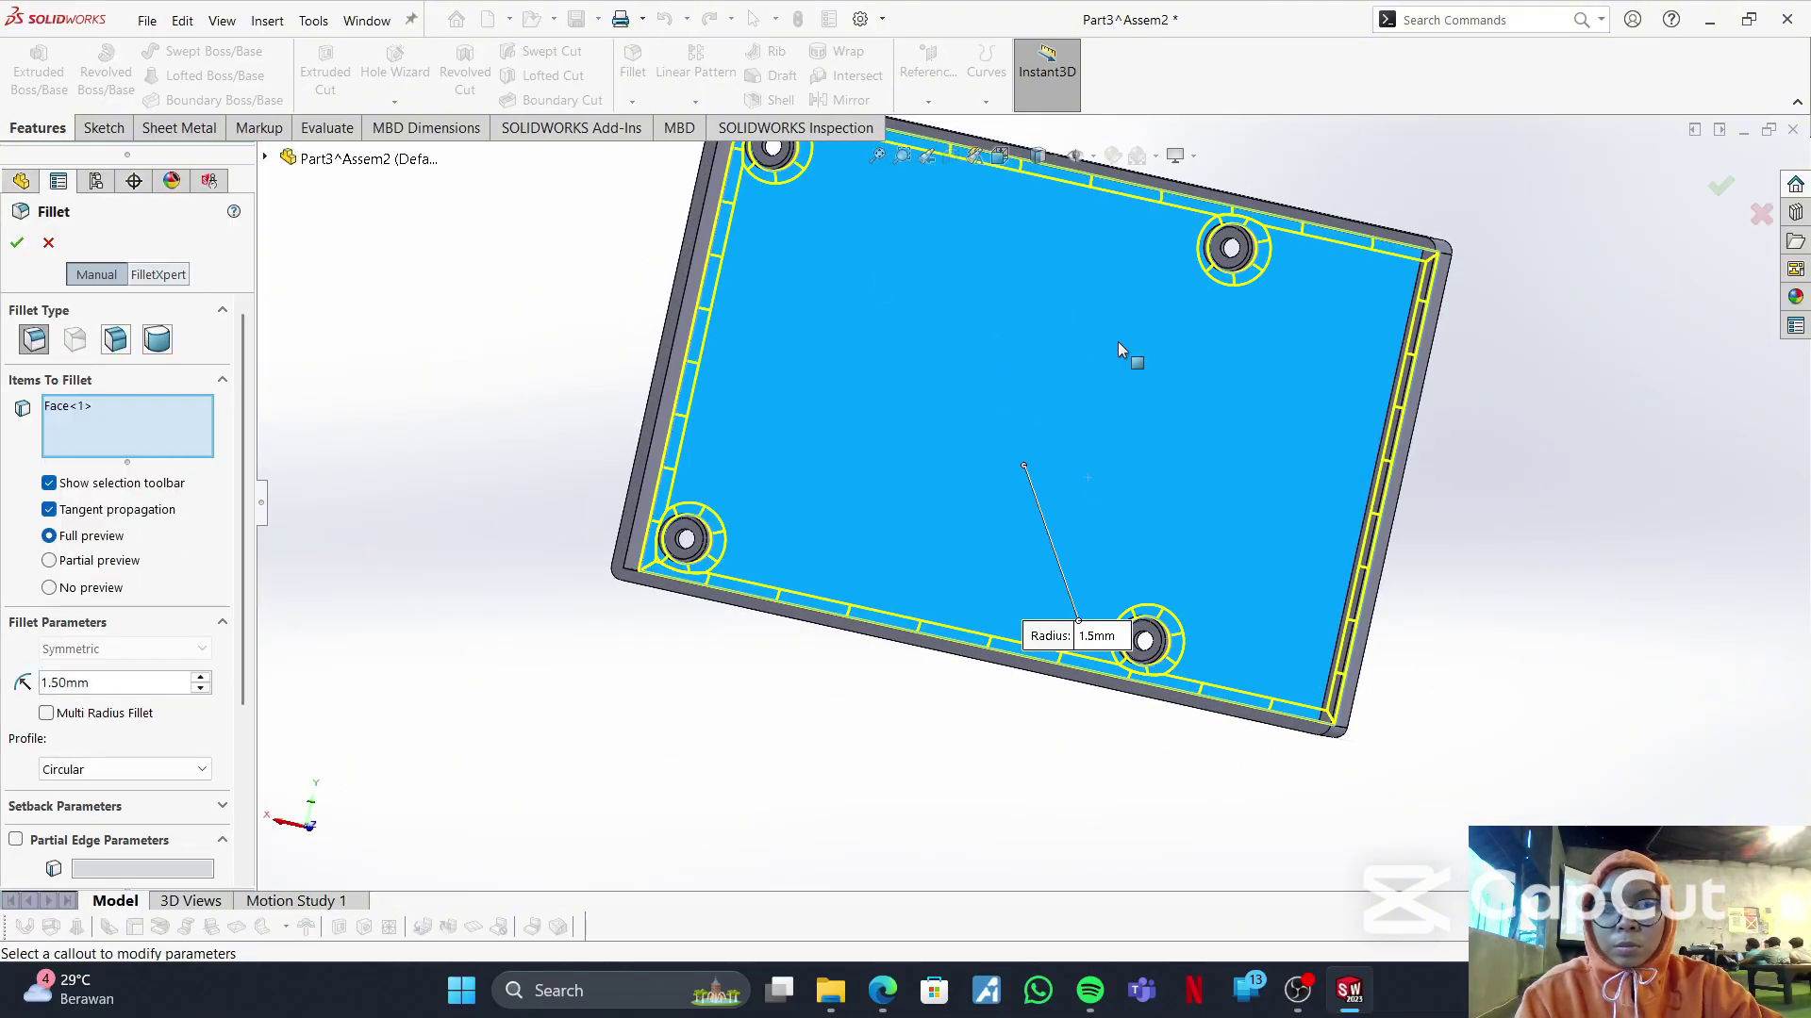
mouse_move(1117, 341)
middle_mouse_down()
mouse_move(1304, 334)
mouse_move(1132, 358)
middle_mouse_up()
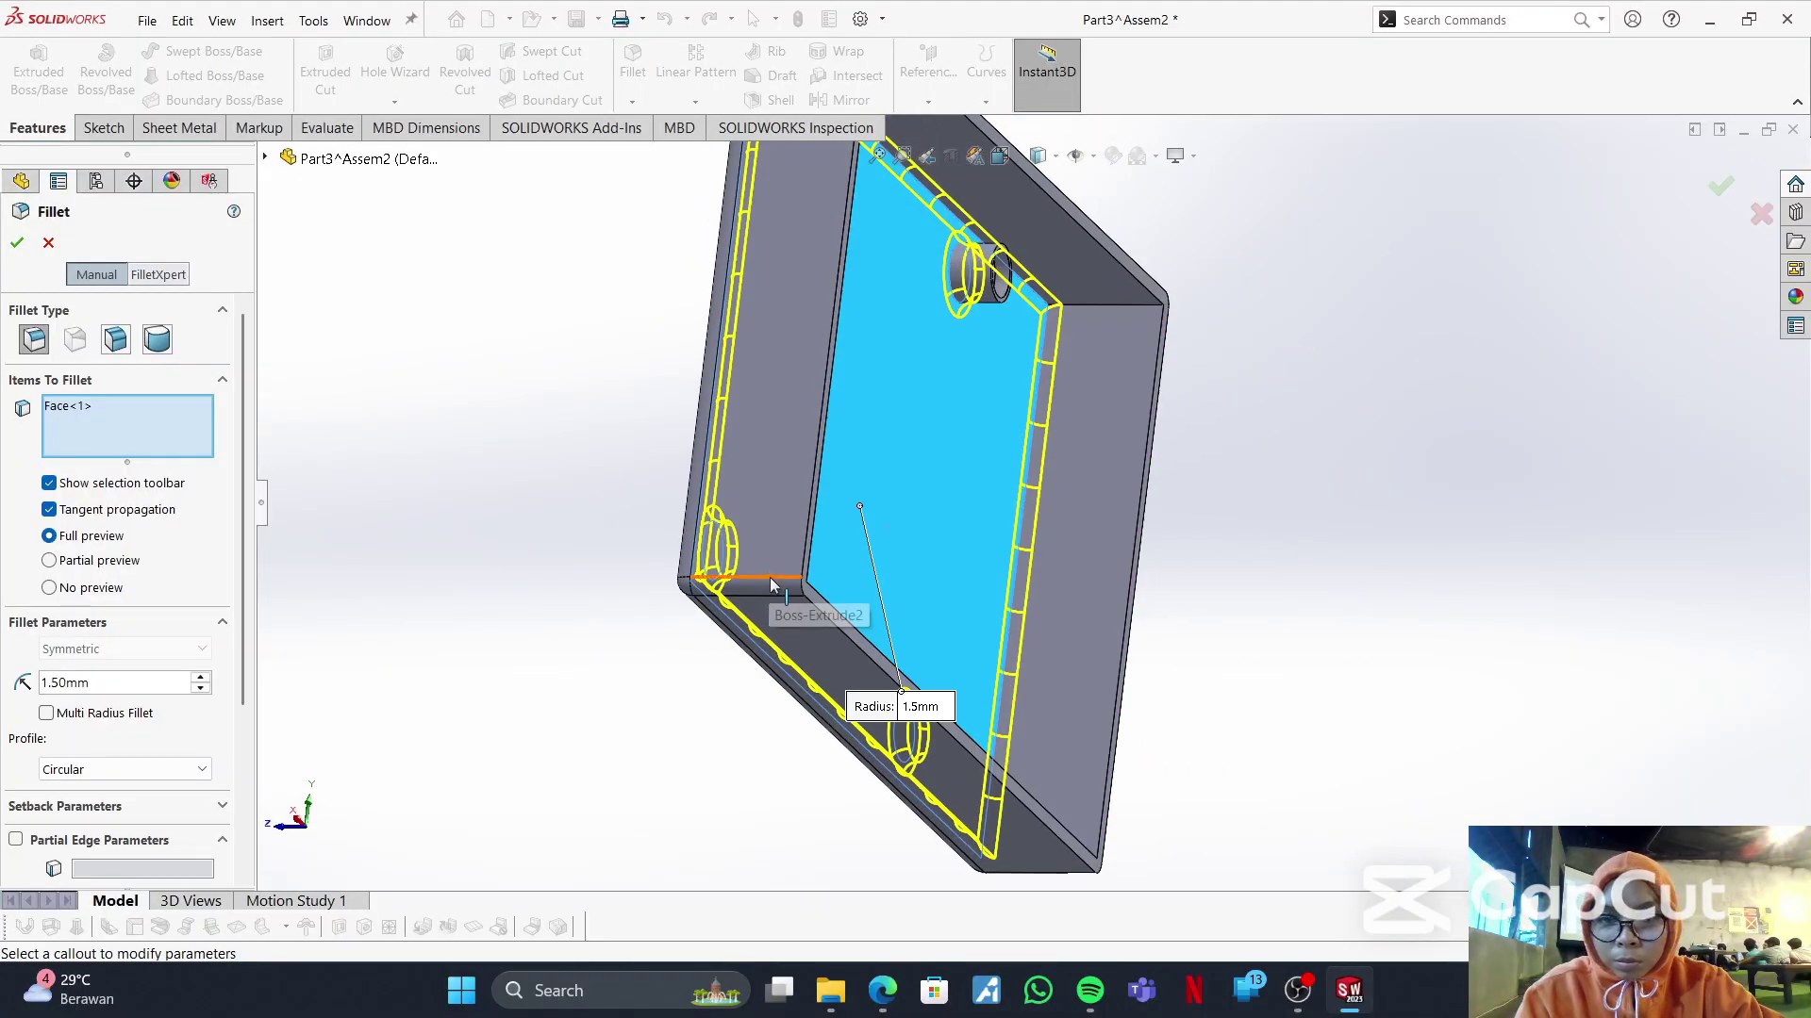
scroll(988, 524, "down", 1)
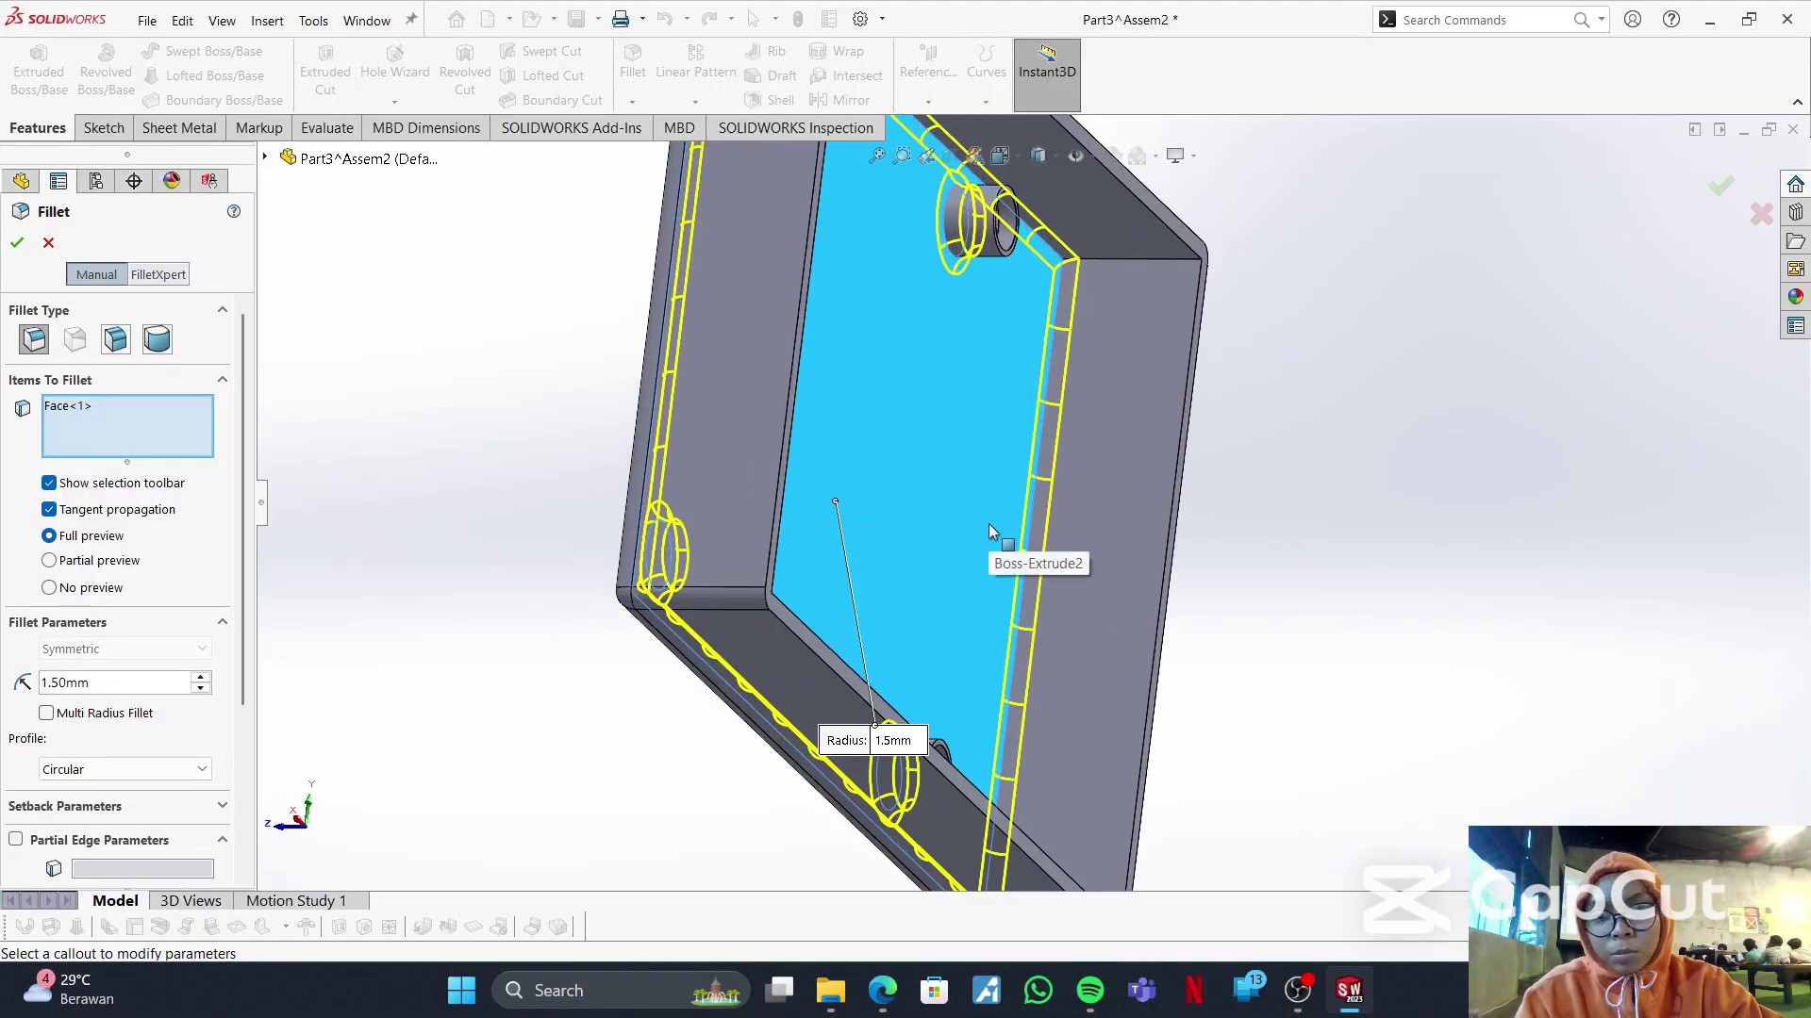
scroll(988, 523, "up", 2)
left_click(829, 561)
middle_click_drag(830, 568, 609, 628)
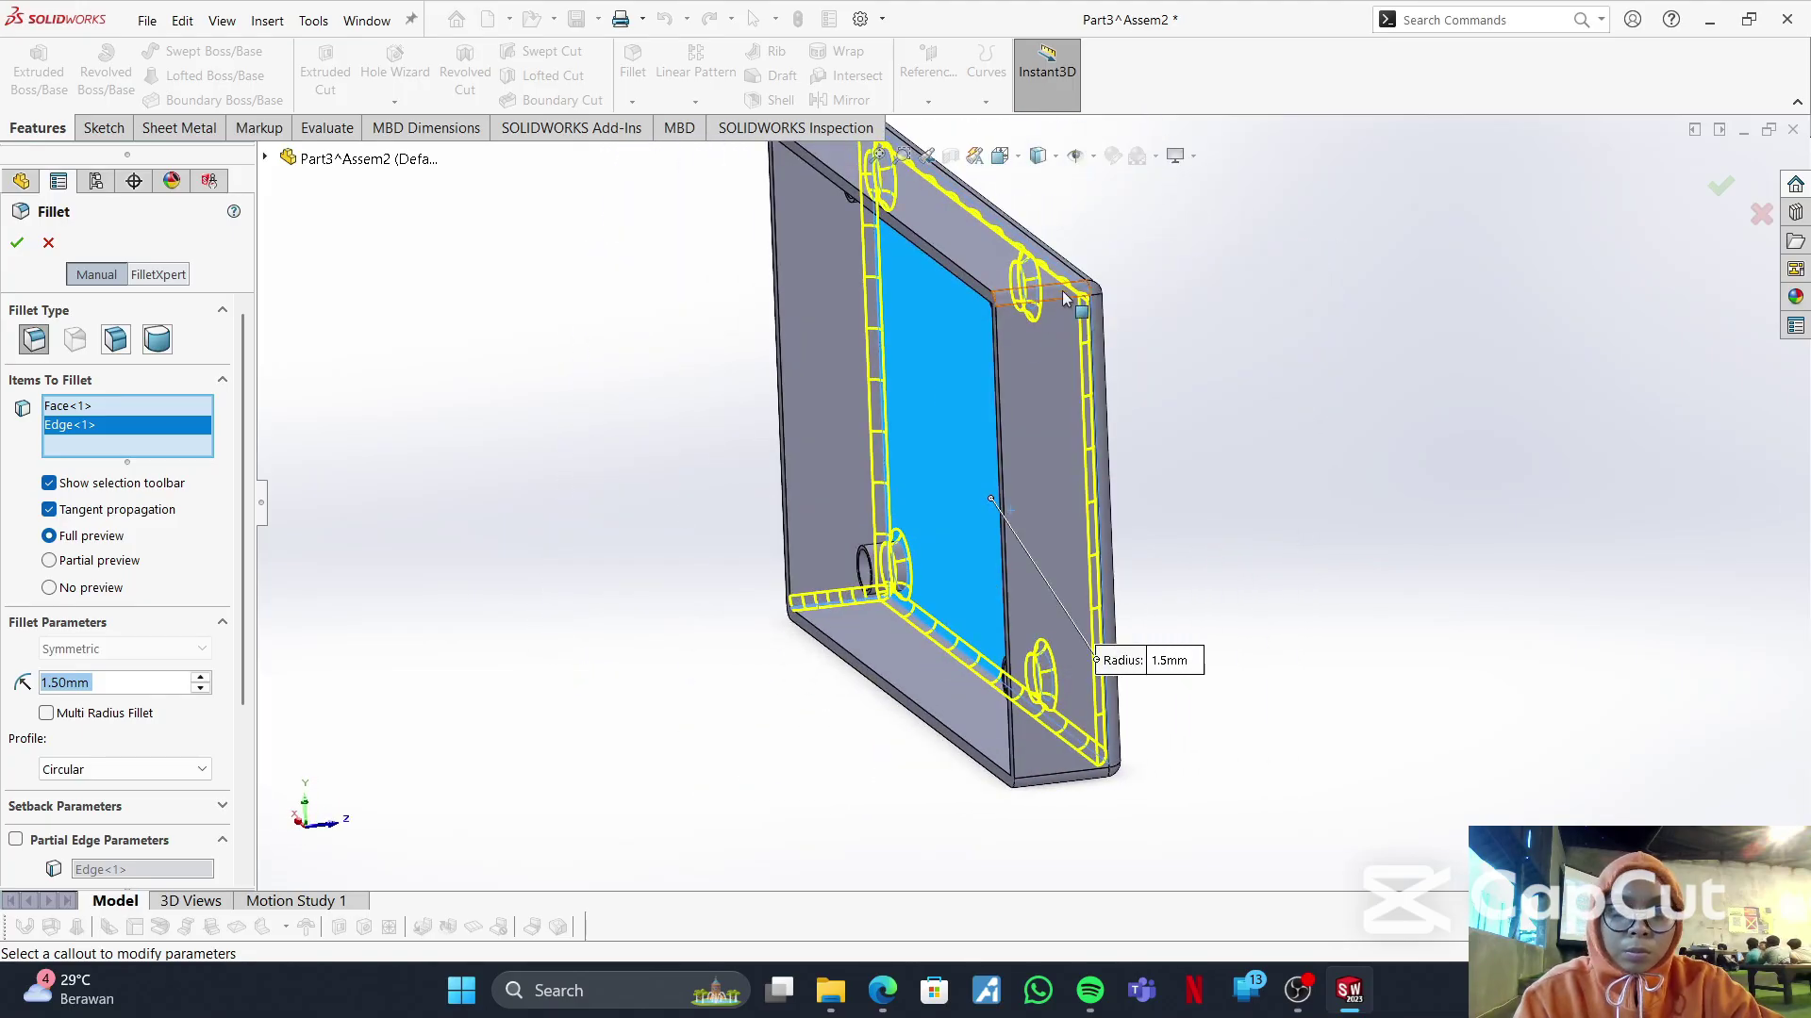
left_click(1094, 404)
middle_click_drag(1016, 406, 952, 603)
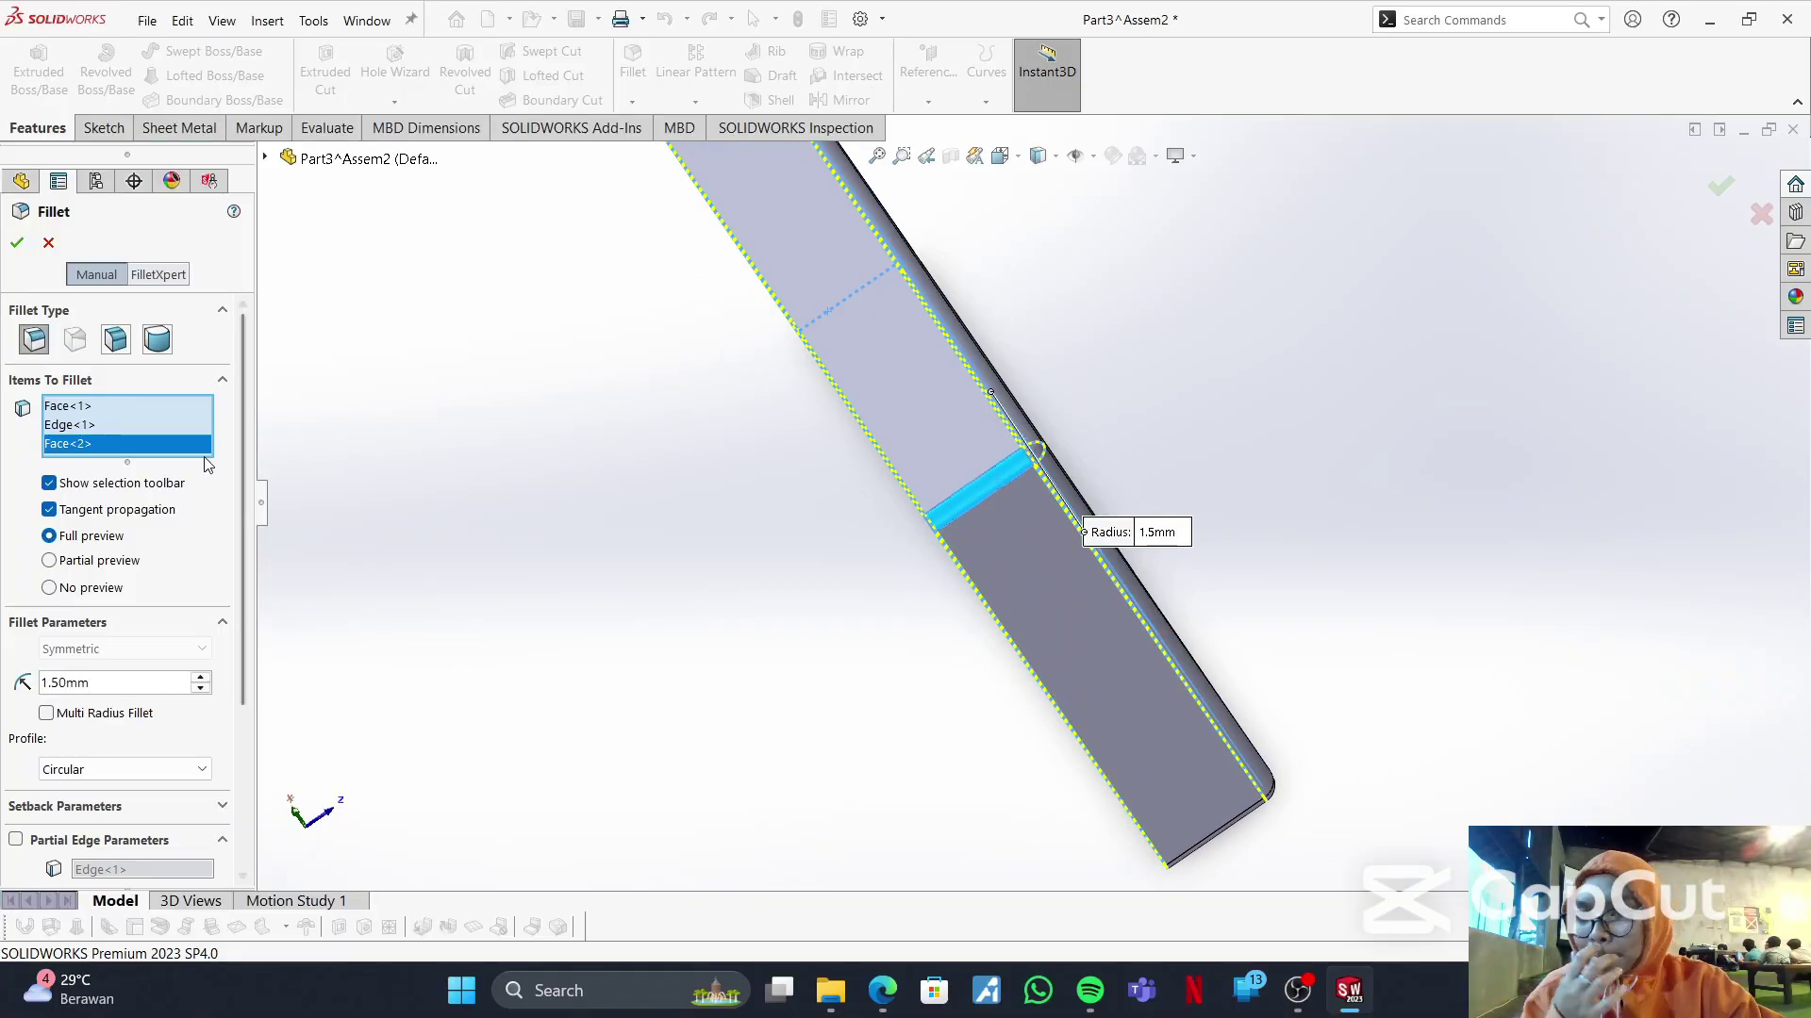
right_click(121, 443)
left_click(160, 487)
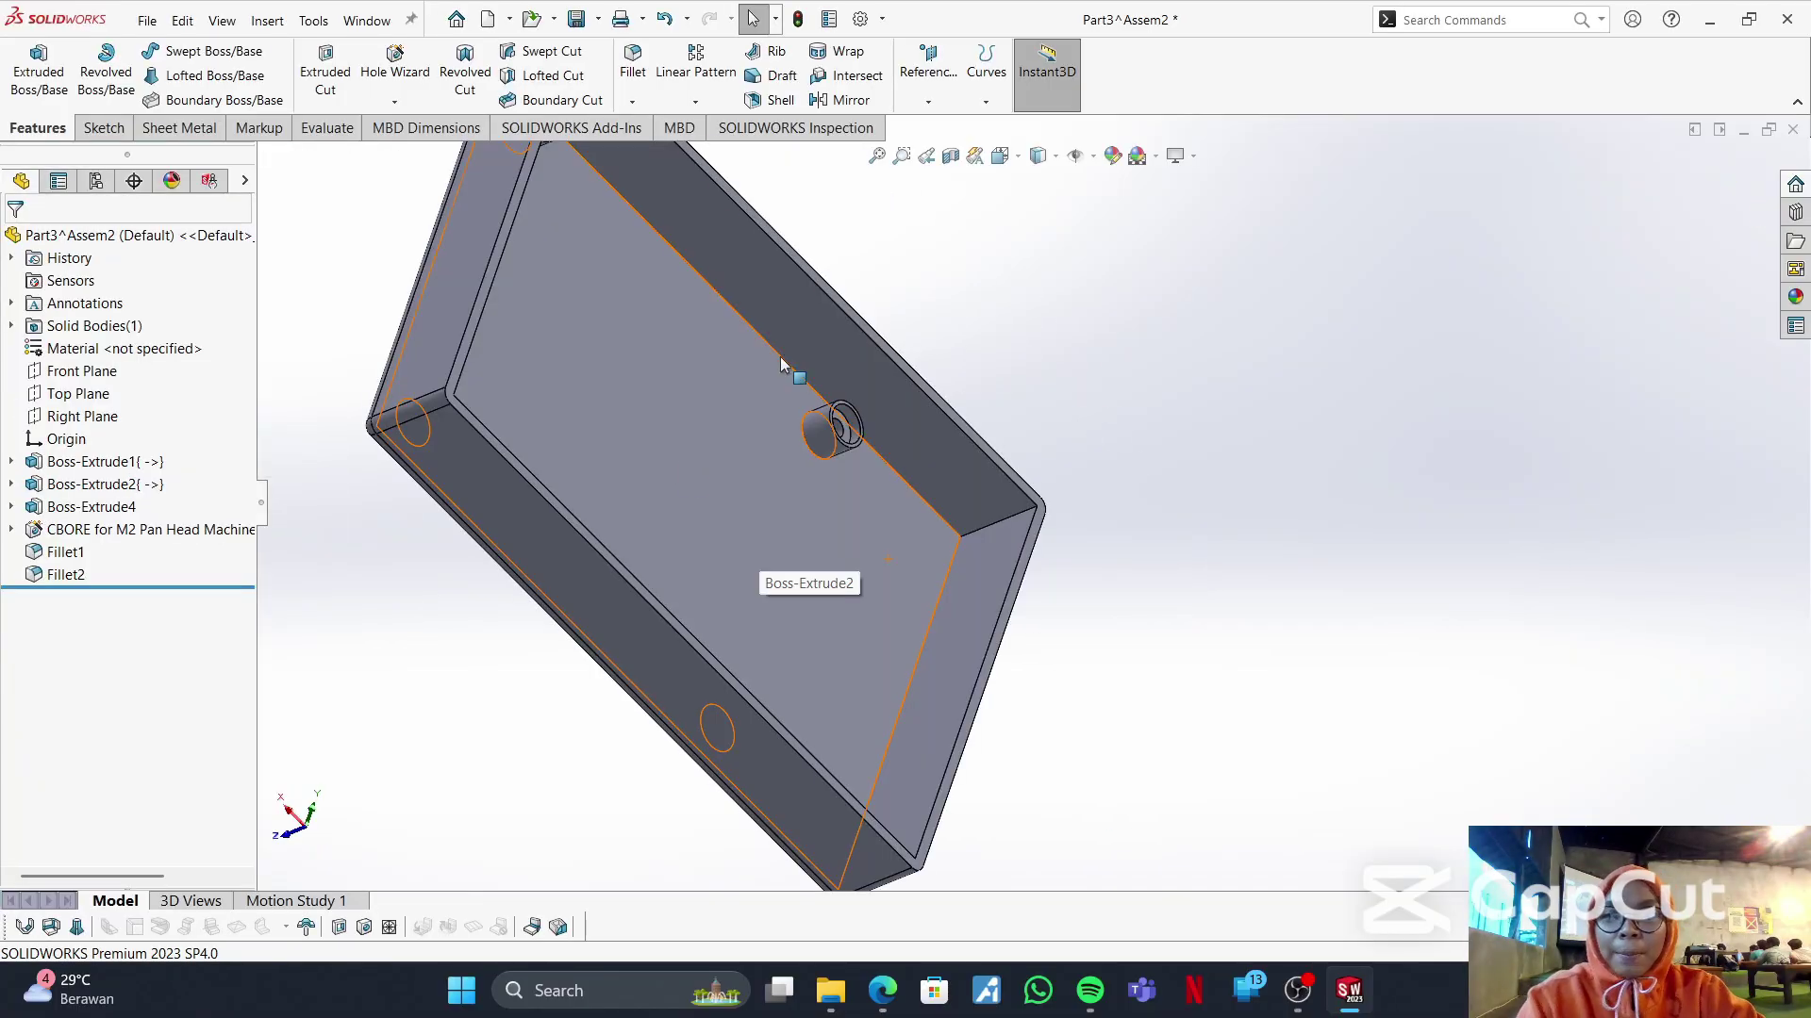
- Choose the lower half's inner floor face and the four inner corner edges of its walls as the items to fillet
left_click(634, 58)
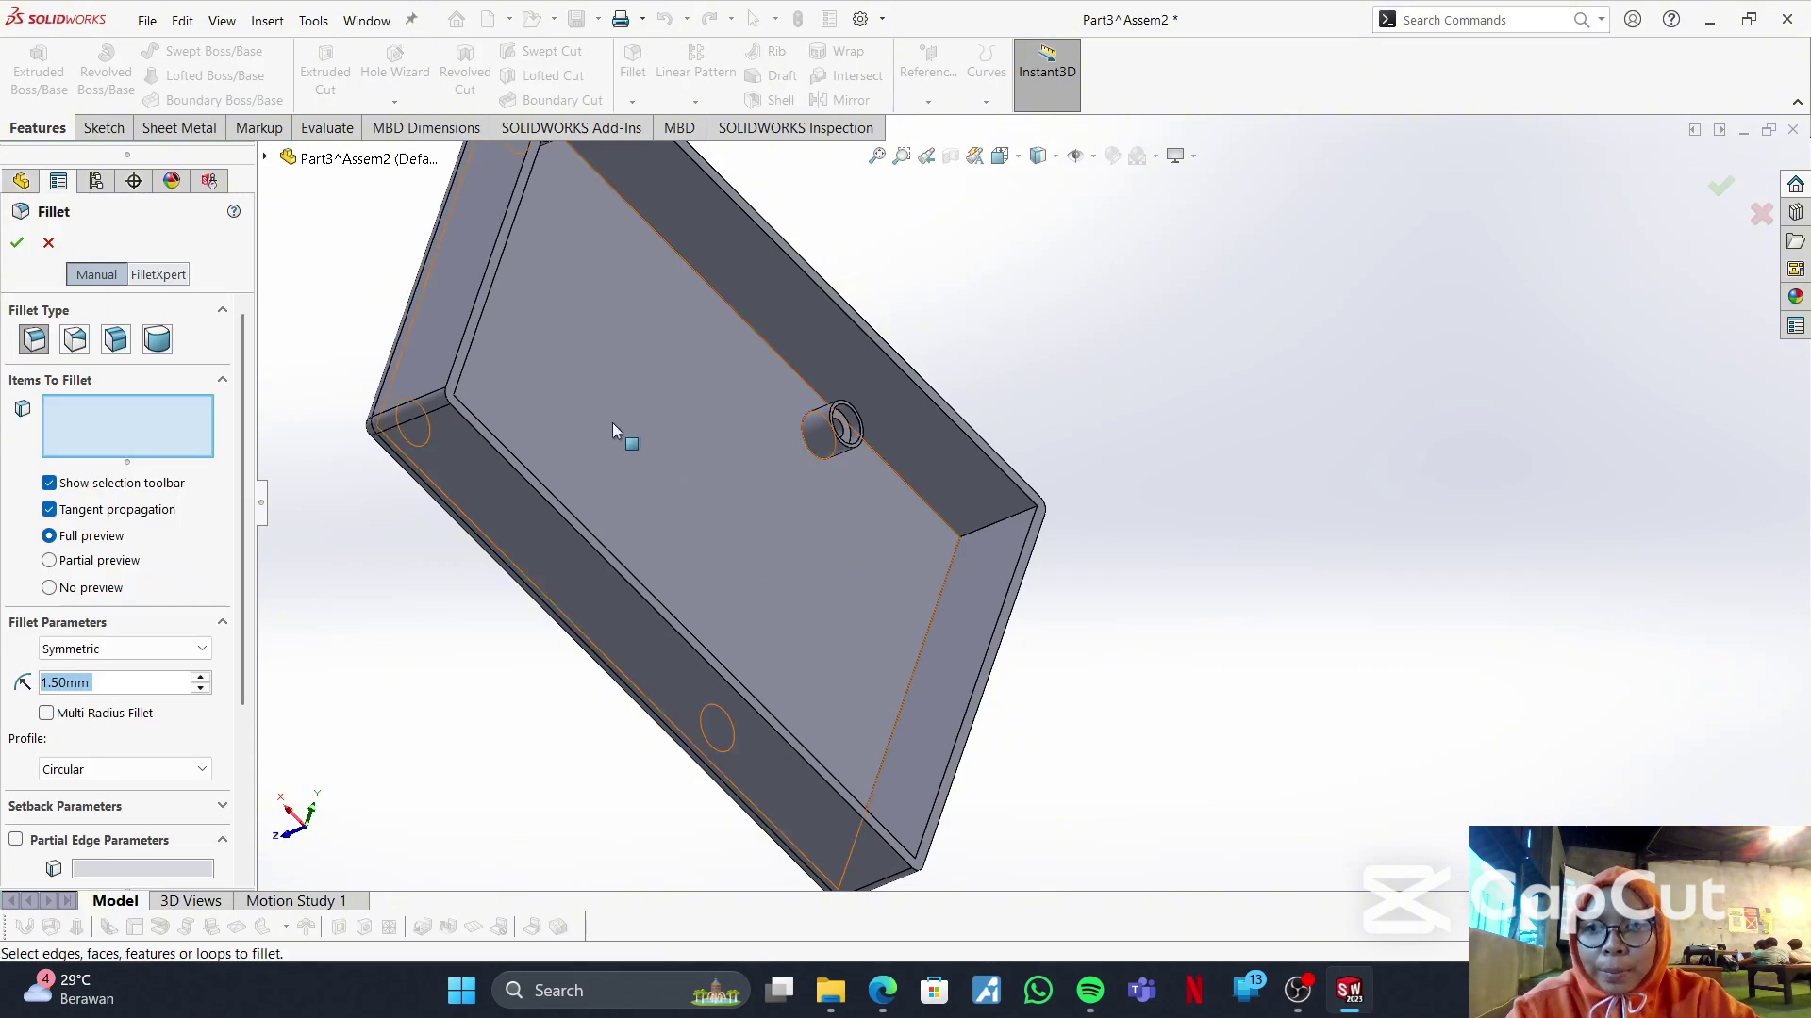
left_click(632, 450)
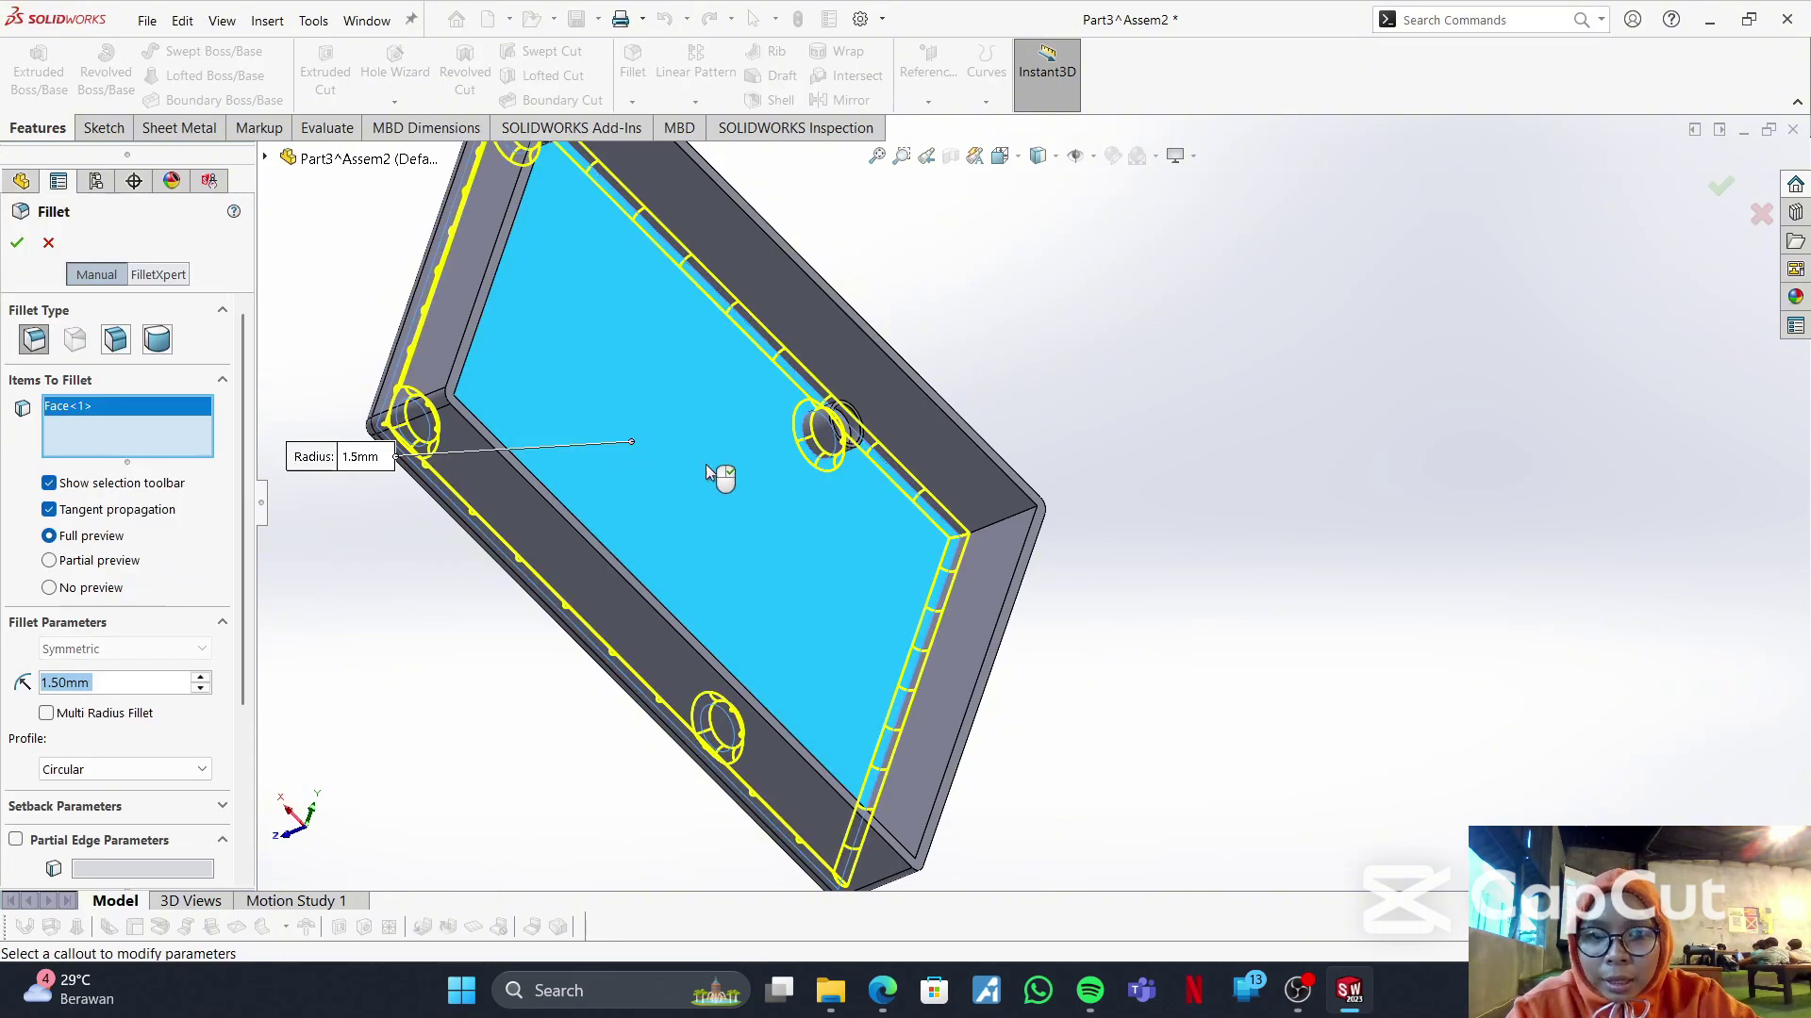
left_click(1004, 528)
middle_click_drag(1004, 528, 816, 703)
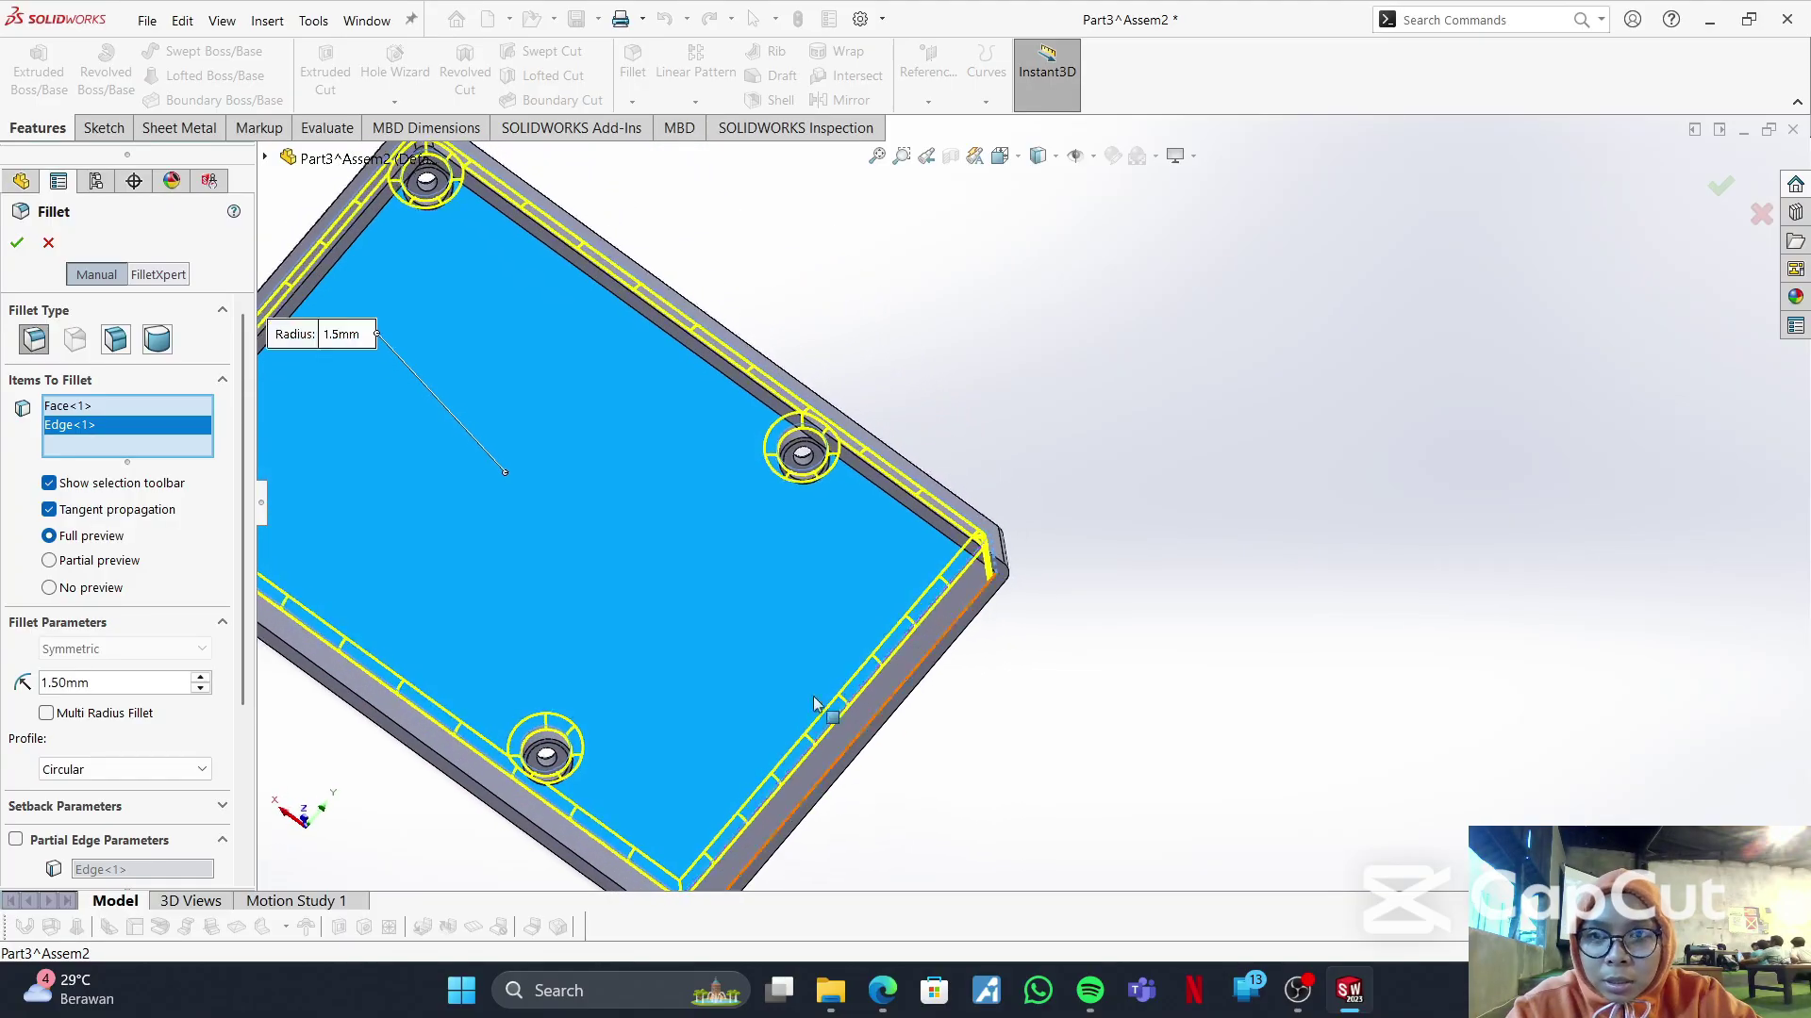
scroll(712, 761, "up", 3)
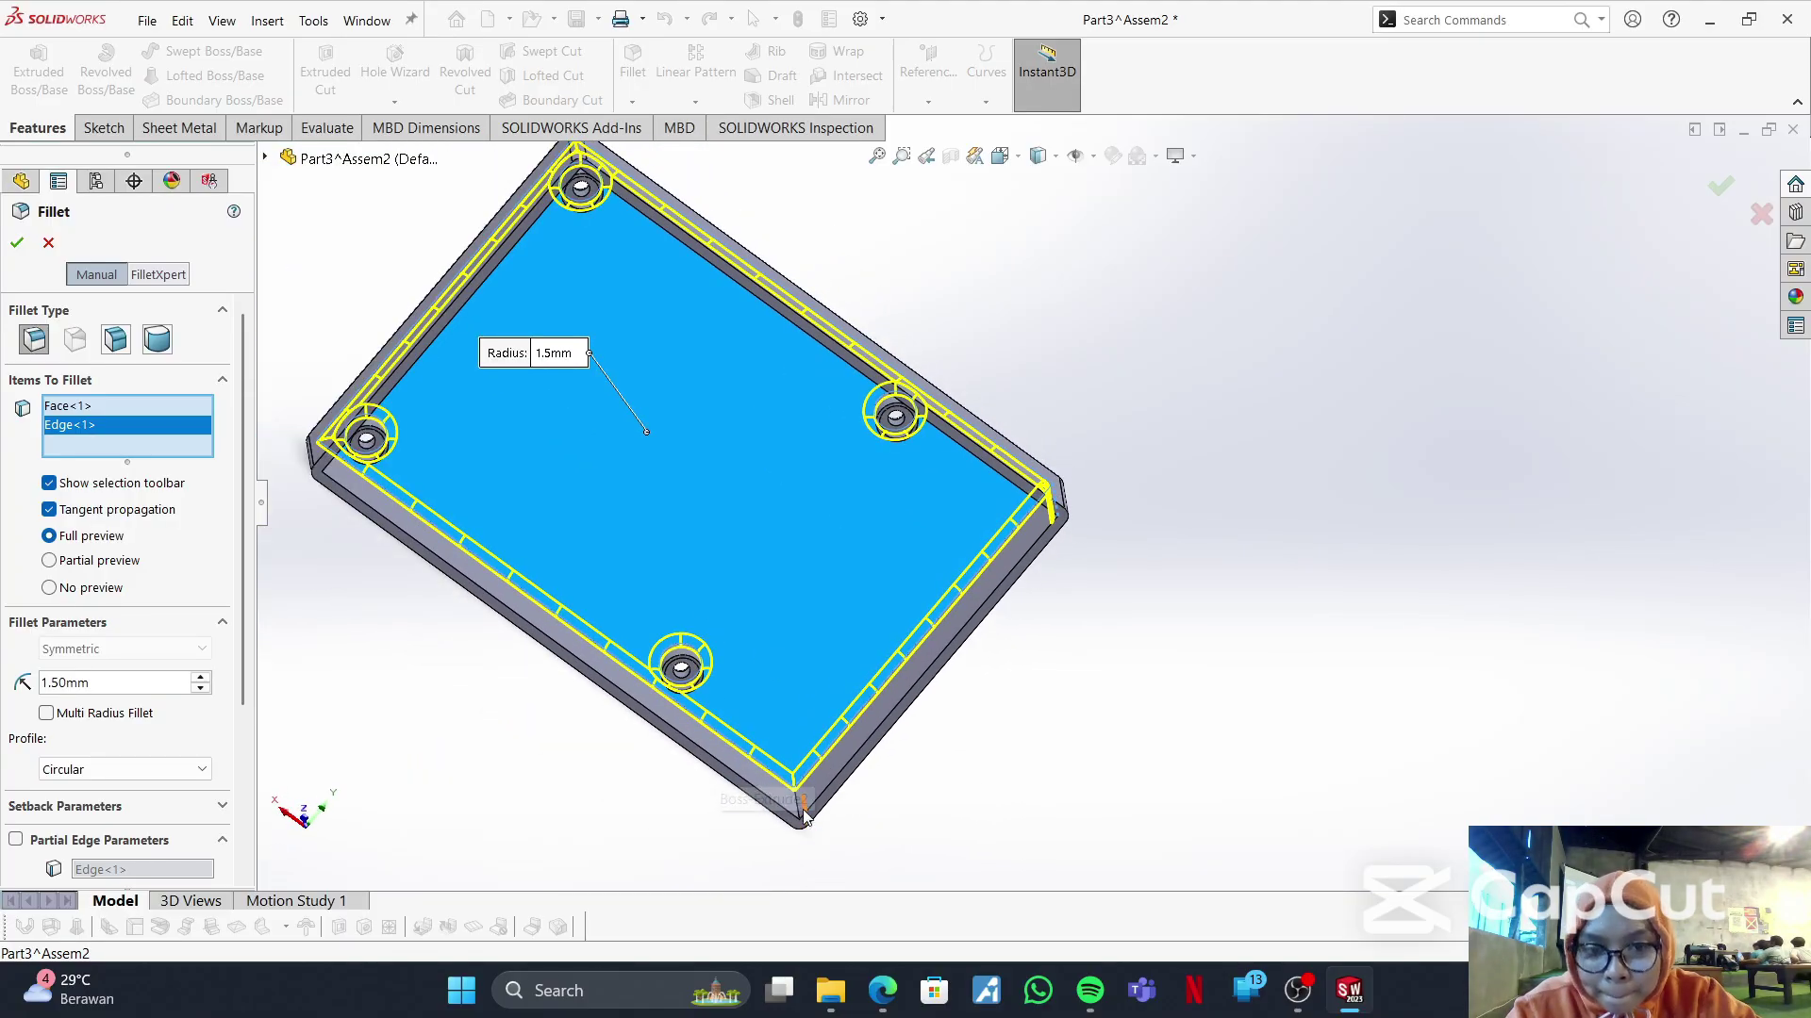
left_click(797, 804)
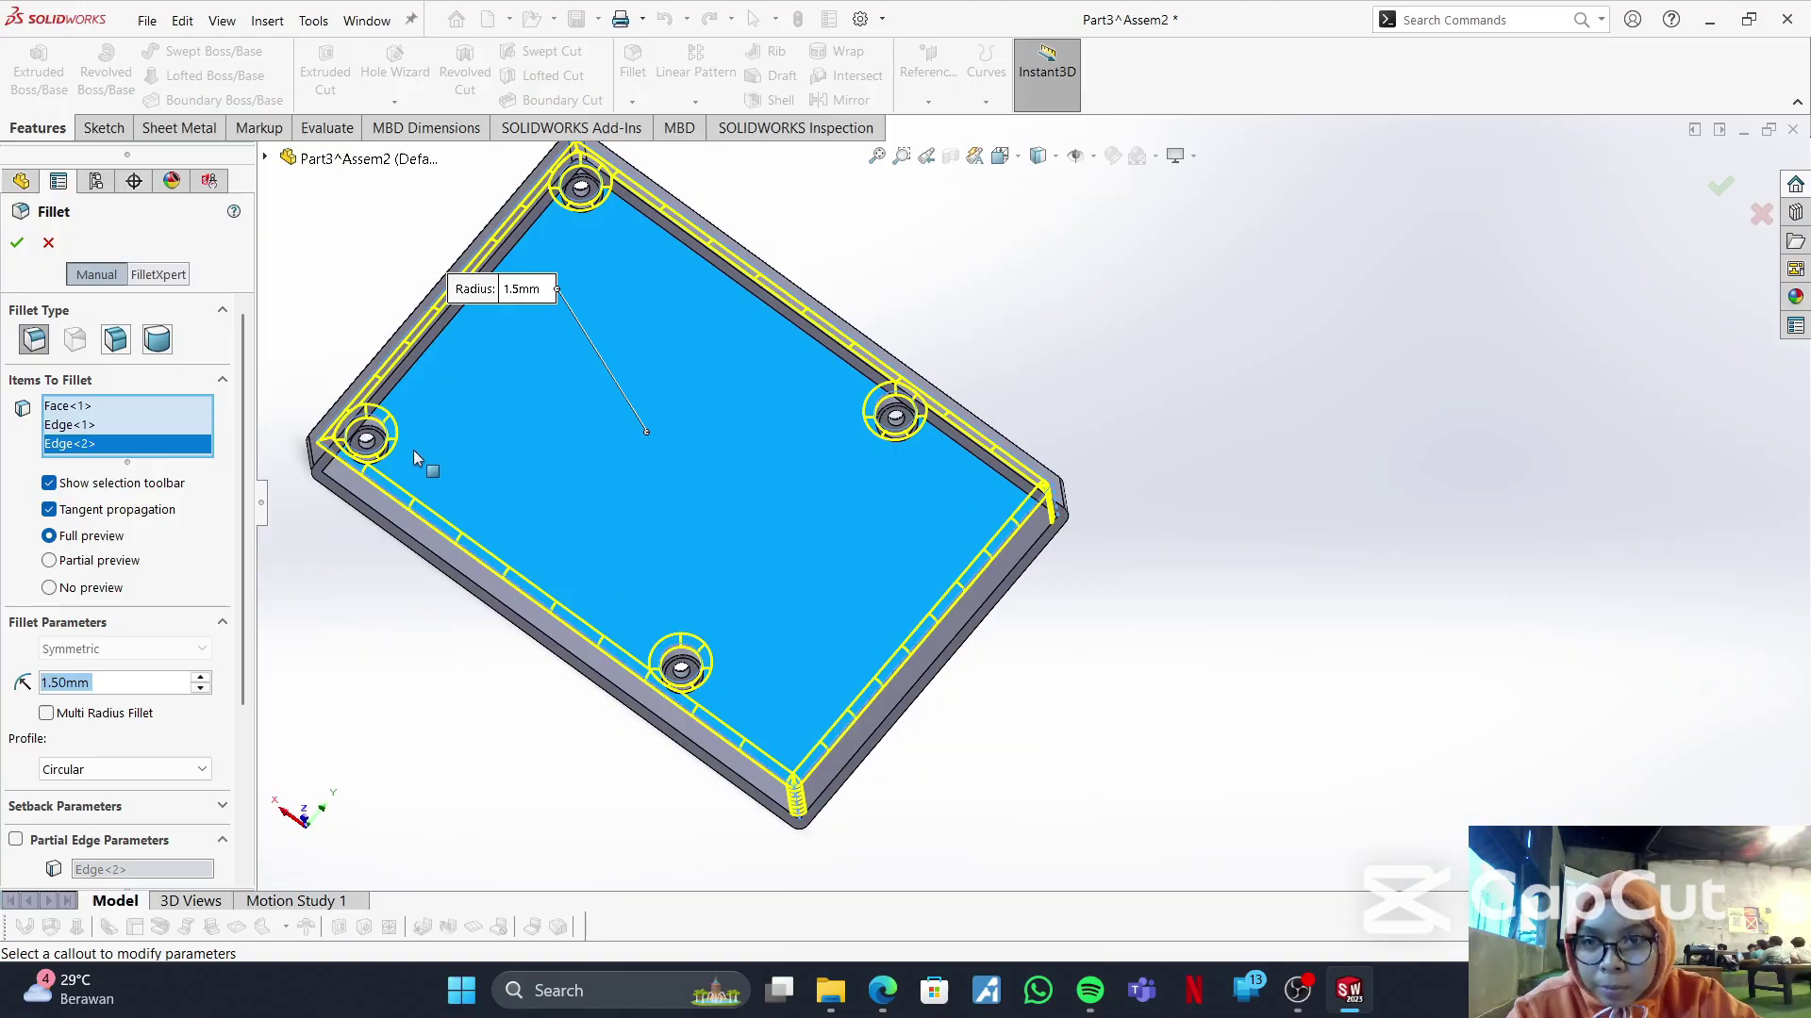
middle_click_drag(617, 466, 528, 471)
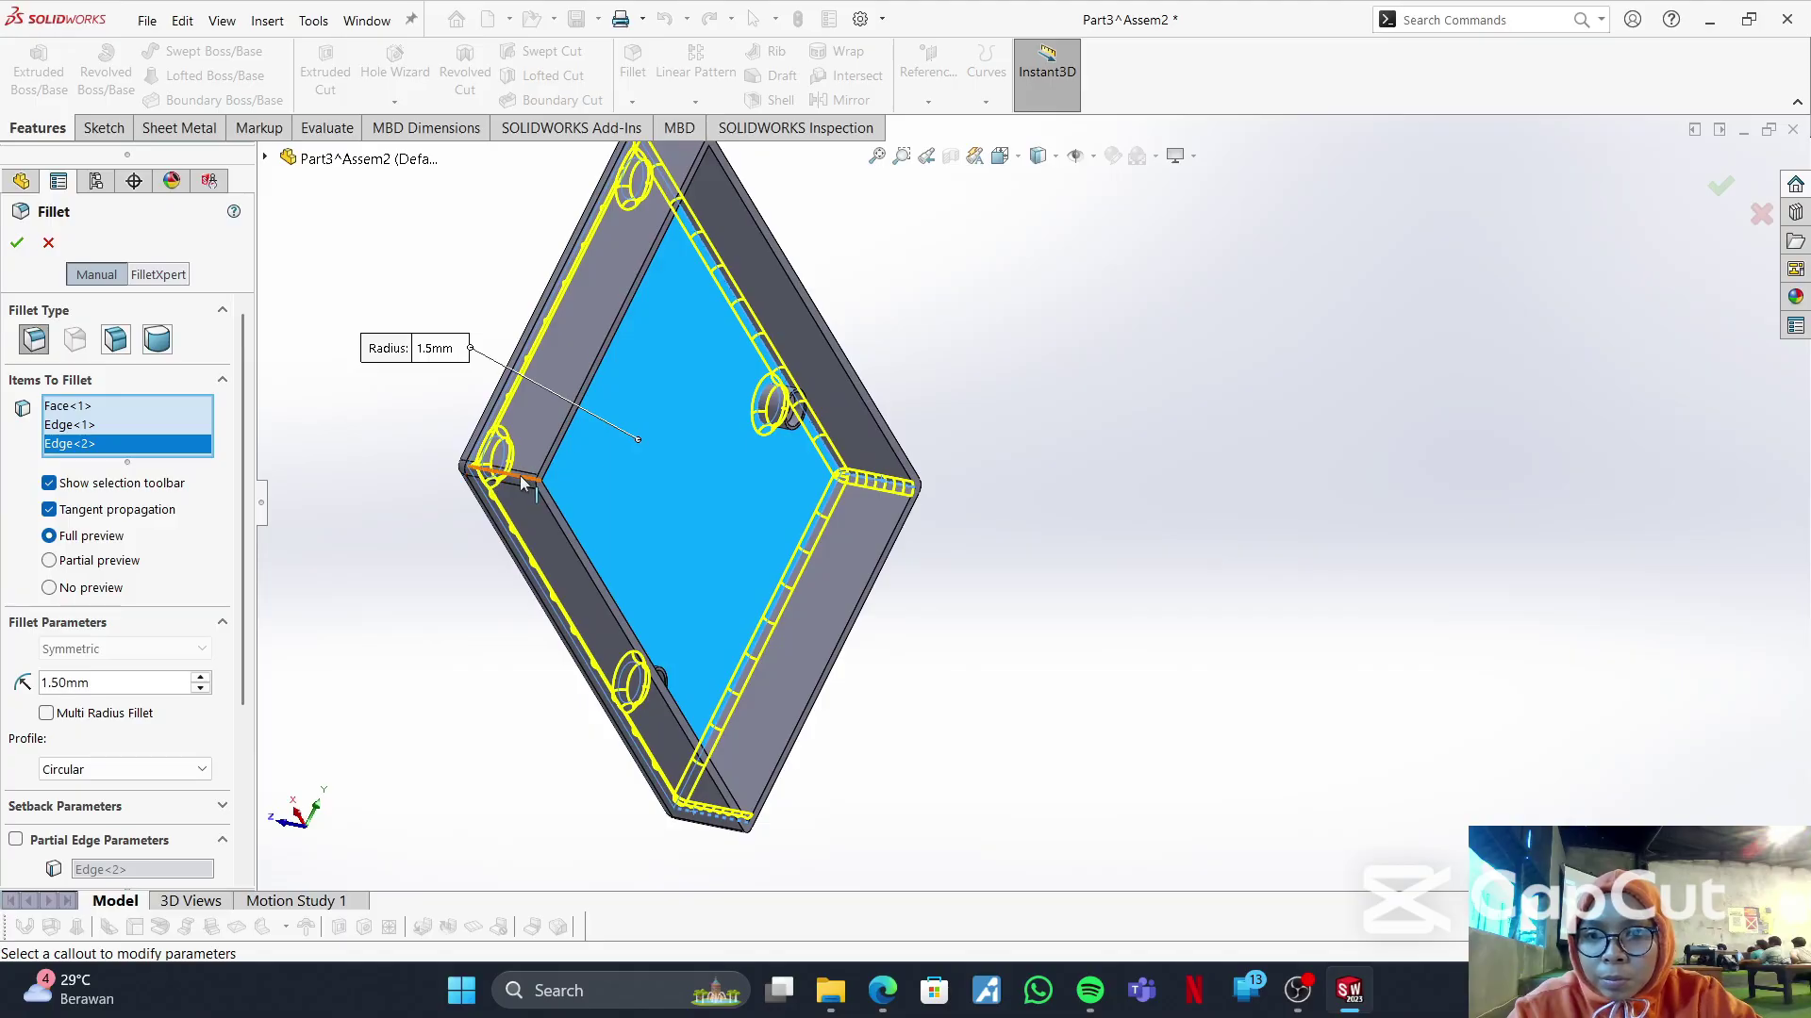
left_click(520, 483)
middle_click_drag(704, 373, 611, 698)
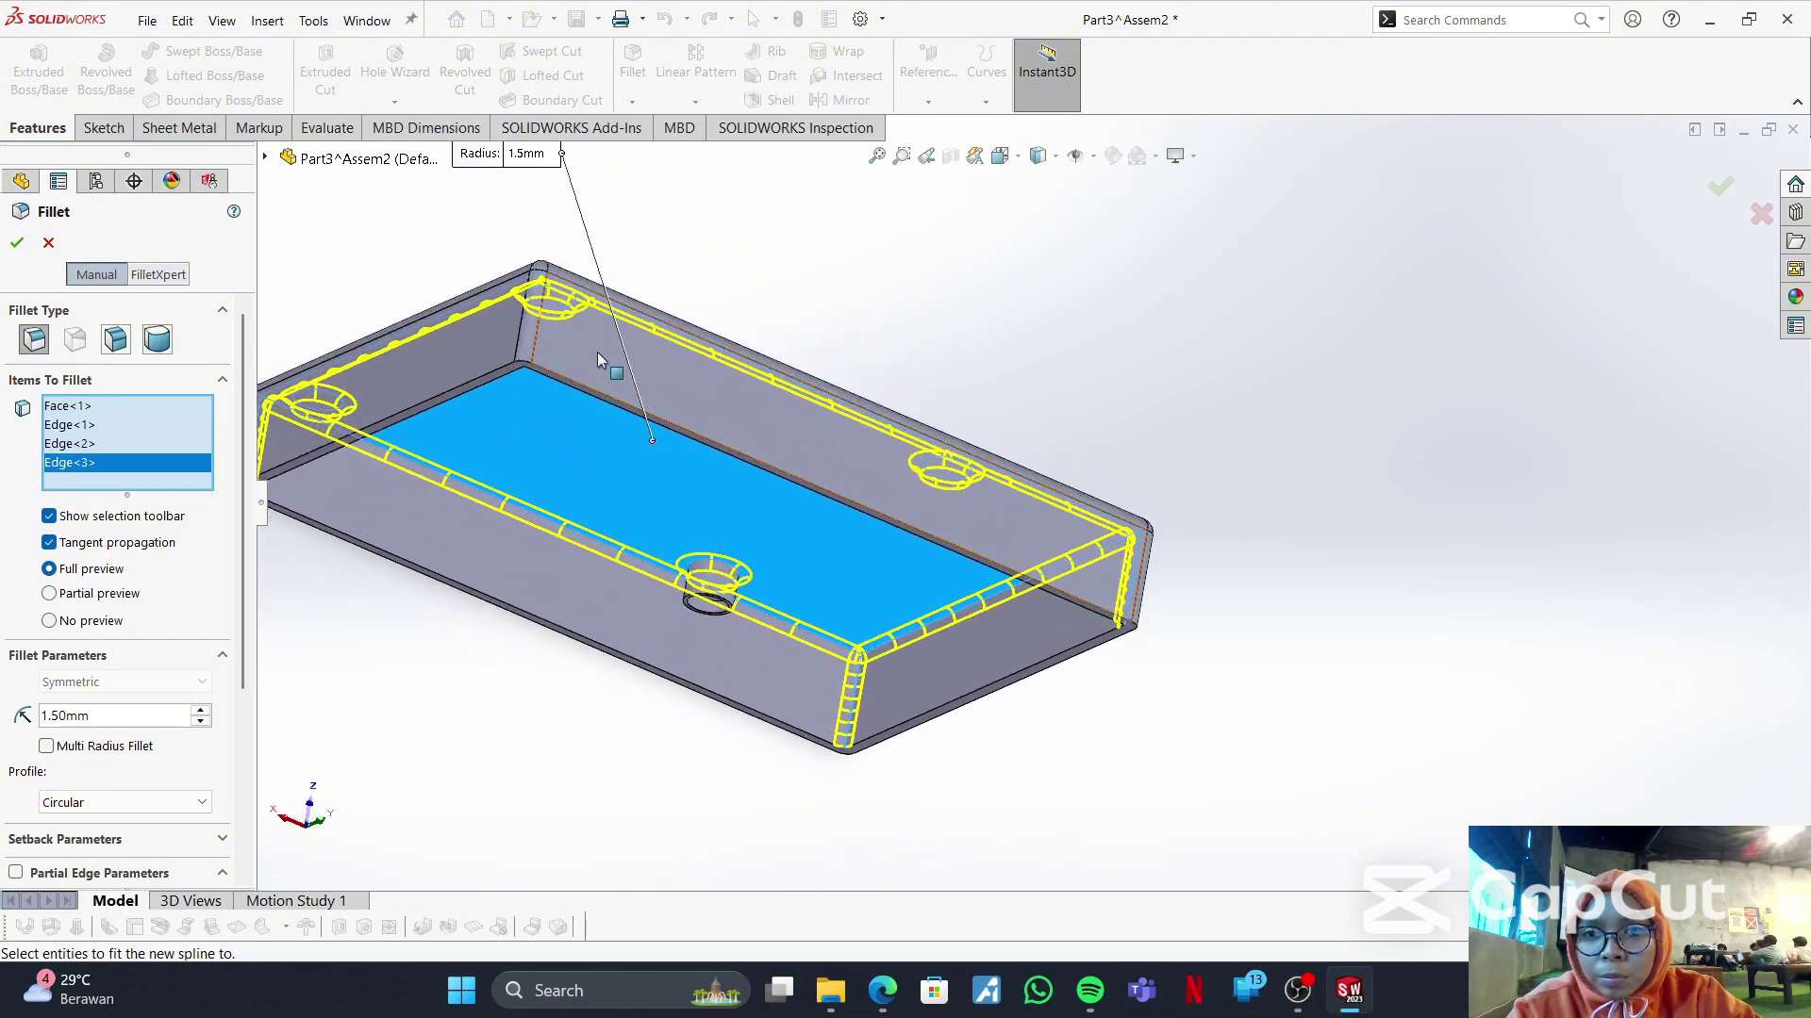
left_click(534, 349)
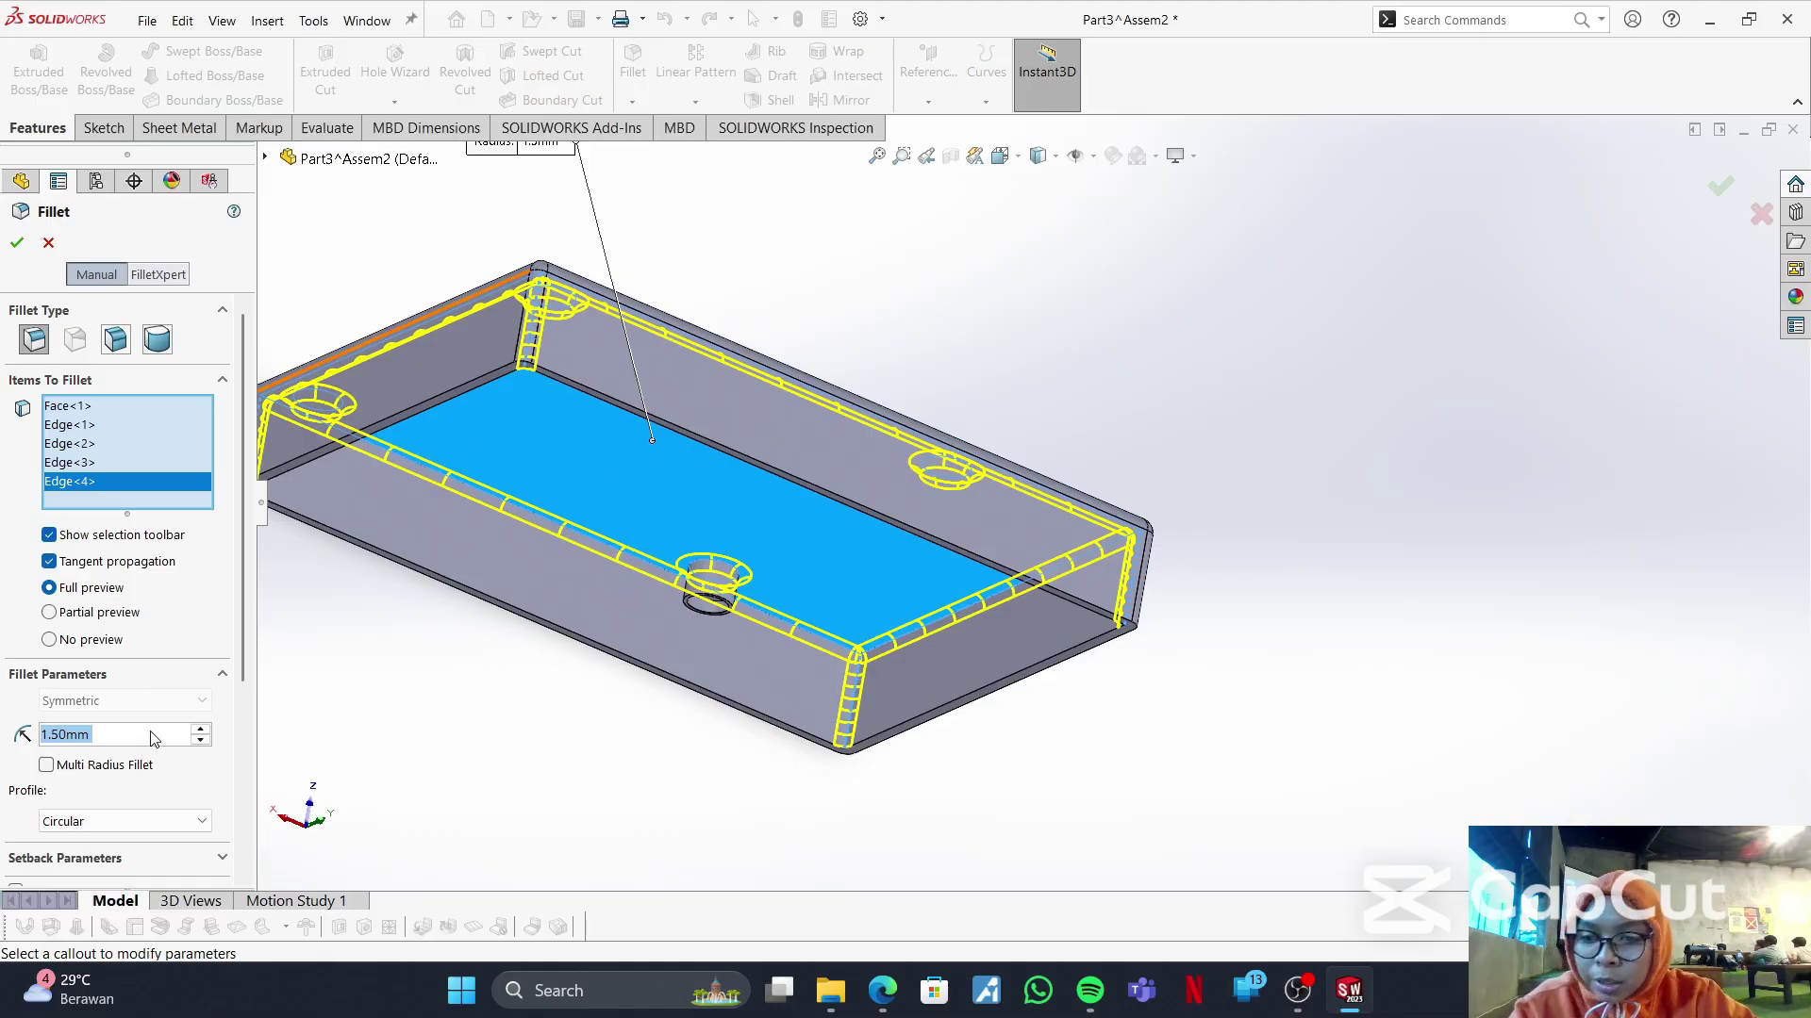
- Set the inner fillet's radius to 0.5 mm and apply it to the lower half's chosen floor face and corner edges
type("0.5")
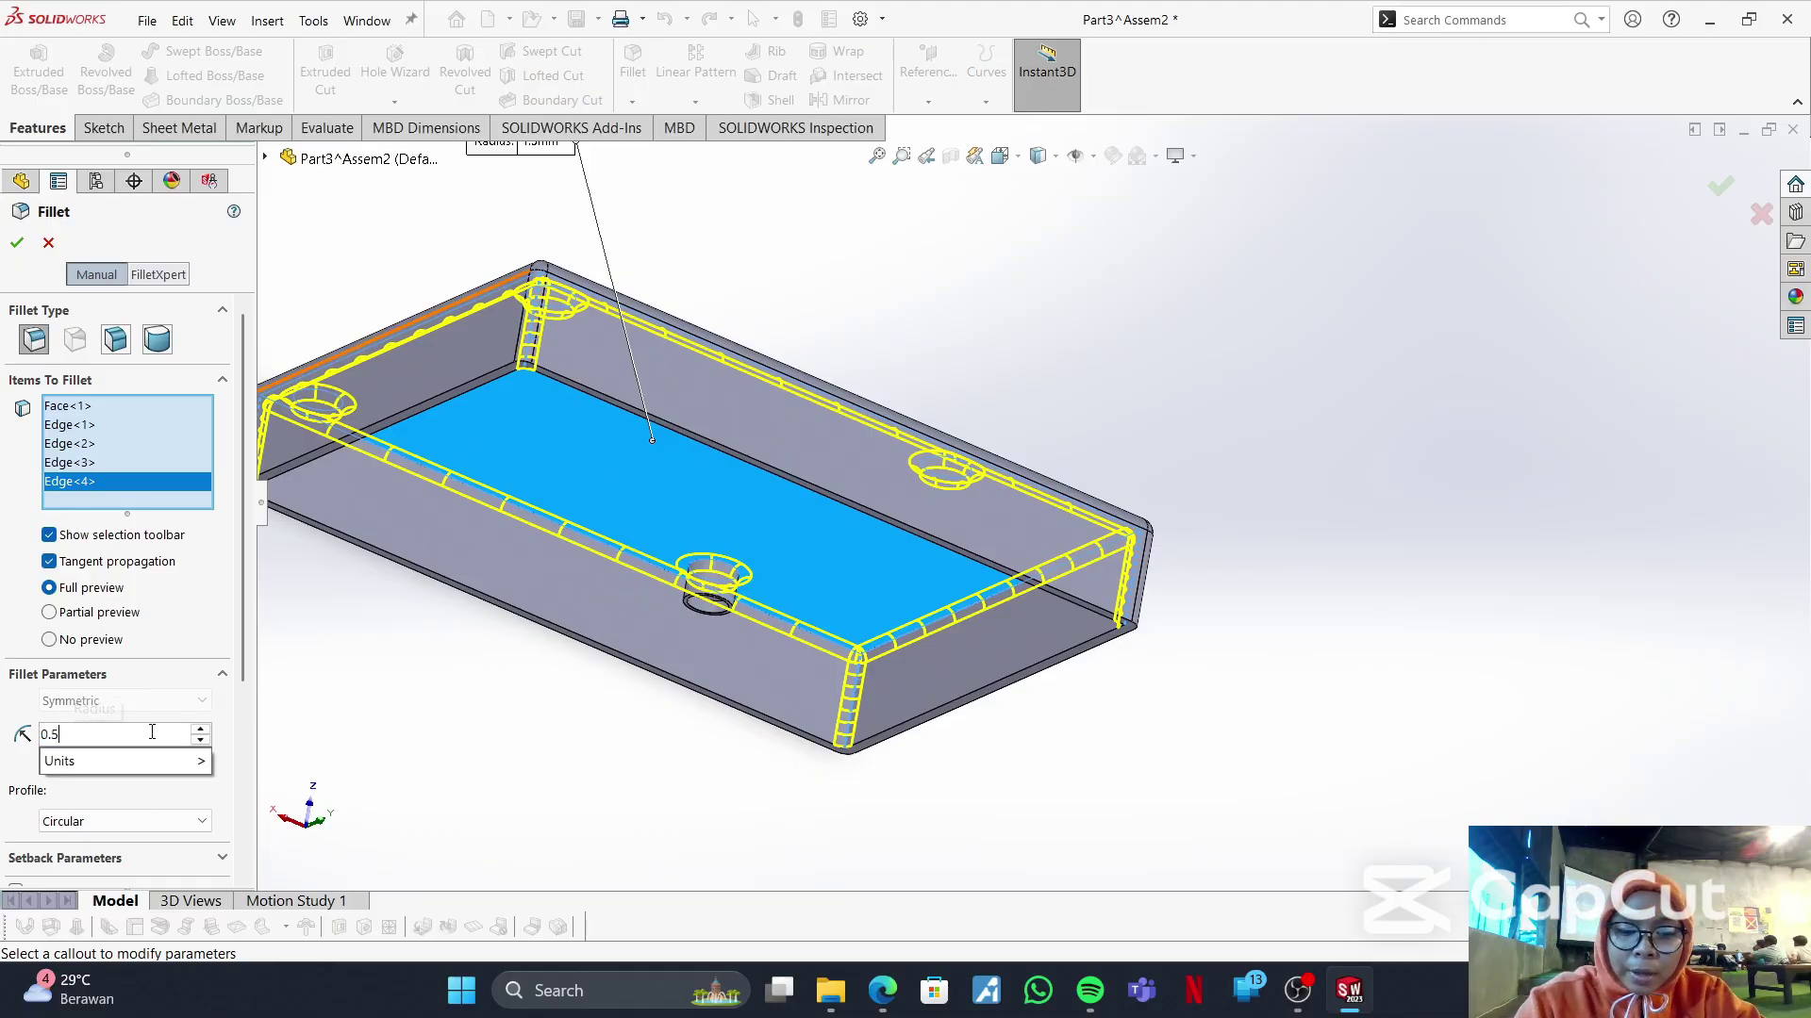
key("Return")
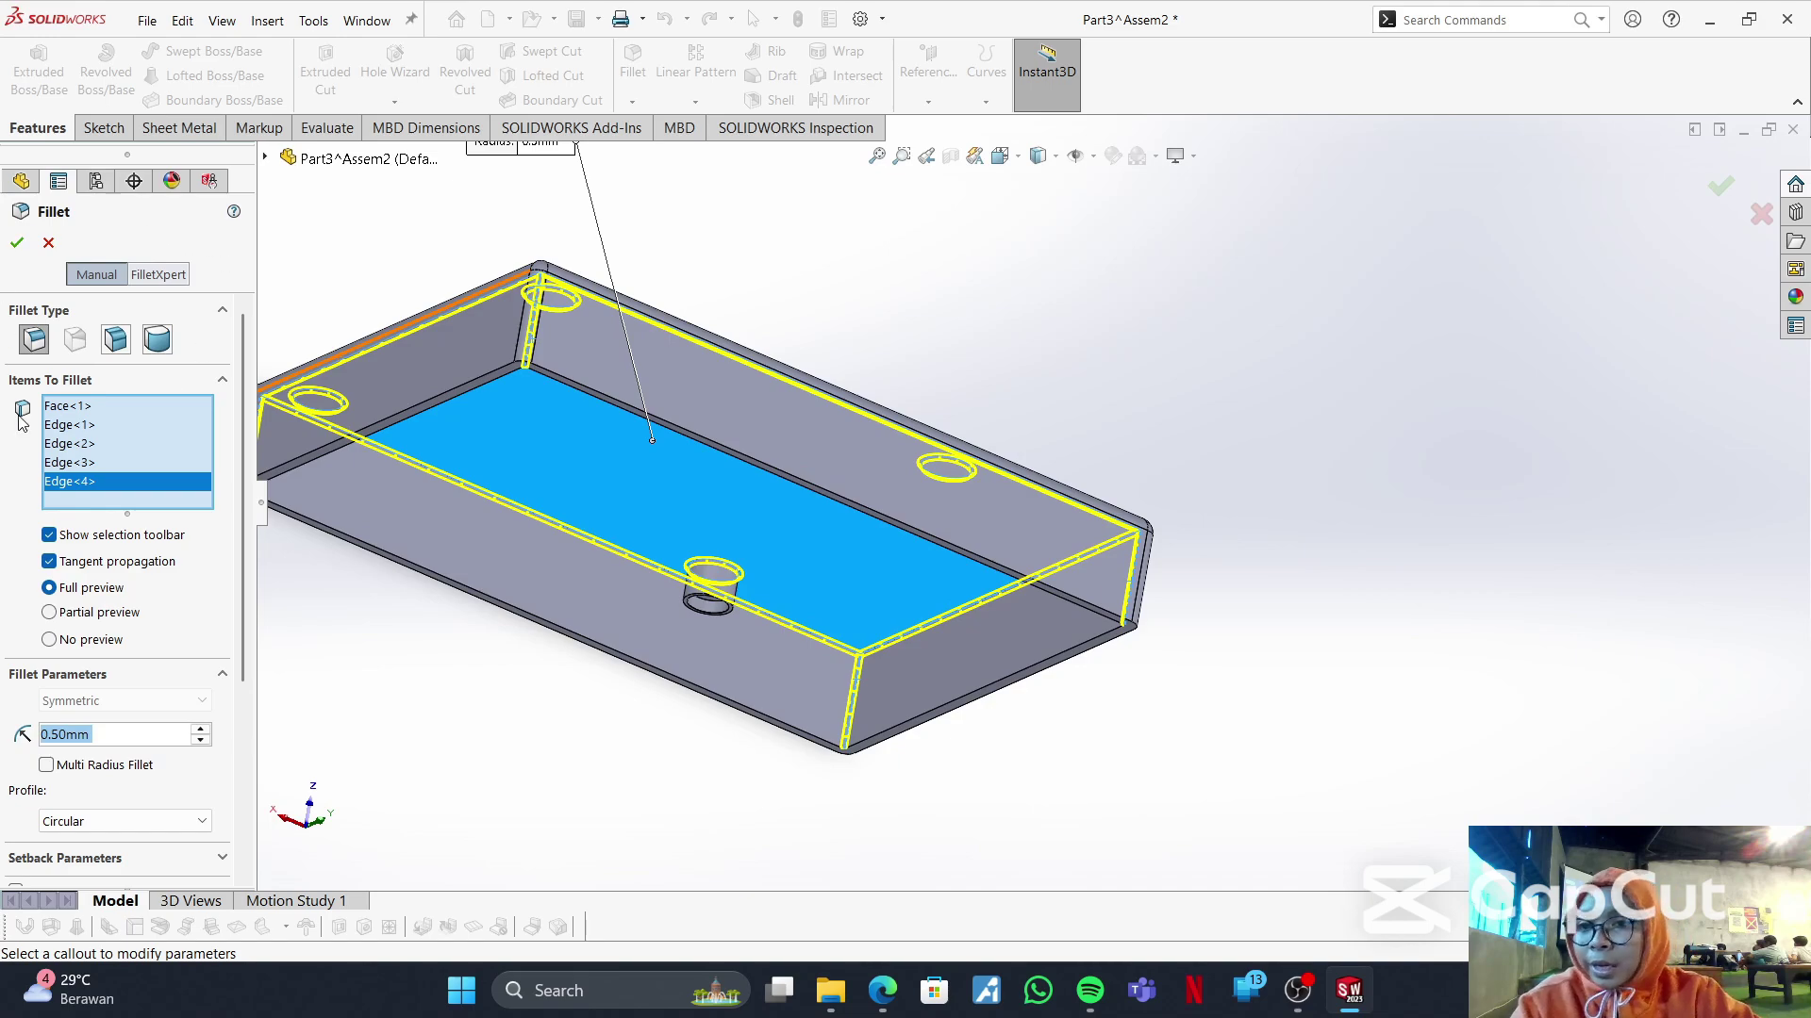
left_click(23, 249)
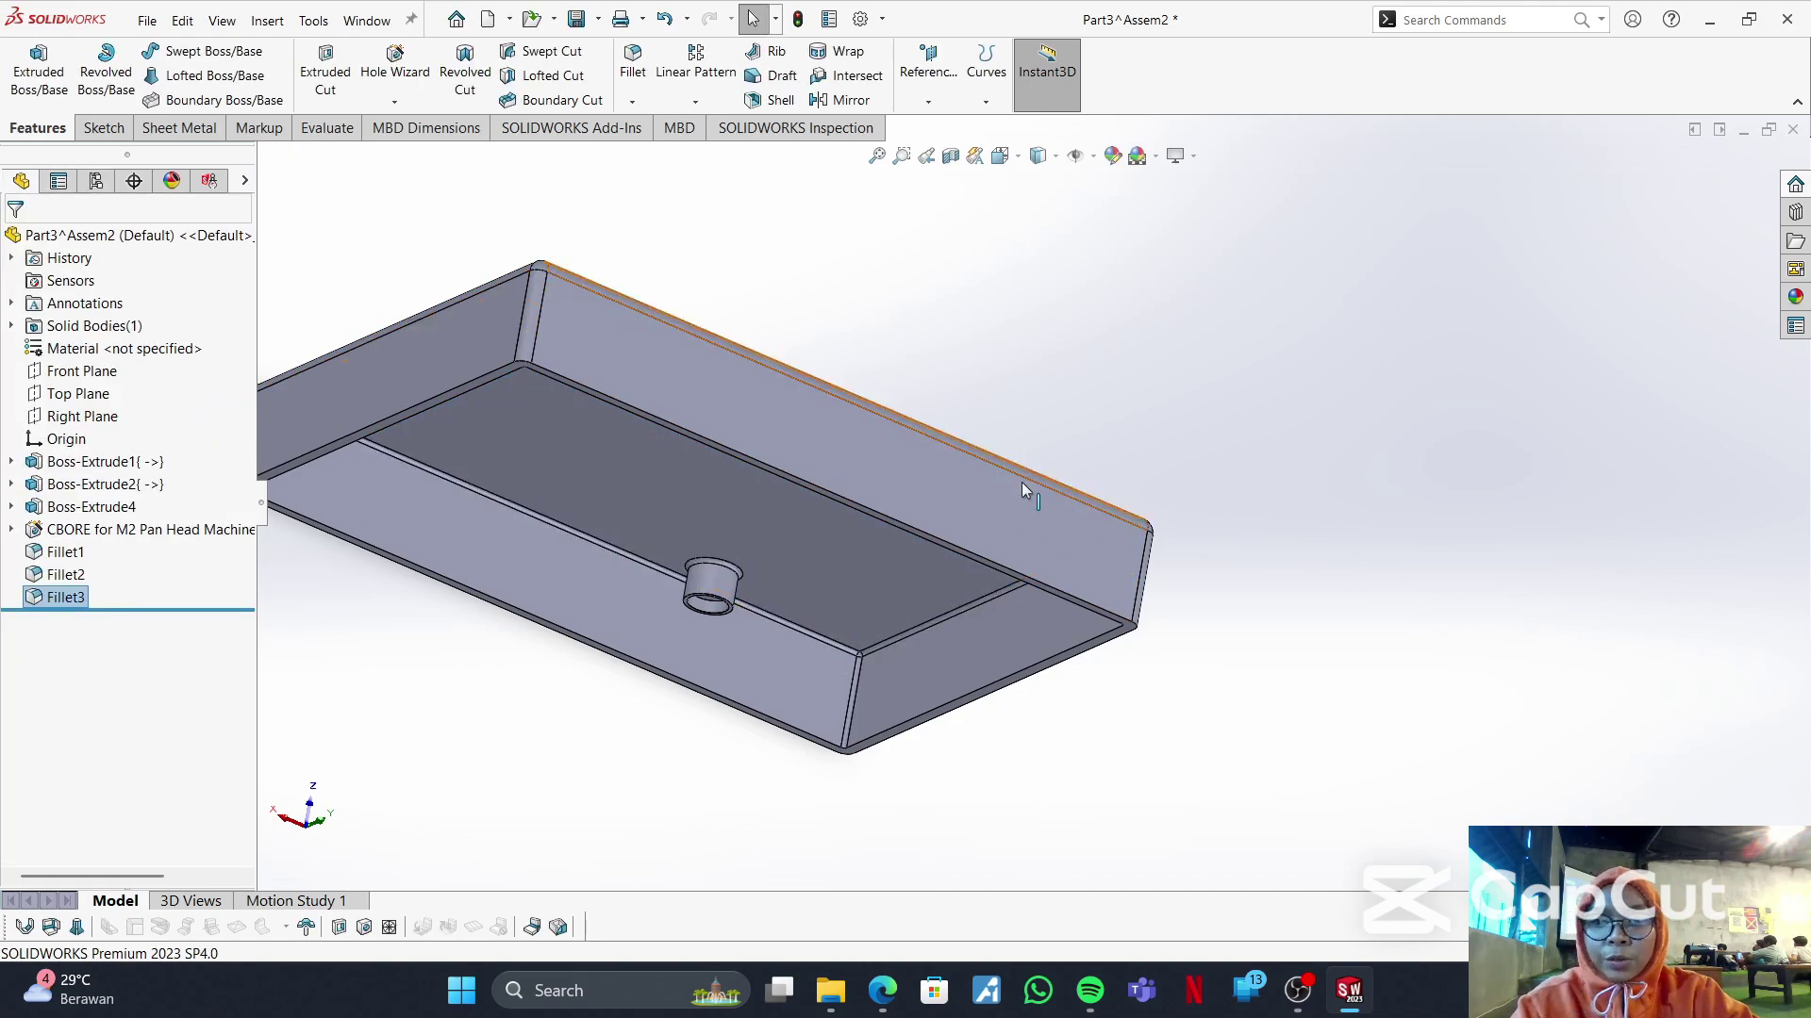
middle_click_drag(1022, 490, 950, 702)
scroll(869, 635, "up", 5)
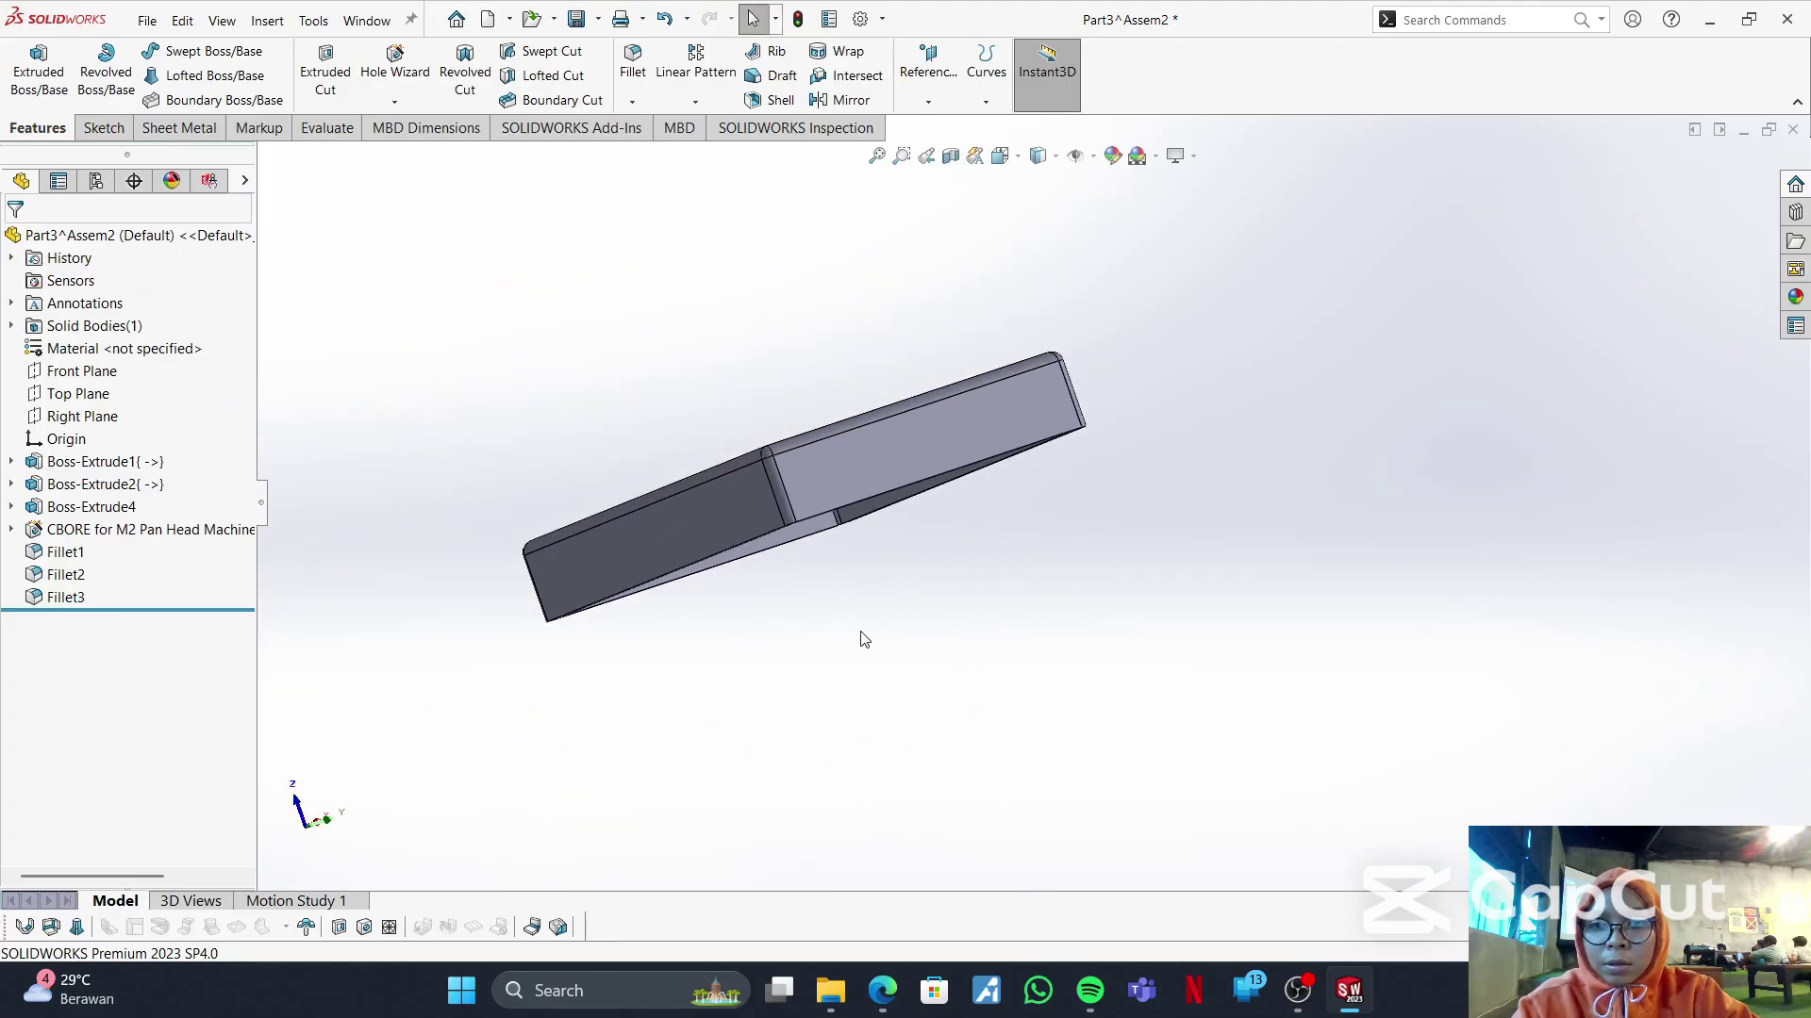
- Return to the Assem2 assembly, rebuild it with the changed parts, and dismiss the rebuild report
middle_click_drag(795, 562, 795, 461)
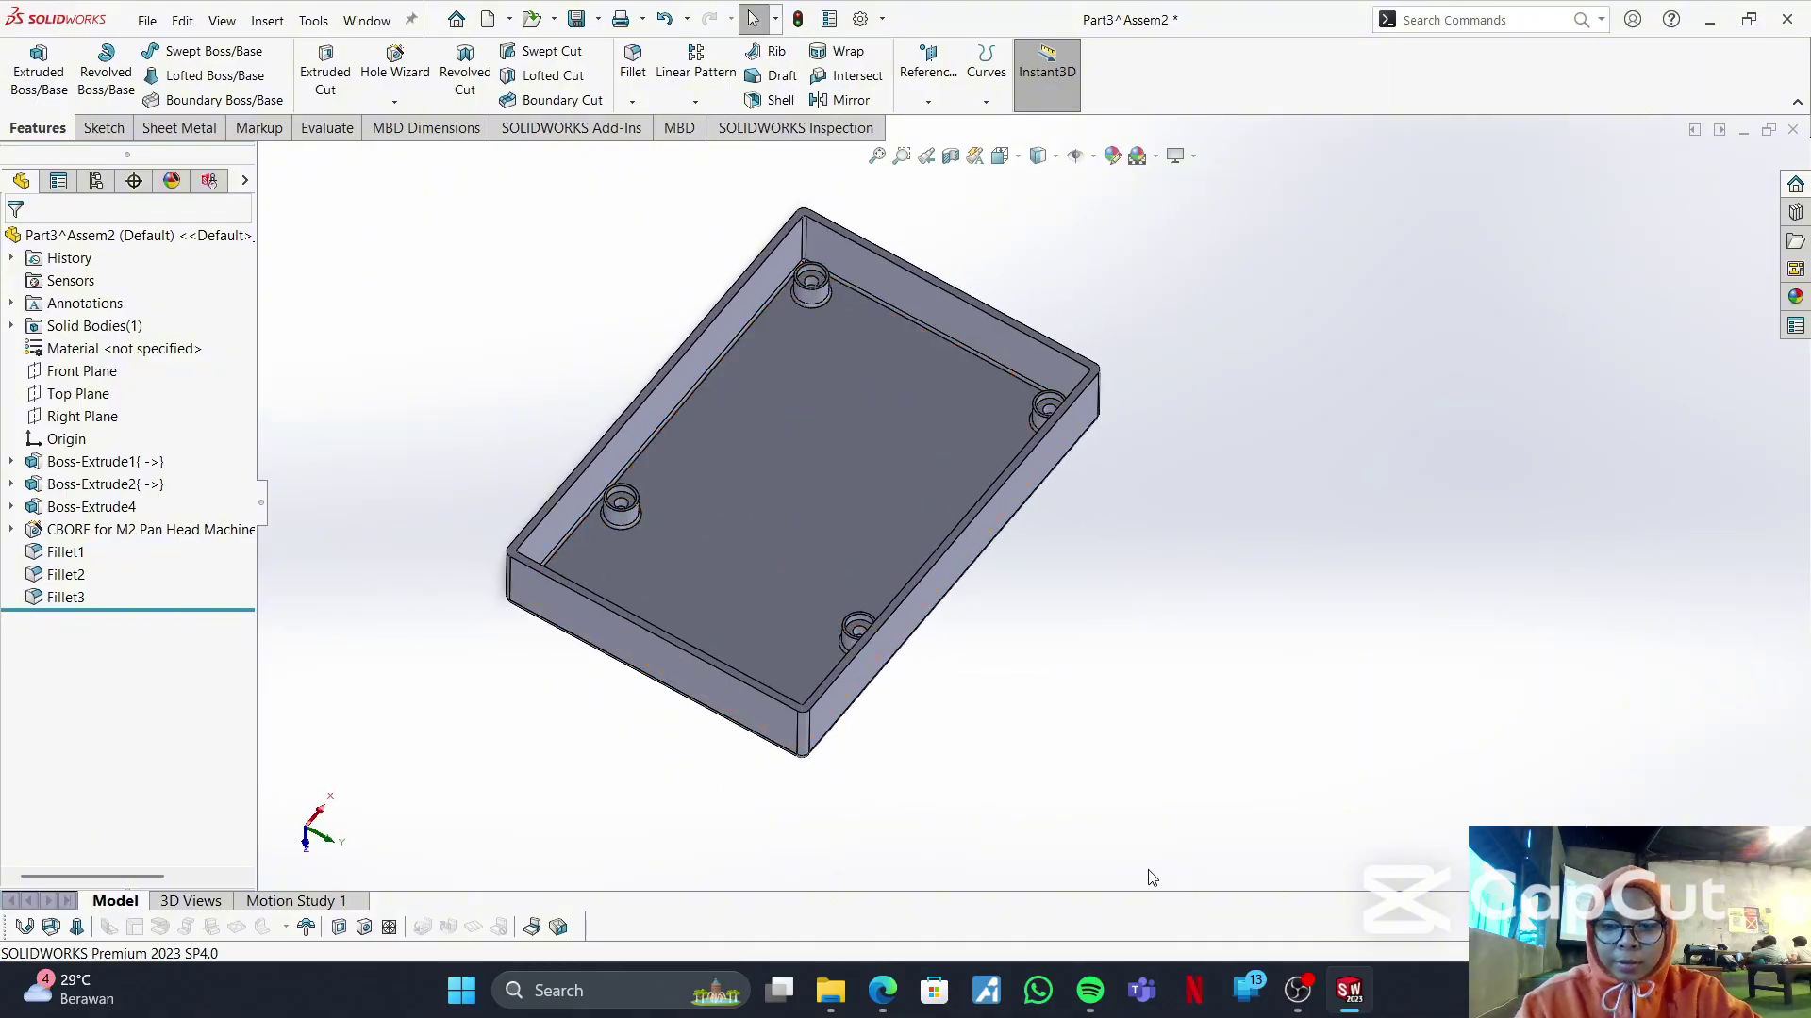
mouse_move(1350, 997)
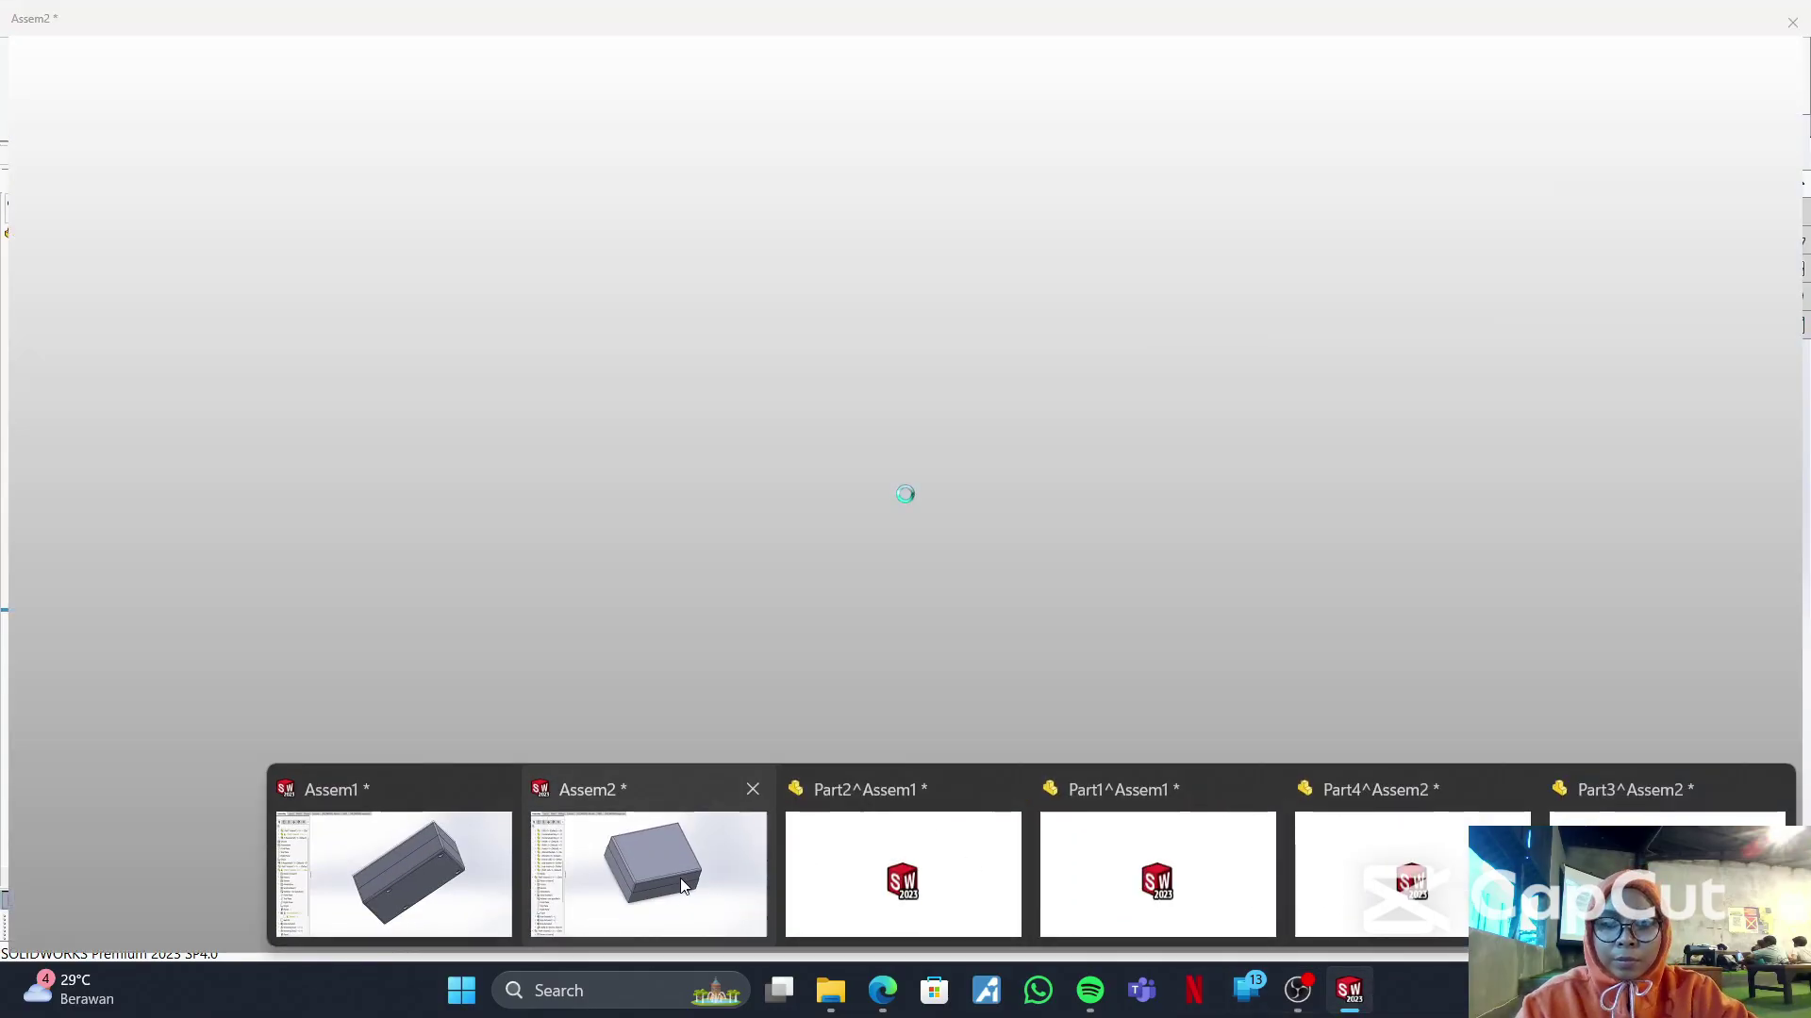
left_click(647, 866)
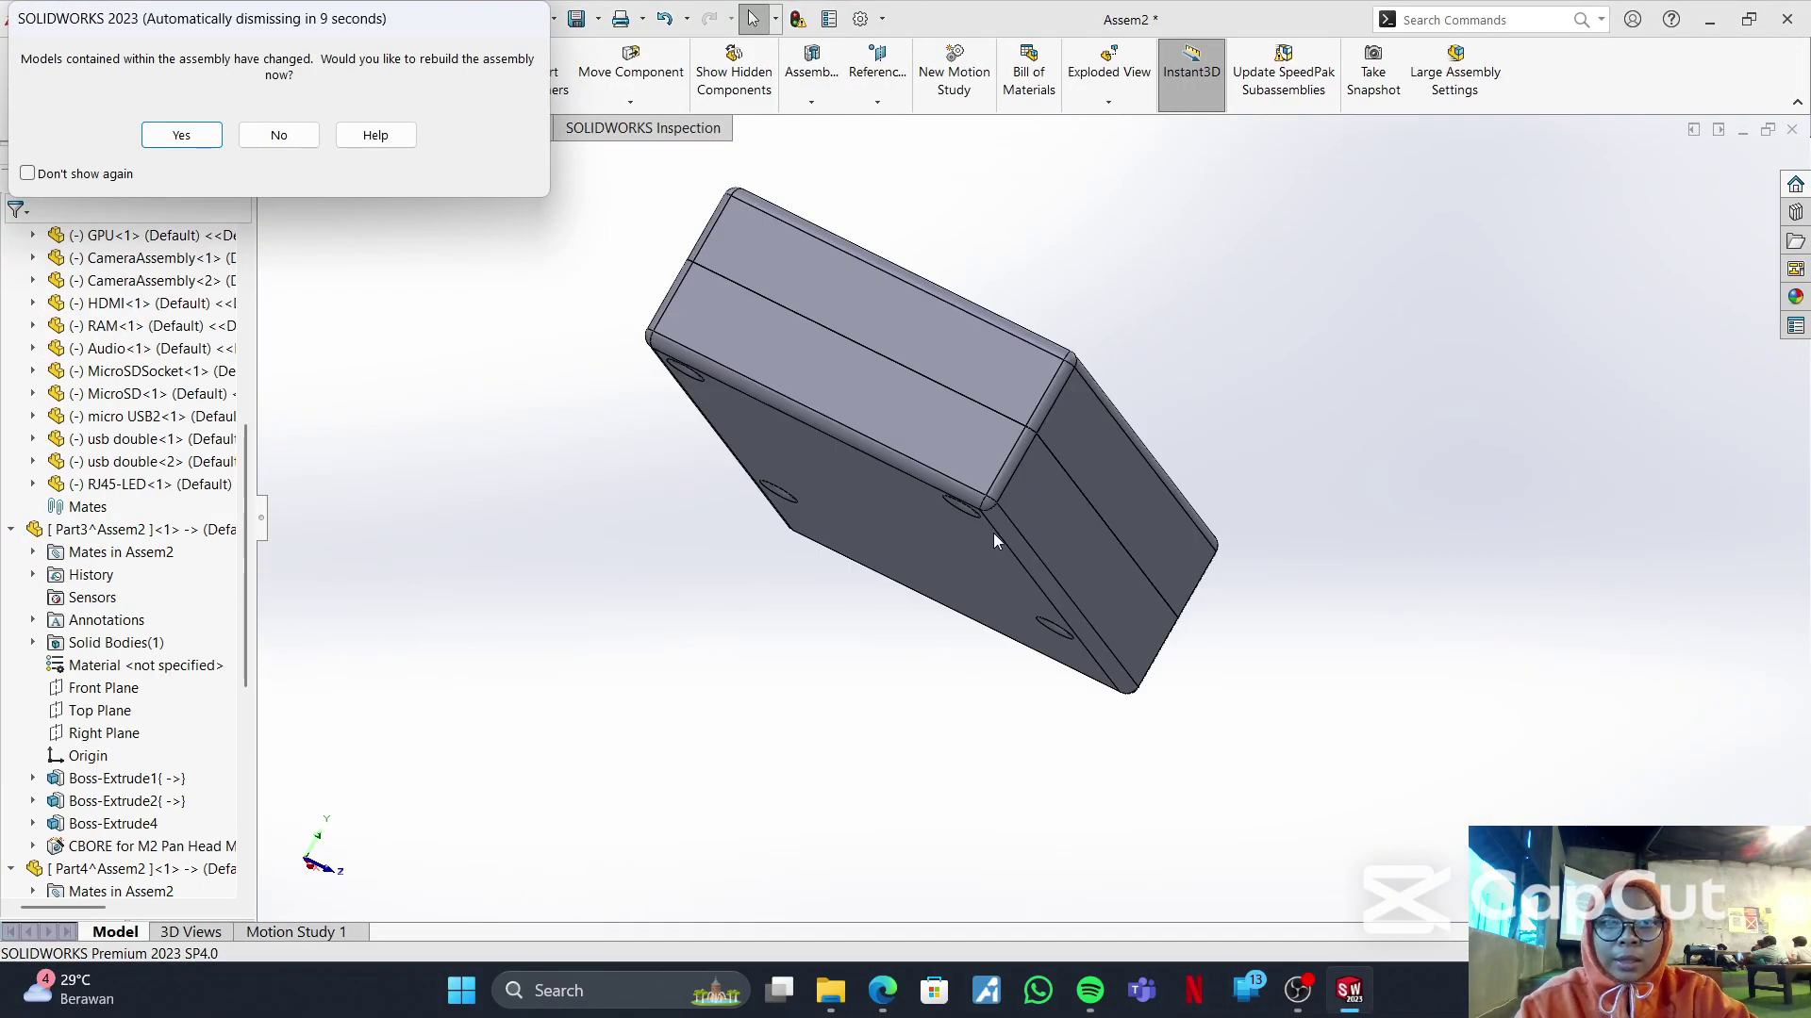
left_click(182, 135)
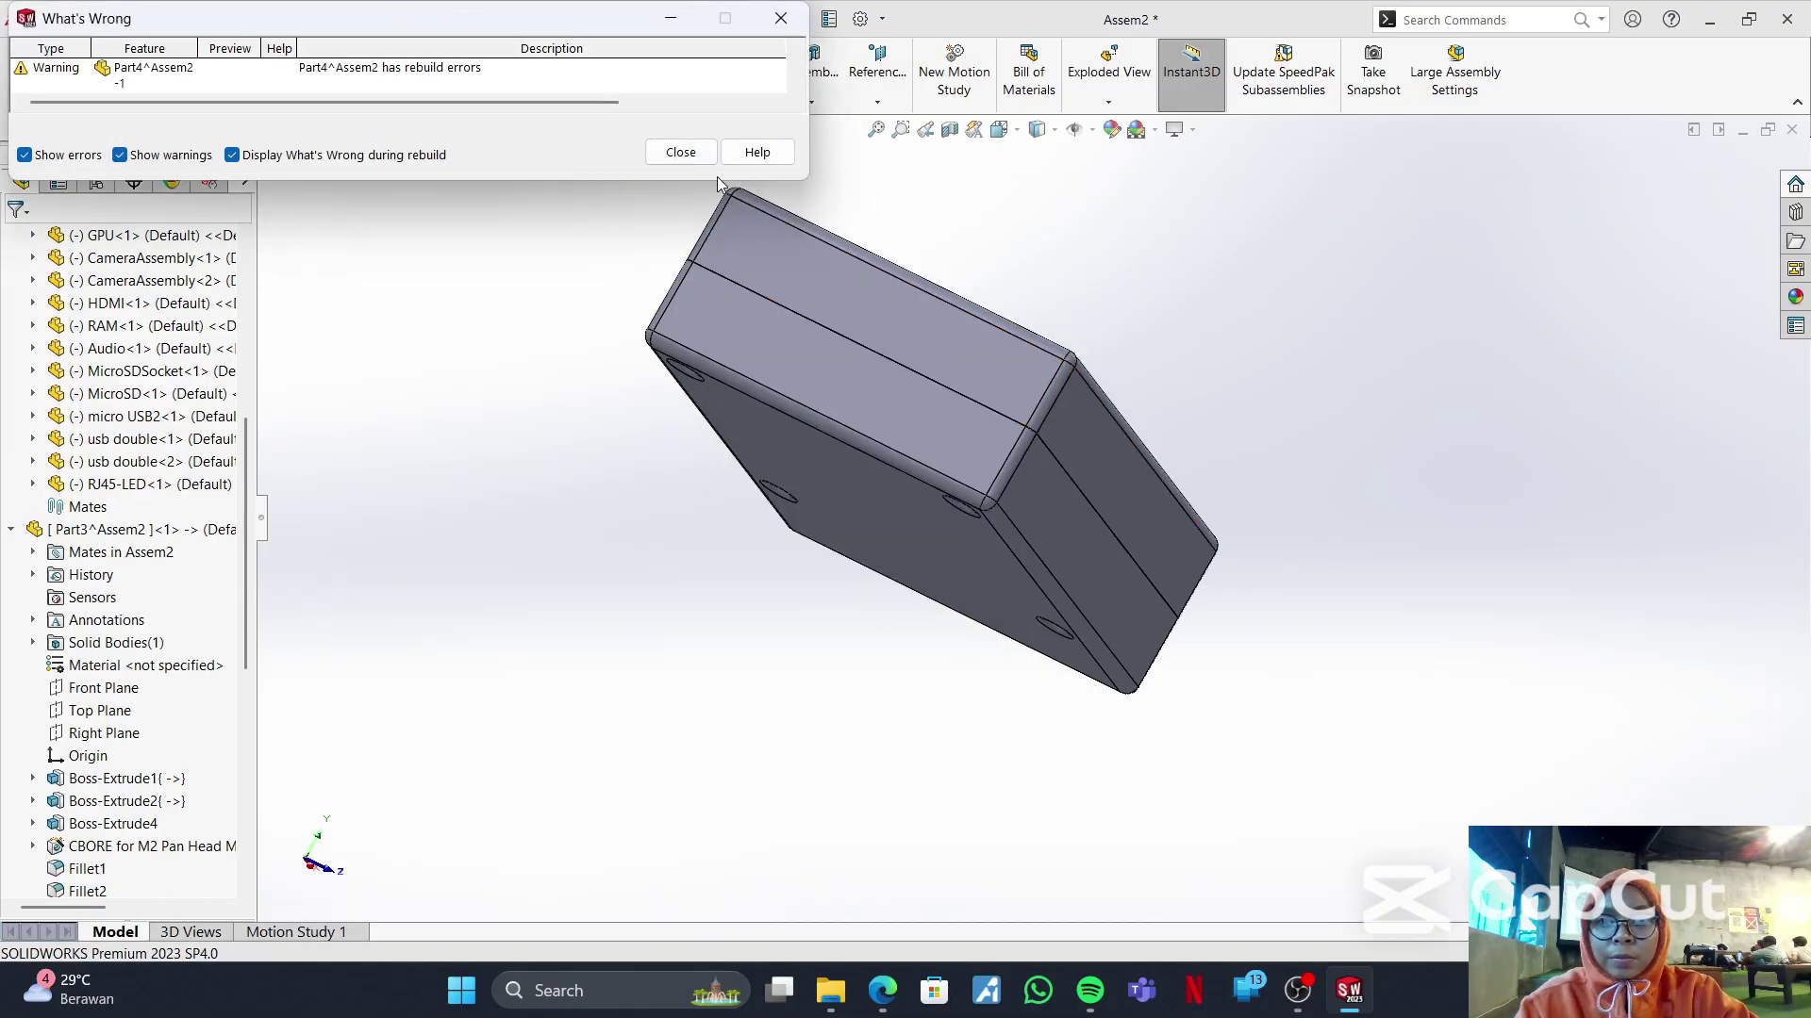
left_click(680, 152)
- Open the enclosure's upper half, Part4, for editing in the context of the assembly
middle_click_drag(891, 315, 962, 235)
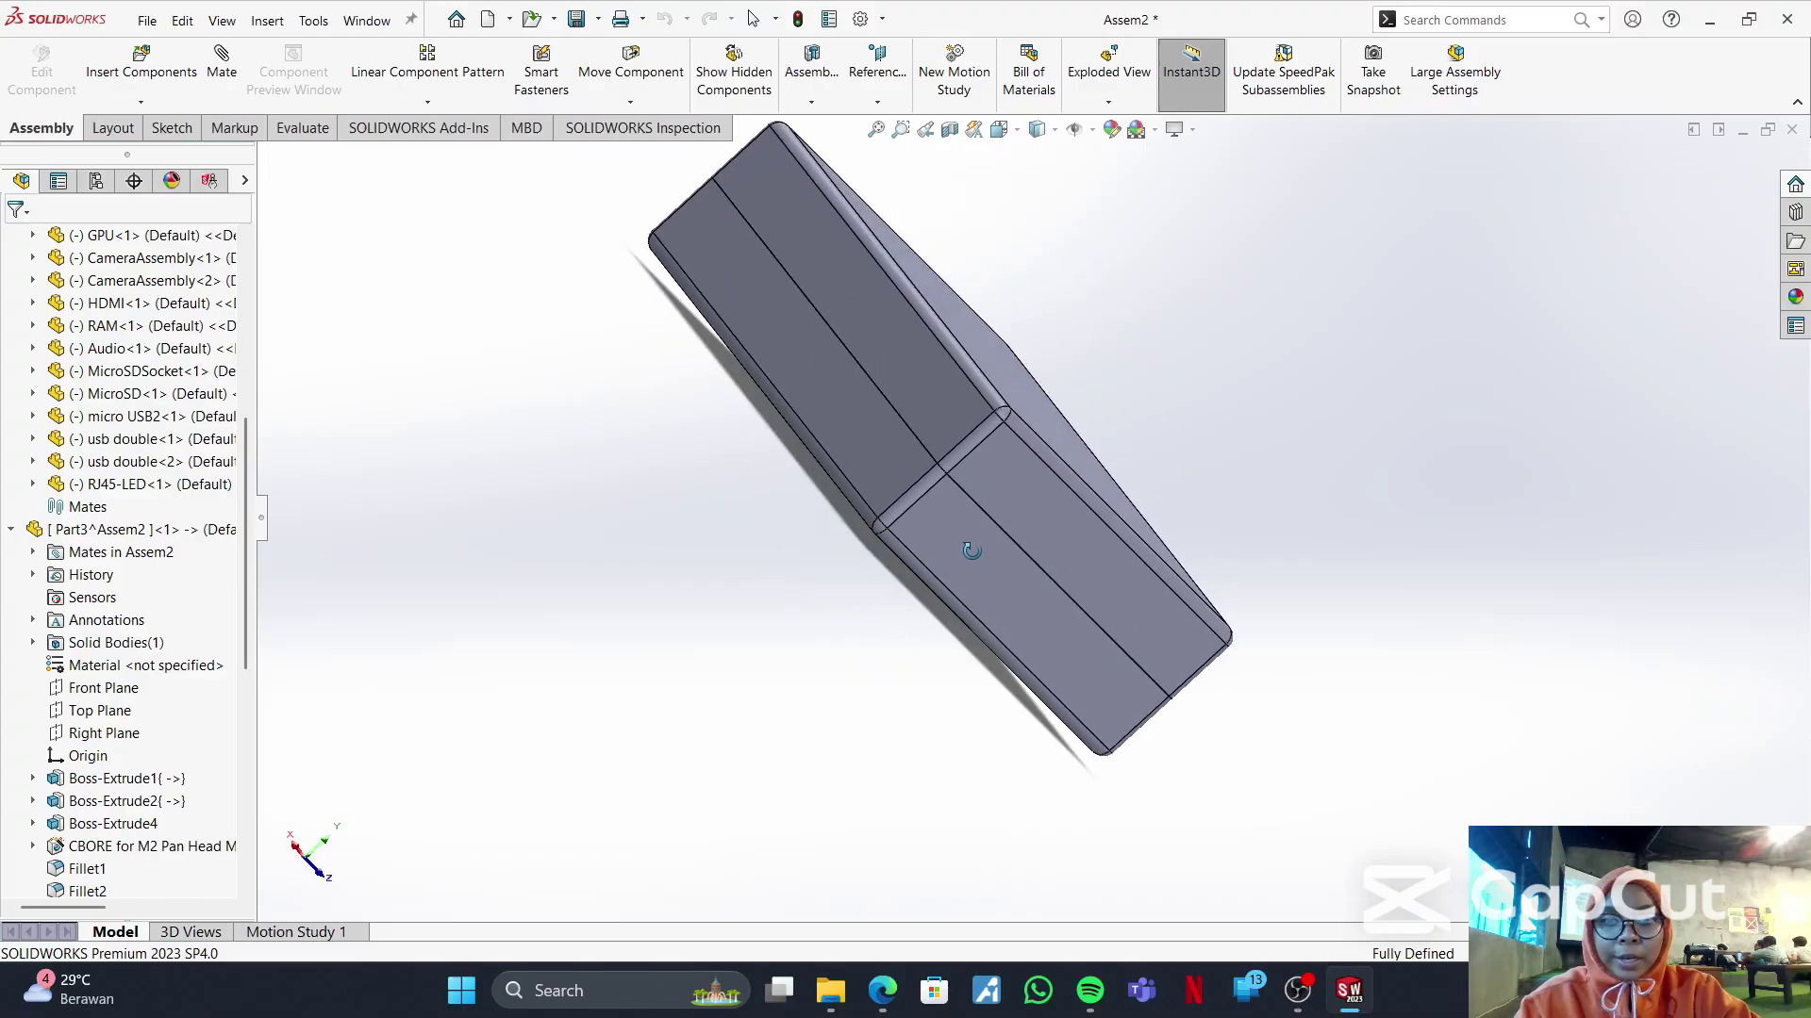
left_click(1001, 132)
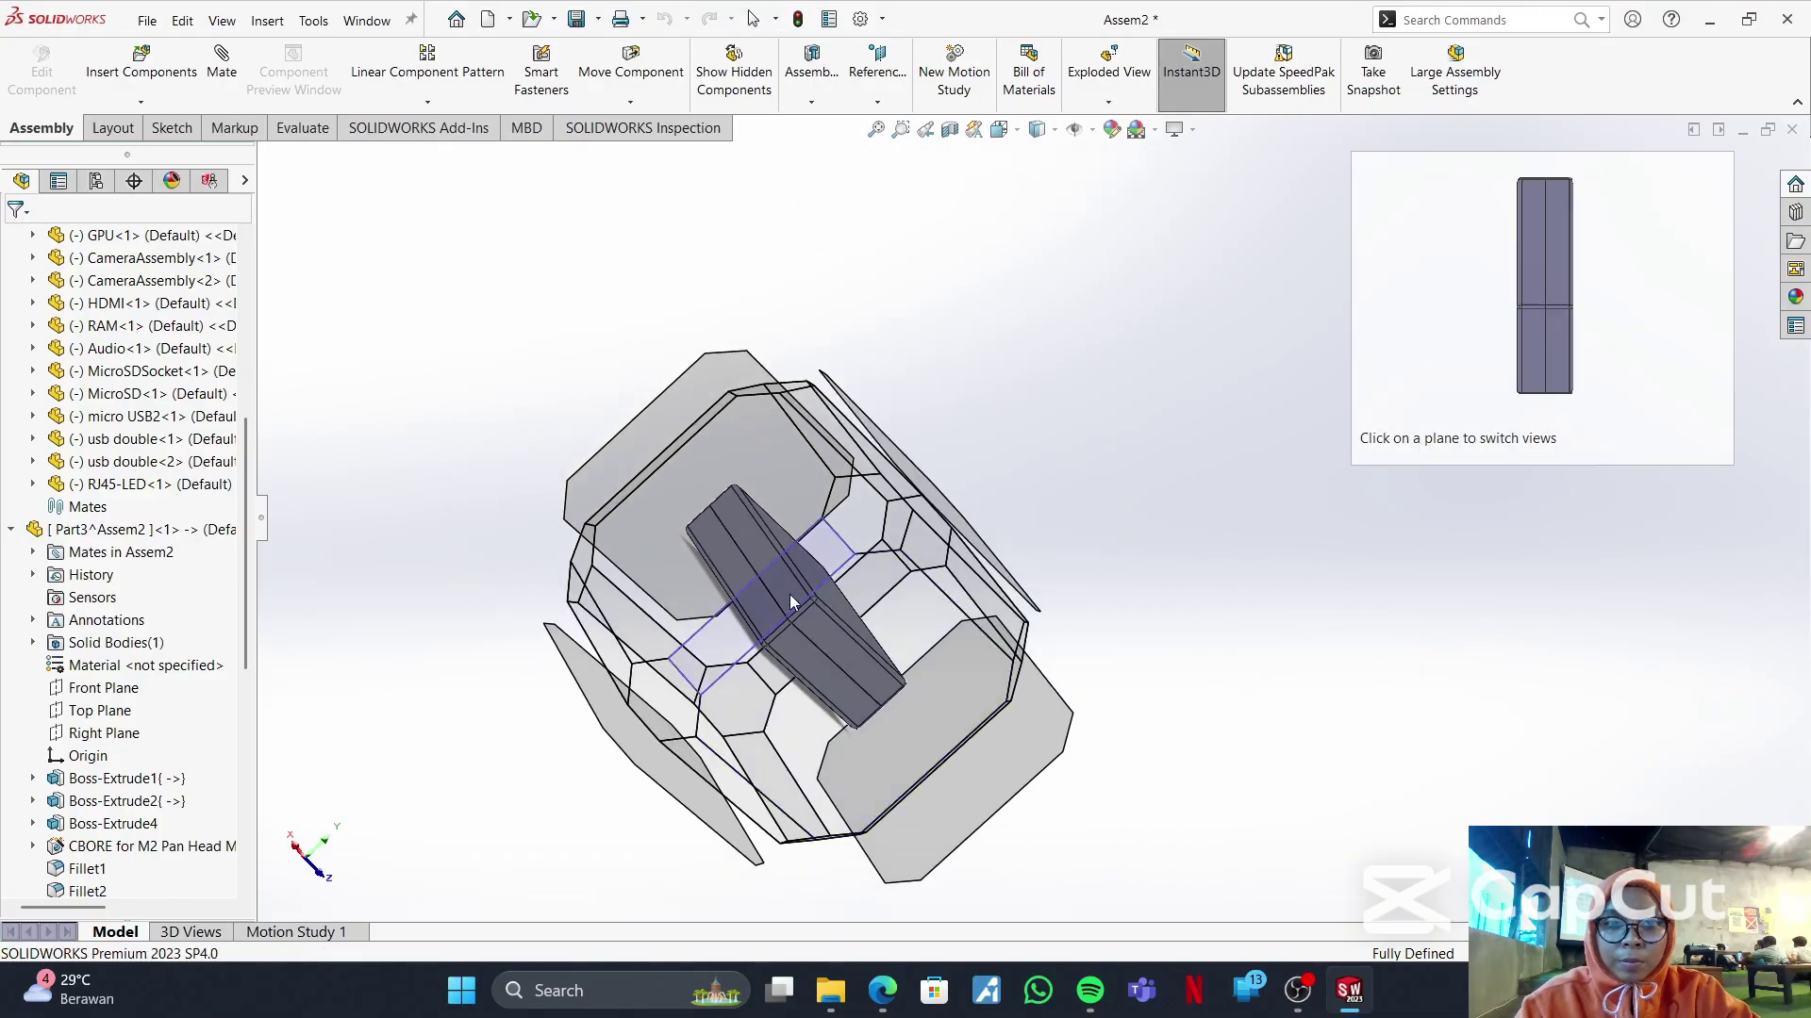
left_click(813, 528)
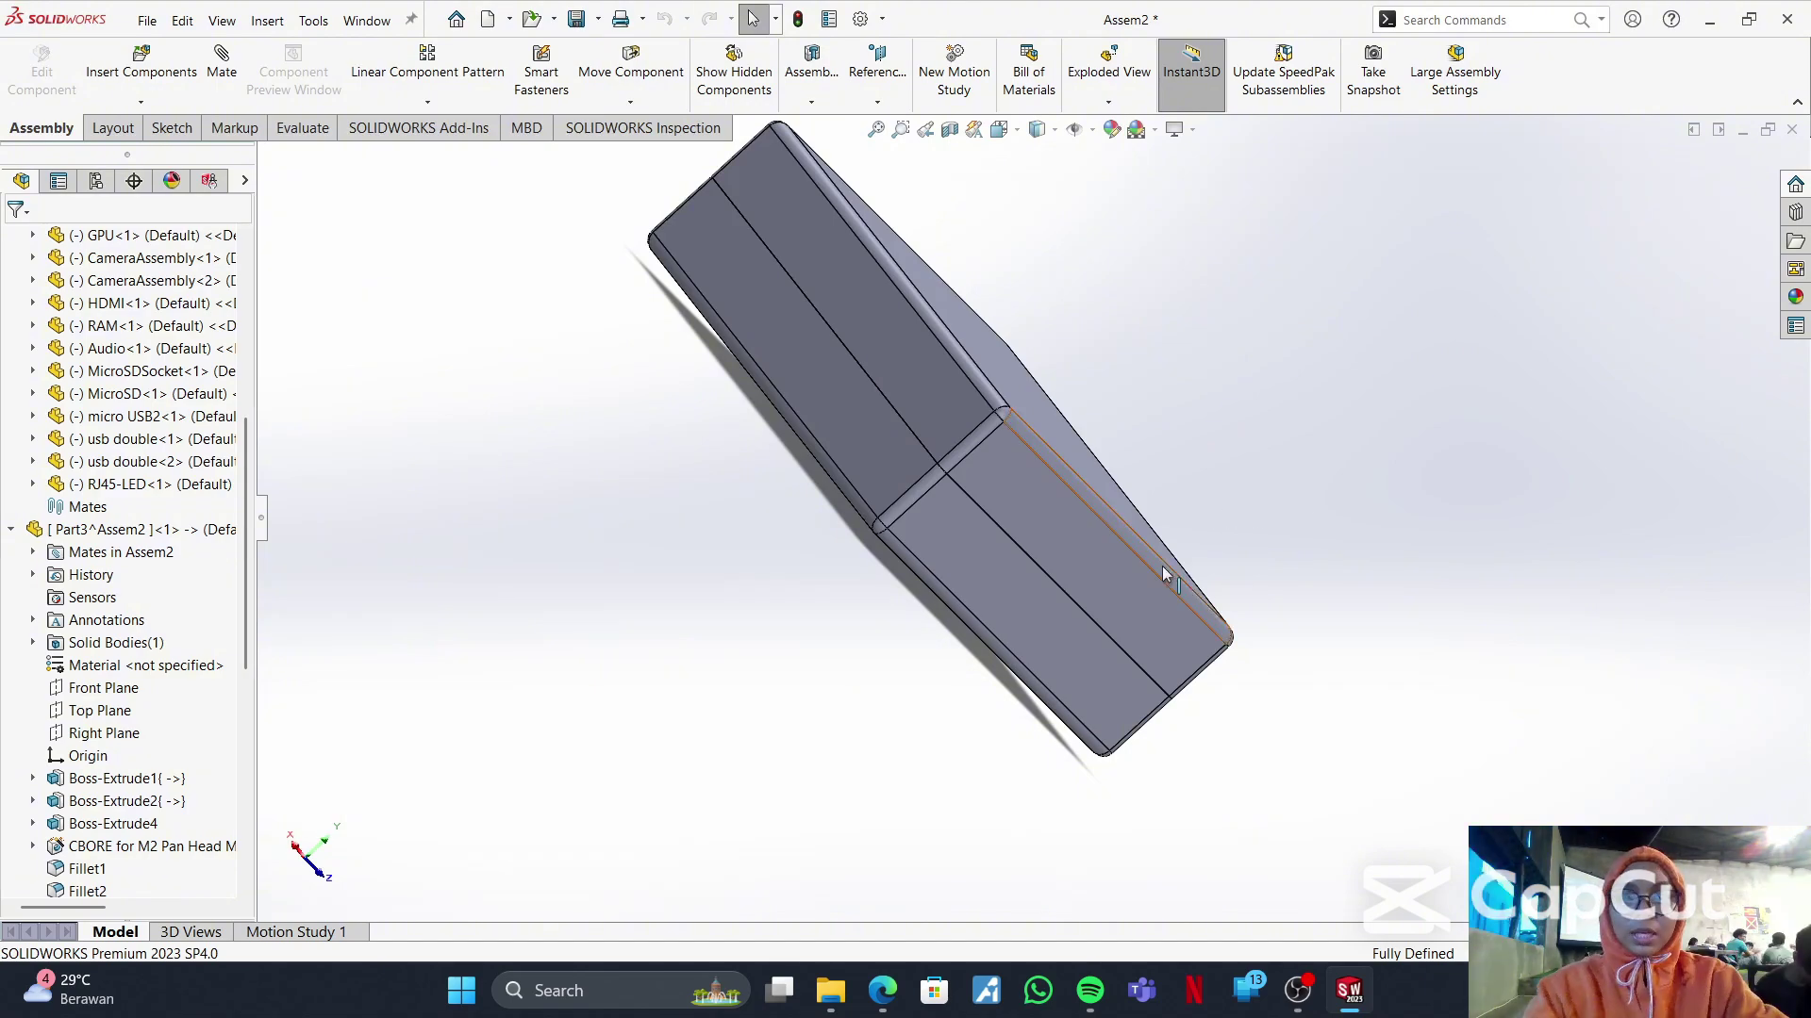
right_click(1051, 438)
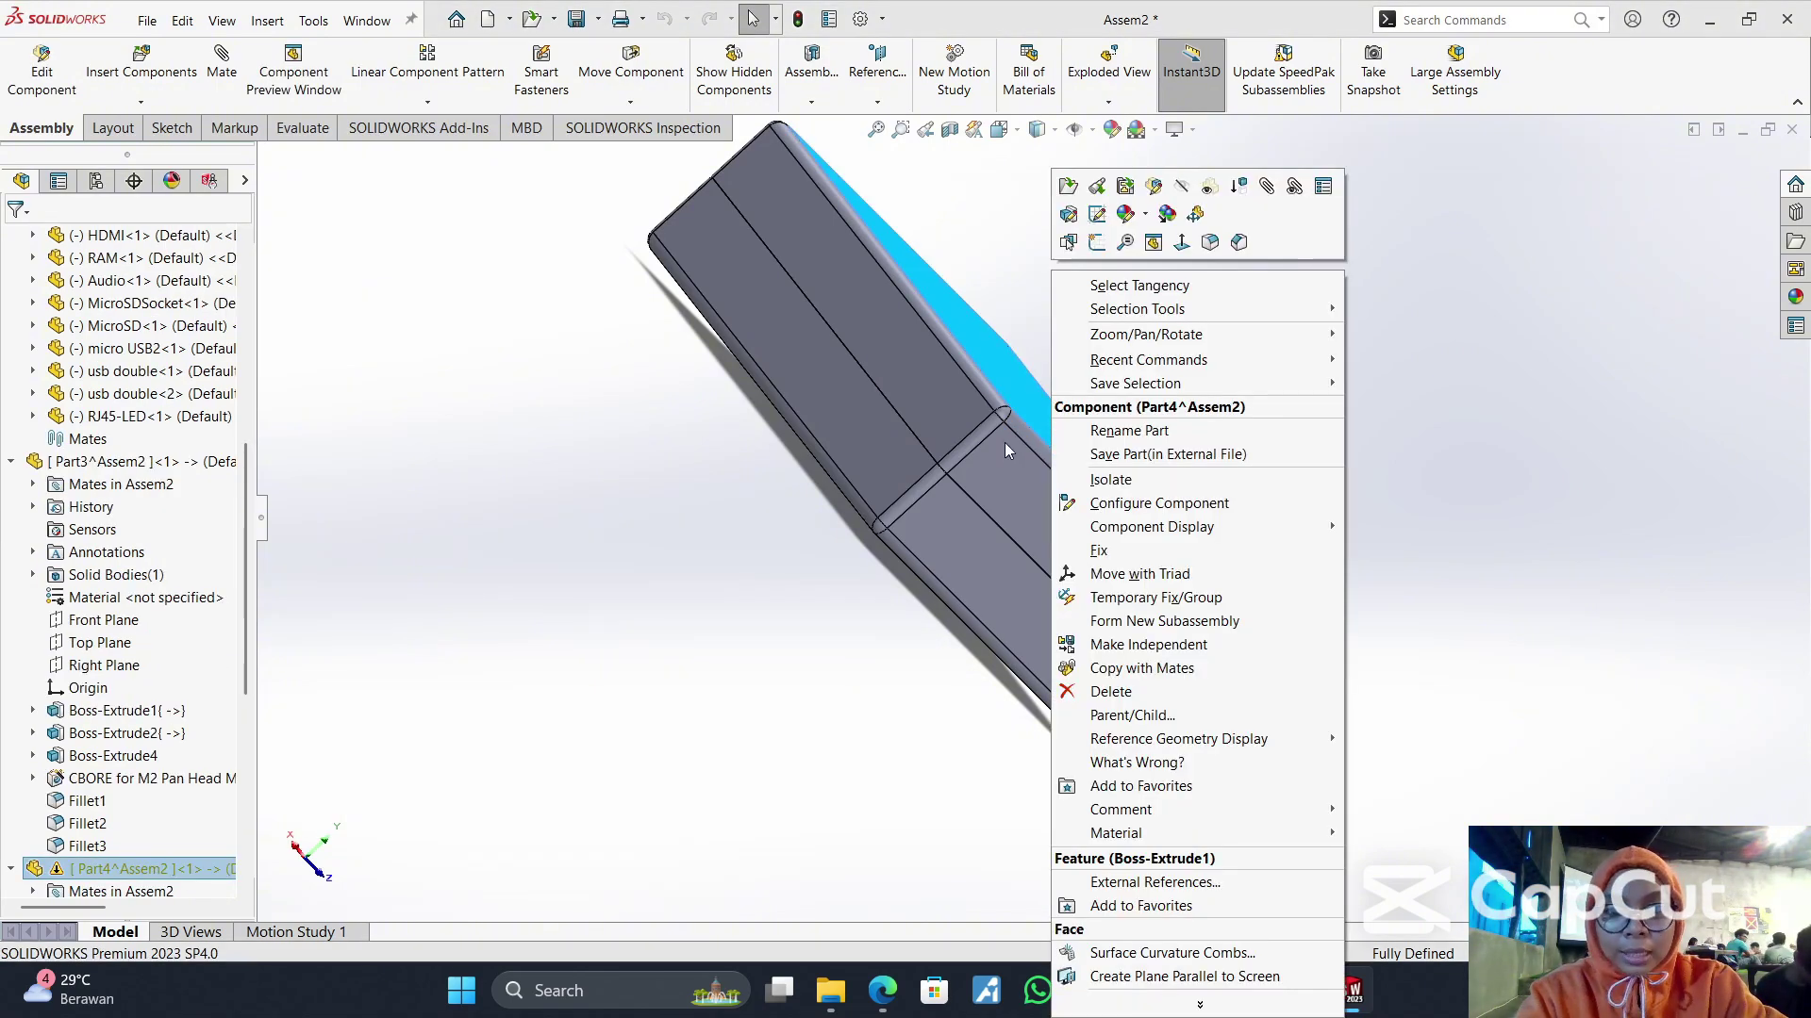
left_click(1152, 186)
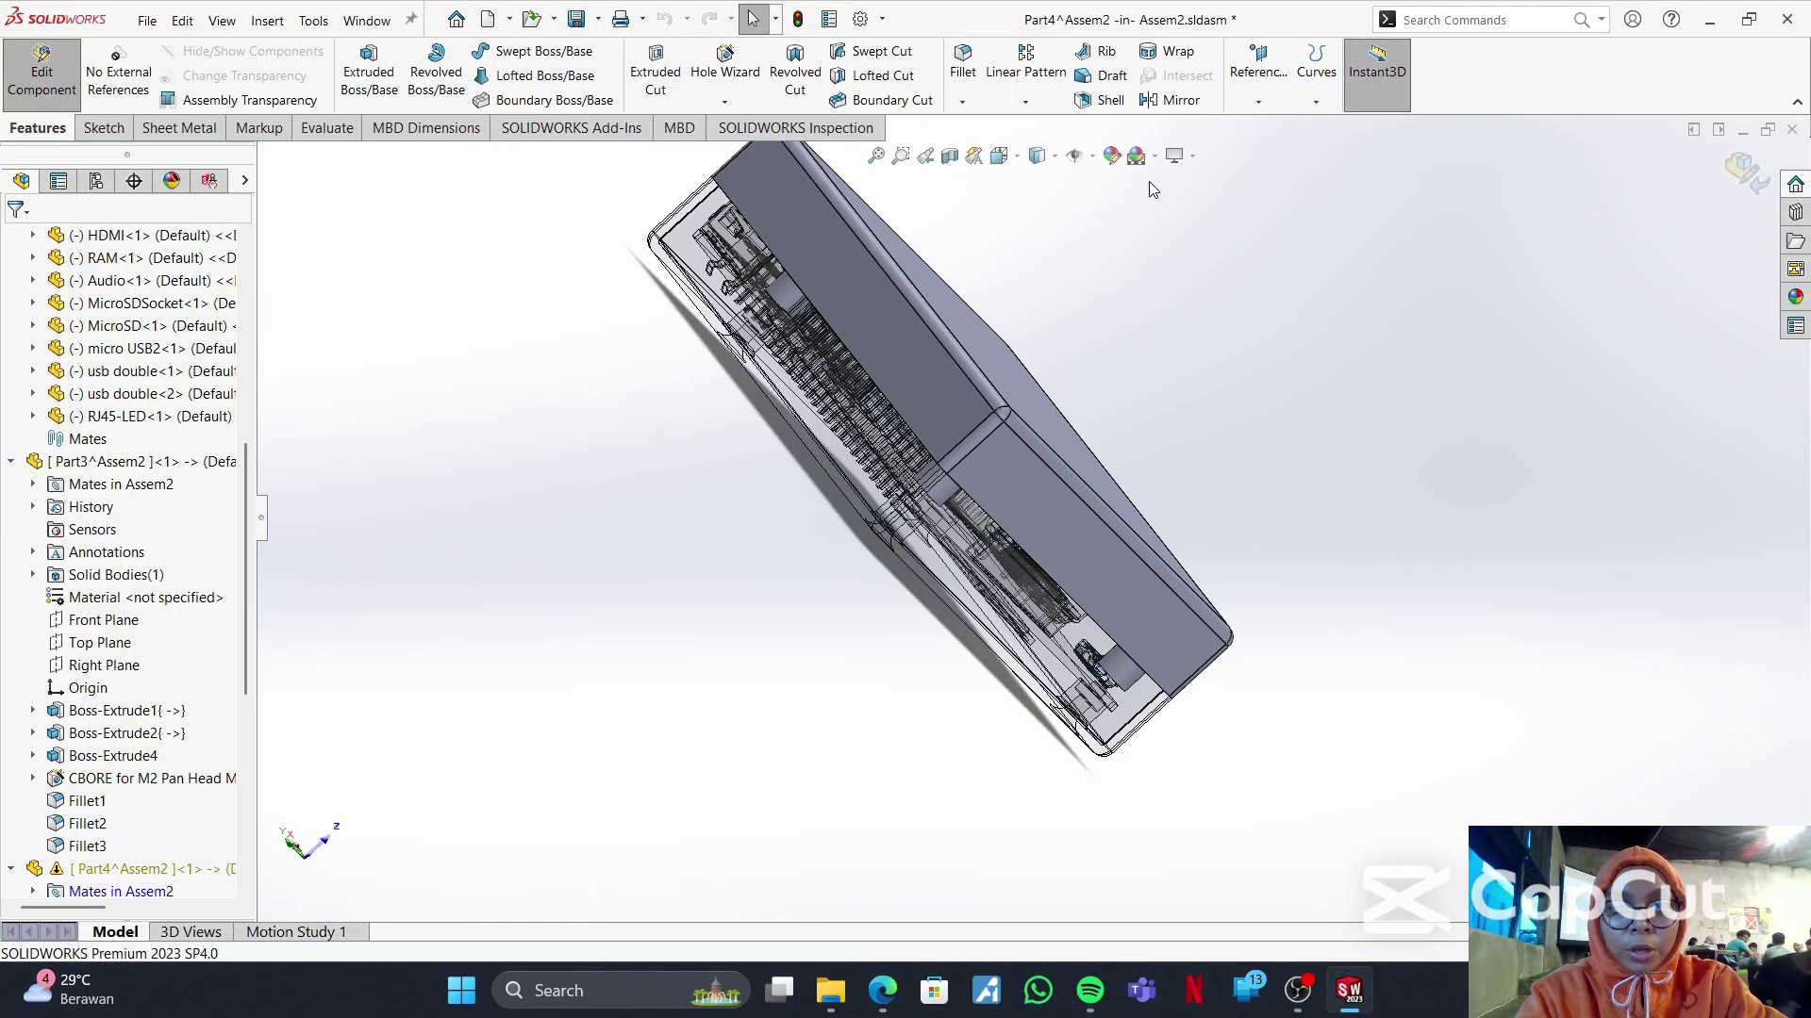
middle_click_drag(832, 354, 1032, 364)
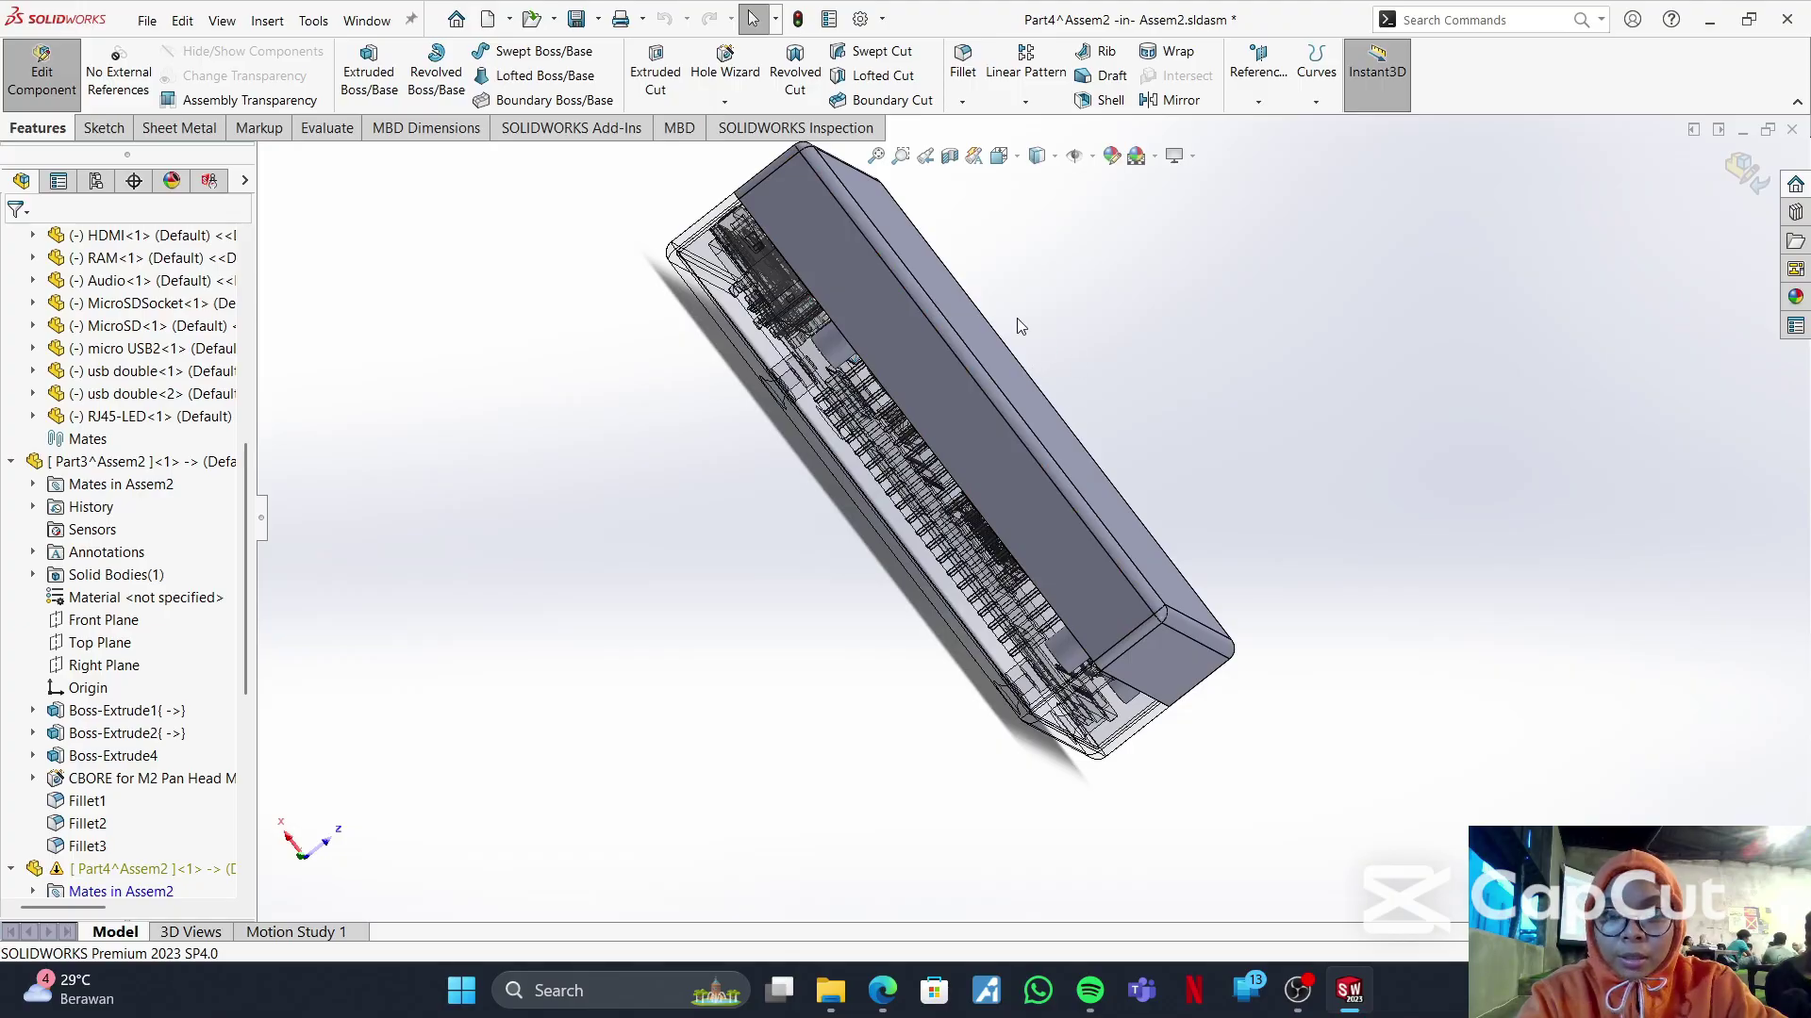
left_click(999, 155)
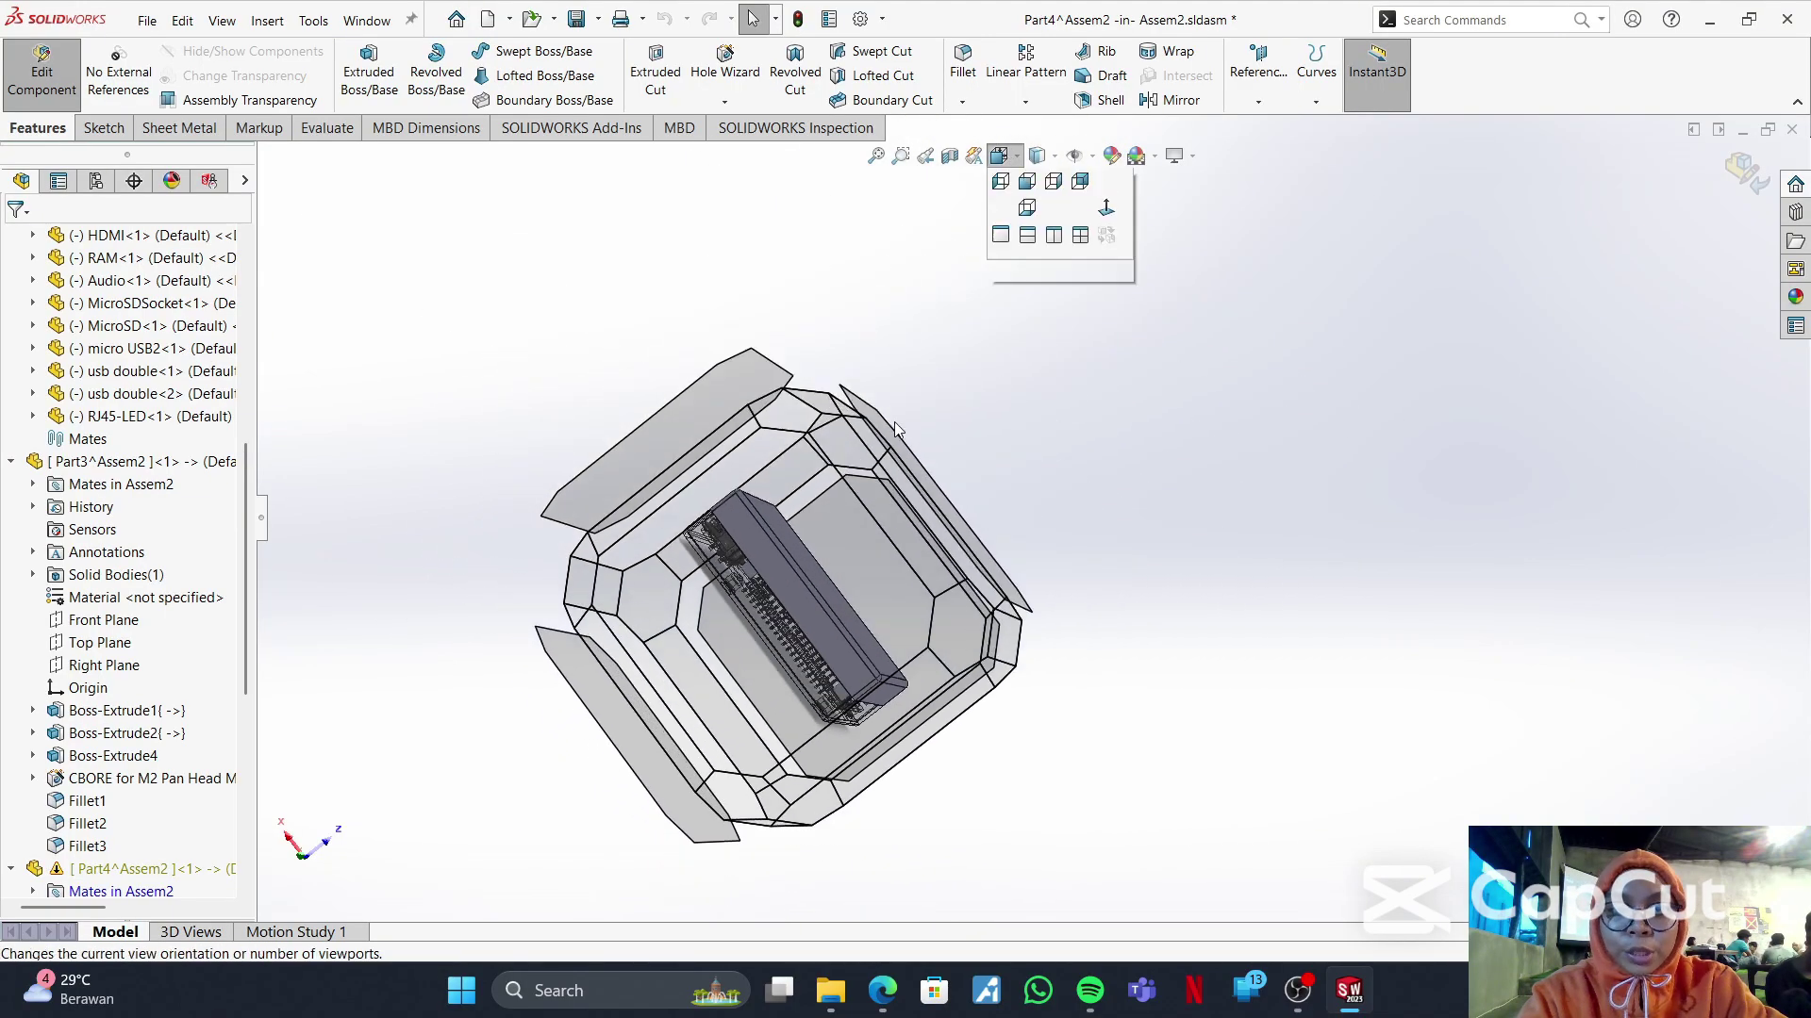
mouse_move(755, 662)
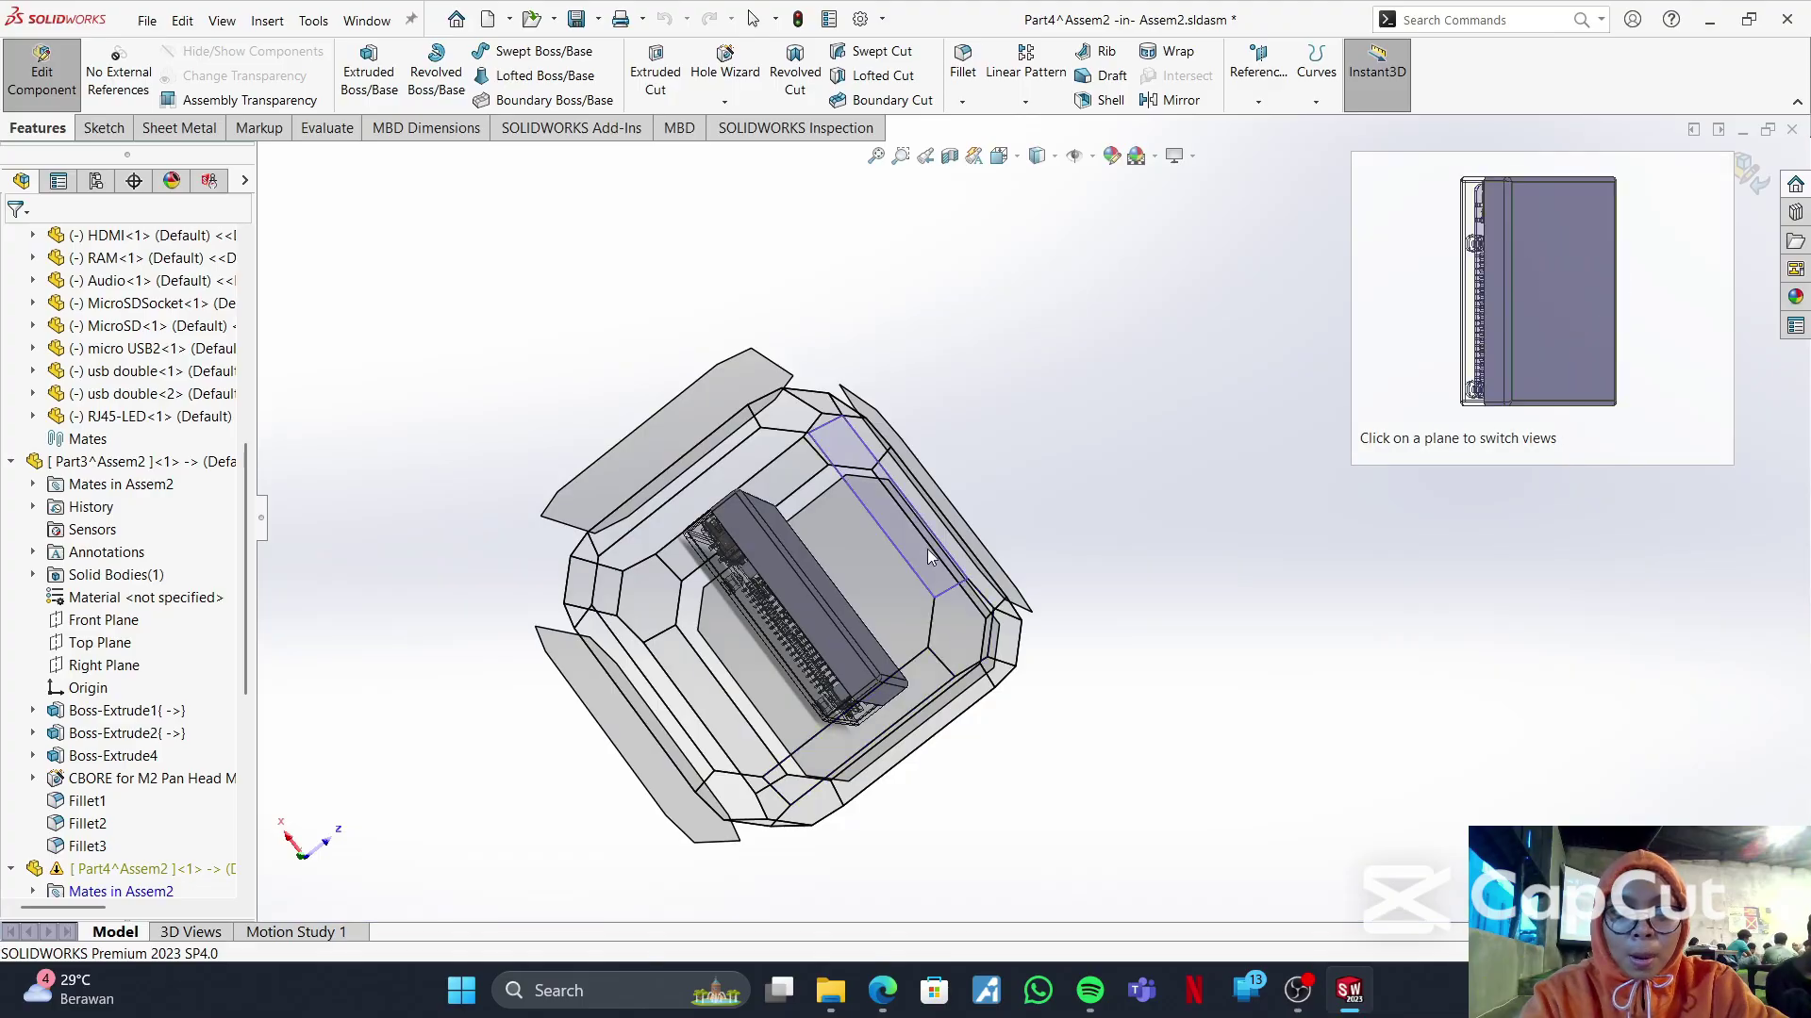
left_click(758, 613)
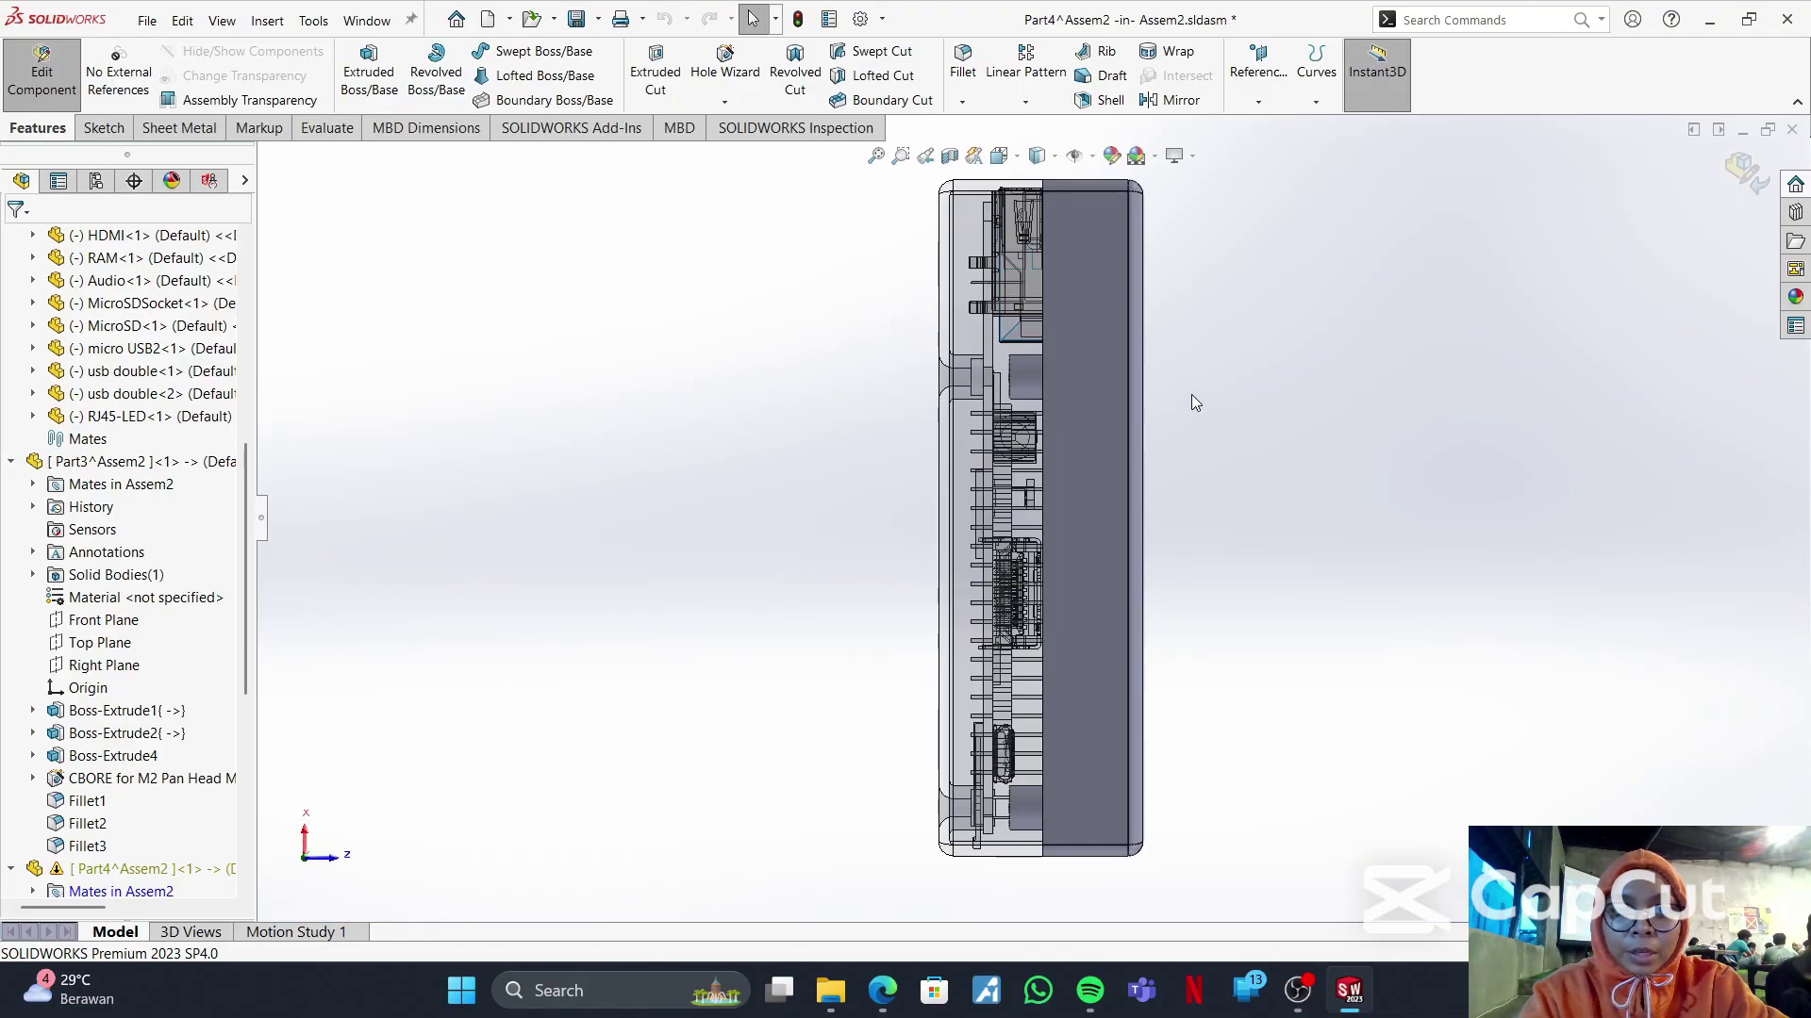
middle_click_drag(885, 375, 750, 388)
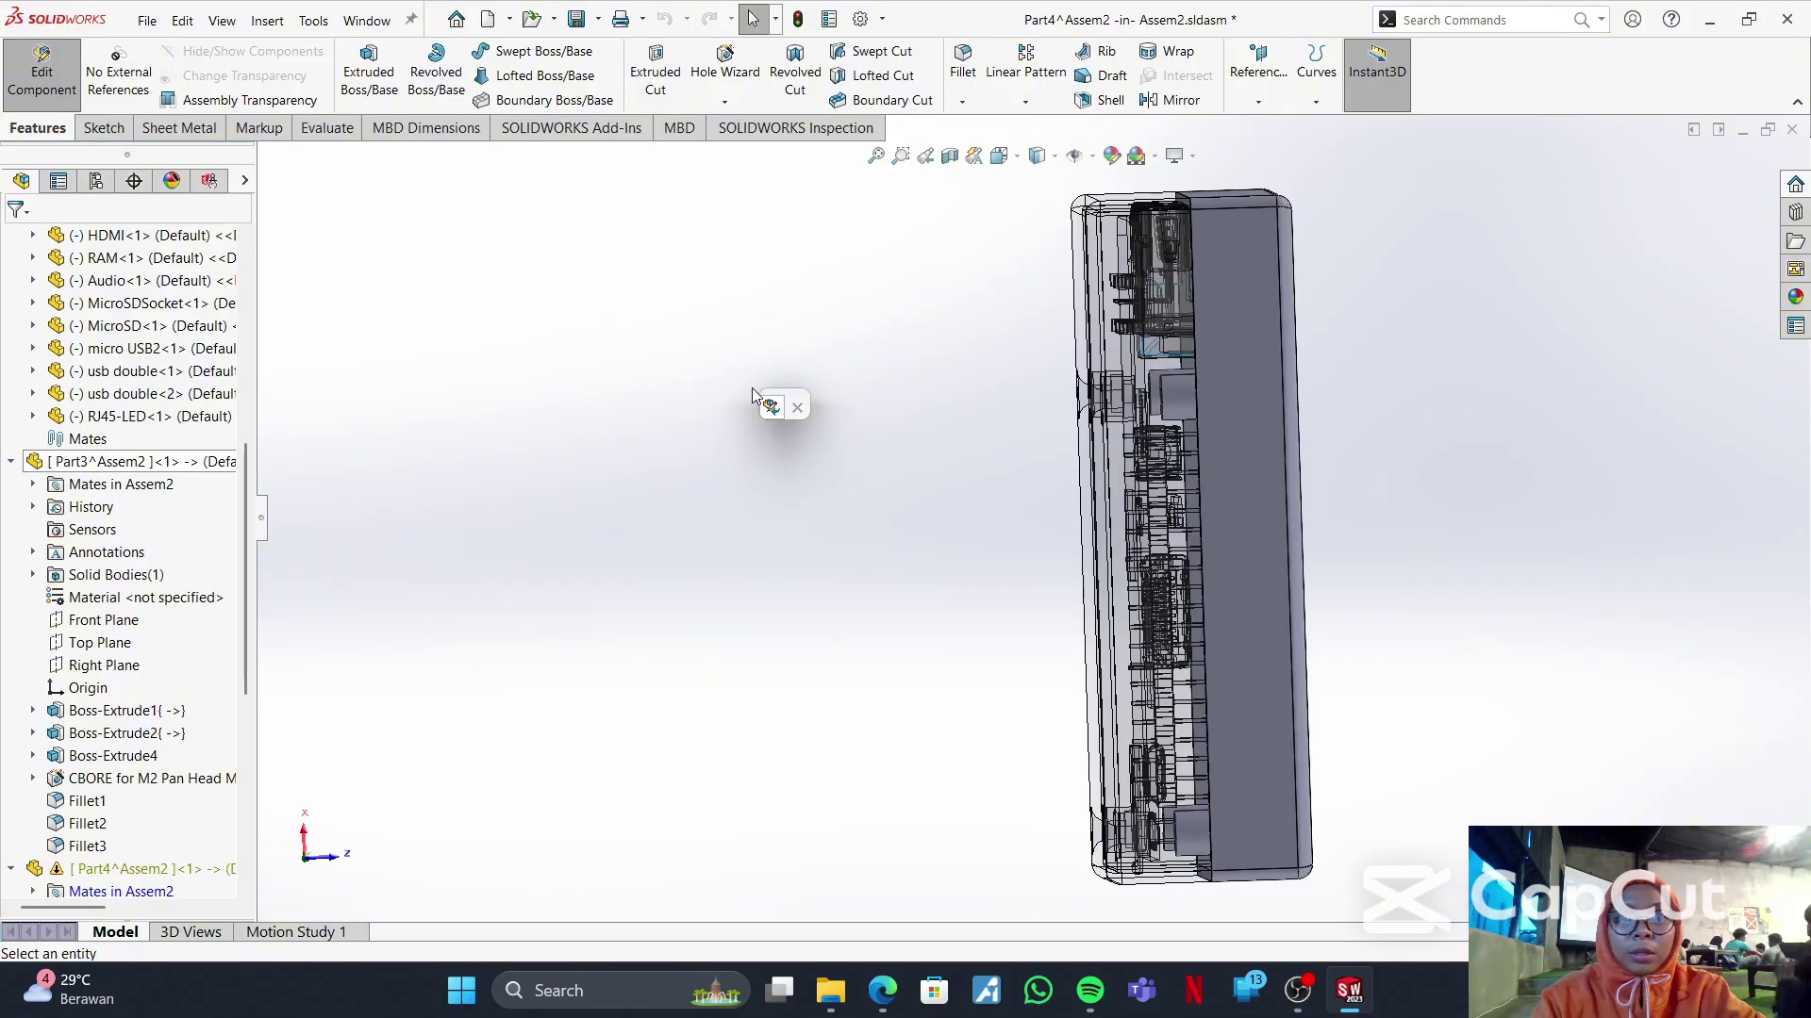
left_click(1267, 70)
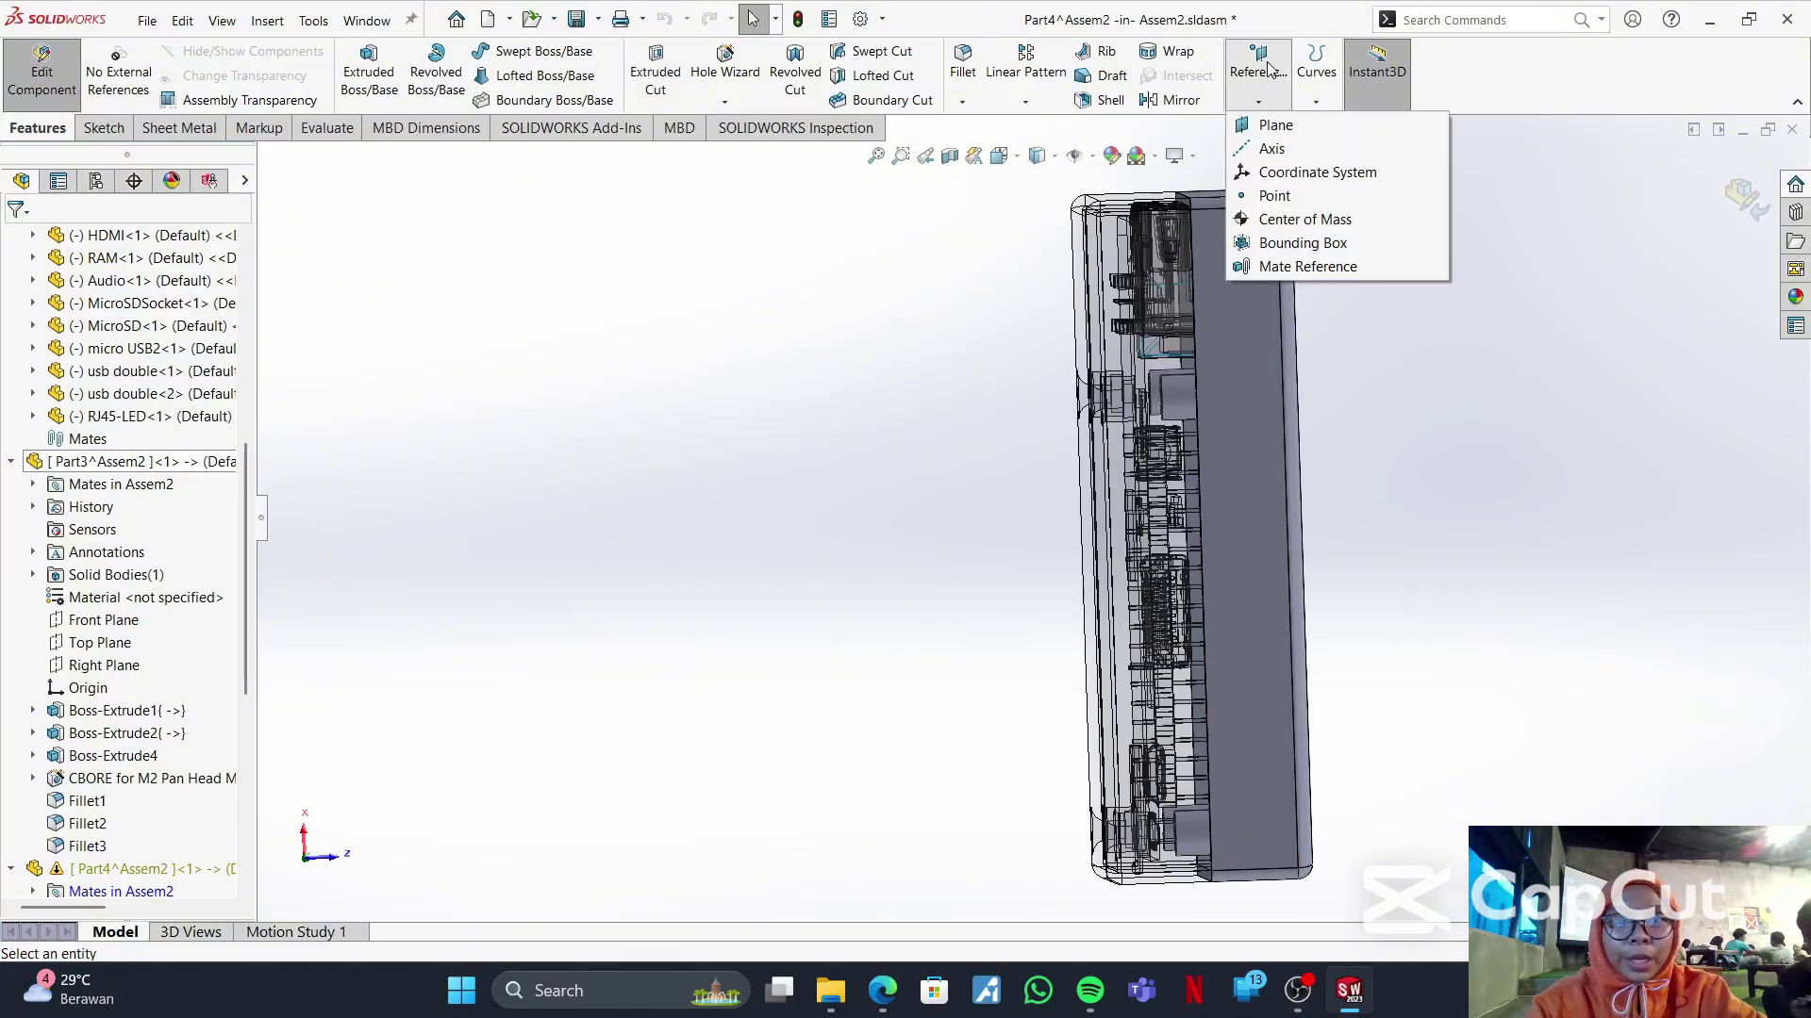
left_click(1275, 124)
middle_click_drag(913, 376, 952, 359)
left_click(1123, 336)
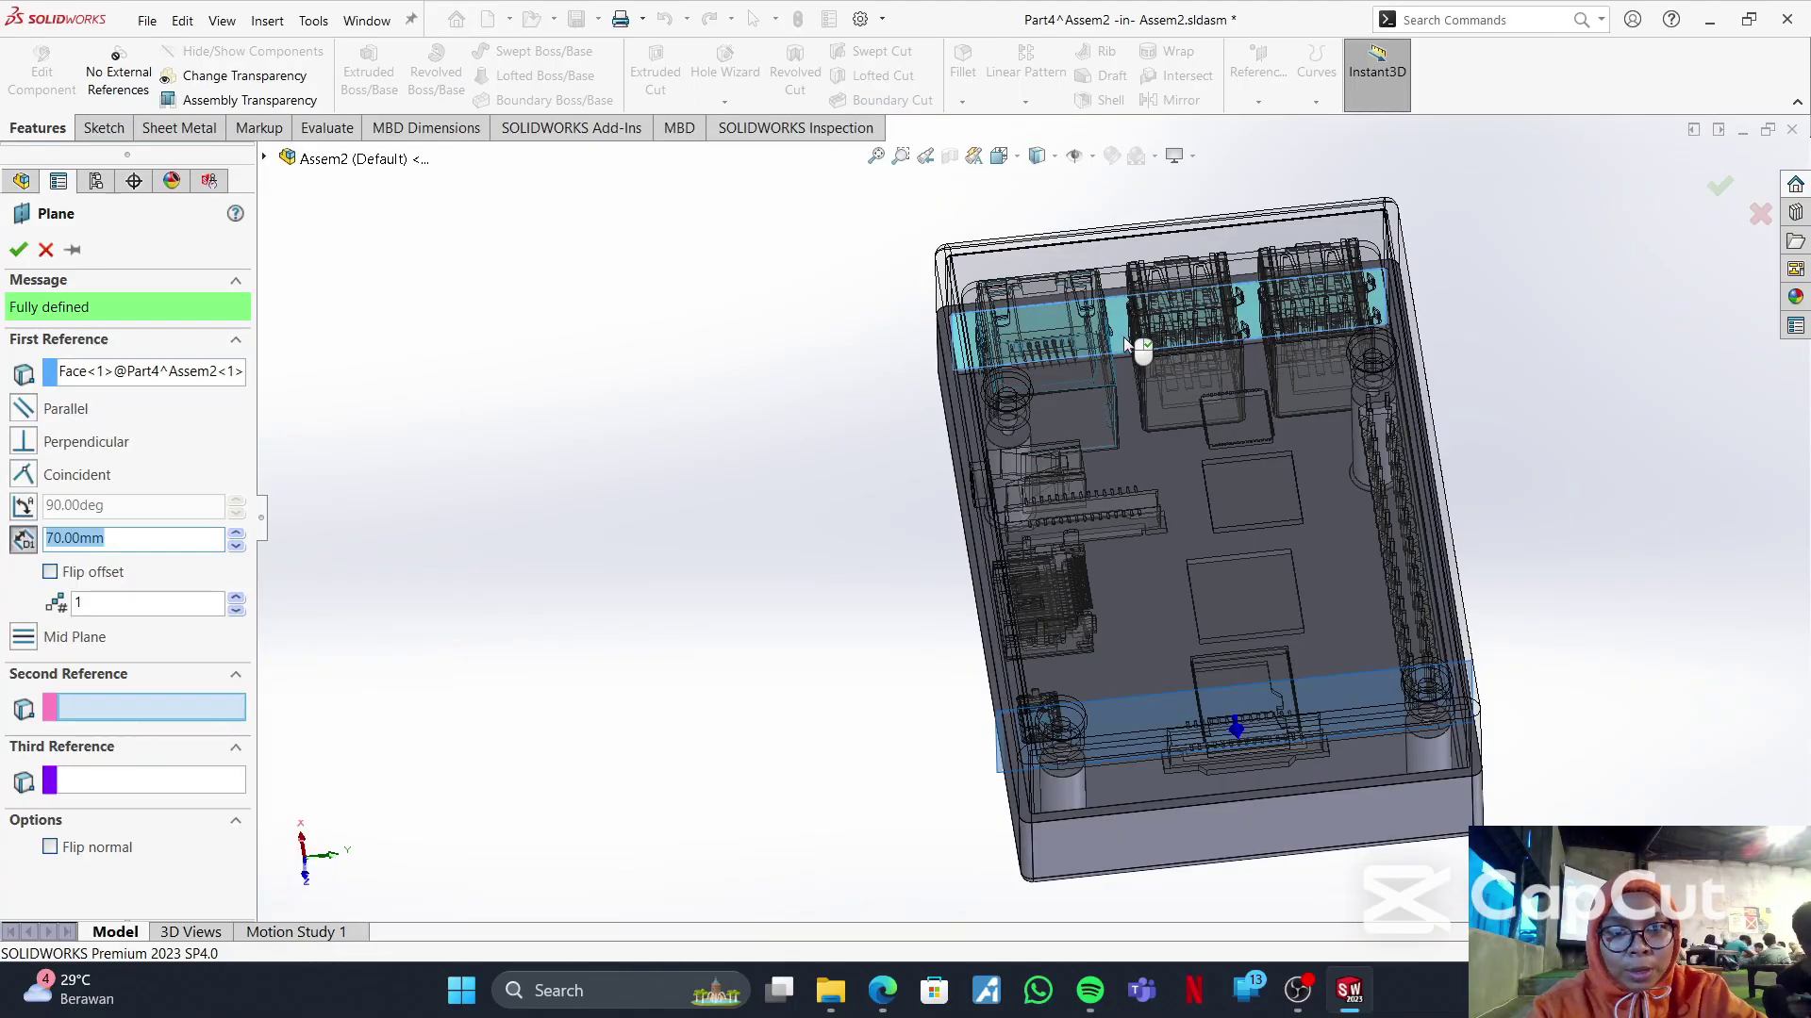
left_click(1239, 734)
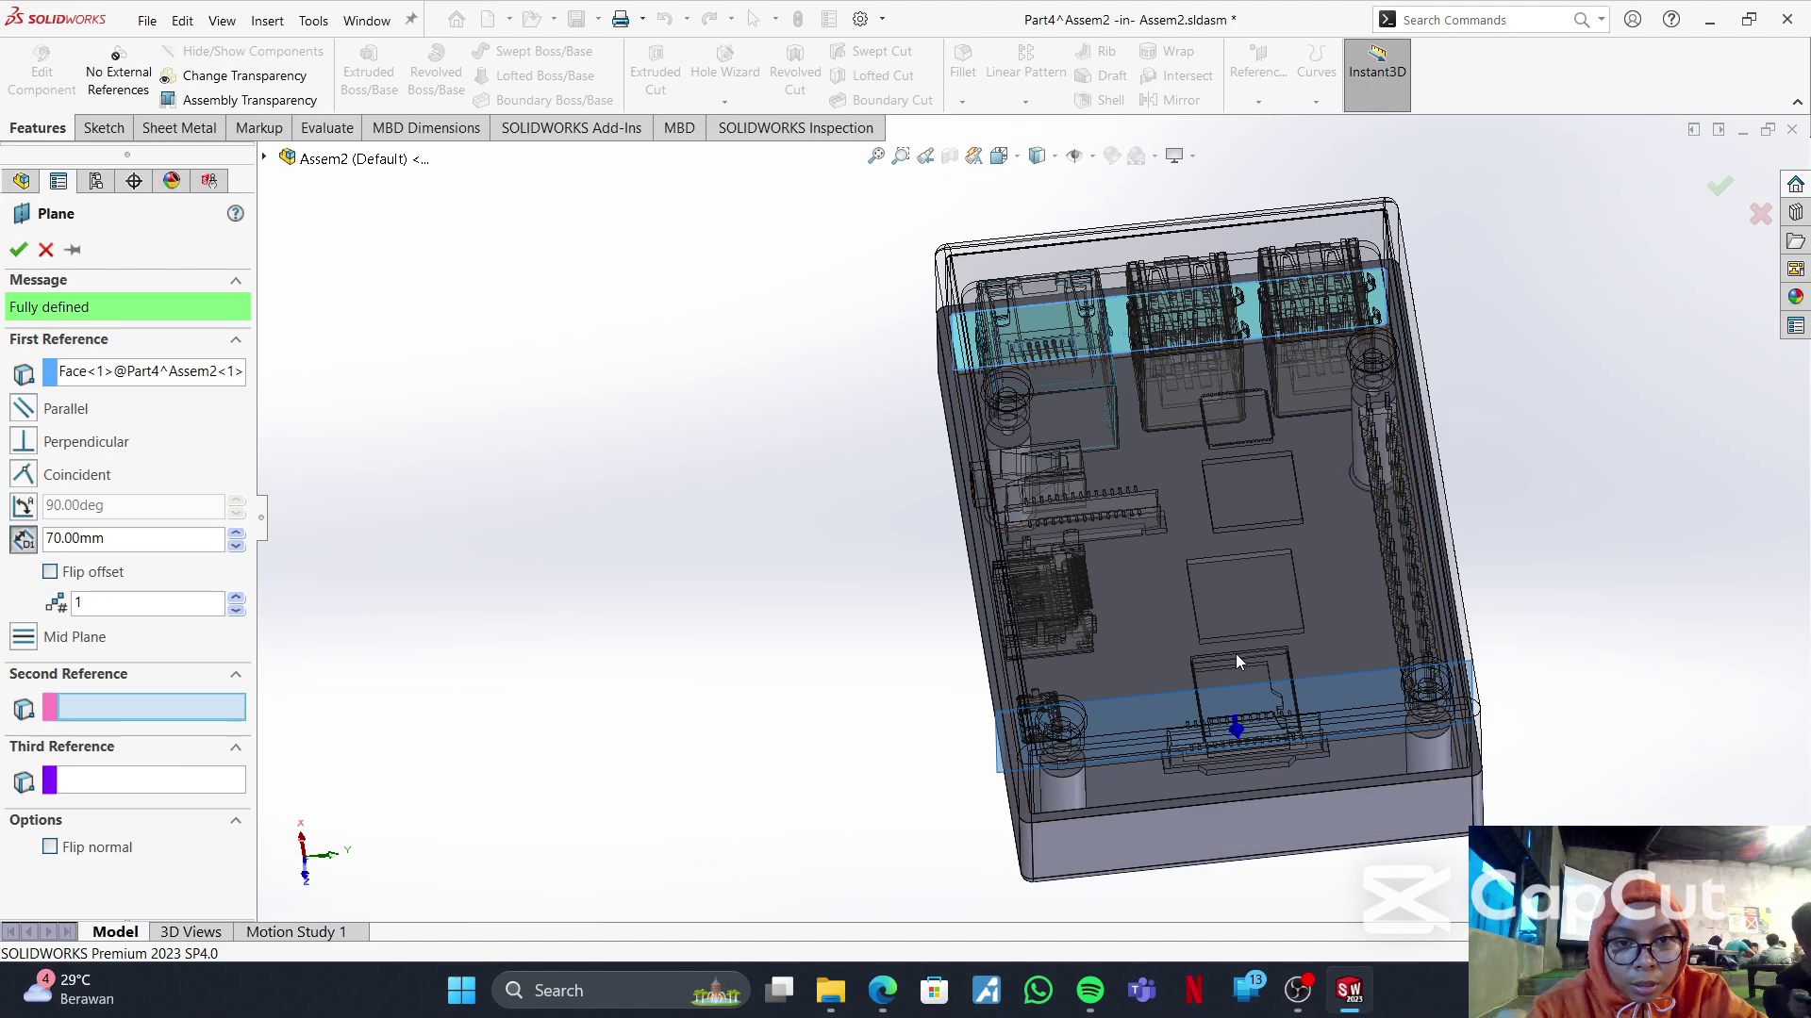
left_click(1237, 728)
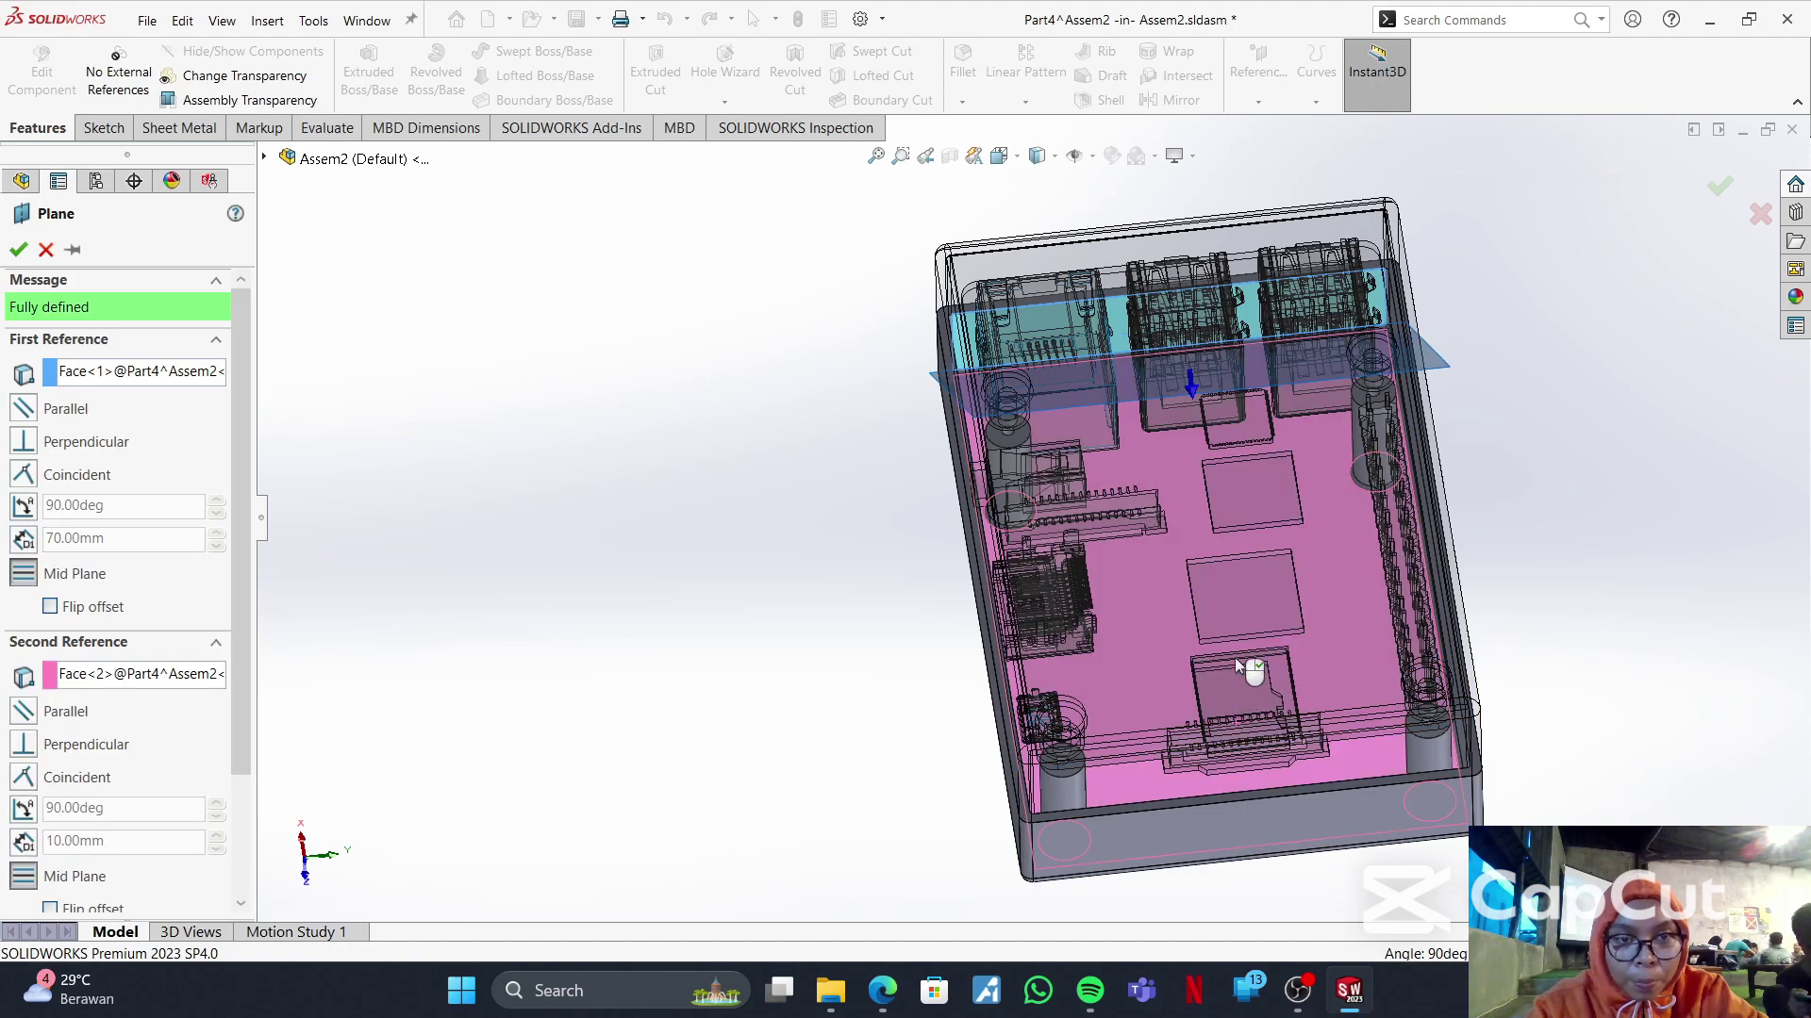
left_click(1196, 407)
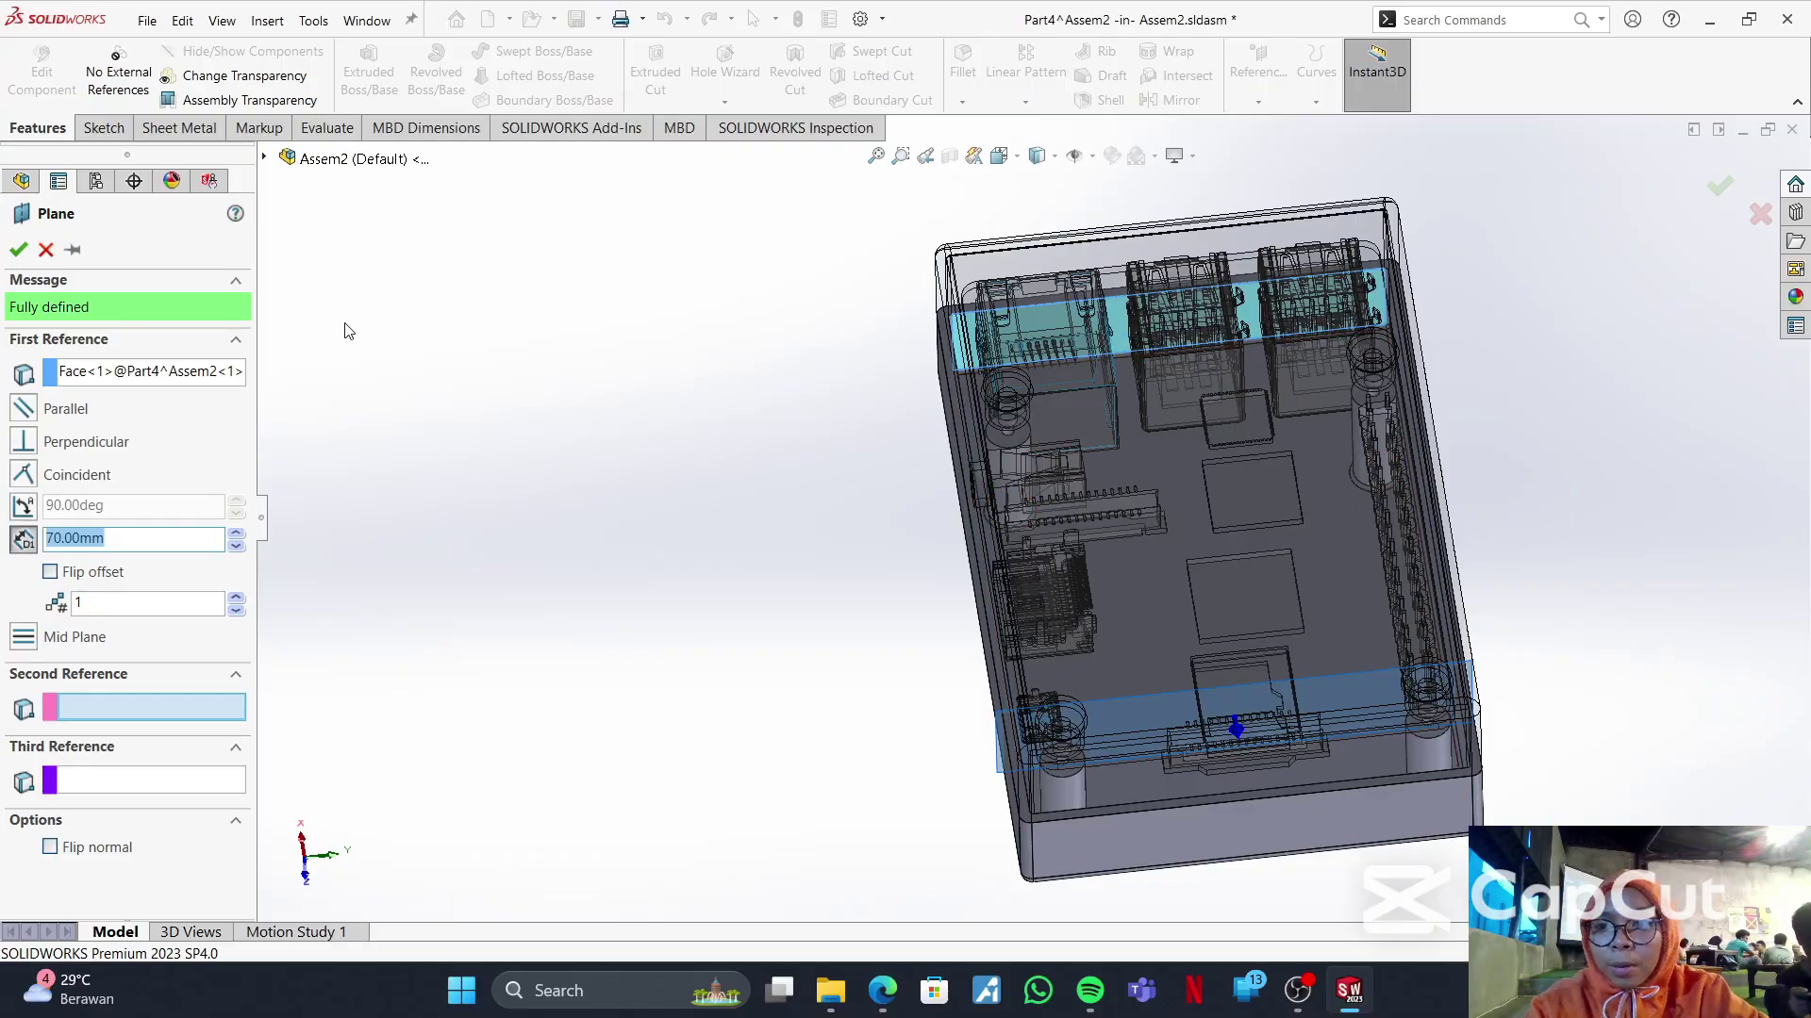
left_click(18, 249)
- Create a reference plane offset 70 mm from the inner face of the upper half's short wall, towards the USB ports
middle_click_drag(865, 364, 1588, 368)
left_click(1588, 374)
key("ctrl+8")
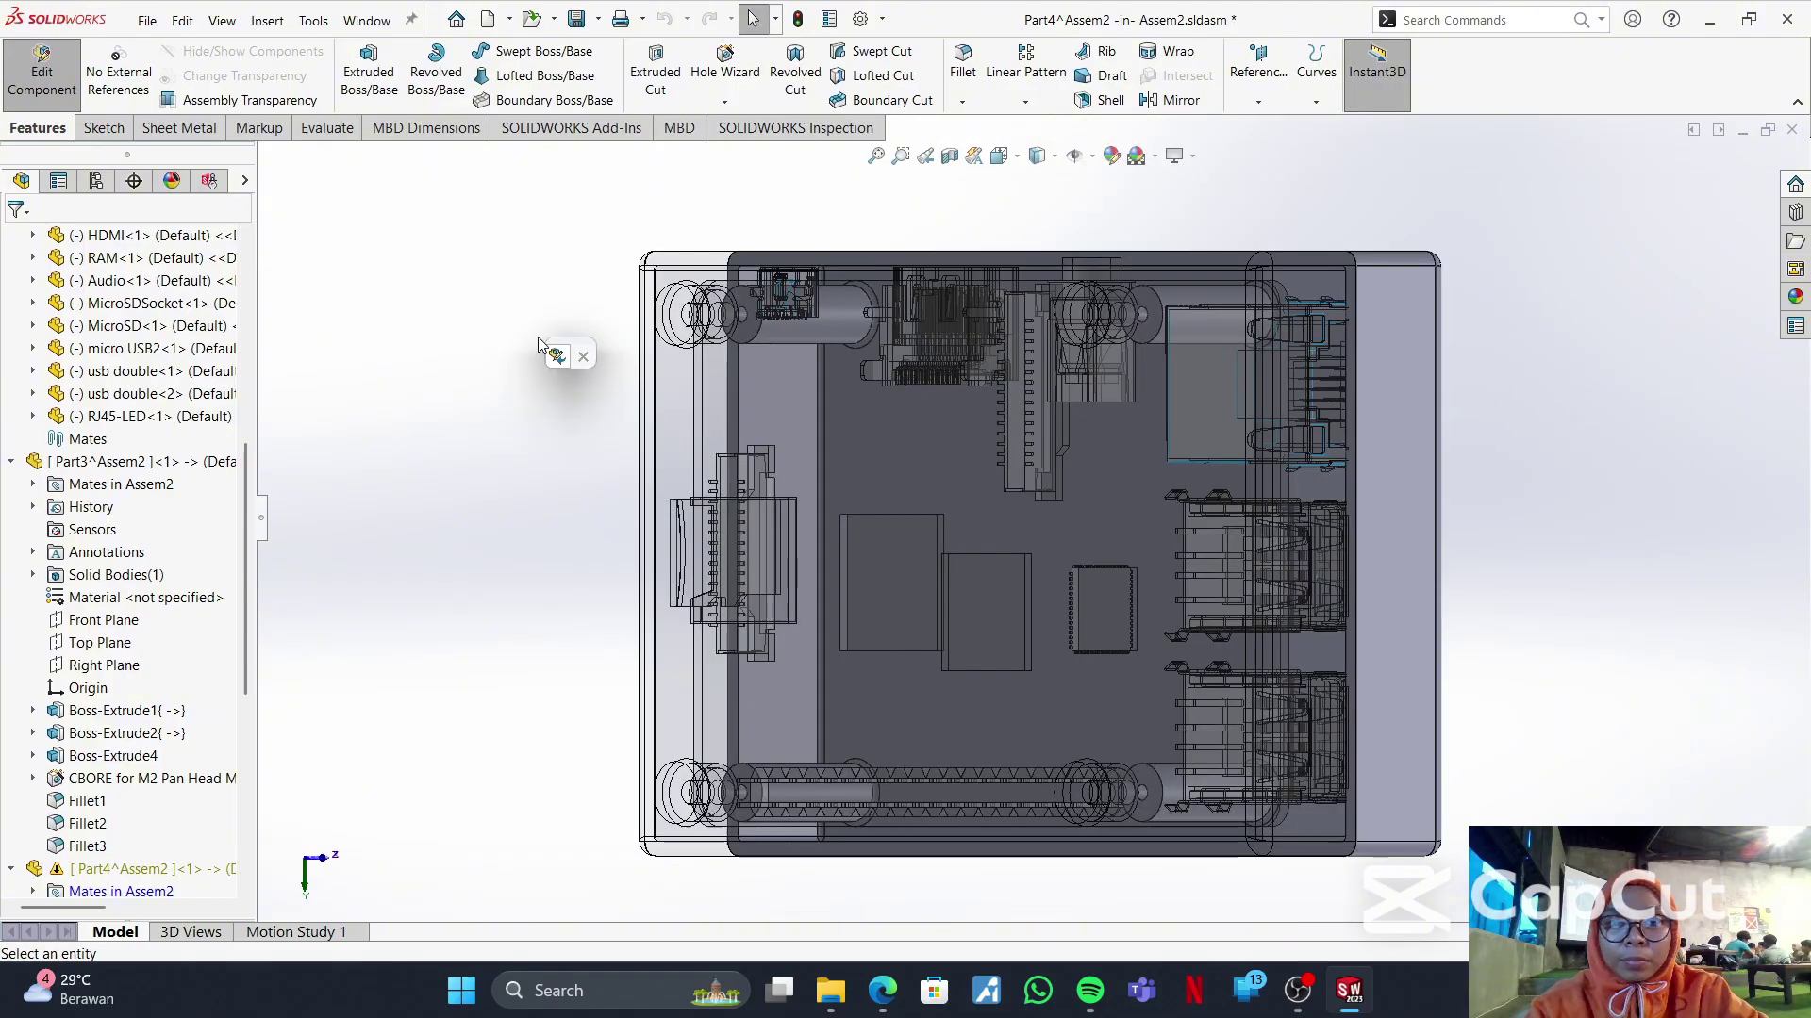
left_click(1247, 87)
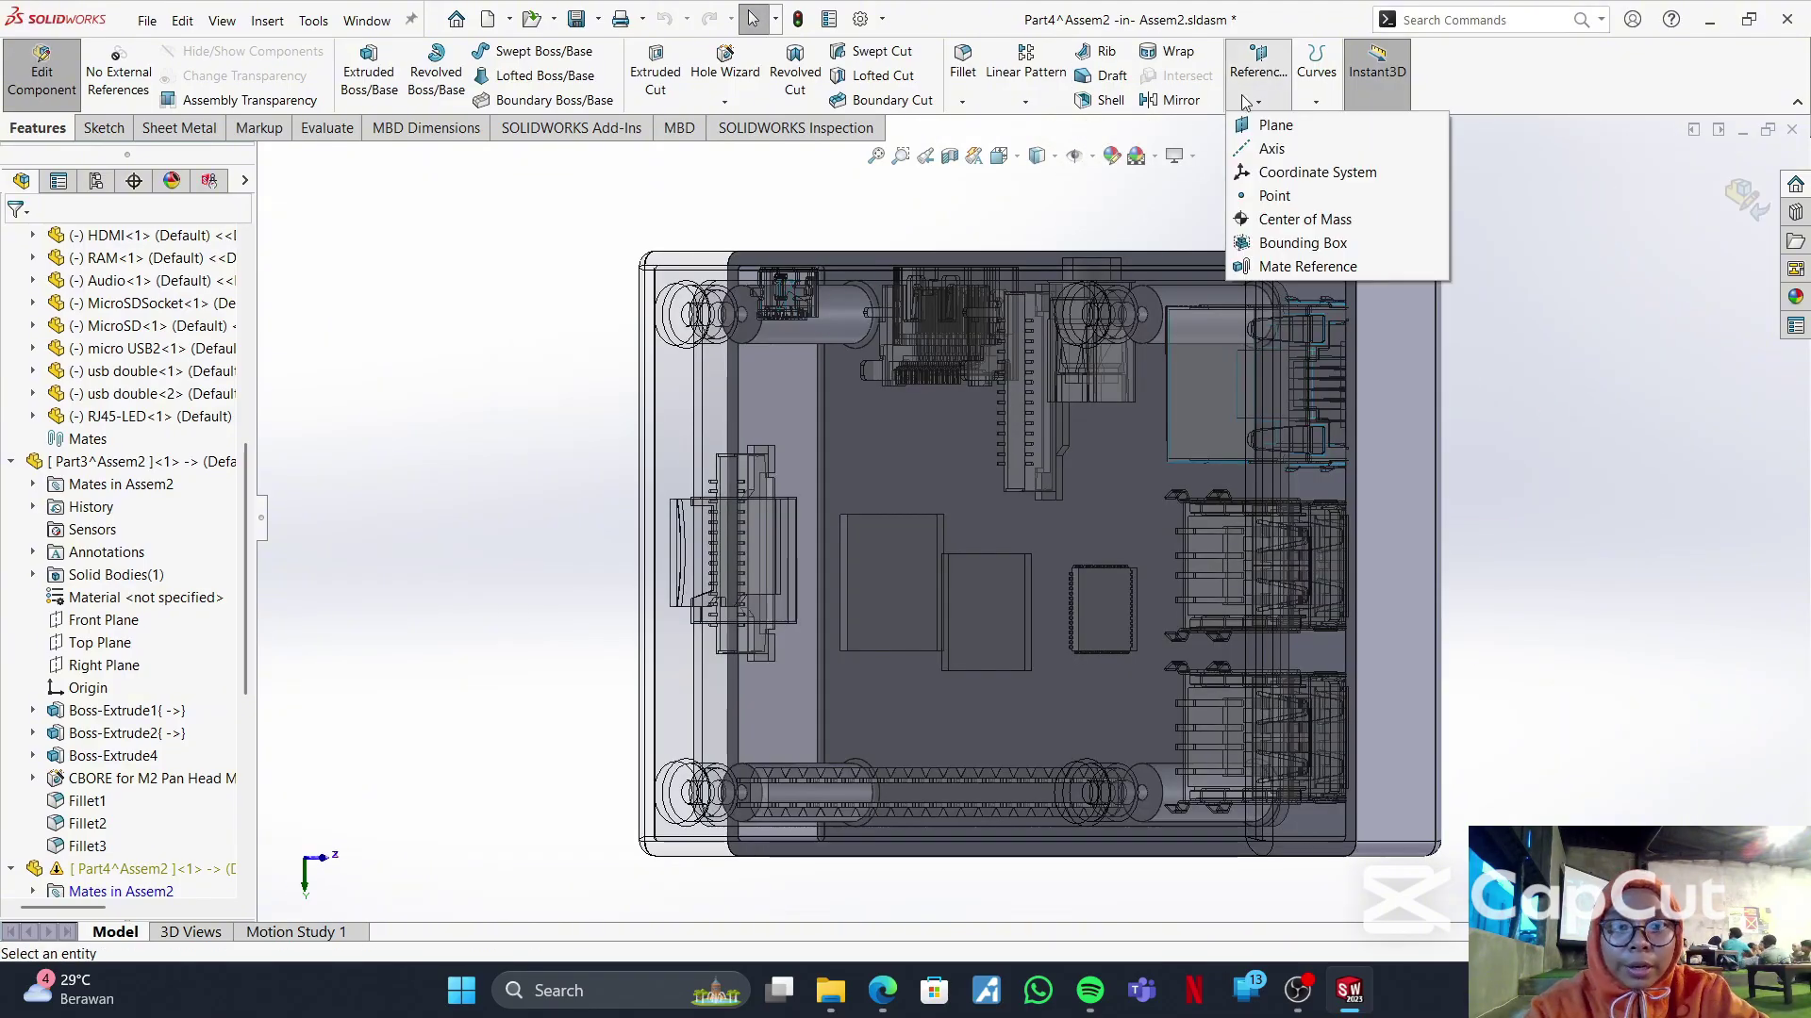
left_click(1262, 124)
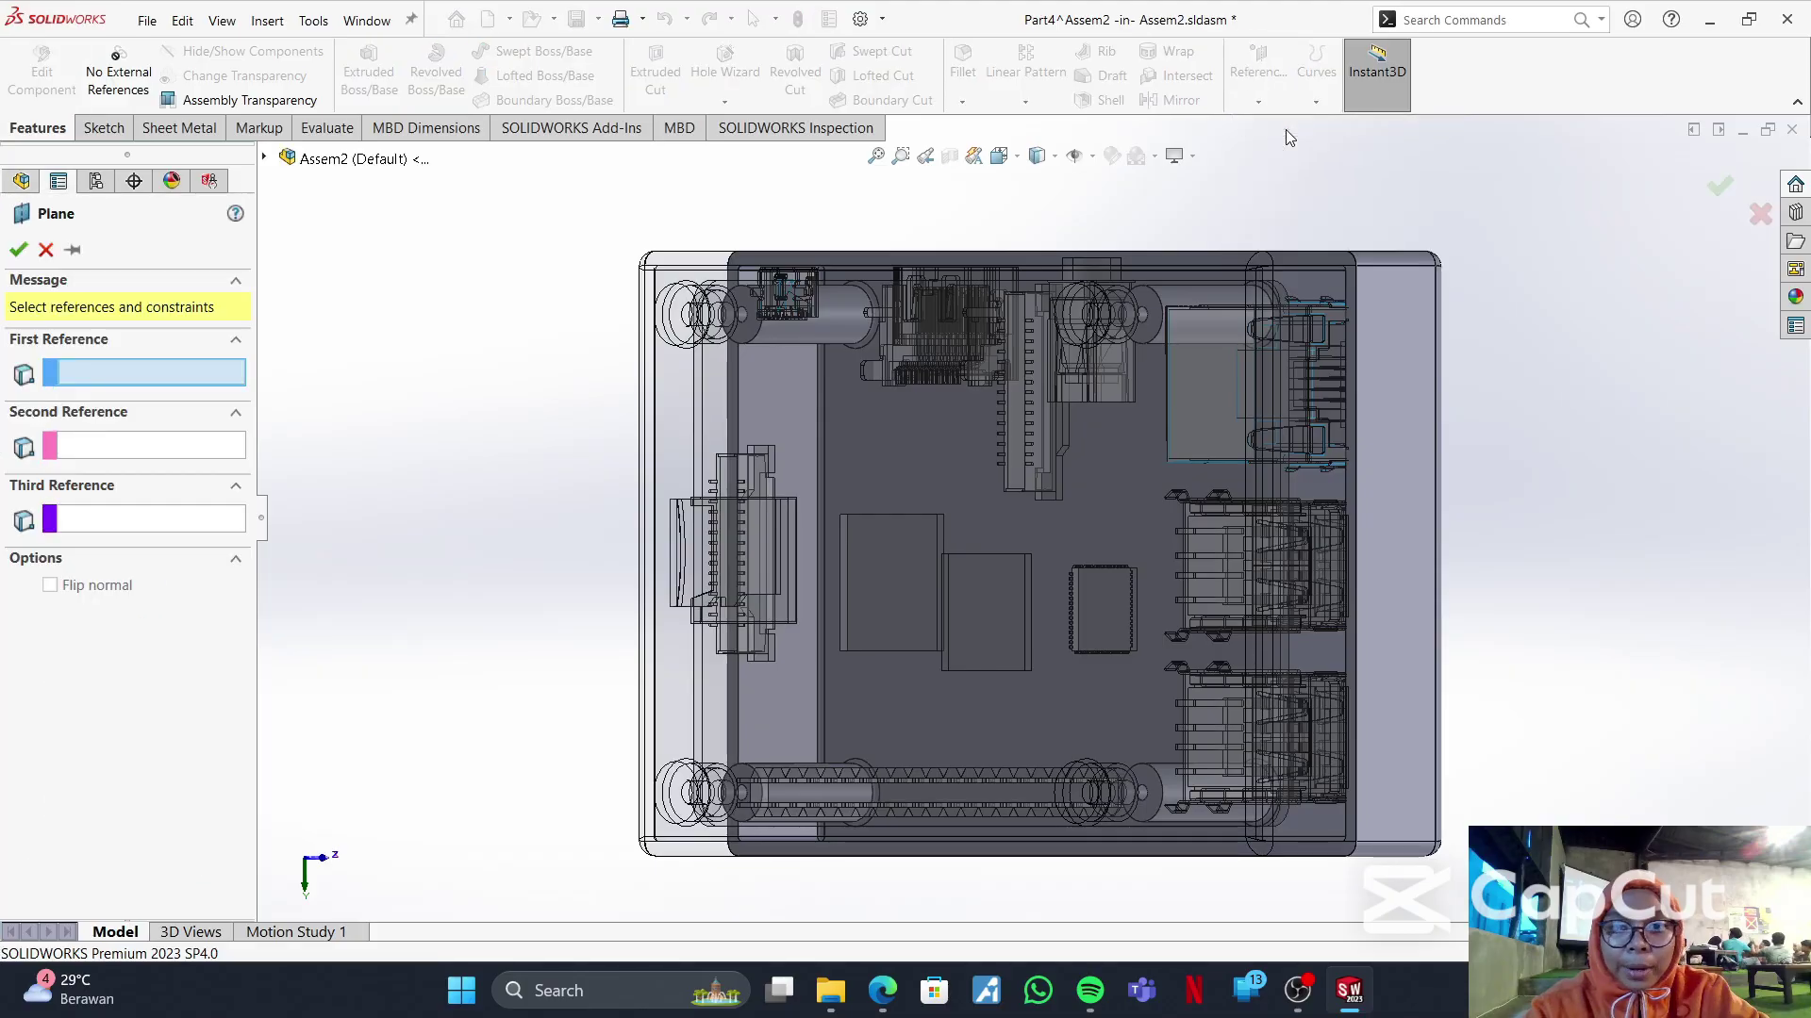
left_click(780, 468)
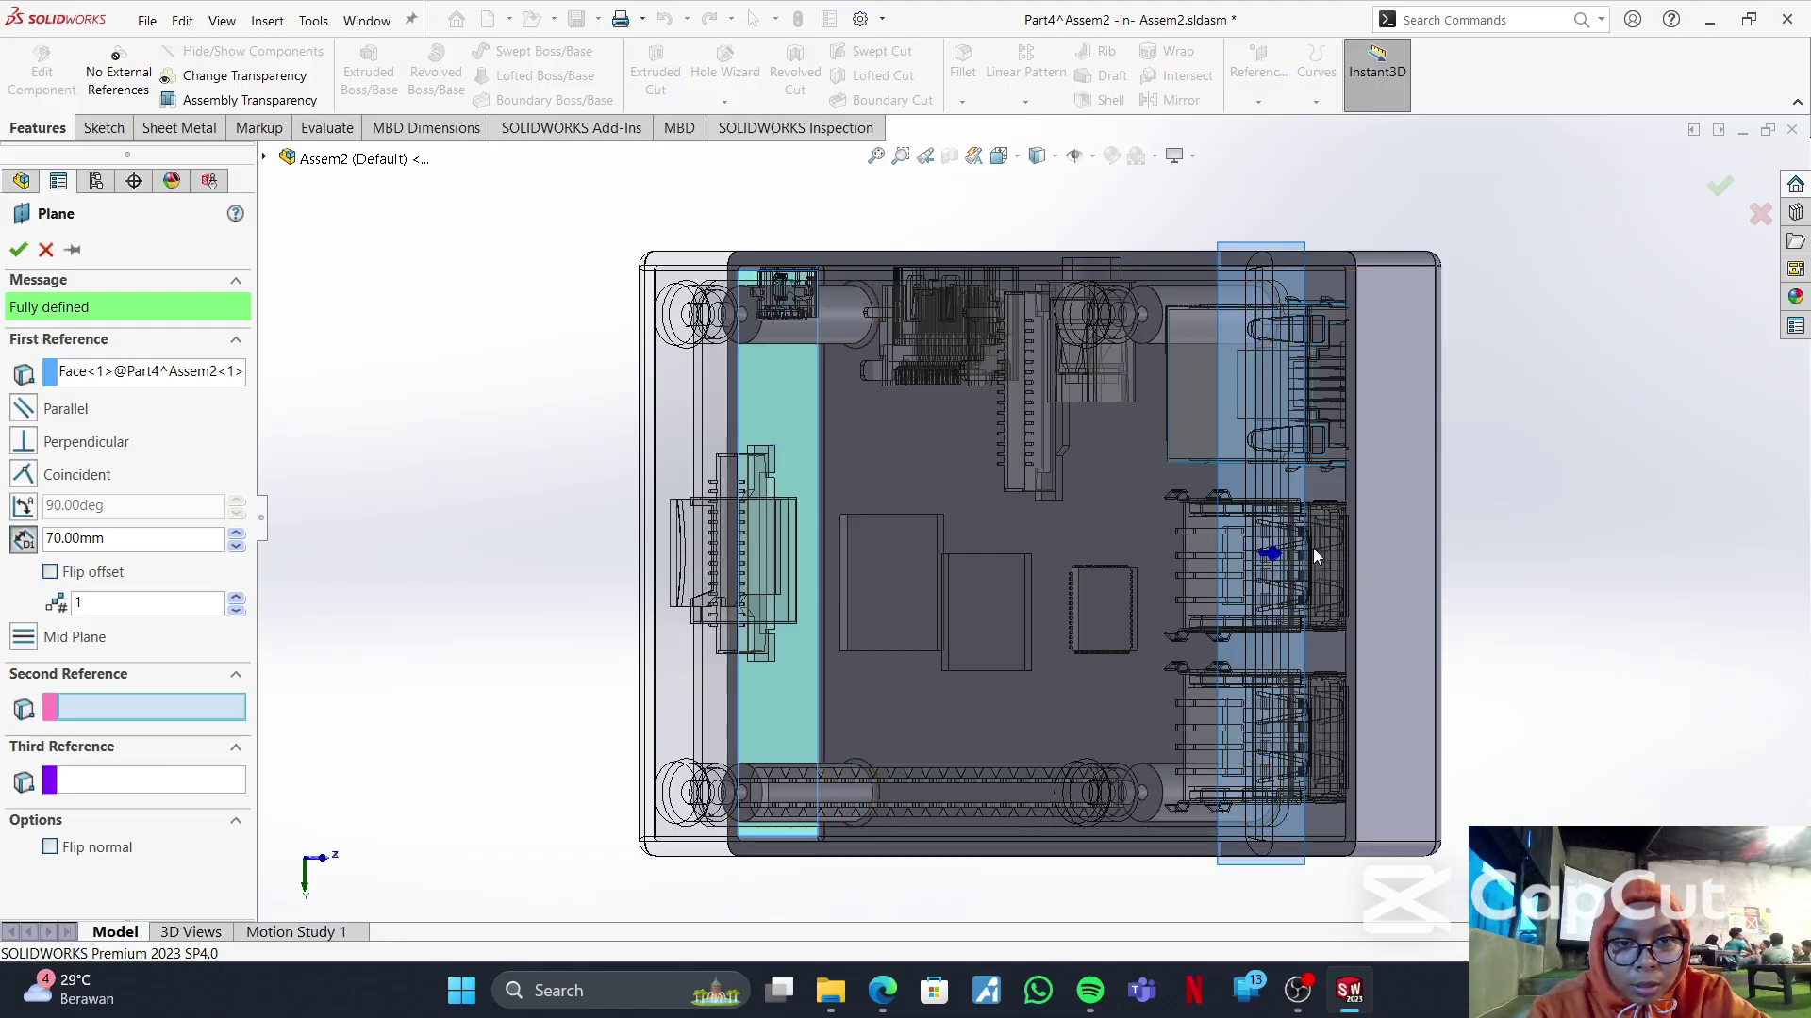
middle_click_drag(1135, 564, 583, 500)
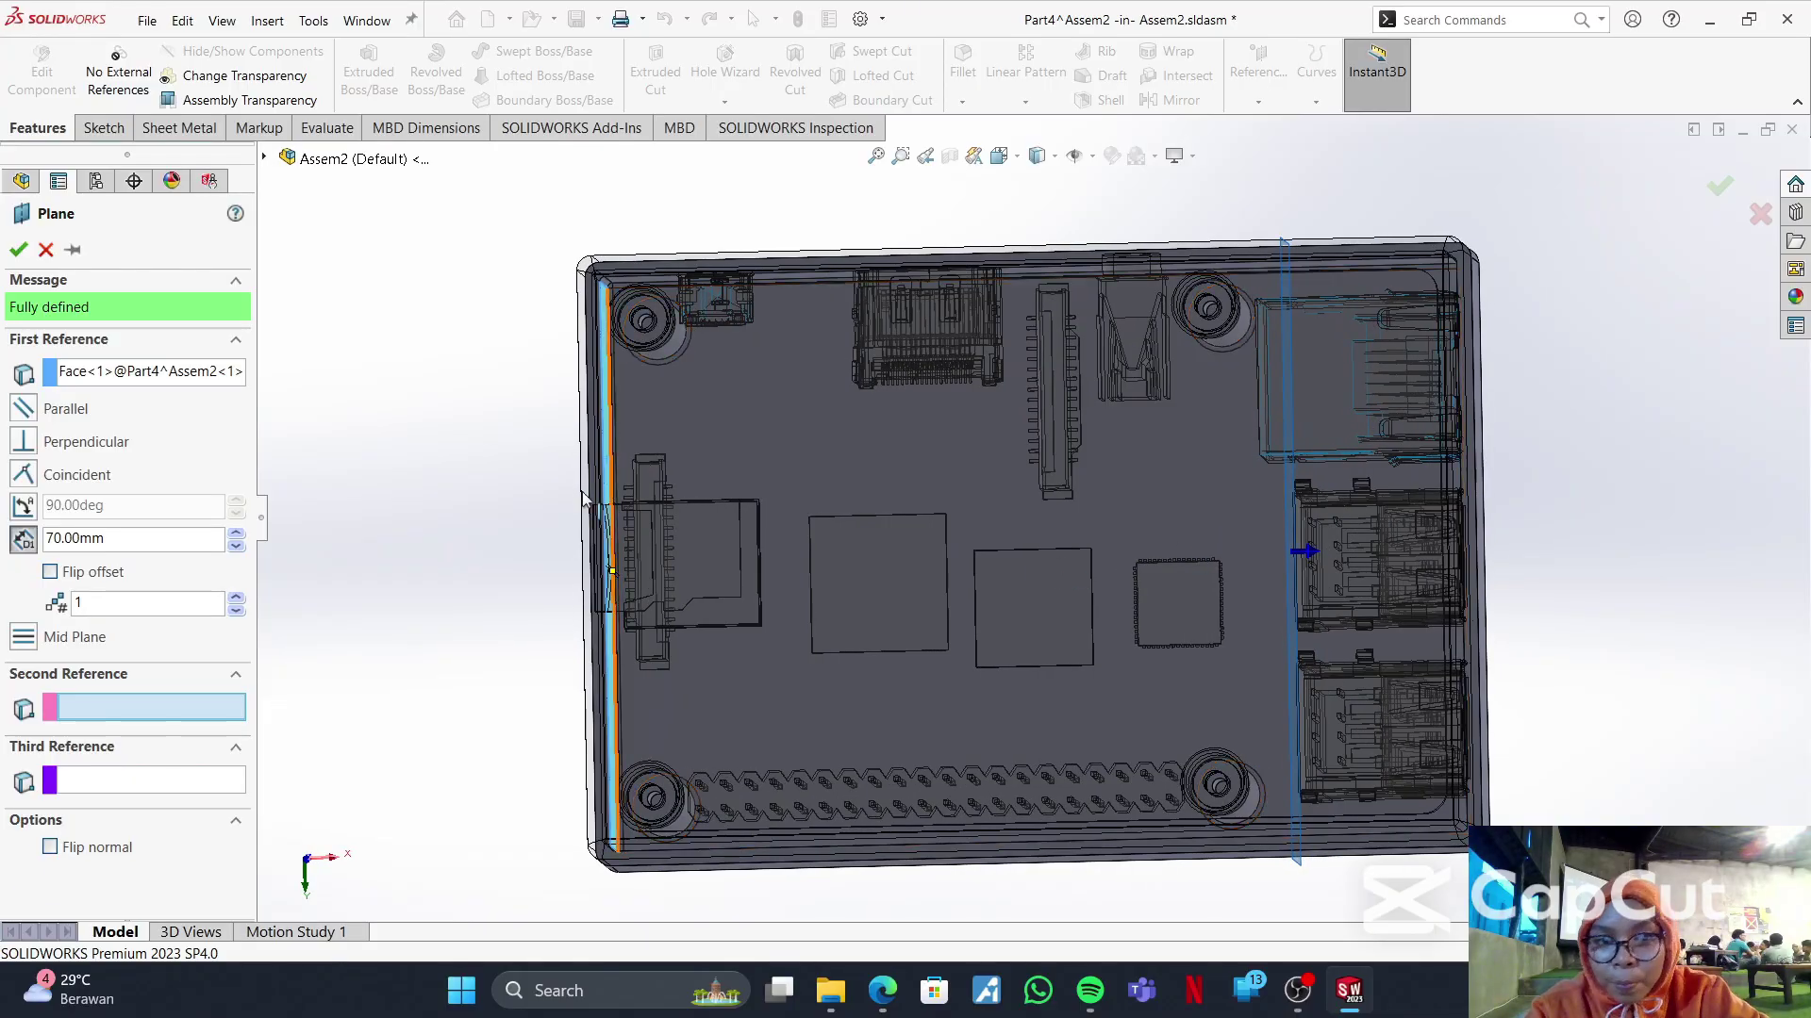
left_click(236, 547)
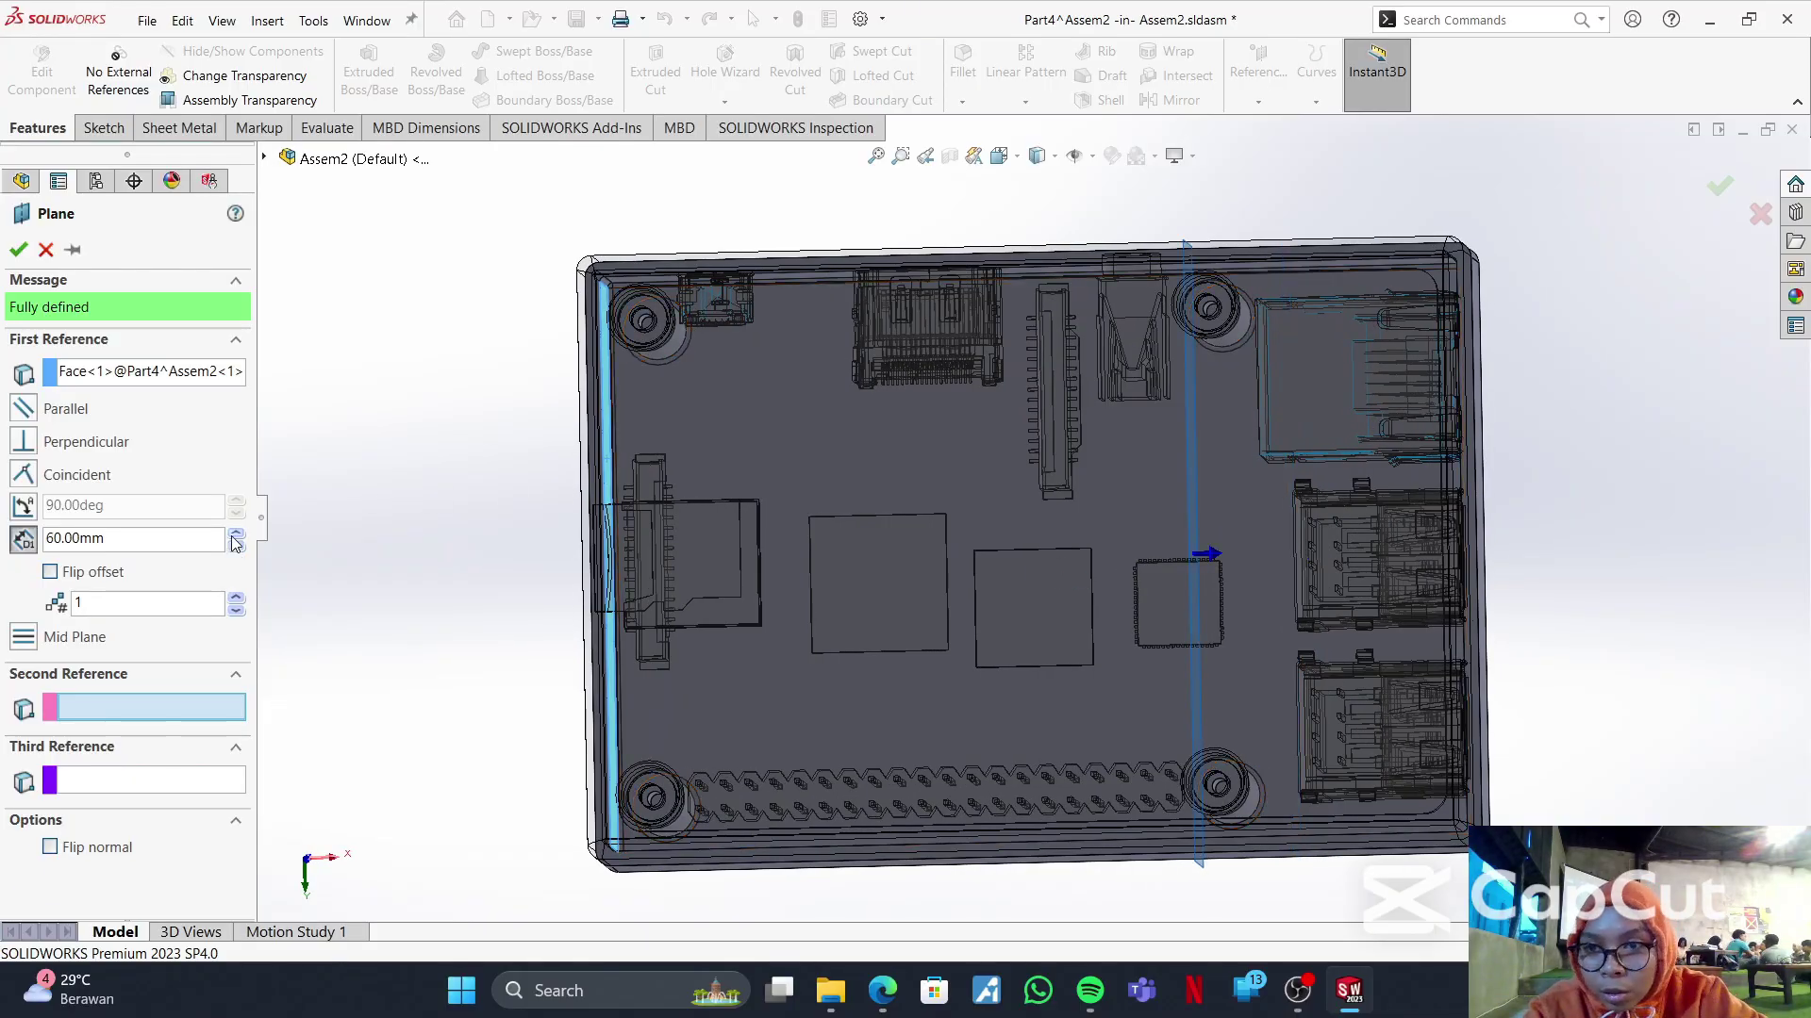
left_click(236, 534)
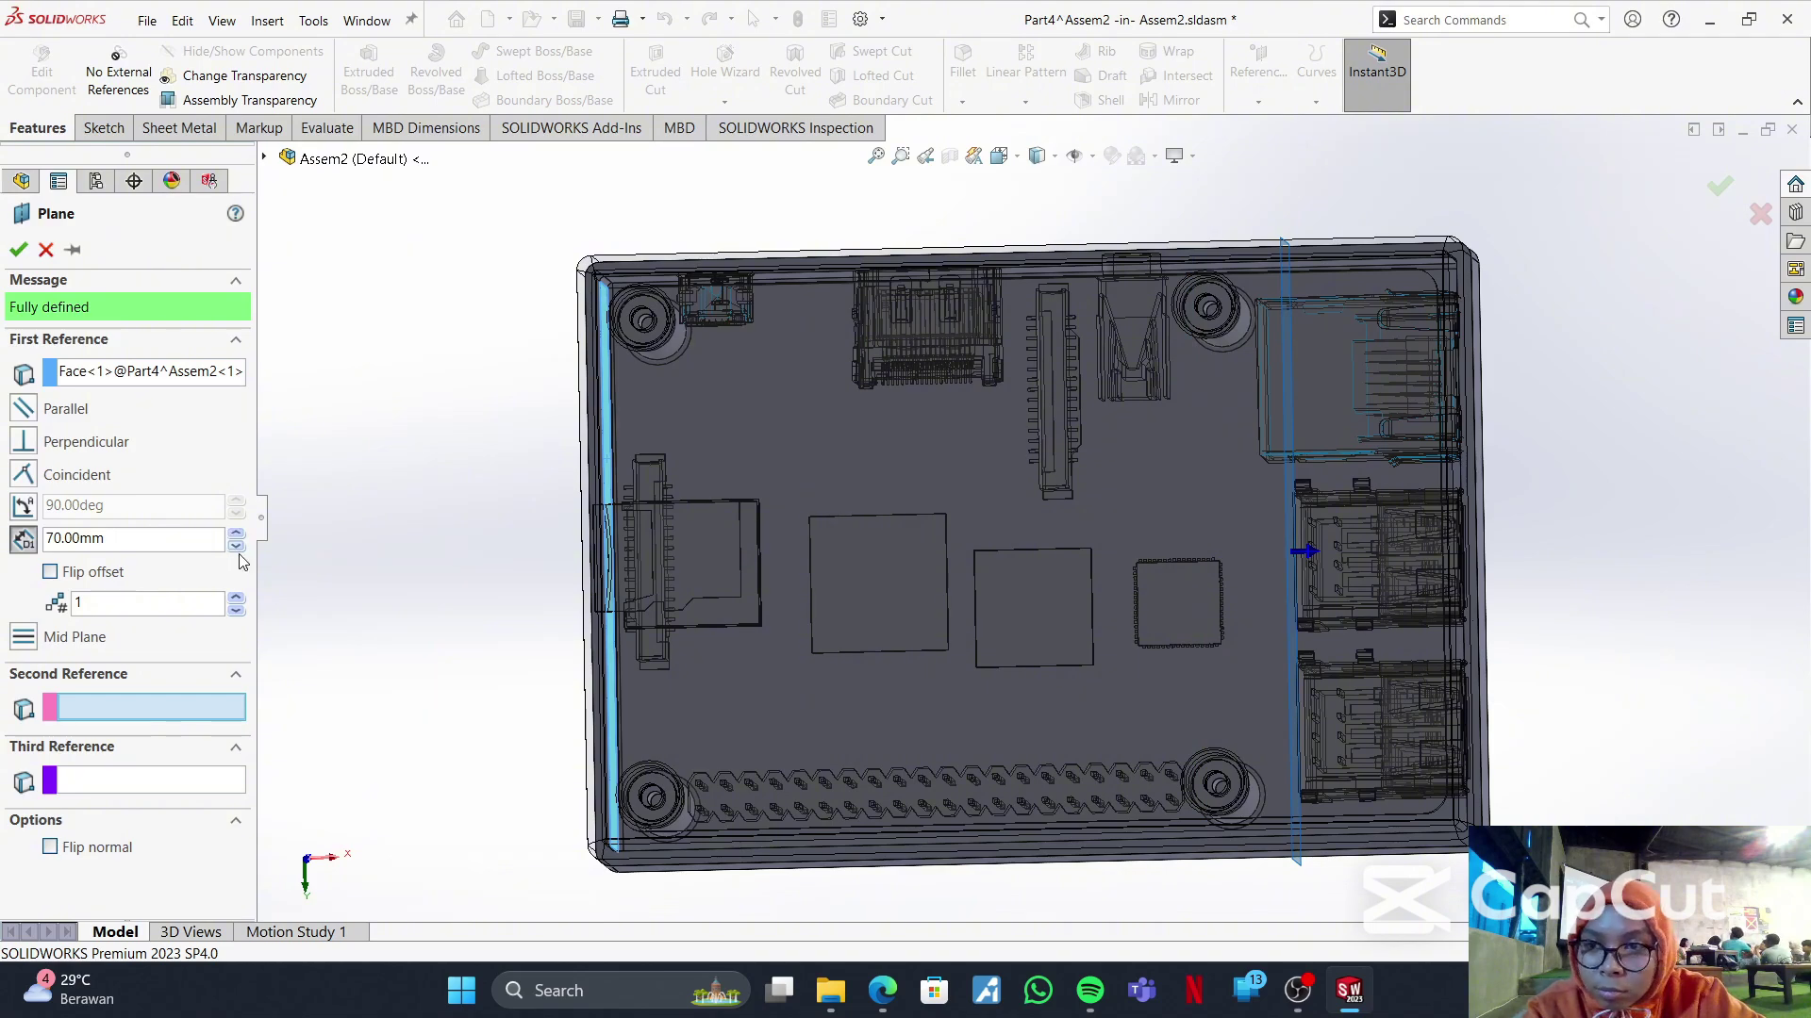
left_click(236, 547)
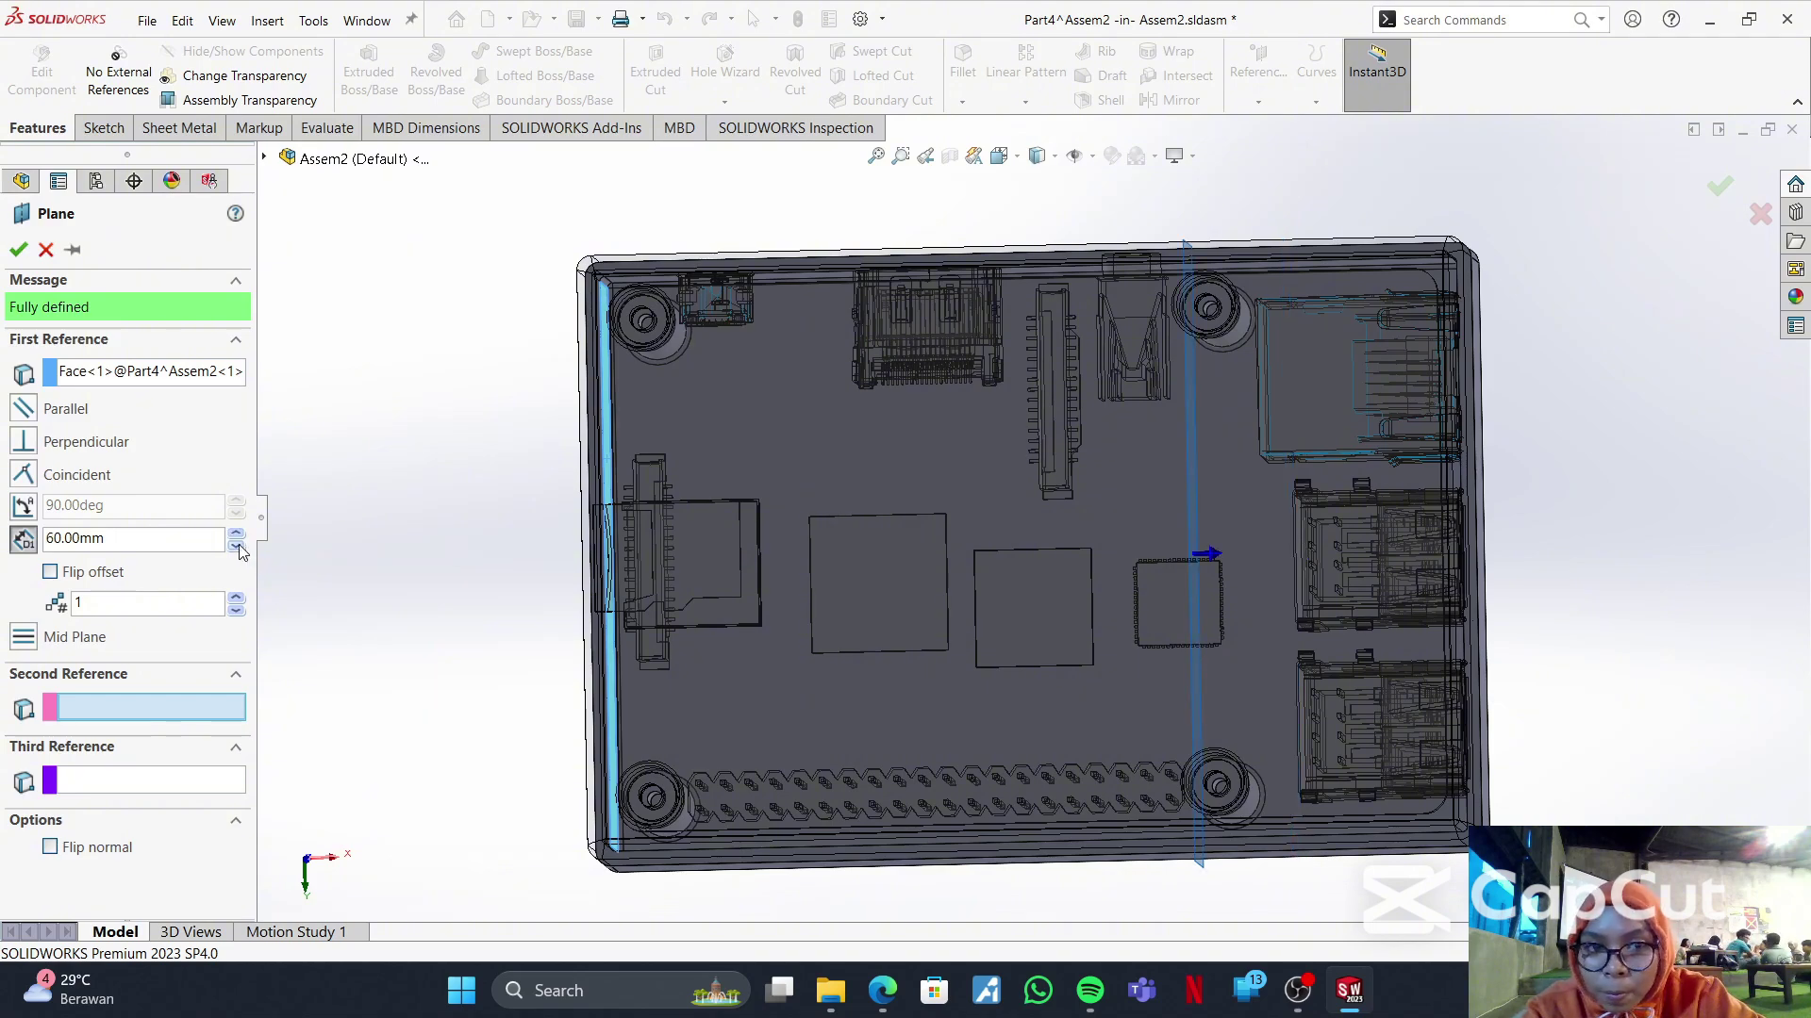
left_click(236, 534)
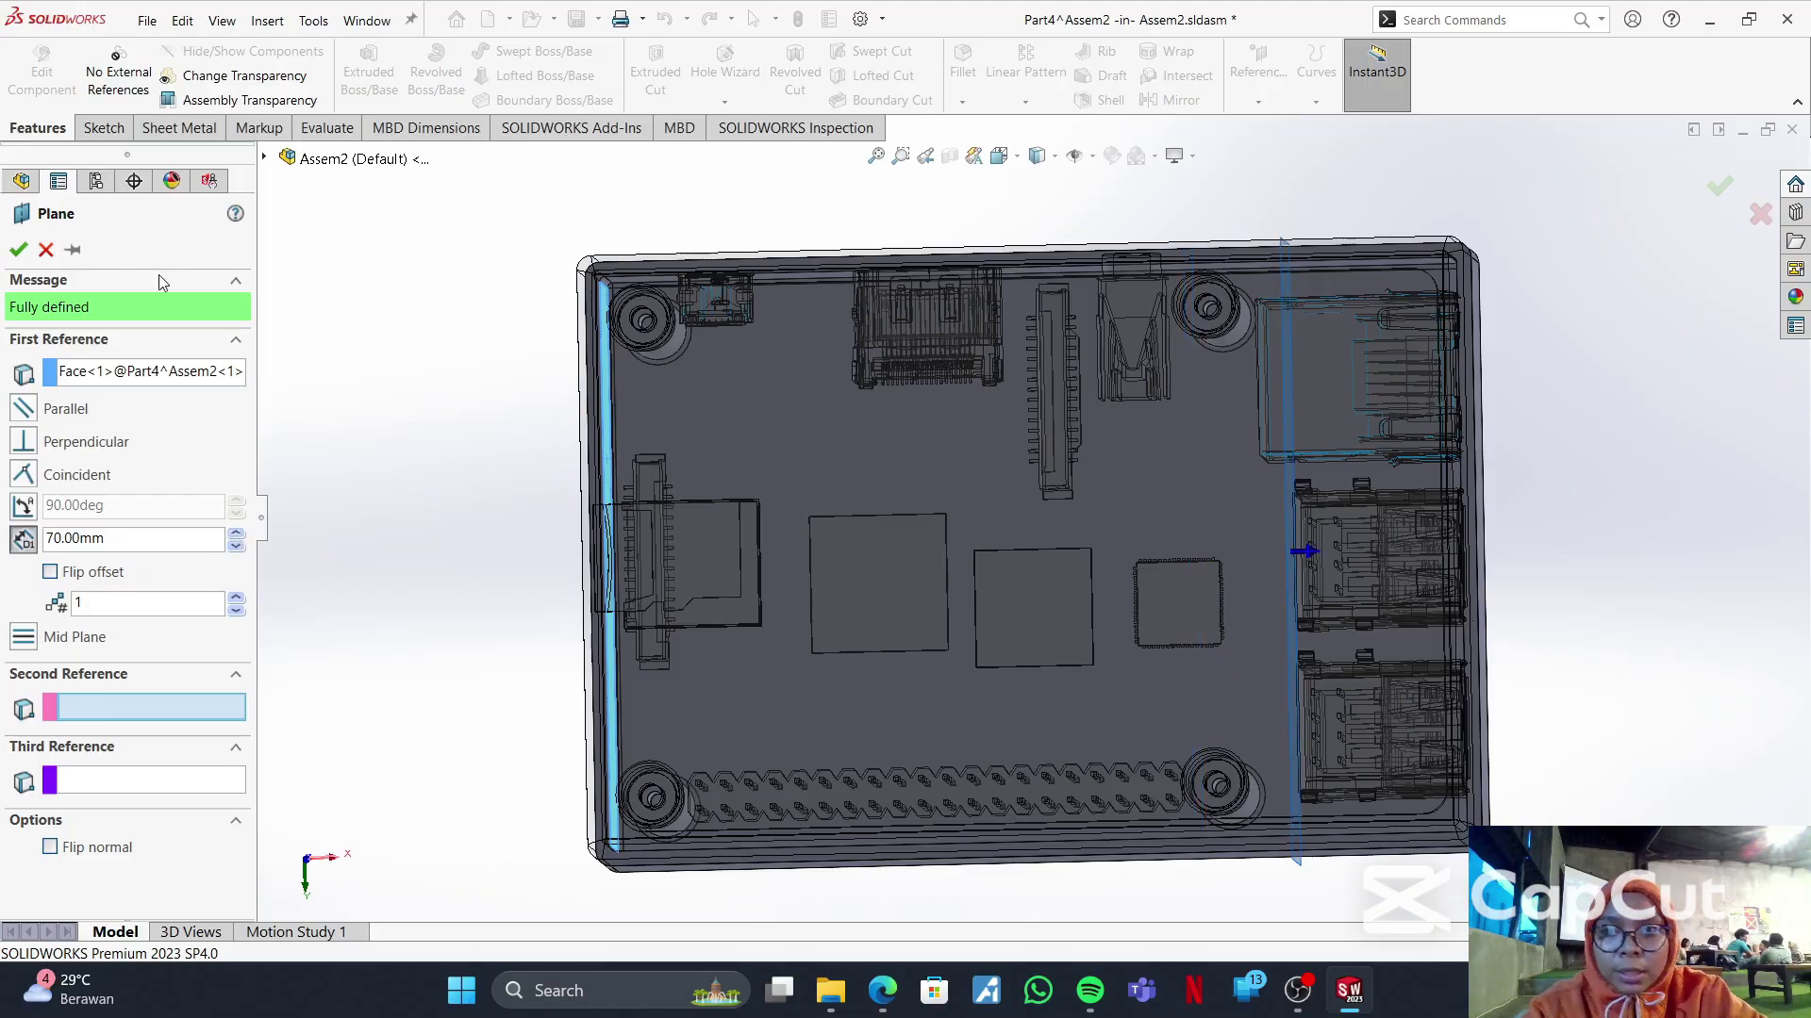
left_click(17, 250)
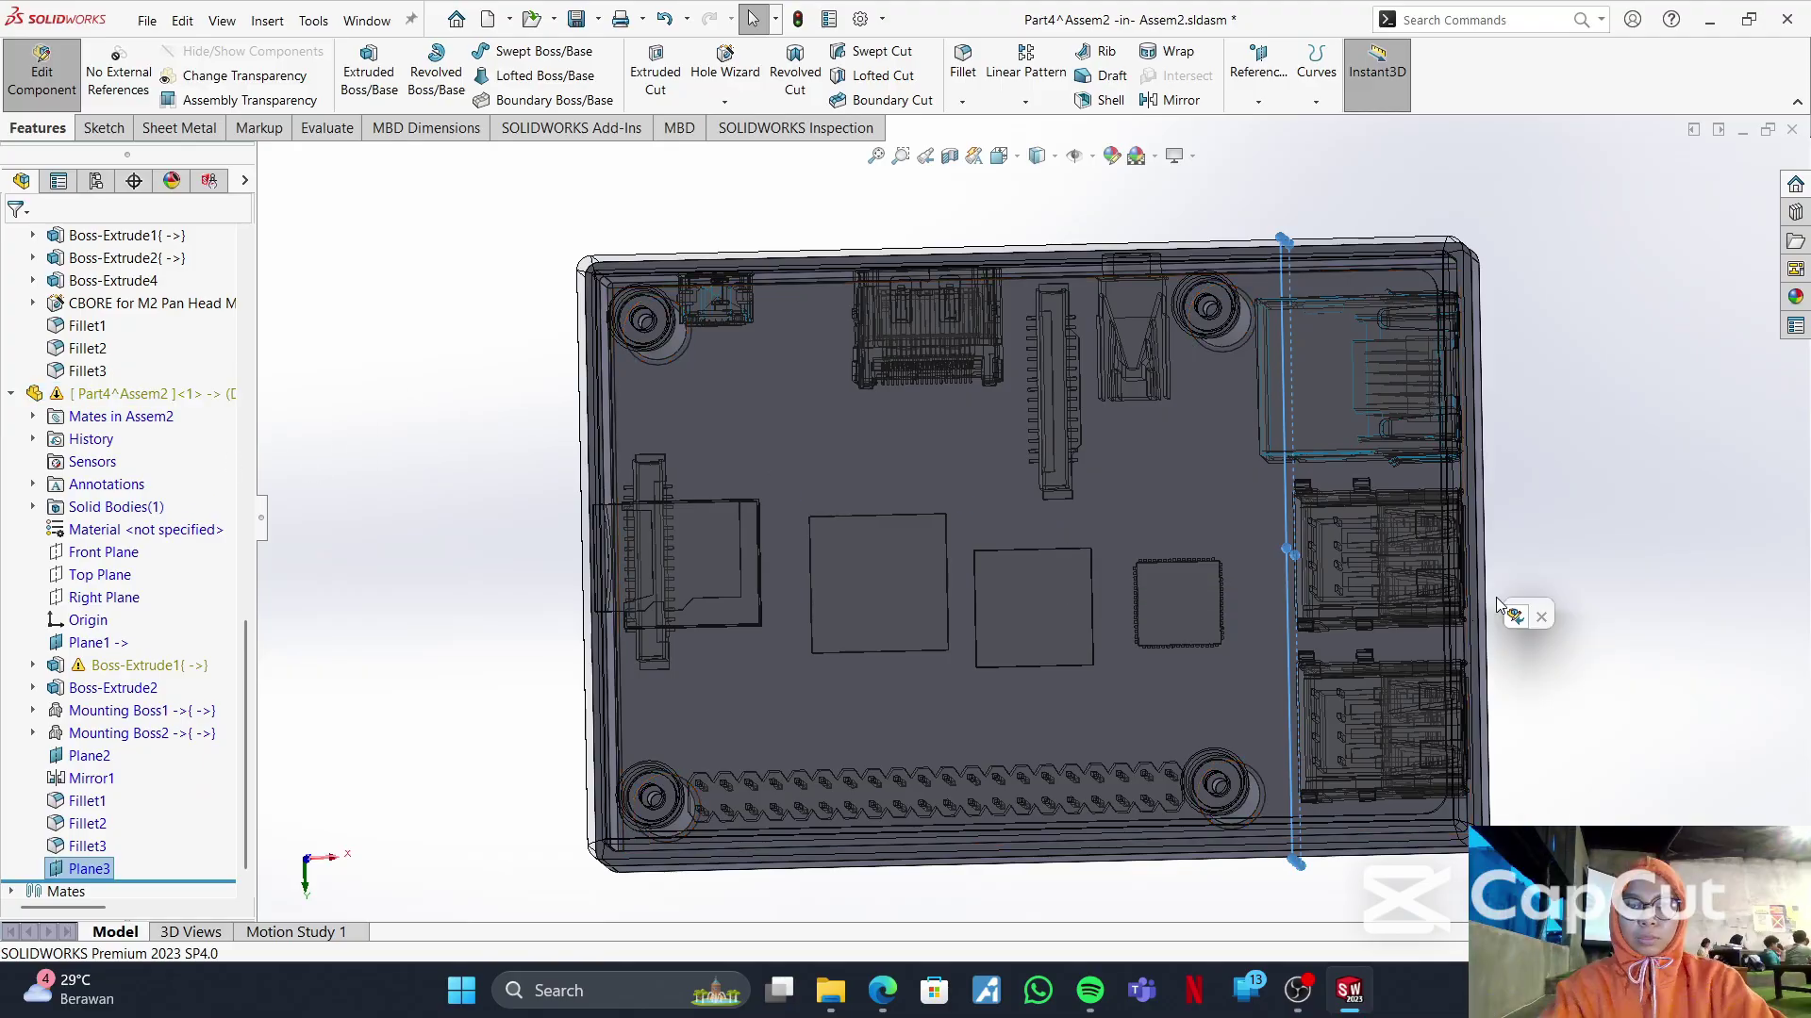
- Start a sketch on the new reference plane and set up a section view cut along the upper half's Right Plane
right_click(121, 867)
left_click(113, 553)
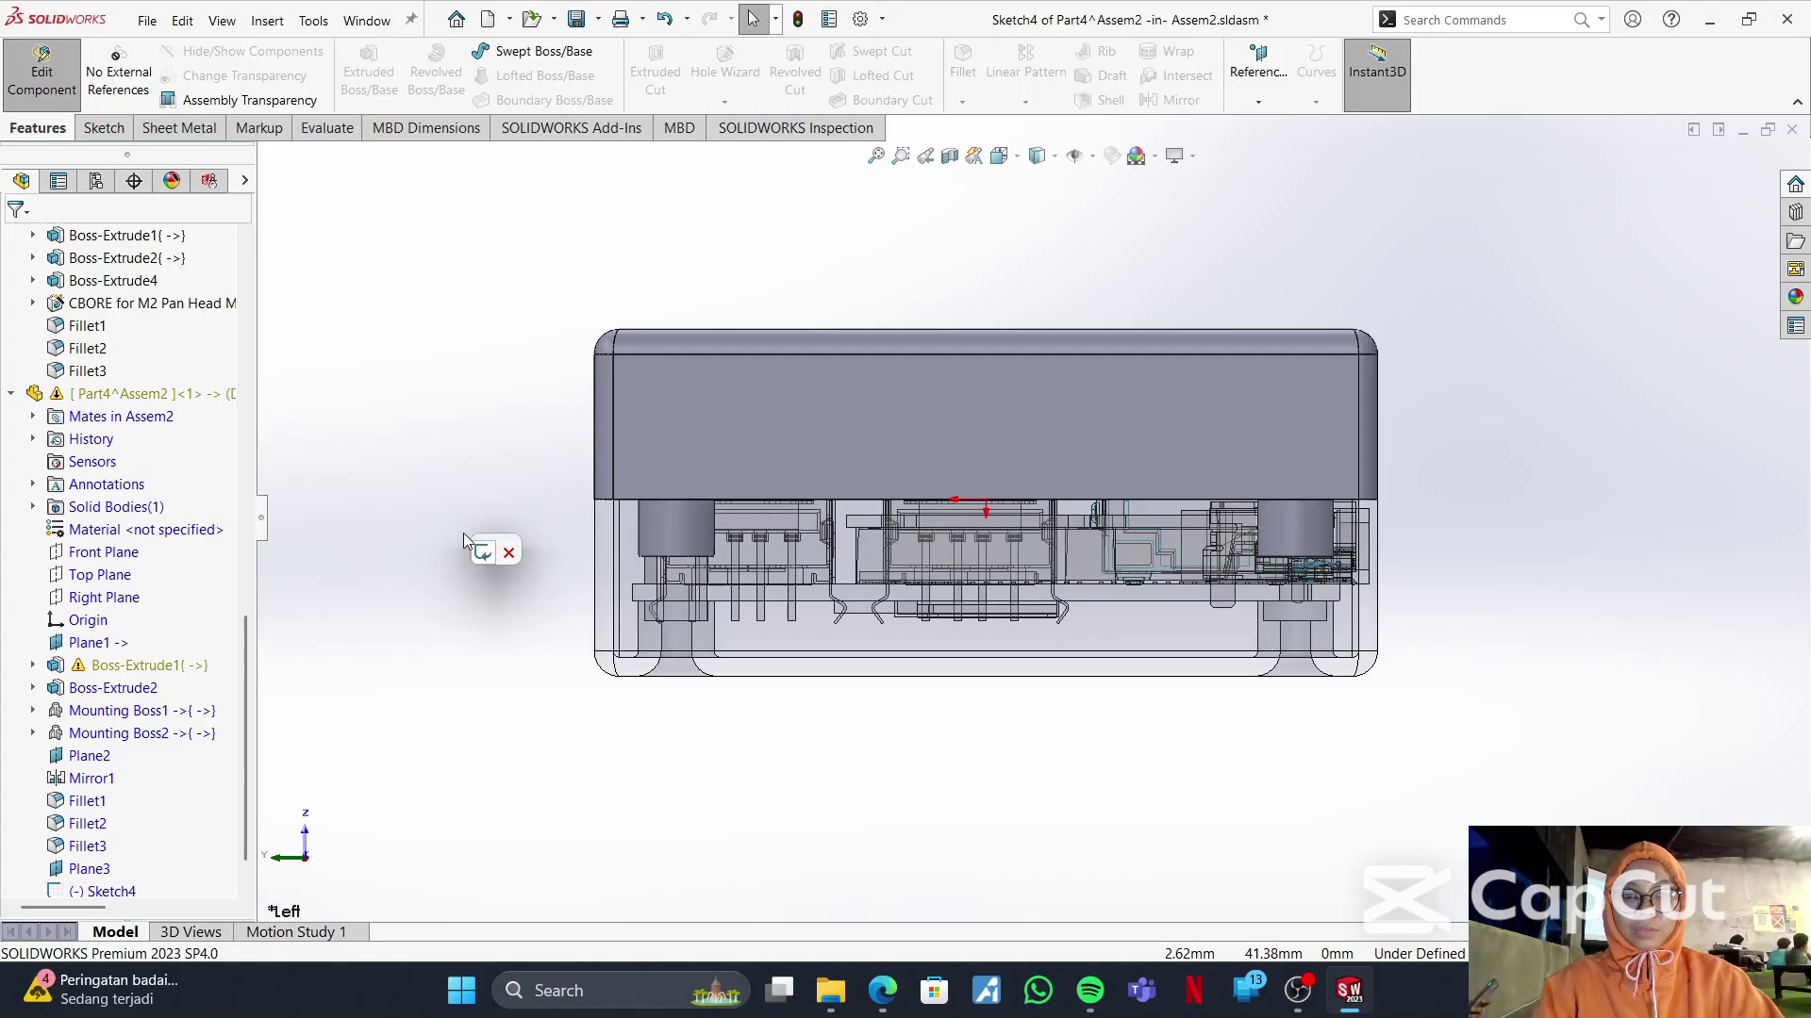
left_click(949, 155)
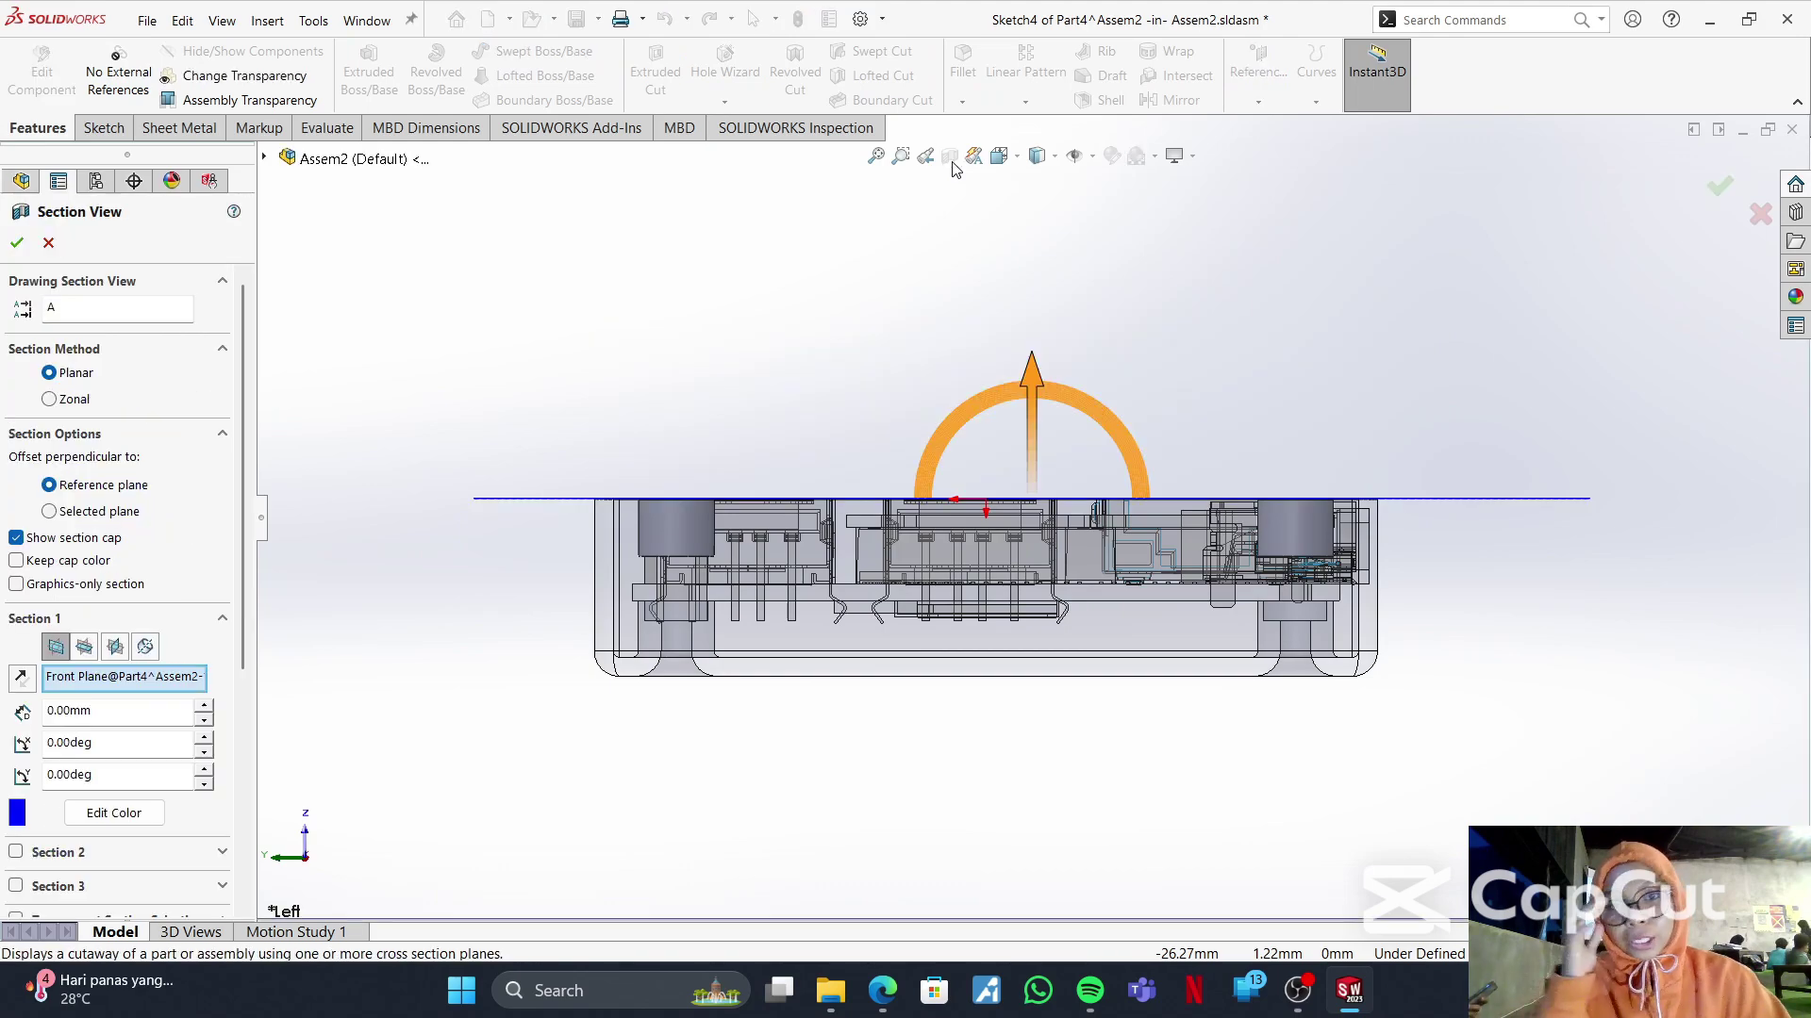
left_click(117, 653)
- Offset the section plane 27 mm towards the USB and Ethernet ports and apply the section view
middle_click_drag(1105, 379, 1119, 488)
scroll(1119, 488, "down", 1)
middle_click_drag(1017, 578, 1004, 544)
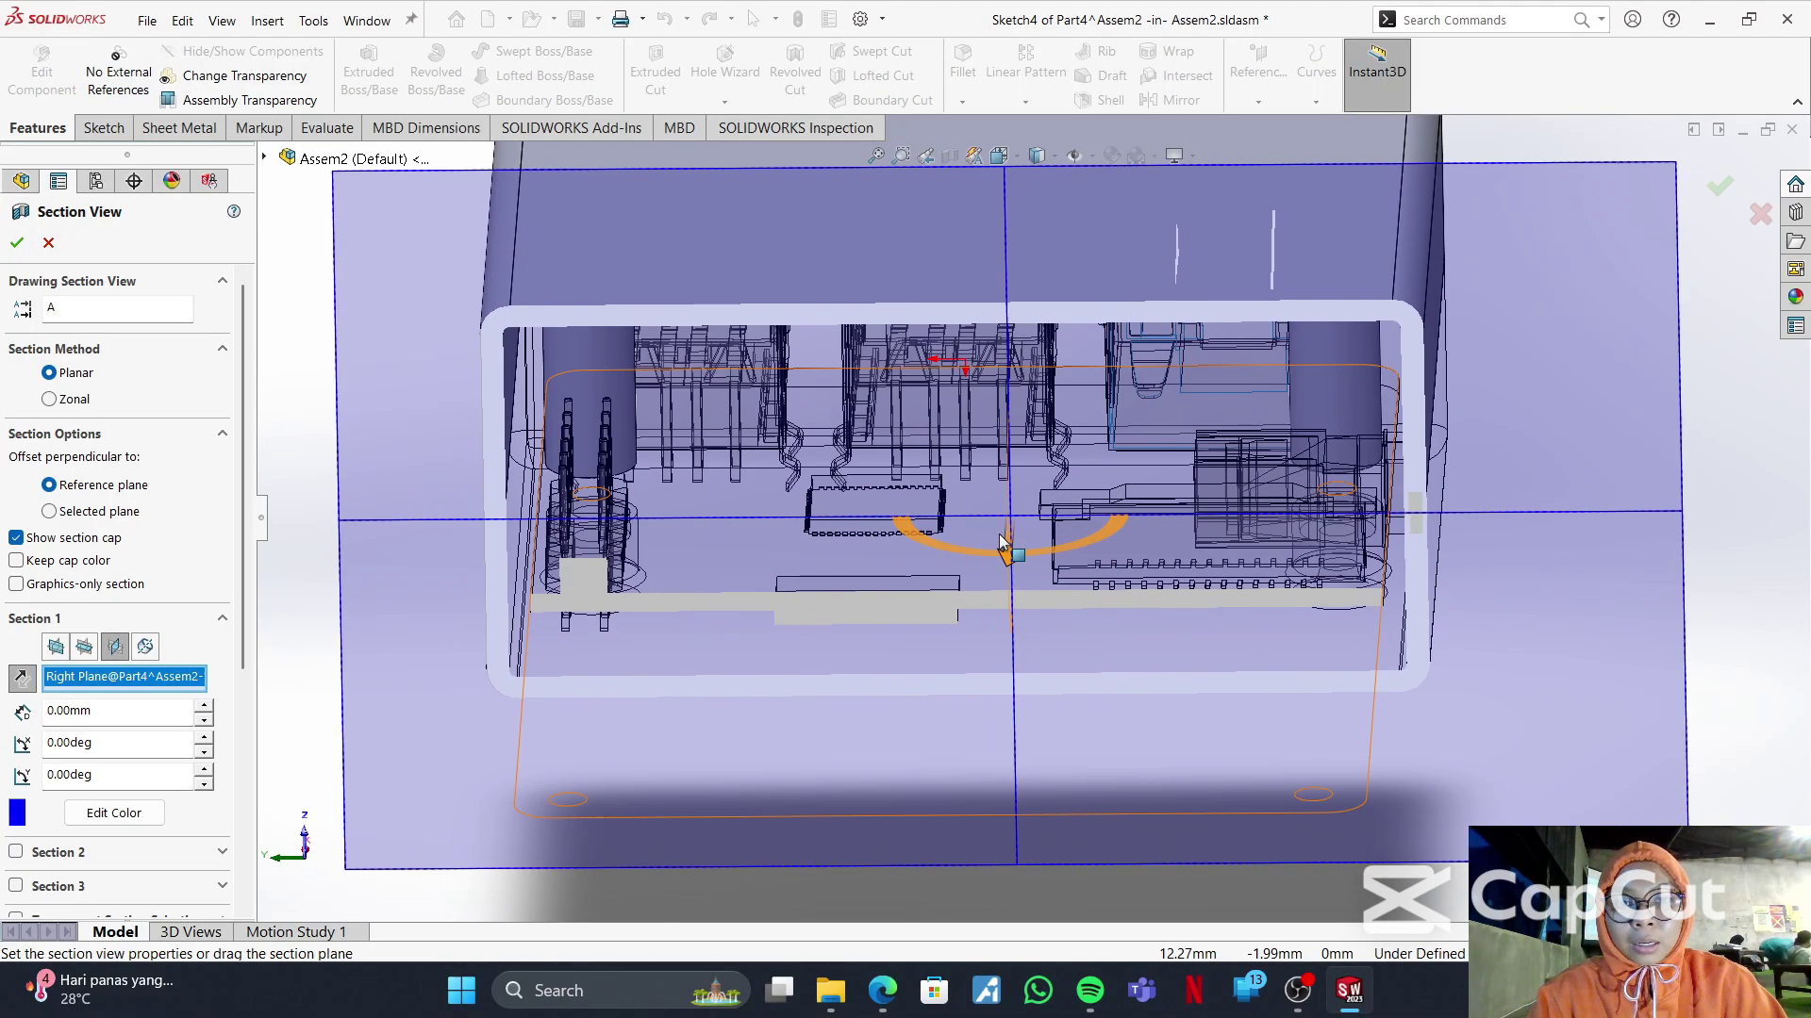
scroll(1011, 558, "up", 1)
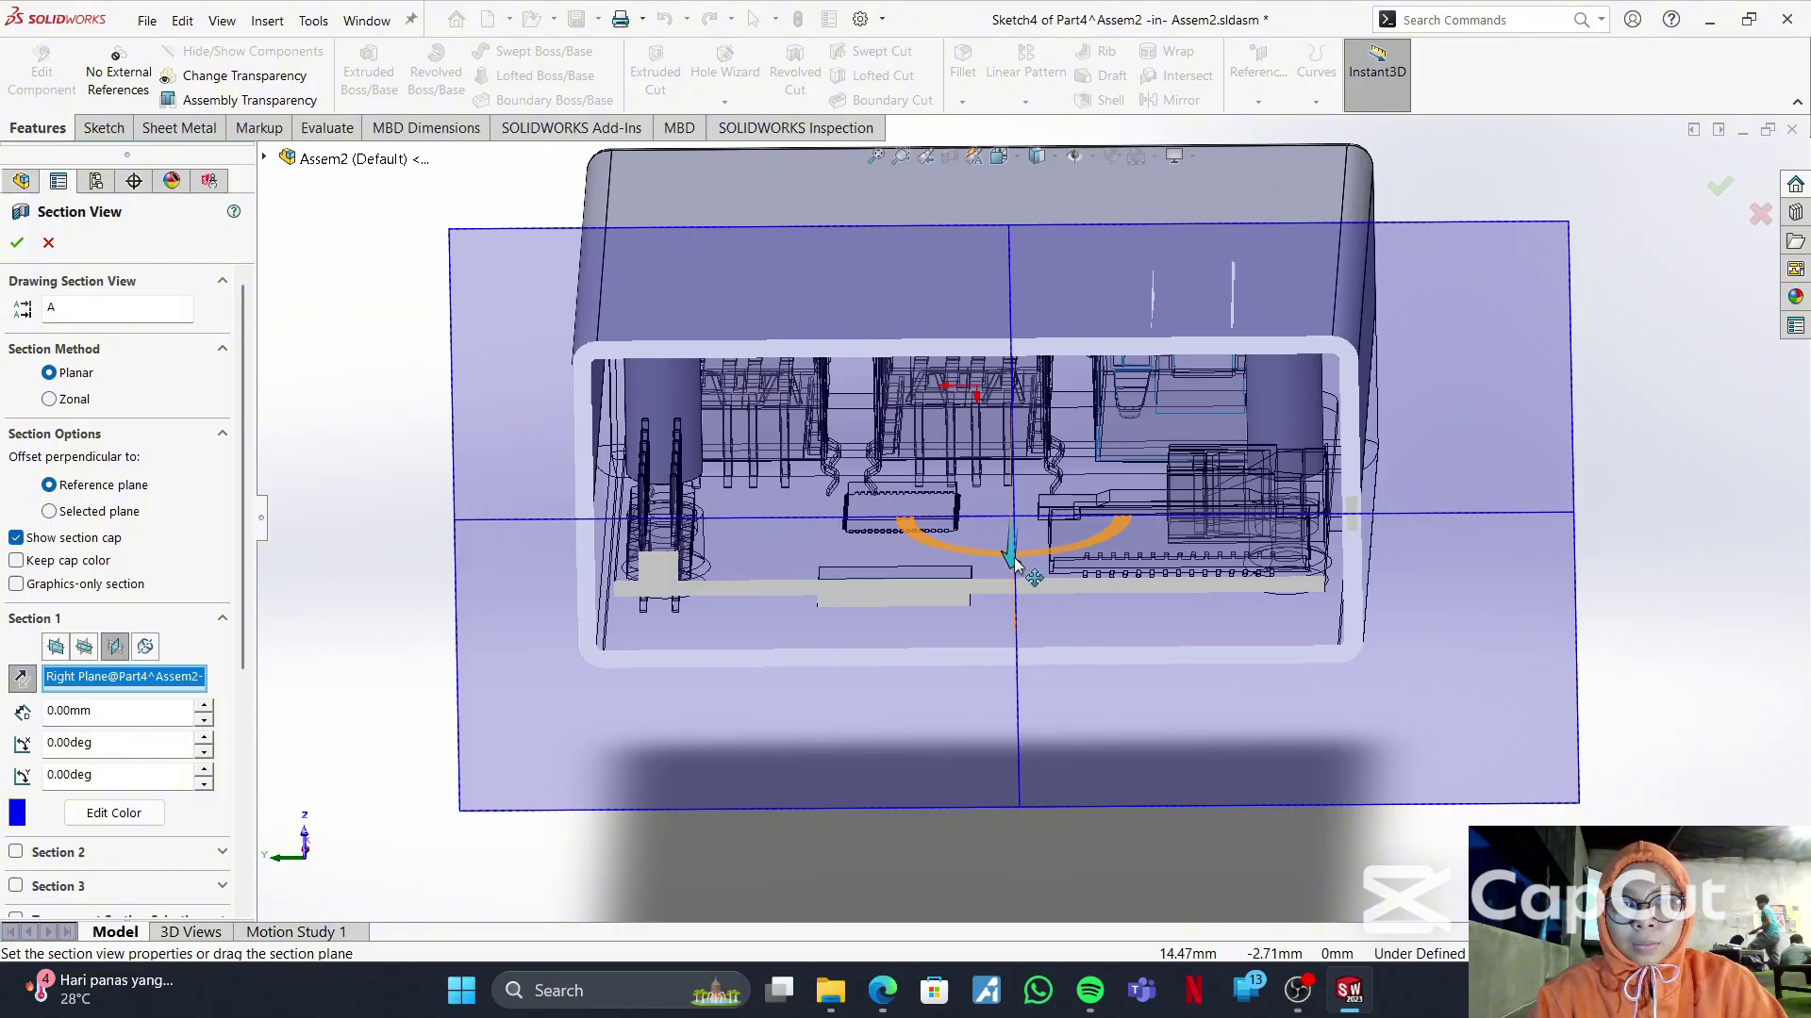
left_click_drag(1012, 560, 1039, 437)
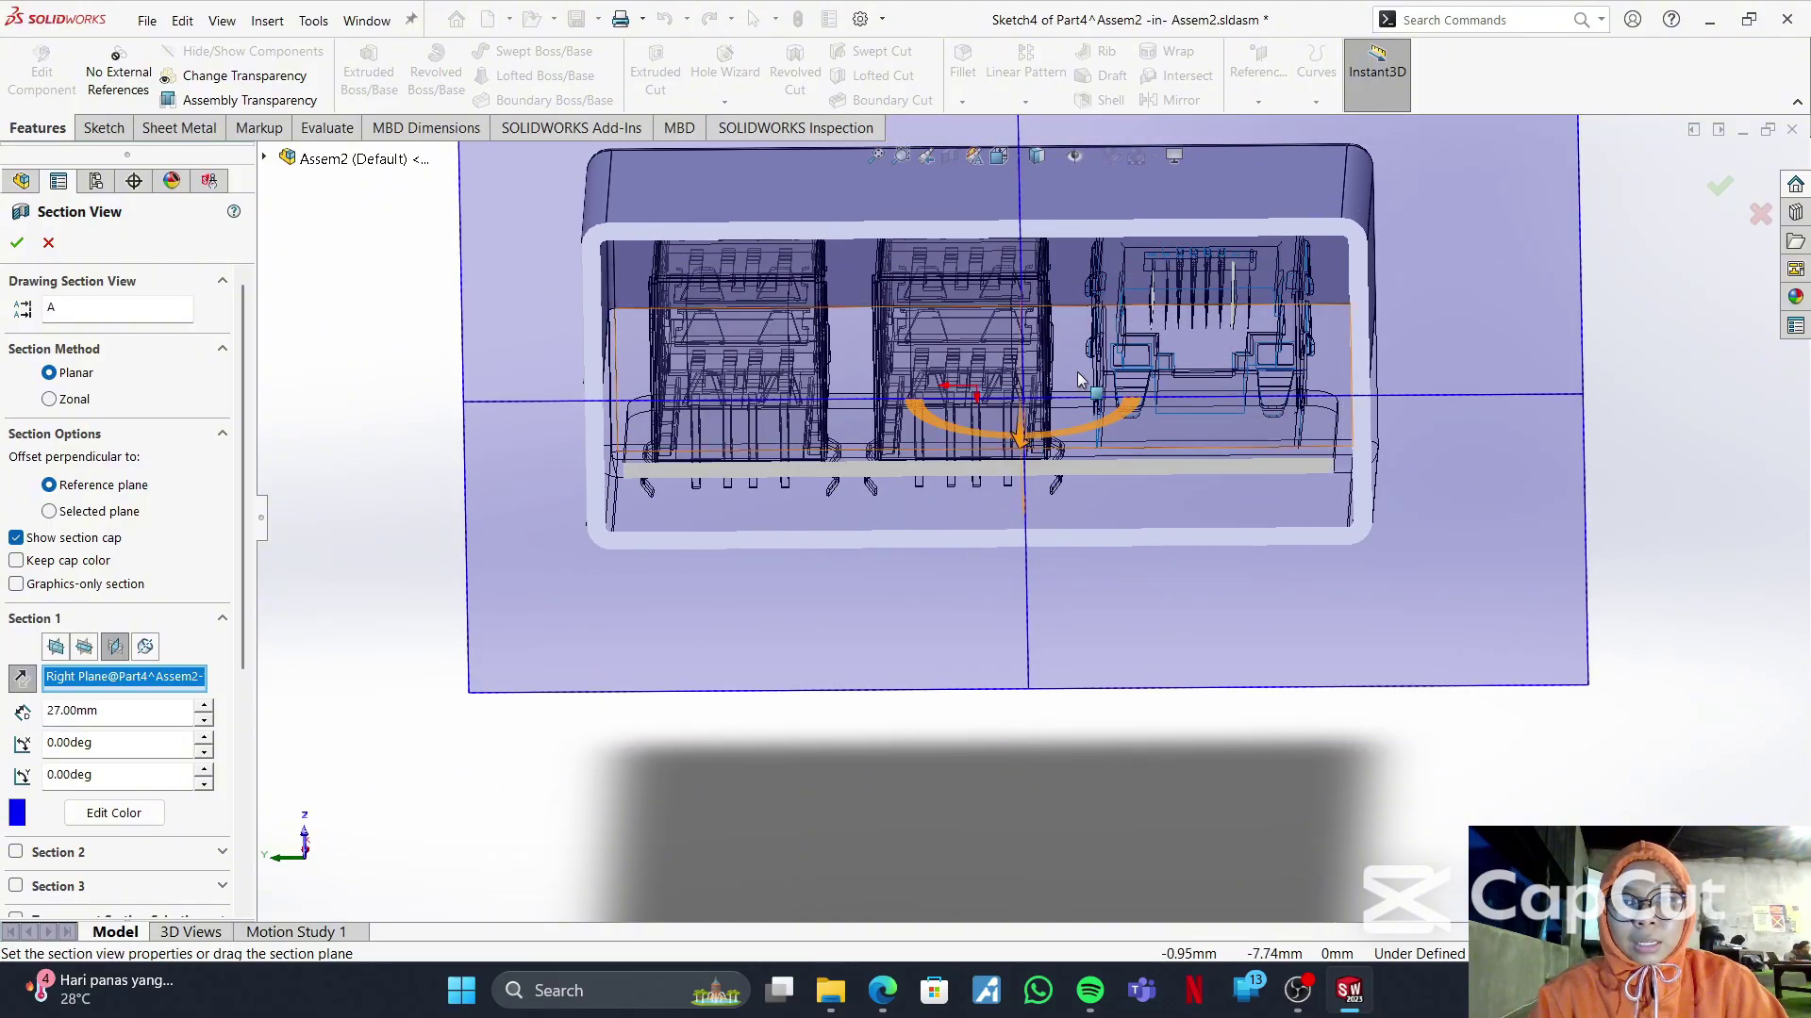
middle_click_drag(1250, 295, 1257, 429)
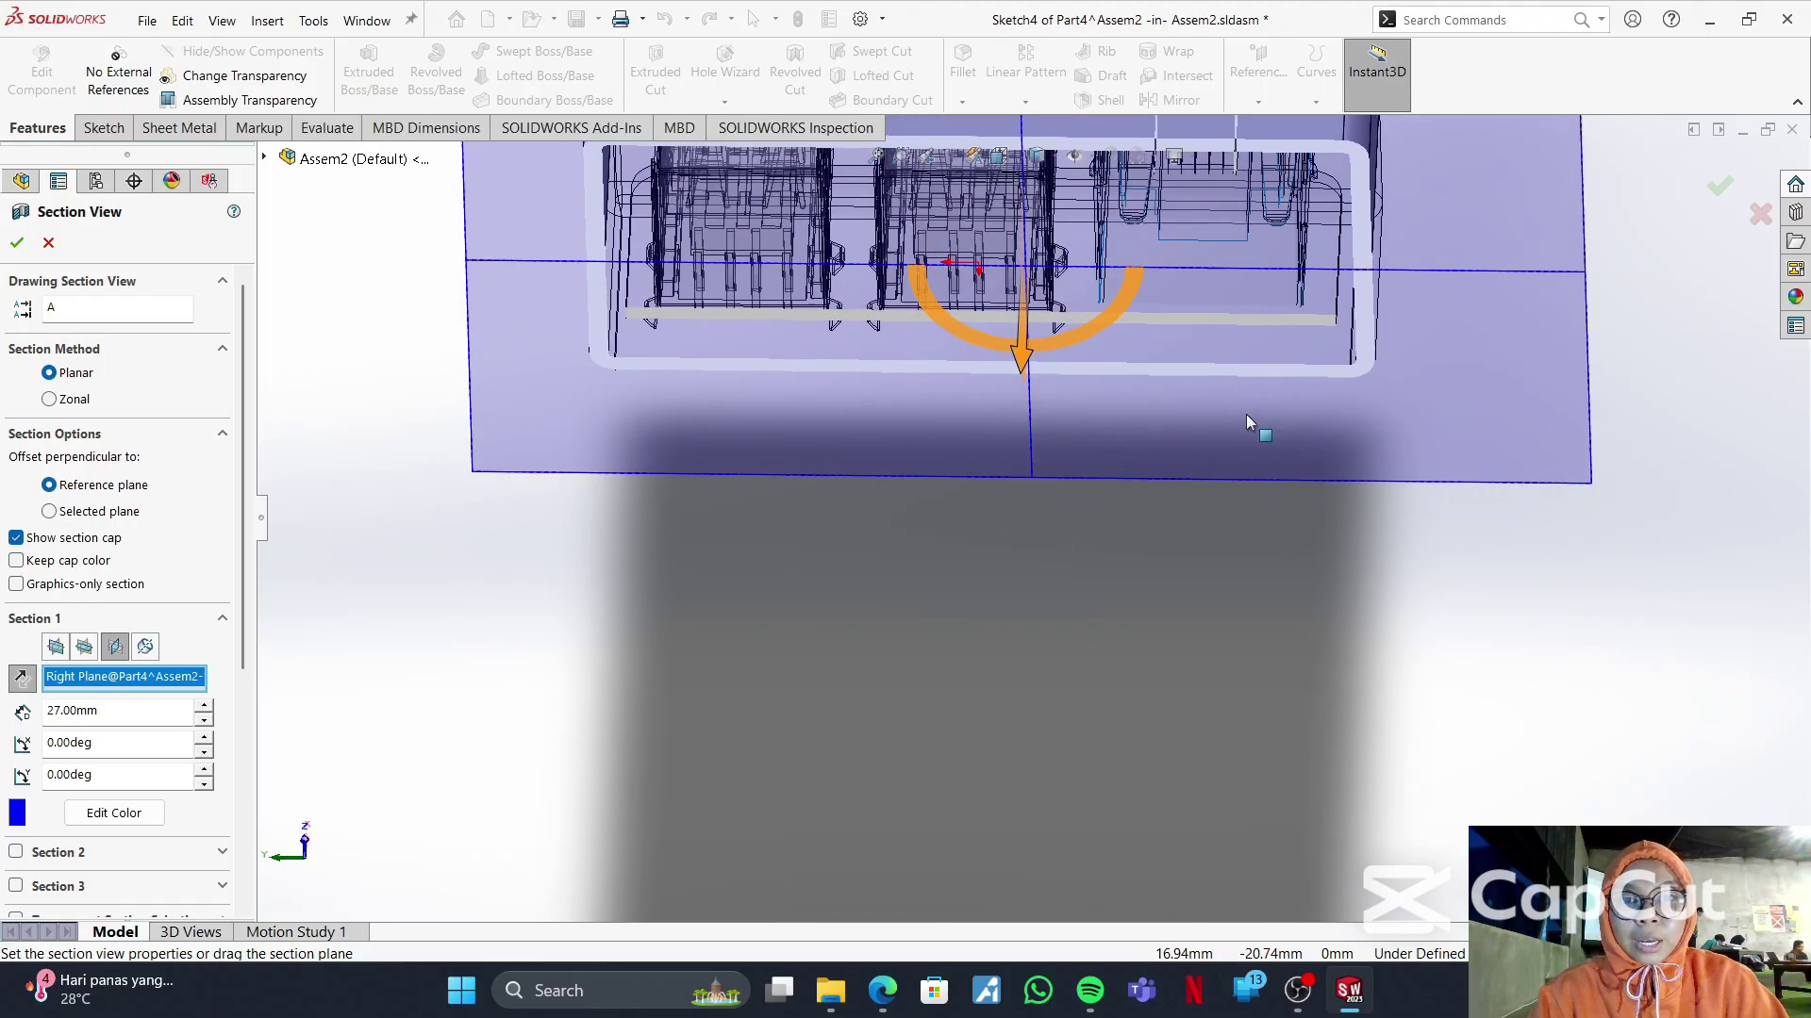
middle_click_drag(1251, 355, 1279, 315)
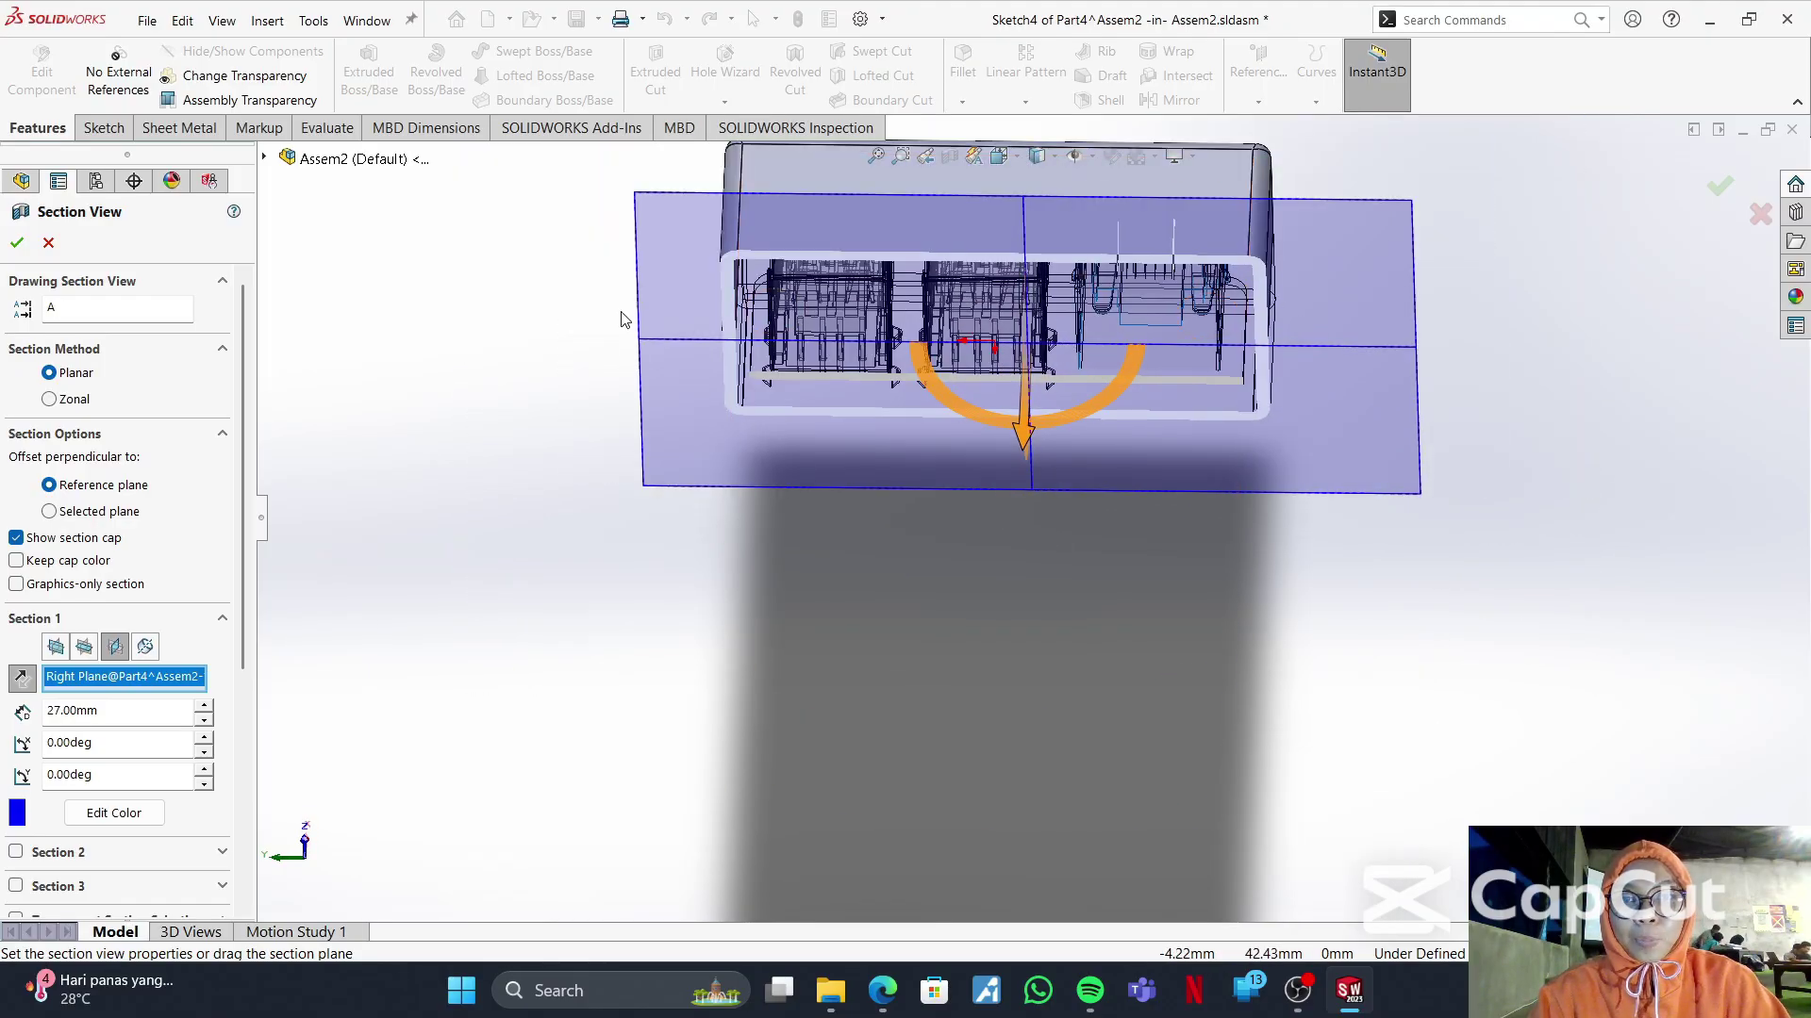
middle_click_drag(586, 318, 600, 378)
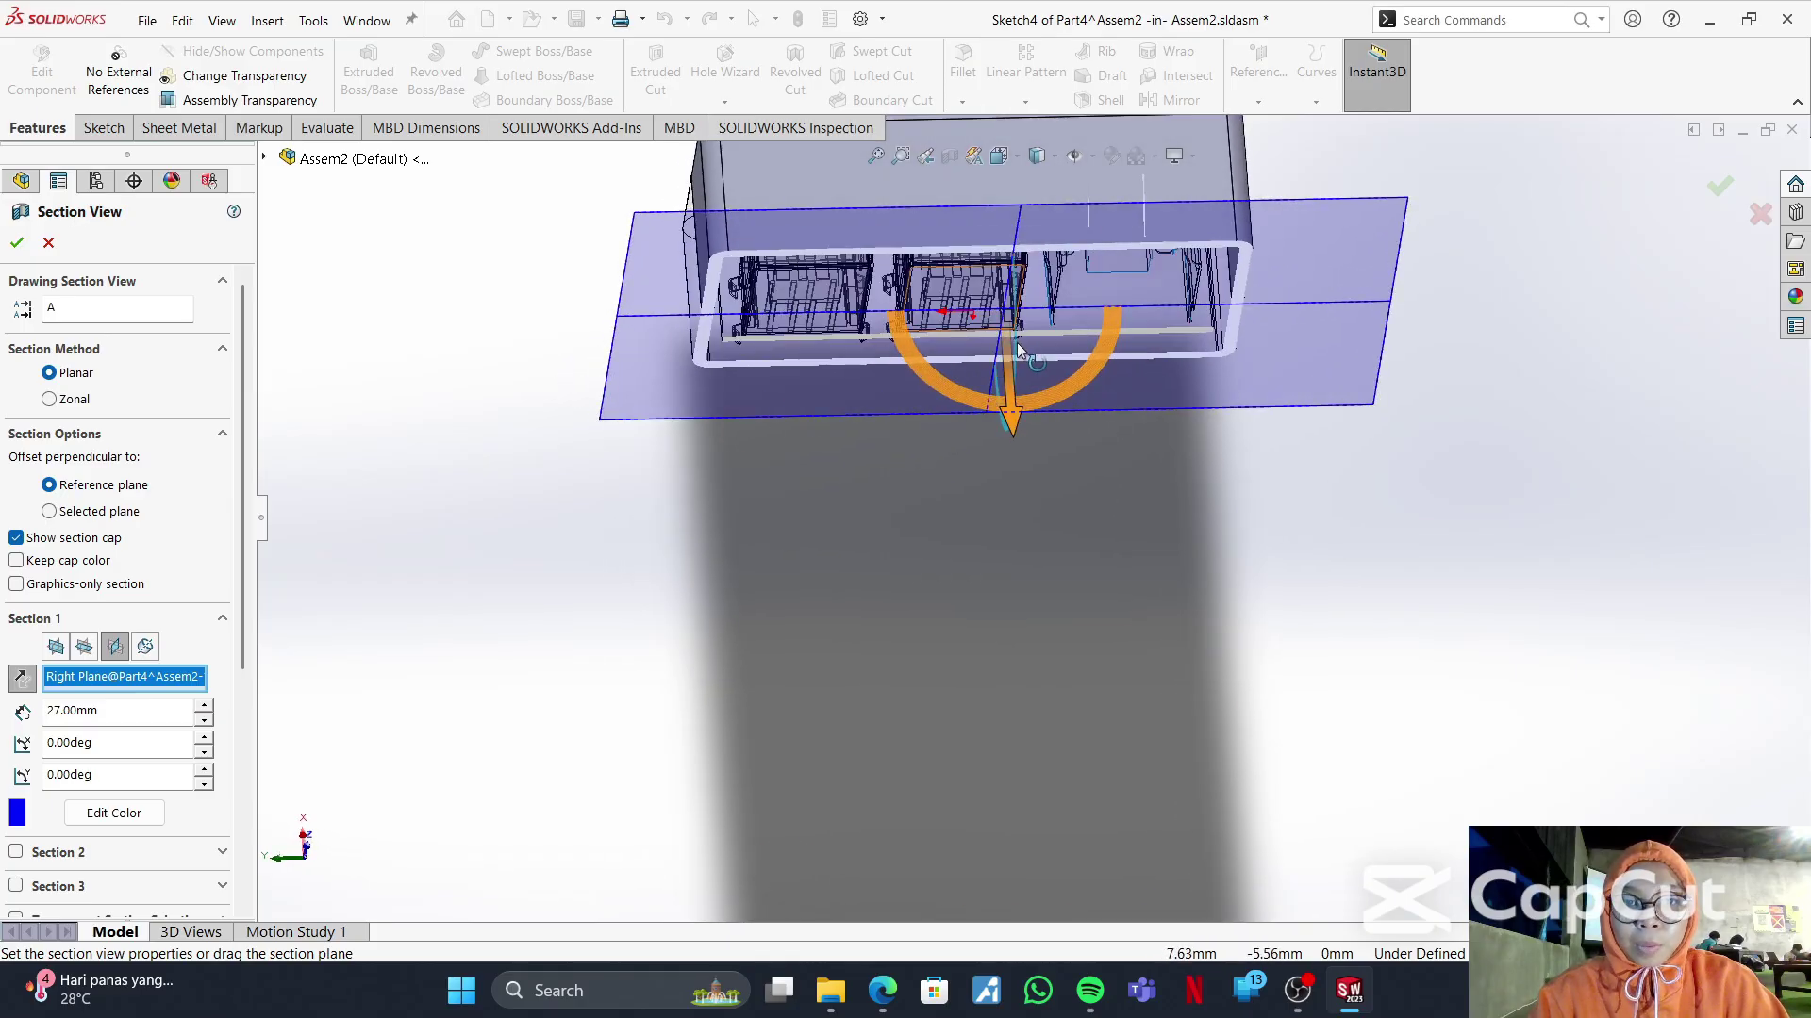
left_click_drag(1003, 368, 1003, 374)
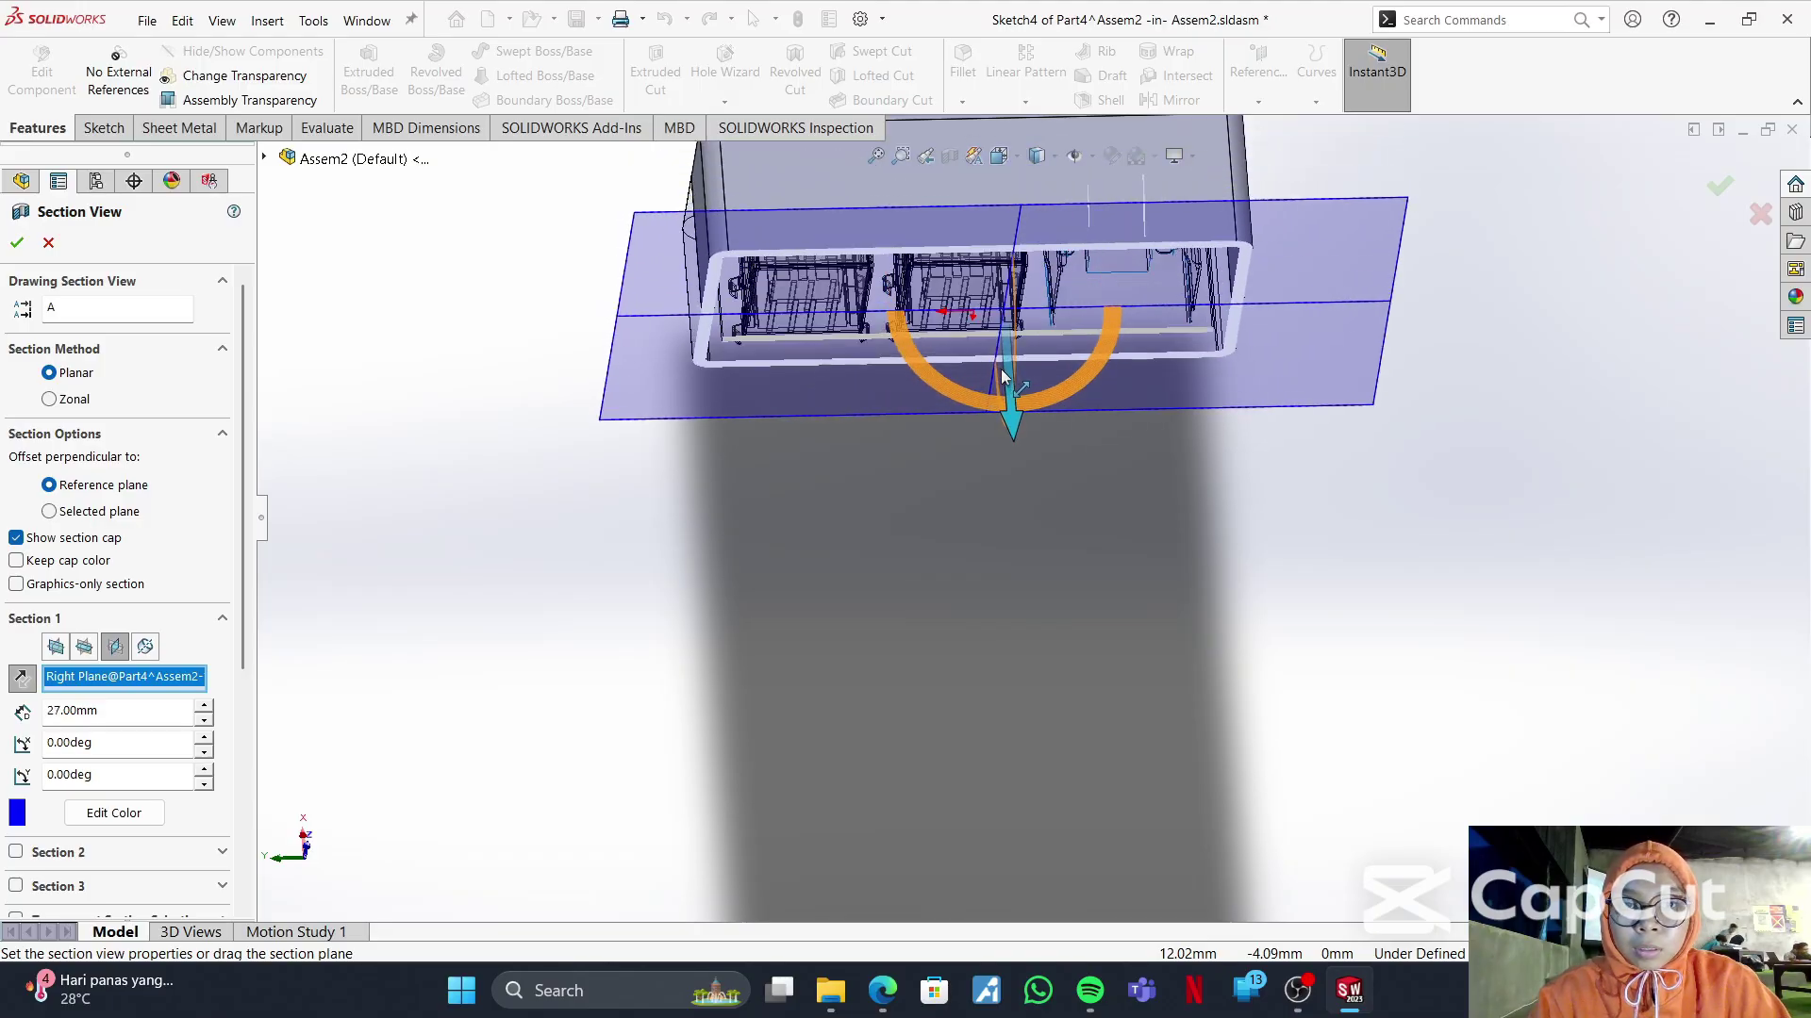
left_click(17, 243)
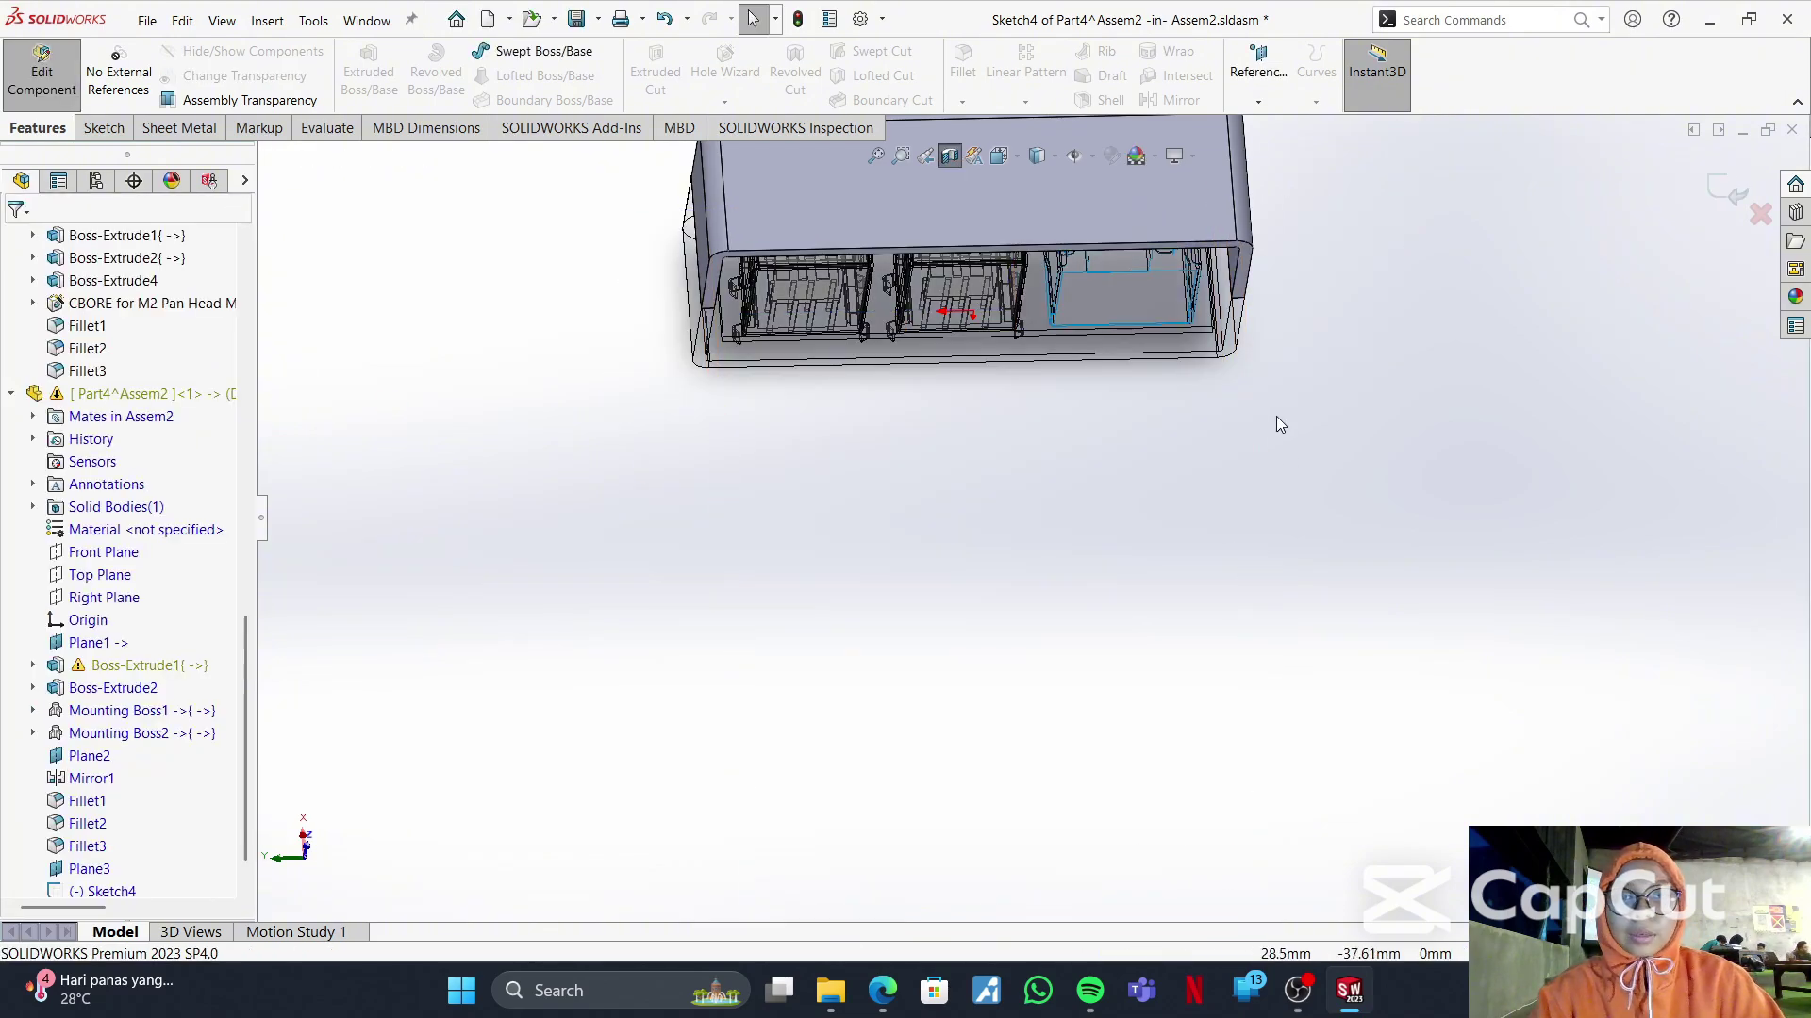
- In the Left view, sketch a corner rectangle about 18 mm wide and 17 mm tall around the Ethernet port
middle_click_drag(1228, 279, 1236, 251)
middle_click_drag(1167, 393, 1190, 283)
middle_click_drag(1108, 451, 1050, 469)
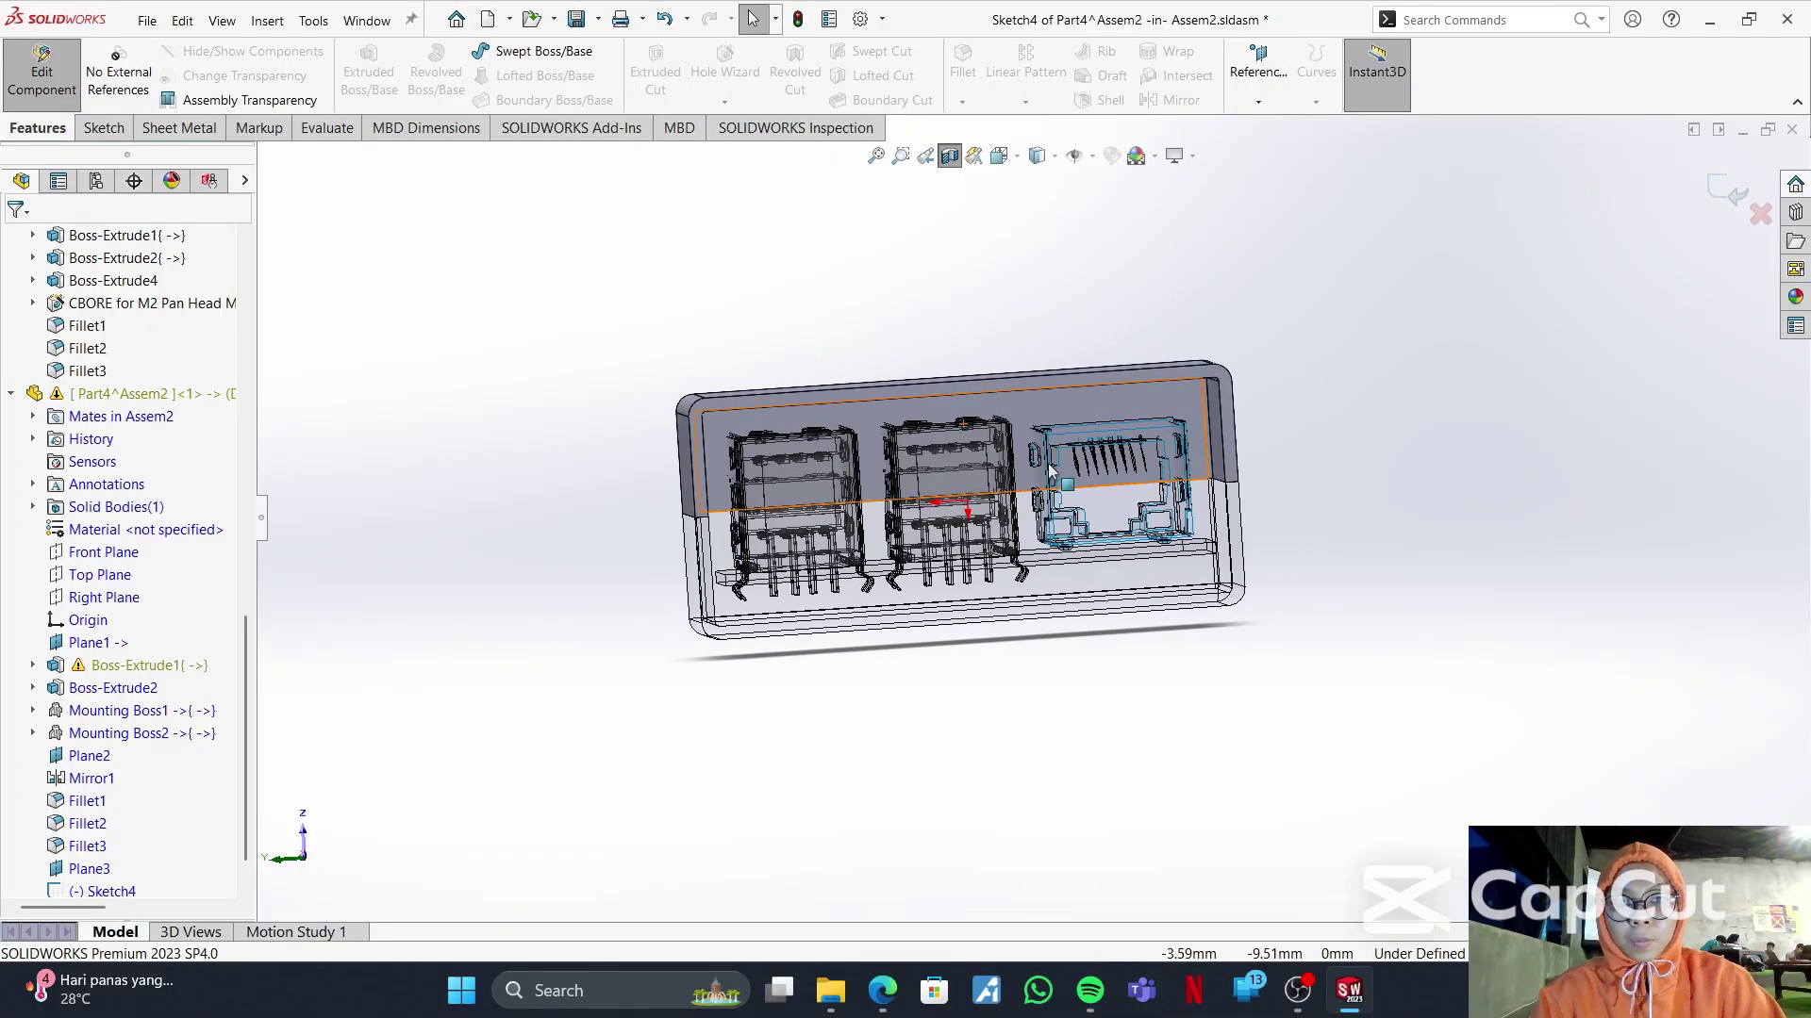
left_click(998, 160)
left_click(806, 540)
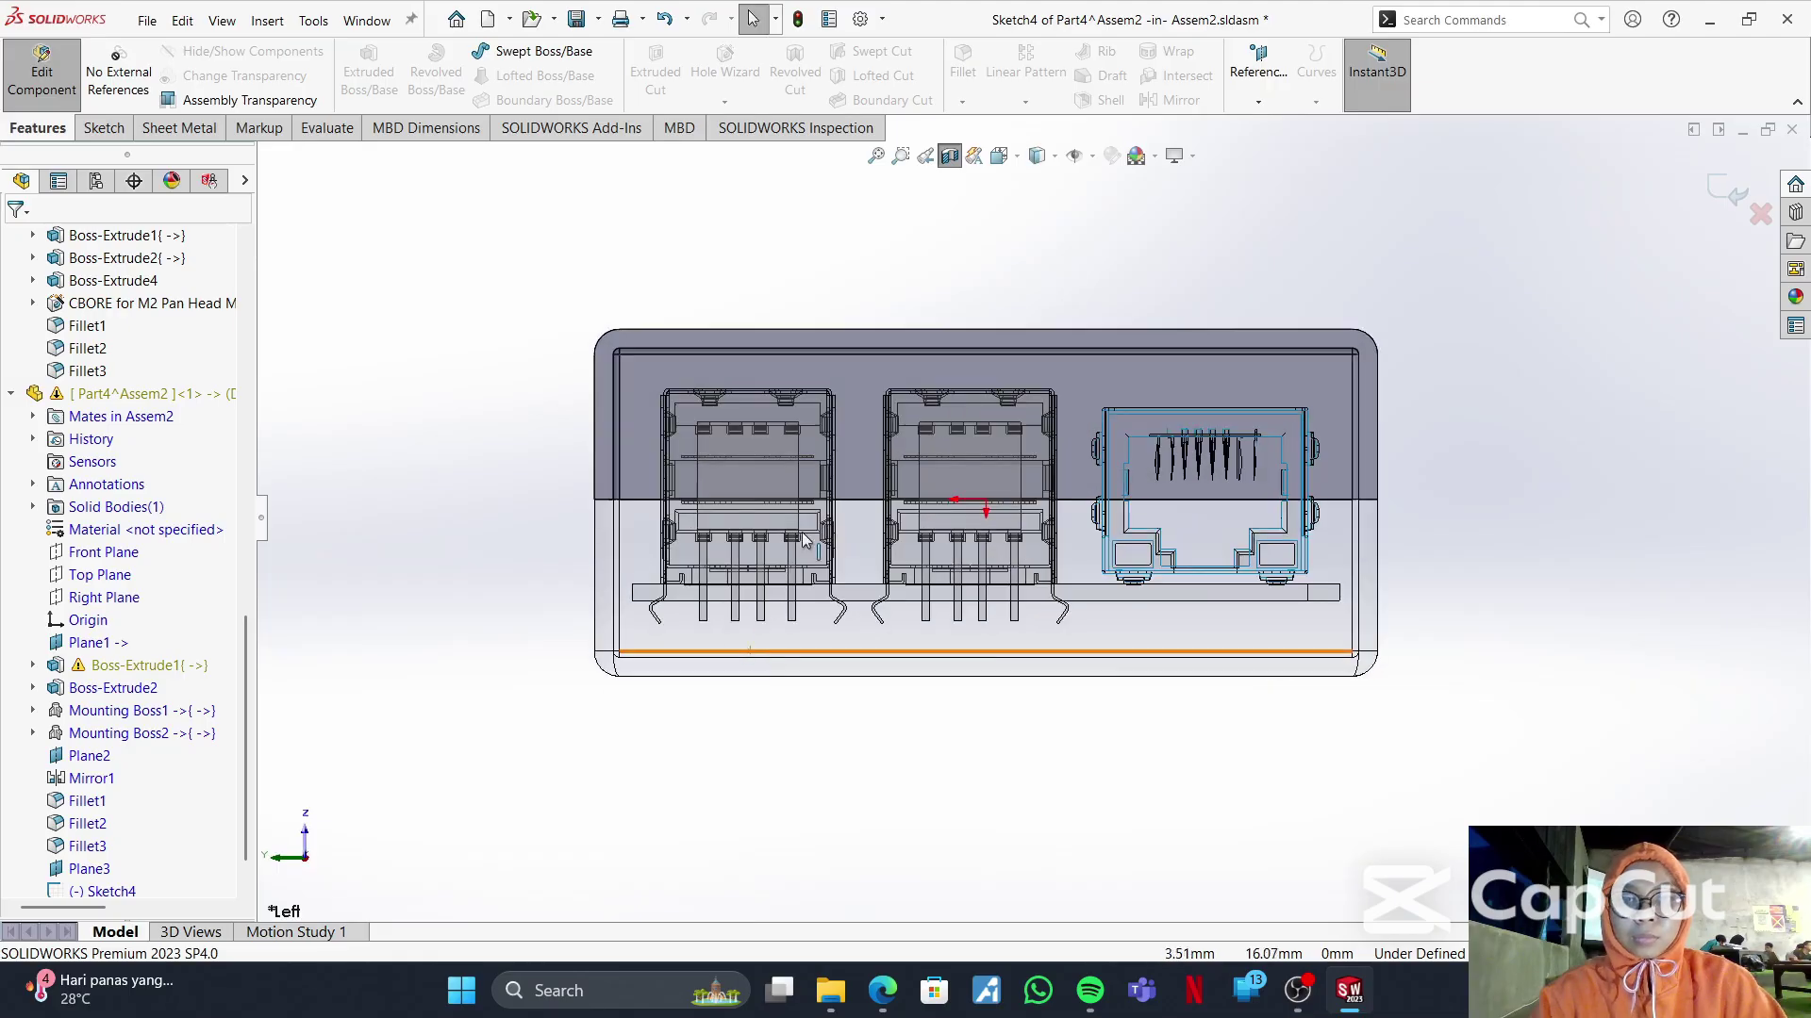
key("d")
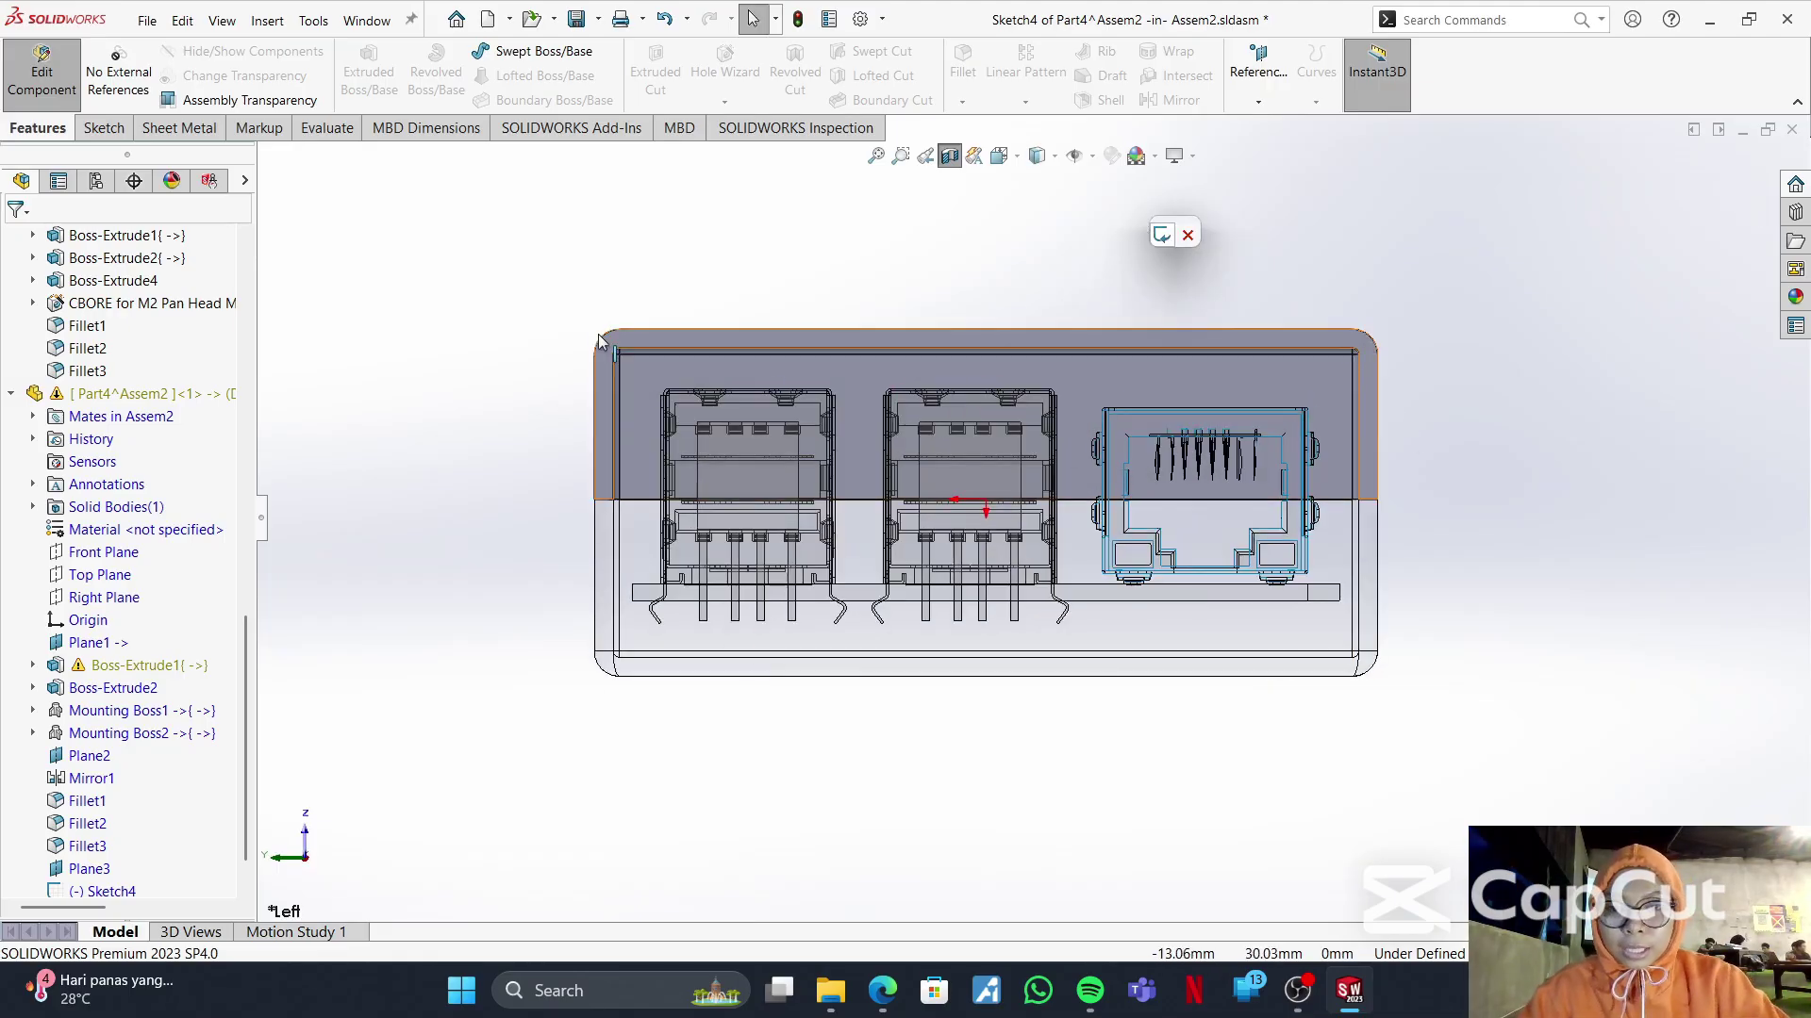
left_click(104, 128)
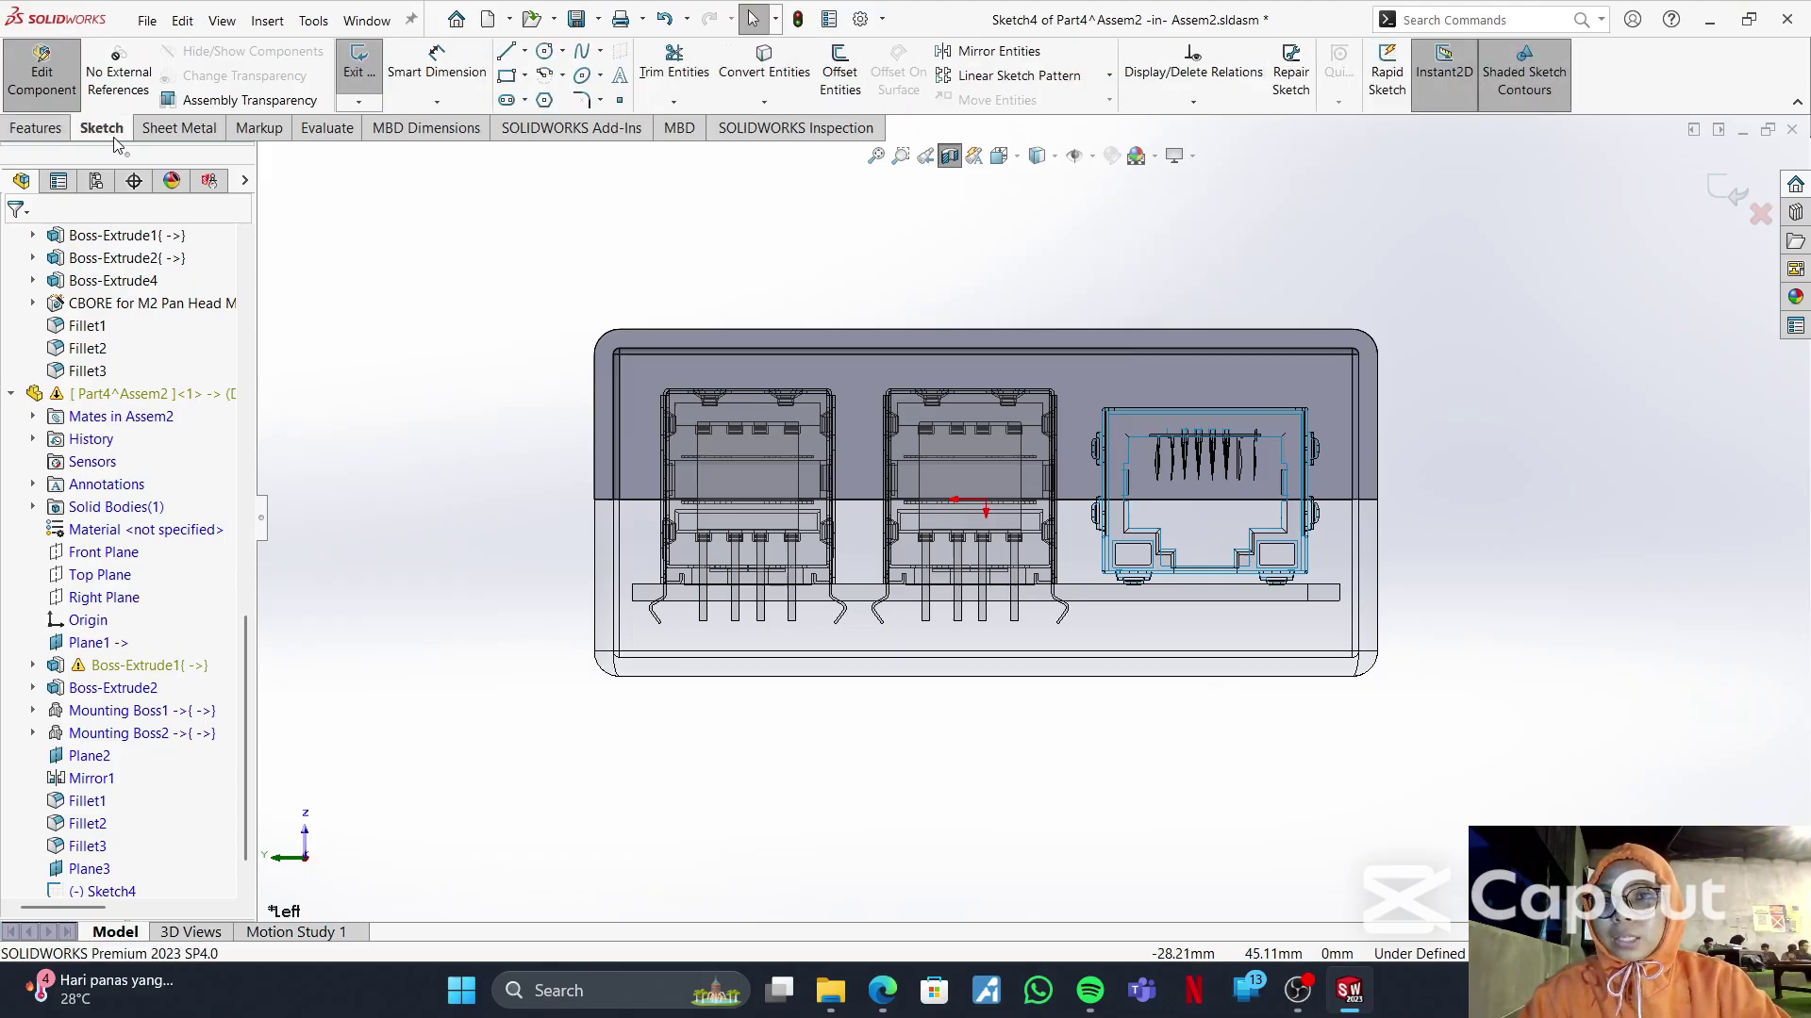
left_click(506, 75)
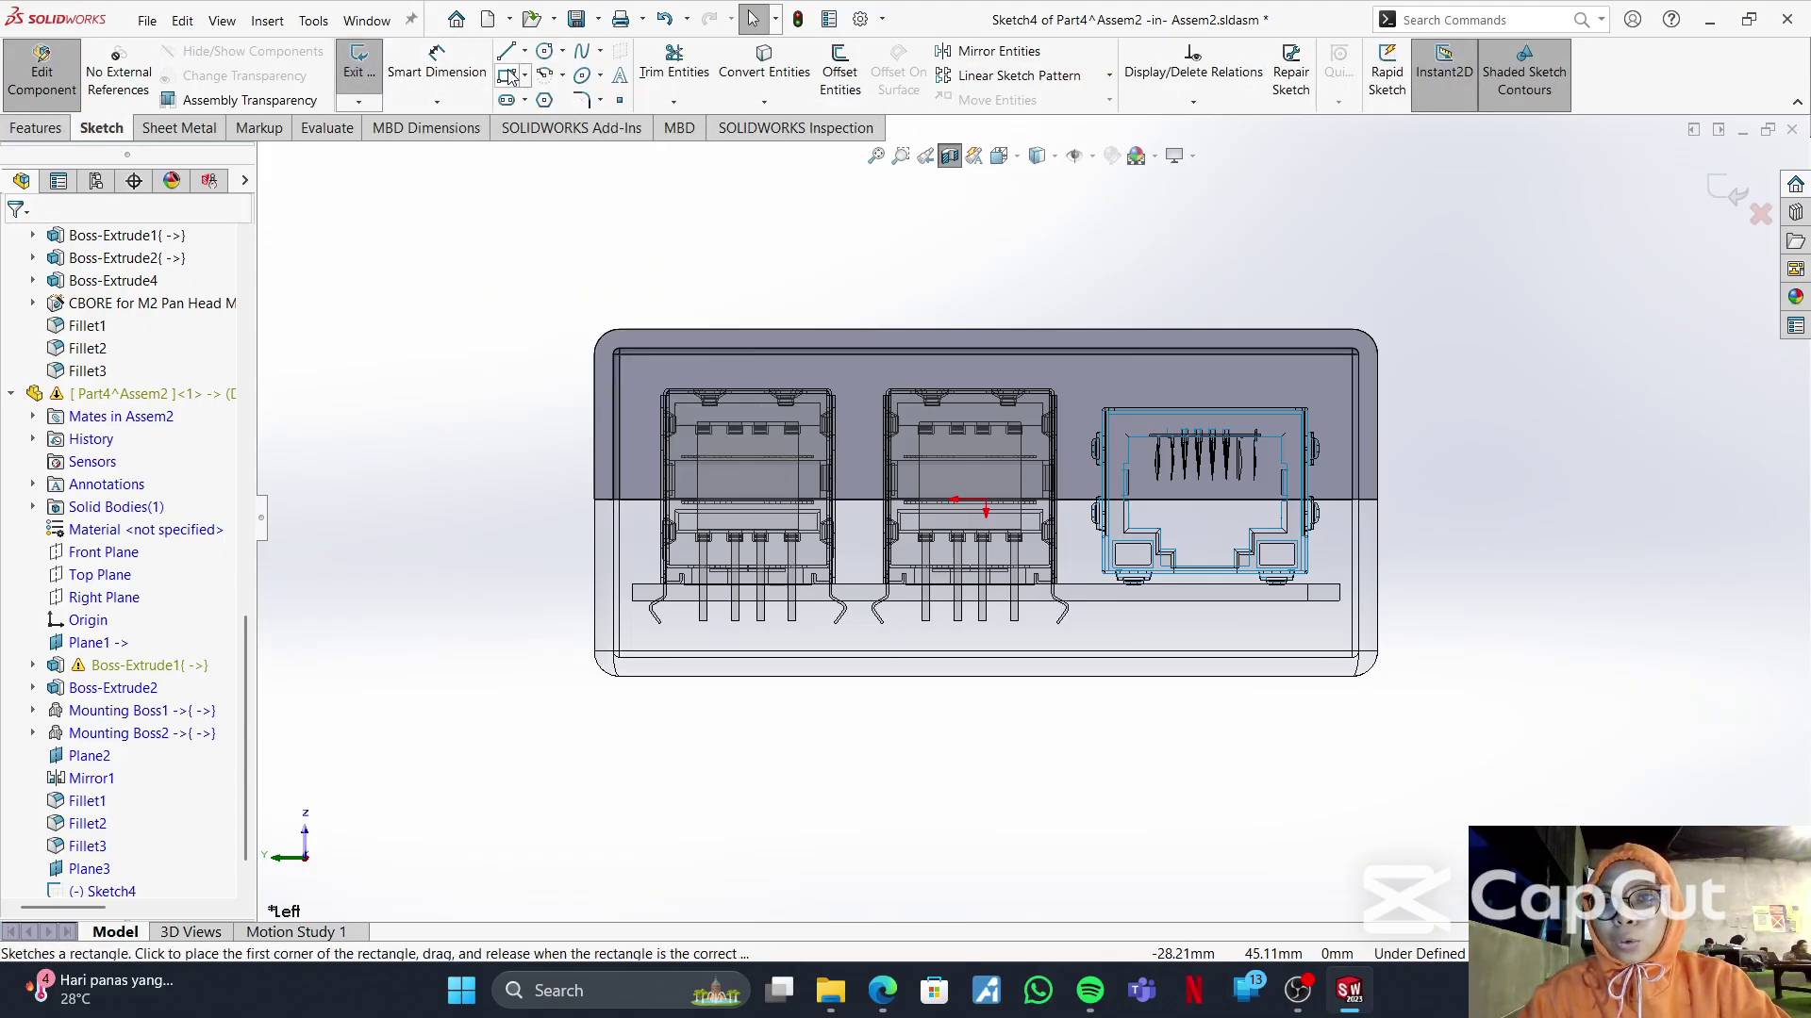
left_click(1091, 397)
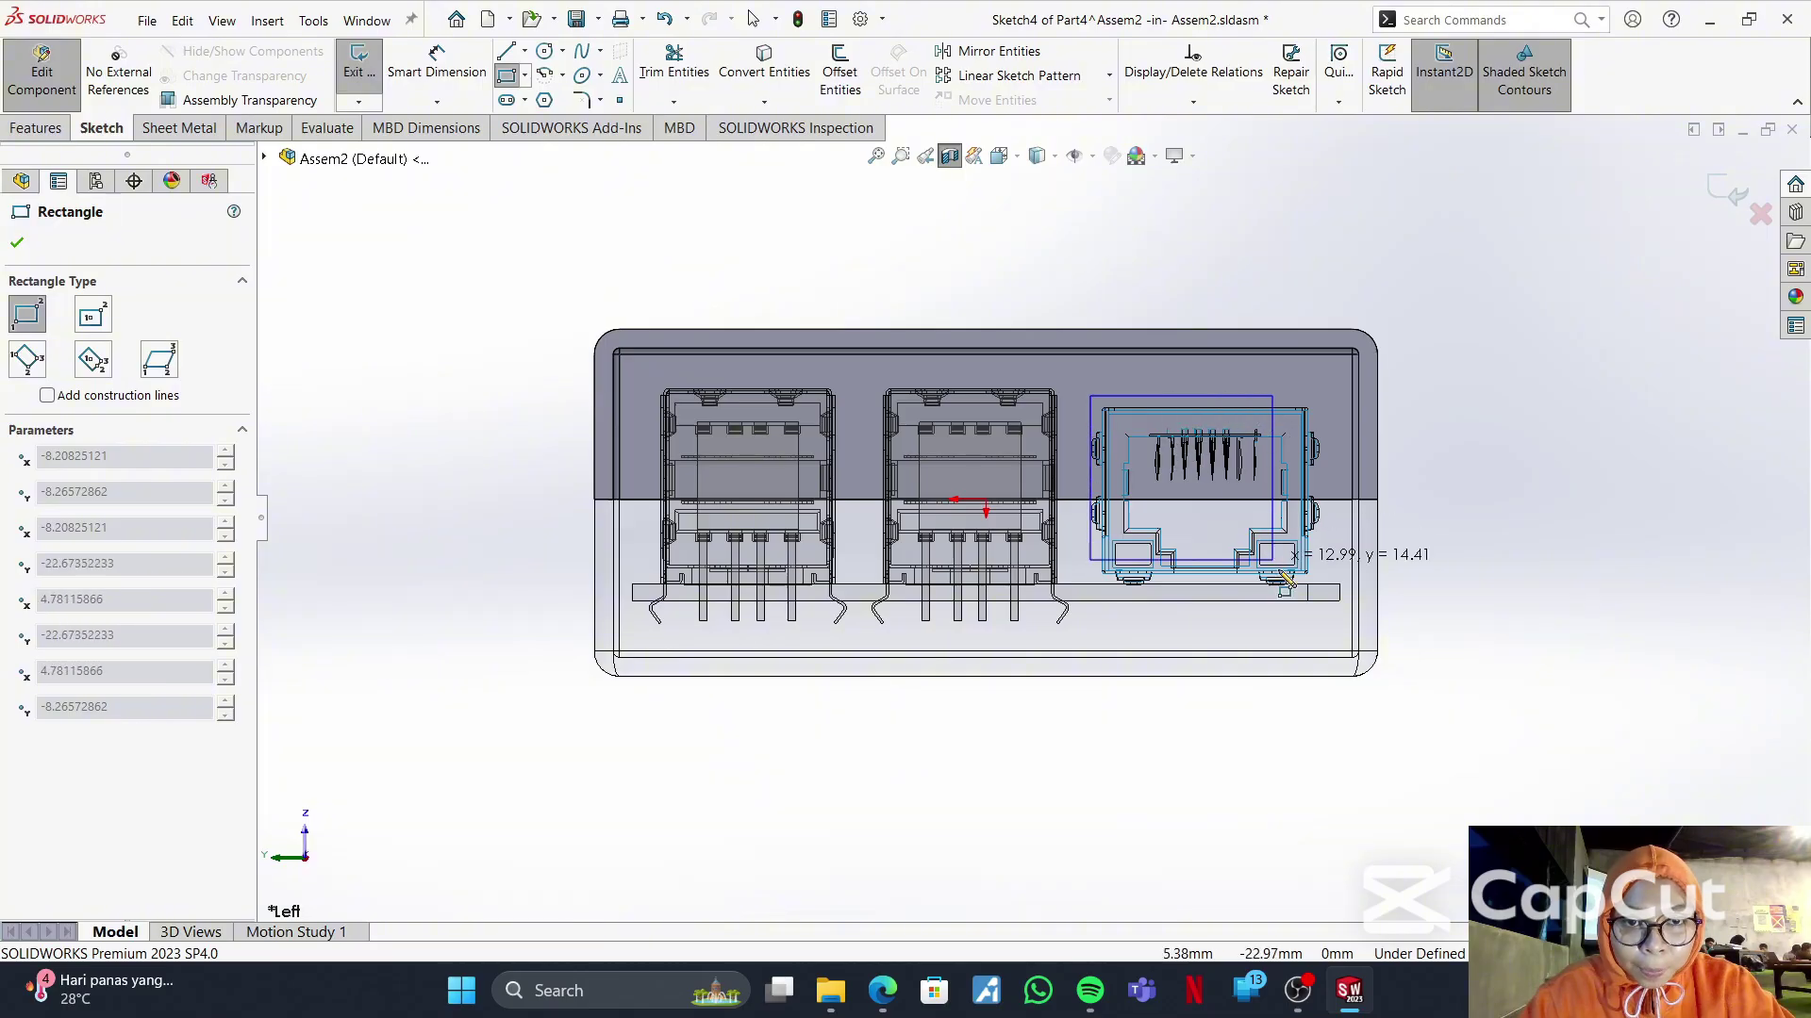
left_click(1321, 605)
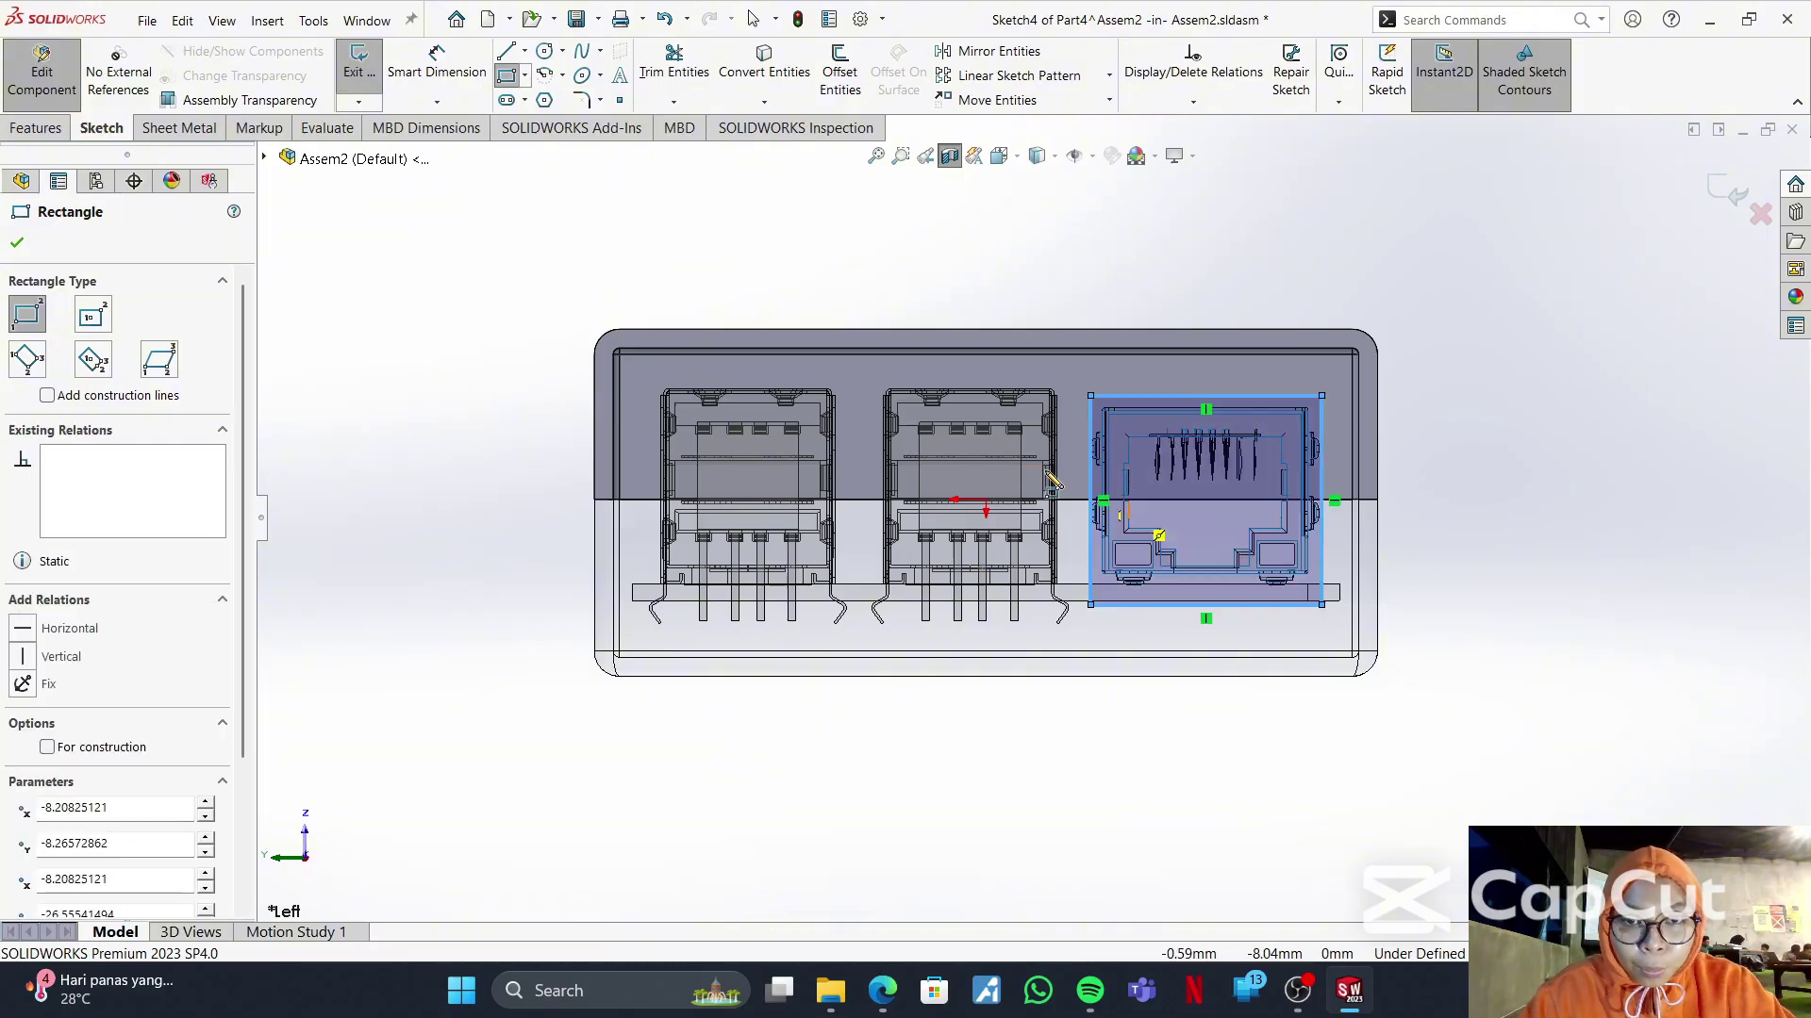
- Sketch a corner rectangle about 16 mm wide and 19 mm tall around each of the two USB ports
left_click(874, 385)
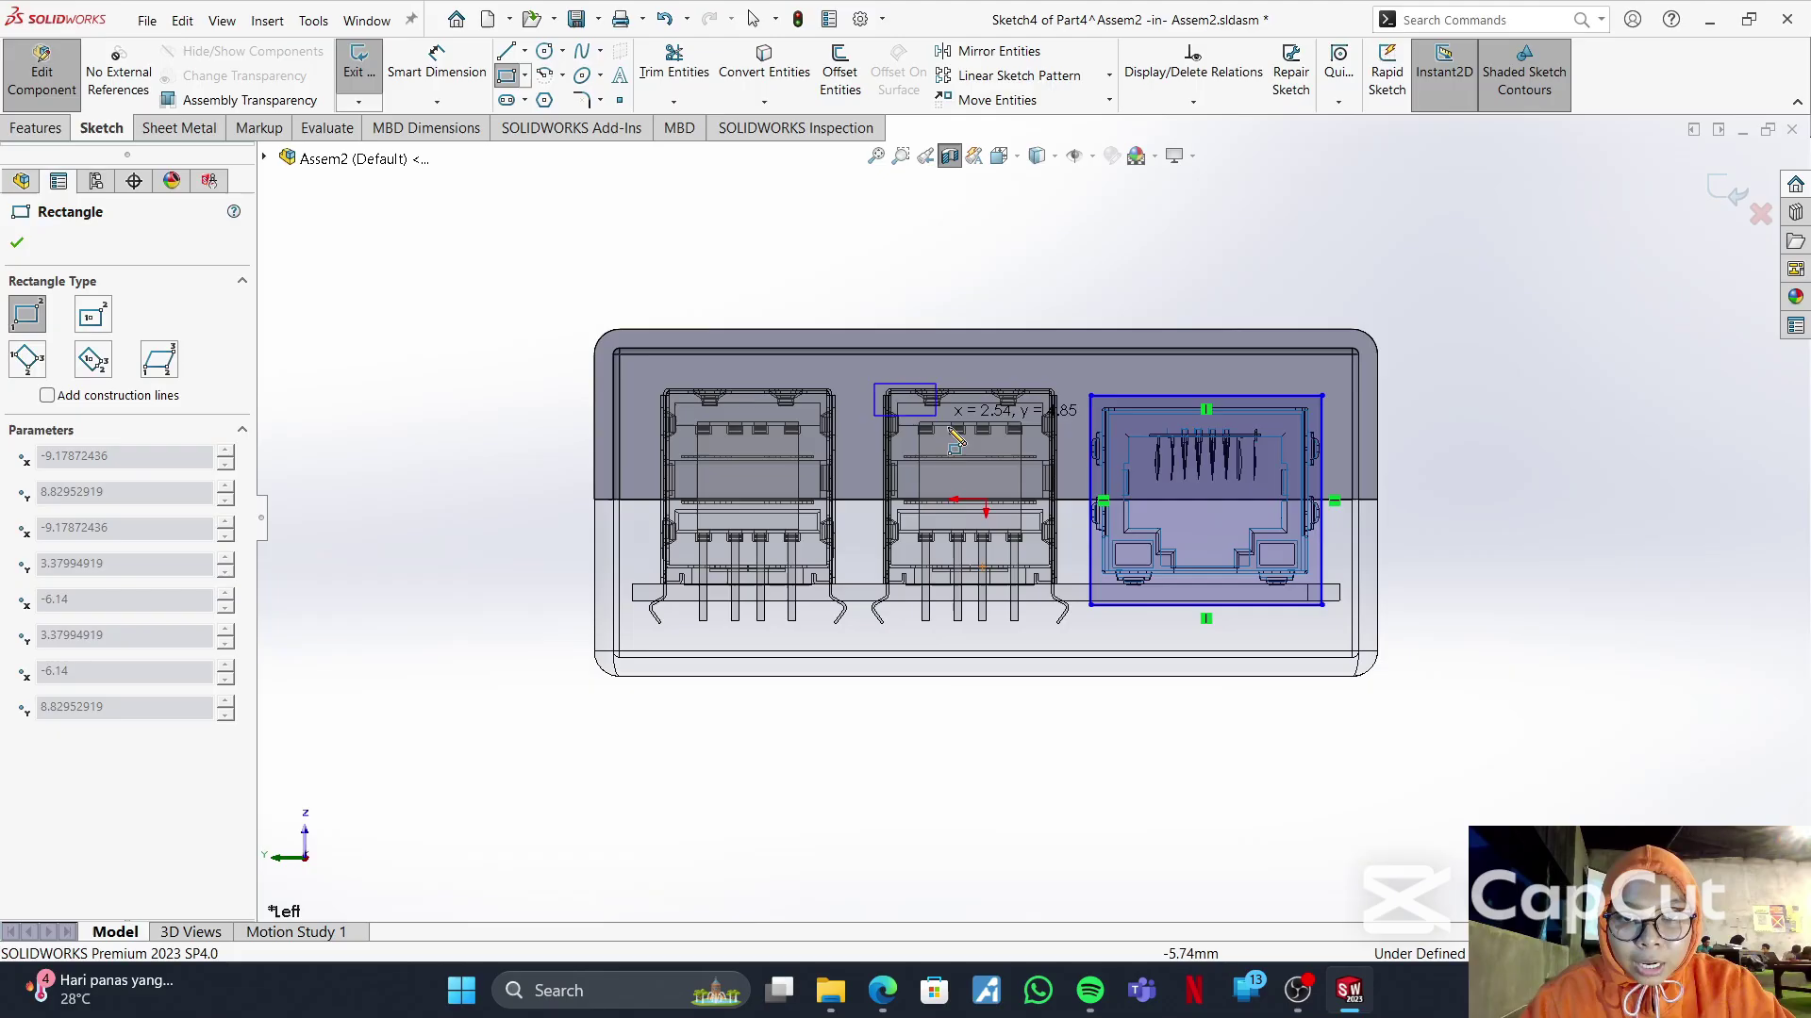
left_click(1074, 626)
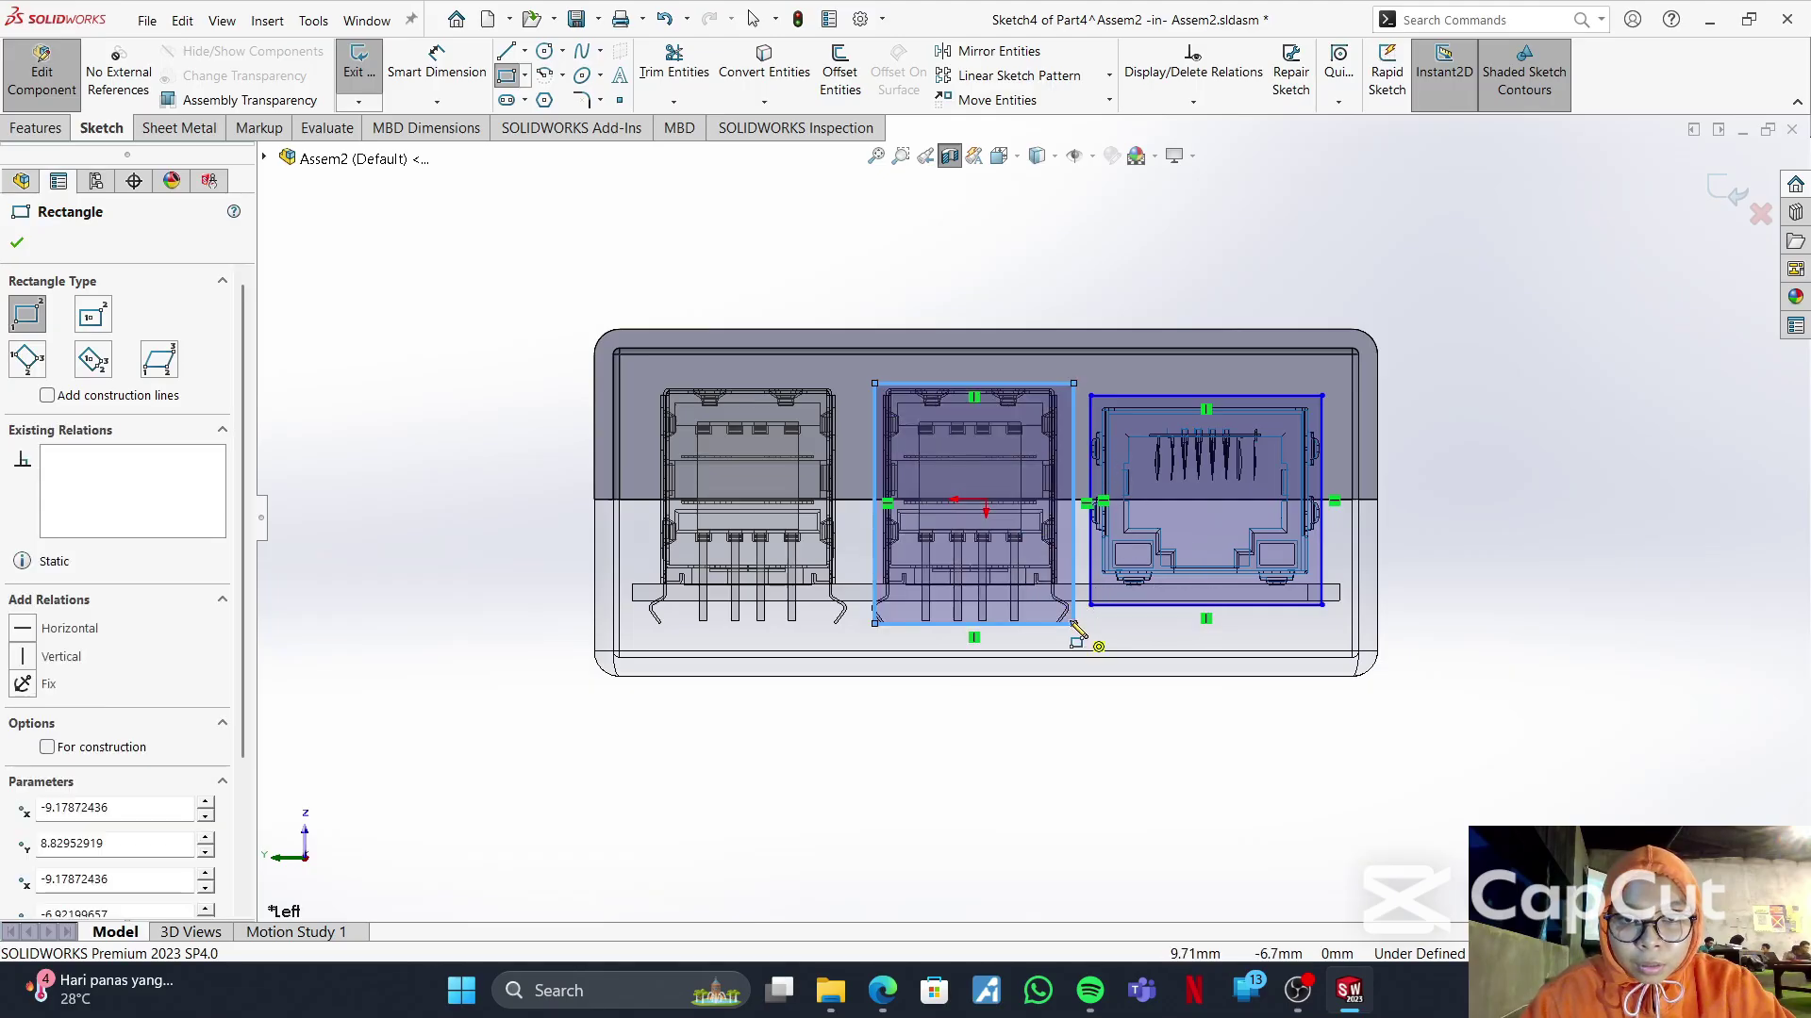
left_click(648, 385)
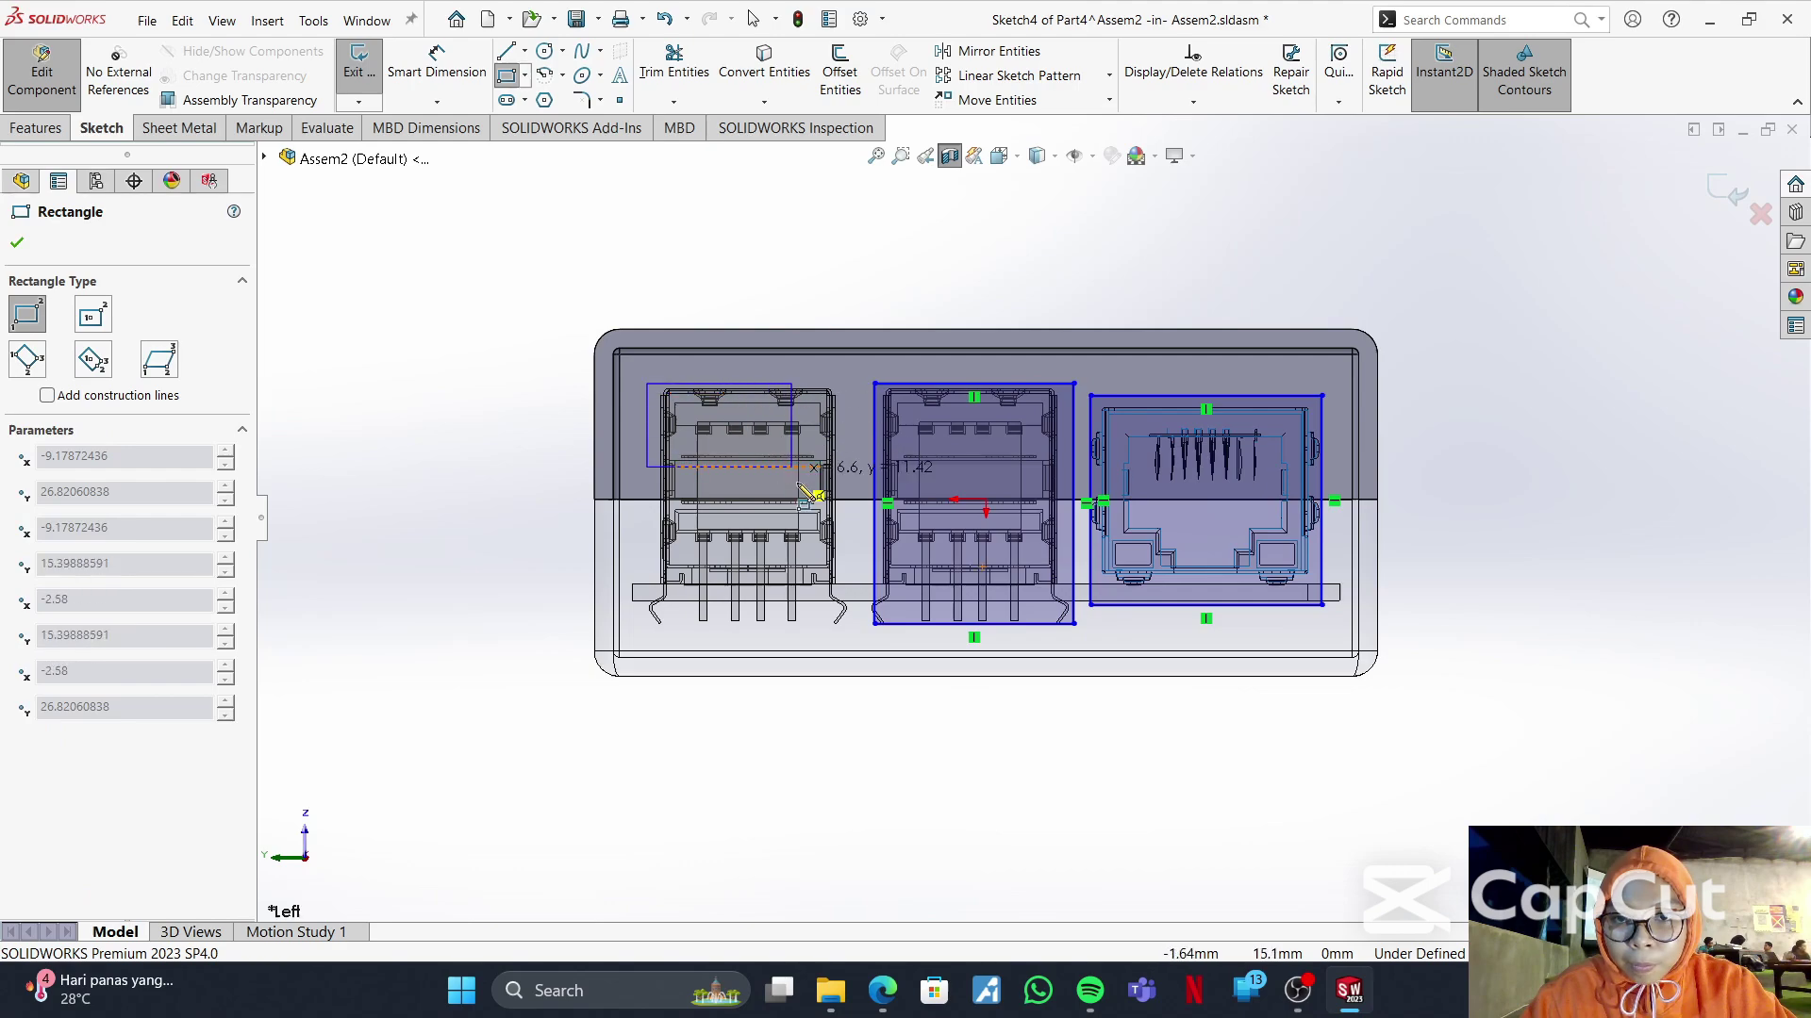
left_click(846, 624)
- Dimension the gap between the Ethernet rectangle's upper edge and the top of the port to 0.5 mm
left_click(437, 58)
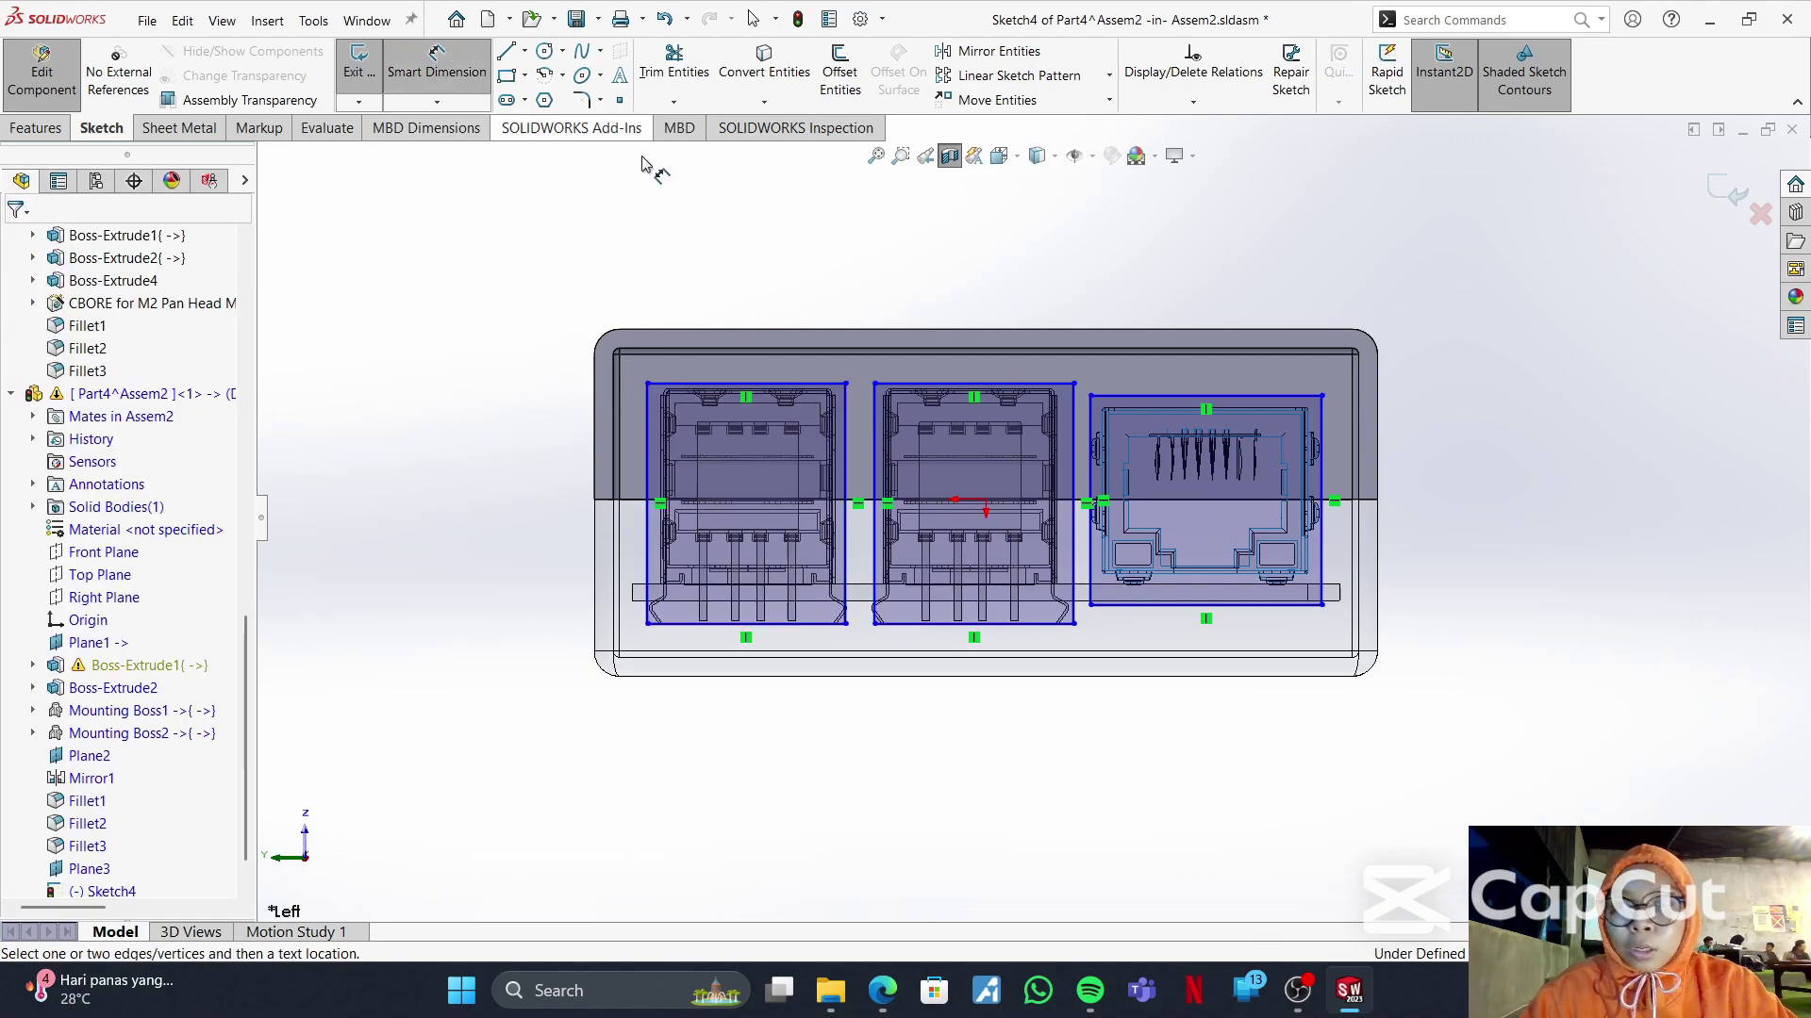
scroll(1254, 421, "up", 2)
scroll(1250, 424, "down", 8)
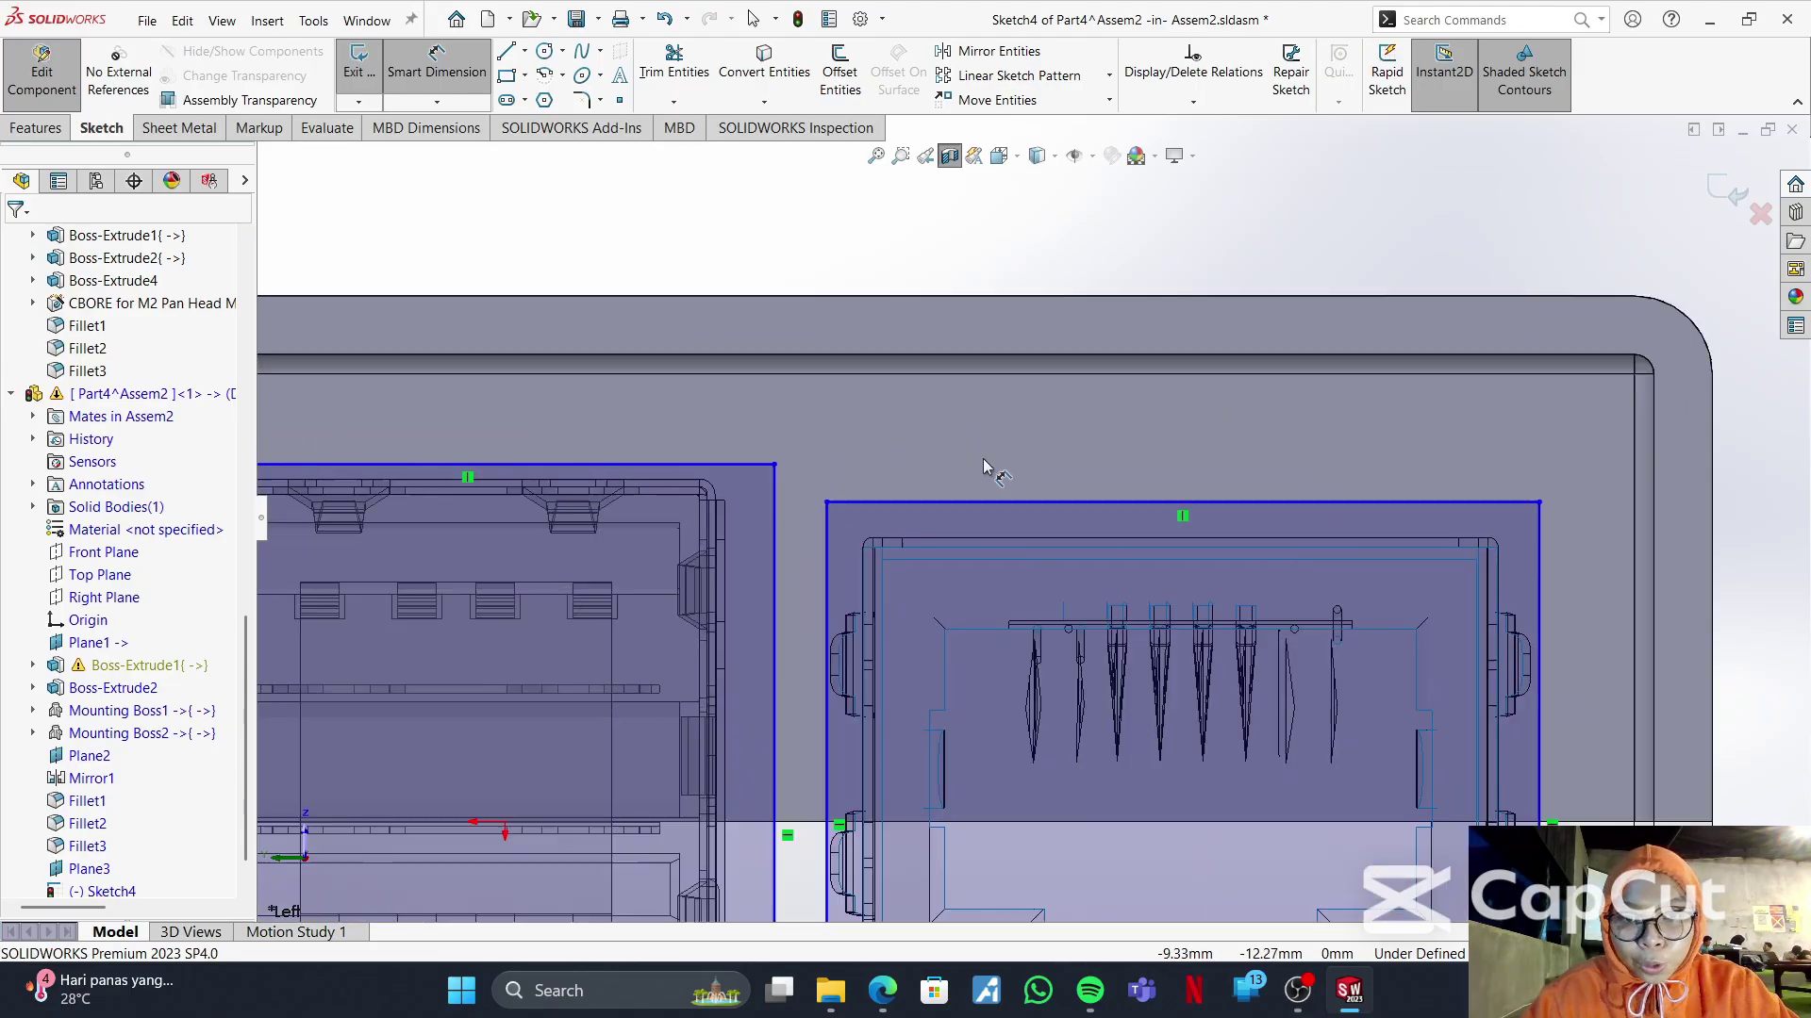
left_click(1054, 502)
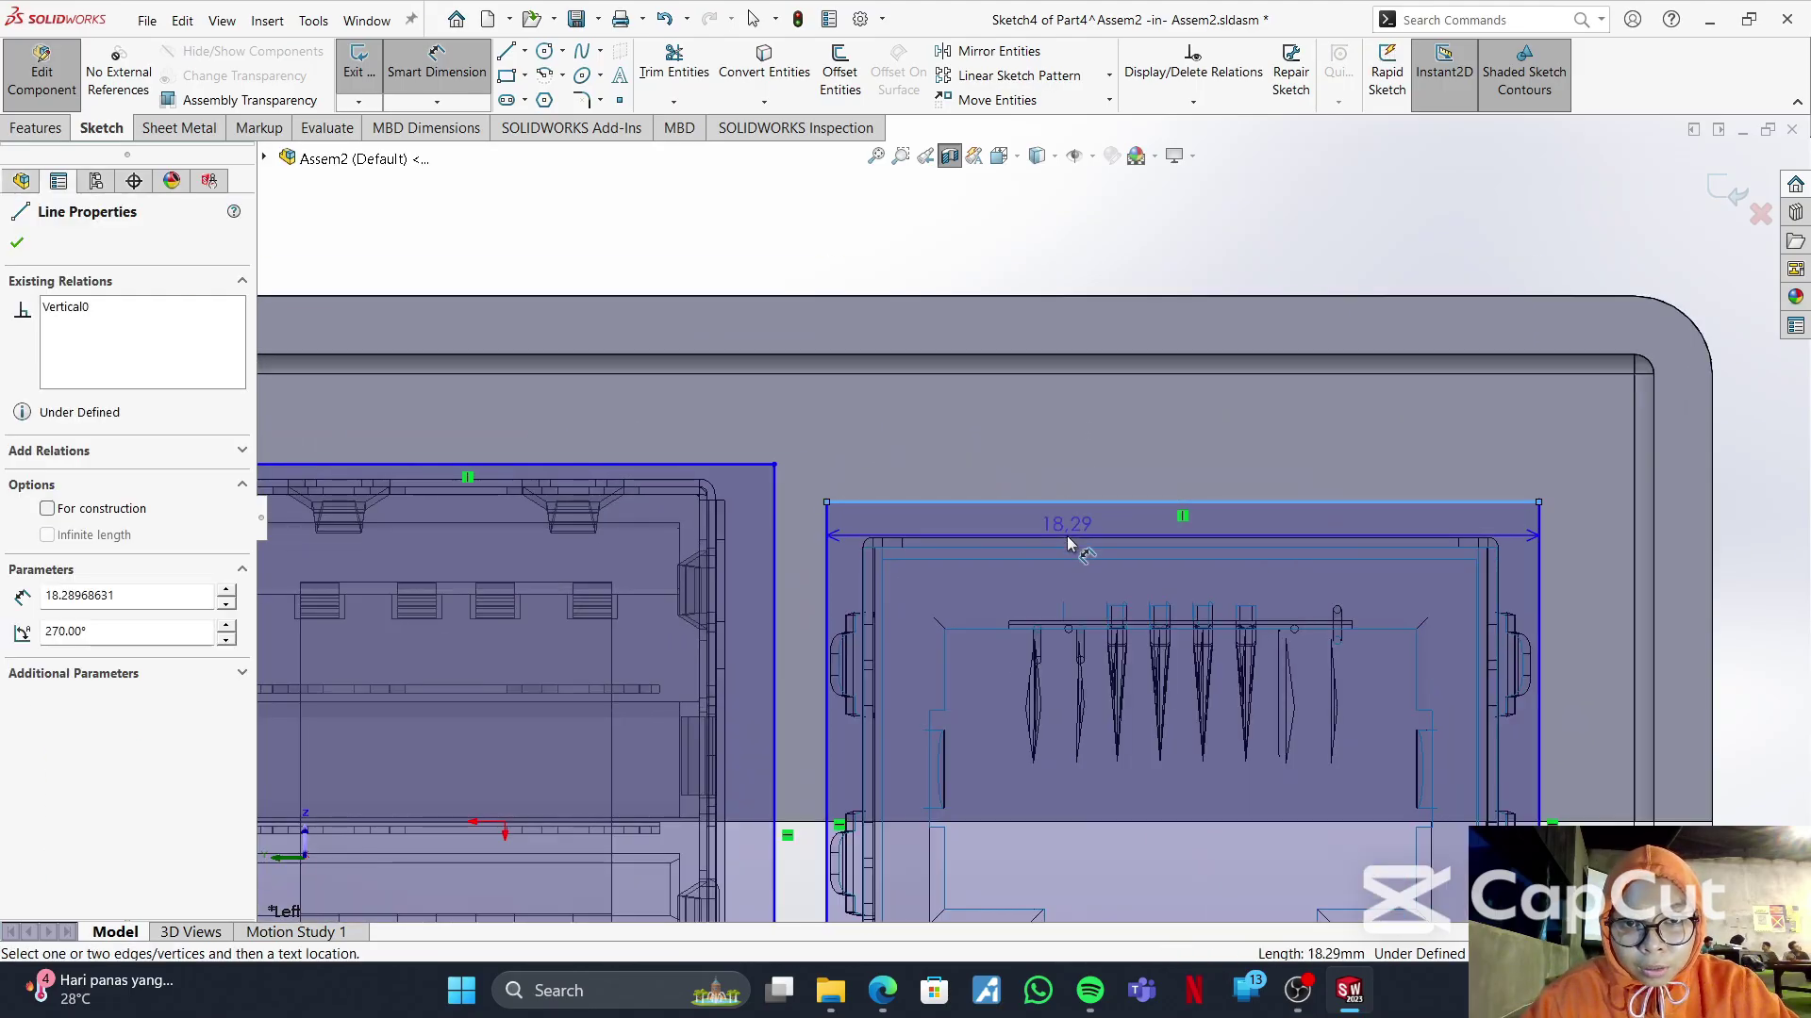
left_click(1068, 541)
left_click(1104, 463)
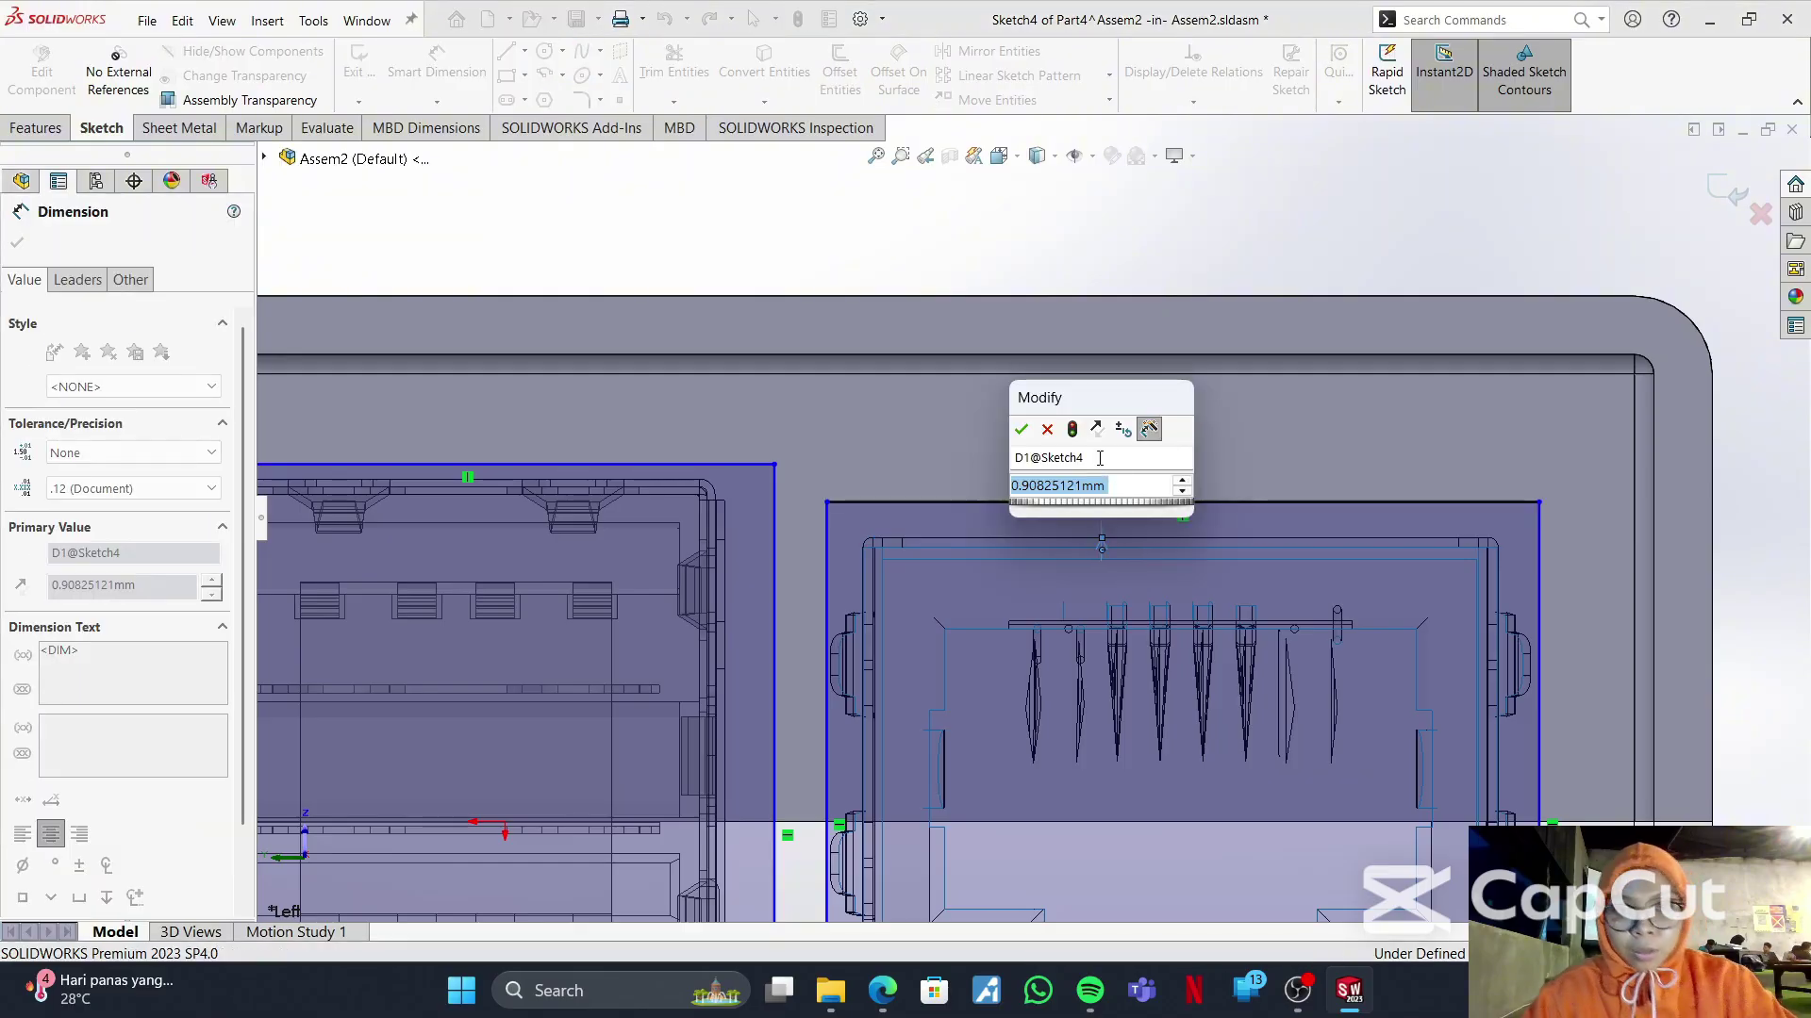
type("0.5")
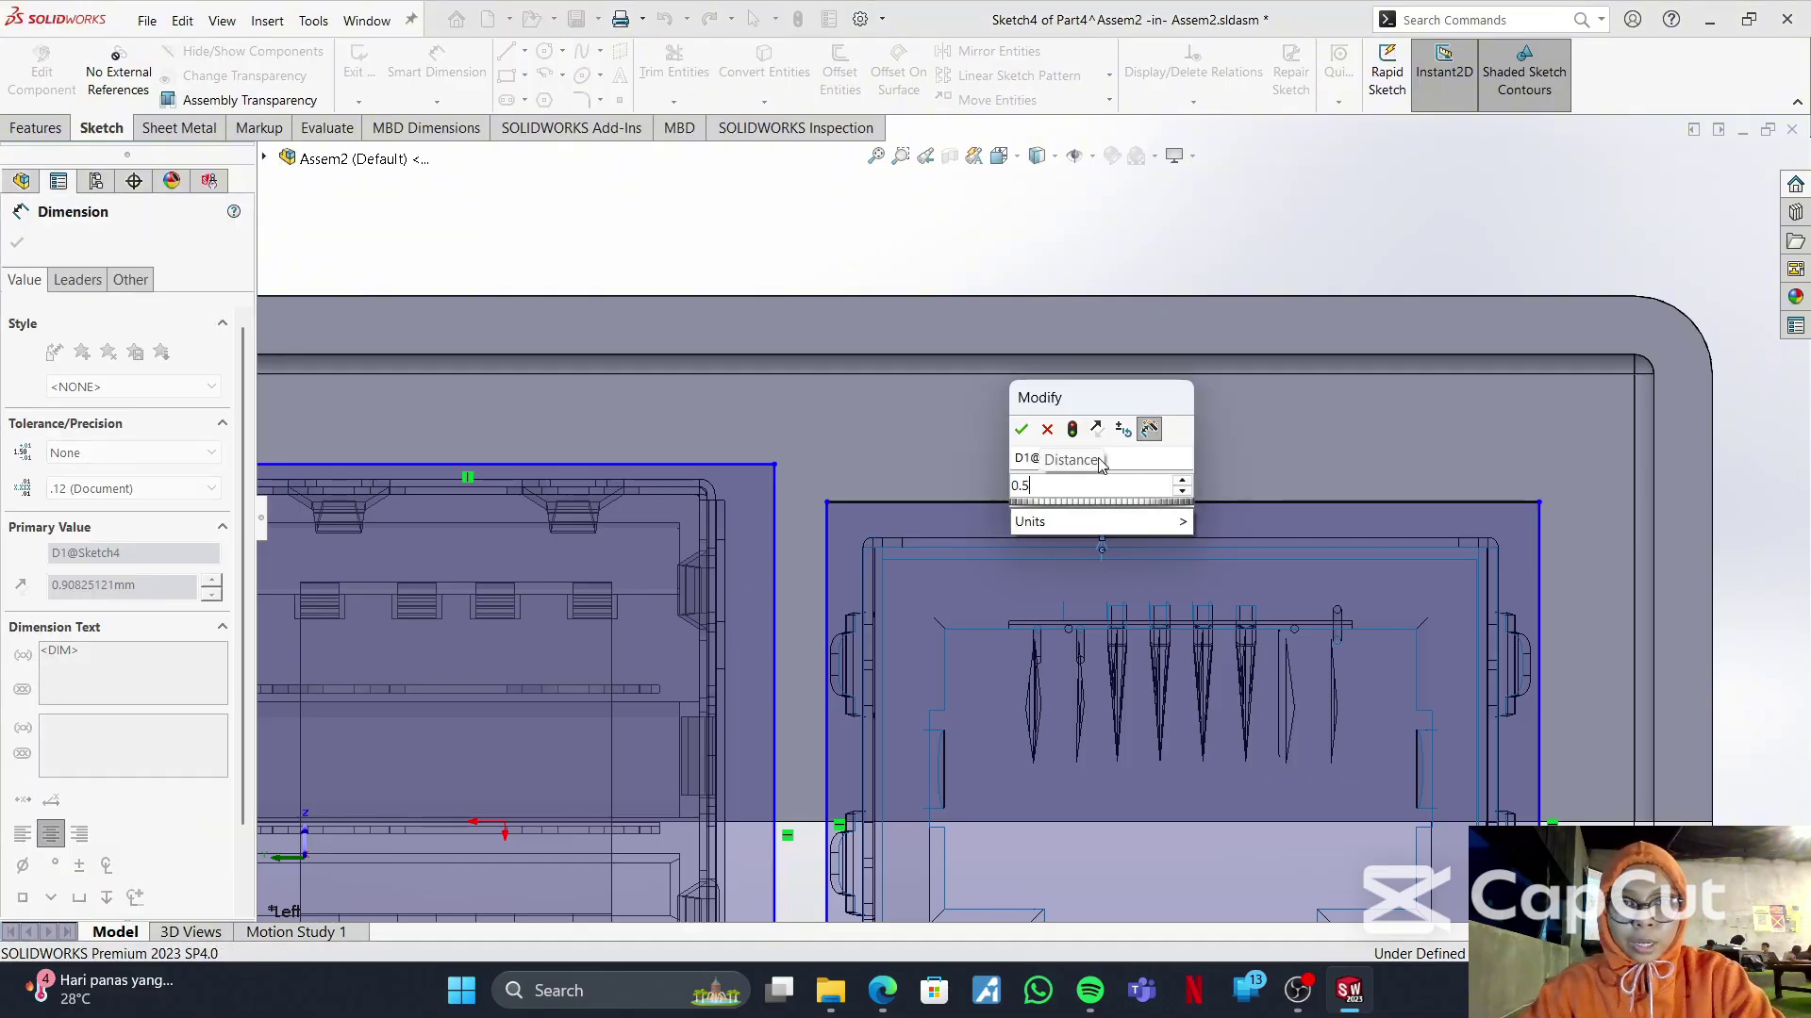
key("Return")
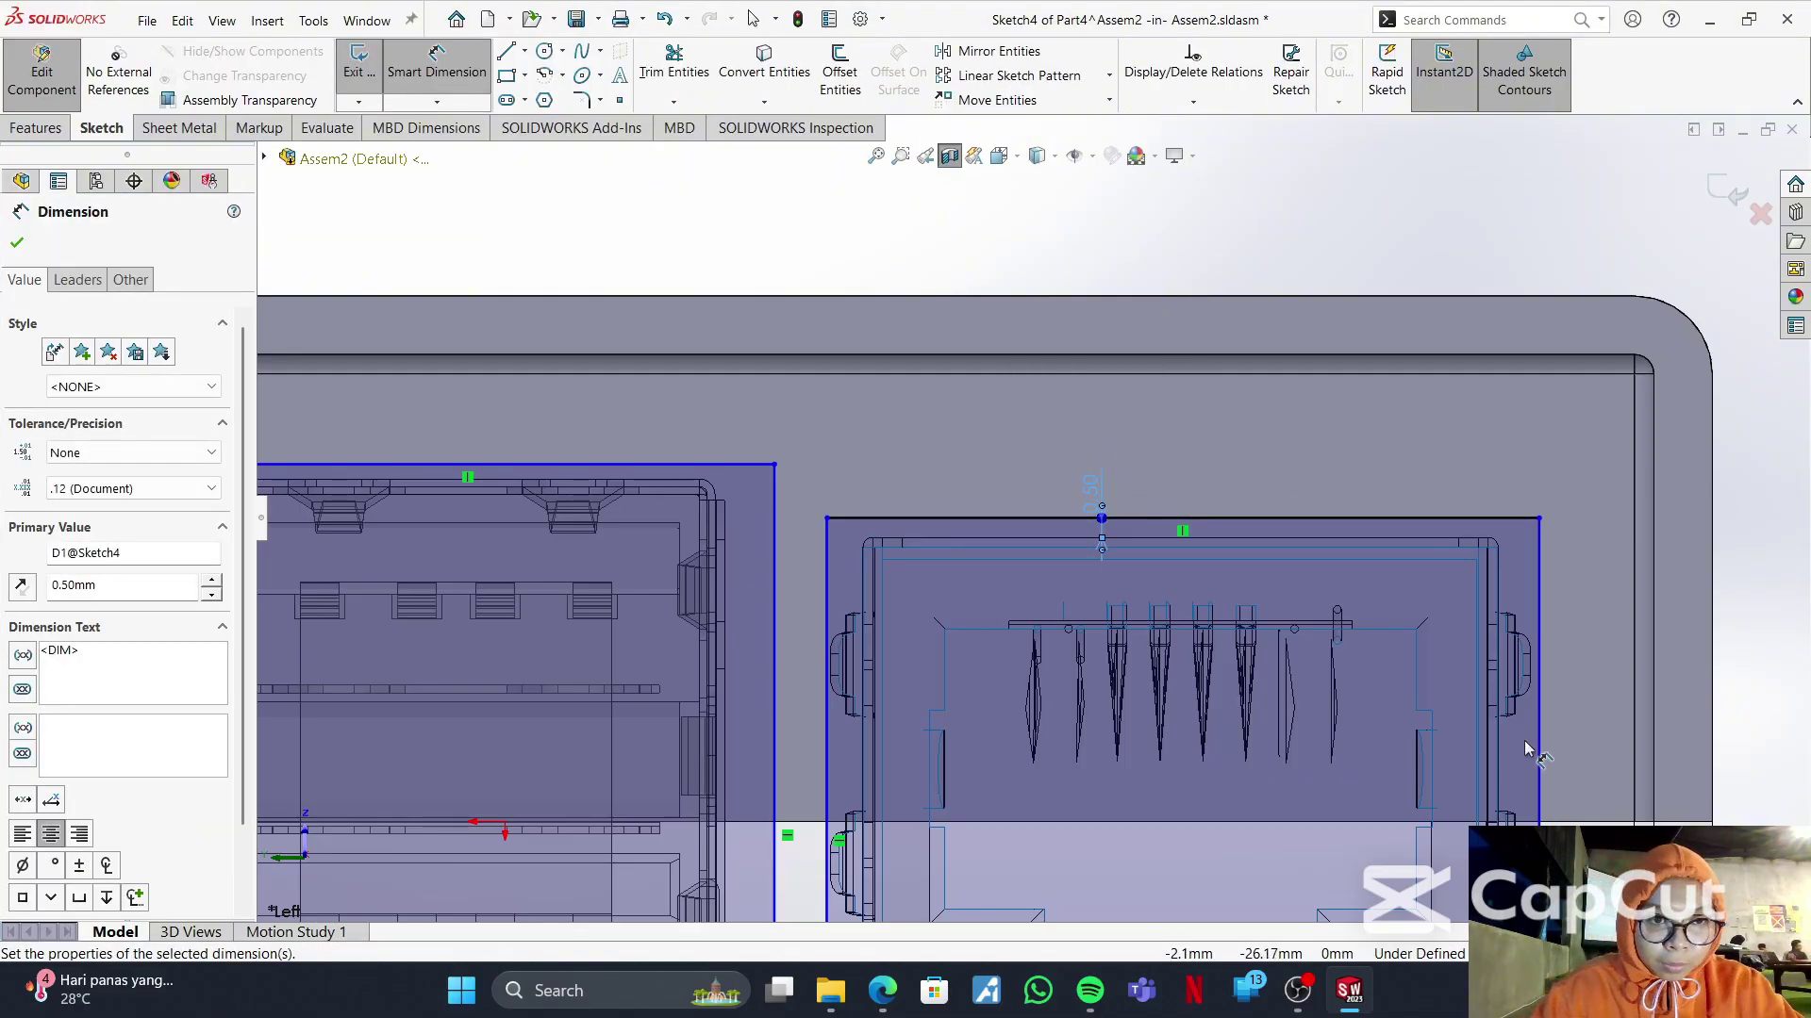
- Dimension the gap between the Ethernet rectangle's outer side, nearest the enclosure wall, and the port to 0.5 mm
left_click(1541, 749)
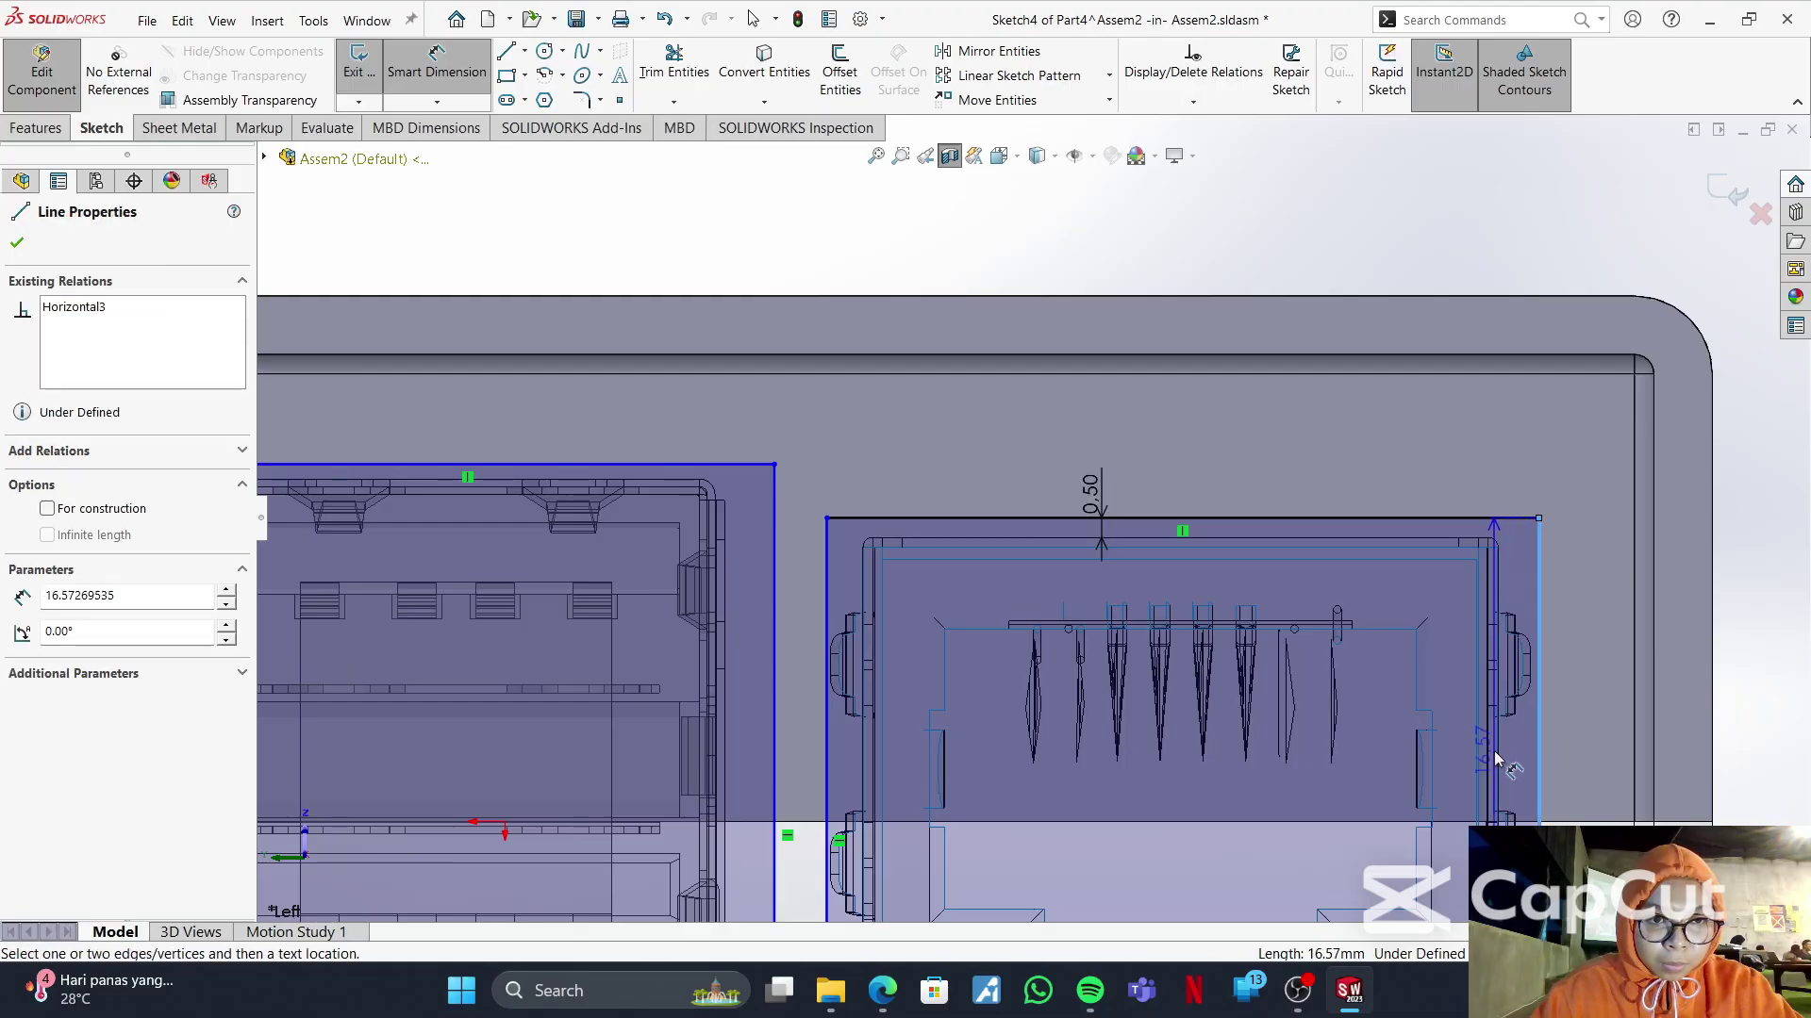
left_click(1540, 748)
left_click(1593, 750)
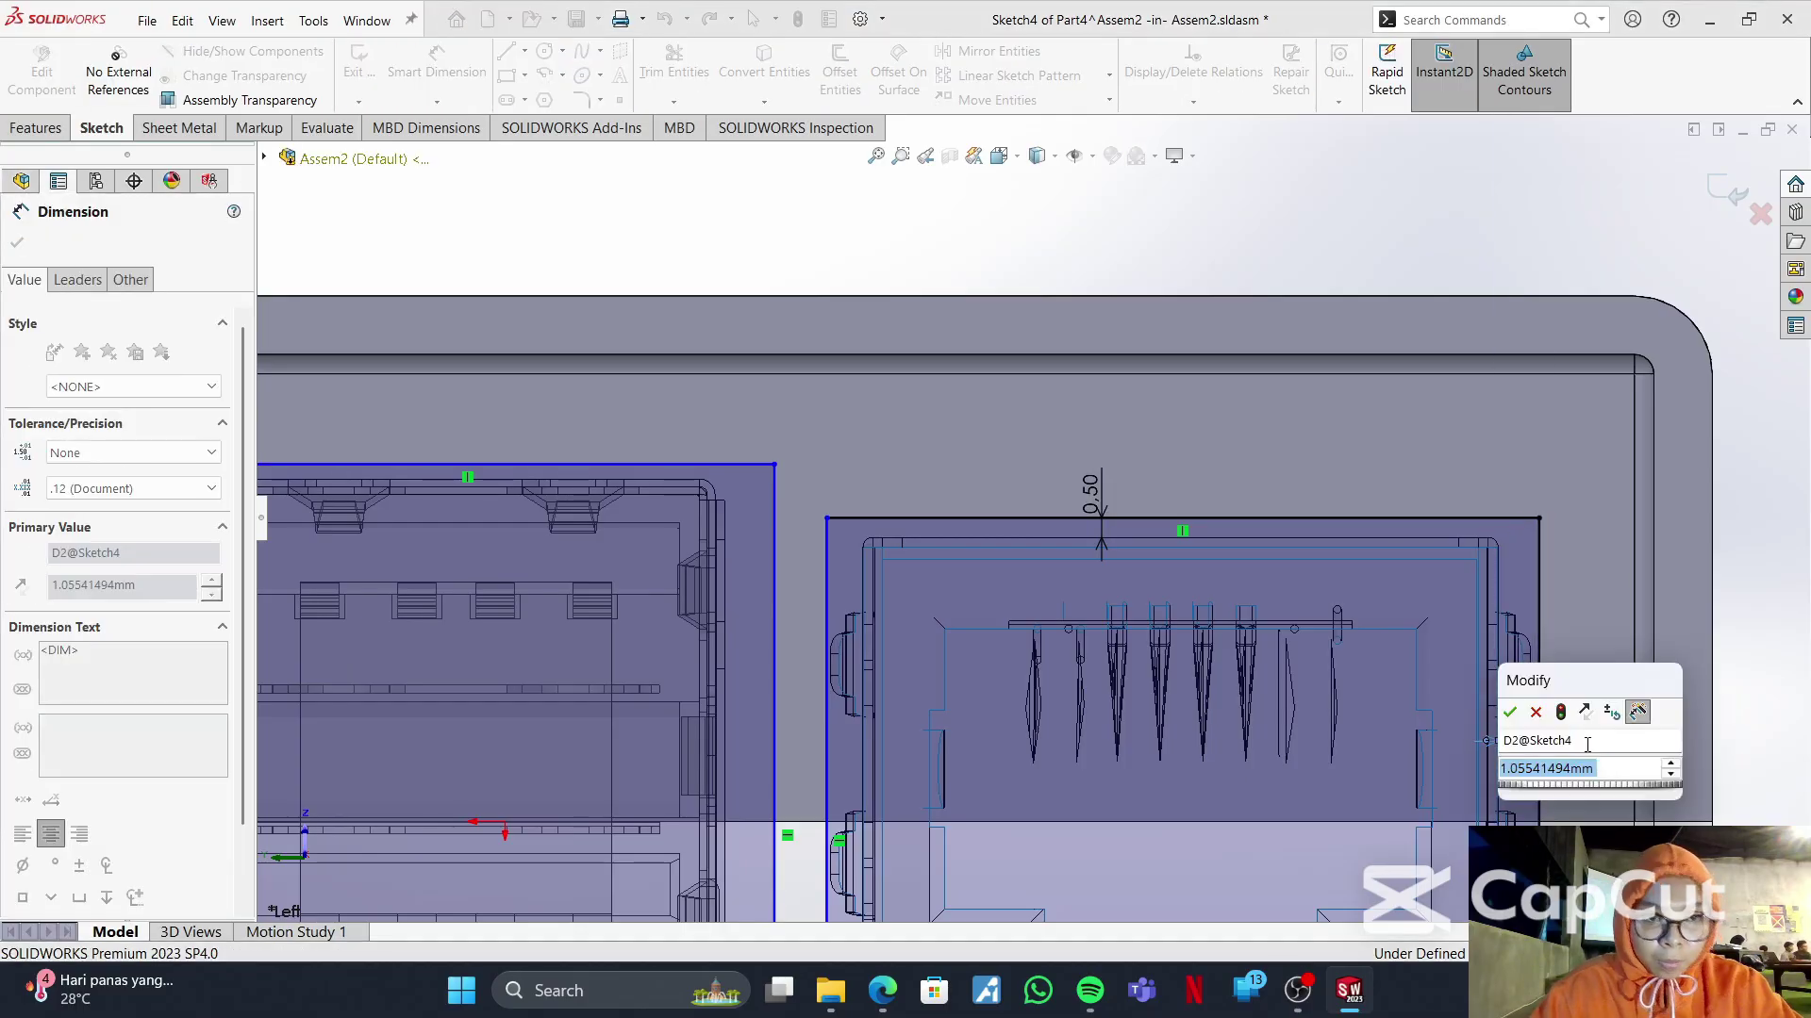
type("0.5")
key("Return")
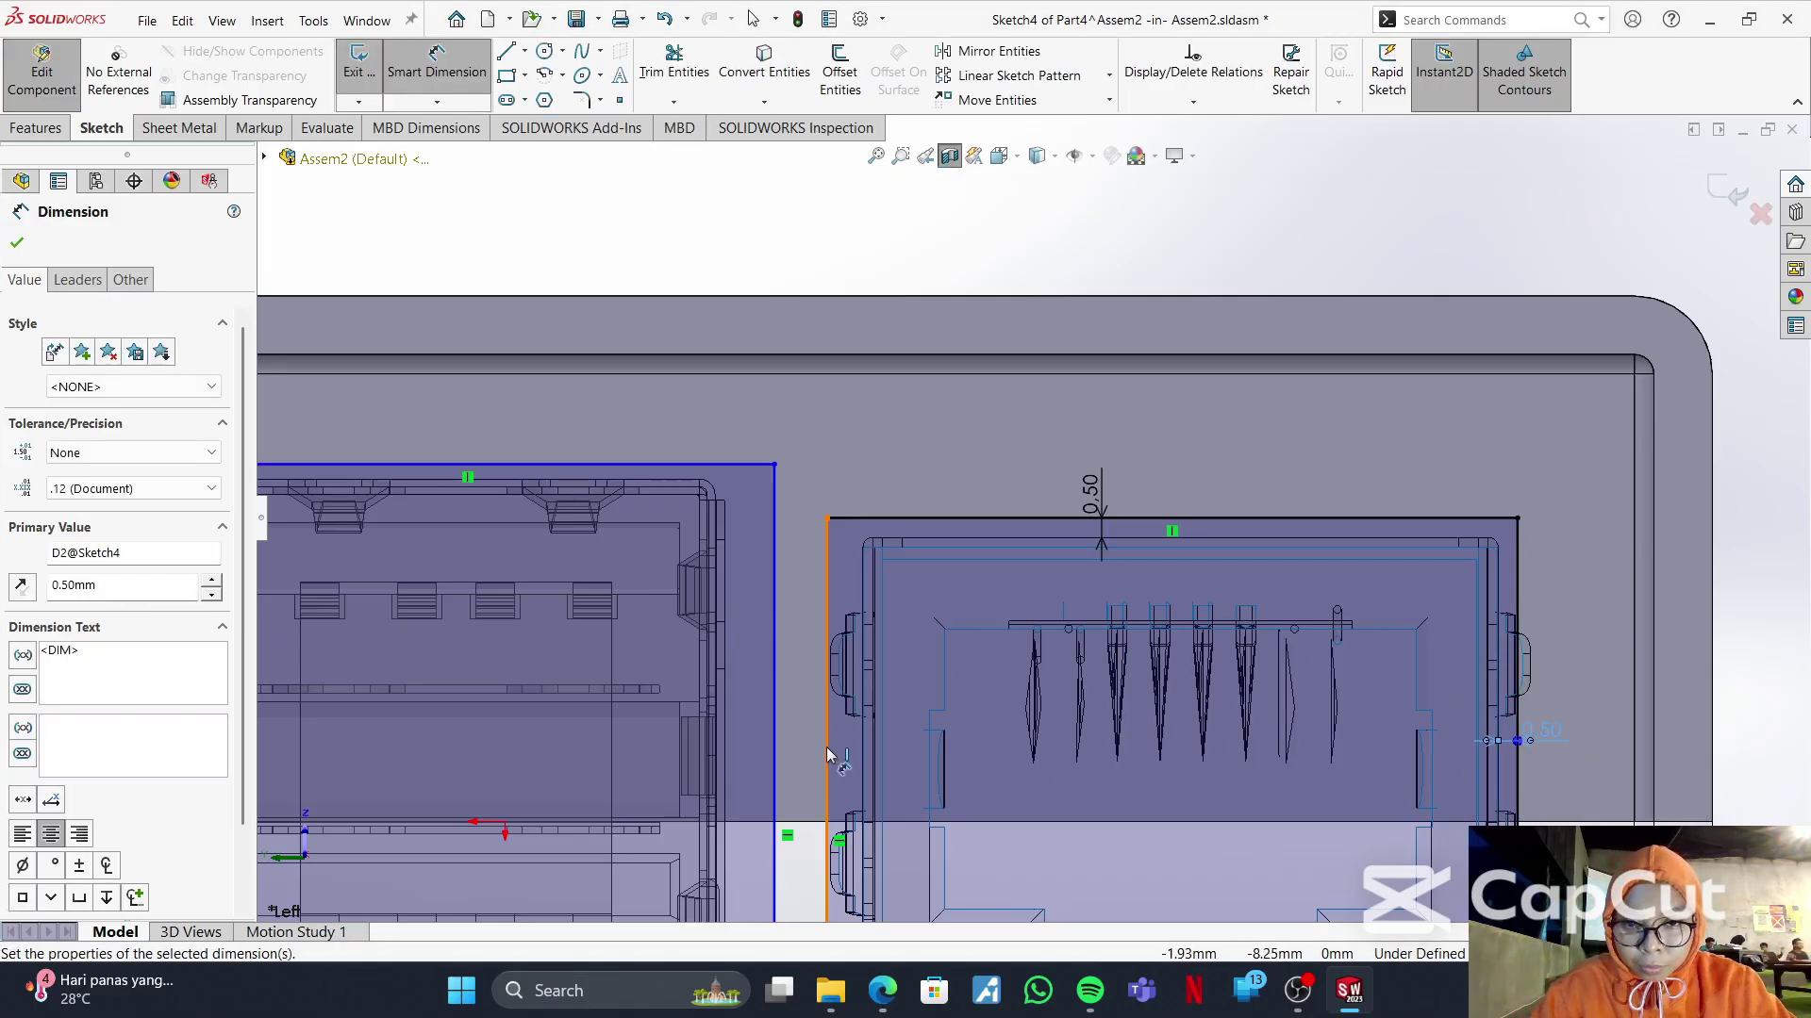
- Dimension the gap between the Ethernet rectangle's side facing the USB ports and the port body to 0.5 mm
left_click(861, 755)
left_click(864, 754)
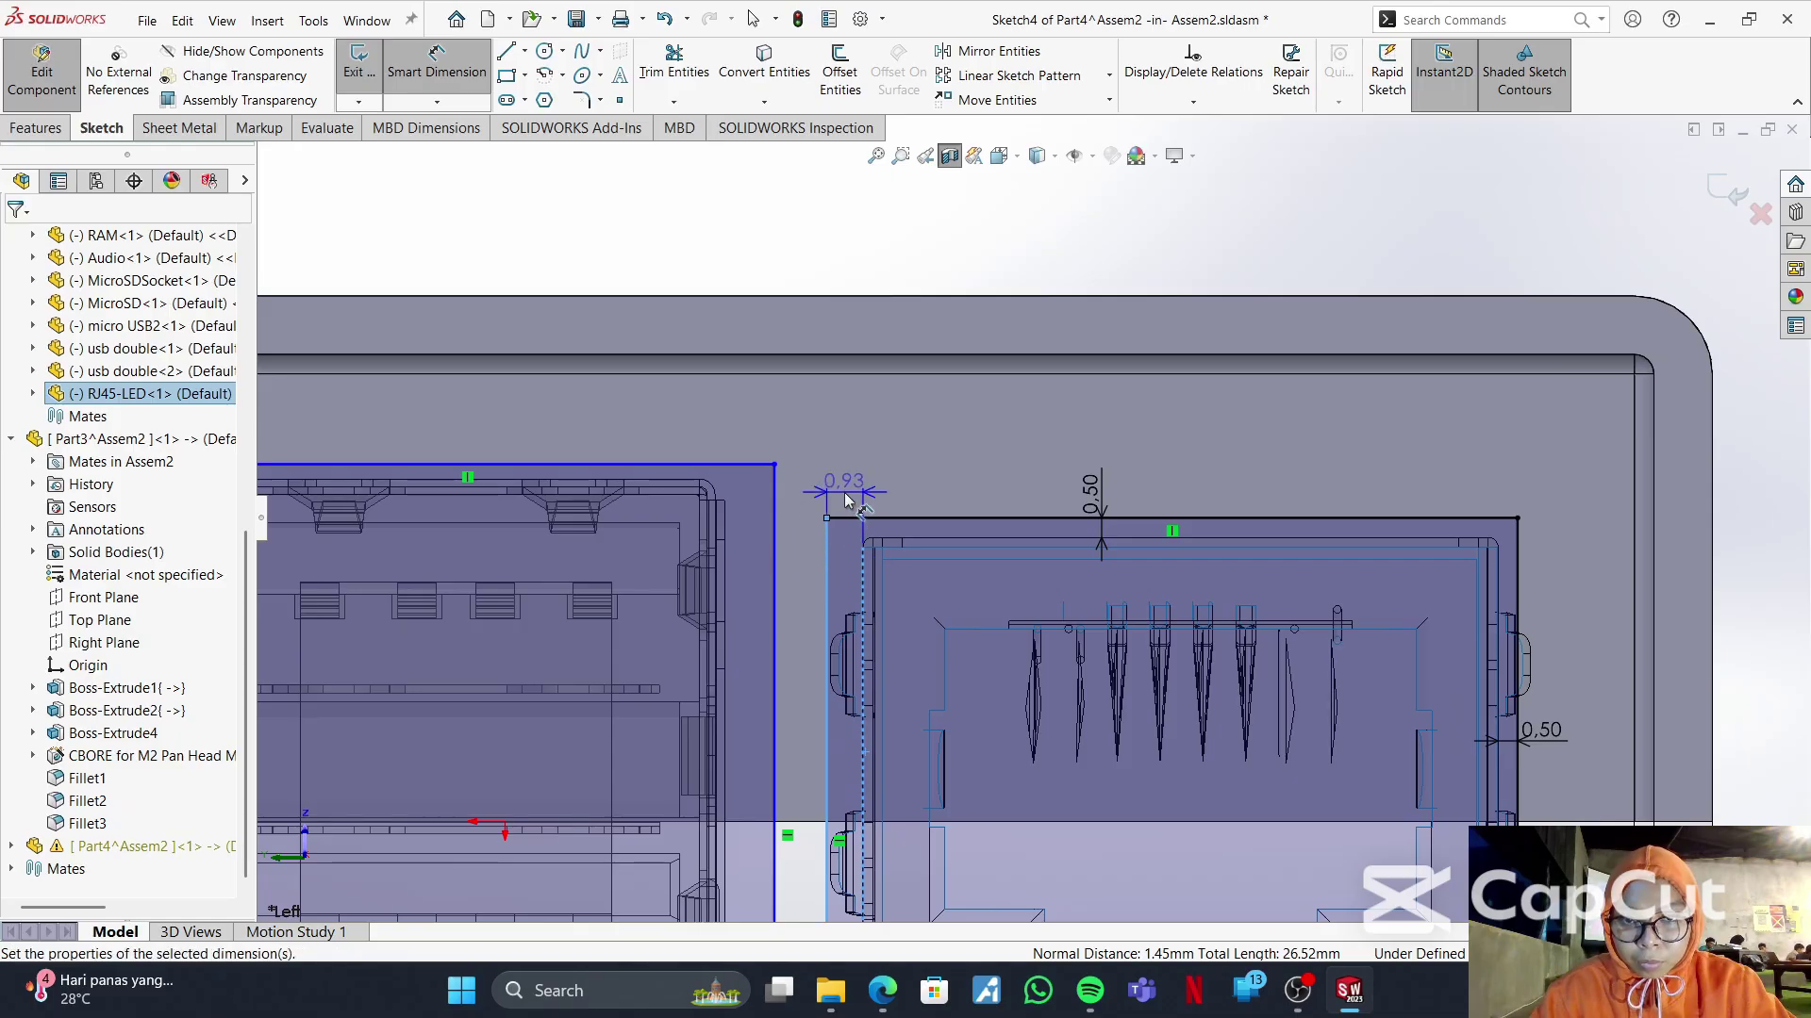
left_click(849, 494)
type("0.")
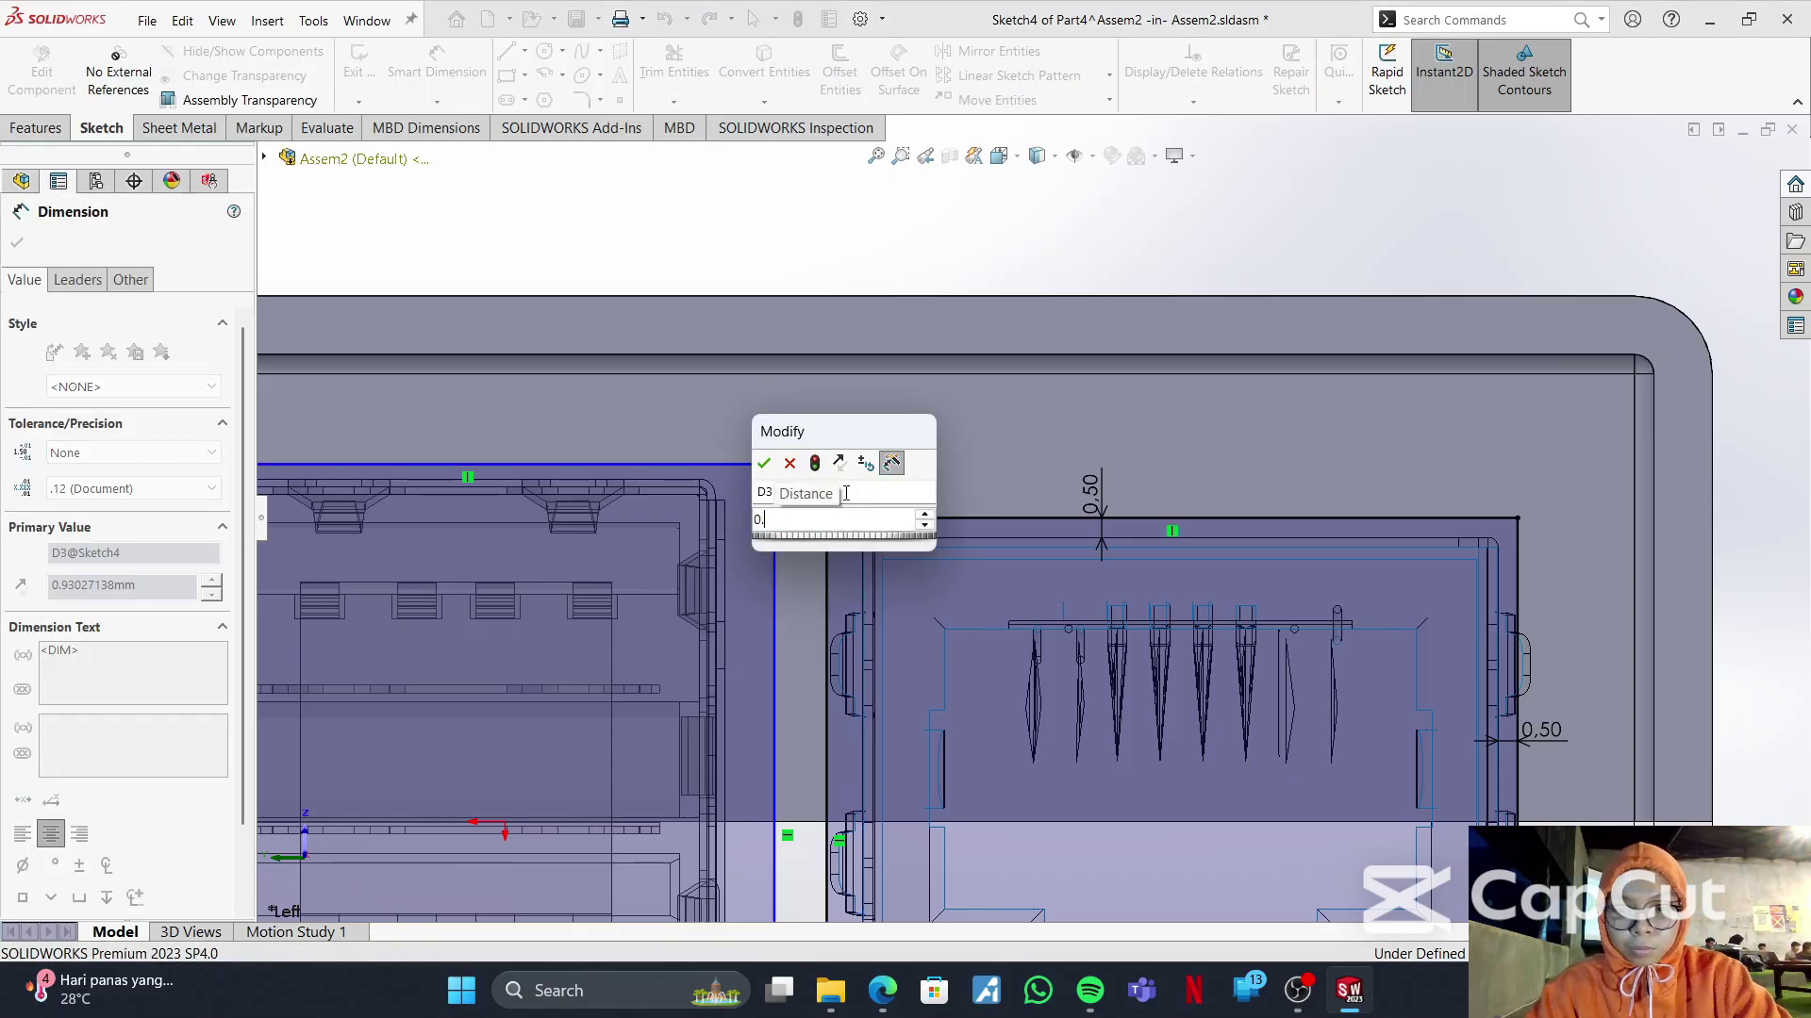
type("5")
key("Return")
- Dimension the gap between the upper edge of the USB rectangle next to the Ethernet port and the port's top to 0.5 mm
scroll(1088, 579, "down", 1)
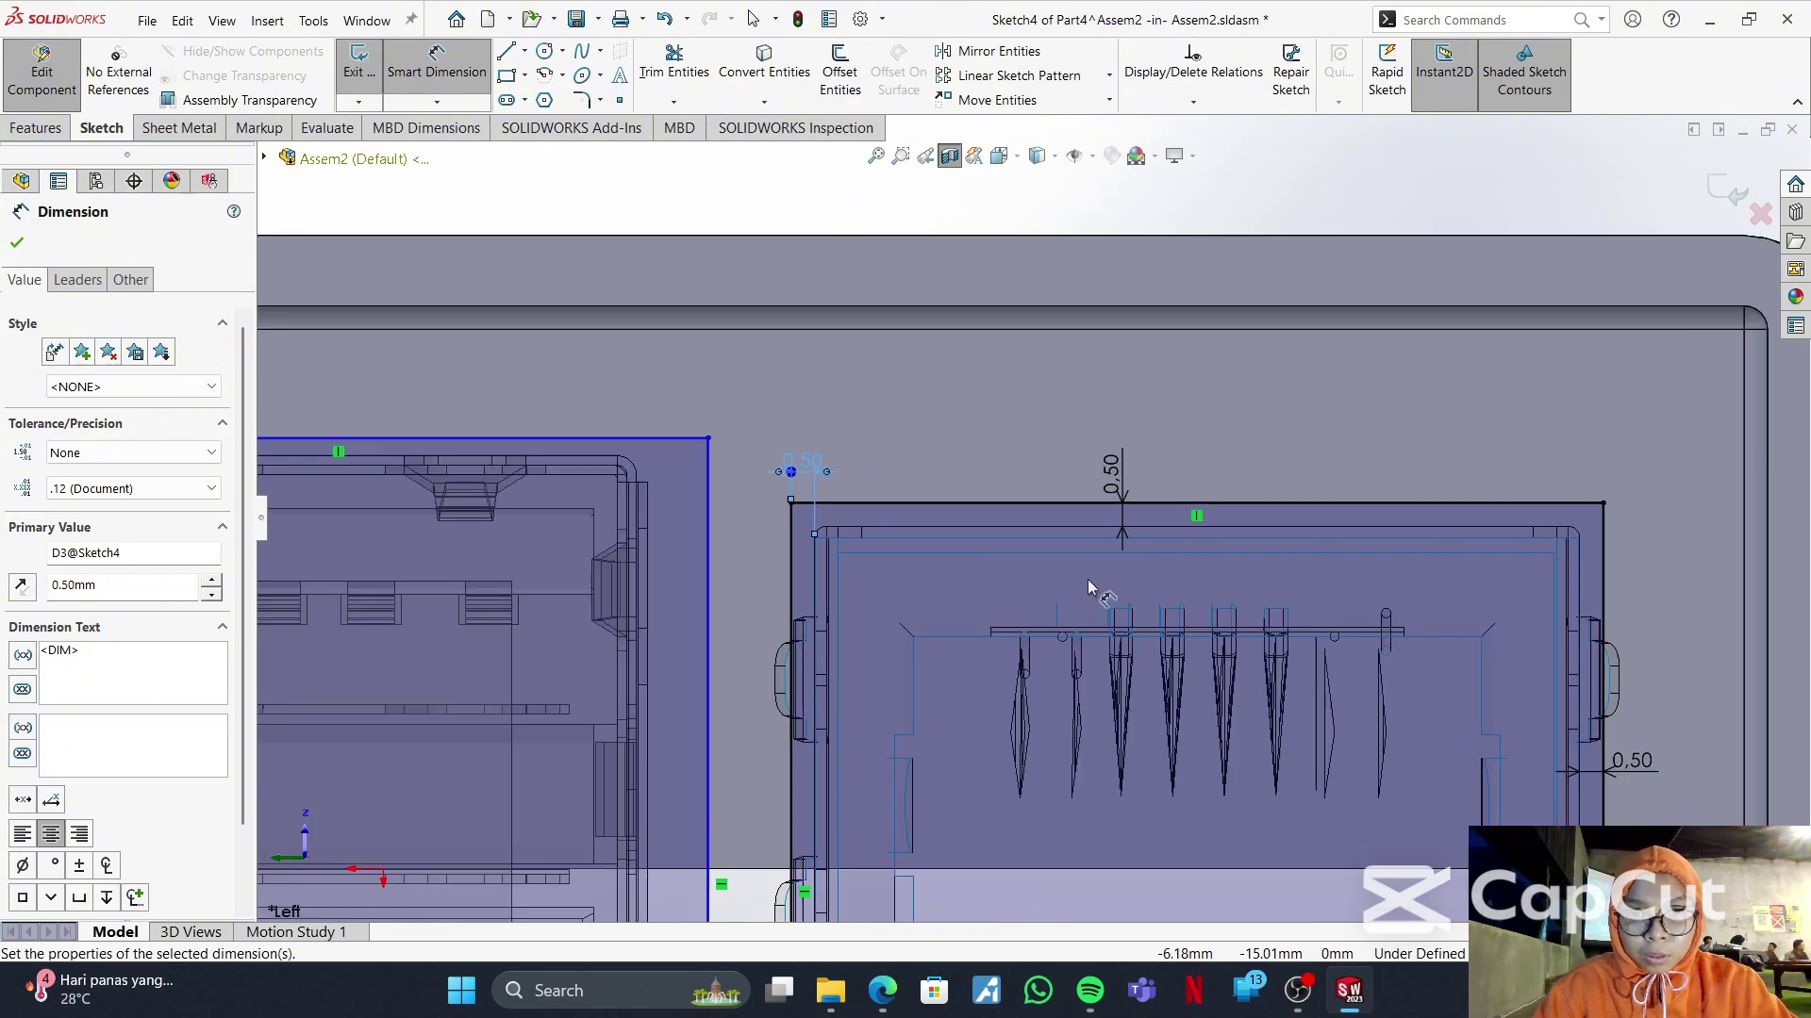
scroll(1088, 579, "up", 4)
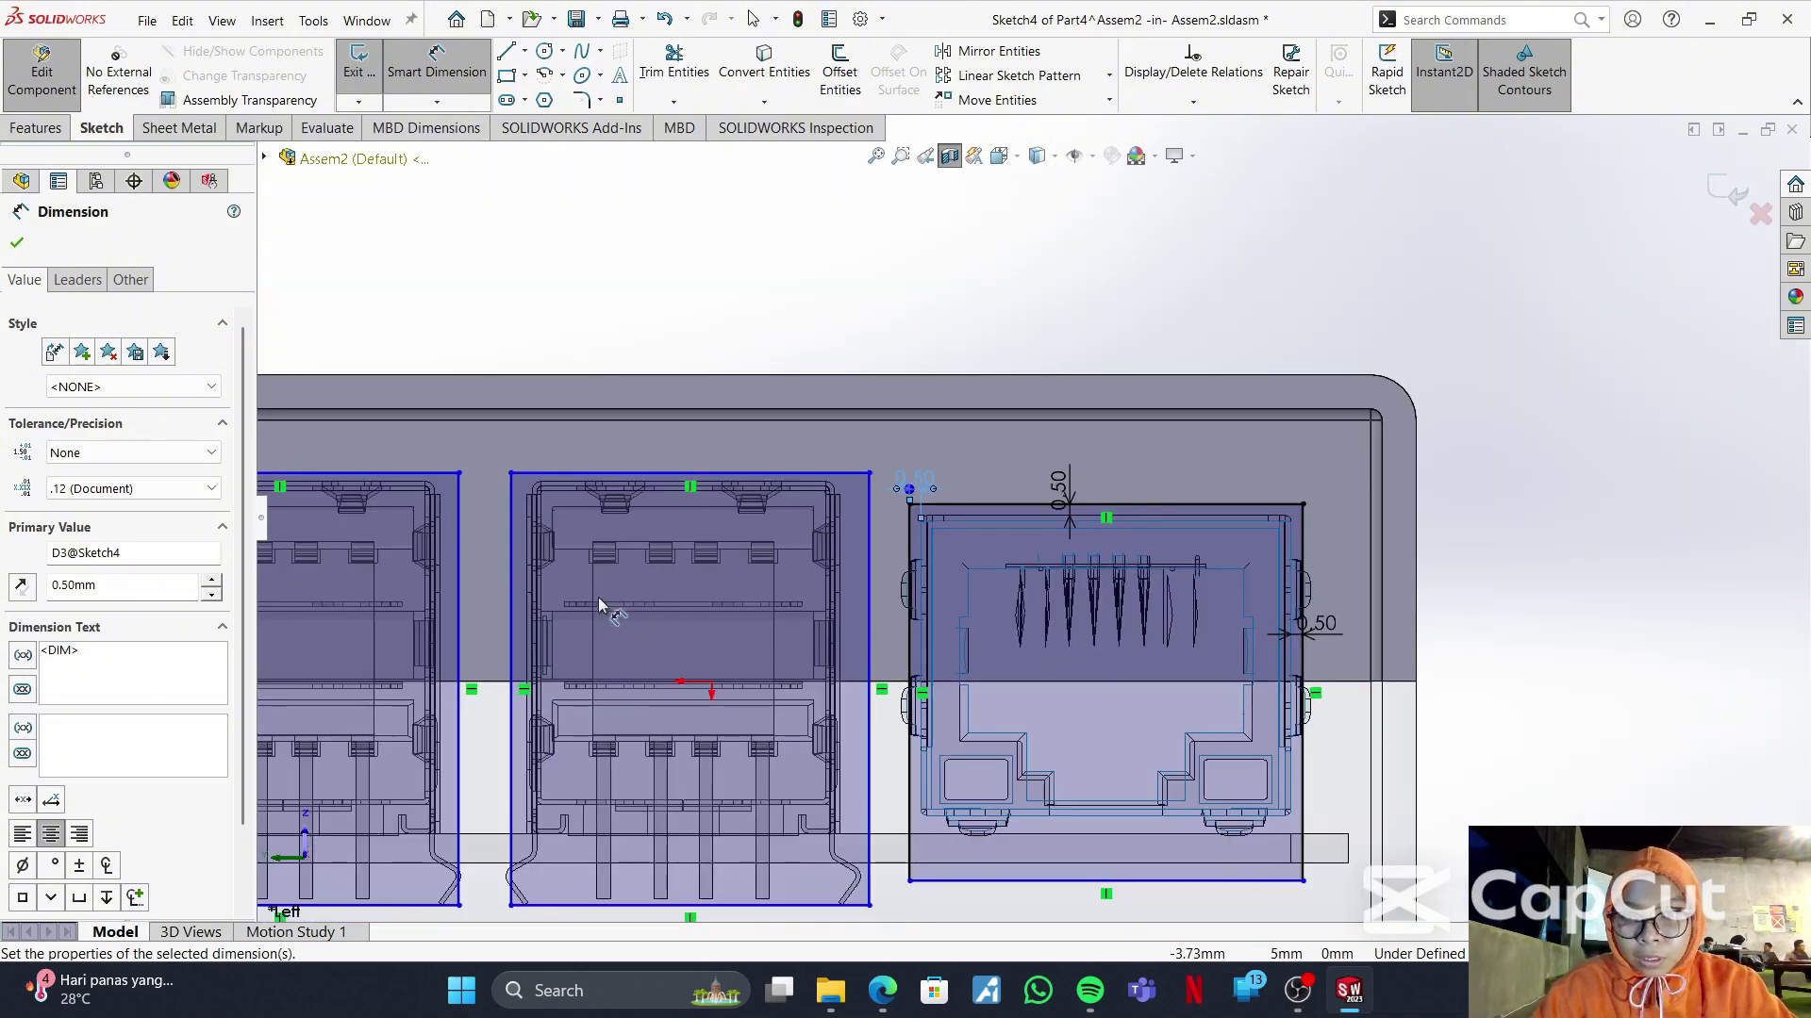
scroll(600, 608, "down", 3)
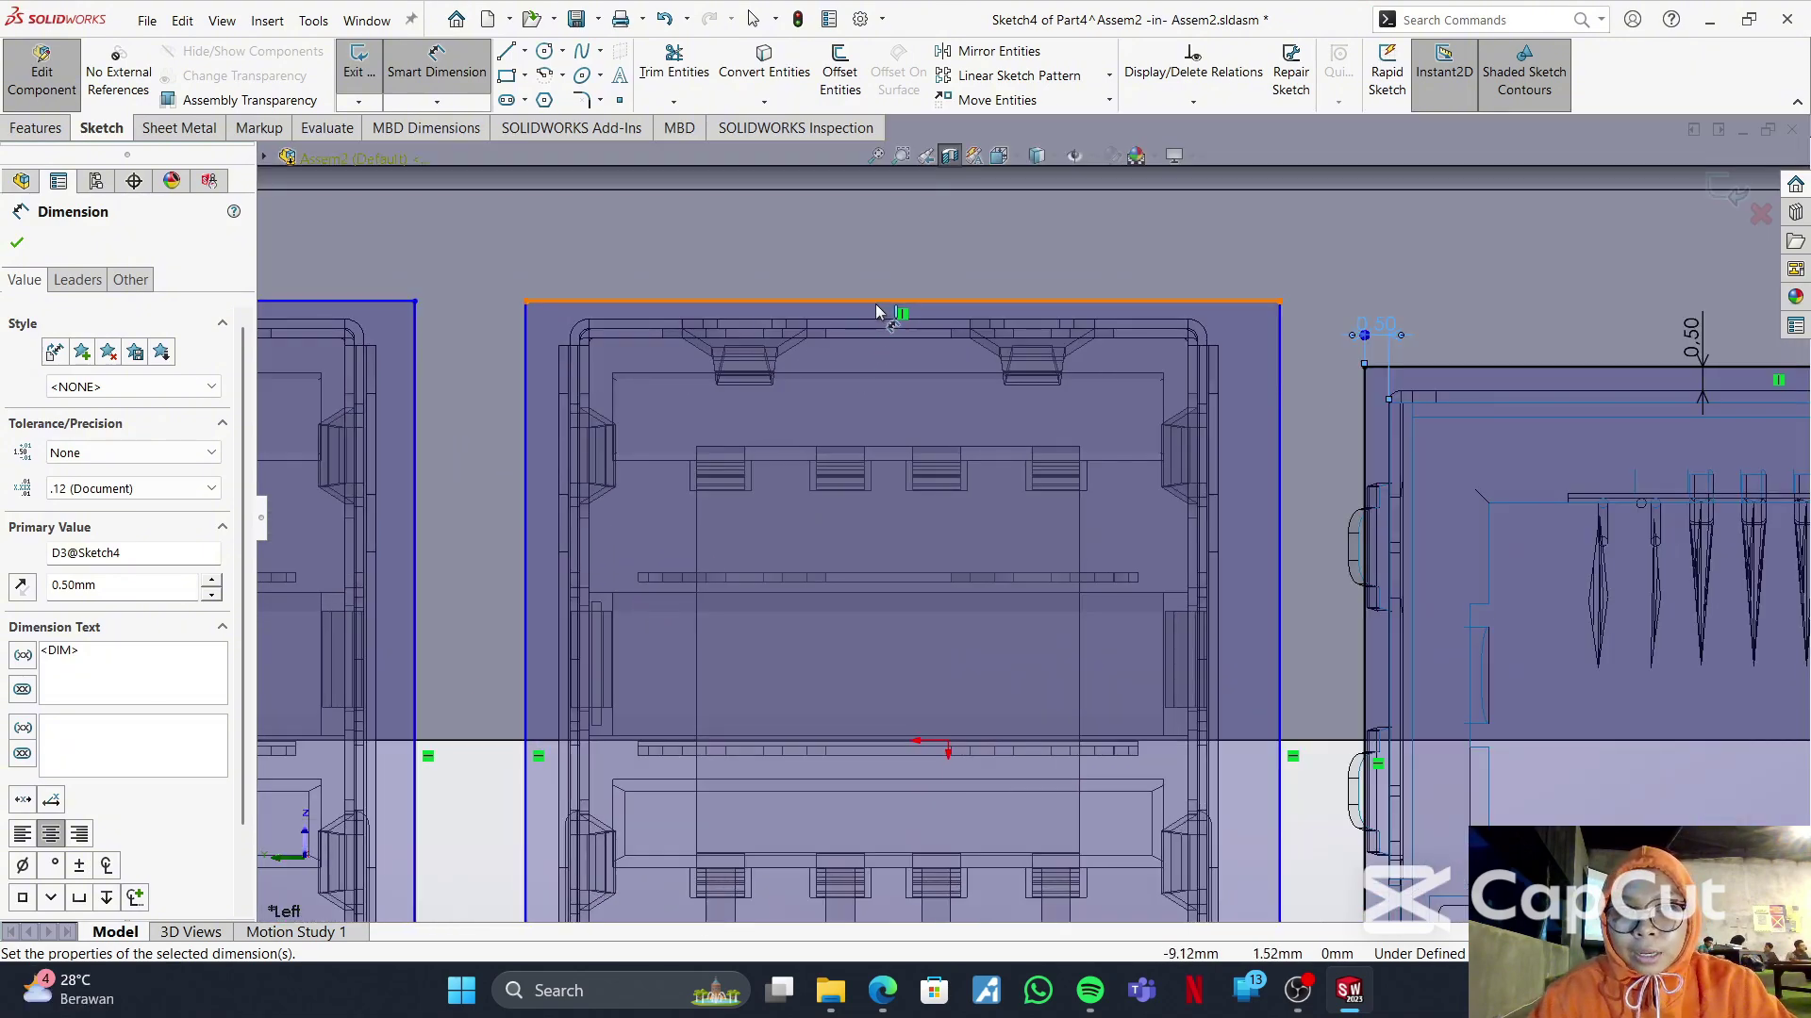
left_click(875, 302)
left_click(887, 319)
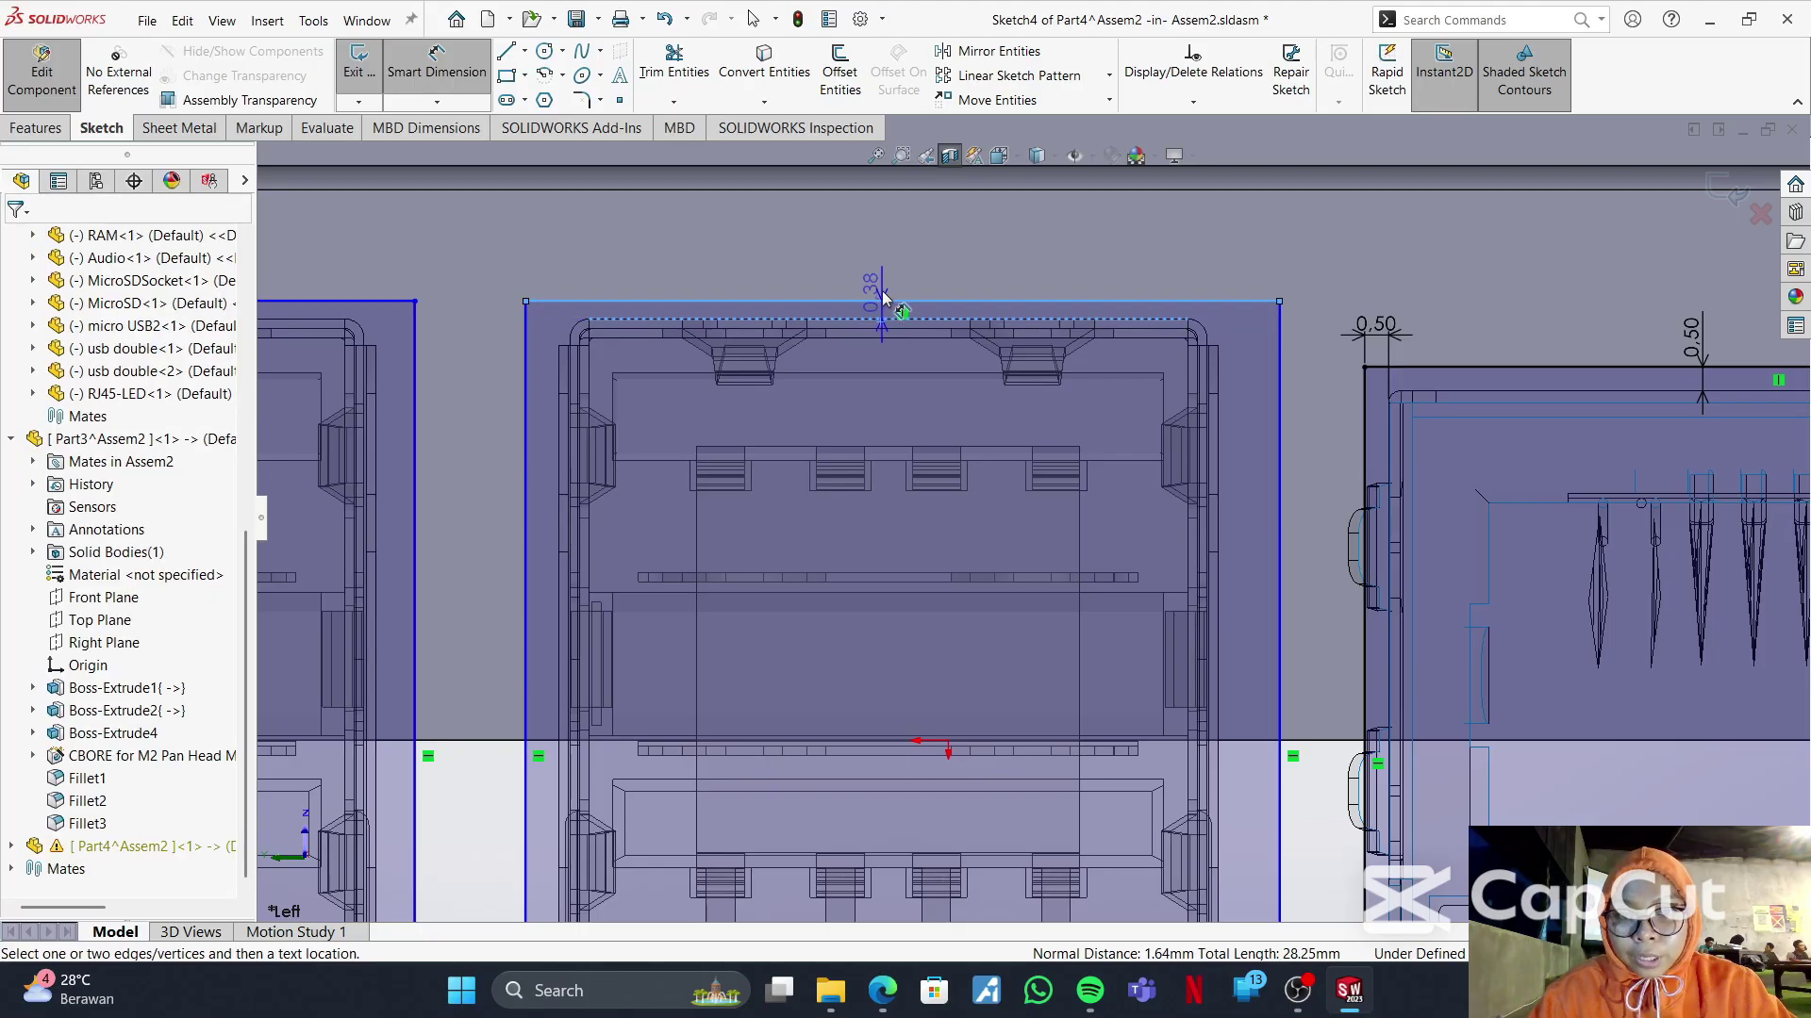
left_click(885, 271)
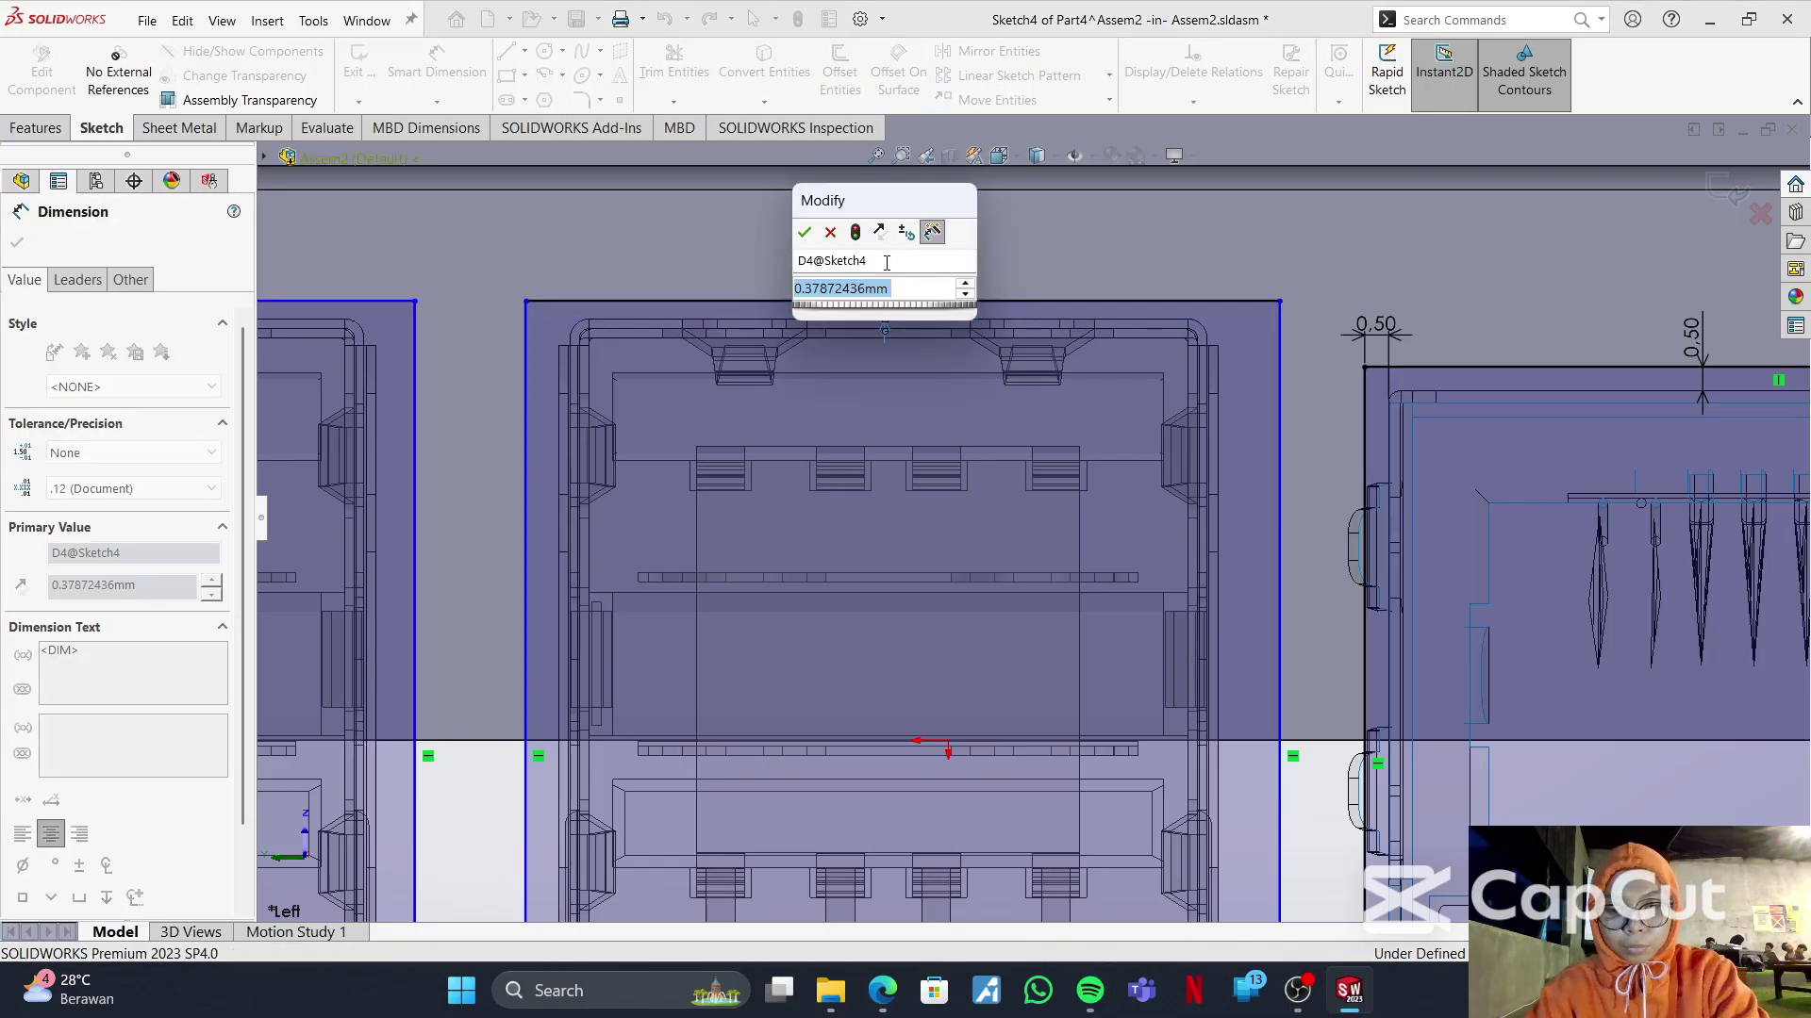
type("0.50mm")
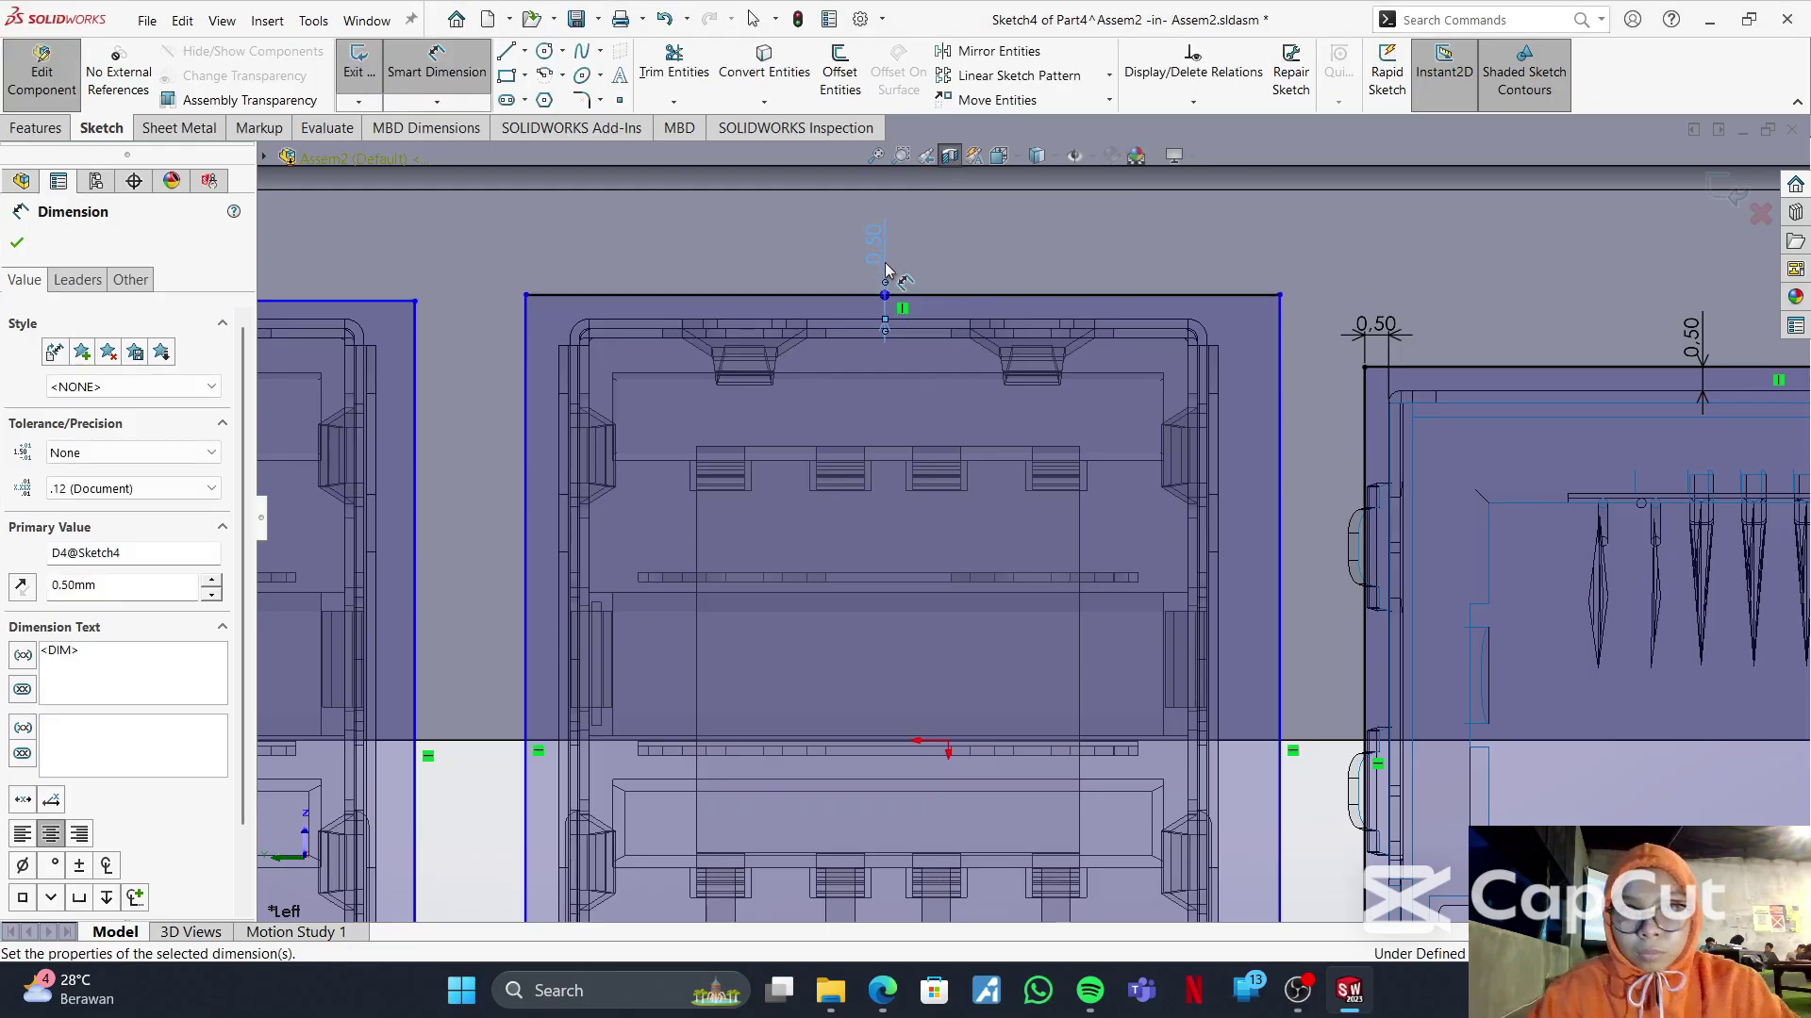
- Dimension the gap between the same USB rectangle's side facing the Ethernet port and the USB port body to 0.5 mm
left_click(1278, 625)
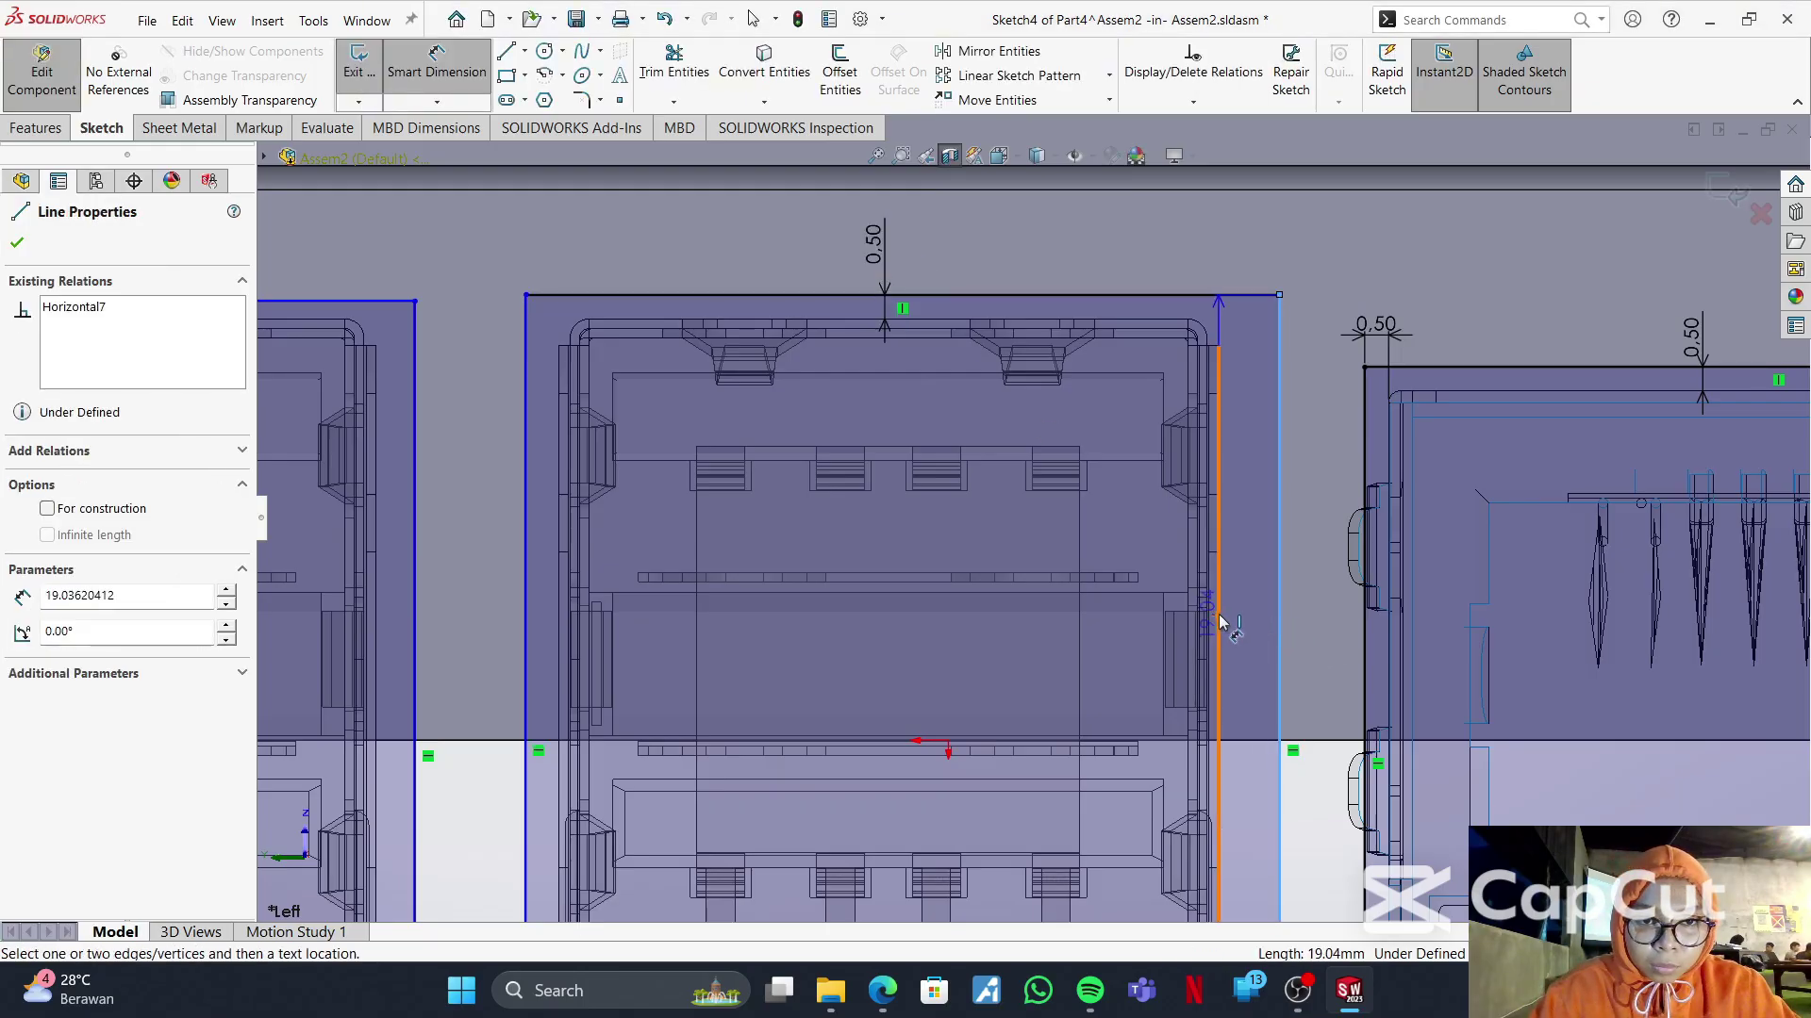
left_click(1216, 618)
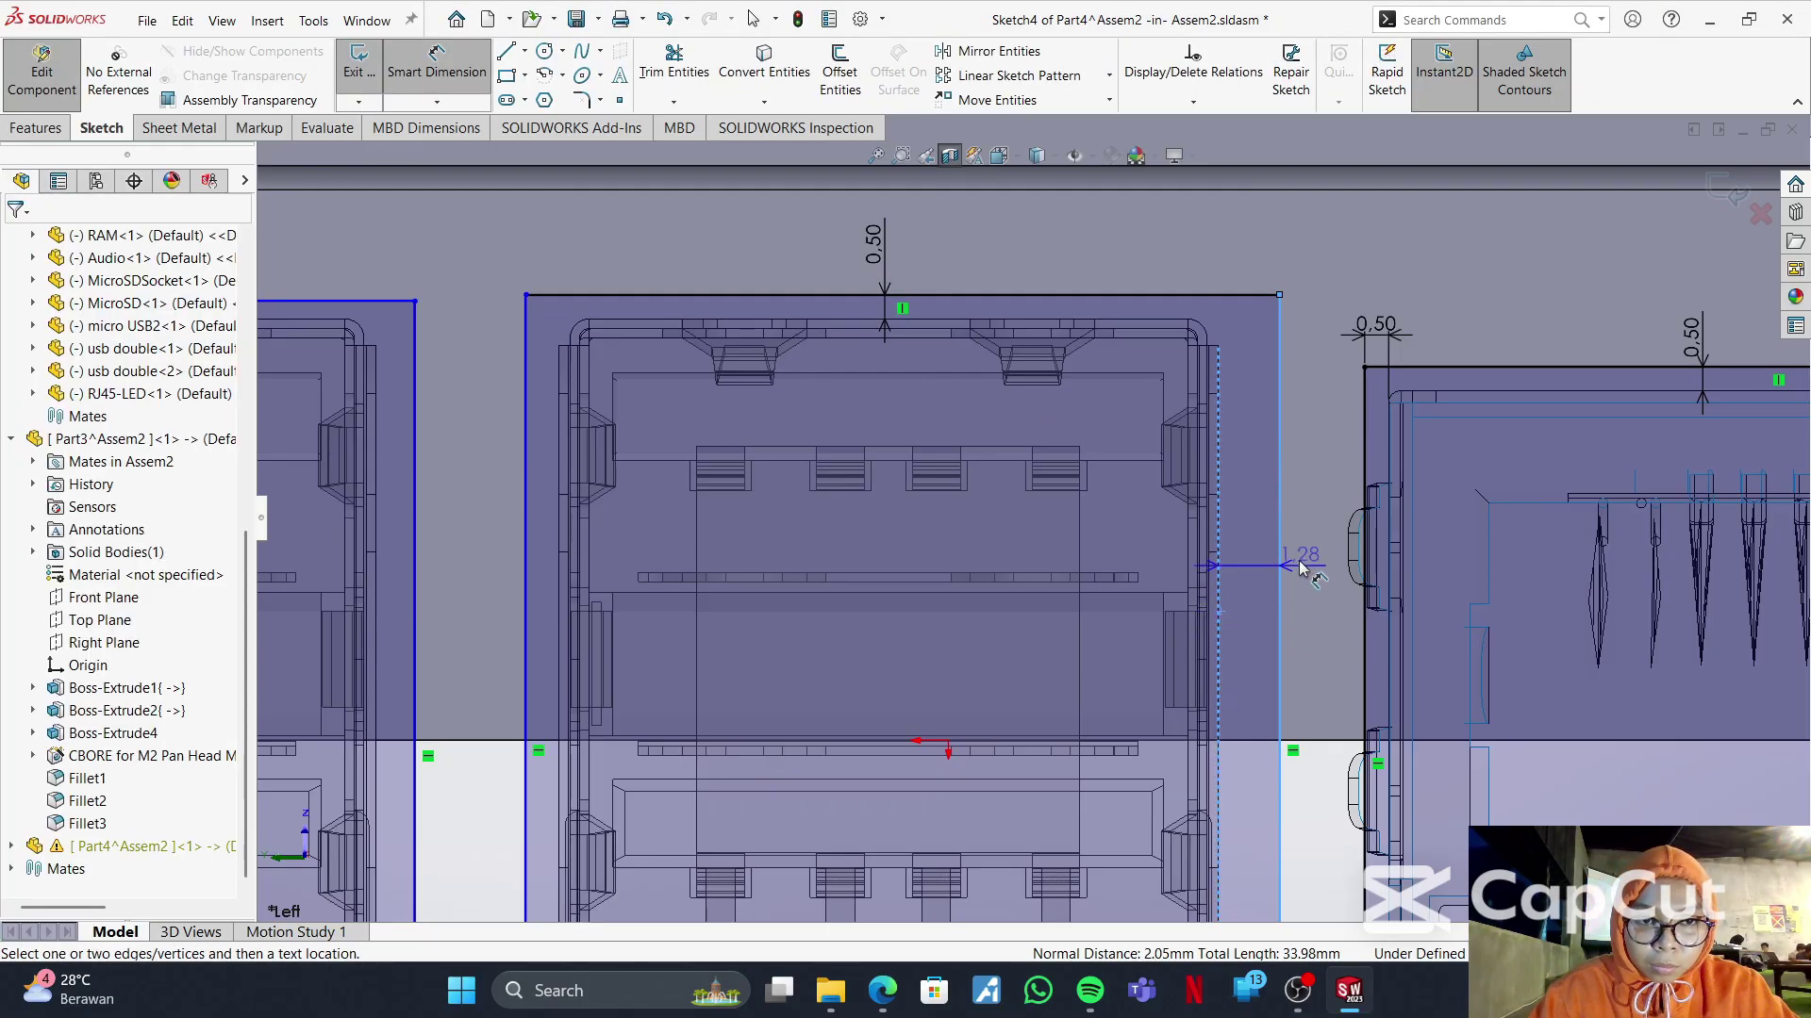
left_click(1256, 265)
type("0.5")
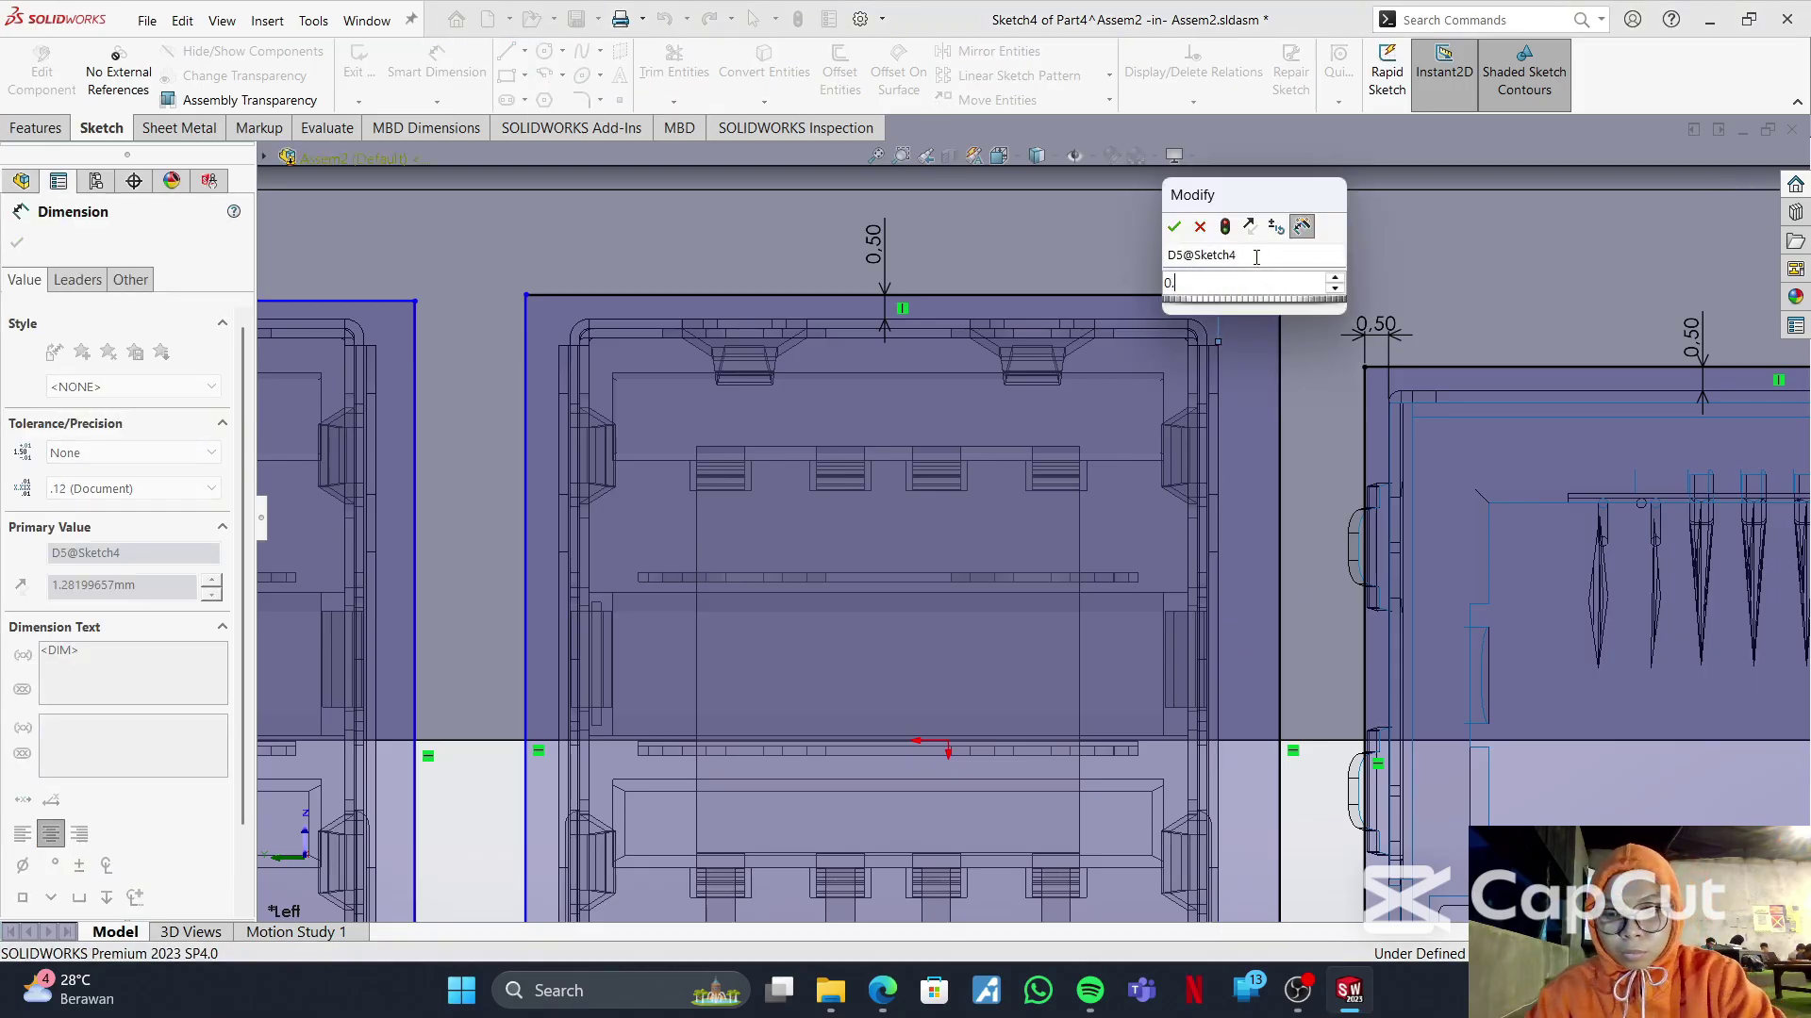
key("Return")
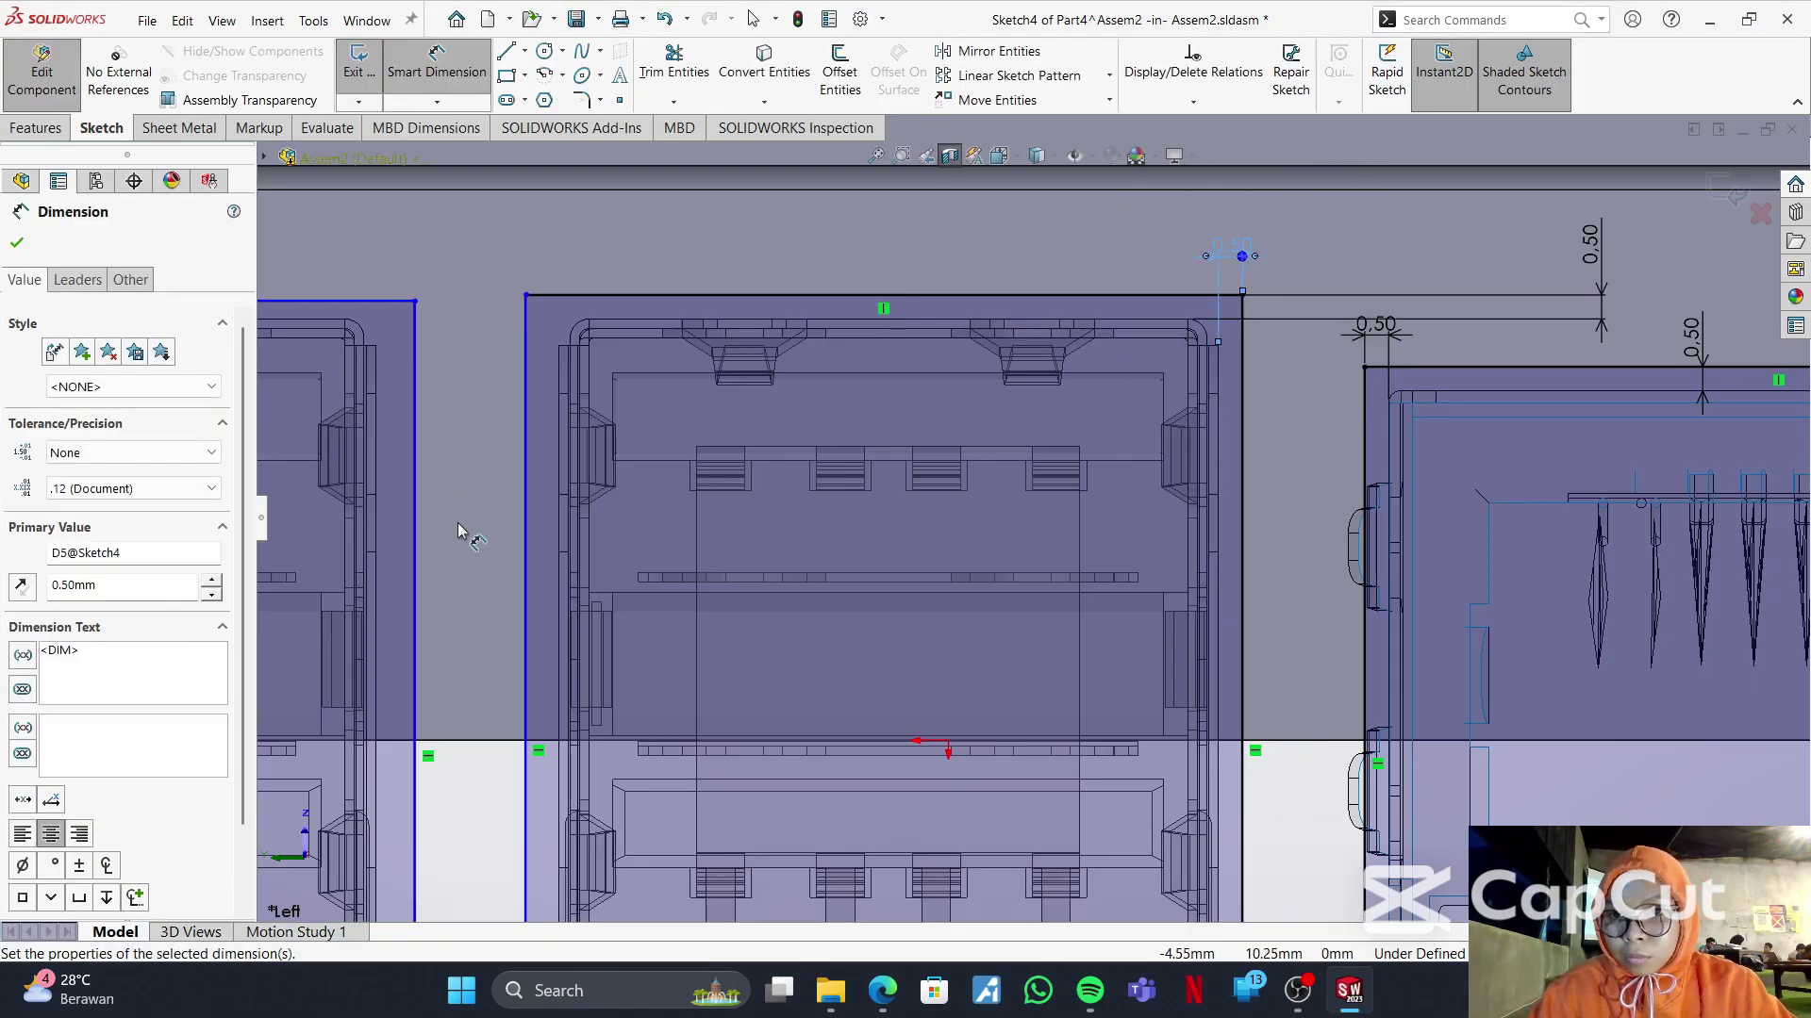
- Dimension the middle USB rectangle's gap on the side facing the other USB port to 0.5 mm and reposition its upper gap dimension above the rectangle
left_click(525, 566)
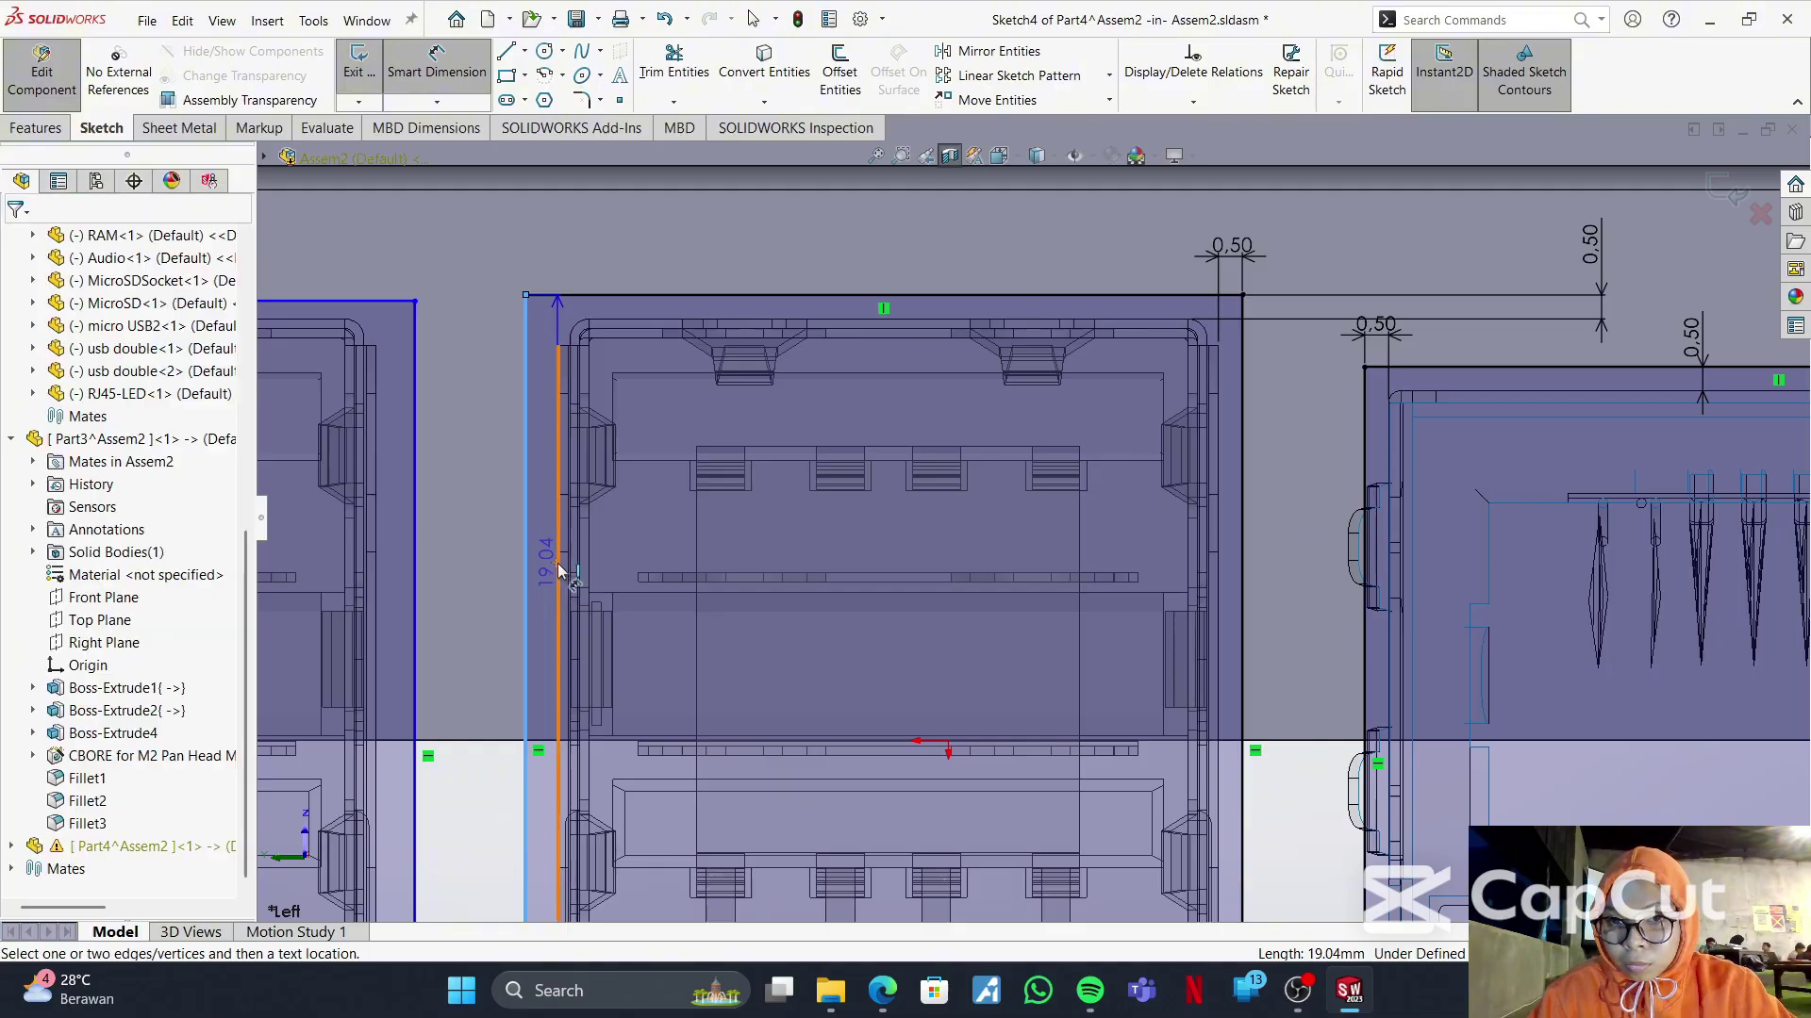
left_click(559, 571)
left_click(491, 536)
type("0.5")
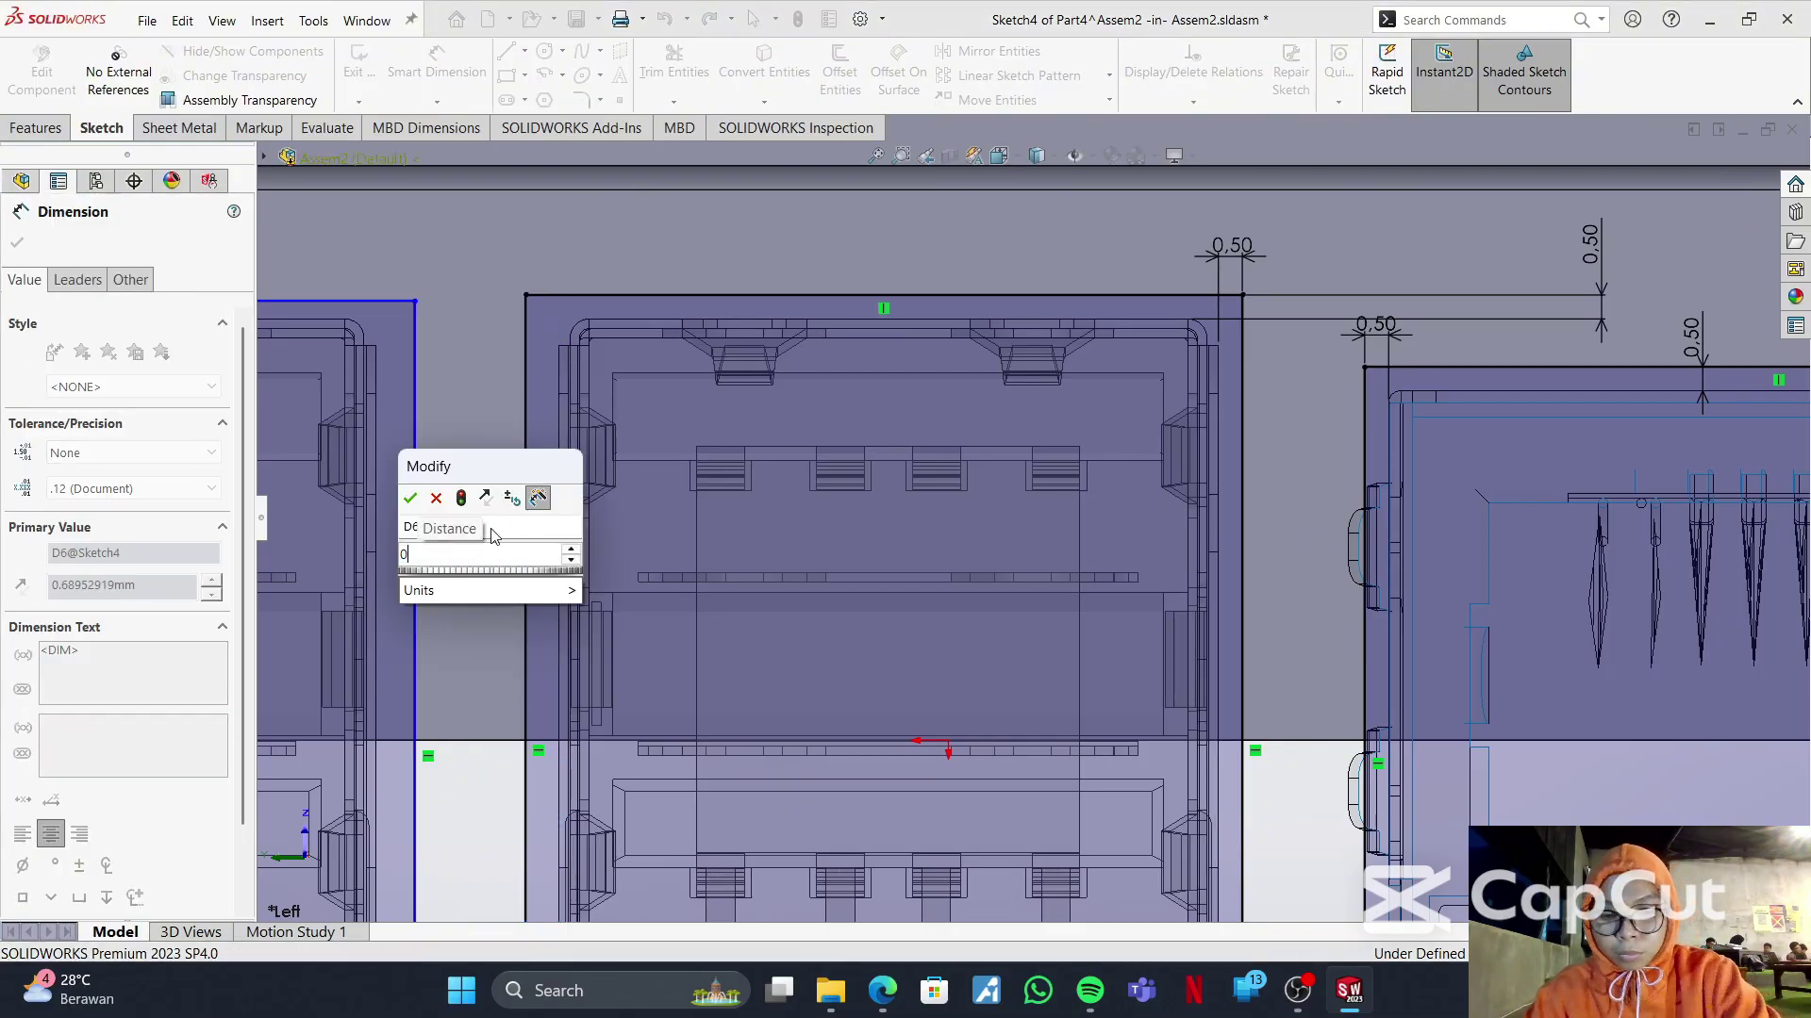
key("Return")
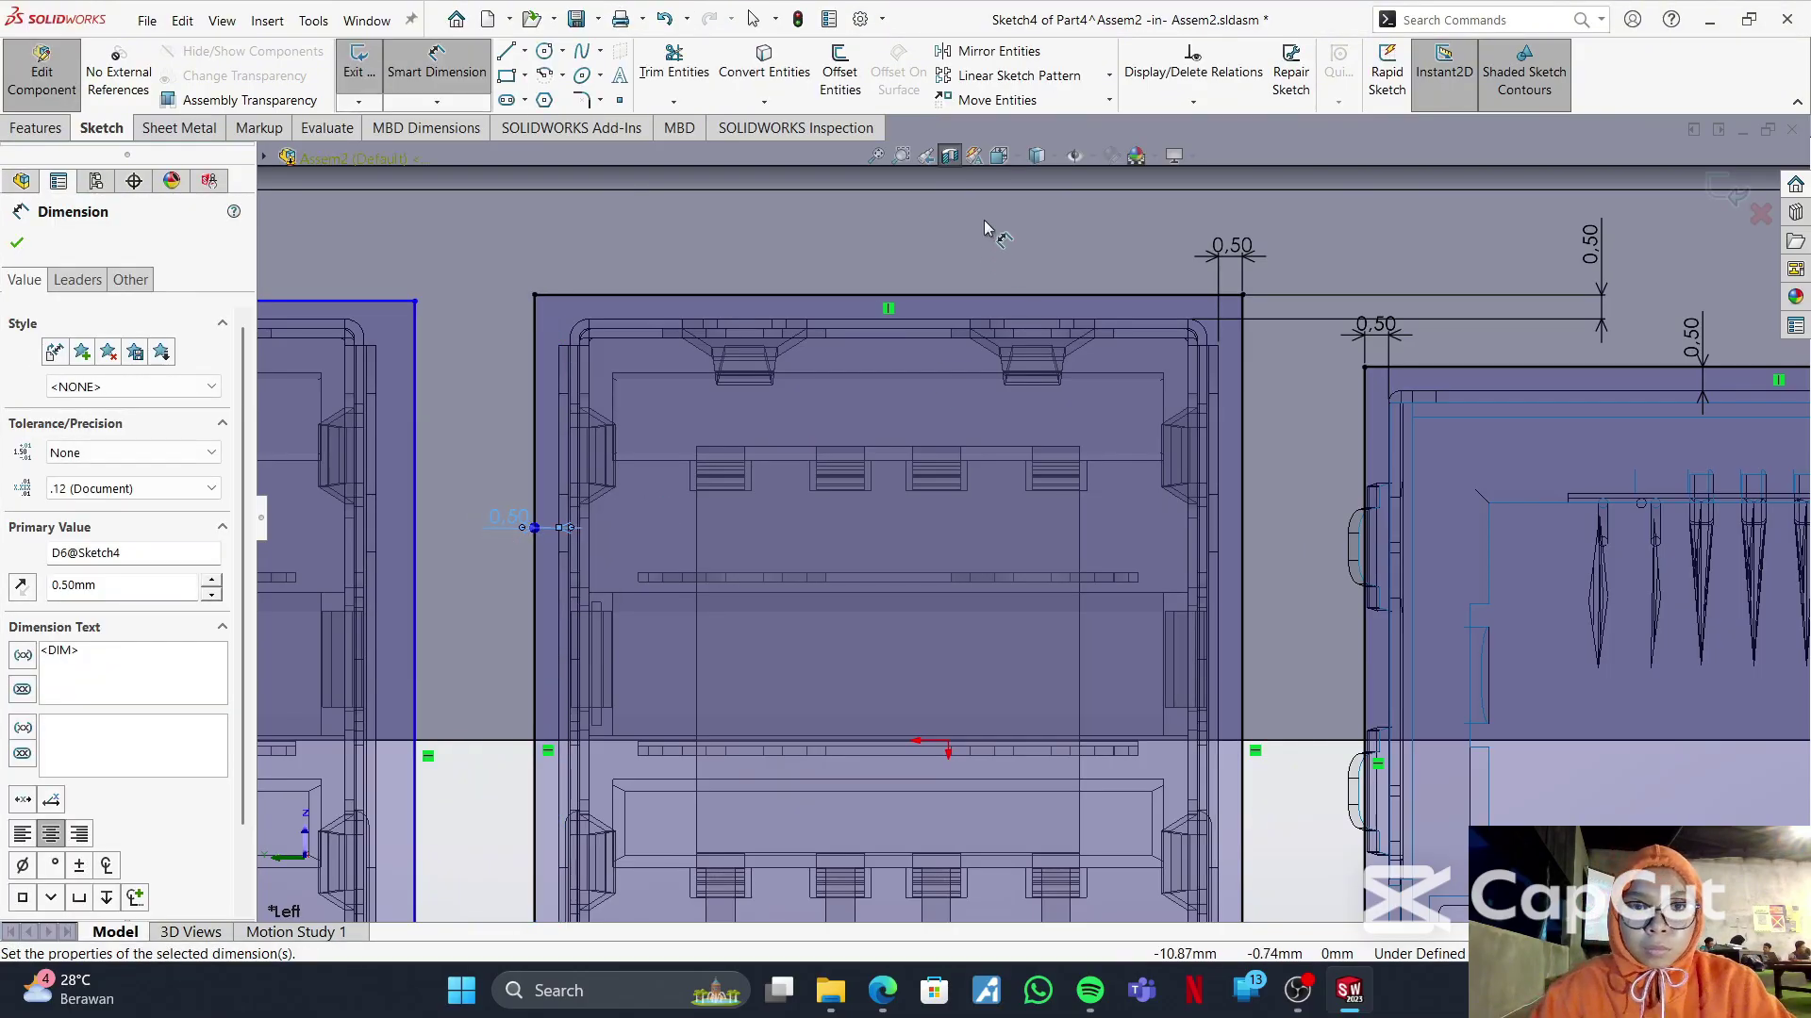
left_click(1558, 275)
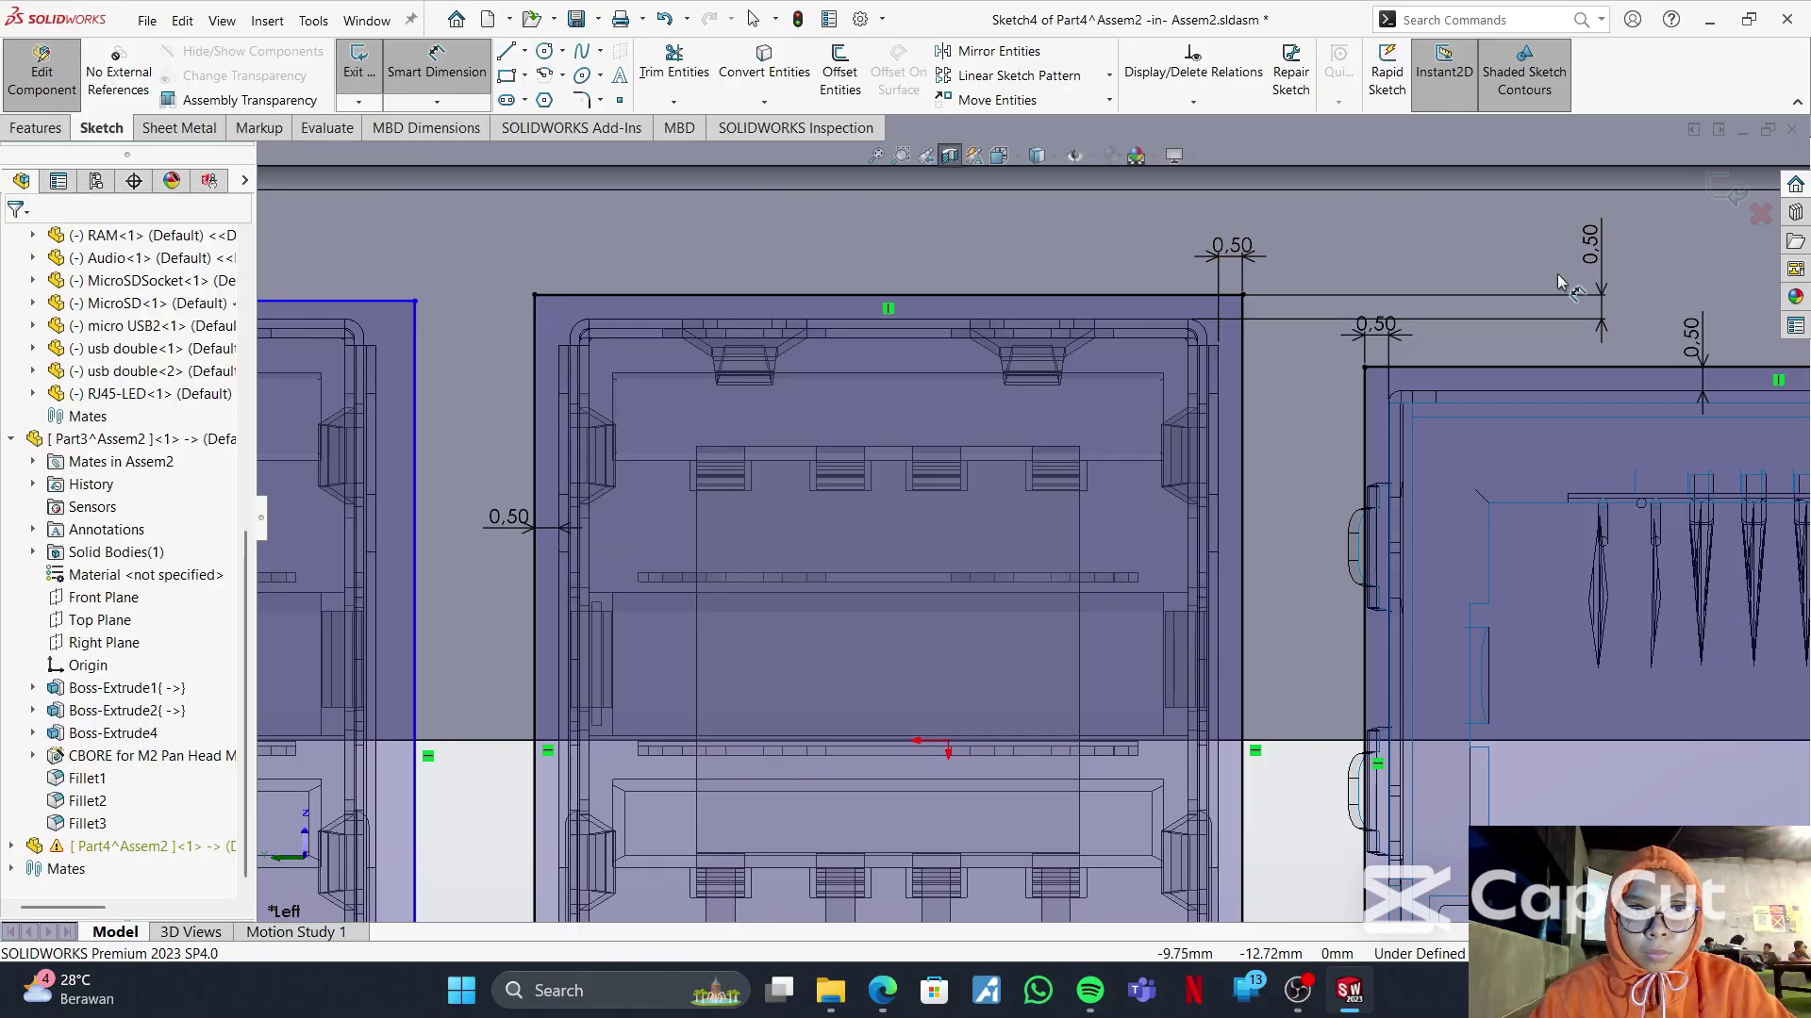
left_click_drag(1593, 254, 1429, 242)
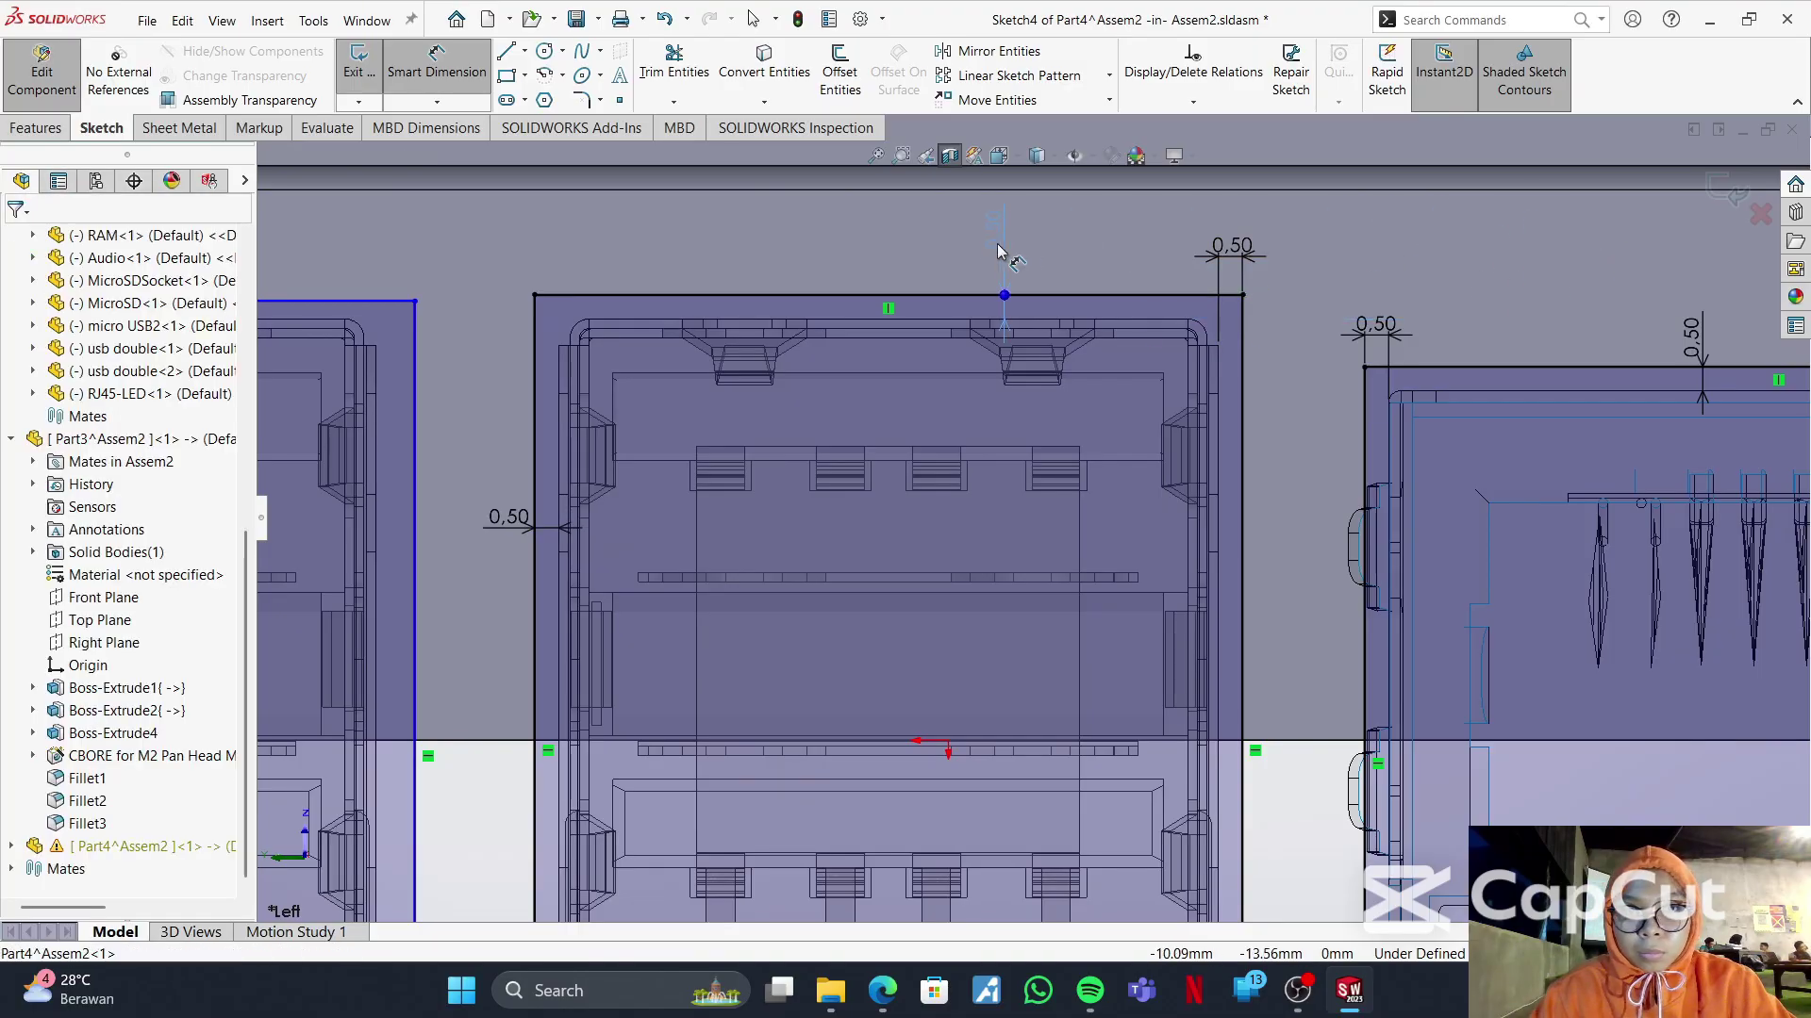
- Dimension the gap between the upper edge of the USB rectangle farthest from the Ethernet port and the port's top to 0.5 mm
scroll(455, 474, "down", 3)
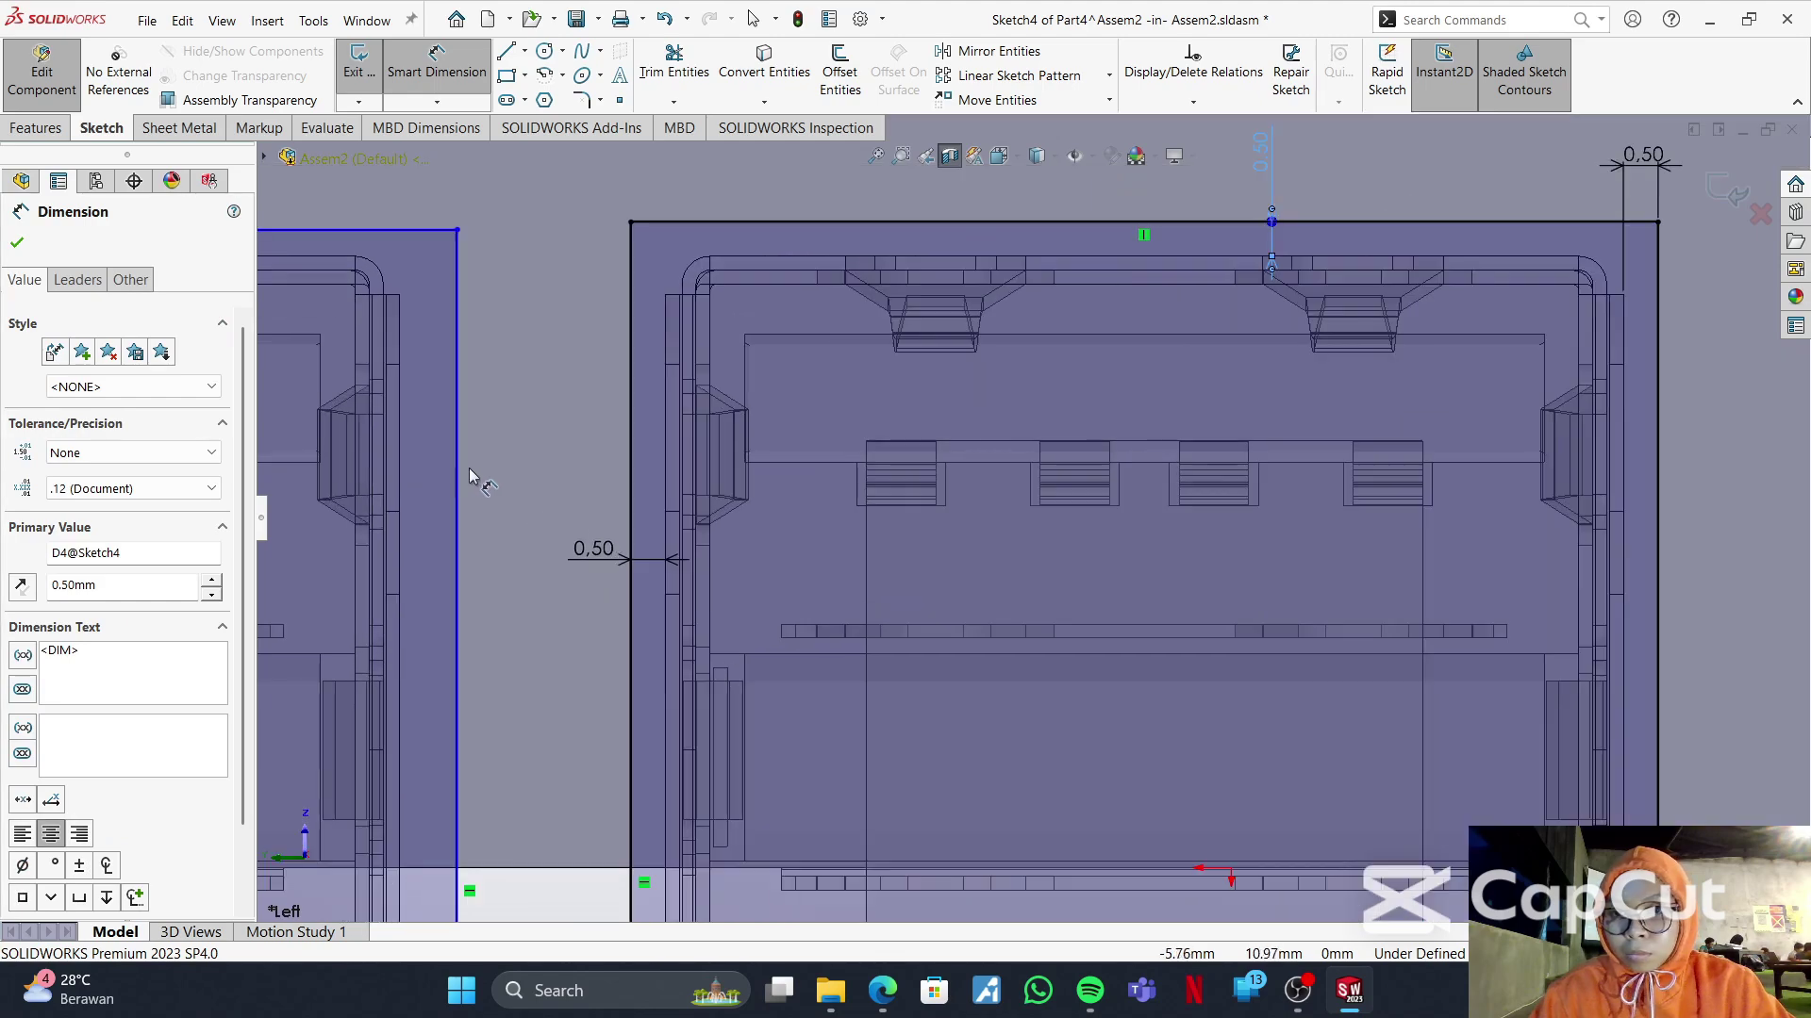
scroll(496, 486, "up", 5)
scroll(494, 483, "down", 3)
scroll(492, 467, "up", 3)
scroll(509, 459, "down", 1)
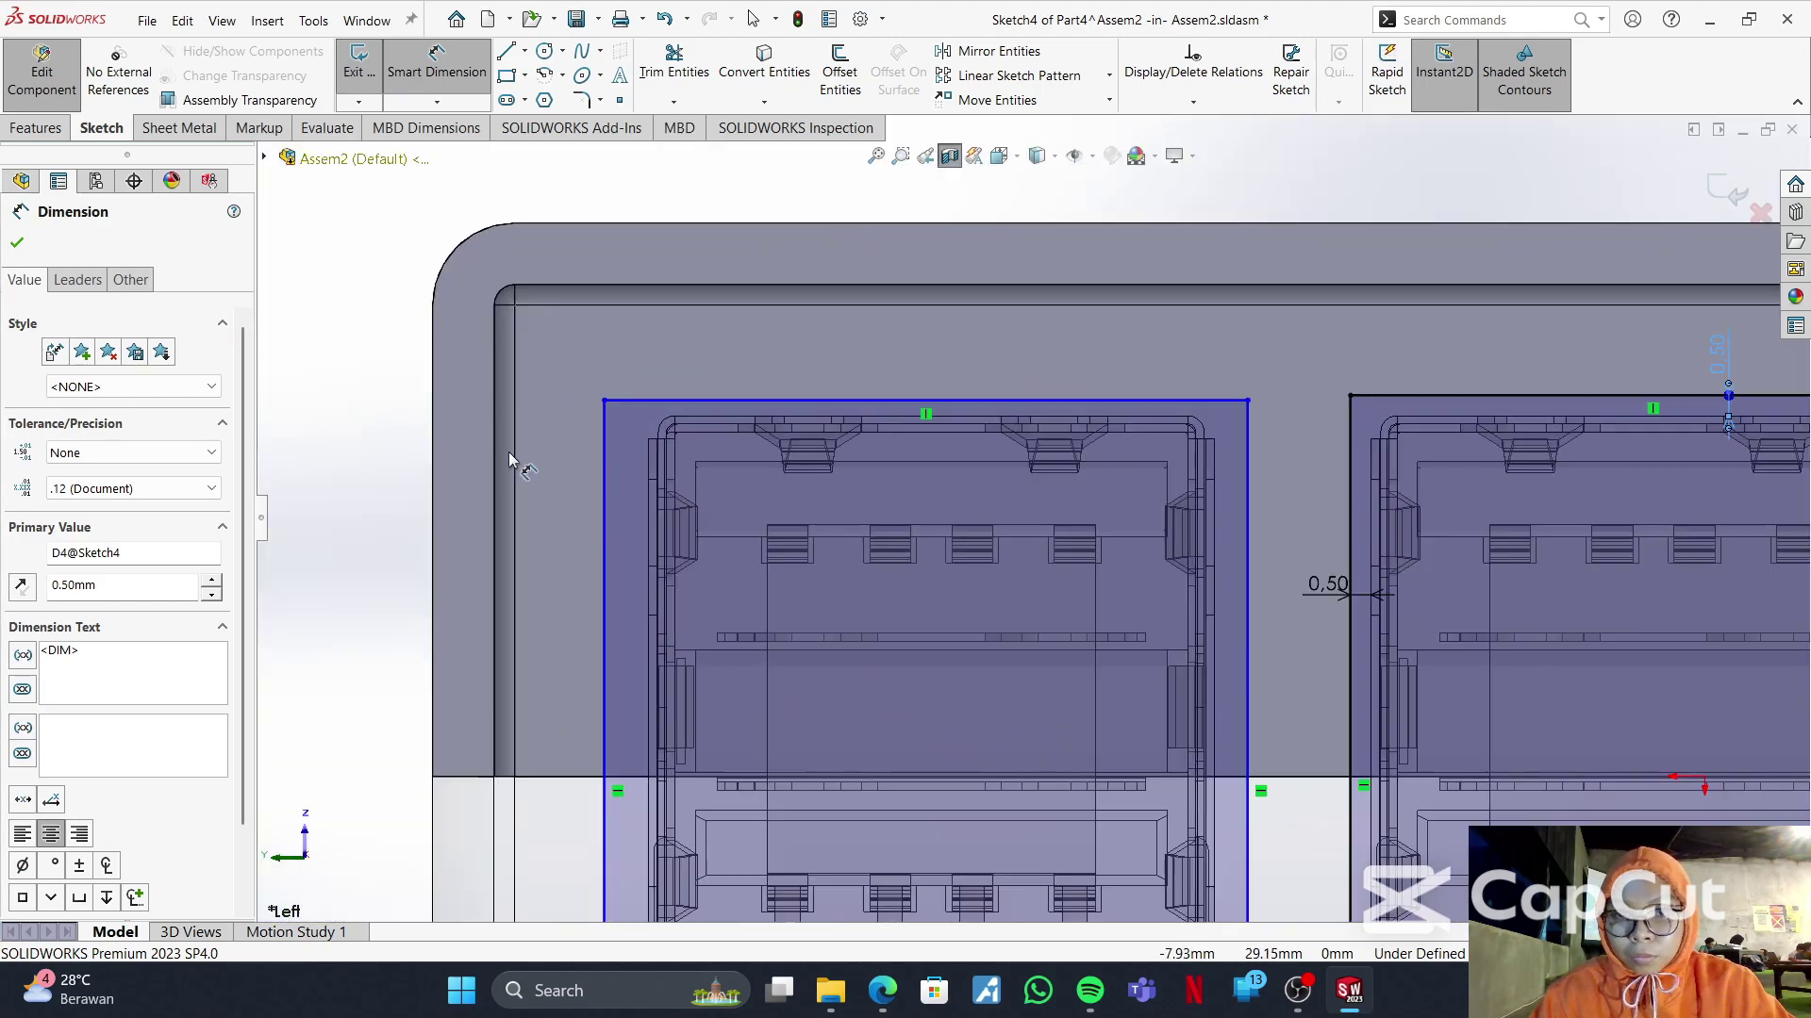
left_click(914, 403)
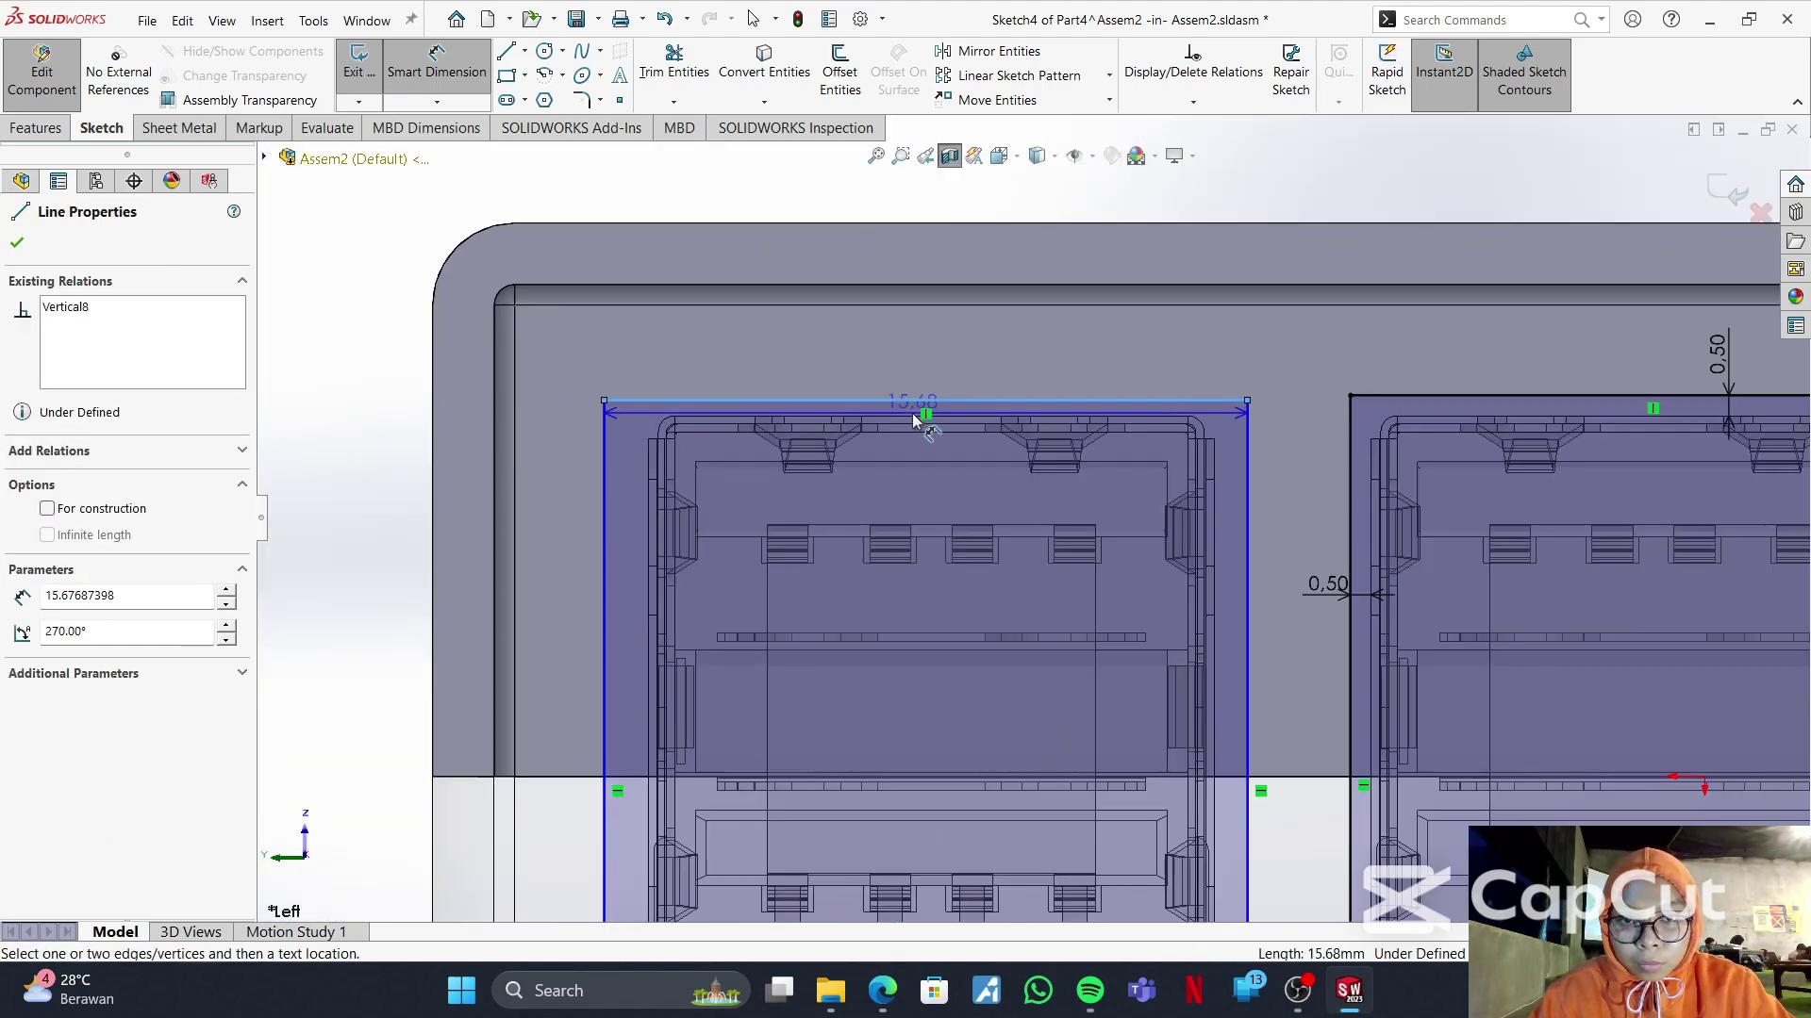
left_click(915, 415)
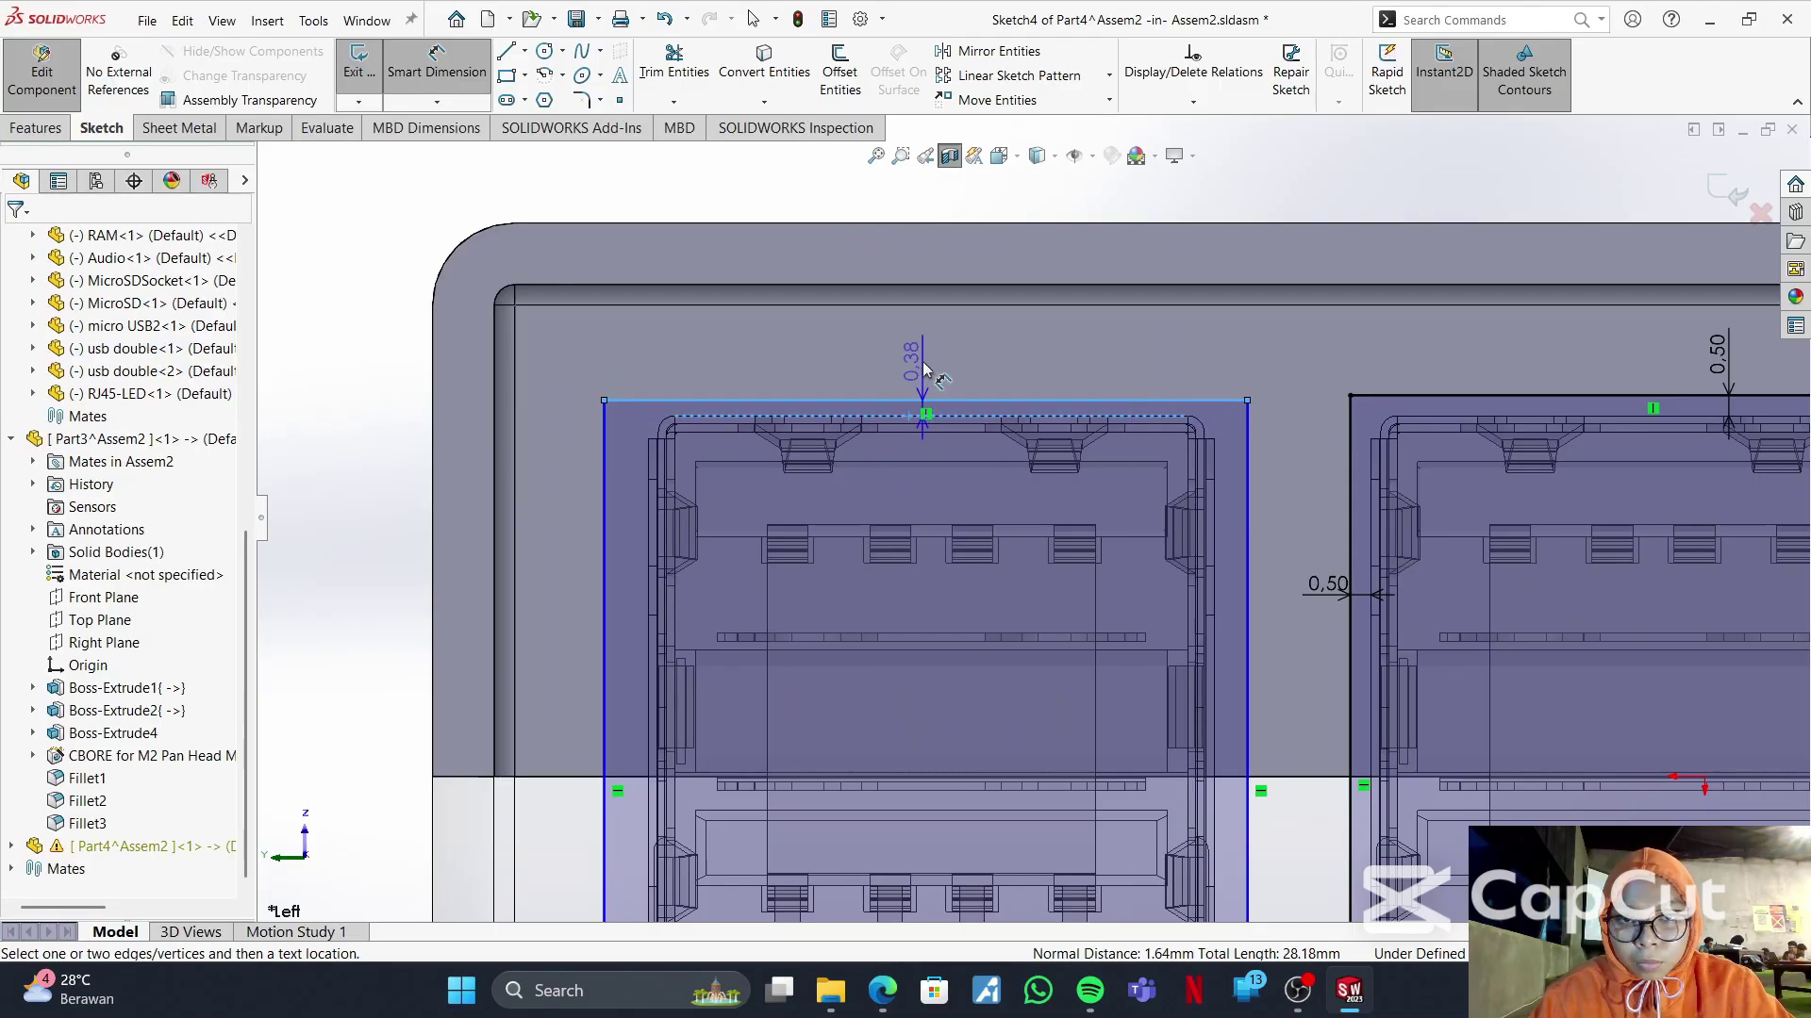
left_click(924, 368)
type("0.5")
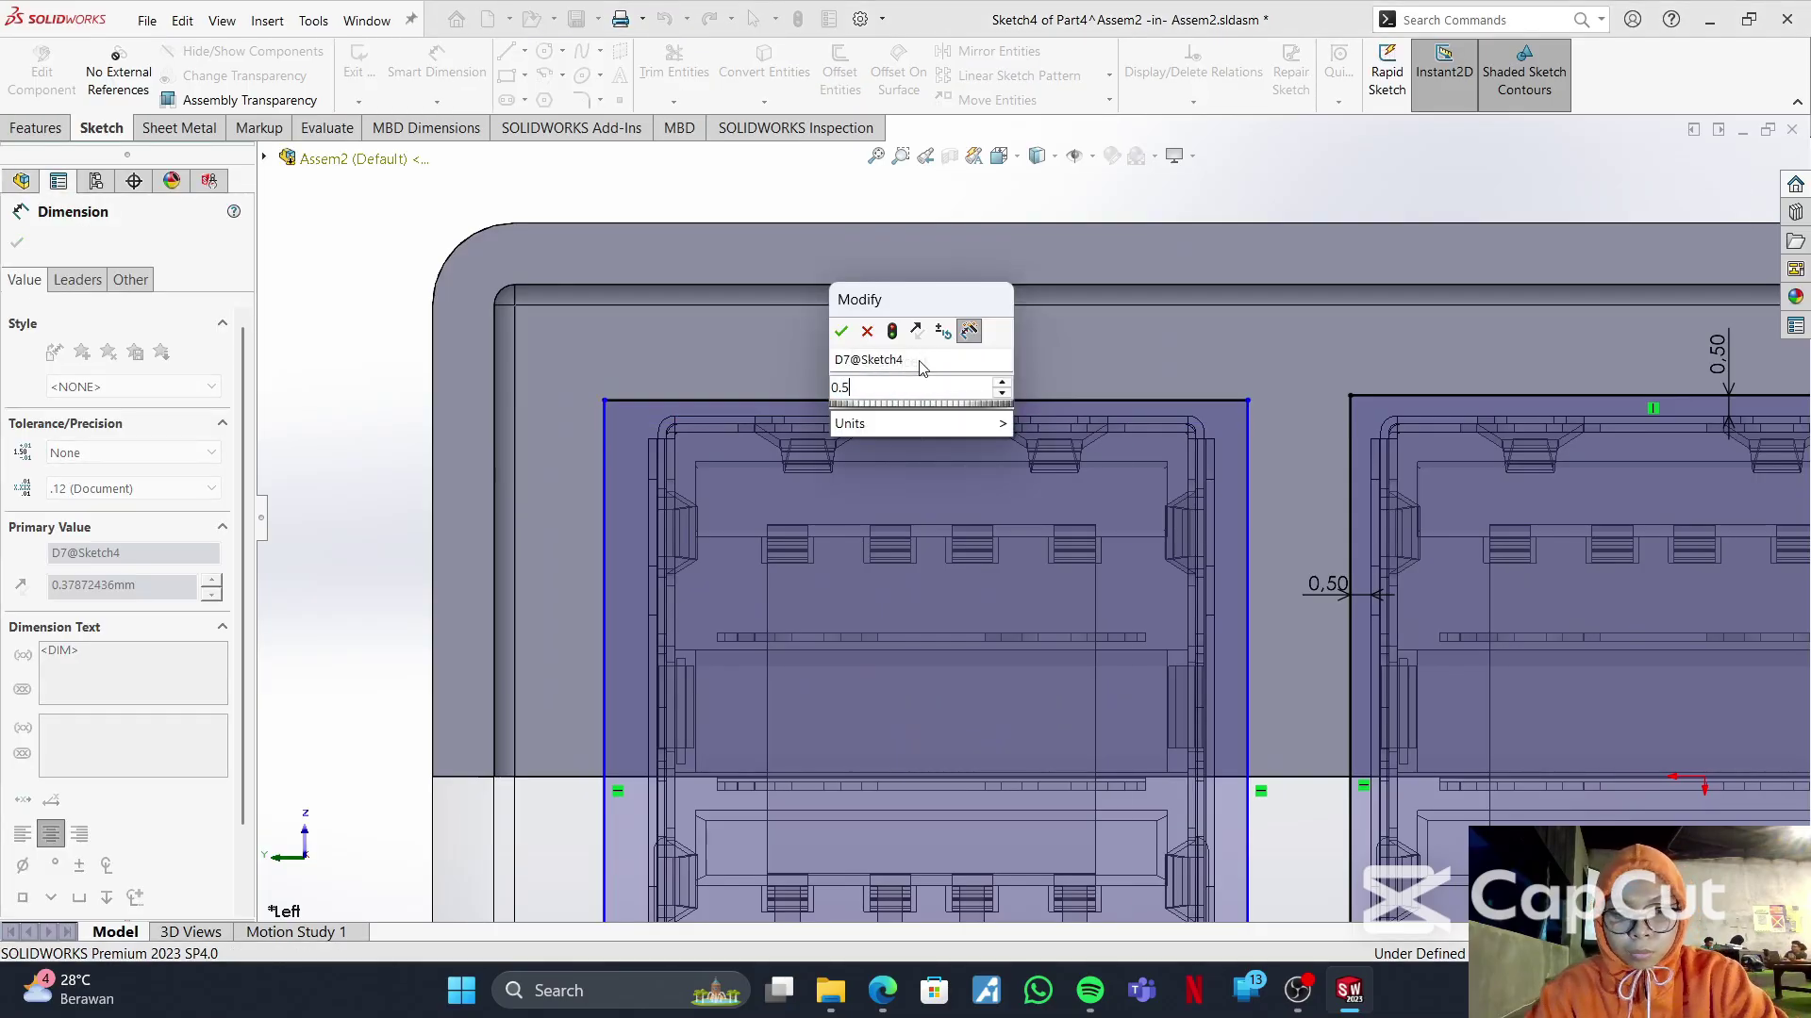
key("Return")
left_click(604, 600)
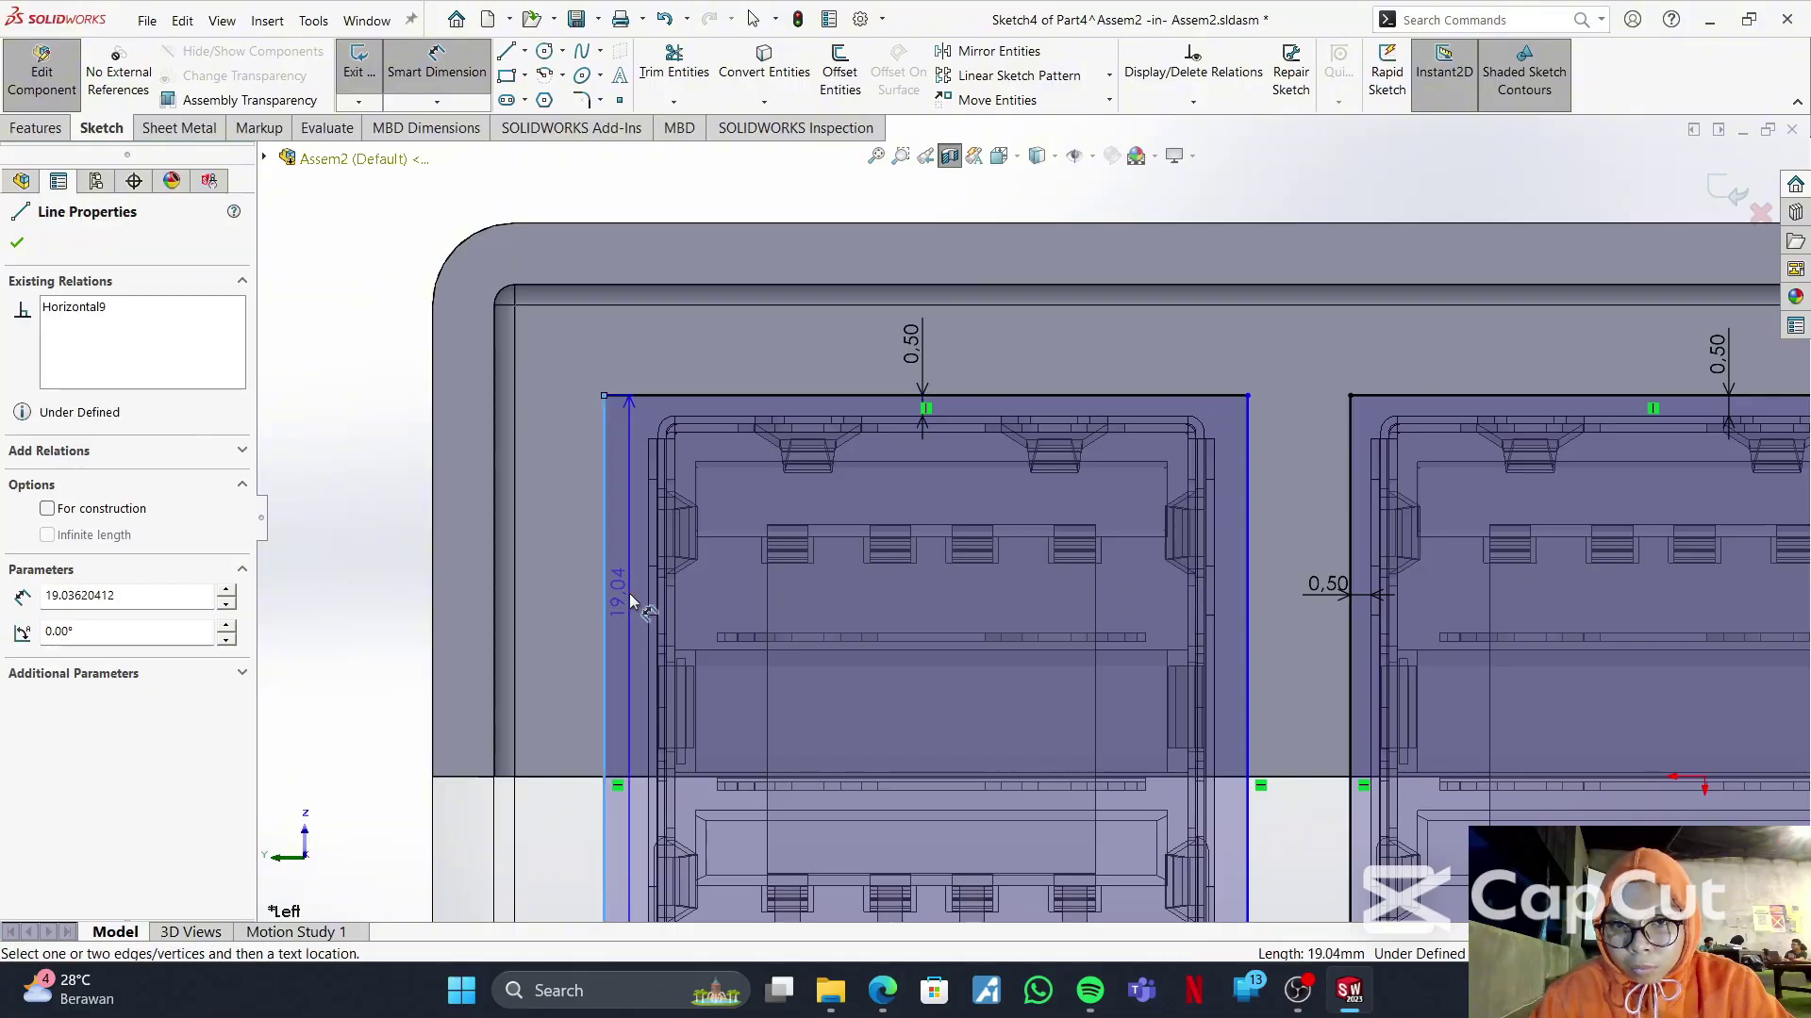
left_click(647, 600)
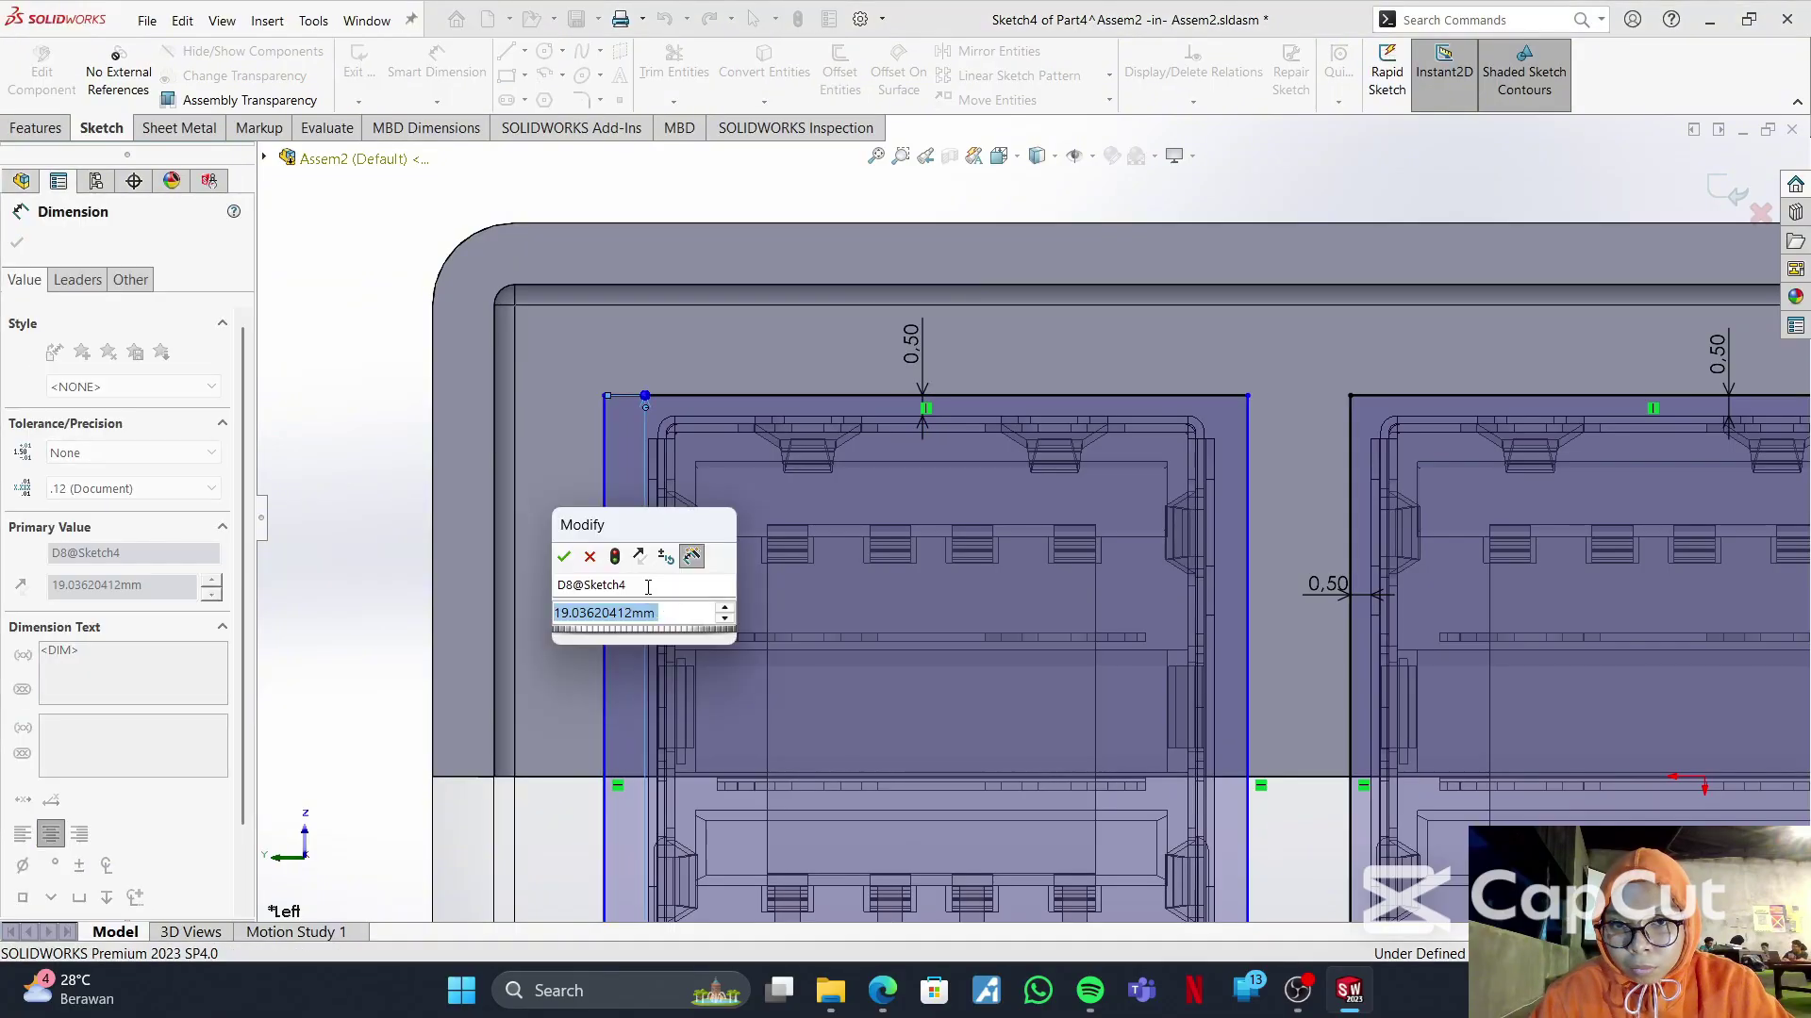
key("Return")
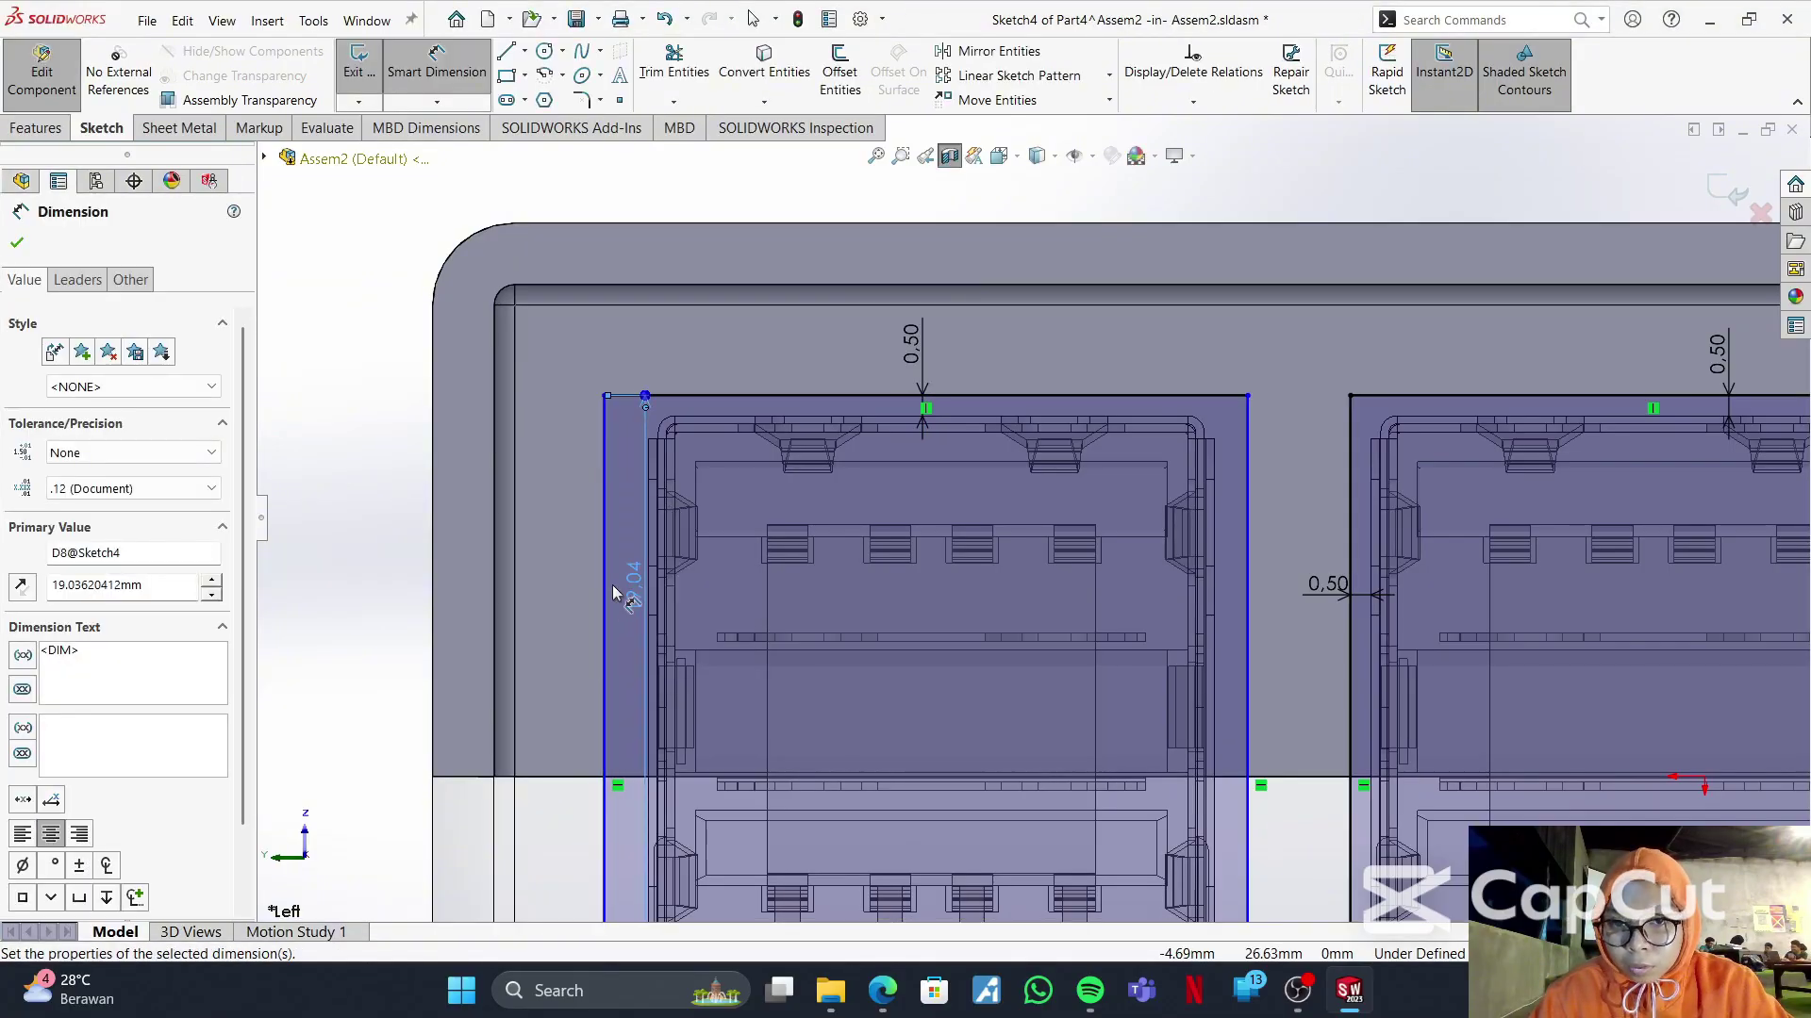
left_click_drag(631, 594, 607, 582)
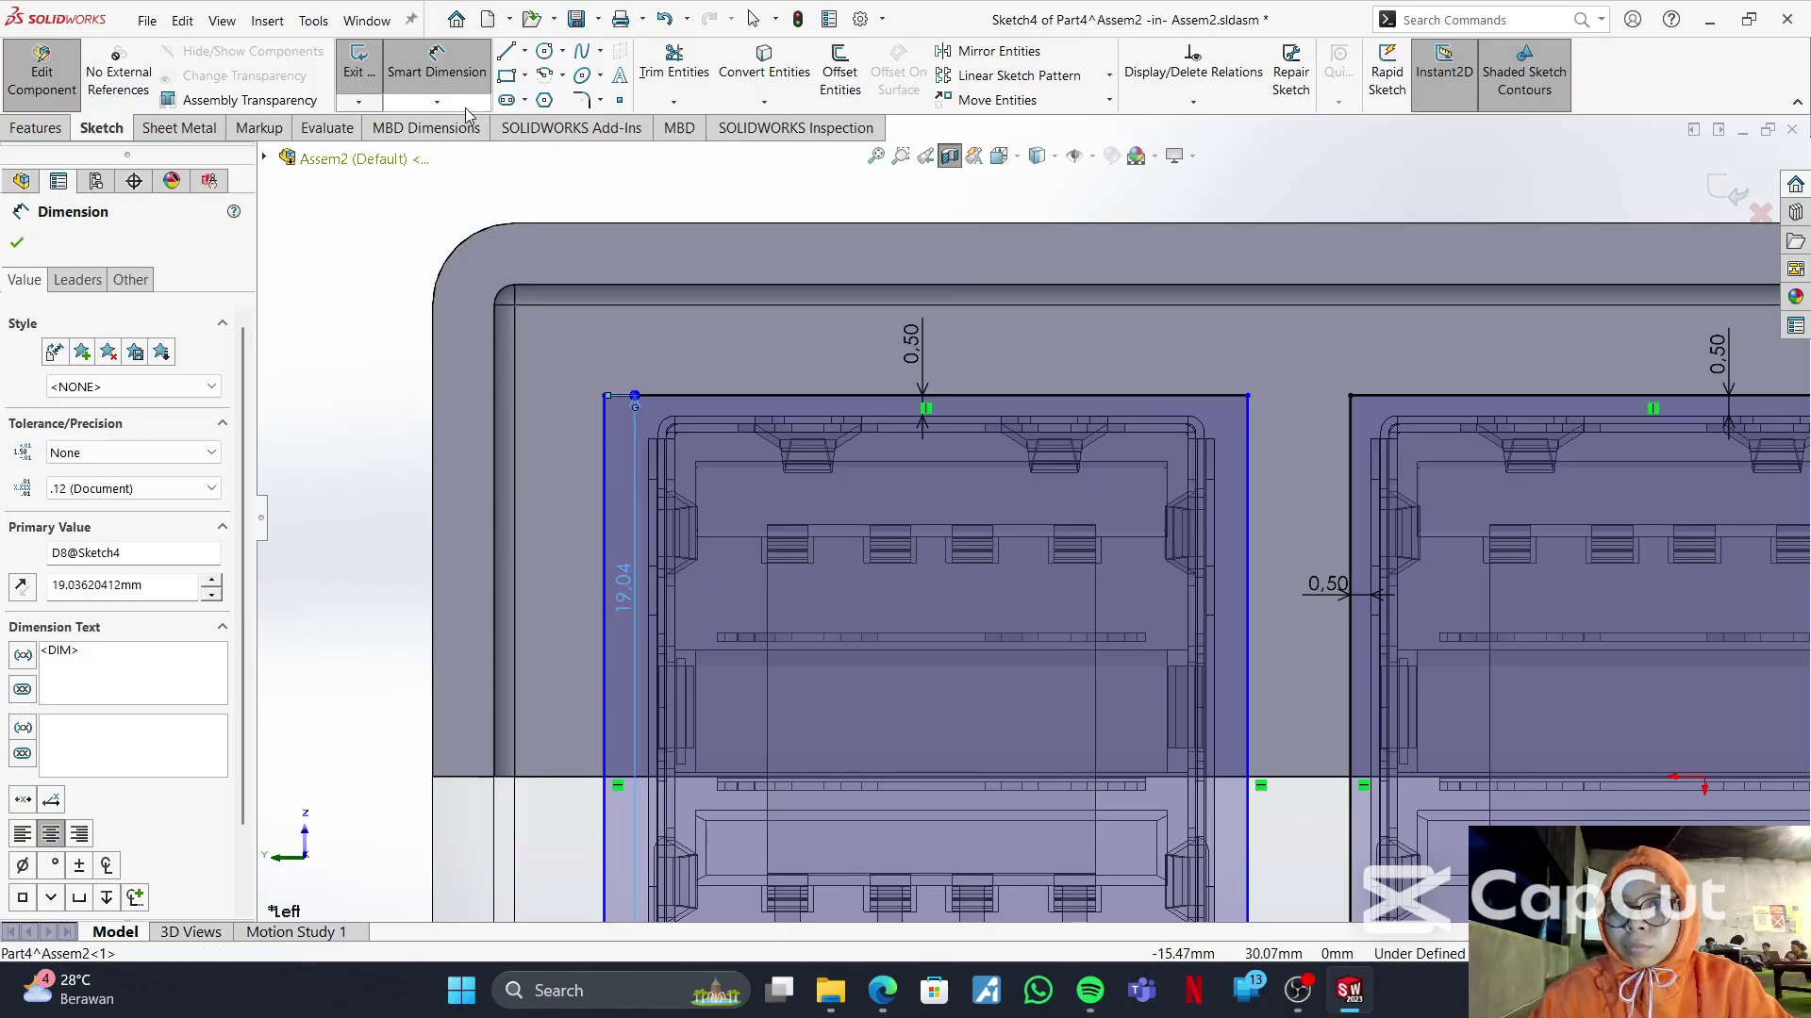
left_click(465, 107)
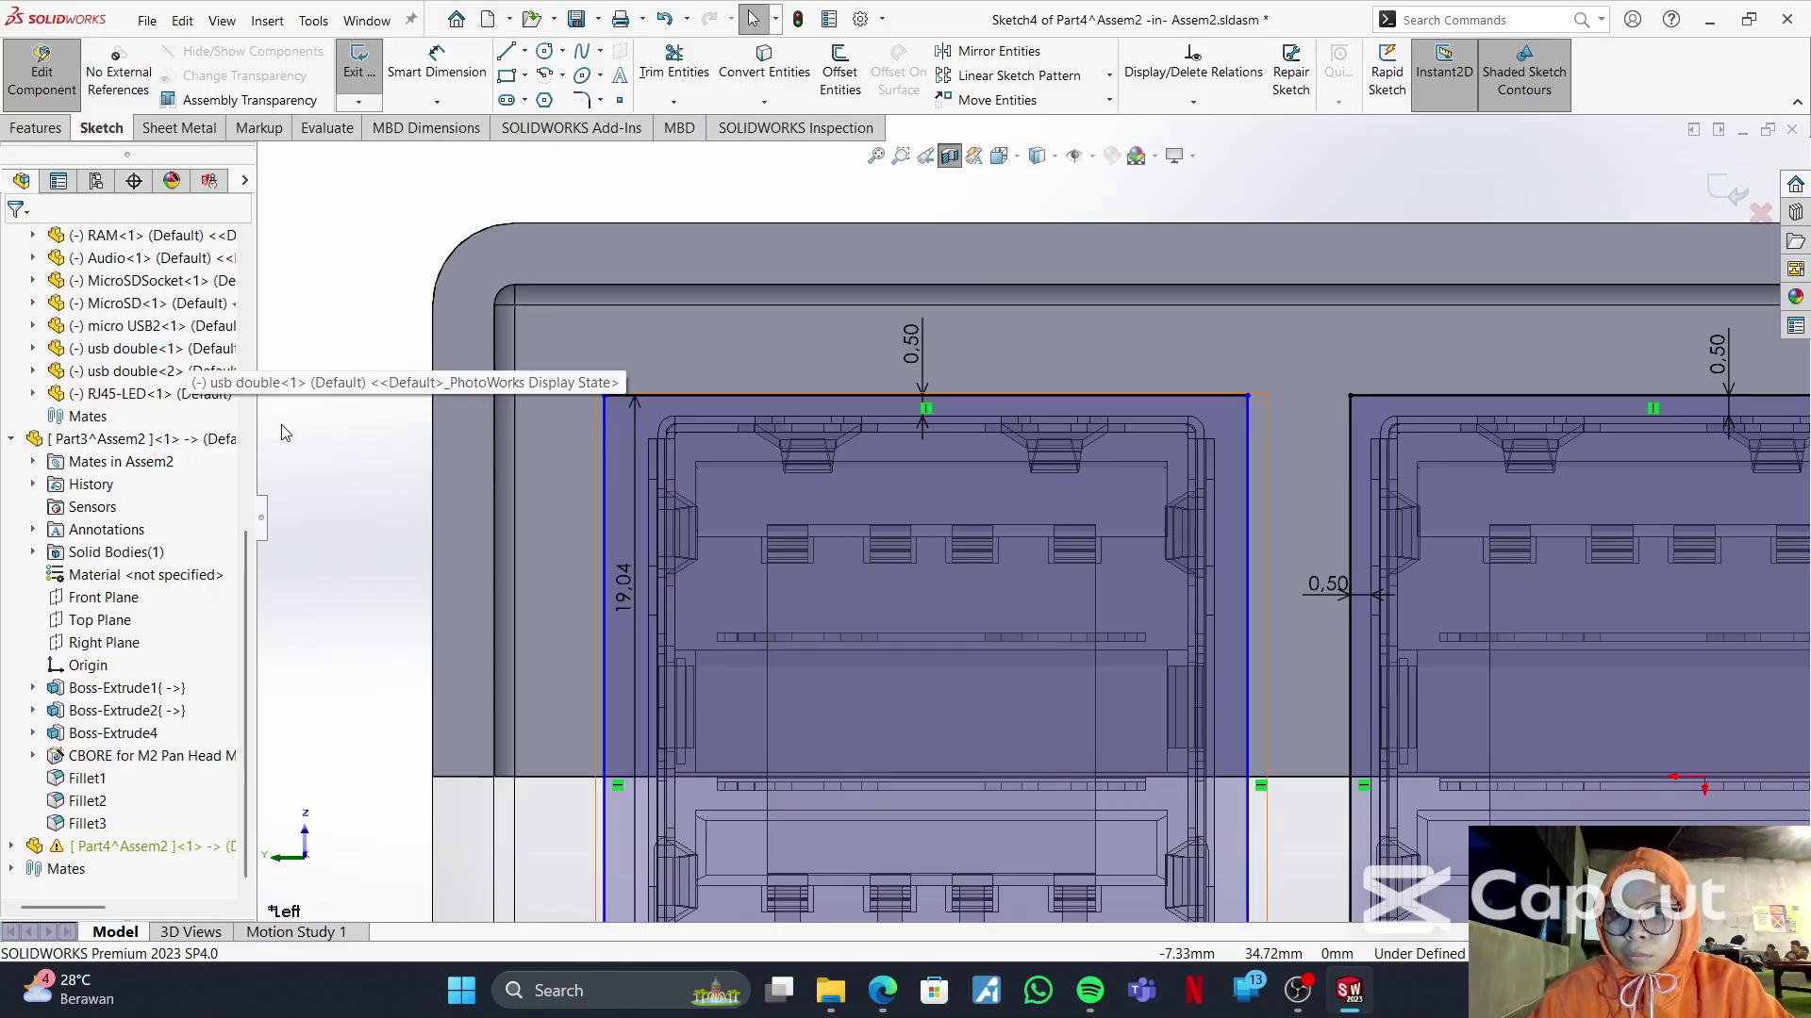
double_click(626, 594)
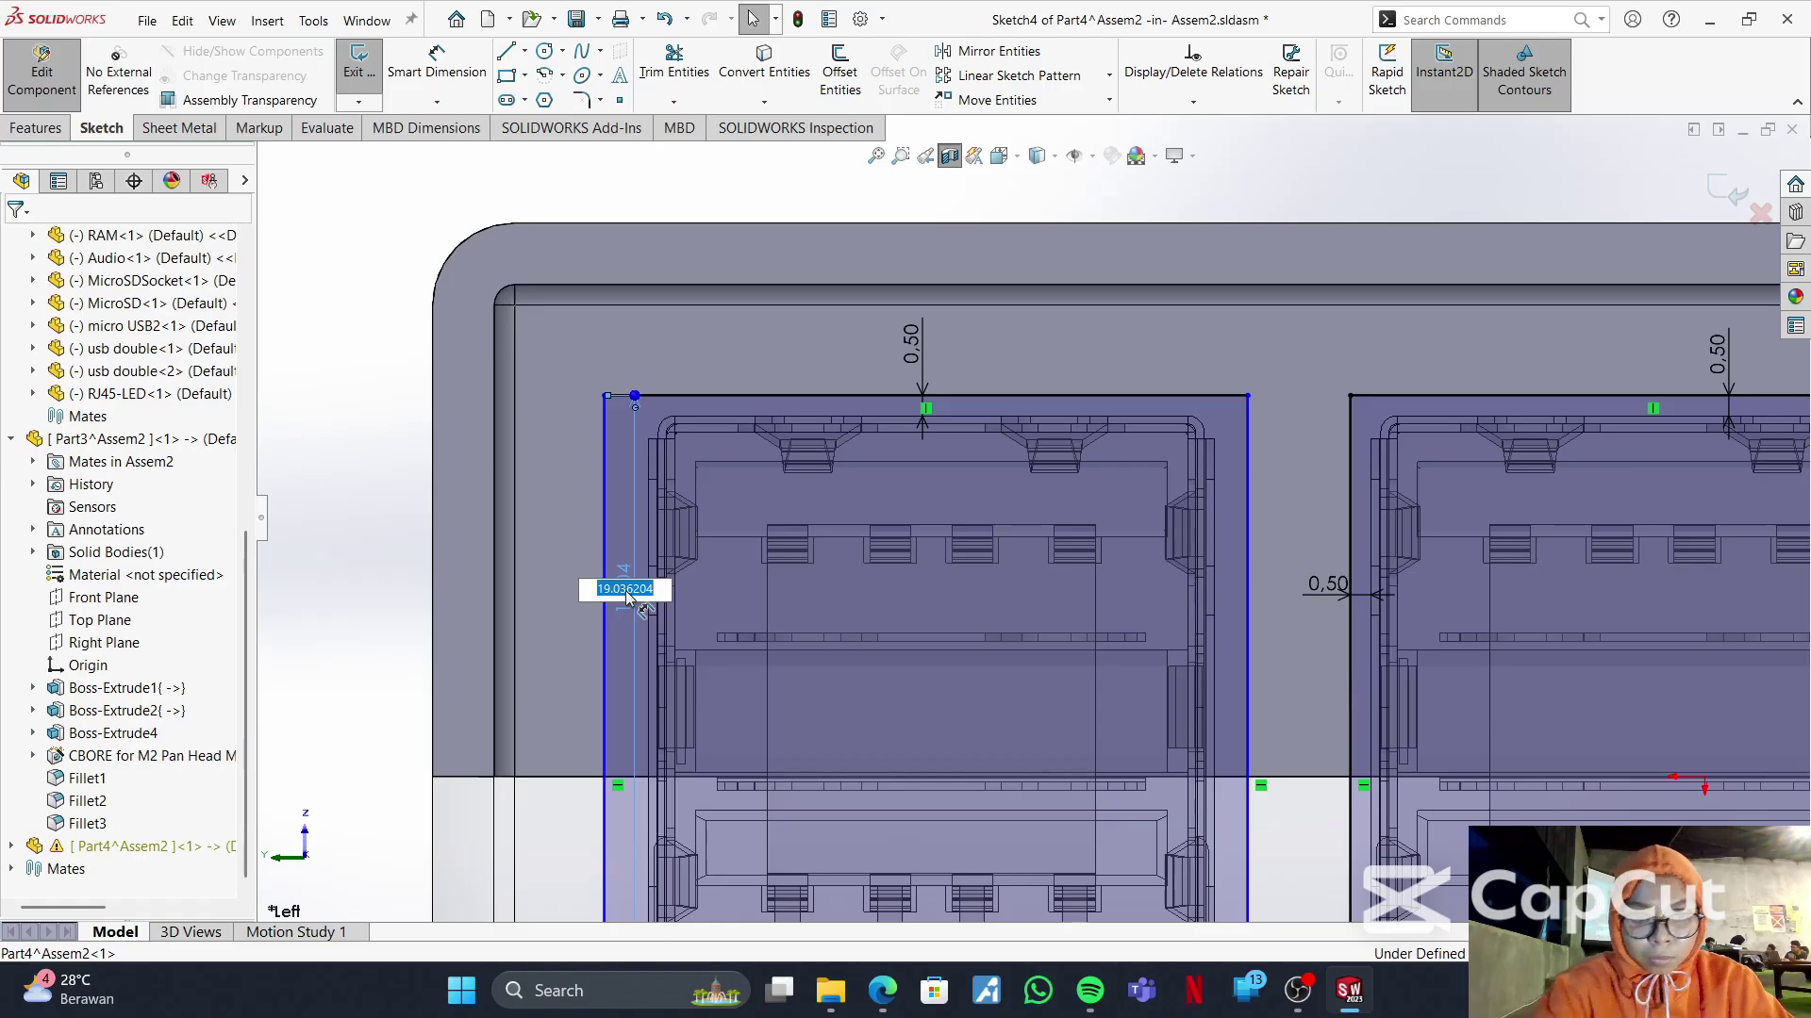
key("Return")
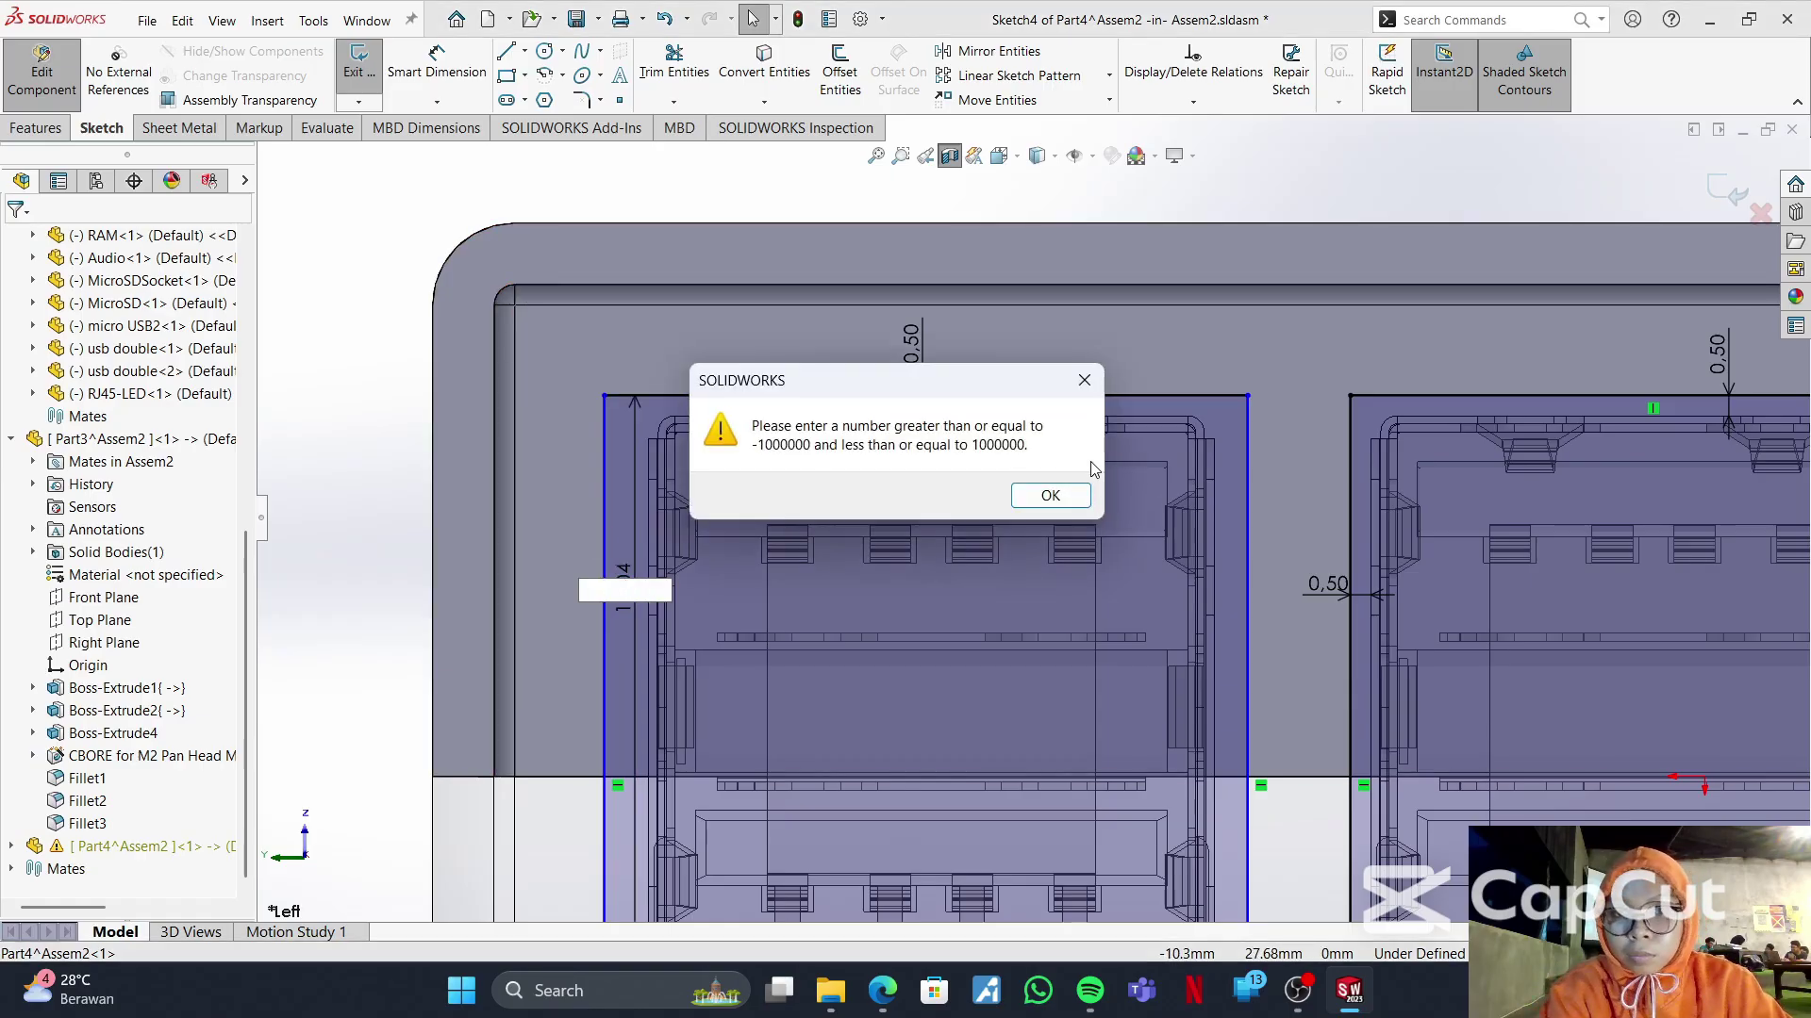
left_click(1085, 383)
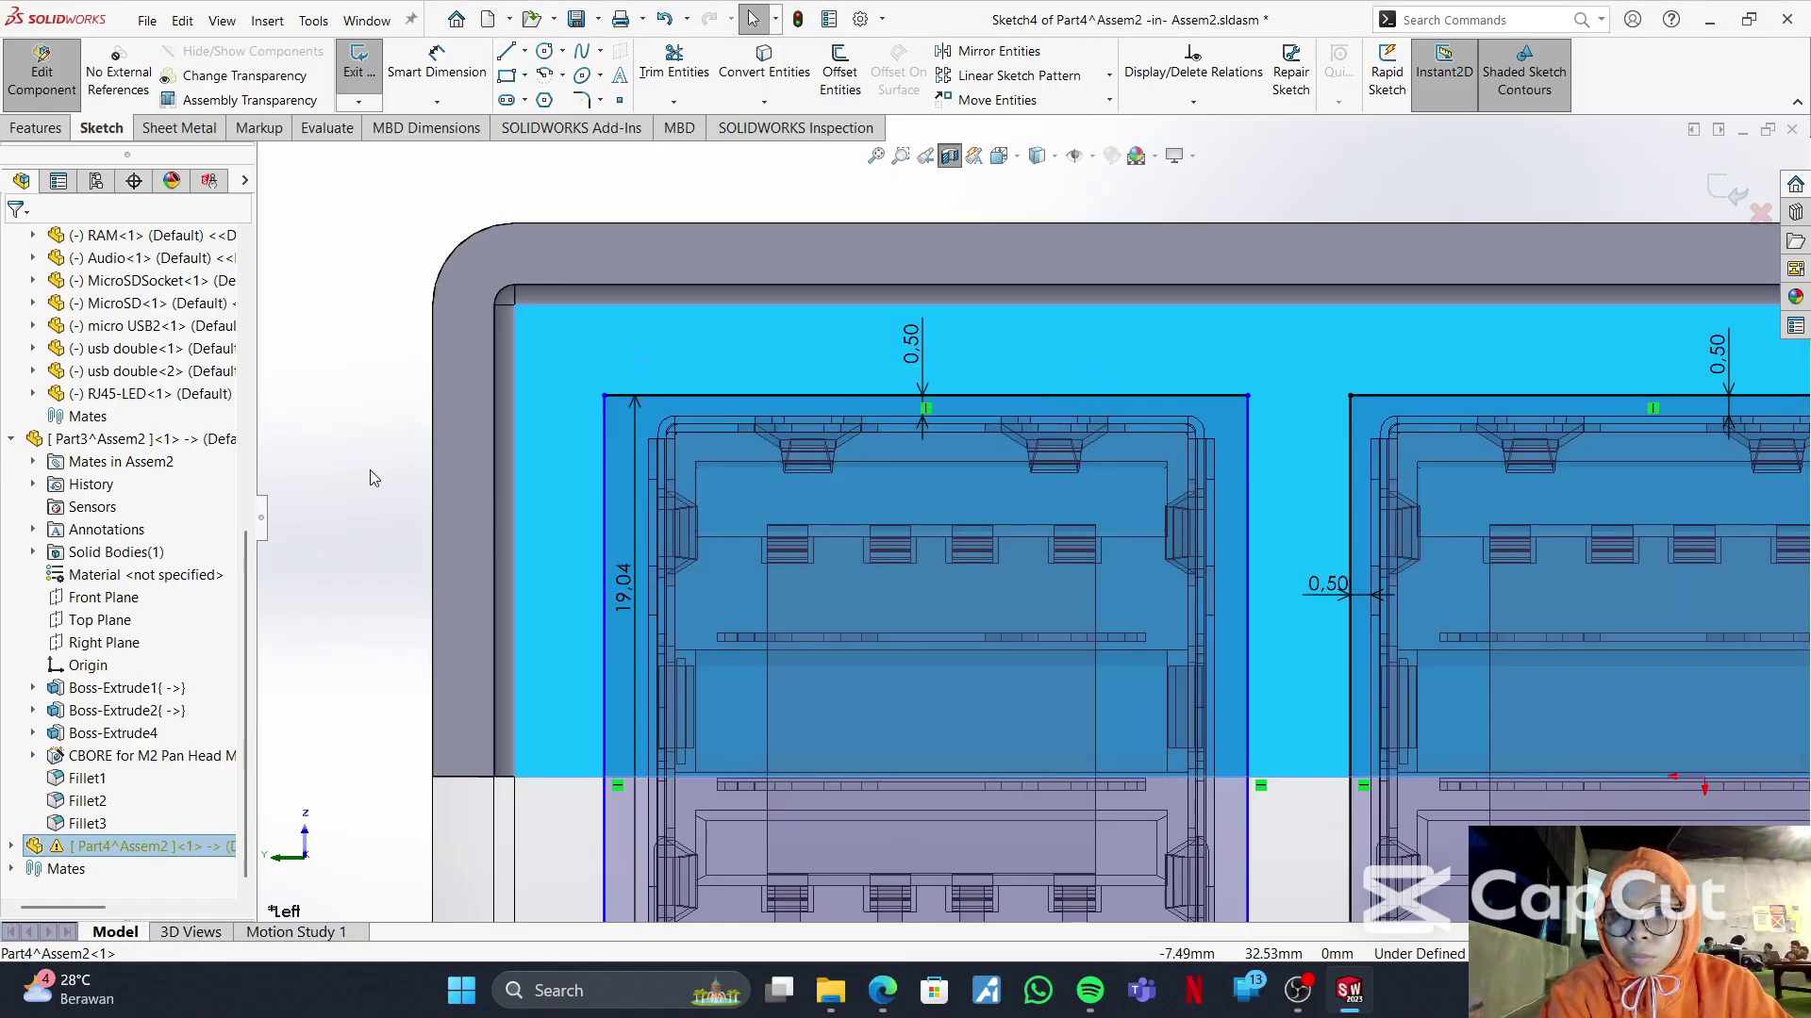
double_click(628, 590)
right_click(634, 586)
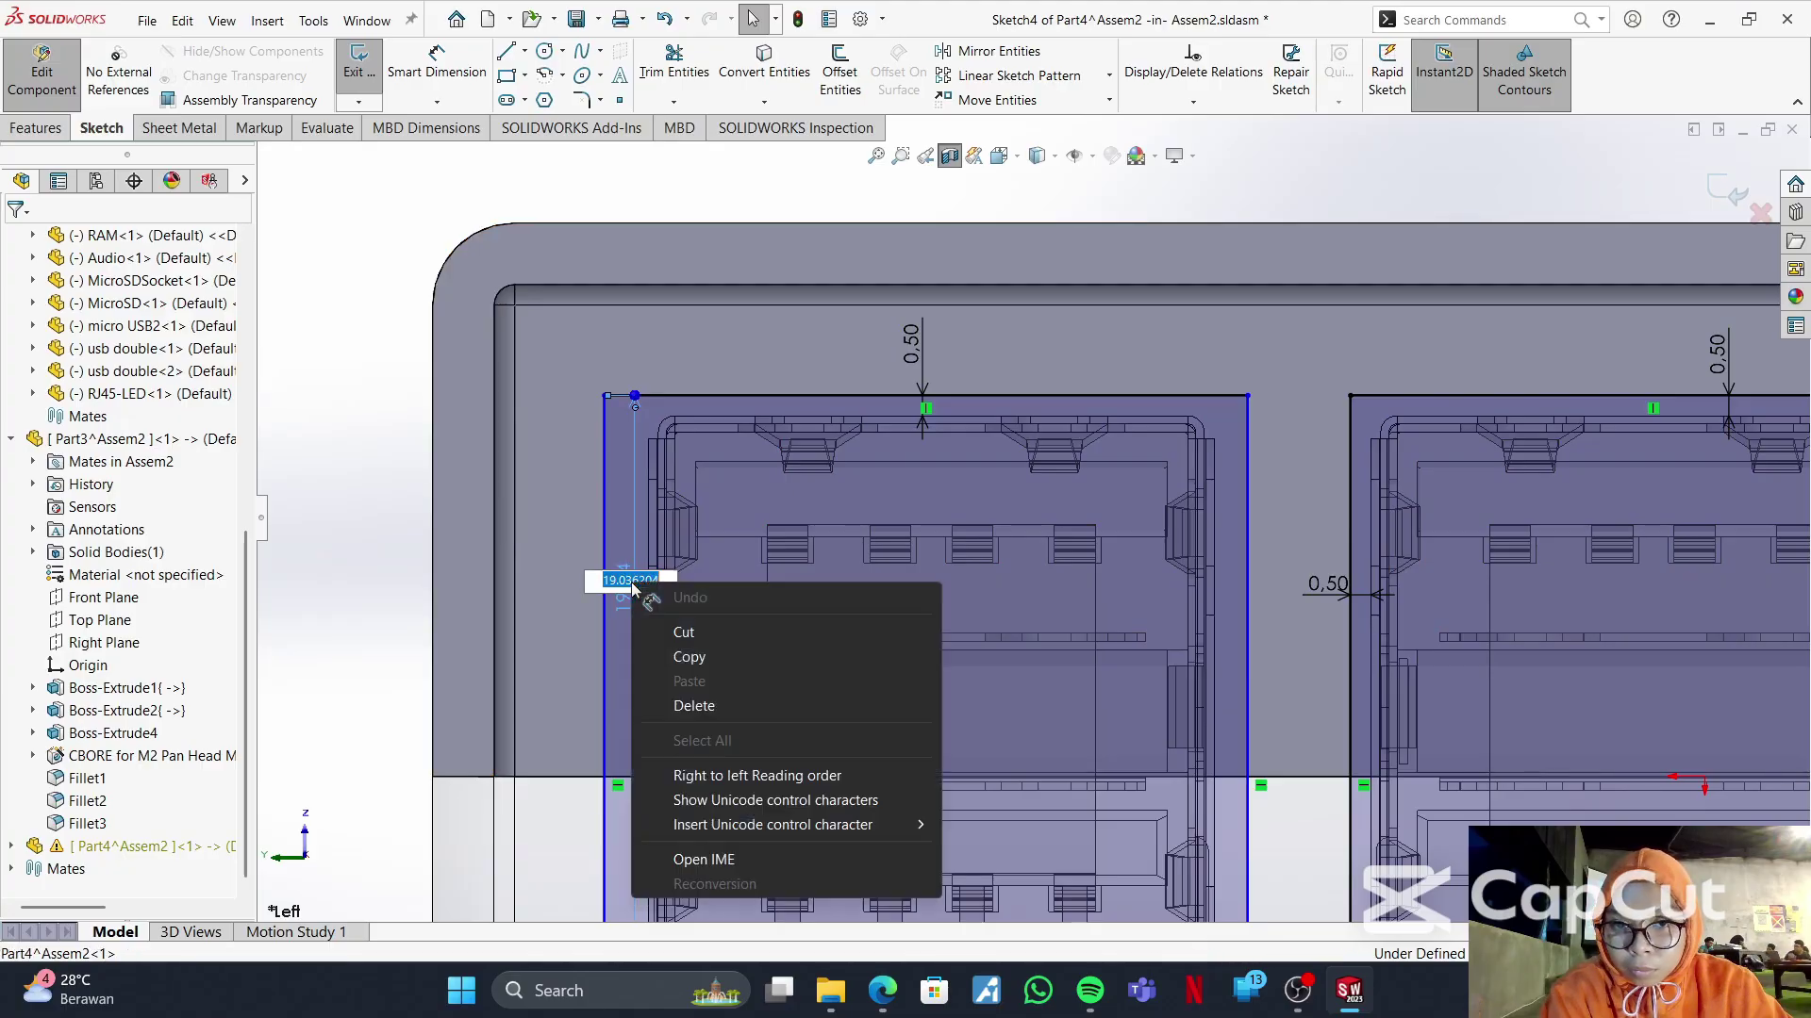
key("Escape")
left_click(622, 589)
right_click(630, 592)
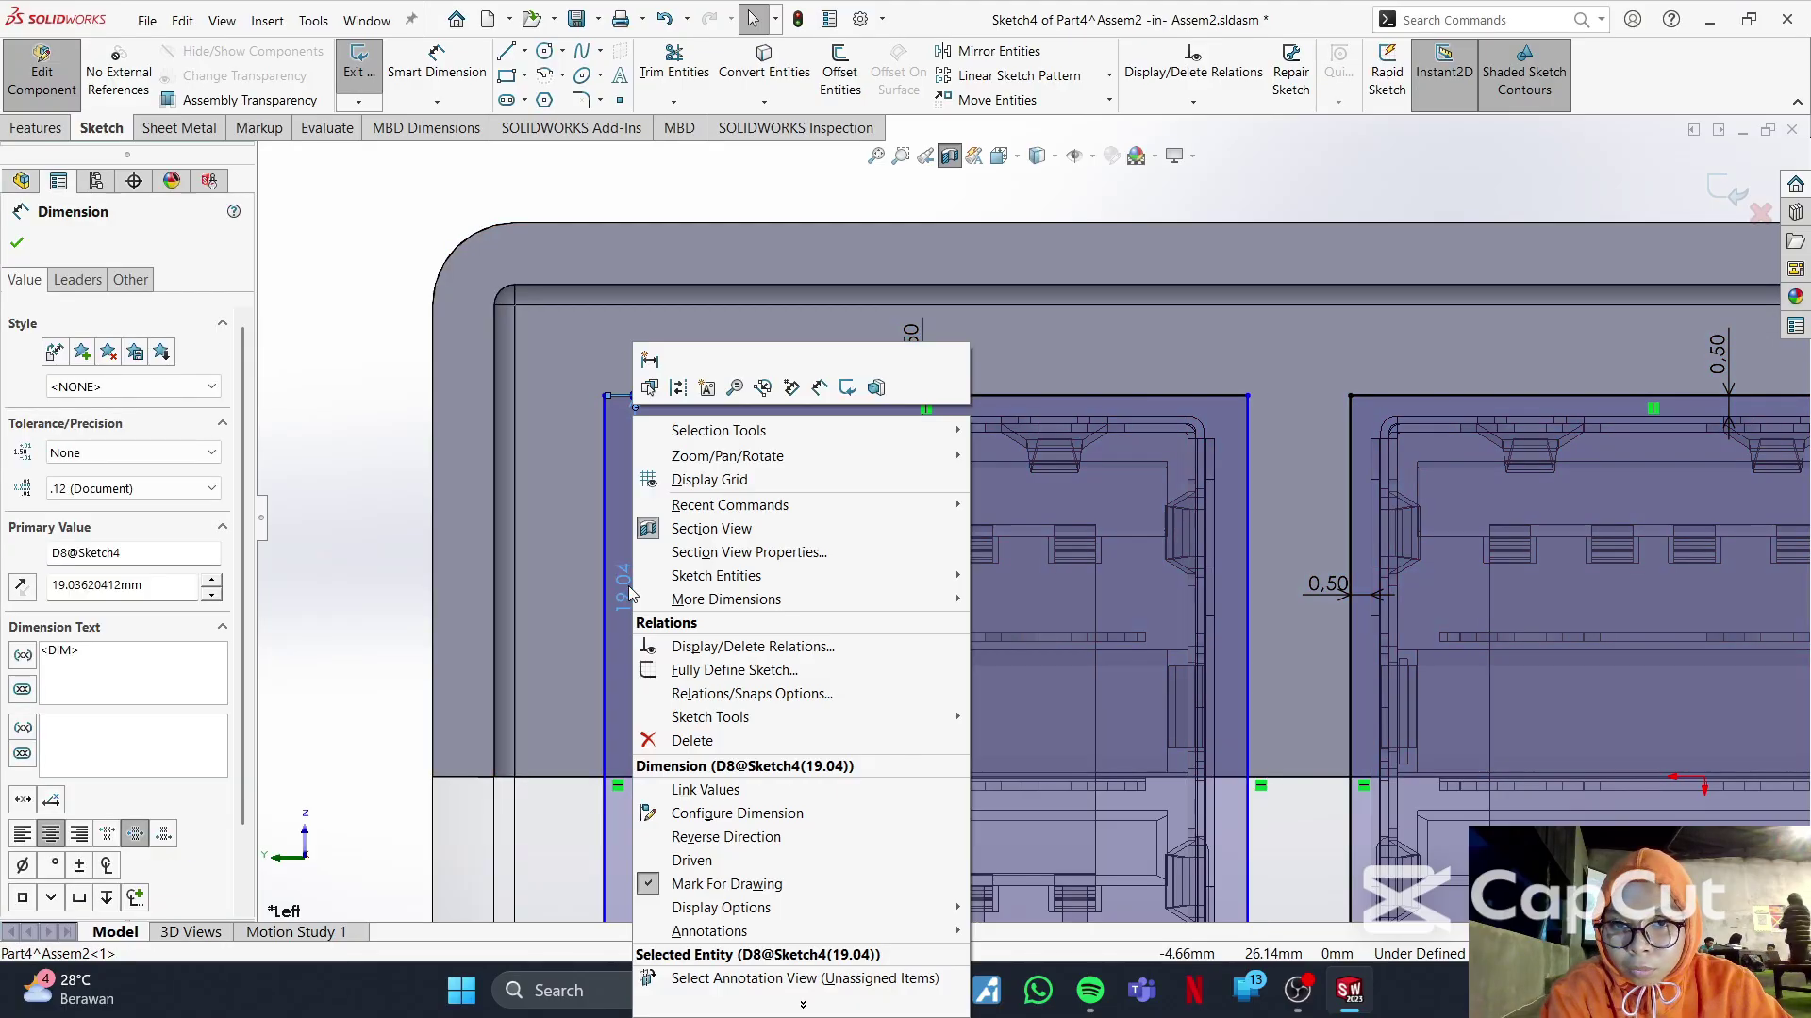
left_click(693, 741)
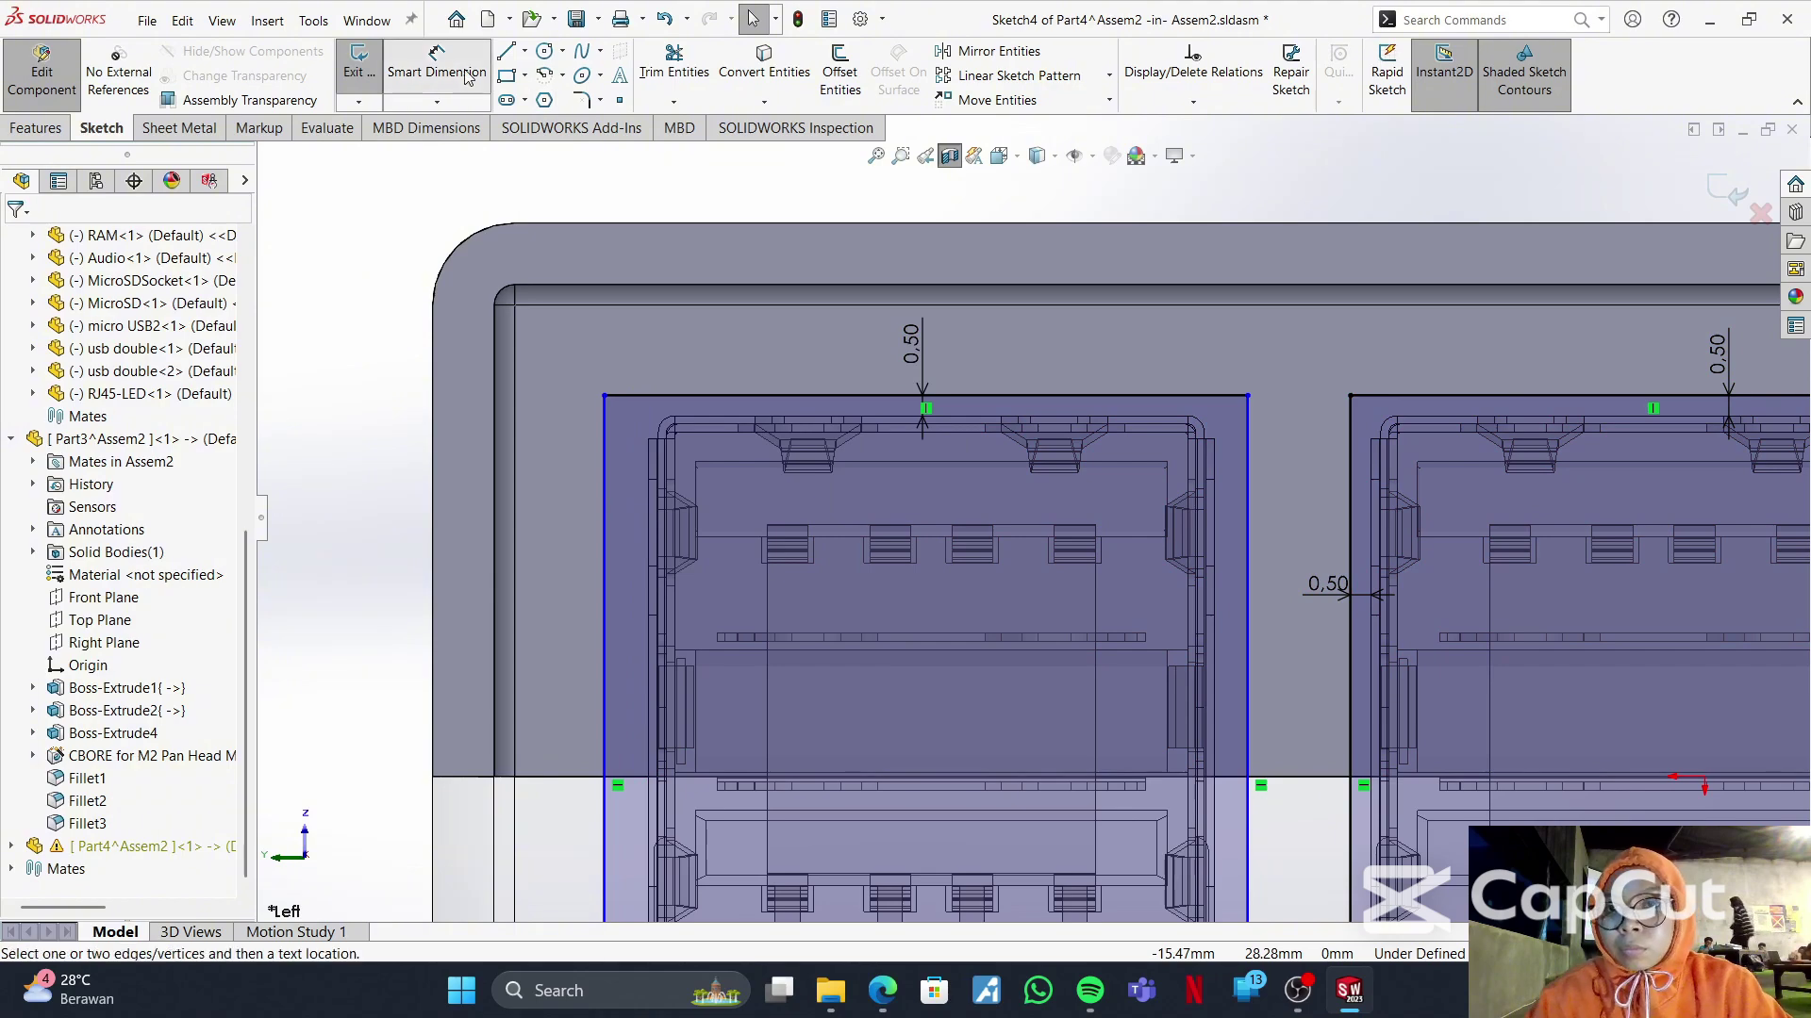
- Dimension the gap between the outermost USB rectangle's side nearest the enclosure wall and the port body to 0.5 mm
left_click(606, 564)
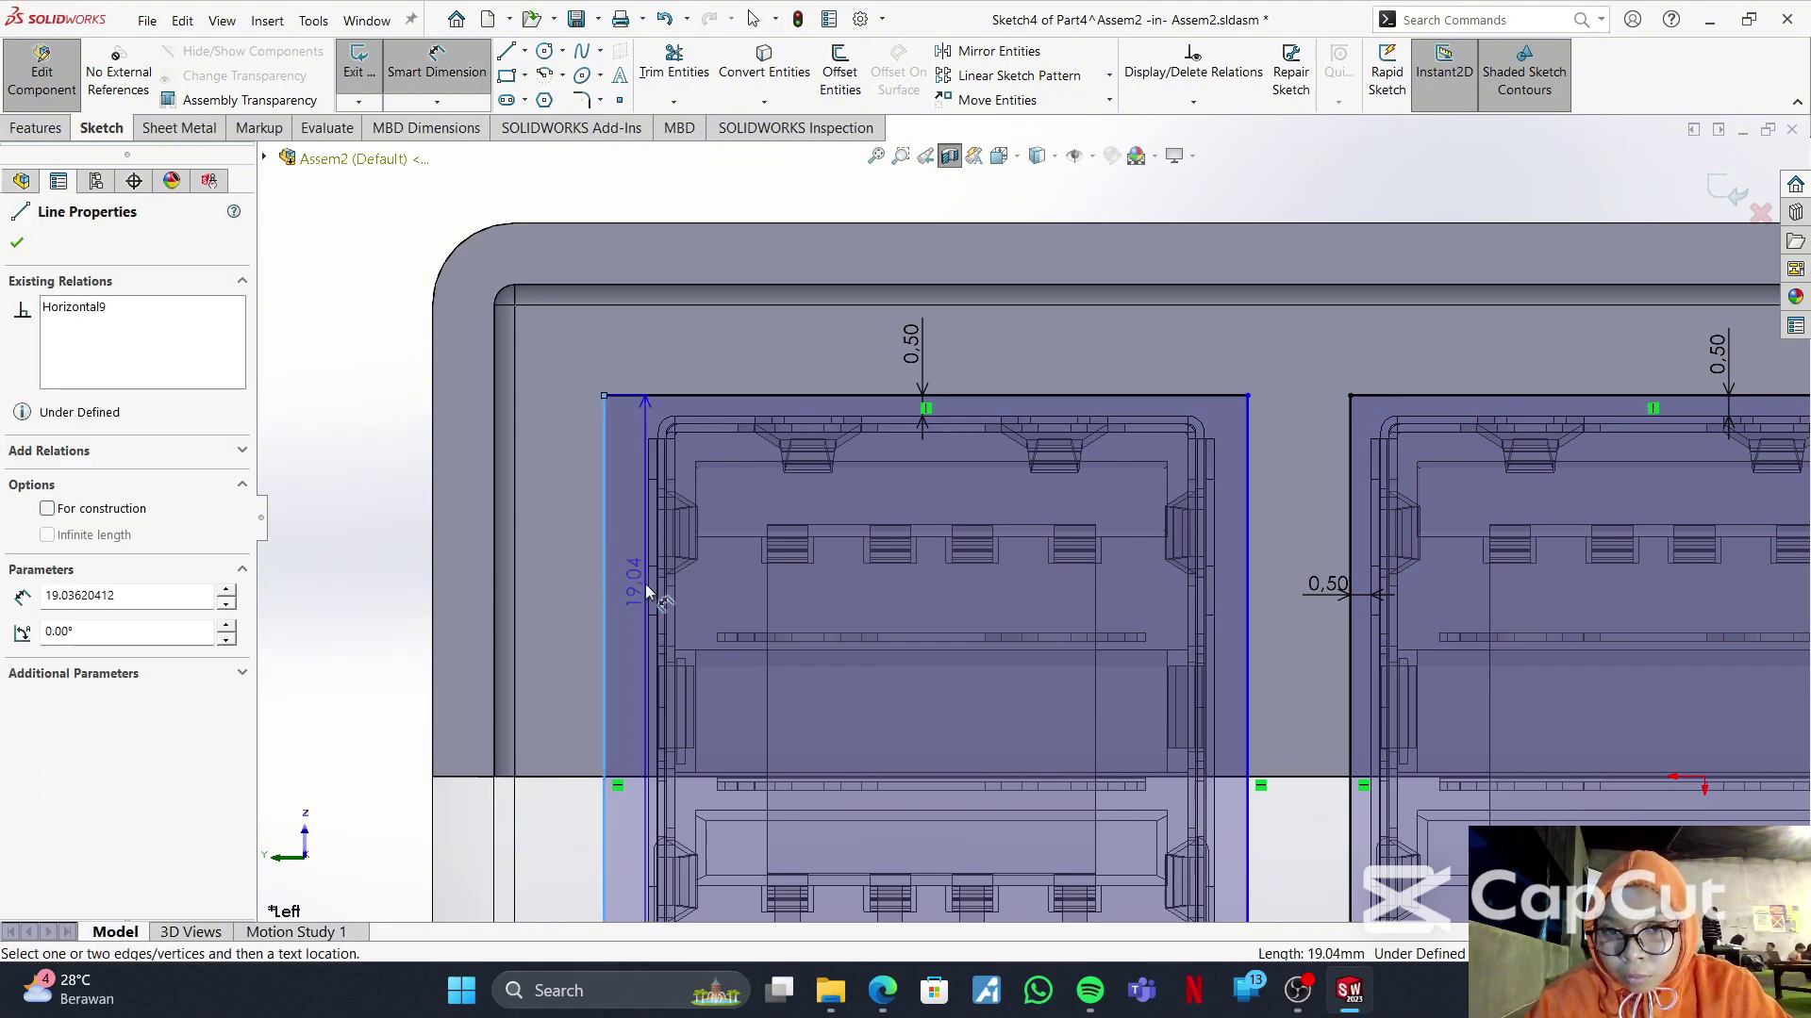
left_click(564, 594)
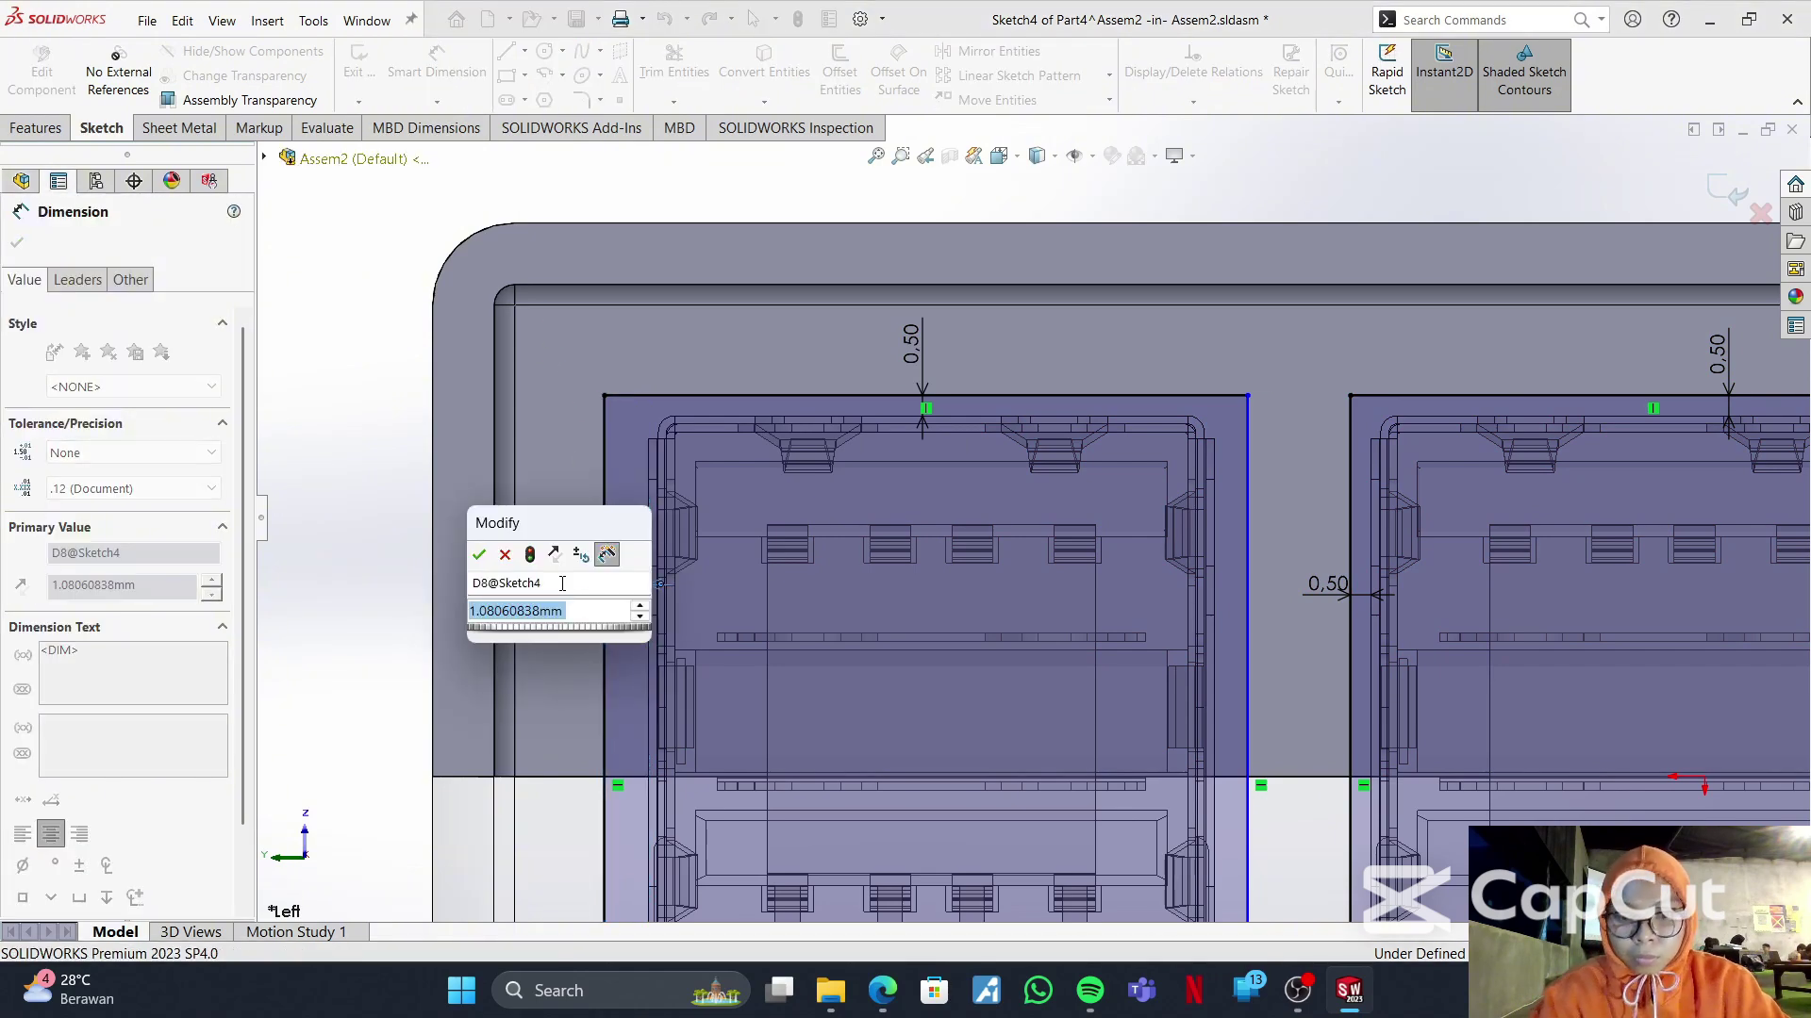
type("0.5")
key("Return")
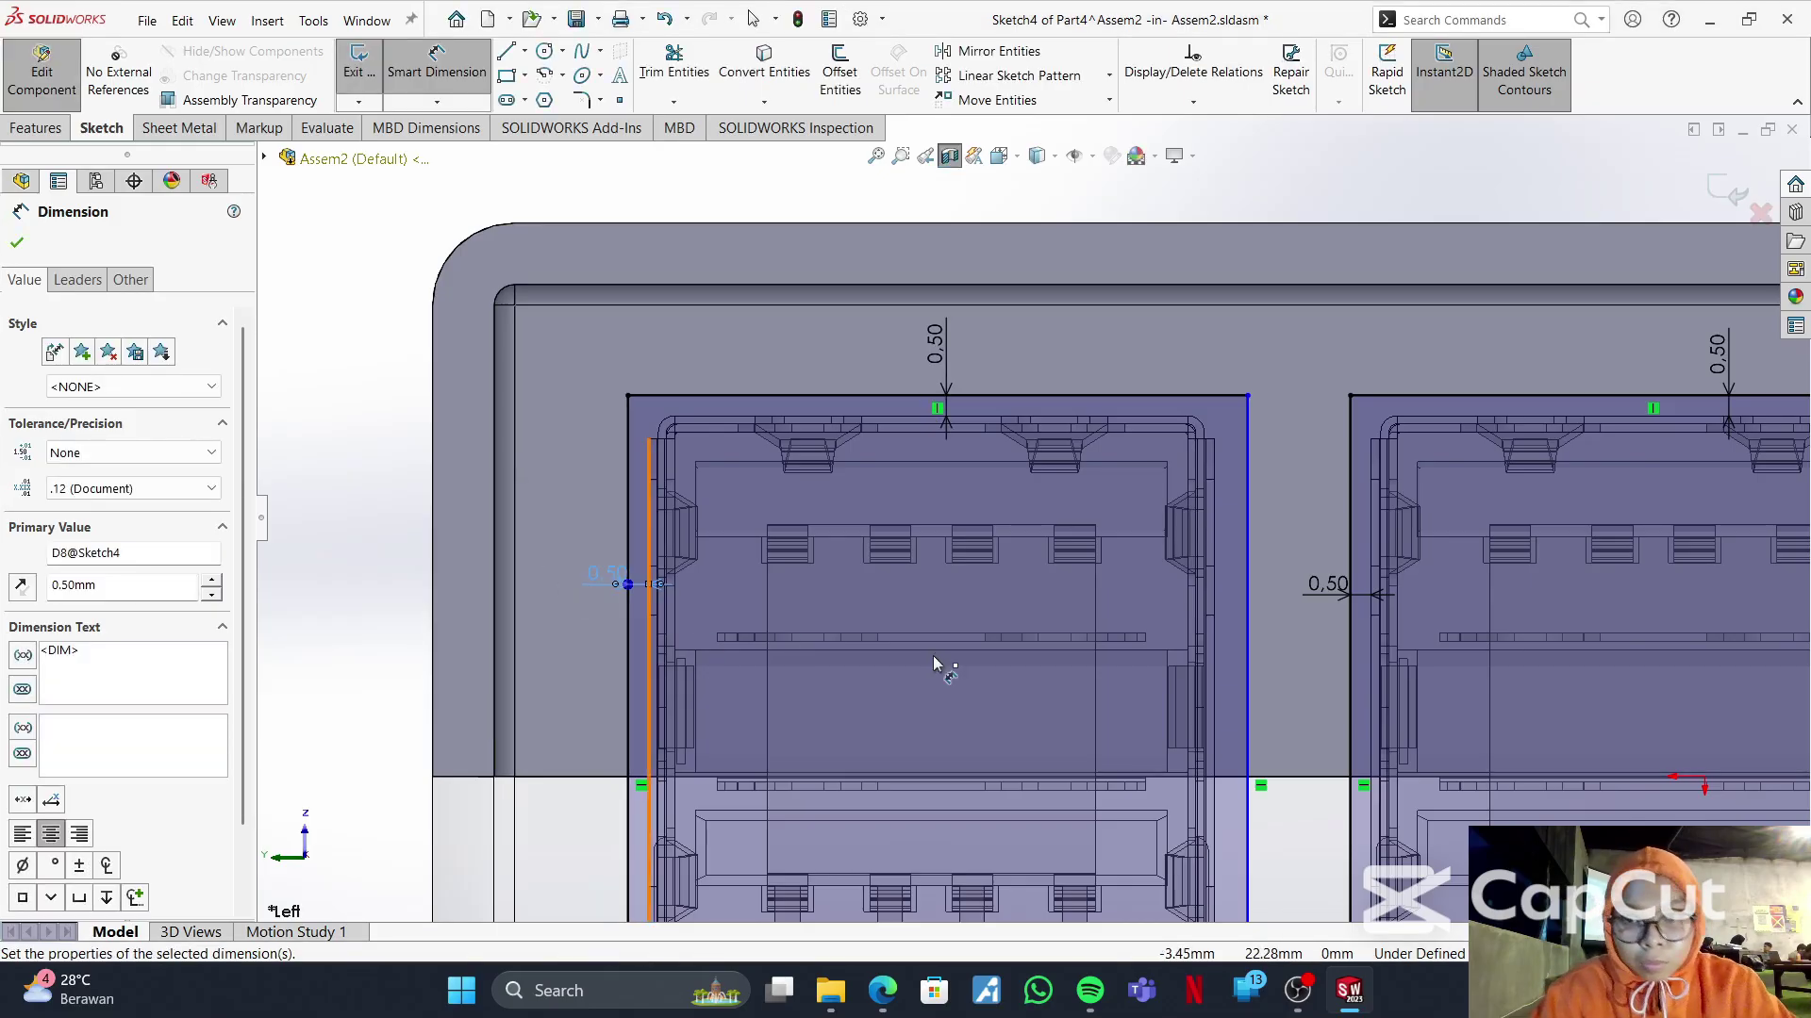
- Dimension the gap between the outermost USB rectangle's side facing the other USB port and the port body to 0.5 mm, and finish dimensioning
left_click(1249, 663)
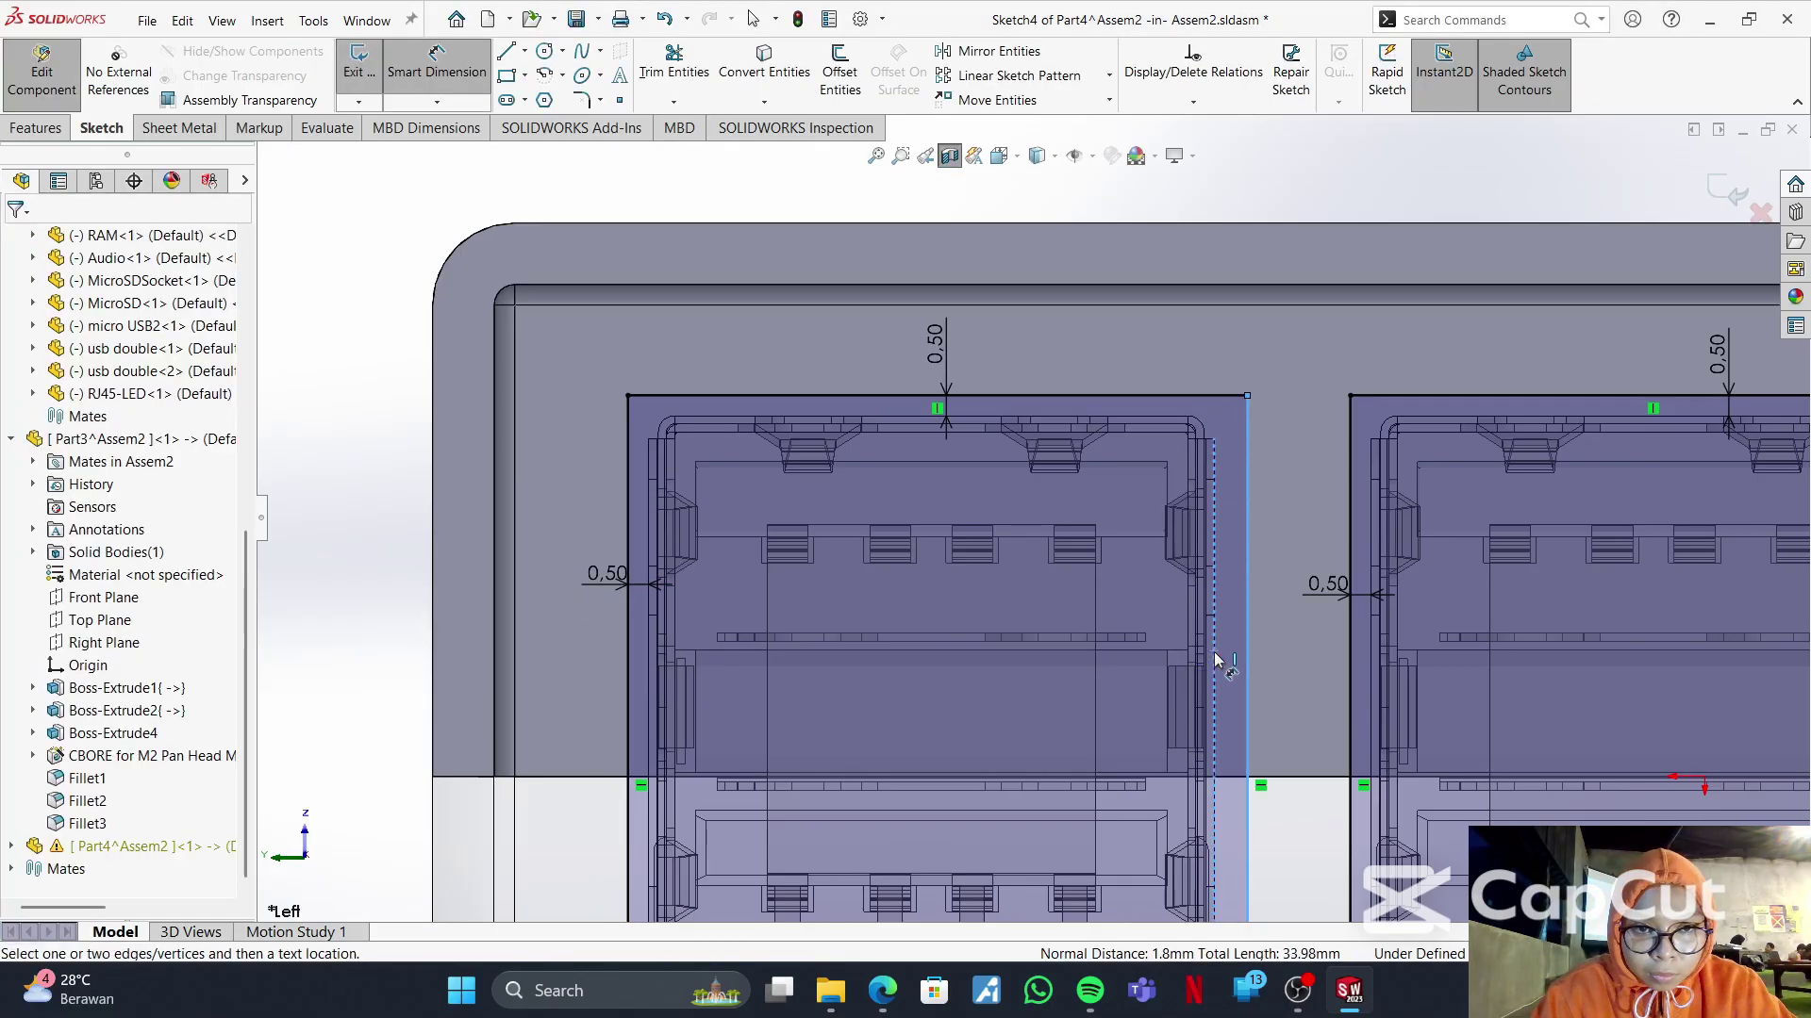
left_click(1291, 678)
type("0.5")
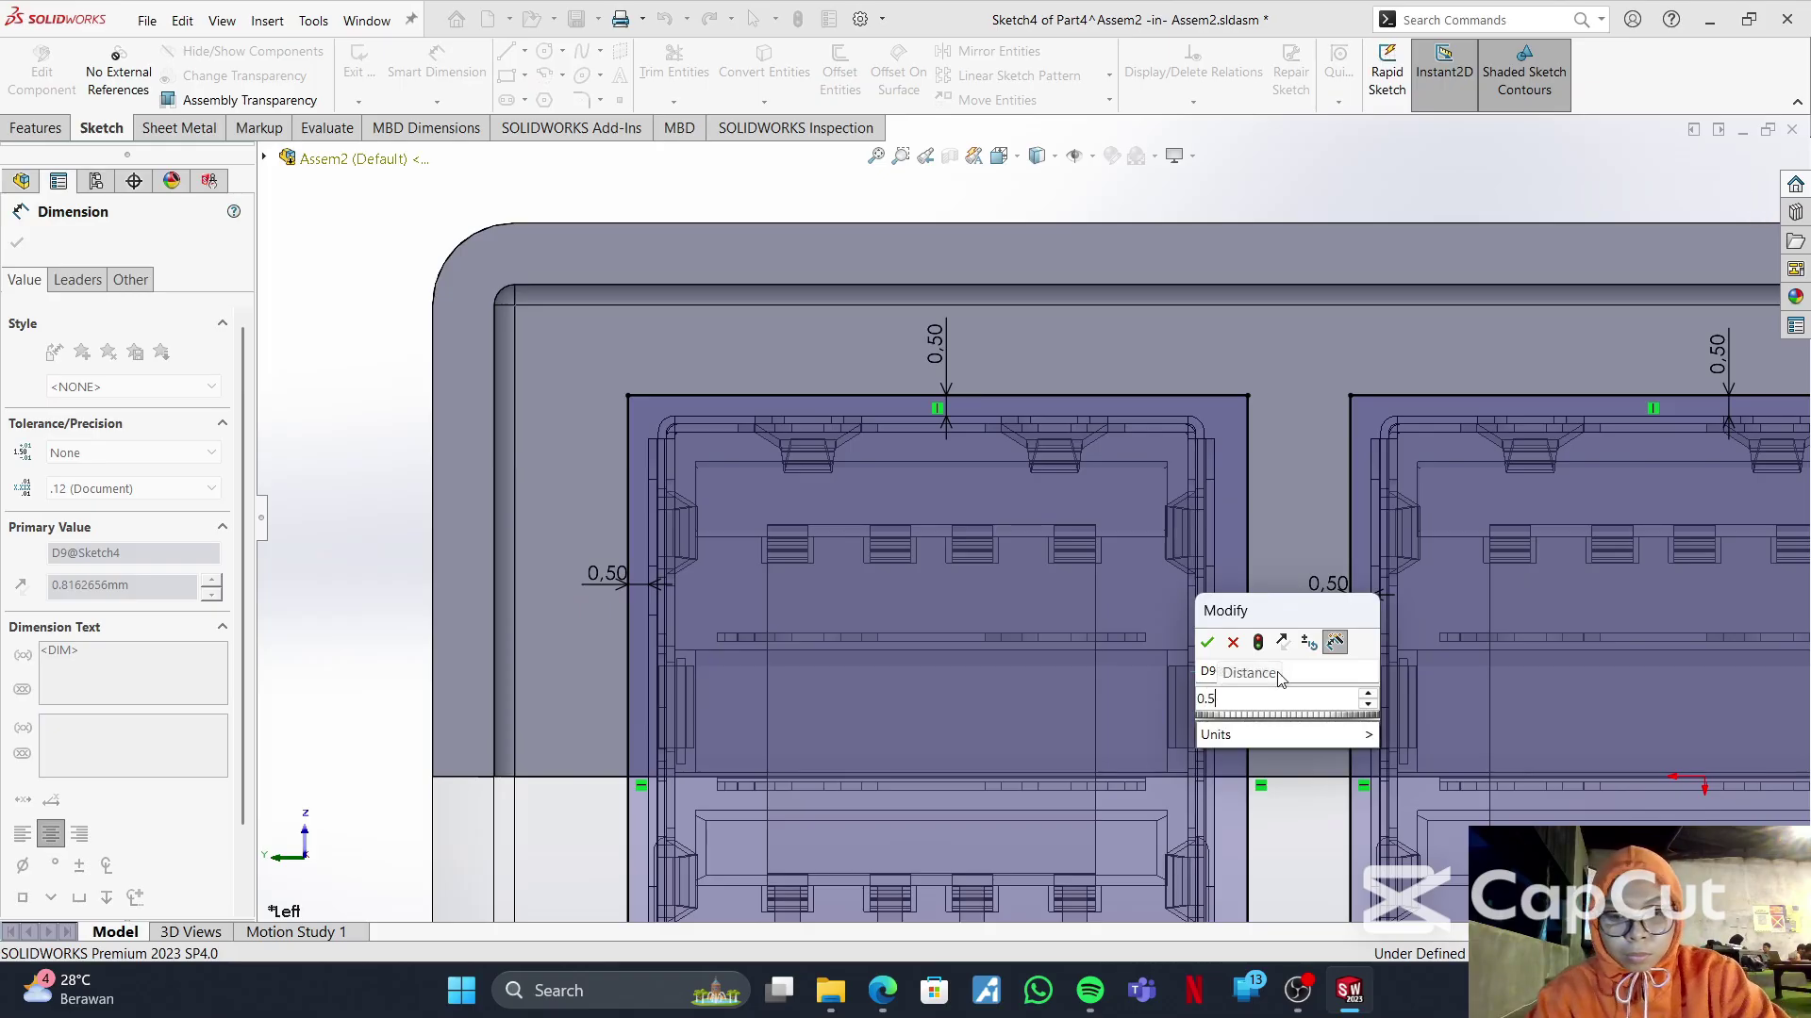
key("Return")
scroll(1326, 709, "down", 2)
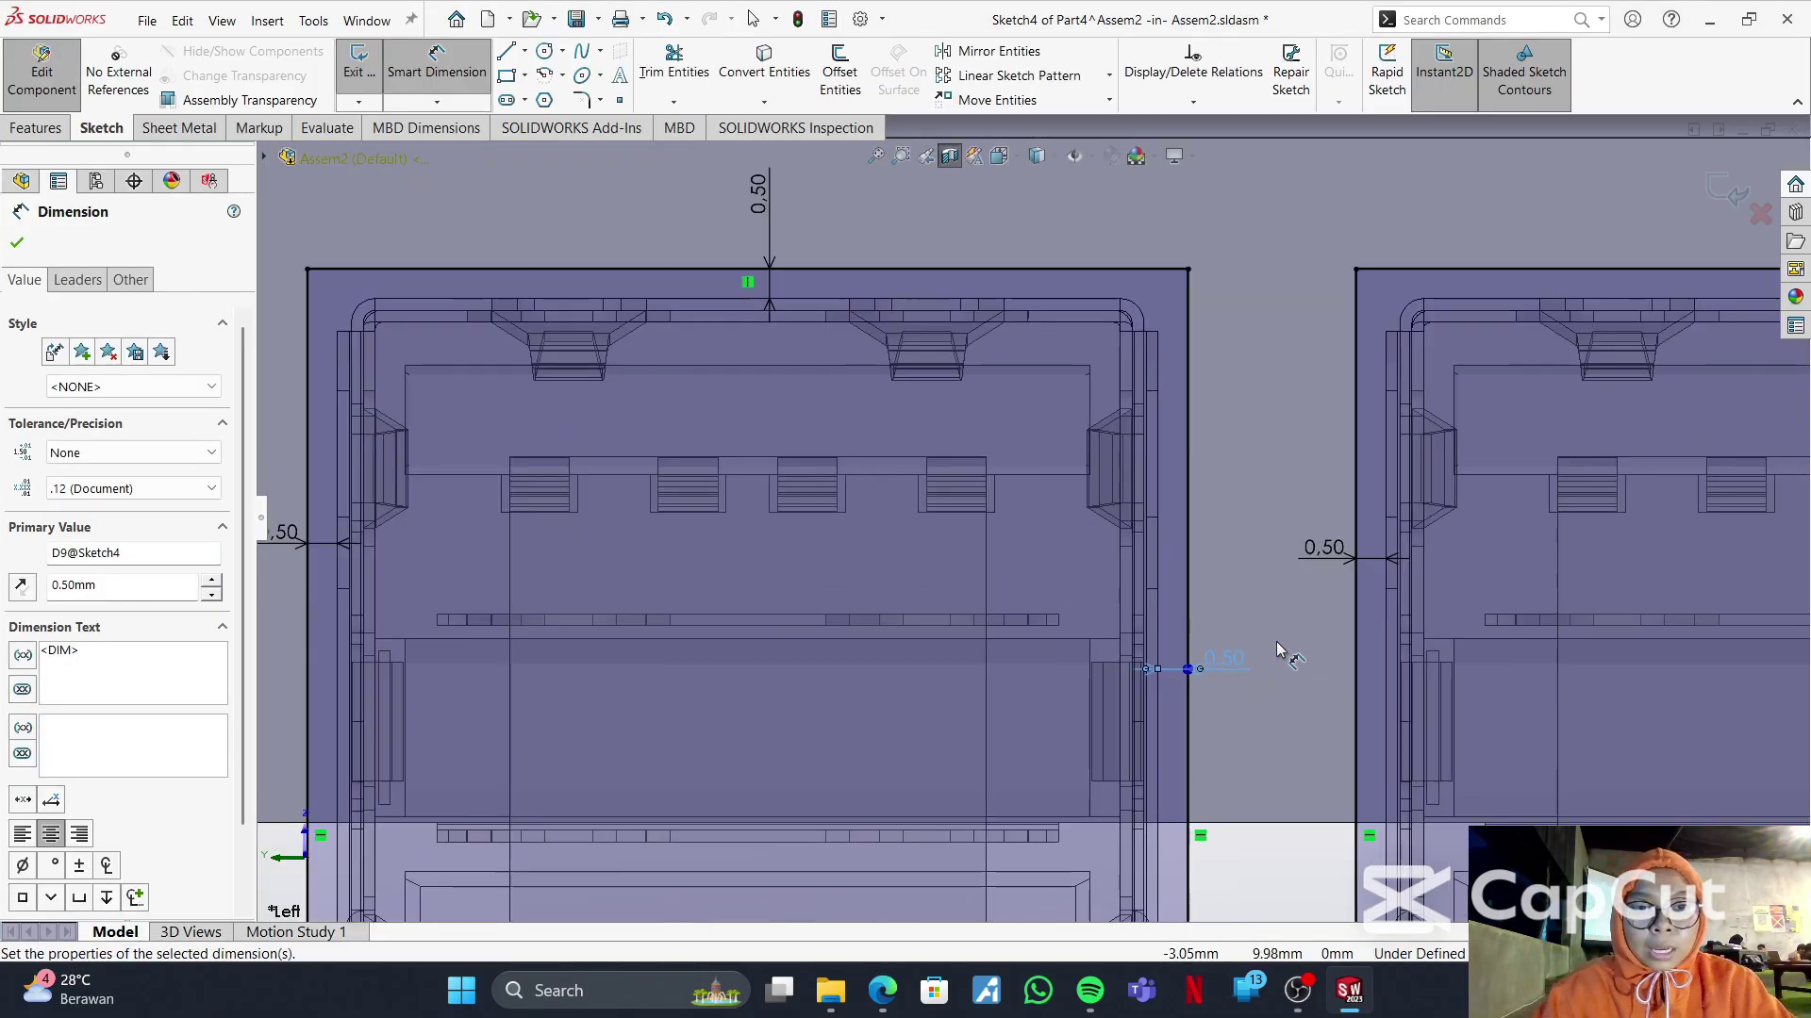
scroll(1326, 710, "up", 3)
scroll(1026, 519, "up", 2)
left_click(437, 59)
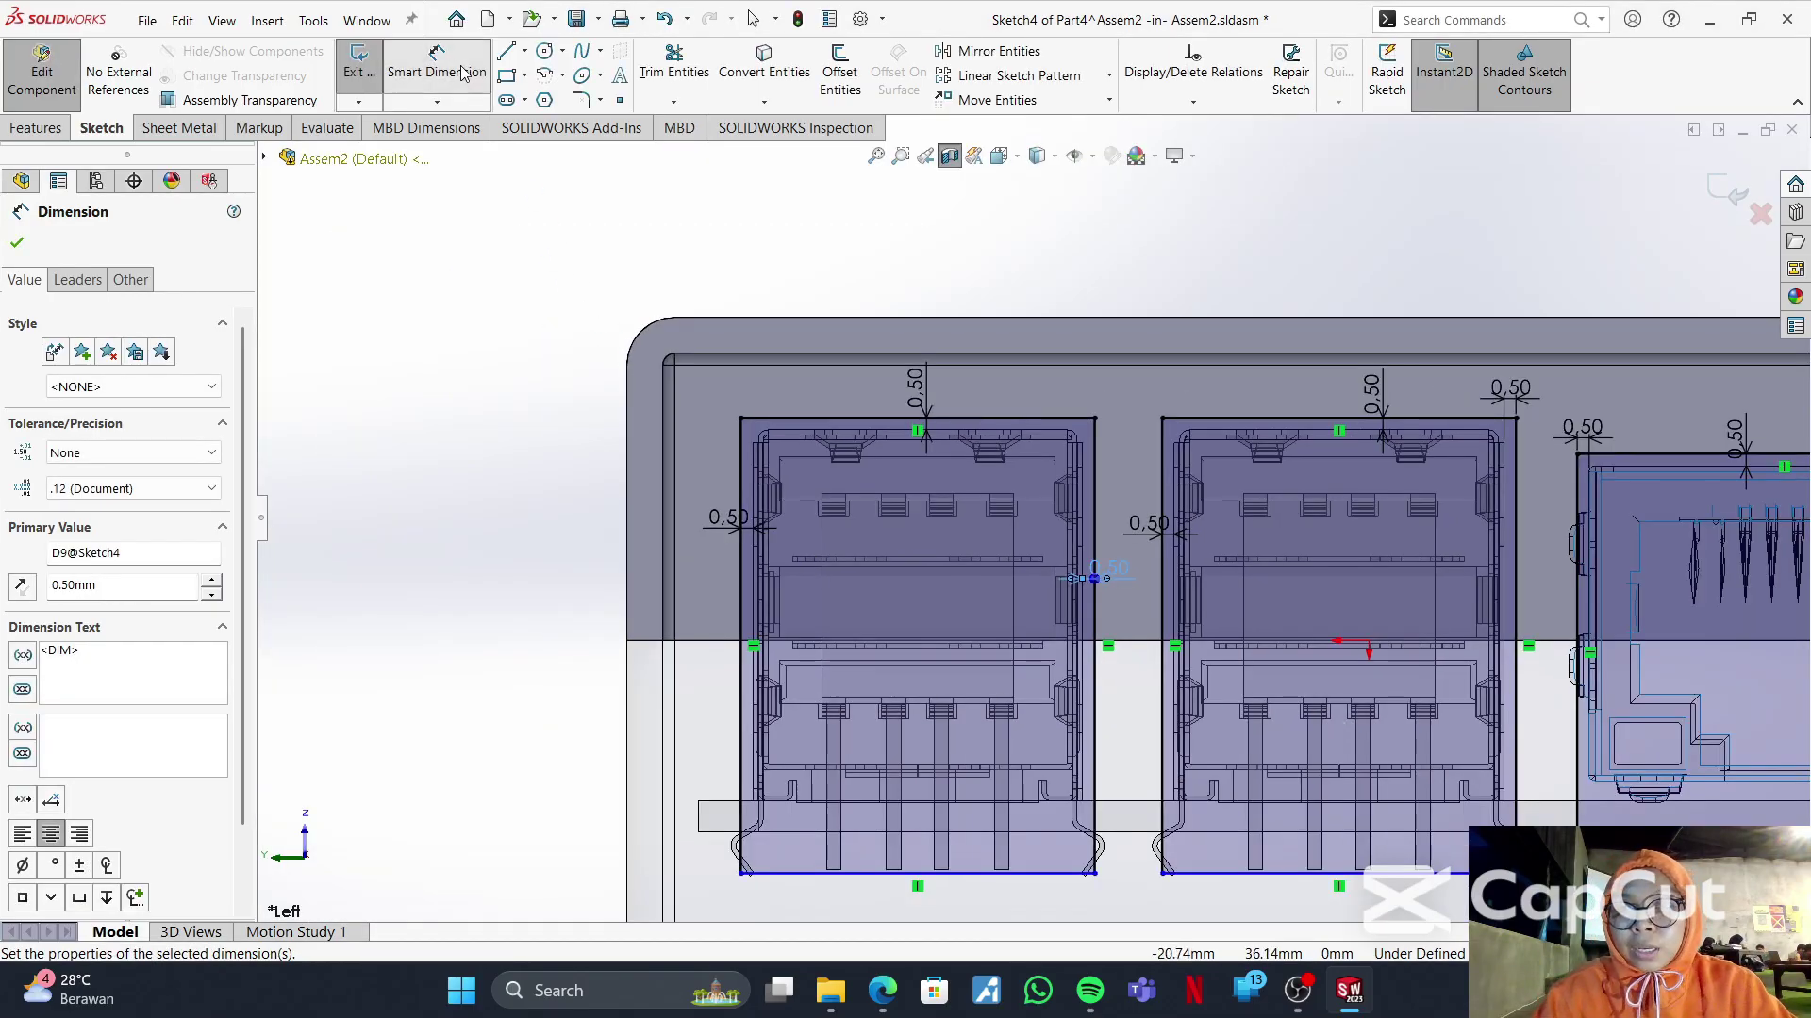
left_click(19, 243)
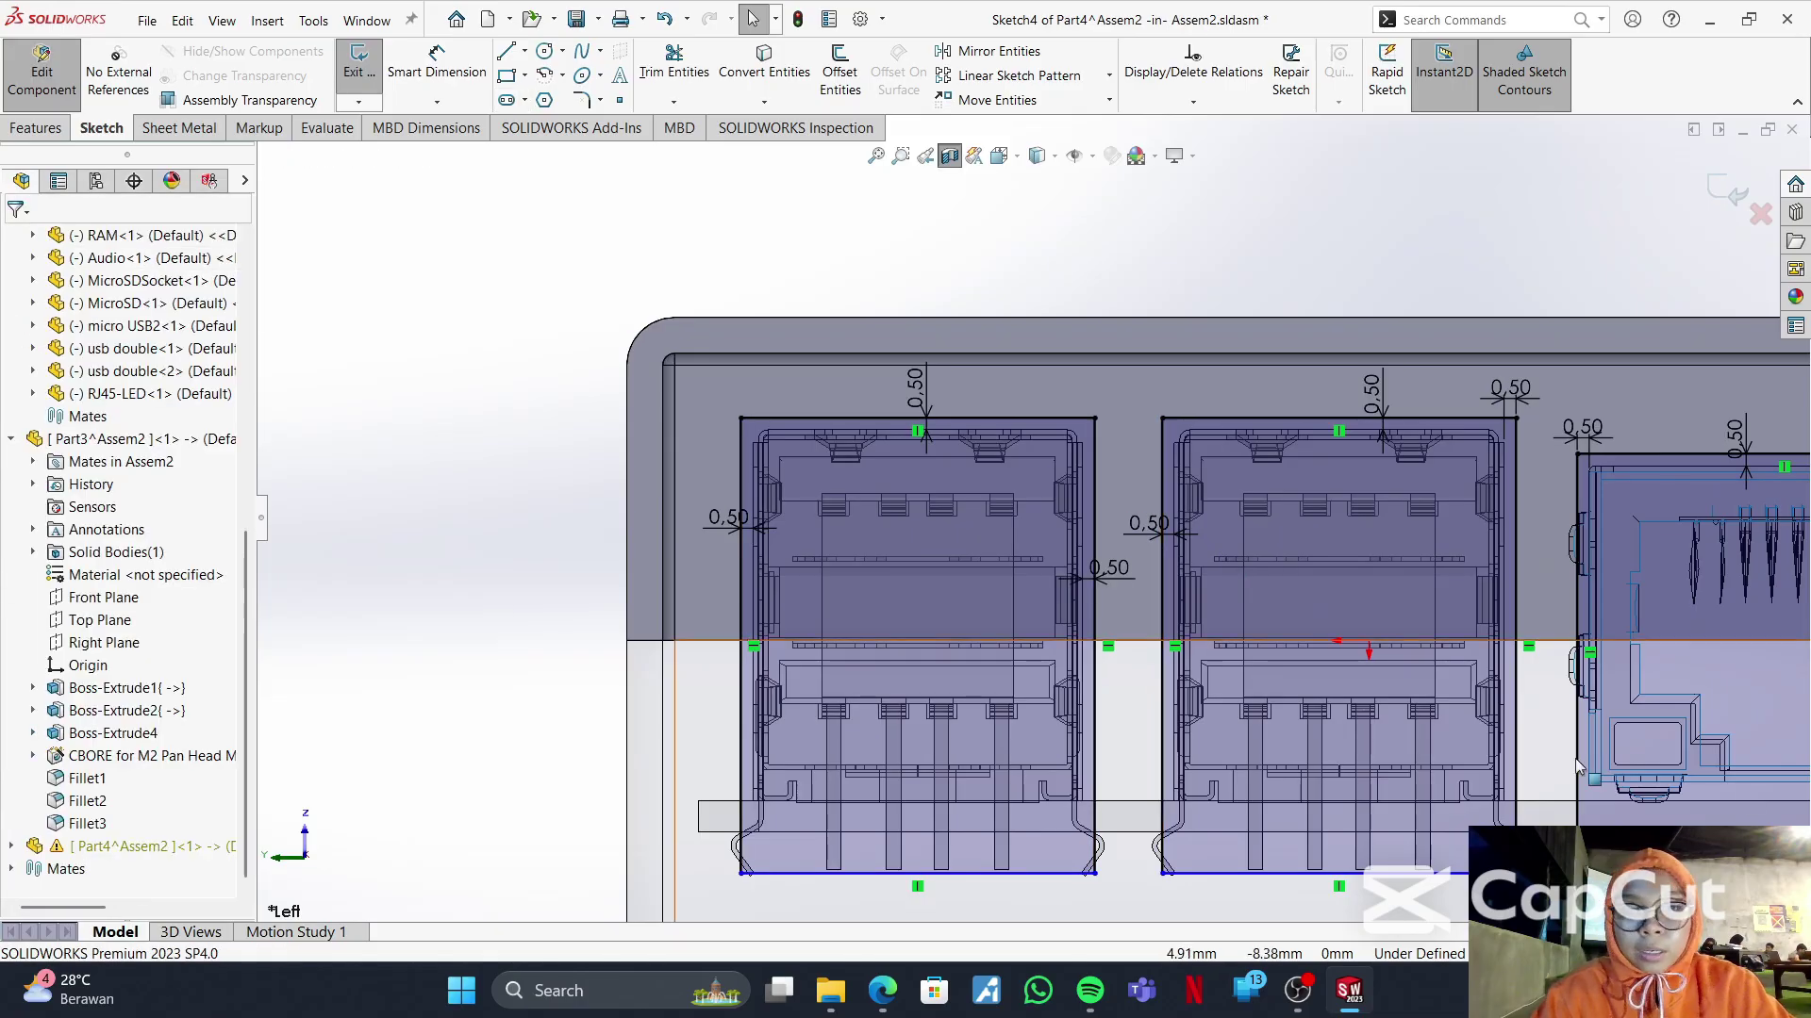
- Cut the three port rectangles with an Extruded Cut set to Through All in the reversed direction
scroll(1678, 772, "up", 2)
scroll(1028, 514, "up", 1)
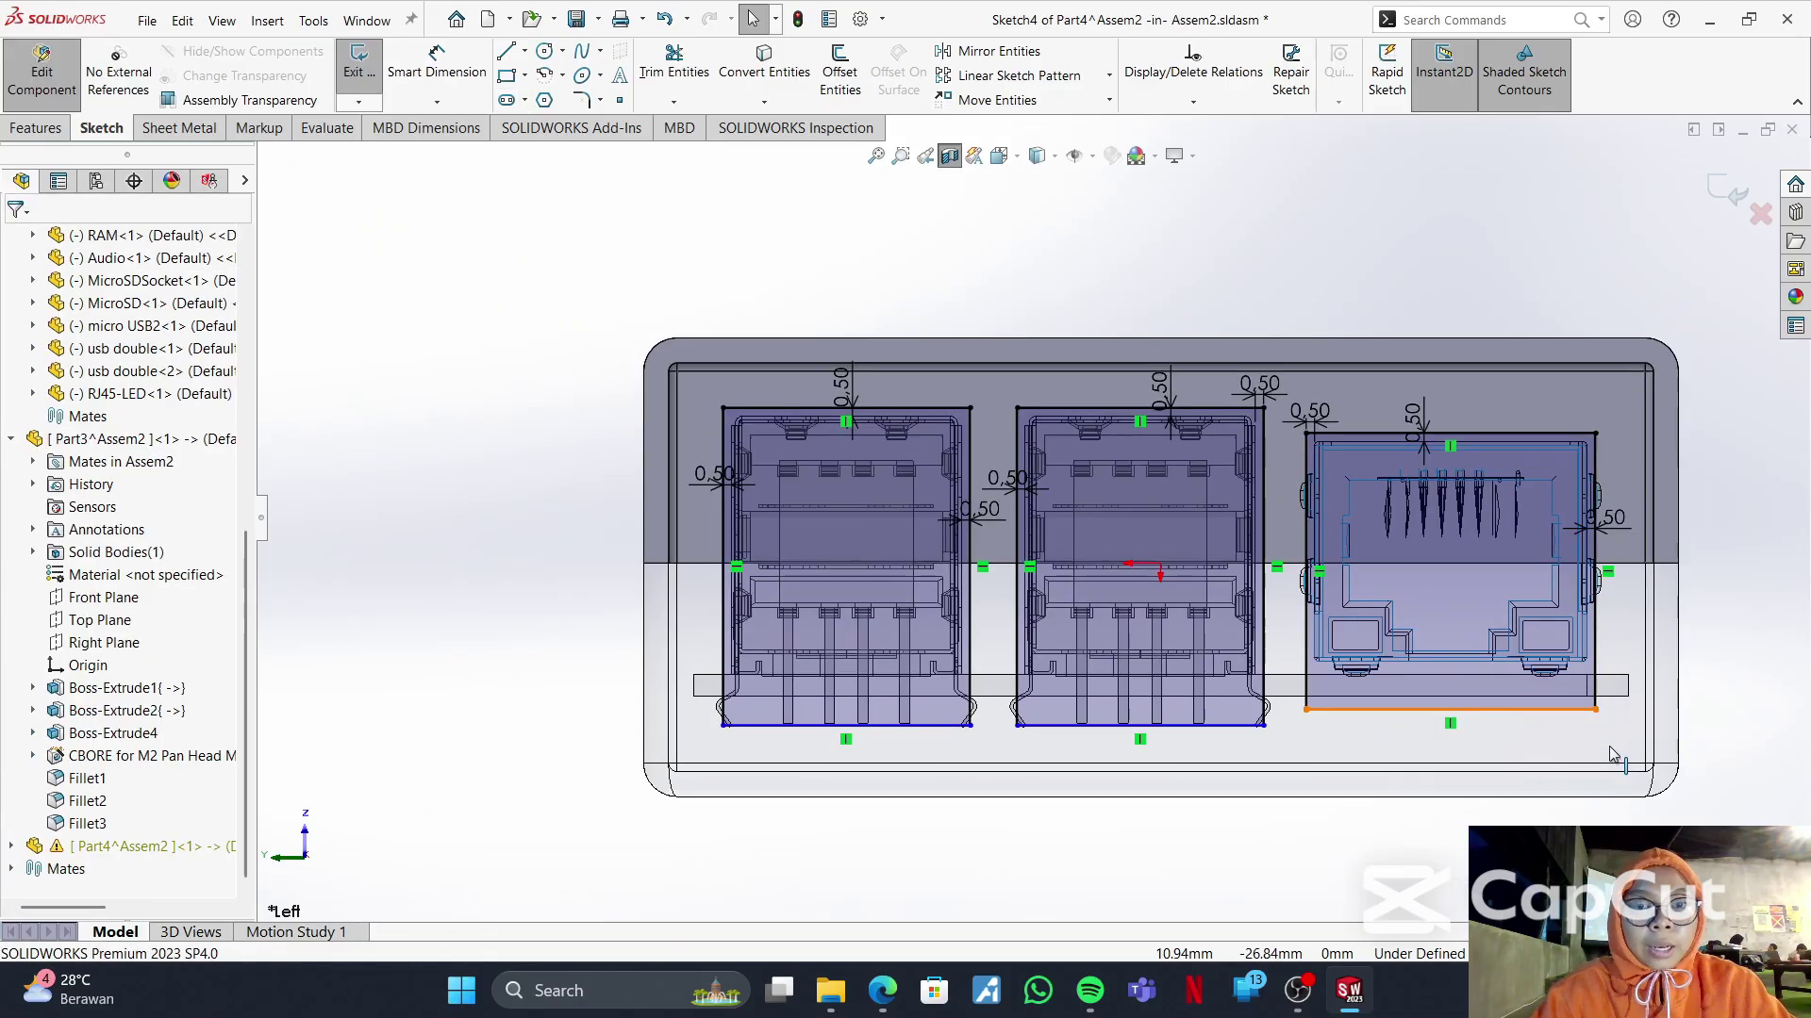
left_click(30, 131)
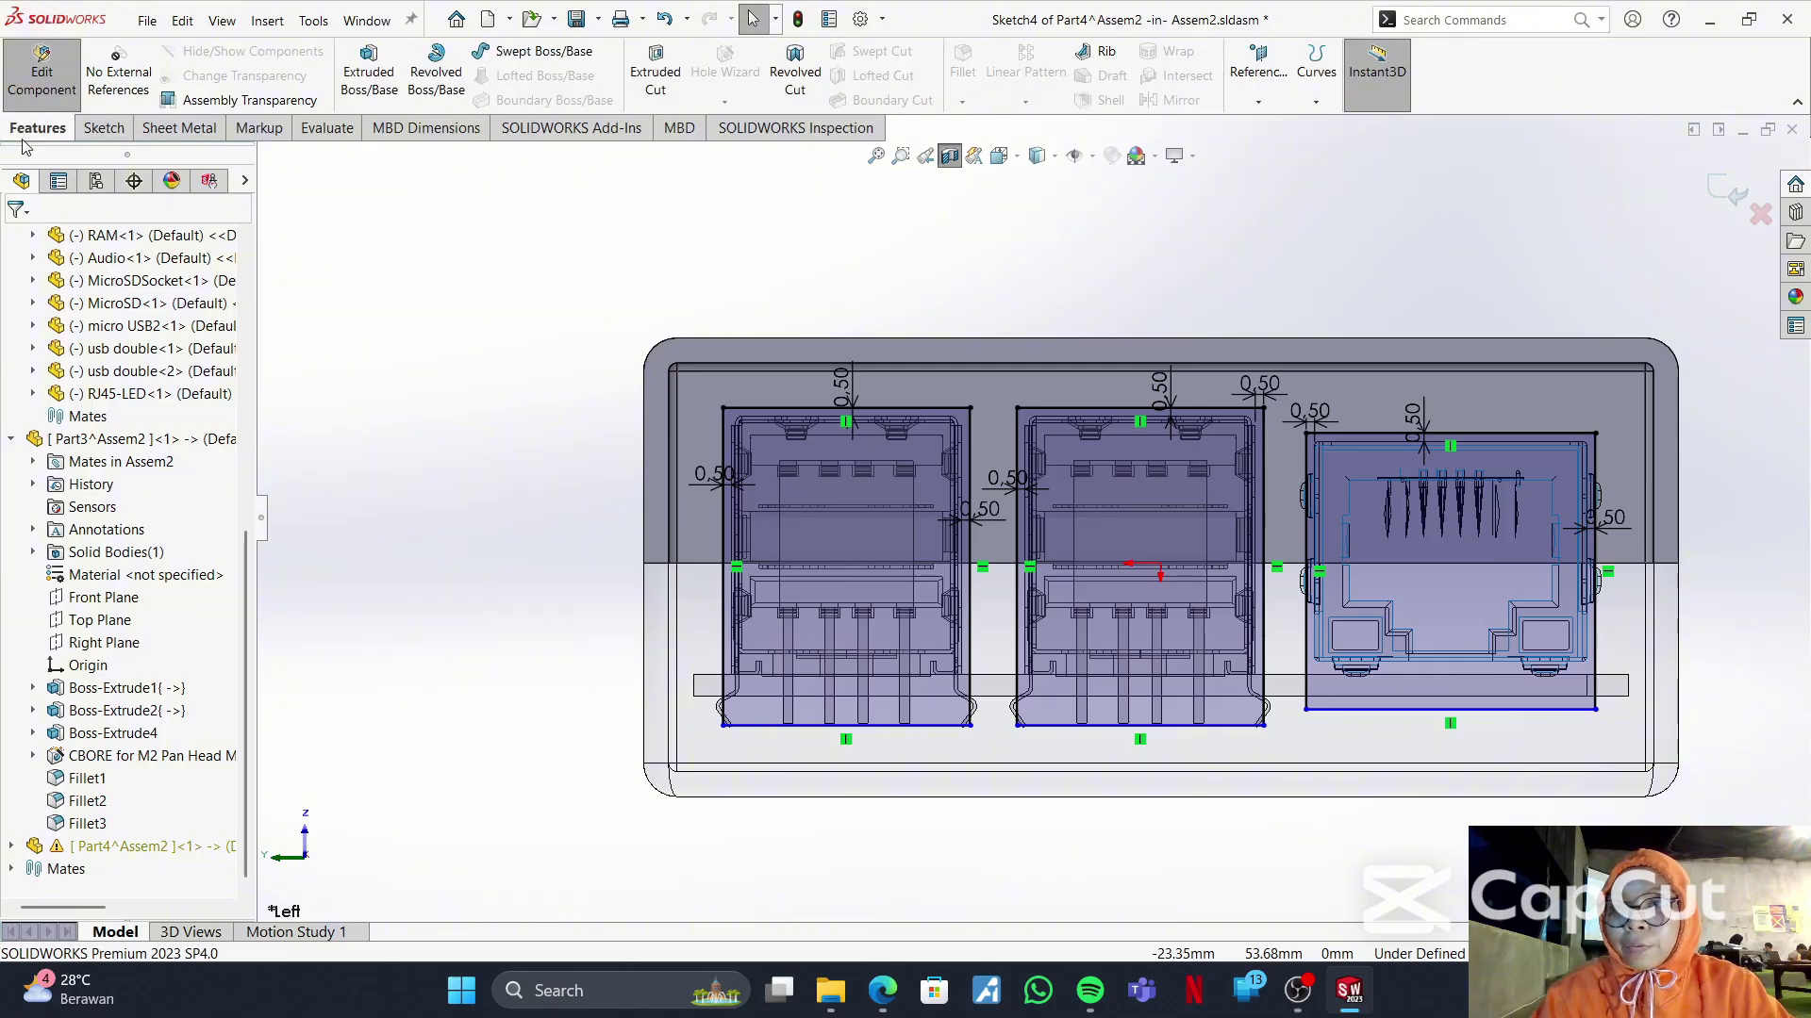
left_click(640, 64)
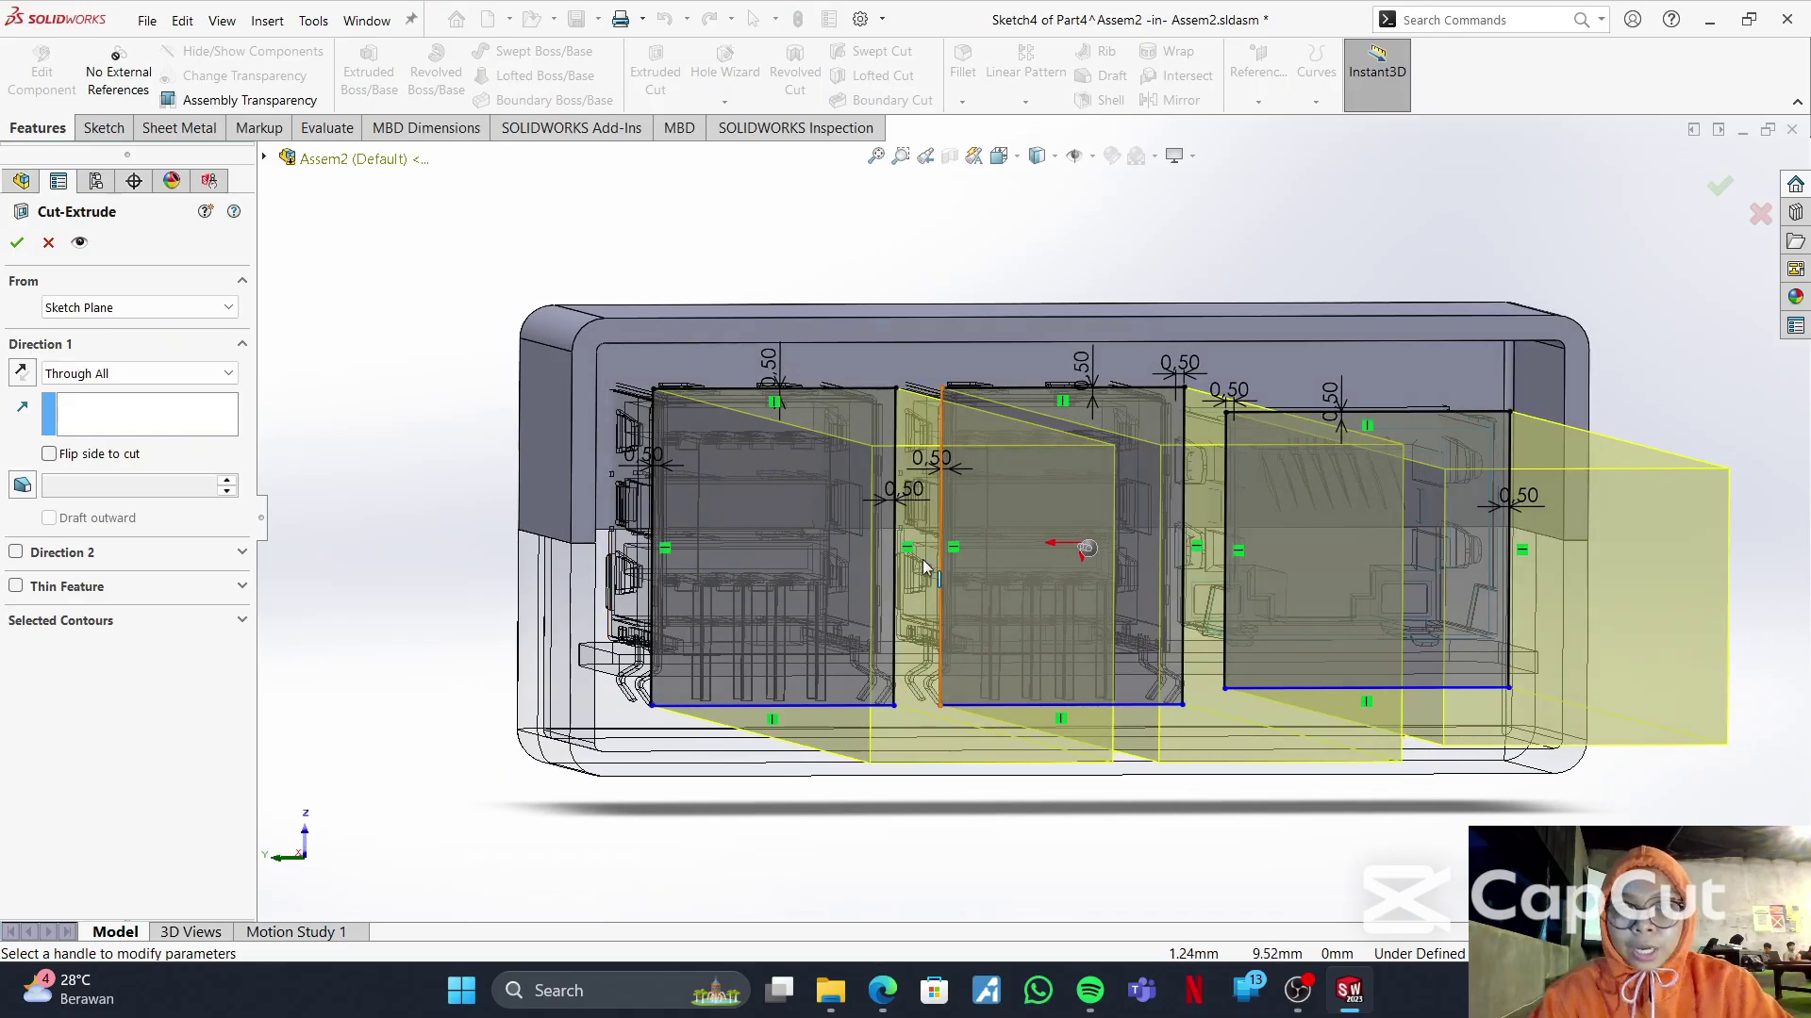
left_click(22, 371)
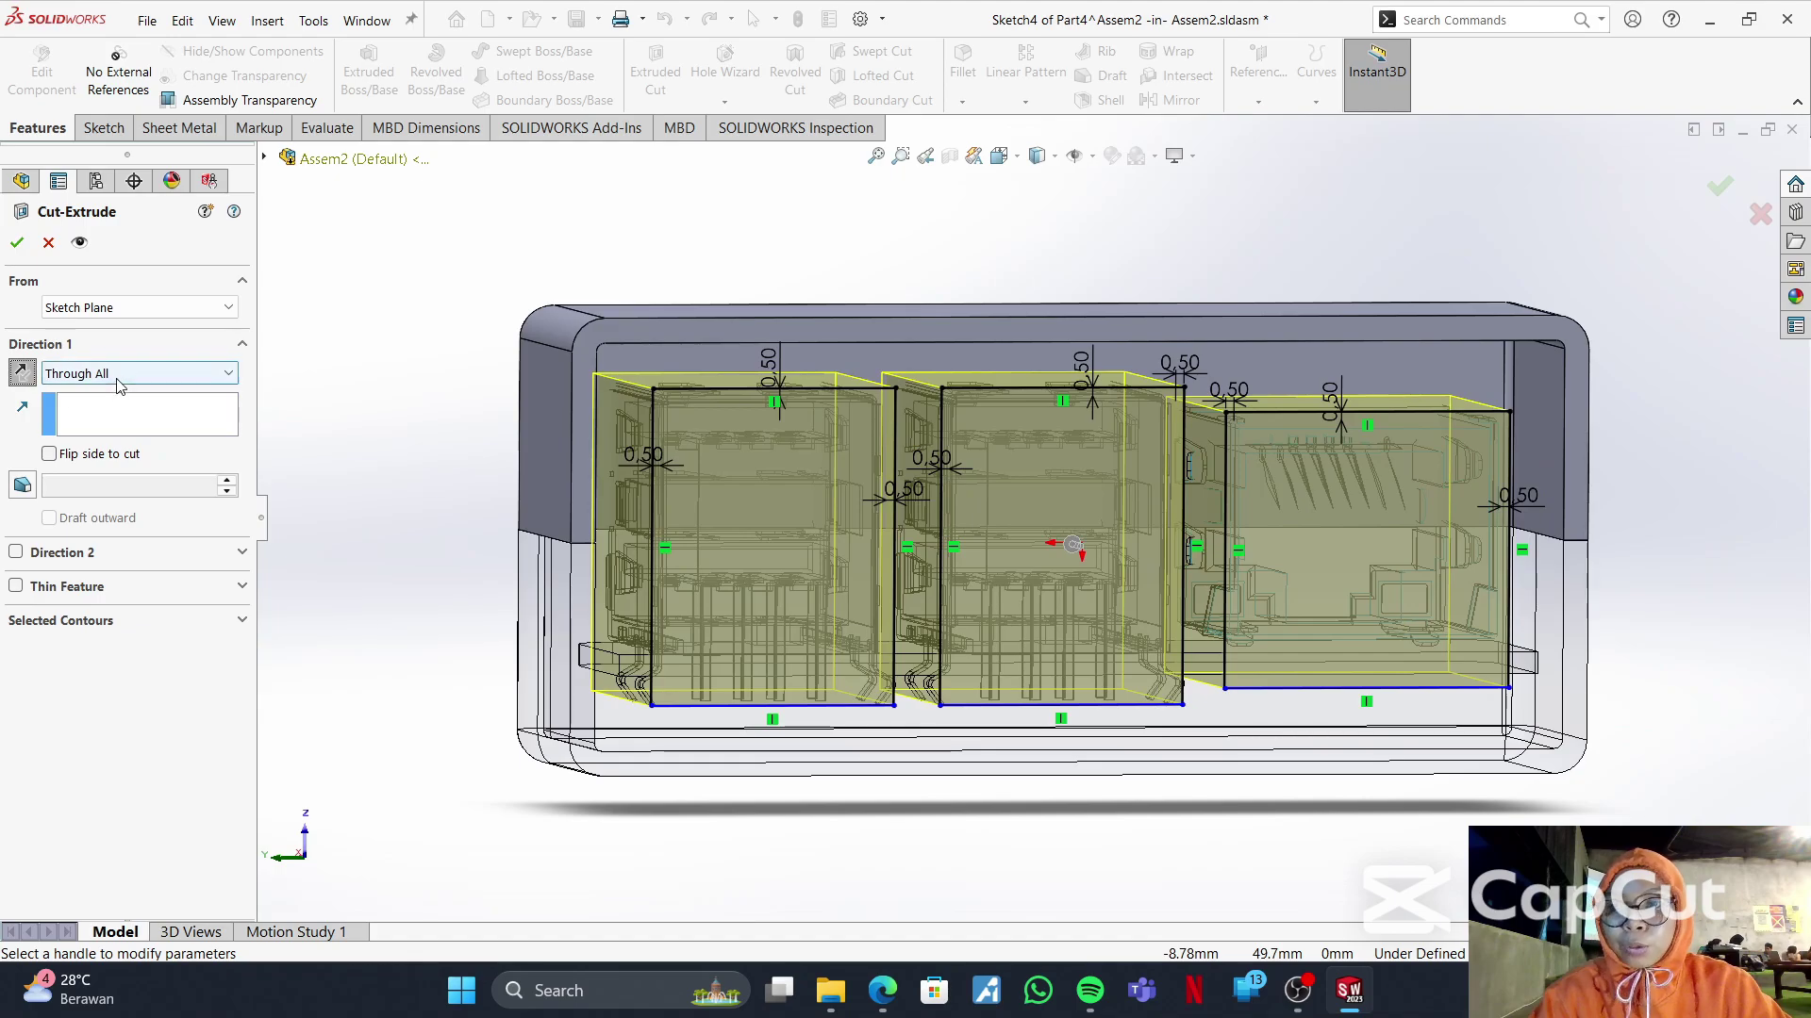
left_click(23, 244)
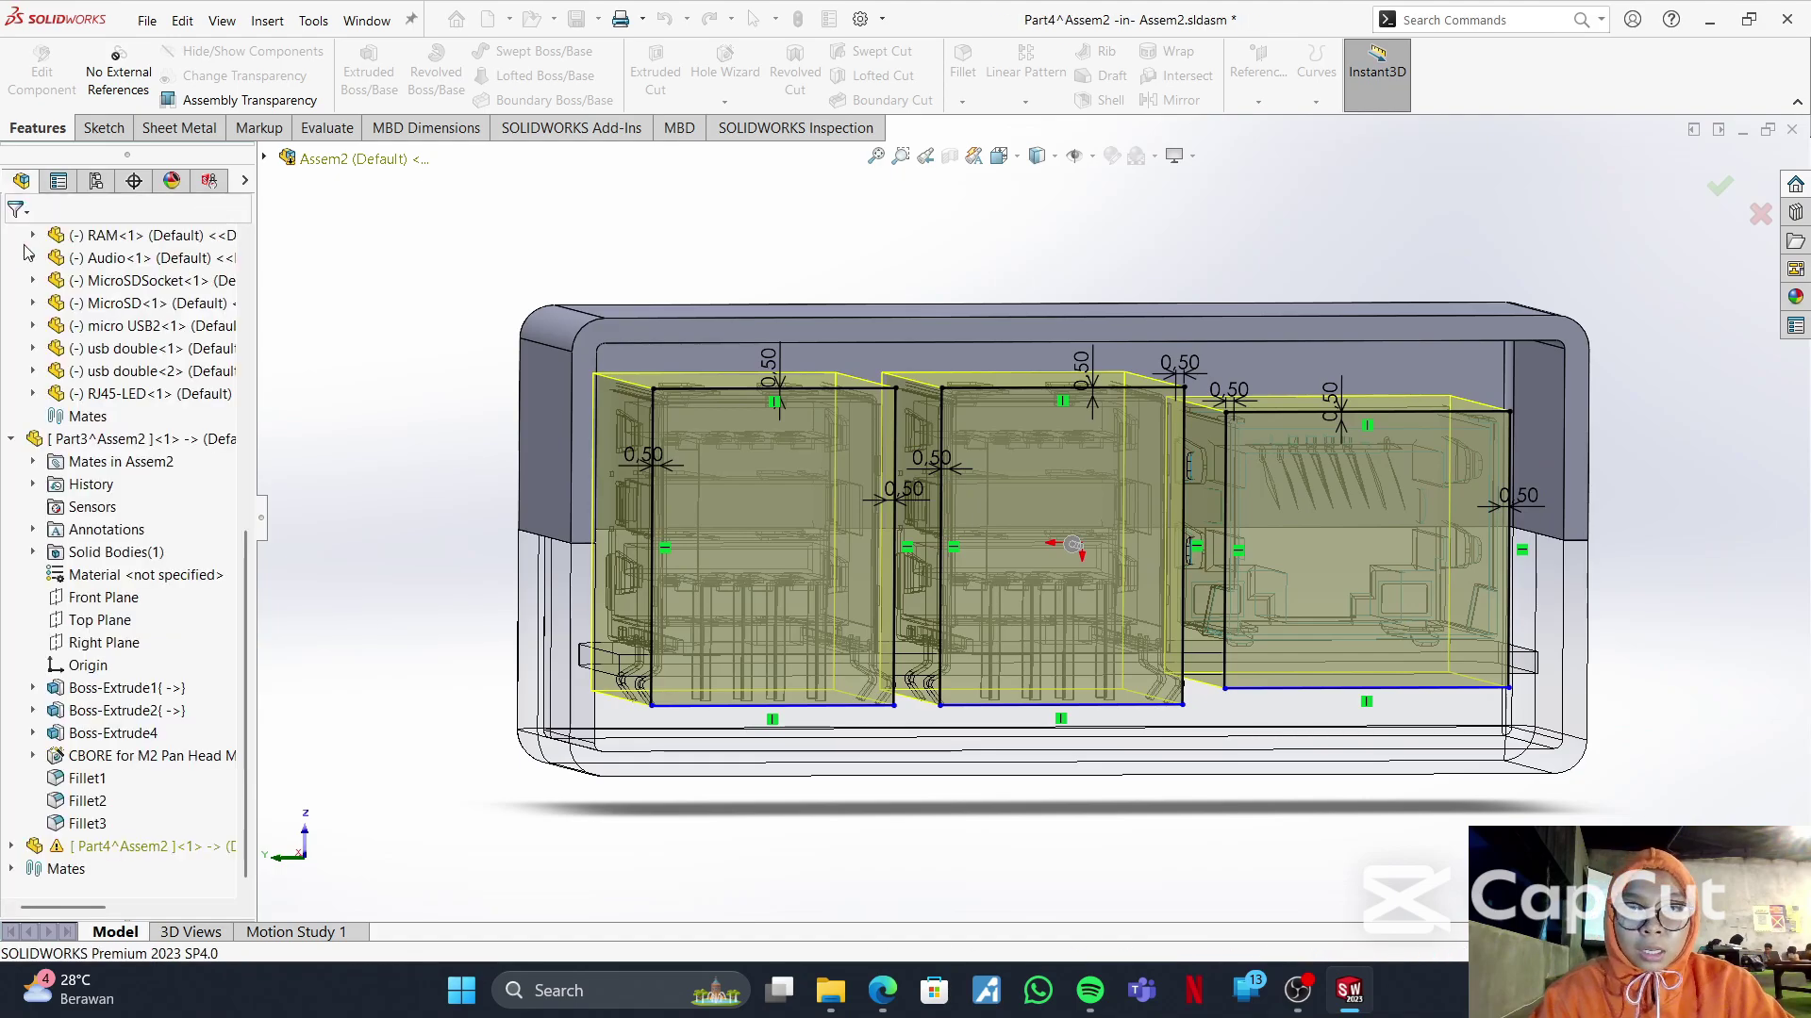
- Check the port openings from the Left view, finish editing the upper half in place and return to the assembly
mouse_move(873, 599)
middle_mouse_down()
mouse_move(1138, 612)
mouse_move(860, 597)
middle_mouse_up()
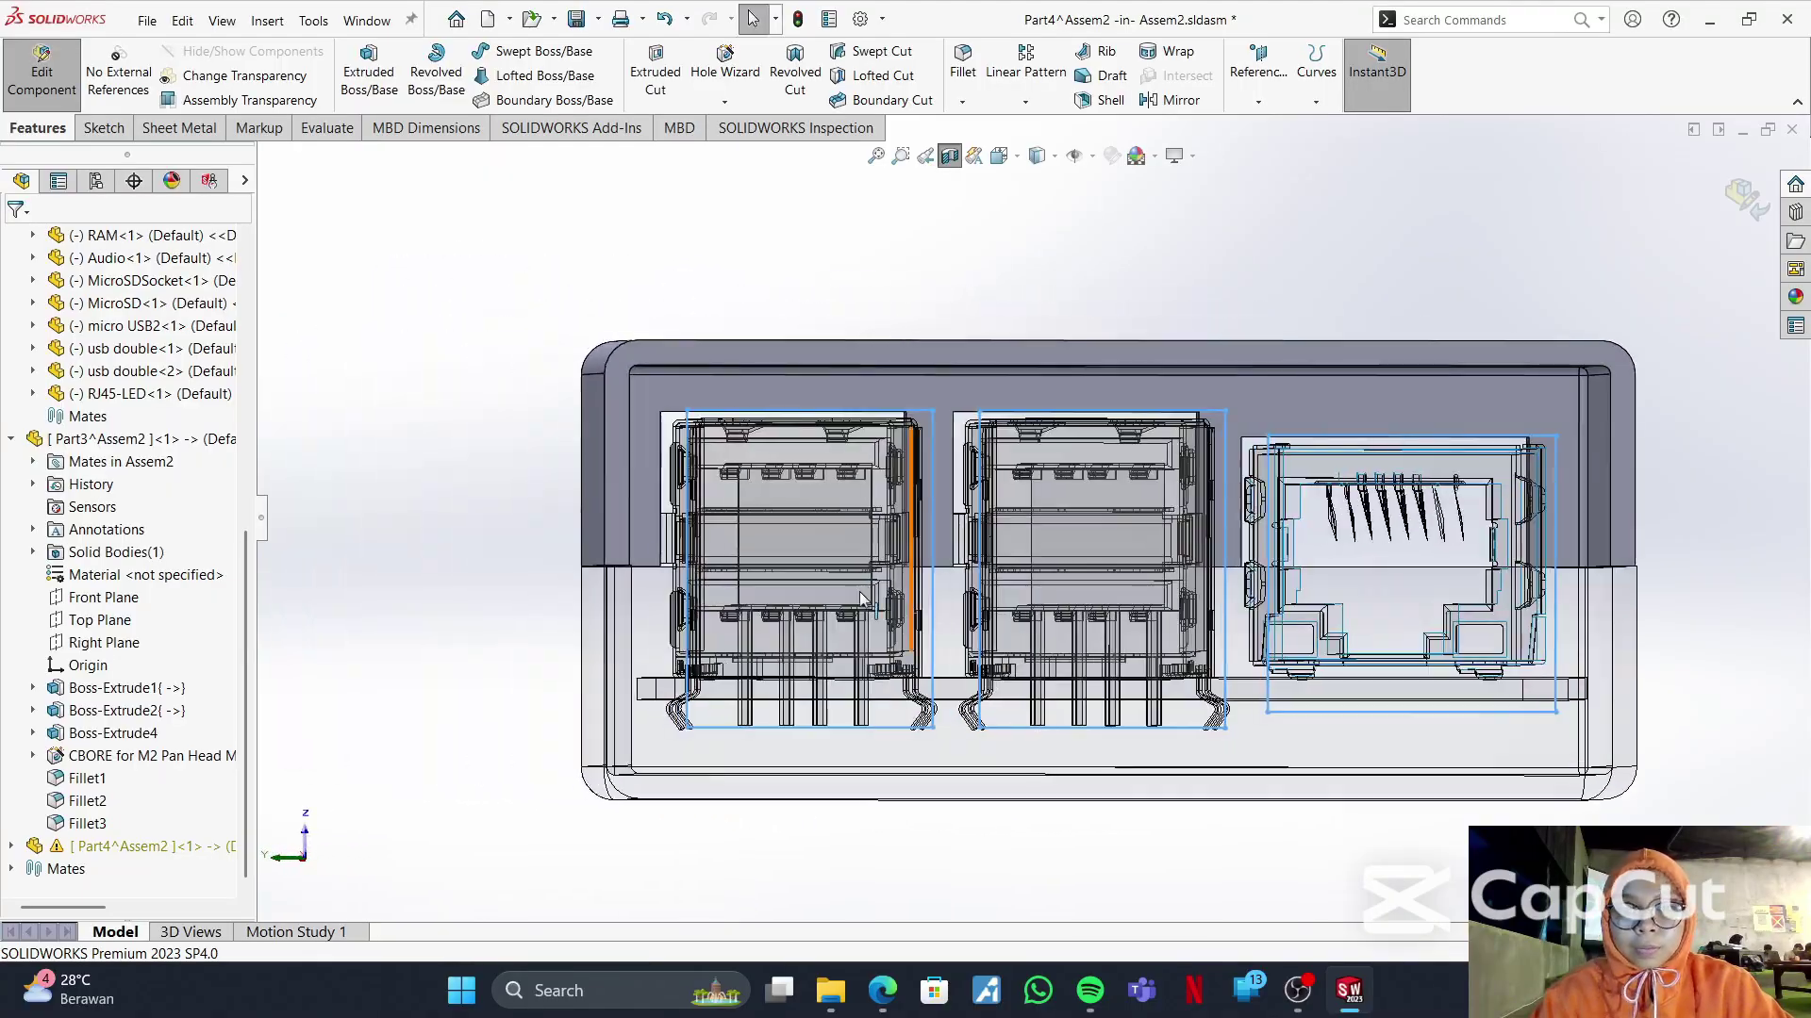
left_click(1000, 159)
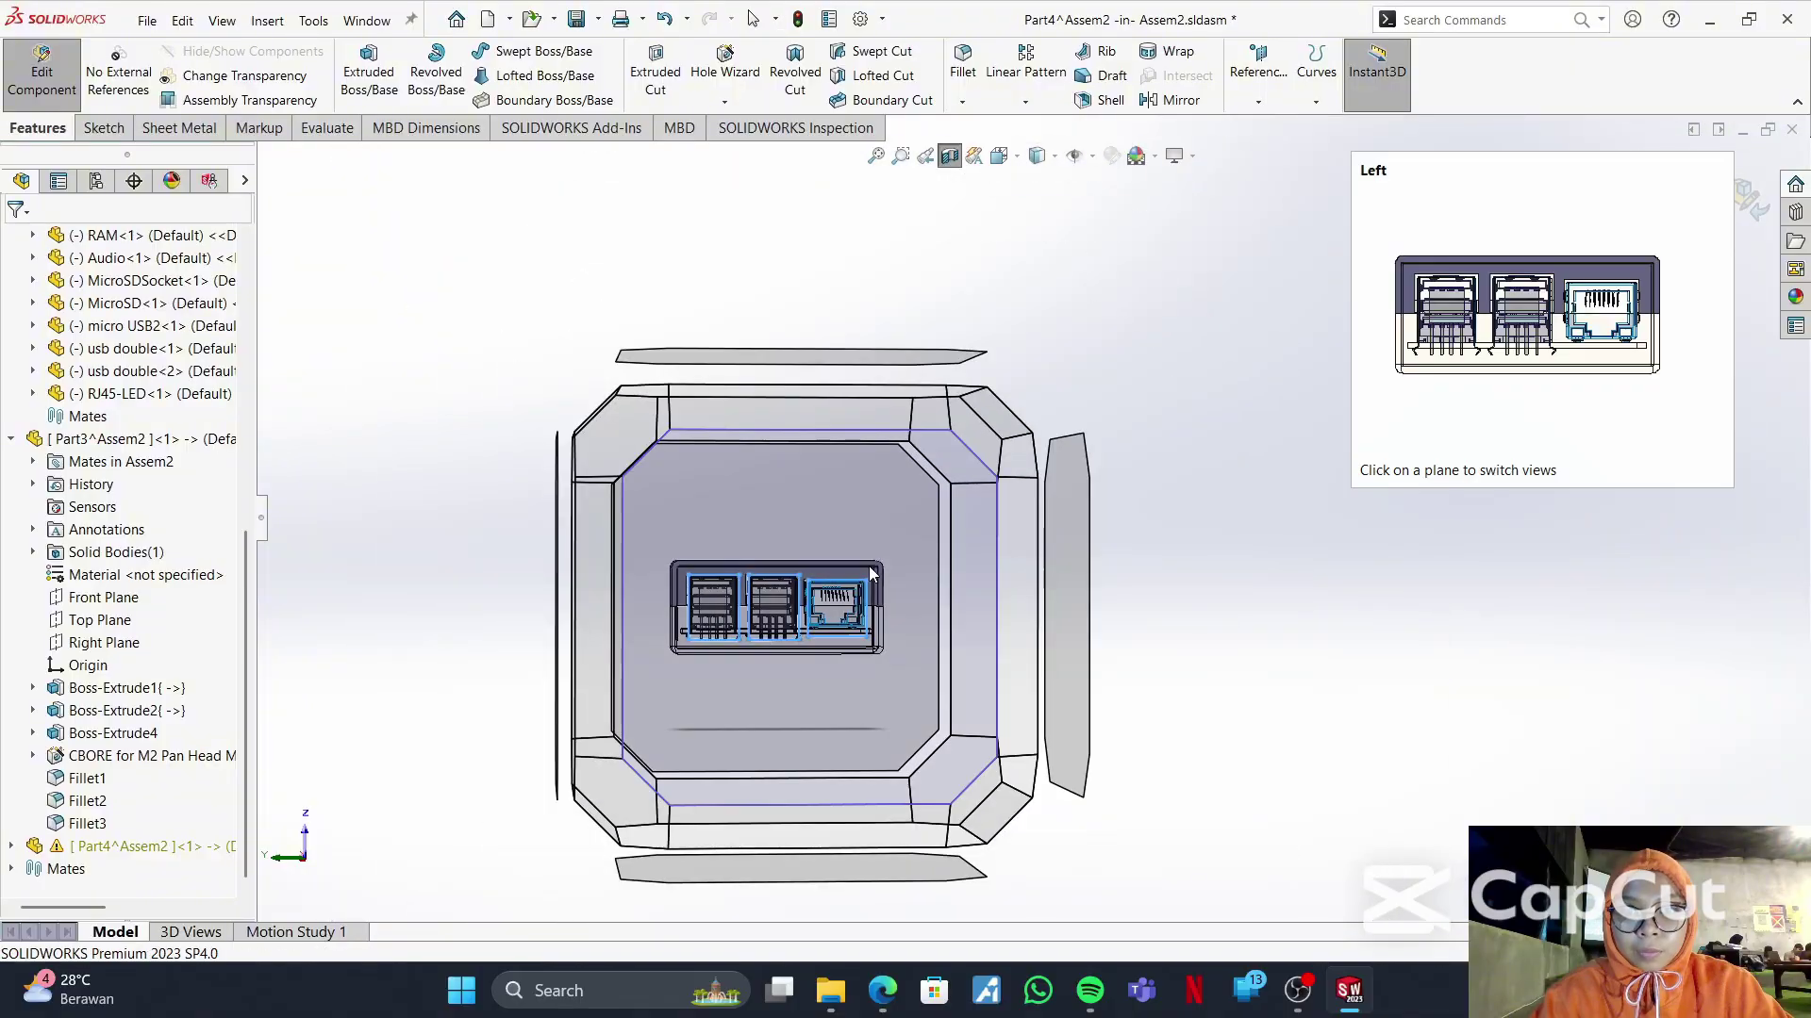
left_click(869, 574)
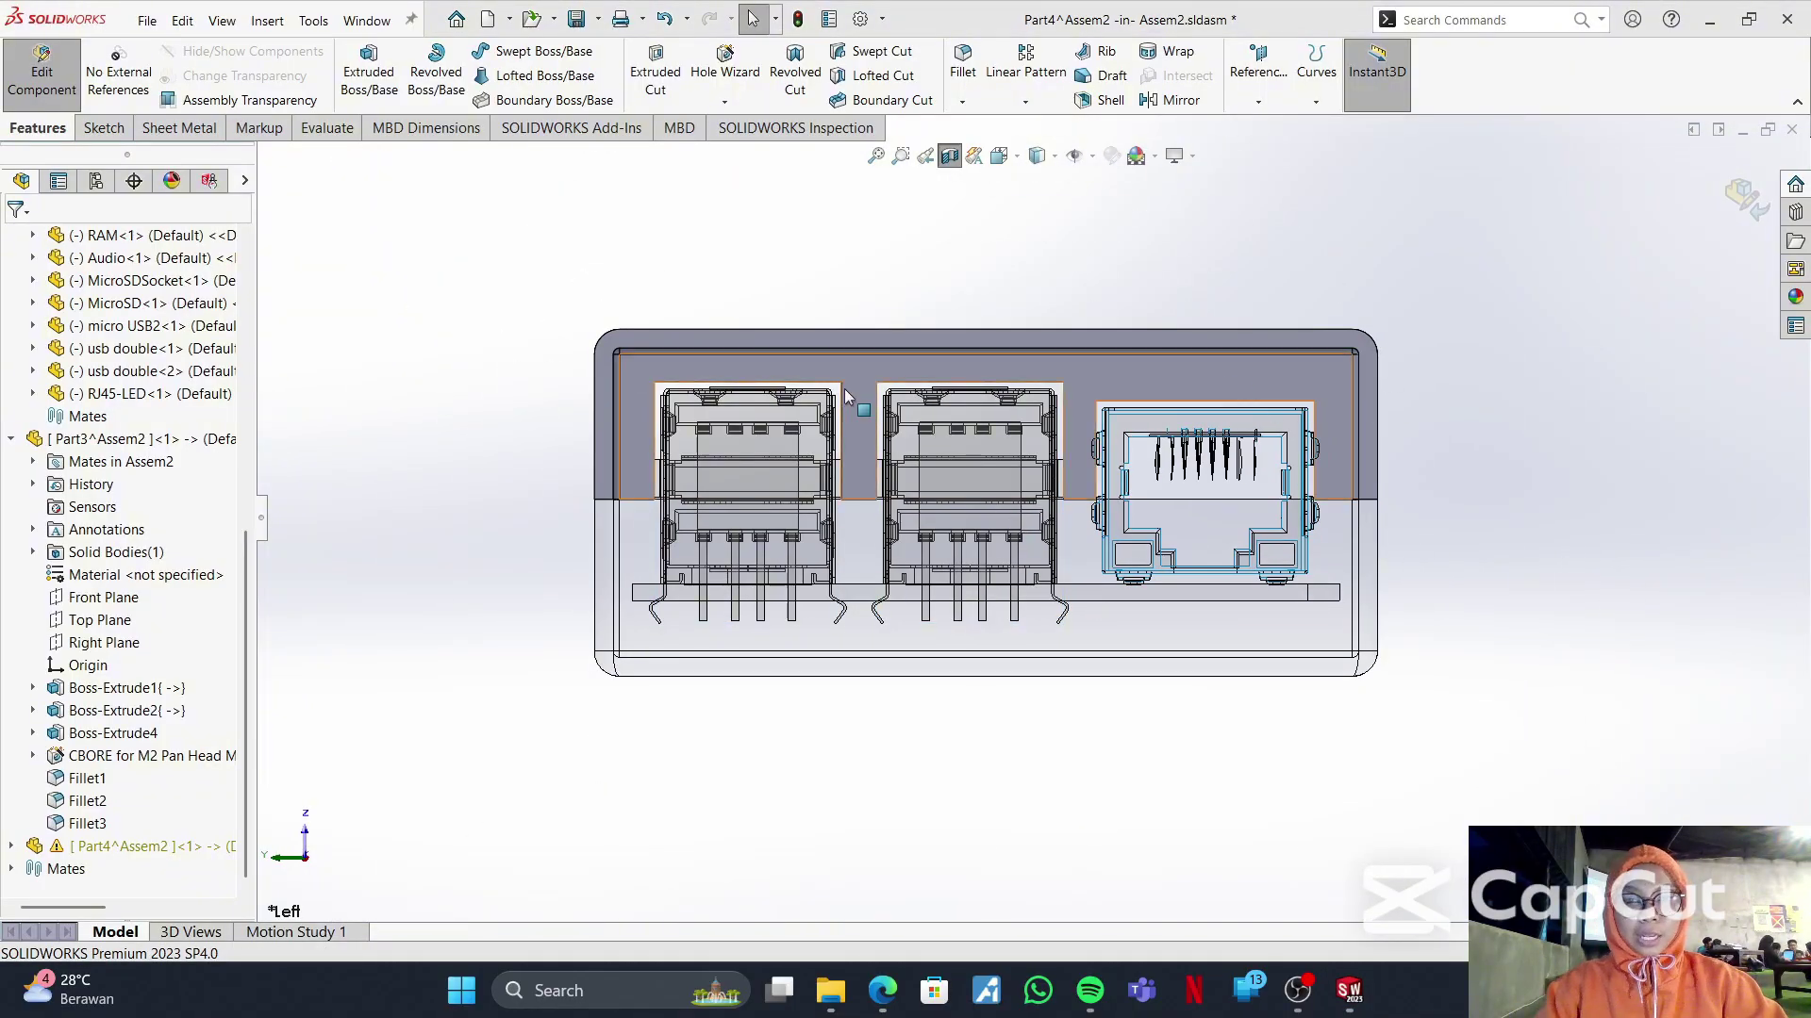
left_click(1750, 199)
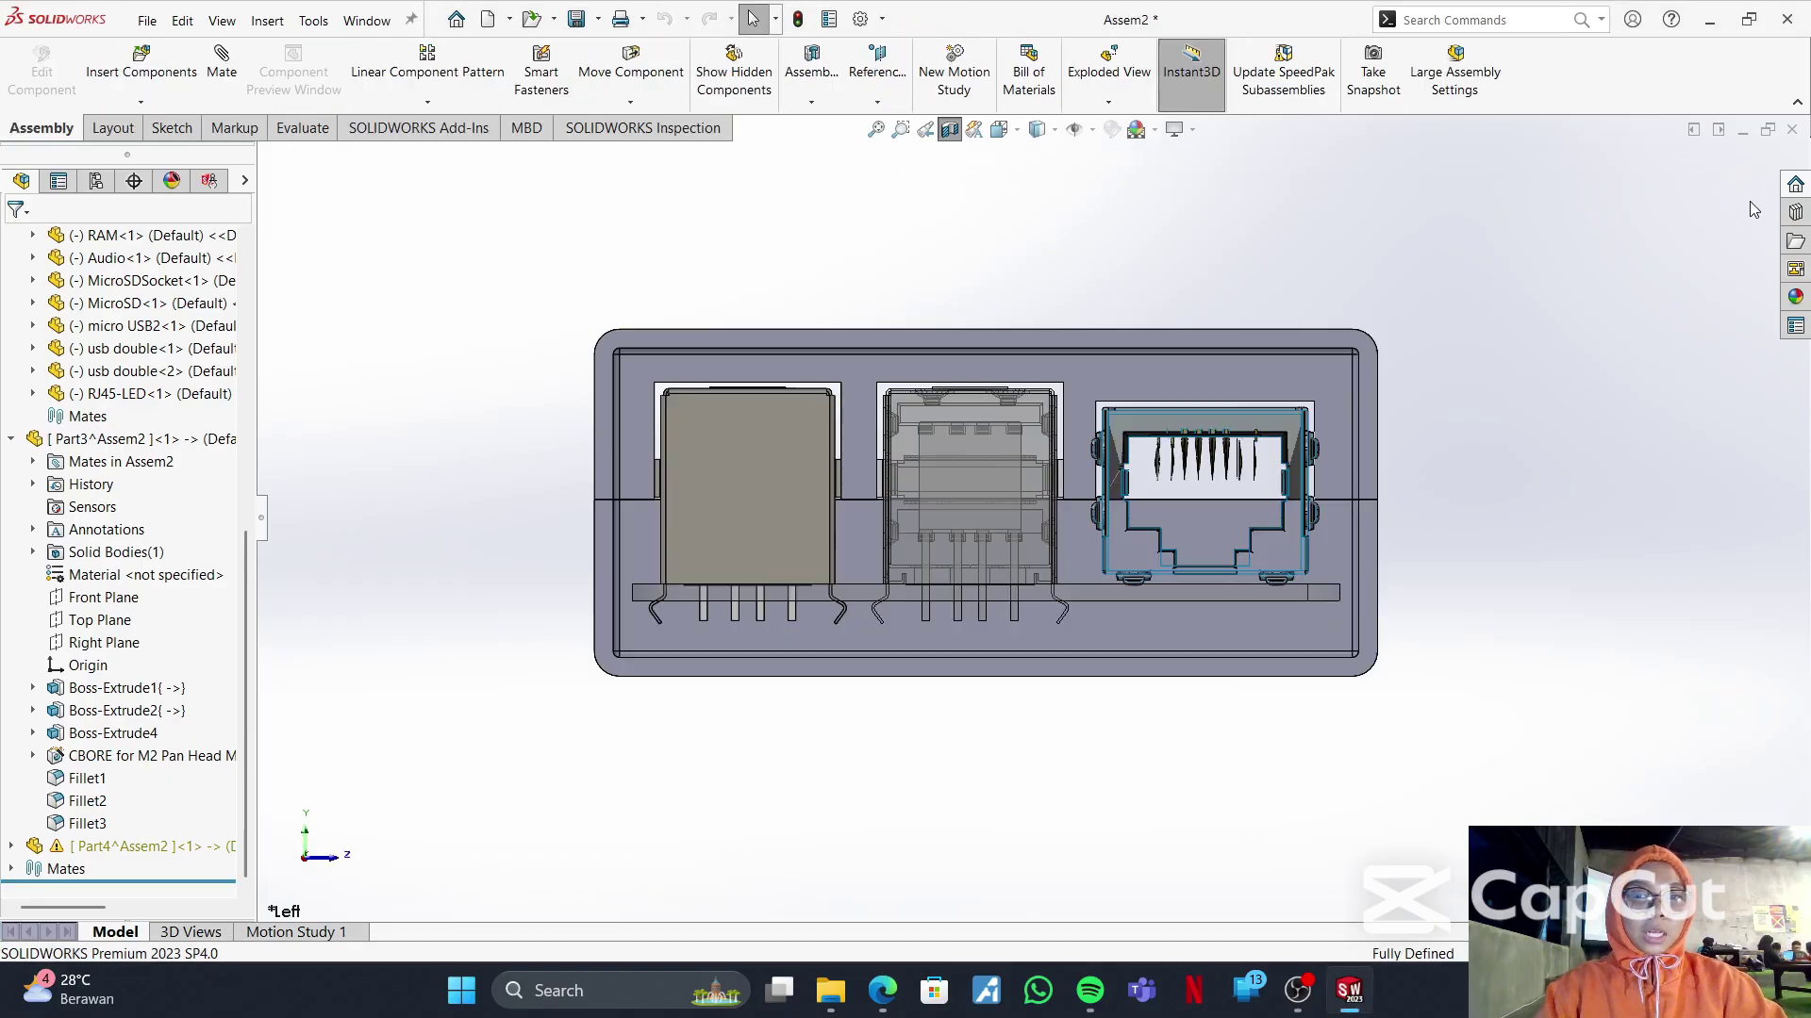
middle_click_drag(1512, 375, 1280, 491)
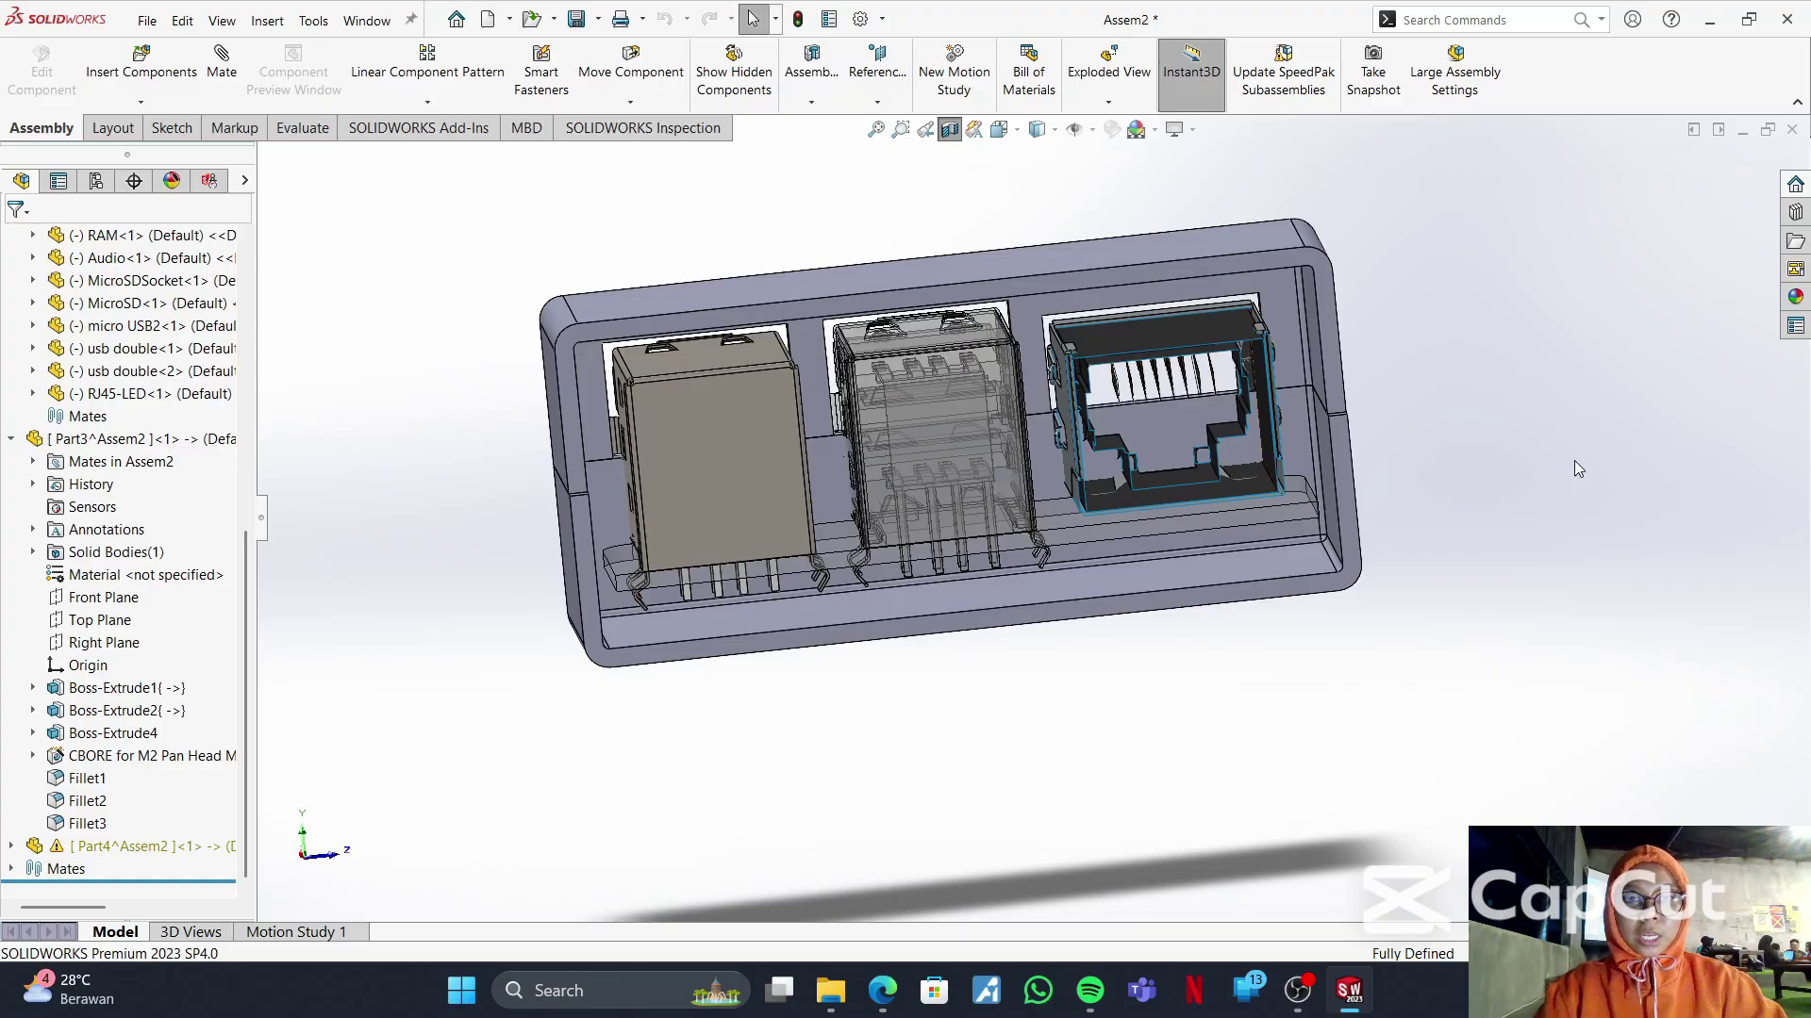
key("ctrl+3")
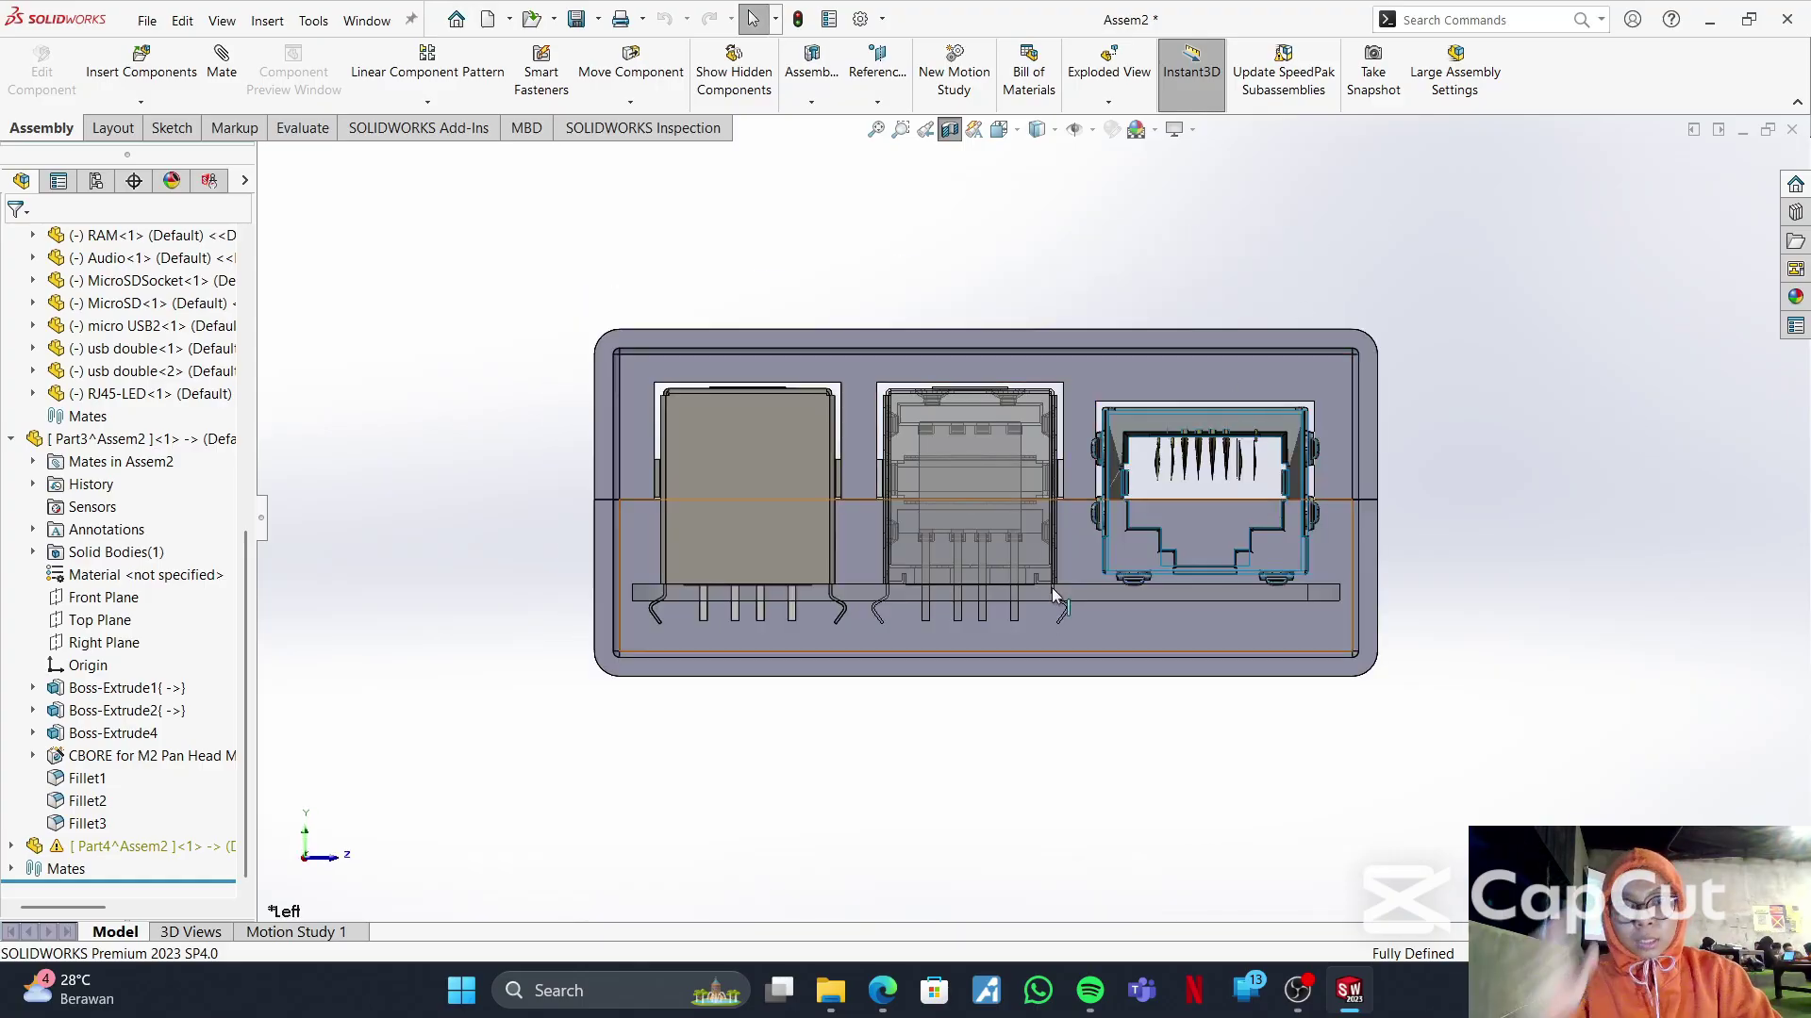
middle_click_drag(1016, 727, 981, 861)
right_click(981, 886)
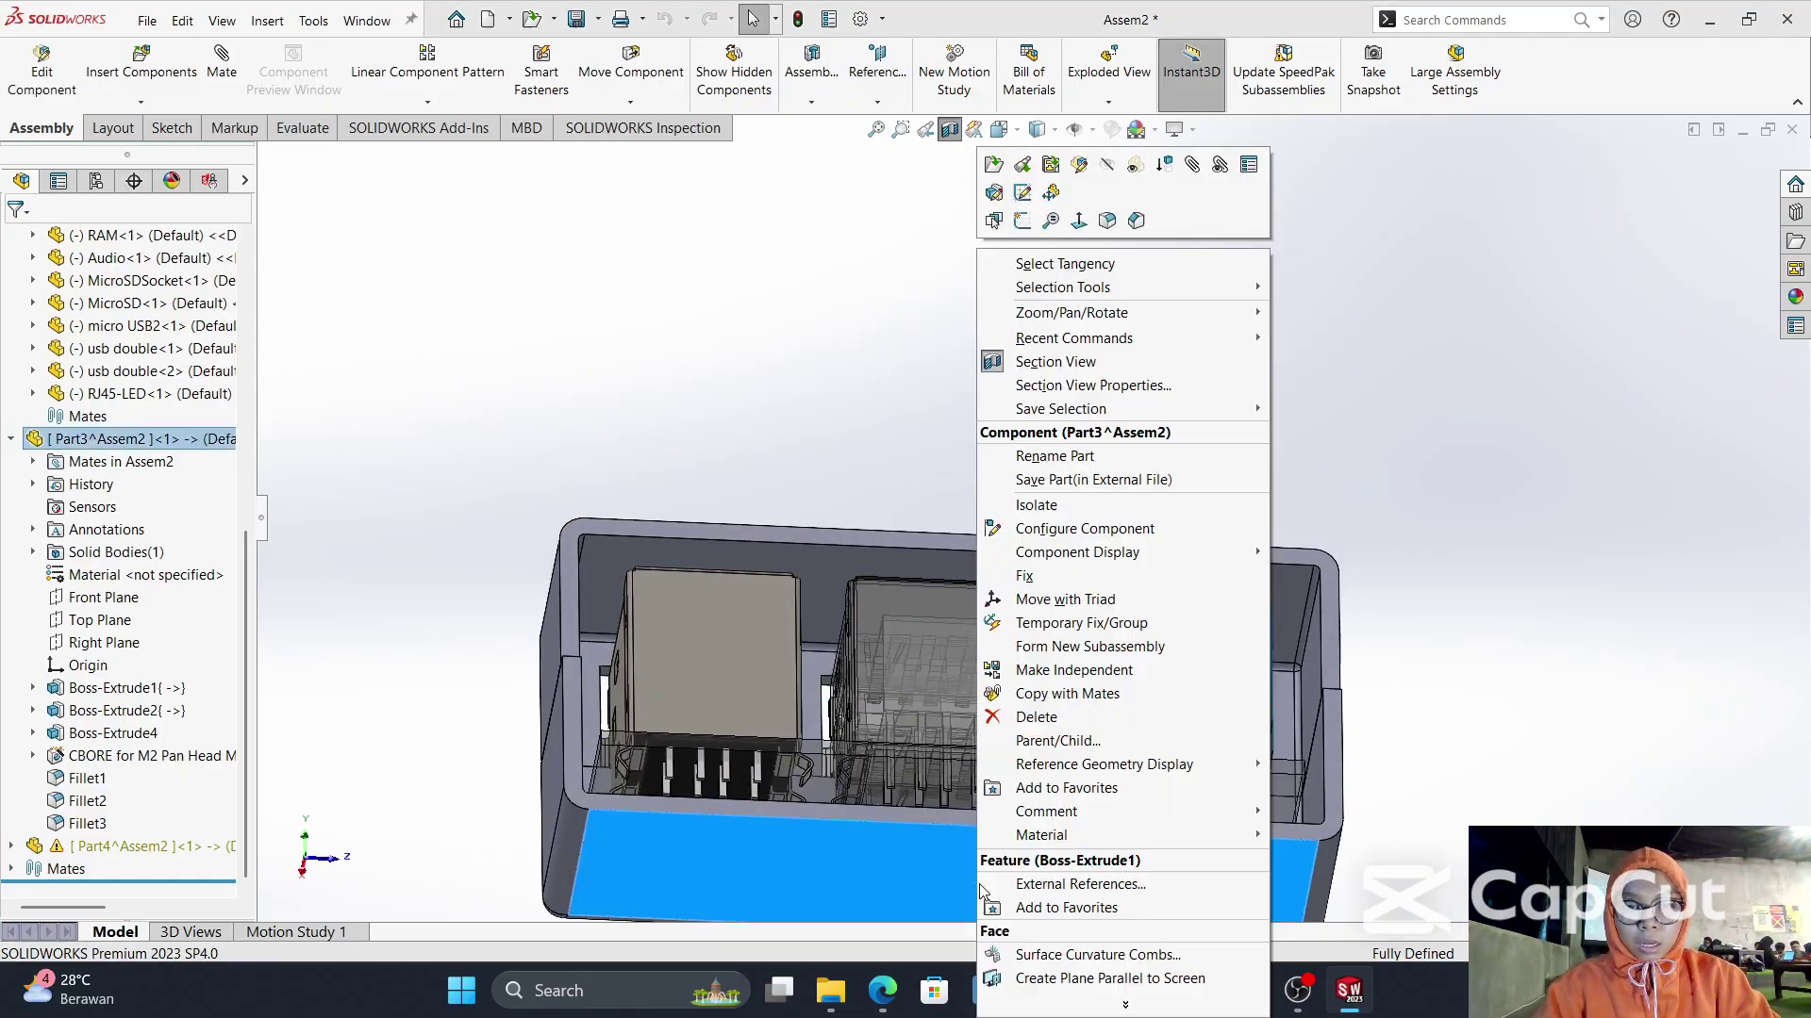
left_click(1022, 193)
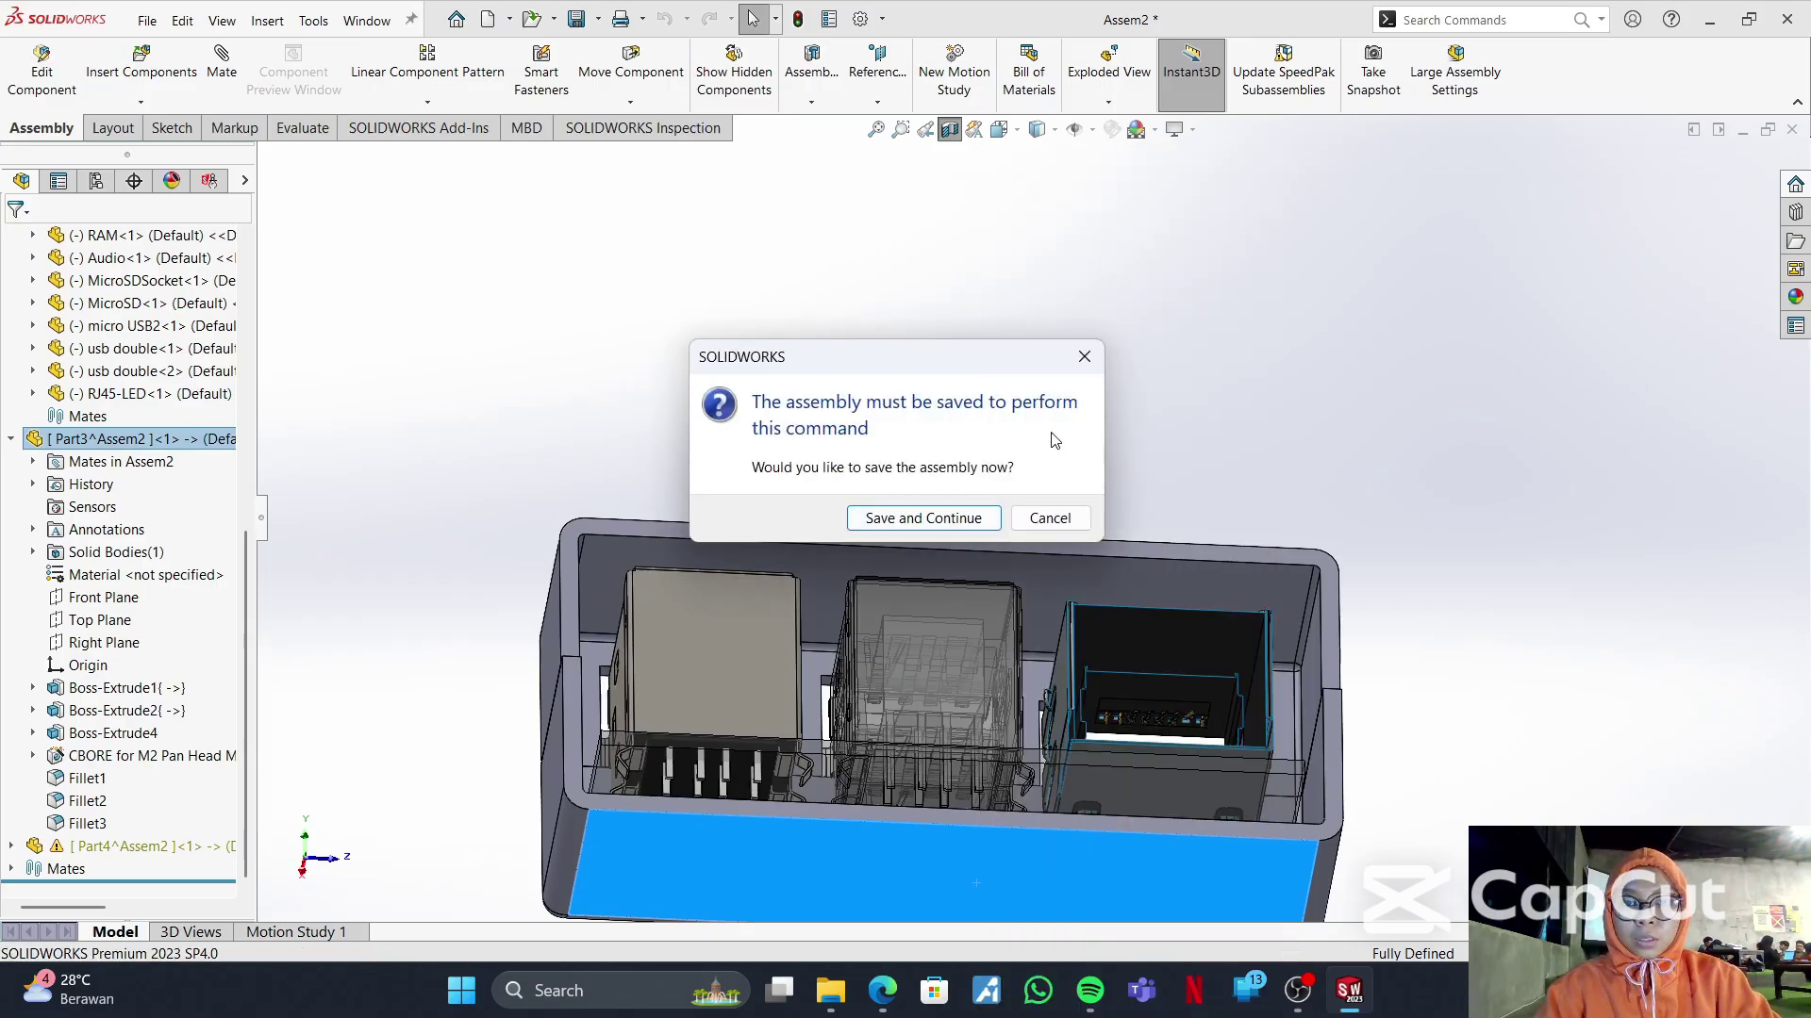
left_click(1082, 354)
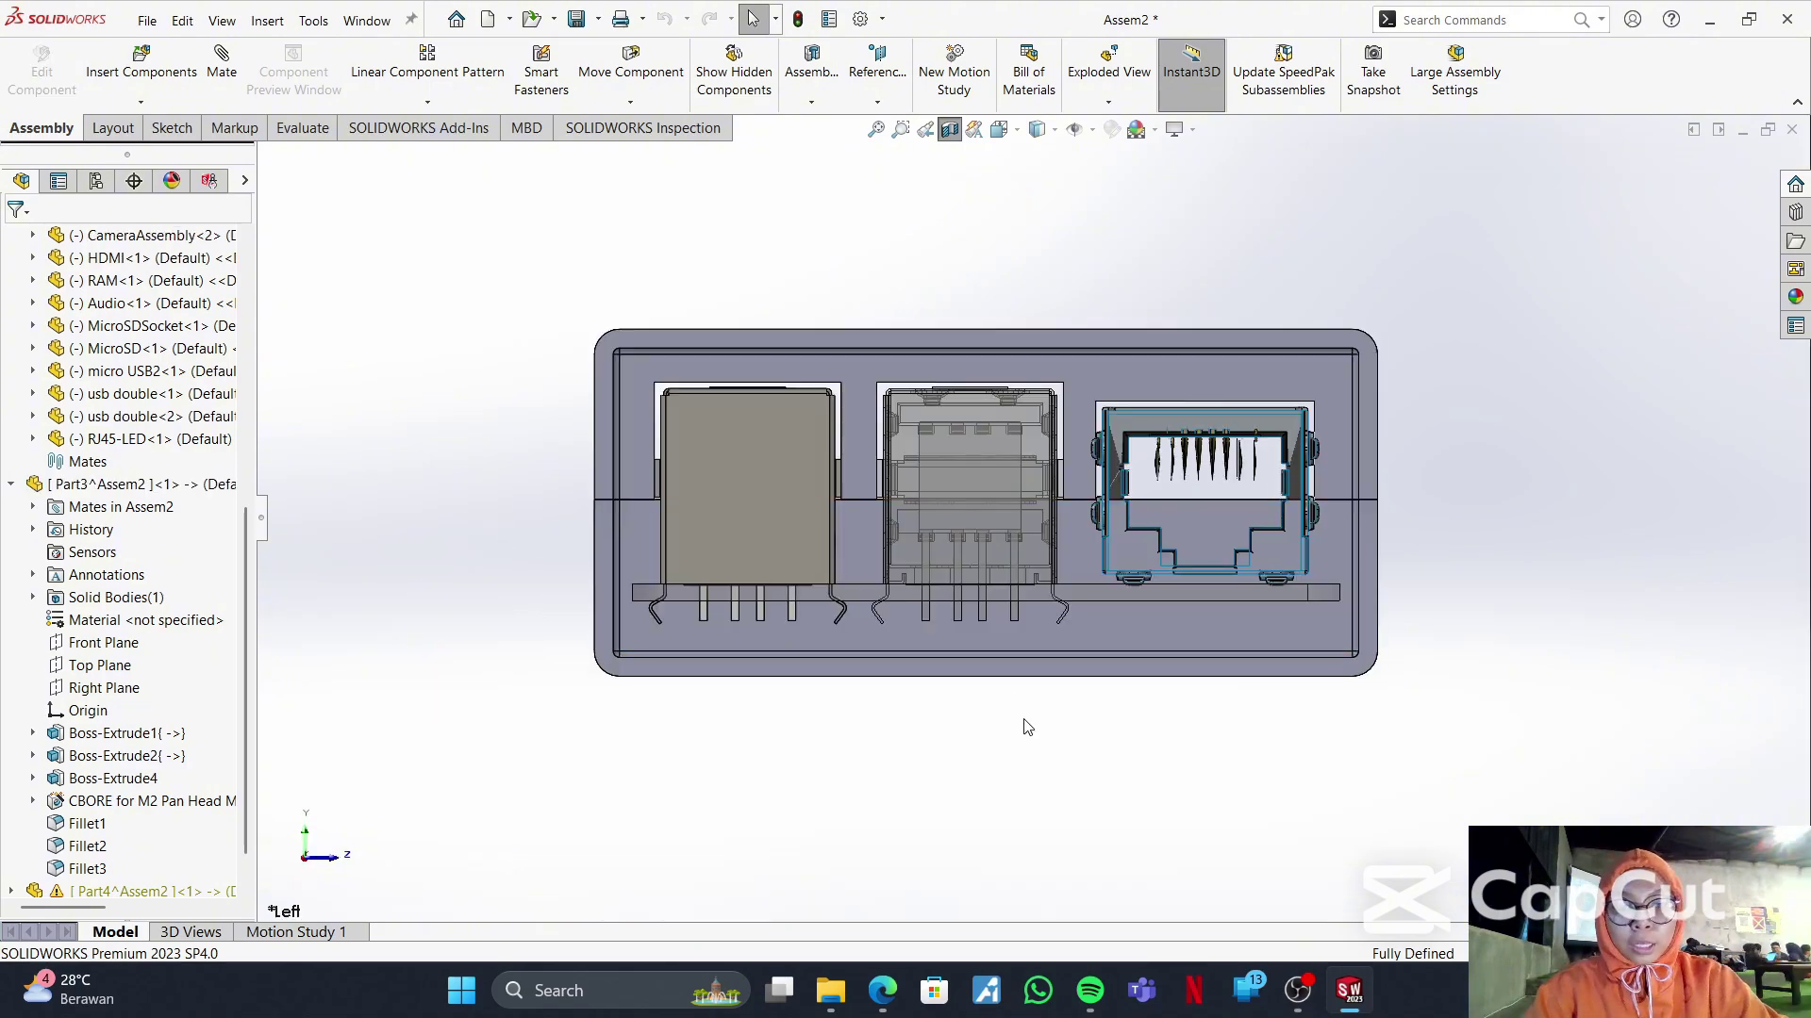
- Open the lower enclosure half for in-context editing within the assembly
middle_click_drag(1026, 725, 1051, 824)
left_click(1049, 861)
right_click(1048, 862)
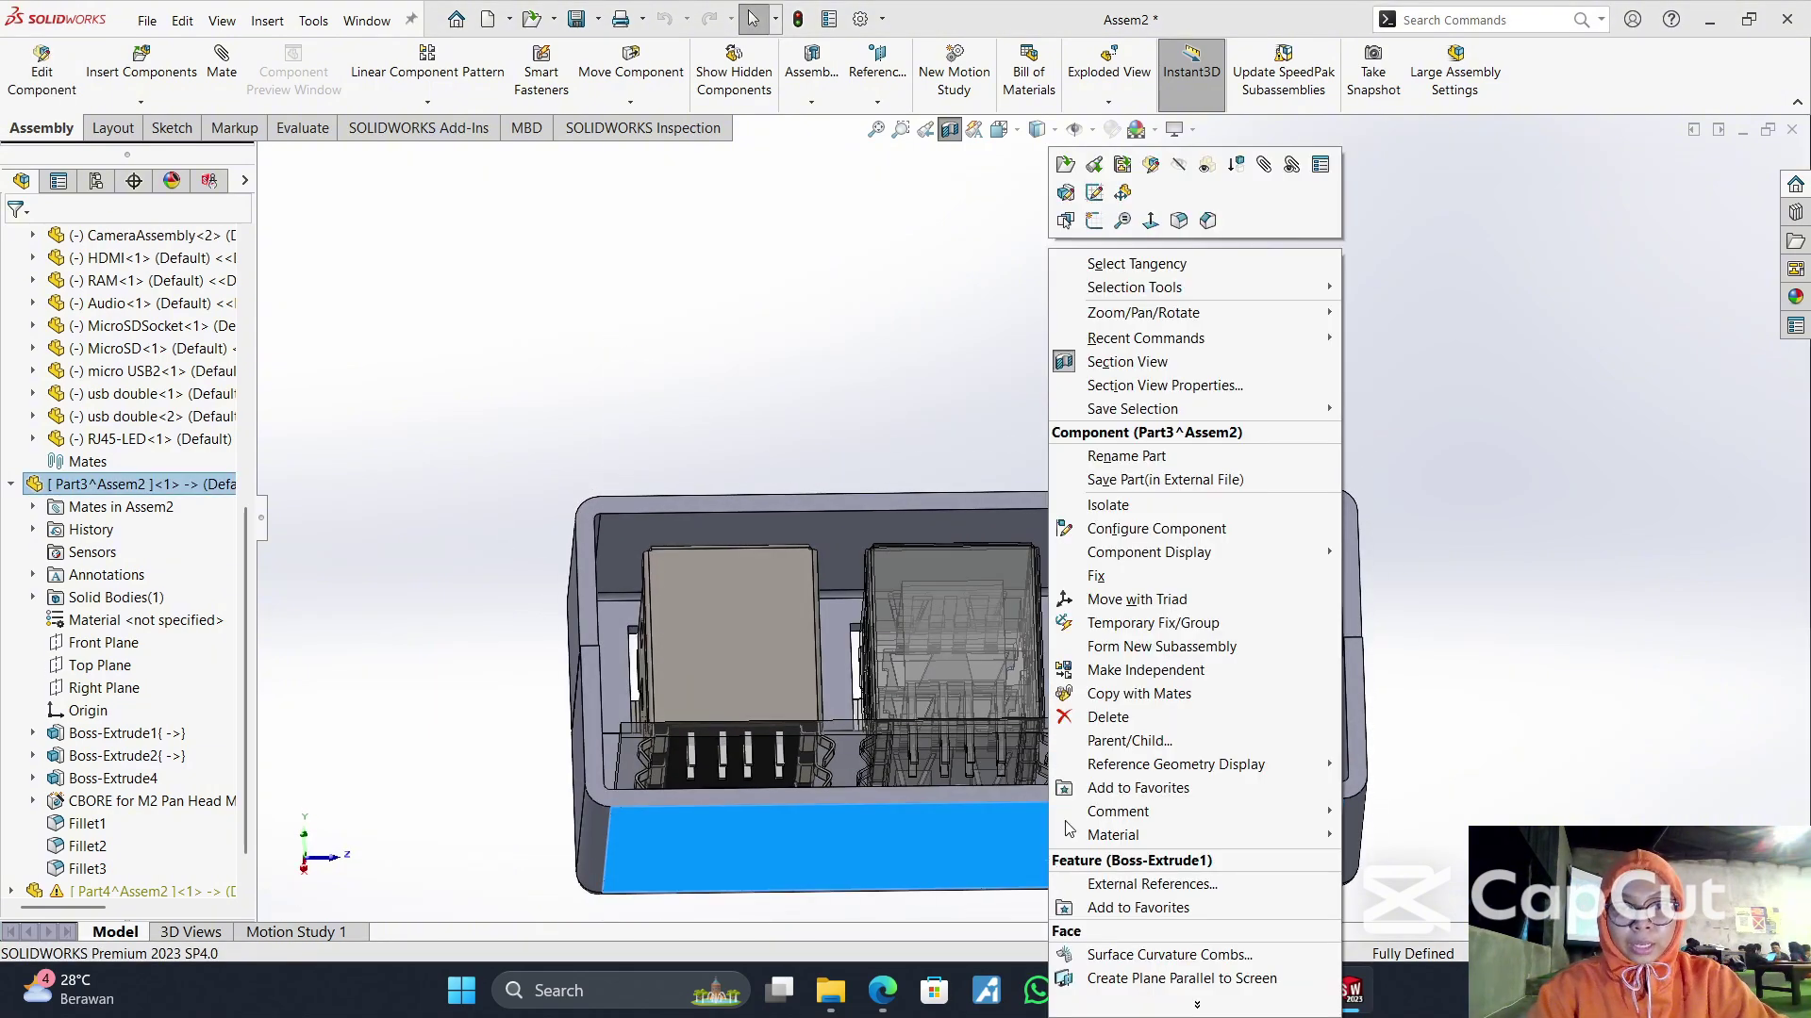
left_click(1094, 192)
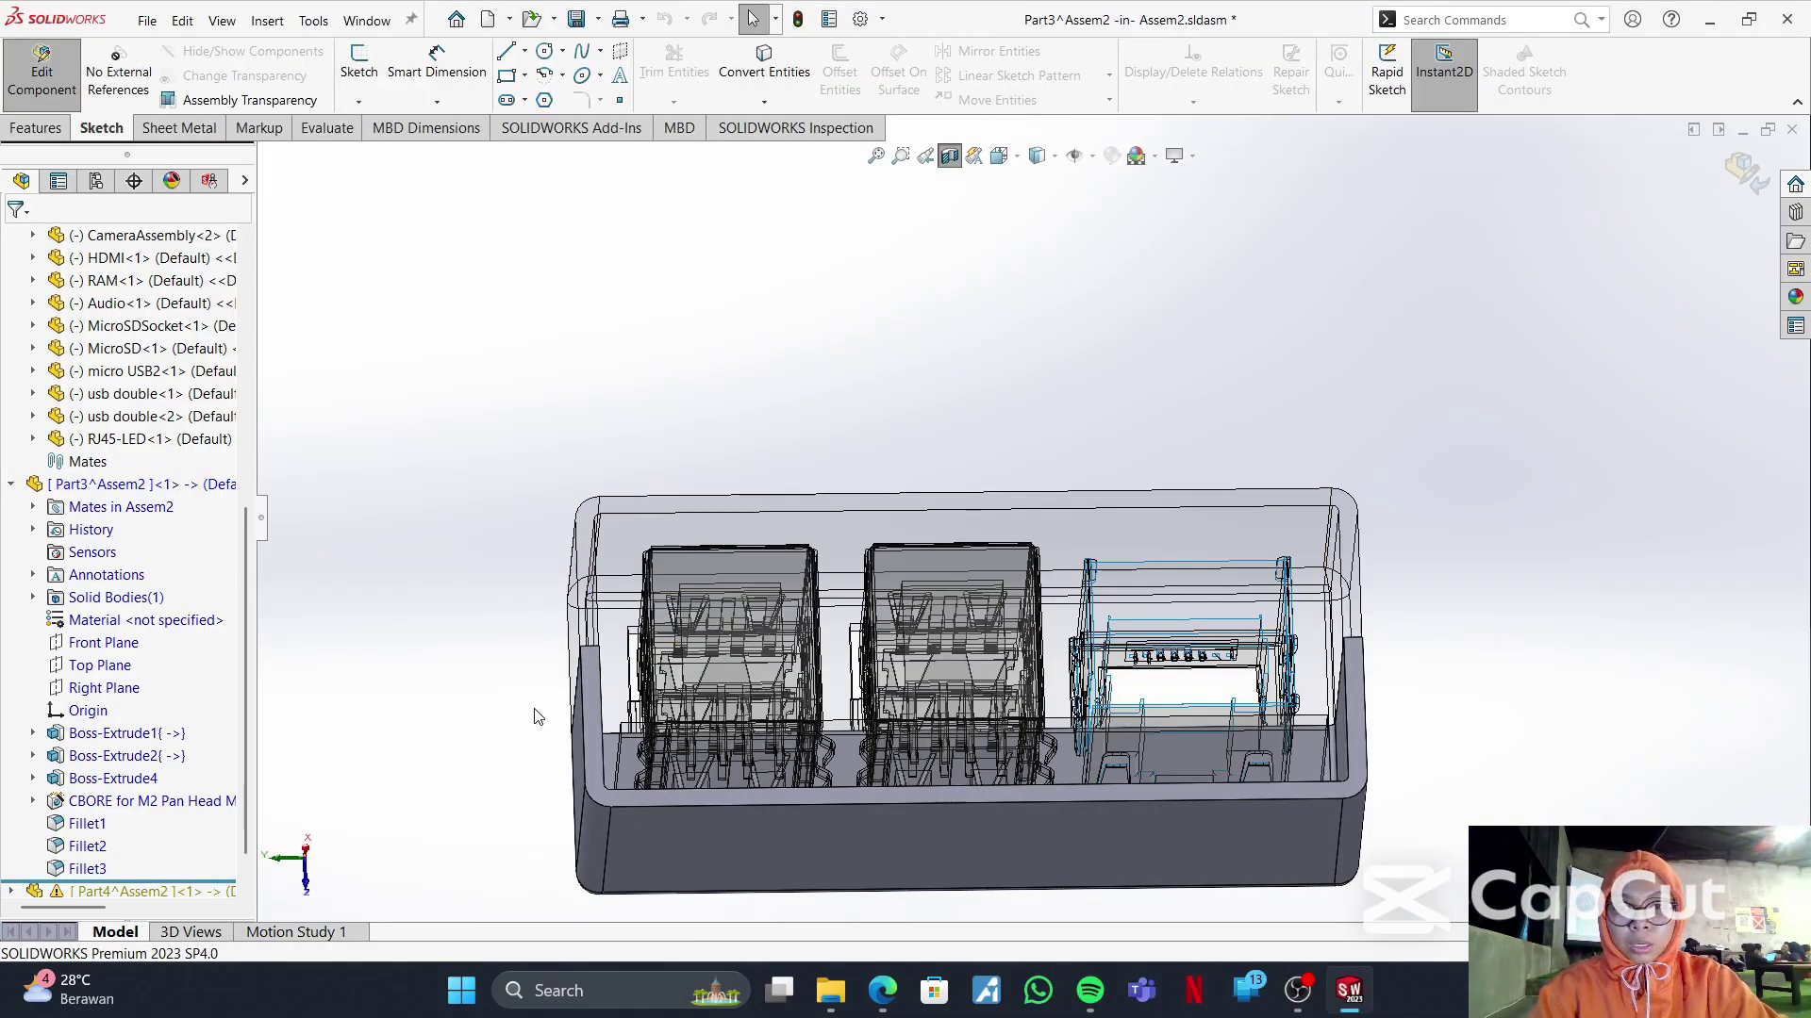
- Start a sketch on the lower half's outer end face below the Ethernet and USB ports
middle_click_drag(536, 717, 908, 744)
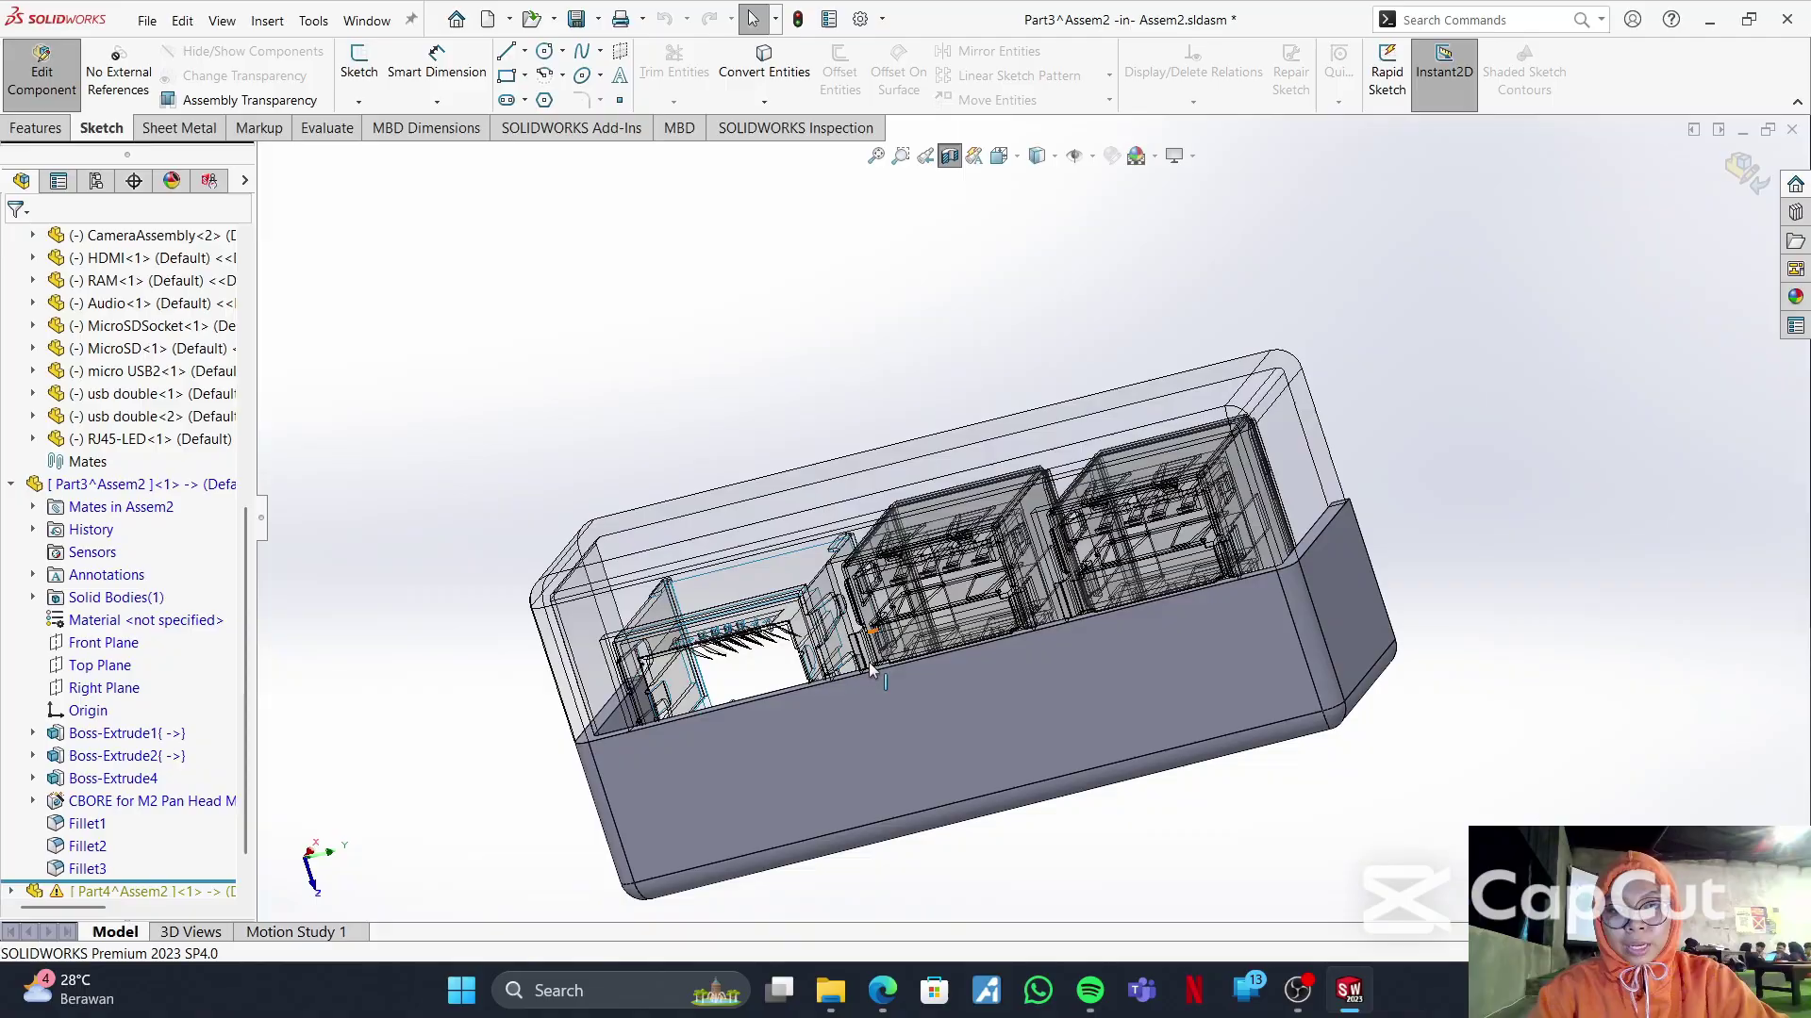
left_click(908, 745)
left_click(998, 681)
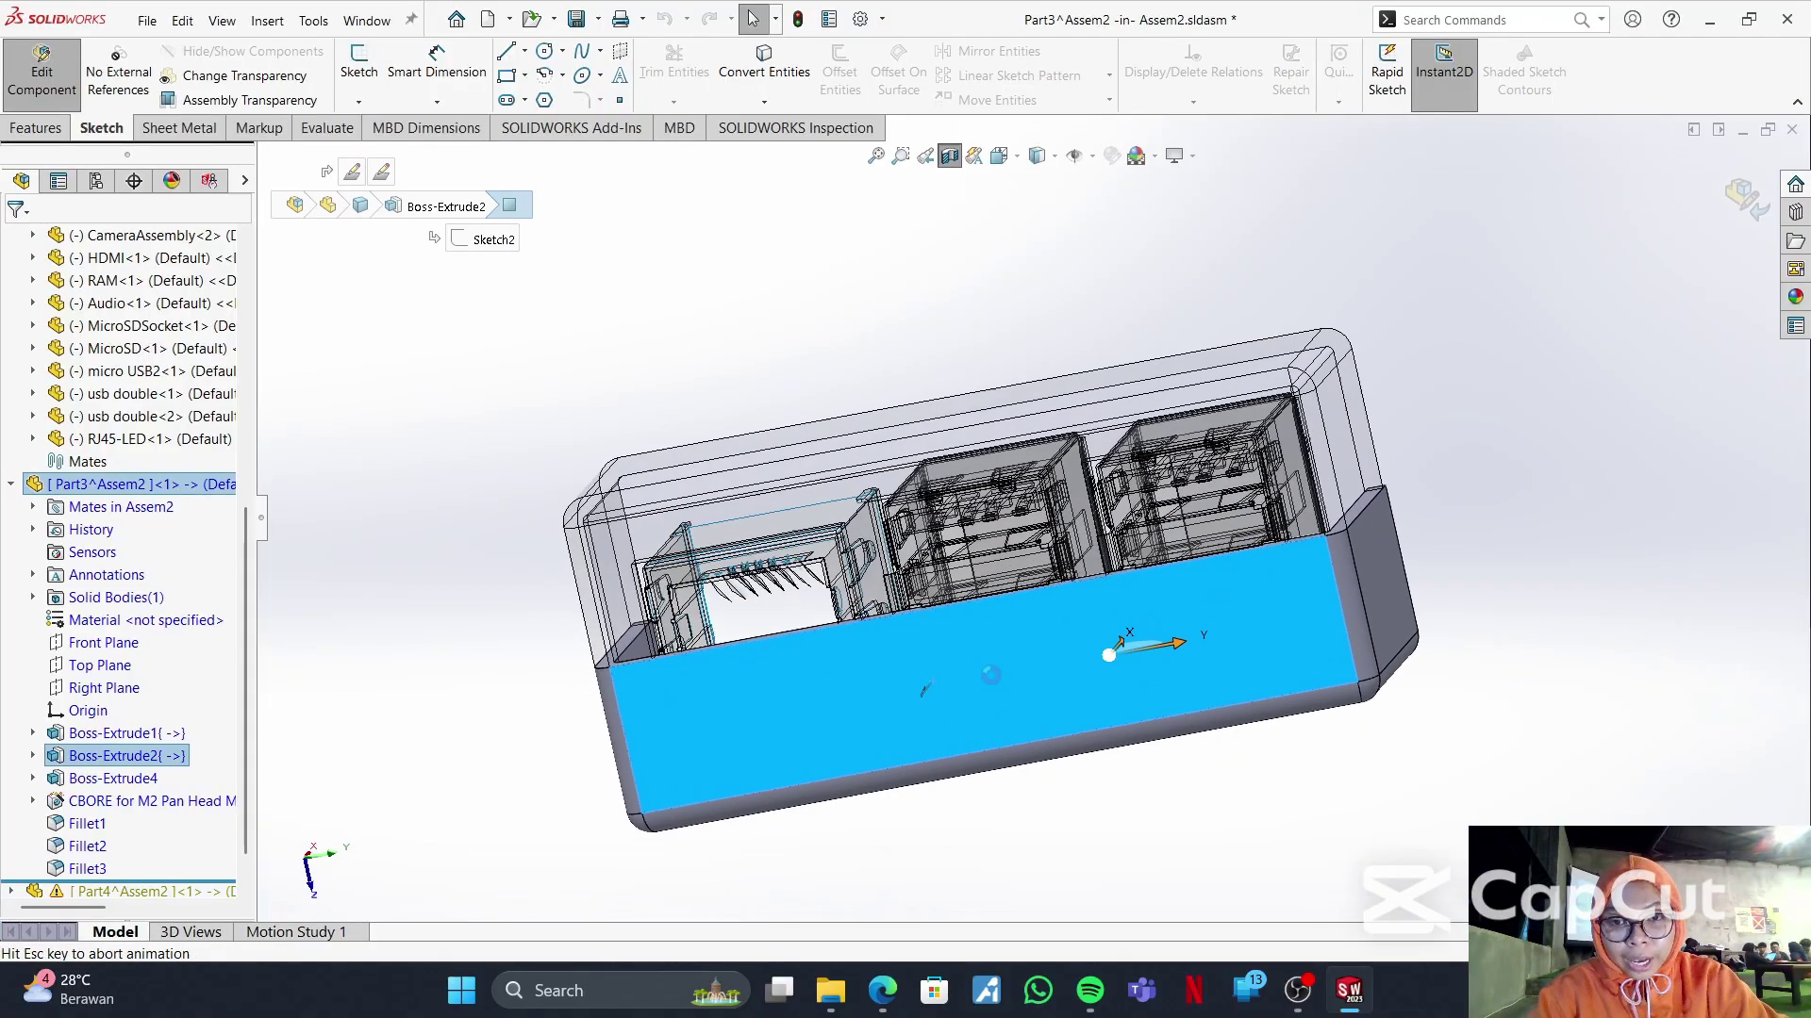
left_click(507, 556)
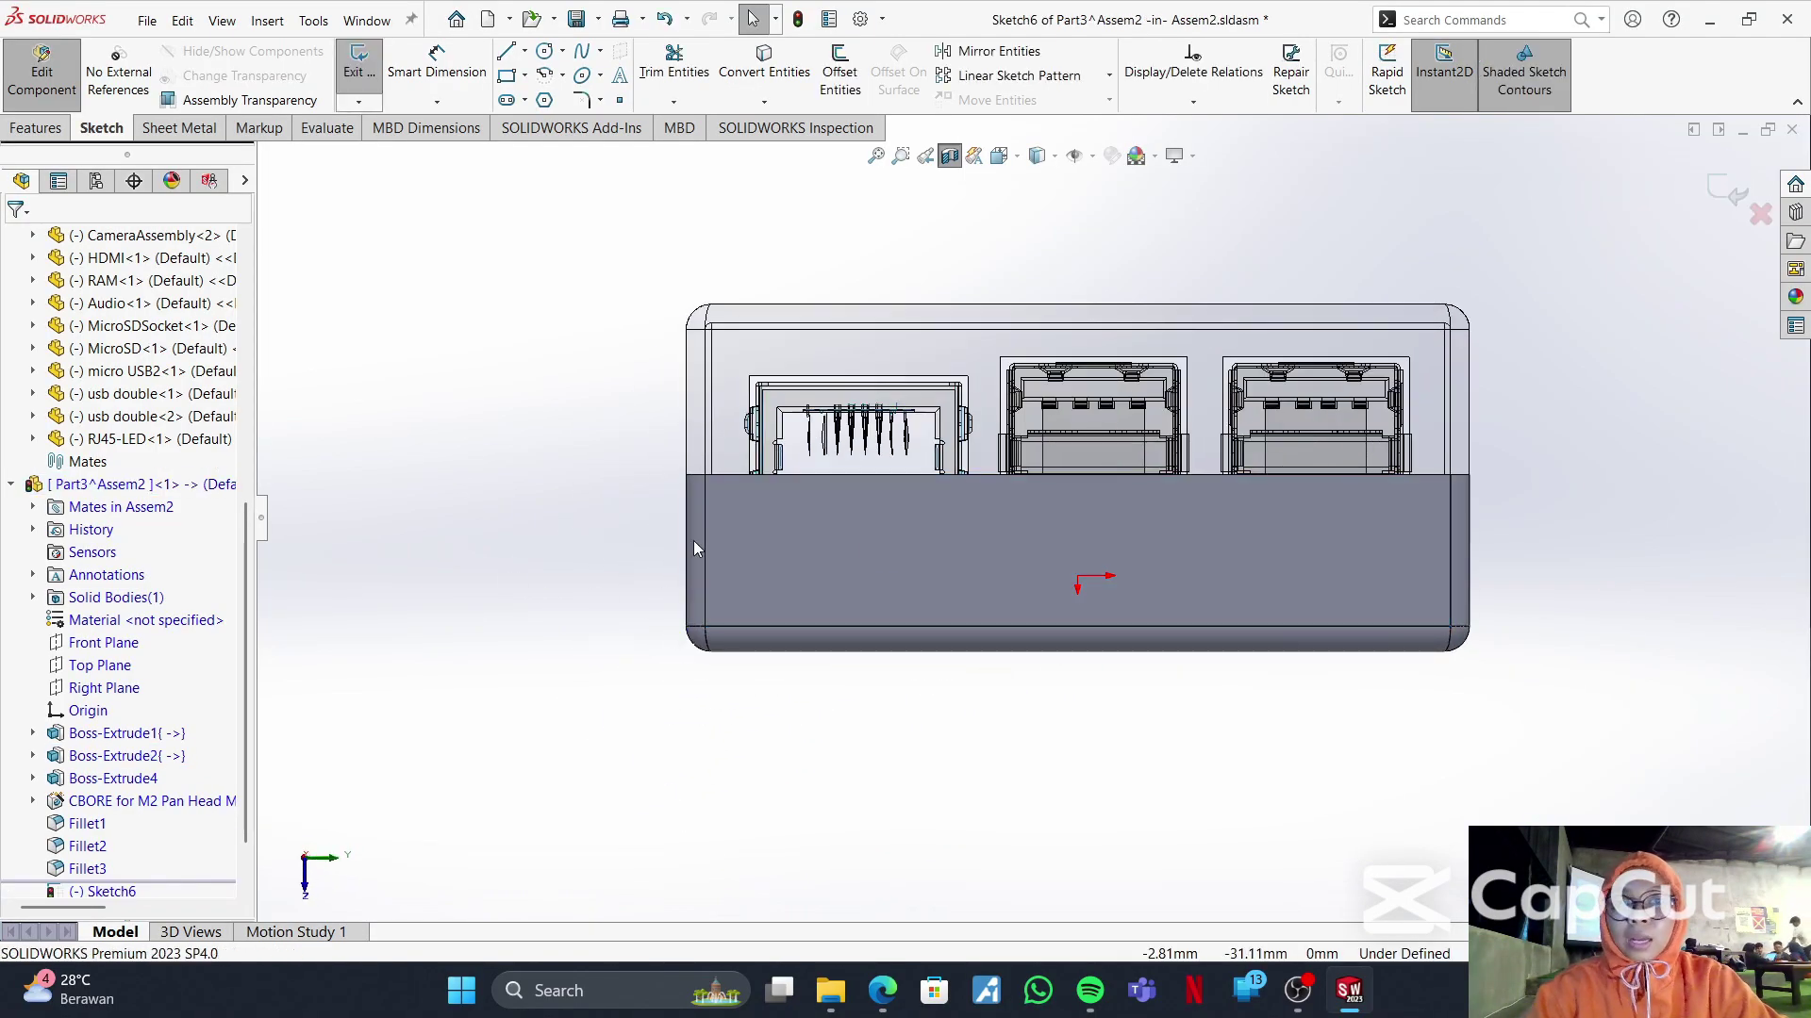
- Sketch a corner rectangle about 17.65 by 6.71 mm below the Ethernet opening, starting where the opening's outer side meets the lower half's upper edge
left_click(508, 76)
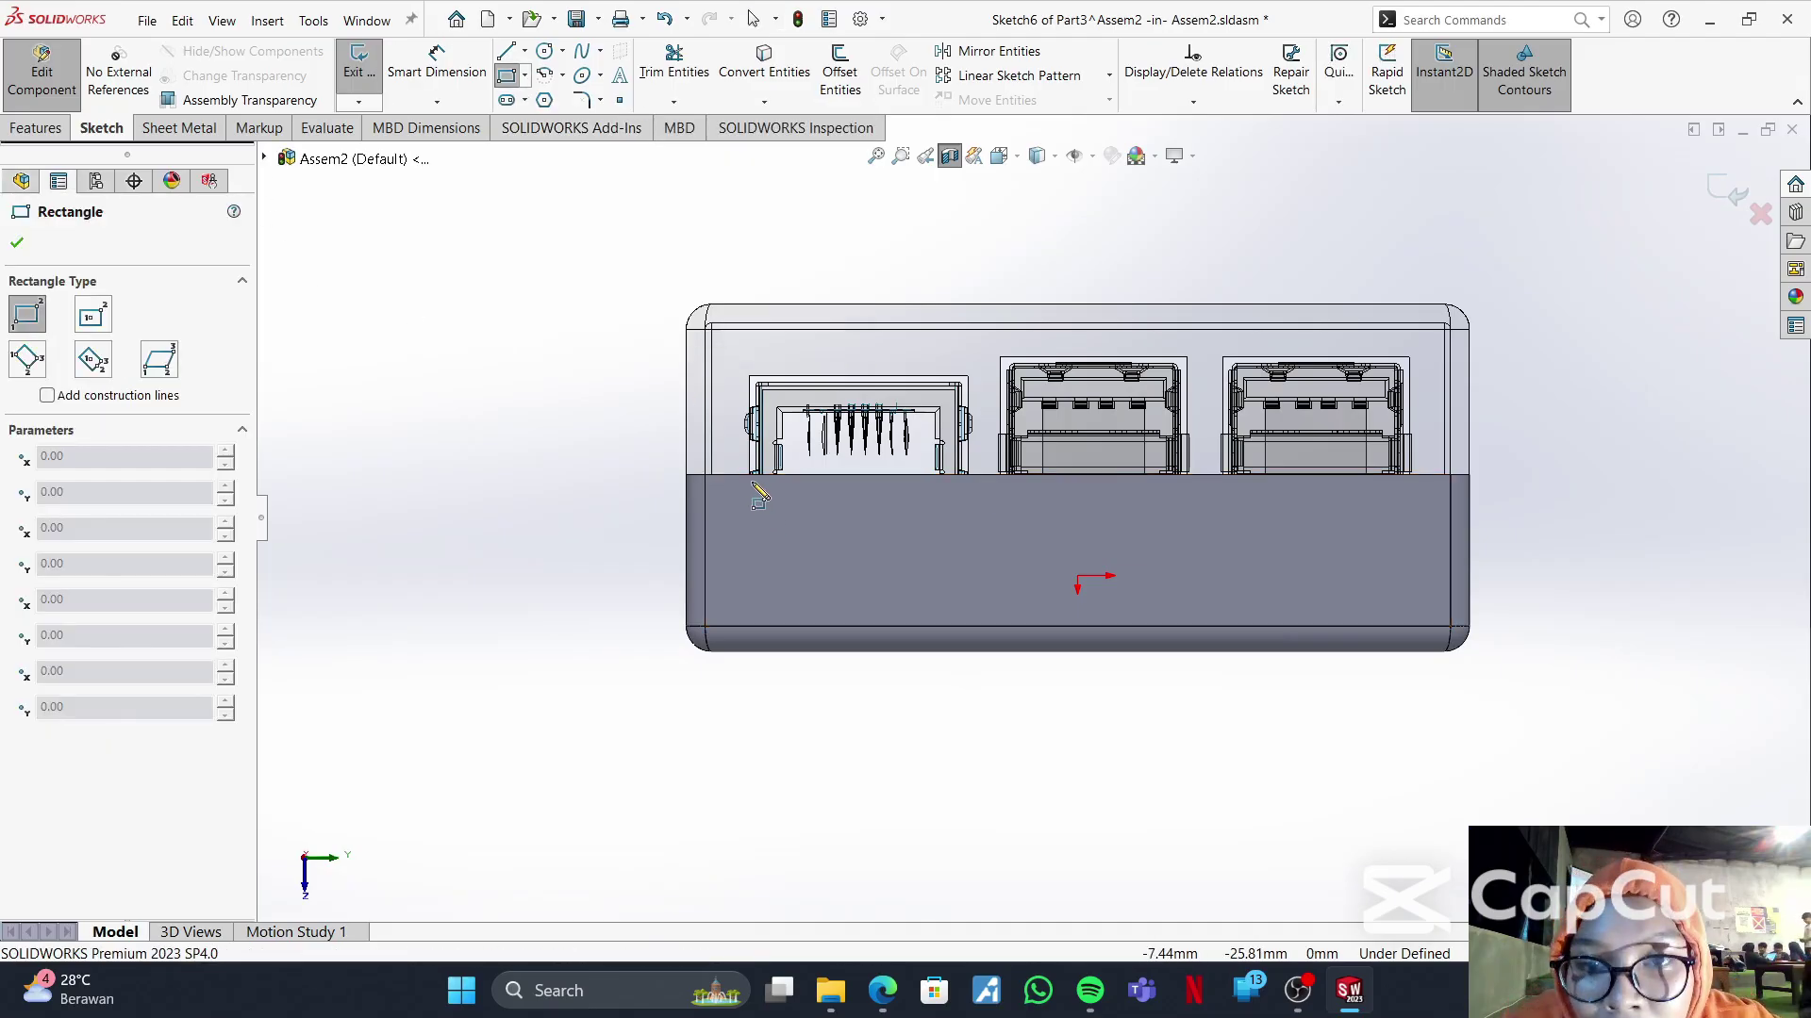
scroll(759, 495, "down", 10)
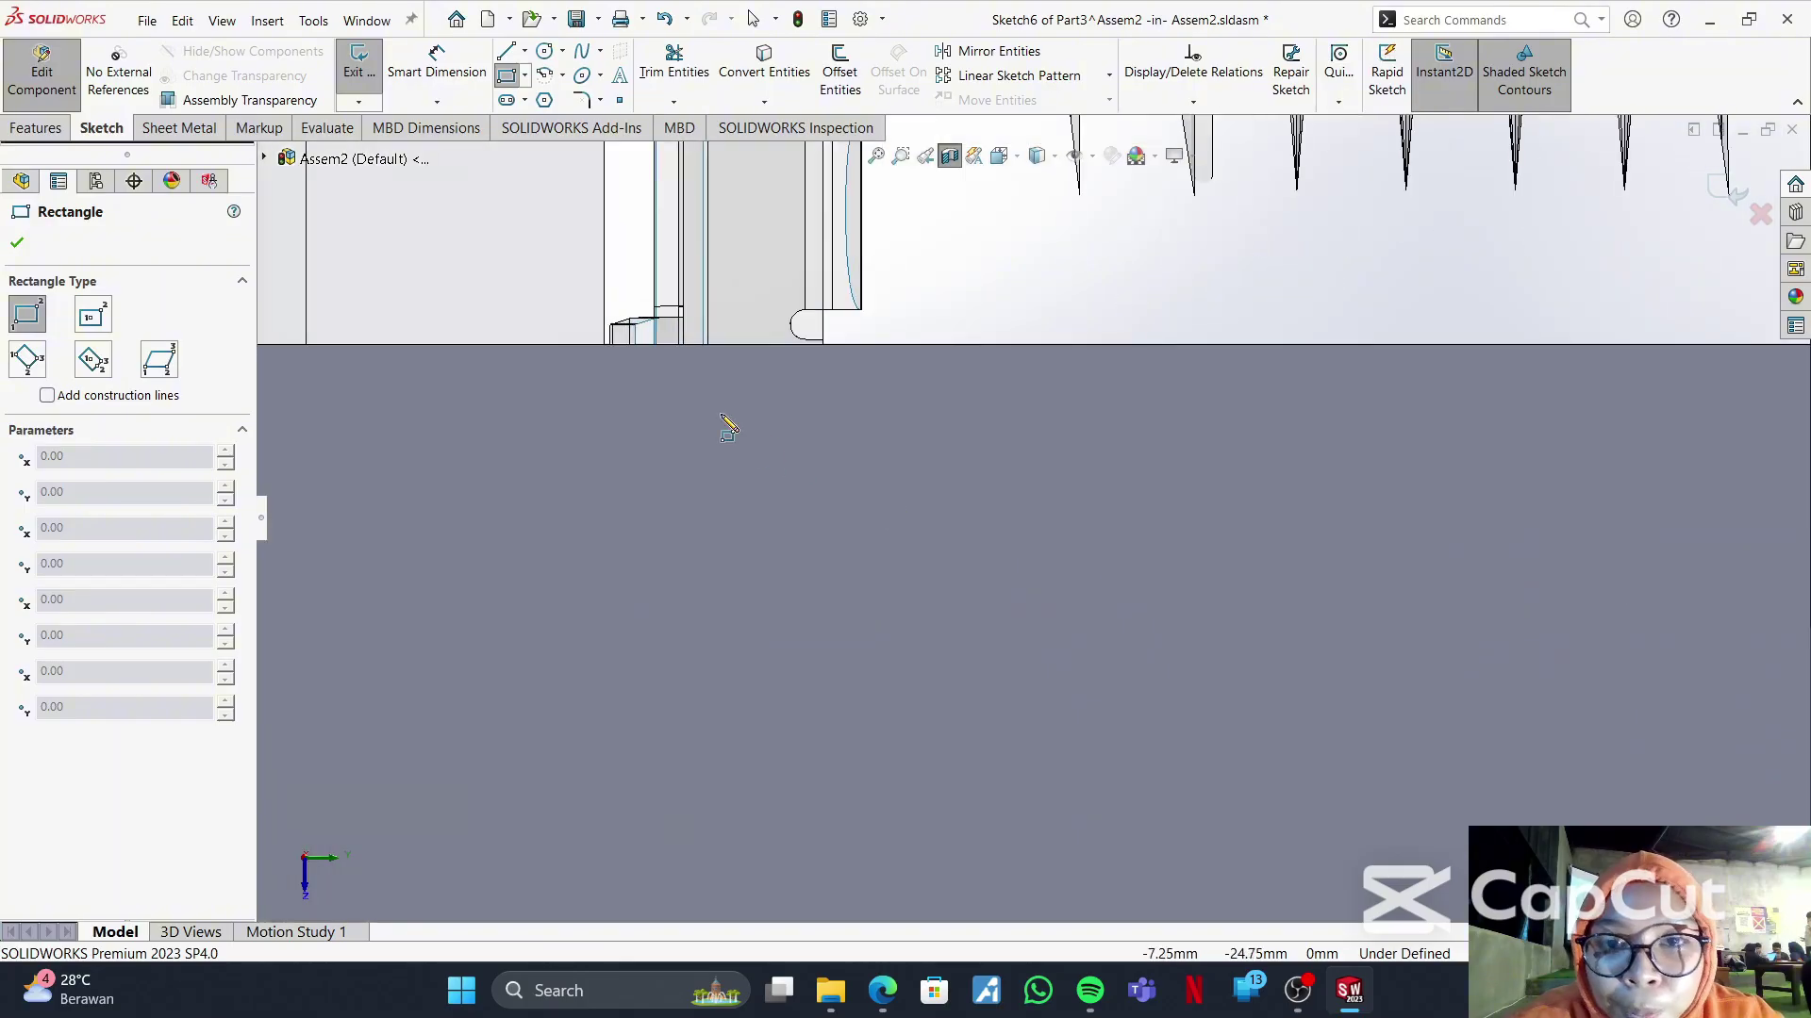
left_click(603, 345)
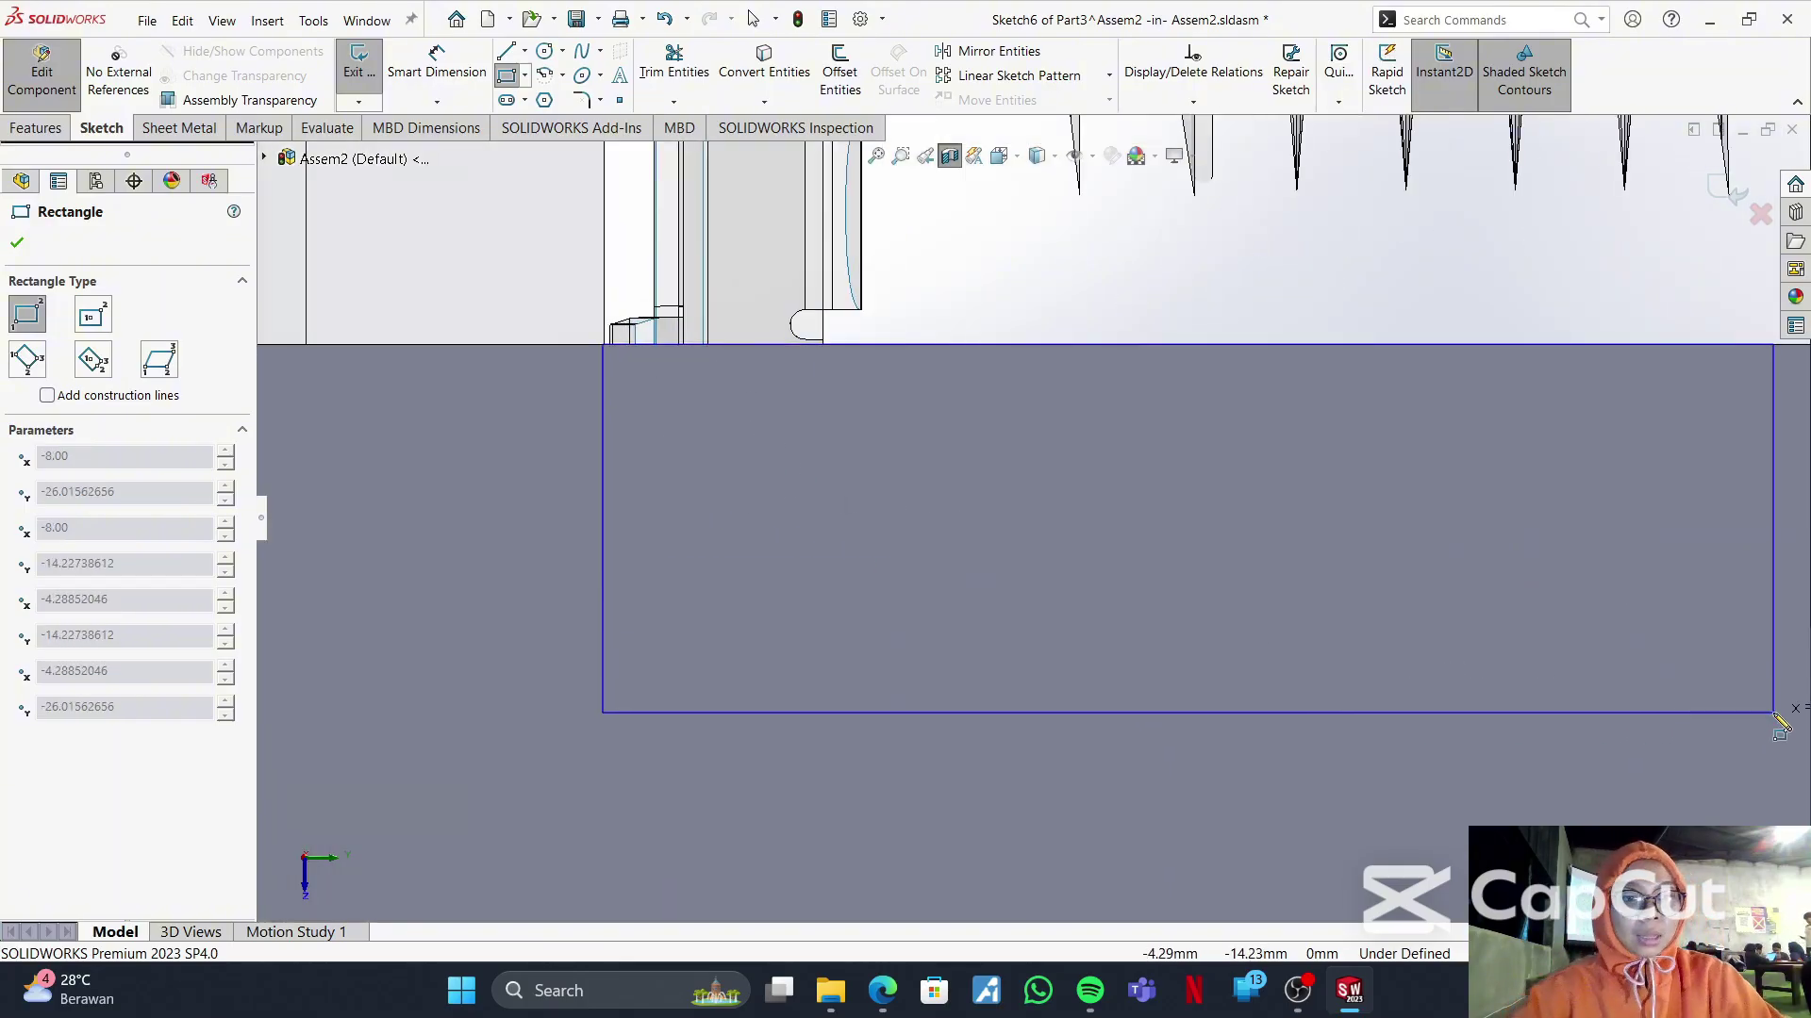
scroll(1780, 723, "down", 3)
scroll(1457, 608, "up", 6)
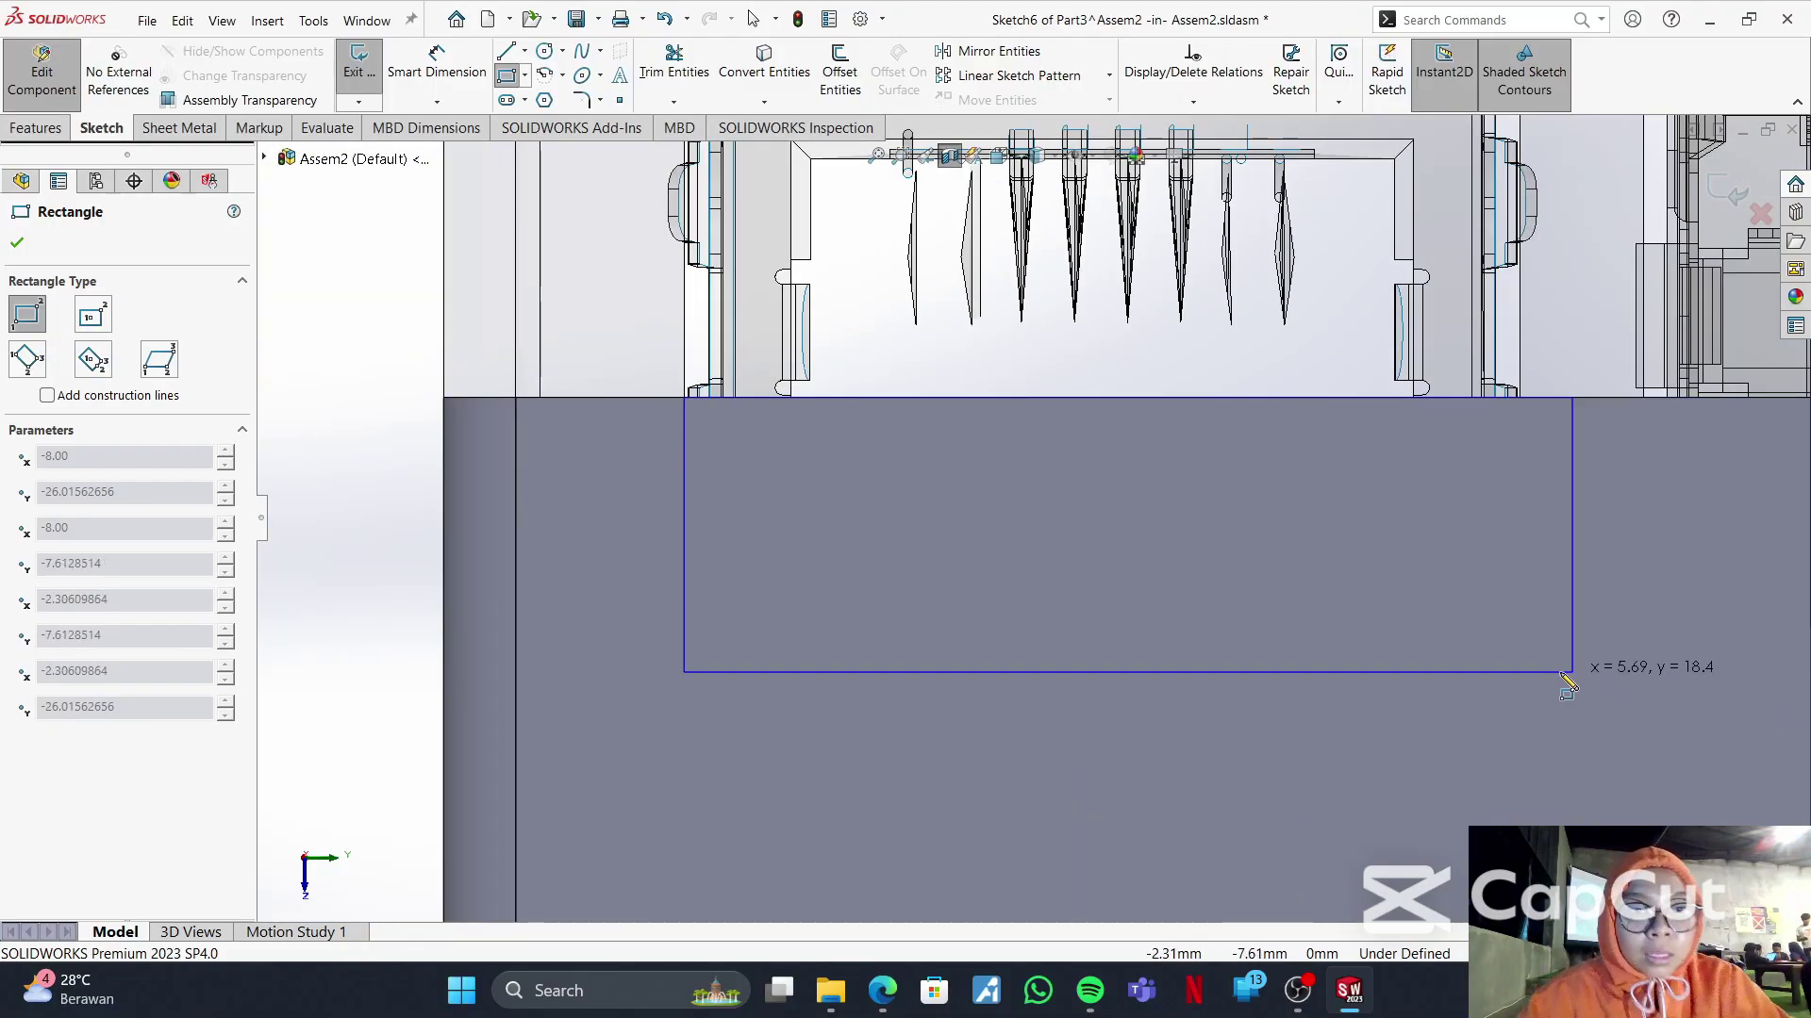
scroll(1537, 687, "up", 3)
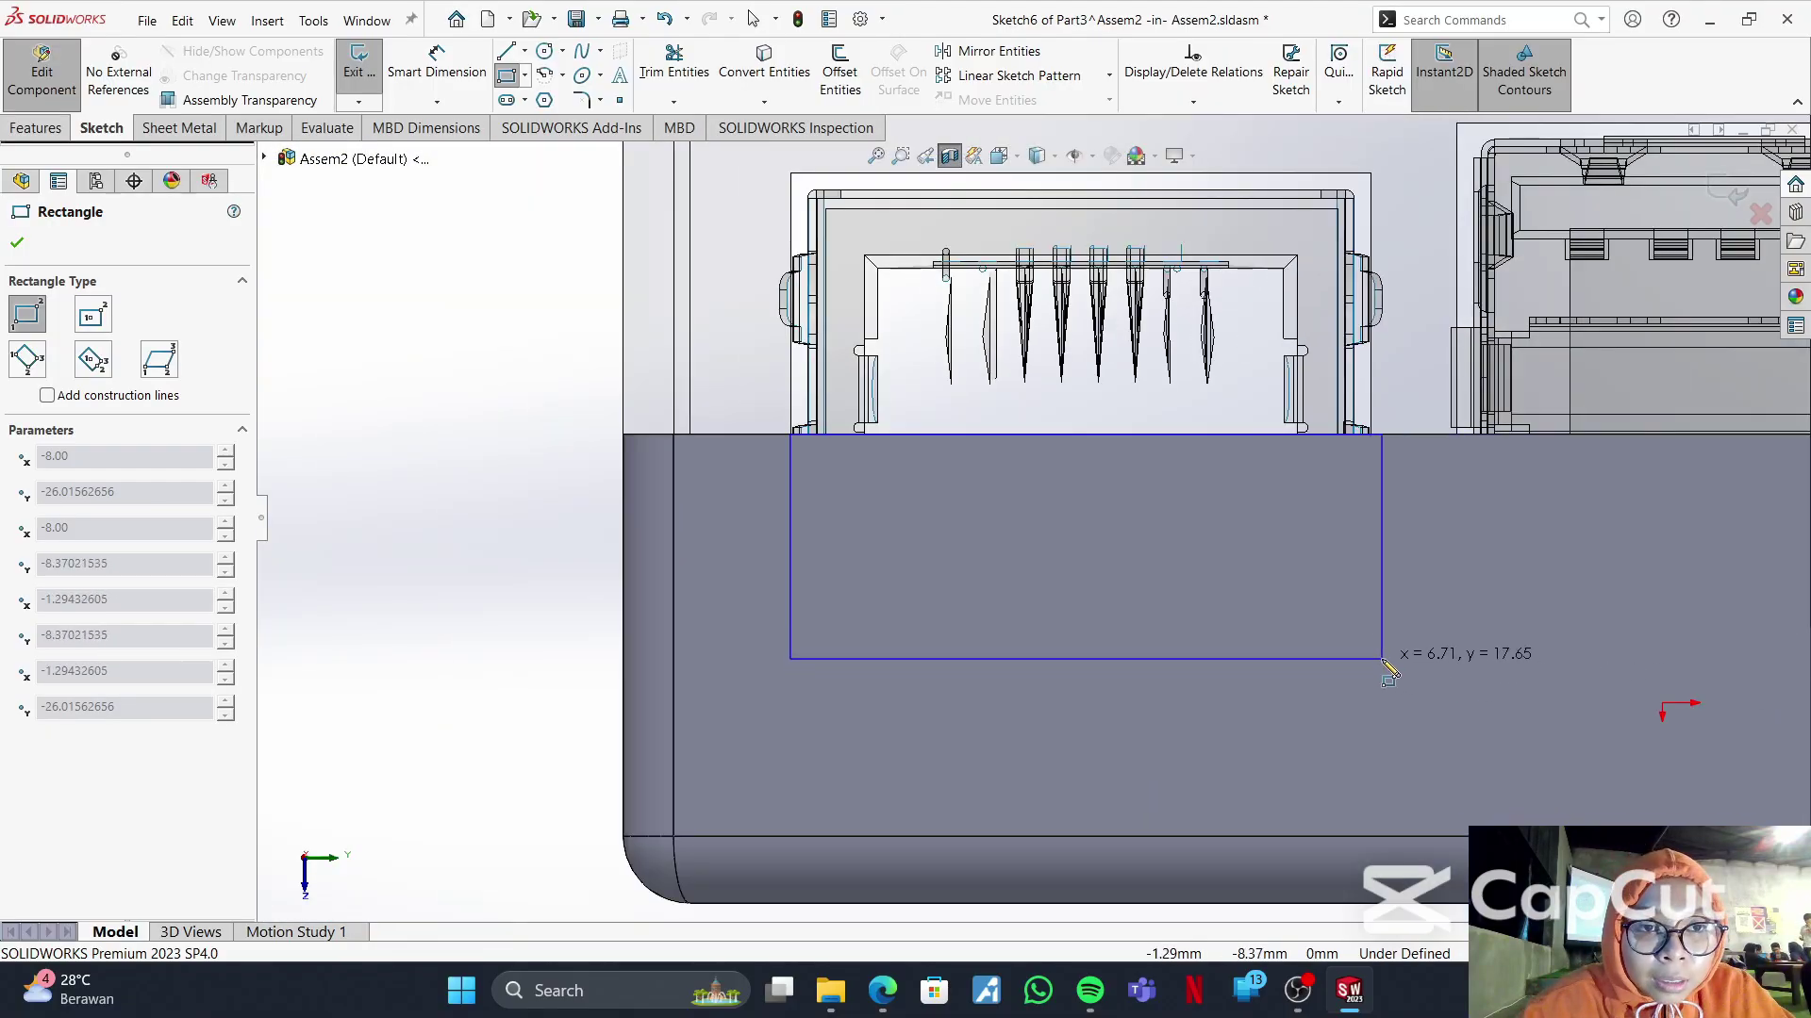
left_click(1382, 659)
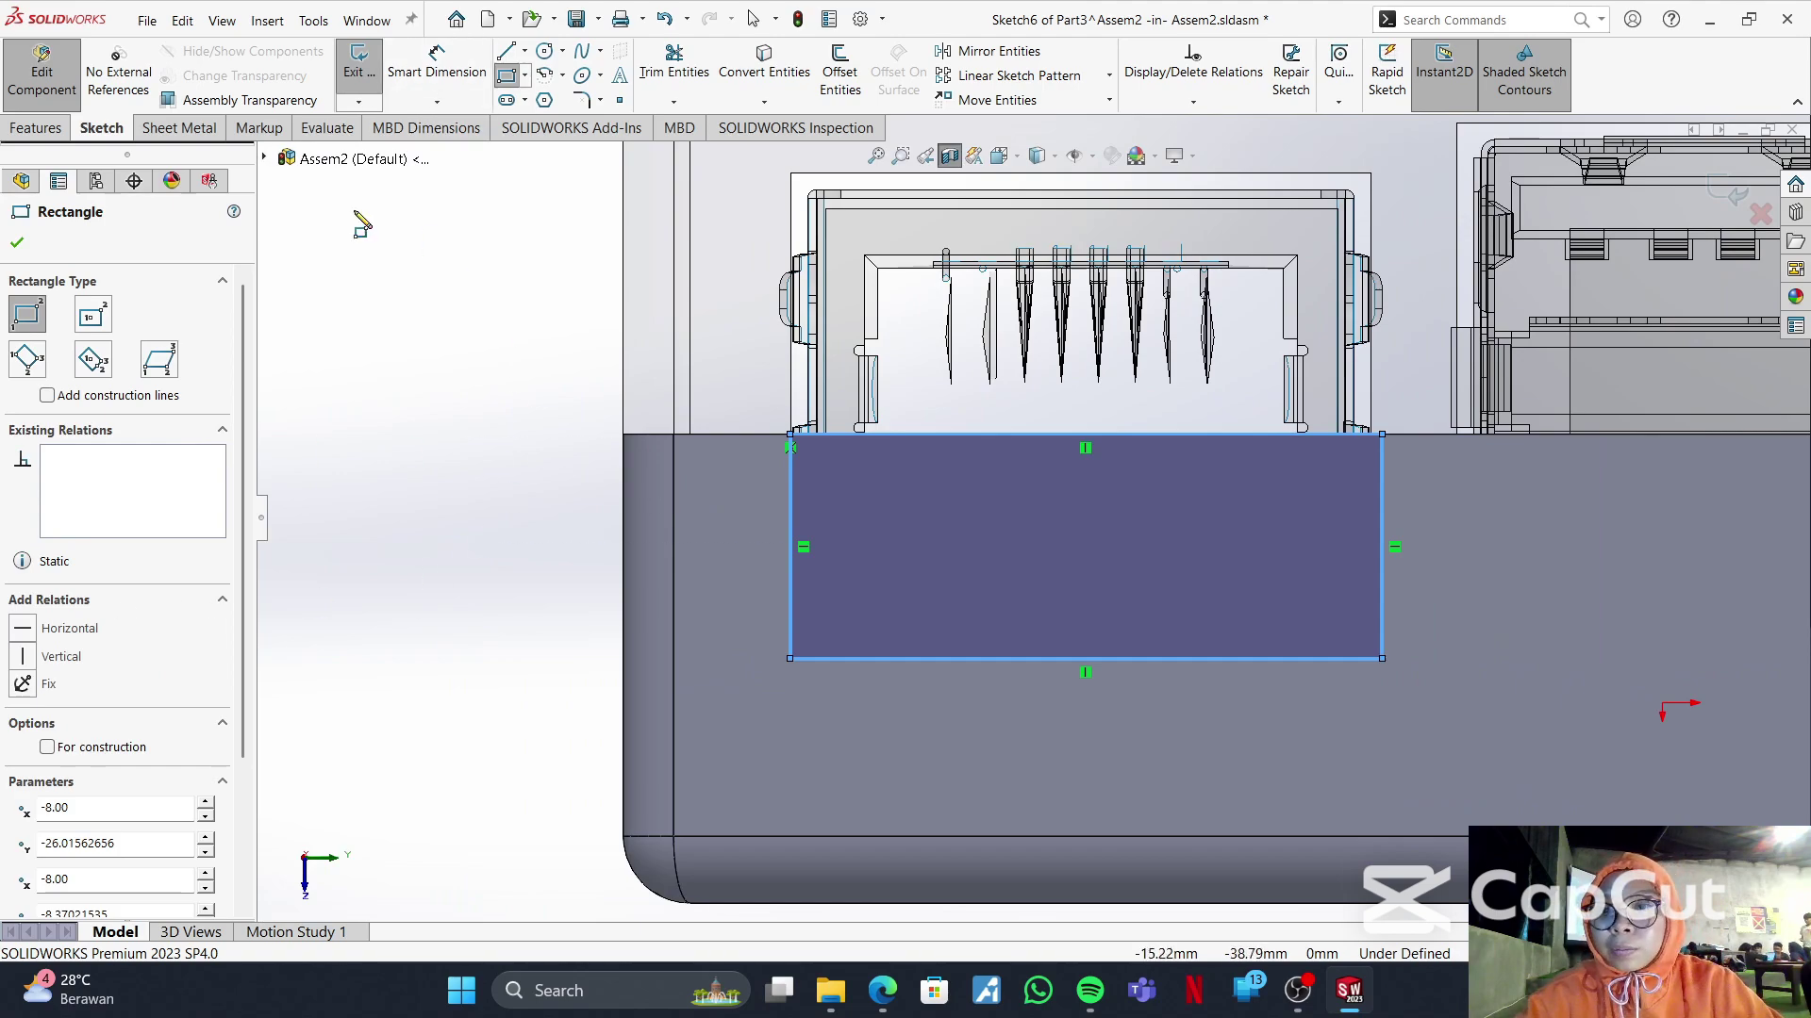
left_click(18, 243)
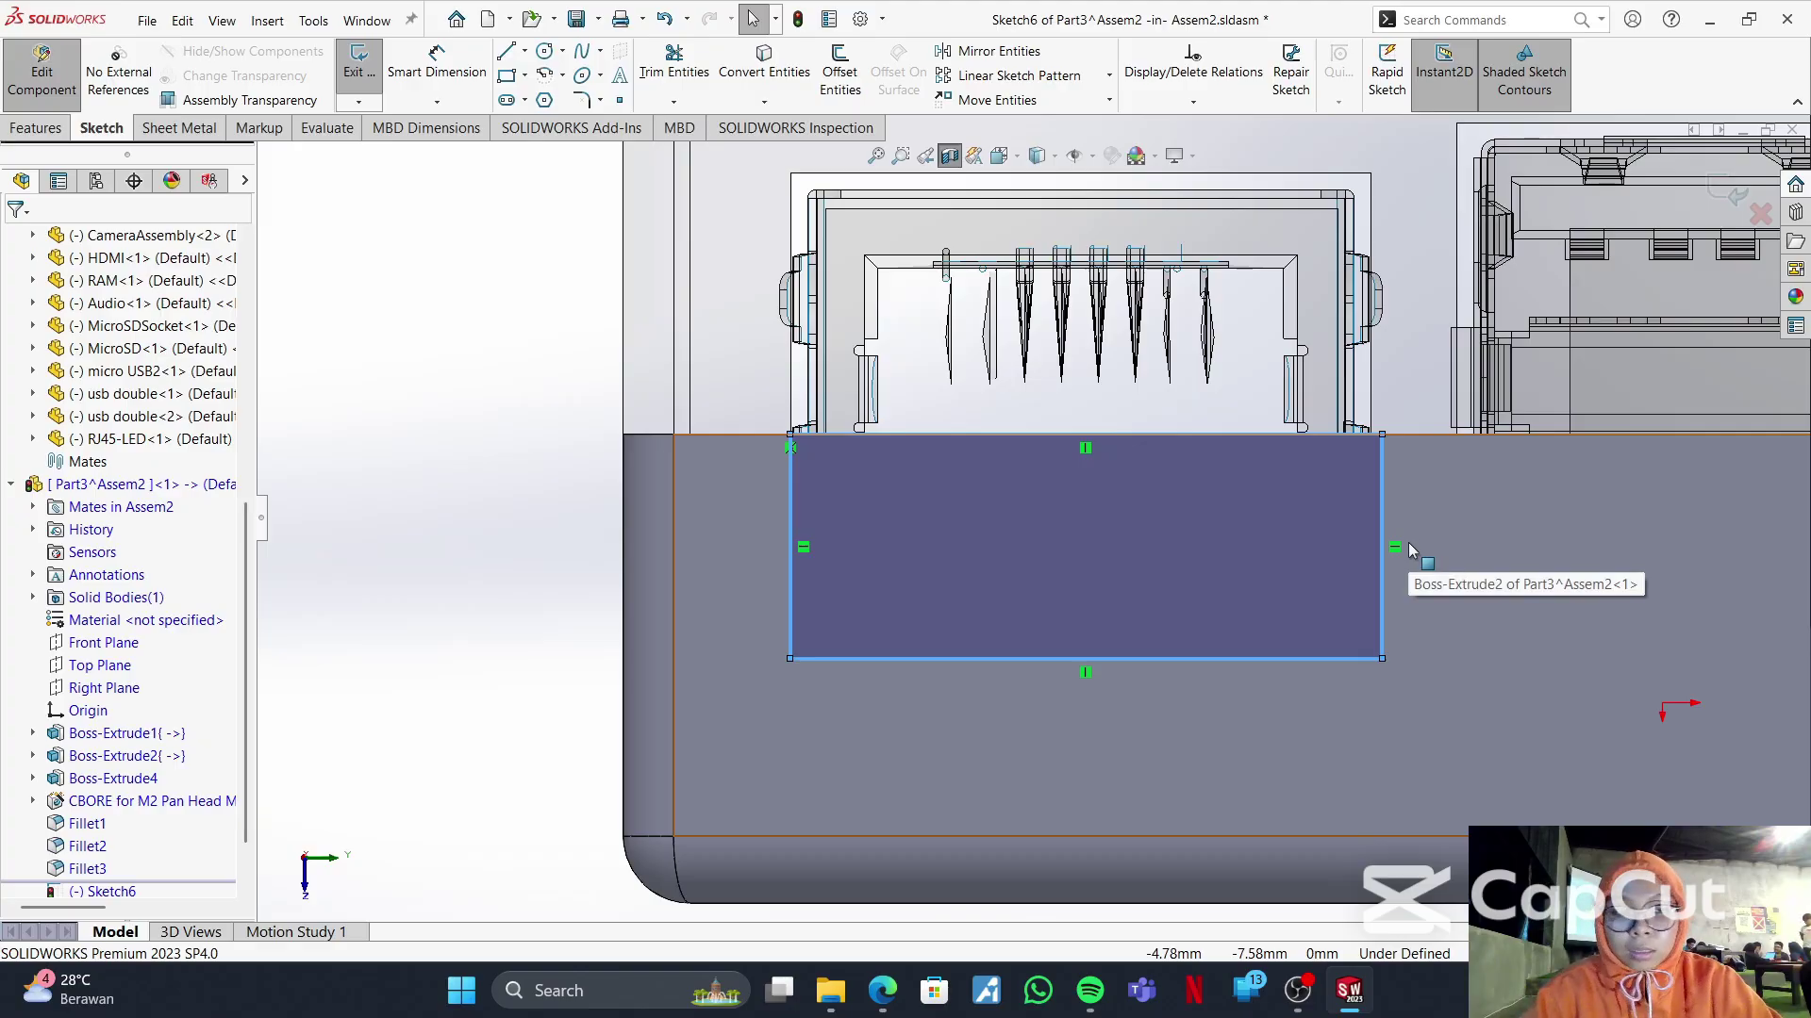
left_click(1381, 501)
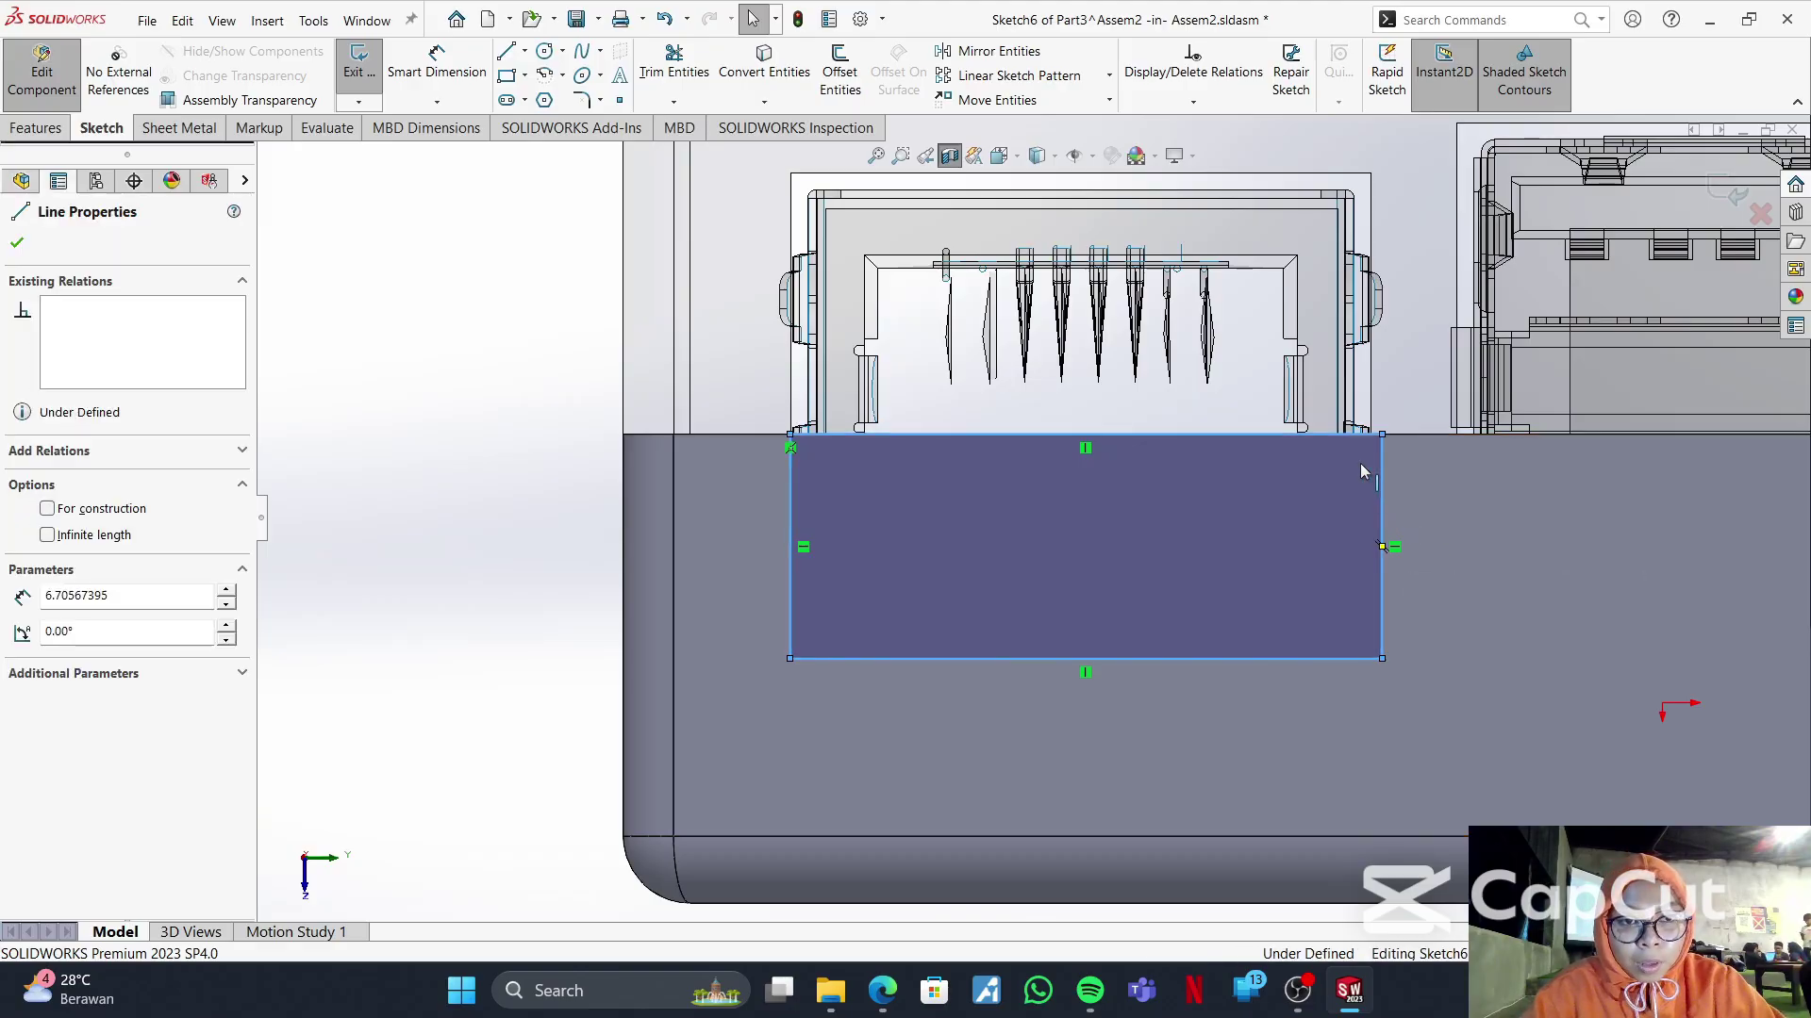
left_click(1360, 463, "ctrl")
left_click(1373, 411, "ctrl")
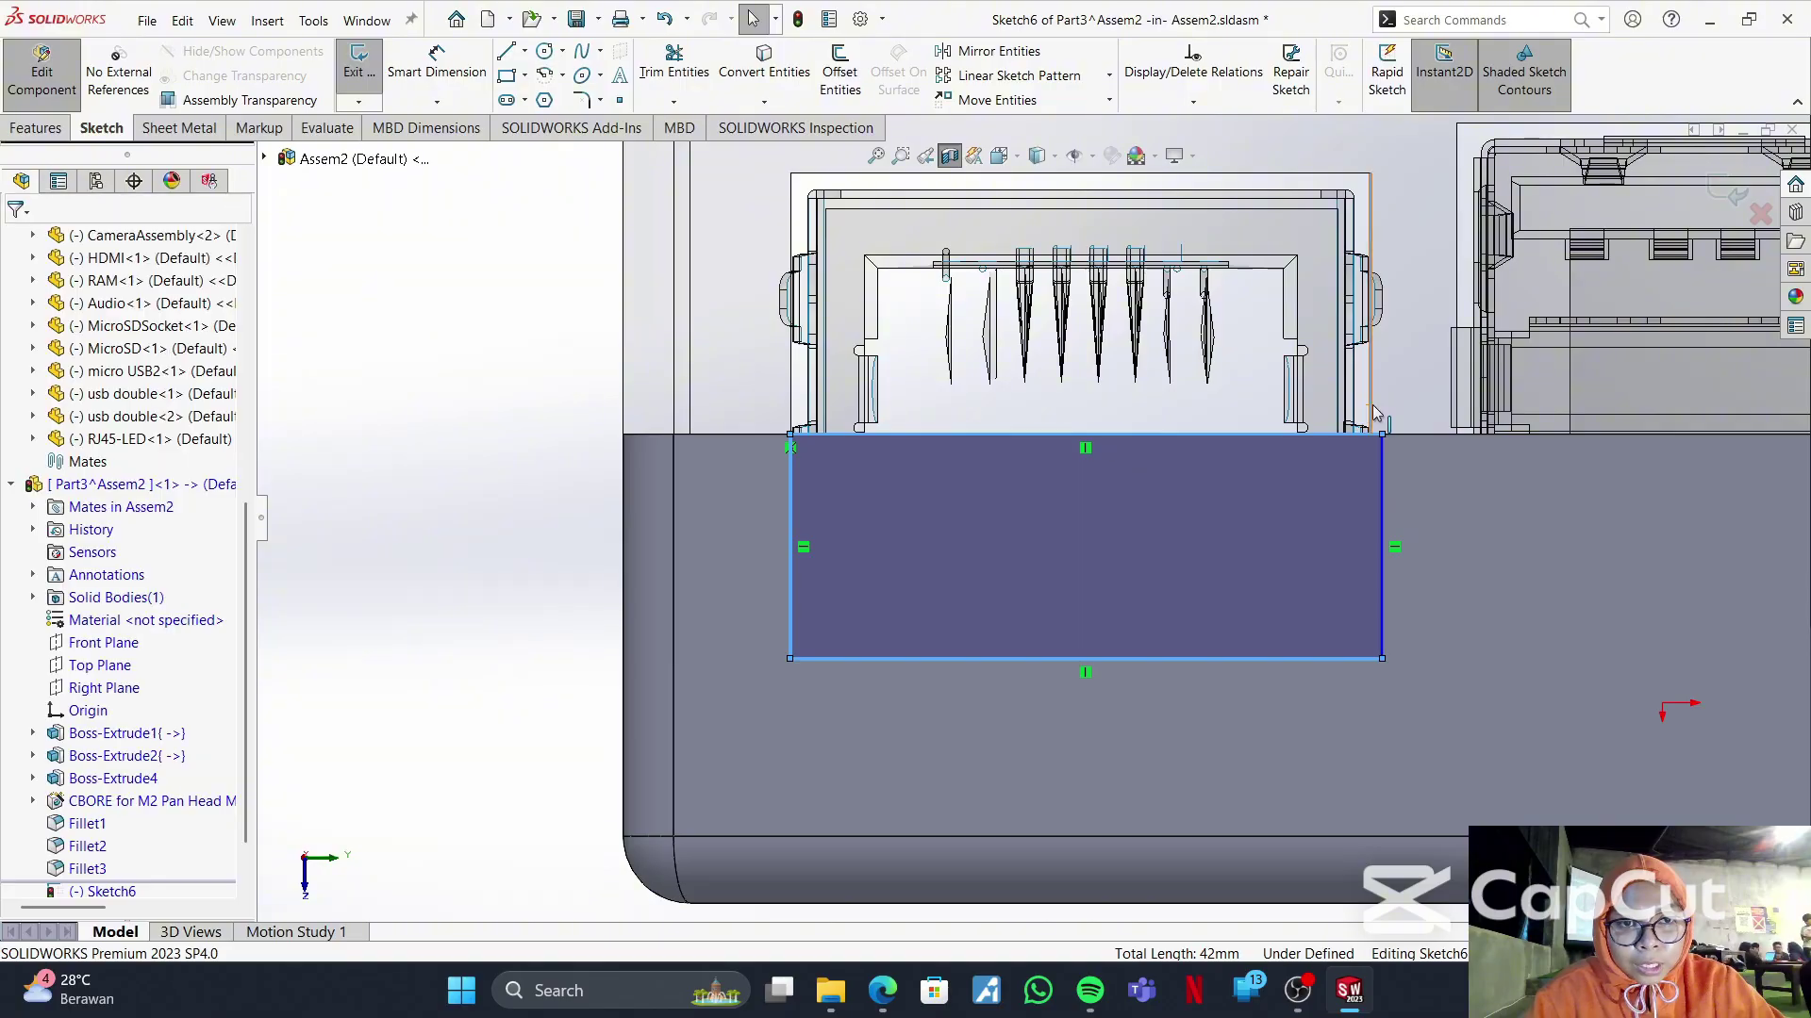
left_click(419, 538)
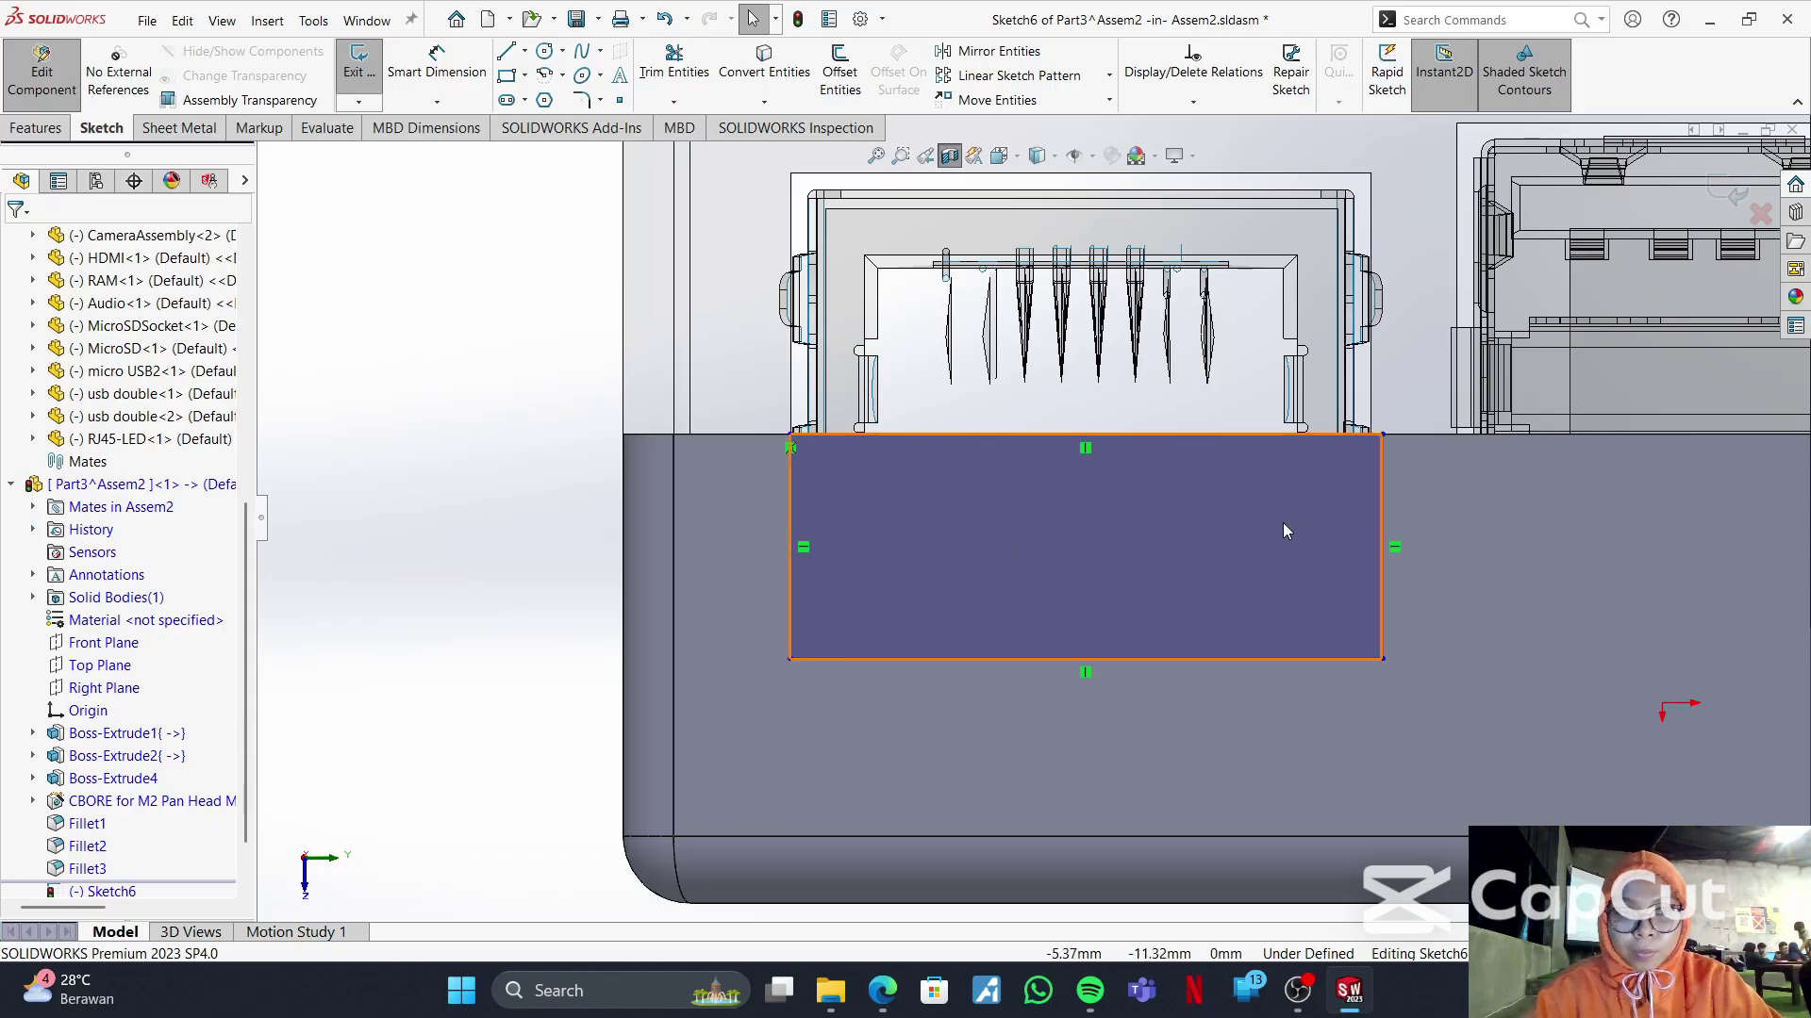
- Make the Ethernet rectangle's side nearest the USB ports collinear with the matching side edge of the upper half's Ethernet opening
left_click(1383, 492)
left_click(1374, 424, "ctrl")
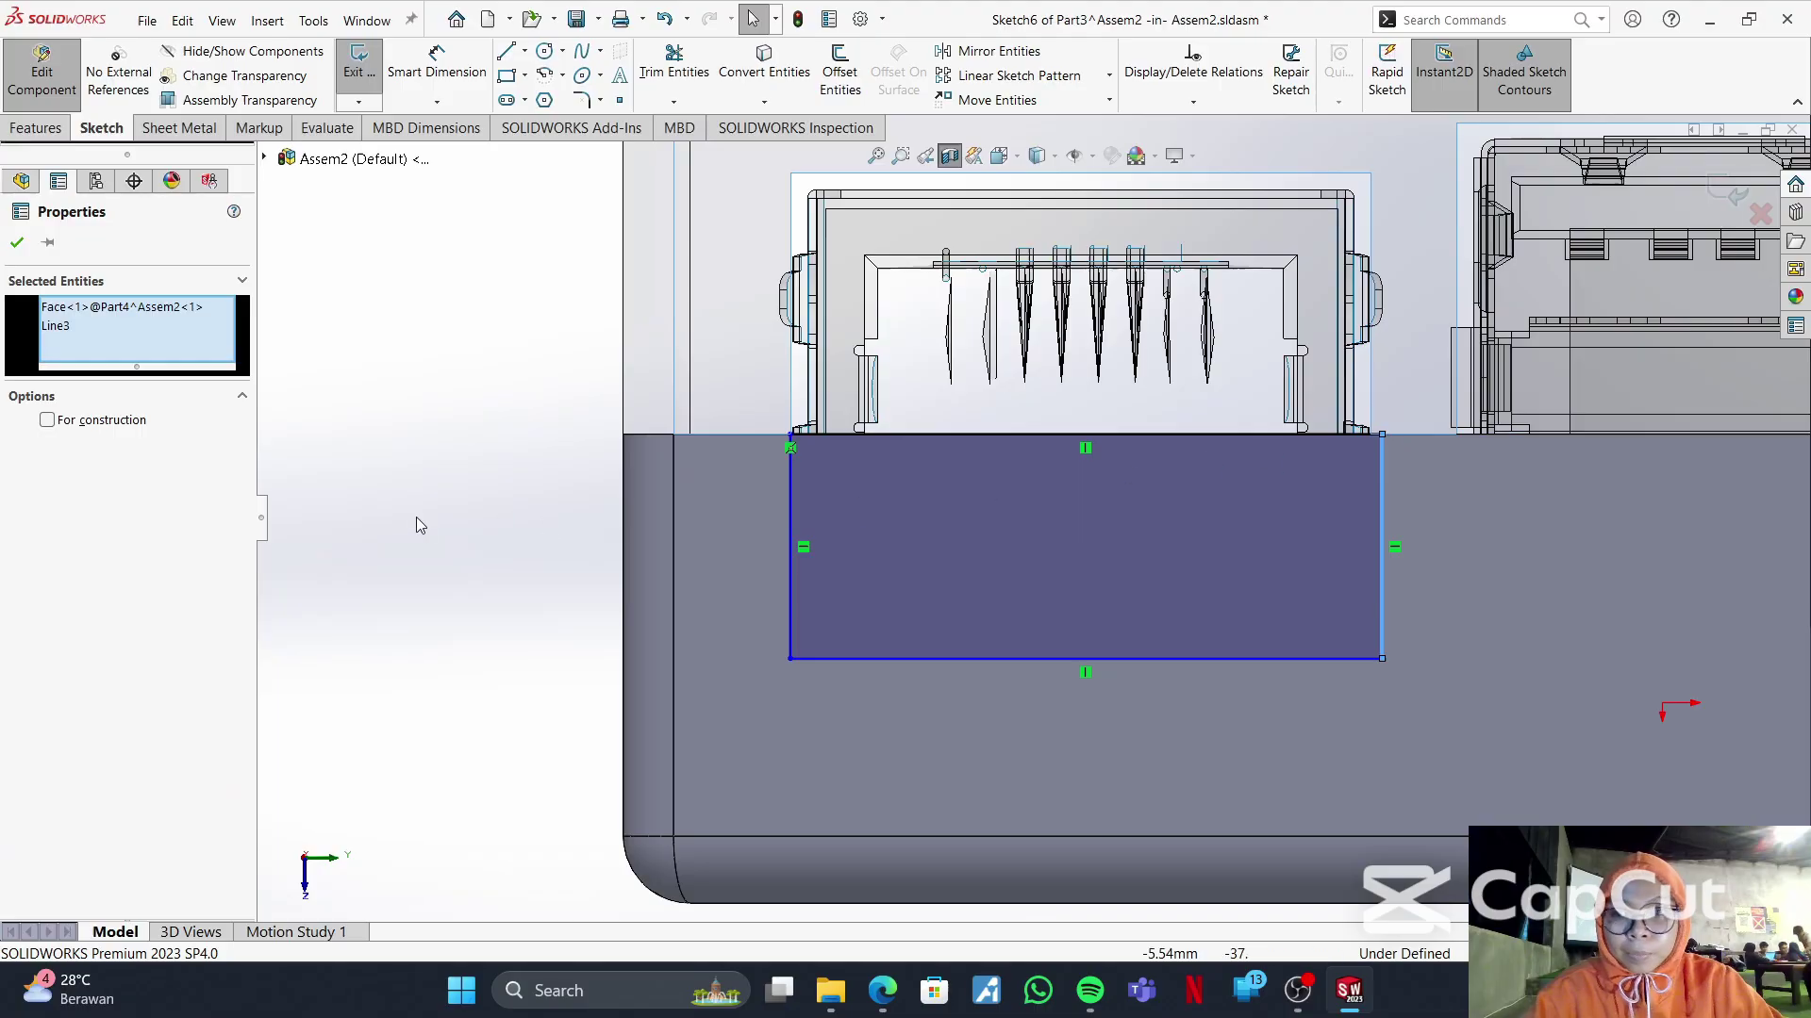
left_click(419, 525)
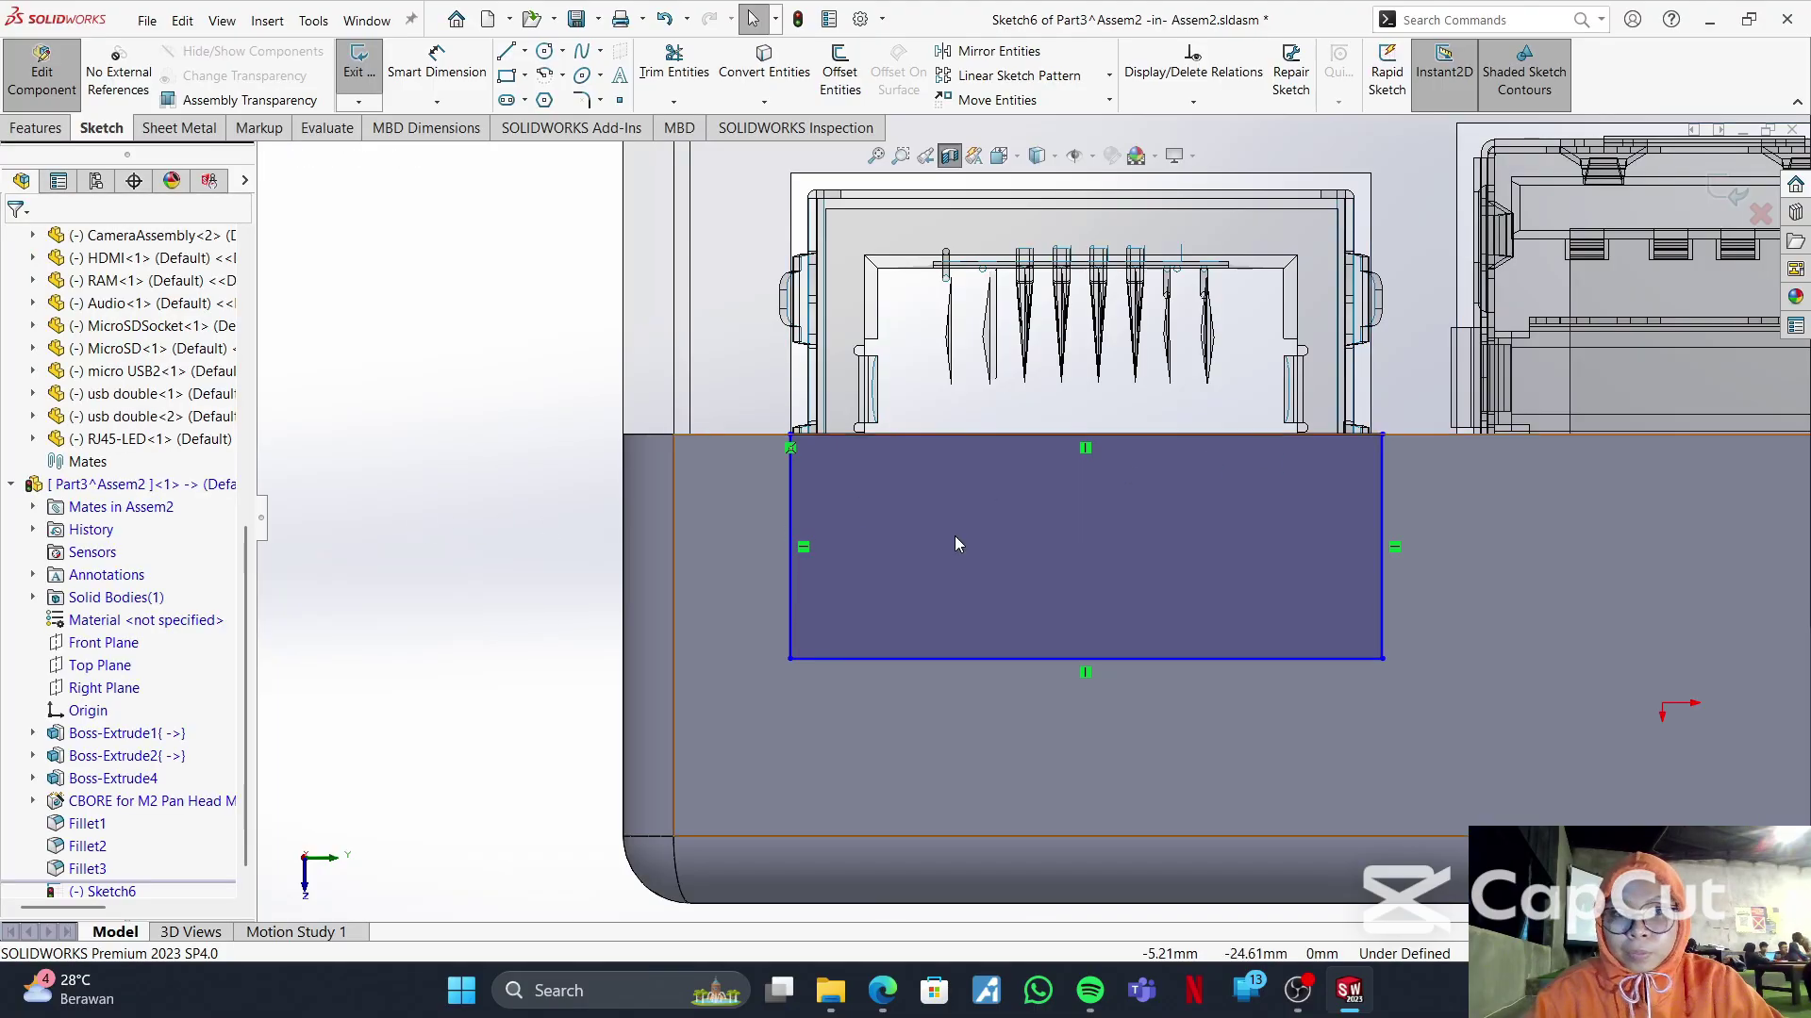
left_click(1383, 480)
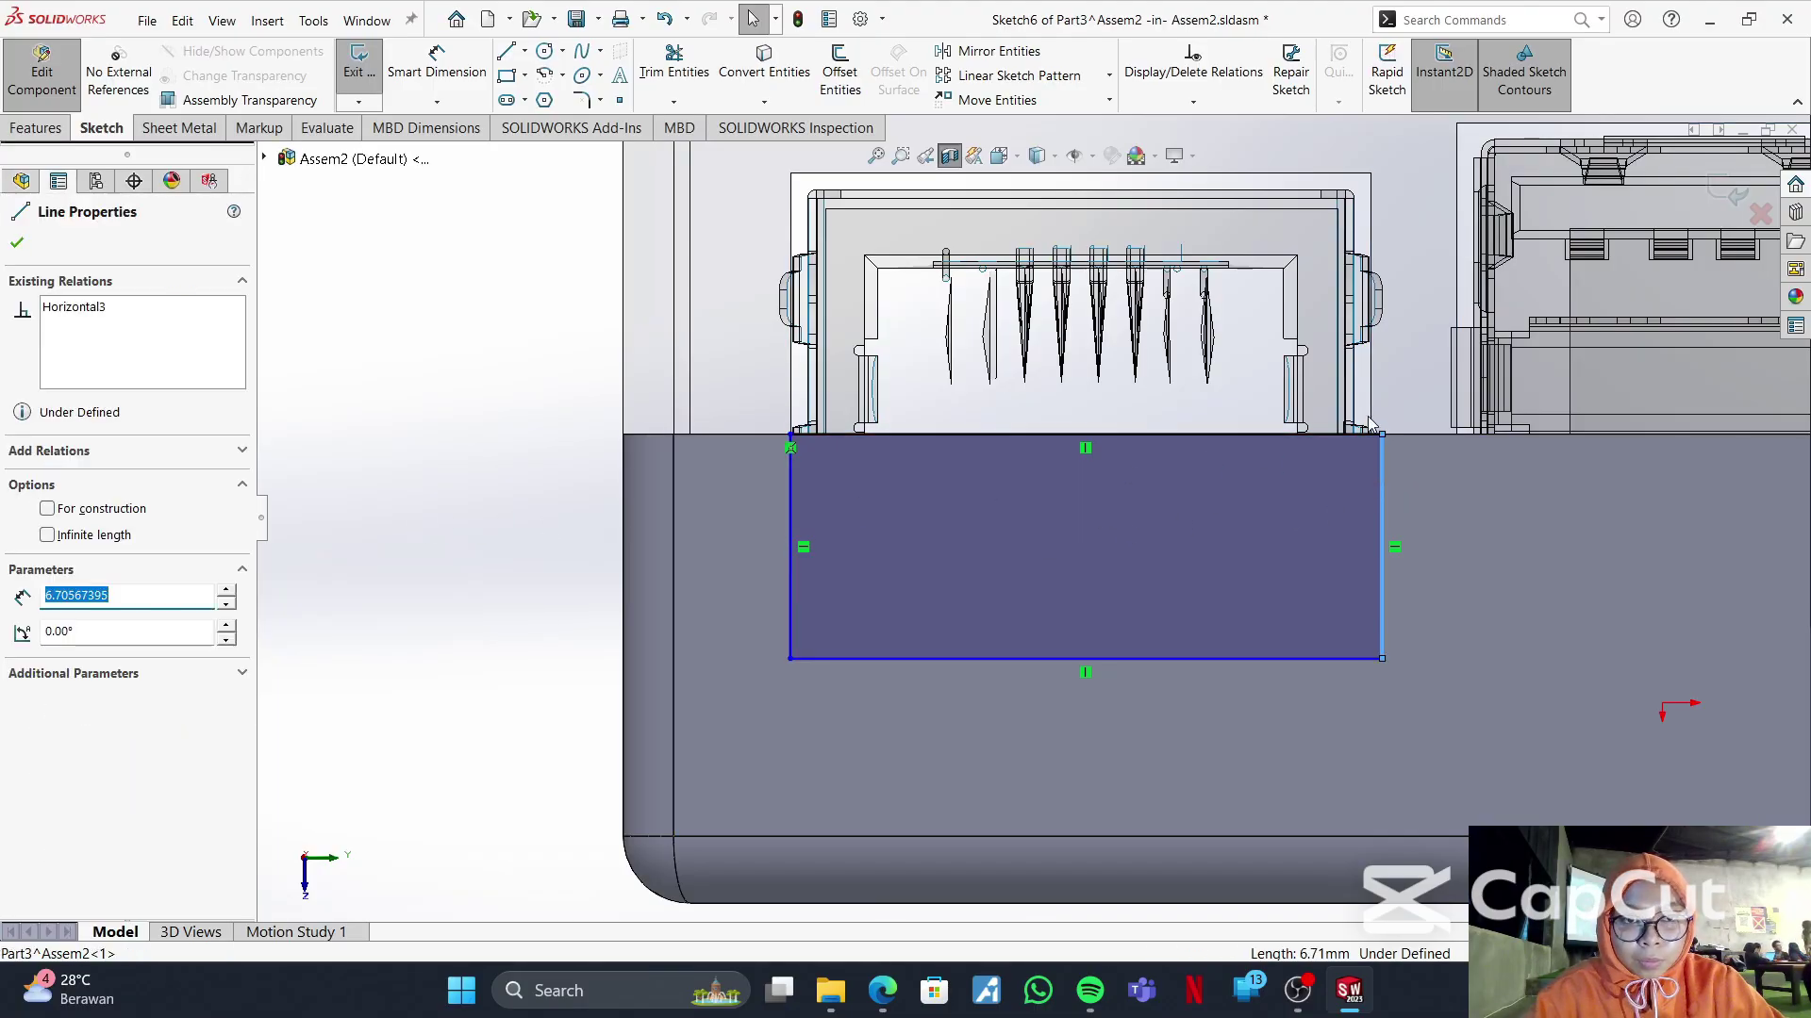
left_click(1370, 274, "ctrl")
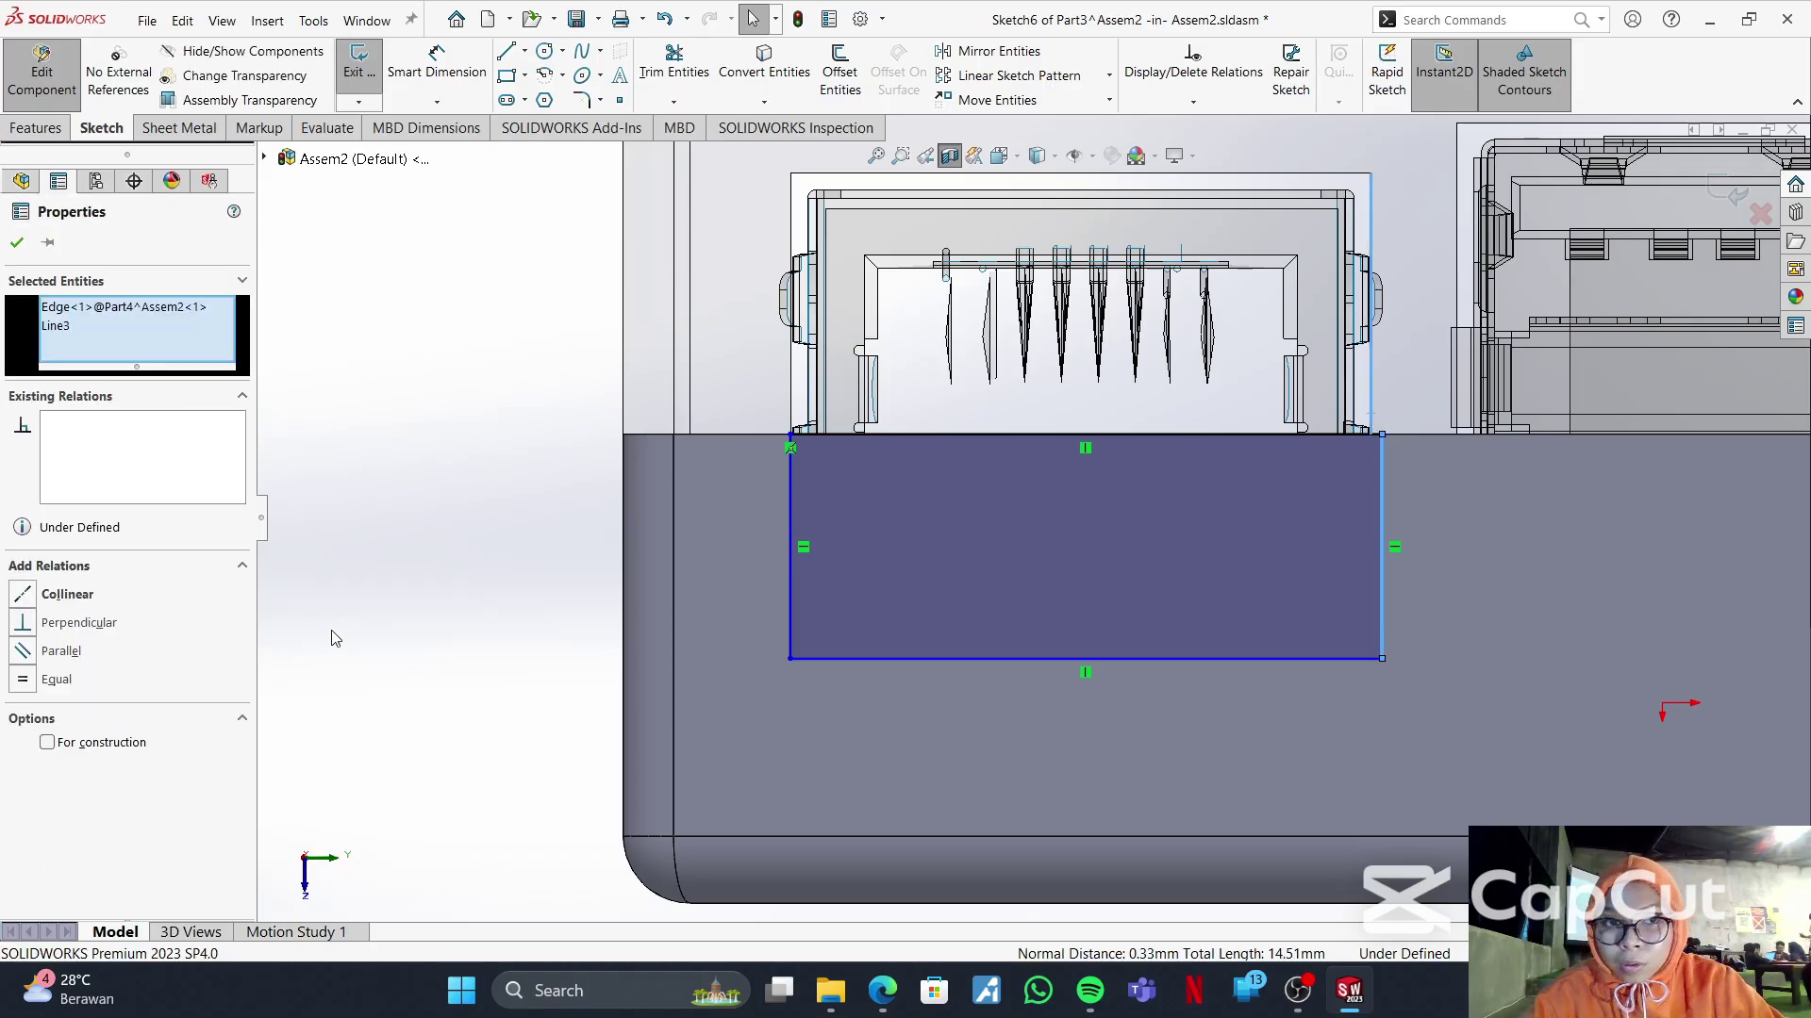
key("Escape")
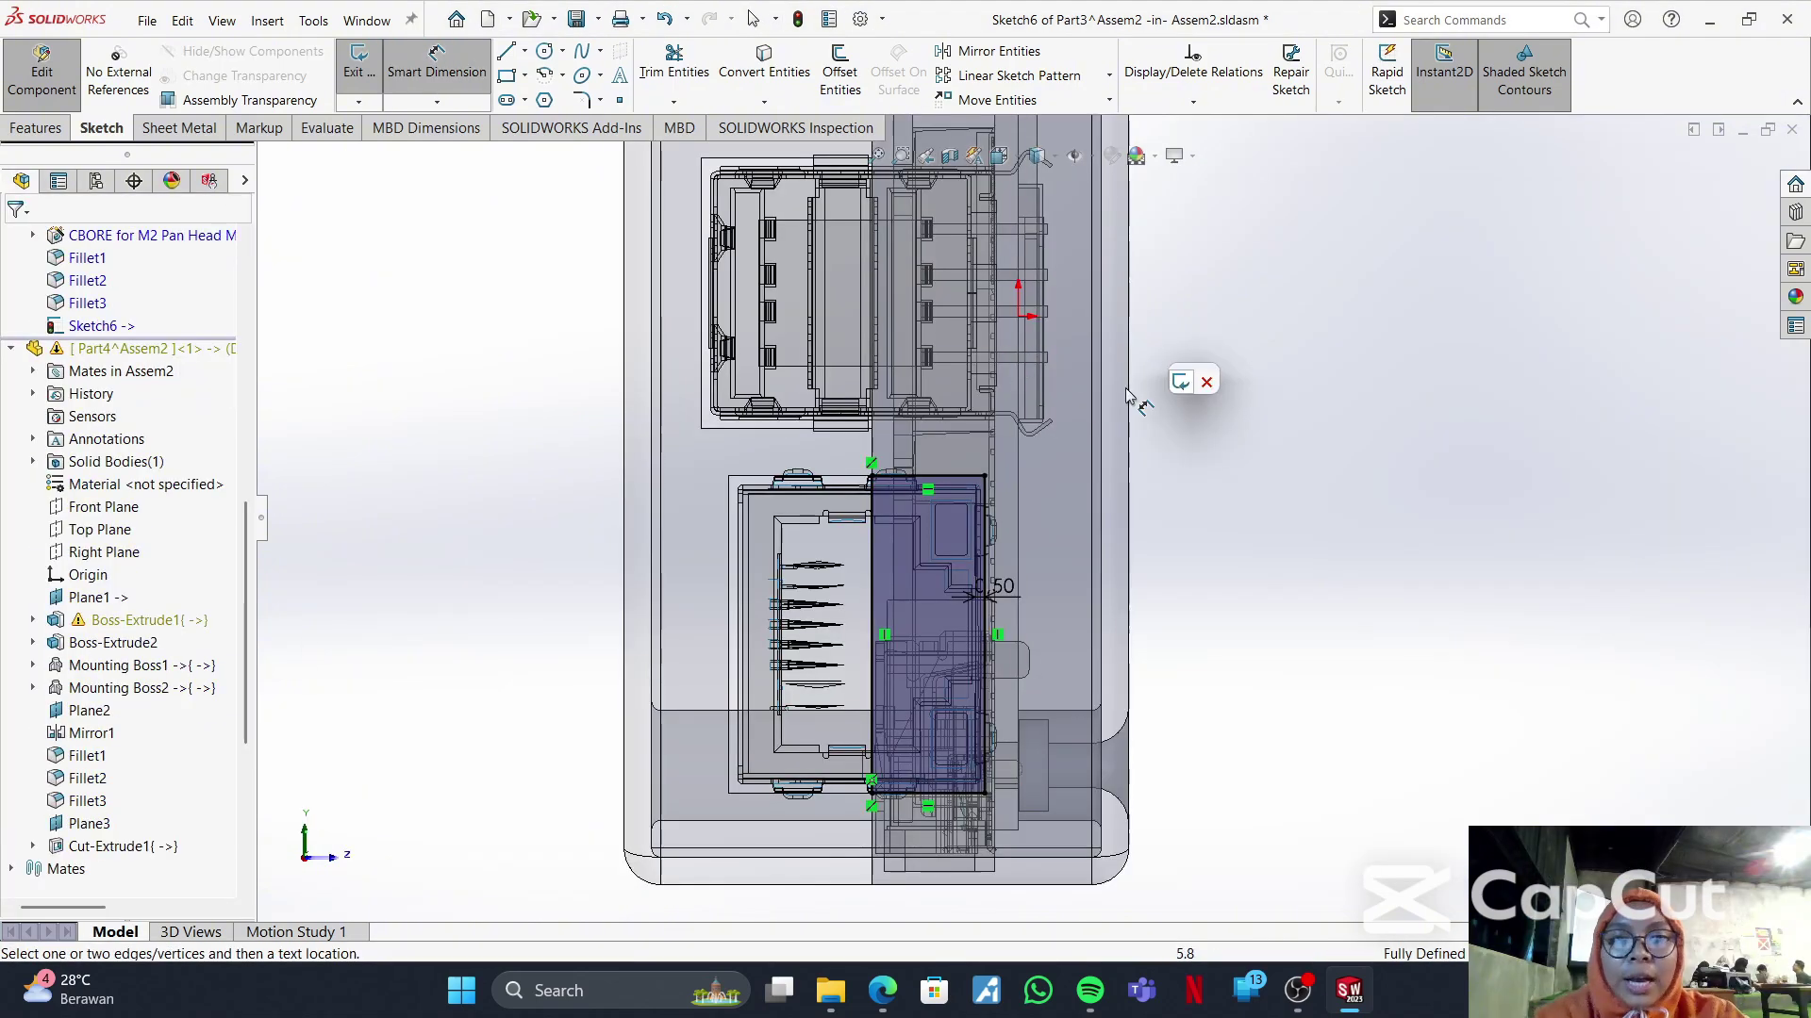
- Sketch a corner rectangle about 15.09 mm wide below the middle USB opening, starting where the opening's Ethernet-side edge meets the lower half's upper edge
scroll(1127, 395, "down", 4)
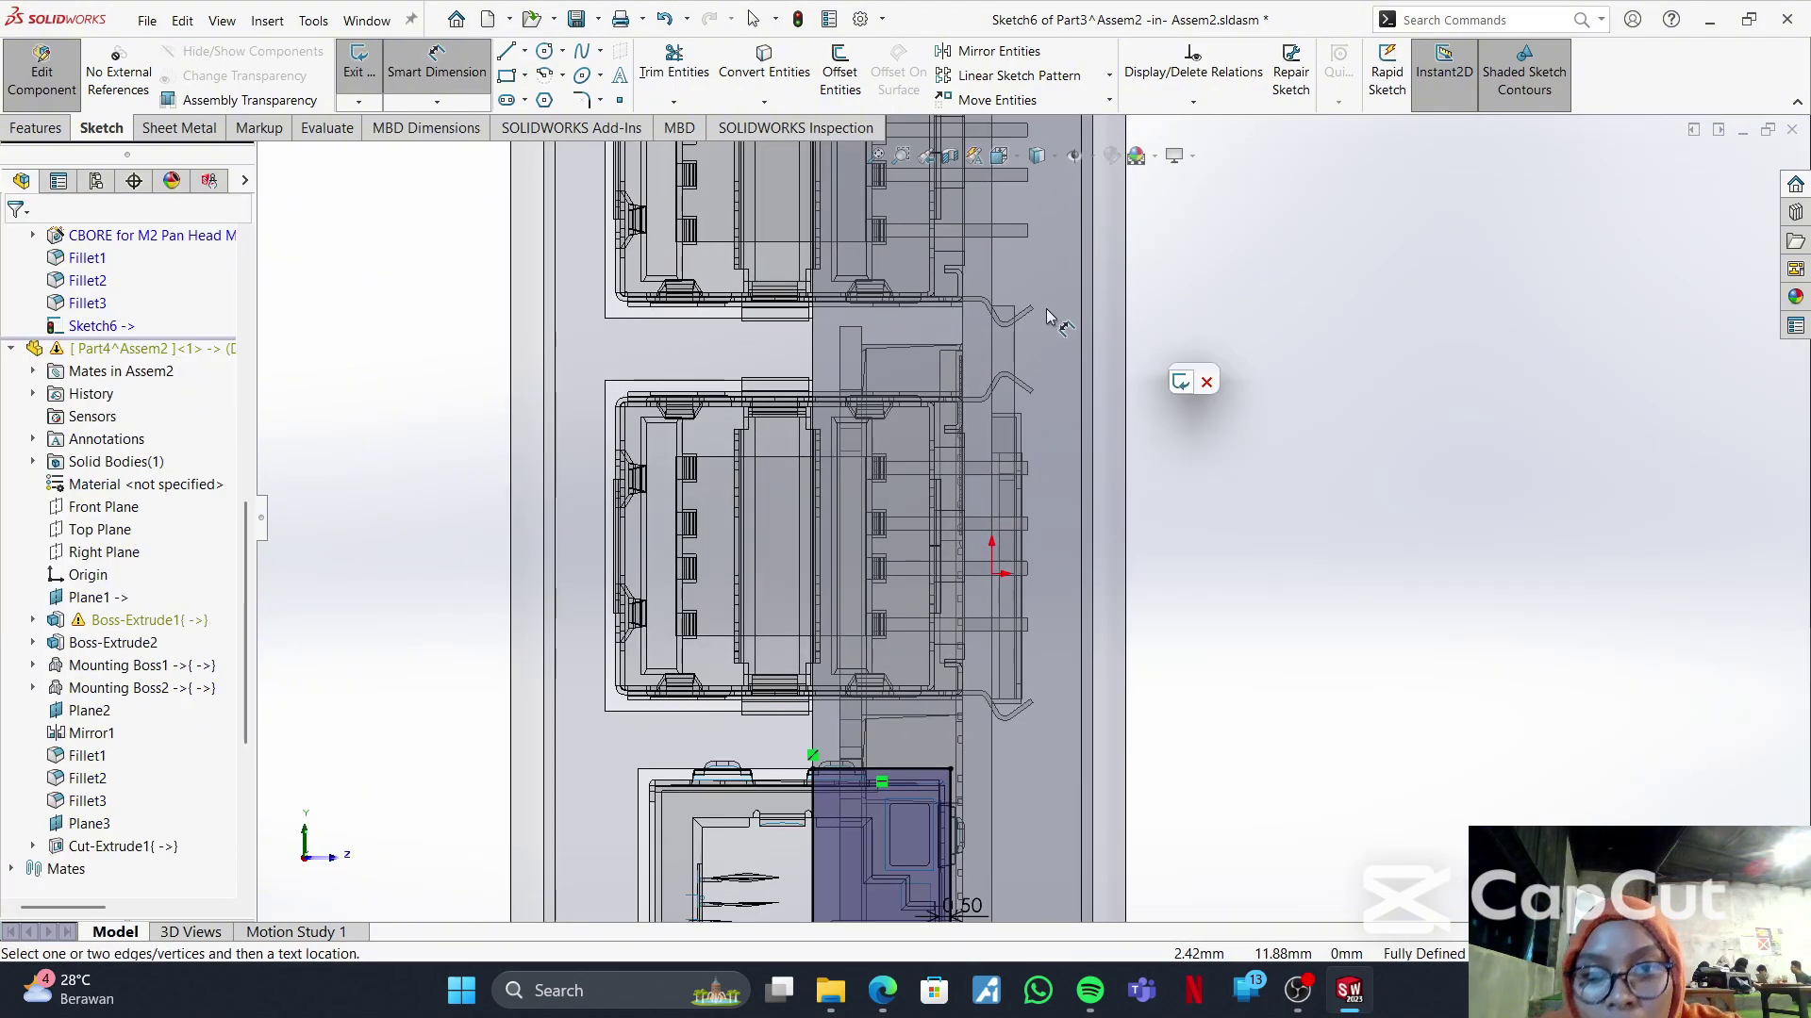
scroll(1050, 318, "down", 1)
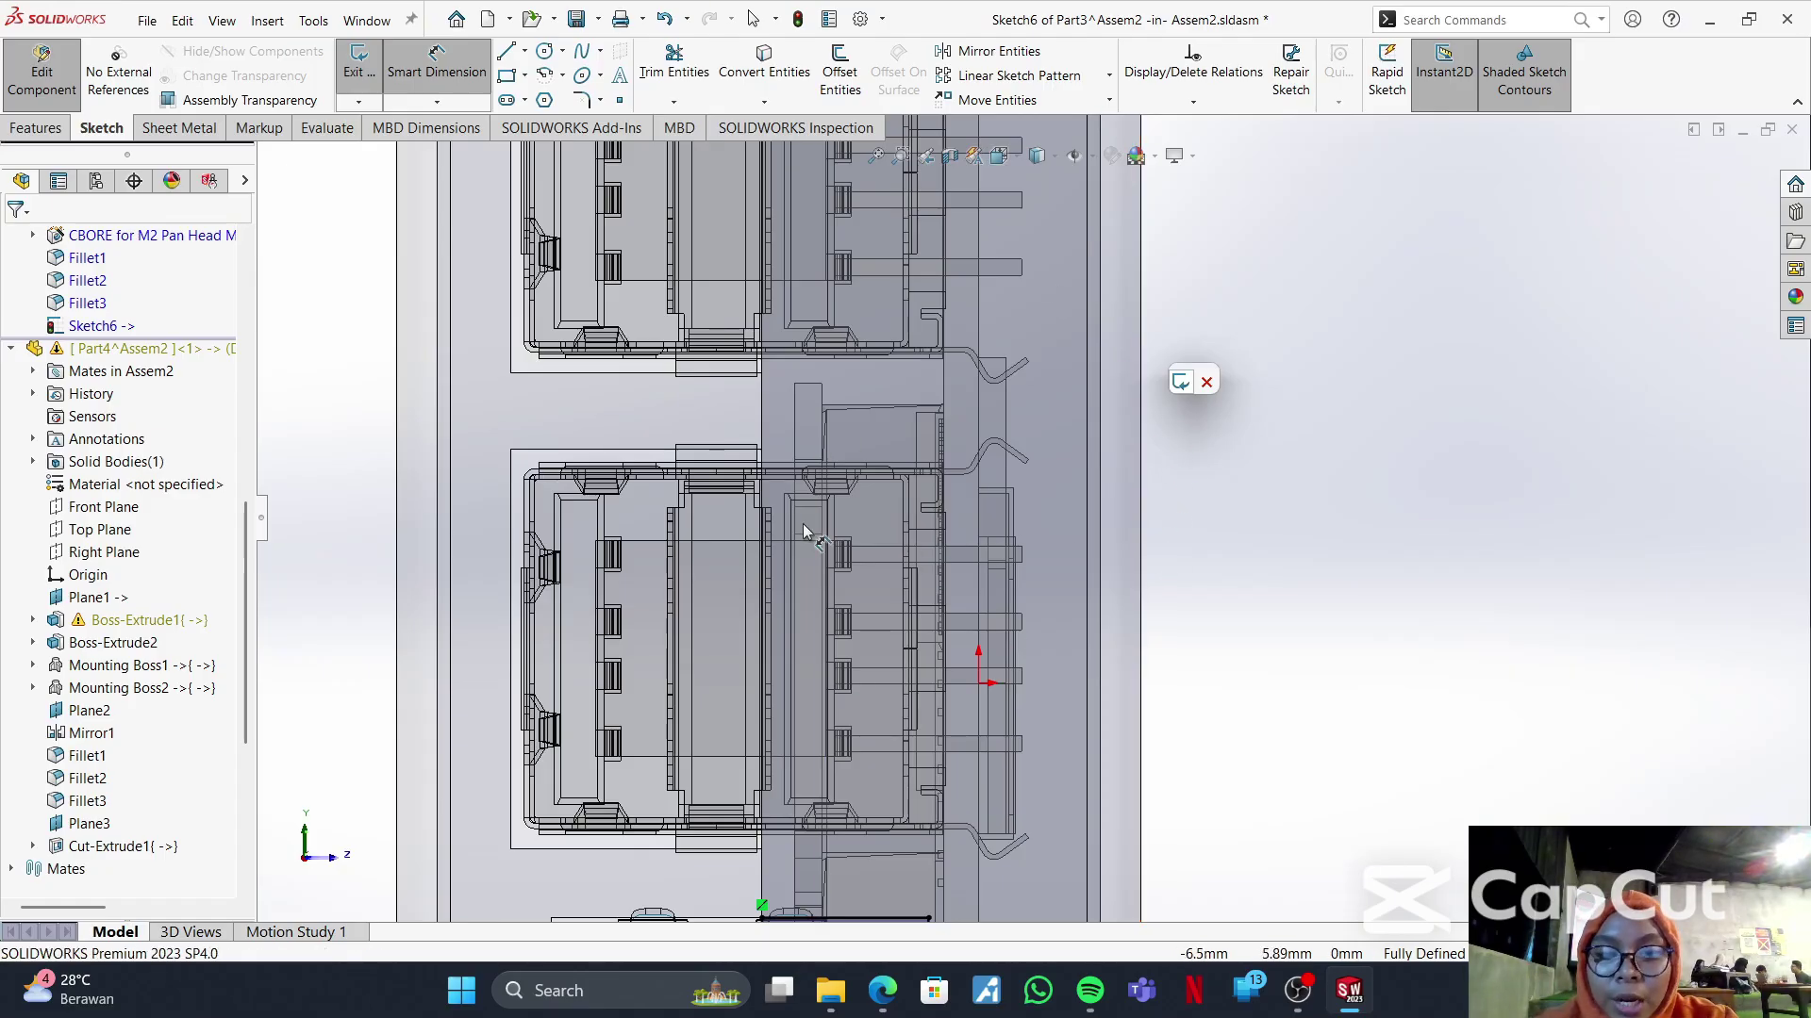
key("ctrl+4")
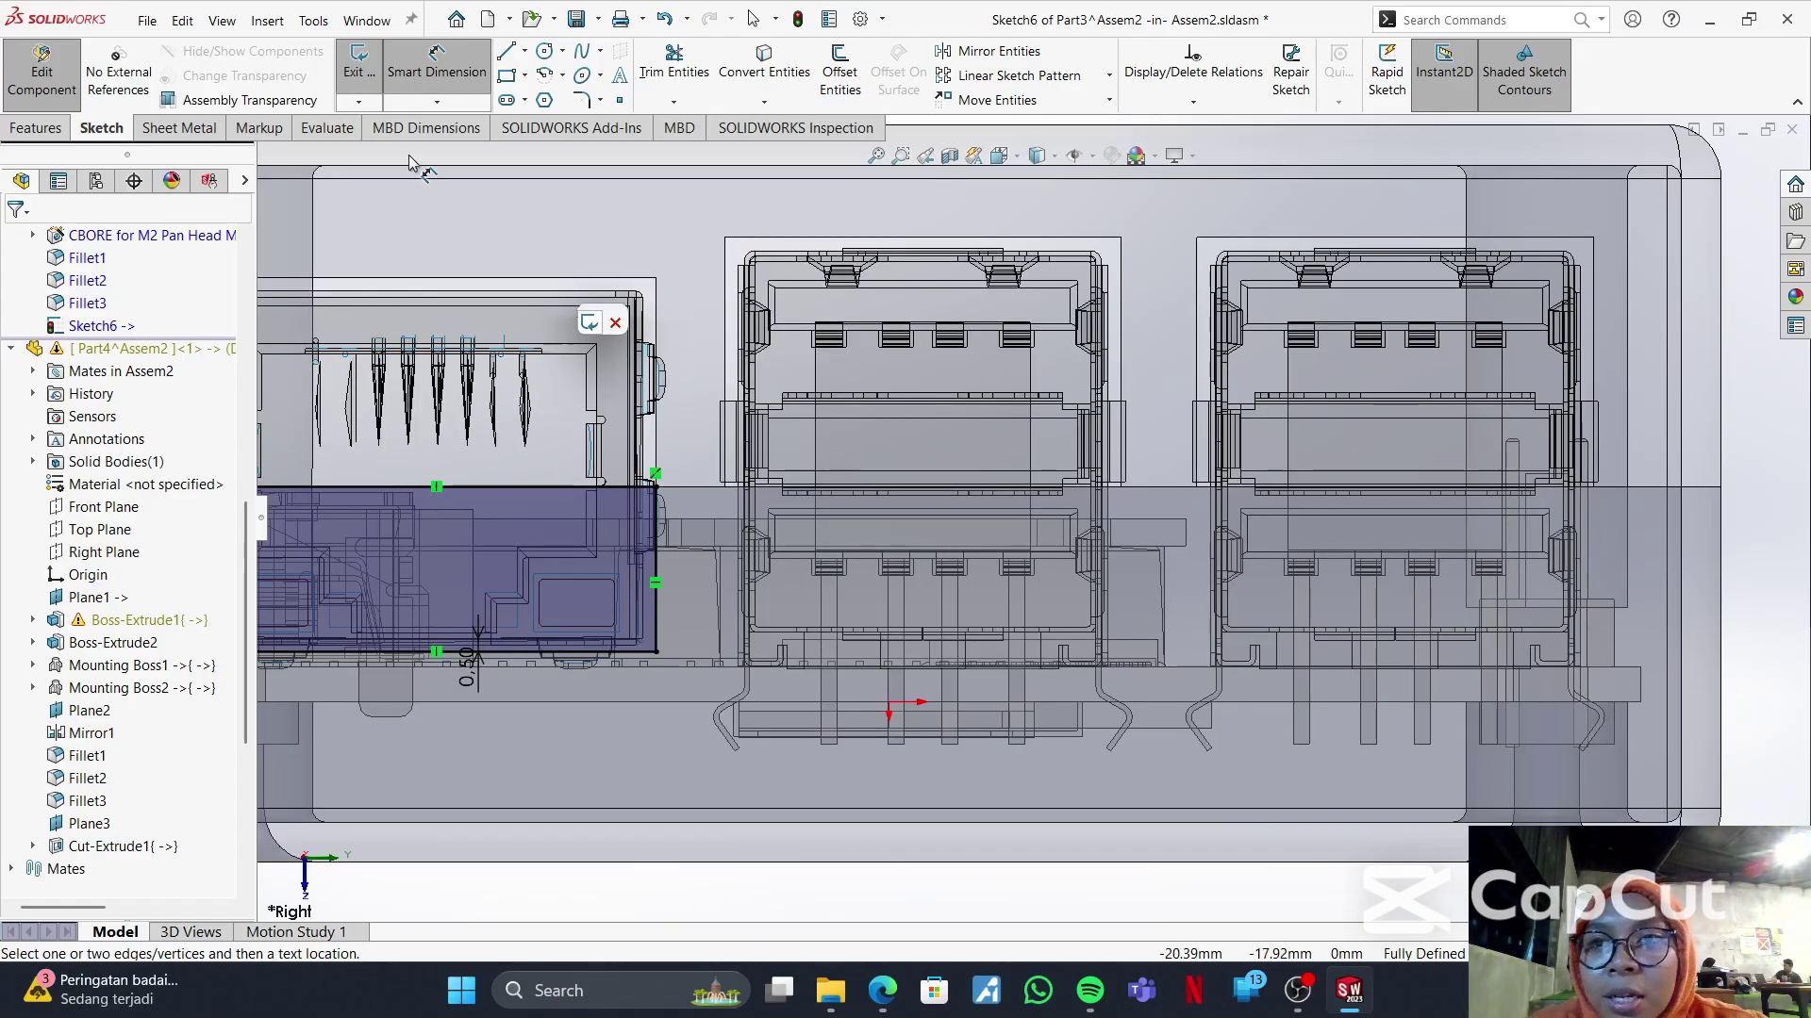
left_click(508, 81)
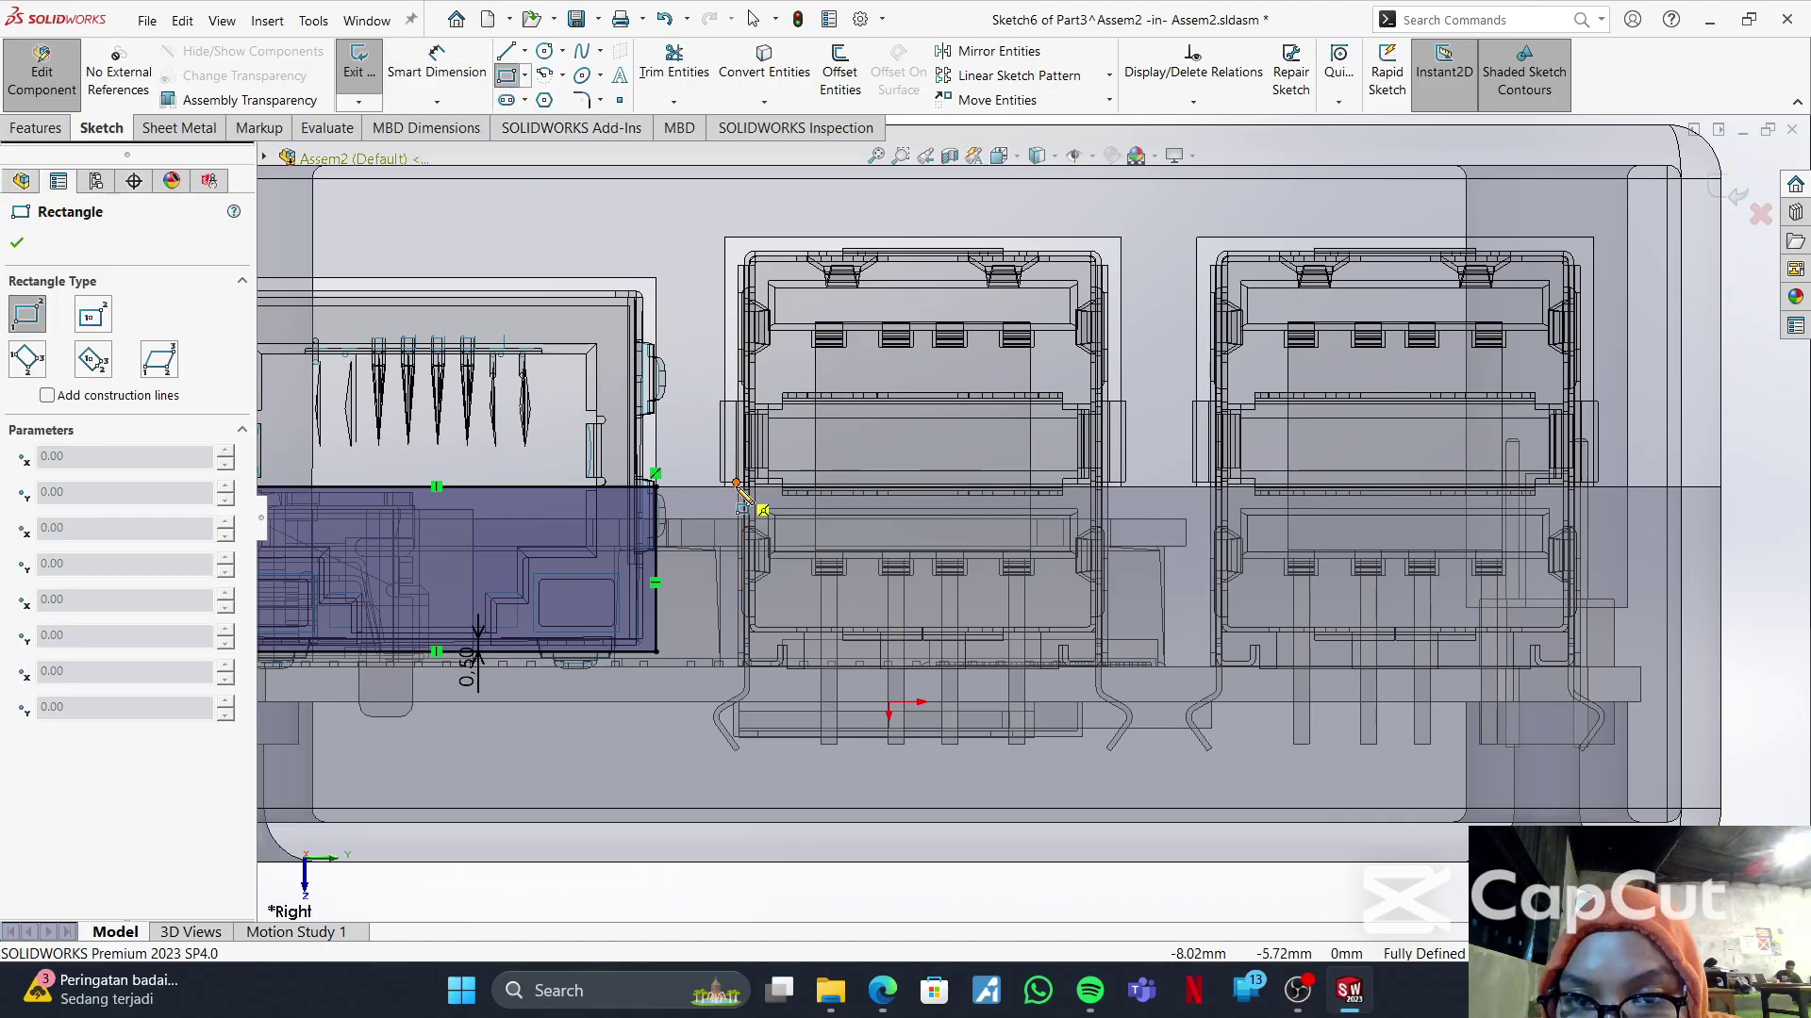
scroll(740, 497, "down", 8)
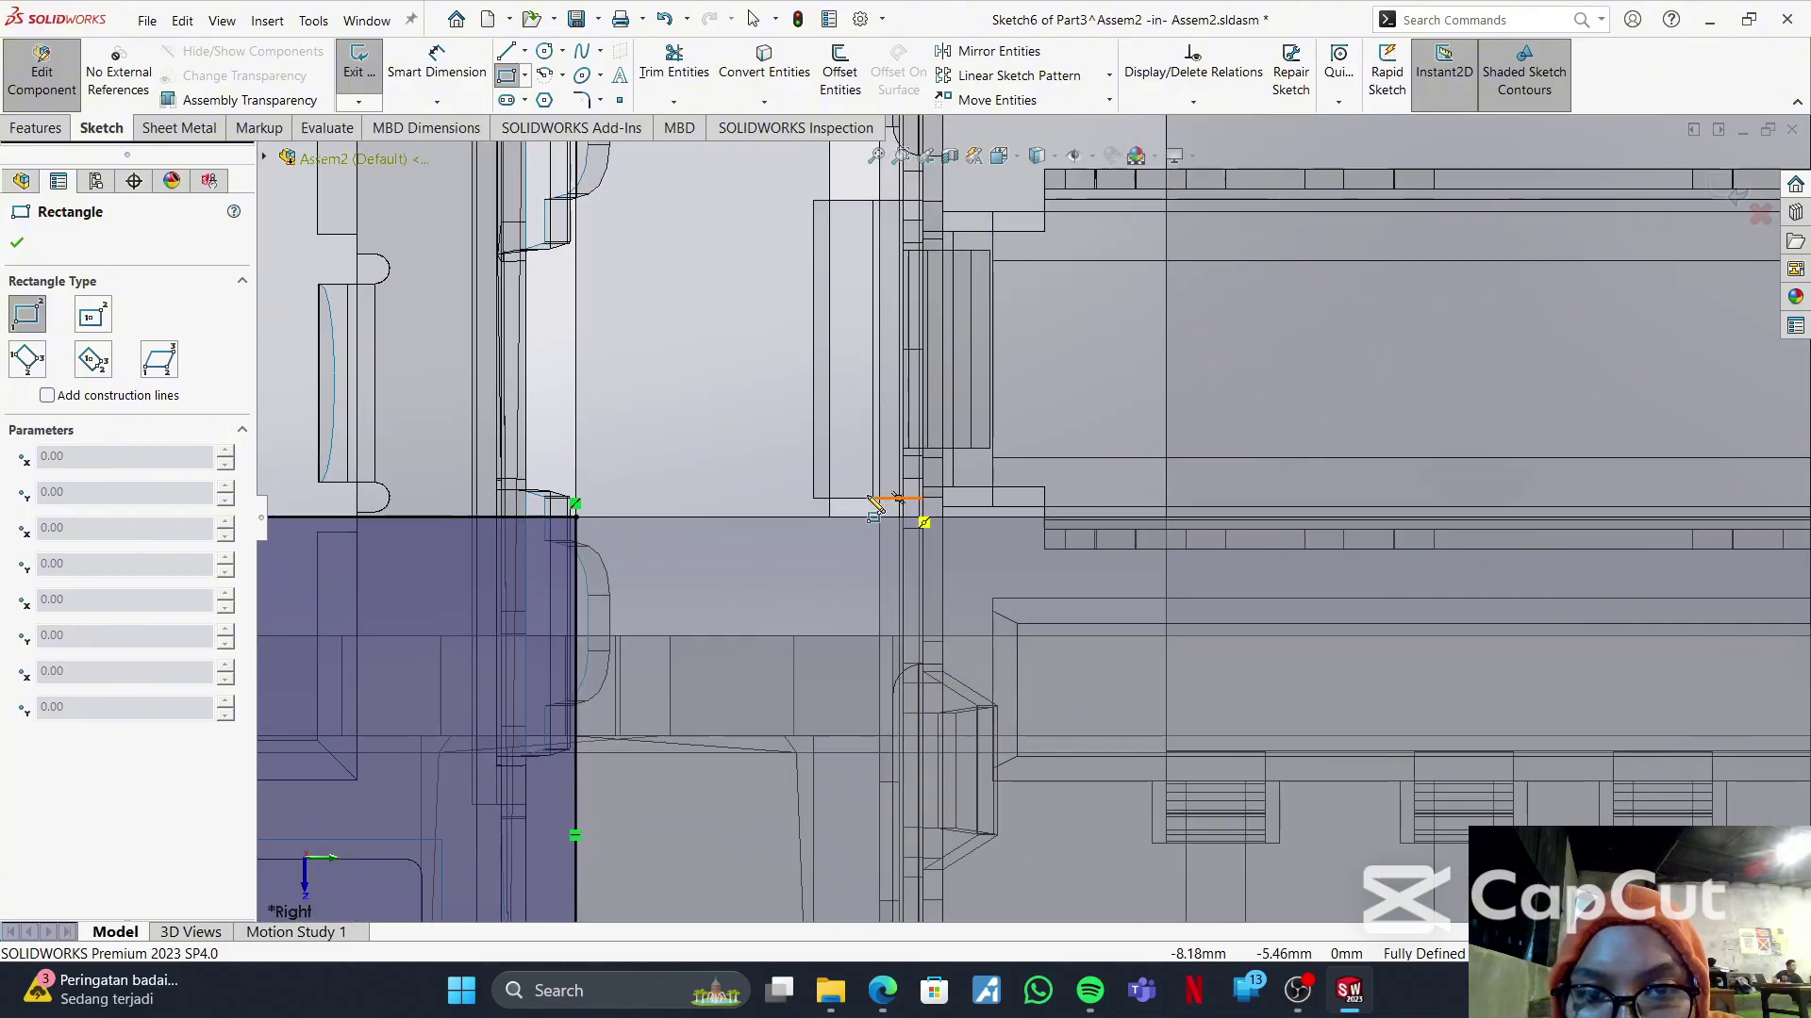
scroll(869, 497, "down", 2)
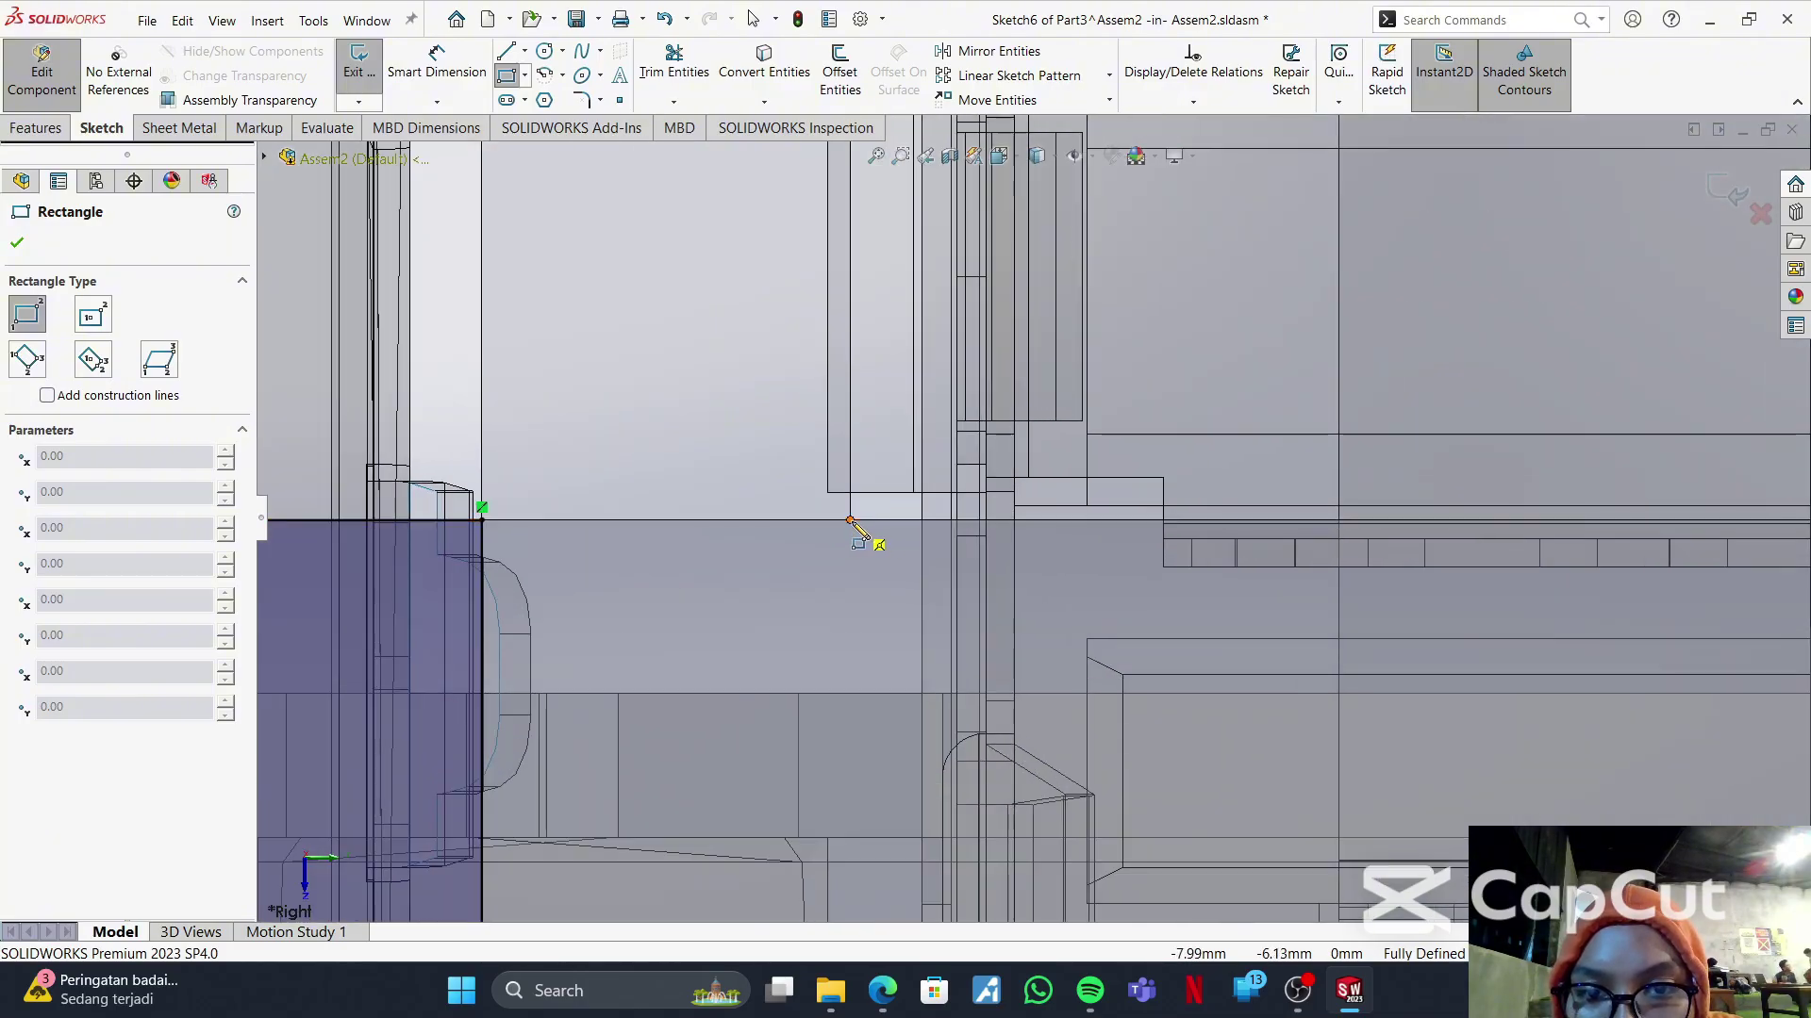
left_click(851, 520)
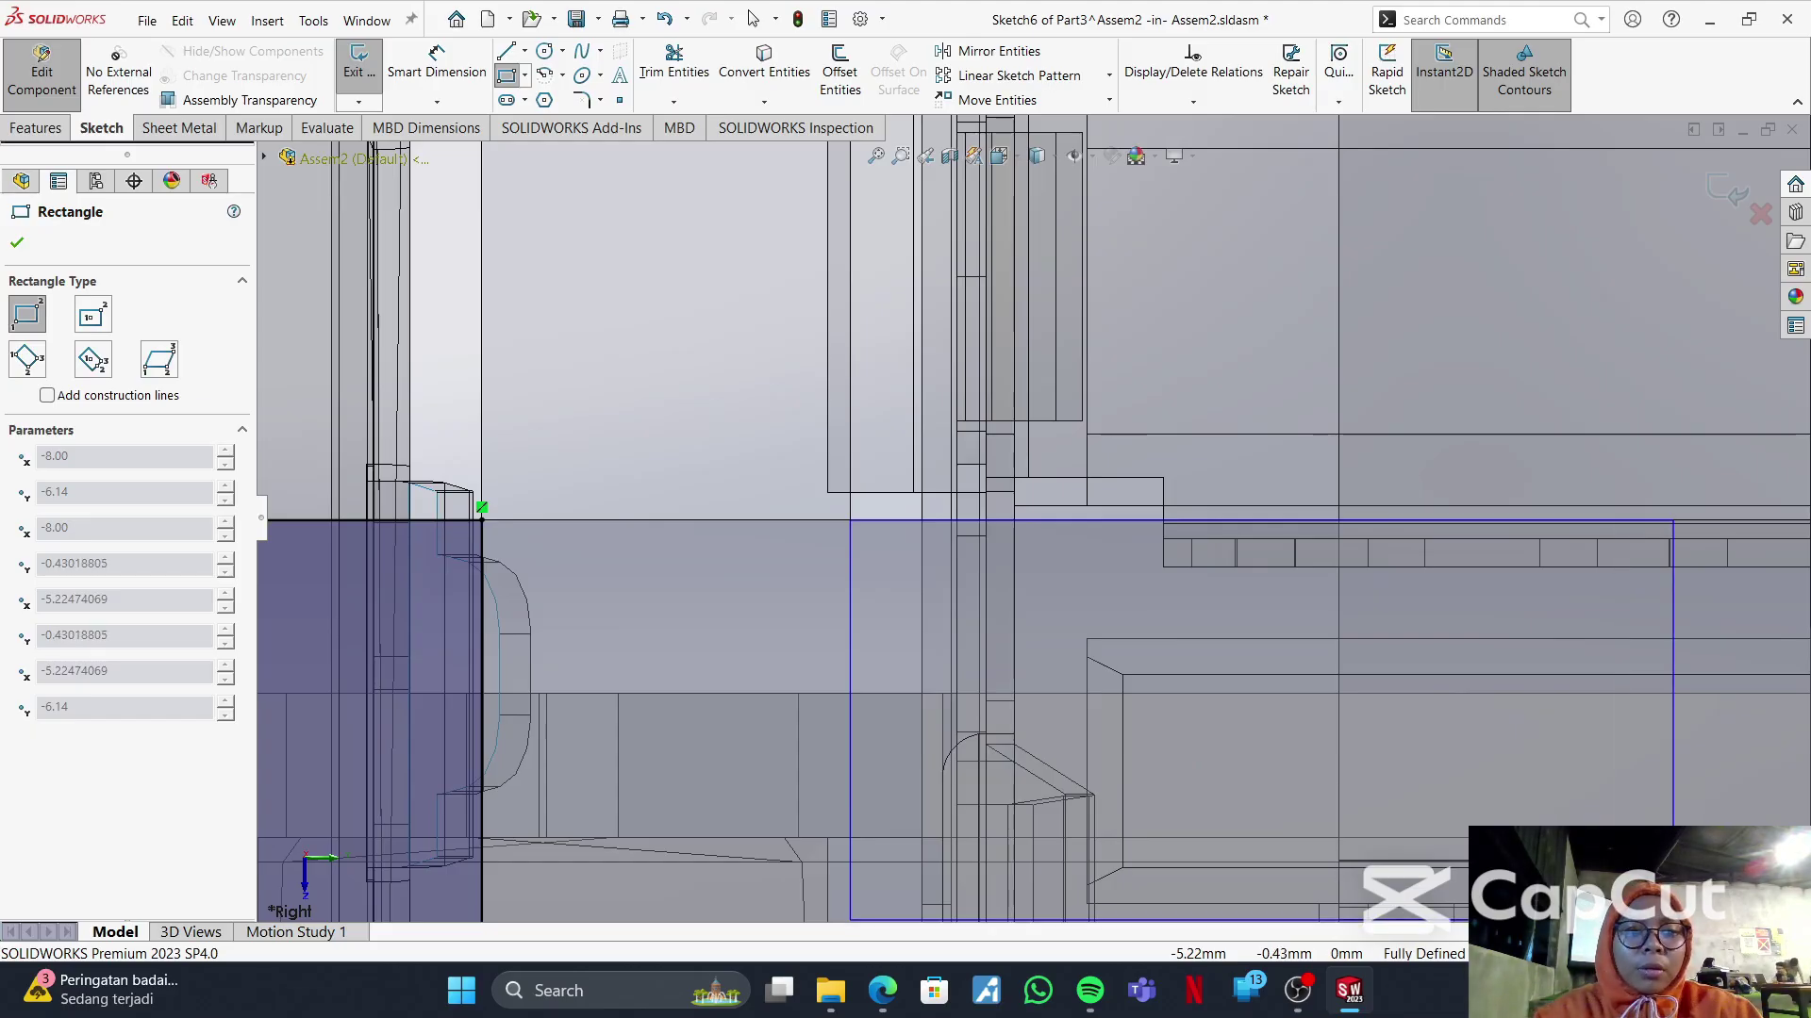
left_click(1548, 816)
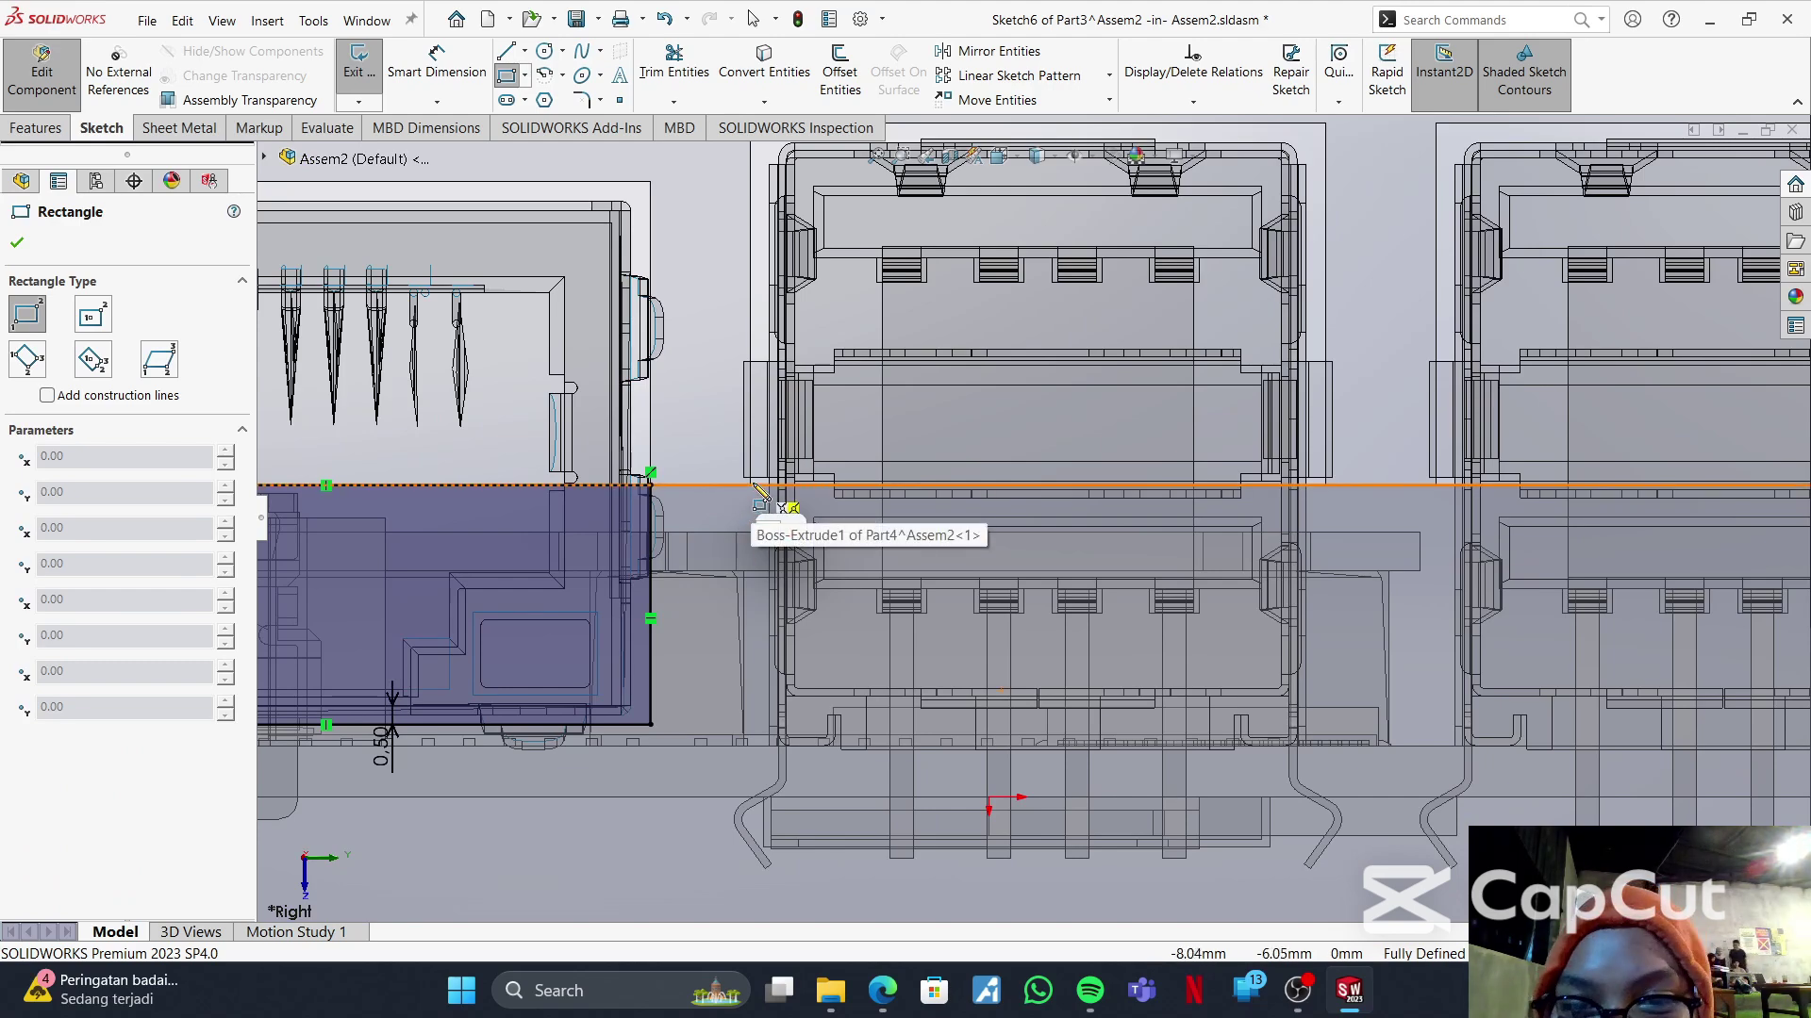
left_click(751, 487)
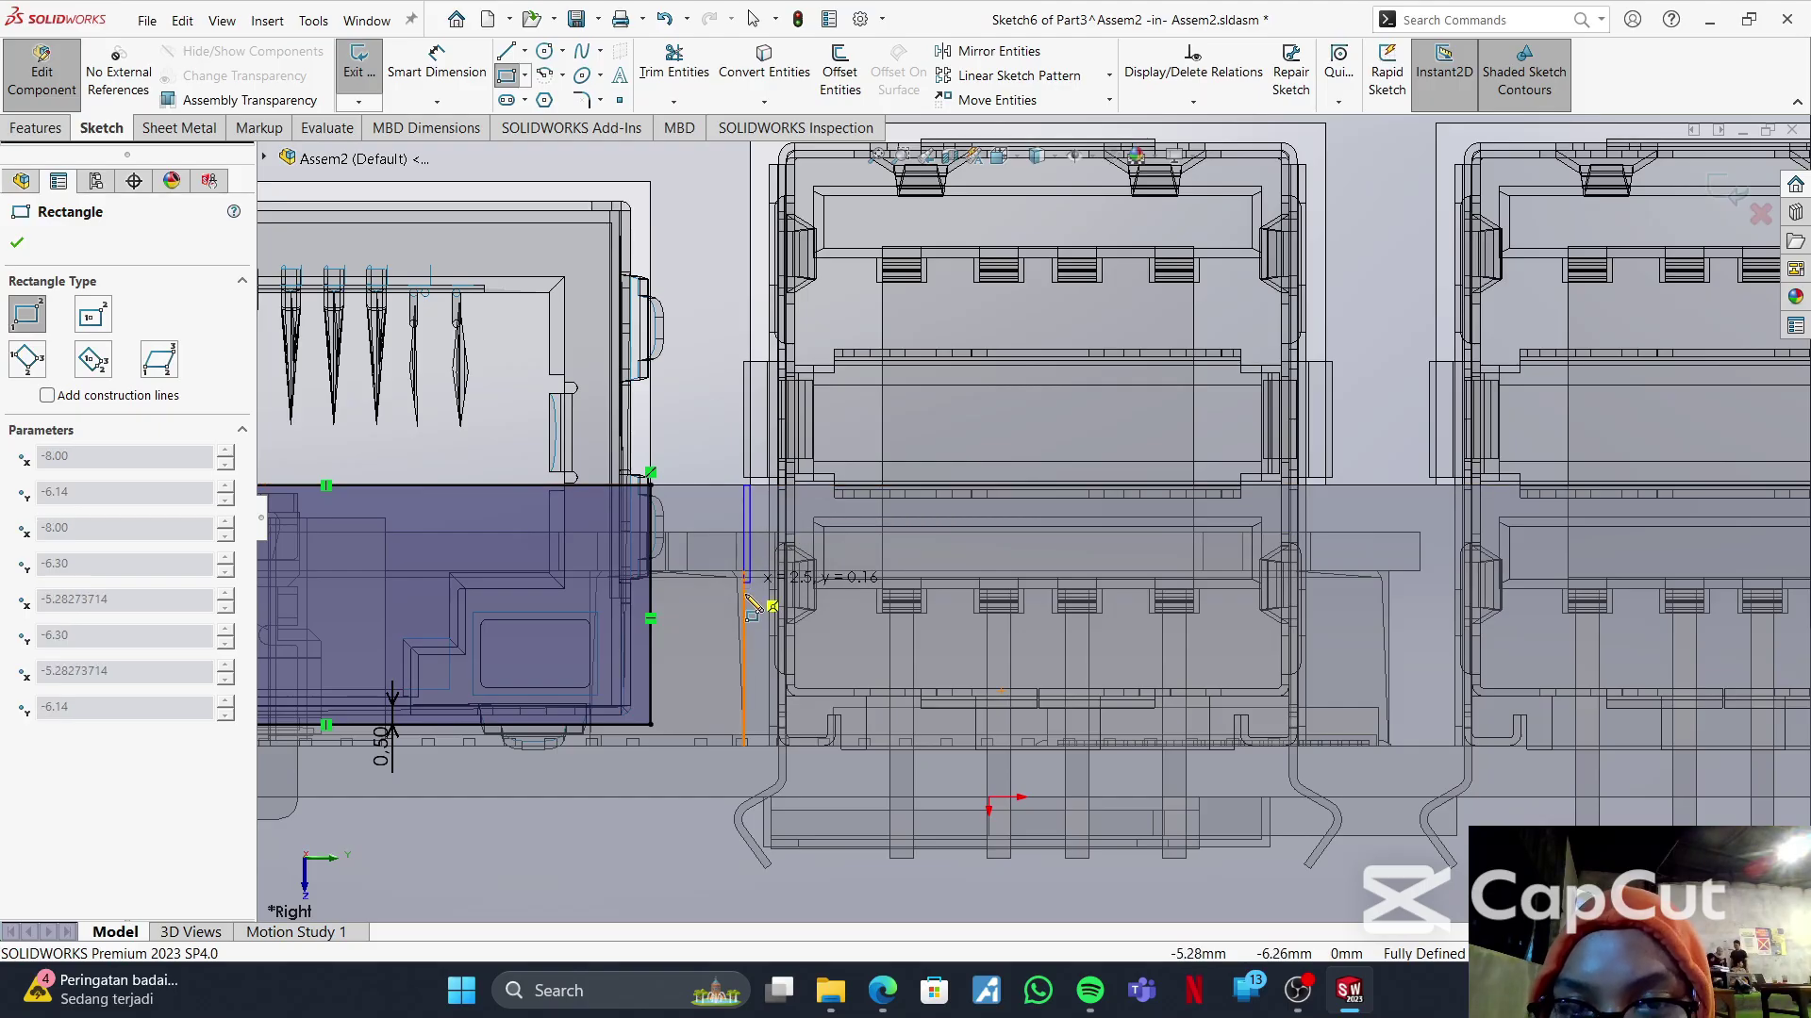
left_click(1338, 832)
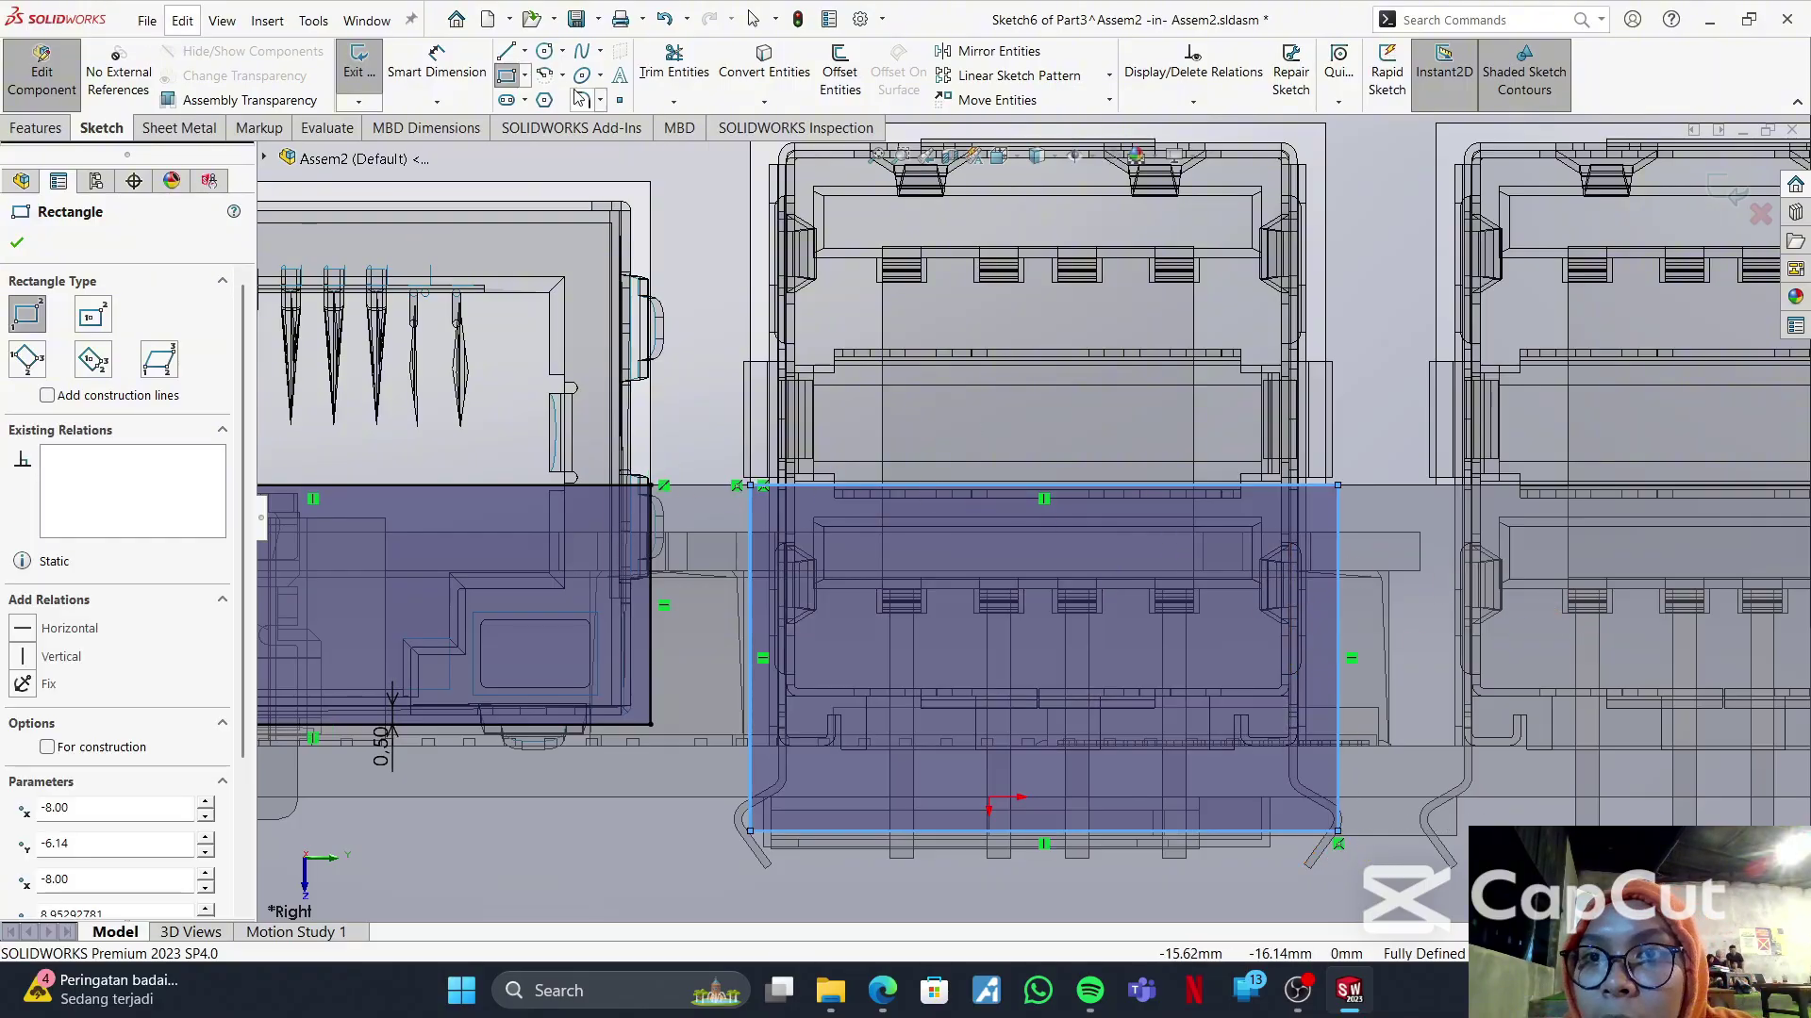
- Try to make the USB rectangle collinear with the far side edge of the upper half's USB opening, and undo the relation
left_click(506, 80)
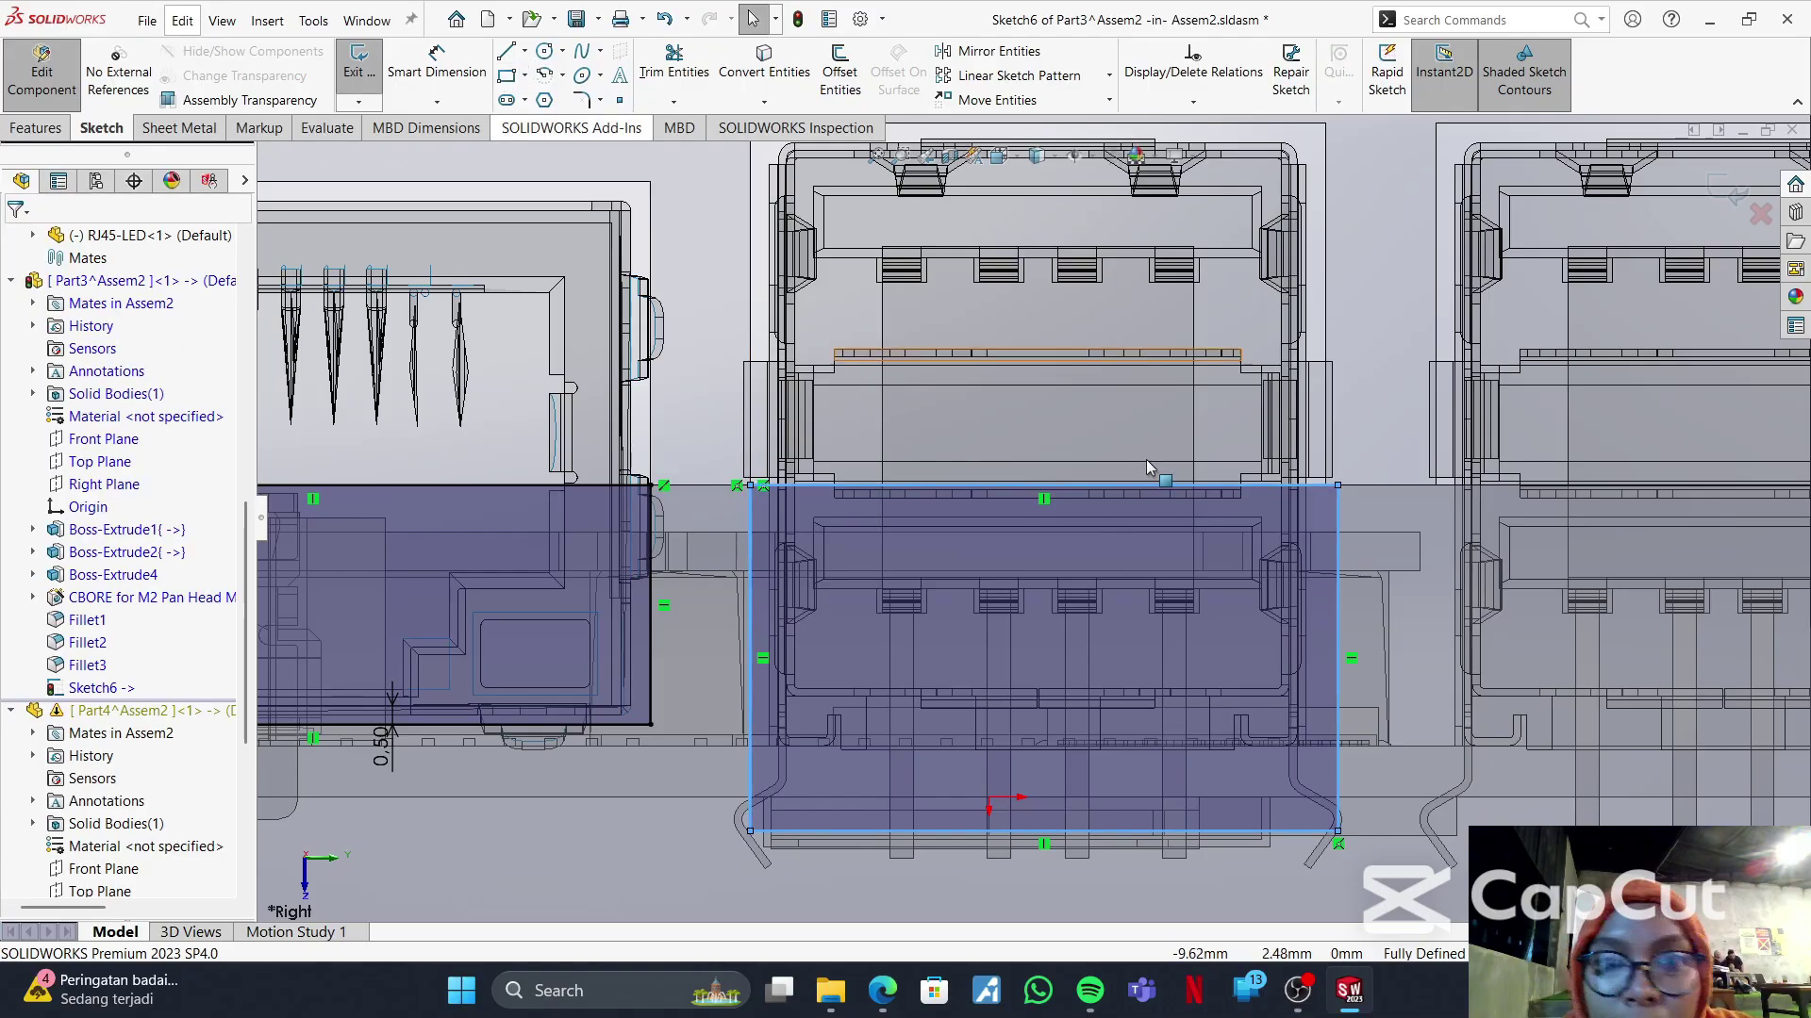
left_click(1338, 623, "ctrl")
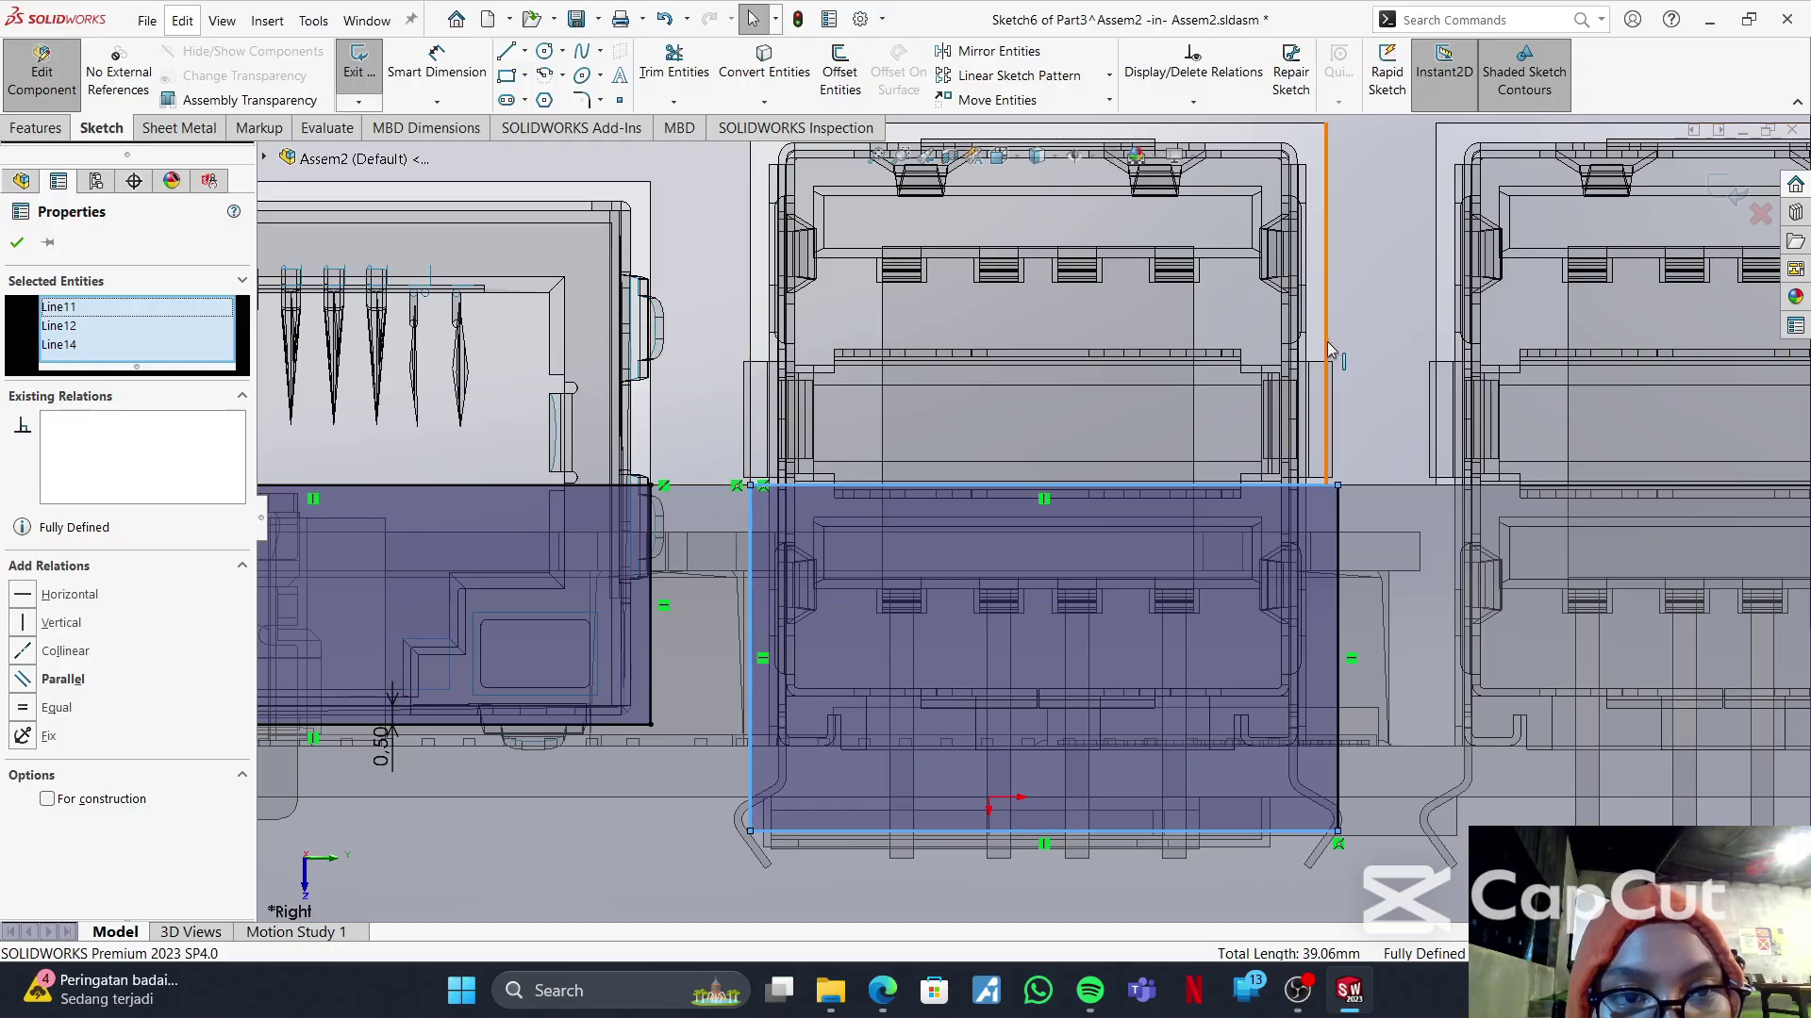
left_click(1328, 351, "ctrl")
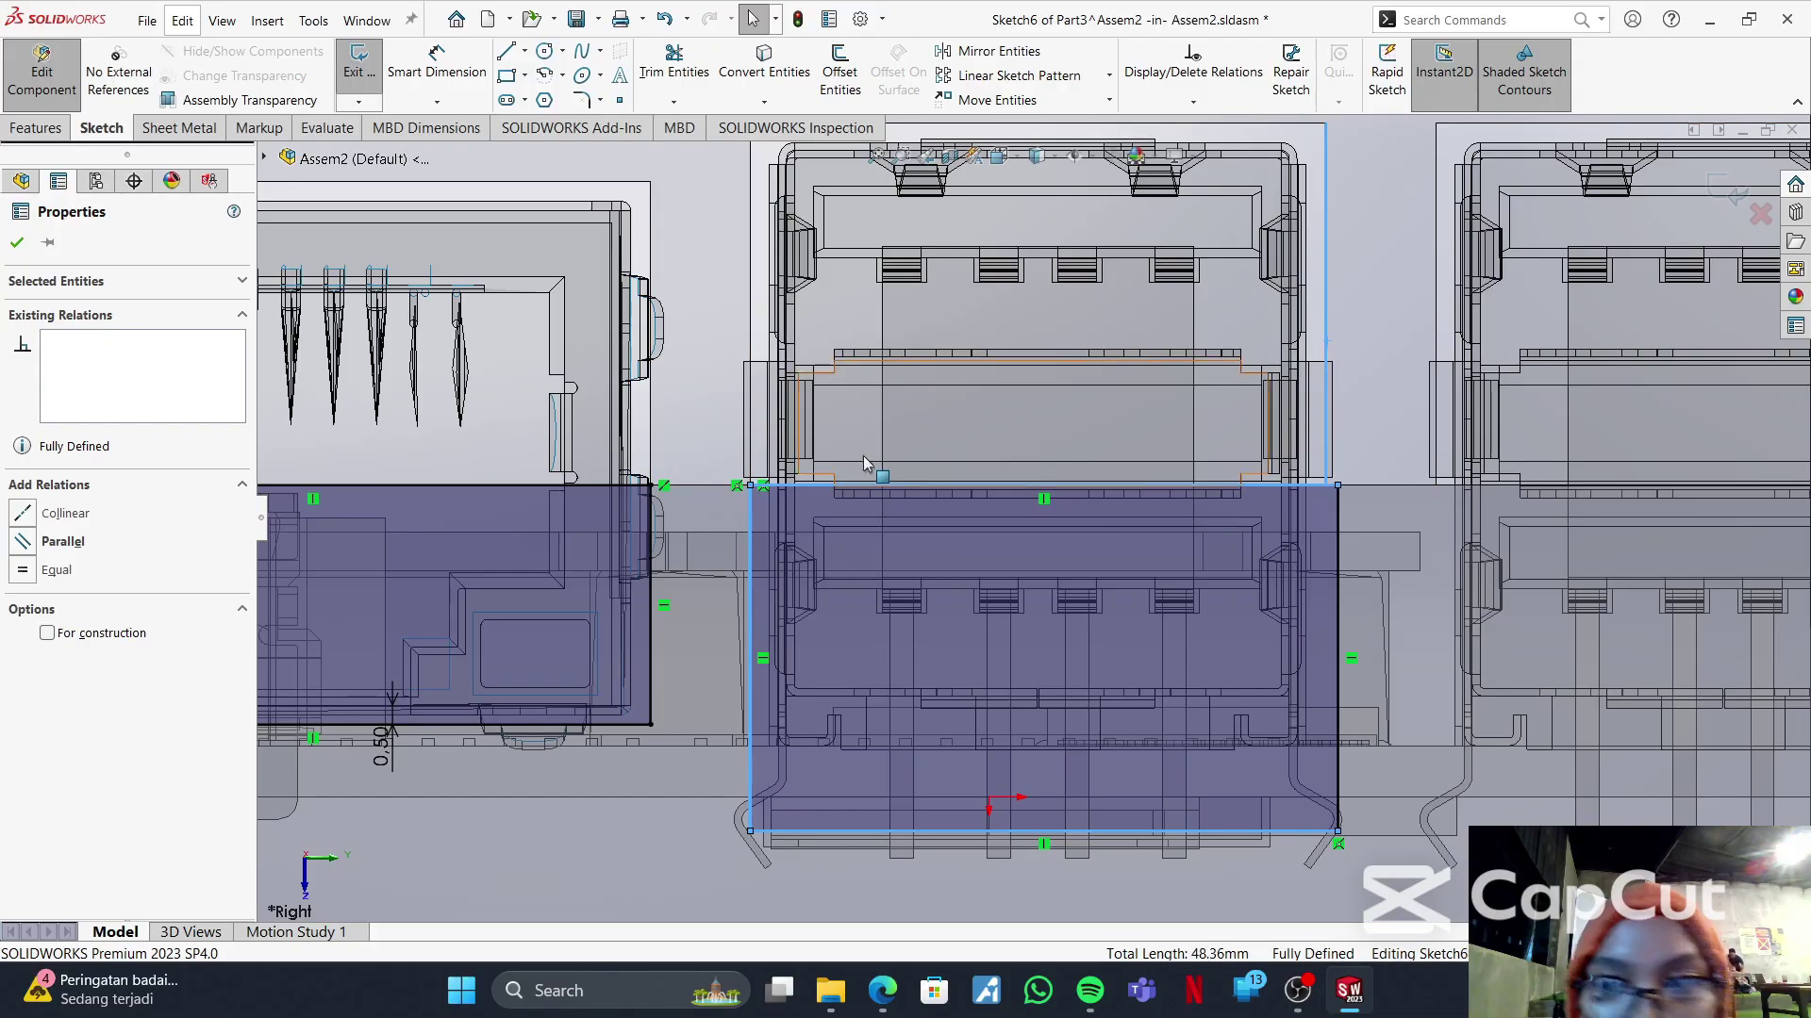
left_click(63, 514)
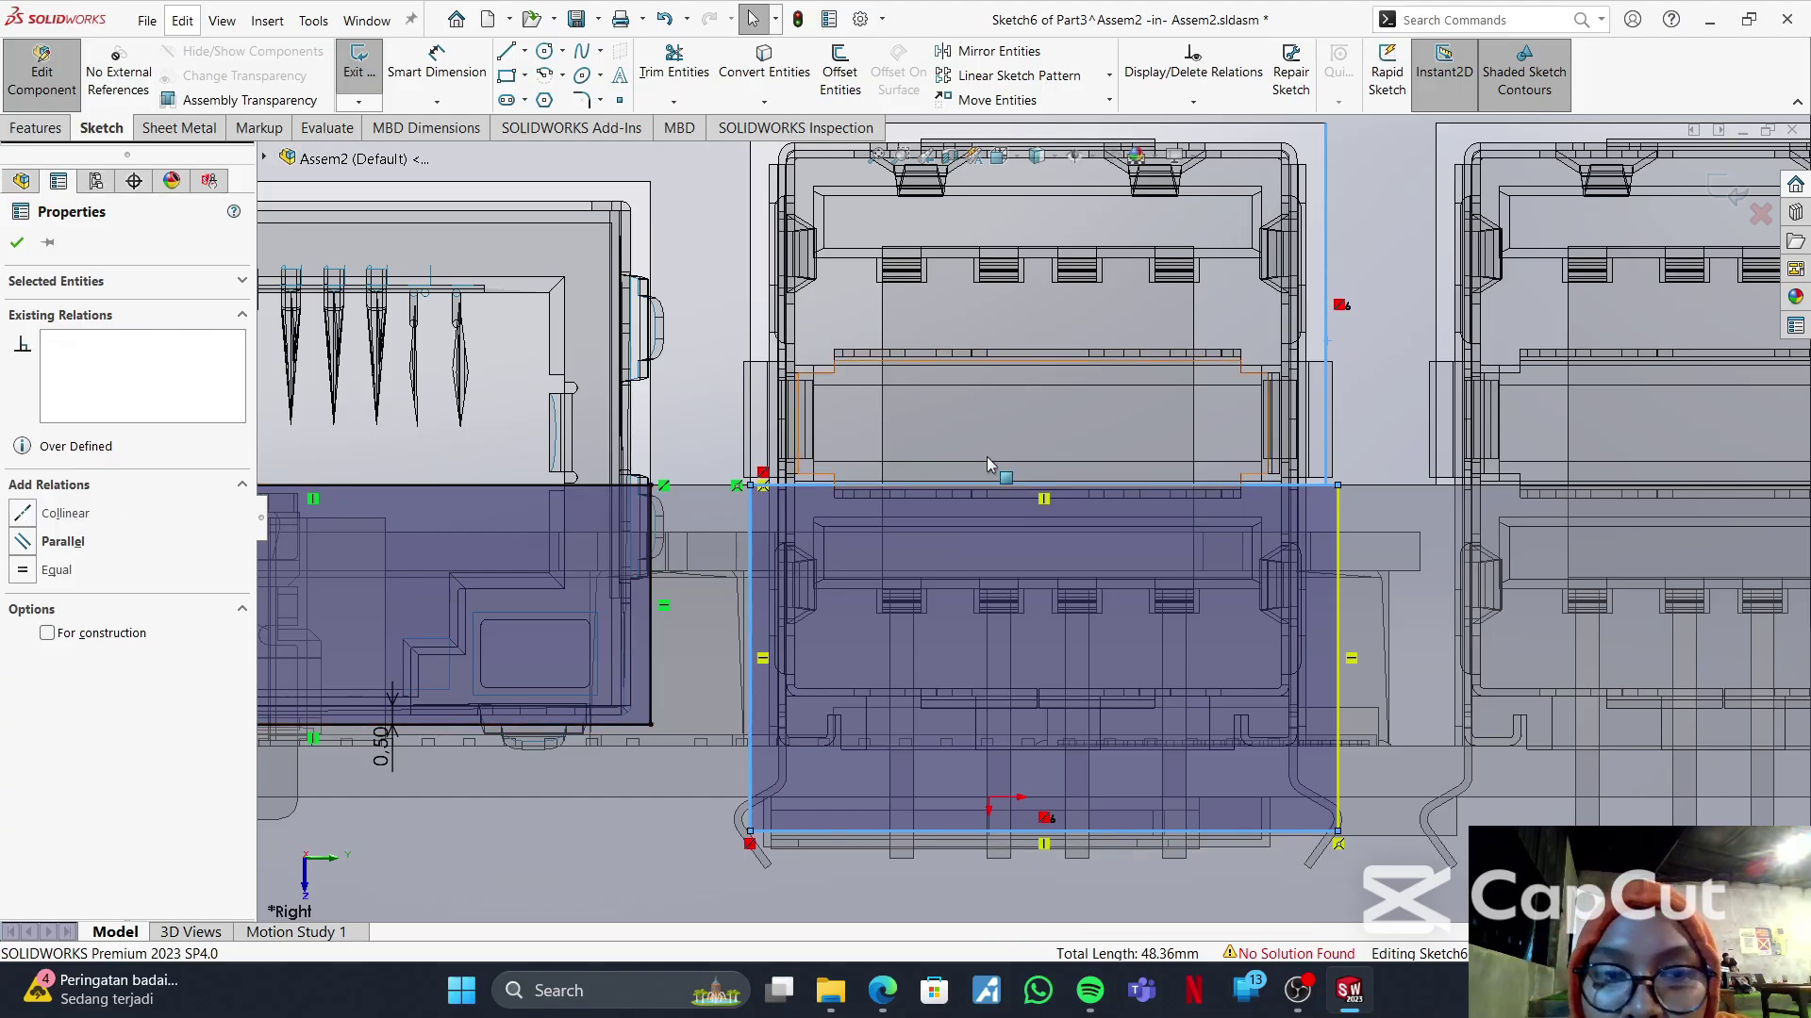
left_click(1373, 427)
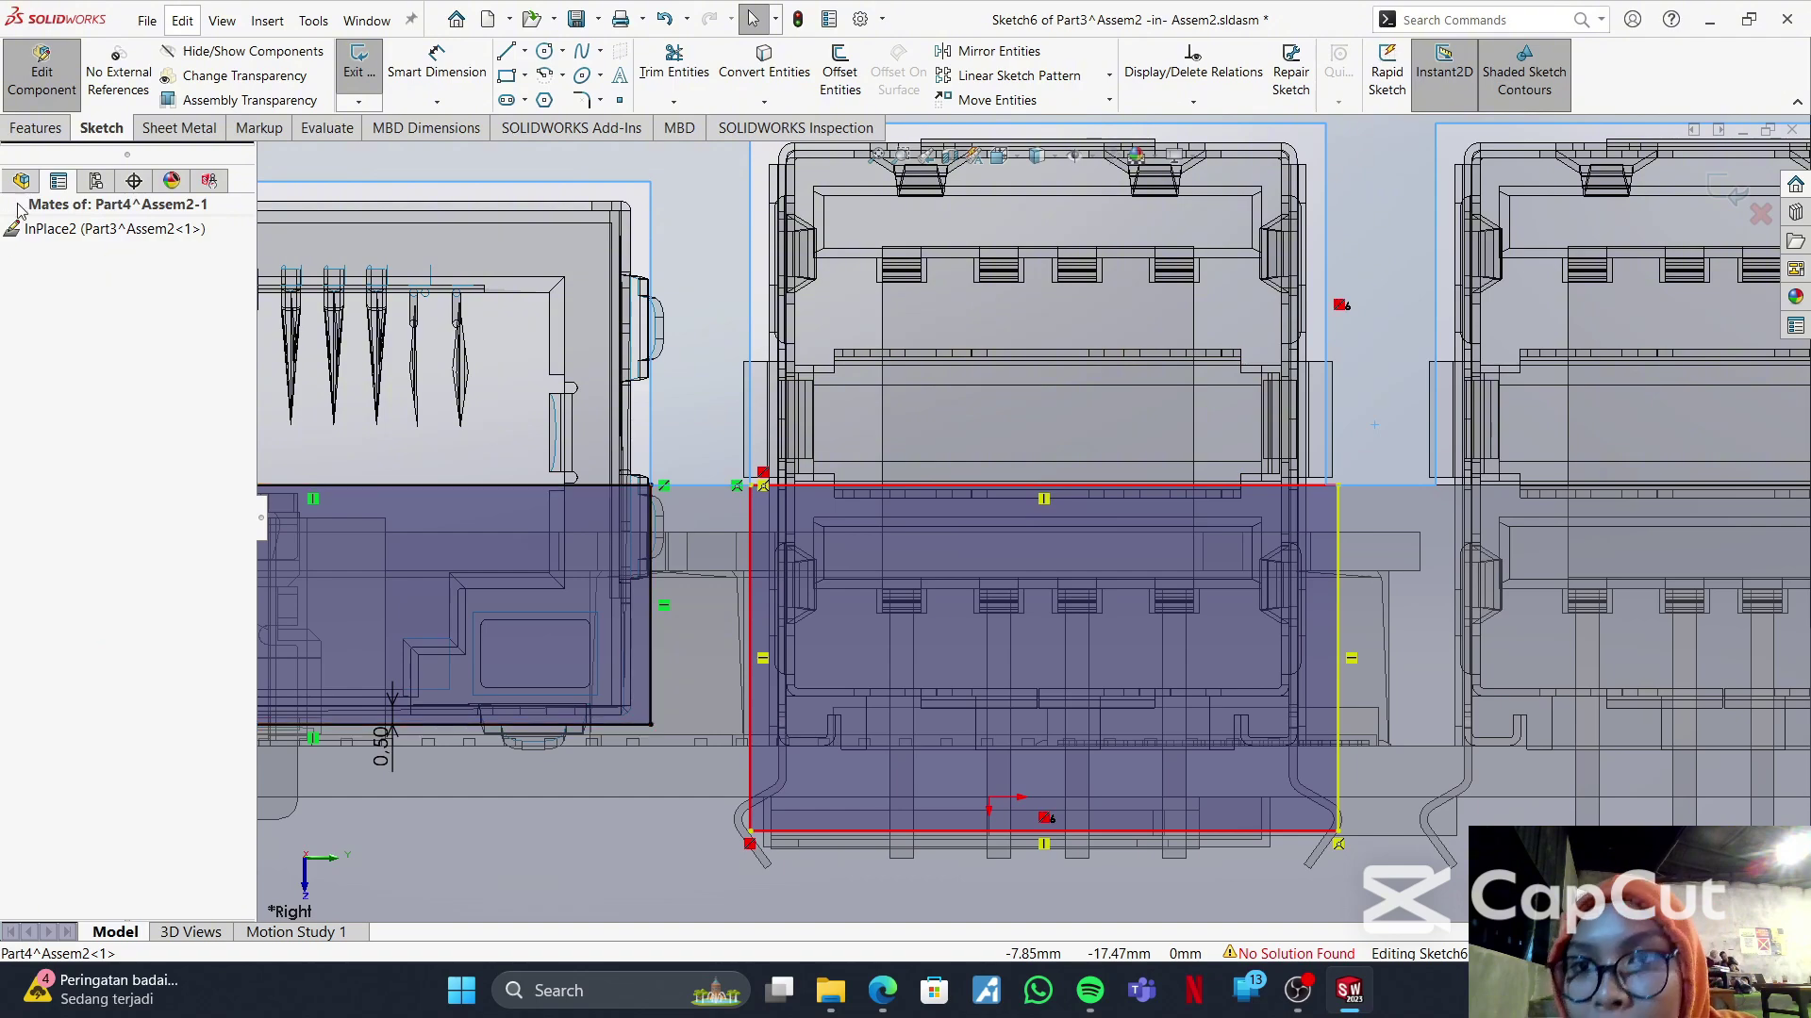
key("ctrl+z")
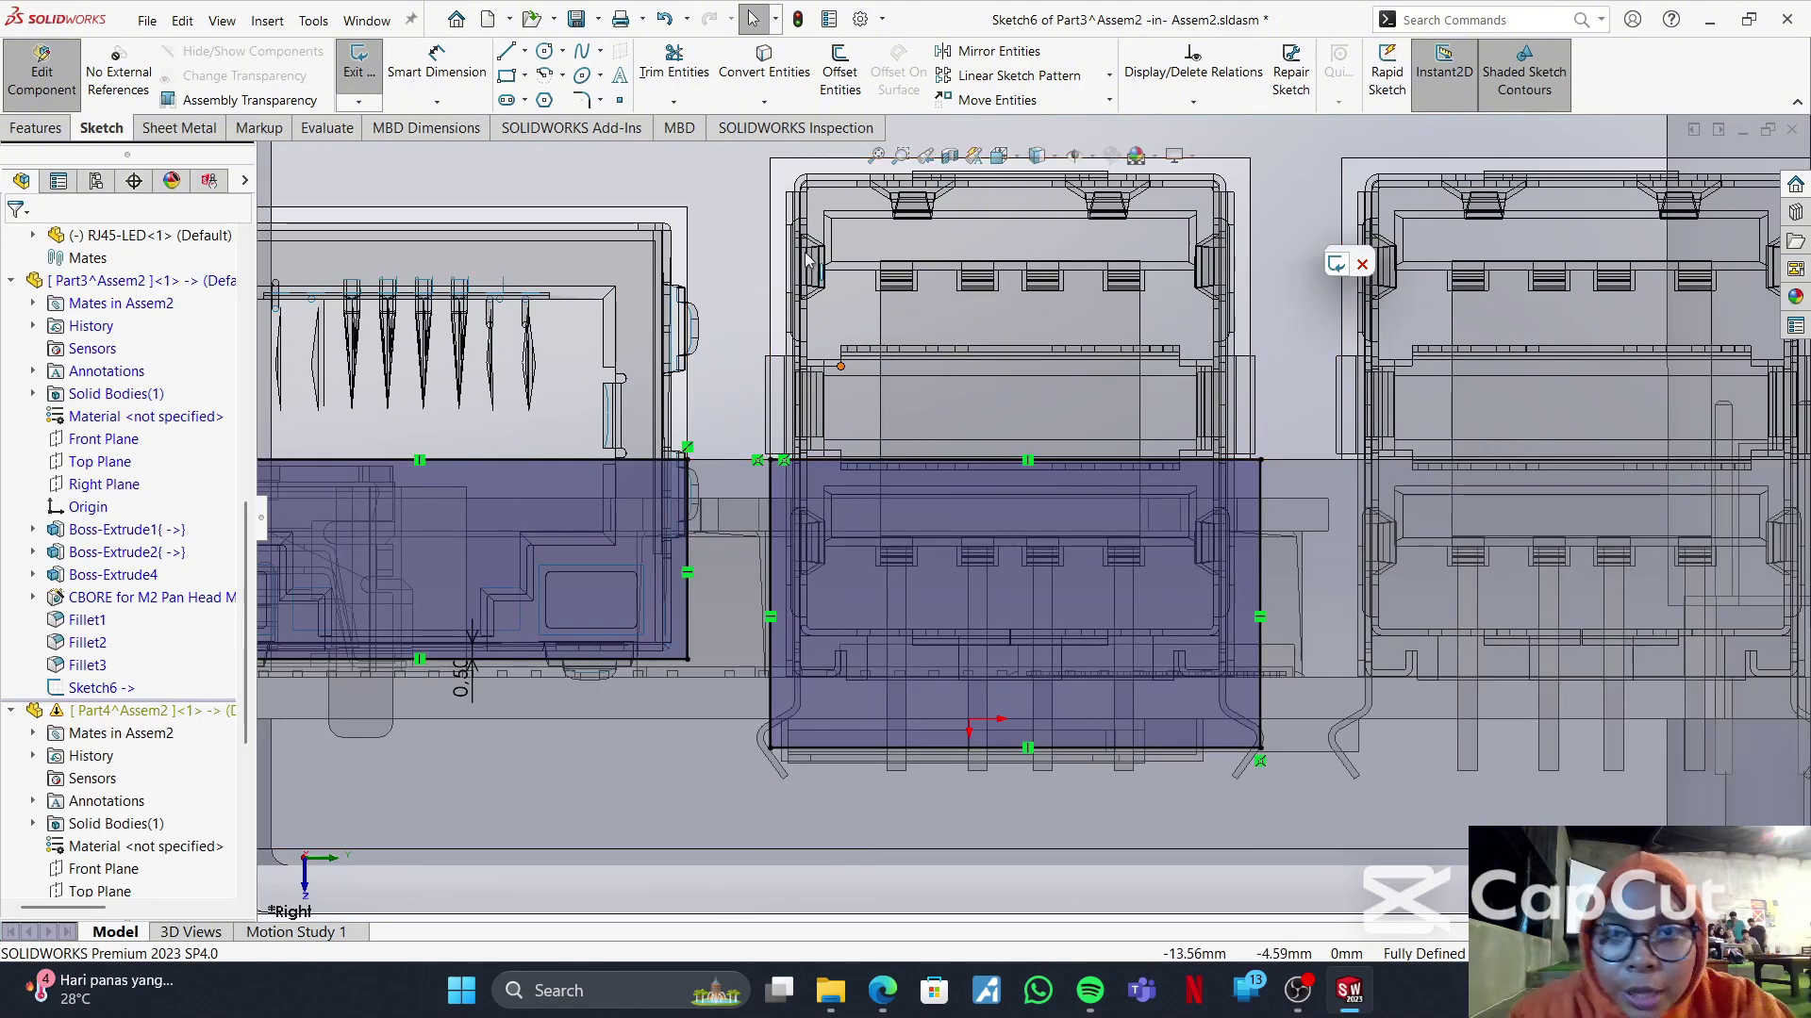
- Dimension the distance between the USB rectangle's lower side and the mainboard's edge as a driven dimension
key("d")
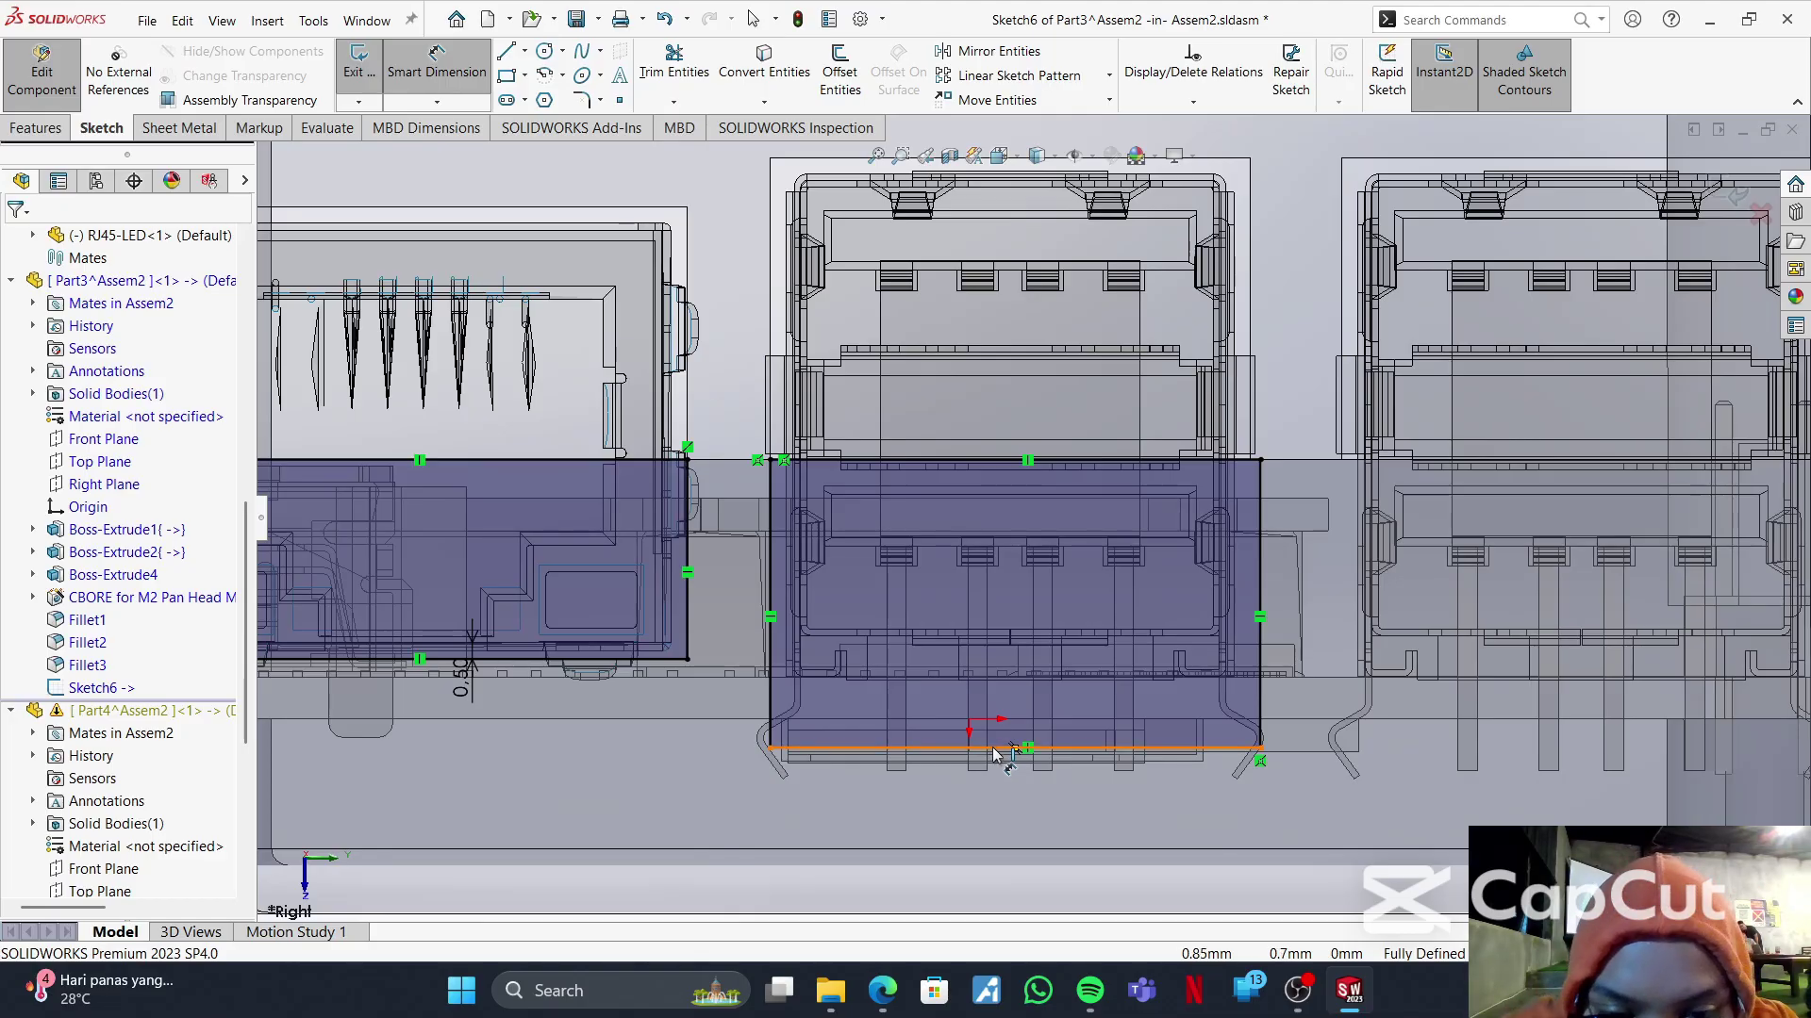
left_click(995, 750)
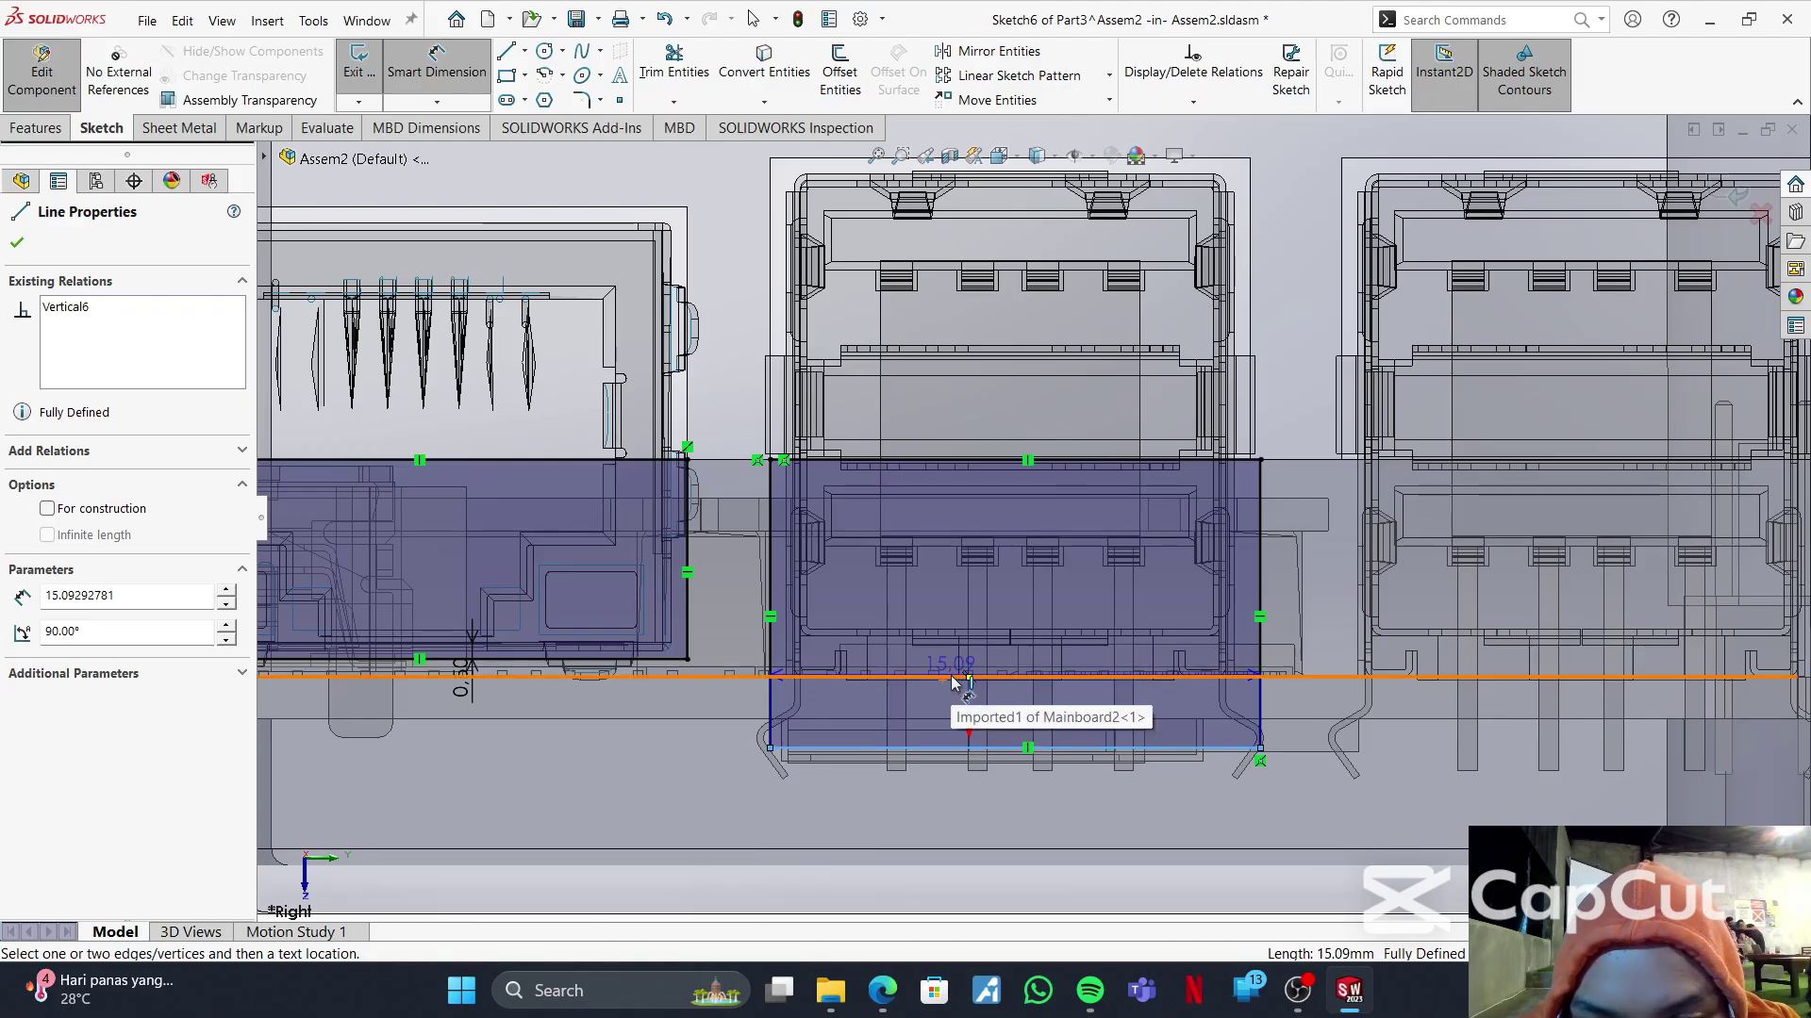
scroll(959, 683, "down", 4)
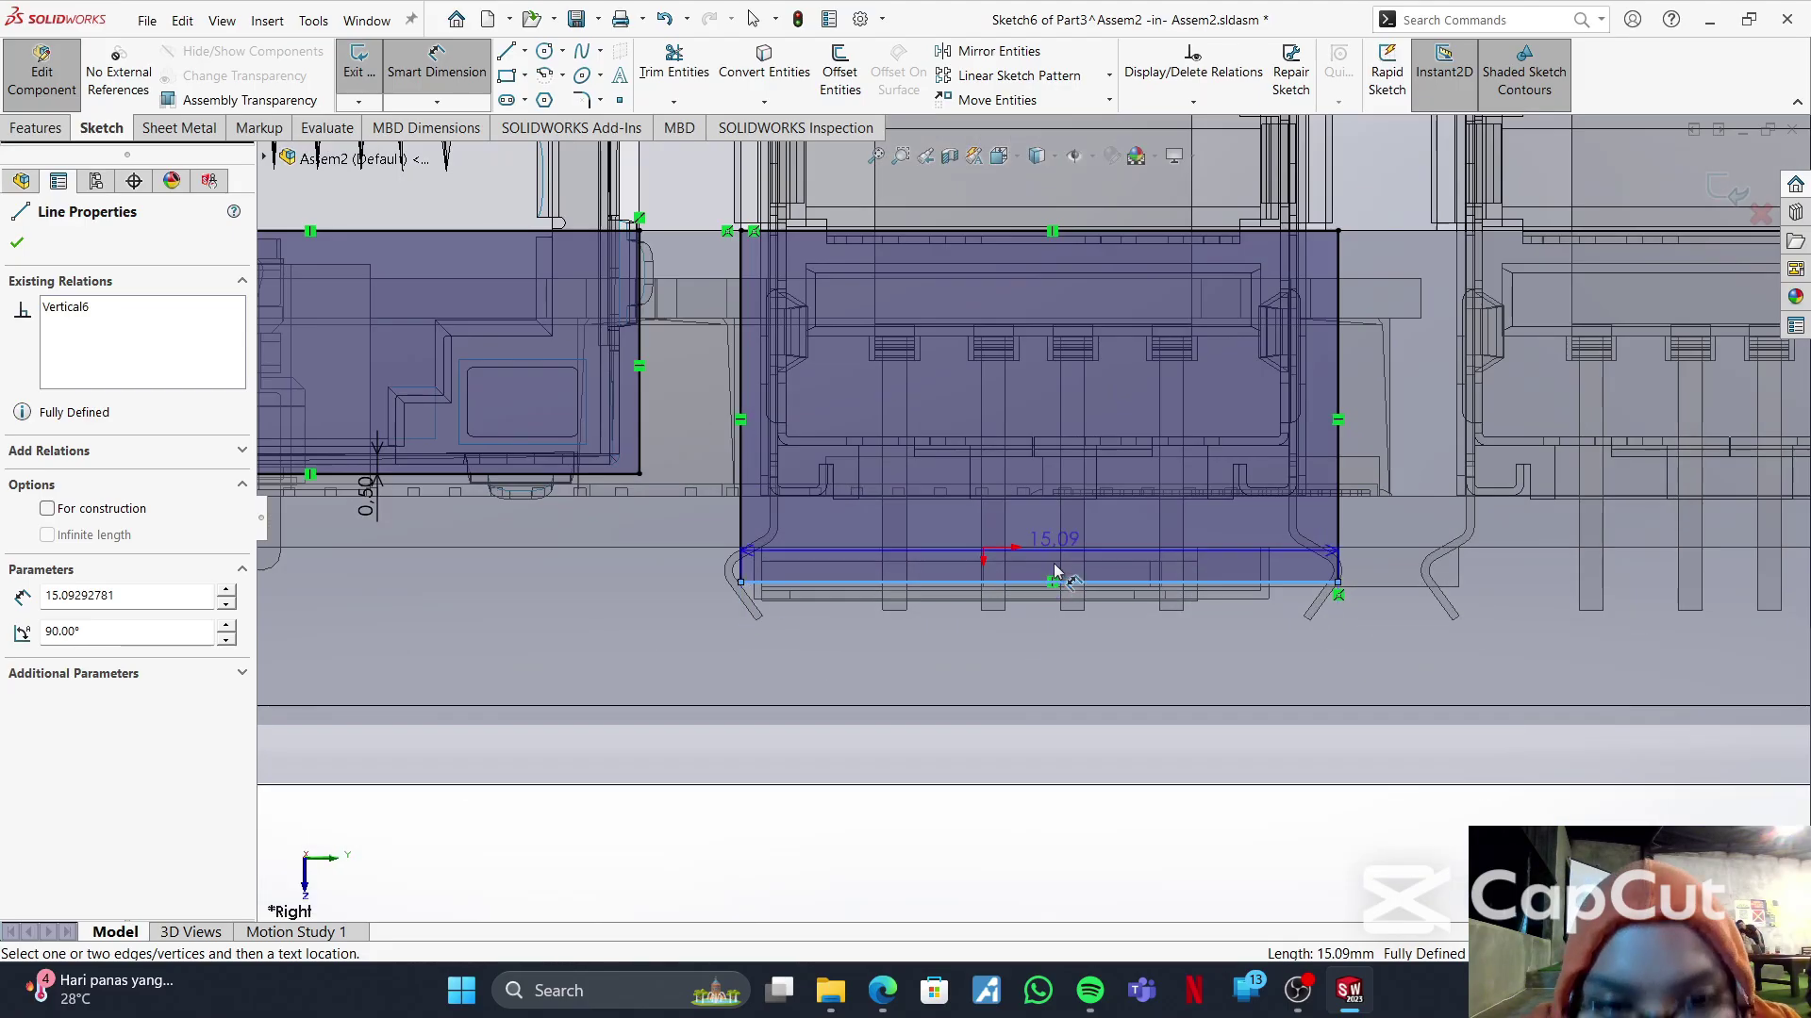
scroll(1061, 522, "down", 2)
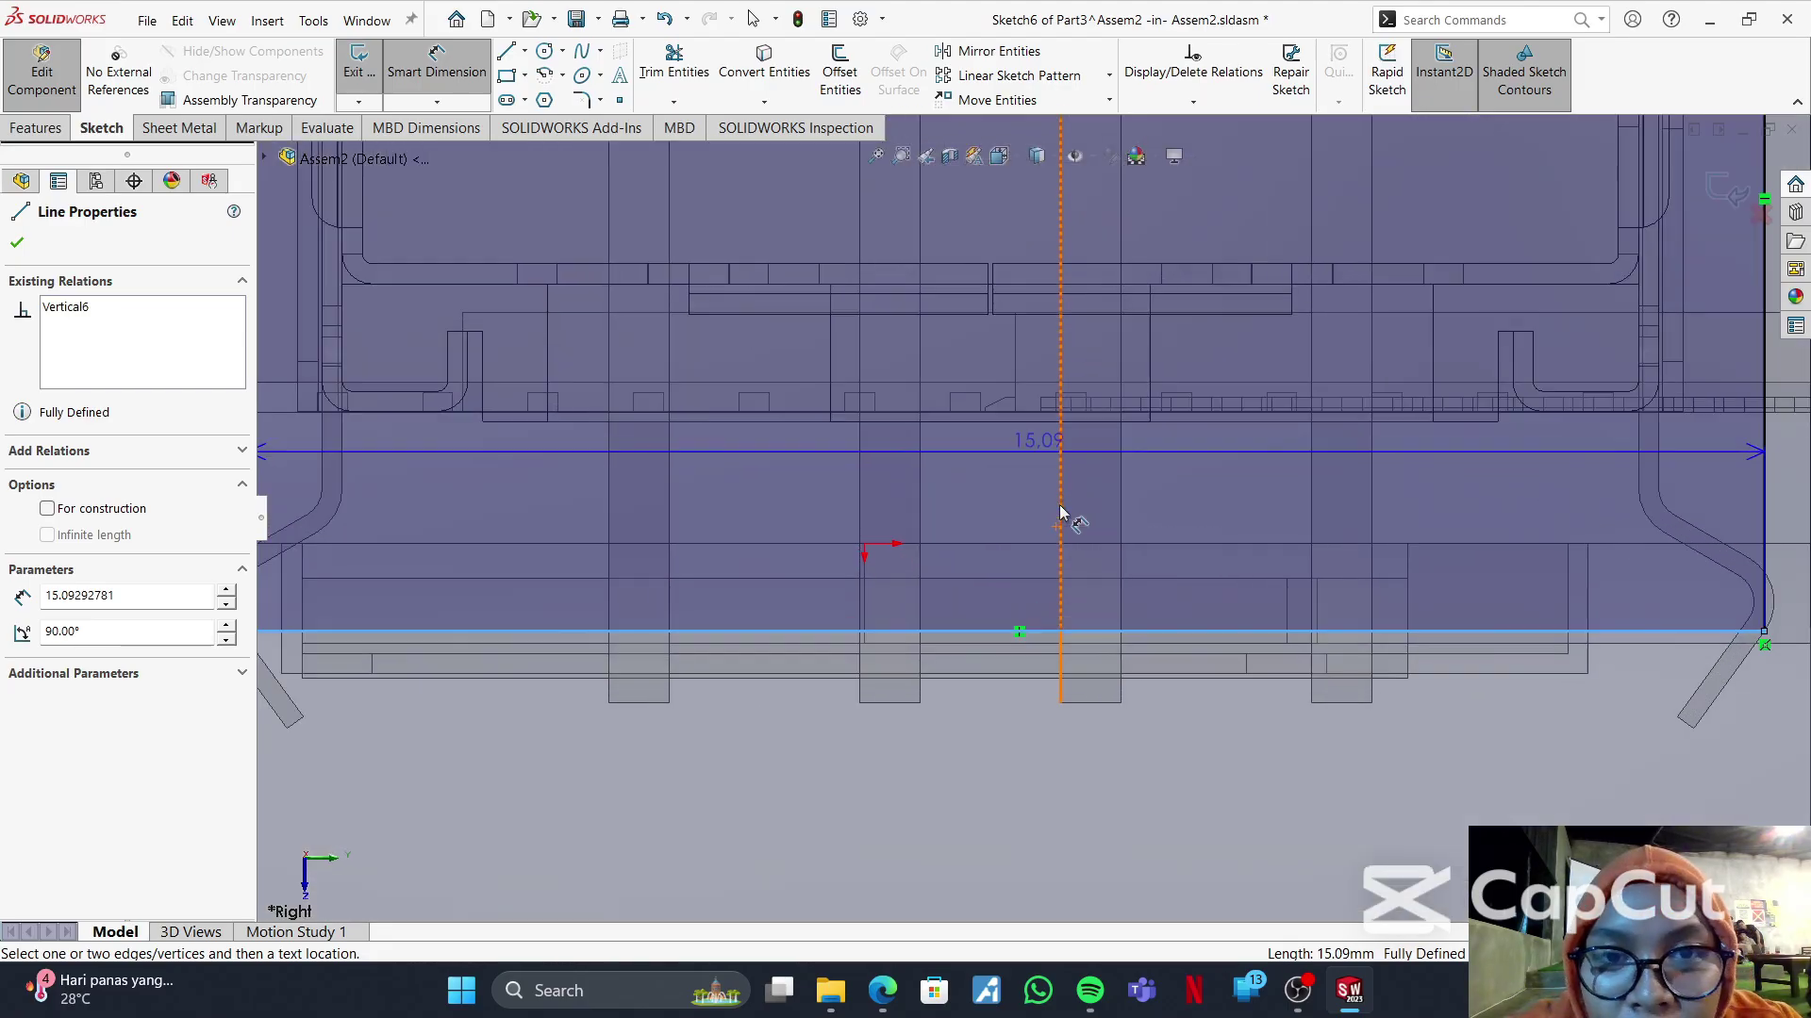
left_click(977, 414)
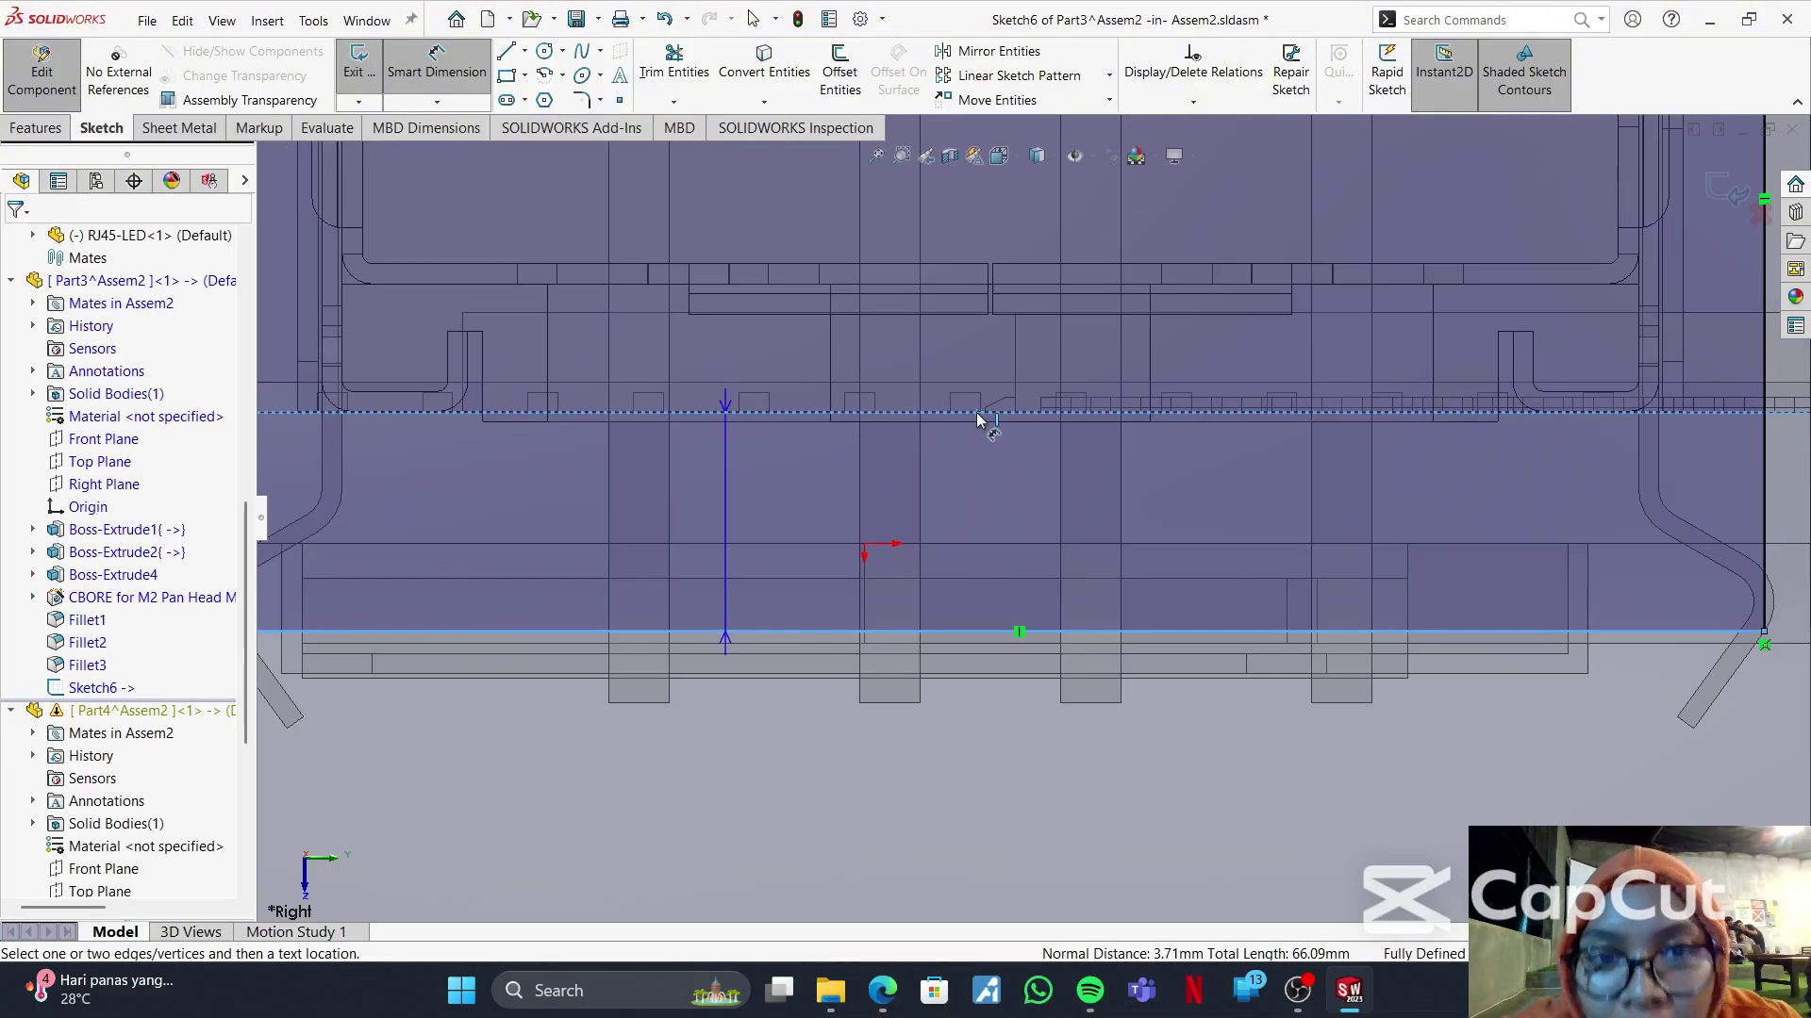
left_click(1020, 766)
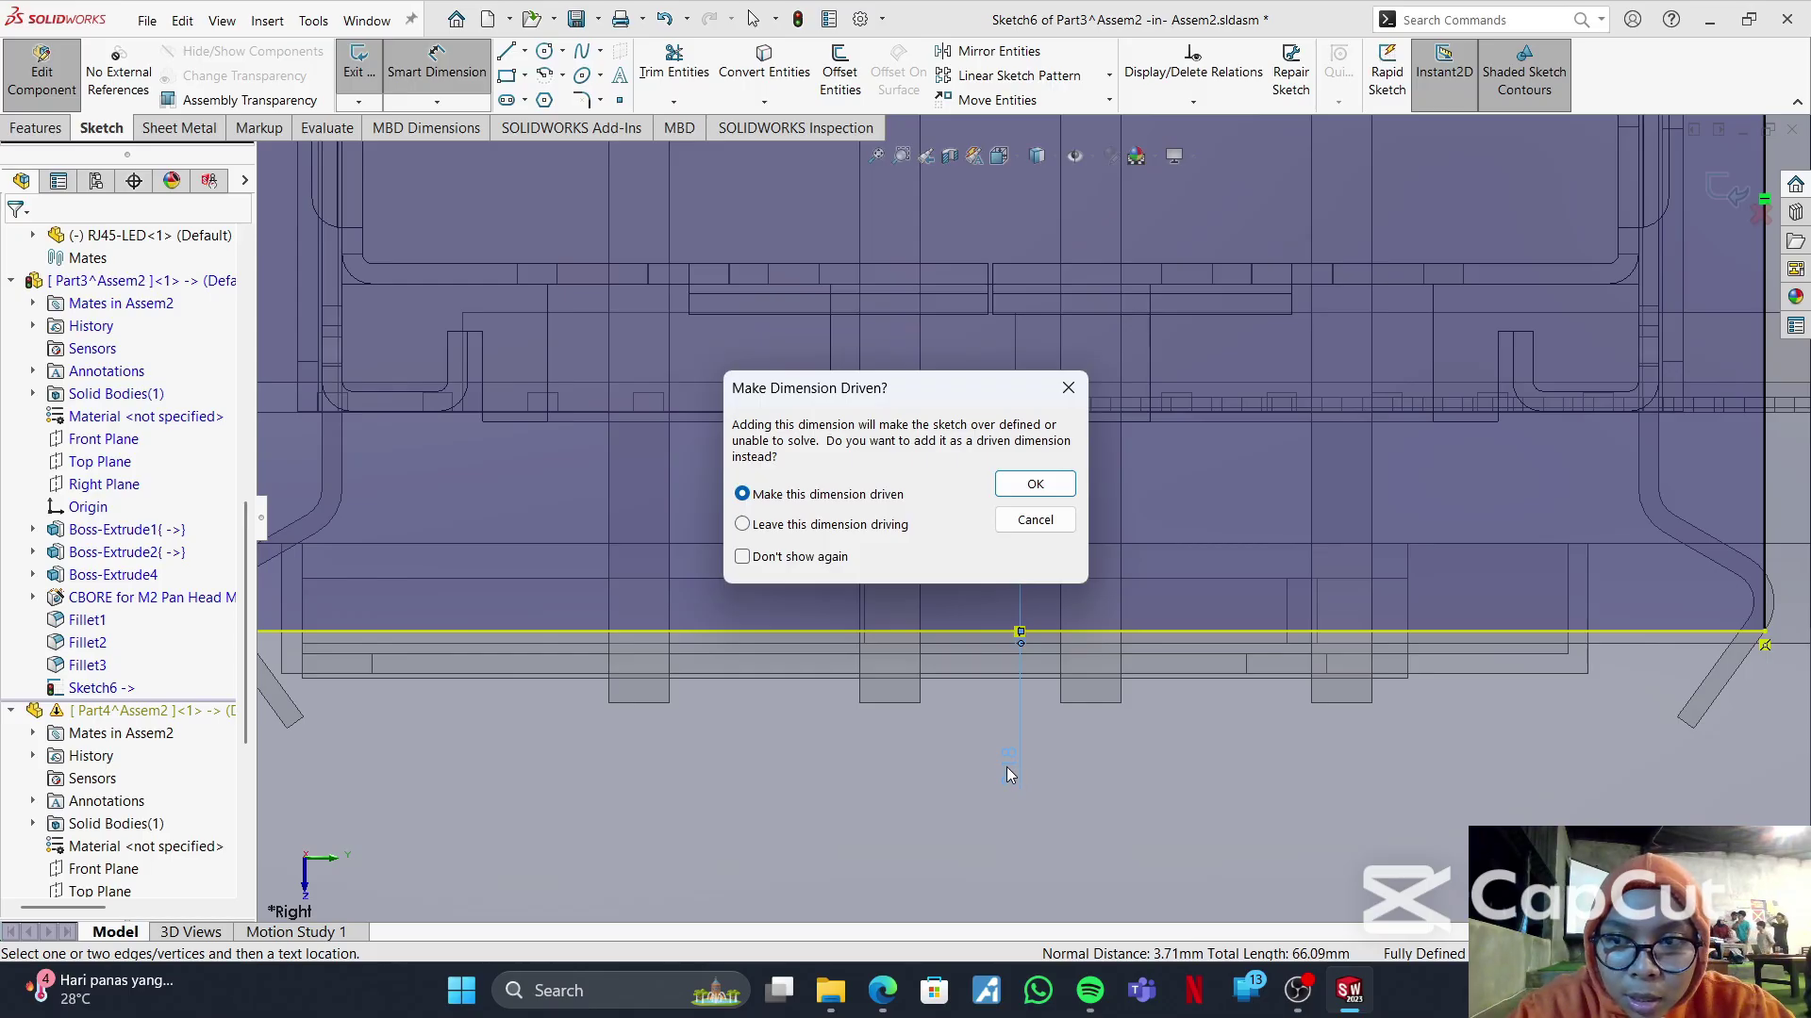
left_click(1048, 486)
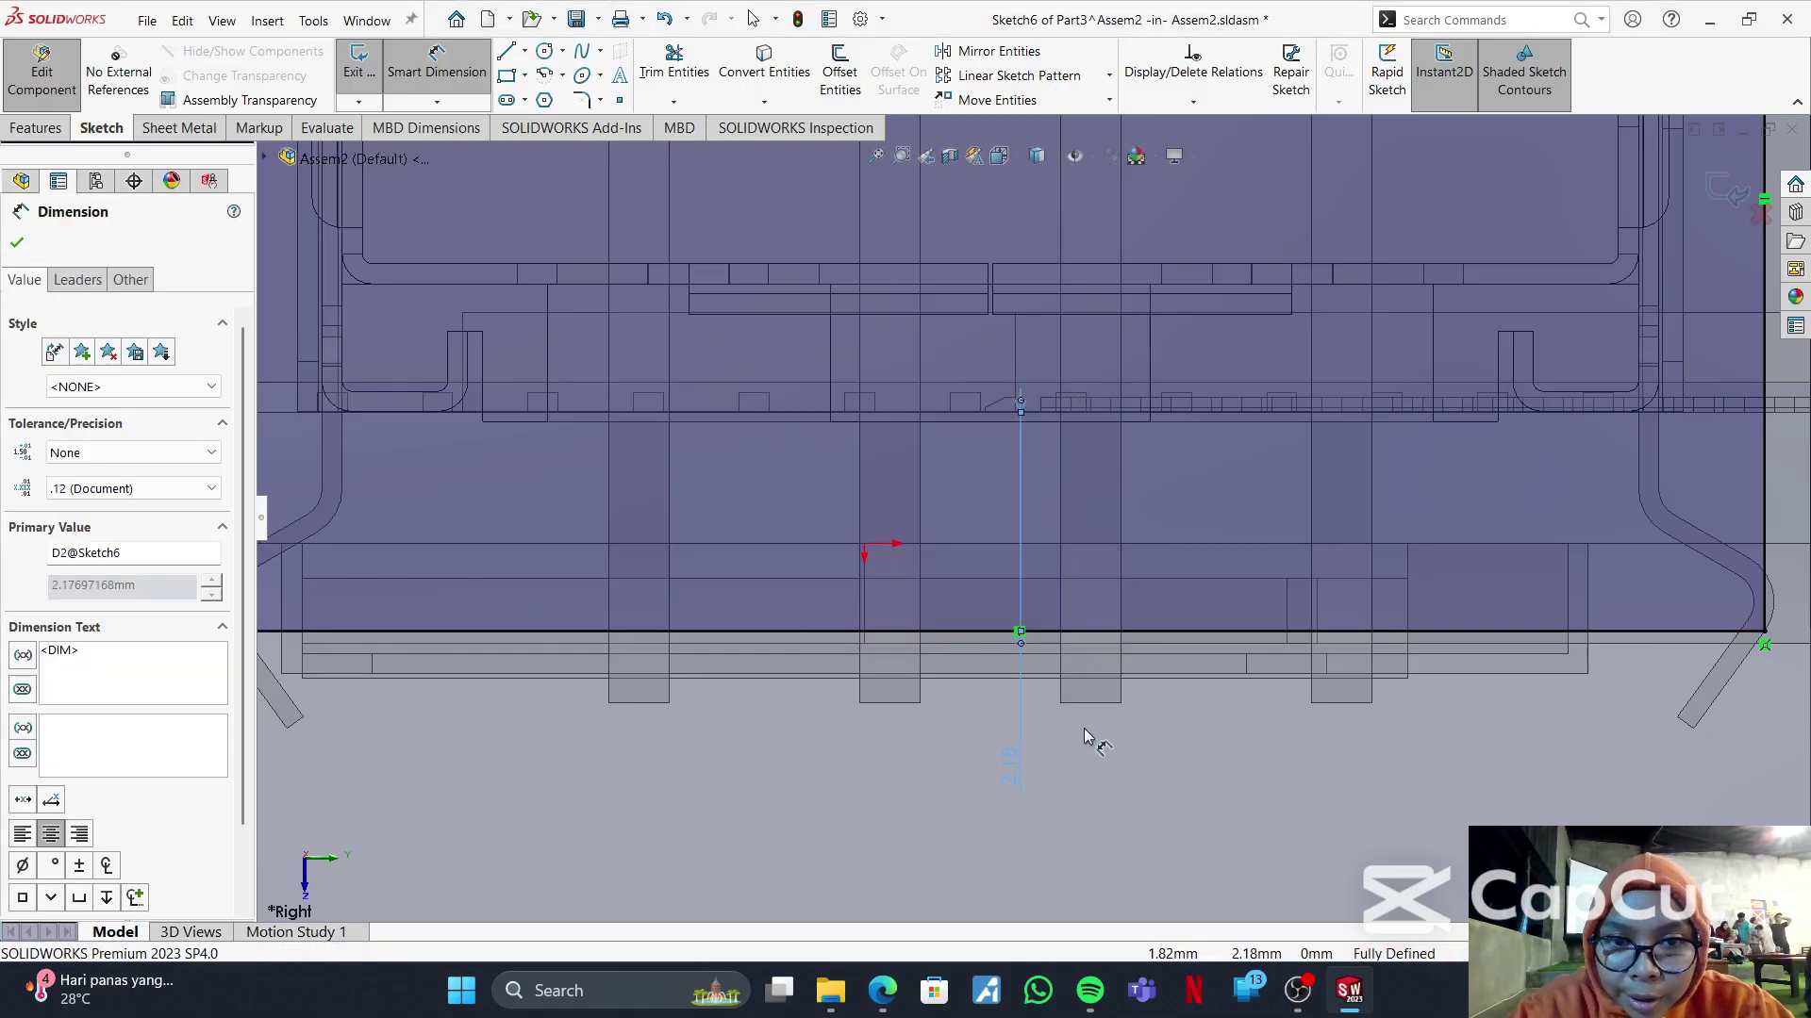
- Try to edit the driven dimension below the USB rectangle, and delete that dimension
scroll(1075, 743, "up", 3)
left_click(1026, 699)
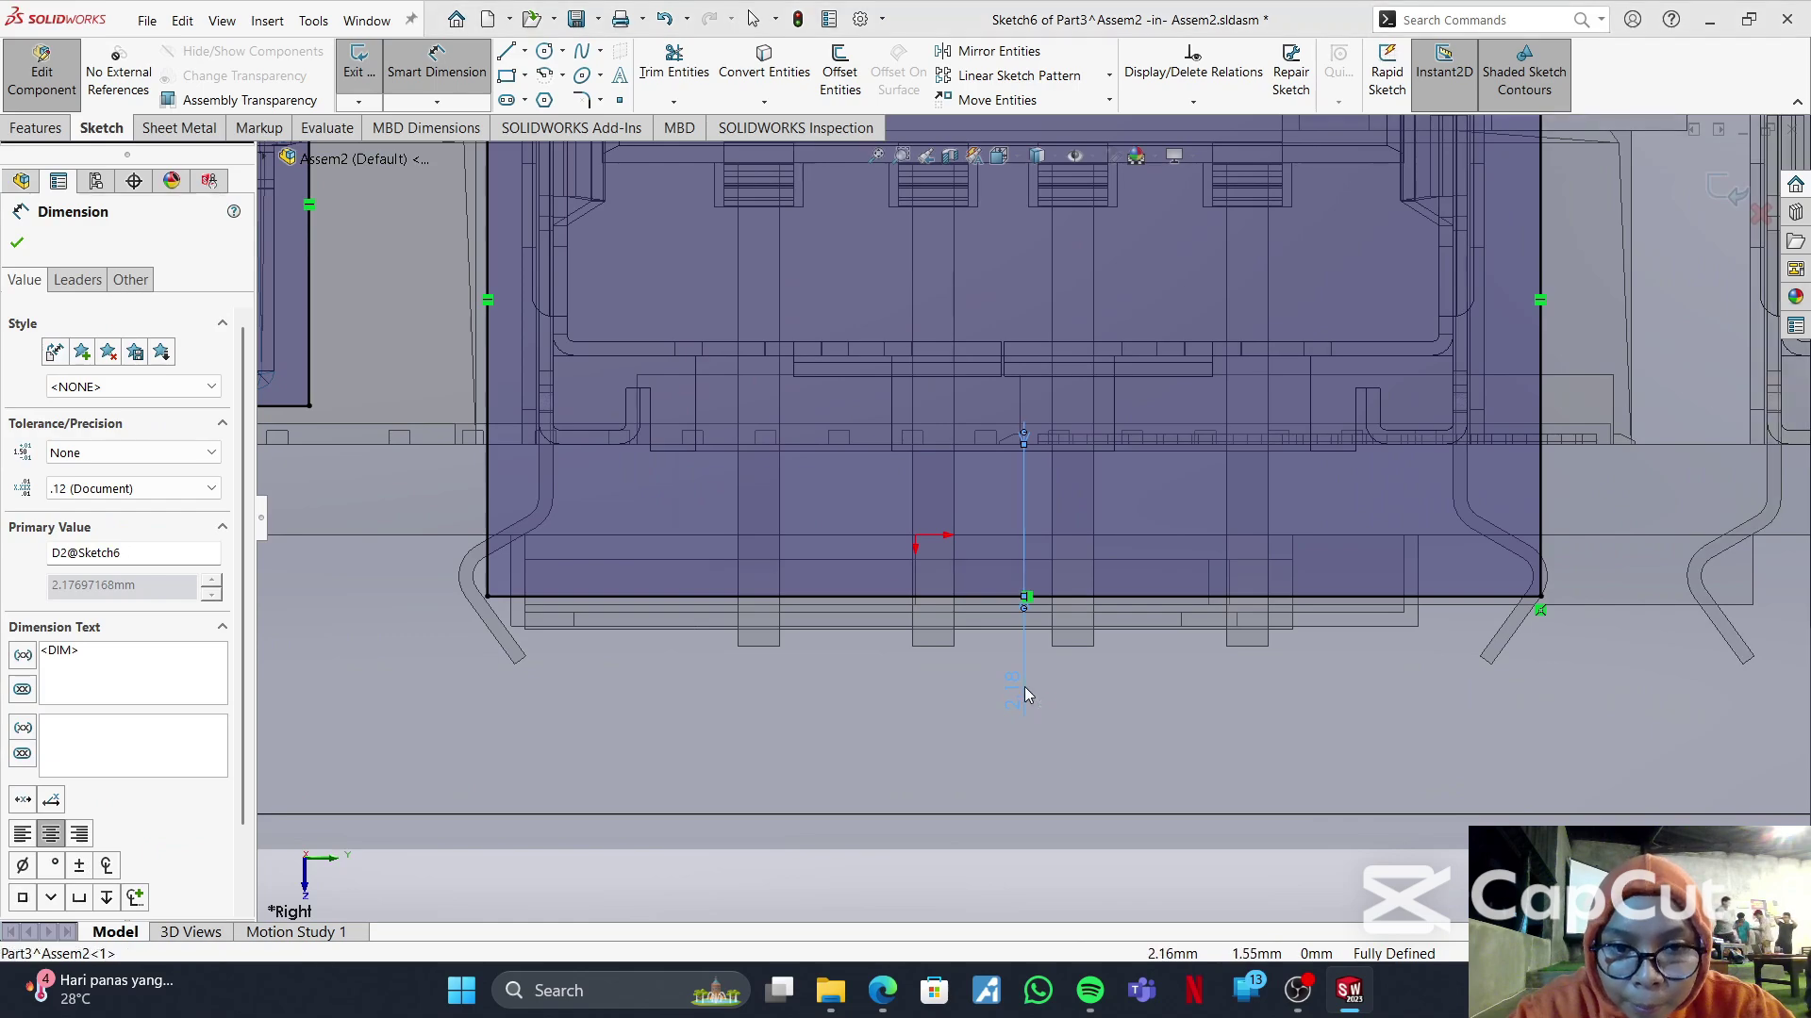
left_click(1051, 498)
left_click(1015, 696)
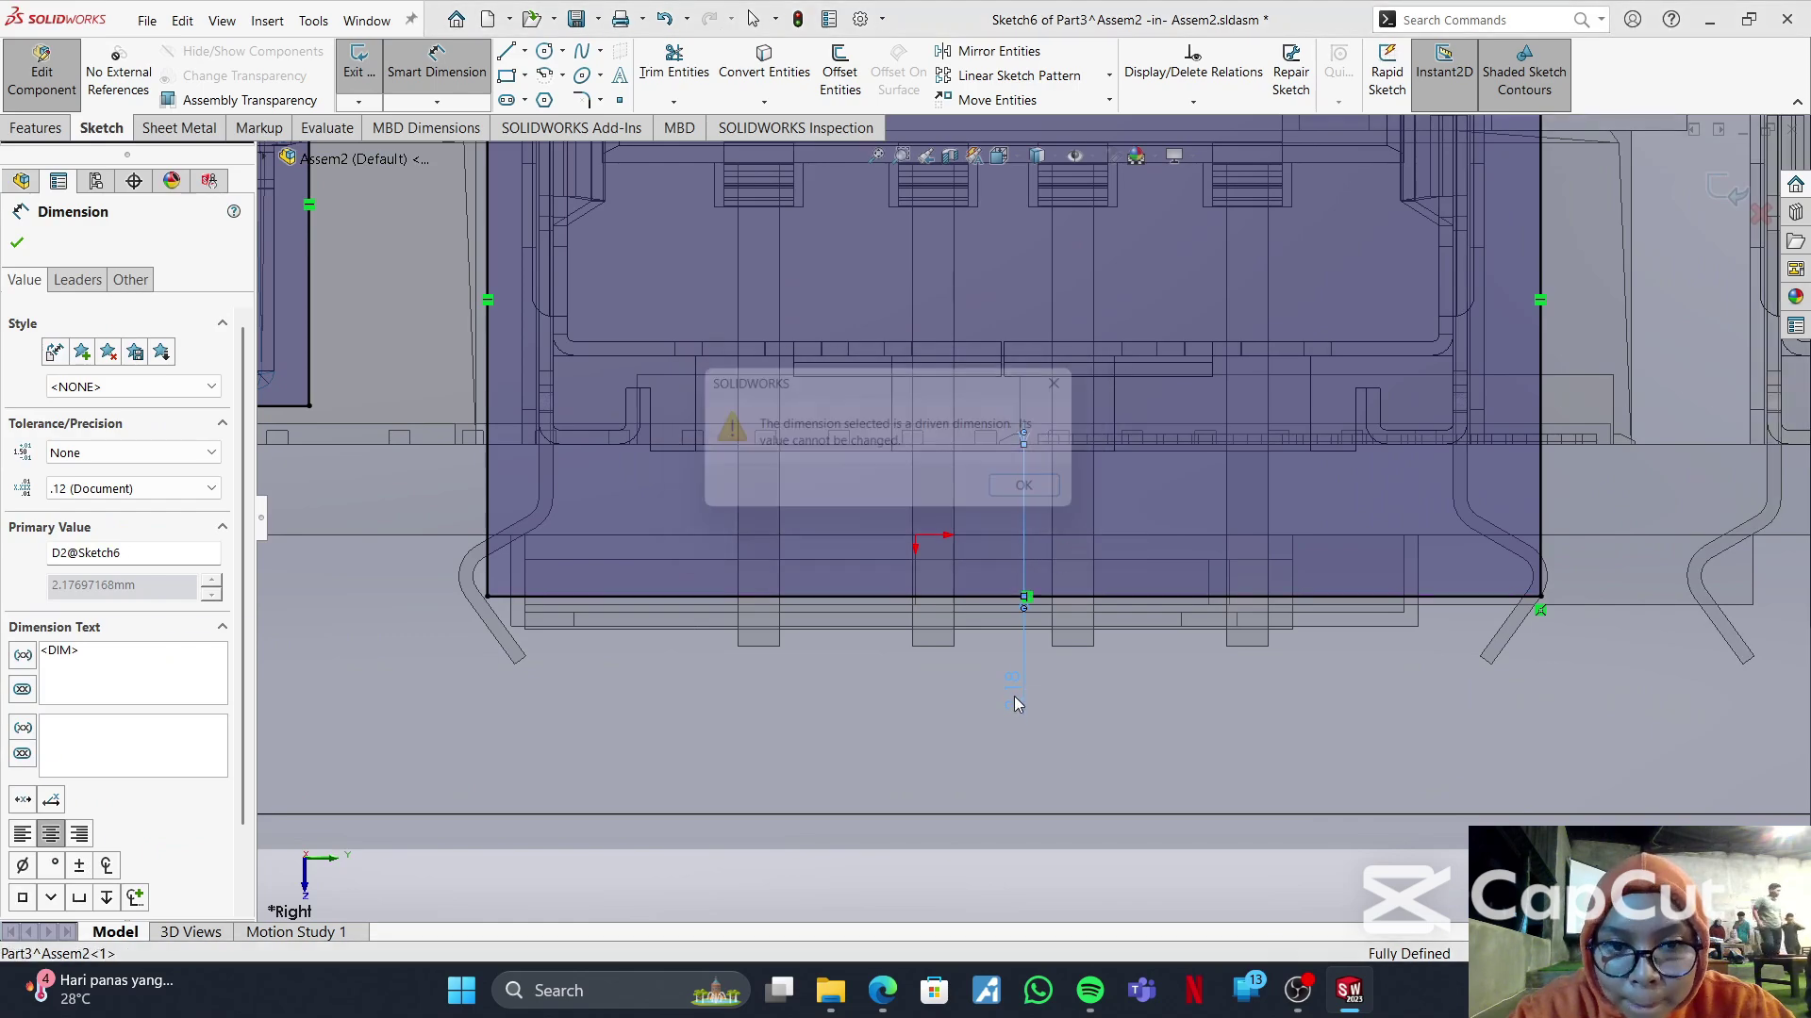
left_click(1041, 496)
key("Escape")
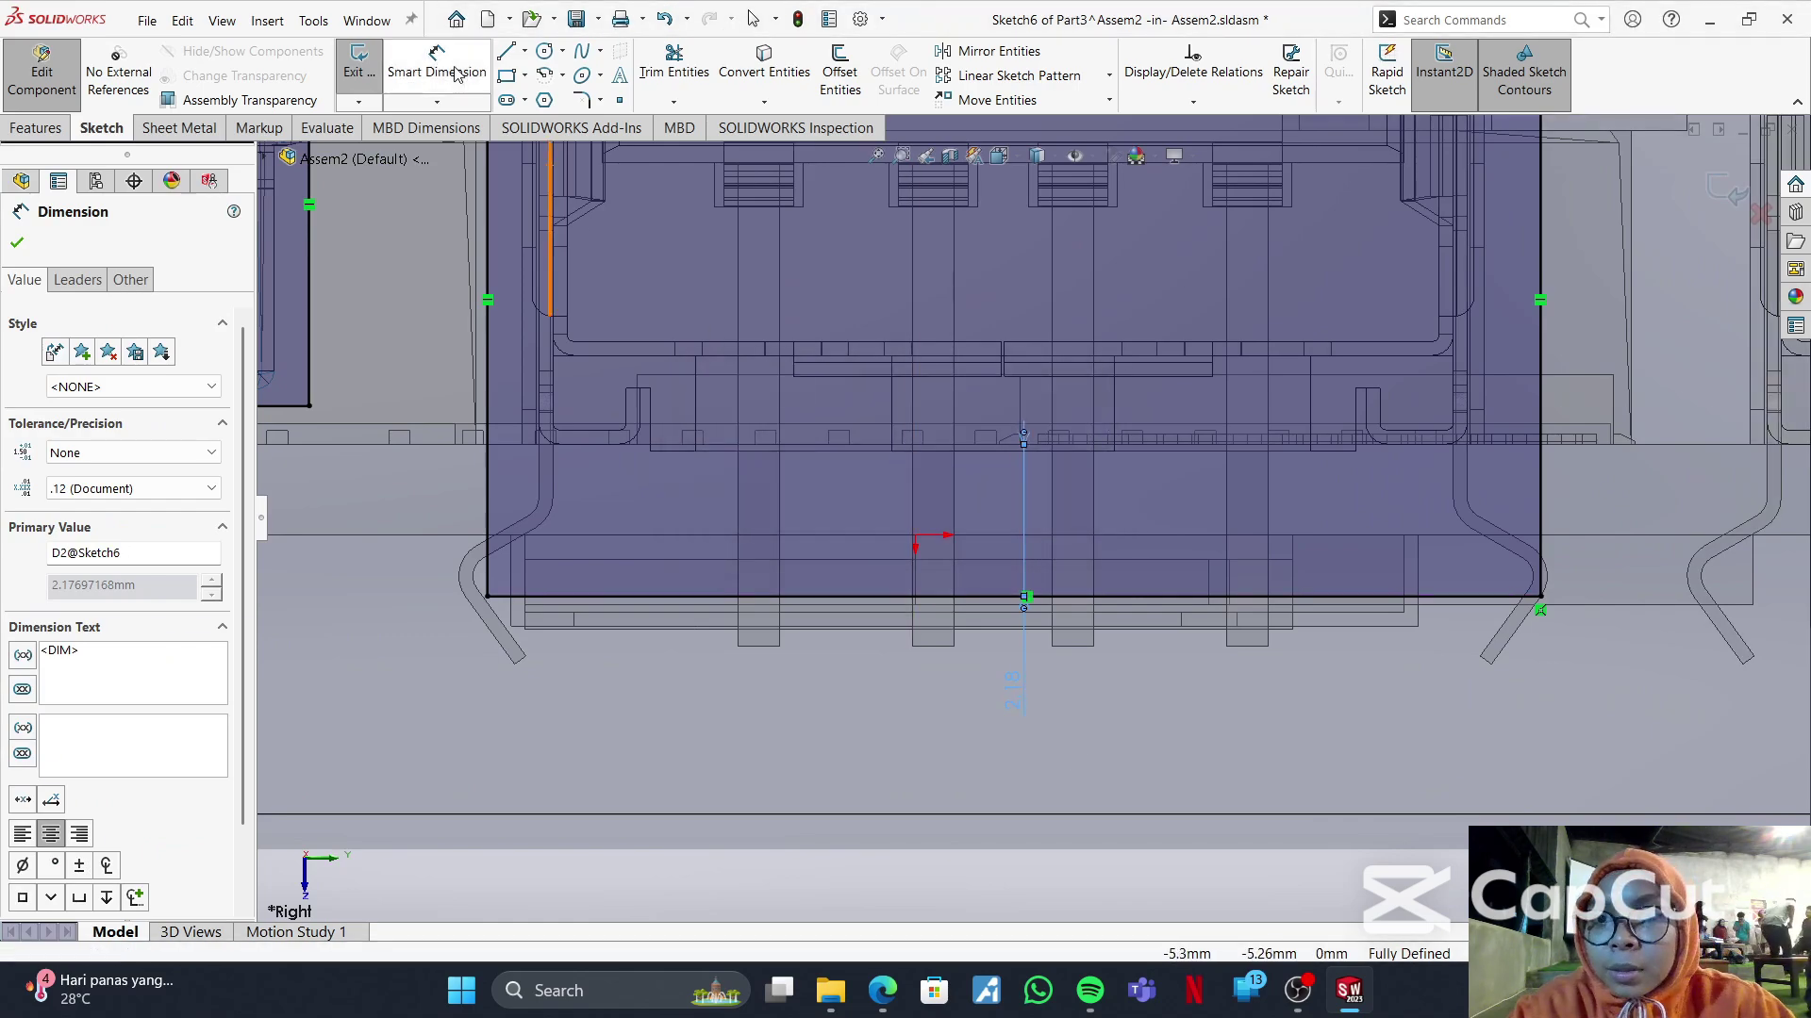
left_click(1019, 699)
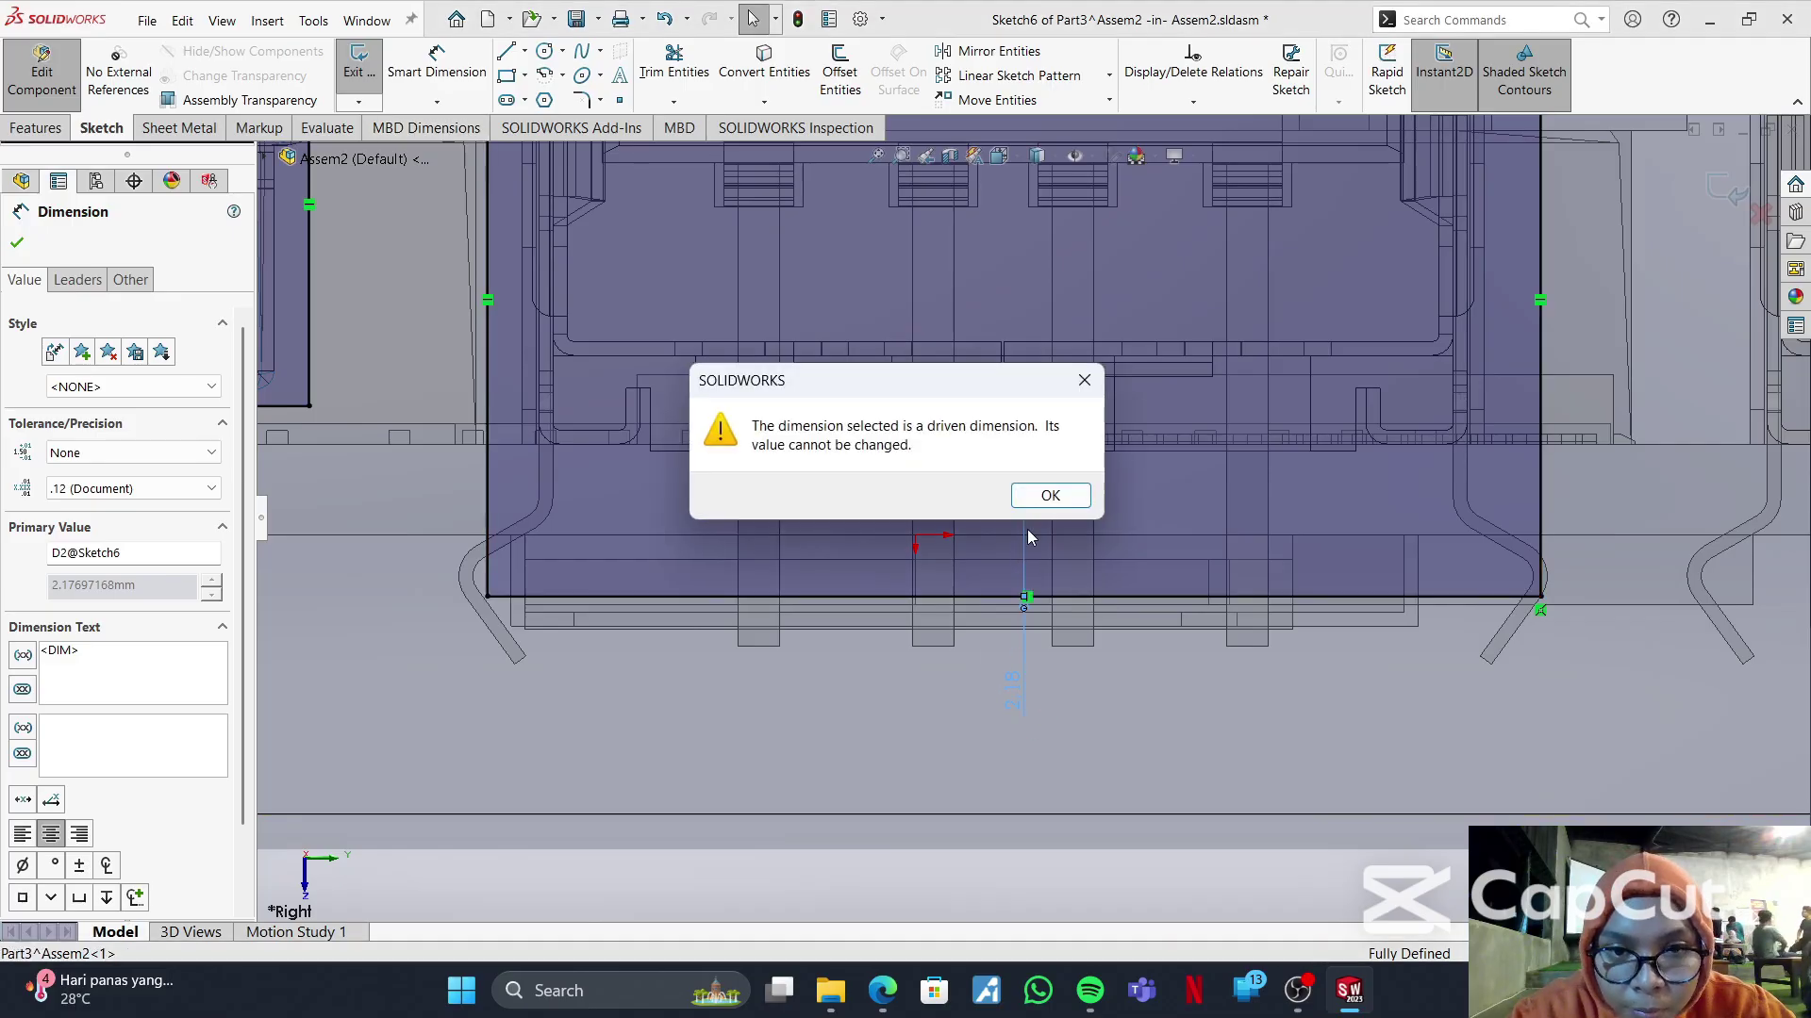
left_click(1050, 495)
right_click(1012, 696)
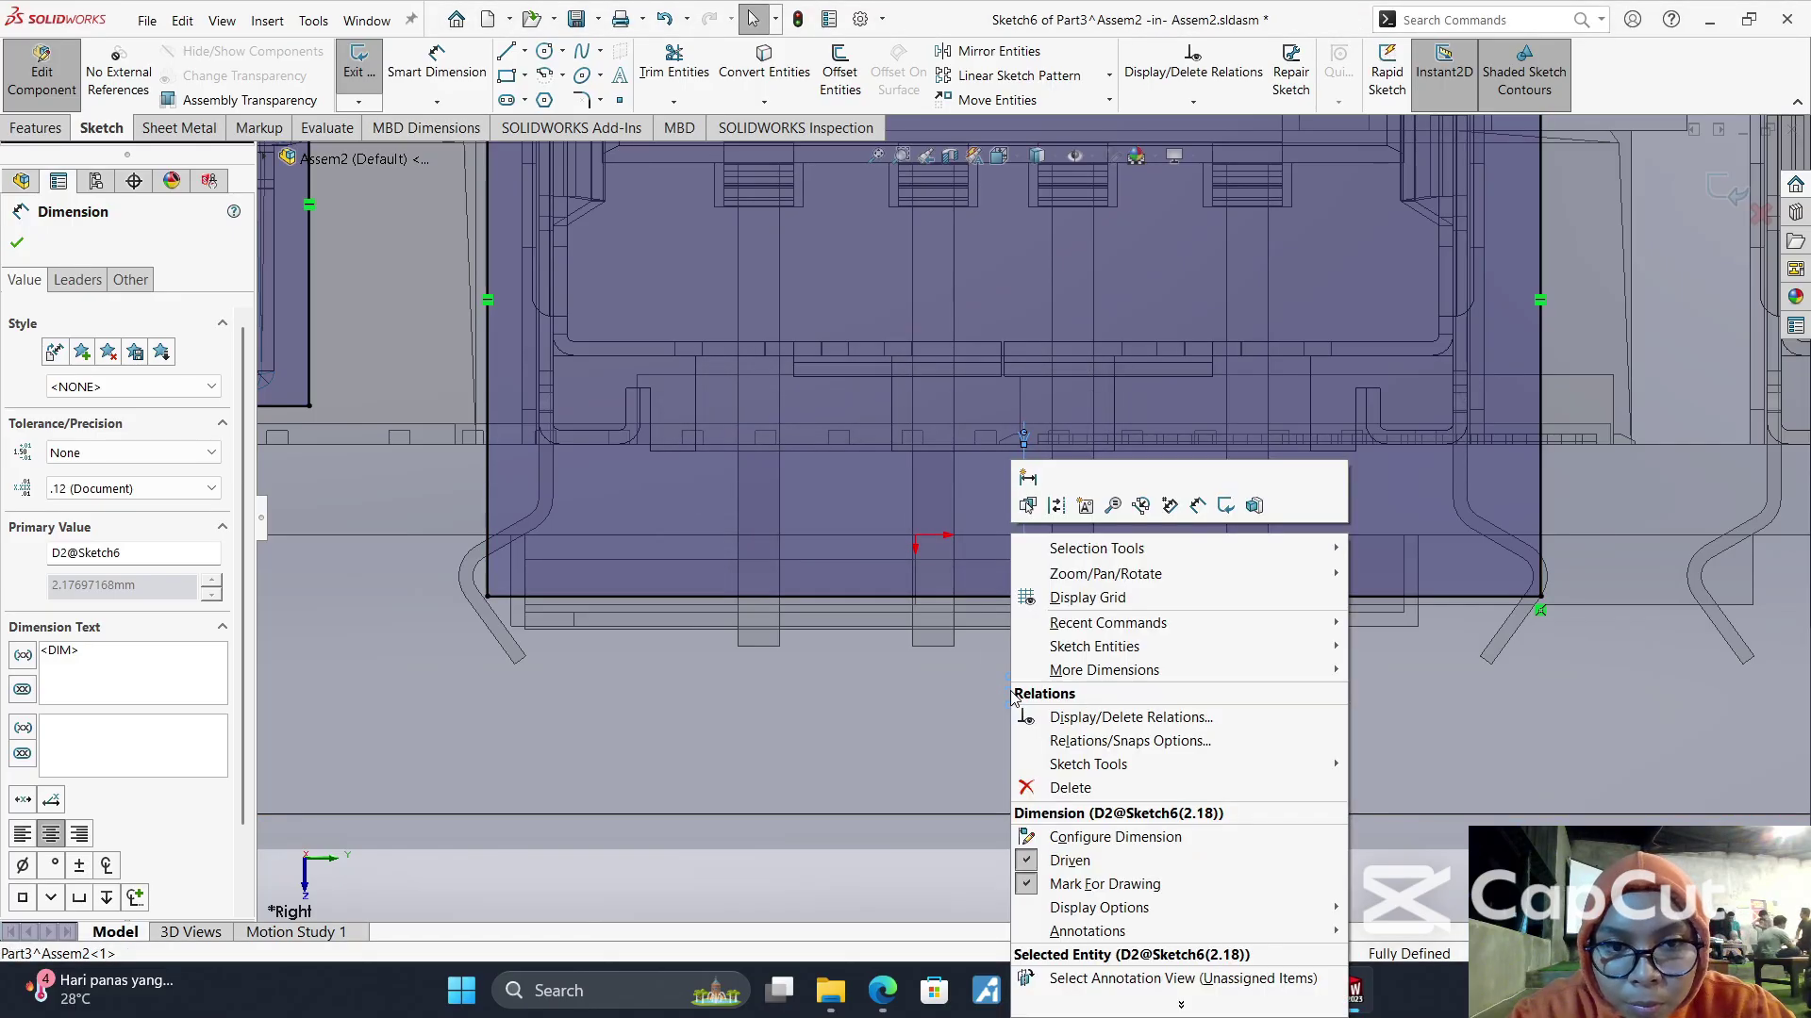
left_click(1069, 787)
scroll(1015, 656, "up", 3)
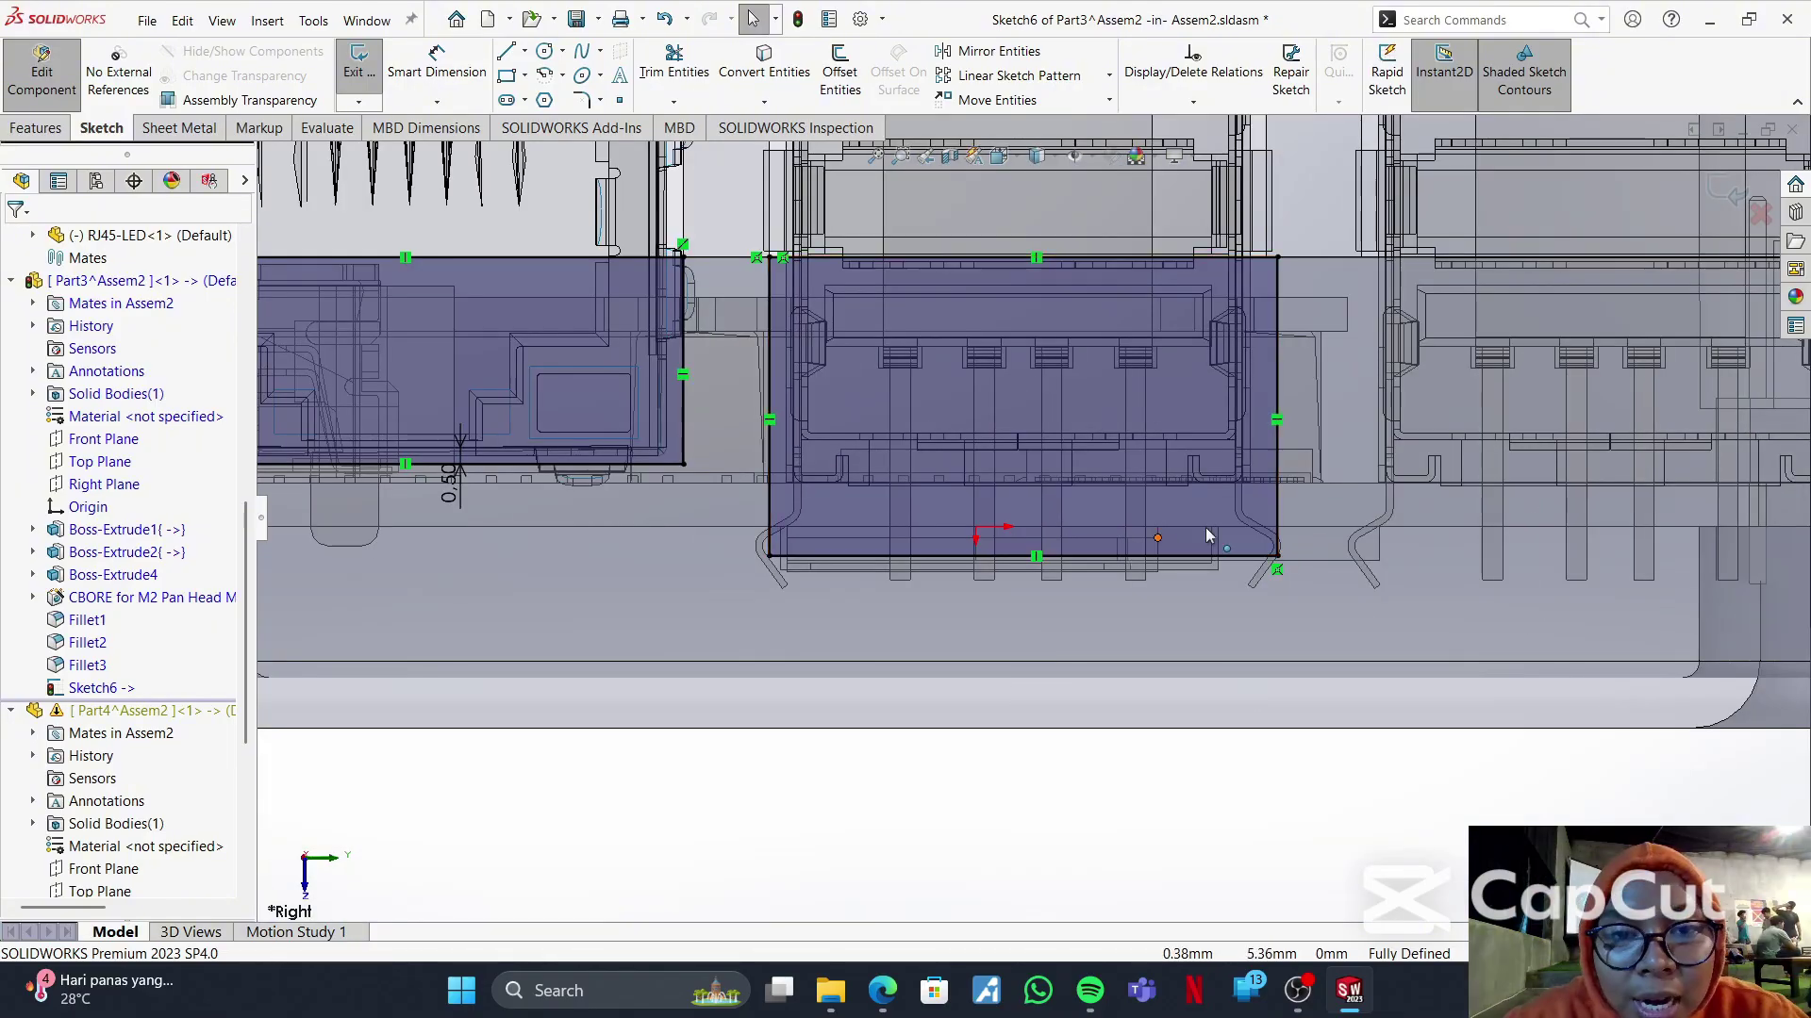
scroll(1507, 471, "down", 2)
scroll(1514, 467, "up", 4)
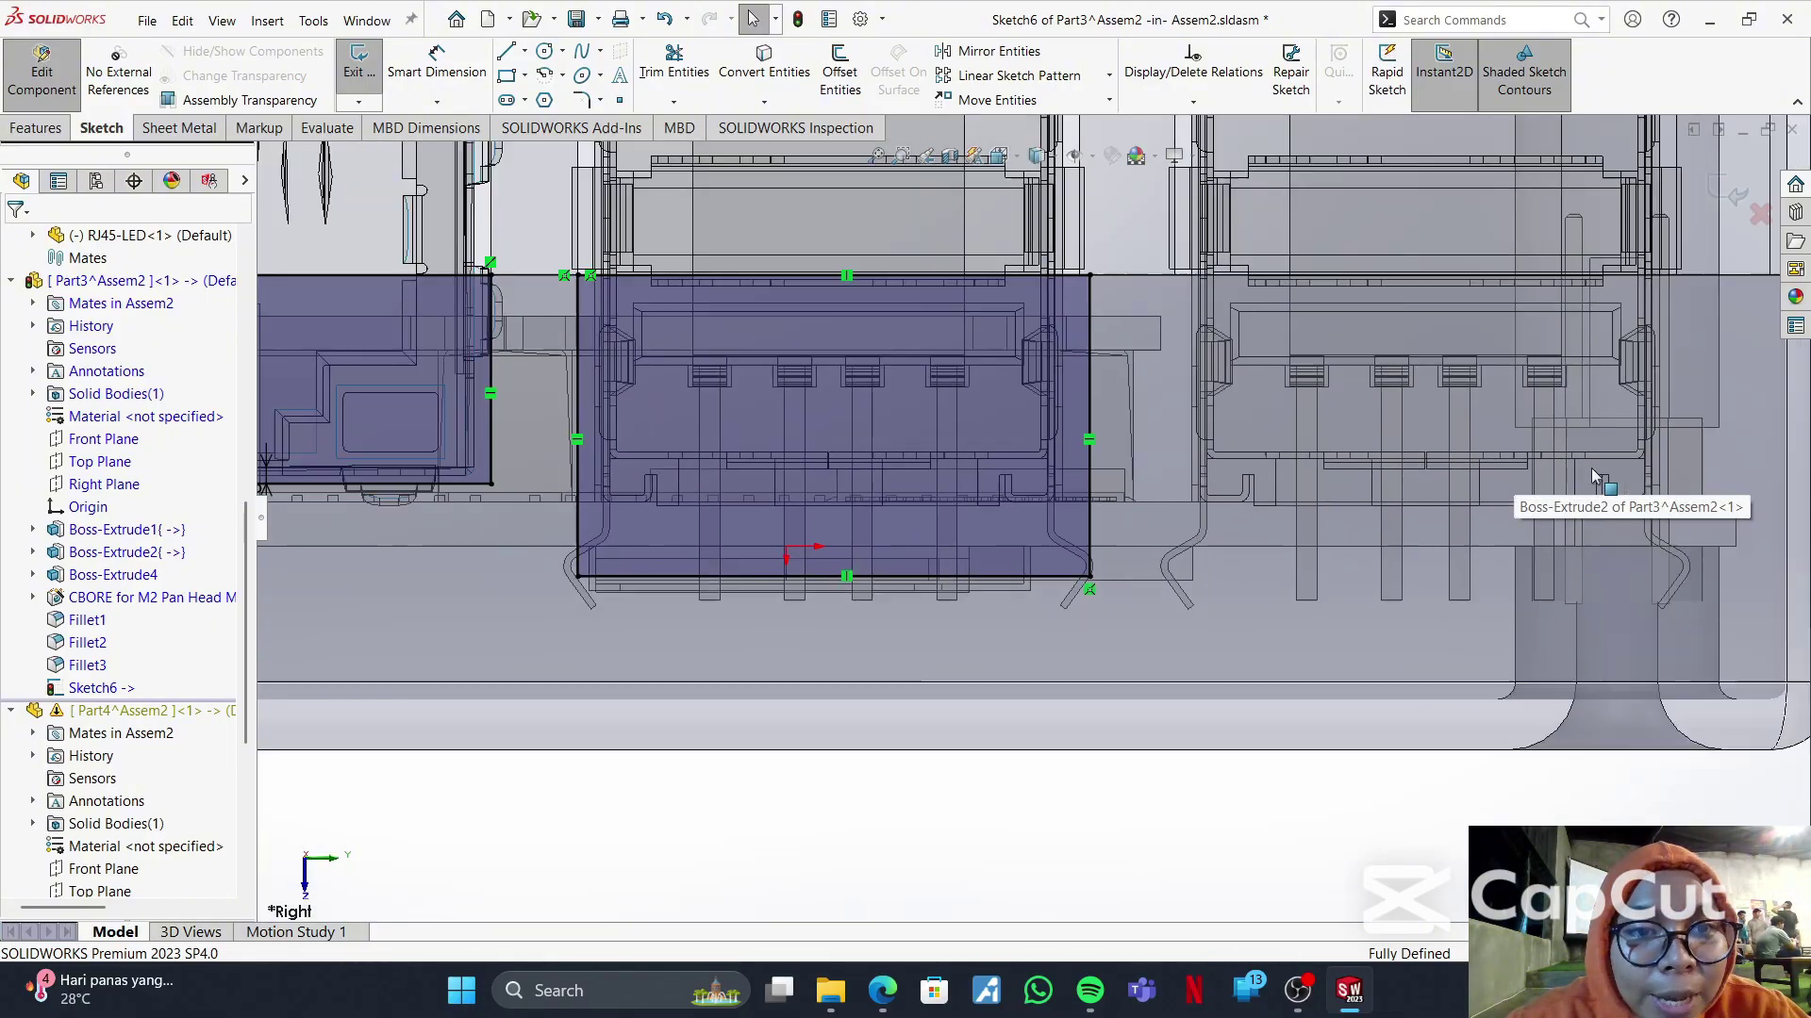
- Sketch a corner rectangle about 15.06 by 10.81 mm below the outermost USB opening, starting on the lower half's upper edge
scroll(1467, 455, "down", 2)
scroll(1064, 427, "down", 1)
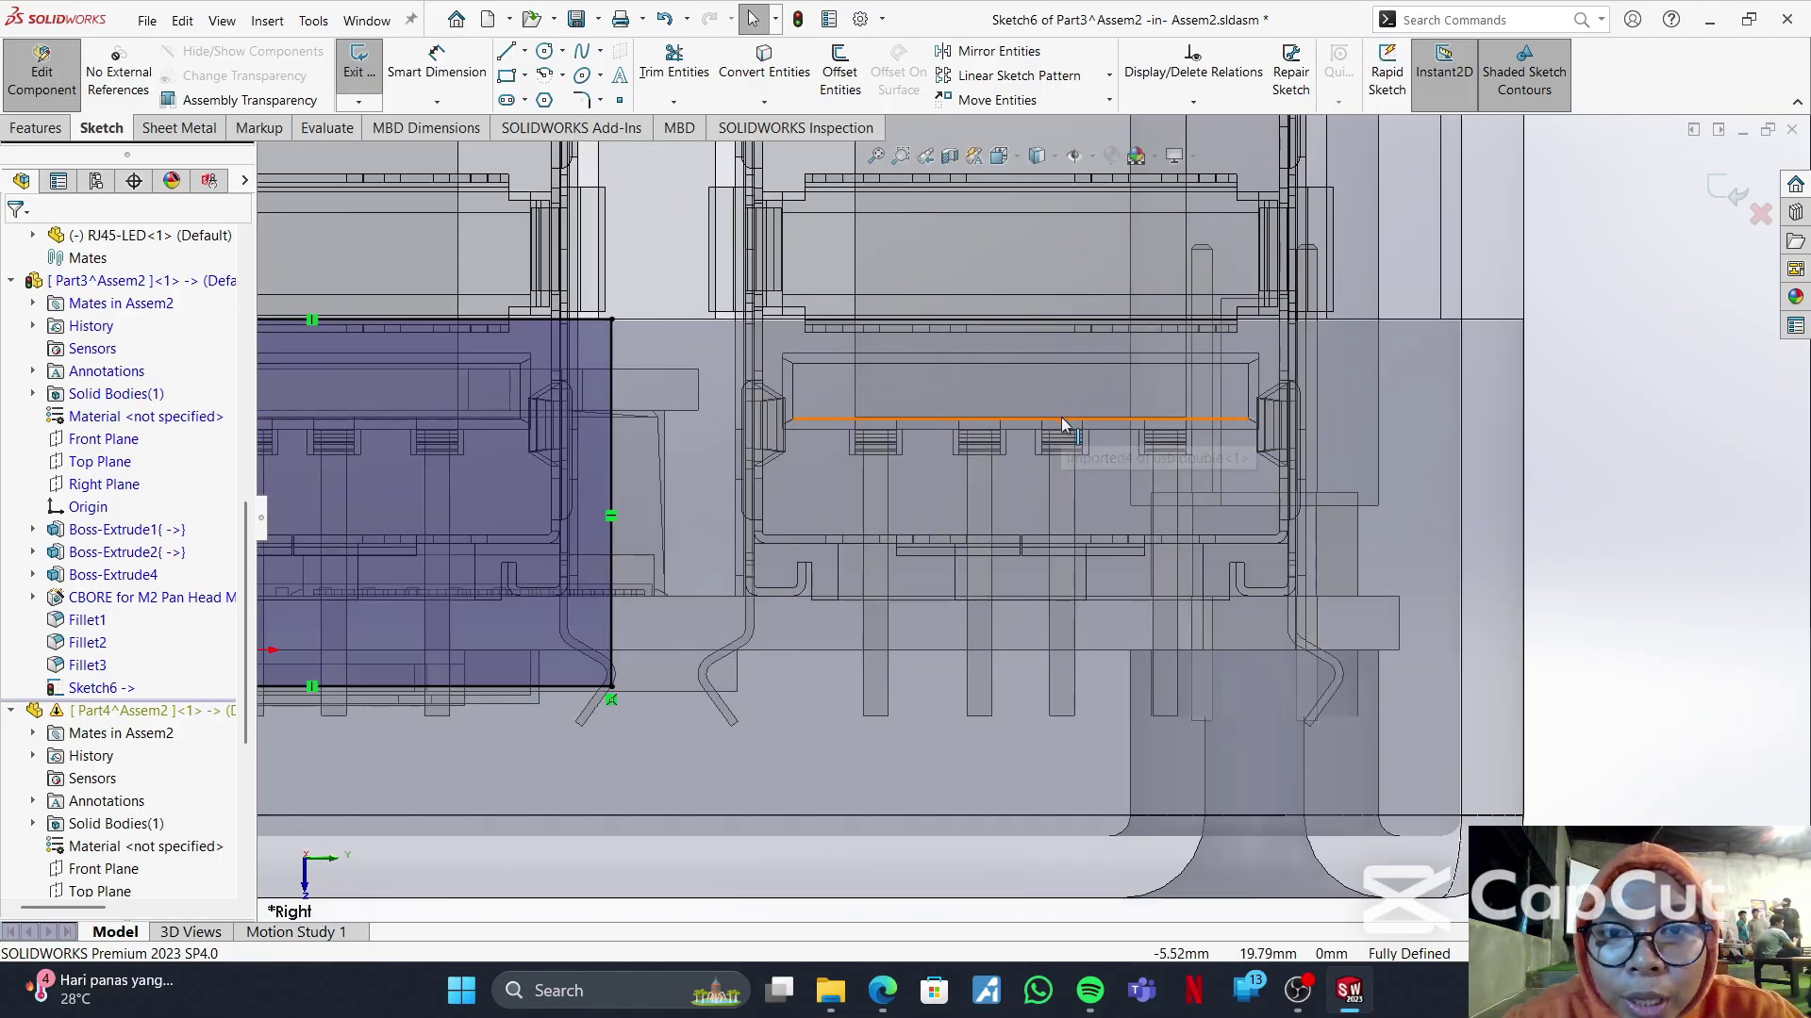
left_click(506, 78)
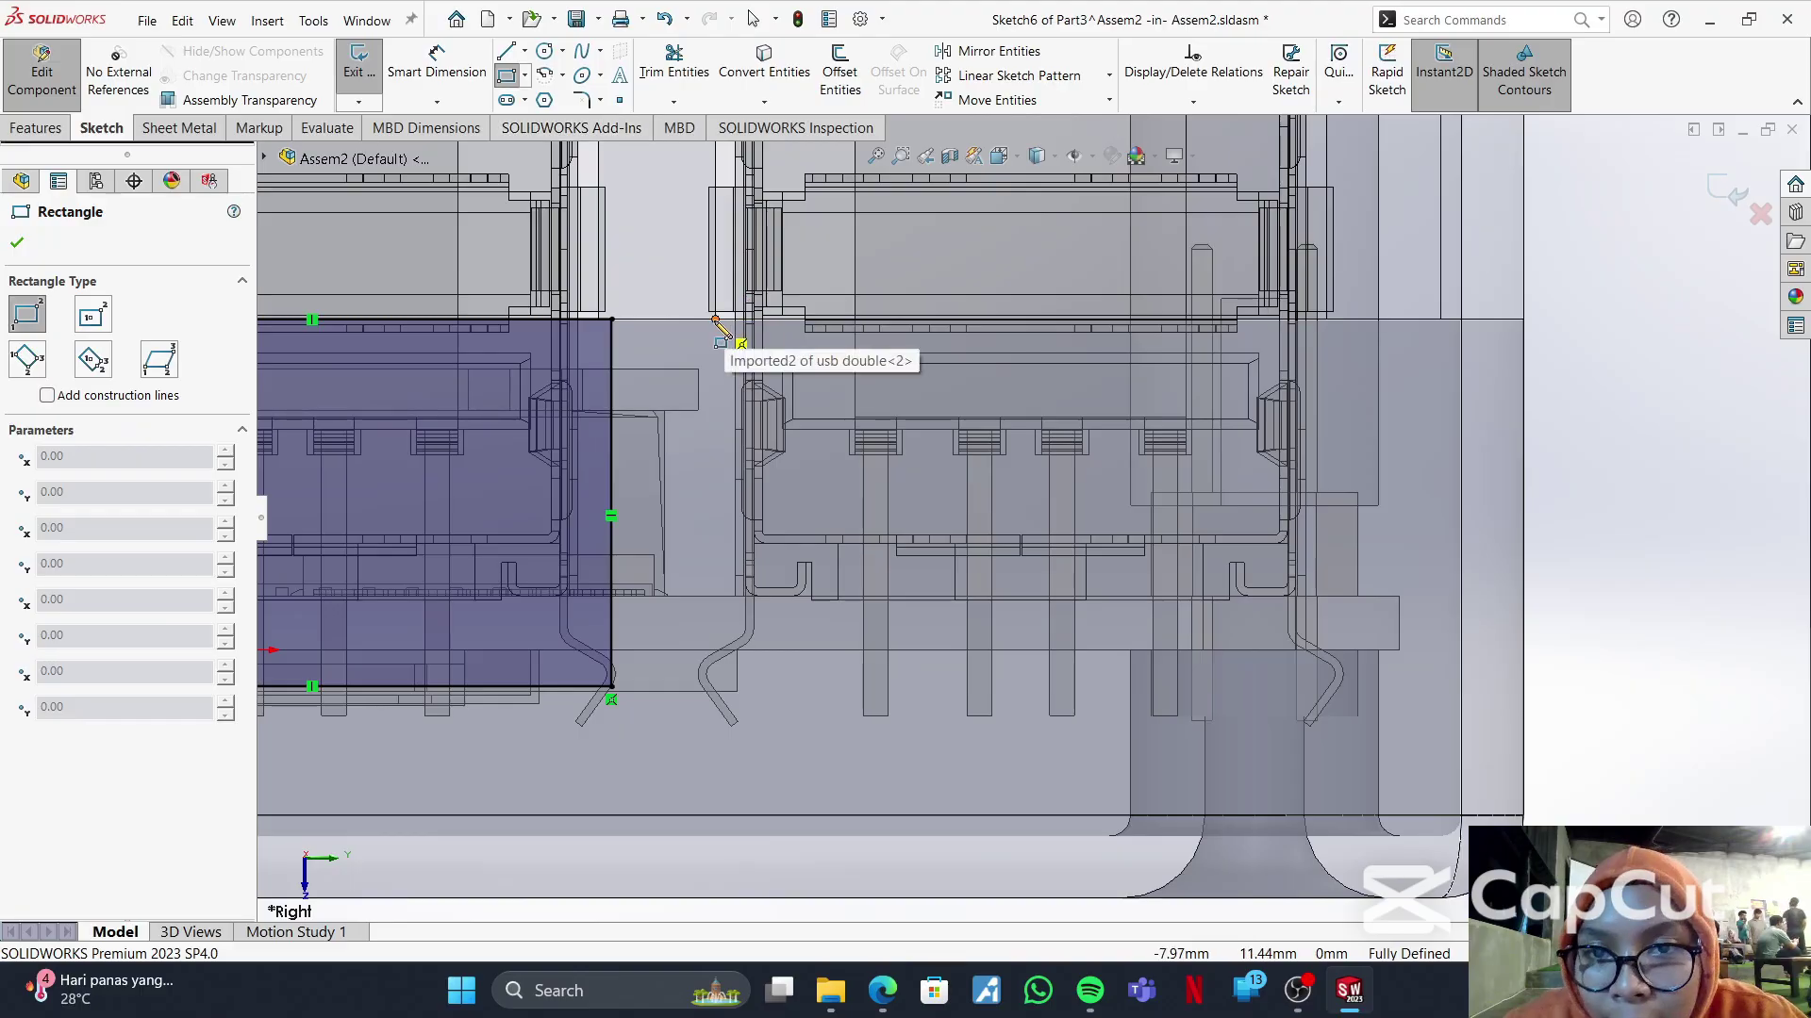
left_click(714, 319)
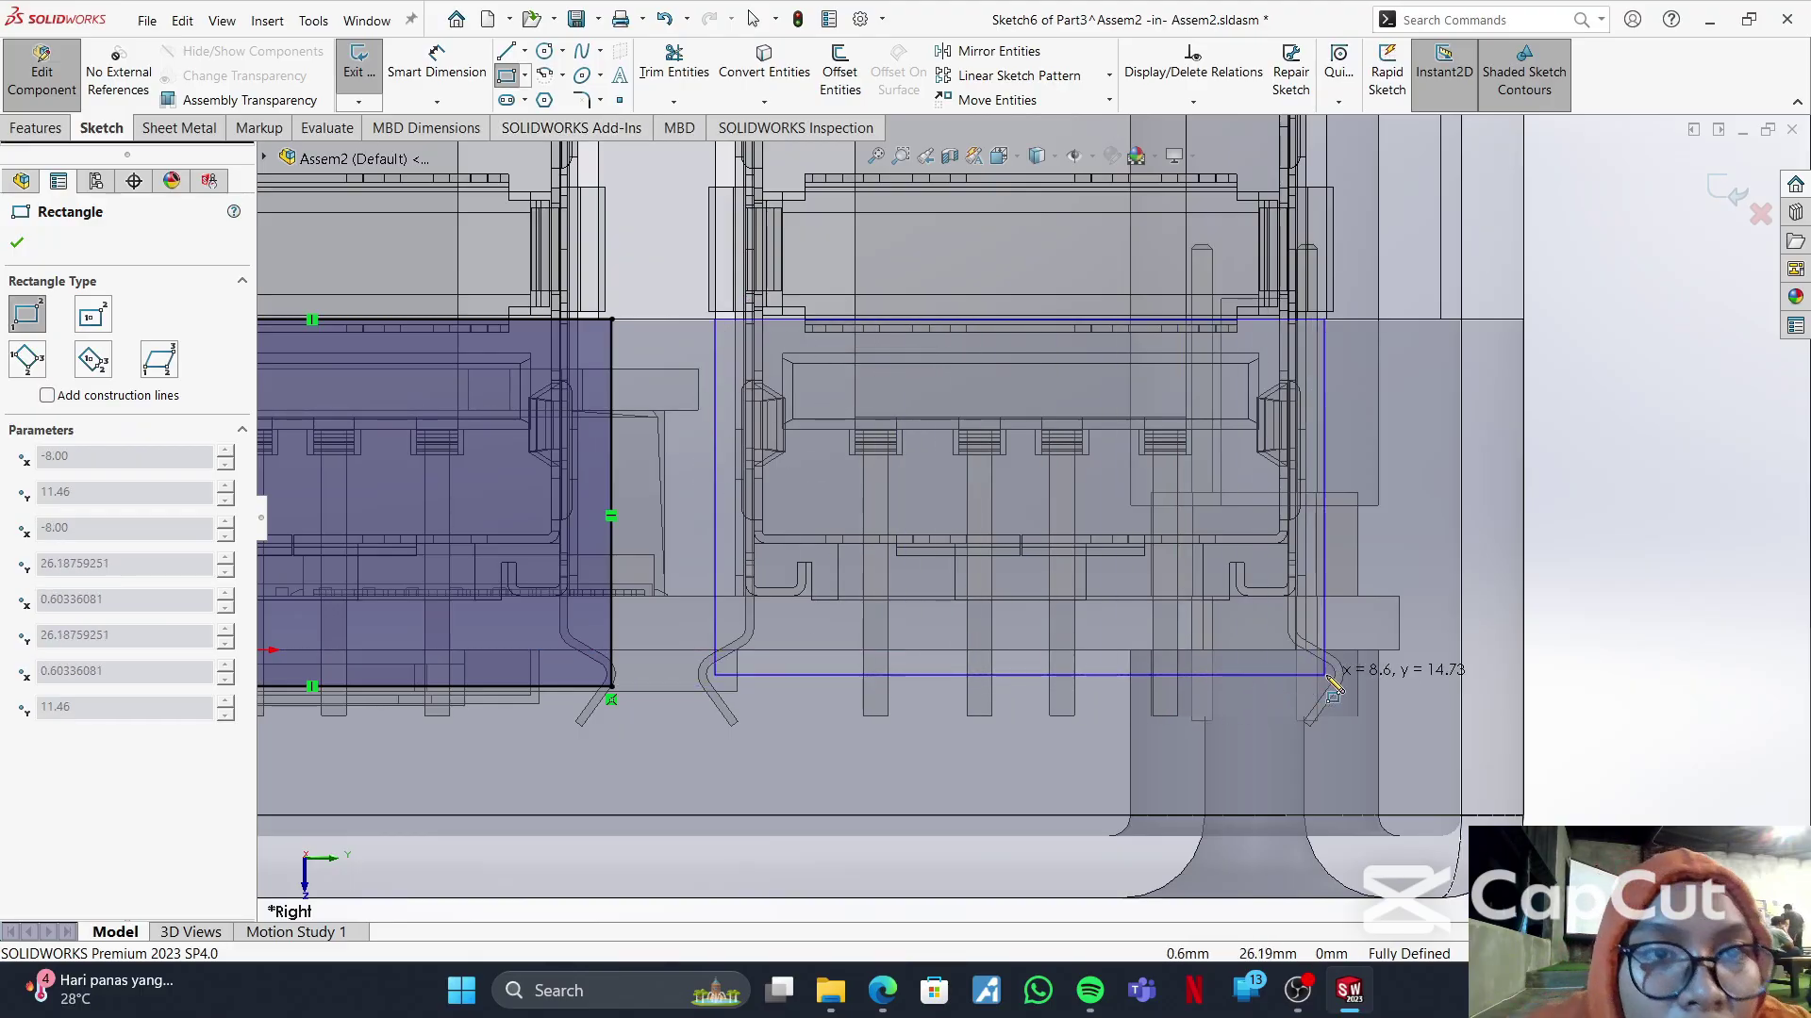
scroll(1341, 669, "up", 2)
scroll(1346, 671, "up", 3)
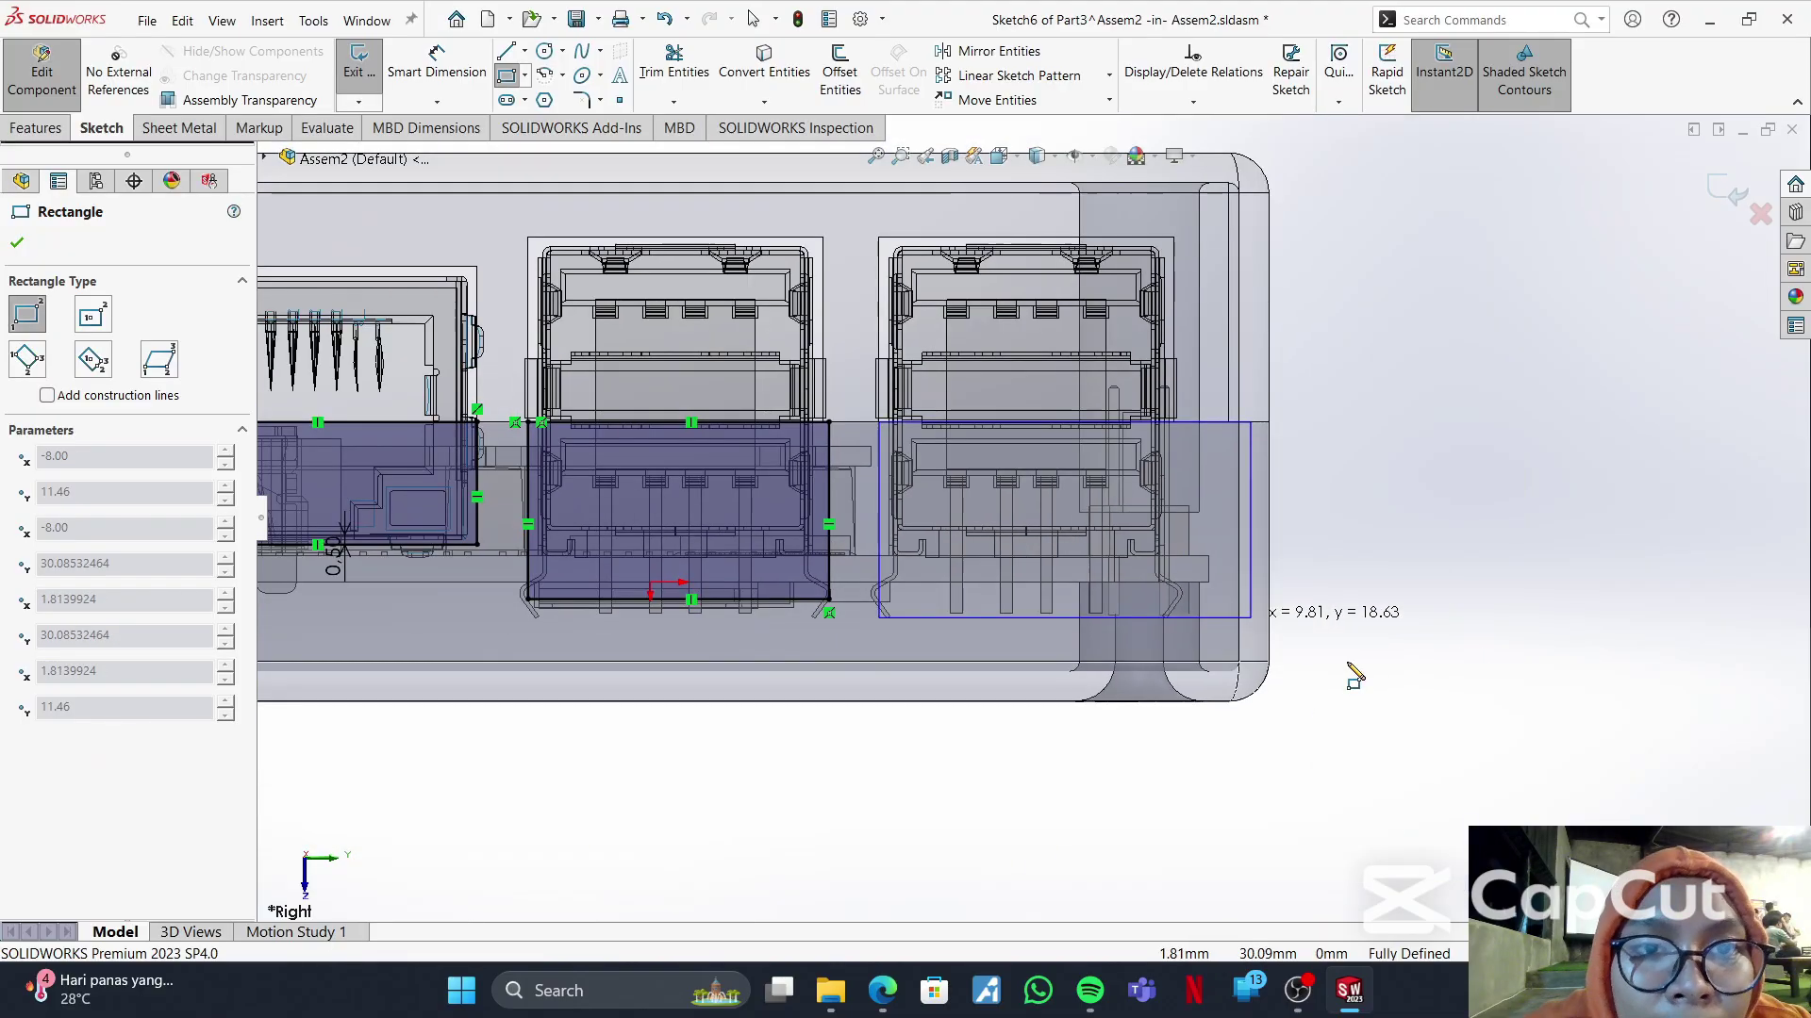
scroll(1178, 662, "down", 2)
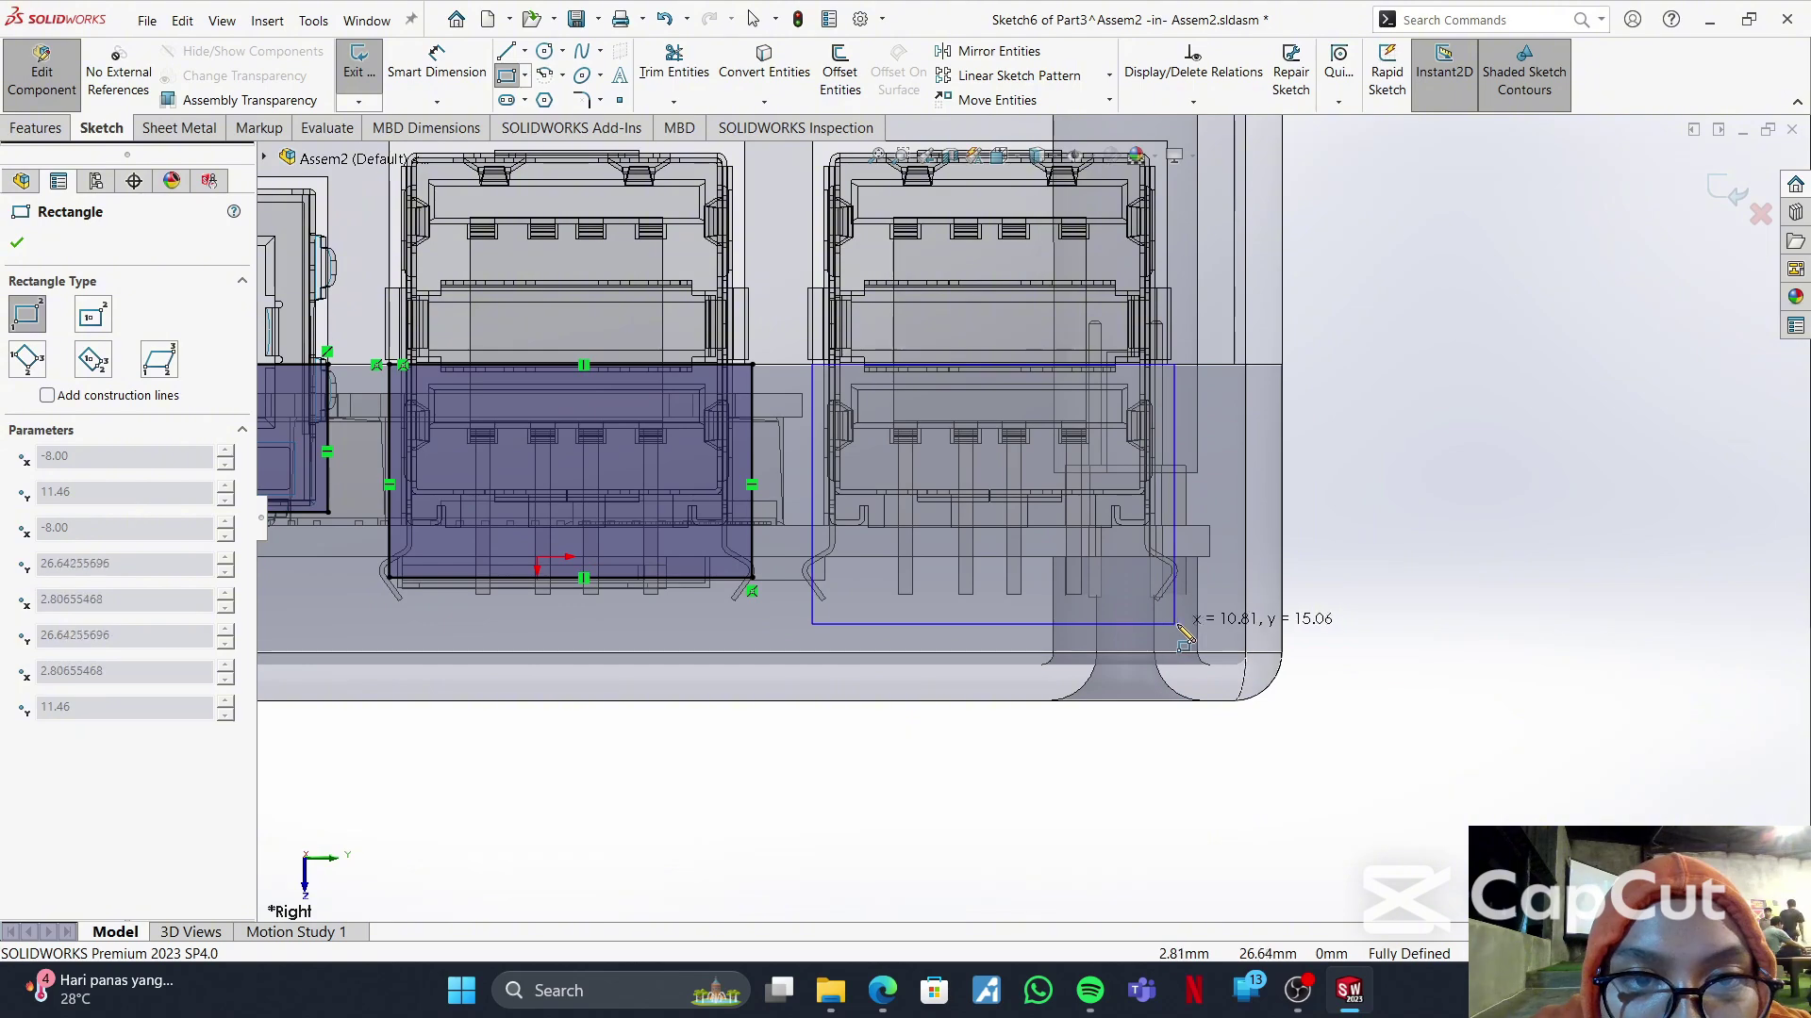
left_click(1174, 626)
scroll(1149, 422, "up", 2)
scroll(1149, 422, "down", 3)
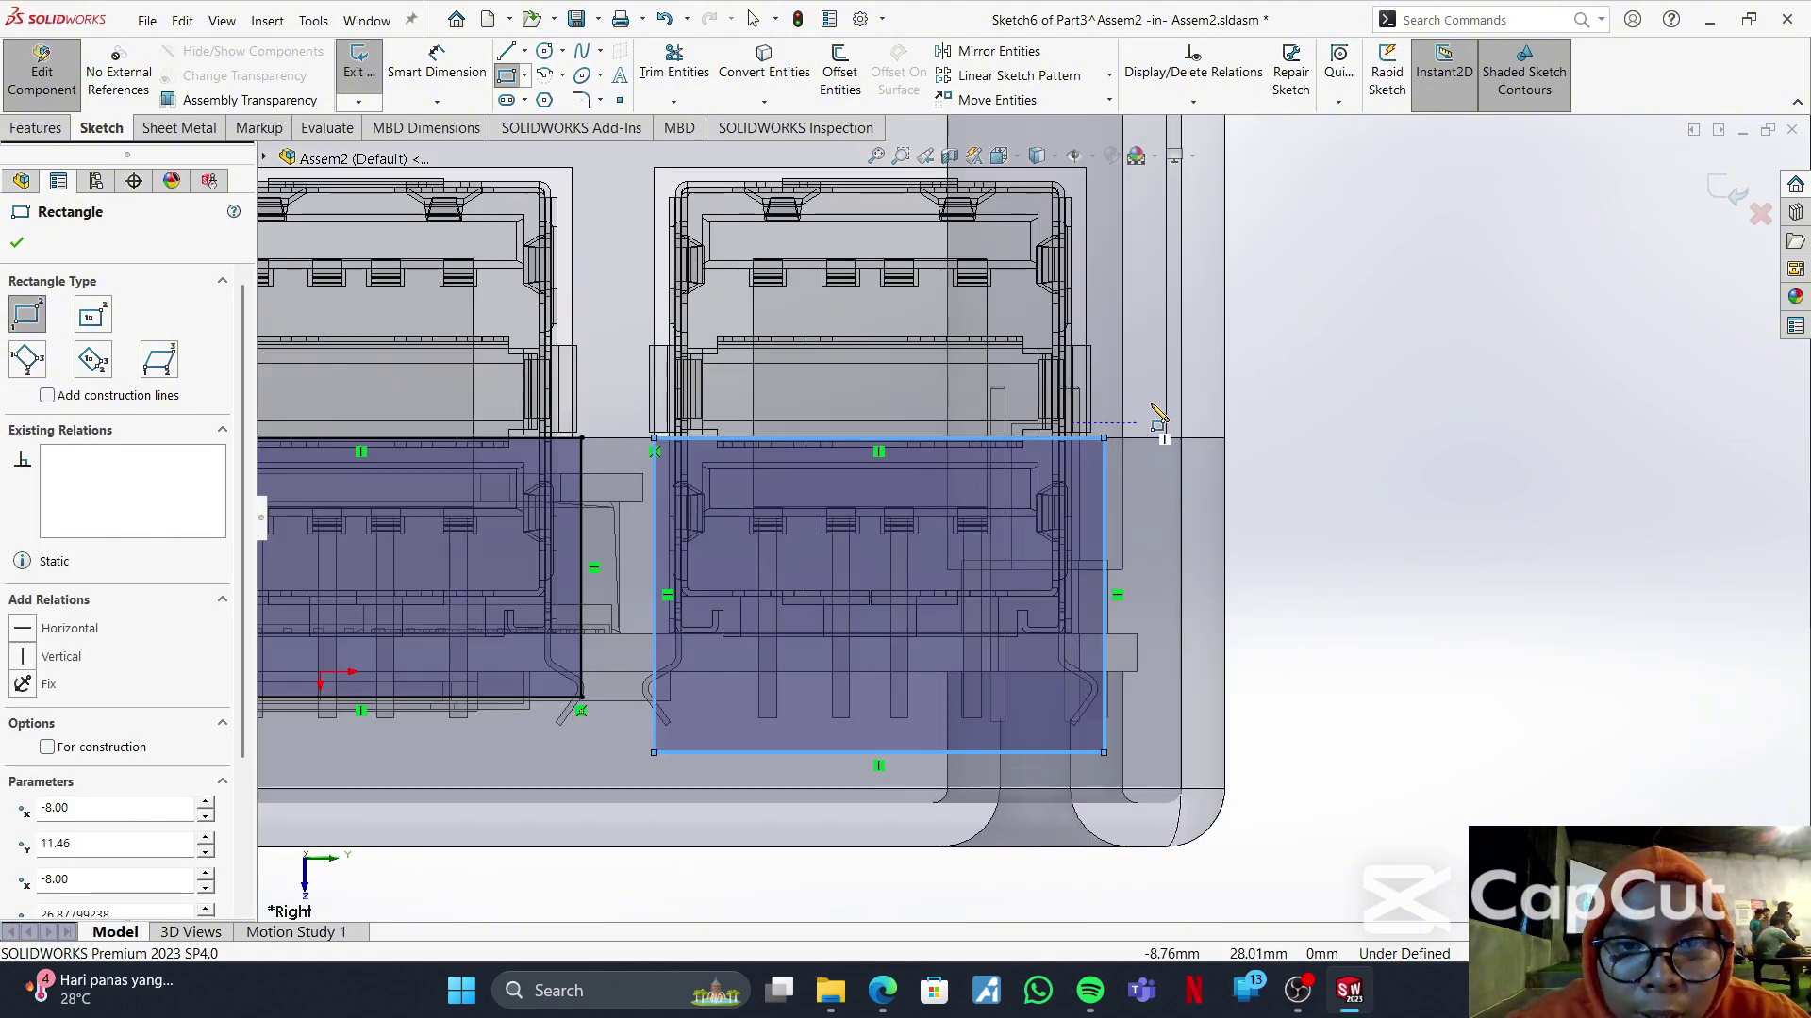
key("Escape")
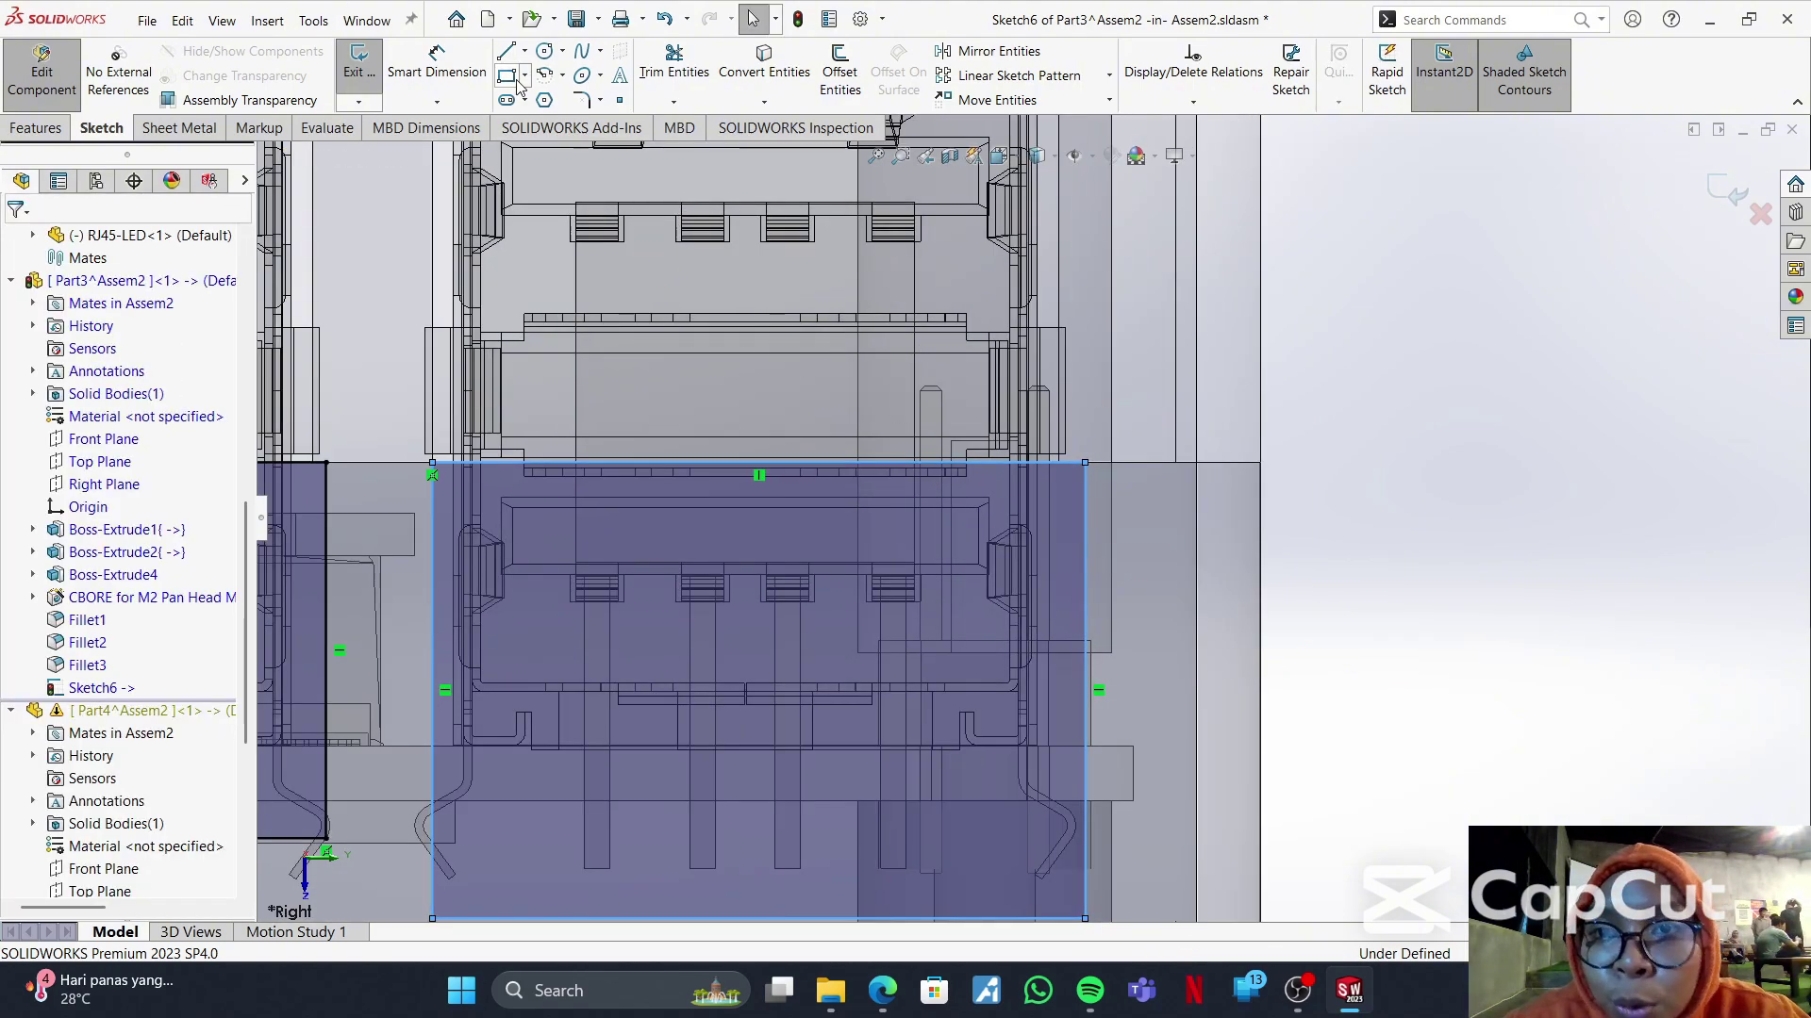
- Try to make the outermost USB rectangle's outer side collinear with the port edge above it, and remove the rectangle
left_click(1084, 538)
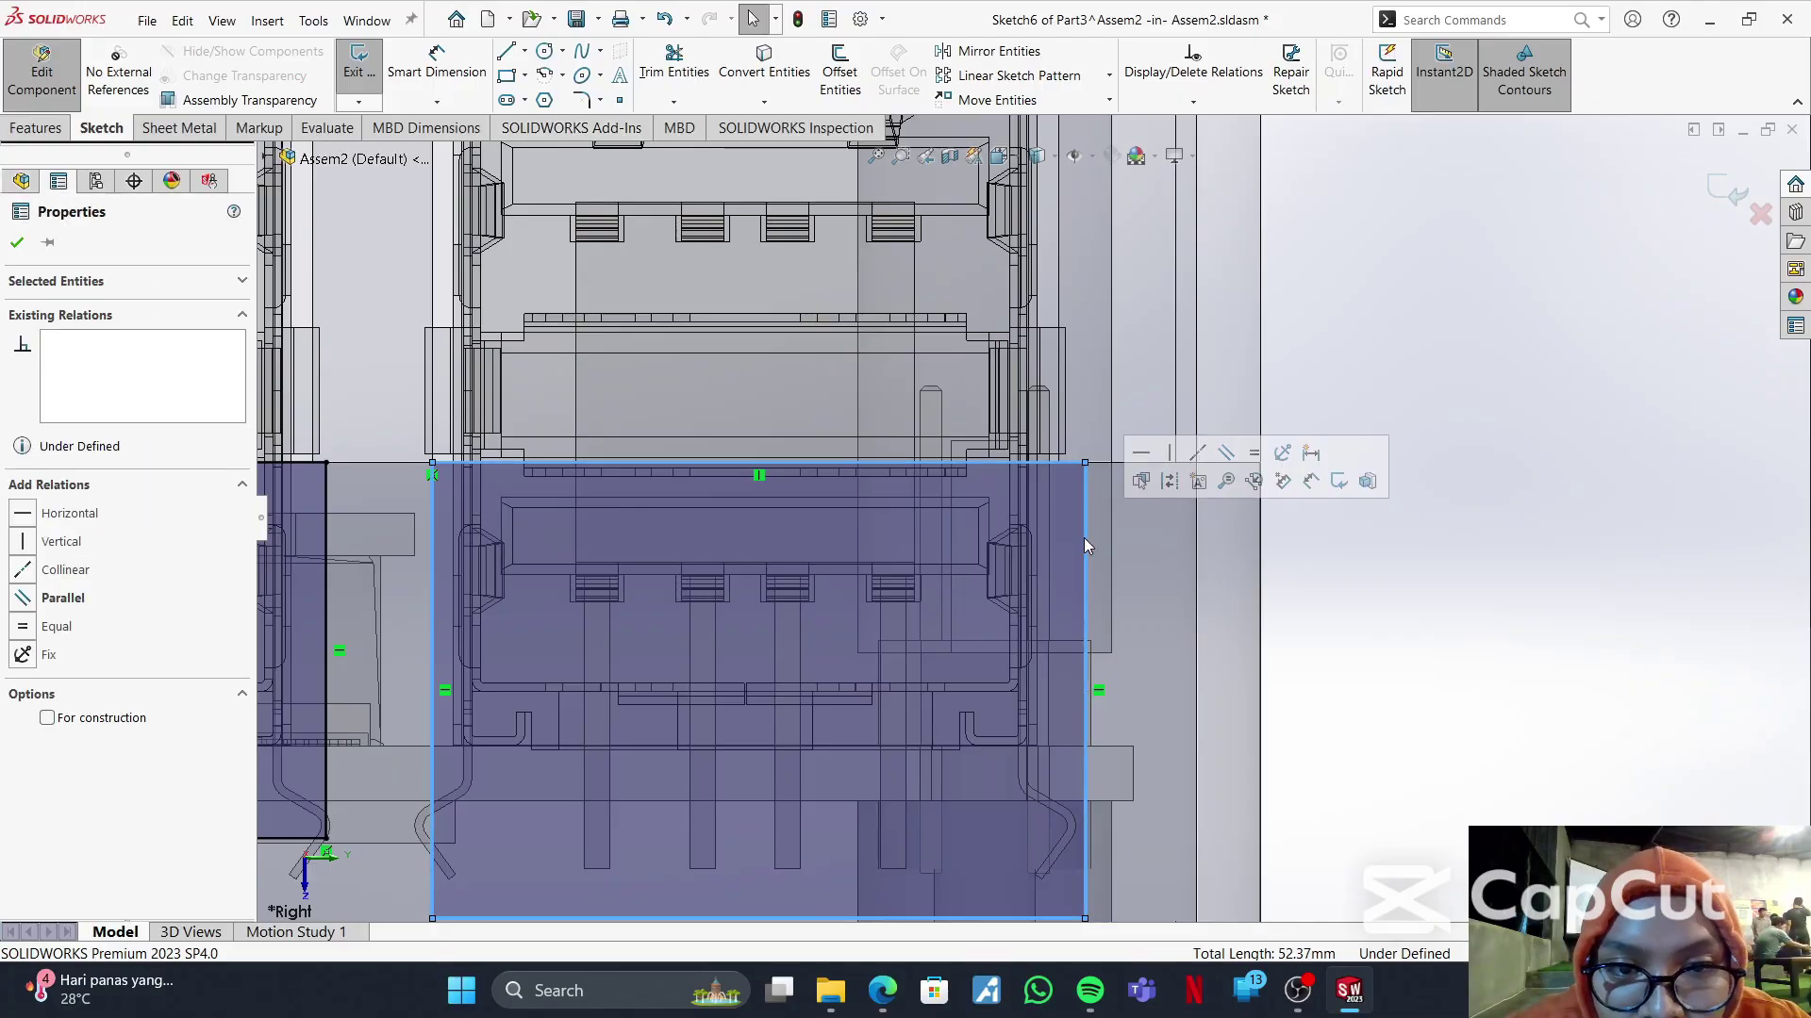
left_click(1057, 317, "ctrl")
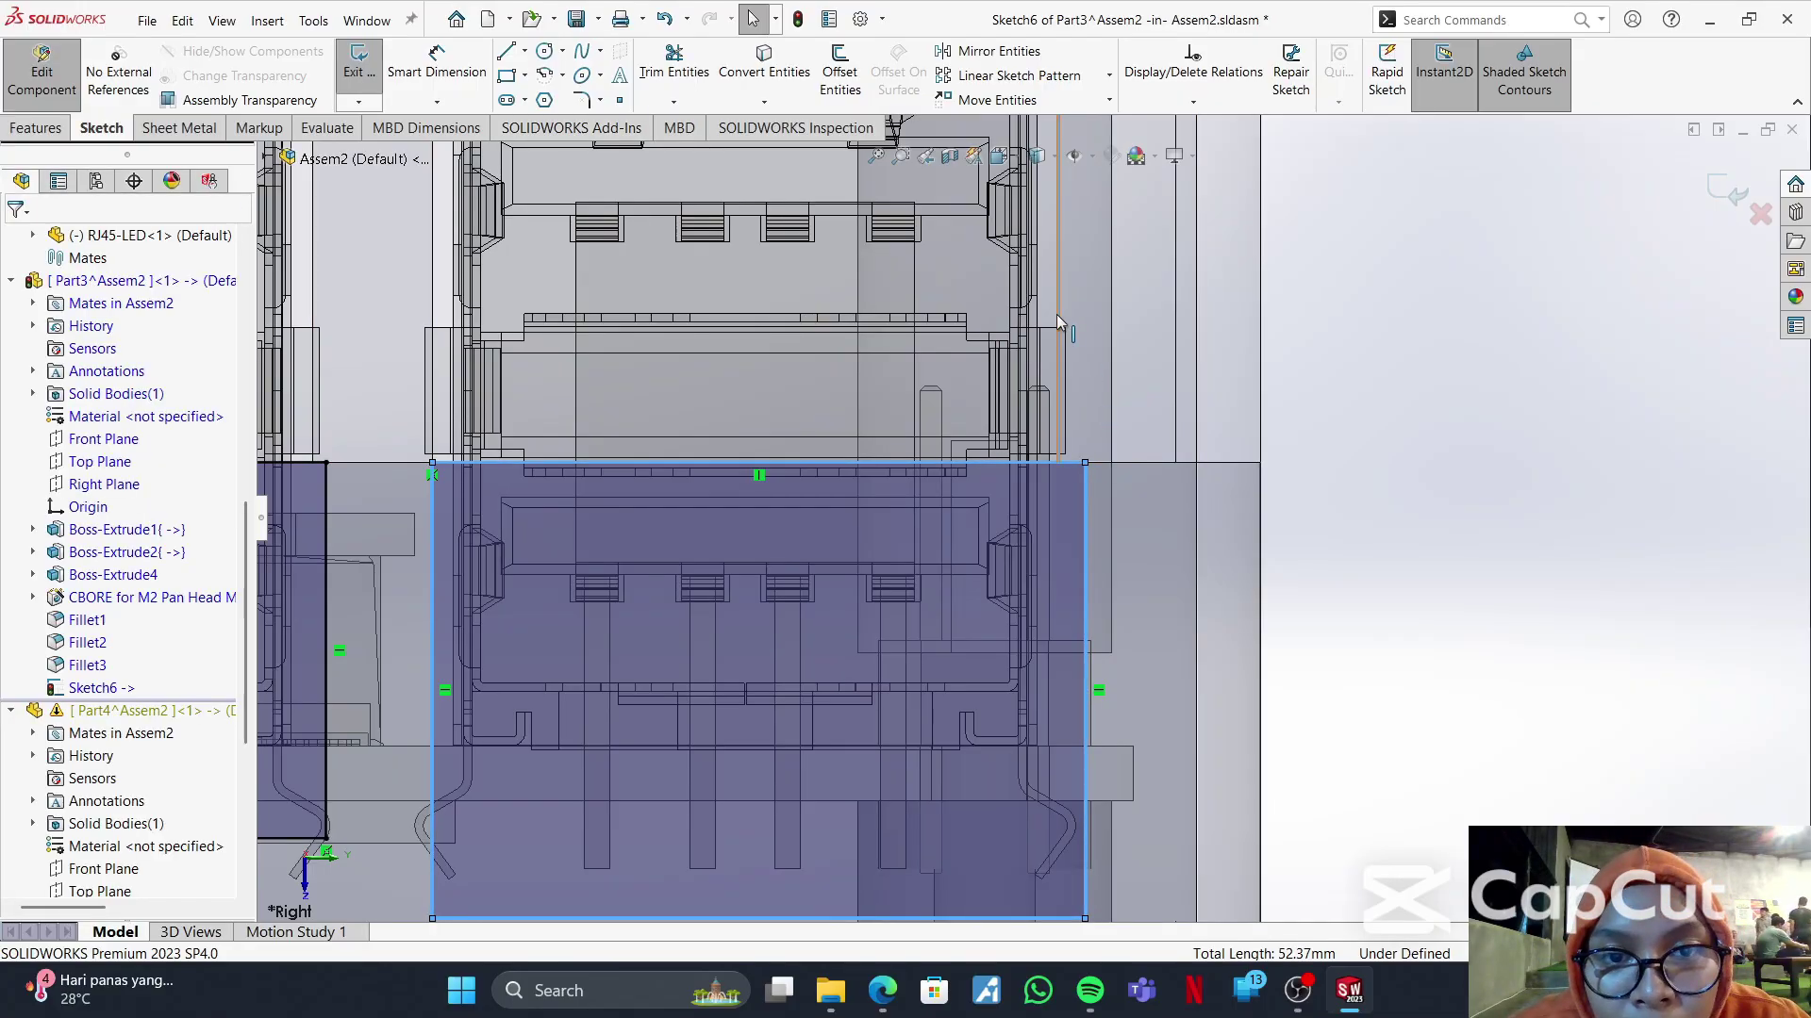
left_click(41, 515)
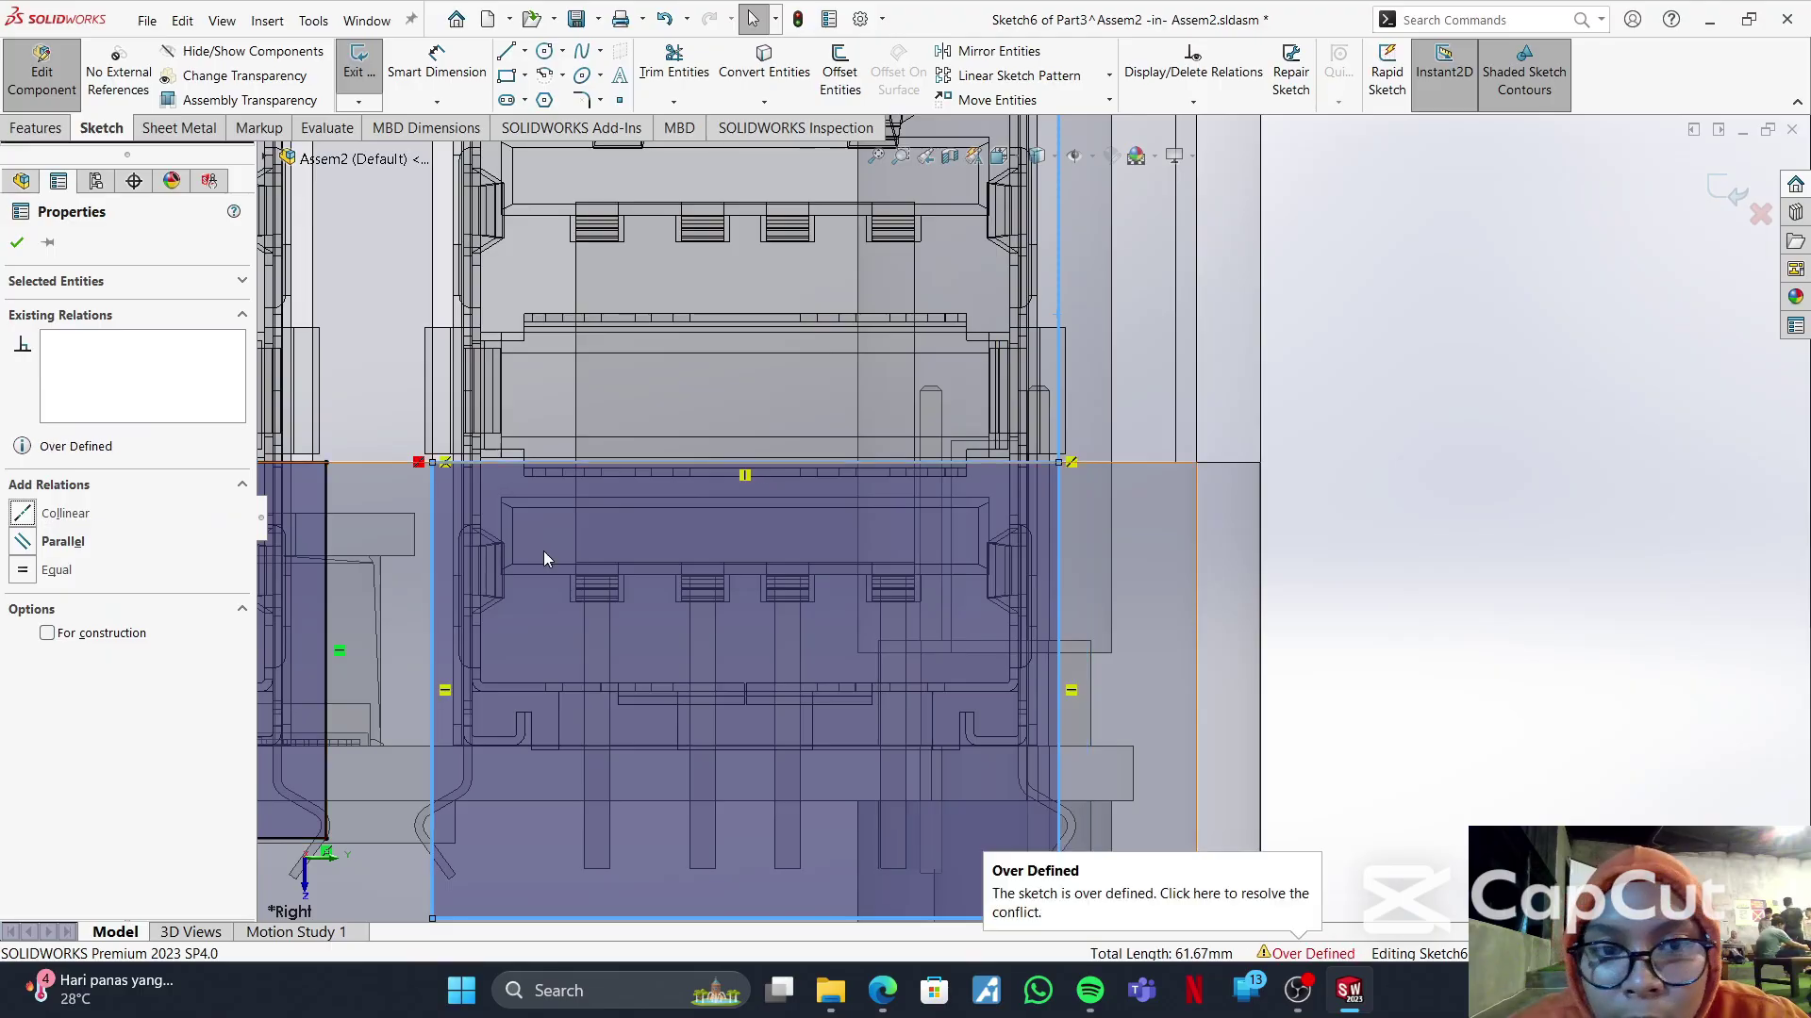
left_click(1361, 524)
scroll(827, 622, "down", 4)
scroll(1099, 674, "up", 6)
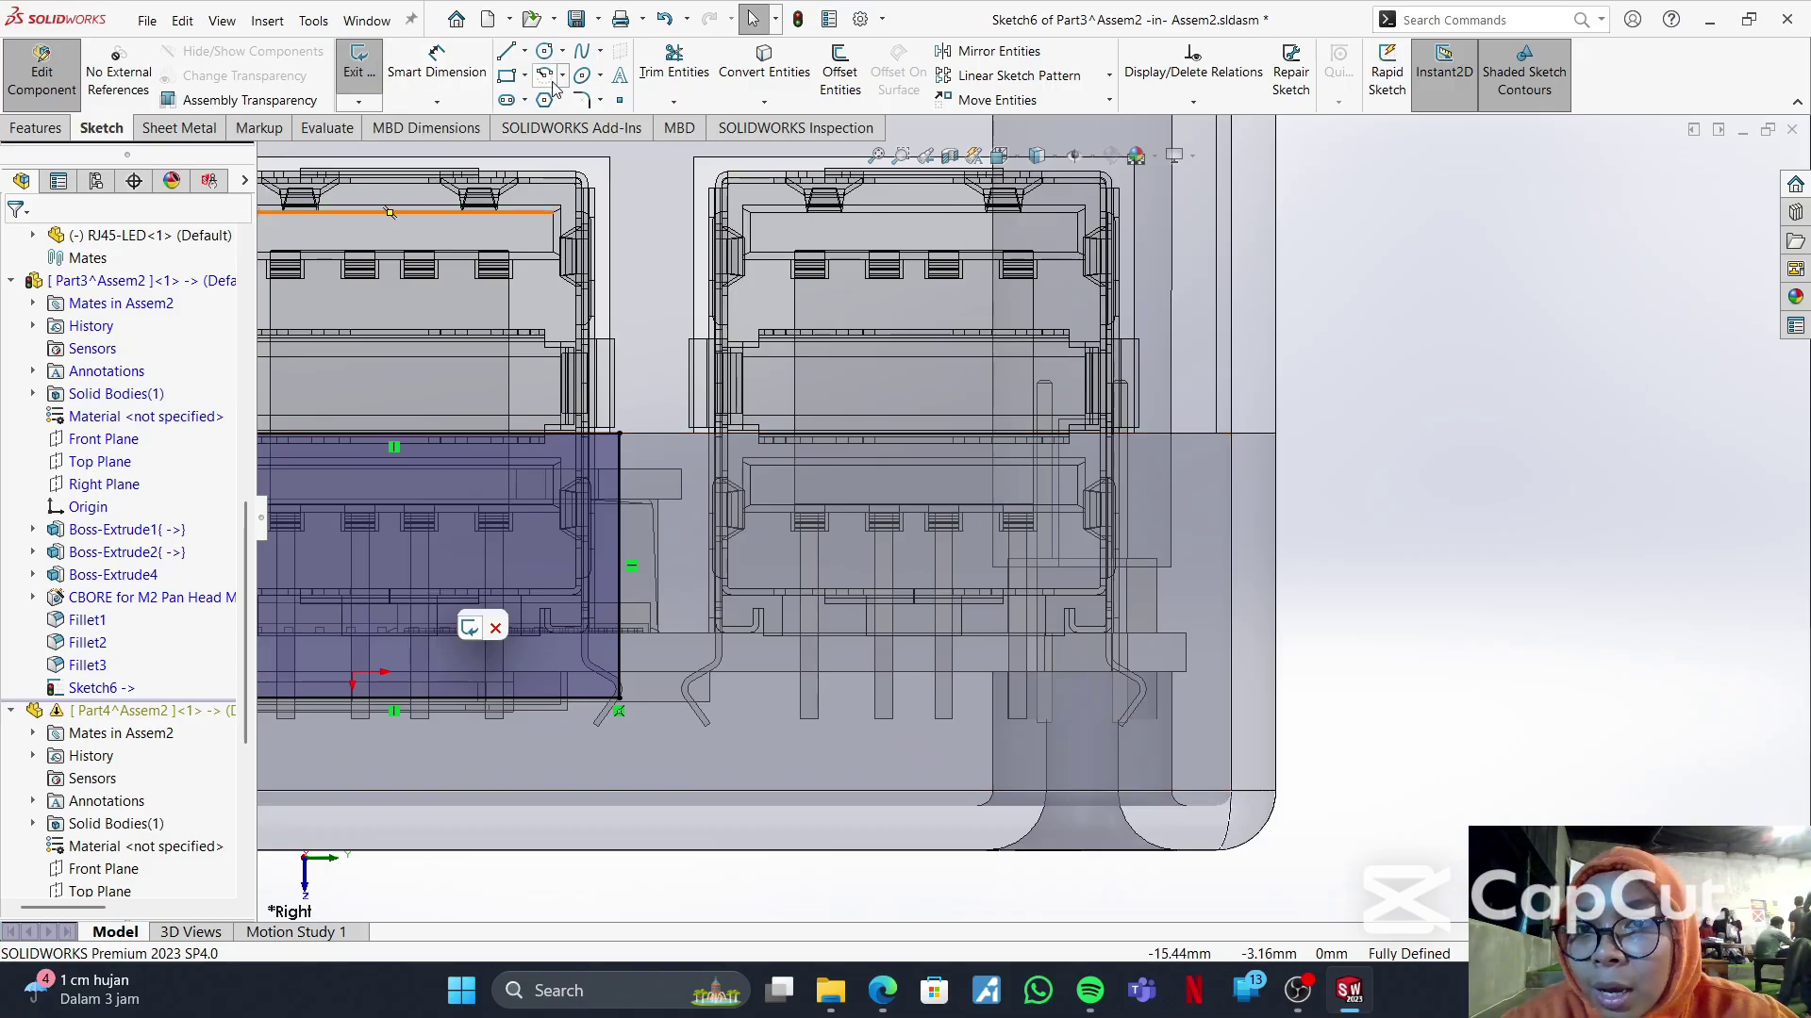
- Sketch a corner rectangle about 14.56 by 10.45 mm below the outermost USB opening, starting where its inner edge meets the lower half's upper edge
left_click(506, 75)
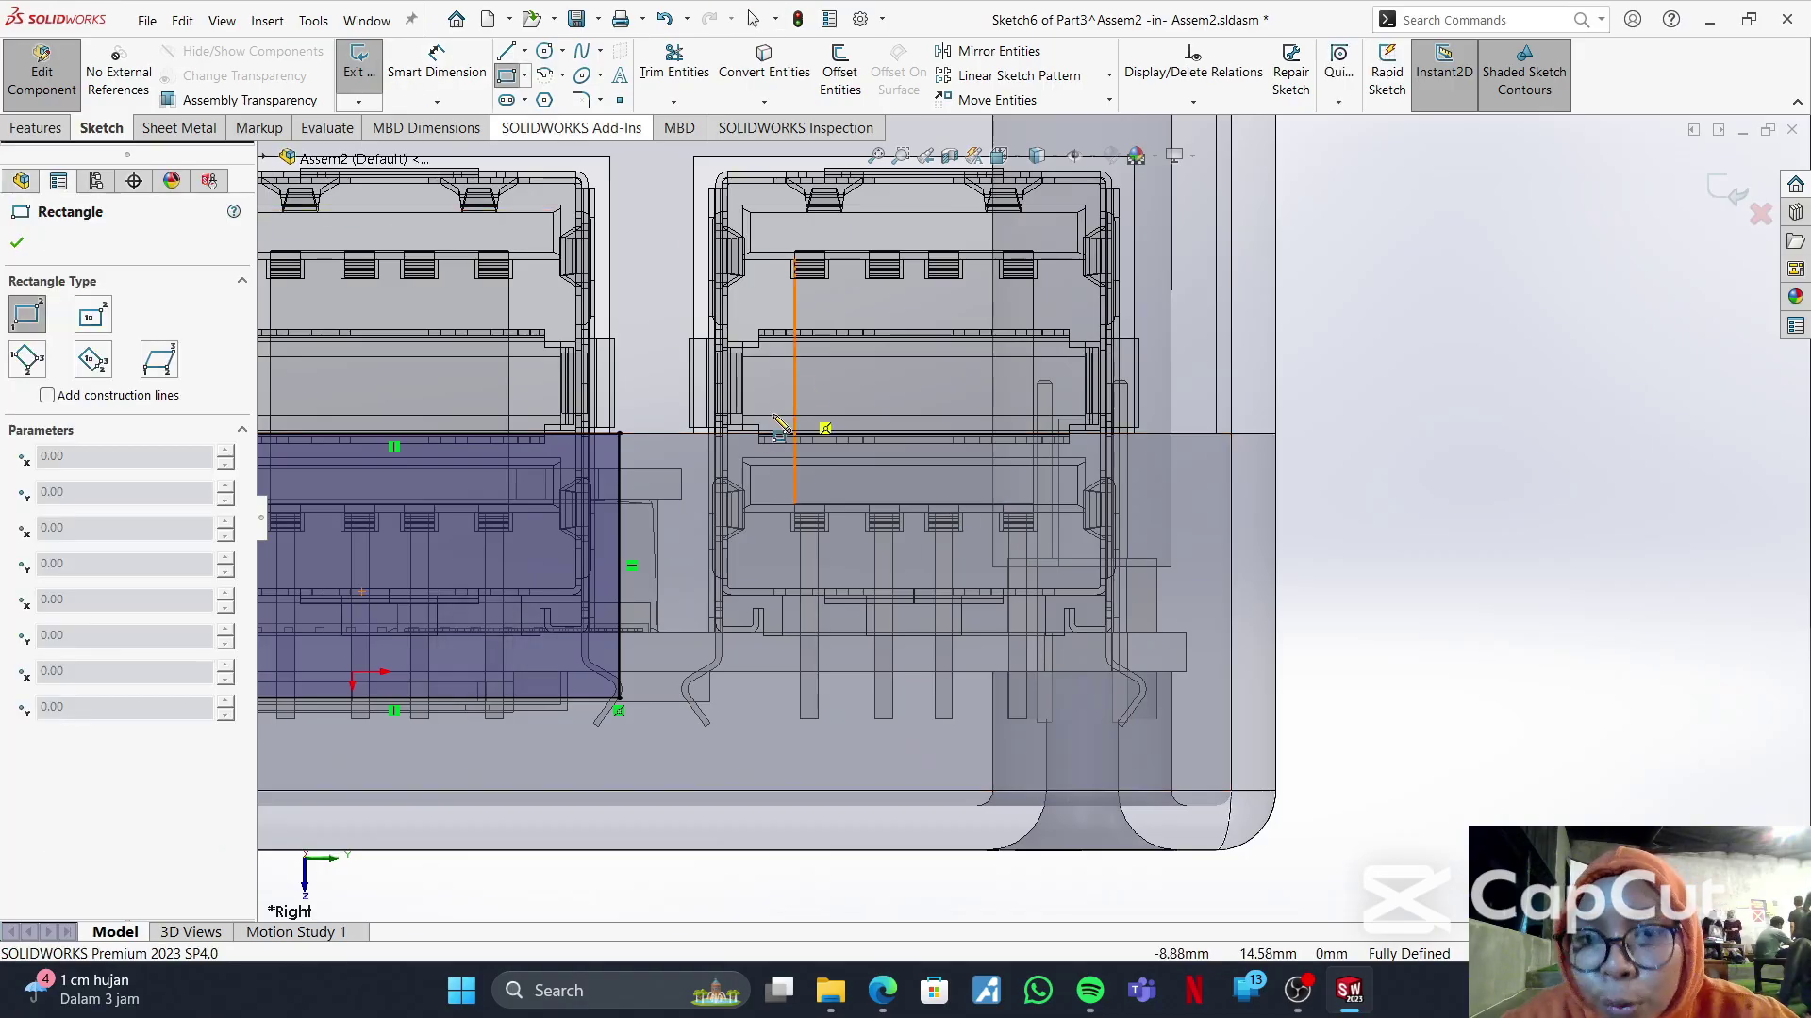
left_click(693, 433)
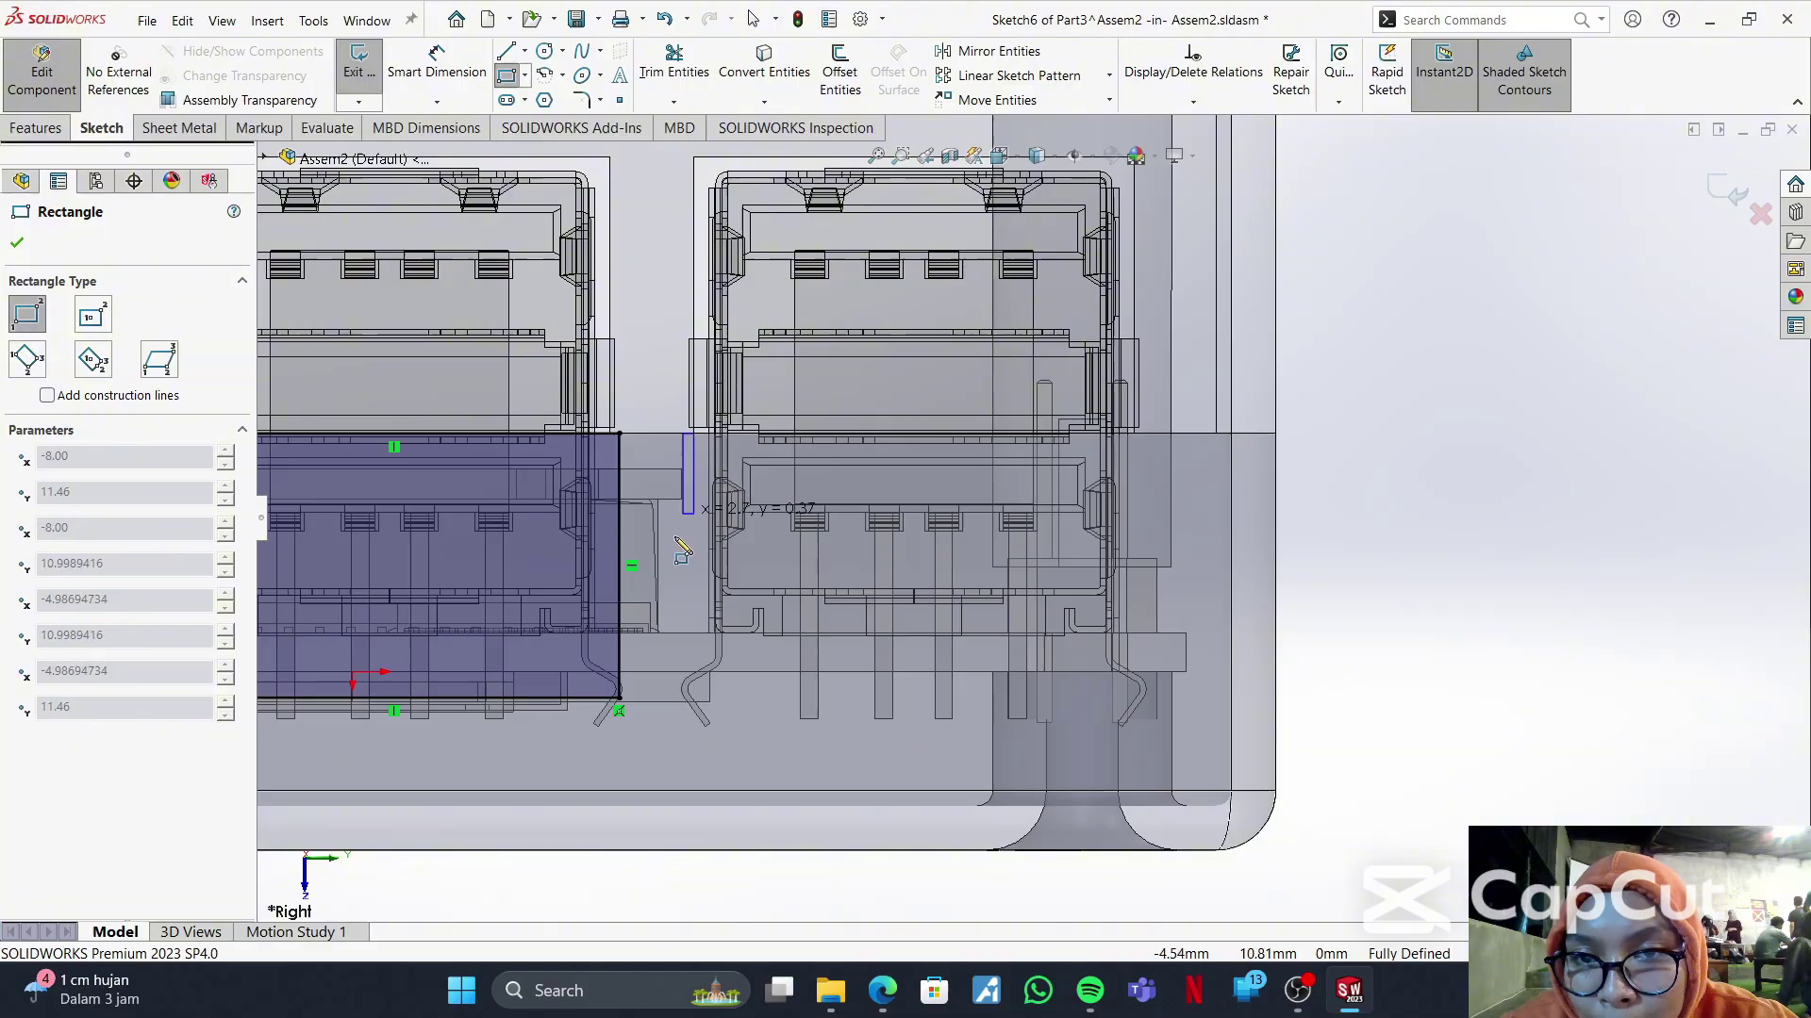
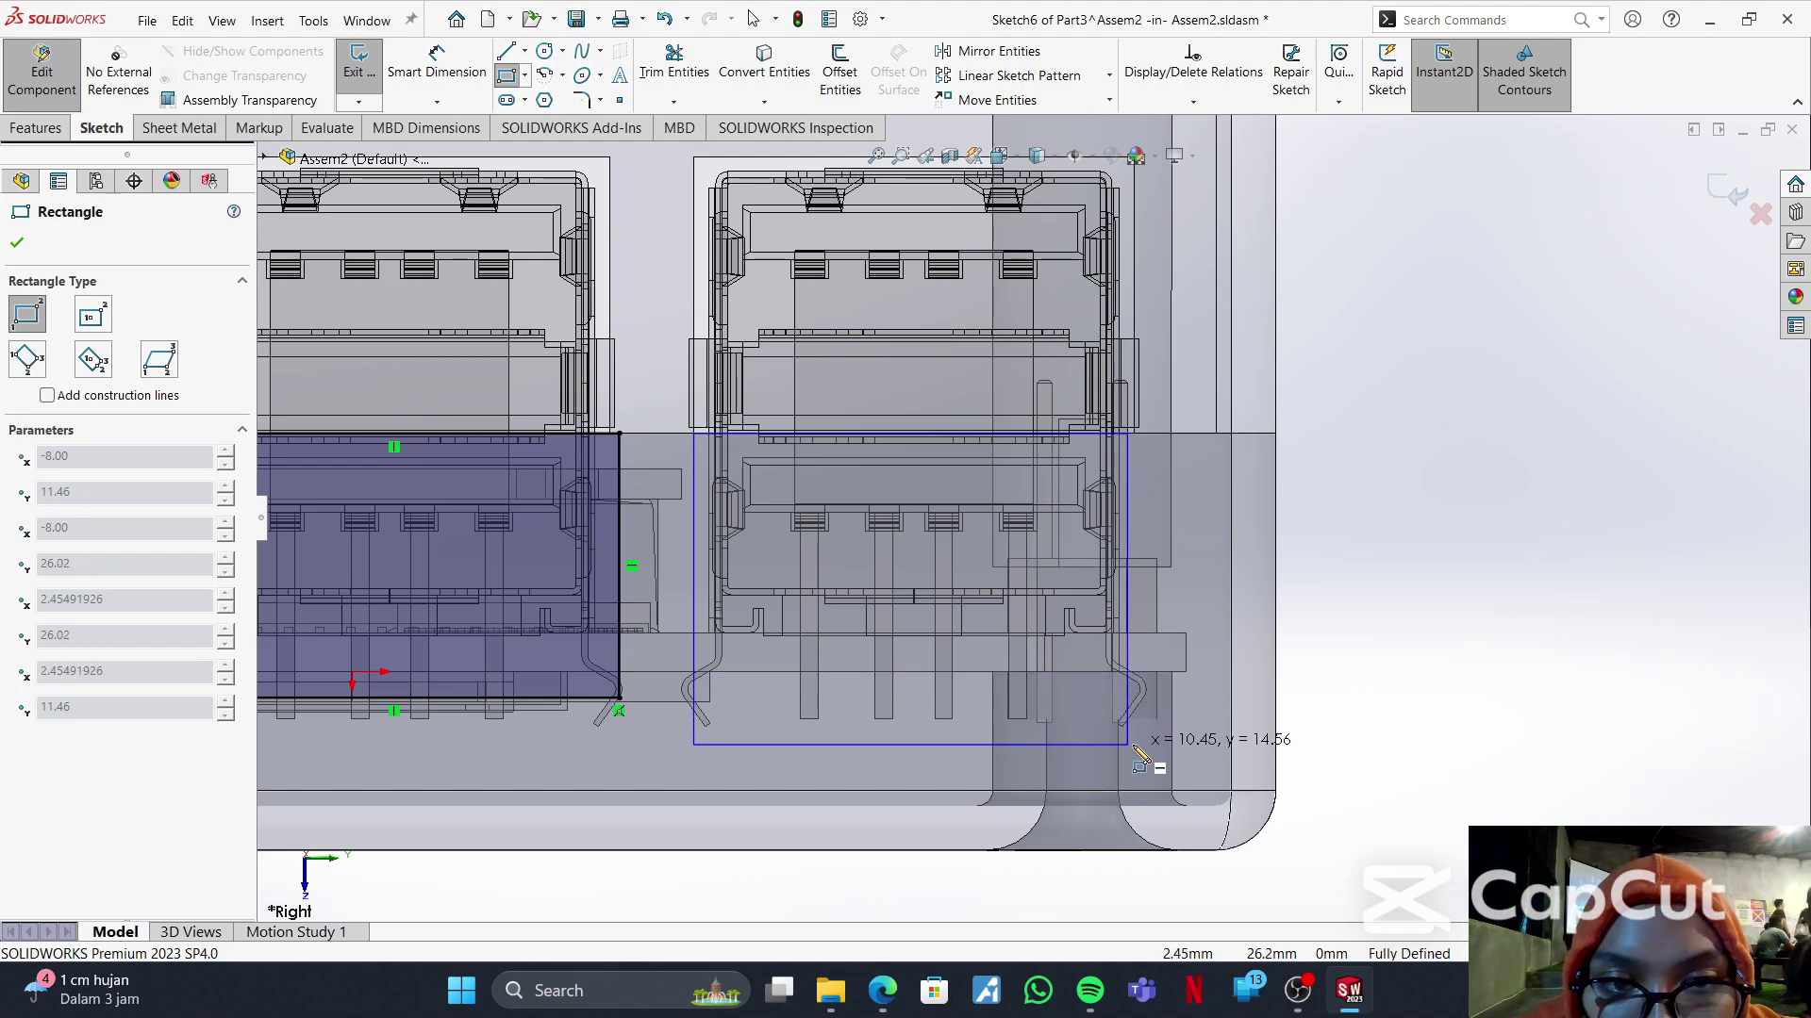
left_click(1129, 745)
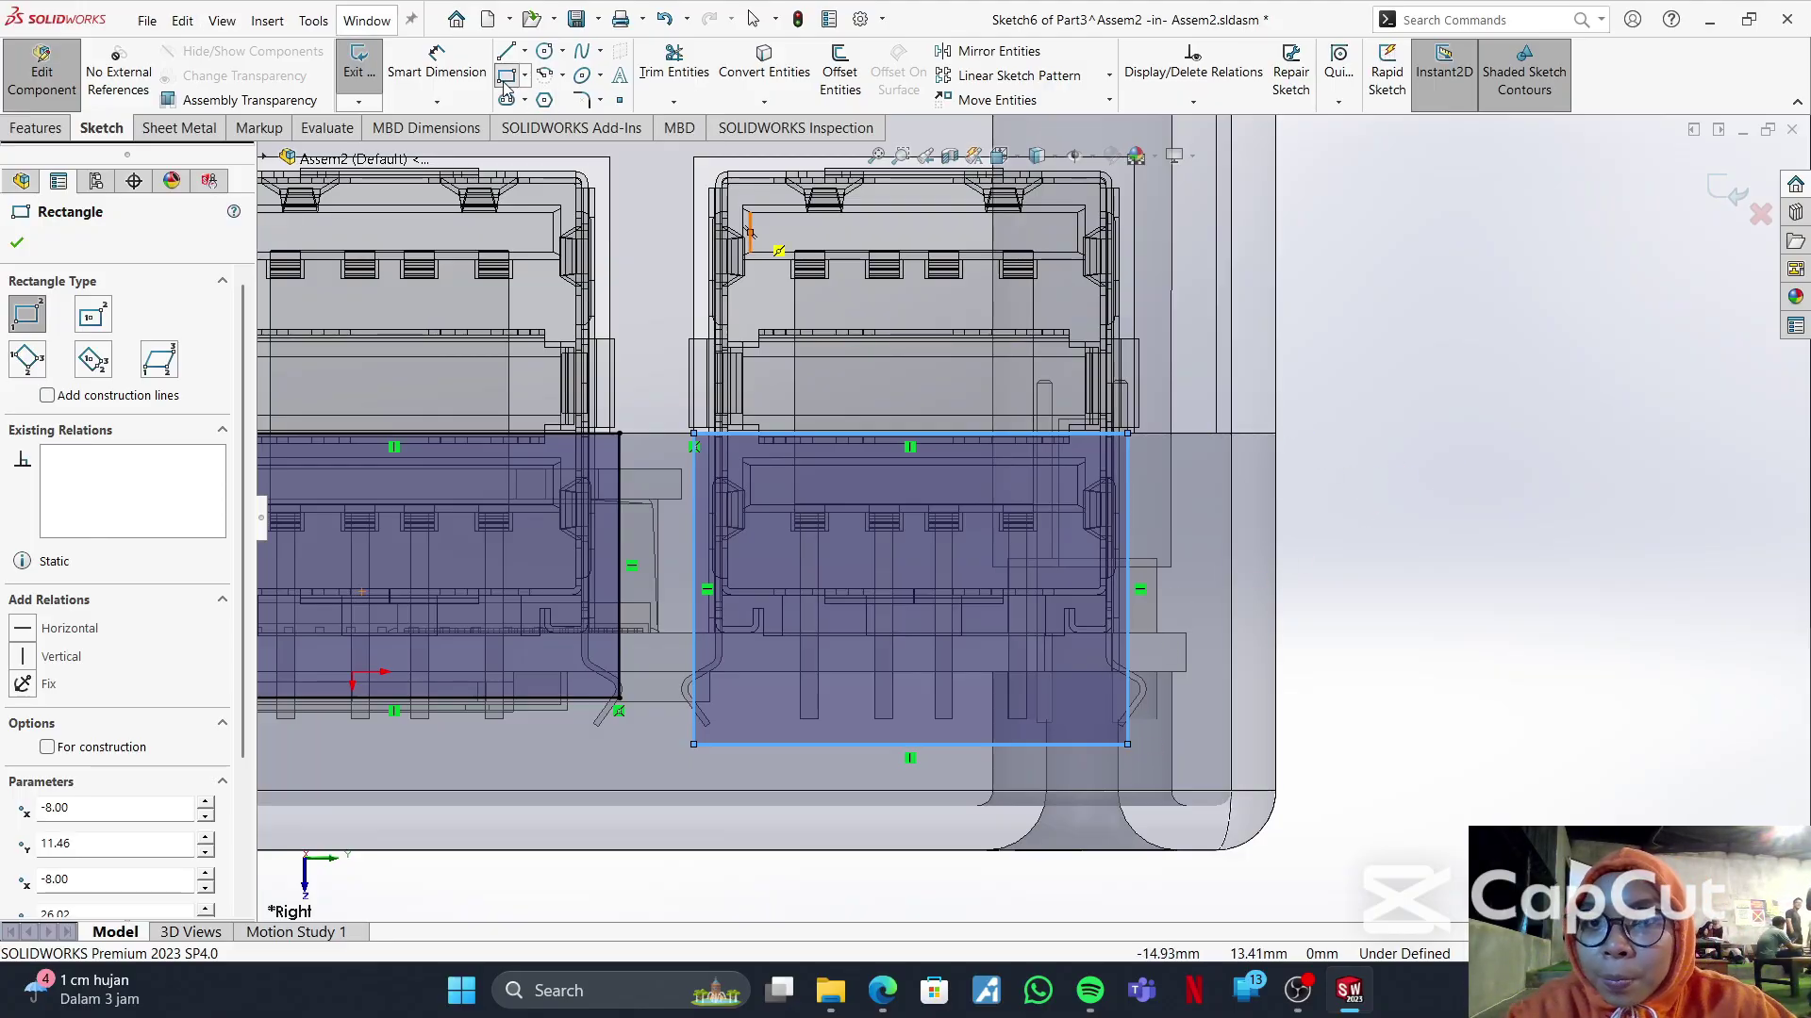
key("Escape")
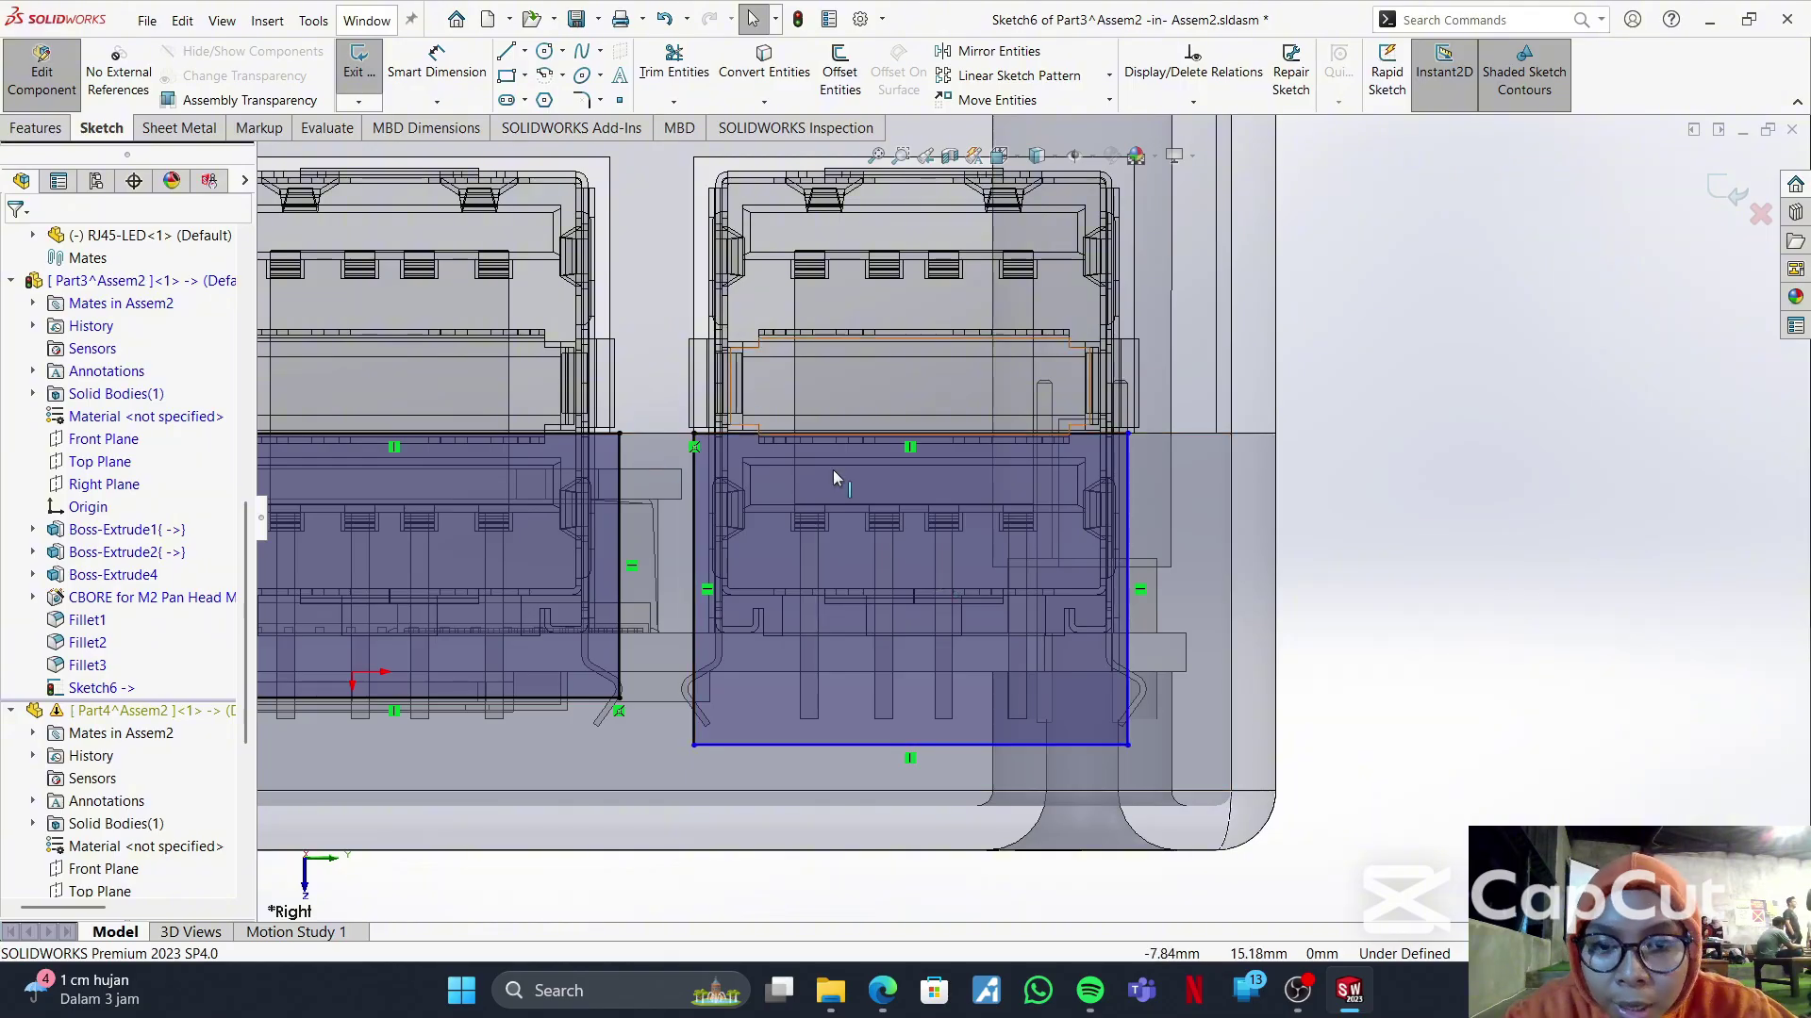
- Dimension the outermost USB rectangle's lower side at 0.5 mm below the mainboard's upper edge
scroll(925, 641, "down", 3)
scroll(921, 625, "down", 2)
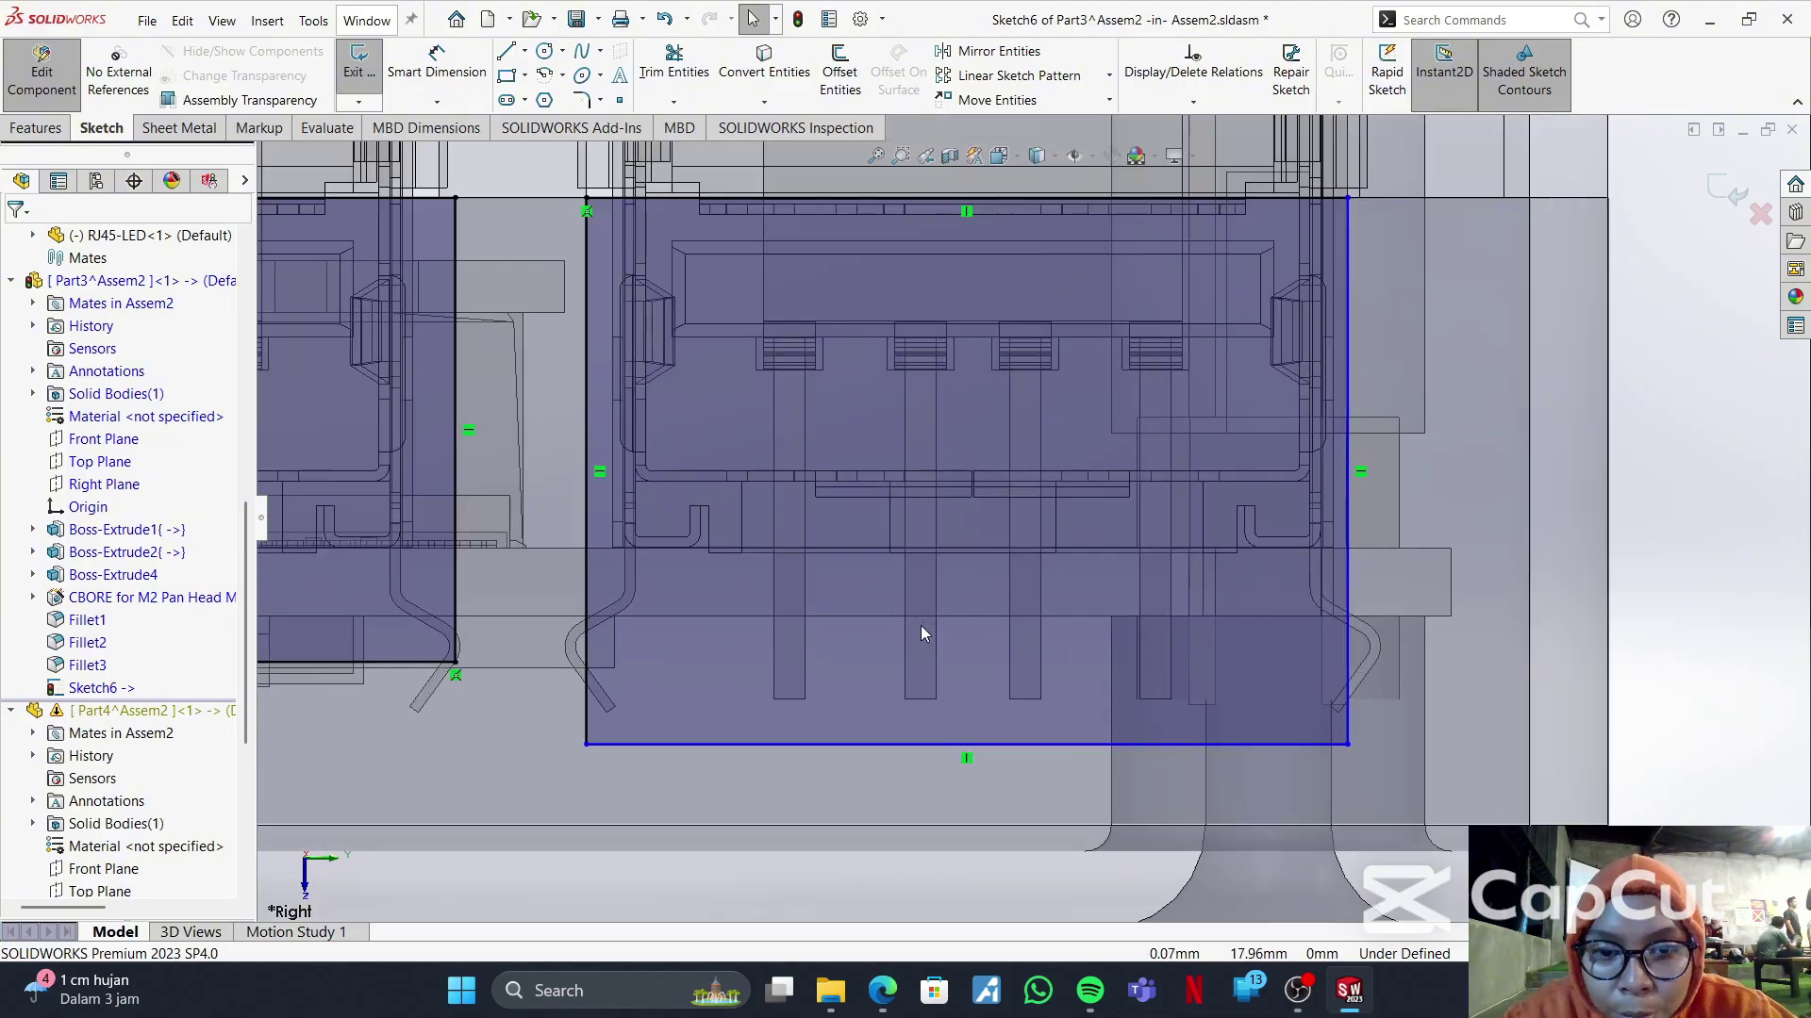
left_click(420, 80)
left_click(1007, 745)
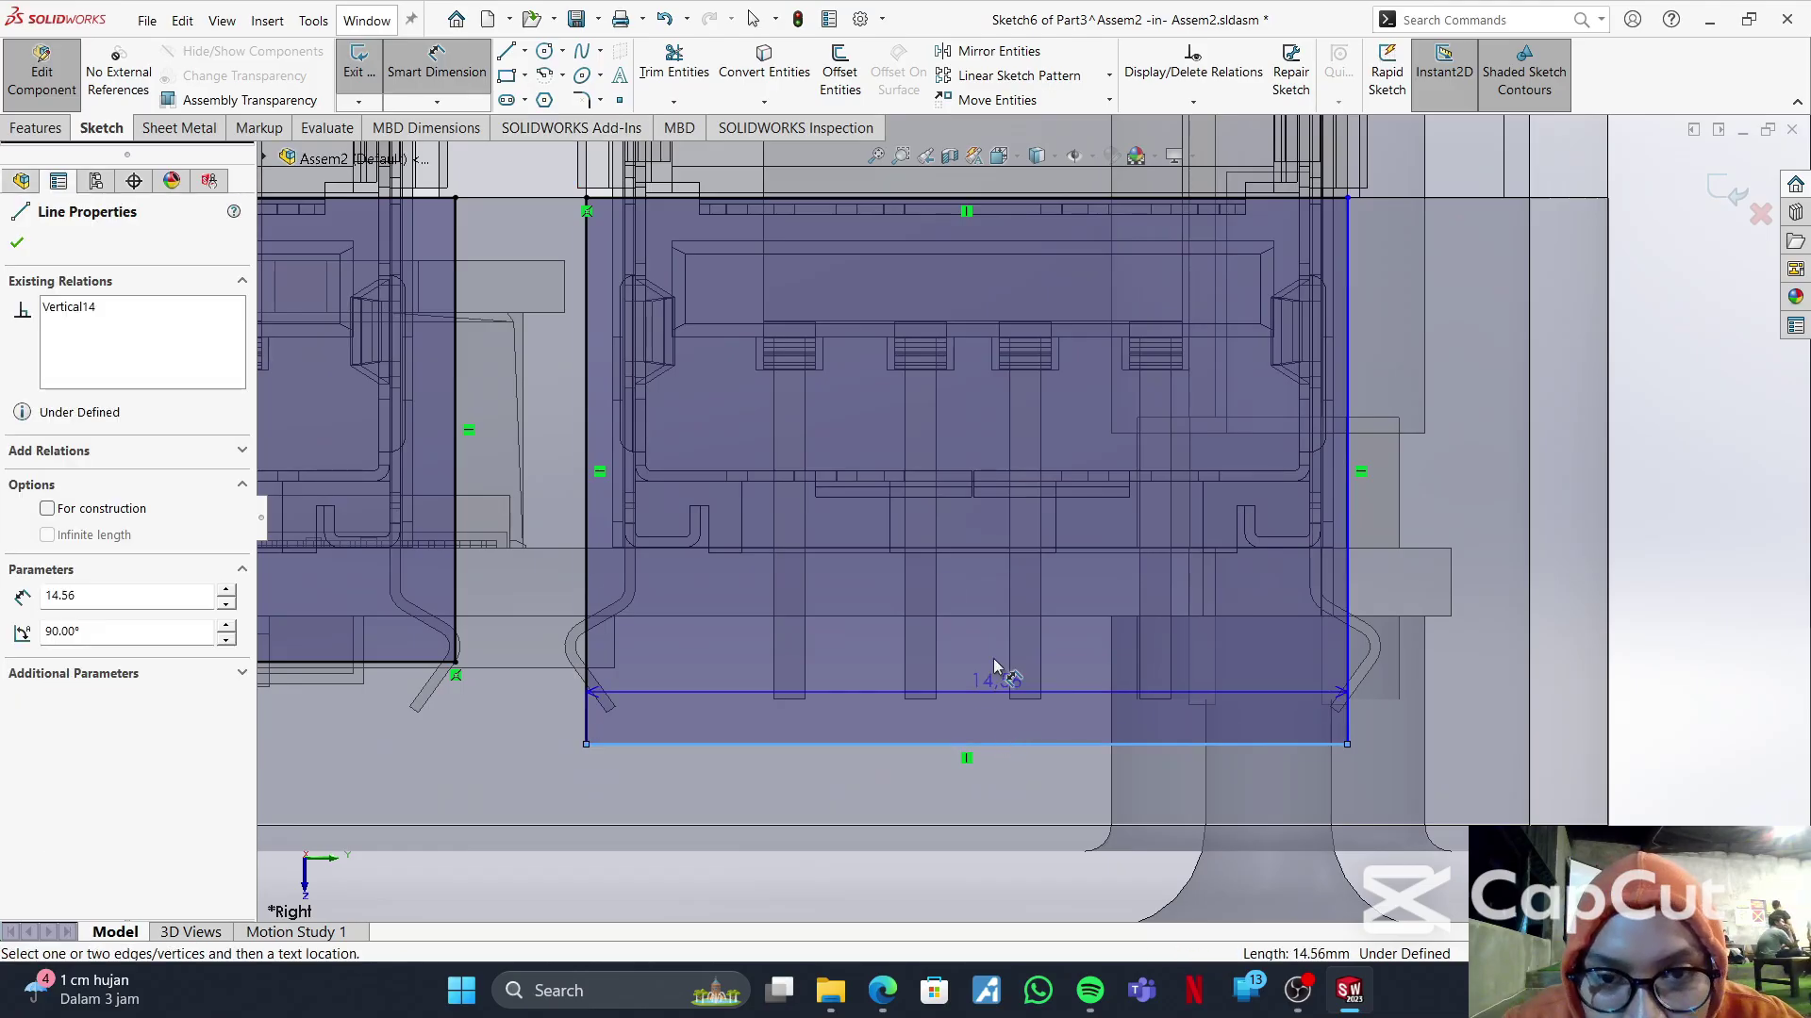
left_click(993, 549)
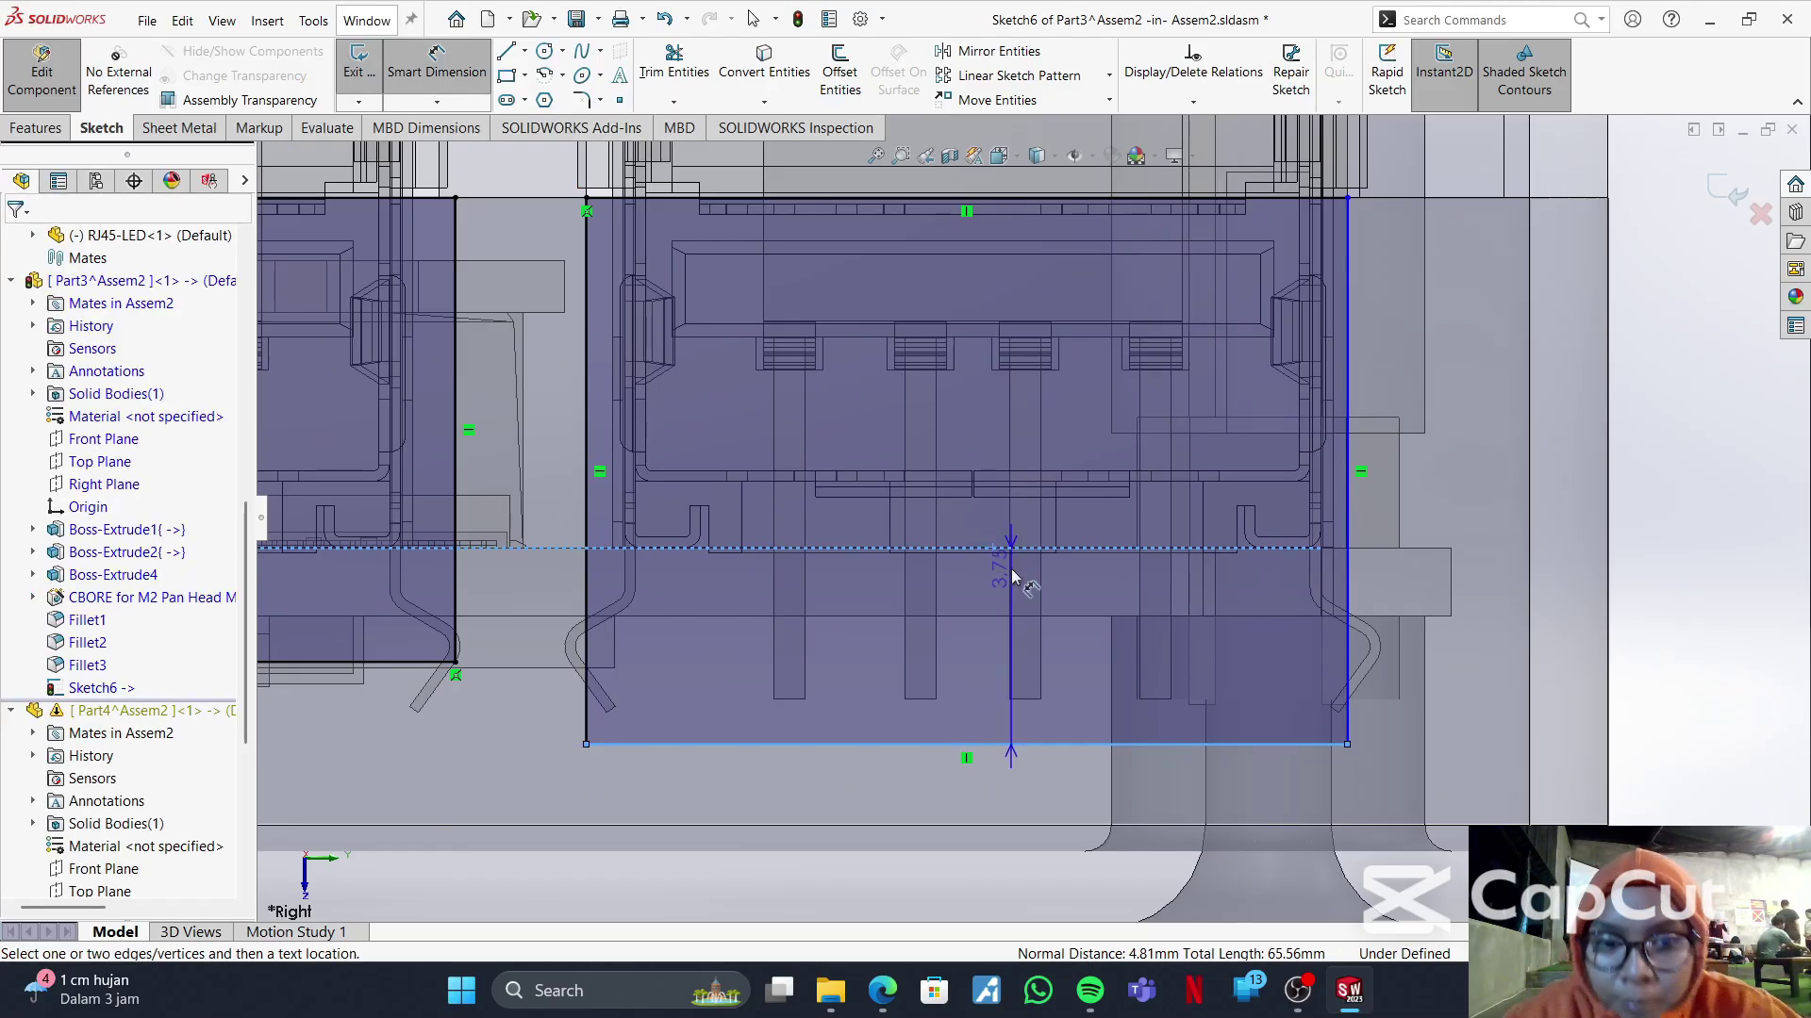
left_click(996, 790)
type("0.5")
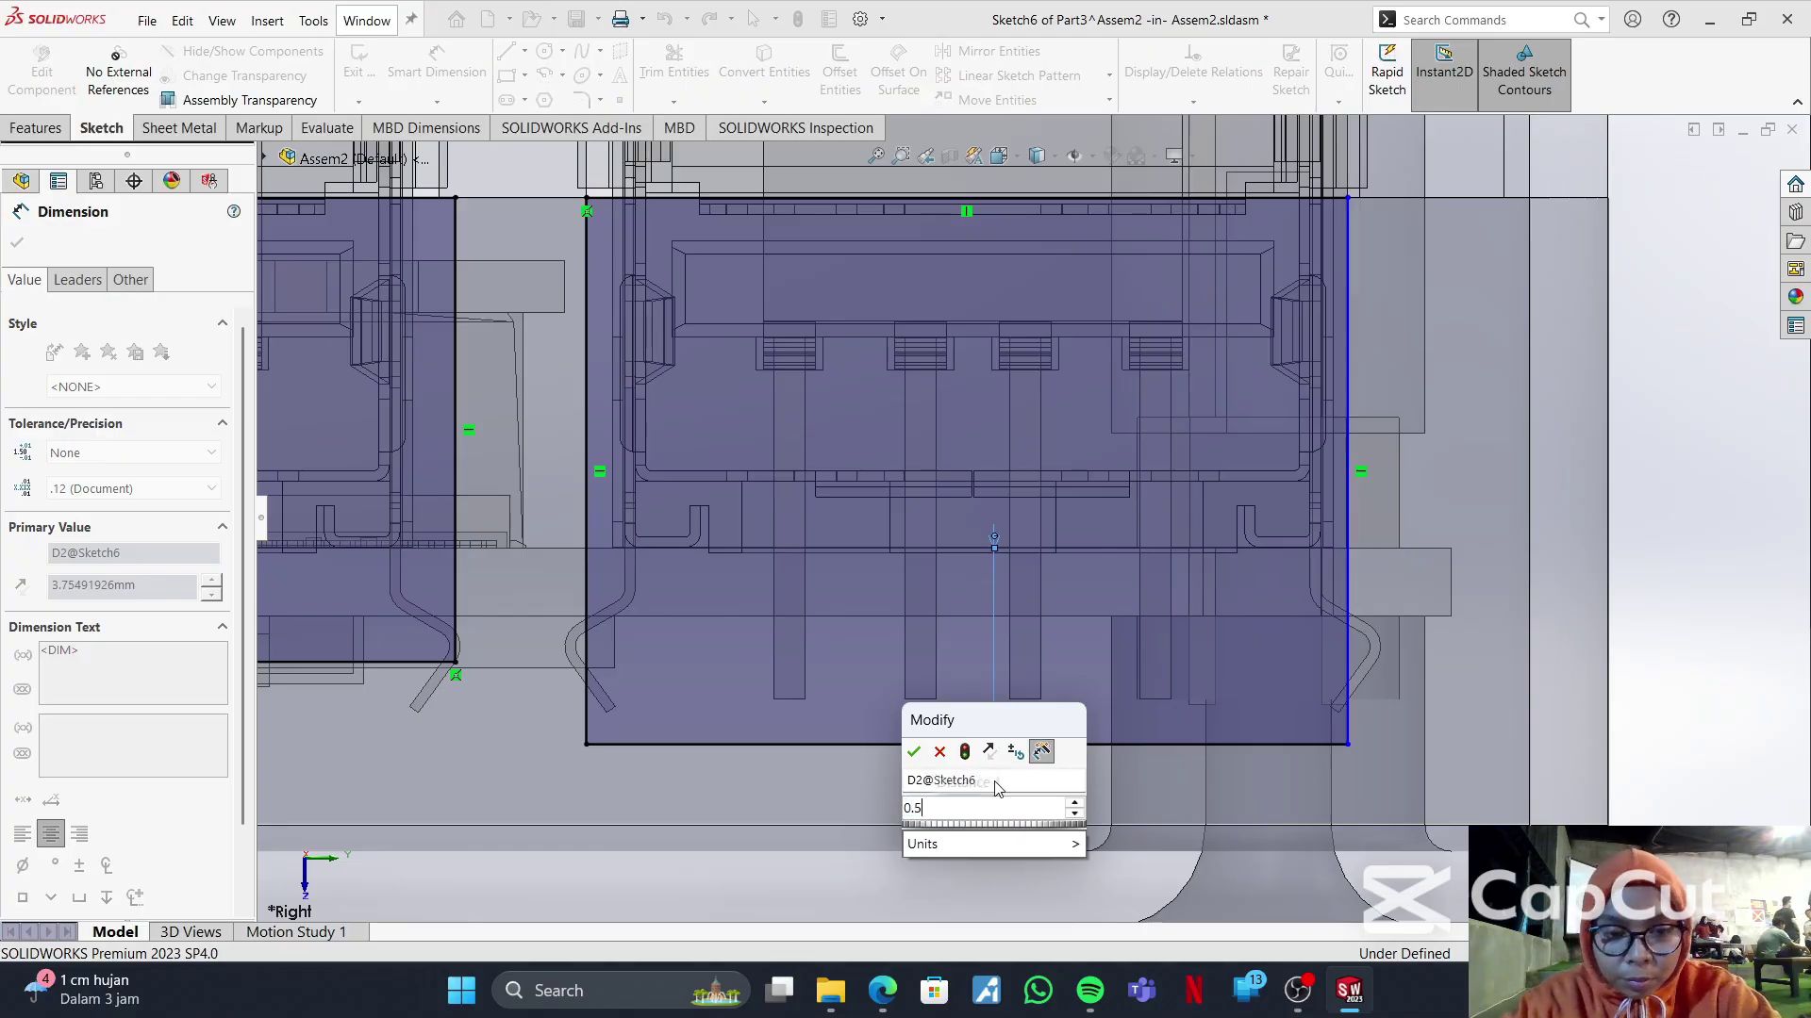
key("Return")
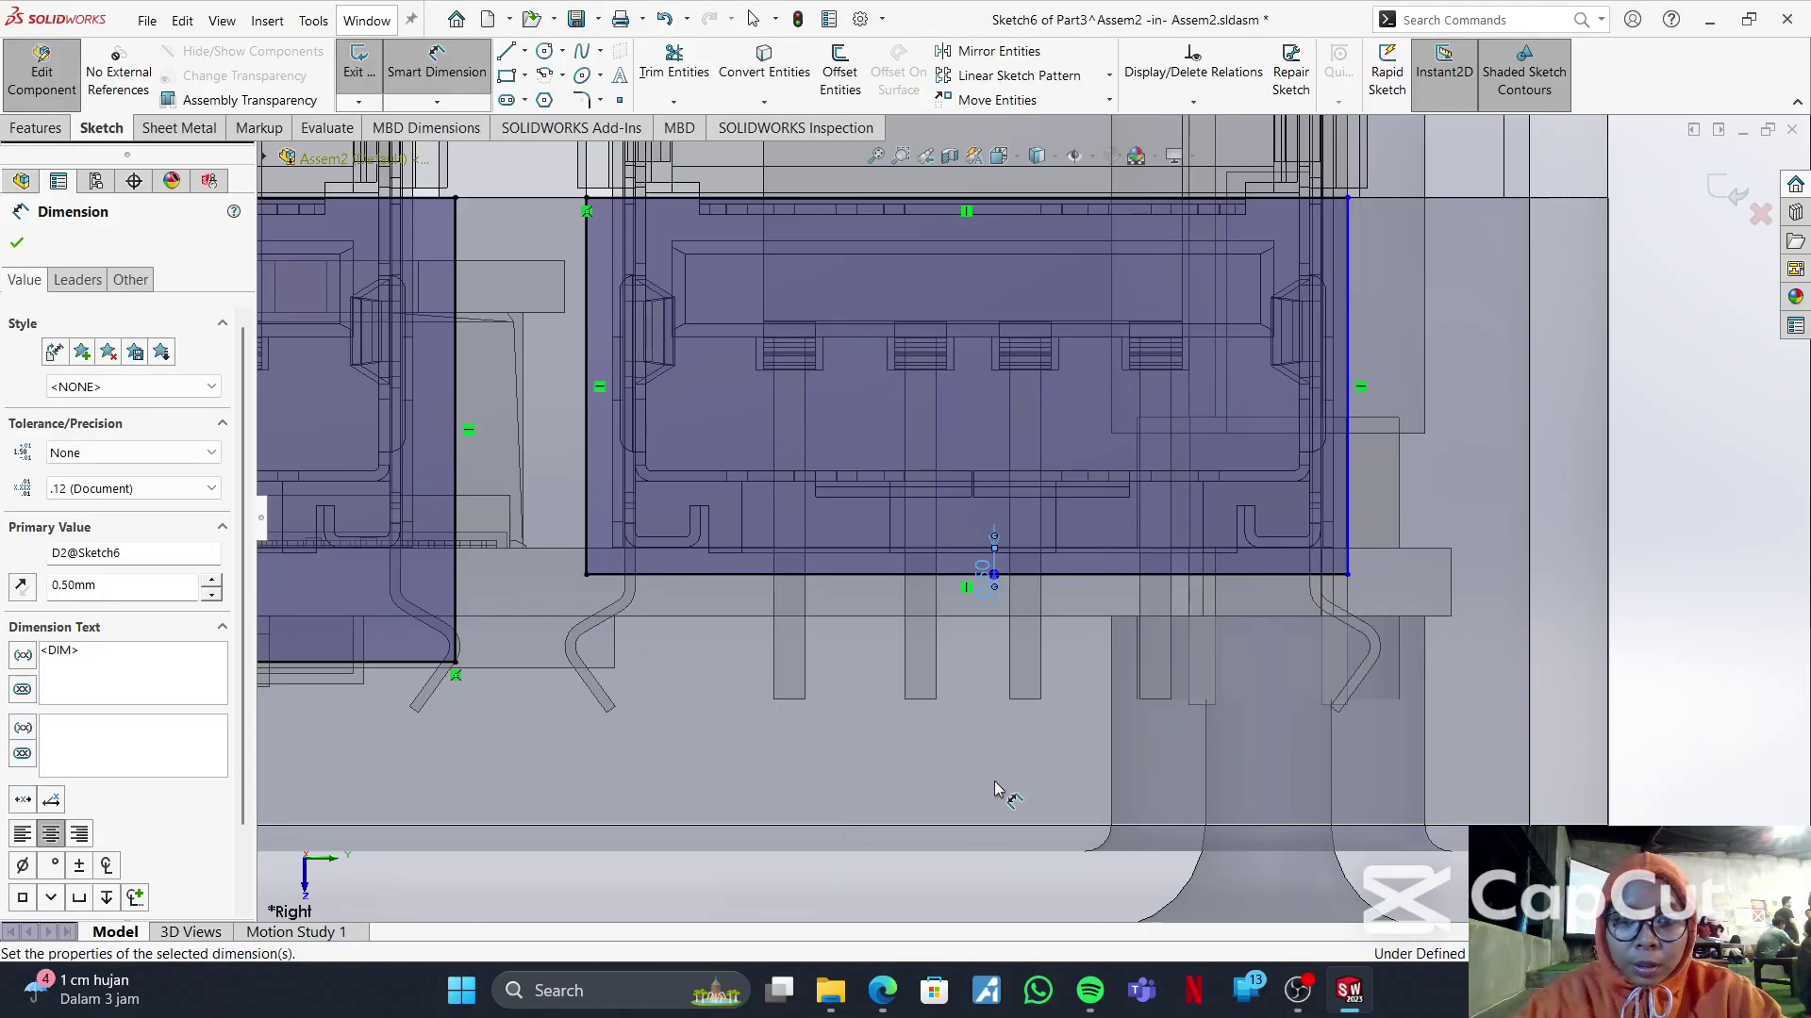
left_click(1721, 602)
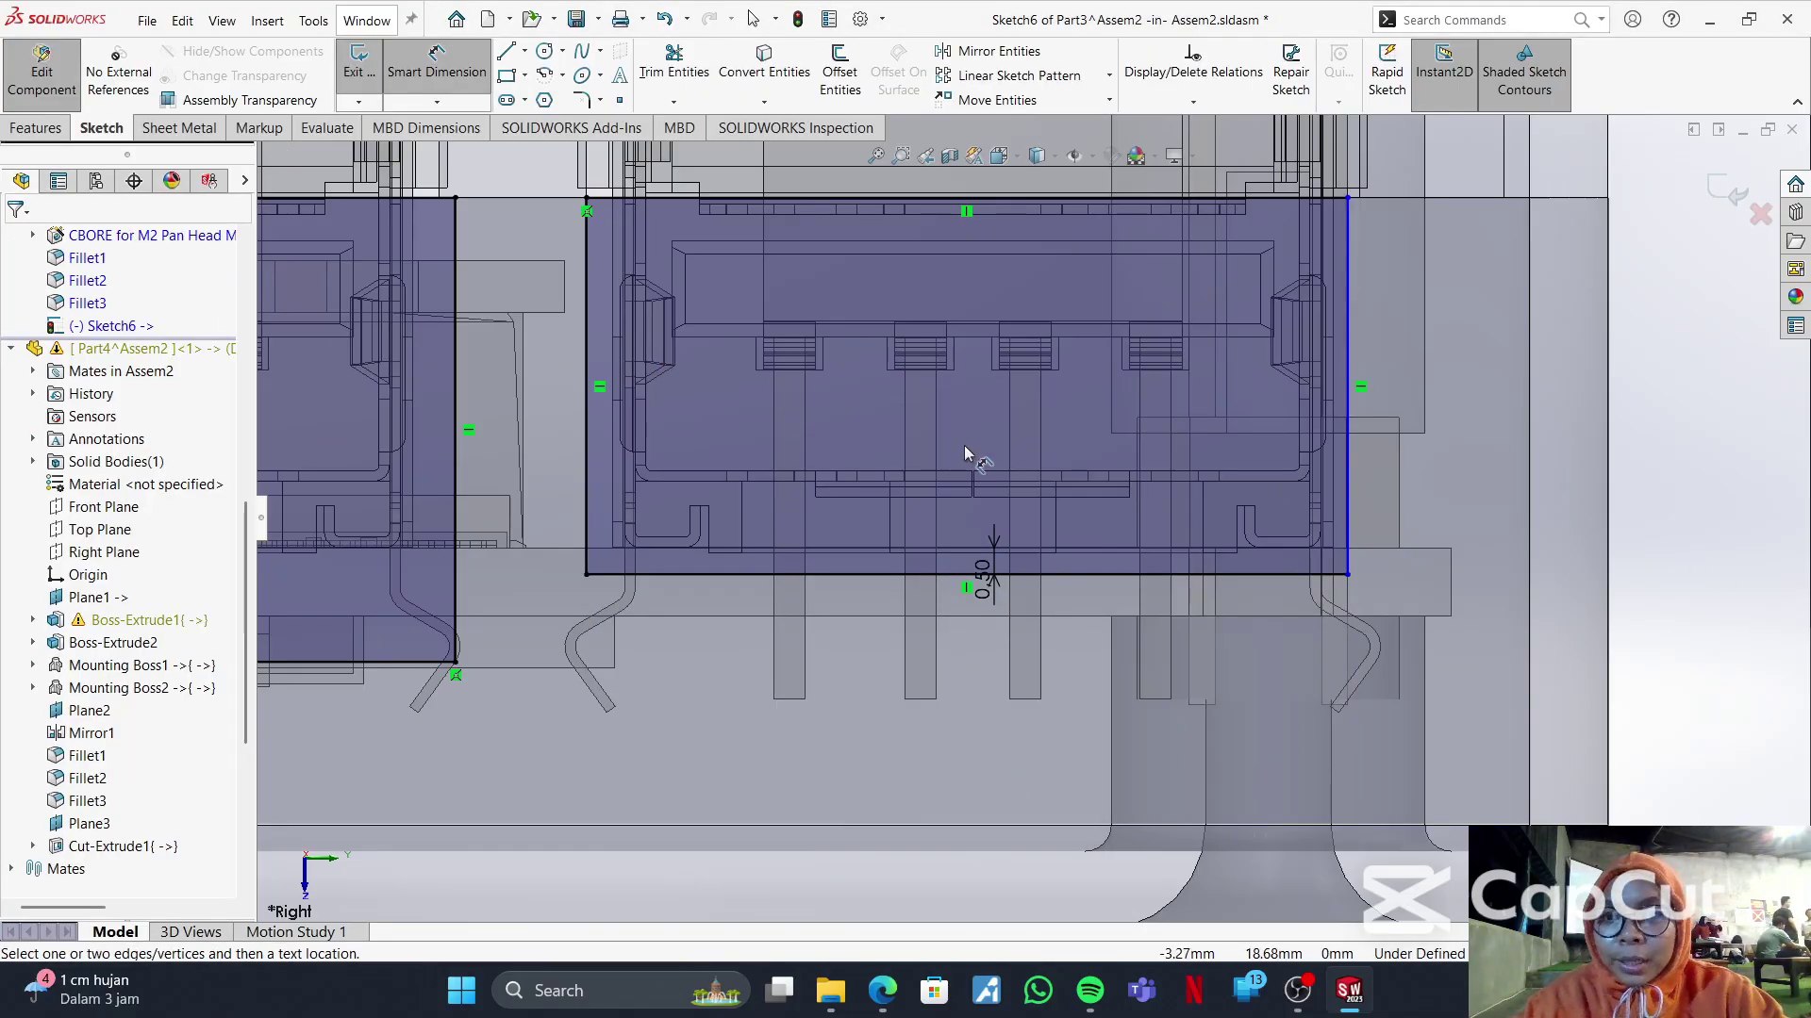
- Examine how the outermost USB rectangle's outer side lines up with the upper half's opening edge, and finish dimensioning
scroll(964, 446, "down", 1)
scroll(963, 447, "up", 1)
scroll(964, 453, "up", 5)
scroll(853, 460, "up", 2)
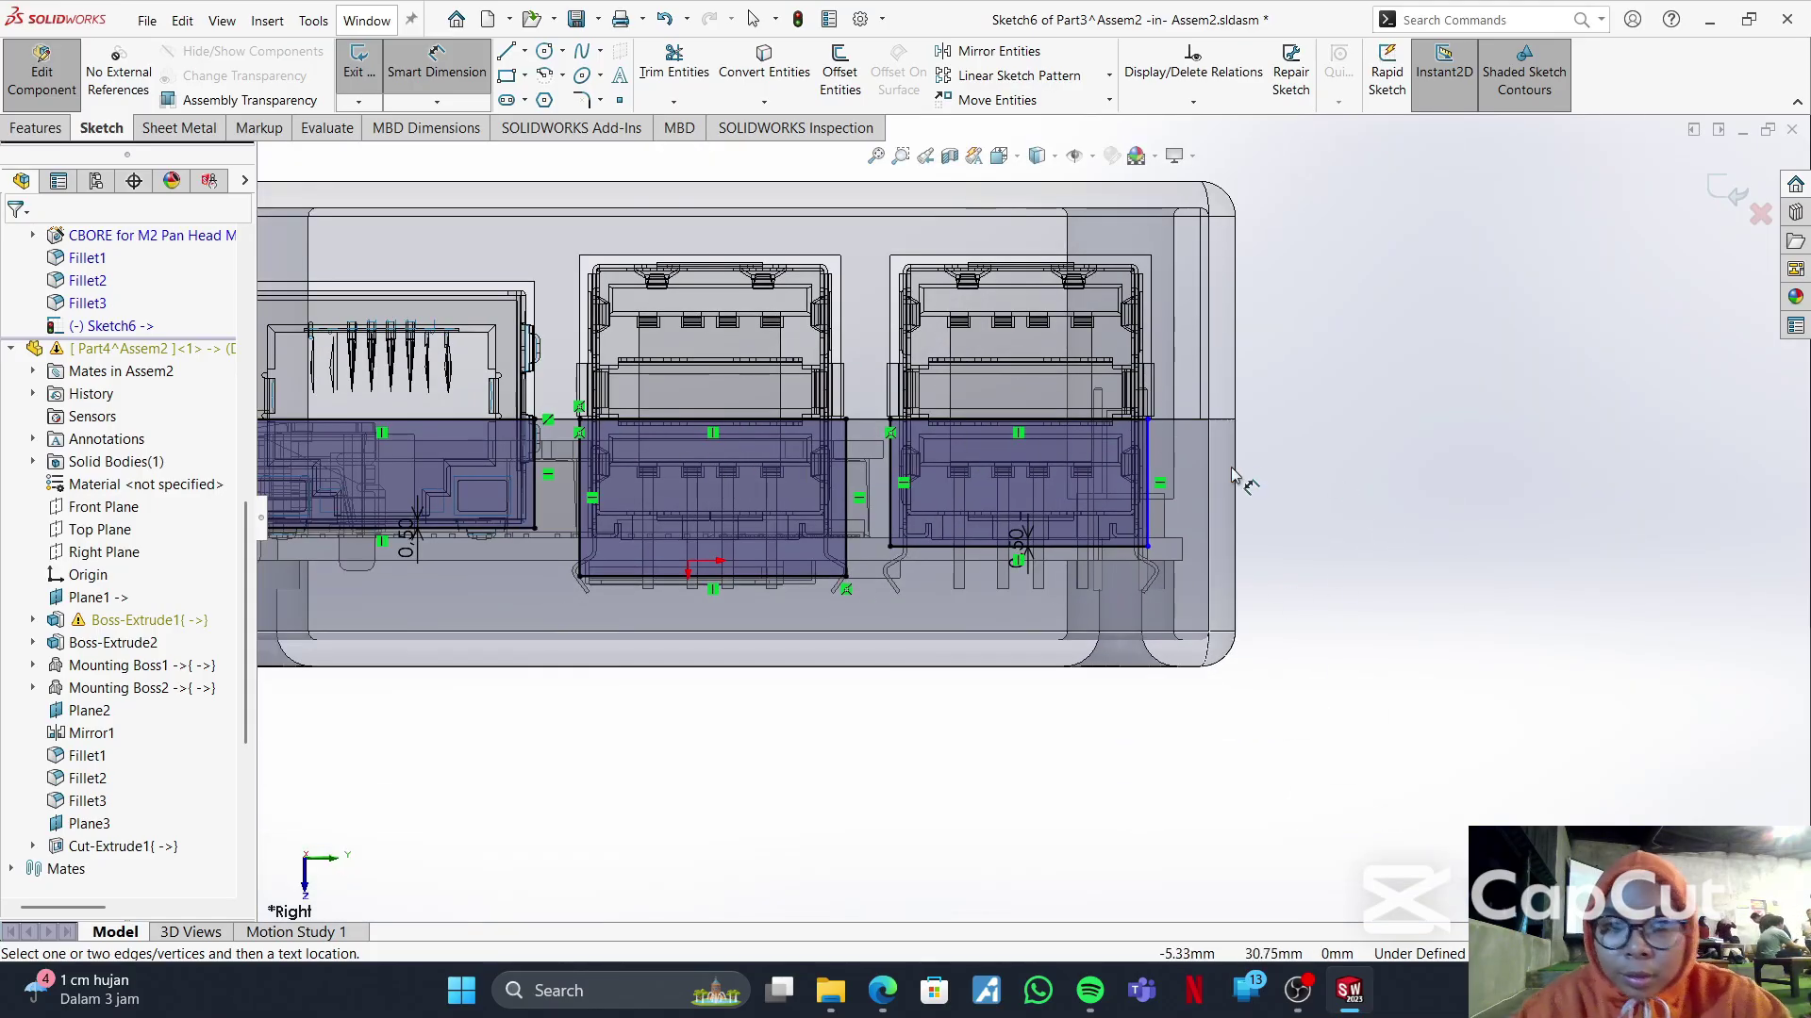
scroll(1232, 476, "down", 8)
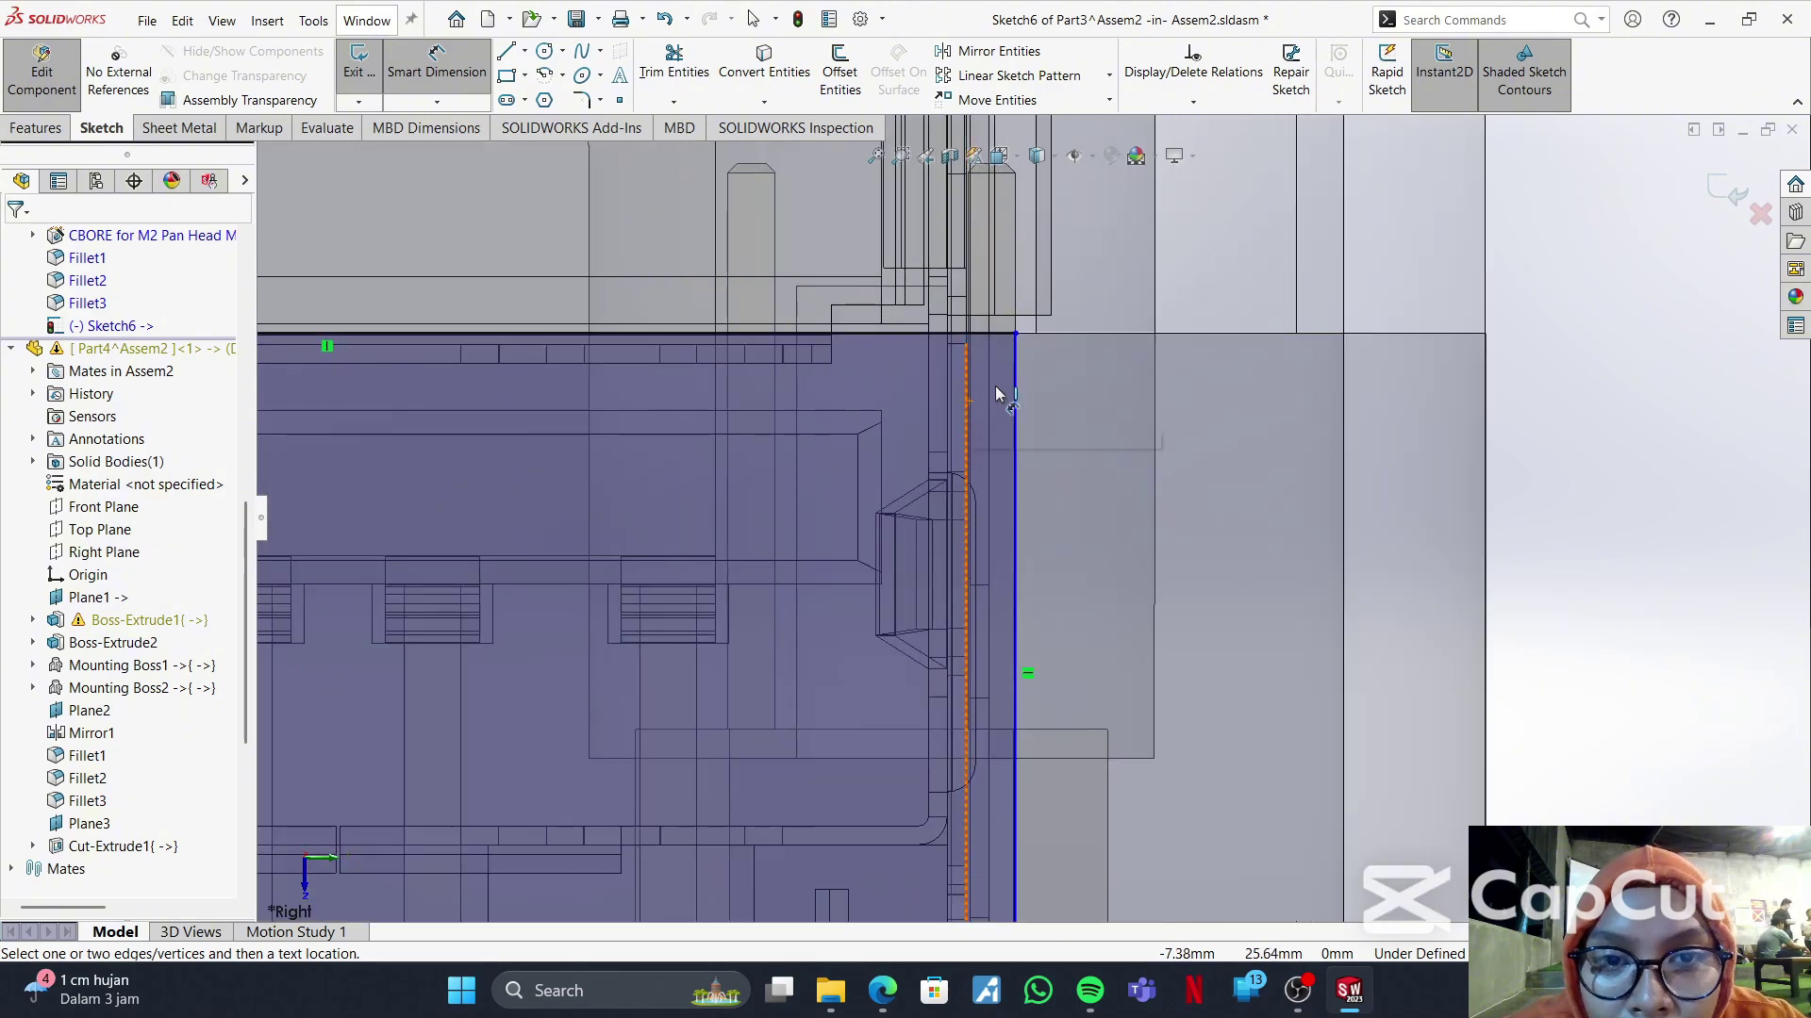
scroll(1081, 373, "down", 2)
scroll(1041, 382, "up", 2)
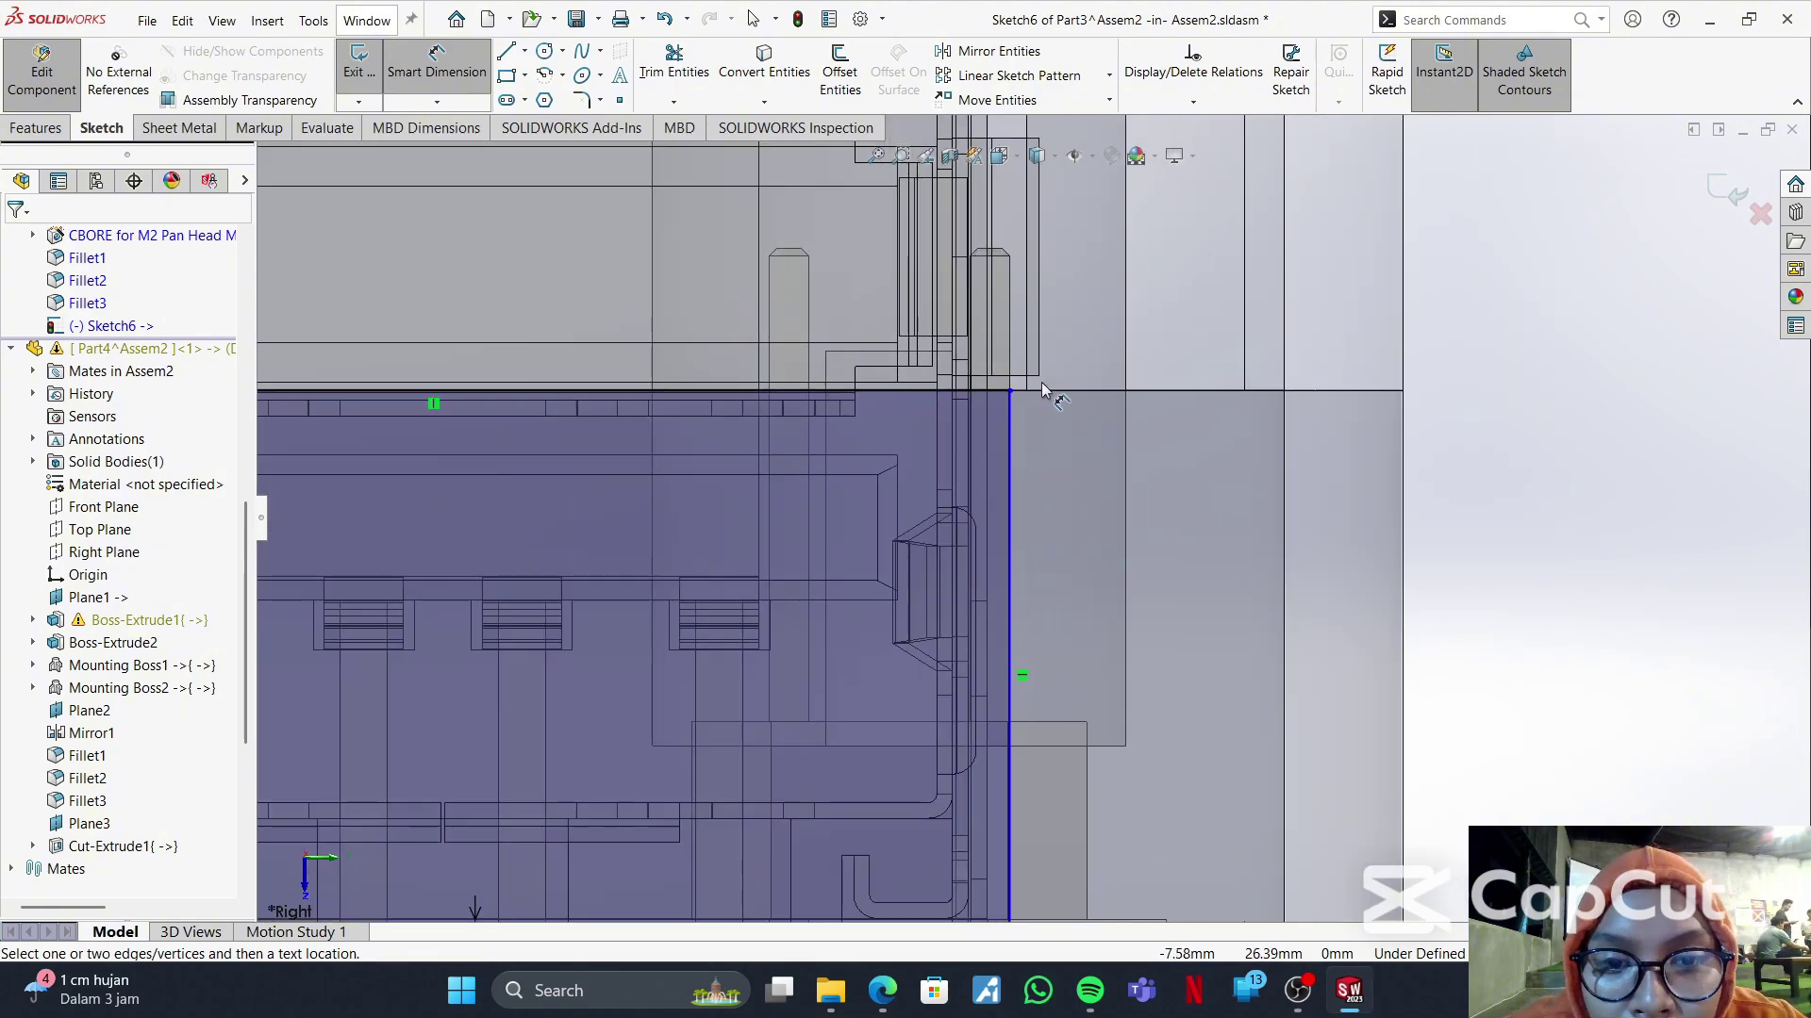
scroll(1041, 382, "down", 5)
scroll(962, 526, "up", 5)
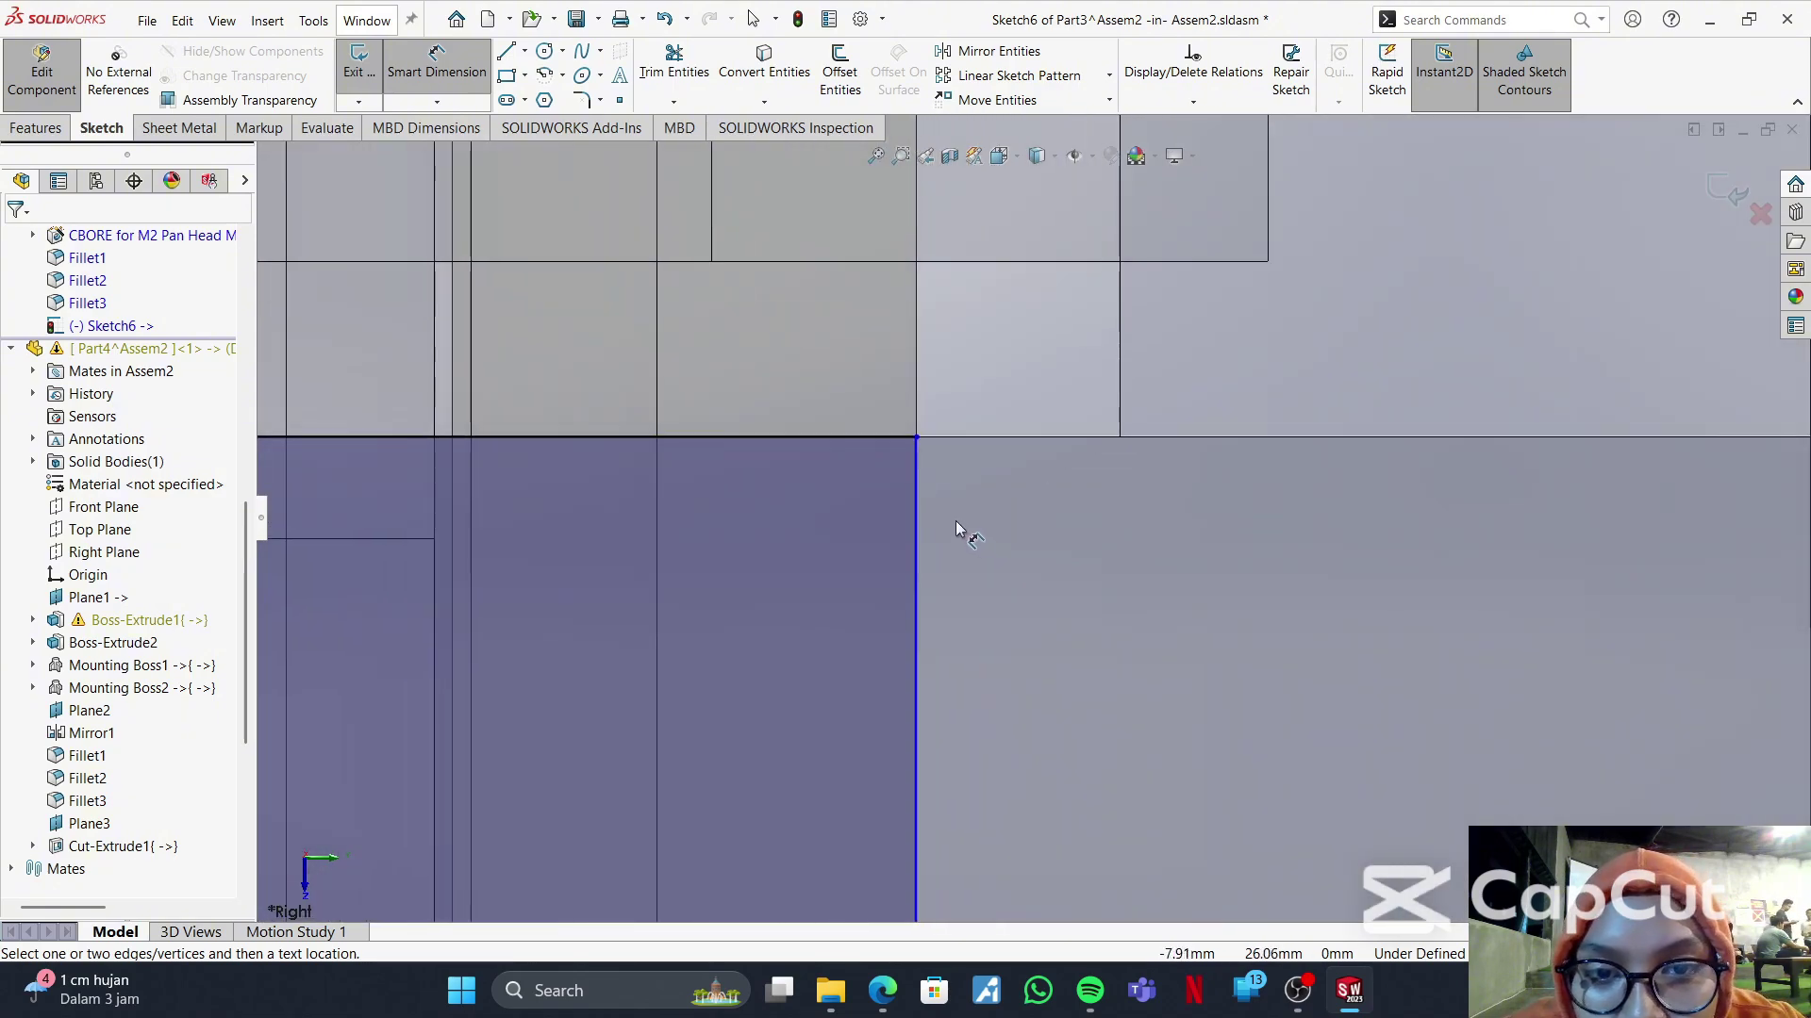
scroll(1052, 490, "up", 6)
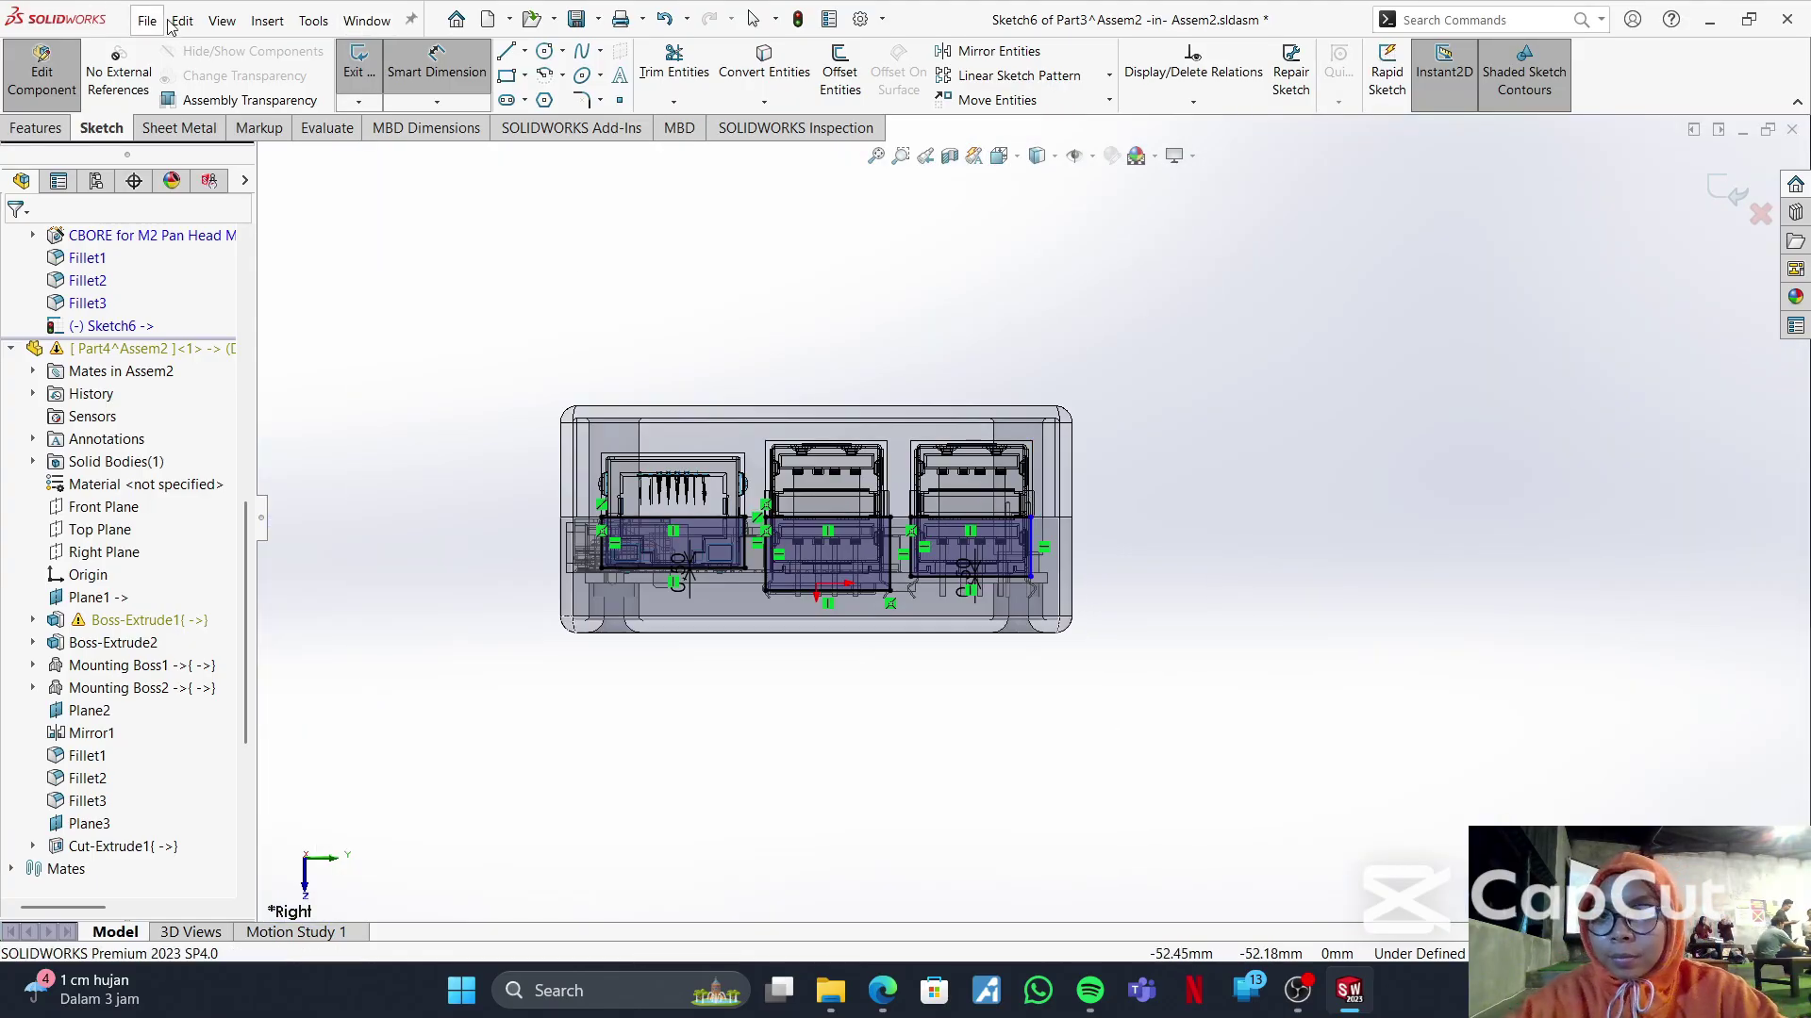
left_click(398, 103)
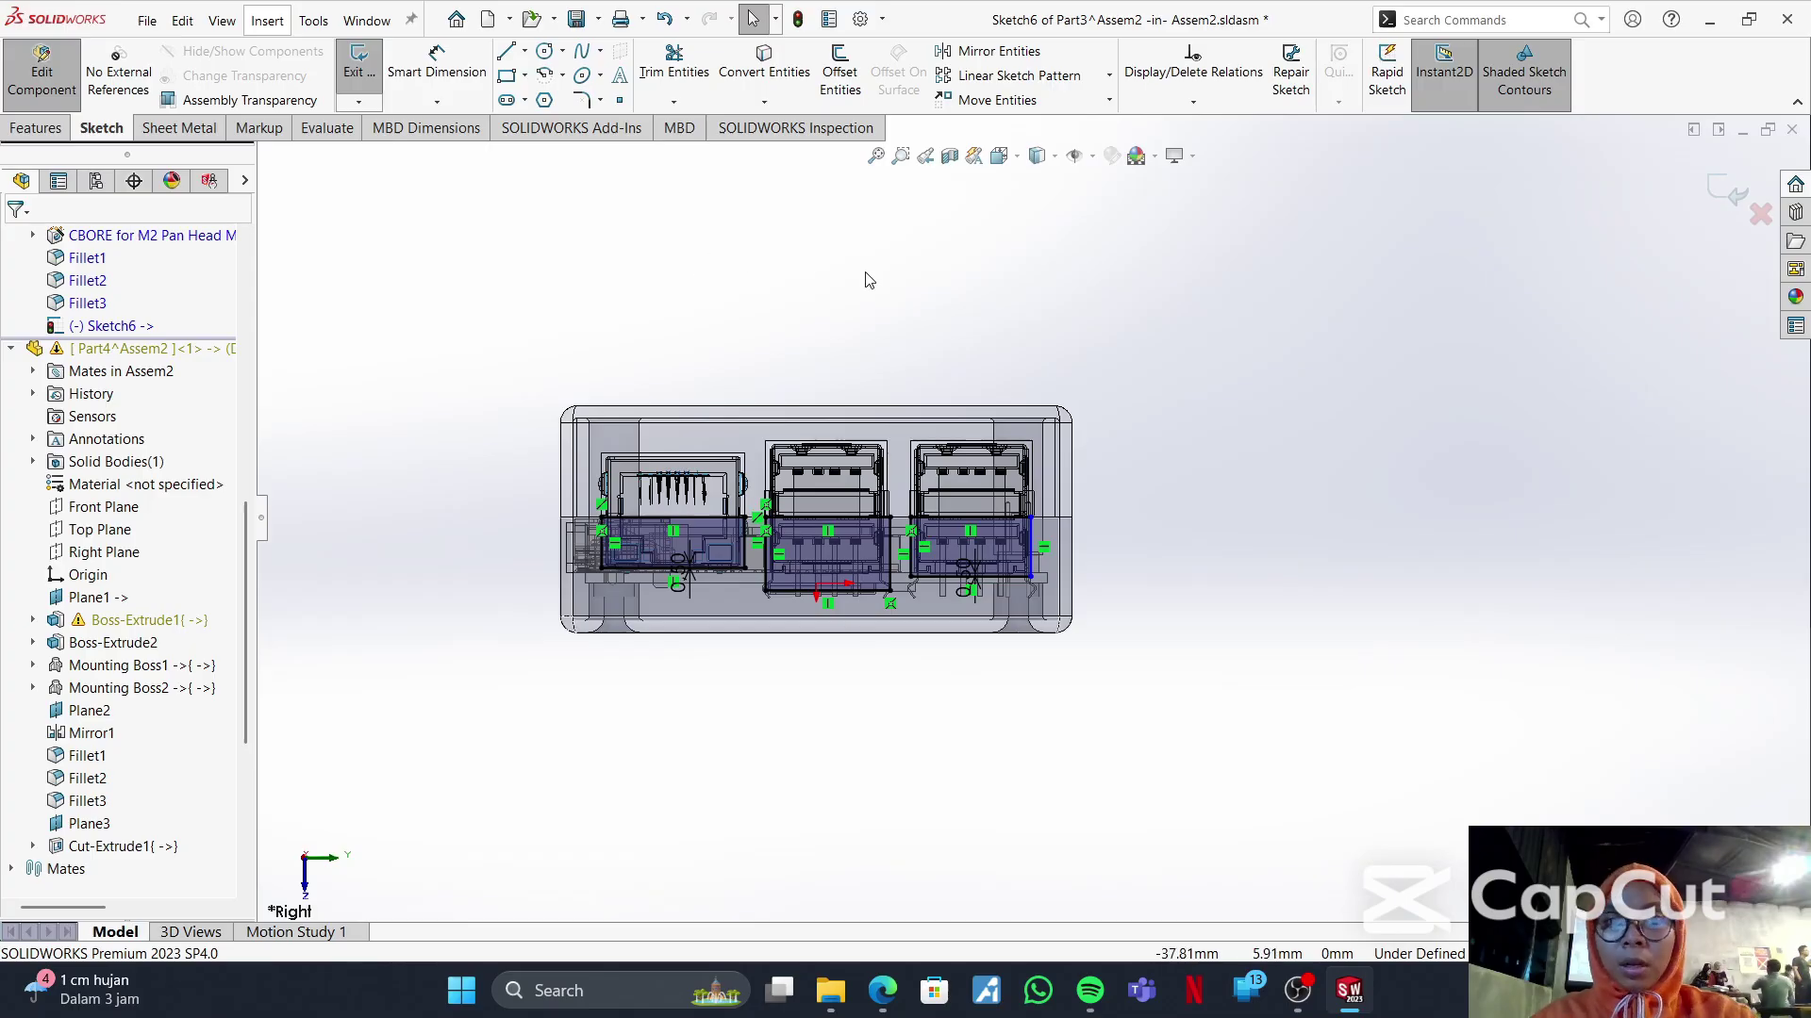
- Cut the Ethernet and both USB rectangles into the lower half with a 5 mm blind Extruded Cut
left_click(11, 131)
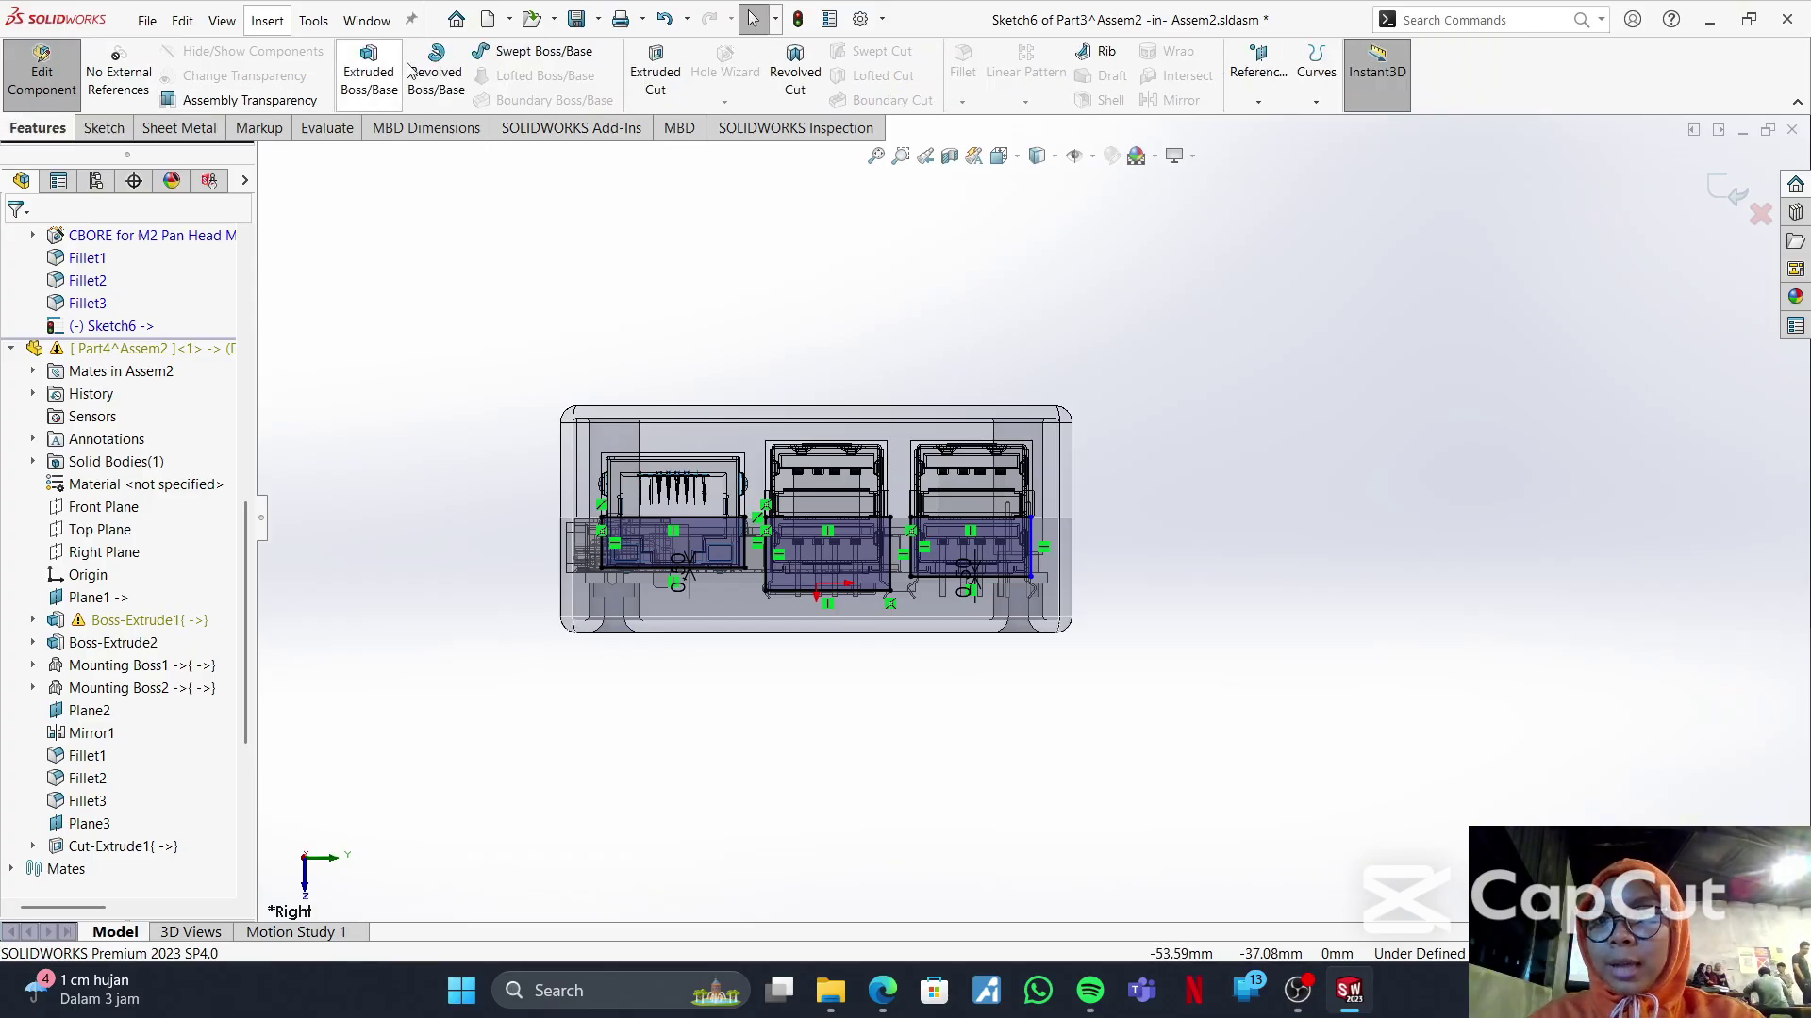
left_click(651, 80)
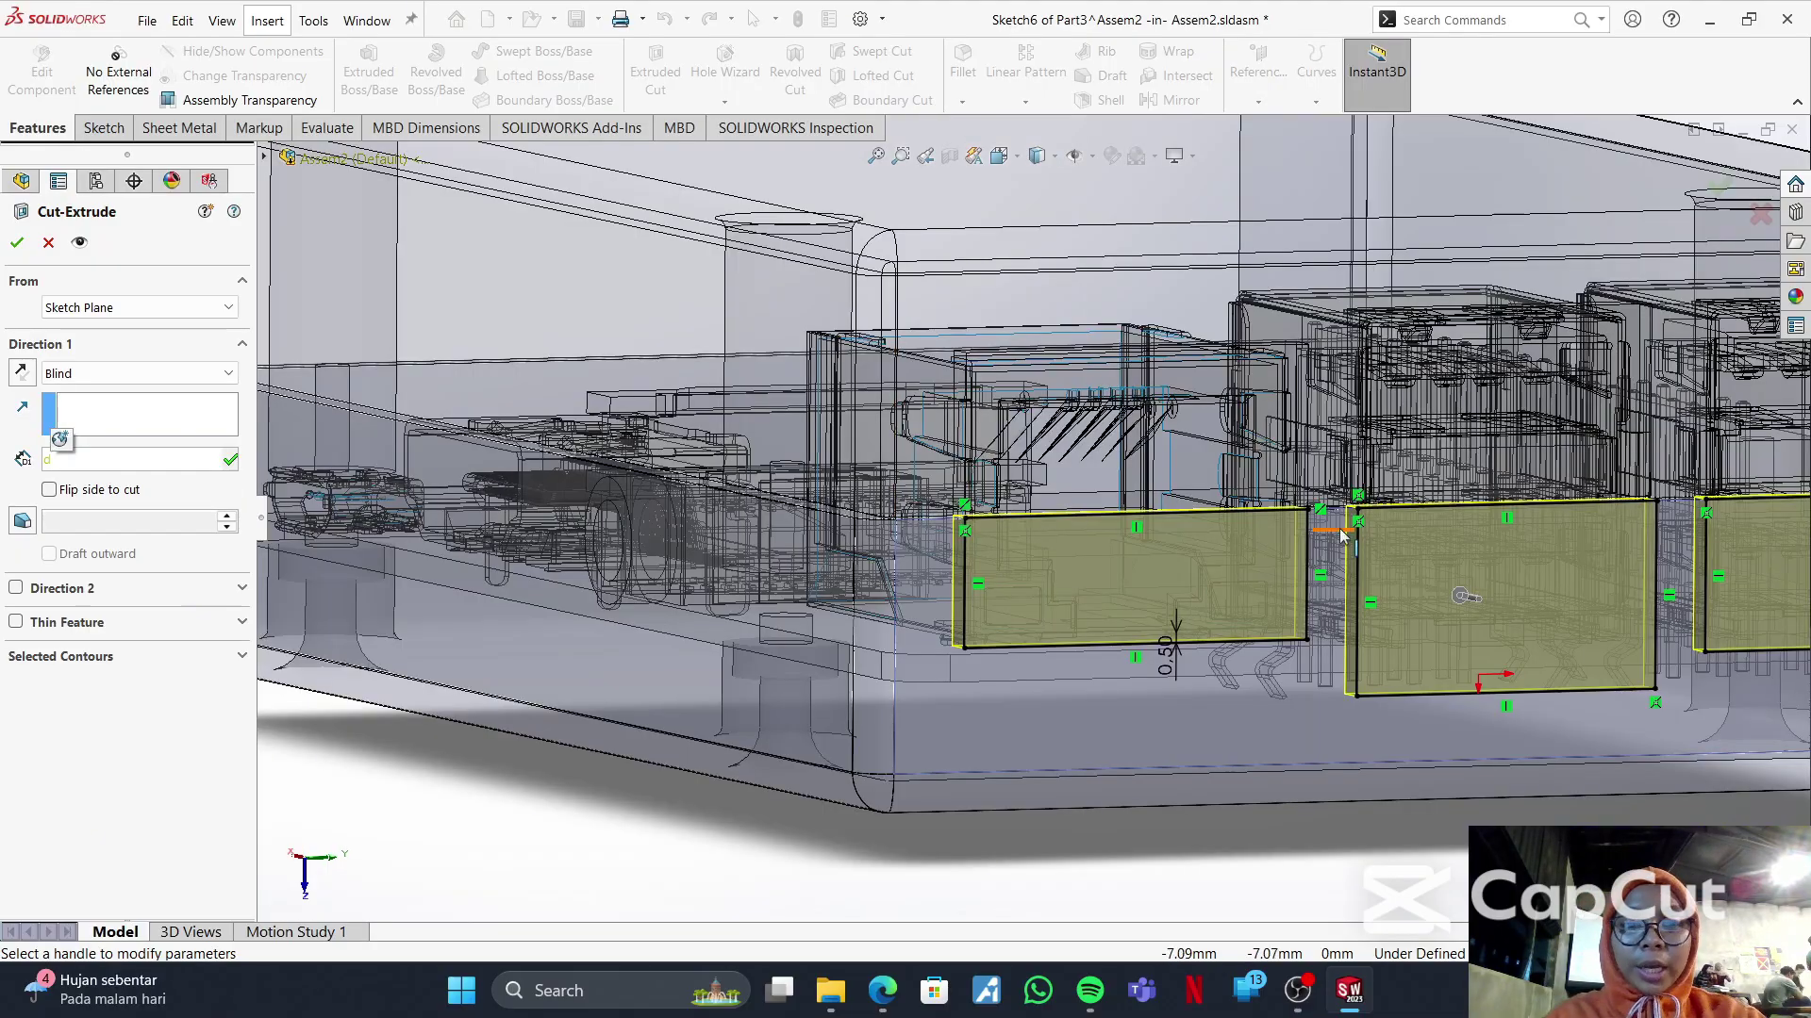
key("BackSpace")
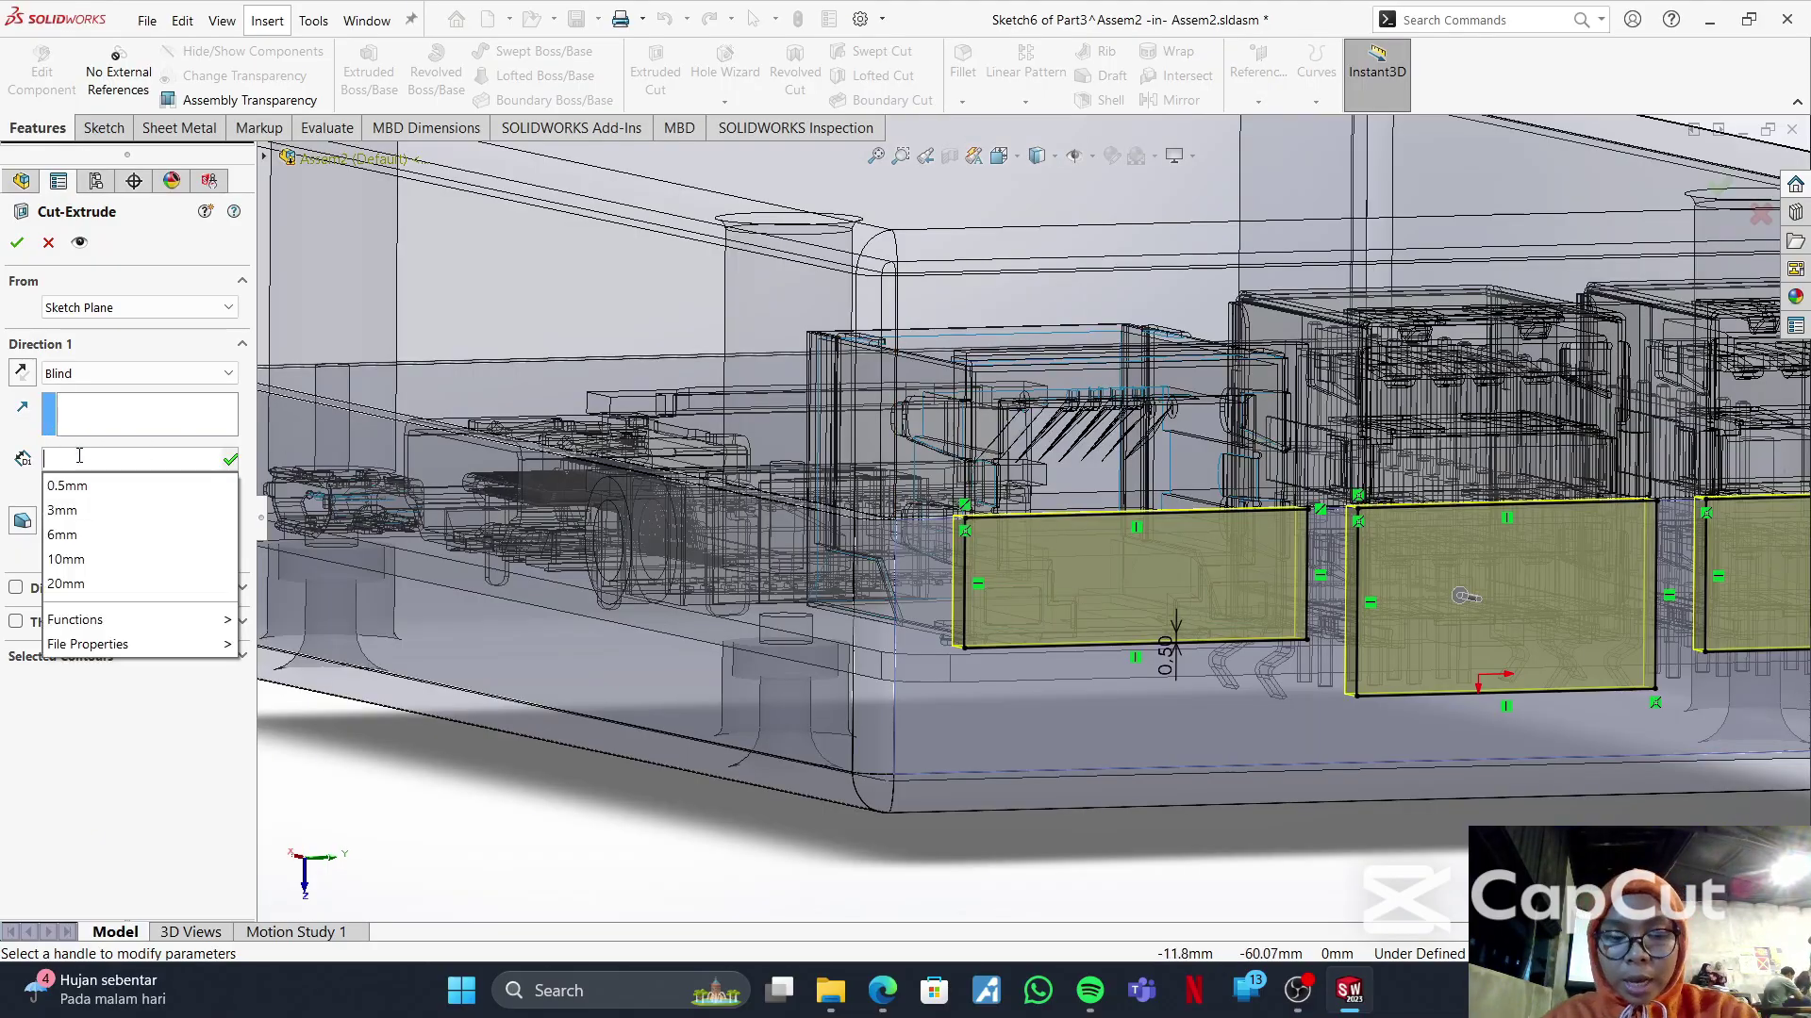
type("5")
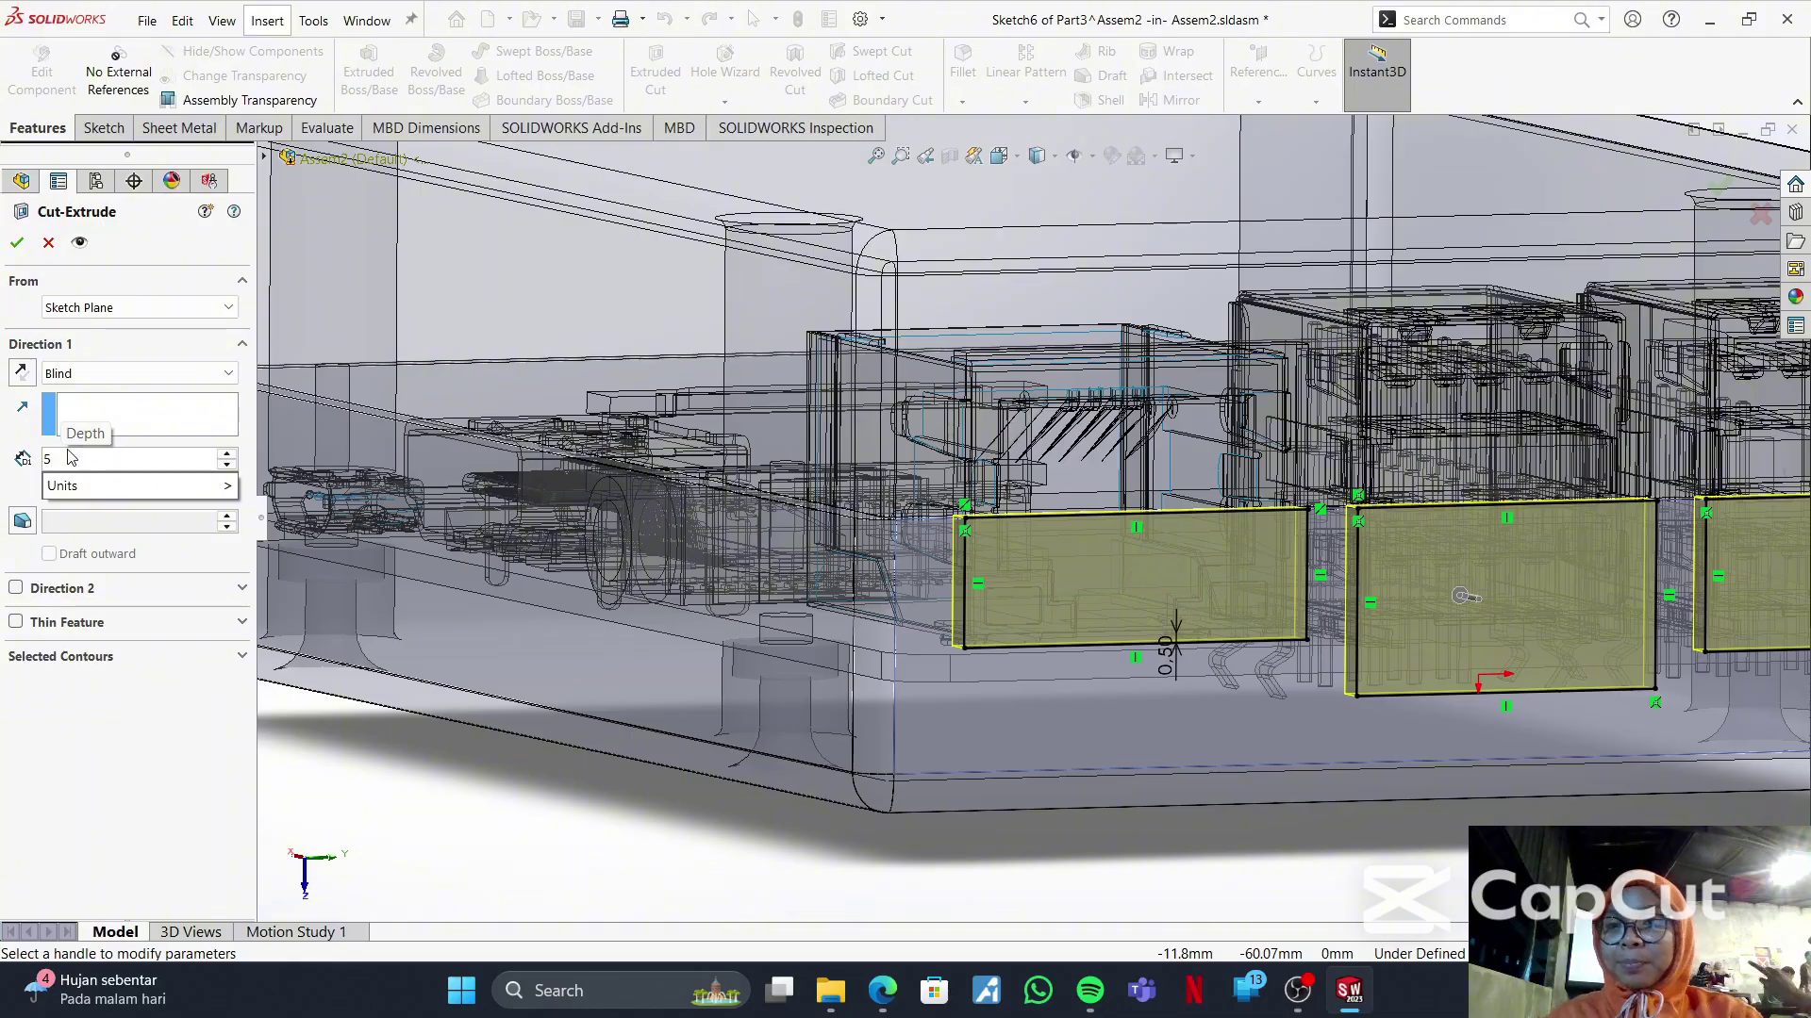
key("Return")
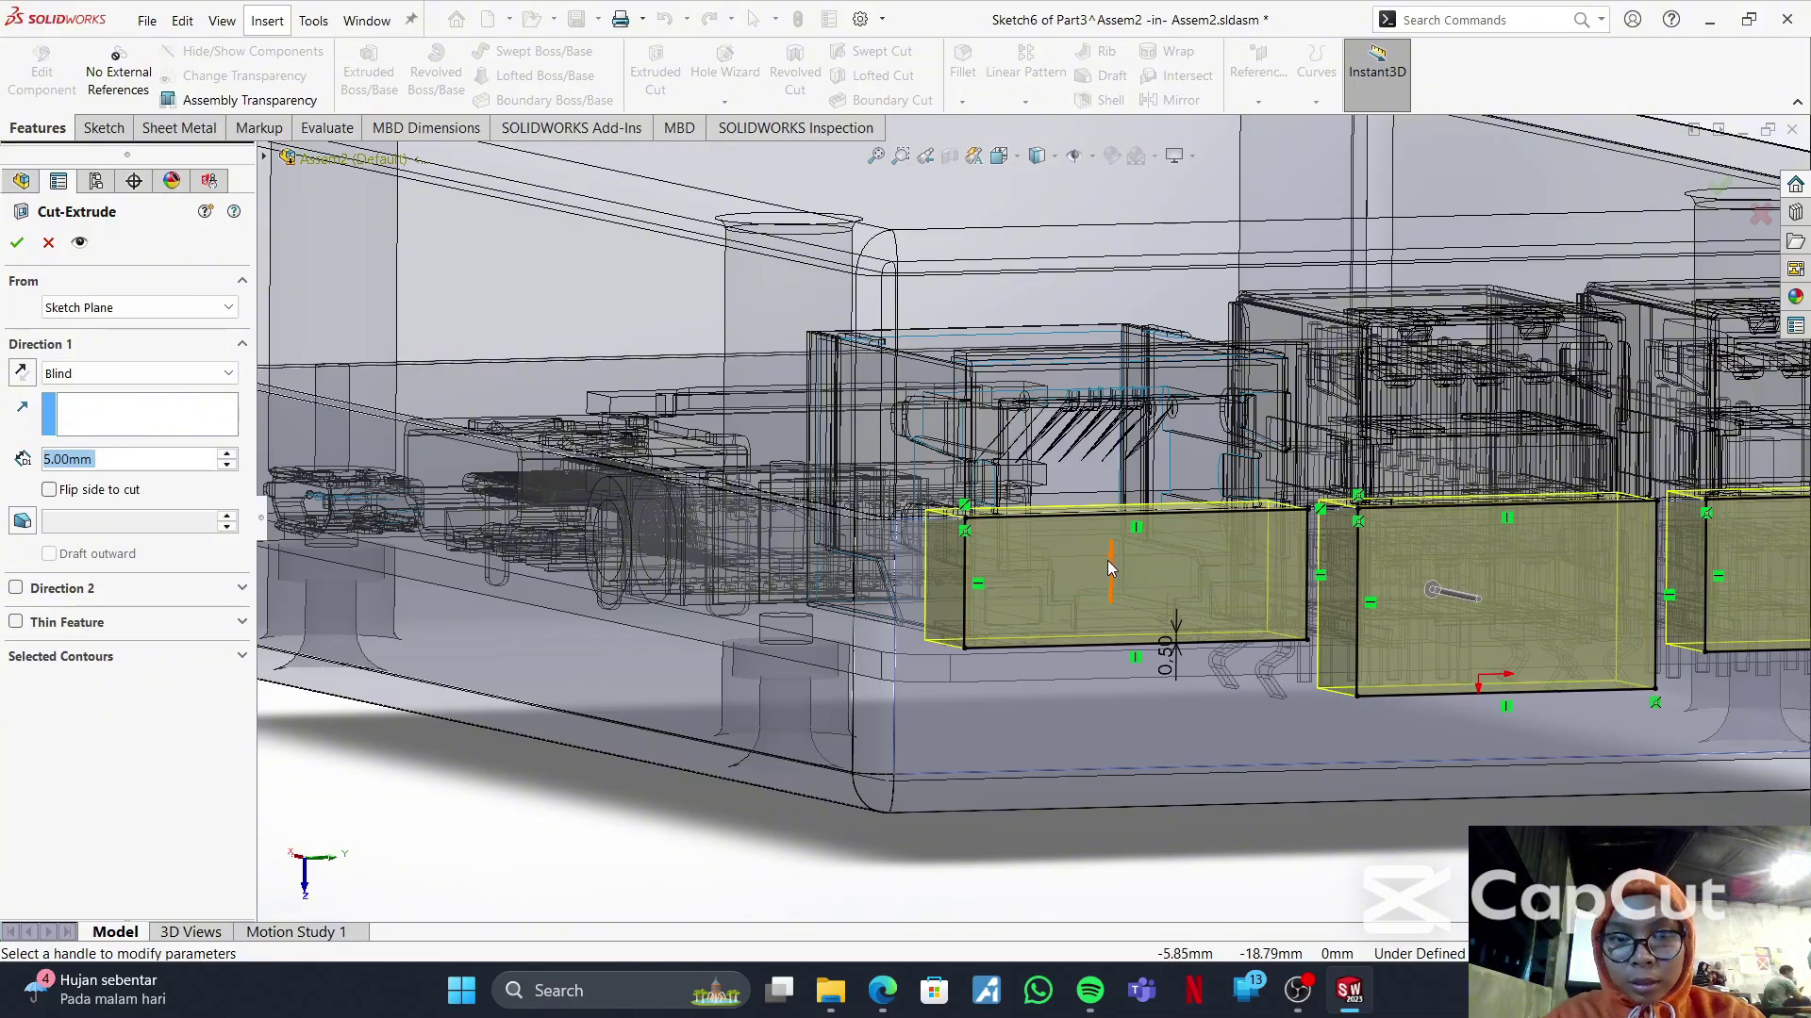
middle_click_drag(1103, 563, 1238, 585)
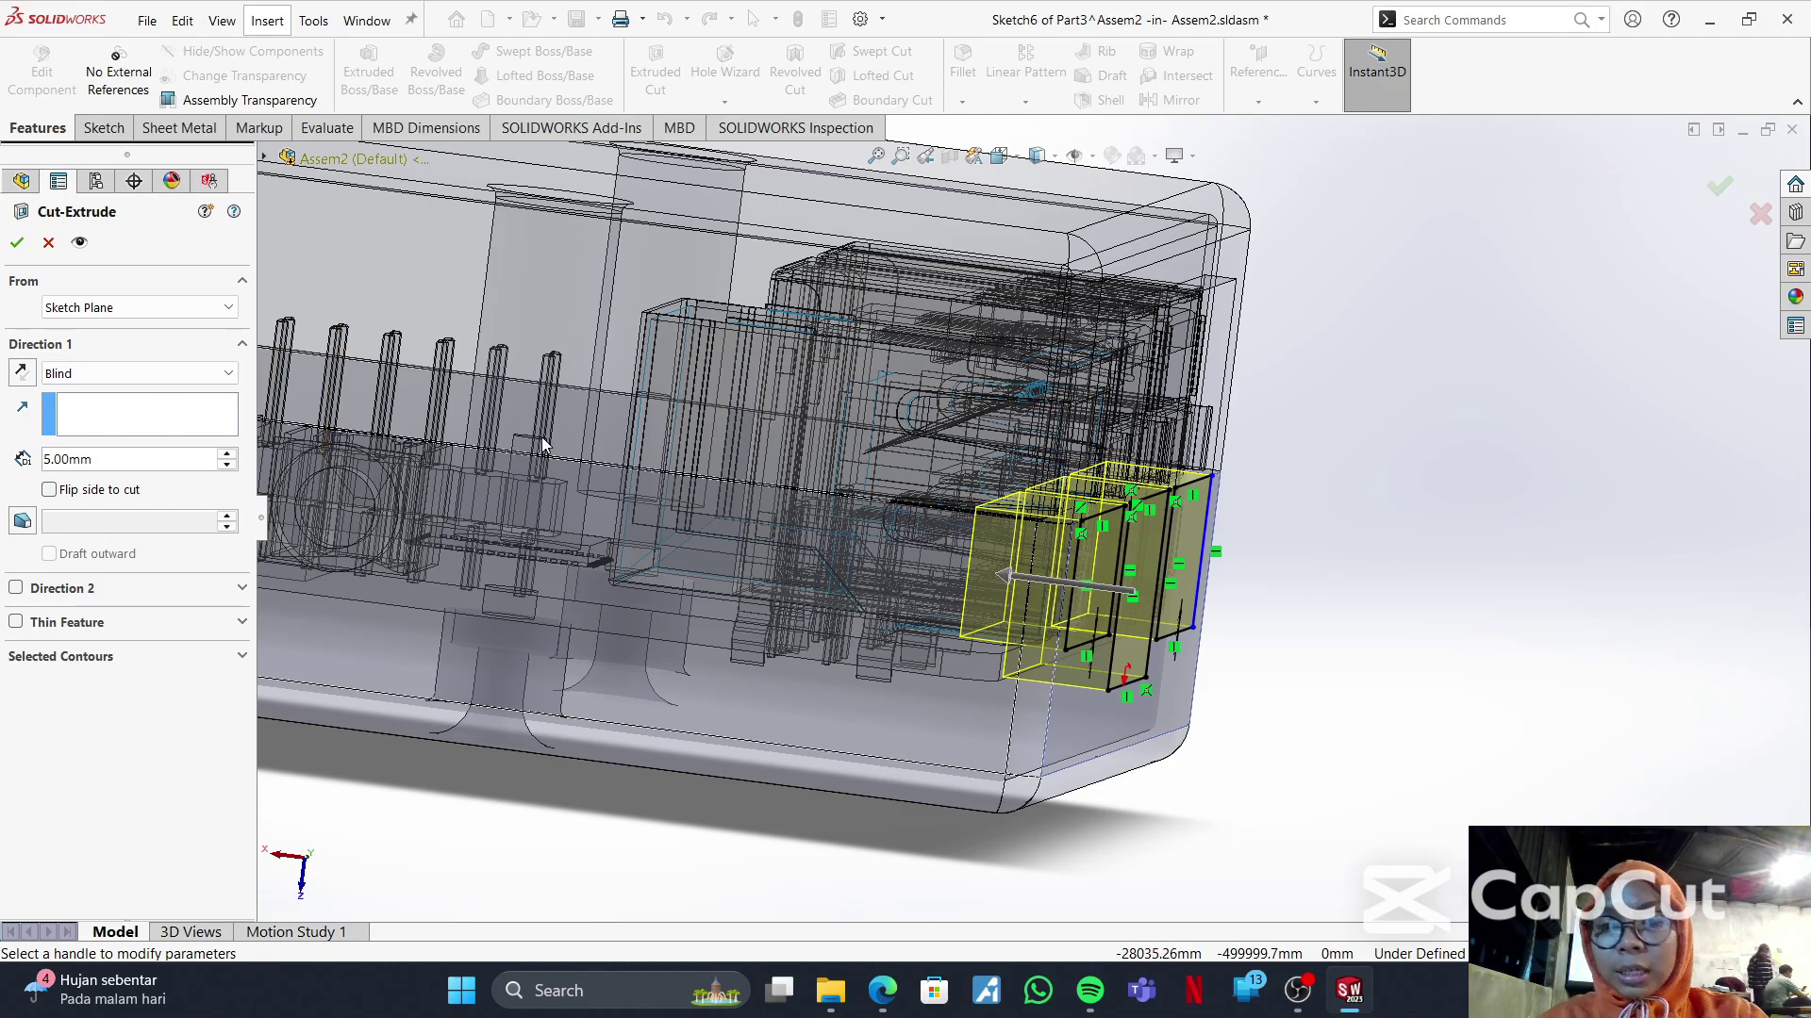
left_click(18, 243)
middle_click_drag(1207, 554, 1372, 566)
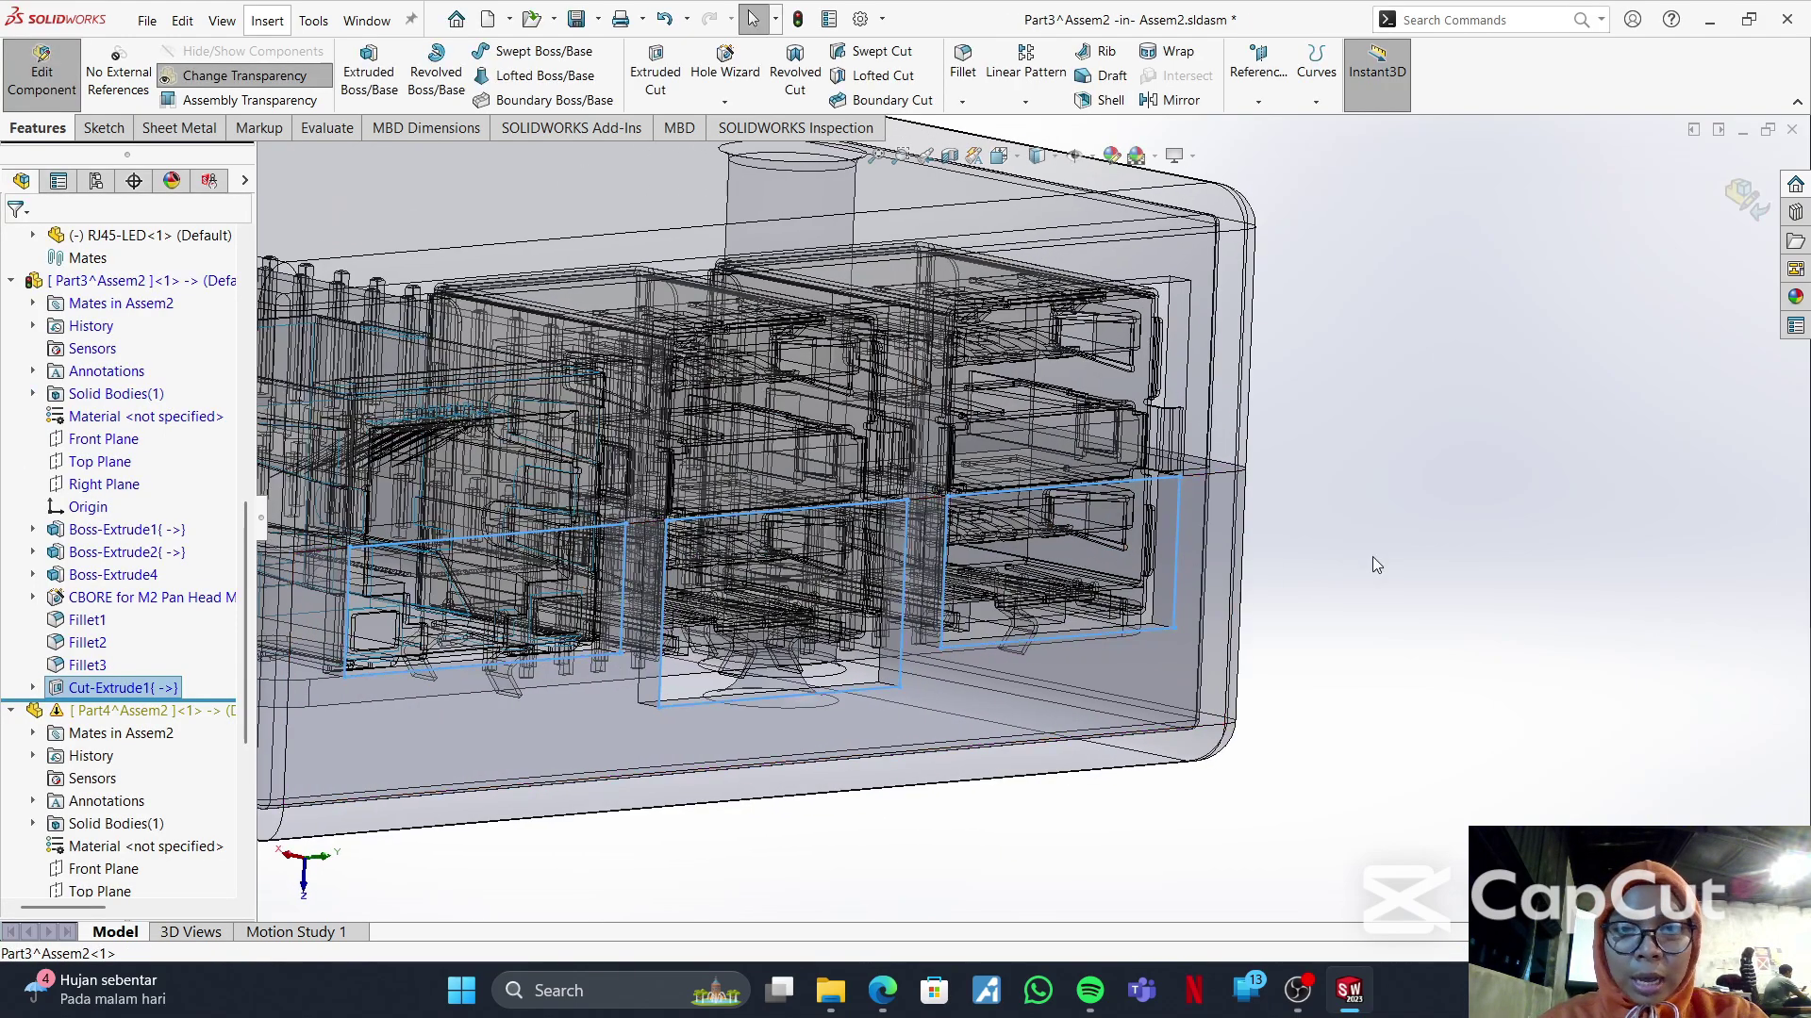
- Start a sketch on the lower half's long side face in front of the micro-USB, HDMI and audio ports
left_click(1372, 559)
mouse_move(1123, 573)
middle_mouse_down()
mouse_move(1207, 577)
mouse_move(1098, 577)
middle_mouse_up()
scroll(1189, 619, "up", 4)
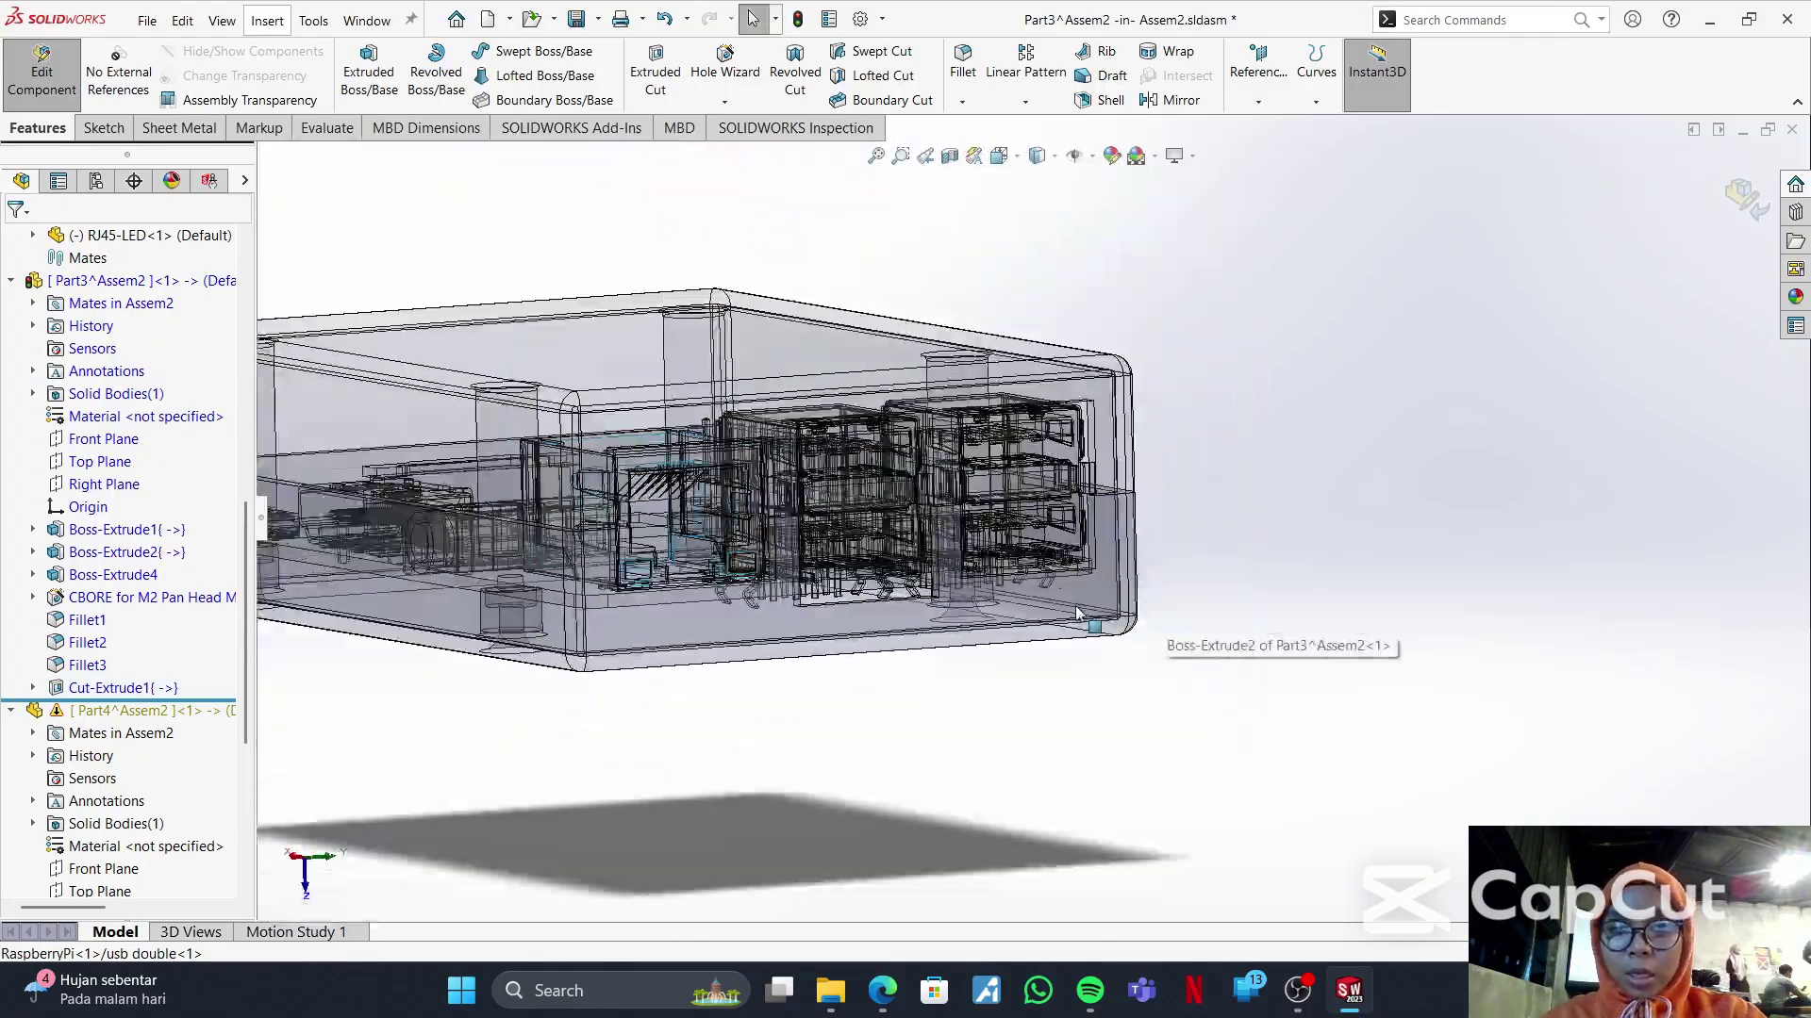
key("d")
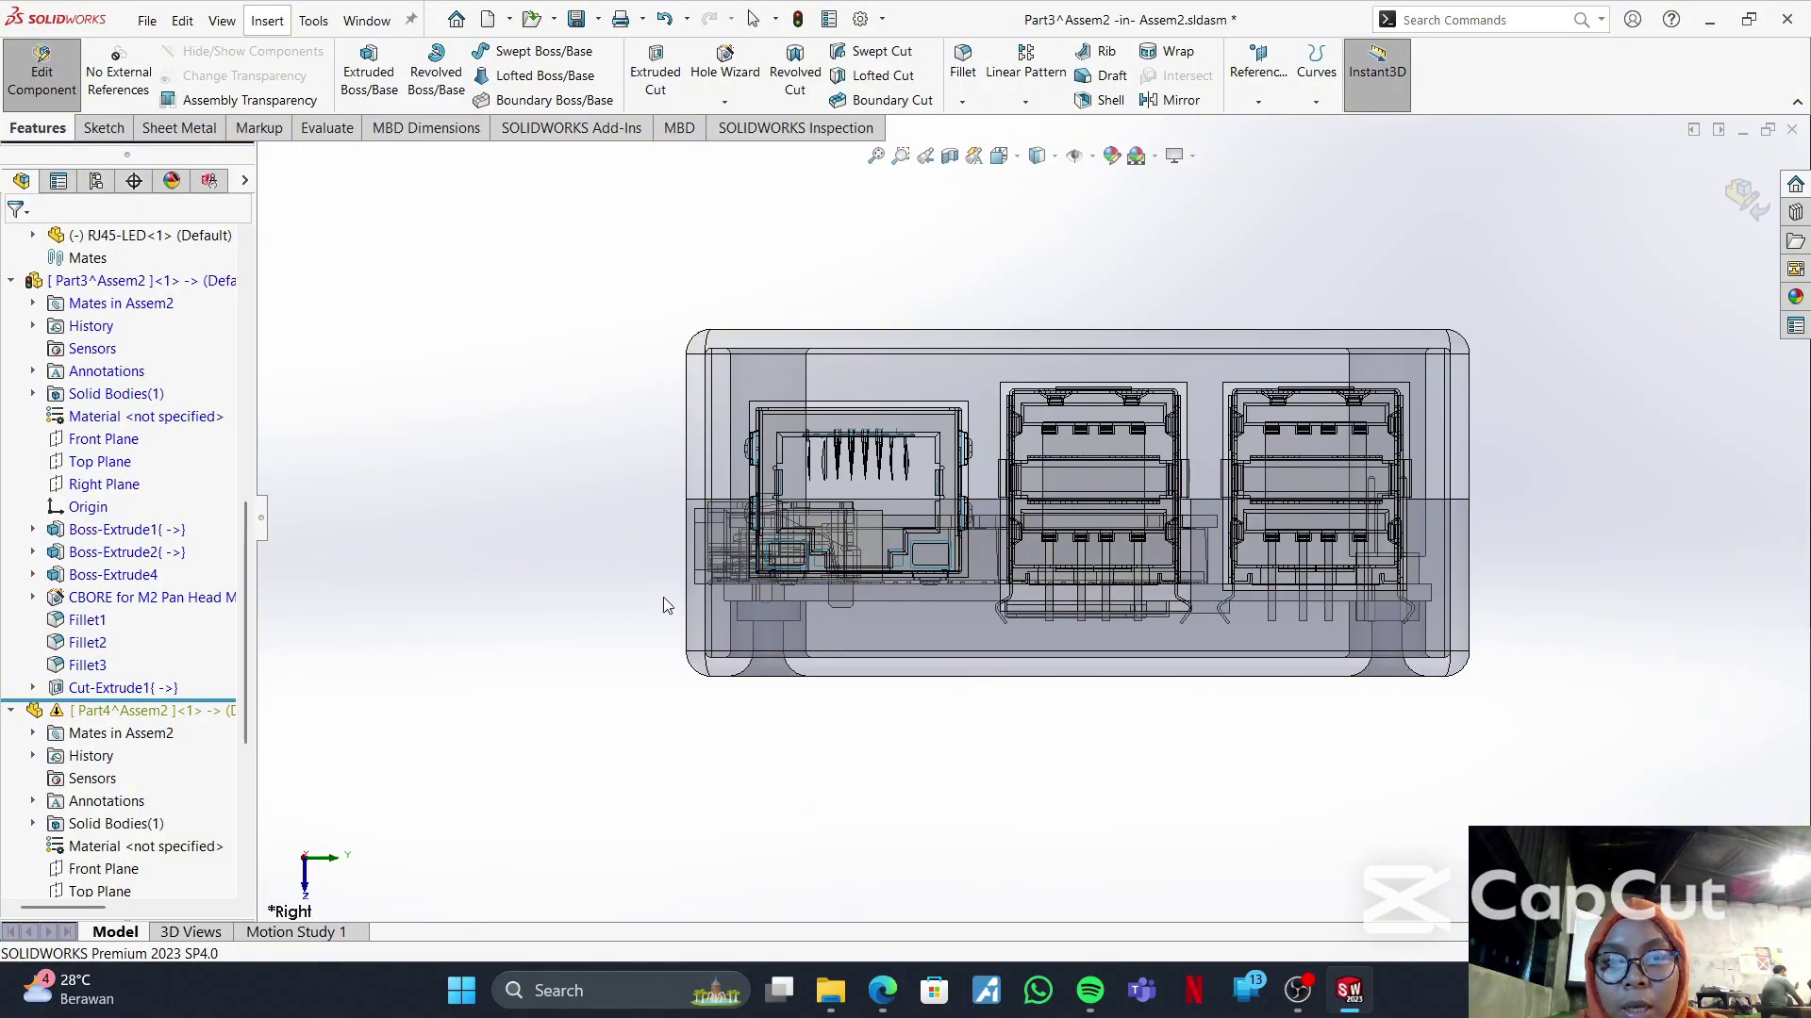
middle_click_drag(669, 603, 847, 596)
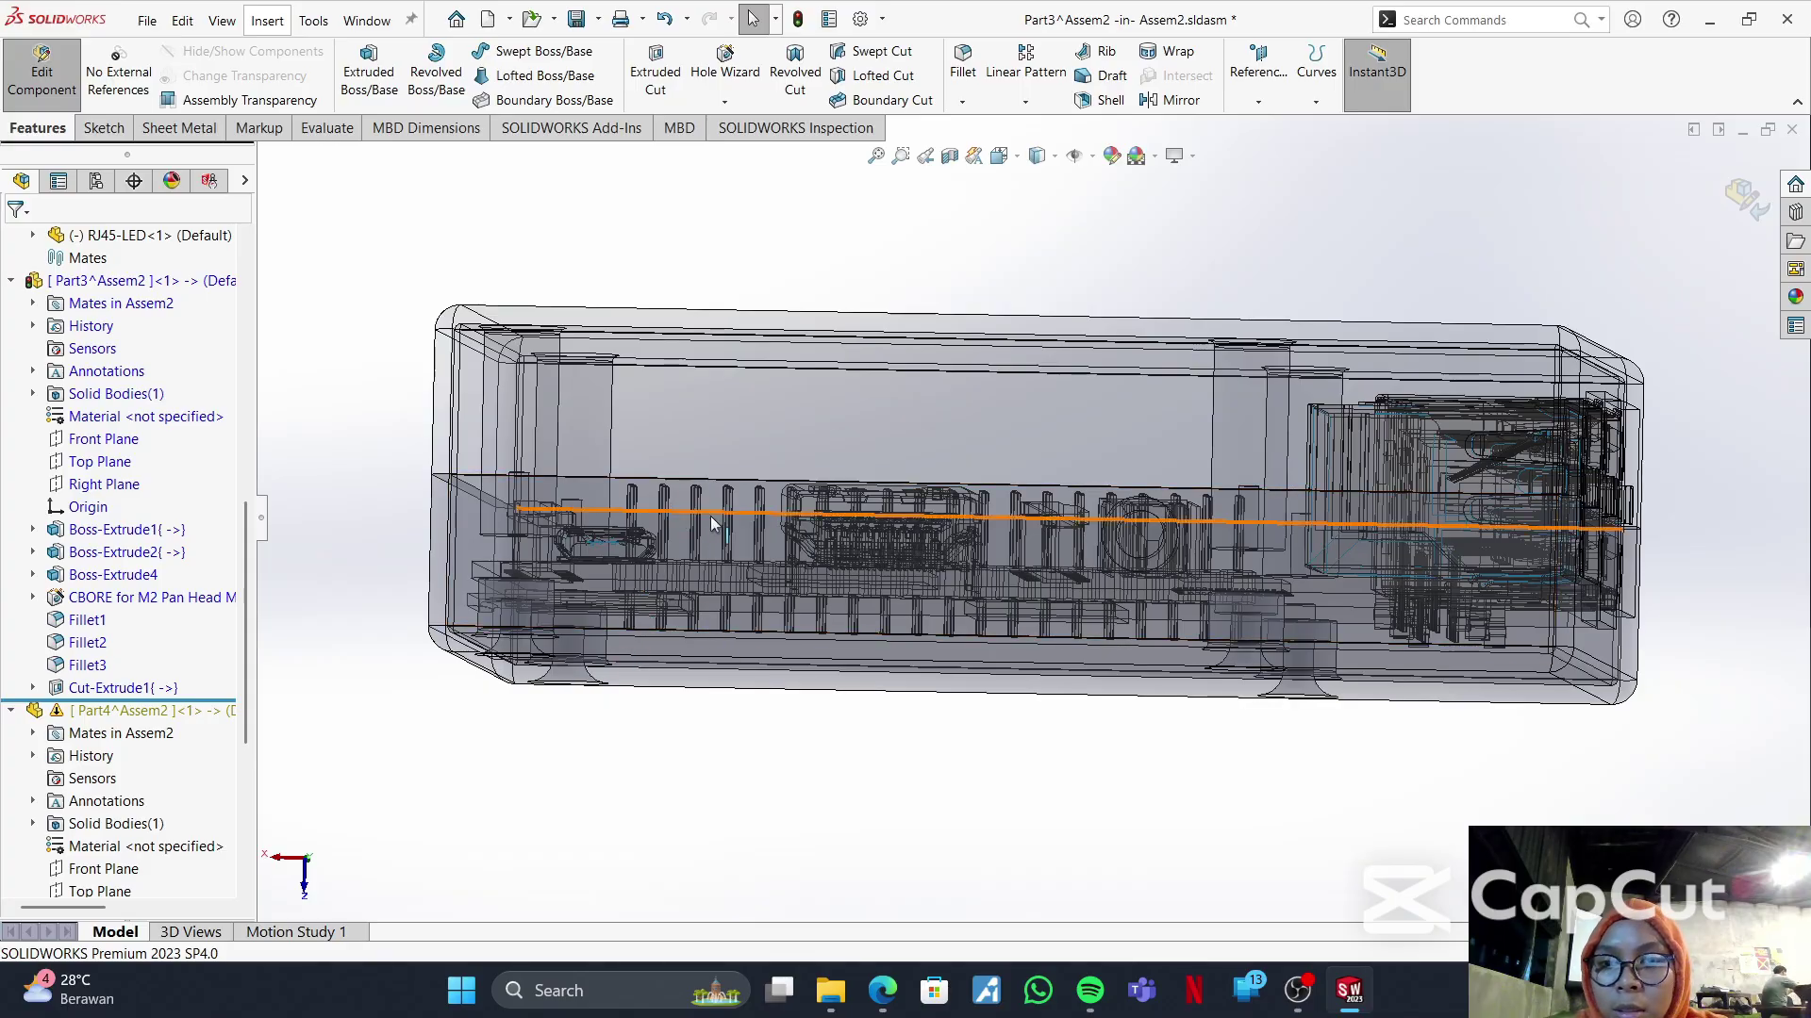
left_click(468, 529)
right_click(470, 536)
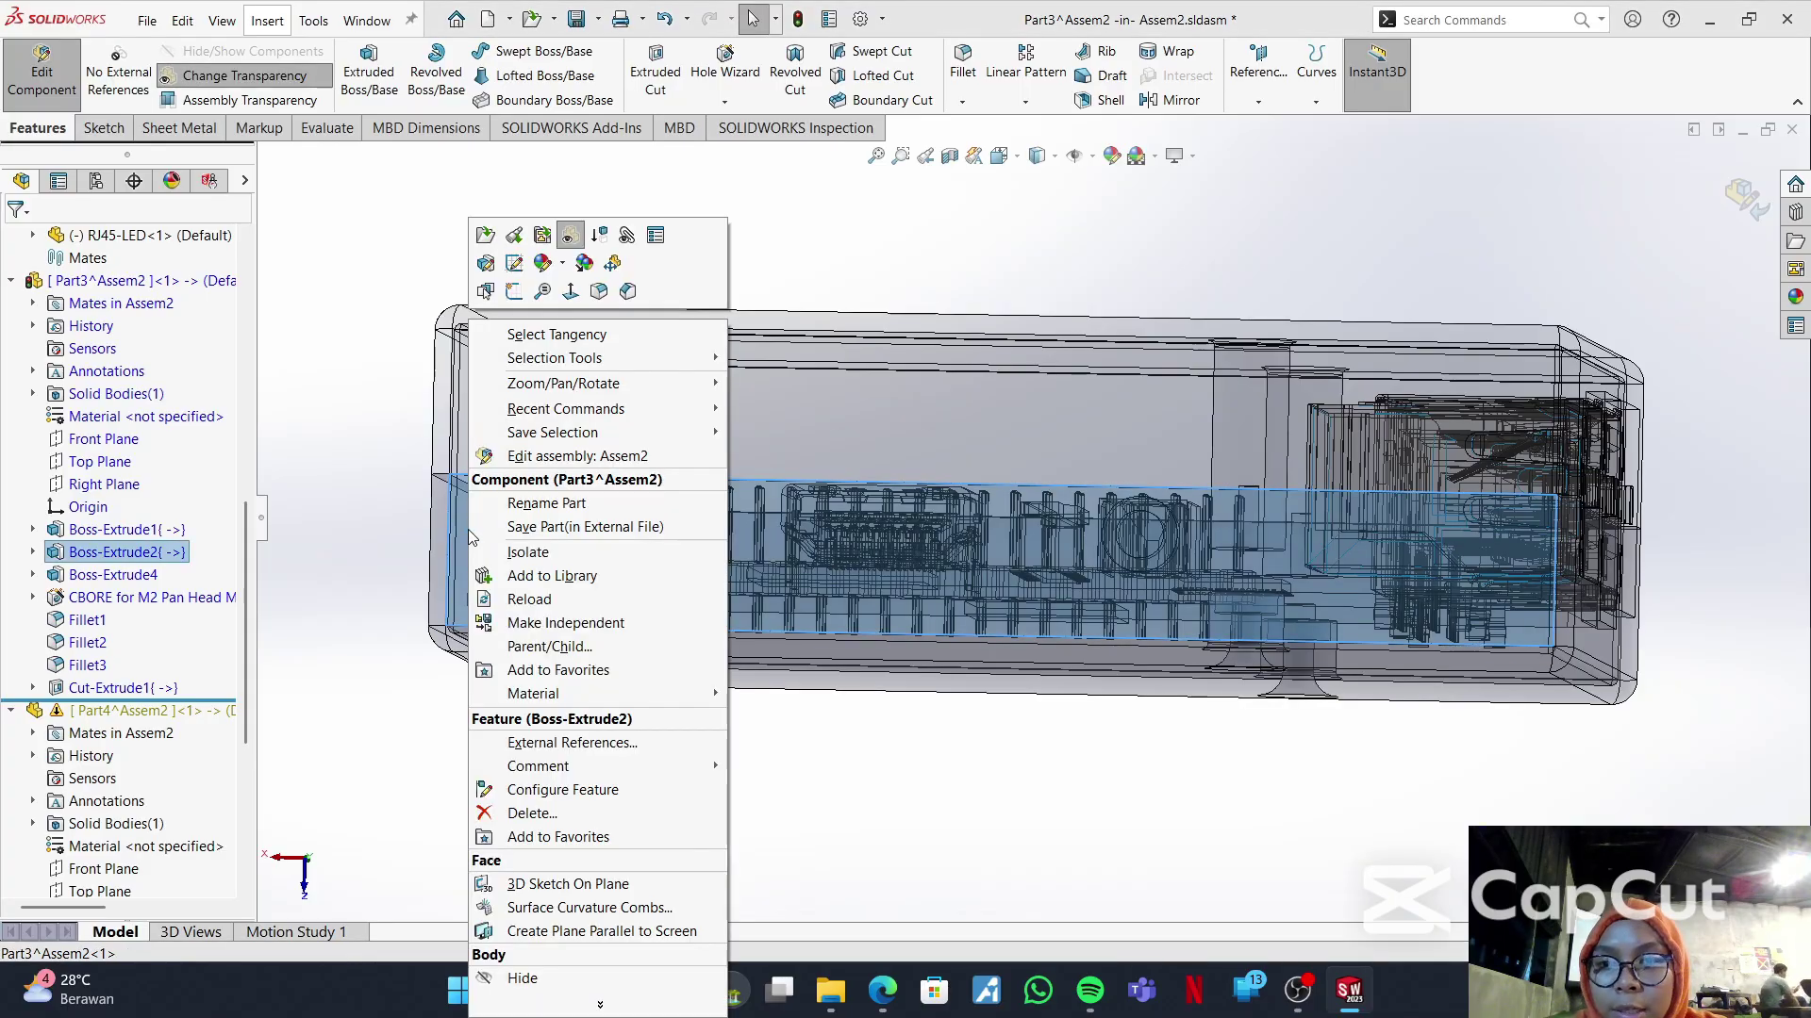
left_click(515, 291)
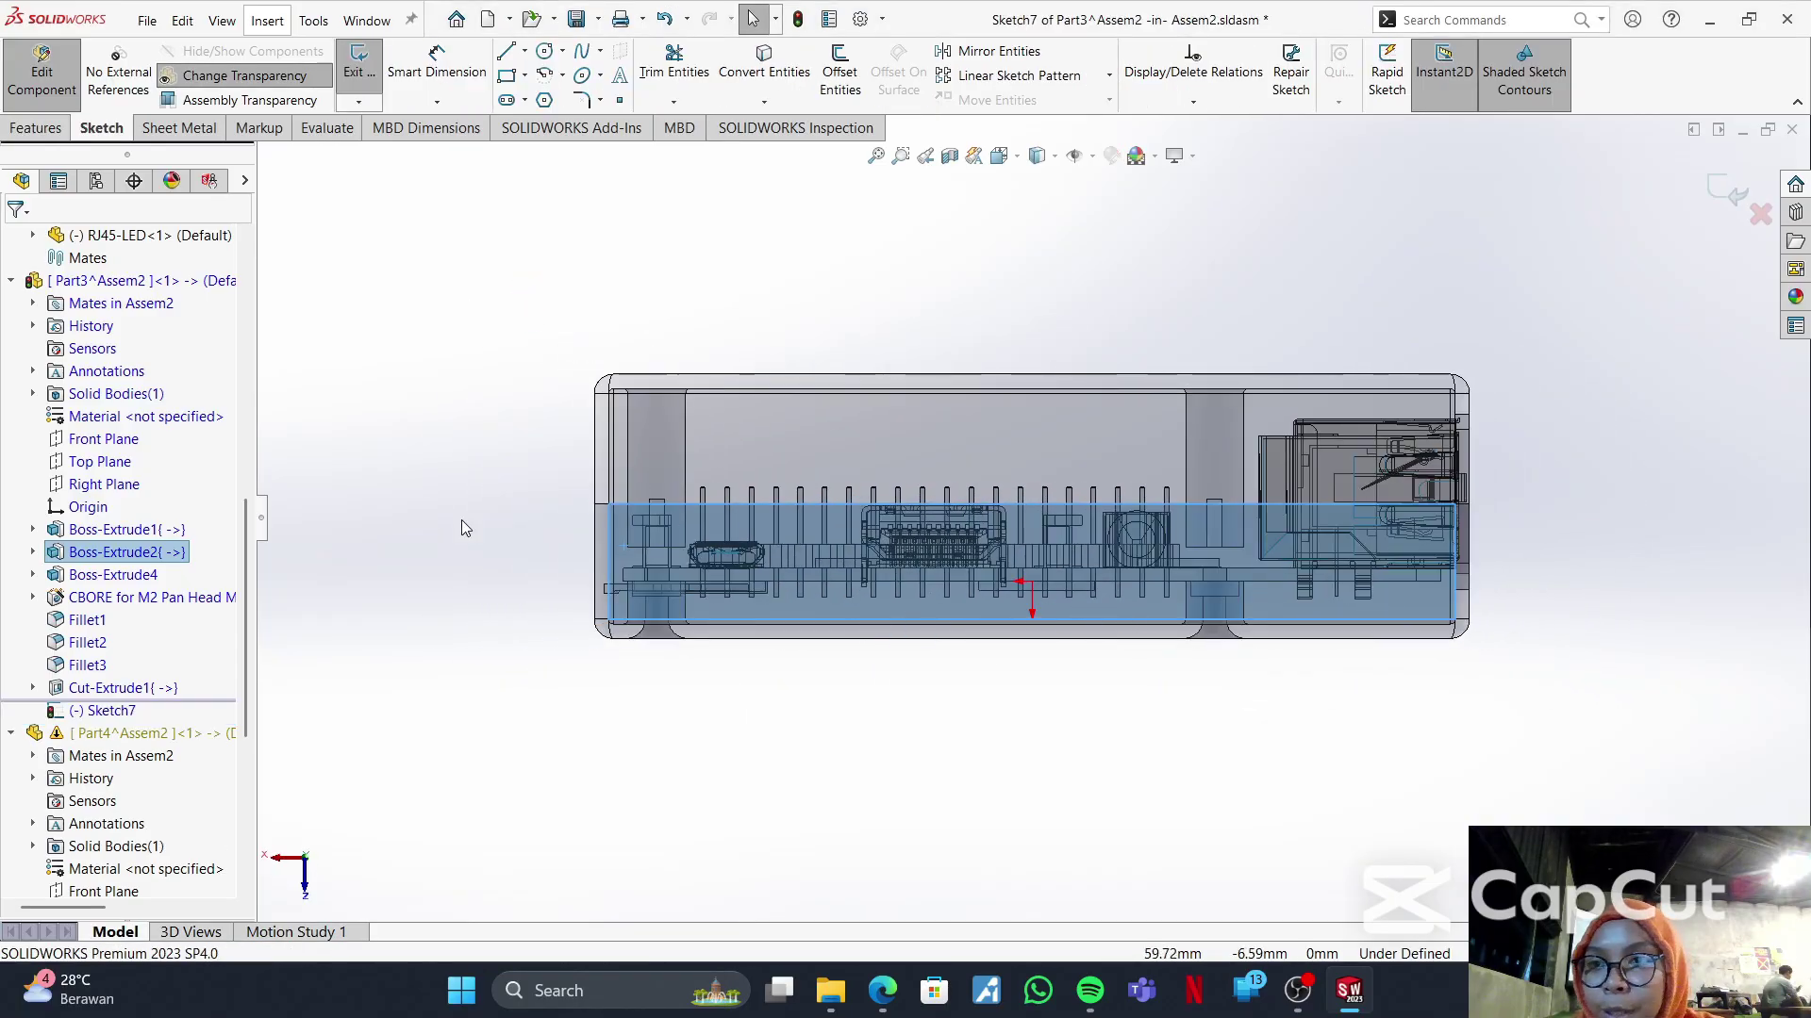
- Sketch a corner rectangle about 9.63 by 4.05 mm around the micro-USB port
left_click(509, 78)
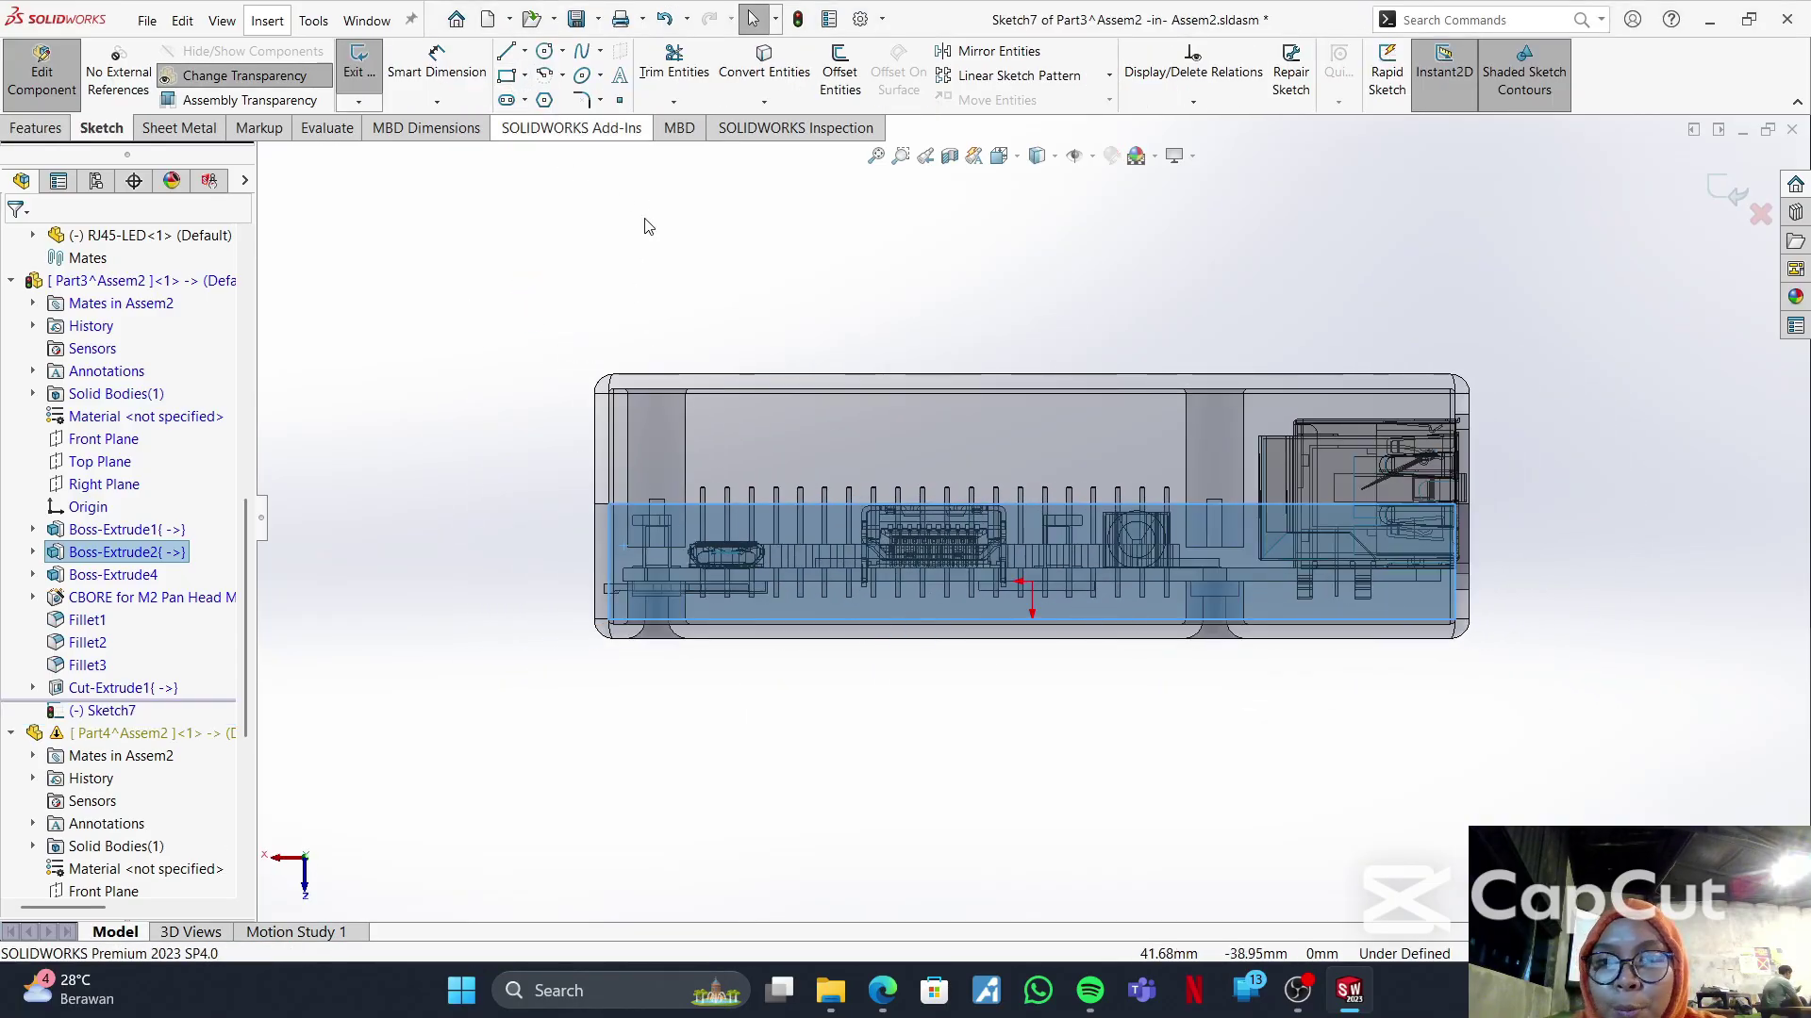
scroll(922, 514, "down", 3)
scroll(1036, 650, "down", 2)
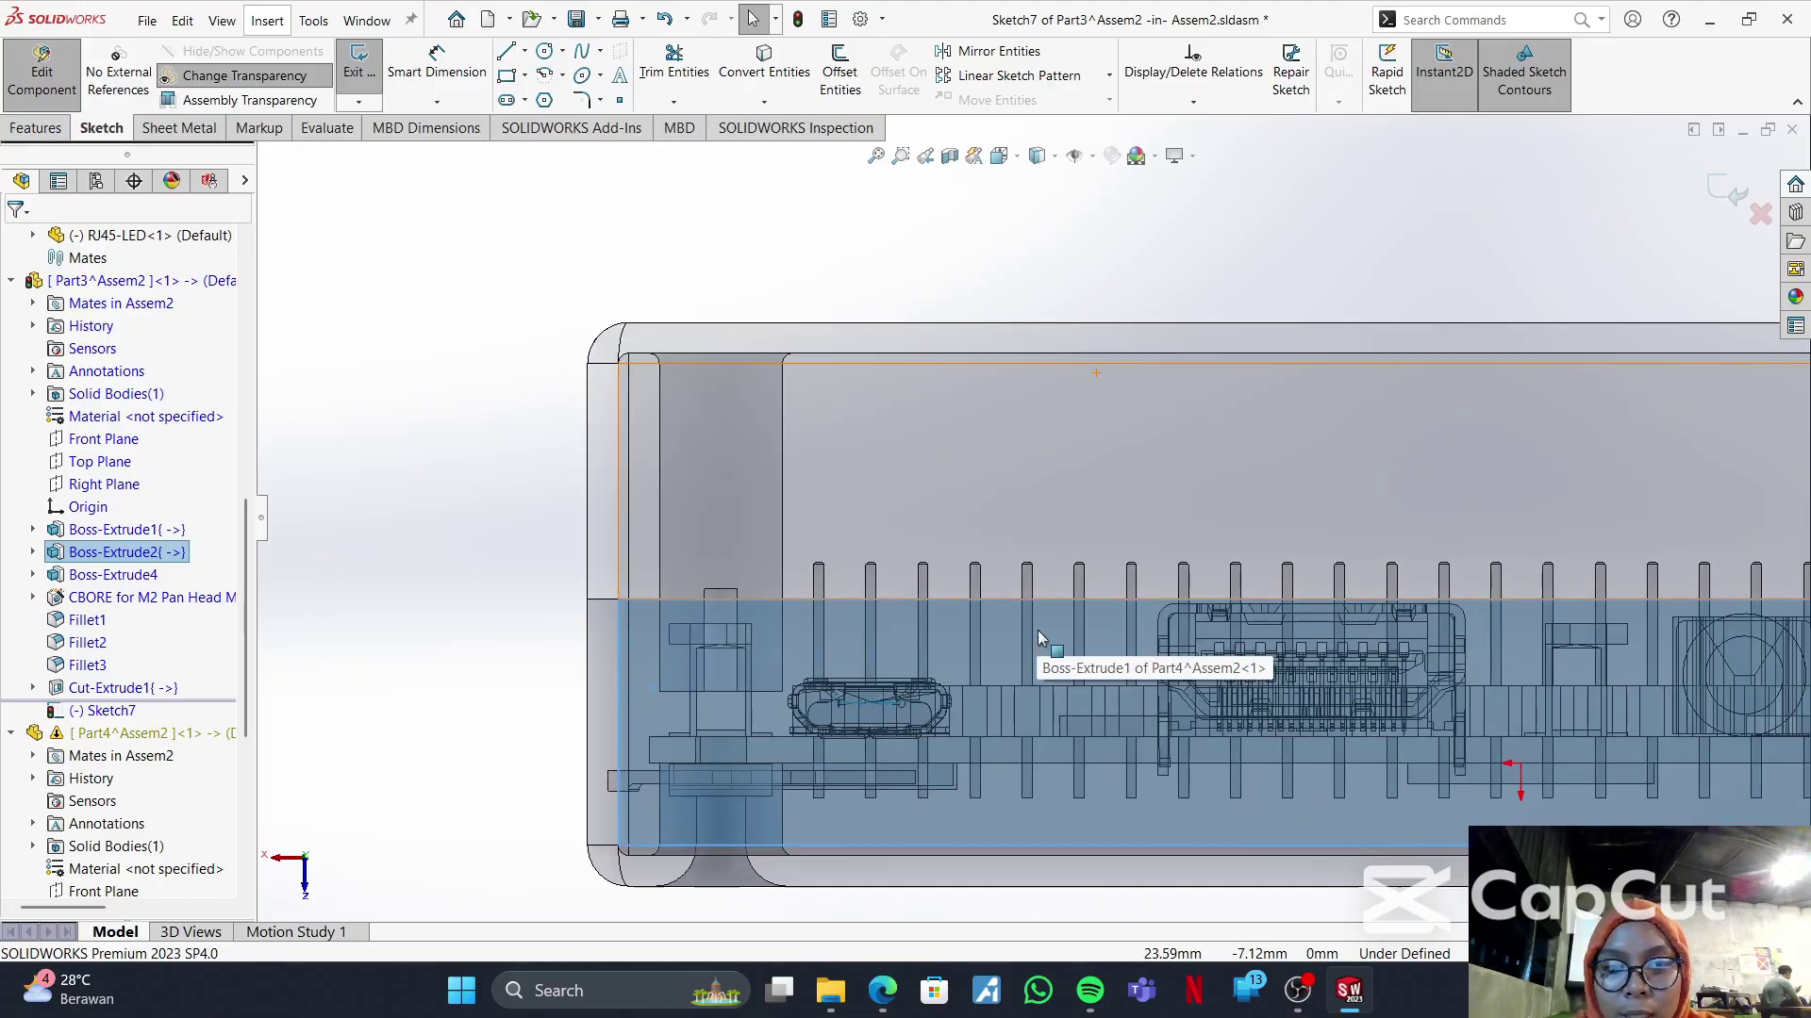
left_click(517, 83)
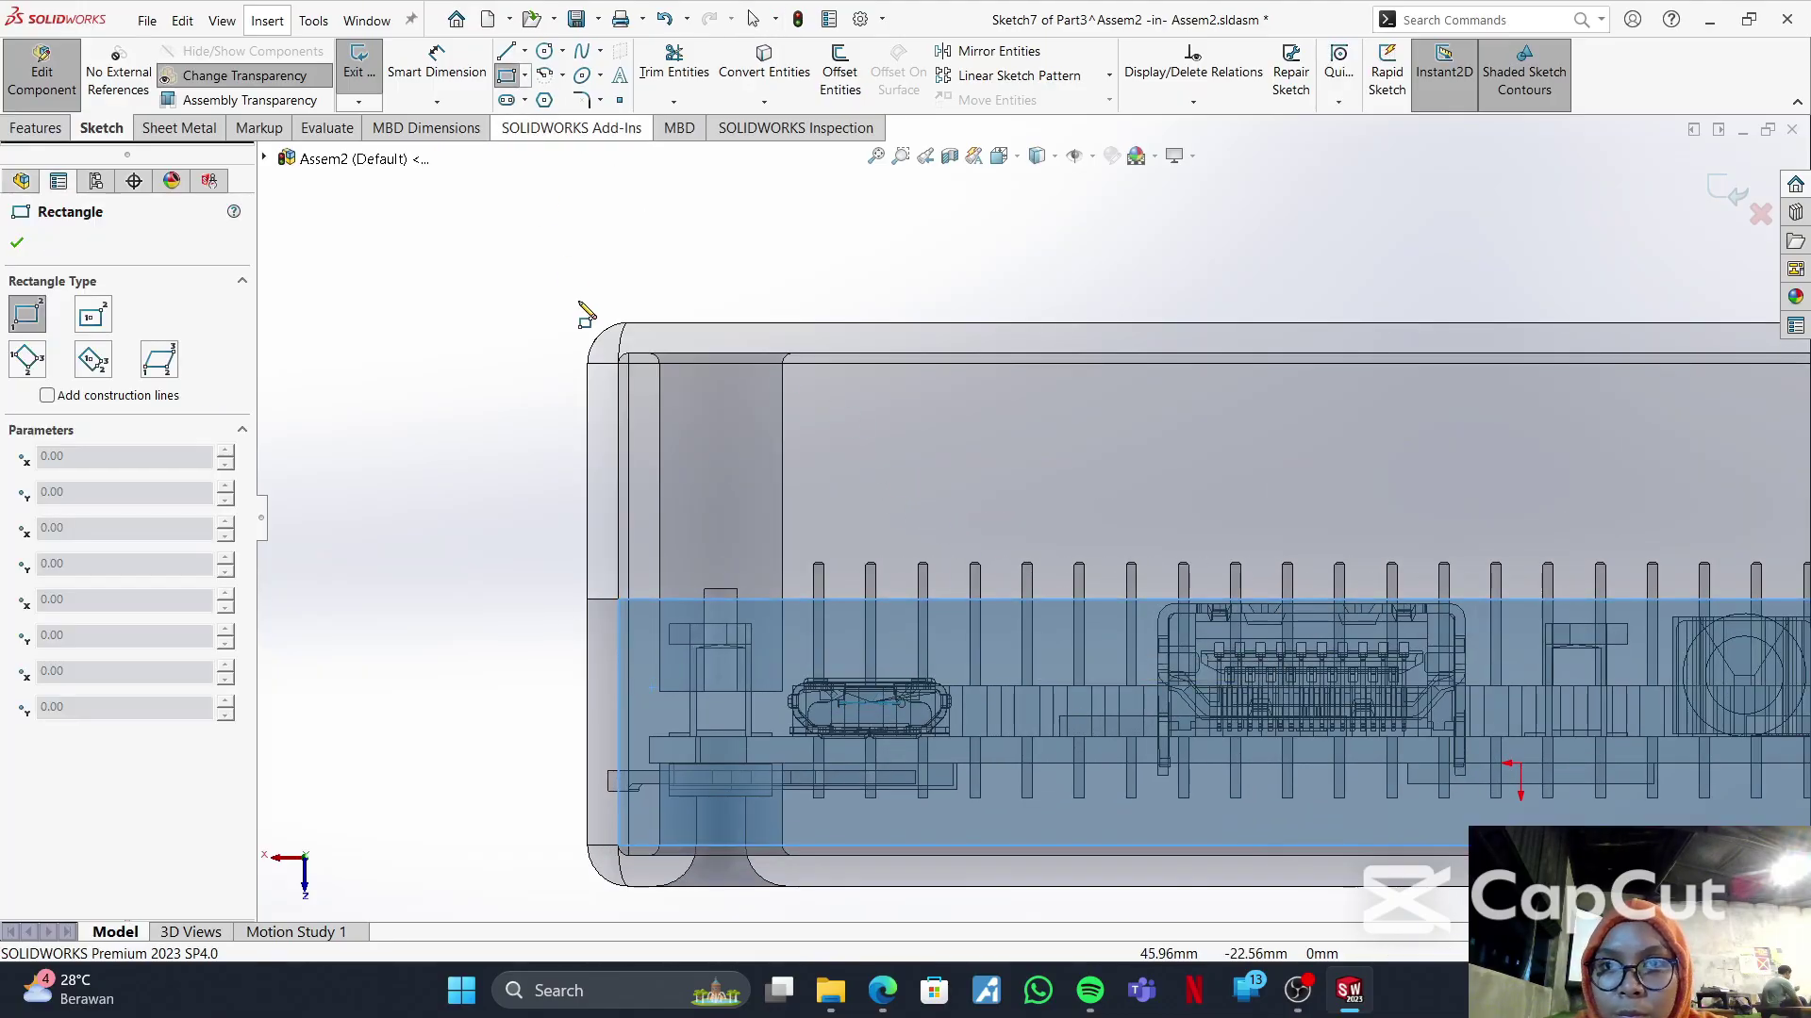
left_click(773, 670)
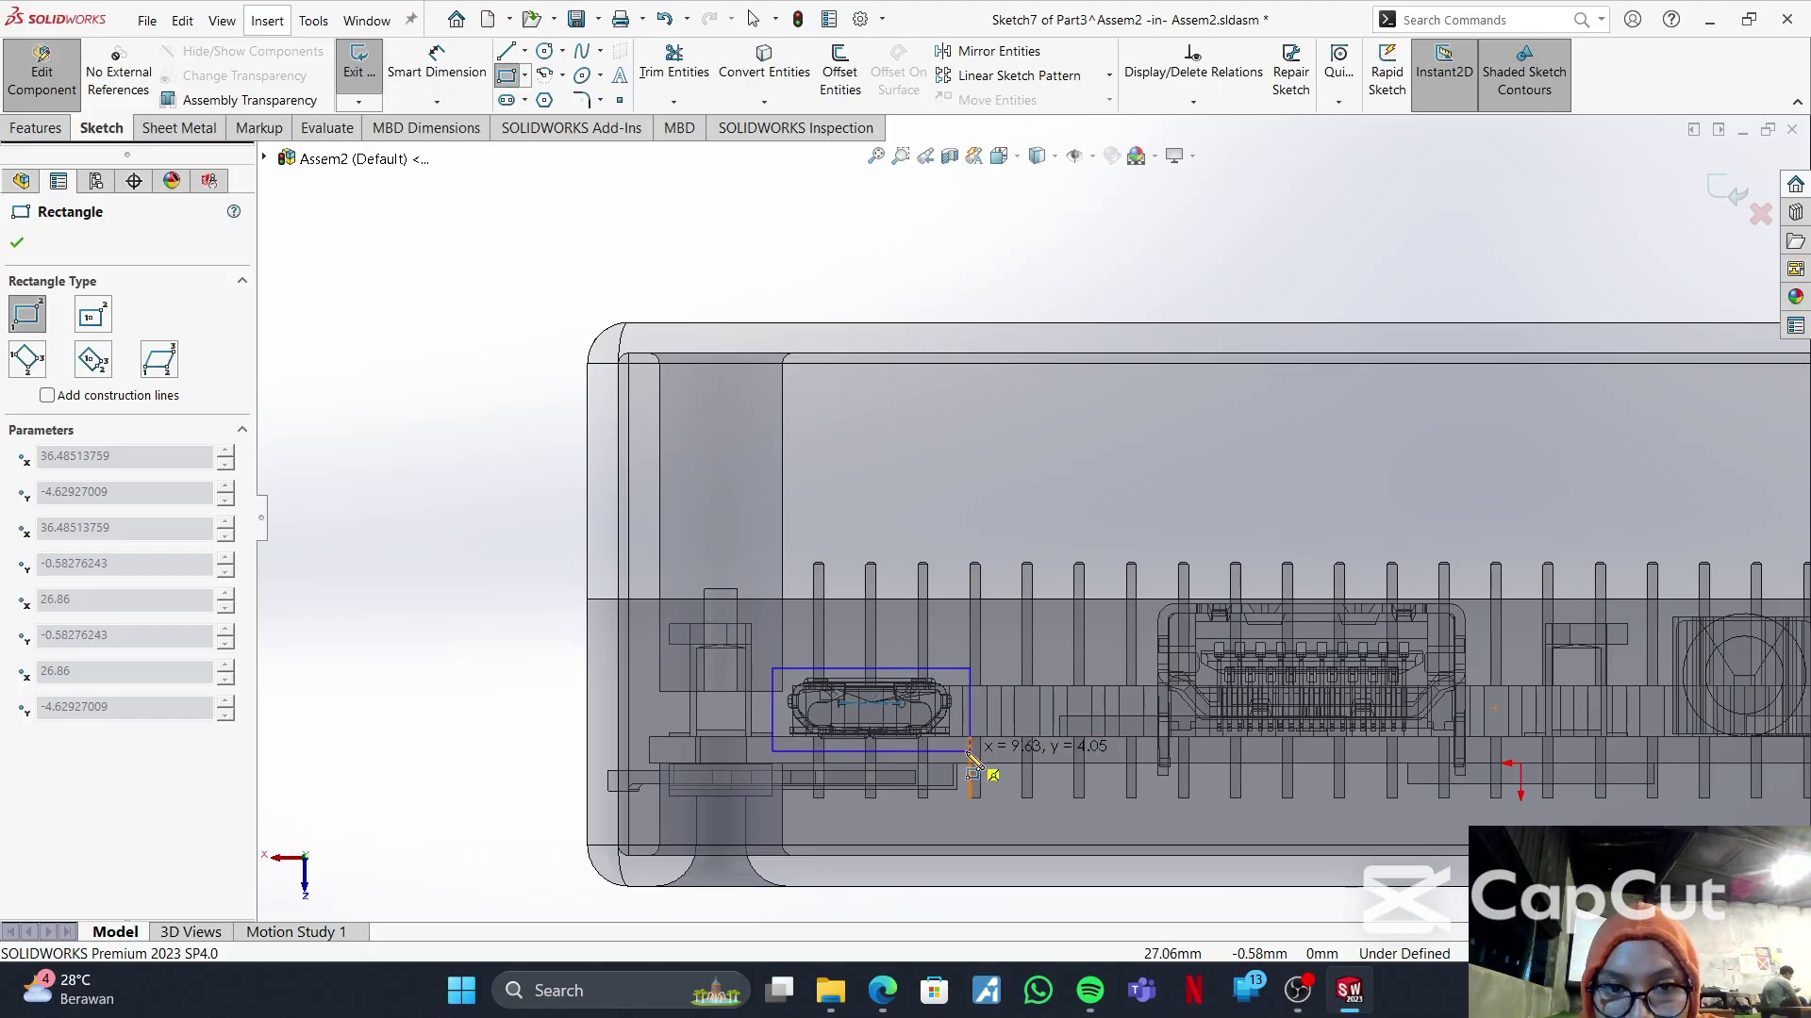
left_click(970, 752)
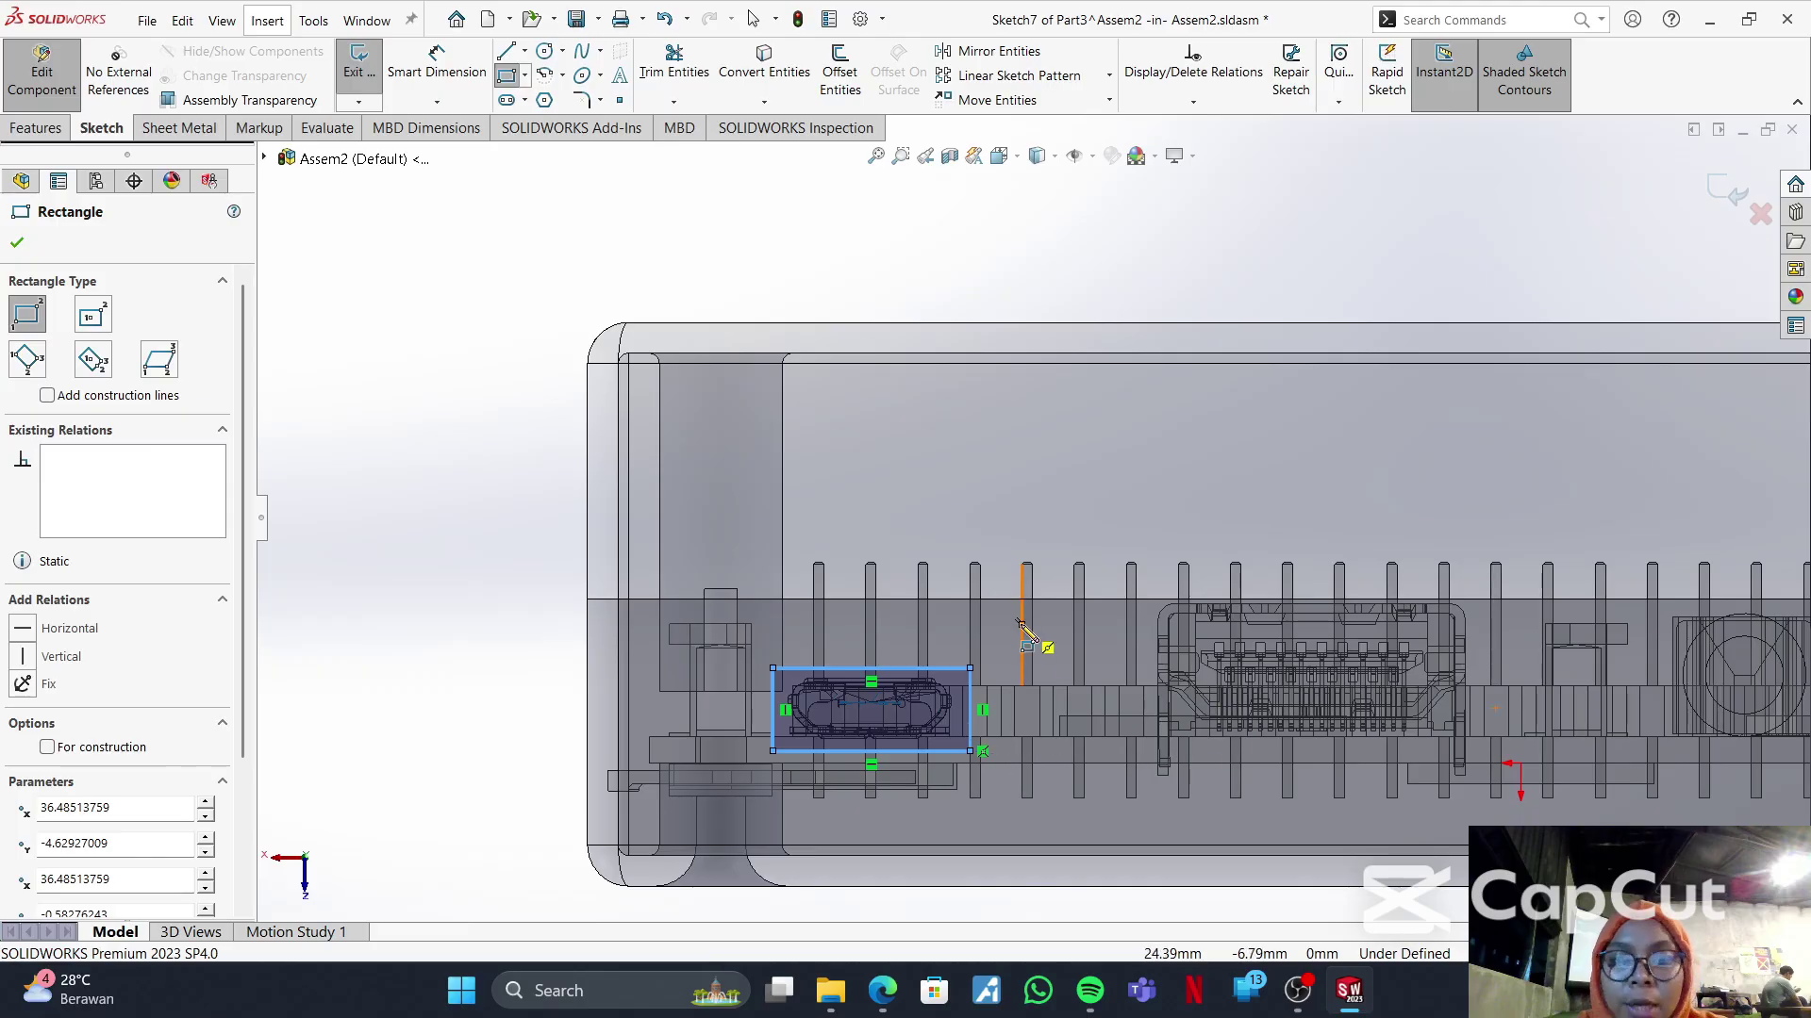
left_click(445, 420)
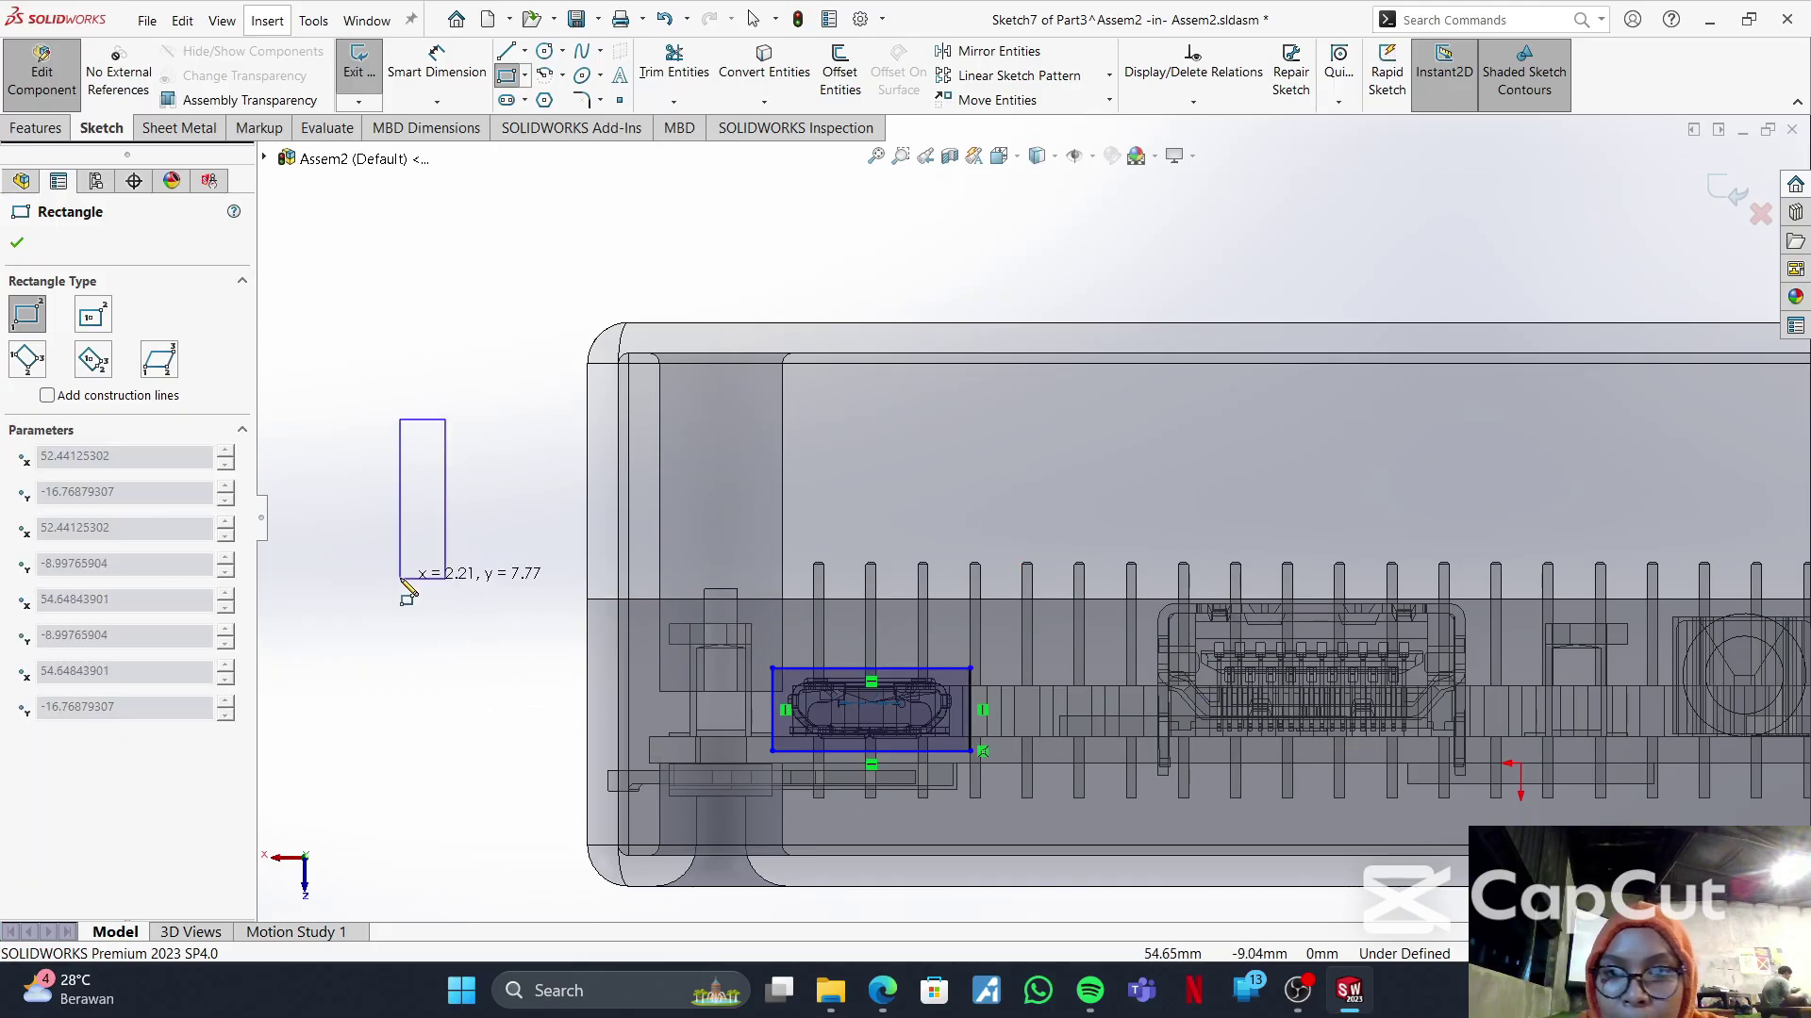
key("Escape")
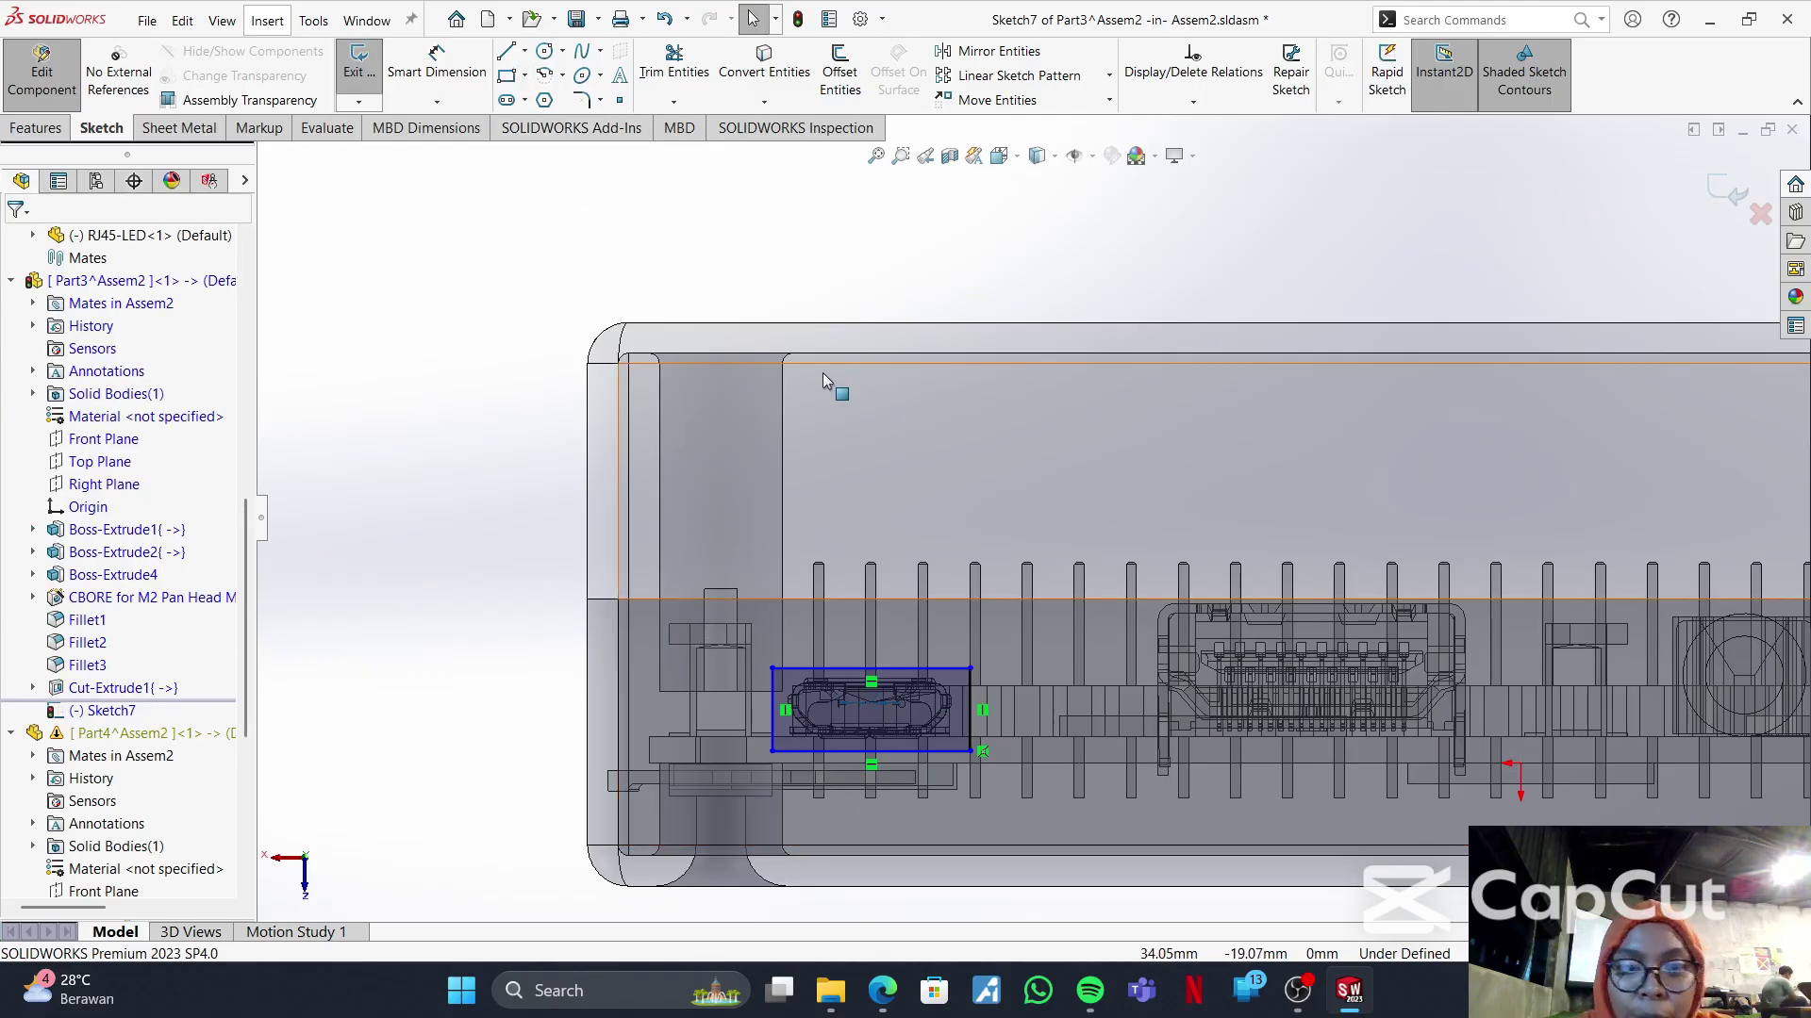
- Sketch a corner rectangle about 17.28 by 8.64 mm around the HDMI port, starting on the lower half's upper edge
left_click(506, 74)
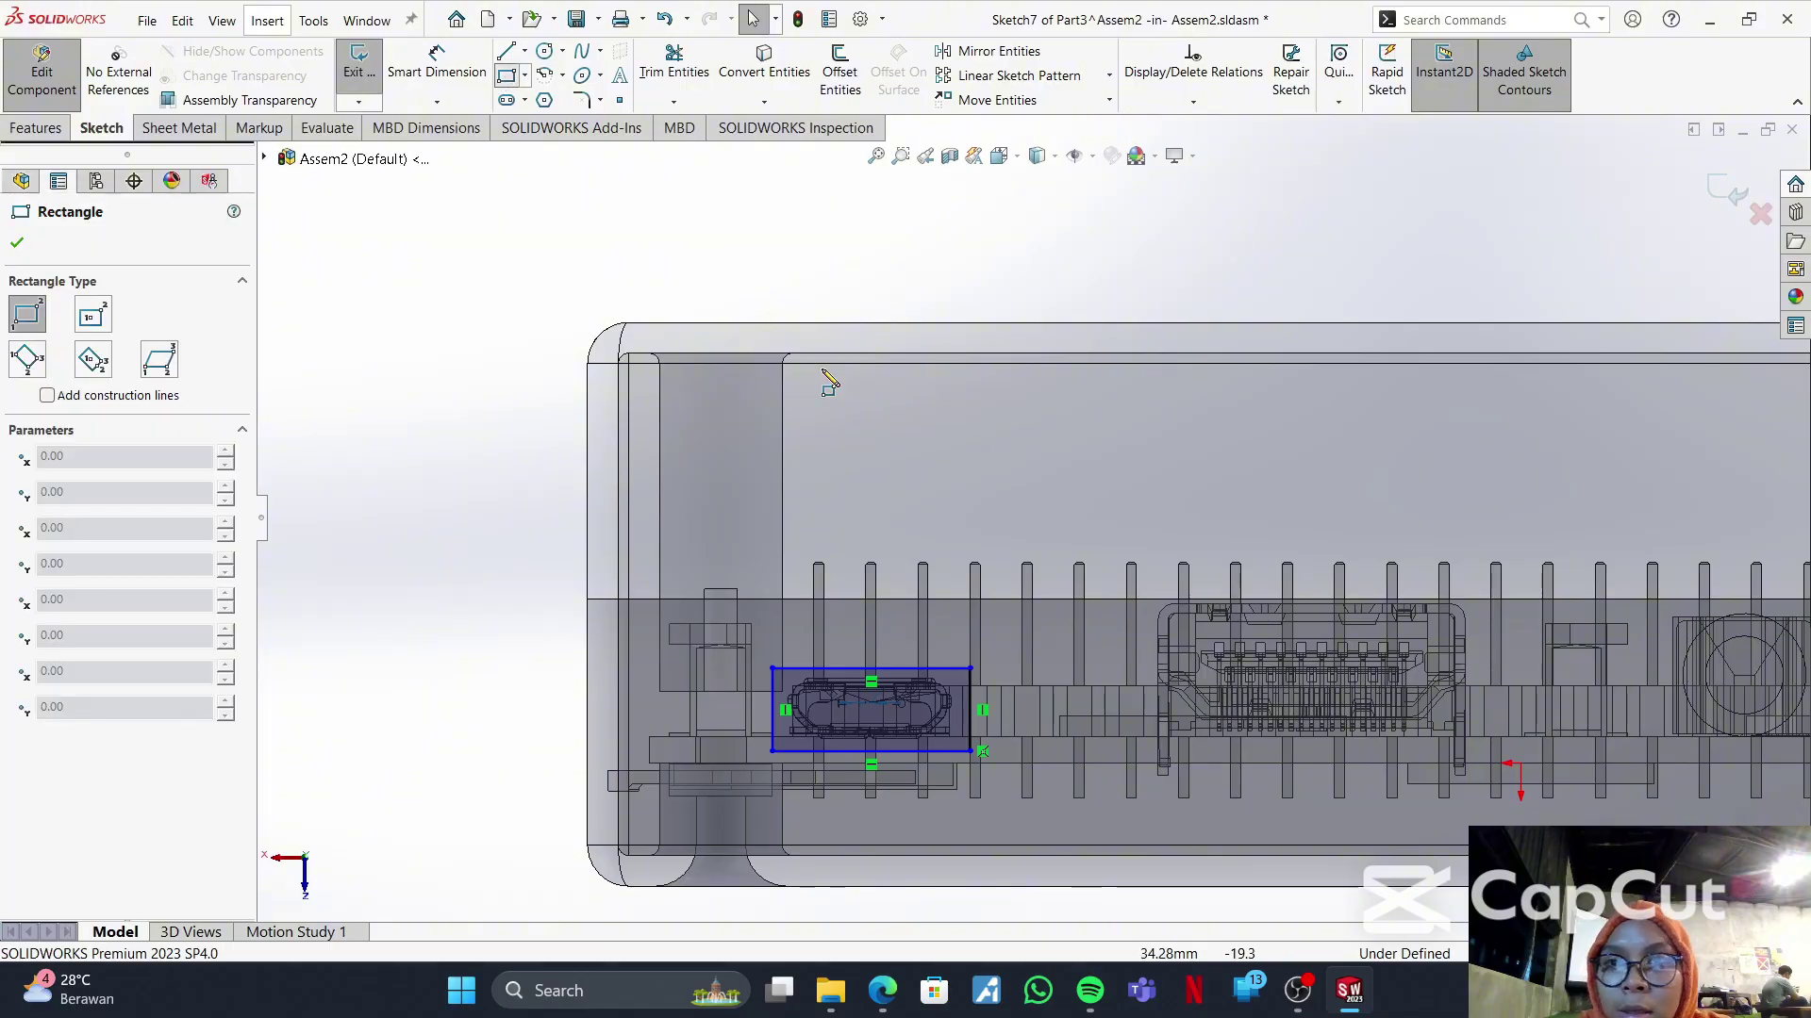
scroll(1330, 679, "down", 1)
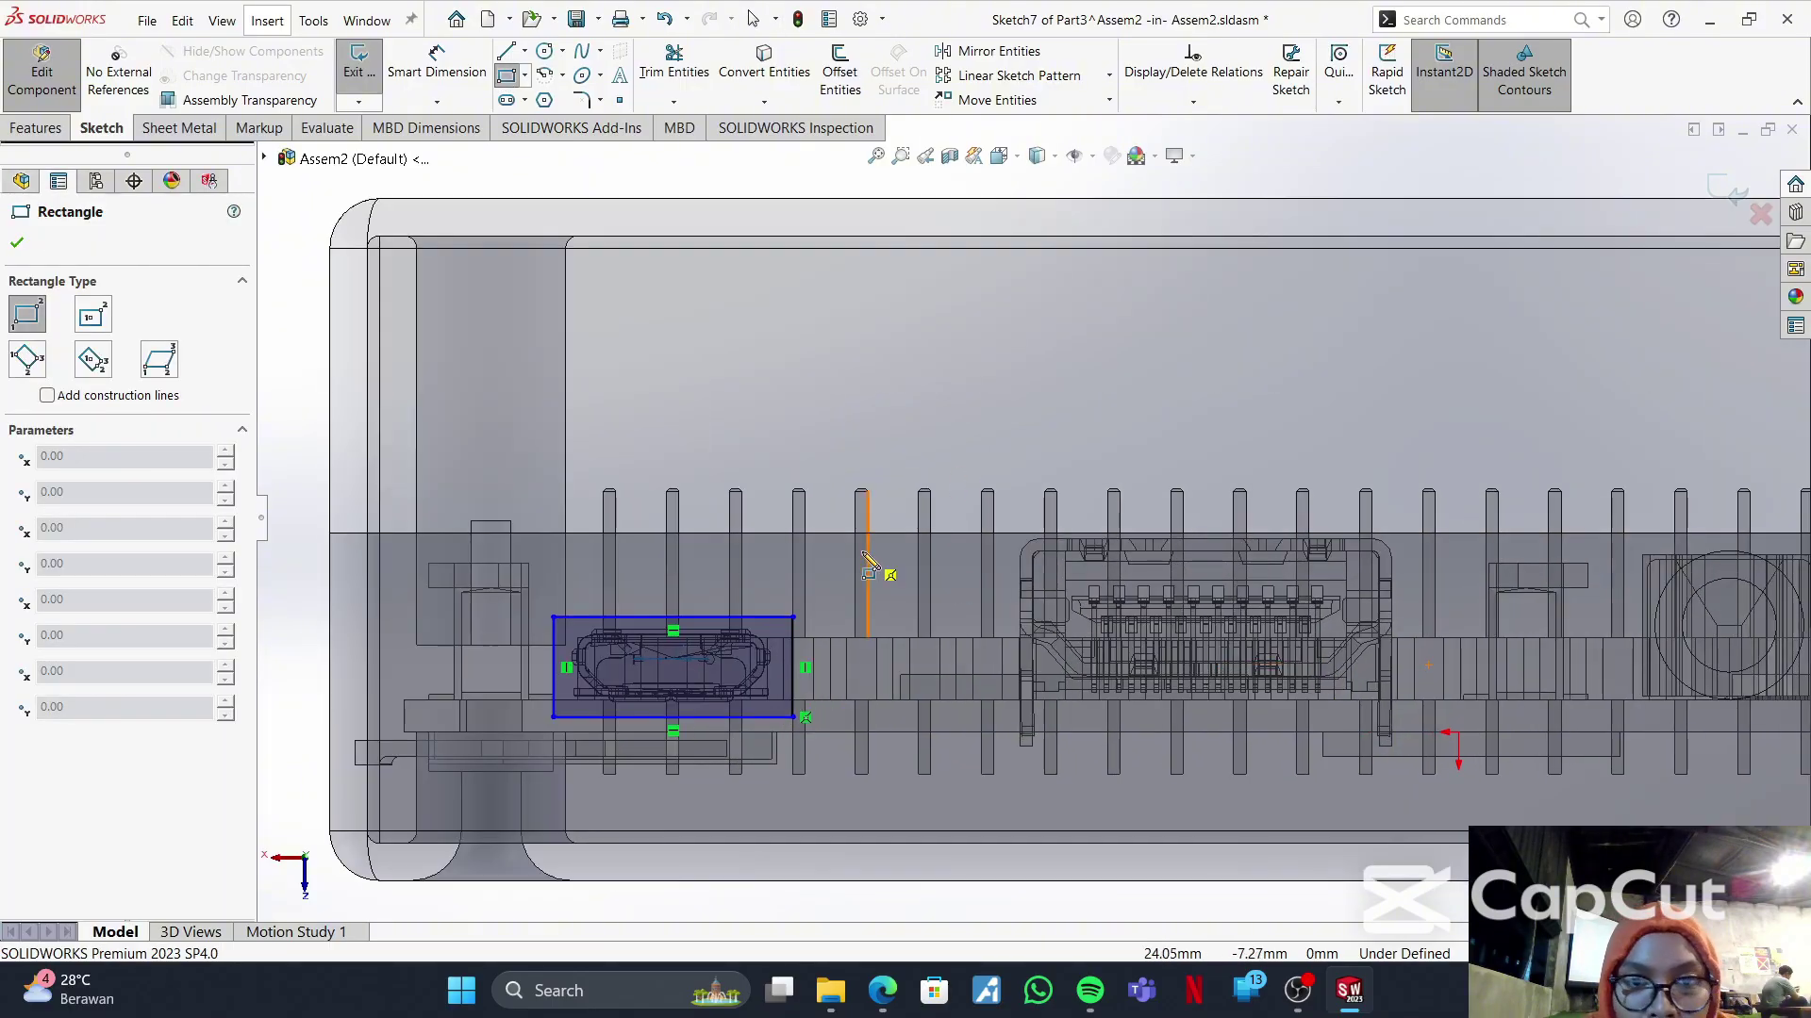
left_click(994, 535)
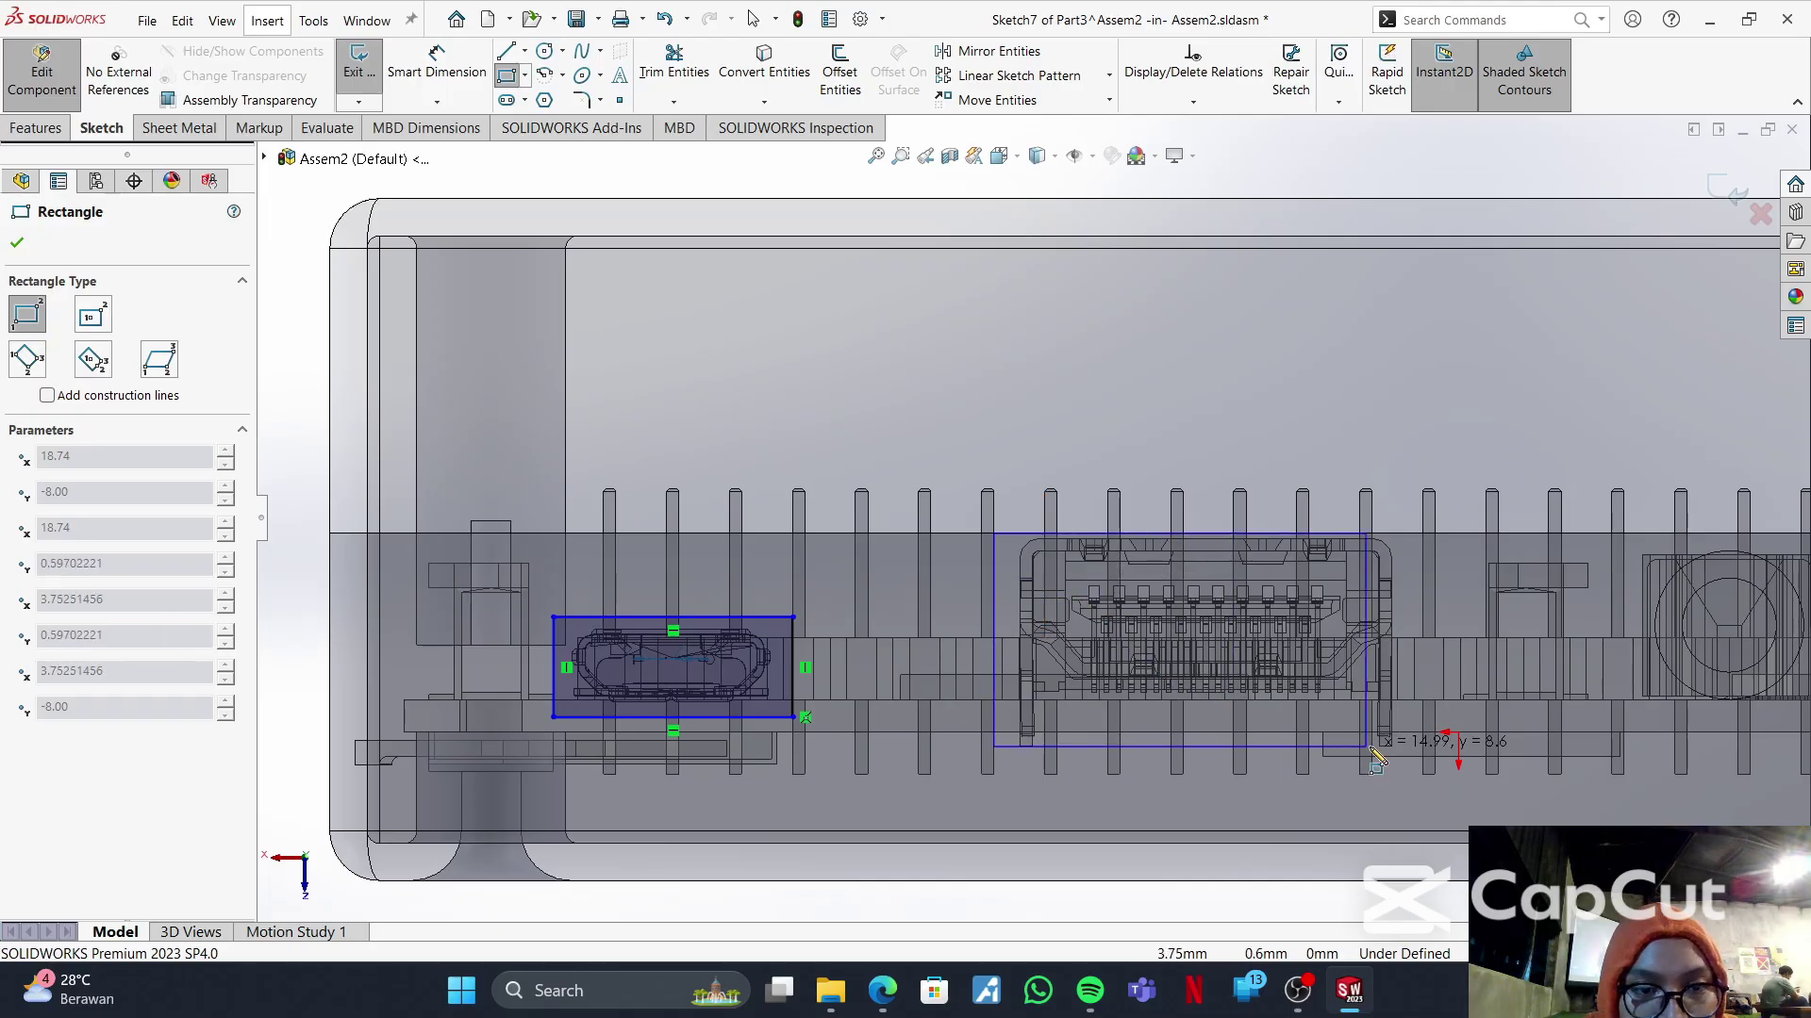
left_click(1423, 748)
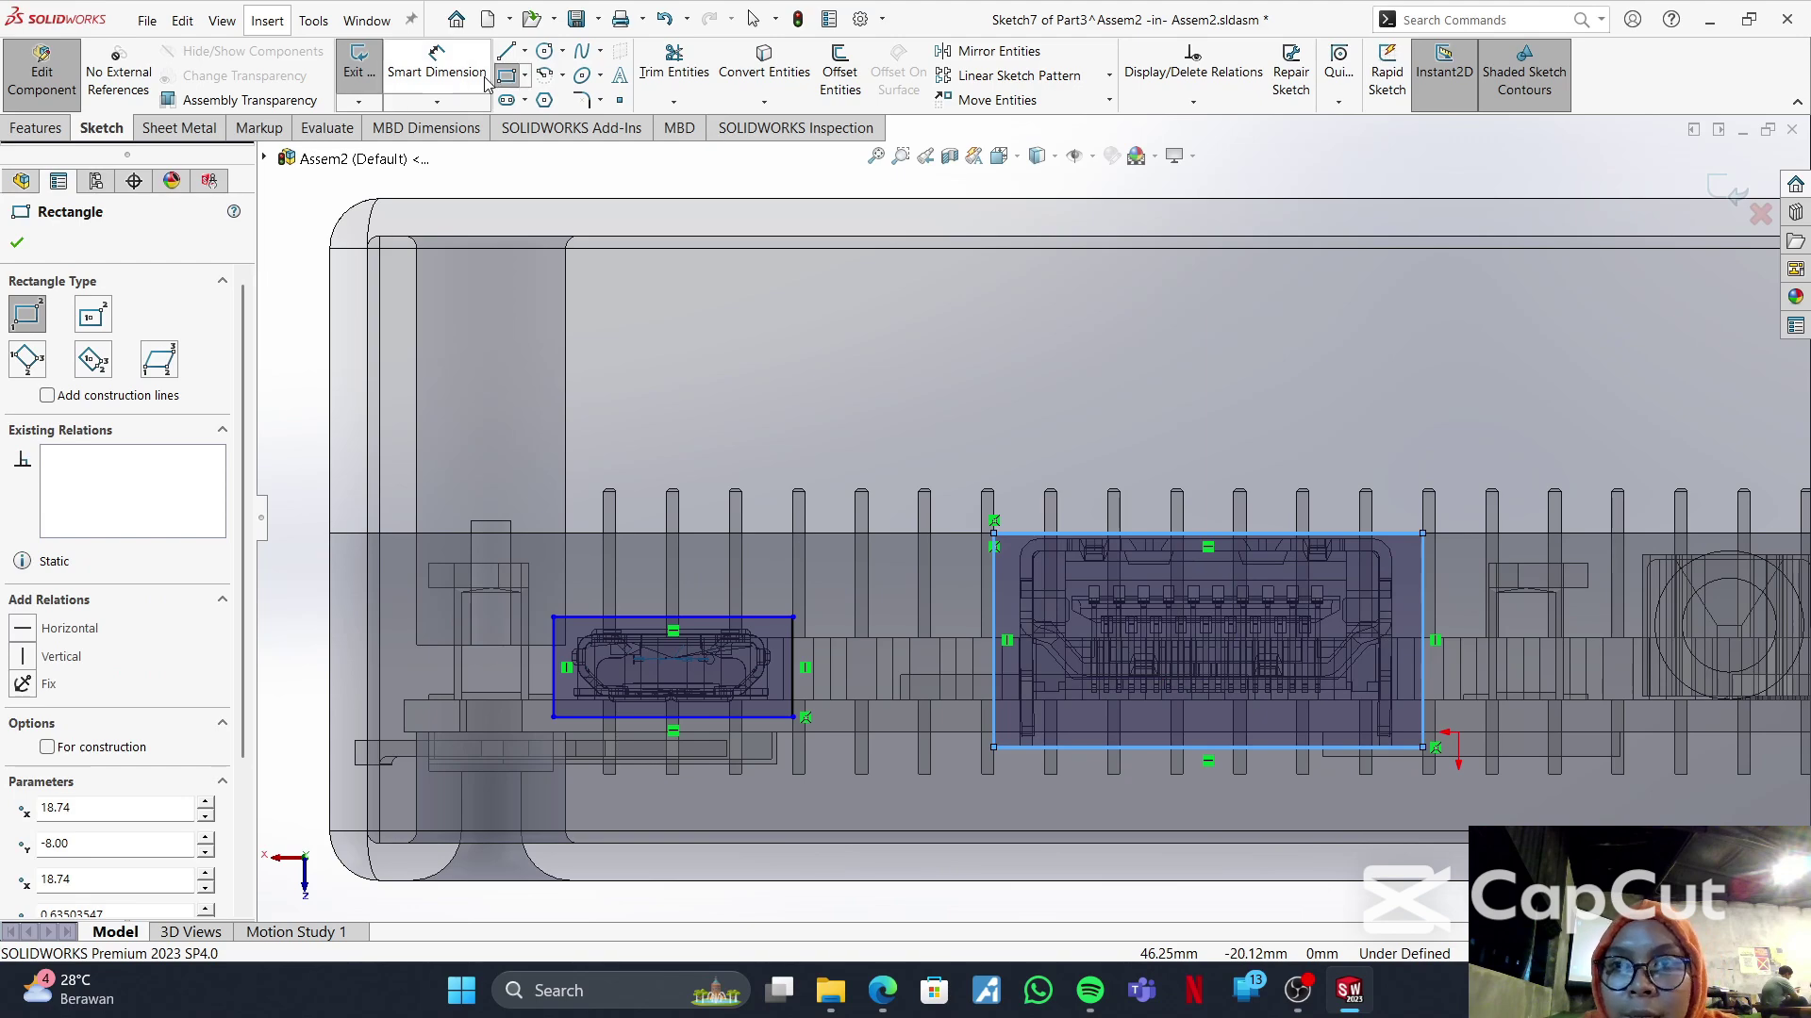
- Dimension the HDMI rectangle's lower side at 0.5 mm below the mainboard's upper edge
left_click(437, 61)
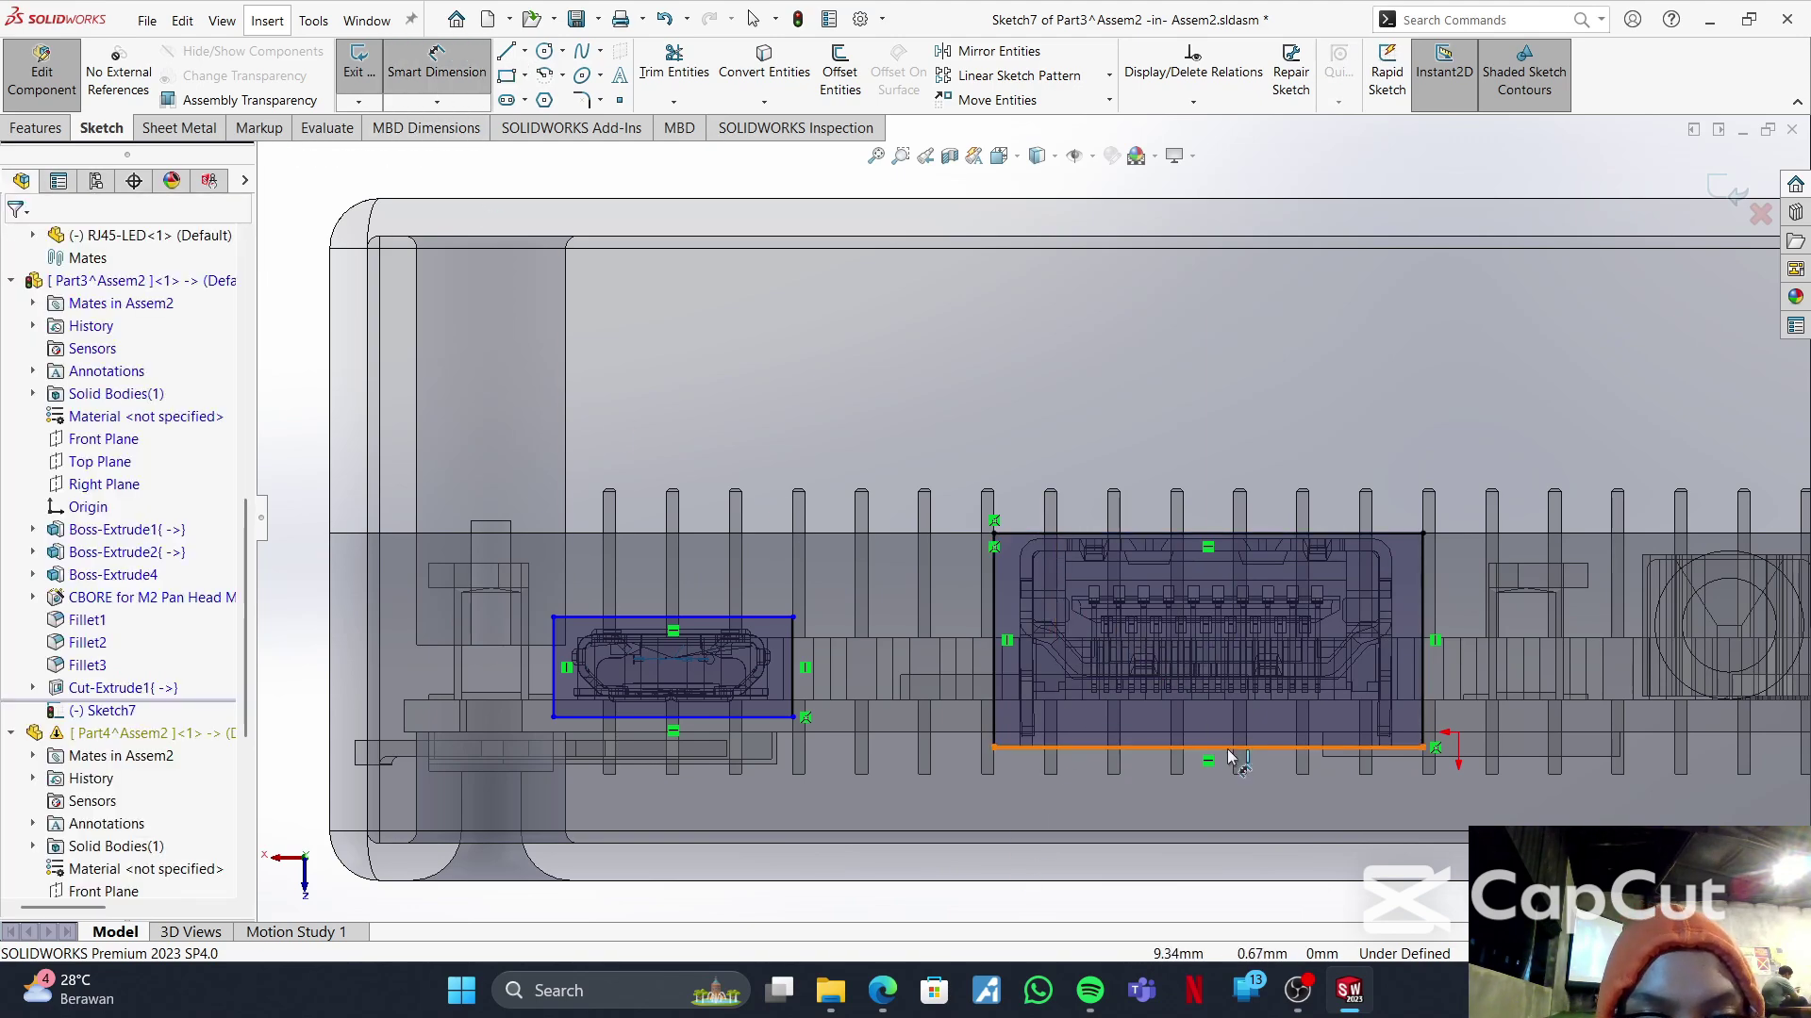
scroll(1229, 753, "down", 5)
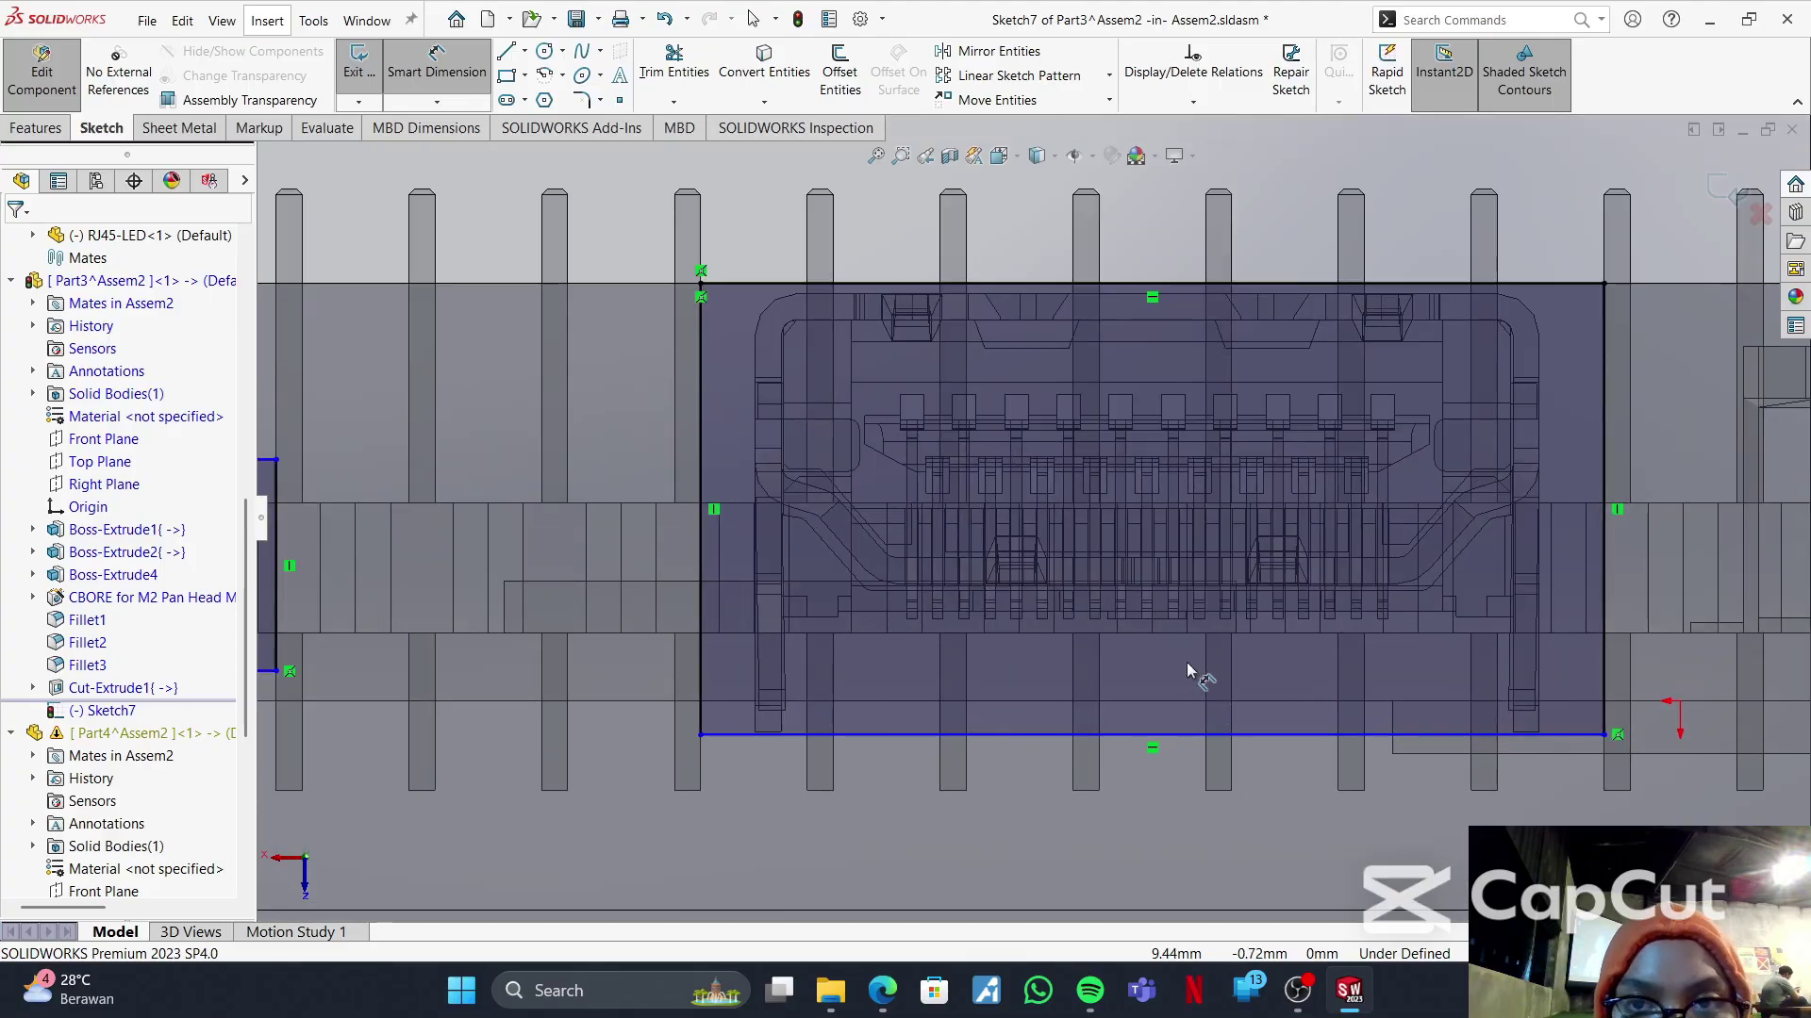
scroll(1186, 635, "down", 1)
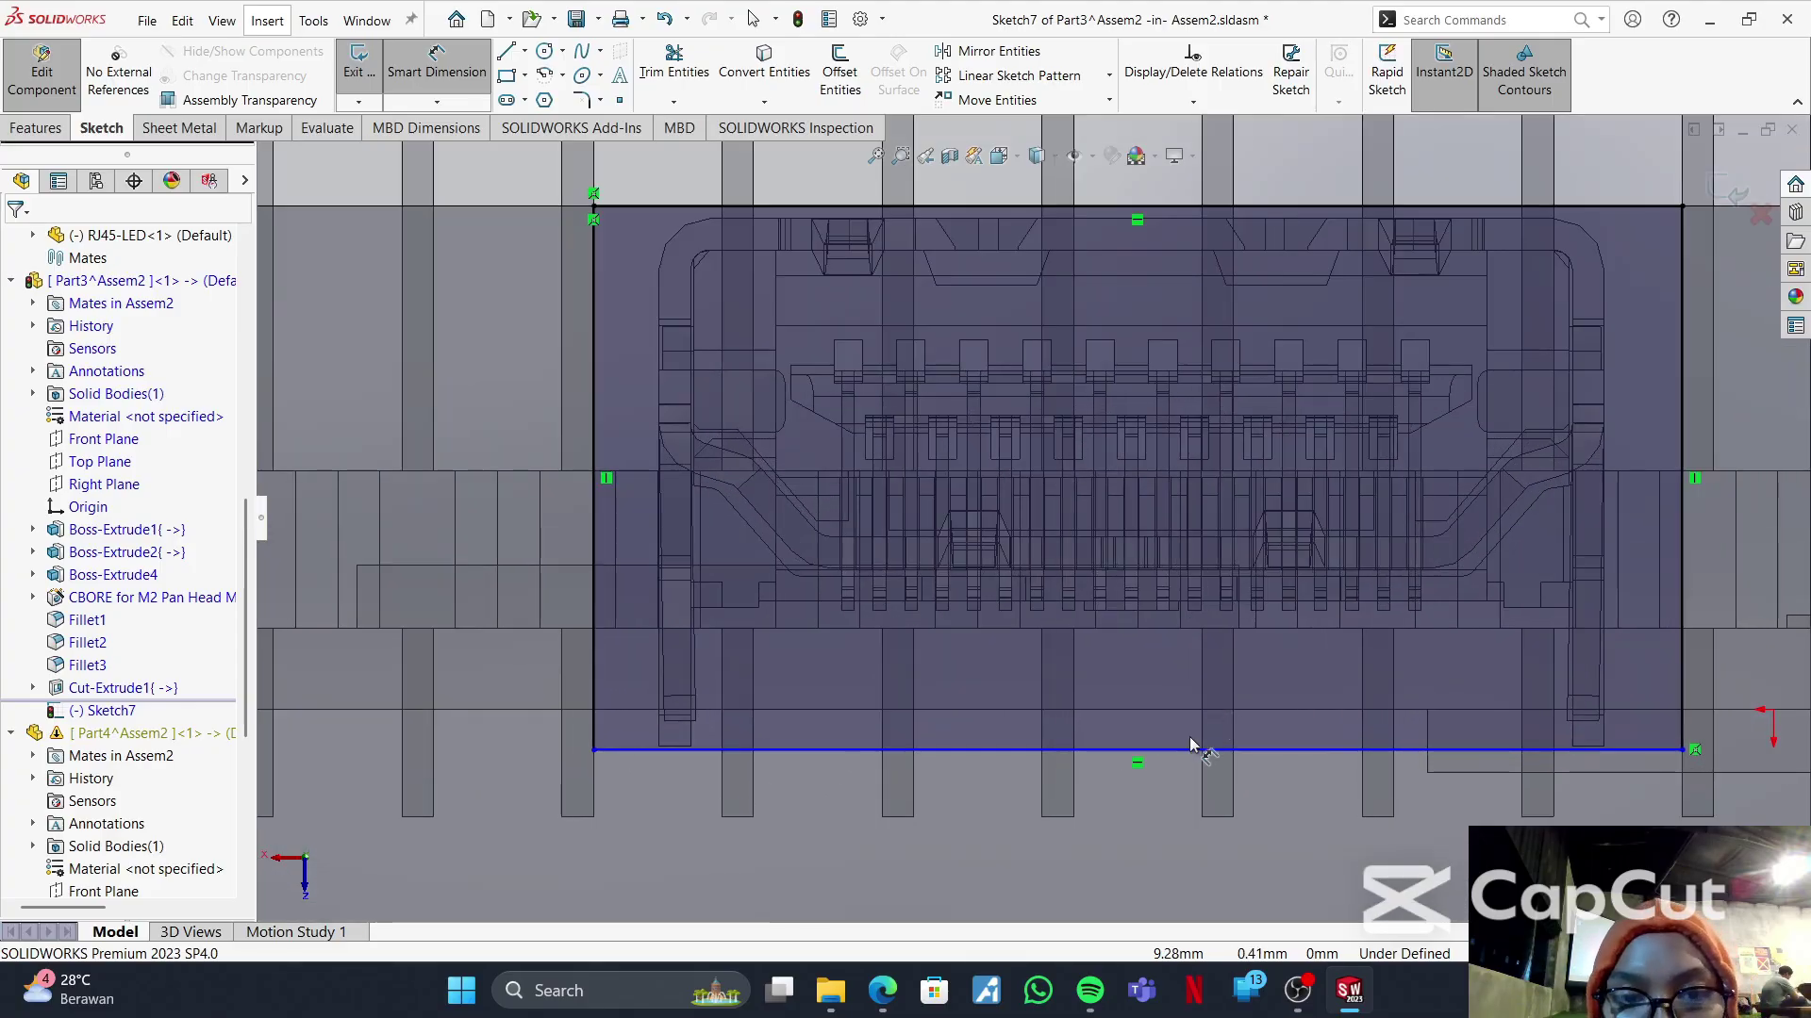
middle_click_drag(1288, 557, 1229, 675)
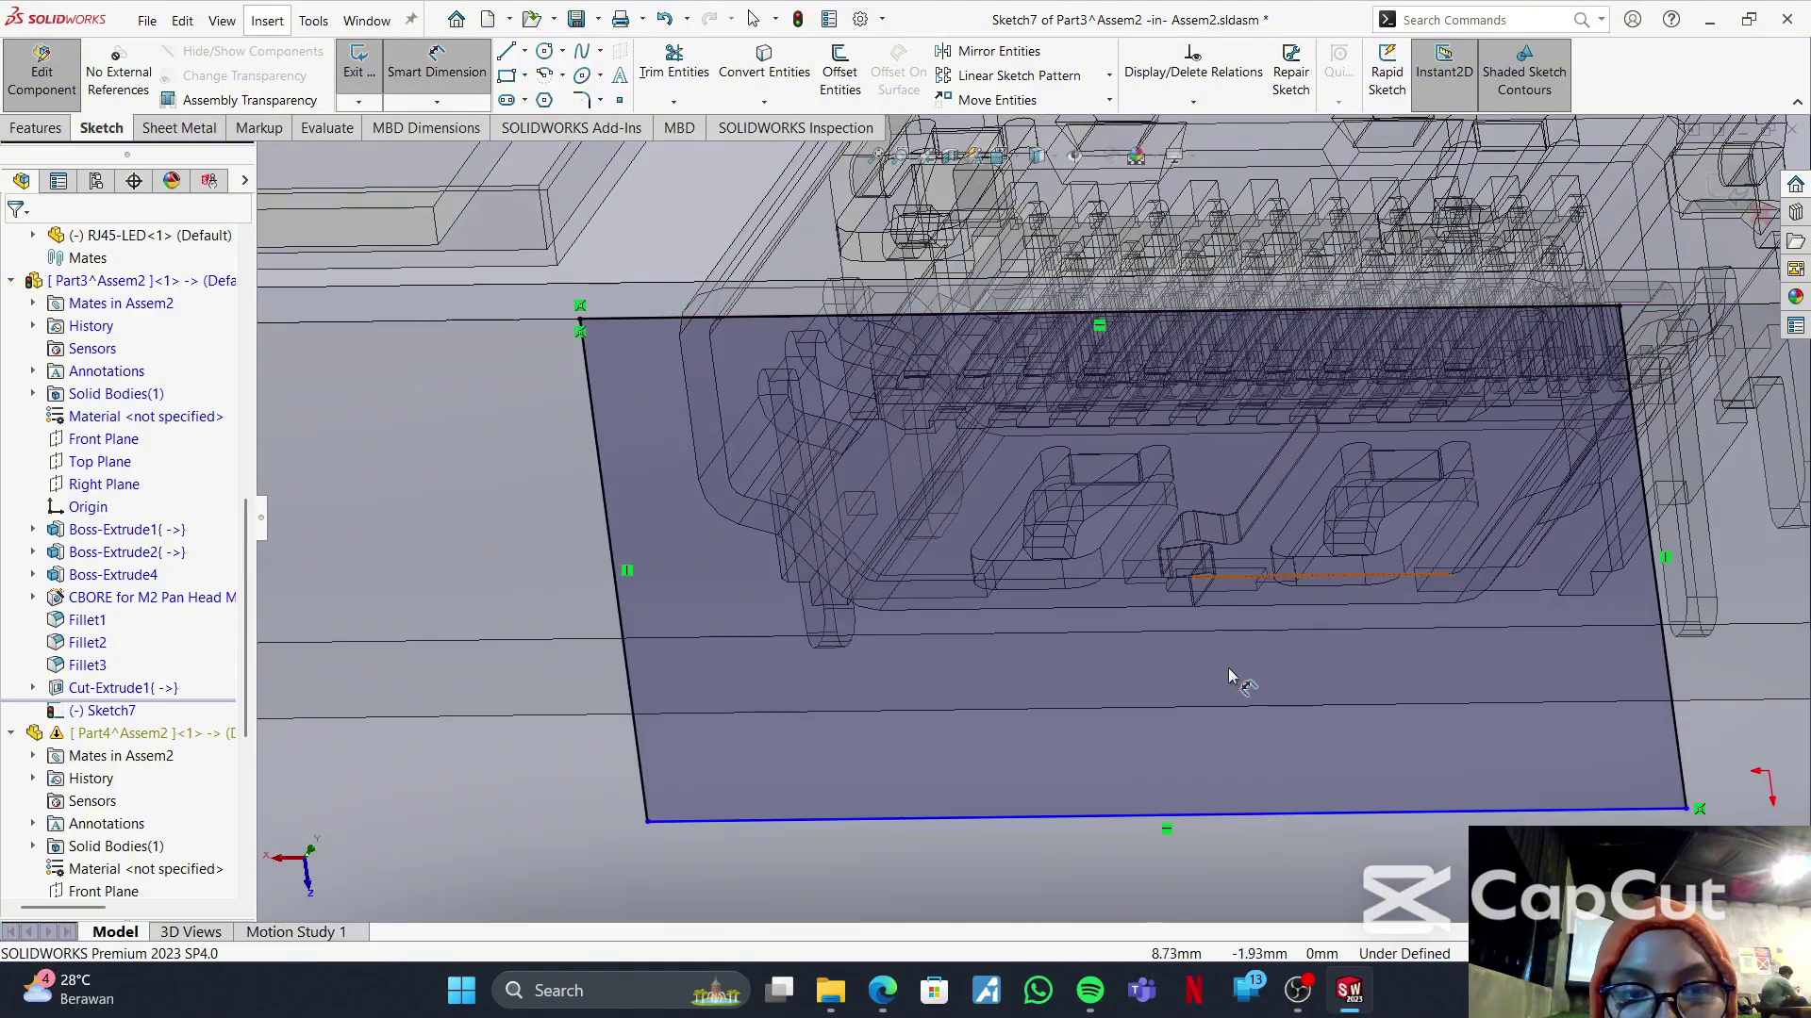
left_click(1184, 819)
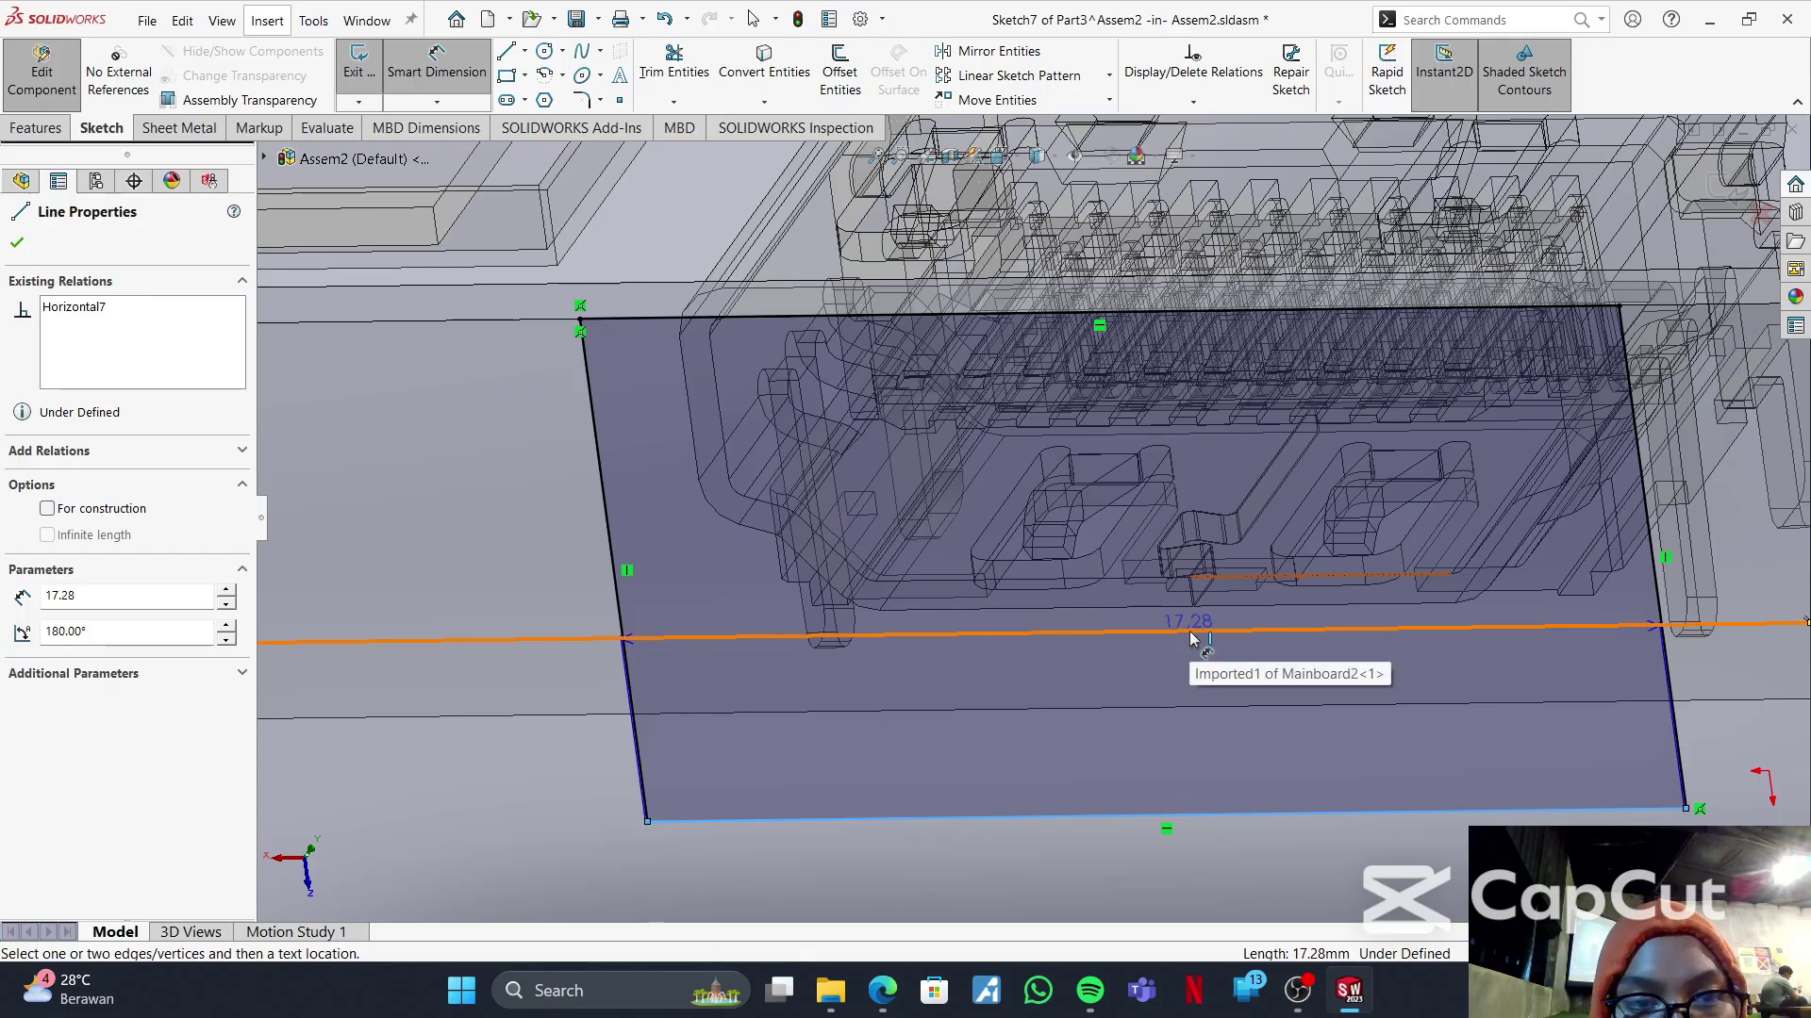
scroll(1207, 618, "down", 3)
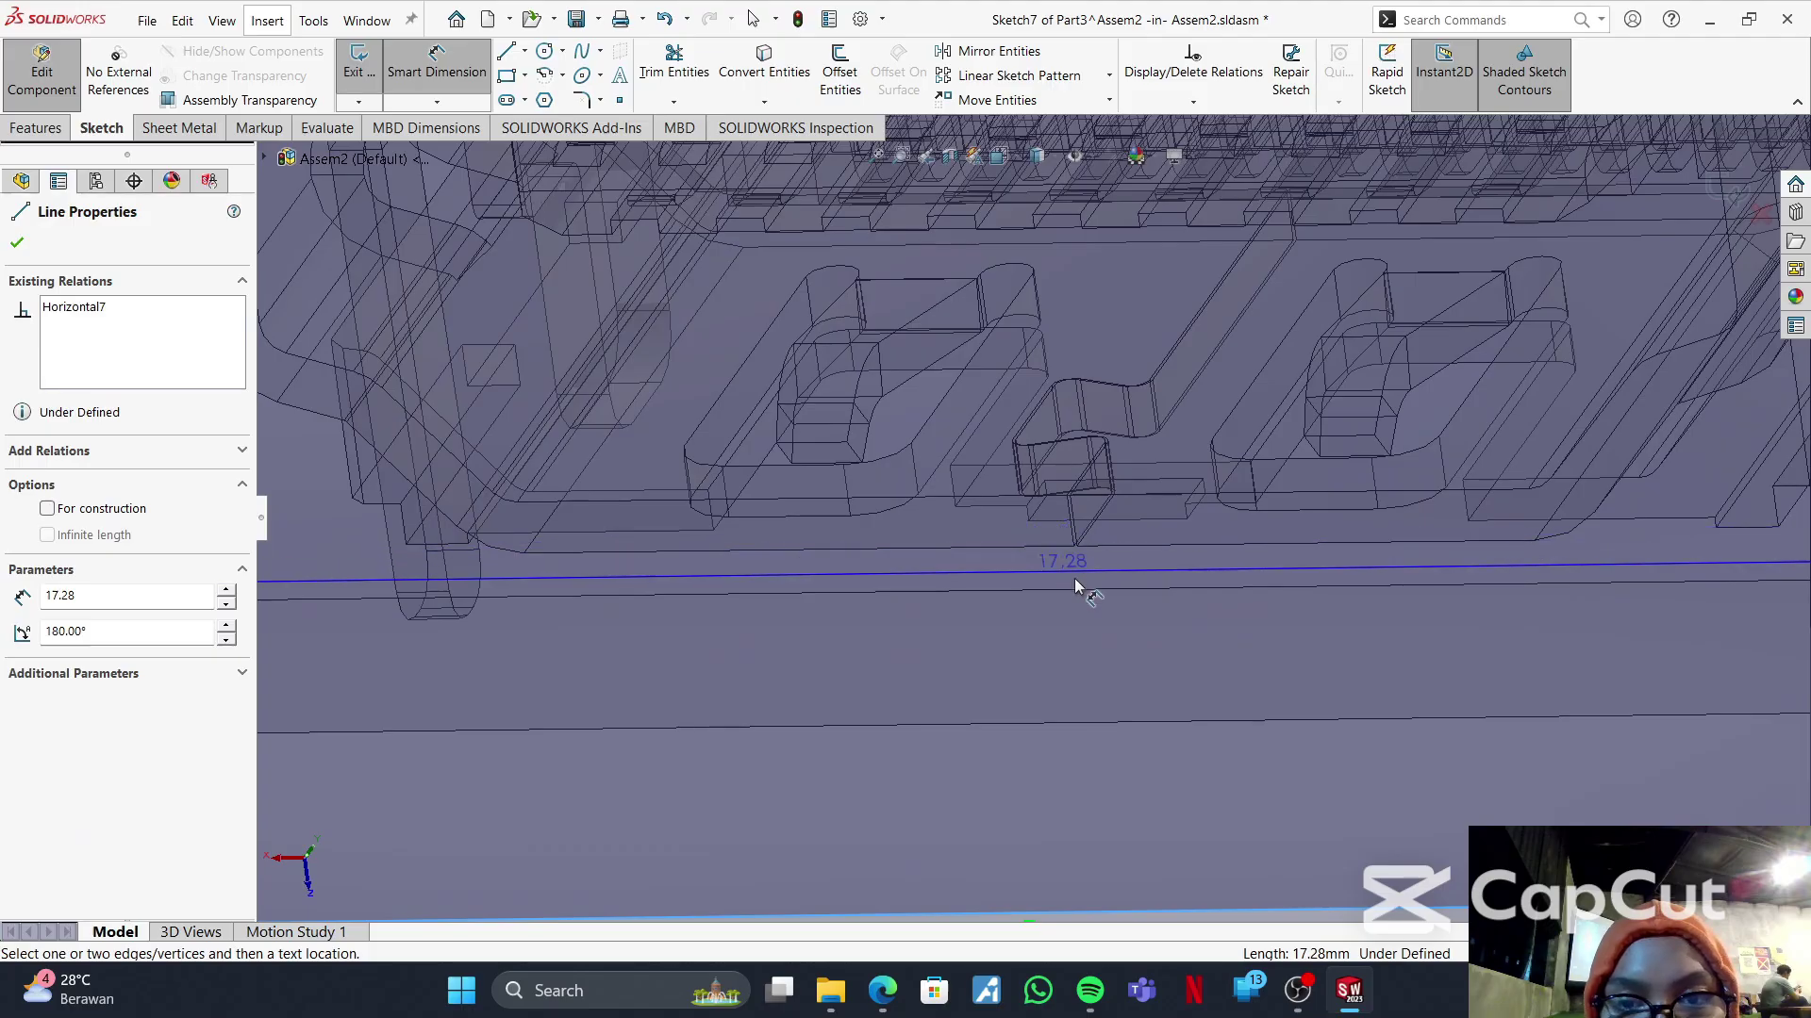
left_click(1143, 594)
scroll(1184, 639, "up", 3)
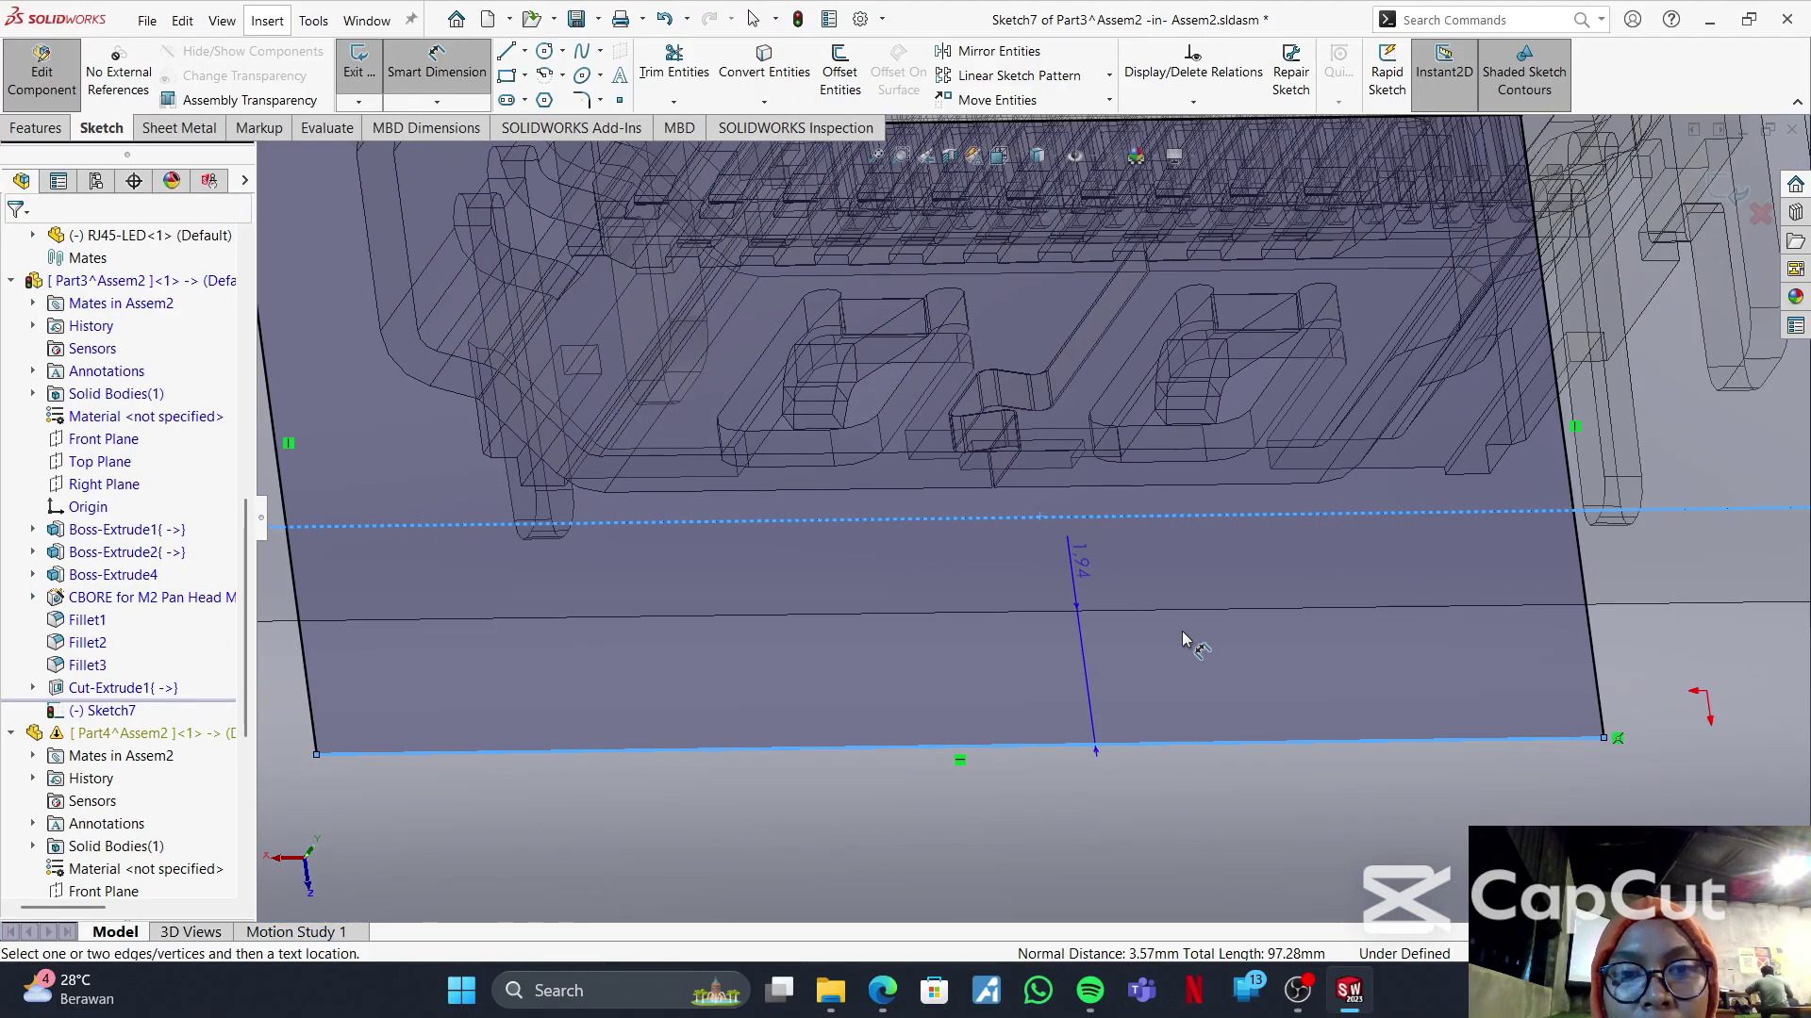
scroll(1185, 638, "up", 3)
left_click(1071, 674)
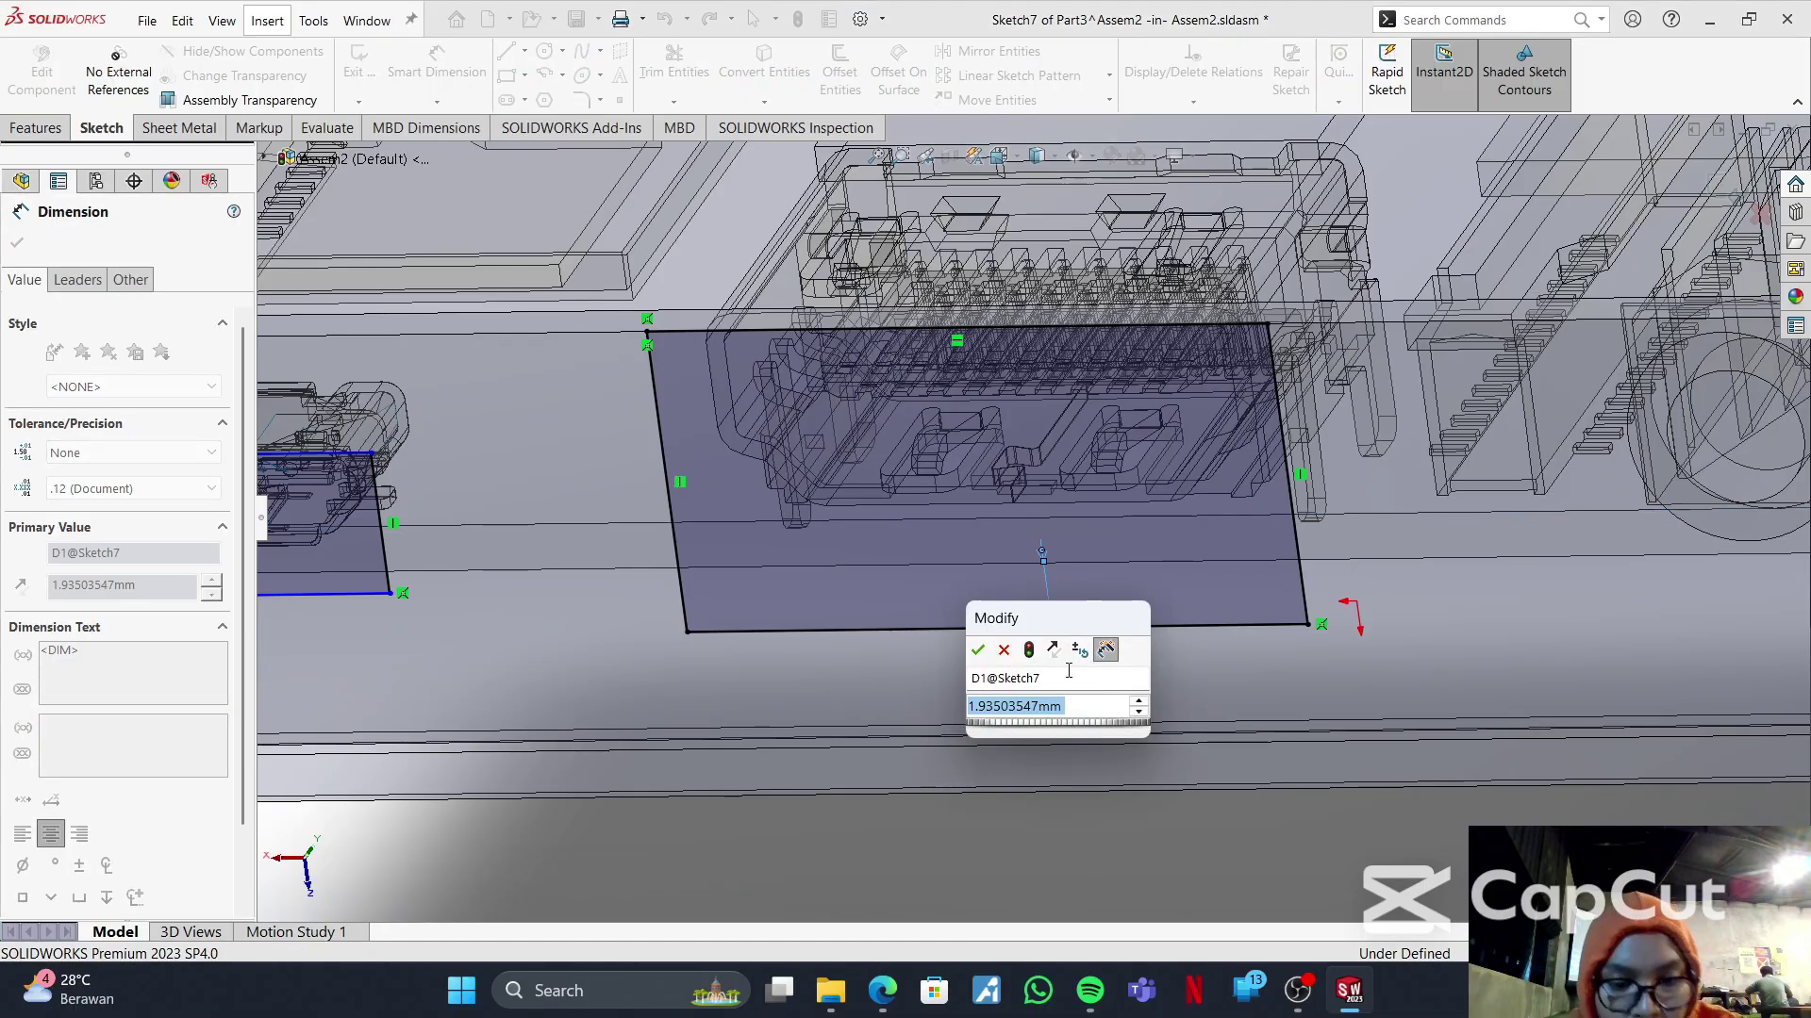
type("0.5")
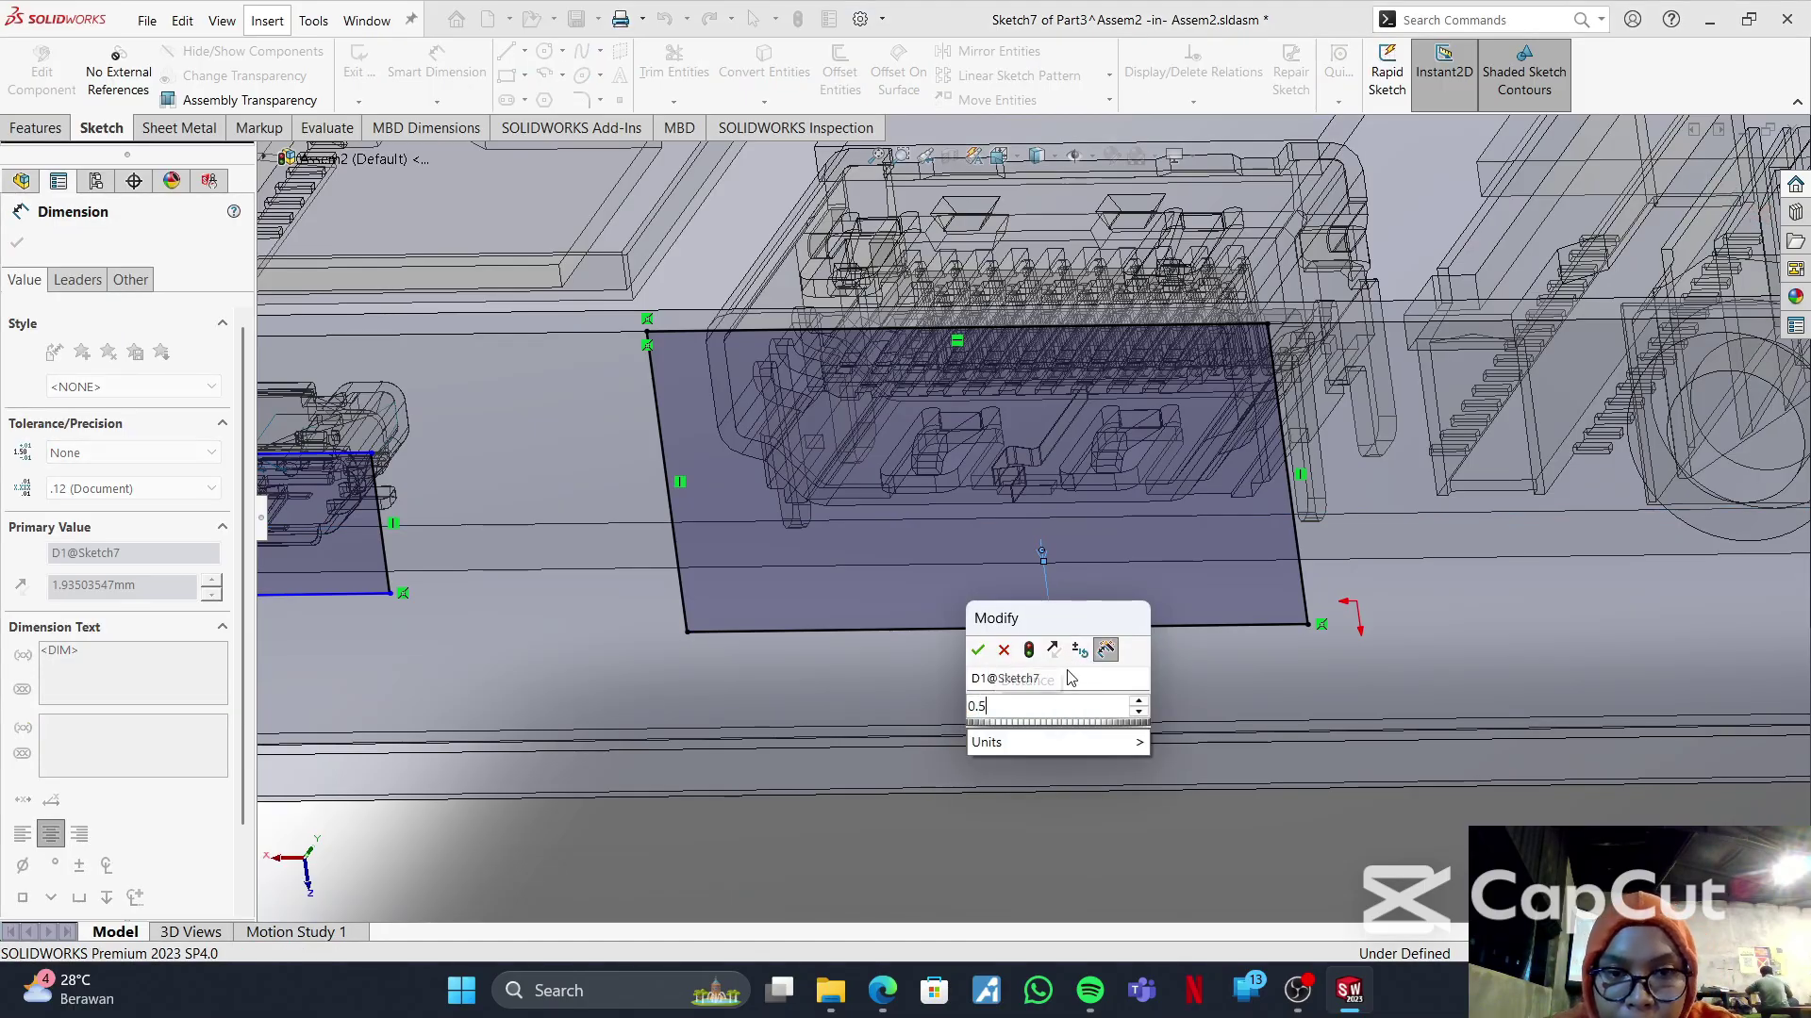
key("Return")
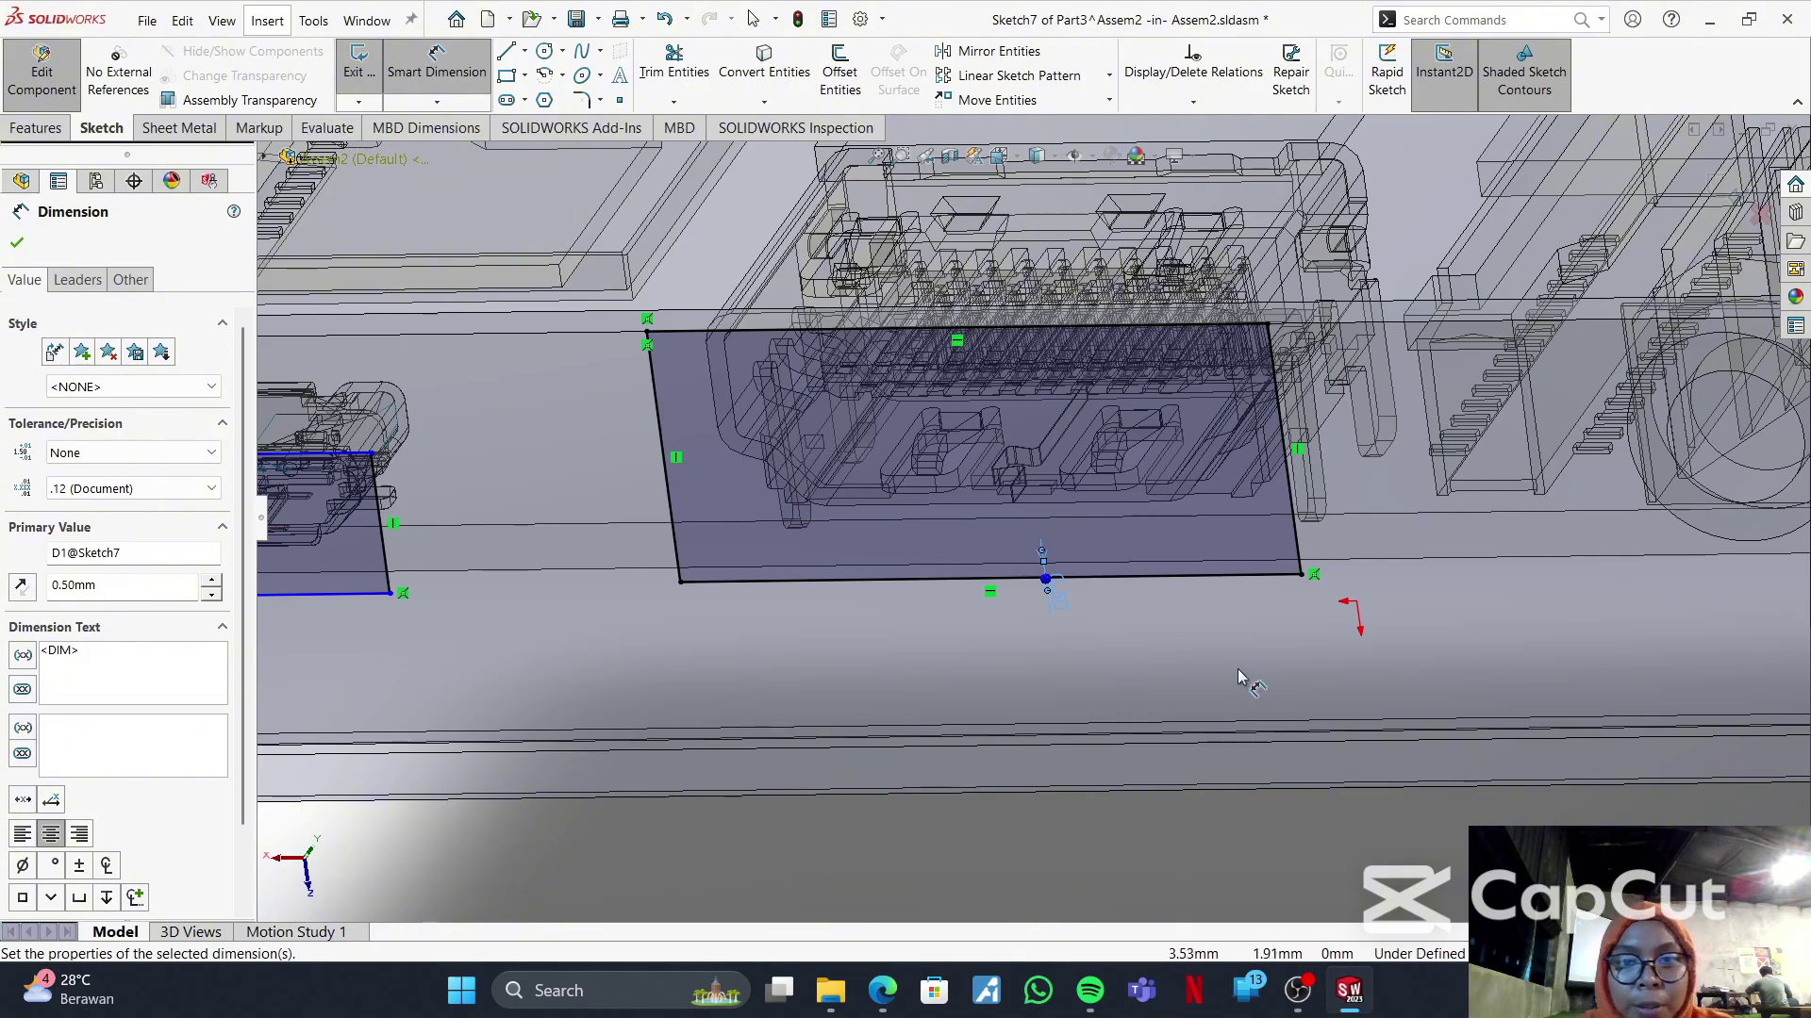
- Finish dimensioning and sketch a circle for the round audio jack opening on the lower half's side
middle_click_drag(1241, 679, 1255, 623)
scroll(1255, 623, "up", 10)
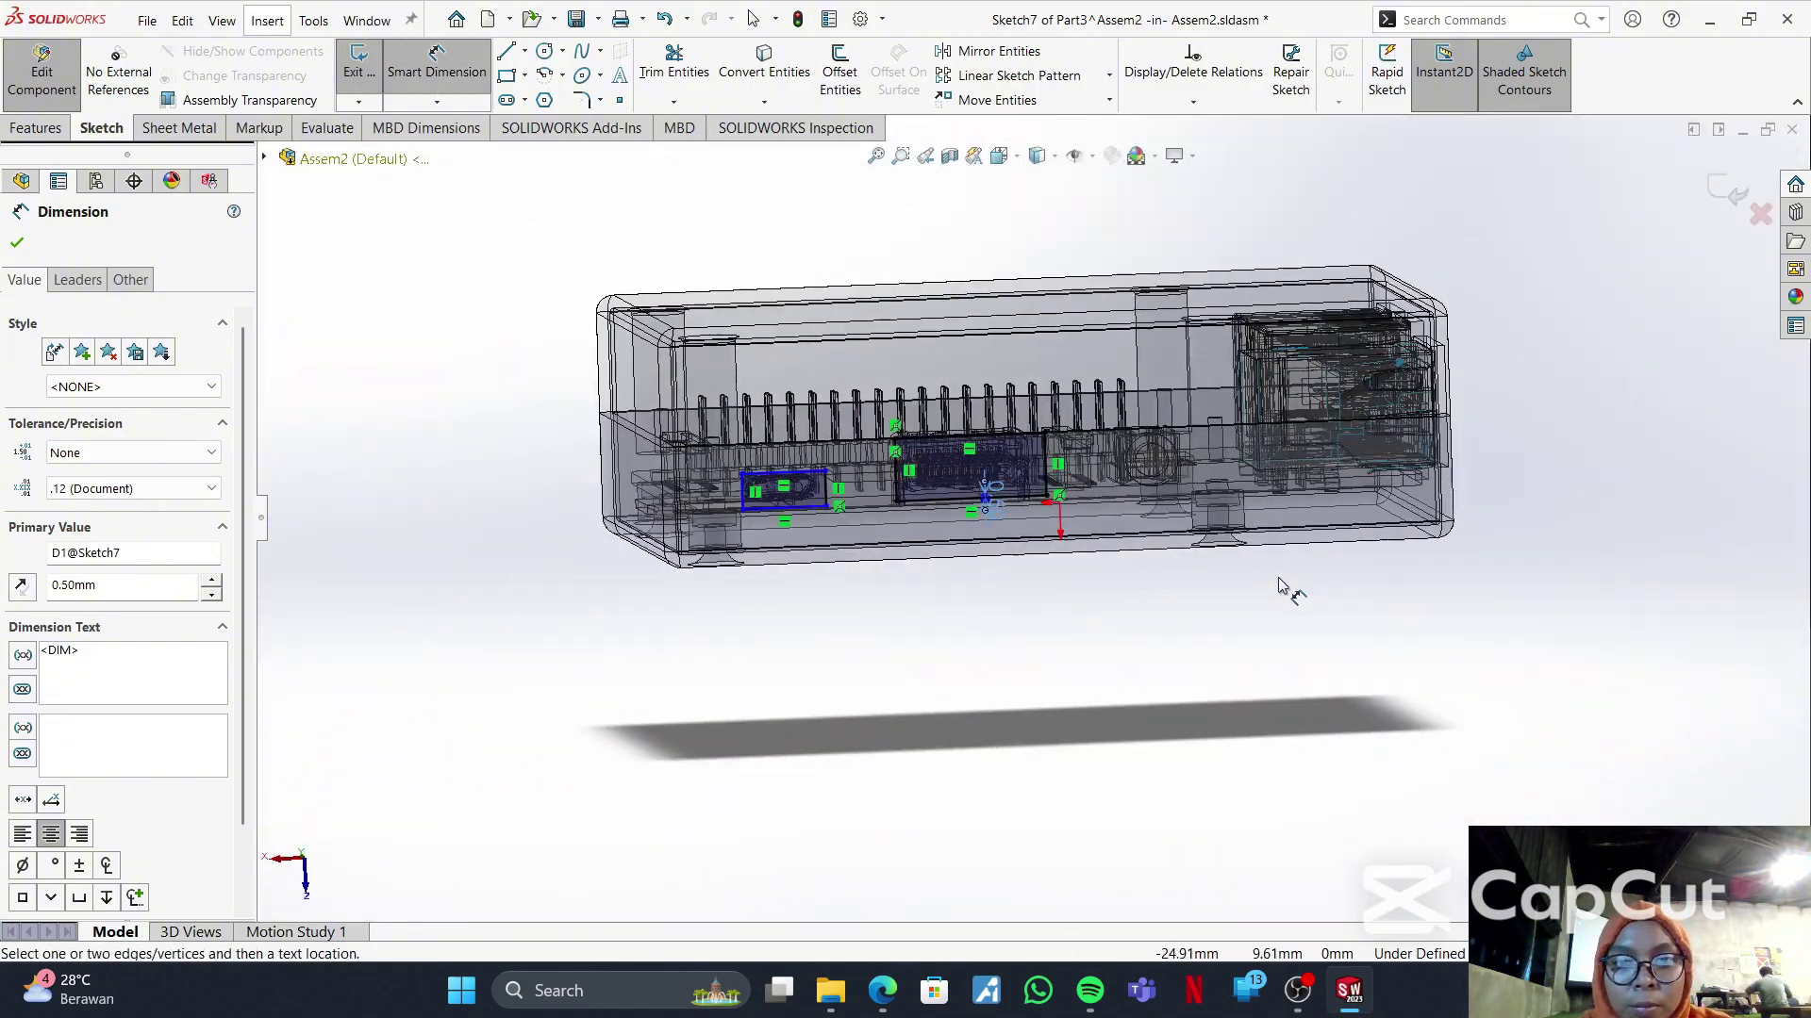
left_click(1176, 693)
scroll(1158, 495, "down", 10)
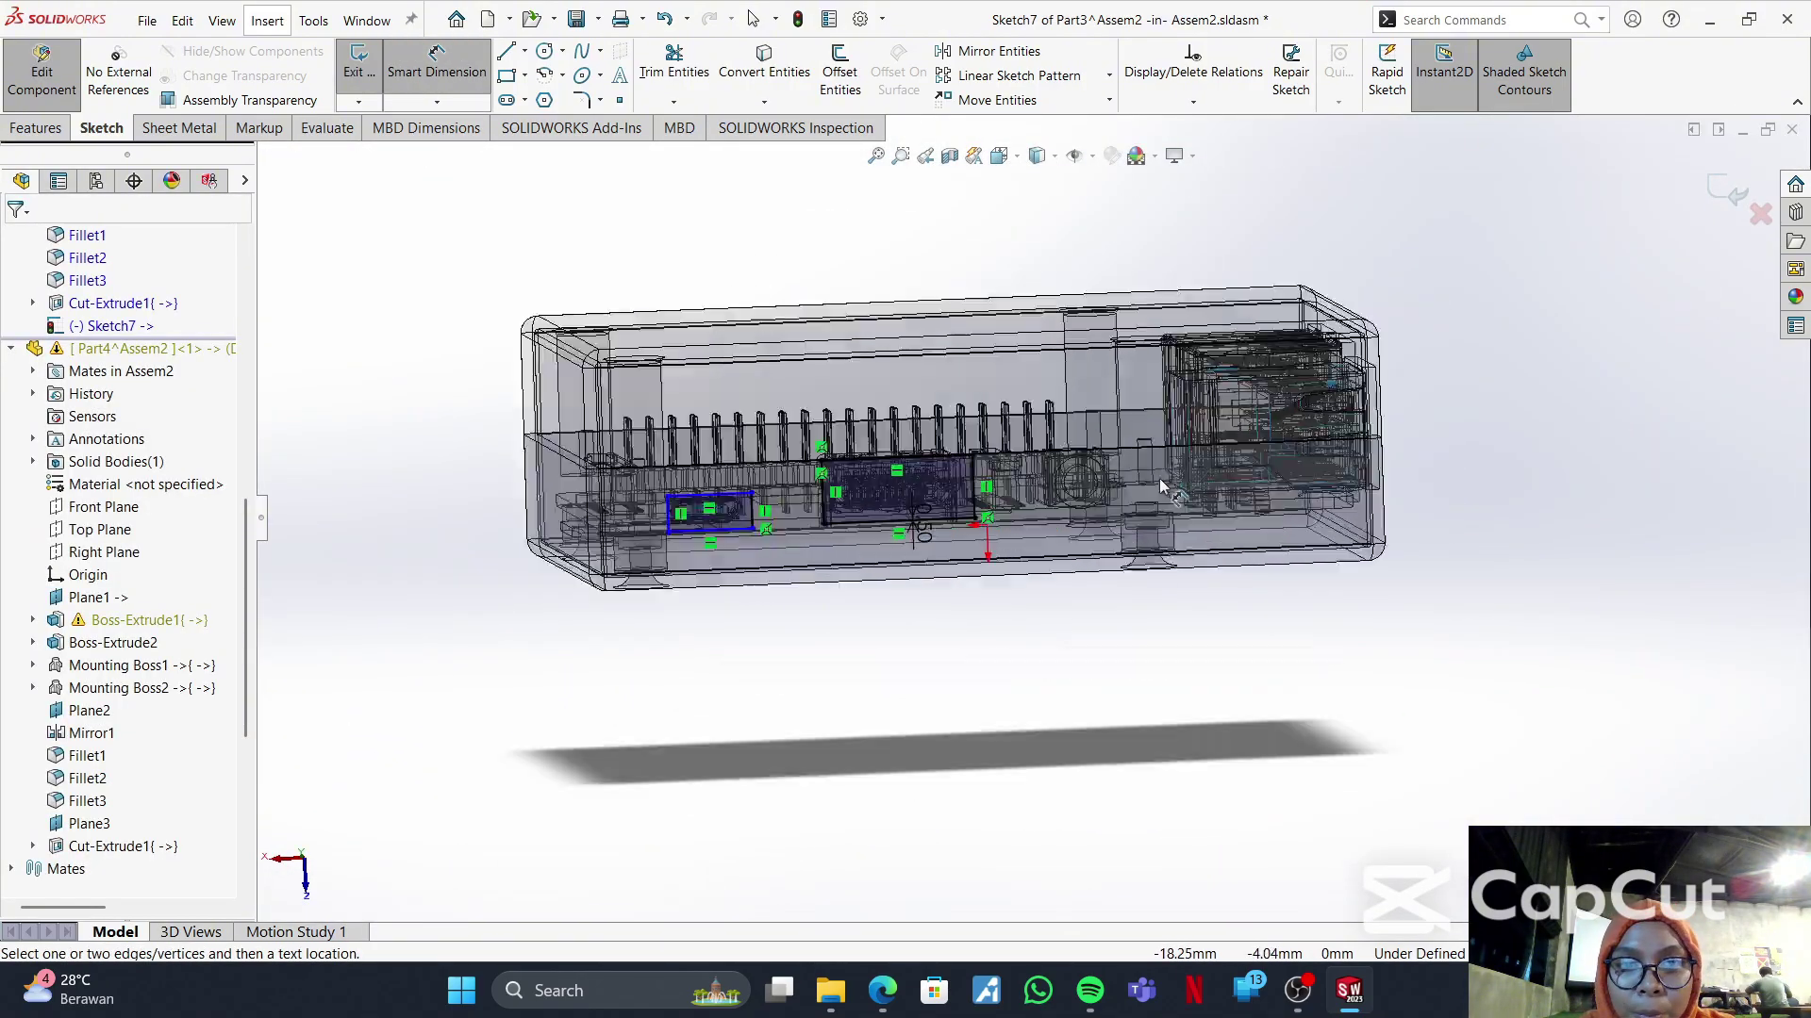
middle_click_drag(1146, 486, 1083, 495)
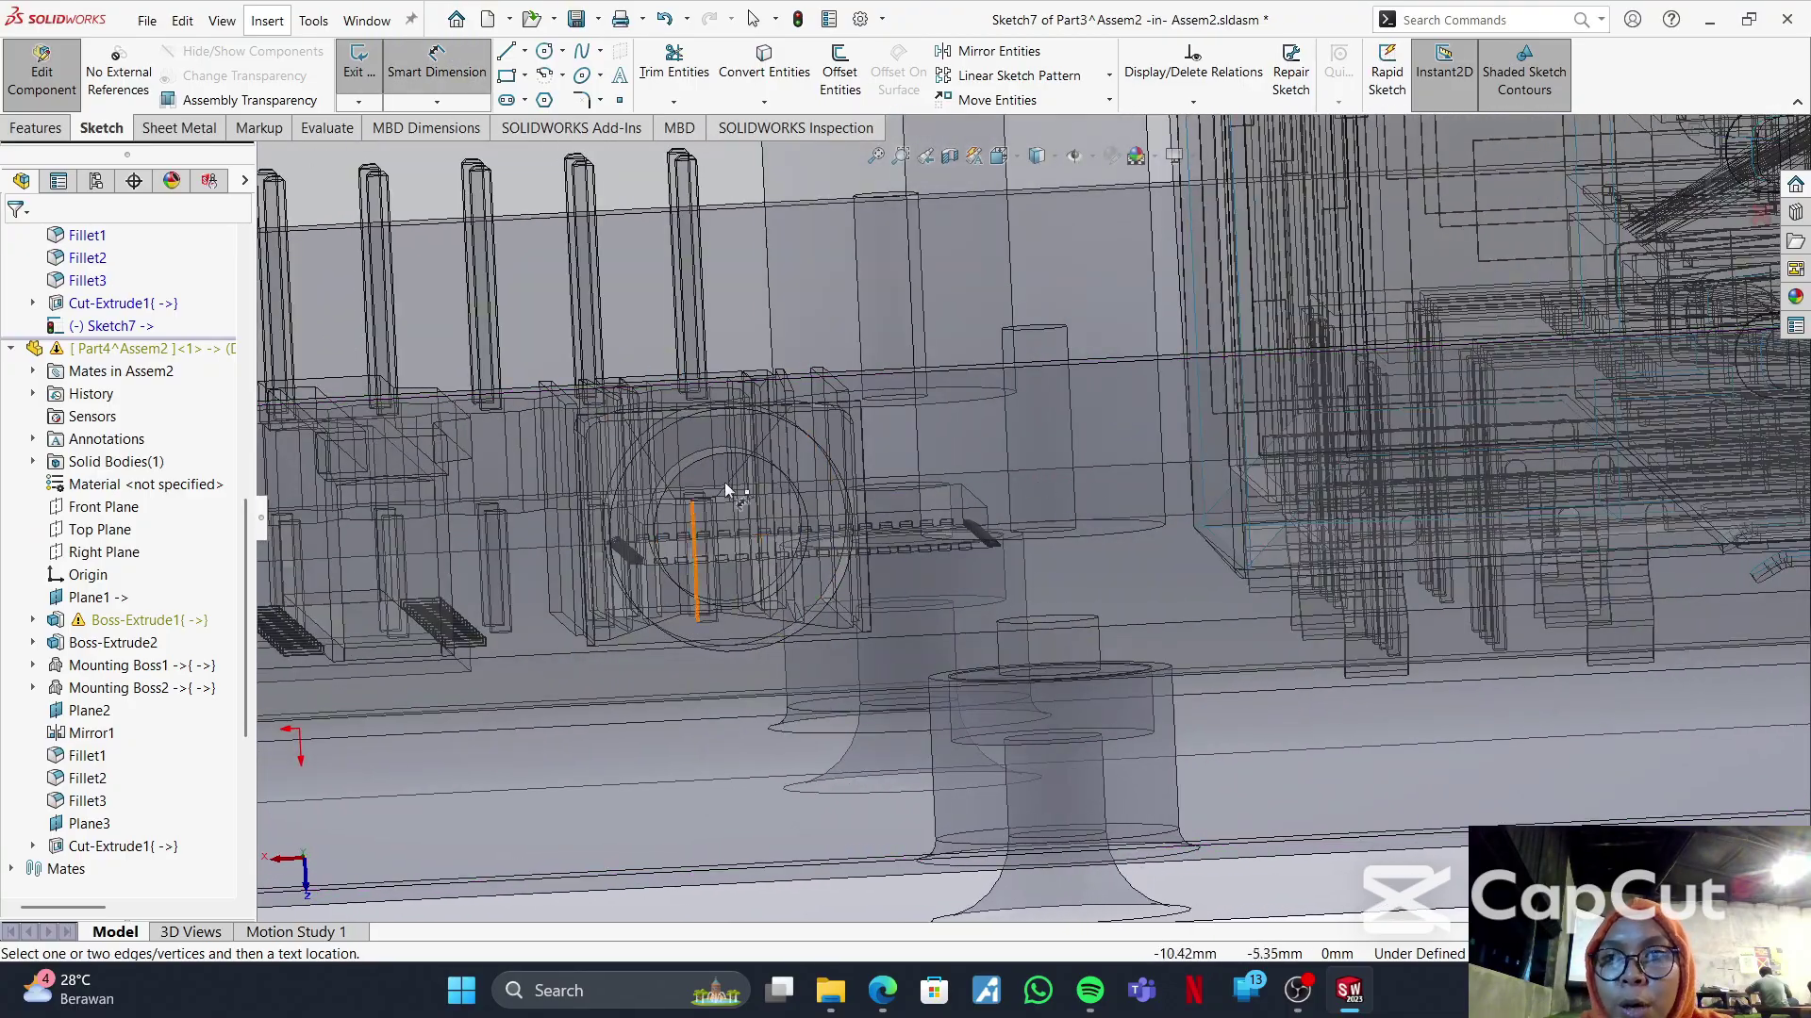
left_click(454, 83)
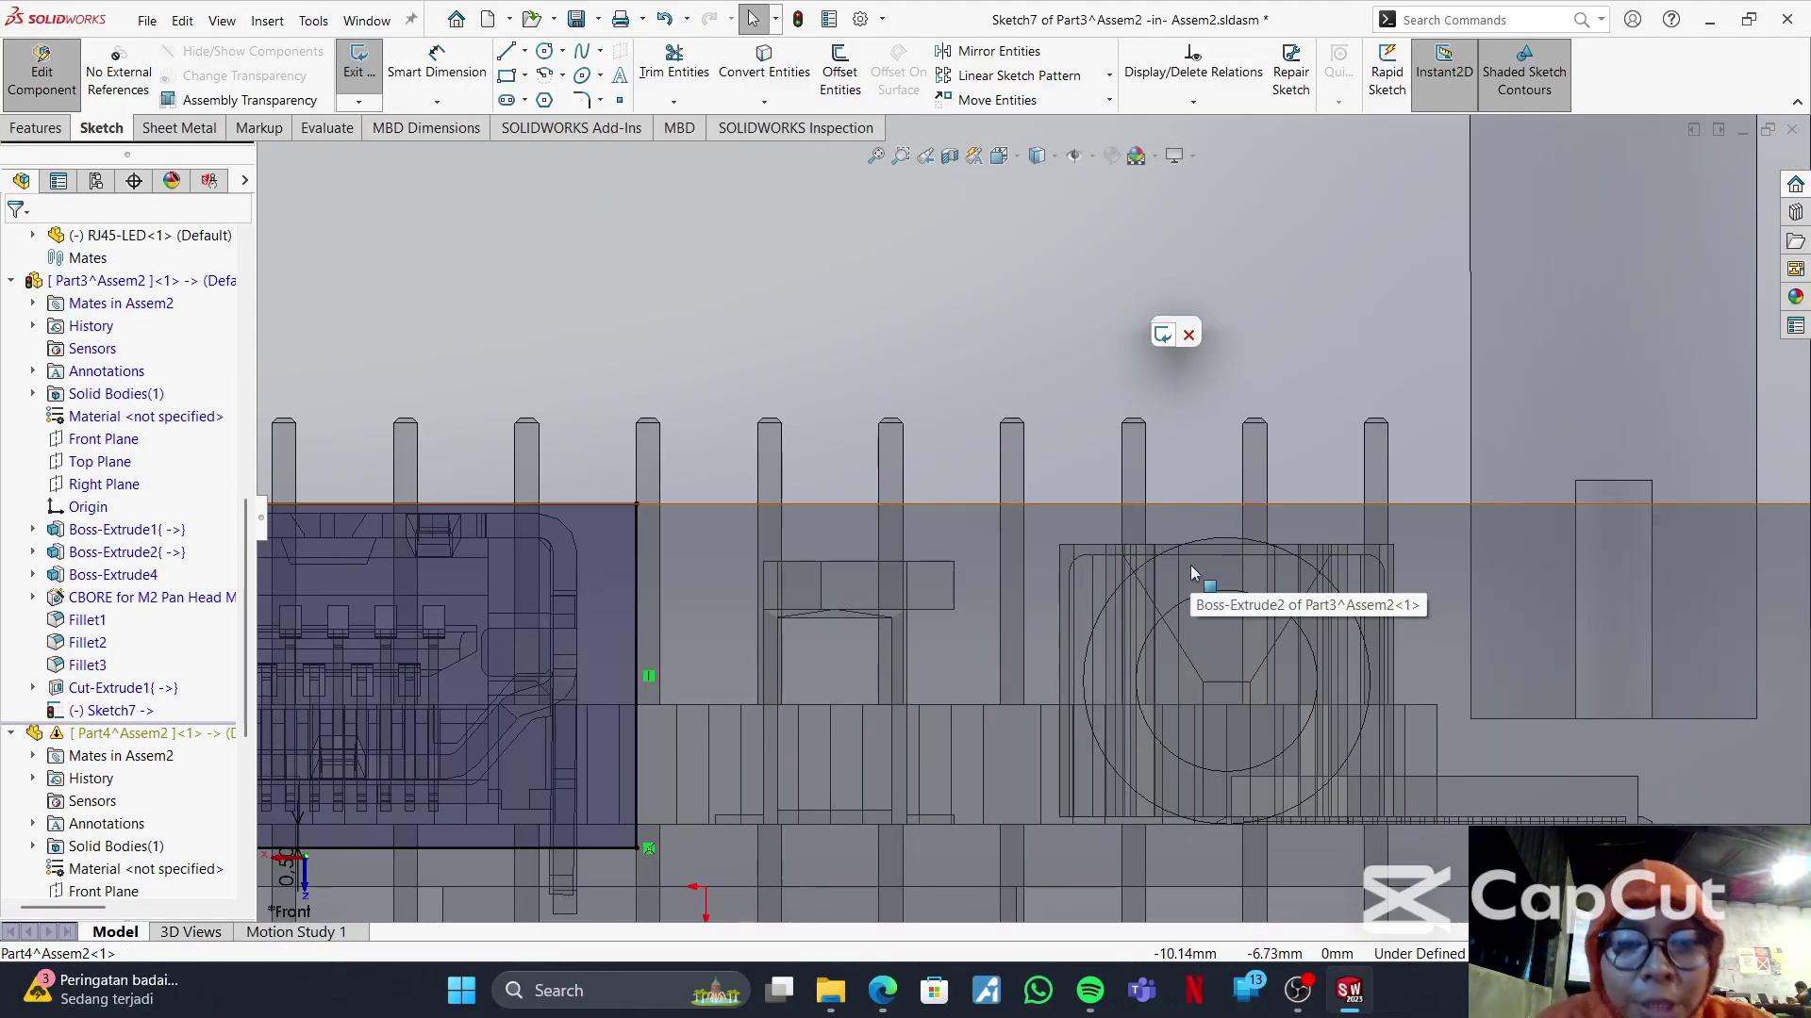
left_click(545, 52)
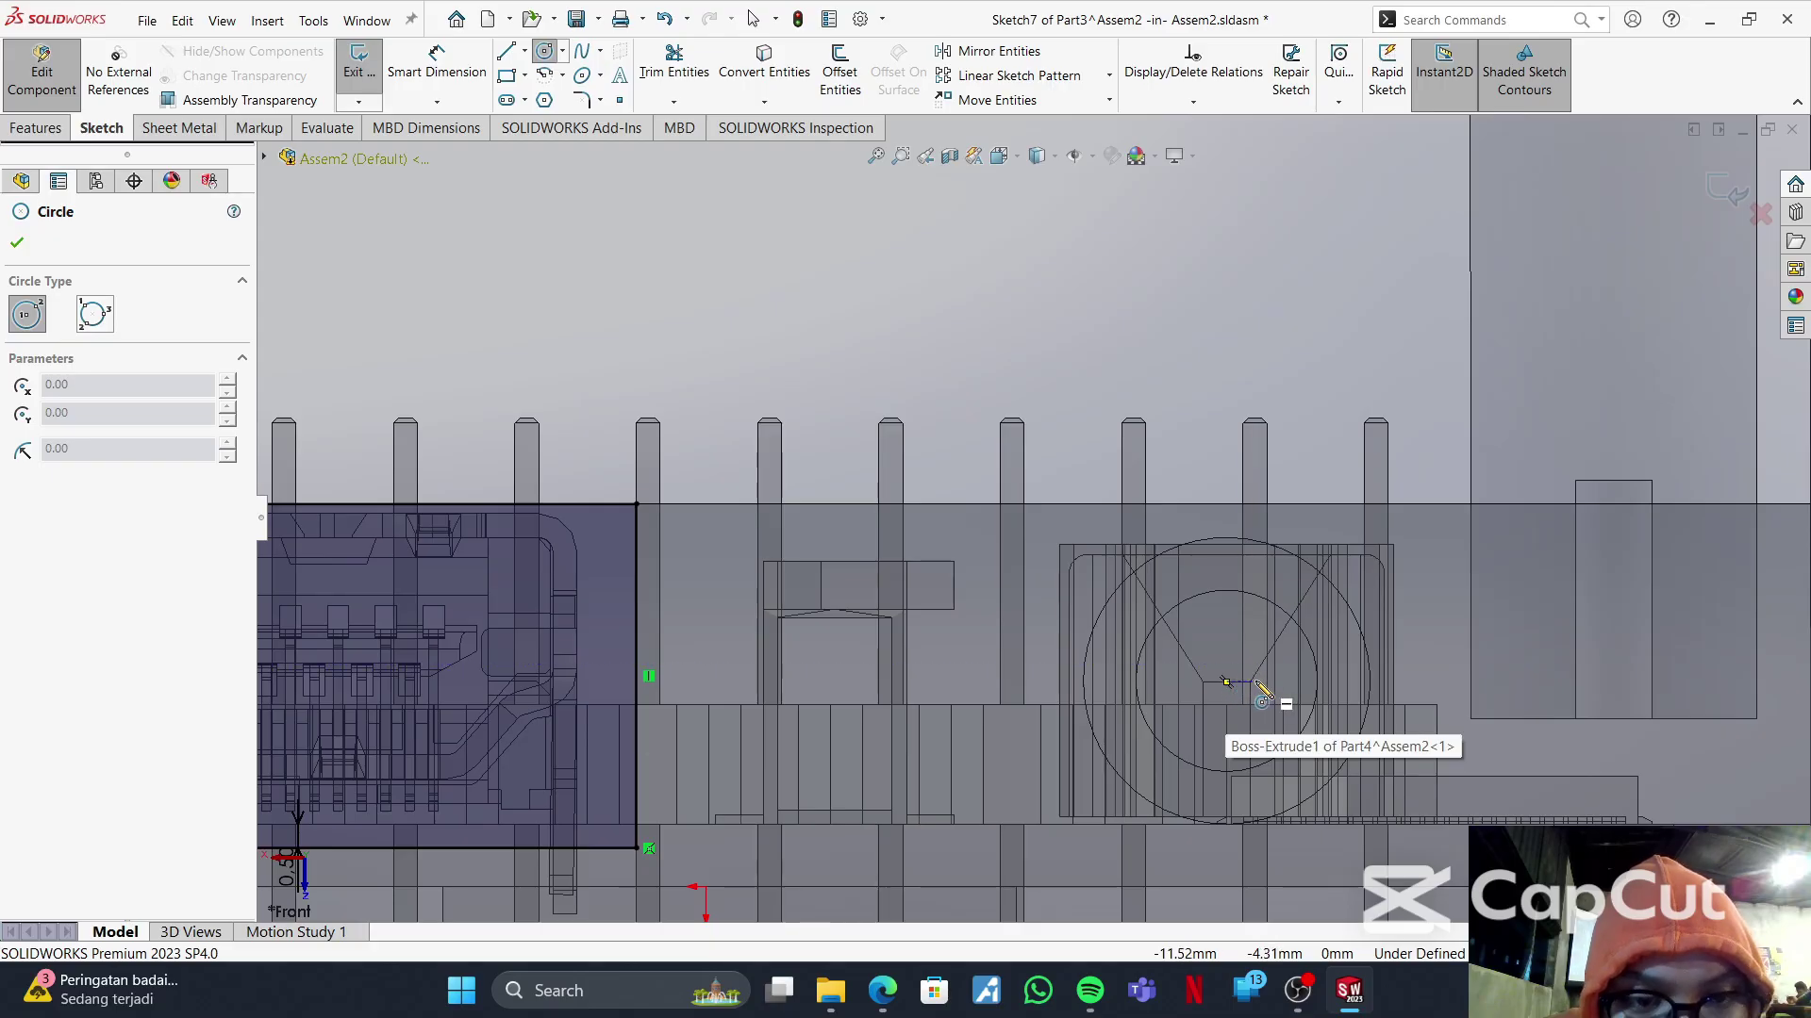
scroll(1254, 686, "down", 4)
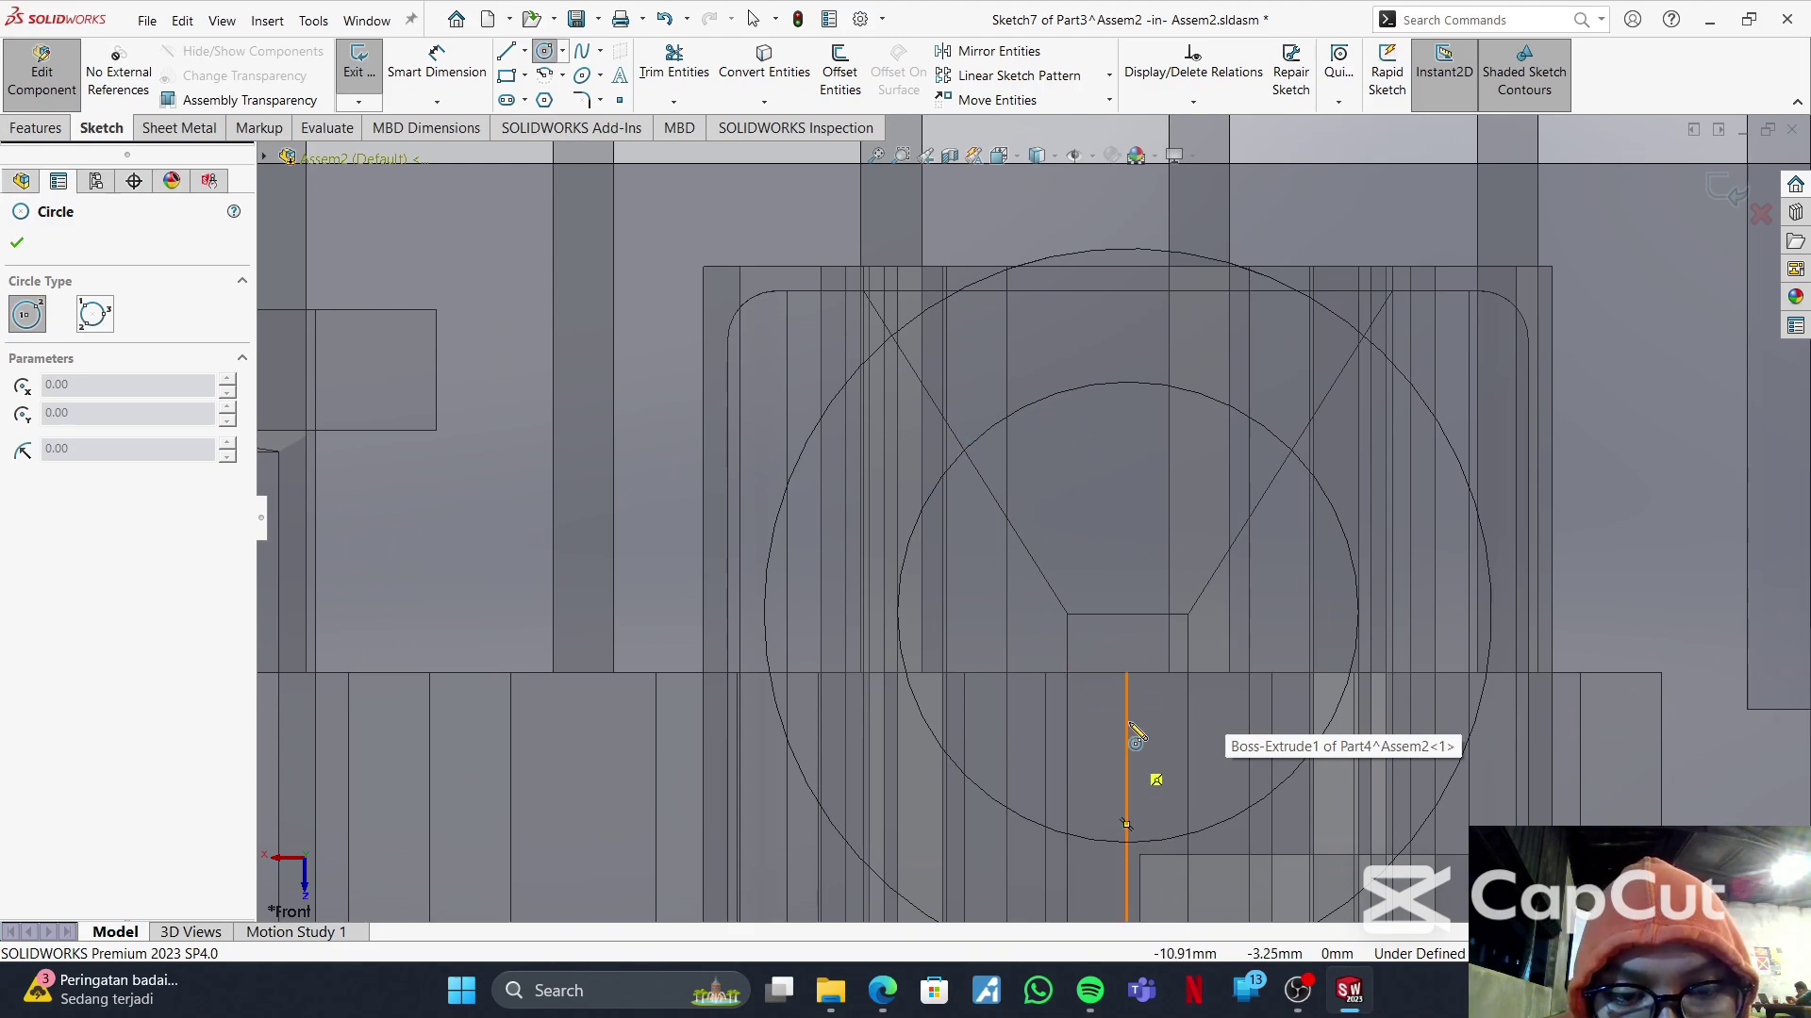
scroll(1127, 649, "down", 2)
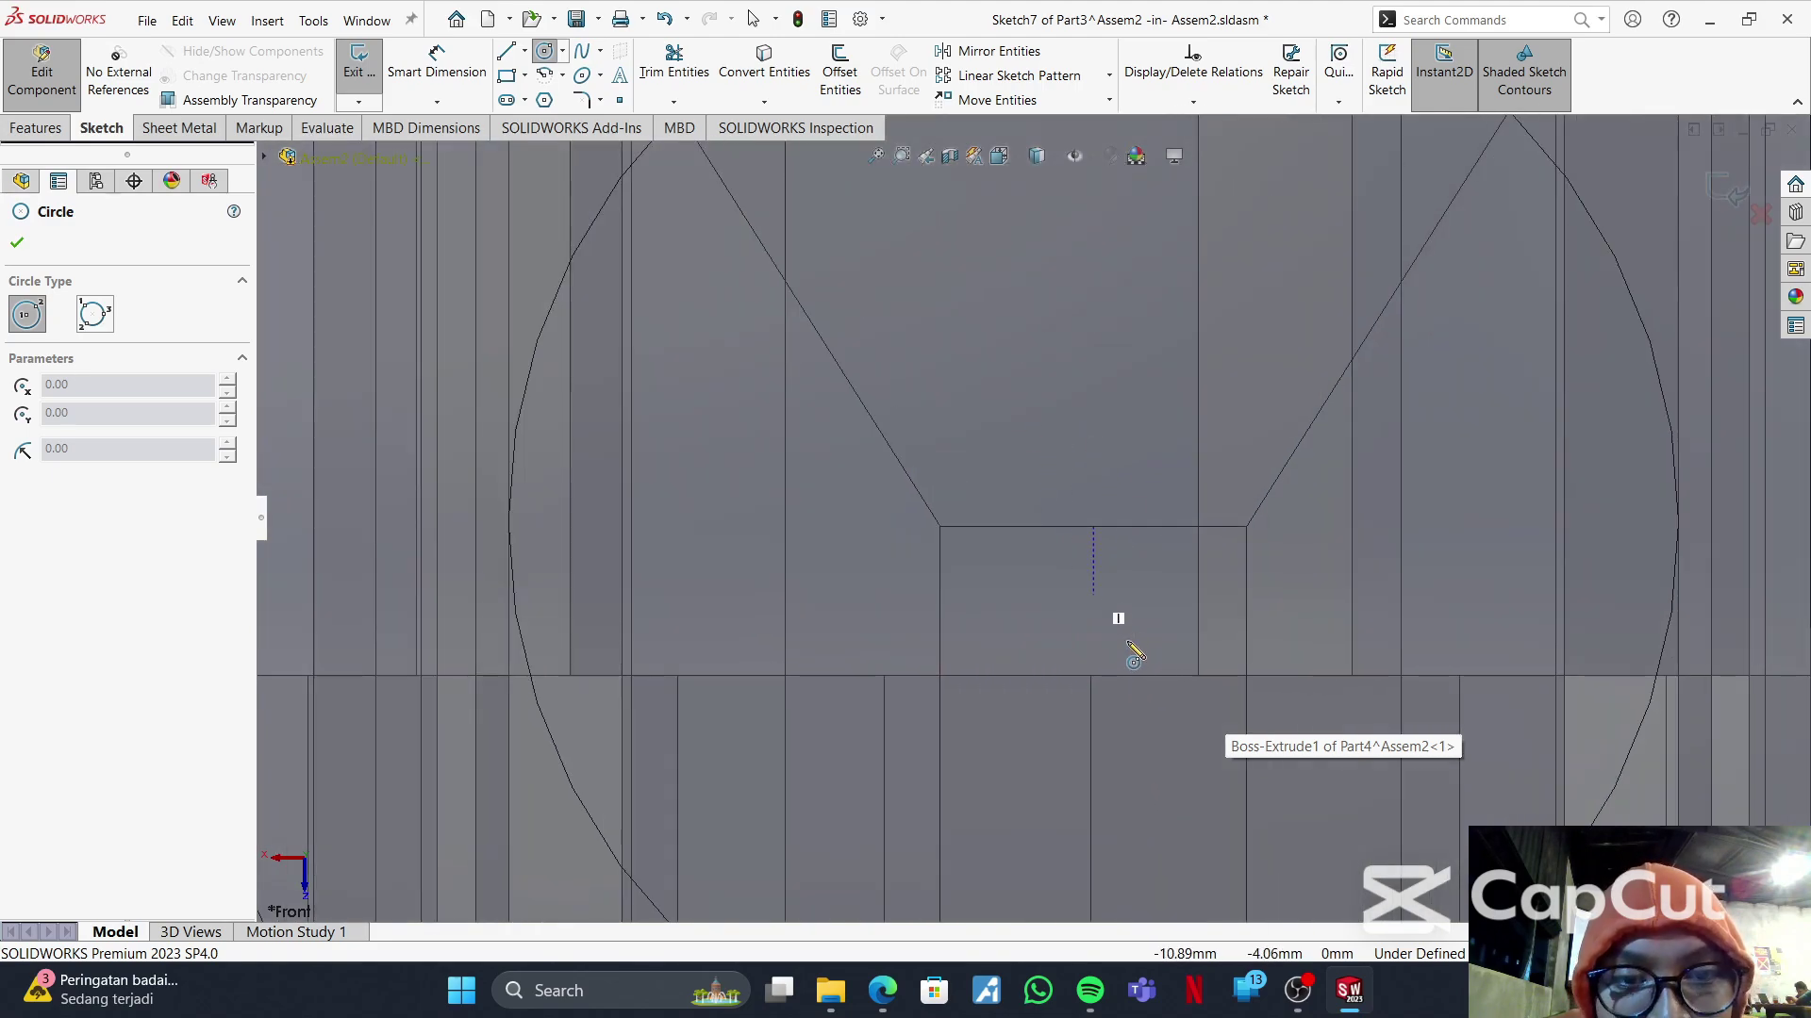
- Sketch a circle about 6 mm in diameter centred on the round connector, matching its outer circular edge
scroll(1136, 651, "up", 6)
scroll(1054, 497, "up", 2)
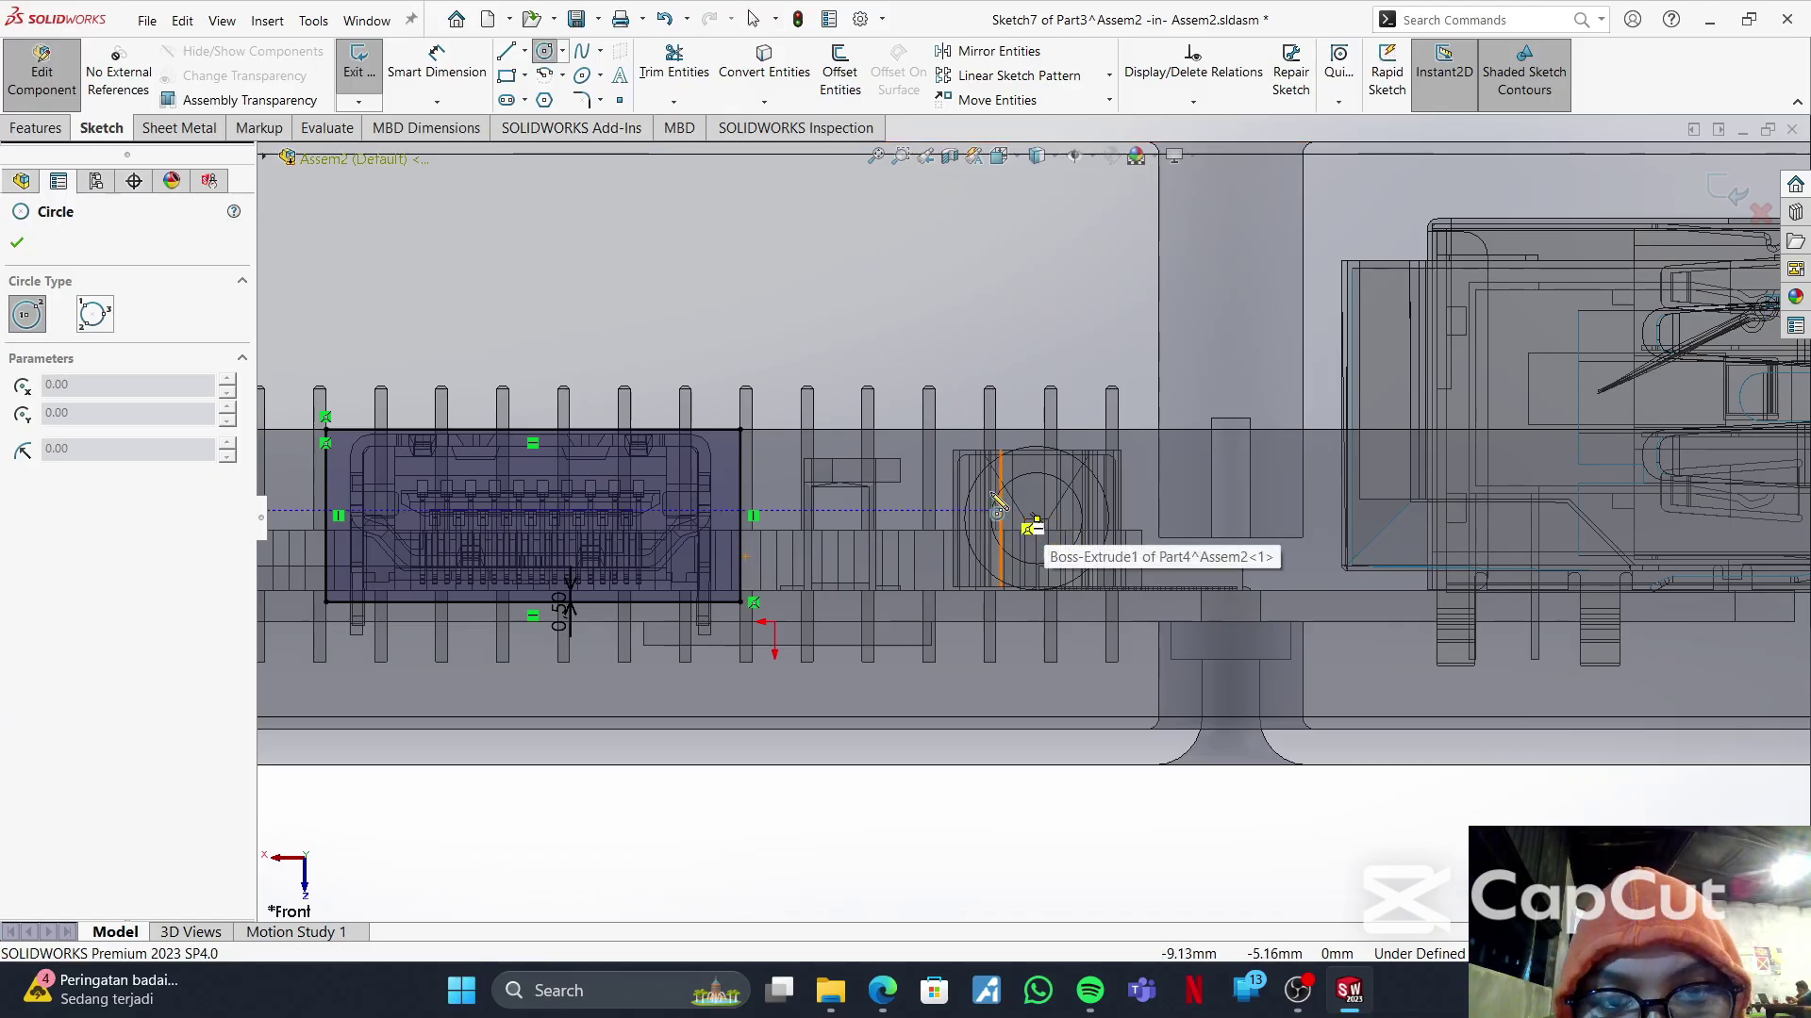
scroll(999, 514, "down", 5)
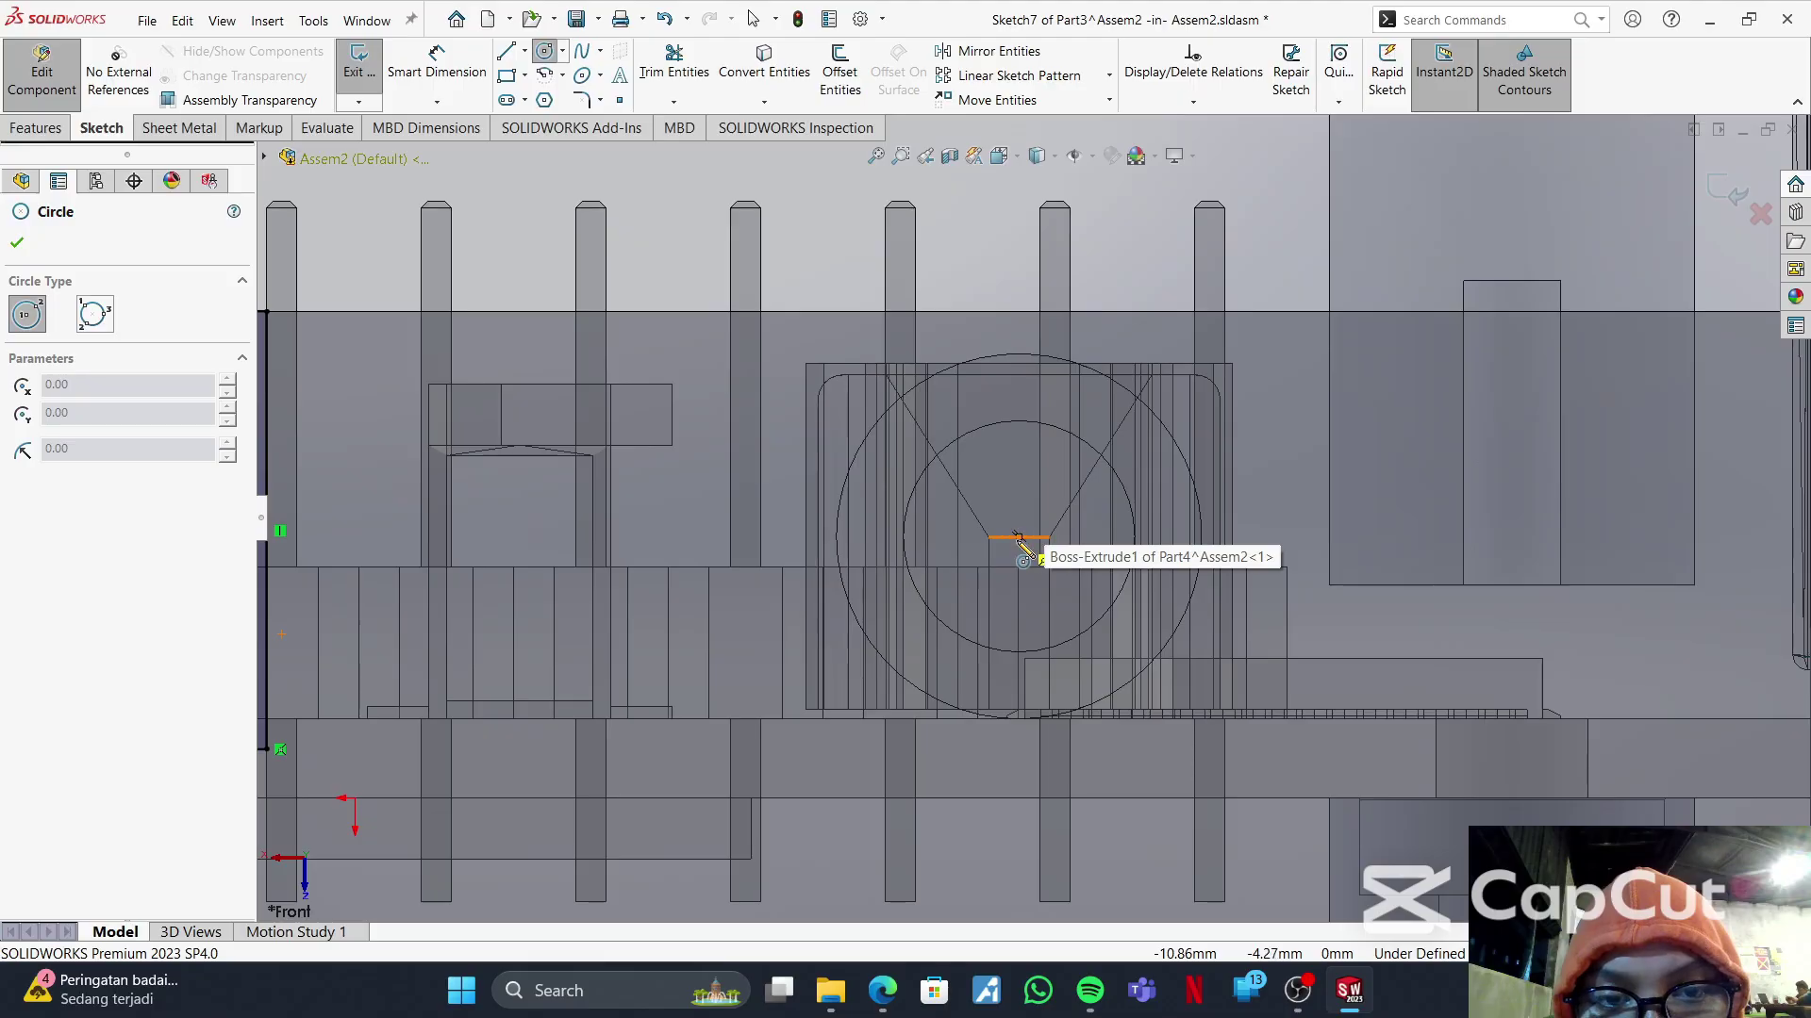
left_click(1019, 537)
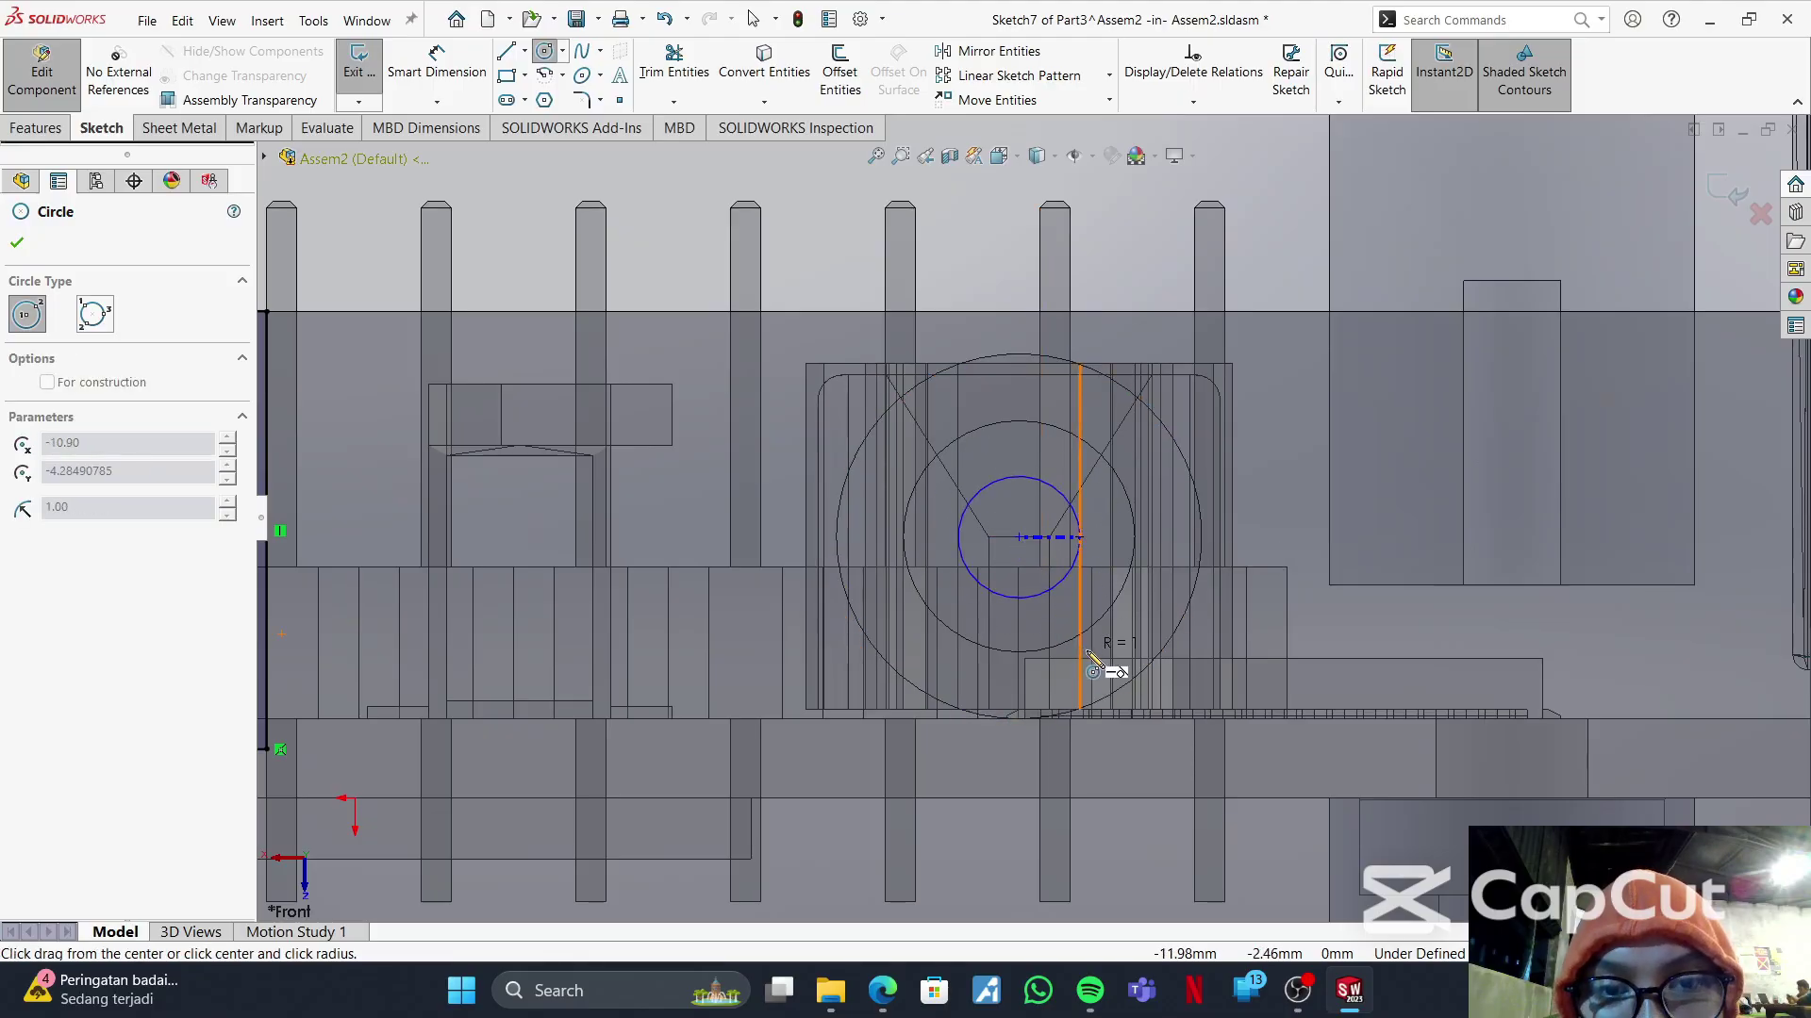
left_click(1170, 647)
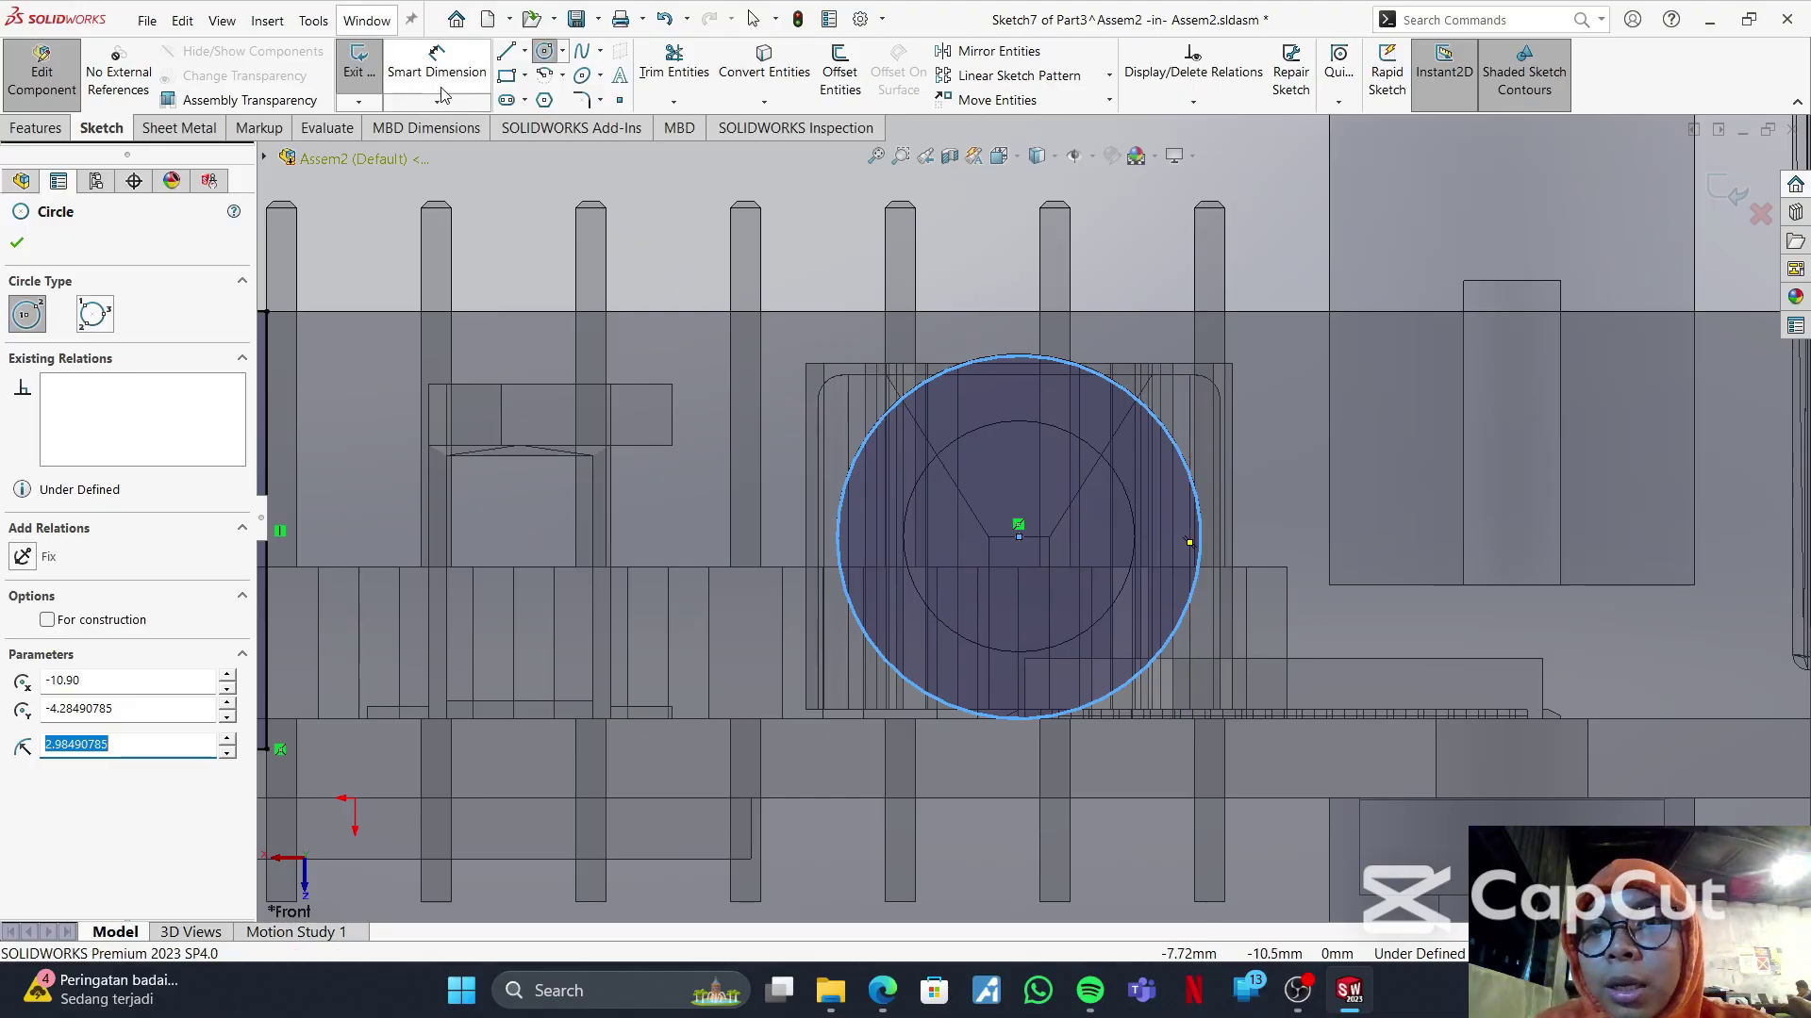
left_click(507, 75)
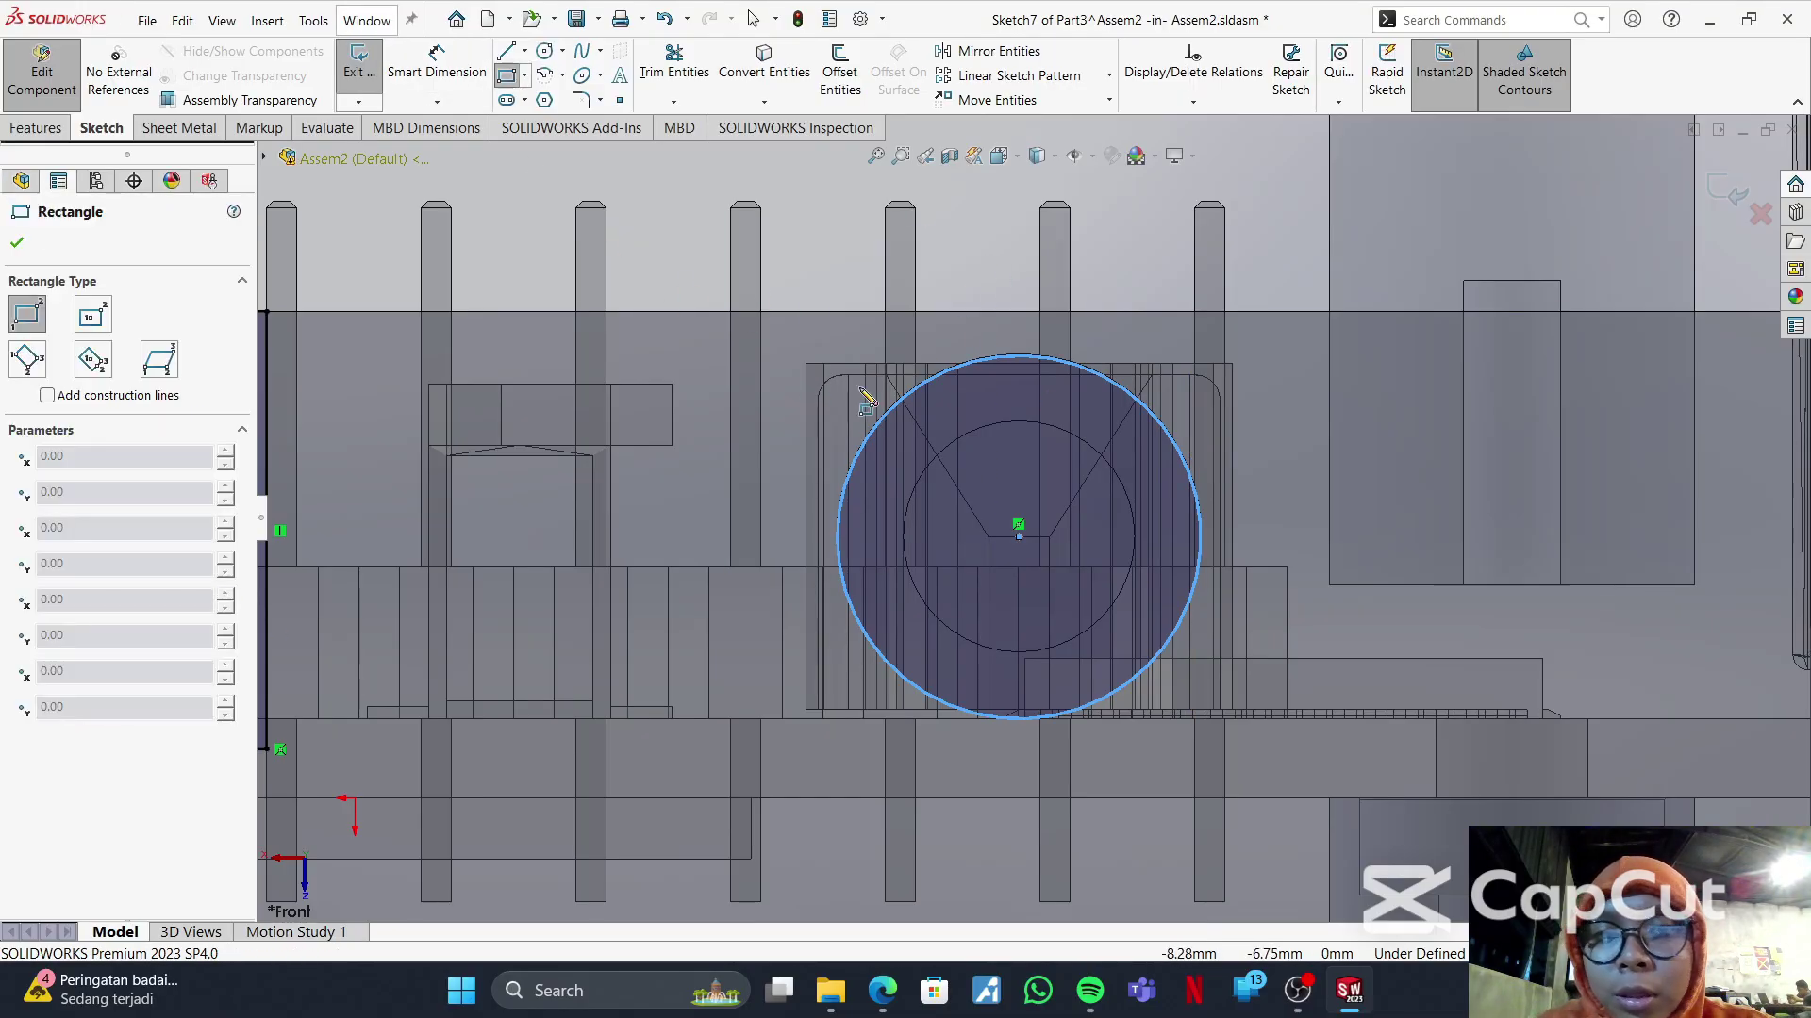
left_click(762, 312)
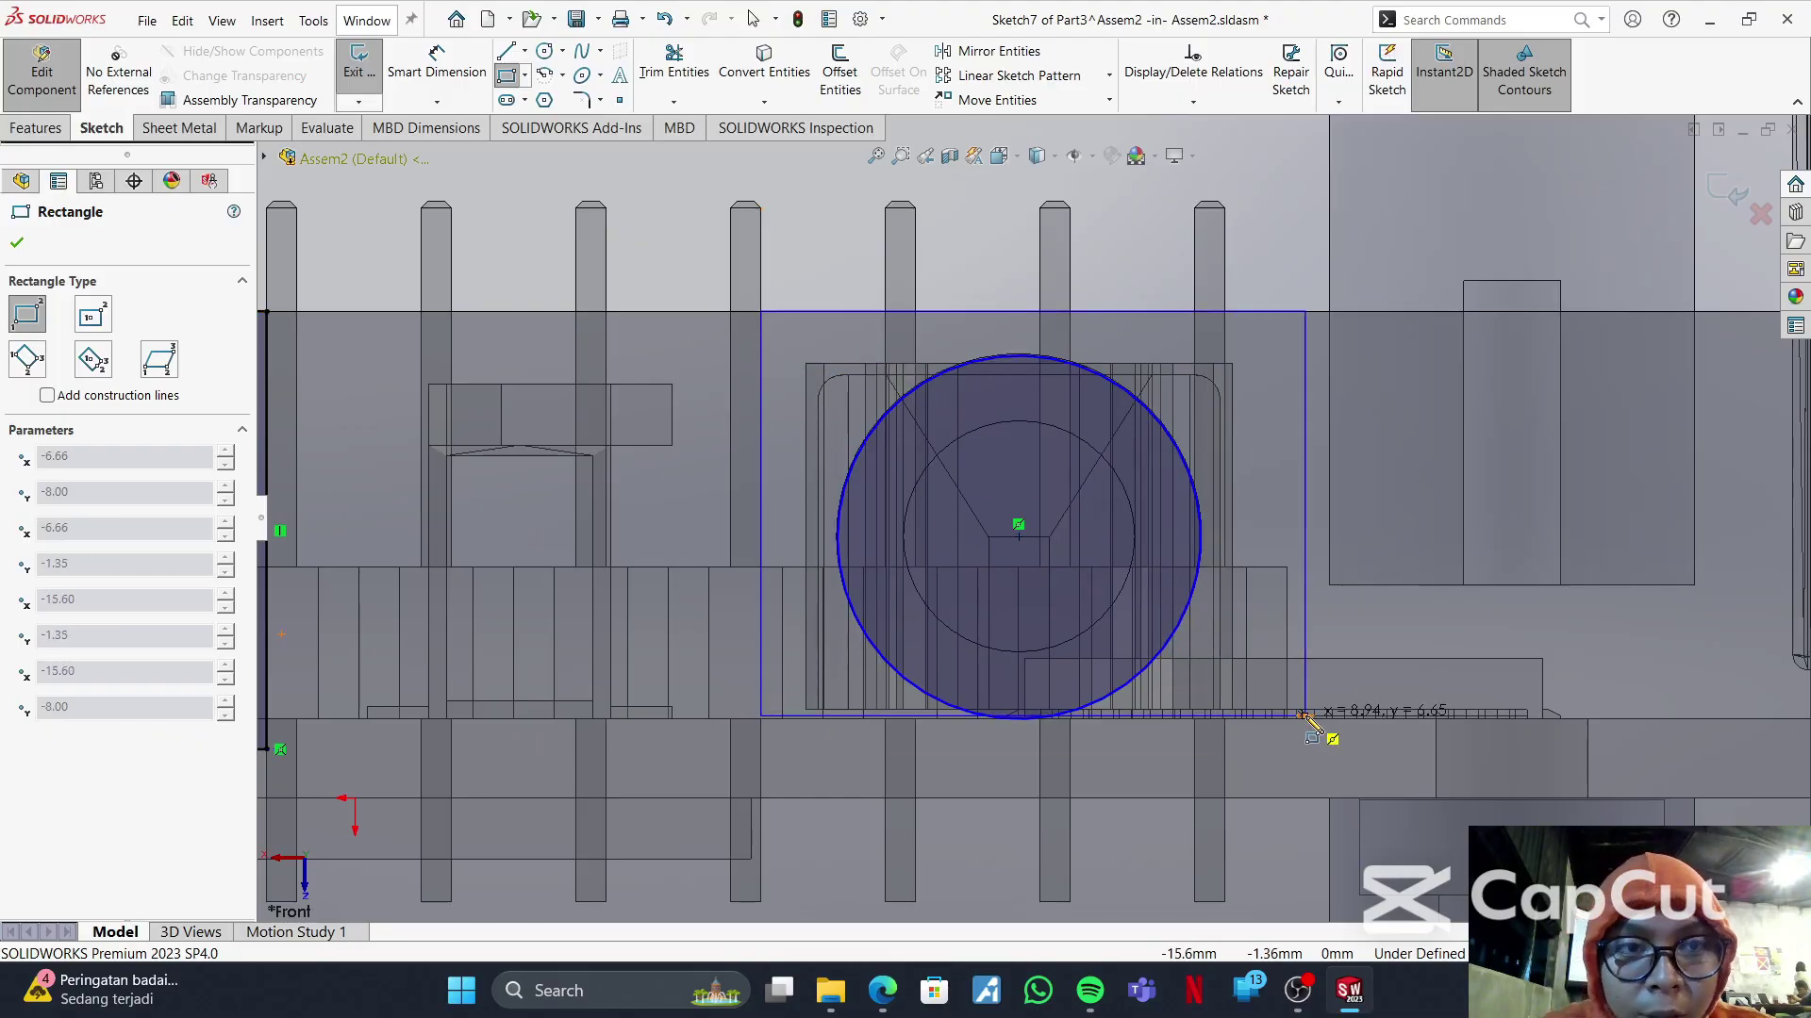
left_click(1318, 660)
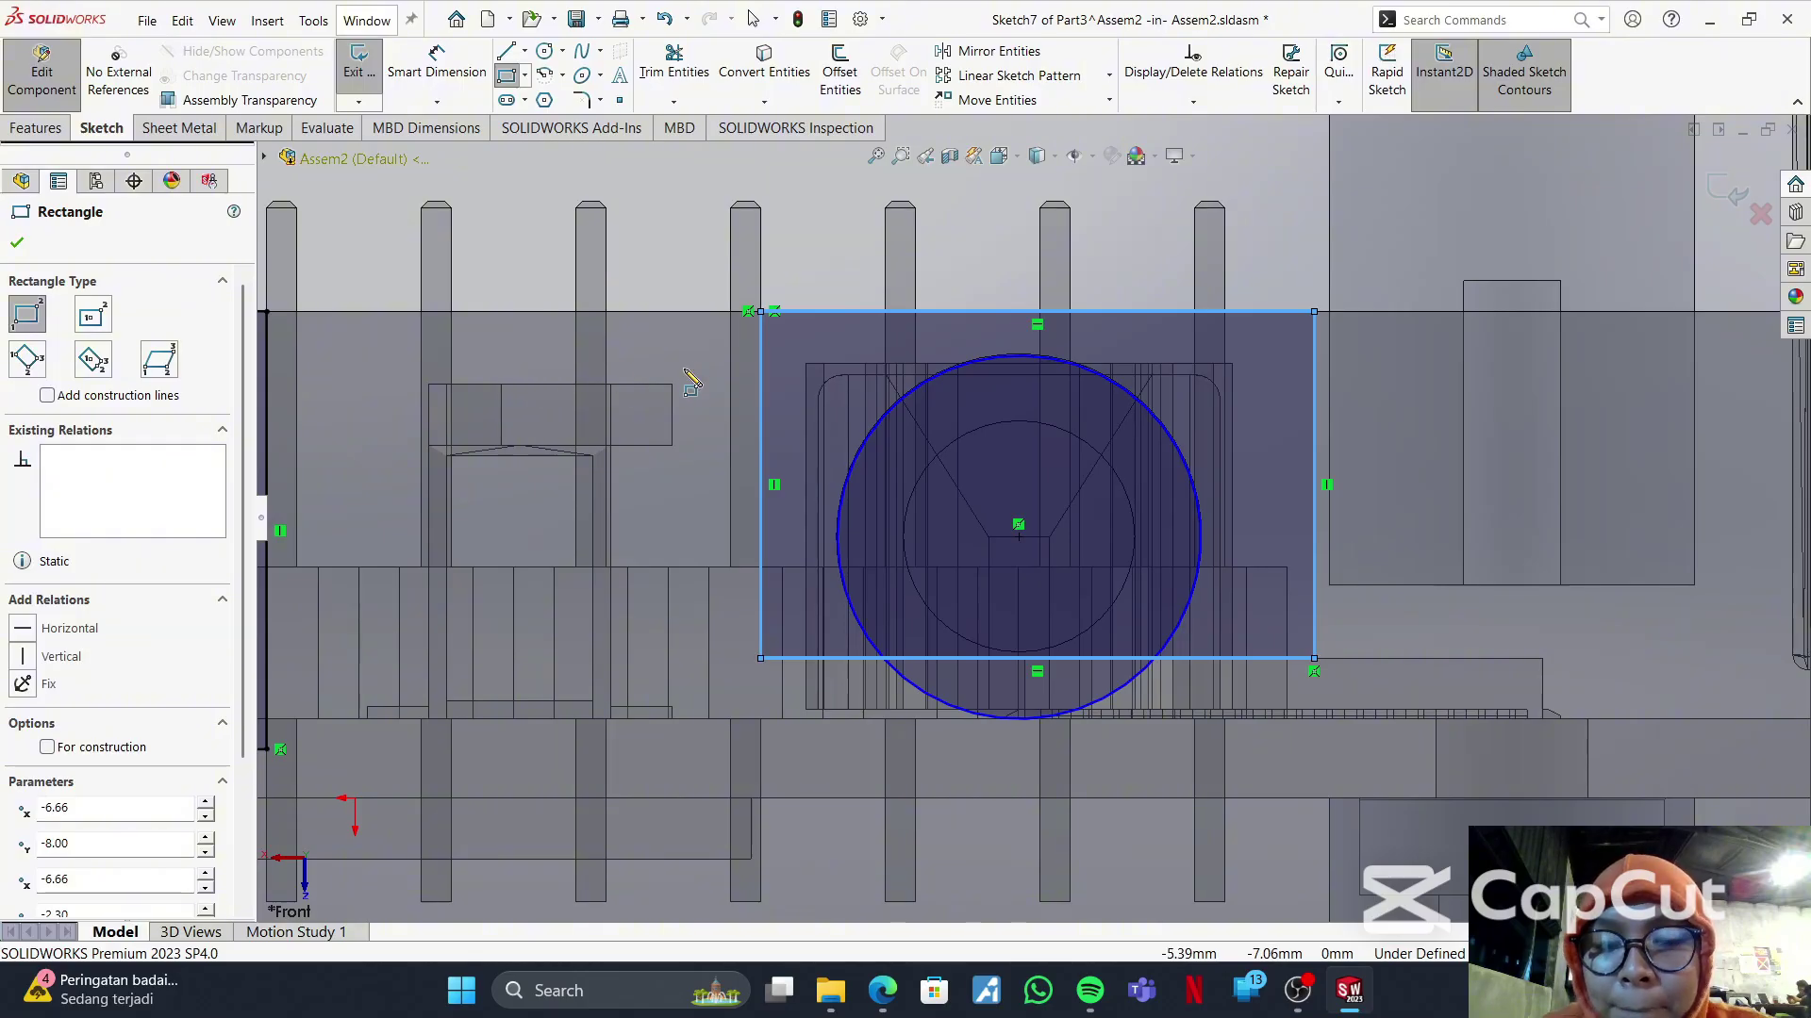
key("Delete")
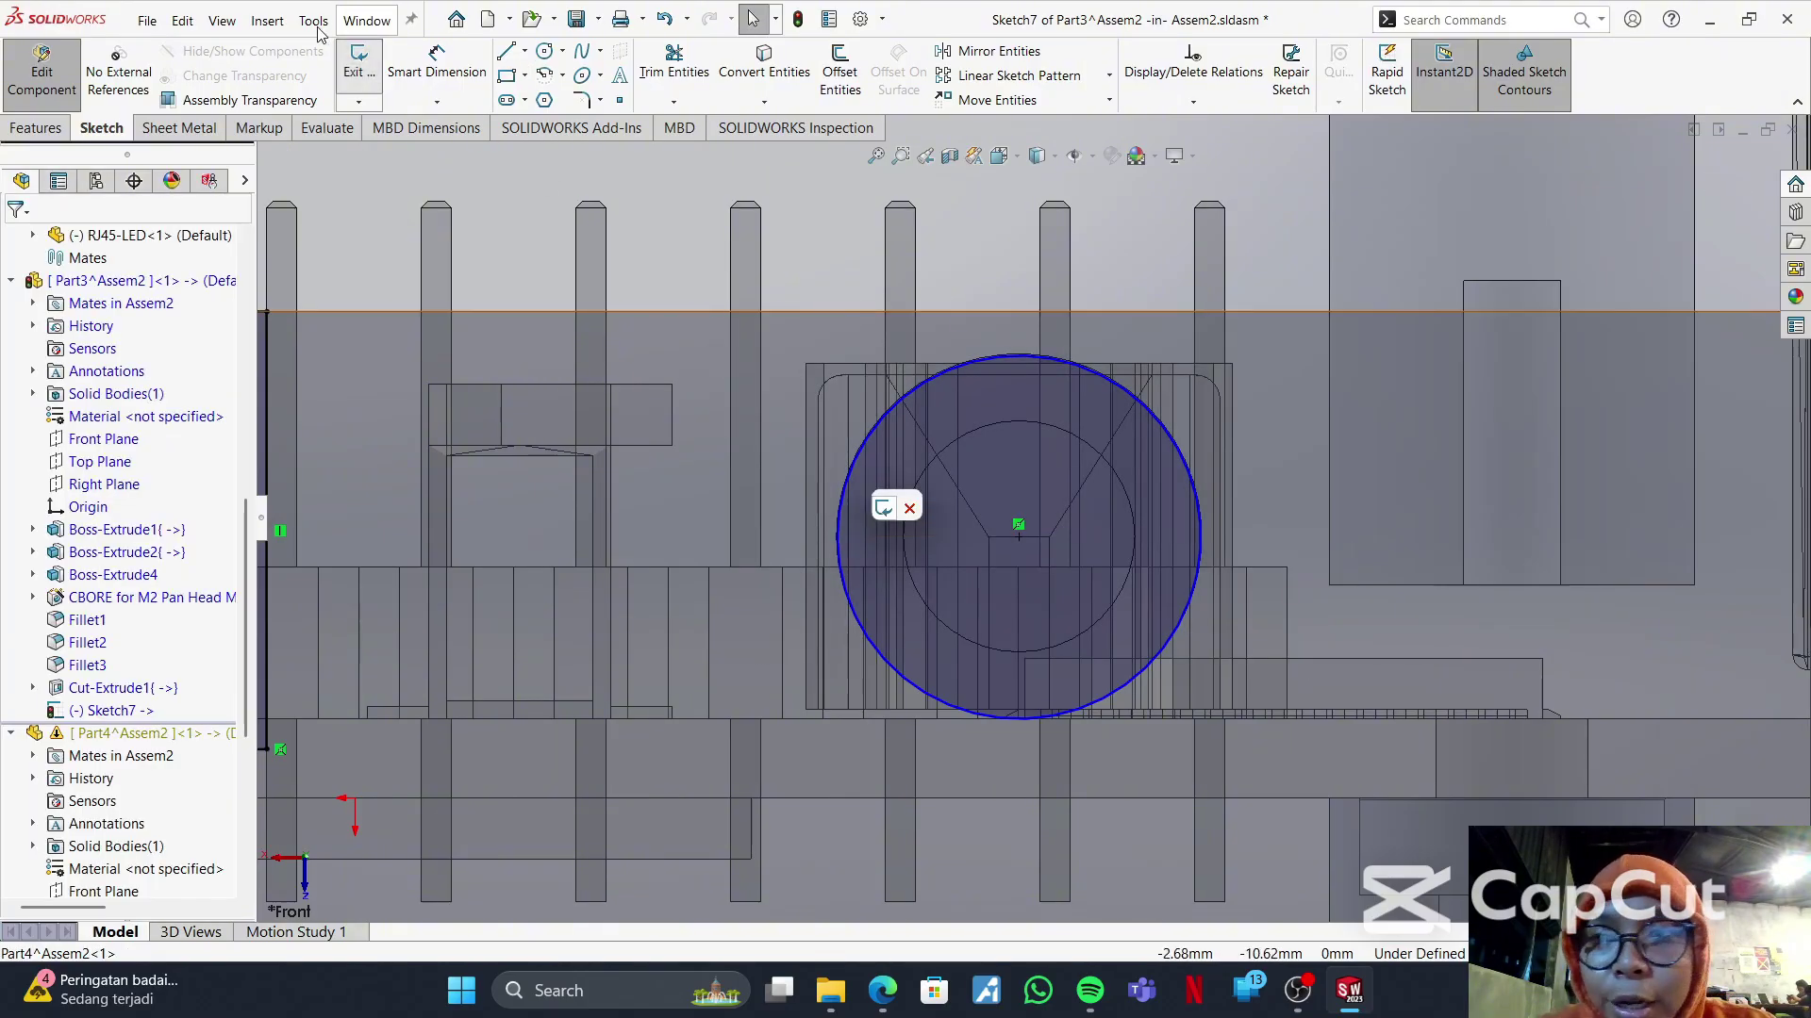
- Sketch a corner rectangle from the circle's left quadrant point to above and beyond its right side
left_click(506, 76)
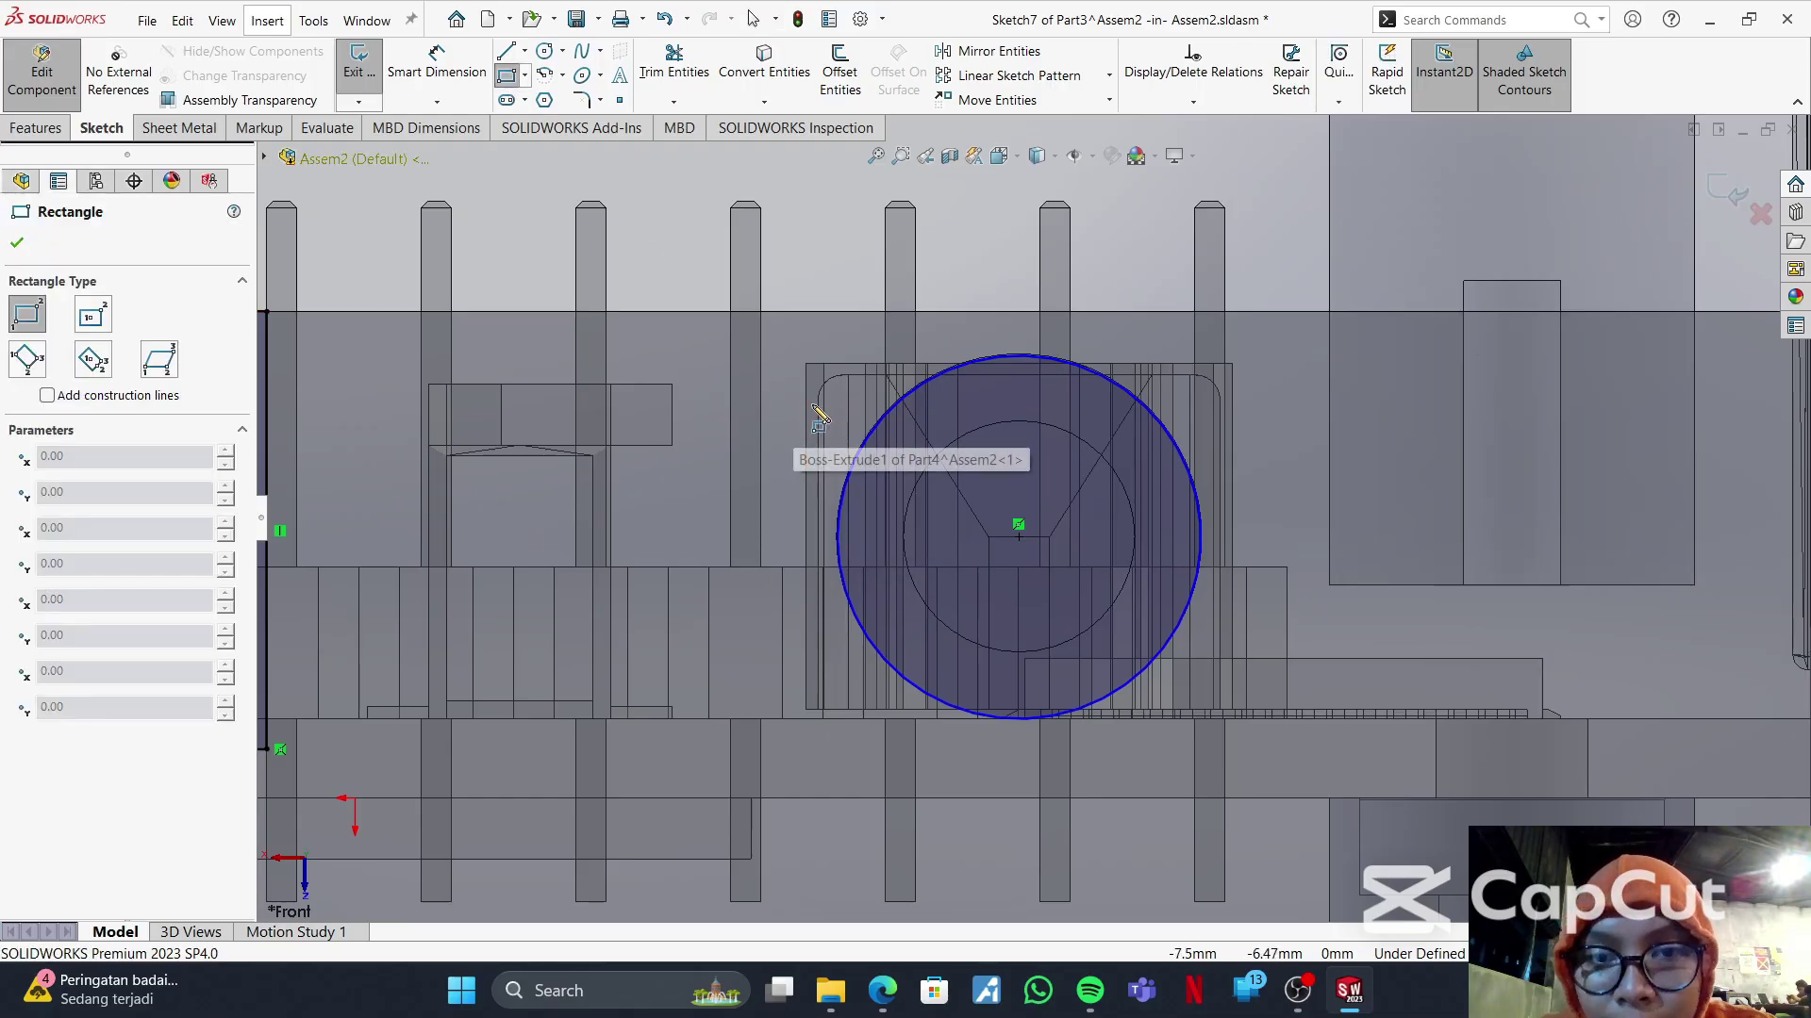
left_click(838, 537)
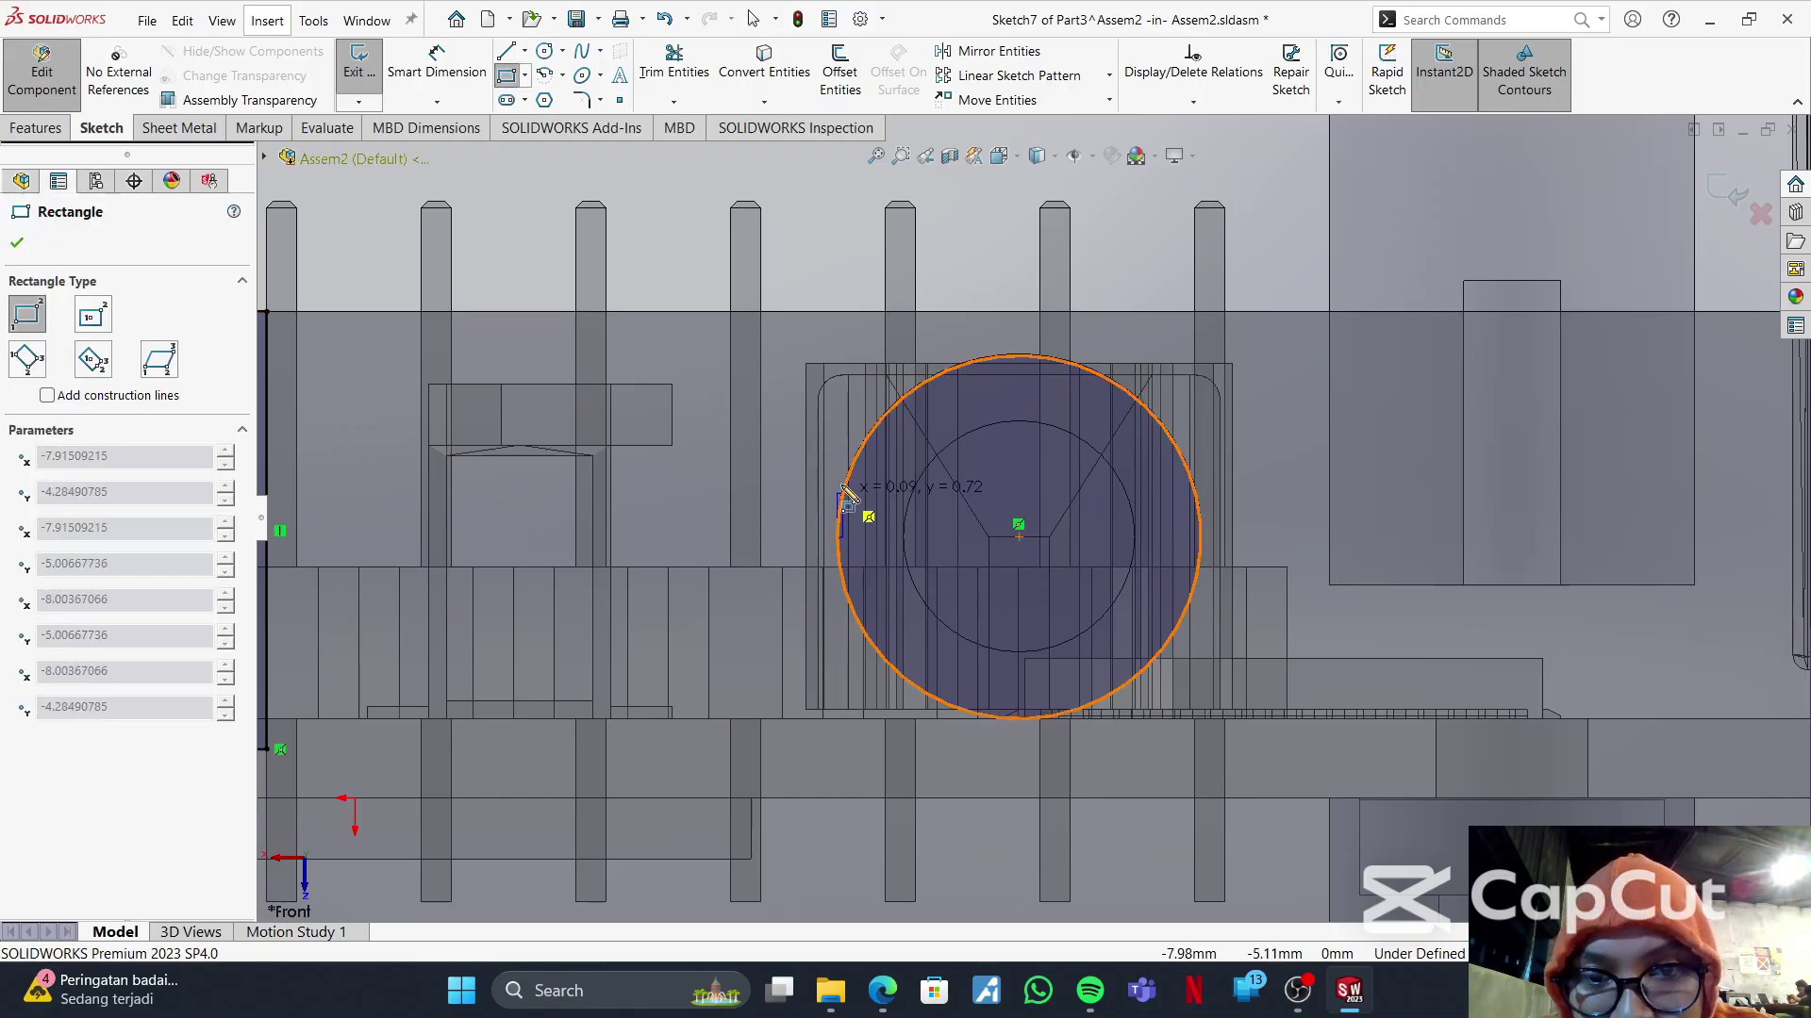
left_click(1302, 296)
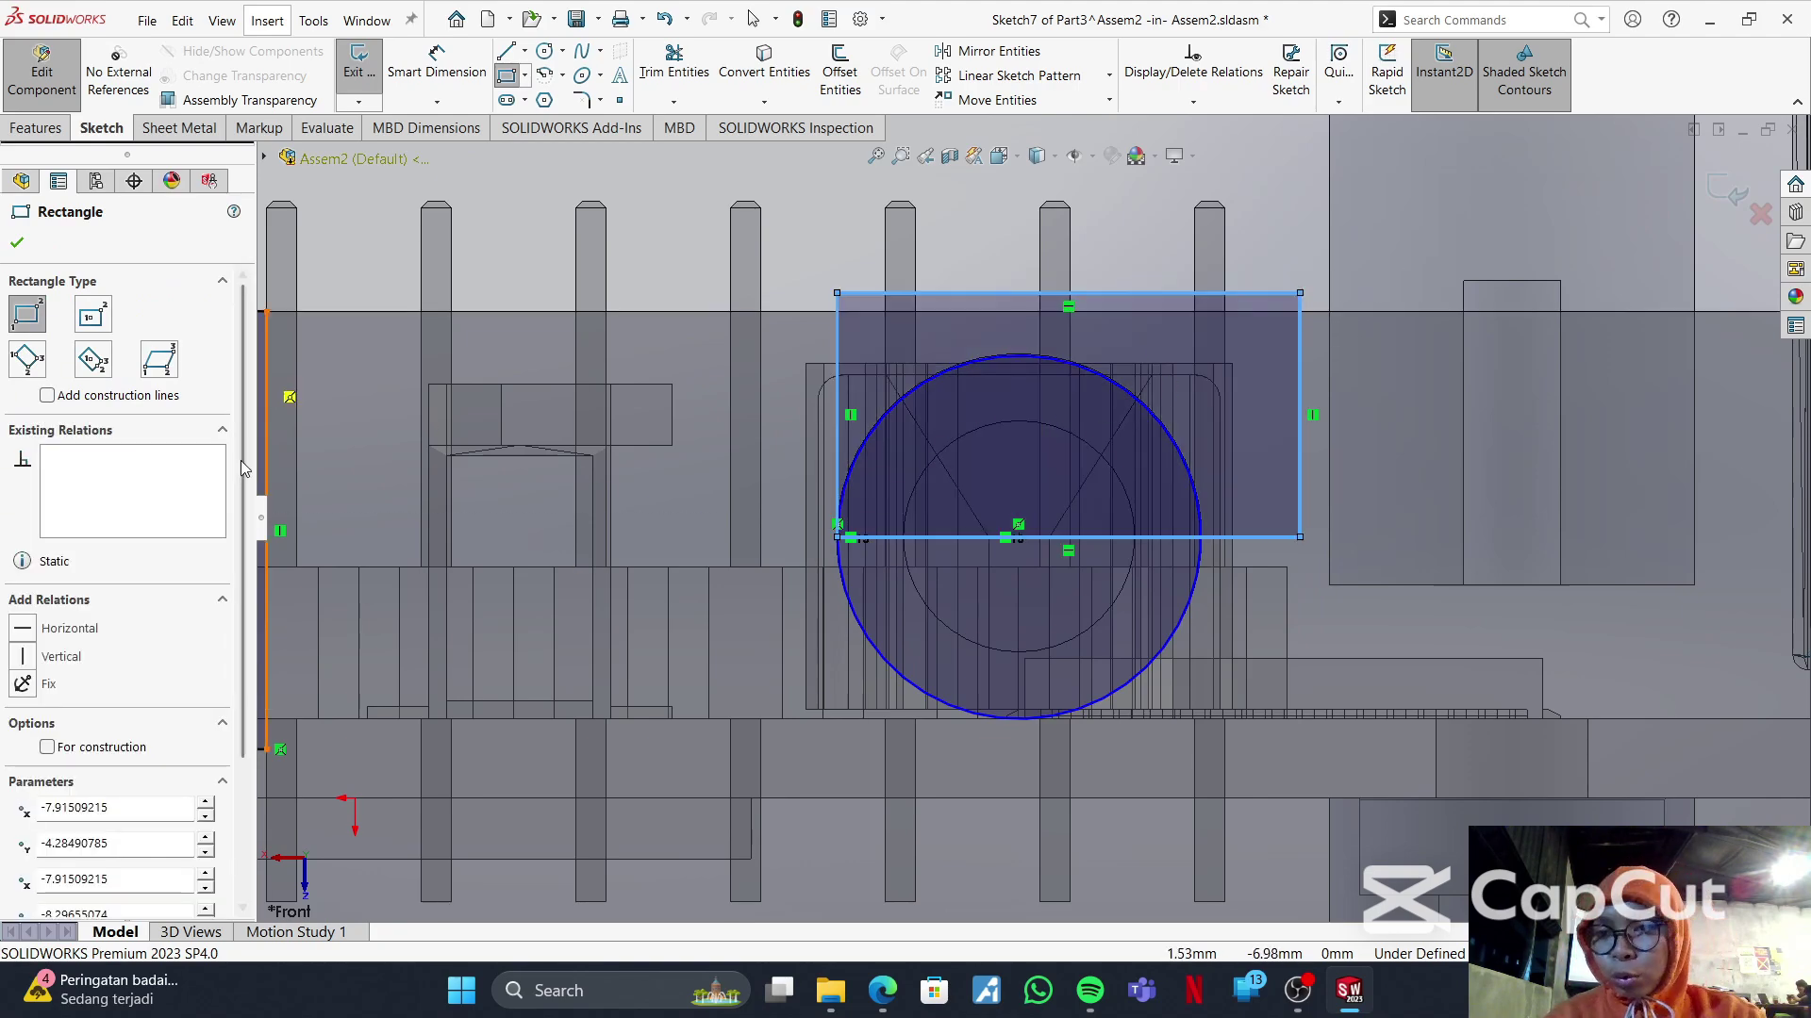
left_click(19, 244)
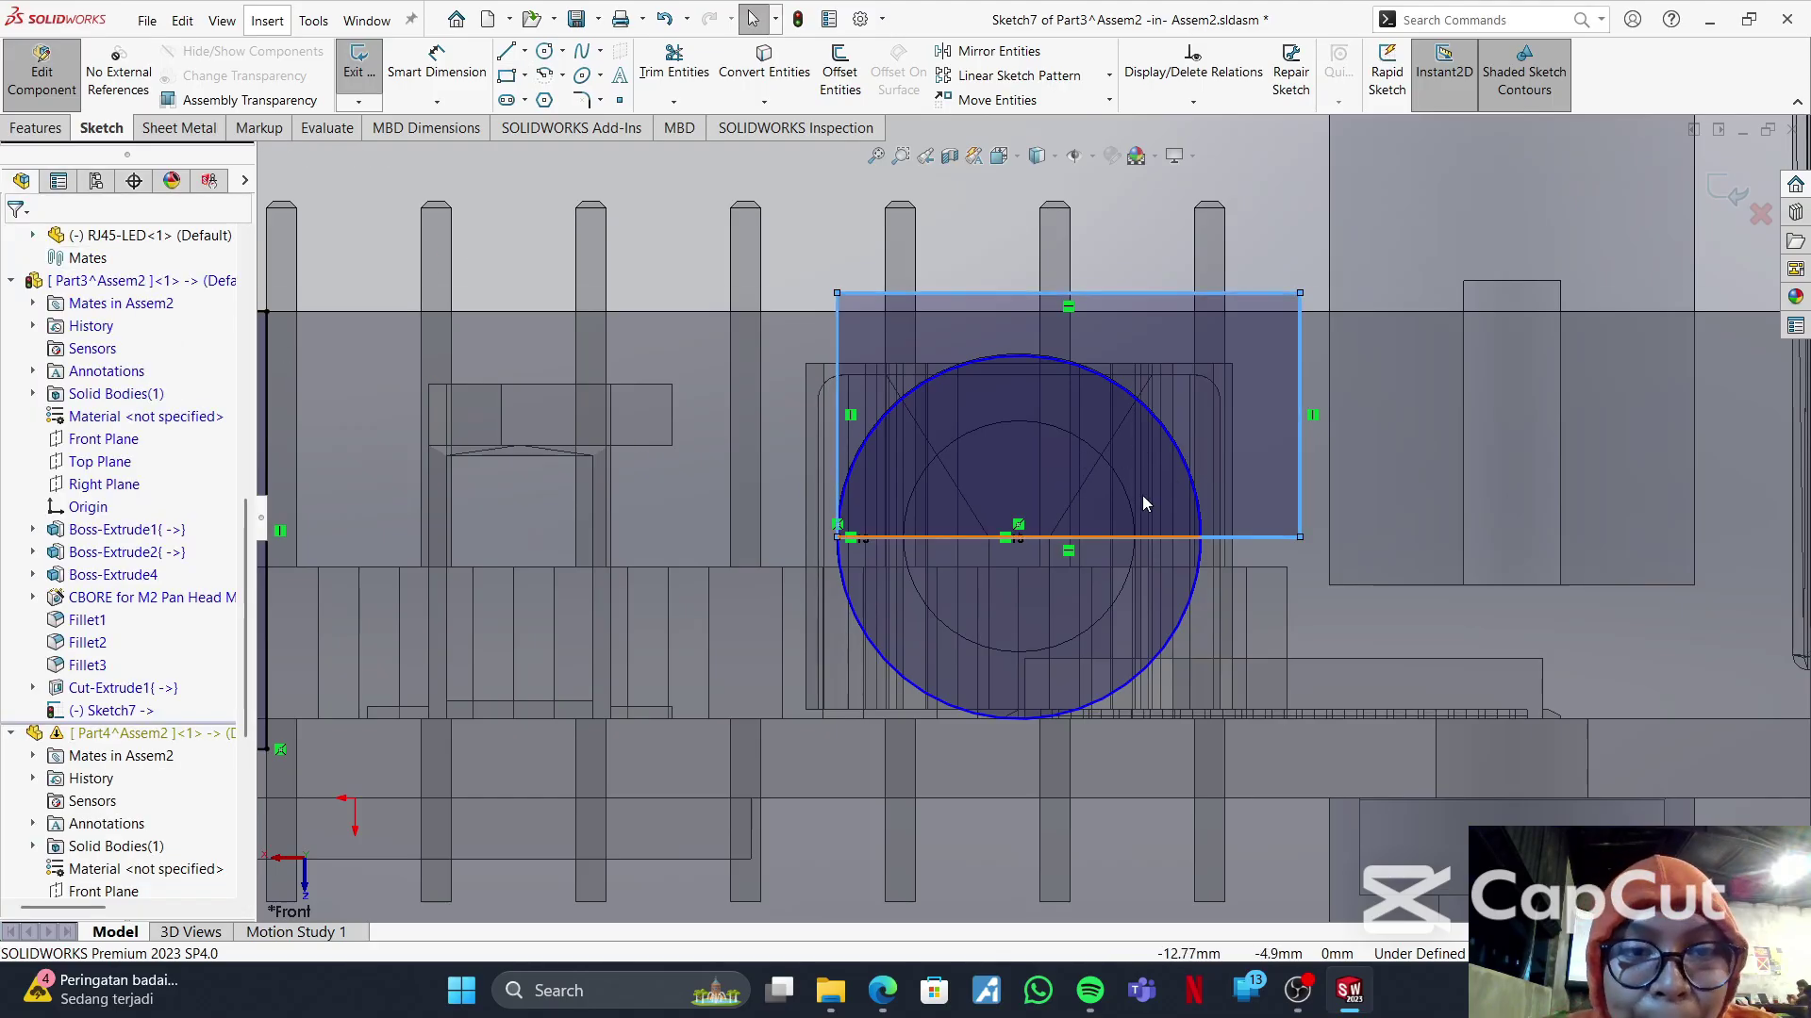
- Try a tangent relation between the undimensioned circle and the rectangle's right side, and undo it along with the rectangle
left_click(1196, 489)
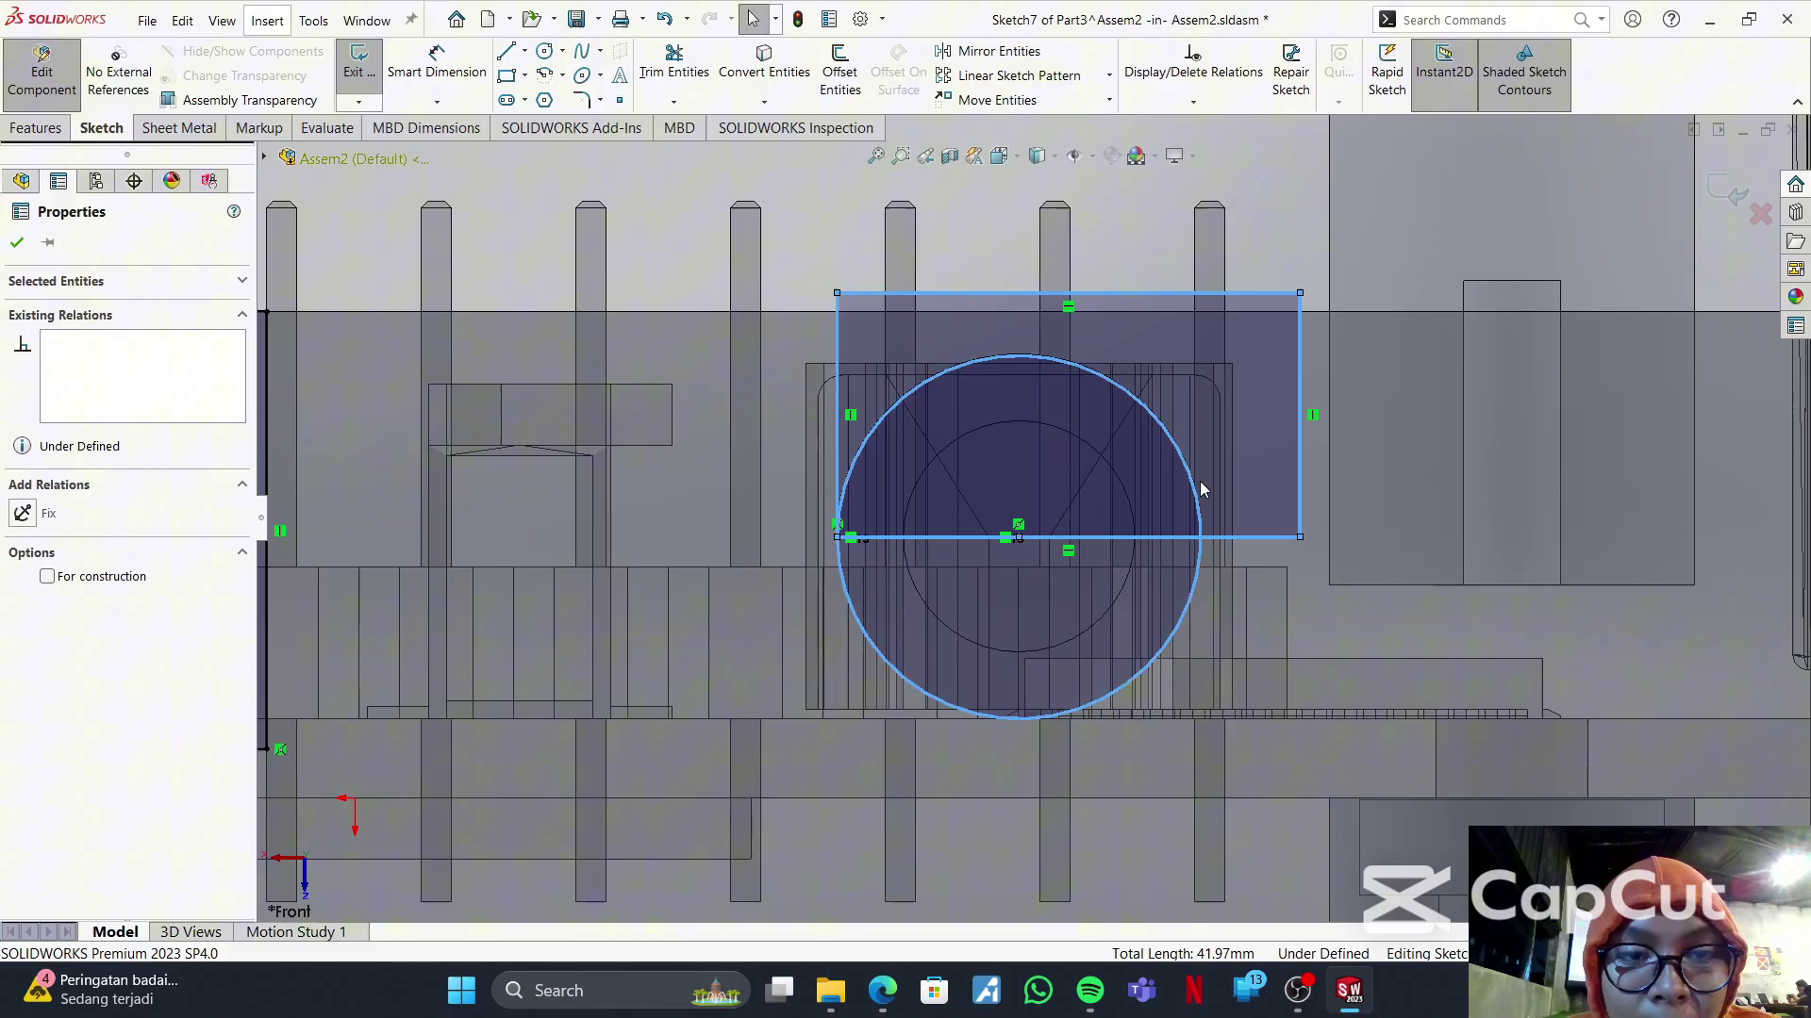
left_click(1298, 467, "ctrl")
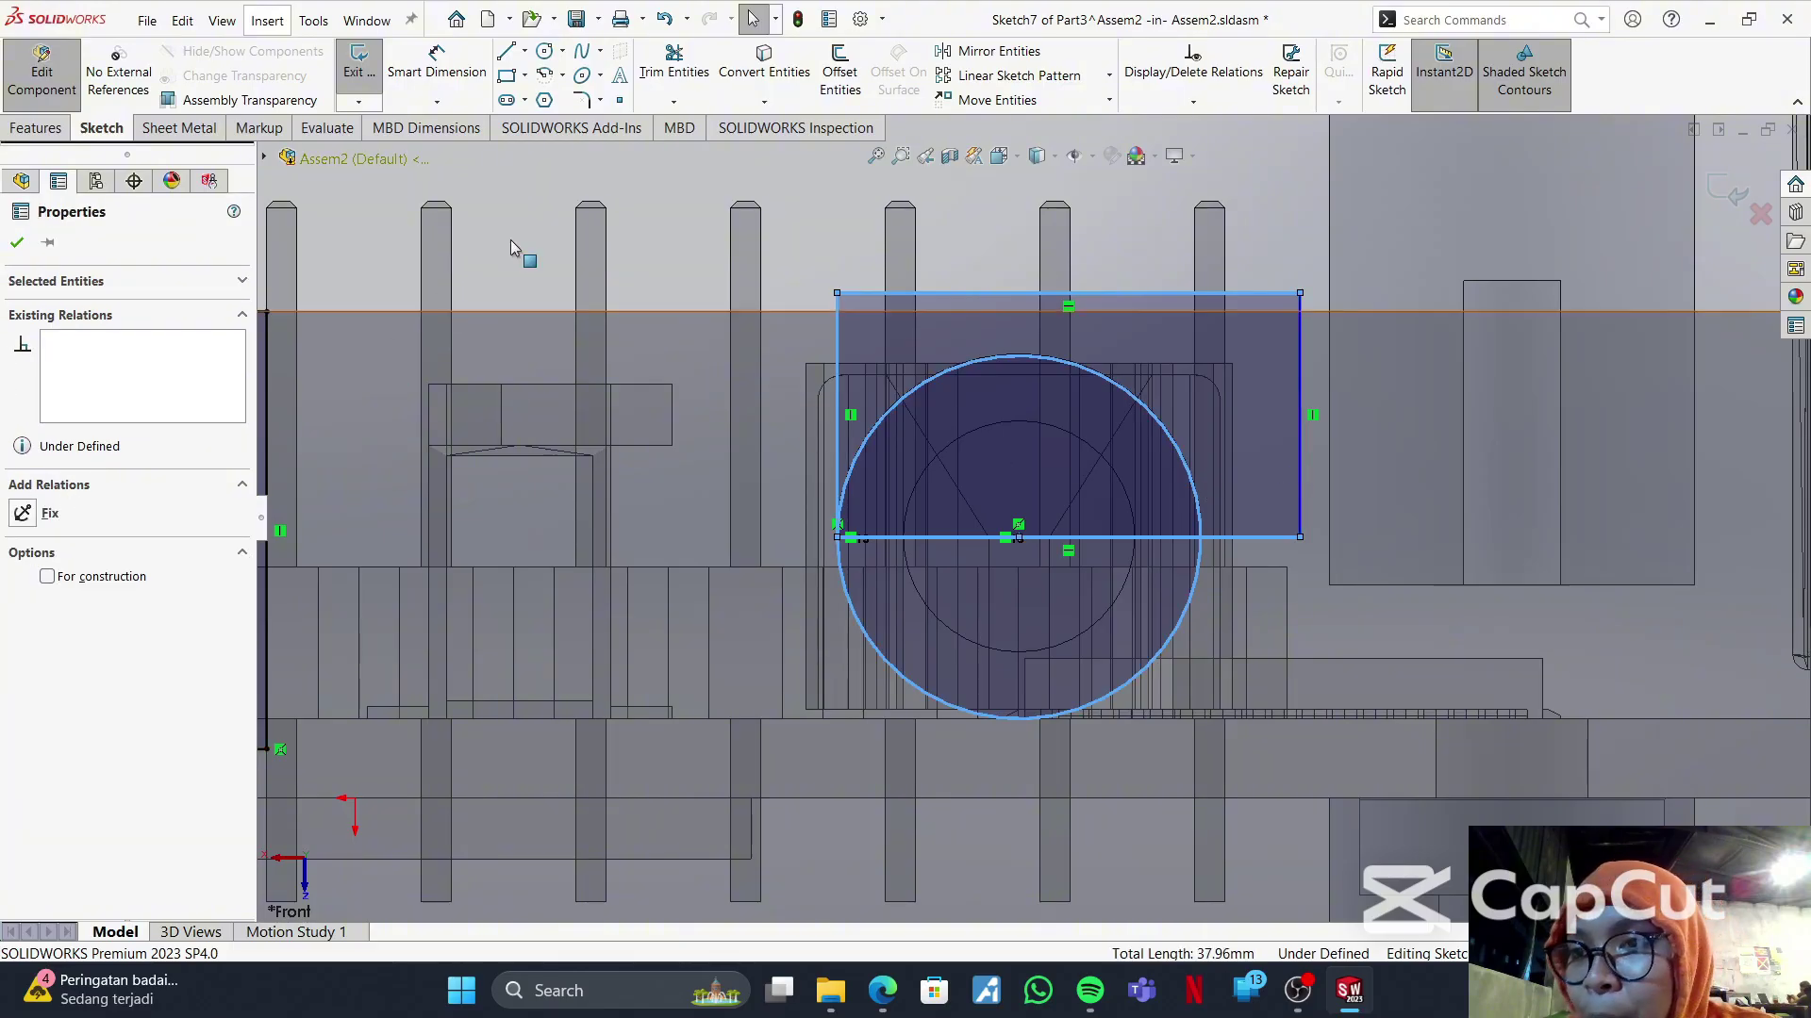
left_click(671, 196)
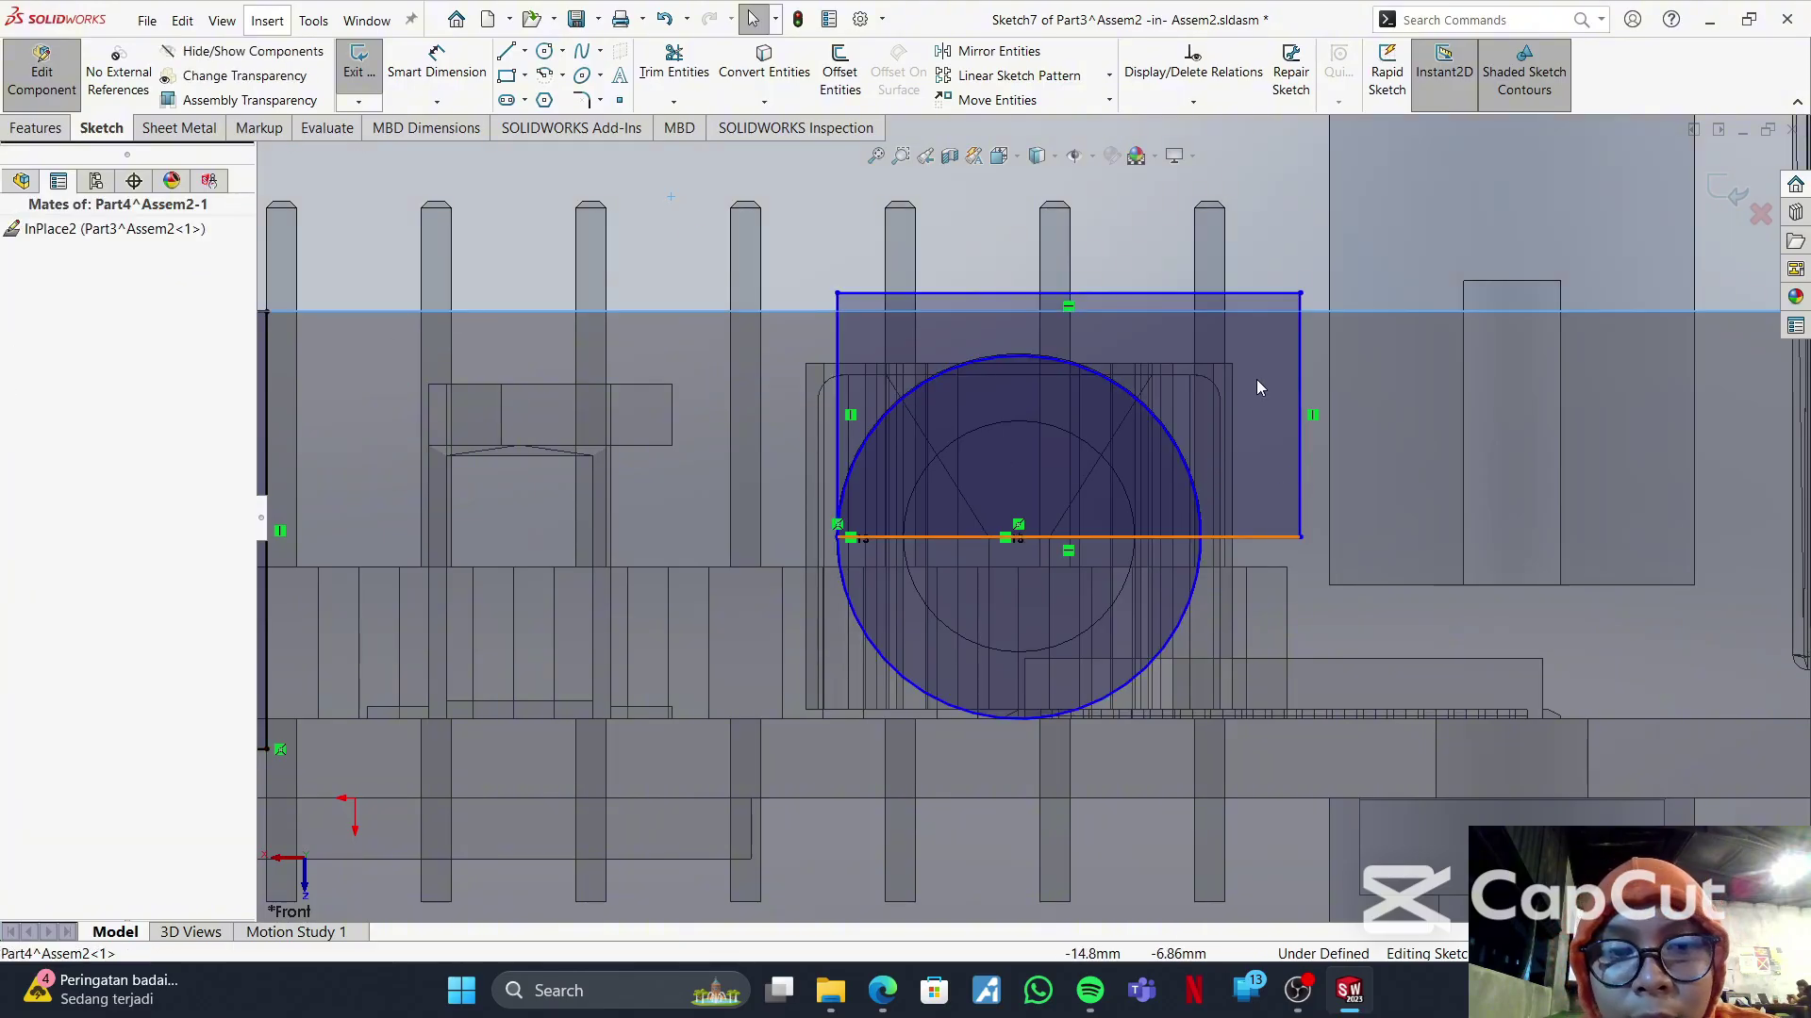
left_click(1197, 500)
left_click(1300, 470, "ctrl")
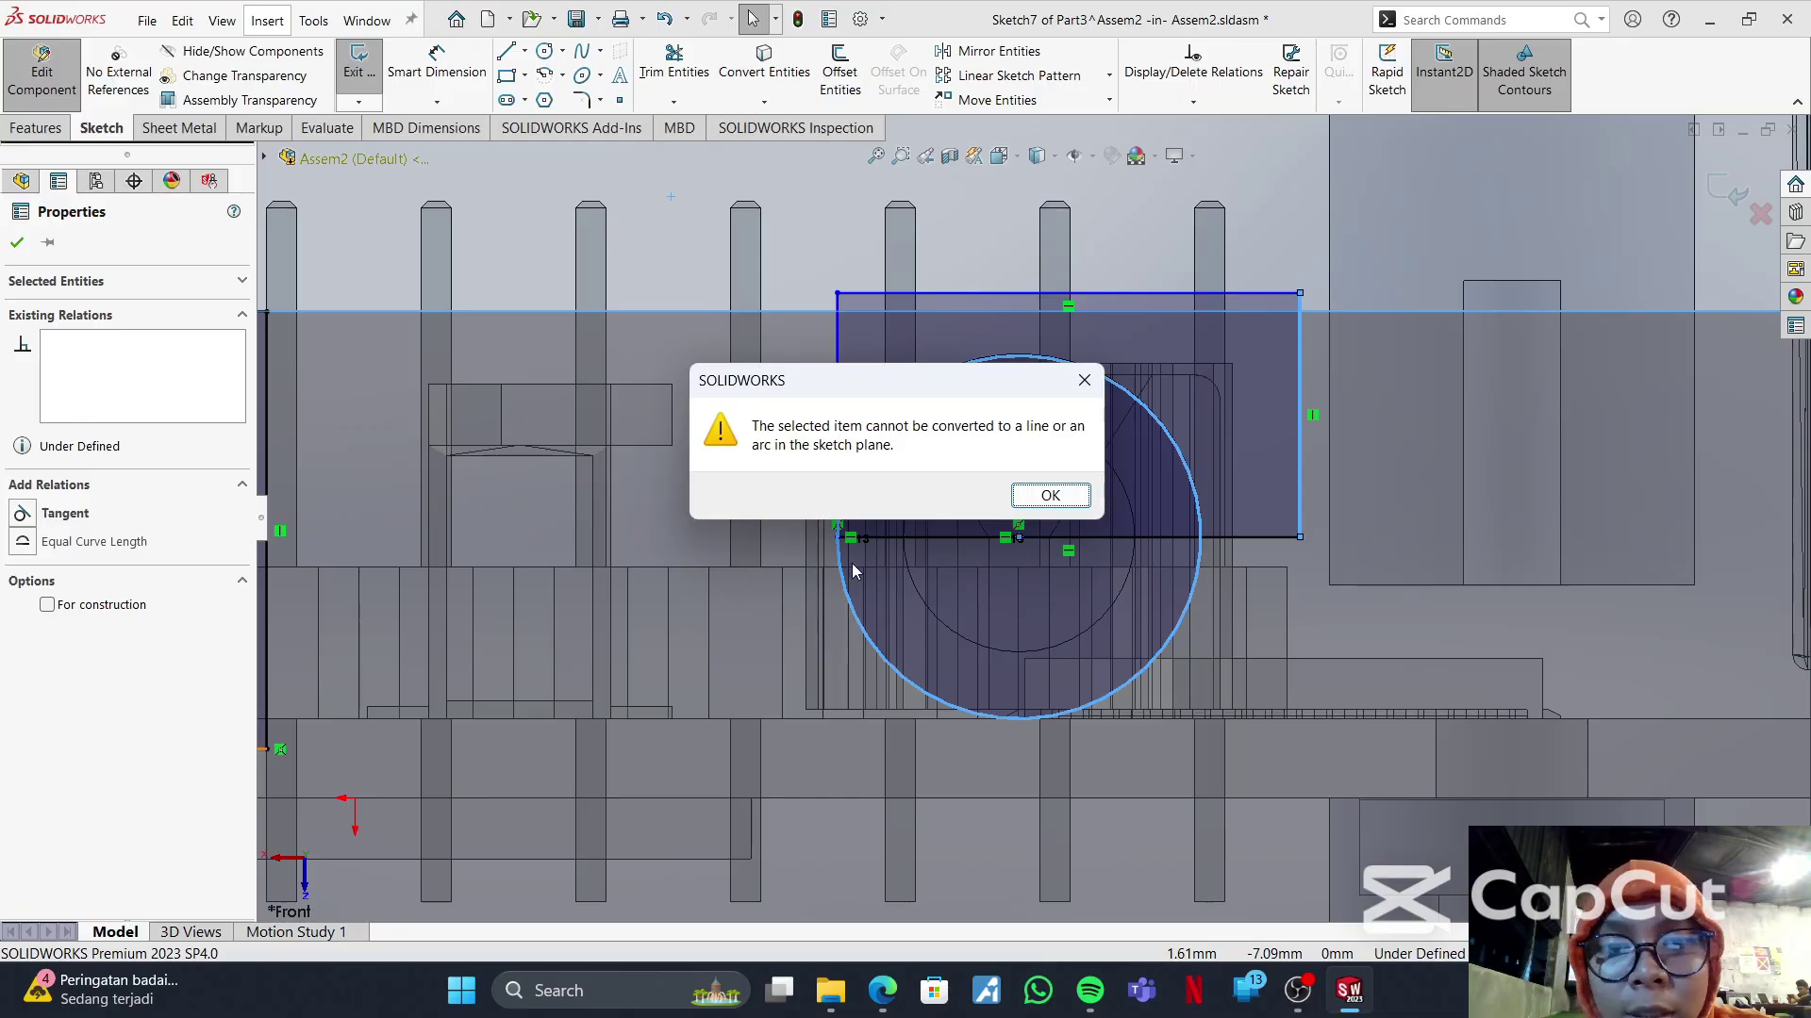
left_click(1042, 499)
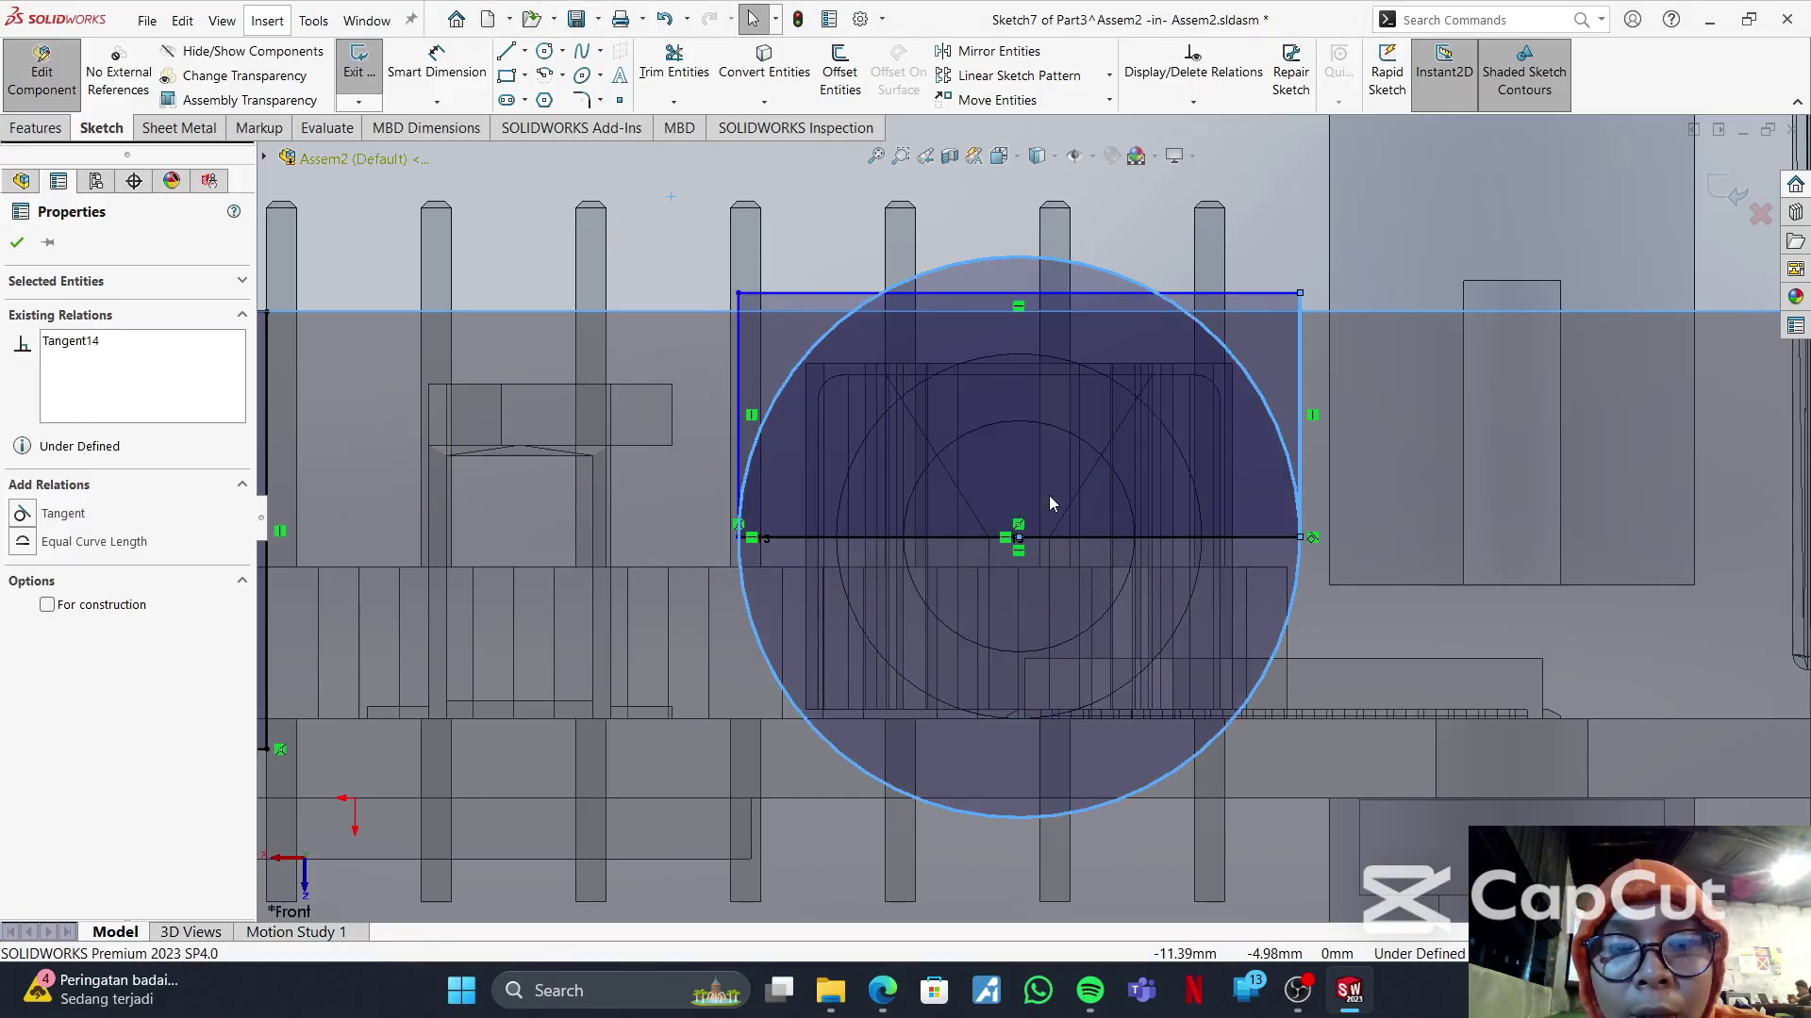
key("ctrl+z")
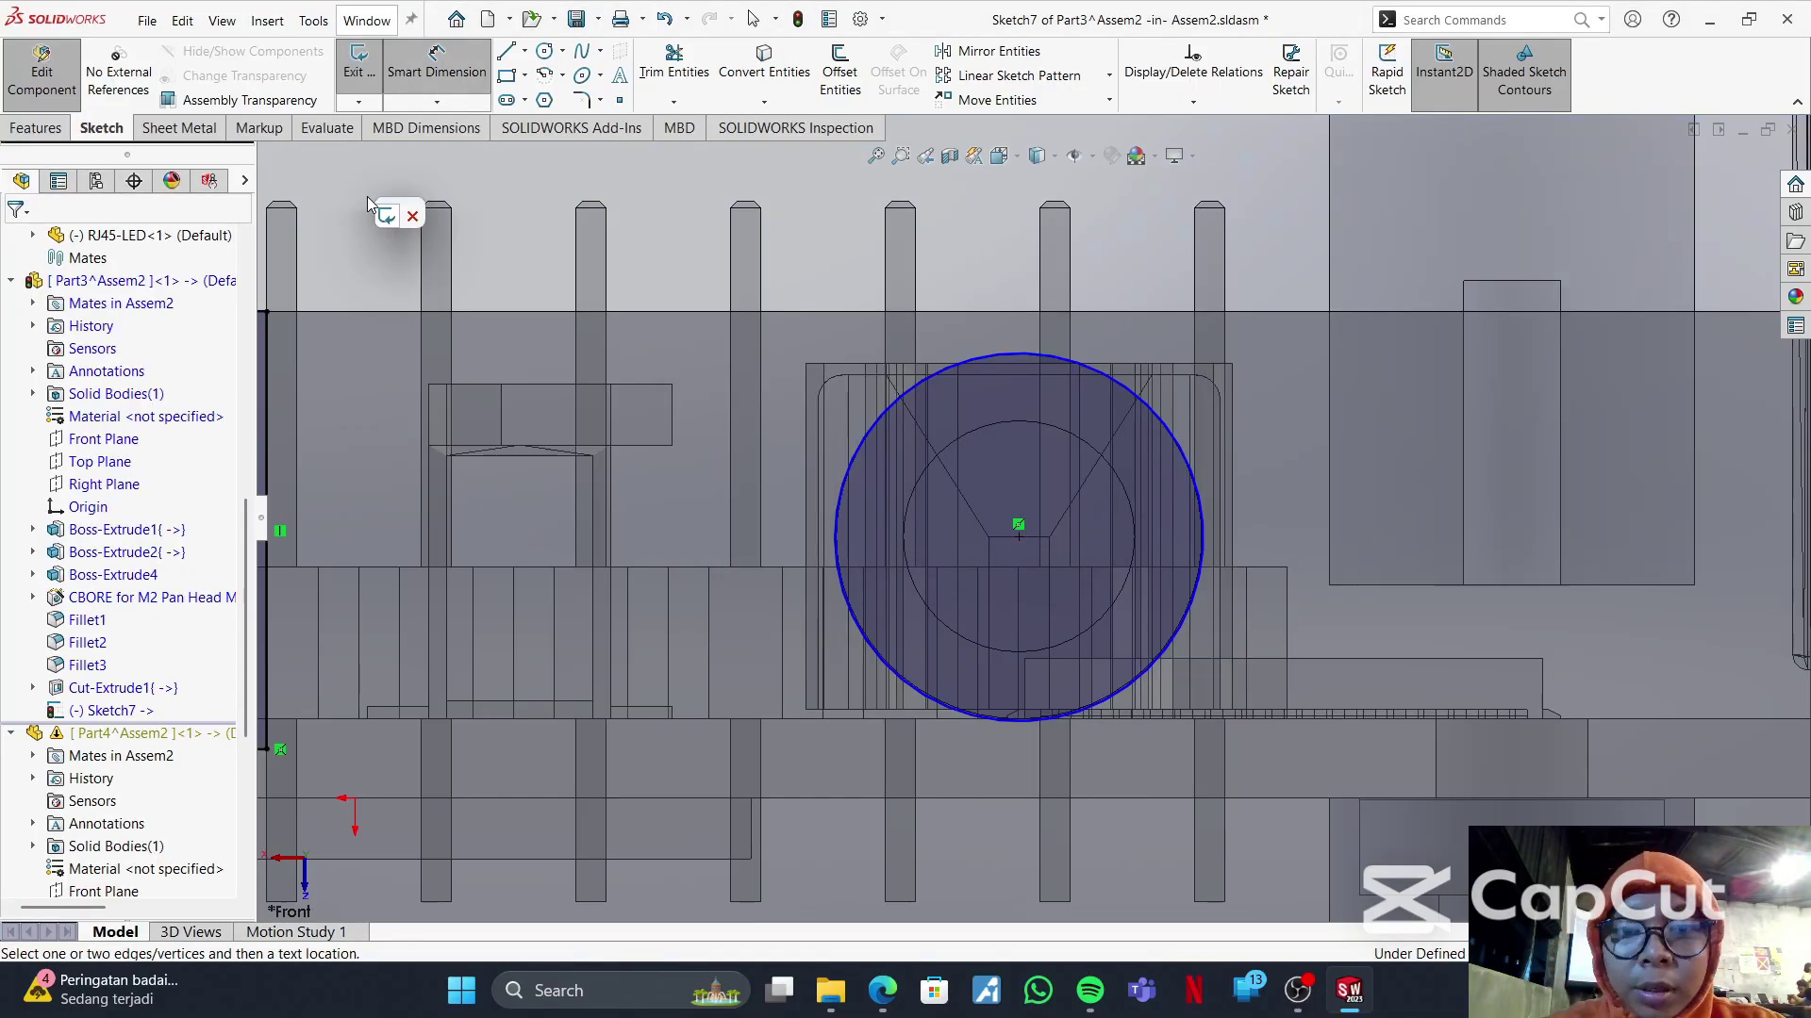
- Dimension the circle's diameter, accepting the size as drawn
left_click(1195, 479)
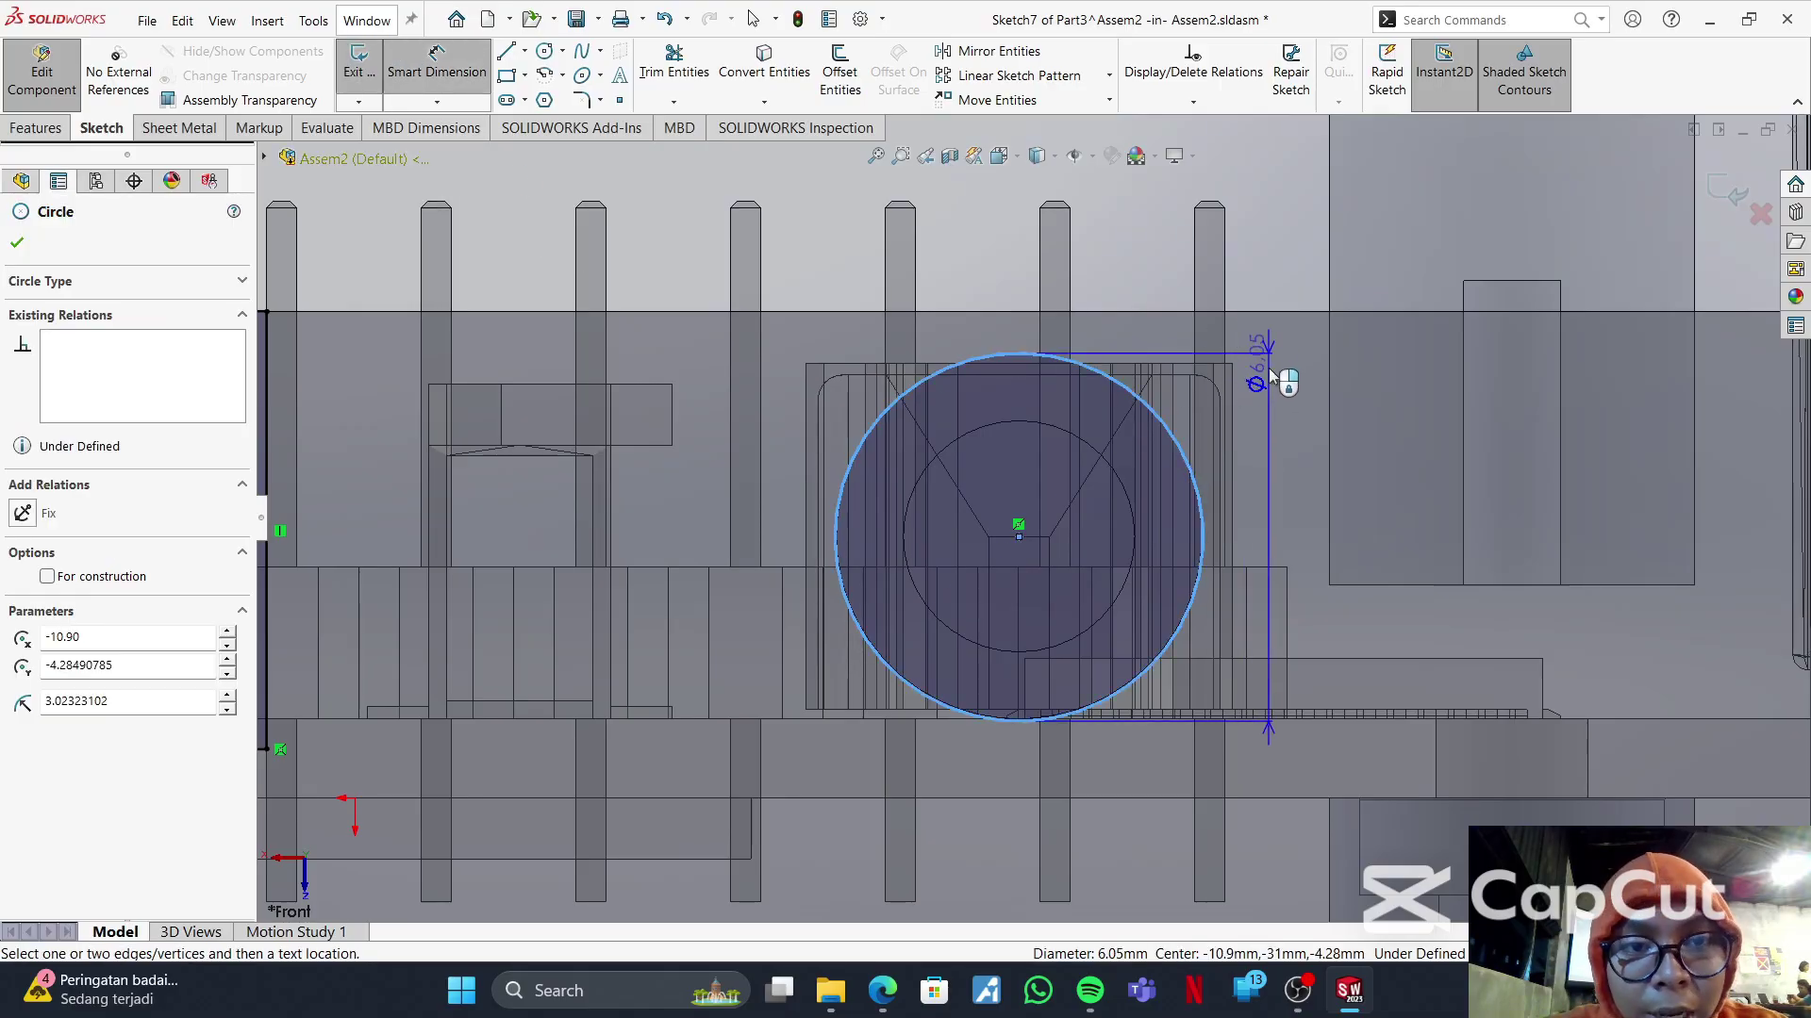
left_click(1266, 343)
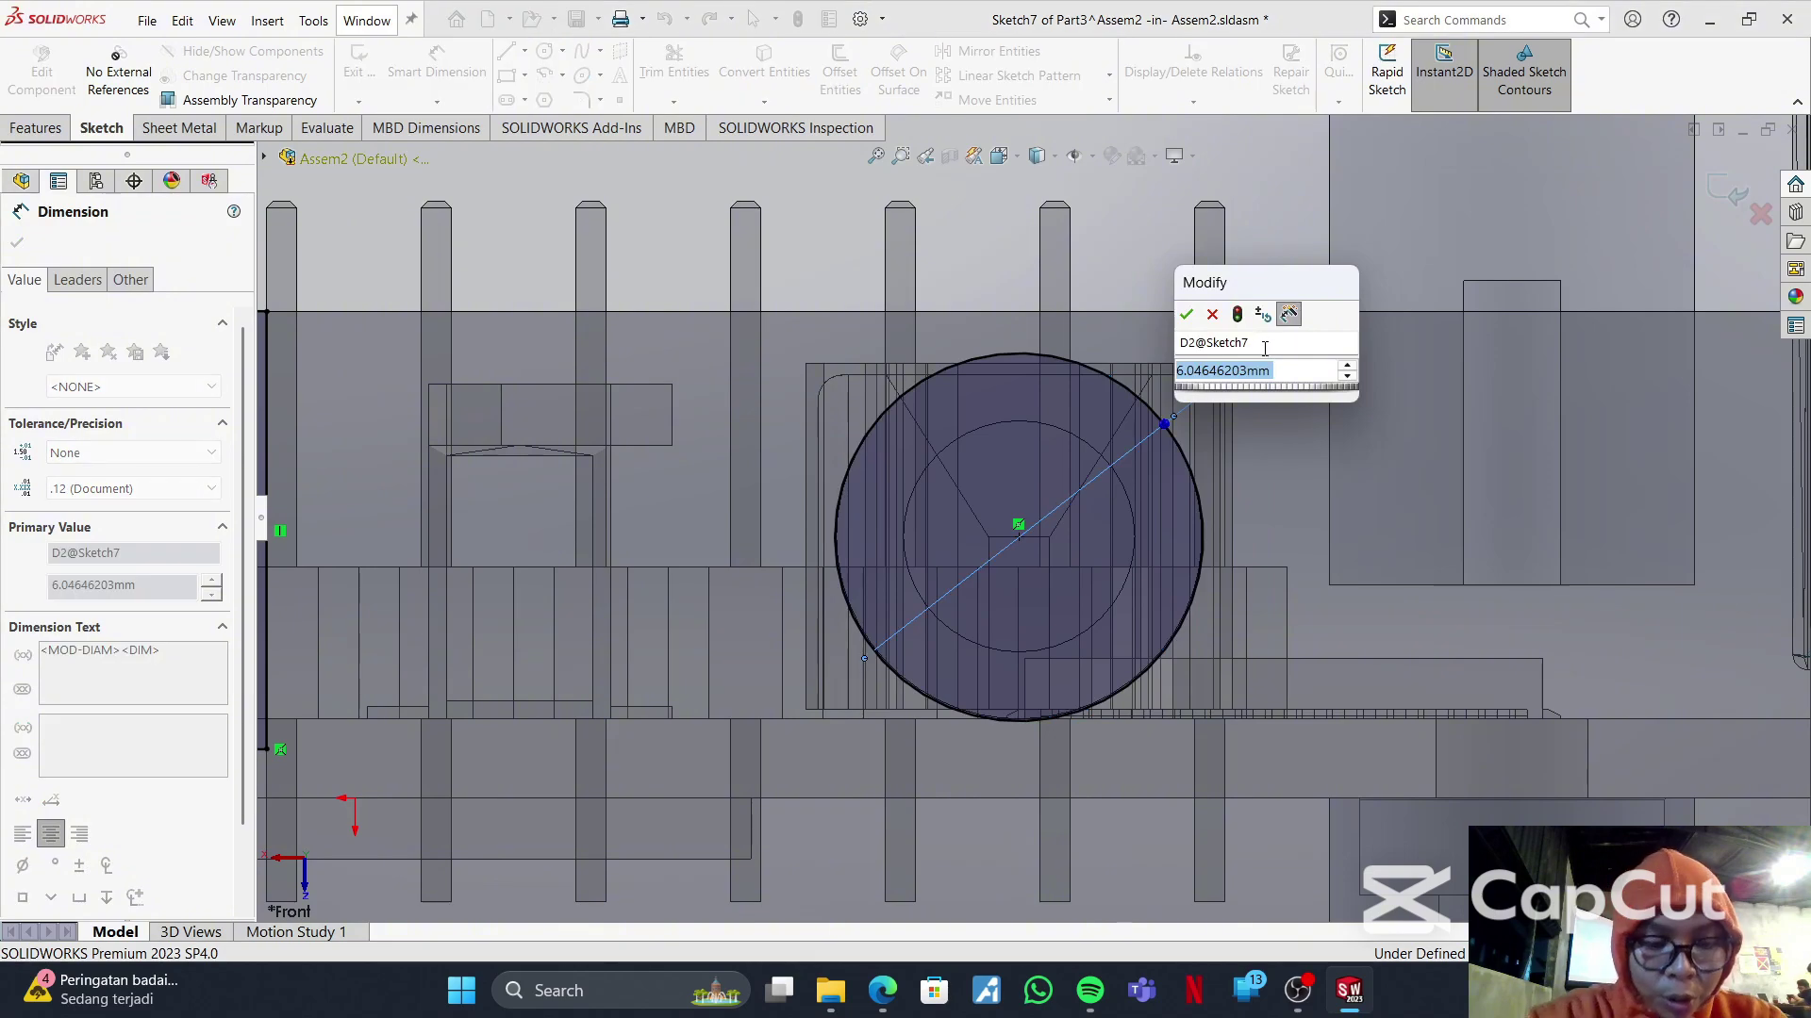
key("Return")
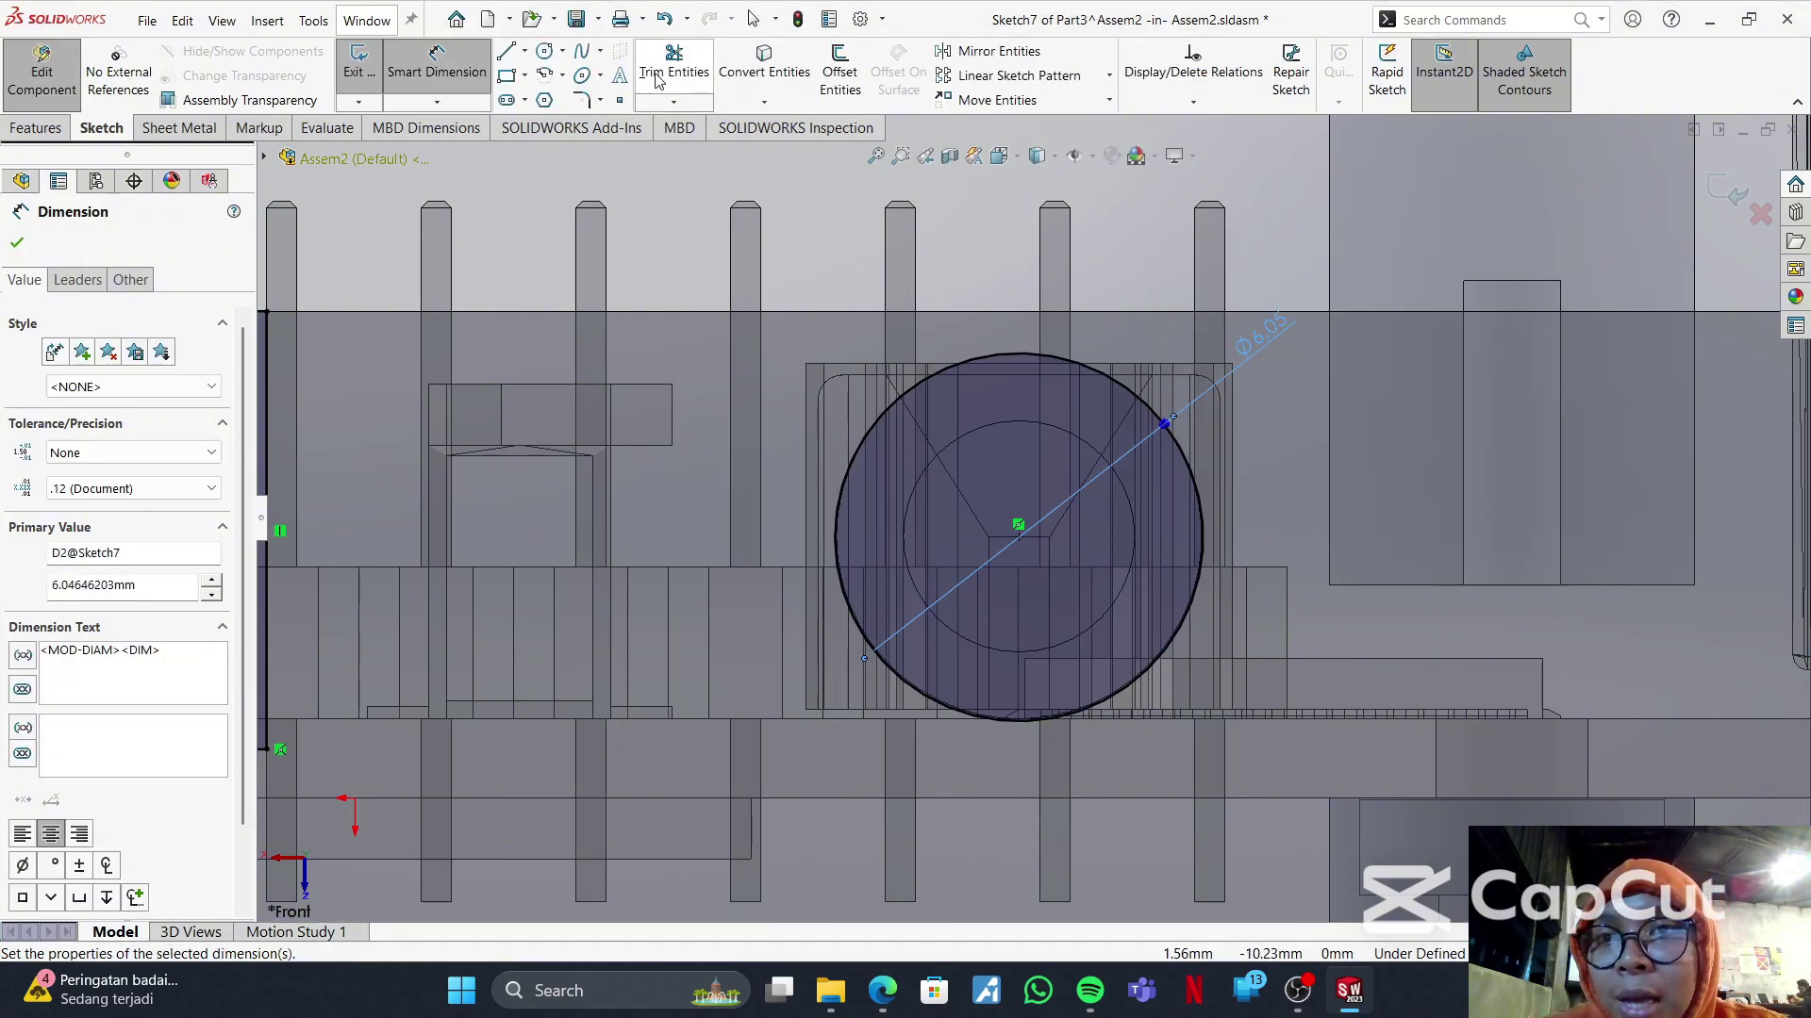
- Sketch a rectangle about 4.1 mm high from the dimensioned circle's left quadrant point, extending above and past its right side
left_click(514, 81)
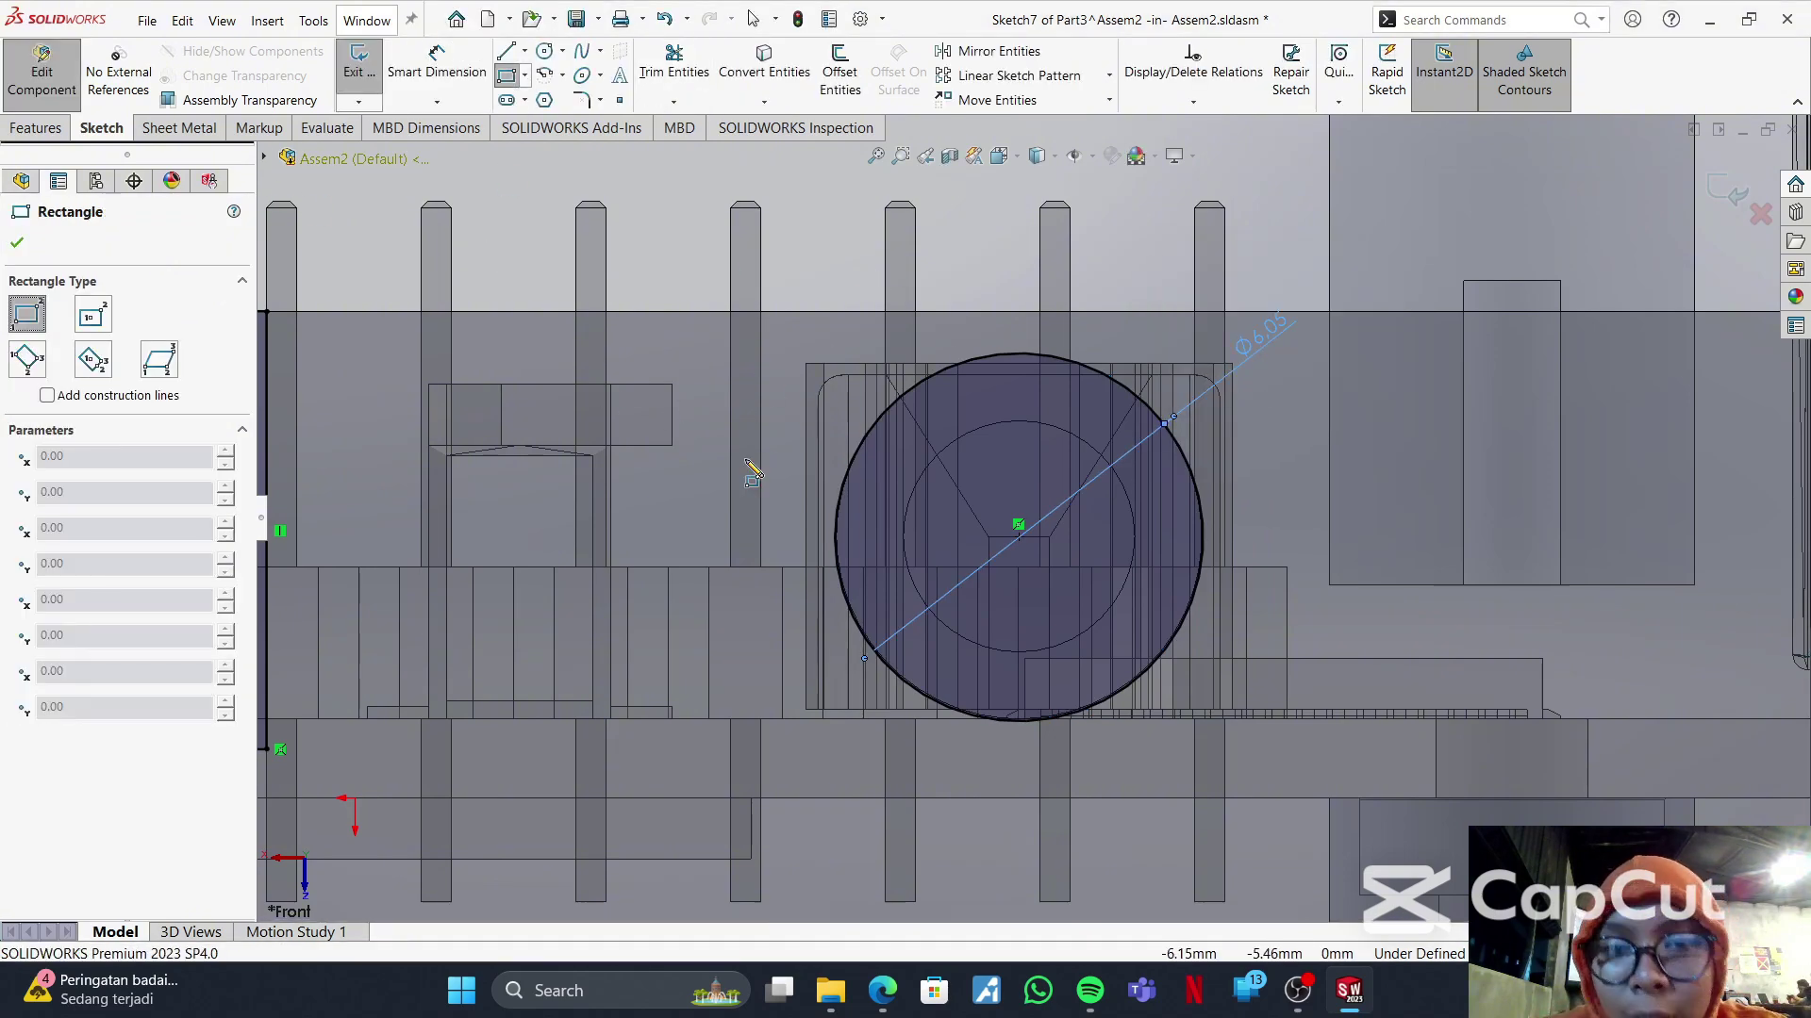
left_click(835, 539)
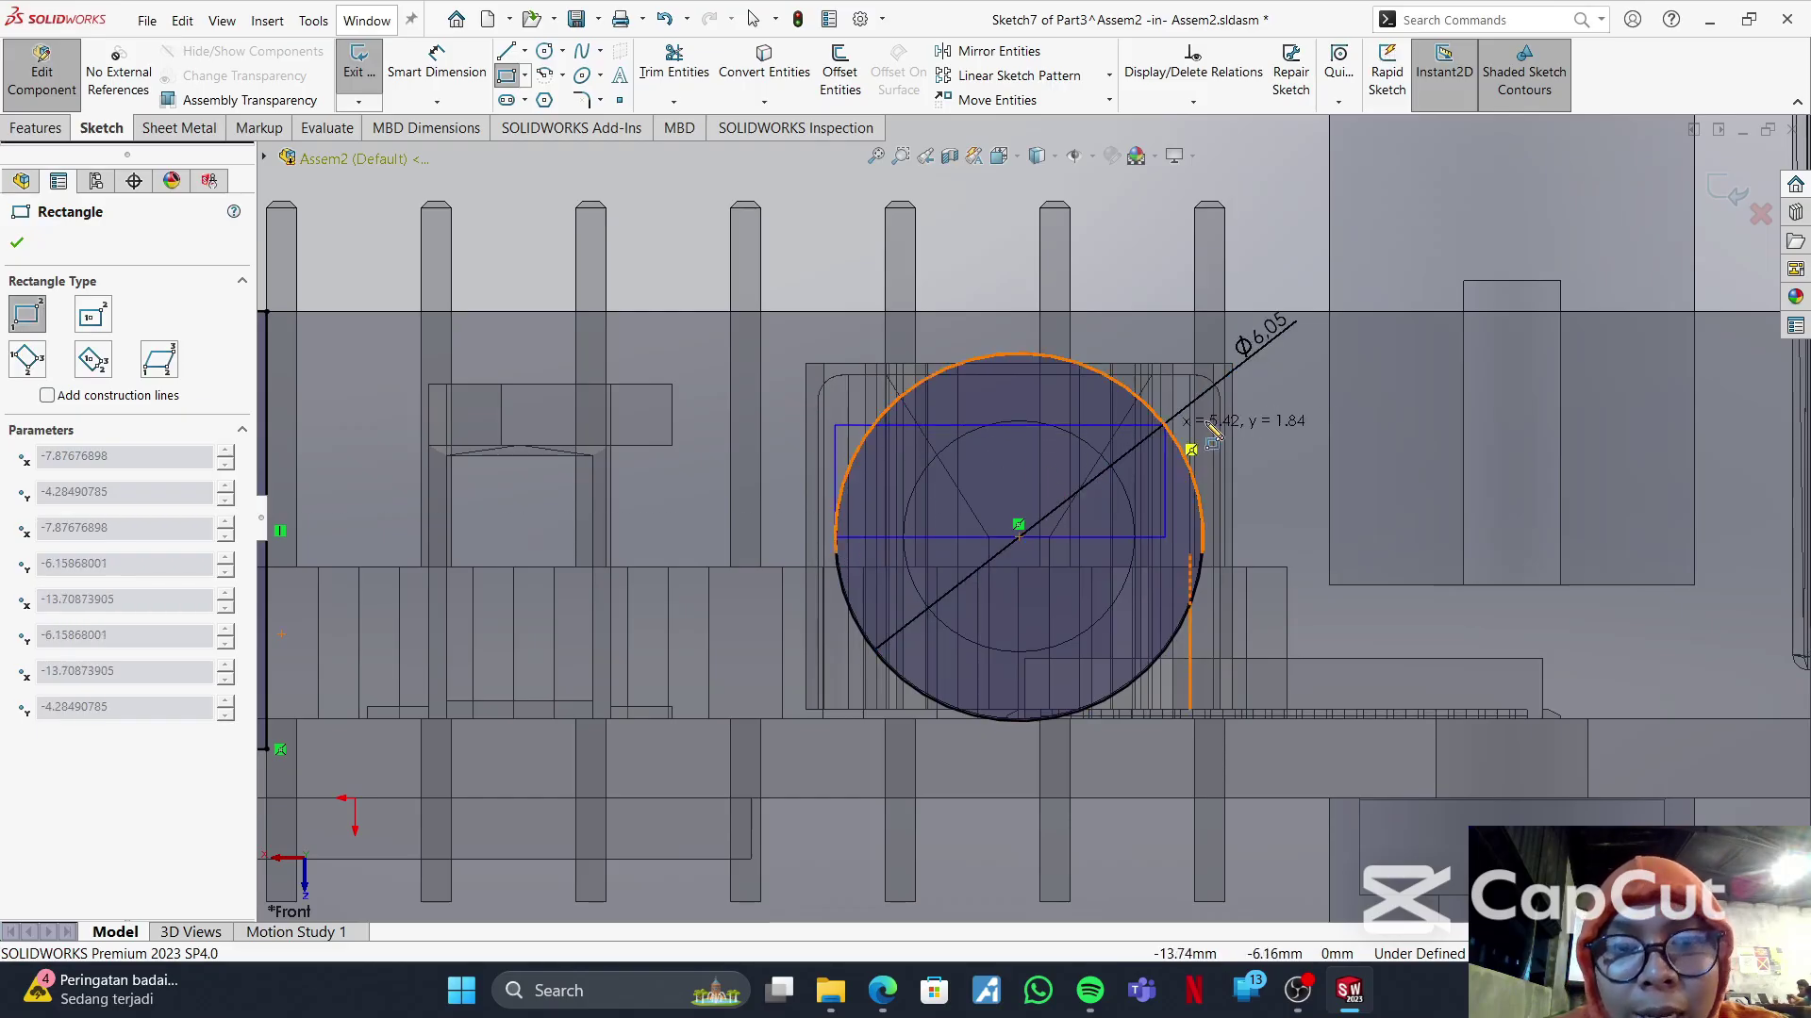
left_click(1290, 291)
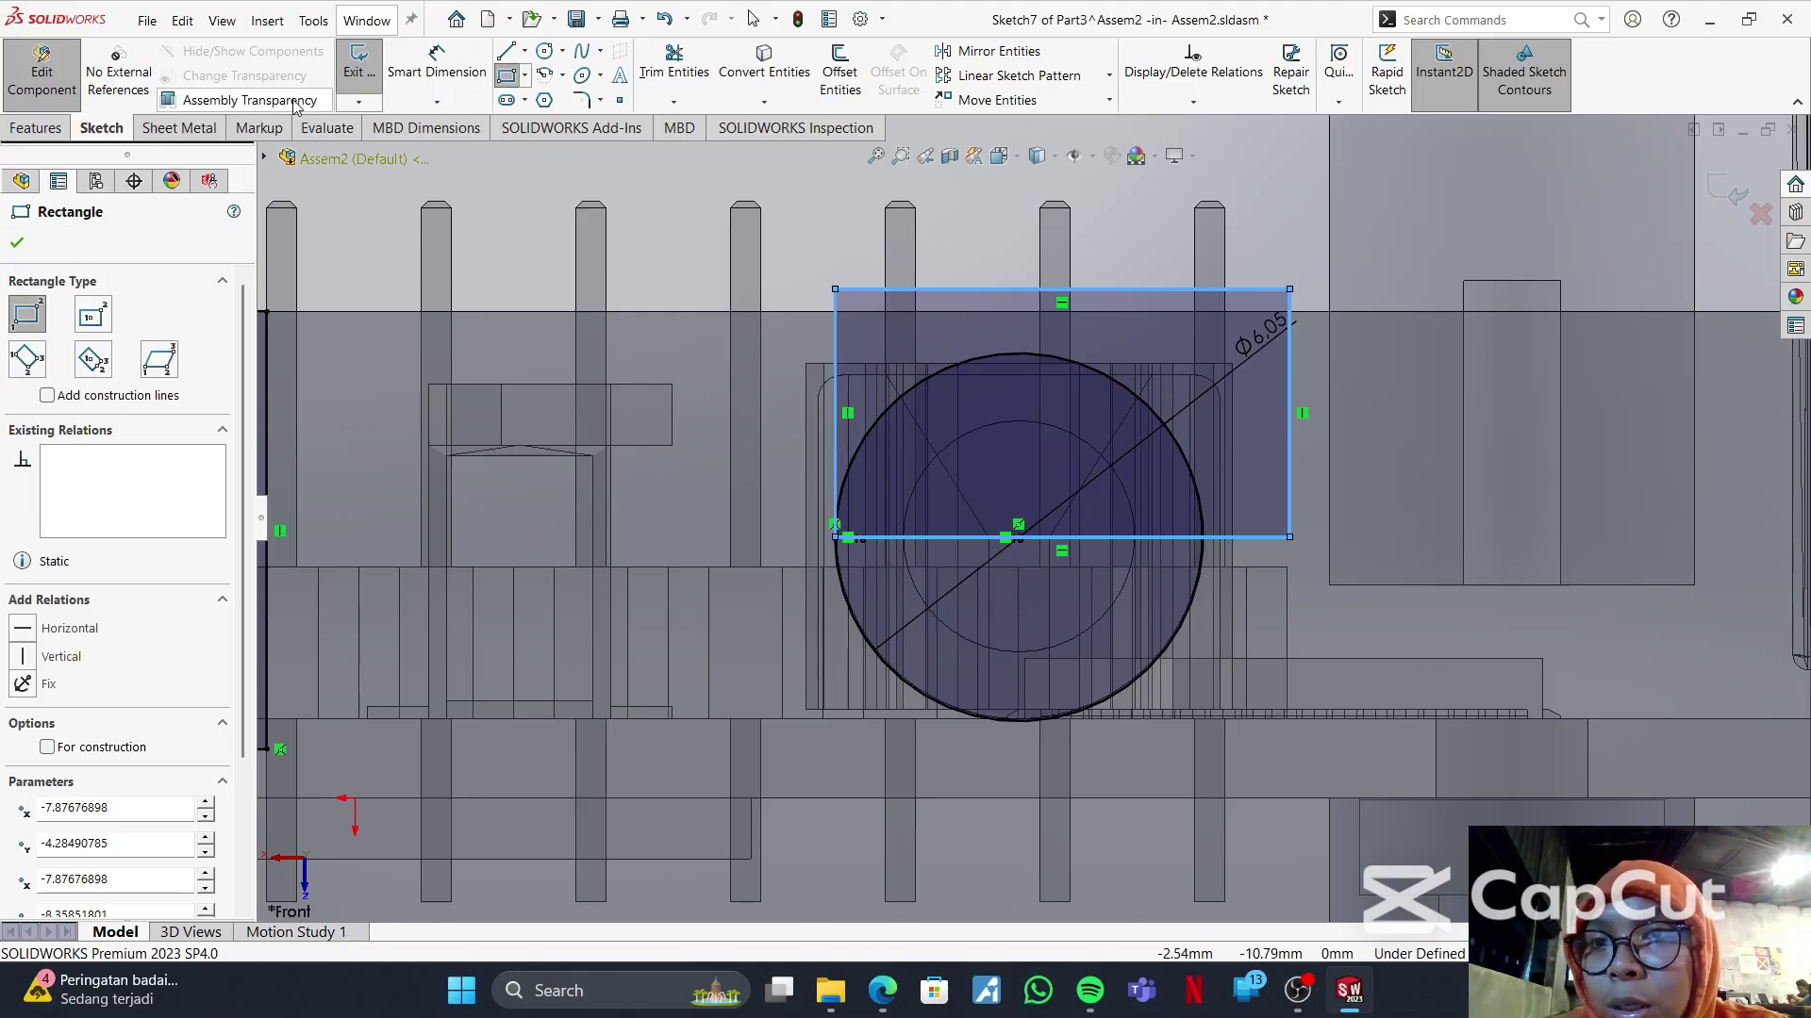
left_click(17, 246)
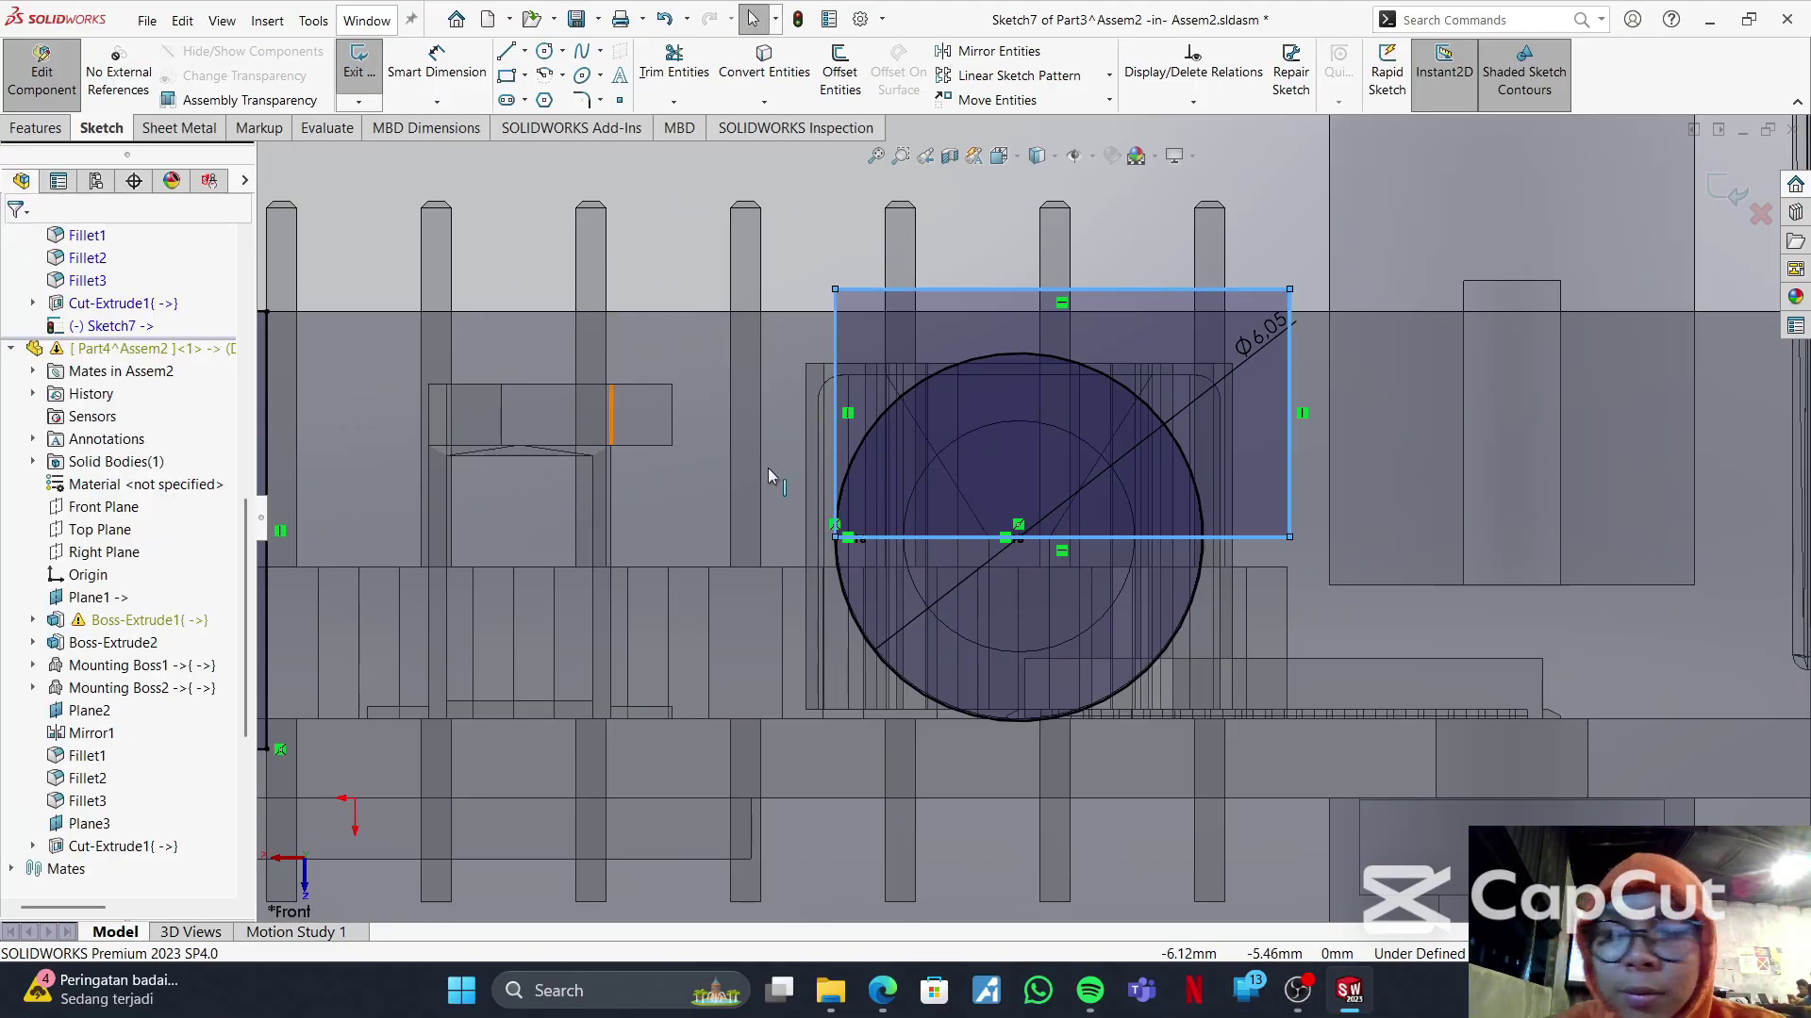
- Make the rectangle's right side tangent to the dimensioned circle
left_click(1200, 516)
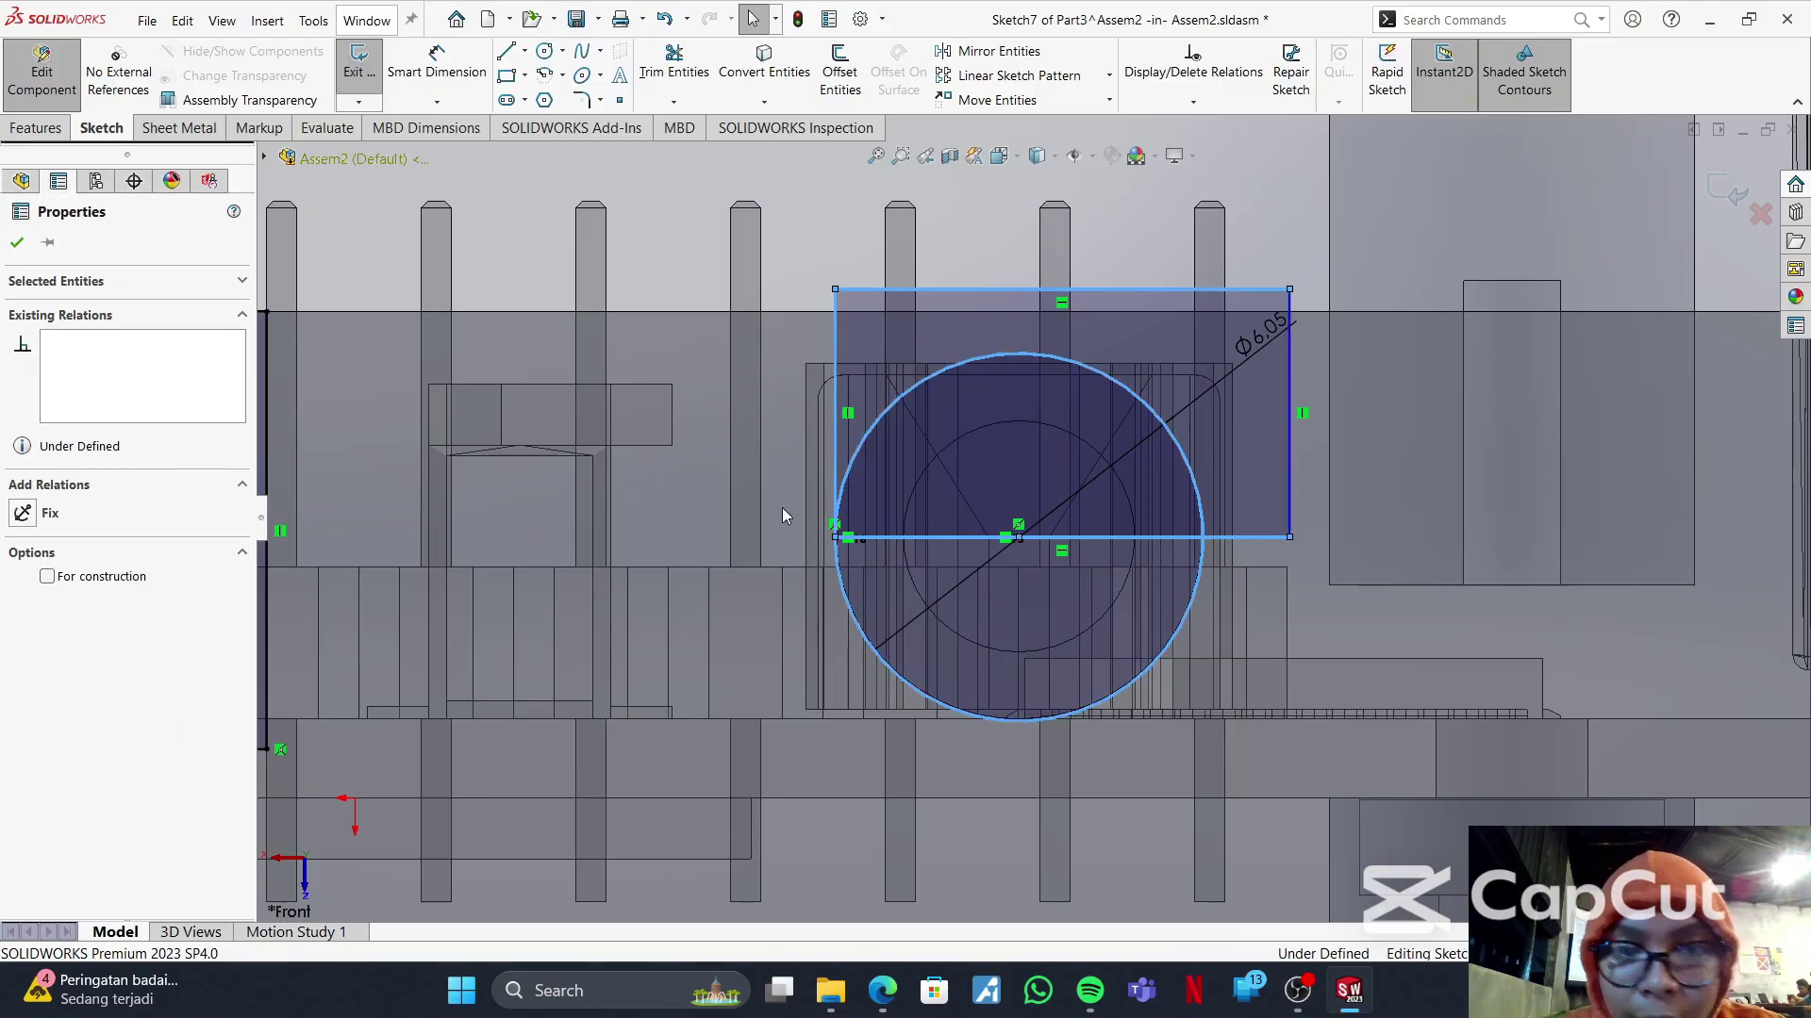
left_click(759, 389)
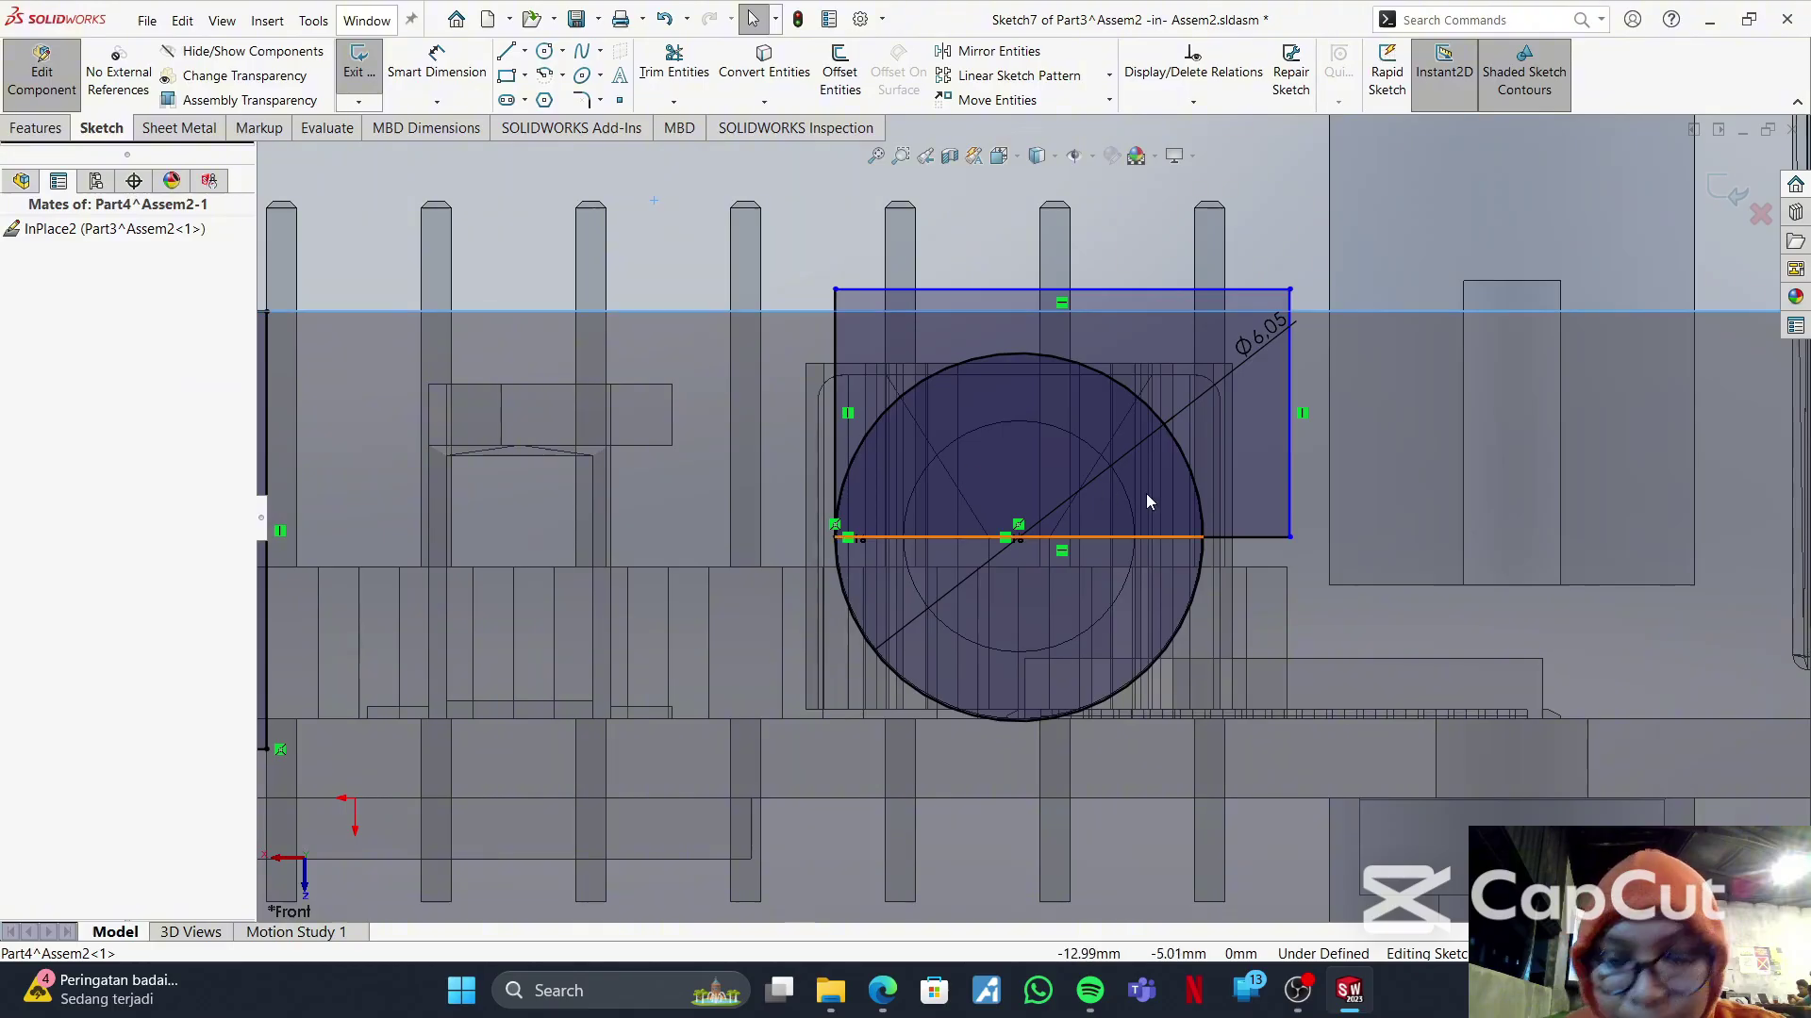
left_click(1201, 513)
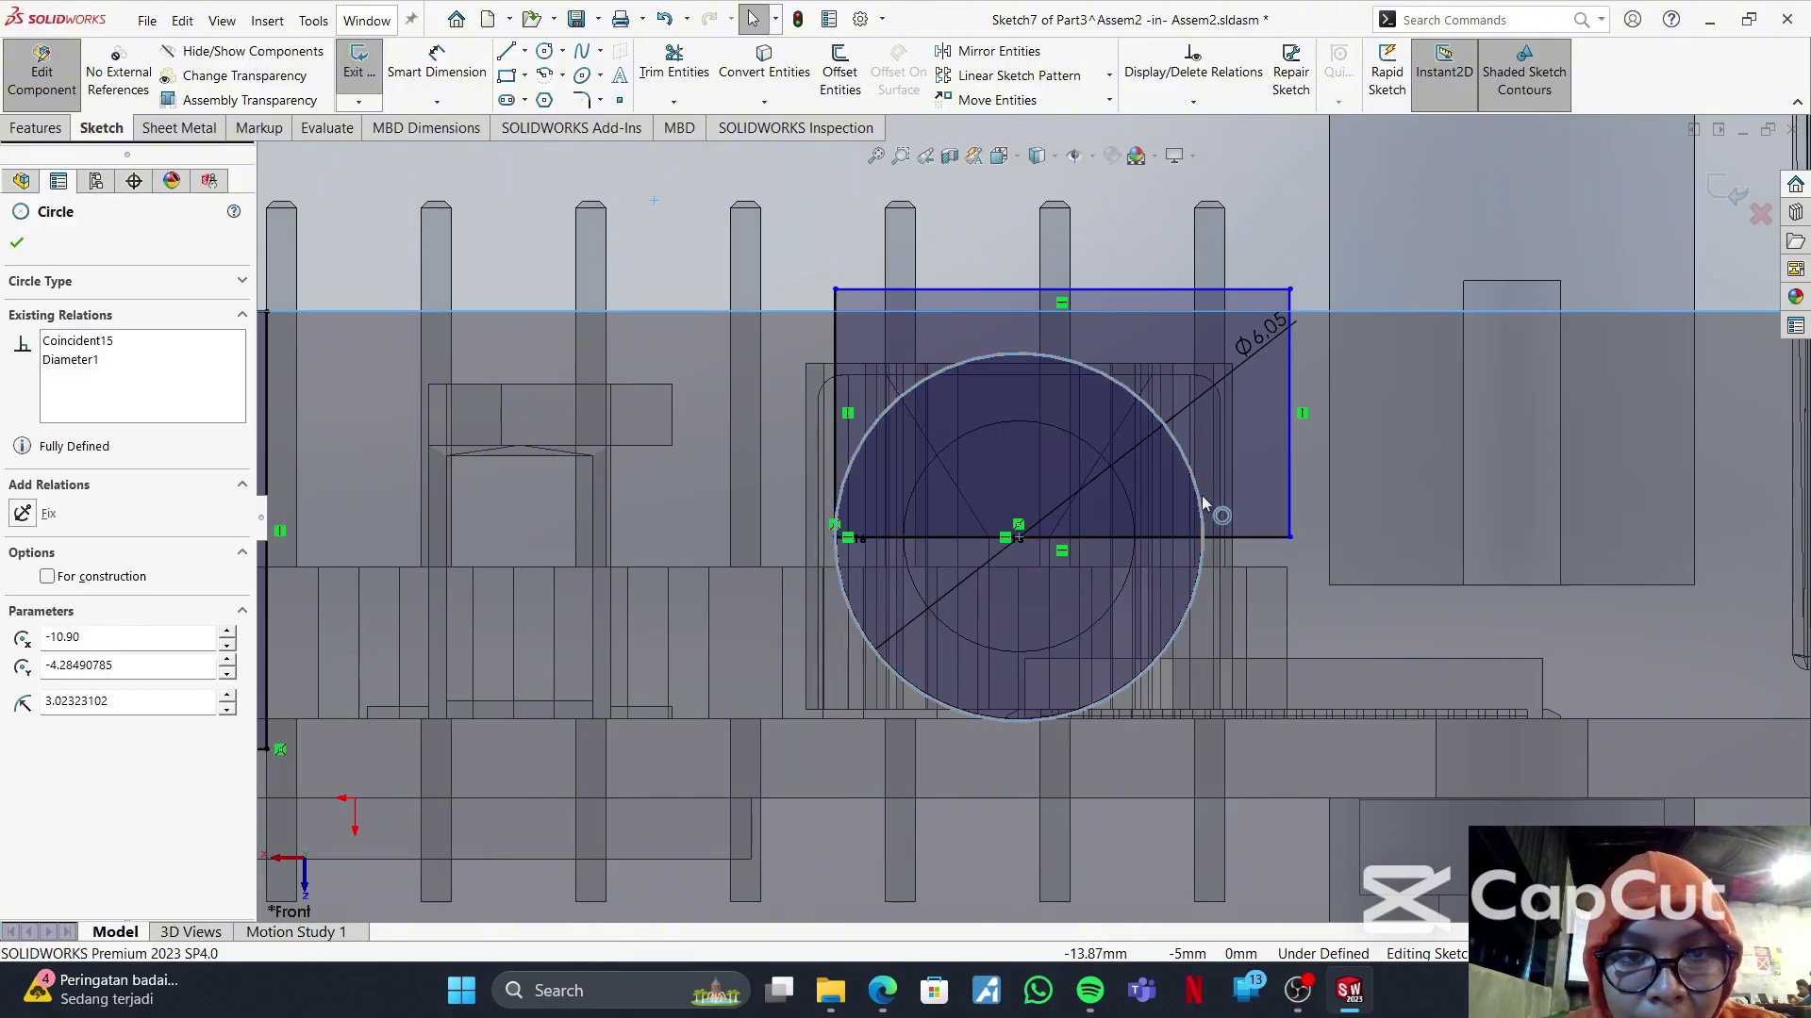
left_click(1291, 487, "ctrl")
left_click(66, 514)
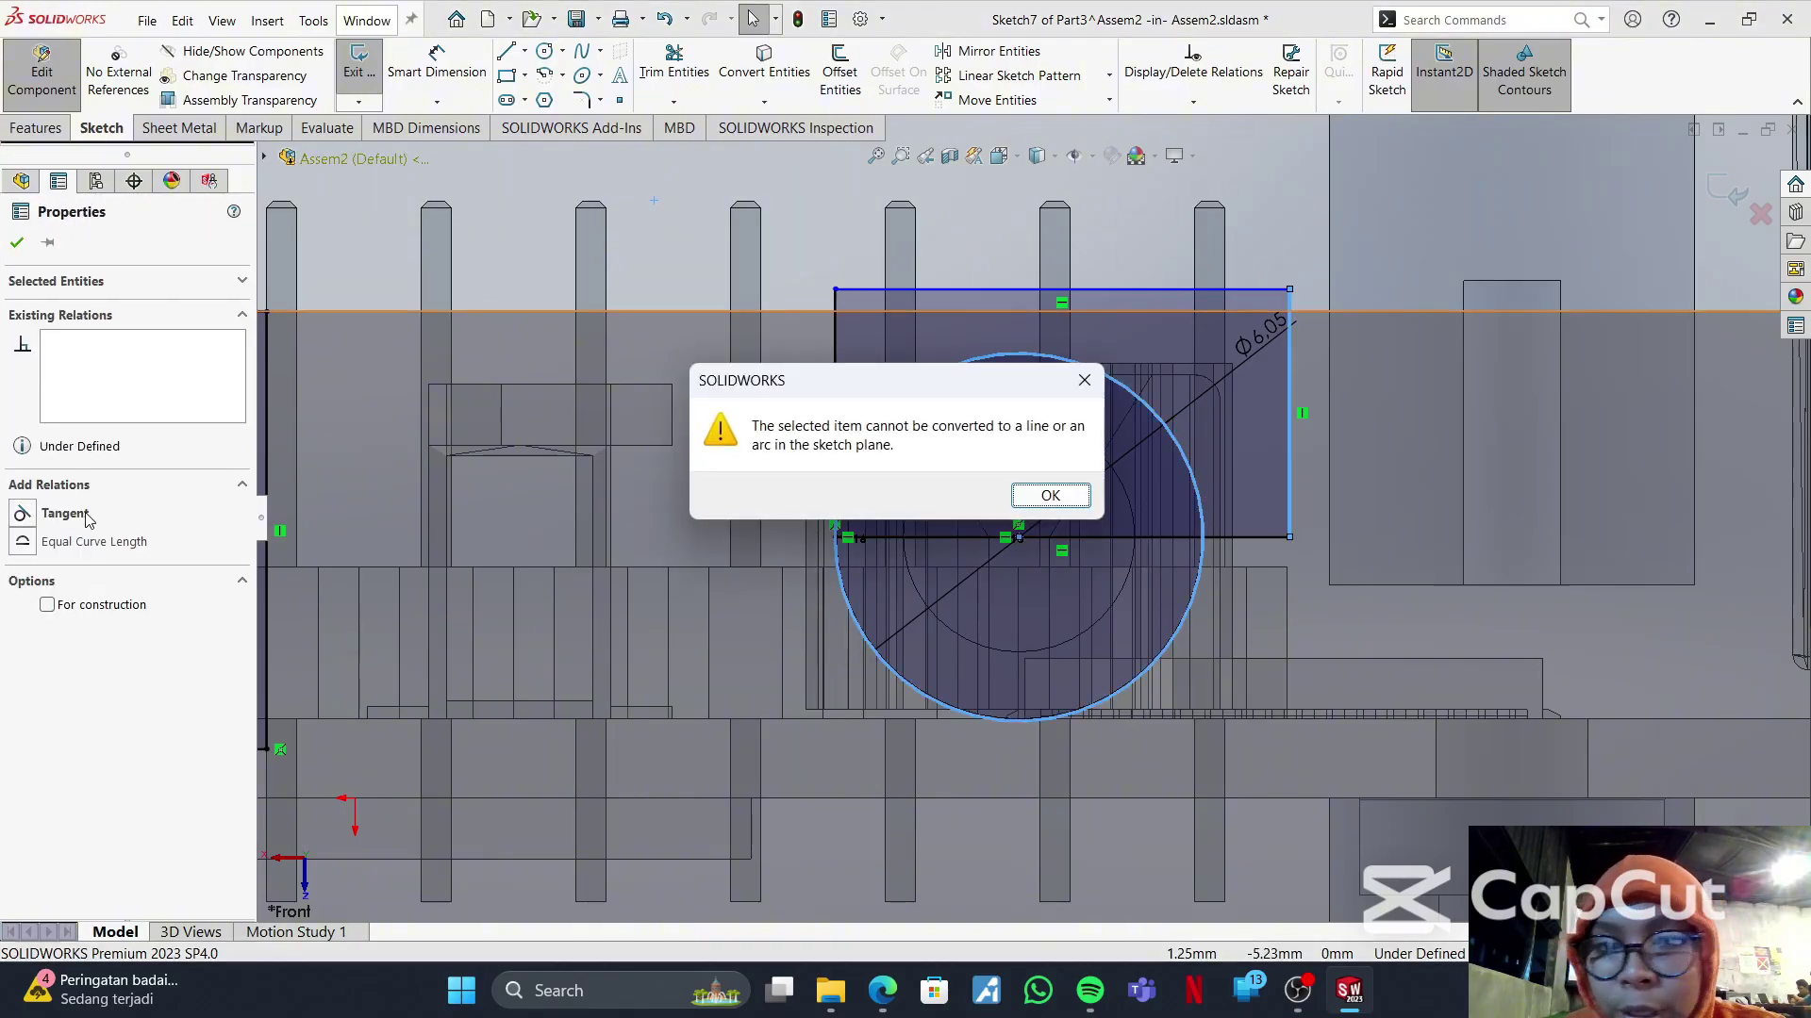
left_click(1049, 496)
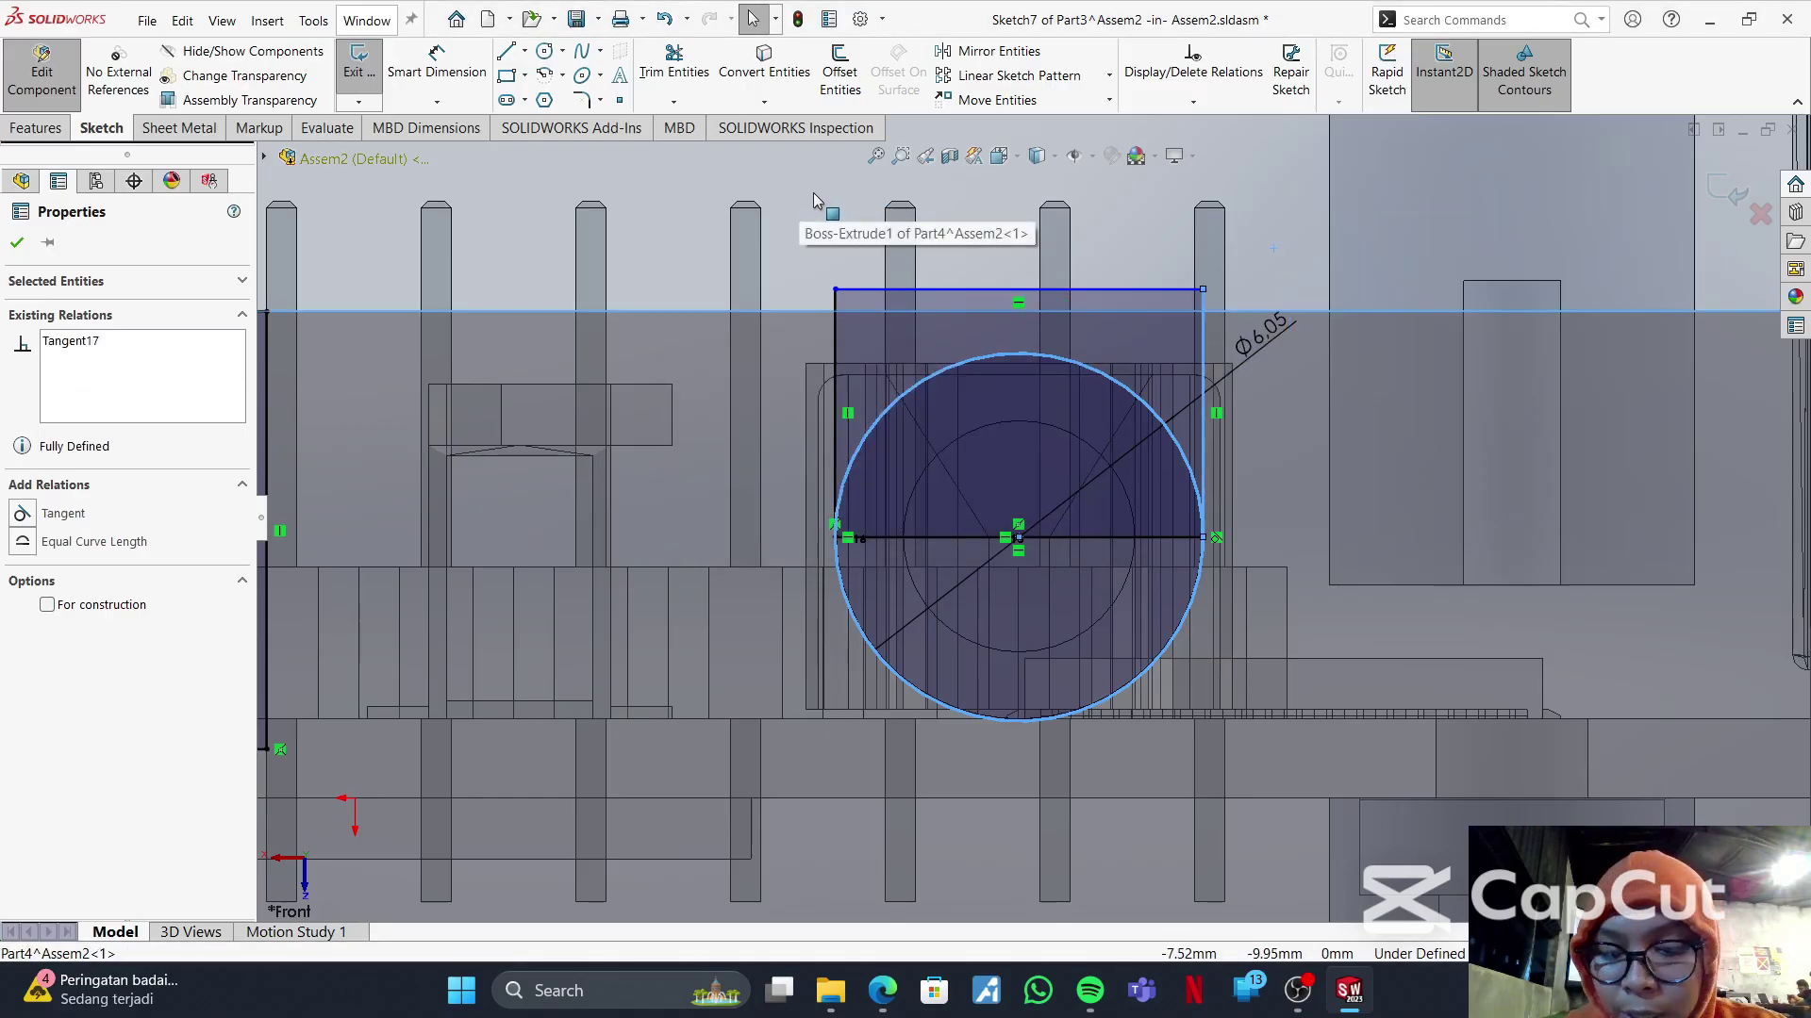
- Trim away the circle's upper arc inside the rectangle
key("d")
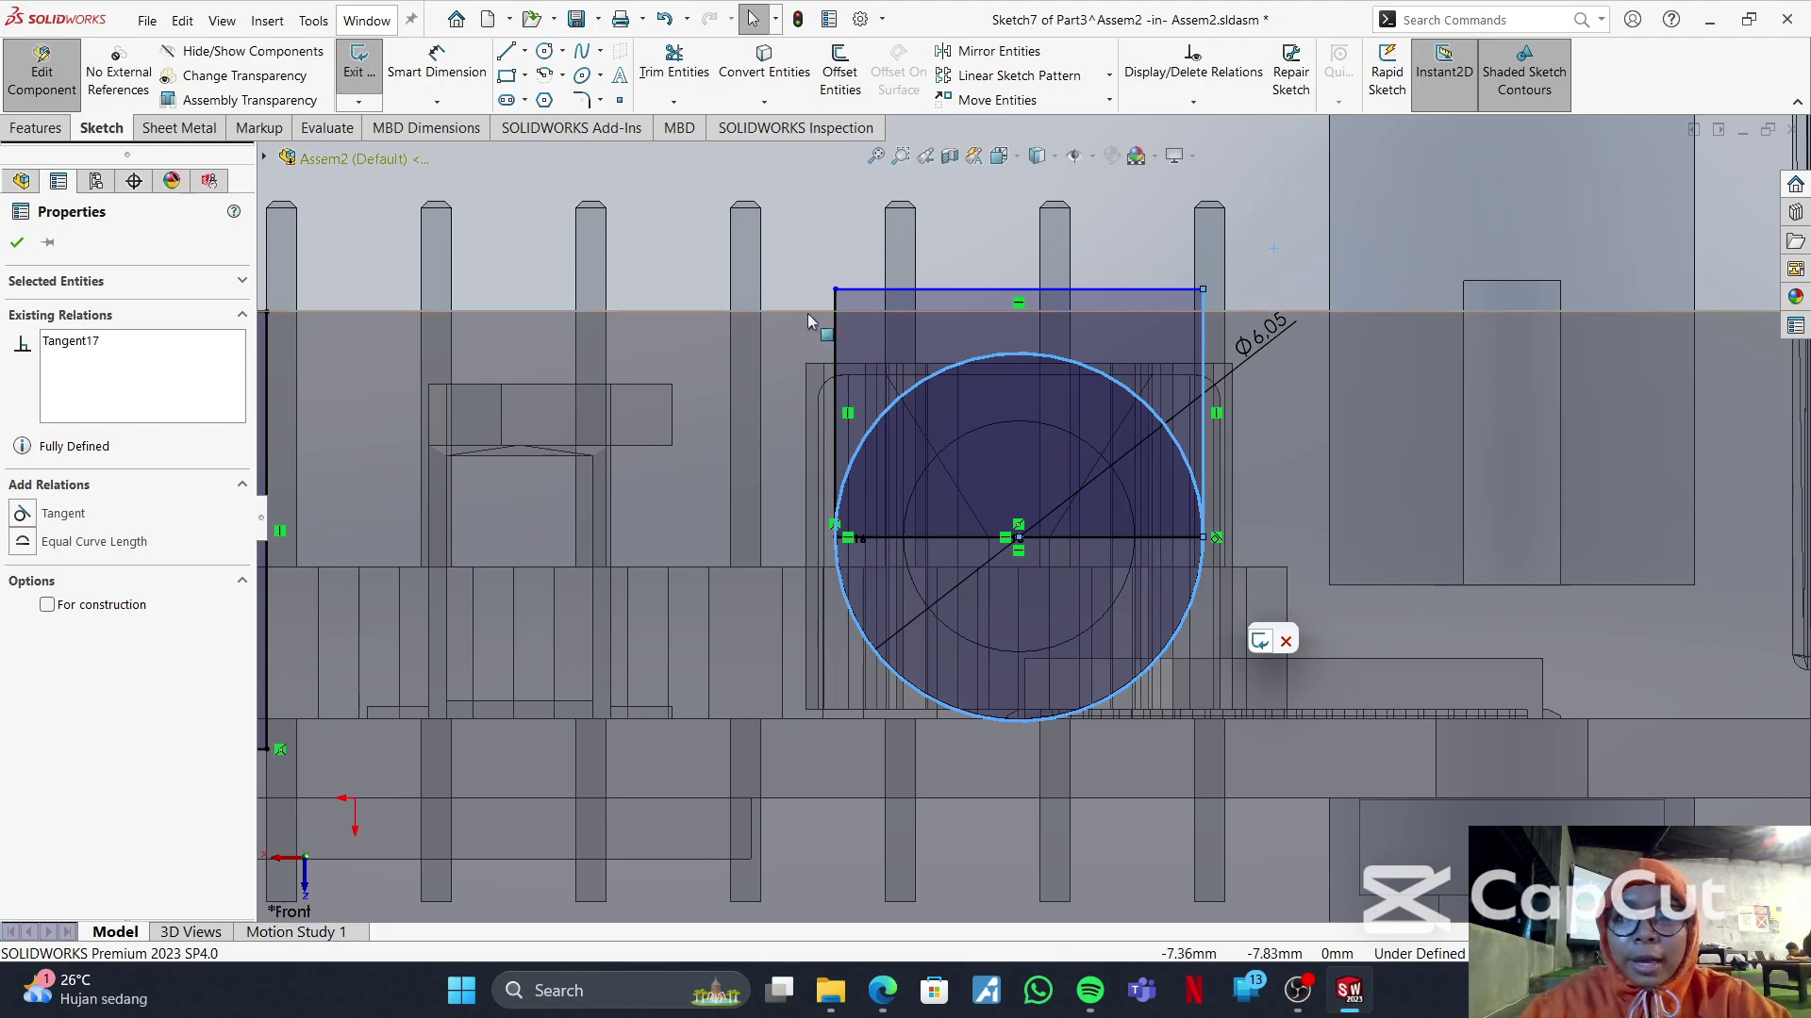
left_click(673, 62)
left_click_drag(956, 332, 979, 380)
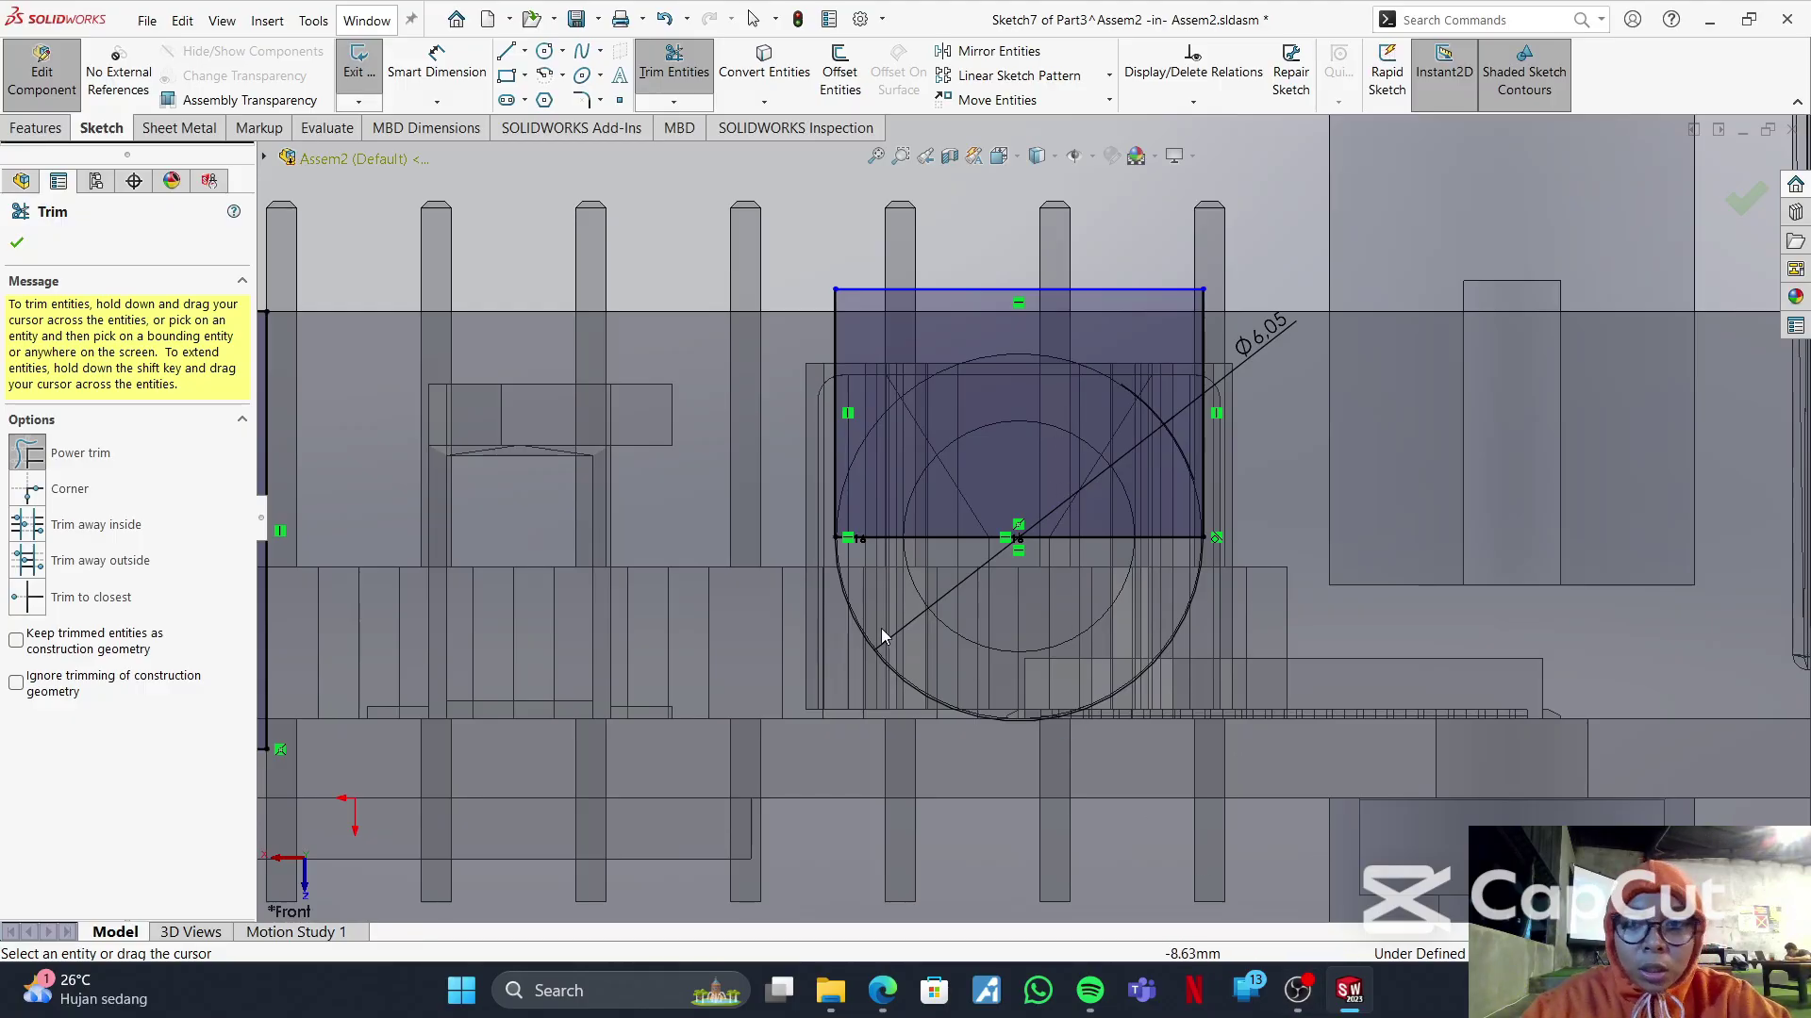
- Cut-extrude only the large middle rectangle of the connector sketch, blind 3 mm into the enclosure wall
scroll(750, 590, "down", 2)
scroll(750, 591, "up", 8)
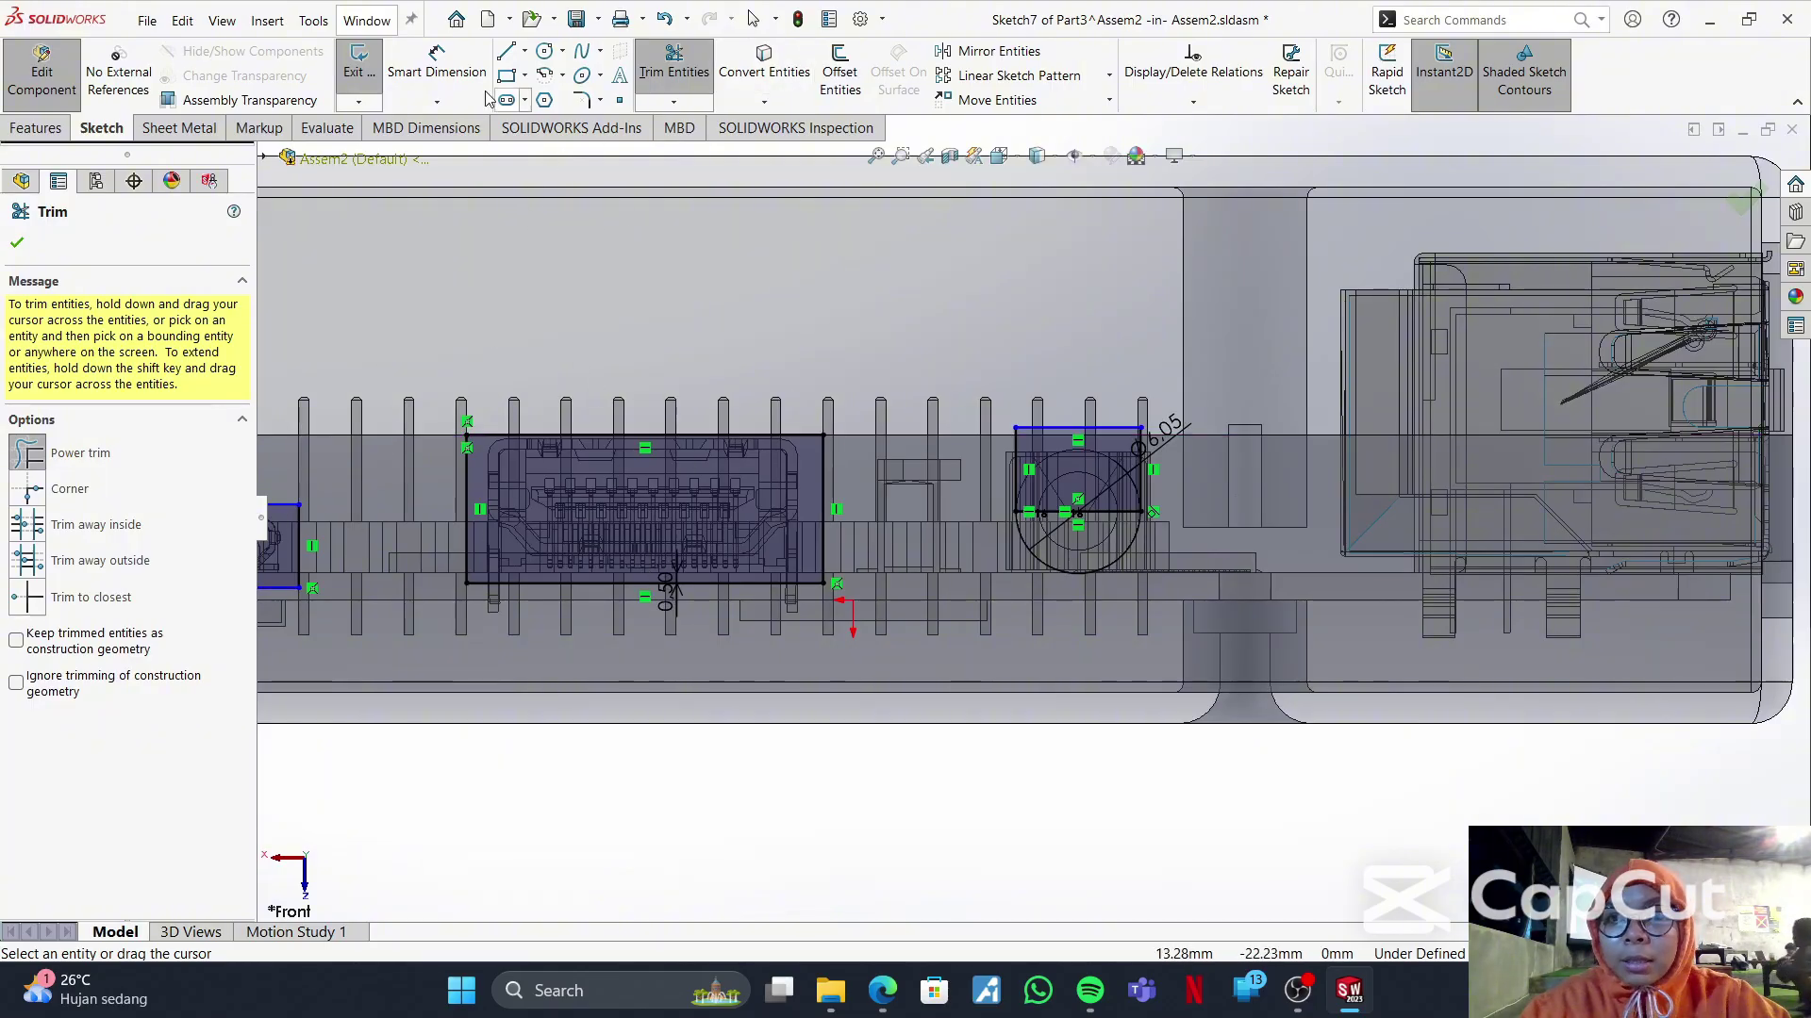
left_click(58, 131)
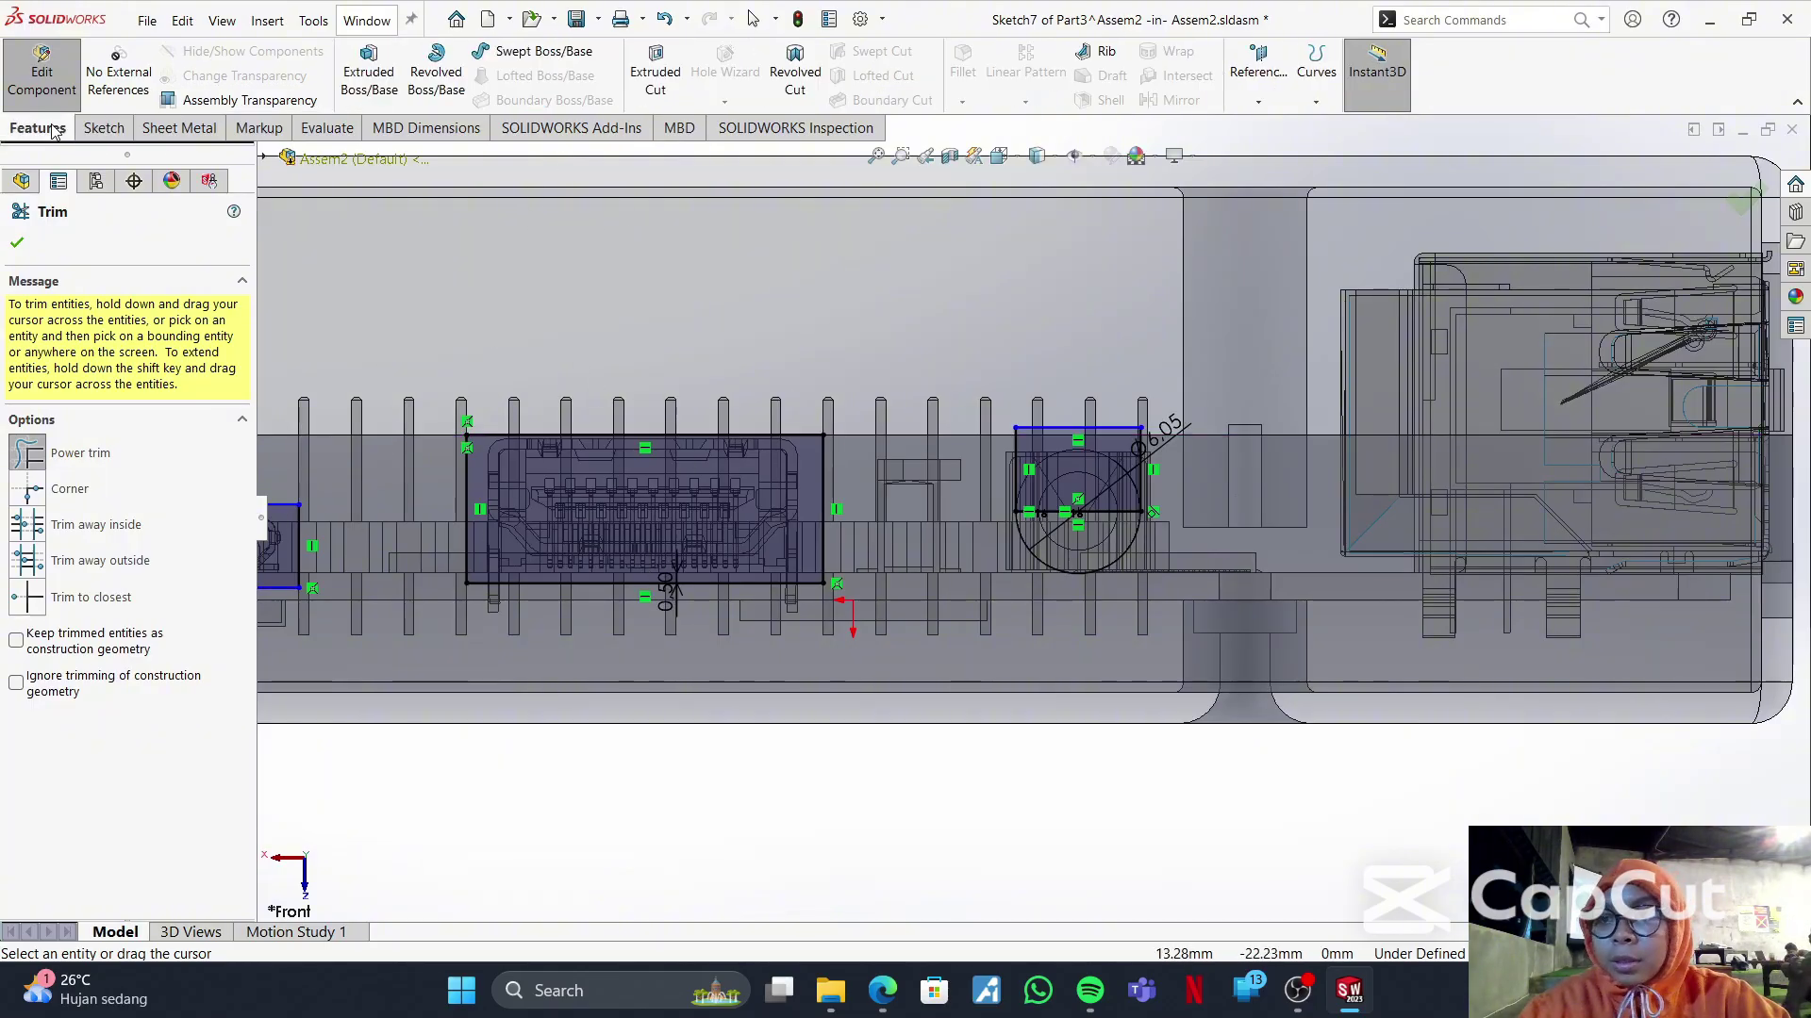
left_click(660, 80)
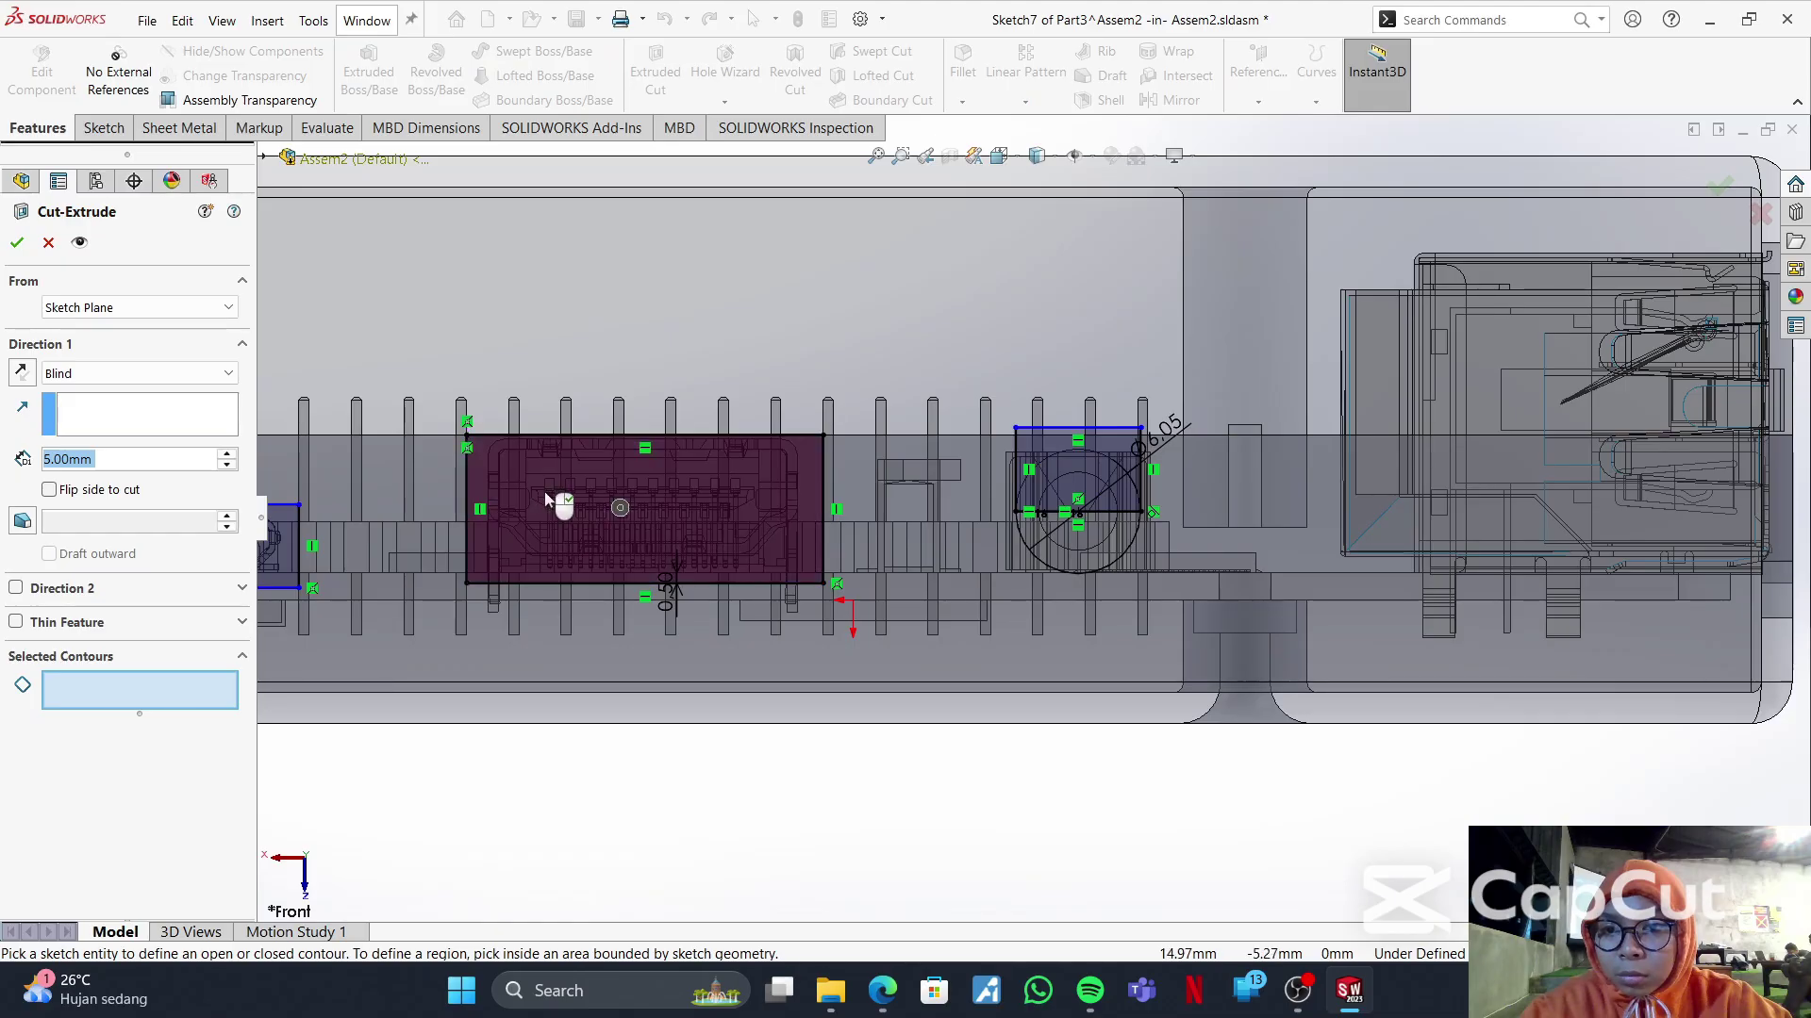
left_click(546, 497)
mouse_move(518, 325)
middle_mouse_down()
mouse_move(554, 315)
mouse_move(592, 340)
middle_mouse_up()
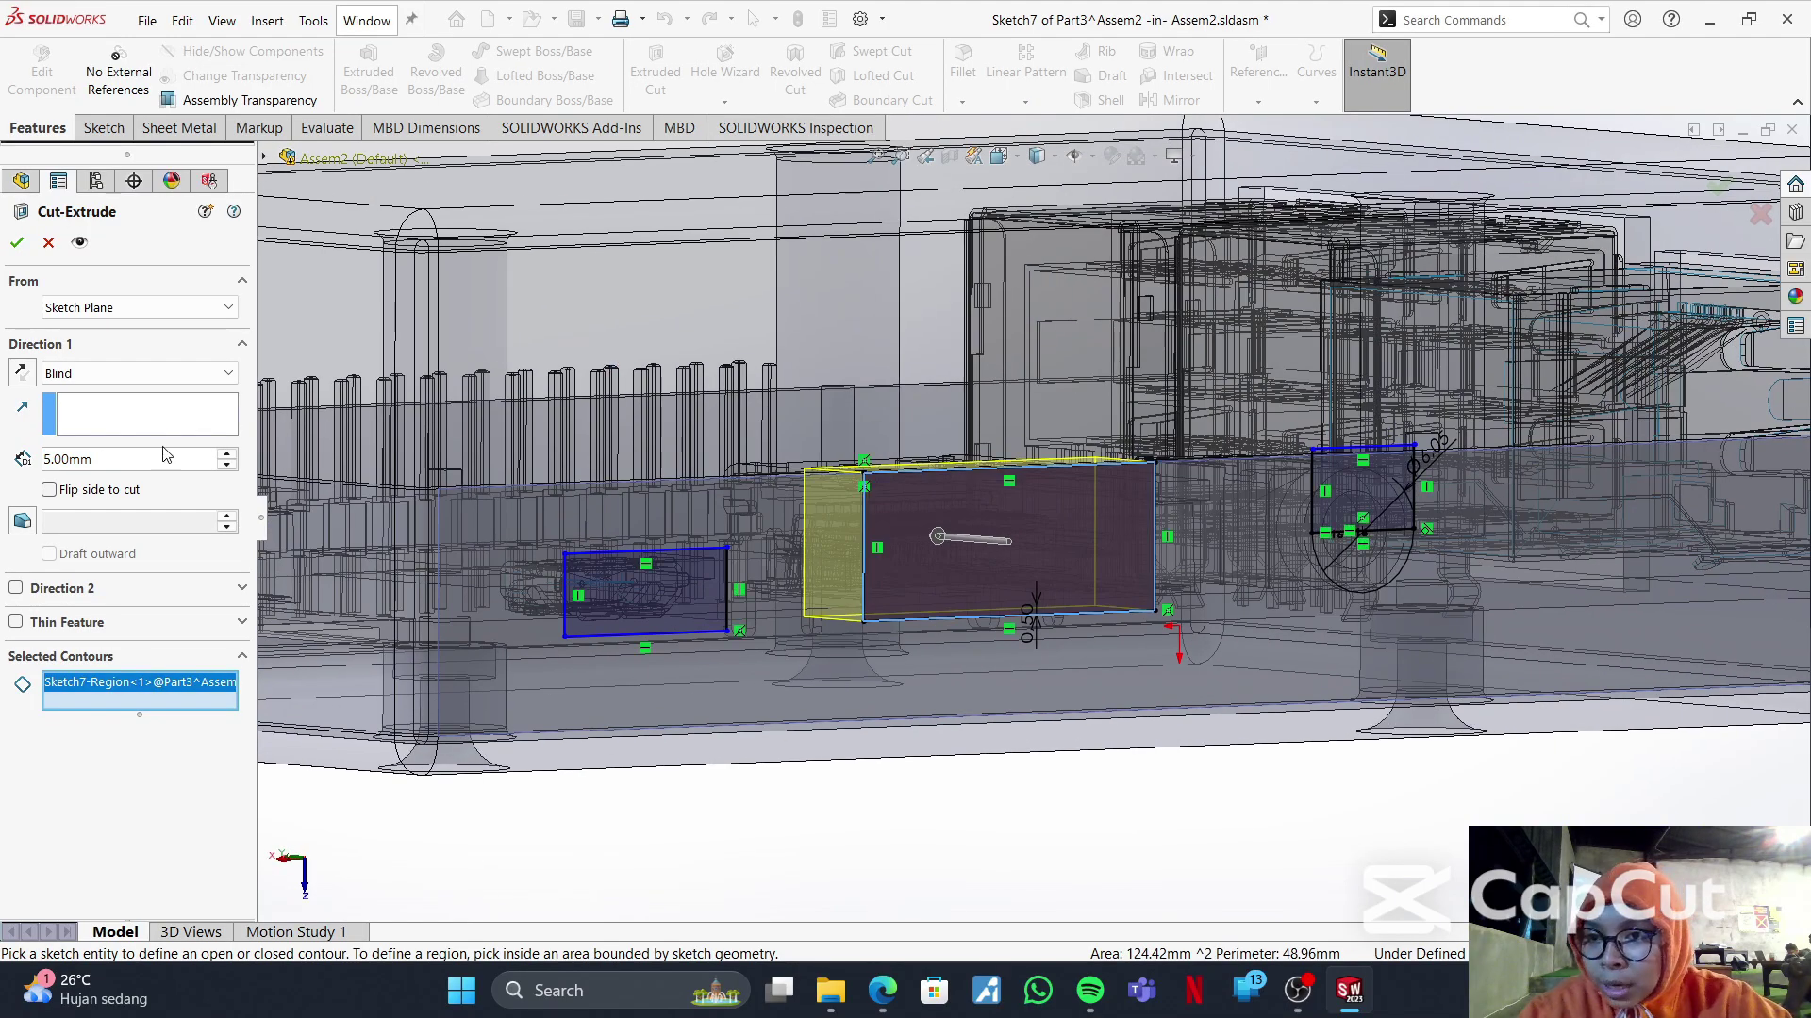
type("3")
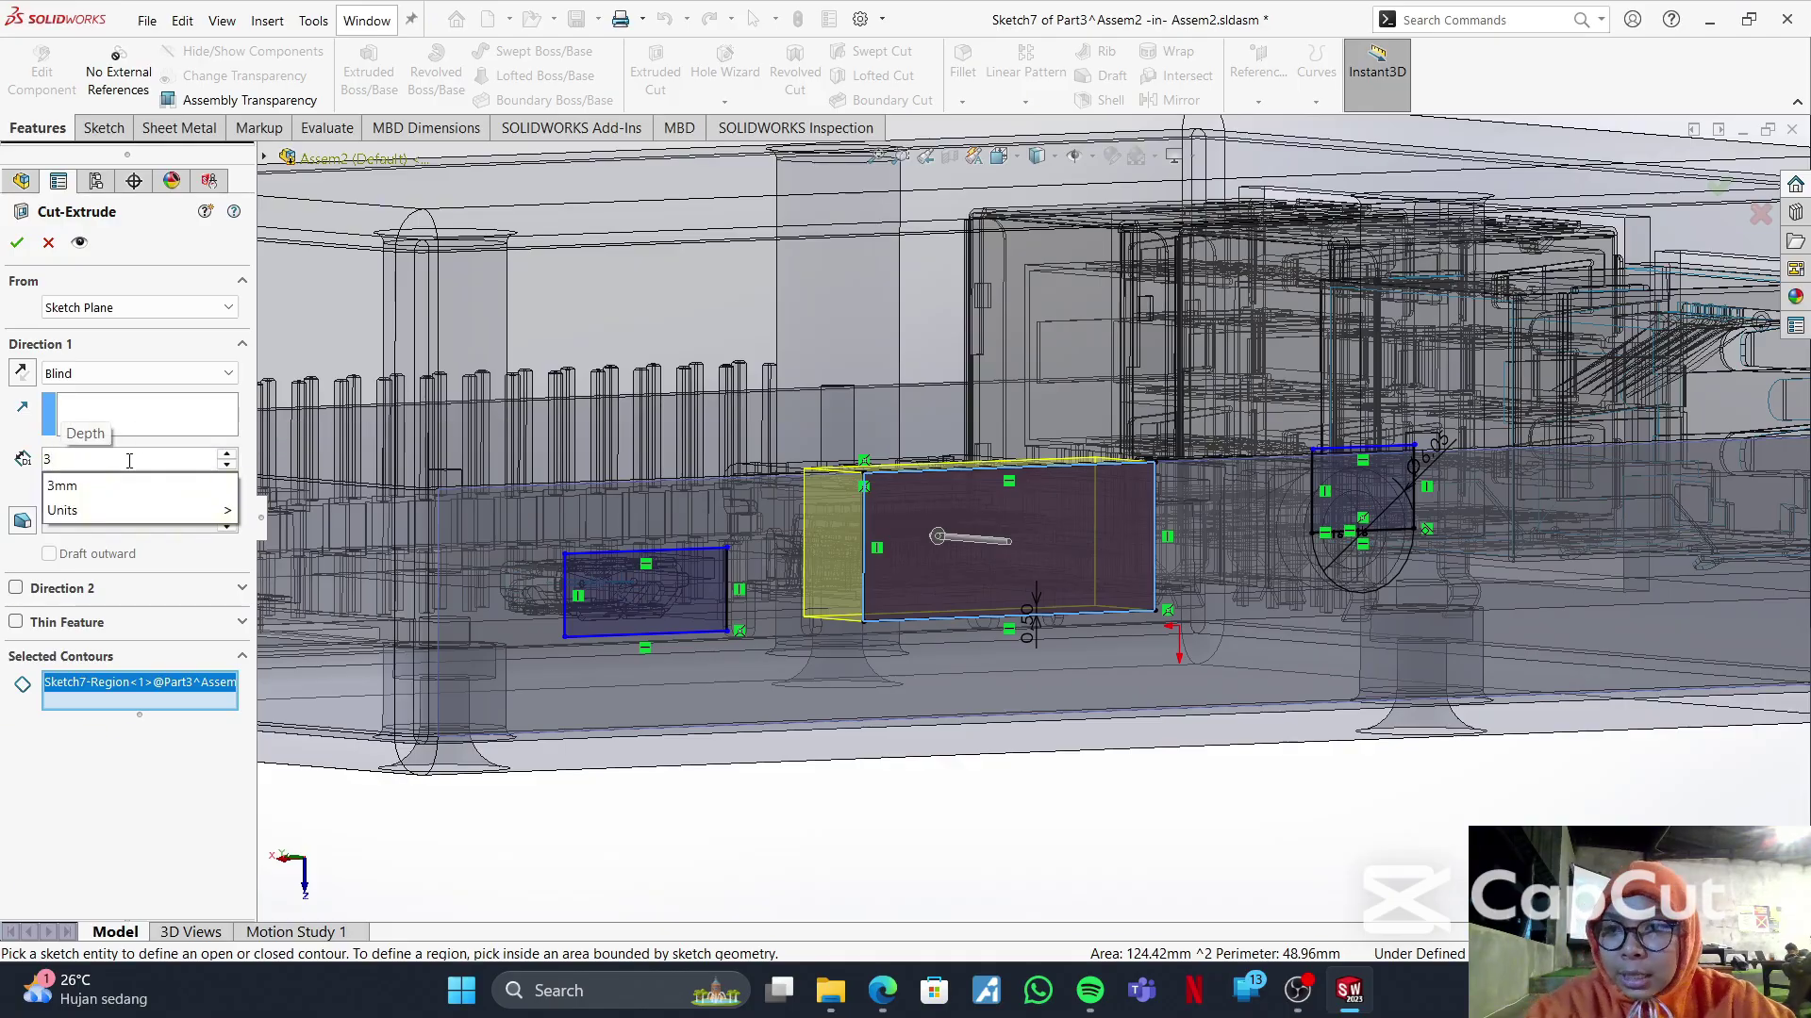
left_click(148, 486)
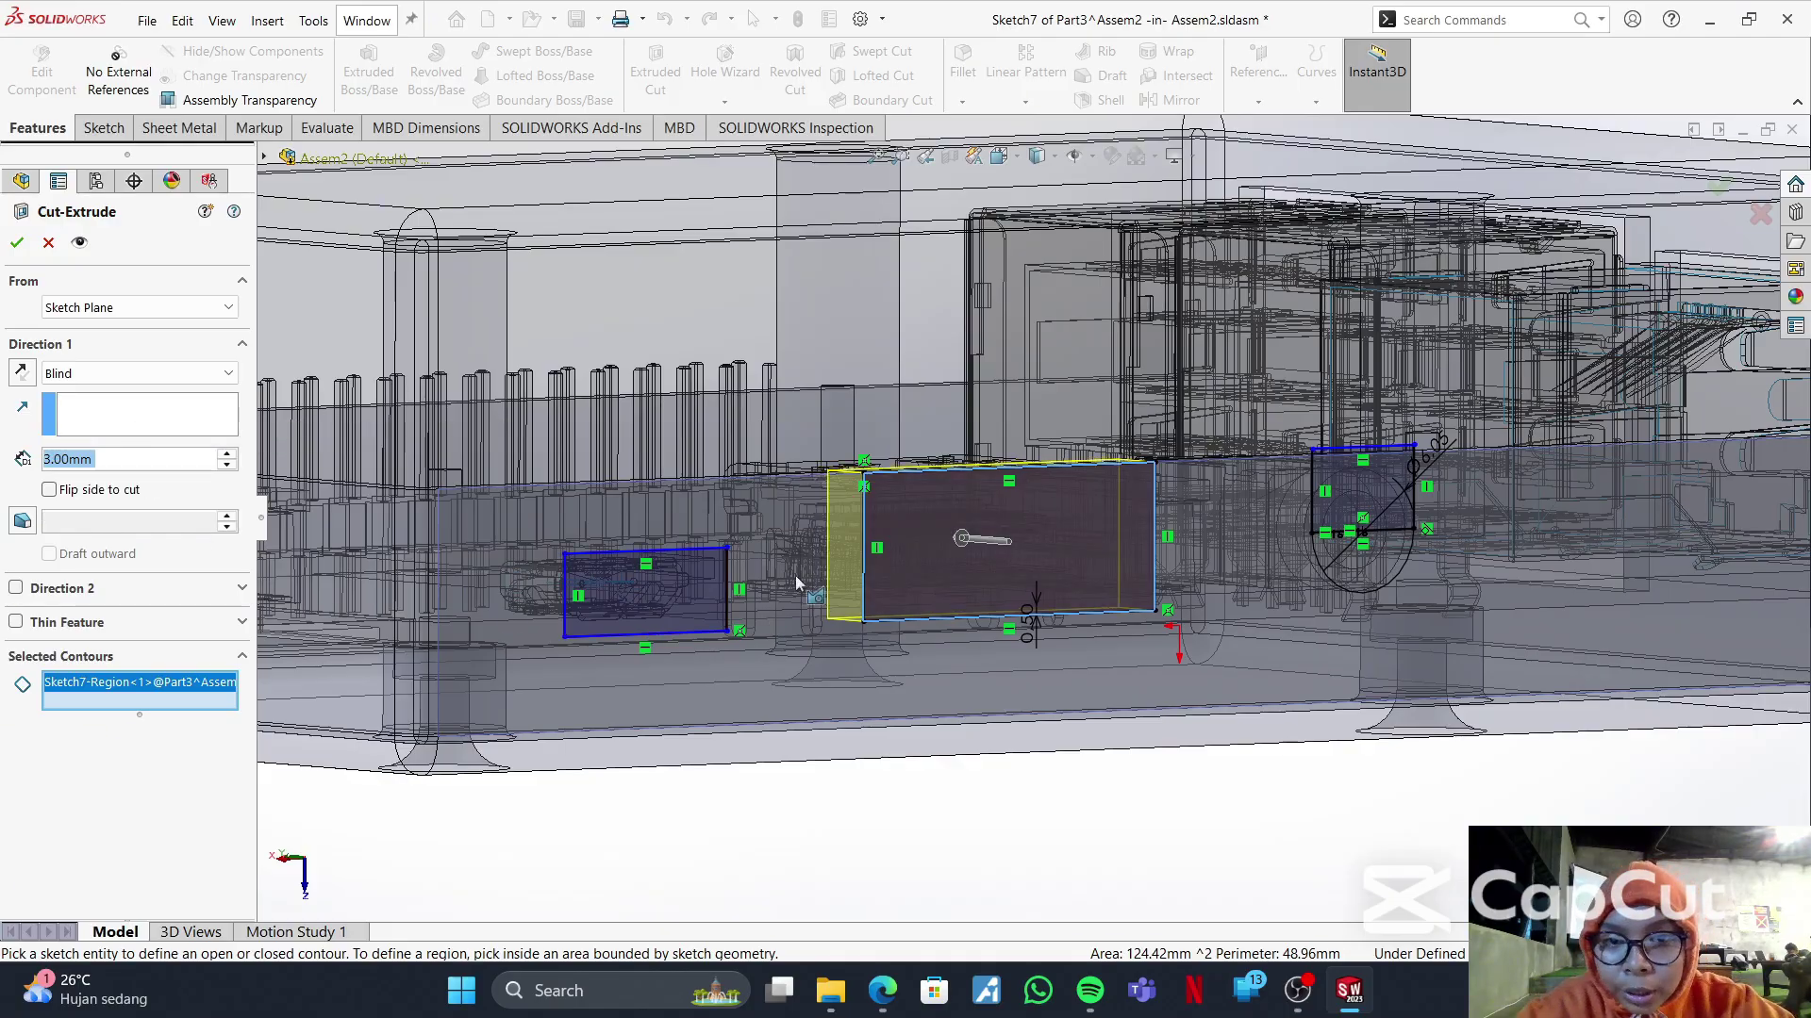
left_click(17, 244)
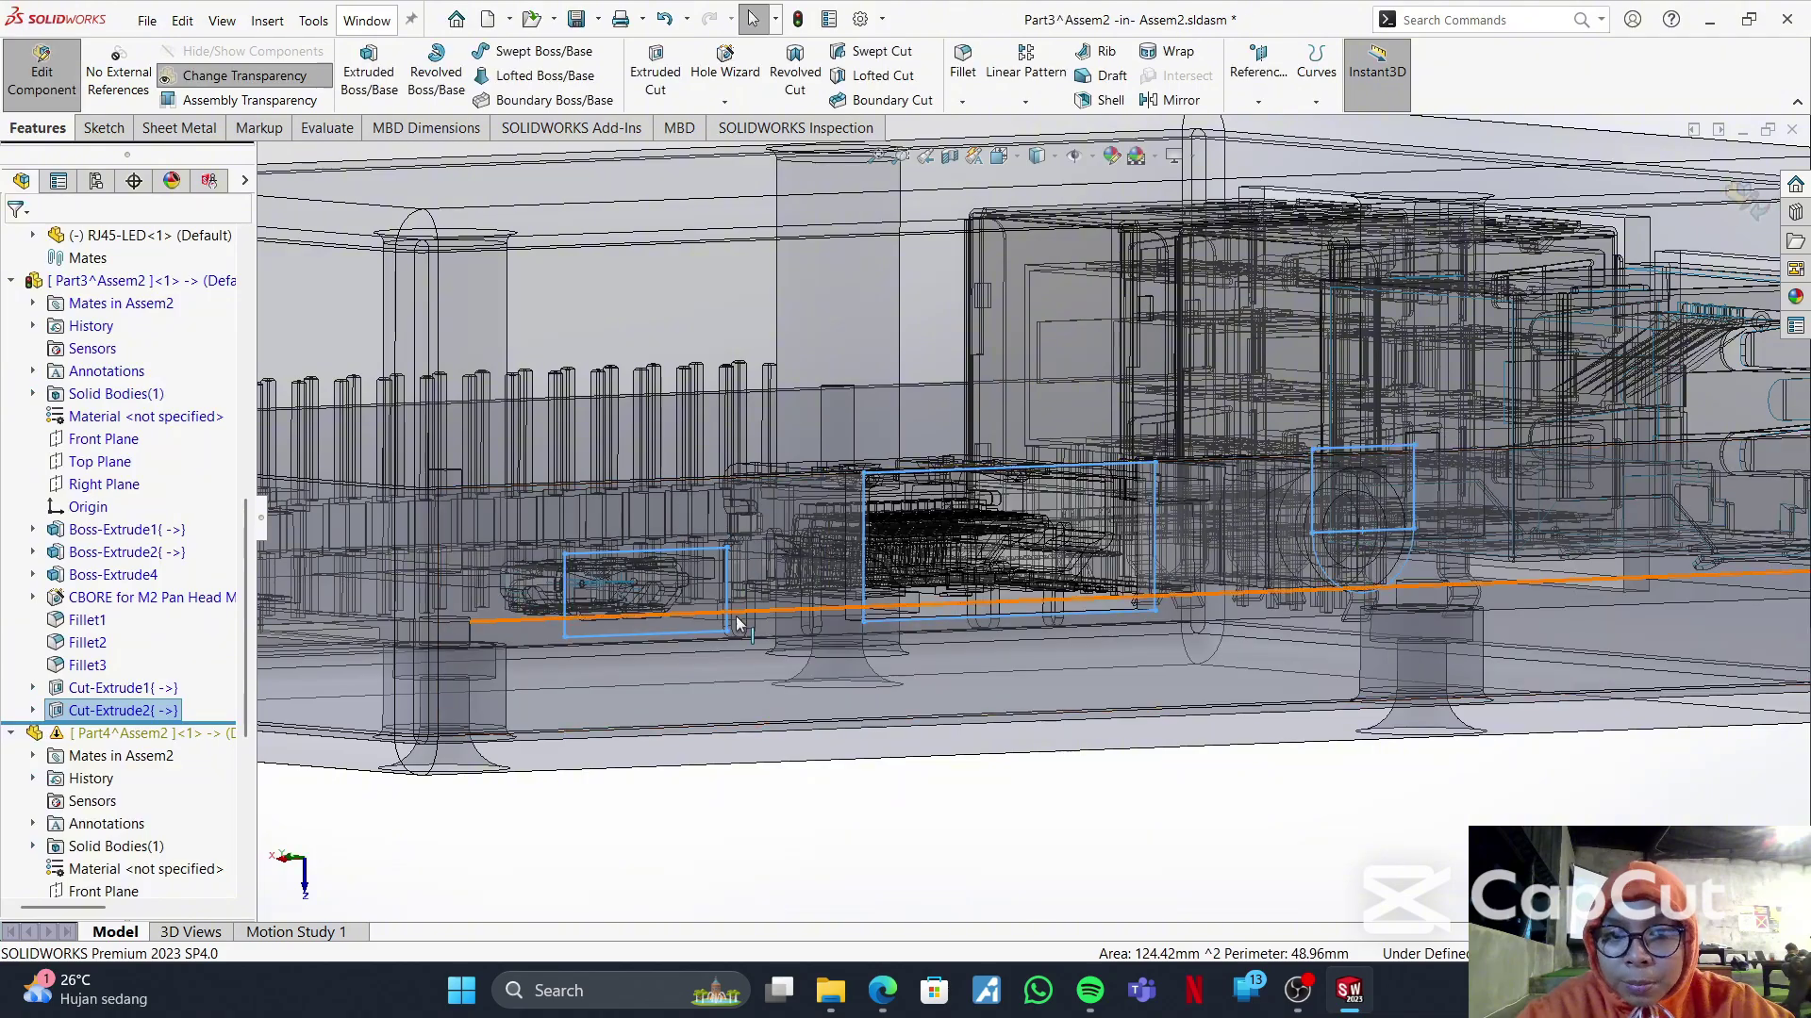
left_click(655, 71)
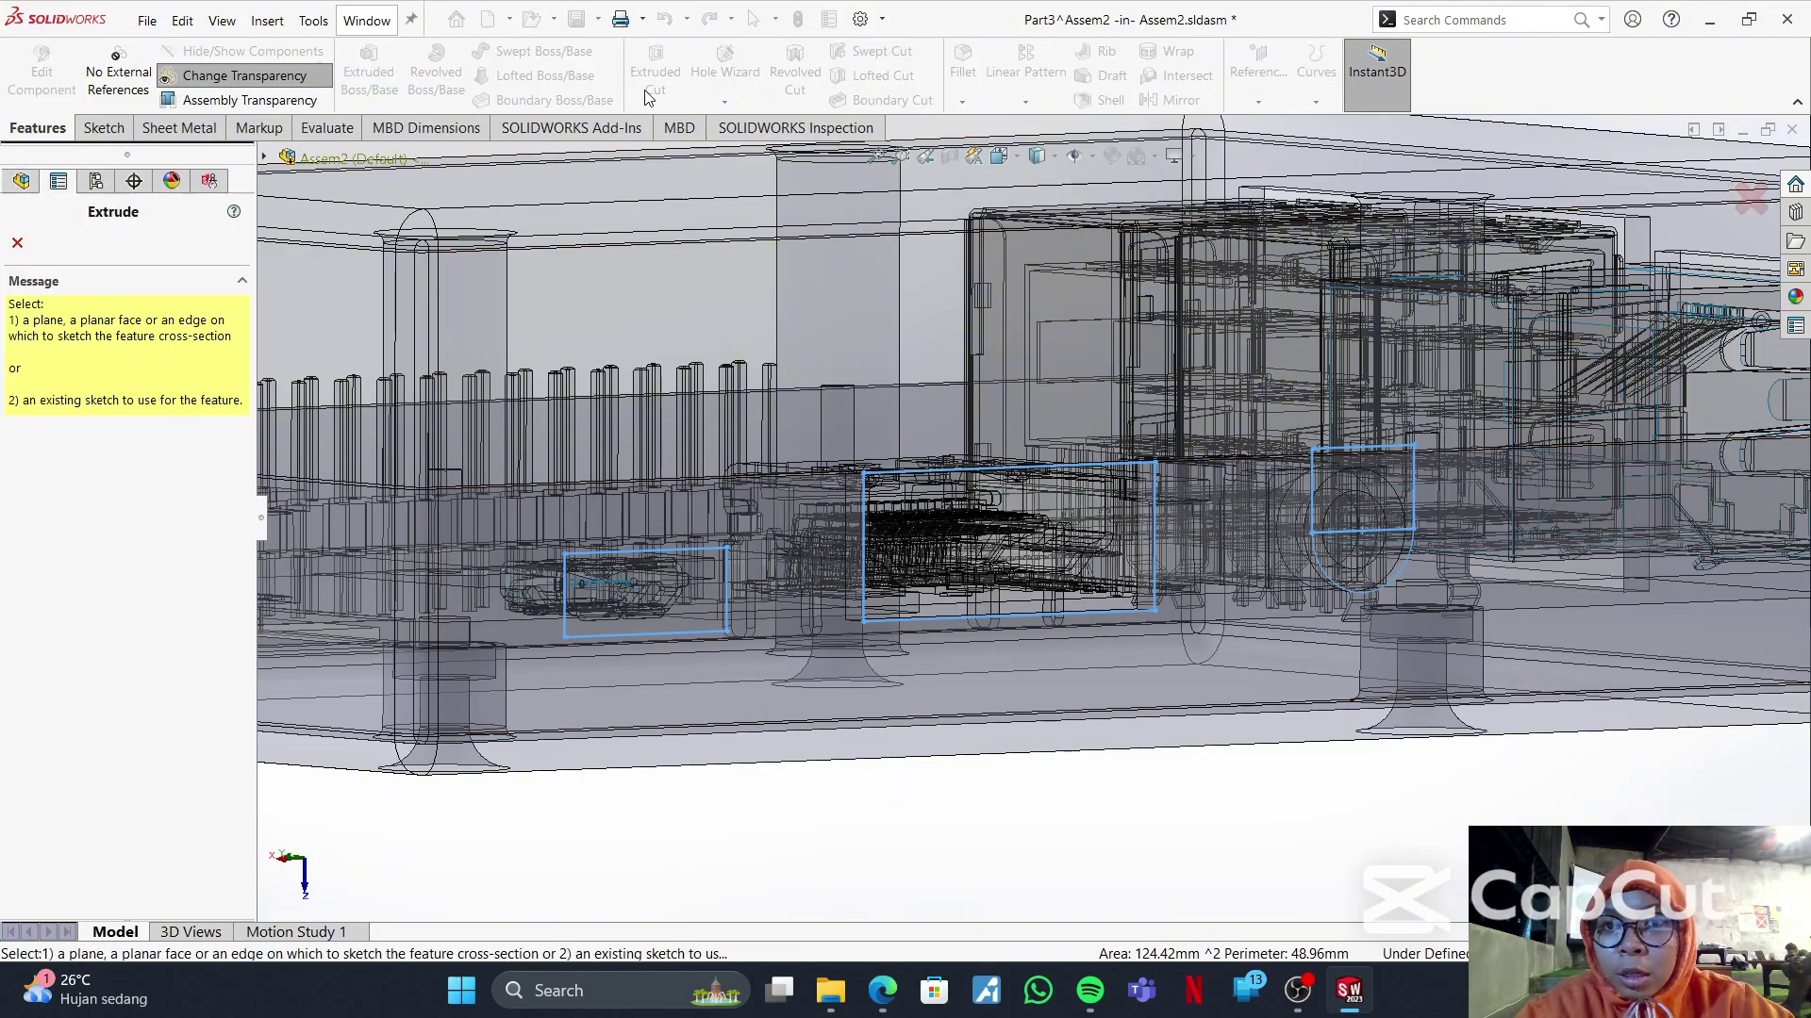
left_click(630, 611)
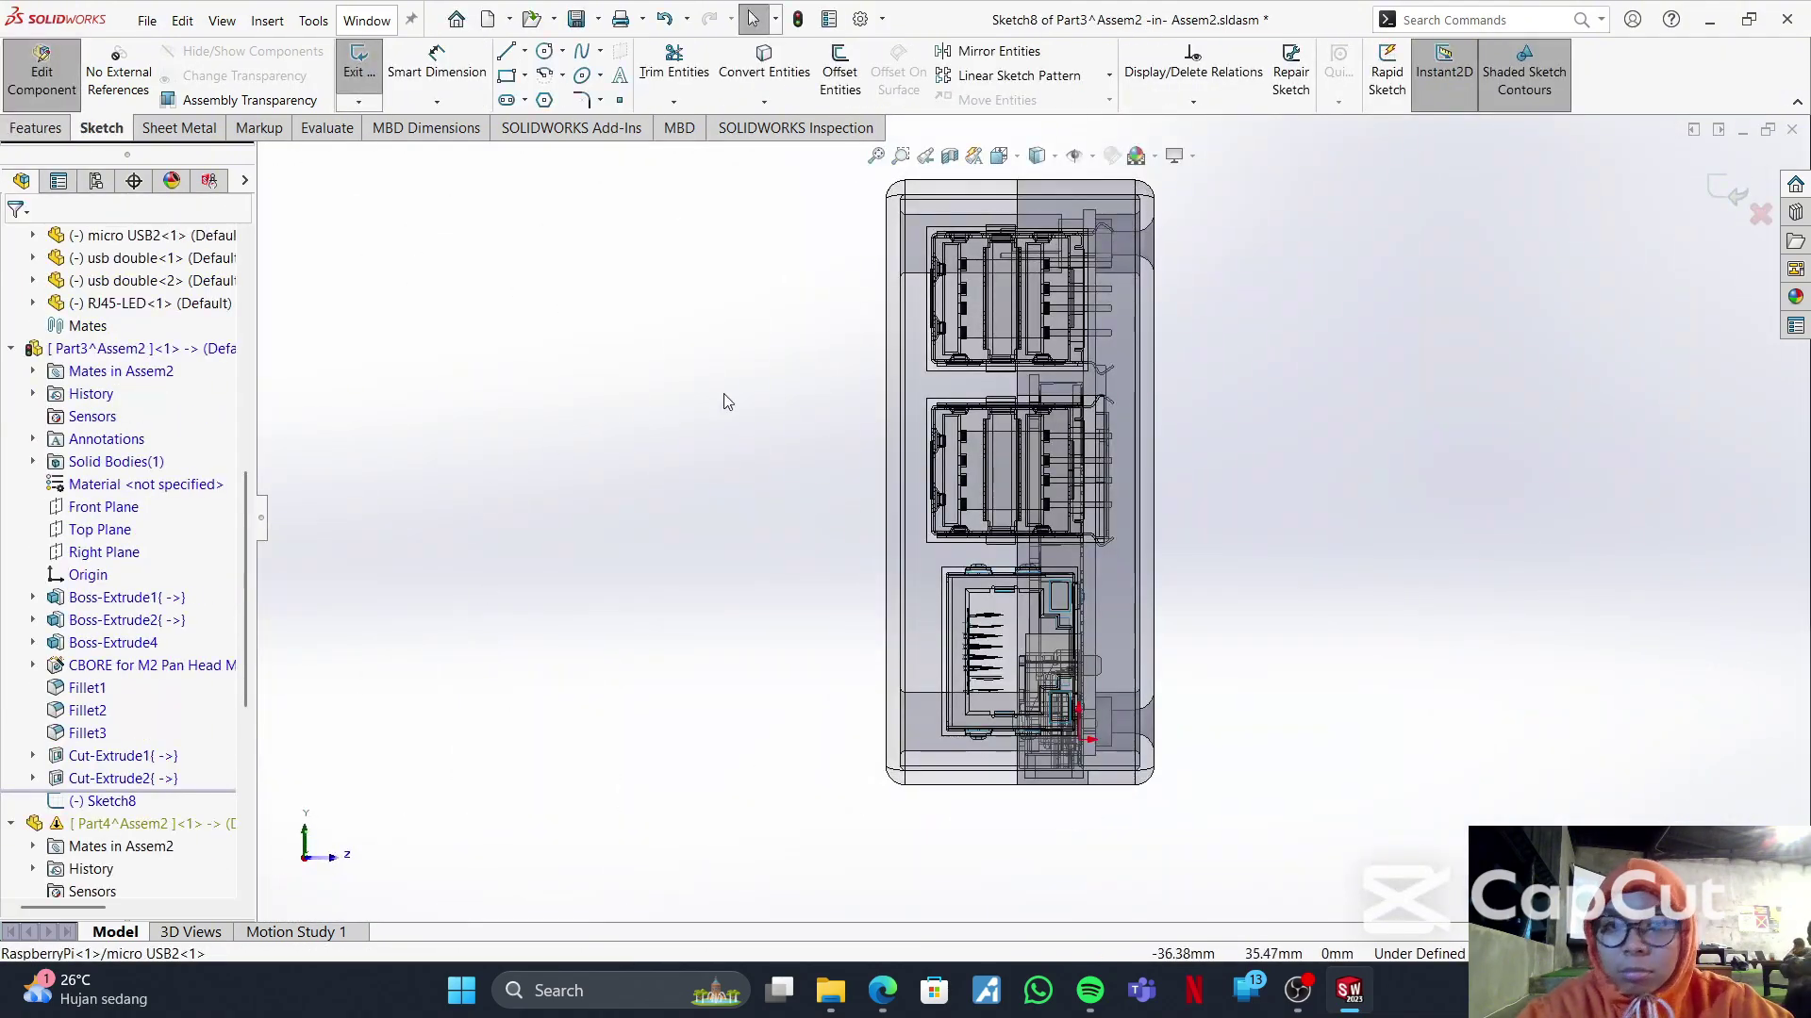
mouse_move(771, 608)
middle_mouse_down()
mouse_move(1339, 374)
mouse_move(1269, 396)
mouse_move(1208, 372)
middle_mouse_up()
scroll(1145, 288, "down", 3)
middle_click_drag(1146, 288, 1016, 378)
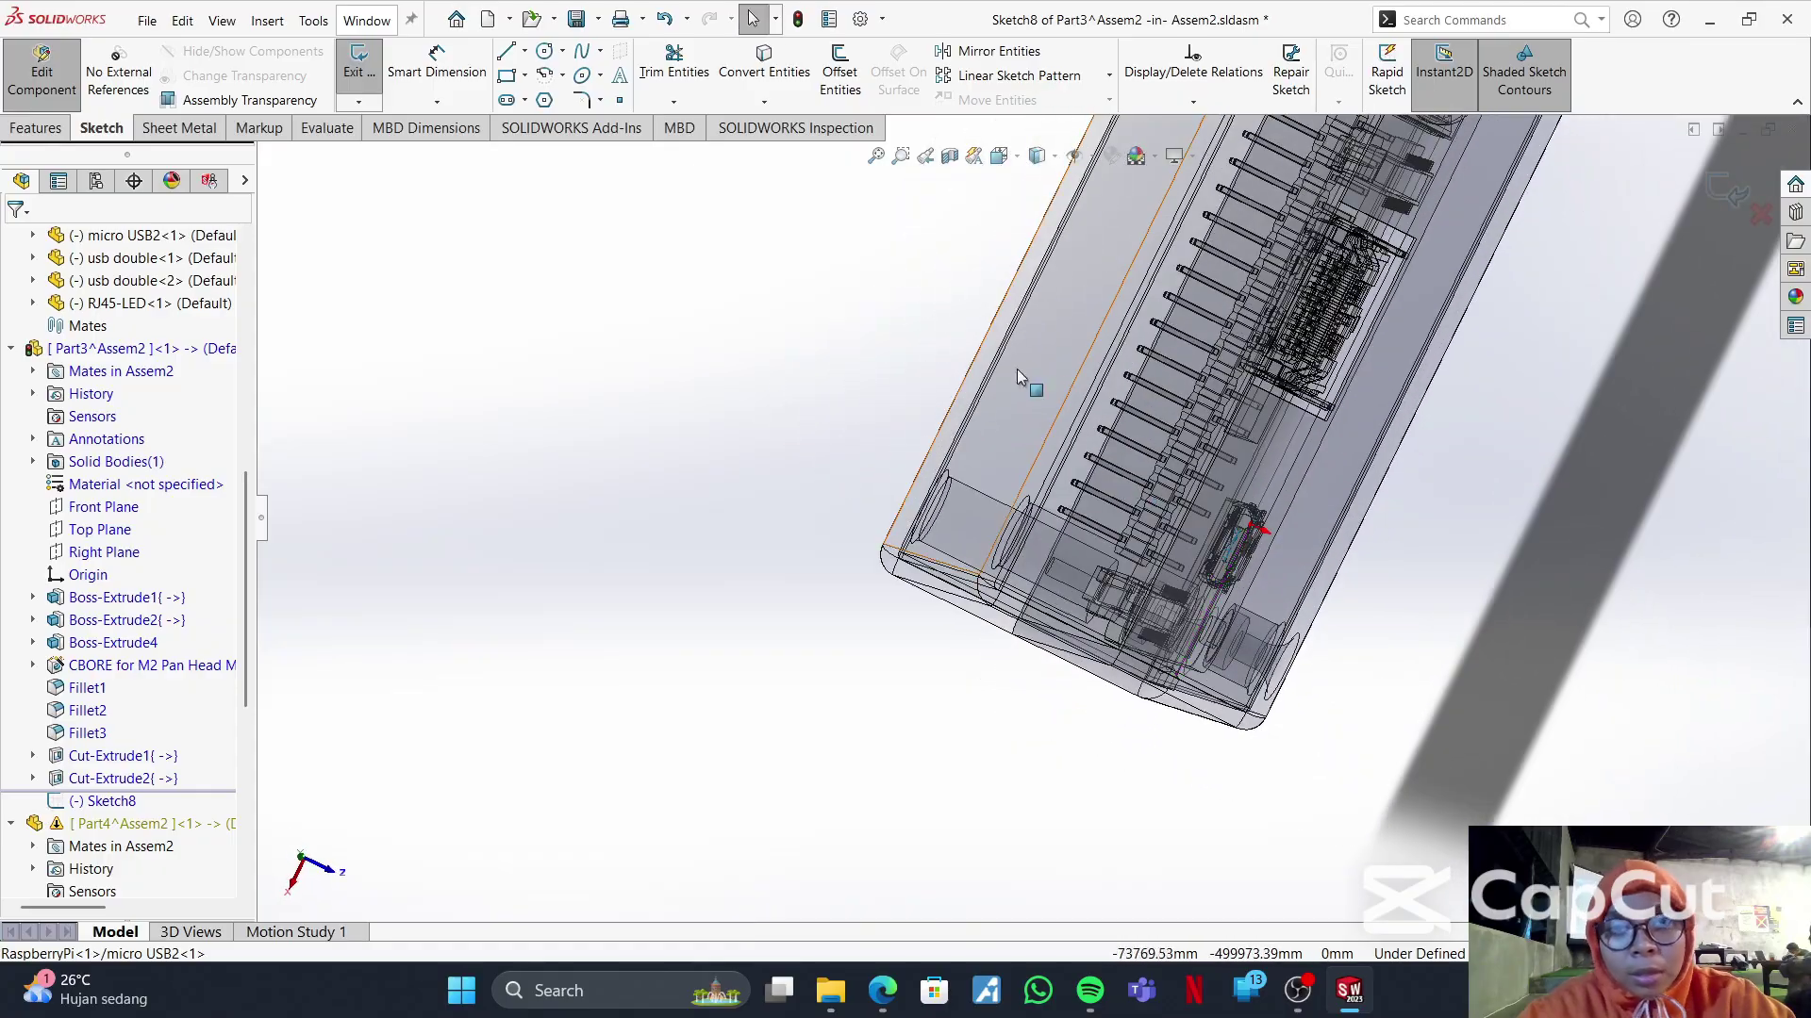
left_click(1002, 155)
left_click(947, 309)
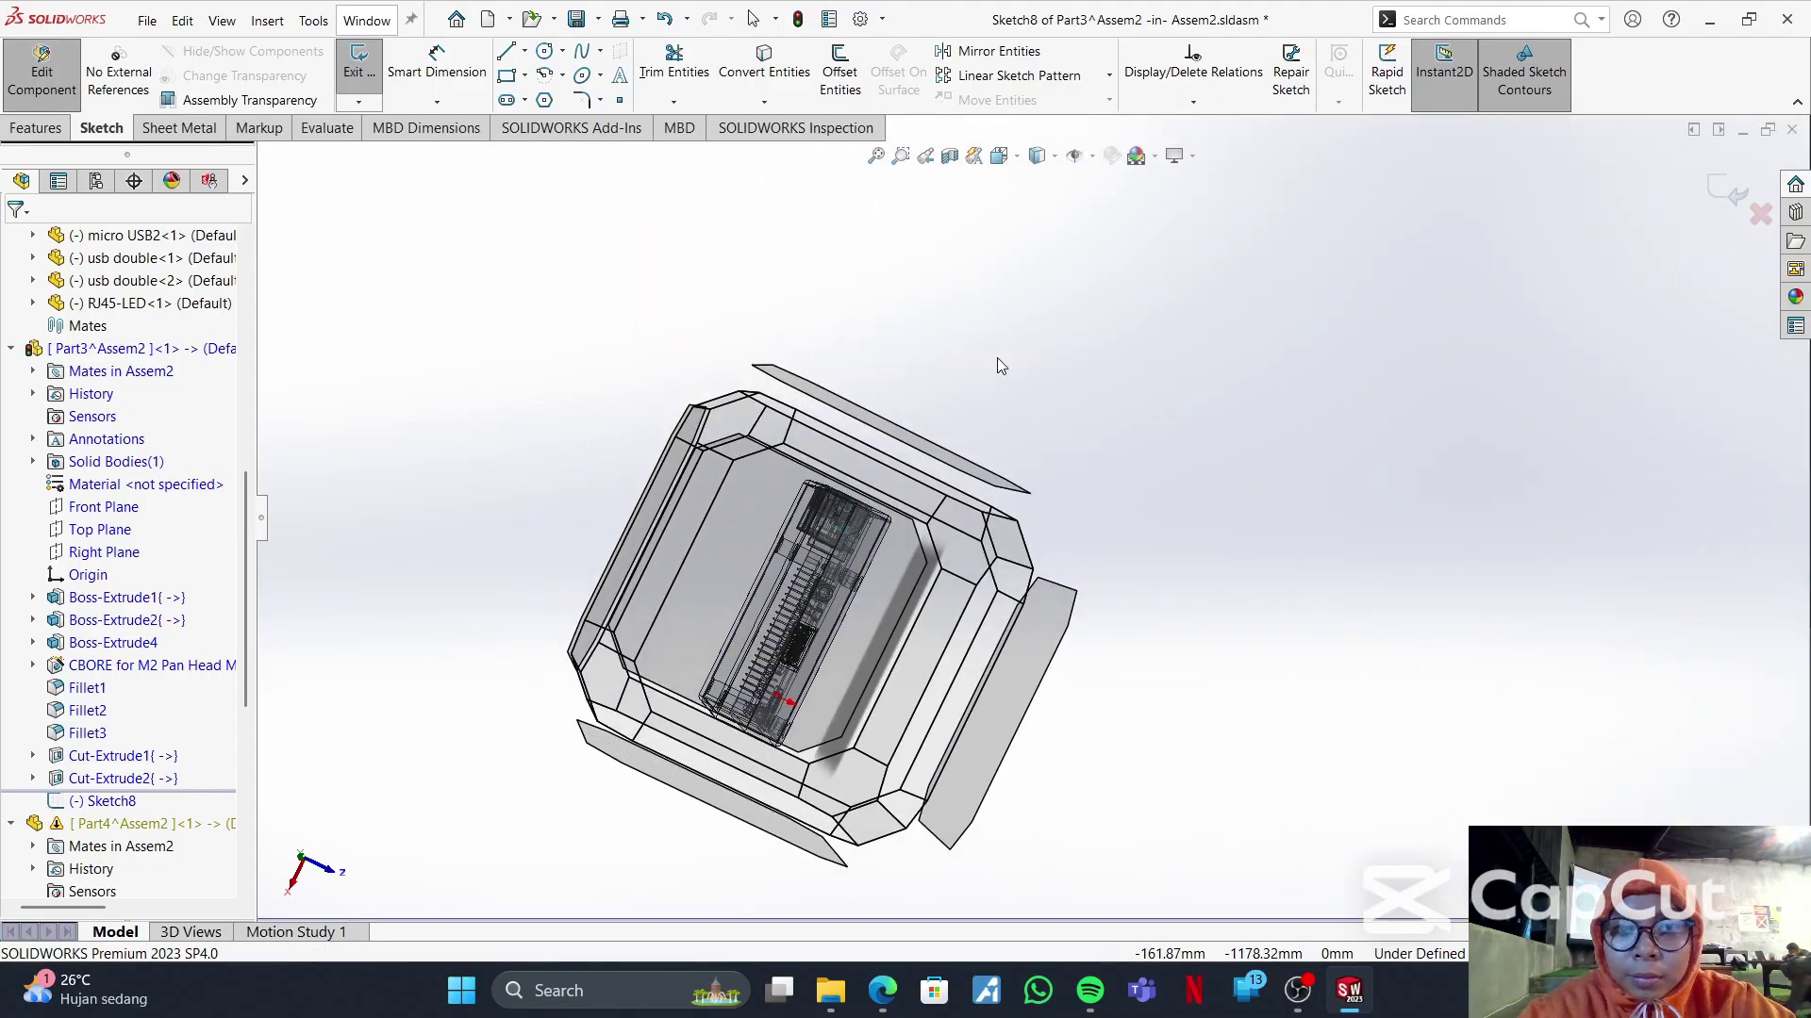
left_click(1037, 156)
left_click(864, 621)
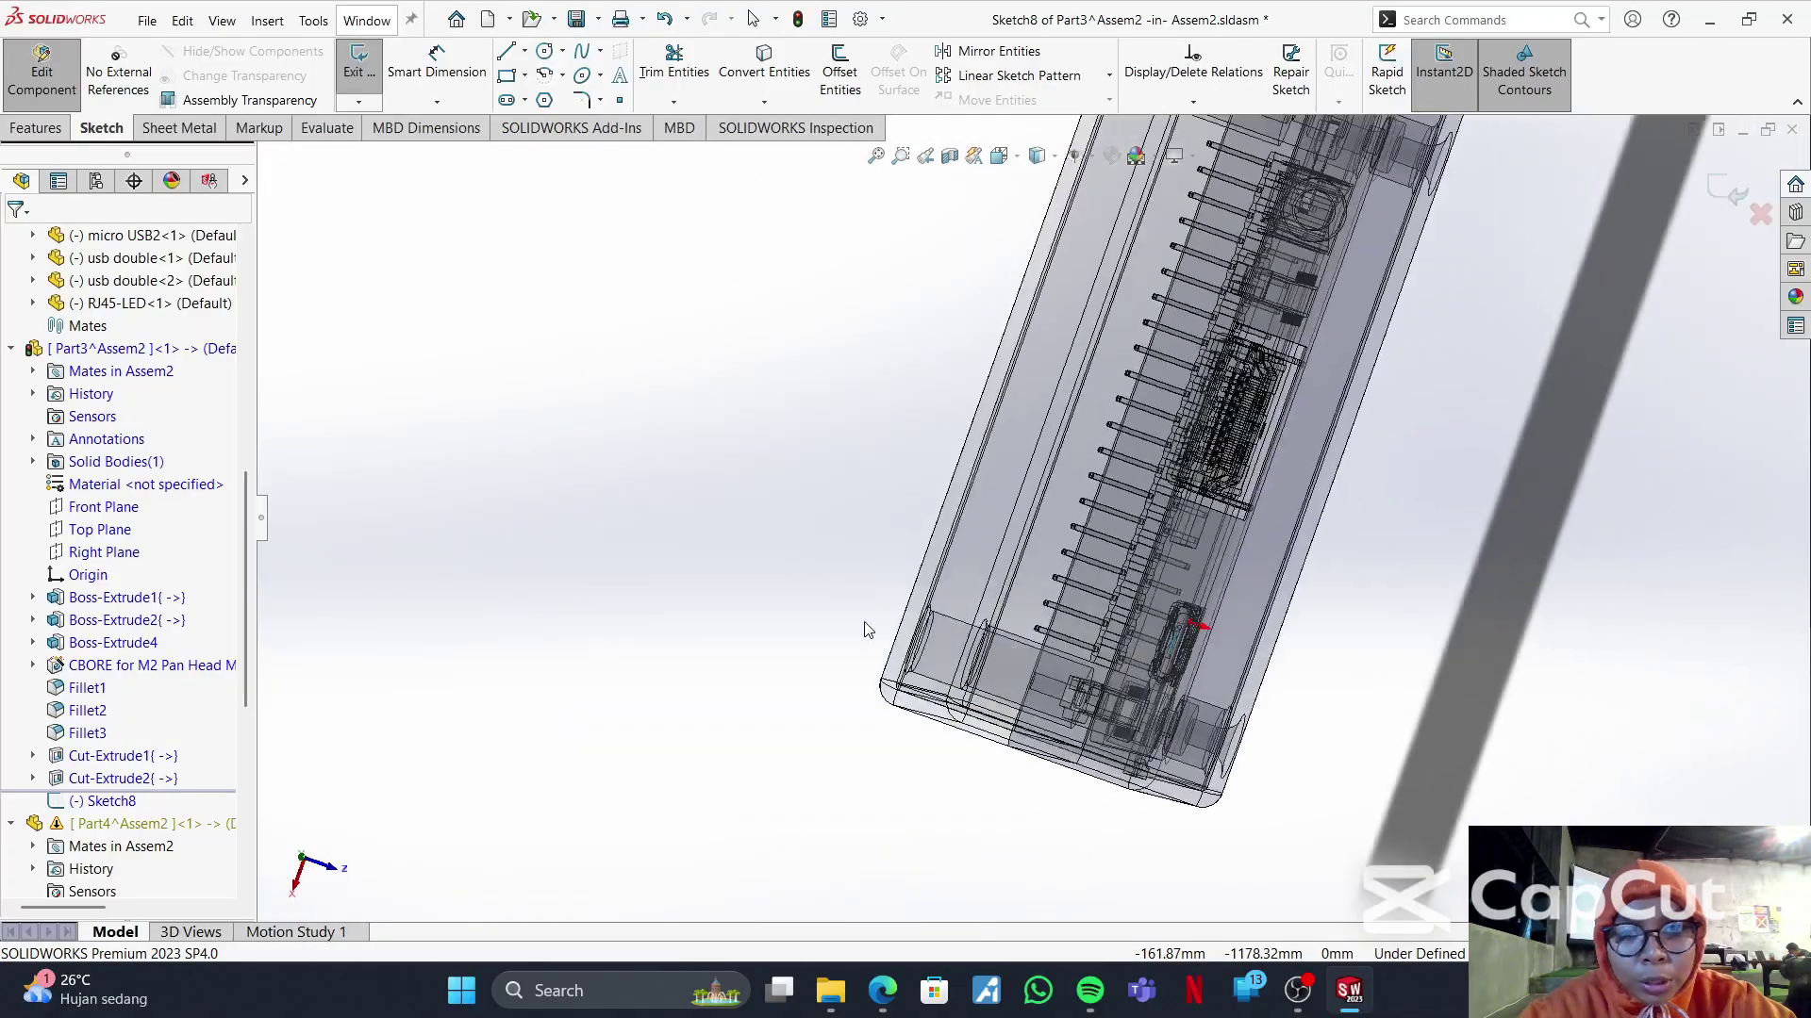
middle_click_drag(976, 688, 1372, 509)
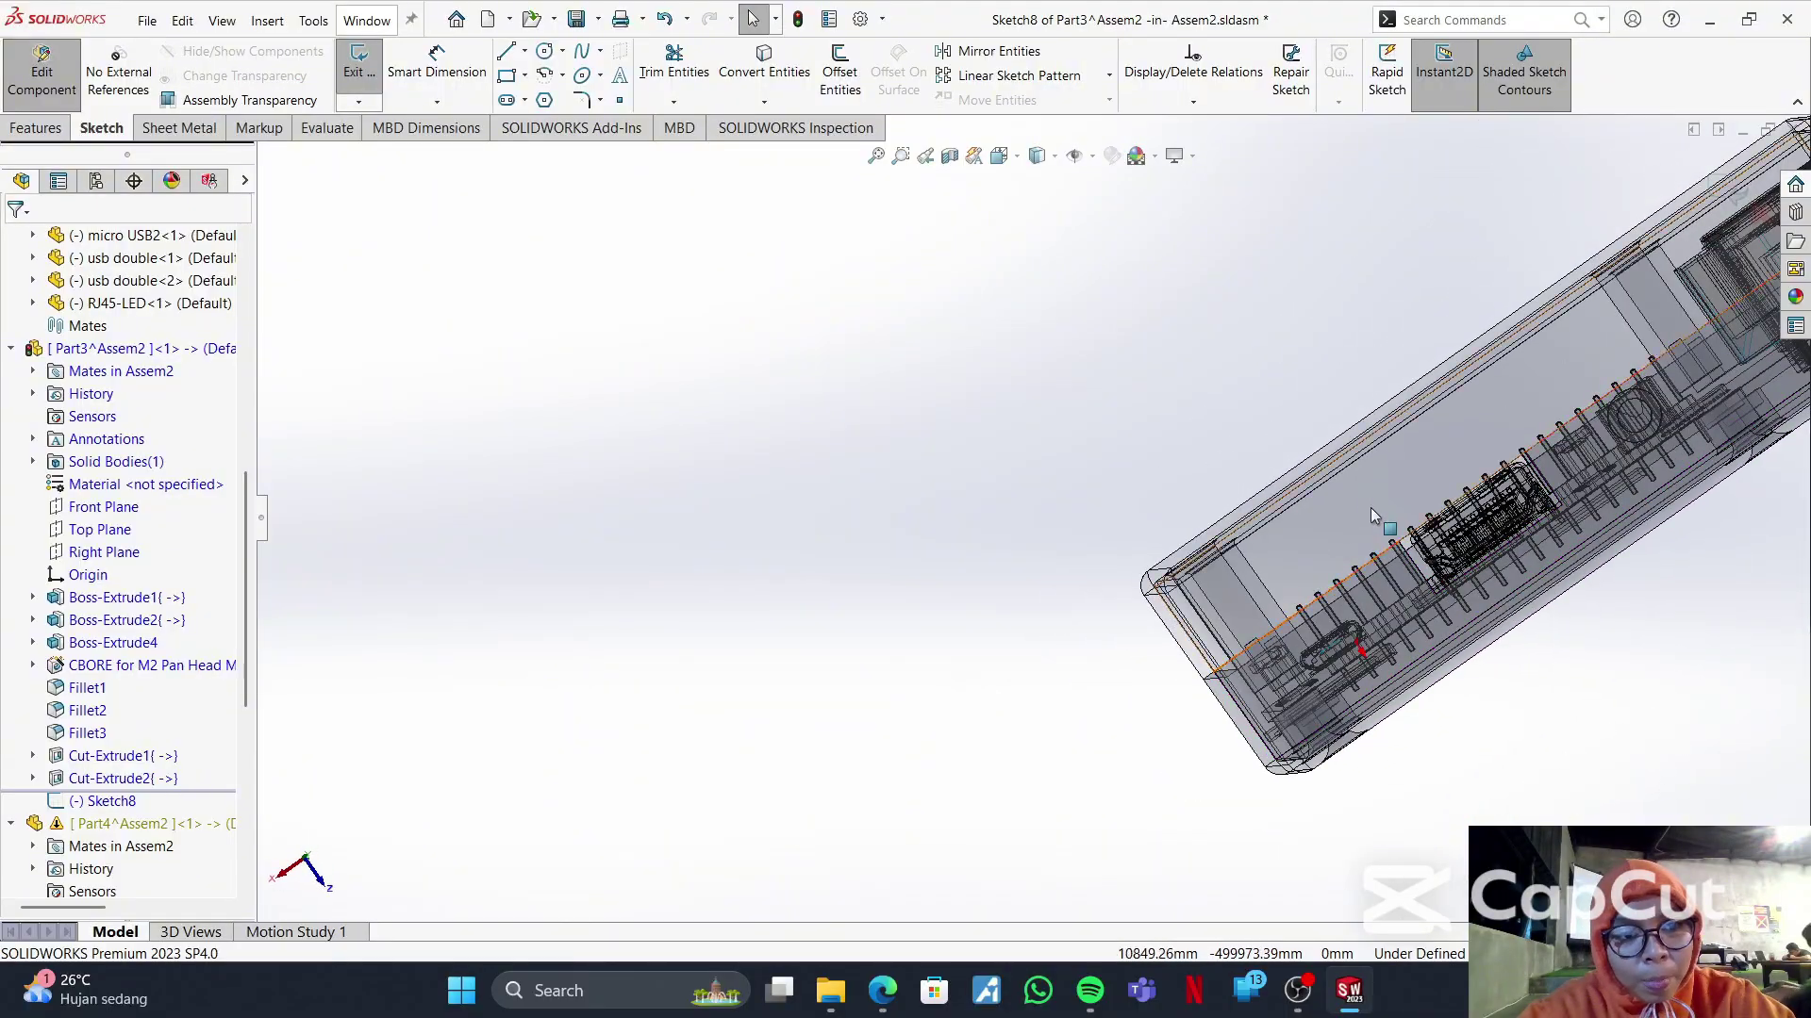
key("ctrl+space")
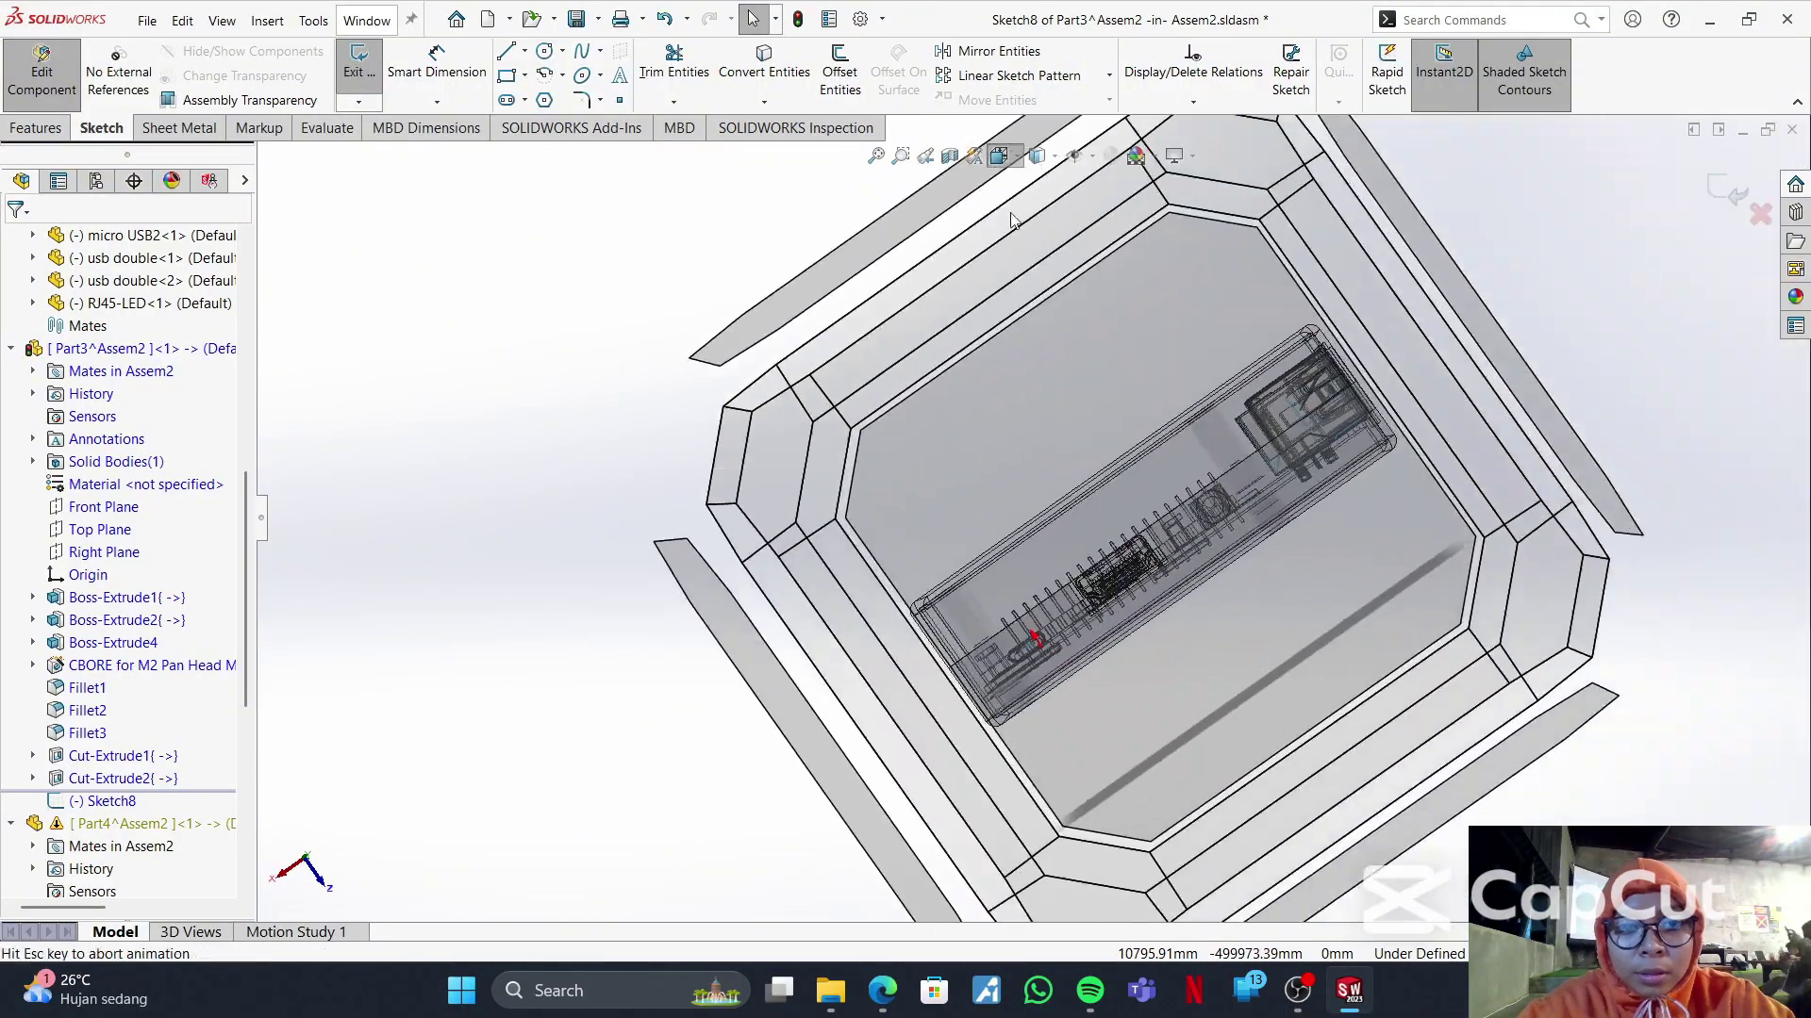
left_click(807, 603)
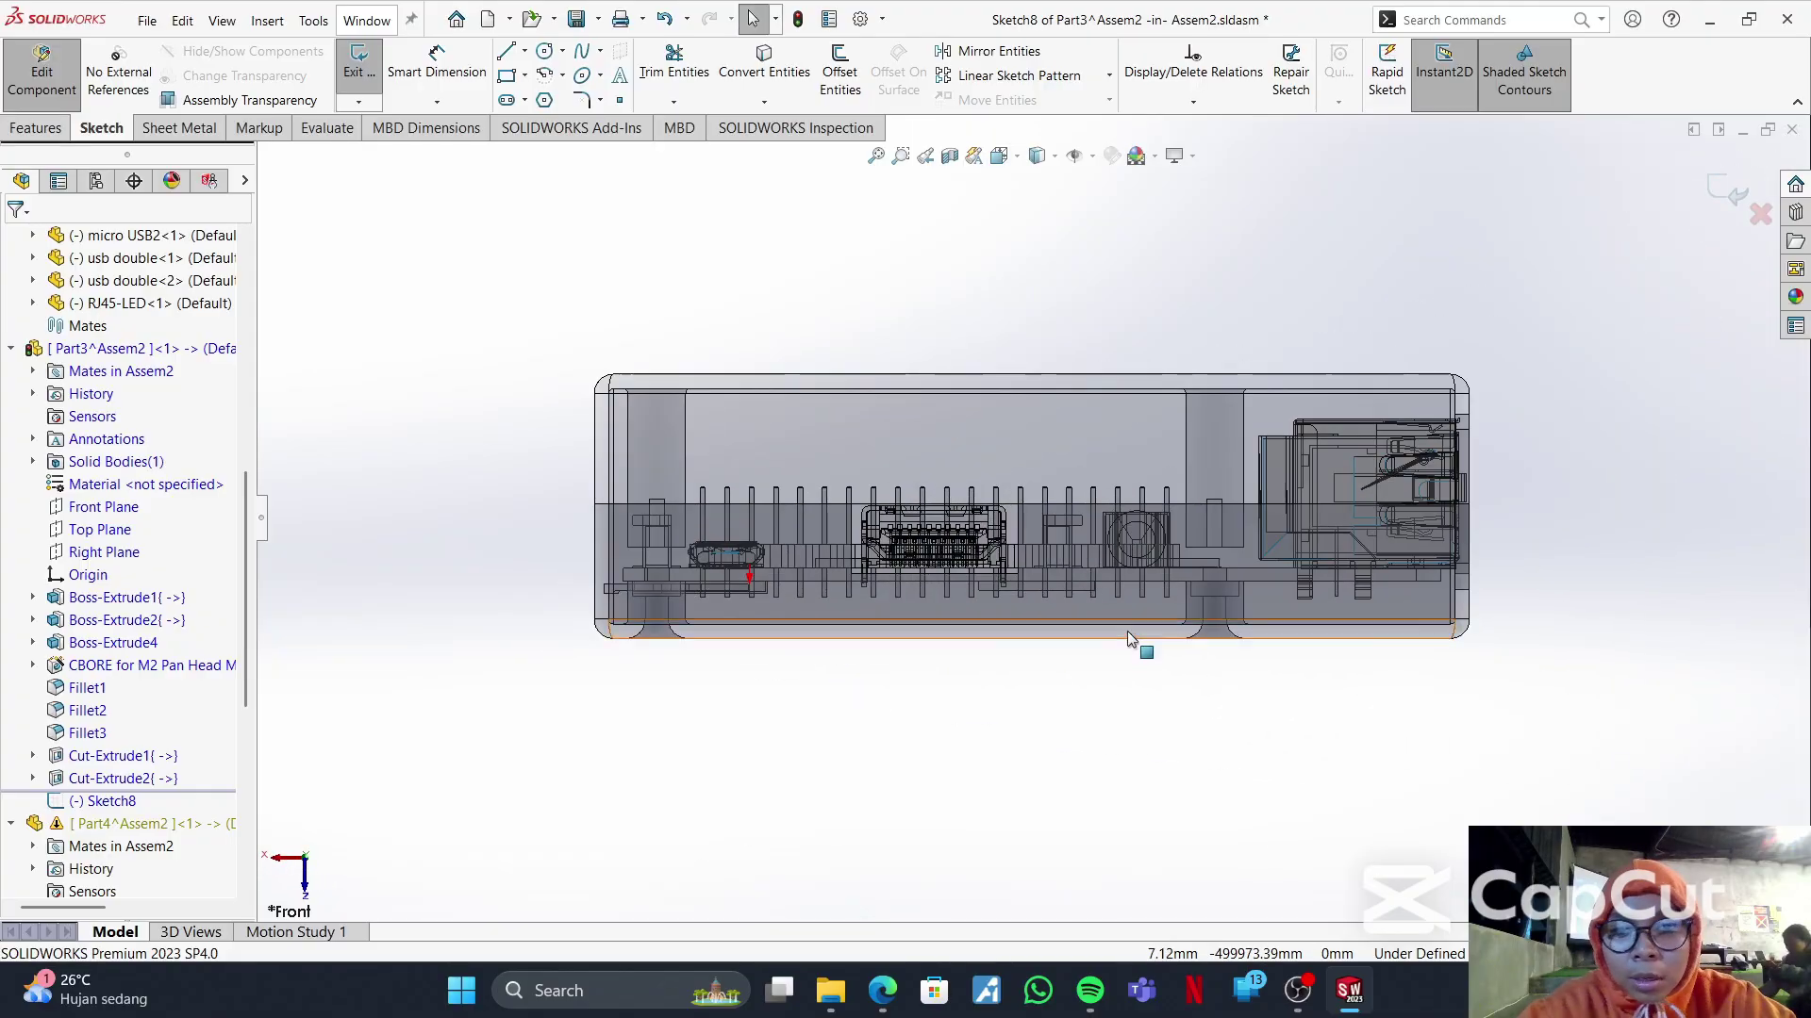
scroll(767, 547, "down", 3)
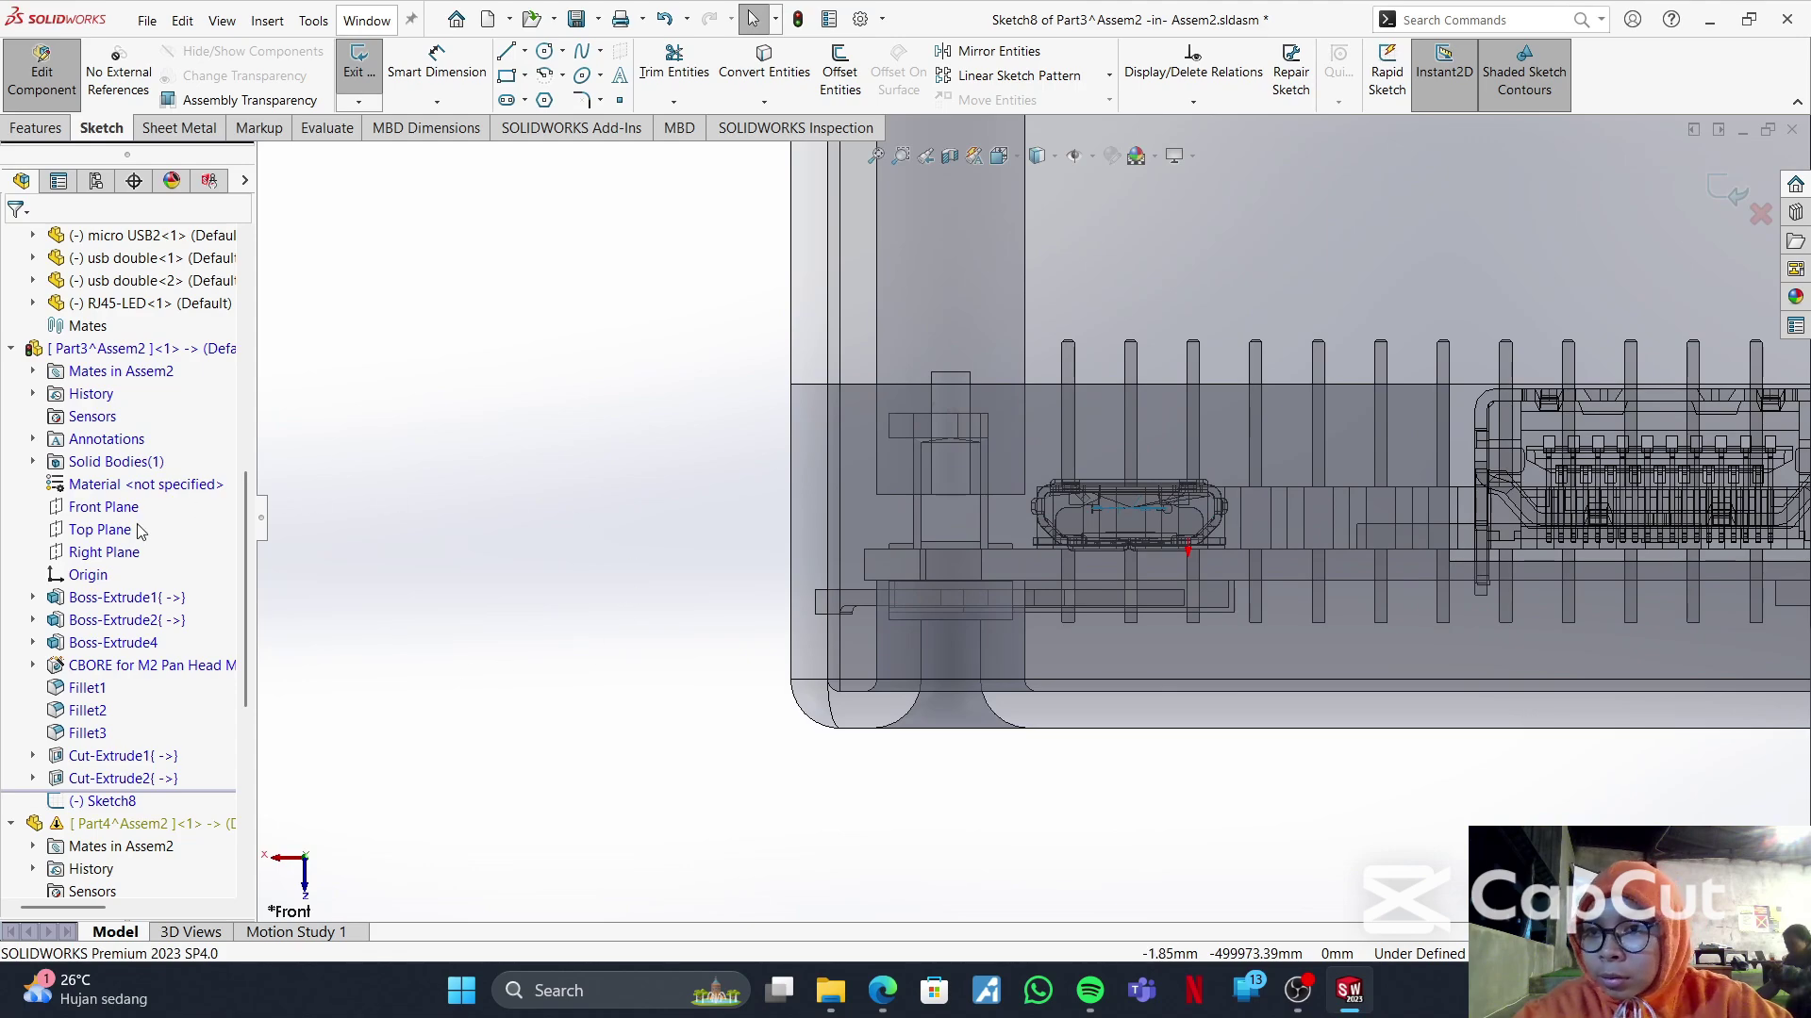
right_click(108, 813)
left_click(97, 809)
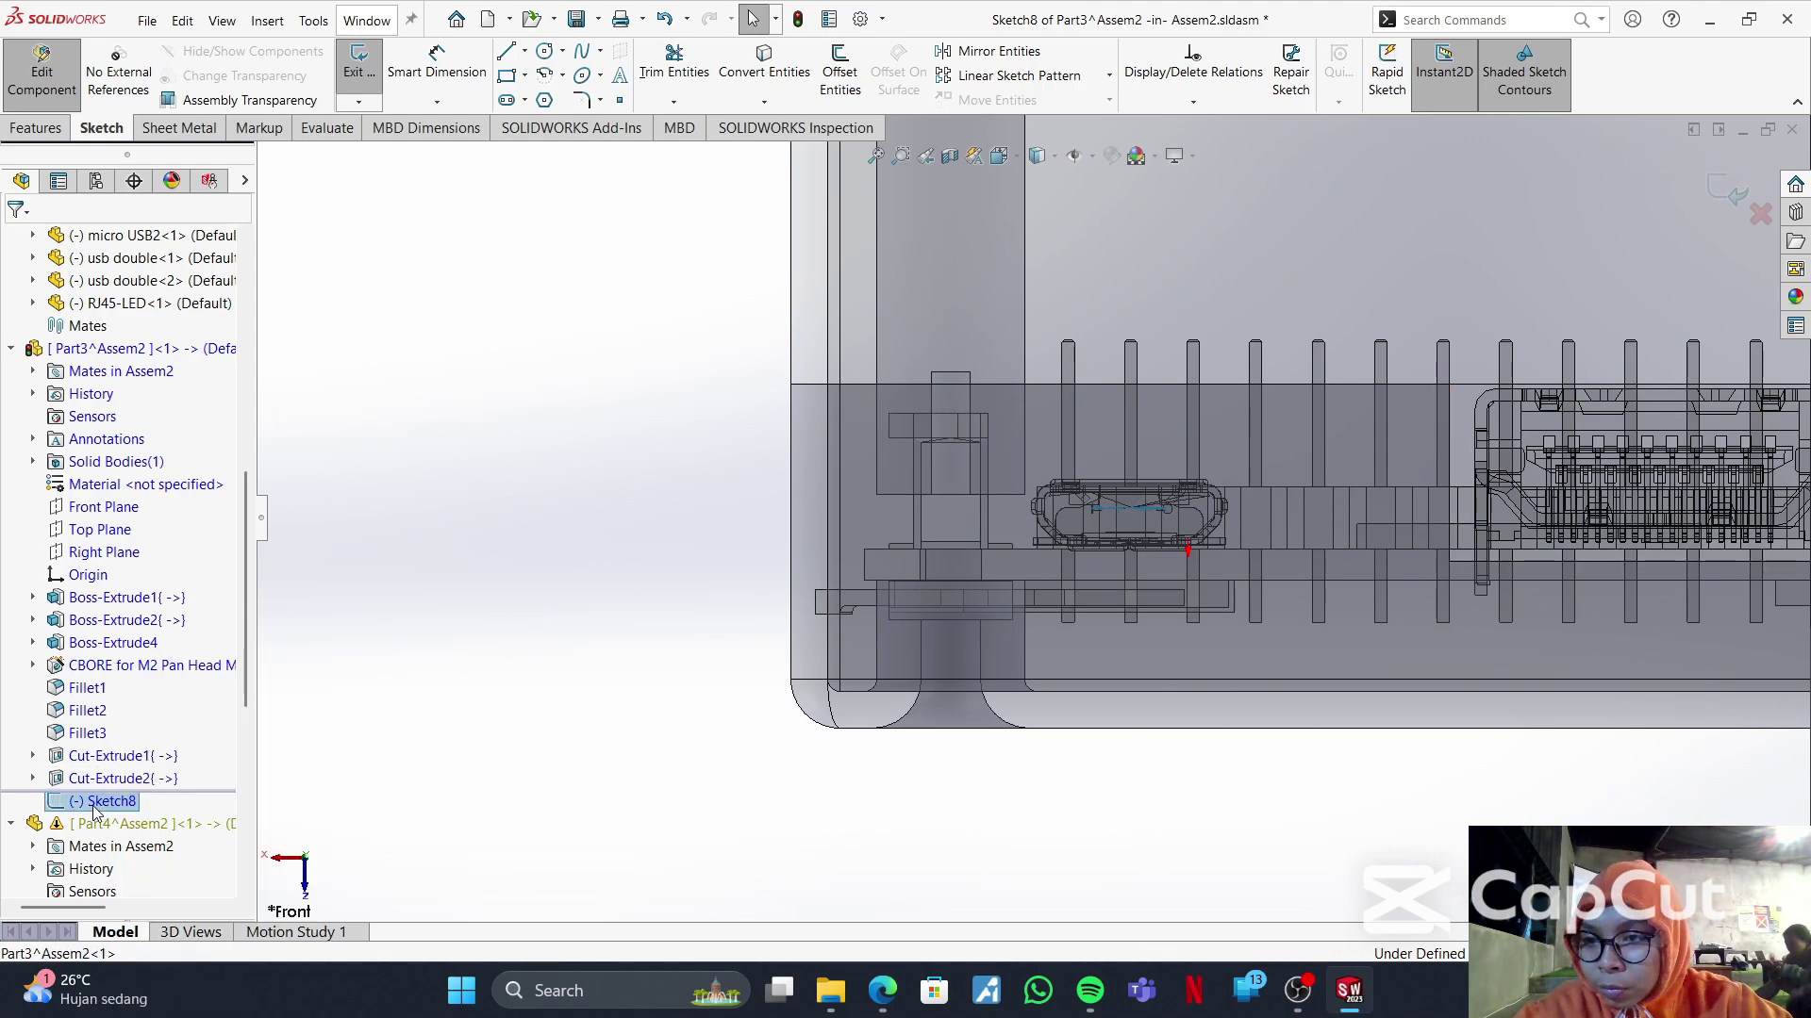
- Cut the micro USB, middle connector and round jack openings 3 mm deep, using all four regions of the connector sketch
right_click(547, 577)
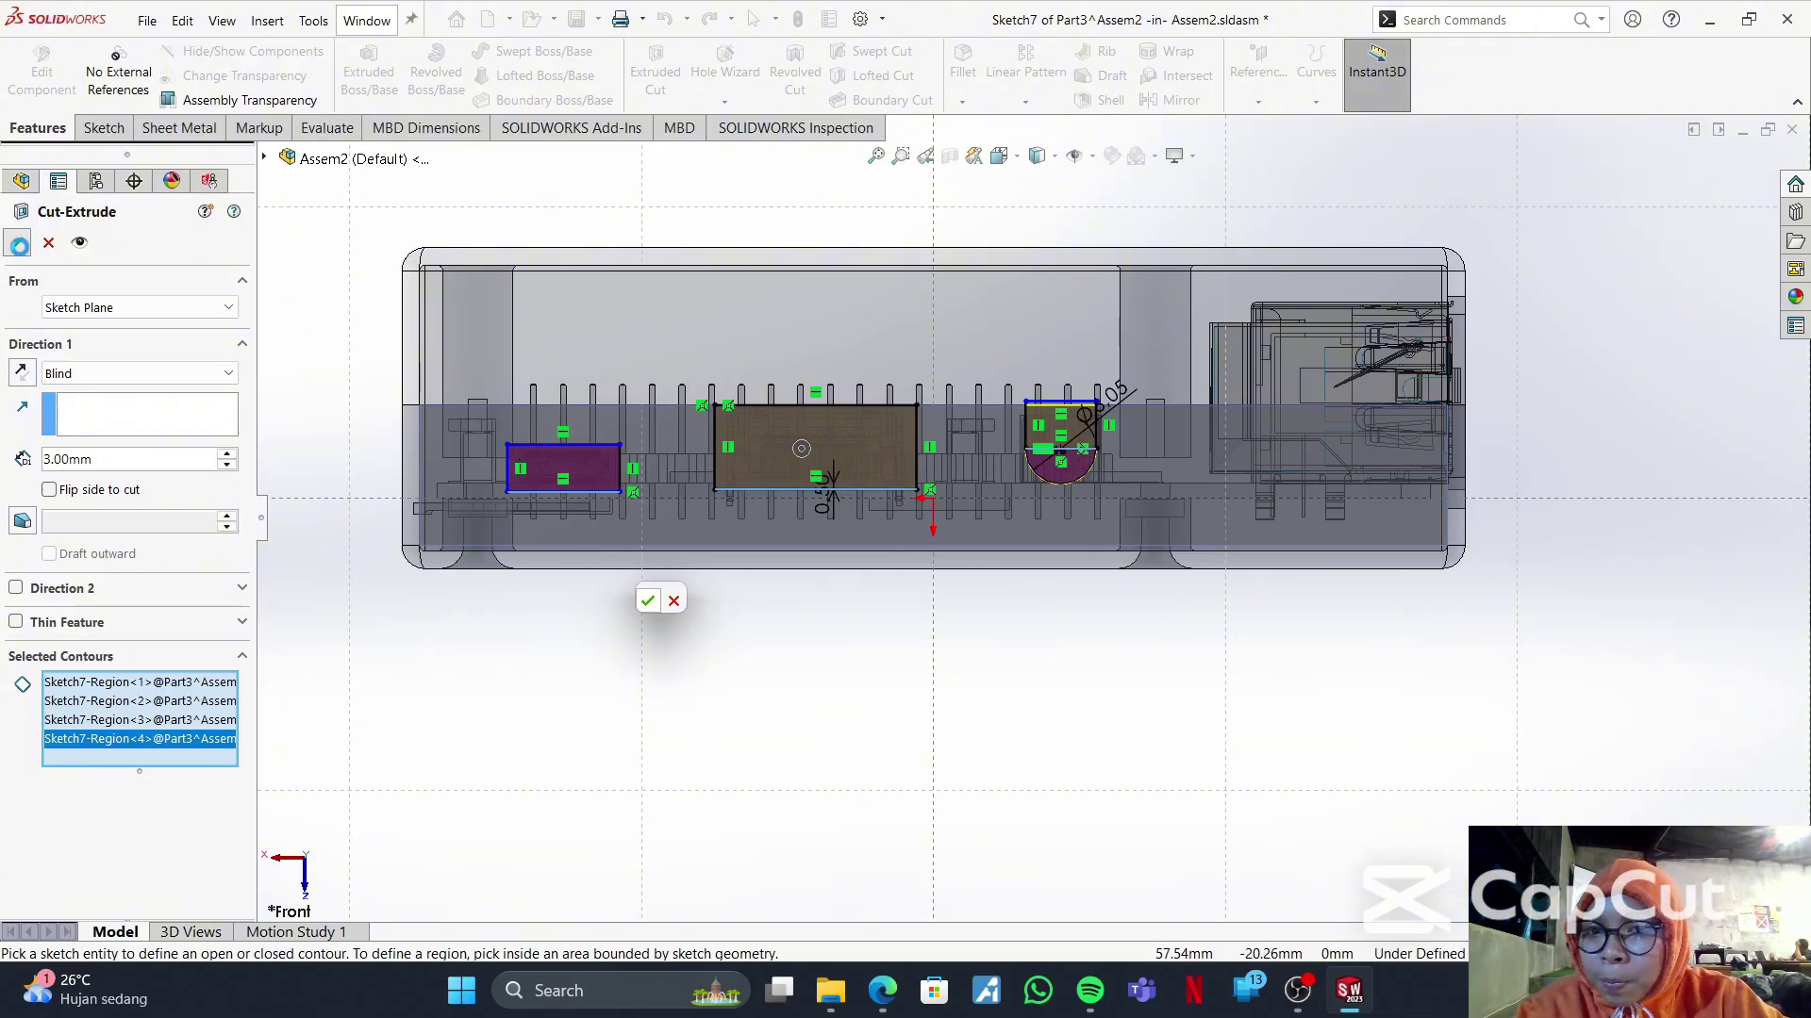
middle_click_drag(772, 510, 794, 537)
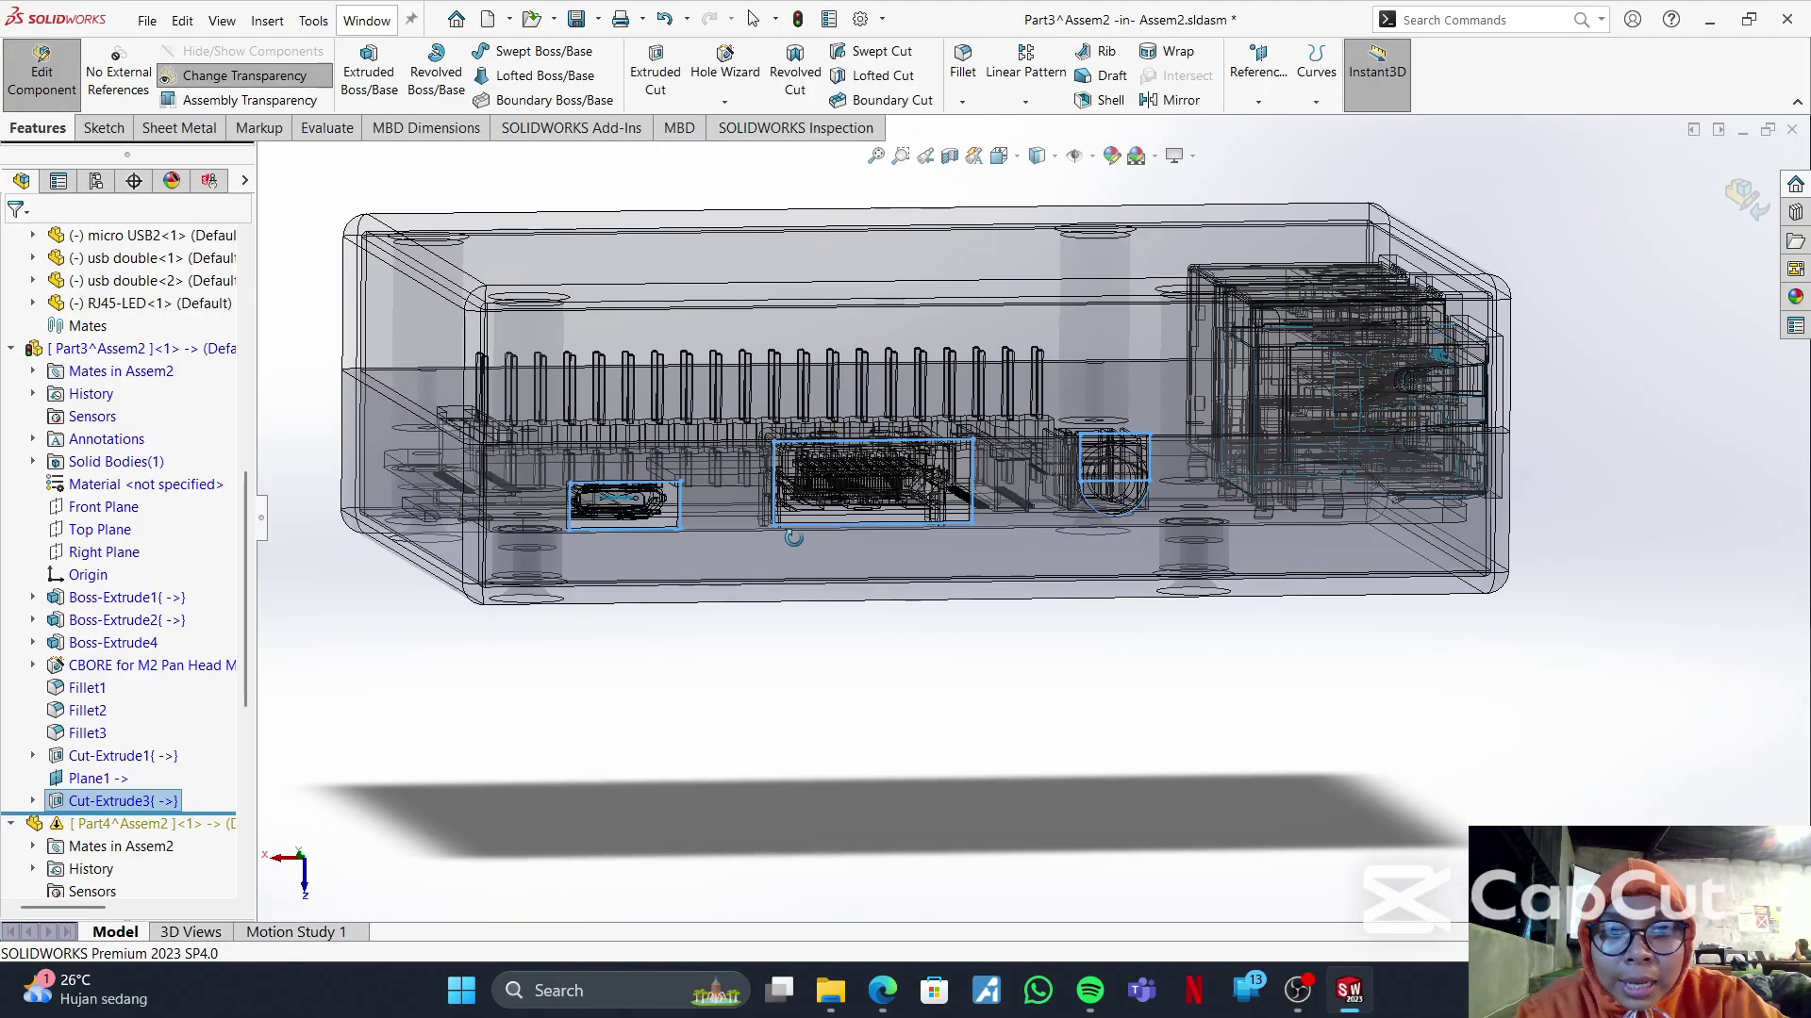
left_click(962, 655)
mouse_move(1083, 538)
middle_mouse_down()
mouse_move(1027, 502)
mouse_move(1106, 483)
mouse_move(1066, 532)
middle_mouse_up()
scroll(1105, 483, "down", 3)
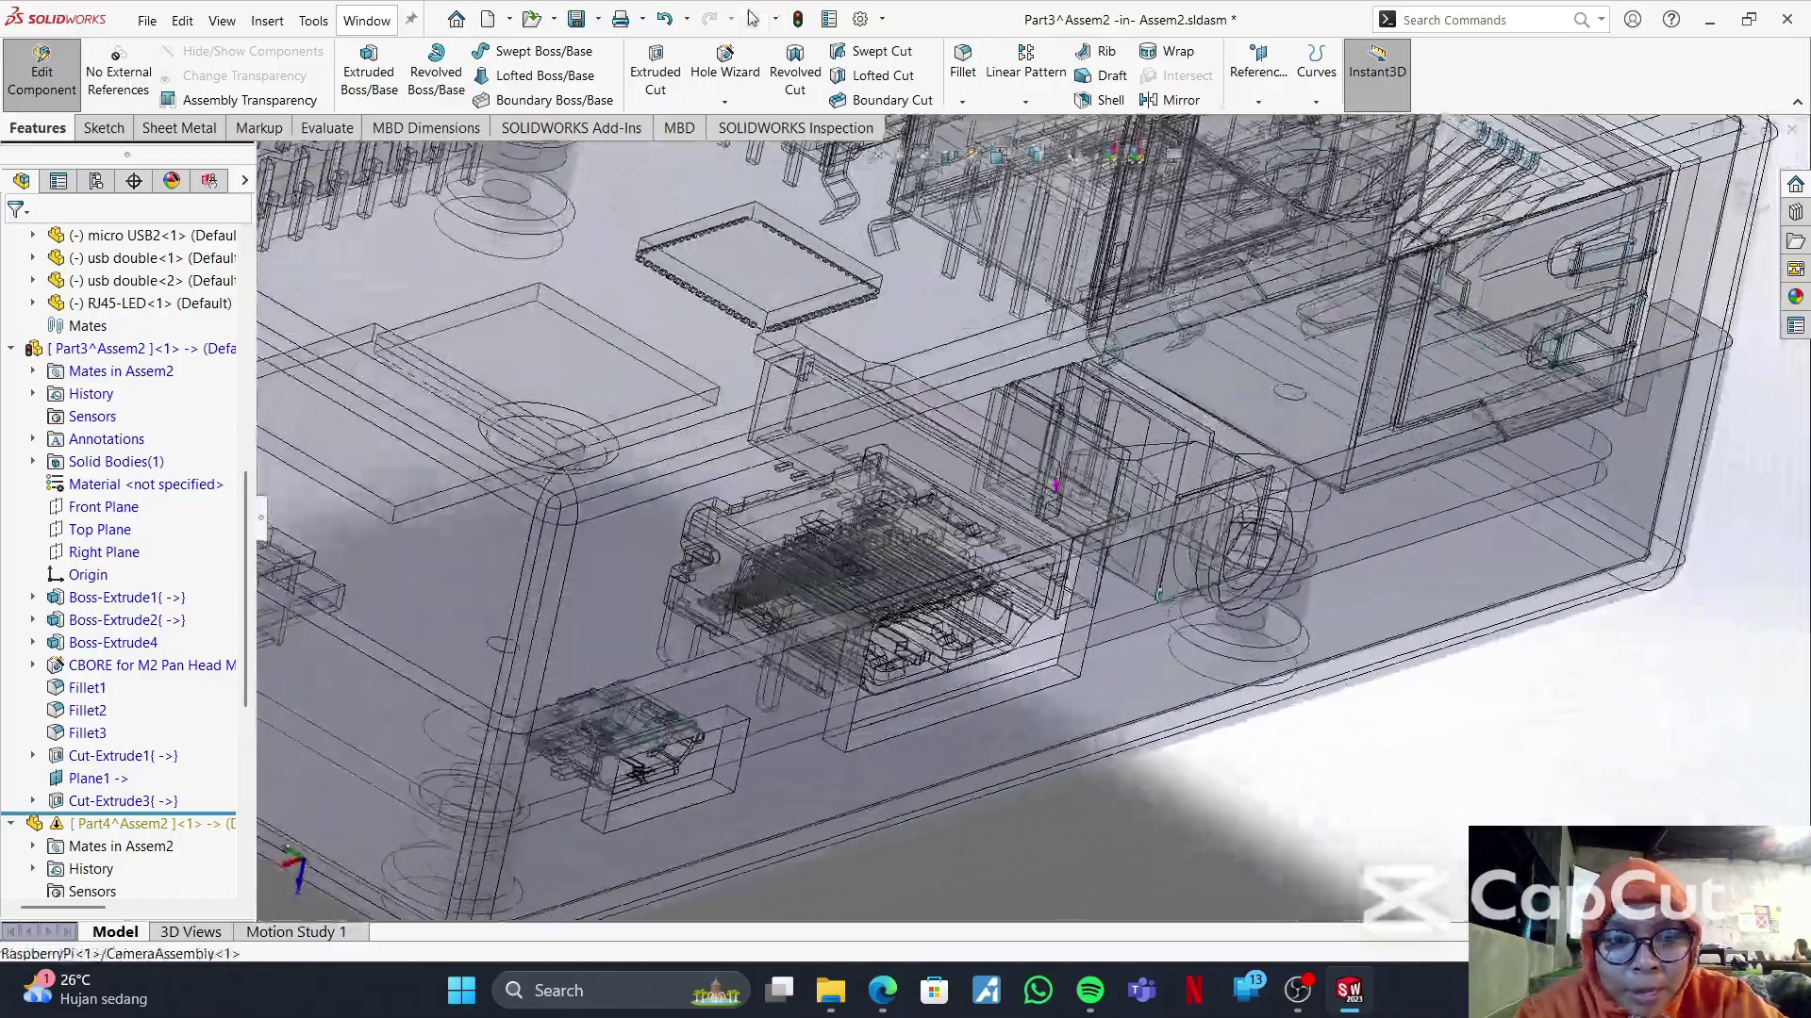
middle_click_drag(1159, 595, 1067, 508)
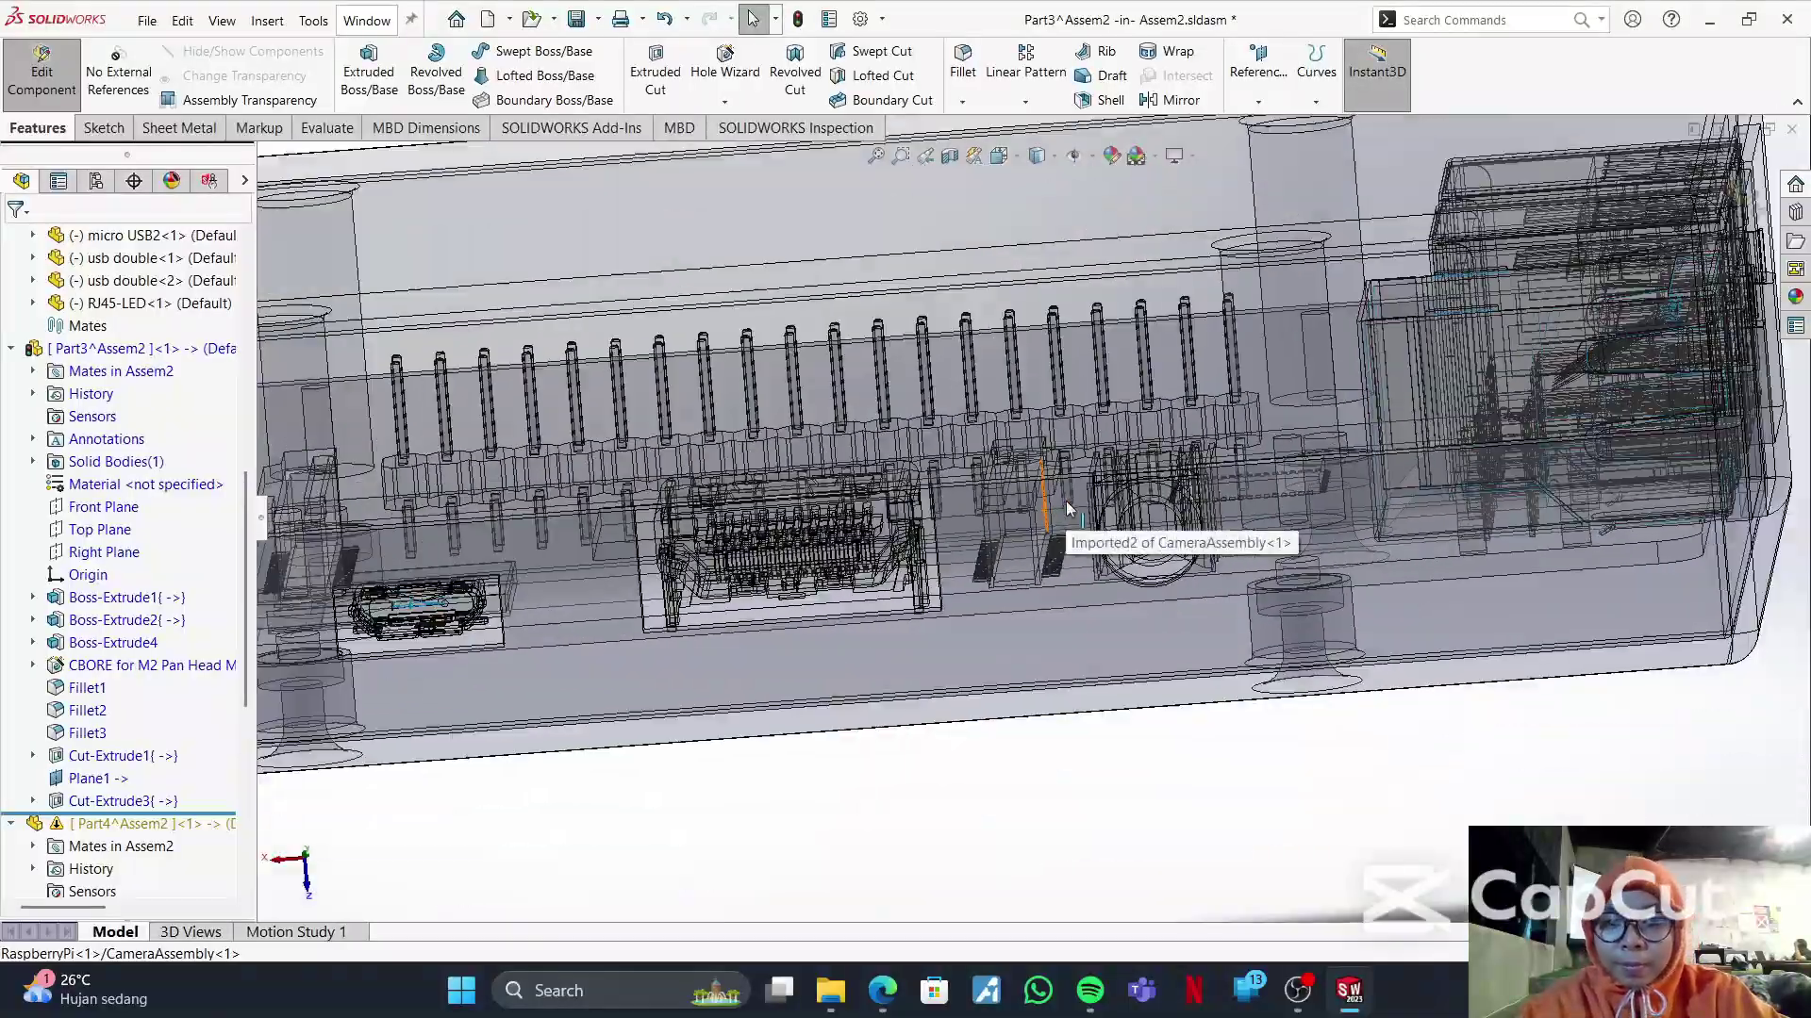
key("f")
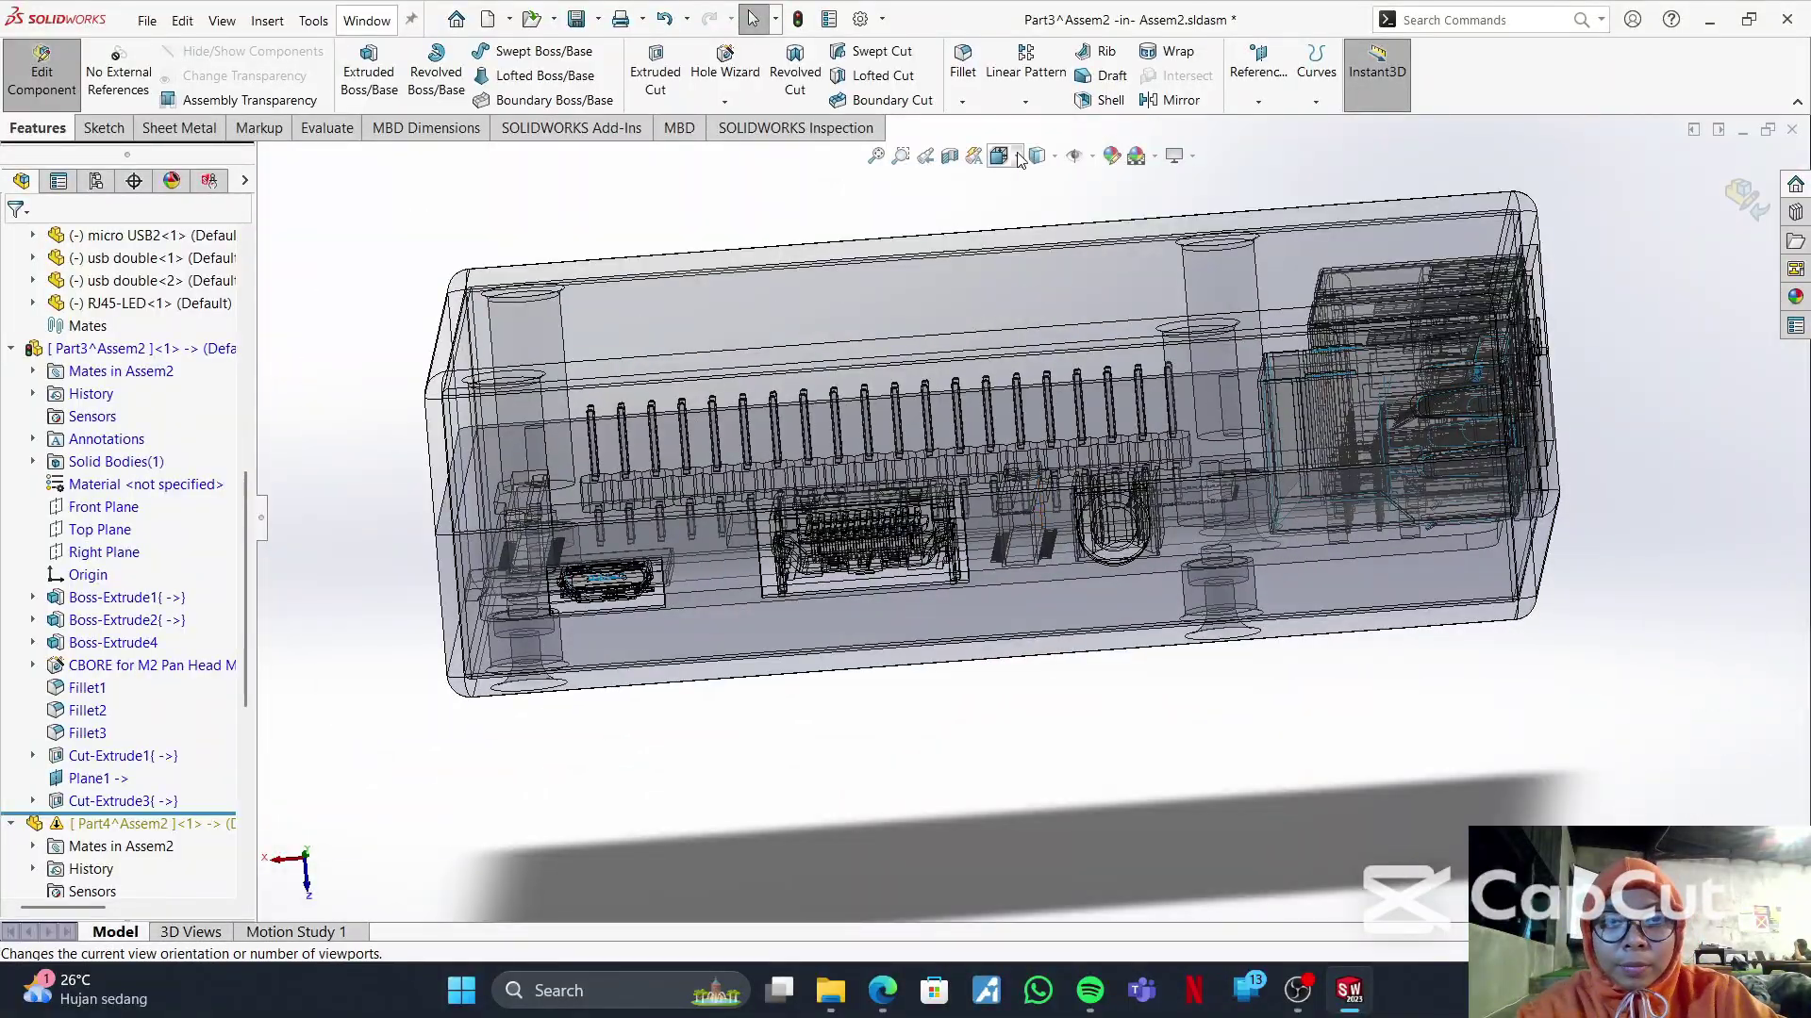
left_click(1016, 162)
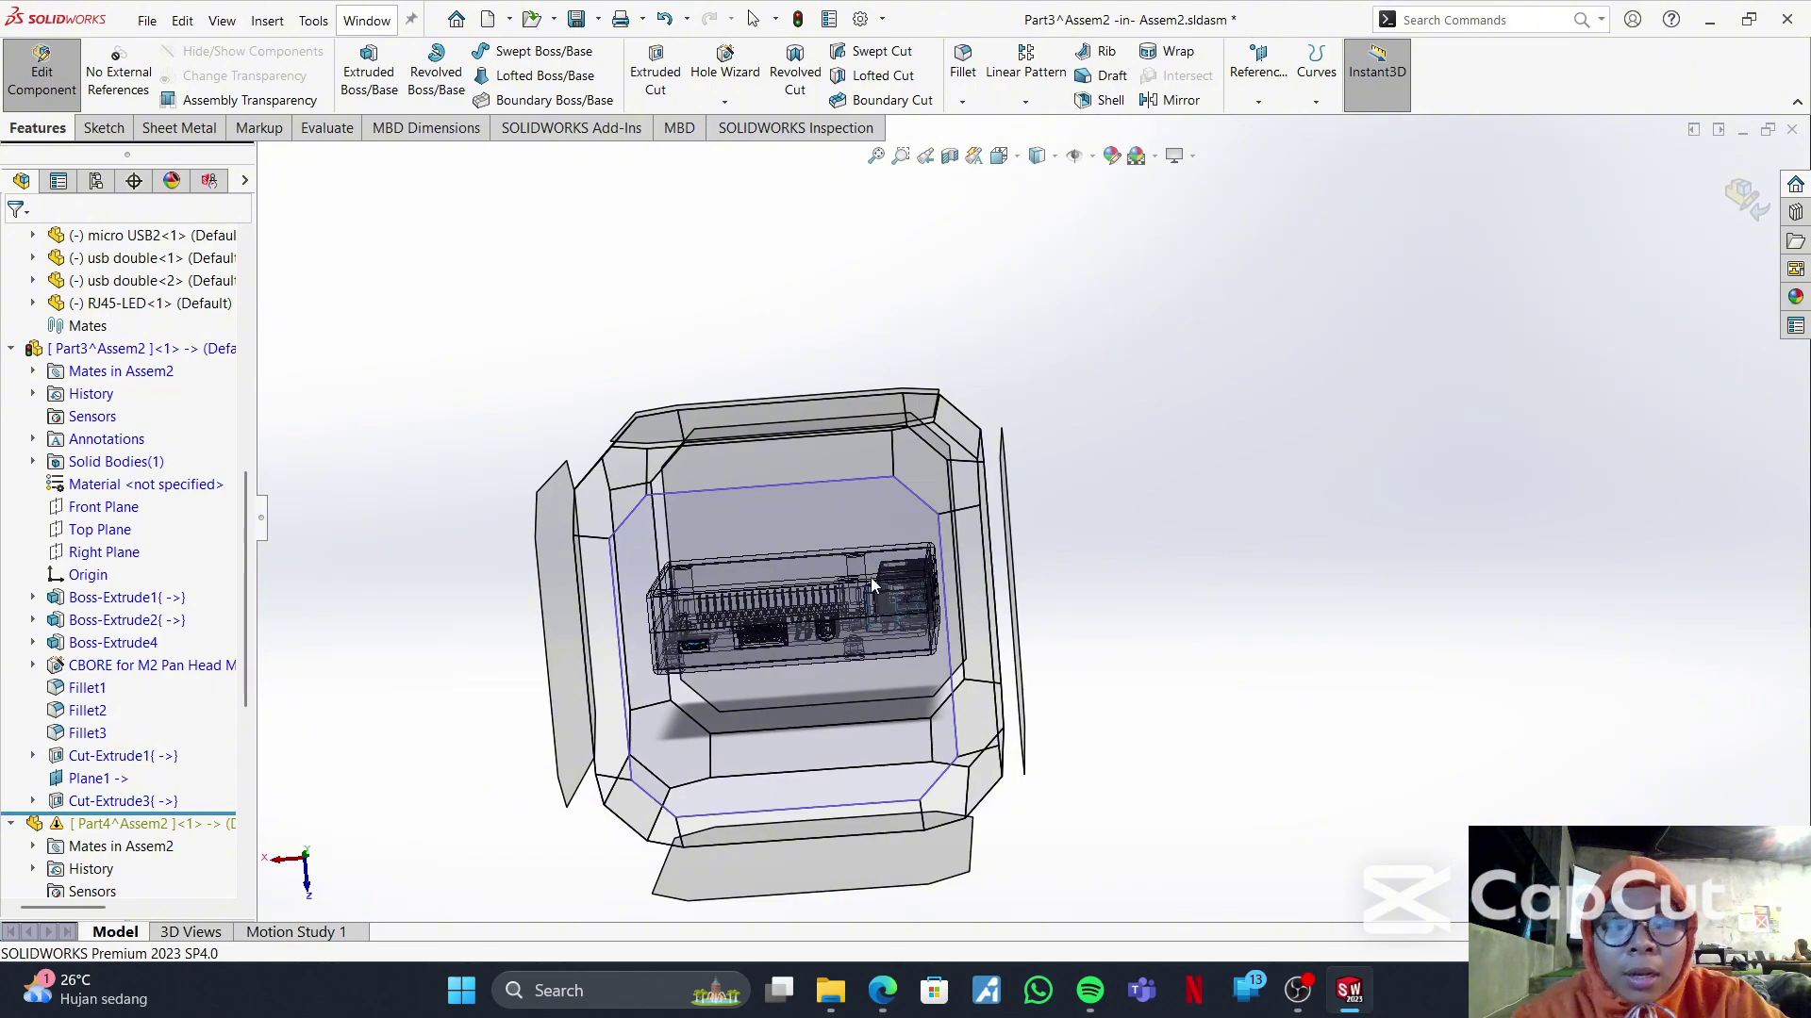
left_click(870, 577)
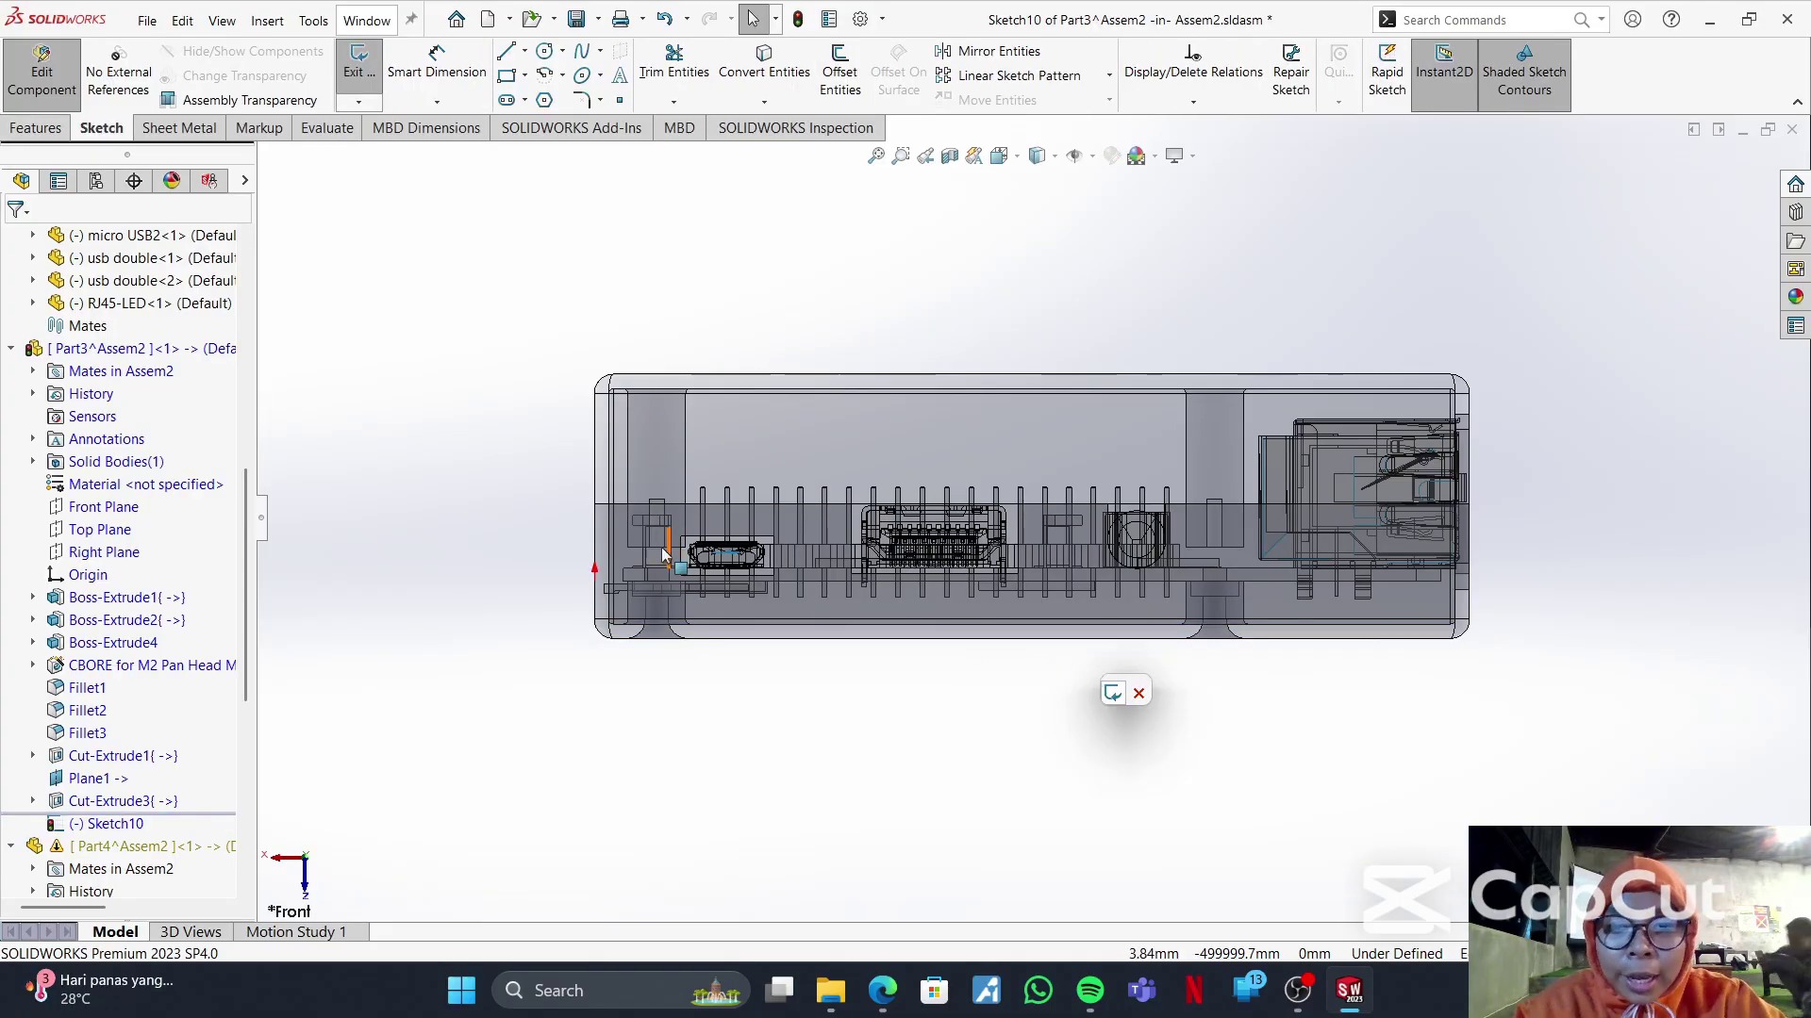
middle_click_drag(578, 570, 811, 603)
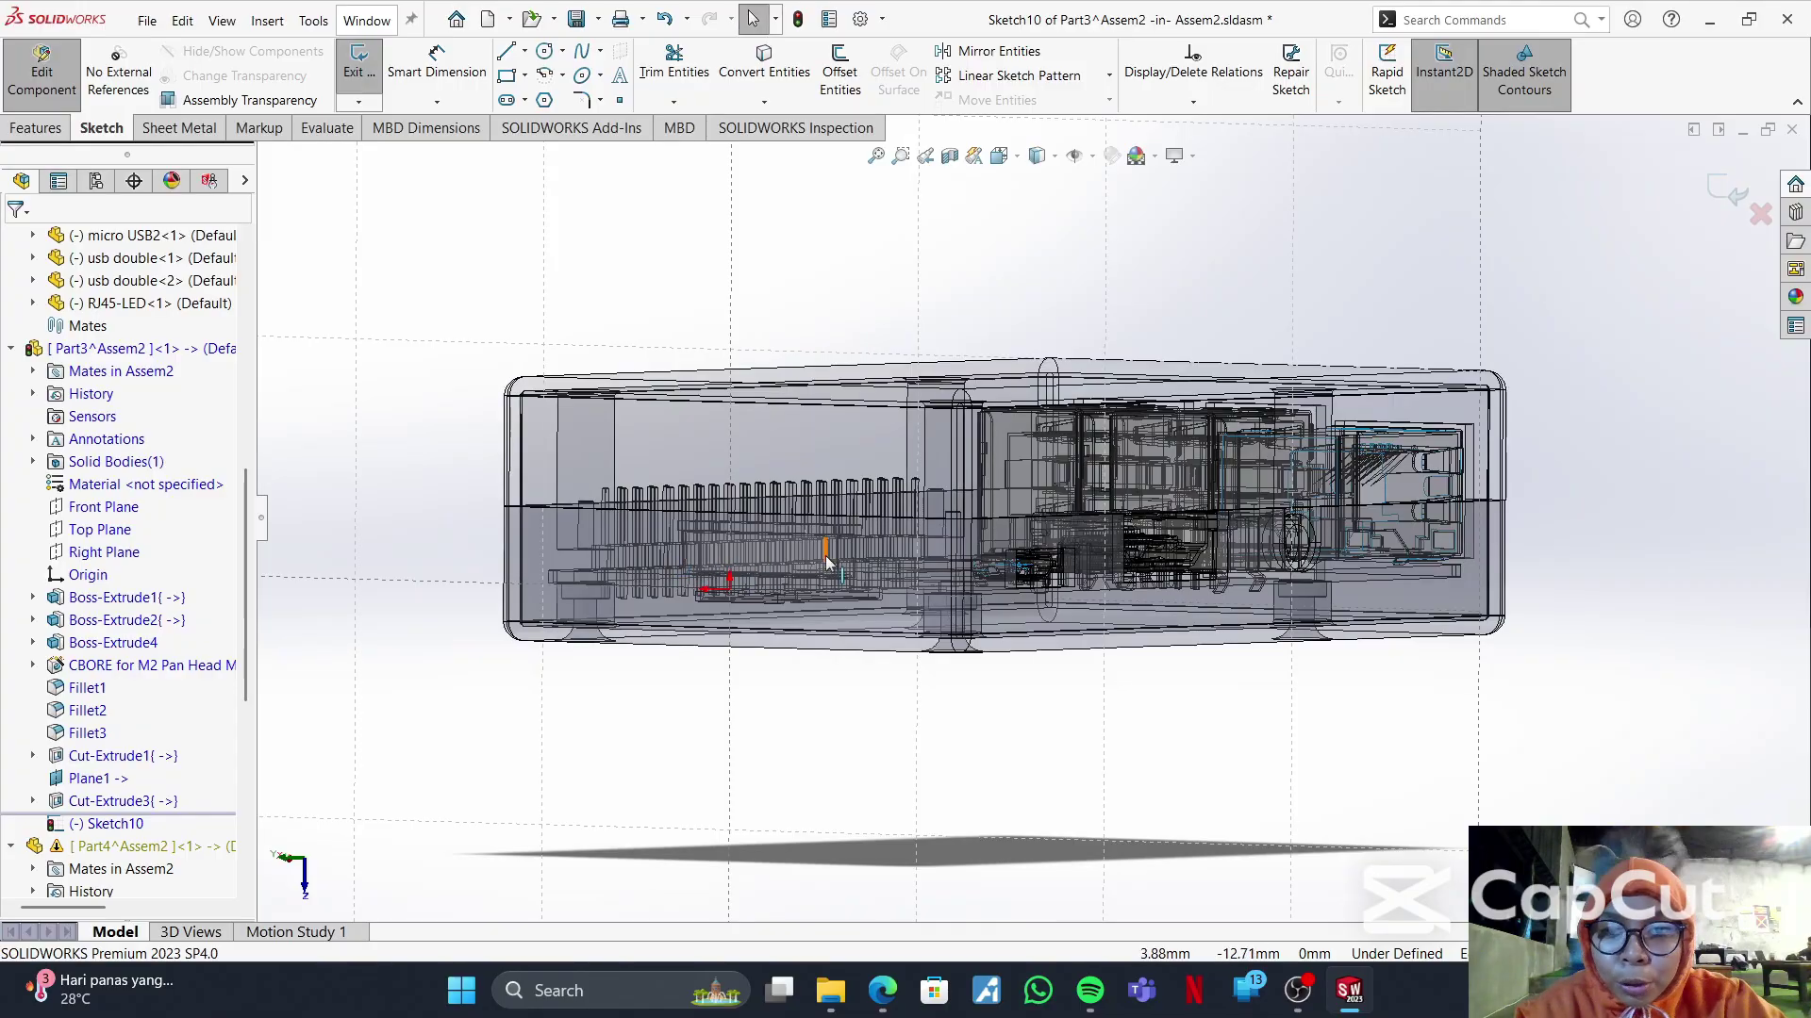
right_click(542, 577)
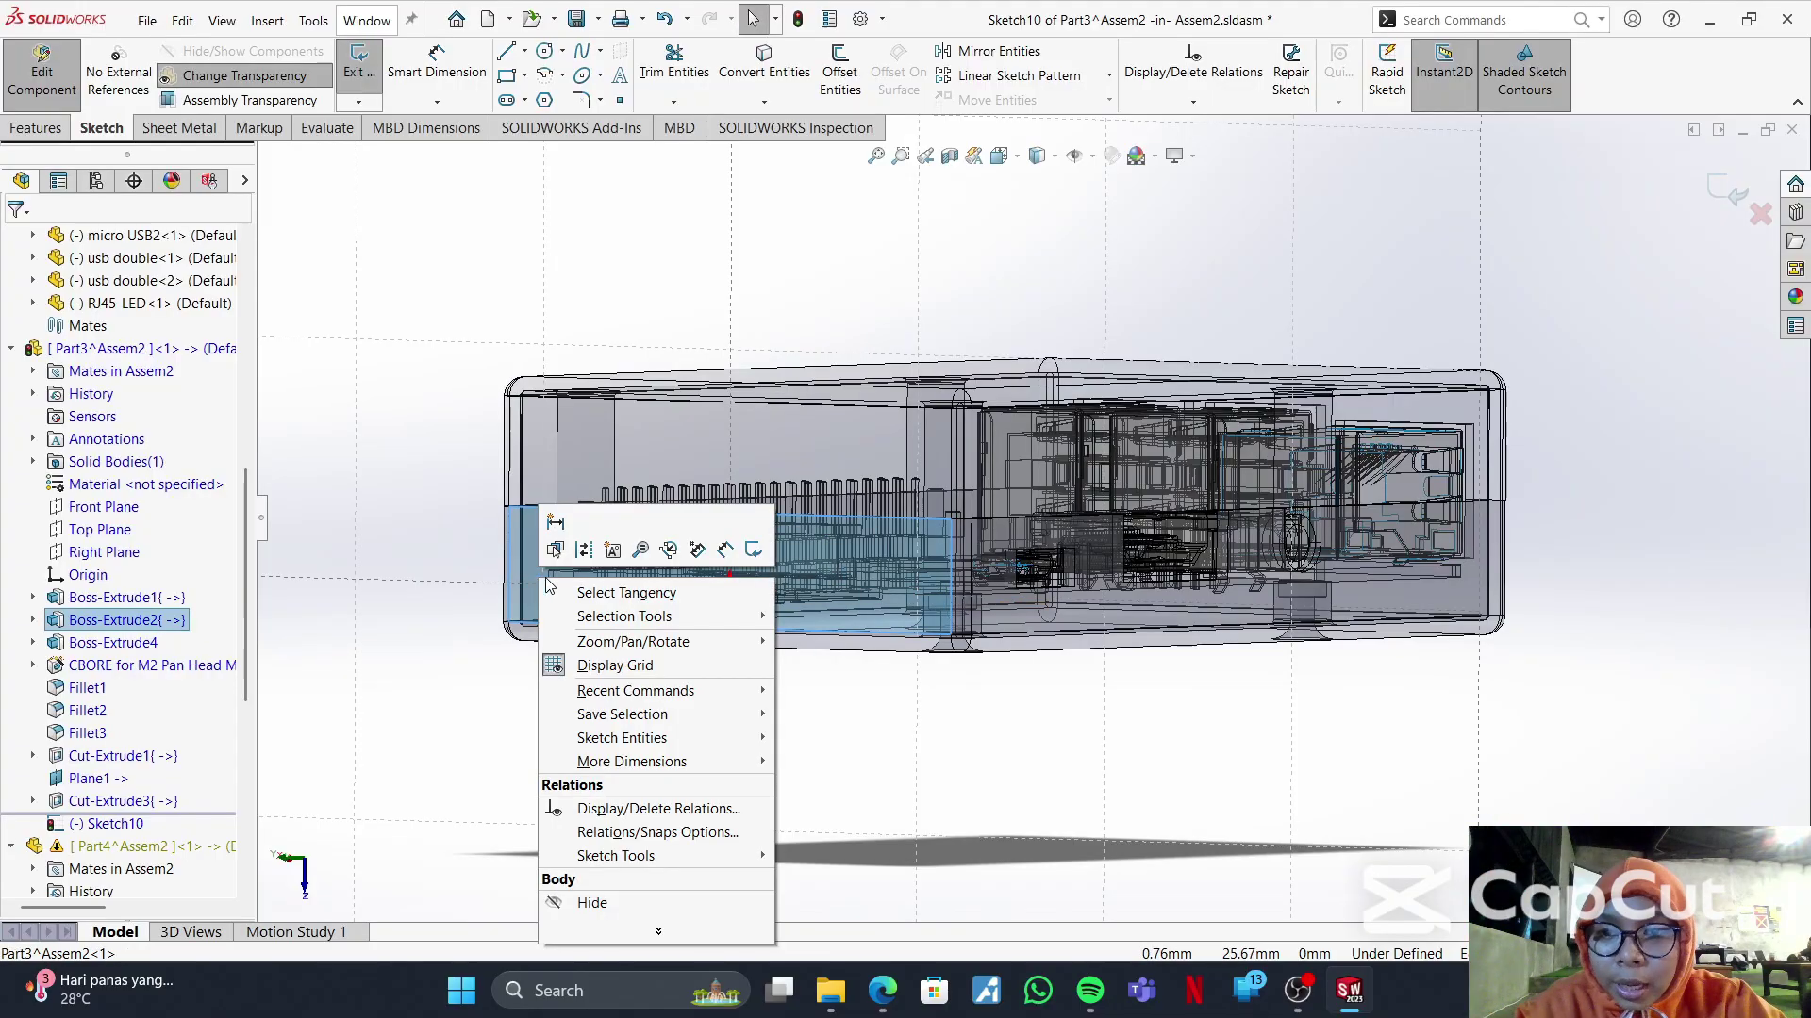
left_click(584, 549)
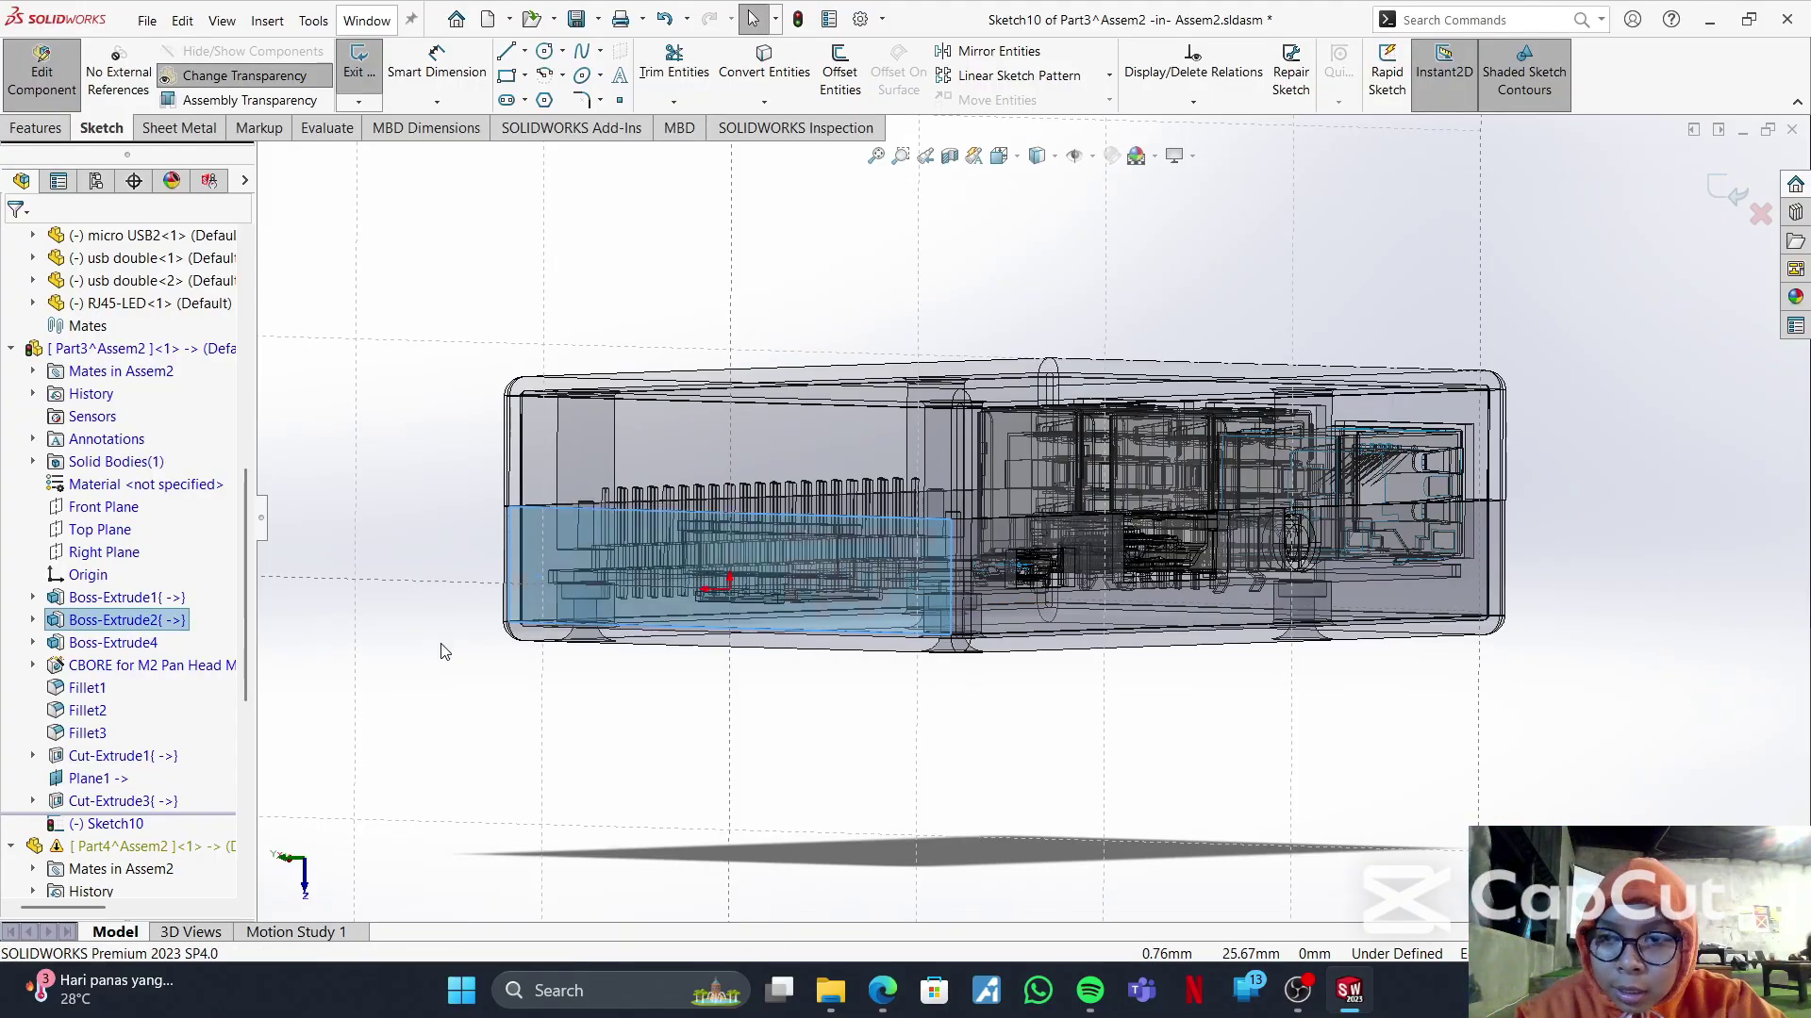
right_click(540, 552)
left_click(599, 324)
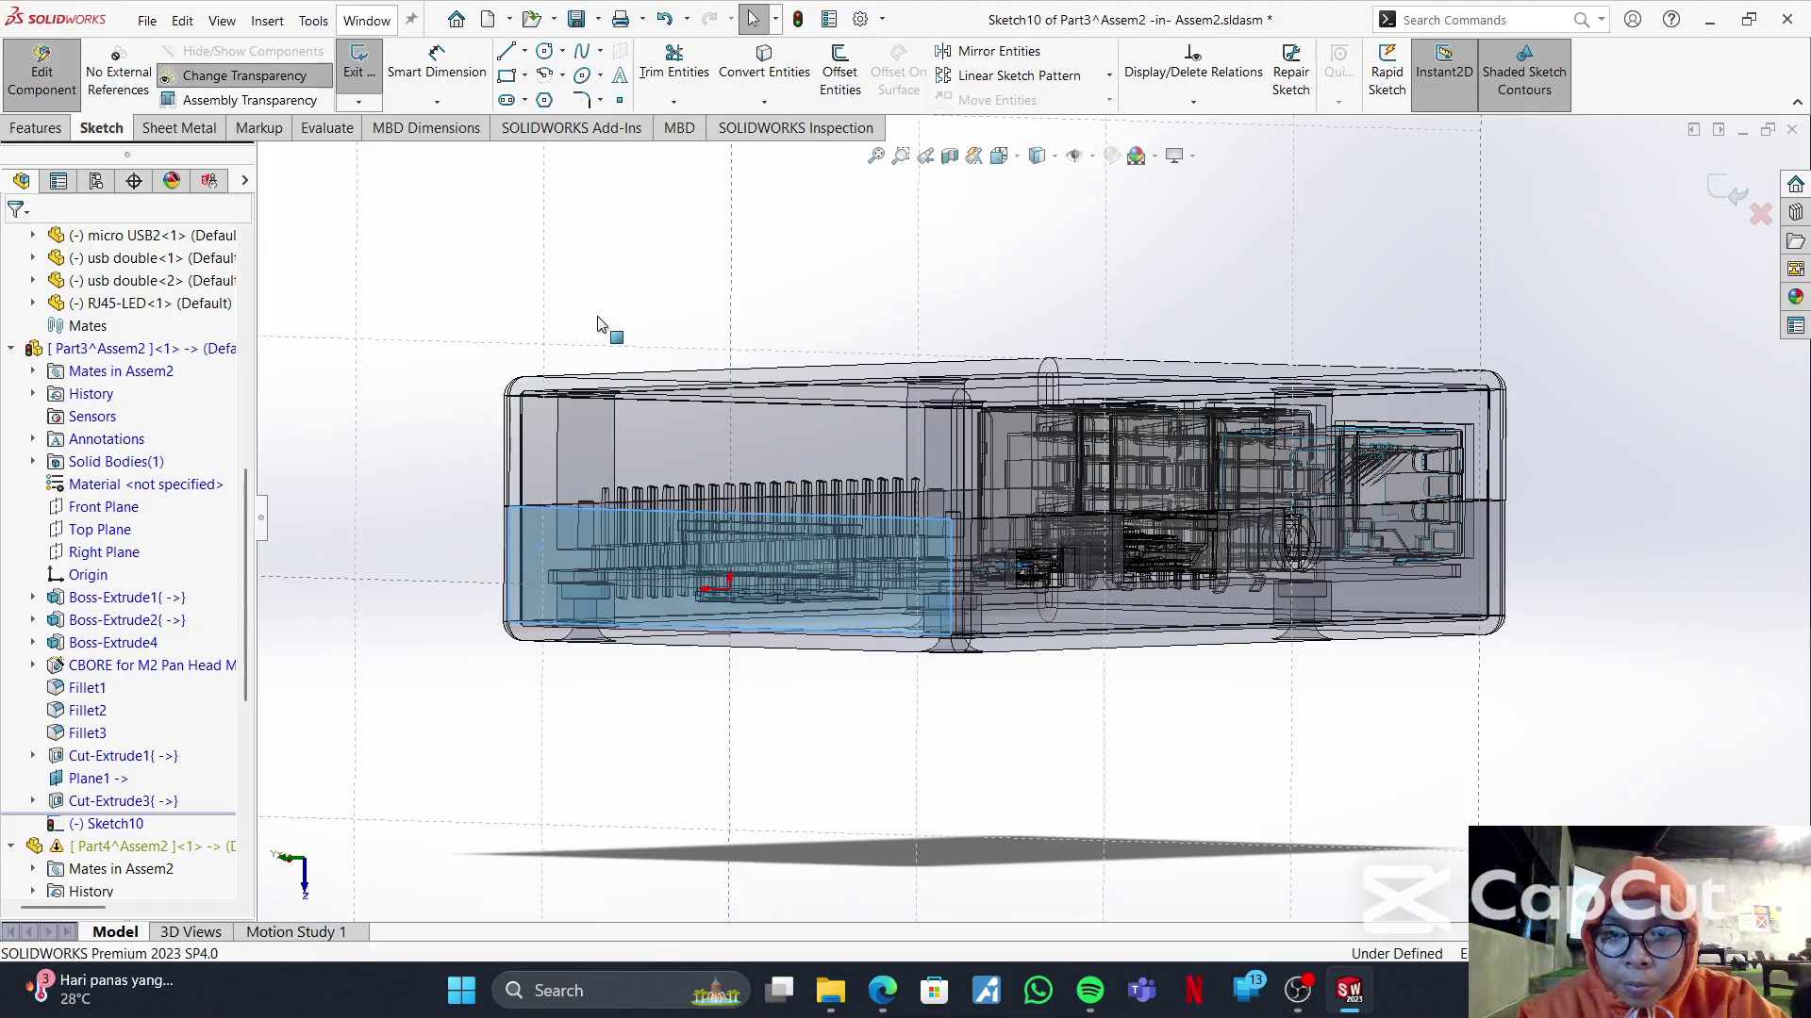
- Sketch a corner rectangle about 14.4 mm wide around the MicroSD slot, extending down past the enclosure's lower edge
middle_click_drag(637, 618, 736, 624)
scroll(1079, 626, "up", 1)
scroll(1069, 630, "down", 3)
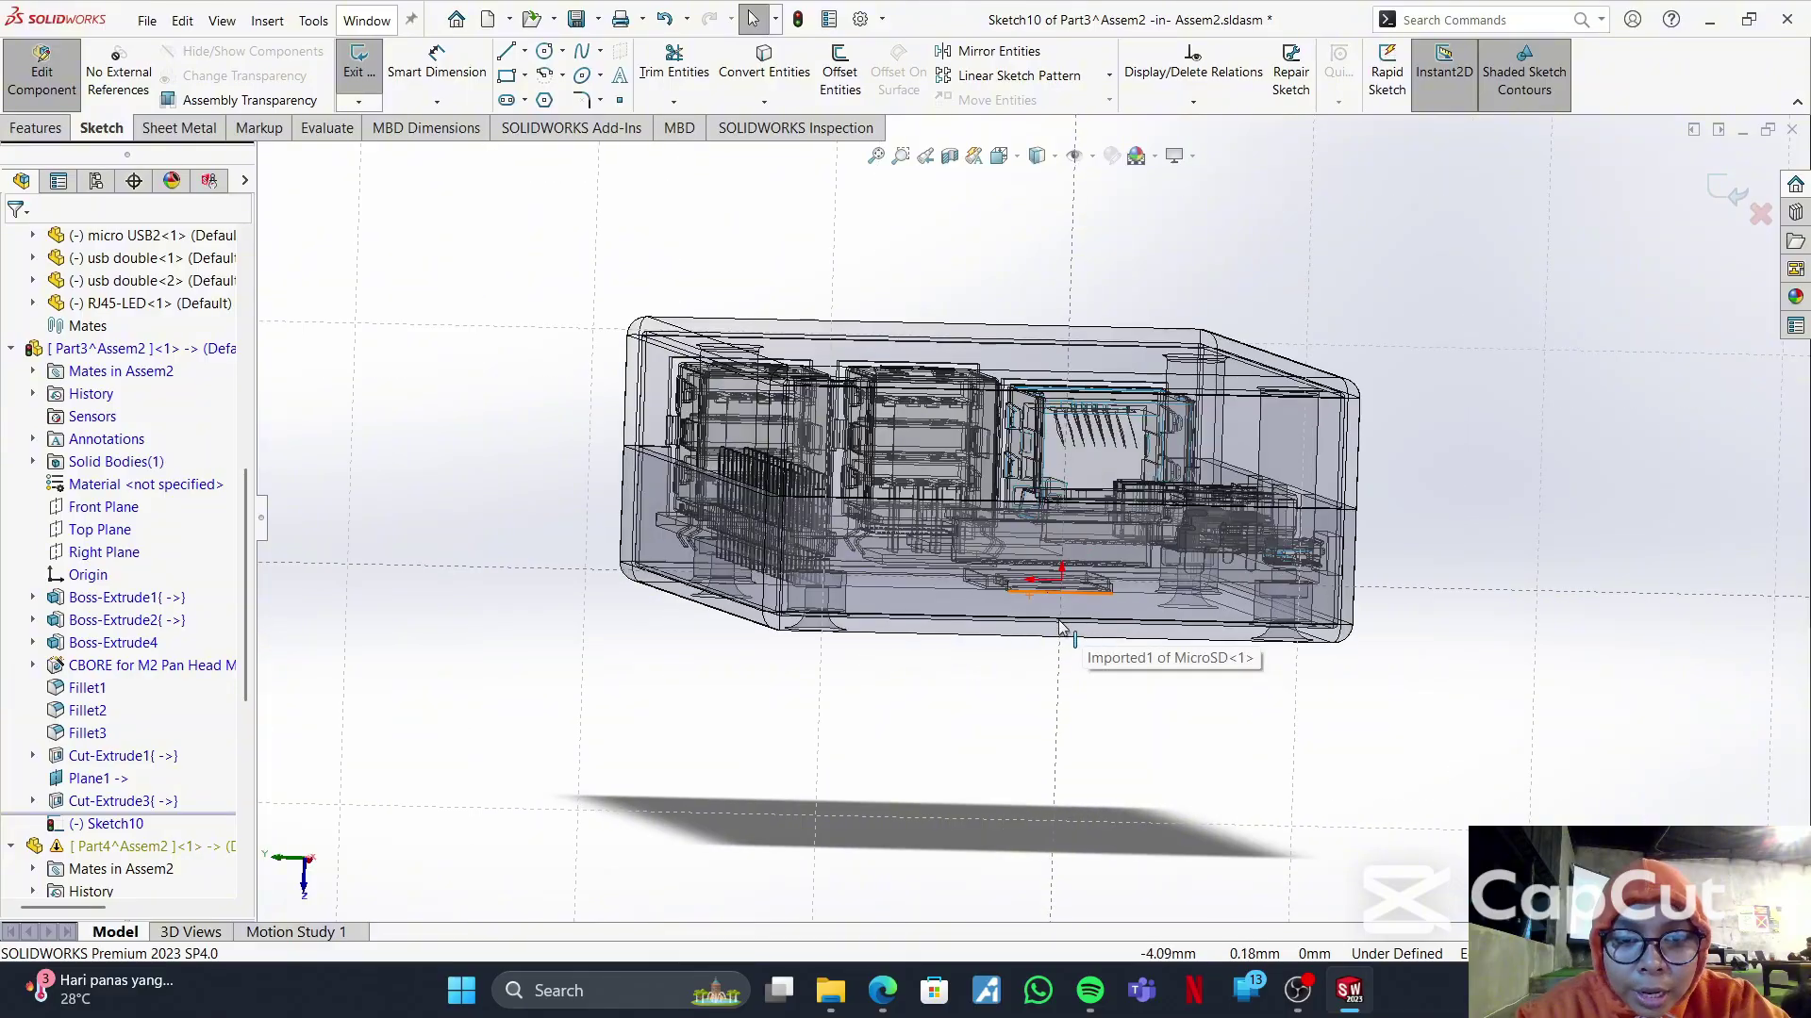
scroll(1184, 542, "down", 3)
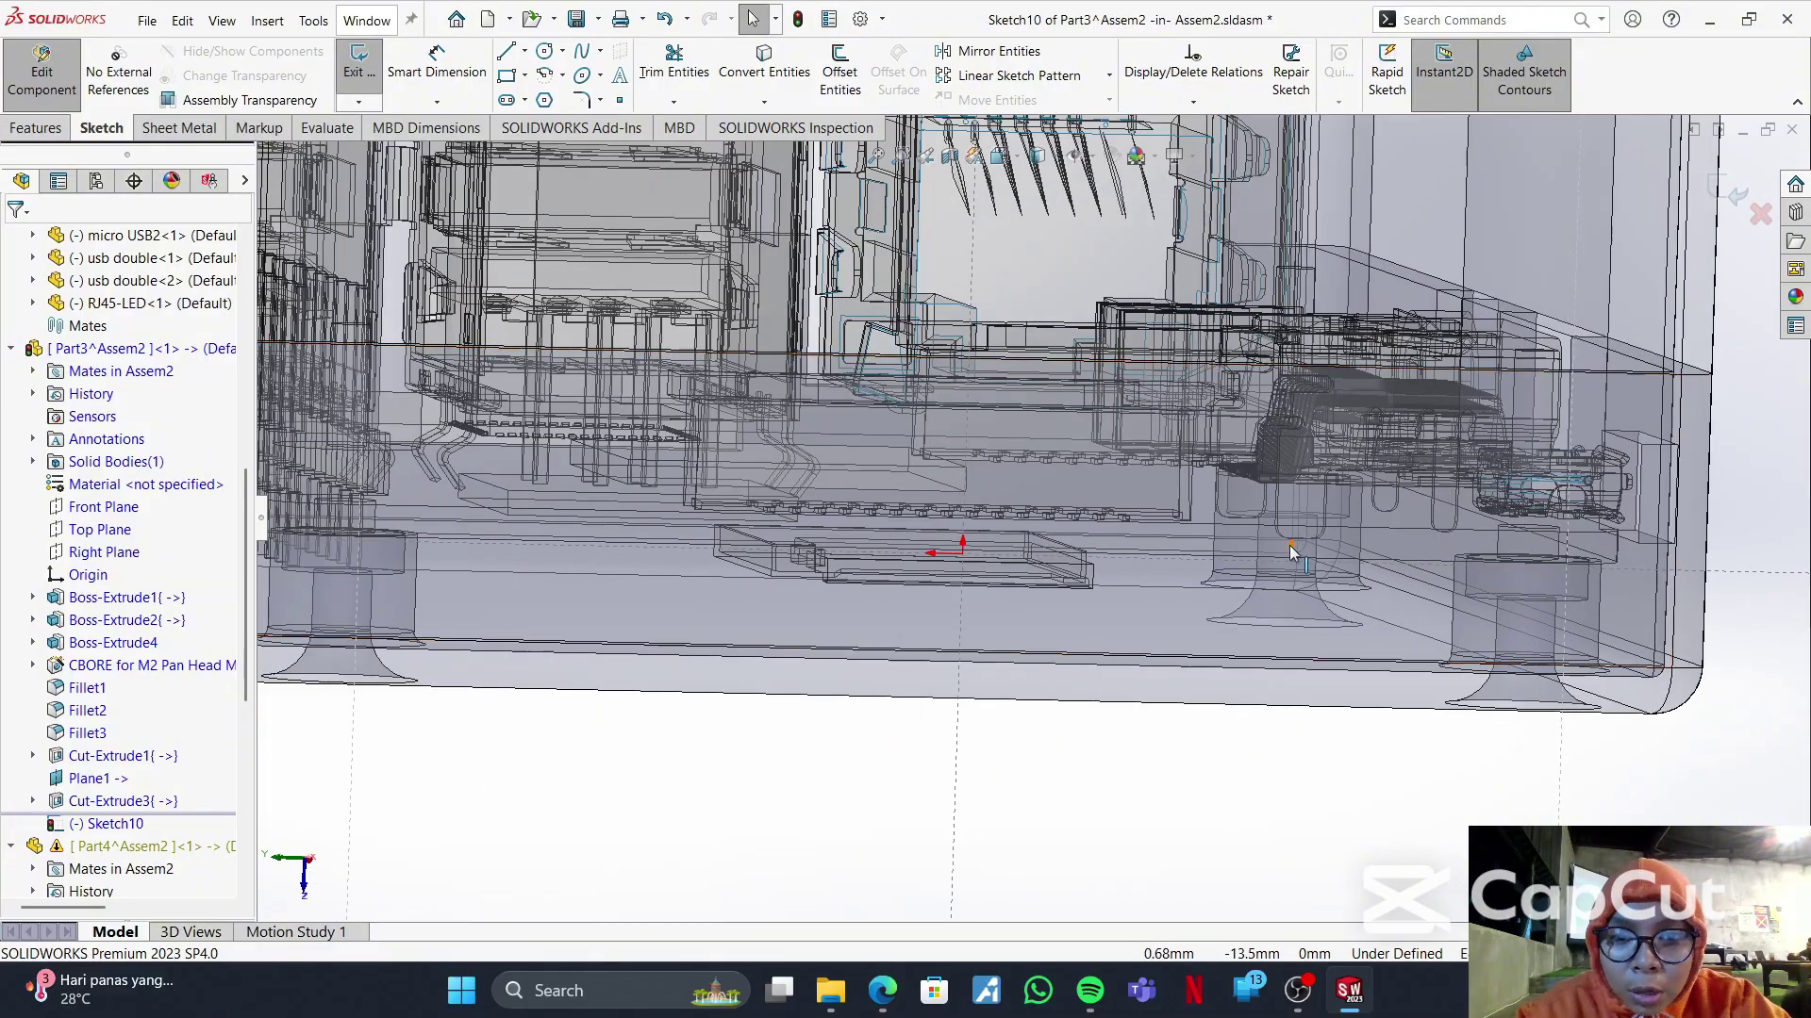
middle_click_drag(1288, 545, 976, 572)
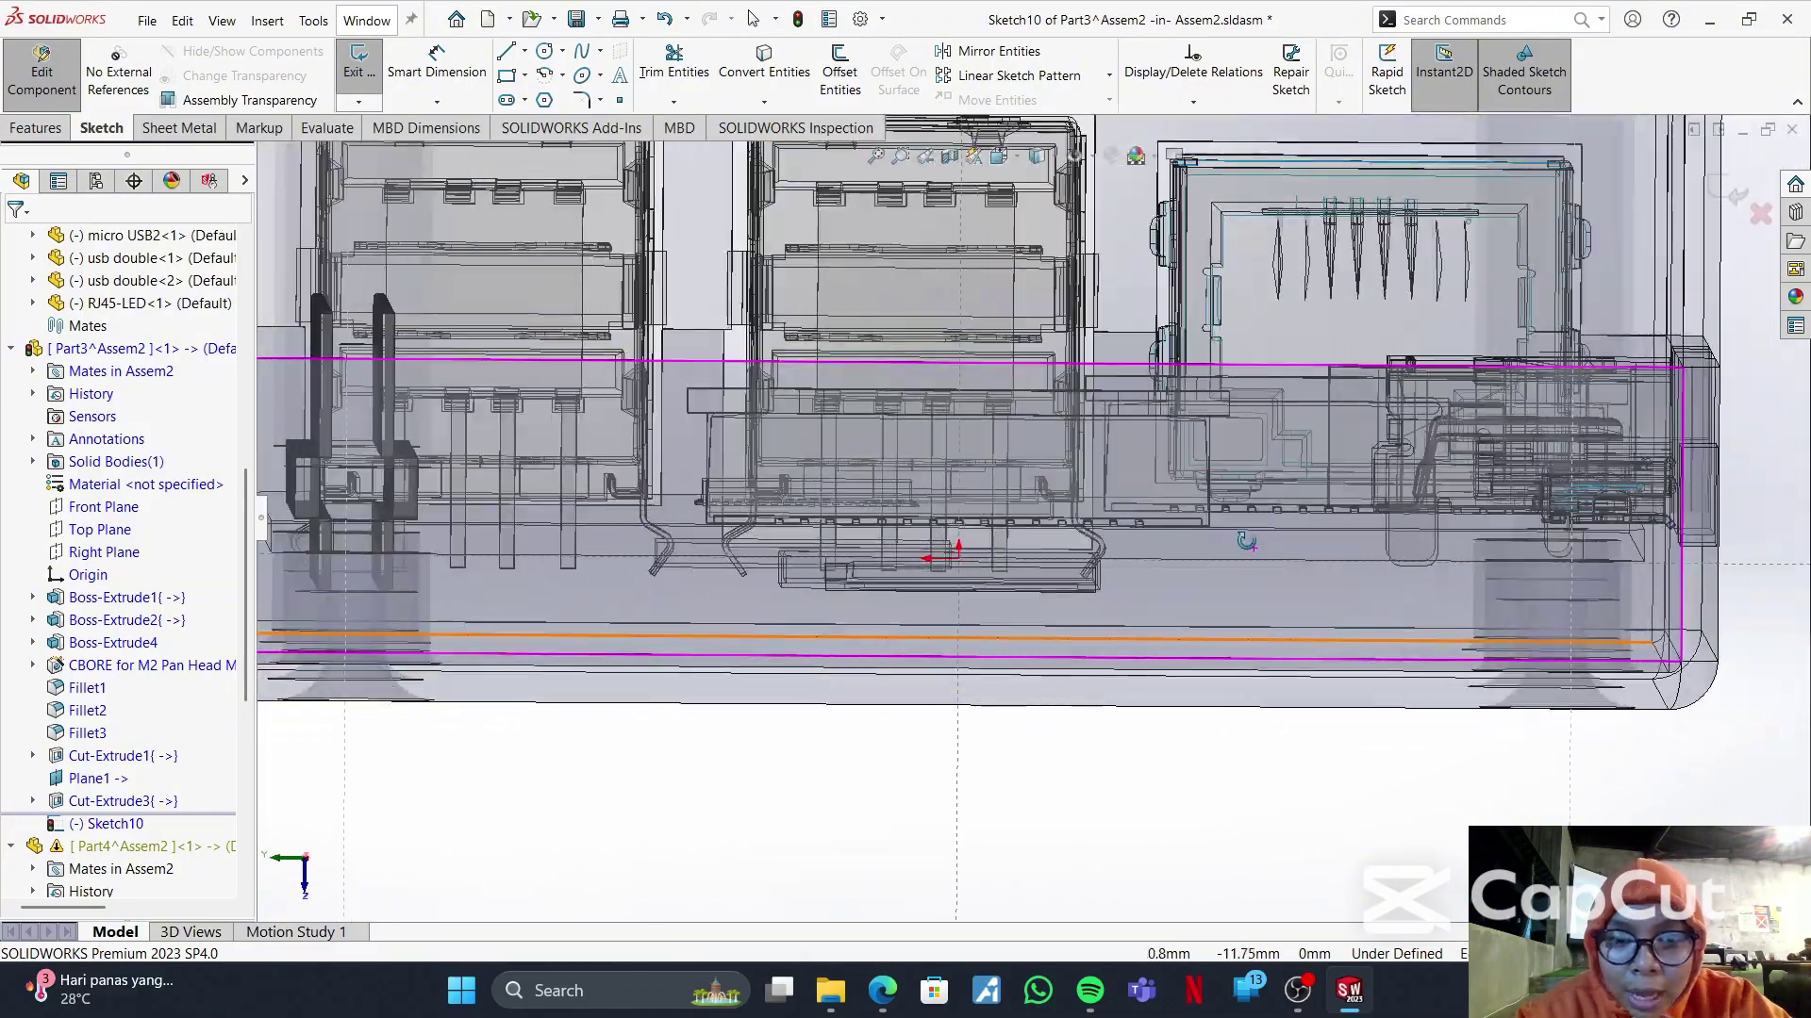
scroll(962, 570, "down", 5)
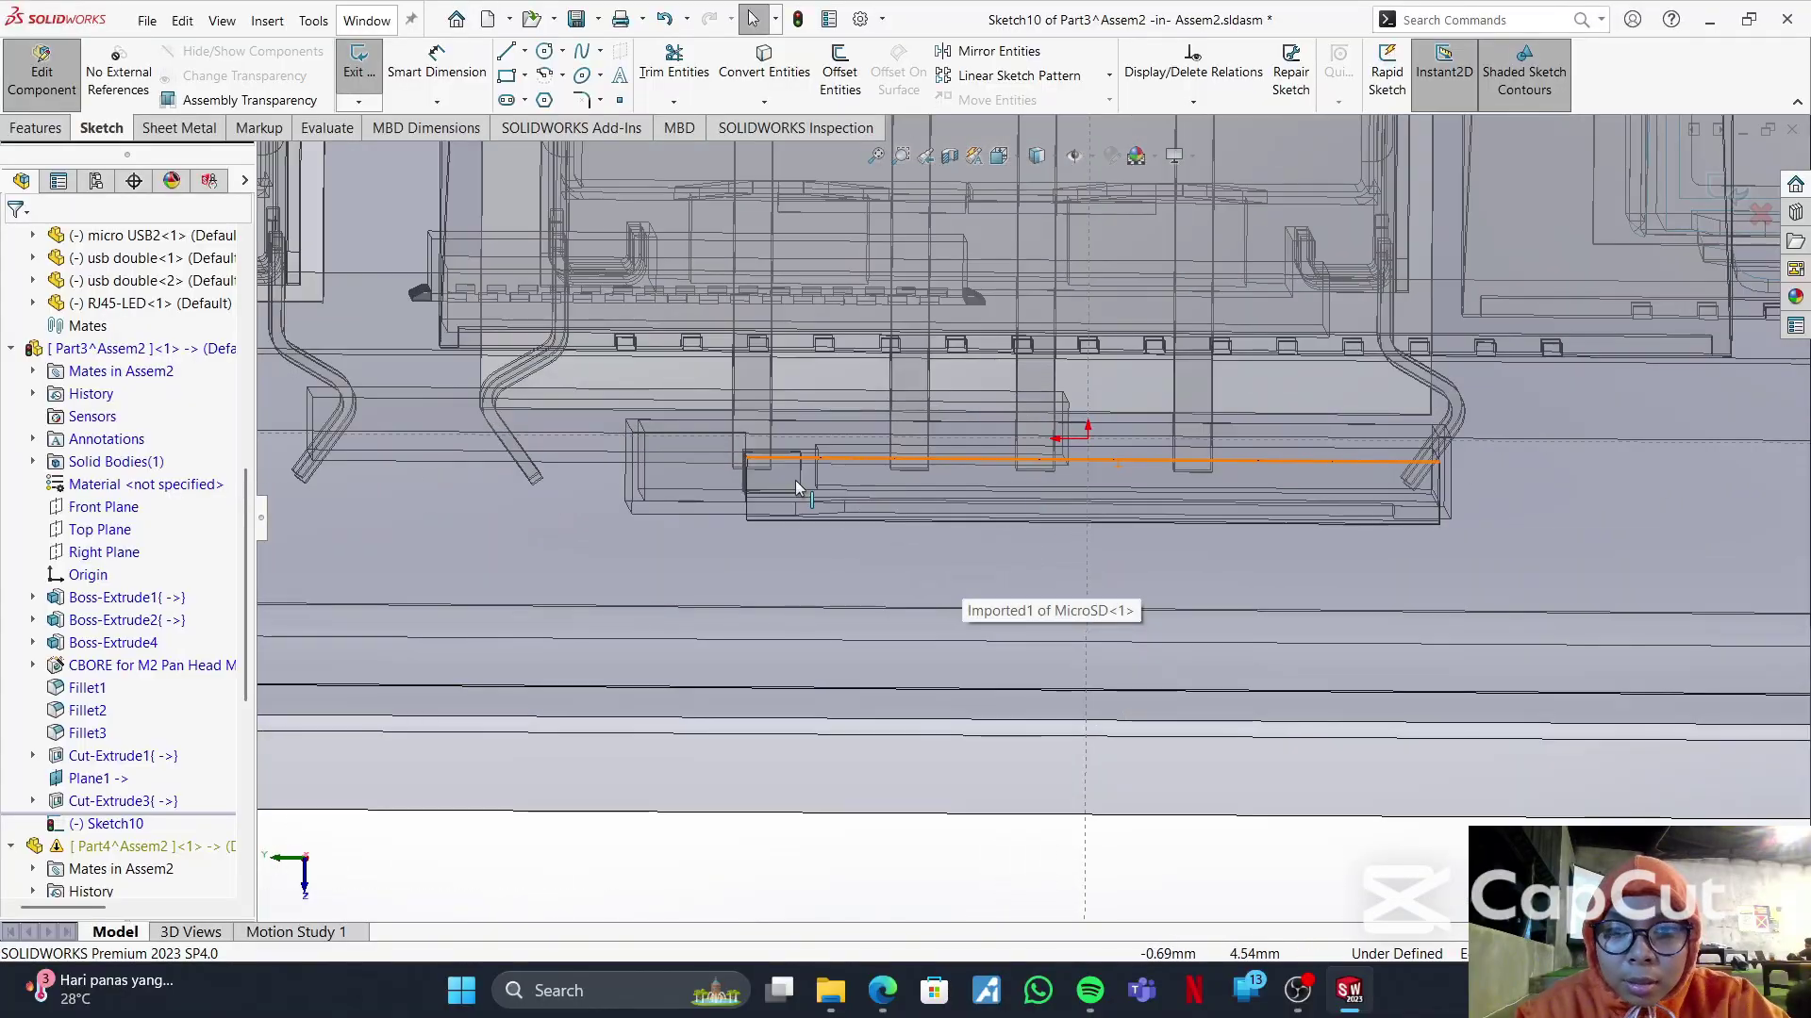
left_click(669, 569)
left_click(790, 882)
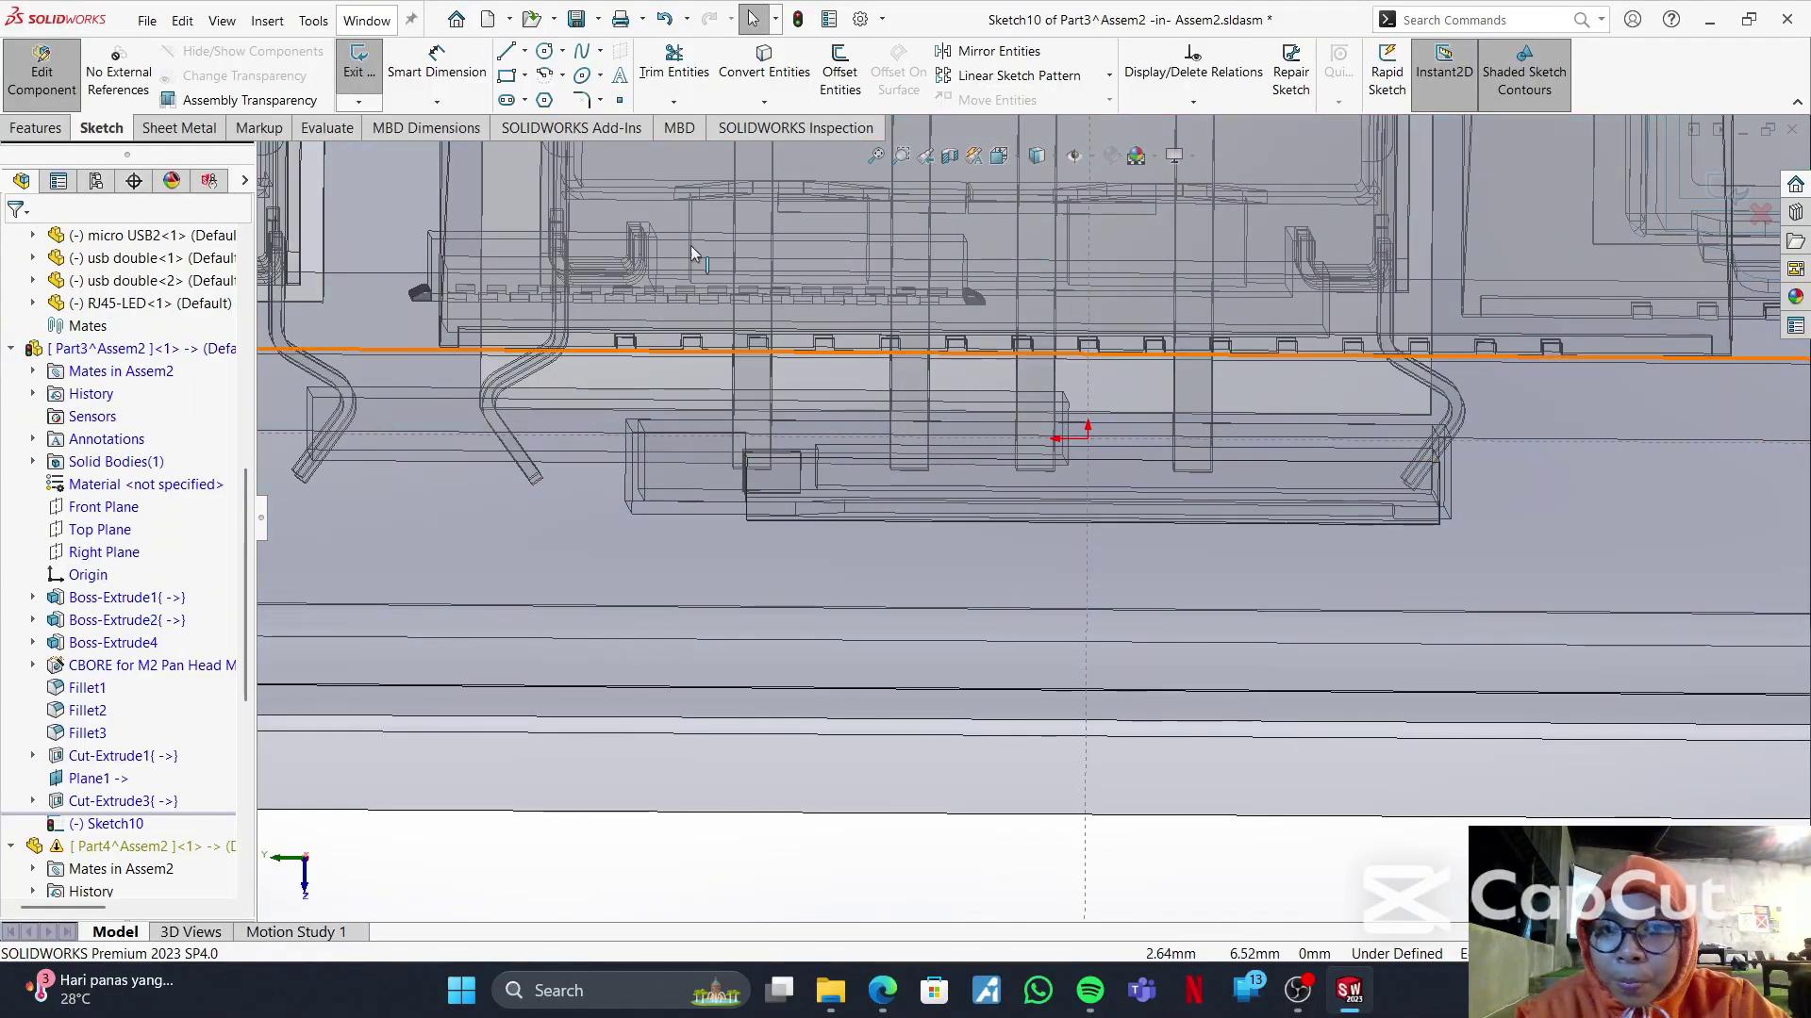
left_click(506, 75)
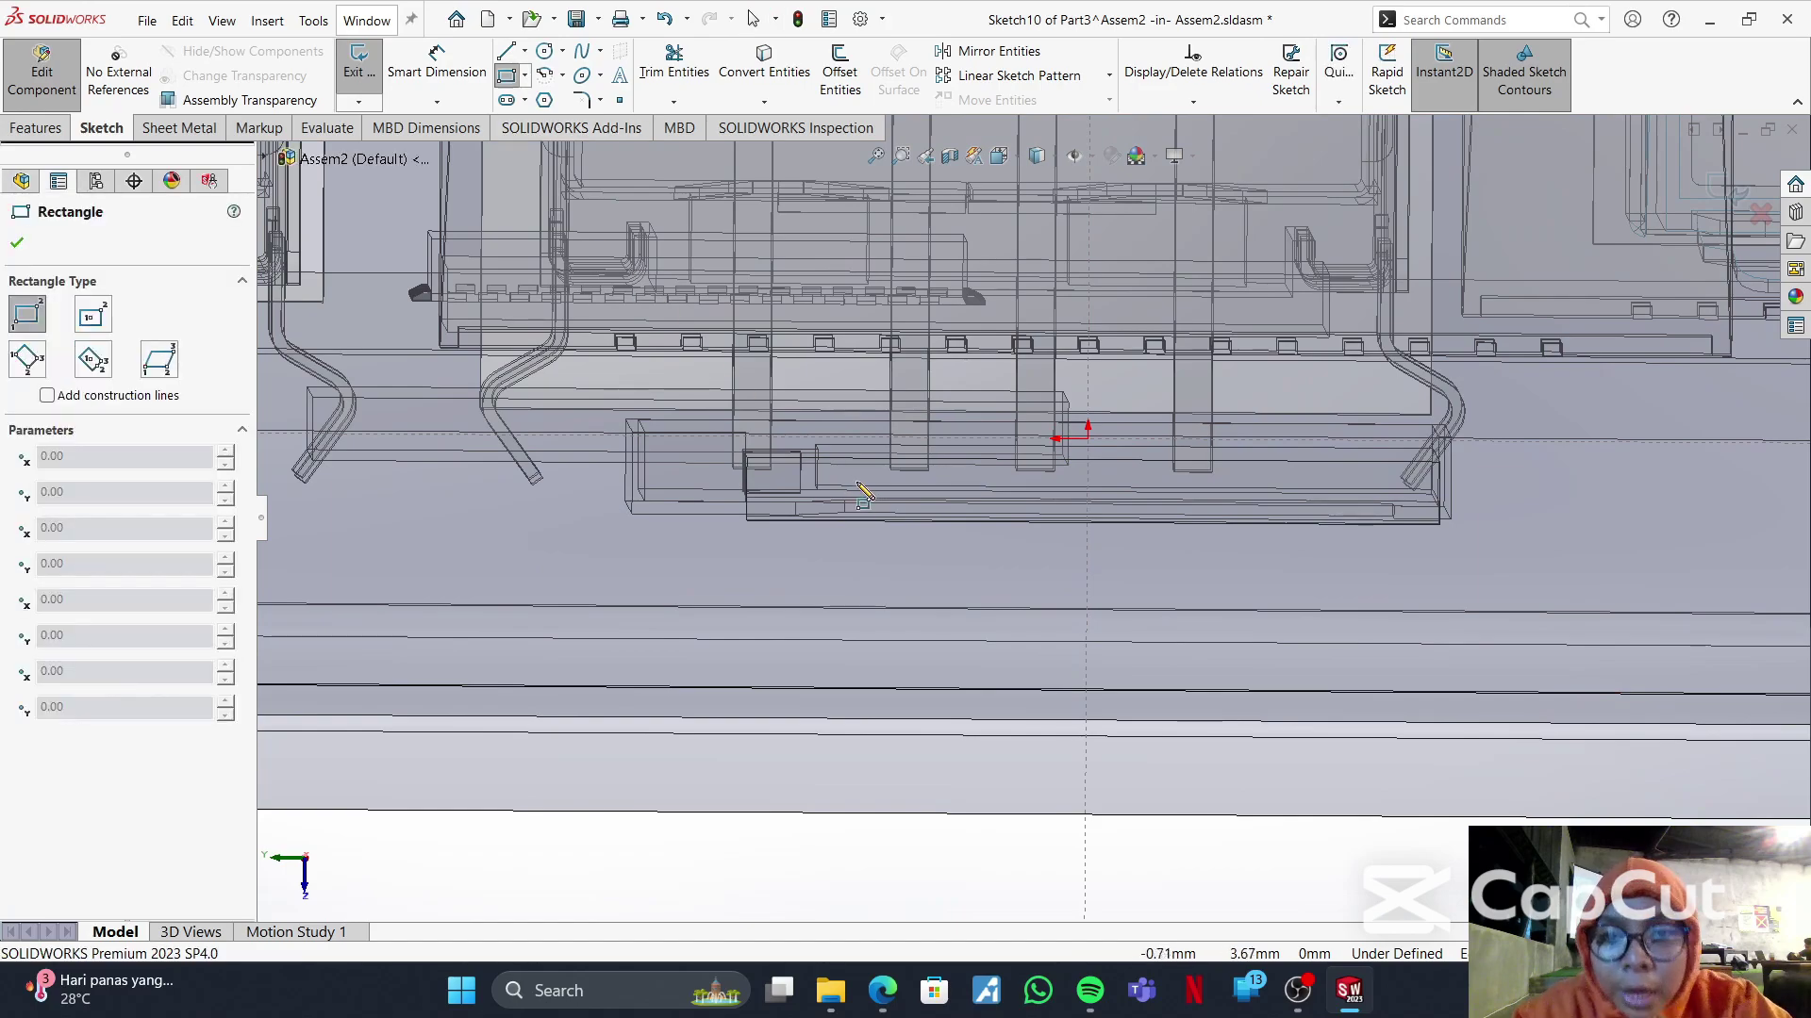
scroll(1011, 512, "down", 3)
scroll(1015, 513, "up", 2)
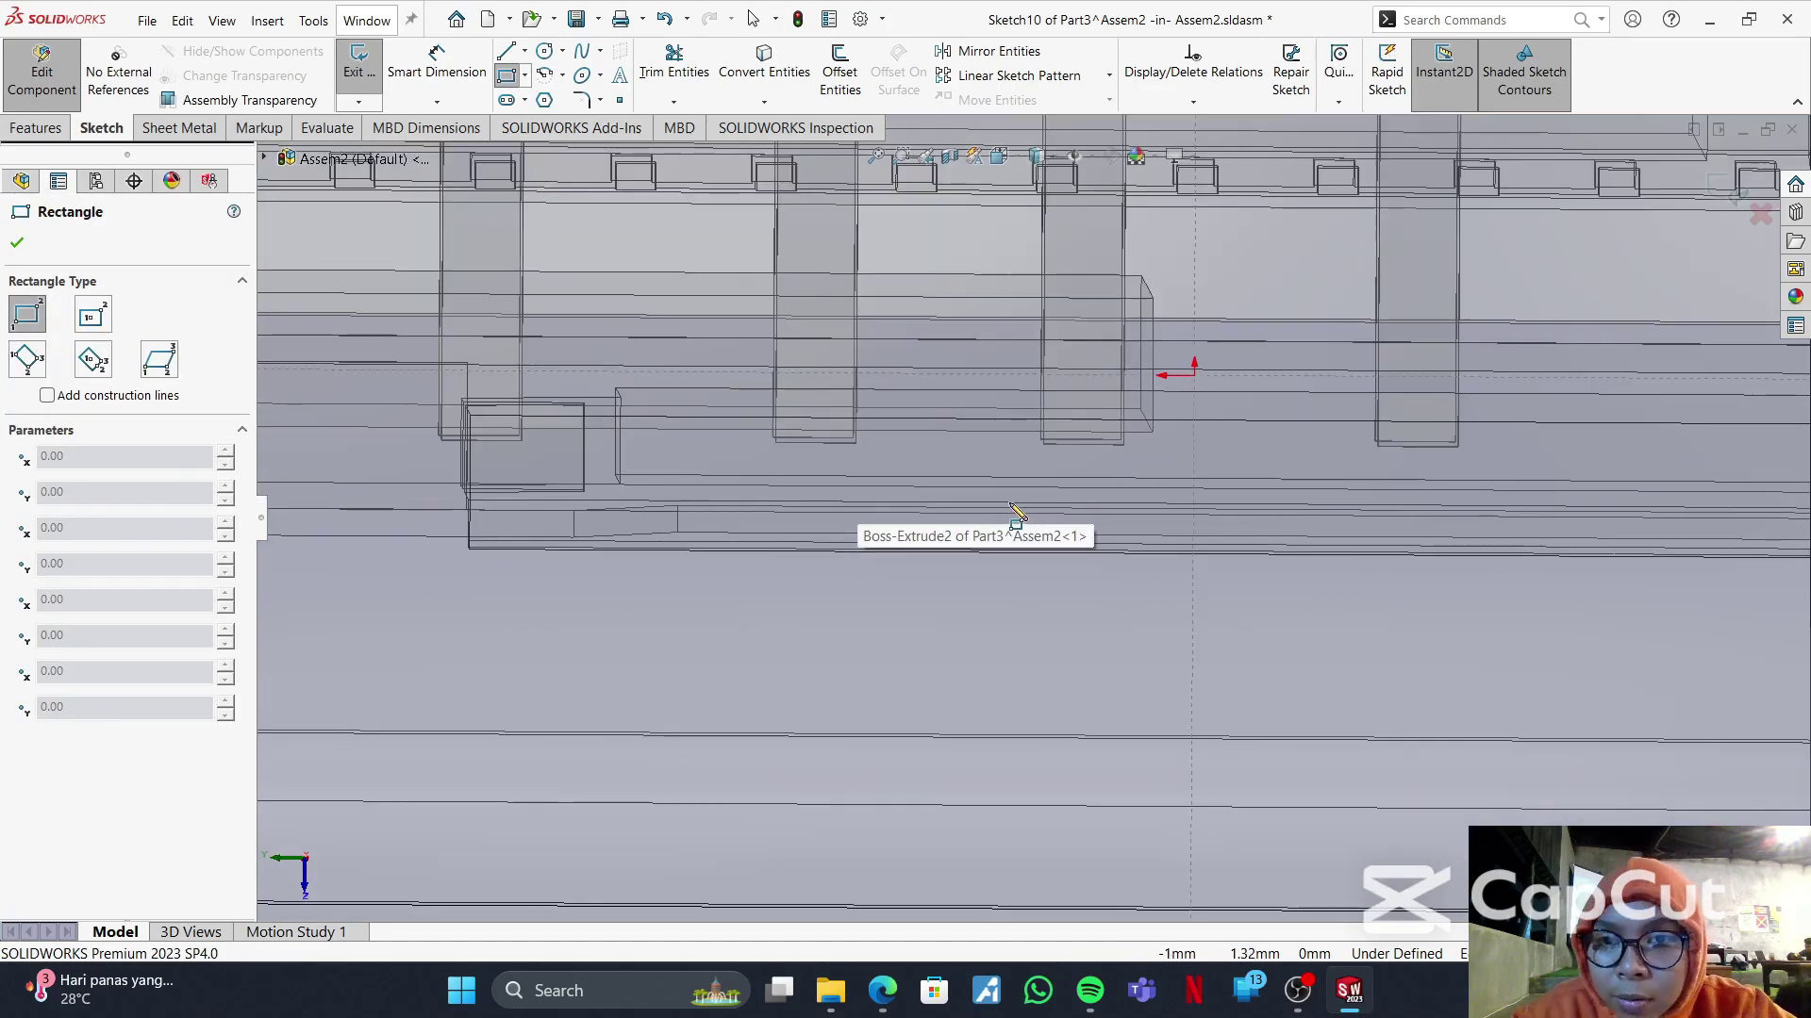
mouse_move(1394, 547)
middle_mouse_down()
mouse_move(1349, 538)
mouse_move(1366, 533)
middle_mouse_up()
key("ctrl+8")
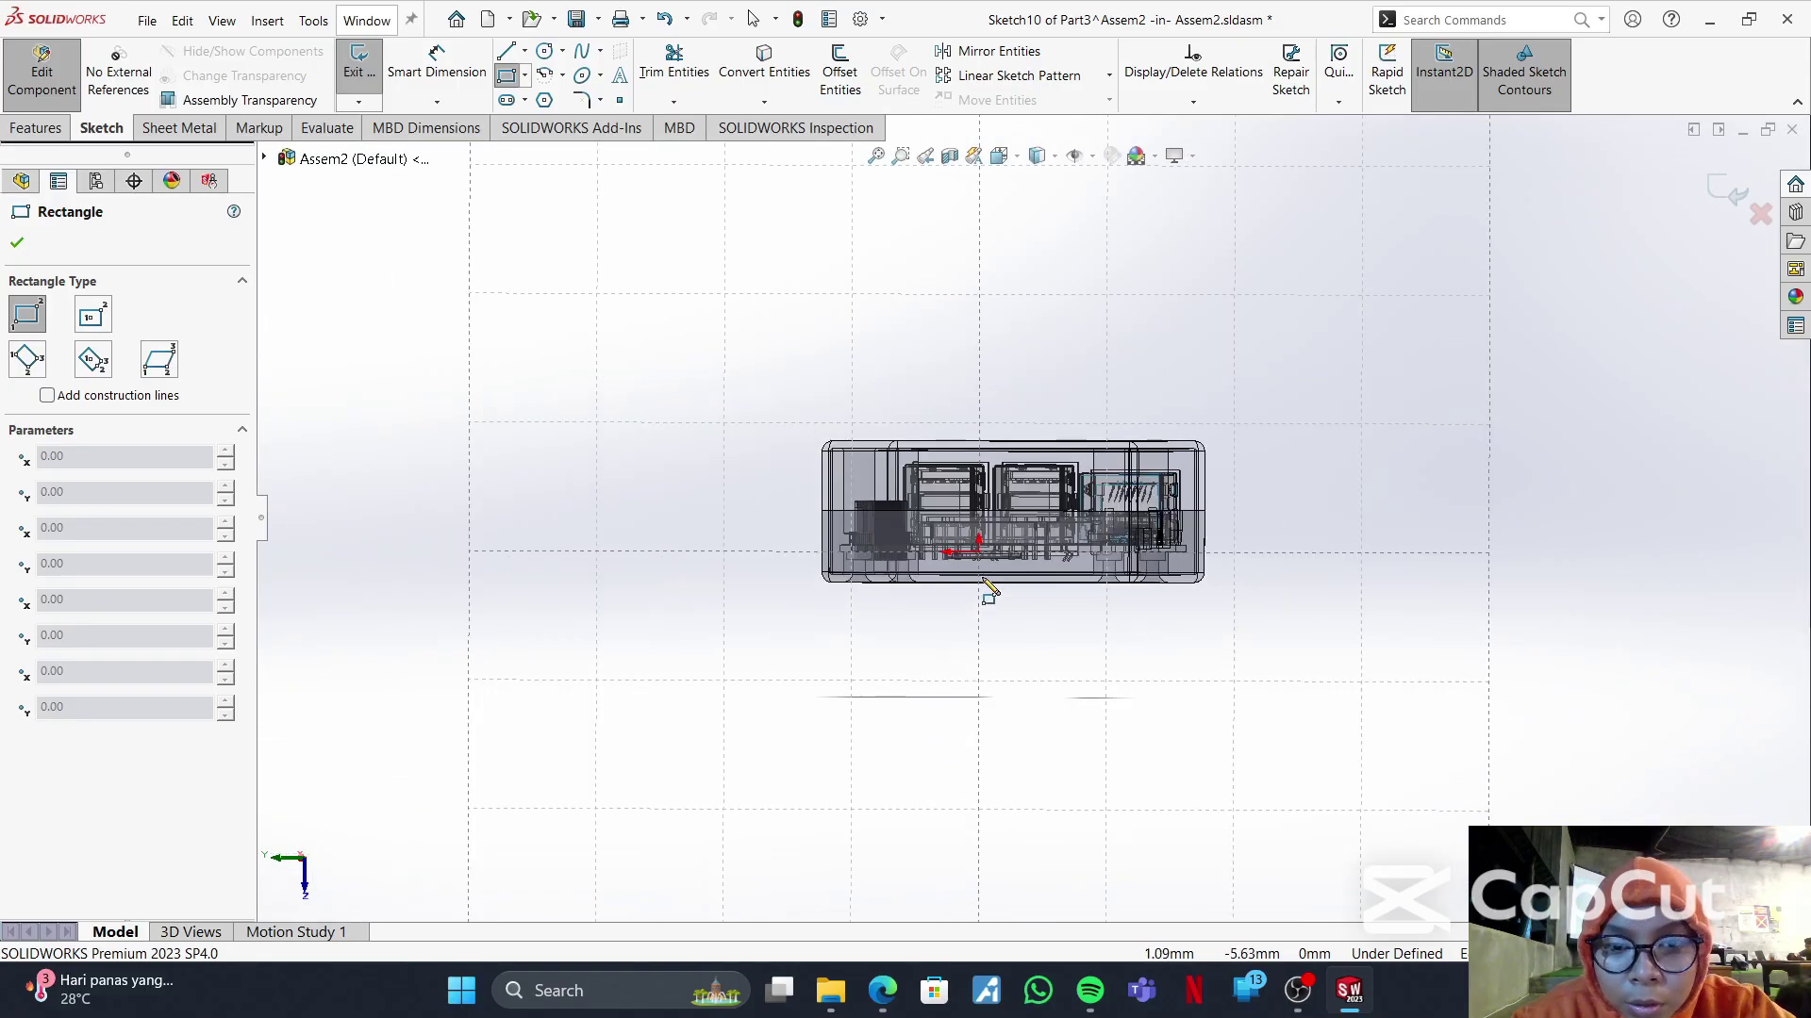
scroll(1000, 565, "down", 8)
scroll(1000, 545, "down", 3)
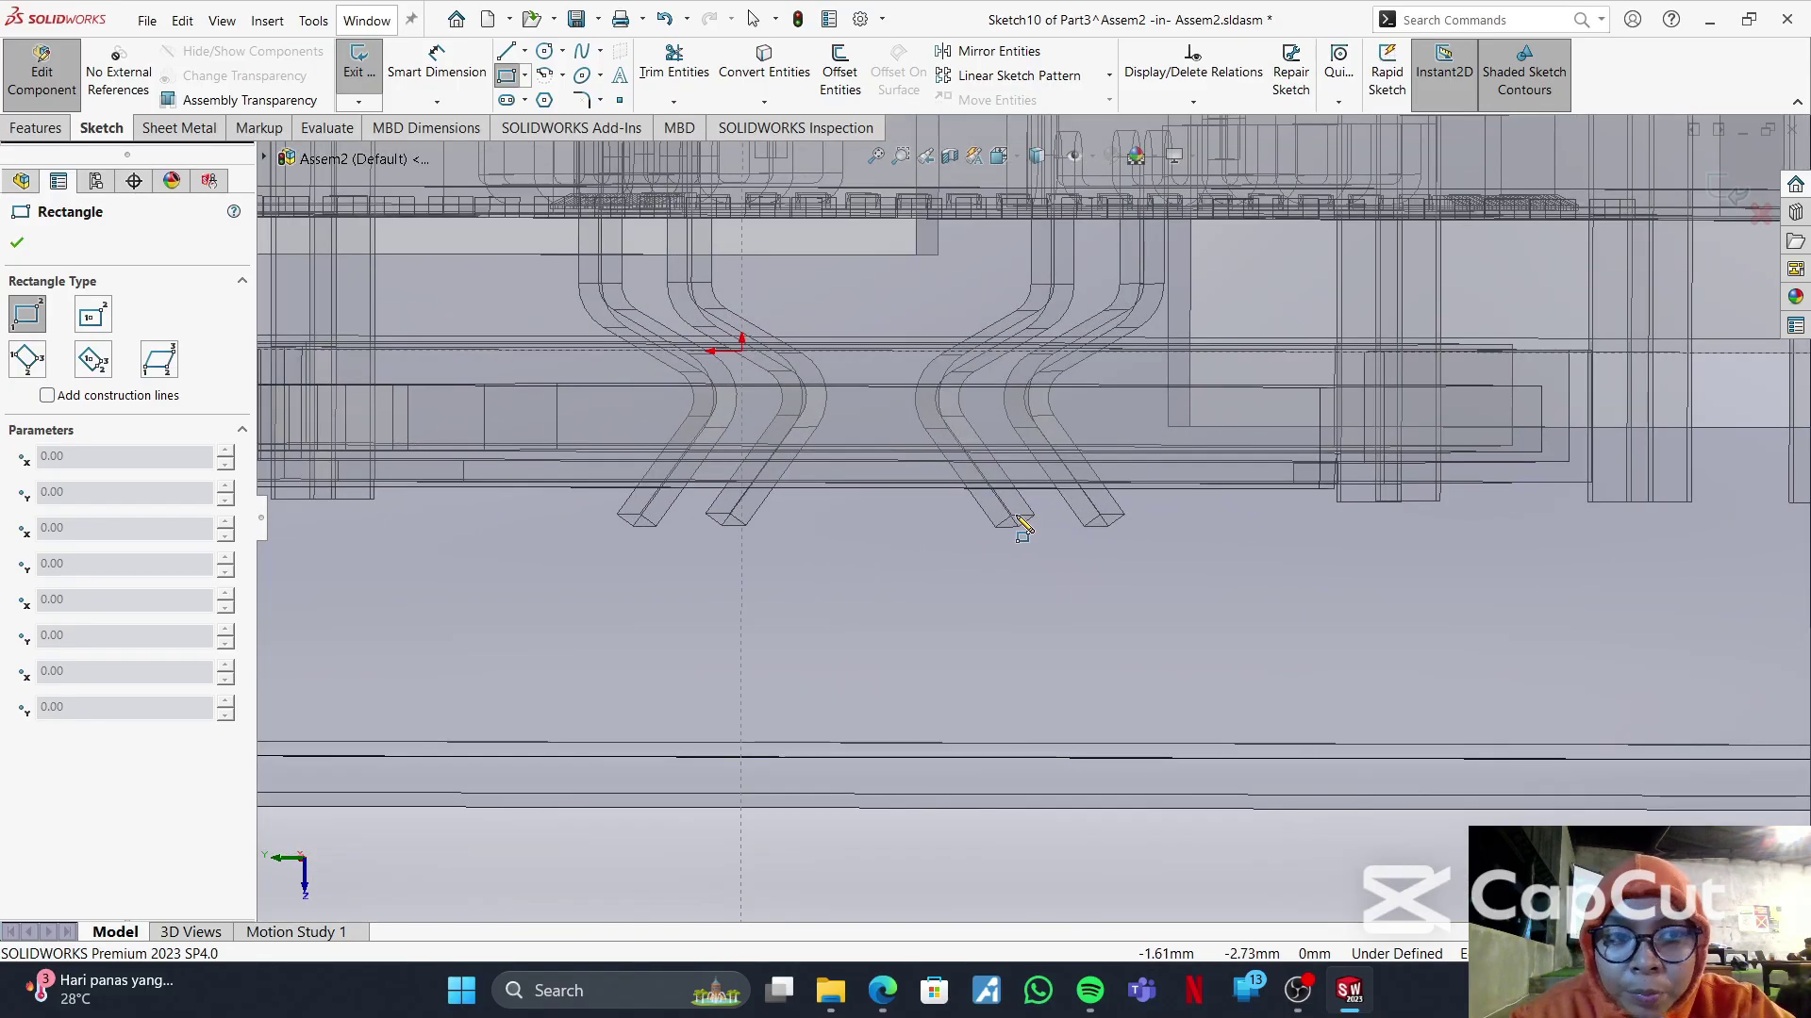
scroll(934, 505, "up", 4)
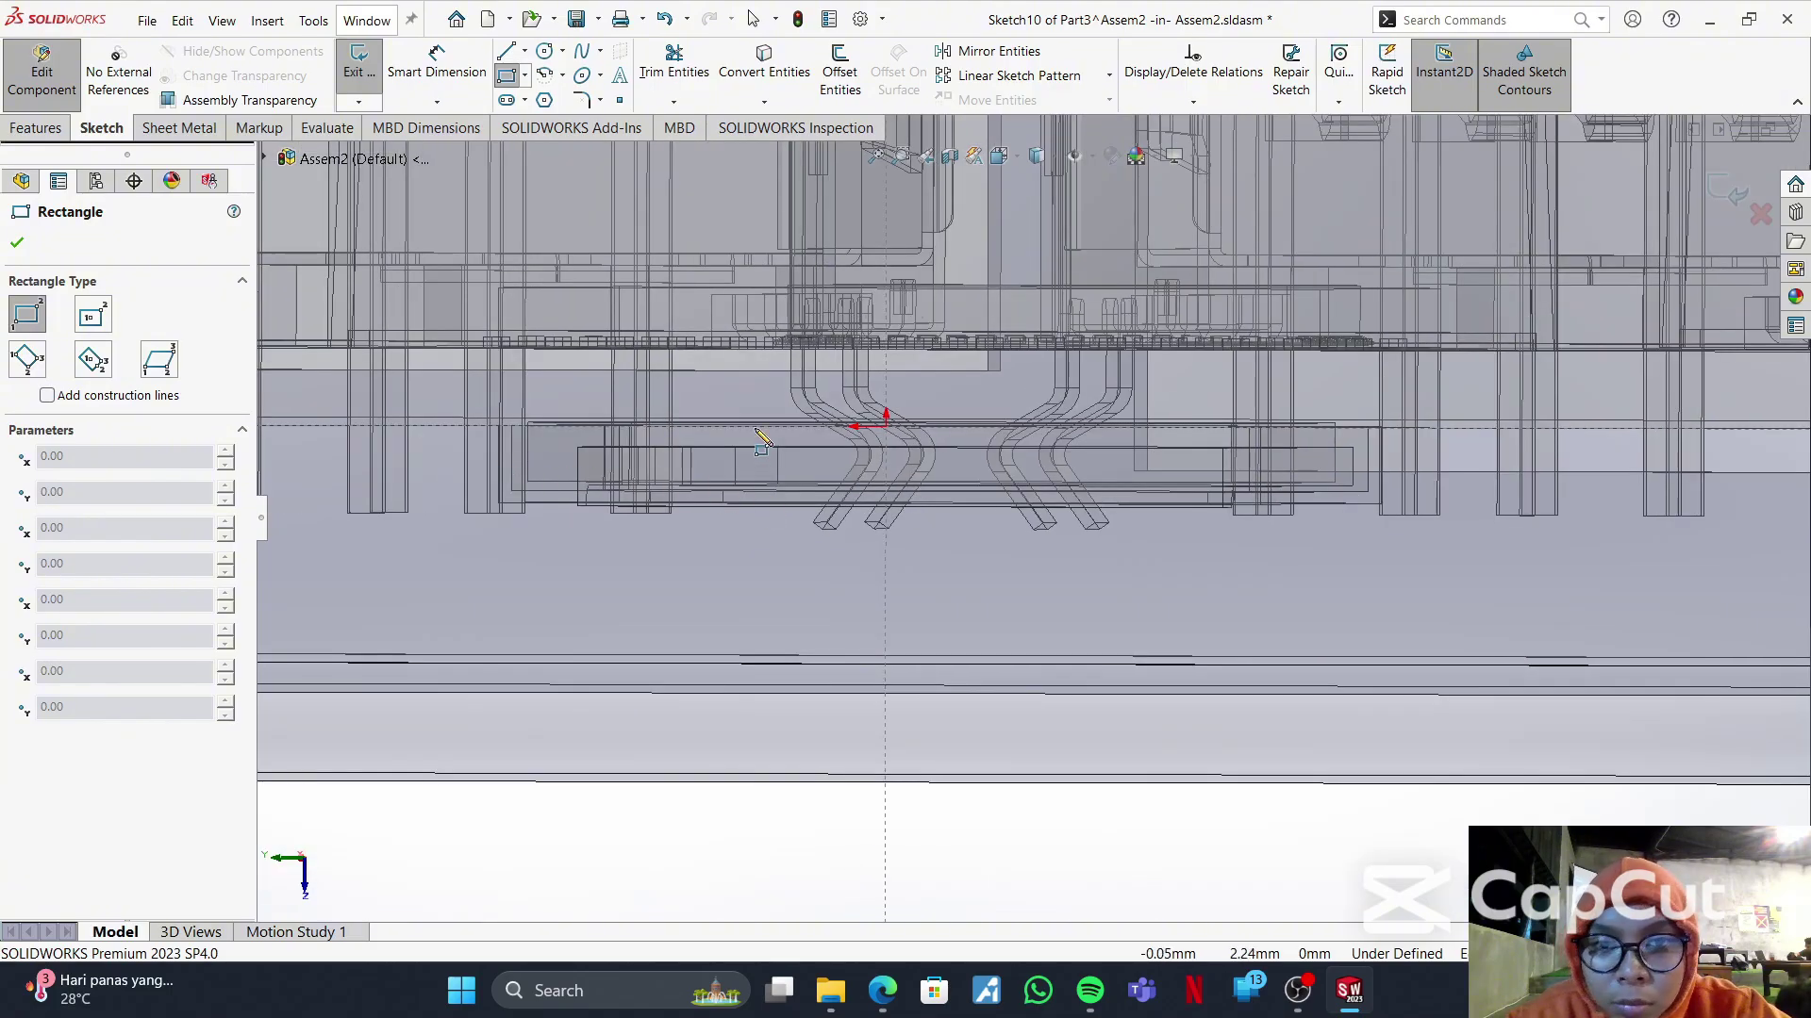
mouse_move(788, 394)
middle_mouse_down()
mouse_move(785, 429)
mouse_move(806, 412)
middle_mouse_up()
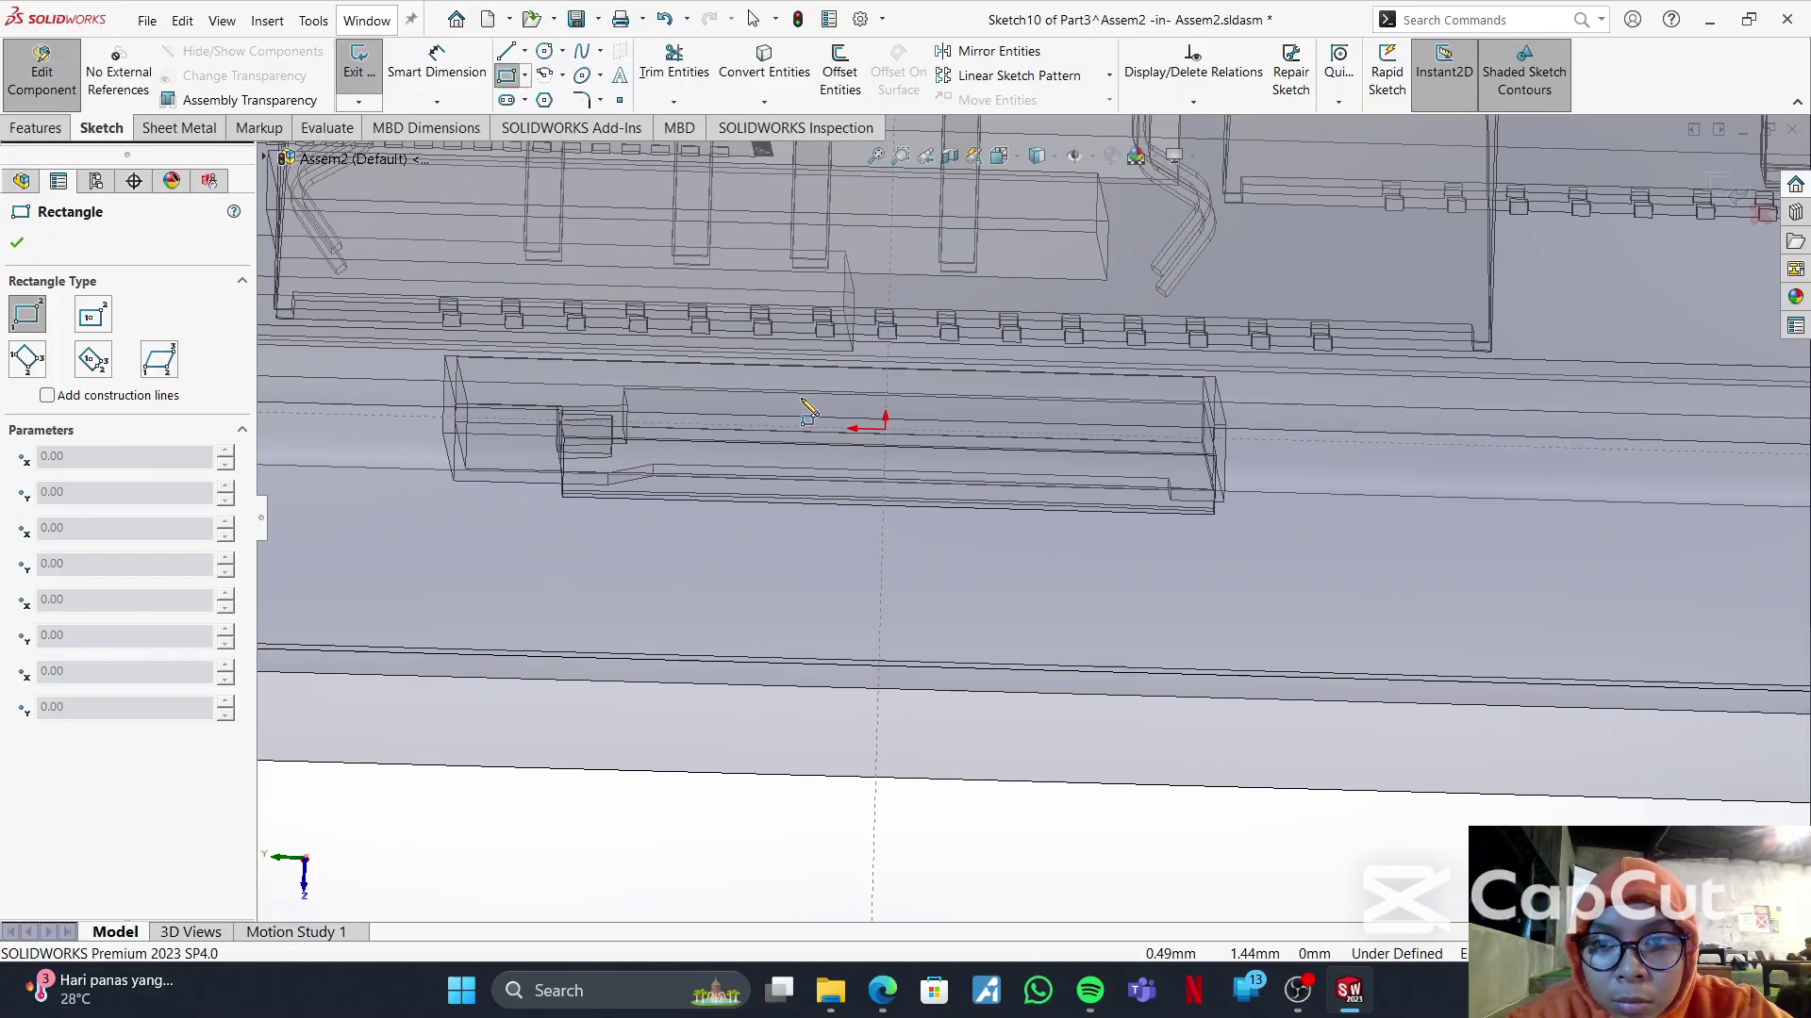
middle_click_drag(1064, 457, 1058, 440)
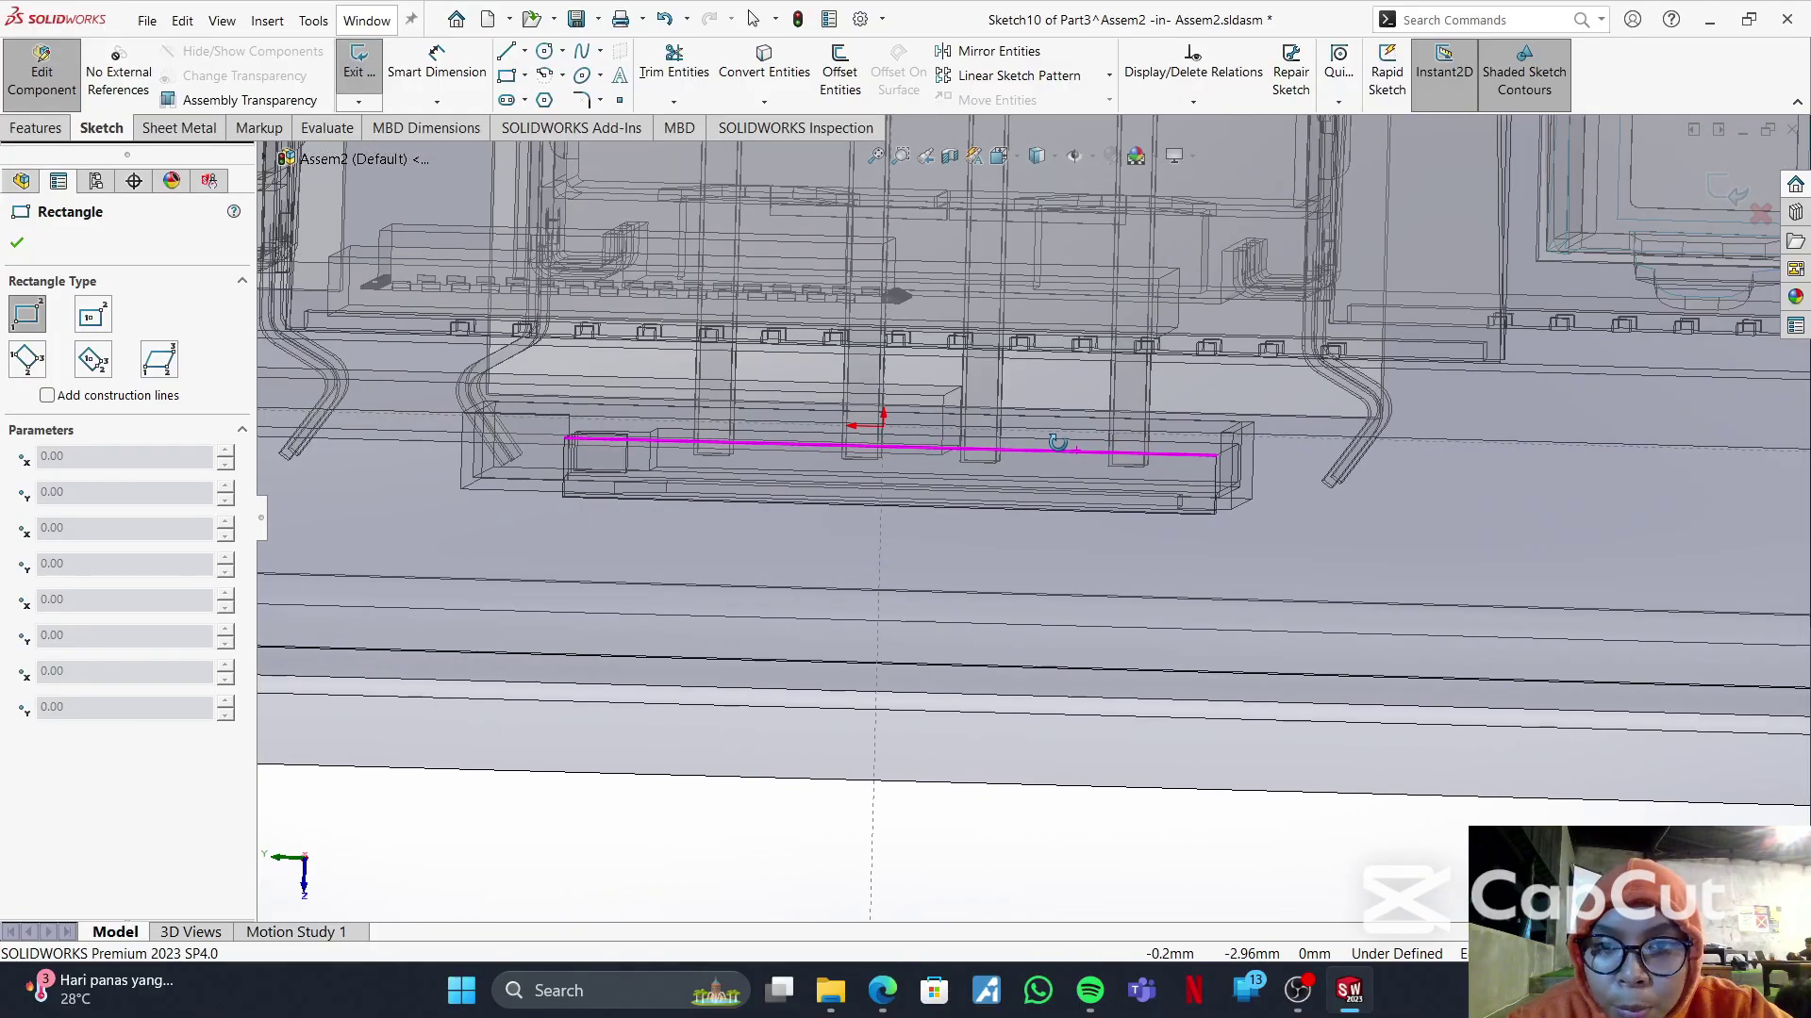
left_click(432, 394)
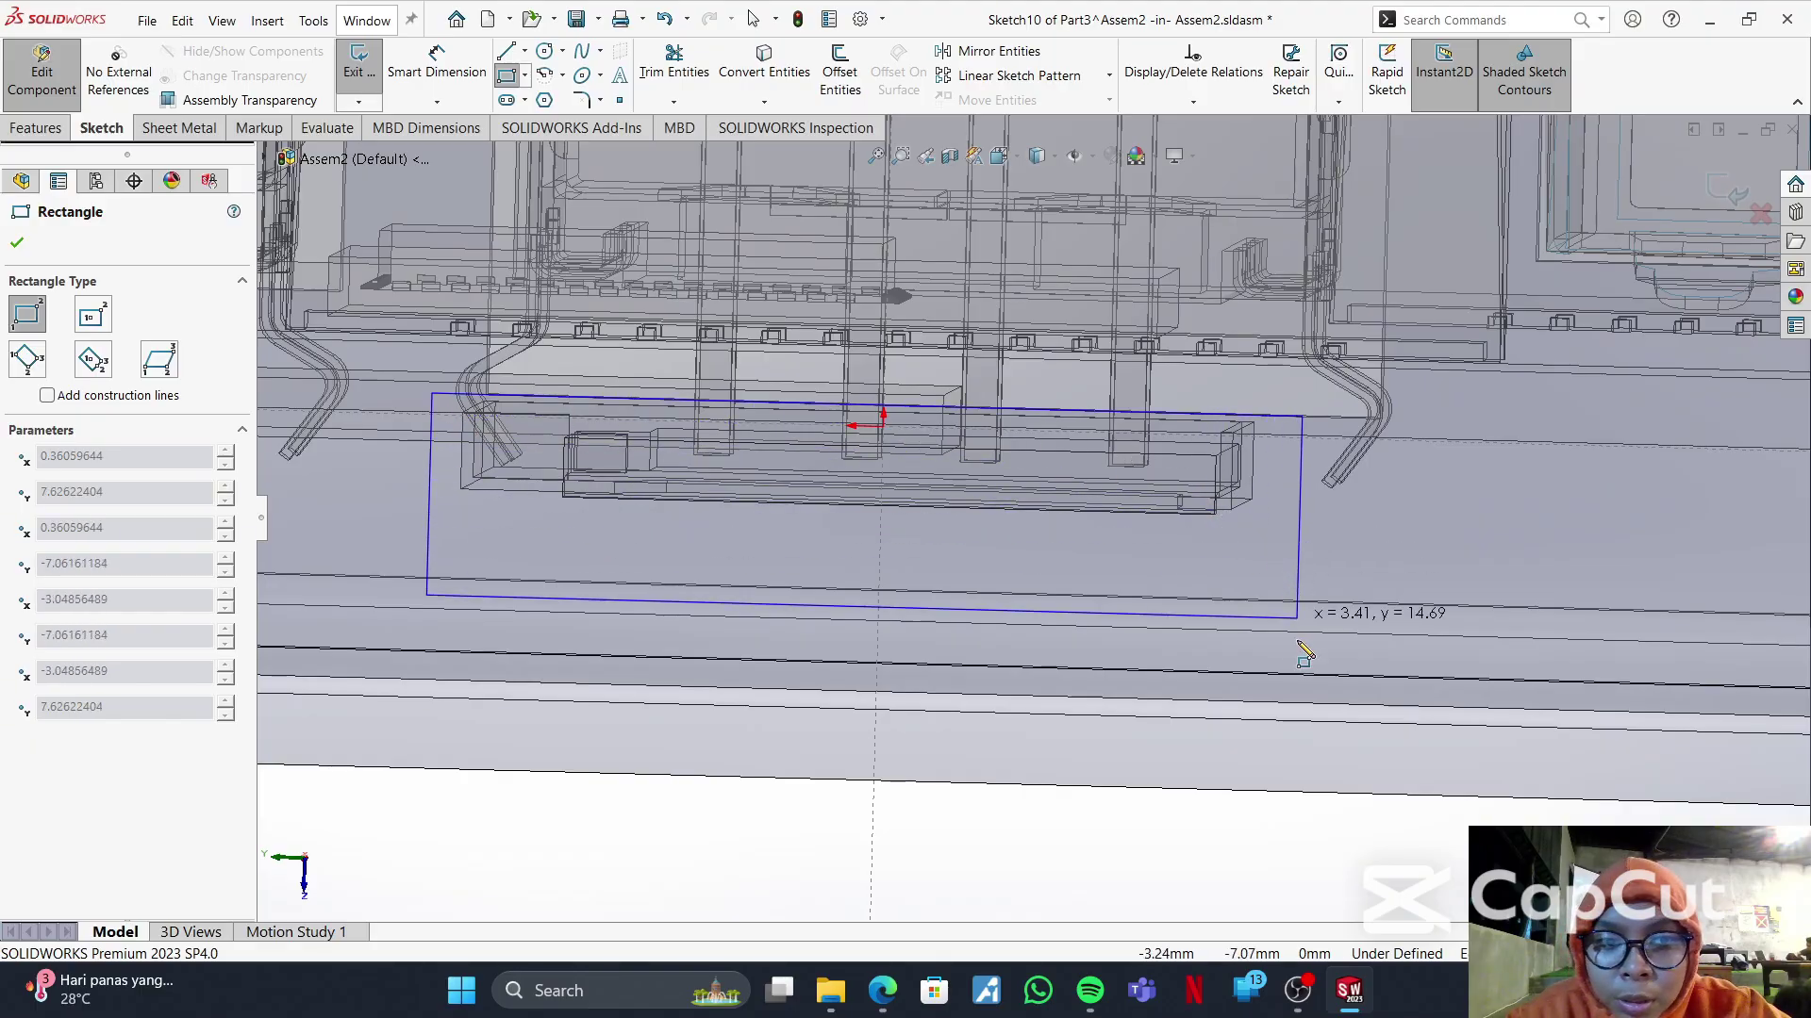
left_click(1272, 839)
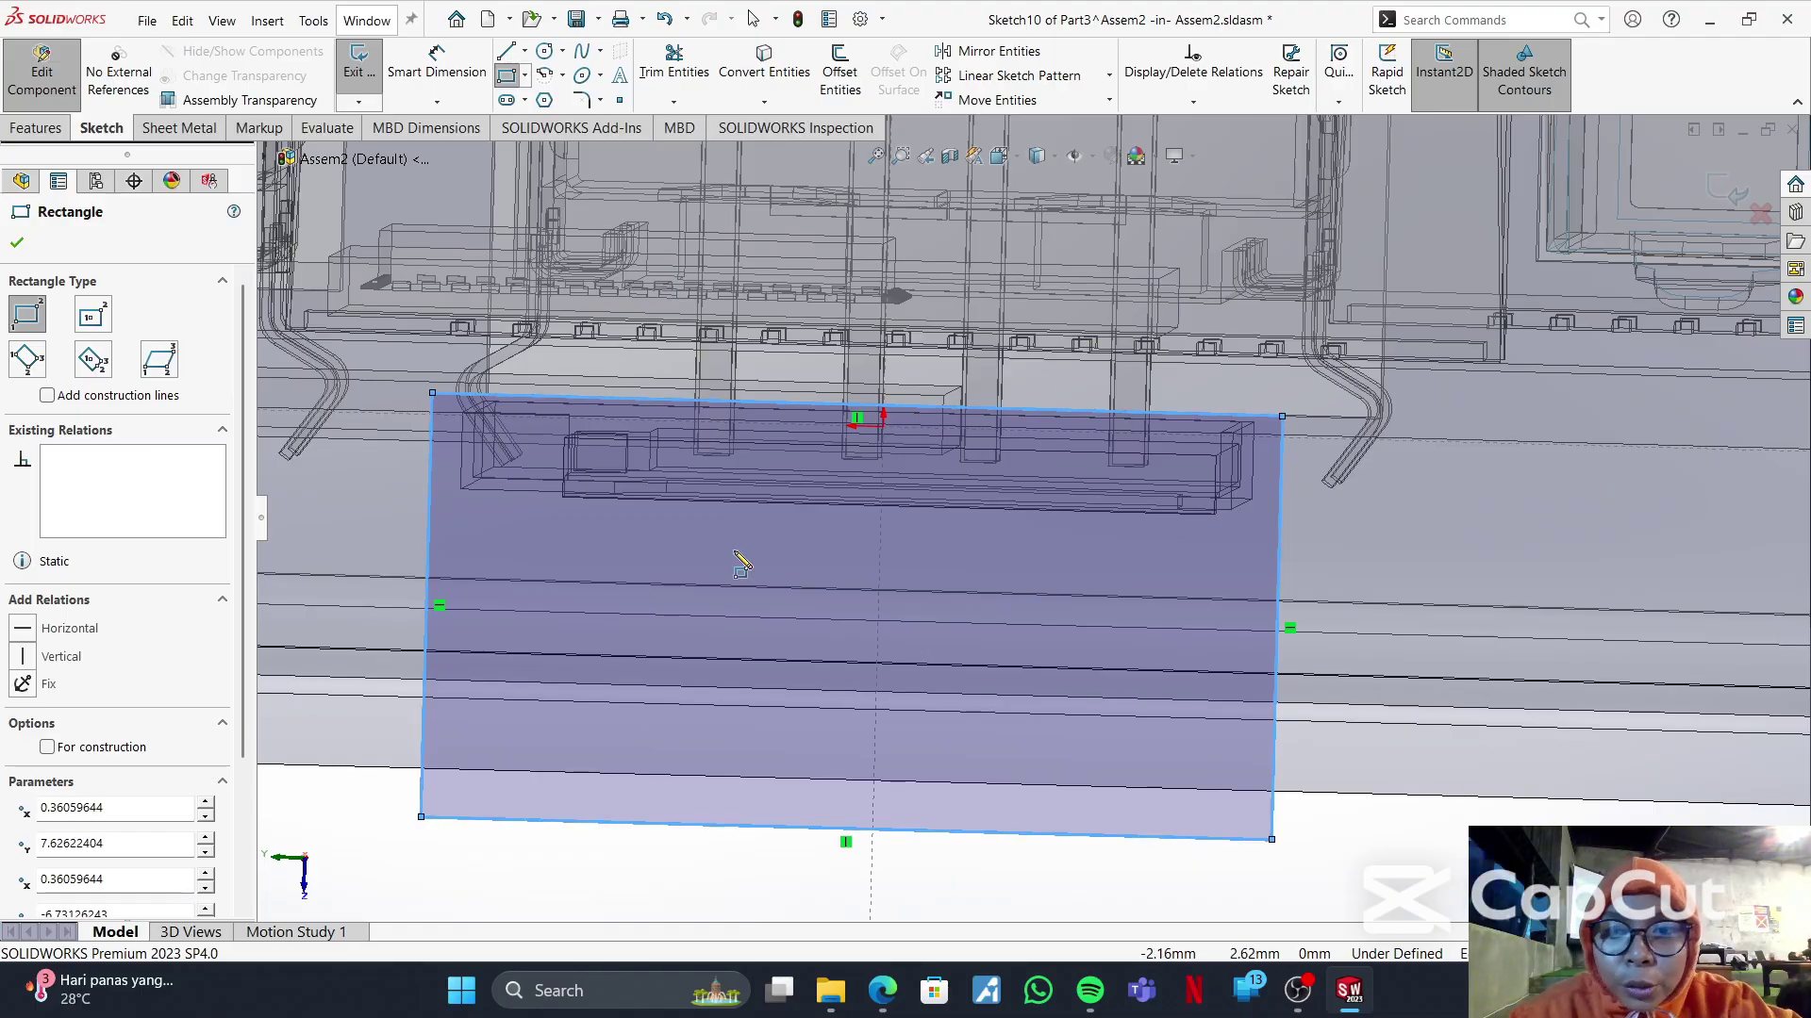
left_click(18, 245)
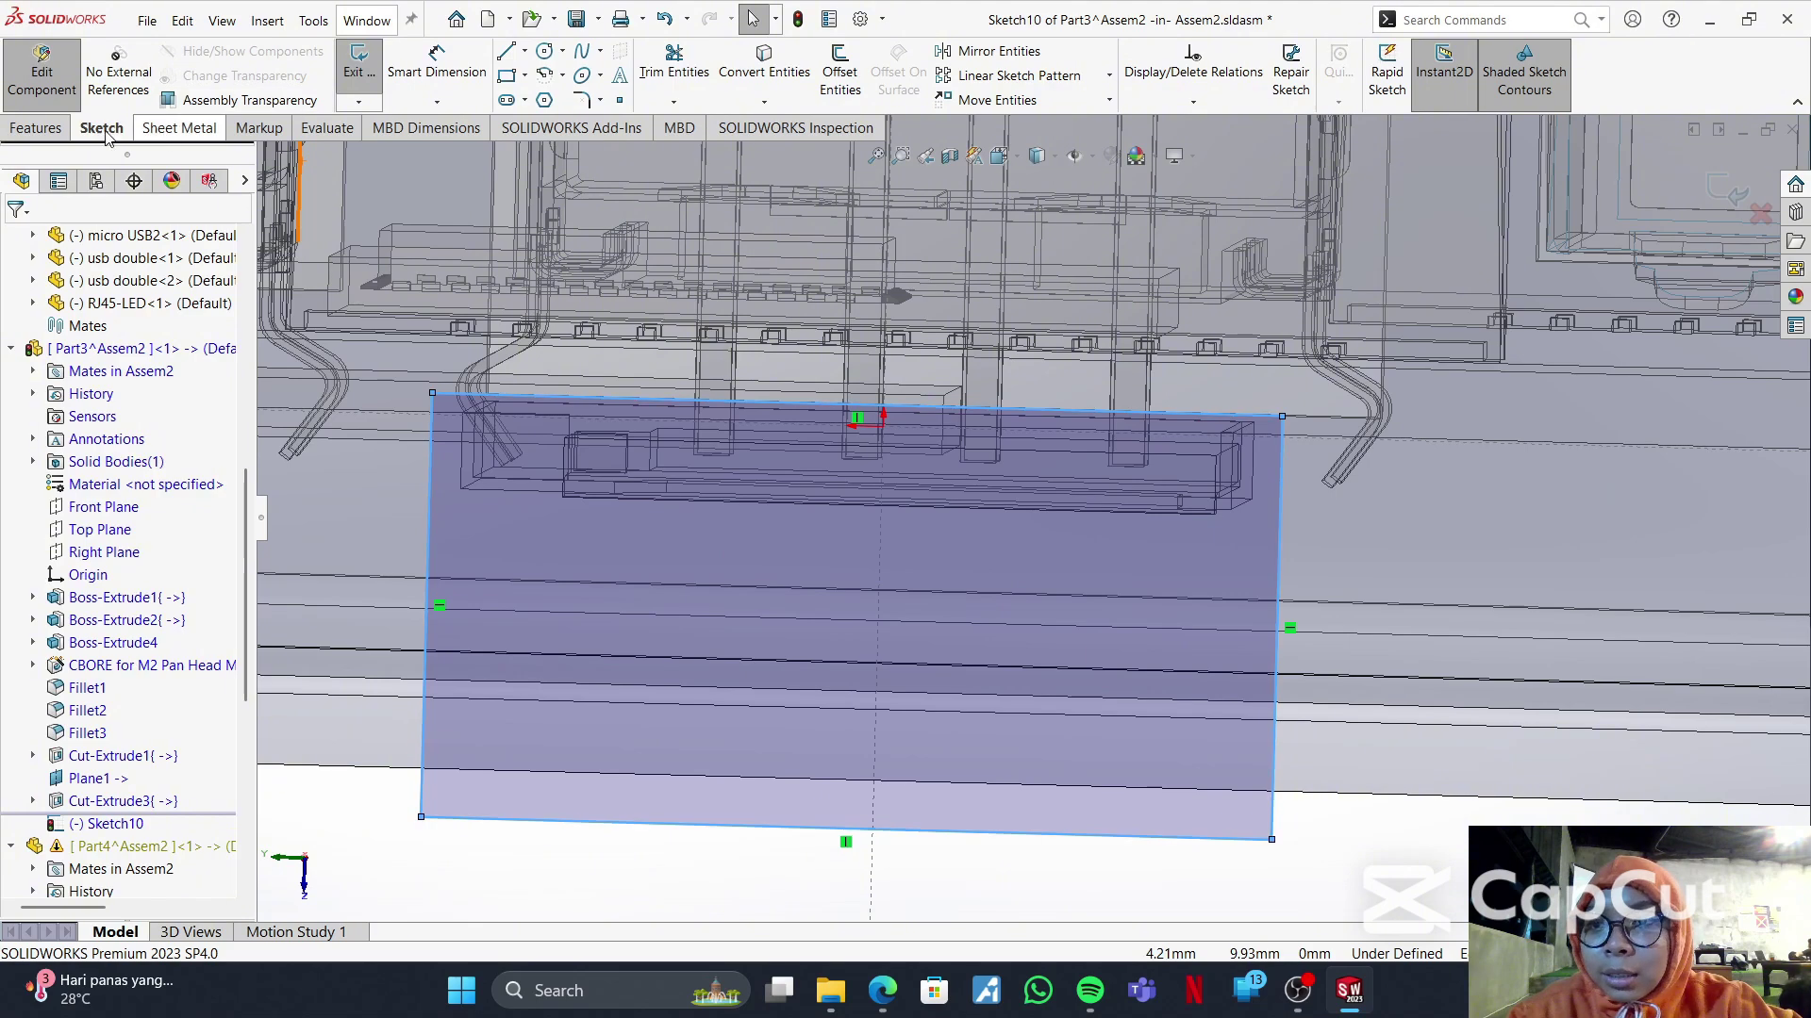
- Cut-extrude the MicroSD rectangle, blind 7 mm into the enclosure wall
left_click(57, 130)
left_click(653, 73)
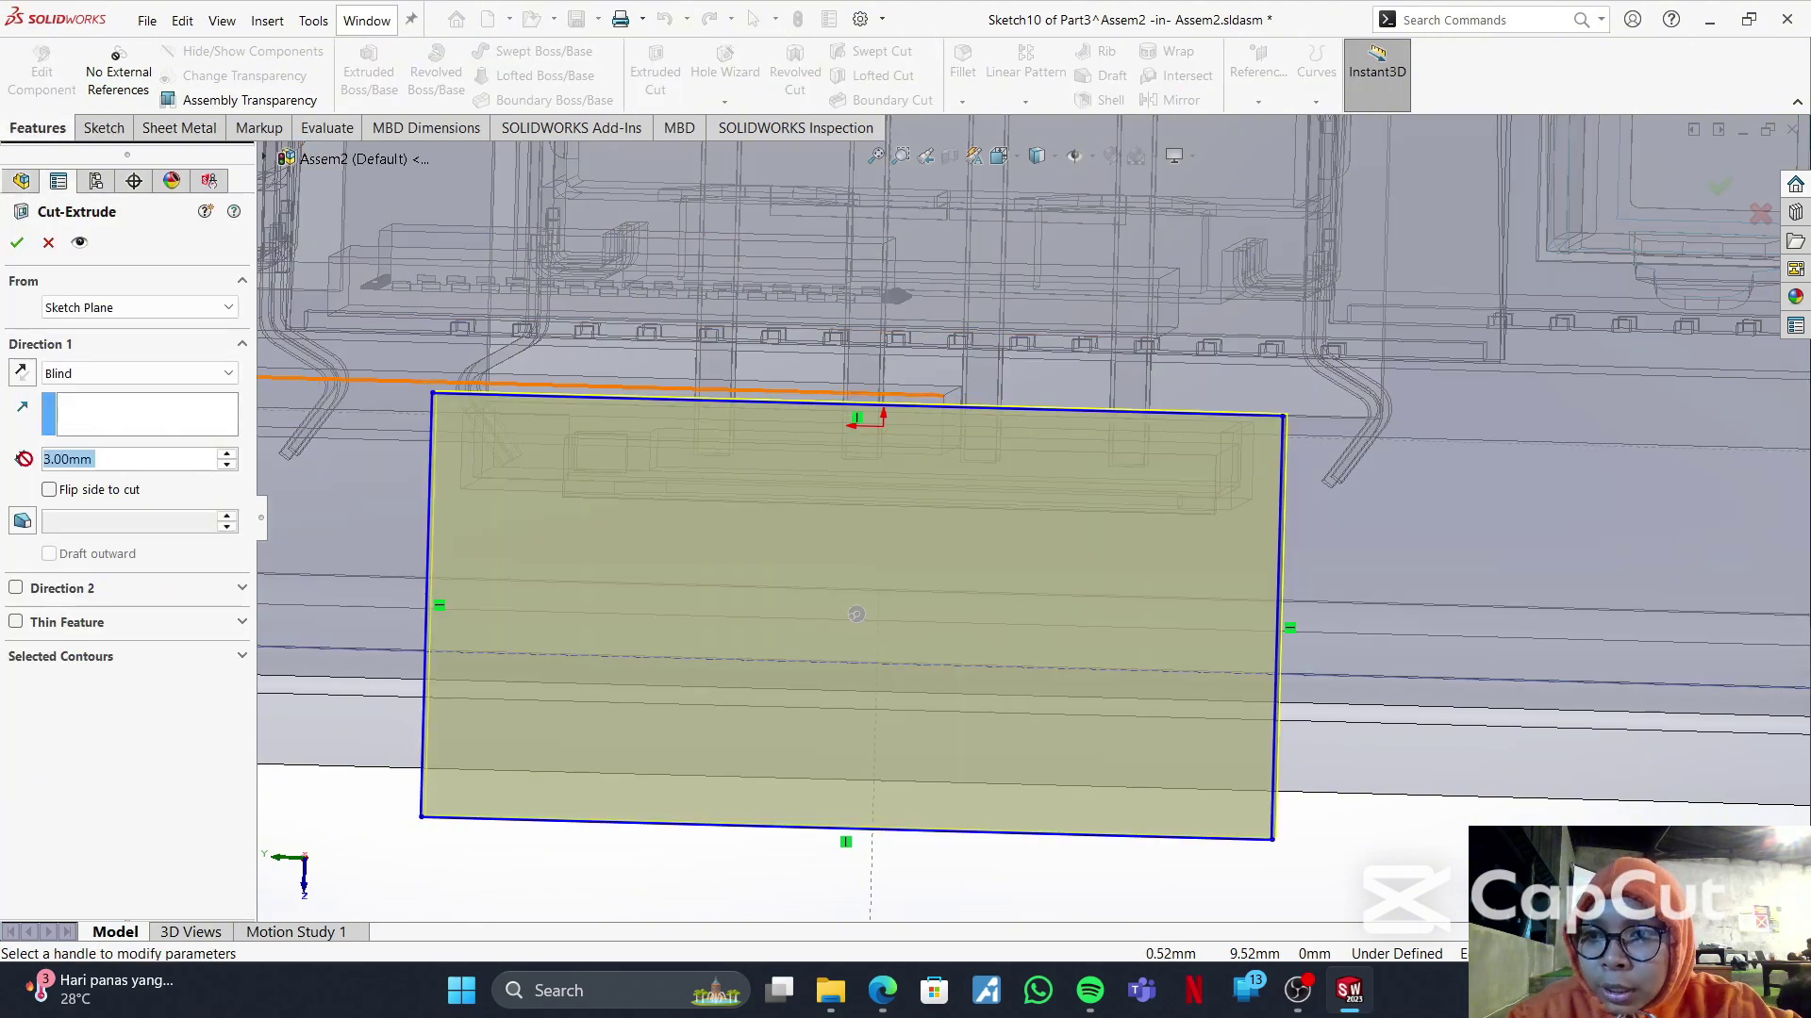
type("7")
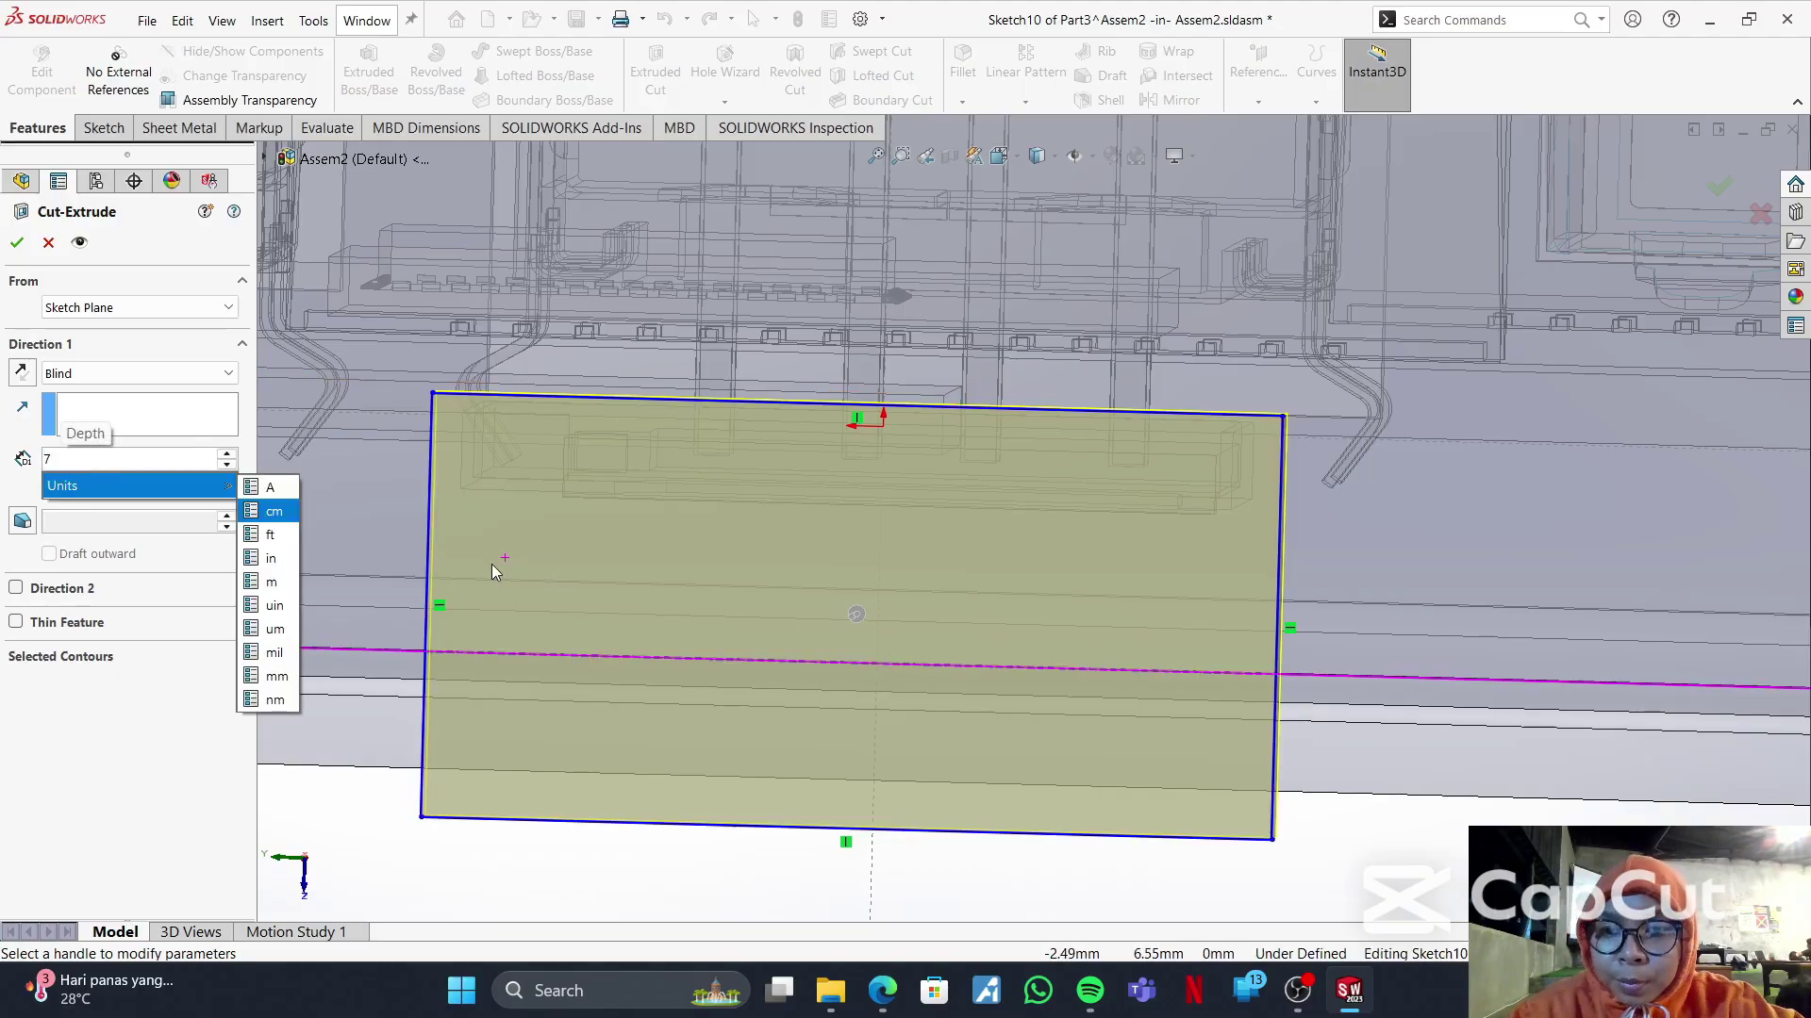
middle_click_drag(490, 564, 584, 569)
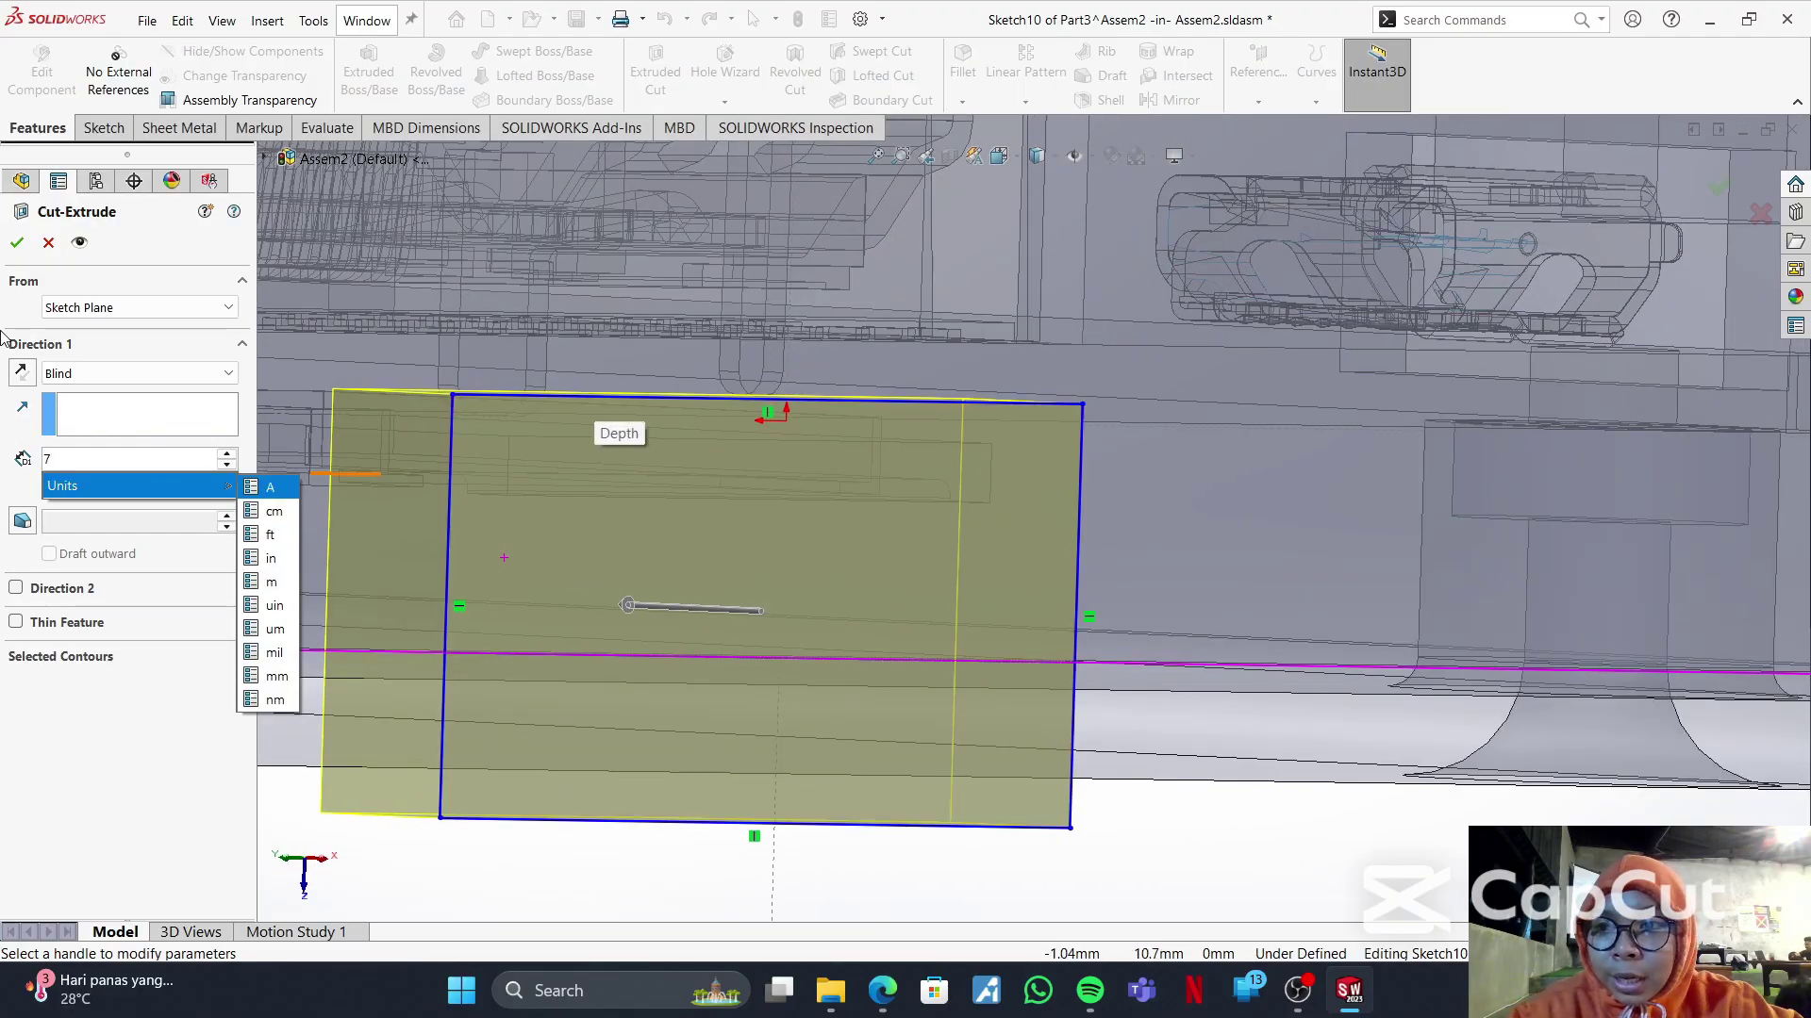
key("Return")
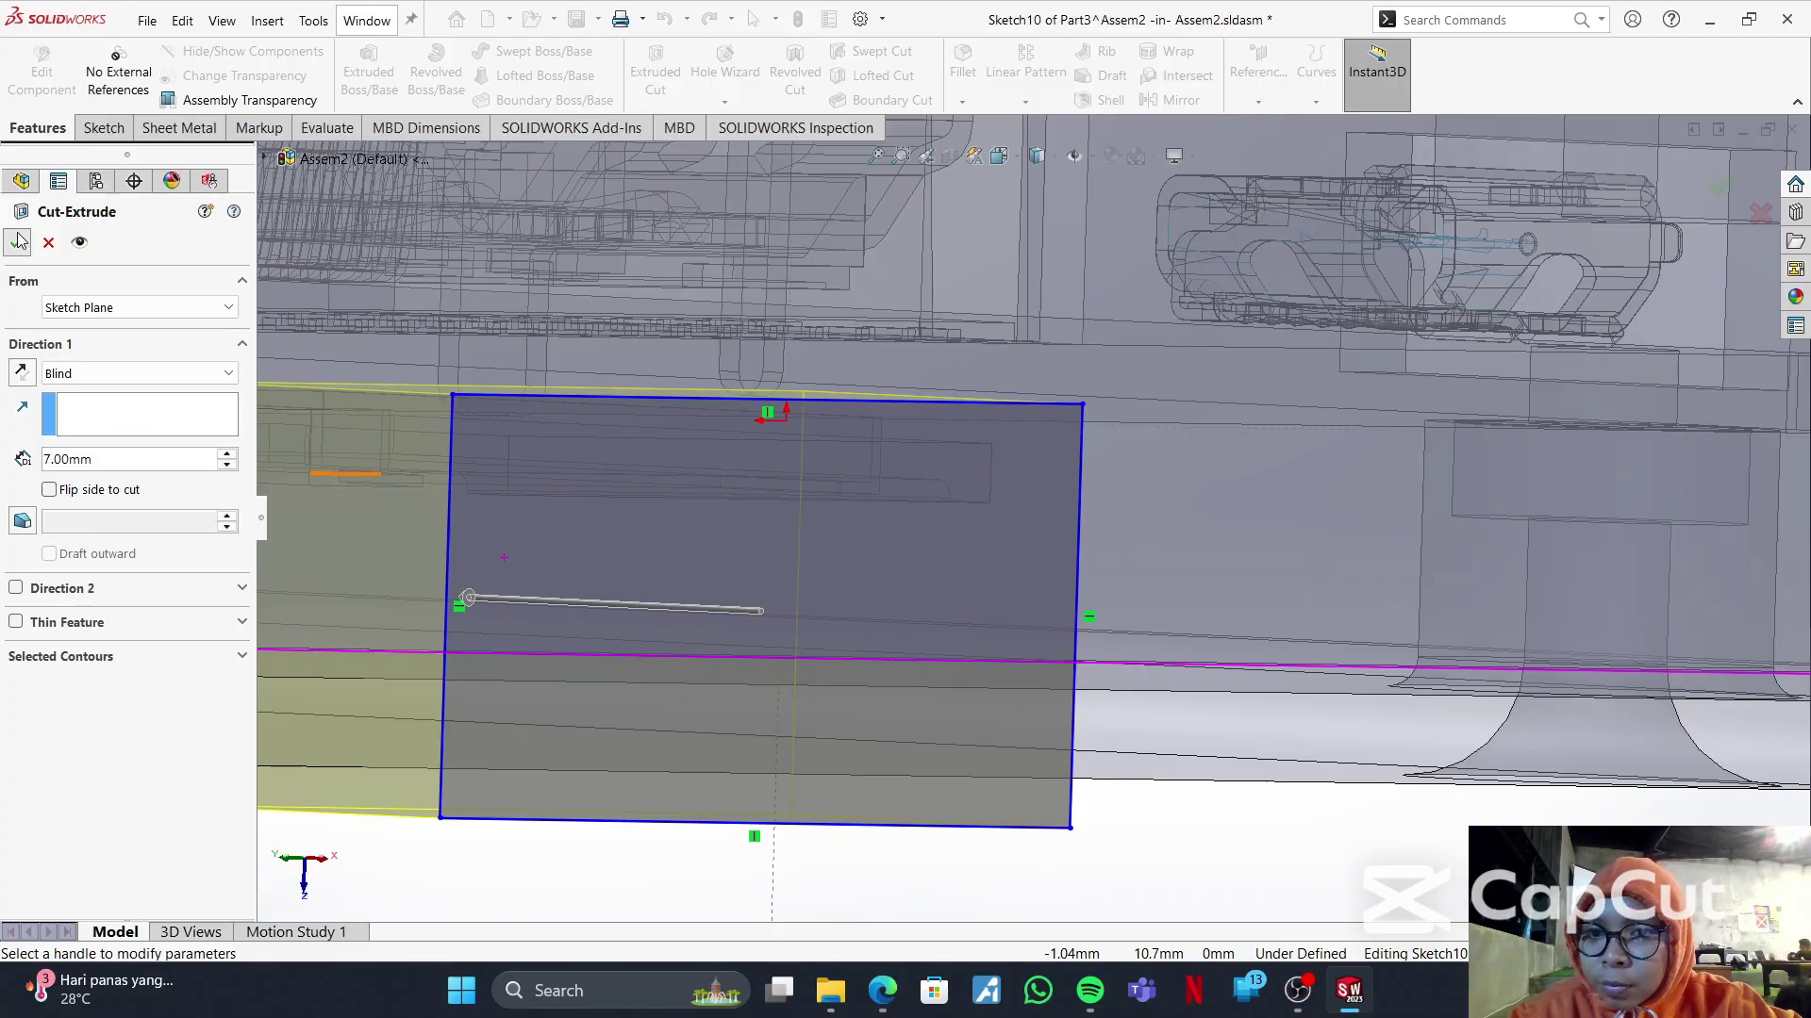
left_click(18, 241)
- Inspect the MicroSD cutout up close, in the Left view and from the adjoining port side of the enclosure
scroll(811, 492, "down", 3)
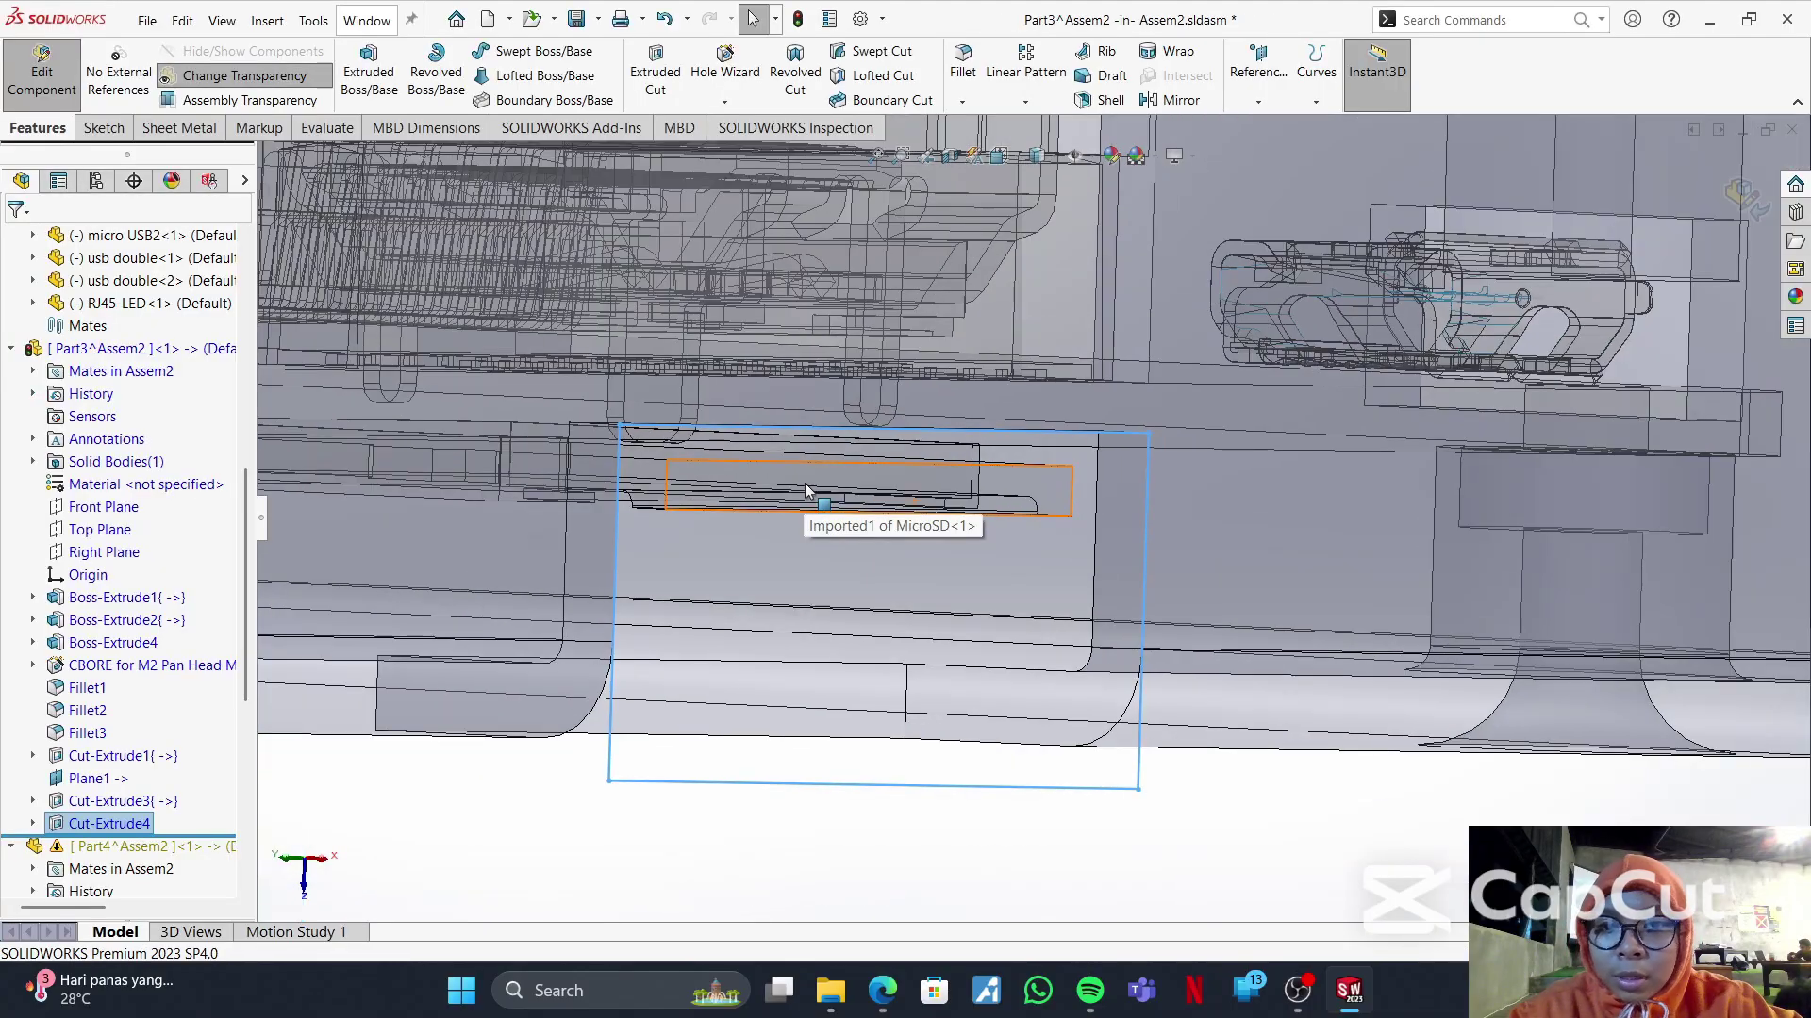
middle_click_drag(1045, 513, 954, 497)
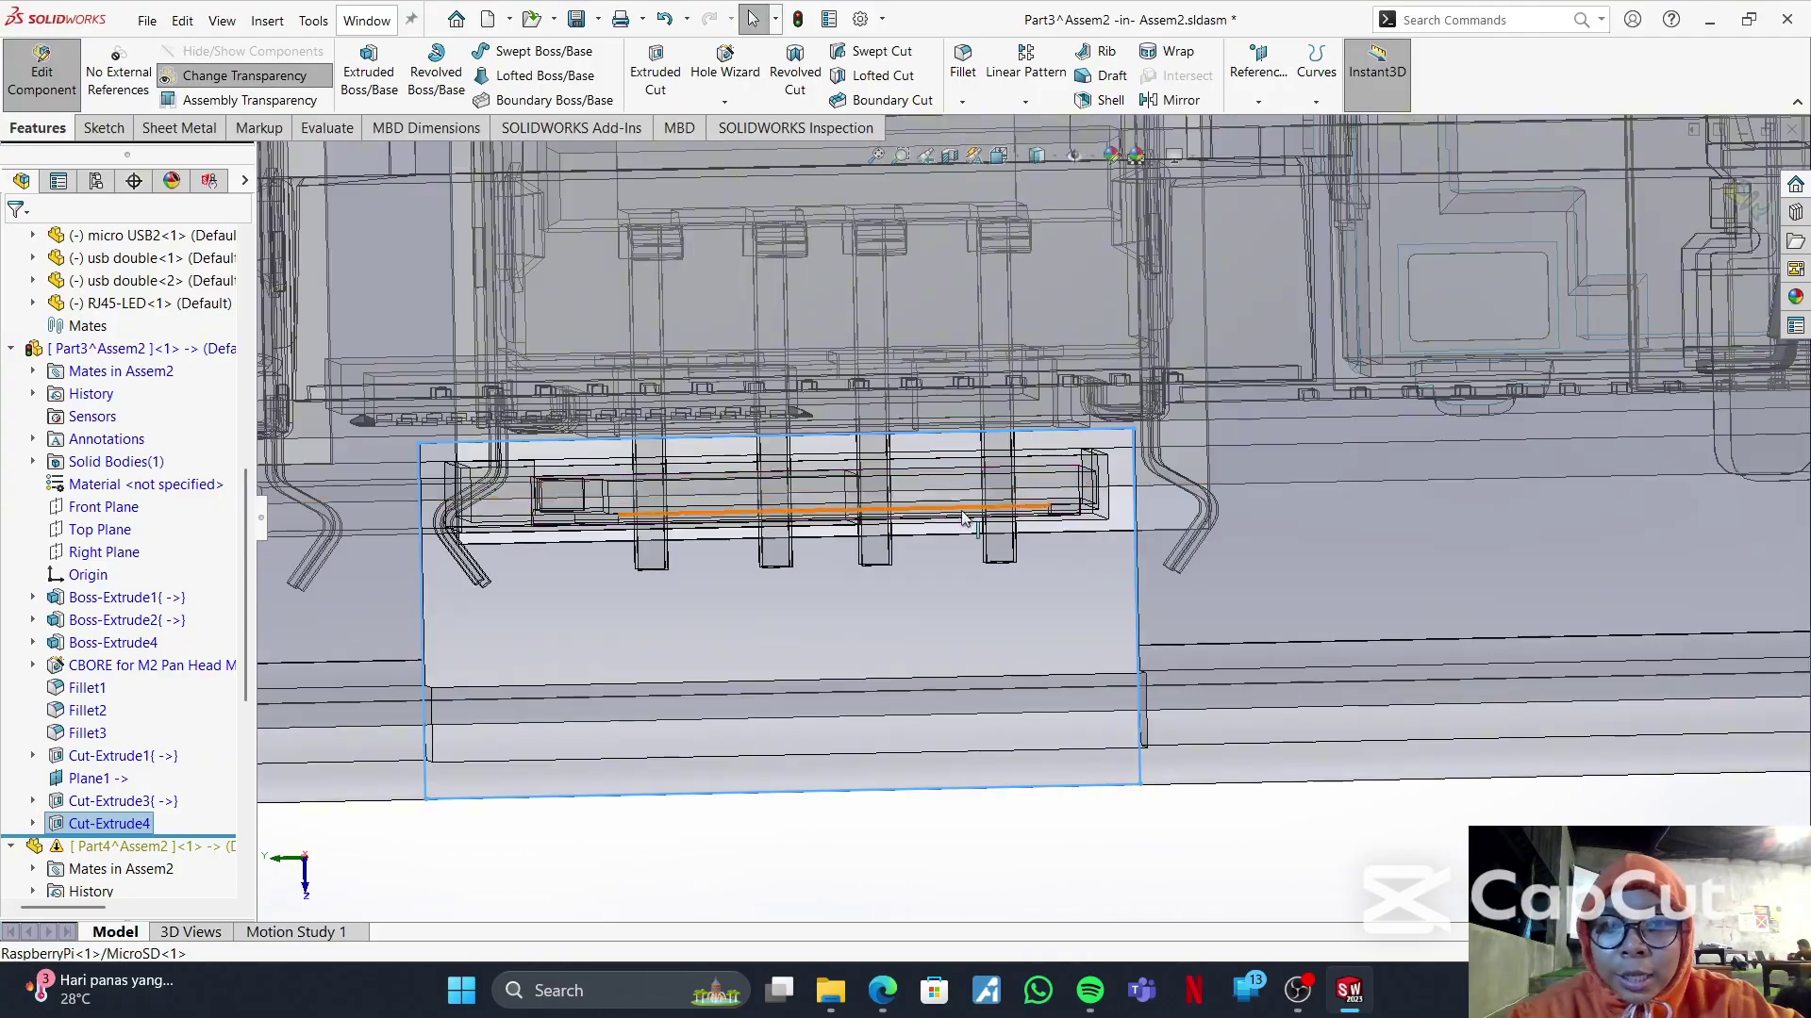
scroll(962, 517, "up", 4)
left_click(976, 627)
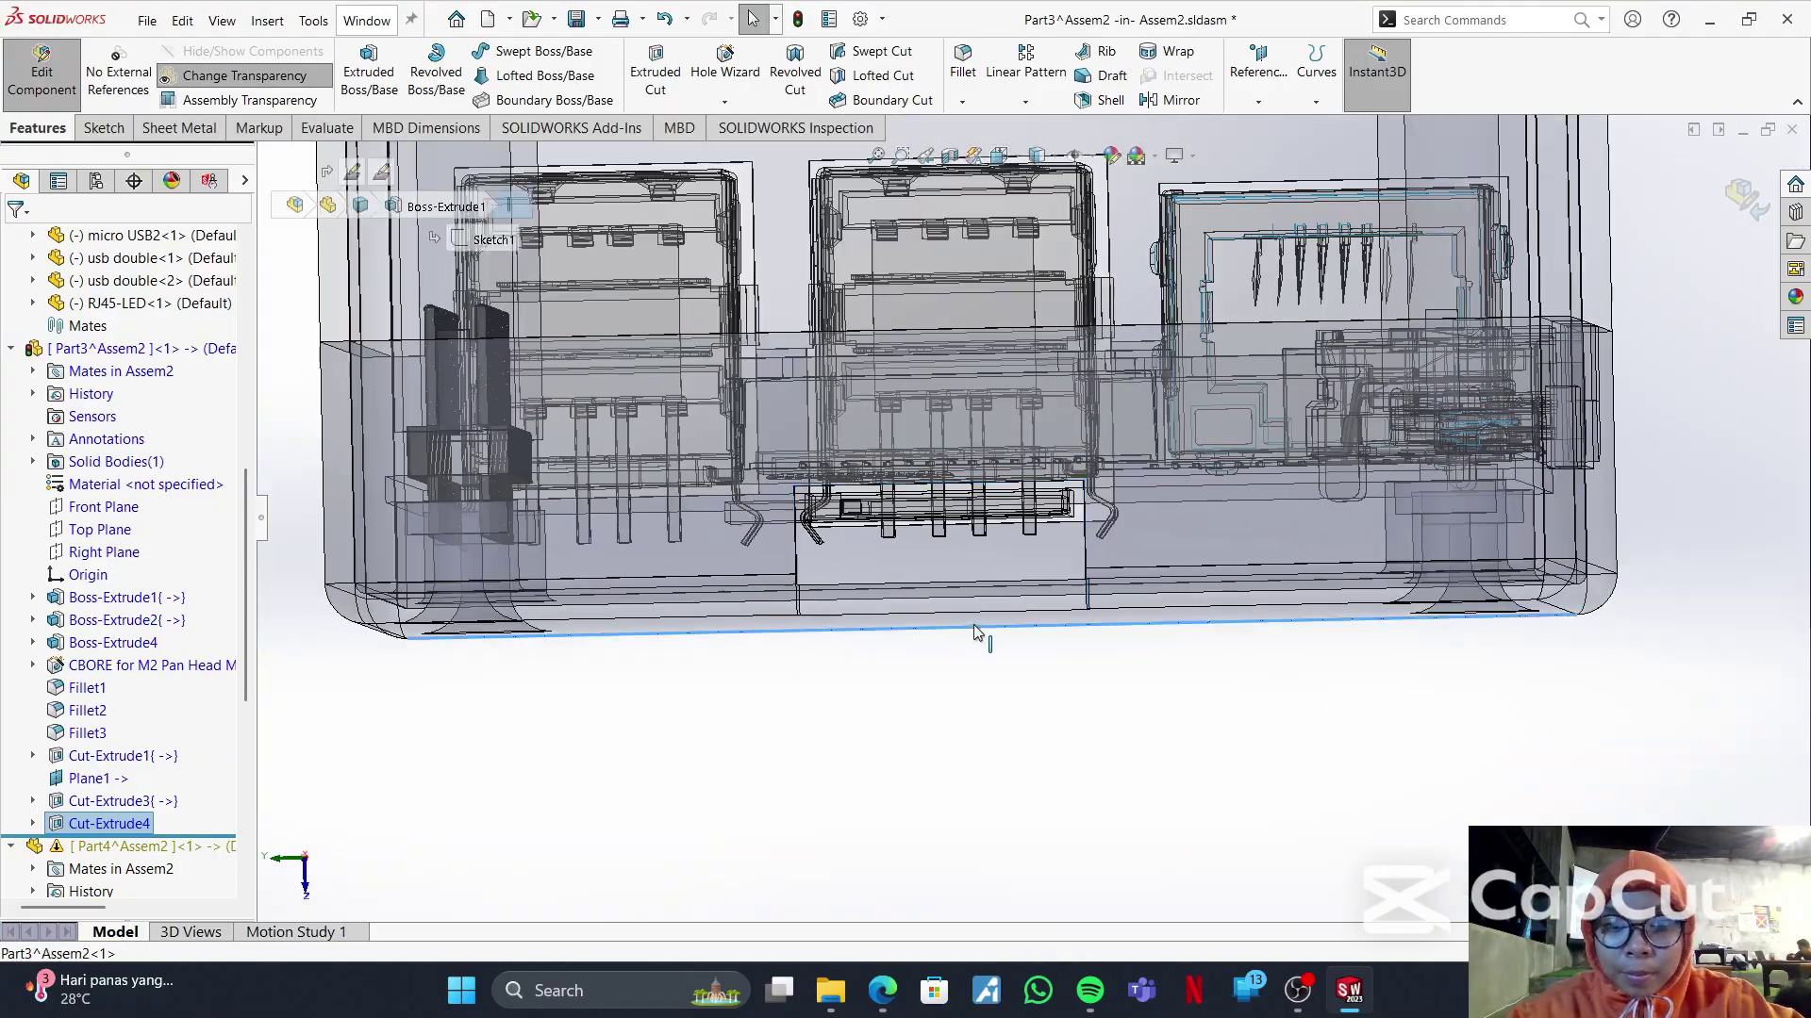
left_click(1023, 758)
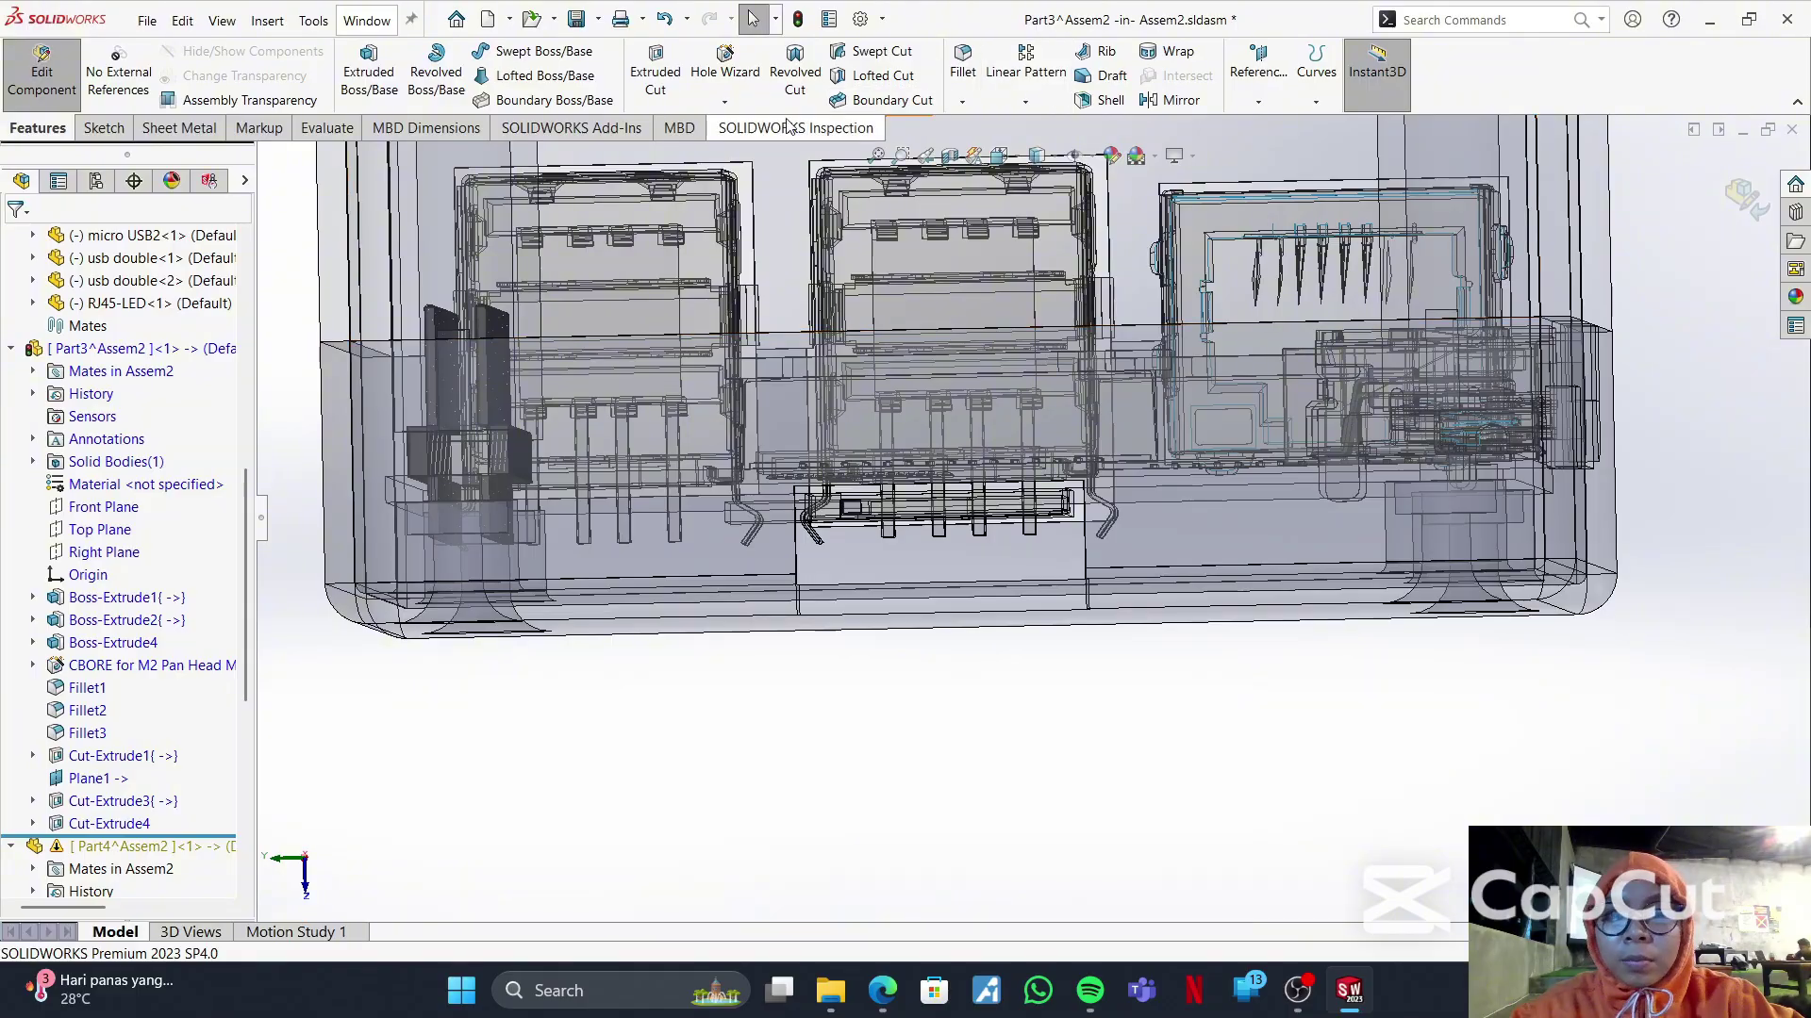
left_click(1034, 155)
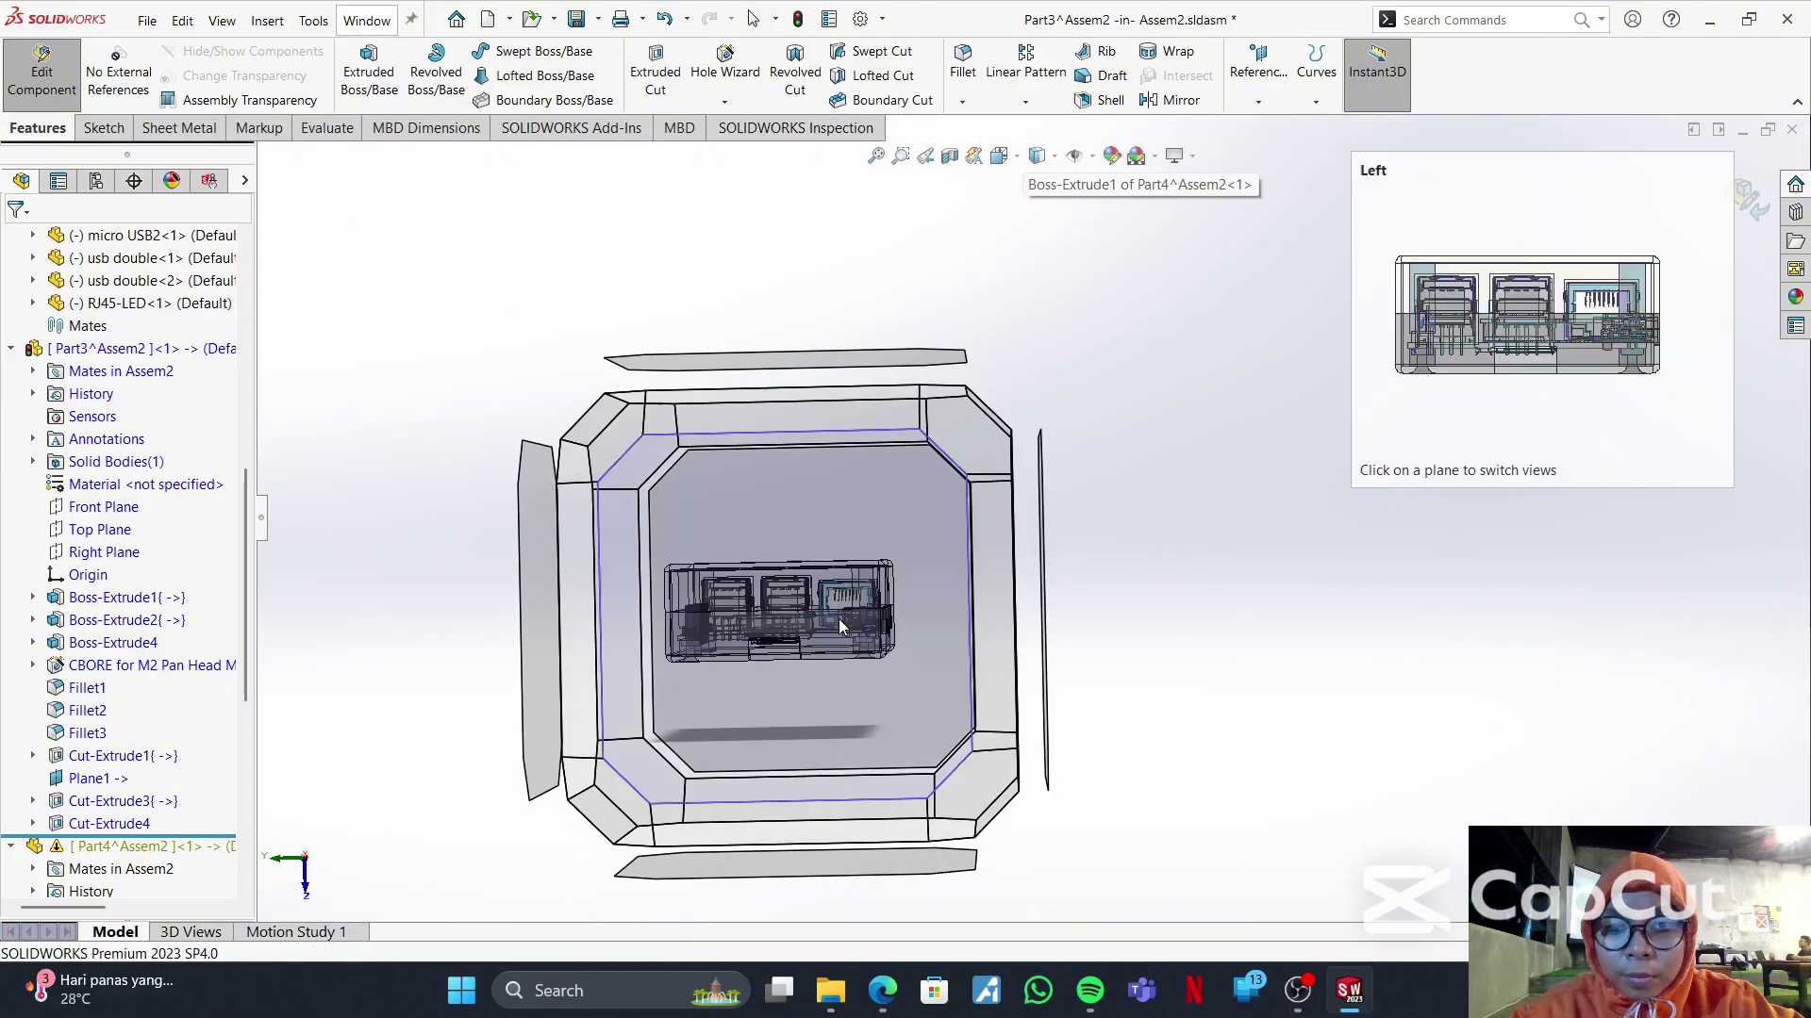
left_click(837, 619)
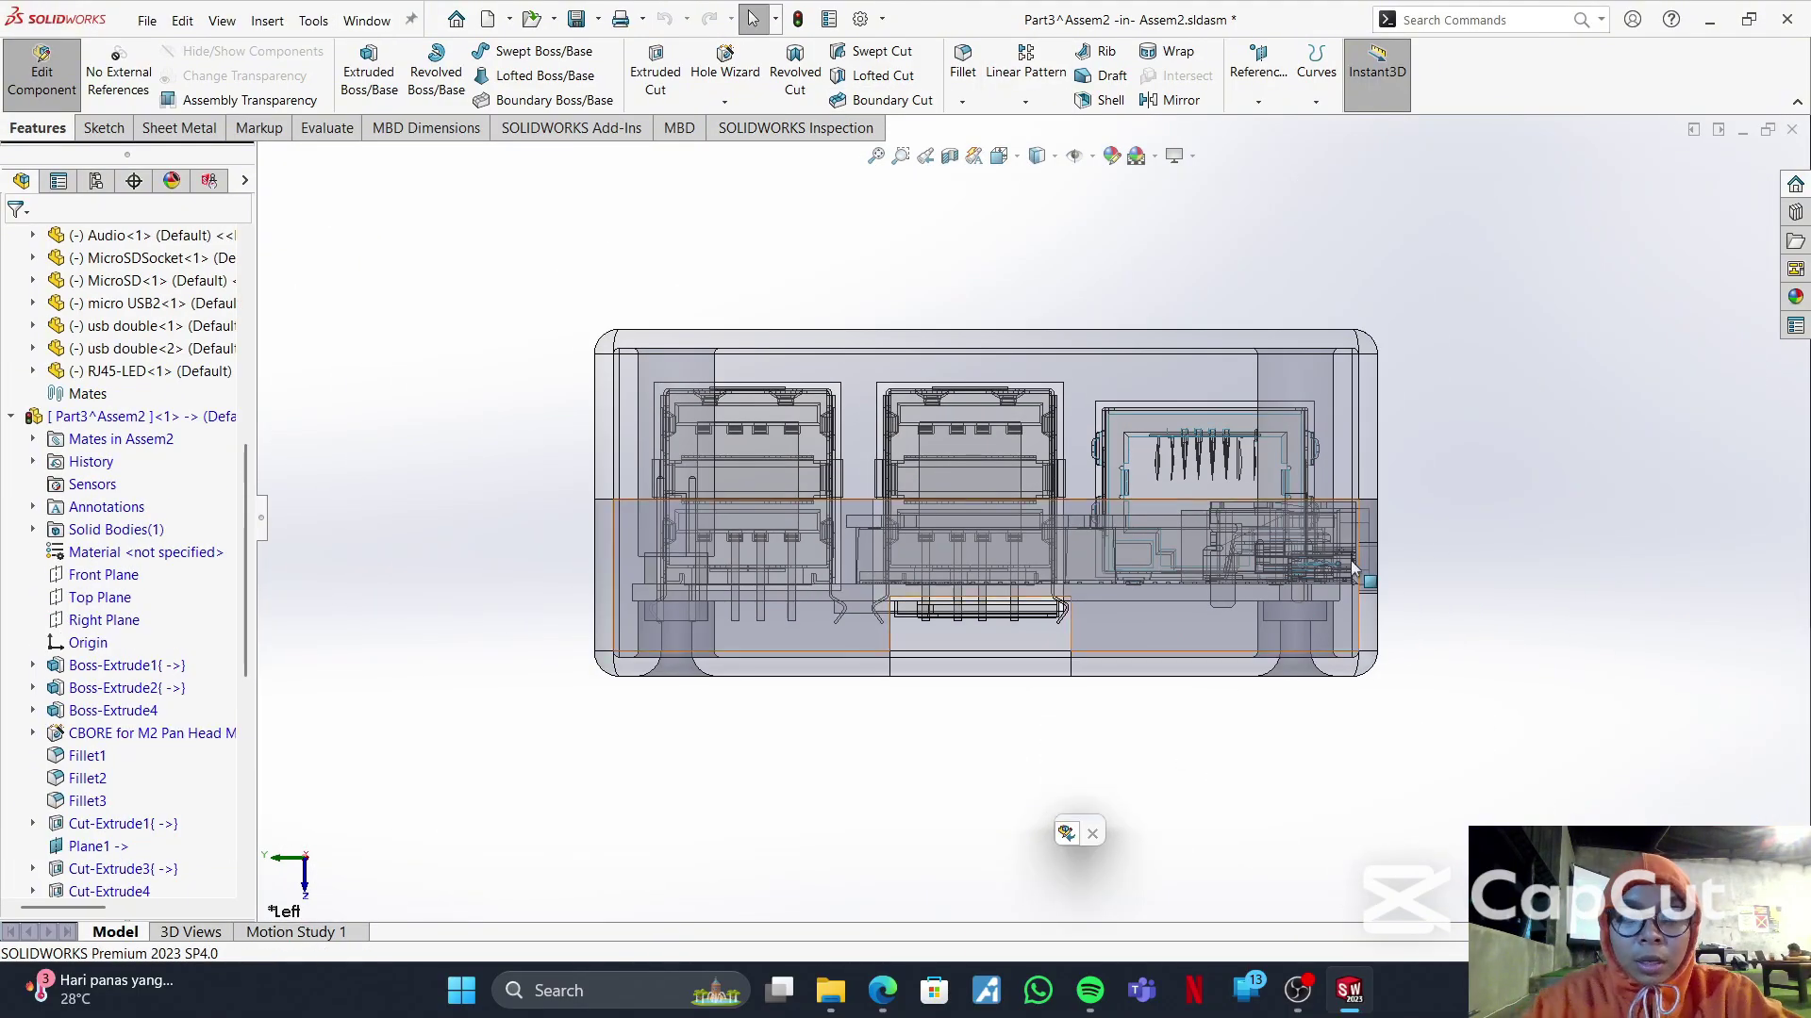
middle_click_drag(1416, 533, 1275, 539)
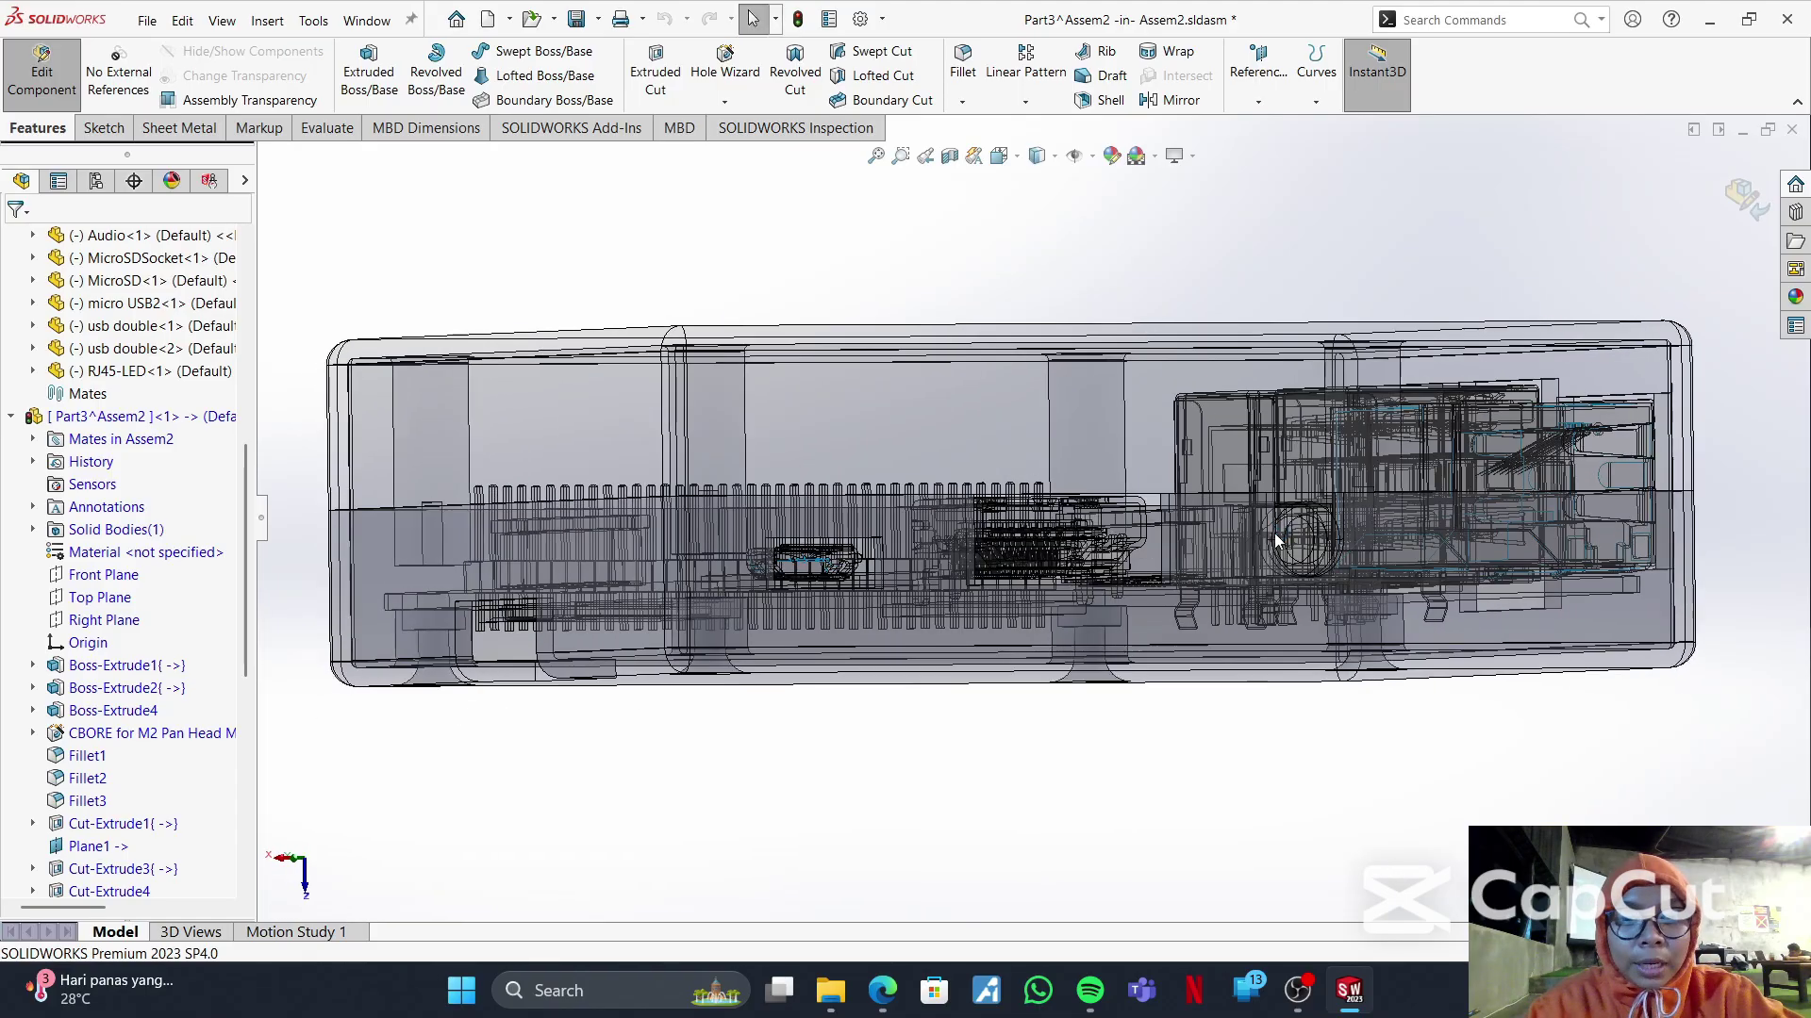
- Finish editing the lower enclosure part in the assembly and turn off its transparency
left_click(1746, 196)
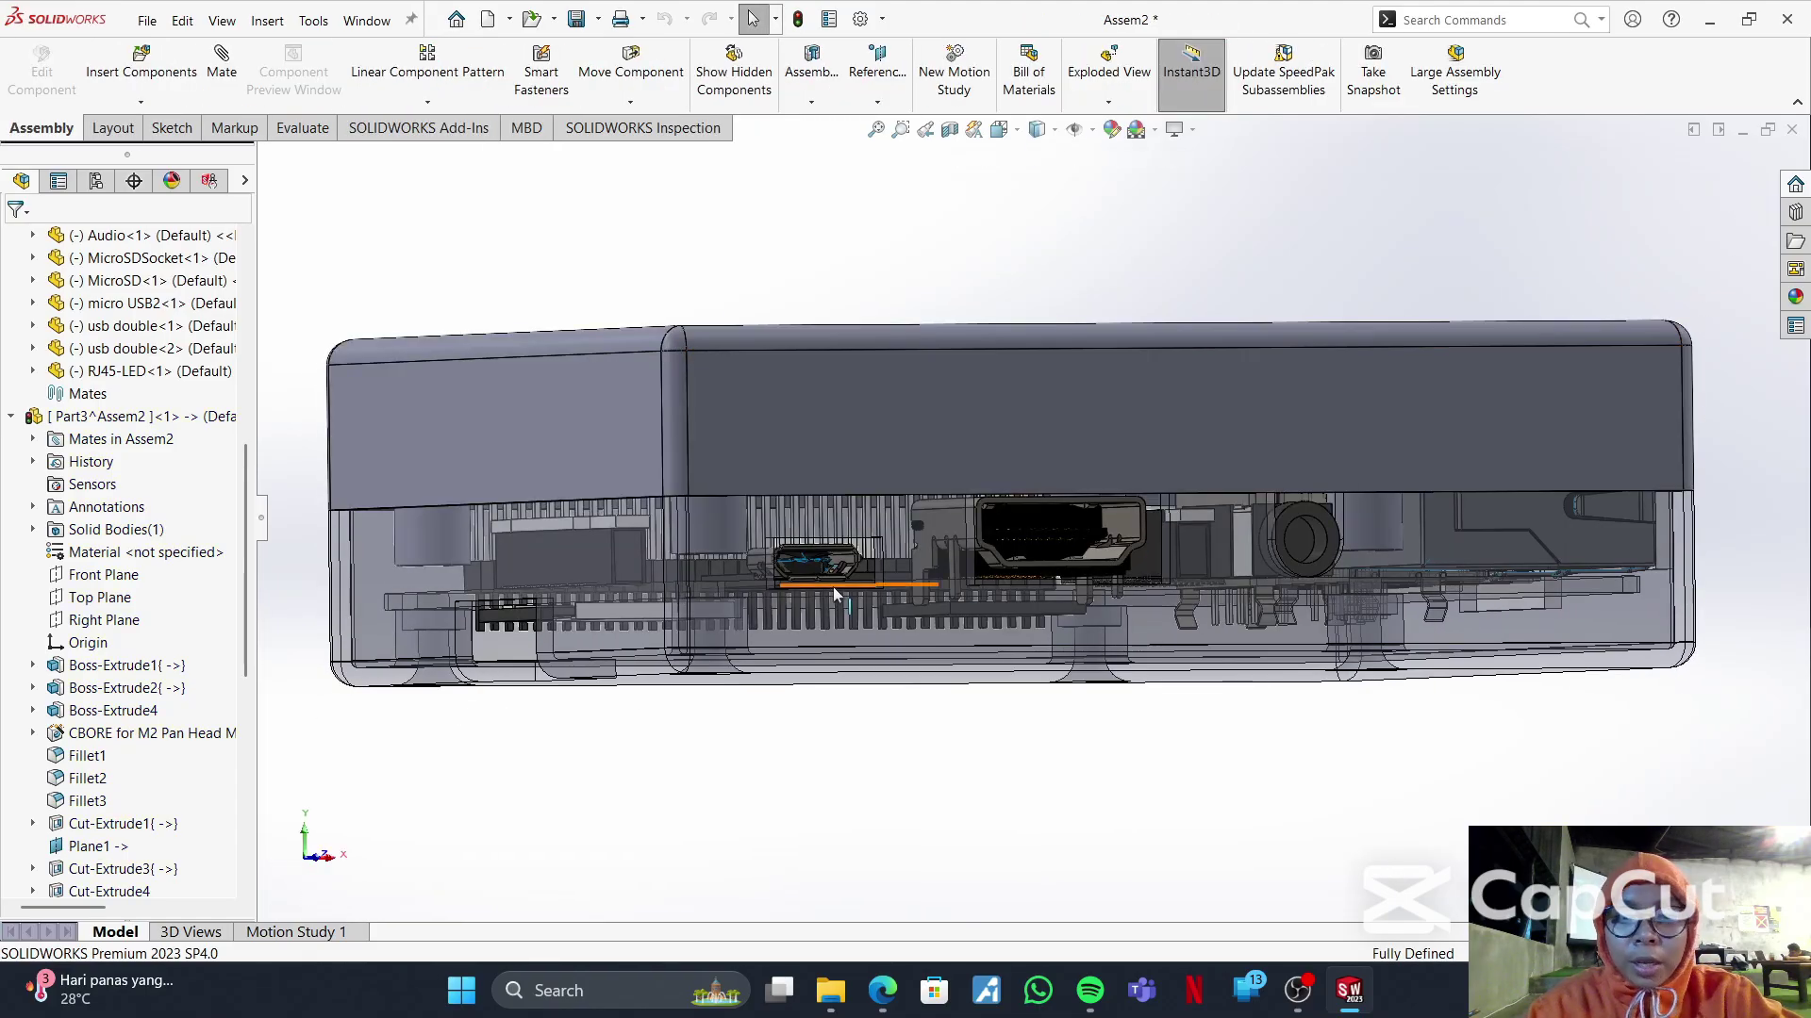
middle_click_drag(834, 586, 909, 575)
right_click(226, 419)
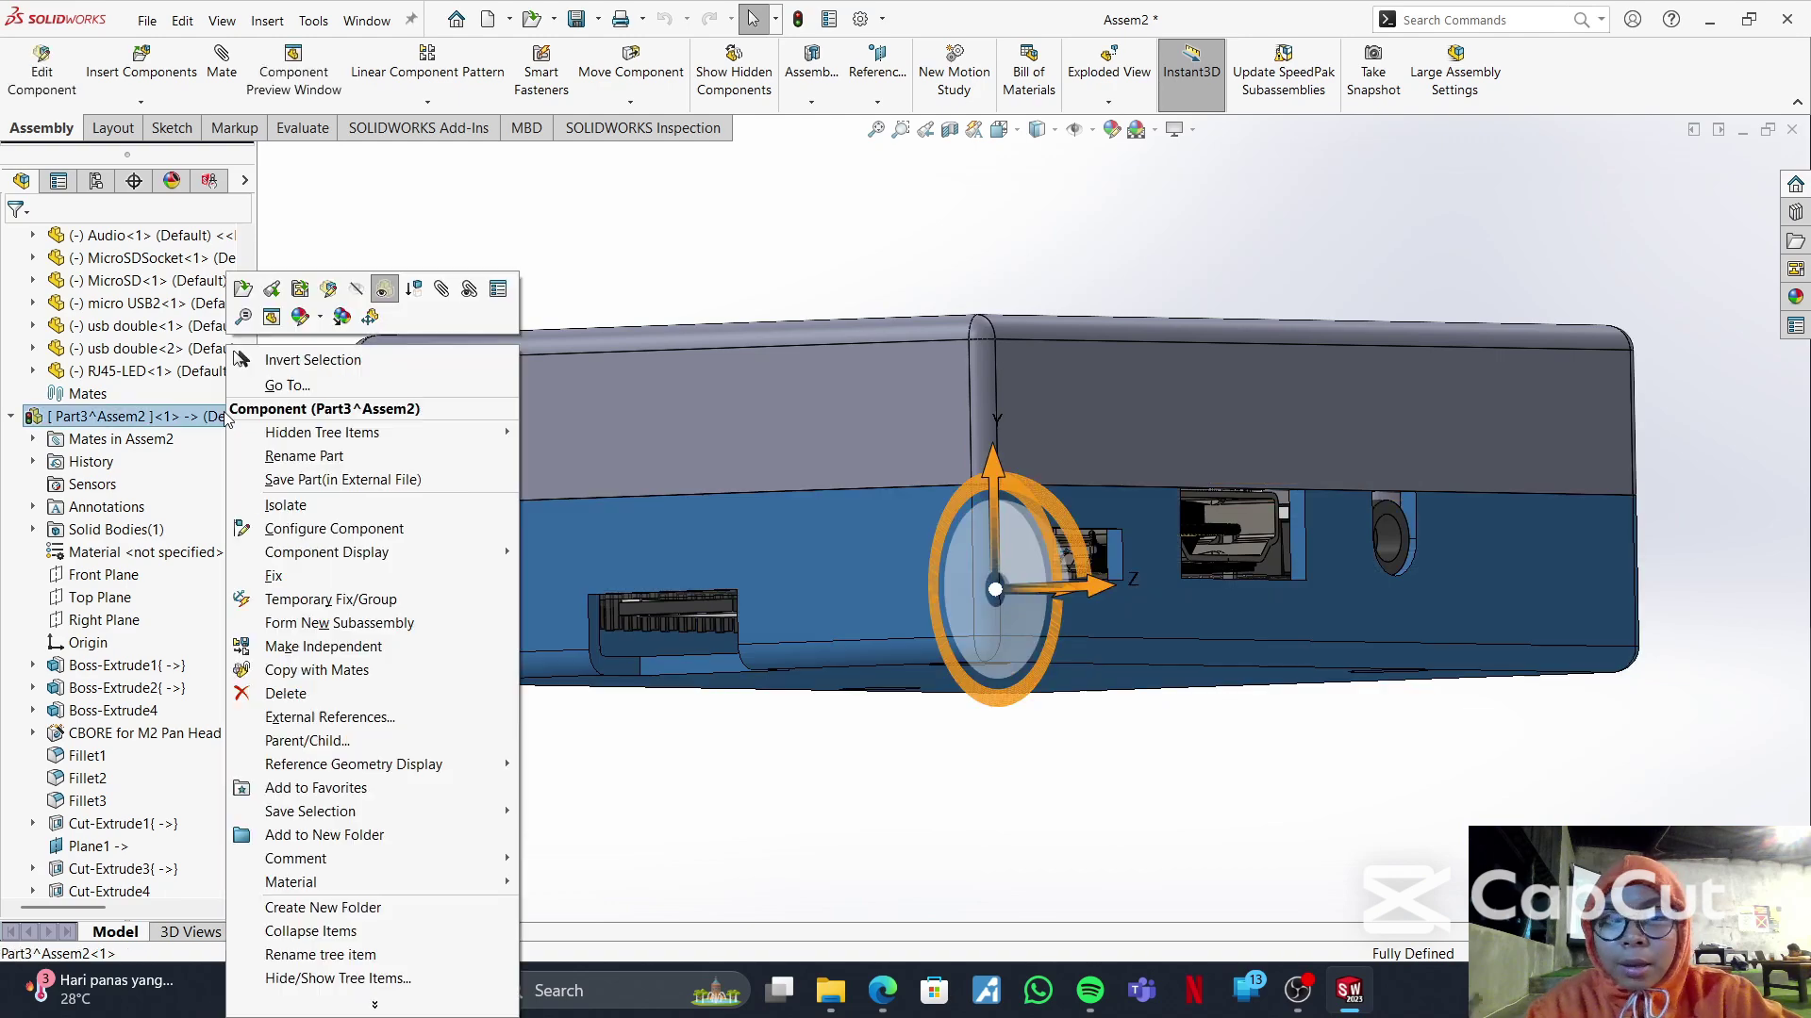
left_click(378, 290)
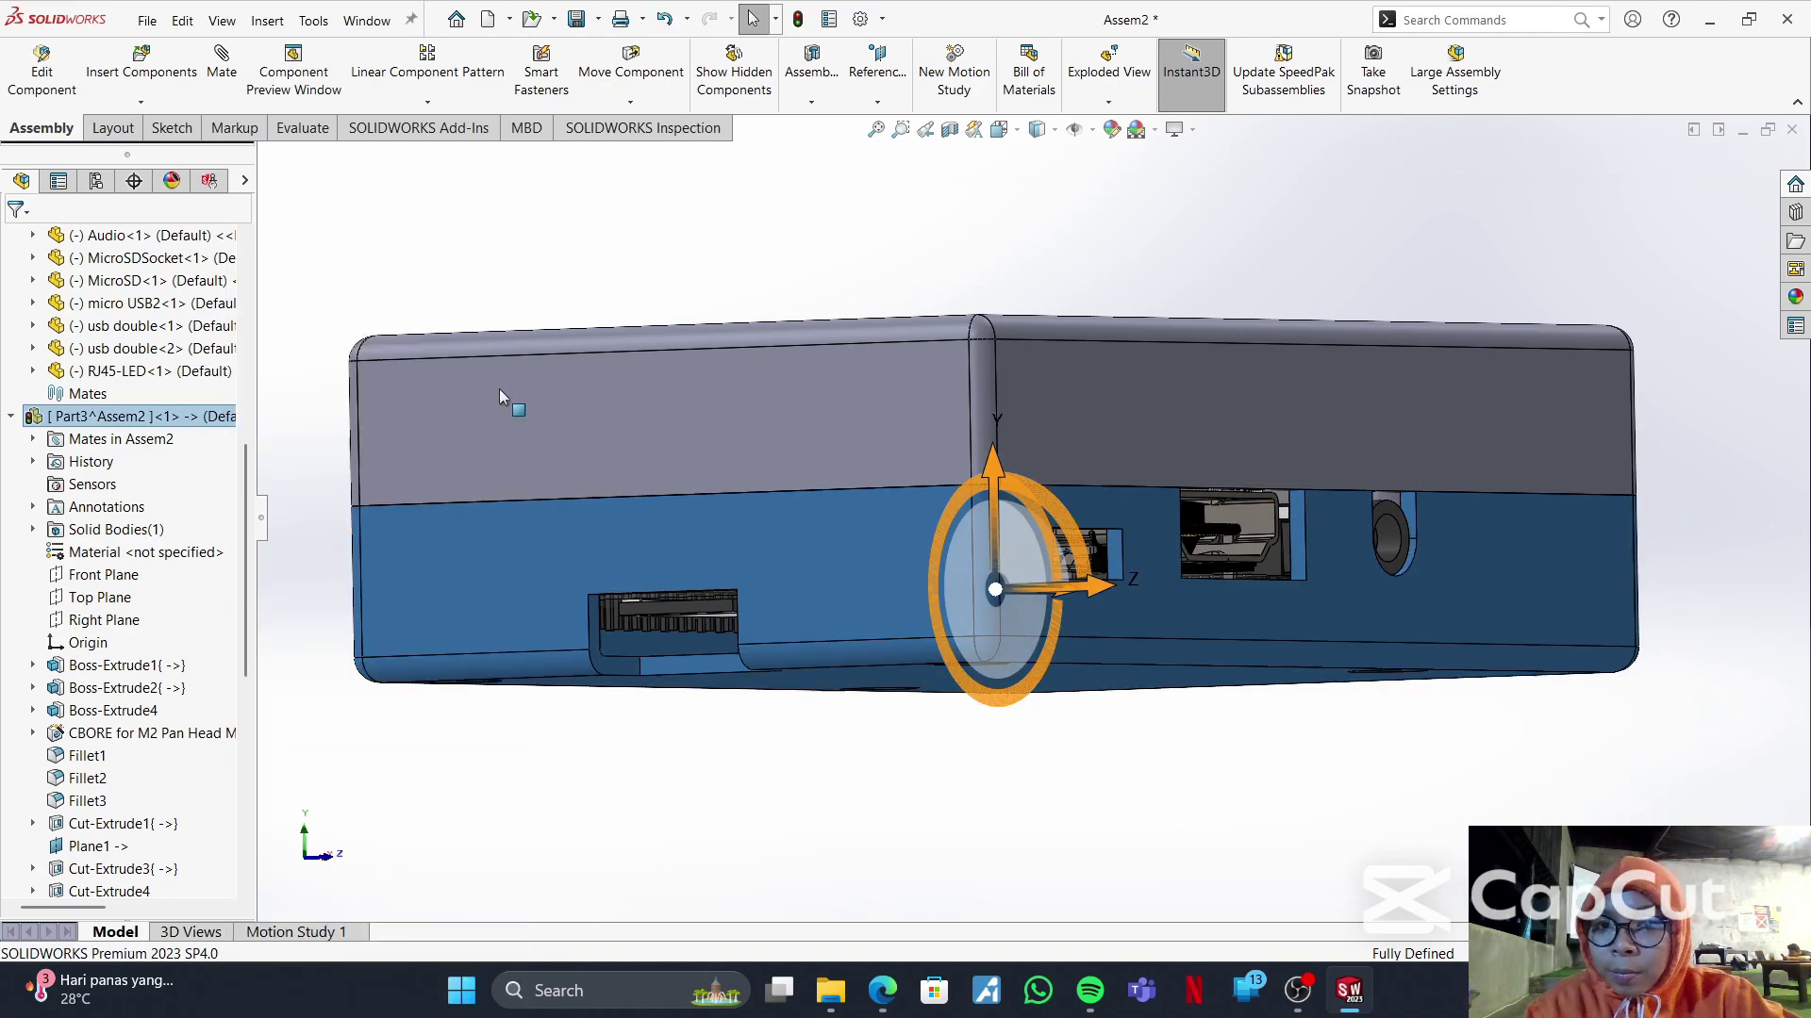
- Inspect the closed enclosure's connector openings on the USB and Ethernet side, in the Front view and at the MicroSD side
middle_click_drag(853, 650, 1099, 577)
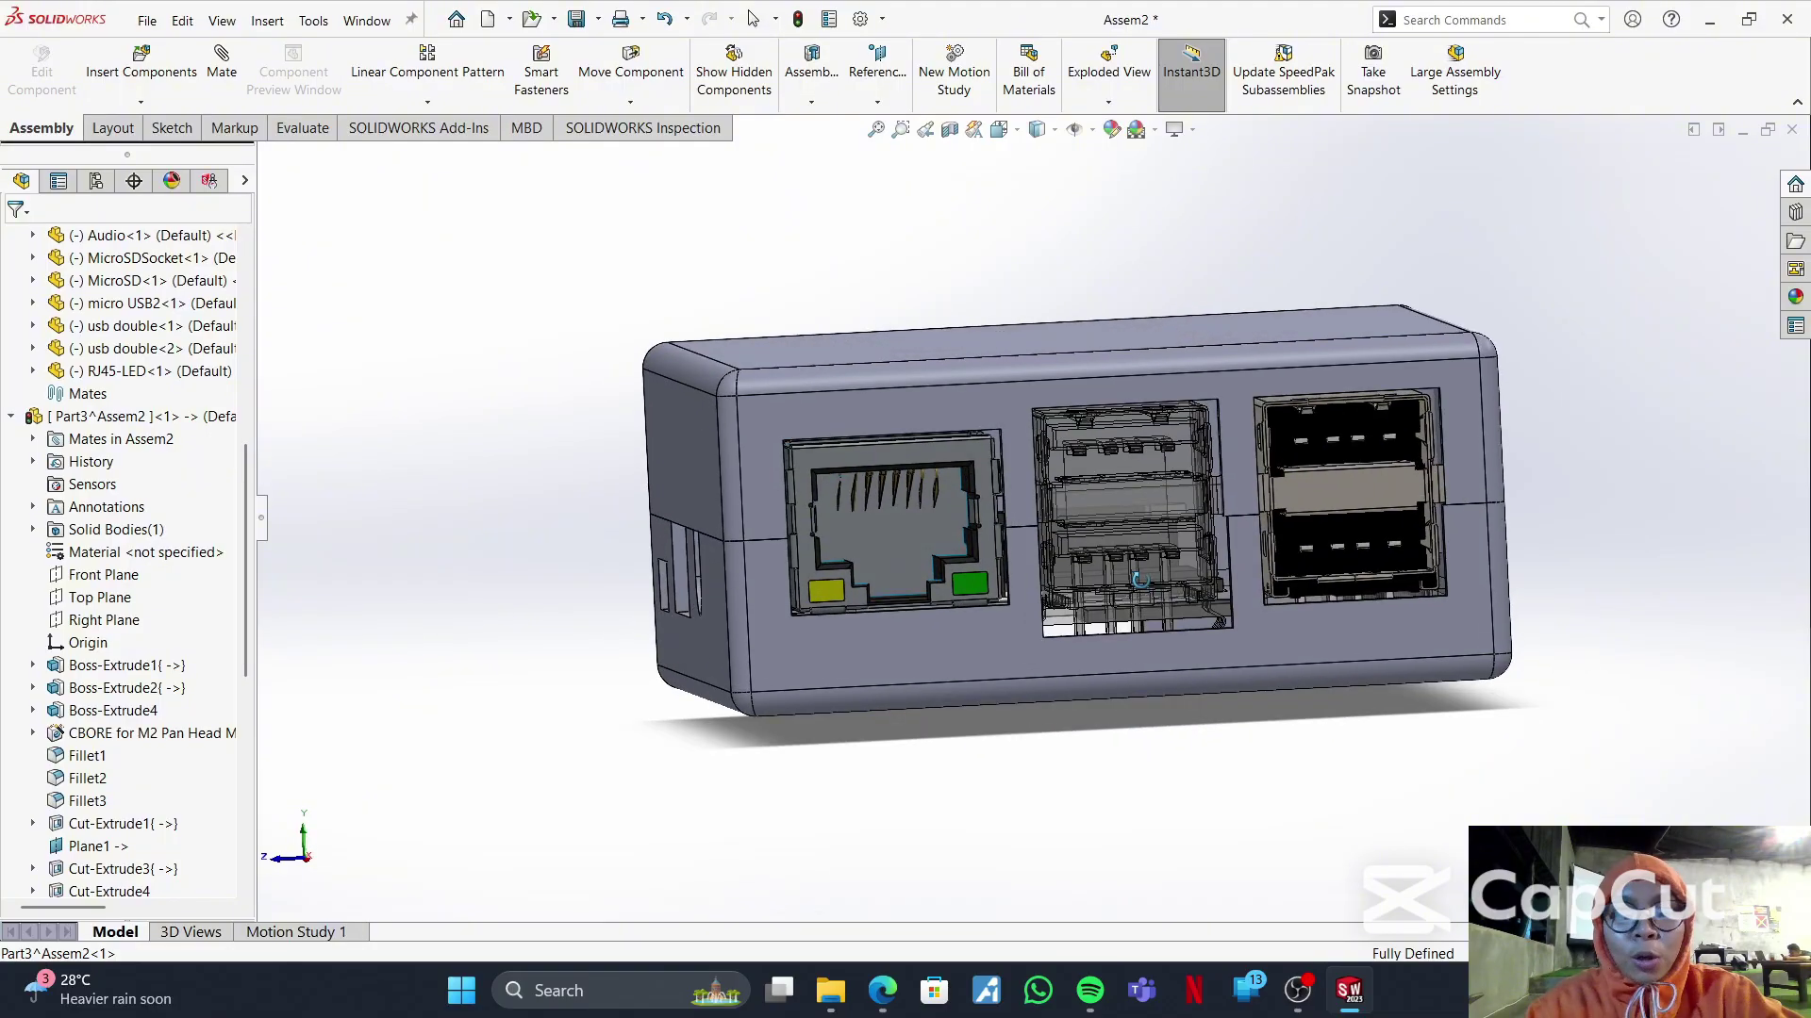
middle_click_drag(964, 643, 1164, 639)
scroll(1188, 715, "down", 1)
key("ctrl+1")
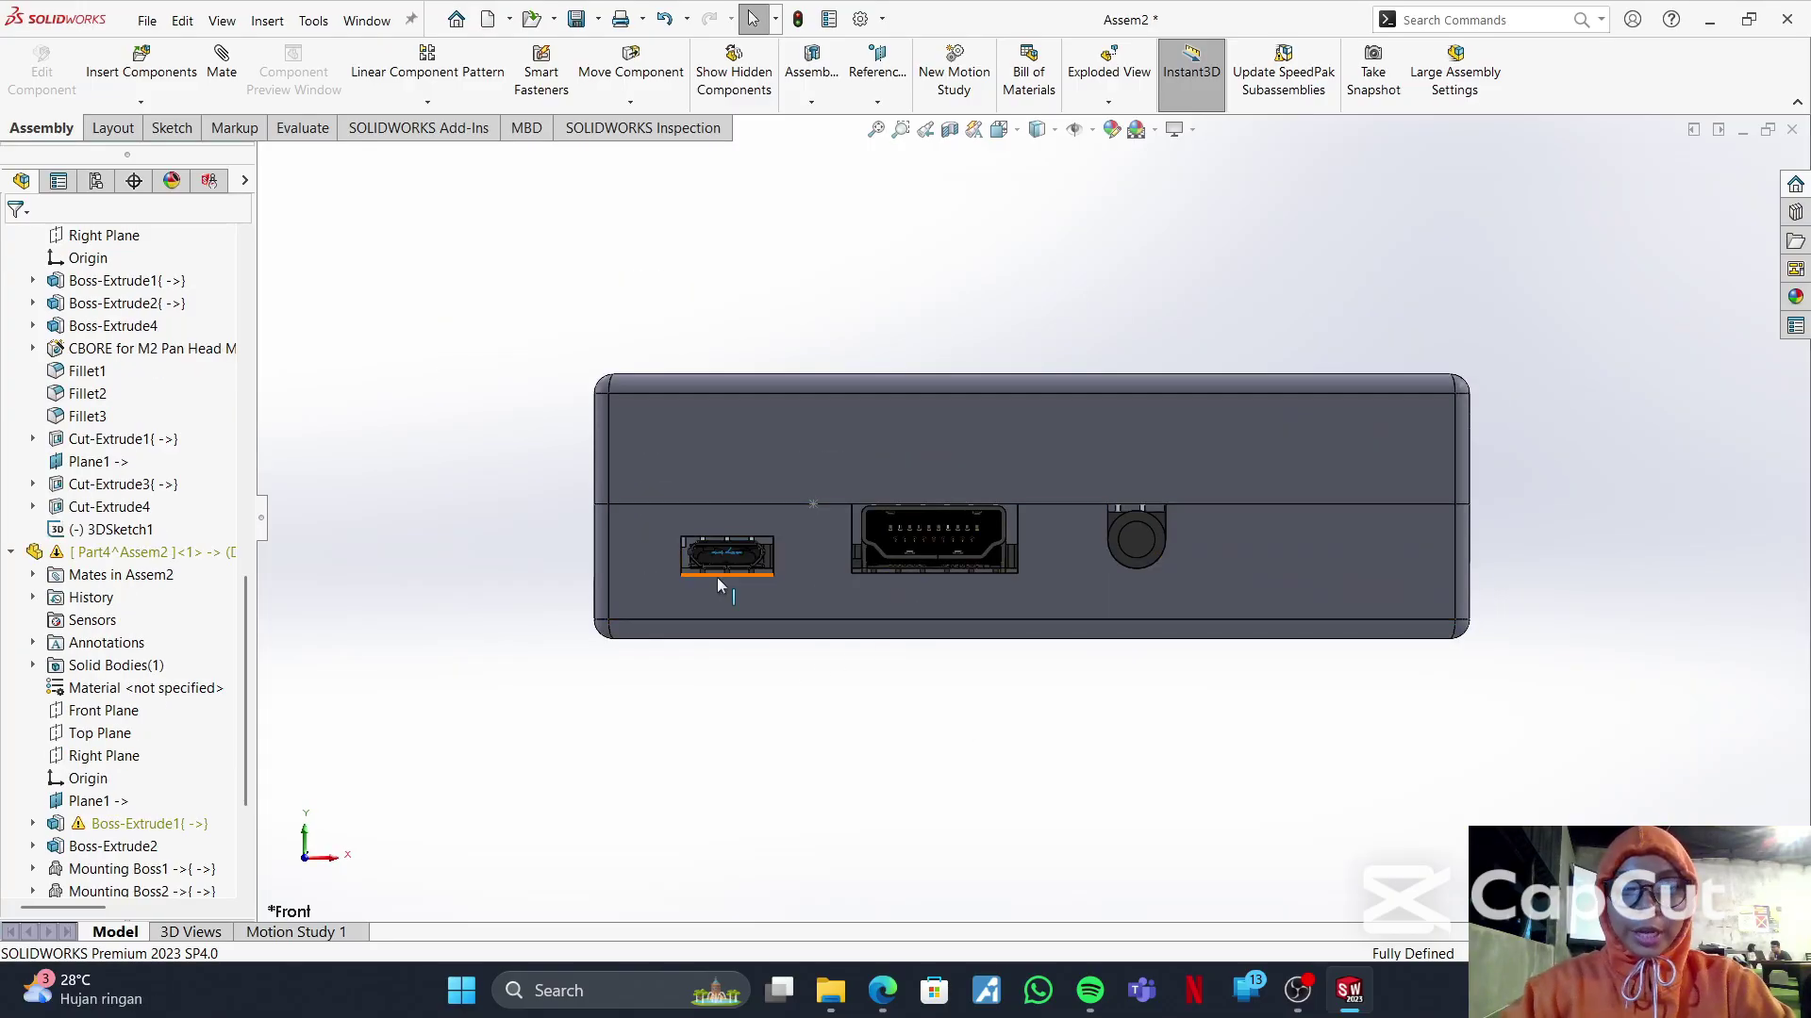
middle_click_drag(716, 577, 845, 641)
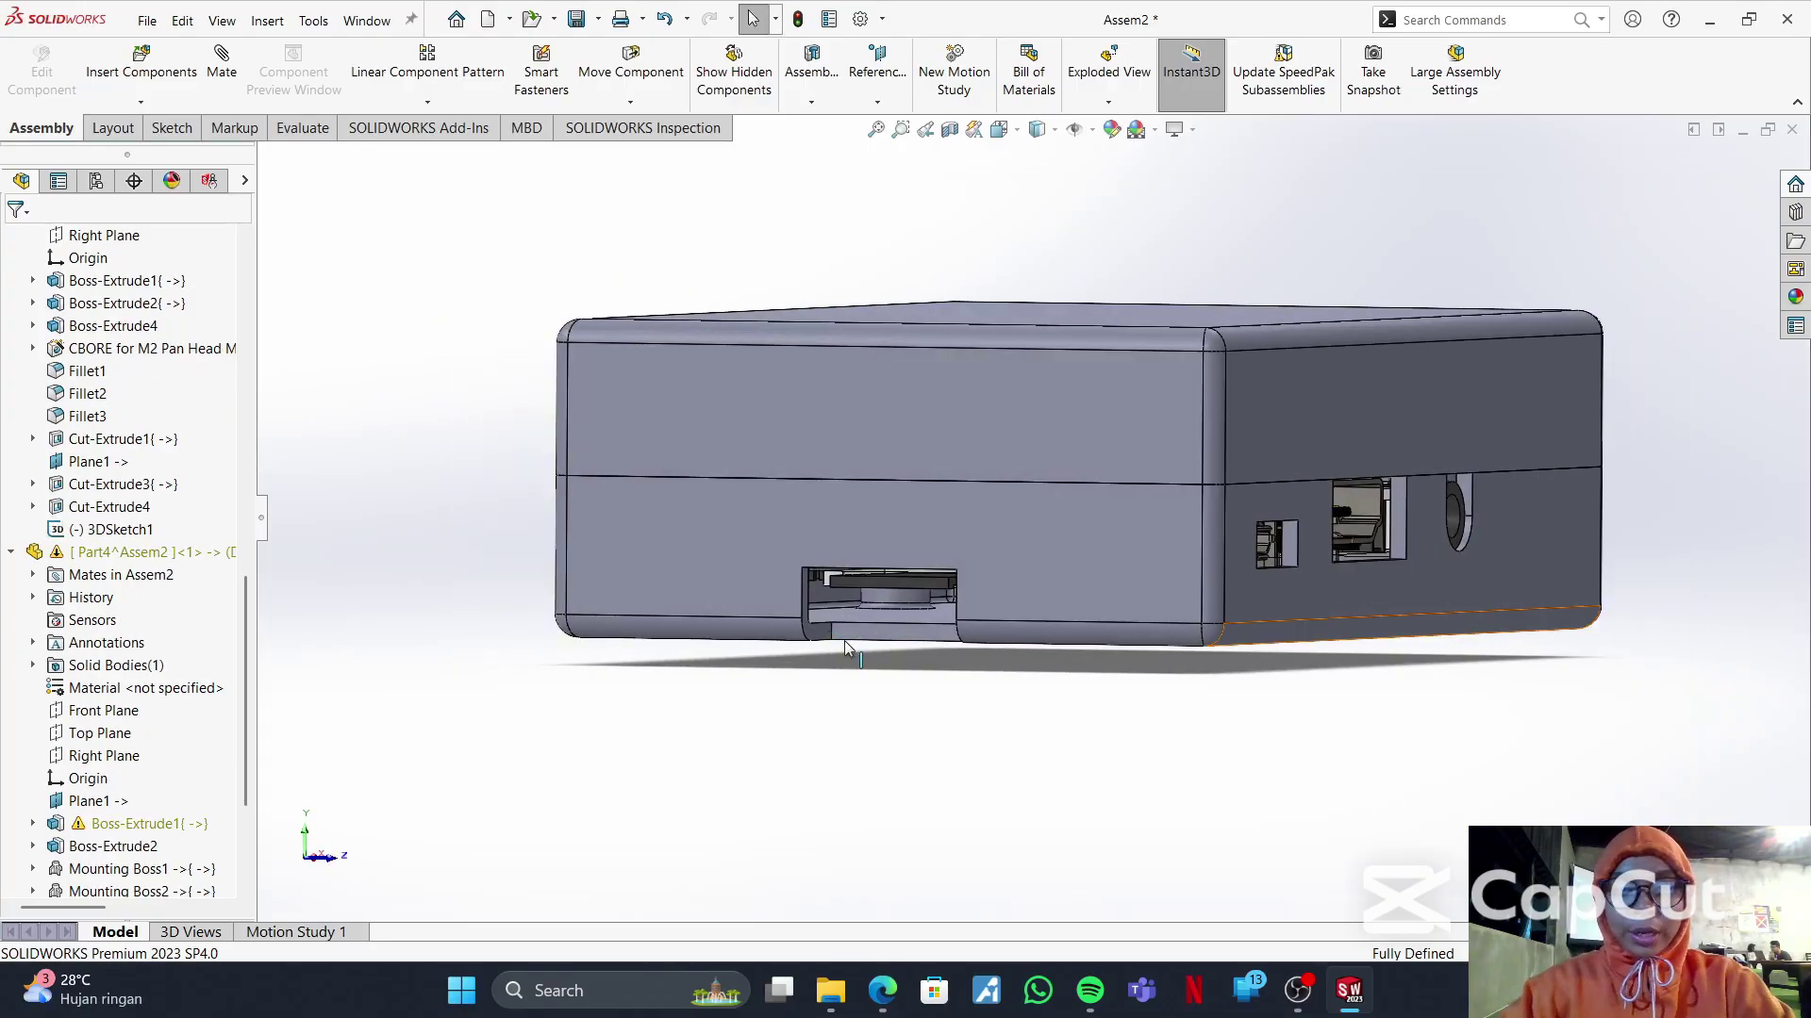
right_click(1090, 569)
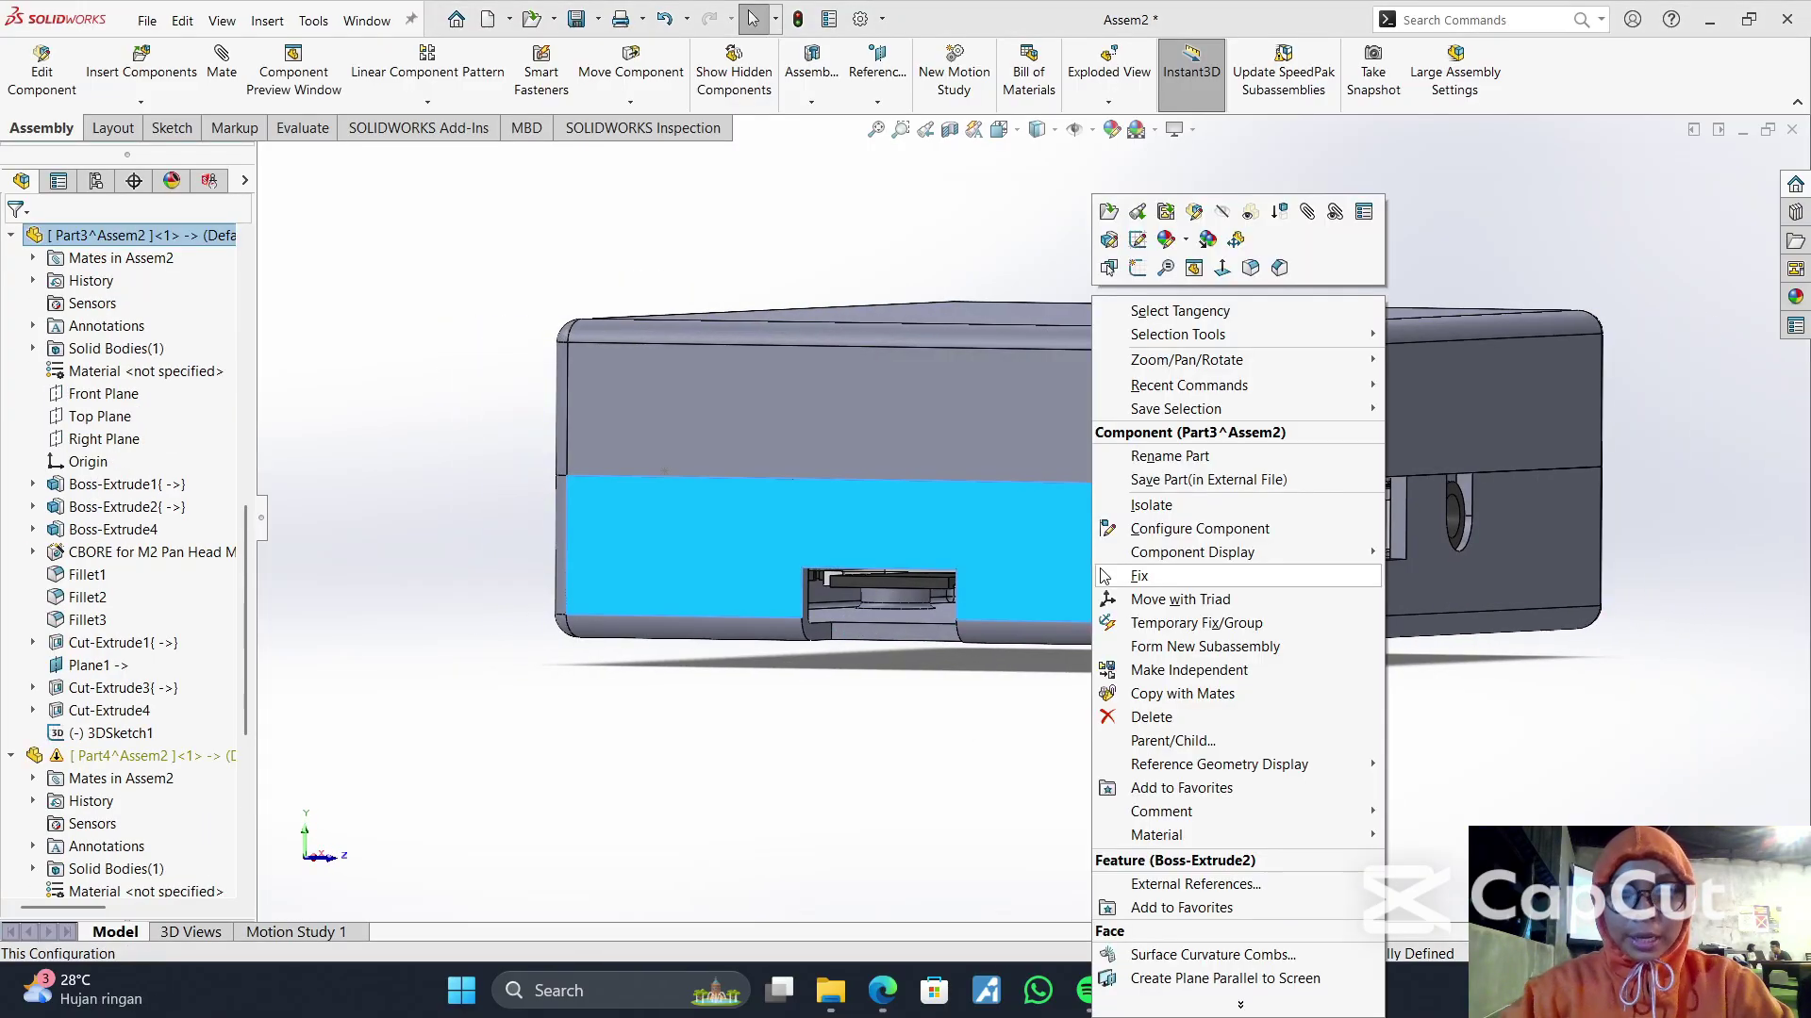
left_click(1138, 267)
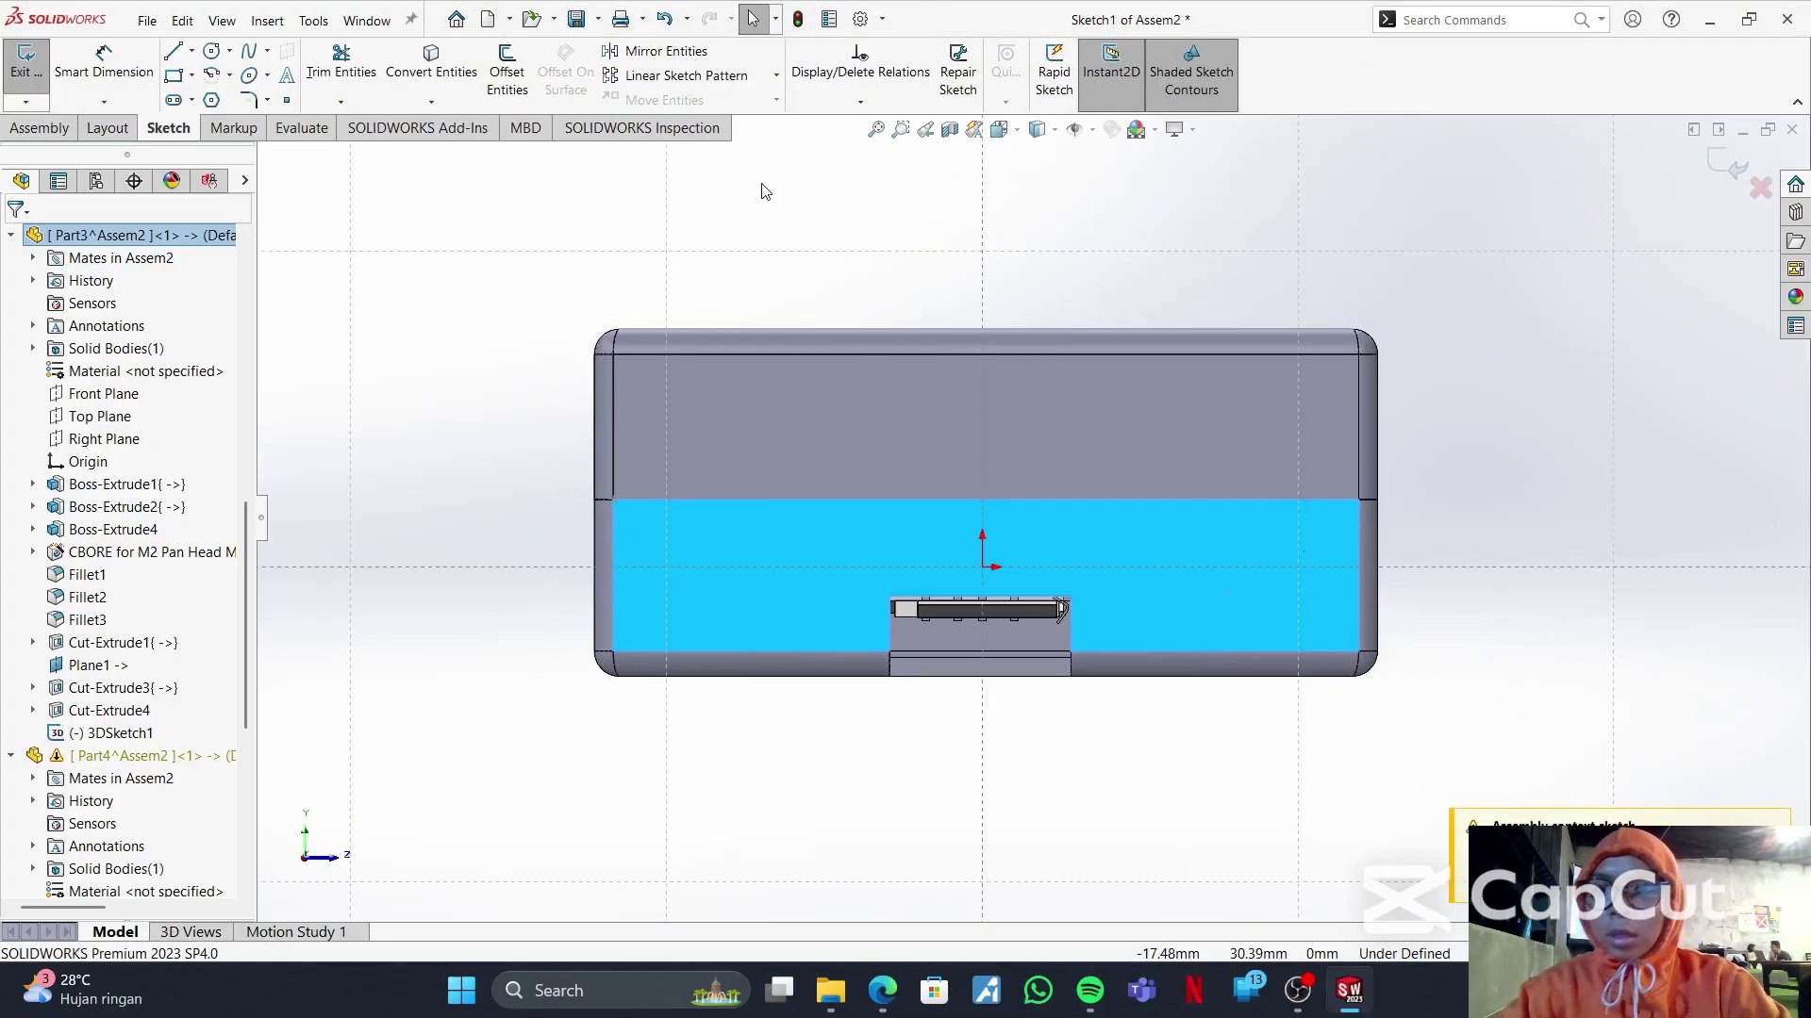
left_click(262, 21)
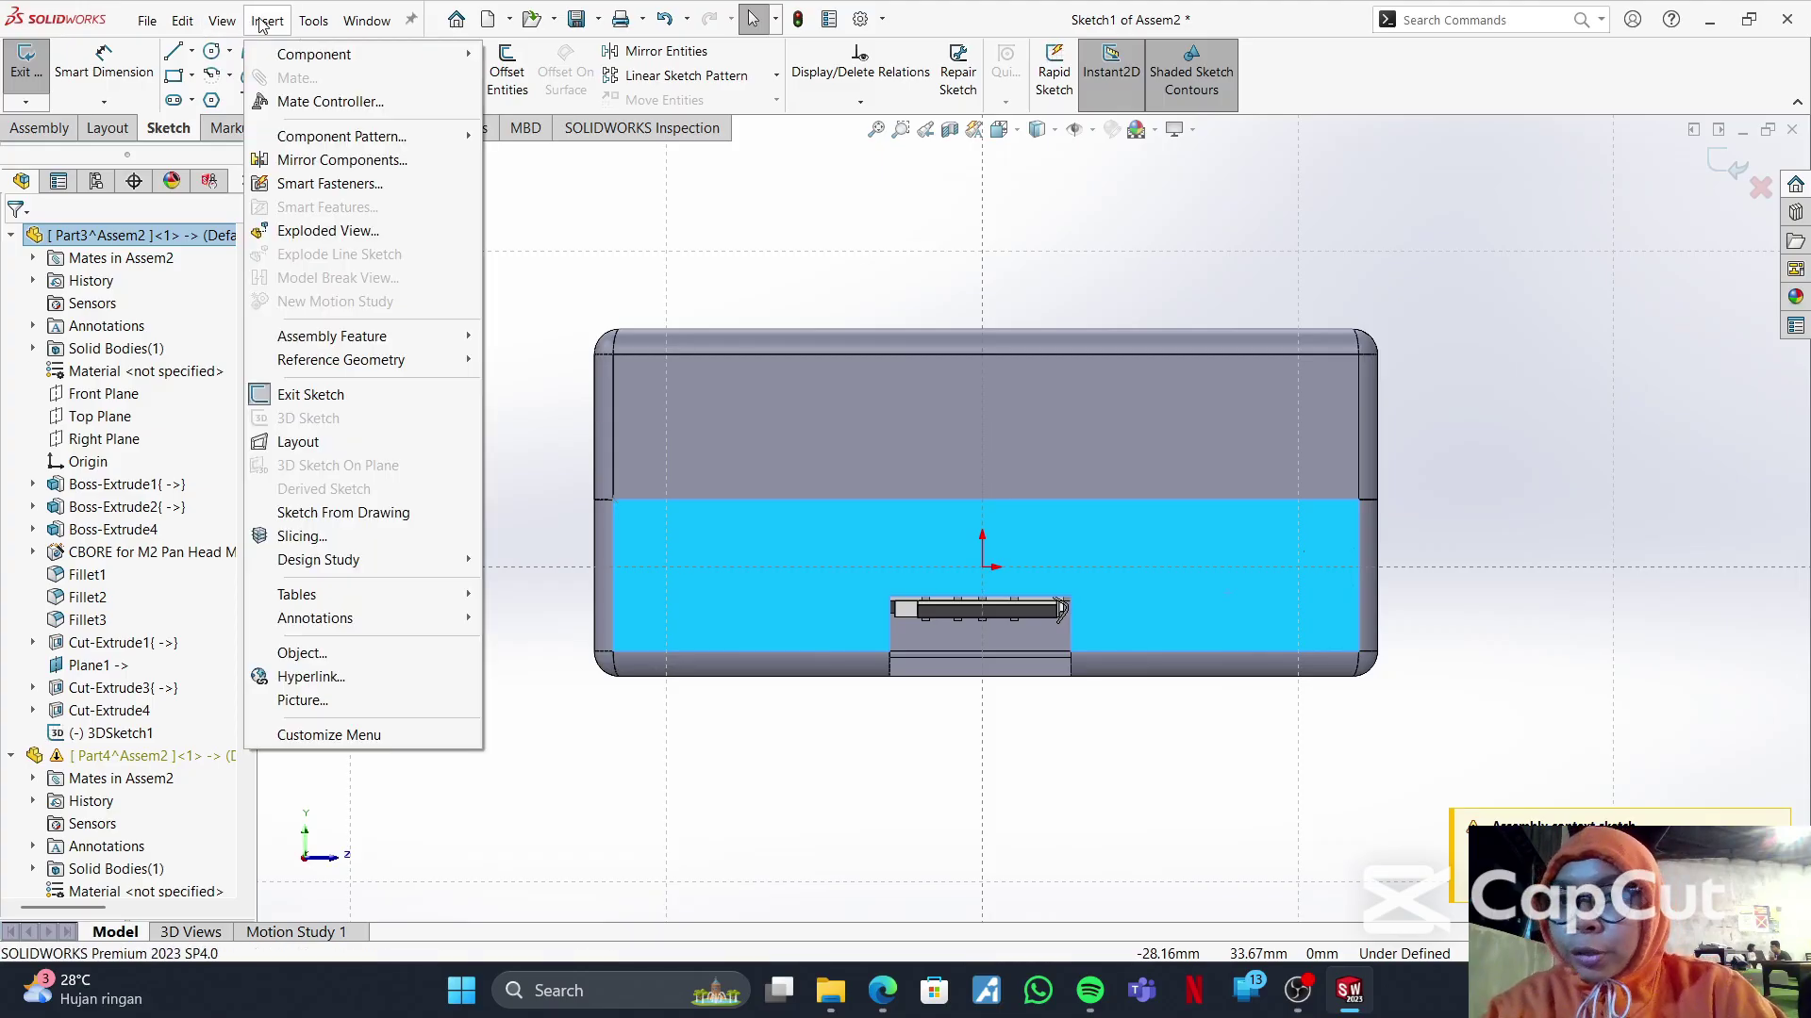
left_click(313, 21)
mouse_move(267, 28)
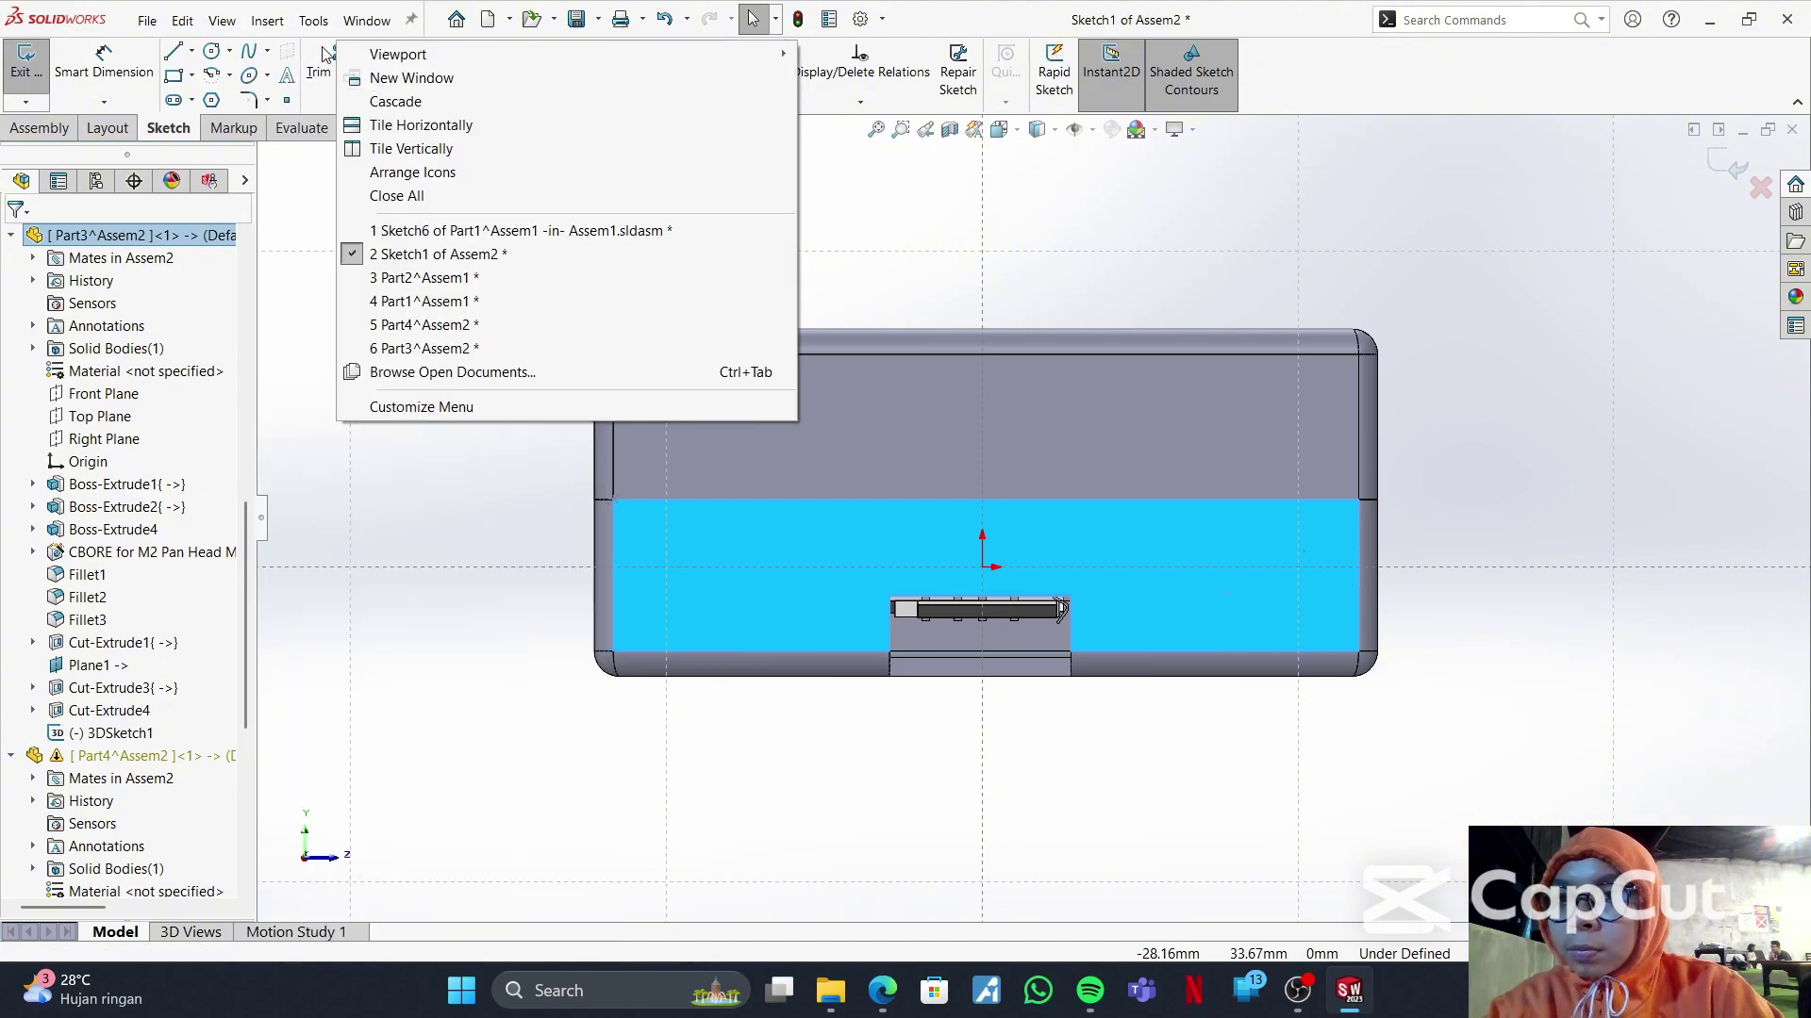
left_click(831, 319)
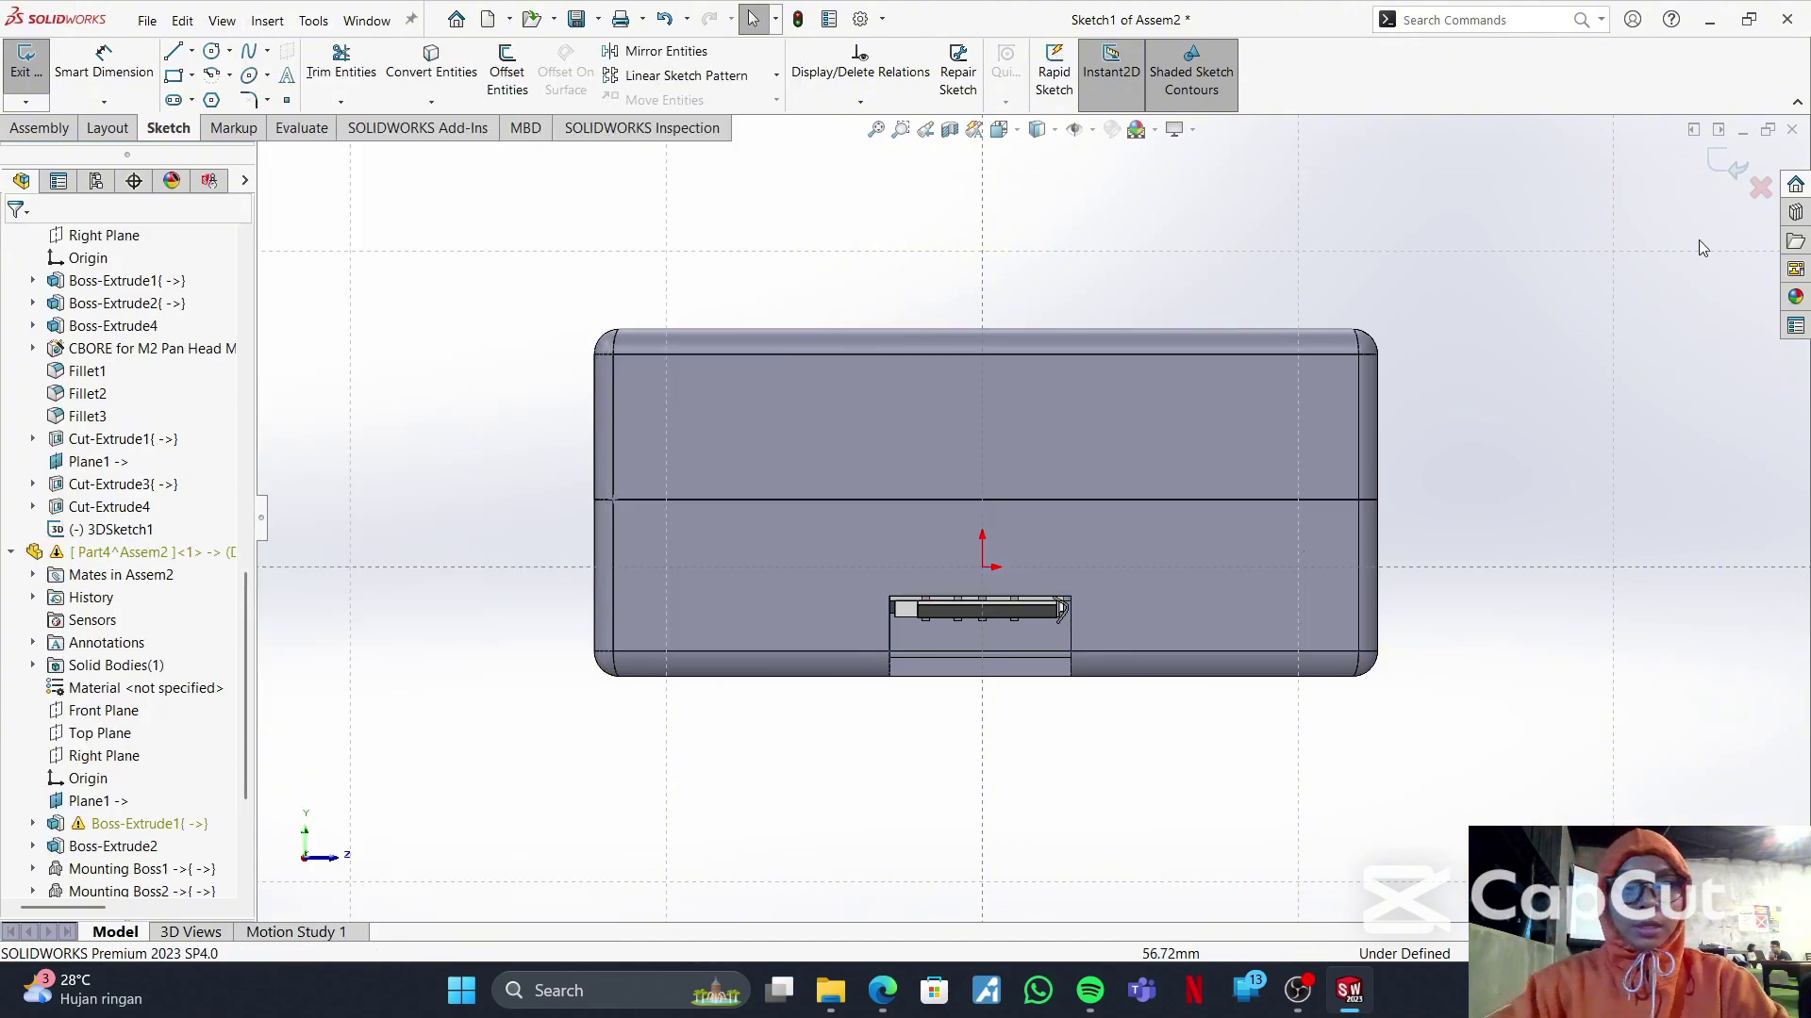
left_click(1760, 188)
right_click(1202, 577)
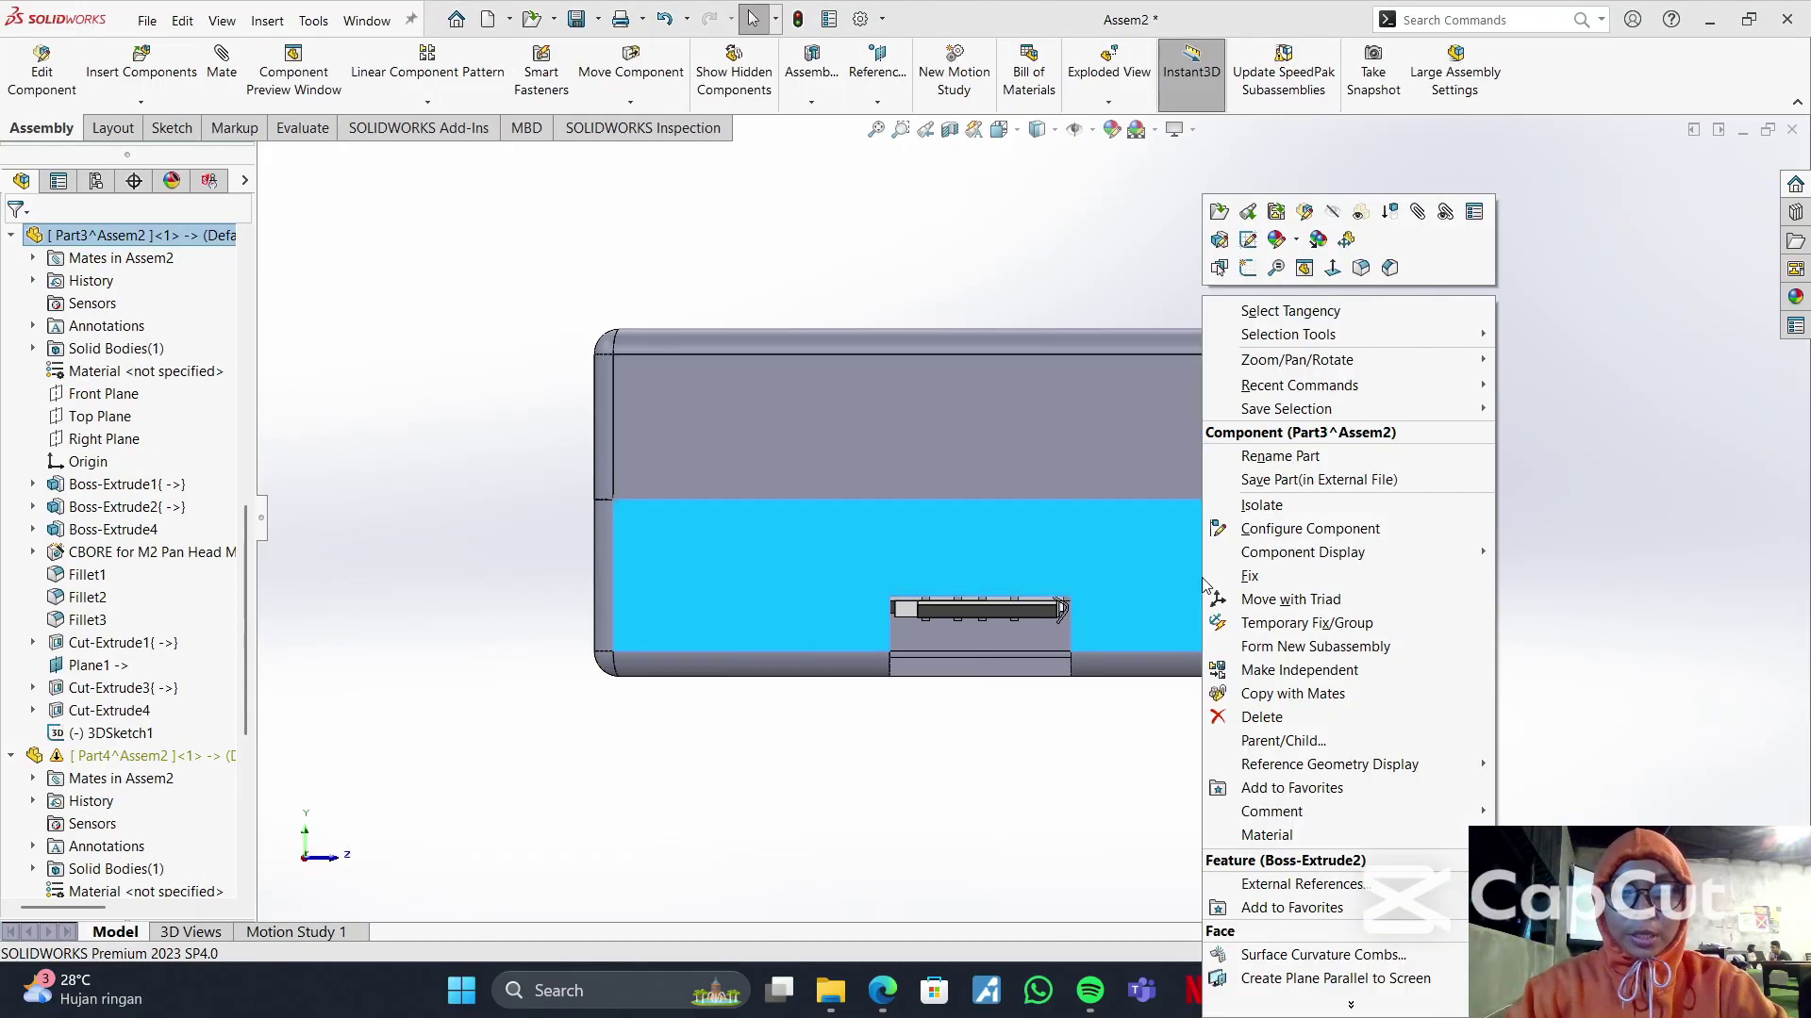
left_click(1248, 244)
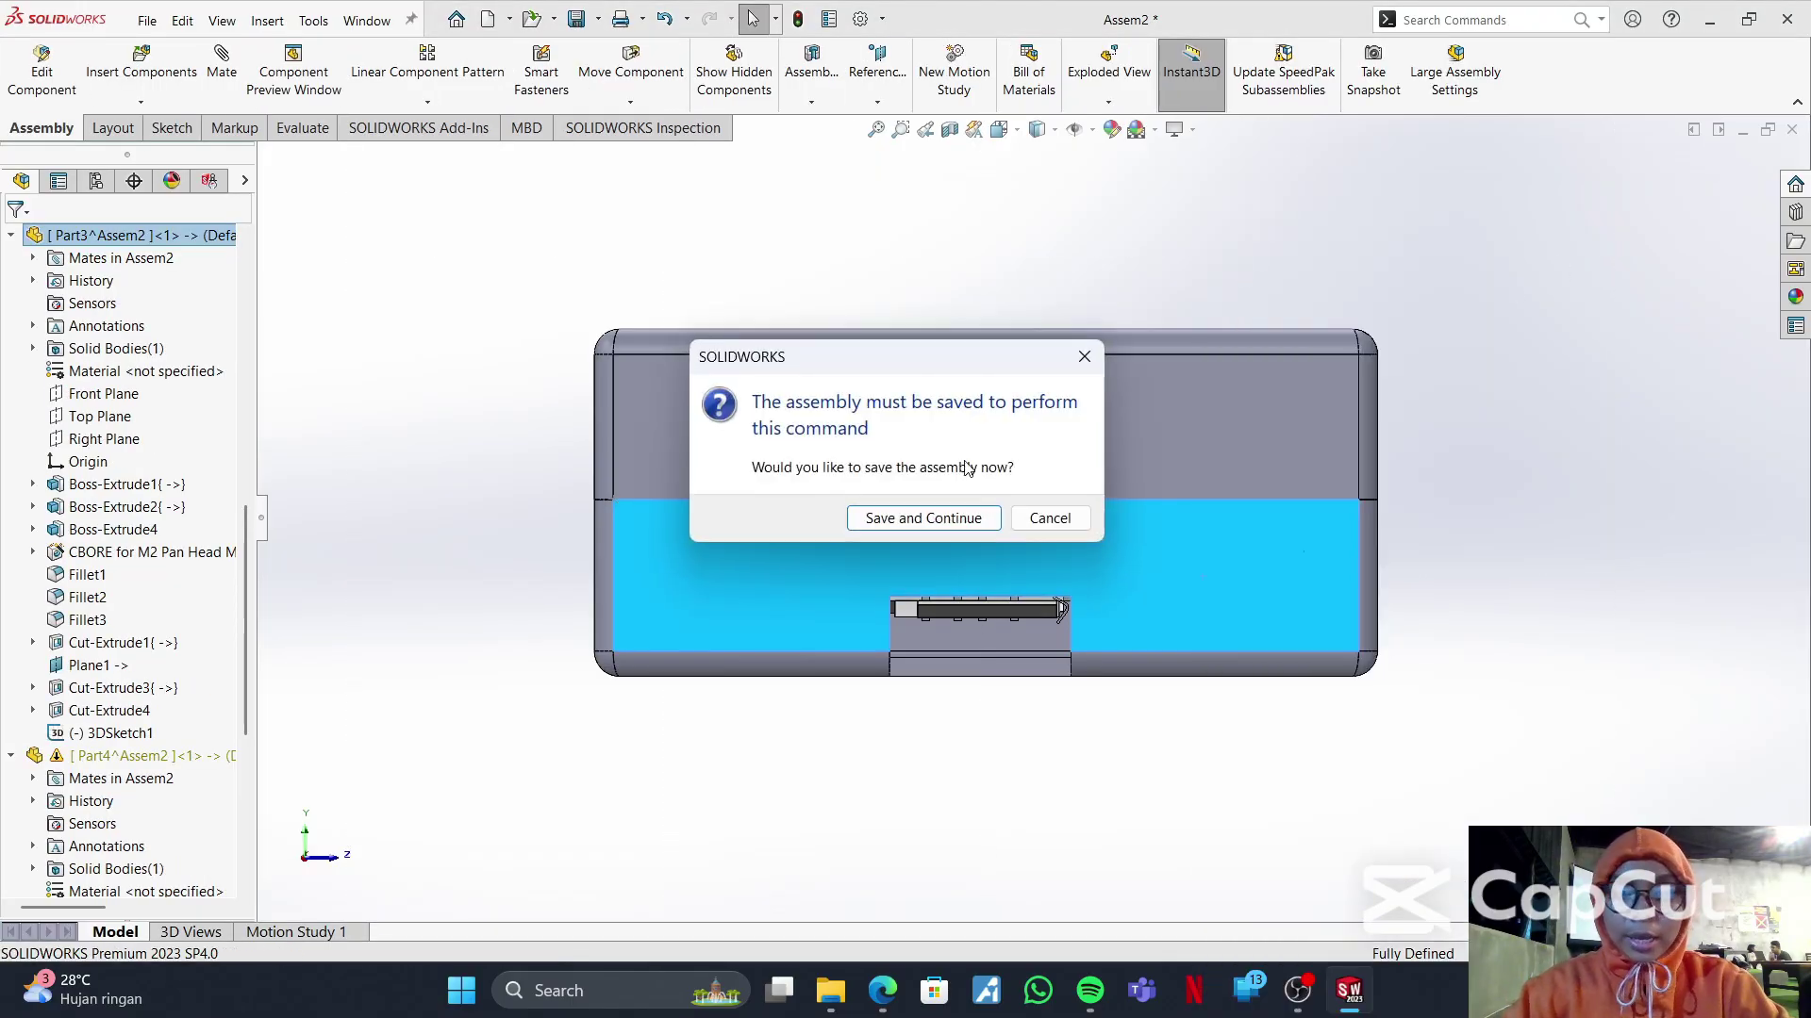
left_click(1084, 356)
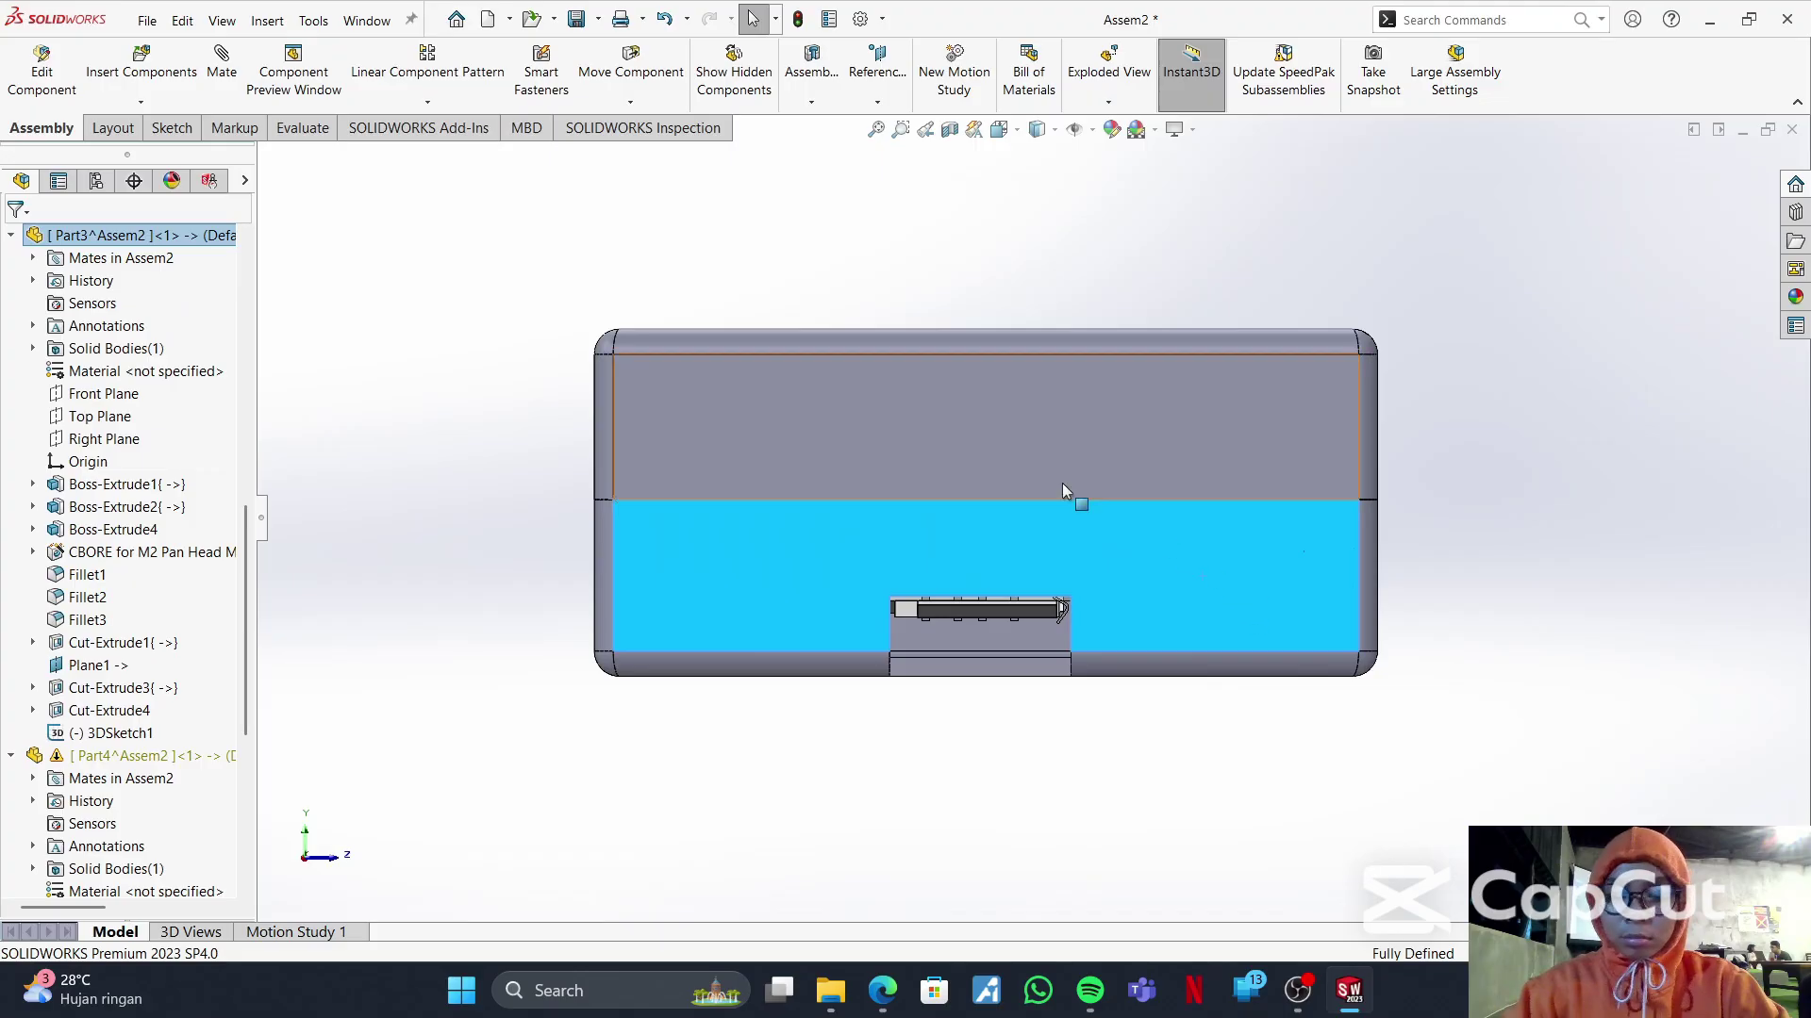
left_click(633, 248)
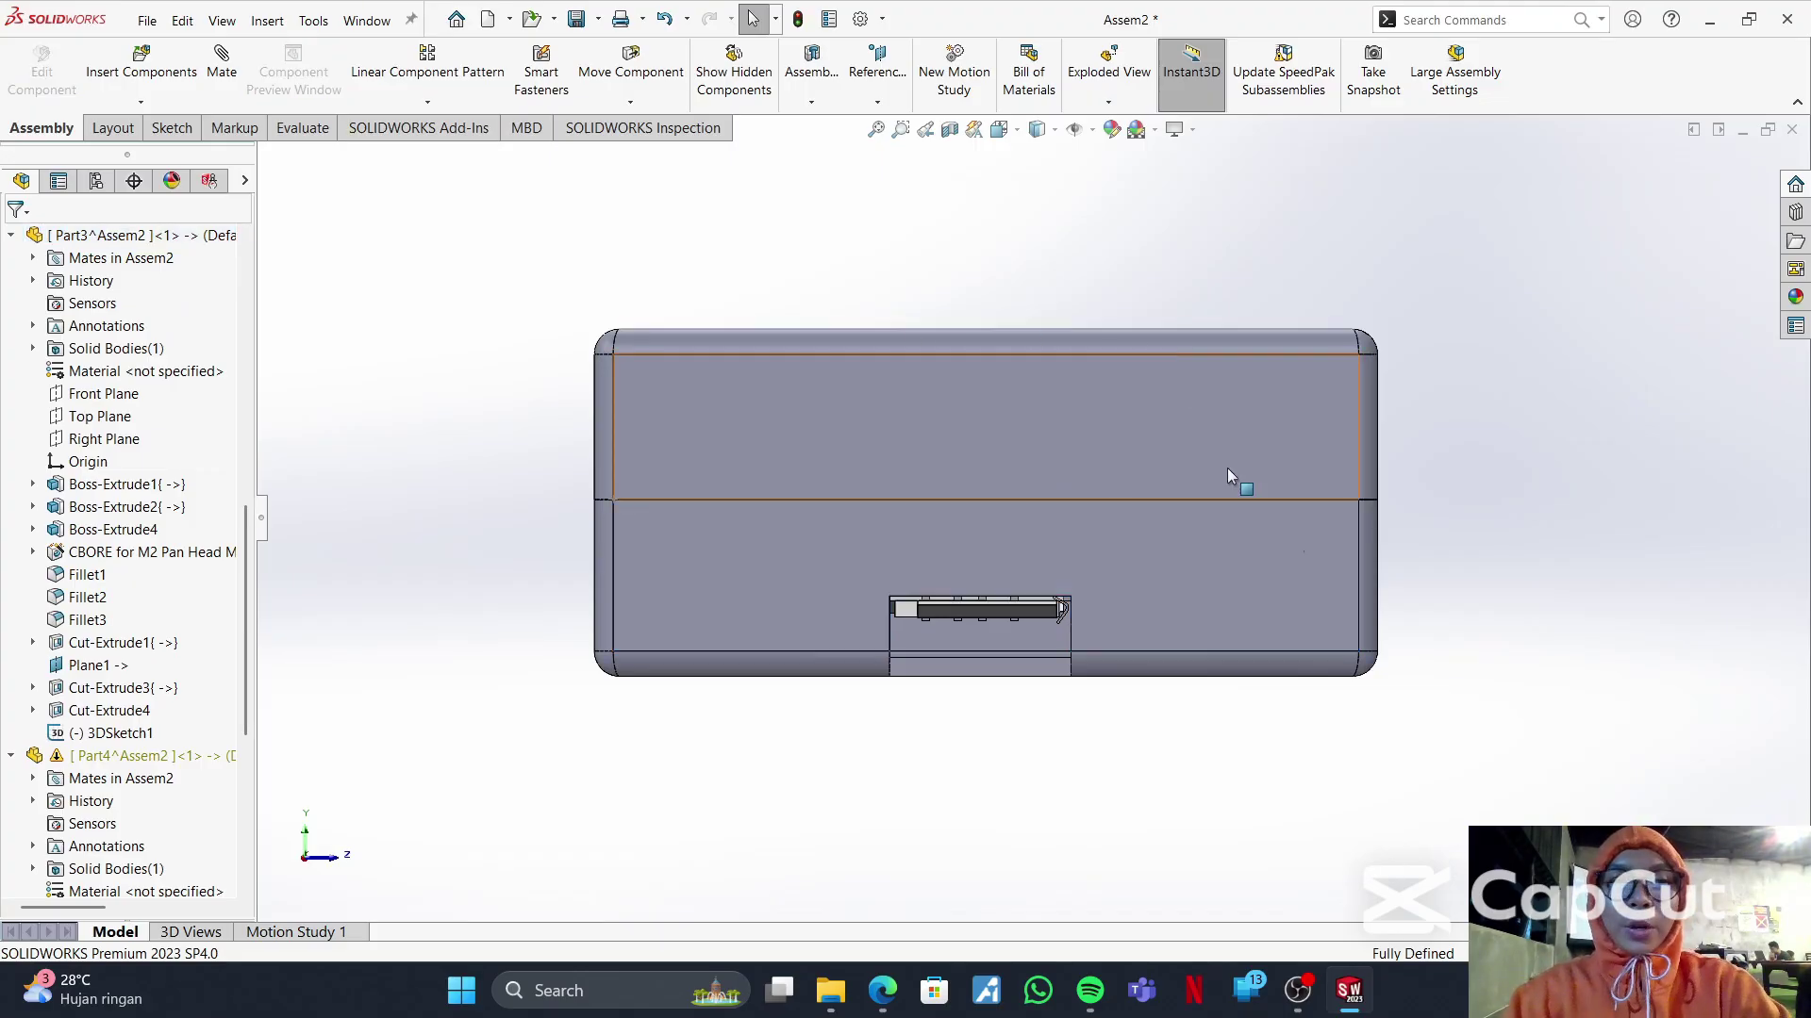
- Open the lower enclosure part from the assembly in its own window
right_click(1202, 551)
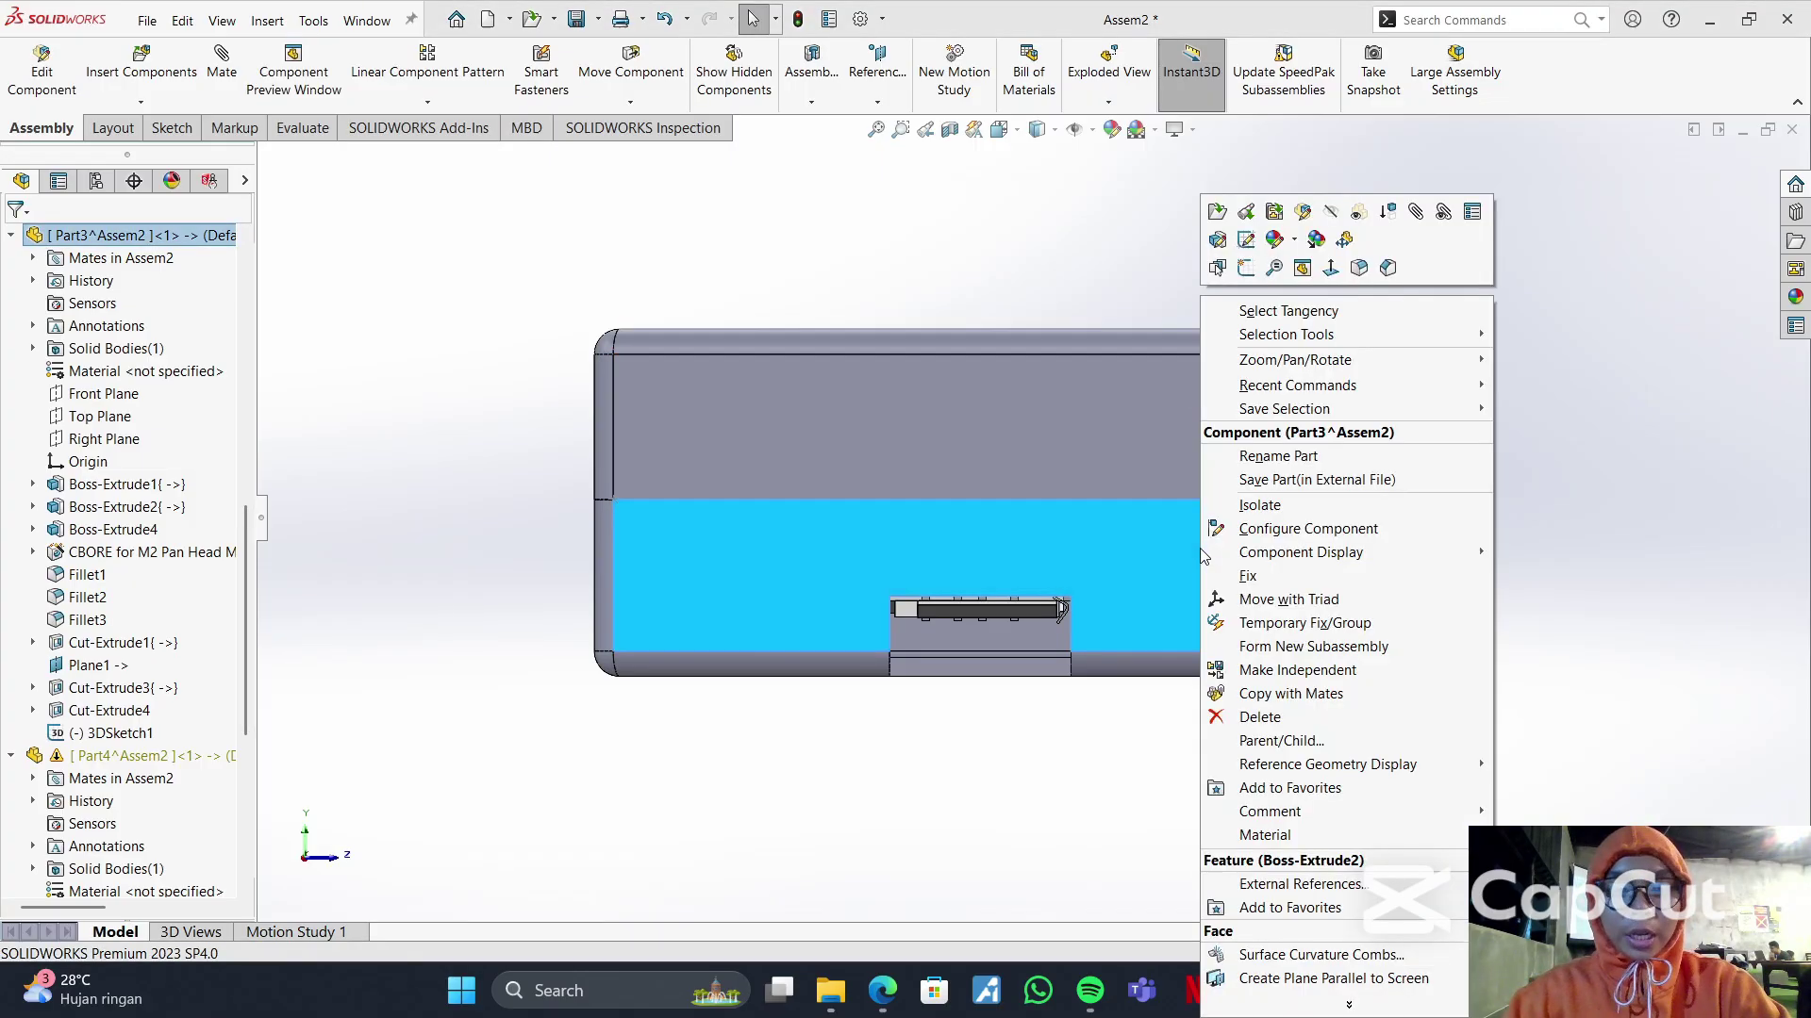
left_click(1225, 219)
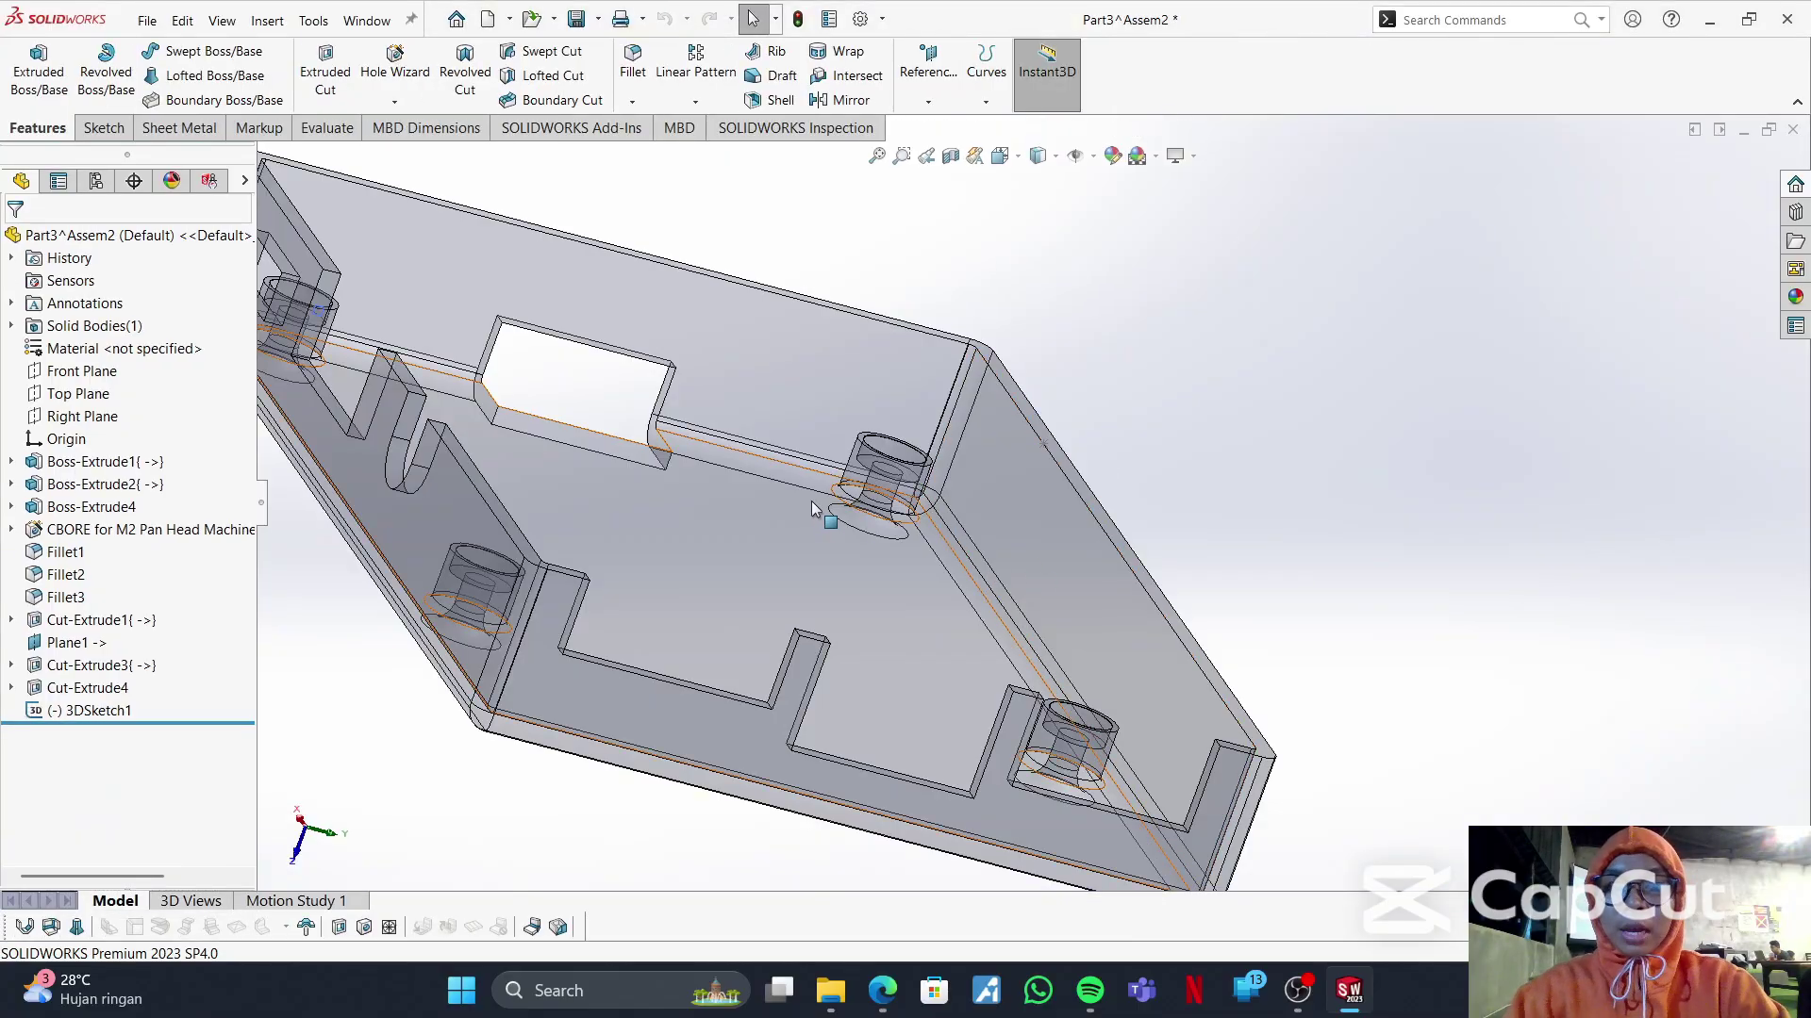
middle_click_drag(811, 501, 813, 541)
scroll(816, 551, "up", 3)
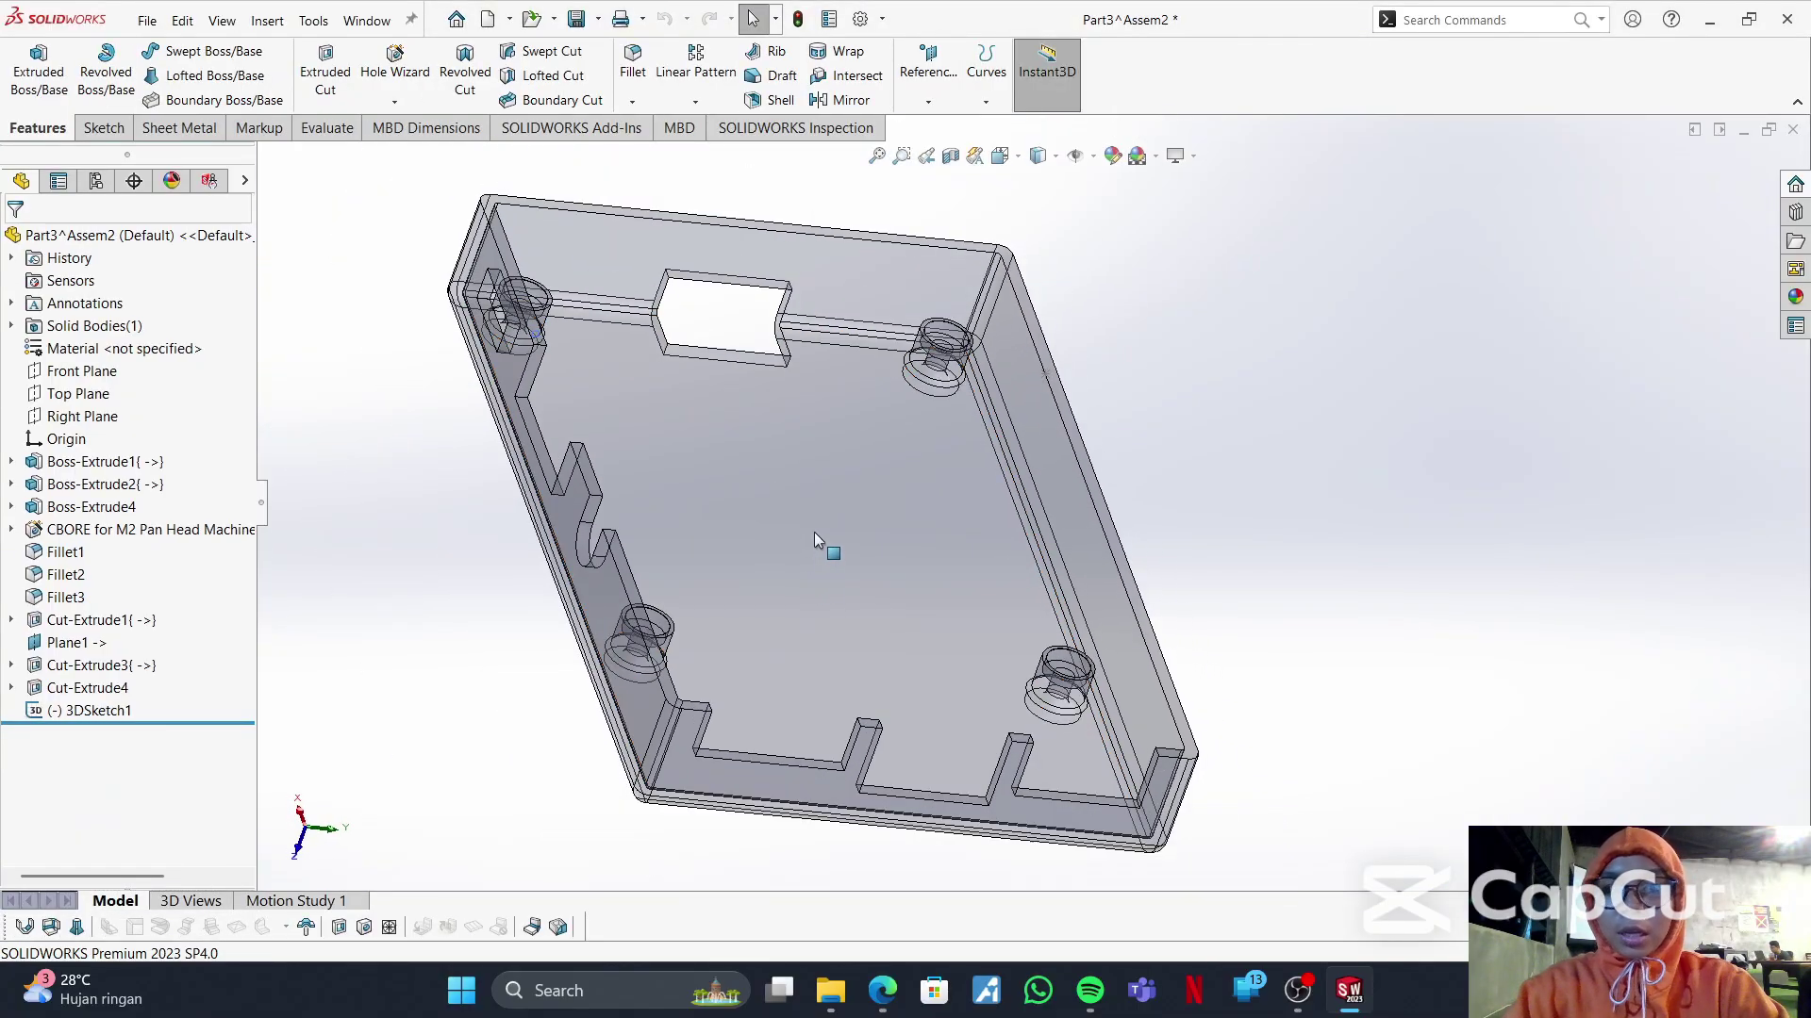
- Try to define a snap hook on the plain inner side wall, using its corner edge as reversed vertical direction and its inner rim edge as position
left_click(267, 20)
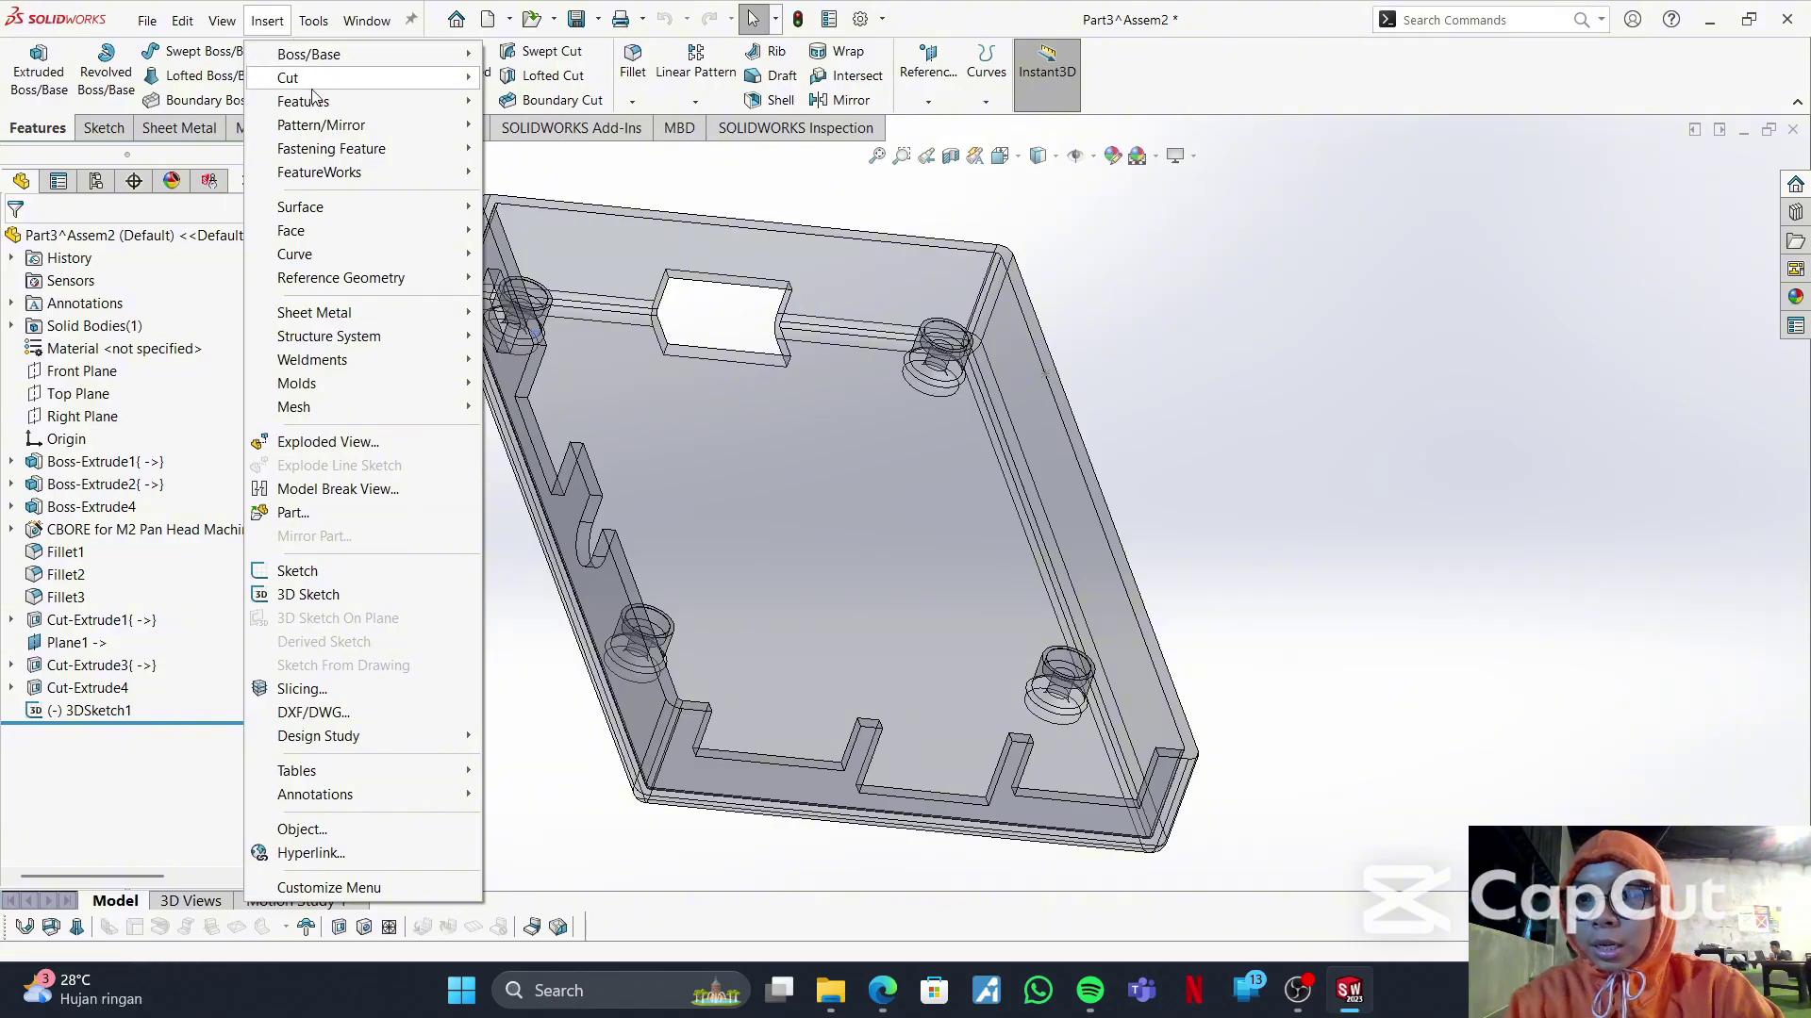
mouse_move(344, 155)
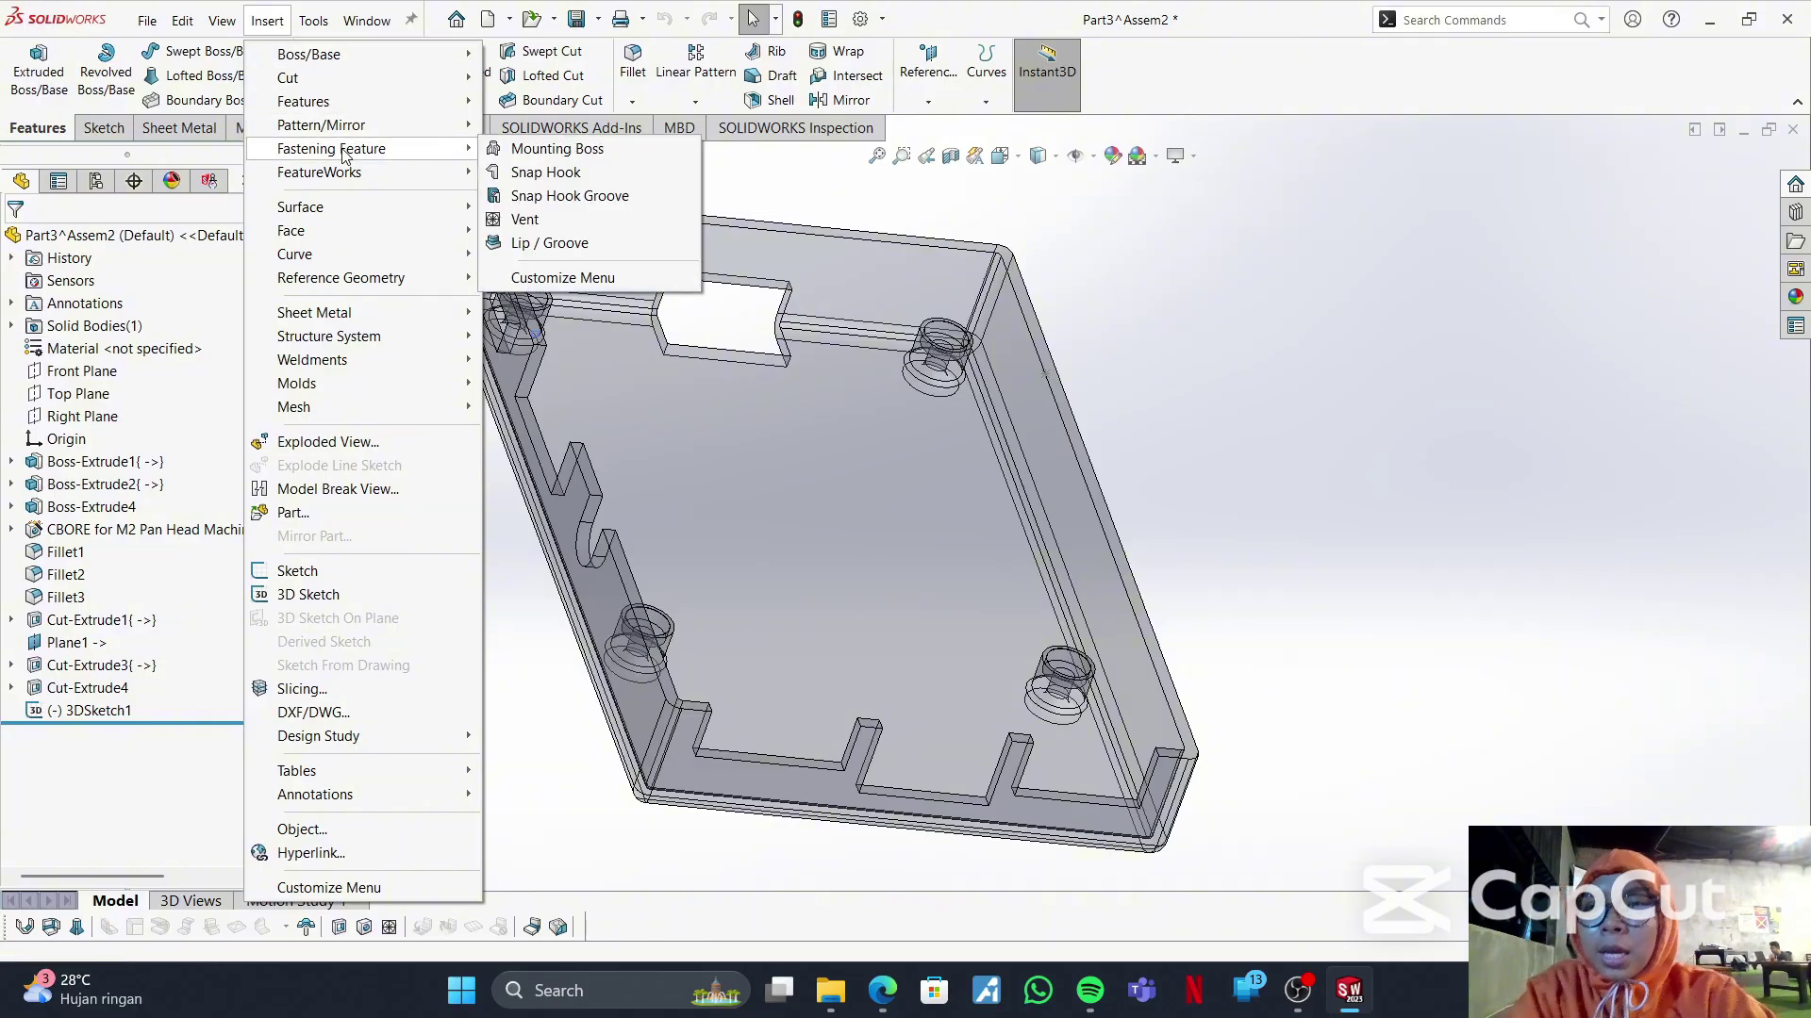
left_click(545, 173)
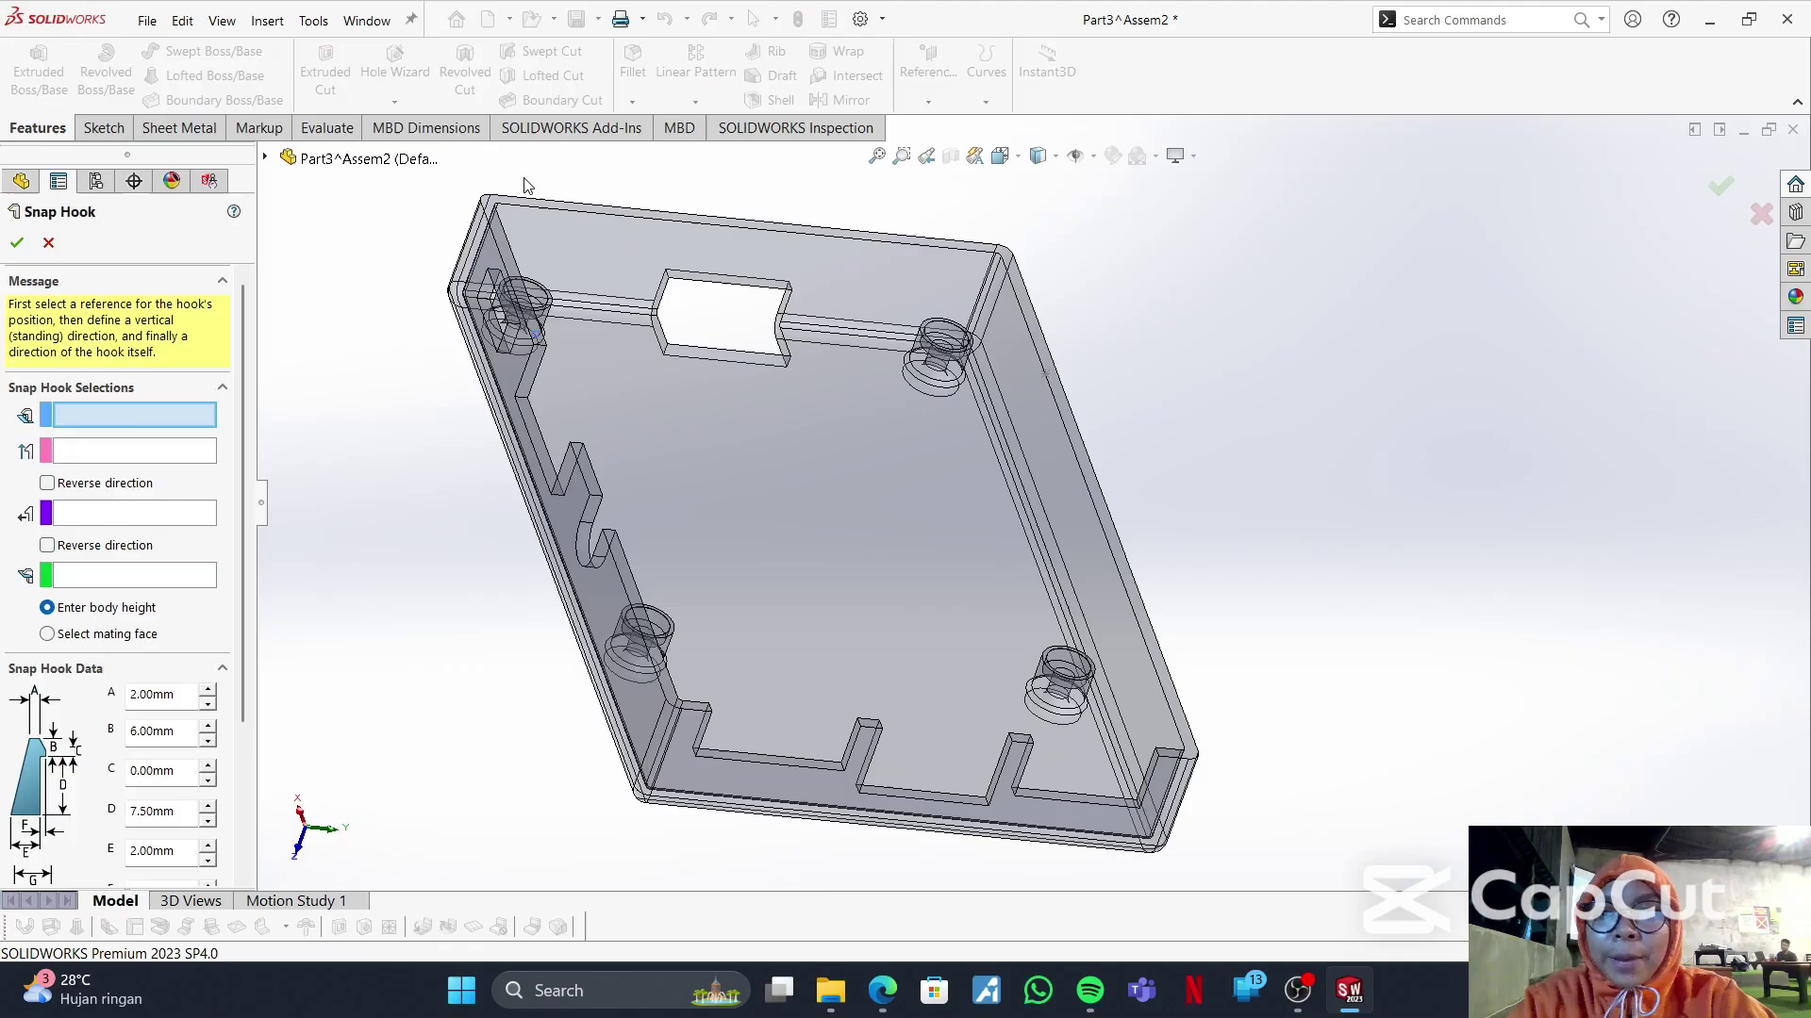
left_click(138, 514)
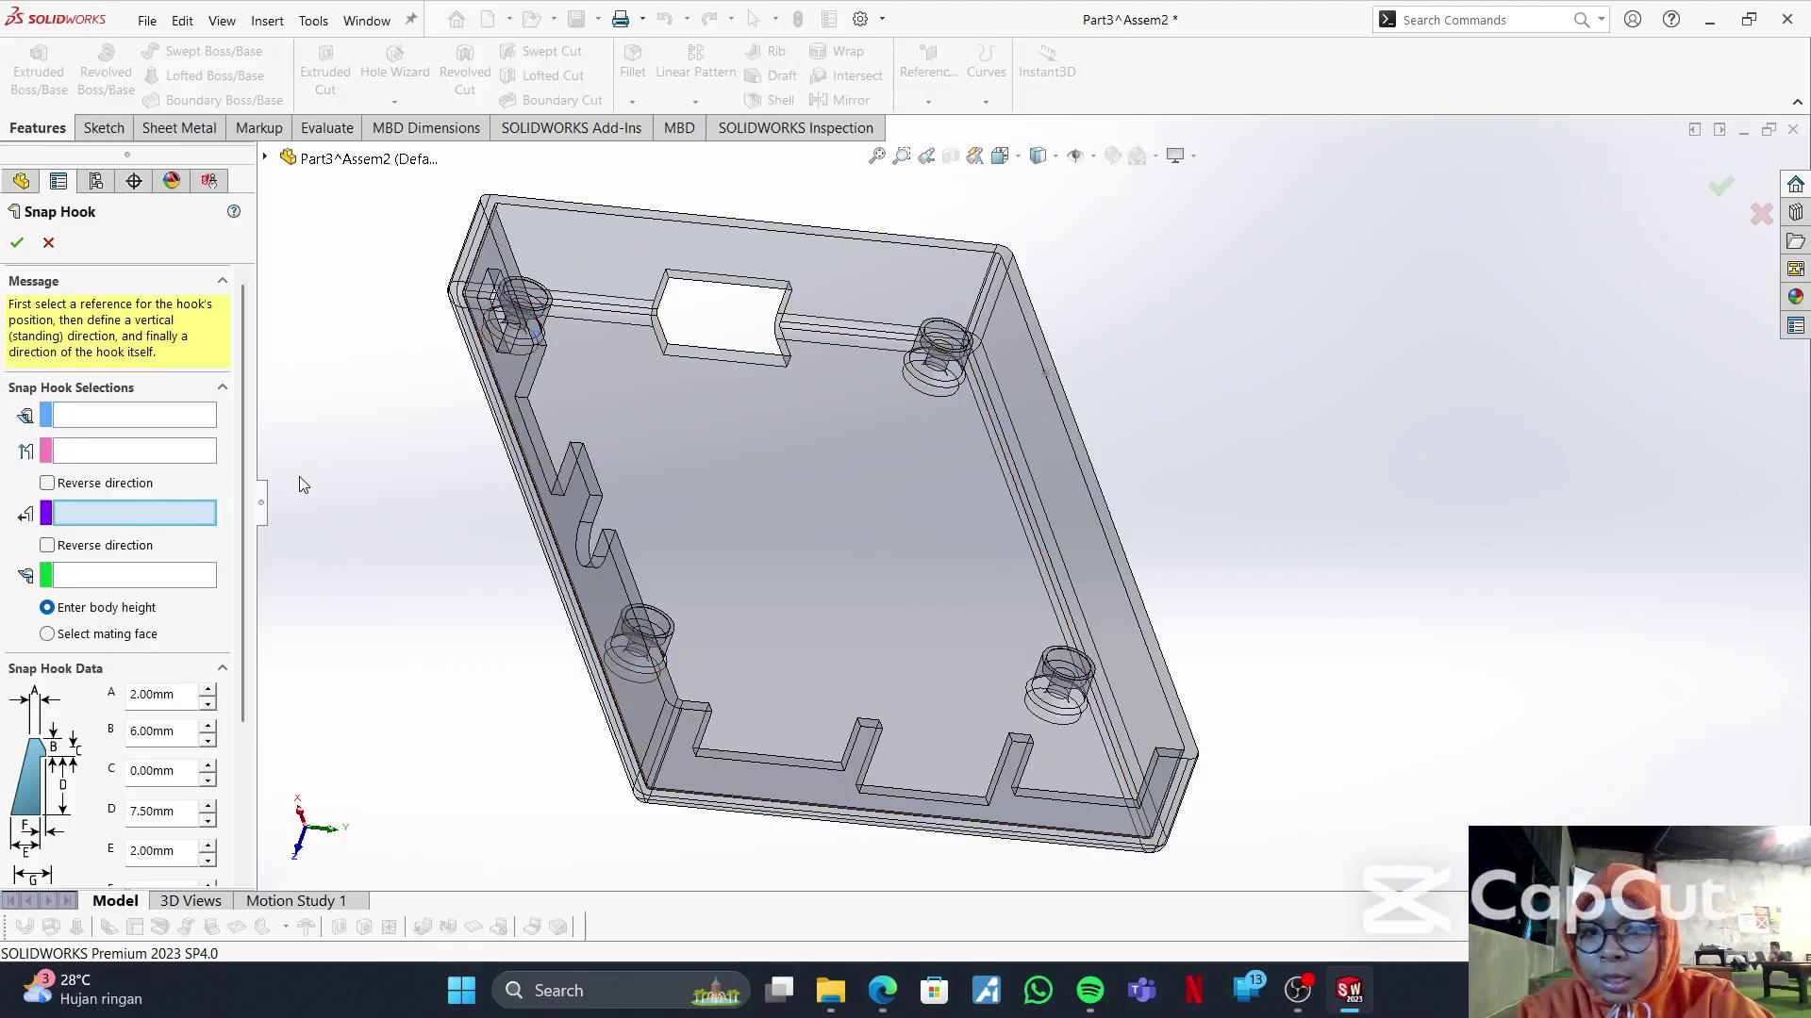
left_click(1037, 446)
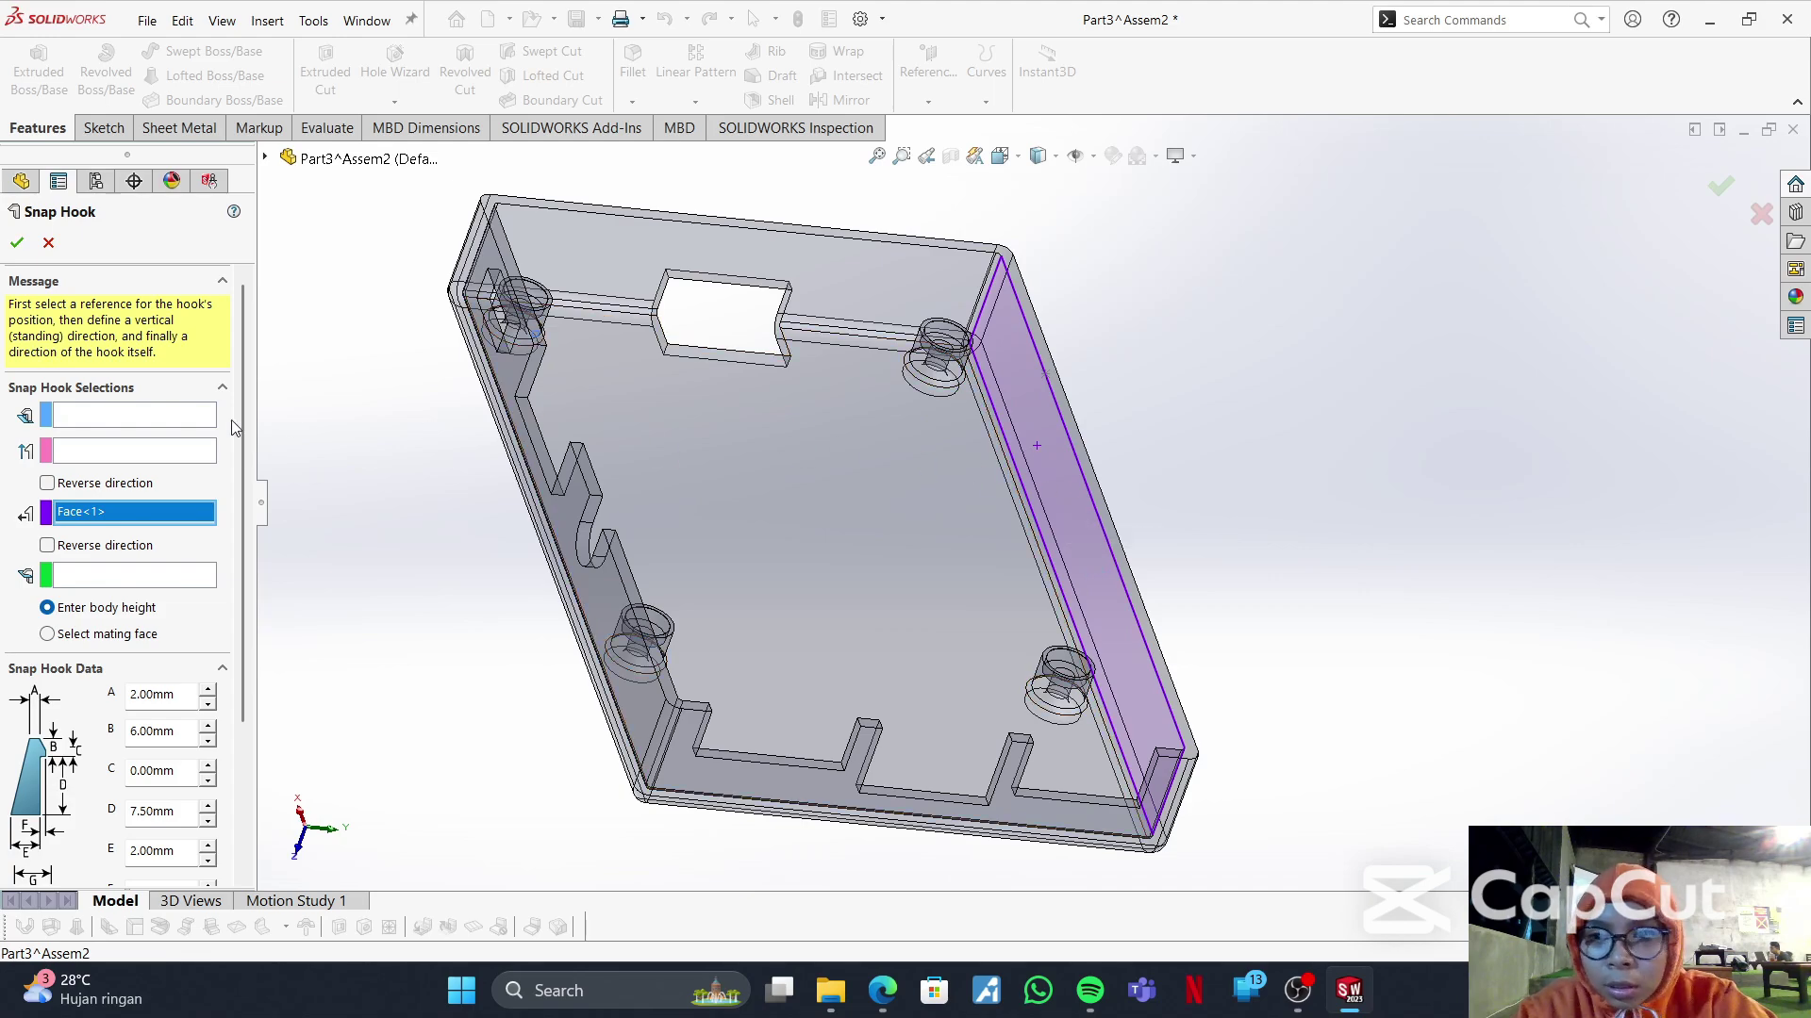
left_click(130, 453)
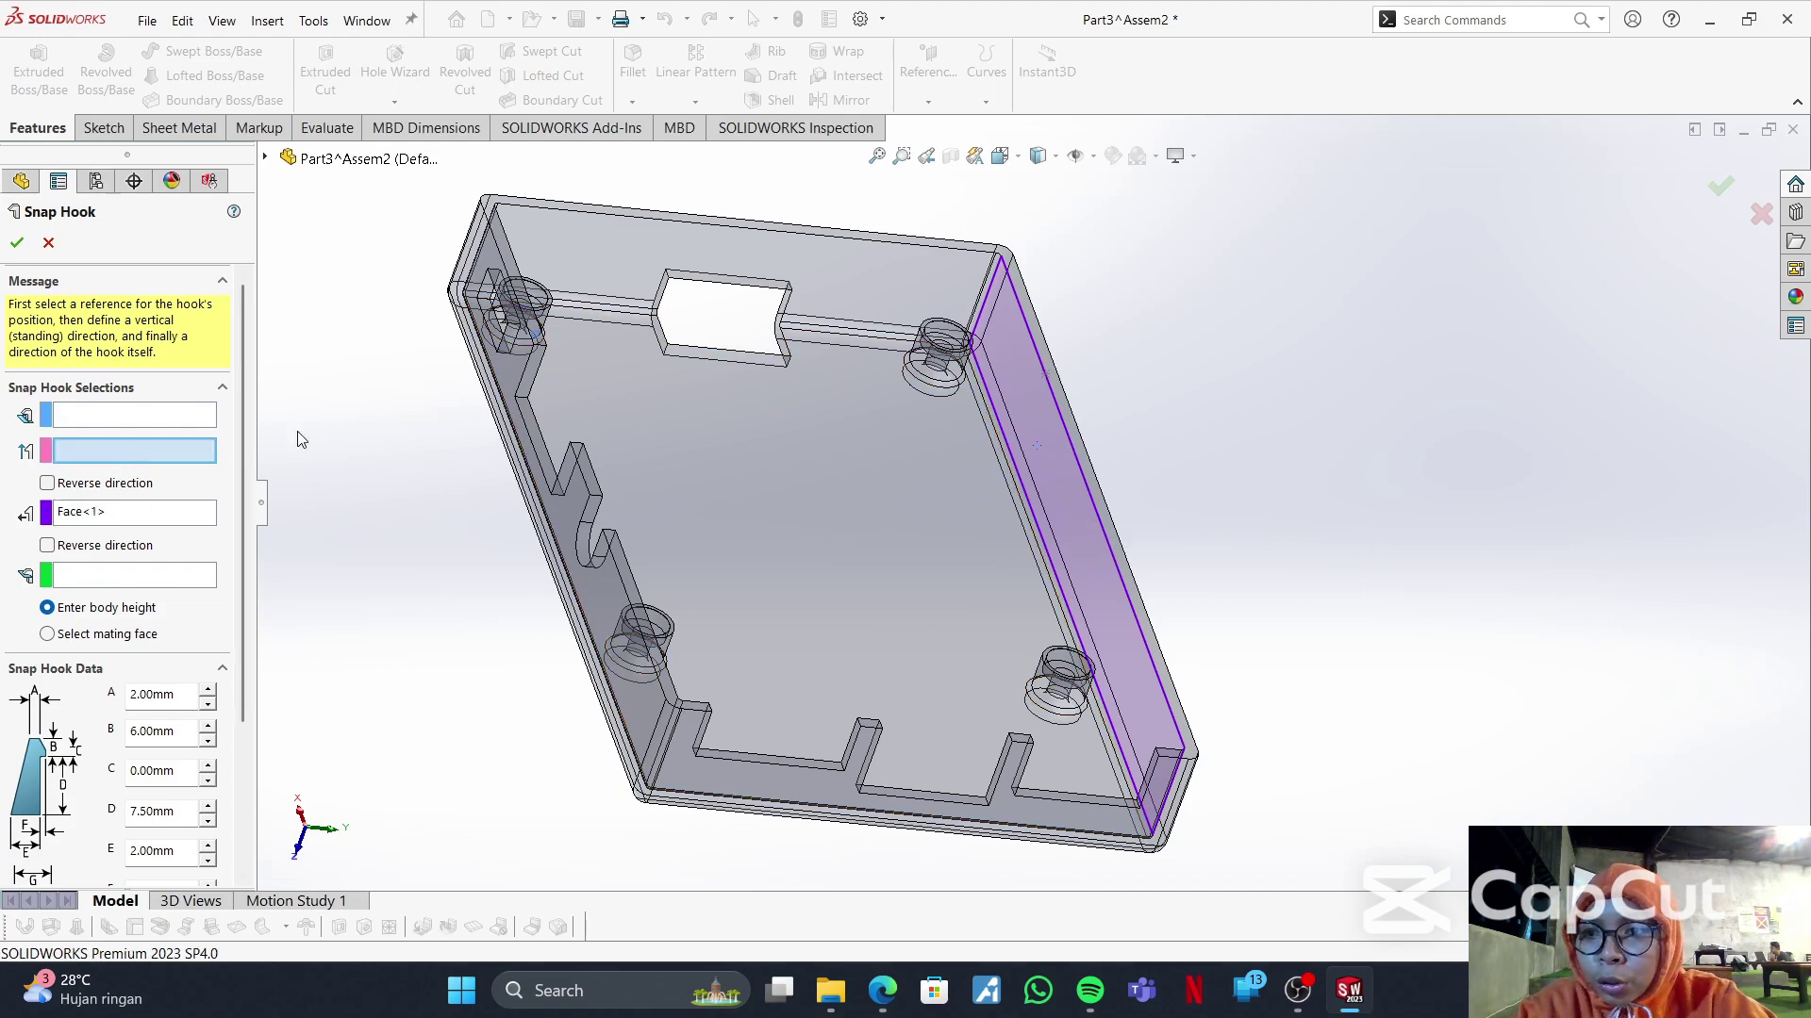
left_click(984, 299)
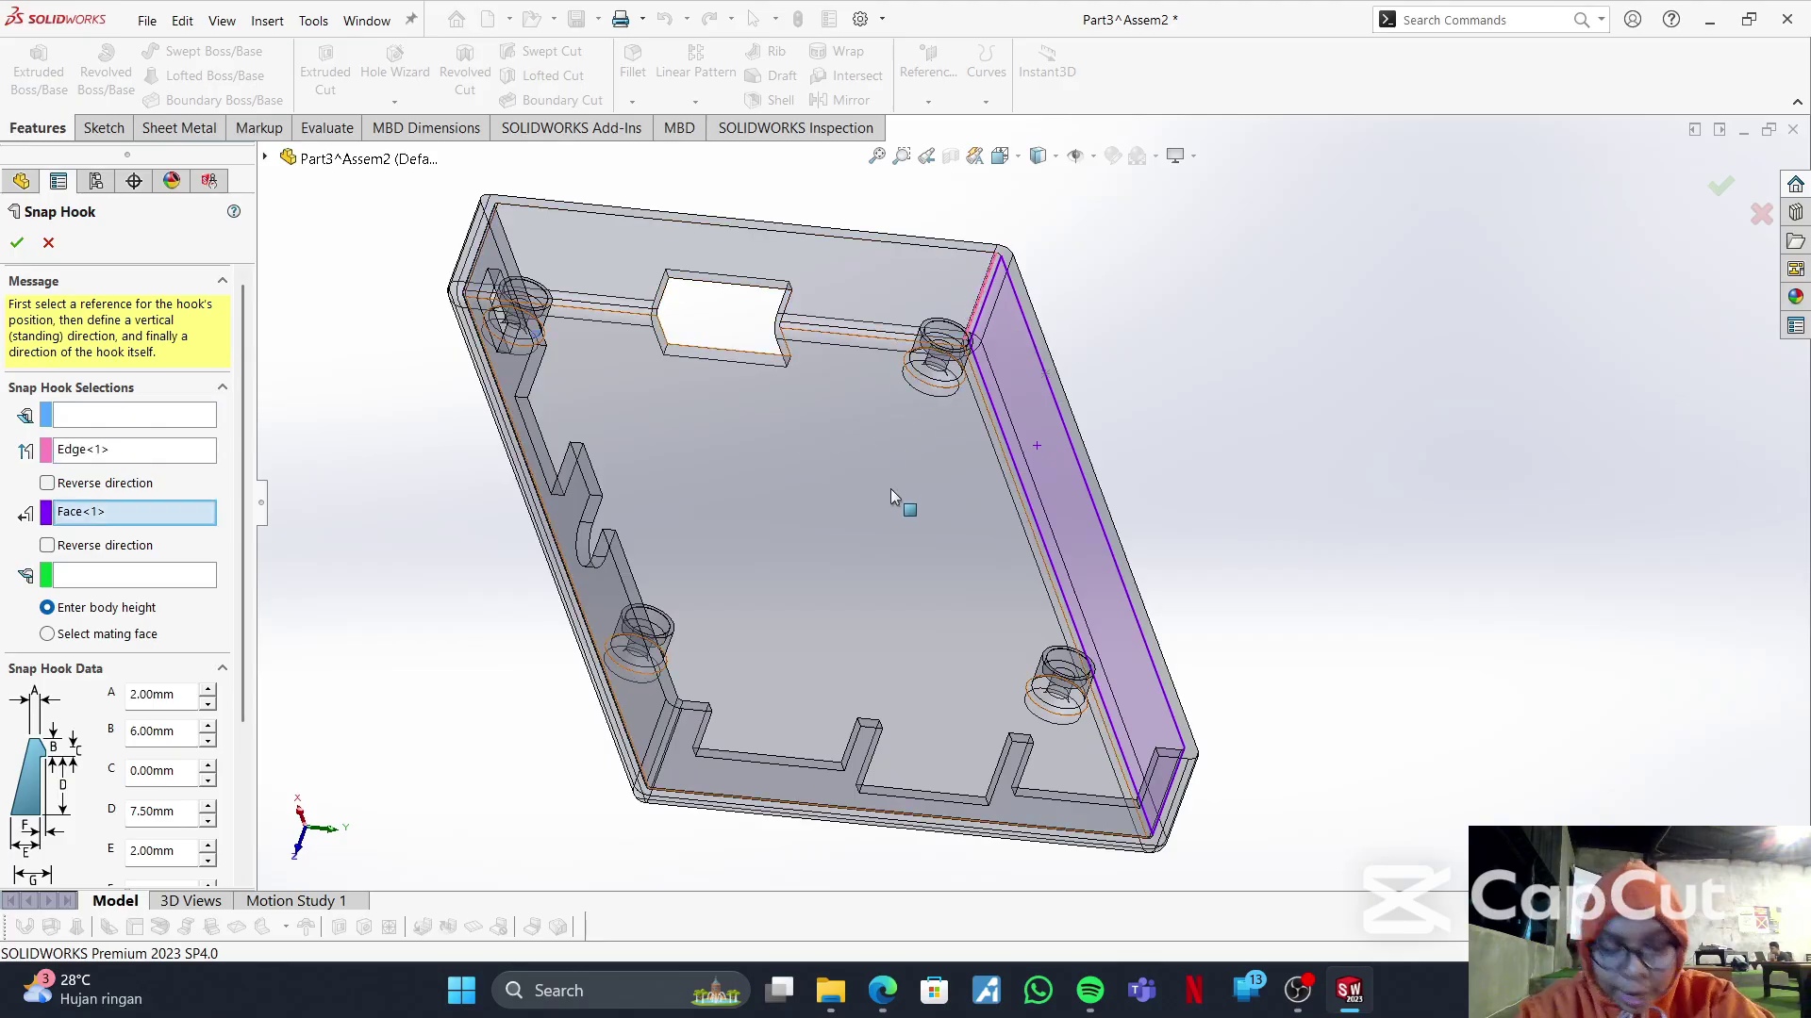
left_click(114, 416)
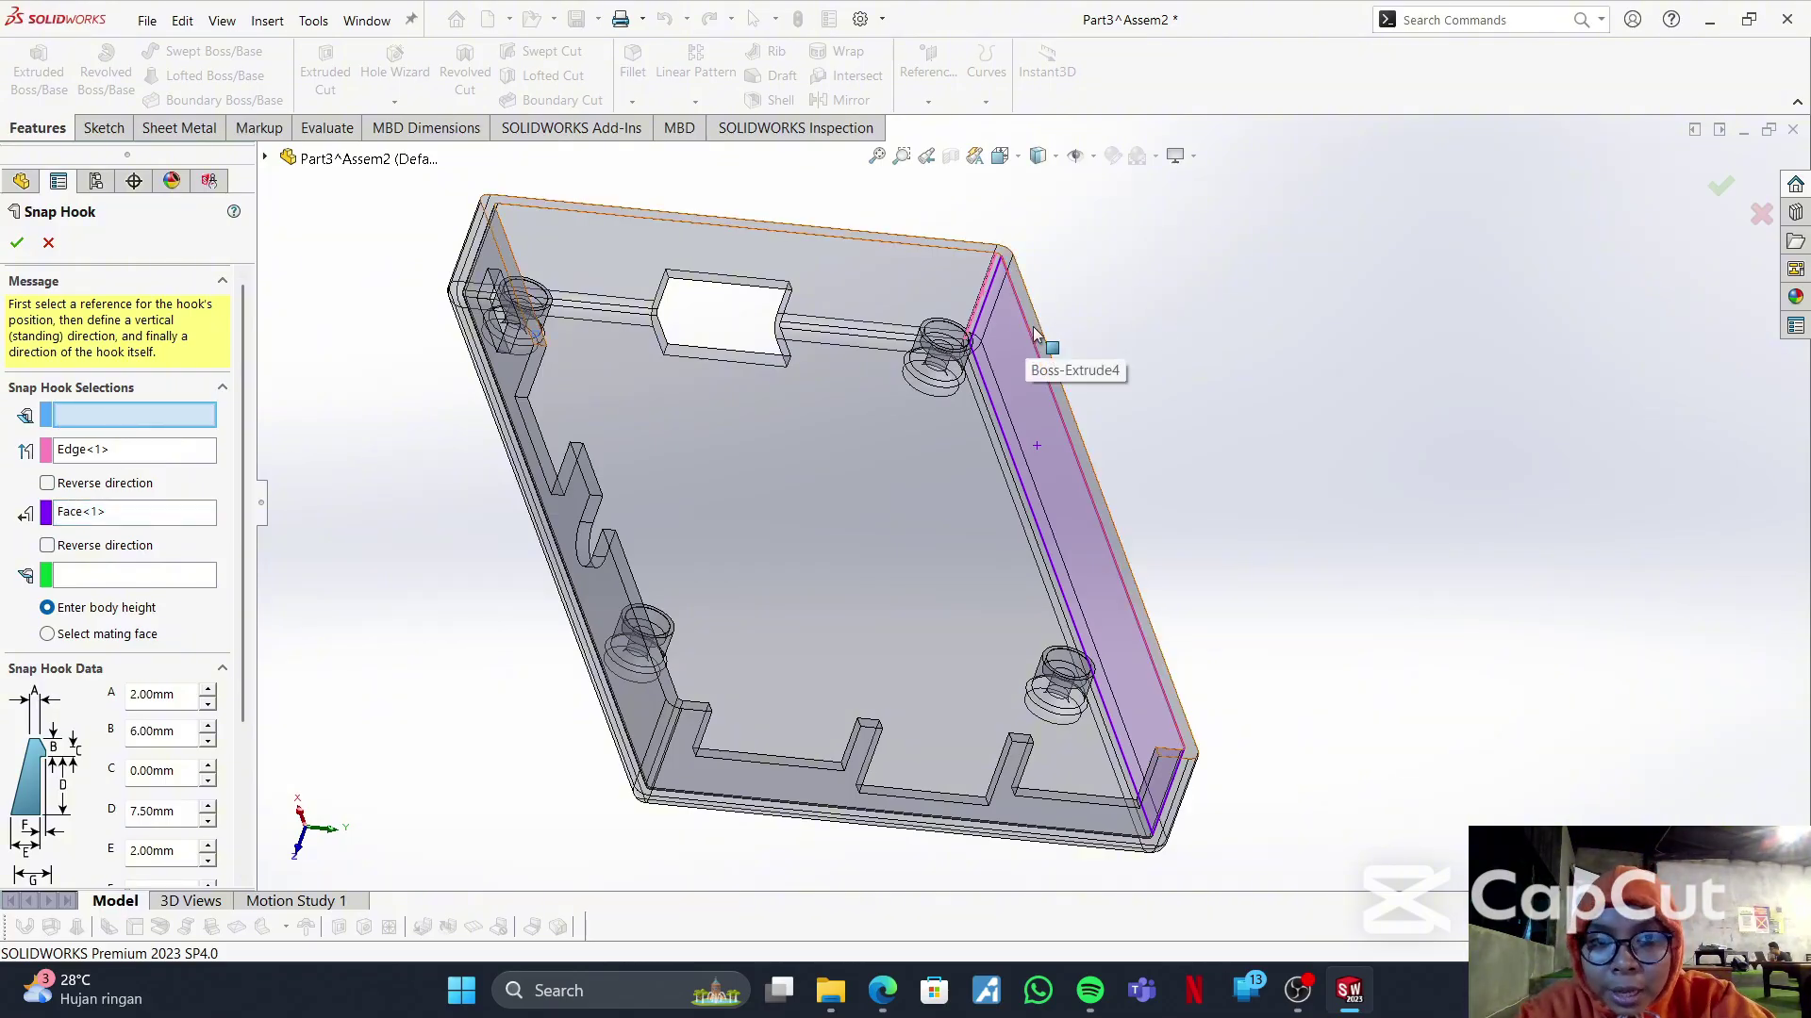
left_click(1033, 338)
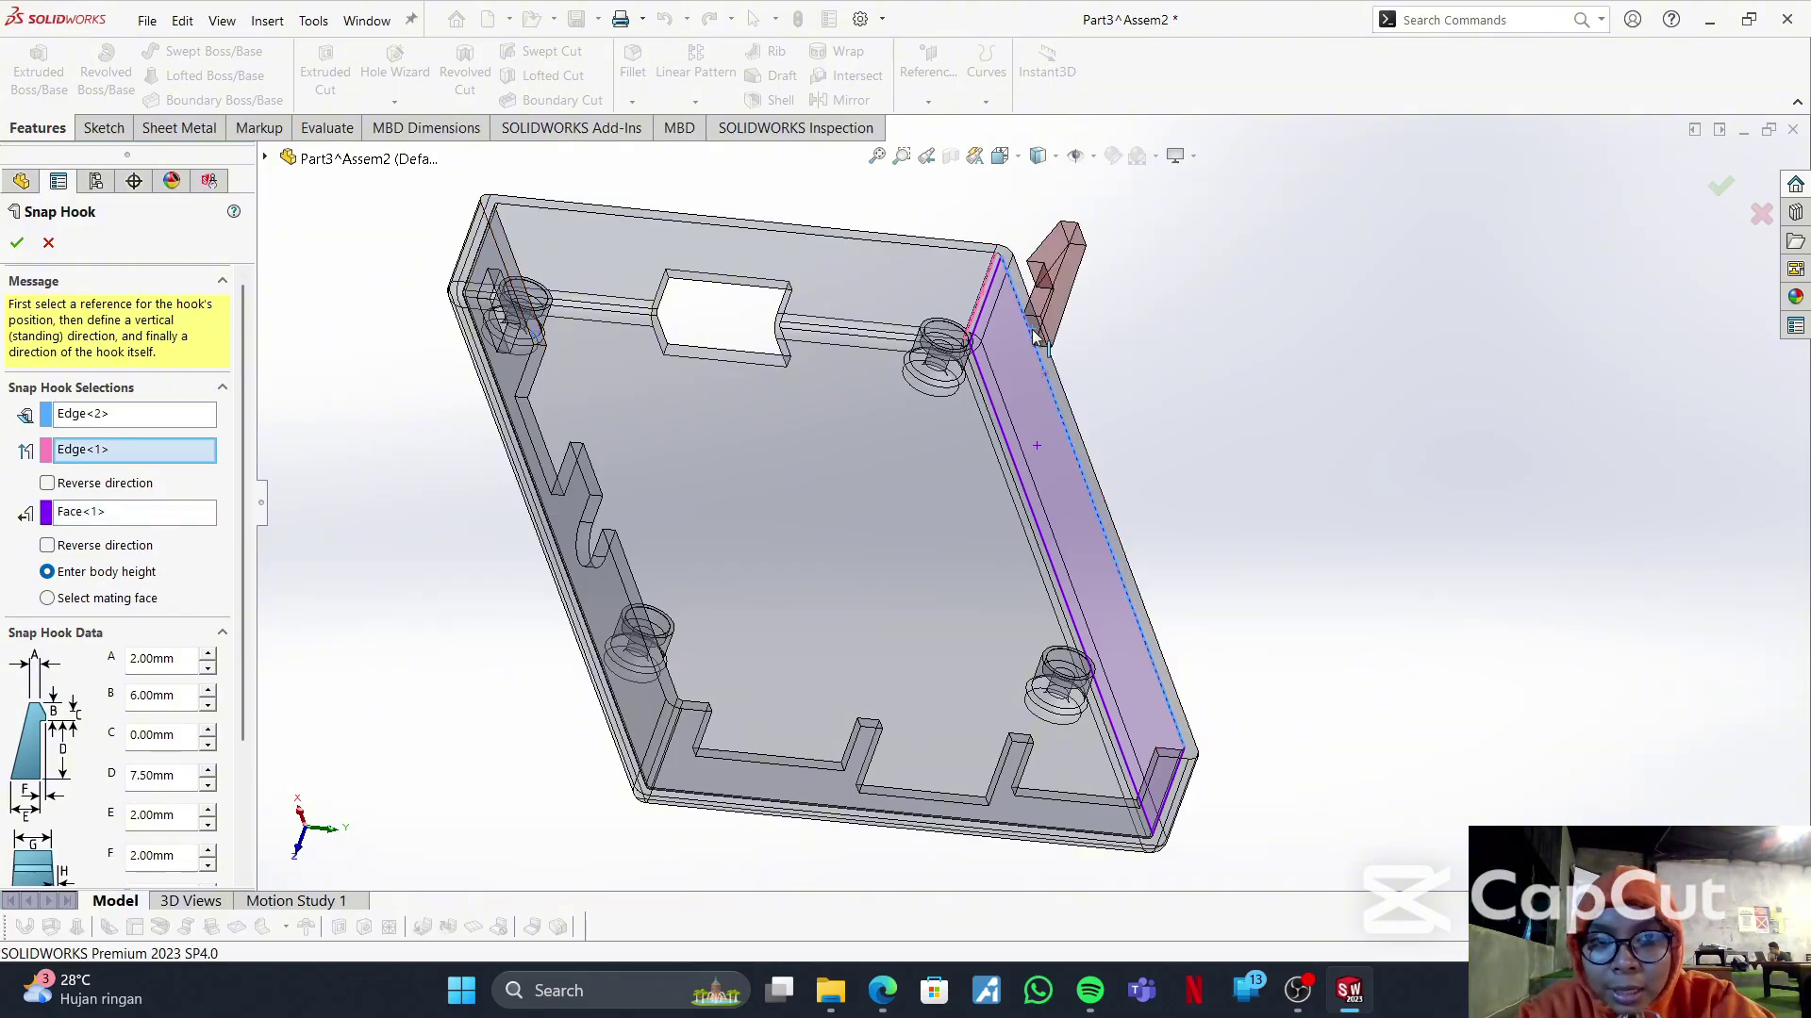
left_click(47, 484)
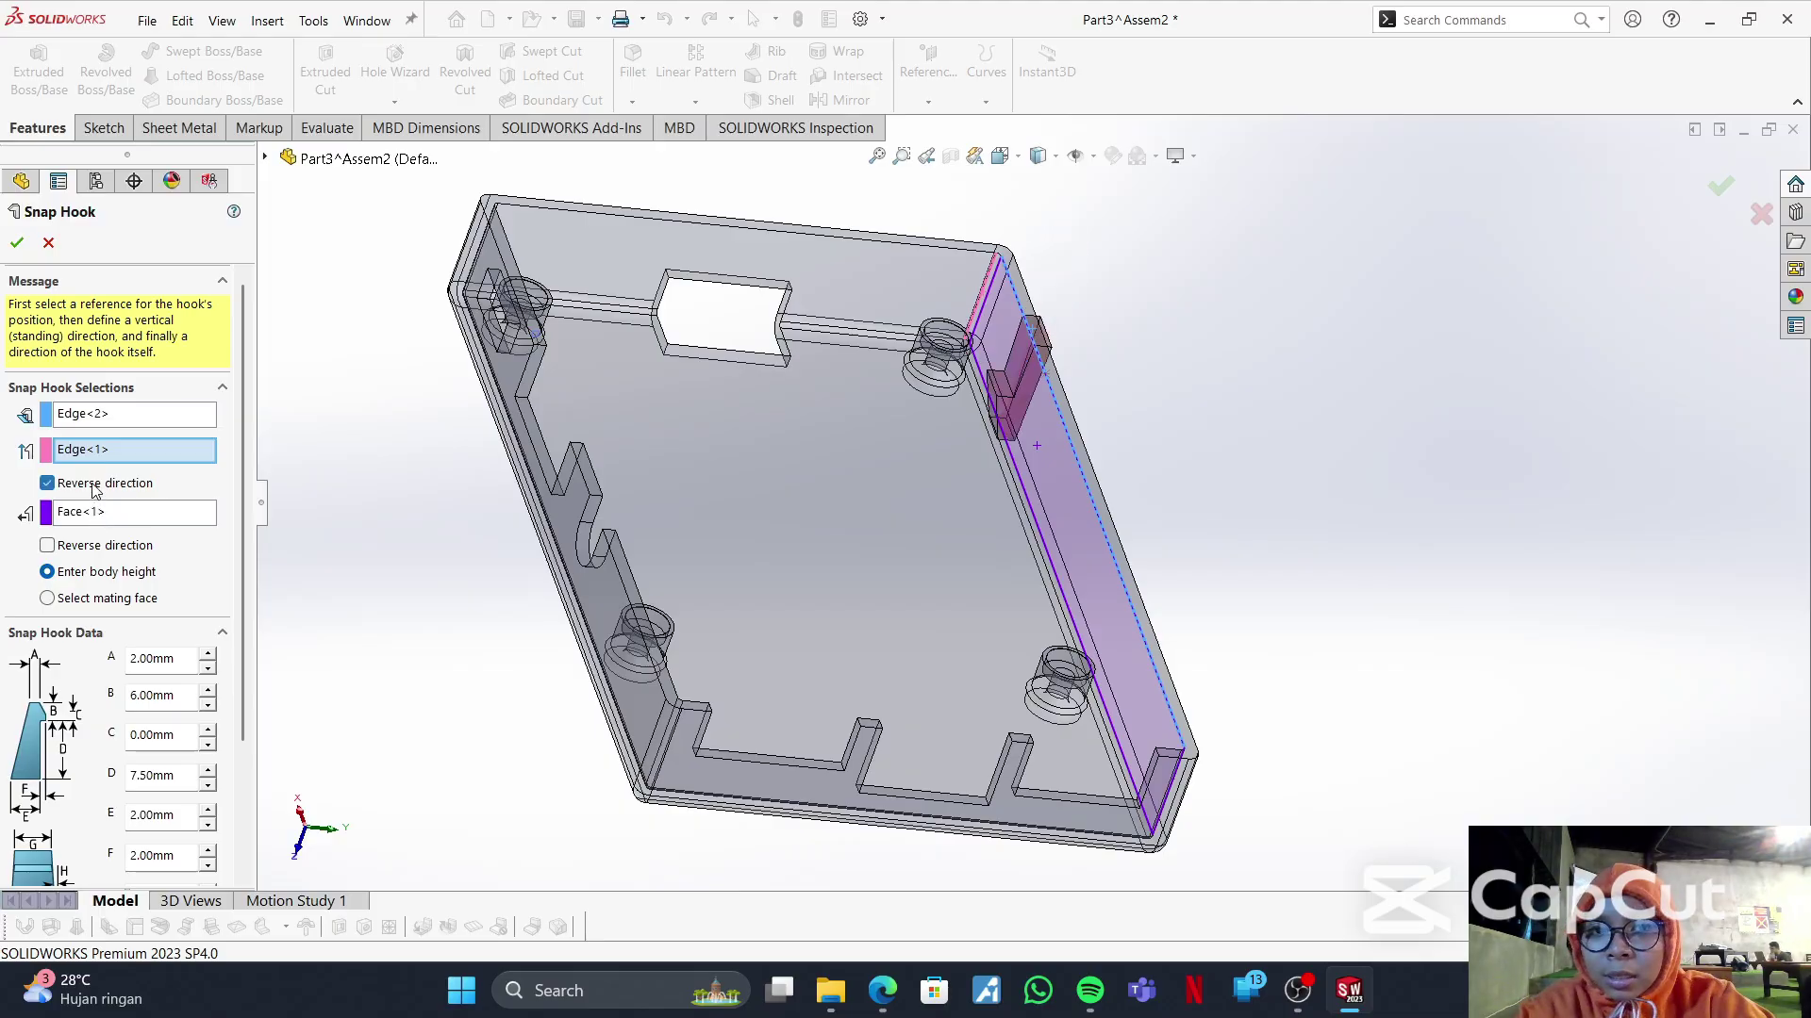
left_click(91, 549)
left_click(89, 550)
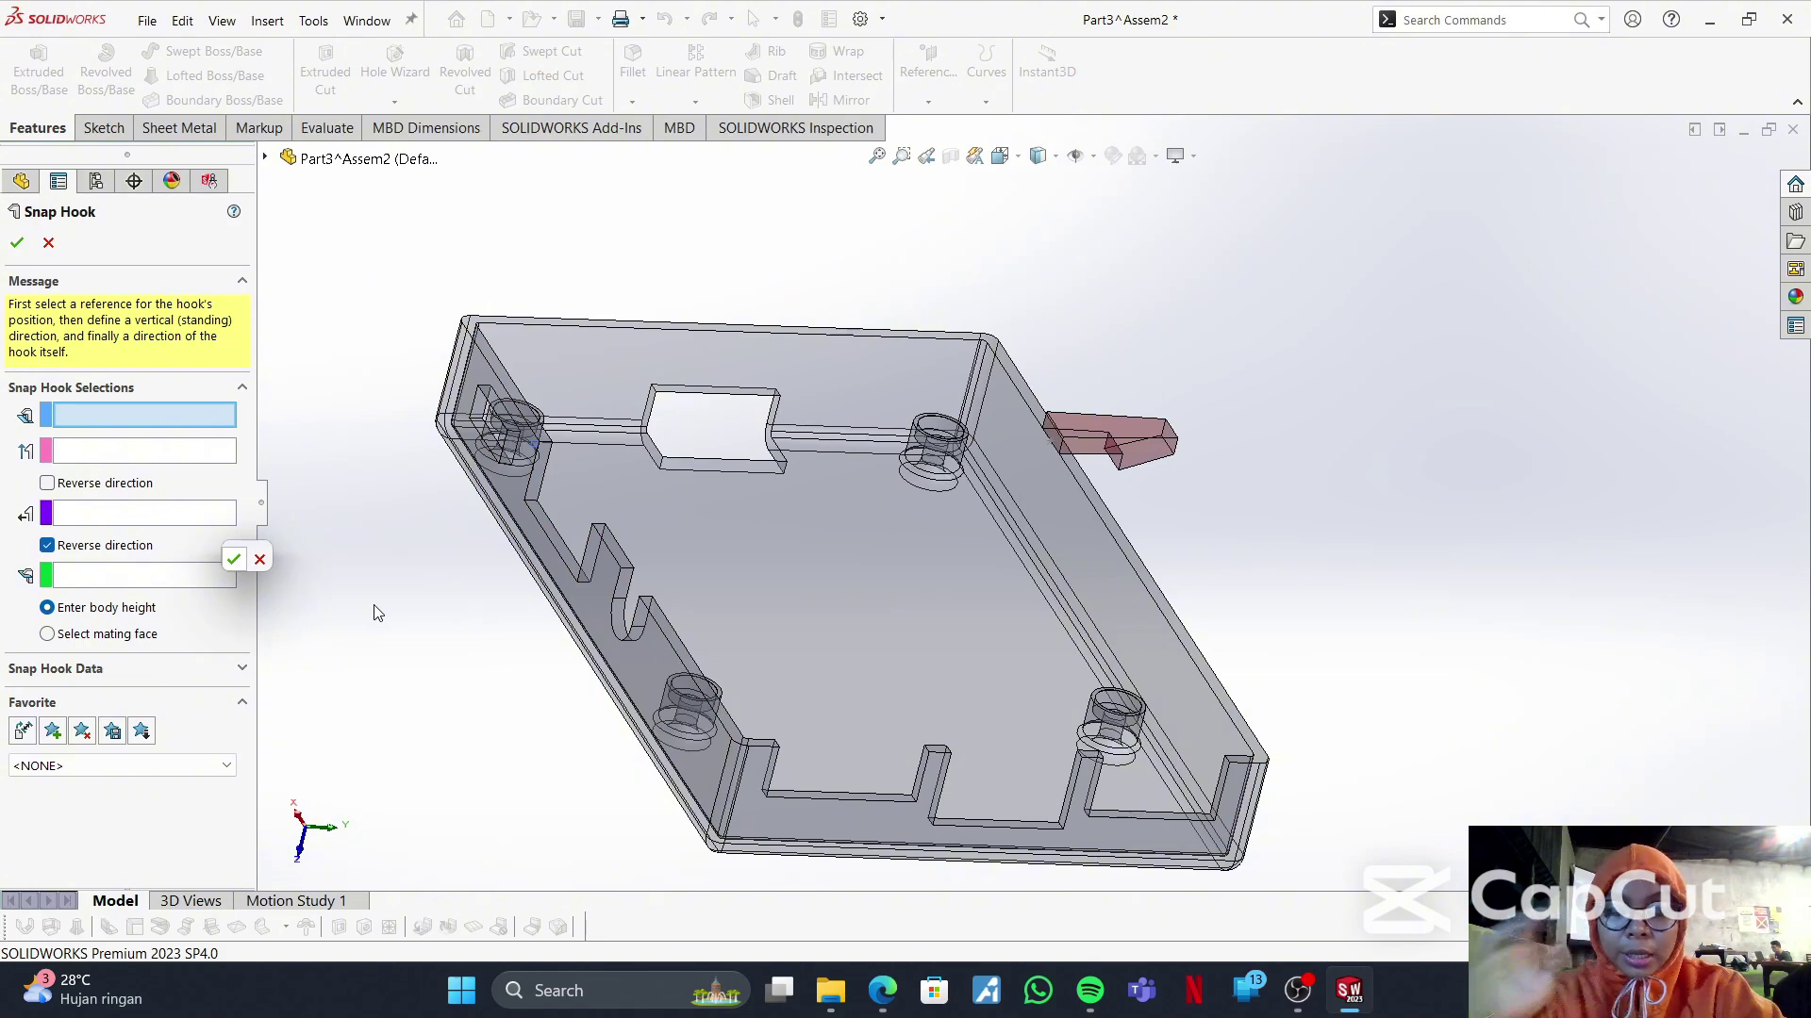
- Create a snap hook on the plain inner side wall, using the wall face as reversed hook direction, corner edge as vertical direction and inner rim edge as position
left_click(146, 515)
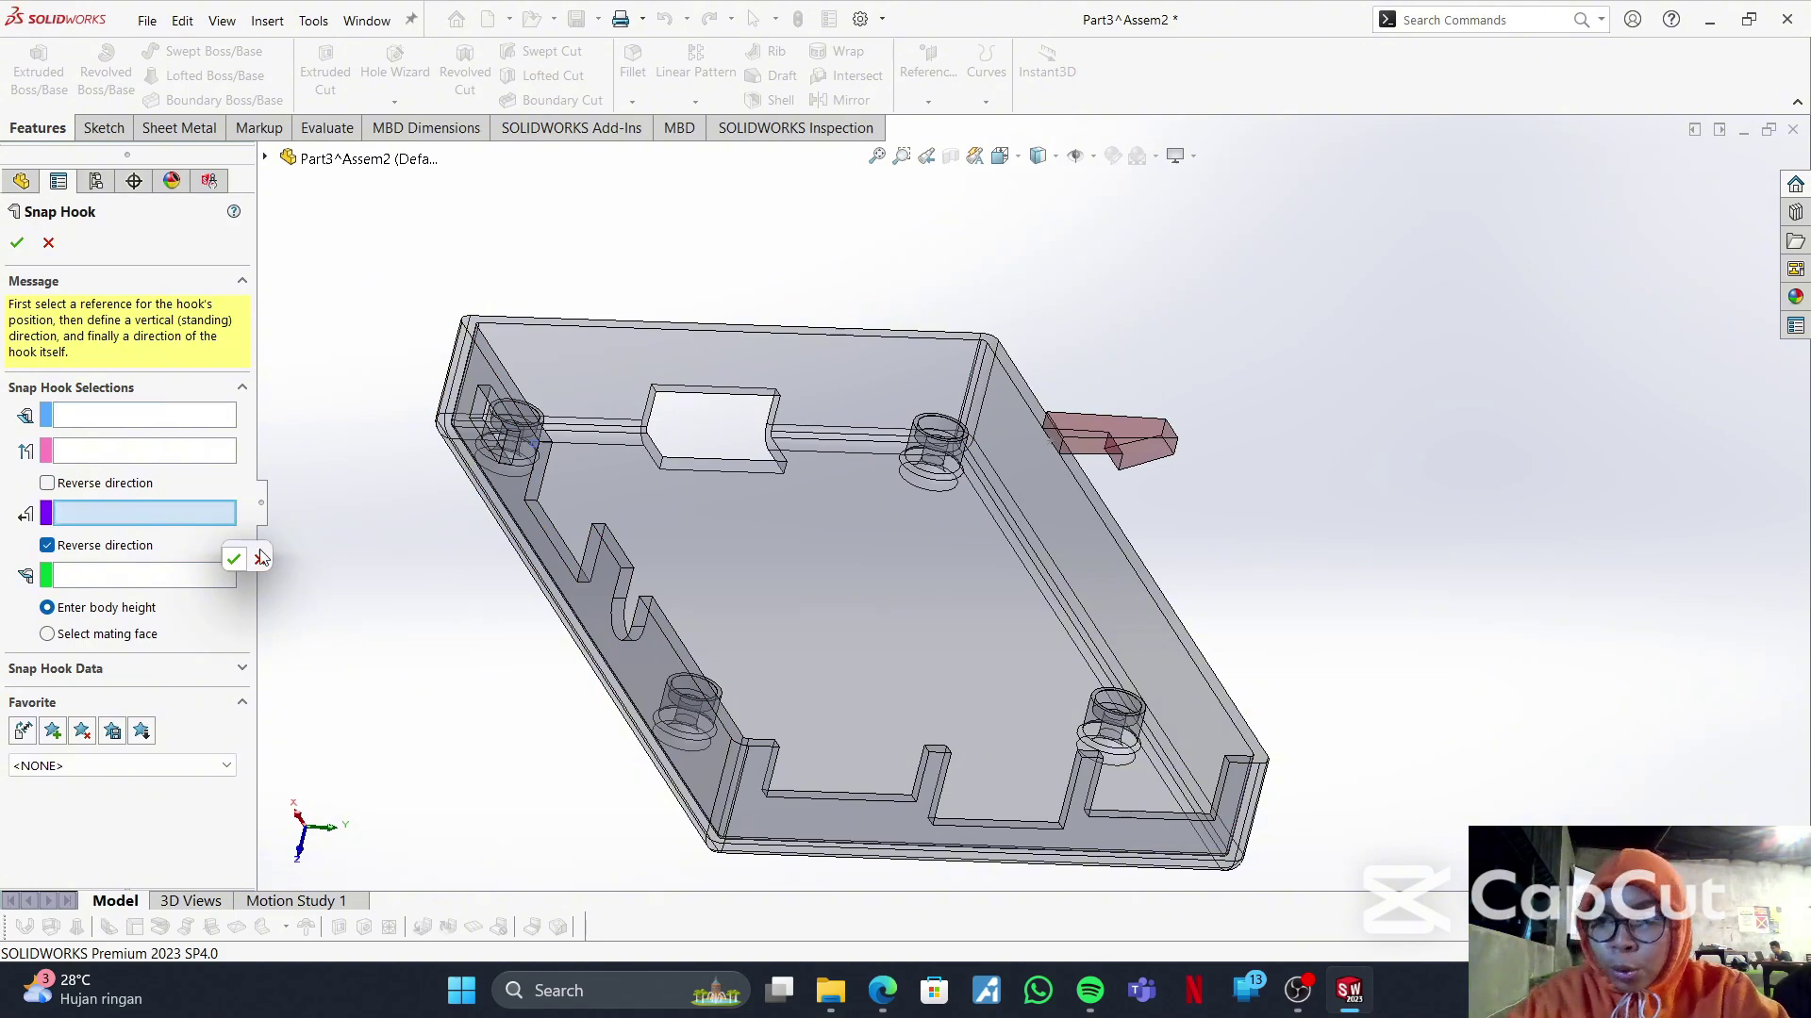
left_click(1106, 609)
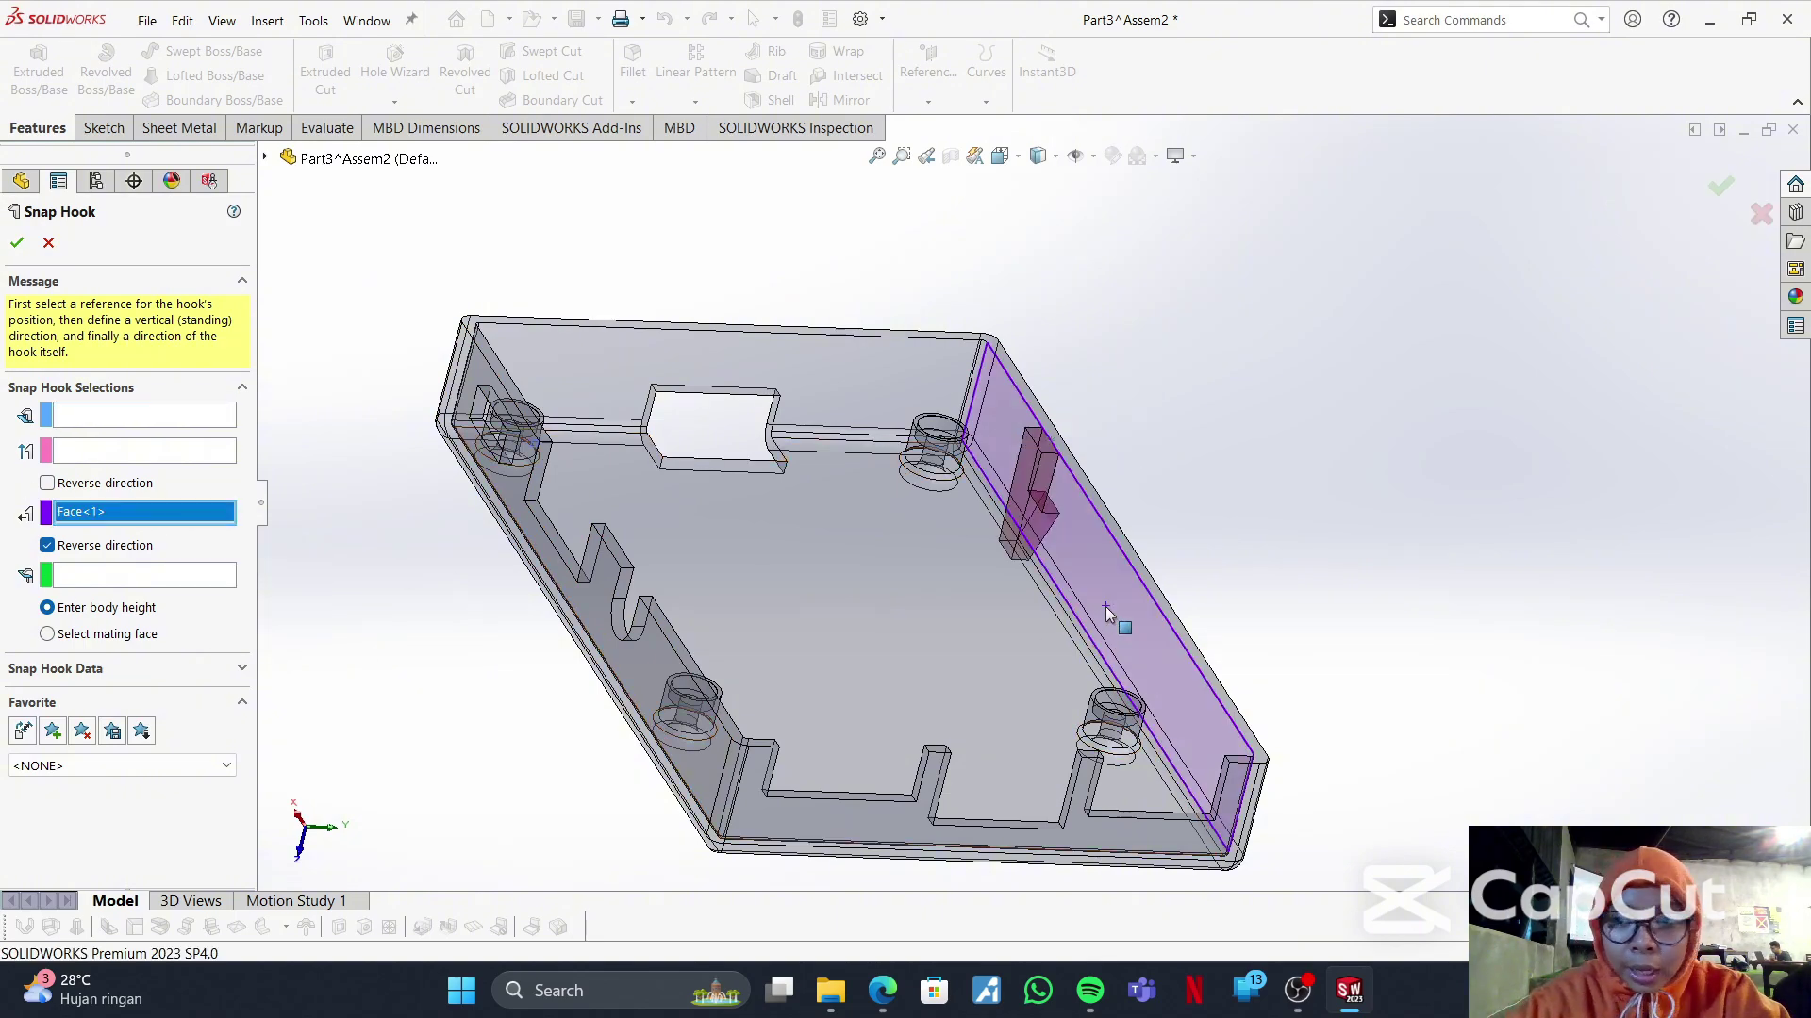
left_click(184, 452)
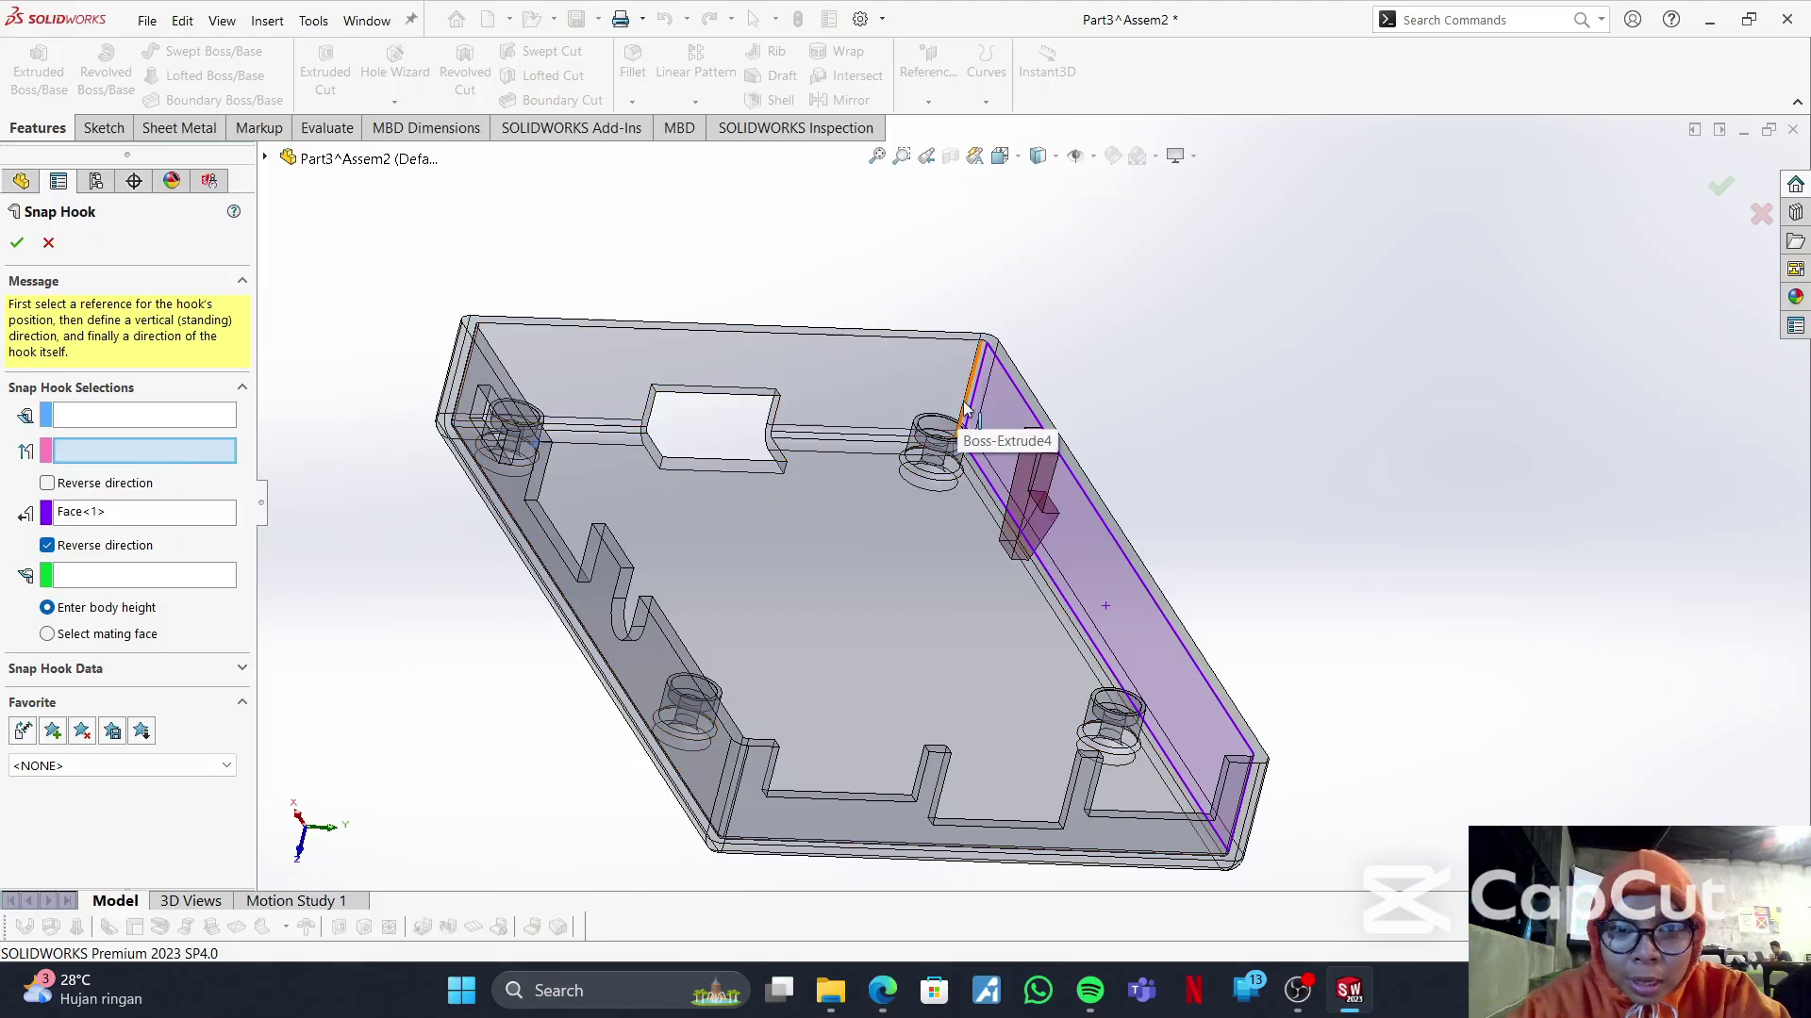
scroll(966, 408, "down", 3)
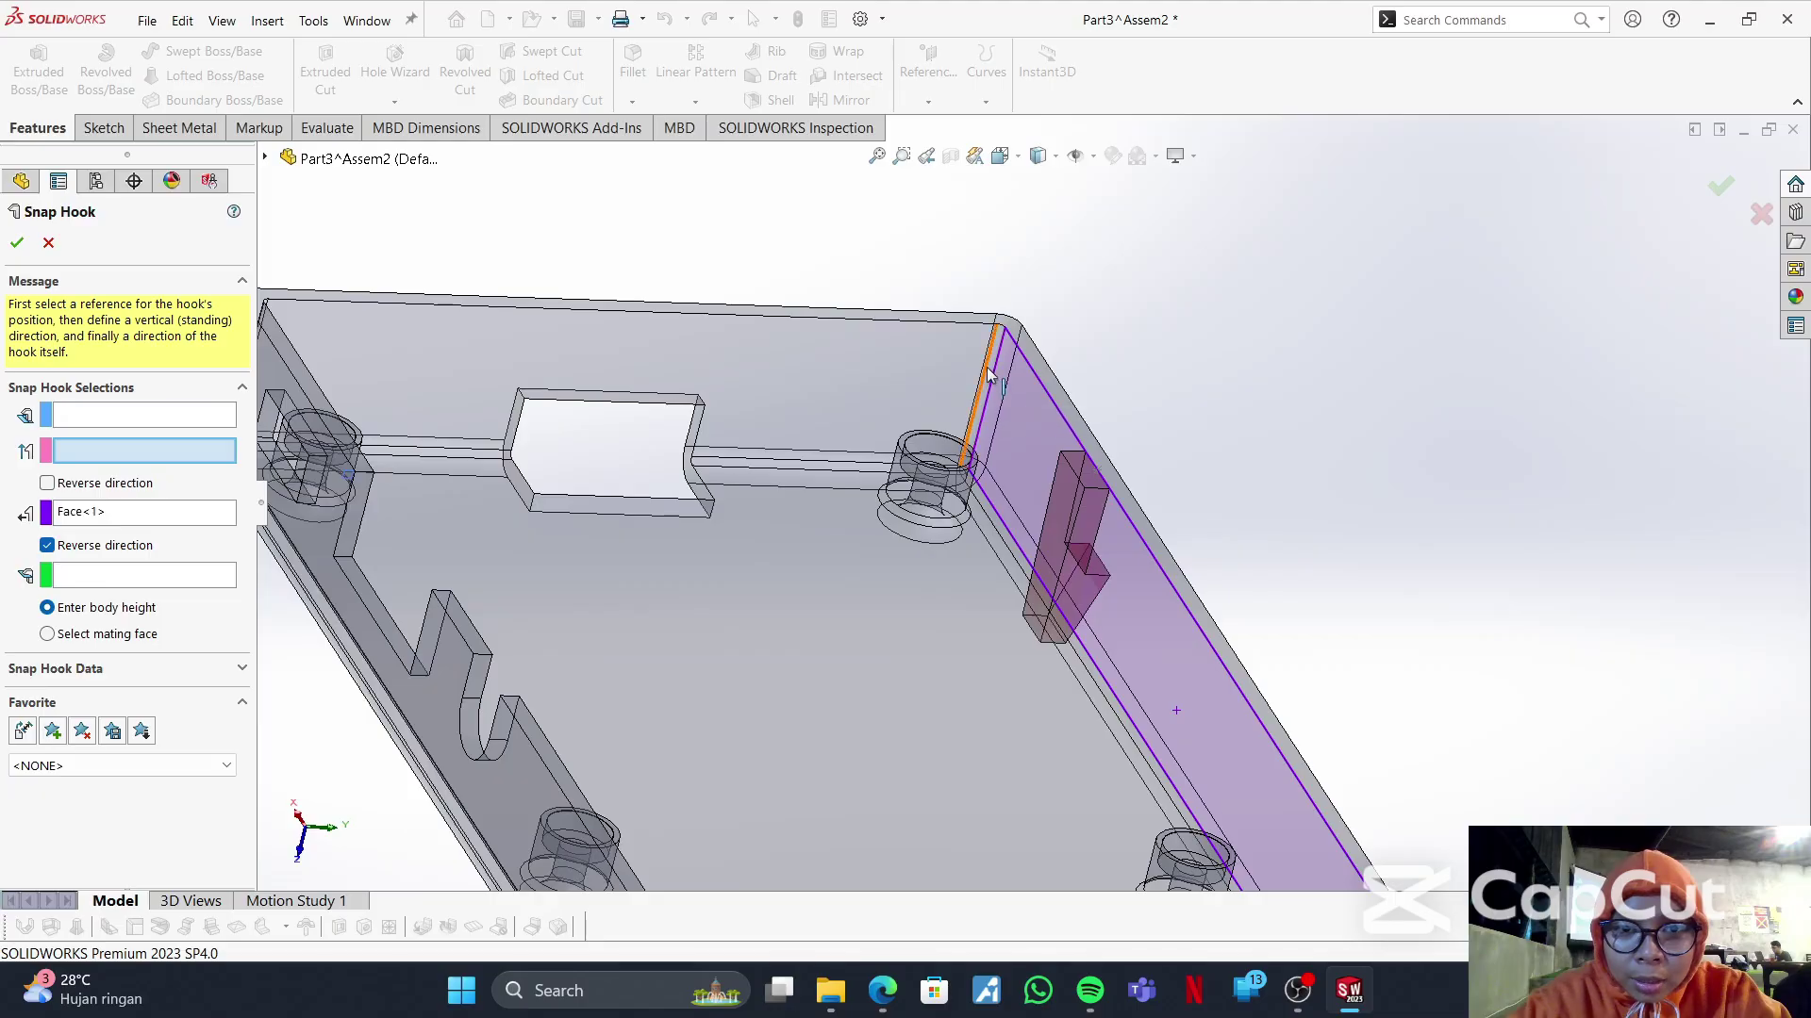
left_click(987, 375)
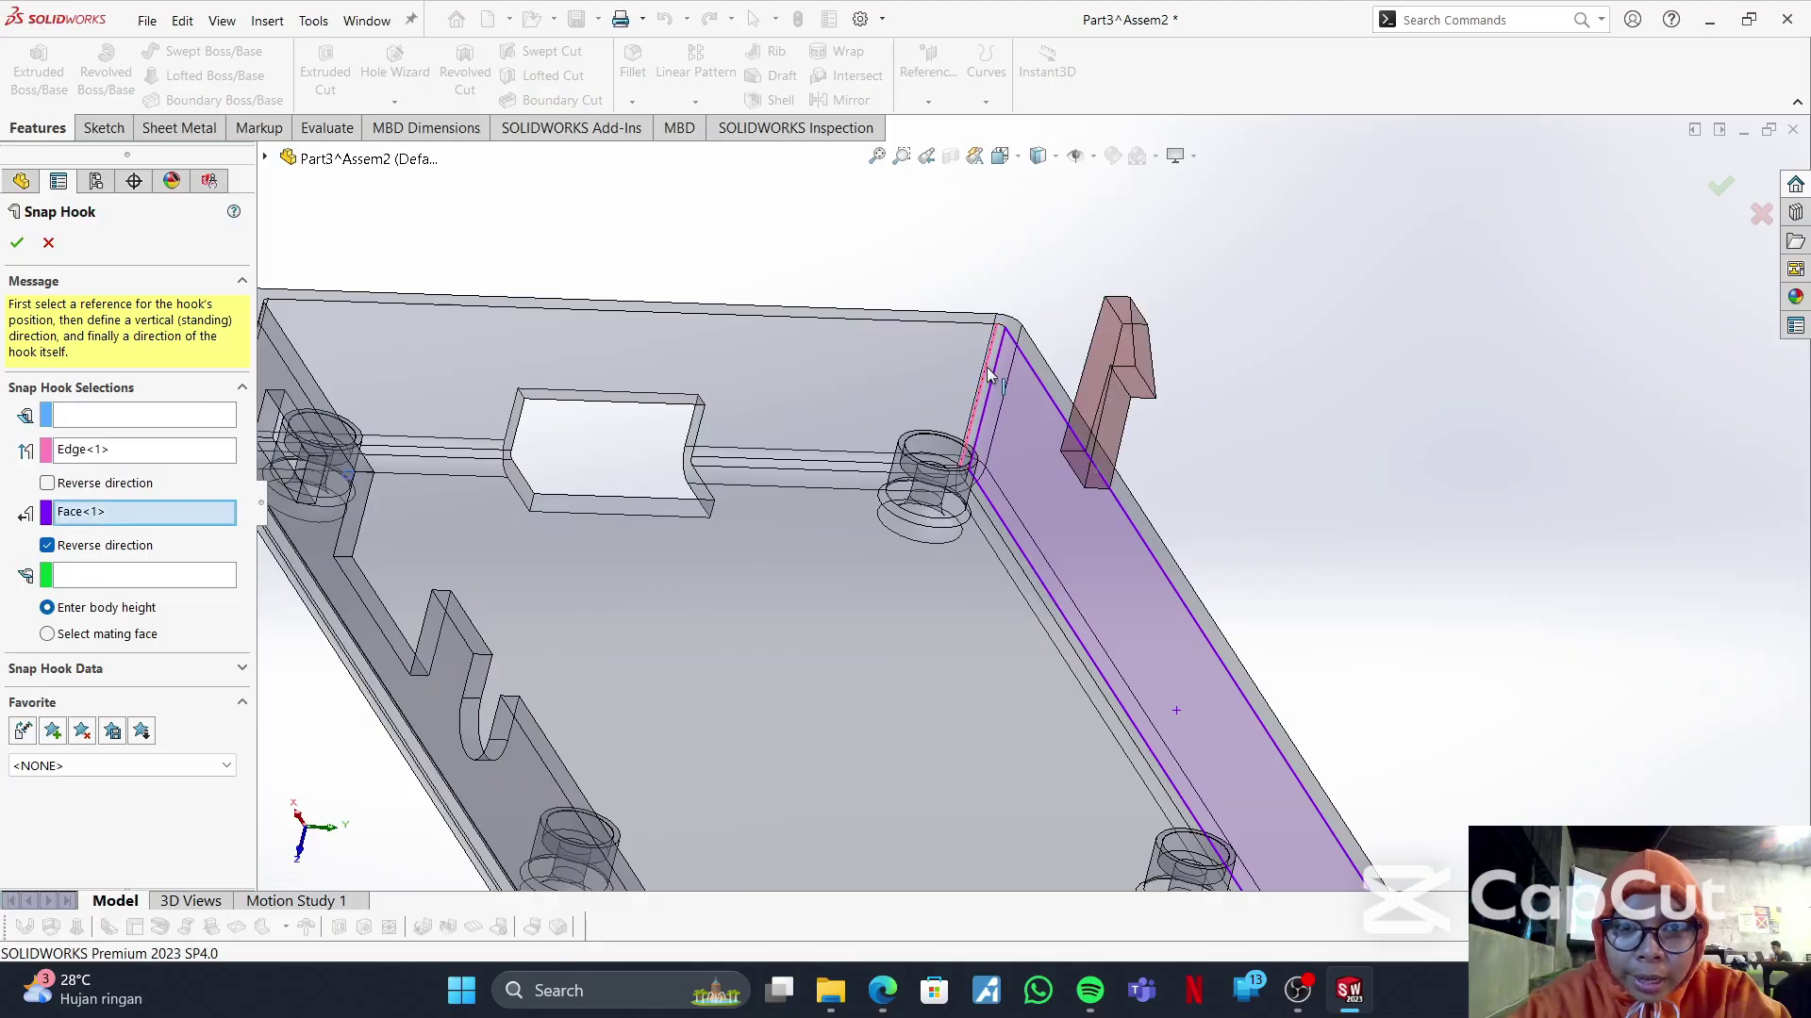
left_click(211, 417)
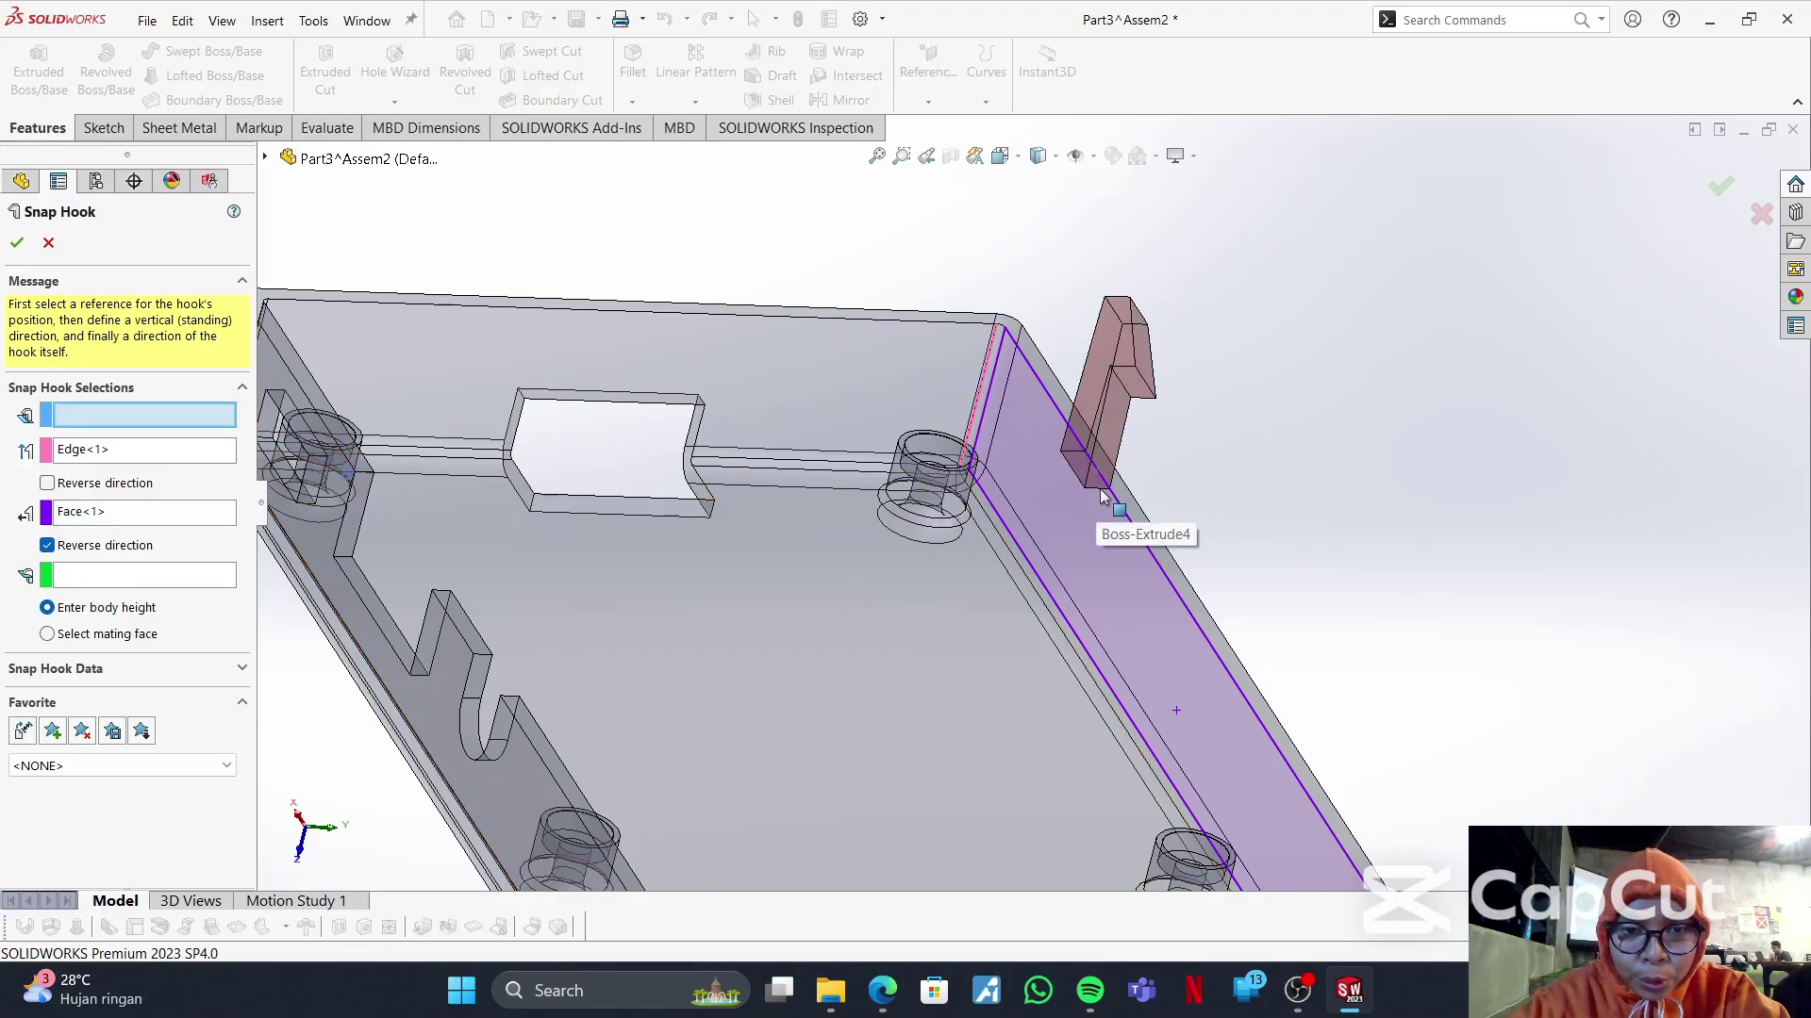
left_click(1111, 597)
scroll(1061, 674, "down", 3)
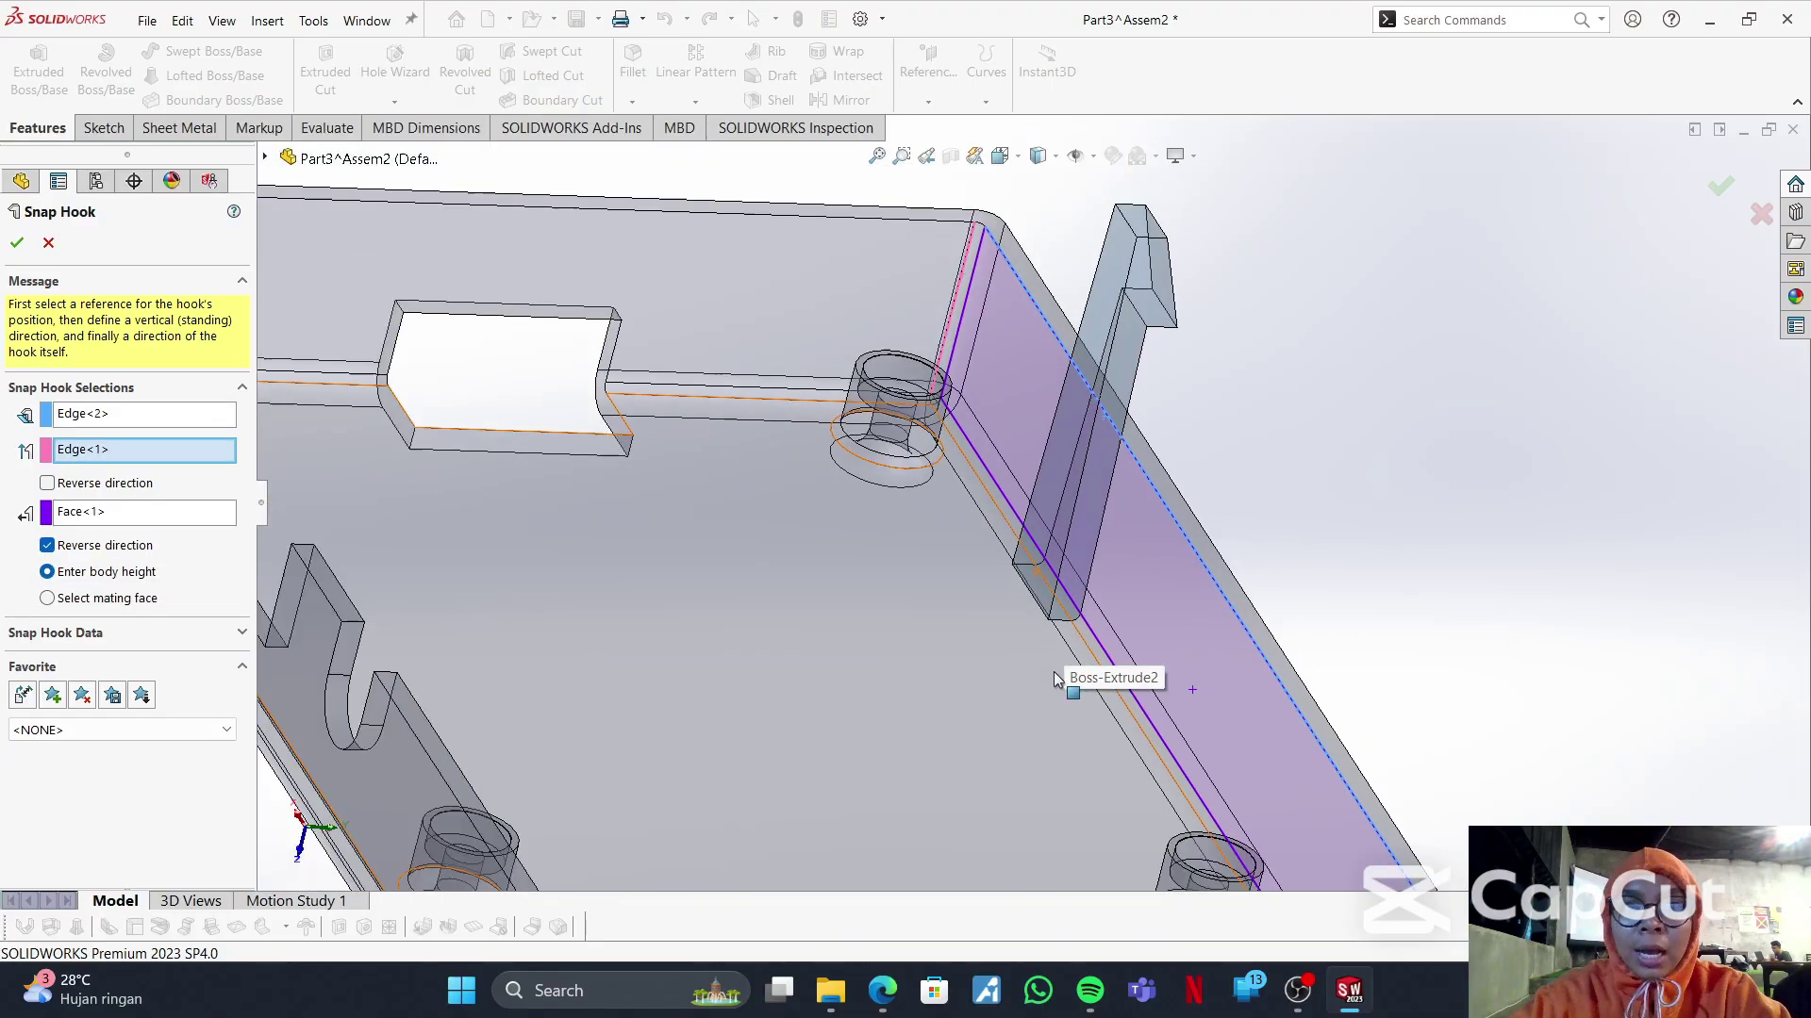
scroll(1056, 679, "up", 5)
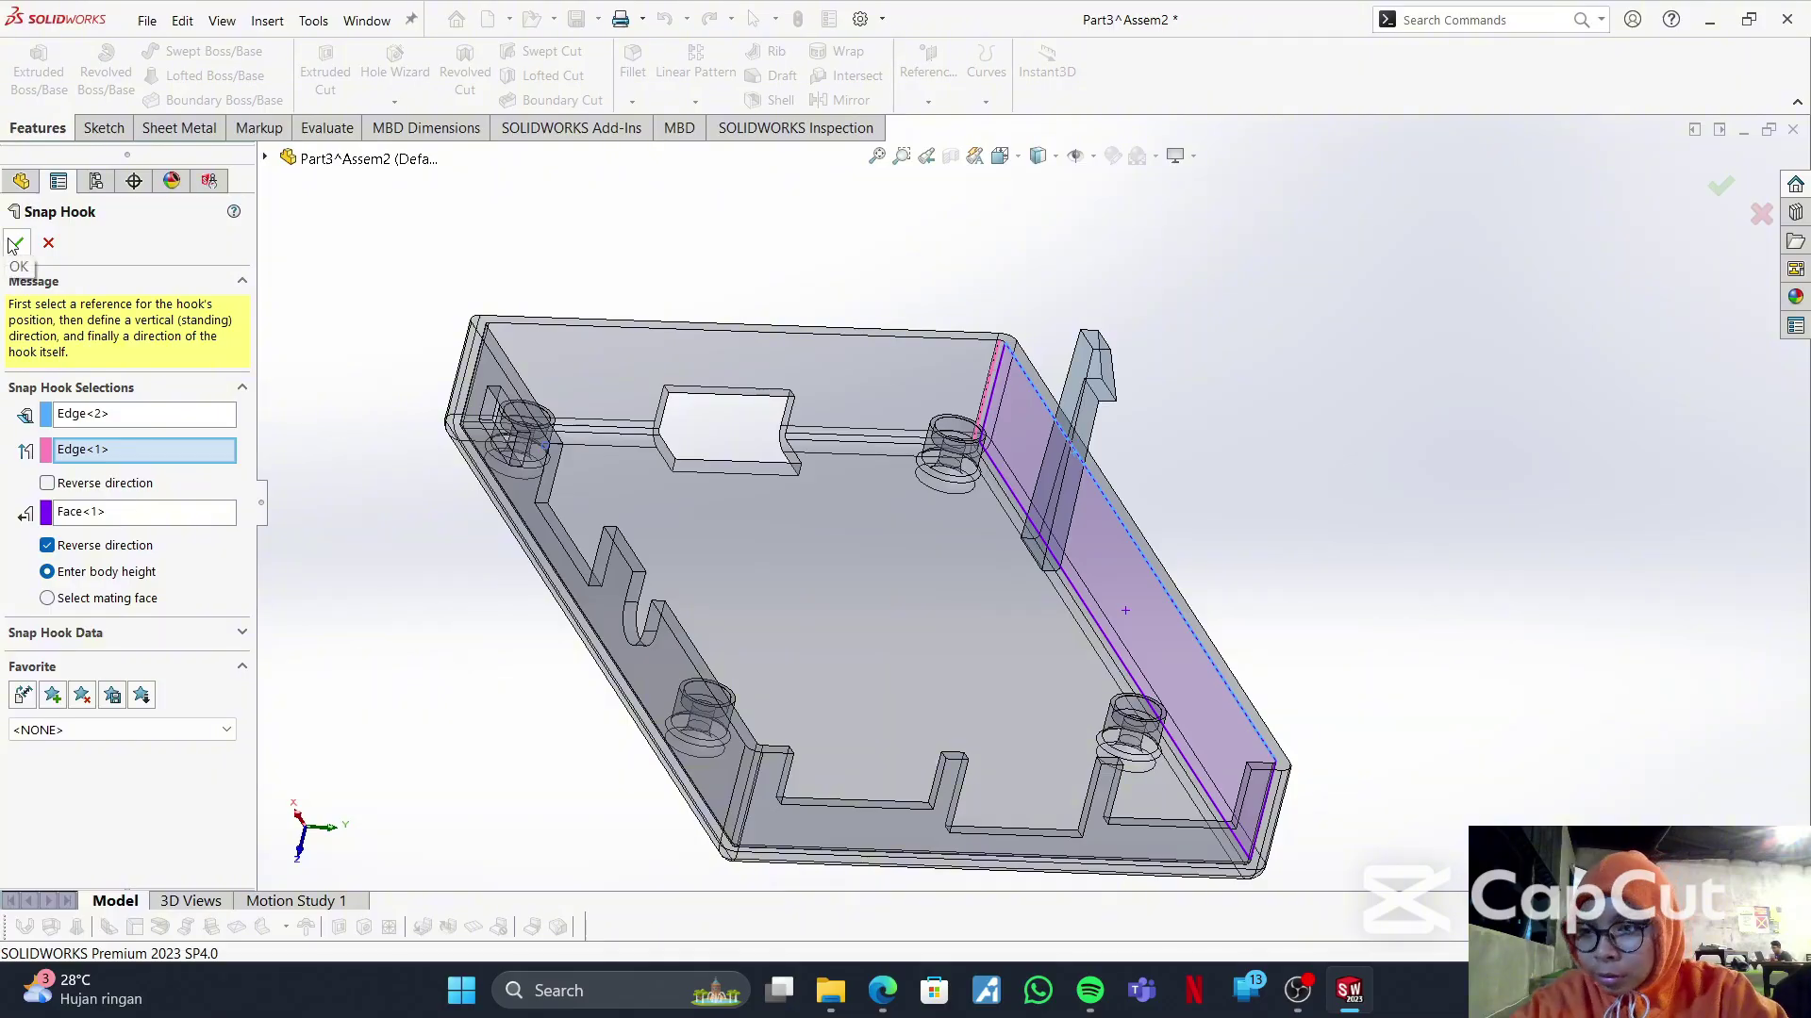
left_click(241, 630)
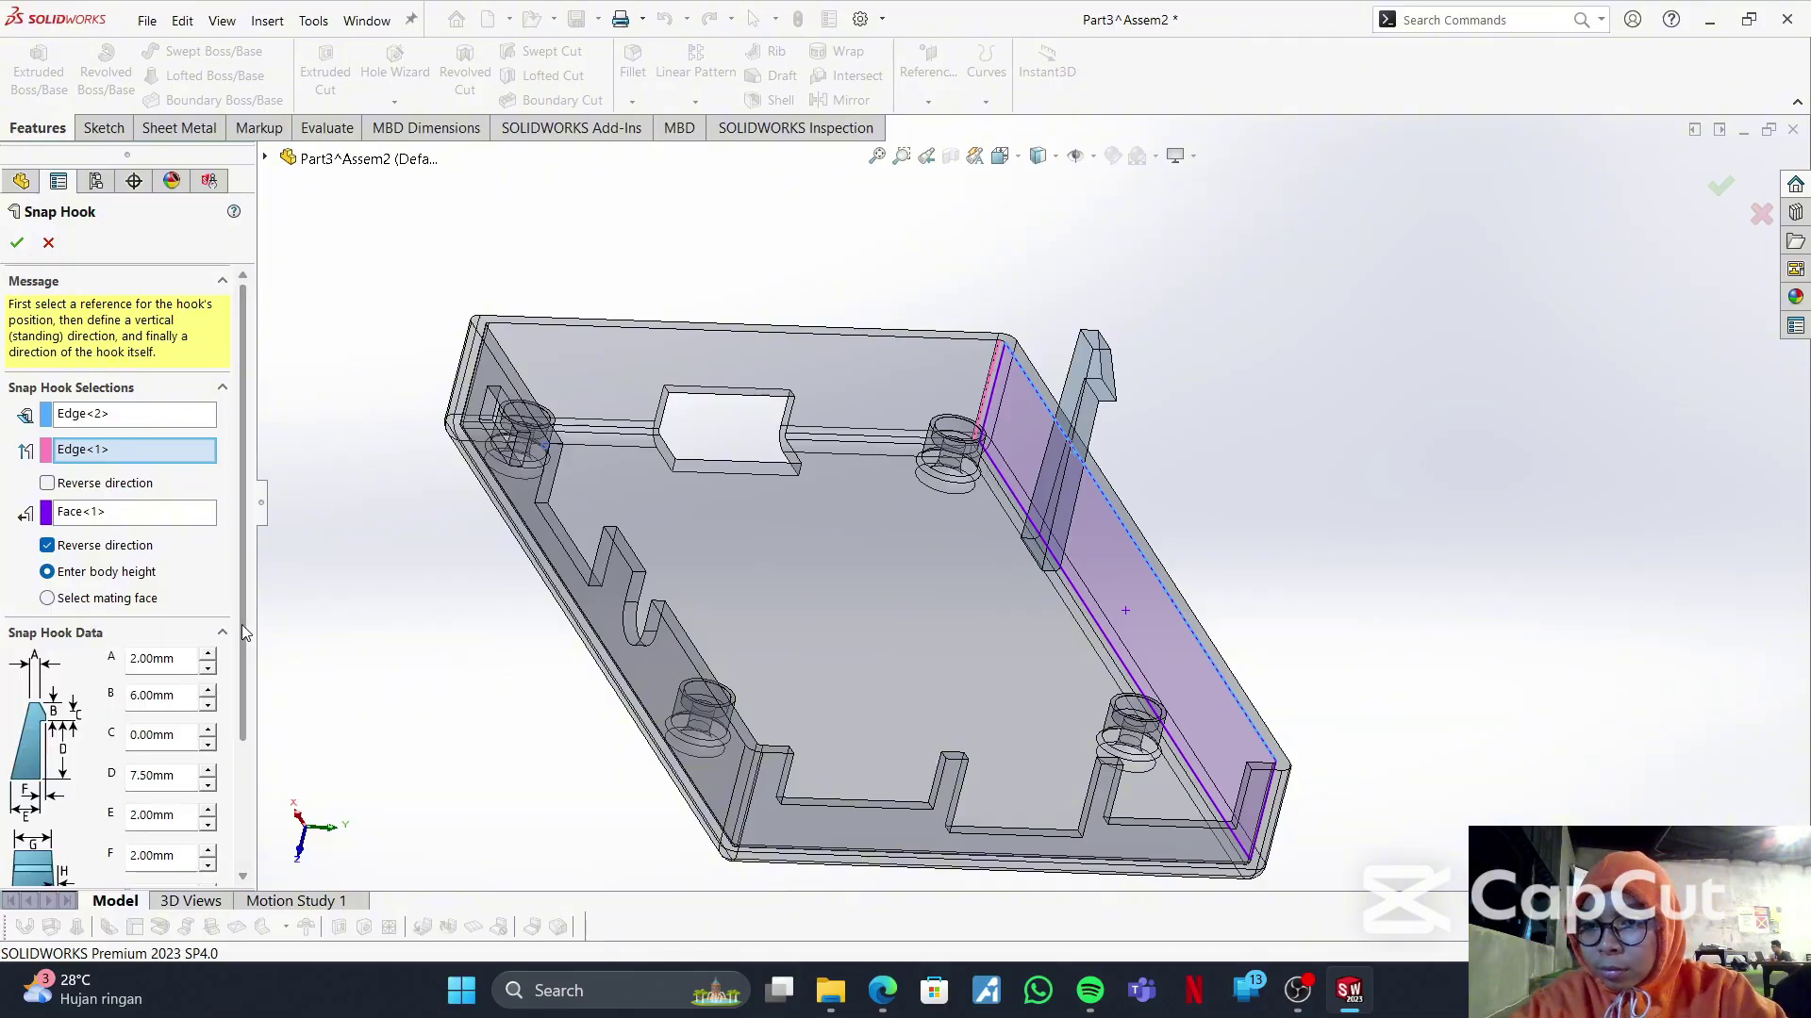
left_click(18, 244)
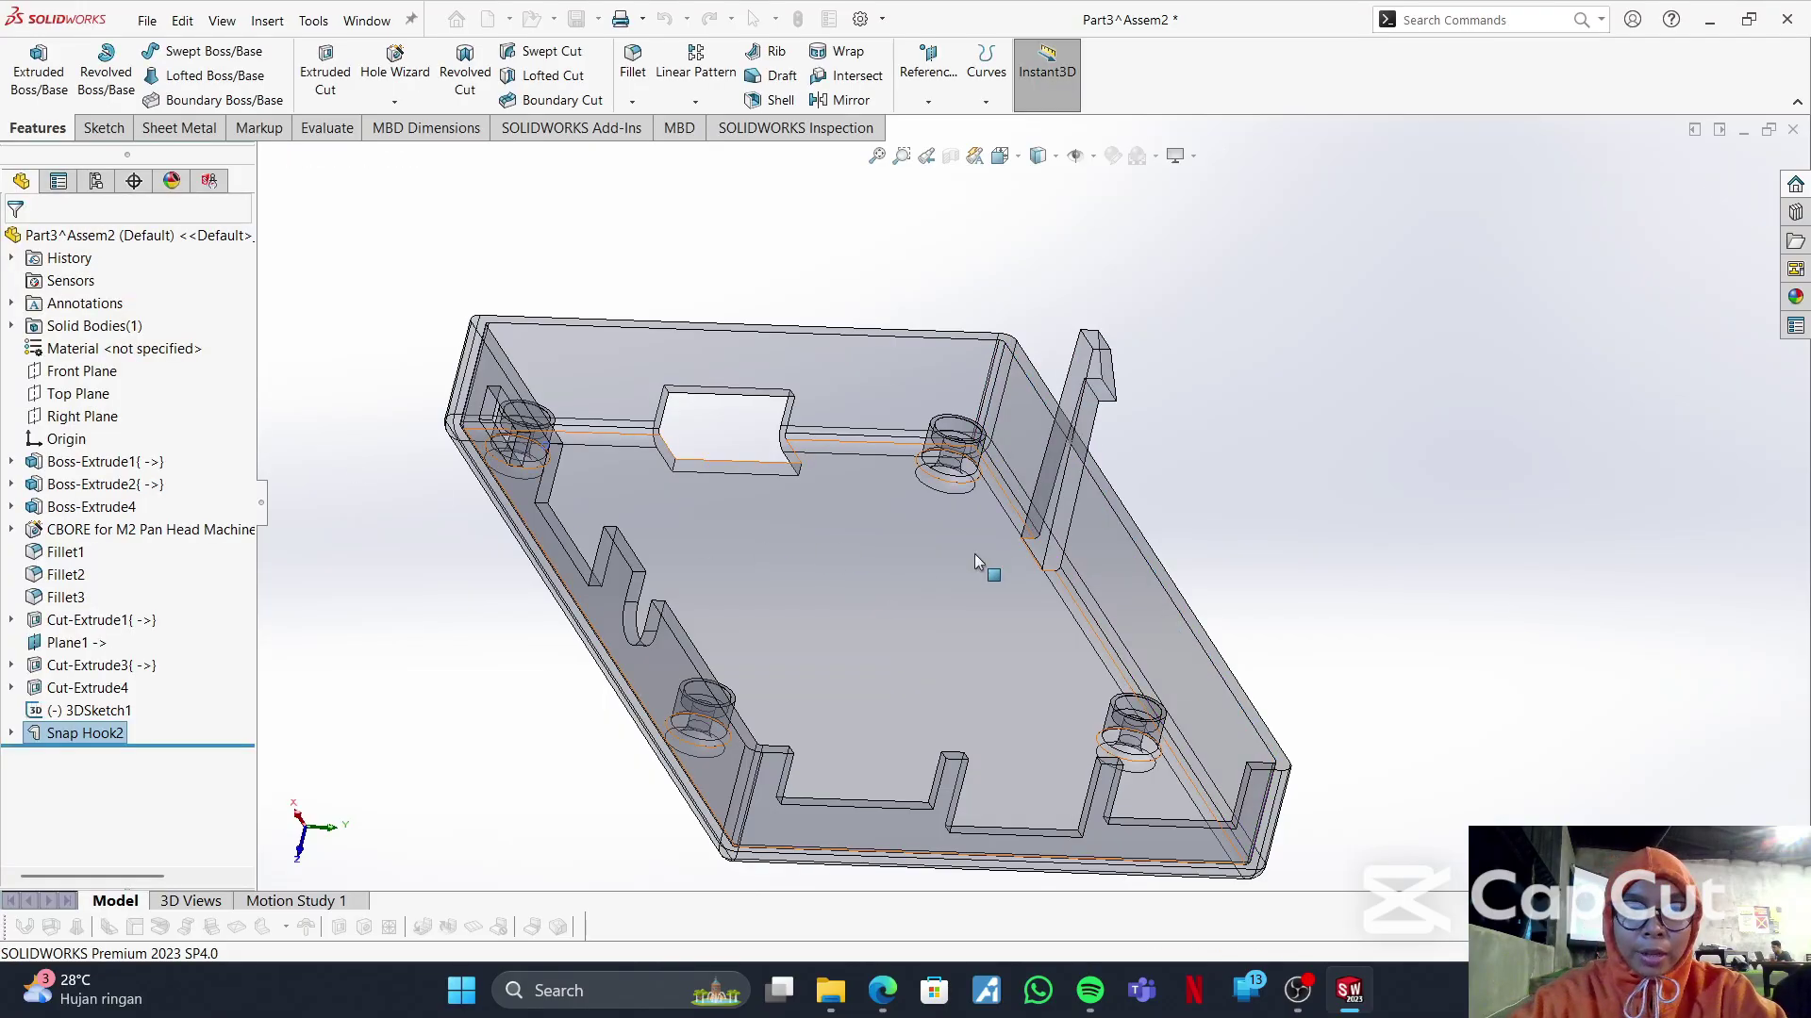
- Return to the enclosure assembly and rebuild it with the changed lower part
left_click(1349, 1000)
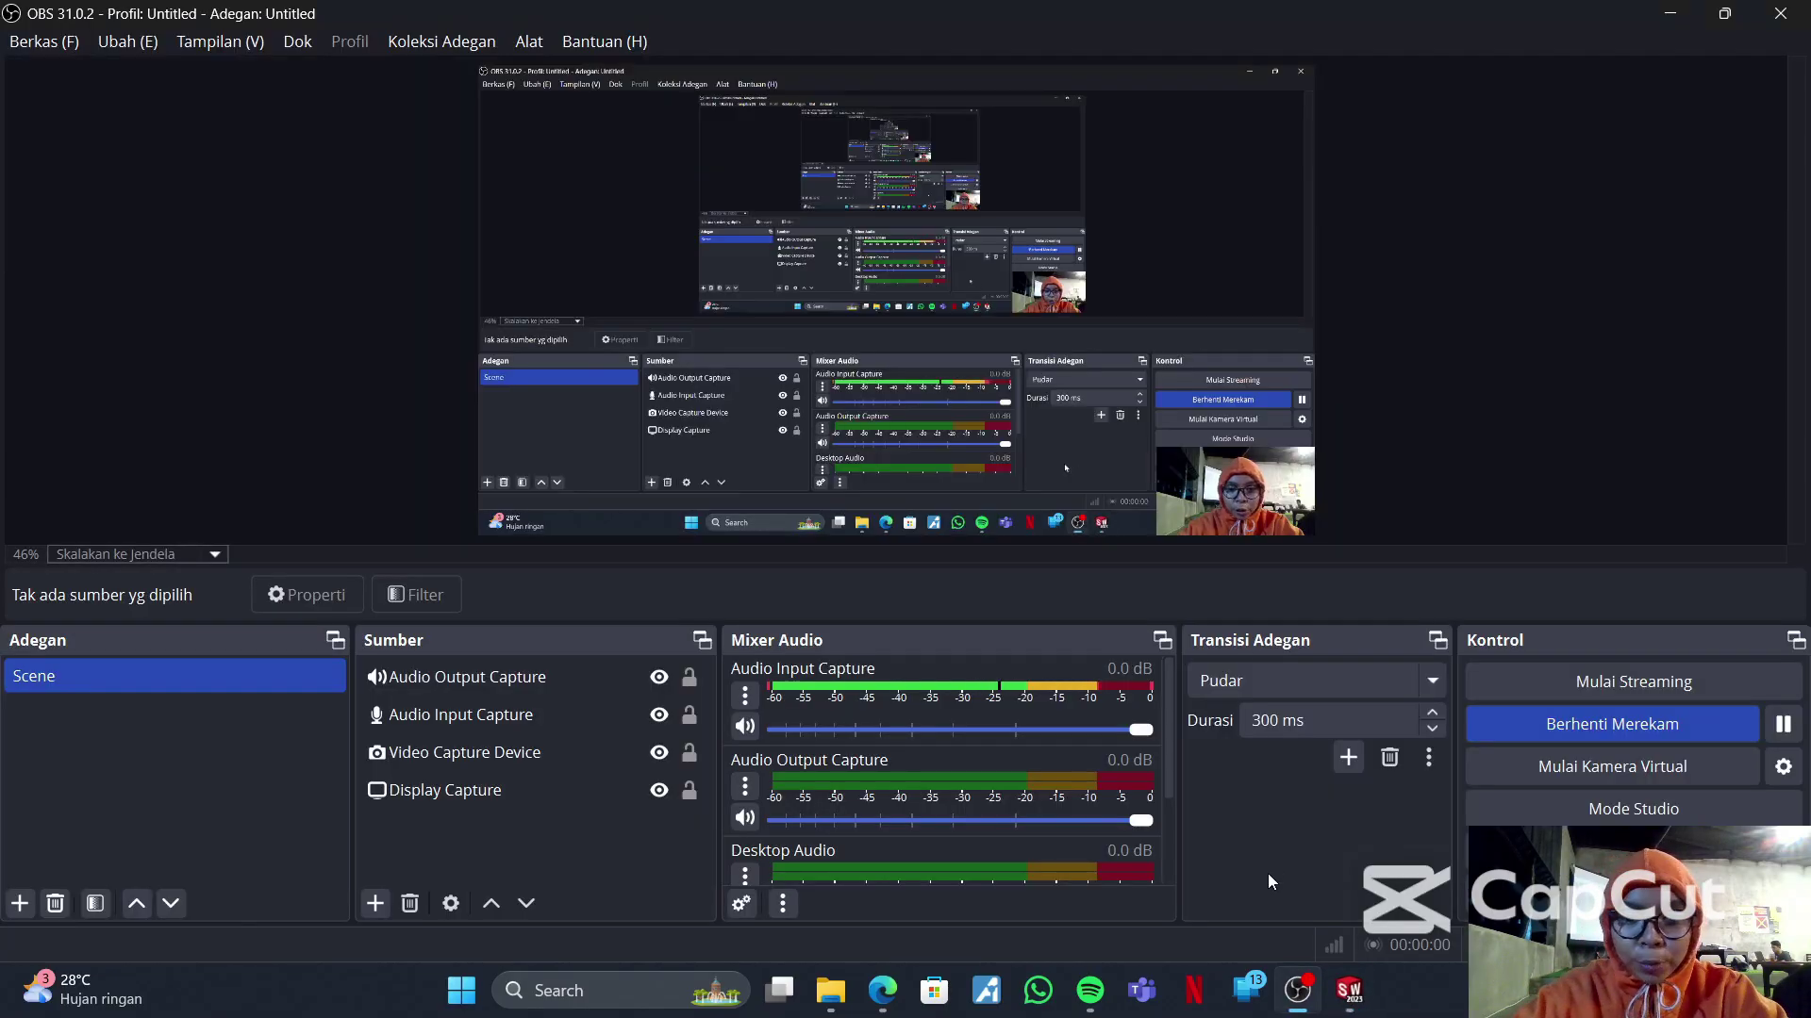
left_click(1350, 998)
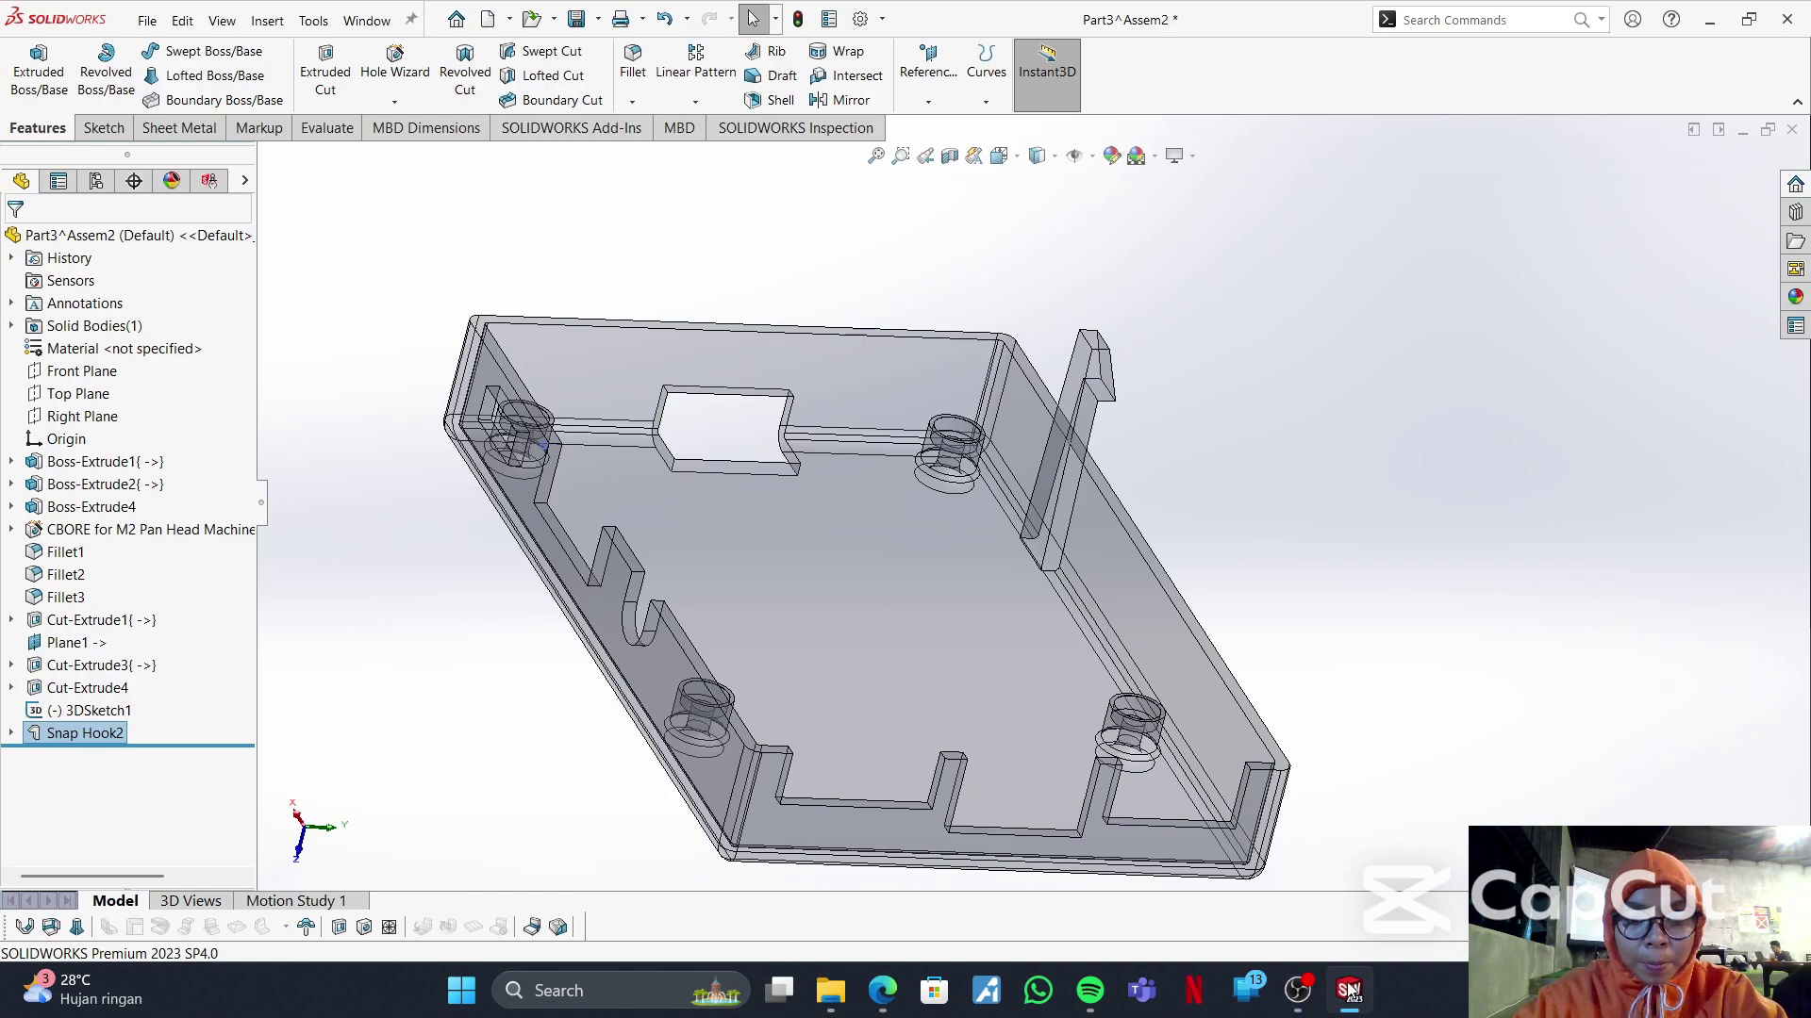
mouse_move(1351, 995)
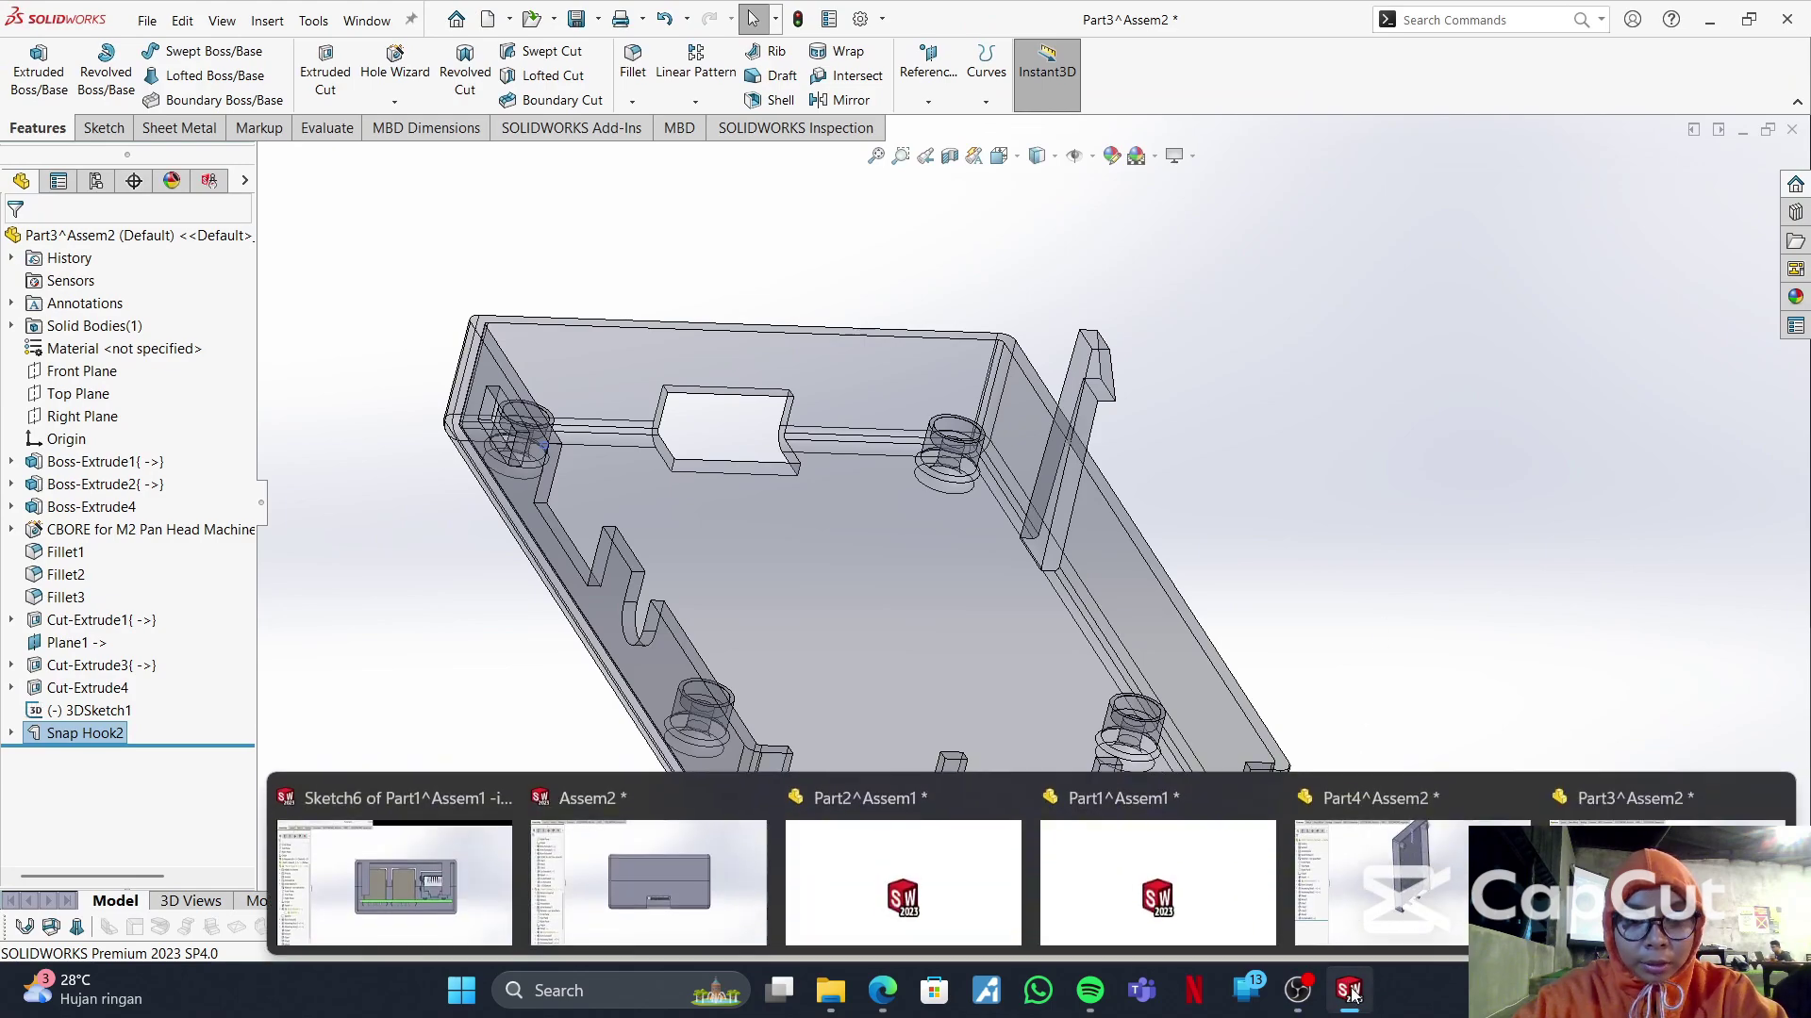
left_click(667, 909)
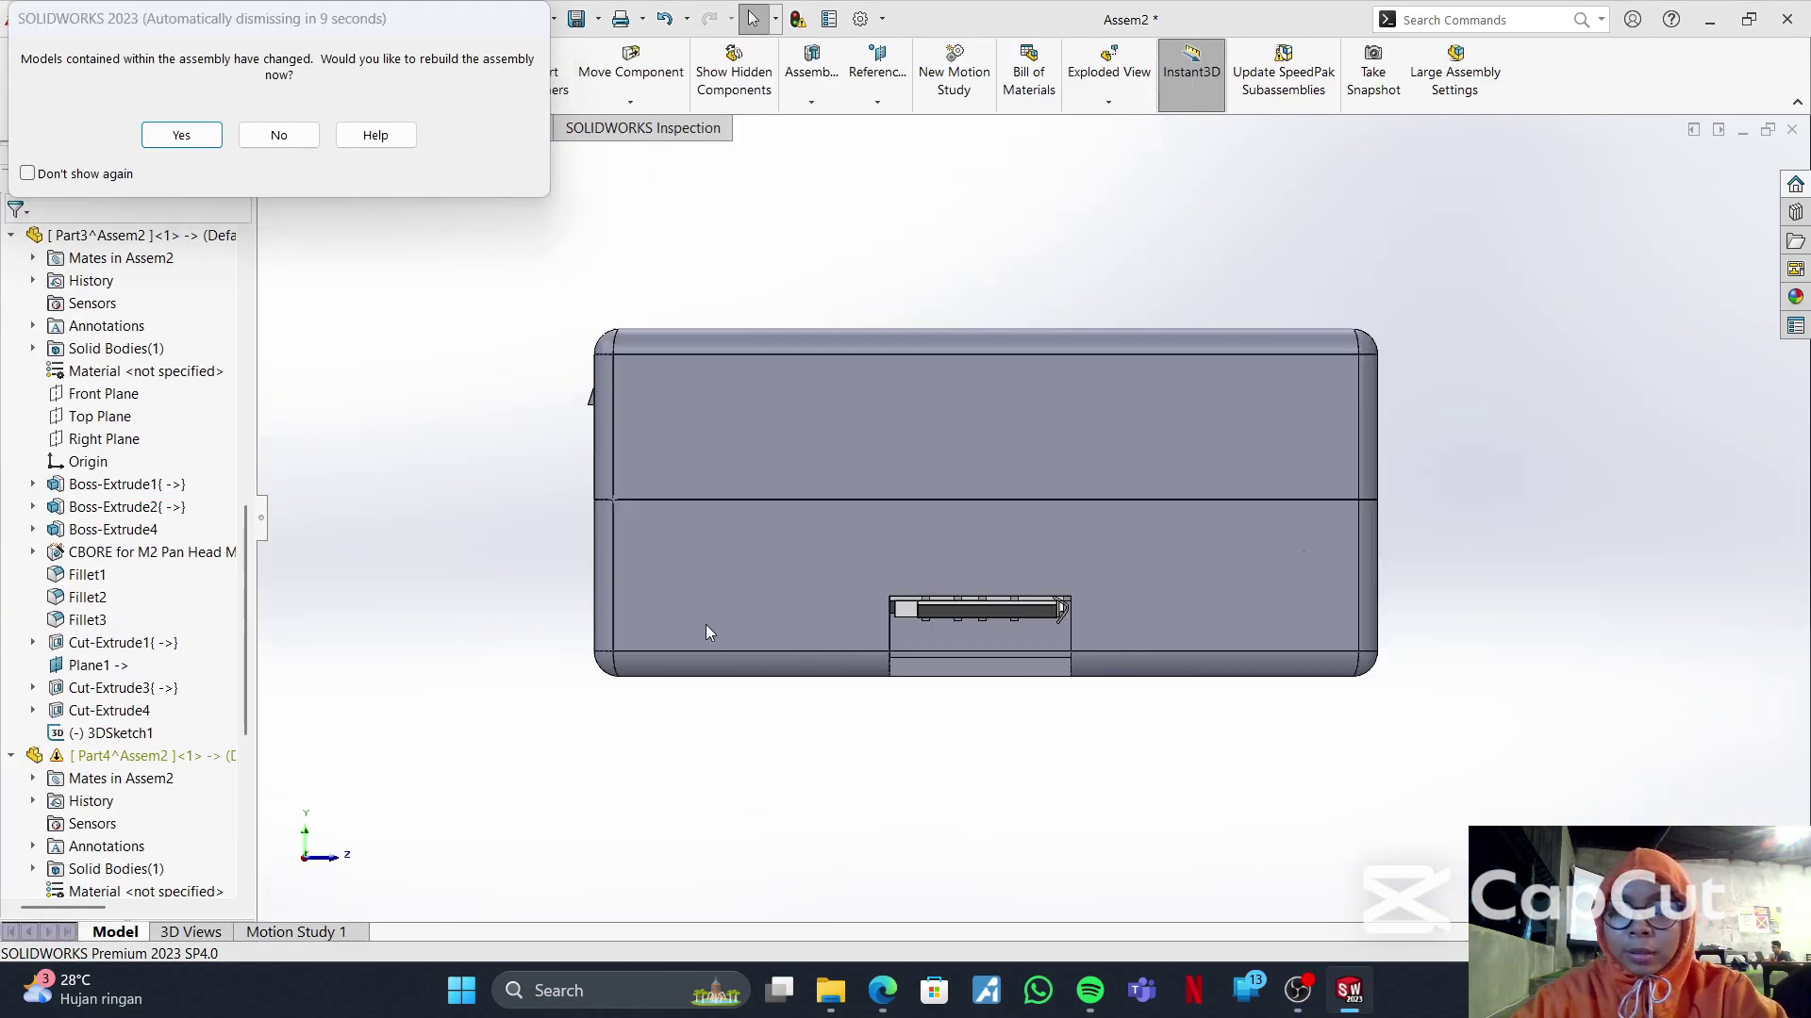
left_click(181, 135)
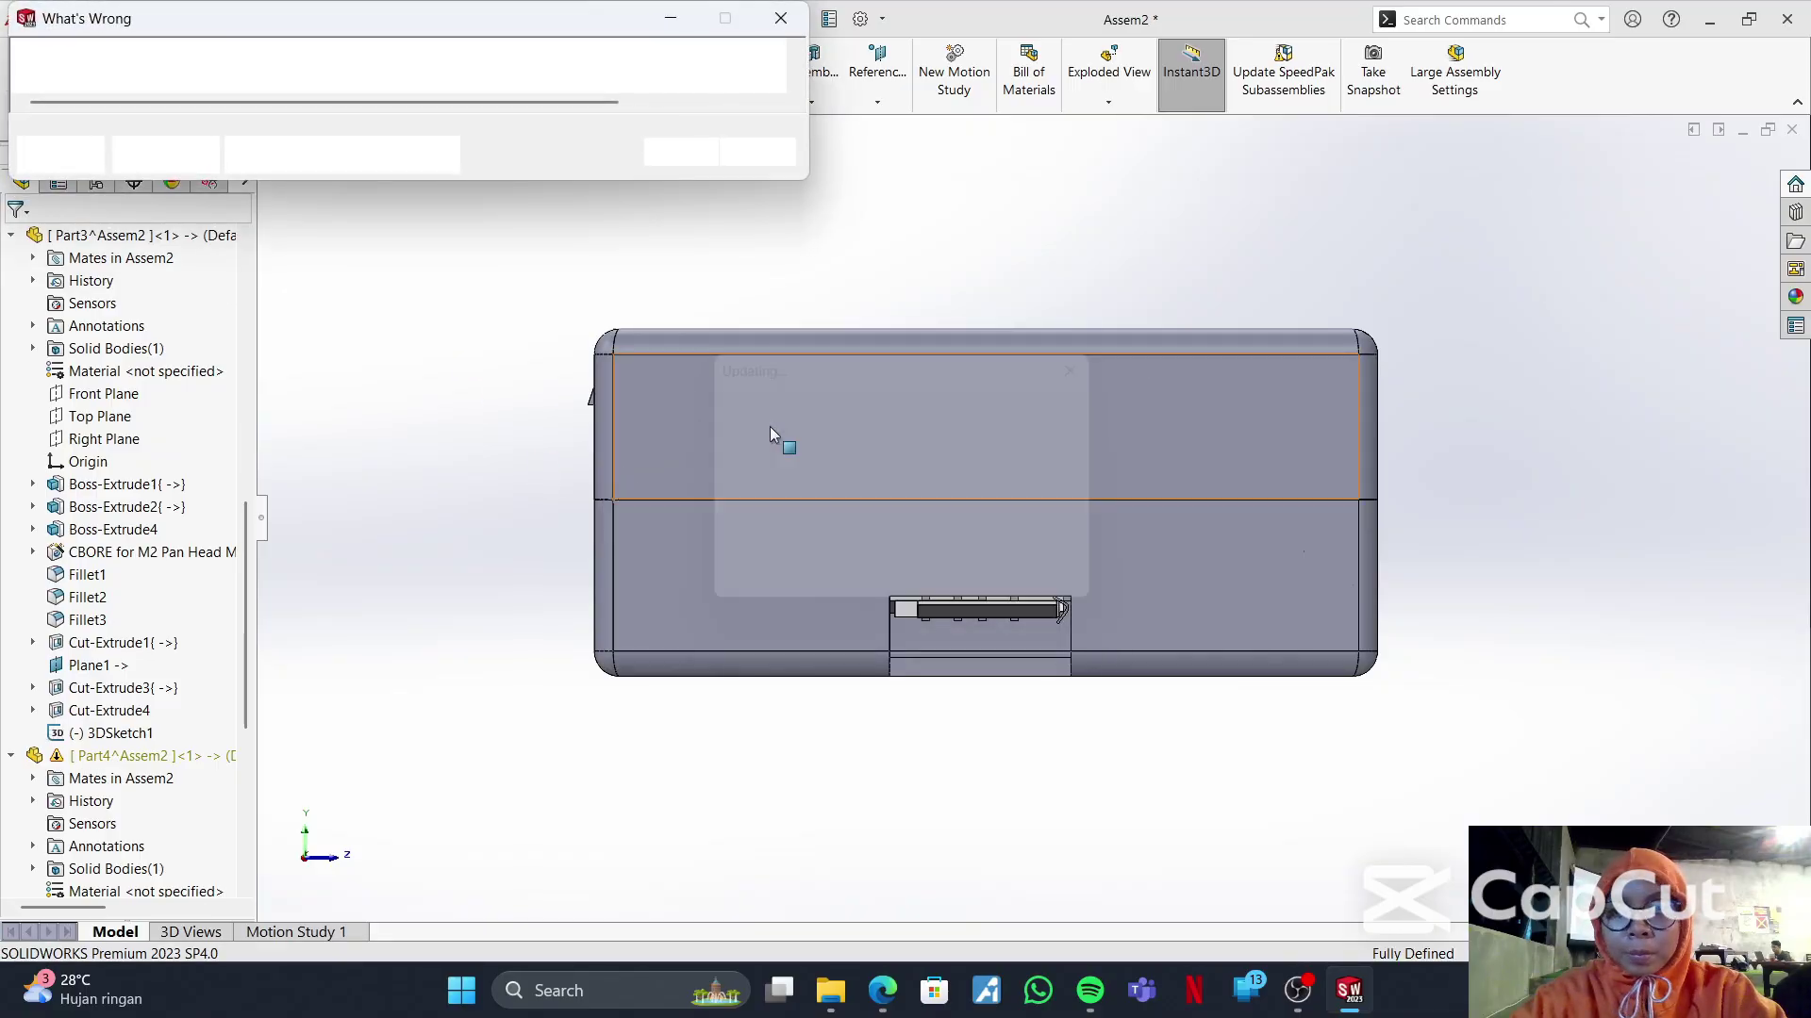
left_click(681, 151)
key("ctrl+7")
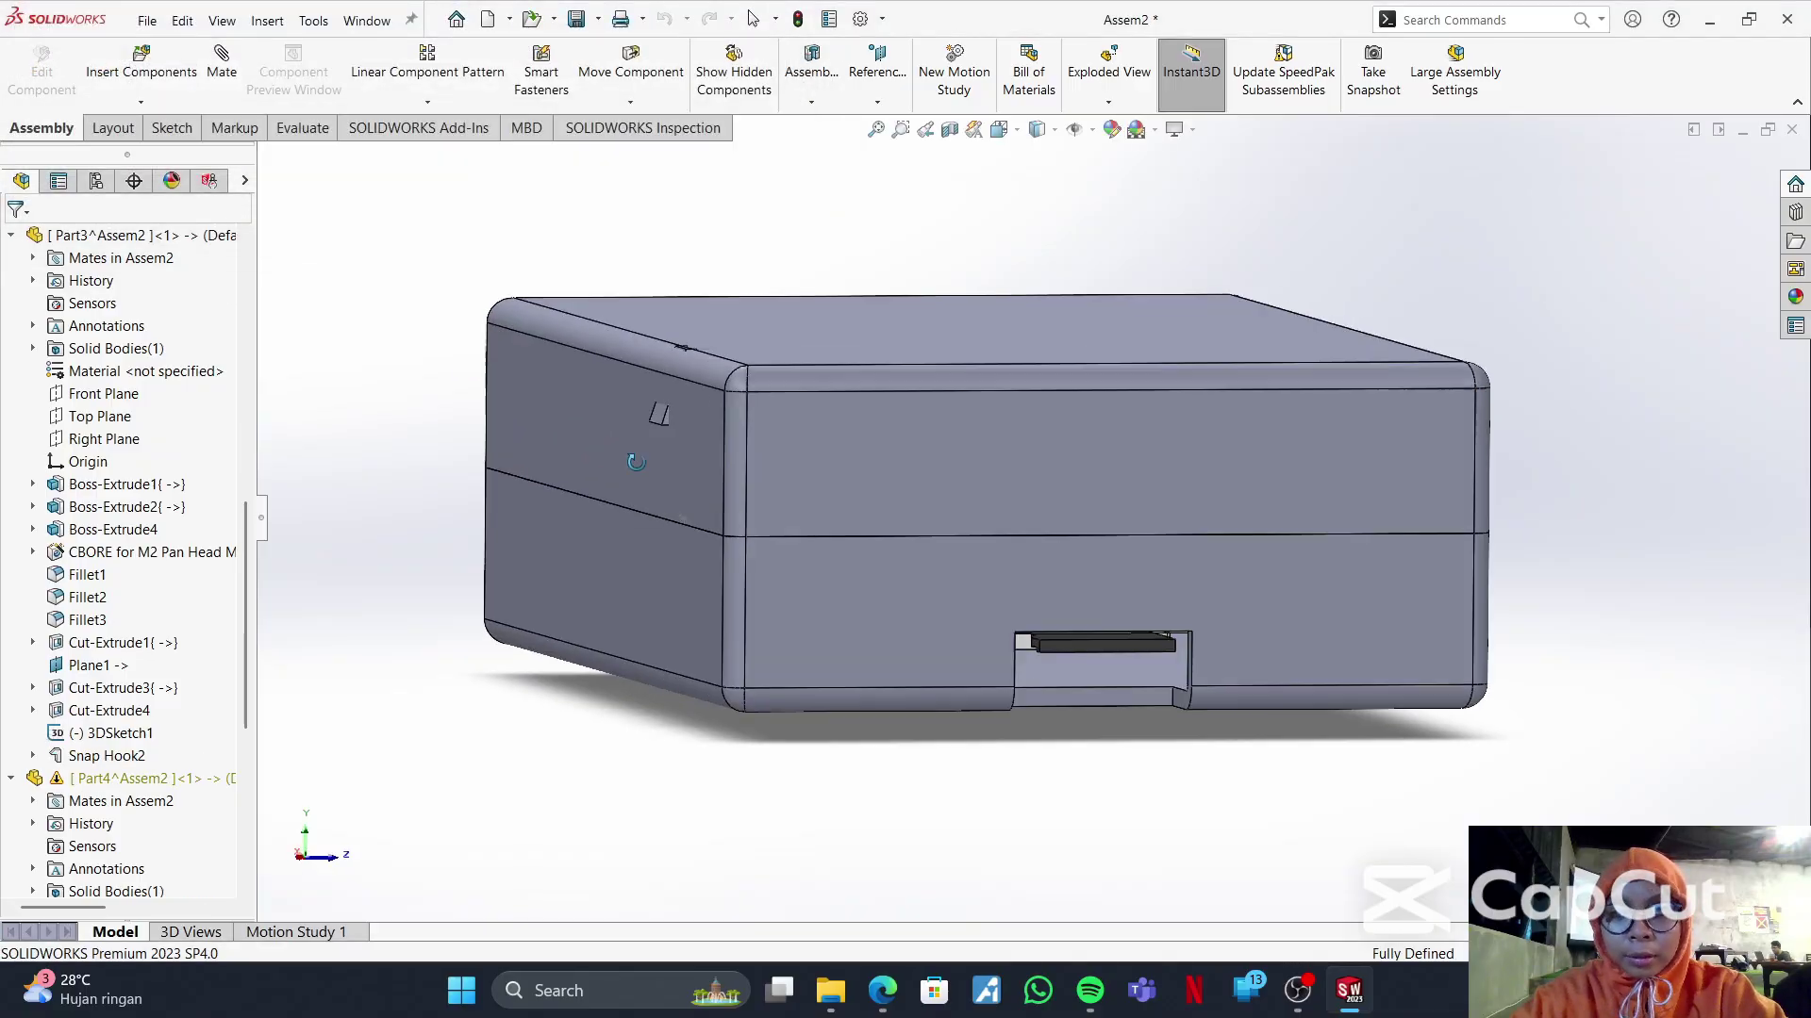
scroll(677, 496, "down", 3)
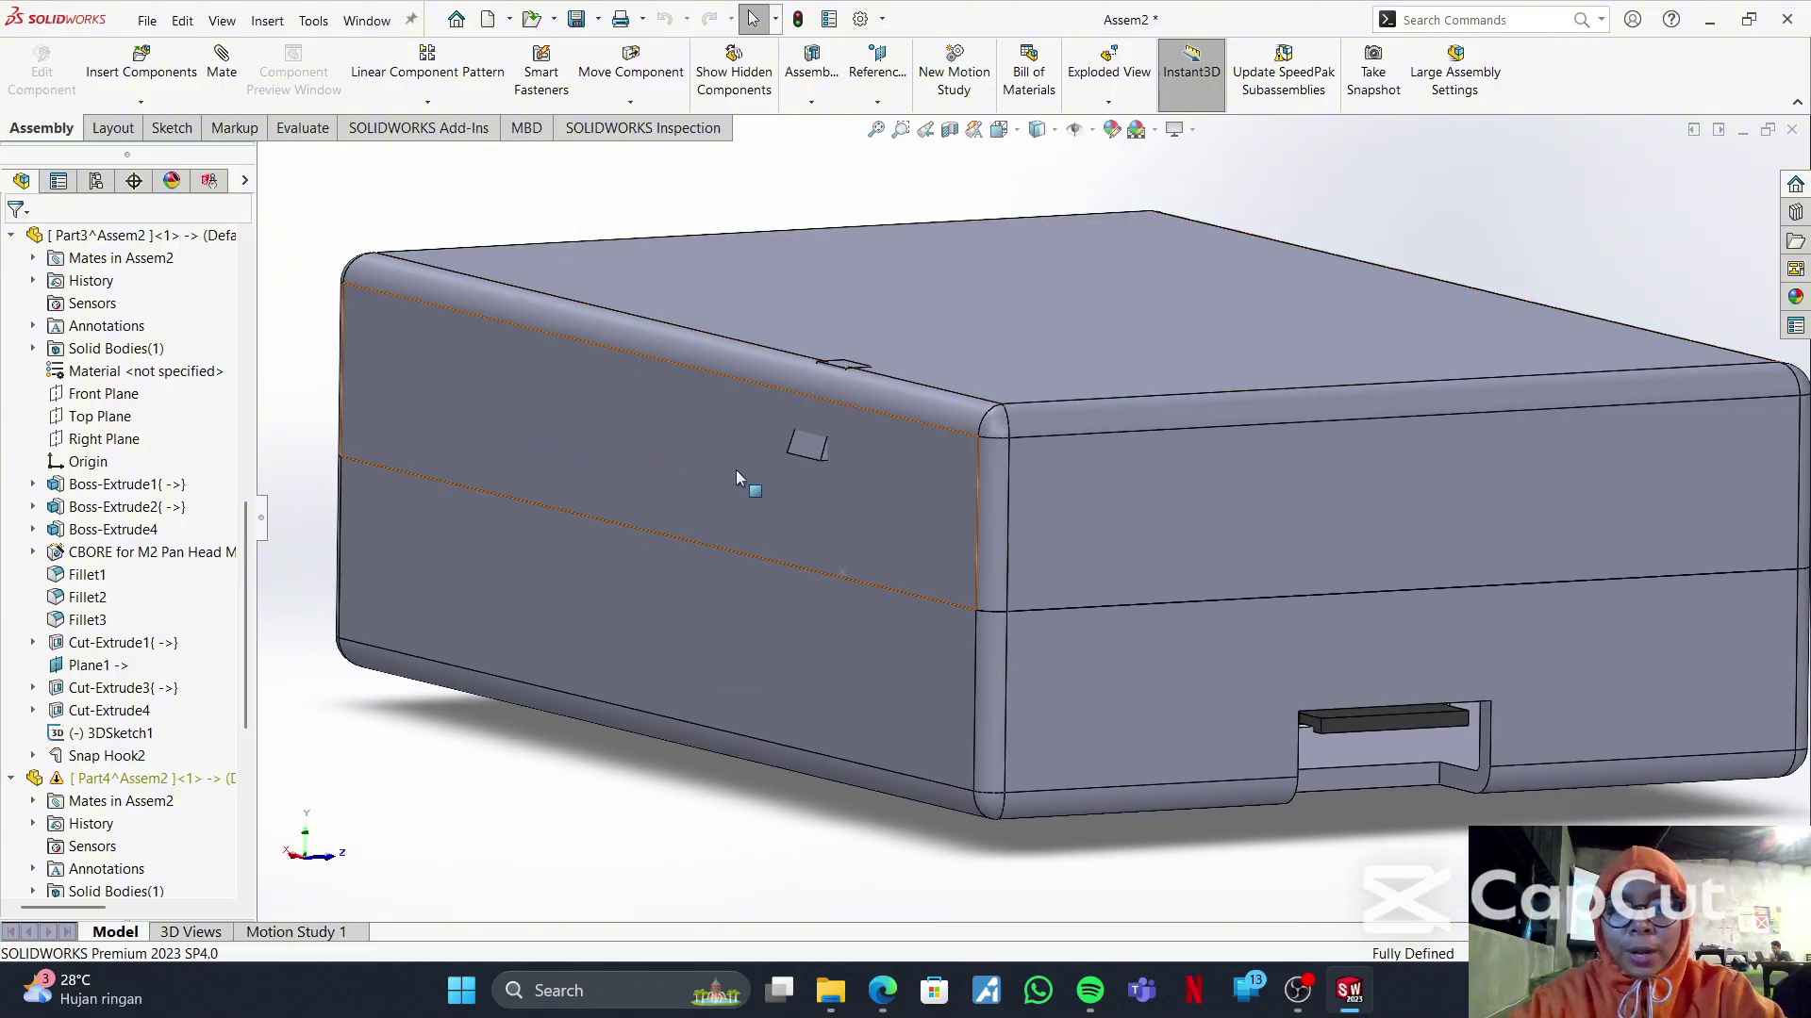
right_click(864, 533)
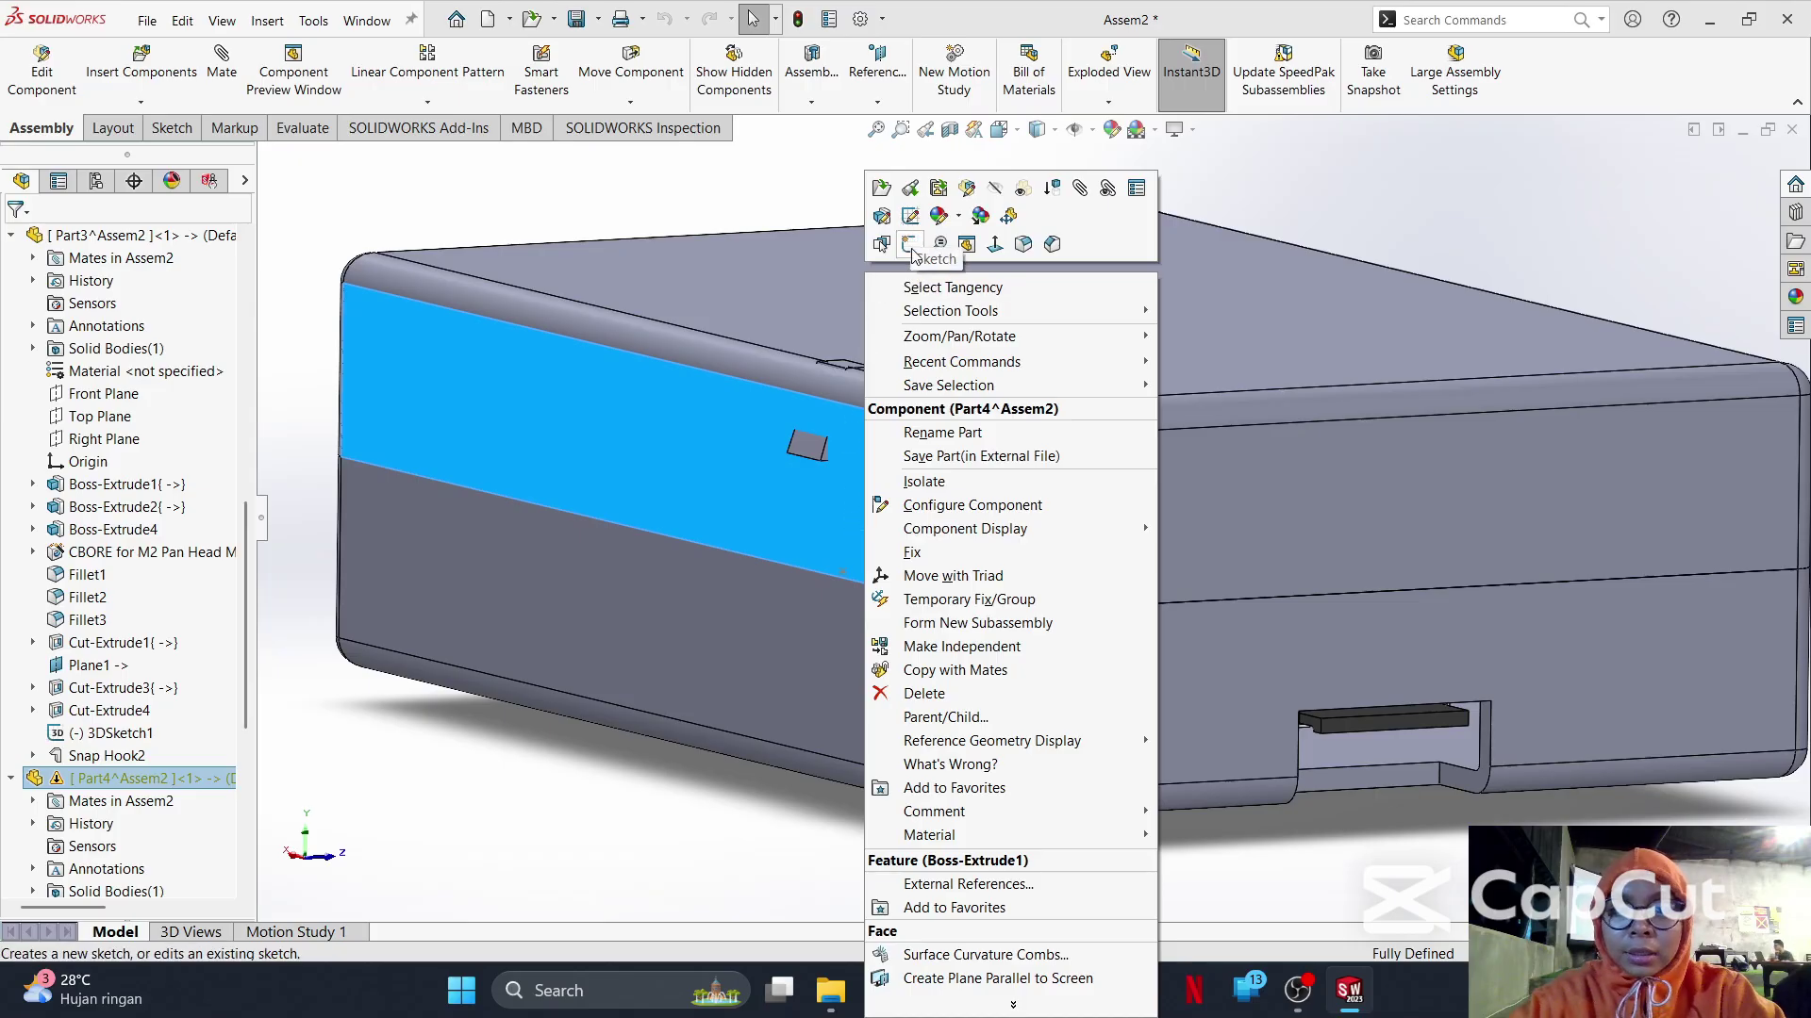
left_click(881, 188)
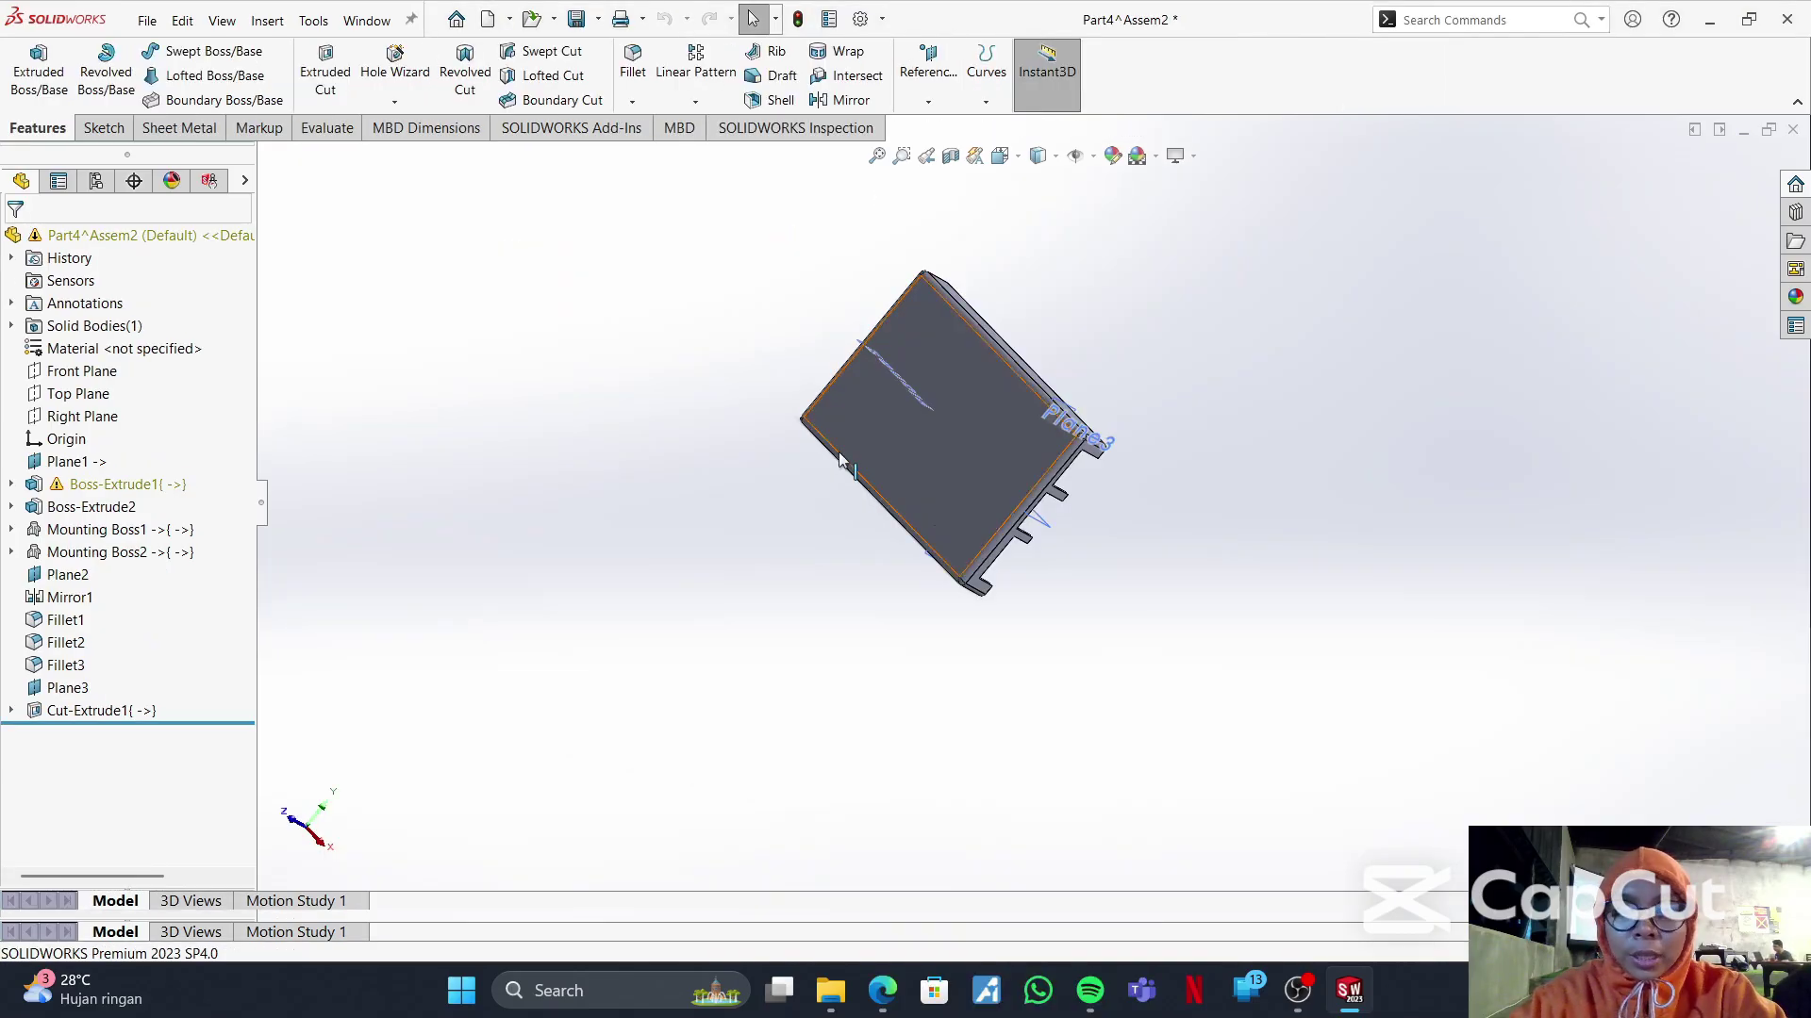
middle_click_drag(856, 489, 1035, 406)
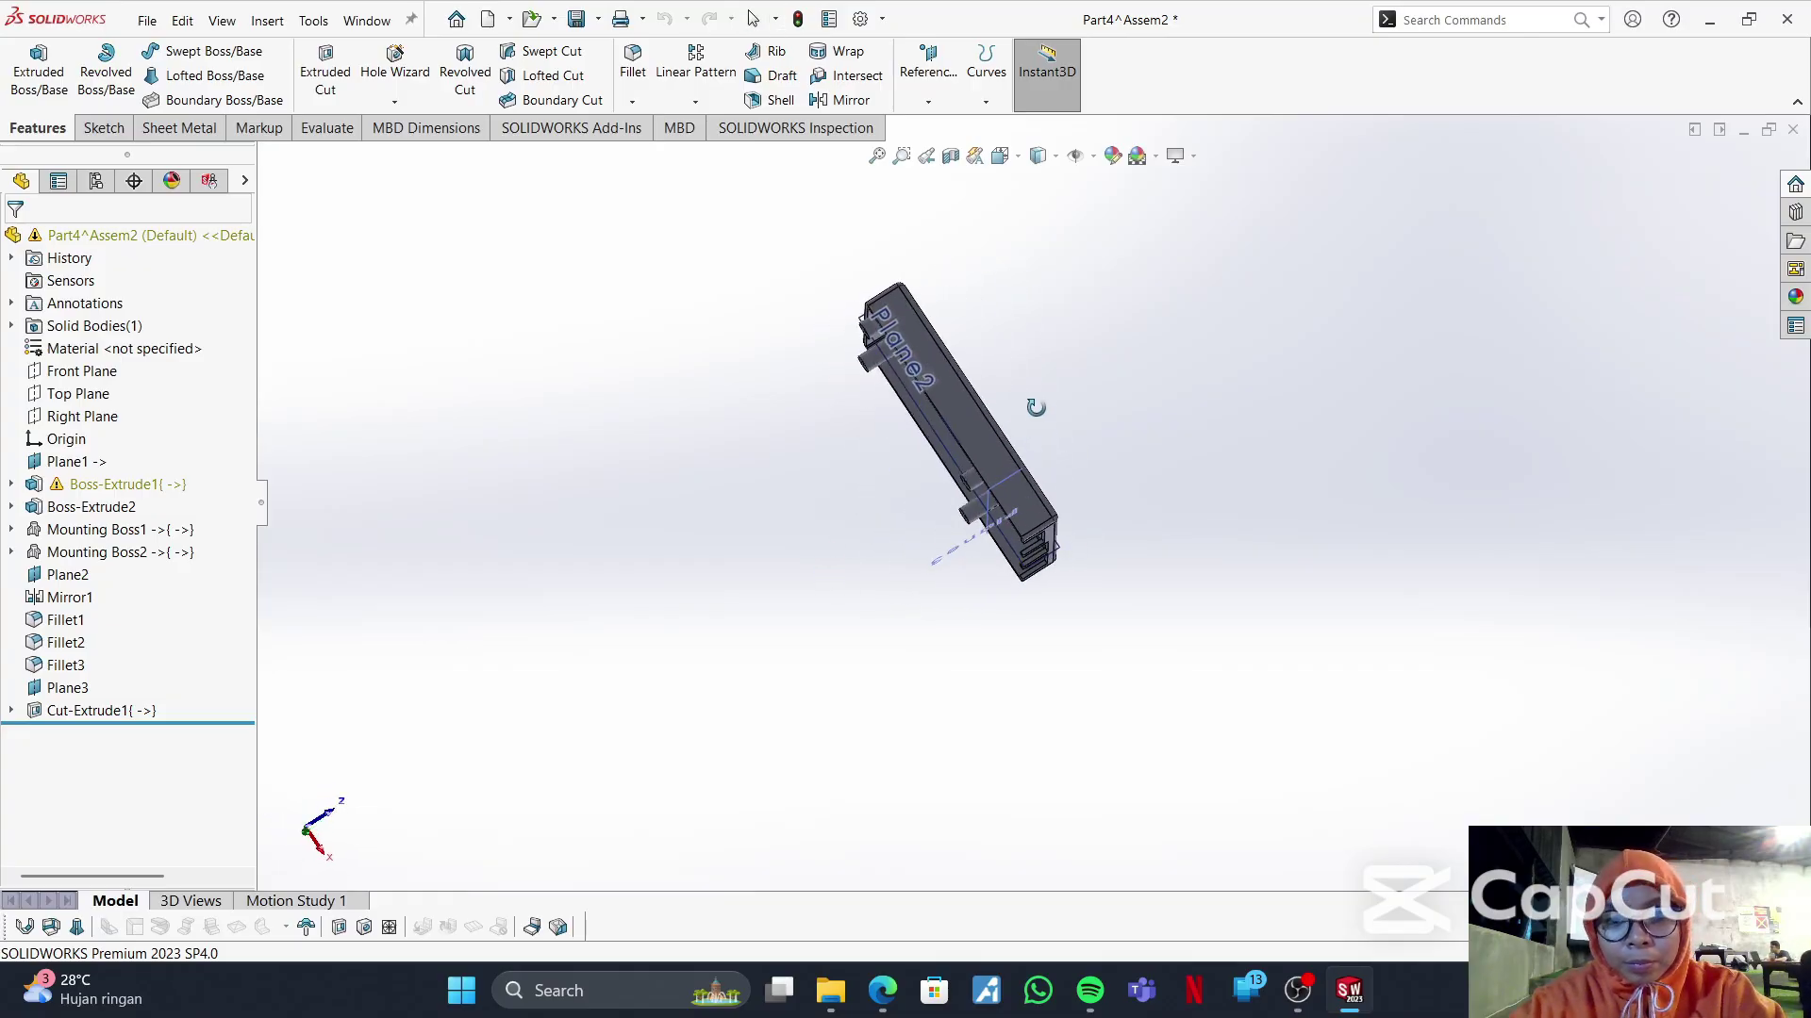
middle_click_drag(972, 507, 877, 605)
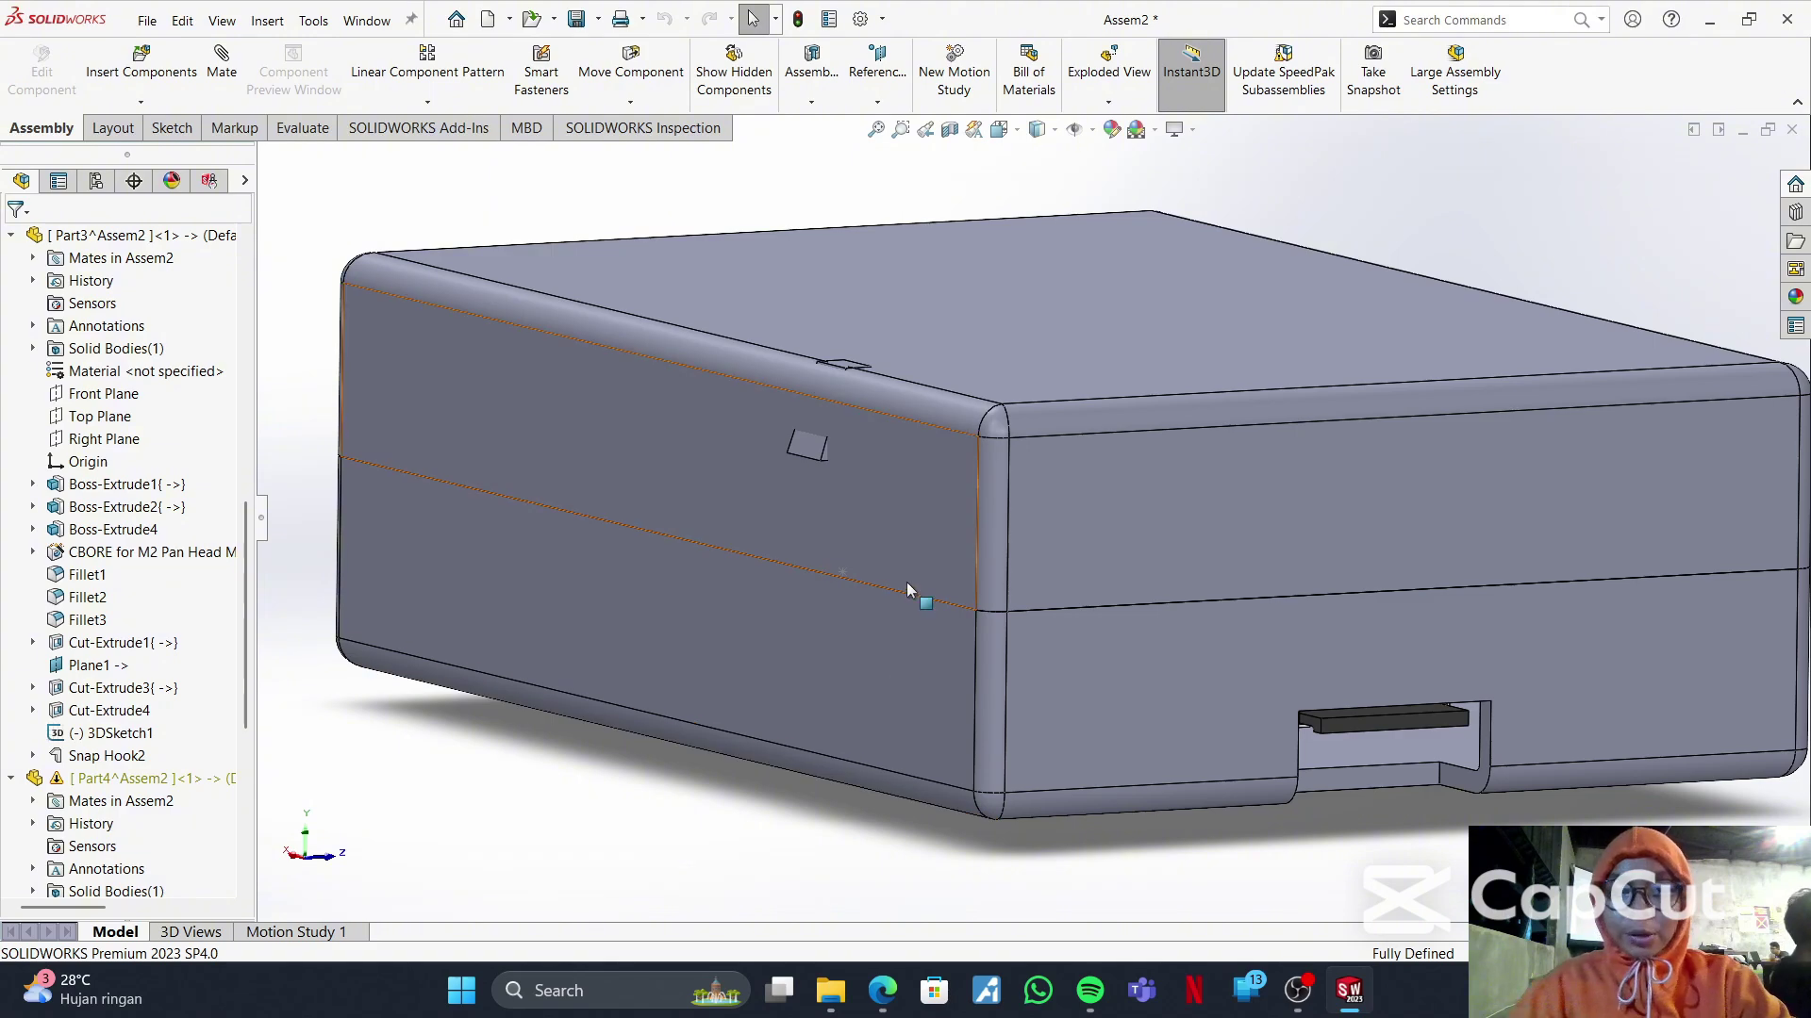
- Start editing the upper enclosure part in place within the assembly
right_click(907, 551)
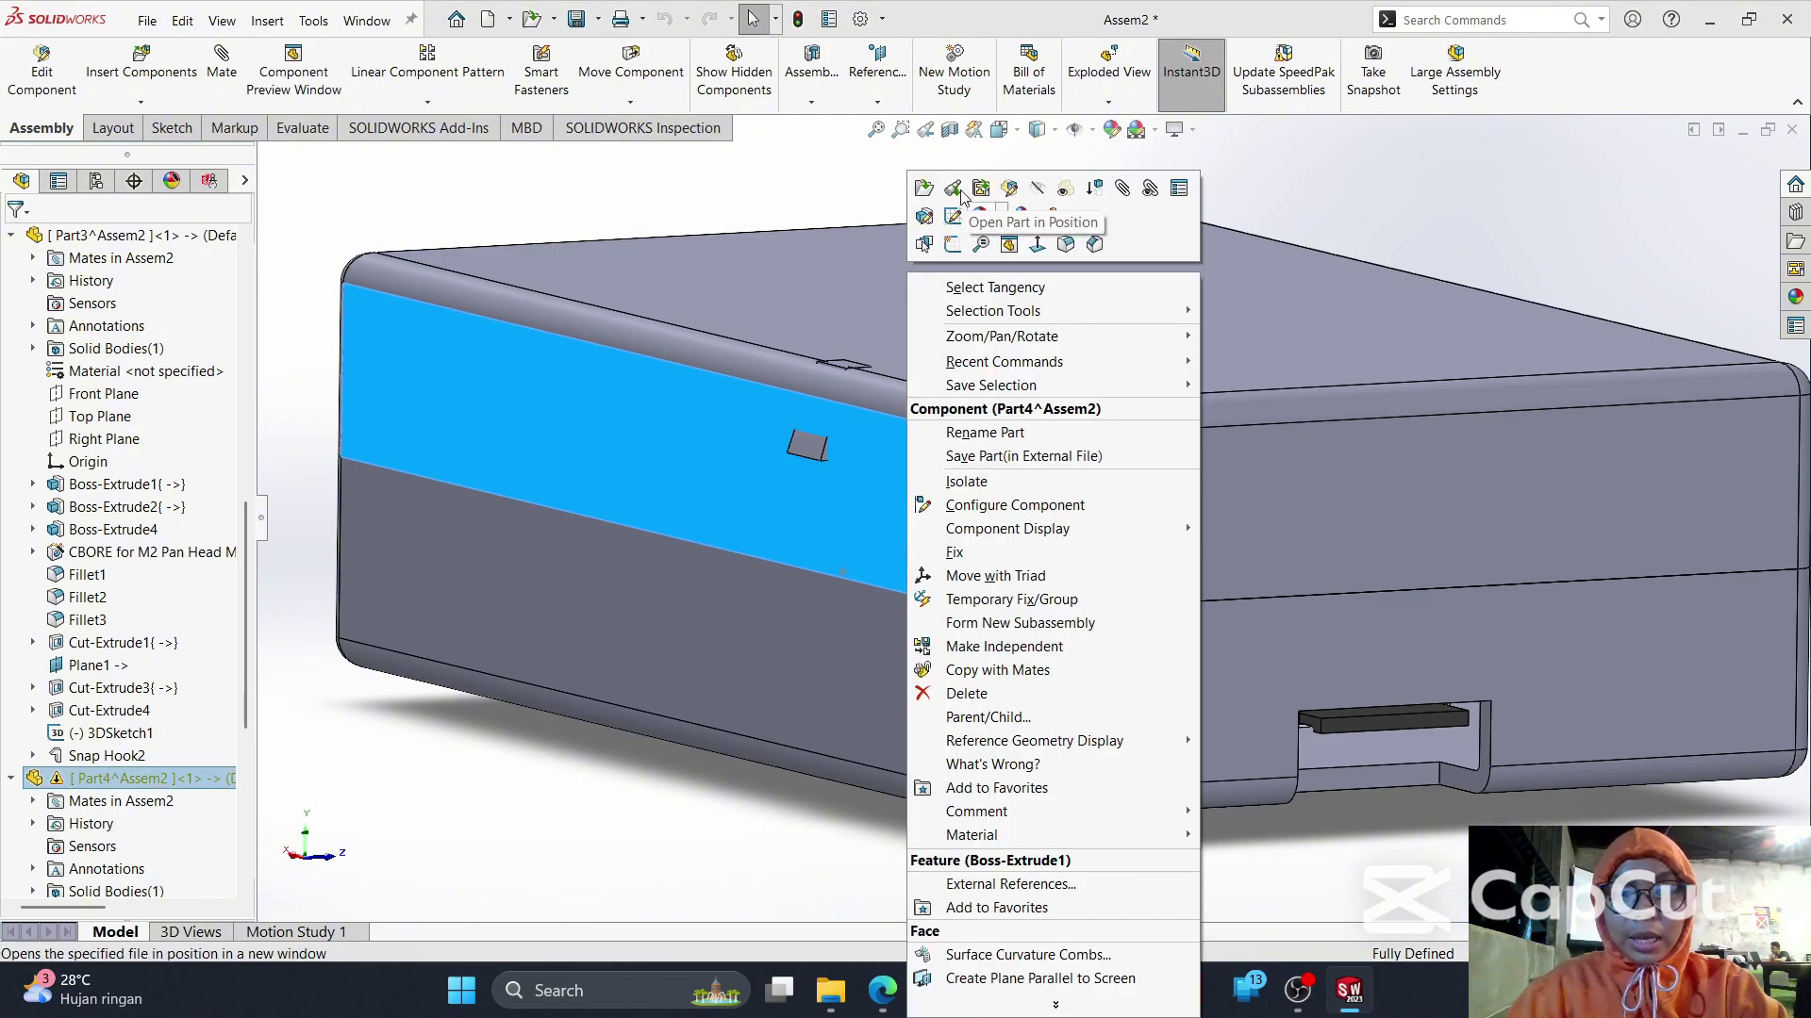
left_click(1016, 200)
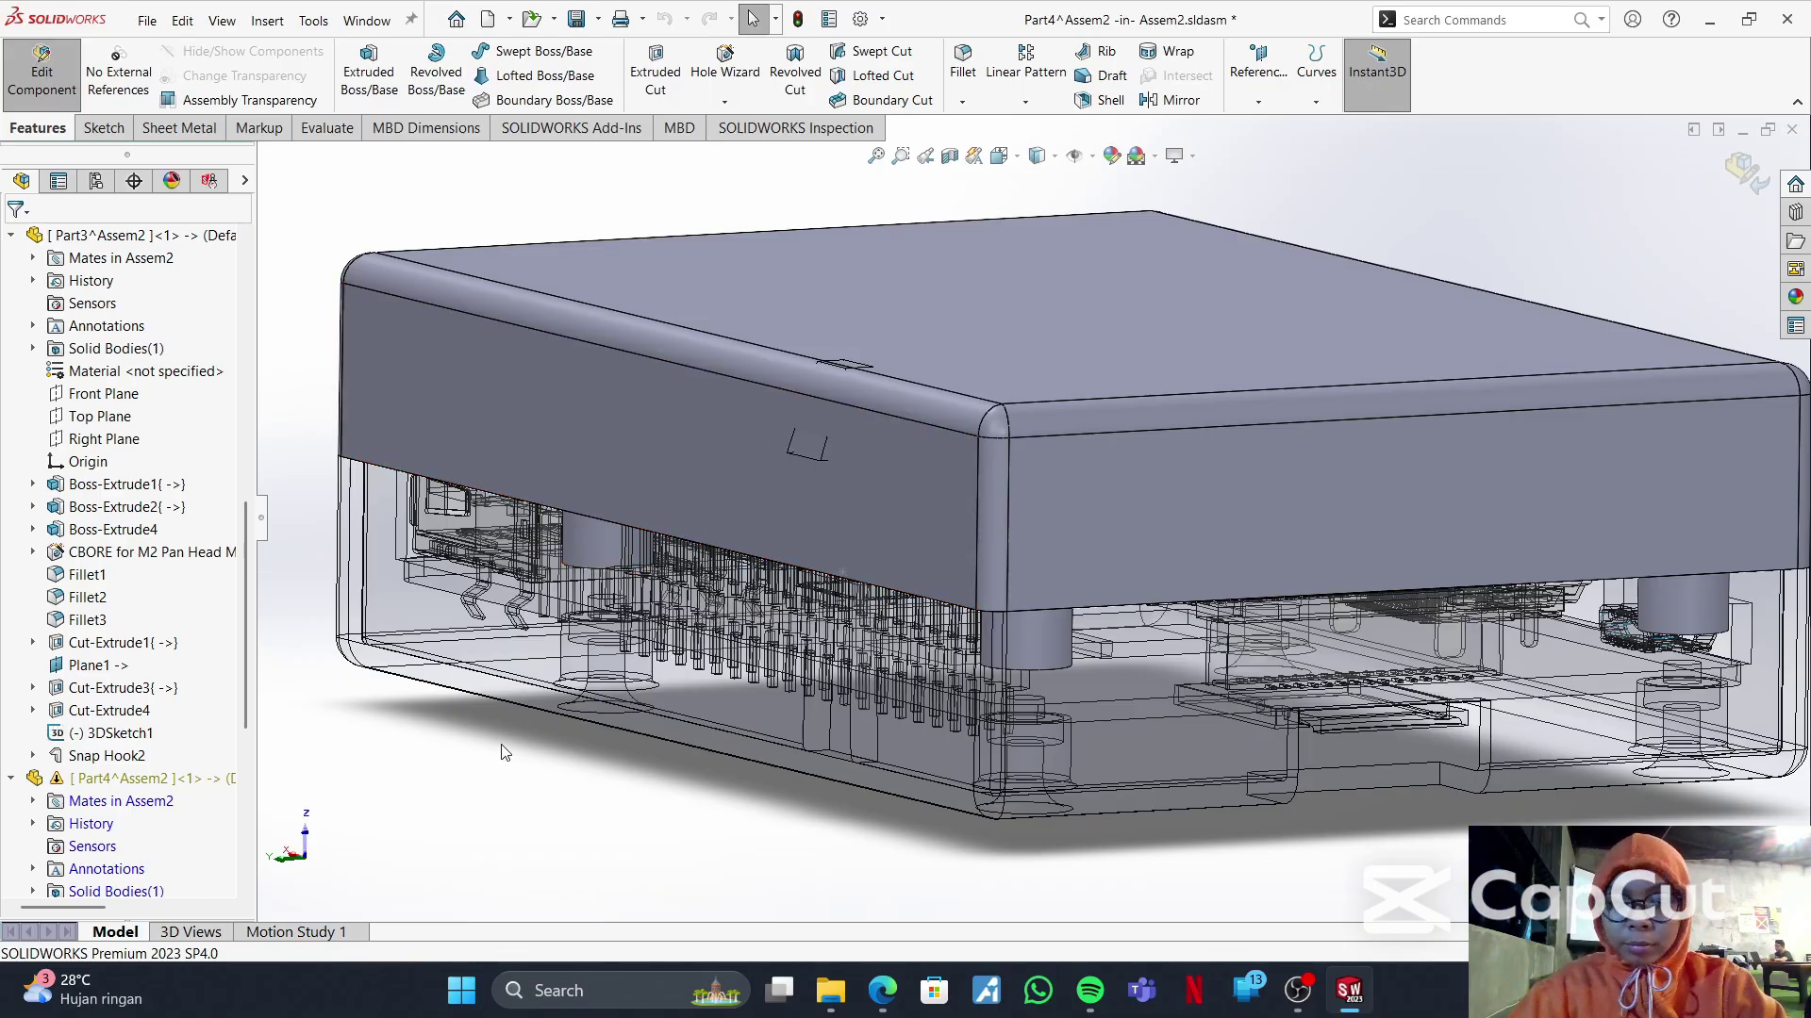
left_click(457, 758)
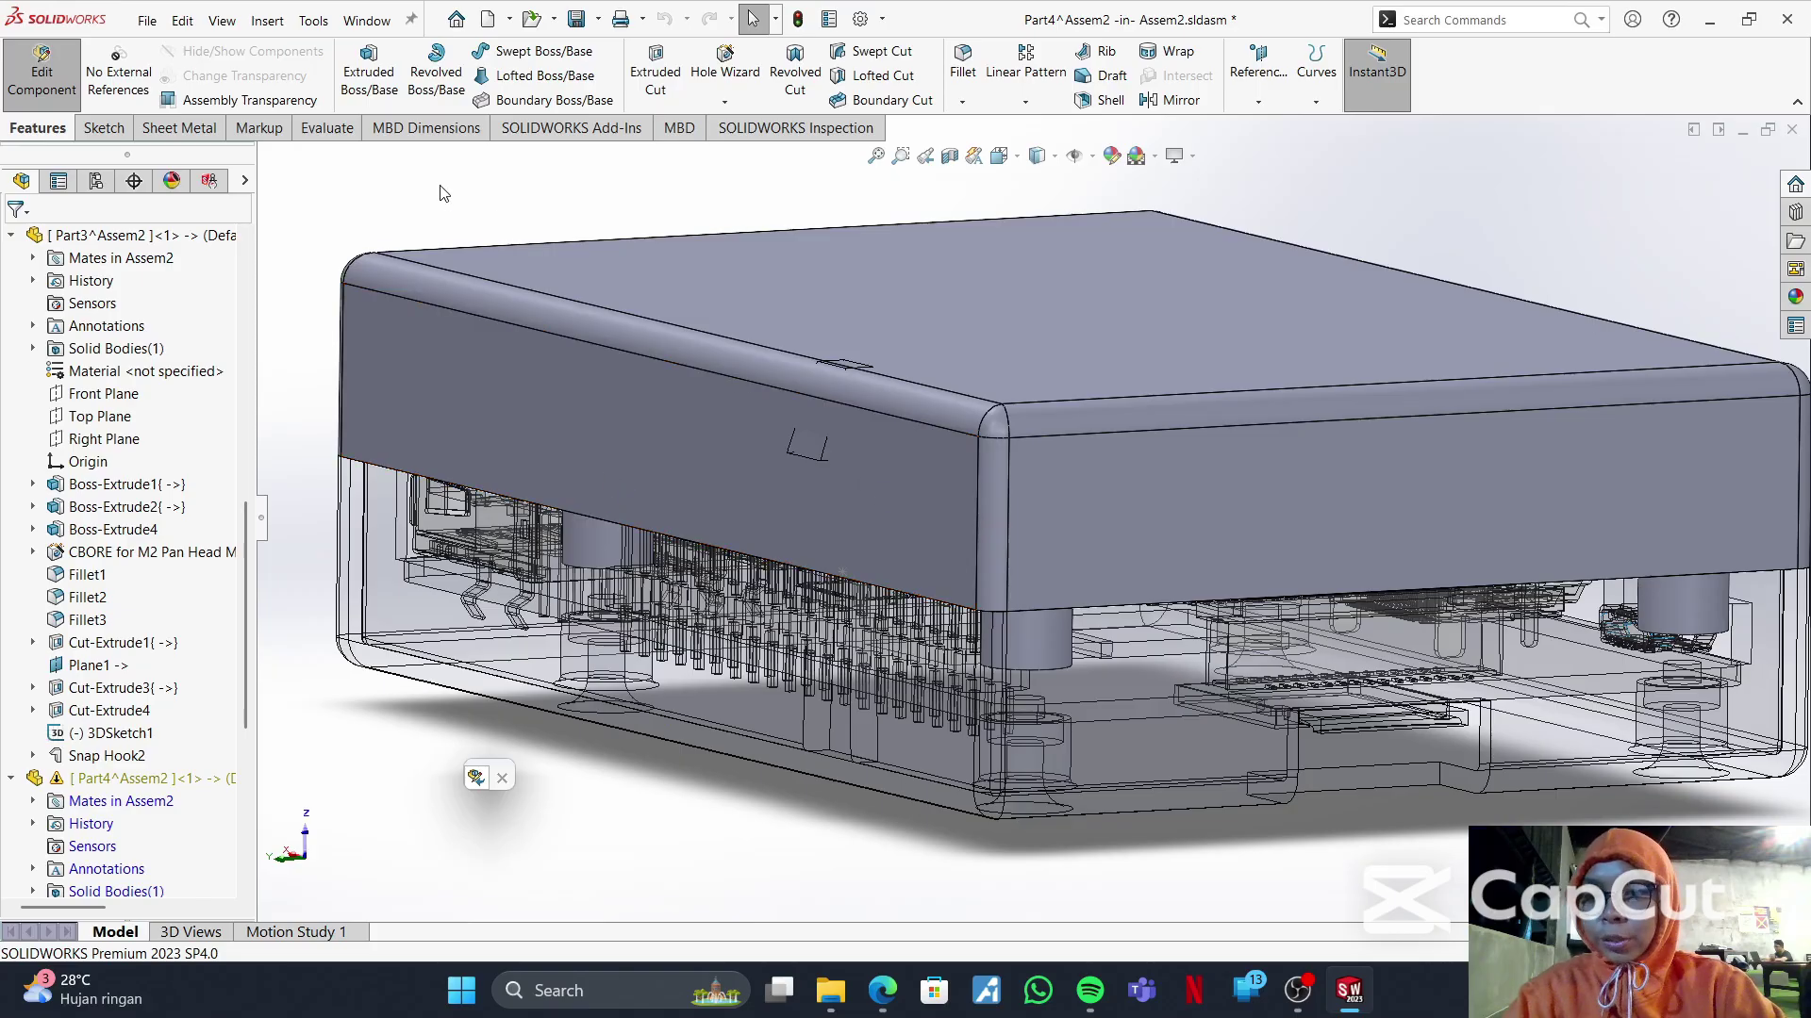
- Cut a snap hook groove into the upper enclosure body, based on the lower part's snap hook, and finish editing the part
left_click(276, 22)
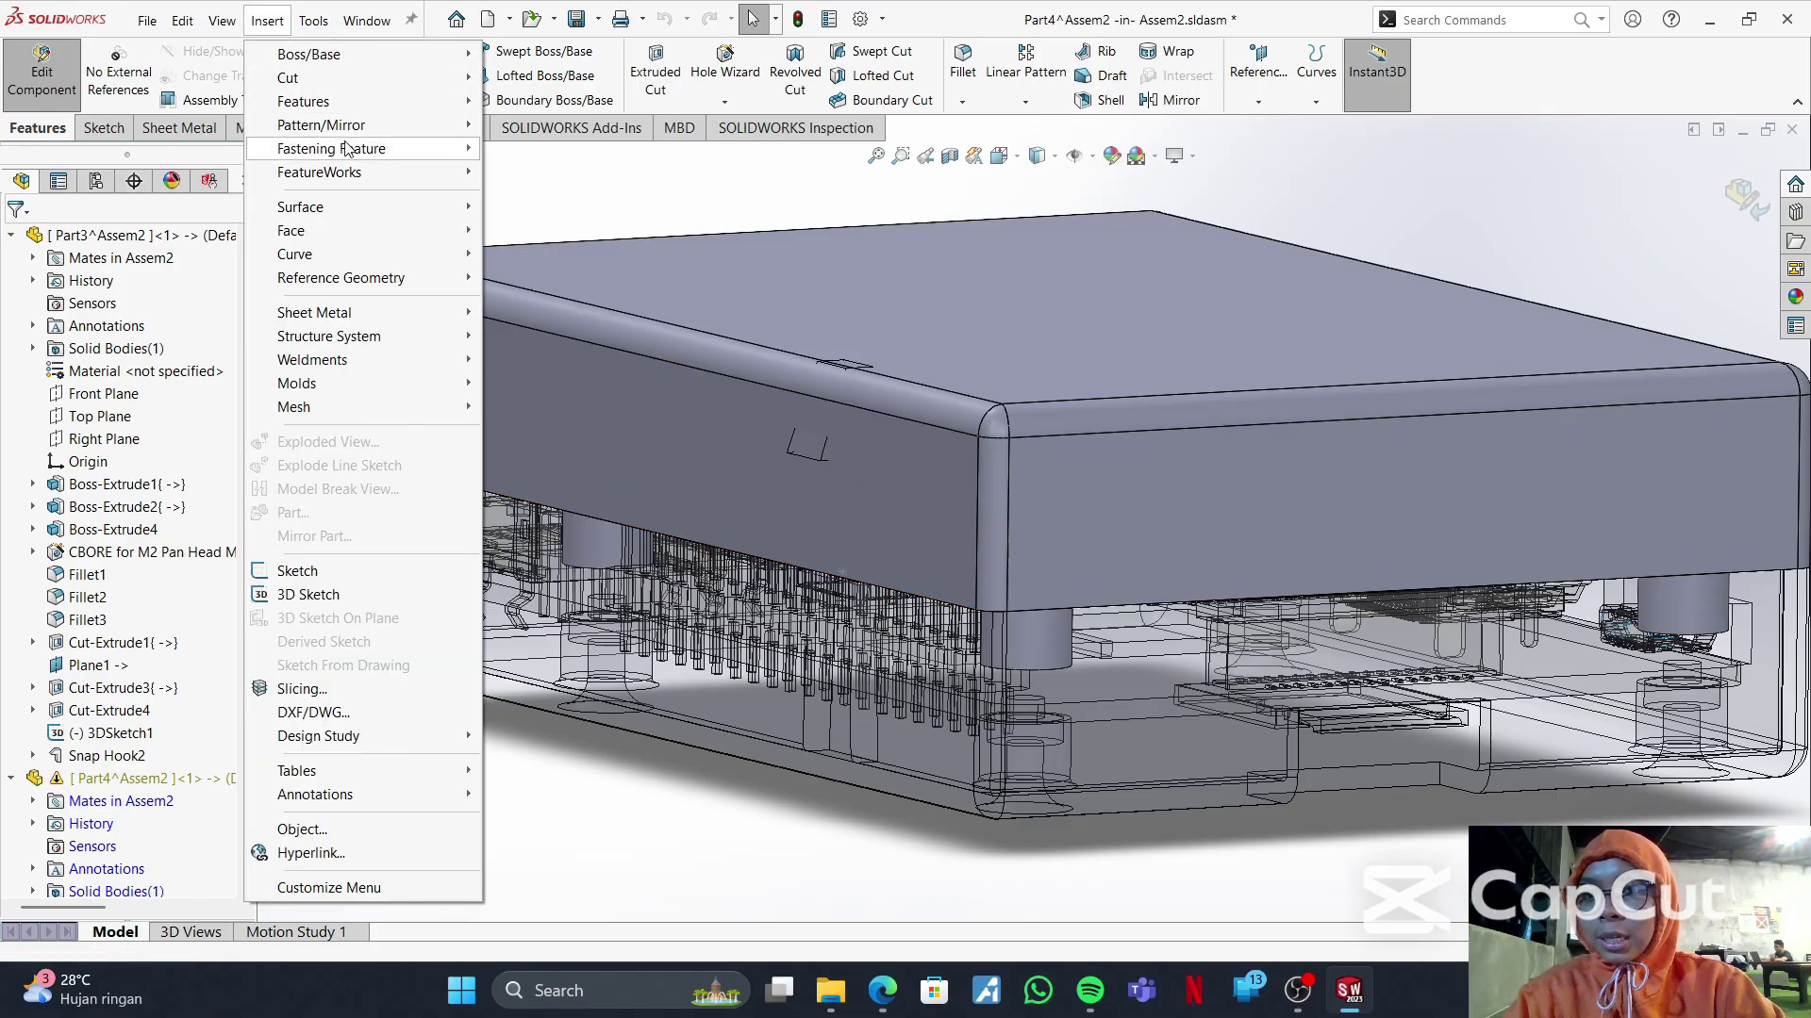
mouse_move(349, 151)
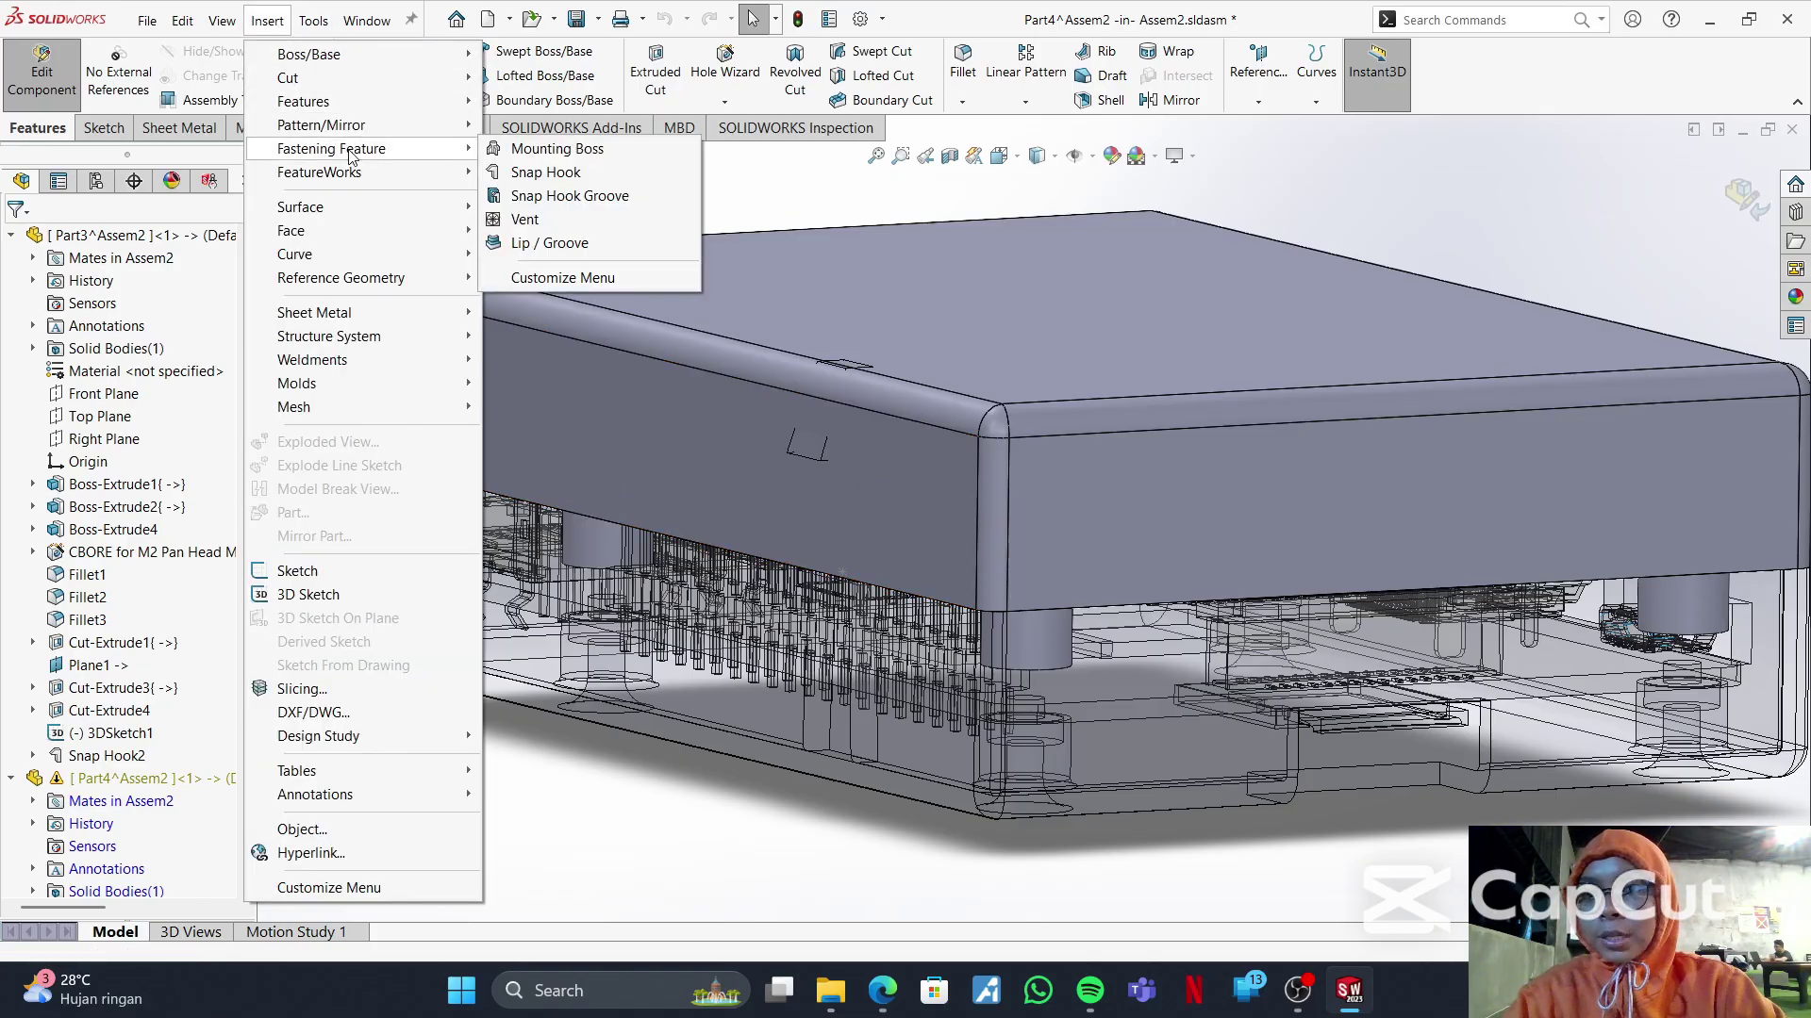
left_click(578, 198)
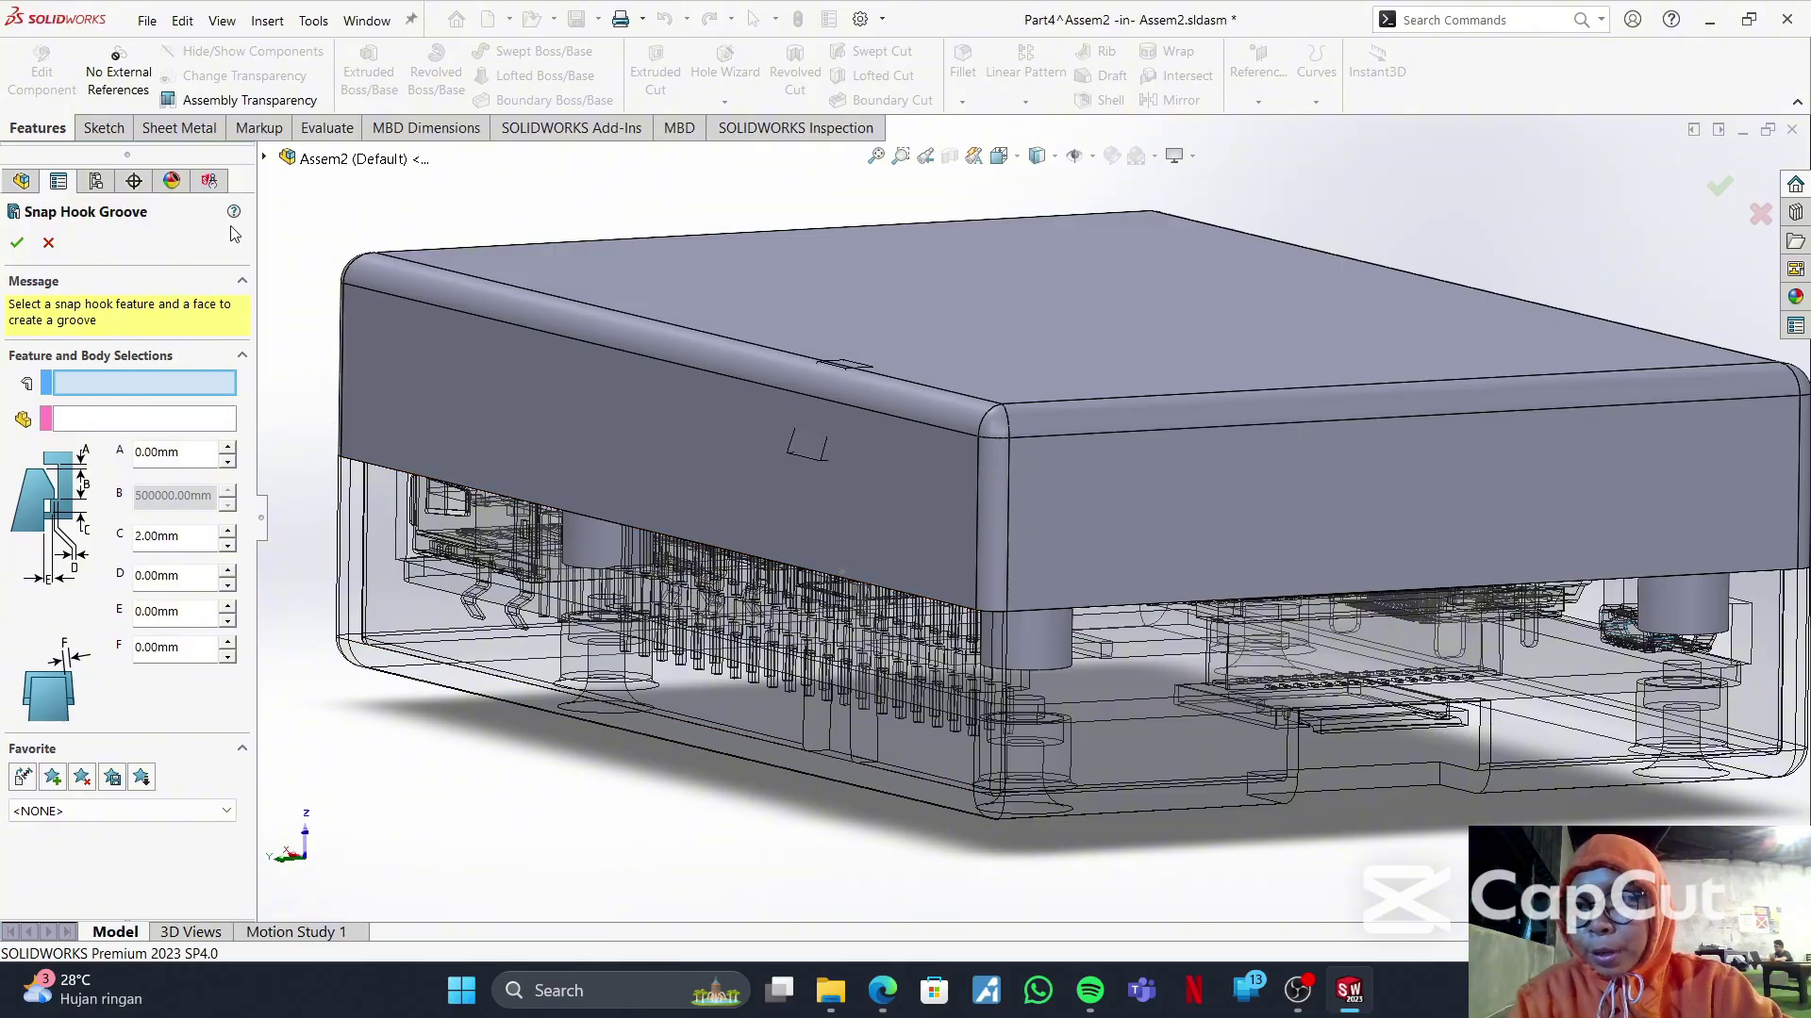
left_click(349, 157)
scroll(455, 653, "down", 3)
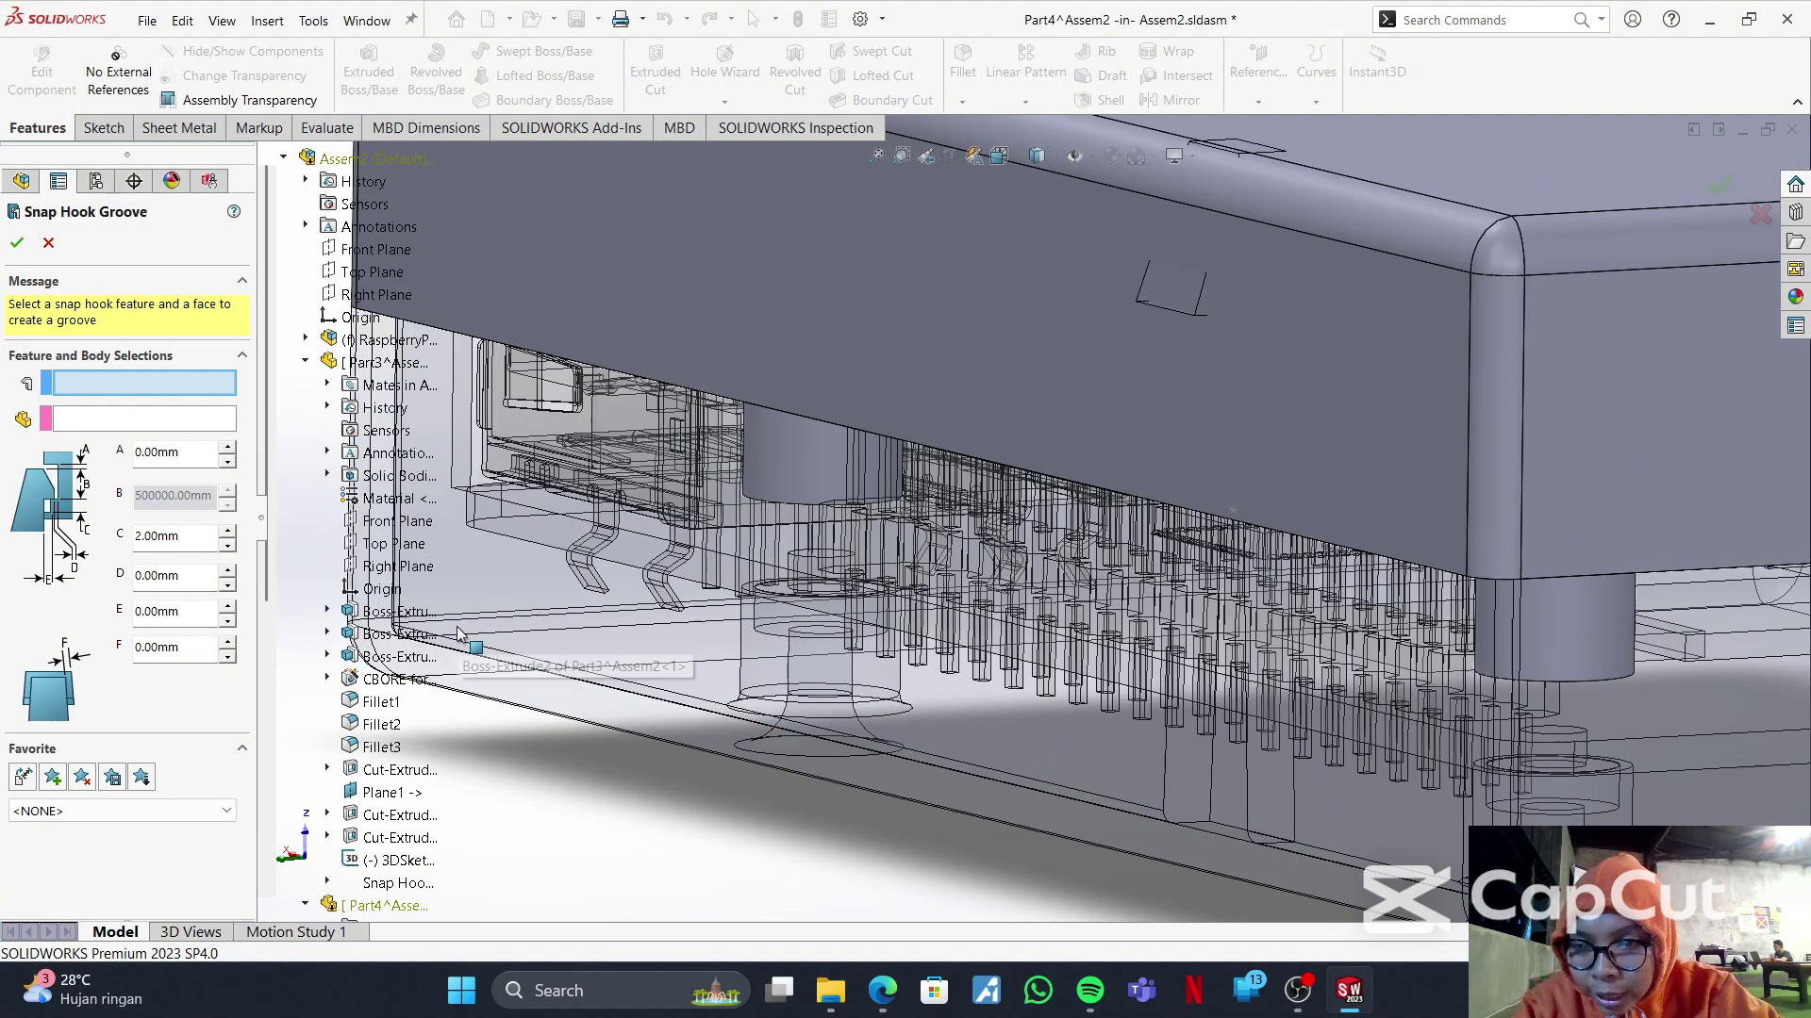
scroll(456, 652, "up", 3)
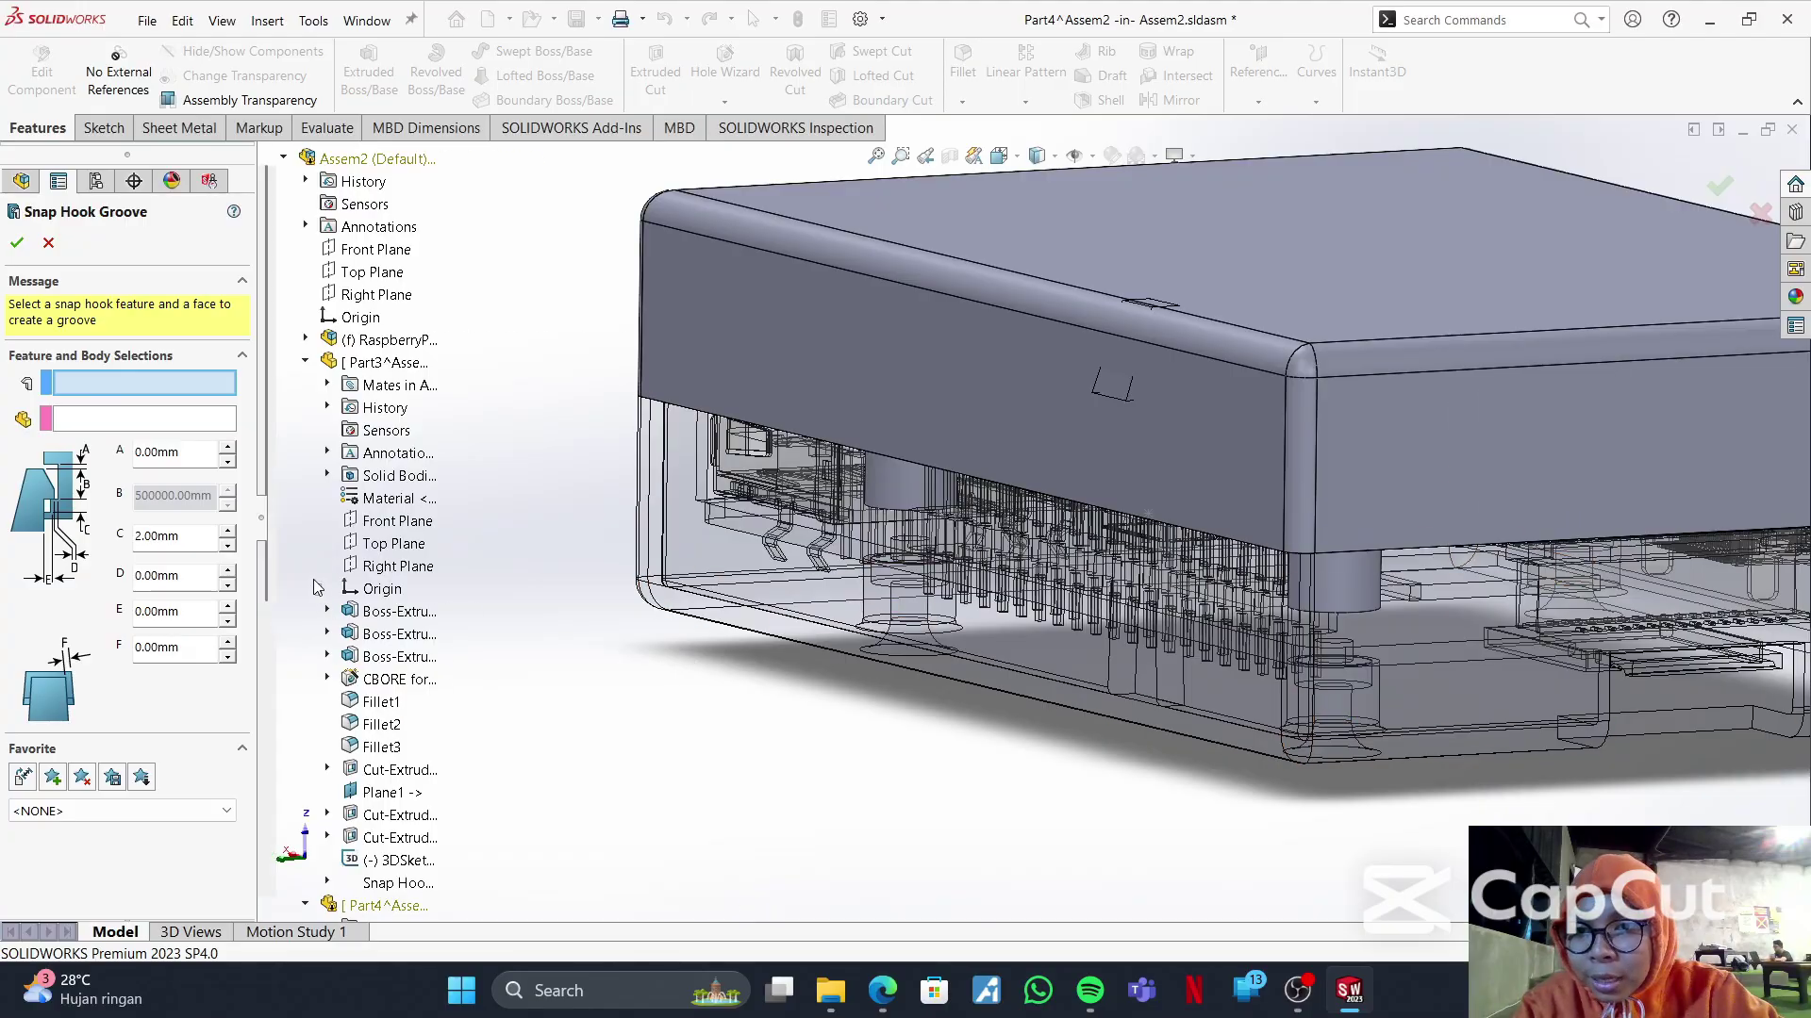
scroll(396, 547, "down", 2)
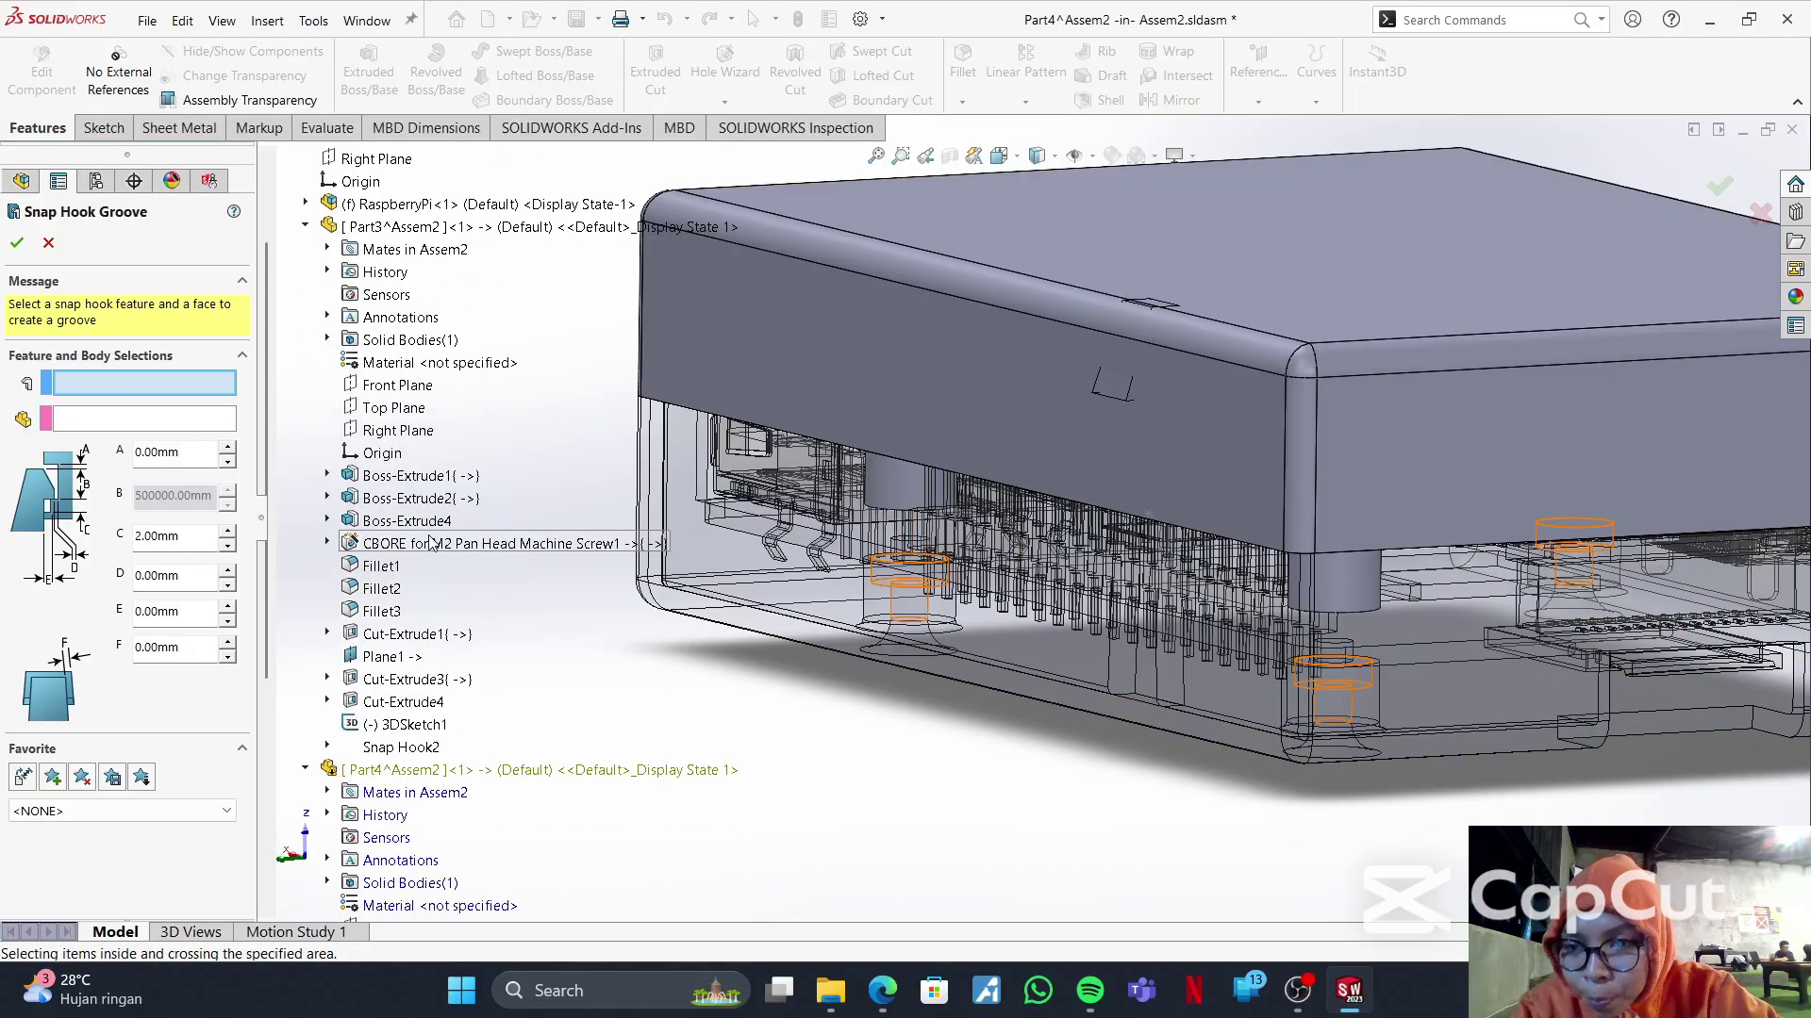
scroll(429, 543, "down", 1)
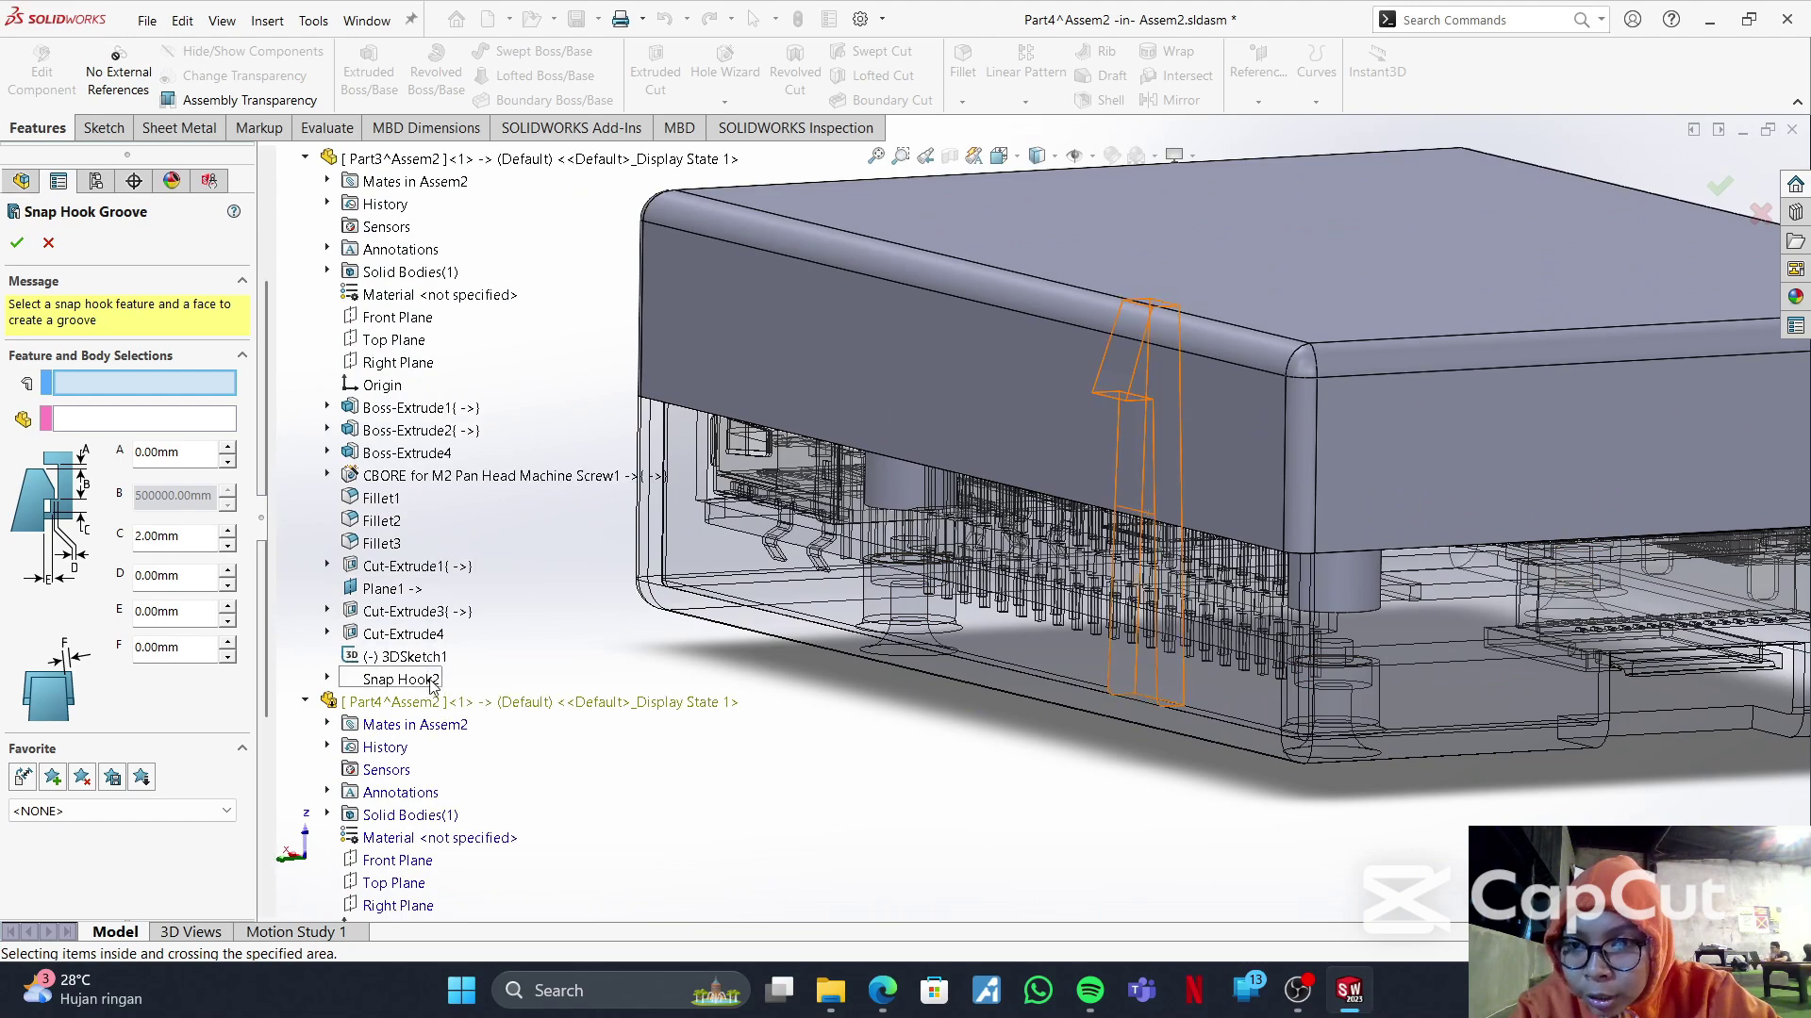
left_click(401, 680)
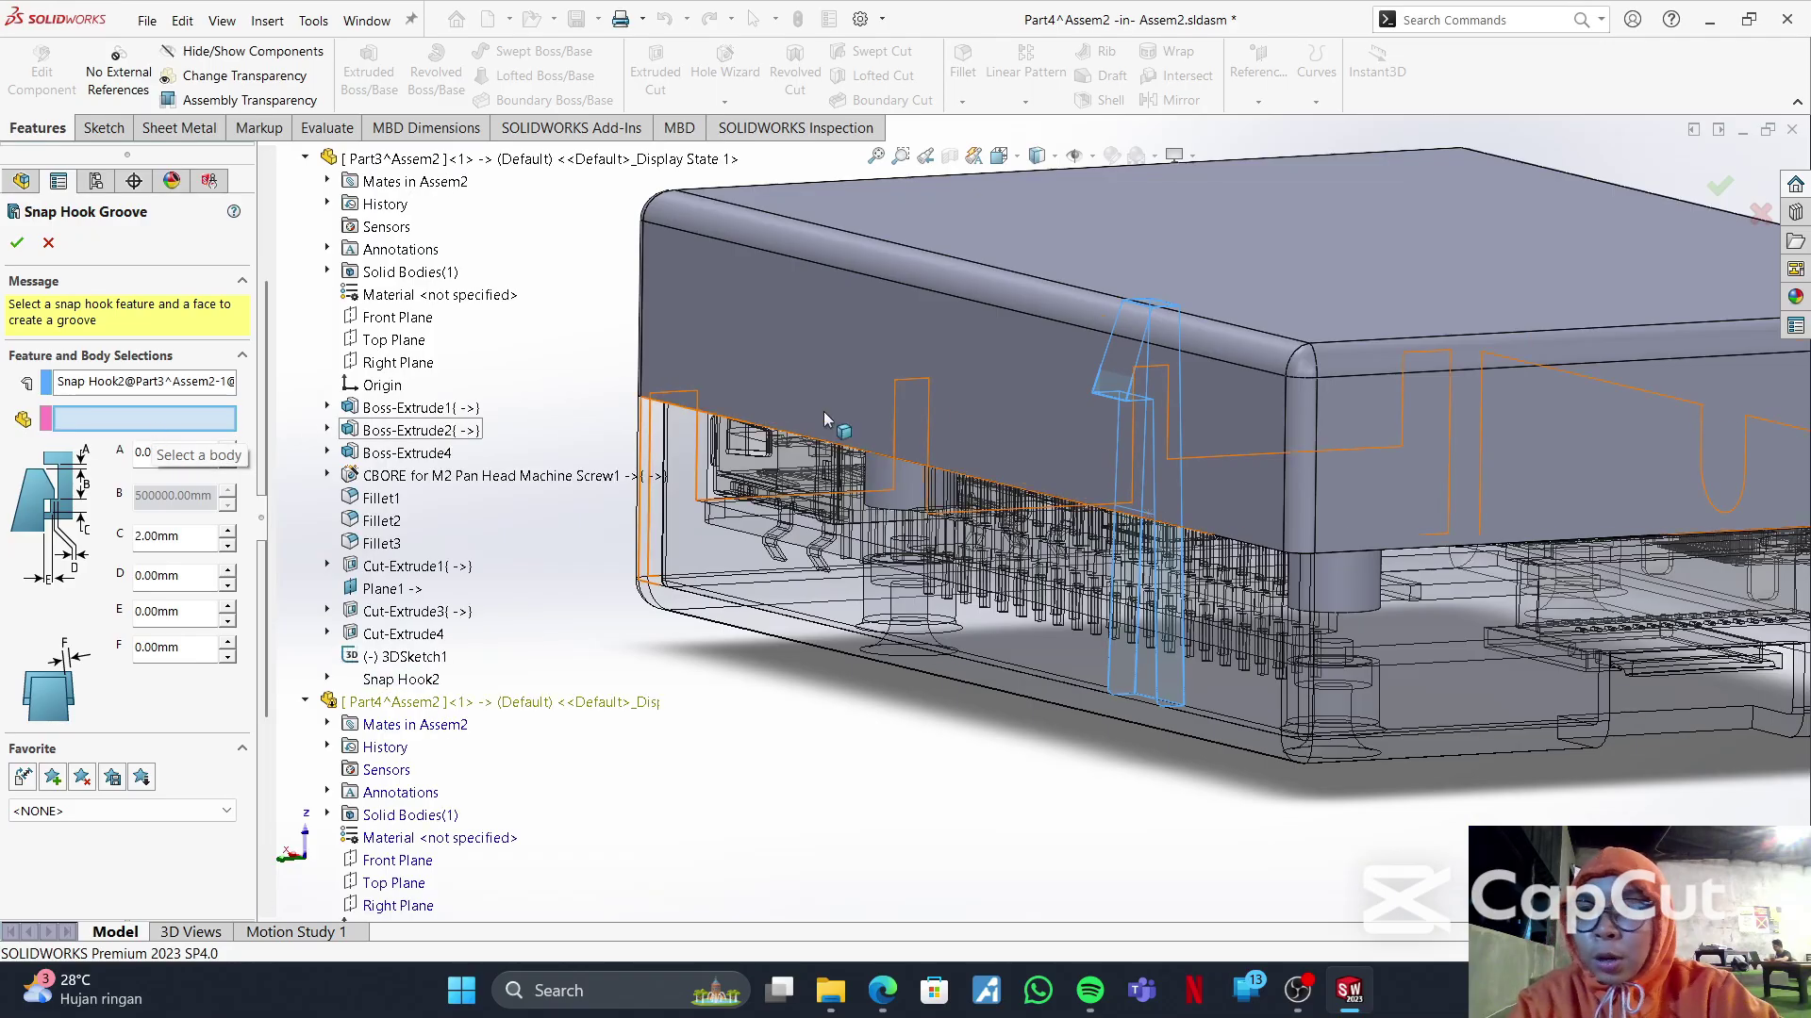
left_click(920, 355)
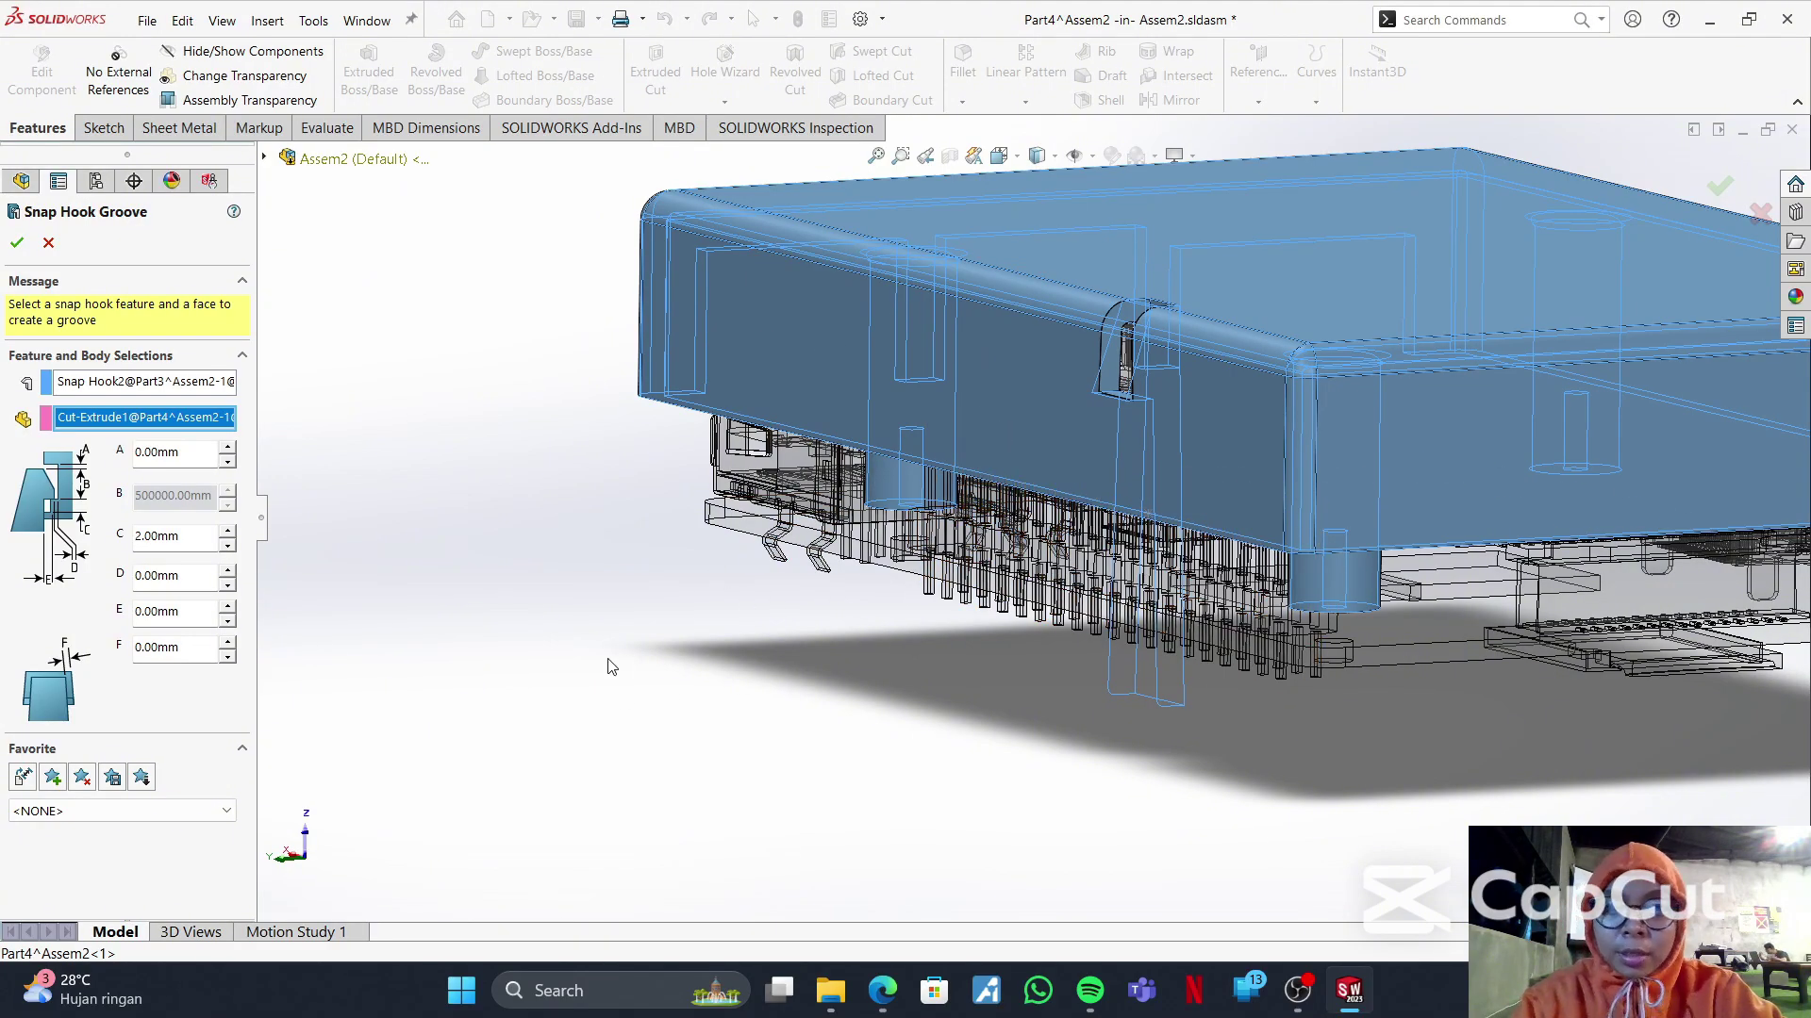
left_click(16, 243)
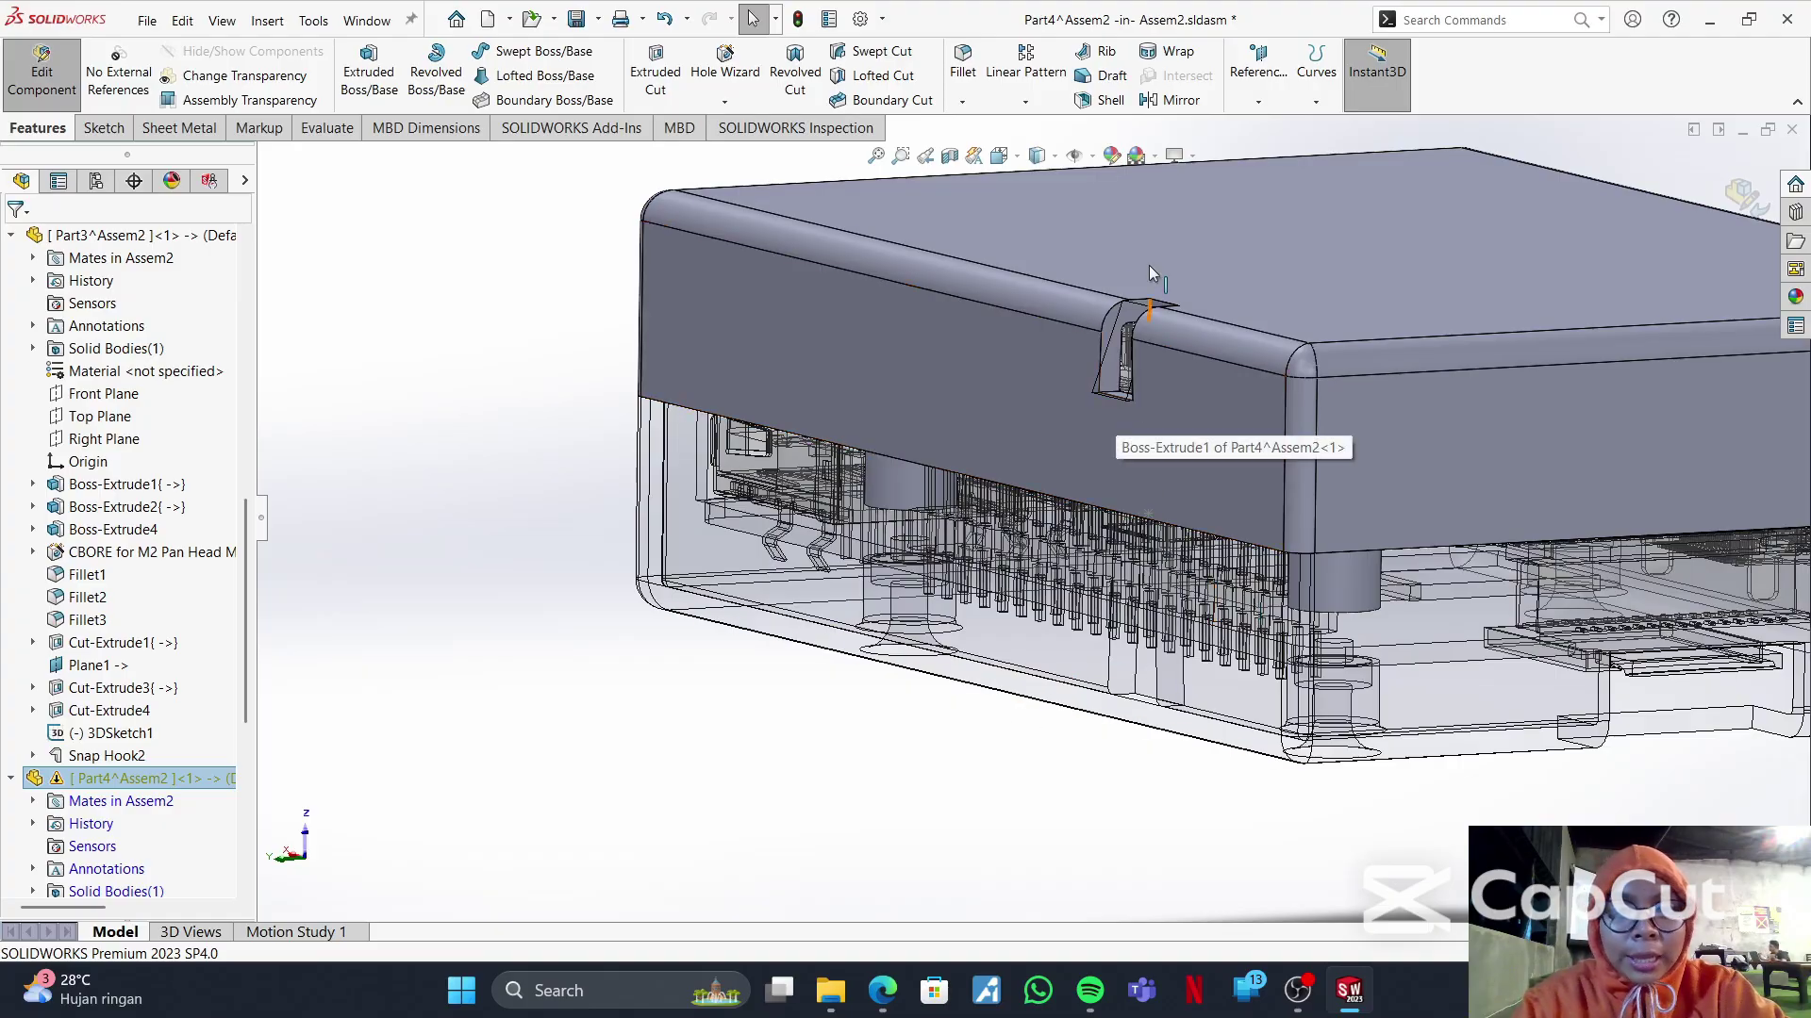
left_click(1741, 193)
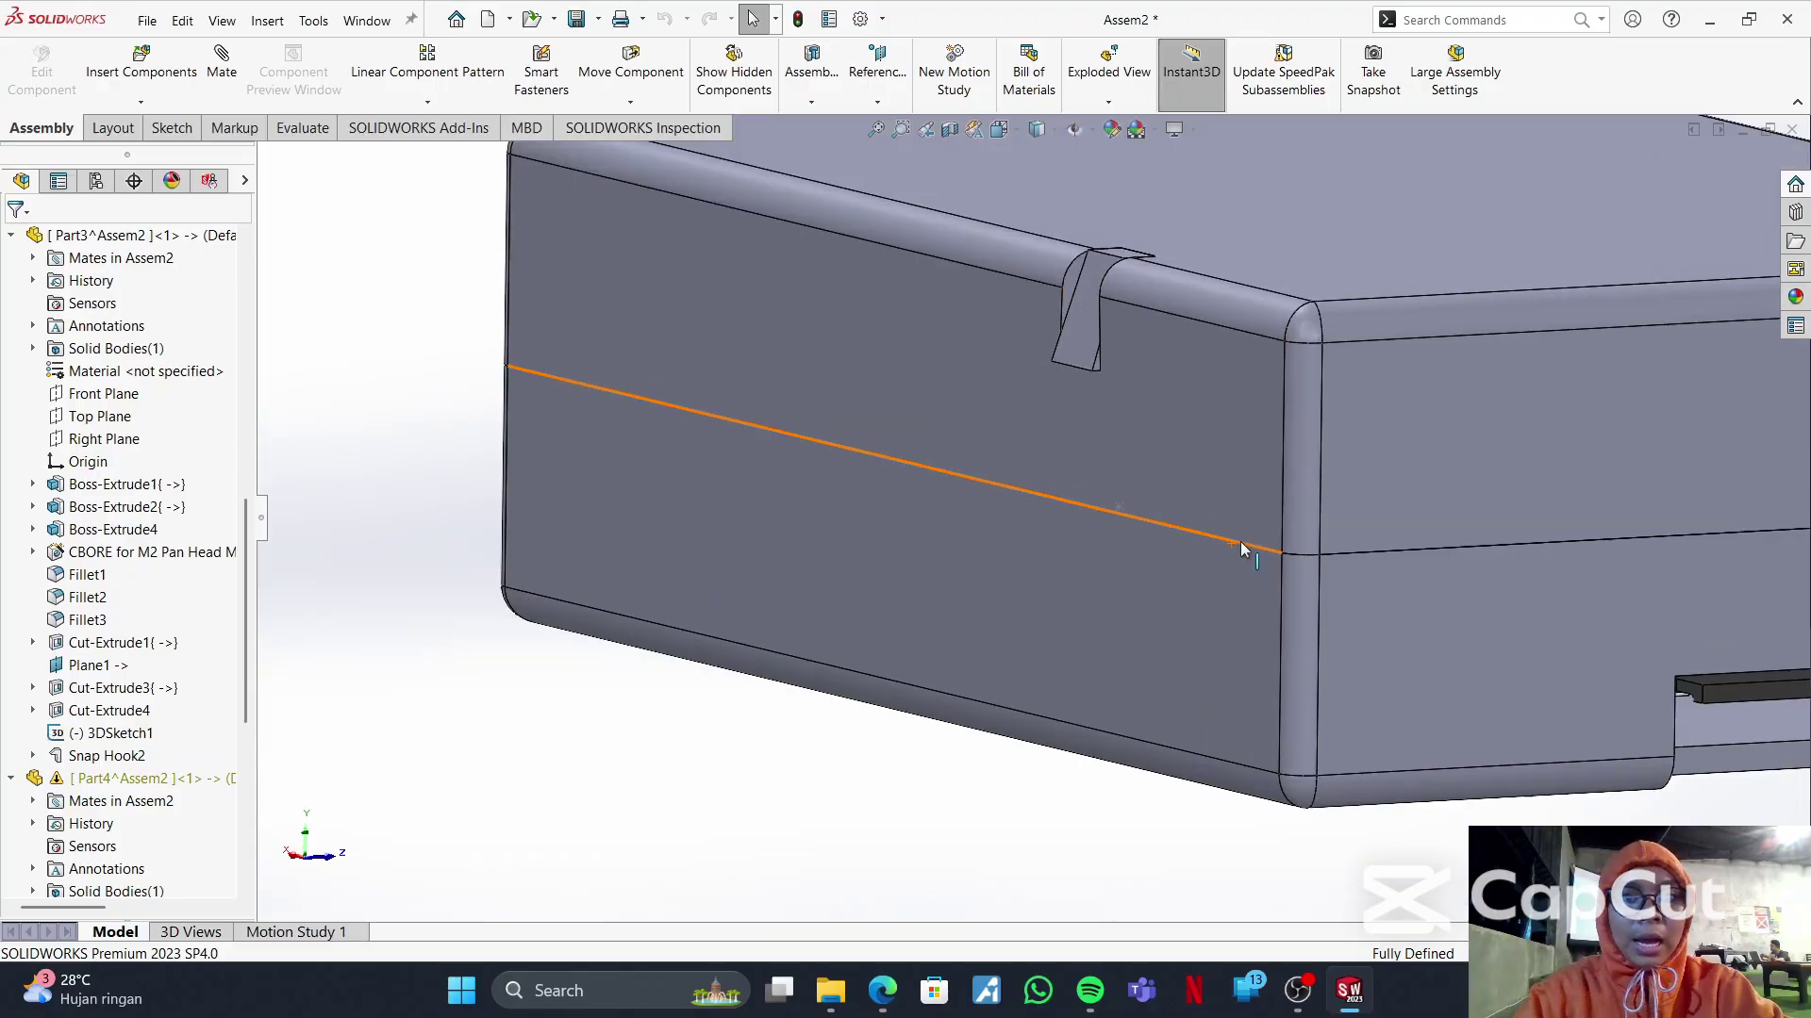
- Open the lower enclosure part from the assembly in its own window
scroll(1246, 539, "up", 5)
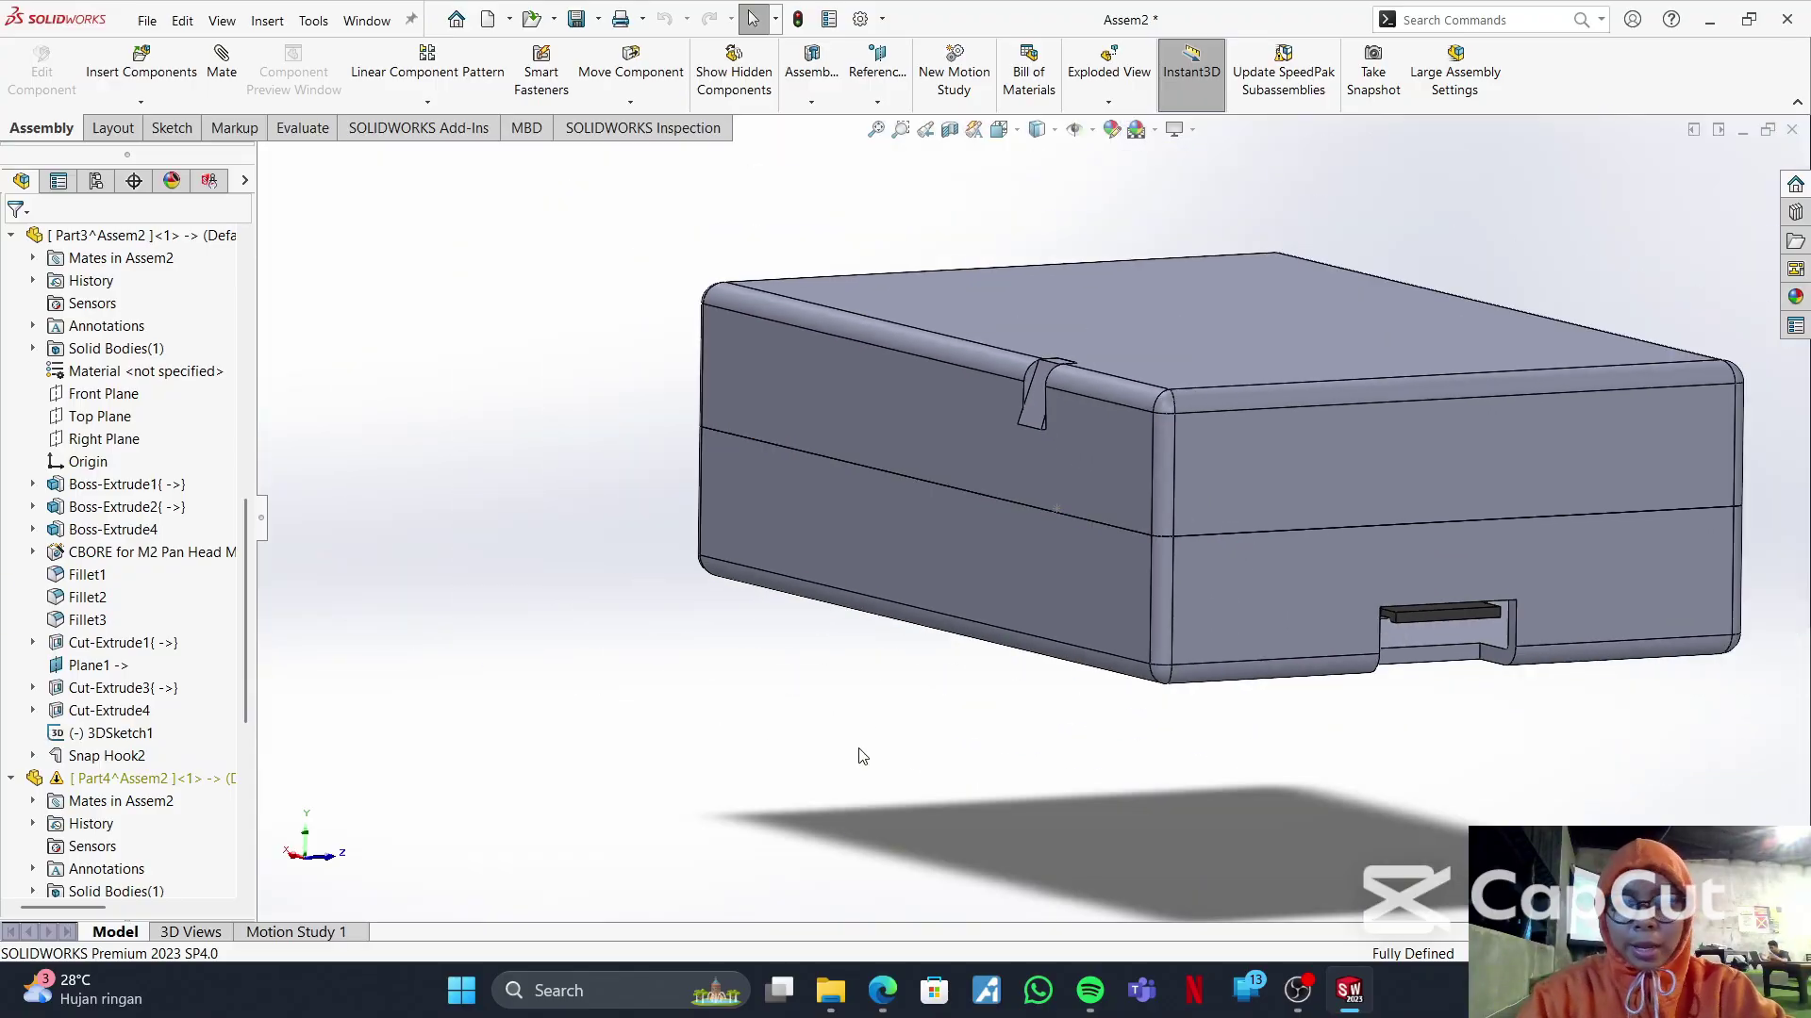
middle_click_drag(859, 755, 942, 699)
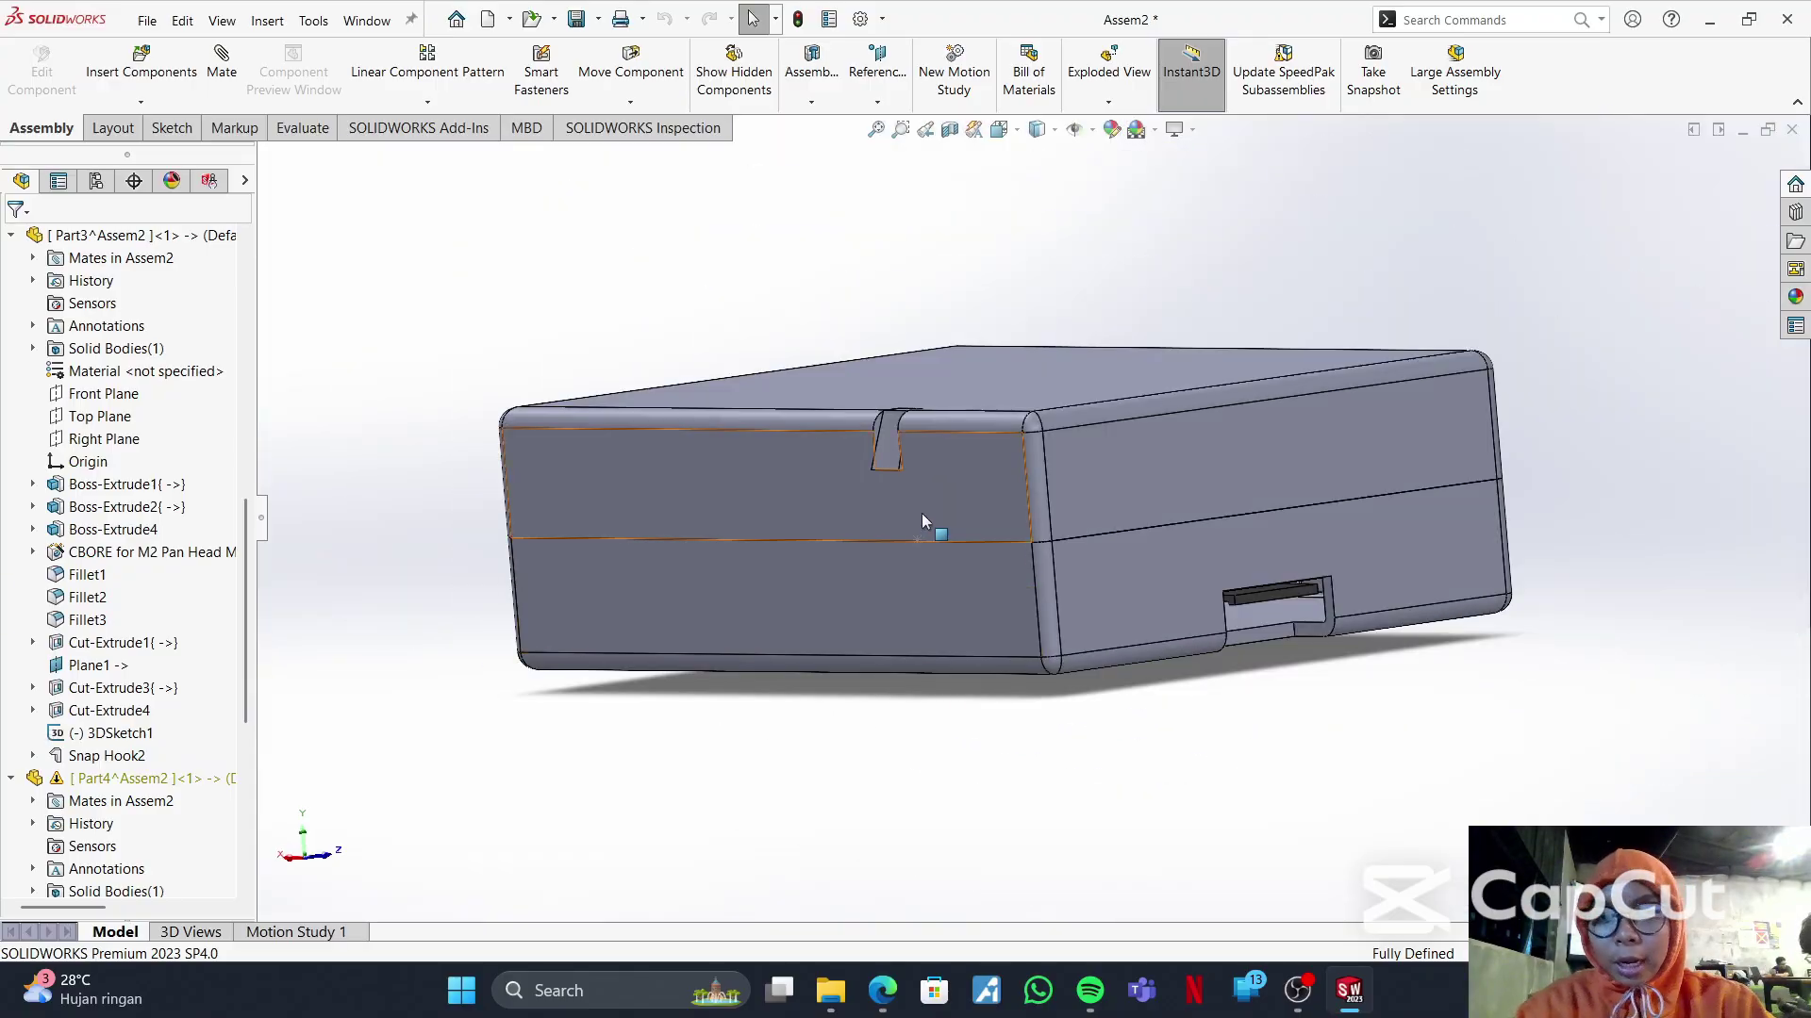
right_click(926, 626)
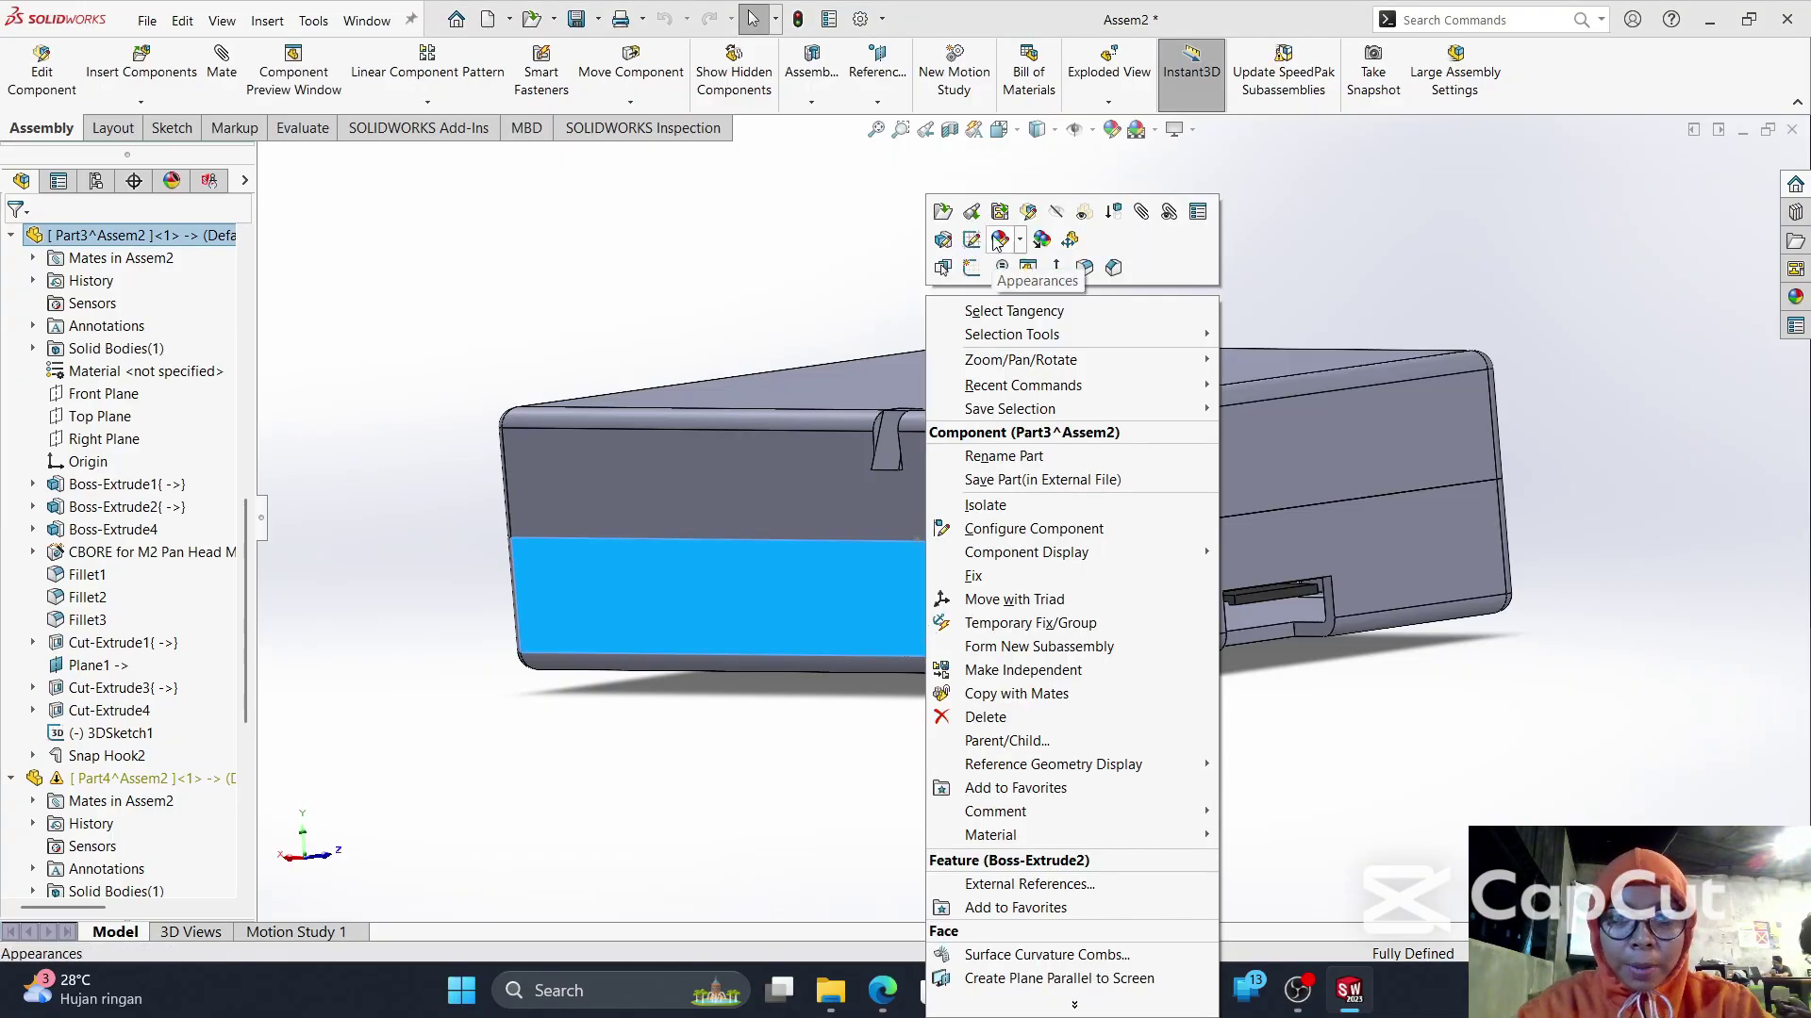
left_click(947, 215)
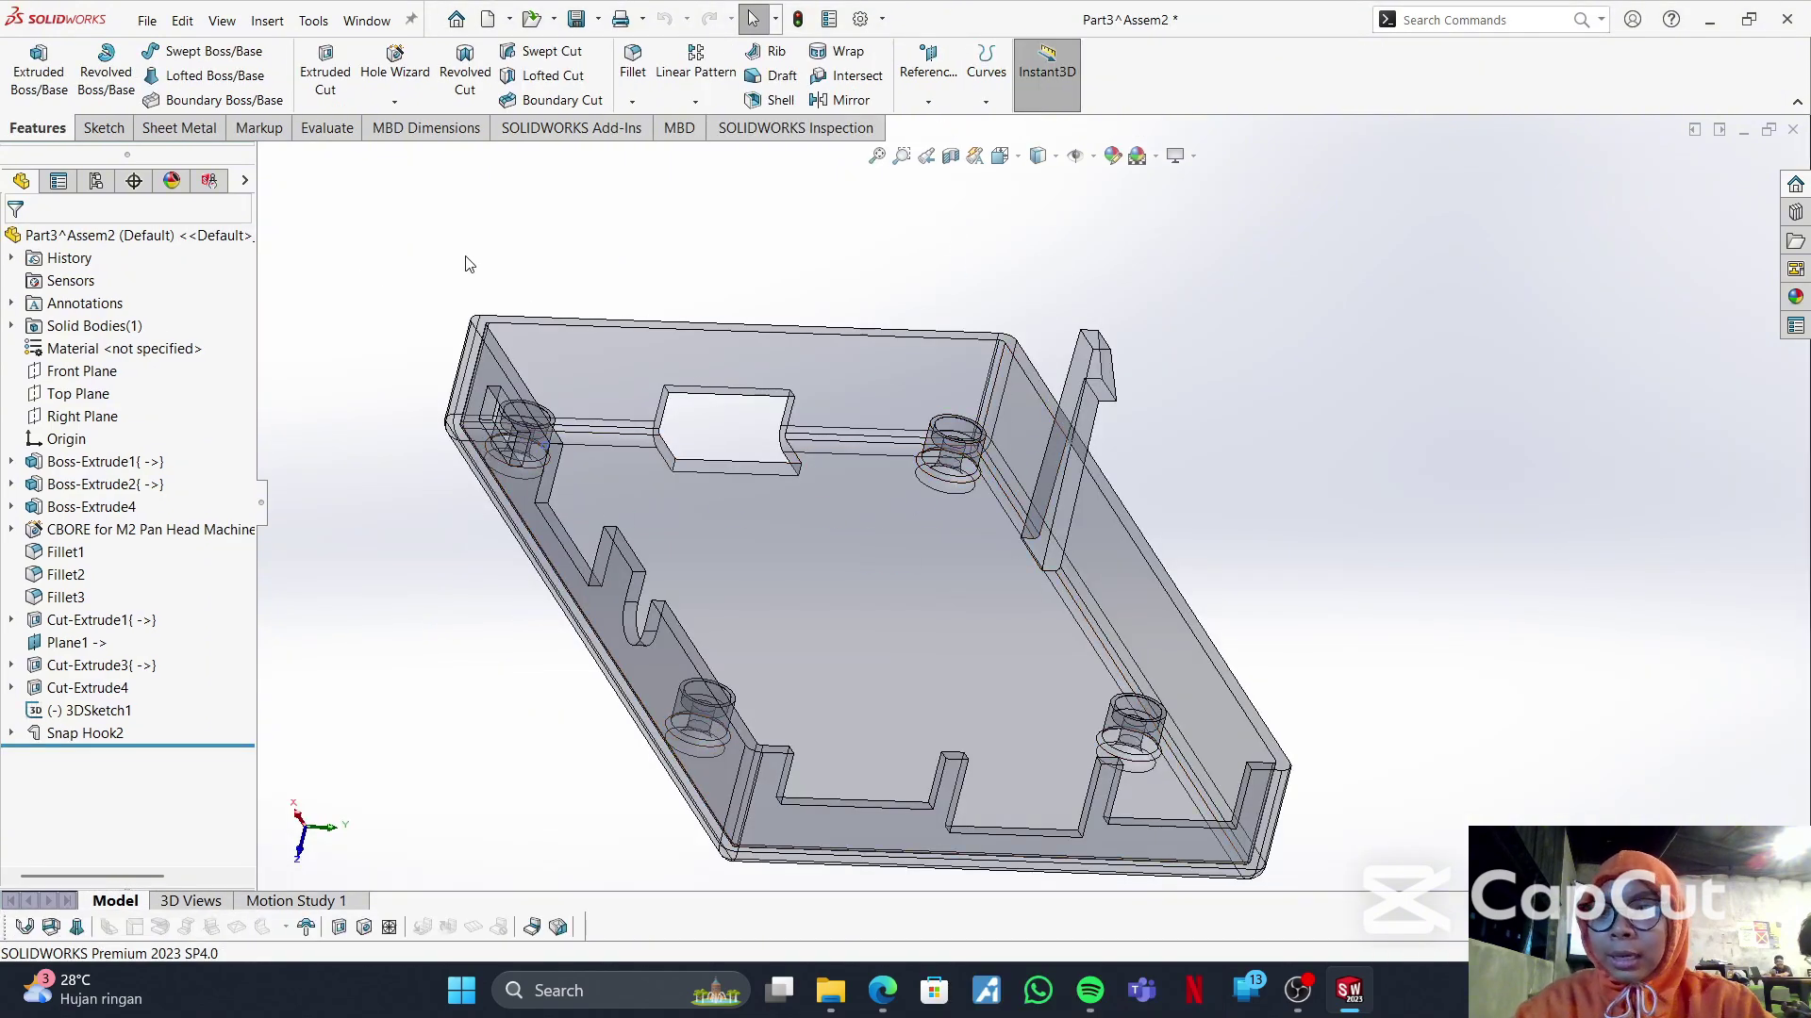
- Start a Lip/Groove fastening feature in the lower enclosure part
left_click(266, 21)
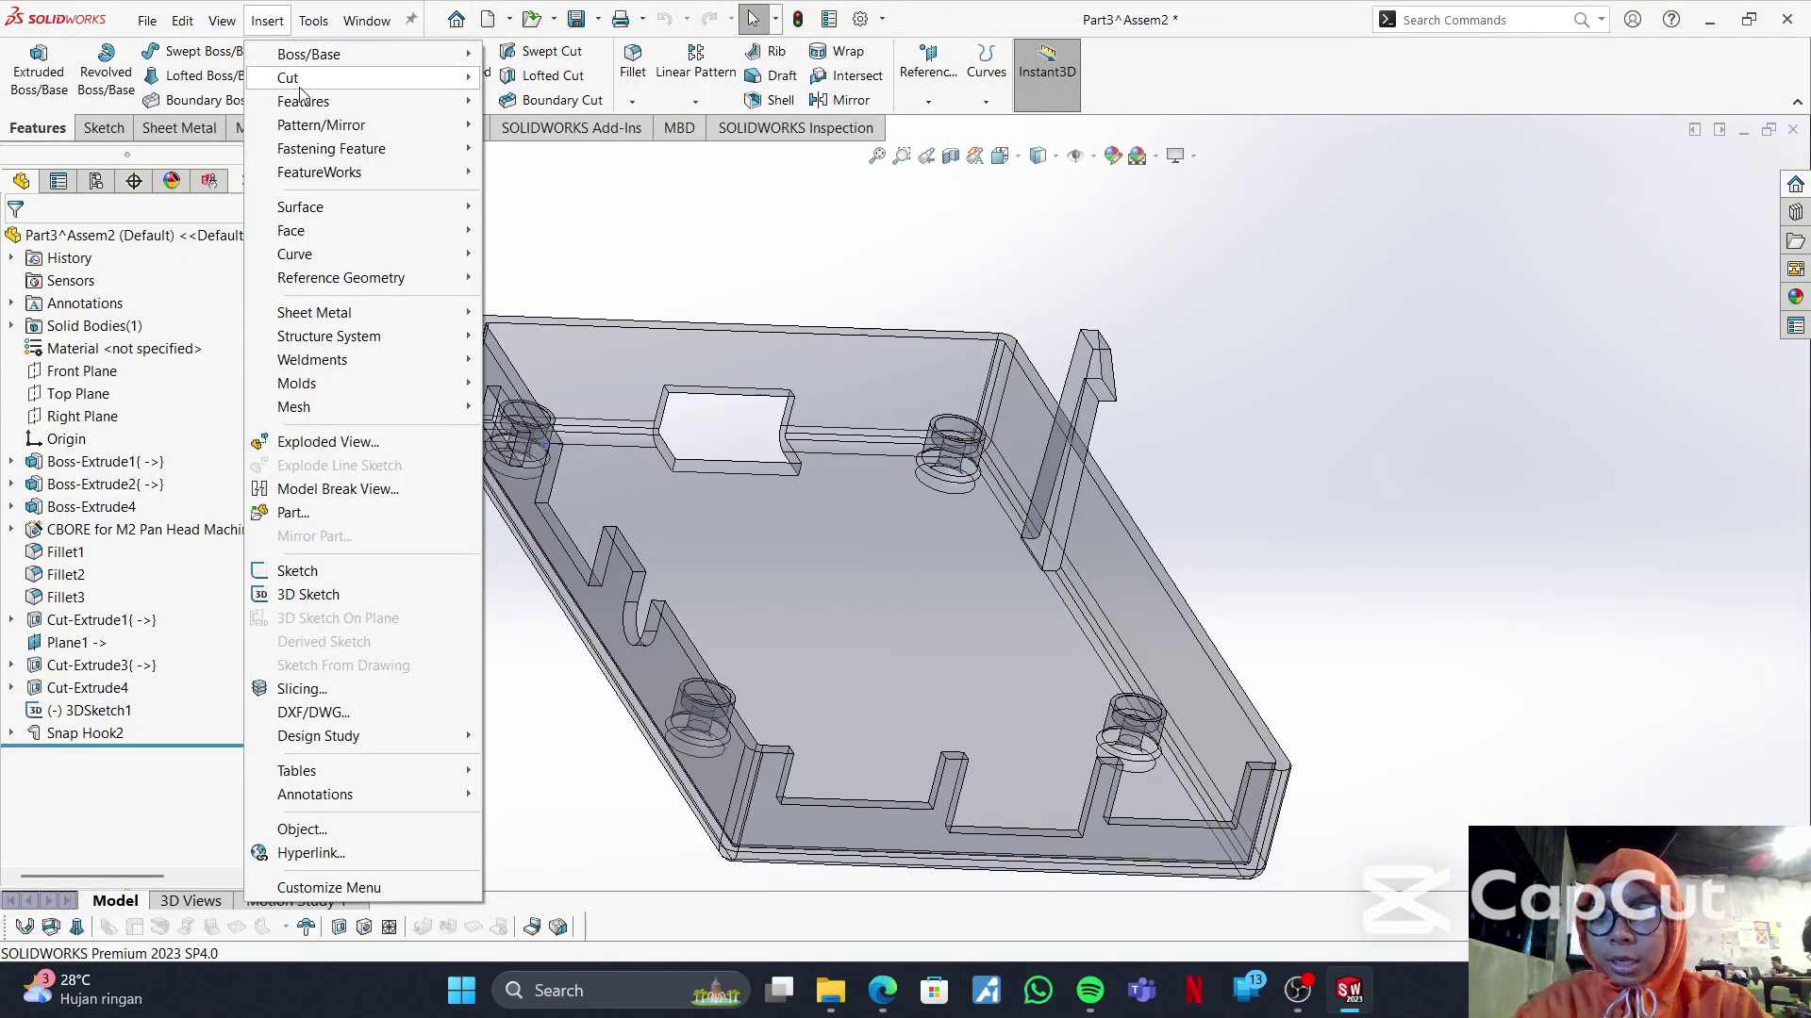
mouse_move(336, 151)
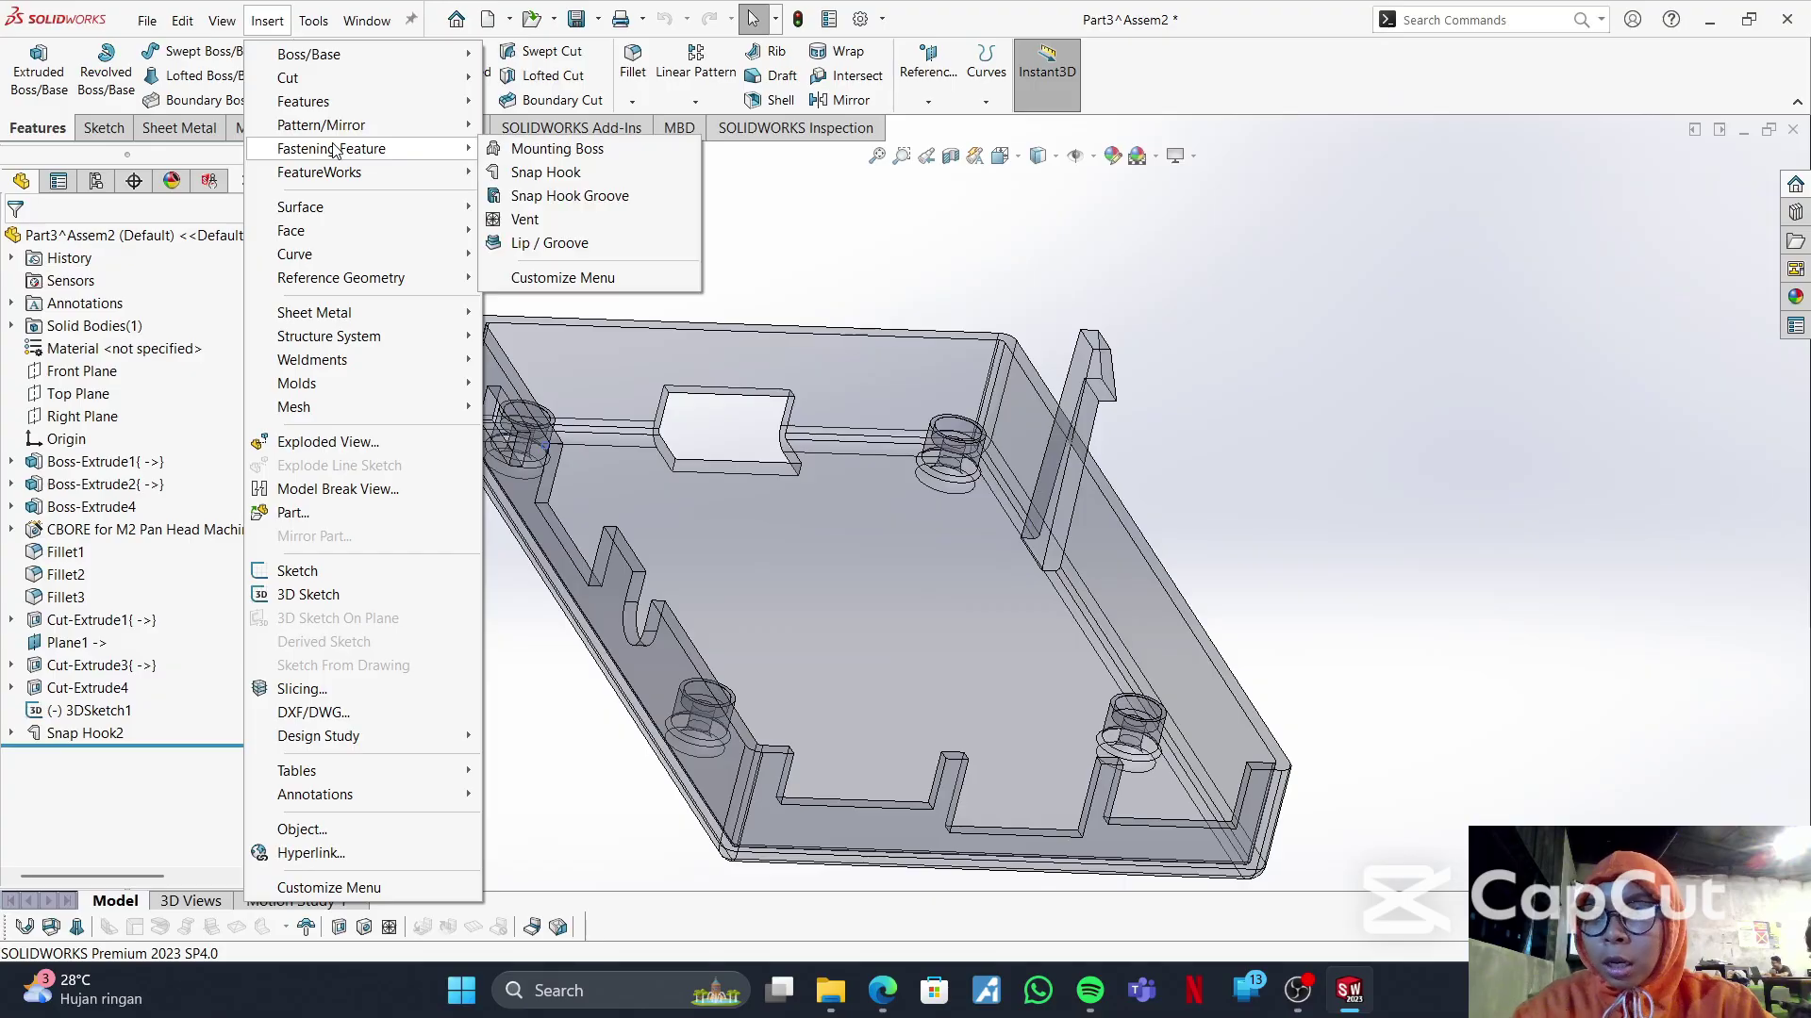
left_click(604, 244)
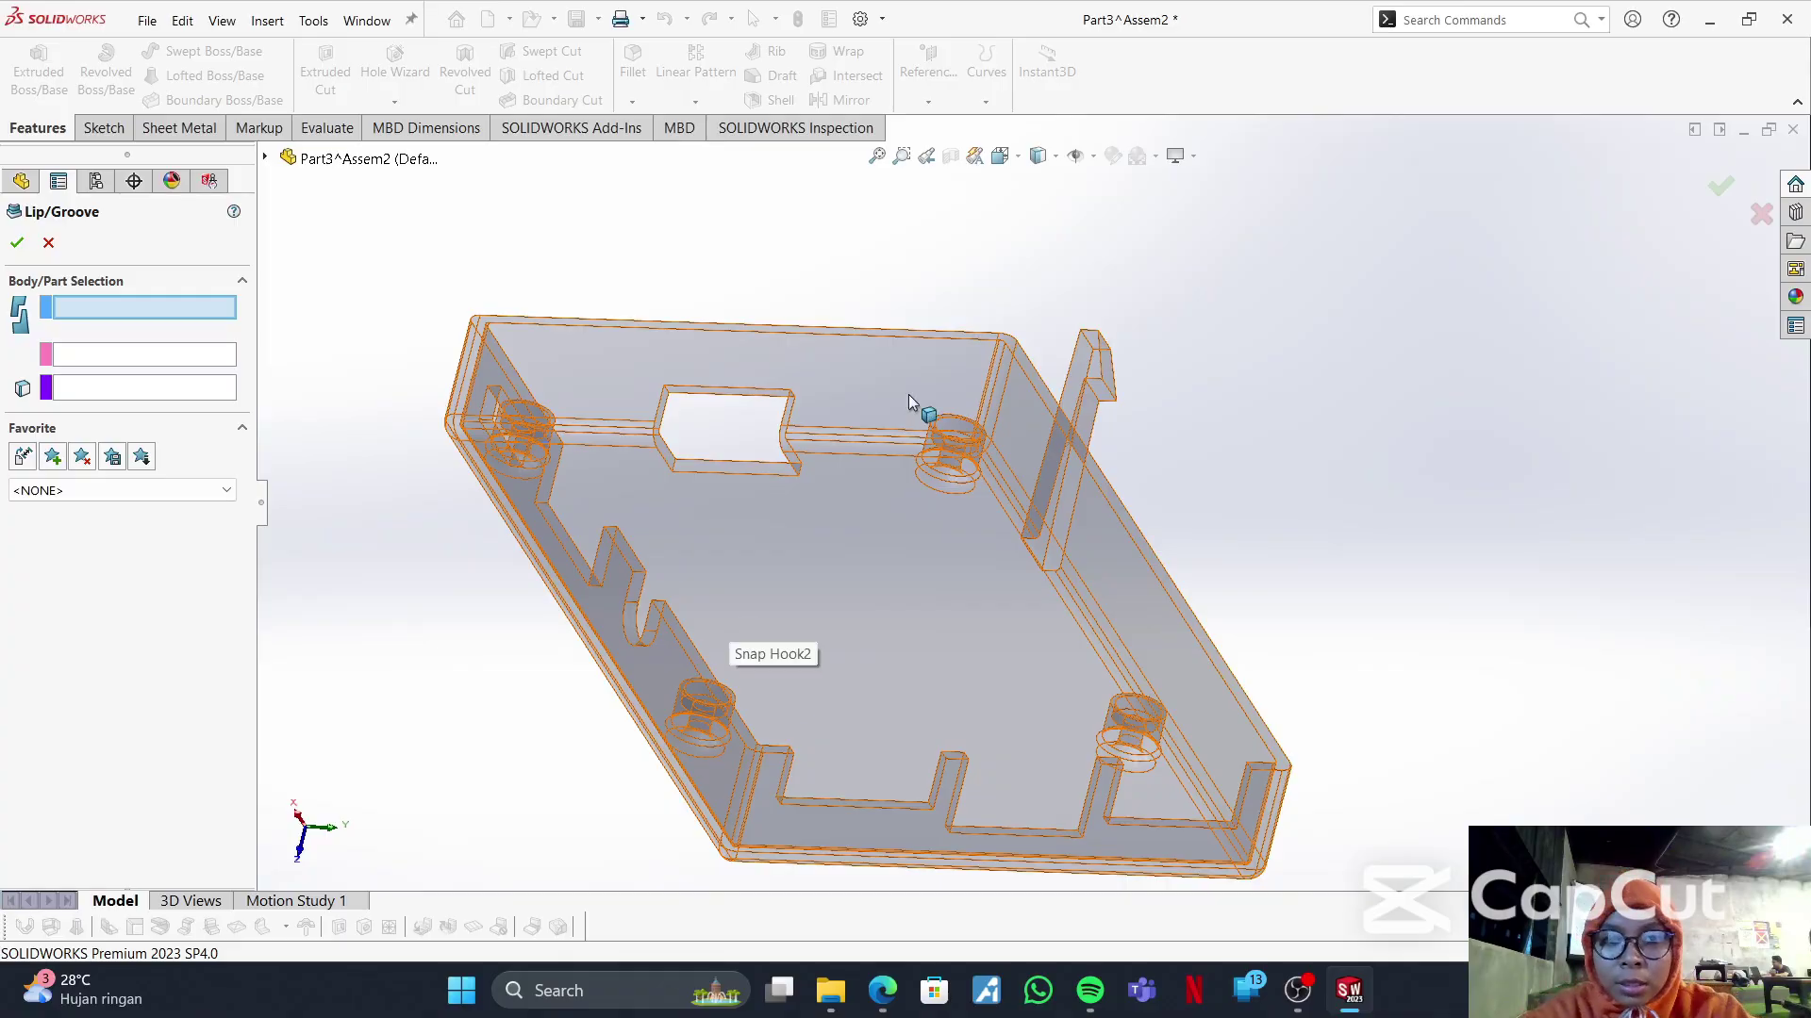
middle_click_drag(852, 517, 962, 242)
middle_click_drag(1269, 416, 1337, 262)
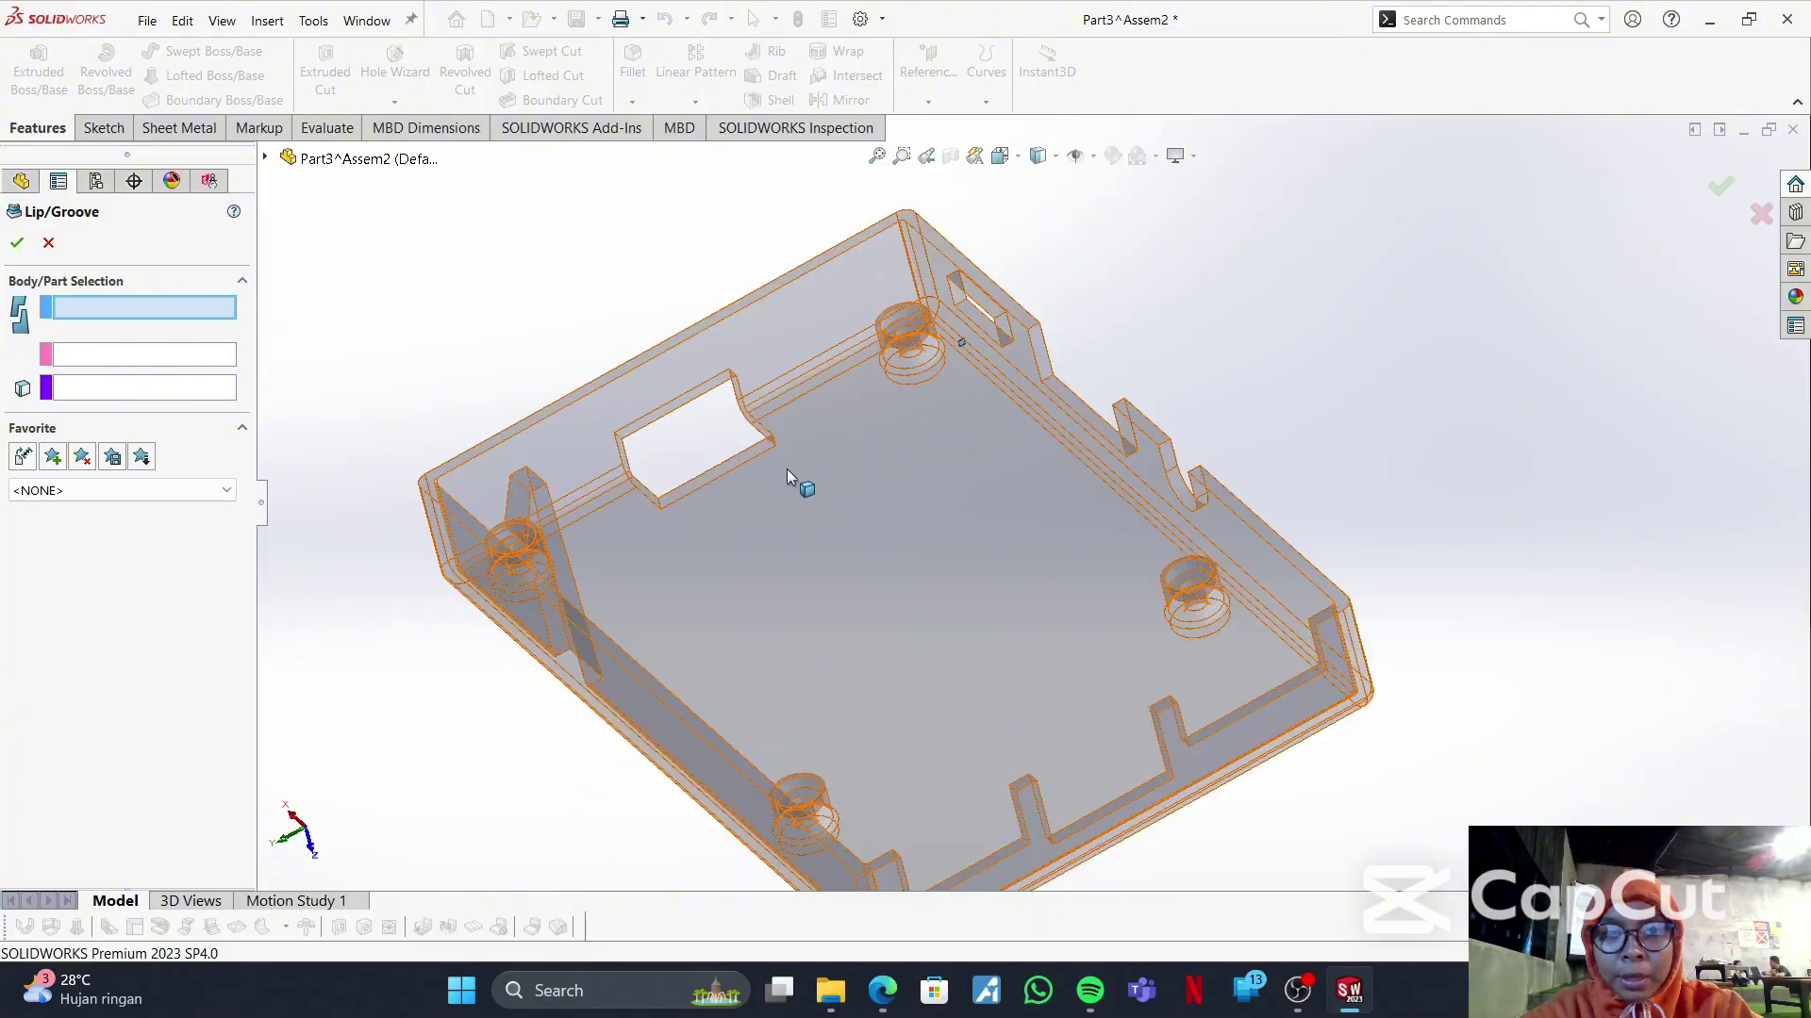
left_click(847, 539)
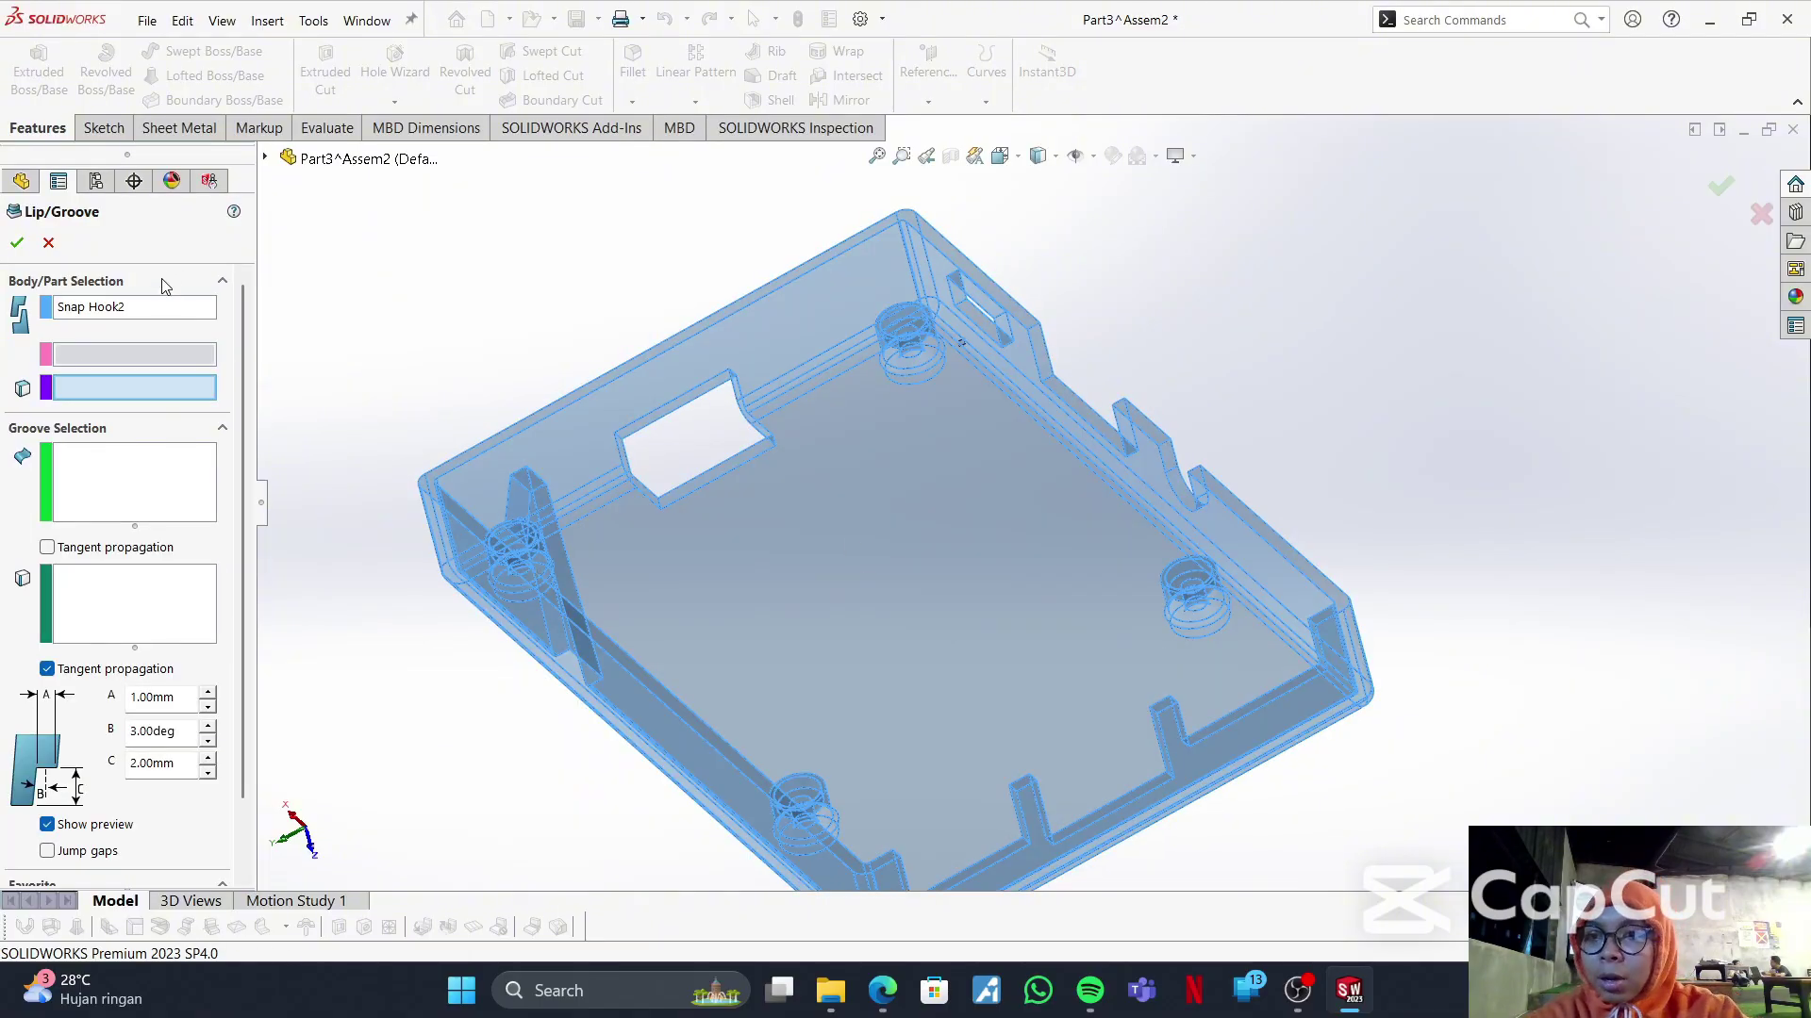
left_click(166, 307)
key("Delete")
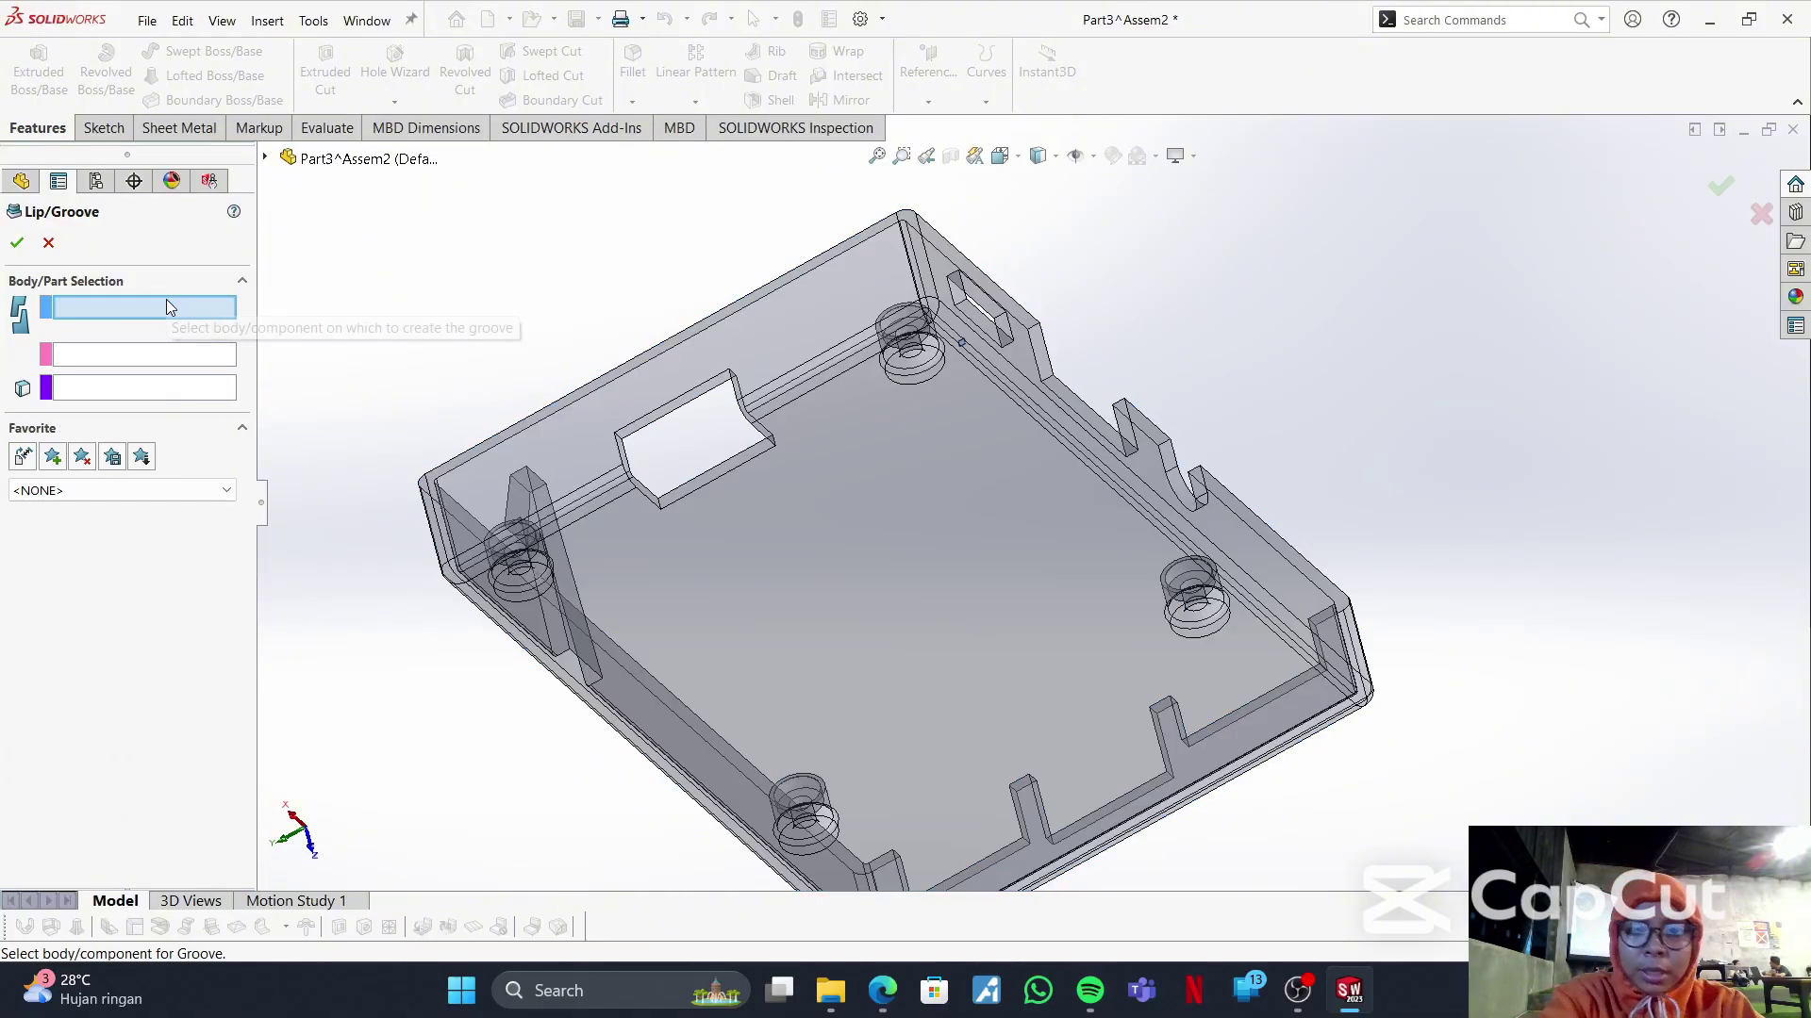
- Assign the lower enclosure body as the body on which to create the lip and activate its lip face selection
left_click(91, 355)
left_click(745, 570)
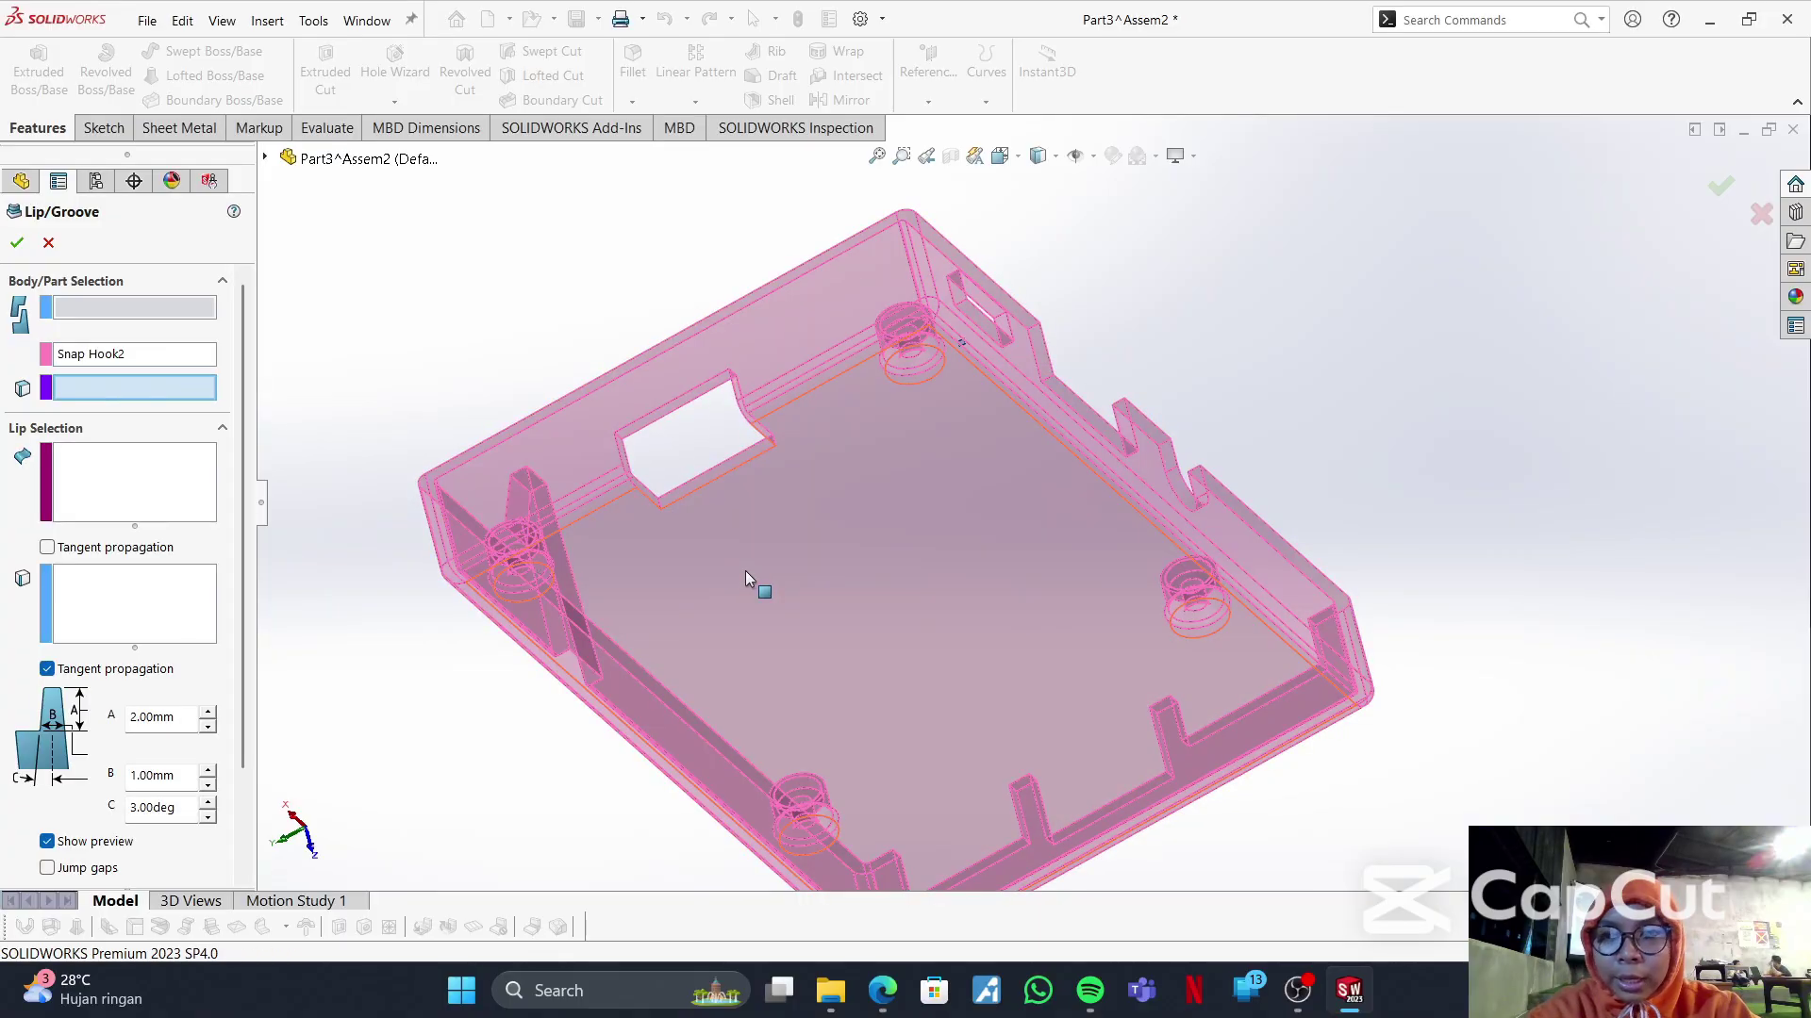
left_click(127, 490)
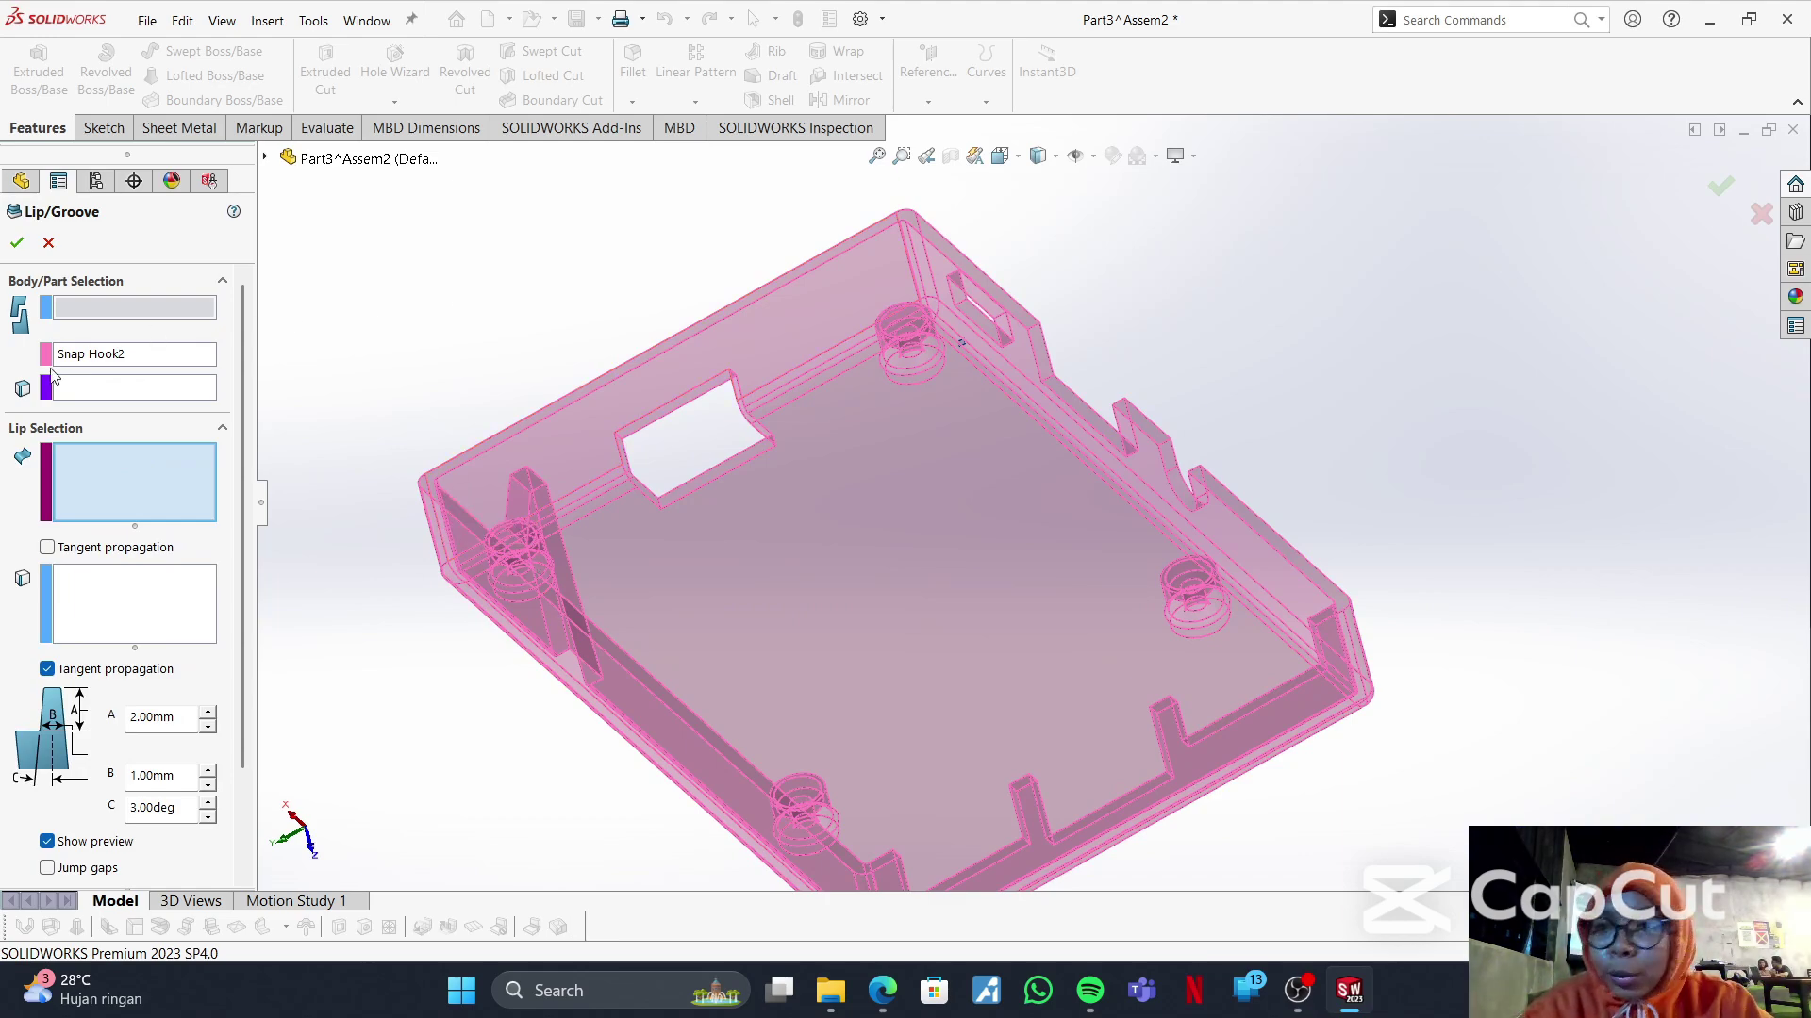
left_click(447, 504)
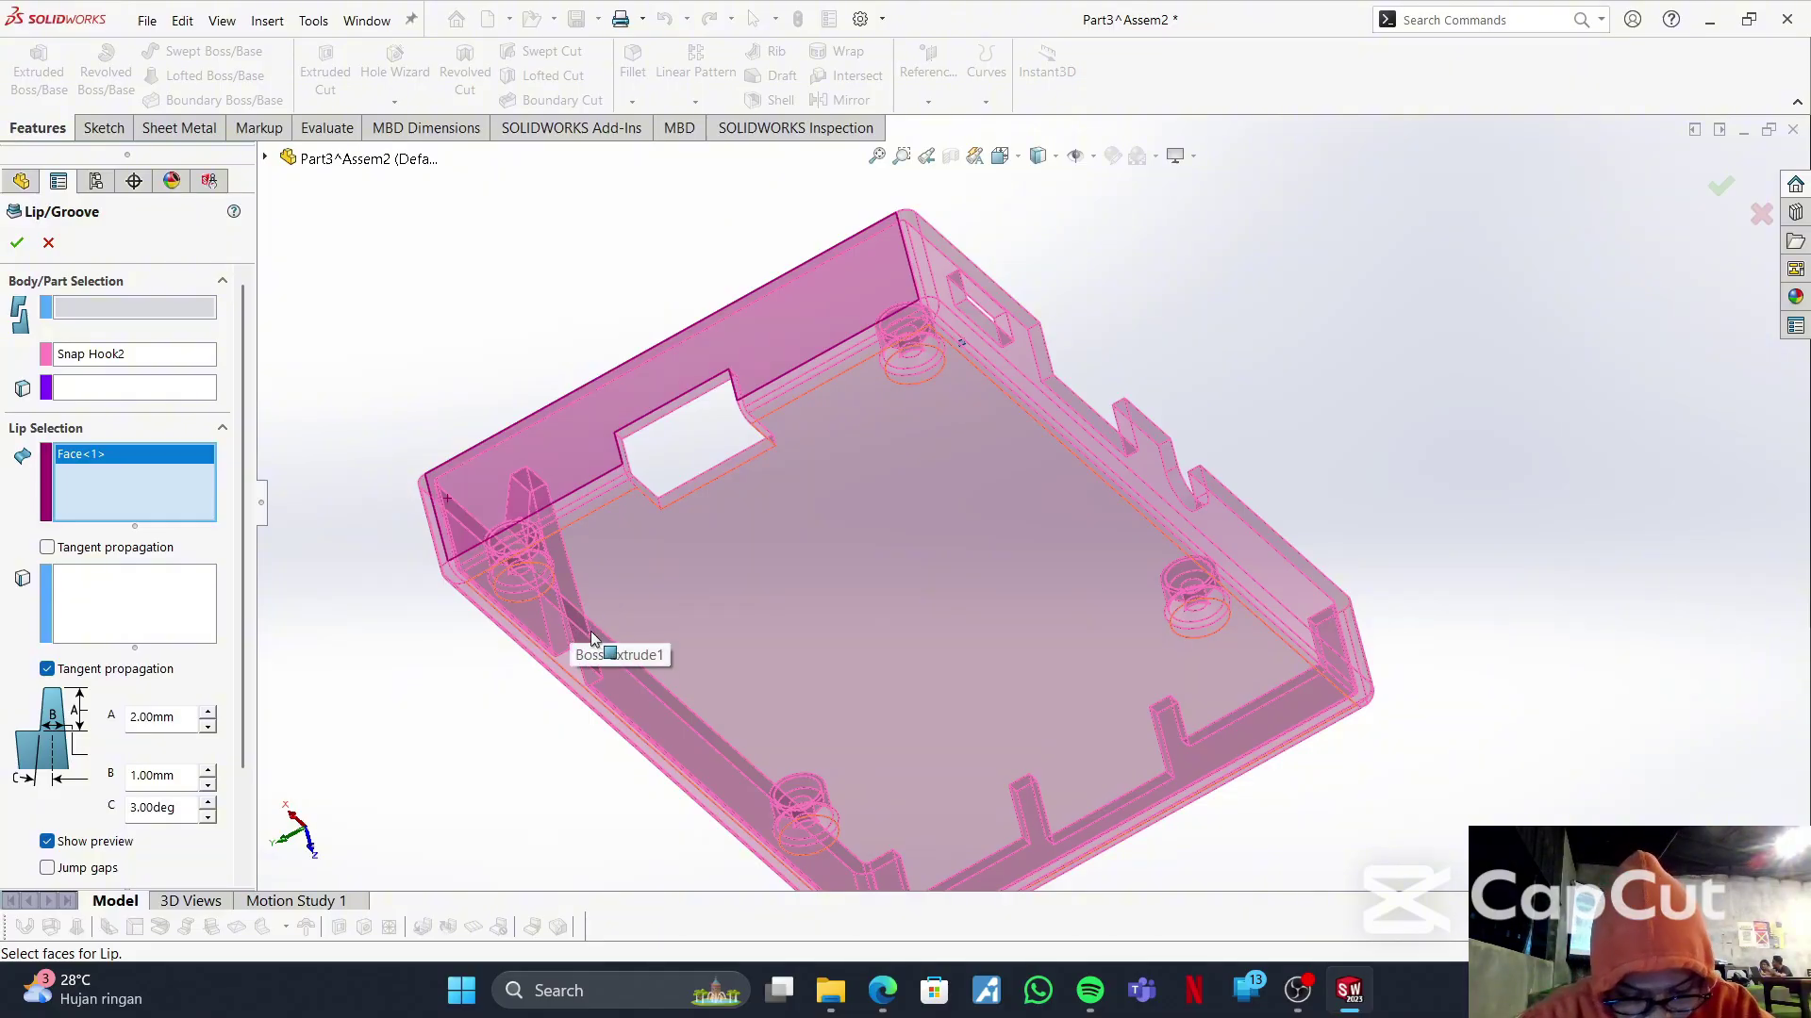
left_click(1003, 298)
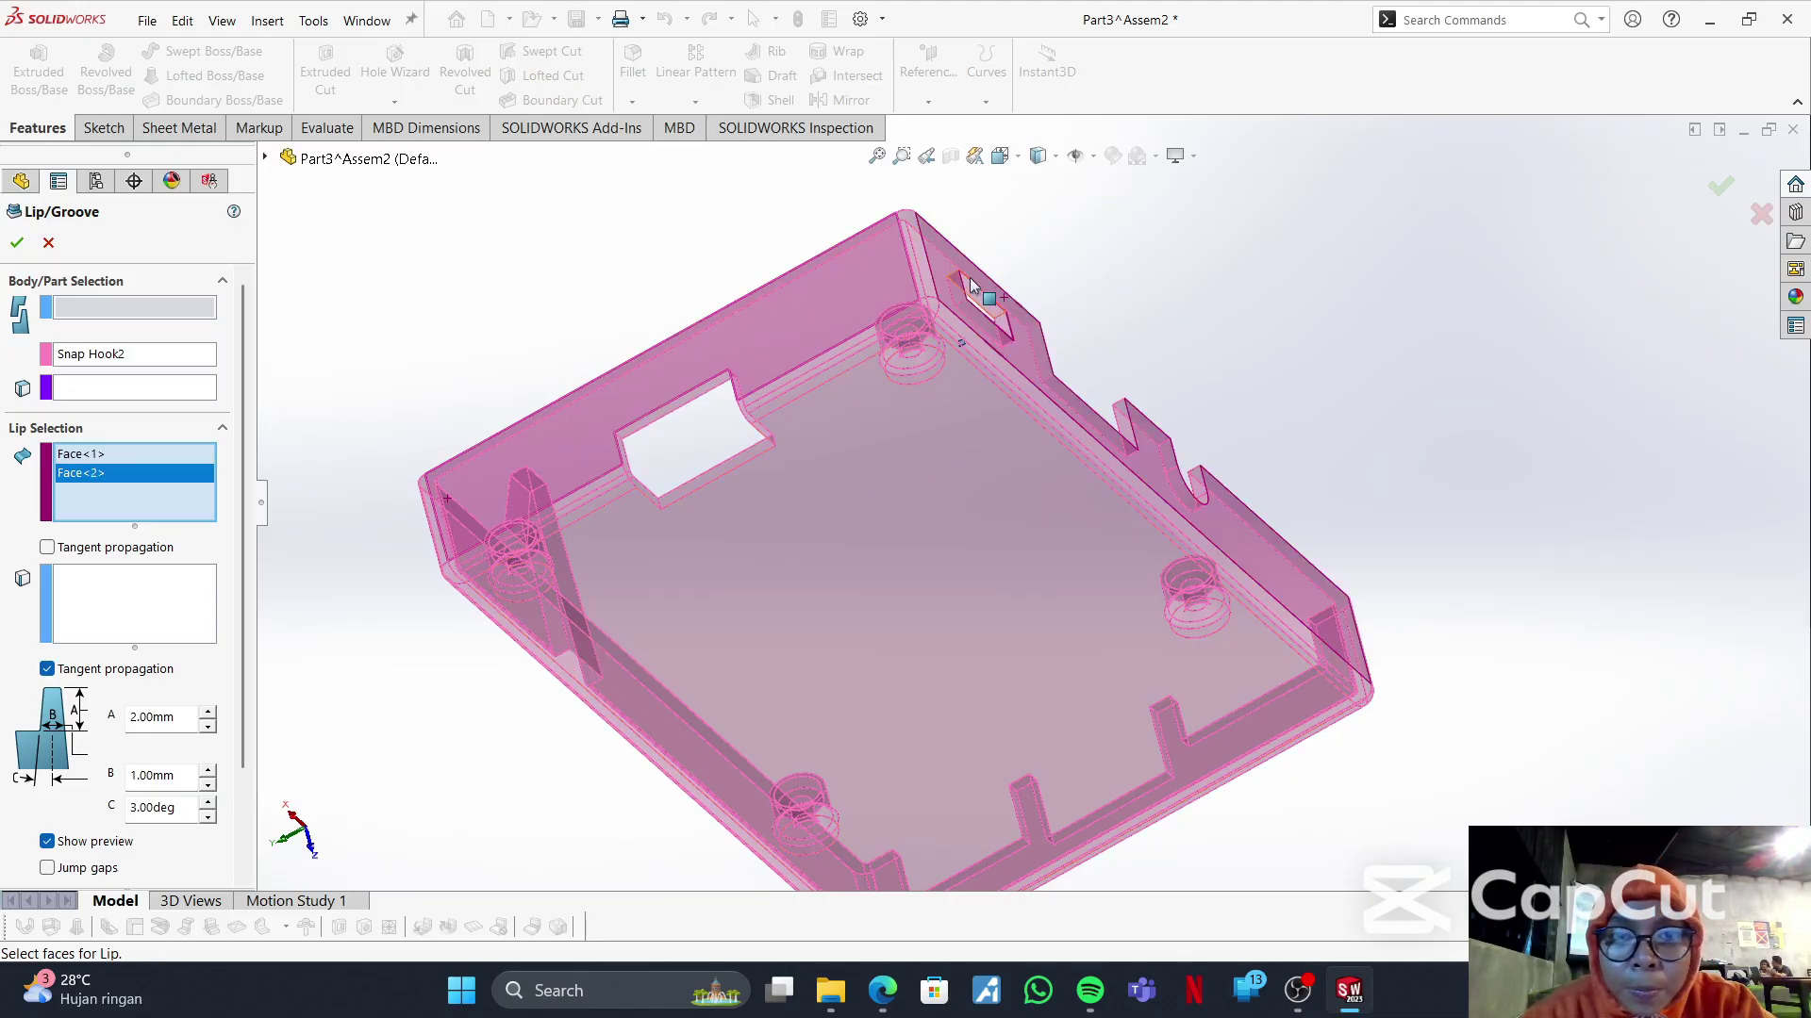
left_click(907, 219)
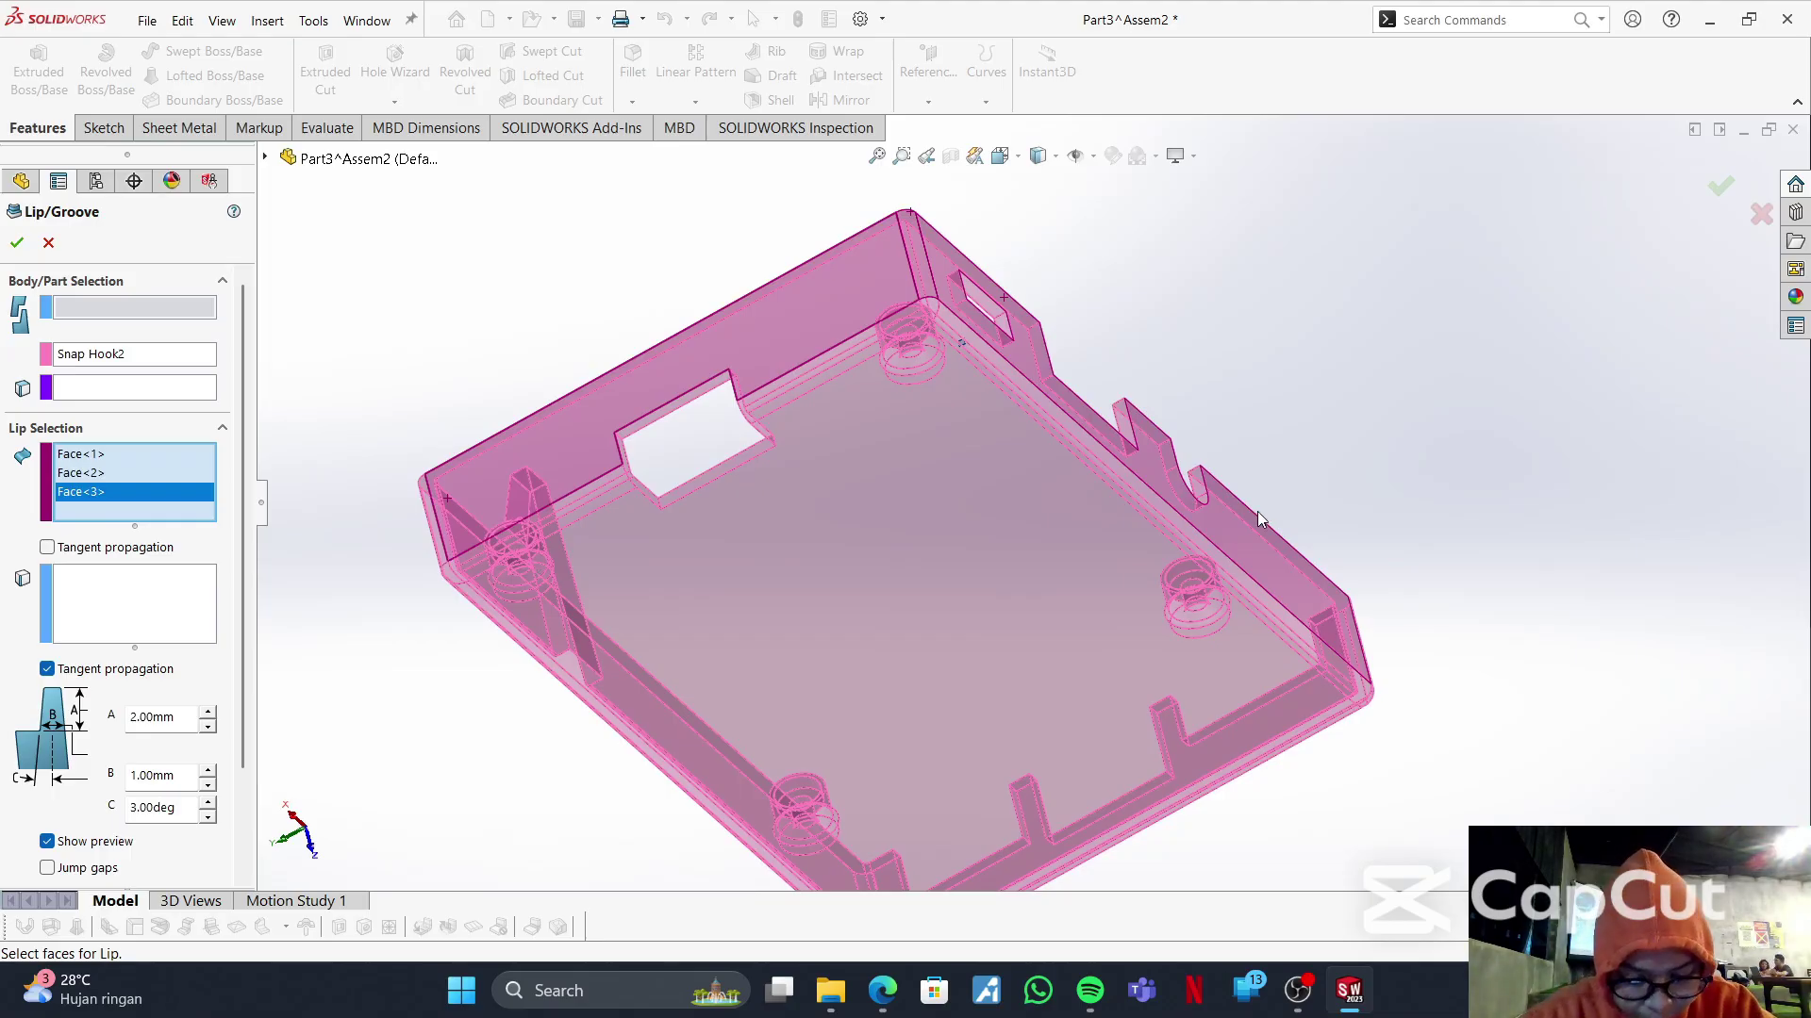
left_click(1151, 722)
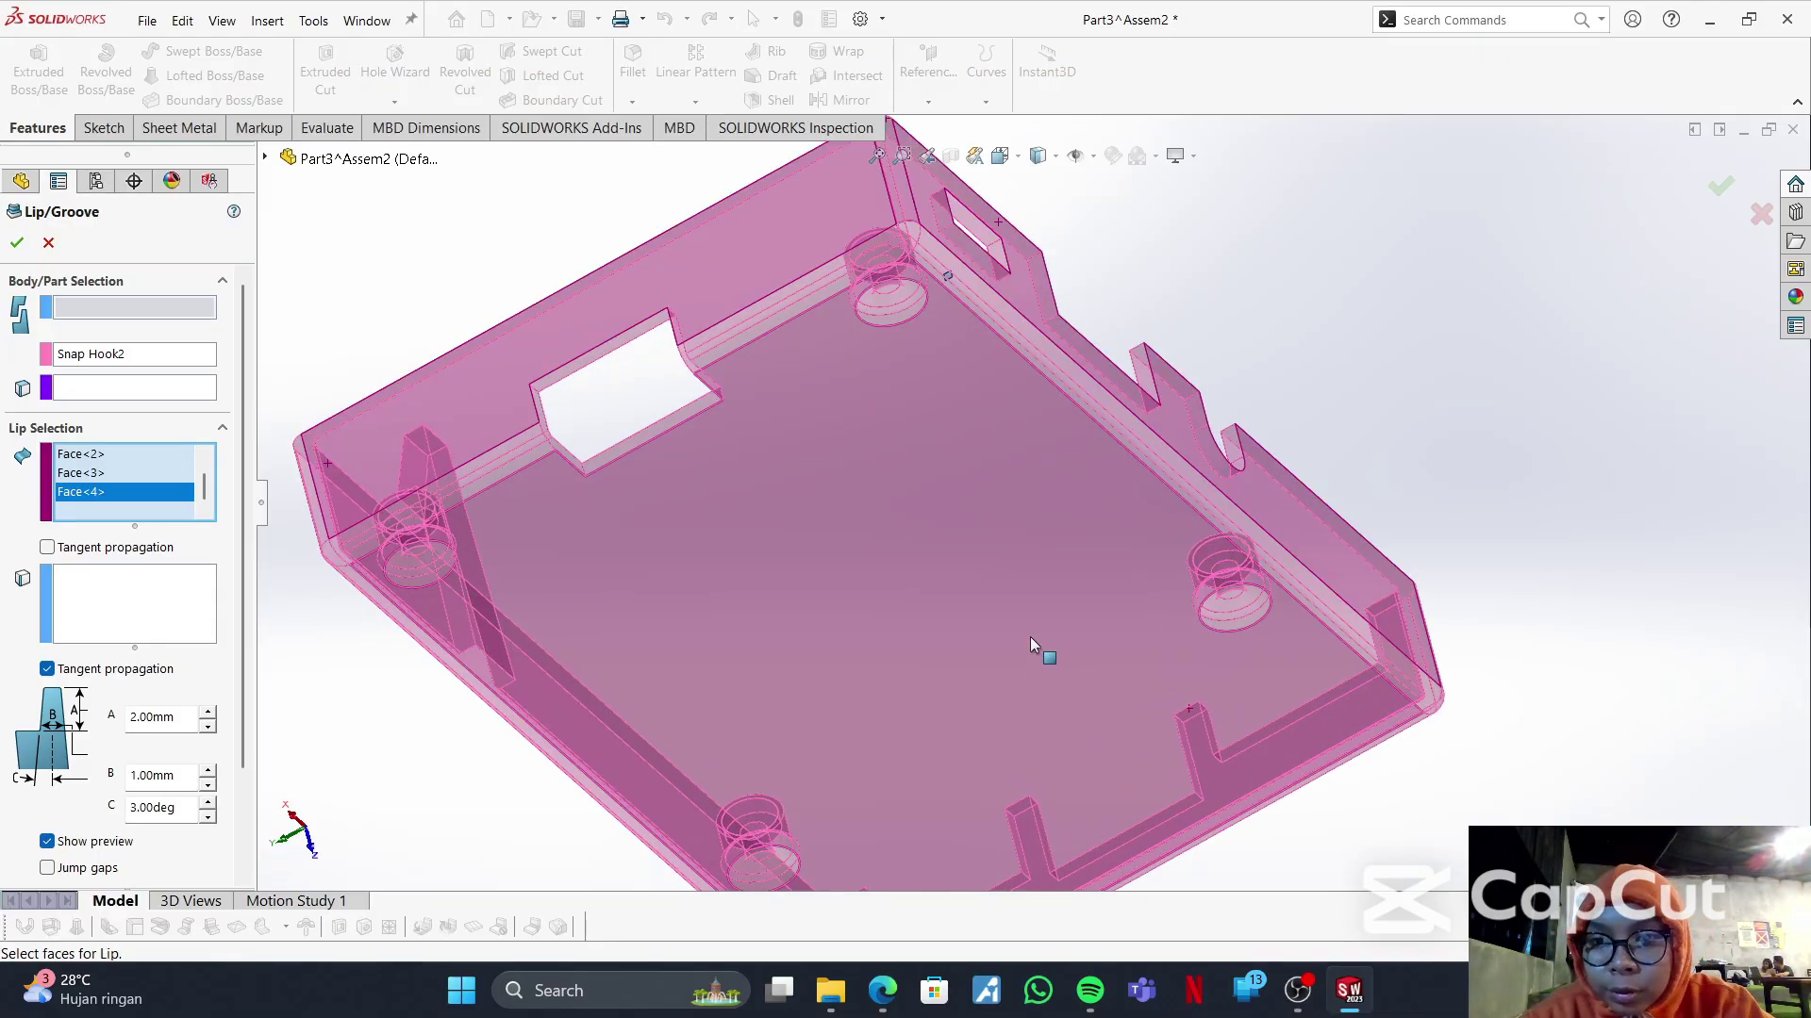
scroll(1030, 637, "up", 2)
key("d")
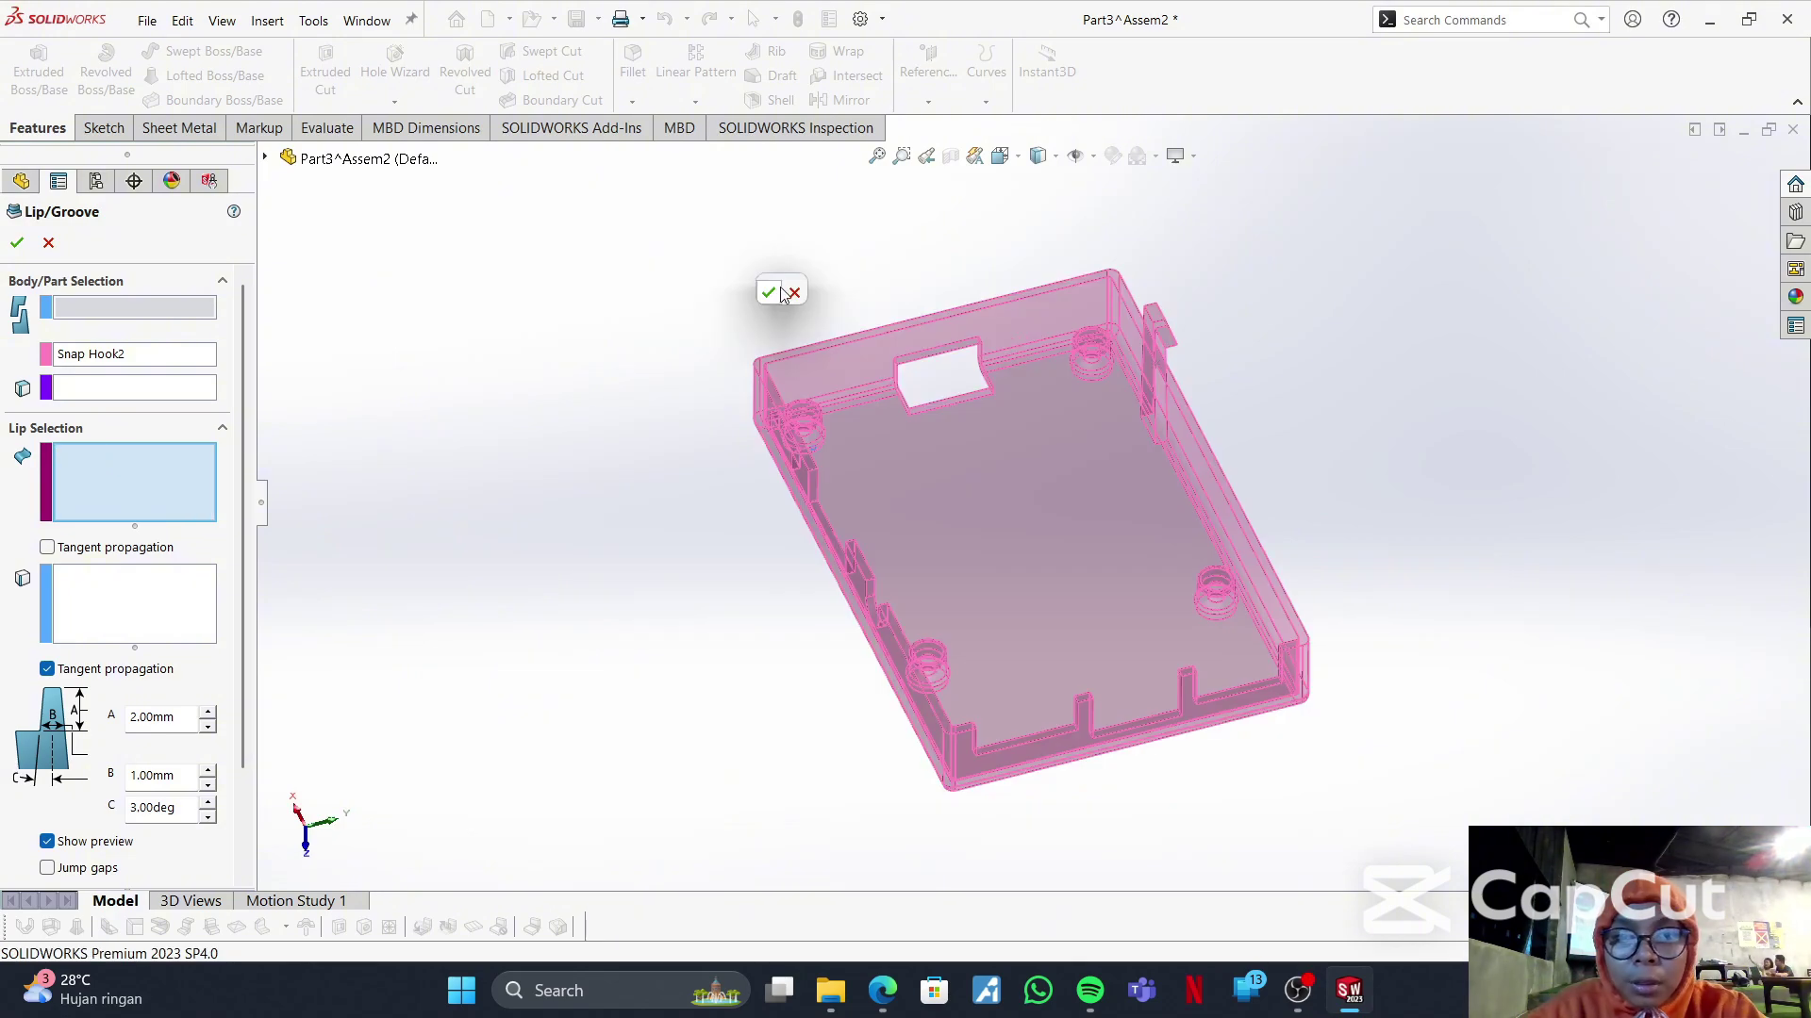
- Select the long continuous rim face and the two separate rim segments on the cutout side wall as lip faces
scroll(687, 355, "up", 3)
scroll(687, 363, "down", 3)
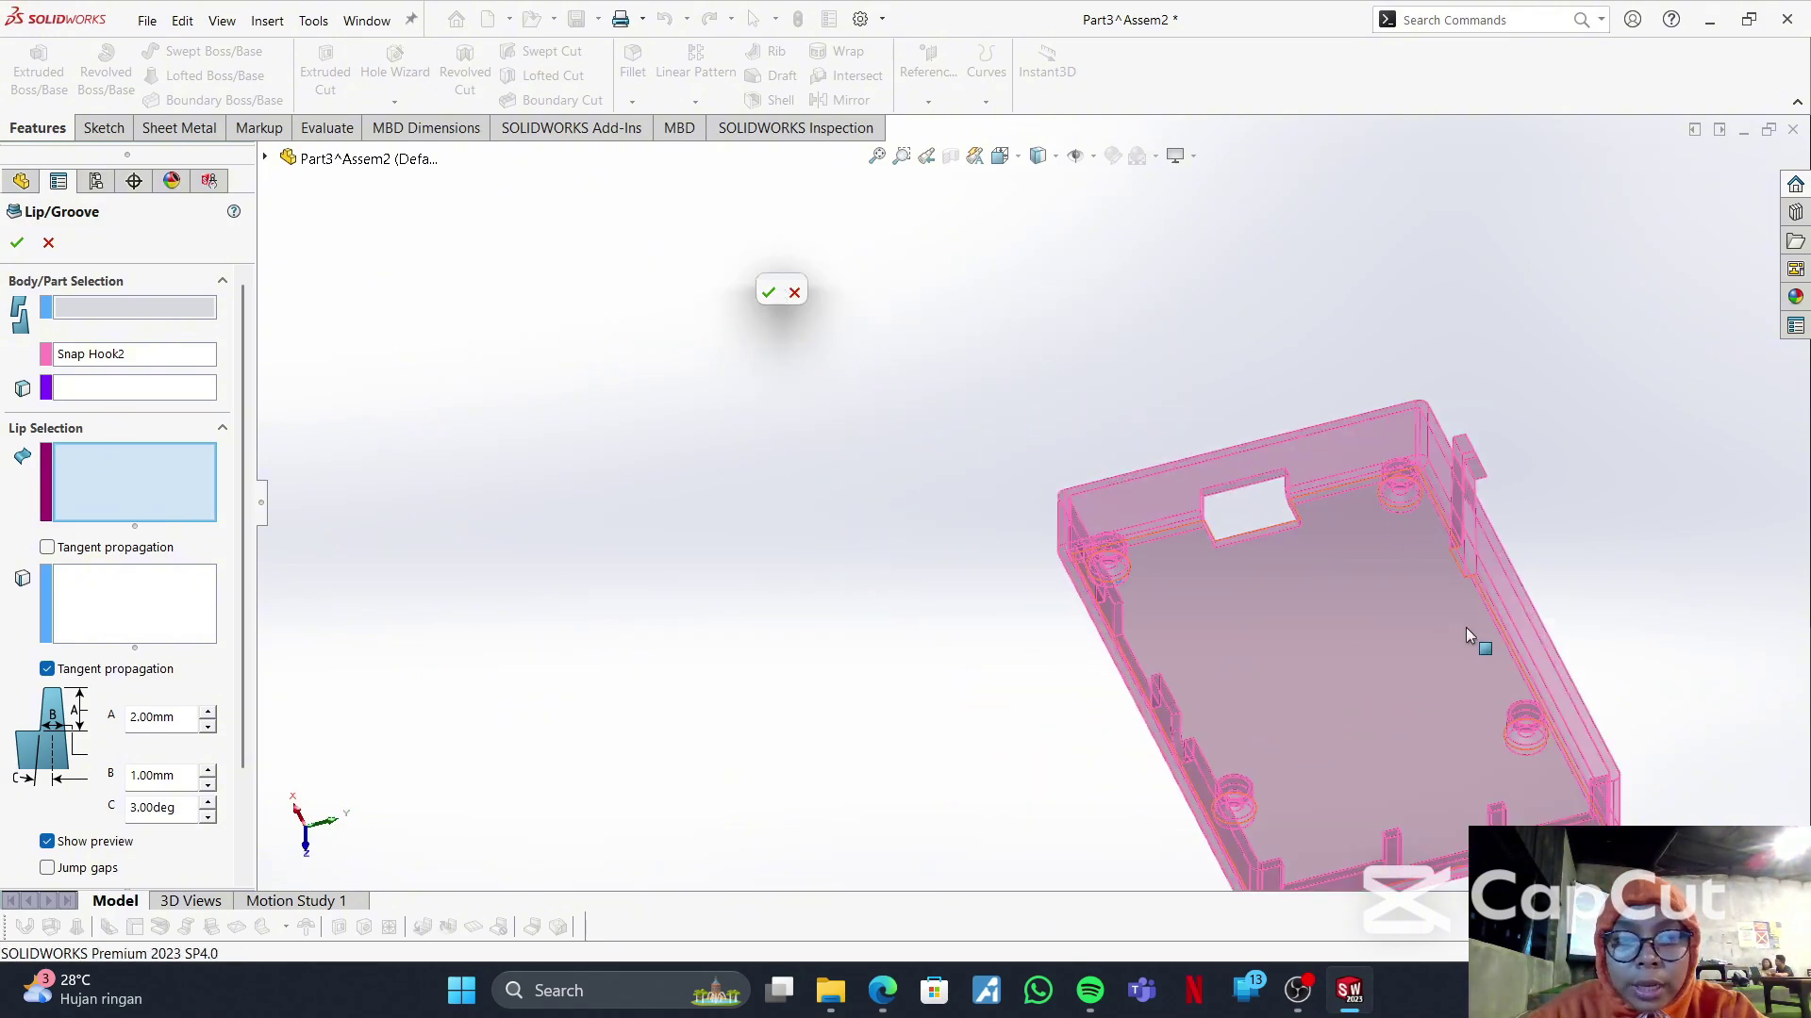
scroll(1356, 551, "down", 5)
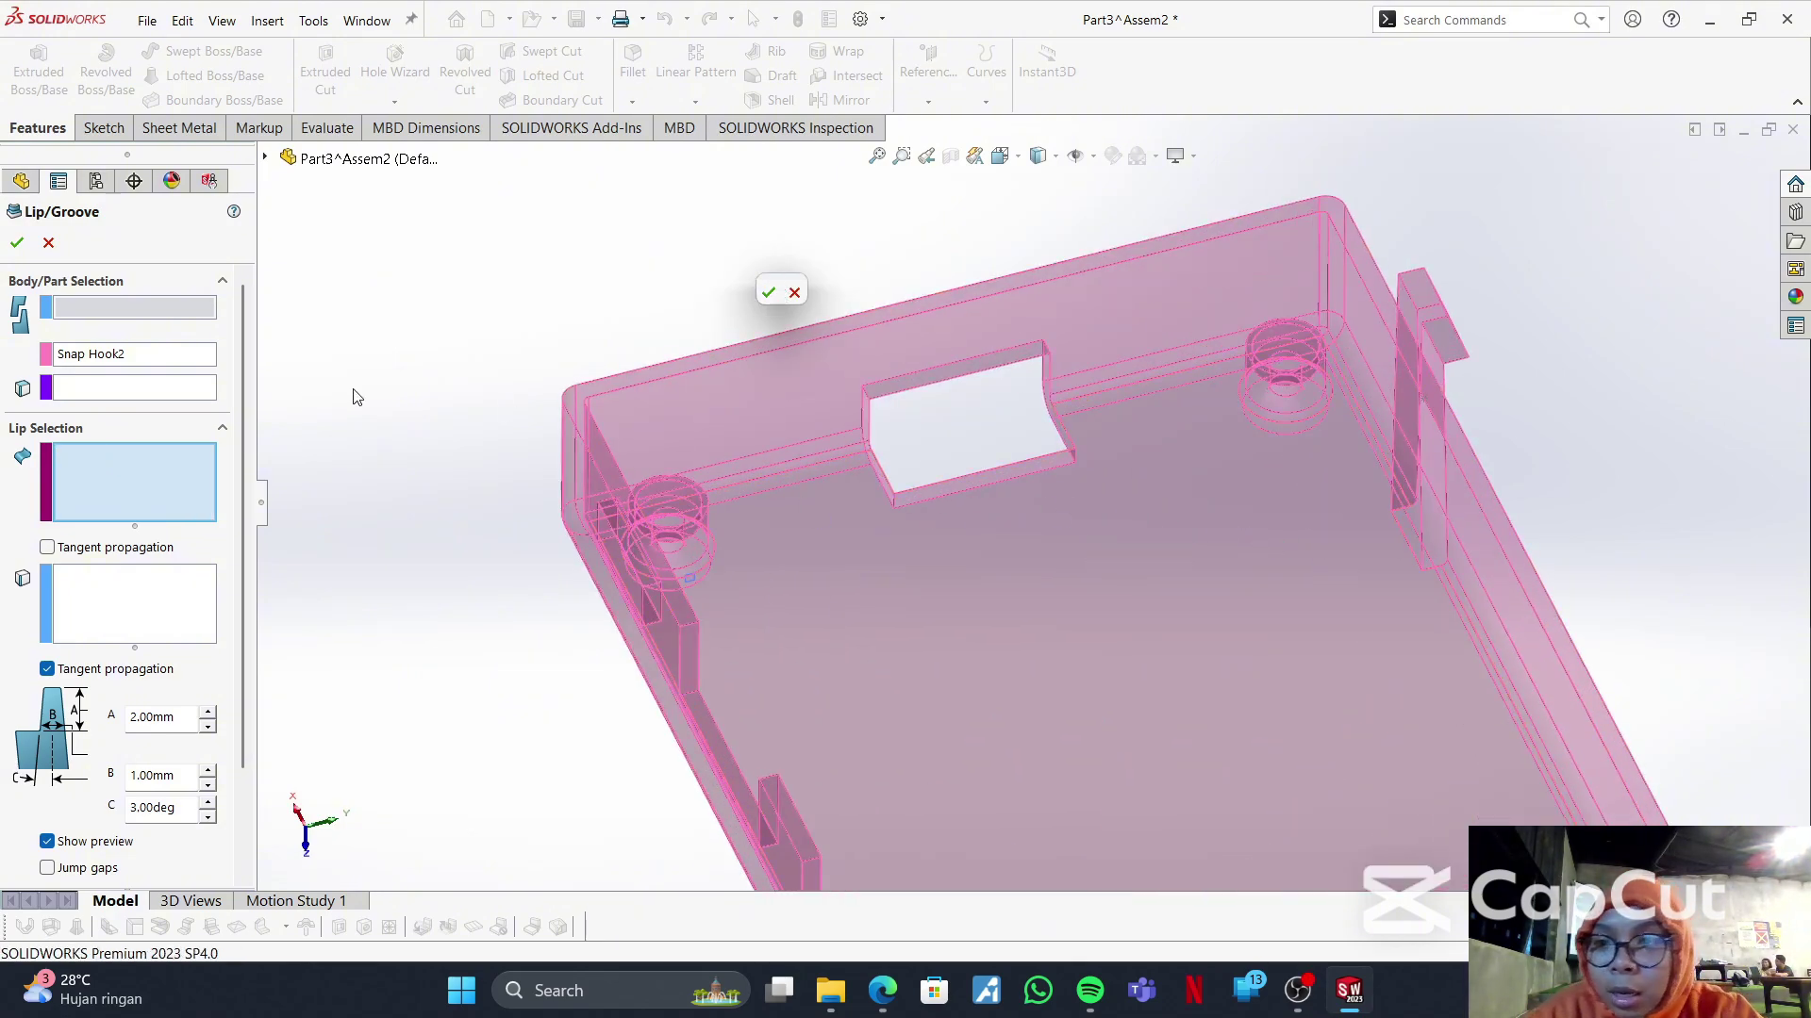
left_click(596, 446)
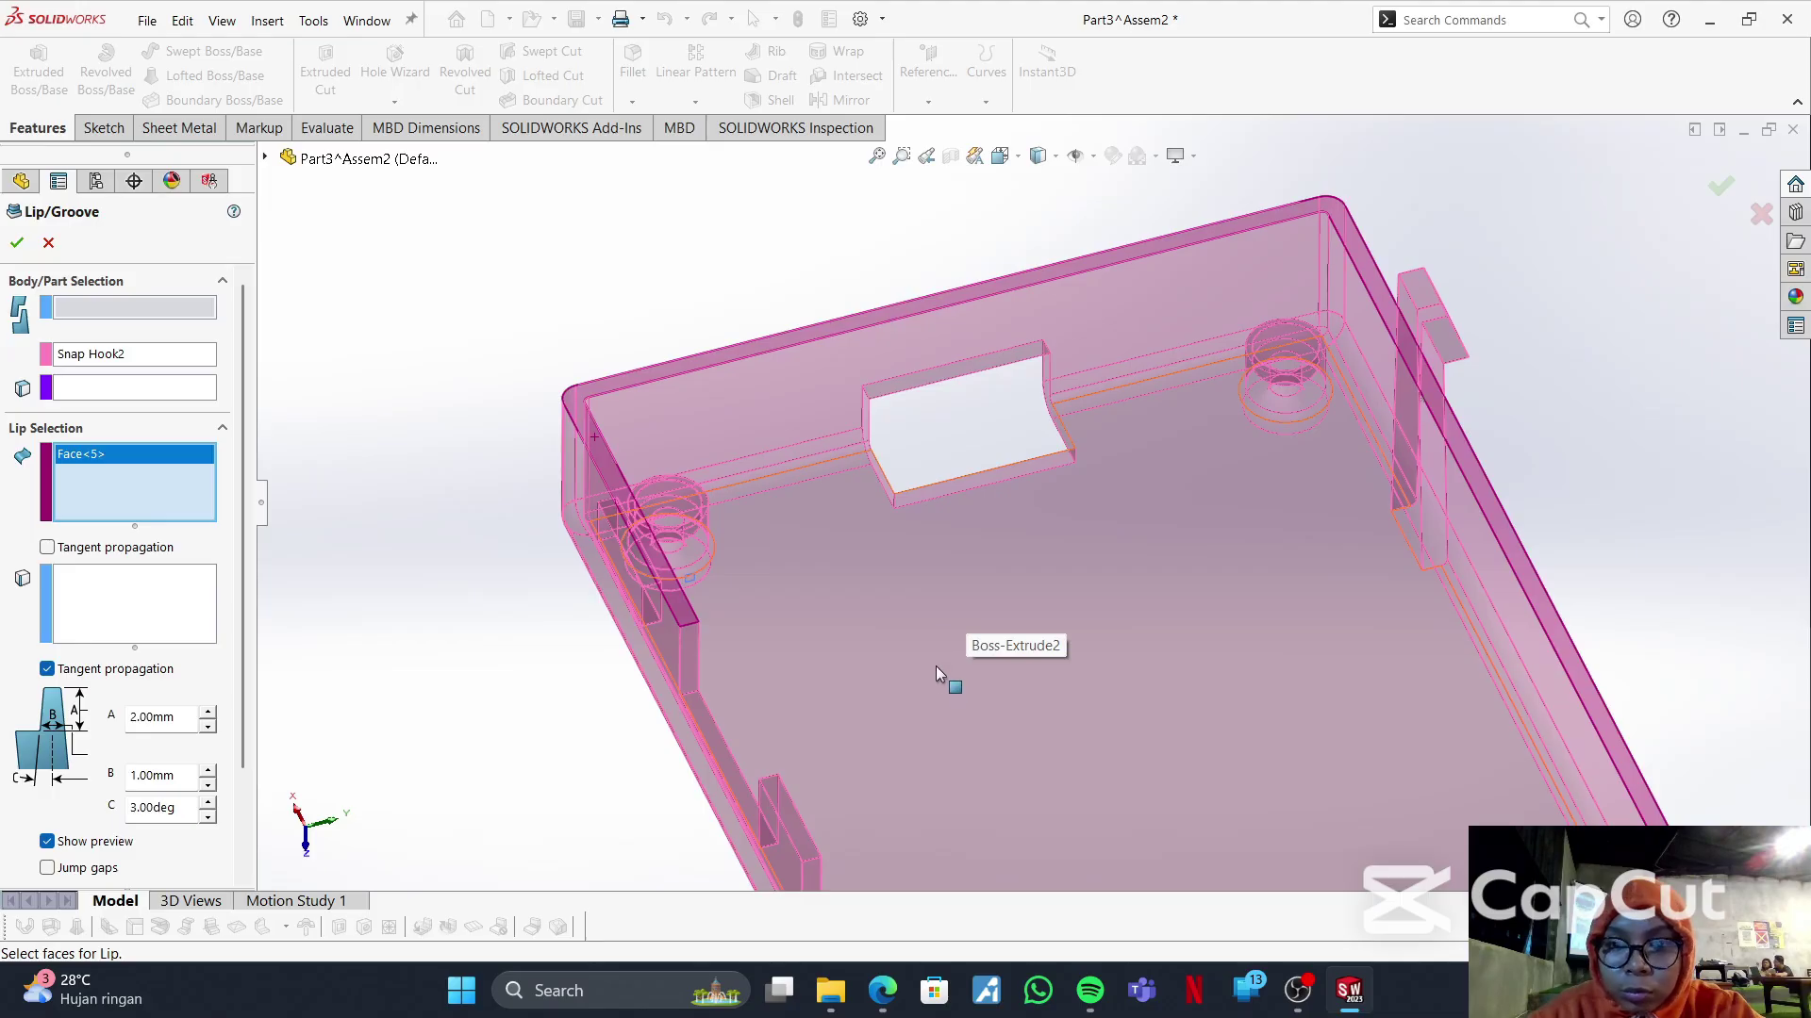
scroll(937, 675, "up", 1)
scroll(938, 675, "up", 1)
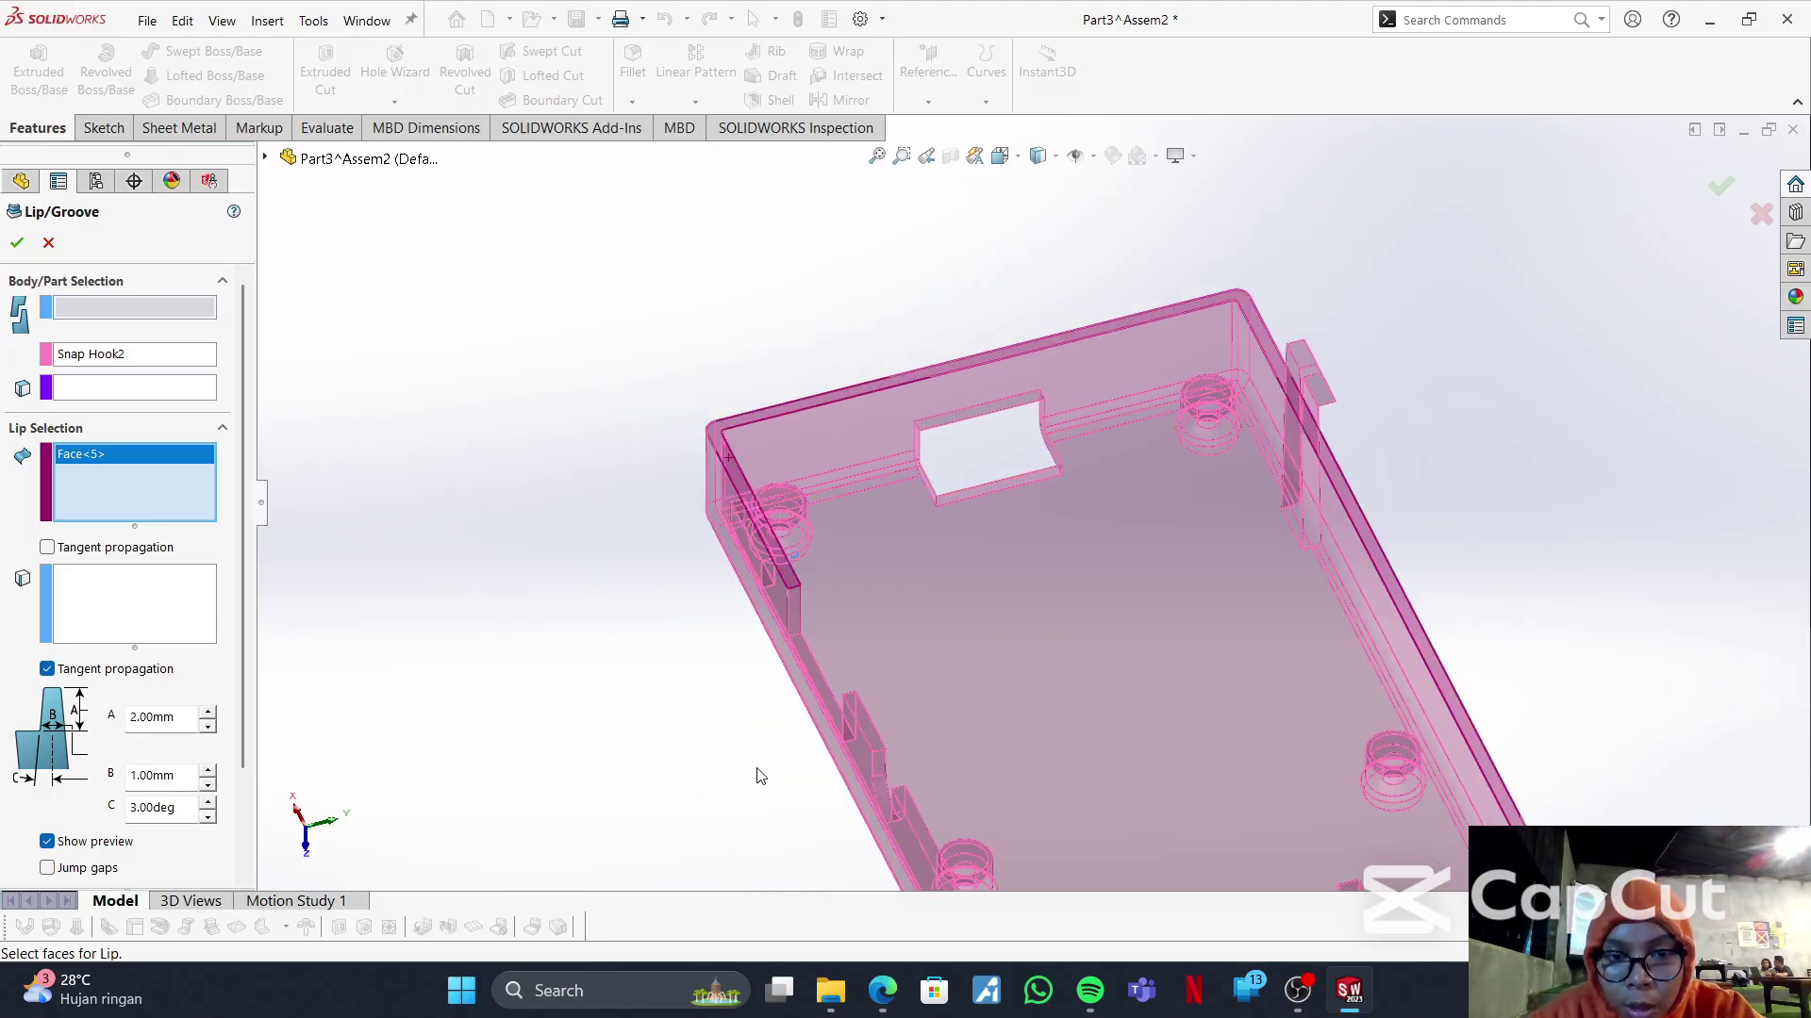
left_click(873, 728)
scroll(1118, 799, "down", 1)
scroll(1119, 801, "up", 1)
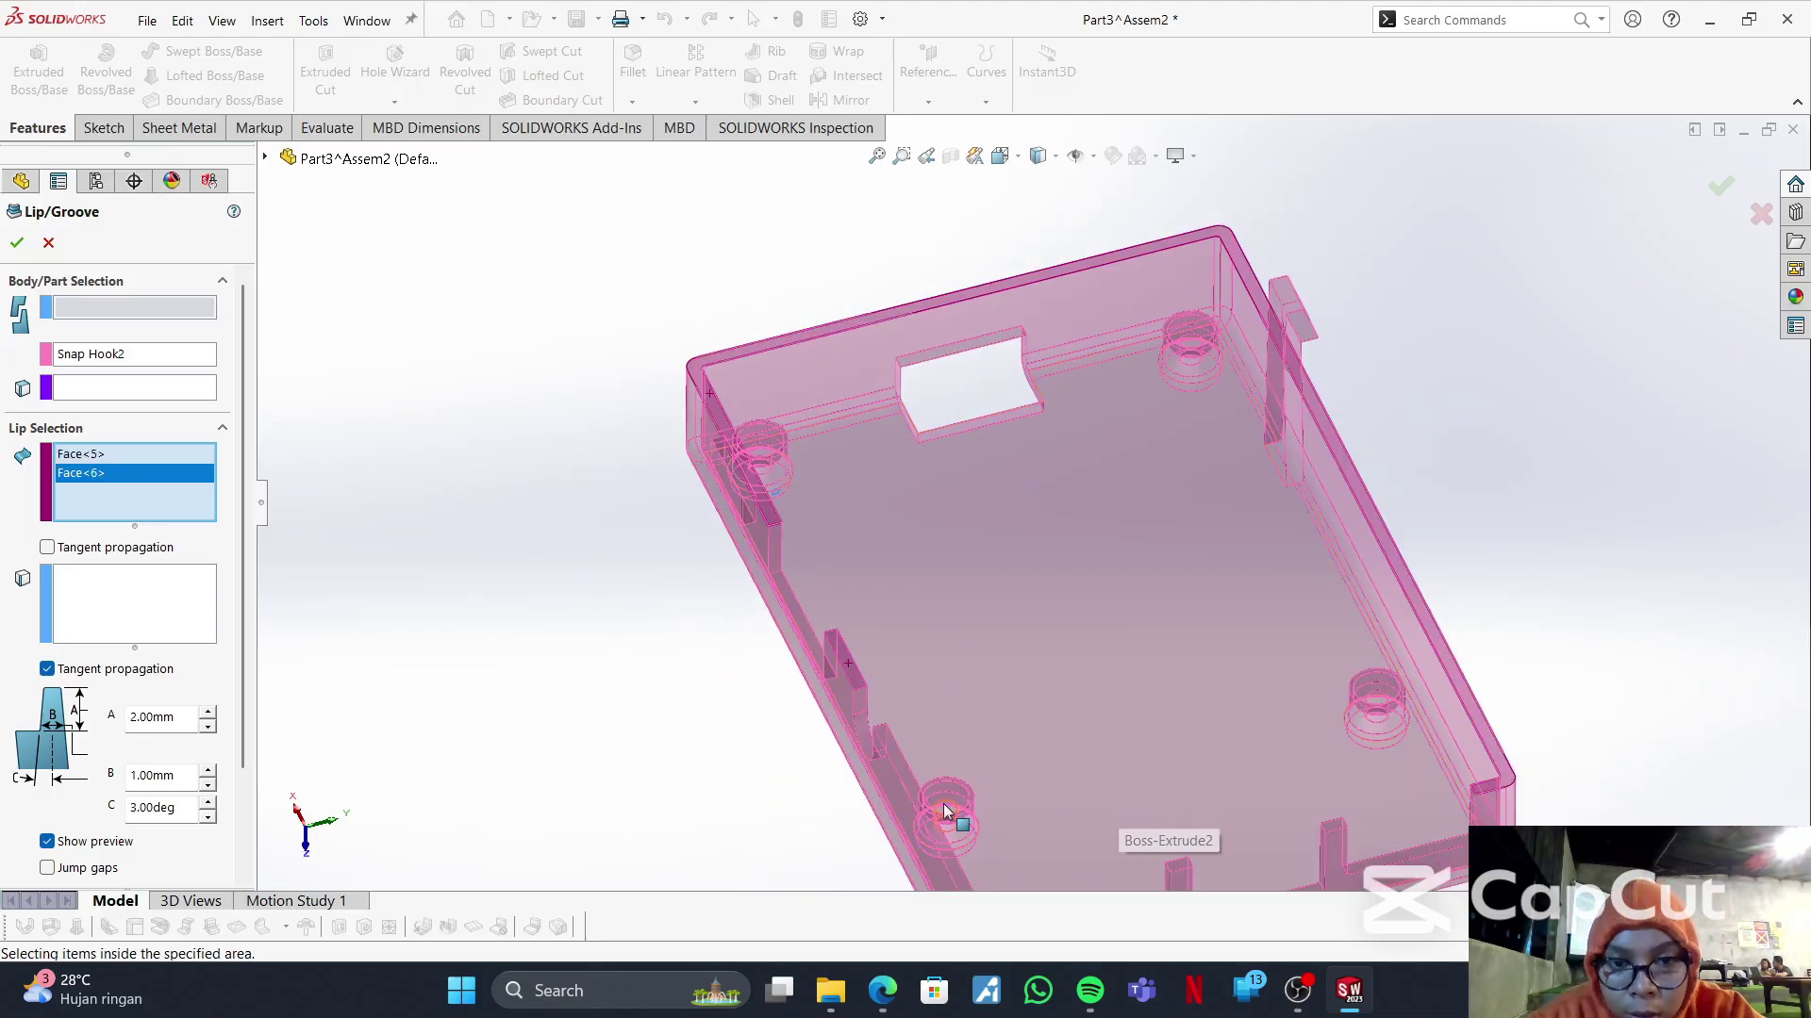
left_click(920, 799)
scroll(1287, 799, "down", 1)
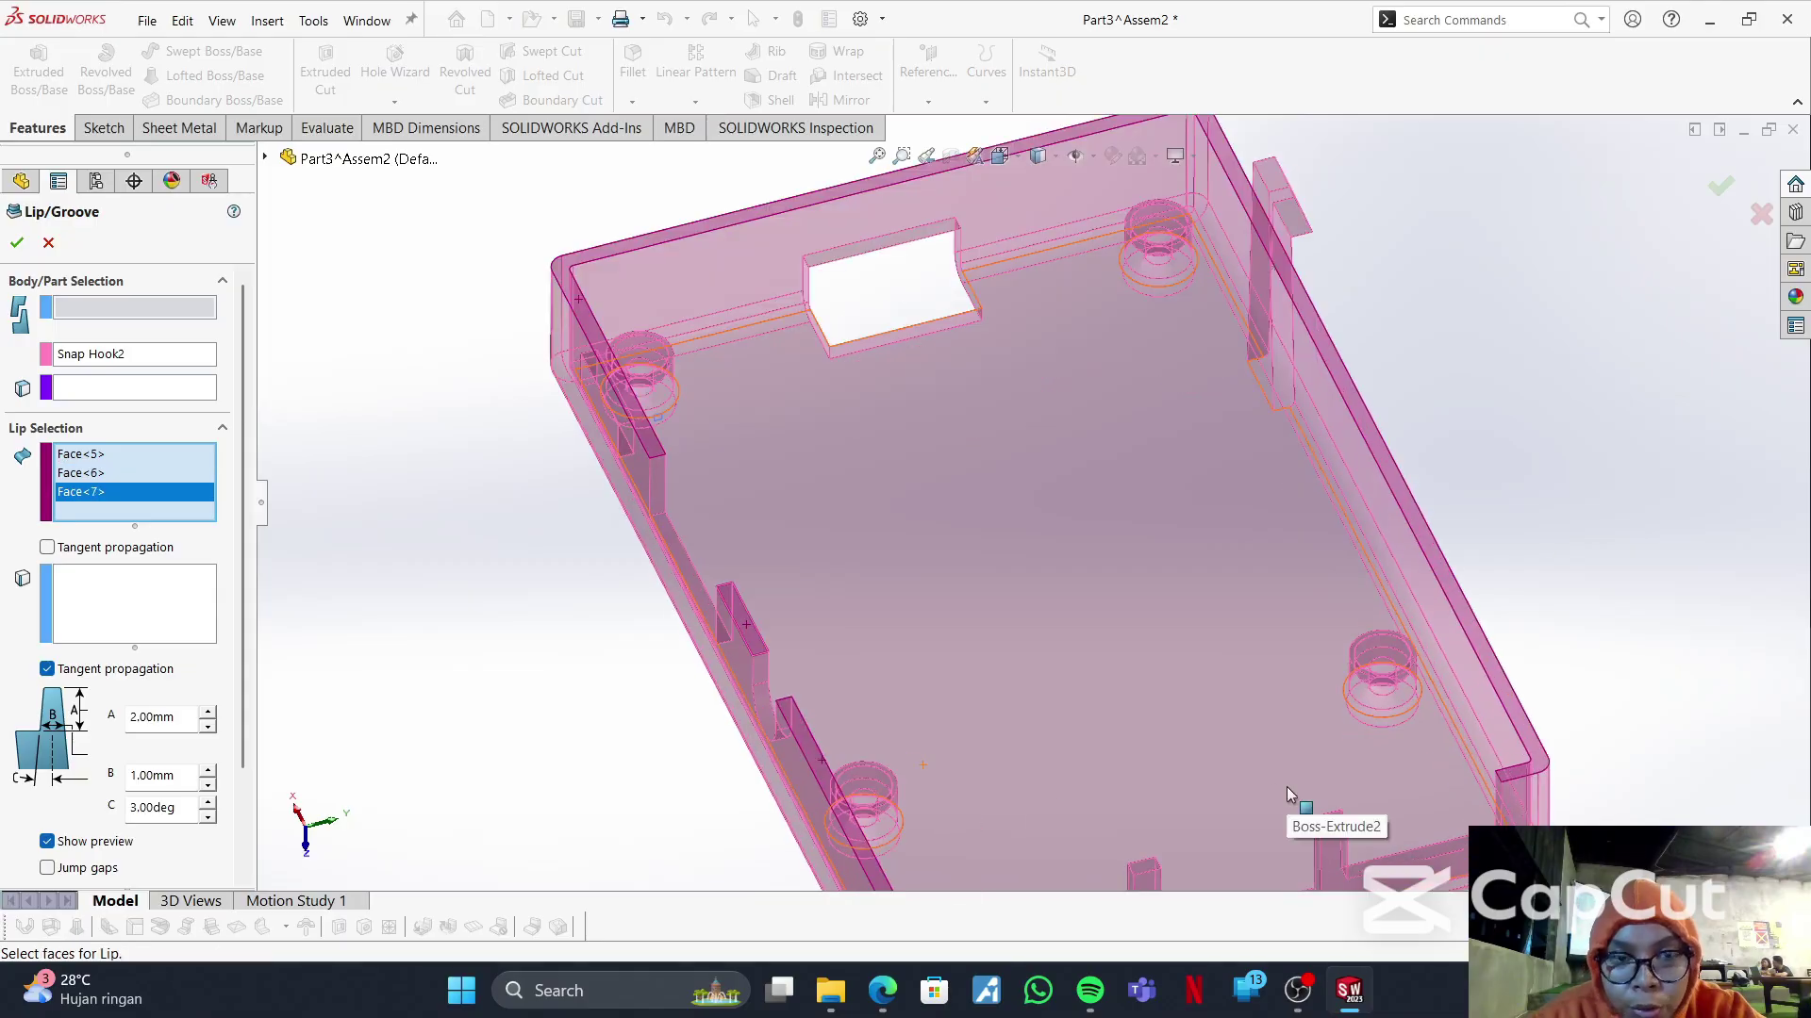
- Add the top faces of the two narrow posts on the slotted end wall to the lip faces
scroll(1290, 795, "up", 2)
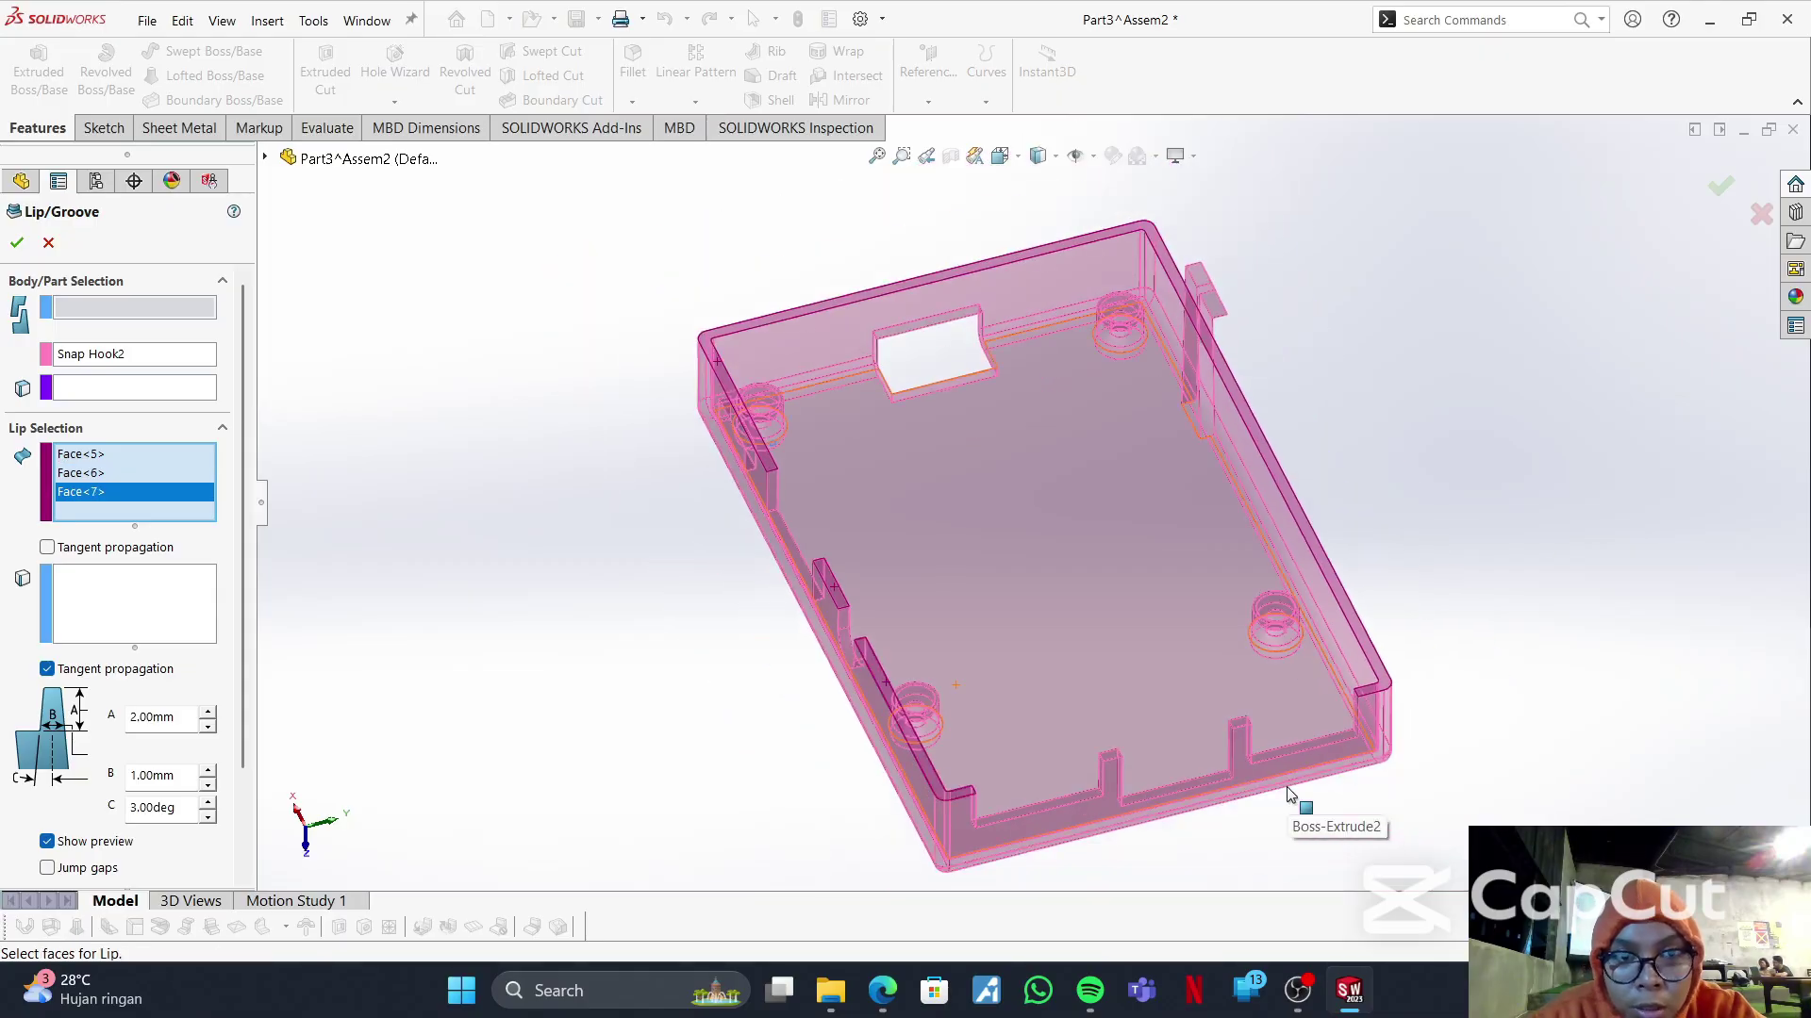
left_click(1111, 760)
left_click(1242, 730)
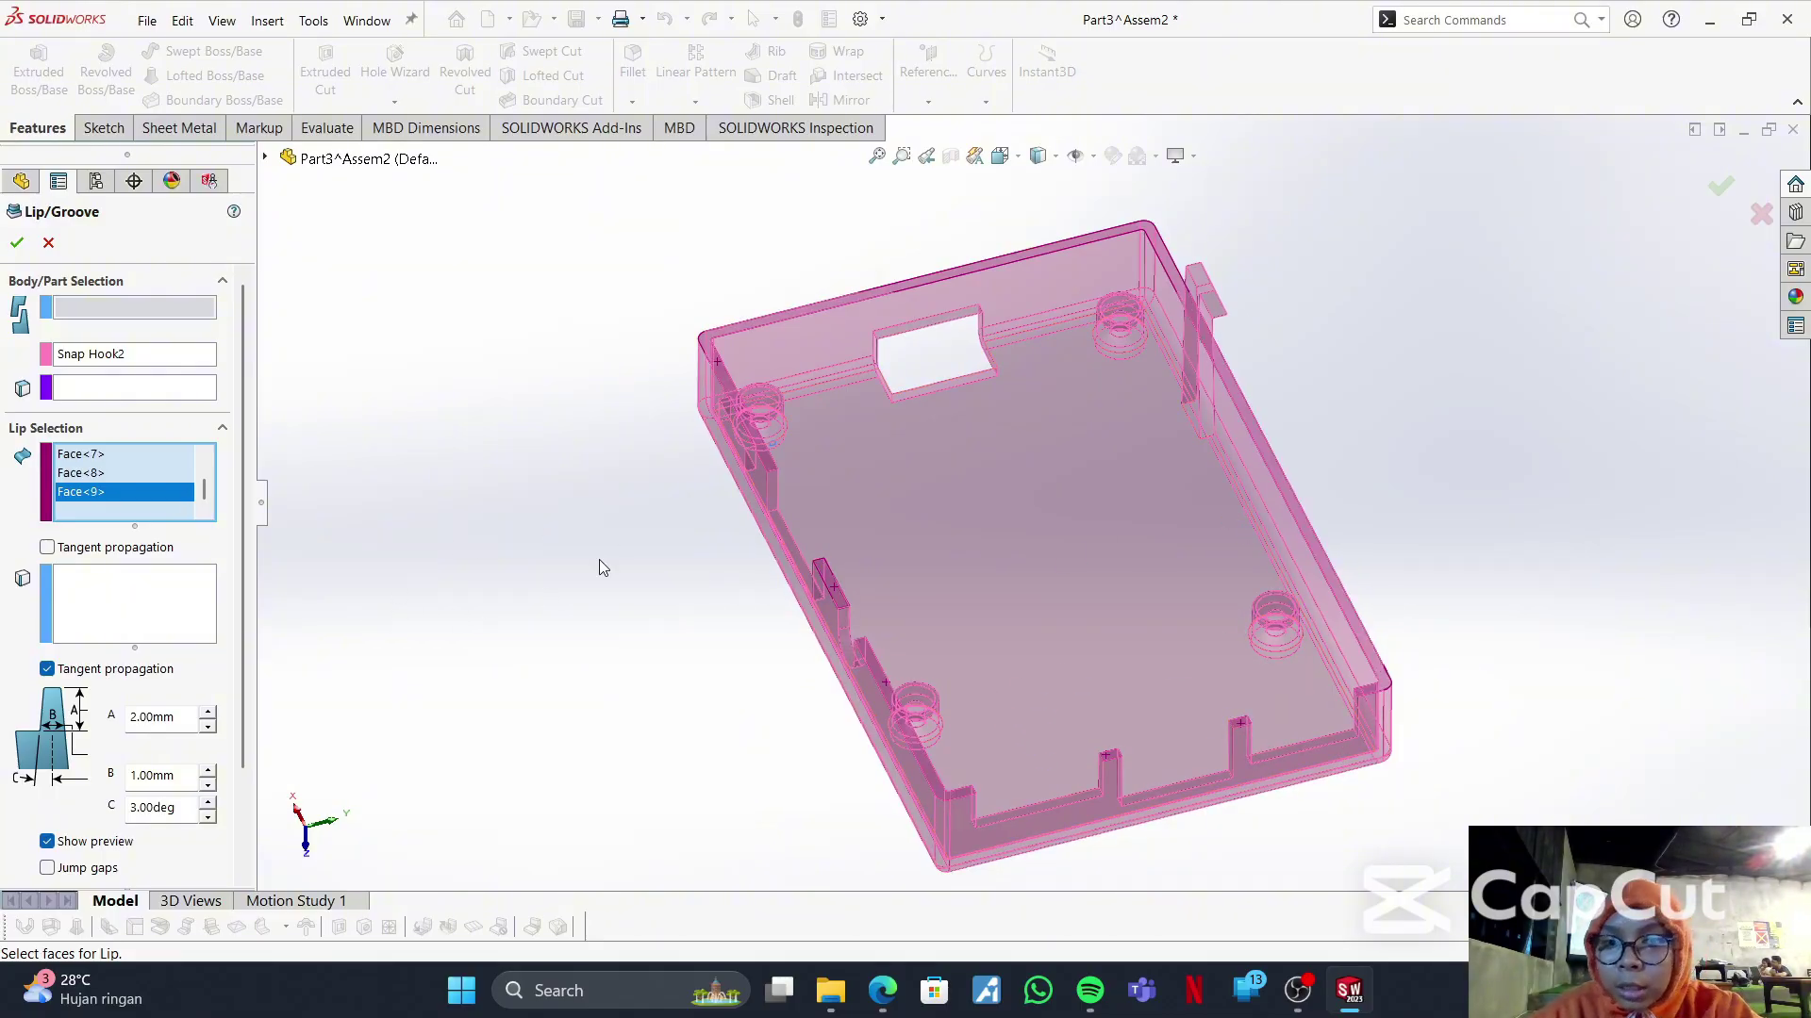
- Select five rim edges for the lip, one each on the long rim face, the two side segments and the two end posts
left_click(149, 615)
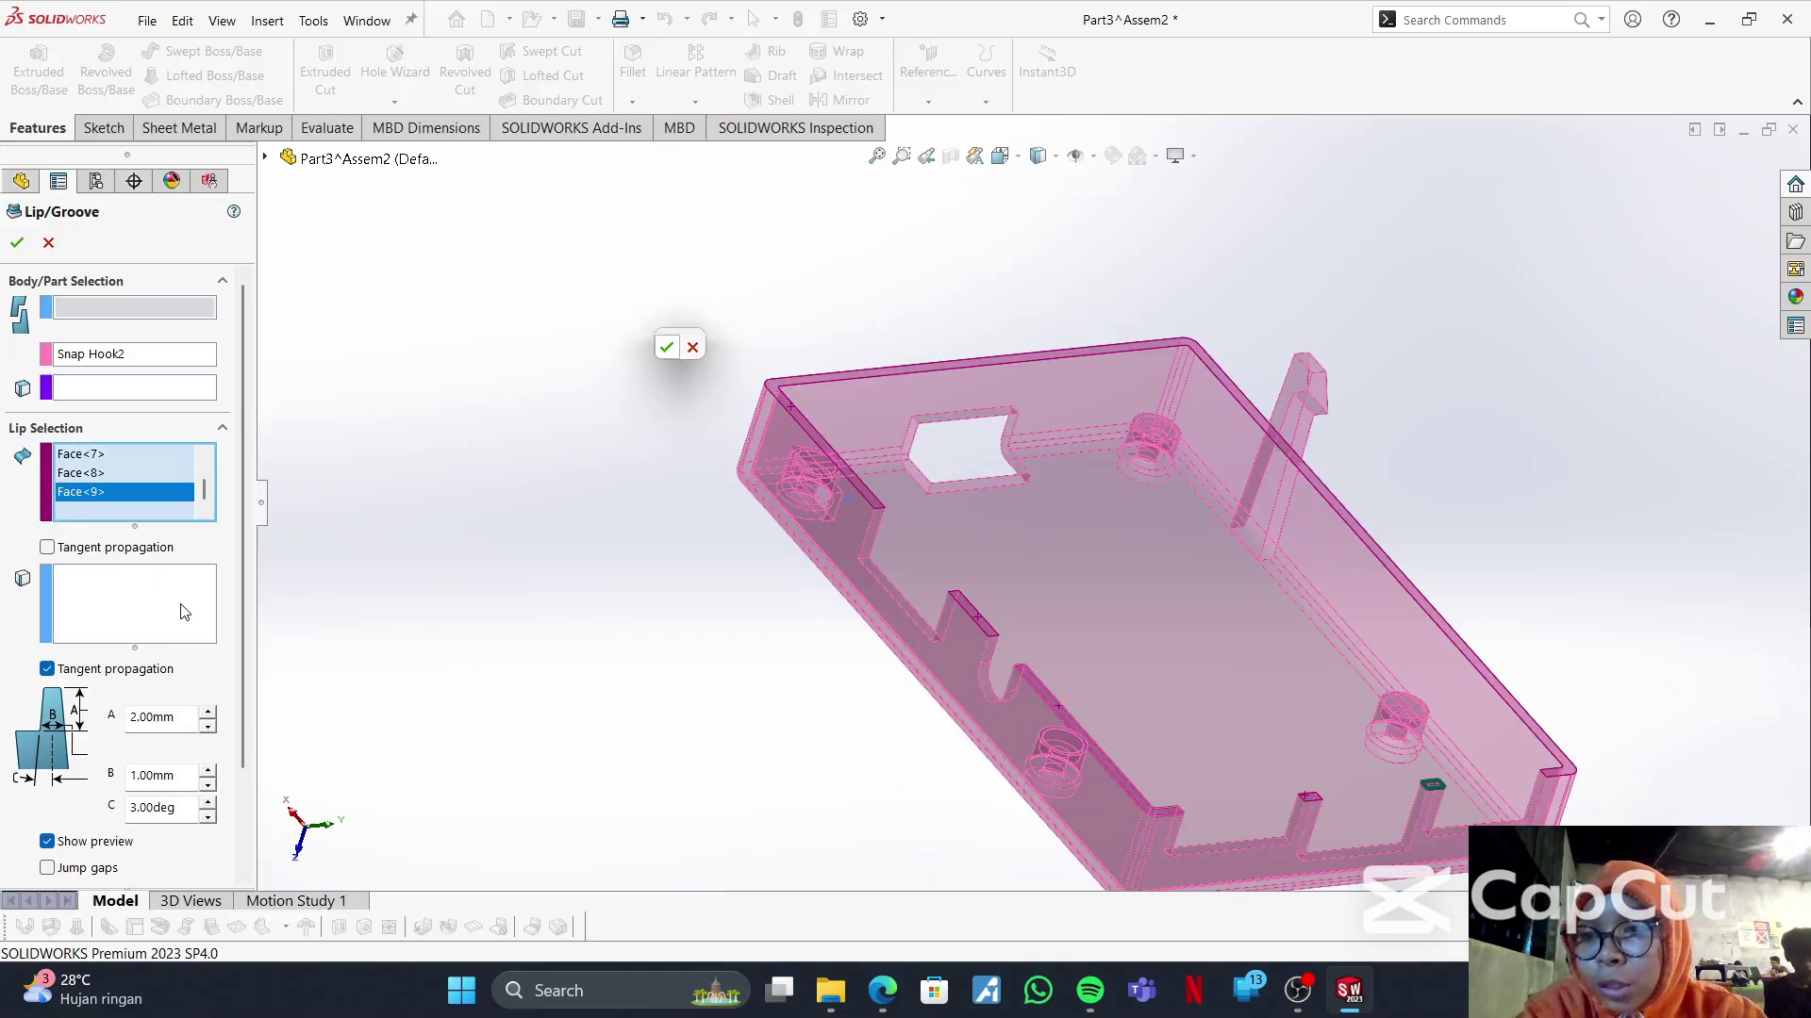
left_click(184, 613)
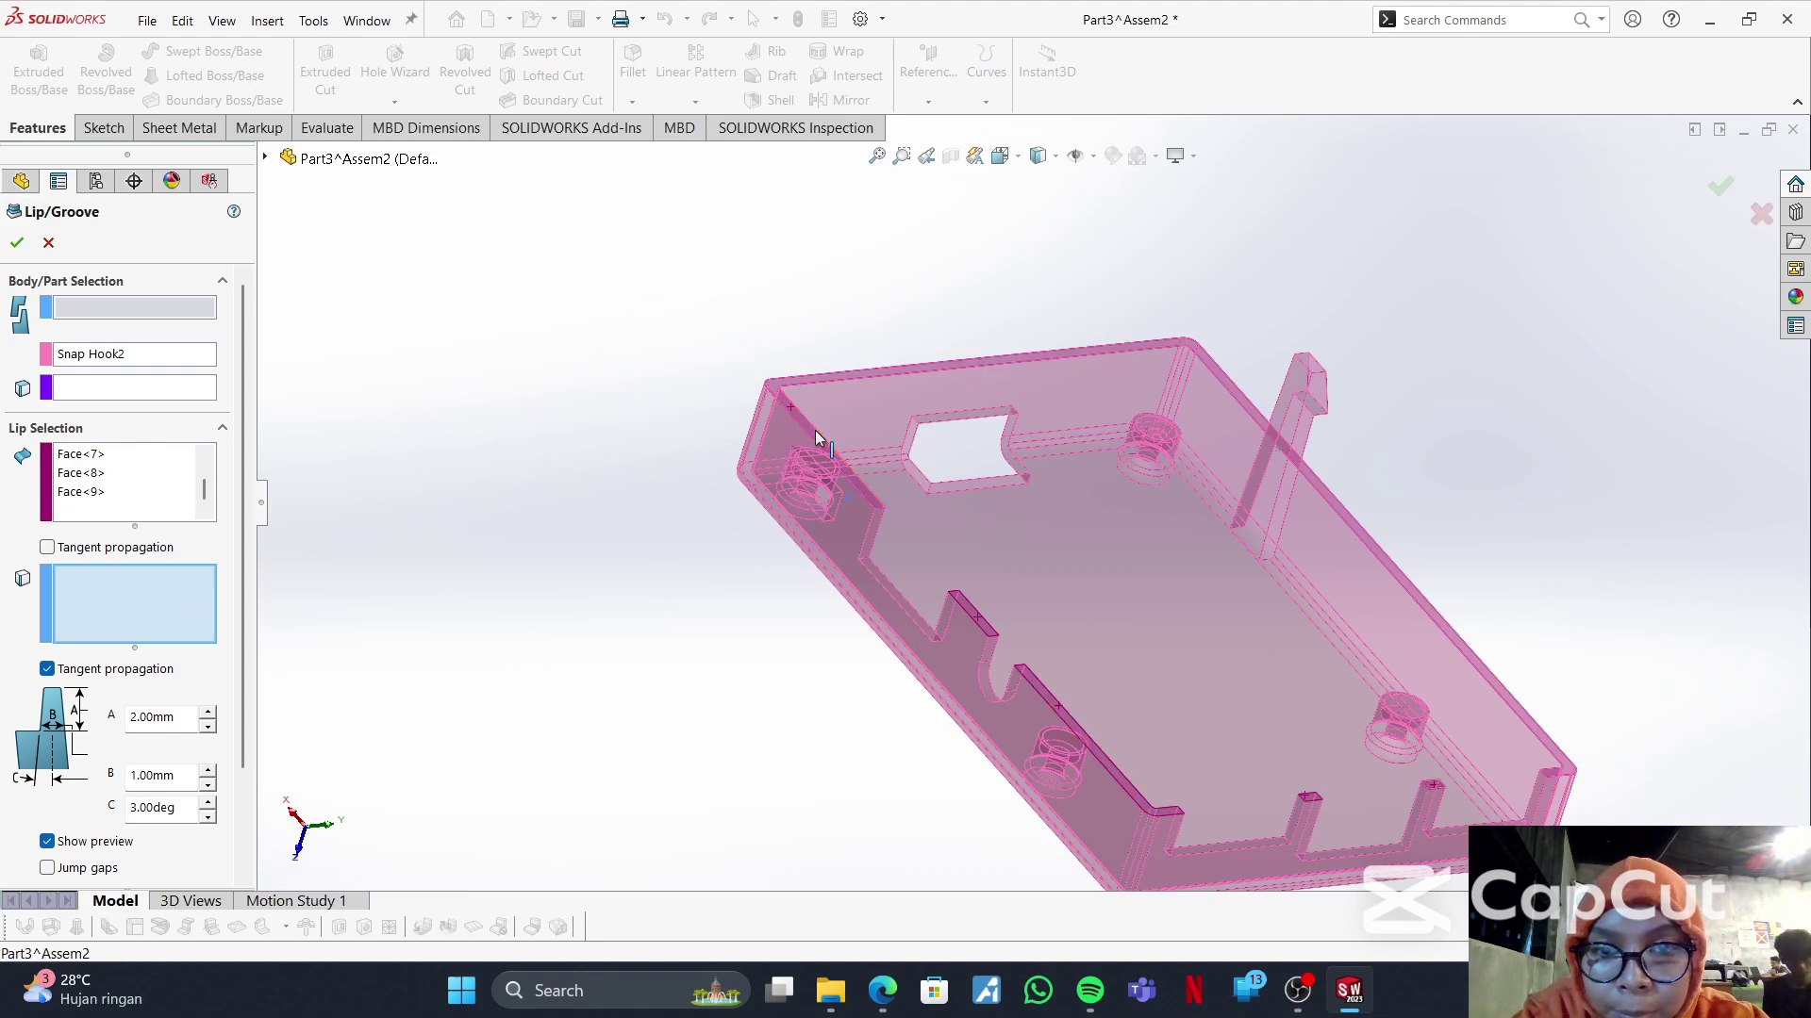
left_click(855, 486)
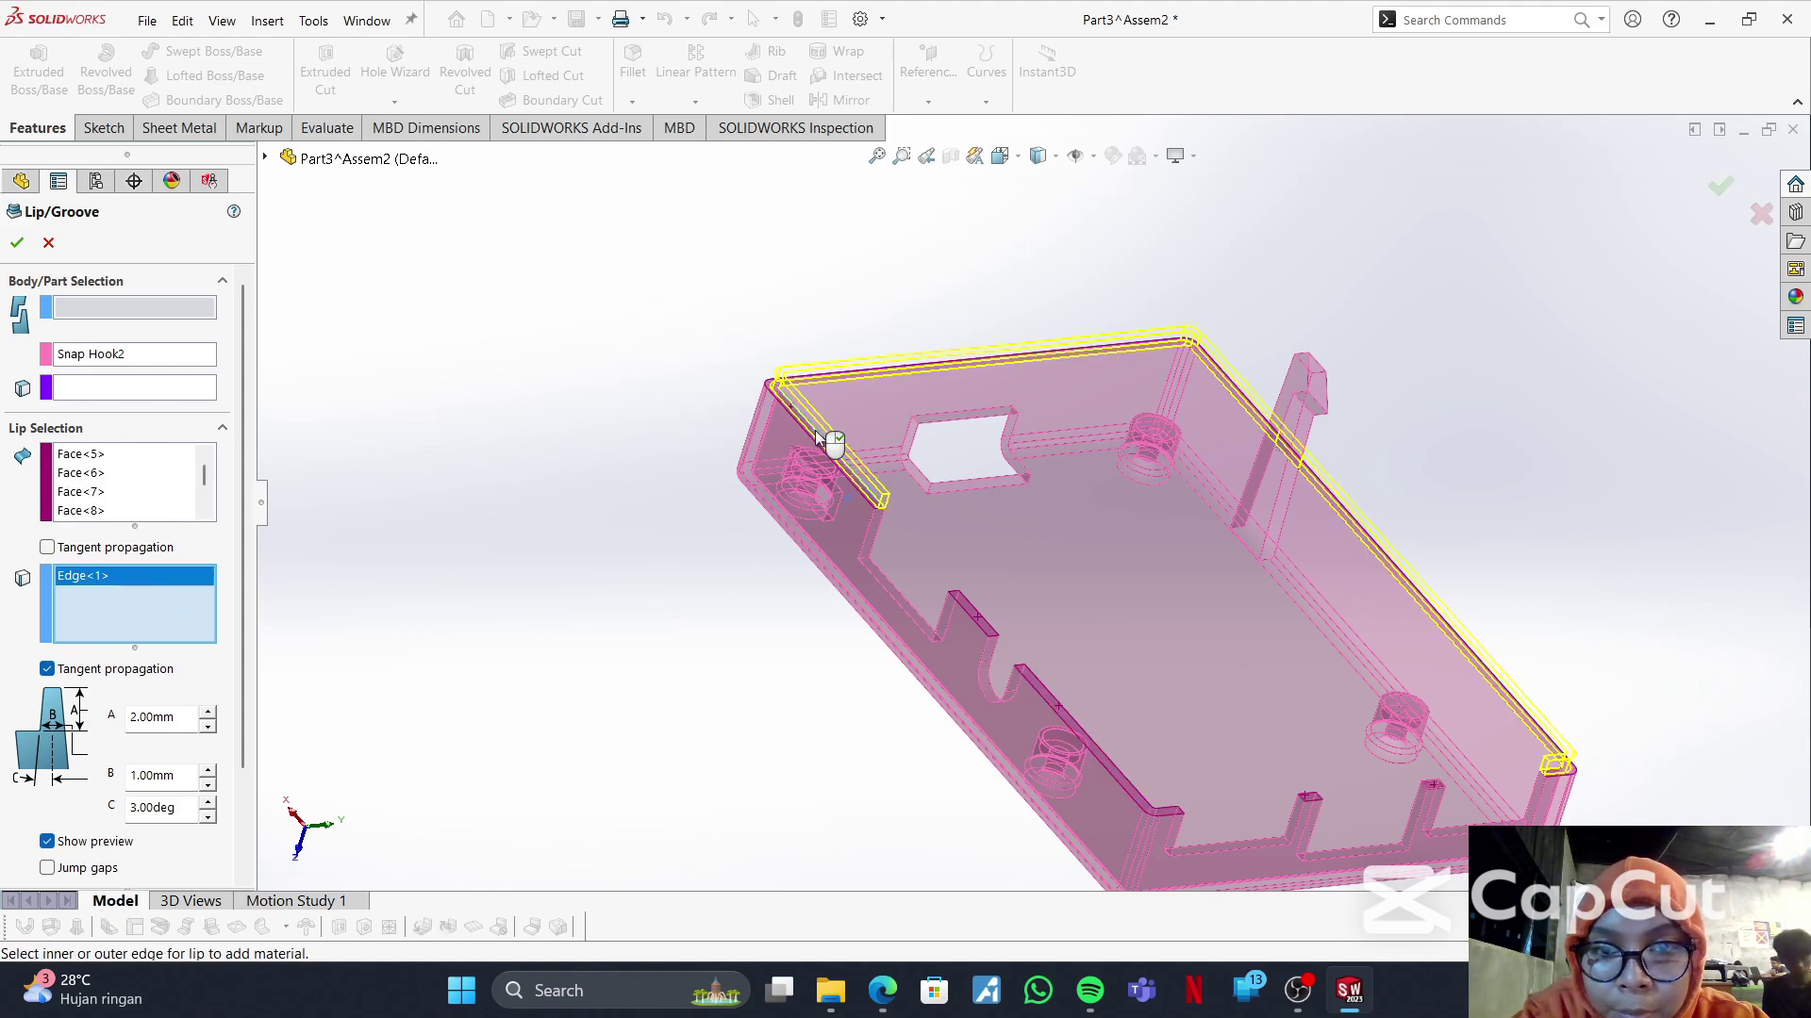
left_click(990, 628)
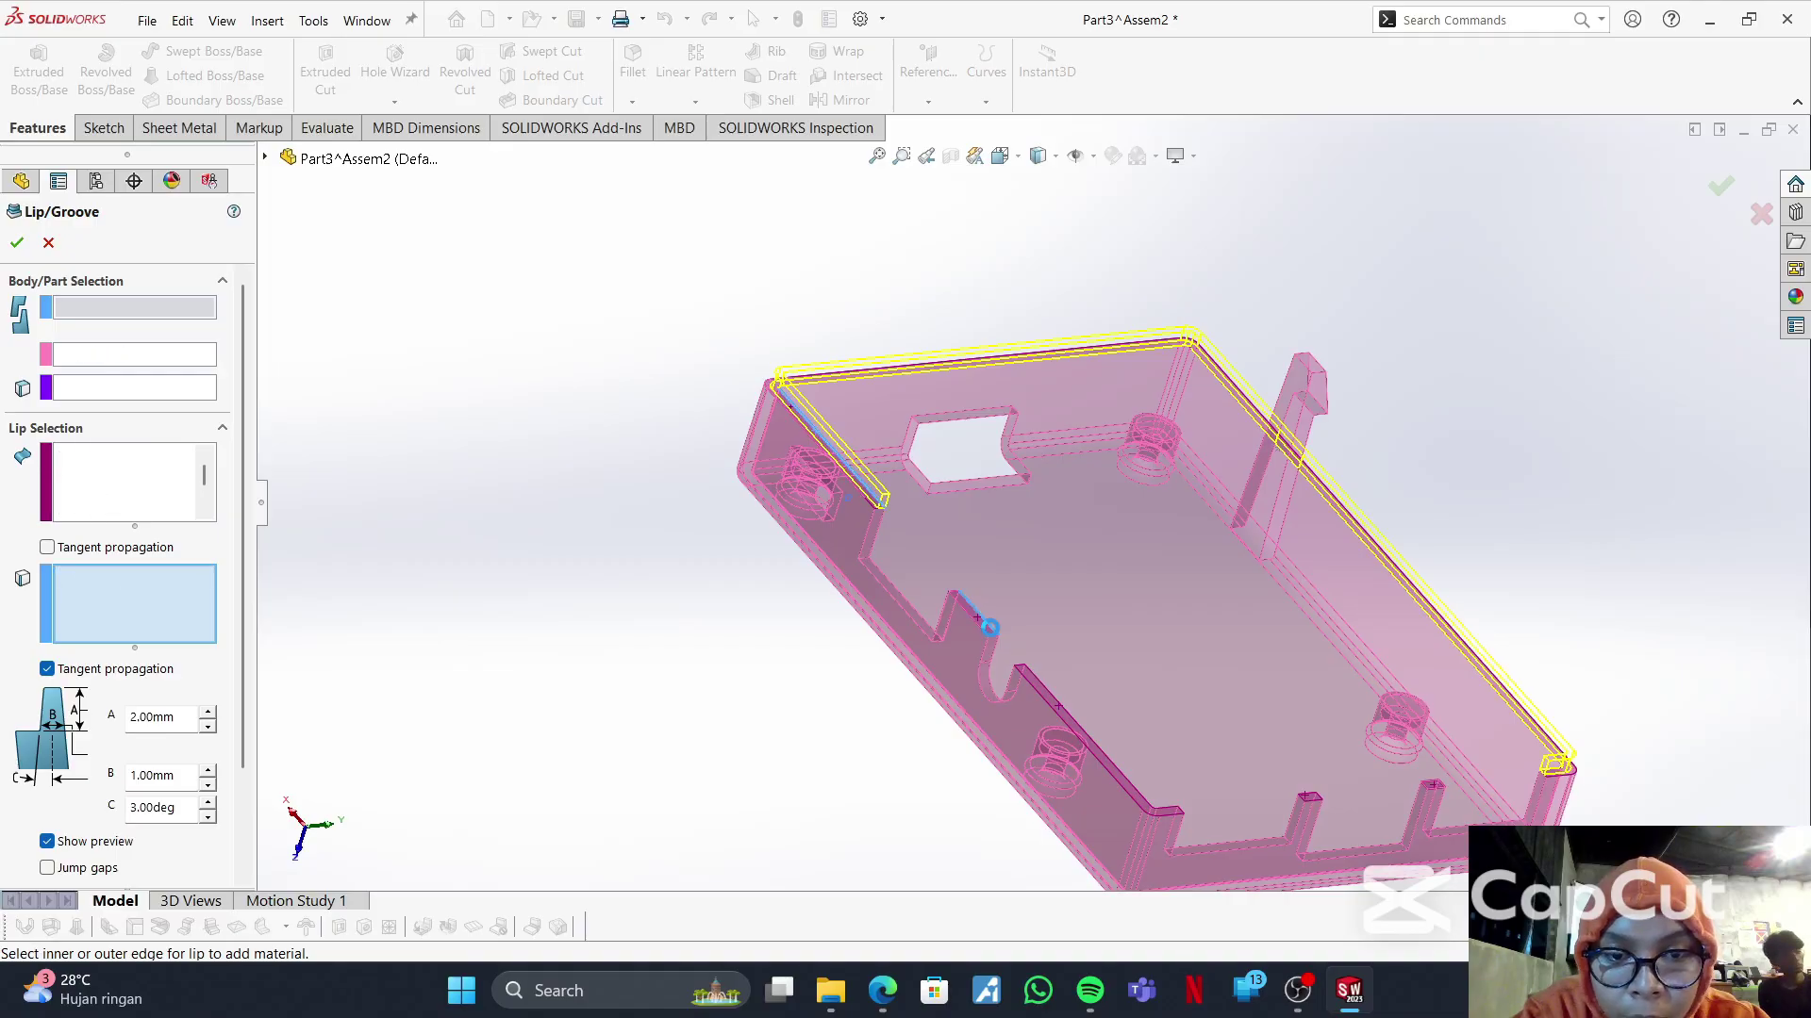
left_click(1068, 714)
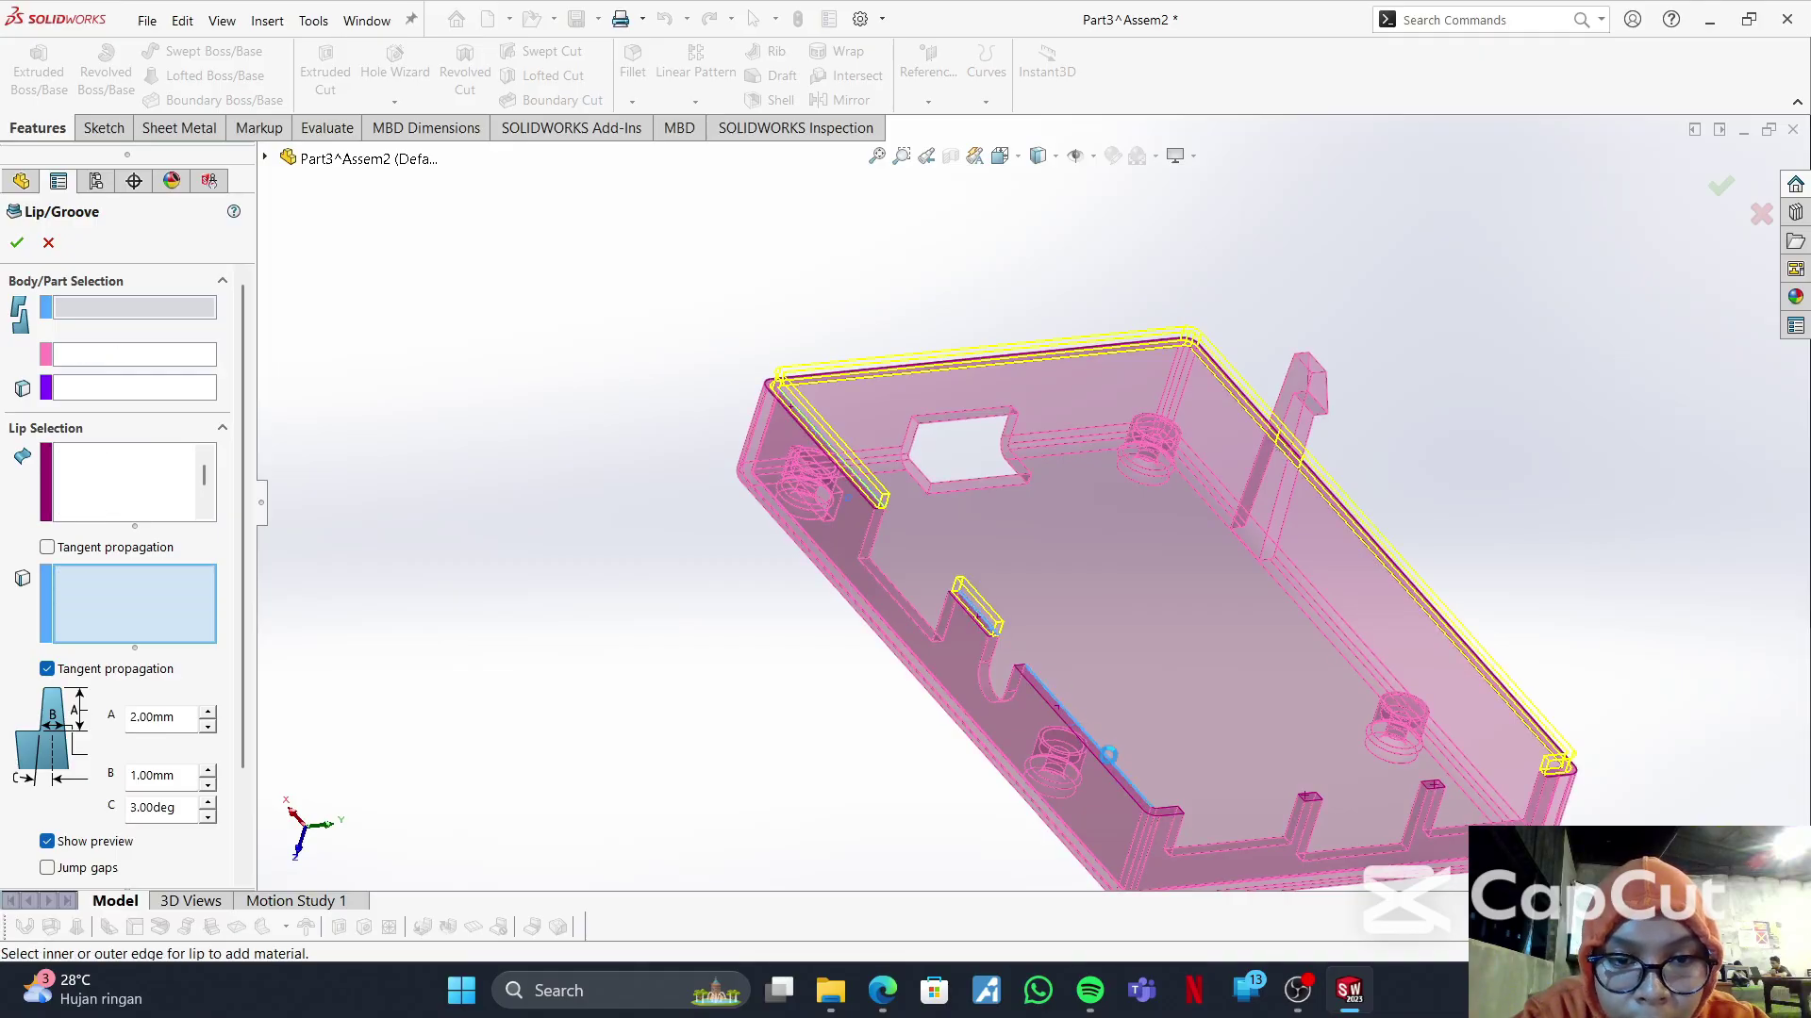
left_click(1312, 794)
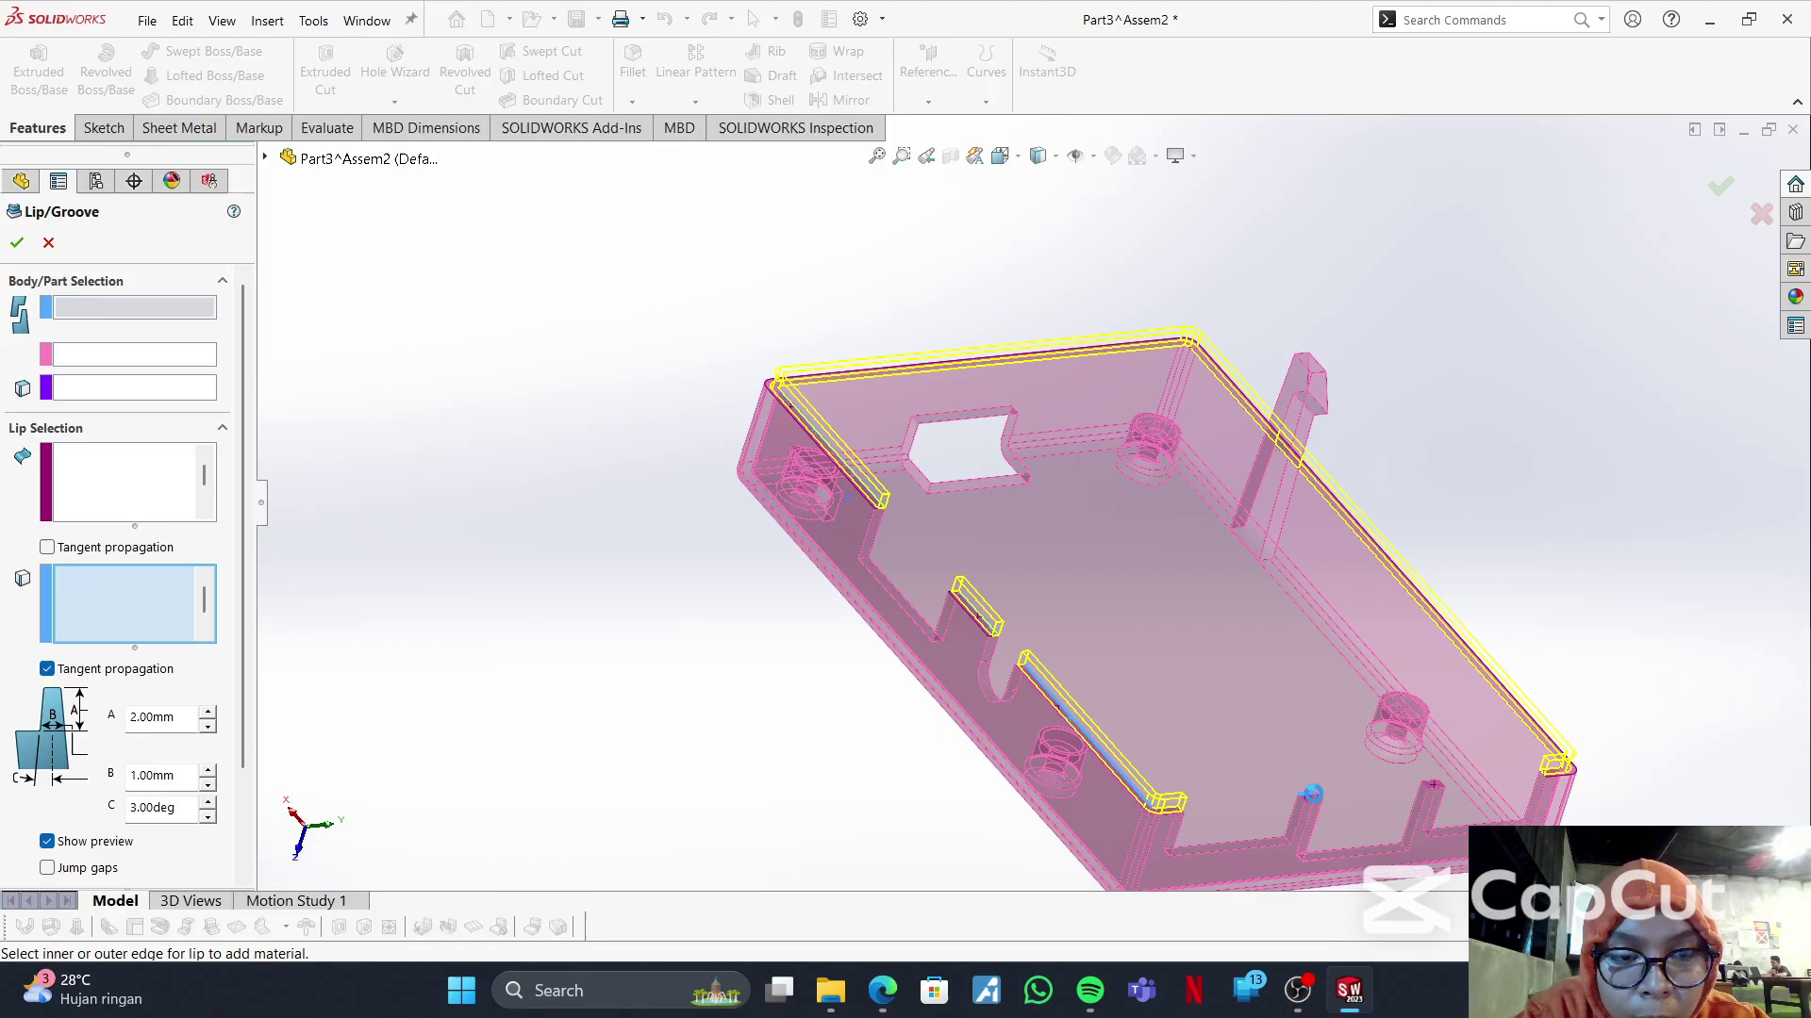
left_click(1435, 782)
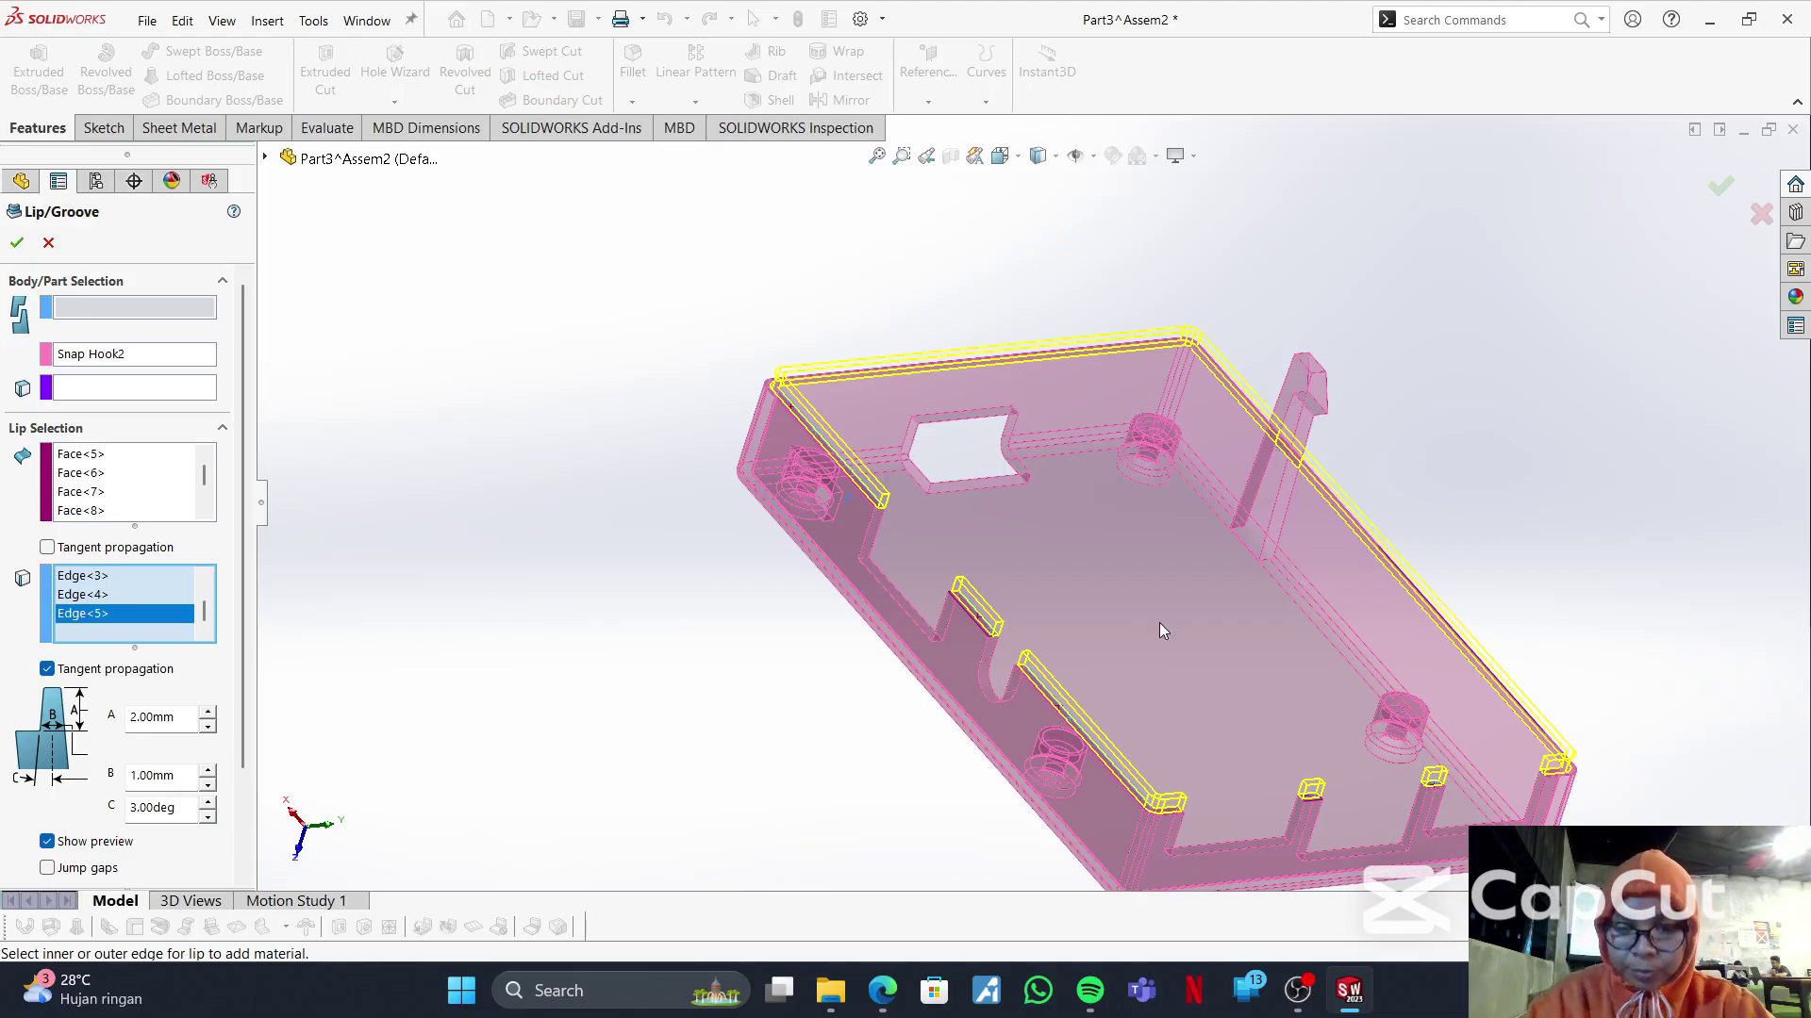
- Set the lip height to 1.00 mm, its width to 0.80 mm and its draft to 1.00 degree, and create the lip
left_click_drag(194, 720, 148, 718)
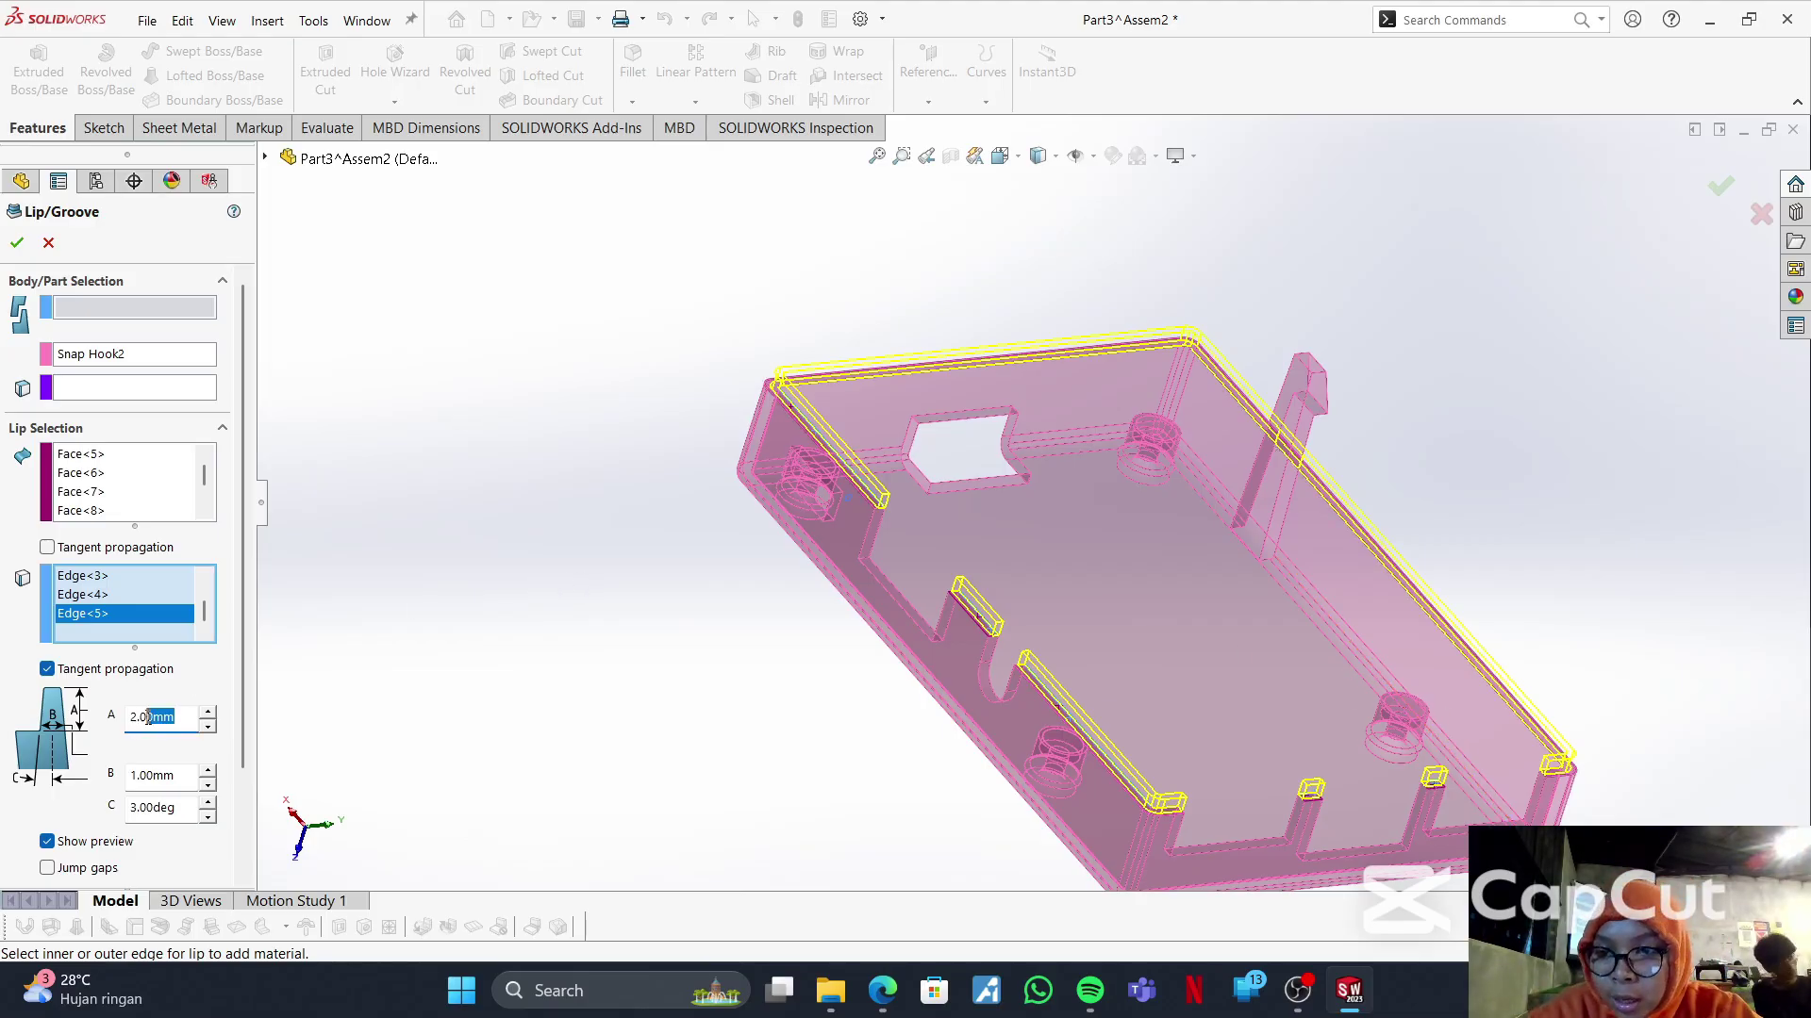
type("1")
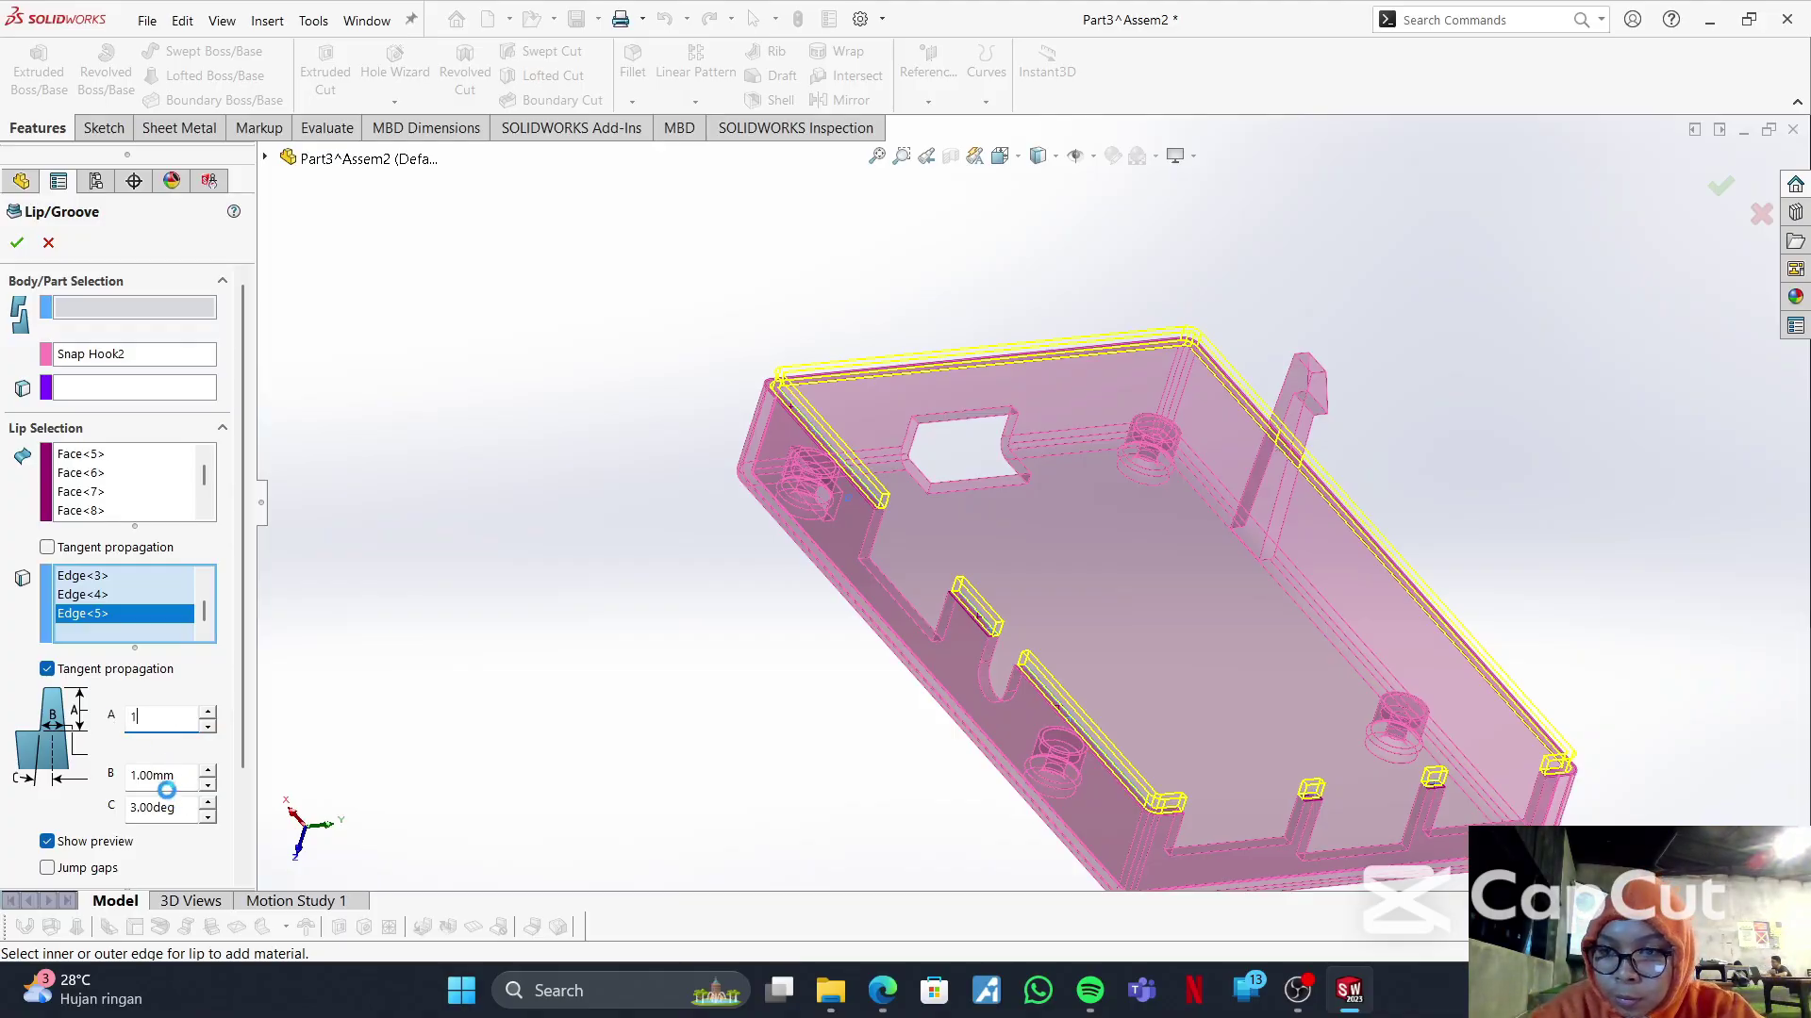
left_click_drag(190, 776, 109, 776)
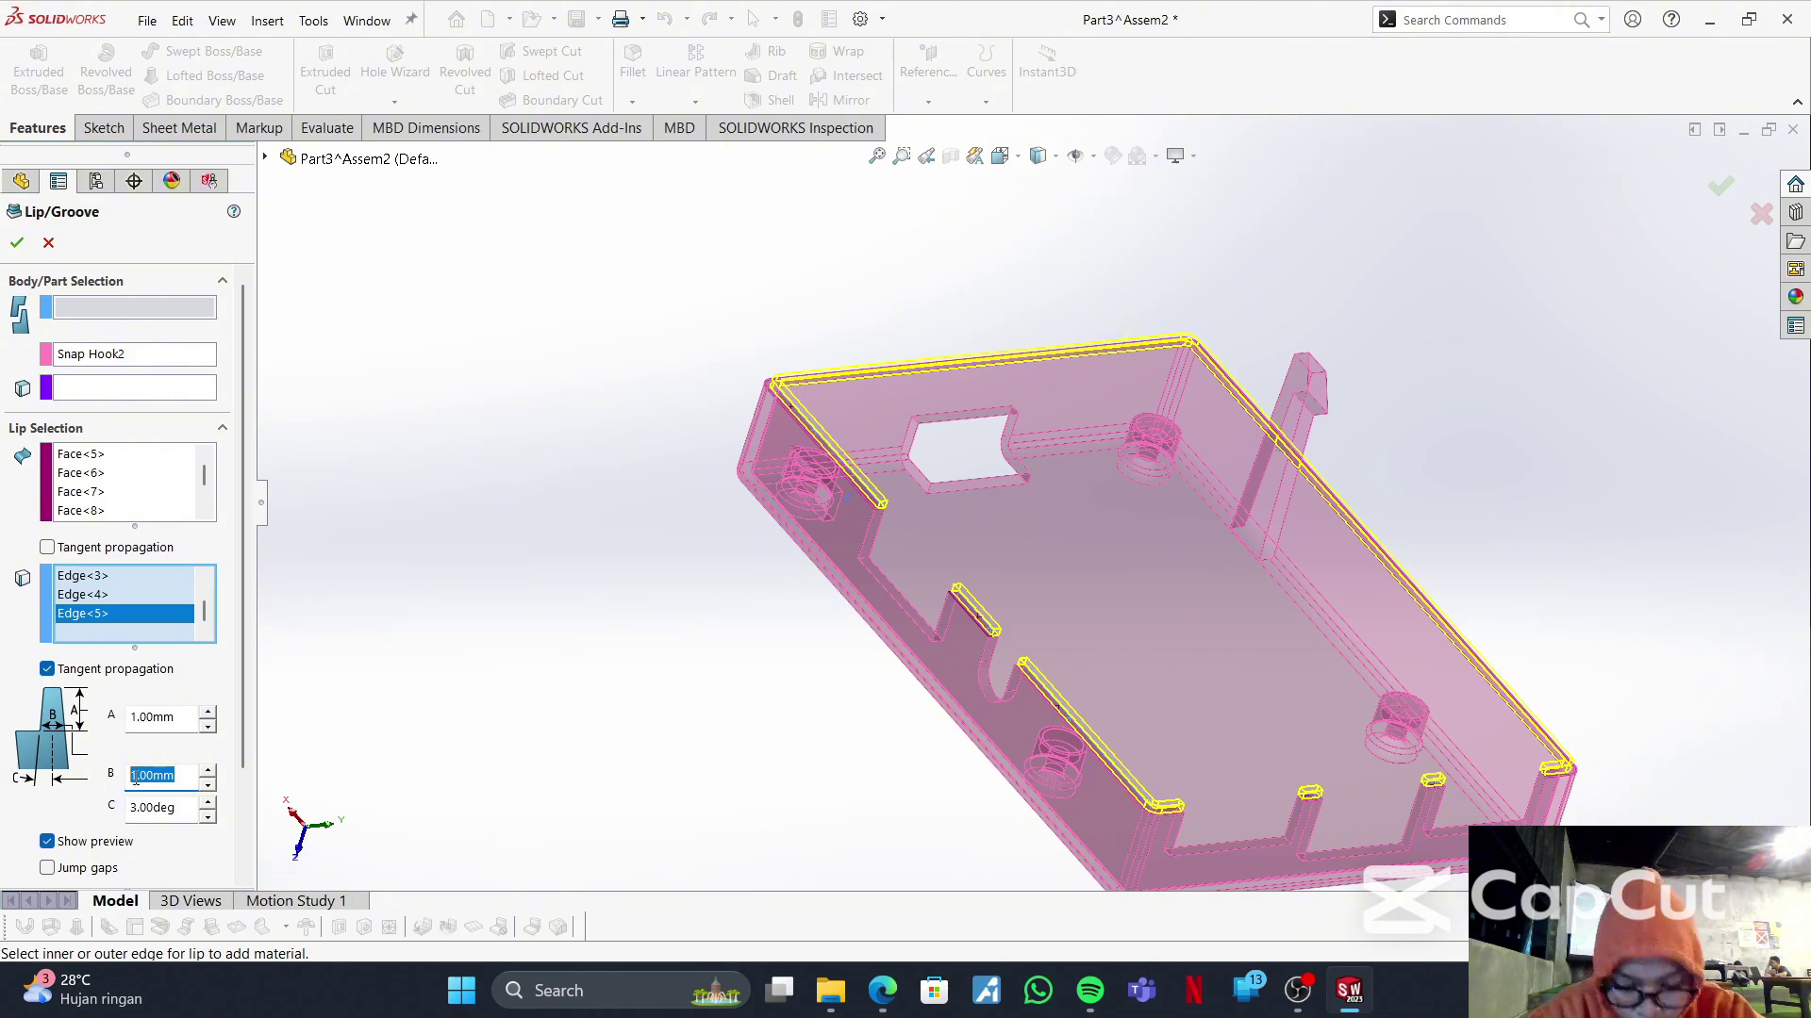
type("0")
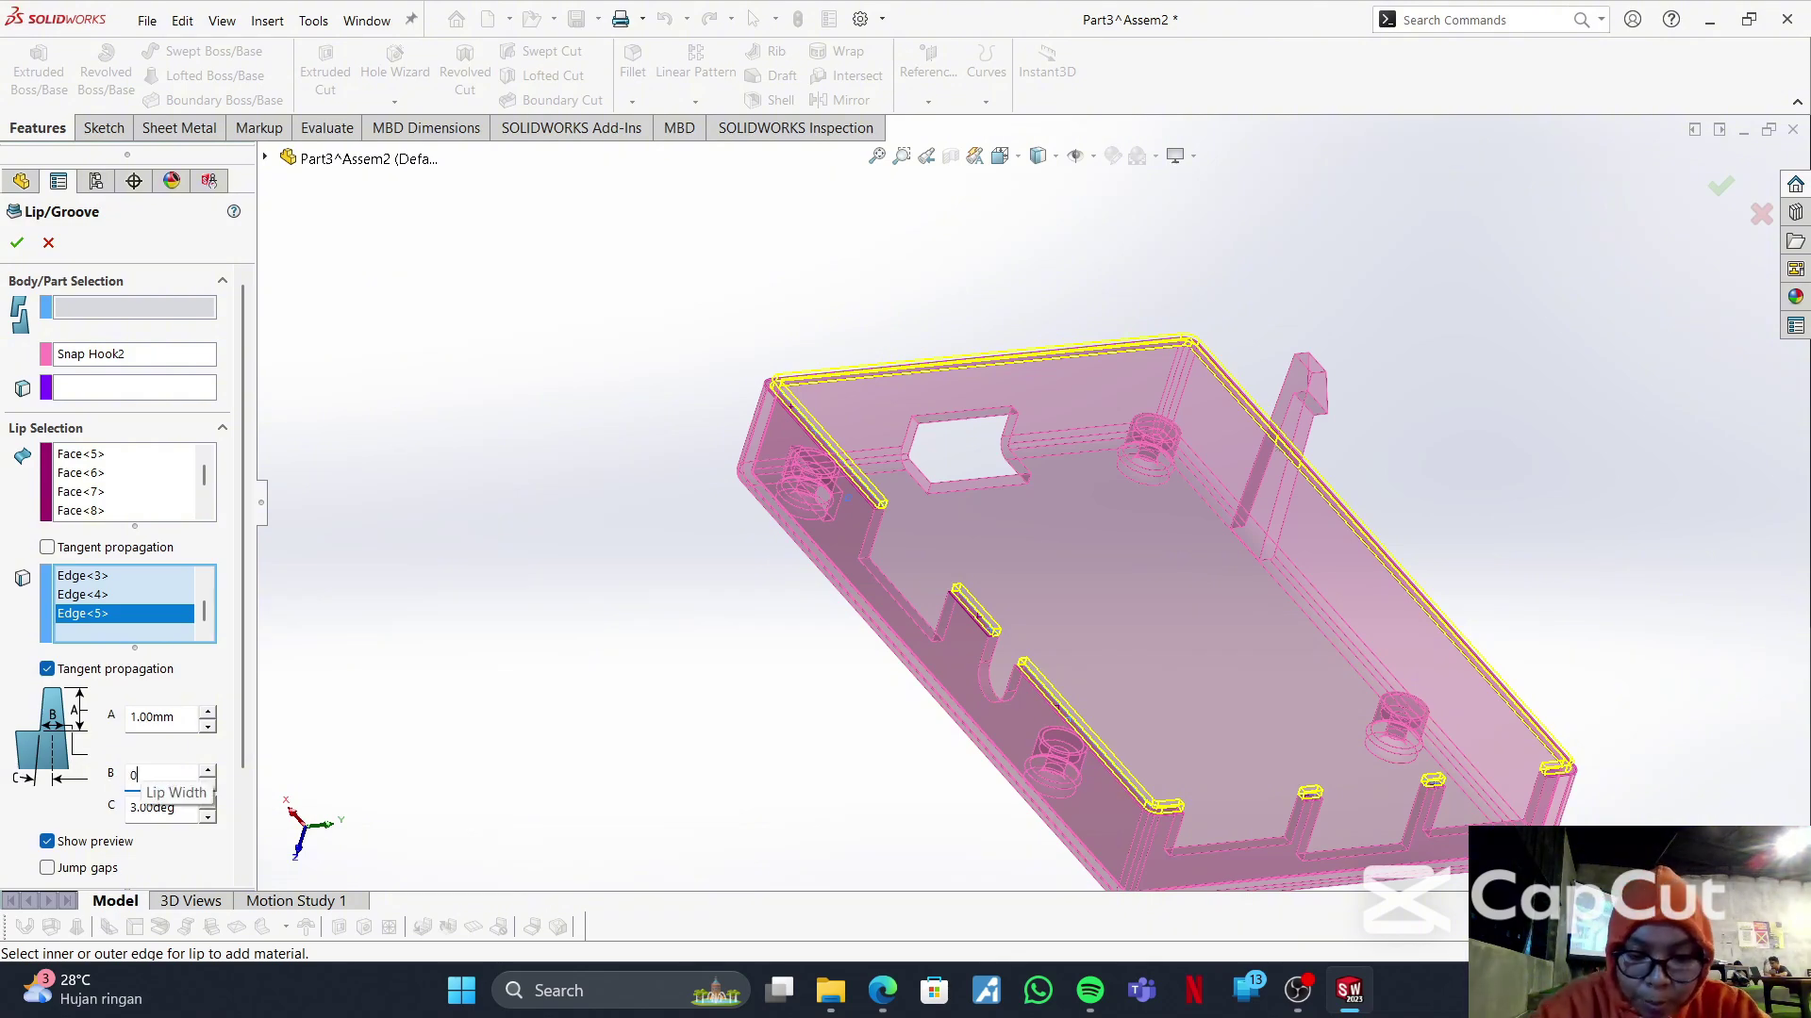
type(".8")
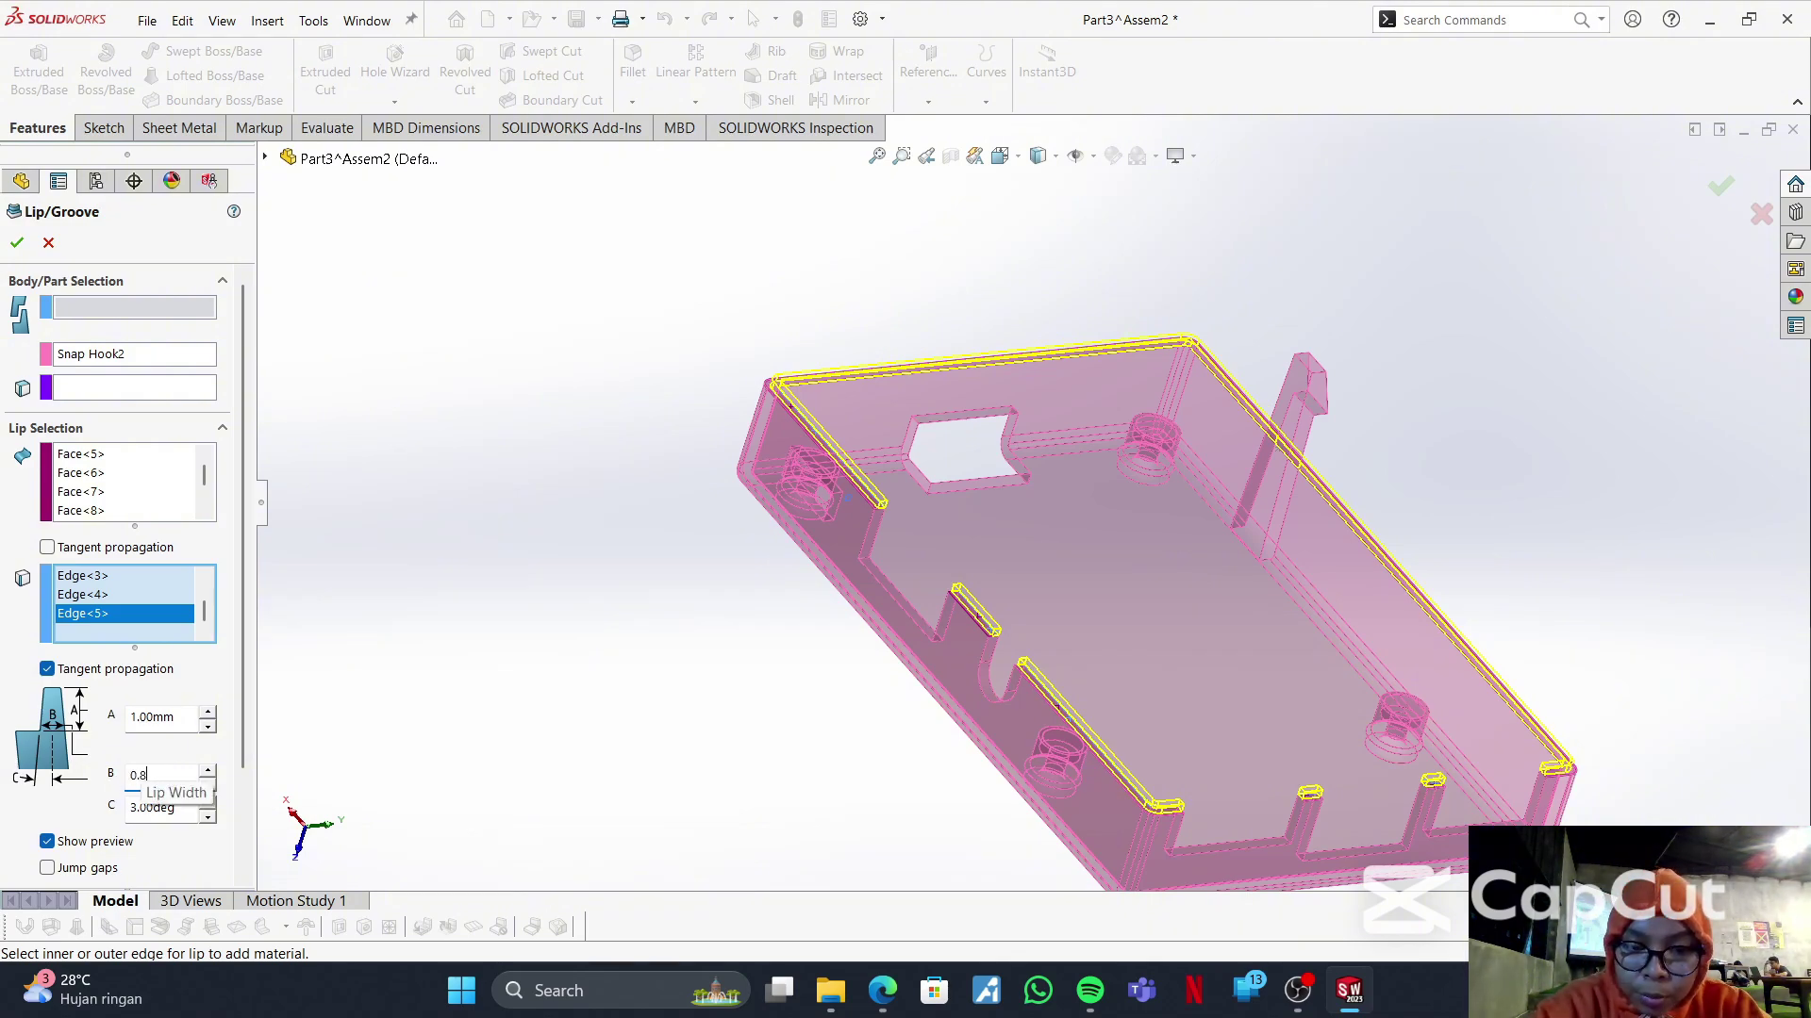
type("0")
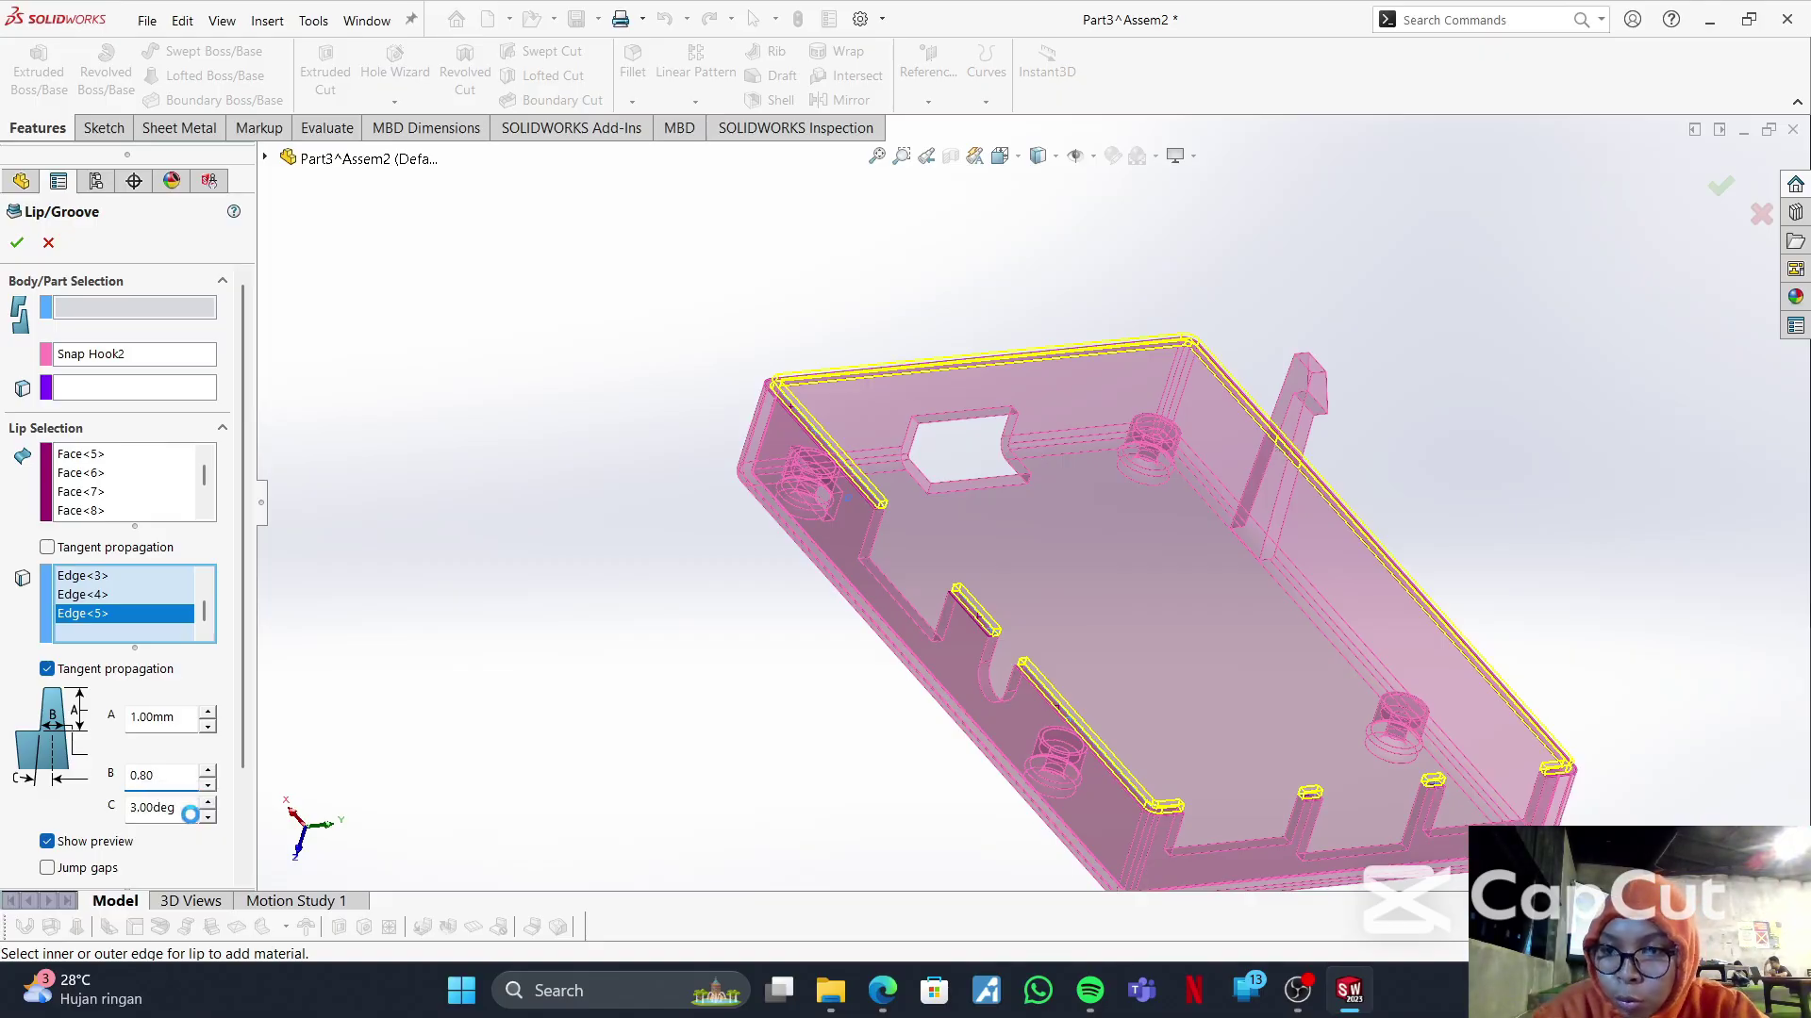
left_click(187, 810)
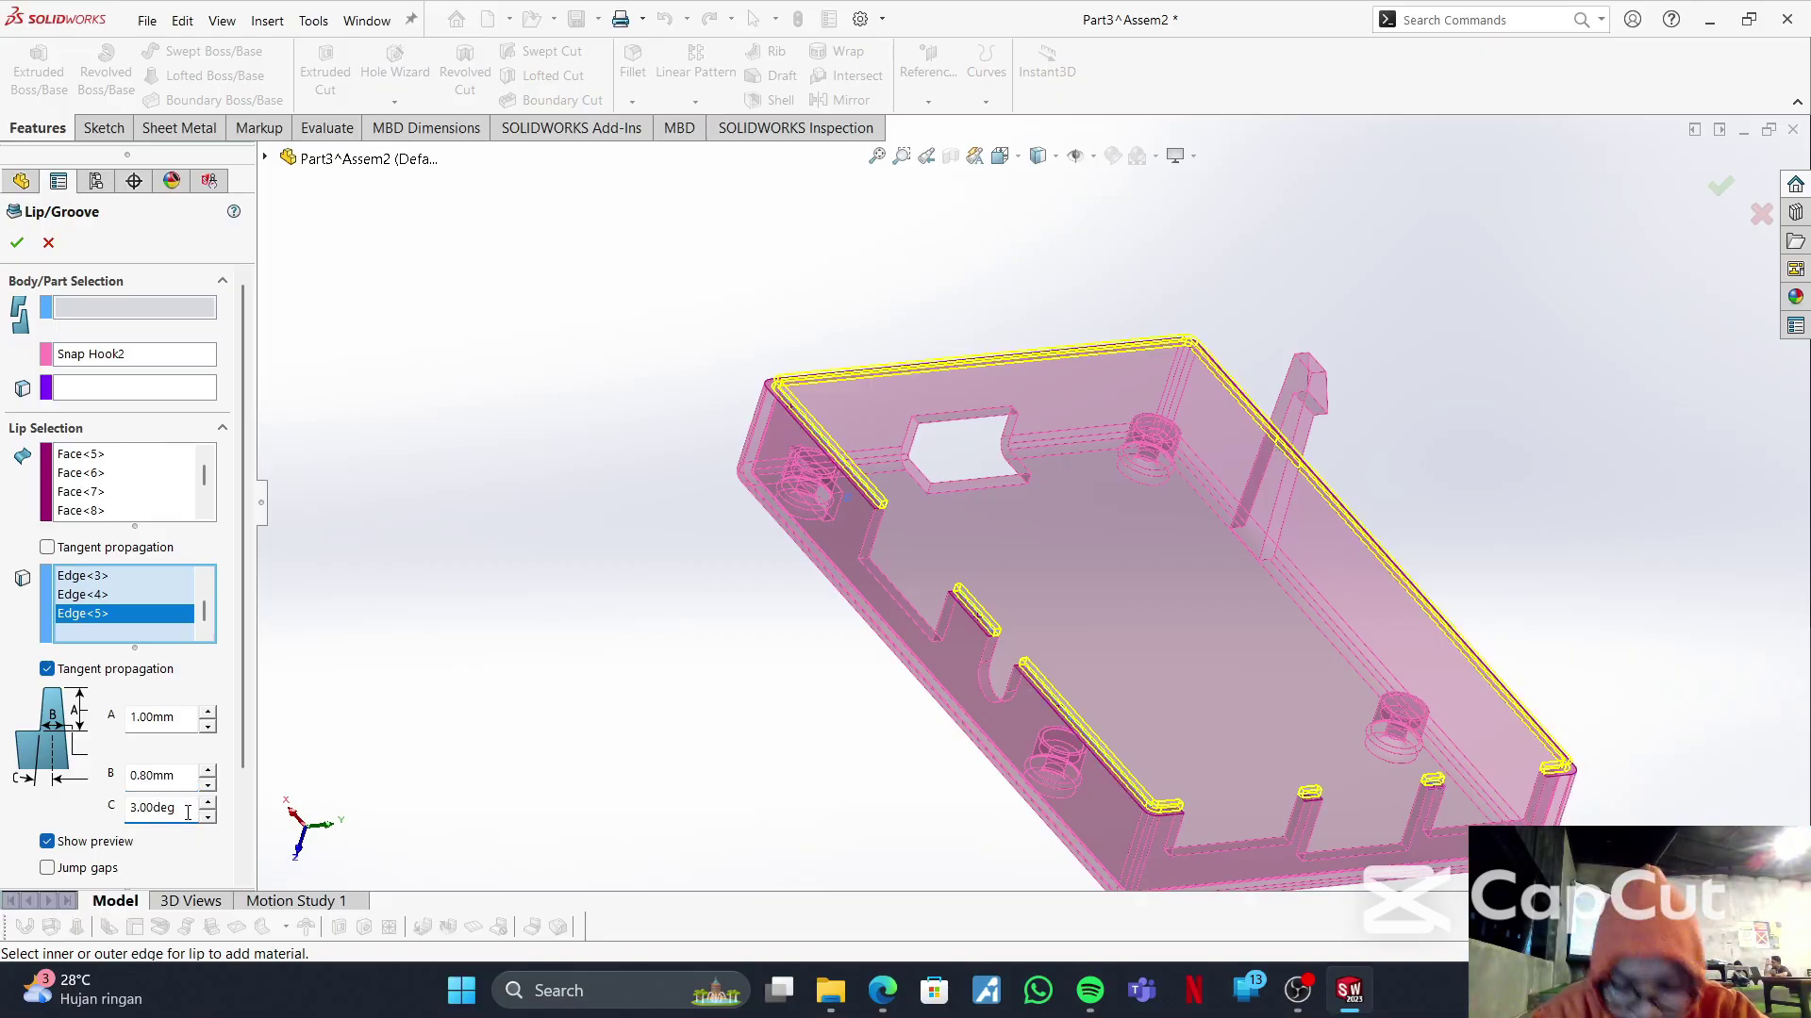
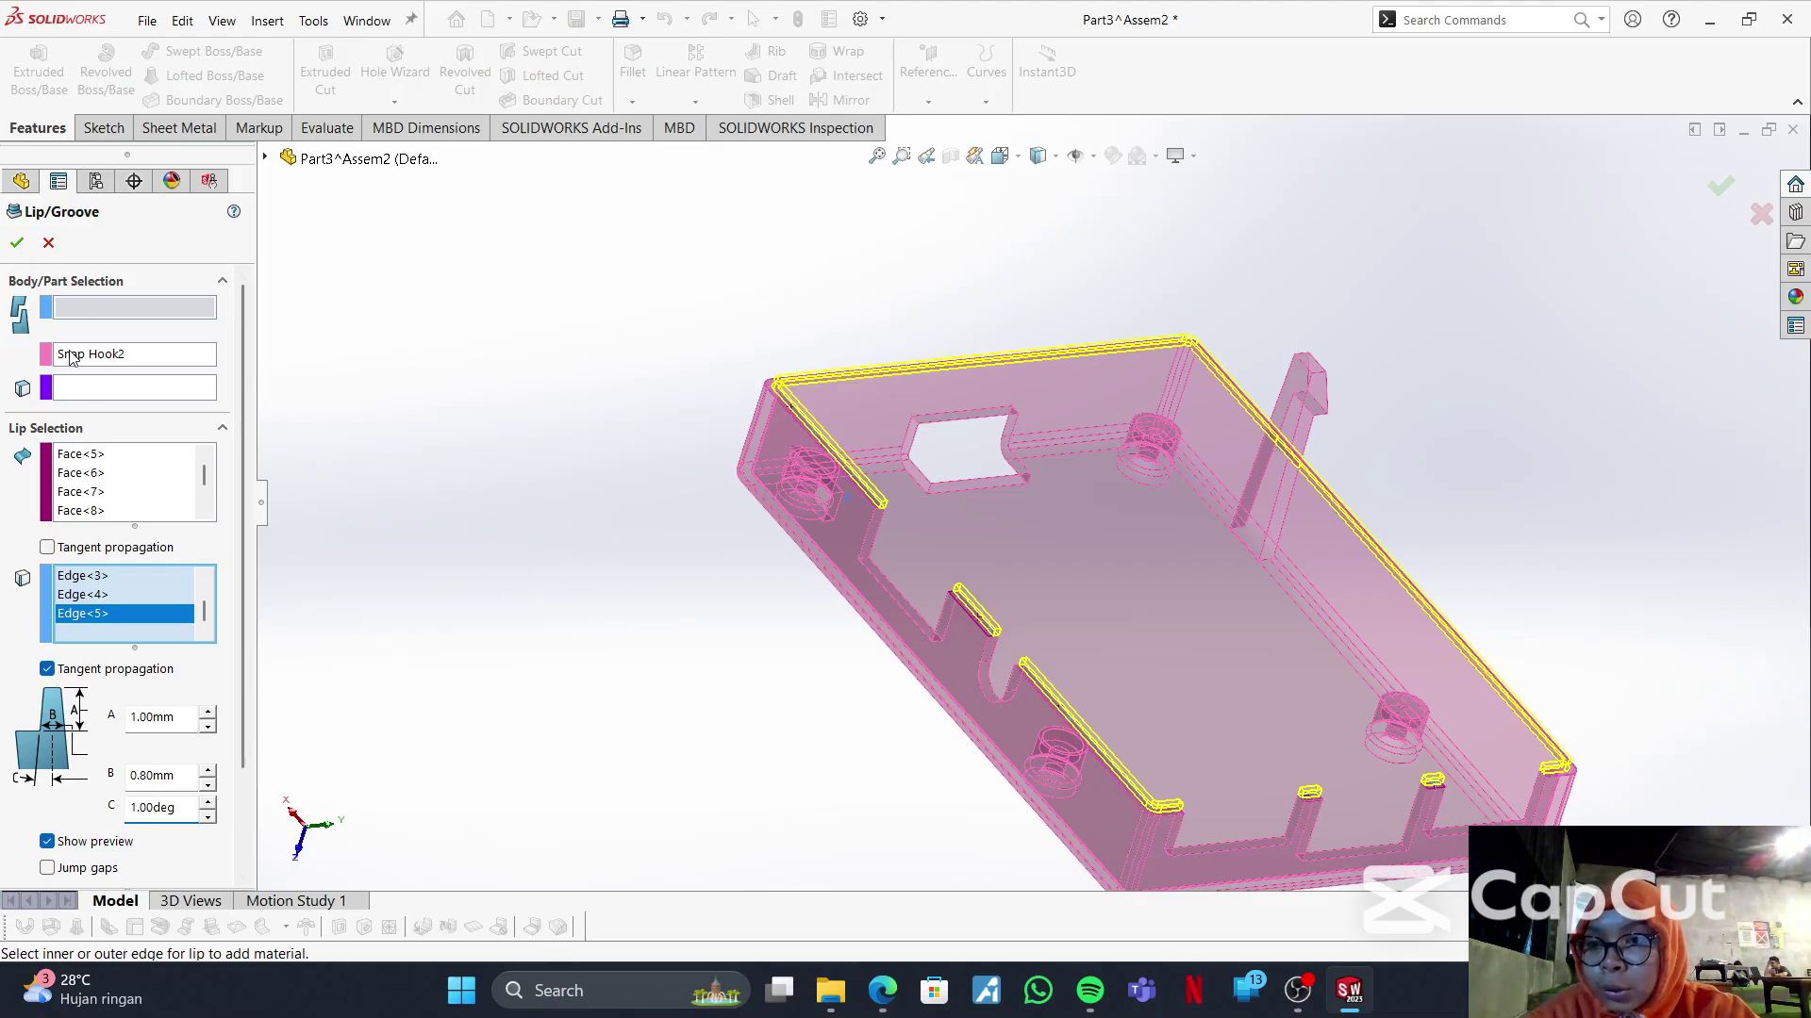
left_click(19, 245)
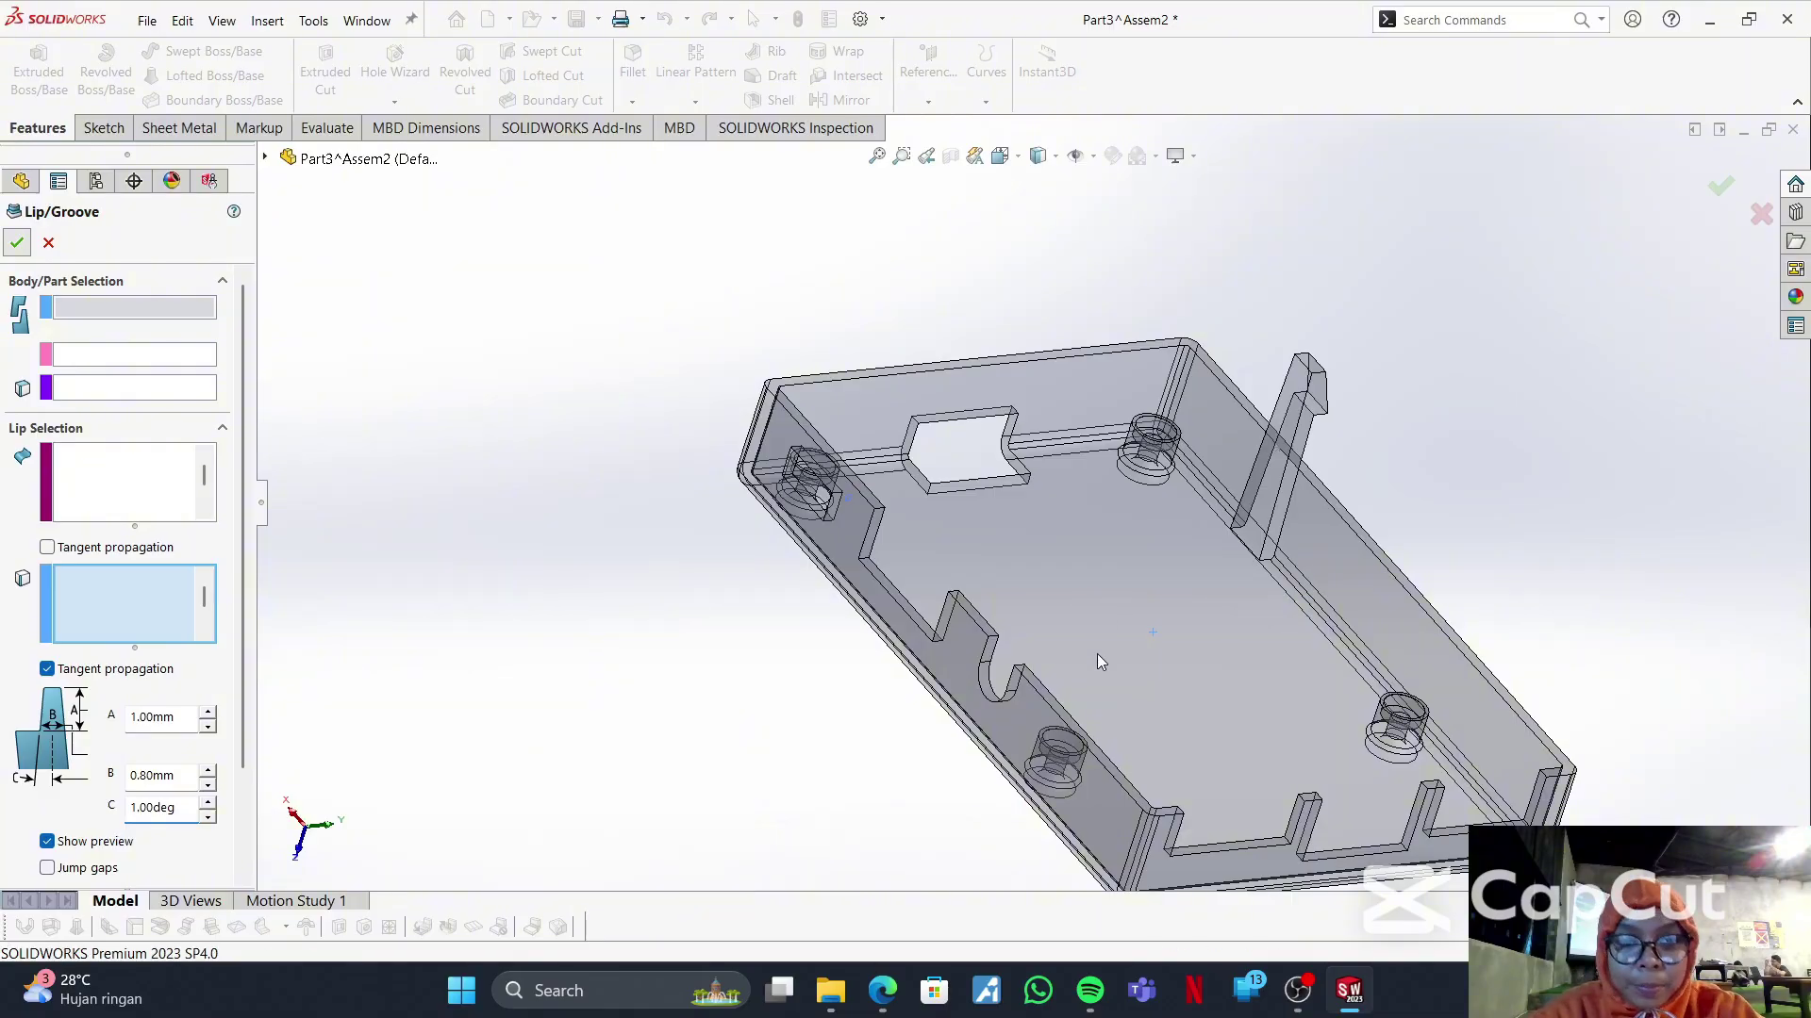
- Return to the Assem2 assembly and rebuild it with the changed lower enclosure part
scroll(1141, 745, "down", 5)
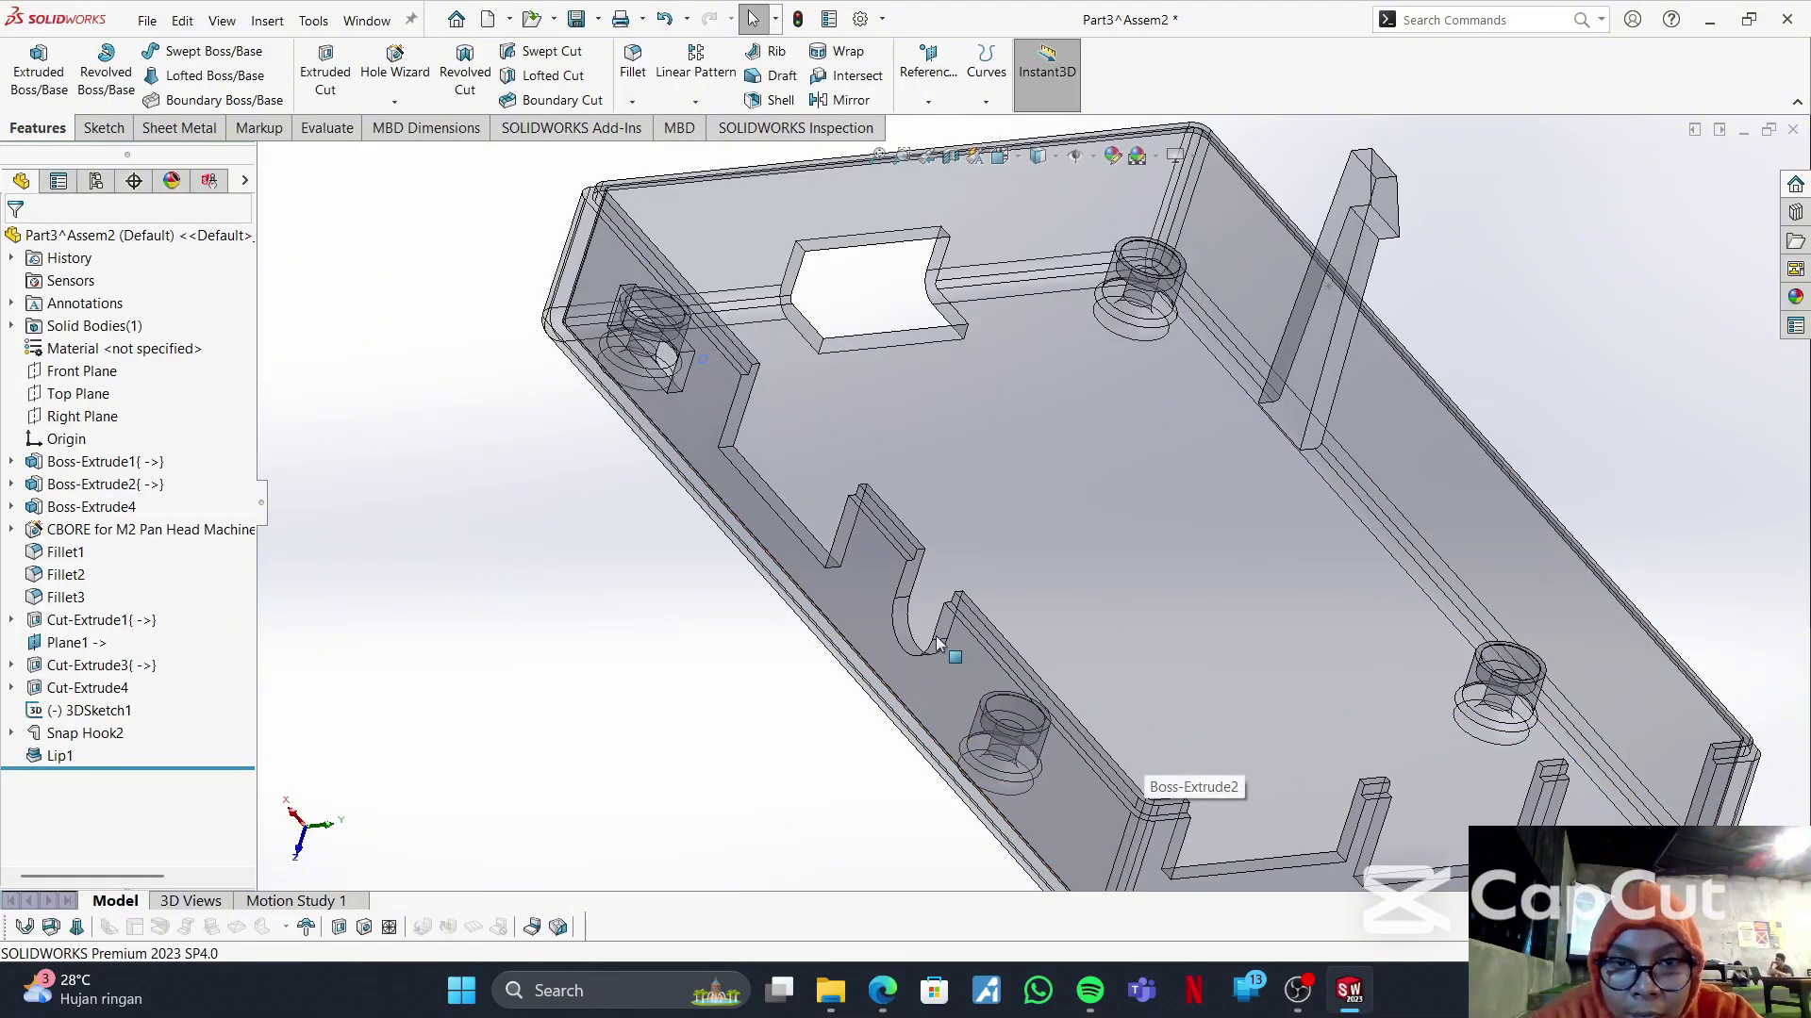
scroll(1373, 510, "up", 4)
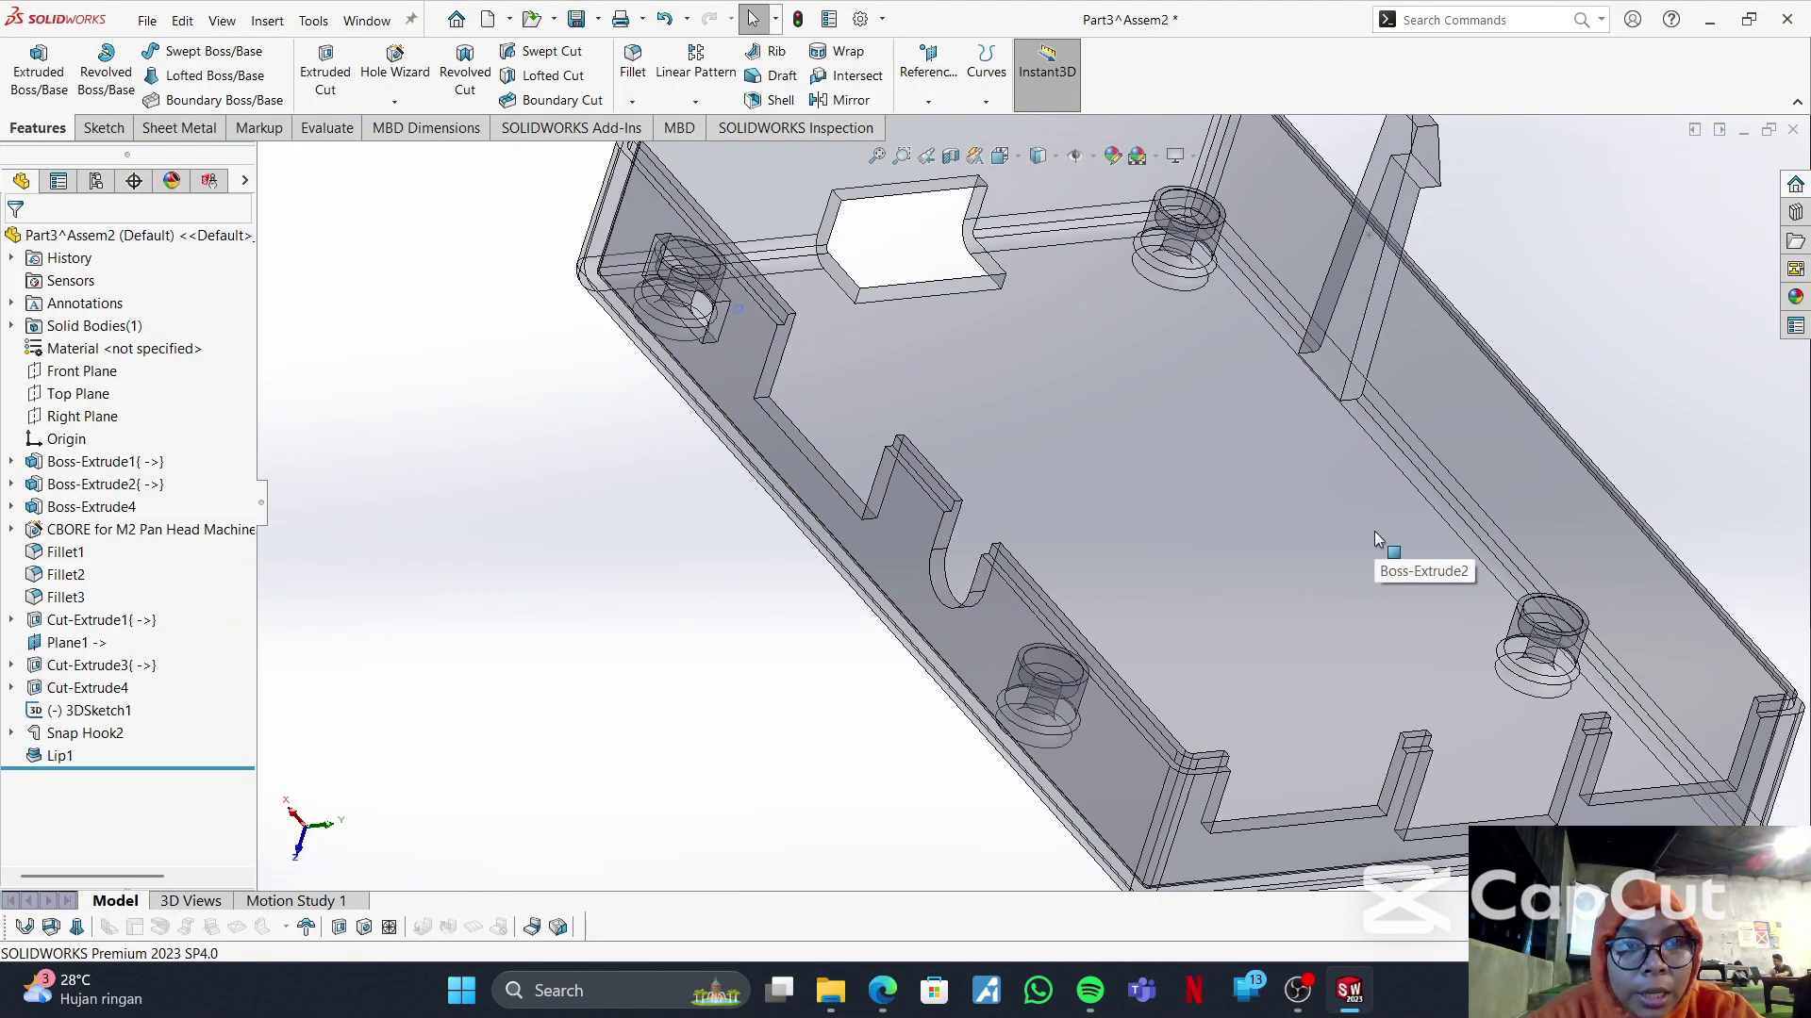
scroll(1371, 486, "up", 3)
mouse_move(1348, 990)
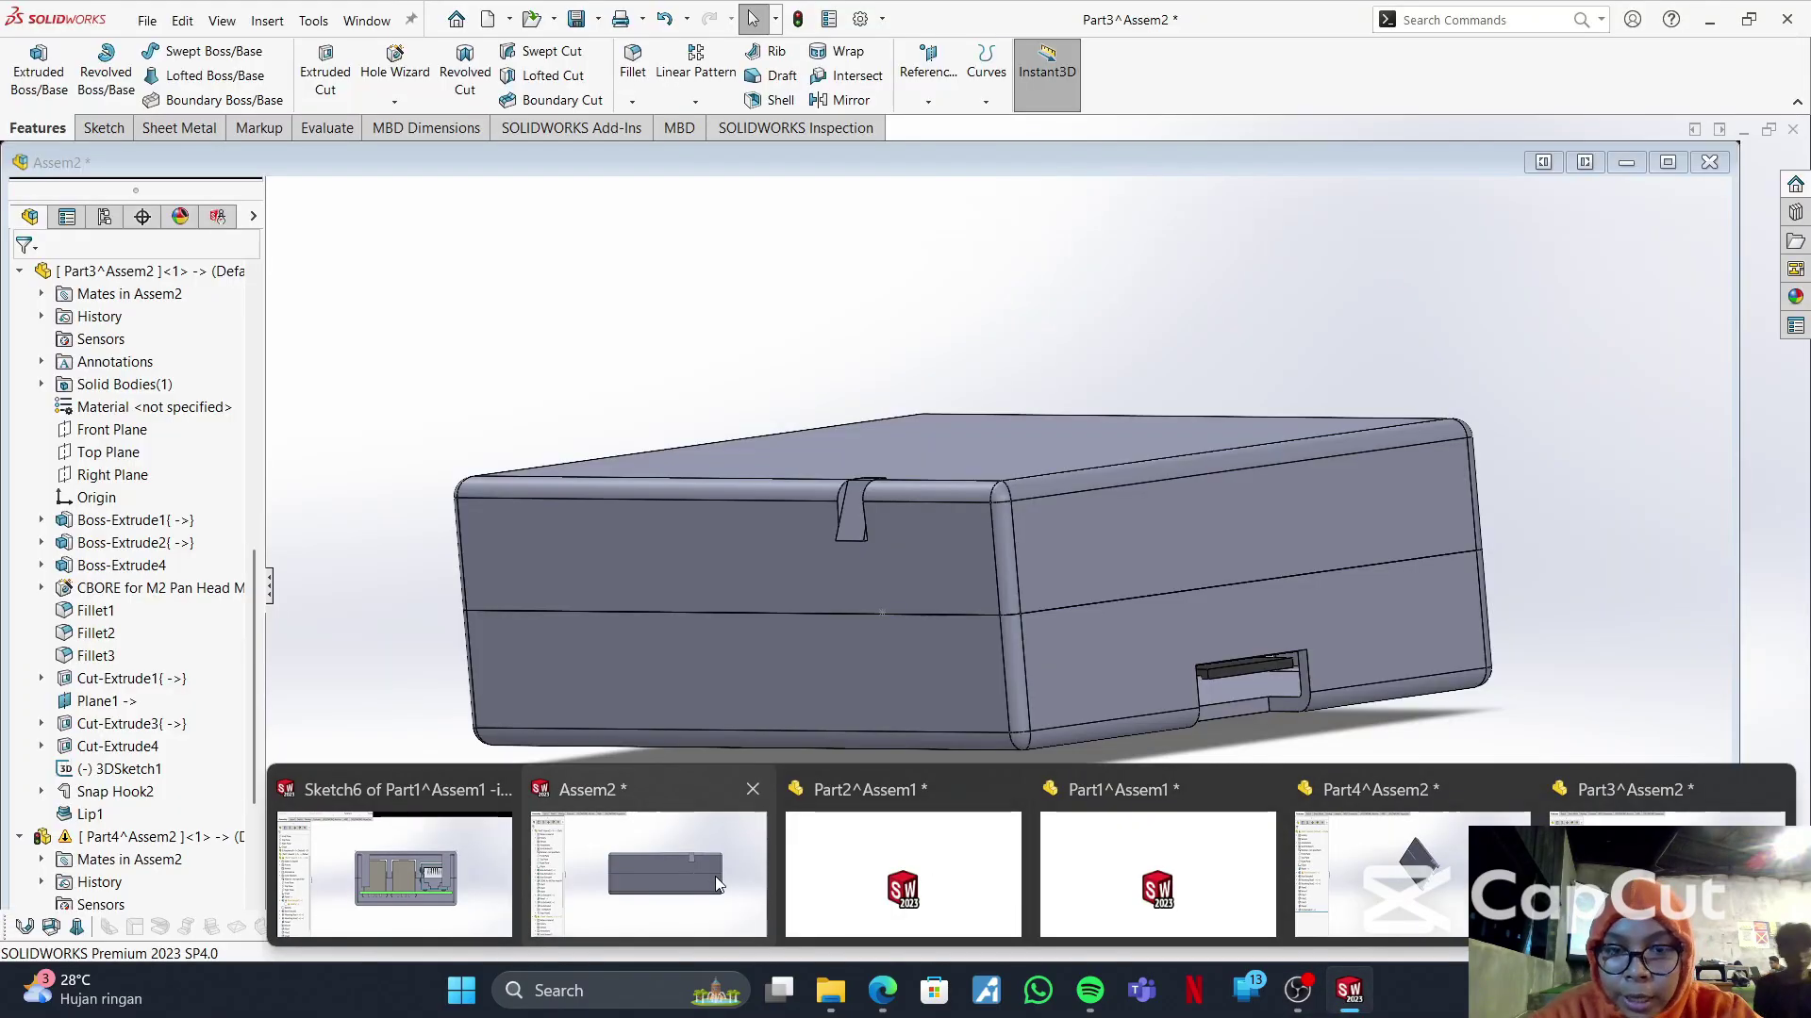
left_click(715, 875)
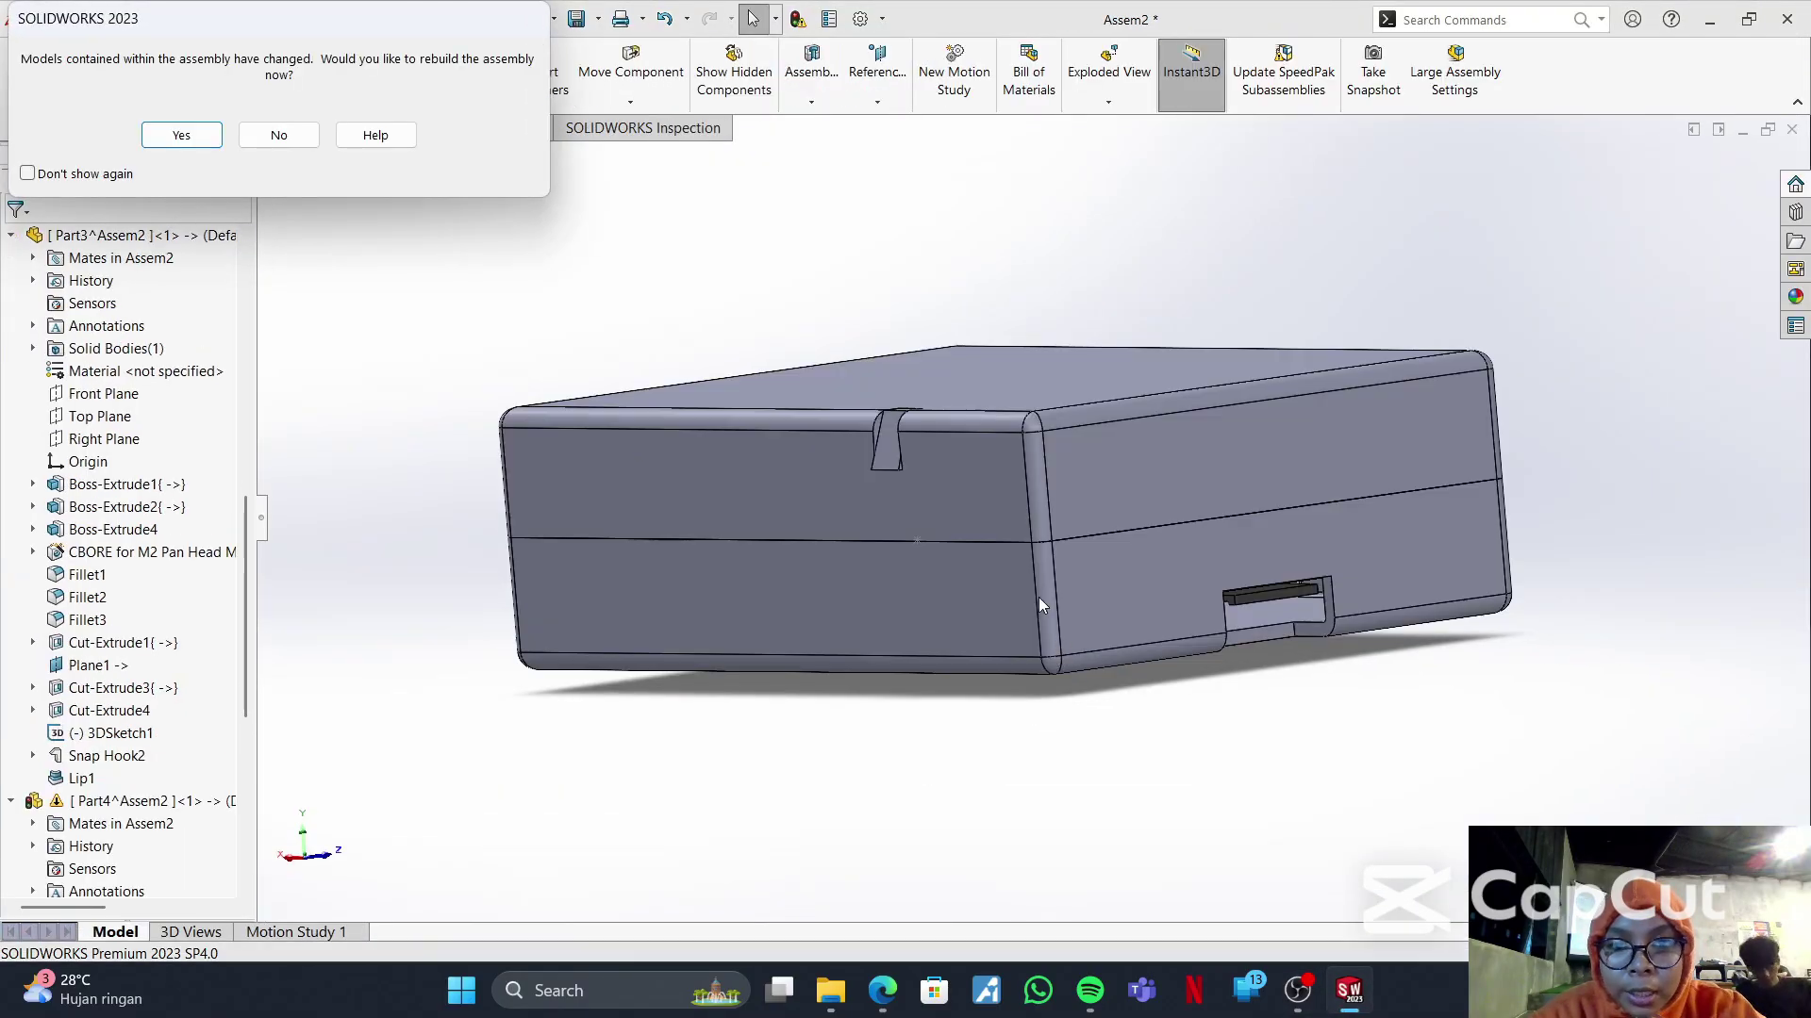
left_click(165, 144)
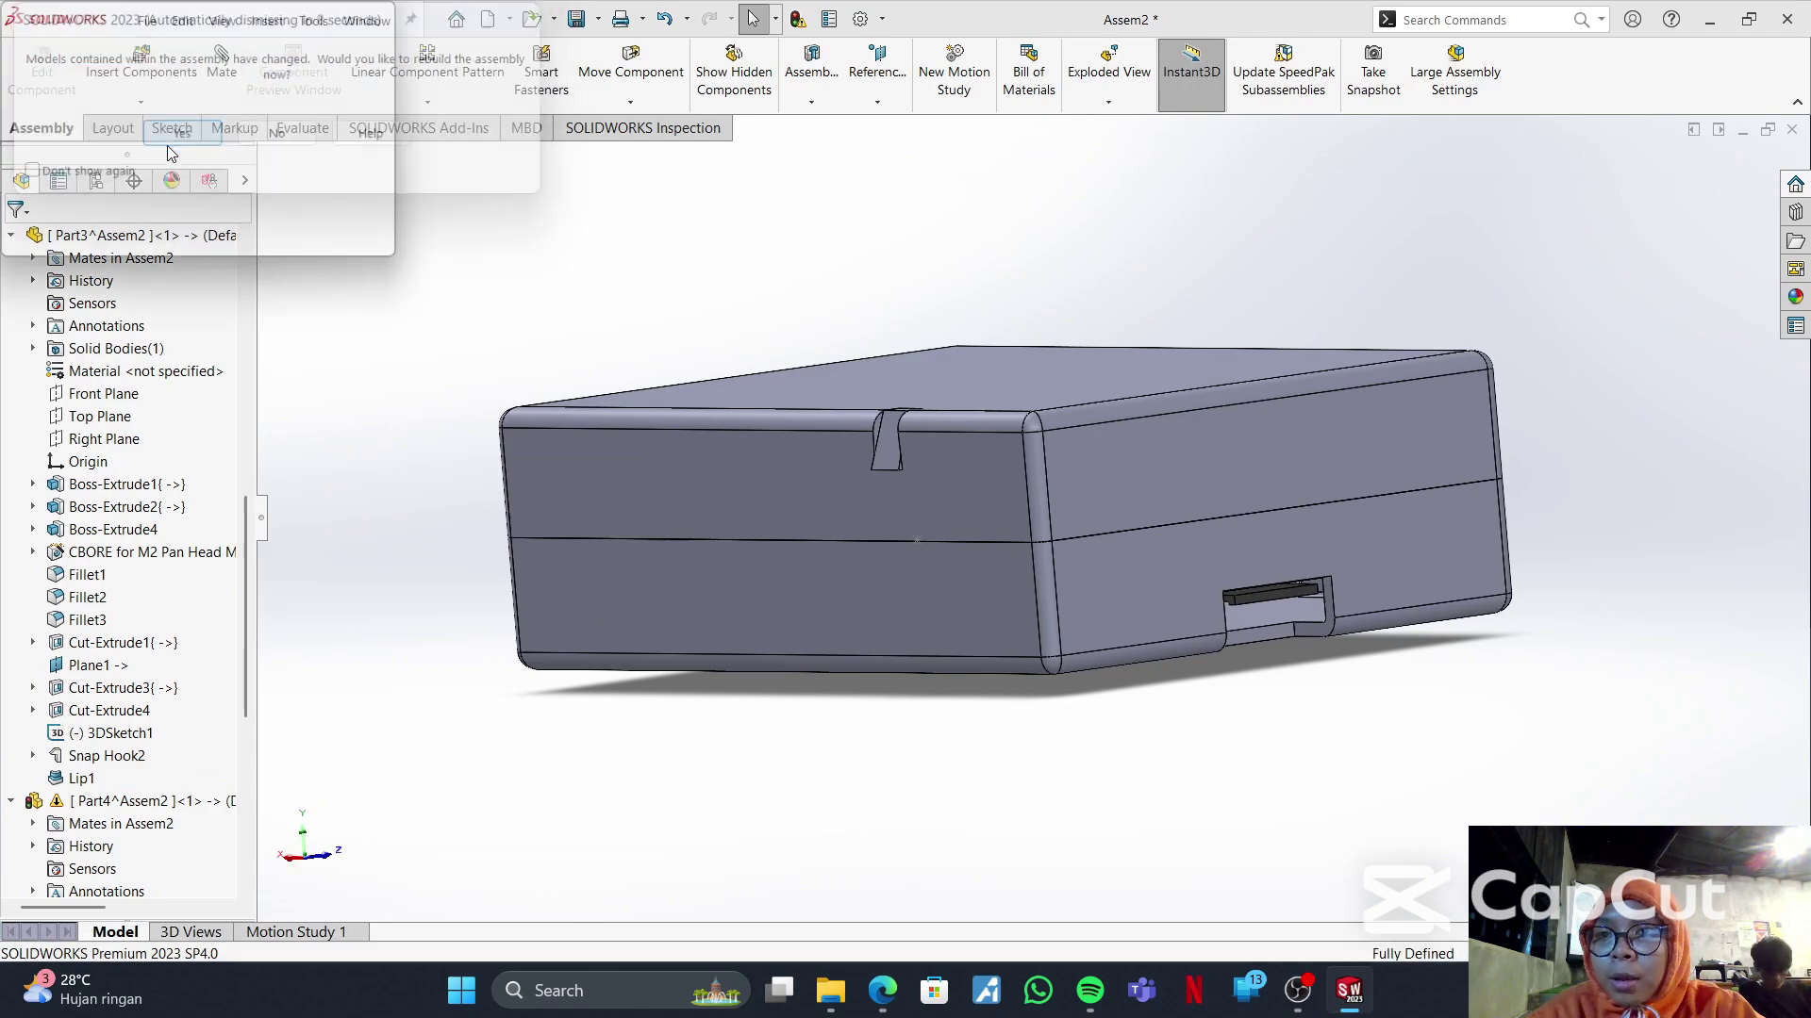
left_click(681, 153)
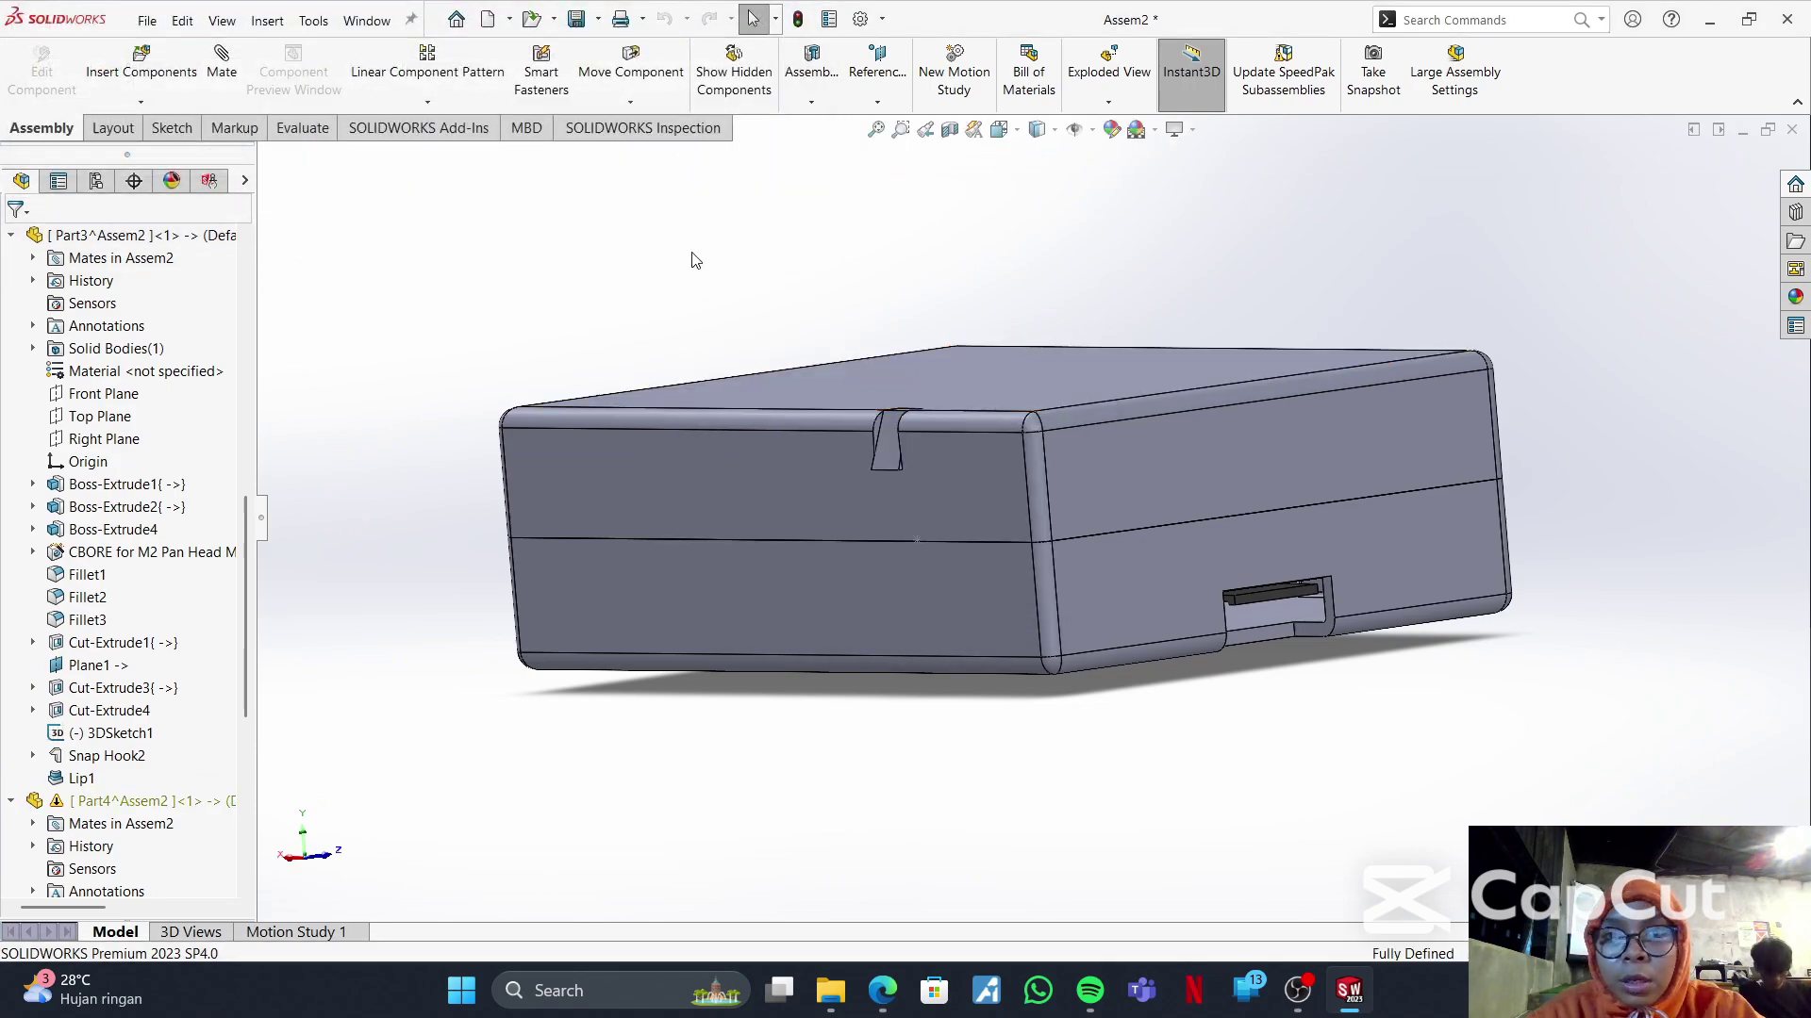
- Section the assembly along the Right Plane at an offset of -6.00 mm and examine the side wall's notch and the seam between the halves
left_click(950, 129)
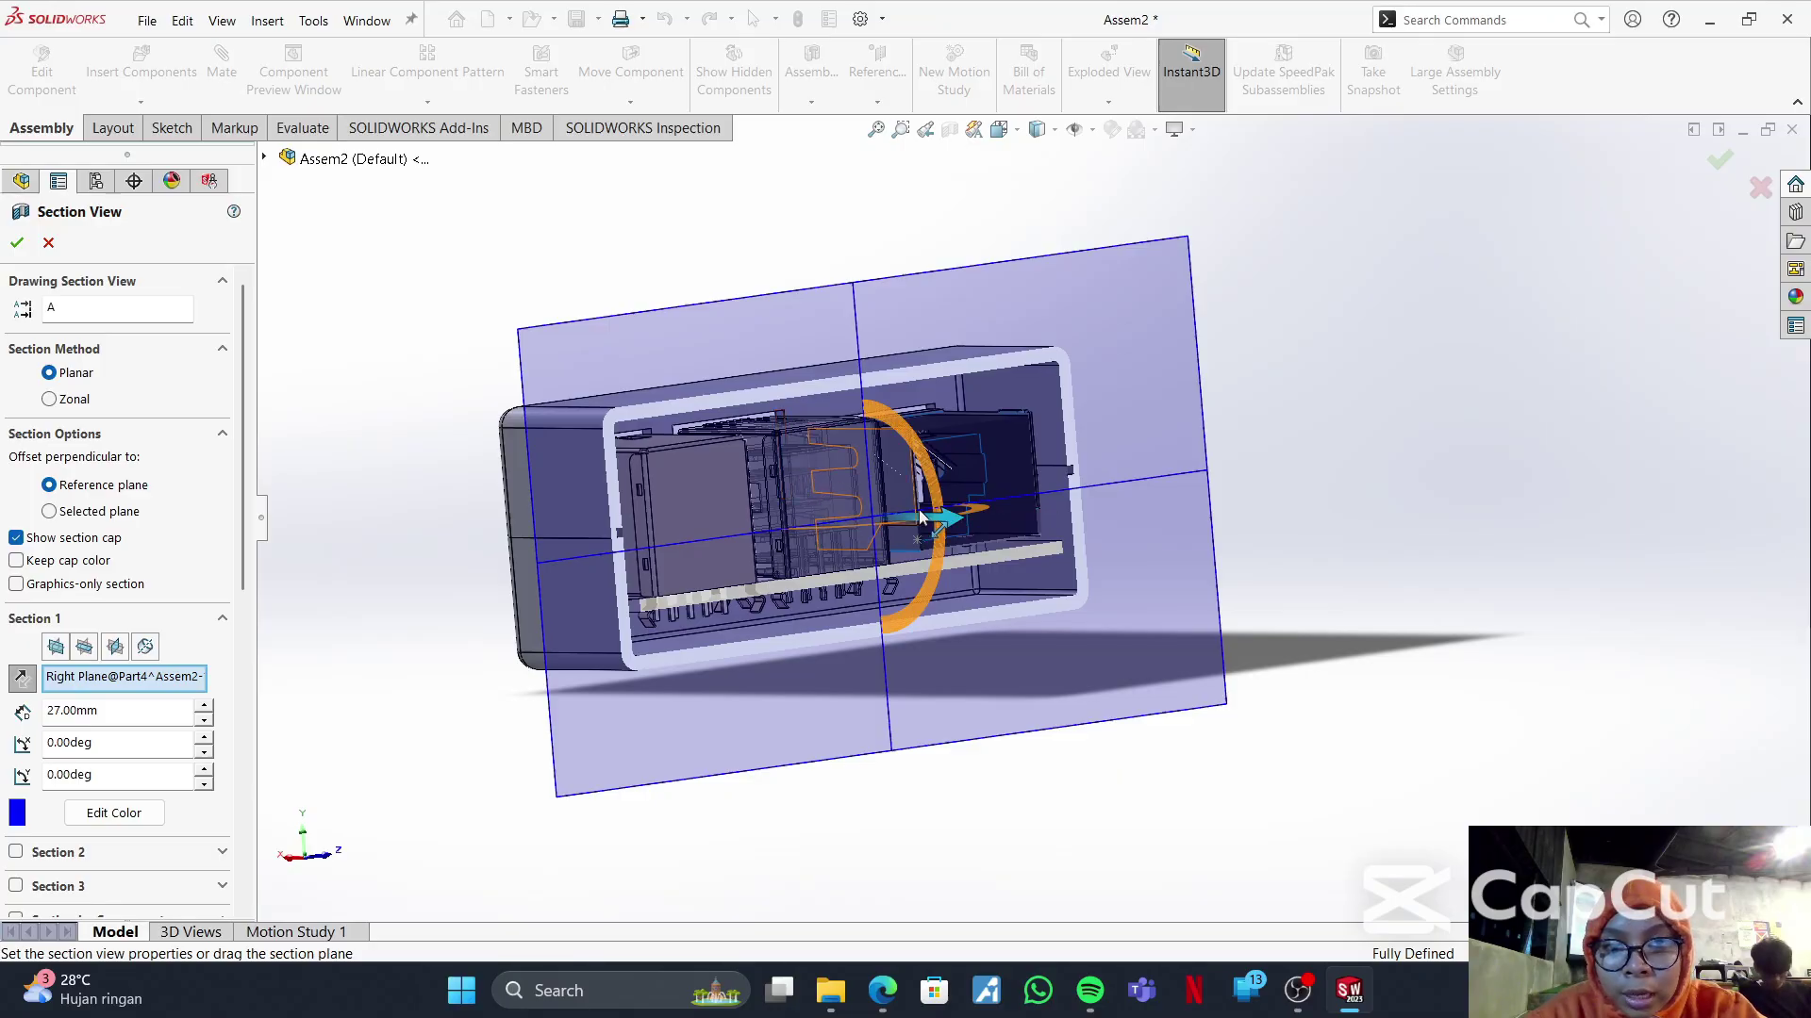
middle_click_drag(939, 524, 816, 592)
scroll(794, 460, "down", 6)
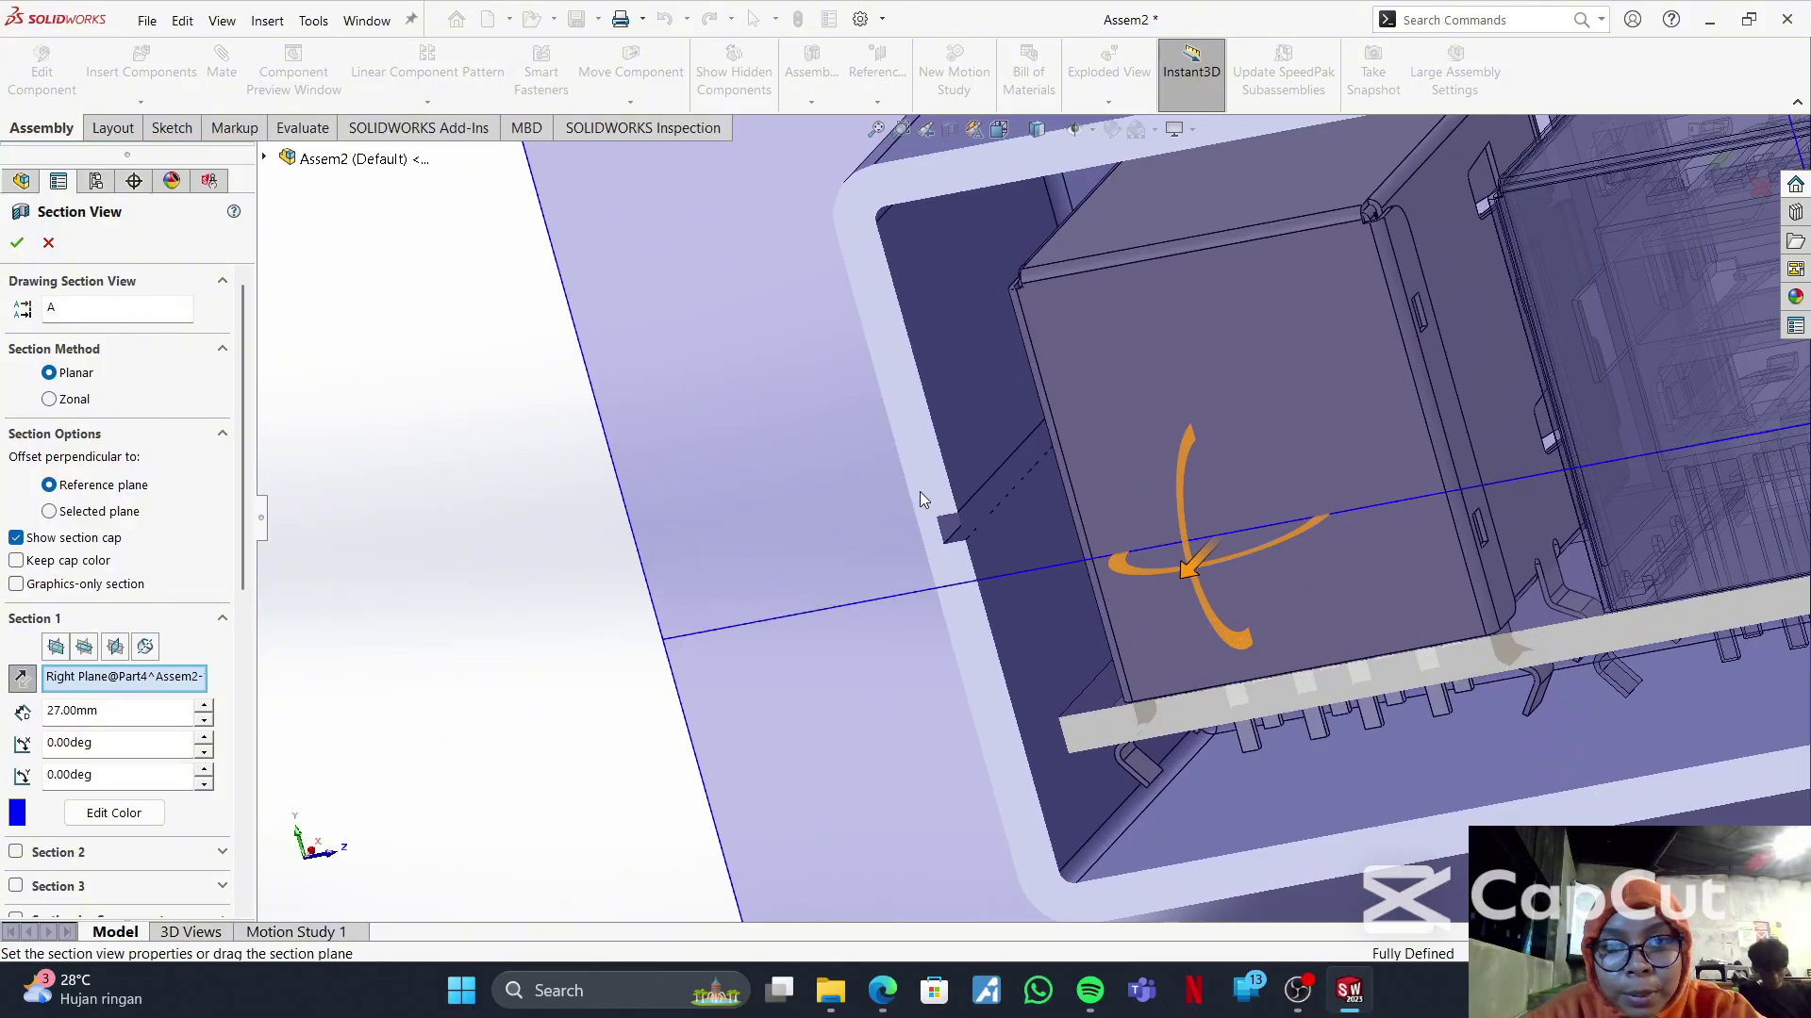
scroll(1047, 544, "up", 3)
left_click_drag(1490, 489, 1302, 707)
scroll(853, 674, "down", 6)
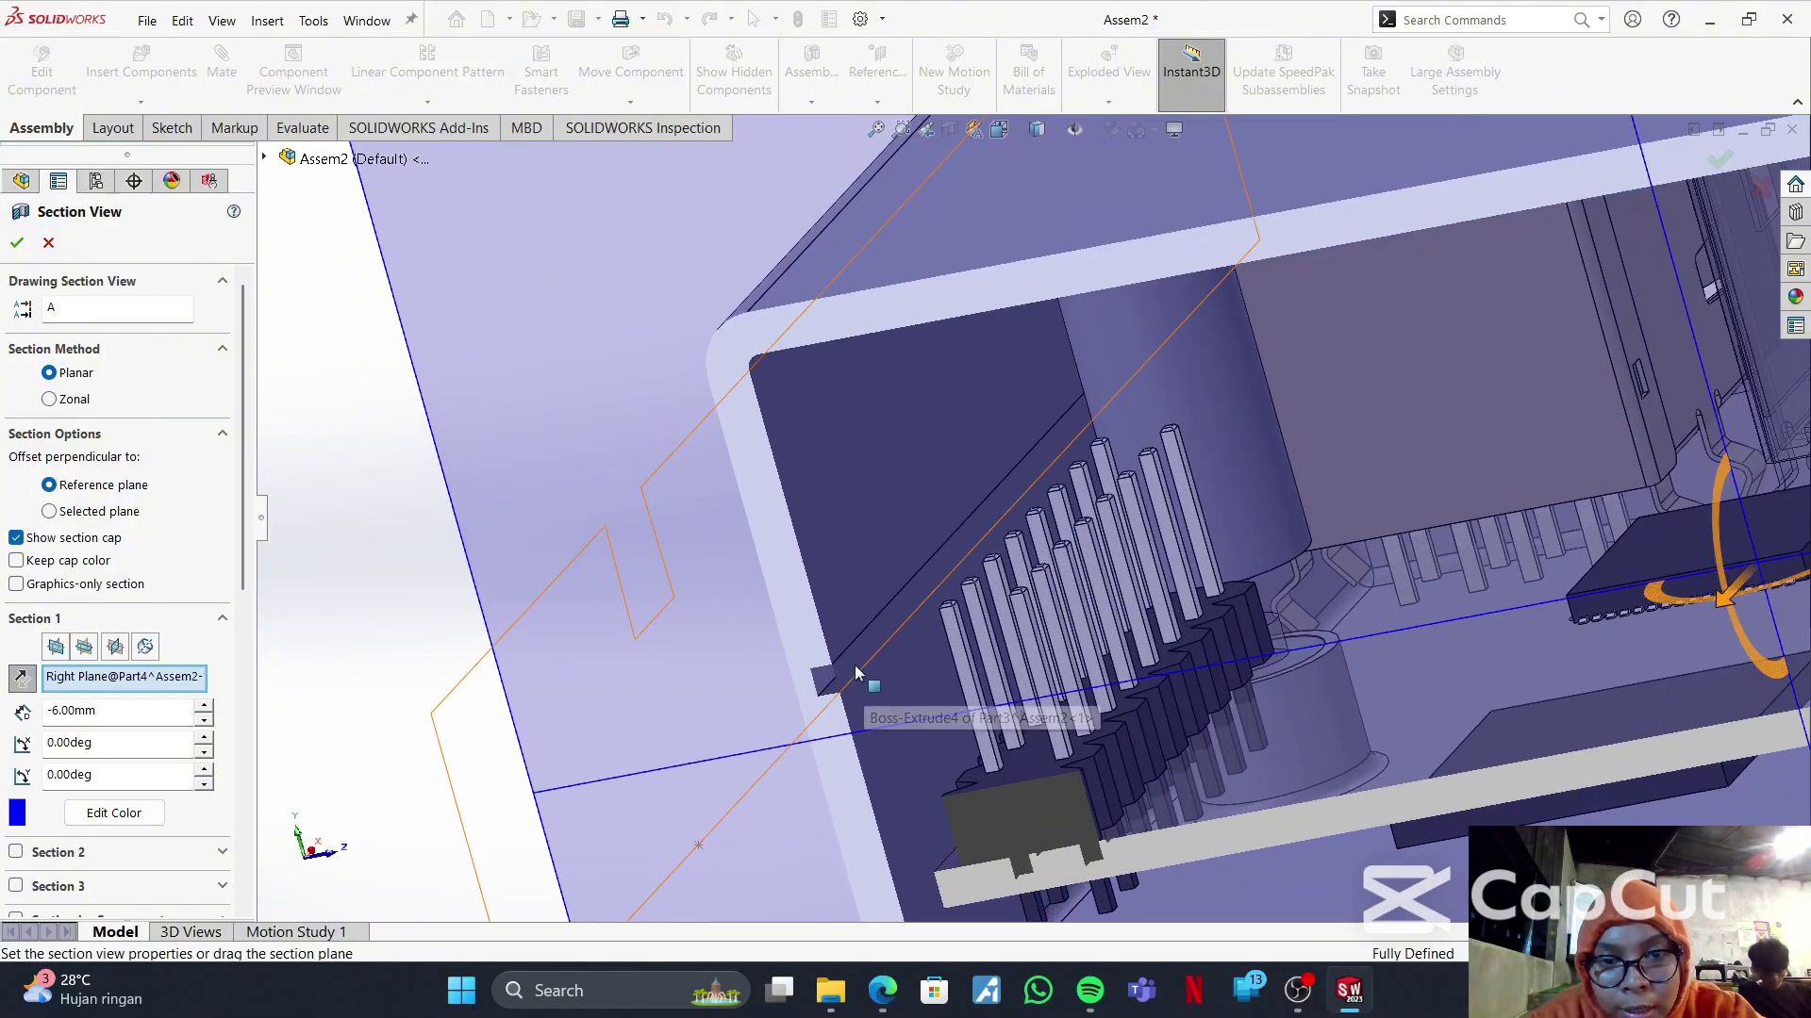
middle_click_drag(918, 659, 1061, 632)
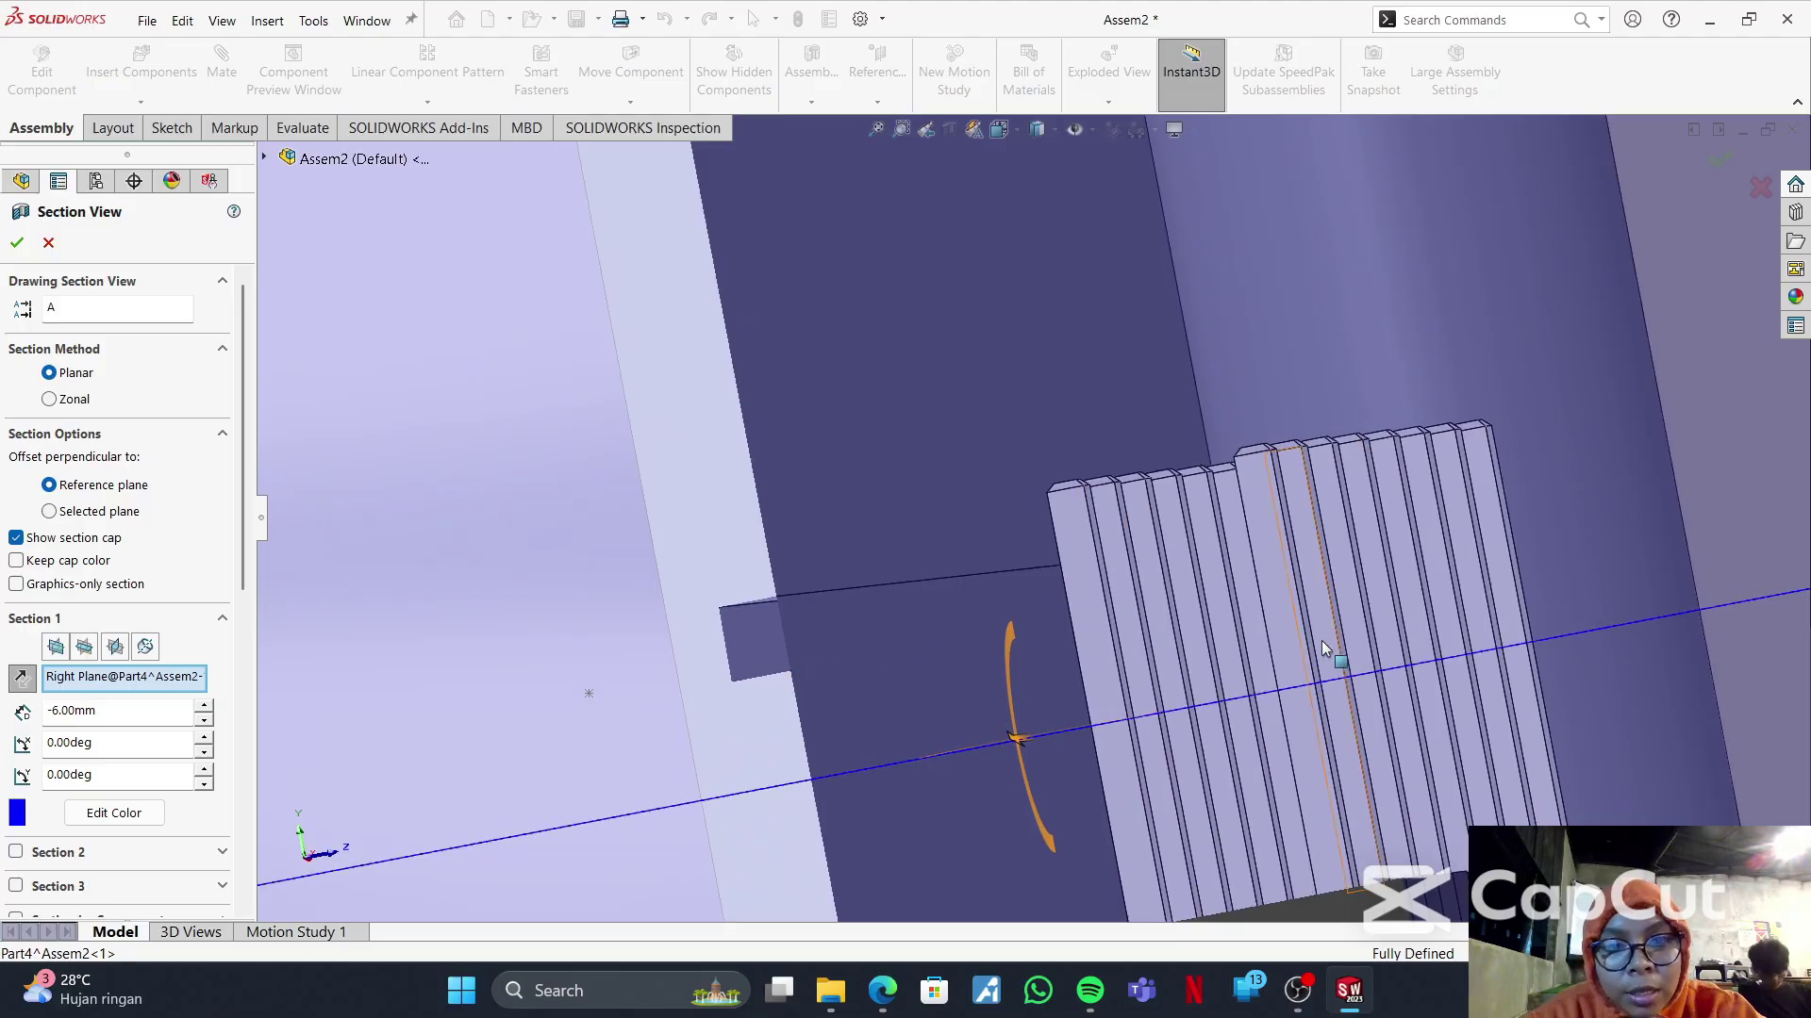
scroll(1328, 649, "up", 5)
scroll(1329, 645, "up", 4)
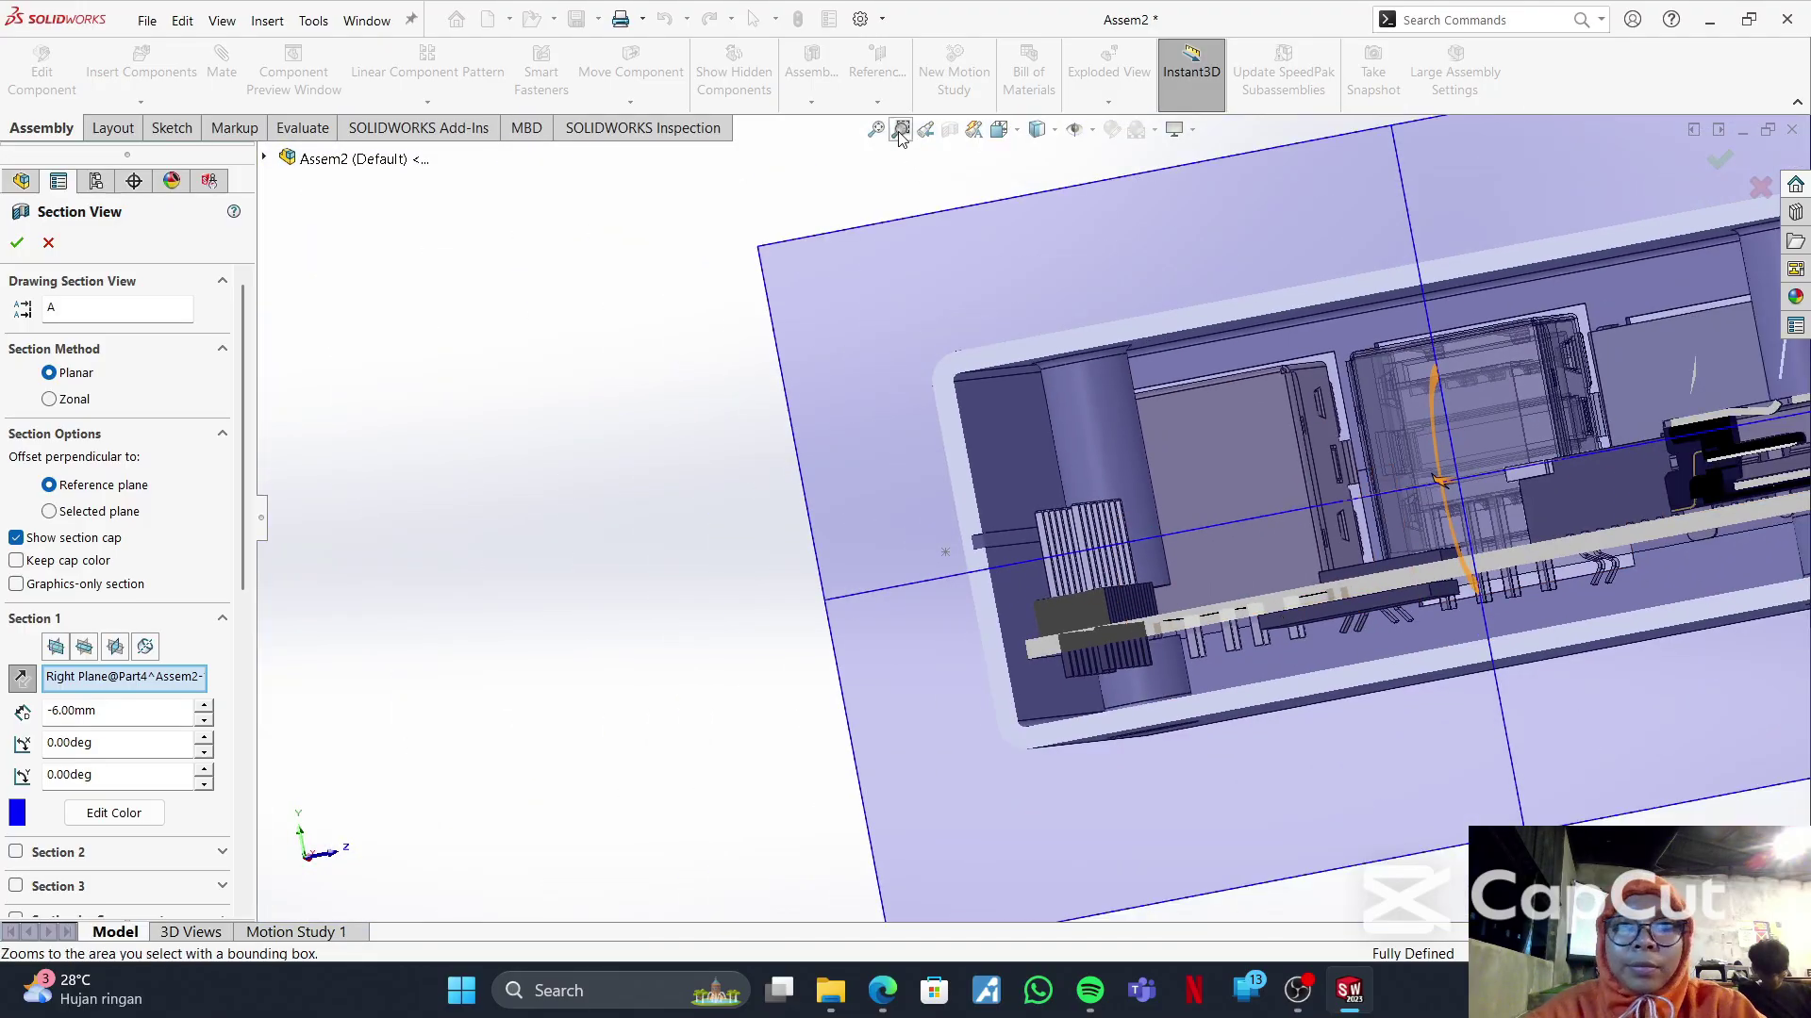
left_click(49, 243)
- Examine the closed enclosure from the back, the power and HDMI side, and the Ethernet and USB side
middle_click_drag(1264, 581, 1318, 534)
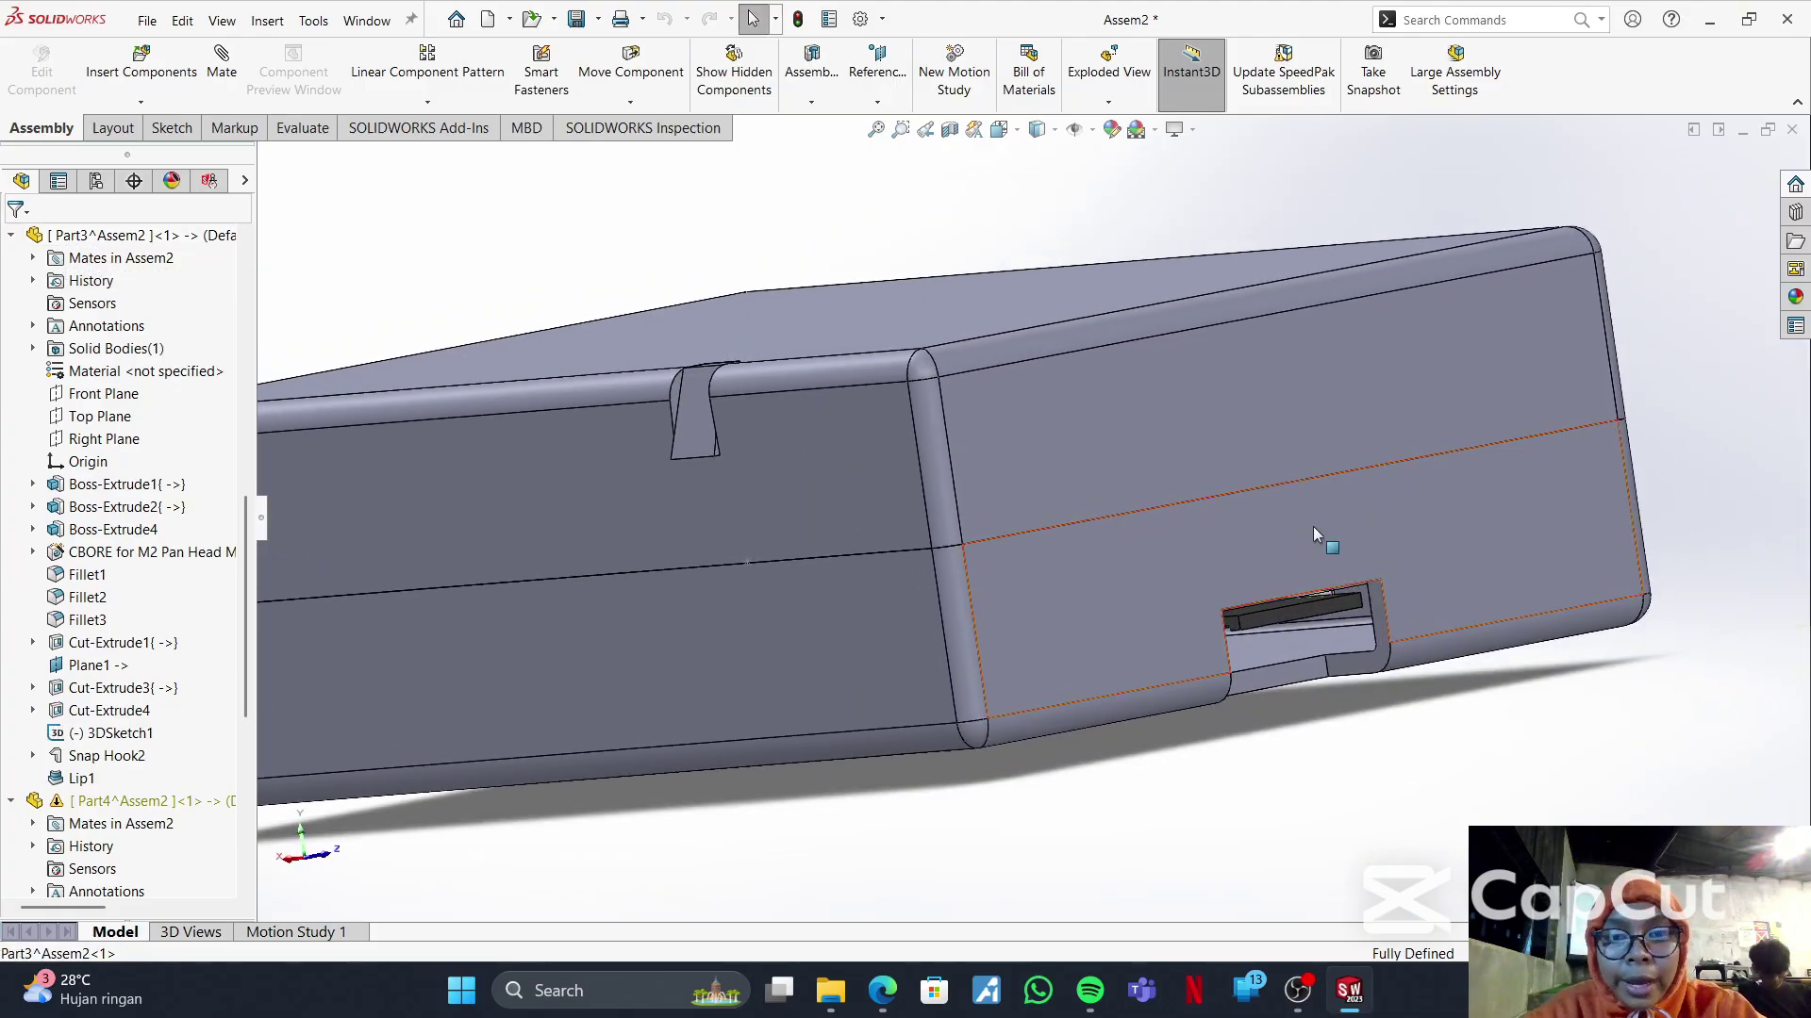
left_click(999, 130)
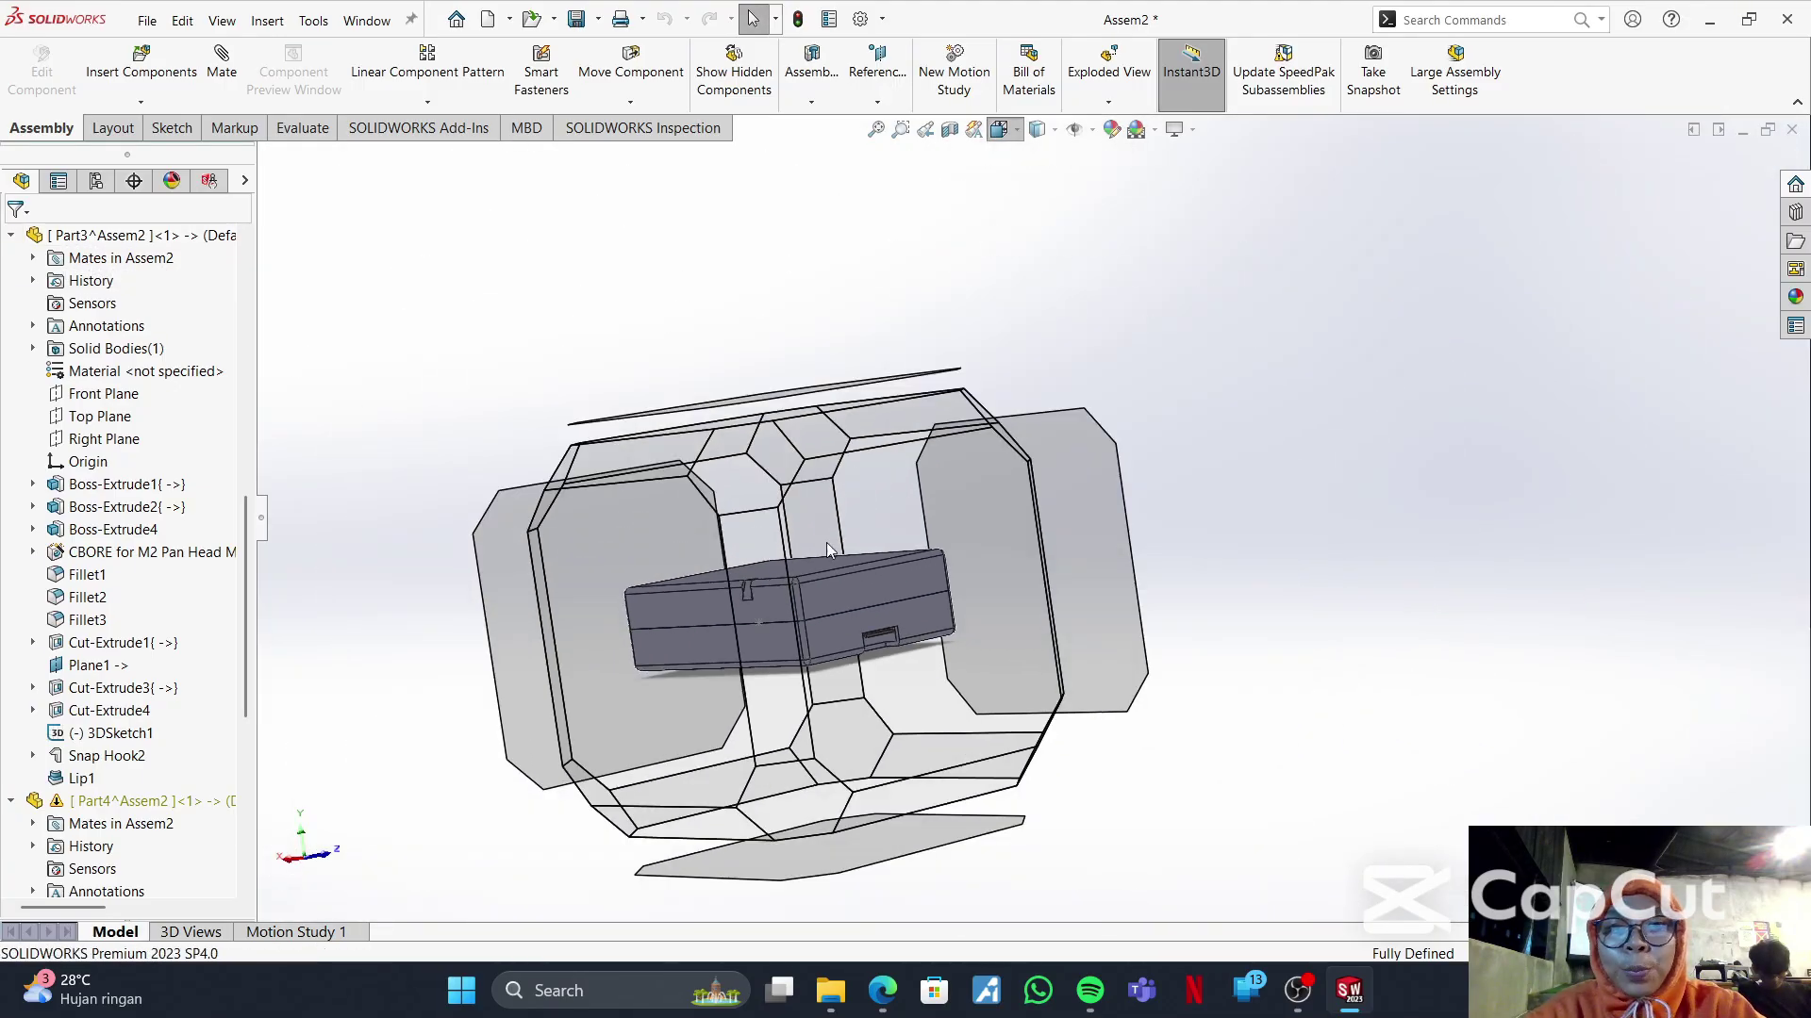
left_click(710, 652)
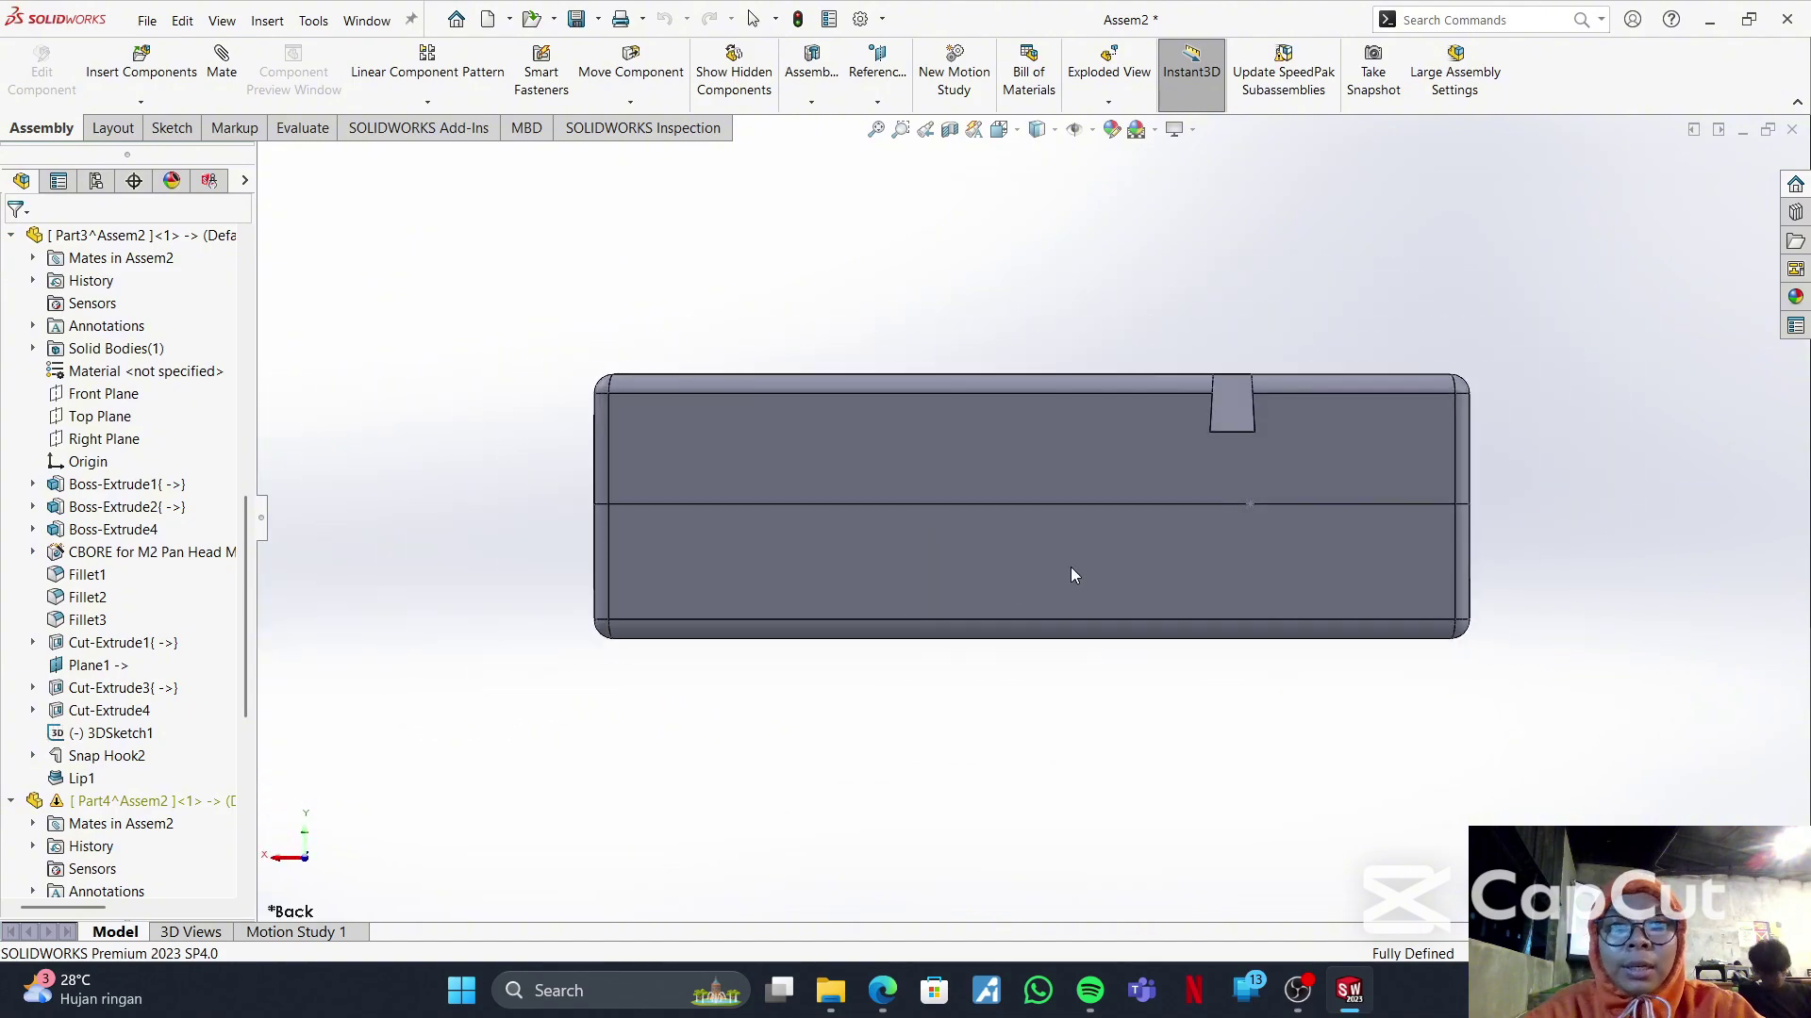
middle_click_drag(1411, 541, 1054, 617)
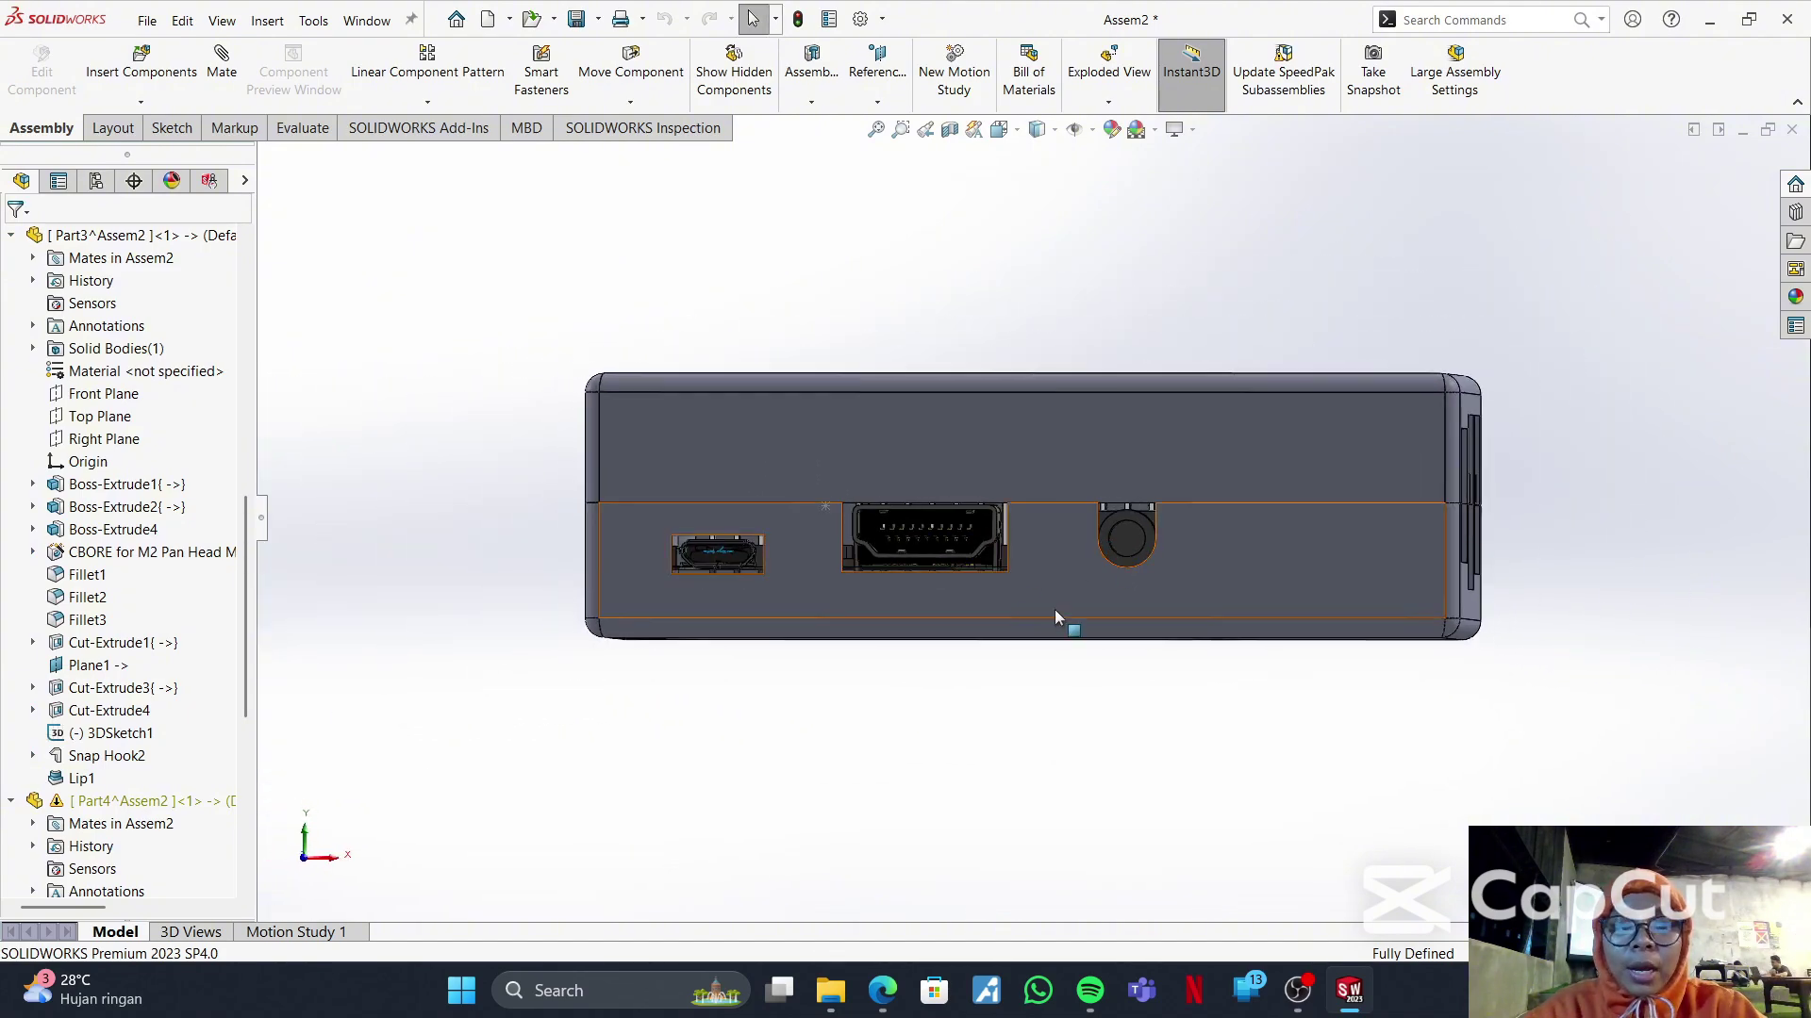
middle_click_drag(1343, 494, 1181, 497)
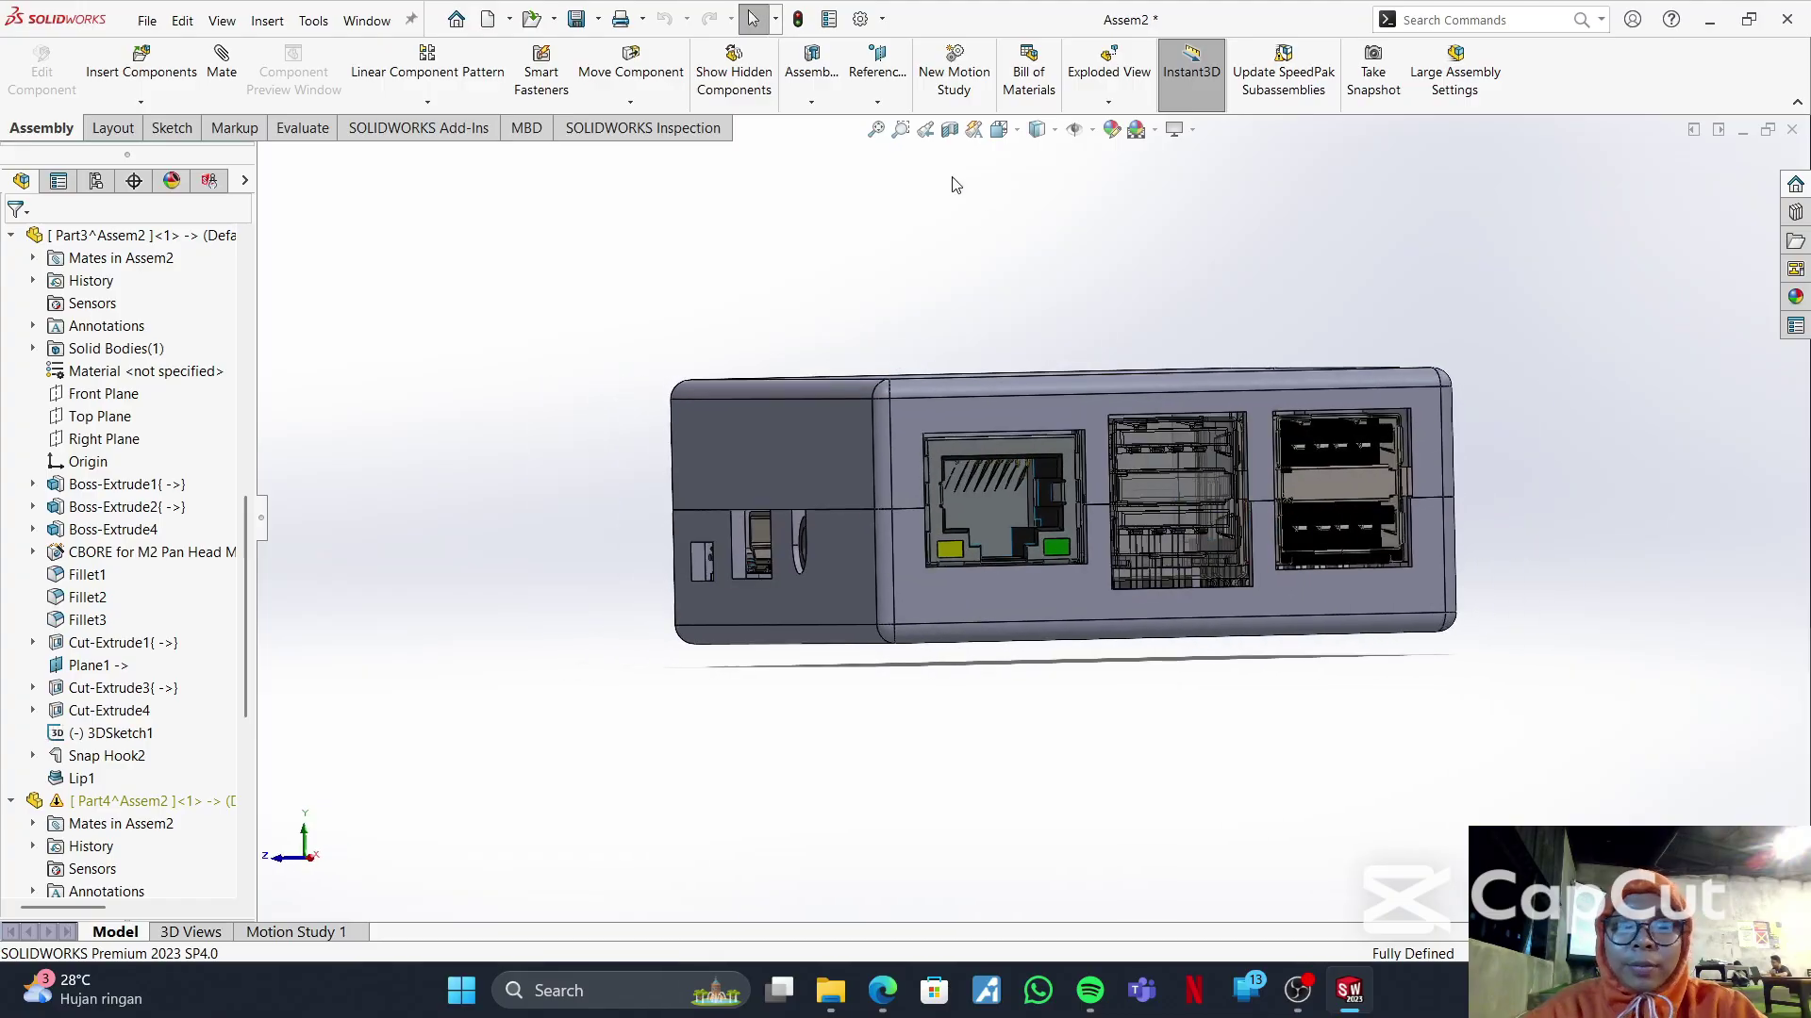
left_click(1036, 130)
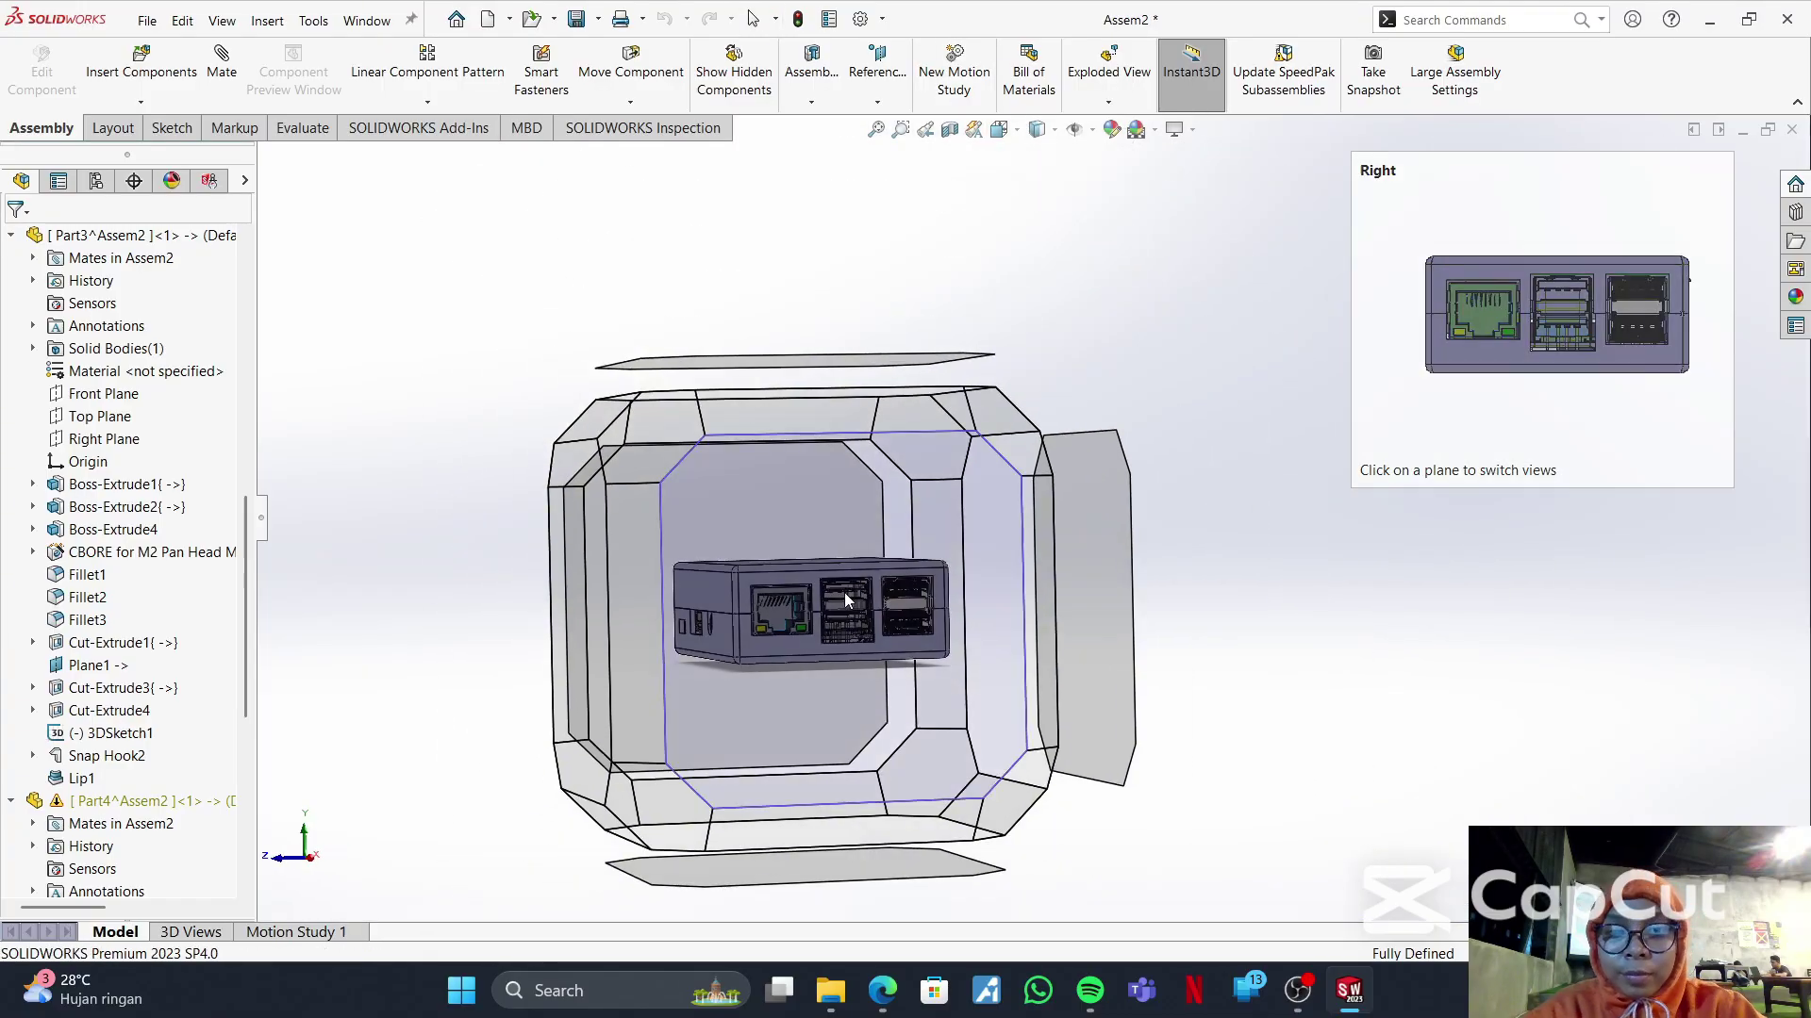
left_click(618, 622)
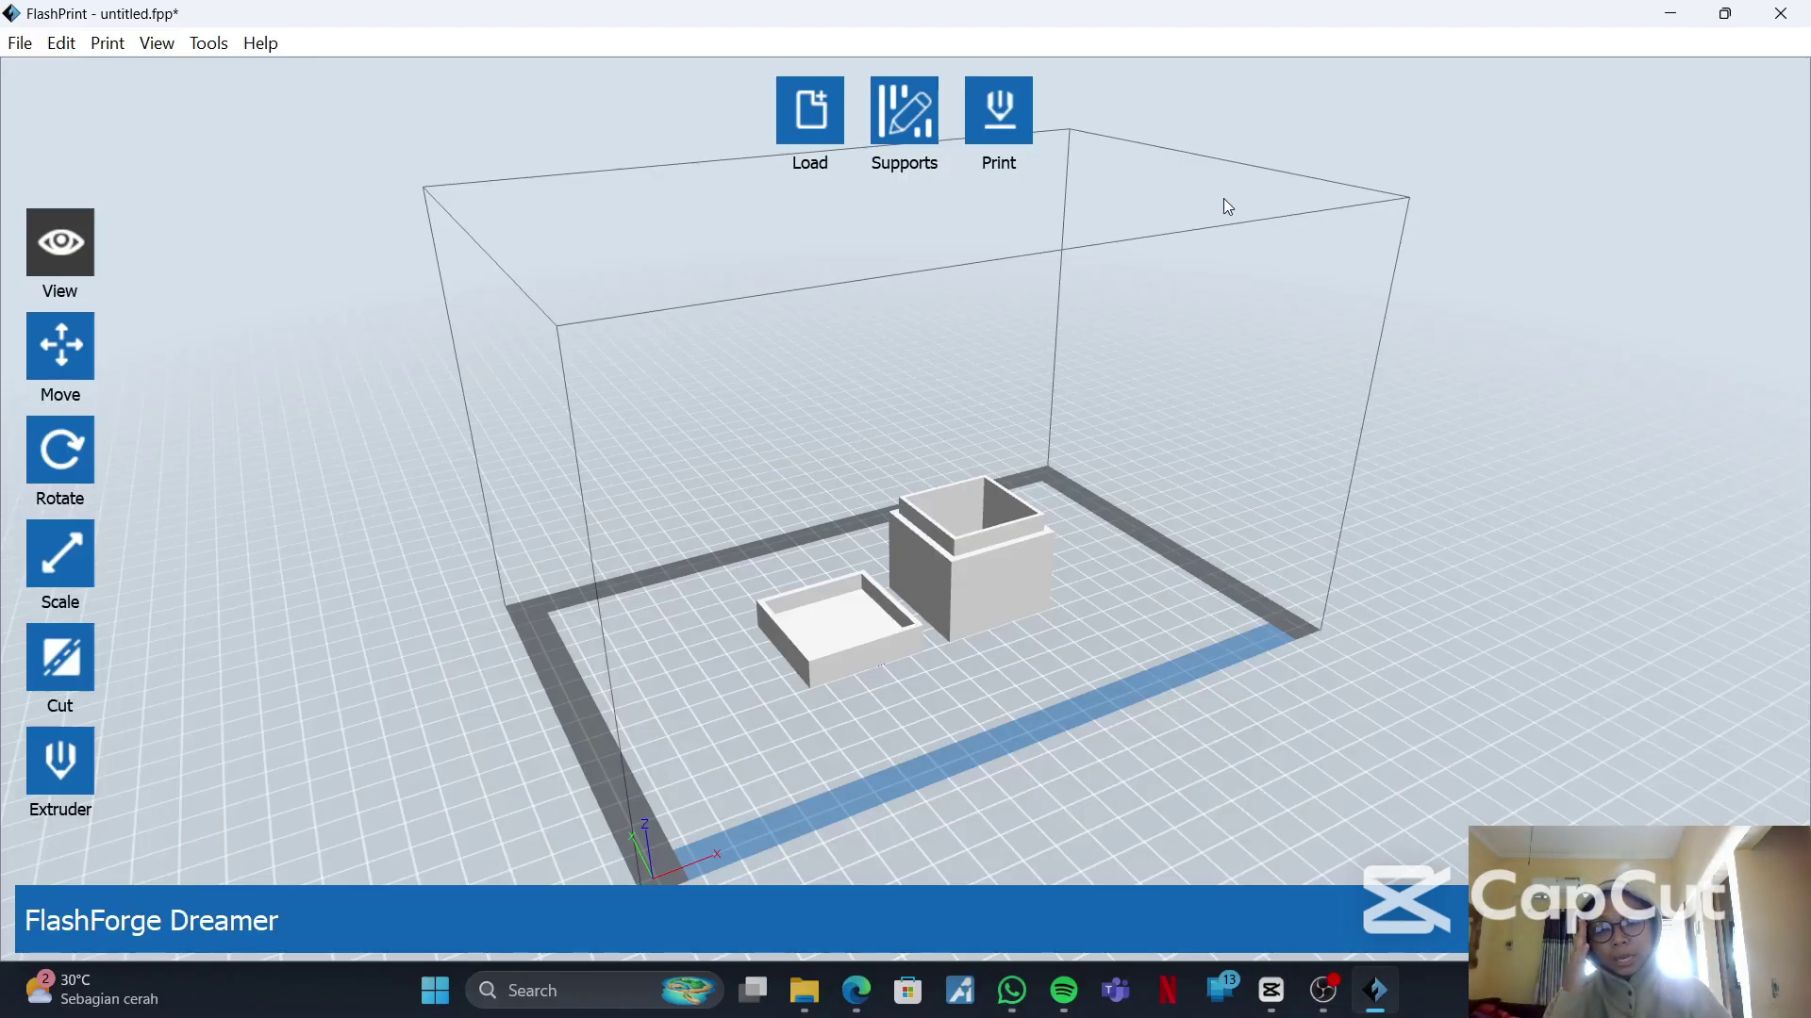
left_click_drag(1102, 308, 1081, 409)
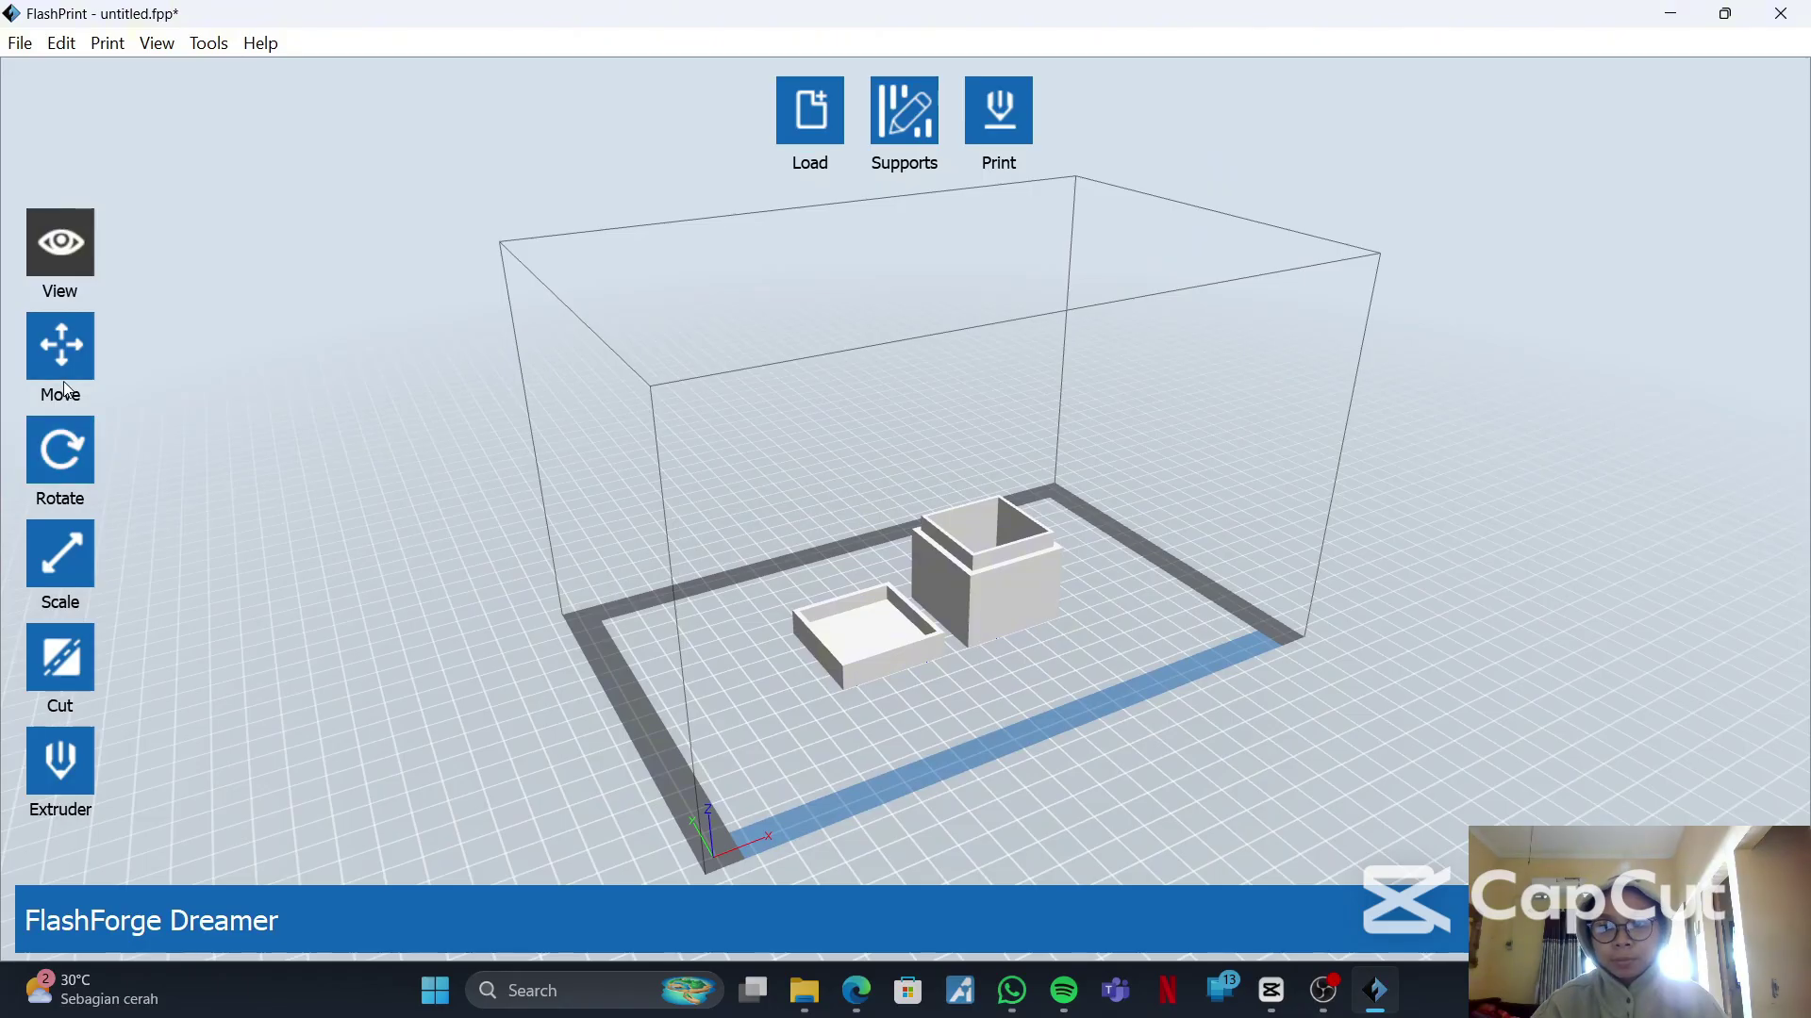
left_click(53, 344)
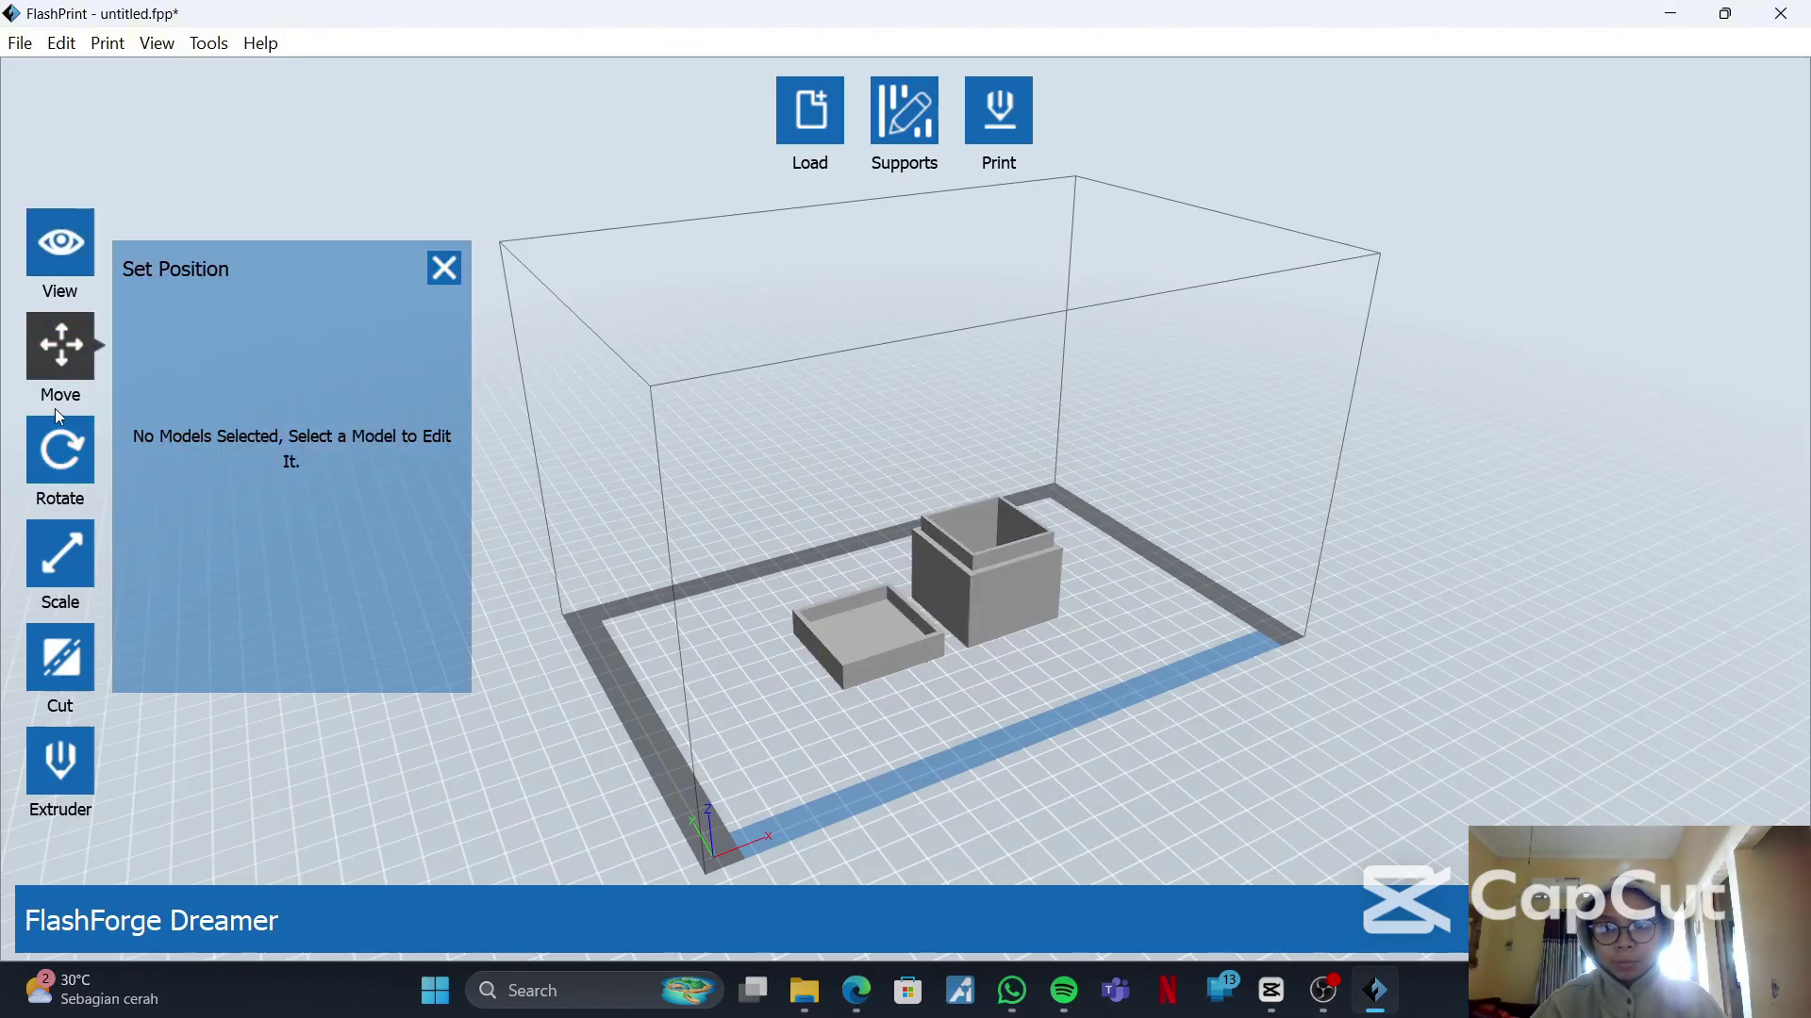
left_click(444, 268)
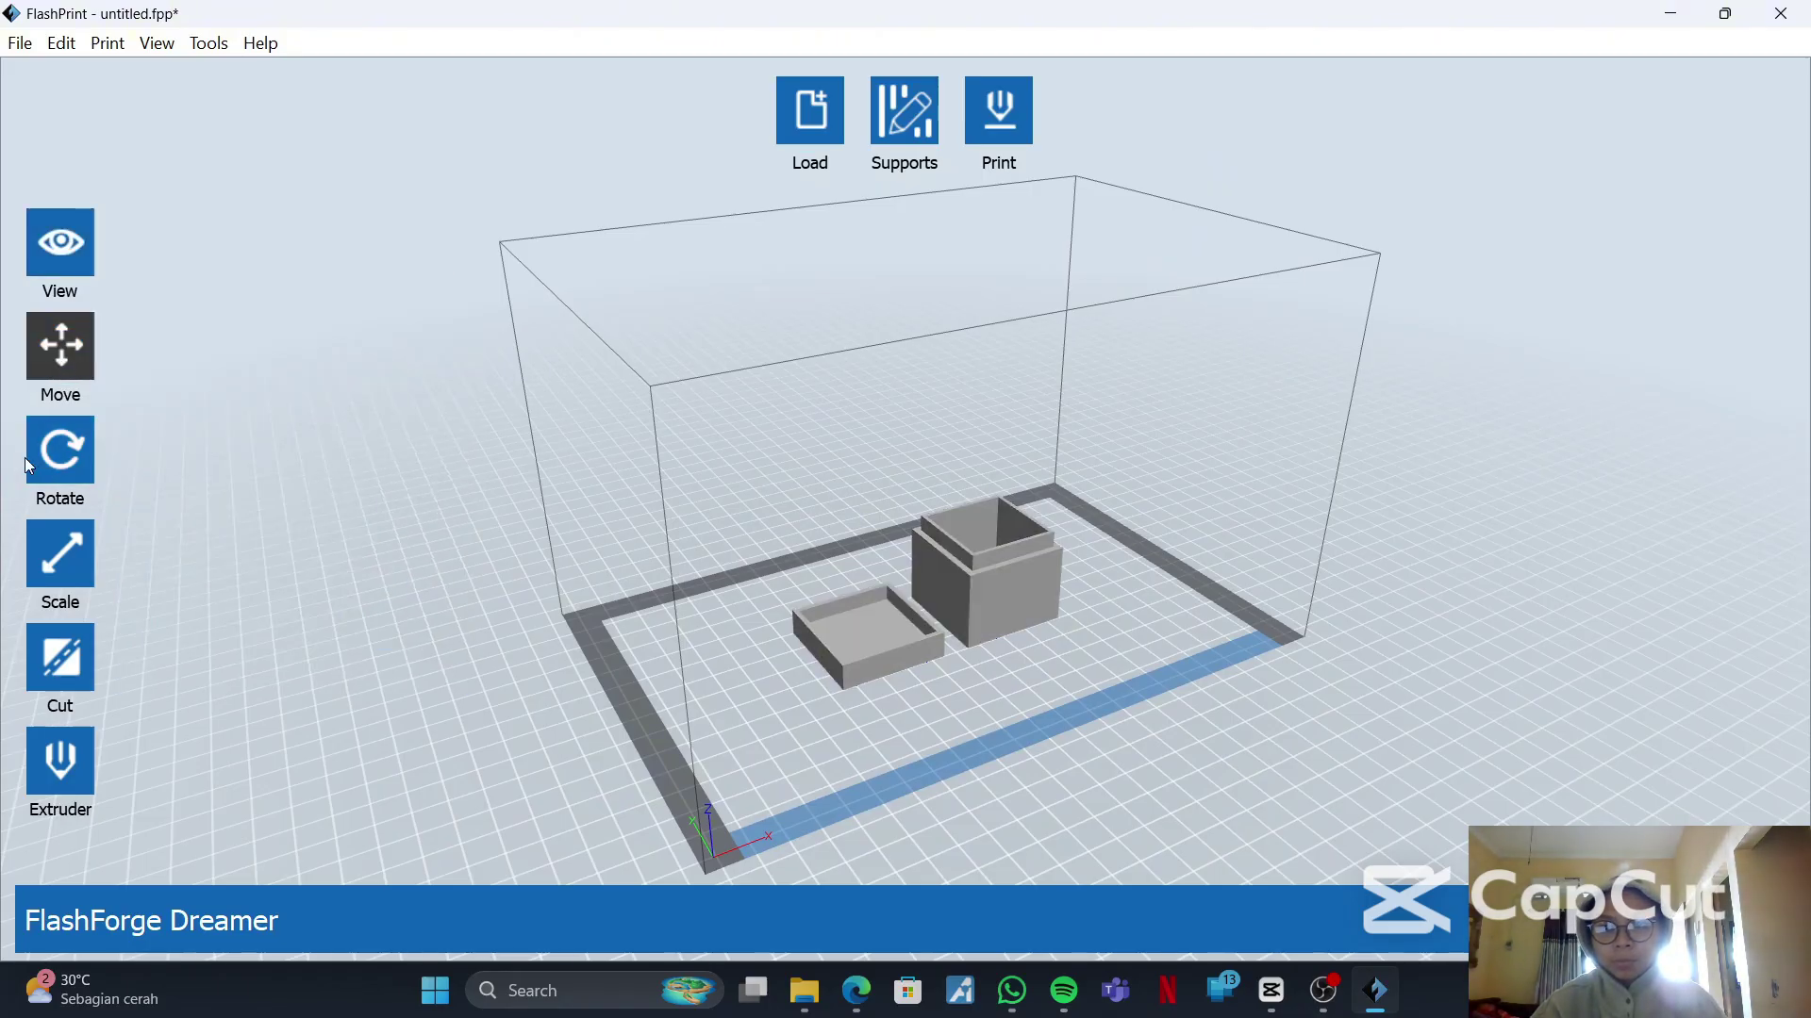
left_click(40, 462)
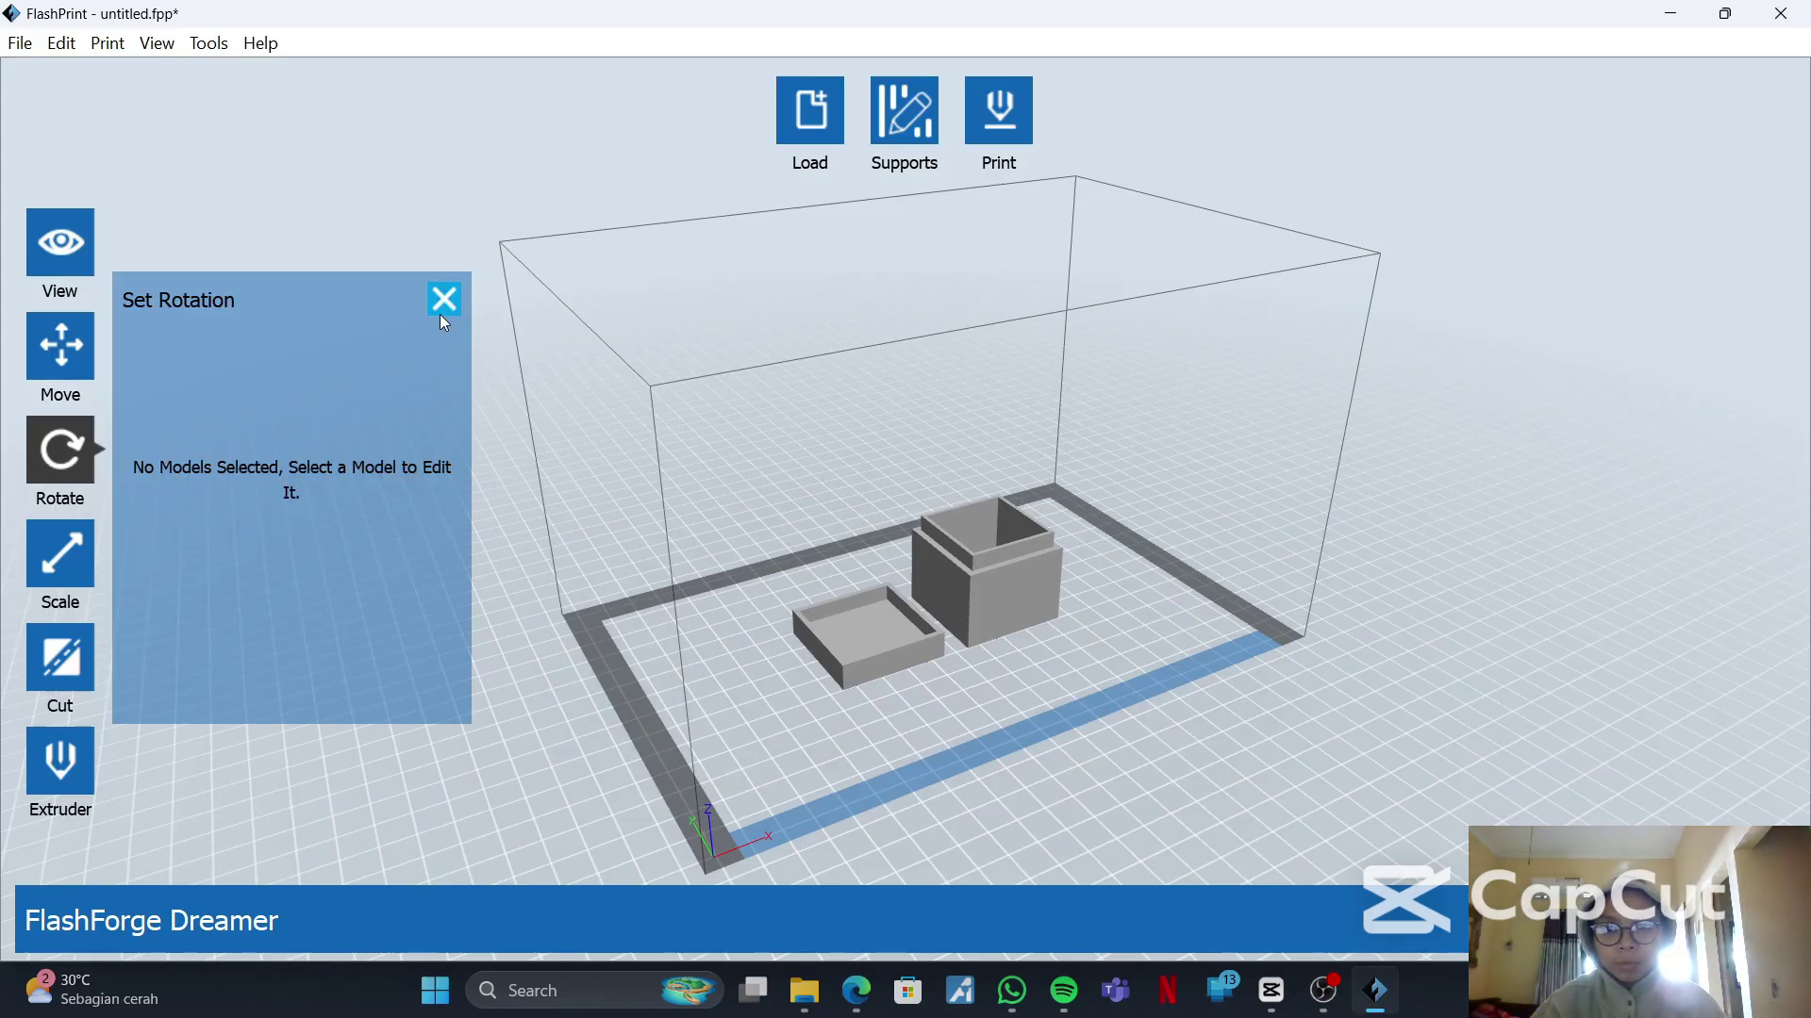
left_click(442, 312)
middle_click_drag(1013, 632, 961, 622)
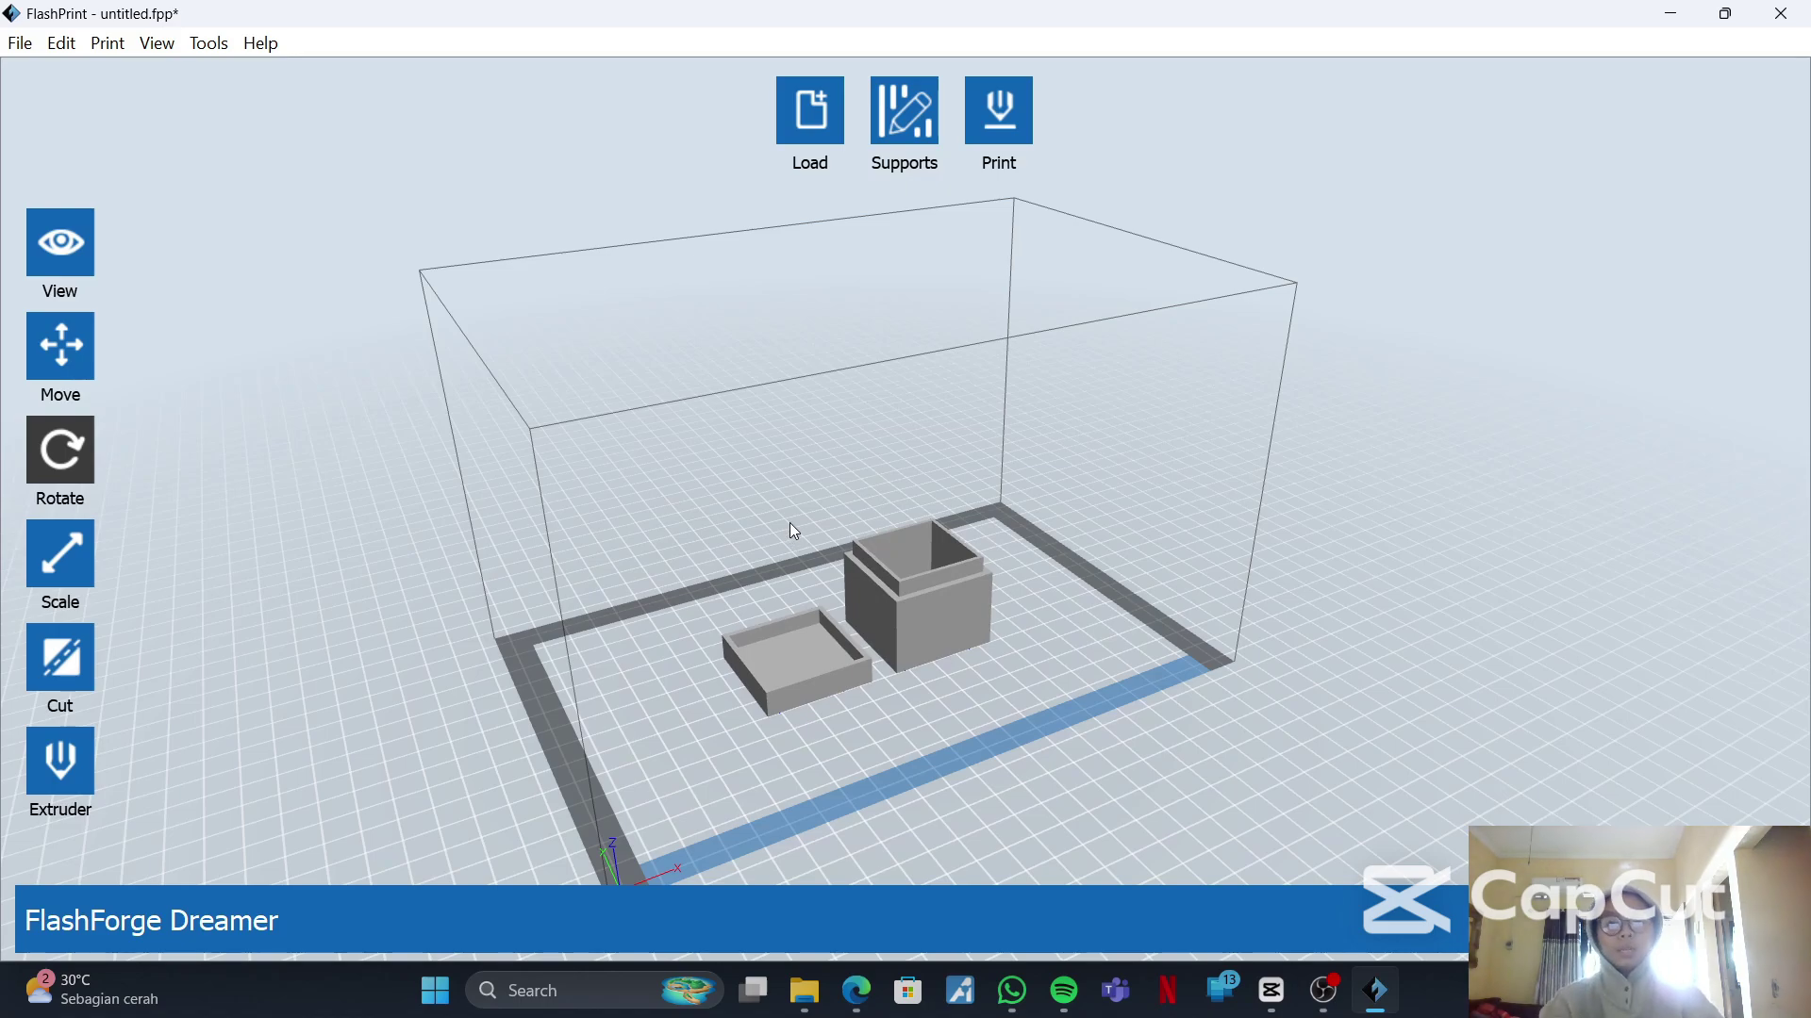
- Examine the two box parts on the build platform from the preset left, right, back and top views
left_click(53, 258)
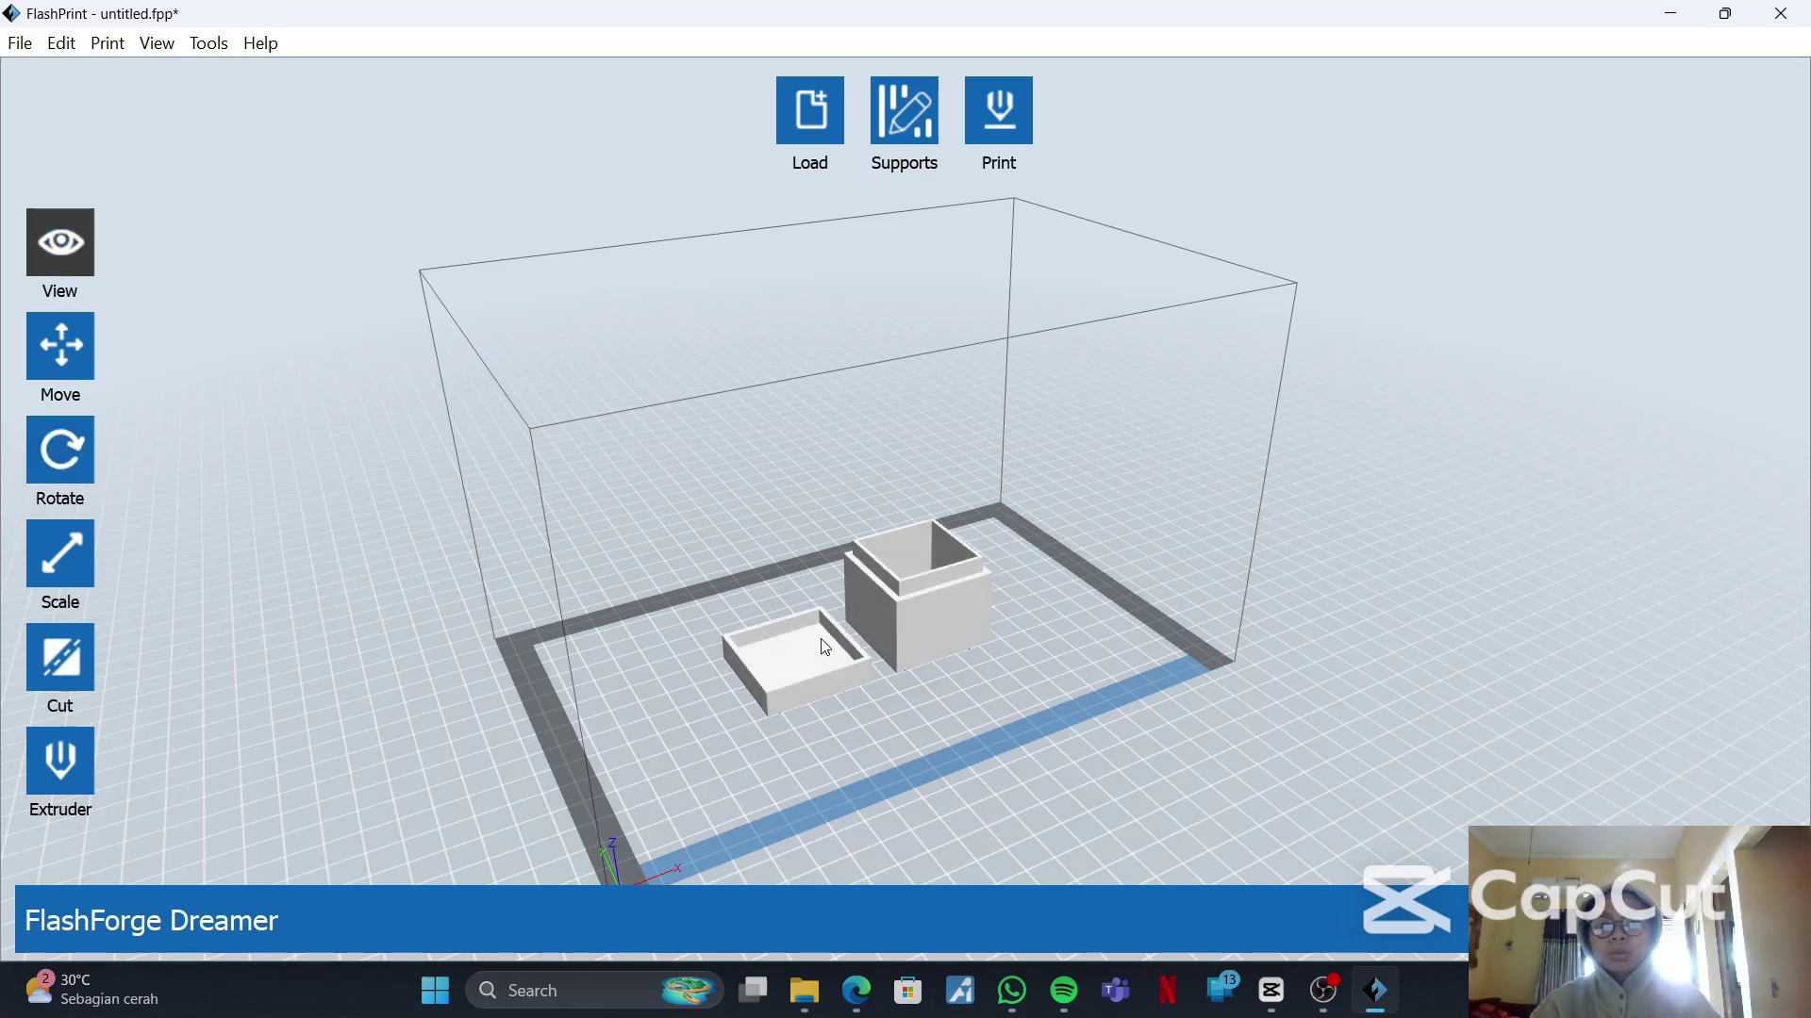
left_click_drag(837, 634, 915, 635)
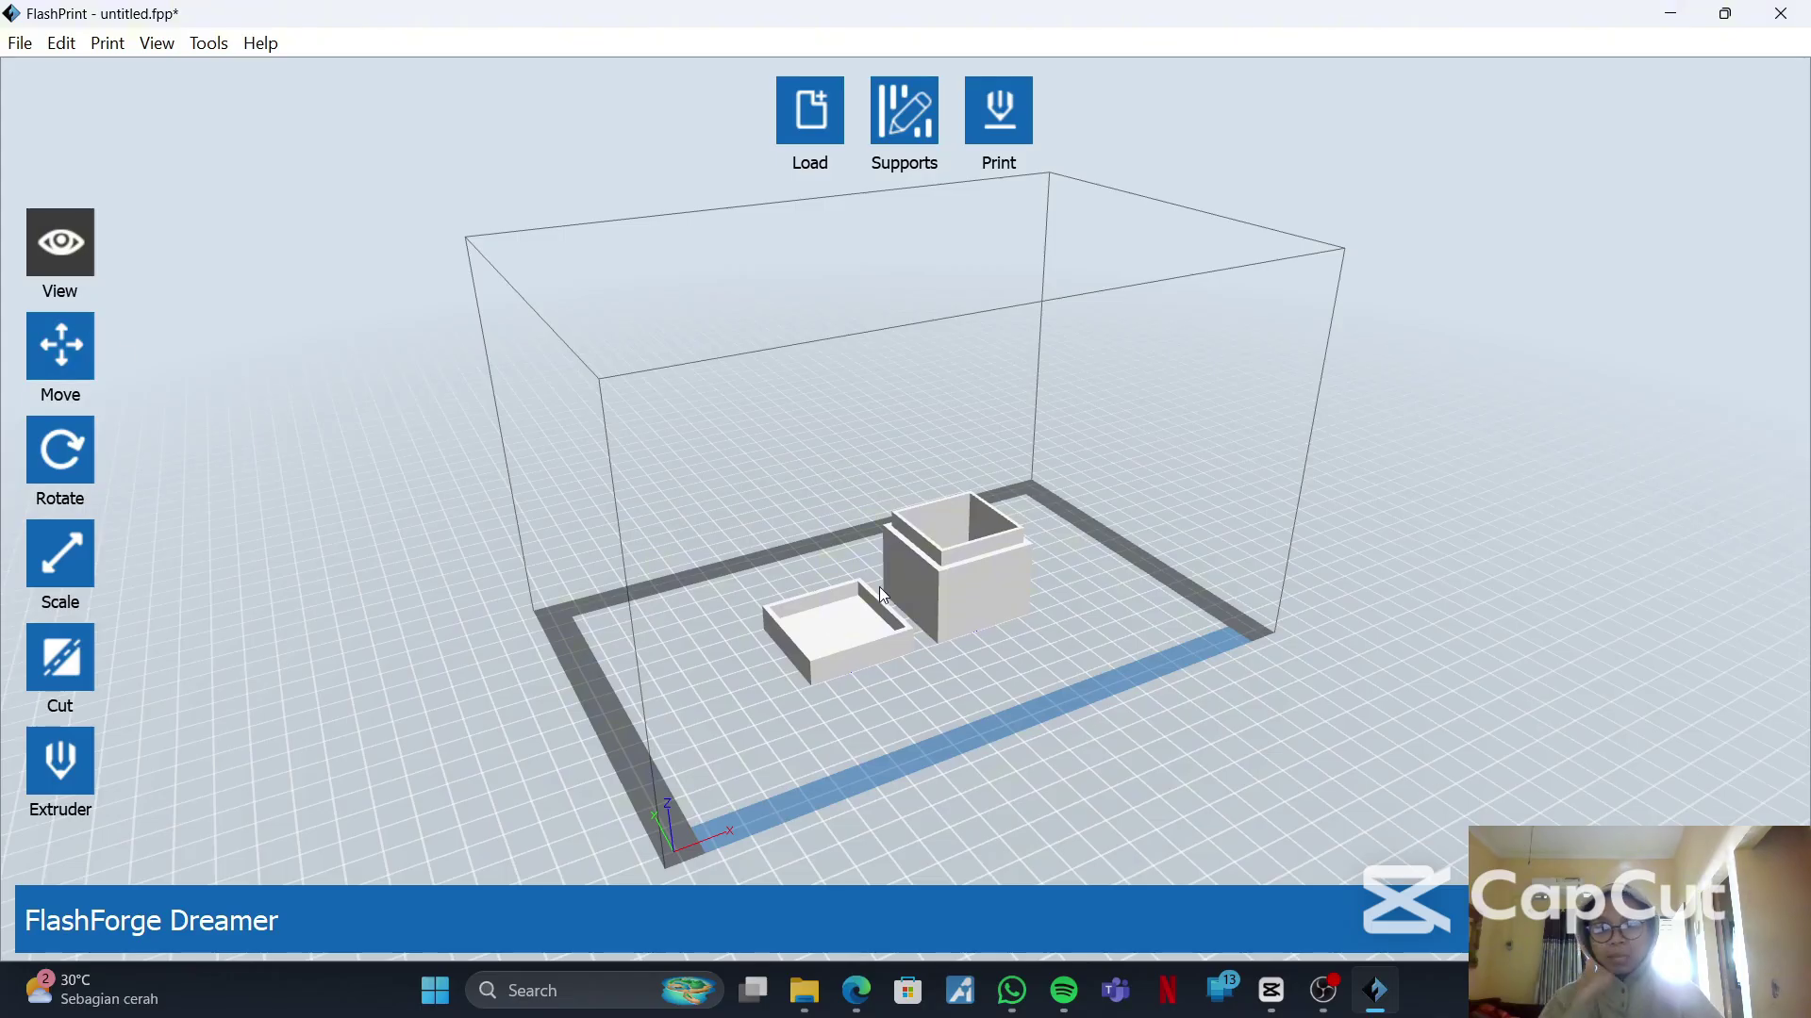
left_click_drag(964, 603, 934, 668)
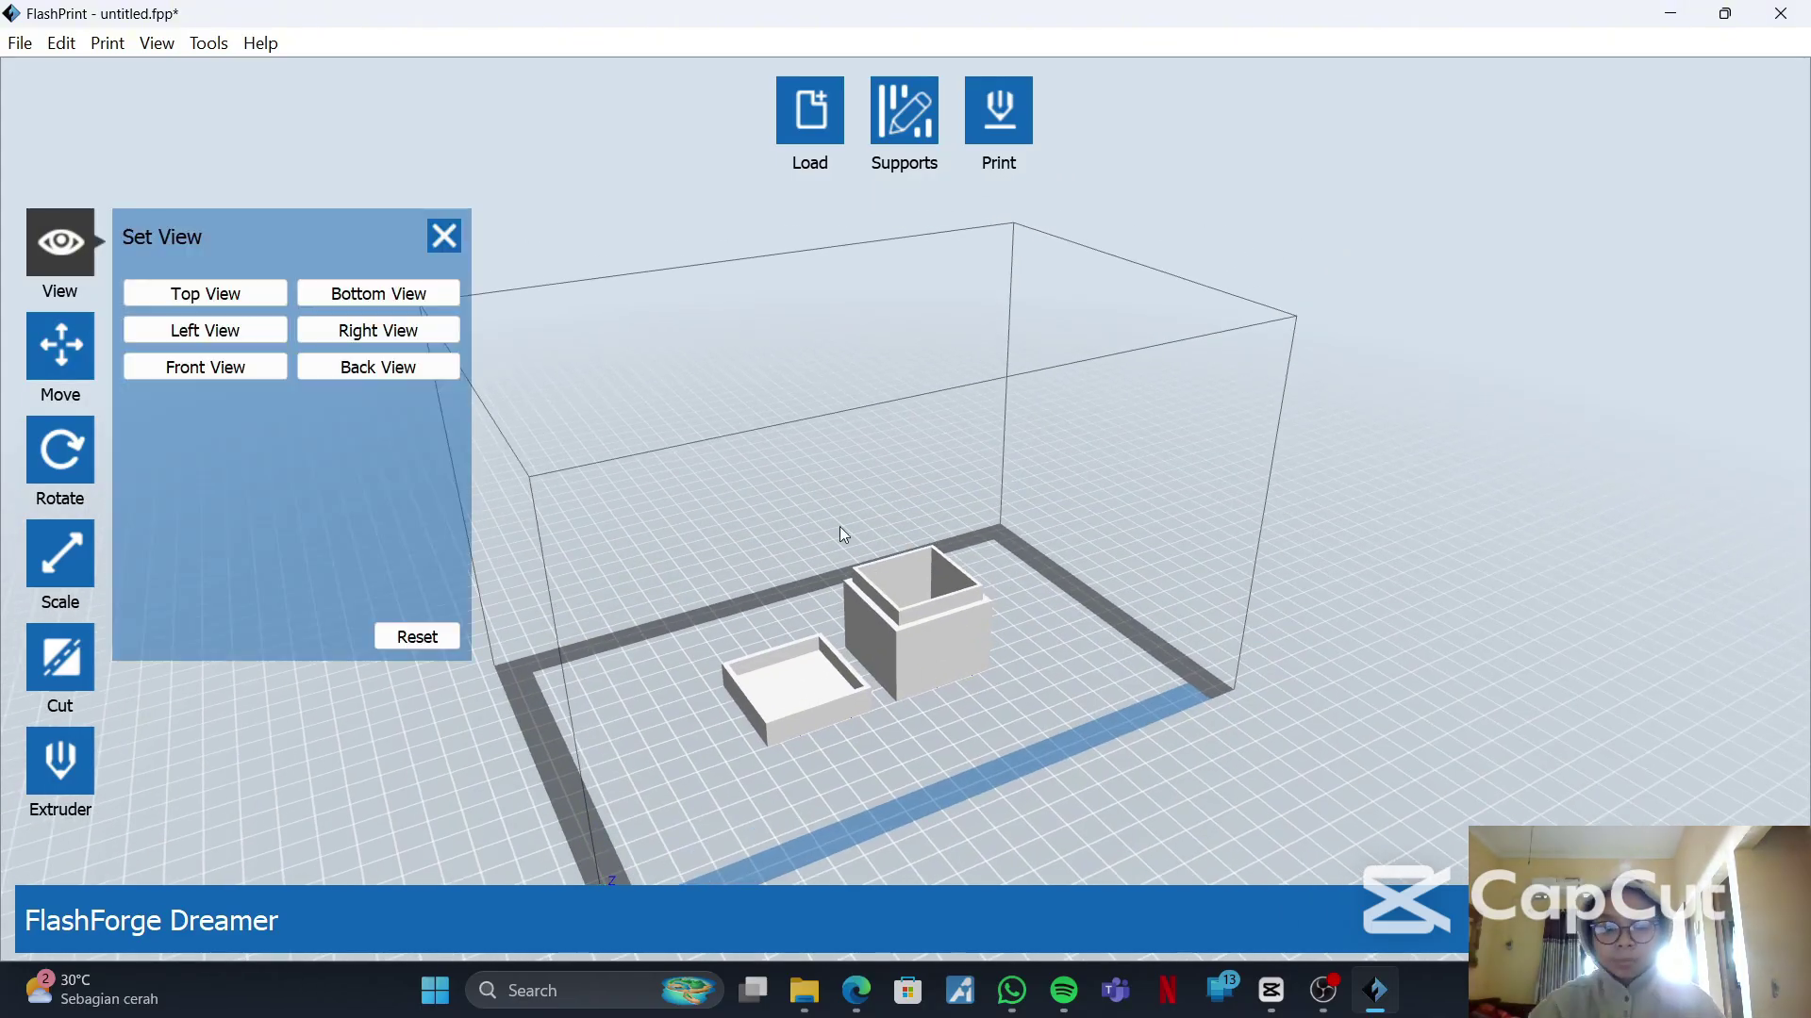
left_click(208, 301)
left_click(222, 367)
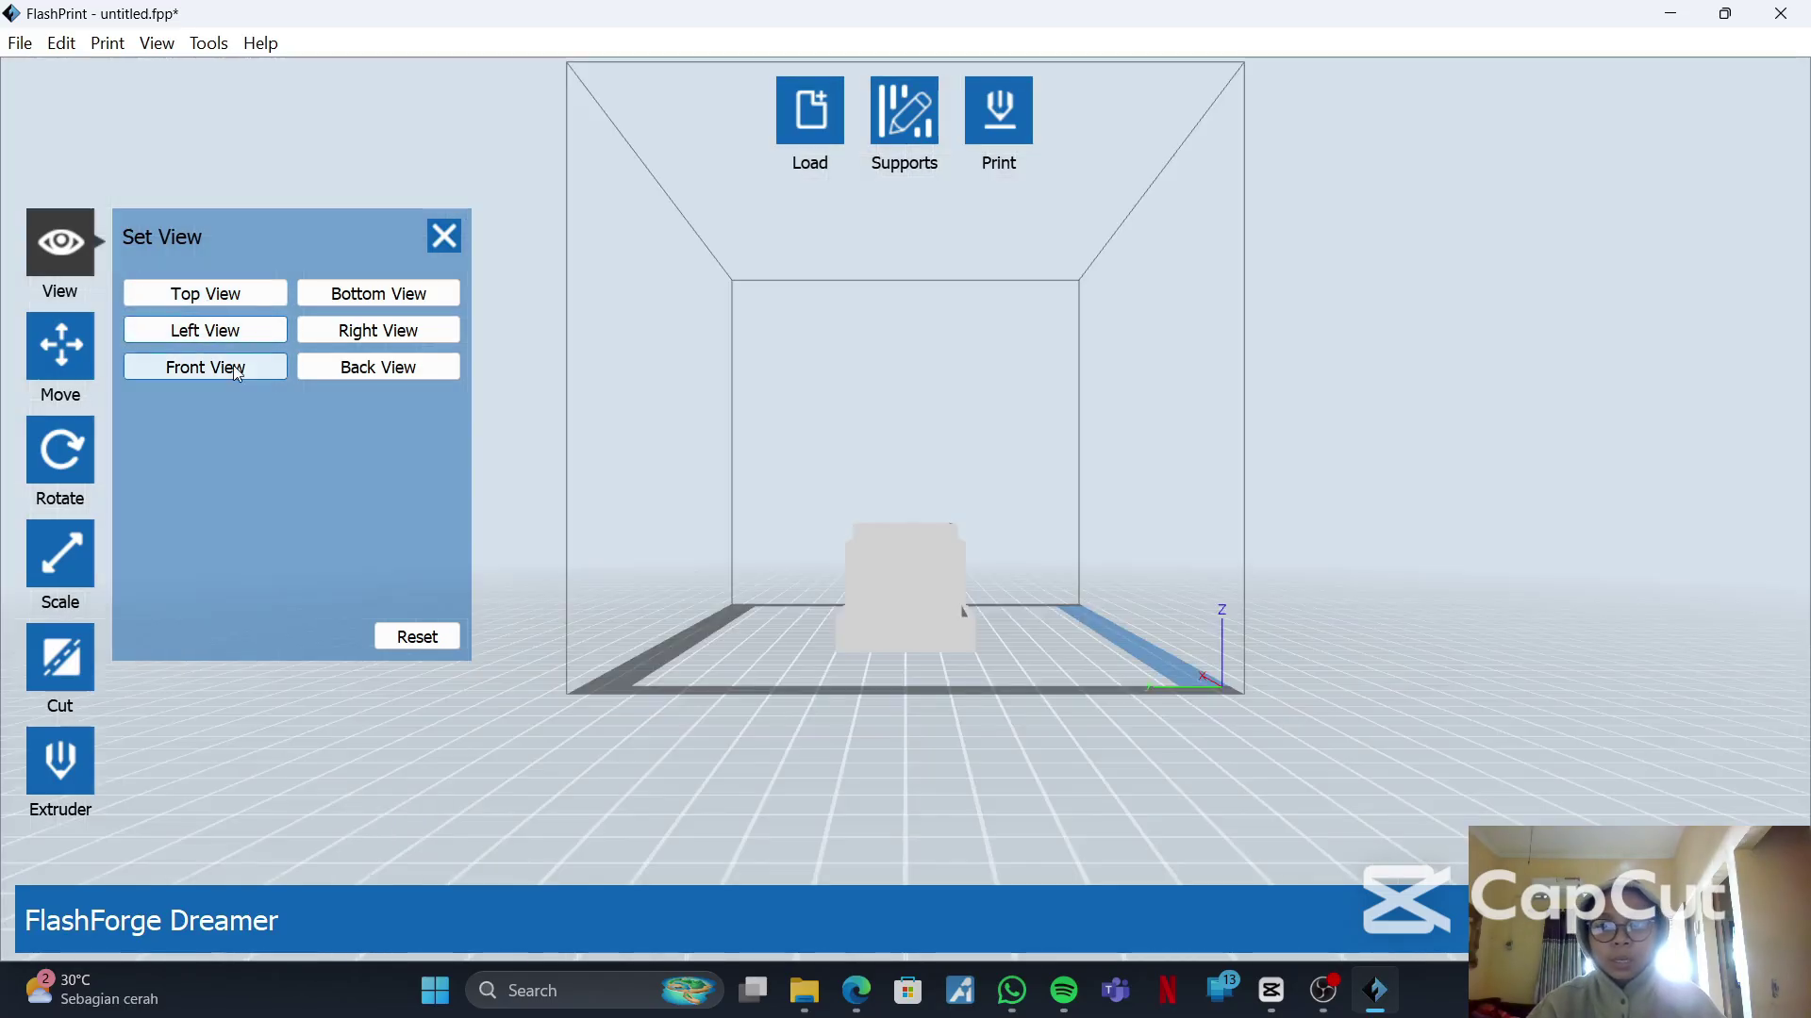
left_click(339, 332)
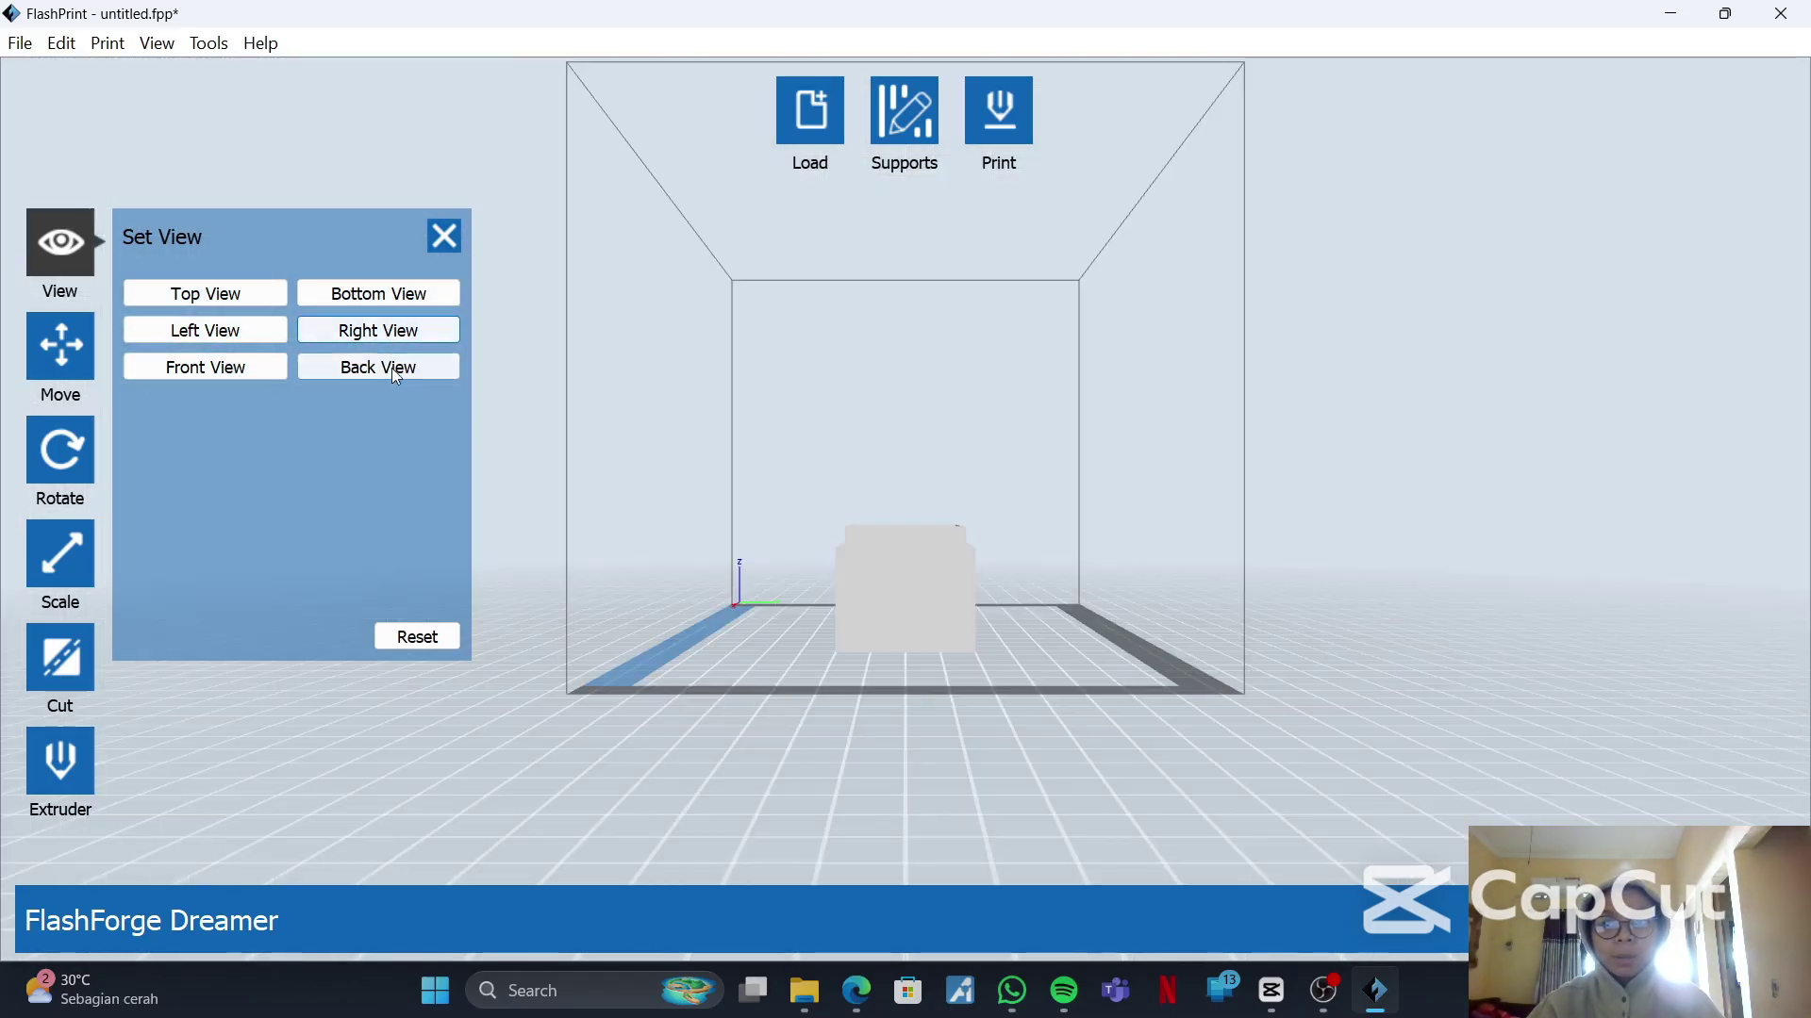
left_click(396, 376)
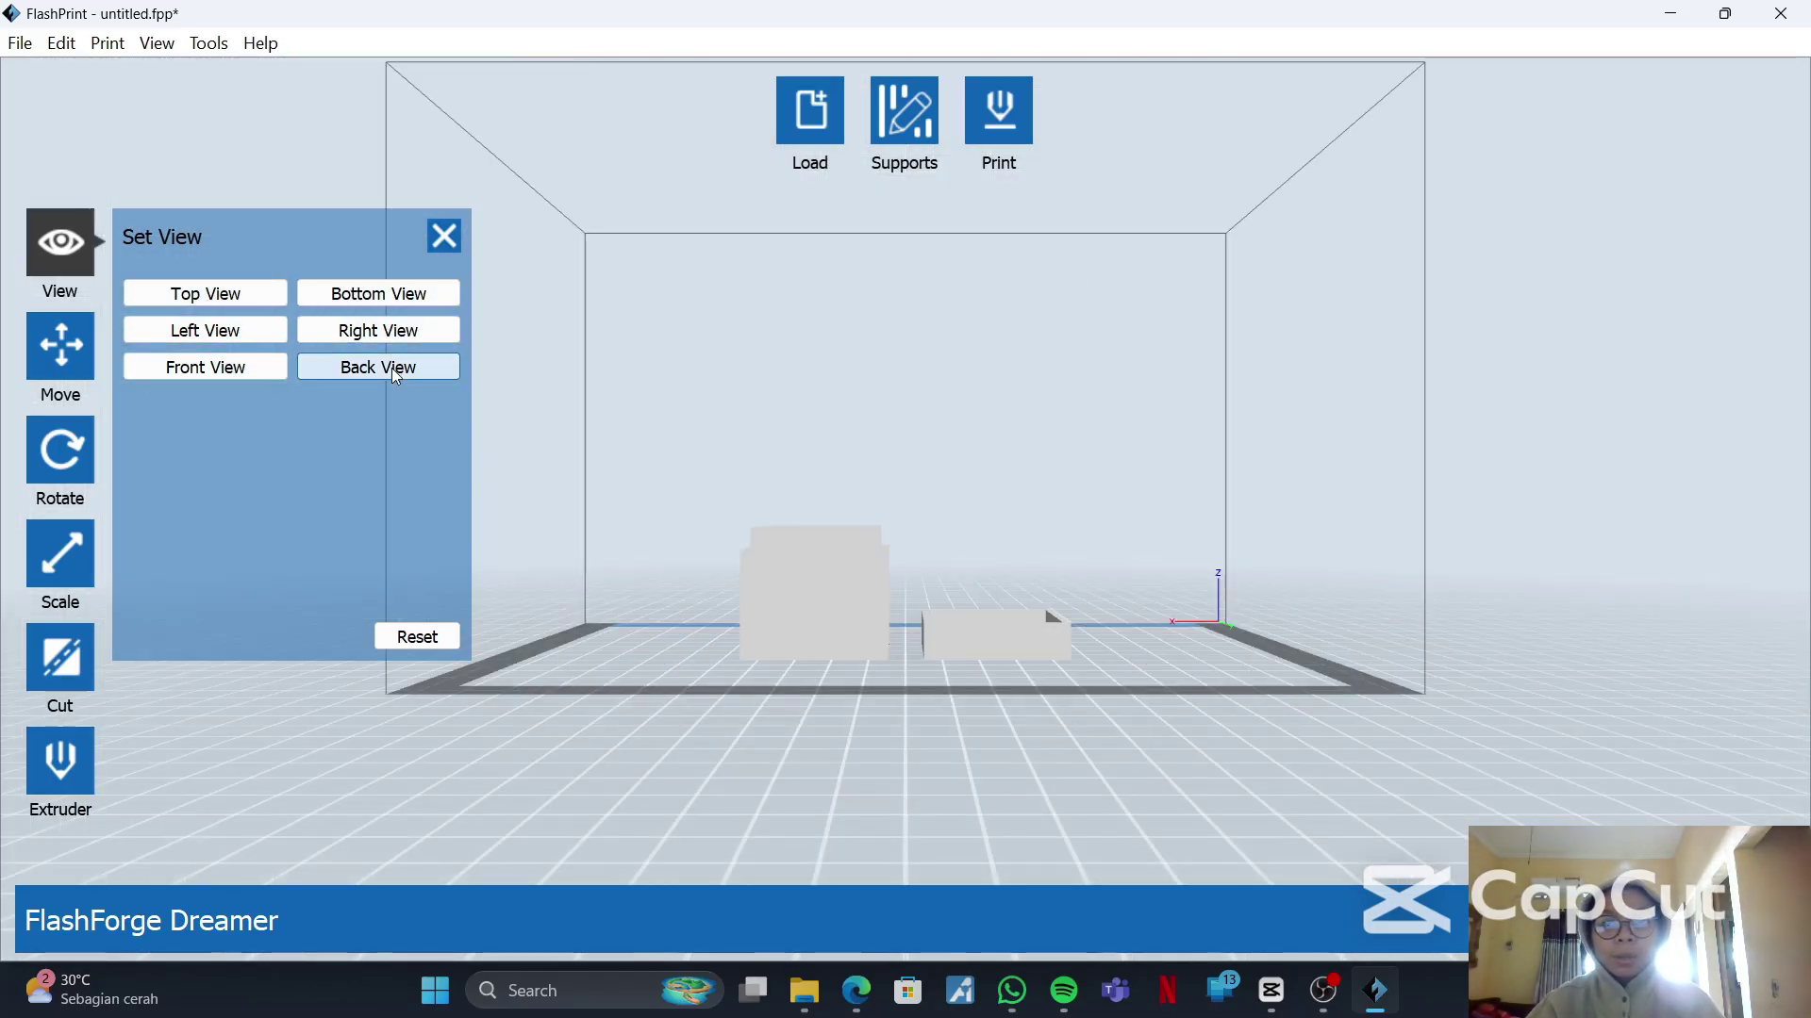
left_click(264, 298)
- Cycle through the top, left, front, back and right views of the box parts and reset the view to its default
mouse_move(860, 455)
right_mouse_down()
mouse_move(902, 450)
mouse_move(875, 472)
right_mouse_up()
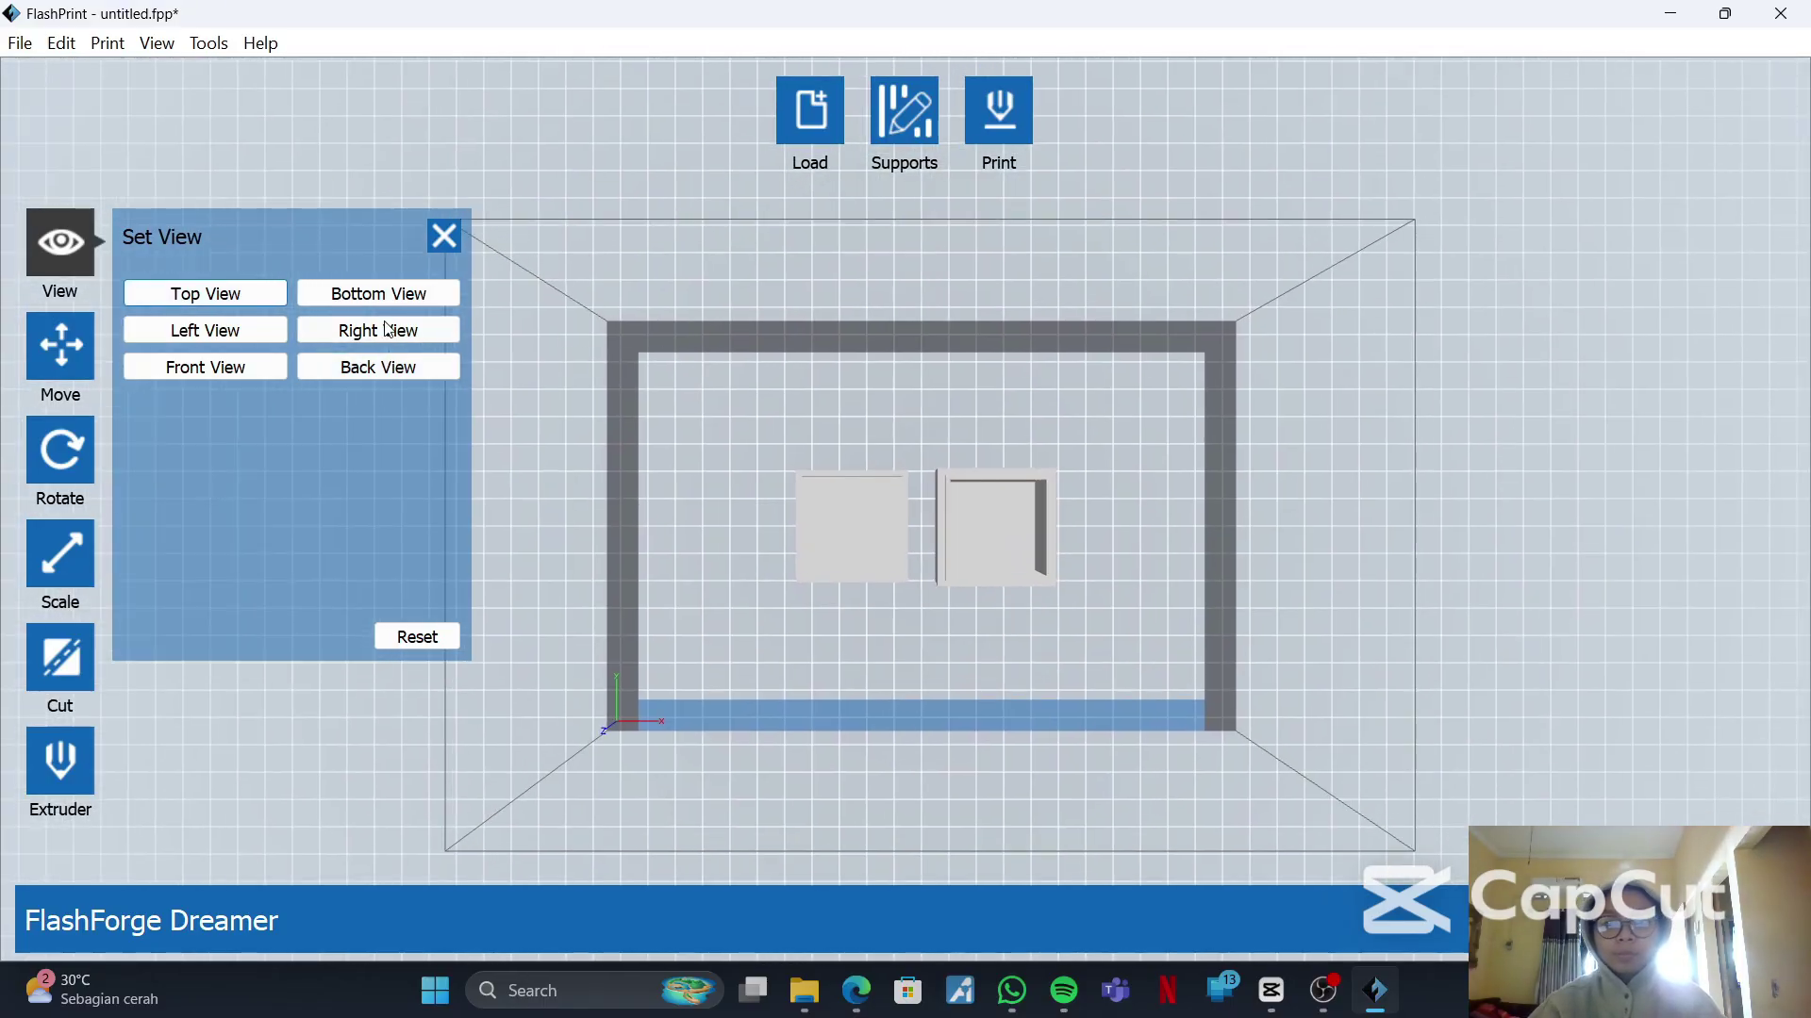
left_click(206, 294)
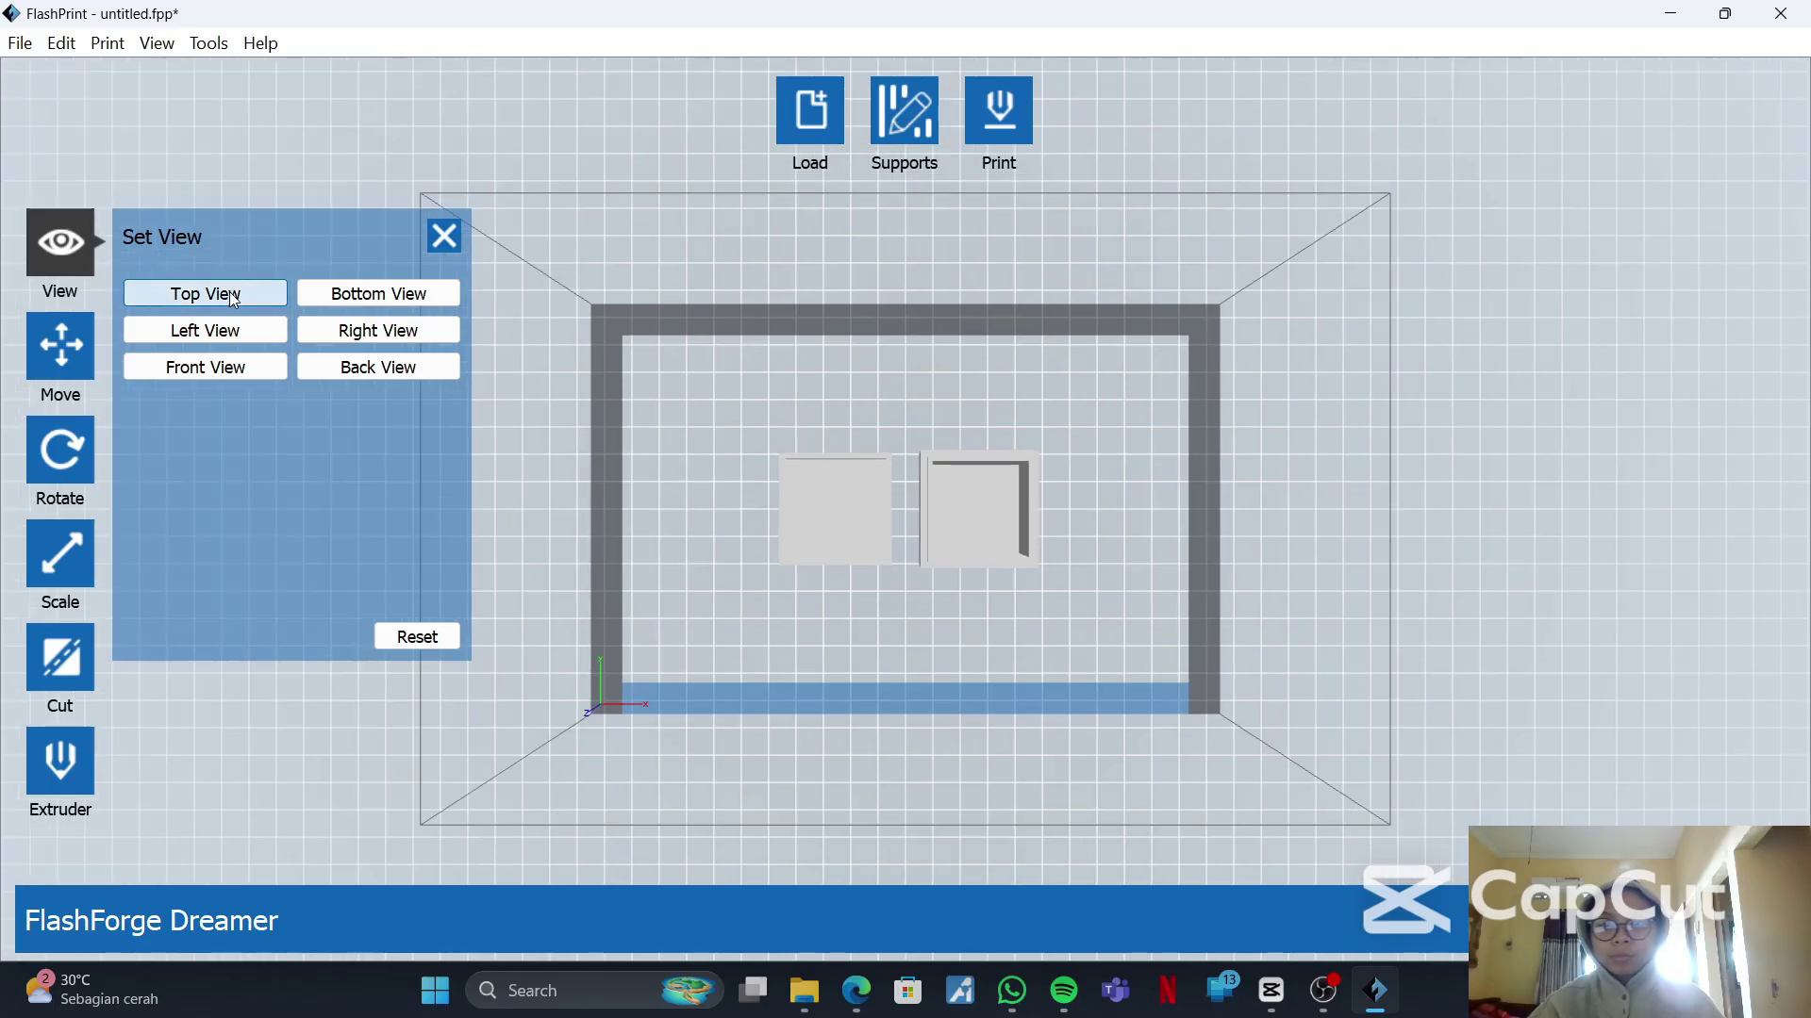
left_click(196, 332)
left_click(217, 368)
left_click(405, 374)
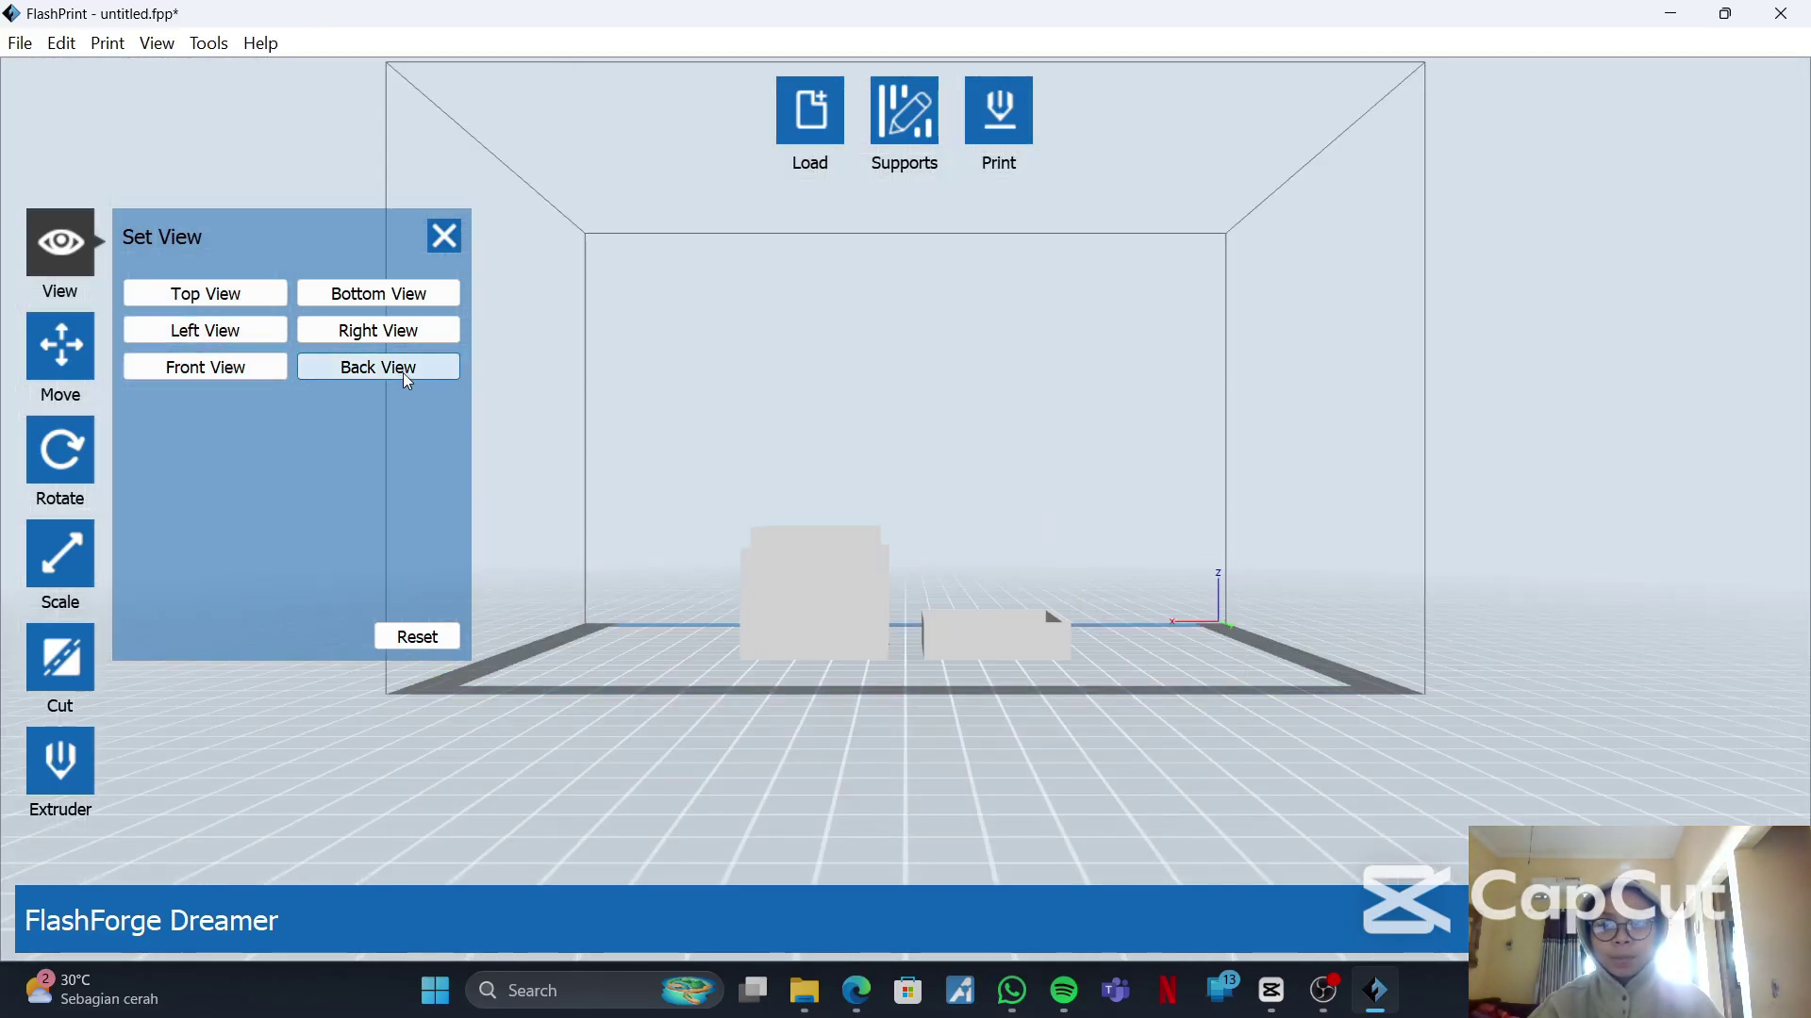
left_click(404, 332)
left_click(407, 368)
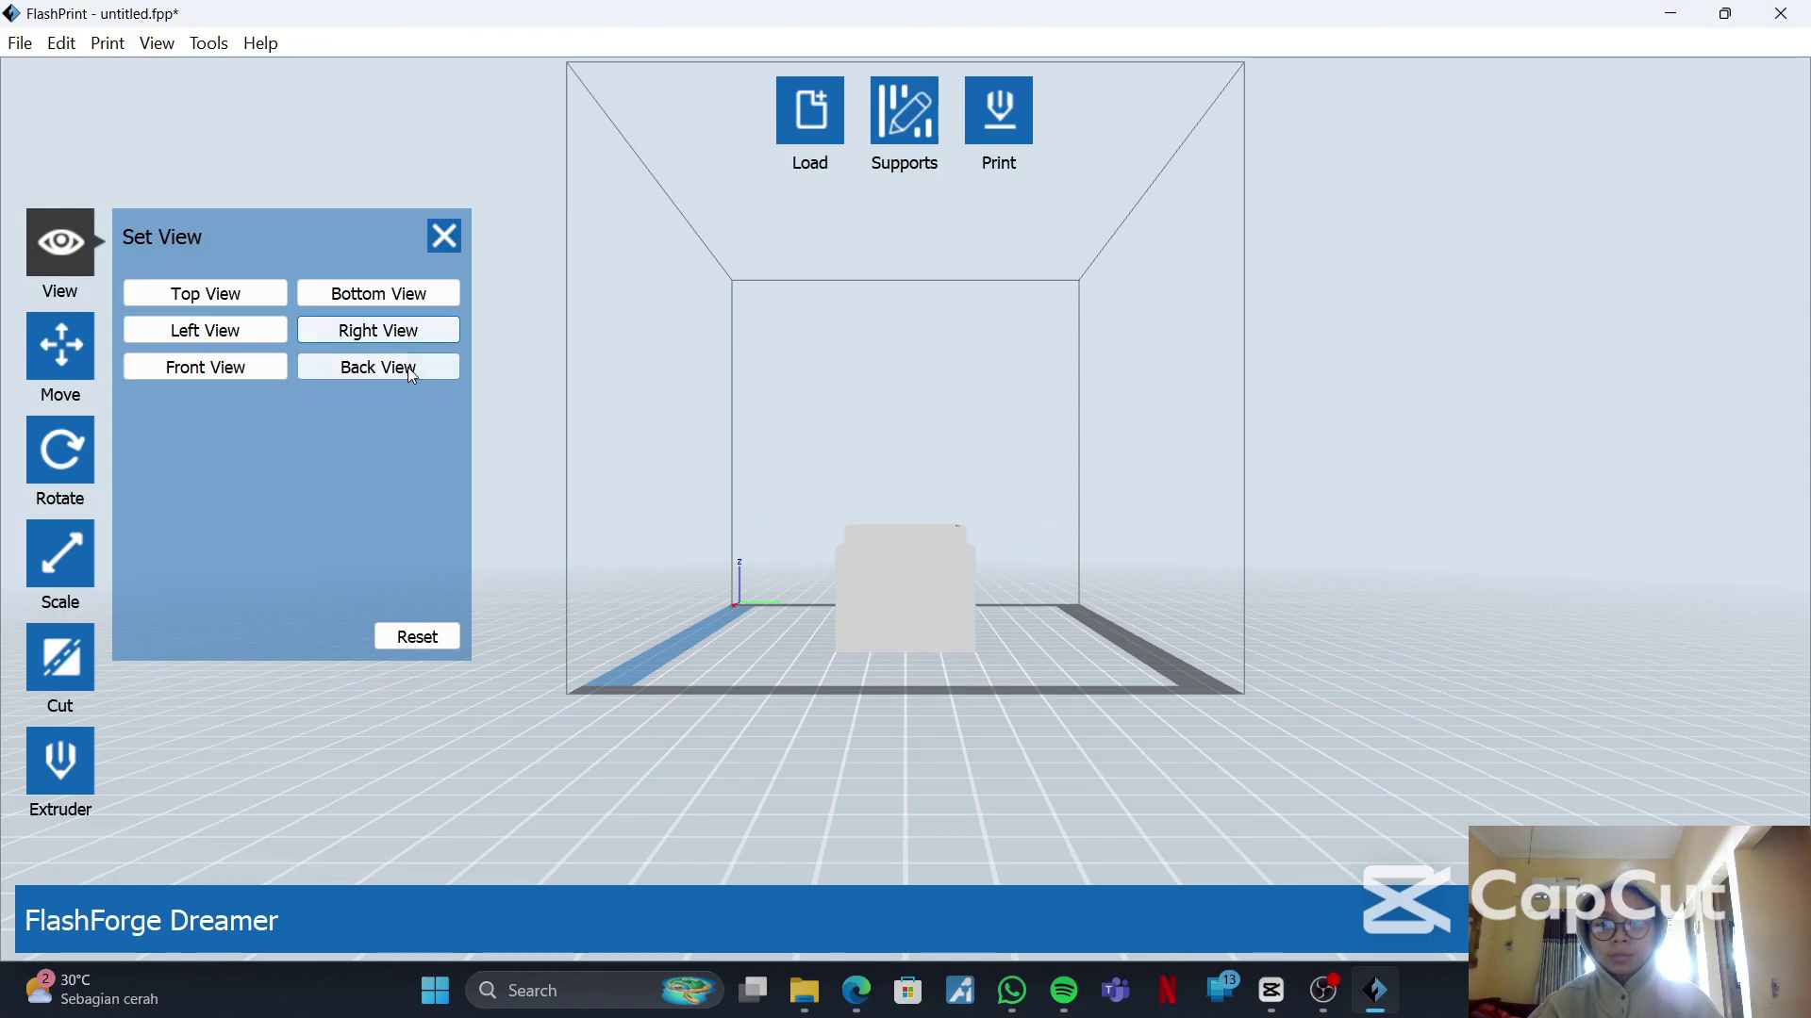
left_click(418, 636)
left_click(451, 251)
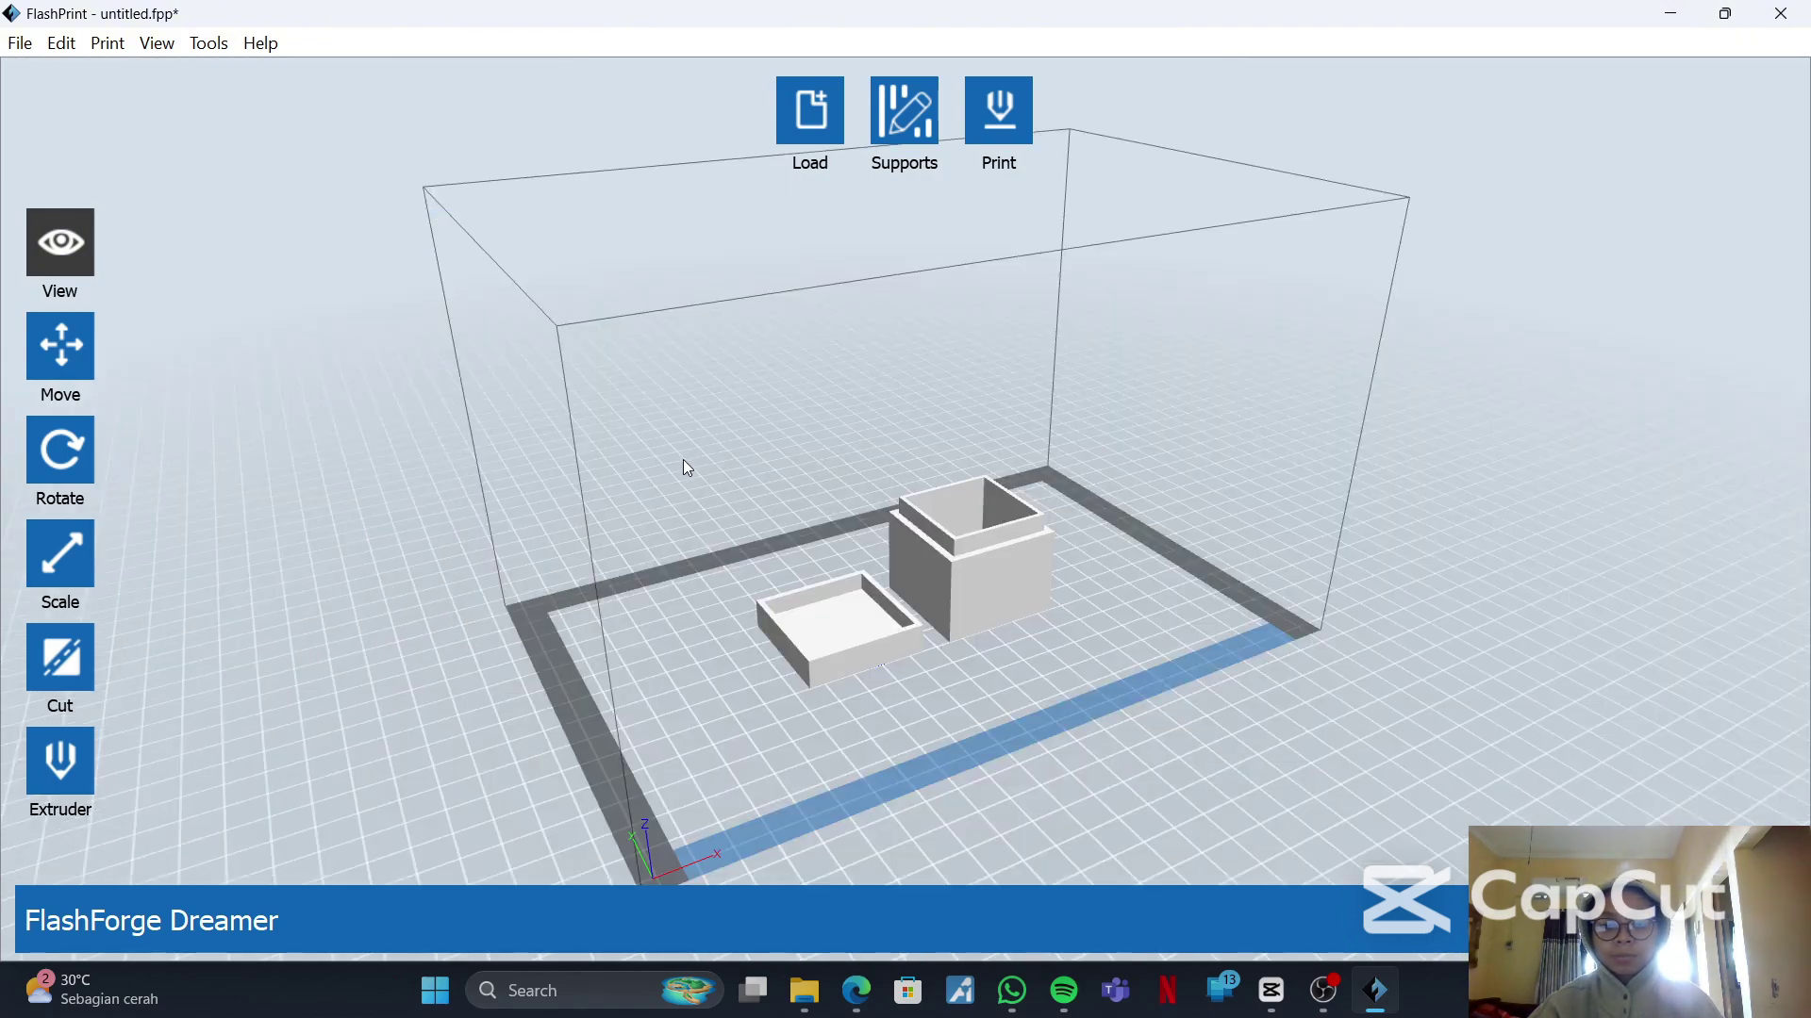
- Load the Elephant STL file from the DONLOT folder and have it placed on the platform
left_click(817, 124)
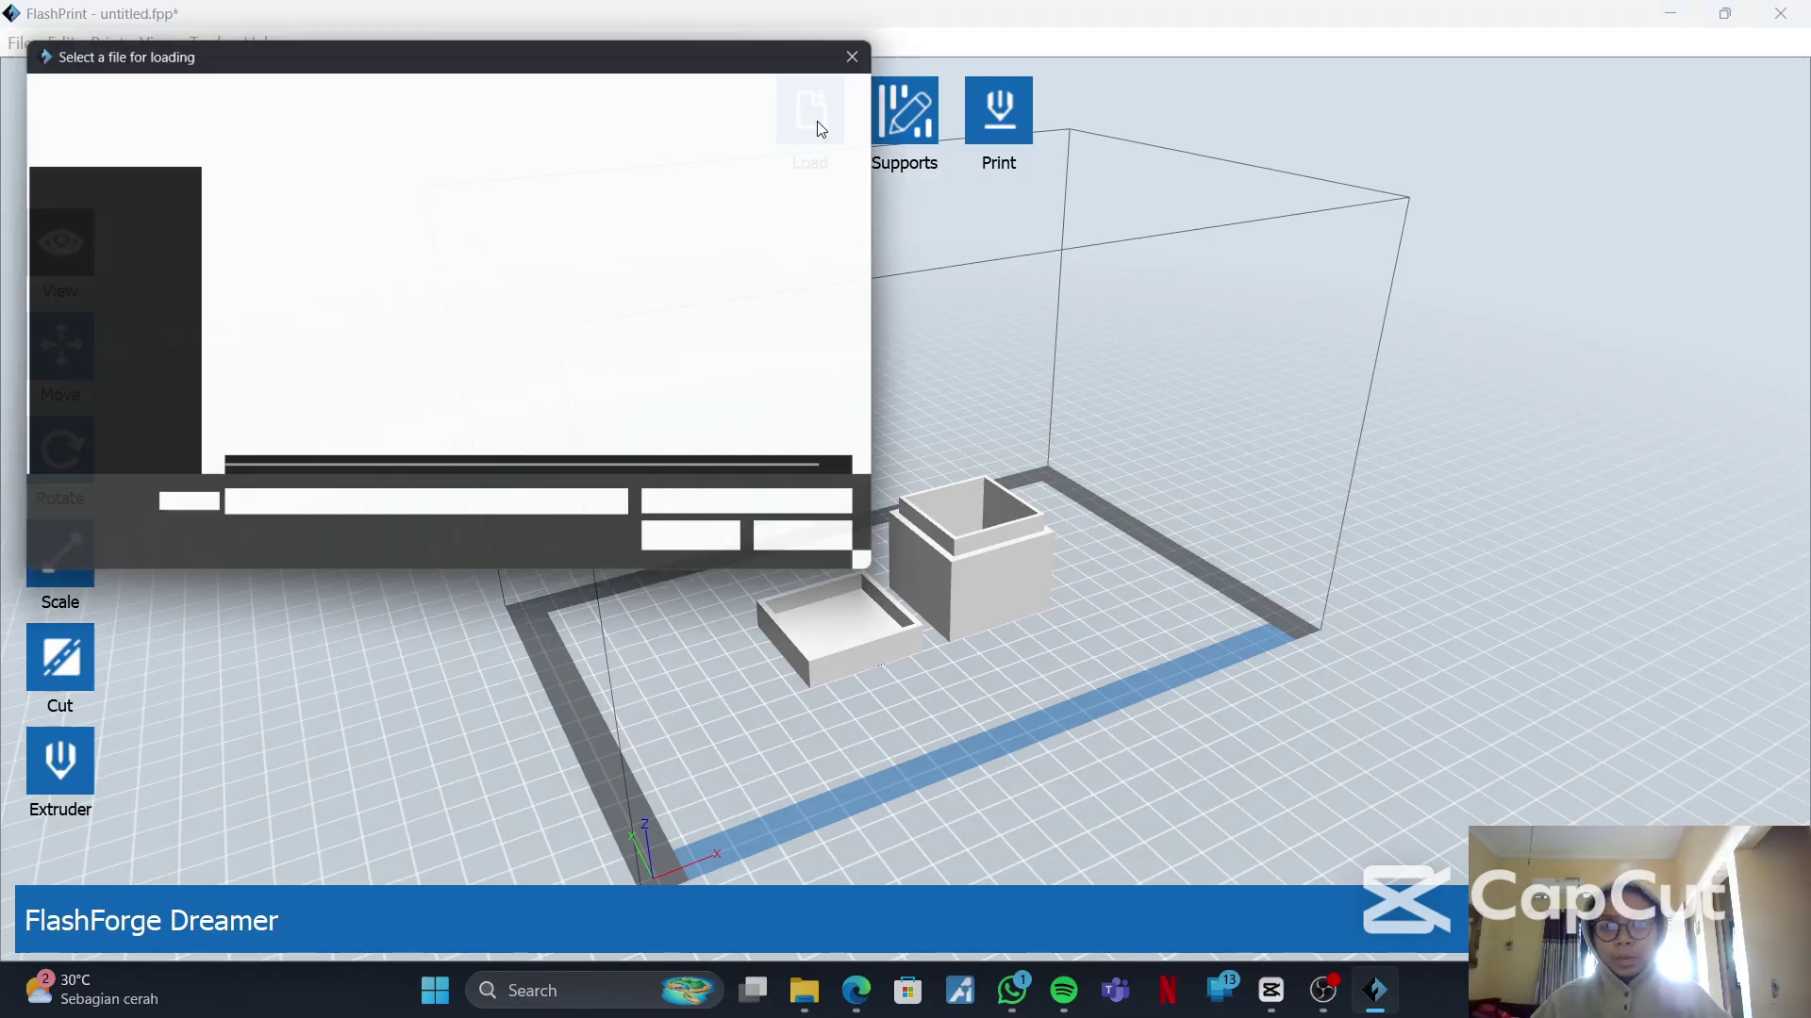
left_click(616, 320)
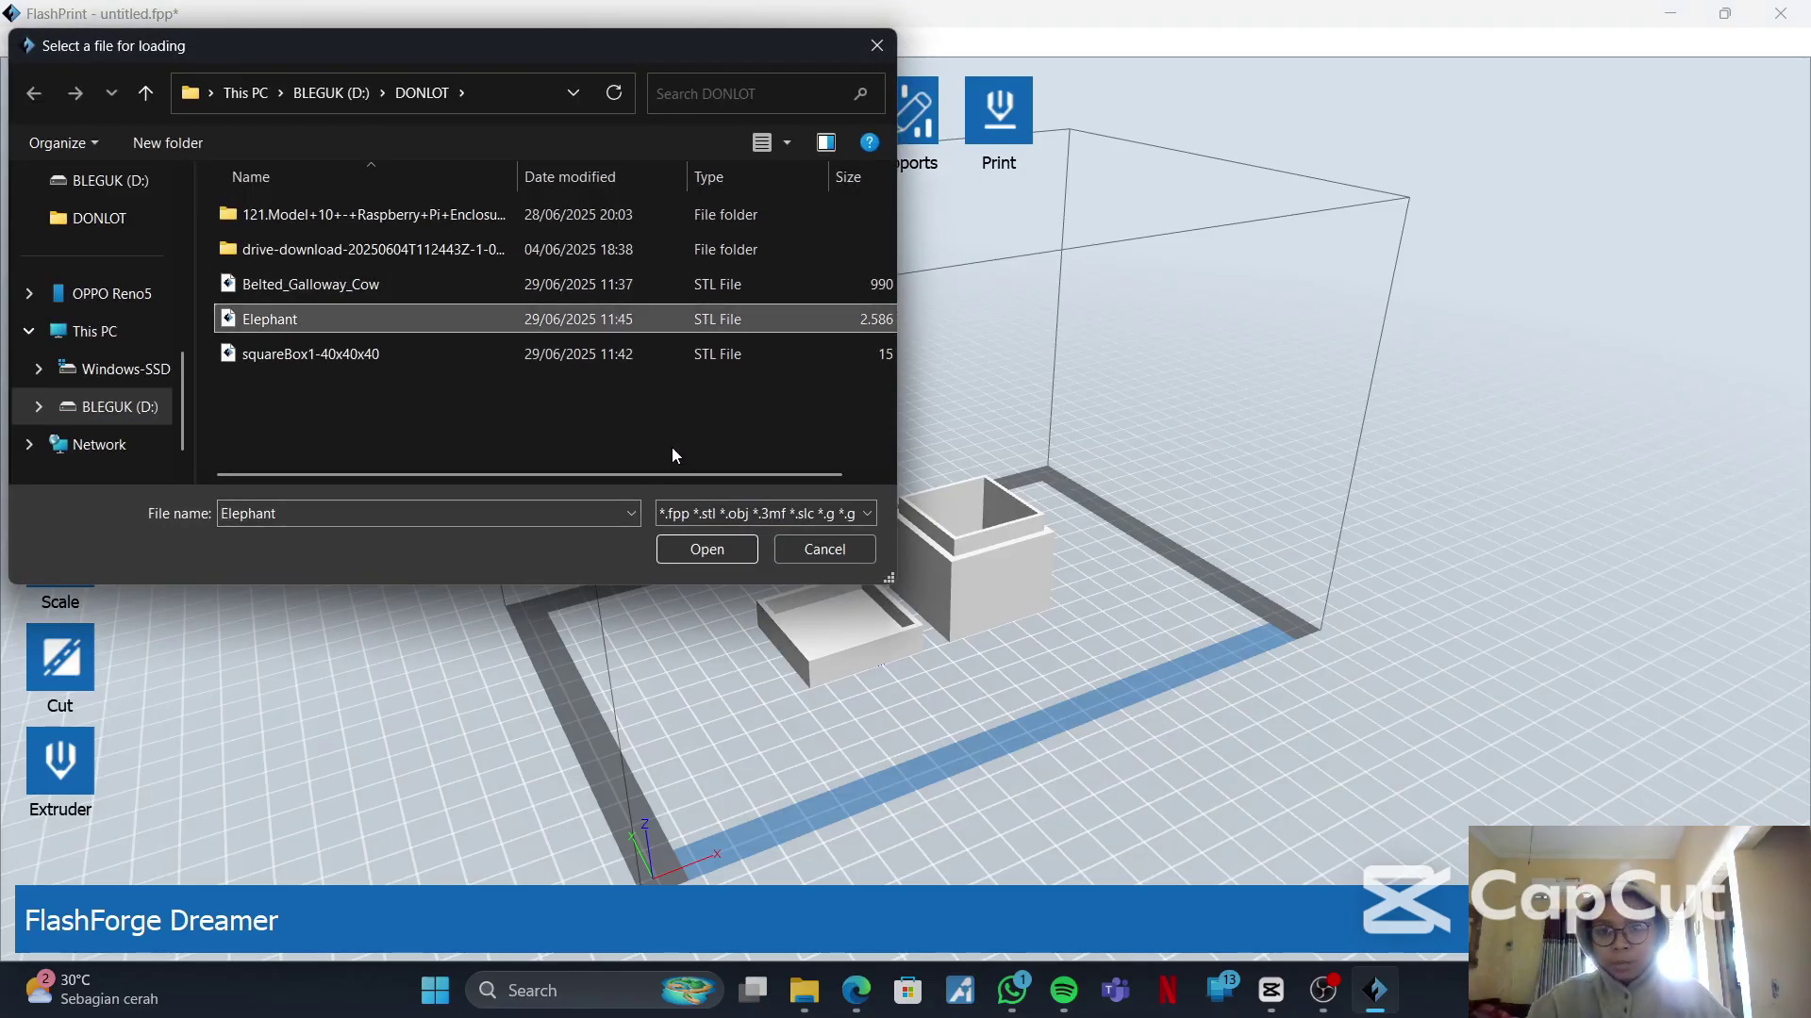
left_click(681, 551)
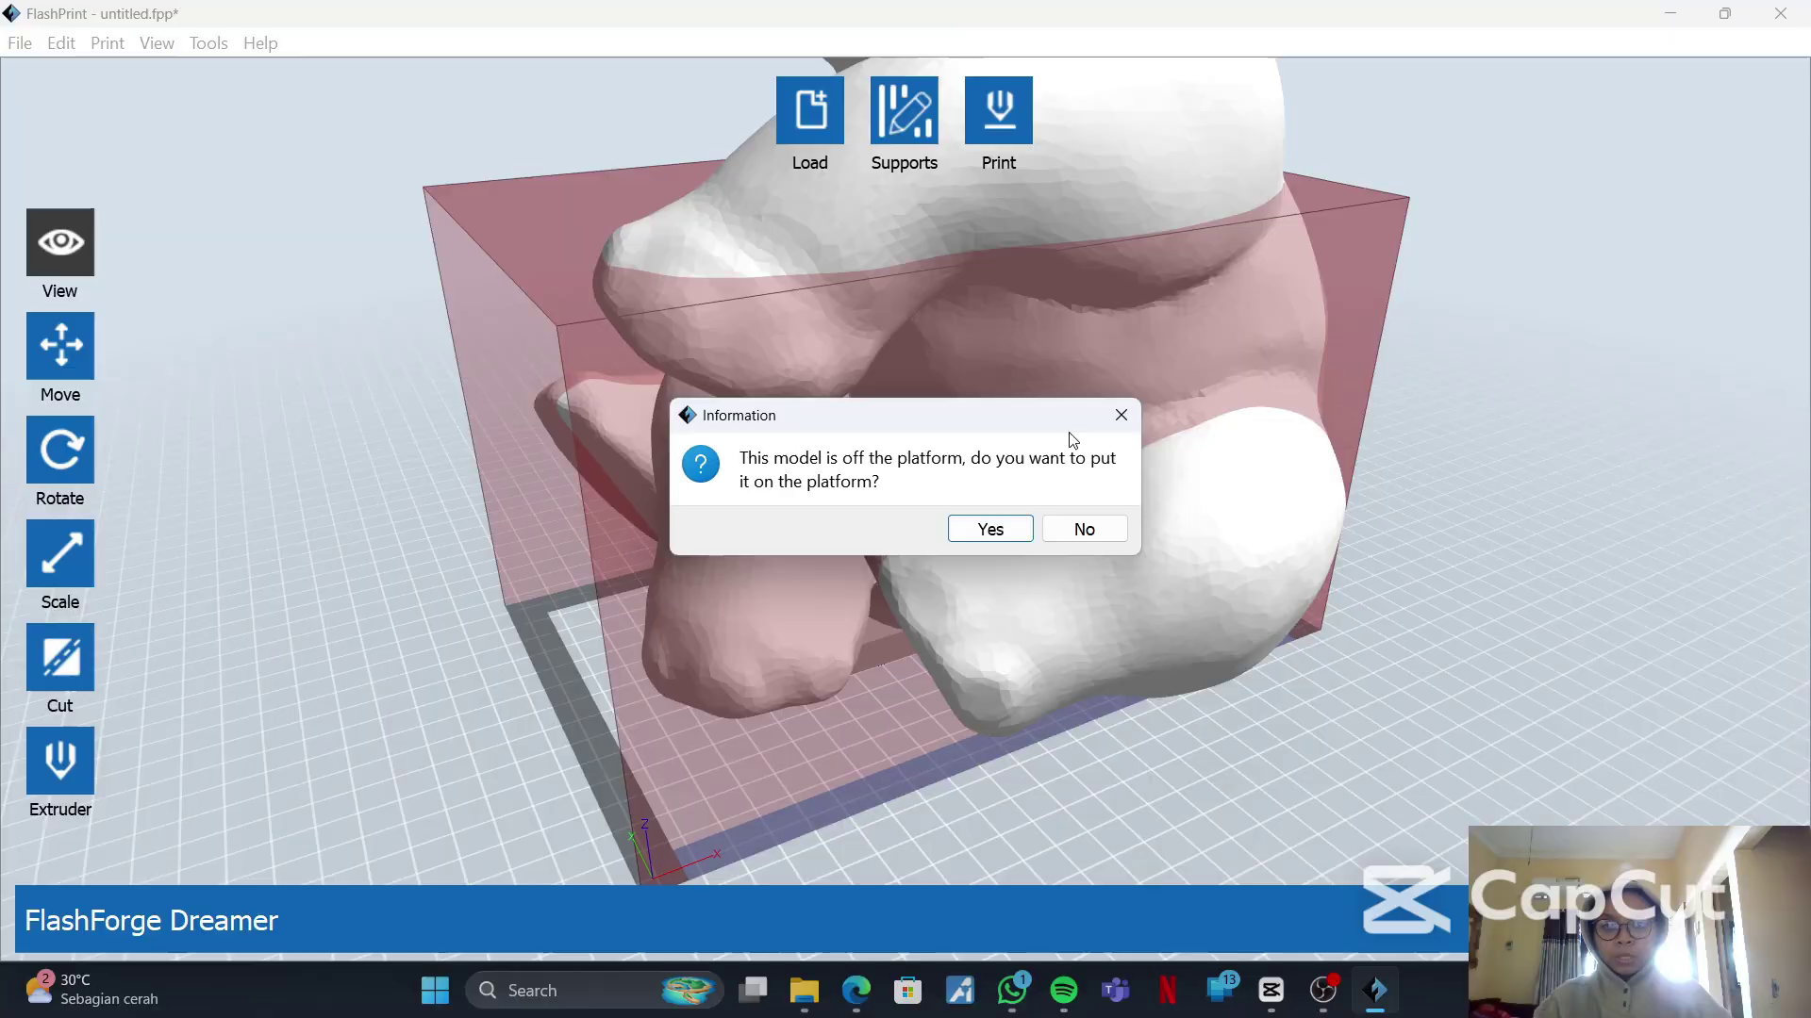
left_click(992, 539)
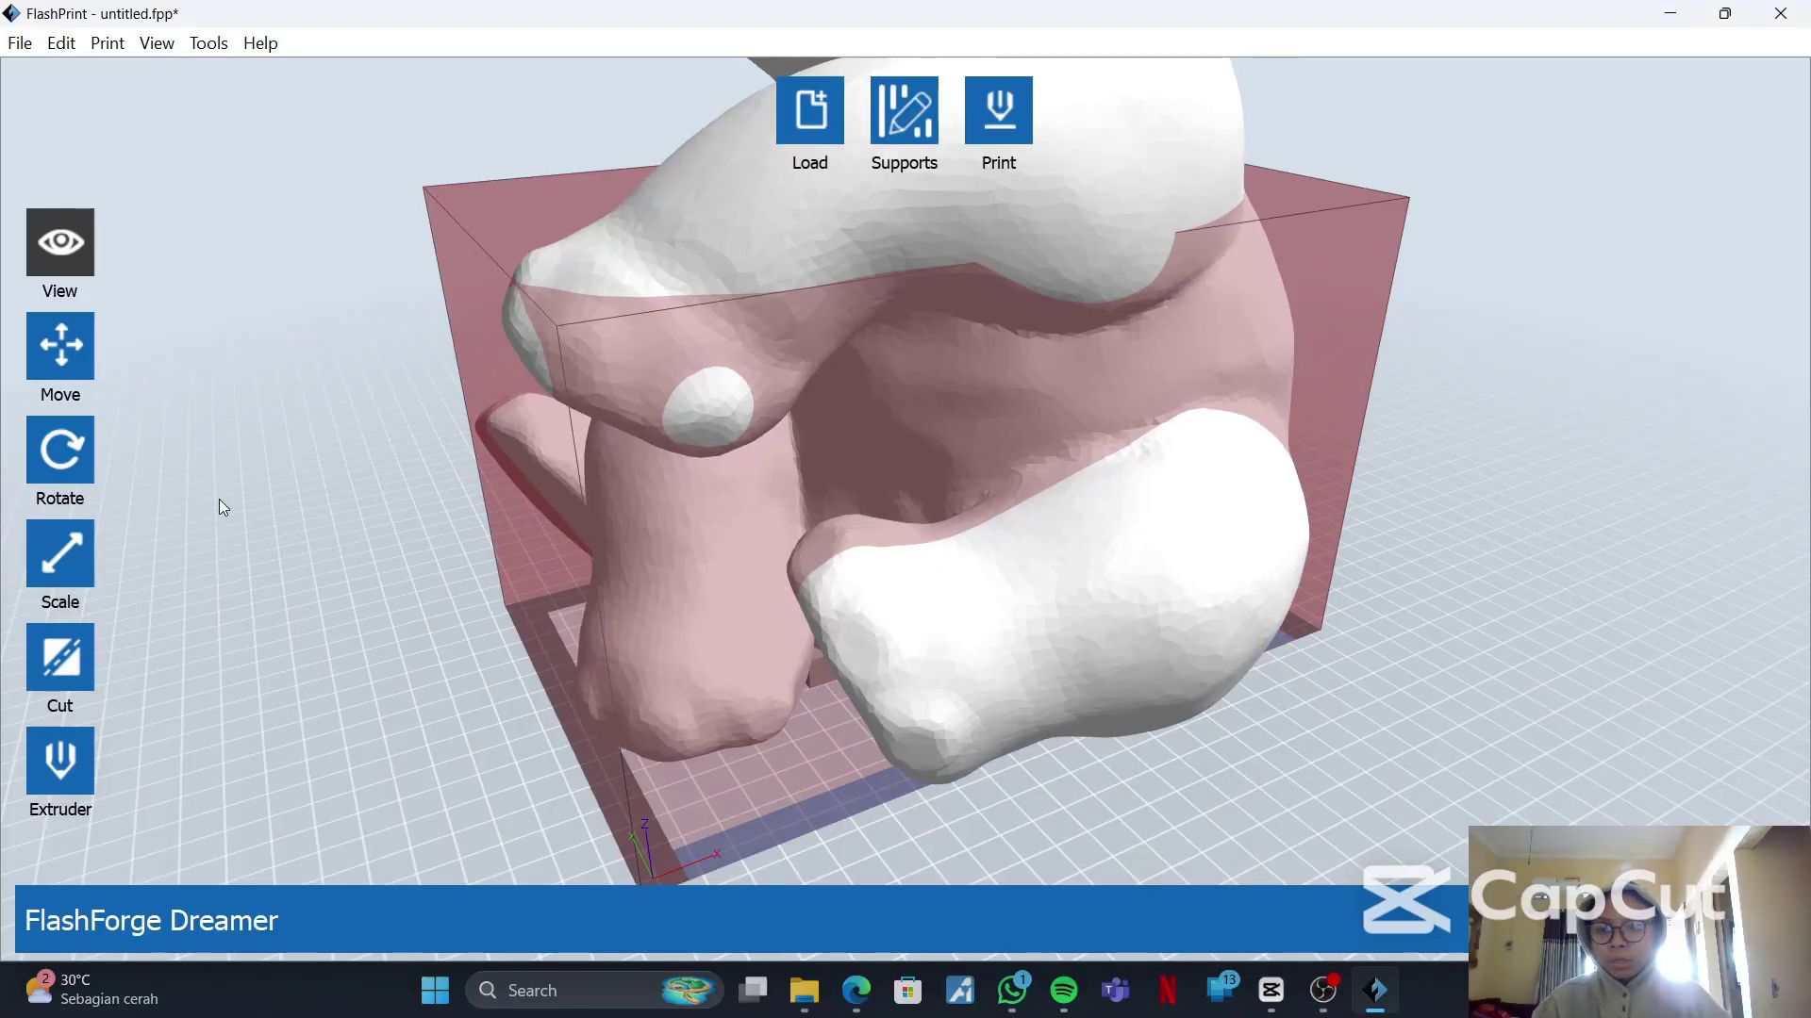
- Scale the elephant down until it fits inside the build volume, and delete the box model beneath it
left_click(60, 557)
scroll(867, 241, "down", 5)
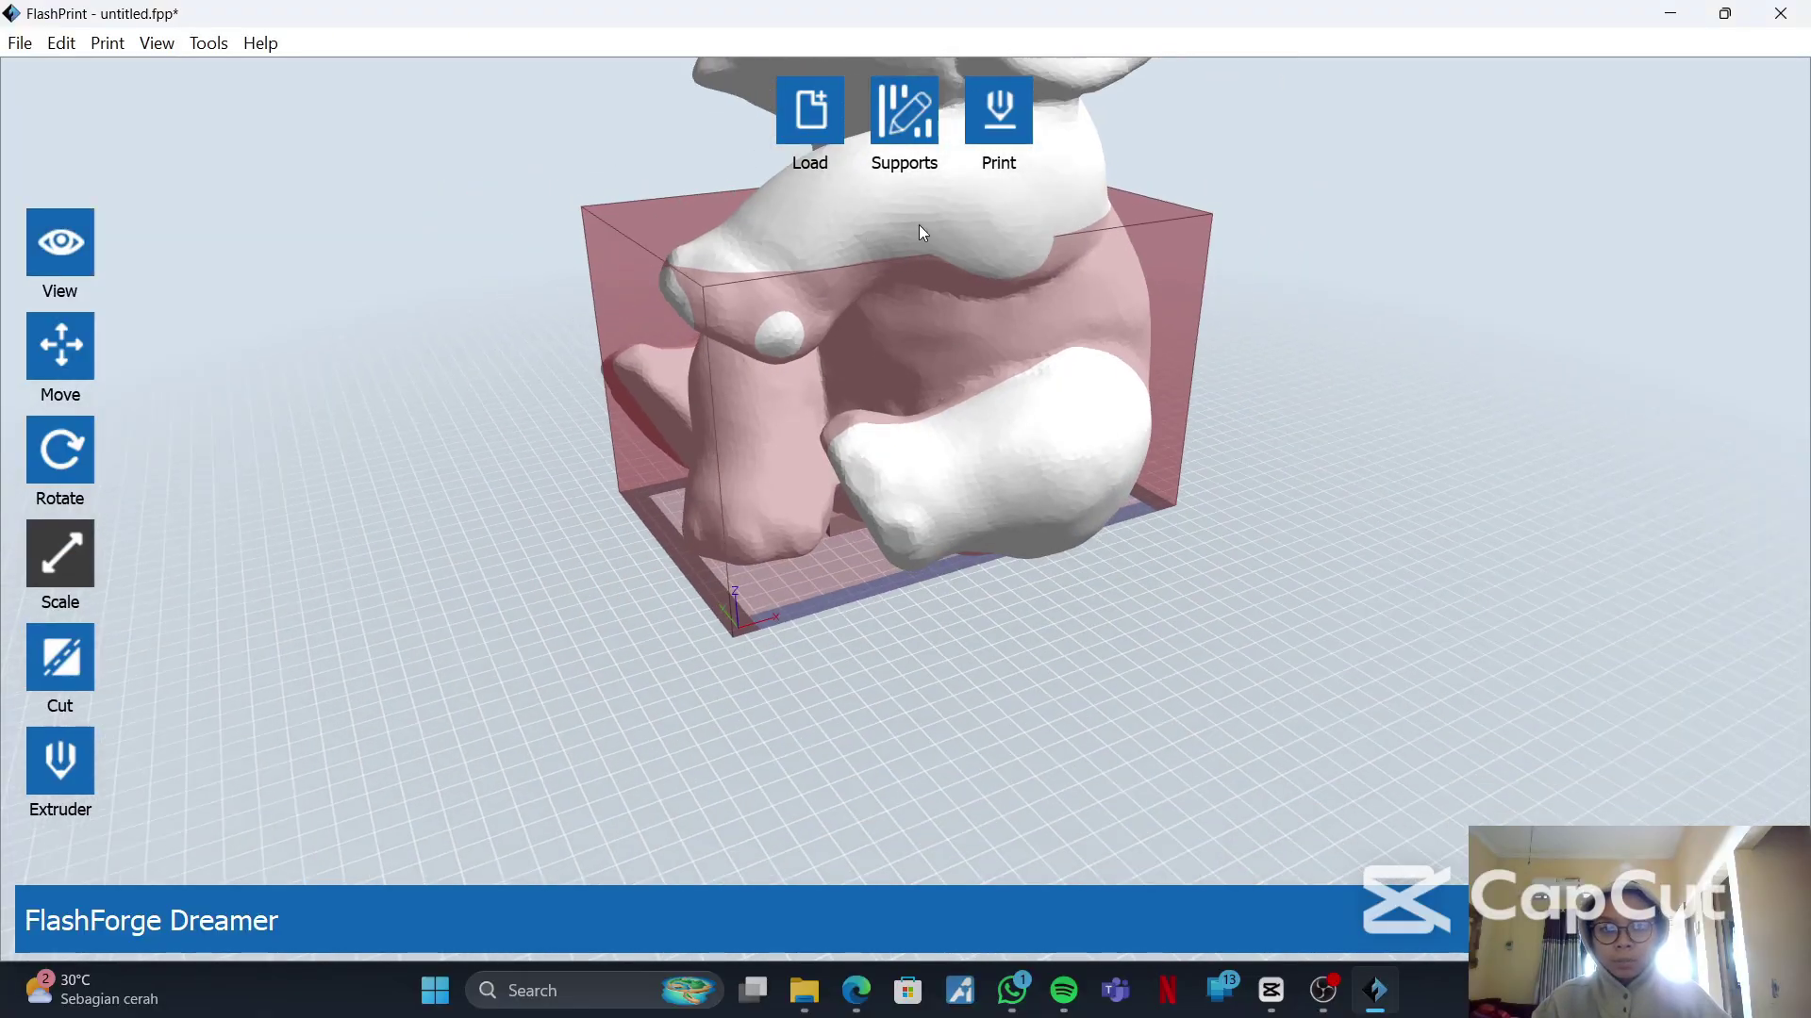
left_click_drag(920, 227, 842, 537)
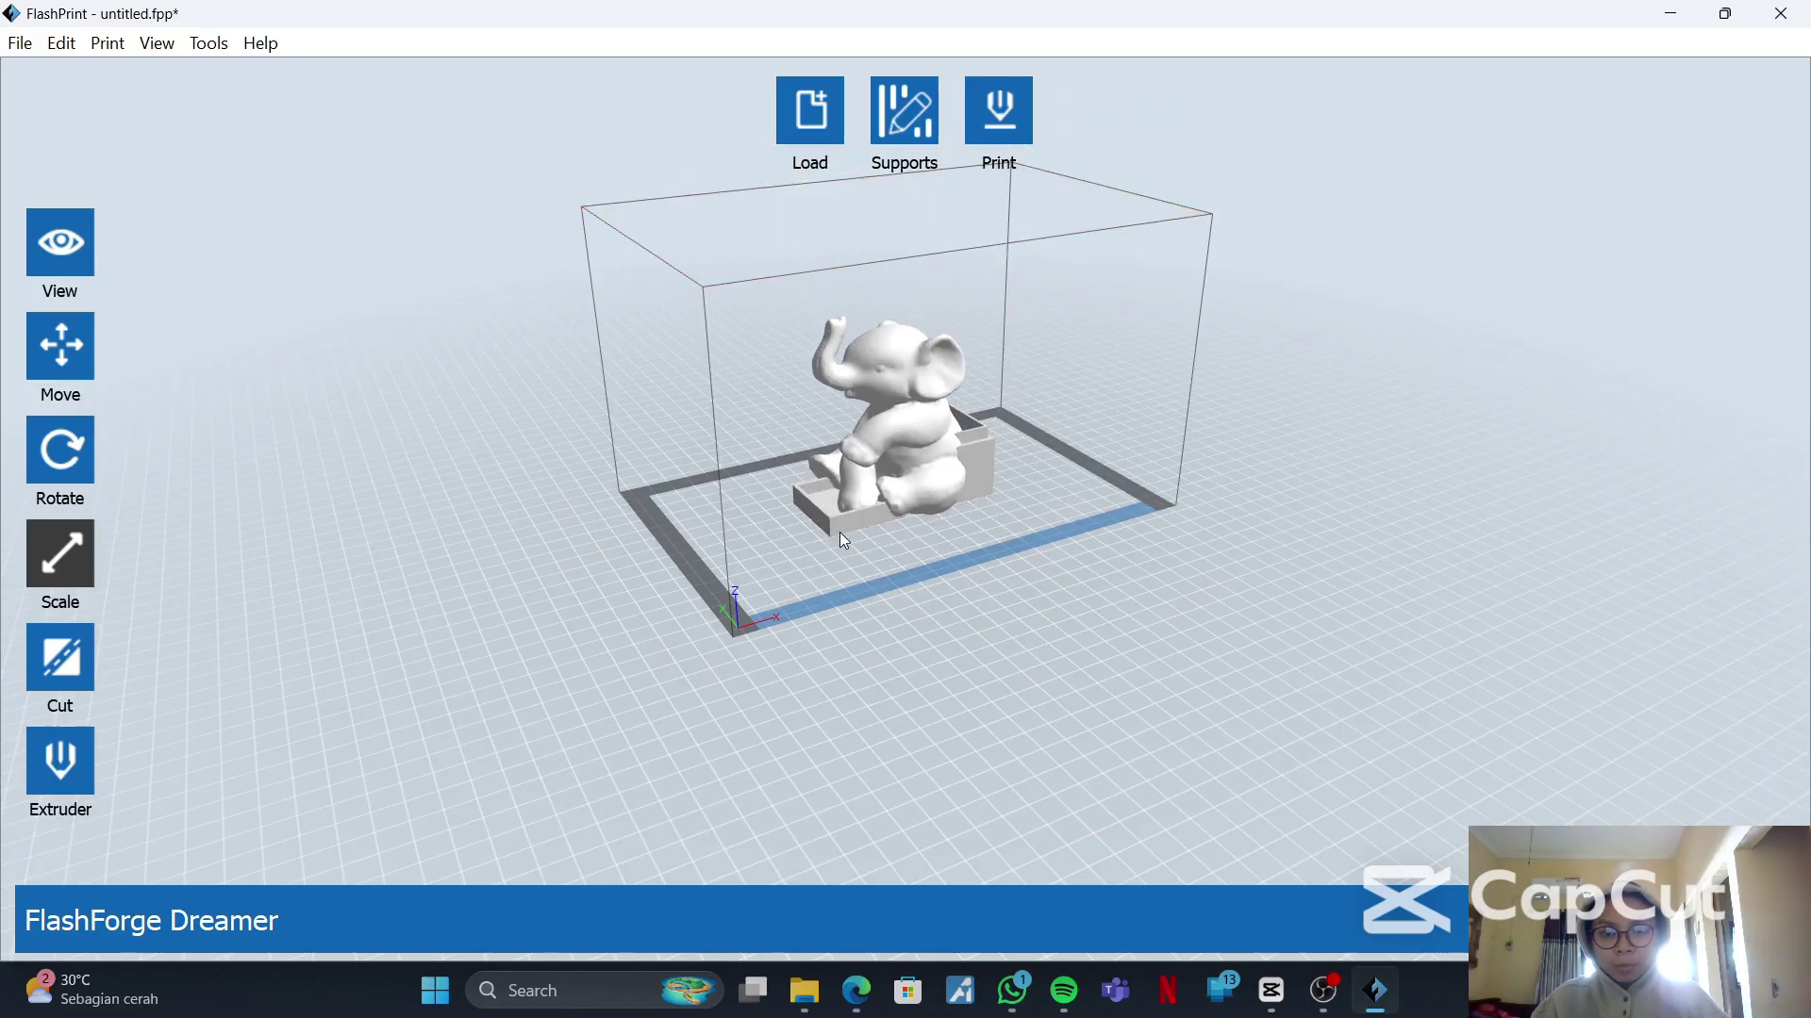
left_click(846, 515)
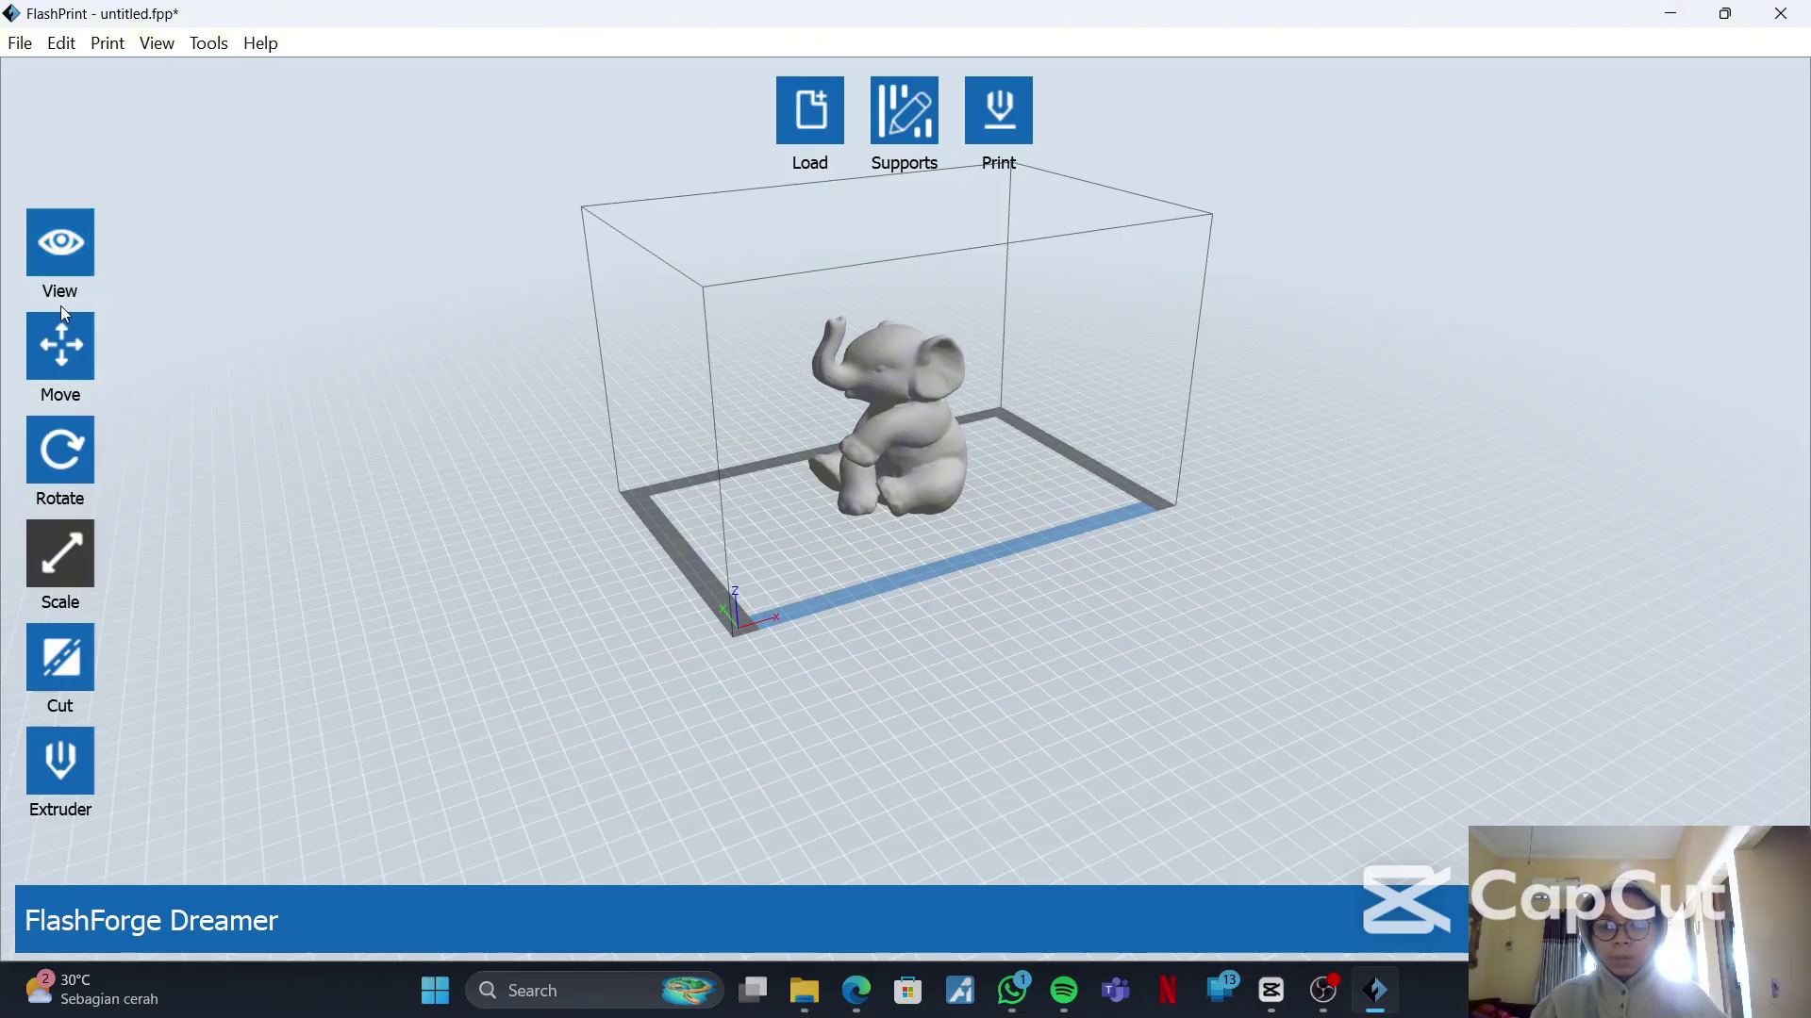
- Enlarge the elephant slightly by freehand scaling, keeping it inside the build volume, and deselect it
left_click(868, 507)
scroll(918, 477, "up", 5)
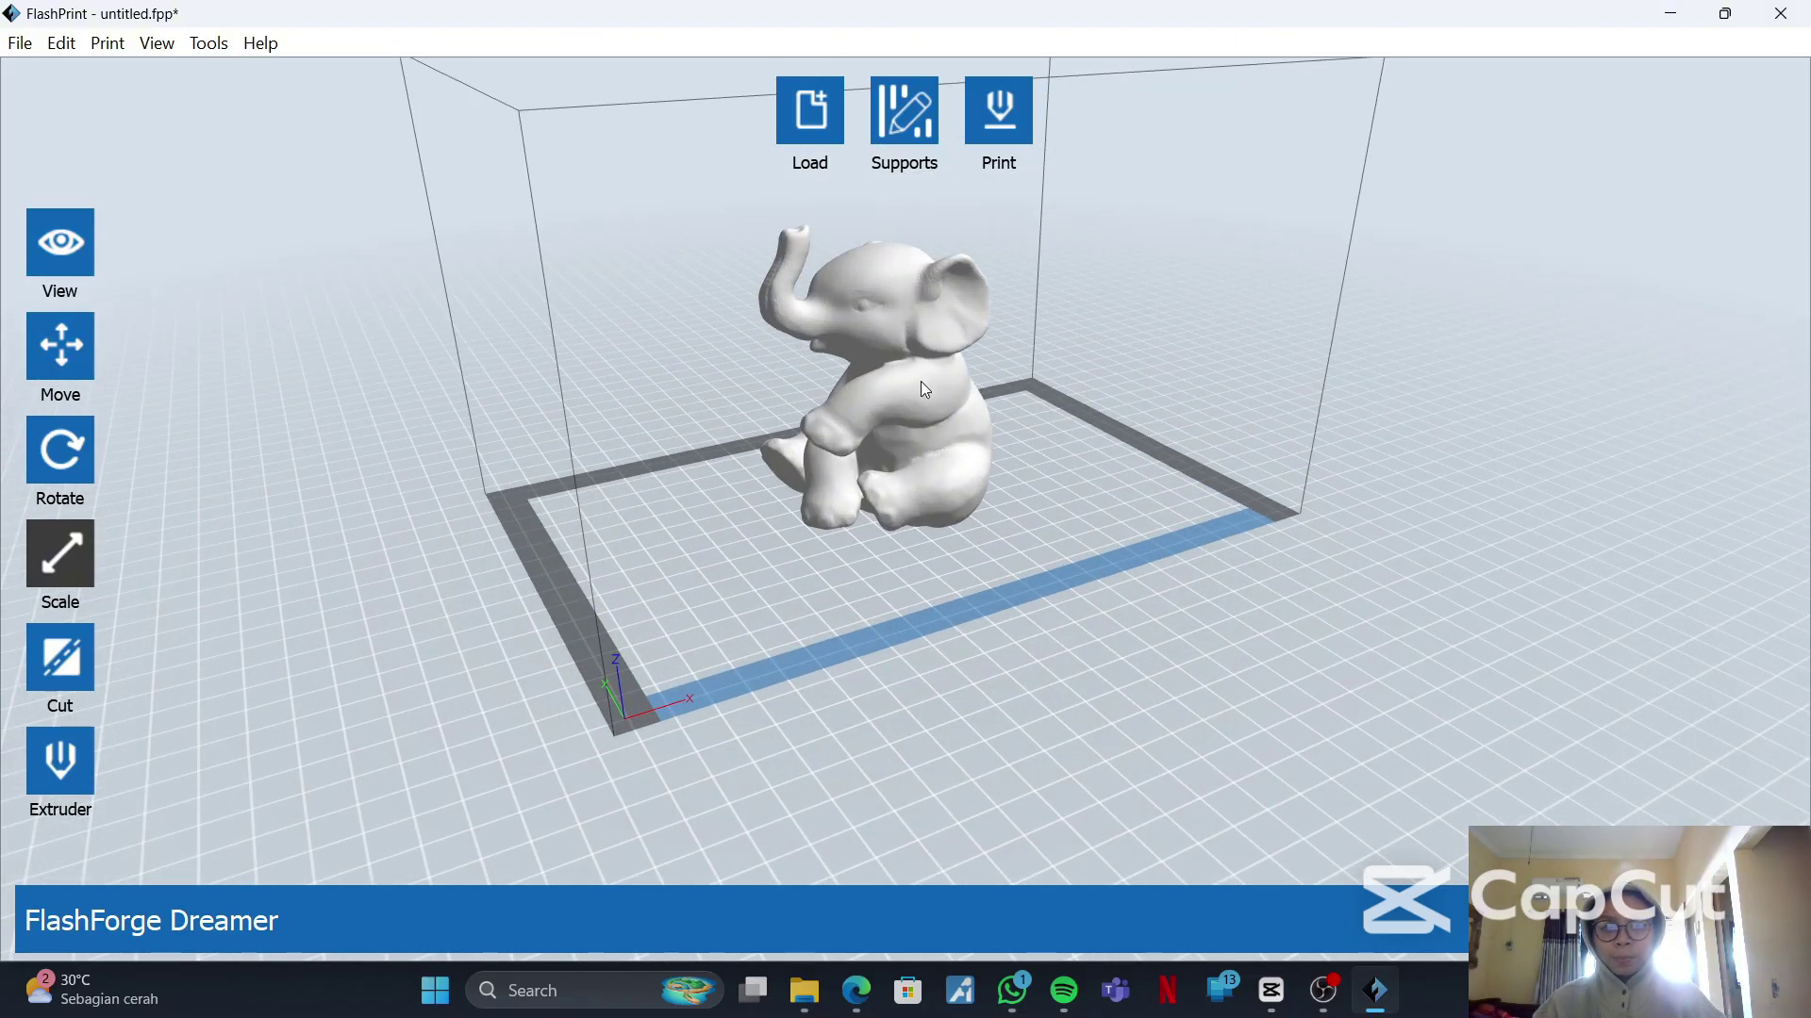
left_click_drag(927, 403, 918, 440)
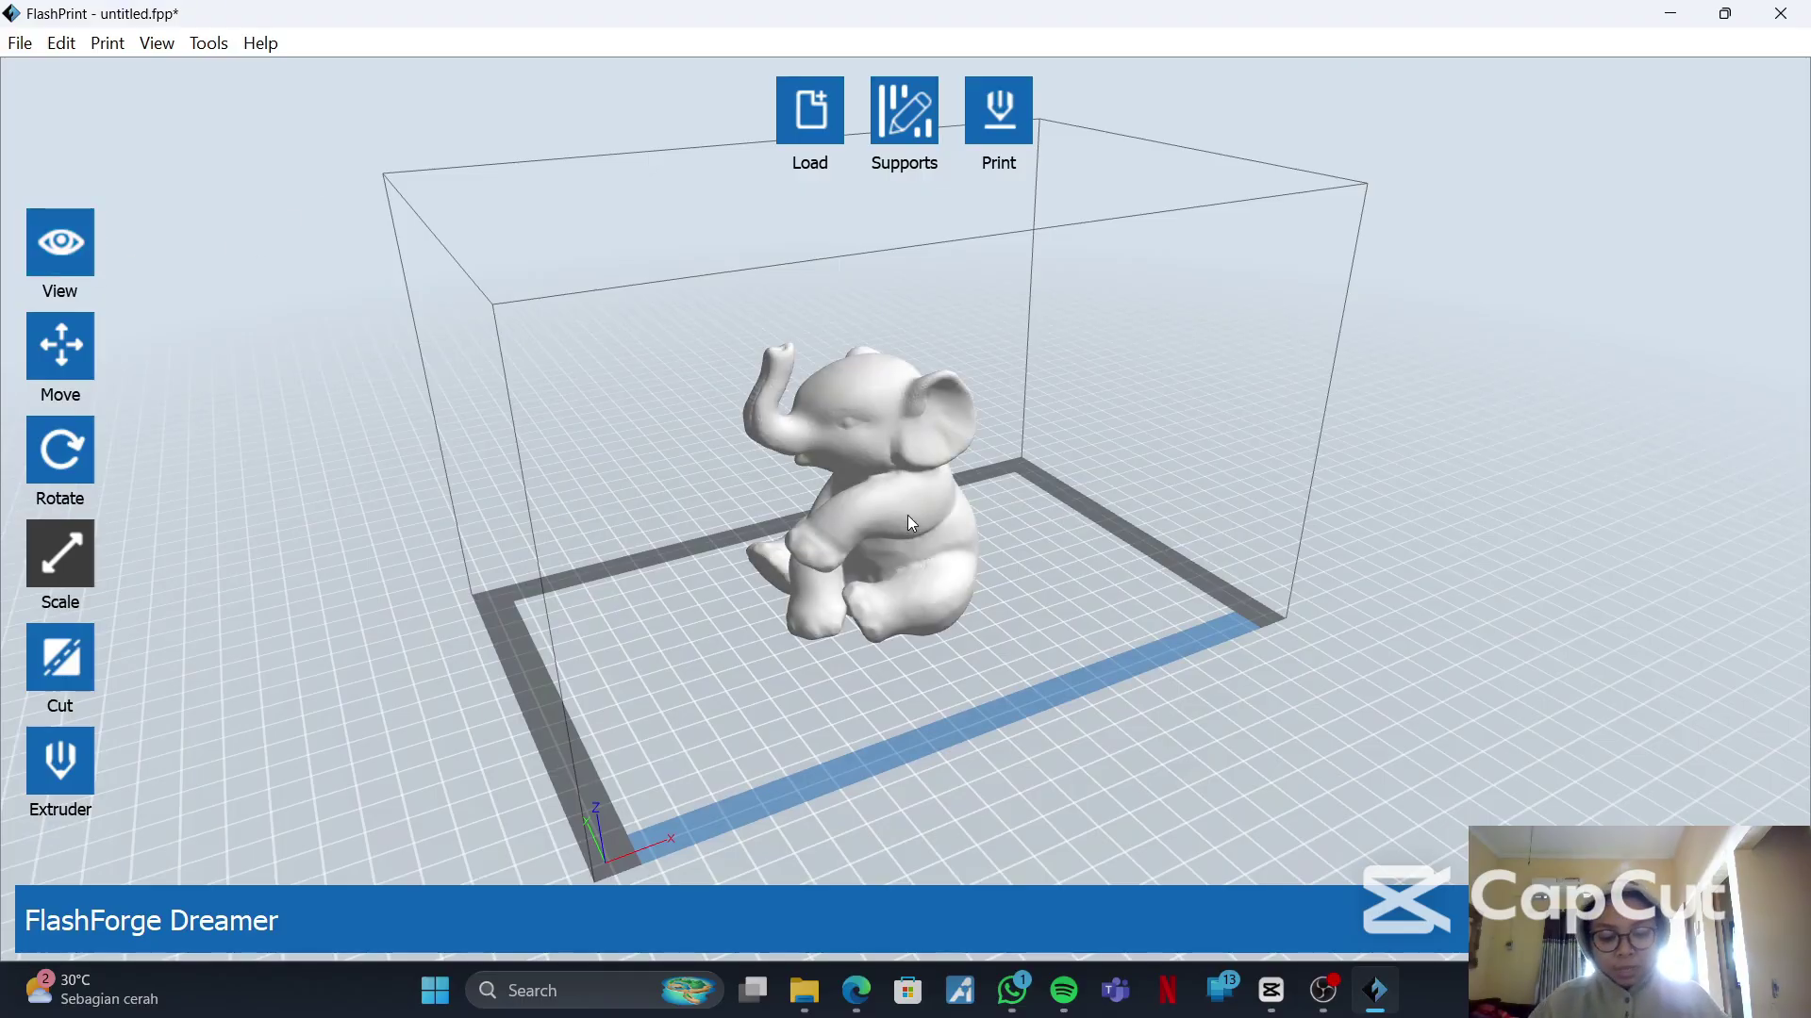
left_click_drag(907, 517, 1017, 502)
left_click(459, 410)
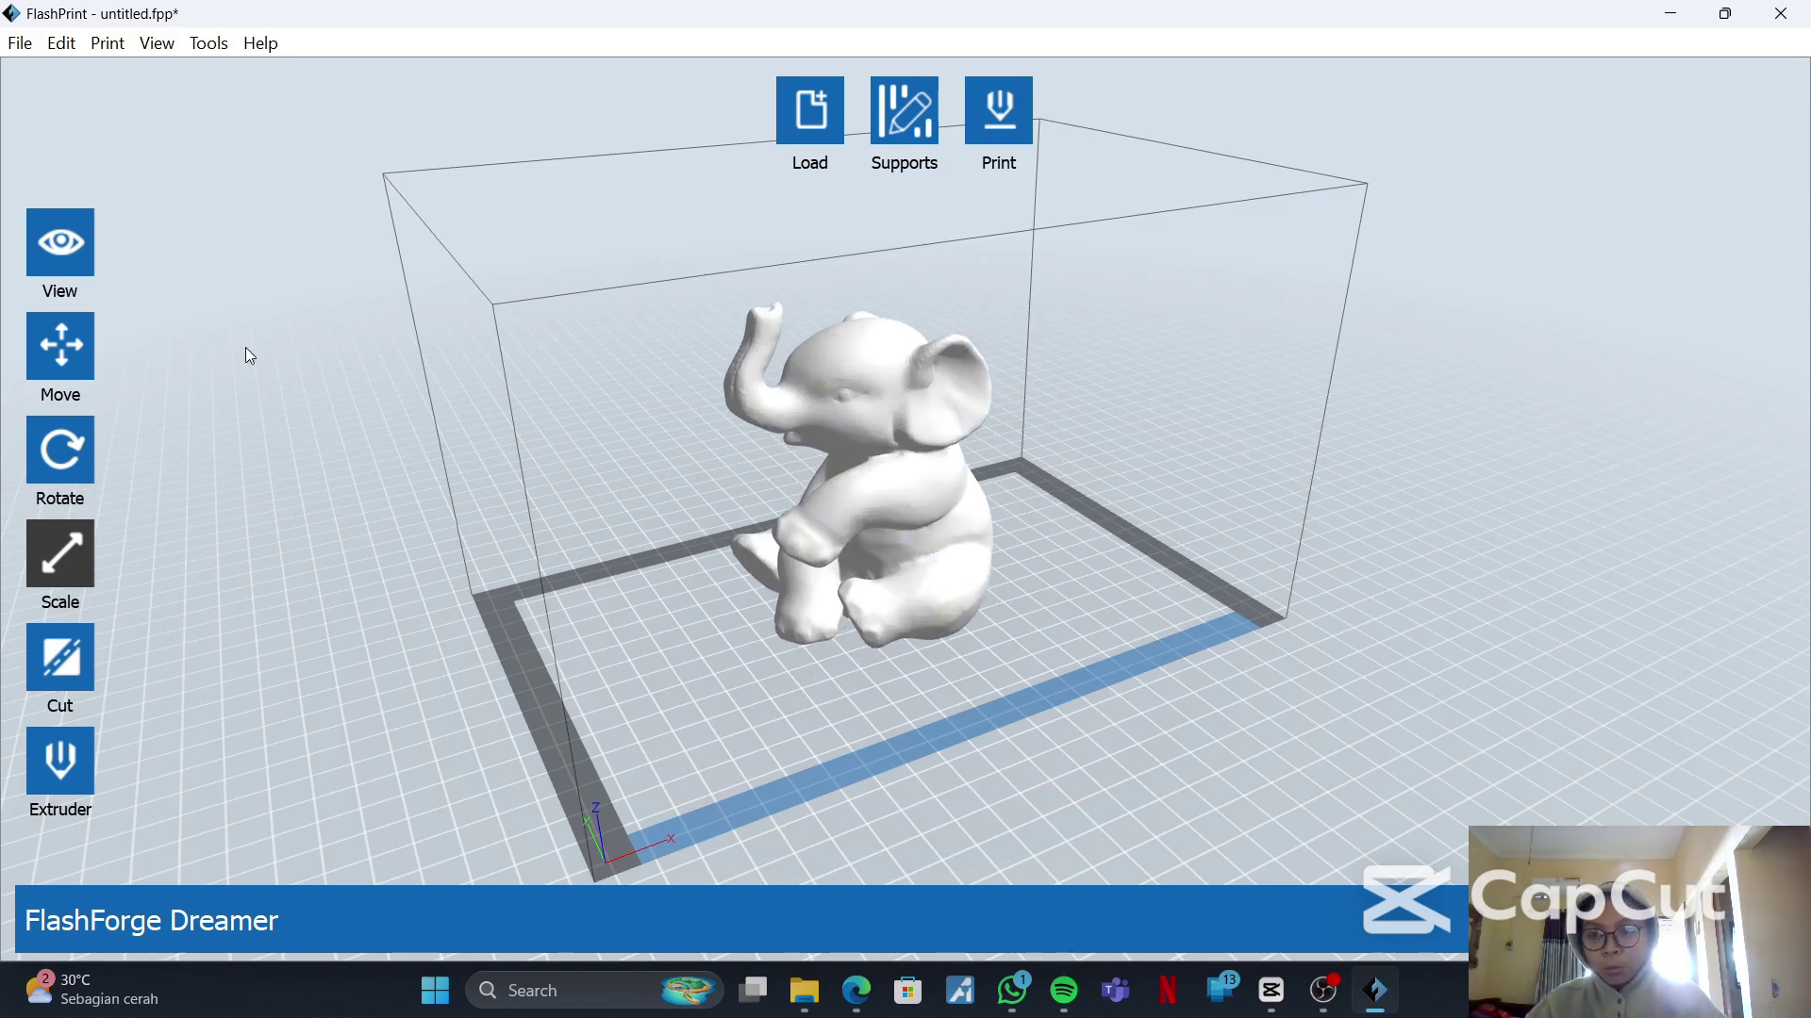
- Examine the elephant from the preset top, bottom, left and right views
left_click(55, 261)
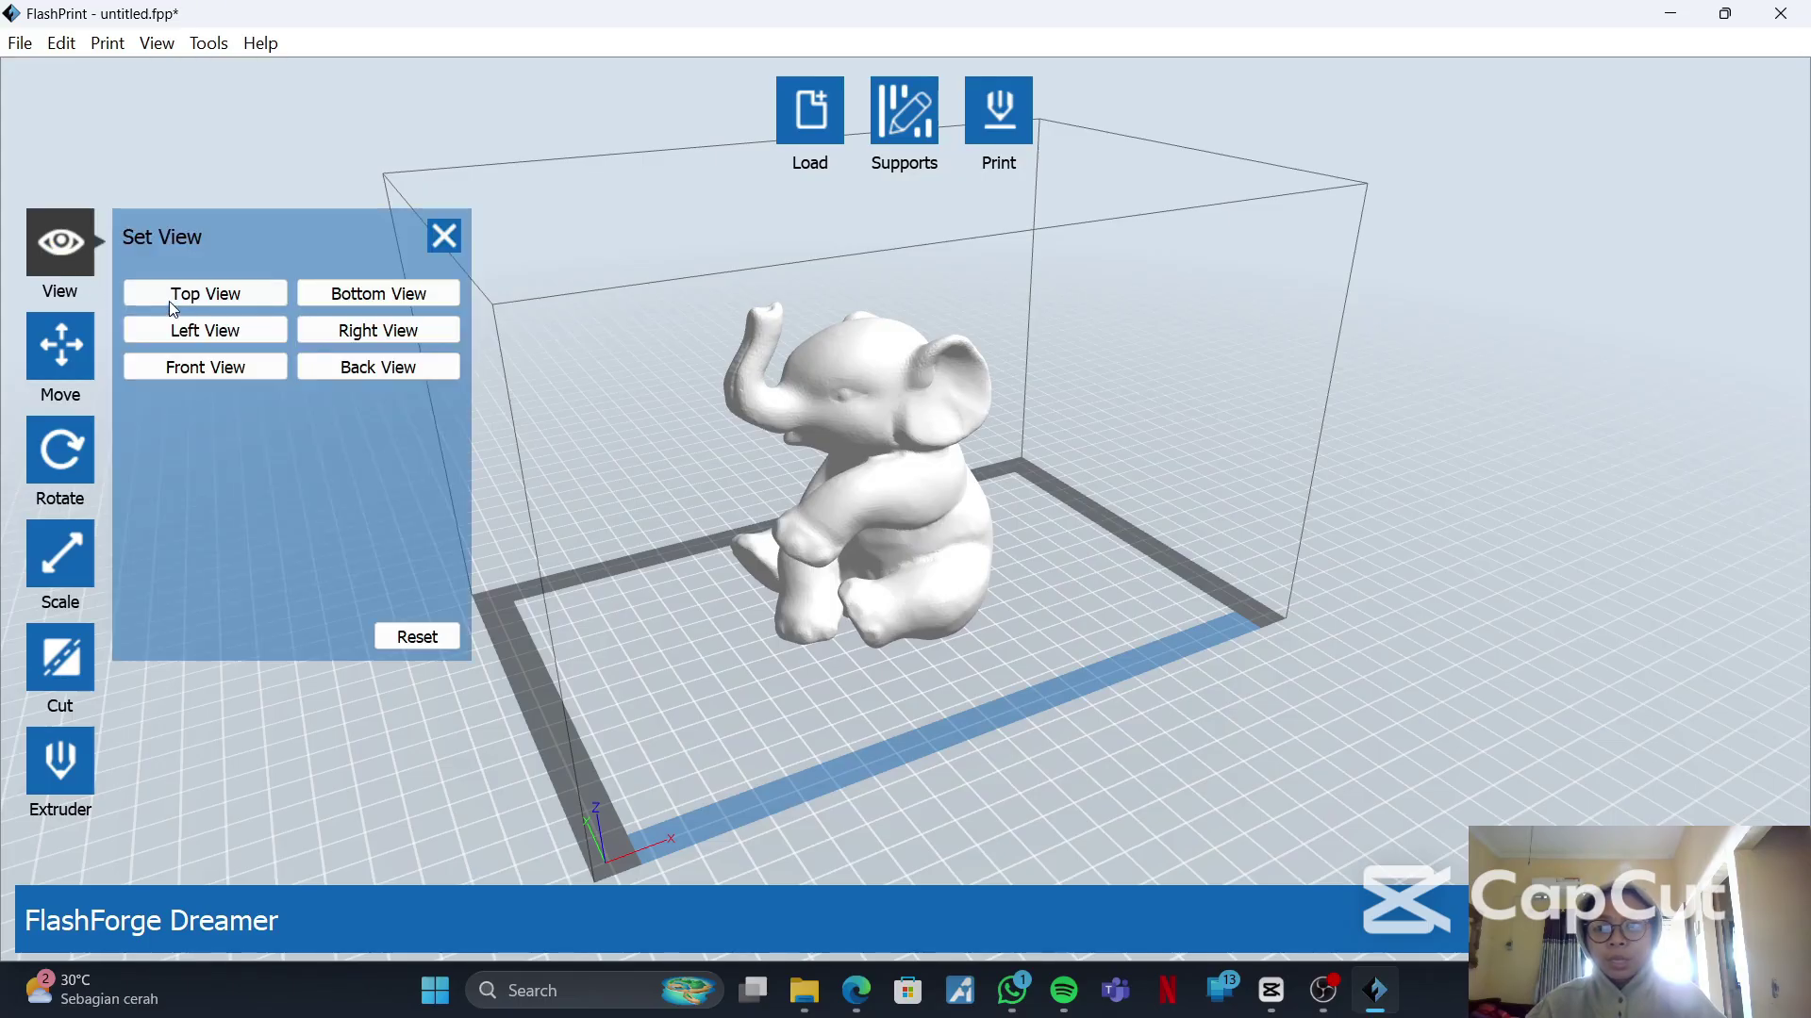
left_click(182, 300)
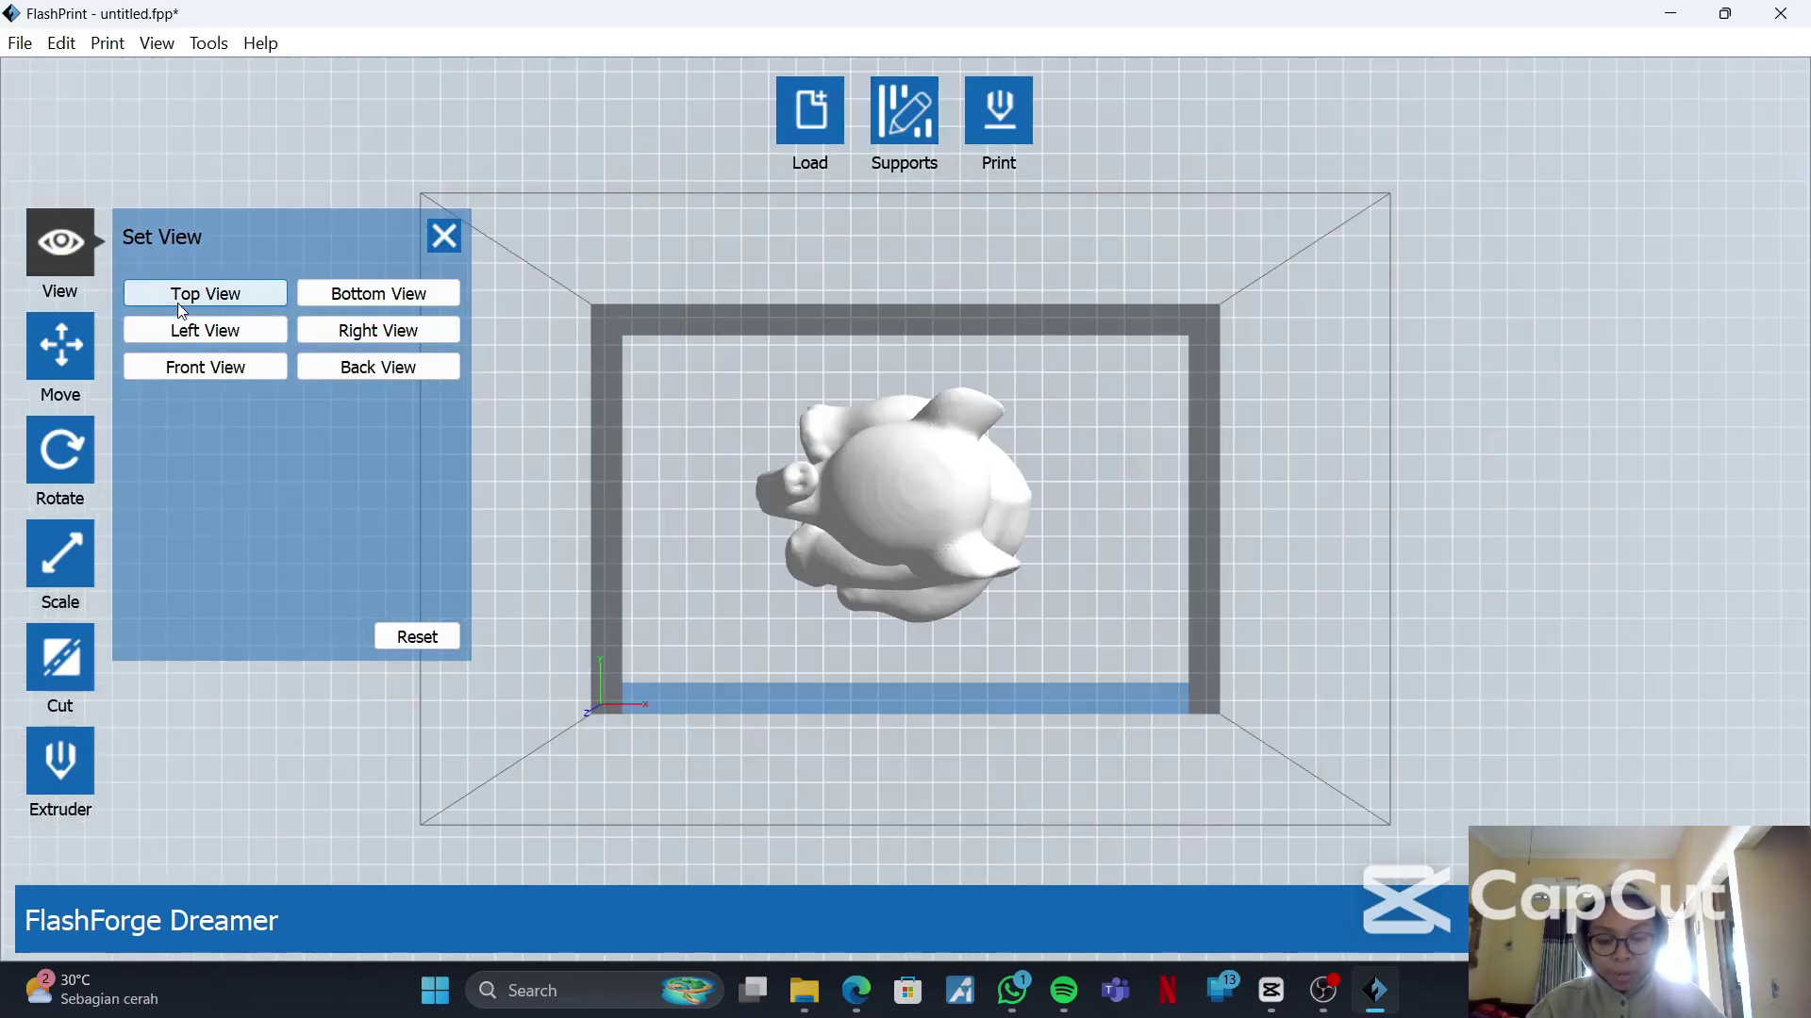
left_click(332, 297)
left_click(235, 339)
left_click(415, 335)
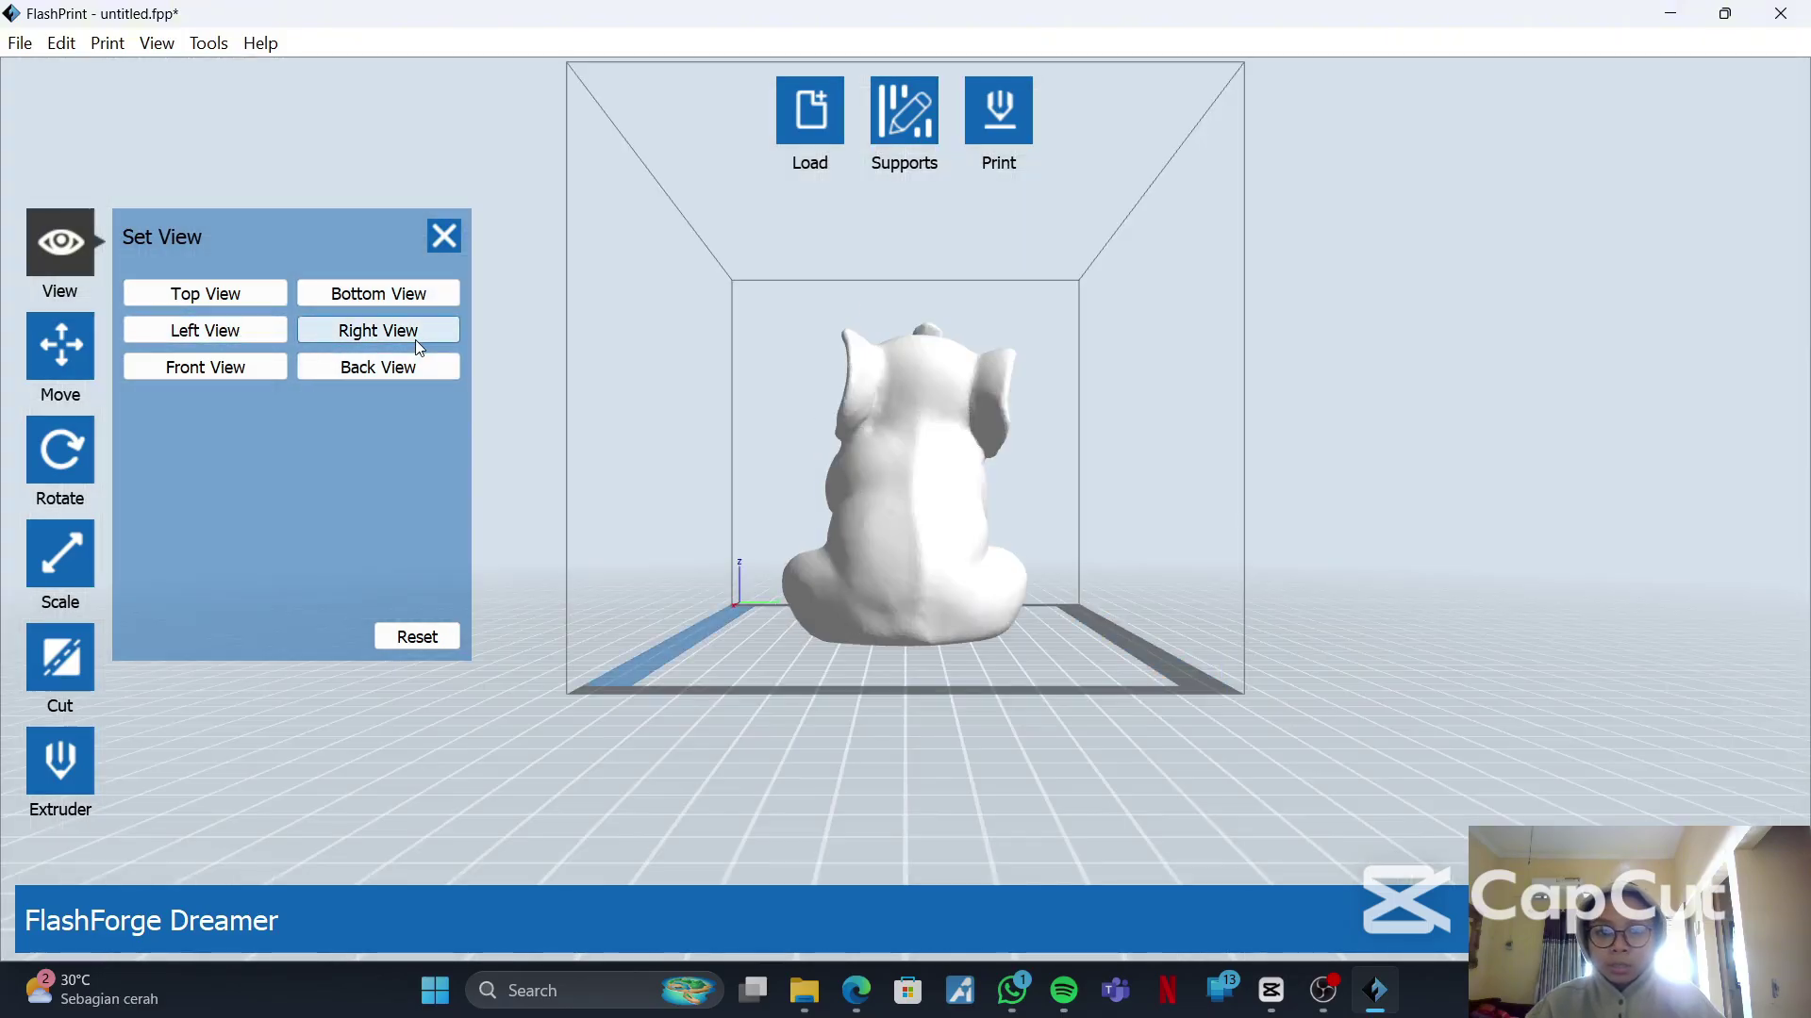
- Examine the elephant's face and trunk up close from the left, and check it from the bottom, back and front
left_click(241, 330)
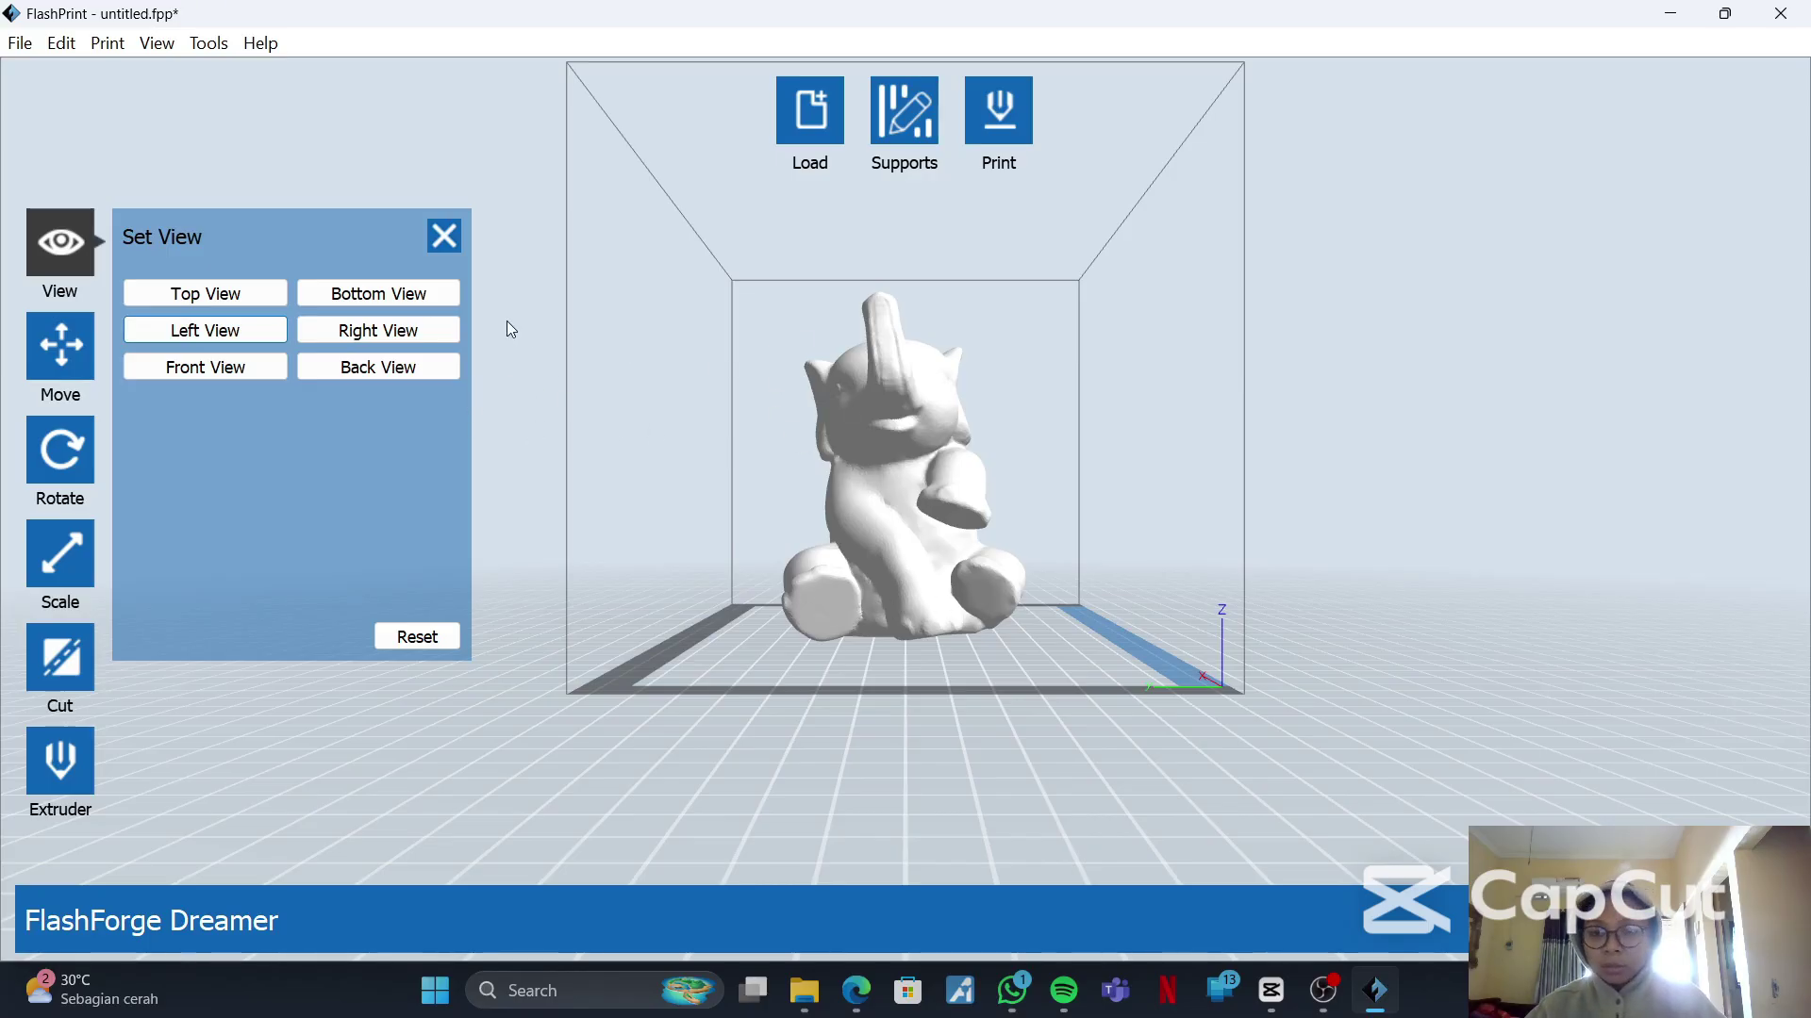
scroll(969, 390, "up", 3)
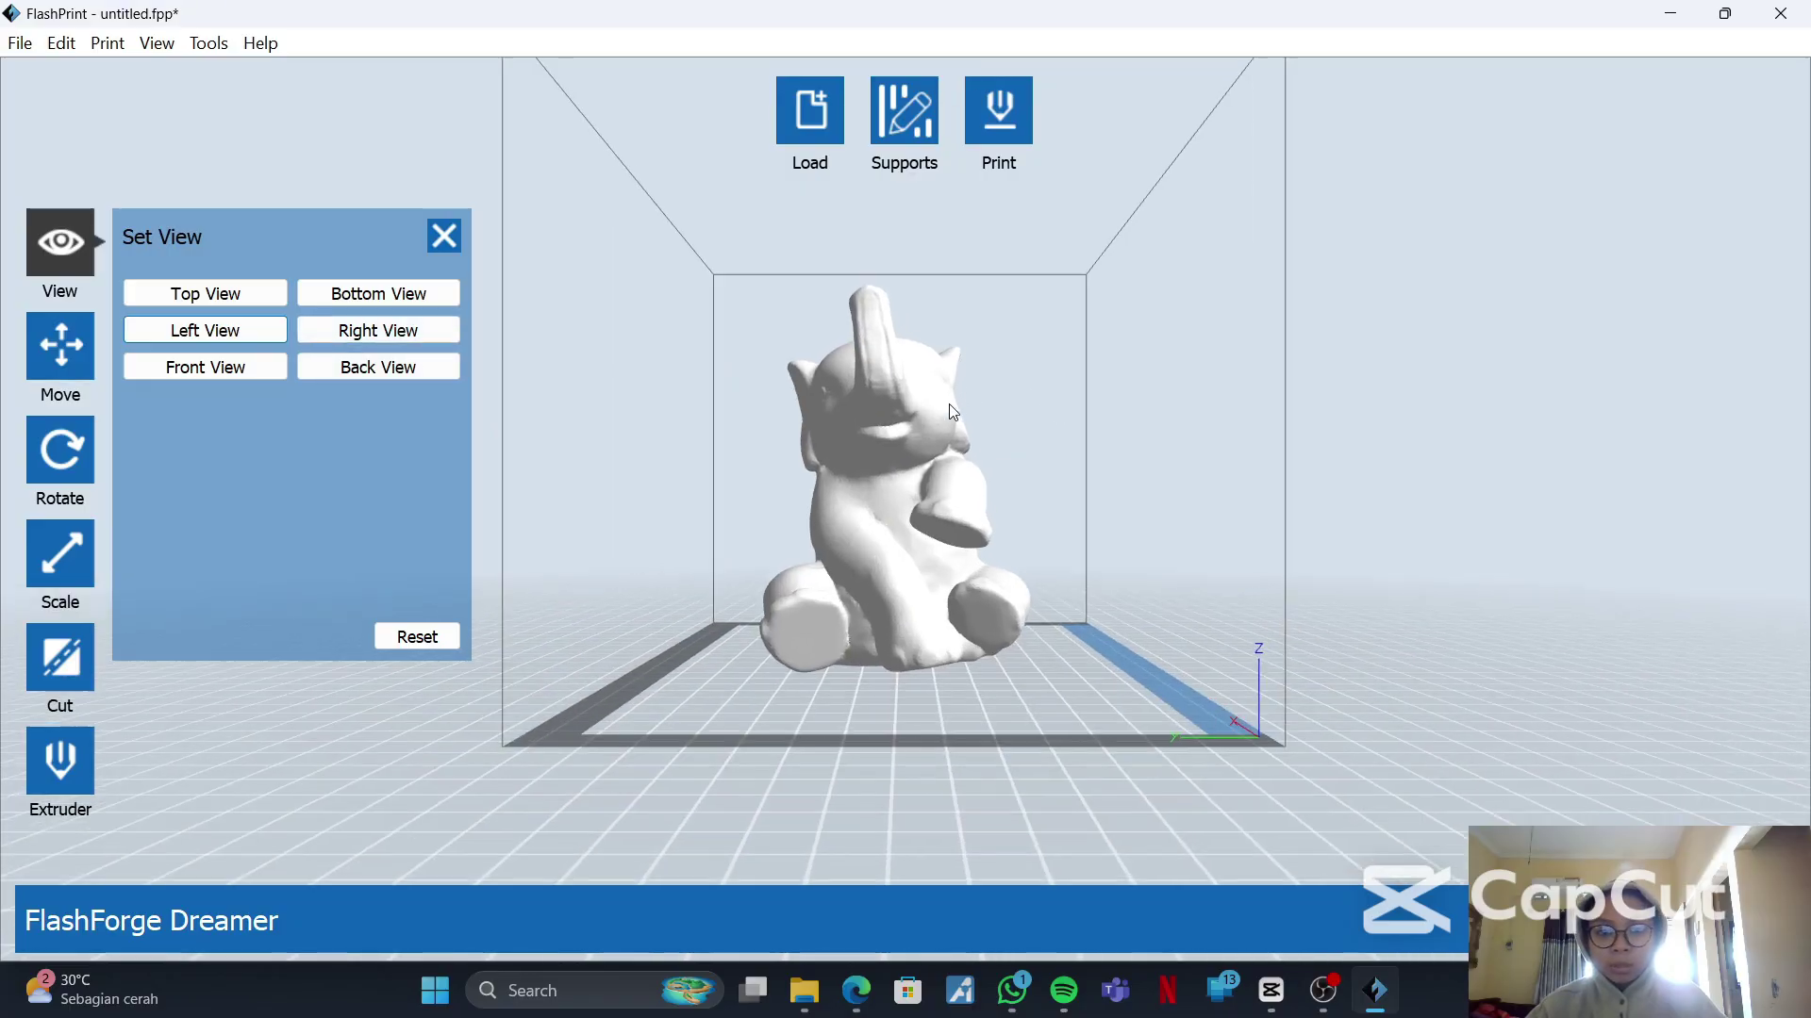
scroll(952, 452, "up", 3)
scroll(955, 405, "down", 4)
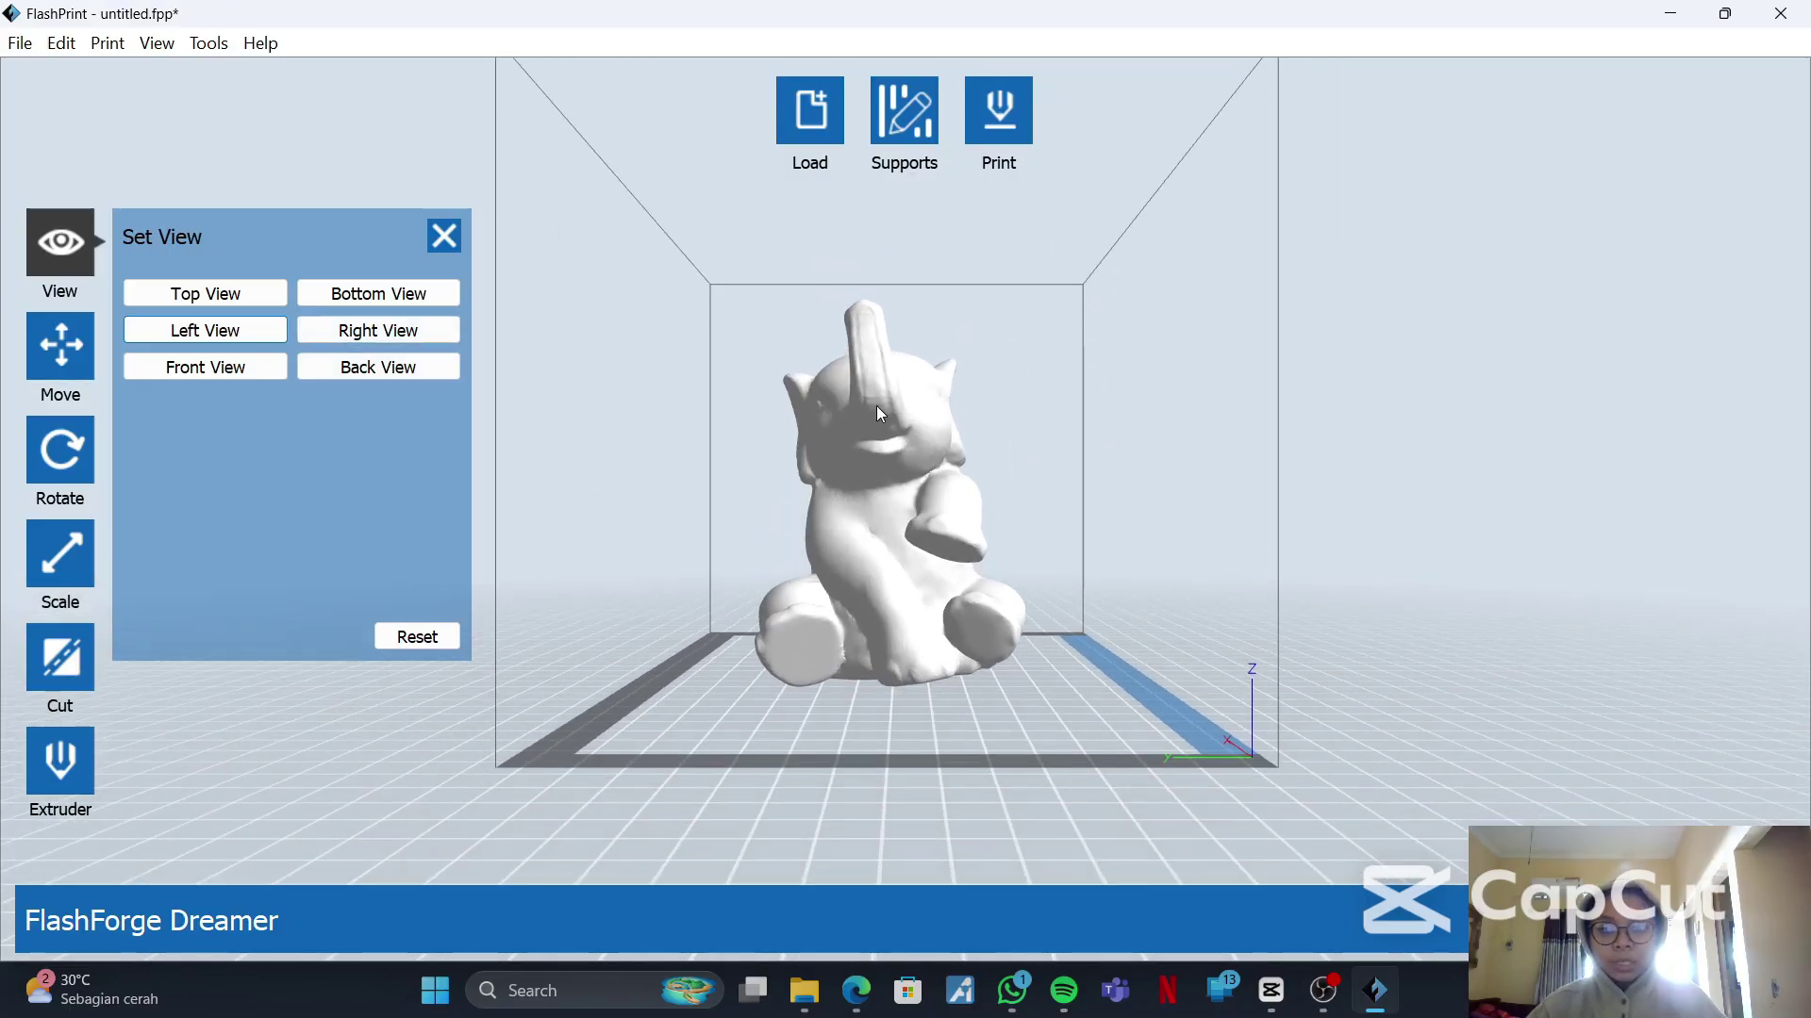
left_click(397, 332)
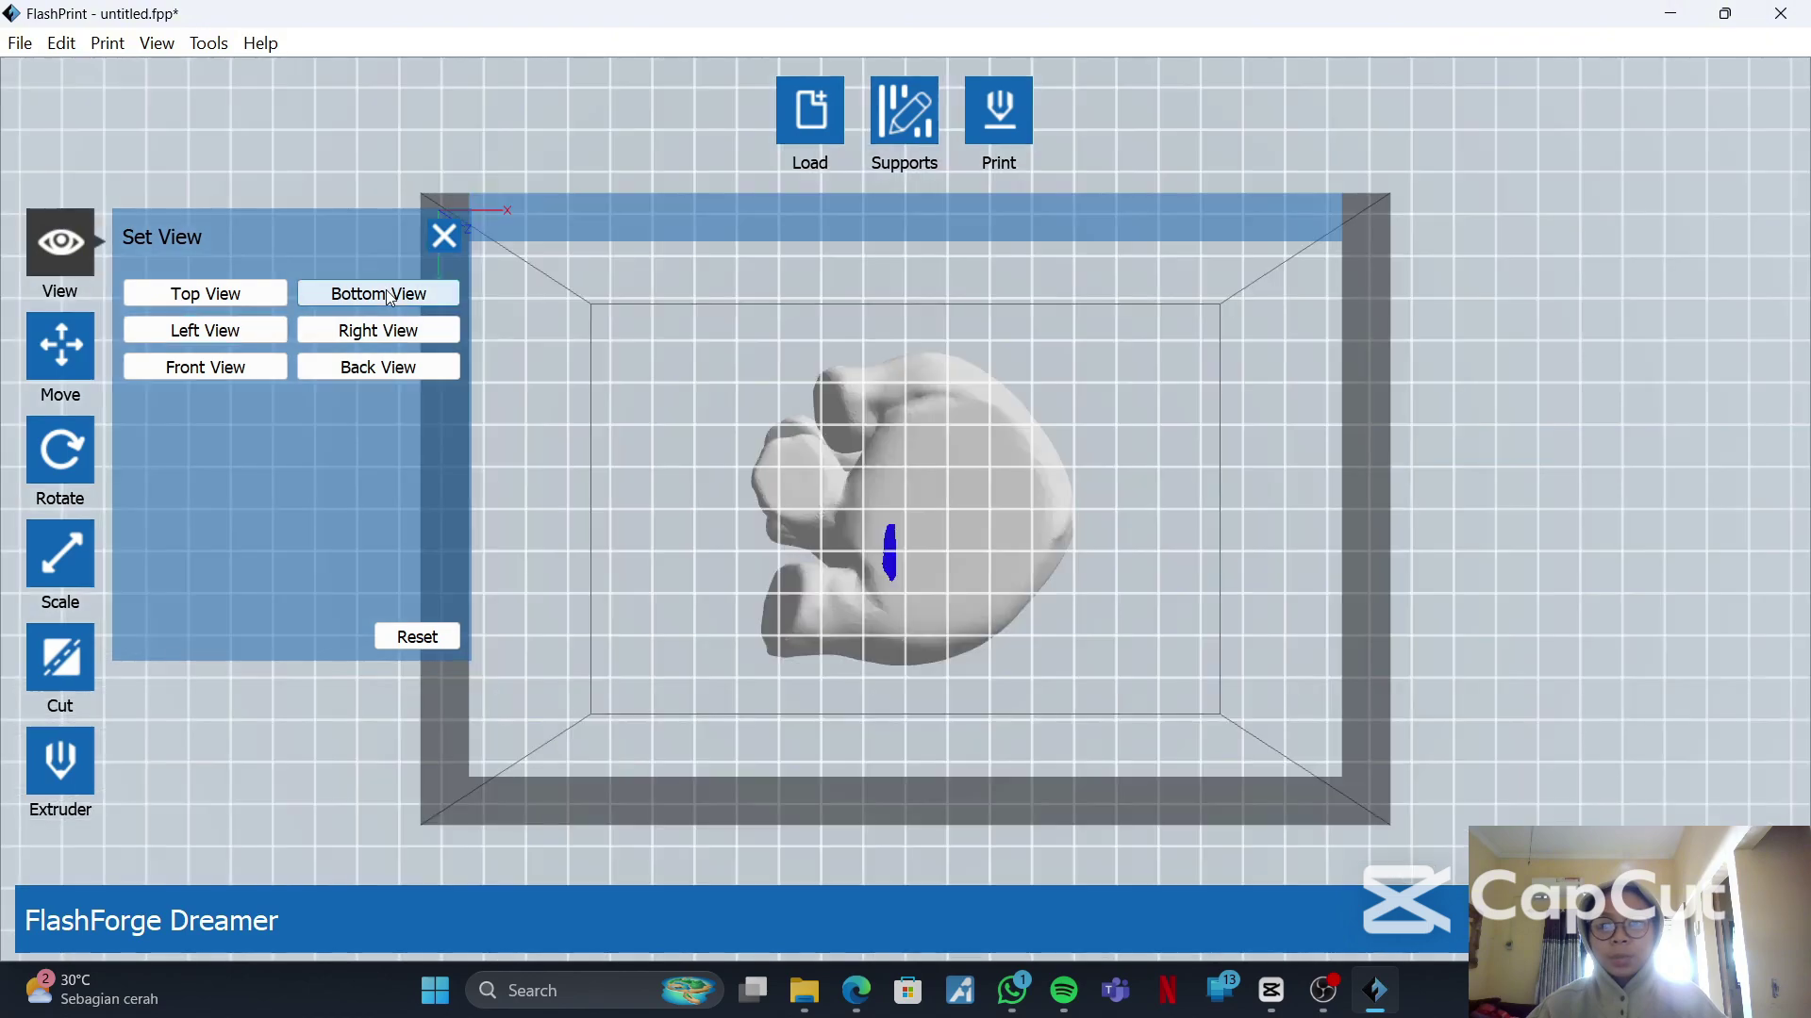
left_click(392, 336)
left_click(198, 369)
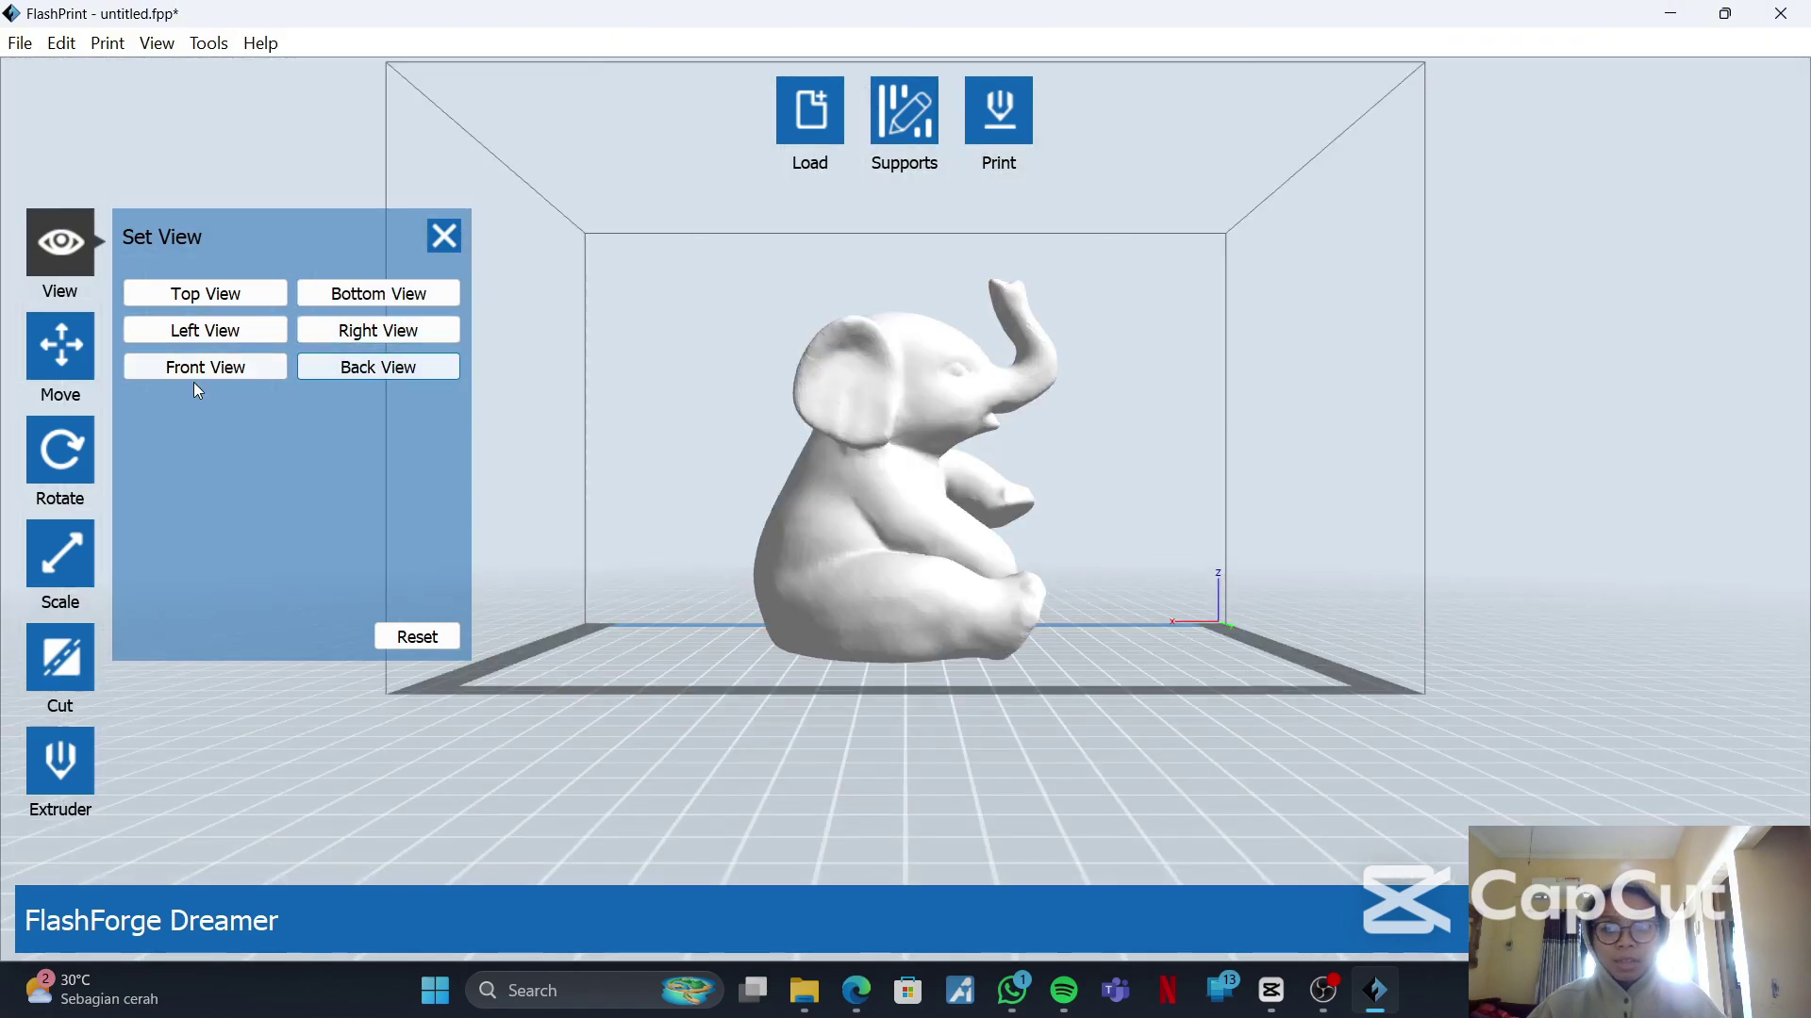
left_click(228, 376)
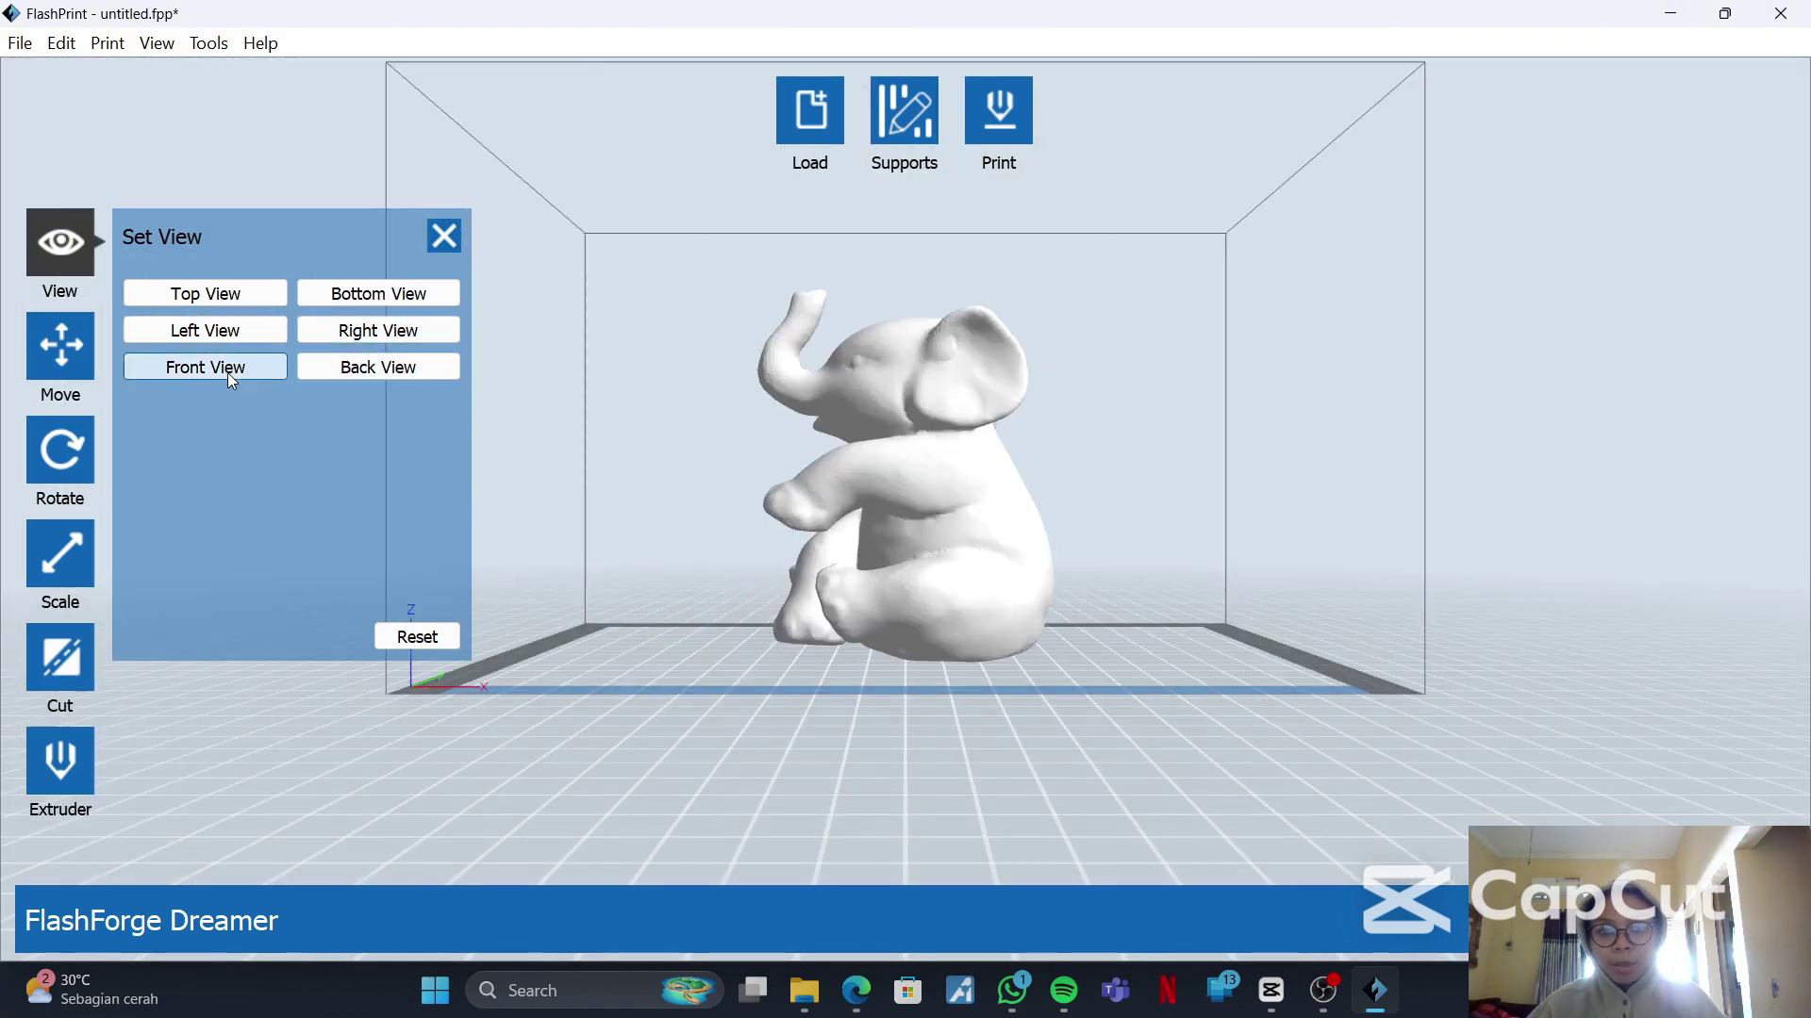
- Check the elephant once more from the preset top, bottom and left views
left_click(216, 297)
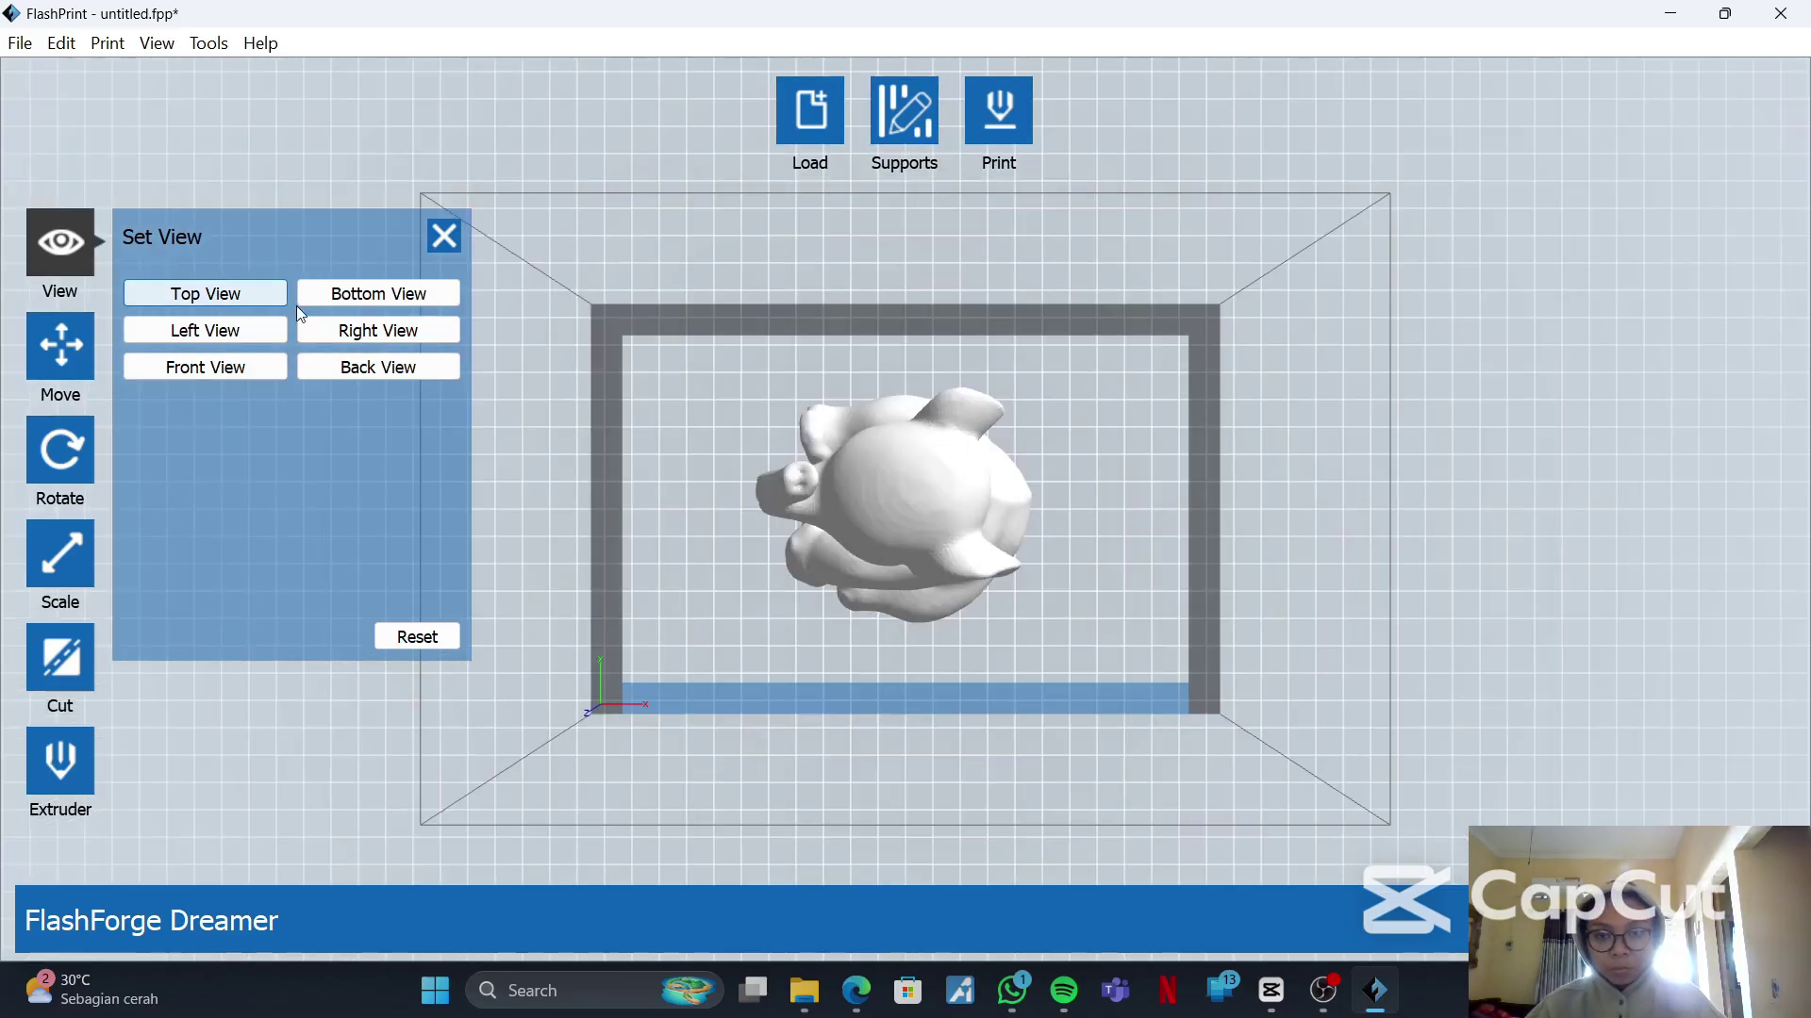
left_click(336, 298)
left_click(215, 330)
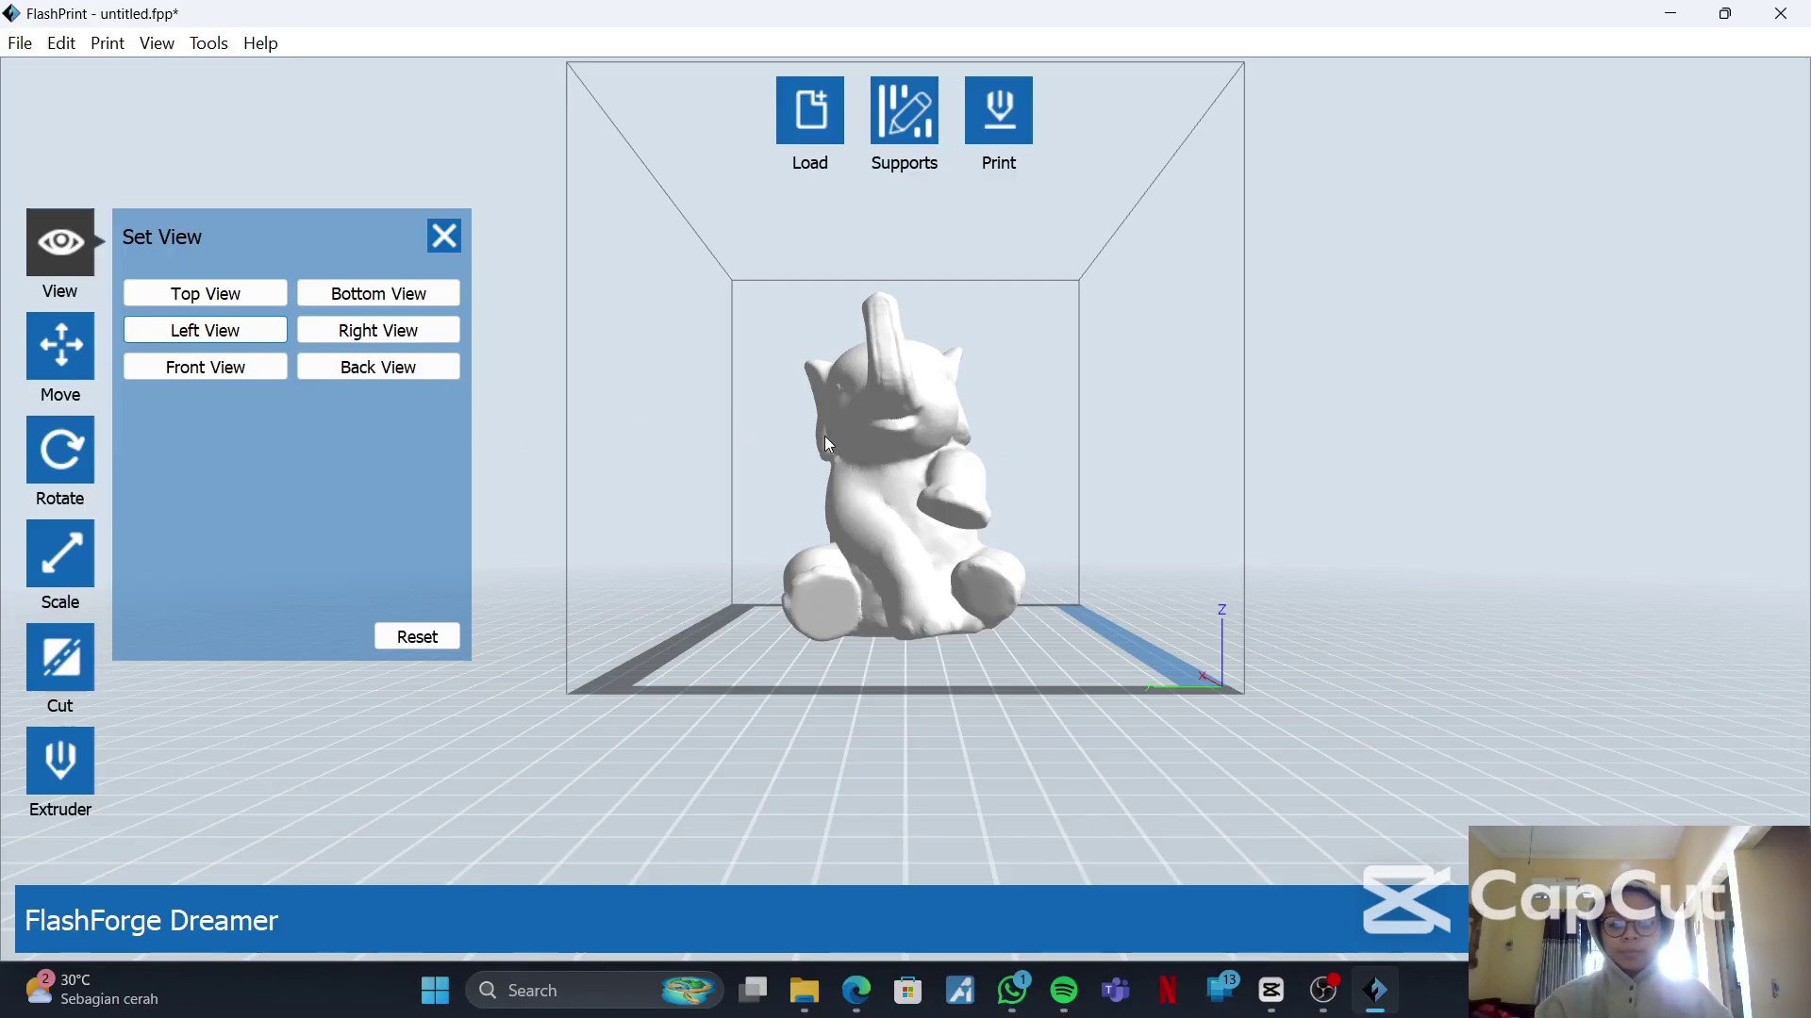
scroll(826, 441, "down", 3)
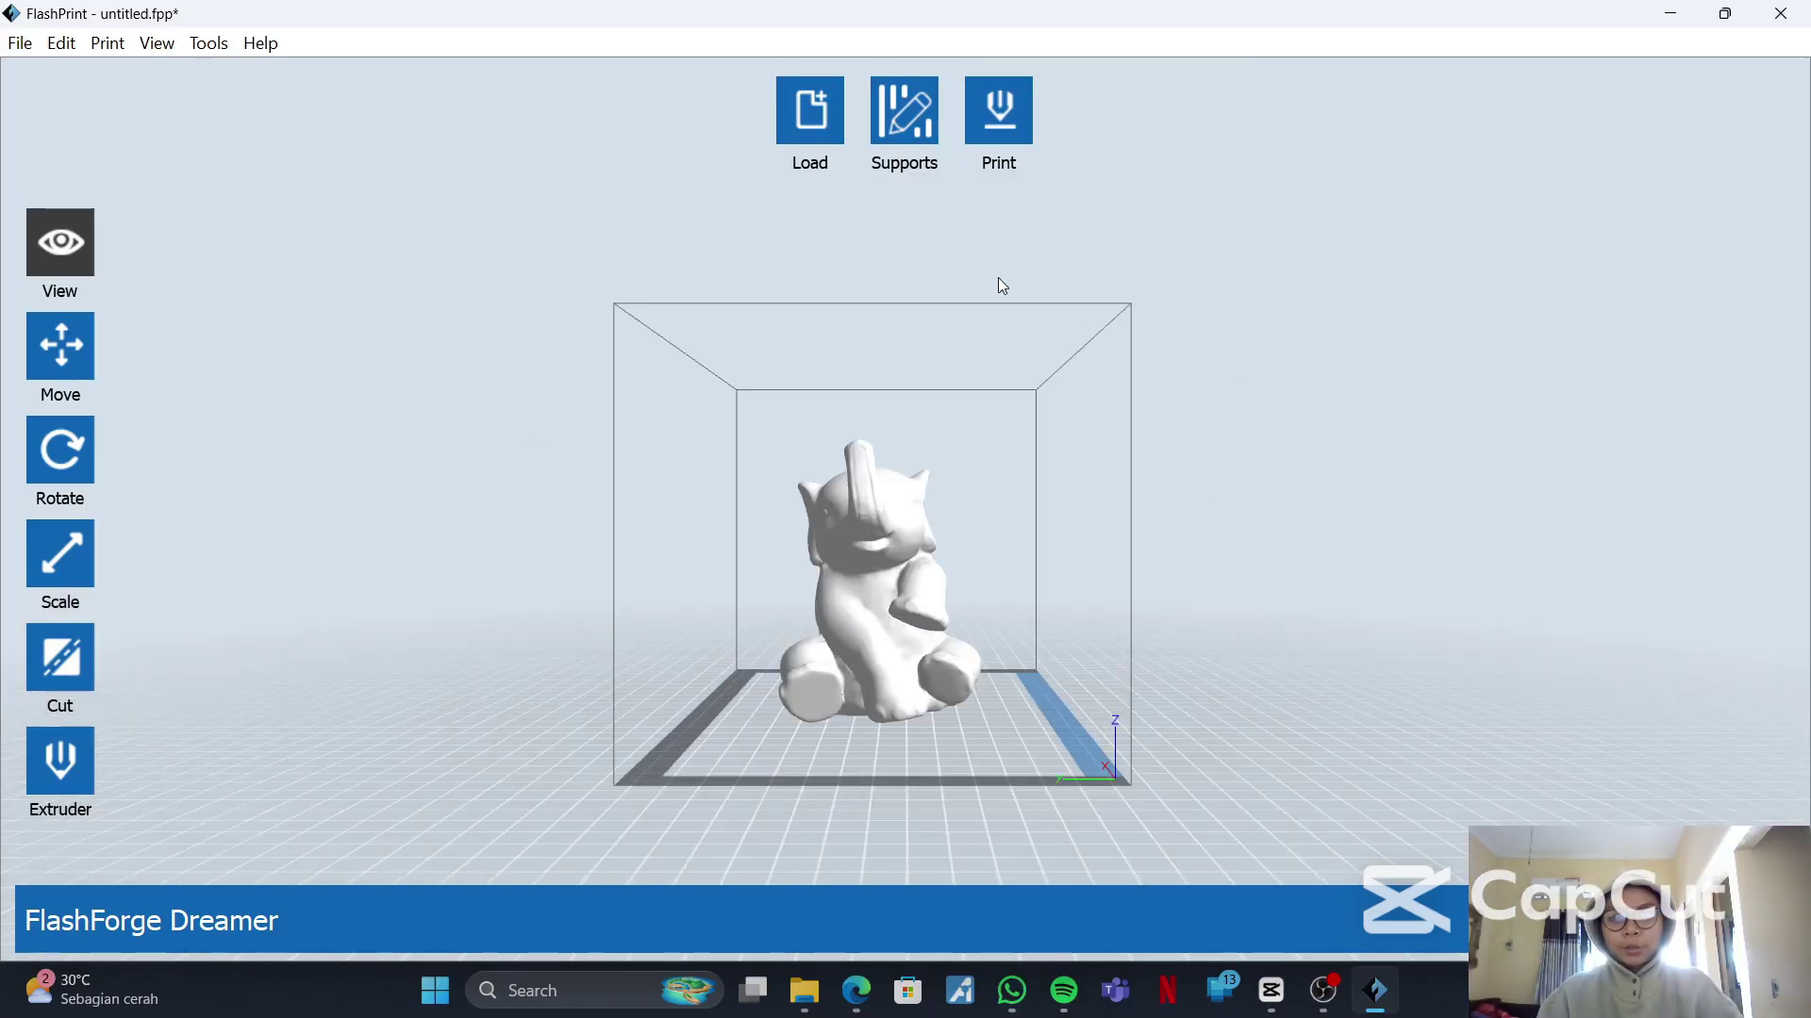
- Load the bird_whistle STL model, placing it on the platform, and delete the elephant
left_click(811, 114)
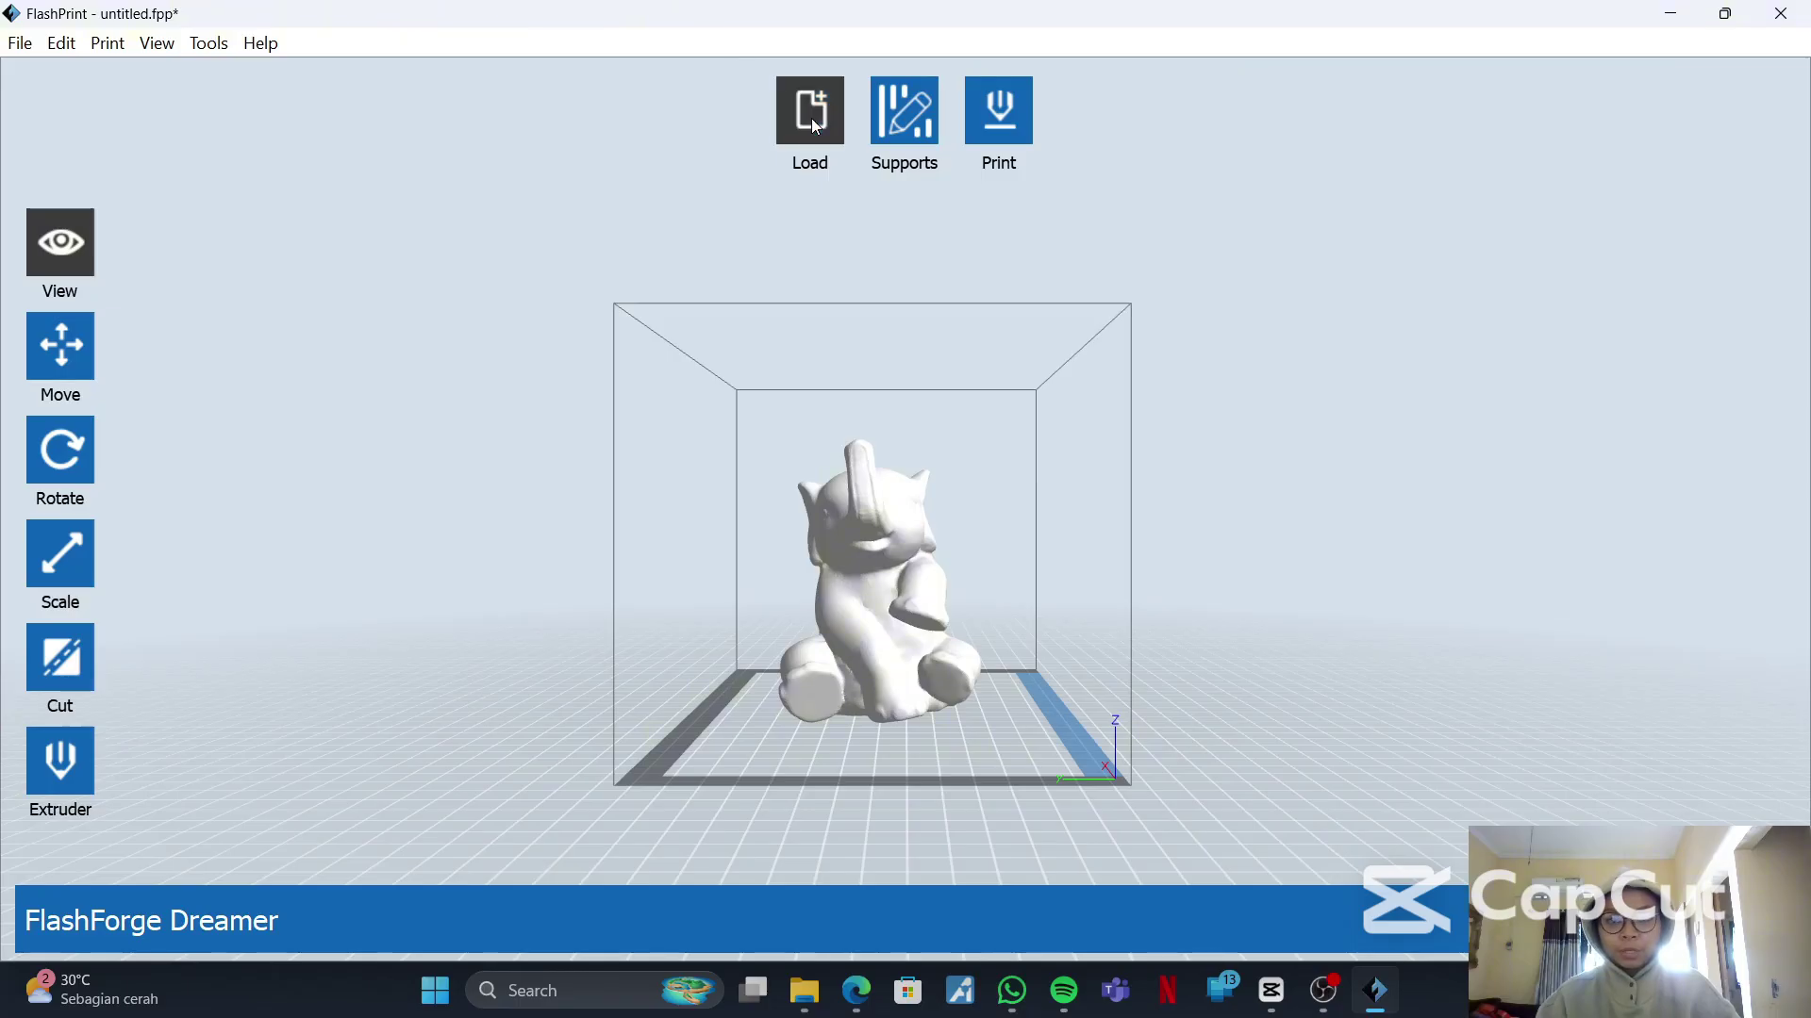
left_click(345, 321)
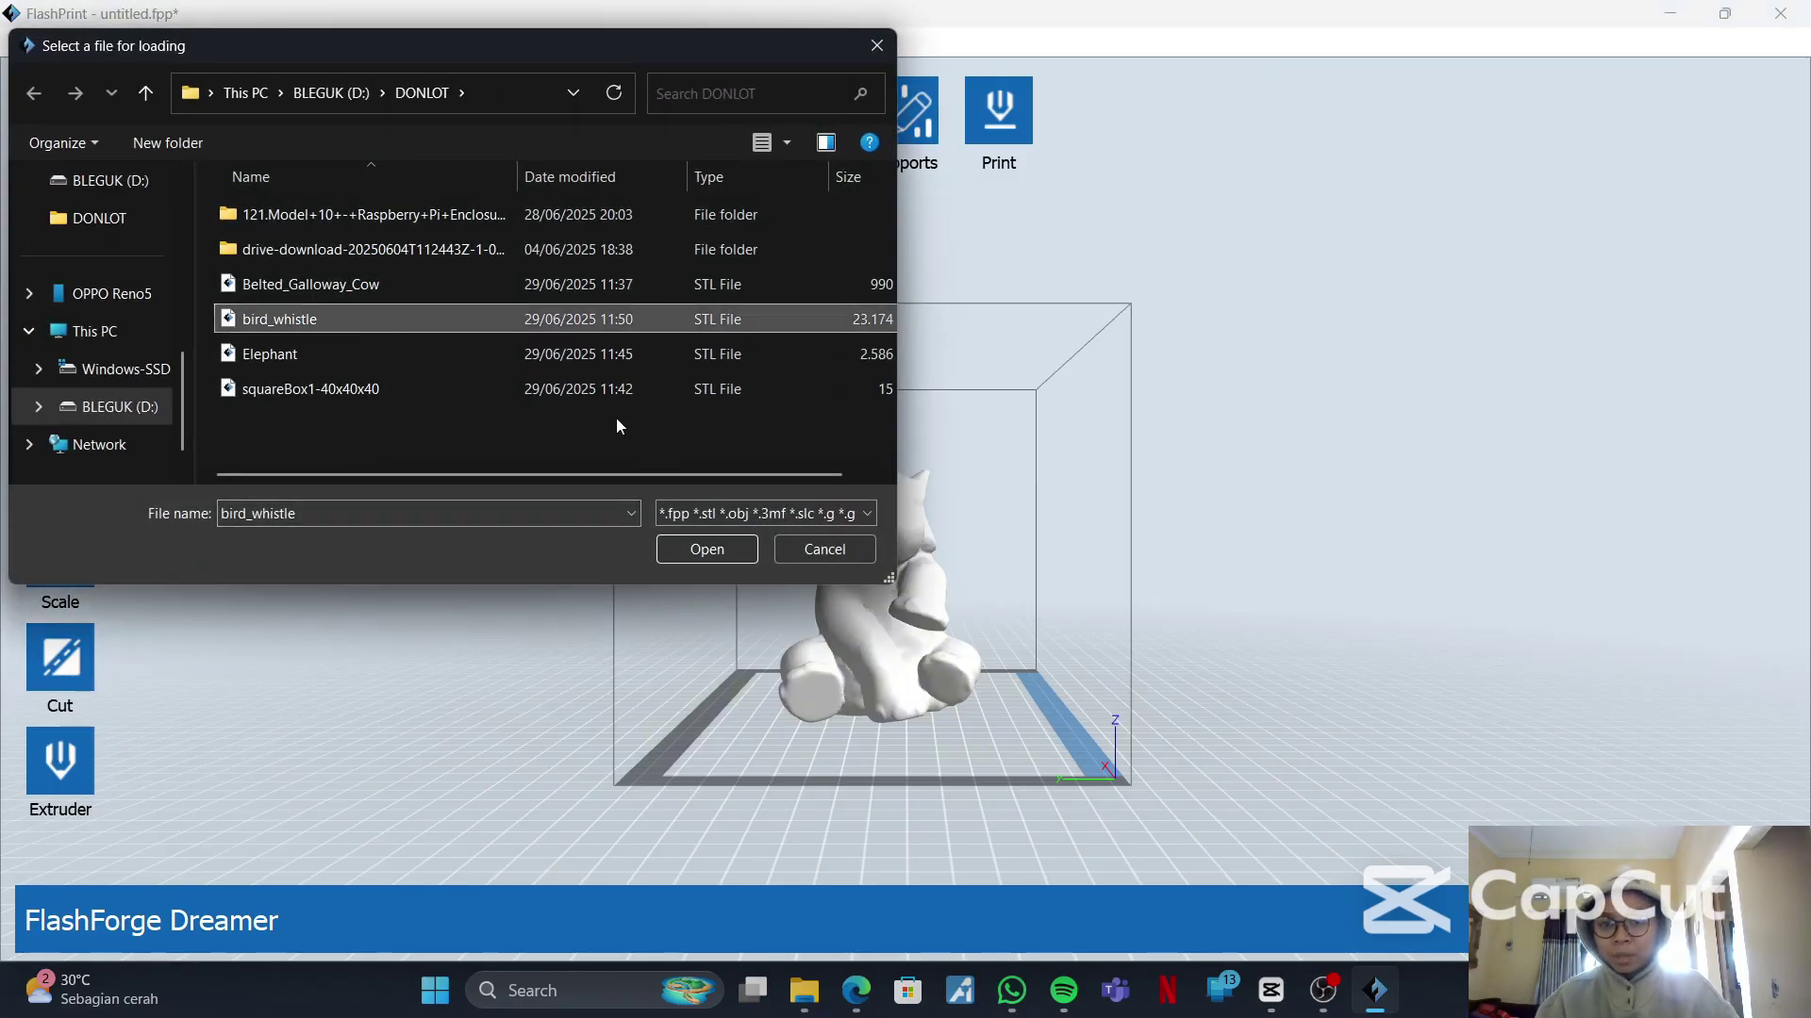
left_click(706, 550)
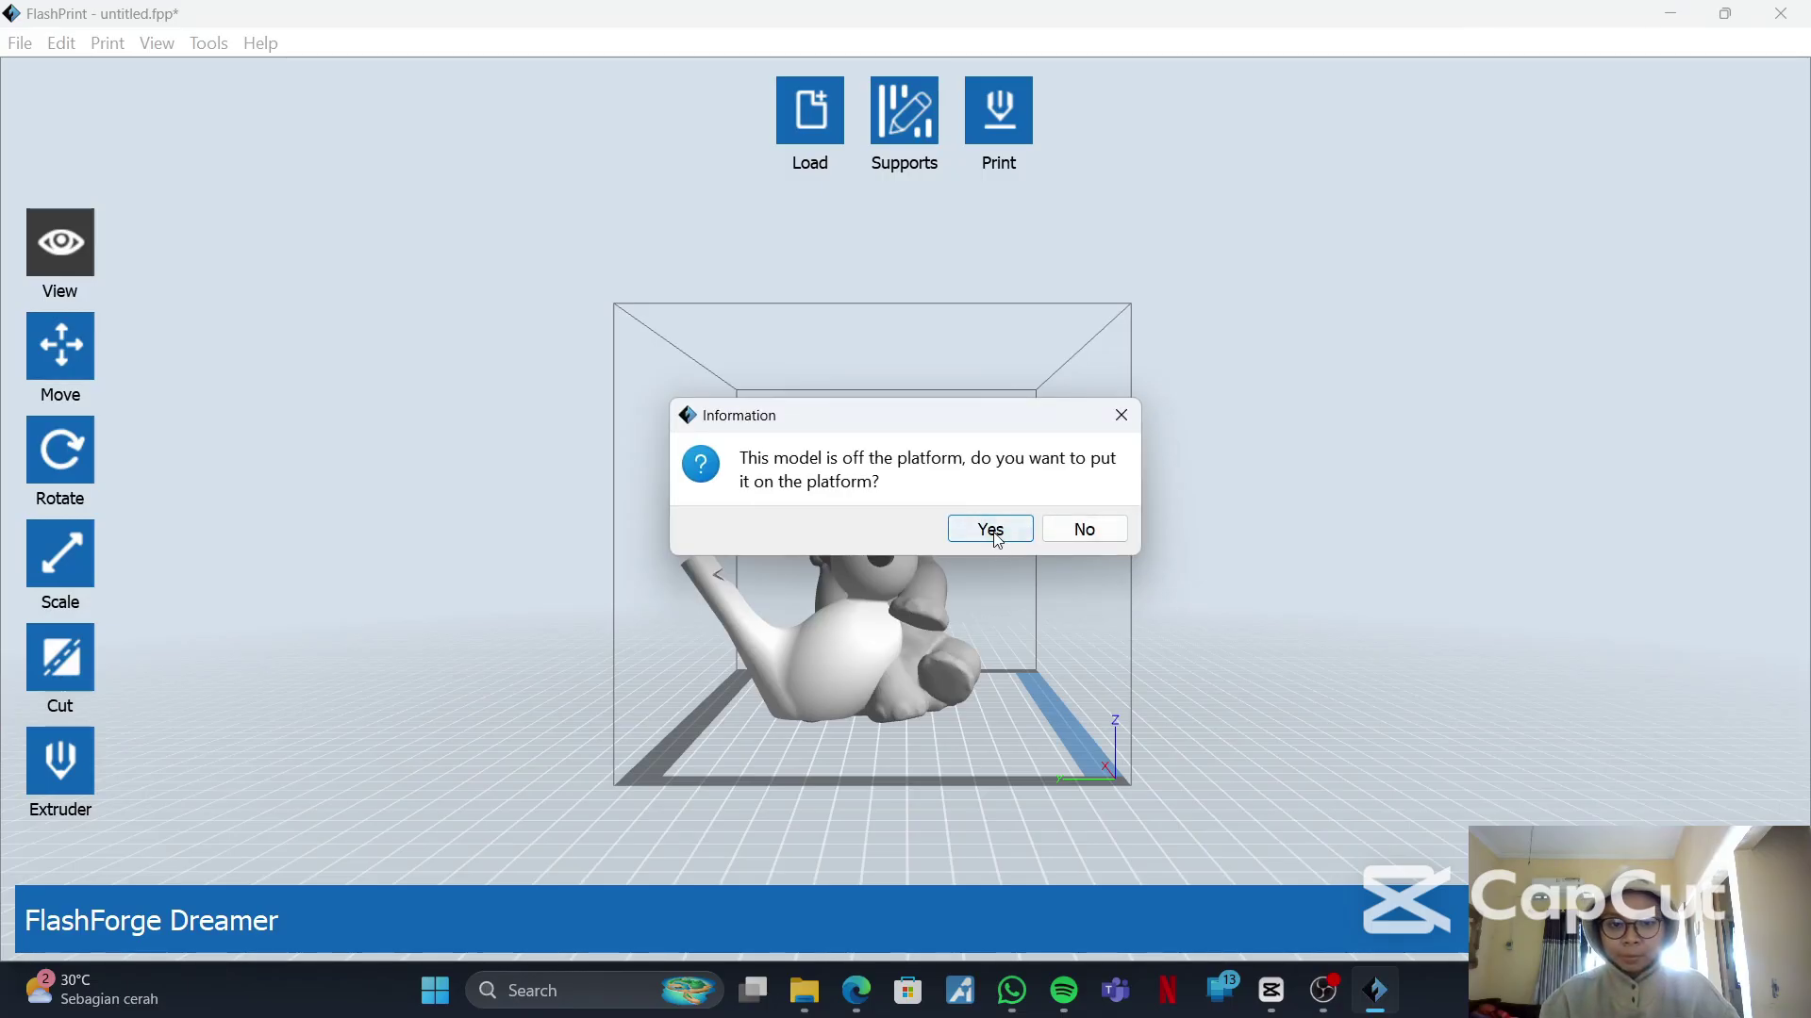
left_click(990, 529)
left_click(887, 644)
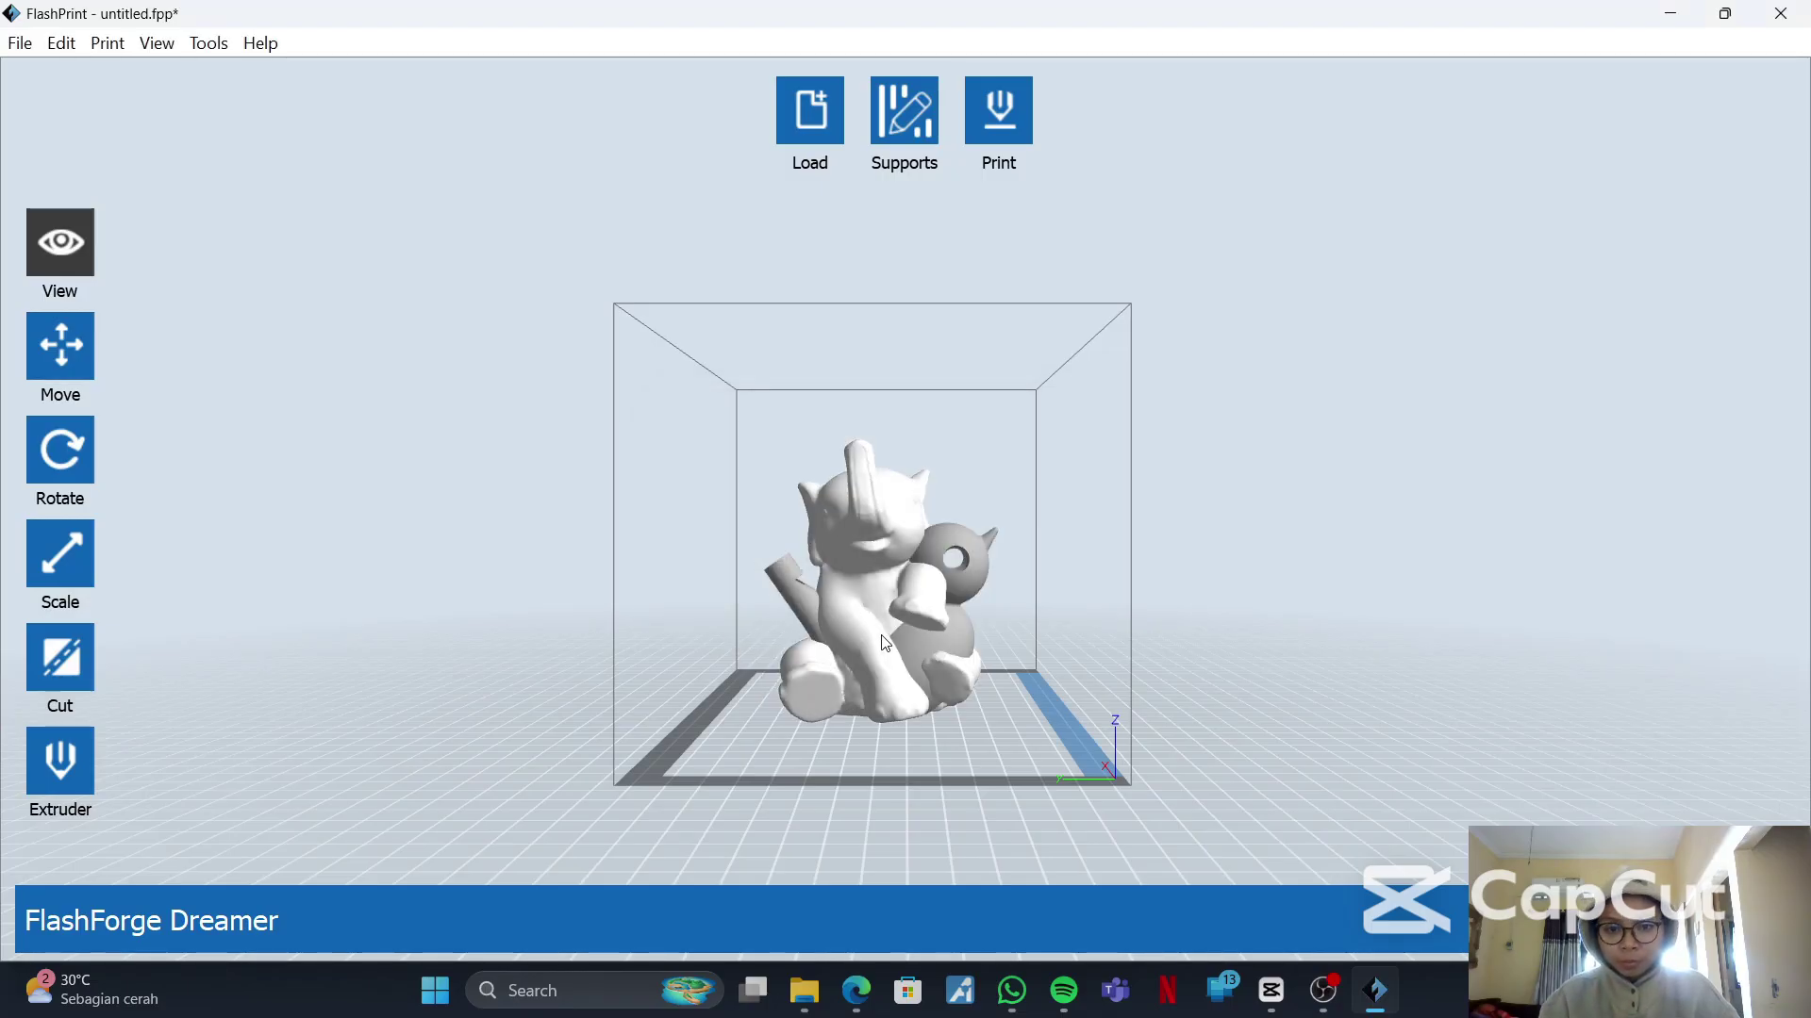
key("Delete")
mouse_move(1023, 617)
left_mouse_down()
mouse_move(1003, 655)
mouse_move(1000, 610)
left_mouse_up()
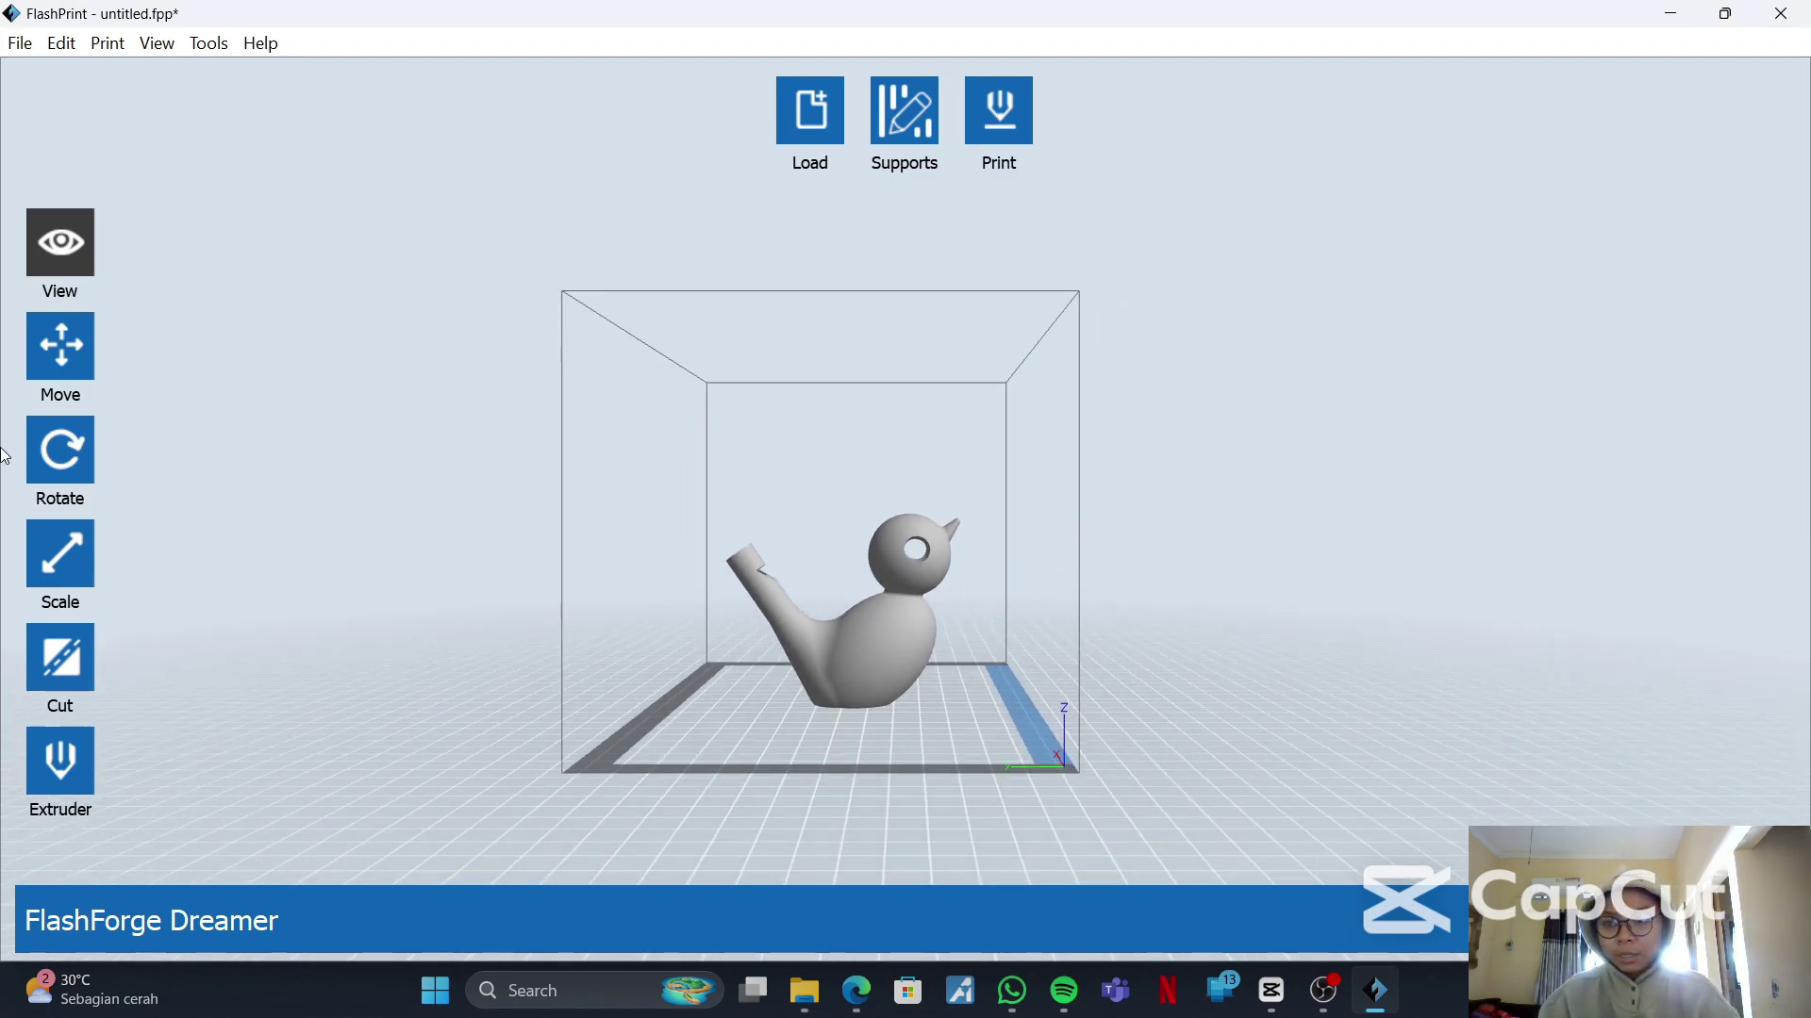
- Examine the bird whistle's tail tube up close, and check the model from the preset left, bottom and right views
left_click(70, 349)
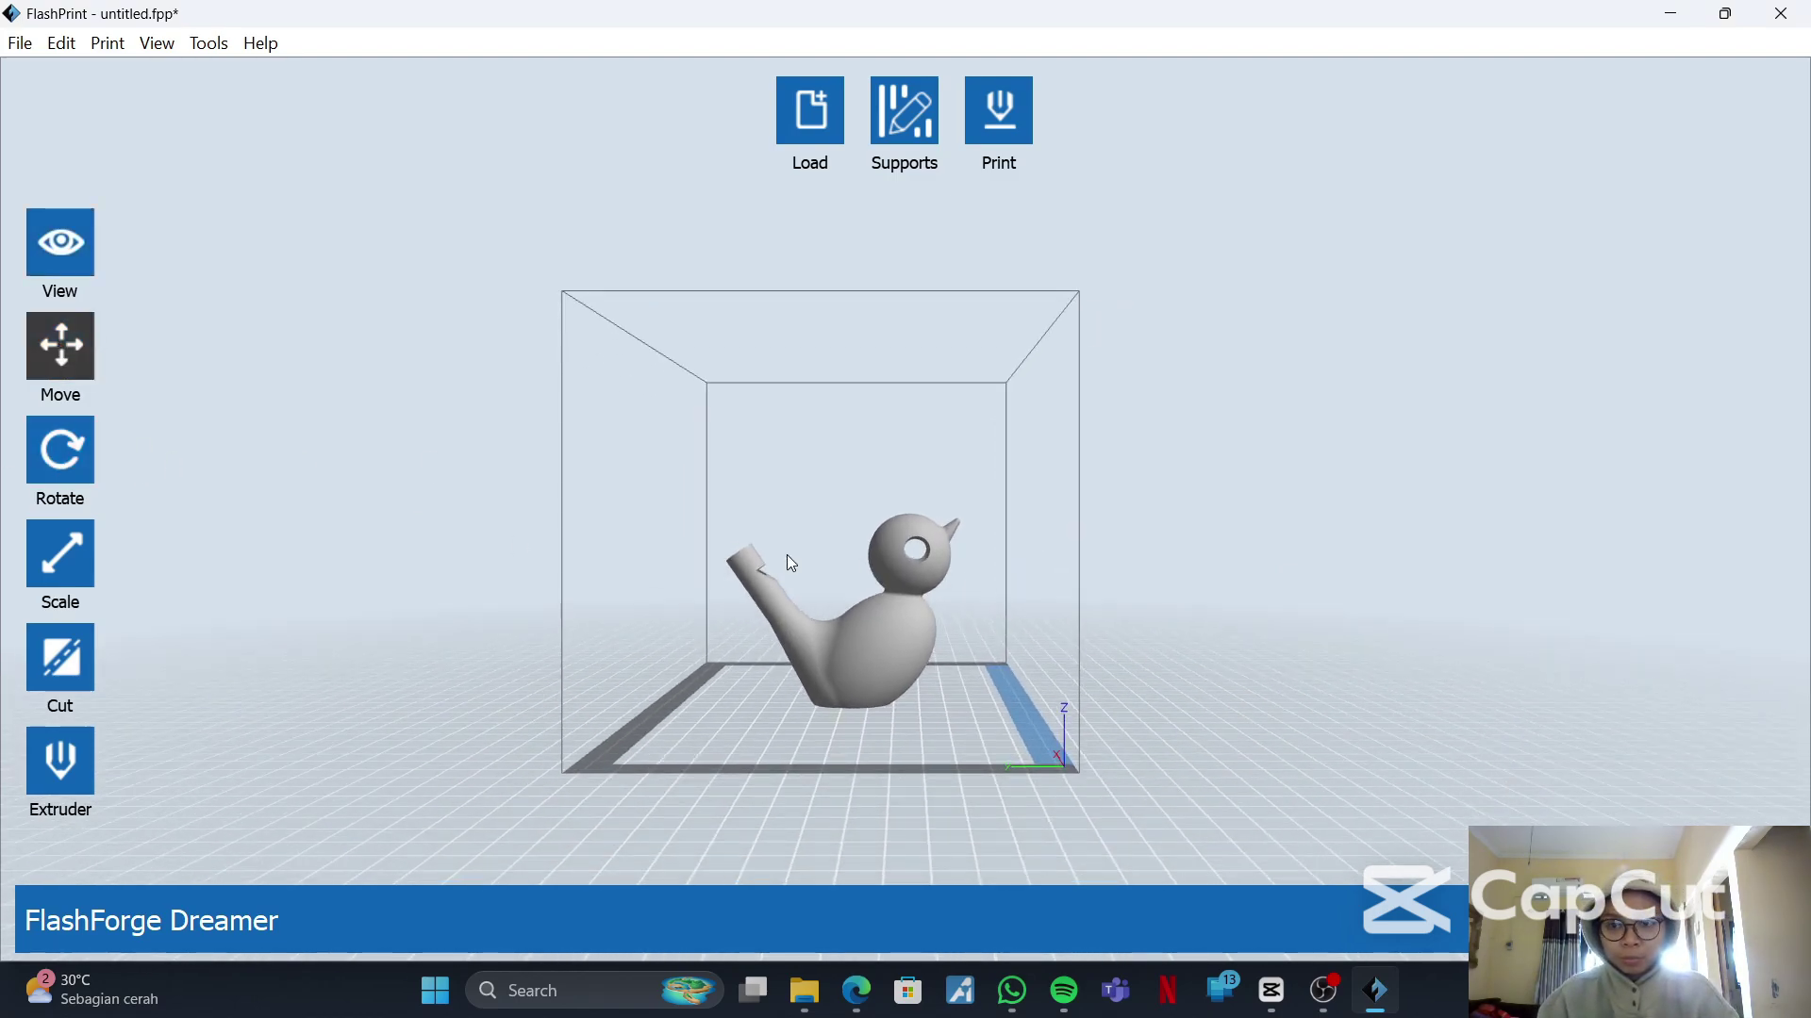
left_click_drag(792, 563, 710, 595)
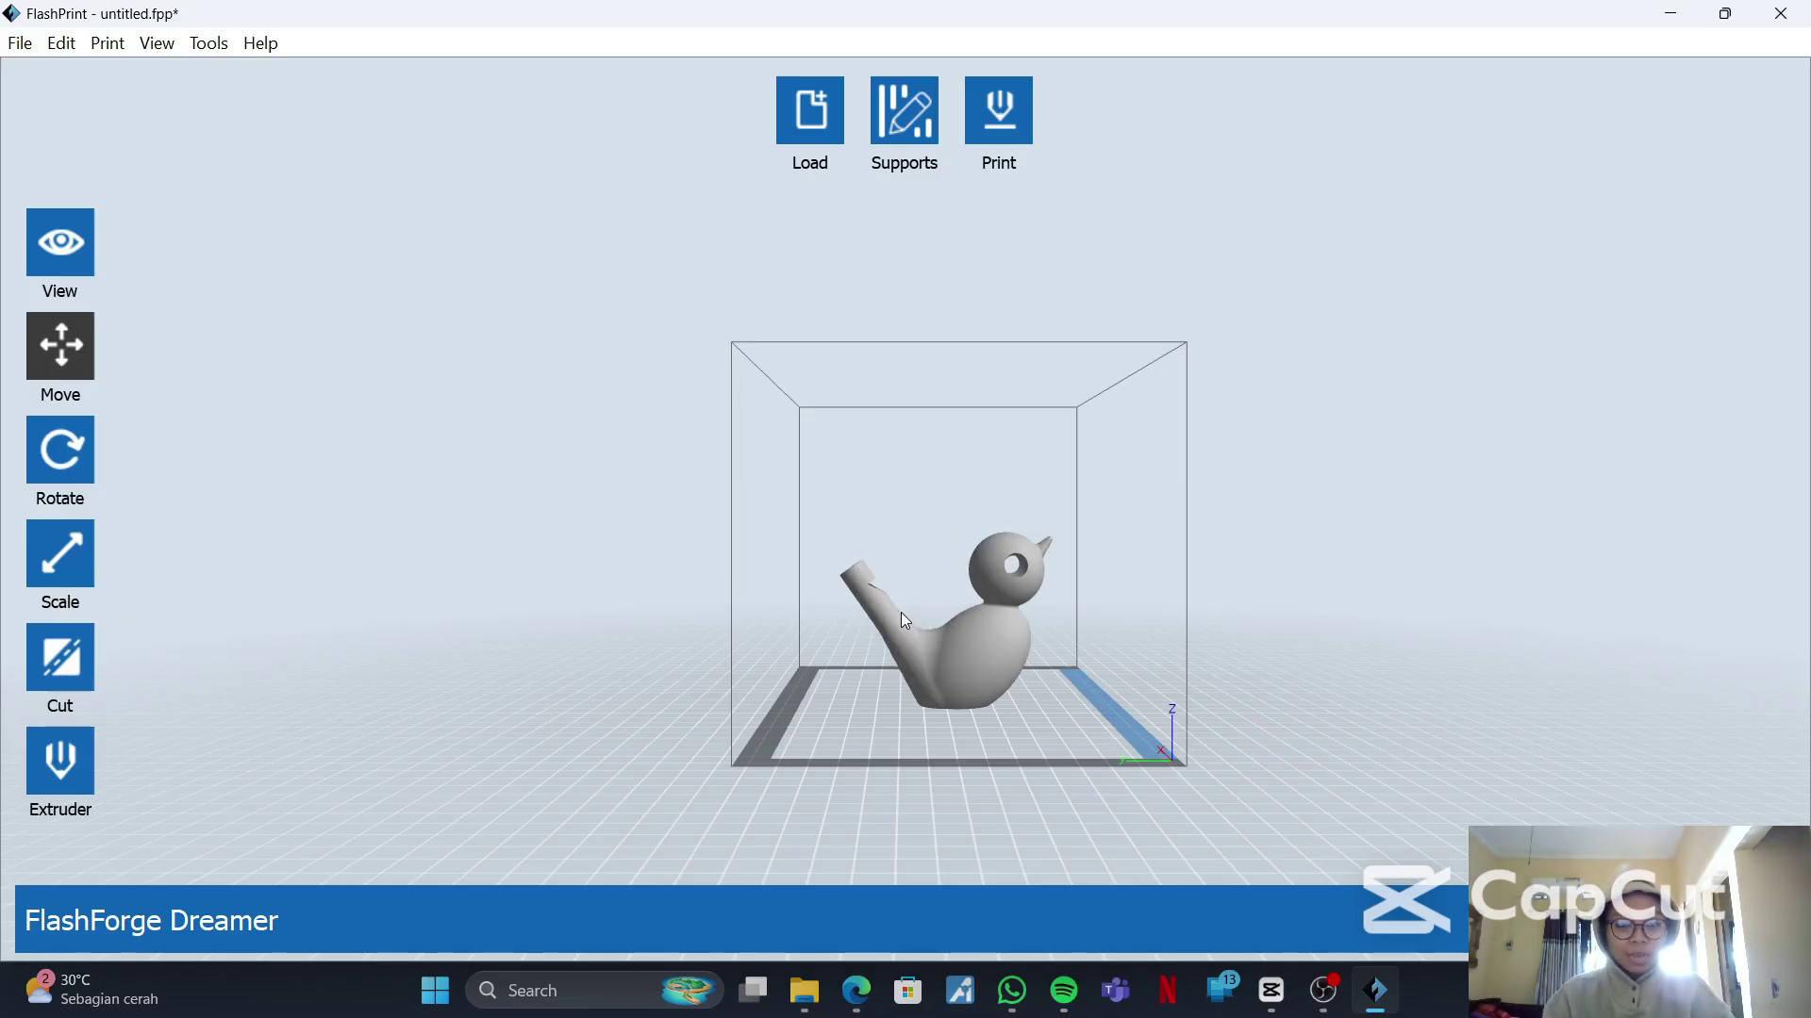
scroll(925, 628, "up", 5)
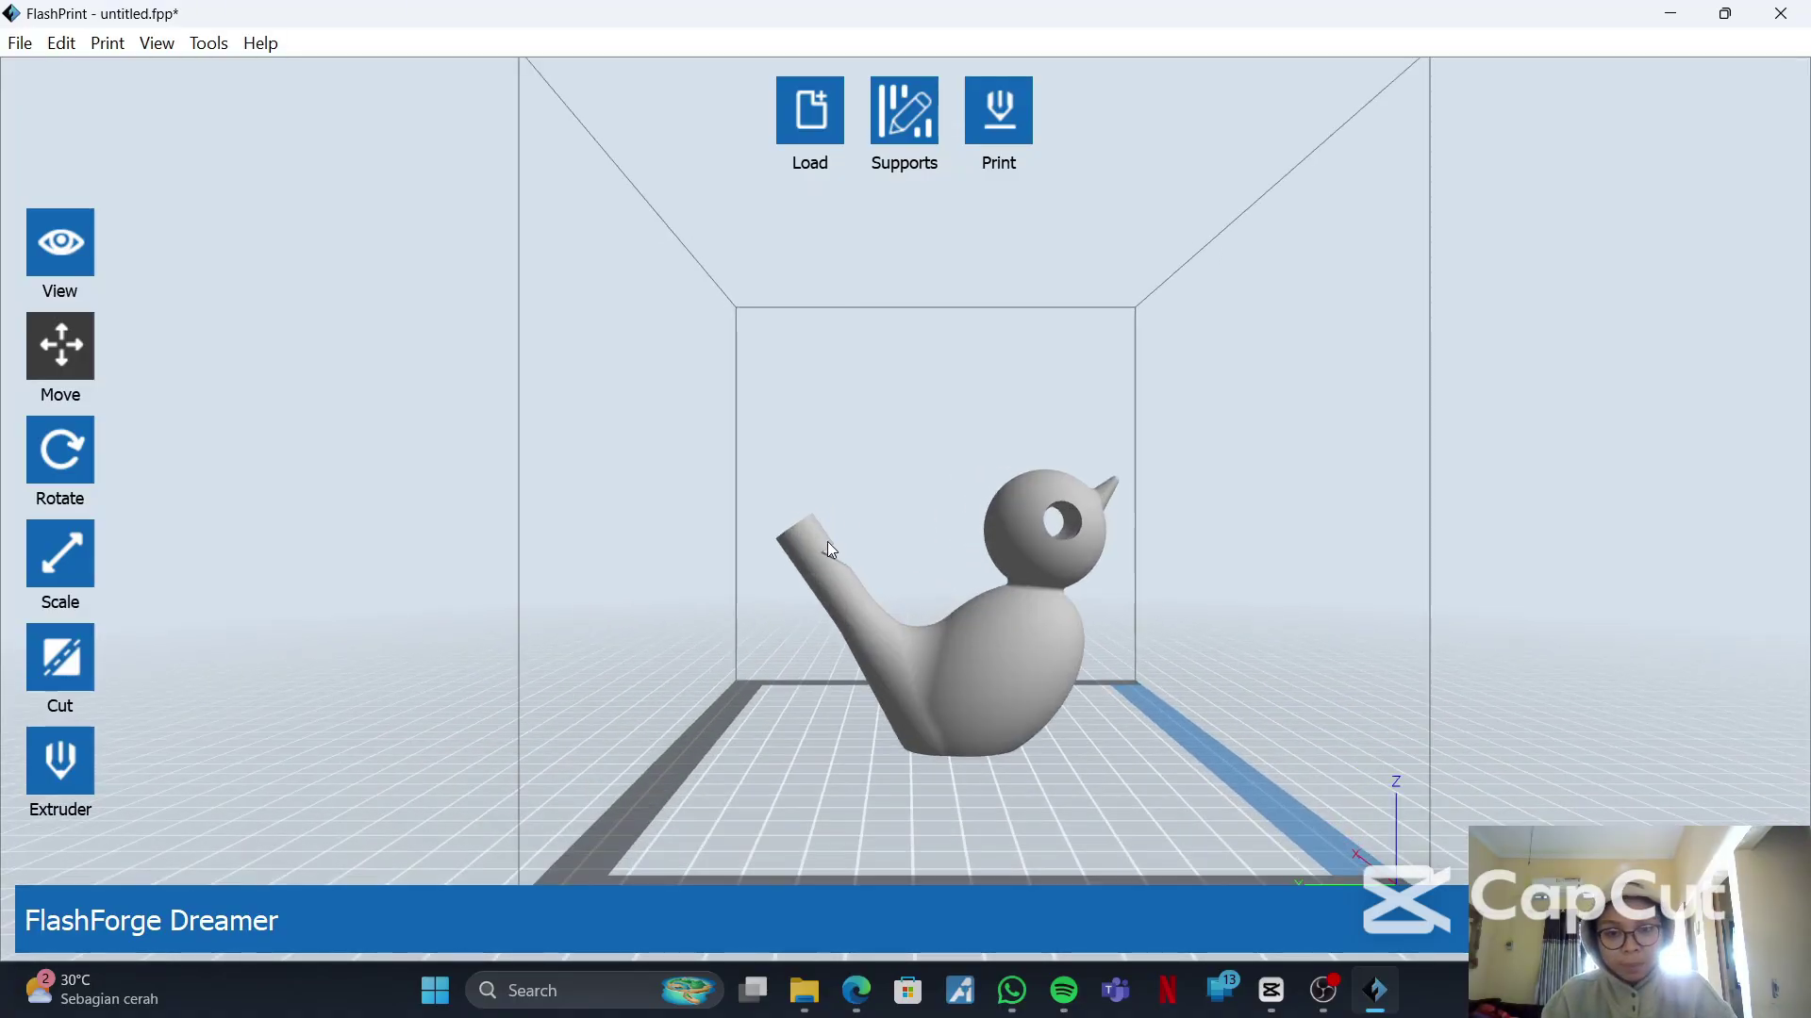
left_click(72, 253)
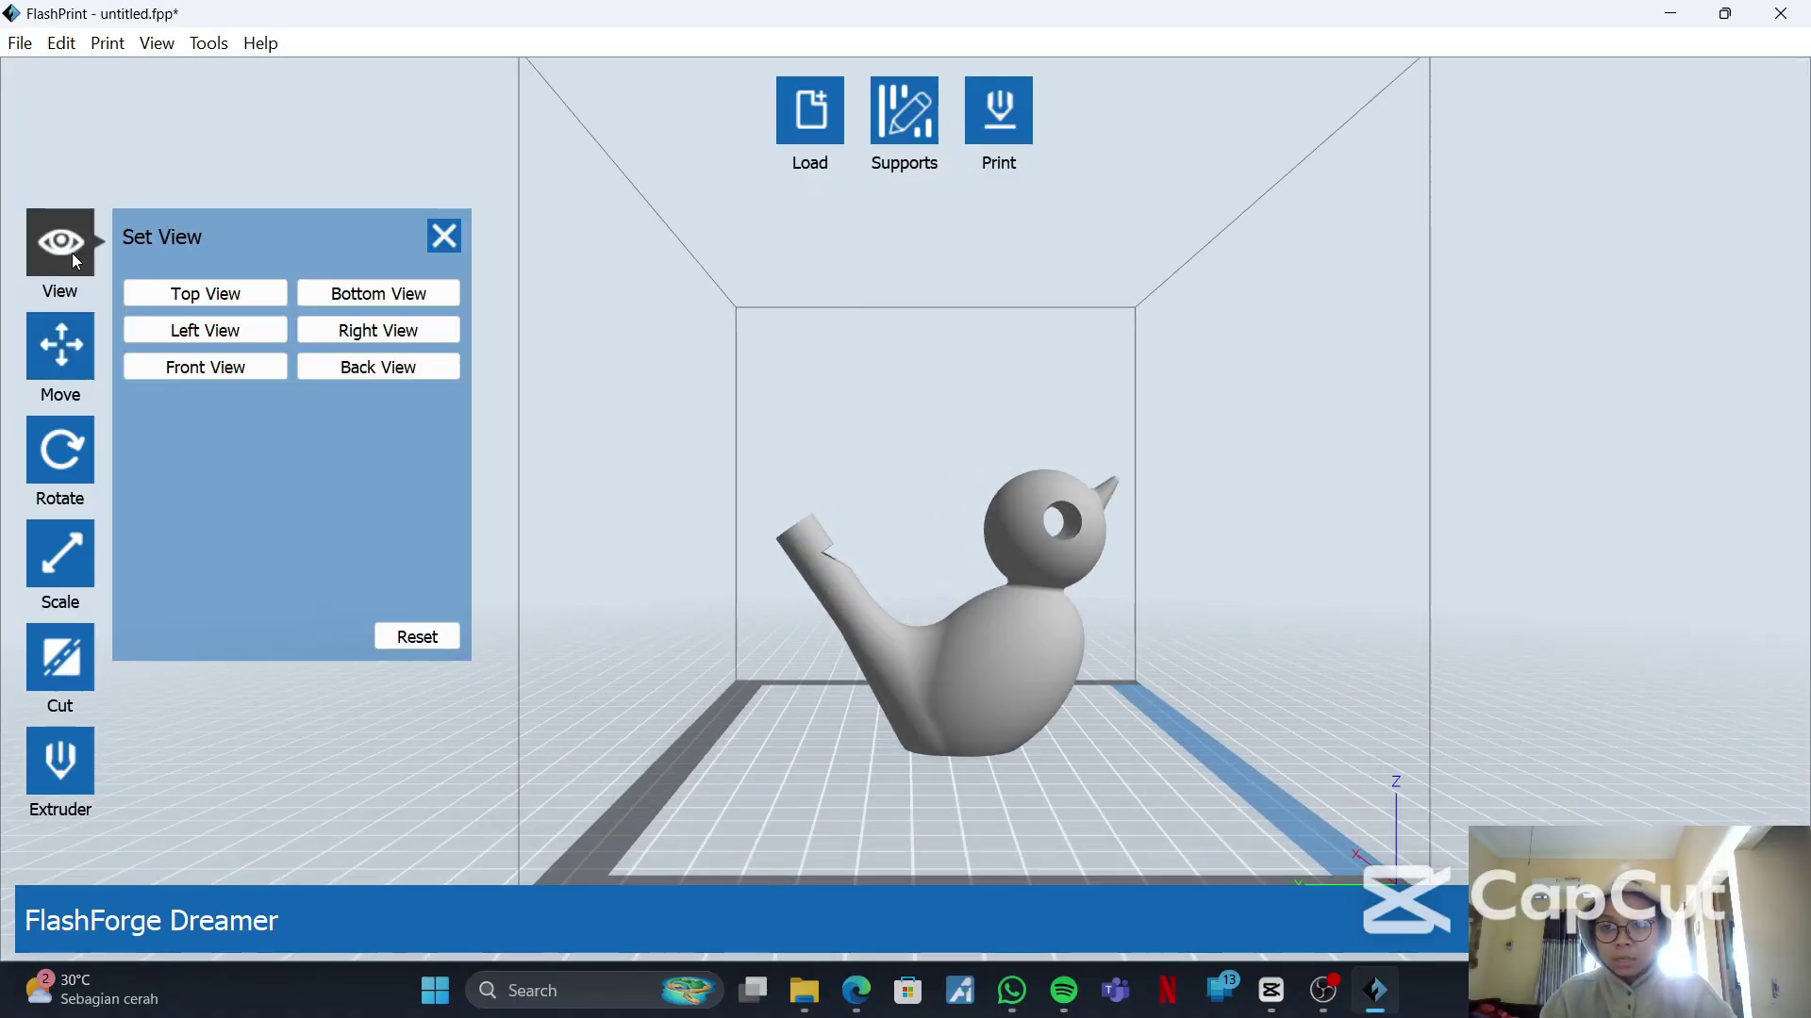
left_click(217, 328)
left_click(307, 294)
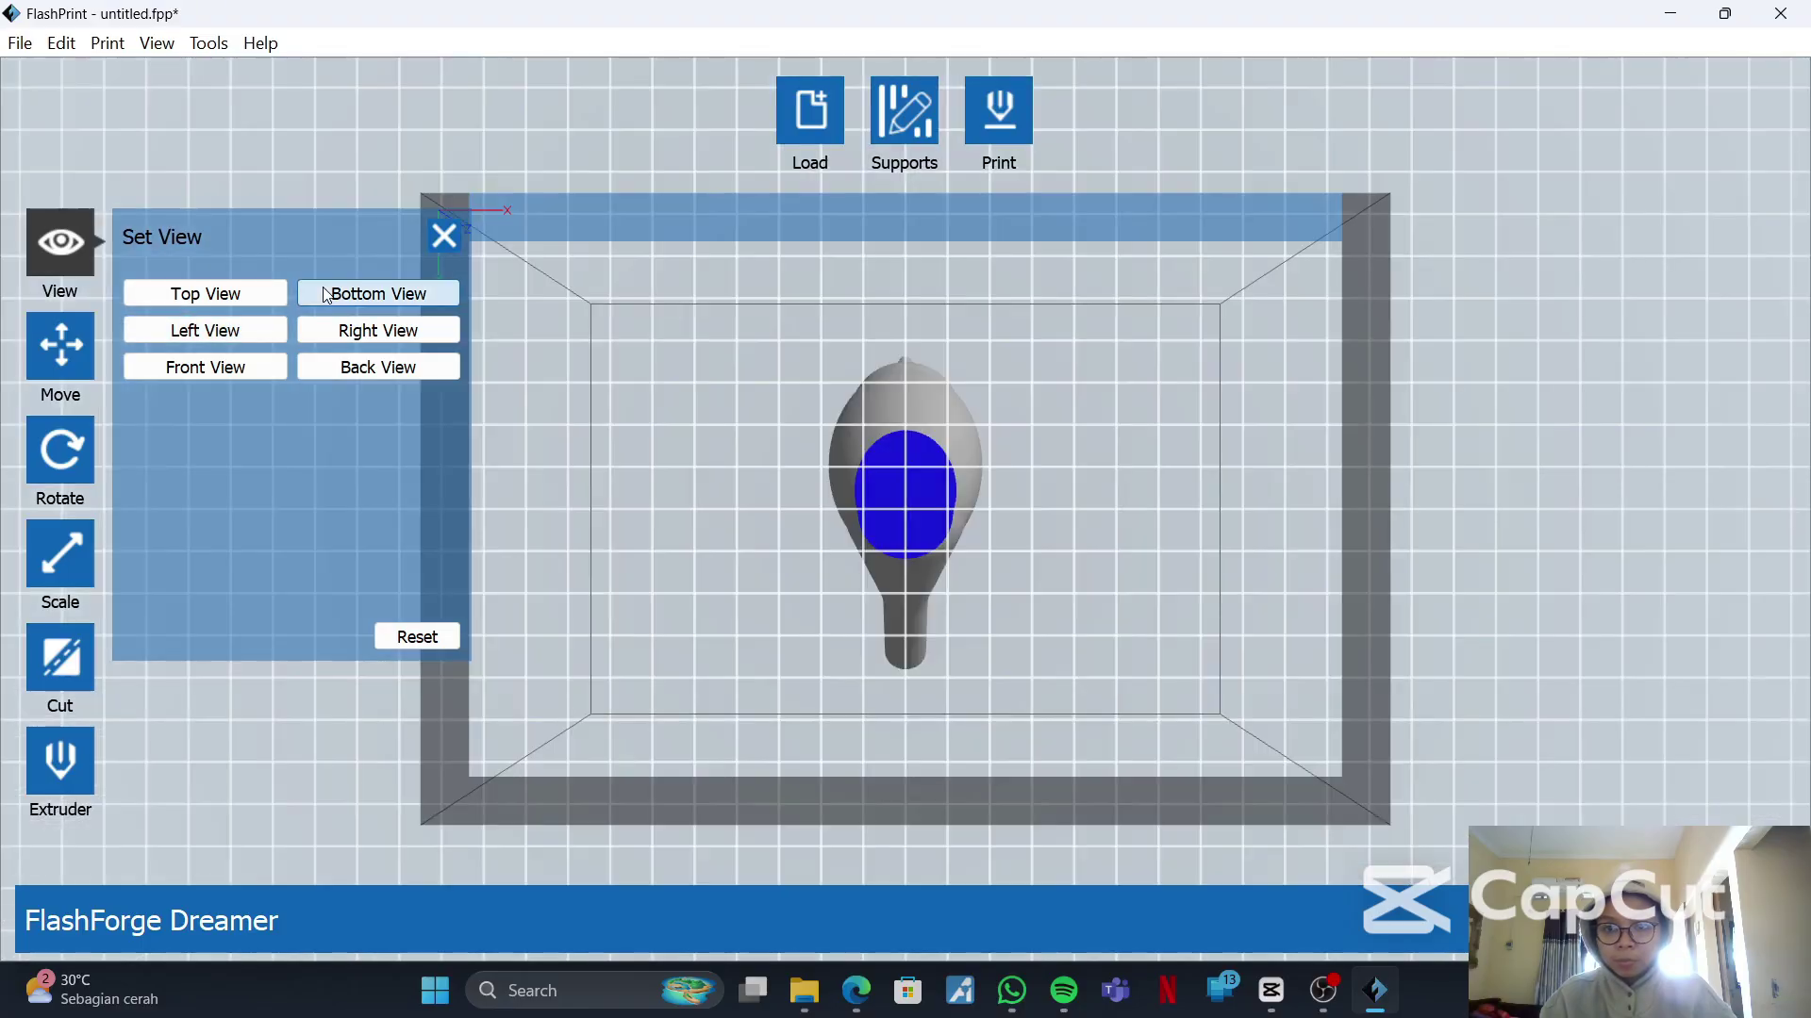
left_click(394, 330)
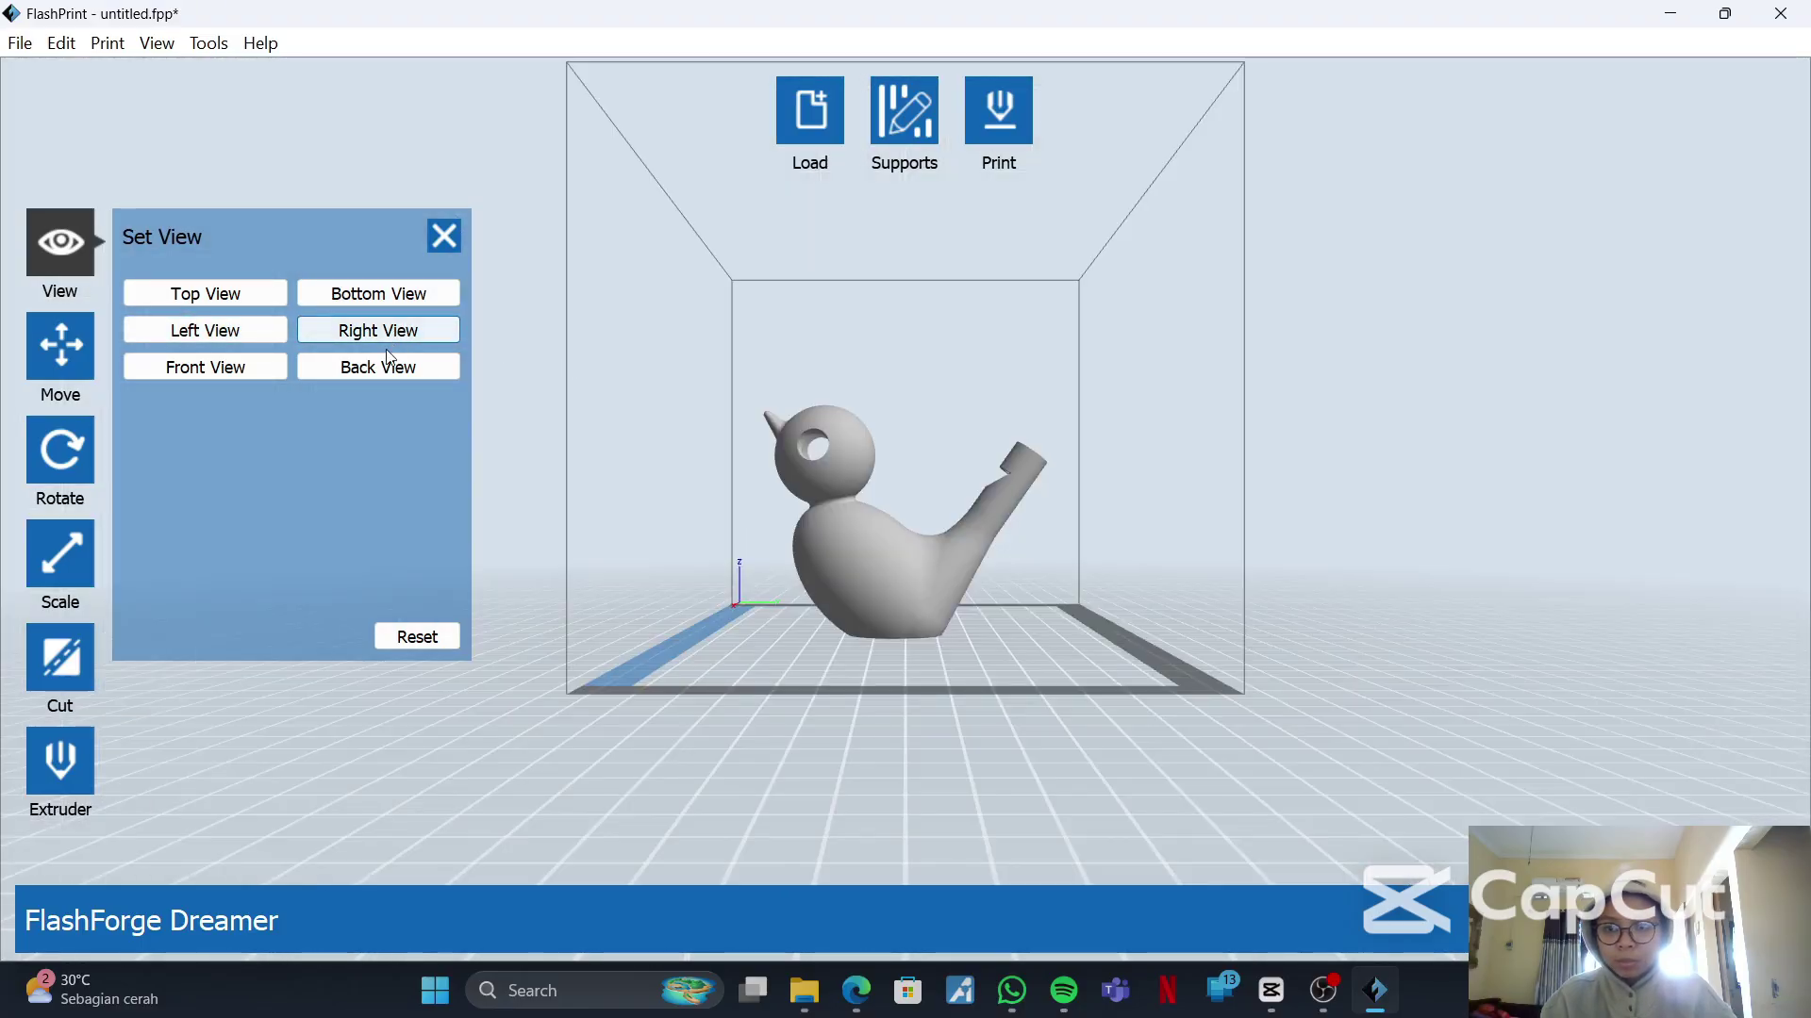
- Examine the opening of the bird whistle's tail tube up close from the back
left_click(396, 366)
left_click_drag(922, 436, 874, 656)
scroll(869, 664, "up", 3)
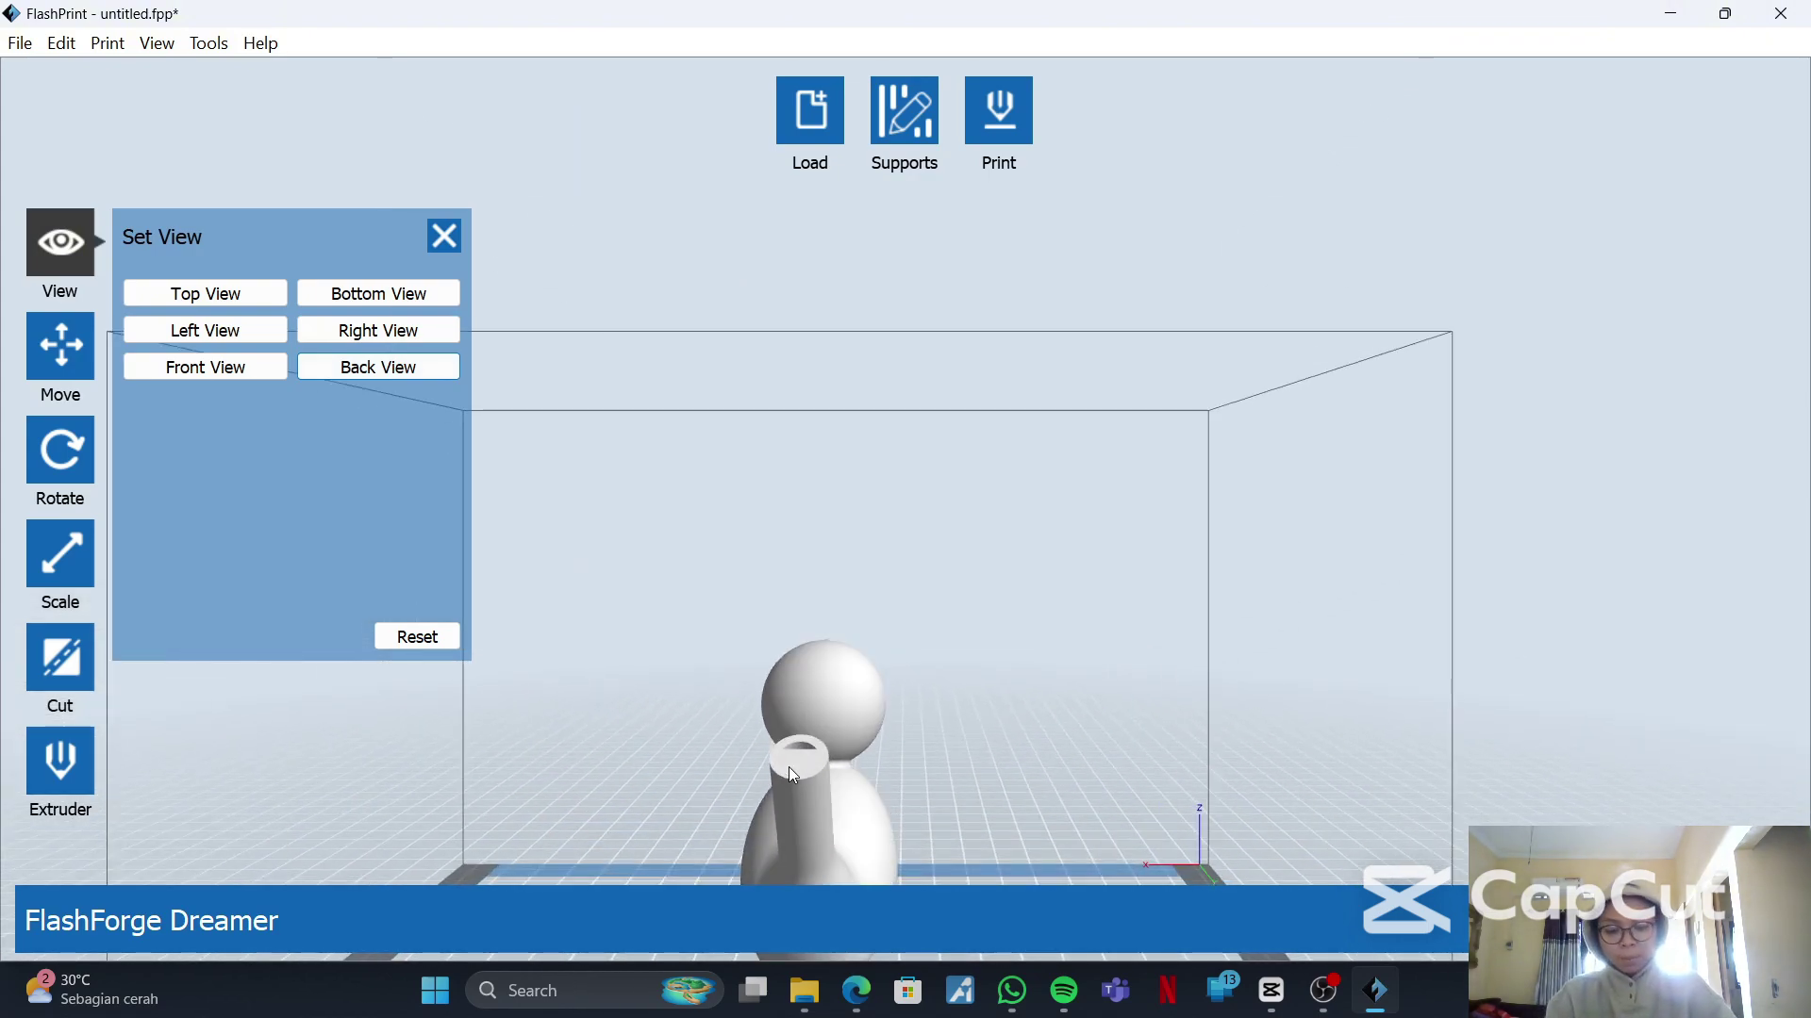
left_click_drag(783, 766, 841, 585)
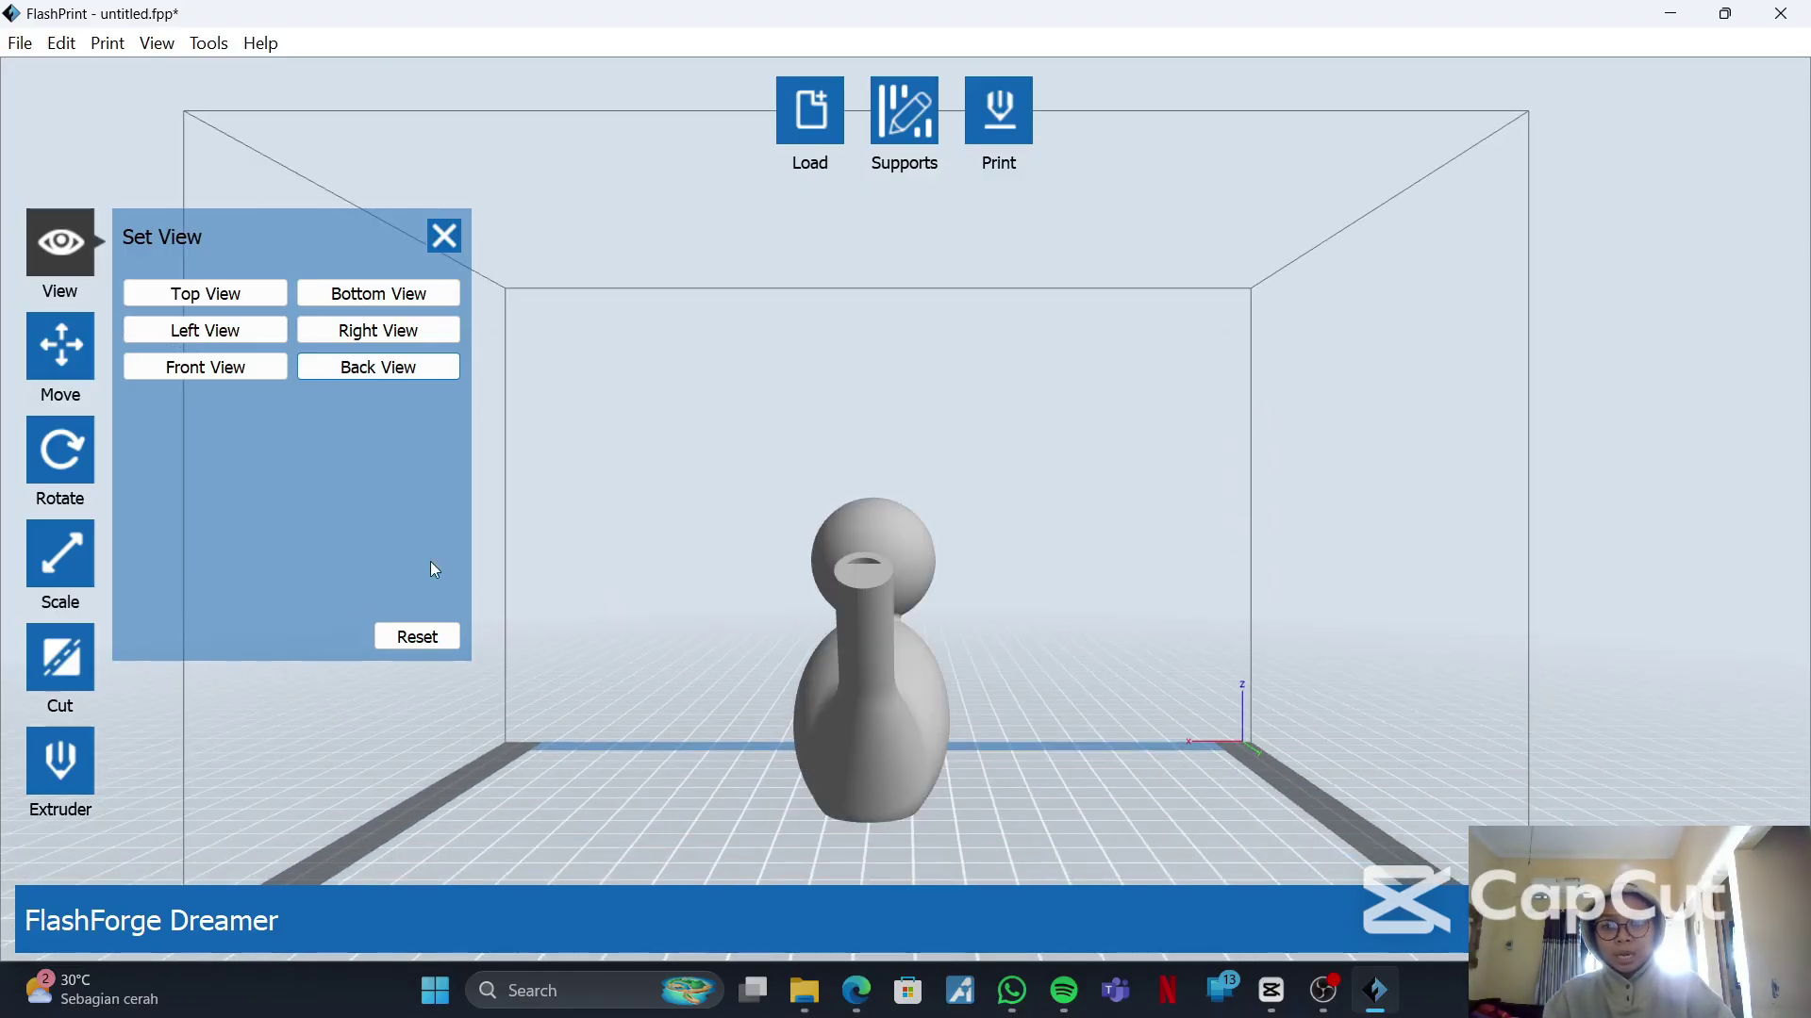
- Examine the bird whistle from the front and right, including the notch in its tail tube up close, and from the top
left_click(253, 368)
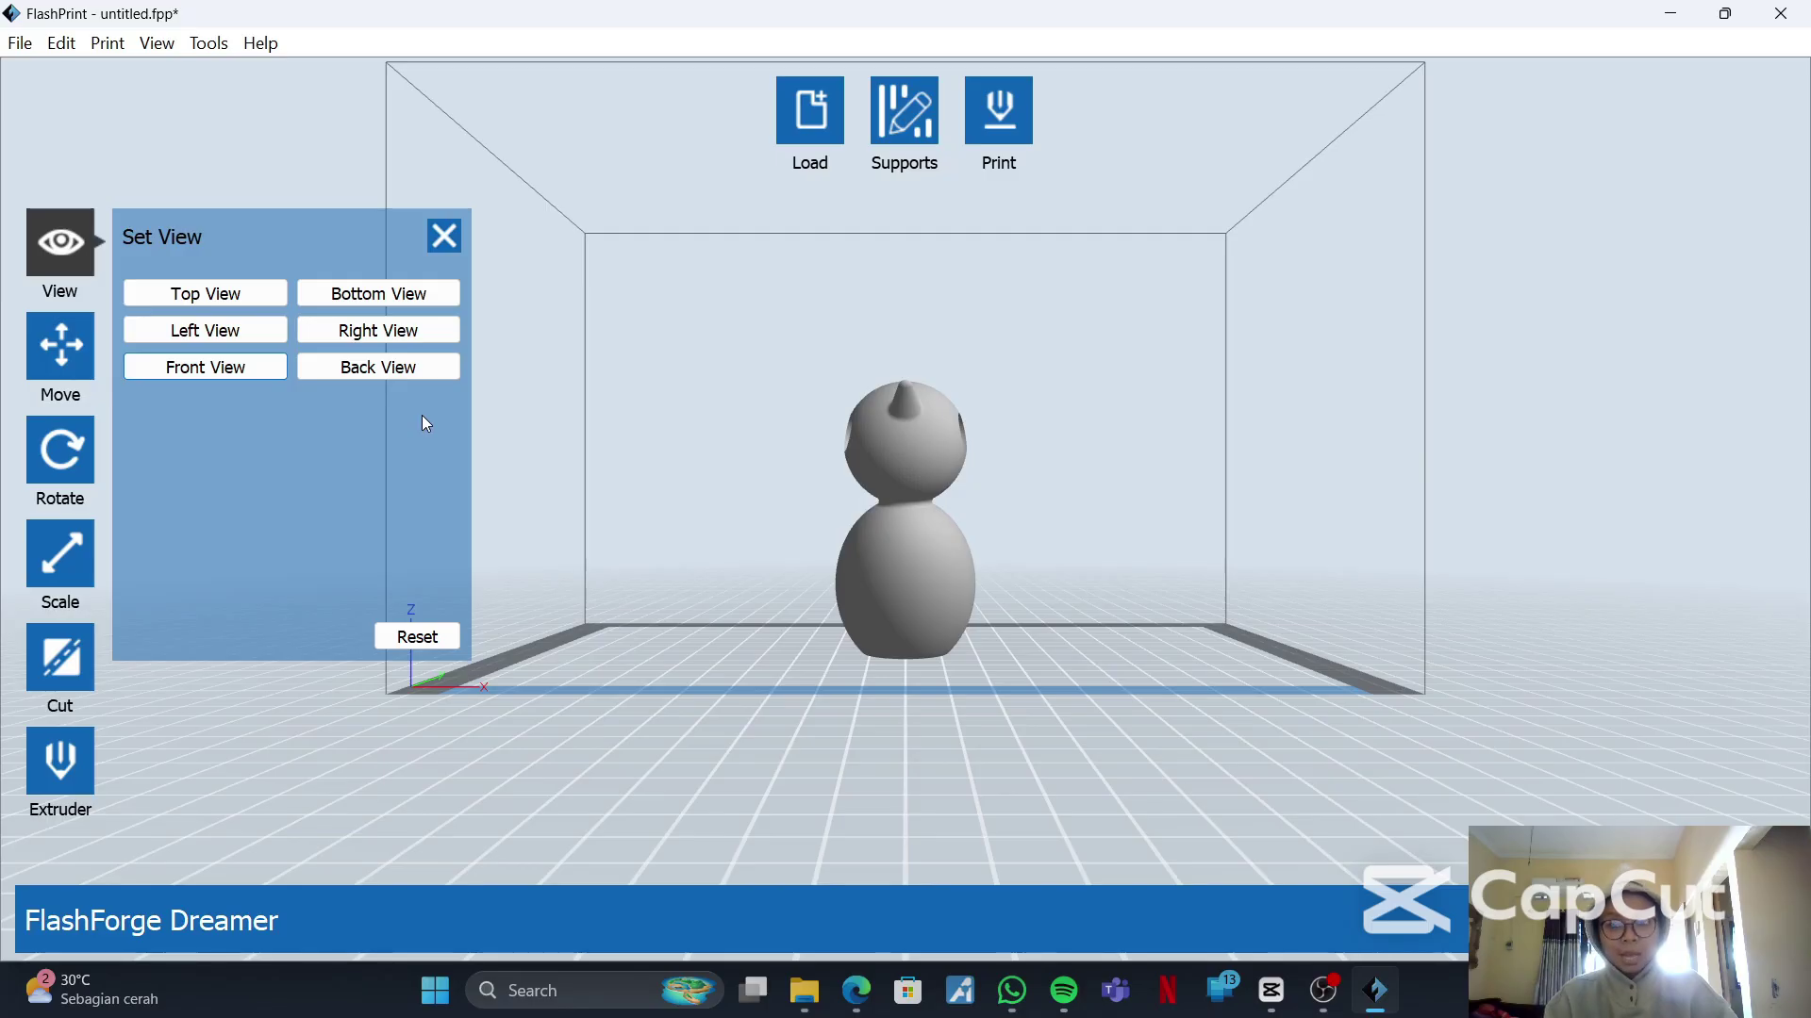
left_click(400, 331)
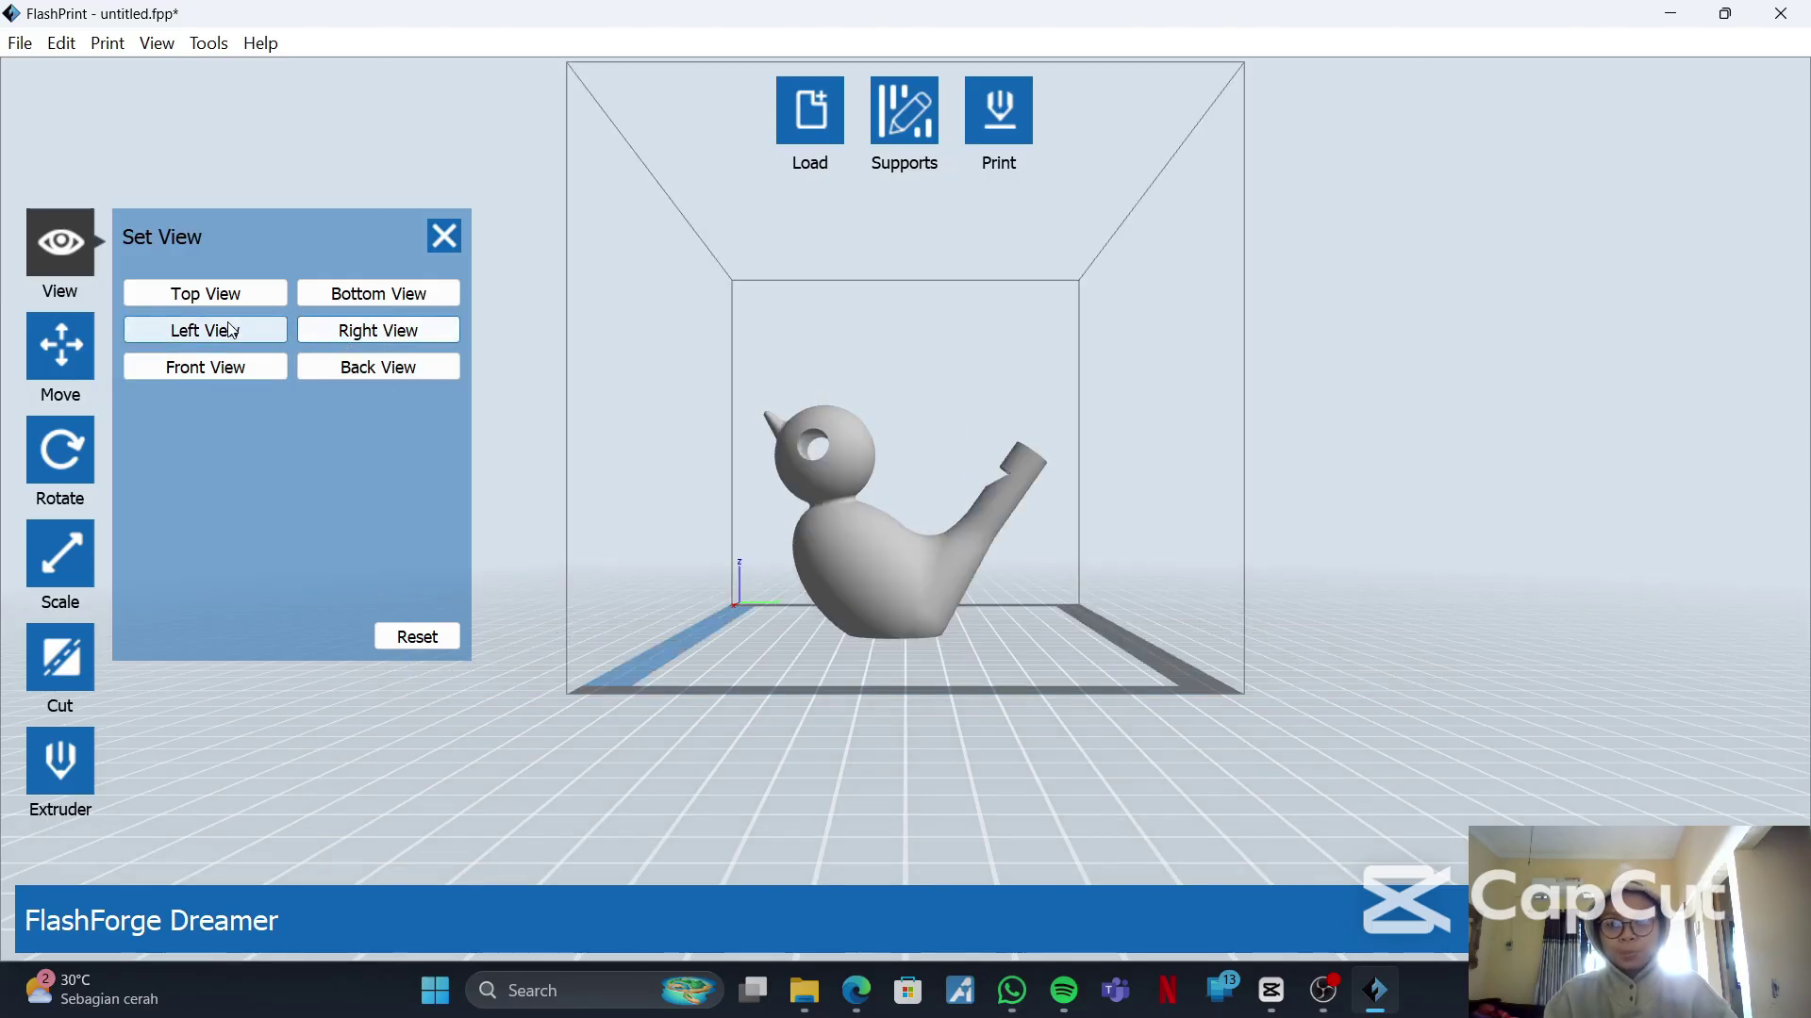
scroll(840, 479, "up", 6)
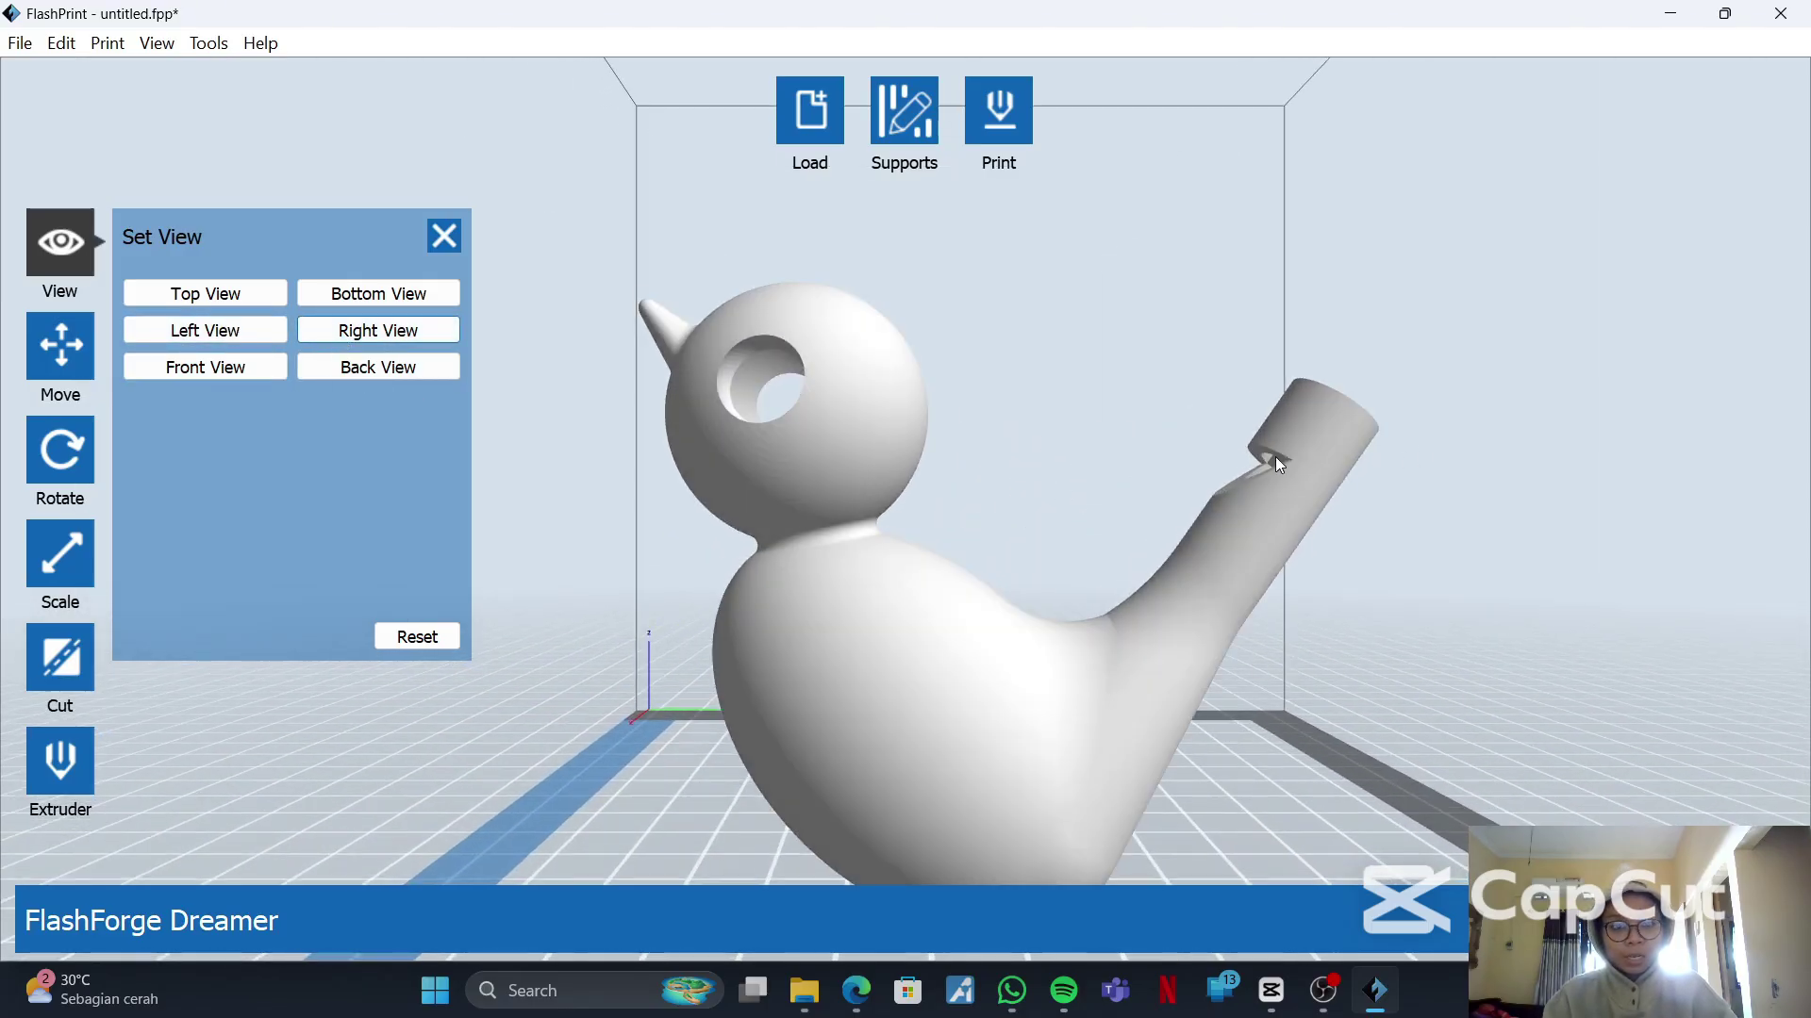
scroll(1244, 453, "down", 3)
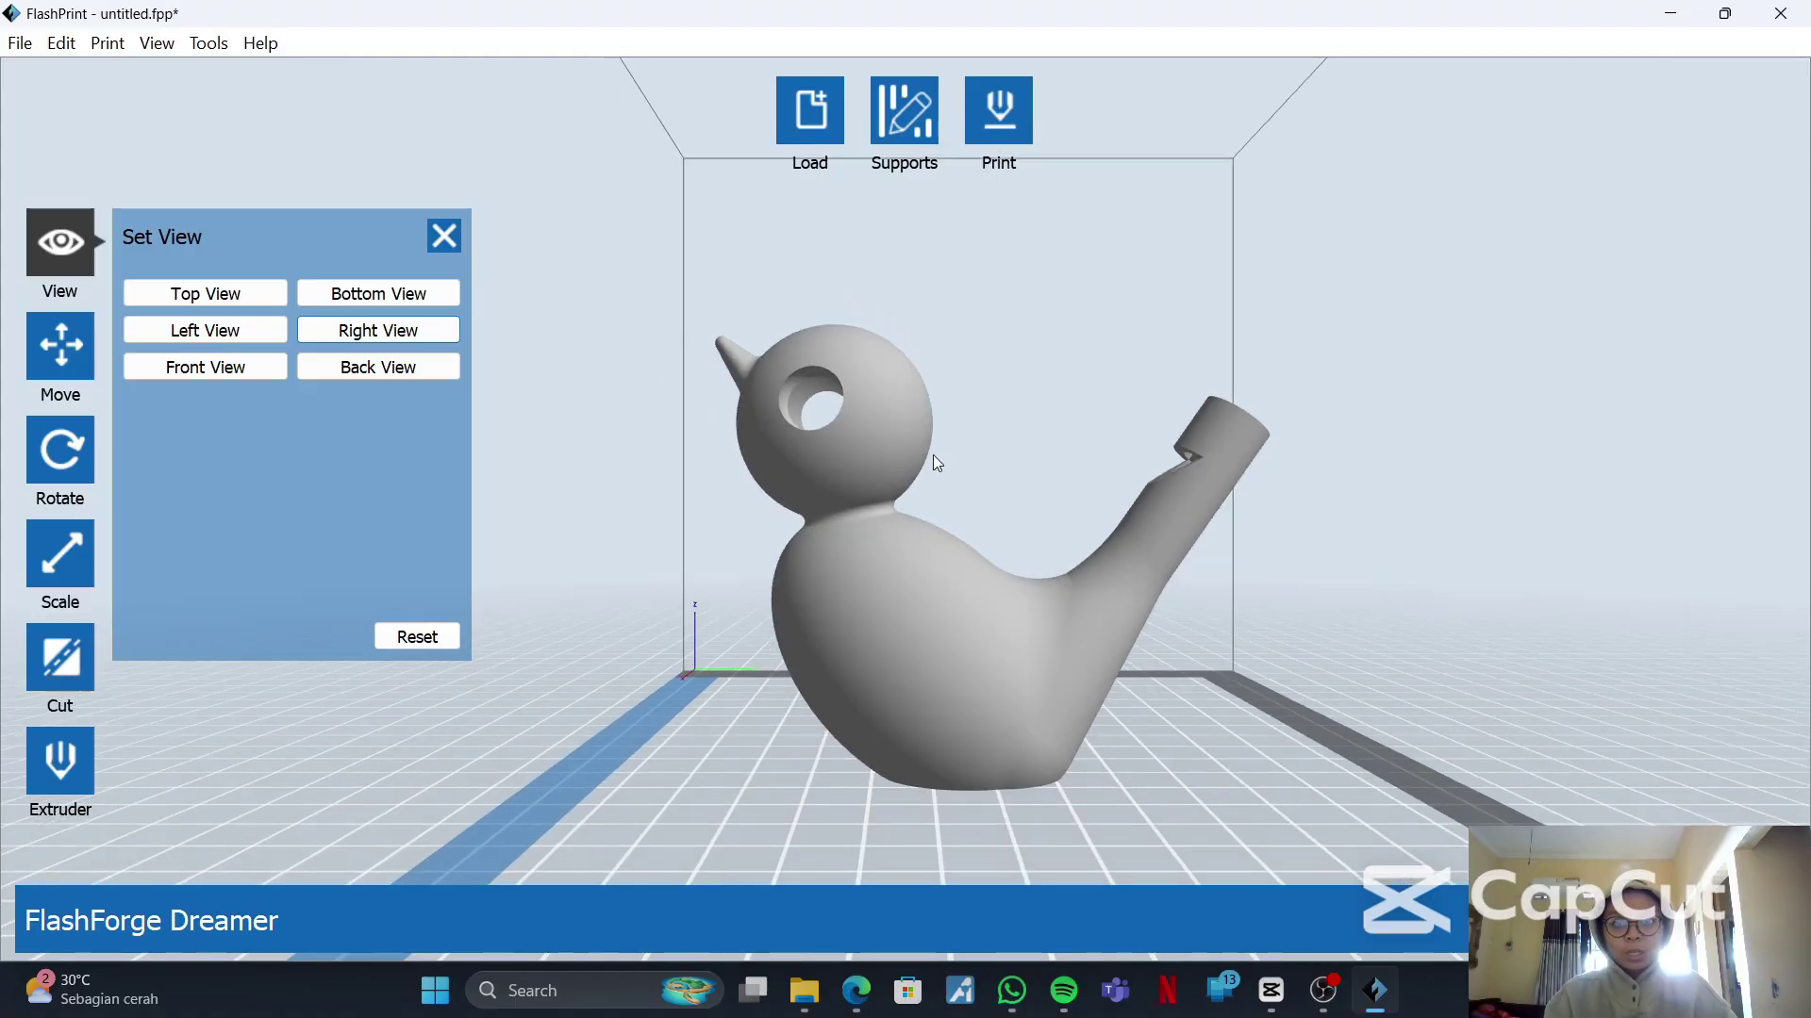
scroll(934, 460, "down", 2)
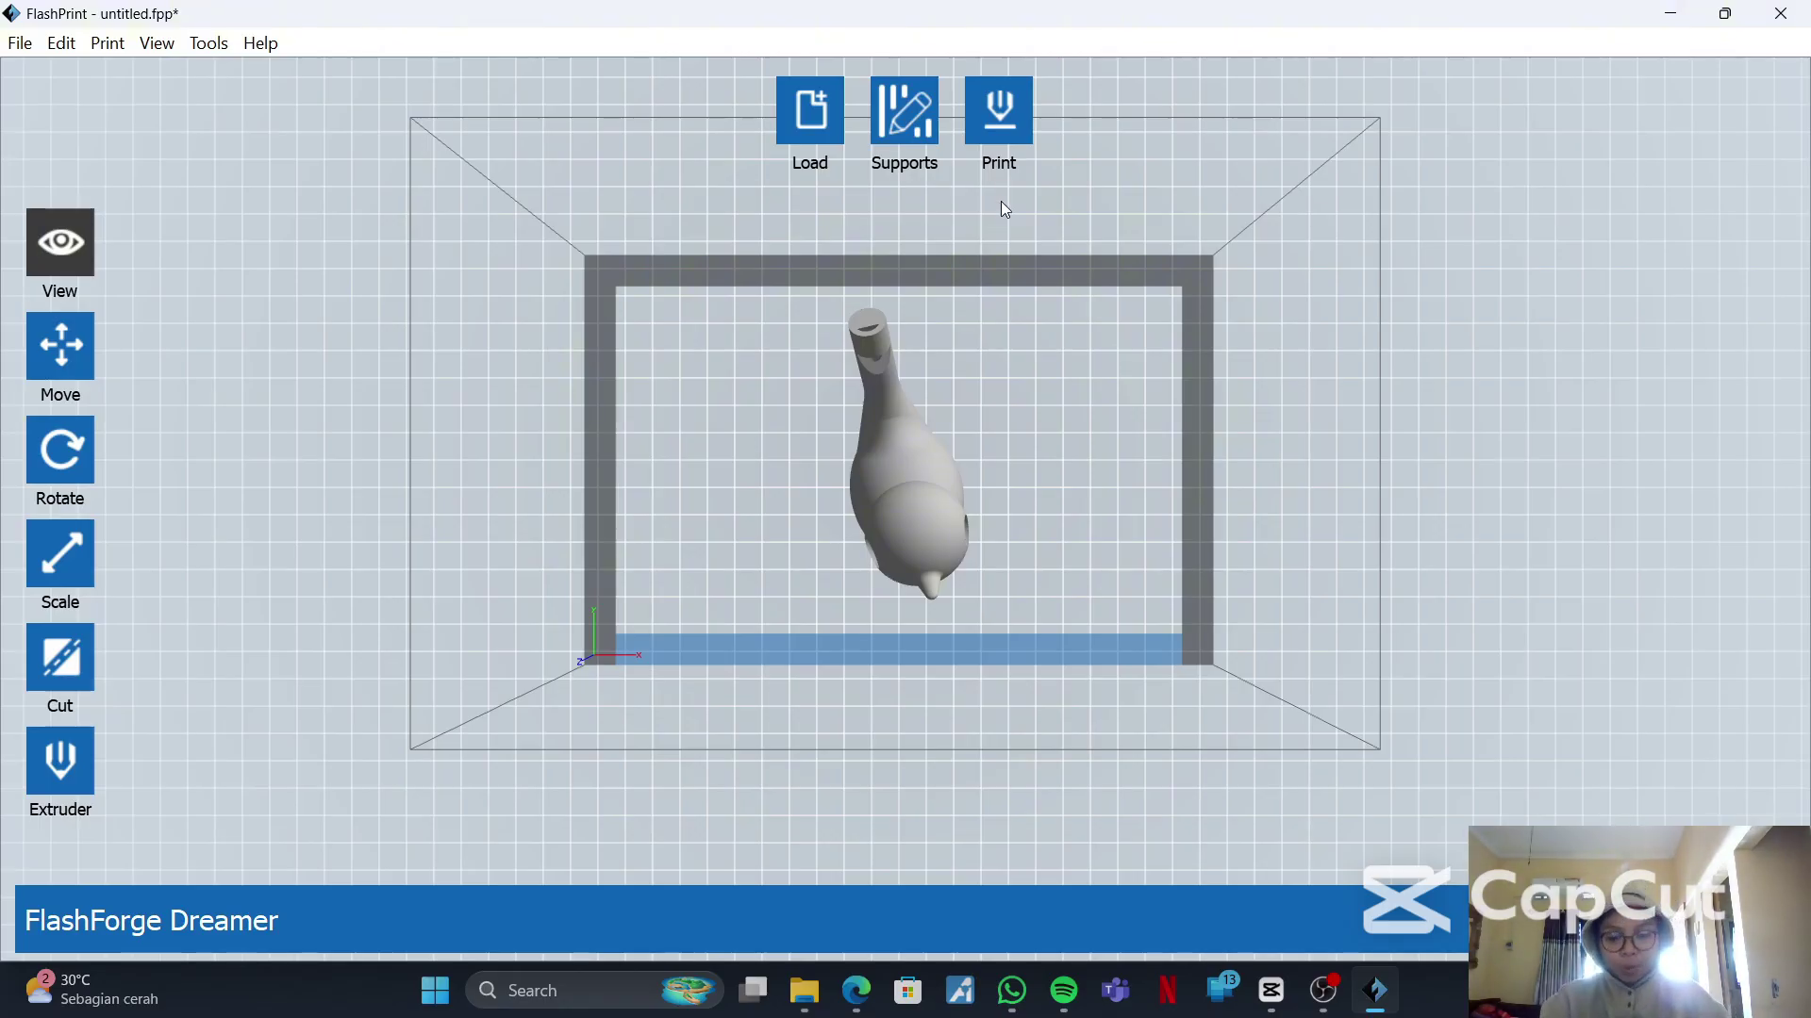
- Load the fish_fossilz STL model and delete the bird whistle covering it
left_click(809, 120)
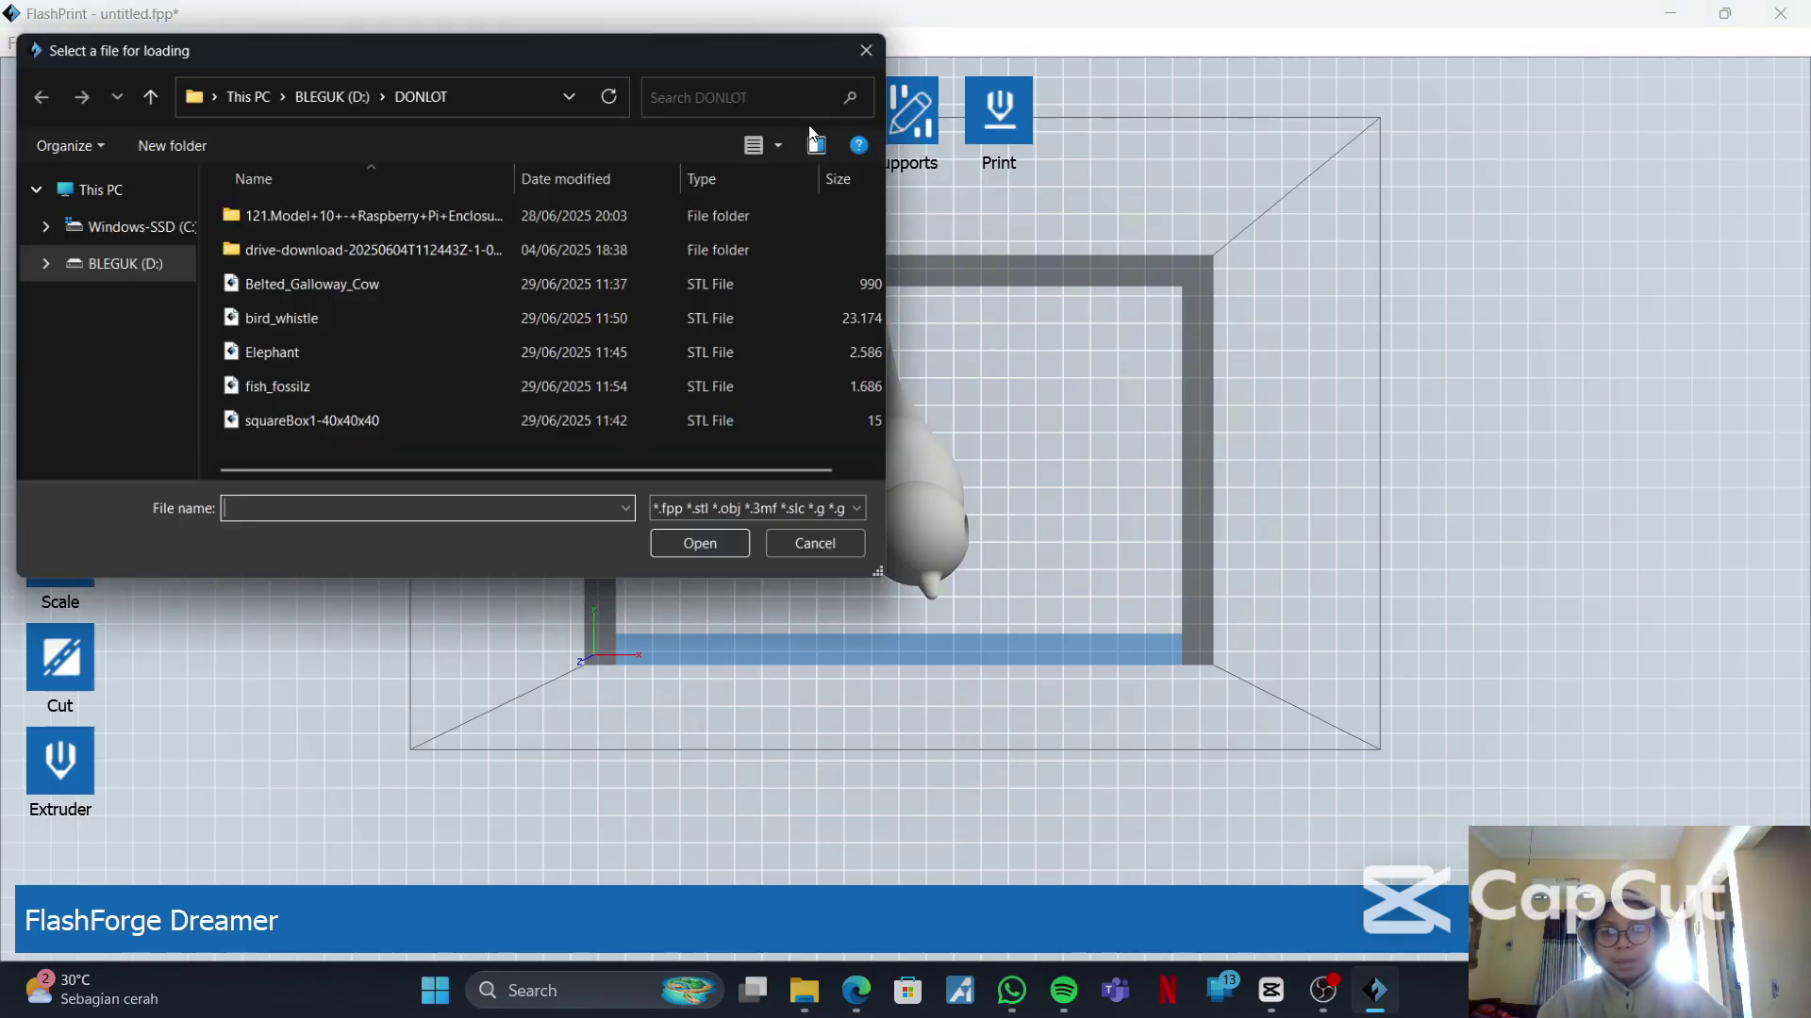
left_click(283, 391)
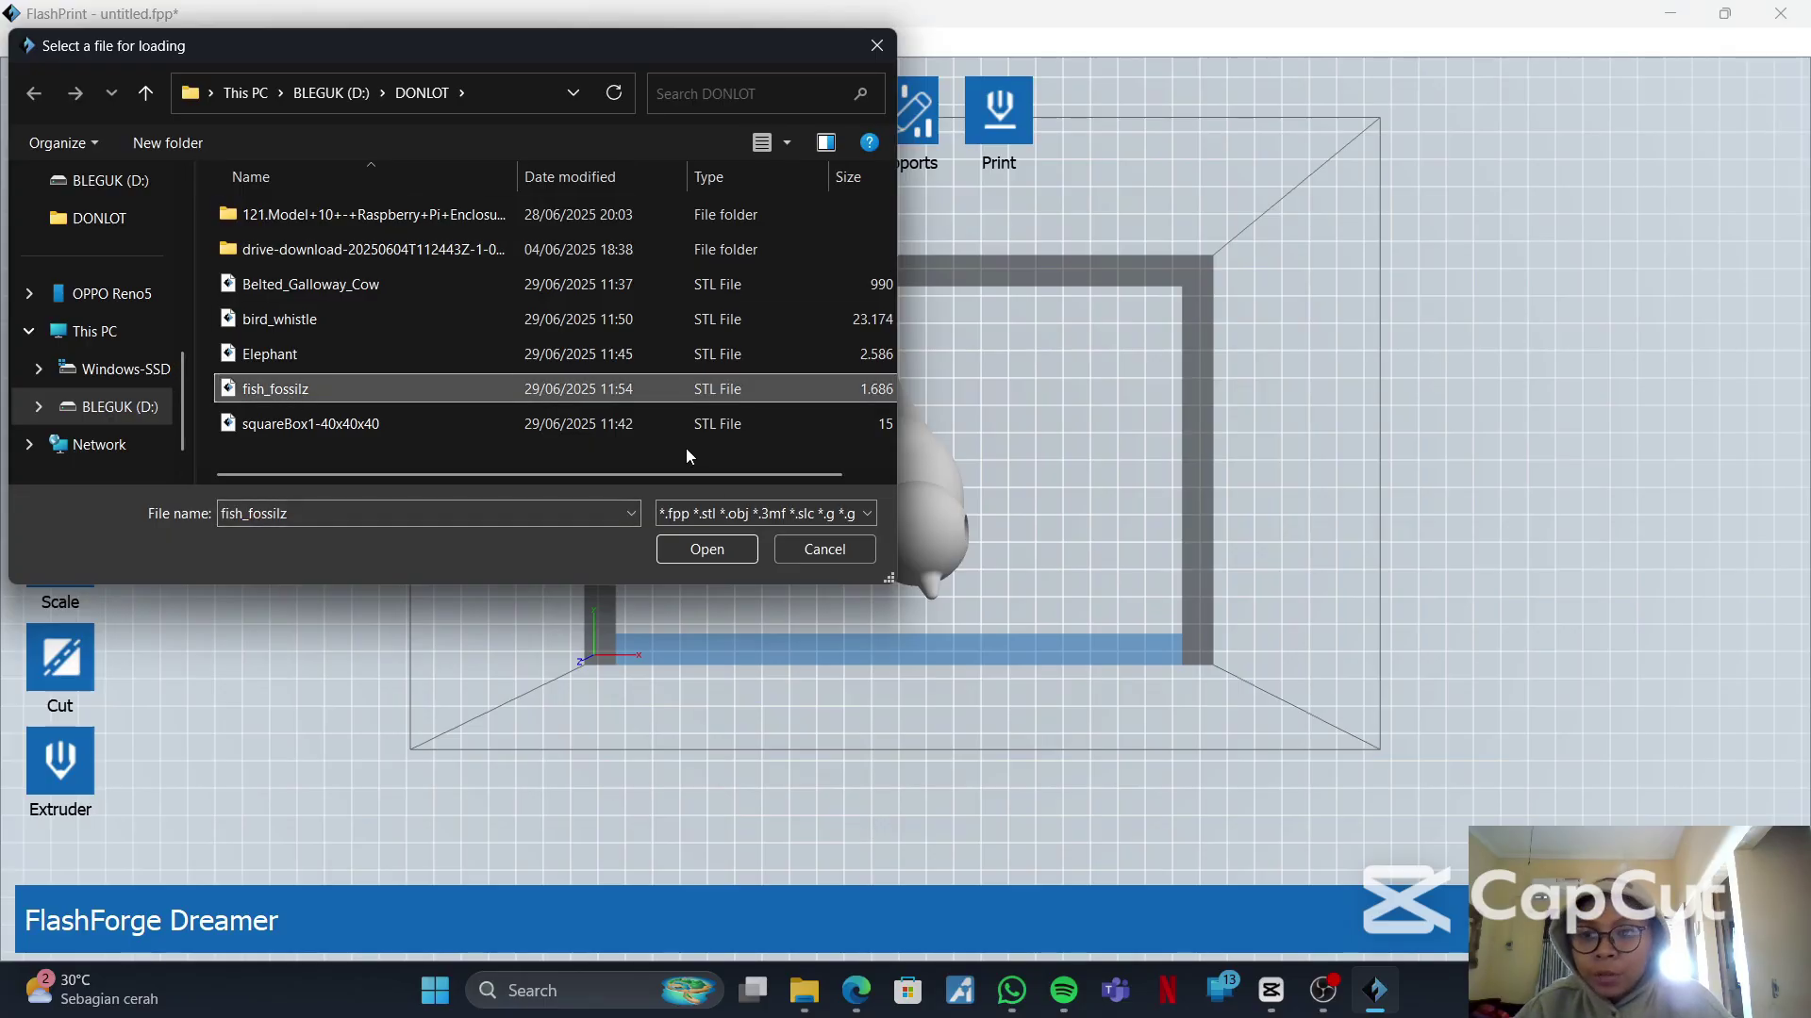
left_click(707, 549)
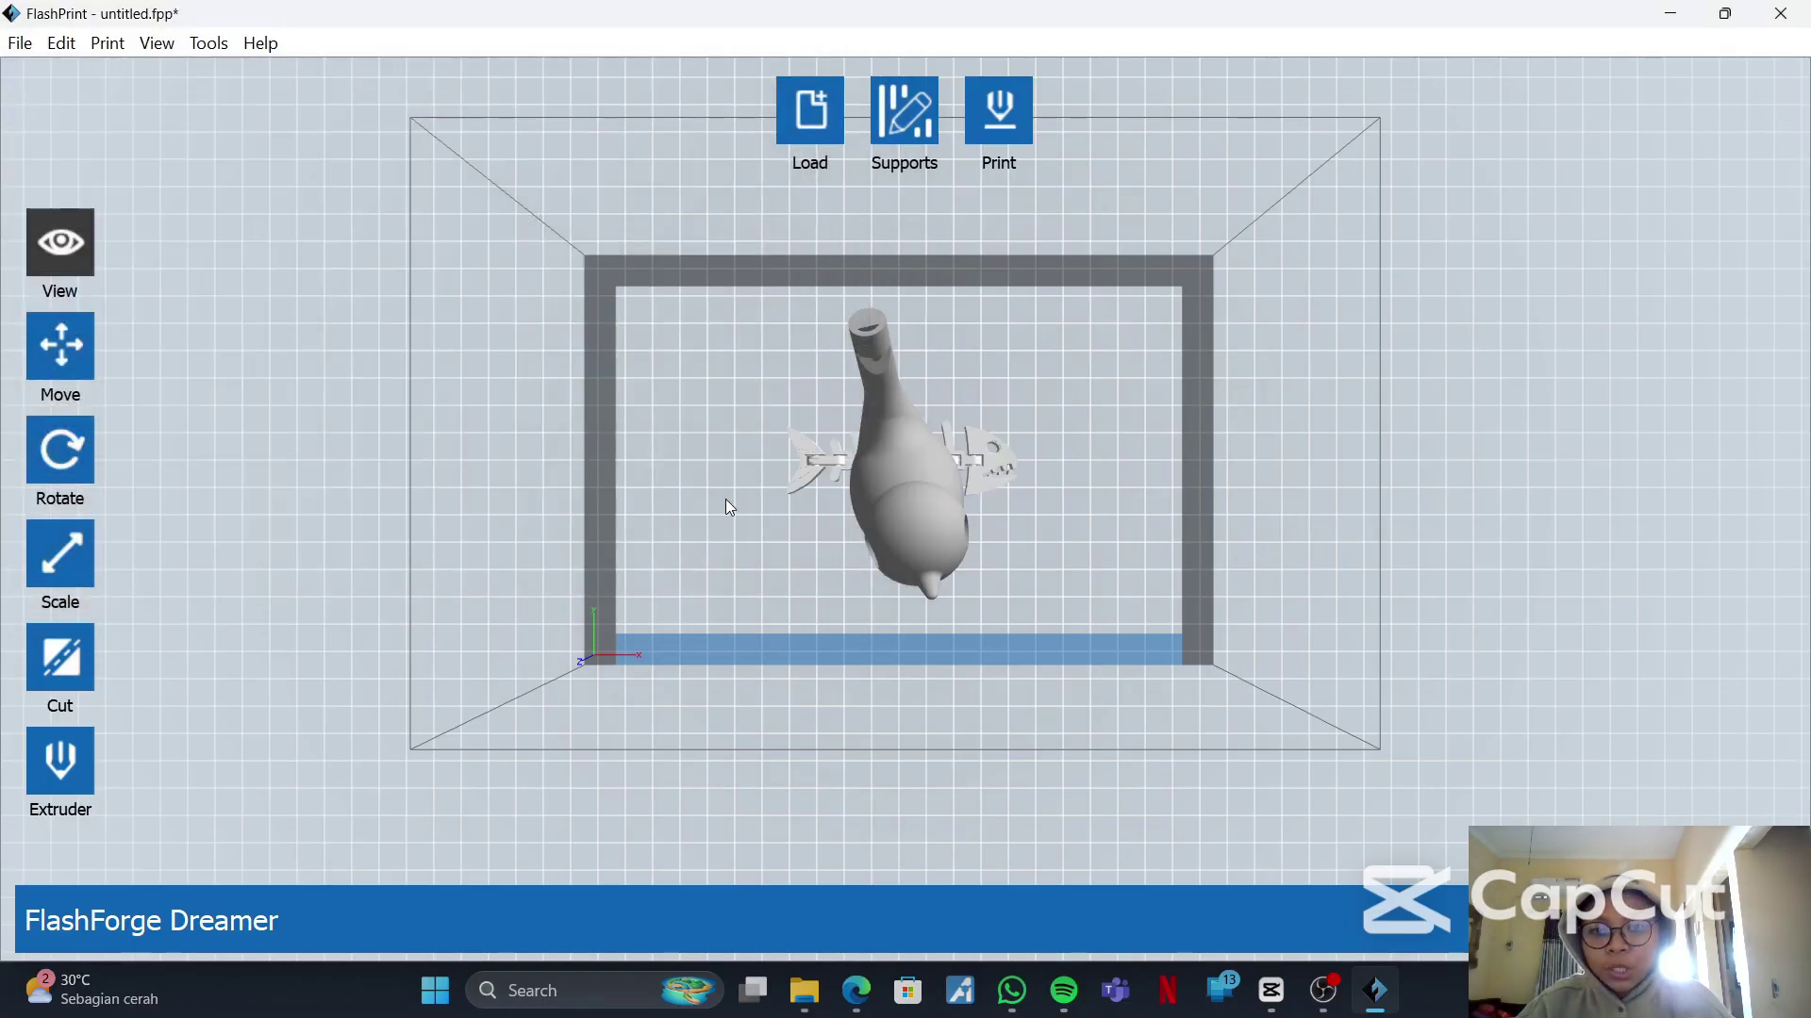
left_click(921, 508)
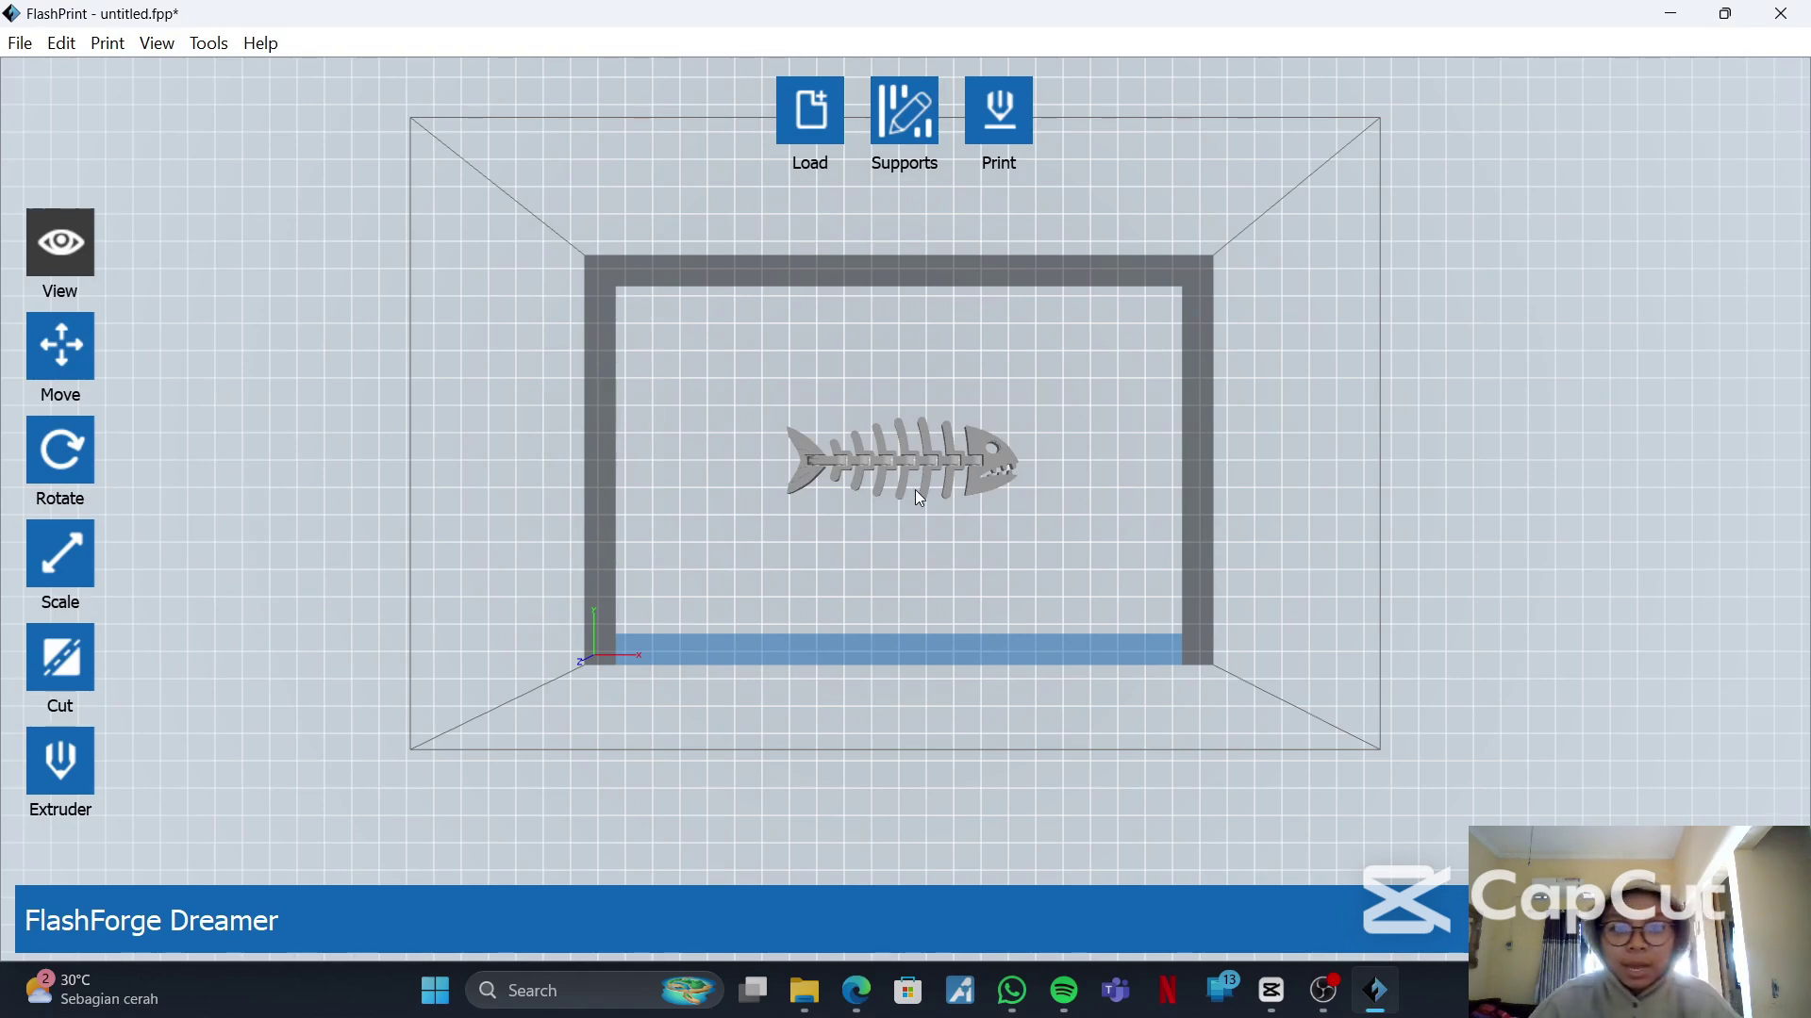
- Enlarge the fish skeleton by freehand scaling until it spans most of the platform's width while staying inside it
scroll(907, 490, "down", 2)
scroll(905, 472, "up", 4)
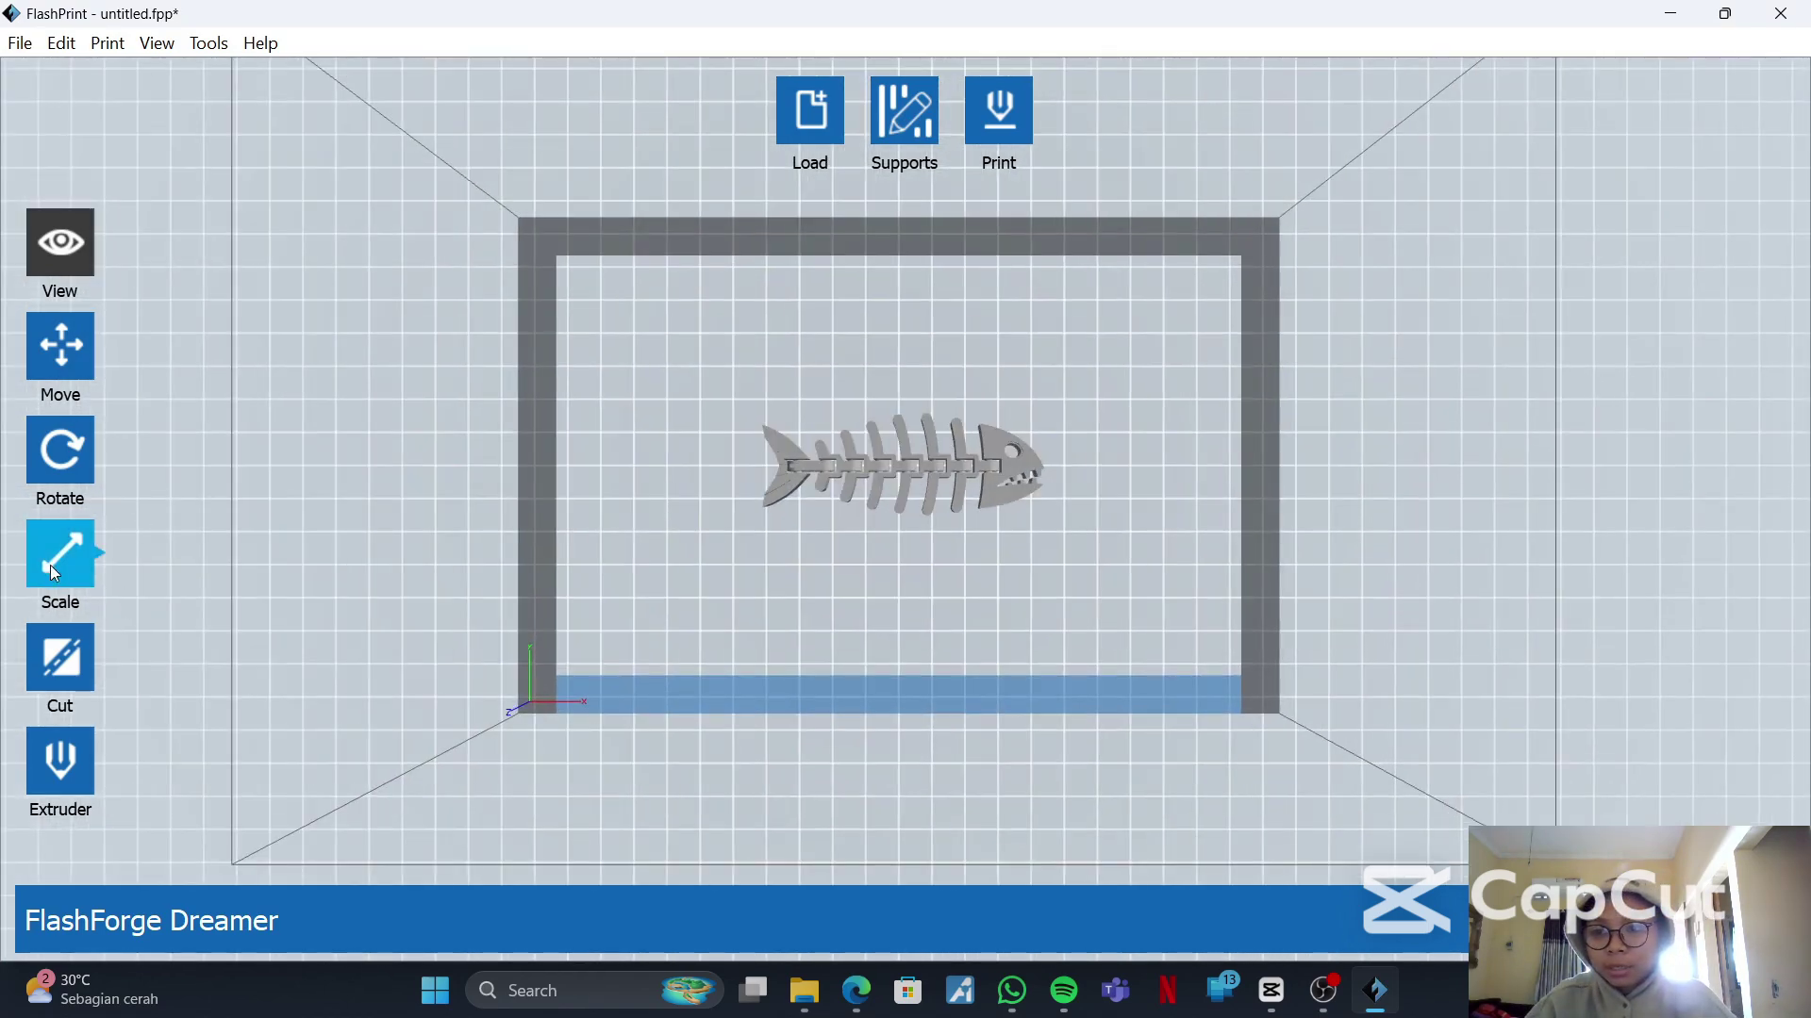
left_click(54, 571)
left_click_drag(994, 483, 578, 408)
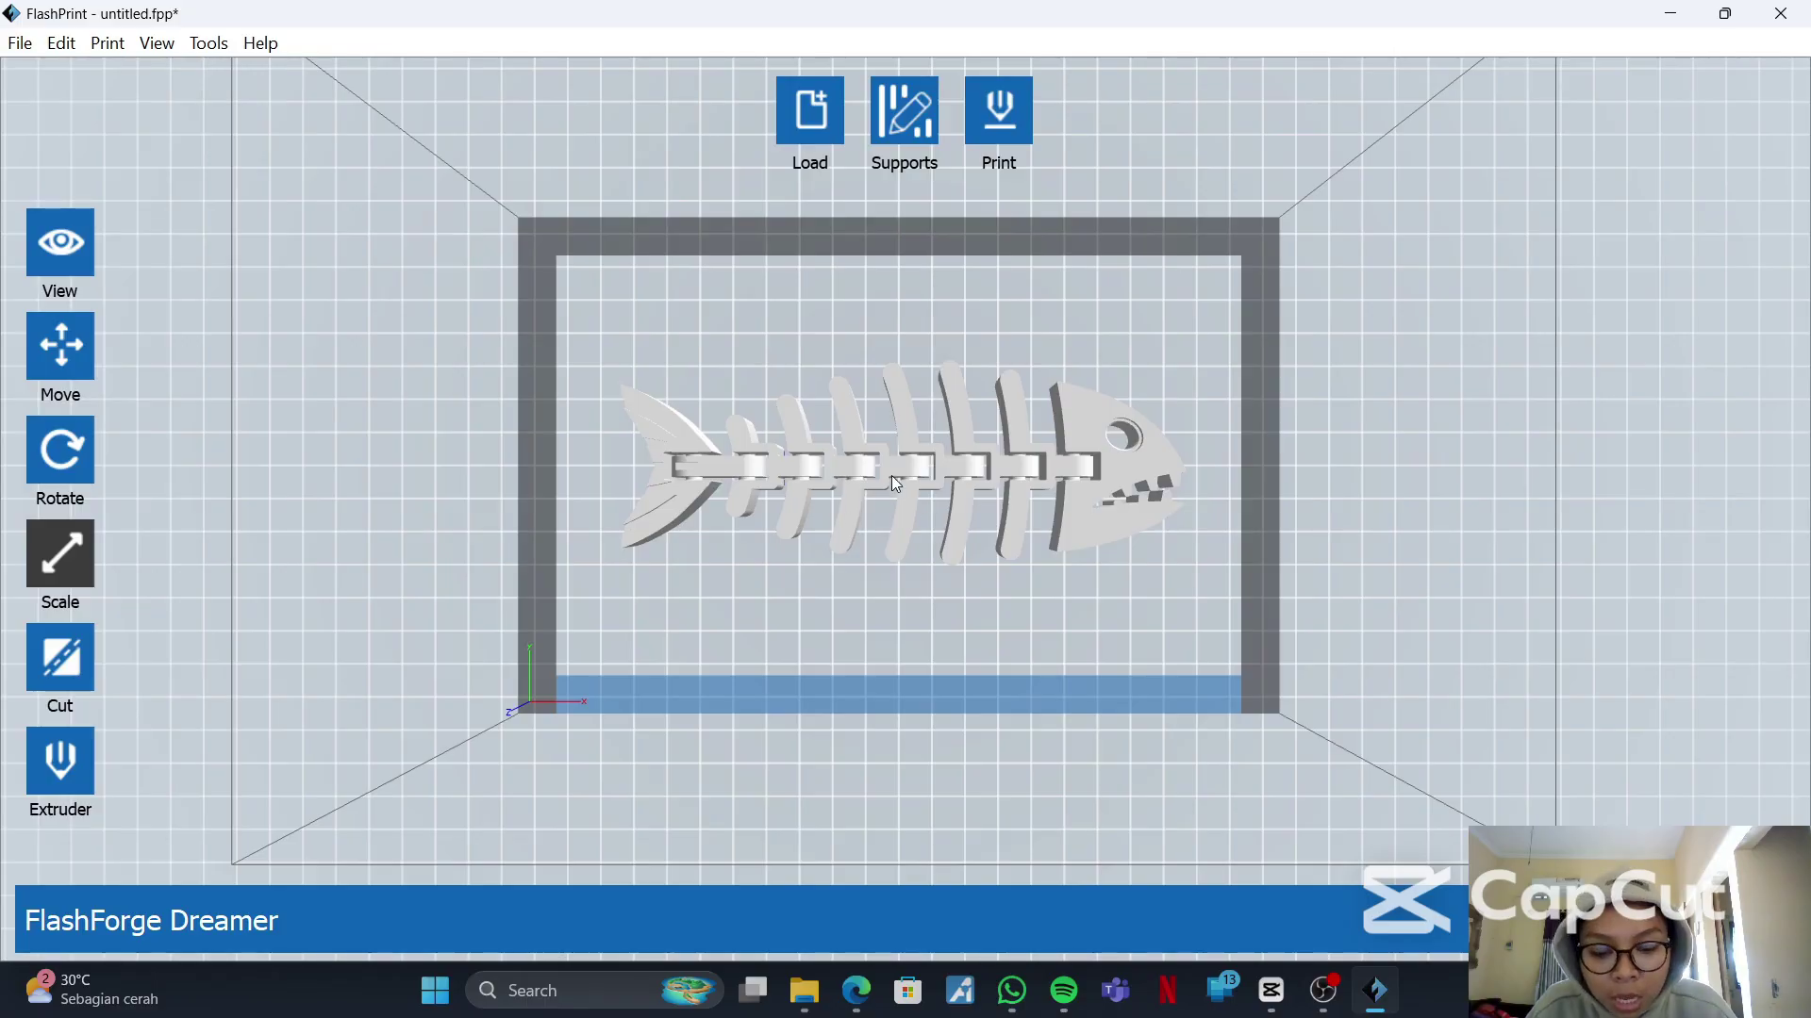
- Examine the fish skeleton's interlocking joints, ribs, tail and head up close, and its fit on the whole platform
scroll(756, 468, "up", 6)
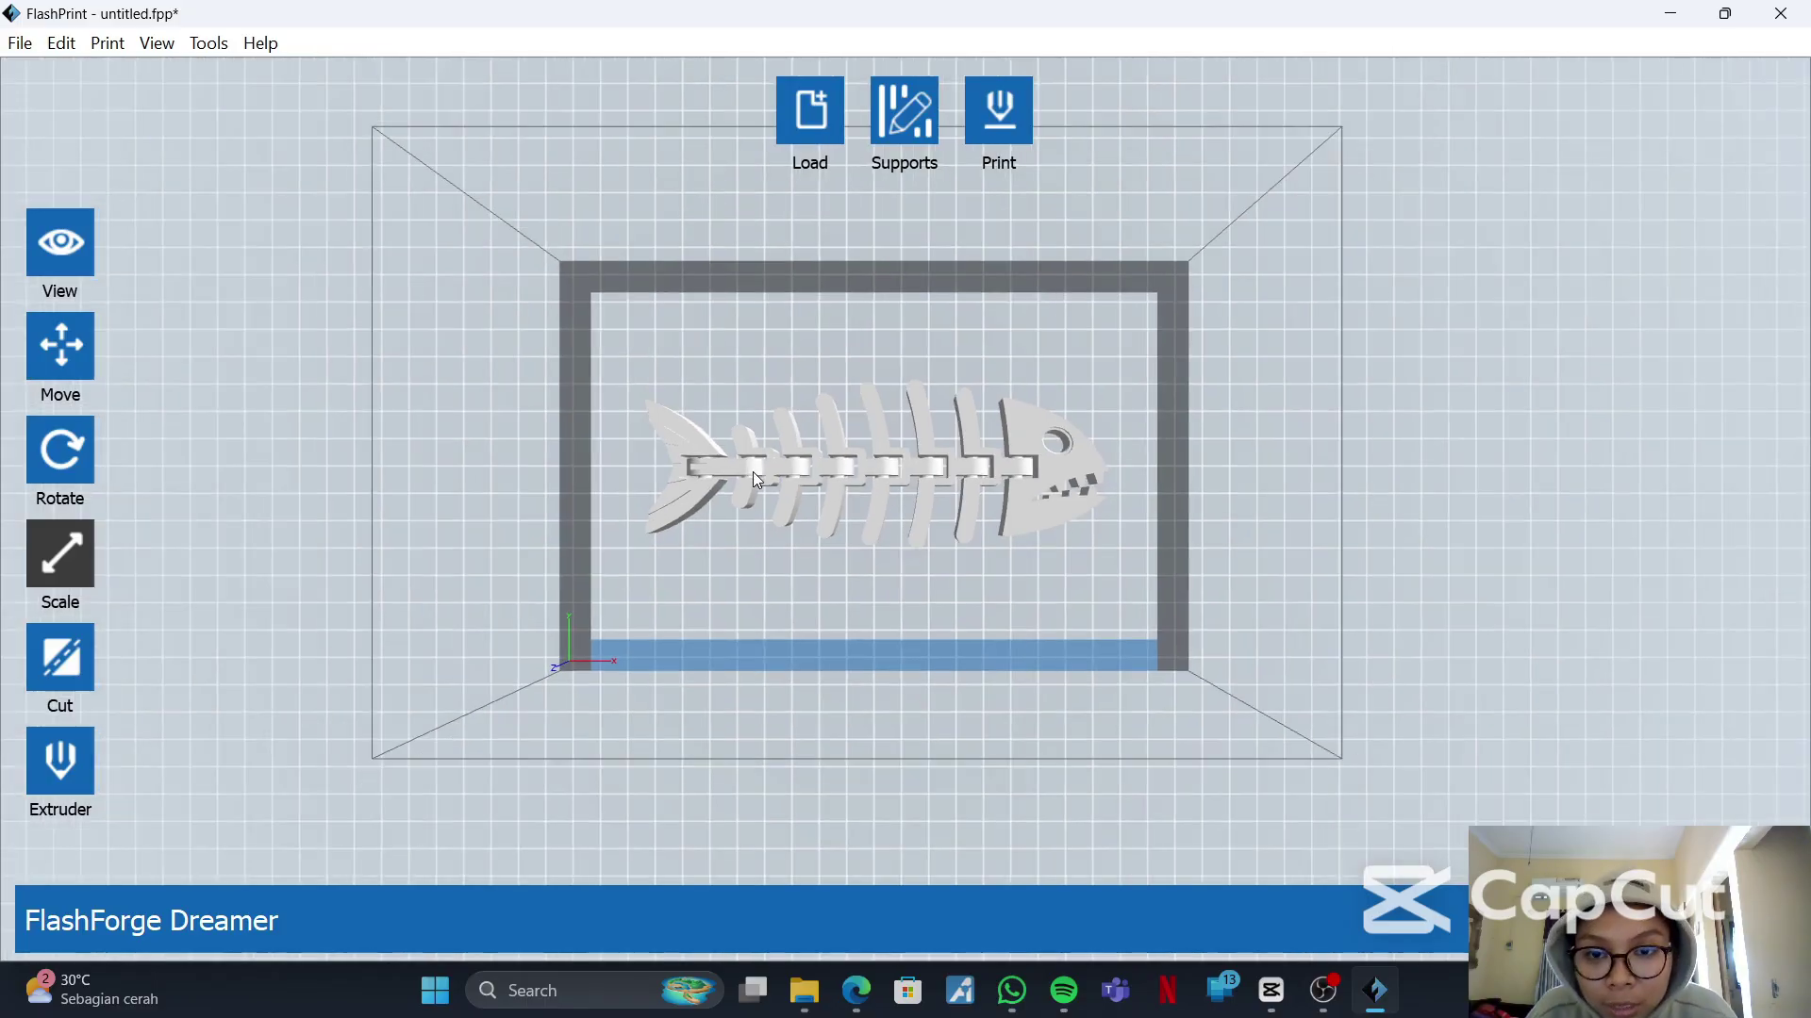
scroll(1071, 483, "down", 4)
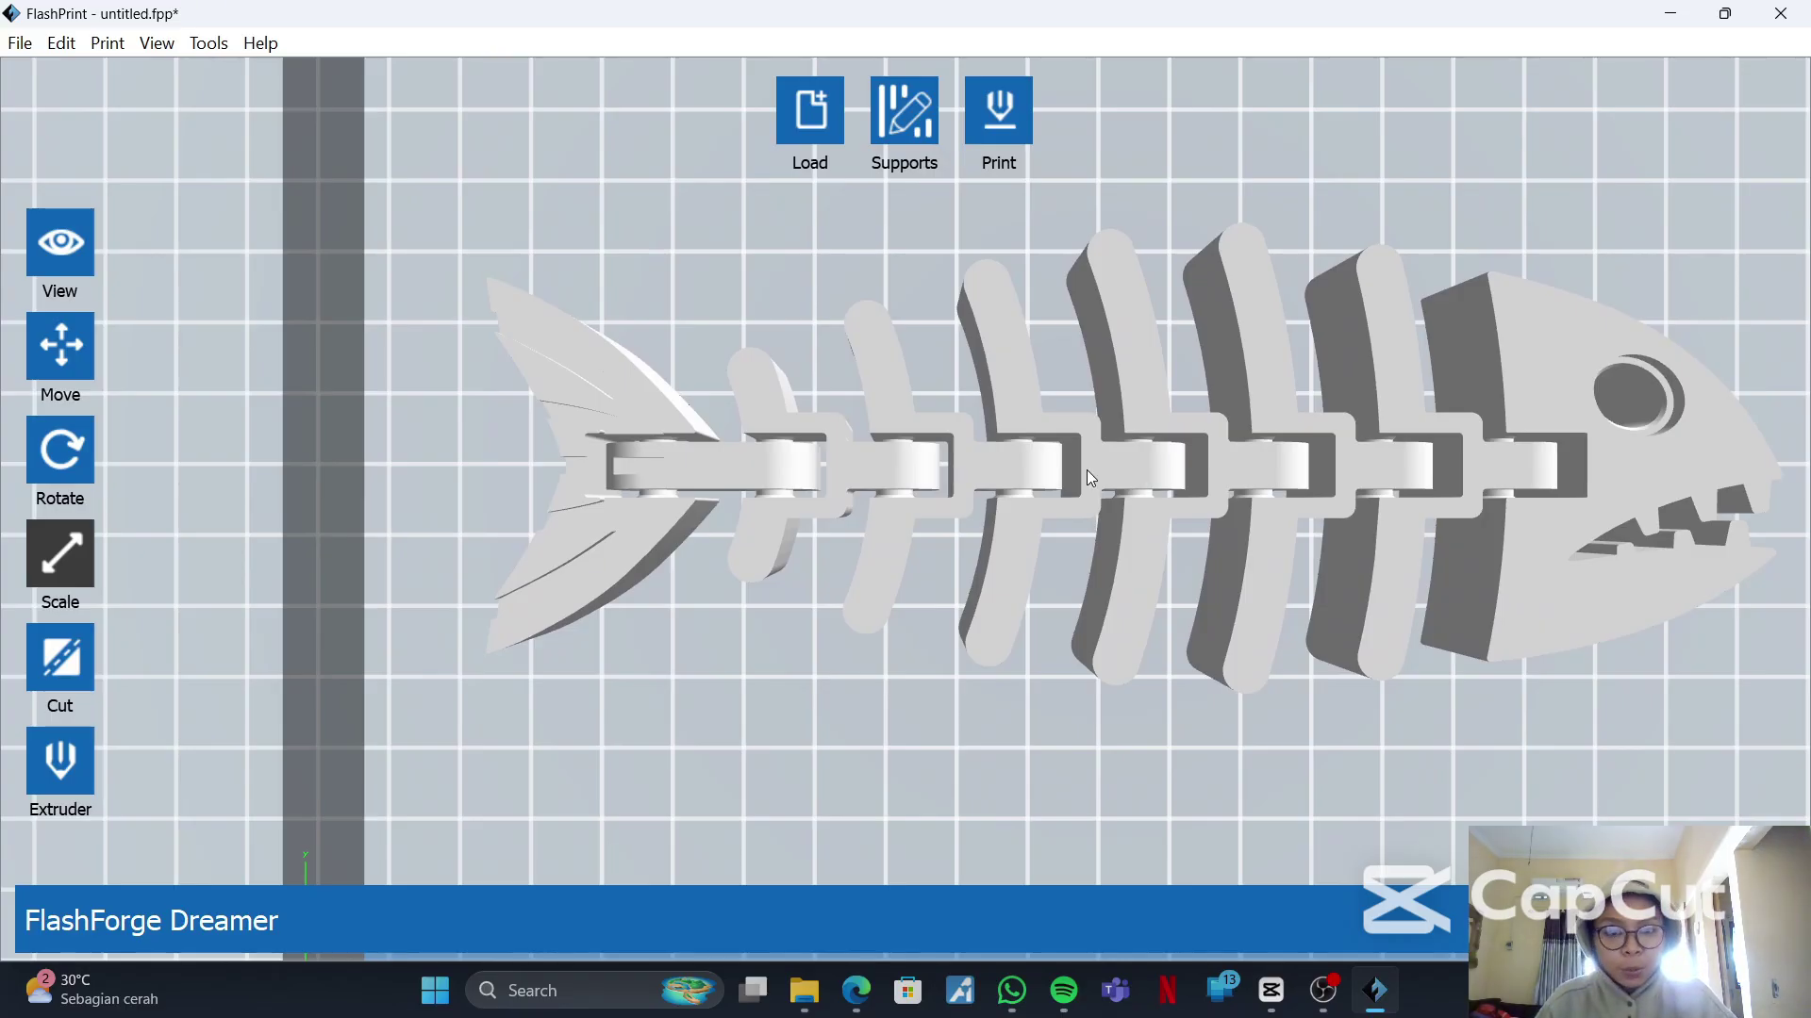
scroll(1088, 471, "down", 2)
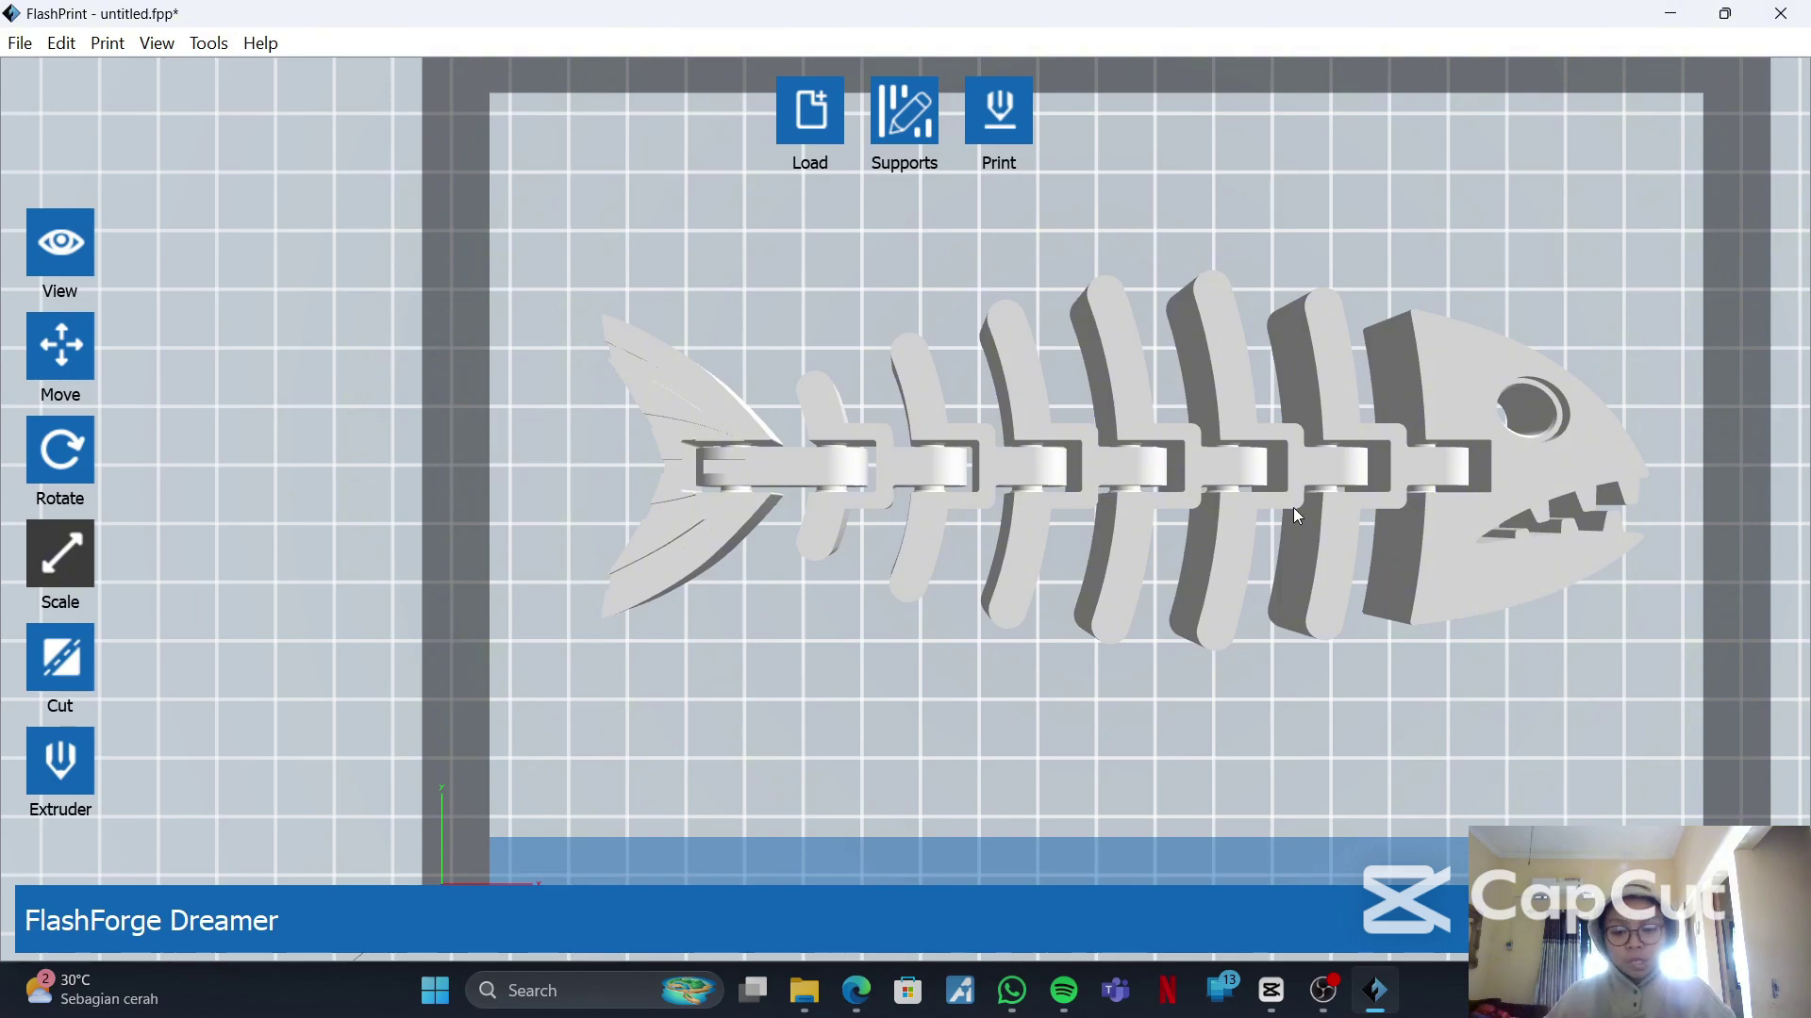
scroll(1297, 515, "down", 3)
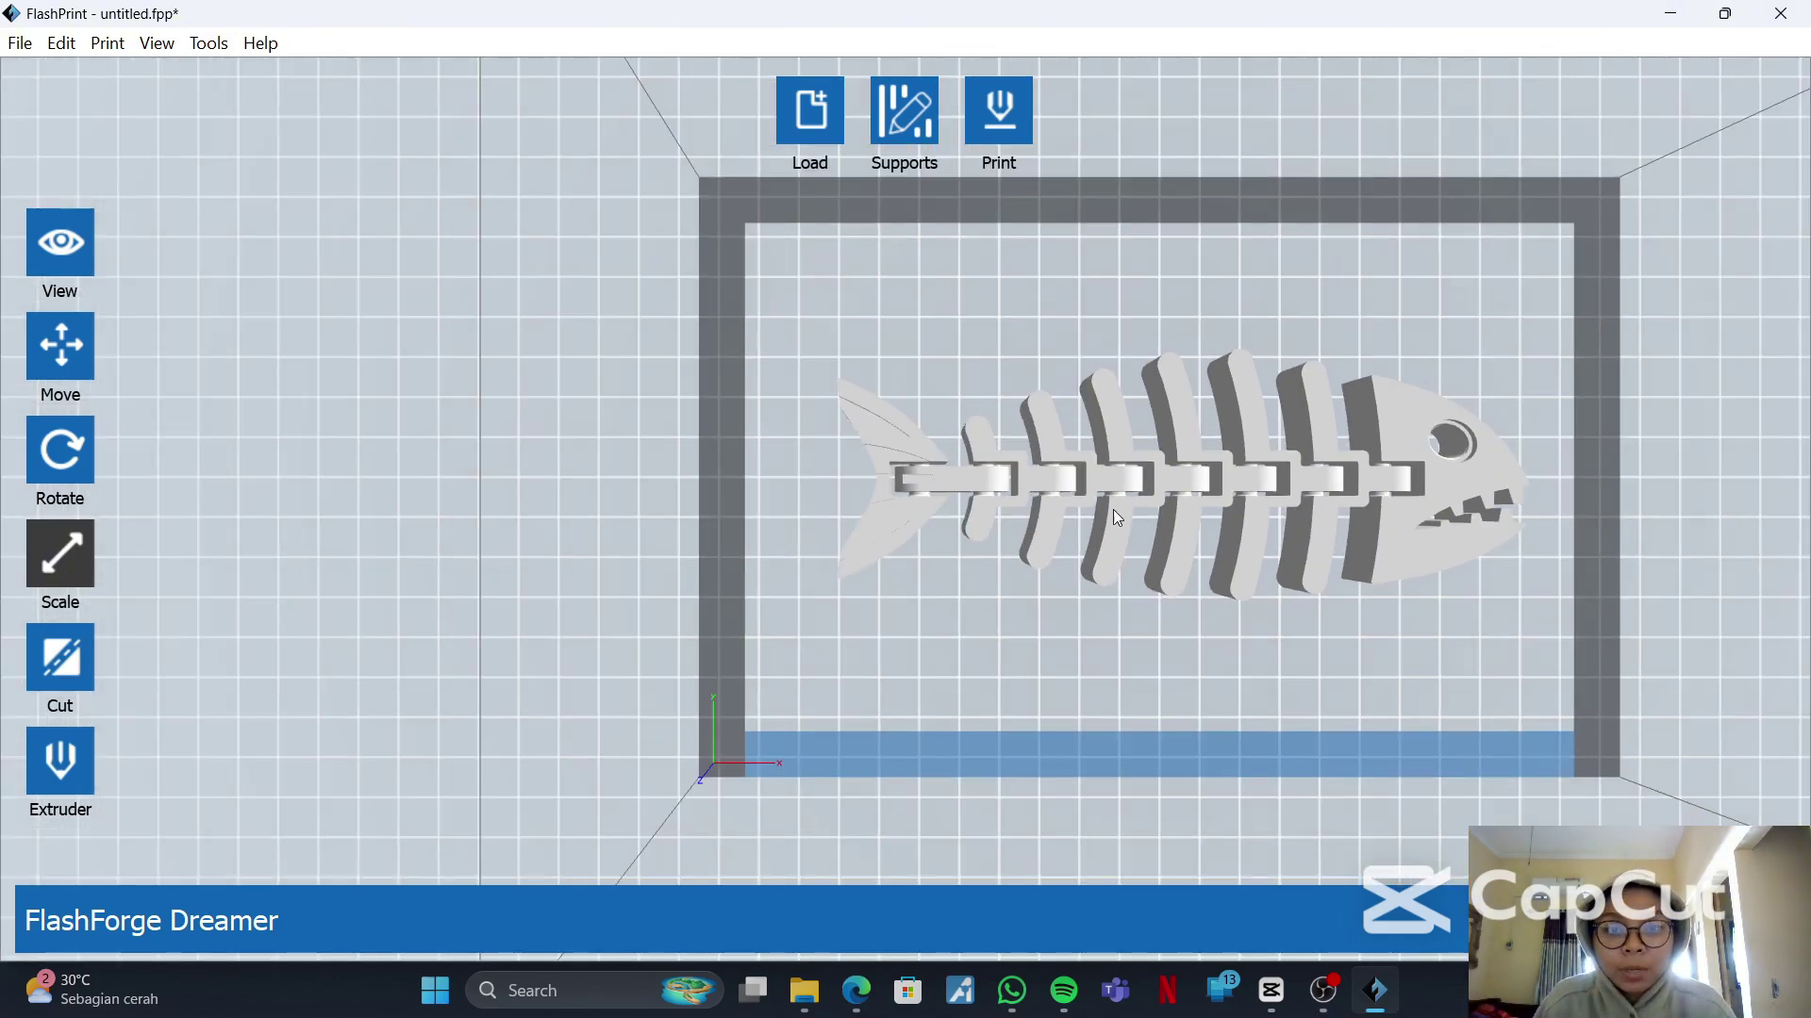
scroll(1266, 524, "down", 4)
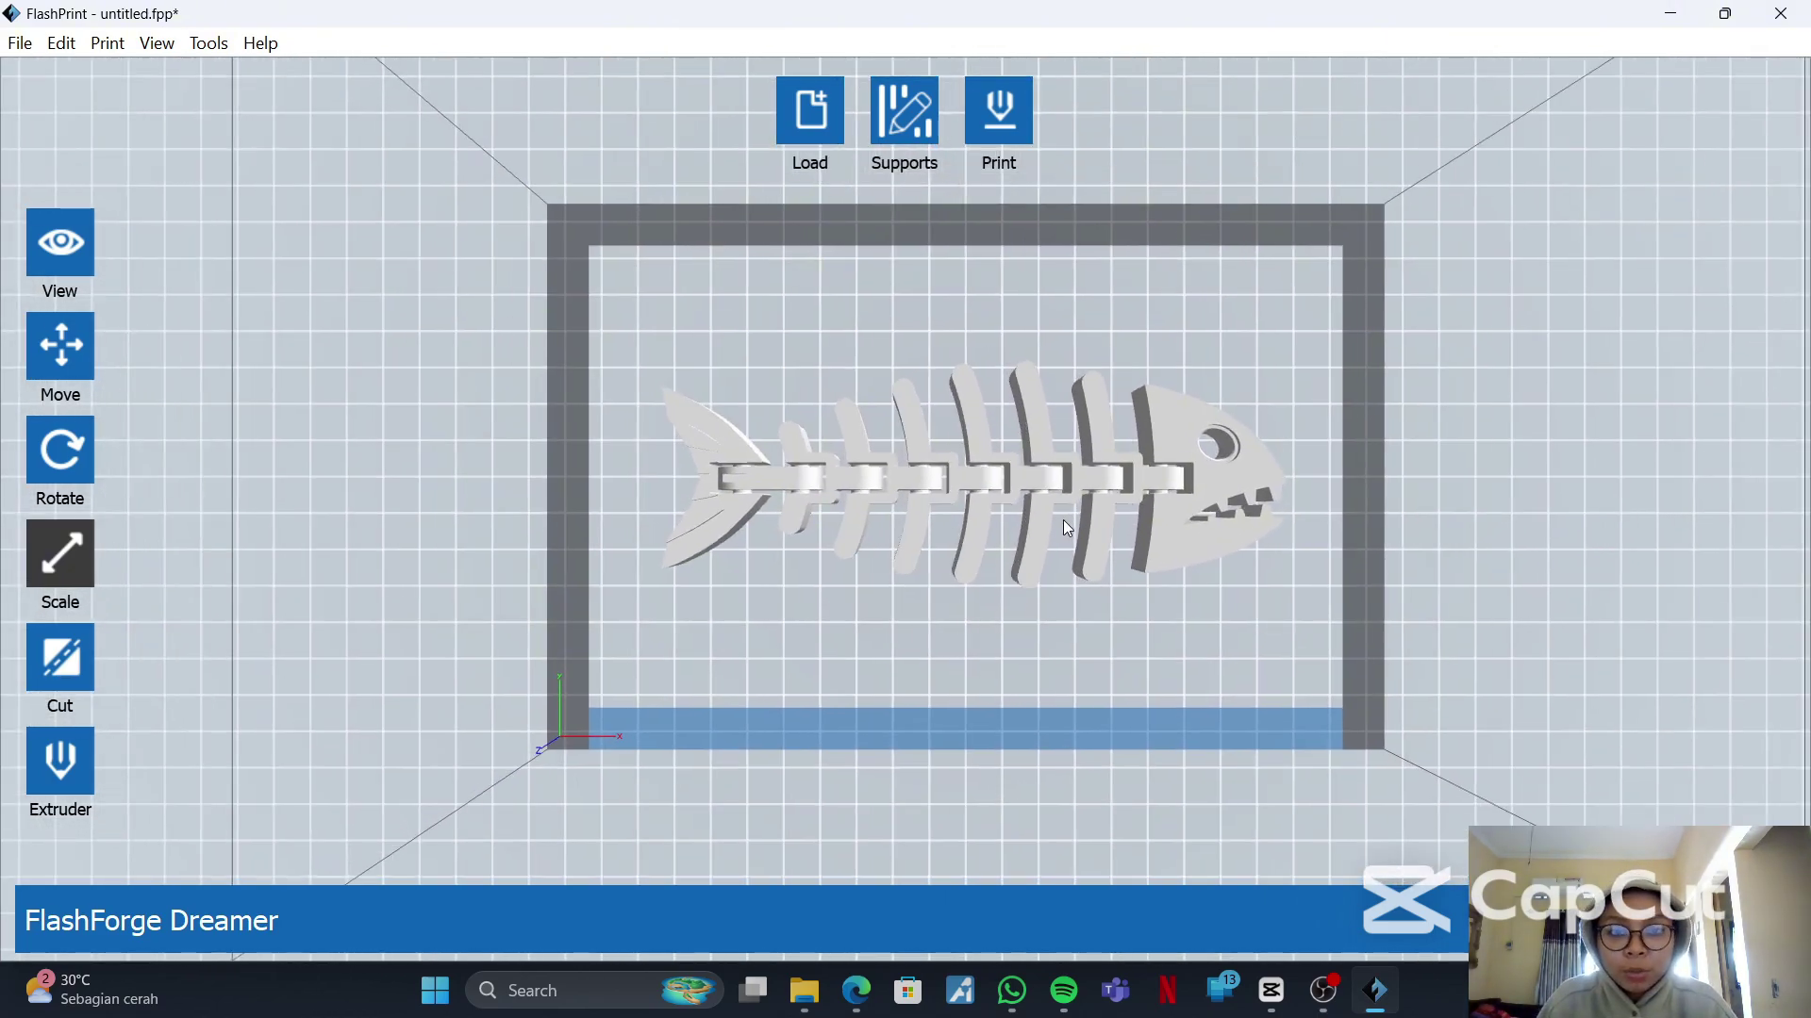
middle_click_drag(1145, 483, 1119, 491)
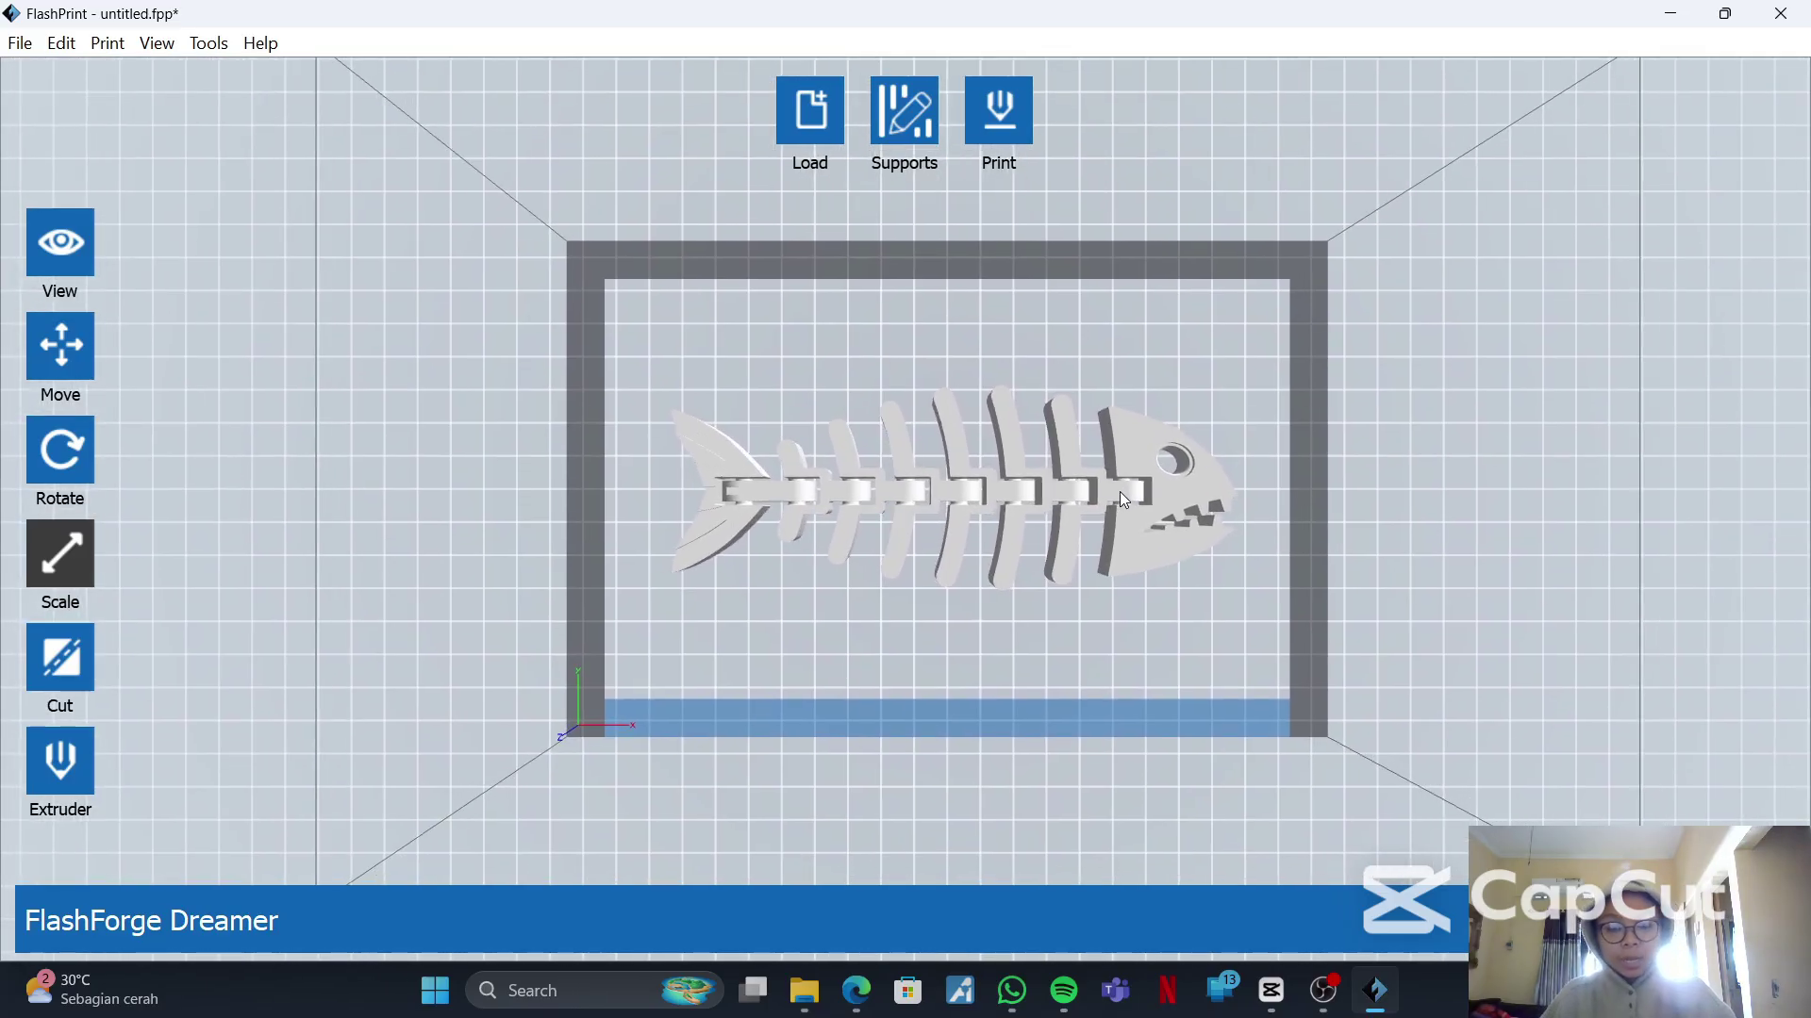
scroll(1118, 490, "down", 2)
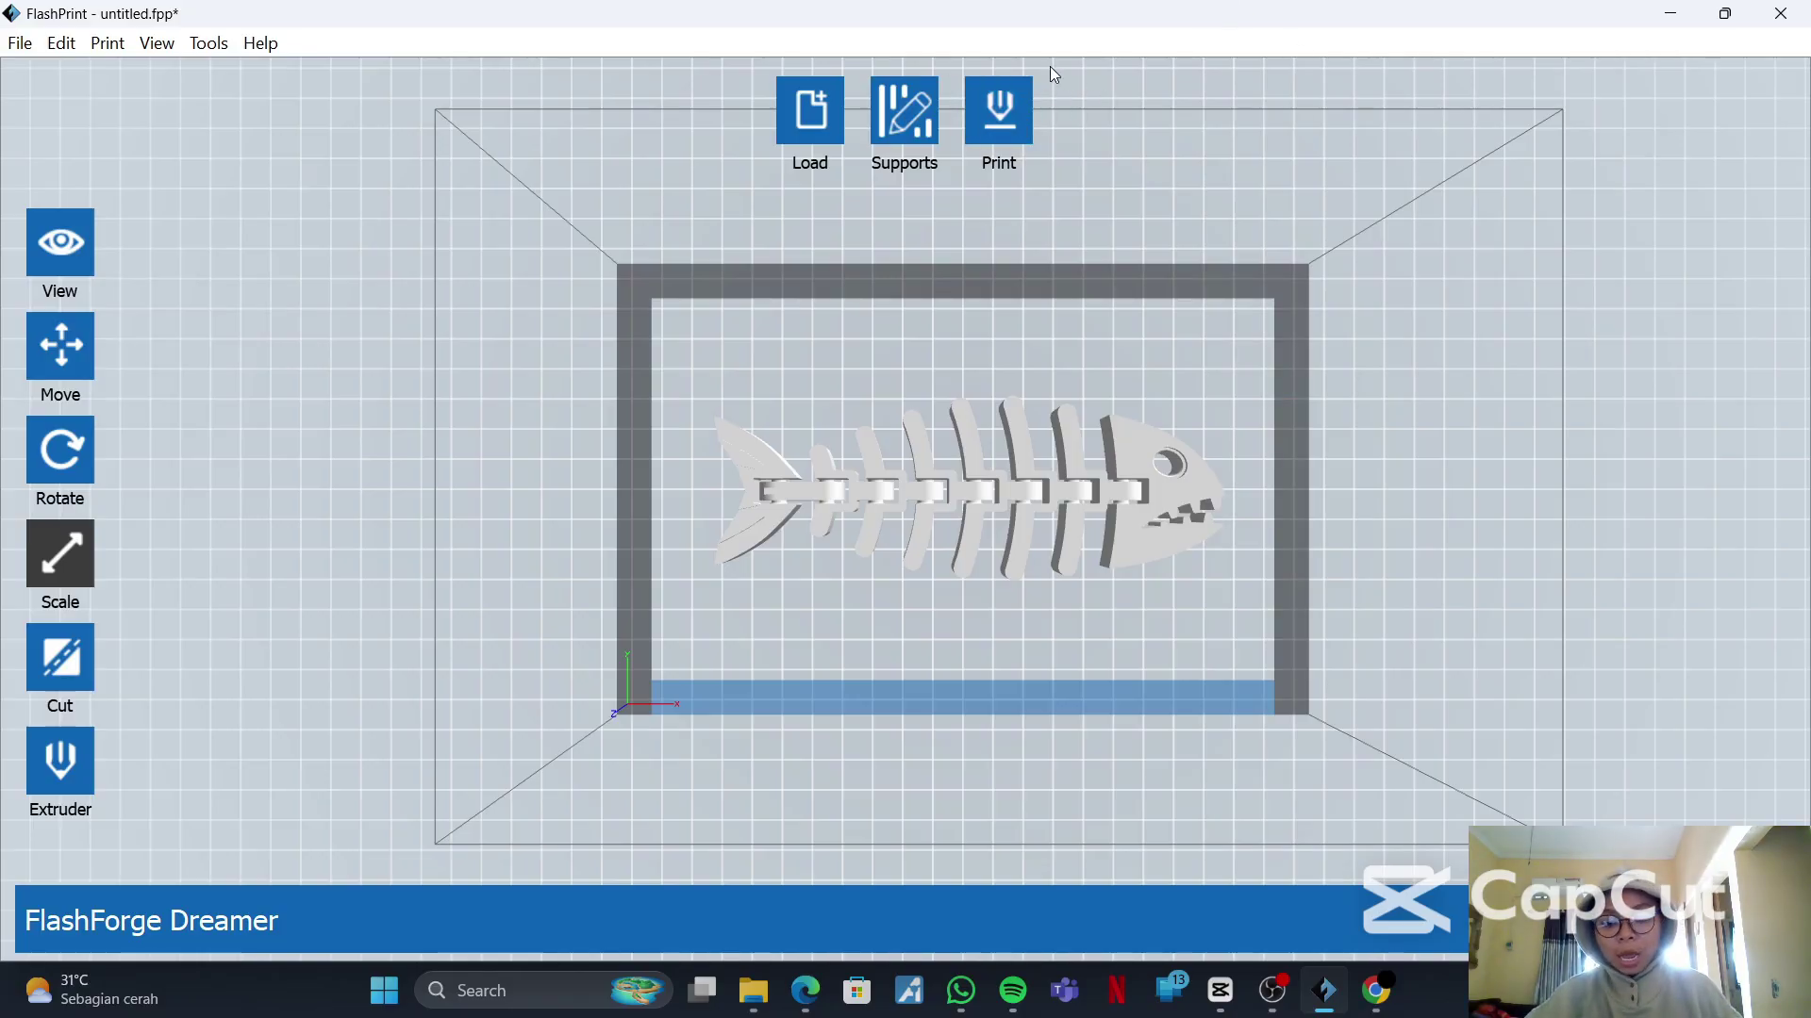
- Load the Articulated_mouse STL model and delete the fish skeleton overlapping it
left_click(825, 123)
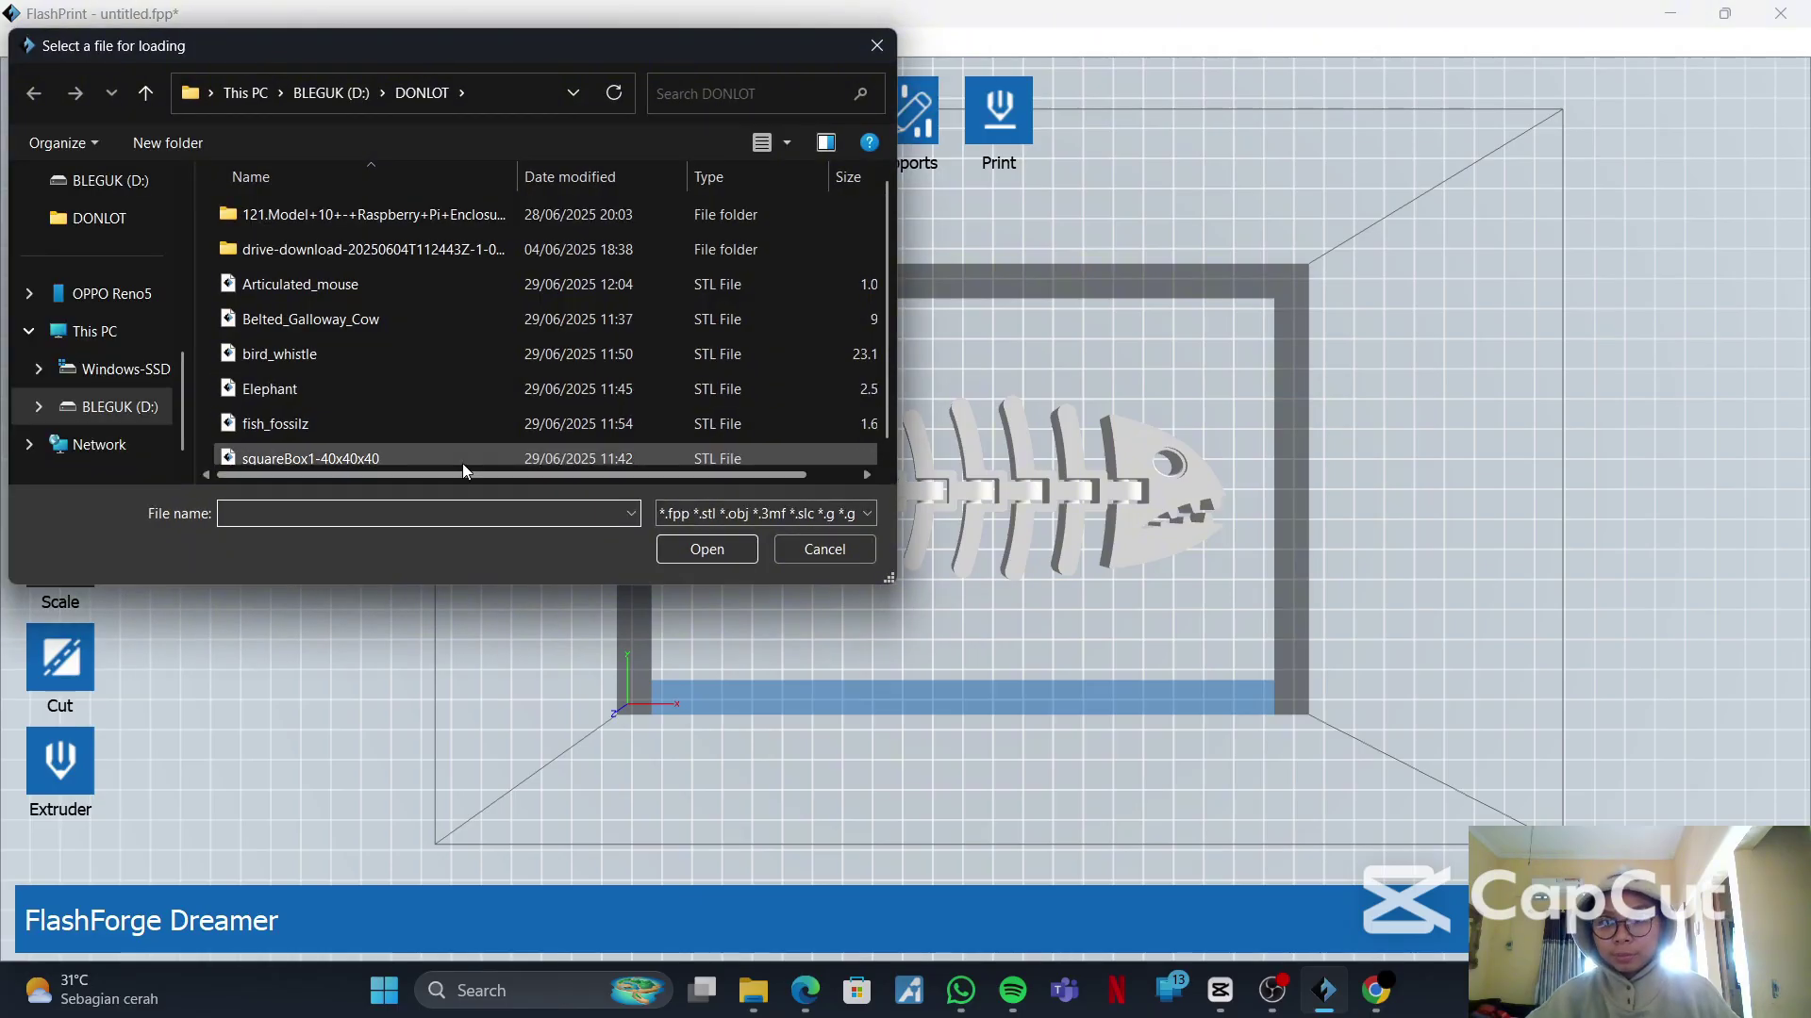
left_click(389, 280)
left_click(726, 552)
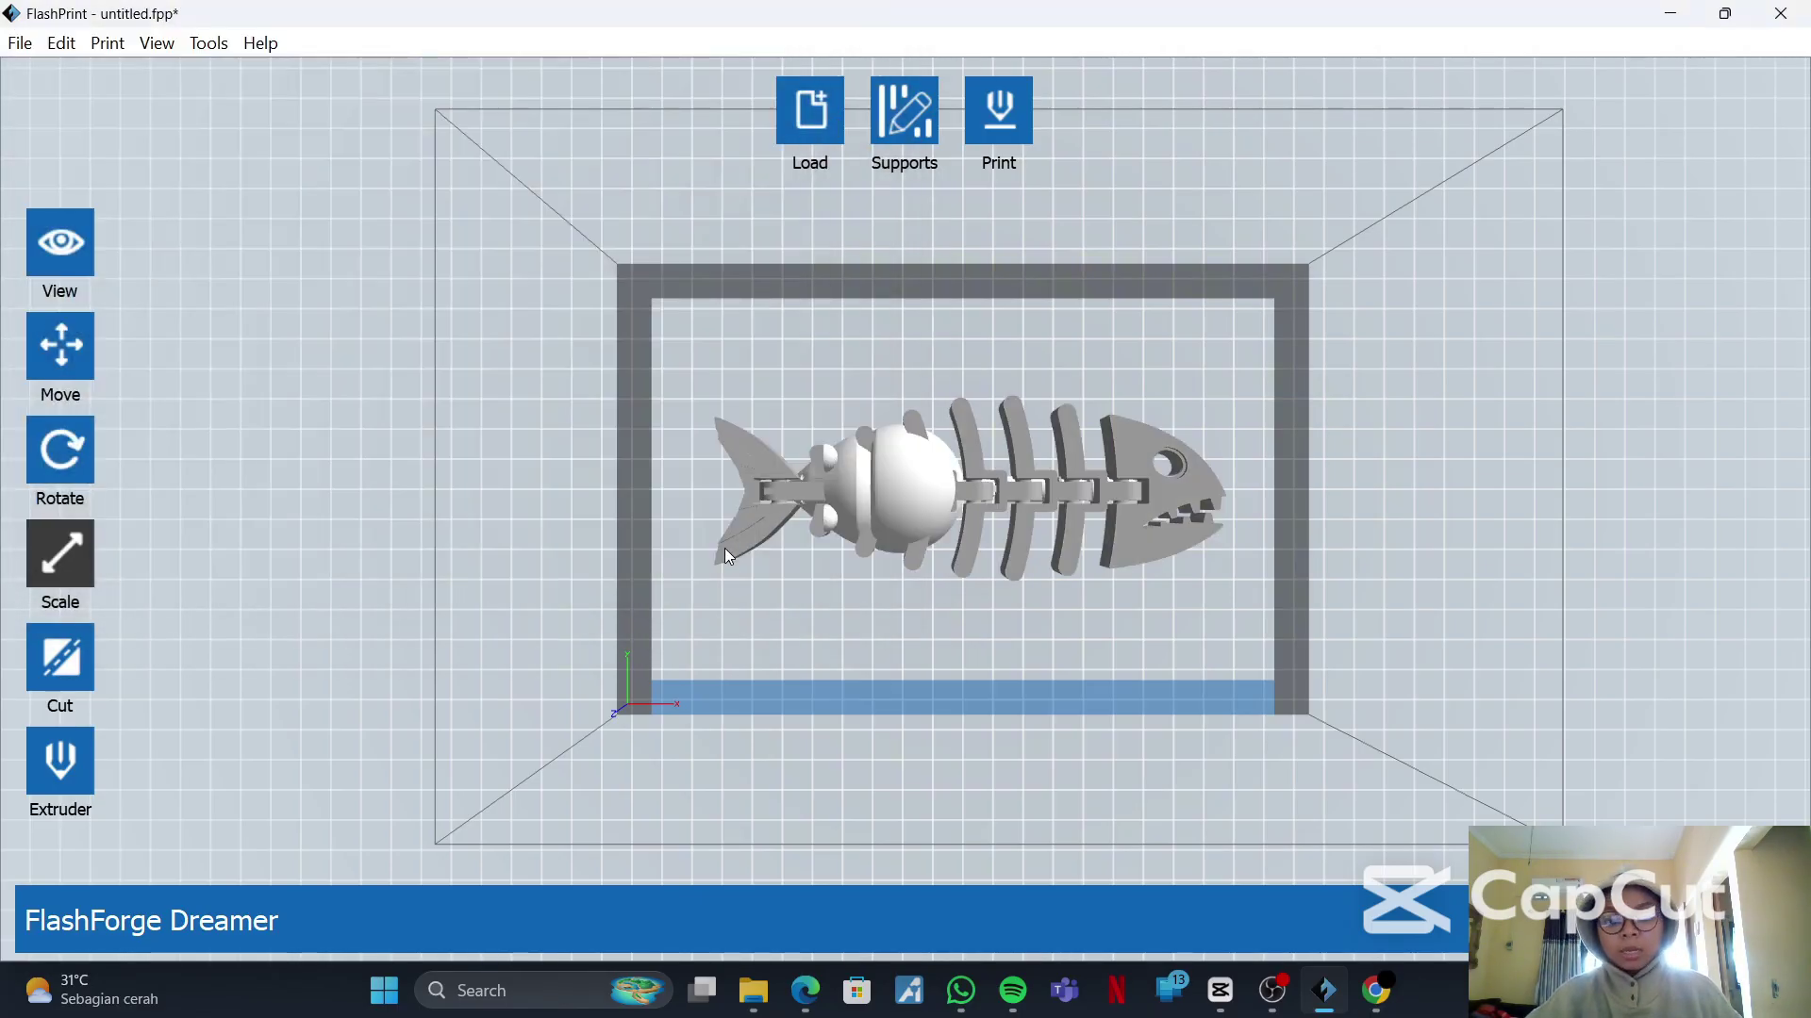
left_click(1096, 471)
key("Delete")
left_click(1095, 481)
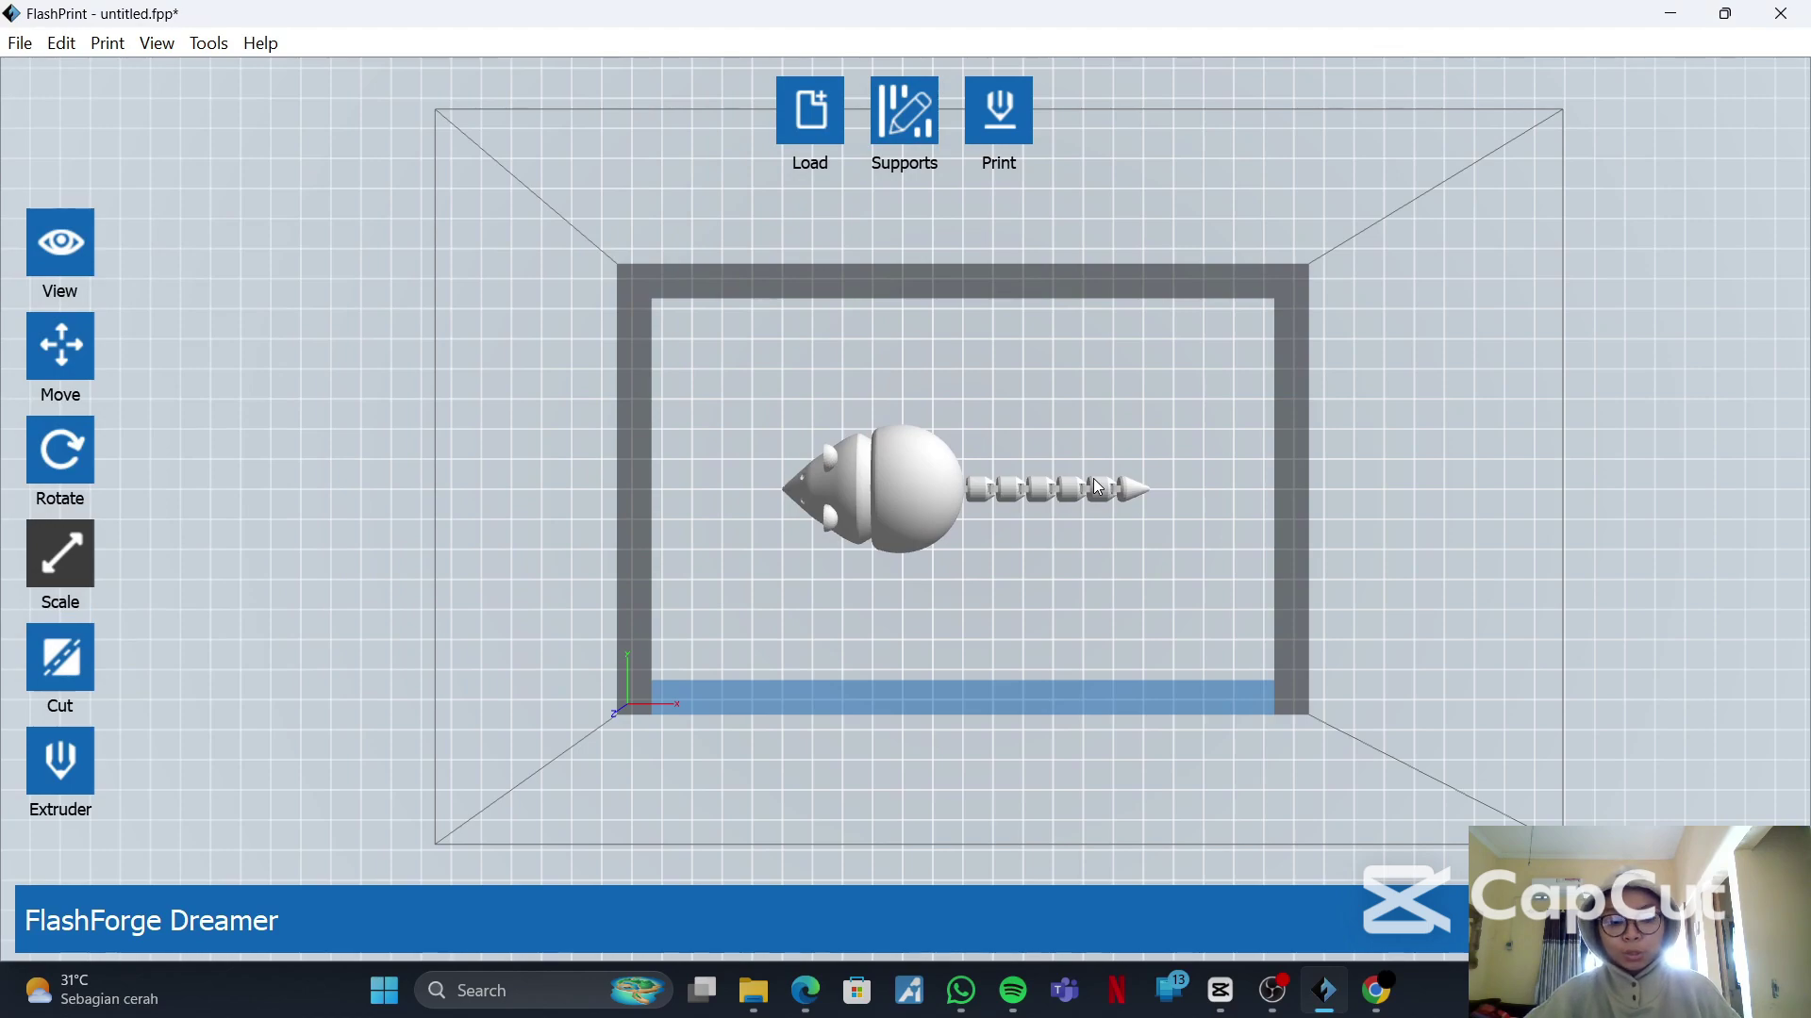
left_click(1047, 526)
- Examine the articulated mouse from the left and top, including the joints between its tail segments up close
mouse_move(1041, 517)
middle_mouse_down()
mouse_move(1027, 422)
mouse_move(1032, 490)
middle_mouse_up()
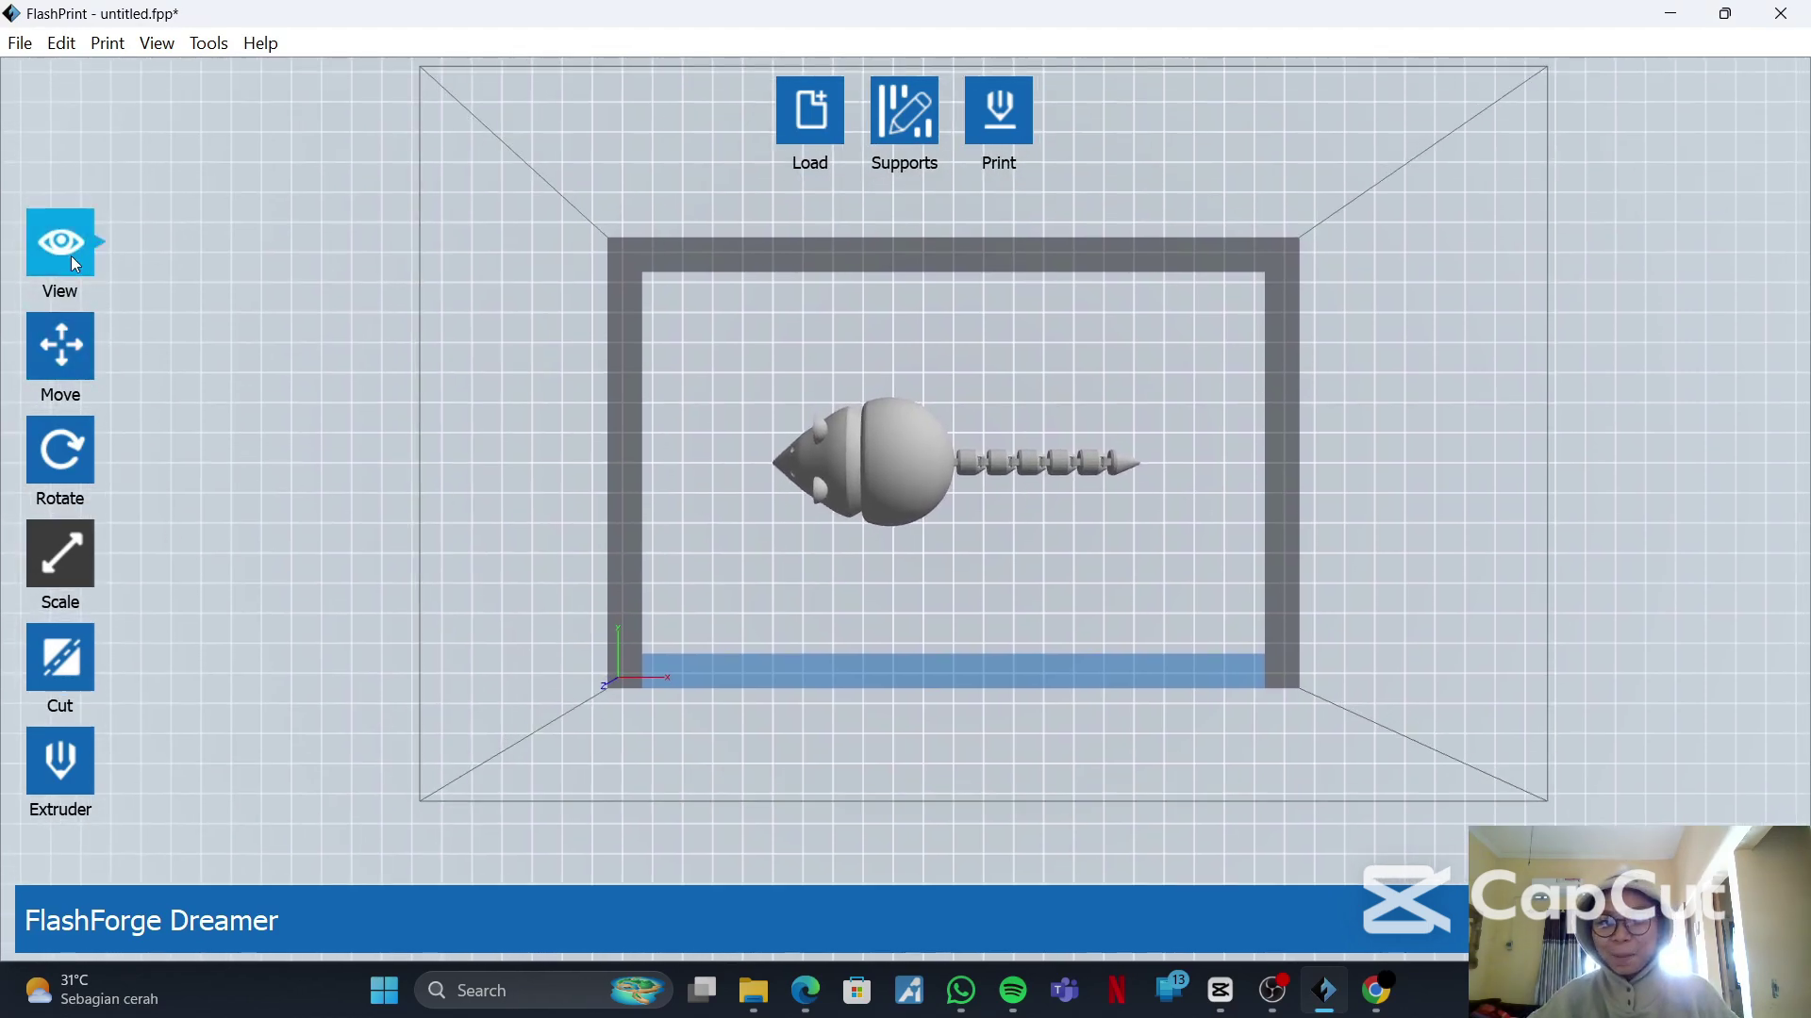
left_click(92, 236)
left_click(207, 330)
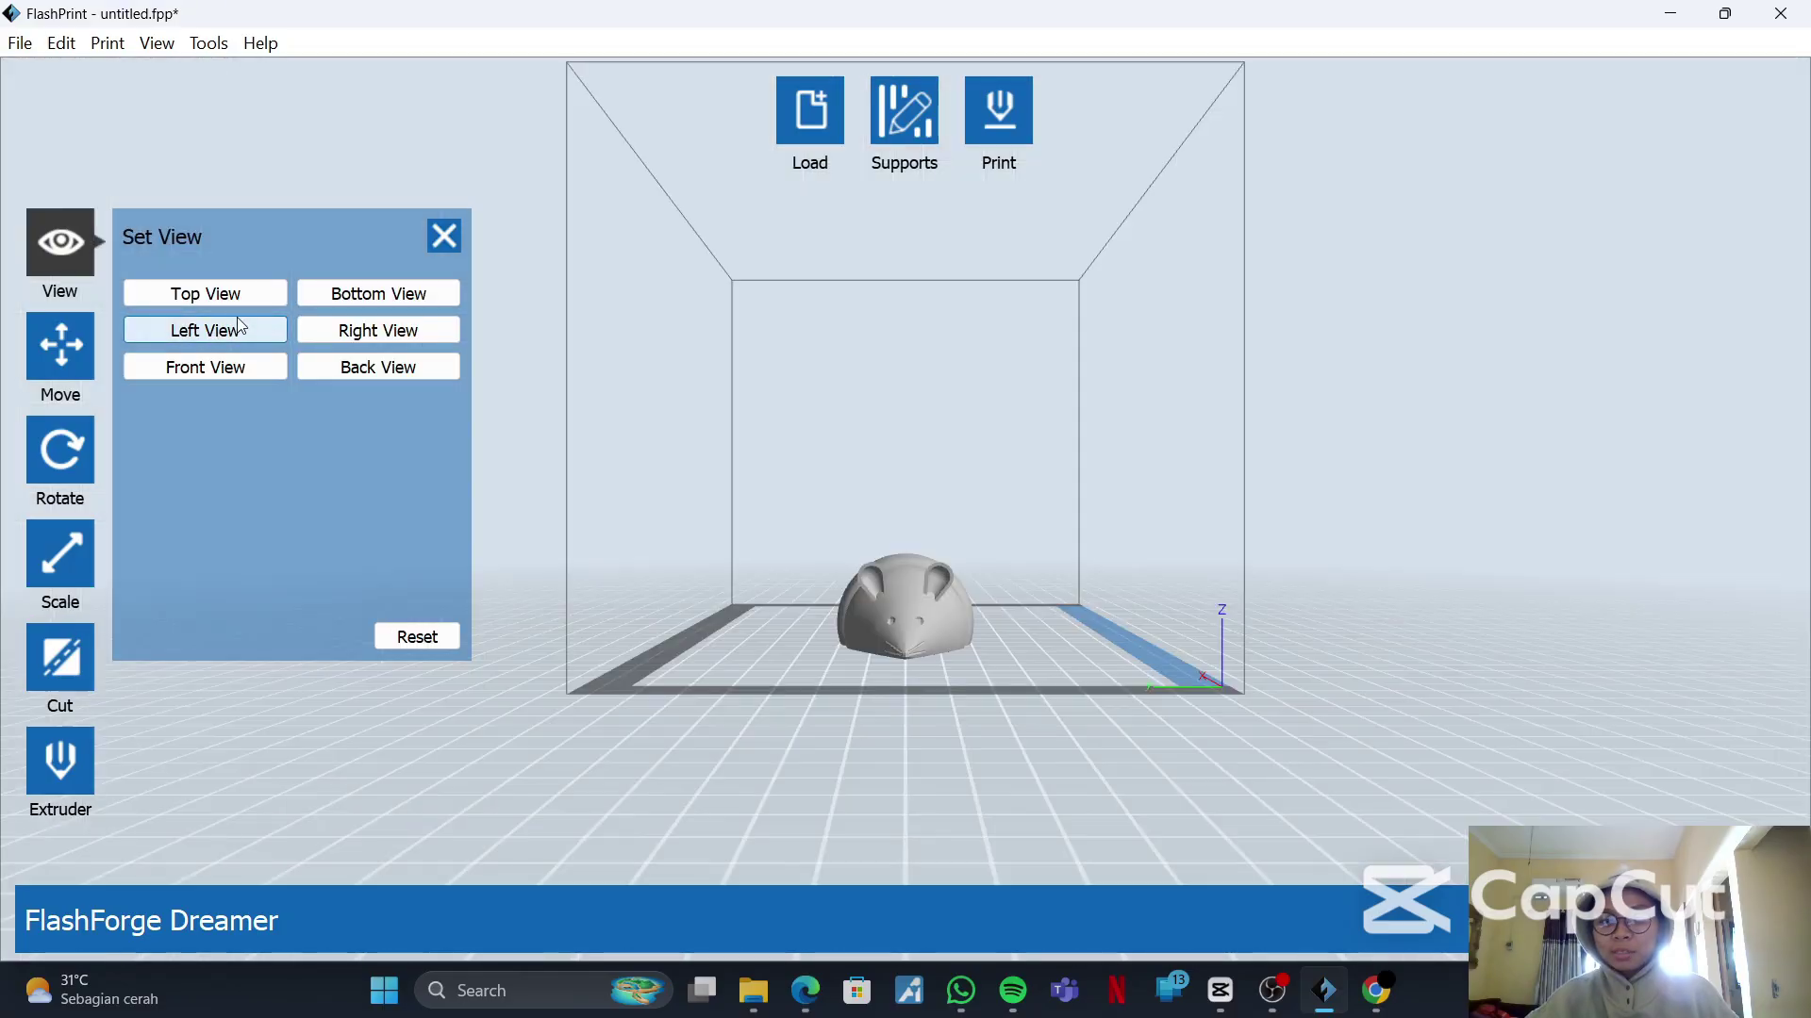
scroll(987, 592, "up", 3)
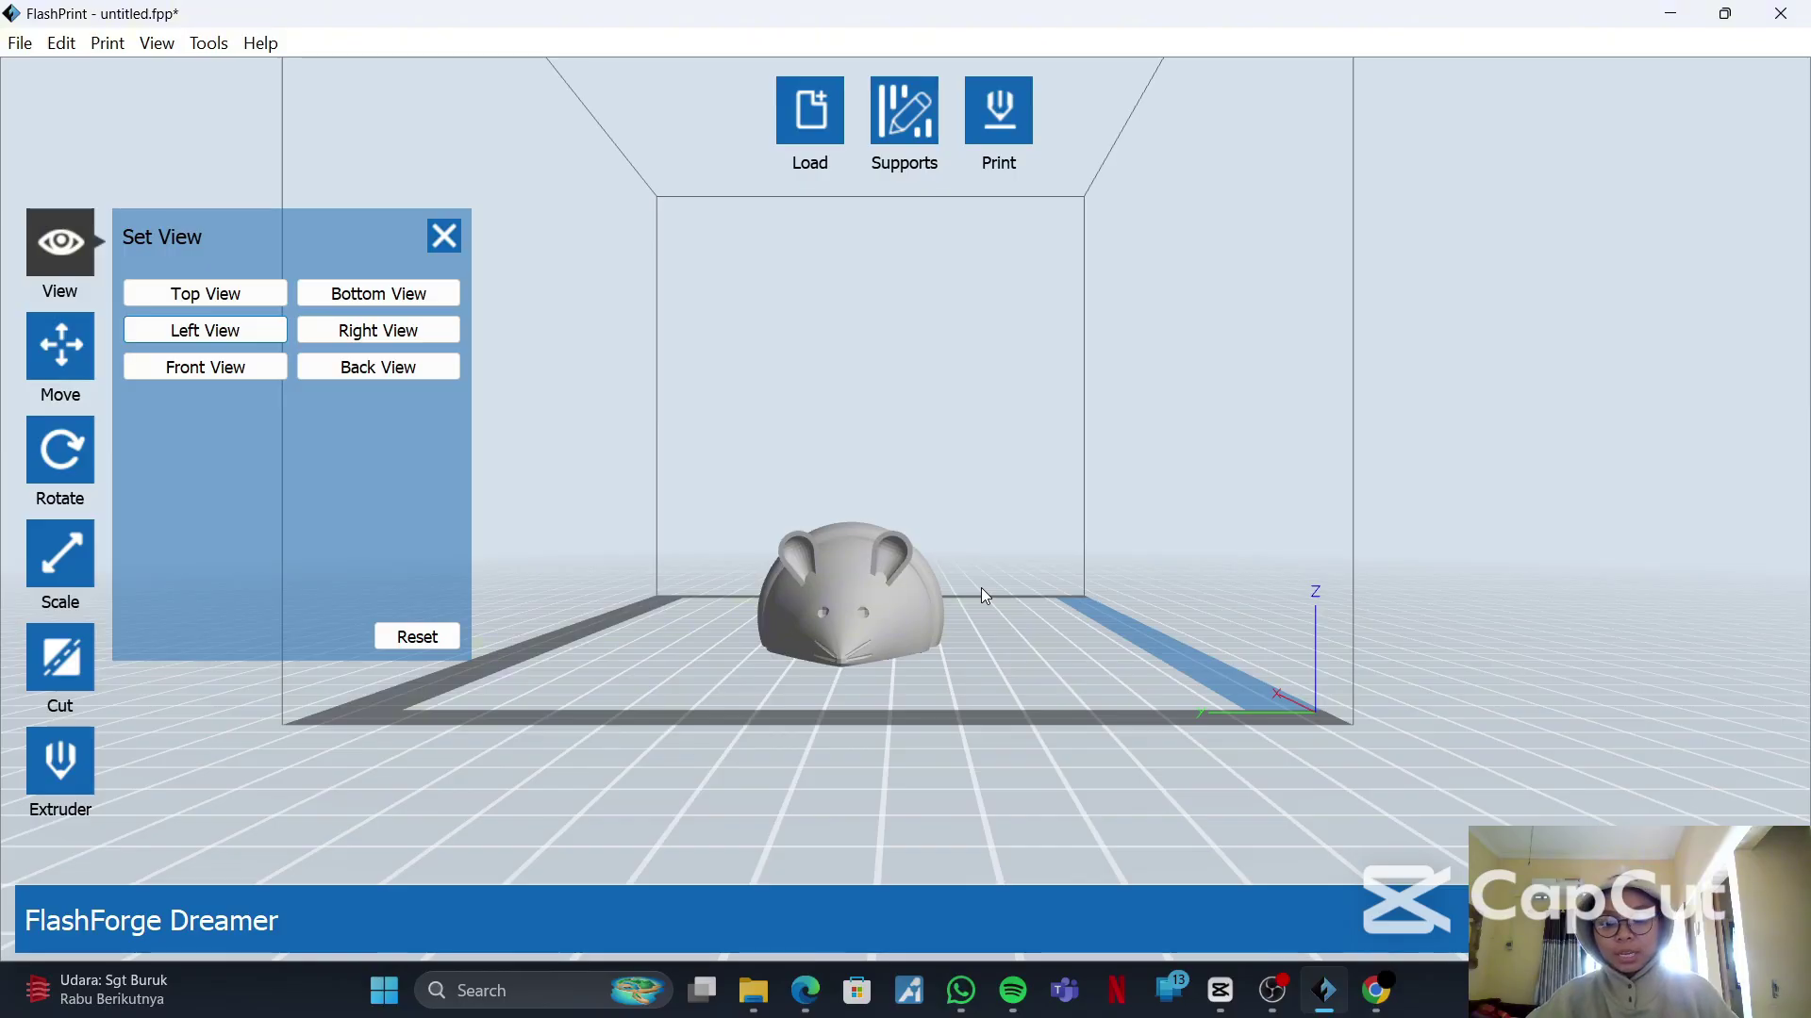
left_click(207, 294)
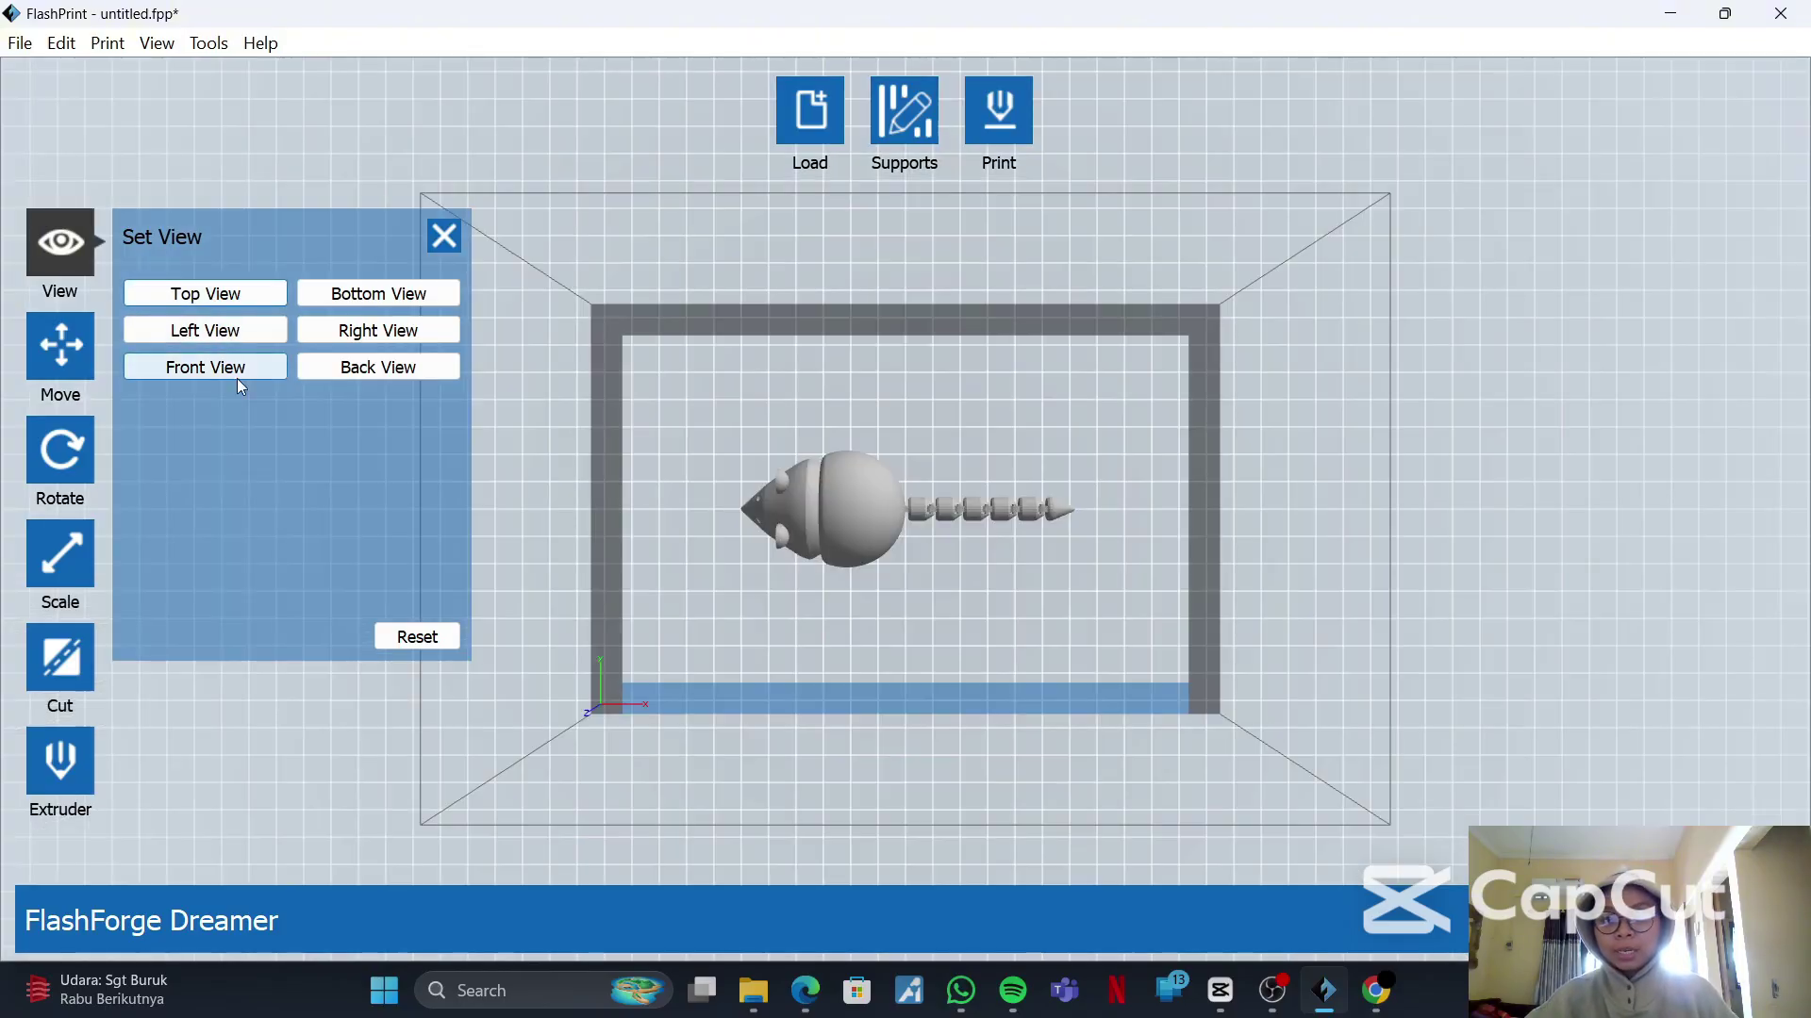
scroll(1037, 534, "down", 2)
scroll(1045, 534, "up", 3)
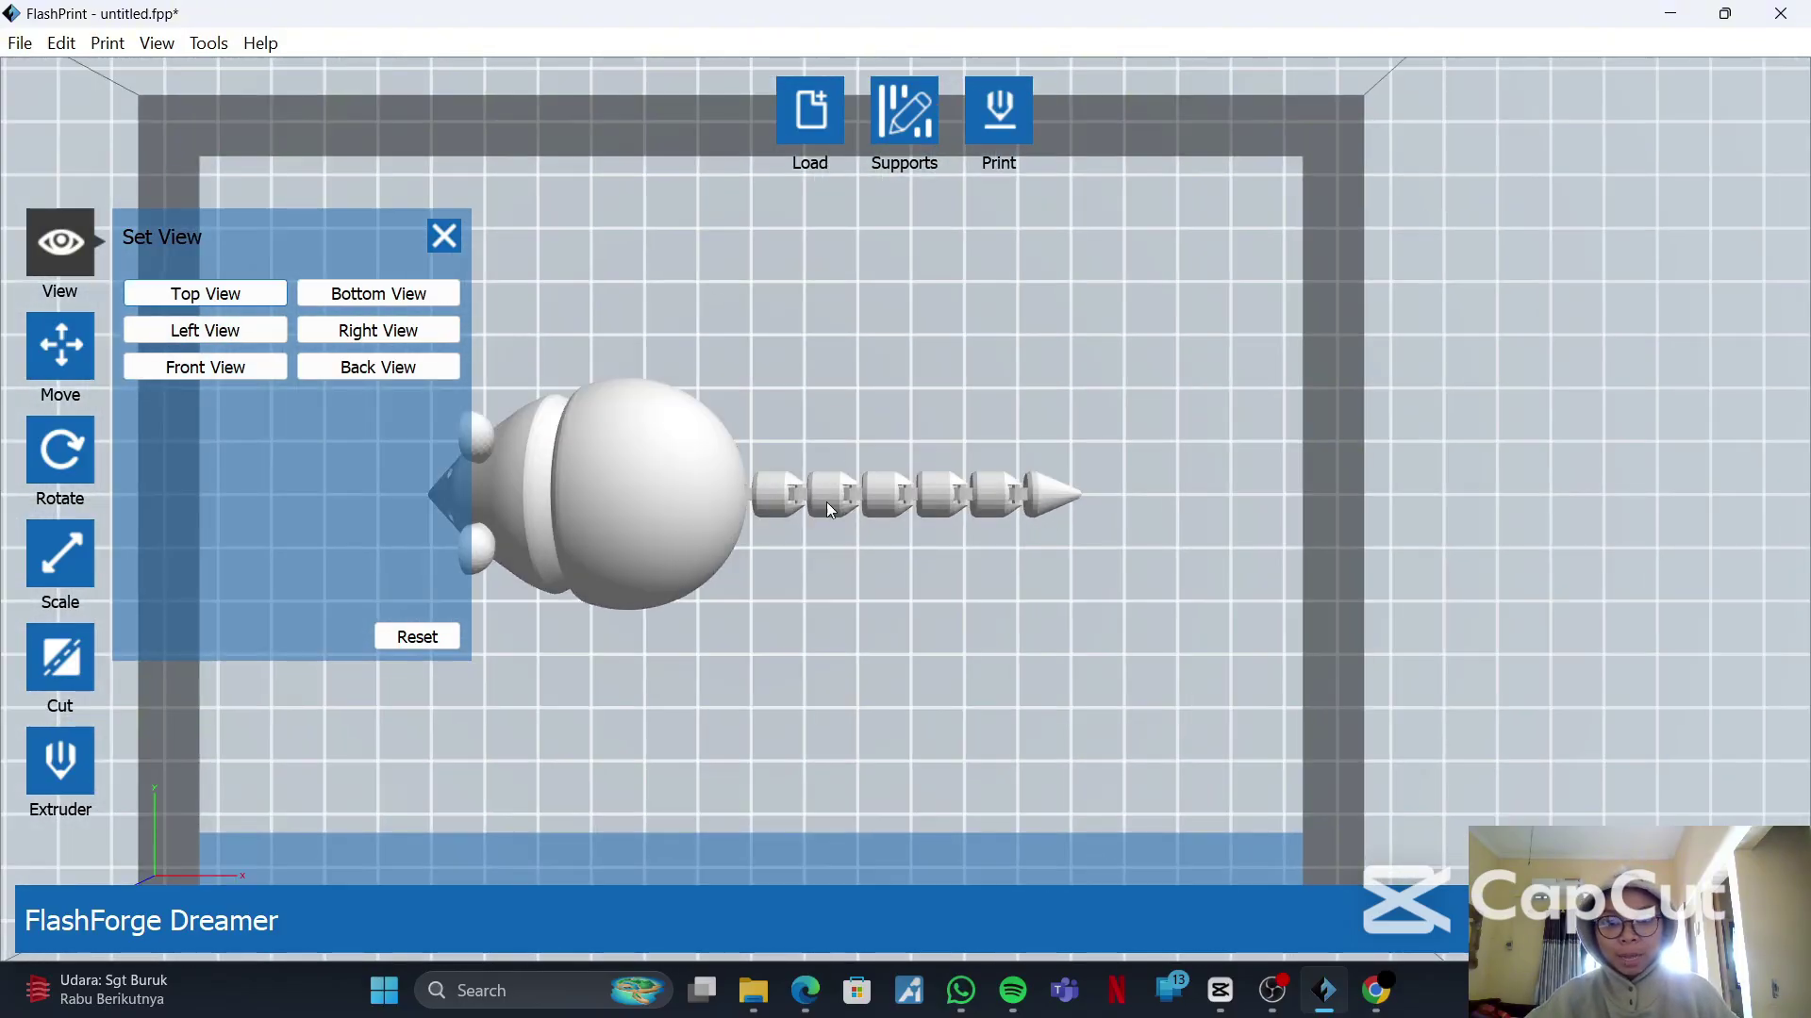
scroll(1033, 501, "up", 2)
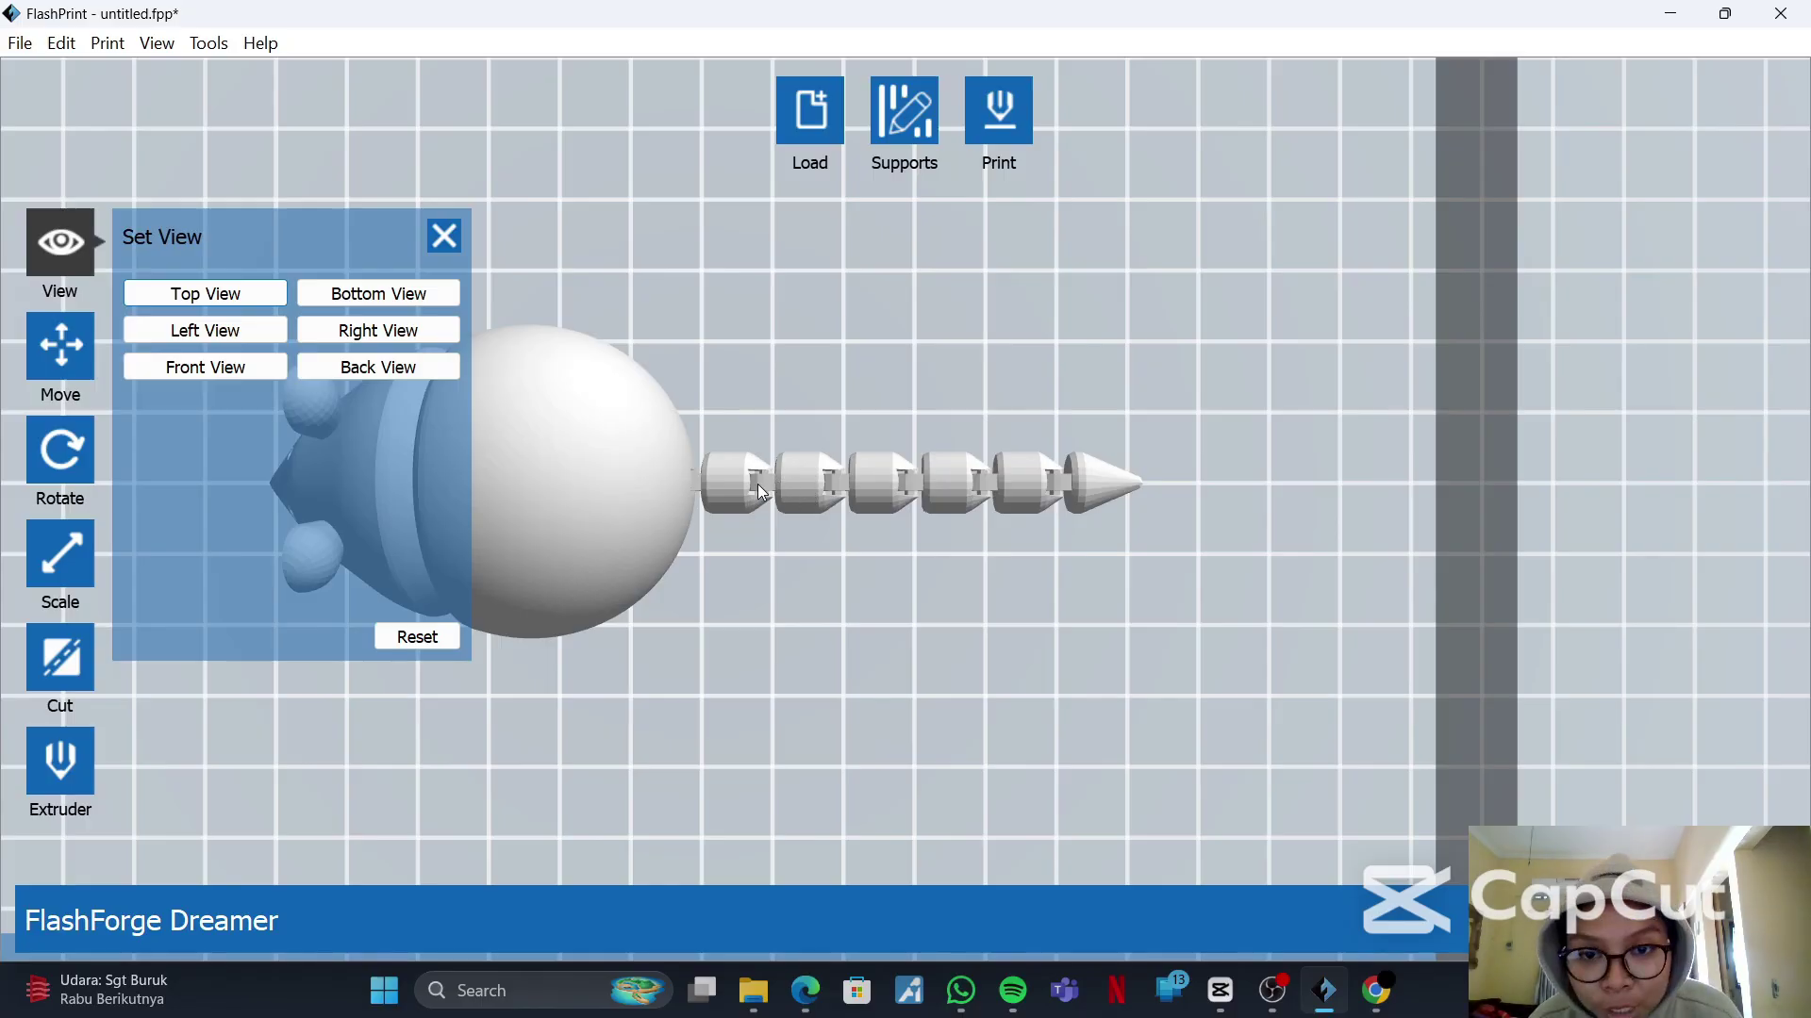
scroll(811, 493, "up", 2)
scroll(808, 493, "up", 1)
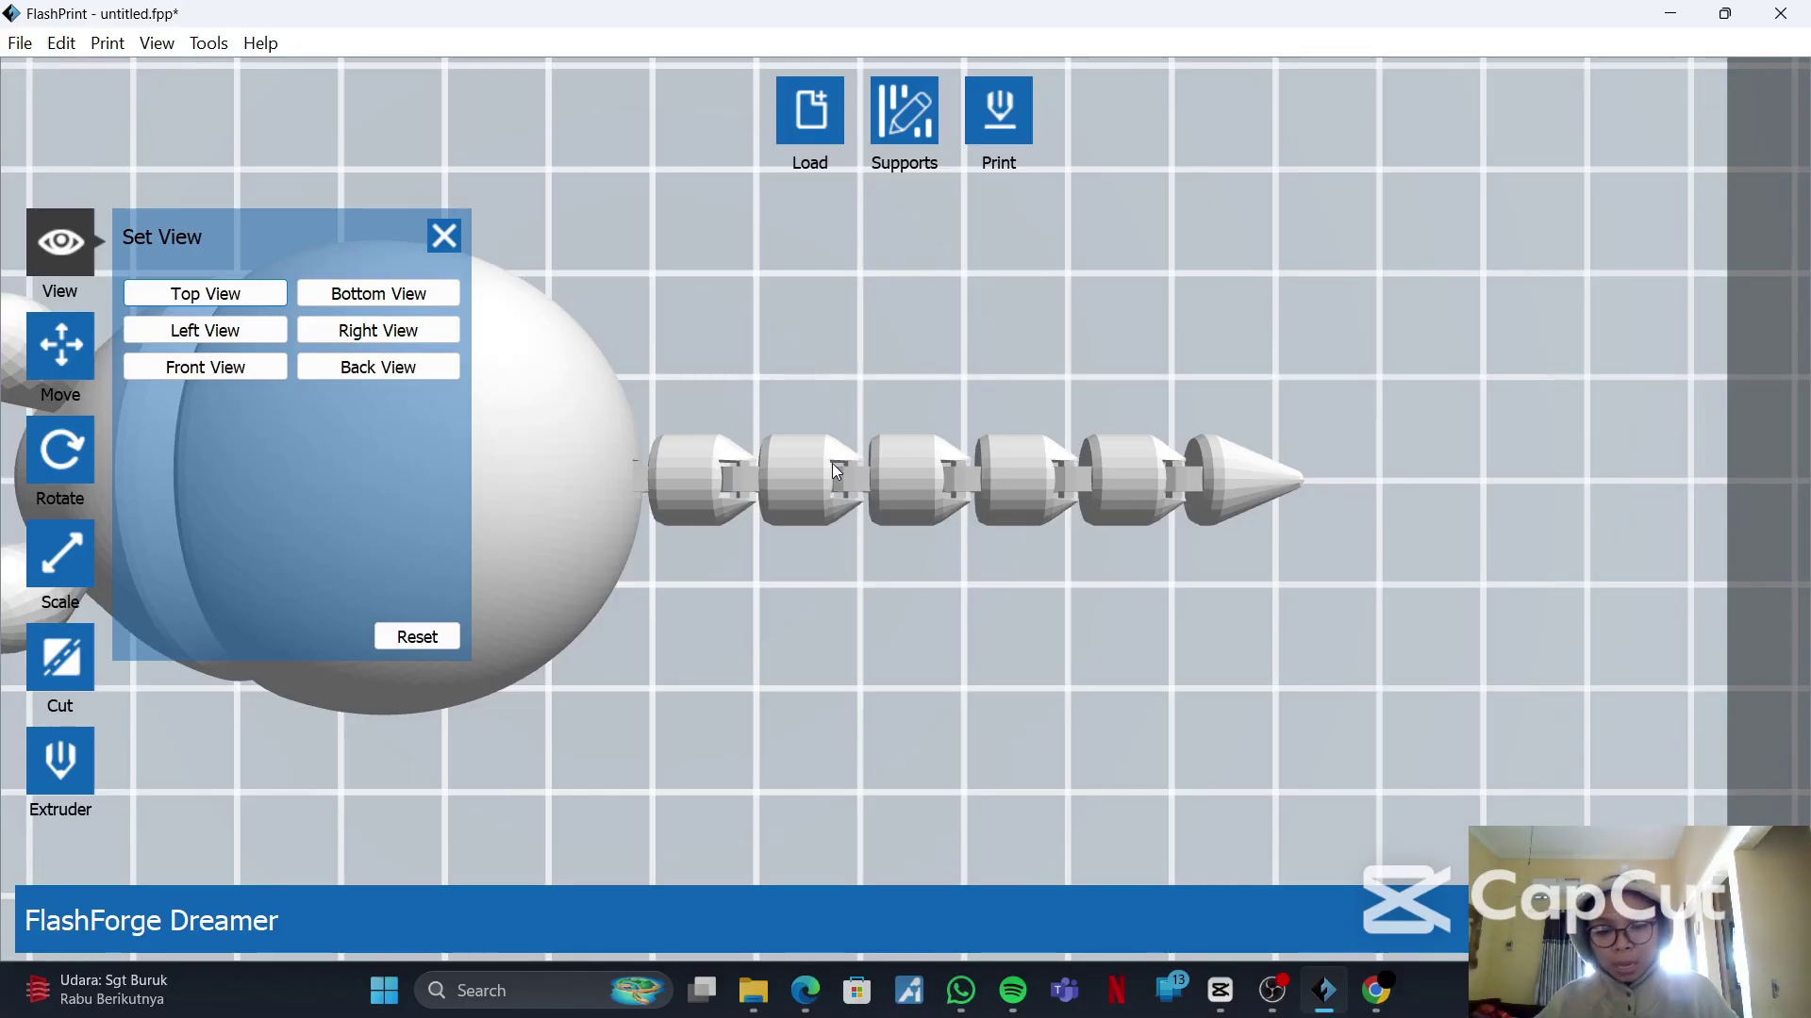
scroll(783, 489, "down", 5)
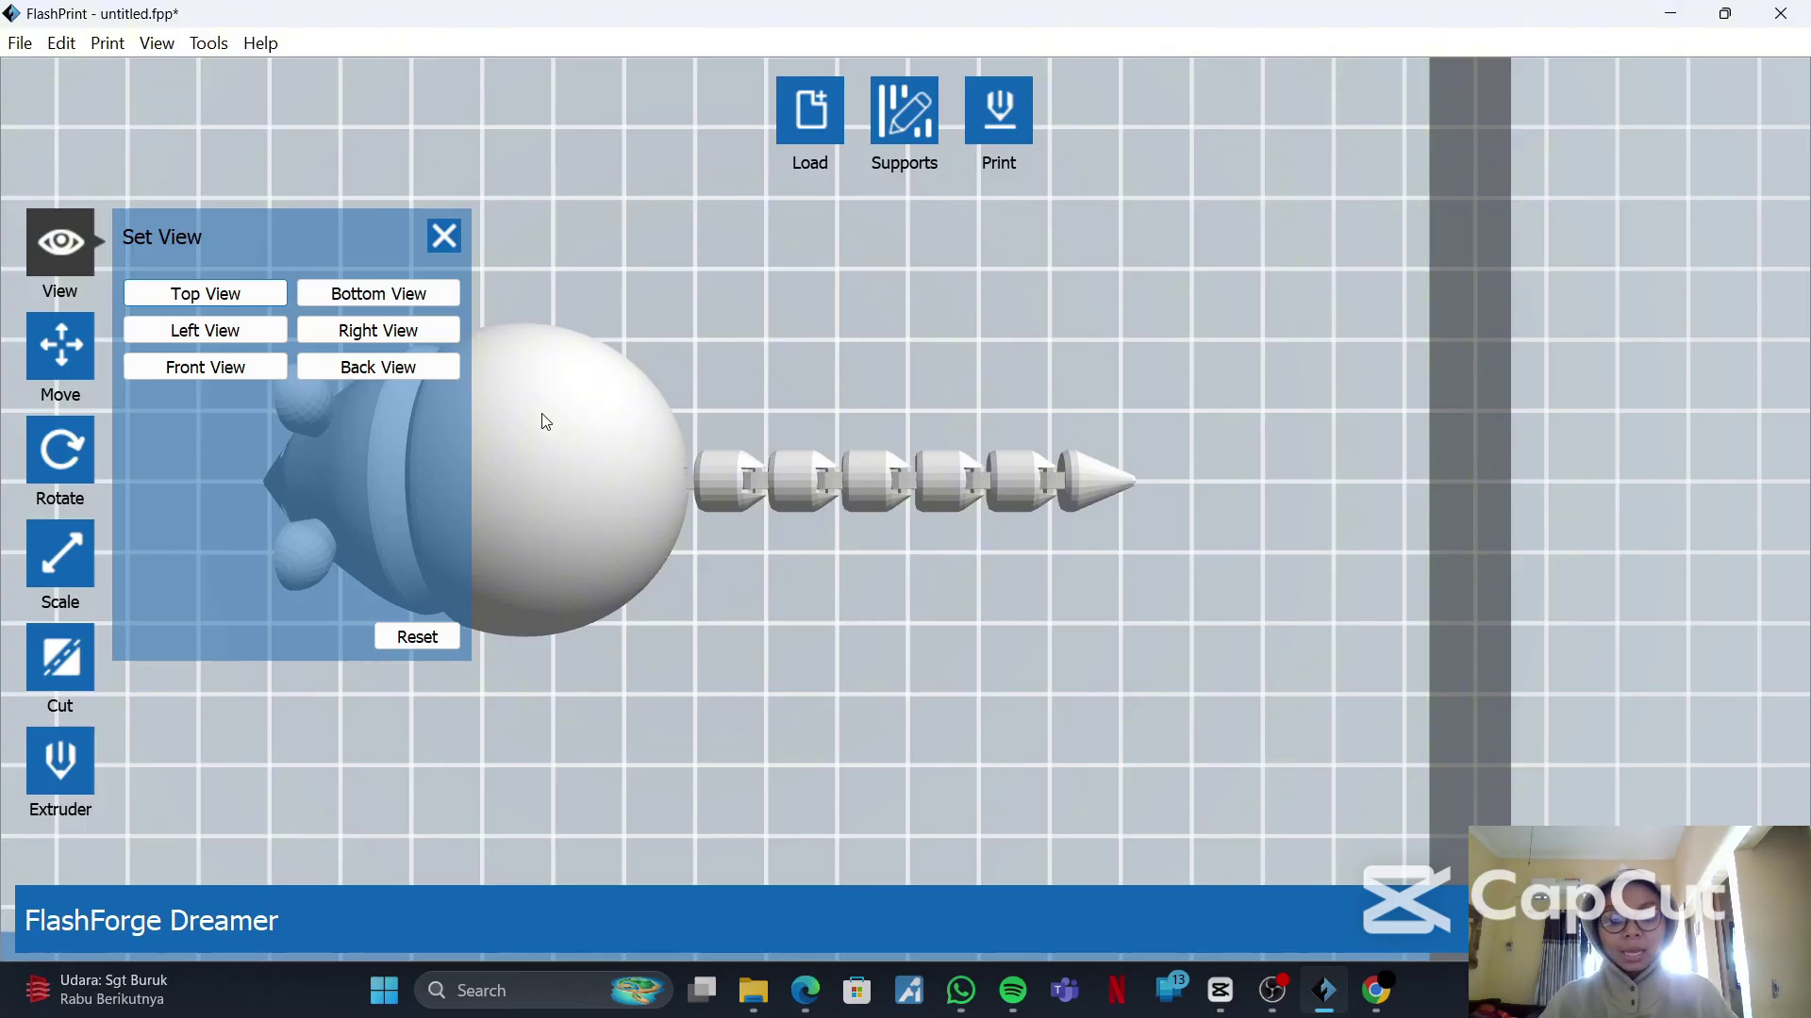
- Examine the mouse from the bottom, right and back, and its ears, eyes and whiskers up close from the left
left_click(397, 295)
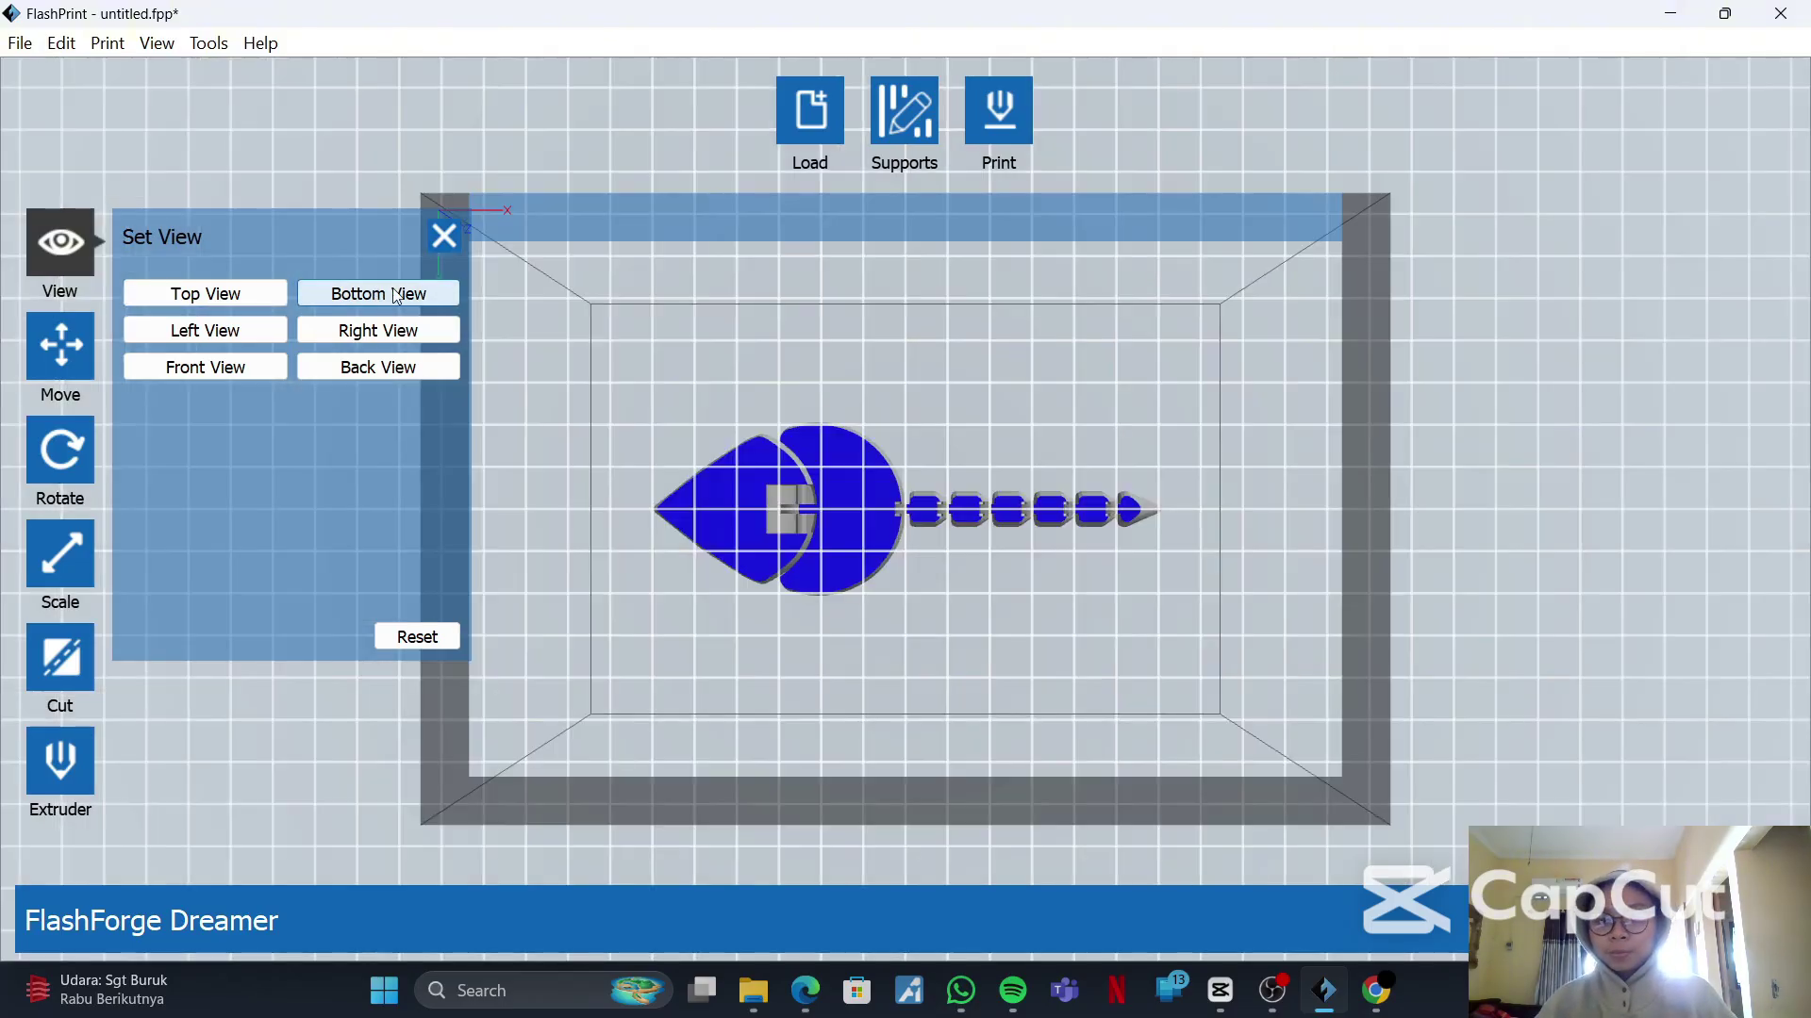
left_click(378, 330)
left_click(377, 369)
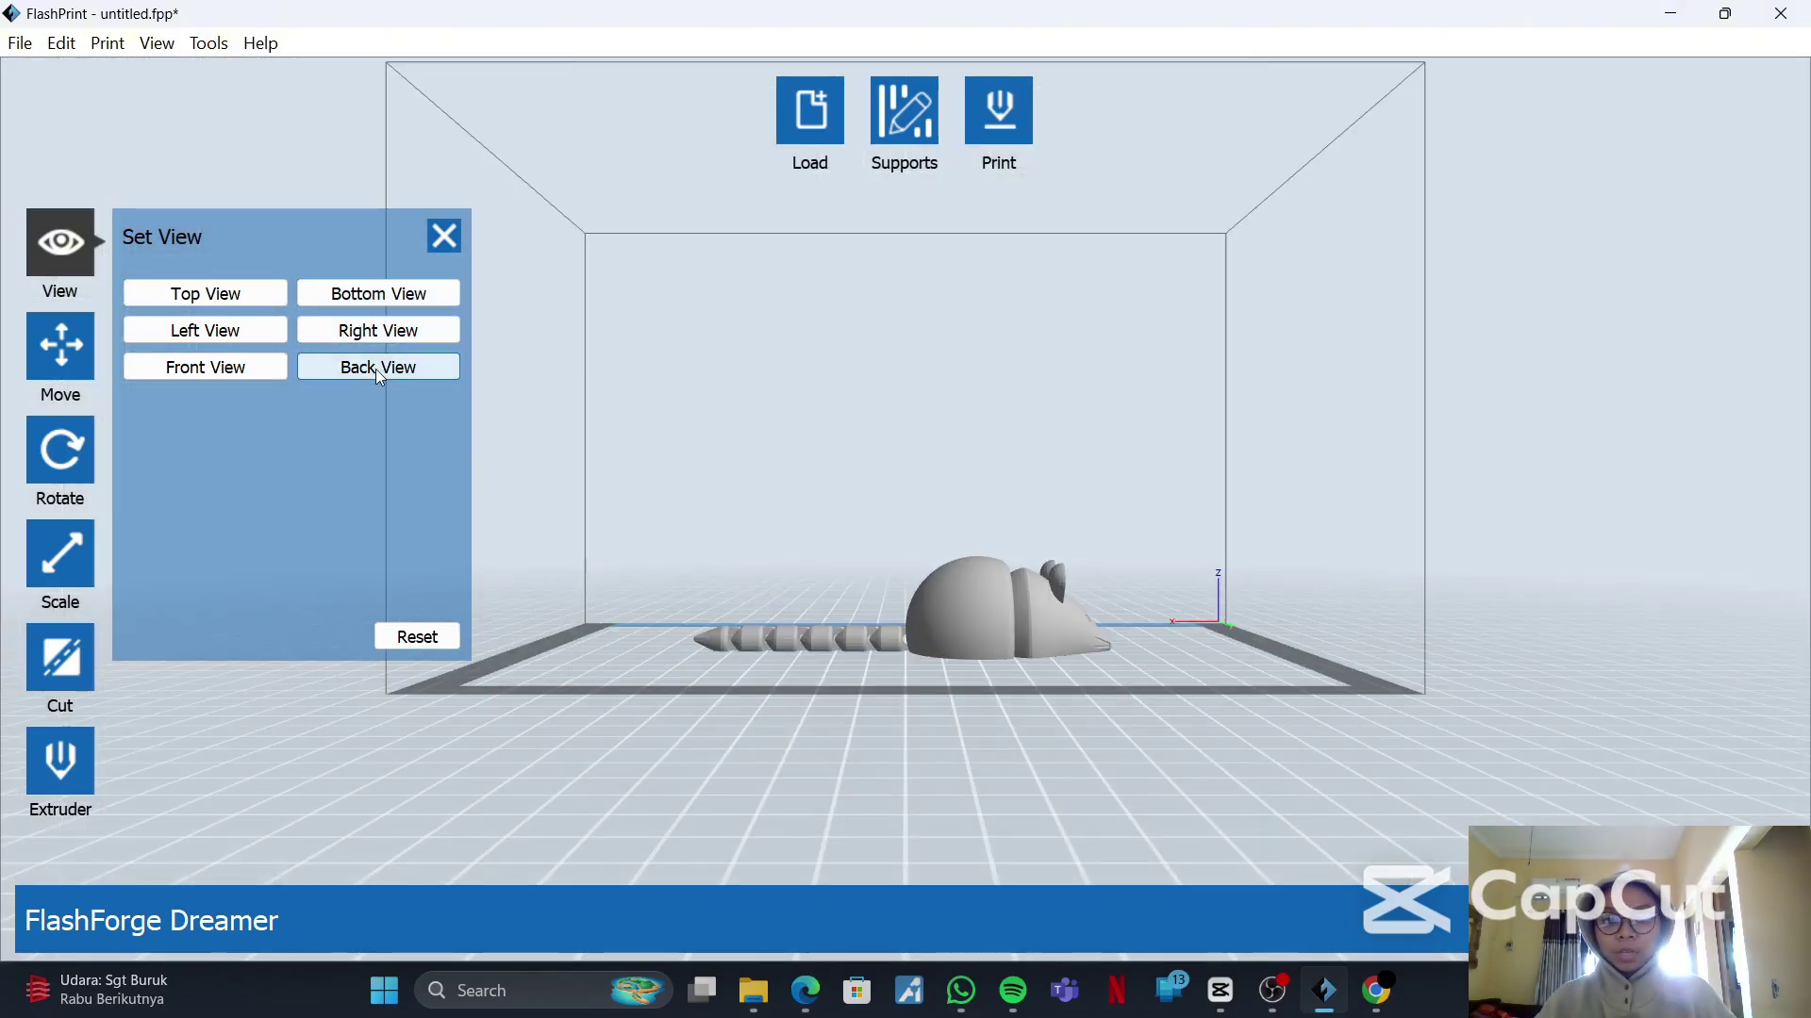
left_click(215, 332)
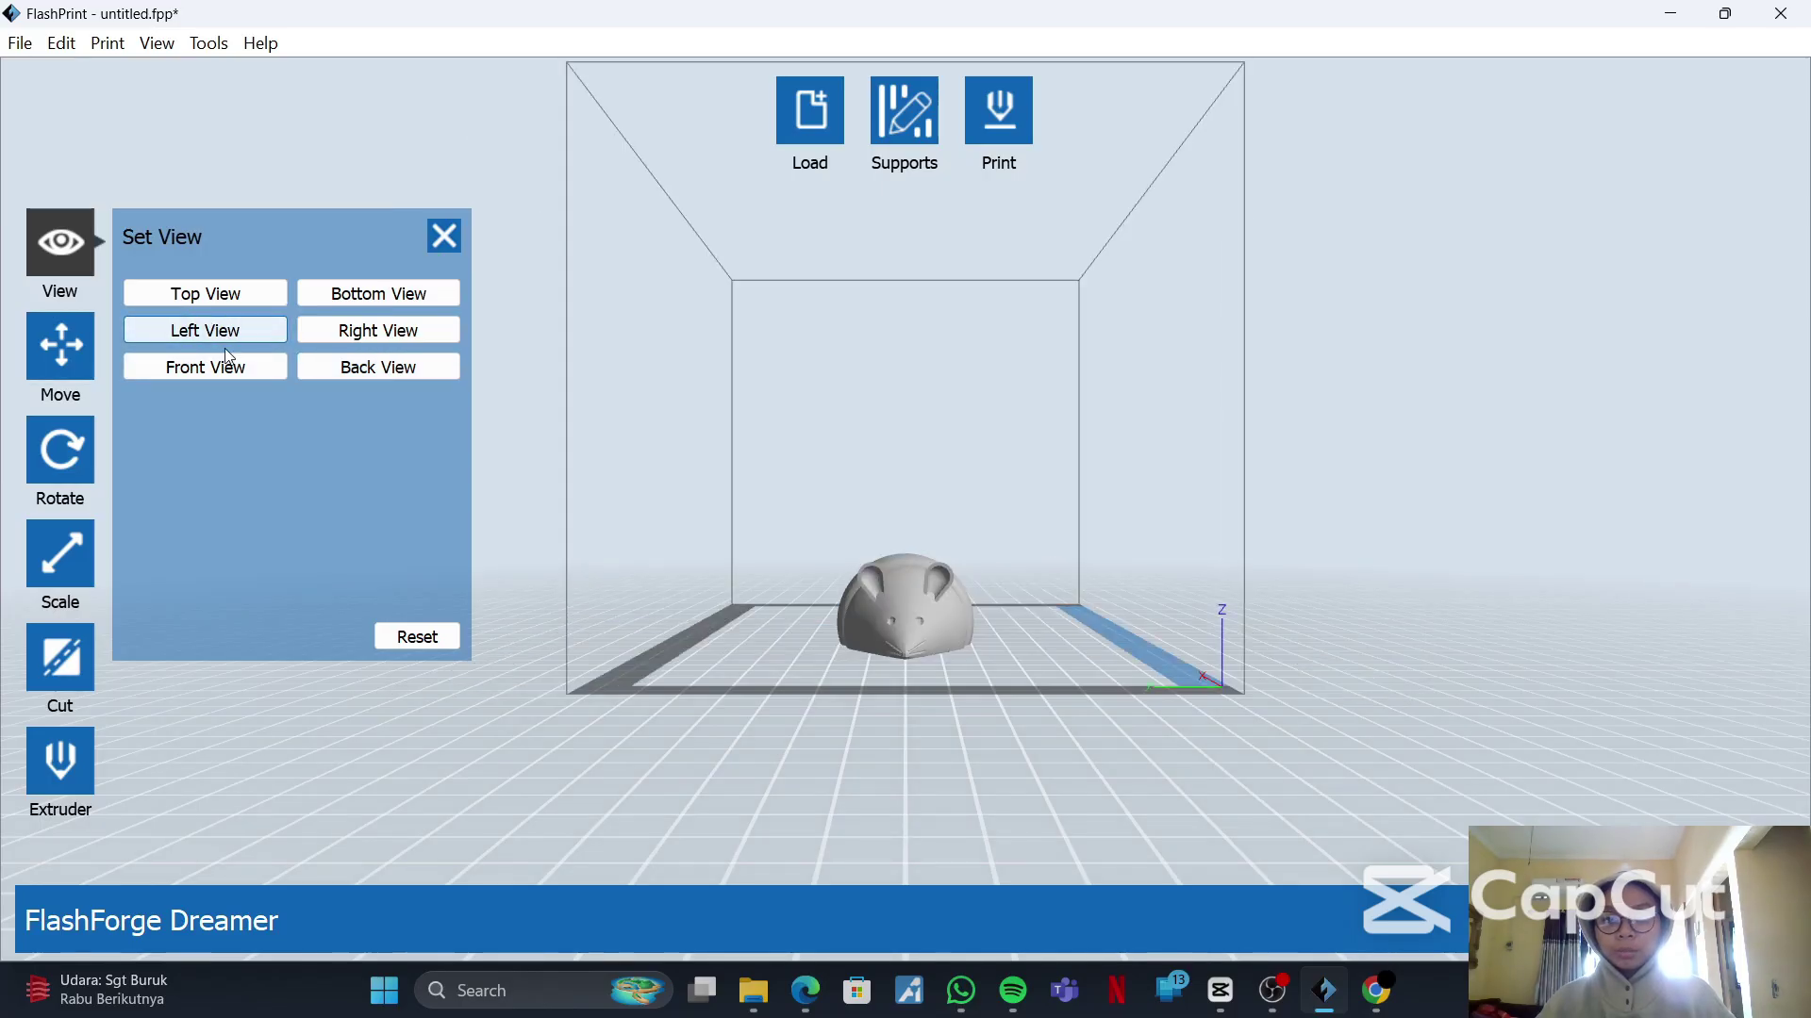
scroll(1034, 739, "up", 5)
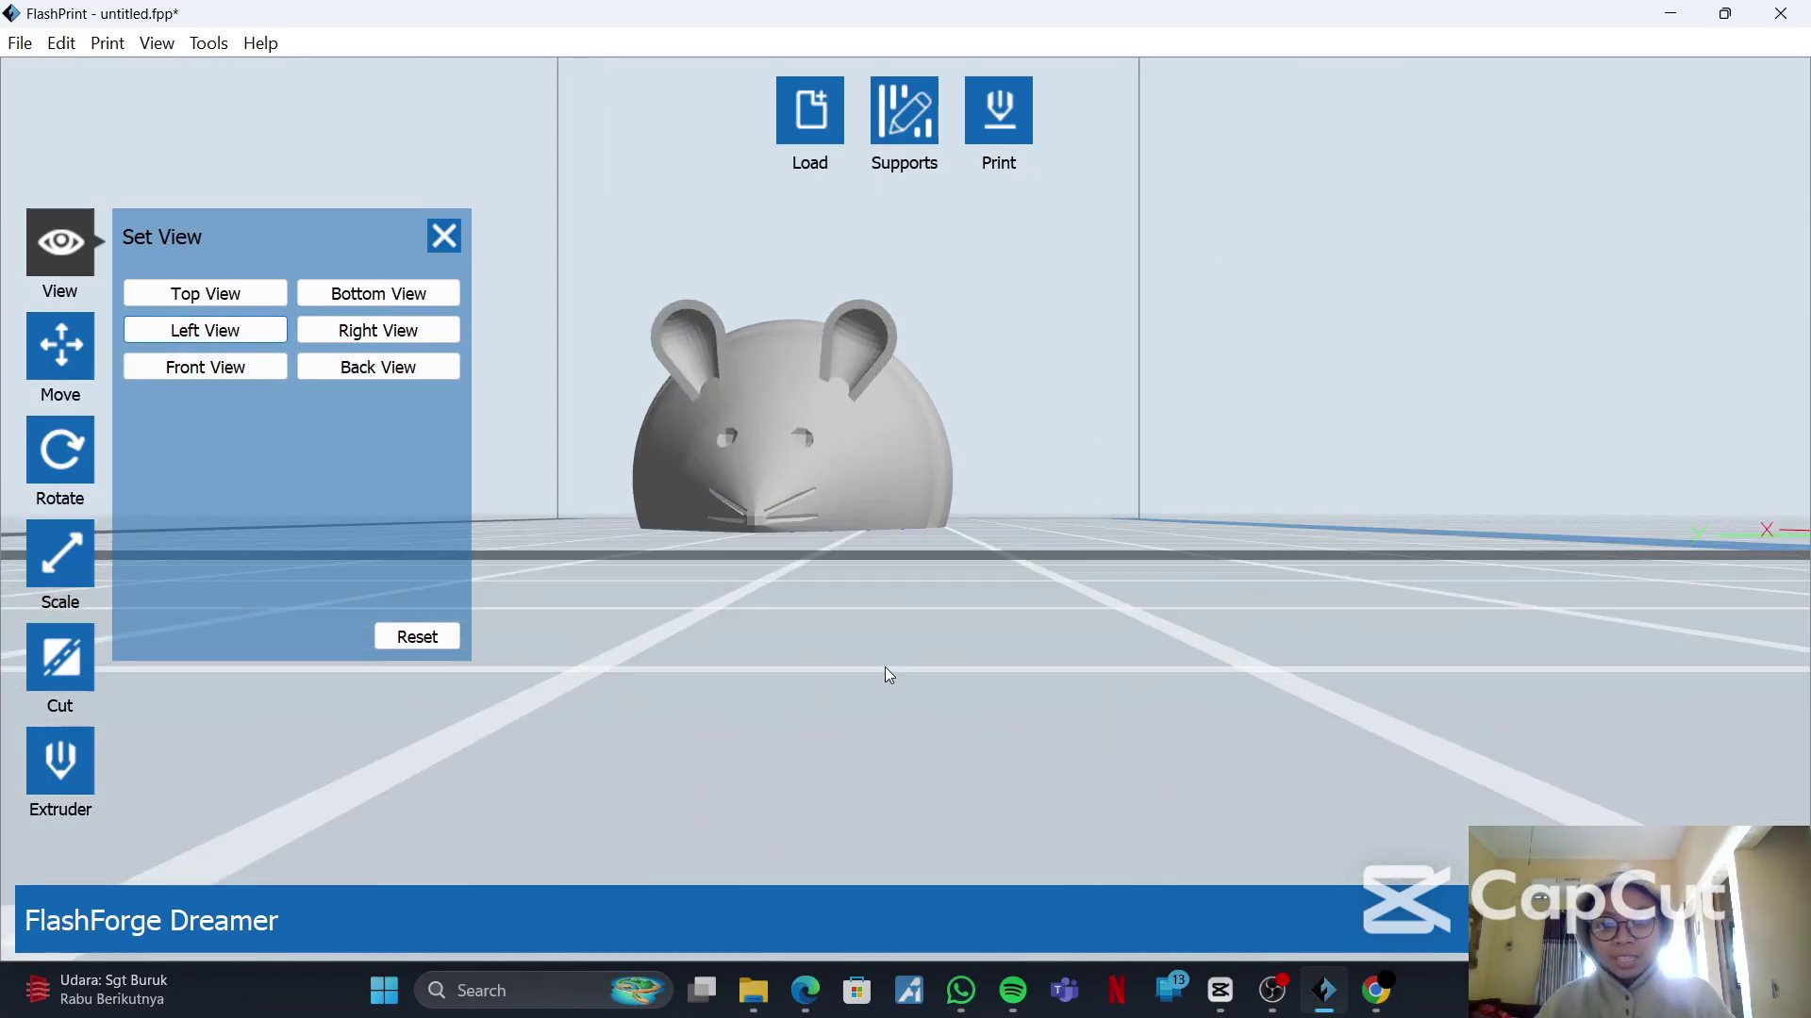
scroll(662, 398, "down", 5)
scroll(641, 398, "up", 8)
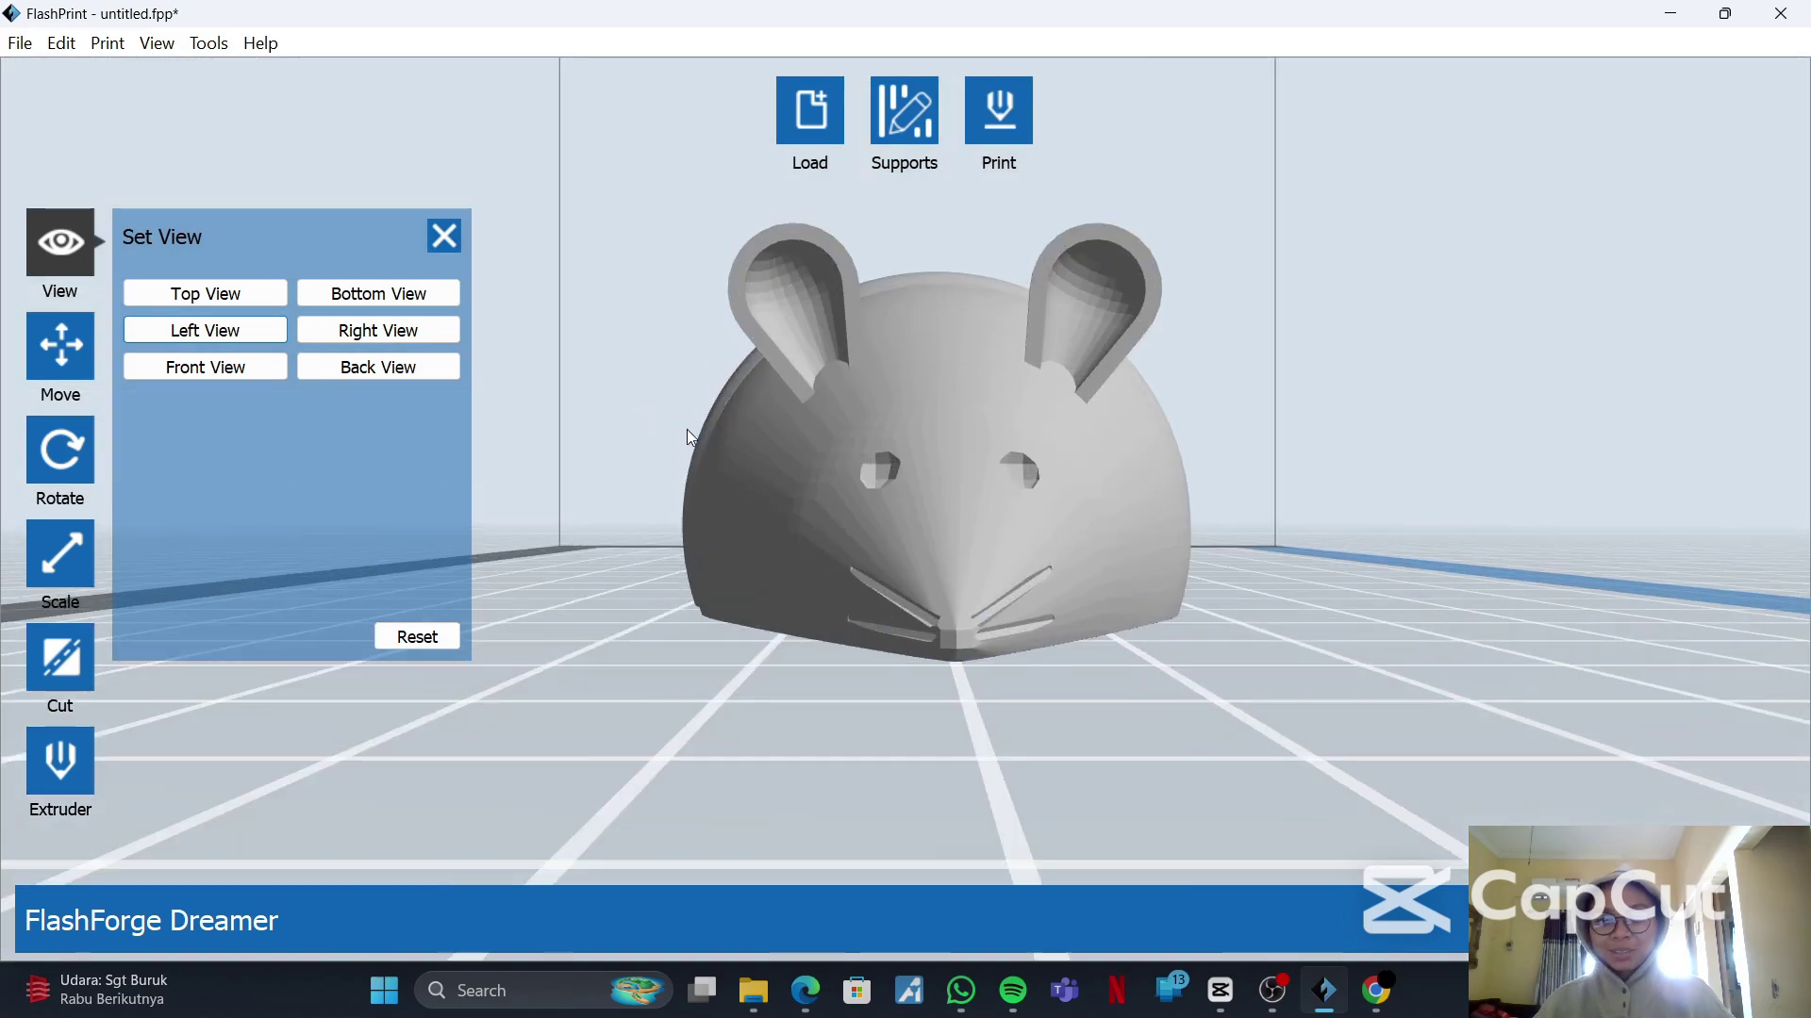
scroll(702, 431, "down", 6)
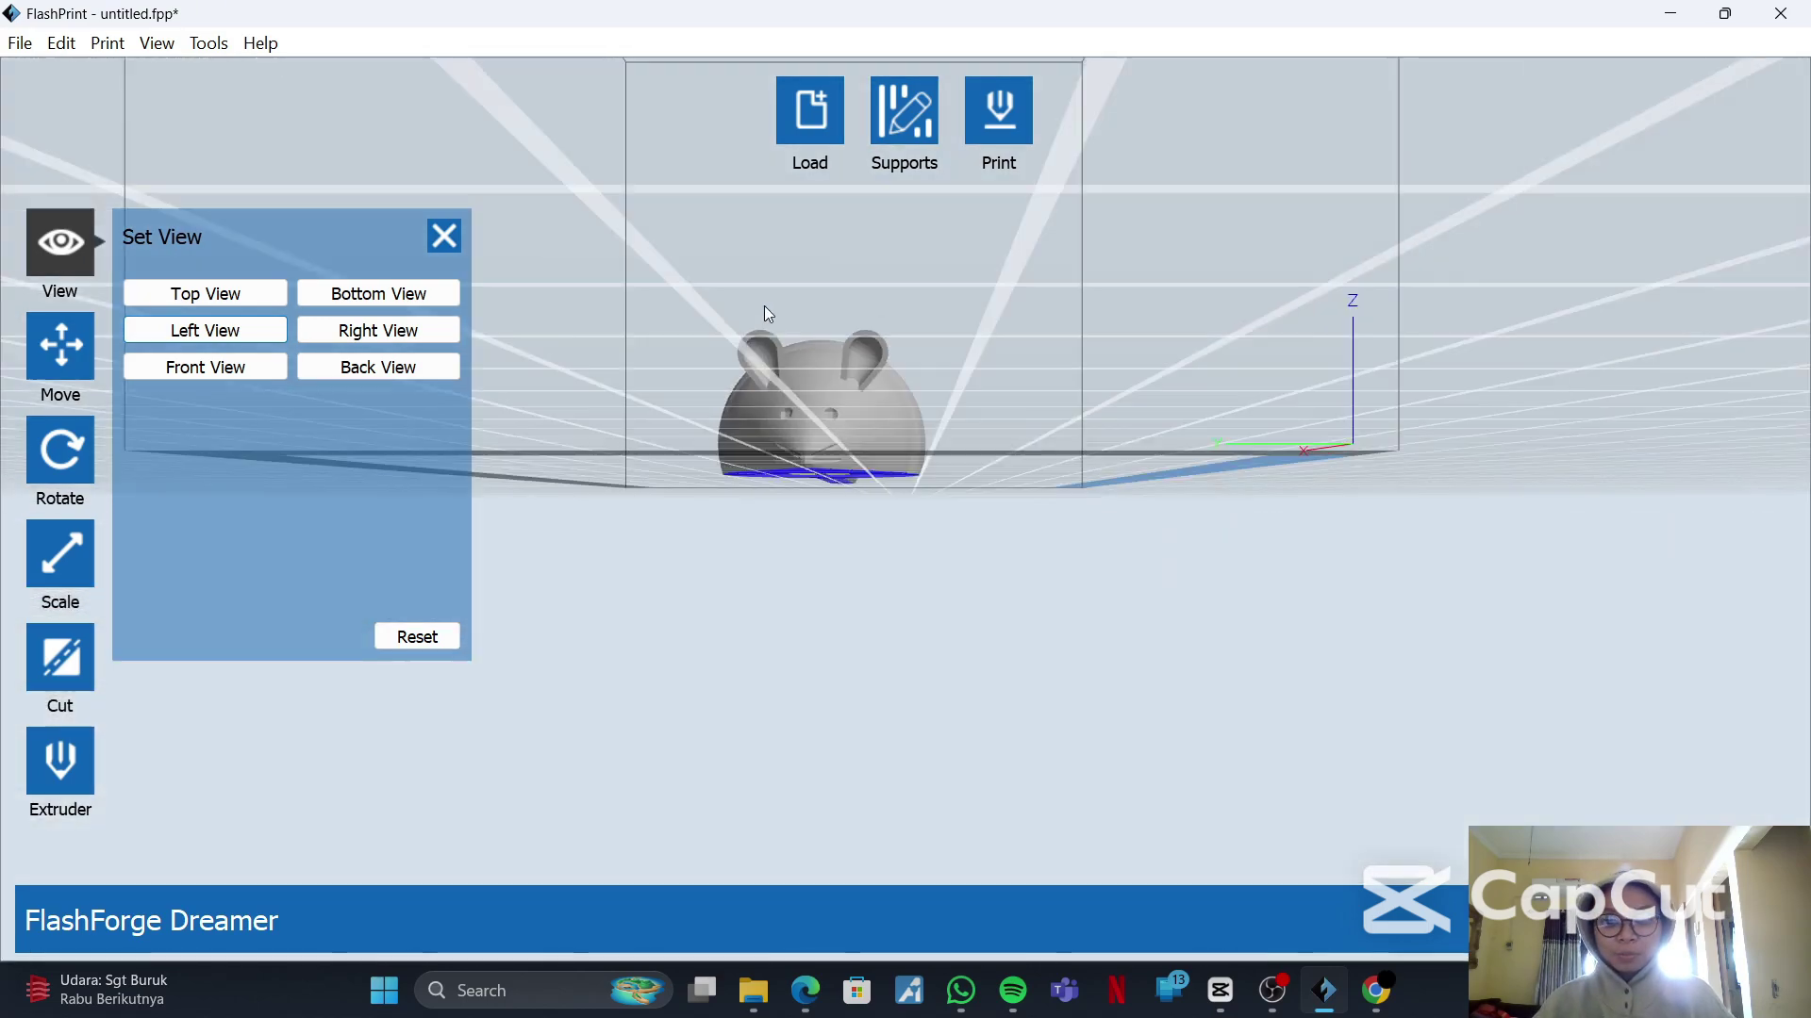
scroll(812, 509, "down", 4)
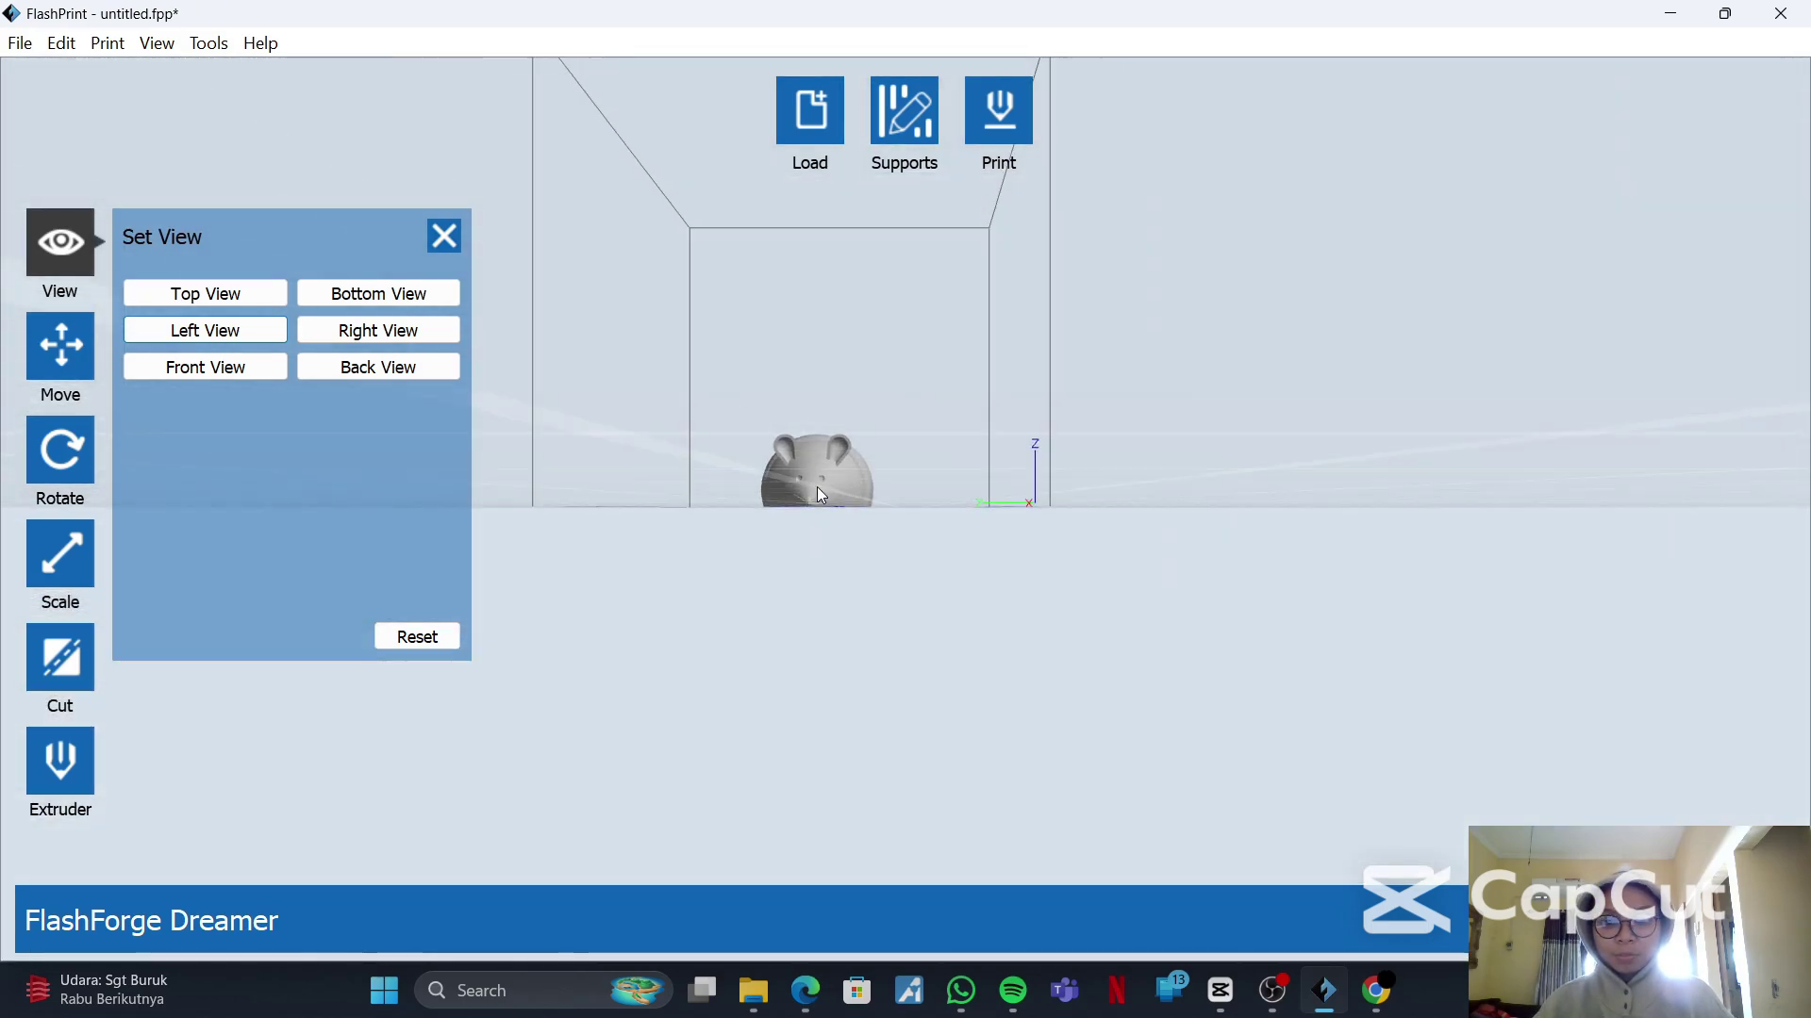
left_click_drag(816, 486, 850, 584)
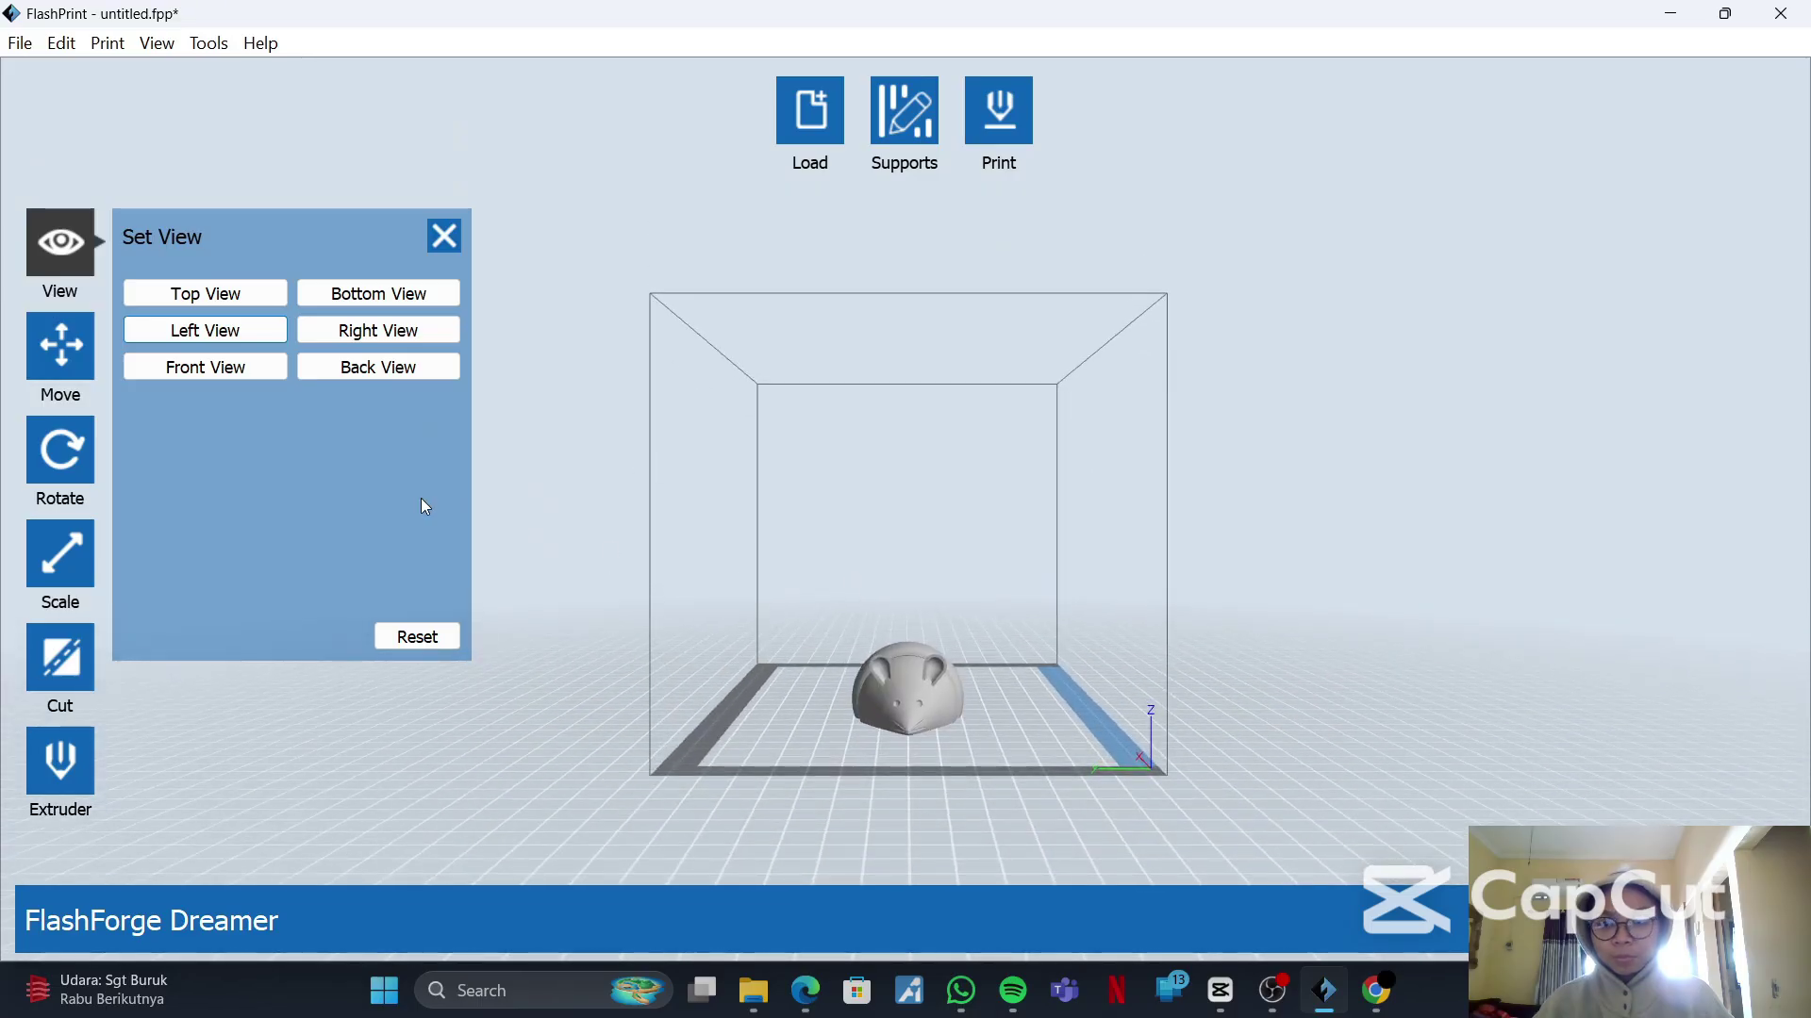
- Review the whole mouse on the platform from the back, left and right, ending with the top view
left_click(396, 375)
left_click(206, 330)
left_click(218, 296)
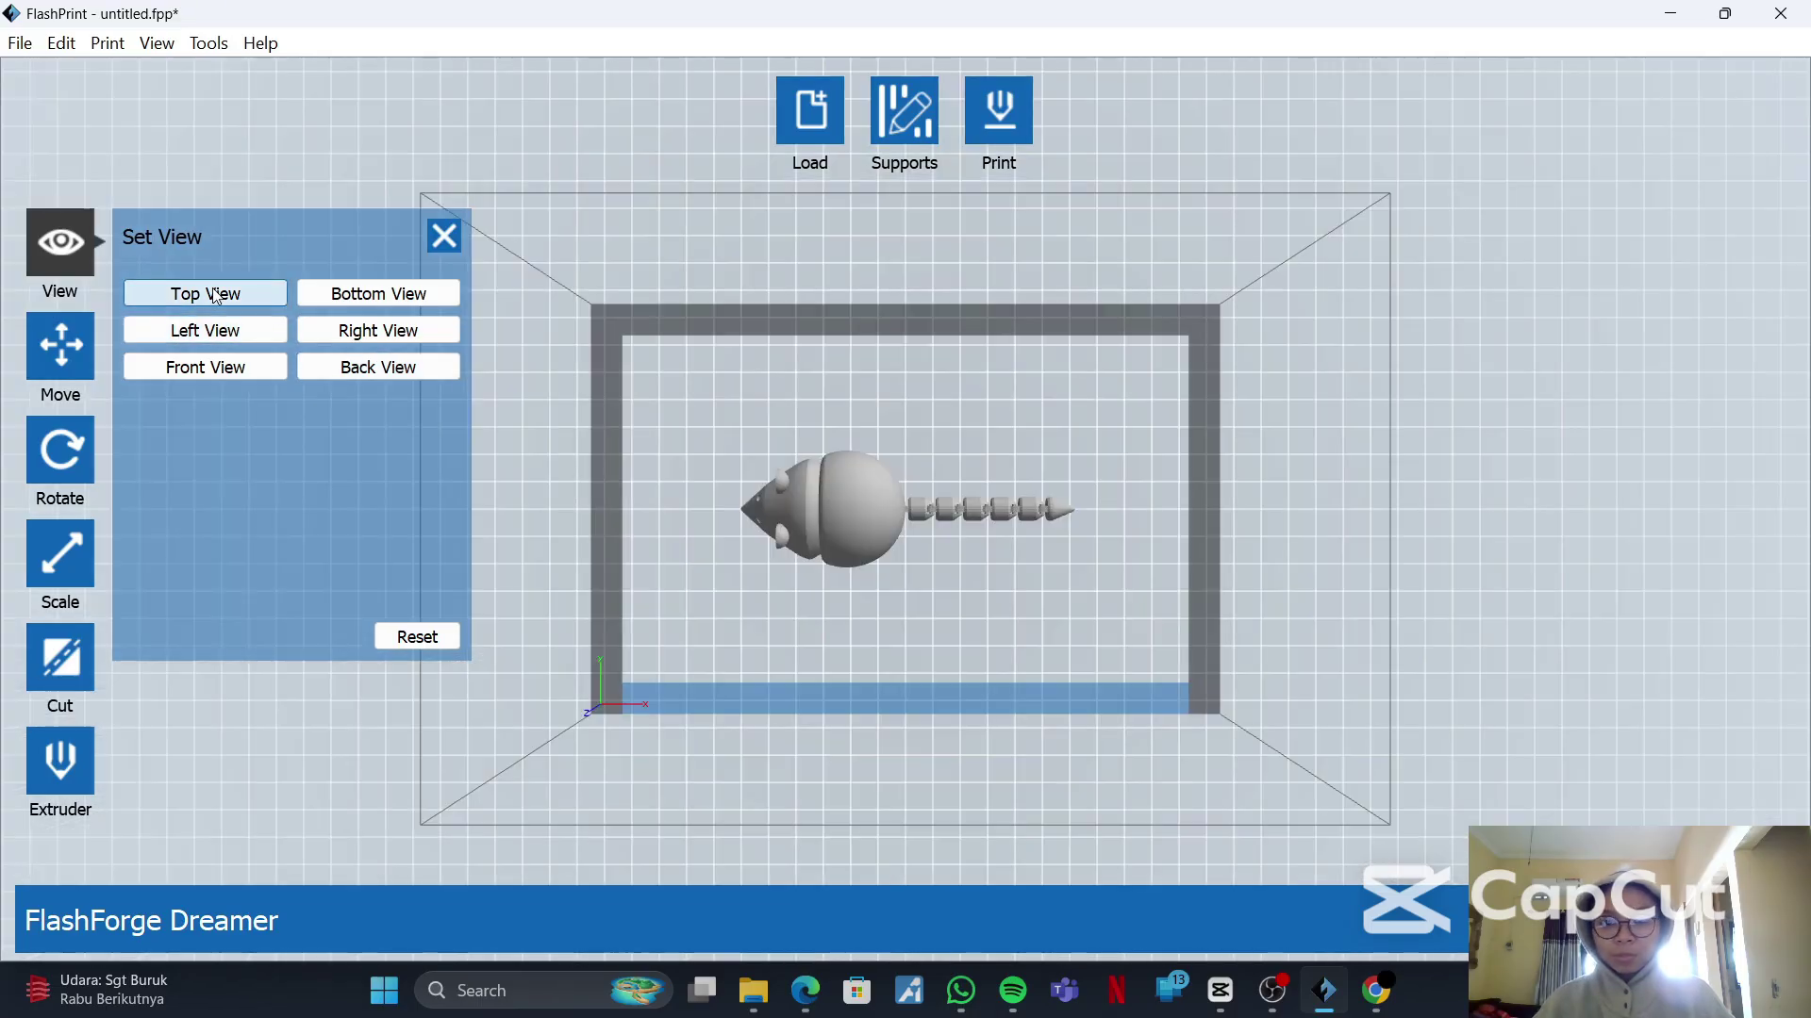
left_click(336, 330)
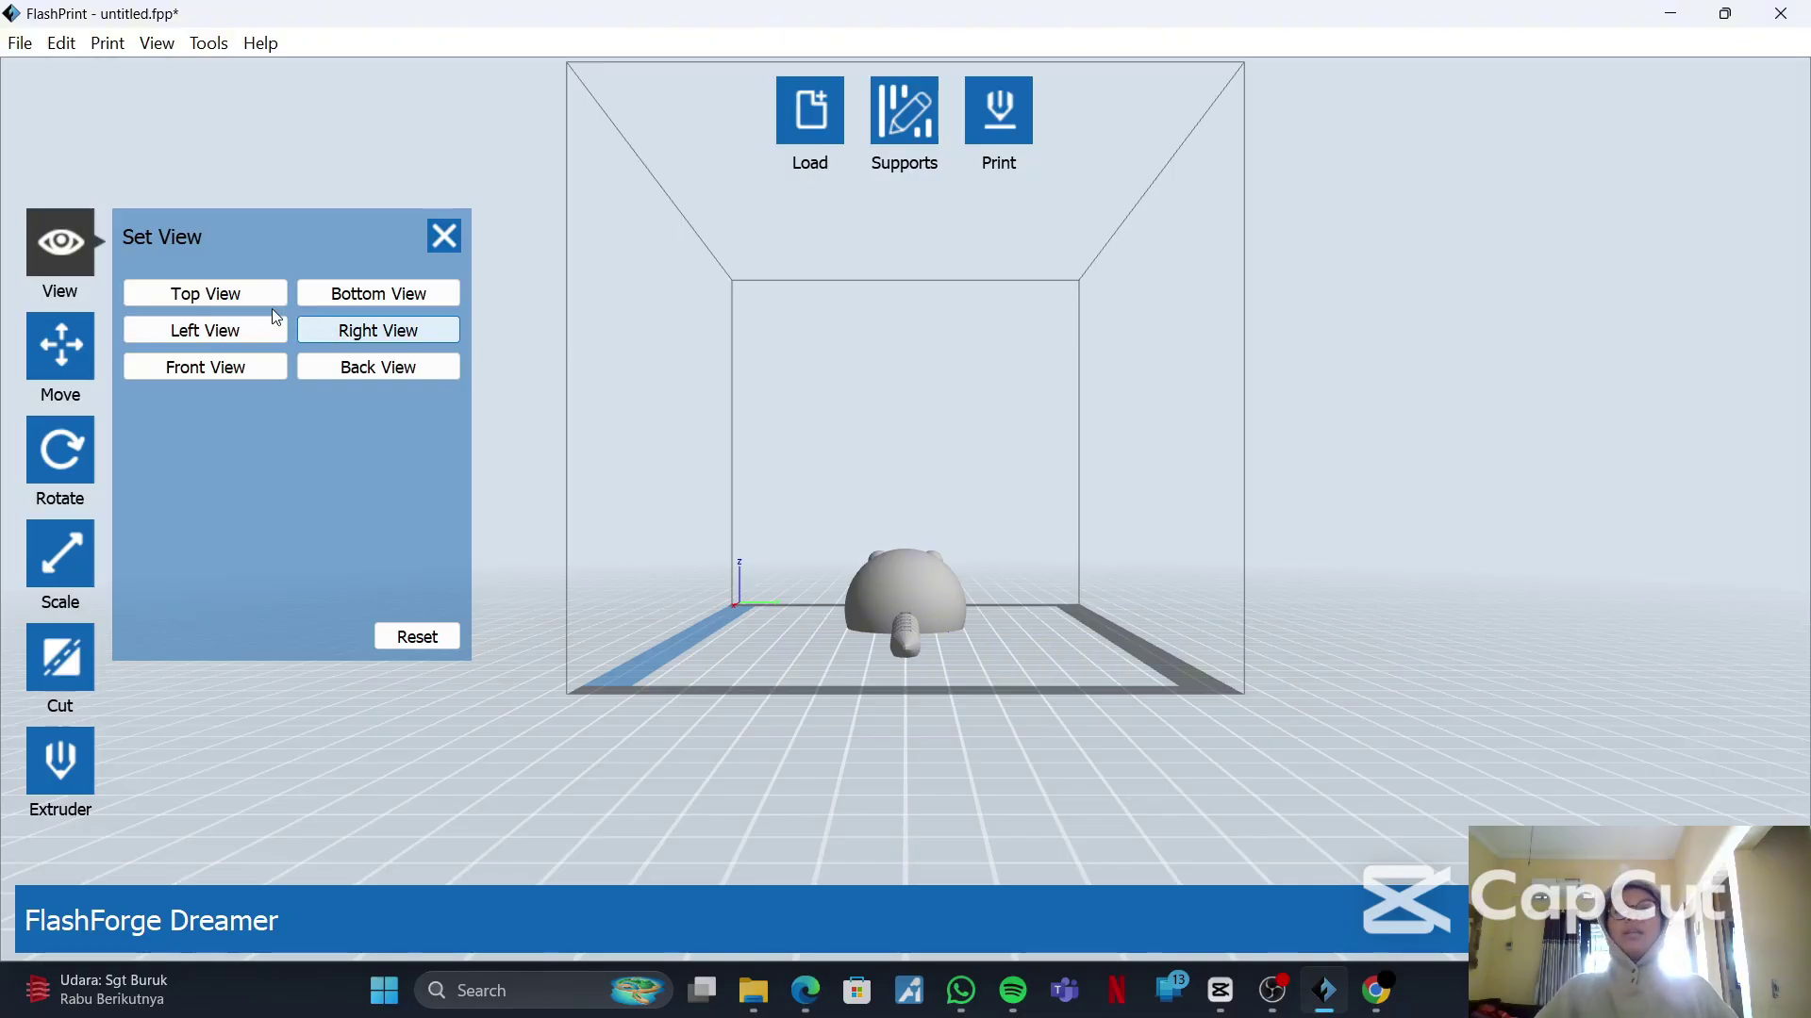
left_click(250, 298)
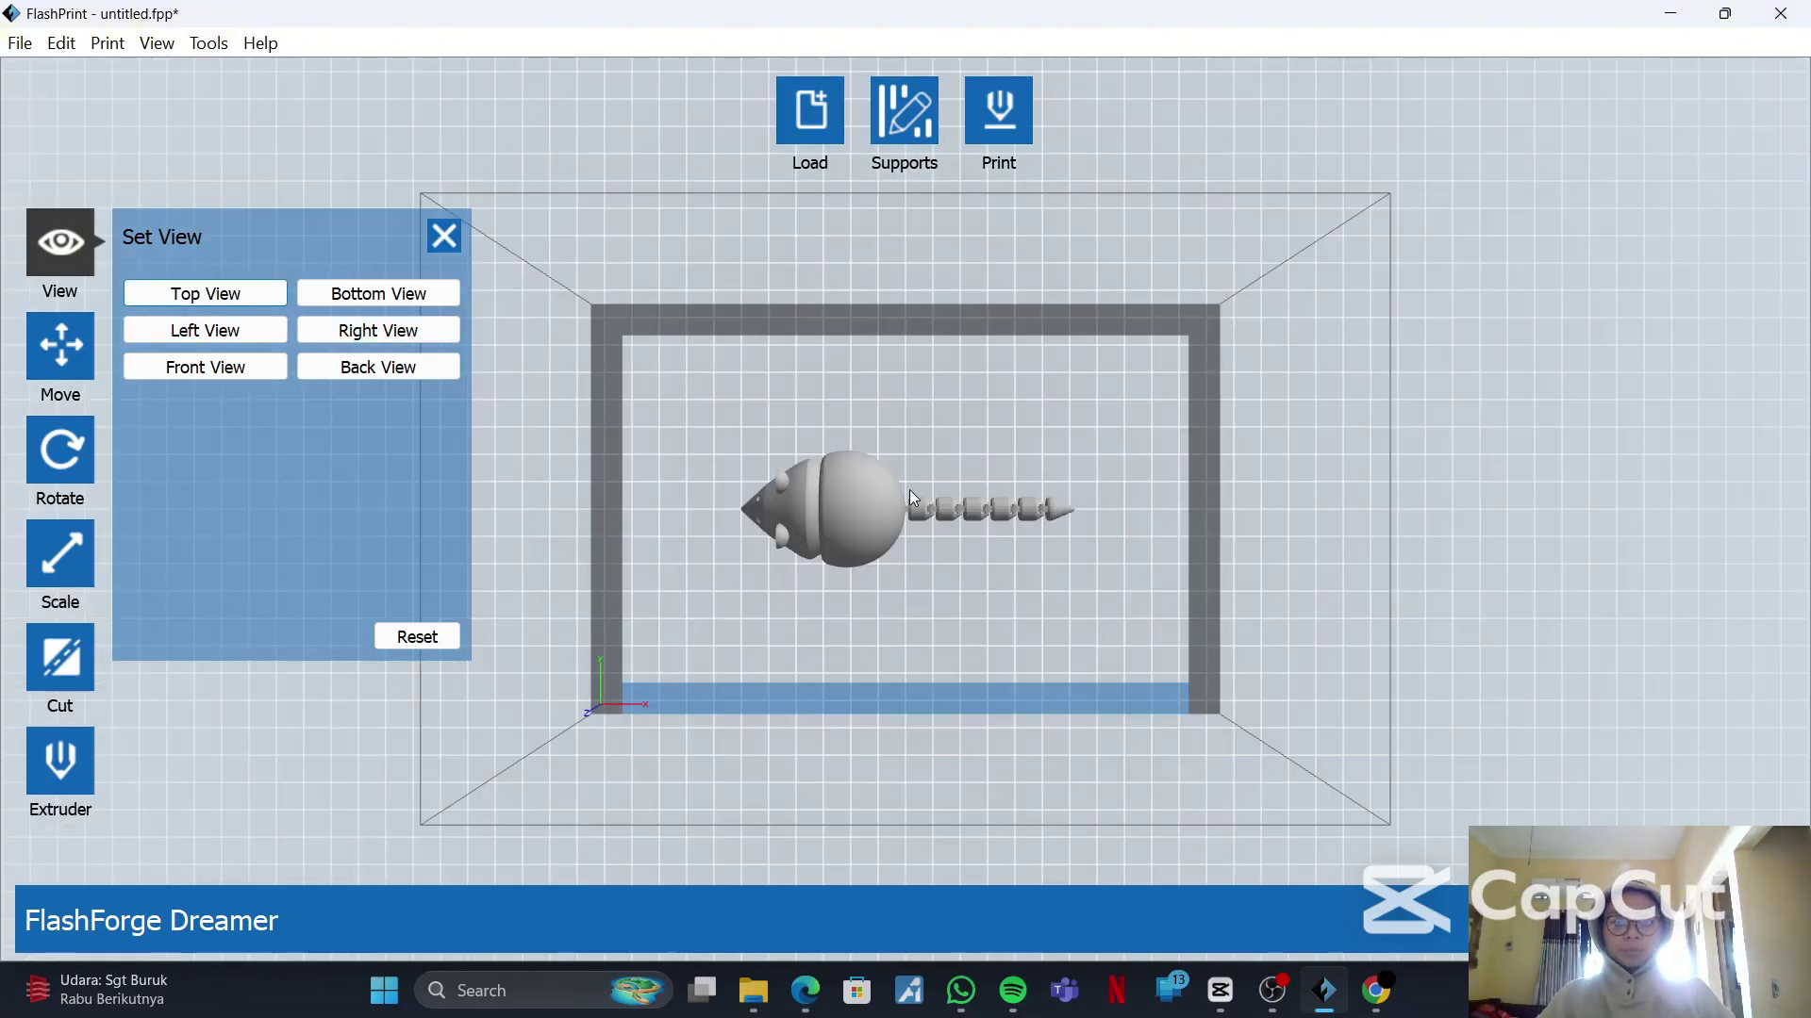